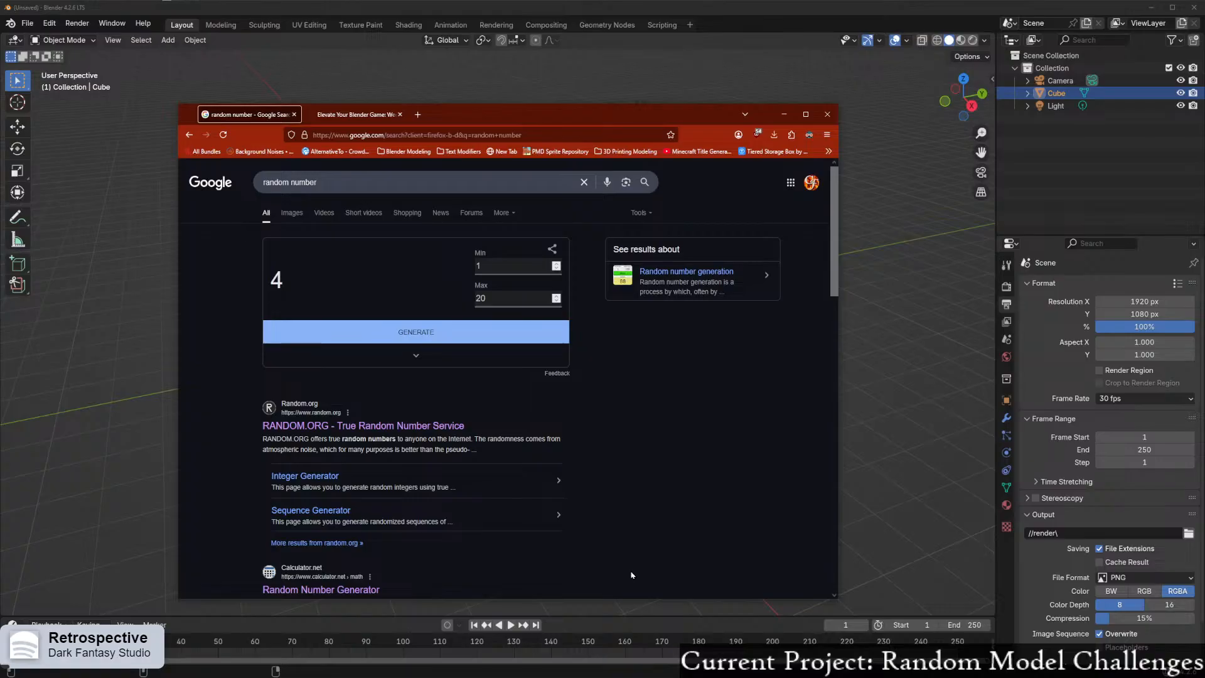
- Generate a random number from 1 to 20 and find Project 10, the old Wyze Camera, in the weekly modeling challenges article
click(527, 340)
click(527, 329)
click(355, 115)
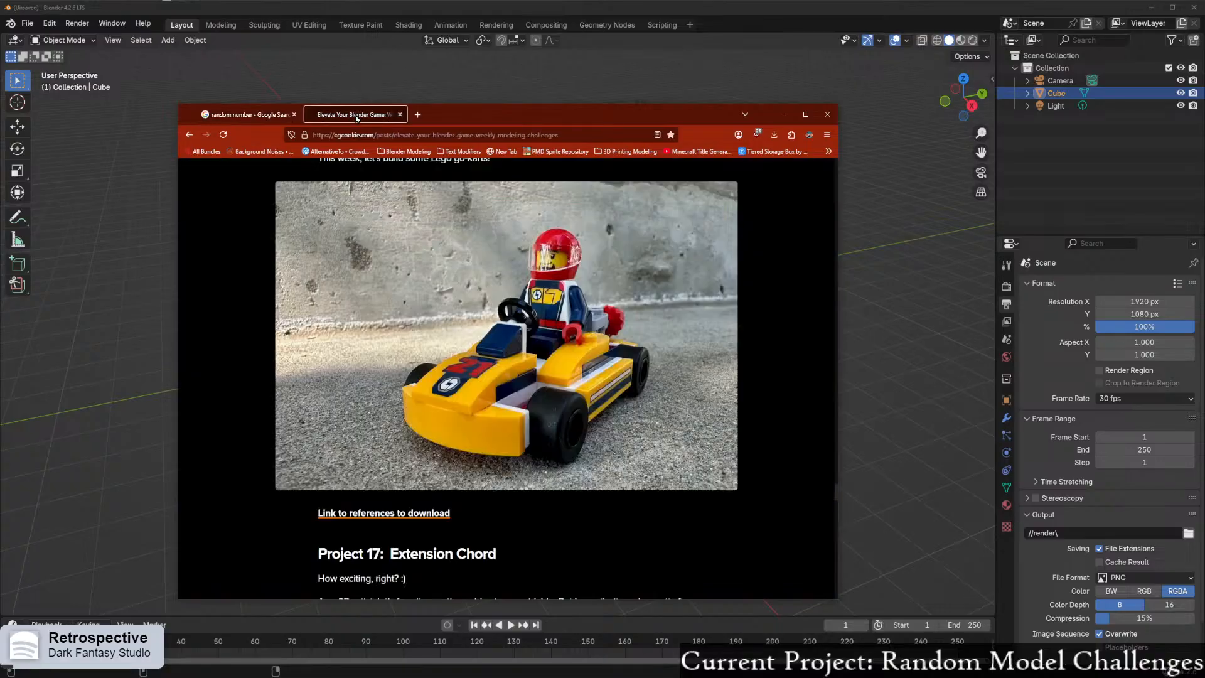
scroll(601, 374, down, 15)
scroll(601, 374, down, 20)
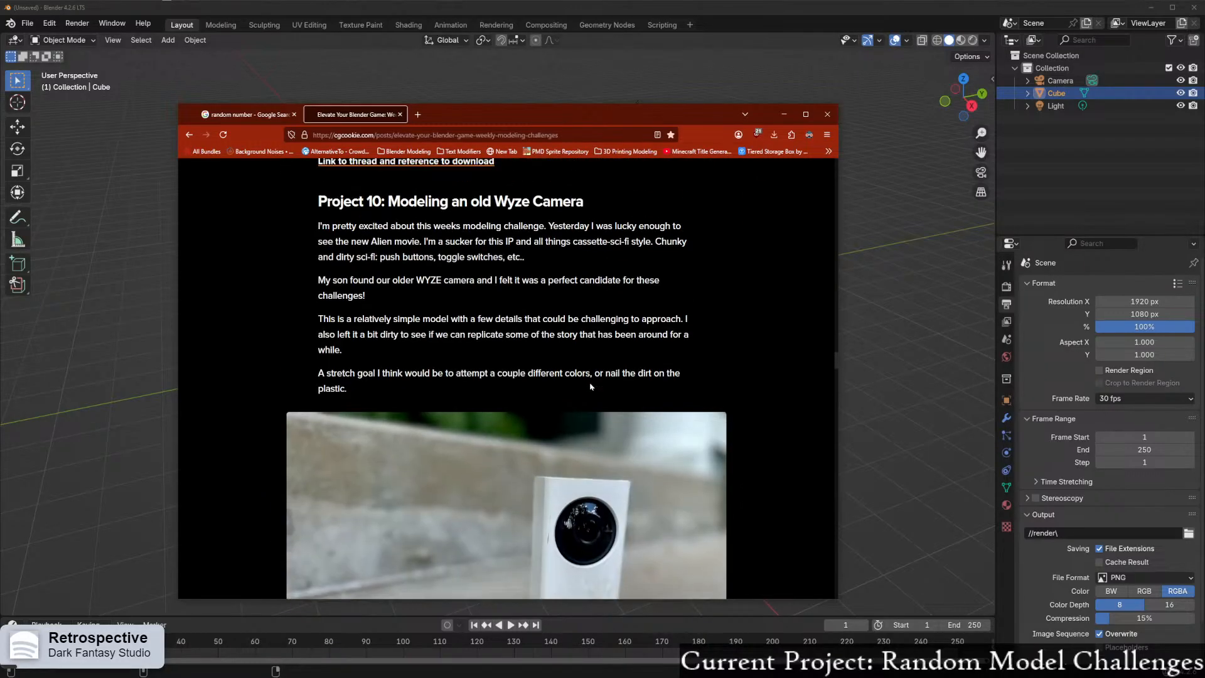
scroll(558, 407, down, 3)
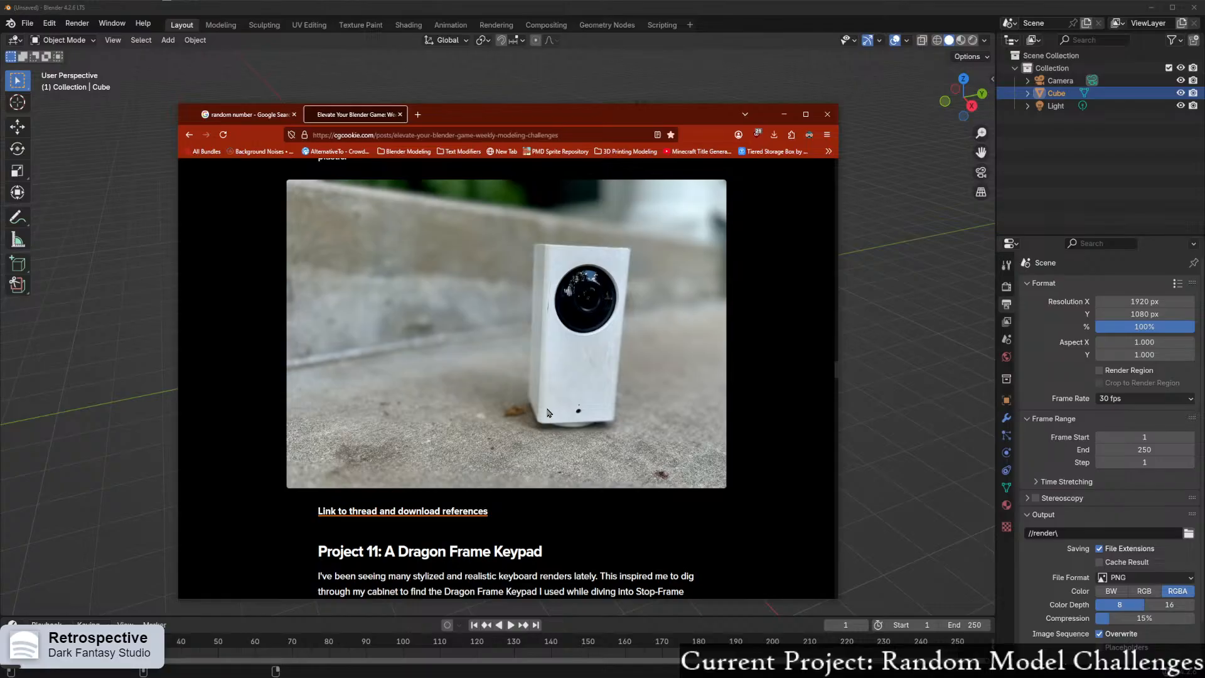
- Open the Wyze Camera challenge thread with the downloadable references in a new tab and bring it up
right_click(432, 510)
click(477, 329)
click(459, 114)
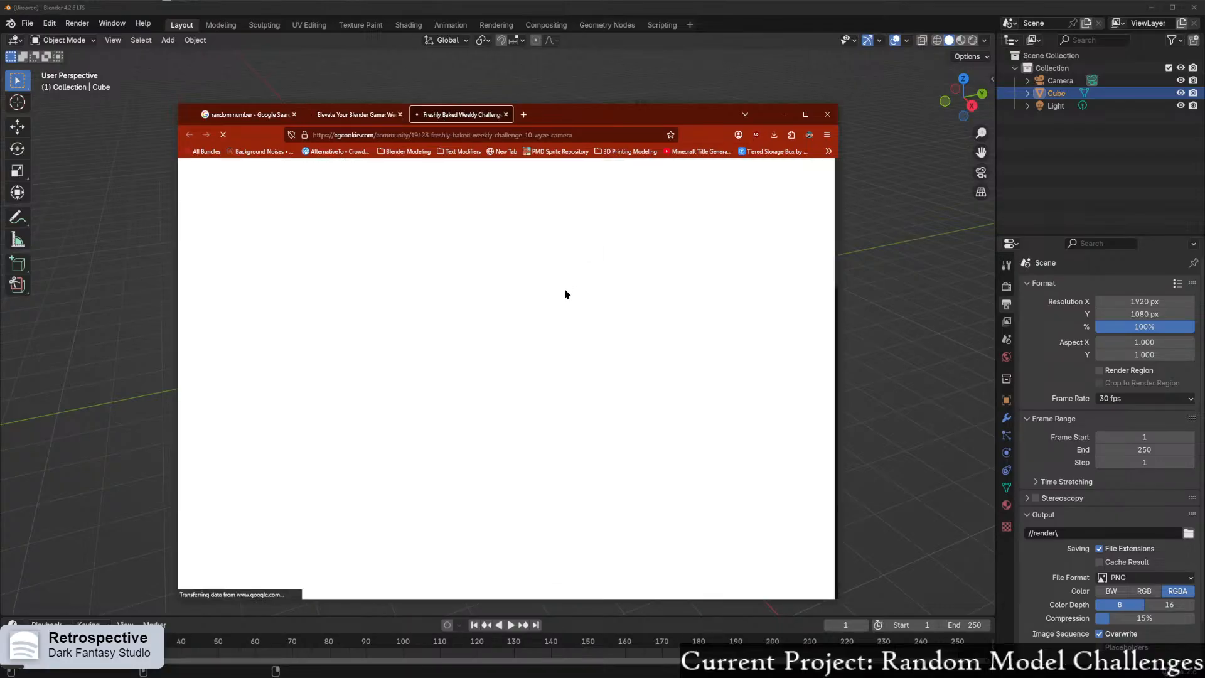
- Examine the thread's corner, side and front reference photos for the body shape, lens and small front holes
scroll(528, 350, down, 5)
scroll(526, 350, up, 5)
scroll(522, 347, down, 5)
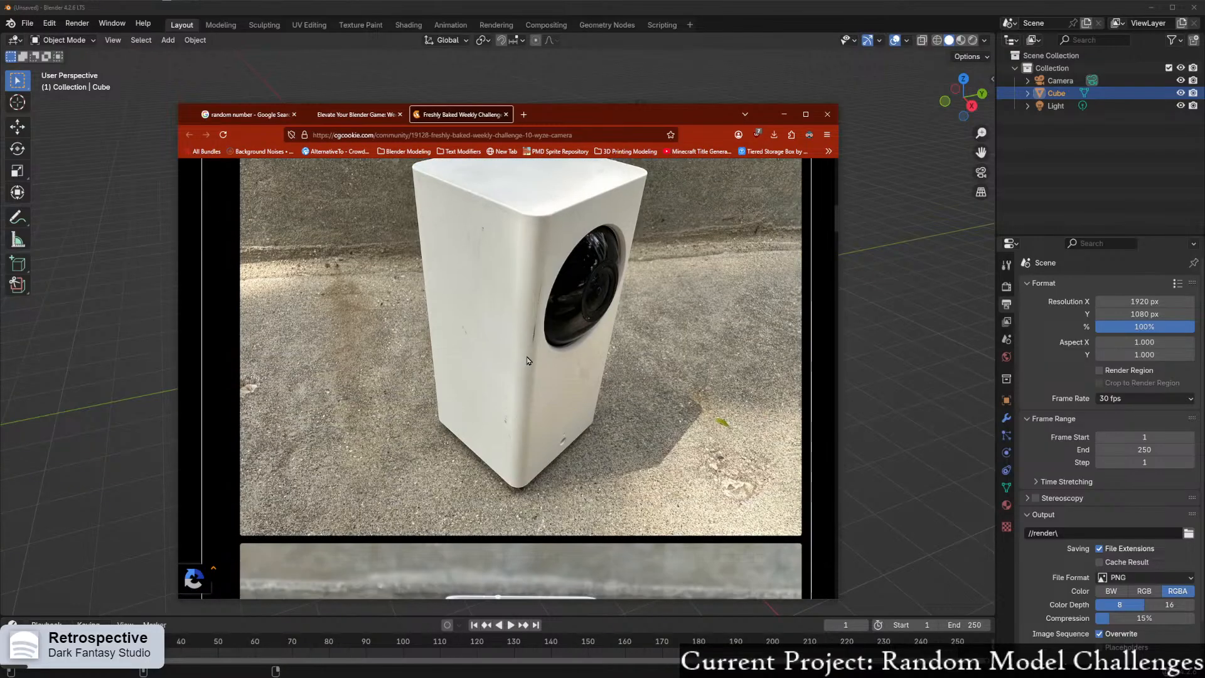
scroll(518, 360, down, 3)
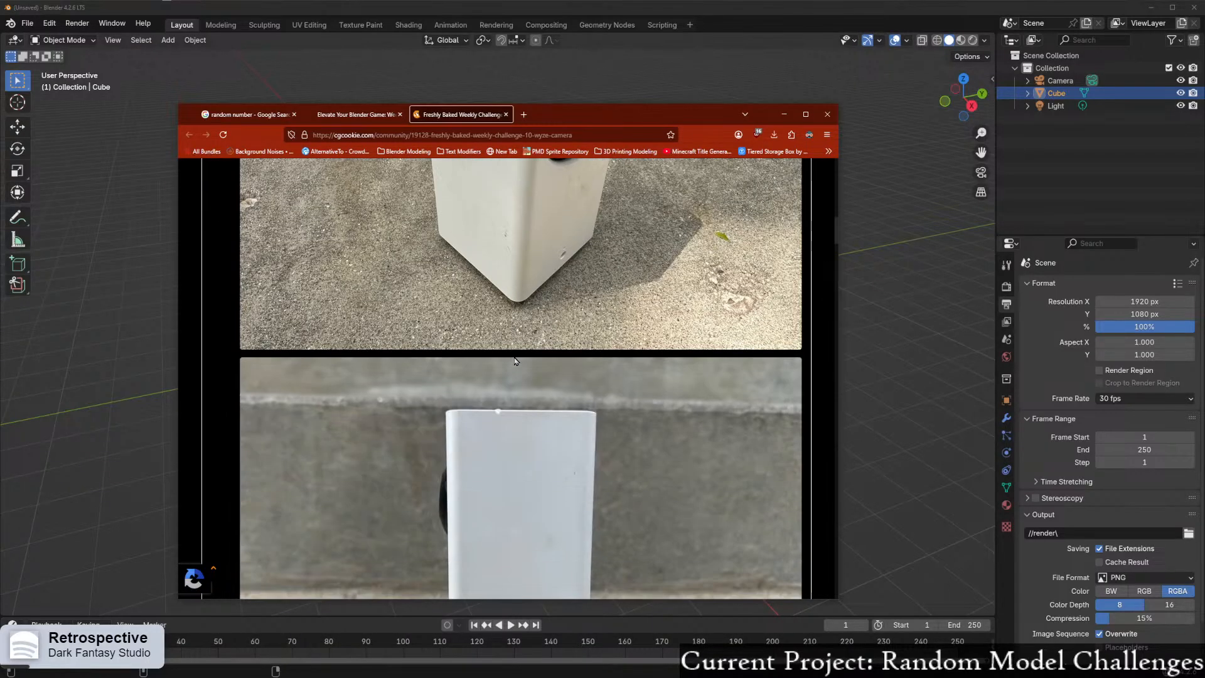
scroll(515, 361, up, 2)
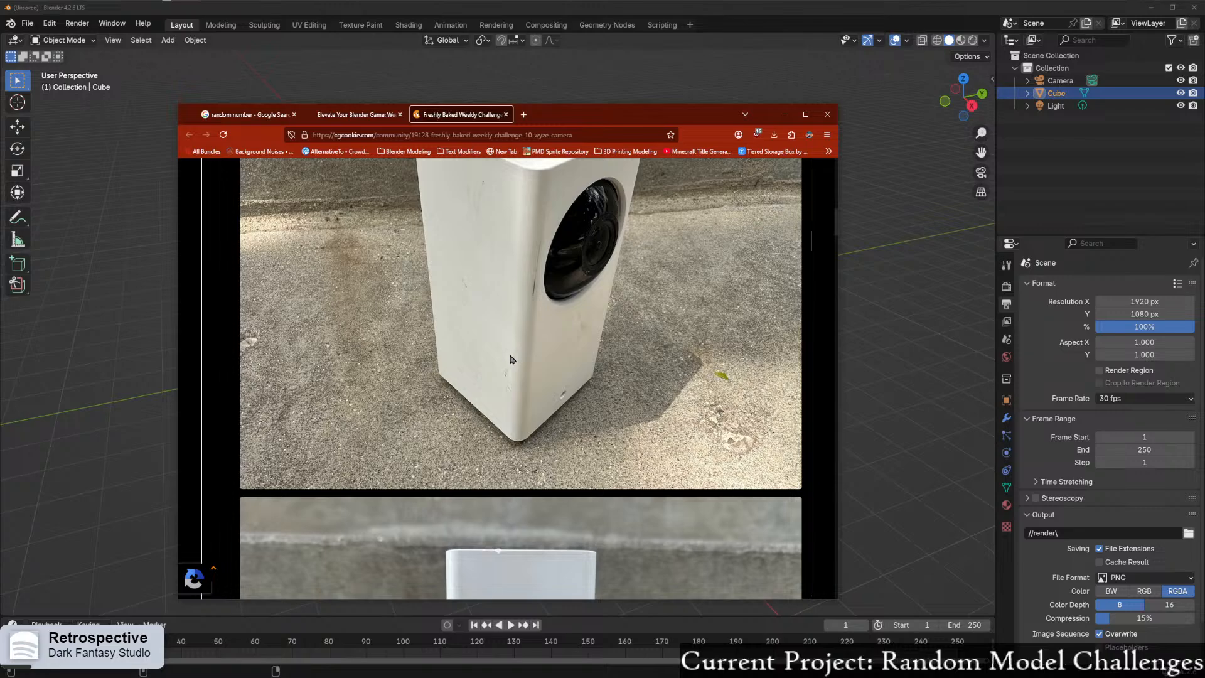
scroll(509, 359, down, 3)
scroll(505, 360, down, 12)
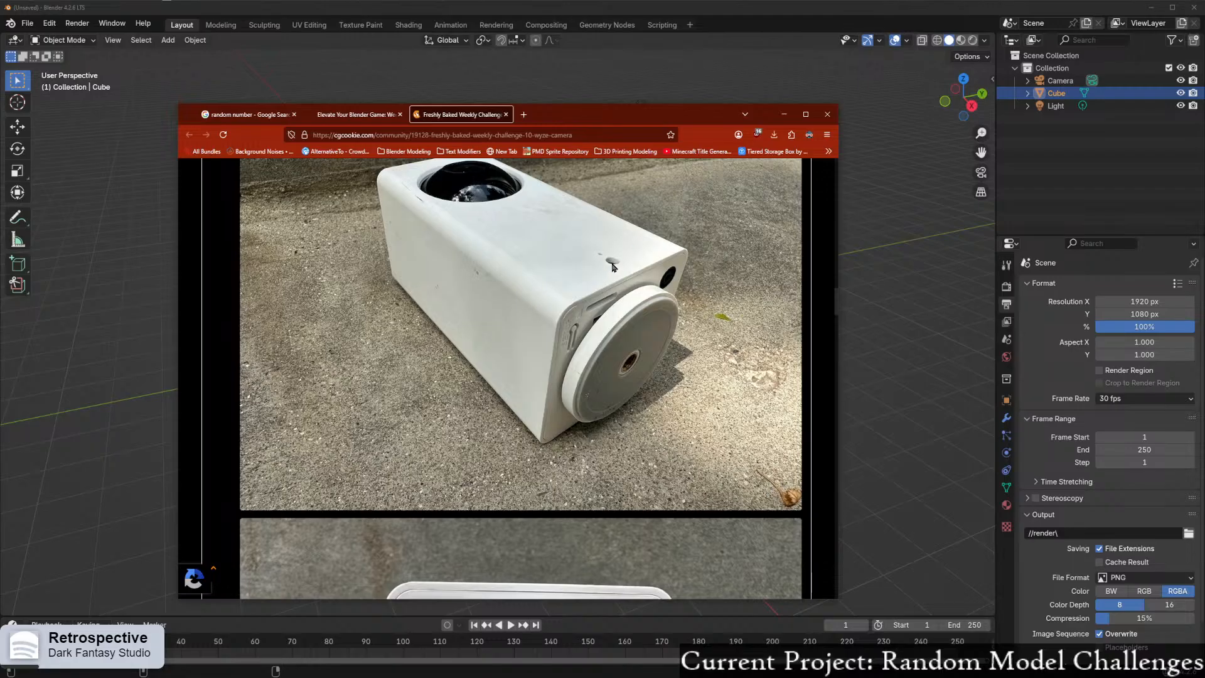
scroll(582, 273, up, 4)
scroll(581, 274, up, 1)
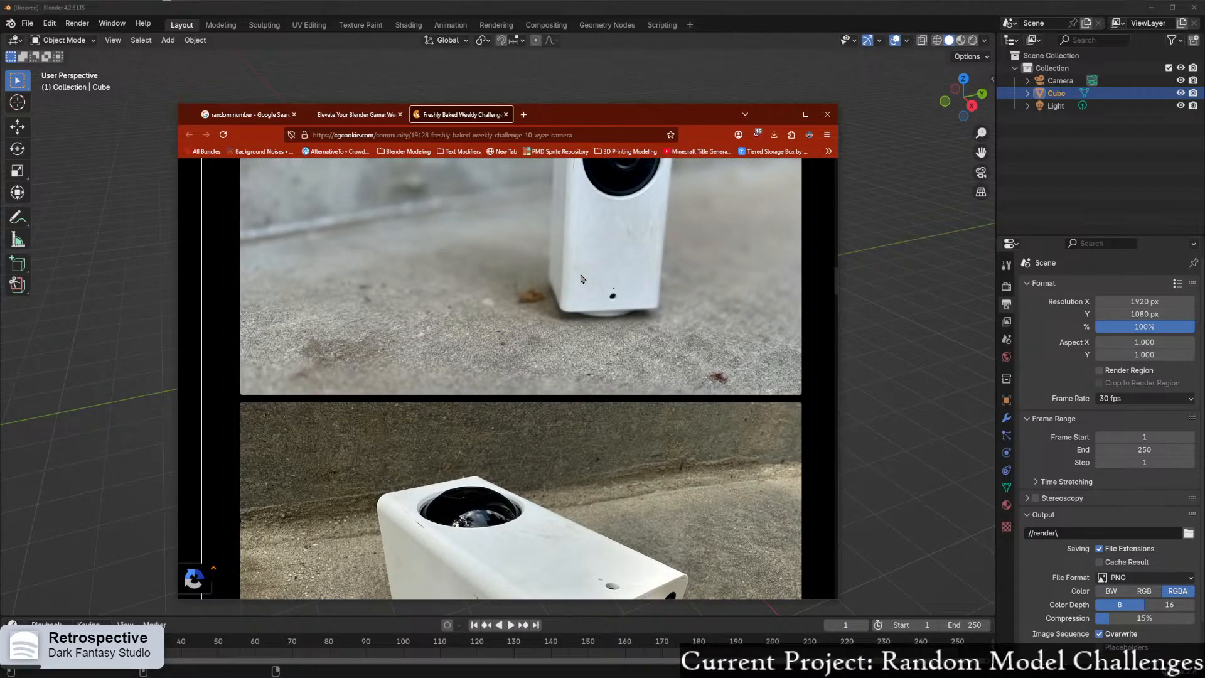
scroll(582, 279, down, 5)
scroll(579, 280, up, 8)
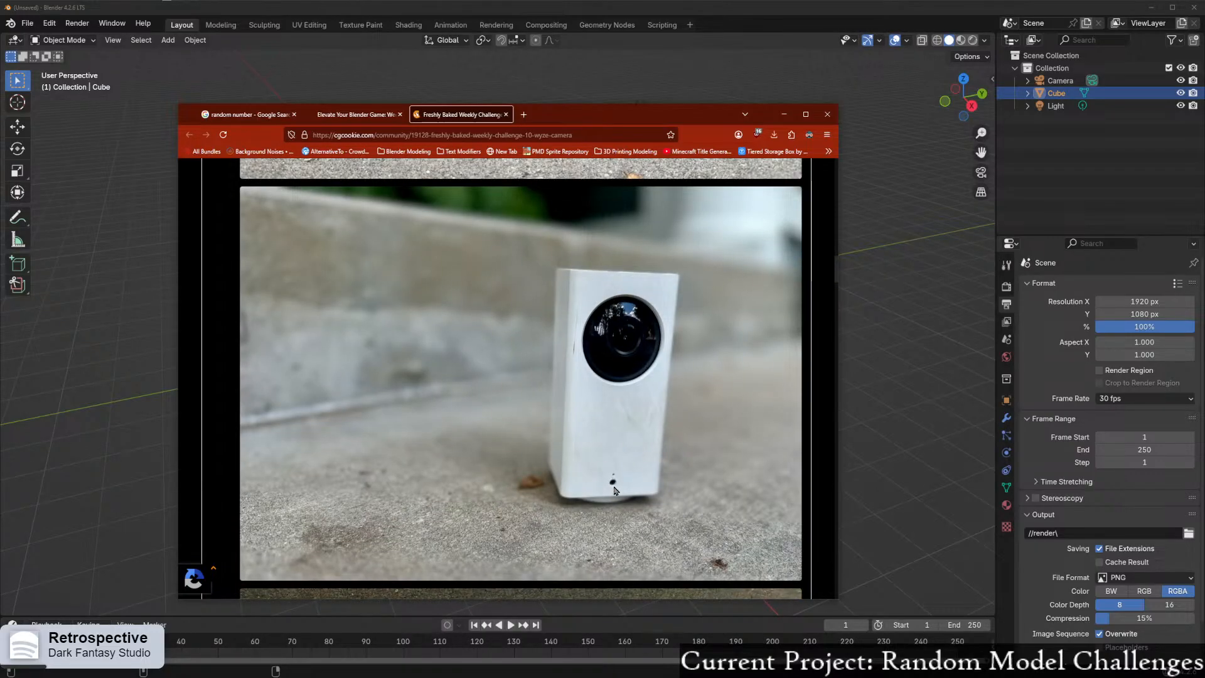
- Examine the underside reference photos for the round base, threaded insert, card slot, setup button and speaker hole
scroll(613, 484, down, 5)
scroll(604, 481, down, 3)
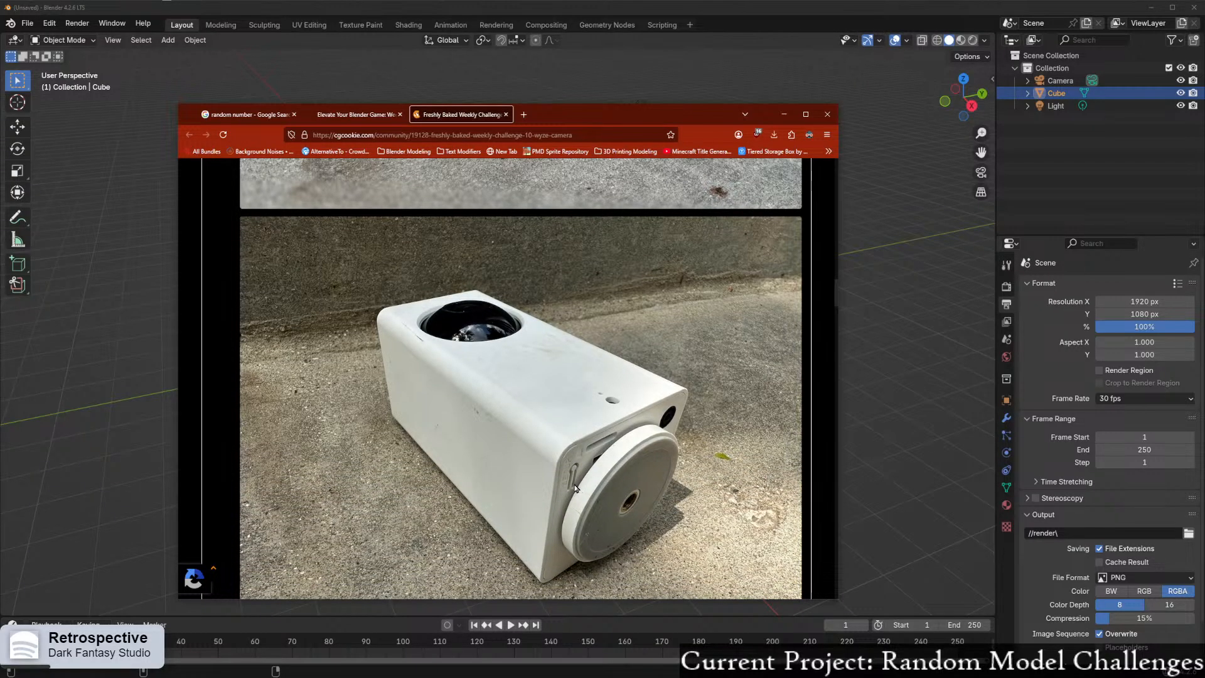
scroll(571, 488, down, 1)
scroll(571, 489, down, 3)
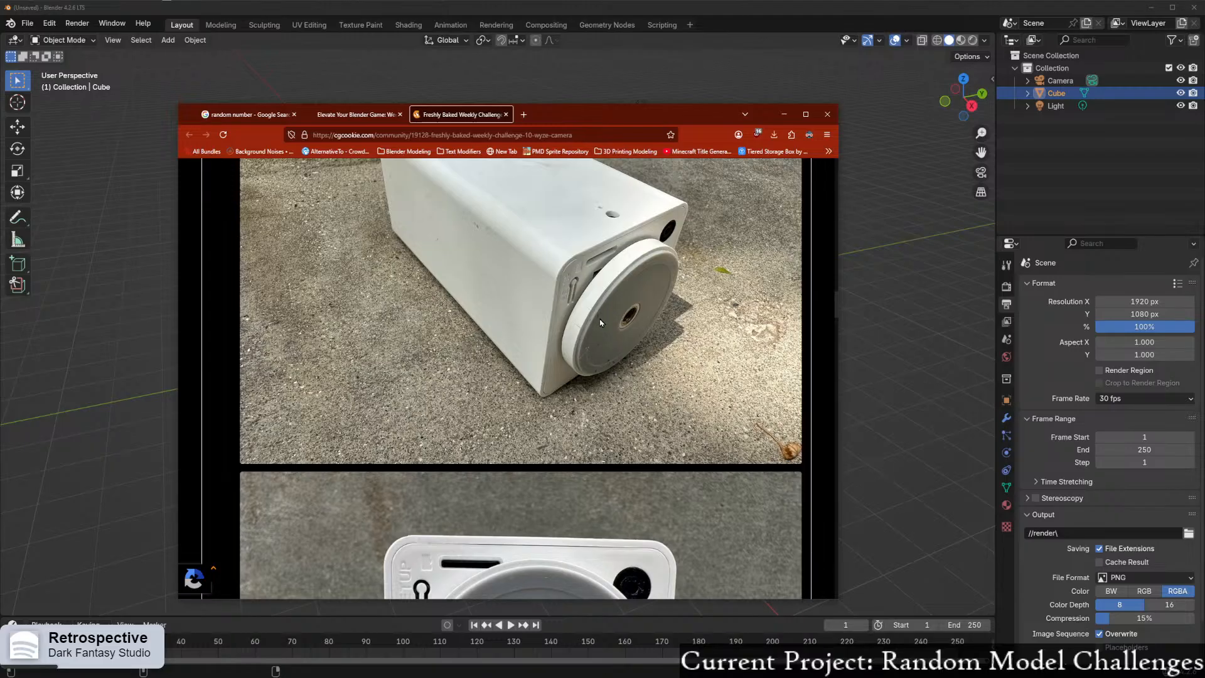
scroll(633, 363, down, 3)
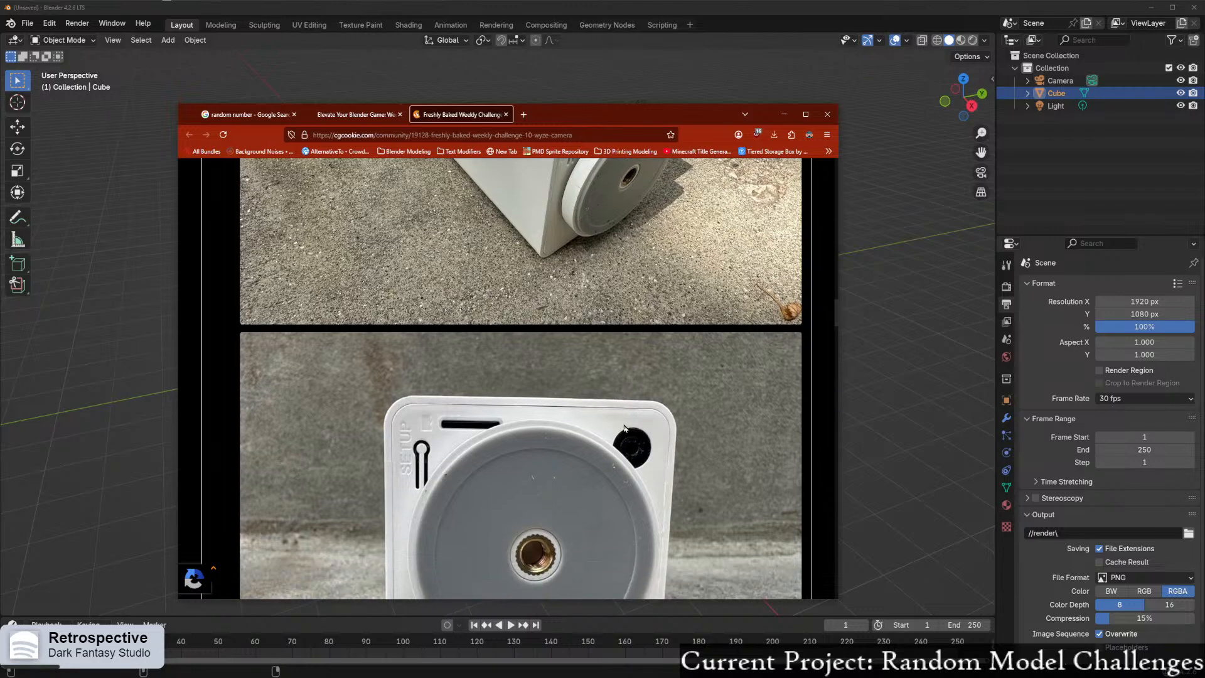
scroll(623, 424, down, 3)
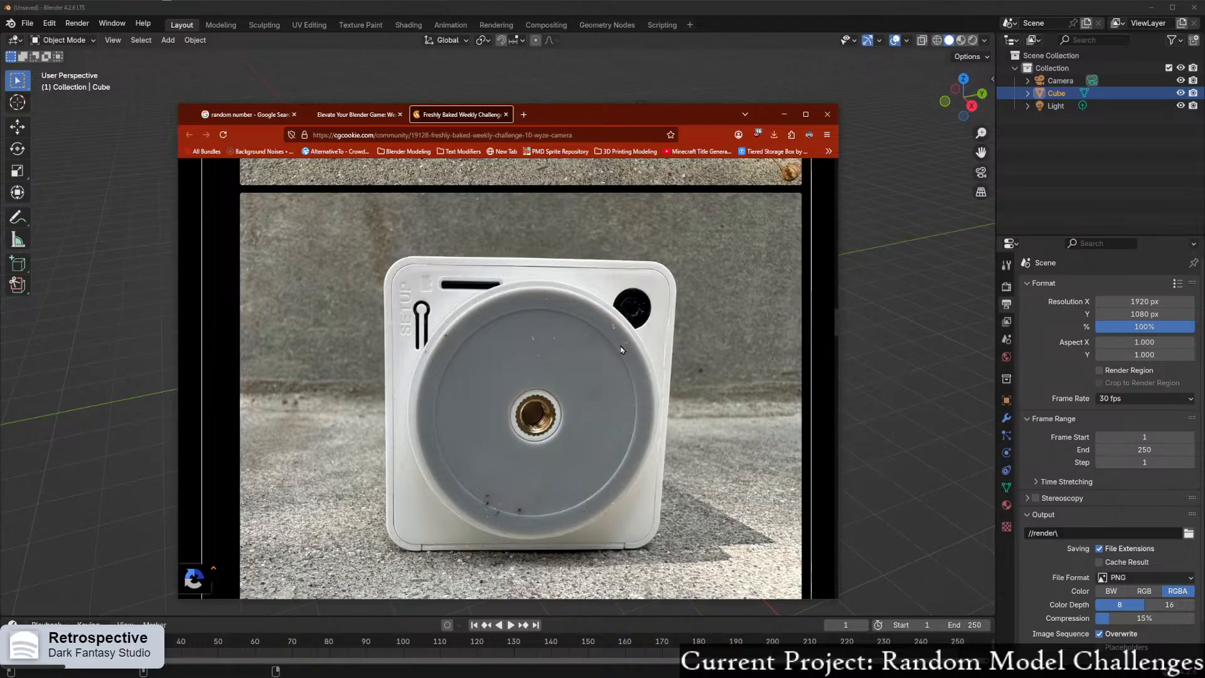
scroll(621, 349, down, 3)
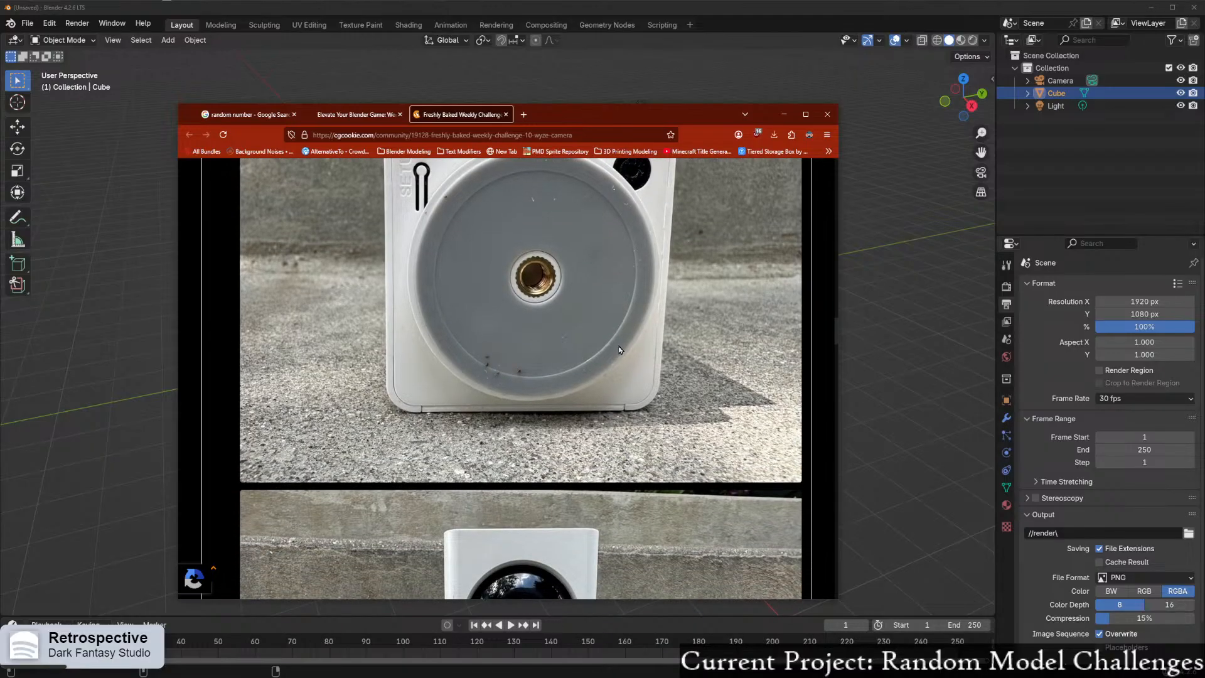
scroll(620, 350, up, 2)
- Examine the straight front, rear corner and lens close-up reference photos of the camera
scroll(617, 349, down, 5)
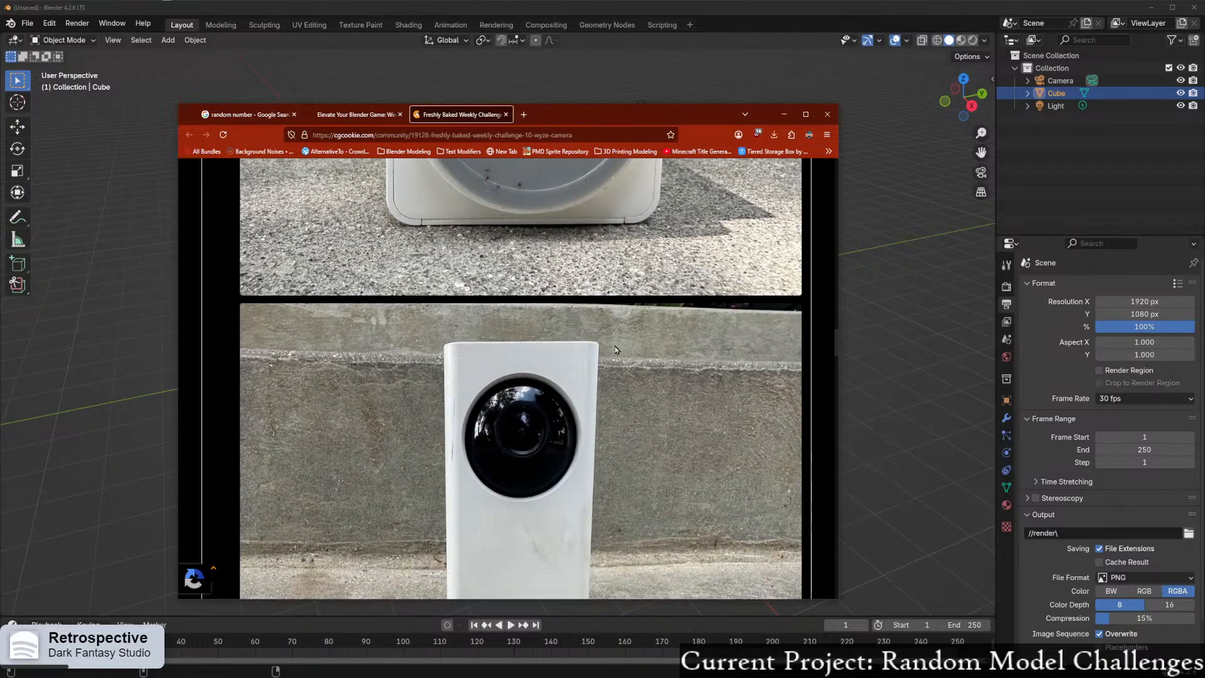
scroll(615, 350, down, 12)
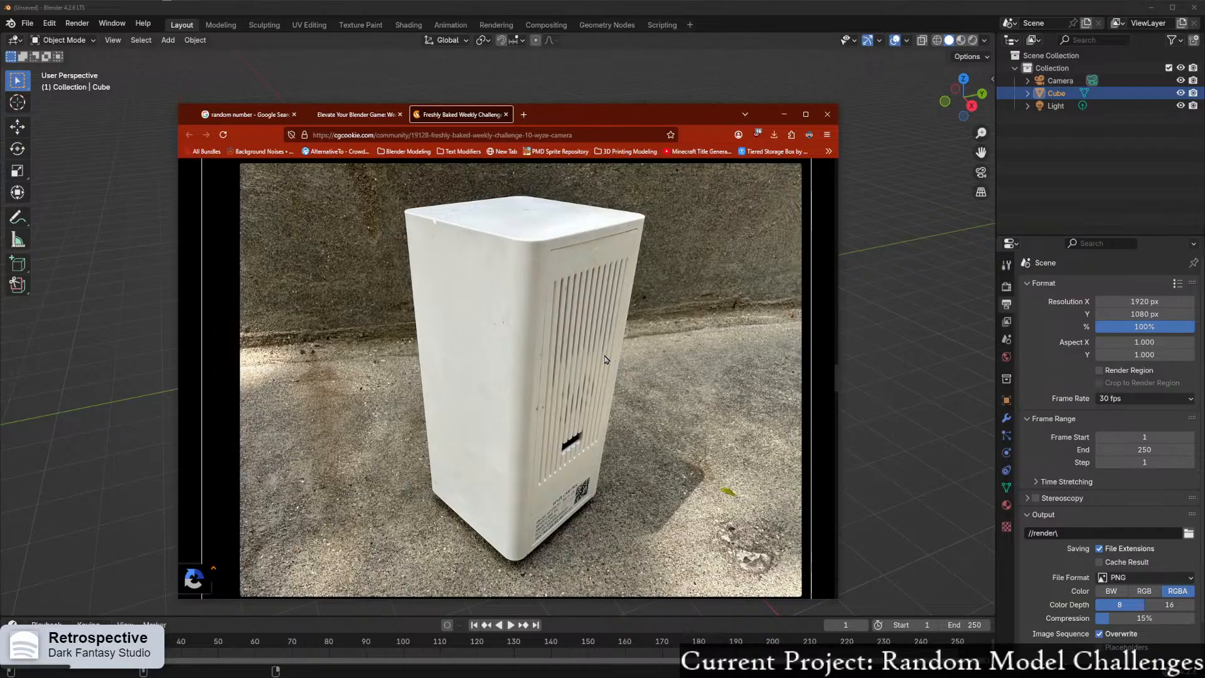
scroll(604, 360, down, 3)
scroll(603, 360, down, 8)
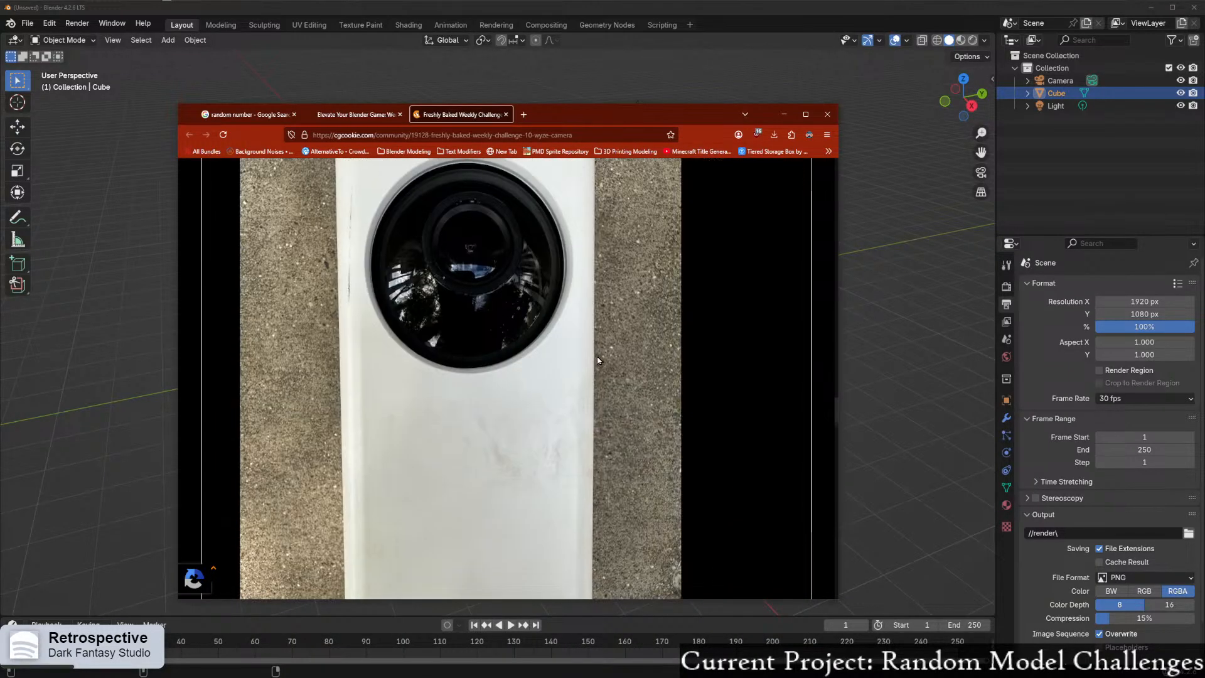
scroll(600, 359, up, 6)
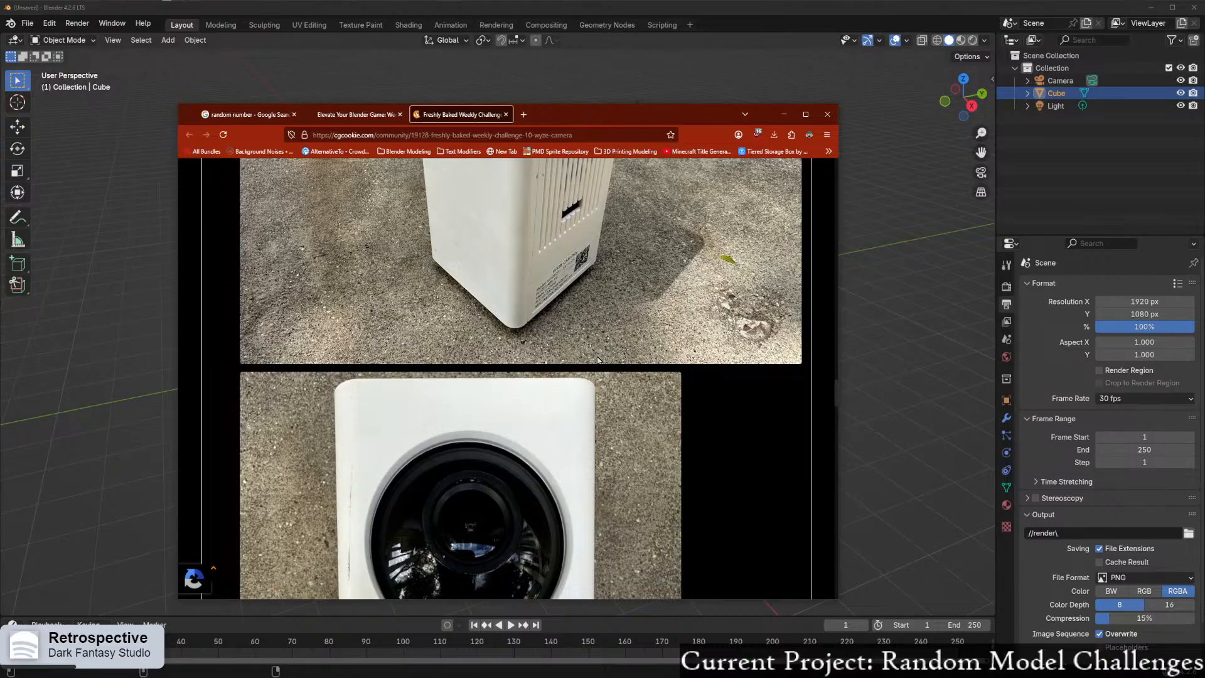
- Open the rear corner photo in its own tab and examine the vents, port and product label at enlarged size
right_click(545, 294)
click(582, 303)
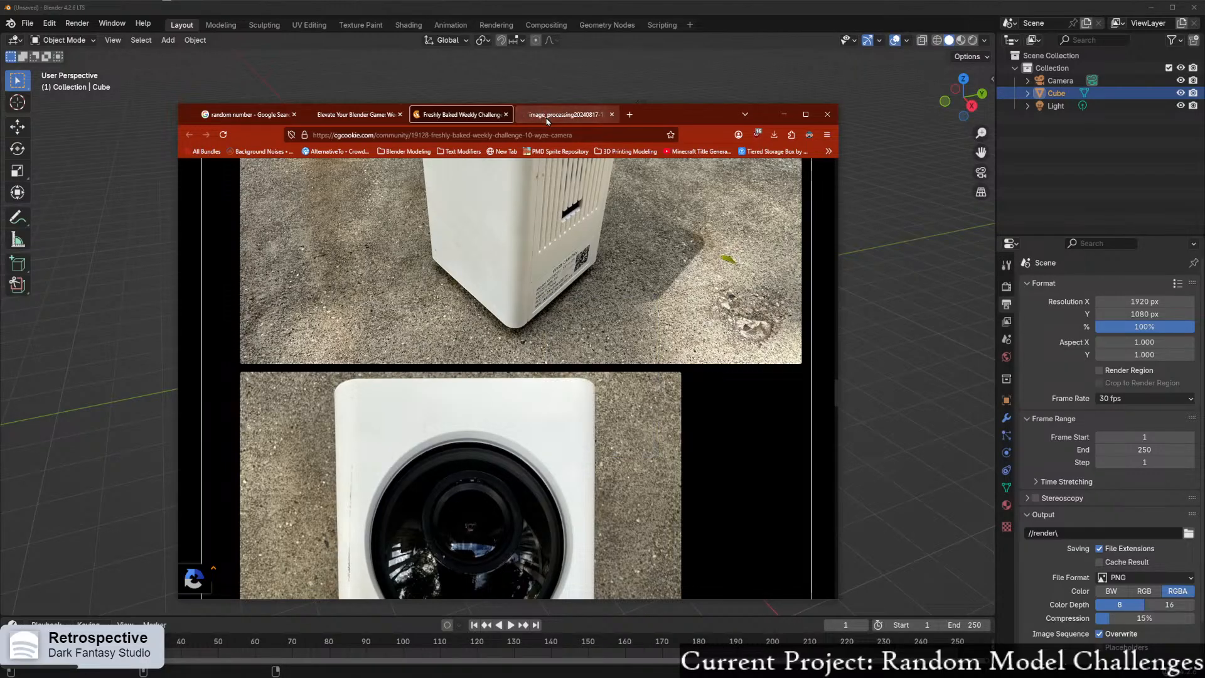
click(581, 483)
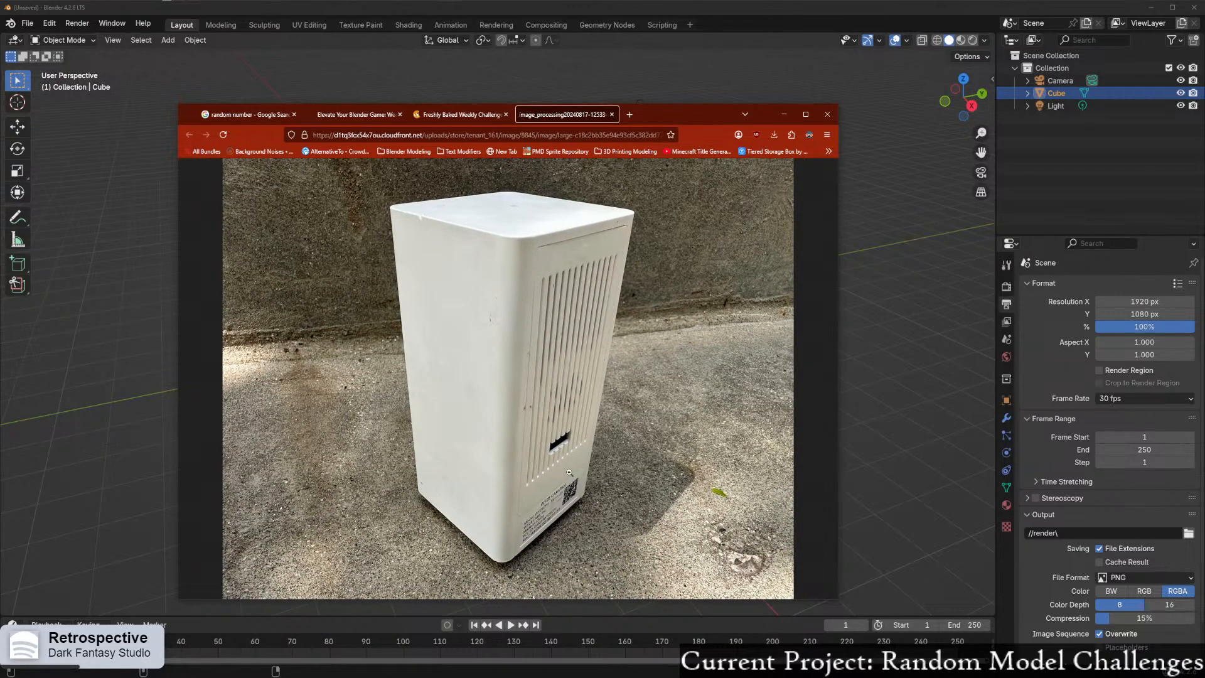
click(569, 472)
scroll(586, 469, down, 5)
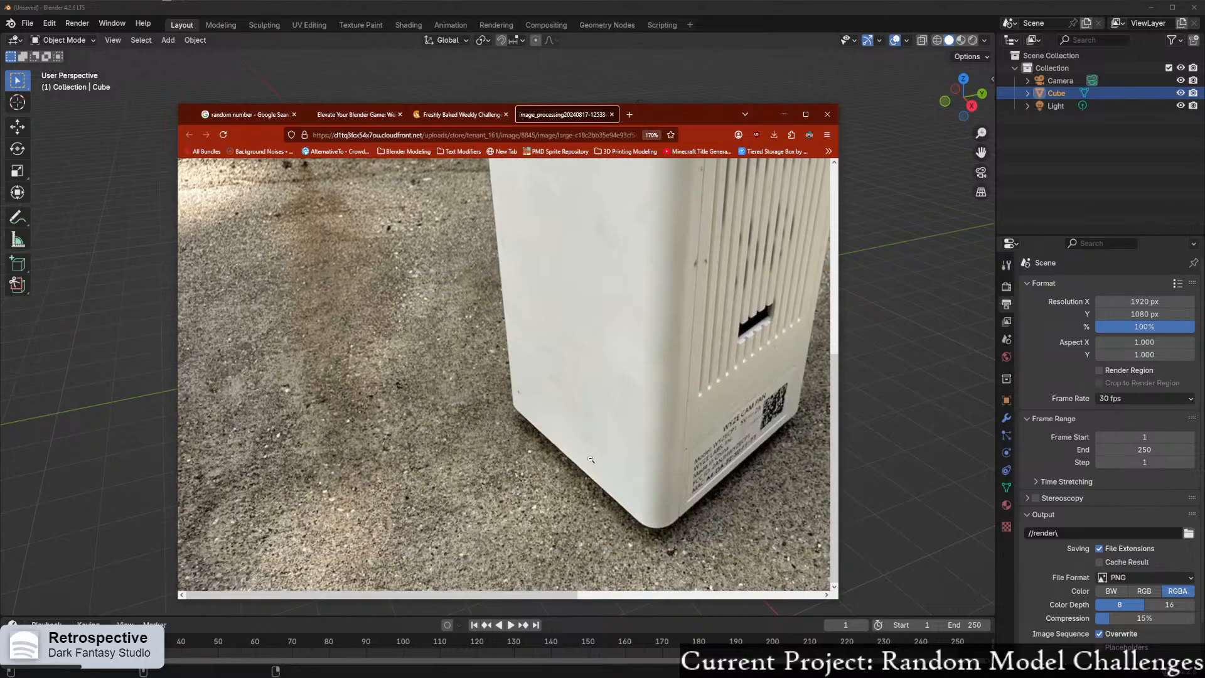
drag(559, 597, 720, 596)
scroll(616, 511, up, 2)
scroll(616, 511, down, 2)
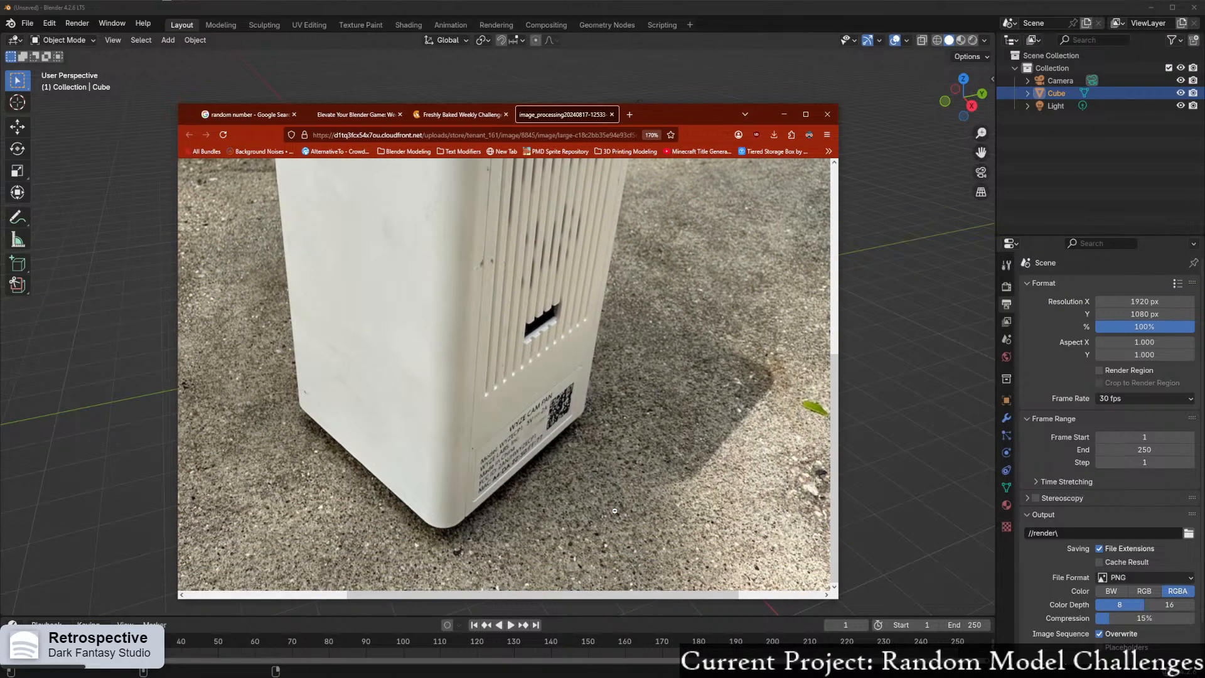
click(514, 507)
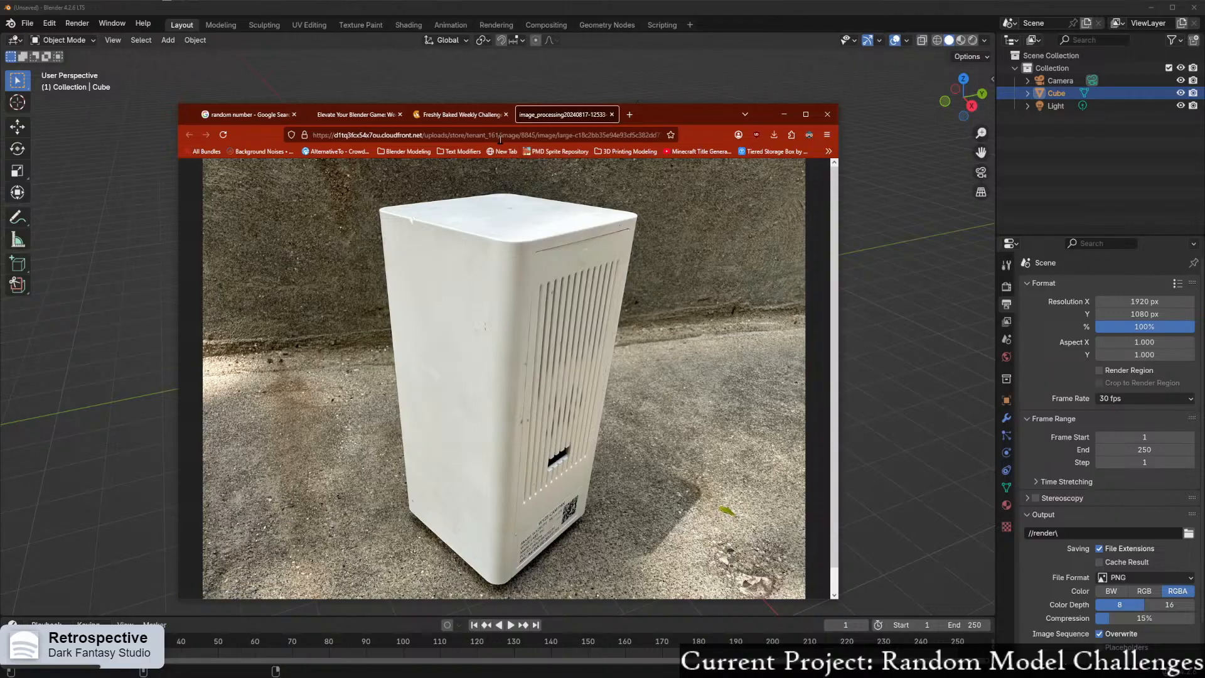
- Examine the straight rear and front photos in the challenge thread, and move the browser window off the Blender workspace
click(461, 114)
scroll(531, 408, down, 3)
scroll(539, 396, down, 10)
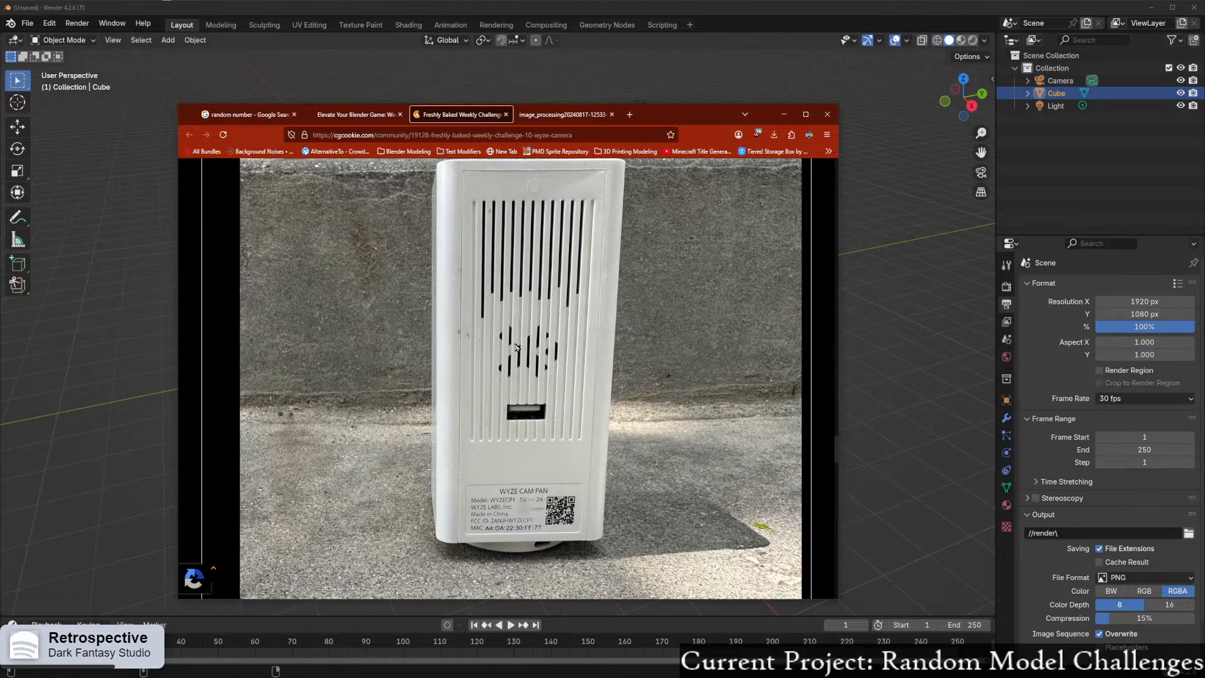
scroll(507, 421, down, 2)
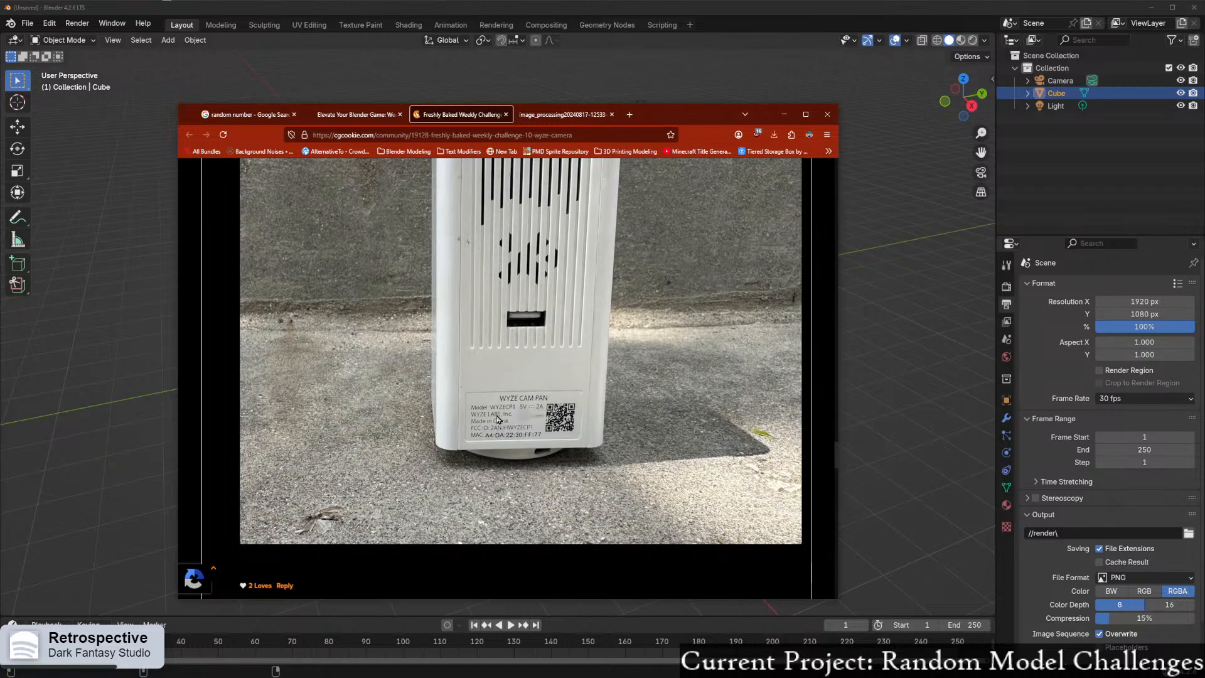
scroll(537, 373, down, 1)
scroll(537, 374, down, 1)
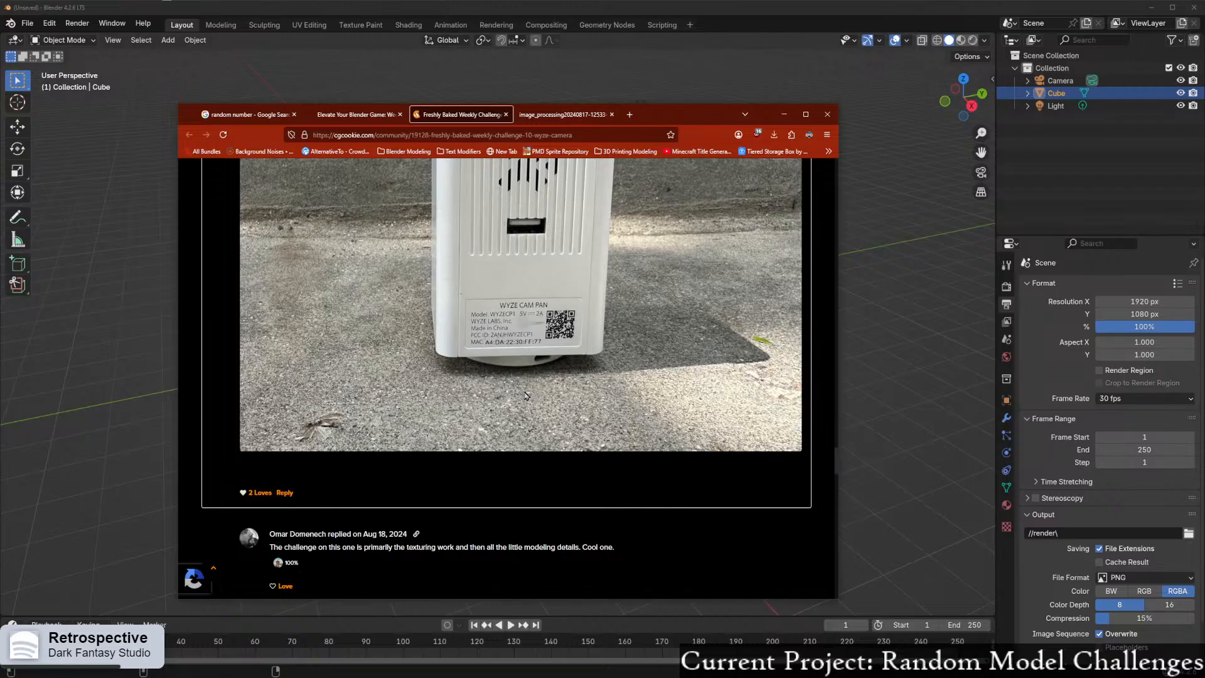
scroll(524, 382, up, 15)
scroll(504, 368, up, 10)
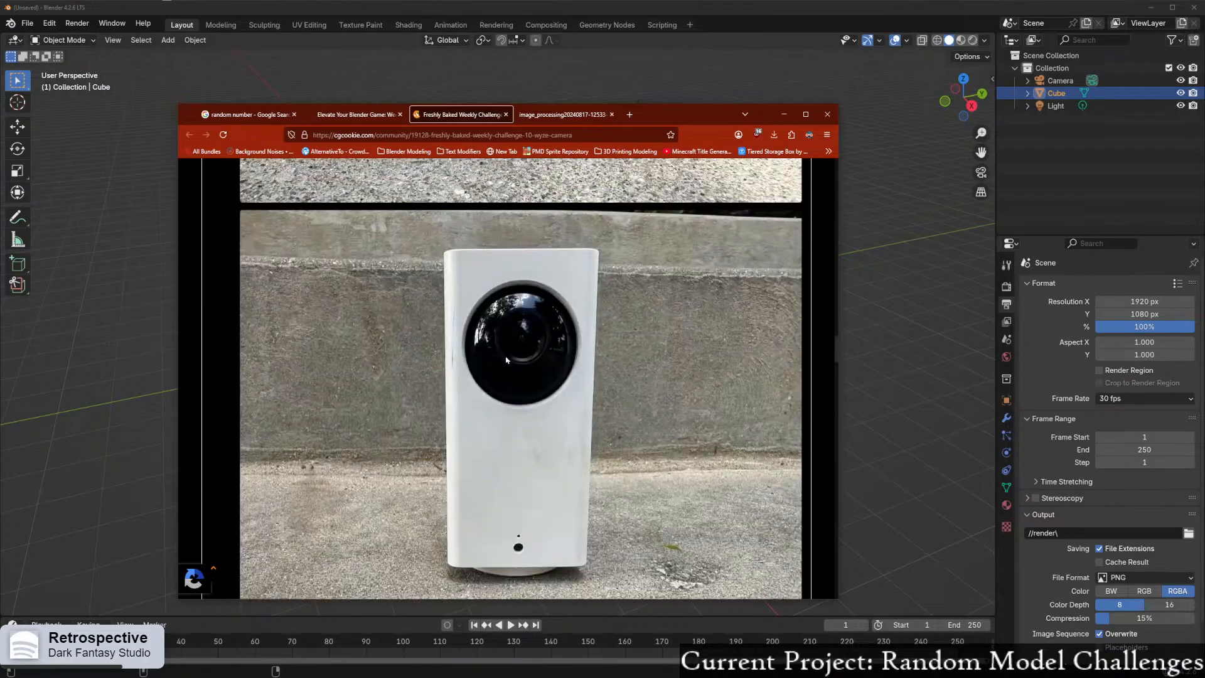
drag(692, 119, 0, 389)
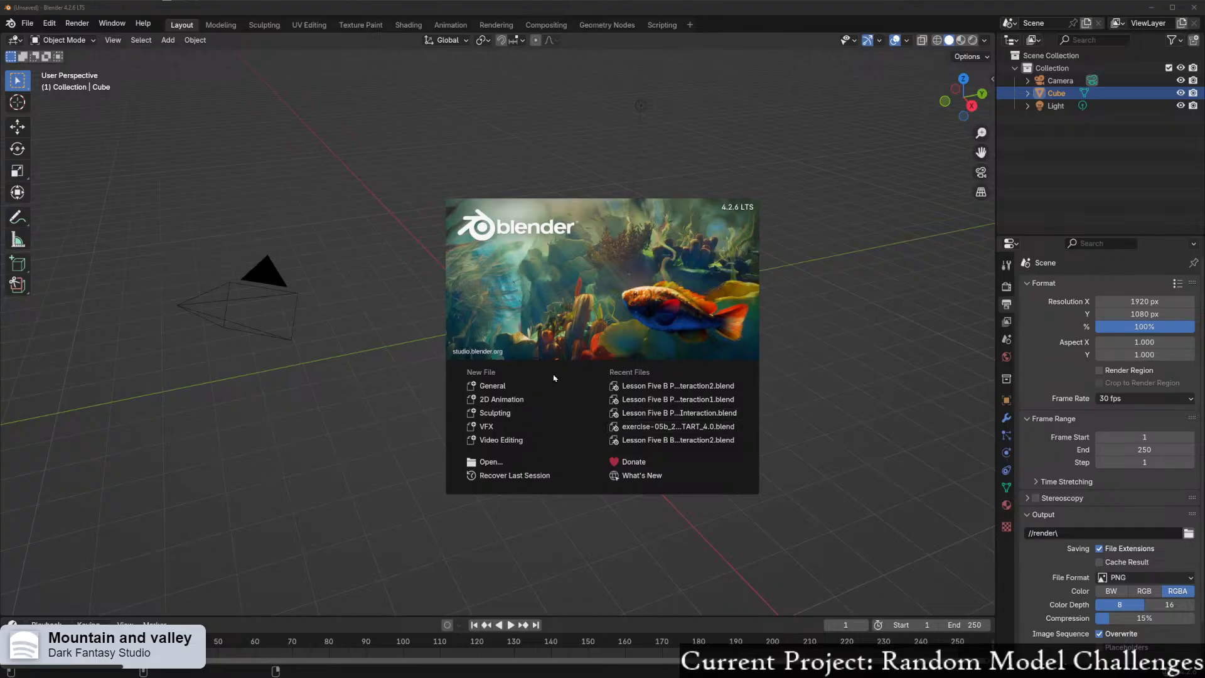
- Start a new General file and look at the default cube up close
click(484, 388)
scroll(634, 355, up, 3)
mouse_move(634, 355)
middle_down()
mouse_move(586, 339)
mouse_move(634, 338)
middle_up()
scroll(618, 334, up, 2)
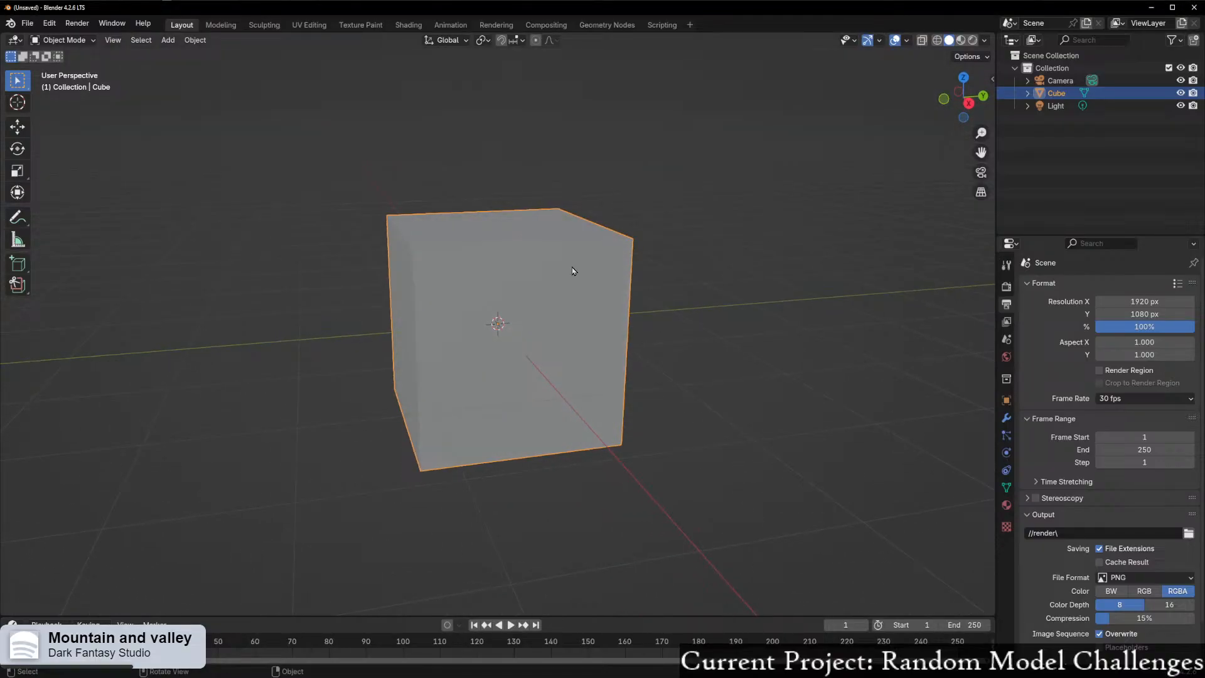
- Set the cube's dimensions to 2.36 in for X and Y and 5.02 in for Z
key(n)
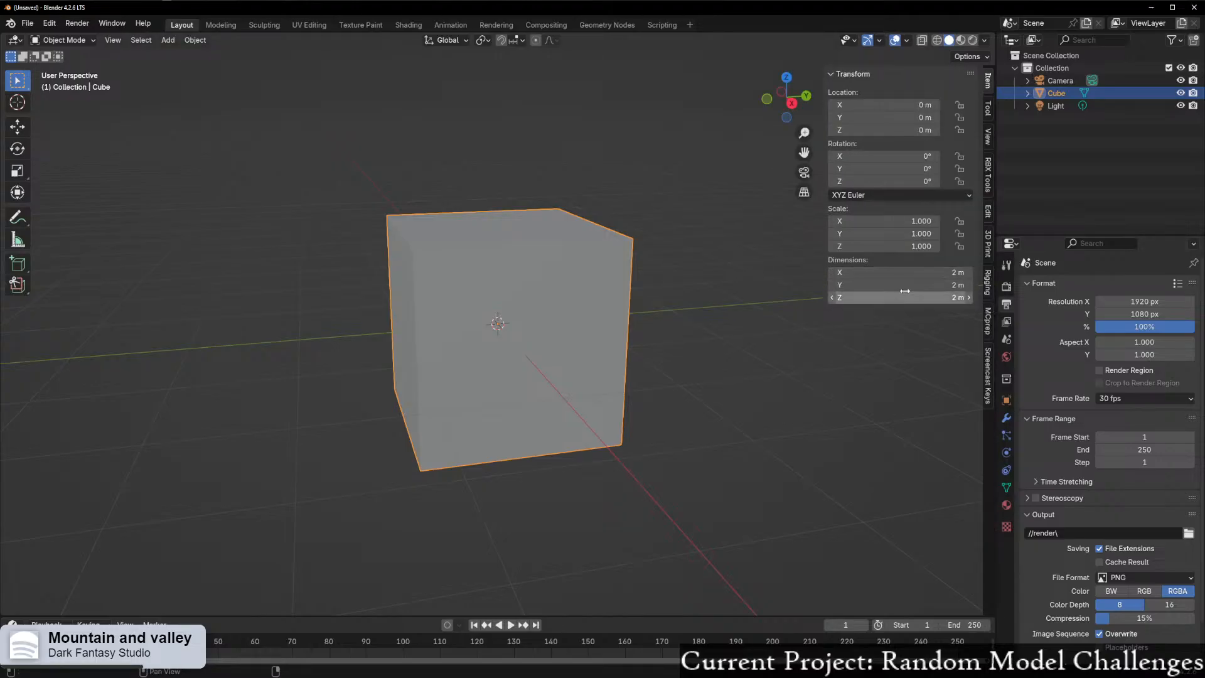
drag(913, 285, 911, 275)
text(2.)
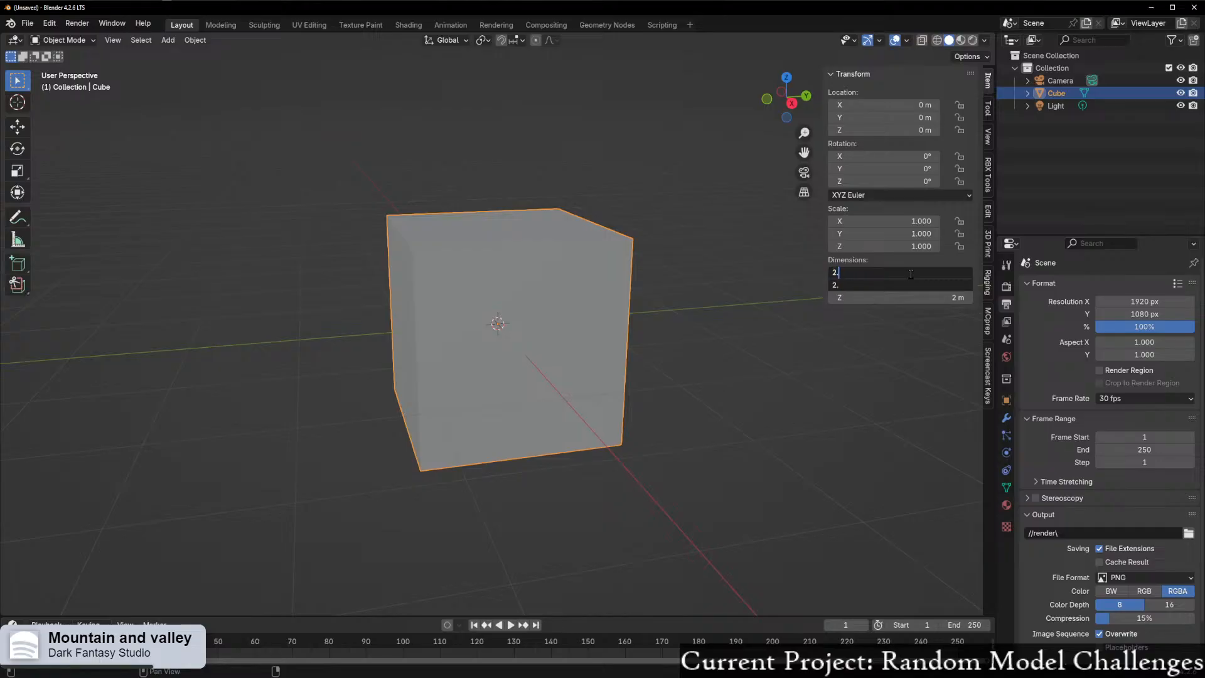
text(36in)
key(Return)
click(899, 297)
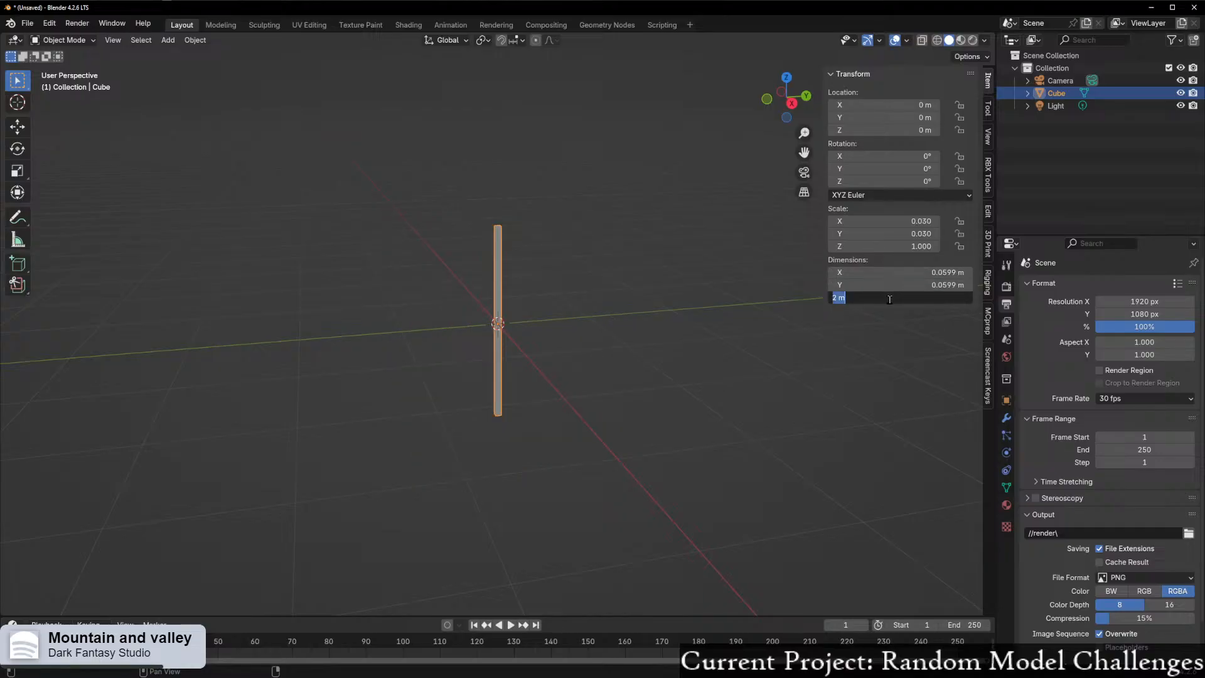
text(5.02in)
key(Return)
- Frame the resized cube and view it in the right orthographic view
scroll(557, 385, up, 5)
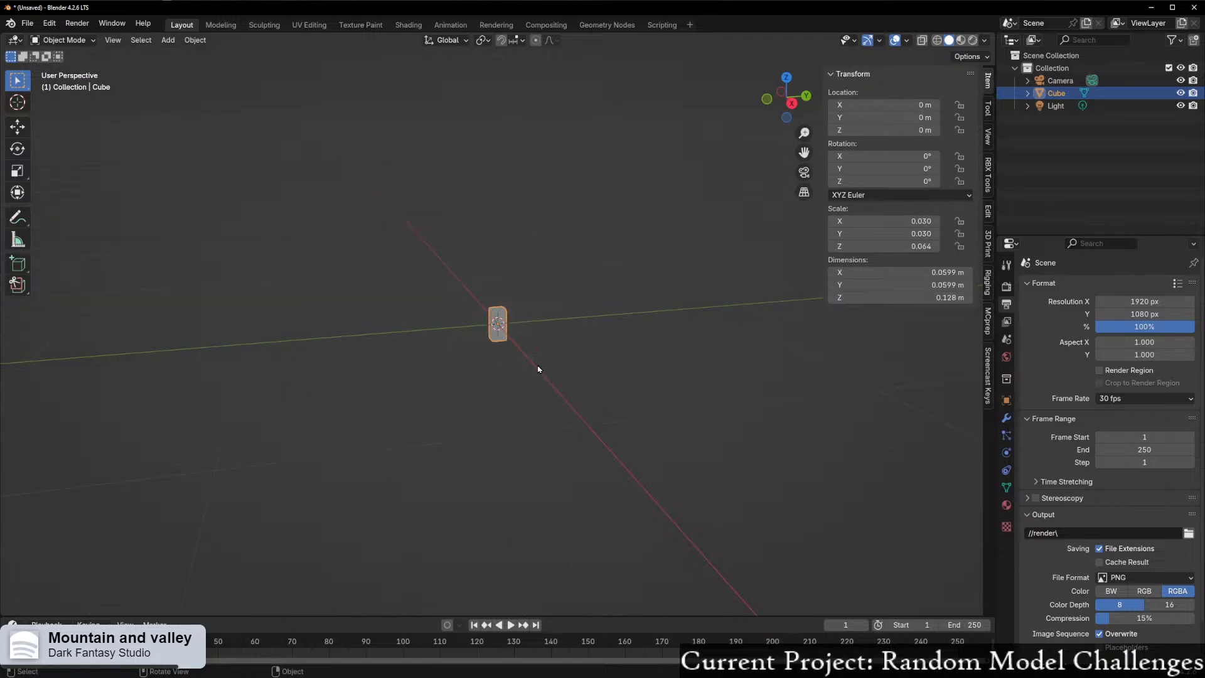
key(KP_Decimal)
scroll(538, 369, down, 4)
middle_drag(449, 377, 492, 368)
click(800, 100)
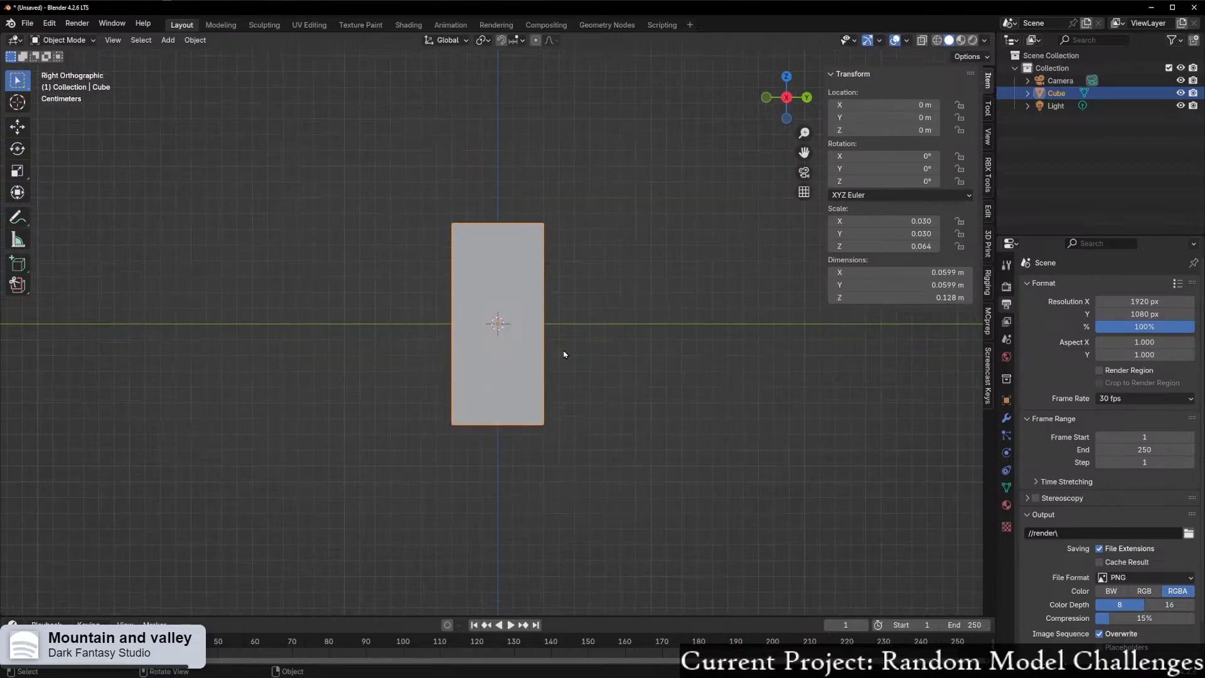
- Raise the block about 0.064 m along Z so its base rests on the ground line
key(g)
key(z)
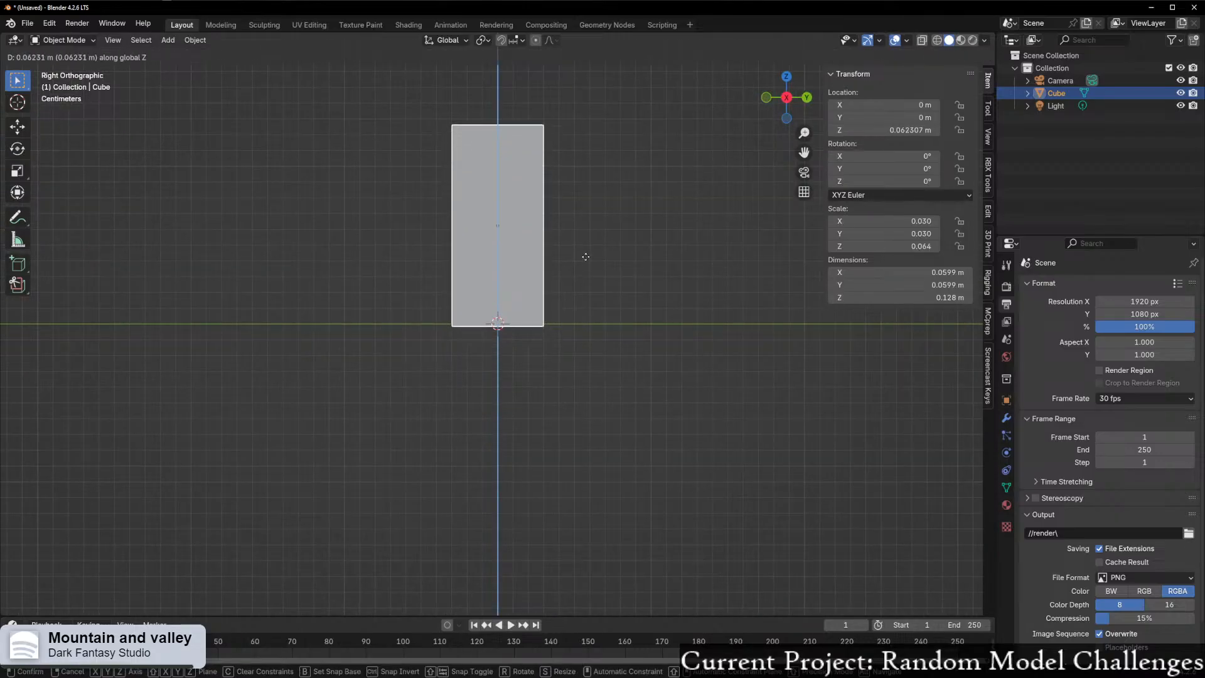
click(586, 253)
- Apply the block's scale in the front orthographic view
middle_drag(586, 254, 619, 362)
key(KP_1)
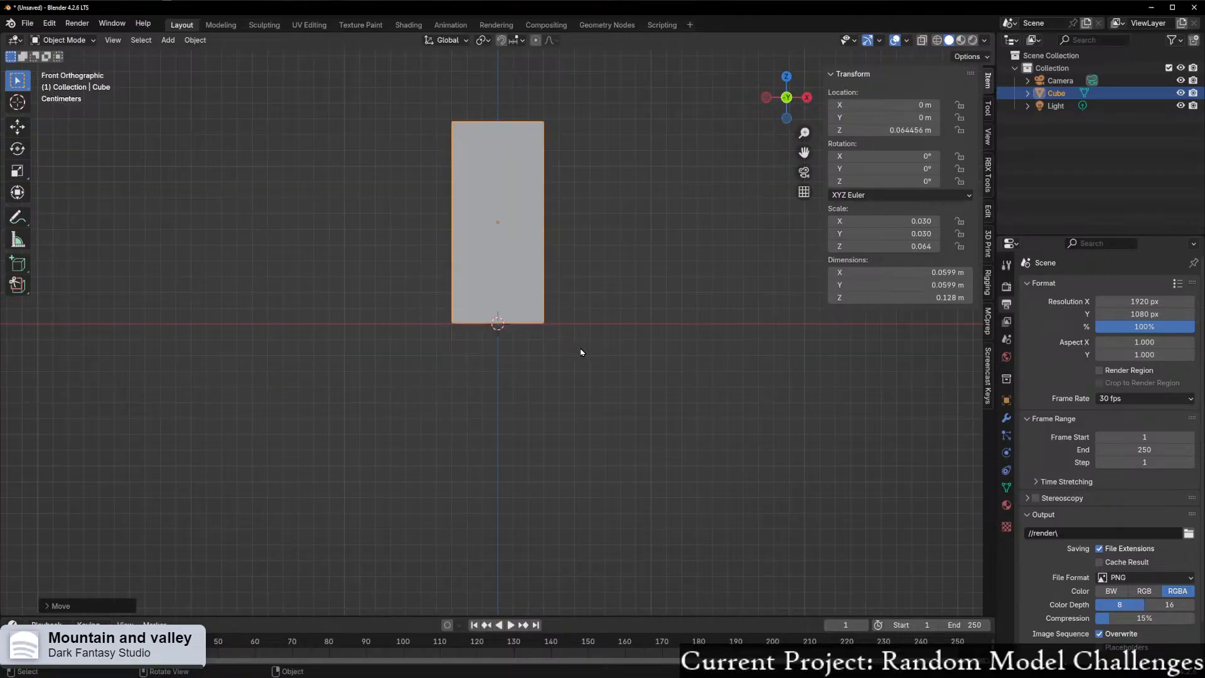
scroll(581, 352, up, 4)
shift+middle_drag(480, 353, 480, 514)
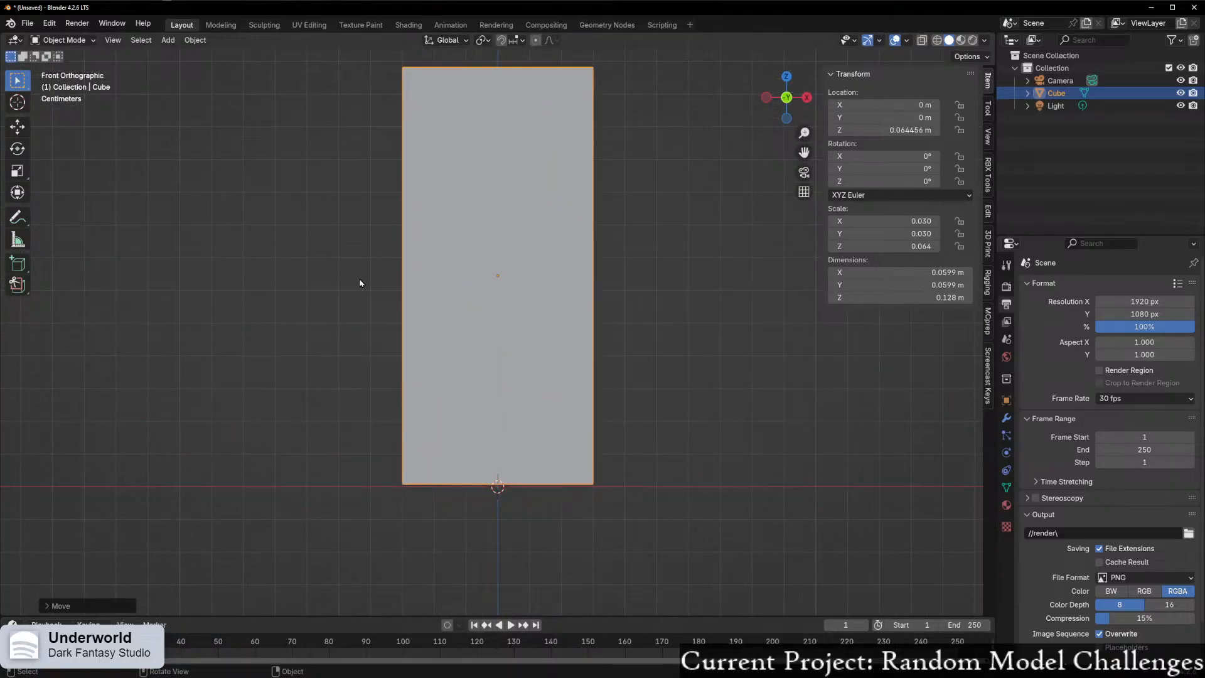
key(ctrl+a)
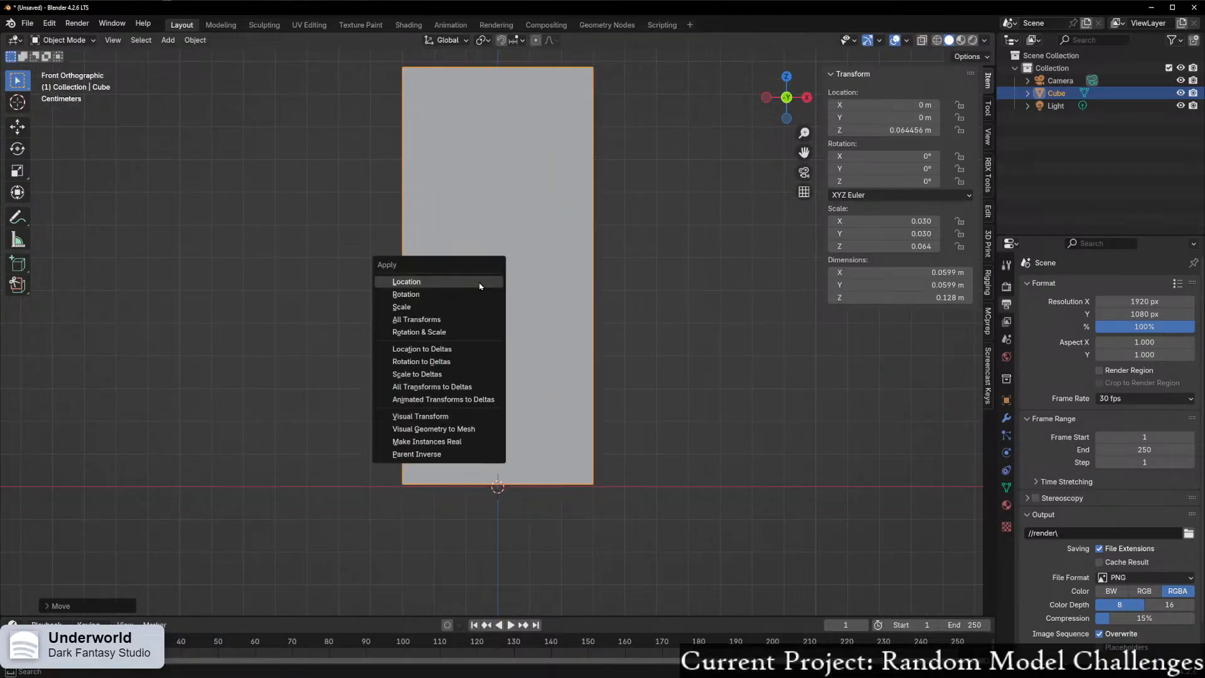
click(419, 308)
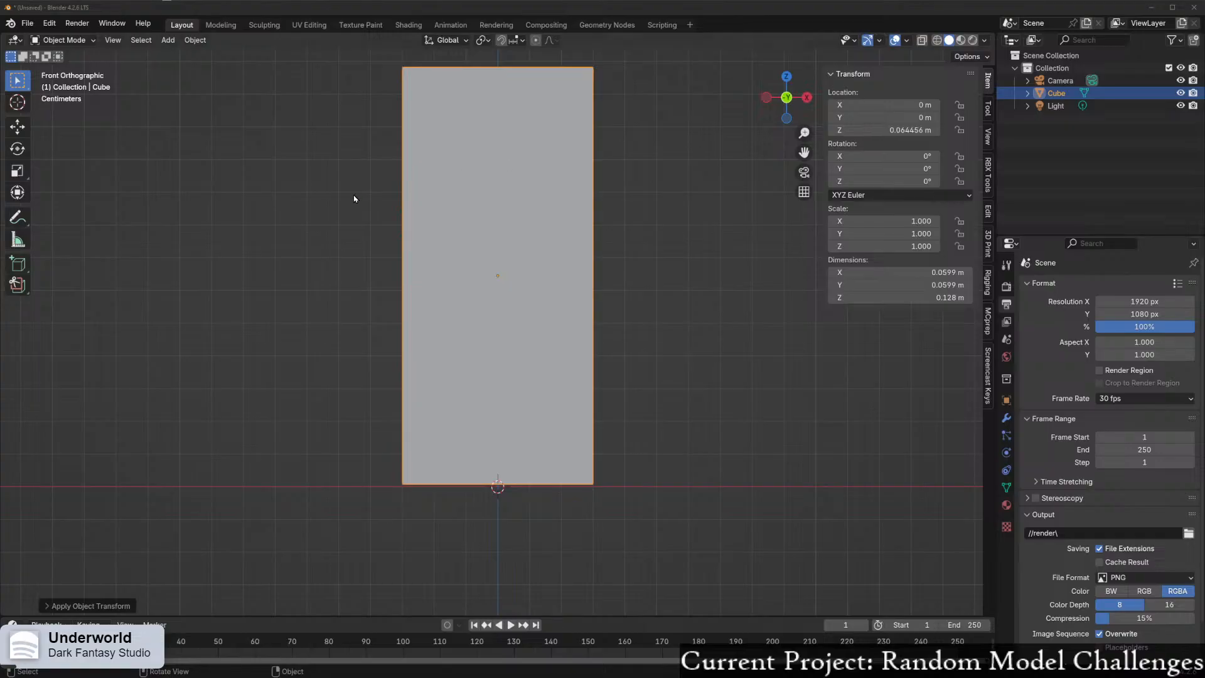
click(472, 189)
key(ctrl+Tab)
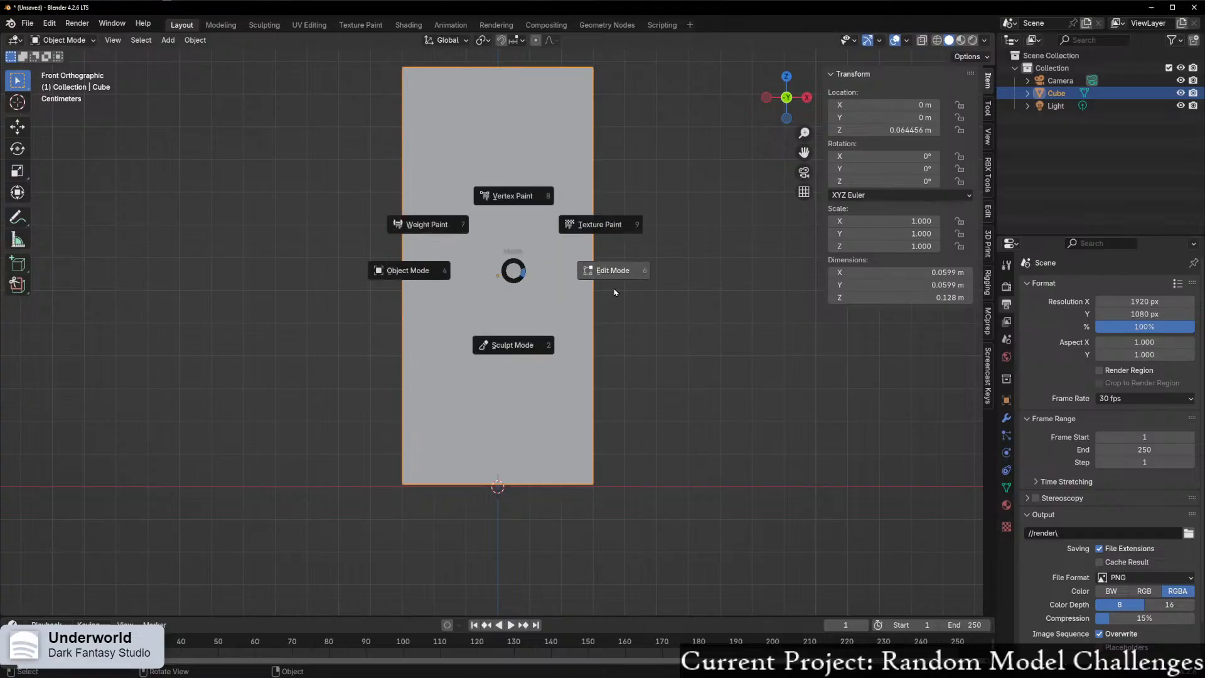
click(613, 290)
key(ctrl+Tab)
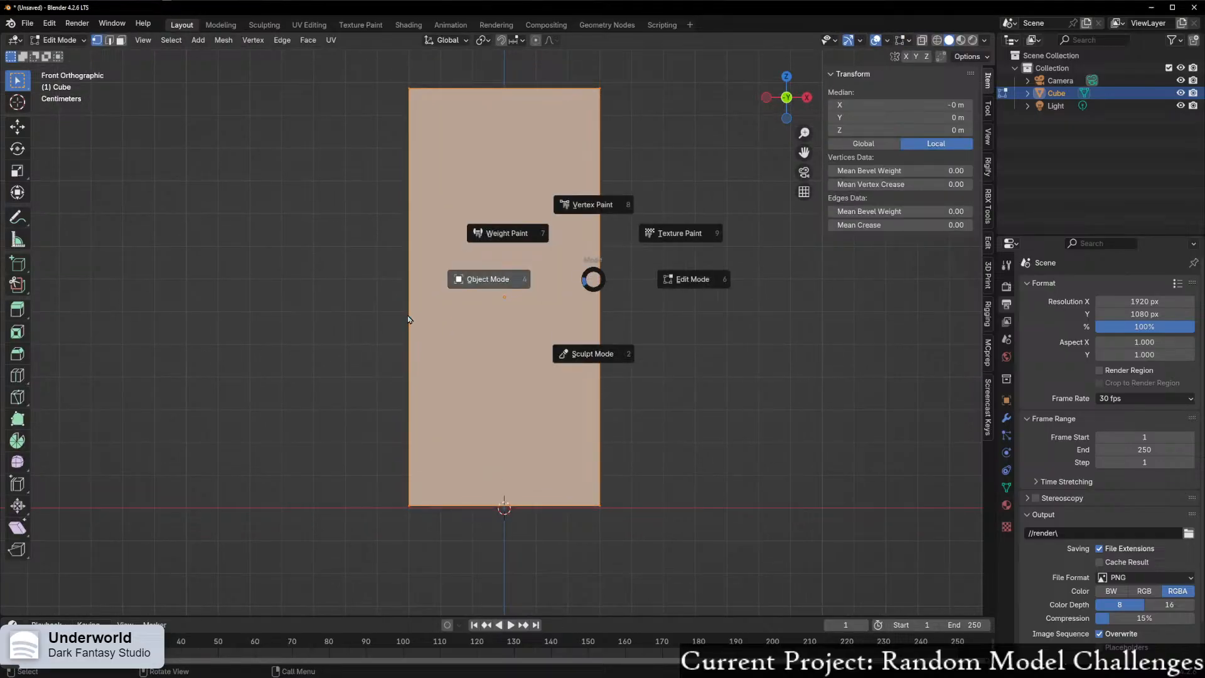
click(548, 292)
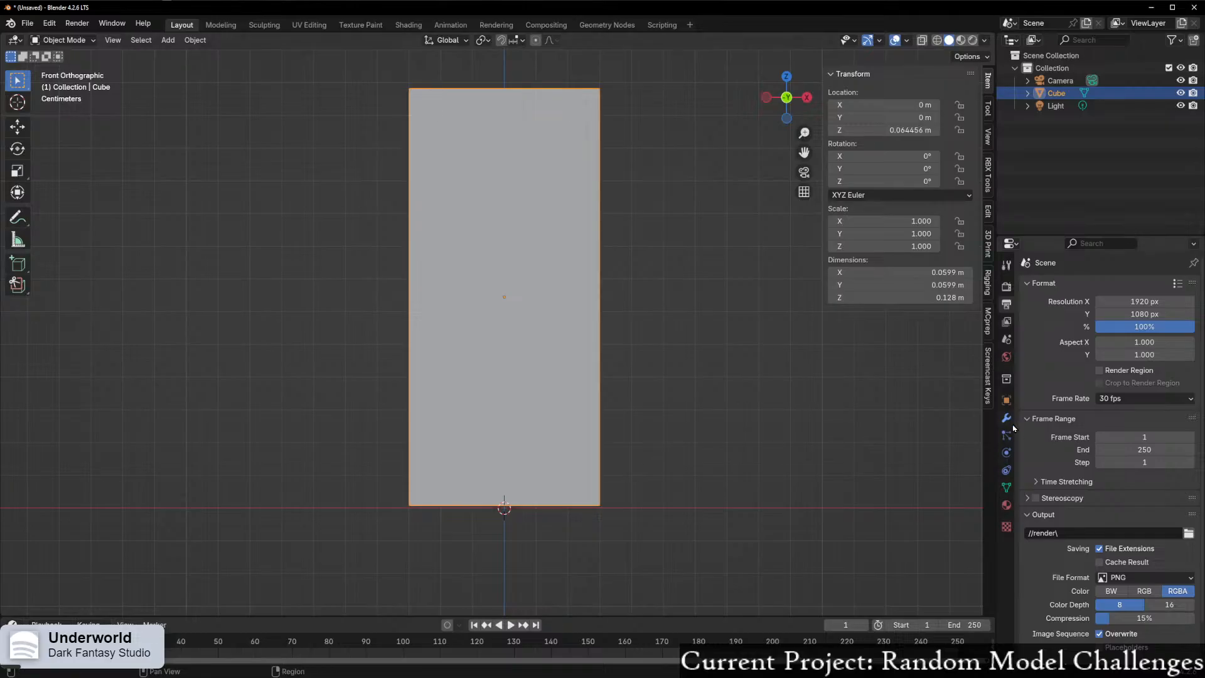
- Give the block a Simple Subdivision modifier with viewport and render levels of 3, and apply it
key(ctrl+2)
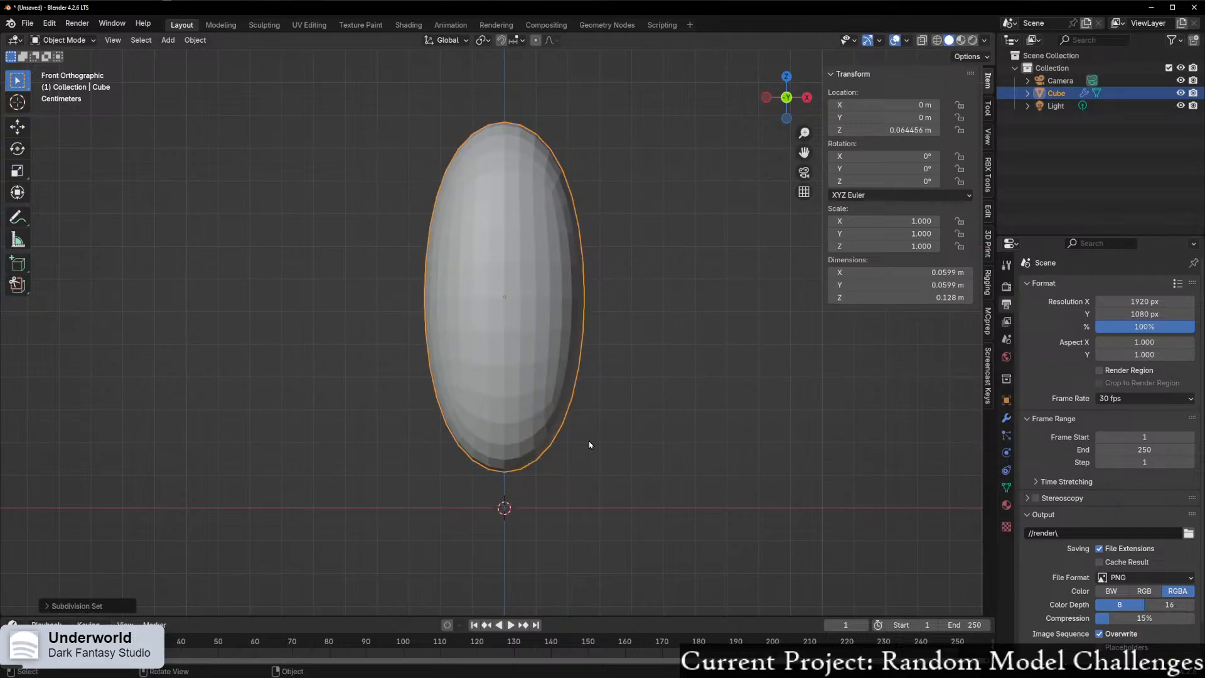
click(1006, 417)
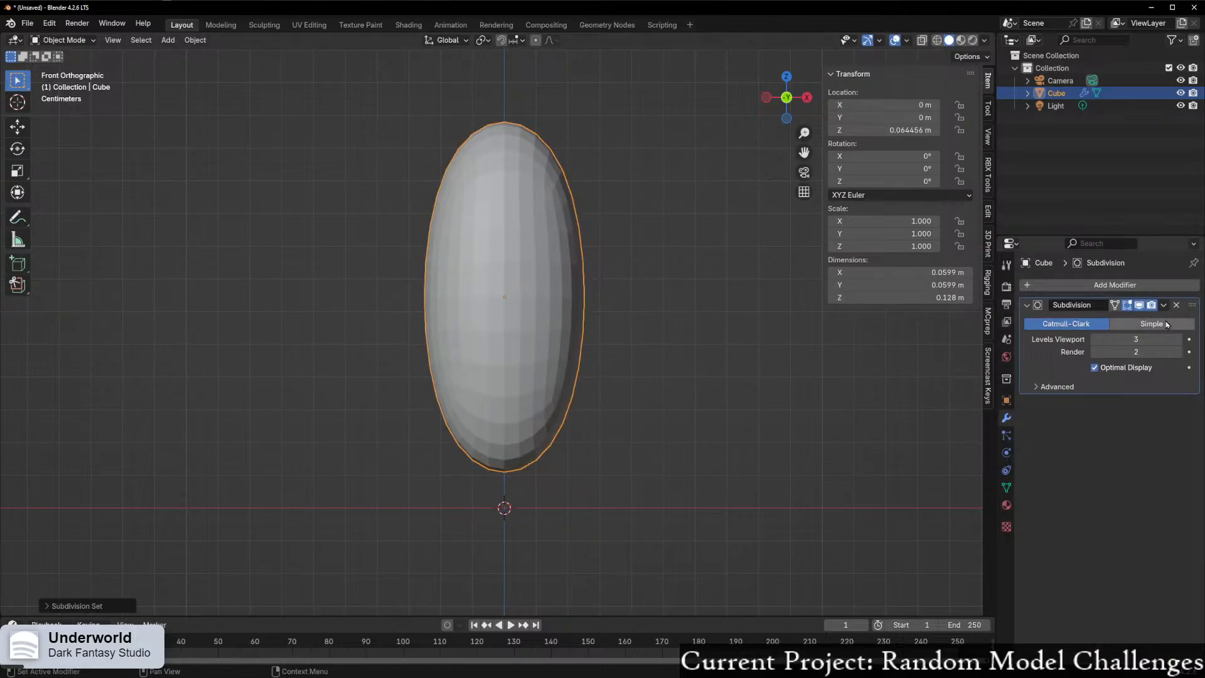
click(1172, 324)
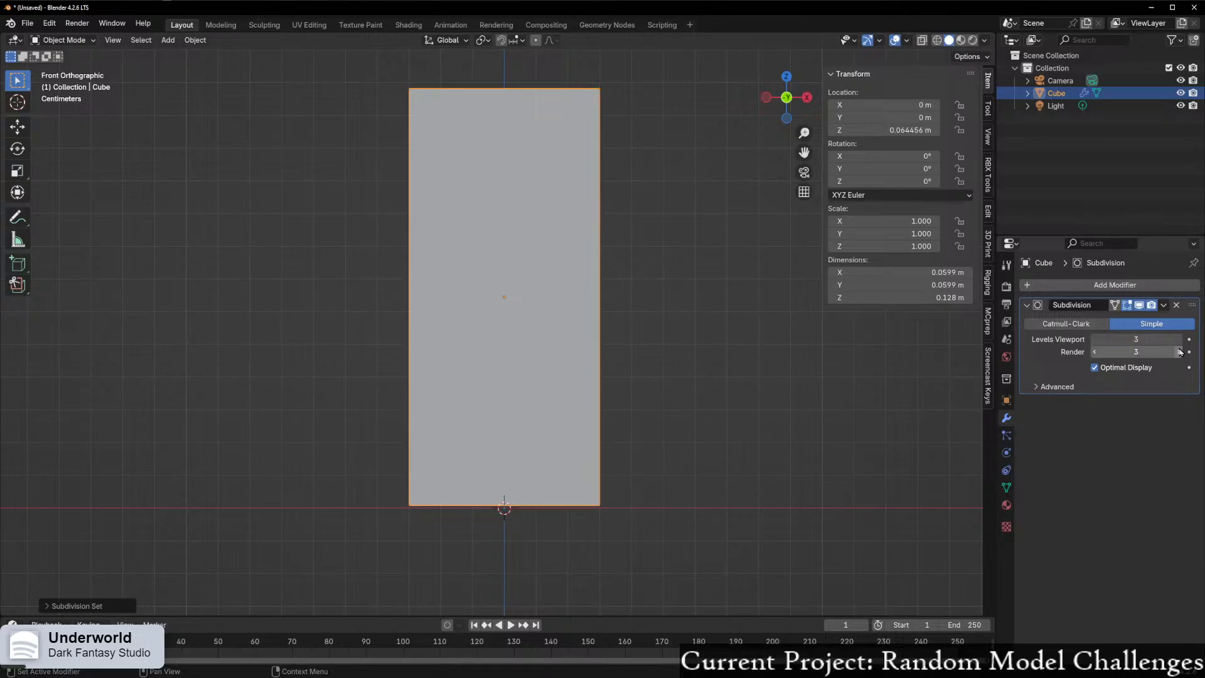
key(ctrl+a)
- In Edit Mode, add a centred horizontal loop cut through each of the eight rows of faces around the block
key(ctrl+Tab)
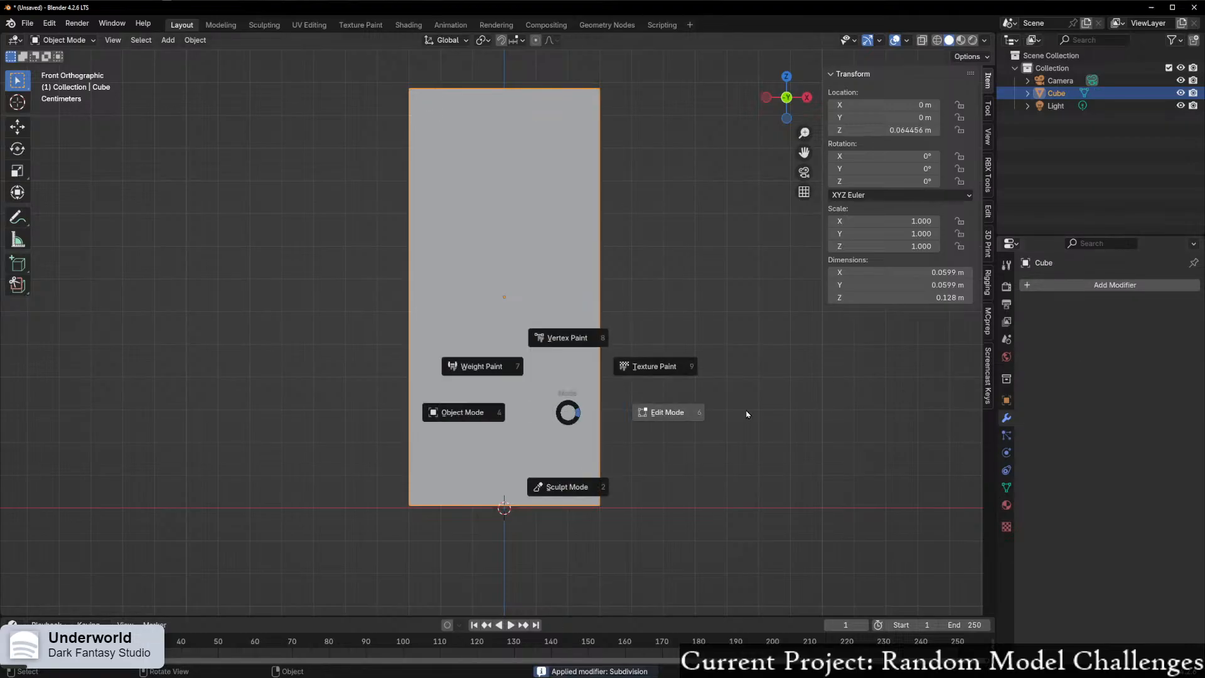
click(721, 412)
middle_drag(753, 419, 725, 501)
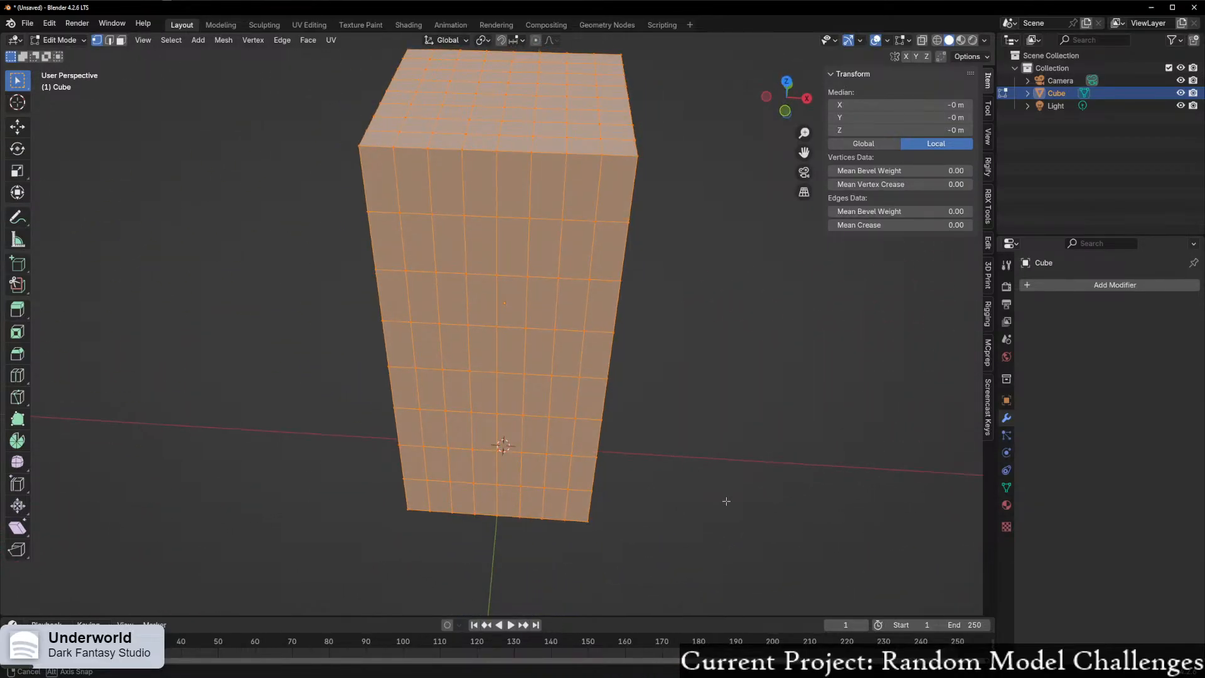
key(ctrl+r)
click(443, 198)
right_click(443, 201)
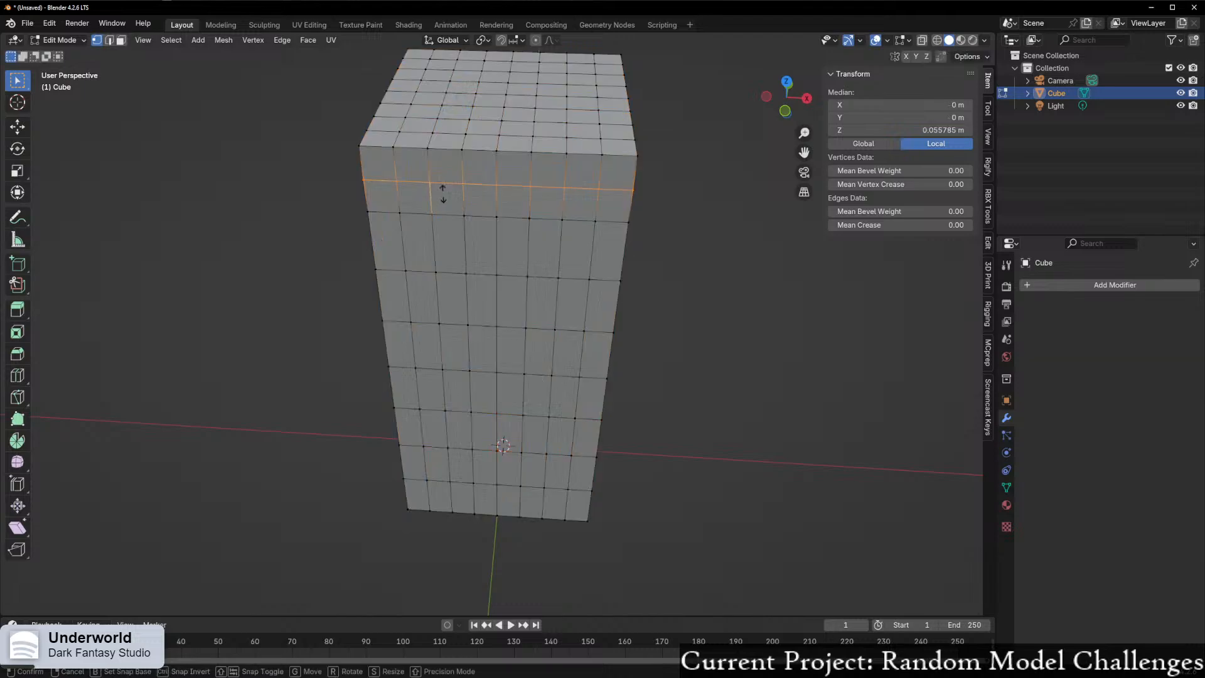
middle_drag(443, 202, 458, 180)
key(ctrl+r)
click(395, 211)
right_click(395, 219)
key(ctrl+r)
click(401, 268)
right_click(401, 270)
key(ctrl+r)
click(412, 317)
right_click(412, 320)
key(ctrl+r)
click(406, 371)
right_click(406, 373)
key(ctrl+r)
click(413, 437)
right_click(414, 439)
key(ctrl+r)
click(412, 475)
right_click(412, 476)
key(ctrl+r)
click(411, 521)
right_click(412, 523)
- Select a centred 4 by 4 block of faces on the upper front and turn it into a circle with LoopTools
middle_drag(412, 523, 627, 269)
click(795, 106)
scroll(675, 202, up, 1)
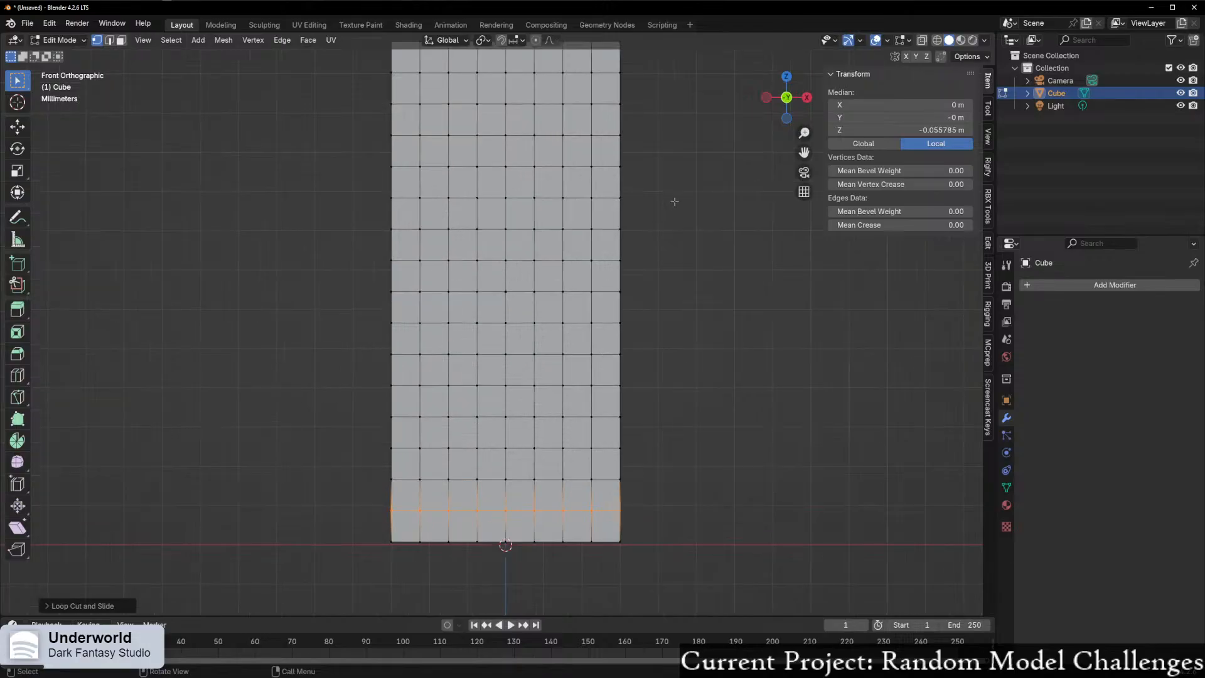
shift+middle_drag(621, 220, 581, 304)
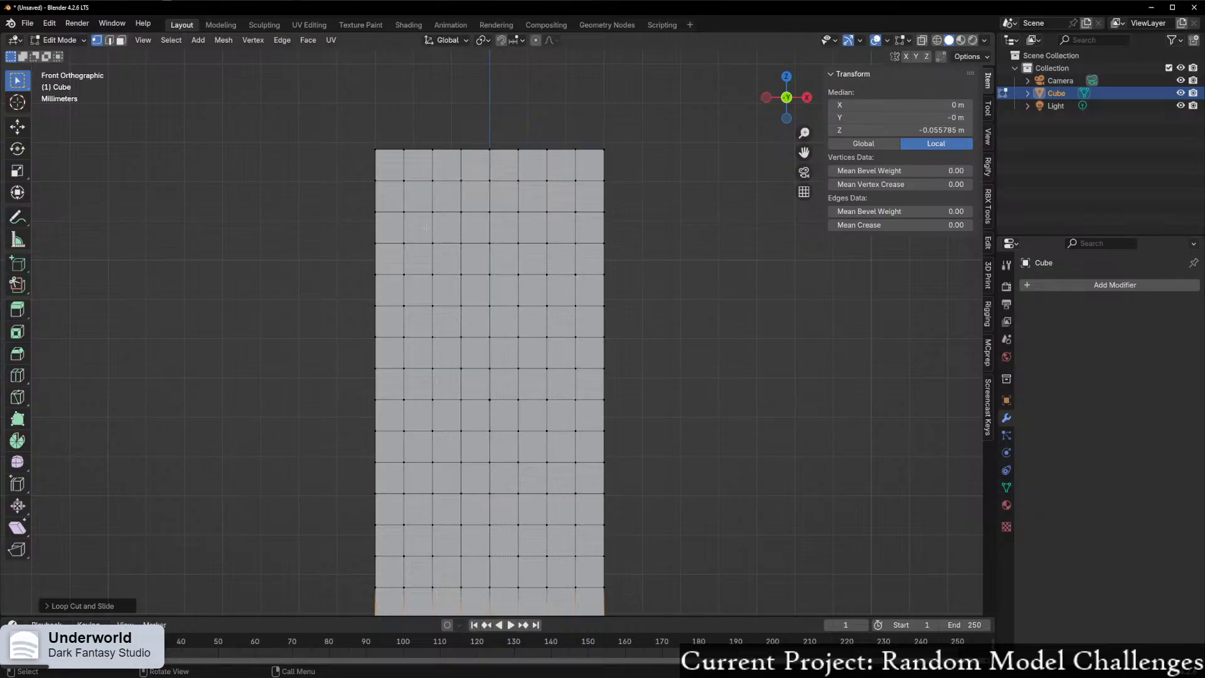
drag(426, 233, 560, 368)
scroll(542, 353, down, 2)
scroll(543, 352, up, 1)
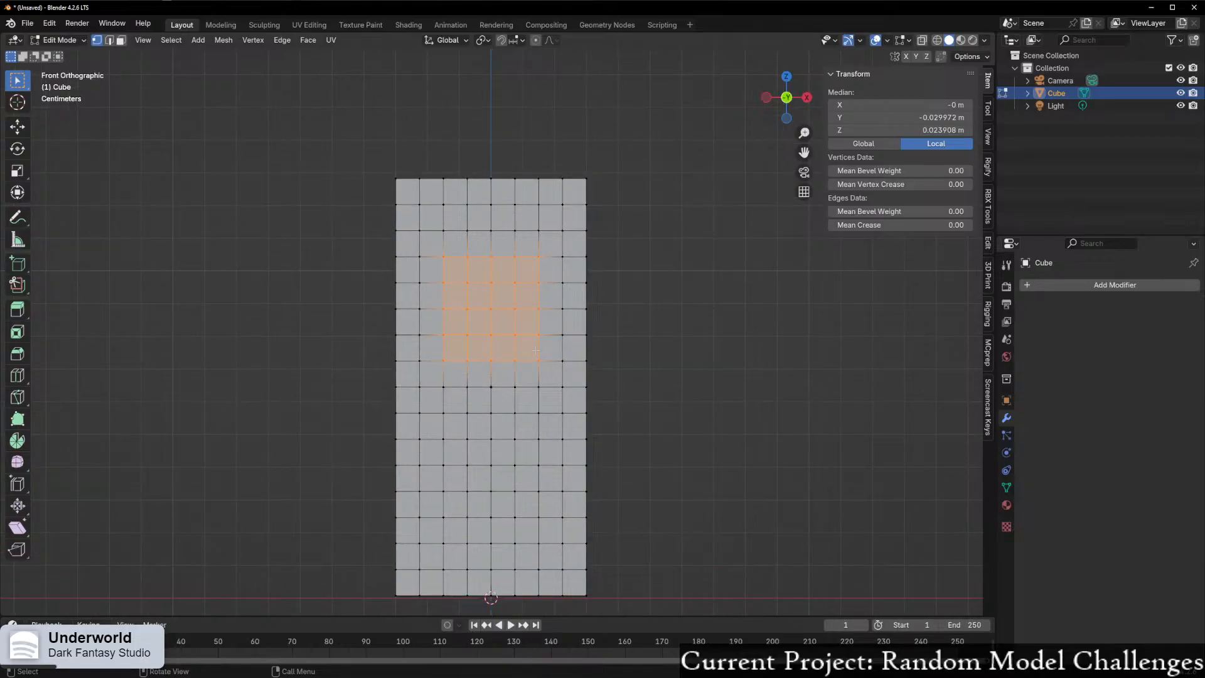
right_click(476, 280)
mouse_move(477, 264)
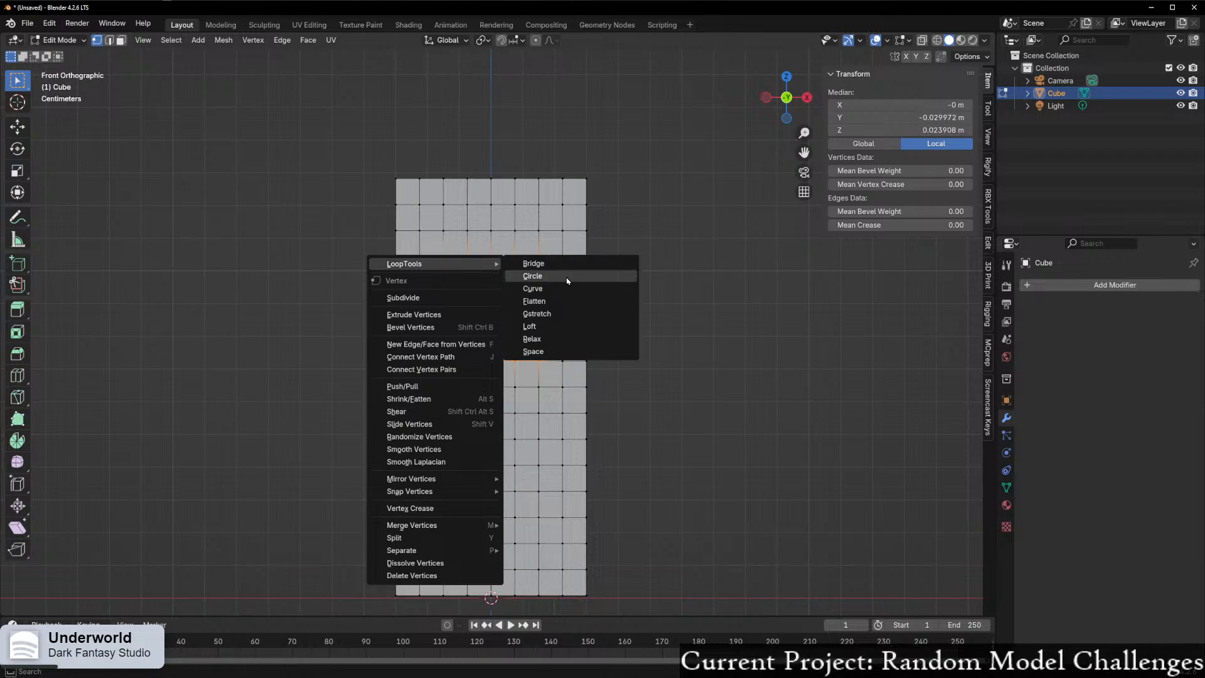
click(546, 275)
- Enlarge the circular selection in X and Z while locking Y, nearly filling the width of the front
scroll(539, 332, up, 2)
key(s)
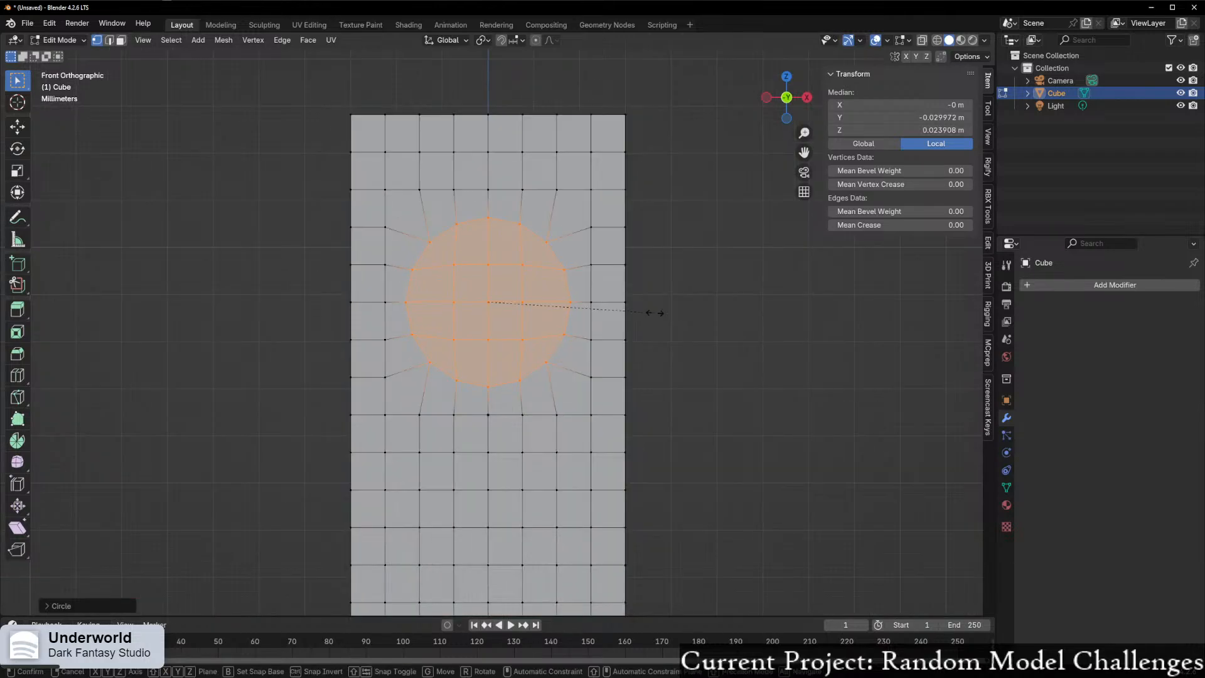
key(shift+y)
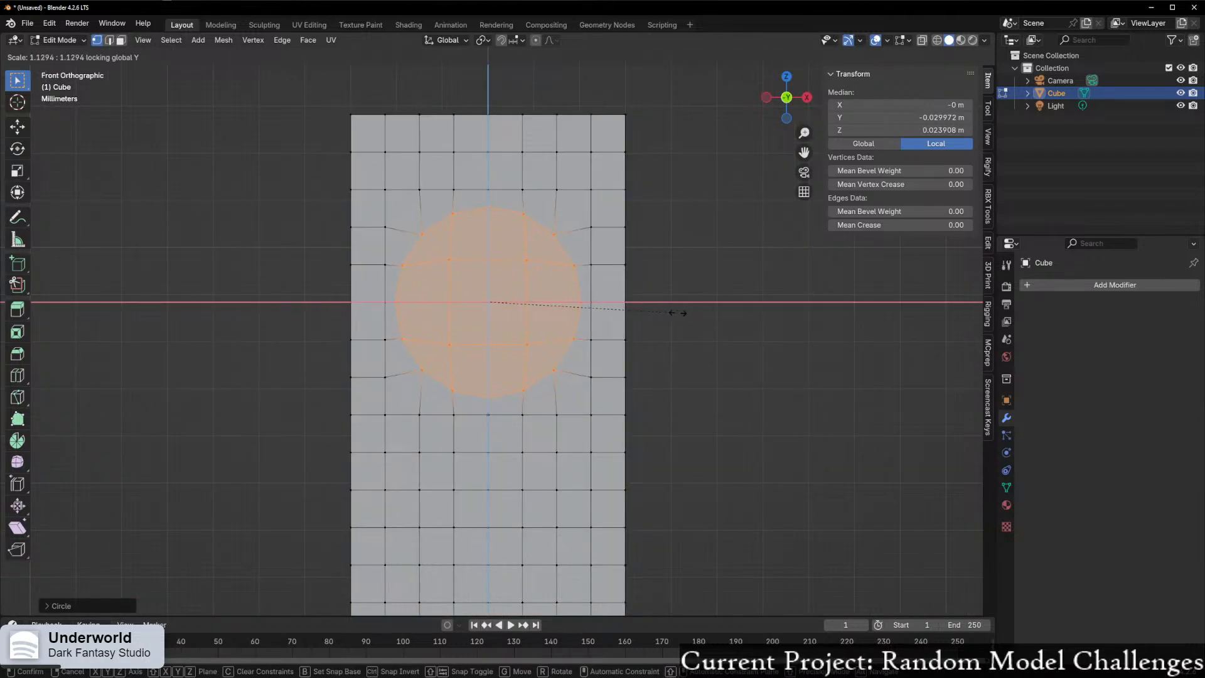
click(693, 316)
- Extrude the circular faces about 2.8 mm into the block to form the lens recess
middle_drag(694, 318, 448, 354)
key(e)
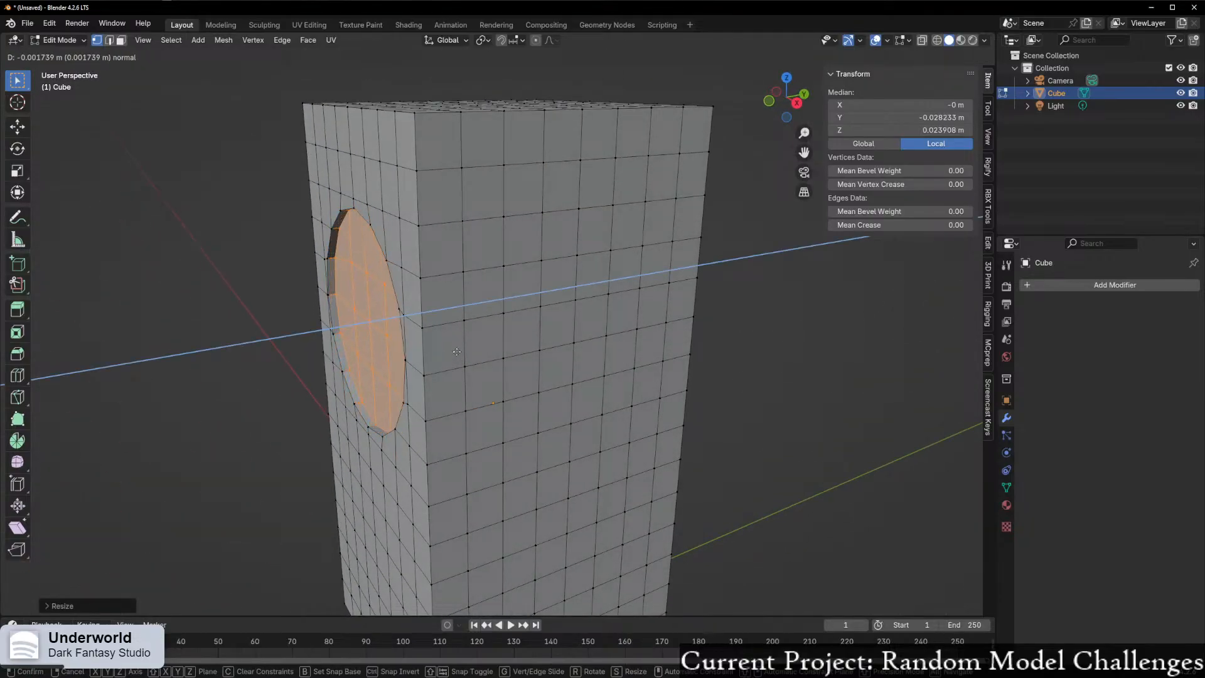
click(460, 350)
middle_drag(460, 350, 544, 315)
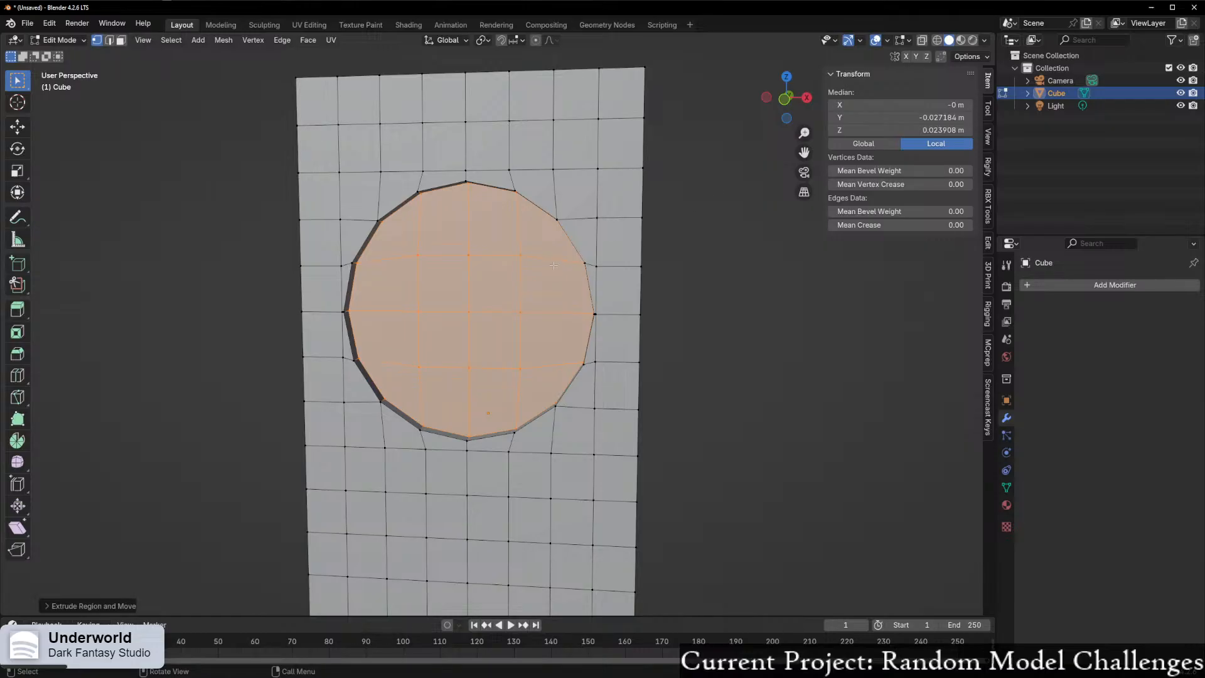
middle_drag(568, 266, 598, 249)
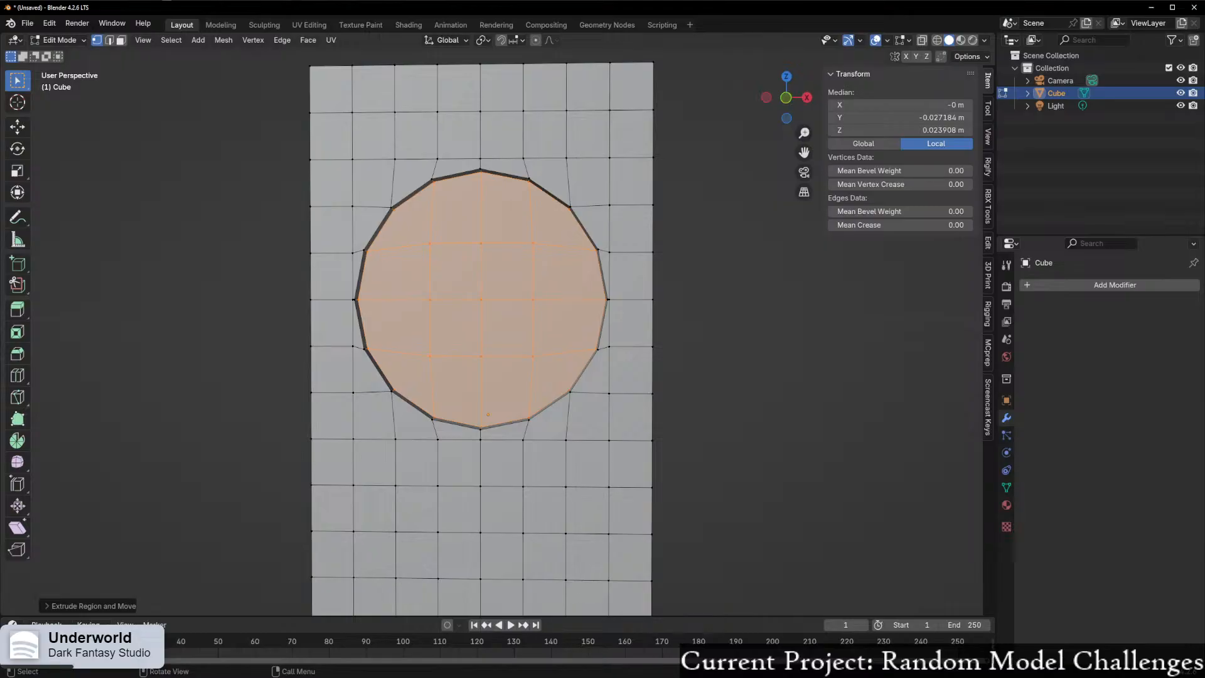
- Add a loop cut around the side wall of the circular recess
middle_drag(353, 139, 366, 234)
scroll(331, 97, up, 2)
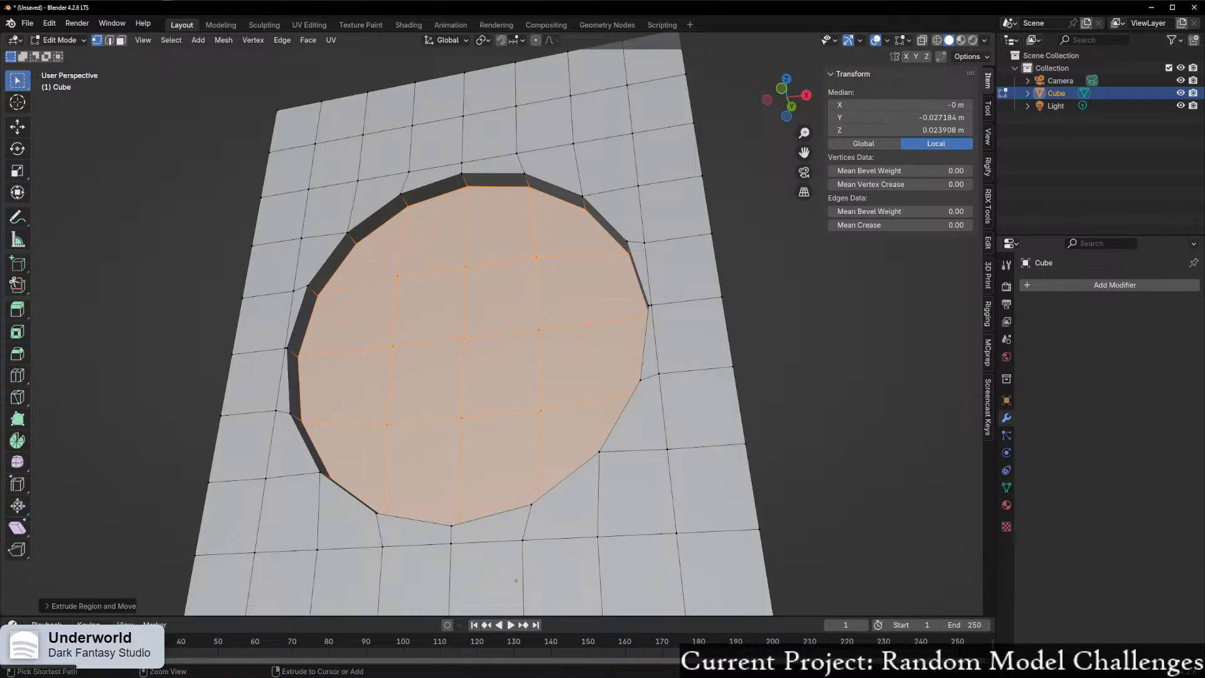
key(ctrl+r)
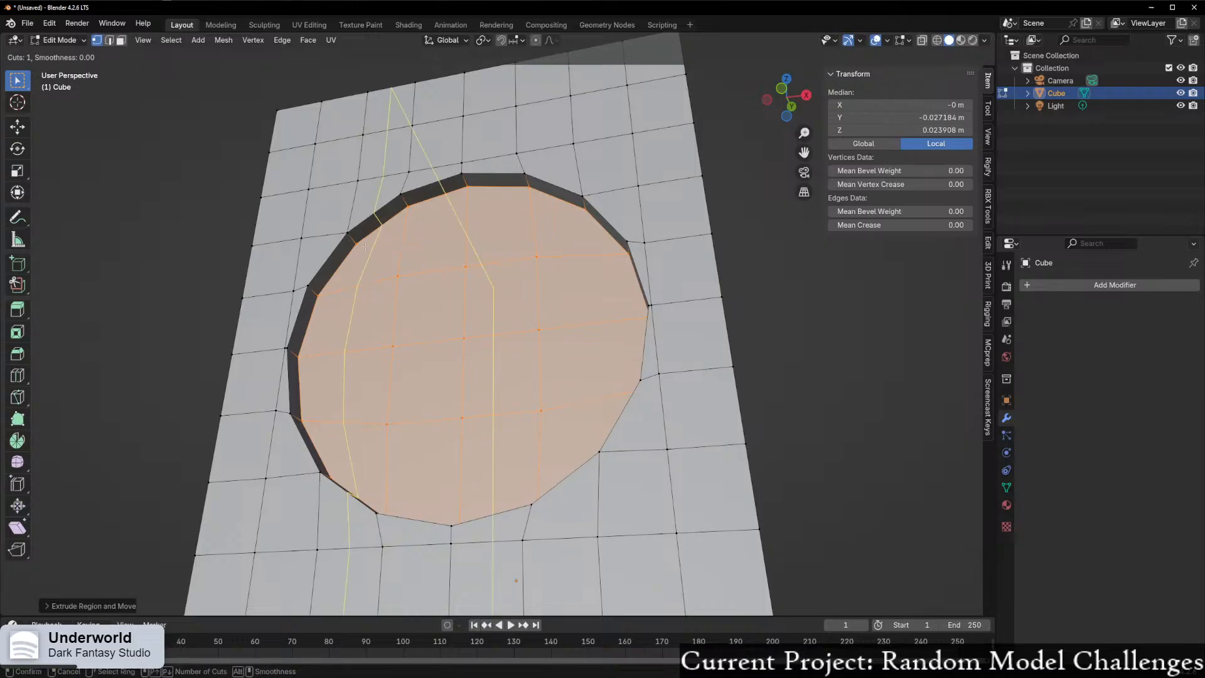
click(403, 202)
click(404, 204)
- Scale the new loop inward to about 0.95 in X and Z, locking Y, to form a stepped rim
scroll(485, 233, up, 2)
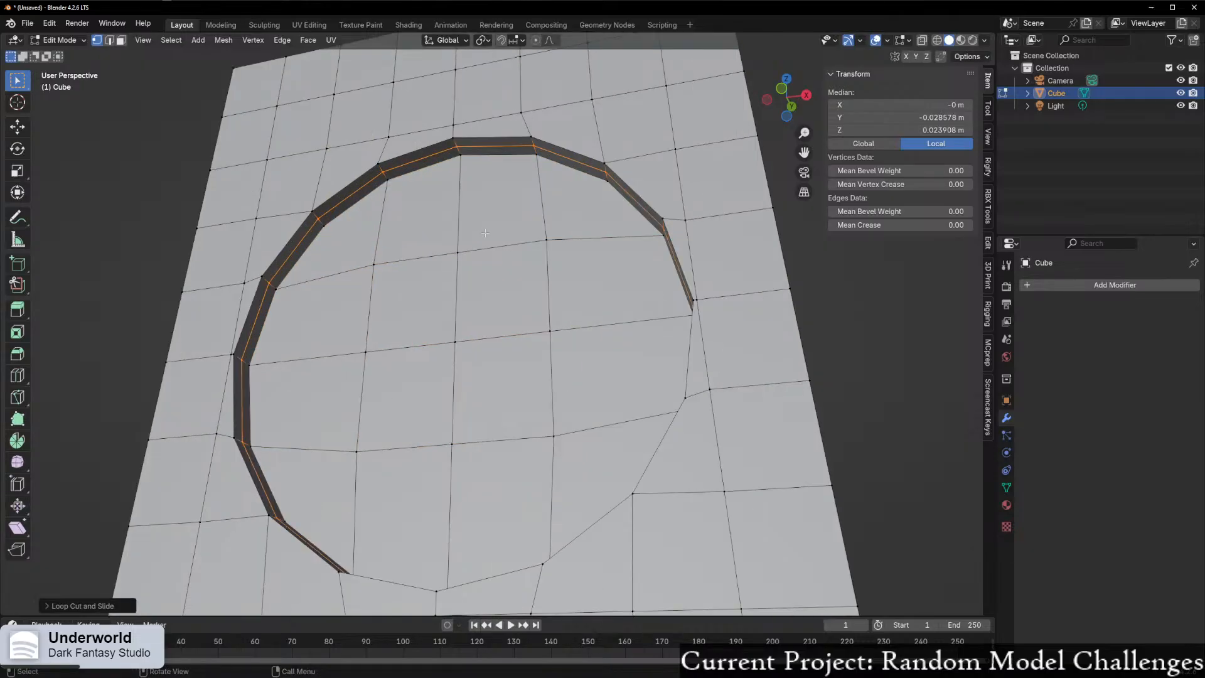
key(s)
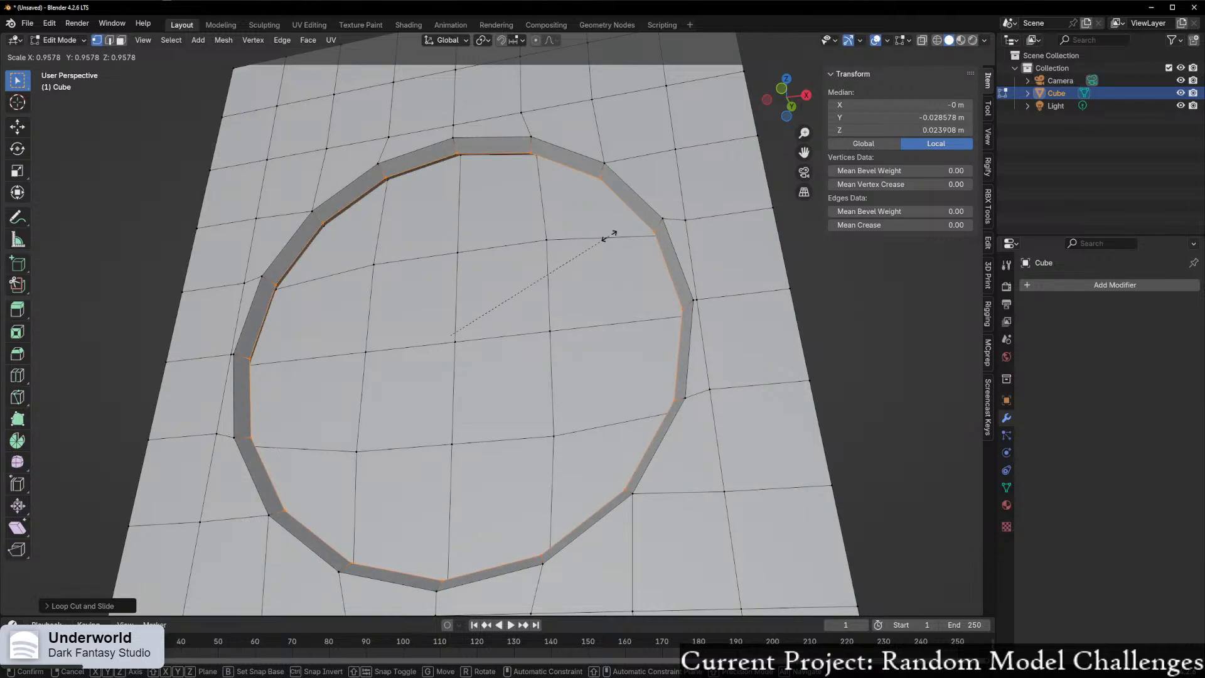
key(shift+y)
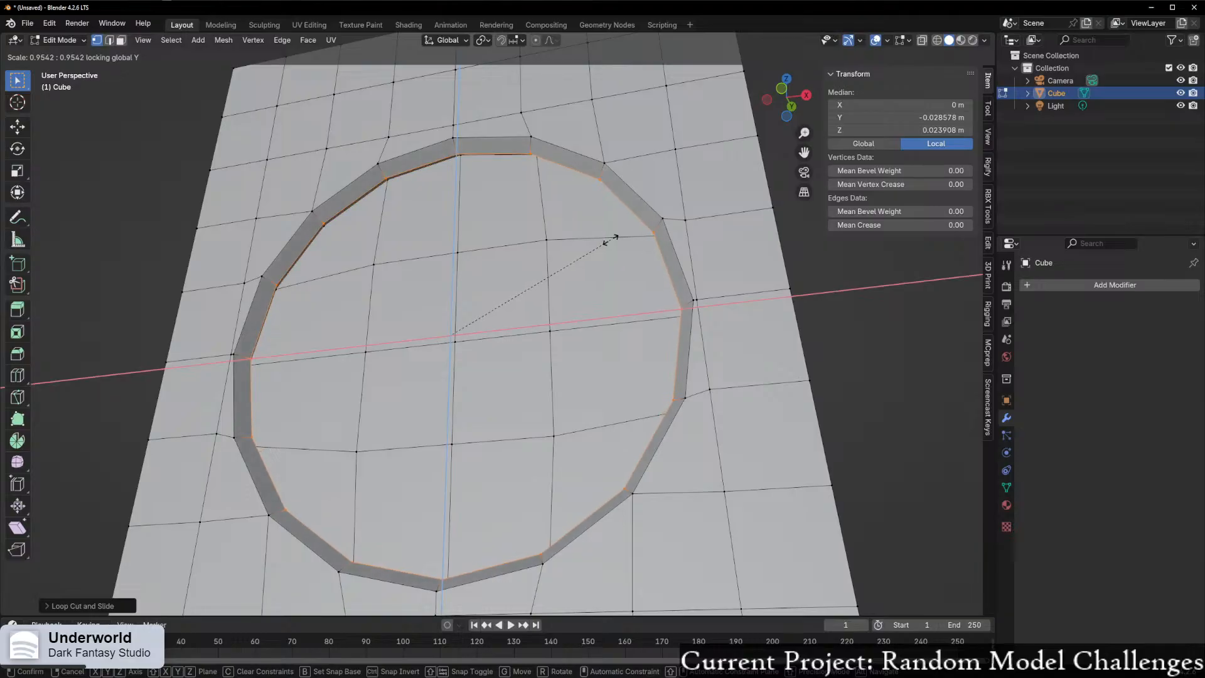
click(618, 237)
middle_drag(618, 237, 593, 295)
- Try to inset the faces on the floor of the circular recess
scroll(554, 300, down, 3)
scroll(502, 302, up, 3)
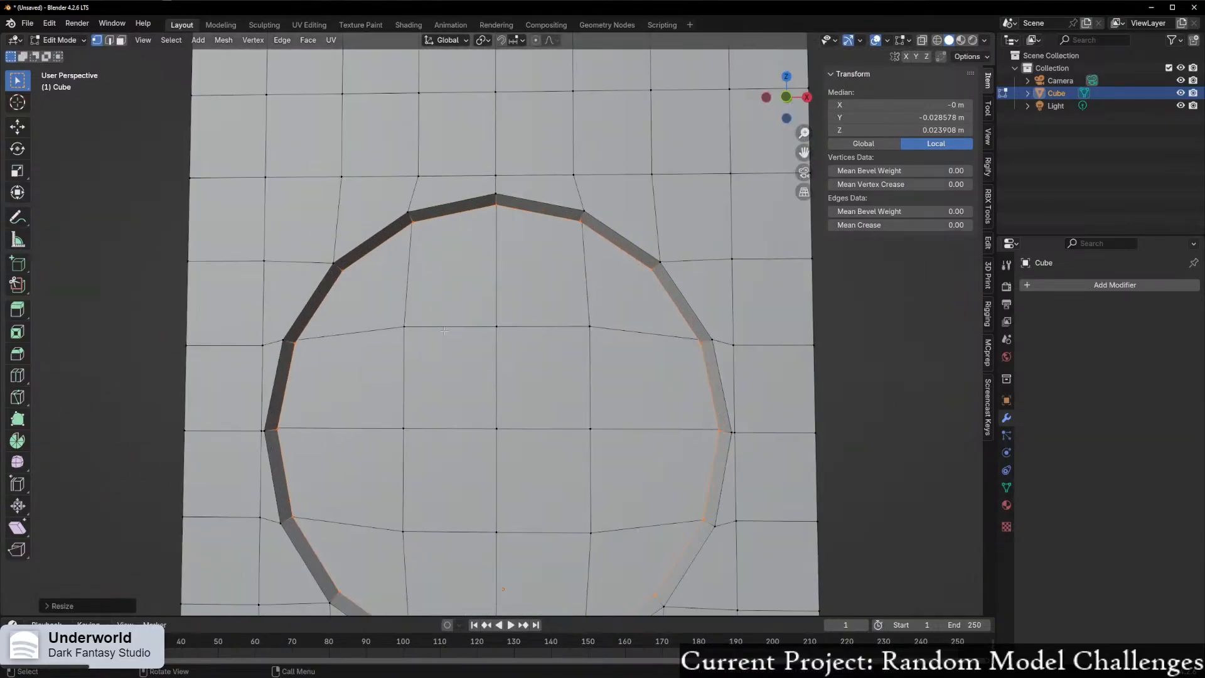
key(3)
drag(399, 312, 628, 569)
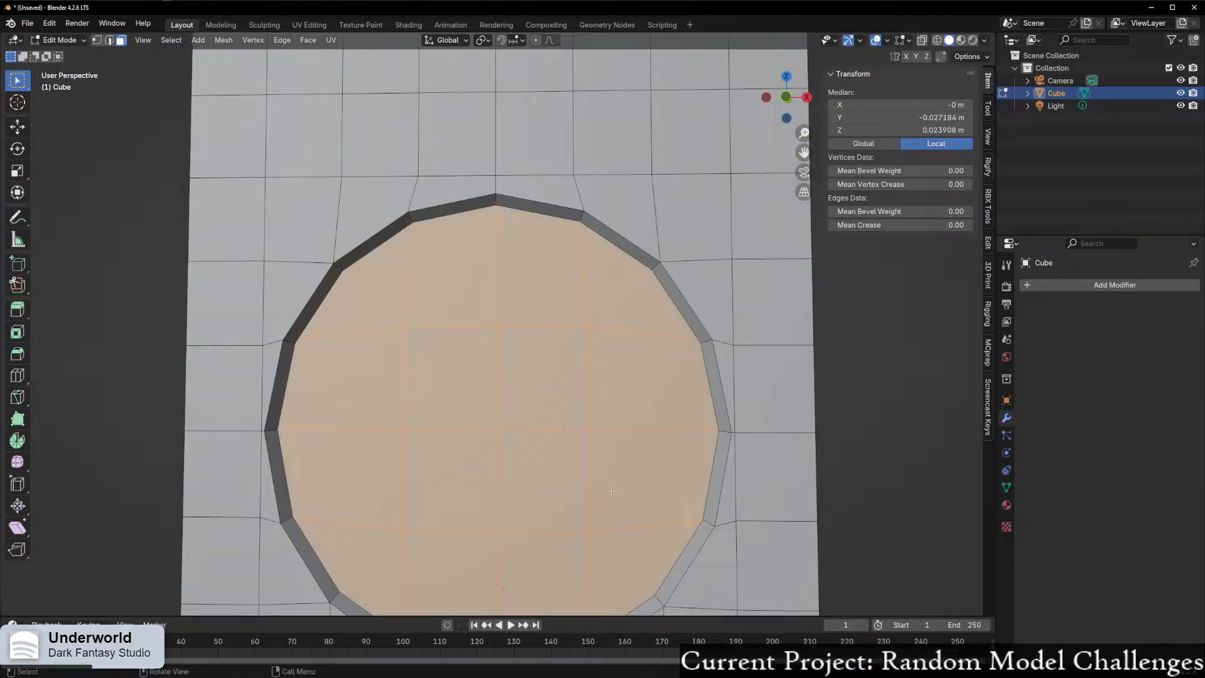
middle_drag(745, 453, 751, 450)
key(i)
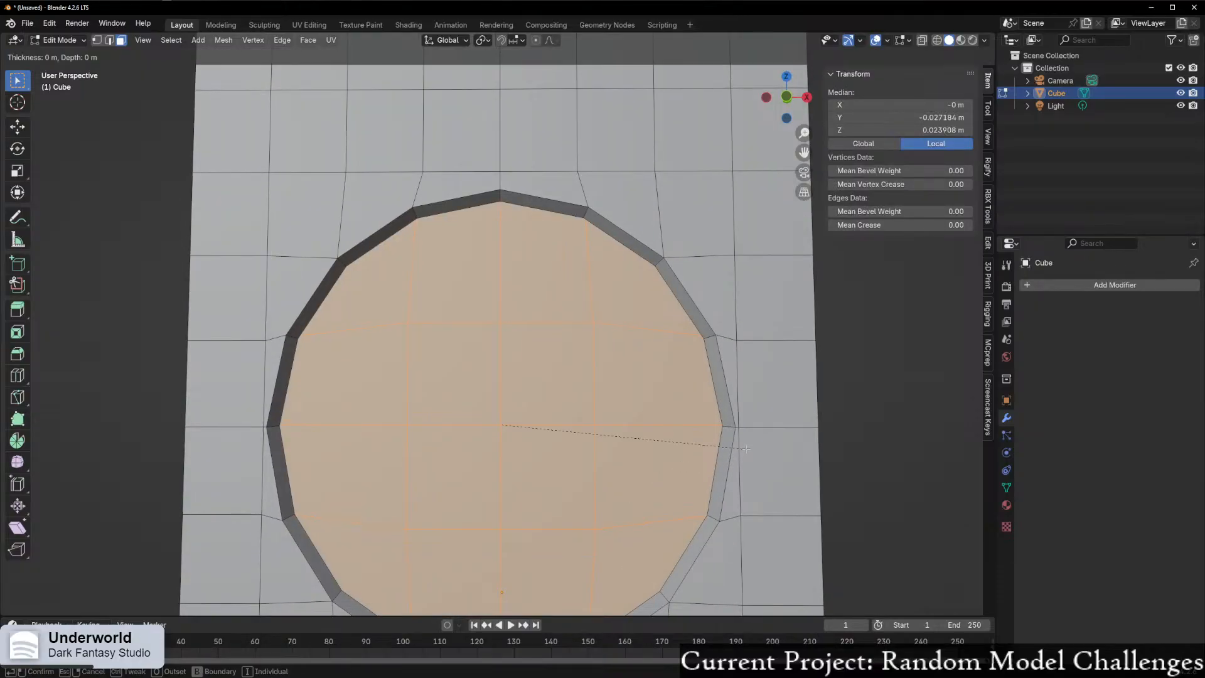
click(731, 449)
mouse_move(731, 449)
middle_down()
mouse_move(719, 451)
mouse_move(740, 437)
middle_up()
key(i)
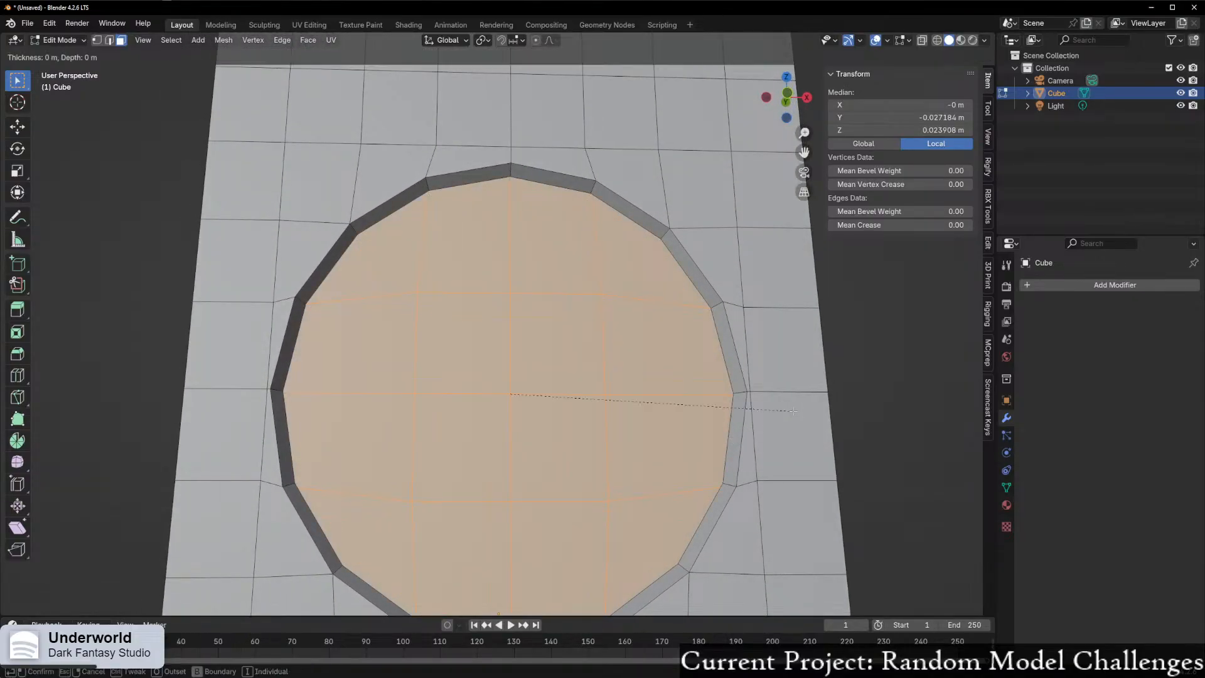
click(699, 424)
- Select the centre vertex on the floor of the circular recess and enable proportional editing
middle_drag(700, 423, 763, 383)
scroll(763, 382, up, 2)
key(1)
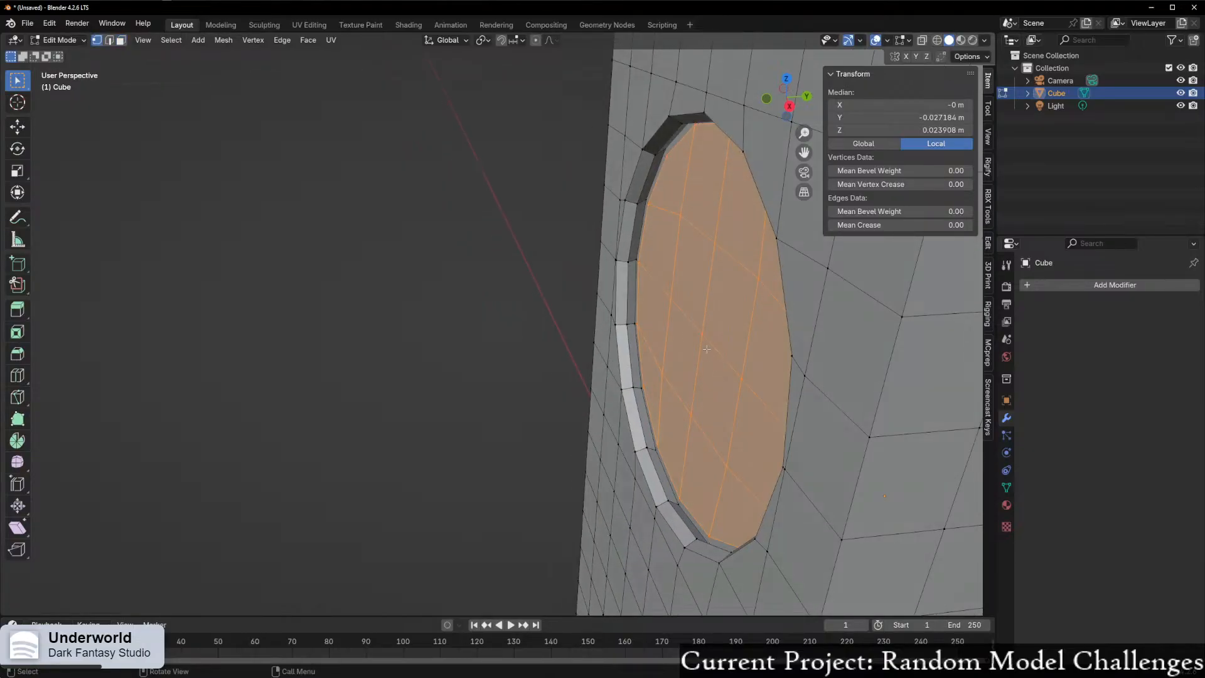
click(703, 335)
middle_drag(678, 398, 691, 391)
key(o)
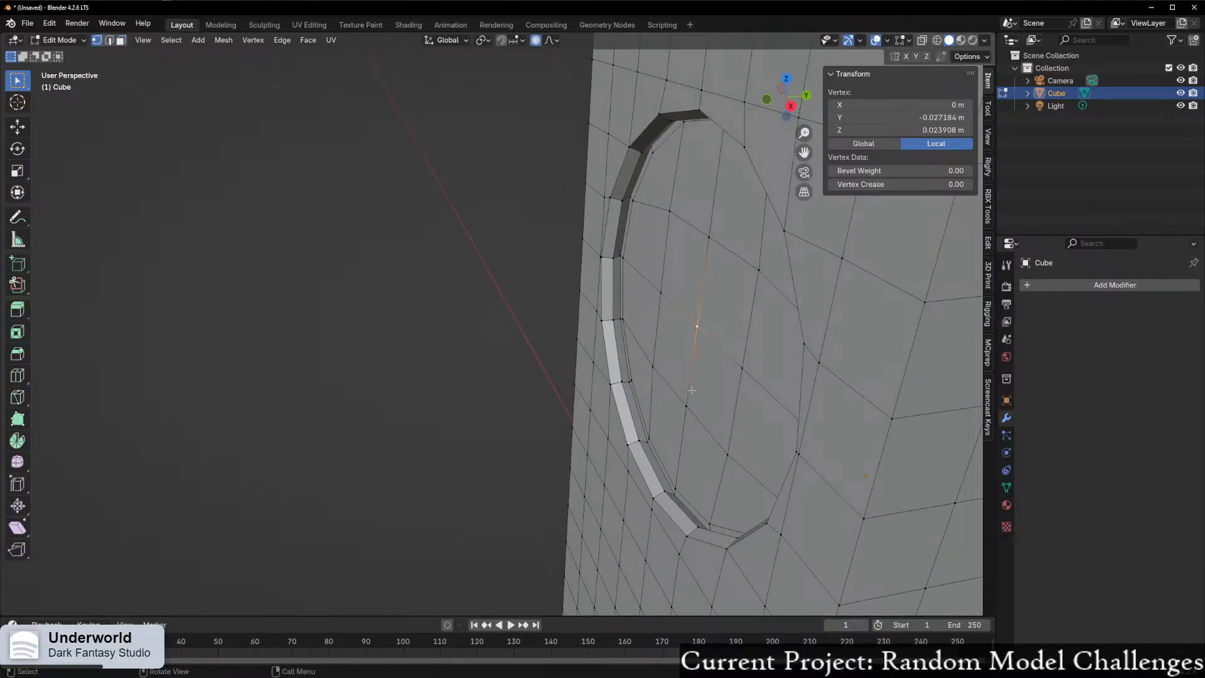
key(g)
scroll(688, 391, up, 20)
scroll(687, 392, up, 13)
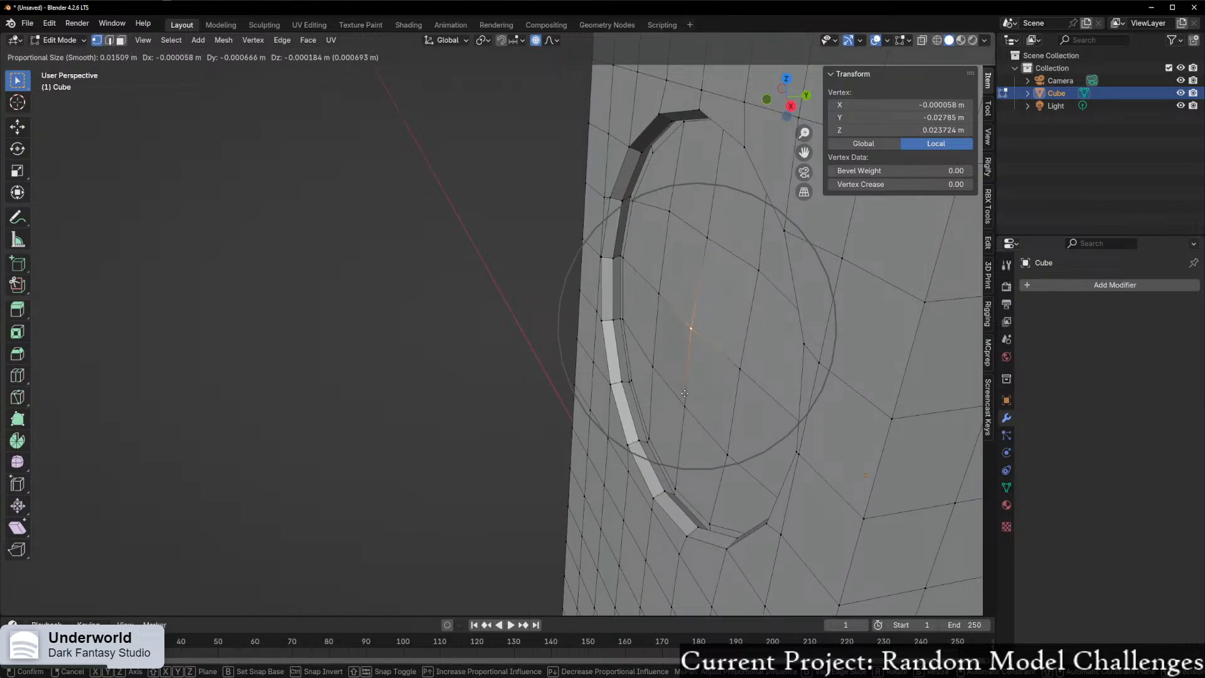
key(y)
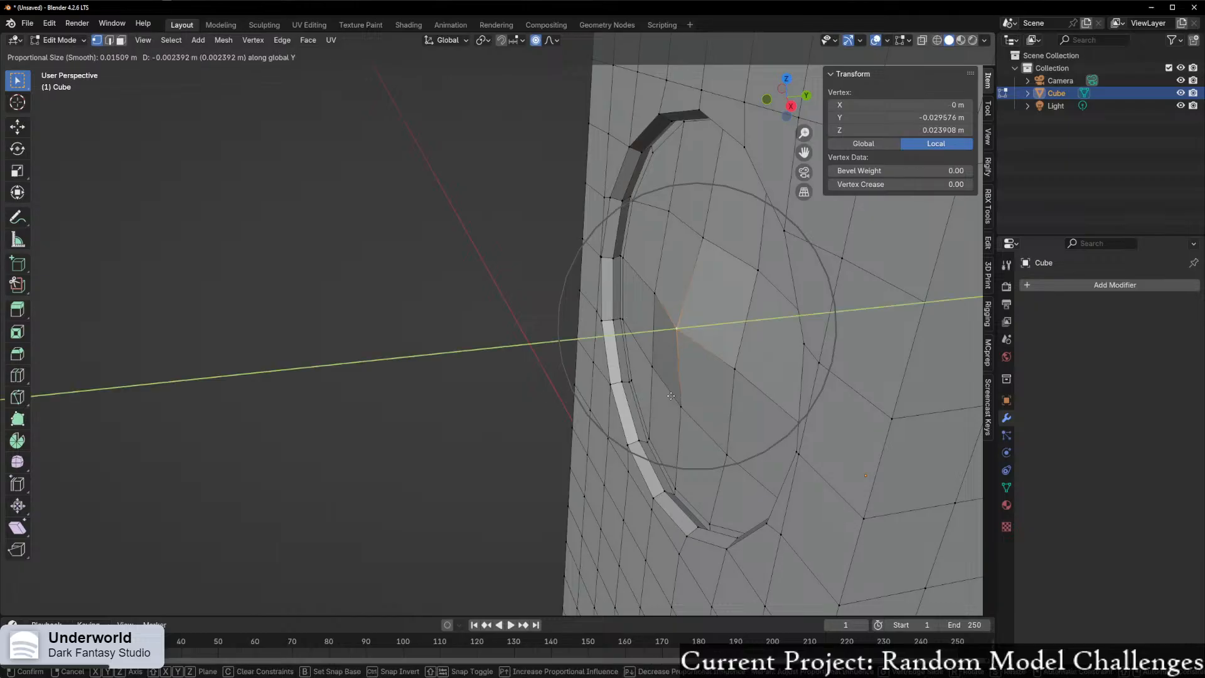
scroll(620, 407, down, 2)
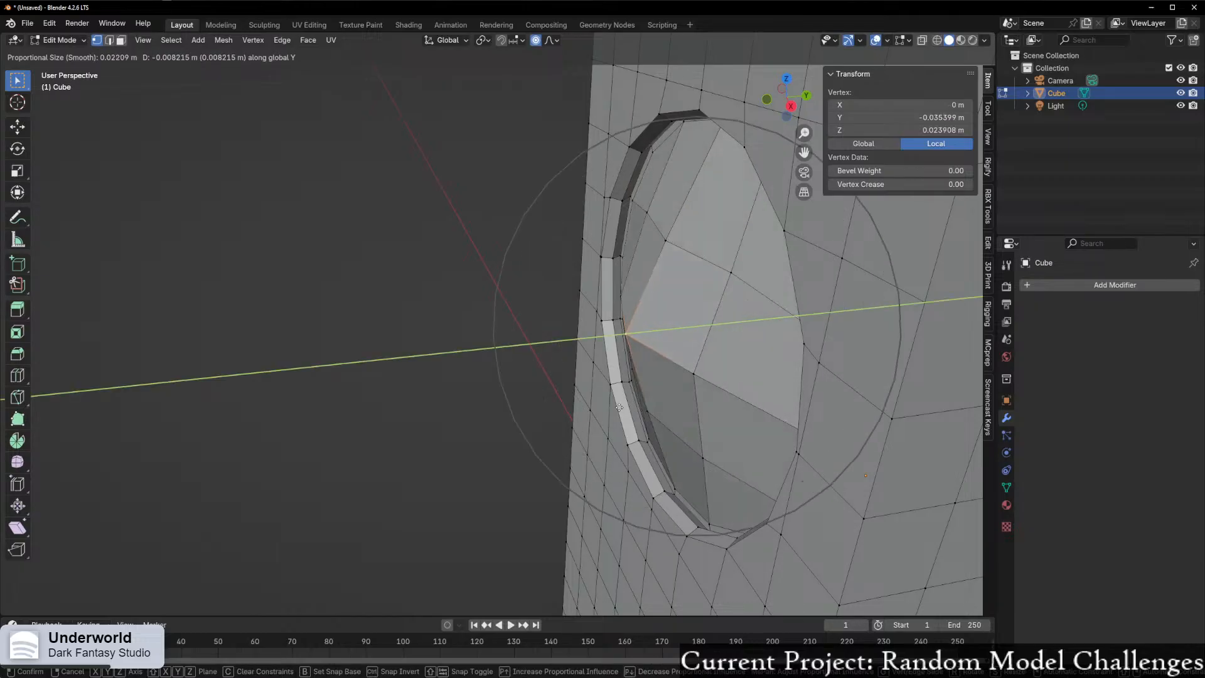
right_click(618, 407)
- Isolate the circular floor faces of the recess by hiding all the other faces of the block
middle_drag(619, 407, 727, 379)
key(3)
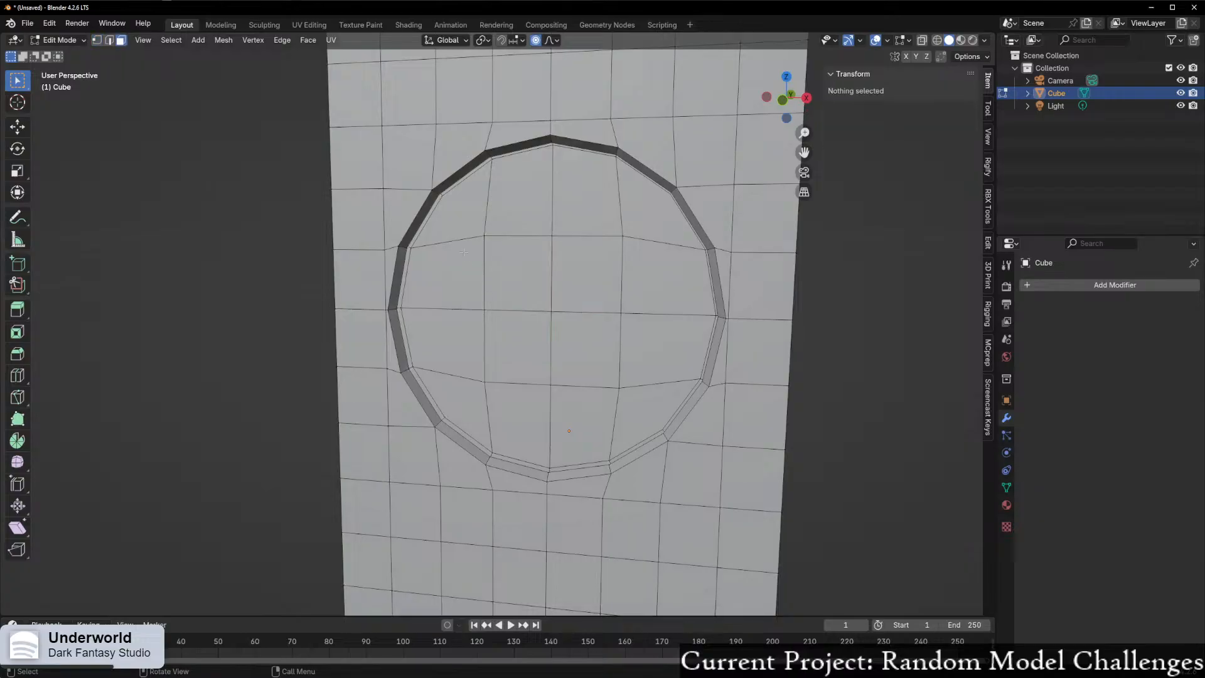
key(l)
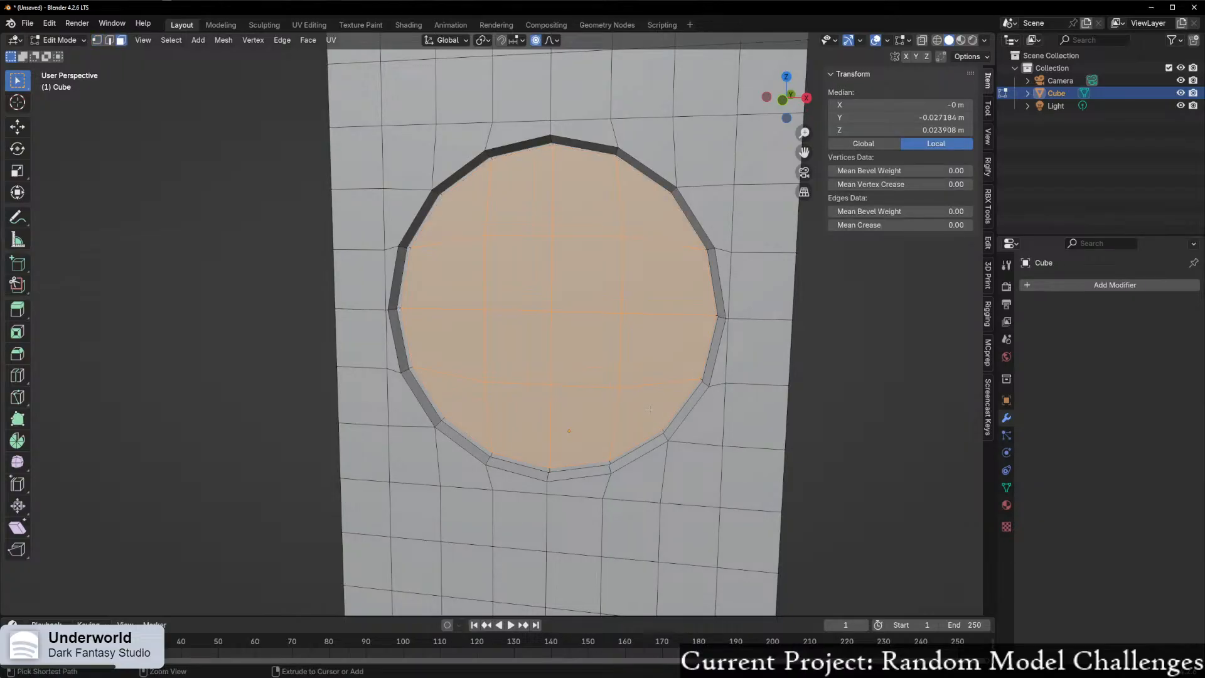
key(ctrl+i)
key(h)
- Pull the disc's centre vertex outward along Y with a smooth proportional radius of about 36 mm to form a domed lens
key(1)
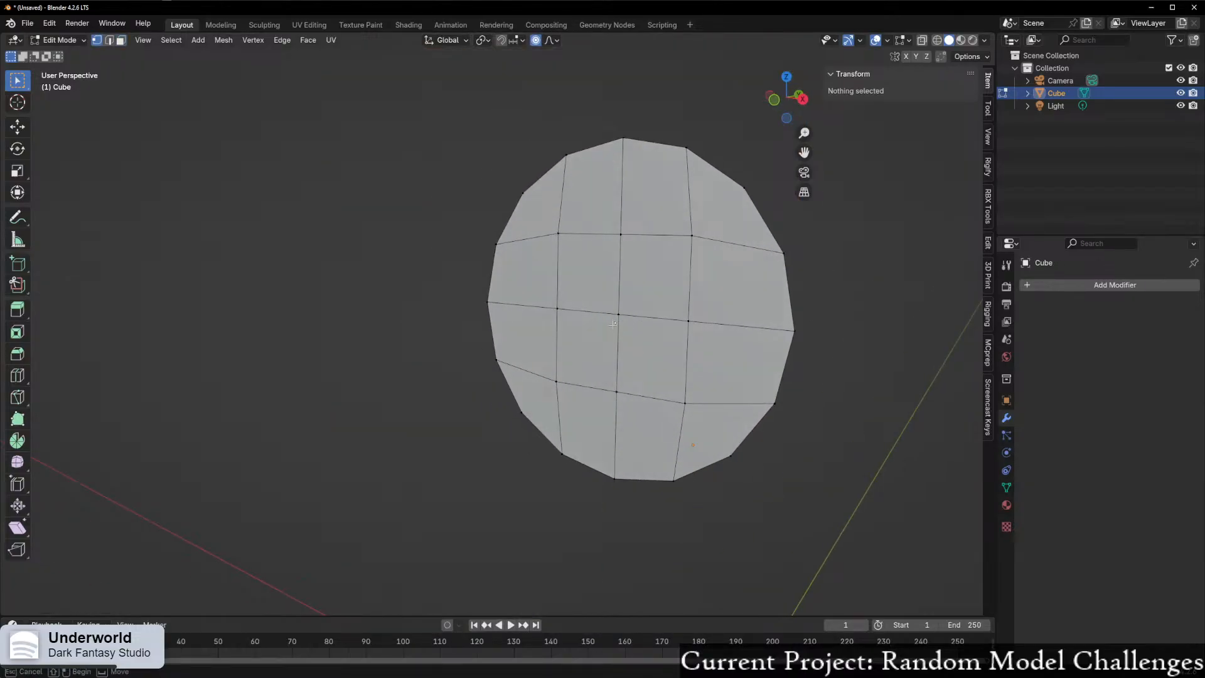
click(617, 315)
middle_drag(617, 315, 689, 395)
key(g)
key(y)
scroll(665, 398, down, 4)
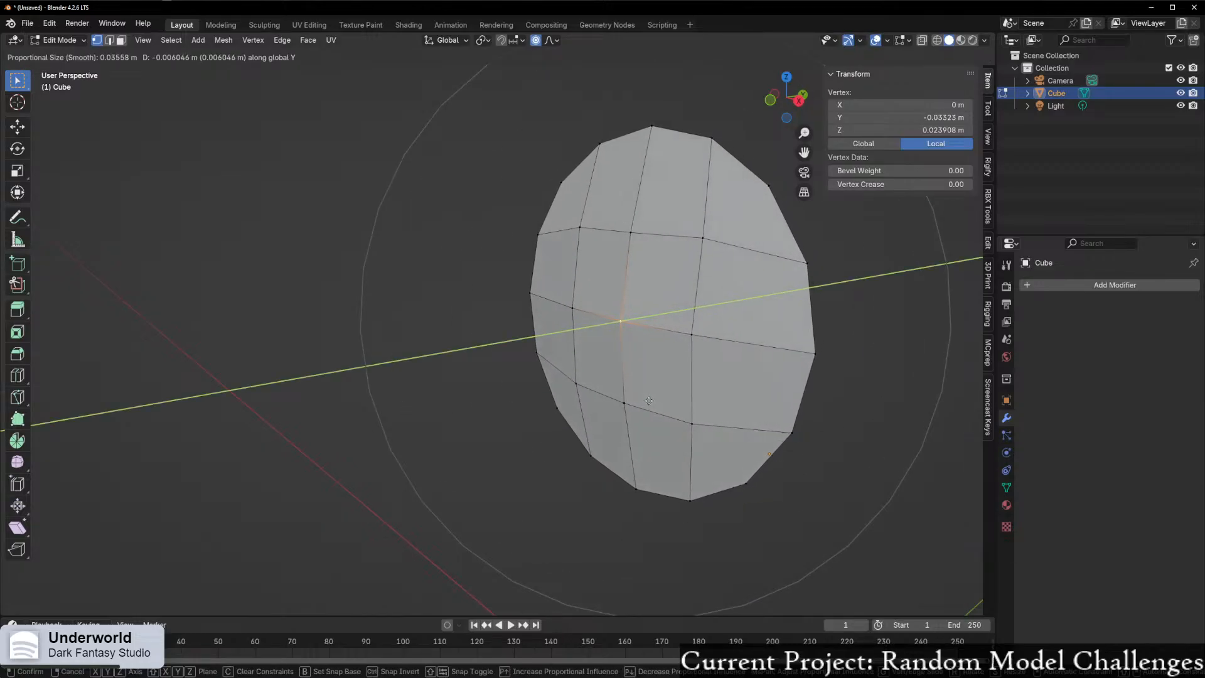
click(621, 408)
middle_drag(621, 408, 614, 297)
- Reveal the hidden faces of the block around the domed lens and clear the selection
key(alt+h)
scroll(696, 388, up, 2)
click(694, 390)
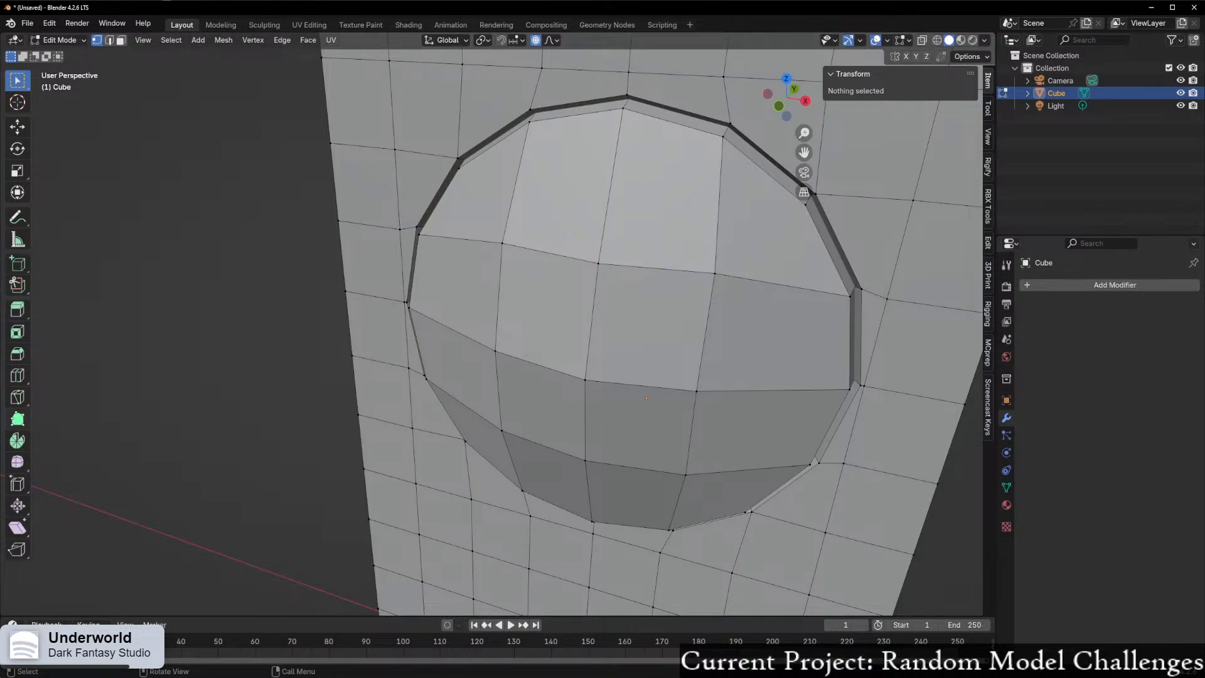
scroll(735, 364, down, 5)
middle_drag(734, 363, 736, 314)
middle_drag(701, 377, 613, 280)
scroll(635, 305, down, 4)
- Add a Subdivision Surface modifier to the camera block
key(2)
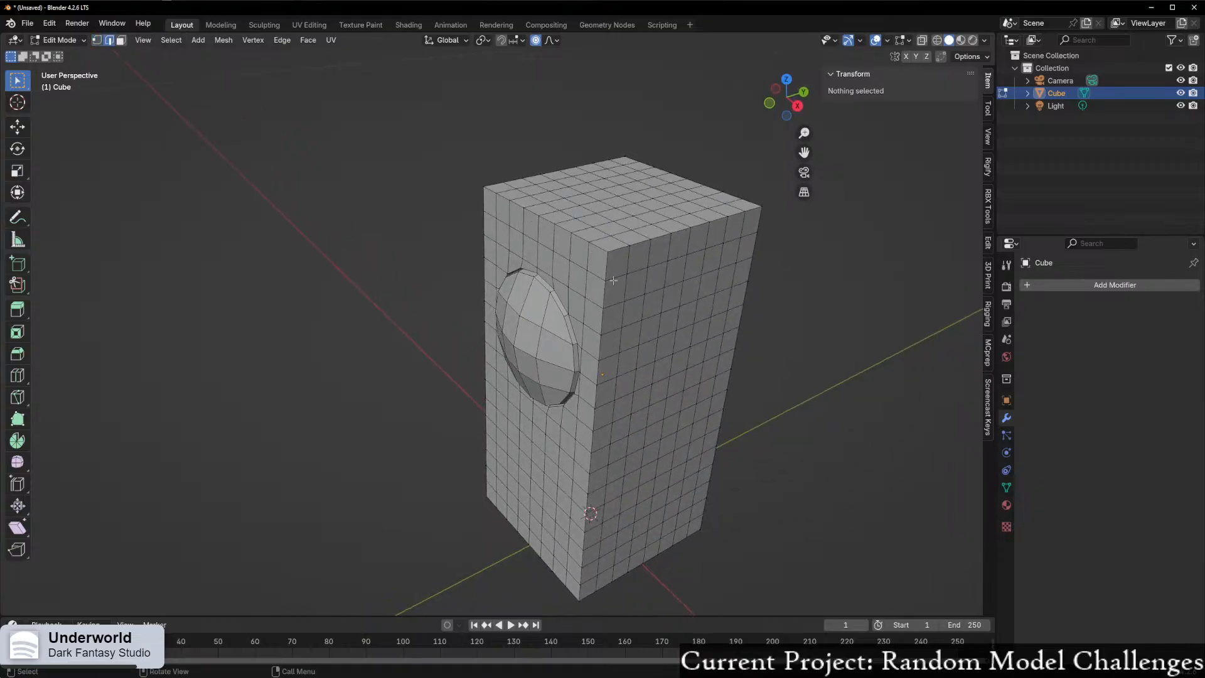
click(612, 280)
middle_drag(527, 478, 558, 465)
click(1115, 284)
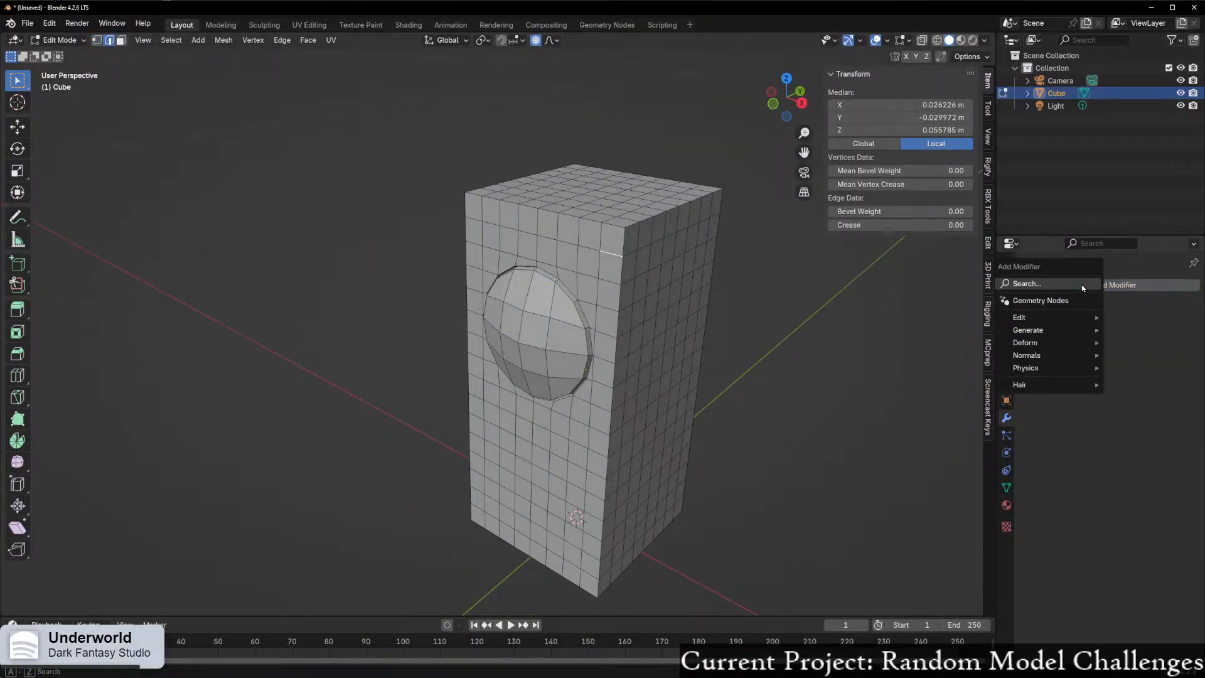
click(1076, 288)
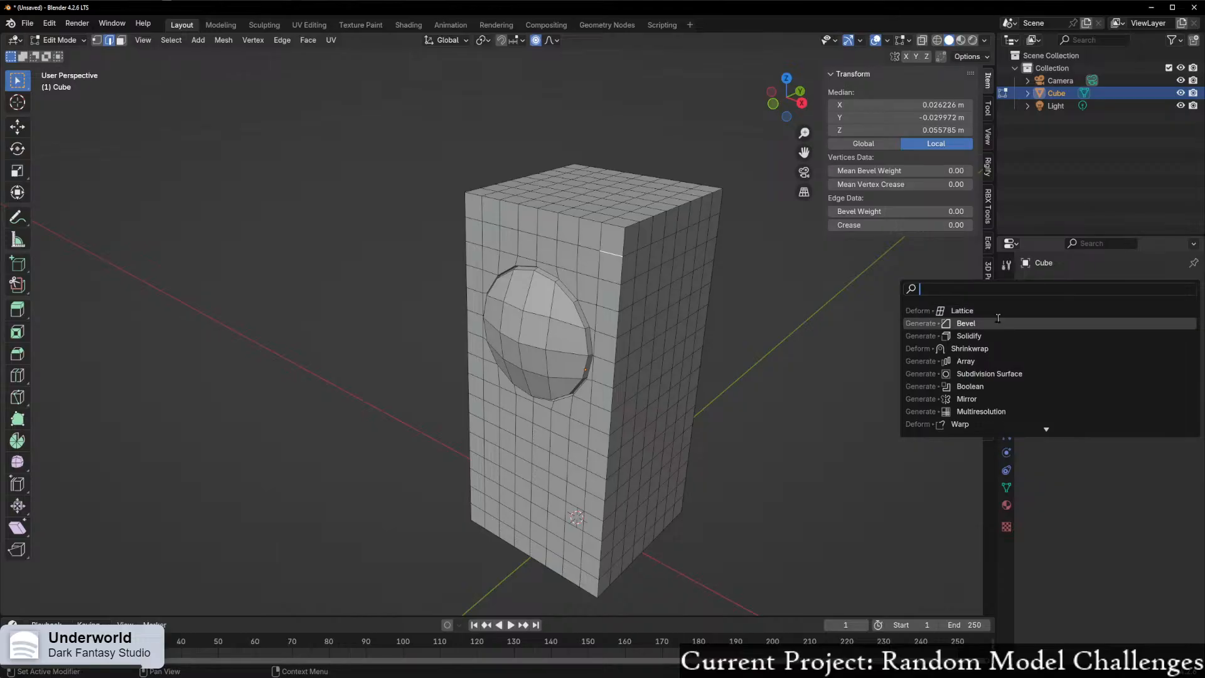
text(sub)
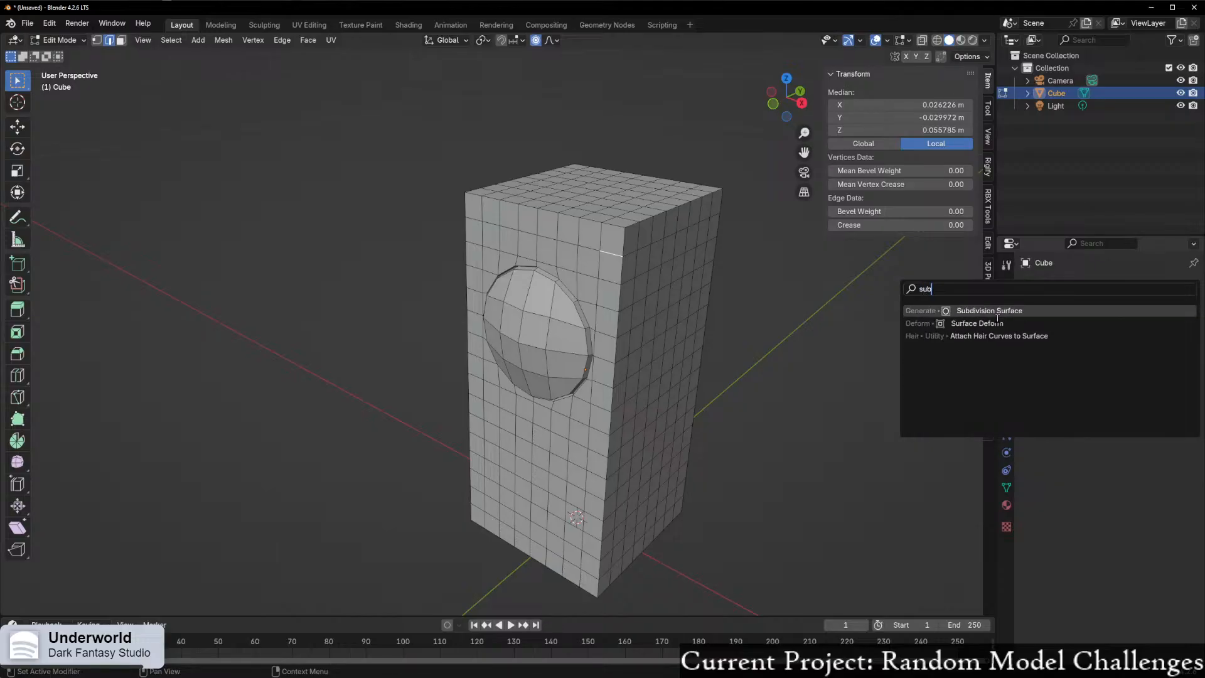
click(989, 310)
- Set the Subdivision modifier's viewport levels to 2
middle_drag(726, 317, 633, 421)
scroll(632, 422, up, 5)
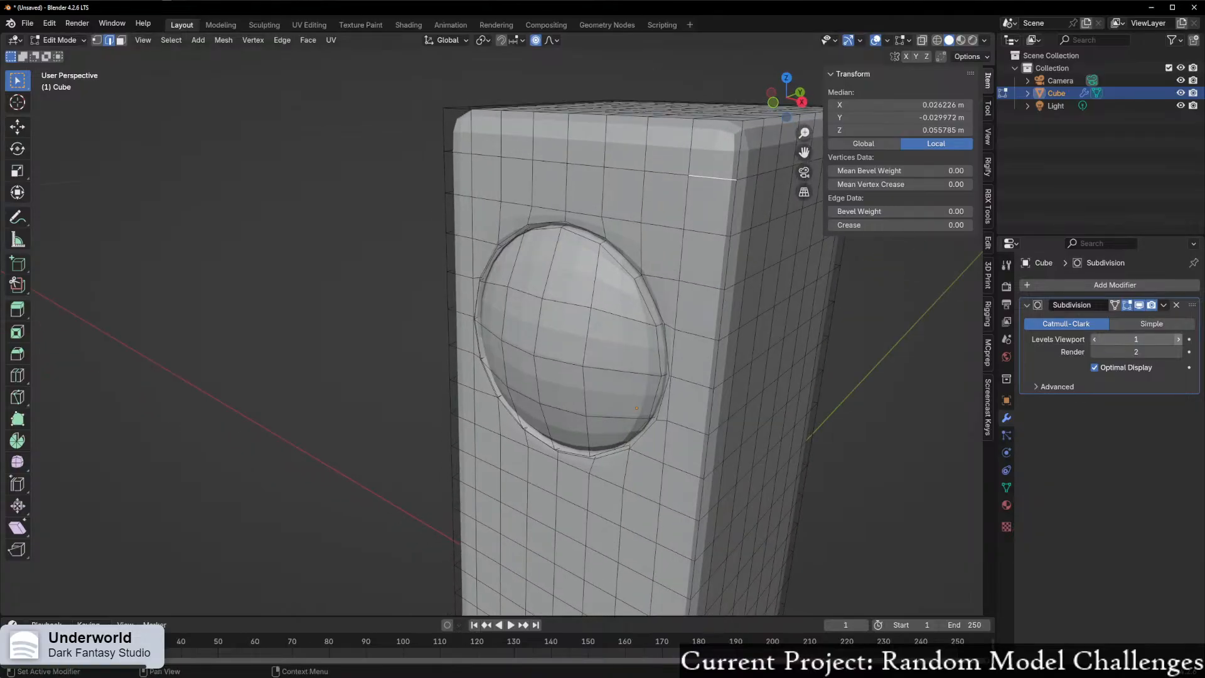
click(1136, 342)
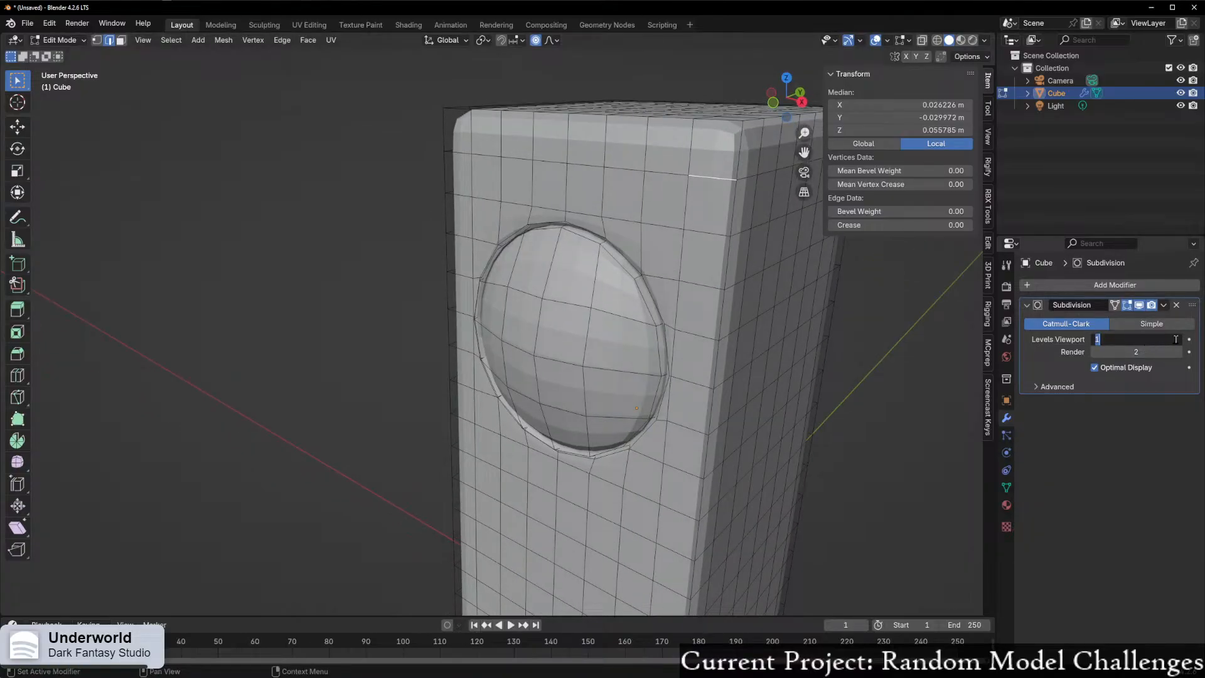
text(2)
key(Return)
- Shade the camera block smooth in Object Mode
middle_drag(633, 440, 548, 454)
scroll(546, 456, up, 2)
key(Tab)
right_click(544, 353)
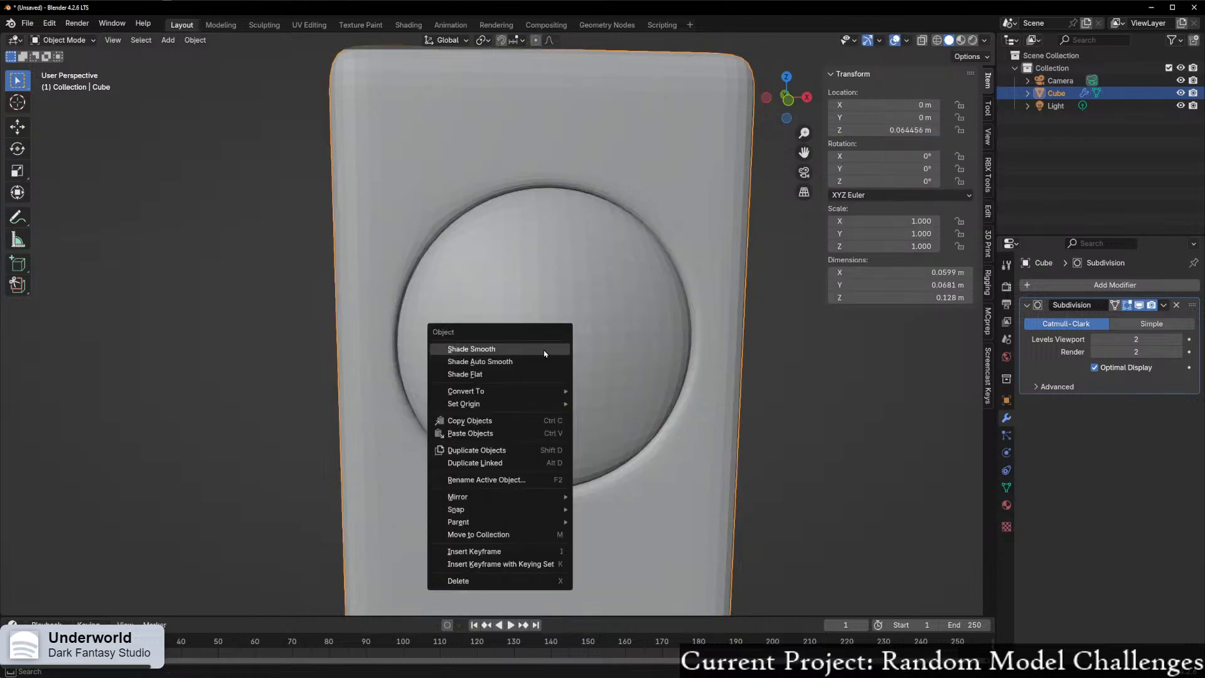
click(531, 354)
mouse_move(577, 384)
middle_down()
mouse_move(500, 376)
mouse_move(472, 397)
mouse_move(586, 390)
middle_up()
scroll(586, 390, up, 5)
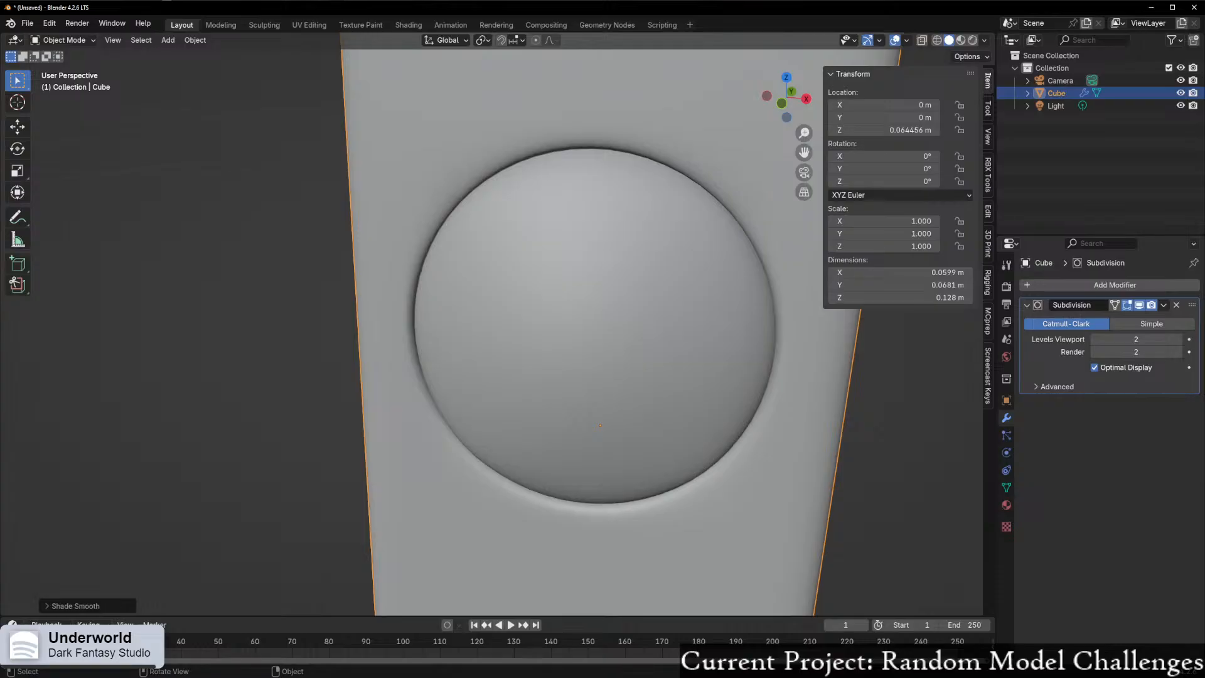
middle_drag(579, 199, 613, 159)
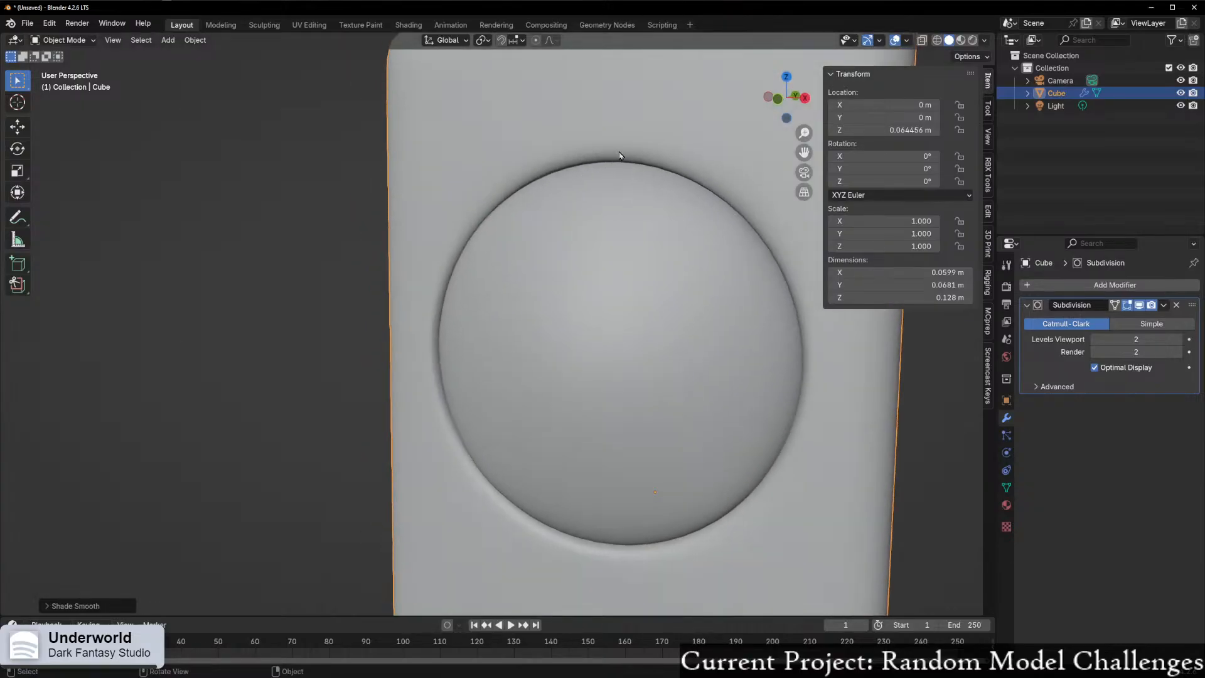
- Set the mean crease of the complete outer edge loop around the lens recess to 1
key(Tab)
middle_drag(678, 211, 635, 235)
scroll(634, 235, up, 2)
alt+click(665, 131)
scroll(653, 272, down, 4)
scroll(718, 459, up, 3)
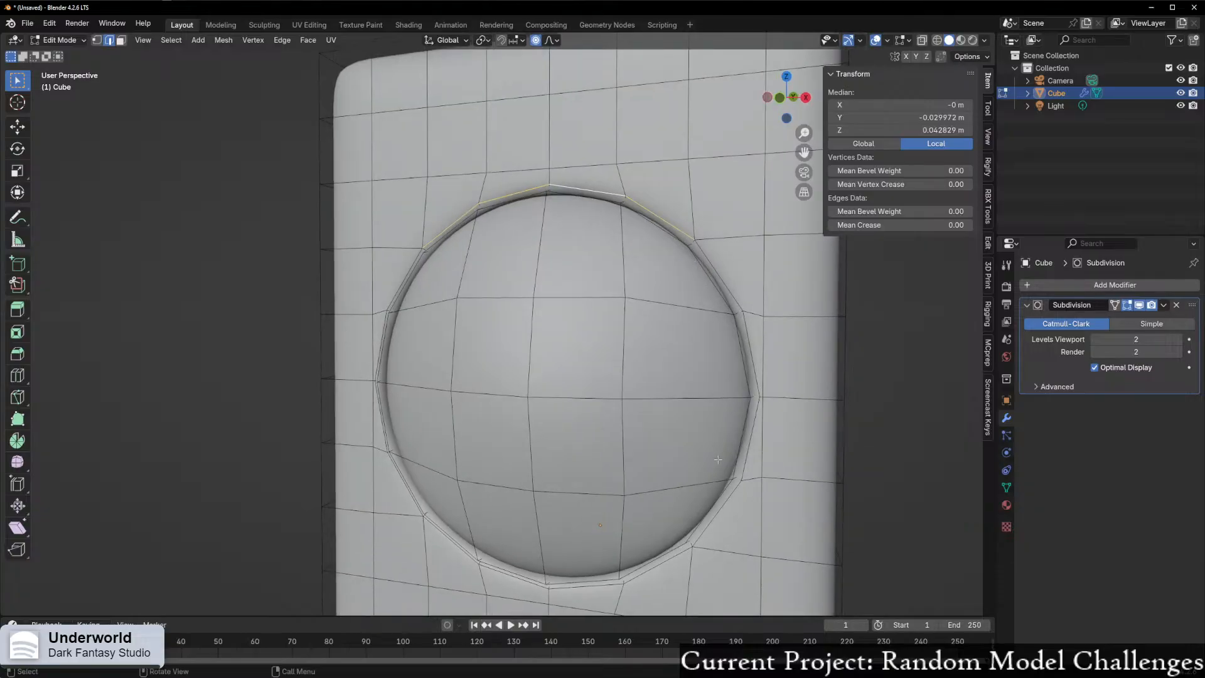
alt+shift+click(756, 467)
alt+shift+click(520, 582)
alt+shift+click(379, 353)
scroll(380, 353, up, 2)
middle_drag(384, 352, 405, 352)
scroll(405, 351, up, 1)
drag(893, 224, 976, 225)
- Examine the creased lens rim in Object Mode and up close in Edit Mode
scroll(327, 337, down, 3)
middle_drag(610, 316, 563, 310)
key(ctrl+Tab)
click(460, 311)
middle_drag(460, 336, 435, 337)
scroll(445, 326, up, 3)
key(Tab)
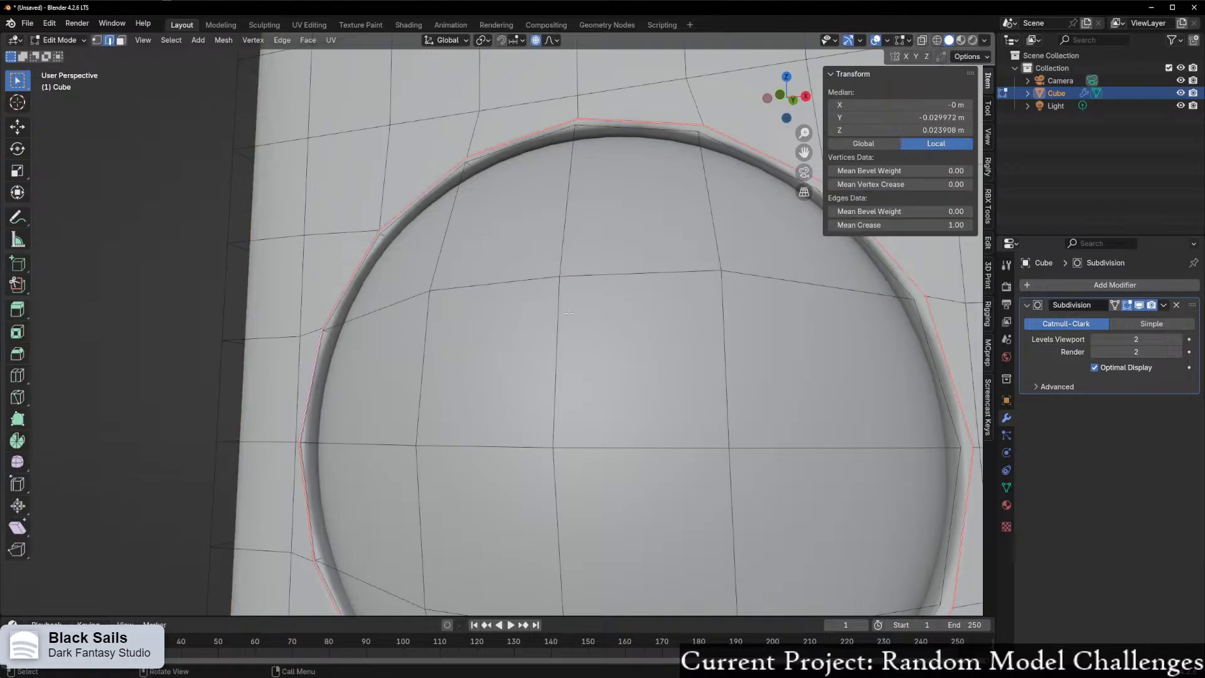
scroll(449, 245, up, 4)
middle_drag(448, 245, 468, 276)
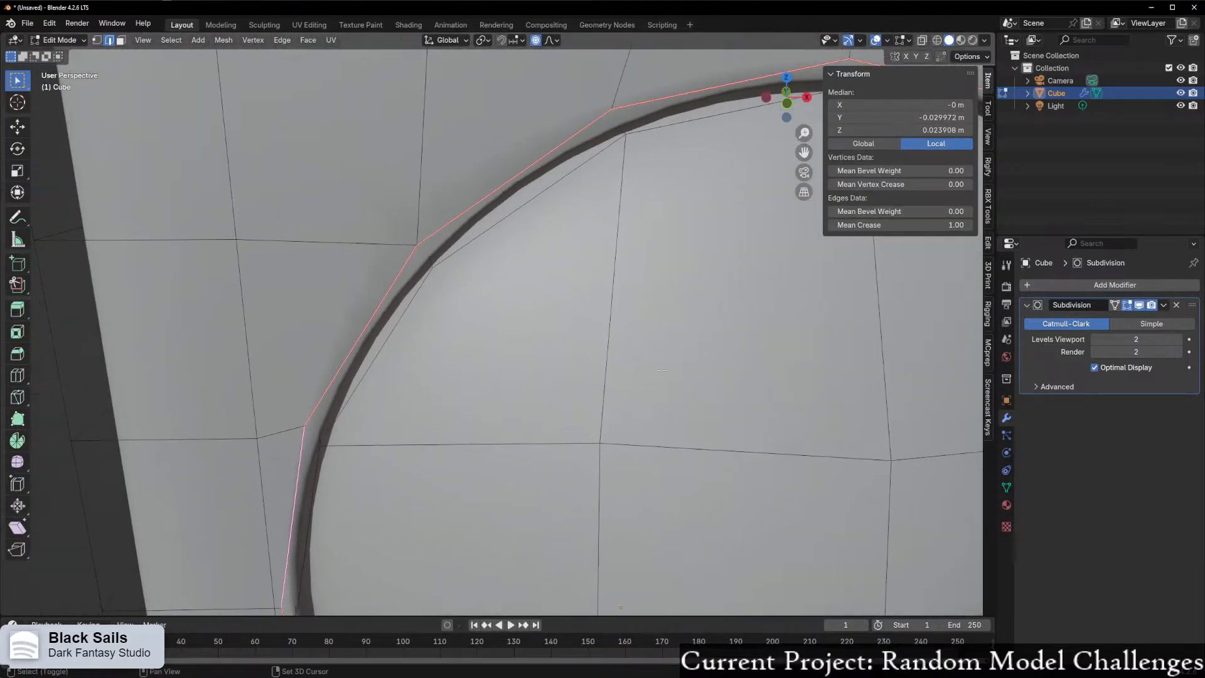
middle_drag(554, 166, 568, 148)
scroll(568, 149, down, 4)
middle_drag(539, 251, 503, 213)
- Turn on X-ray and disable the Subdivision modifier's viewport display to expose the recess's inner edges
key(alt+z)
middle_drag(473, 464, 326, 483)
scroll(326, 483, up, 1)
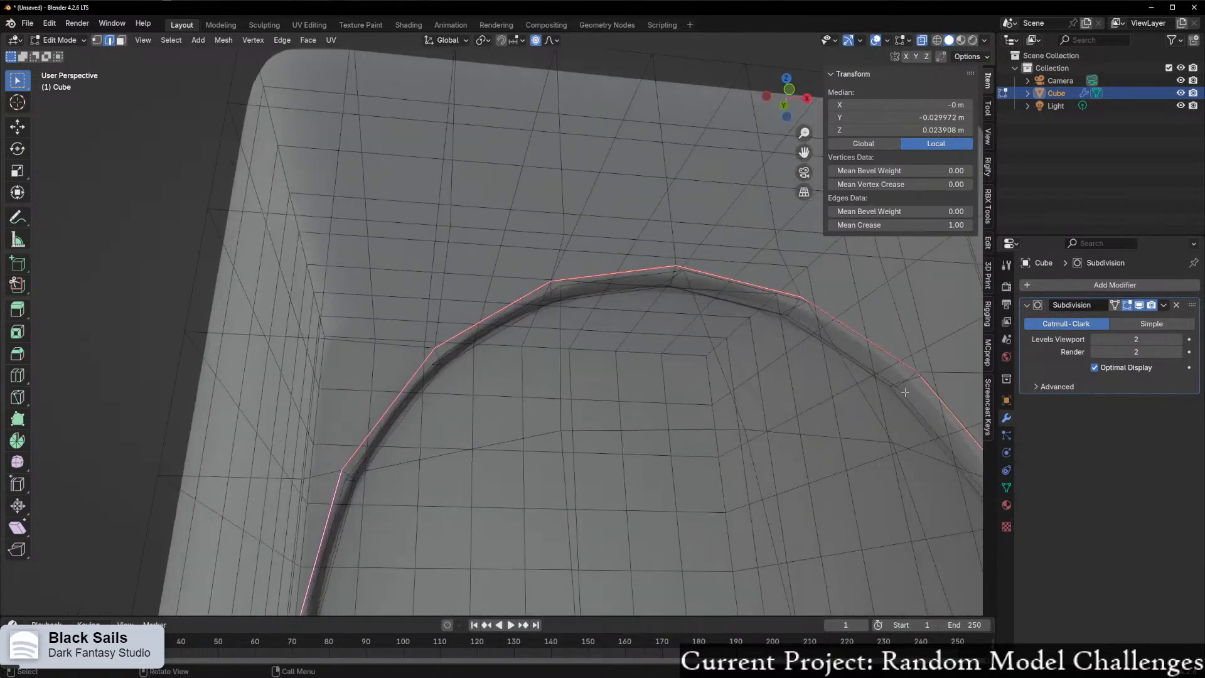
click(1139, 306)
scroll(588, 380, up, 1)
middle_drag(589, 381, 353, 264)
- Set the mean crease of the stepped edge loop just inside the outer lens rim to 1
alt+click(384, 260)
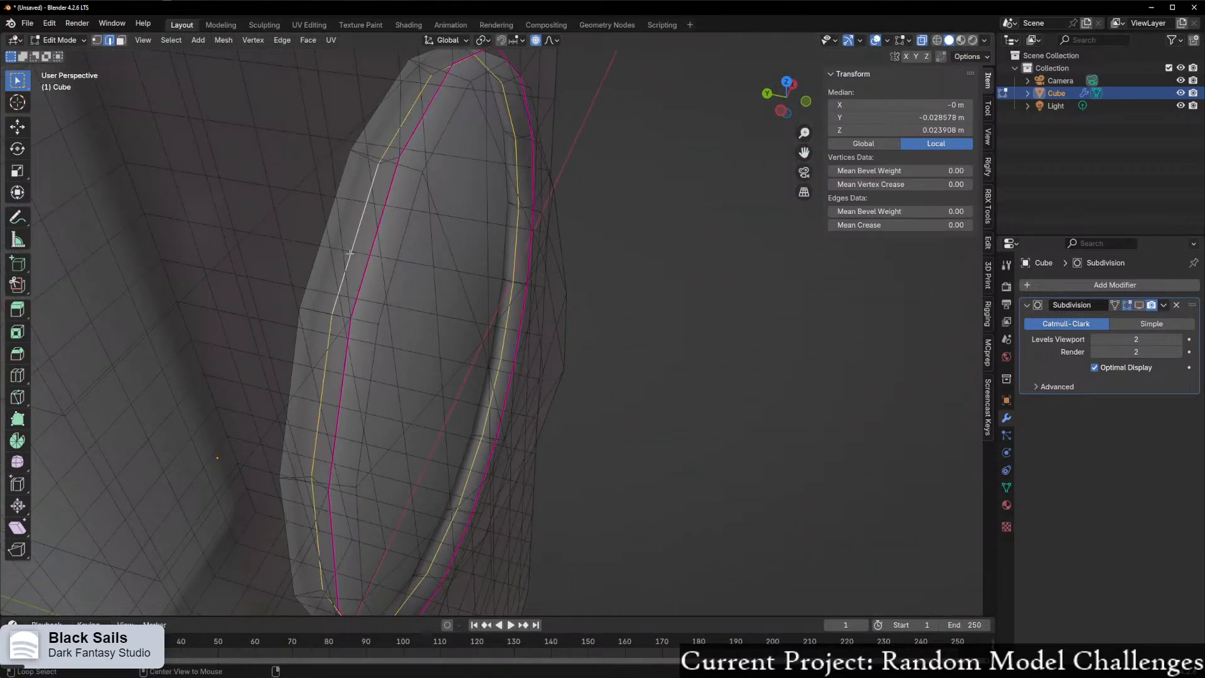
middle_drag(481, 392, 411, 342)
scroll(411, 342, down, 2)
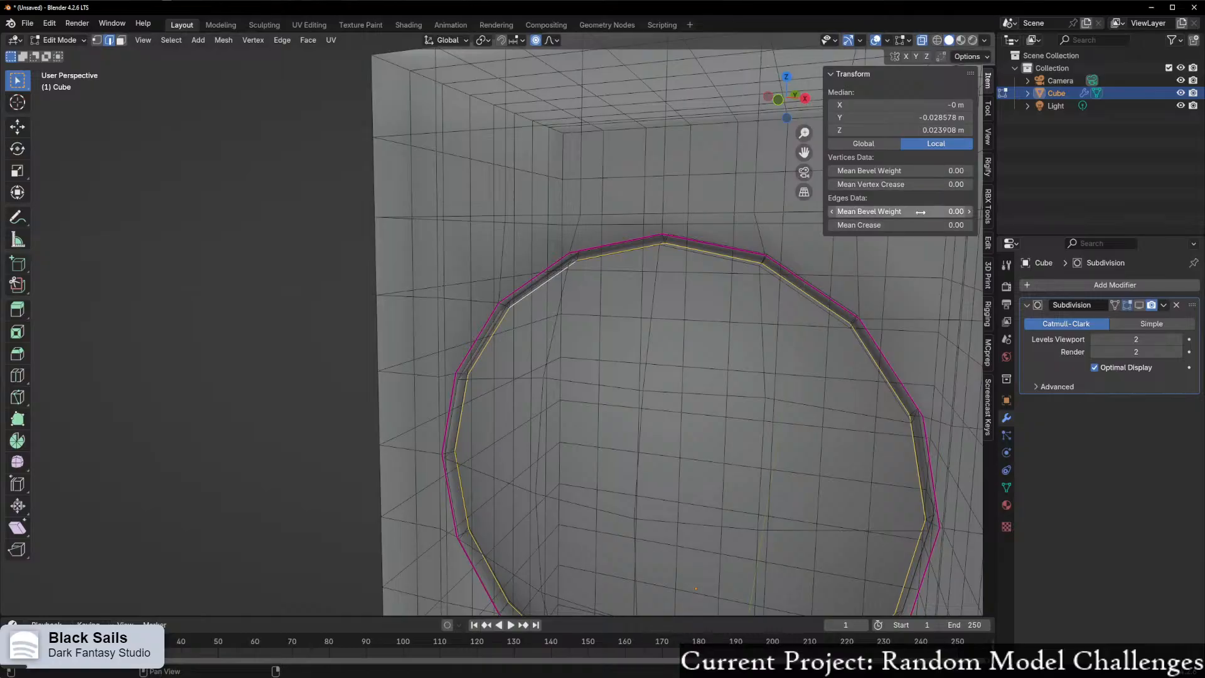
click(891, 224)
text(1)
key(Return)
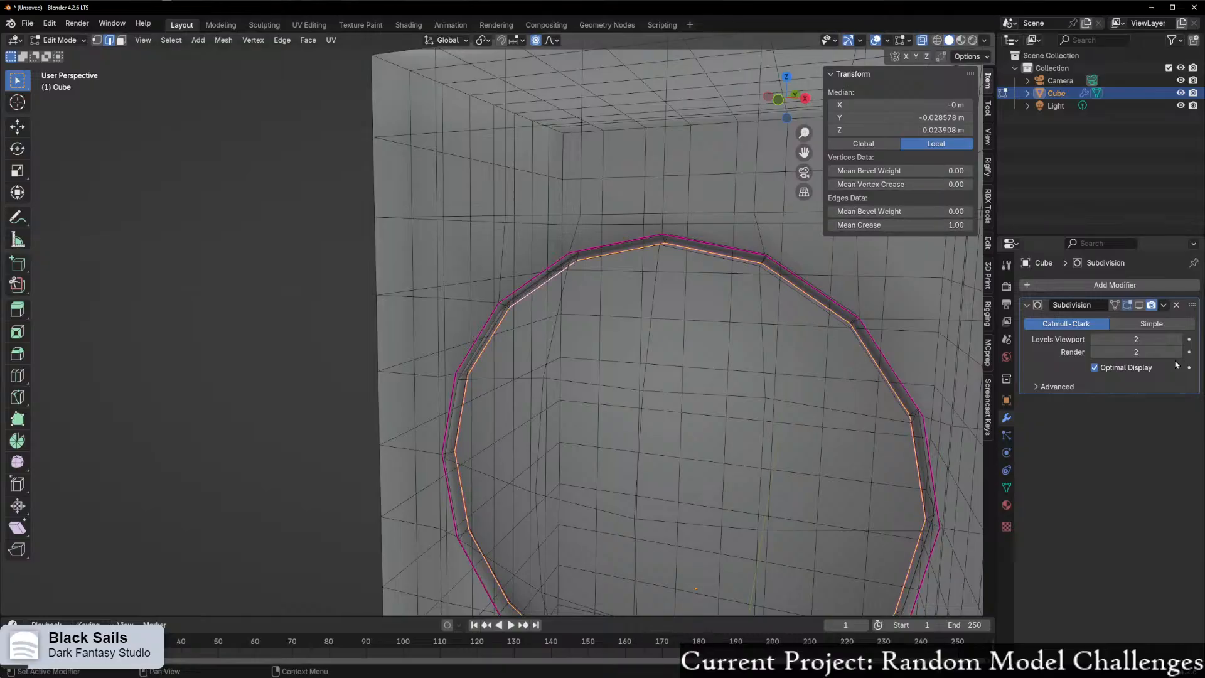
- Restore the Subdivision modifier's viewport display with X-ray off and check the creased rim in Object Mode
click(1139, 306)
middle_drag(801, 382, 763, 383)
key(ctrl+Tab)
click(535, 403)
middle_drag(535, 403, 792, 441)
key(Tab)
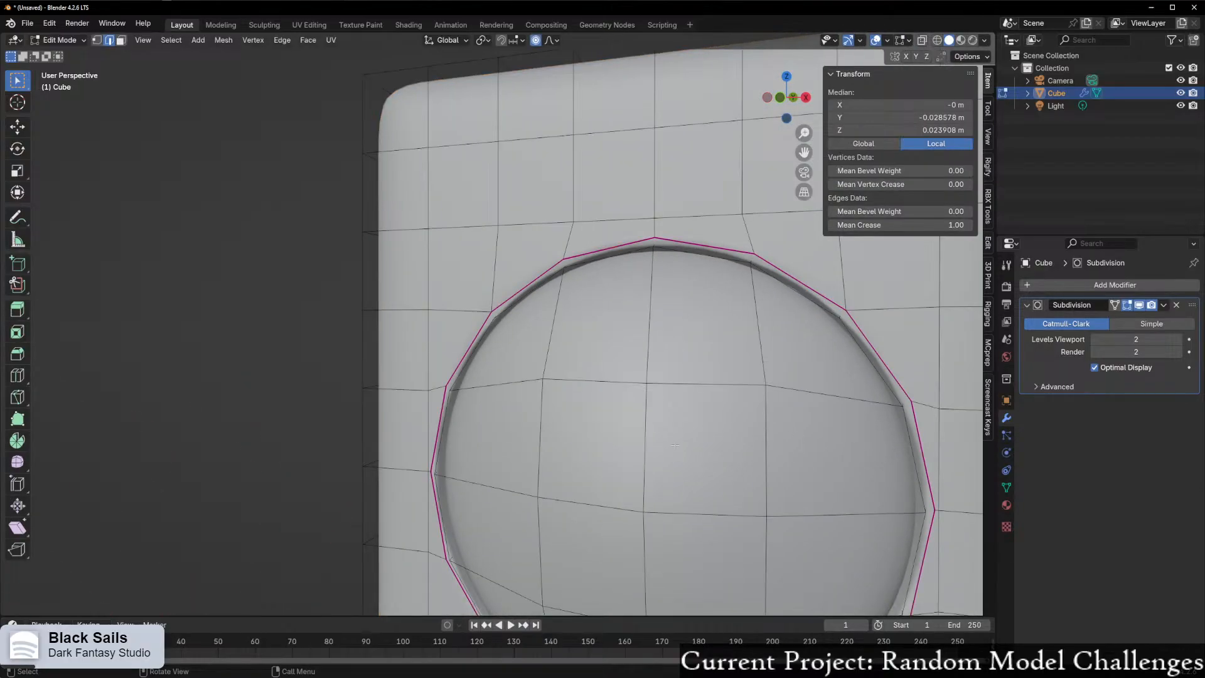
- Select the lens dome from its centre vertex, growing the selection three times out to the stepped rim loop
key(1)
click(640, 488)
key(ctrl+KP_Add)
key(ctrl+KP_Add)
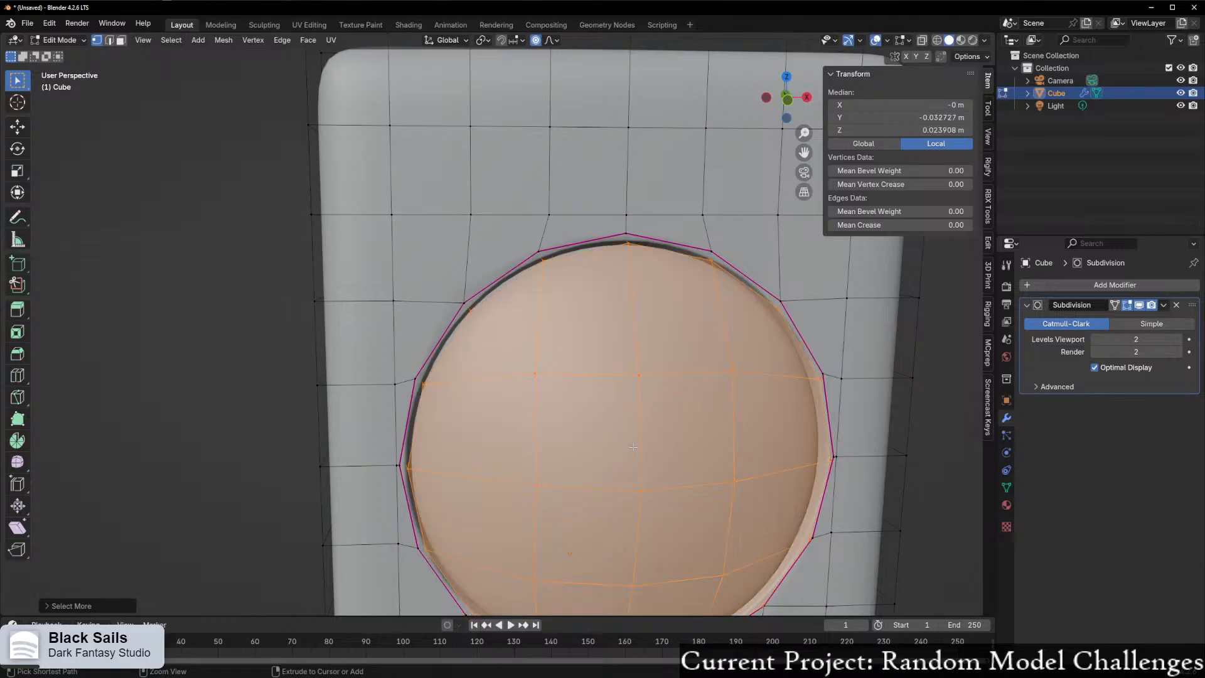
scroll(594, 276, up, 1)
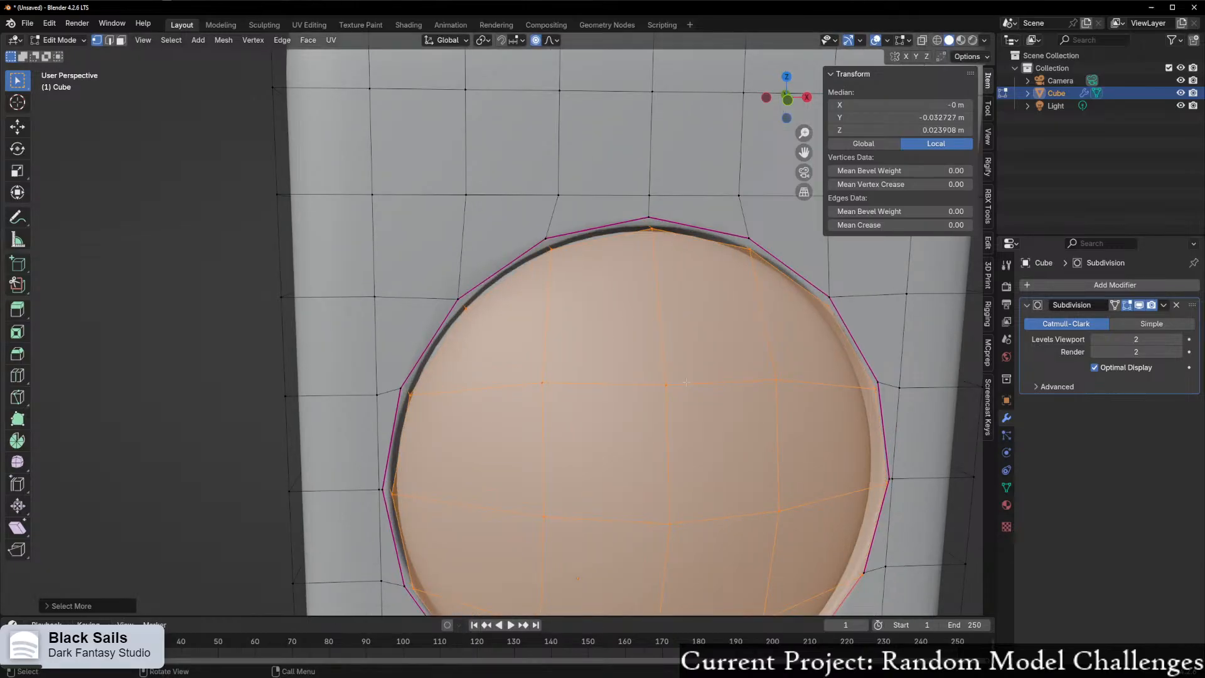
key(ctrl+KP_Add)
middle_drag(701, 407, 726, 417)
key(s)
key(shift+y)
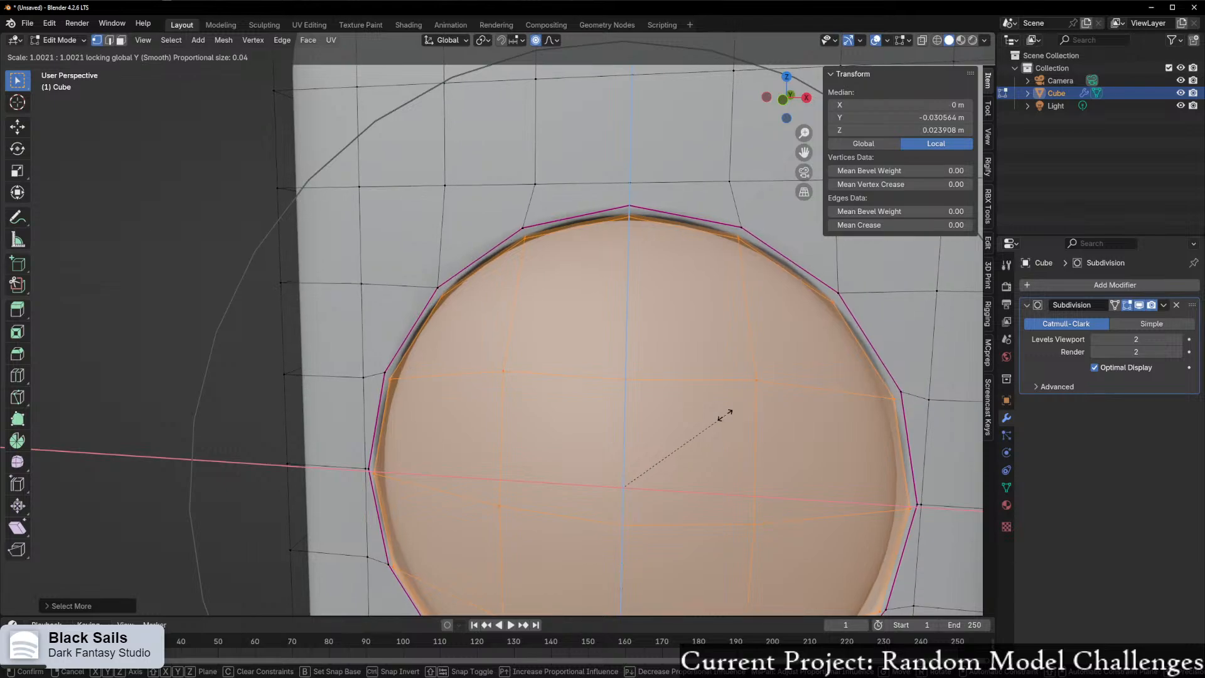
right_click(719, 420)
- Turn off proportional editing and scale the selected lens inward to about 0.97 in X and Z, locking Y
key(o)
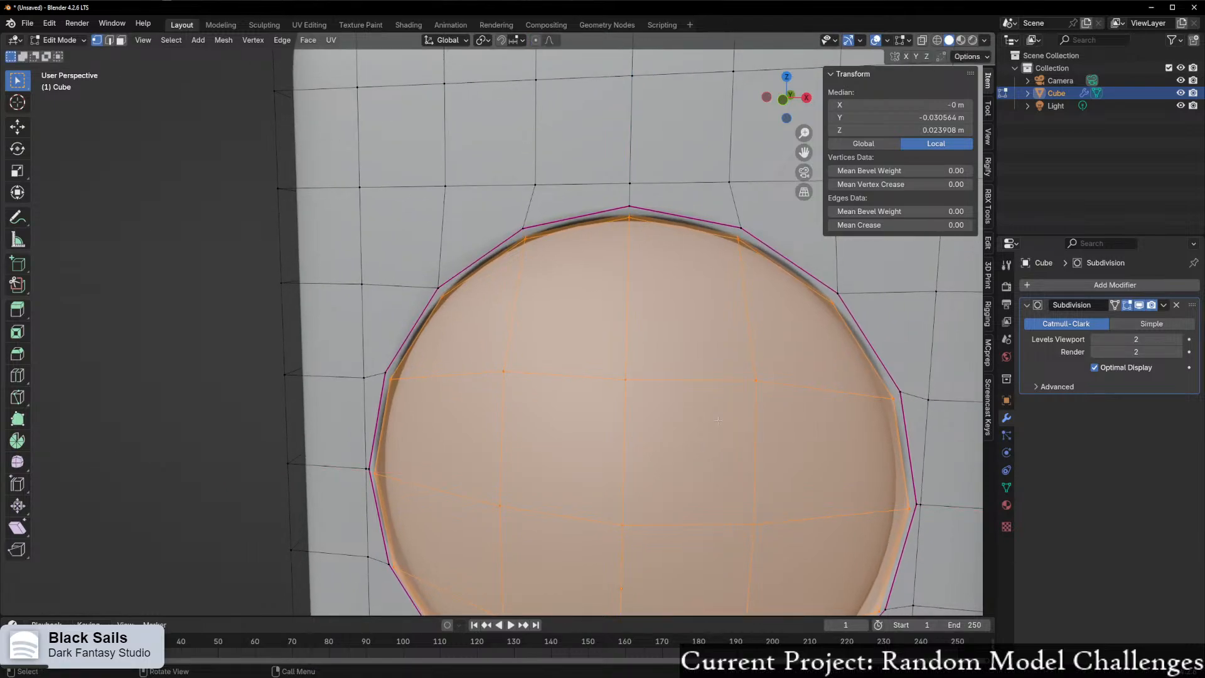
key(s)
key(shift+y)
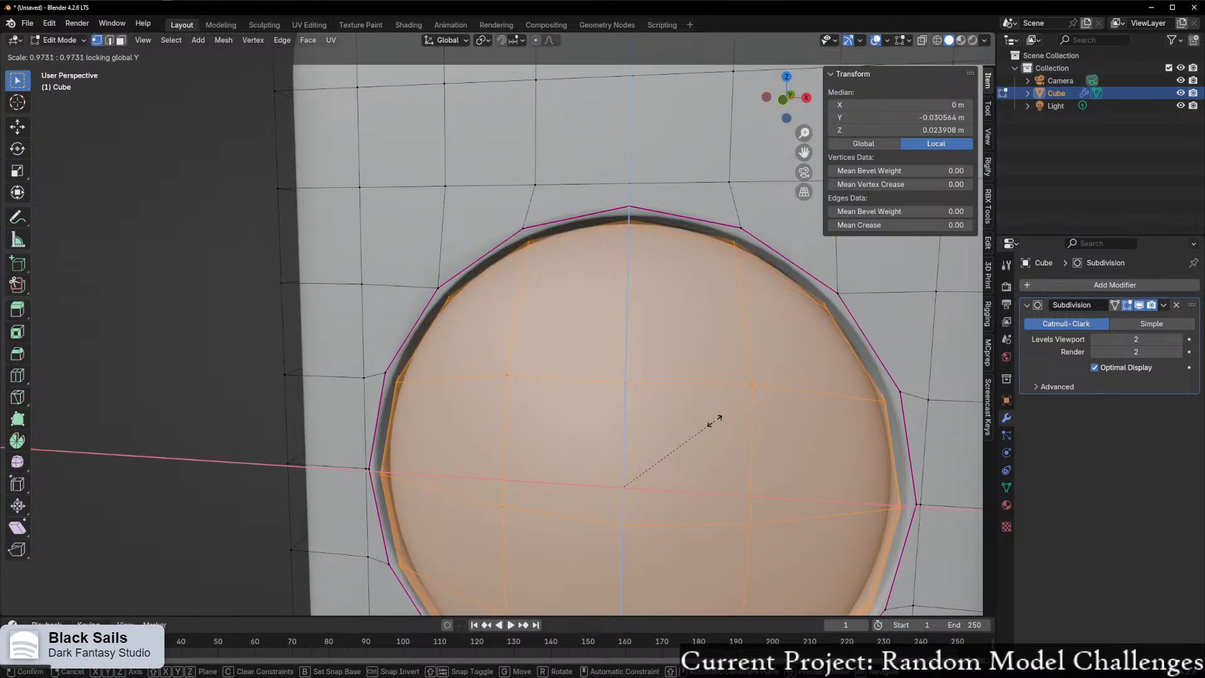
click(719, 419)
- Examine the lens gap and the dome's protrusion in Object Mode, including in the Right Orthographic view
middle_drag(718, 419, 788, 393)
key(ctrl+Tab)
click(648, 417)
middle_drag(687, 434, 611, 450)
scroll(611, 452, down, 4)
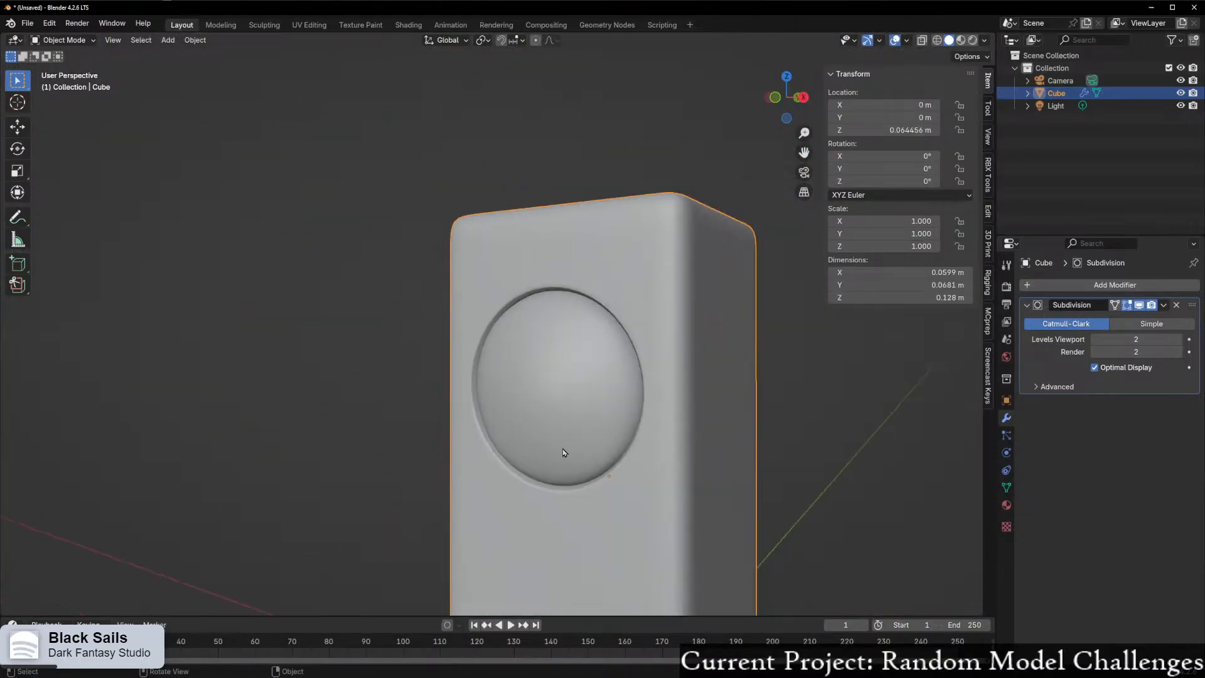
middle_drag(569, 424, 478, 422)
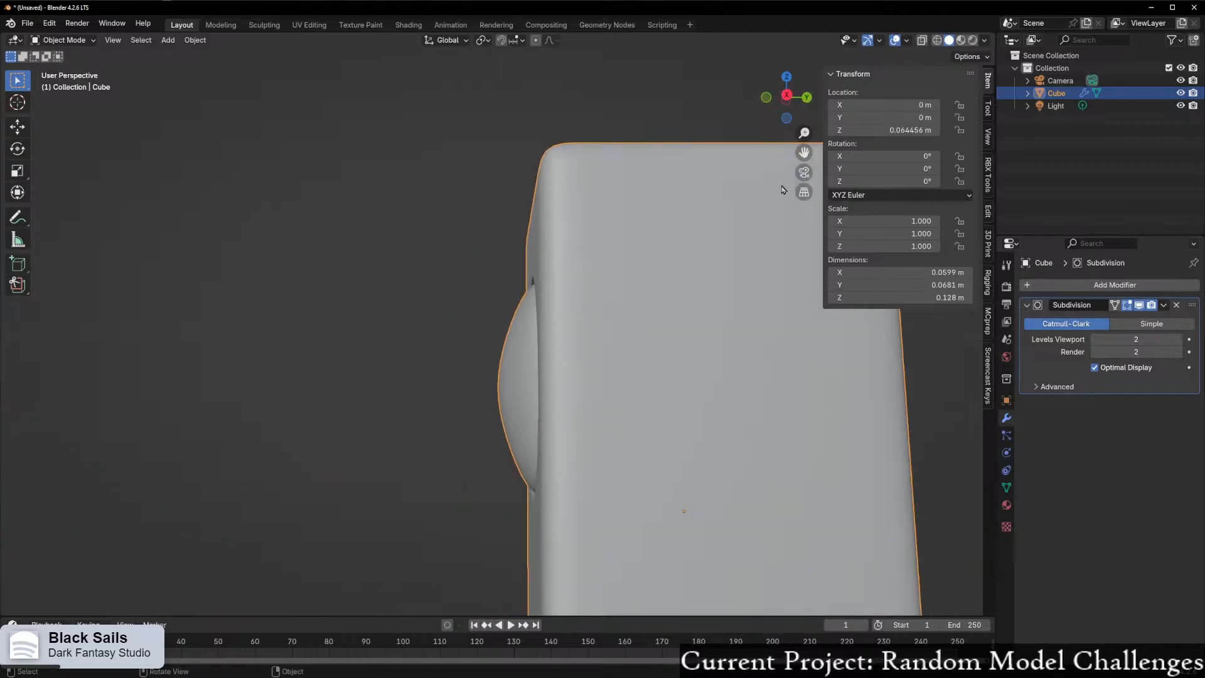
click(786, 95)
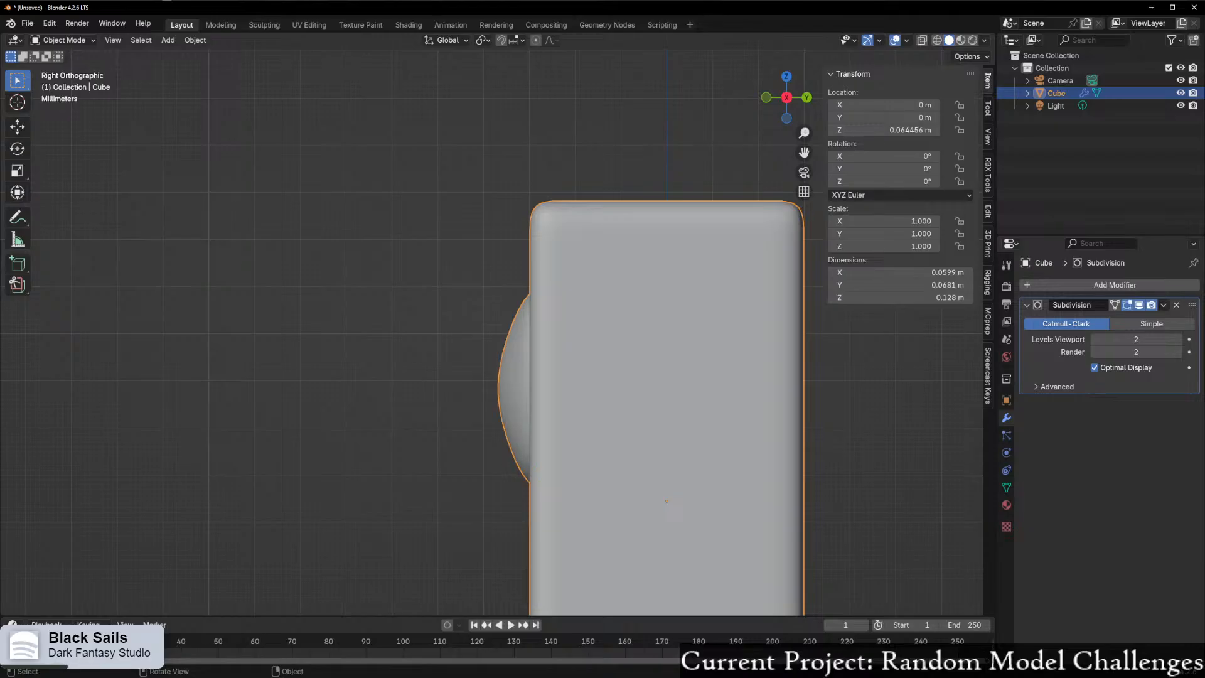
- Switch to the browser and study the lens and body proportions in the CG Cookie challenge's camera reference photos
middle_drag(430, 369, 569, 376)
scroll(518, 391, up, 3)
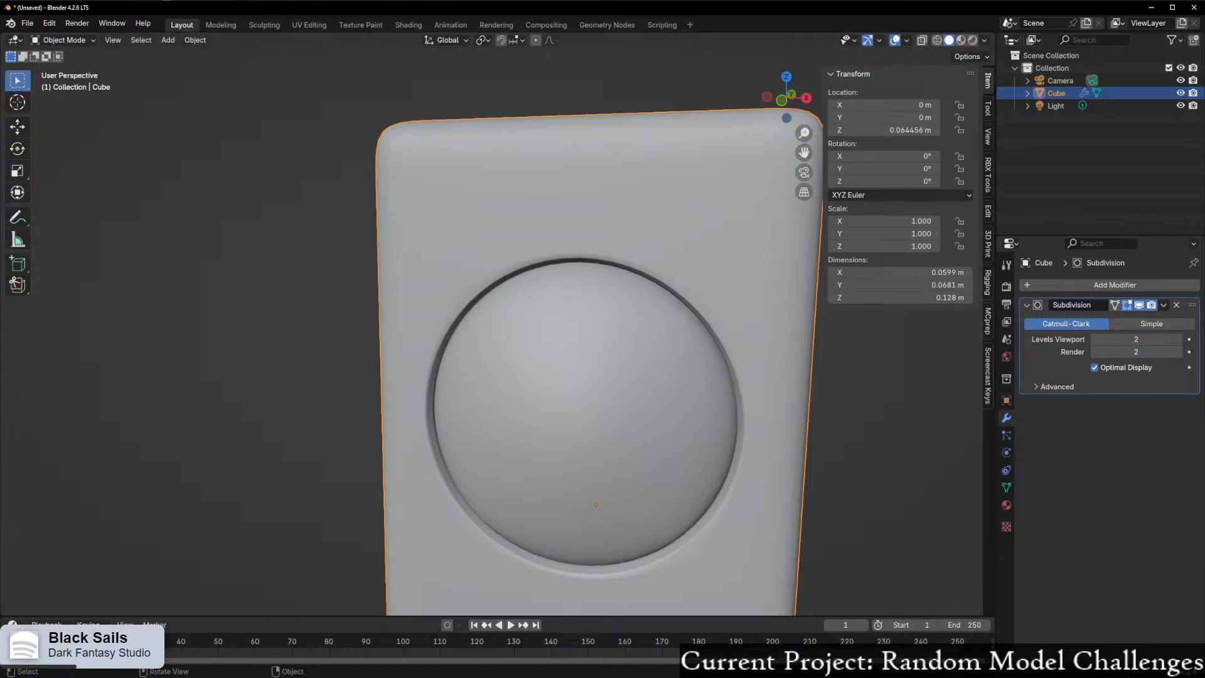
drag(1, 546, 844, 69)
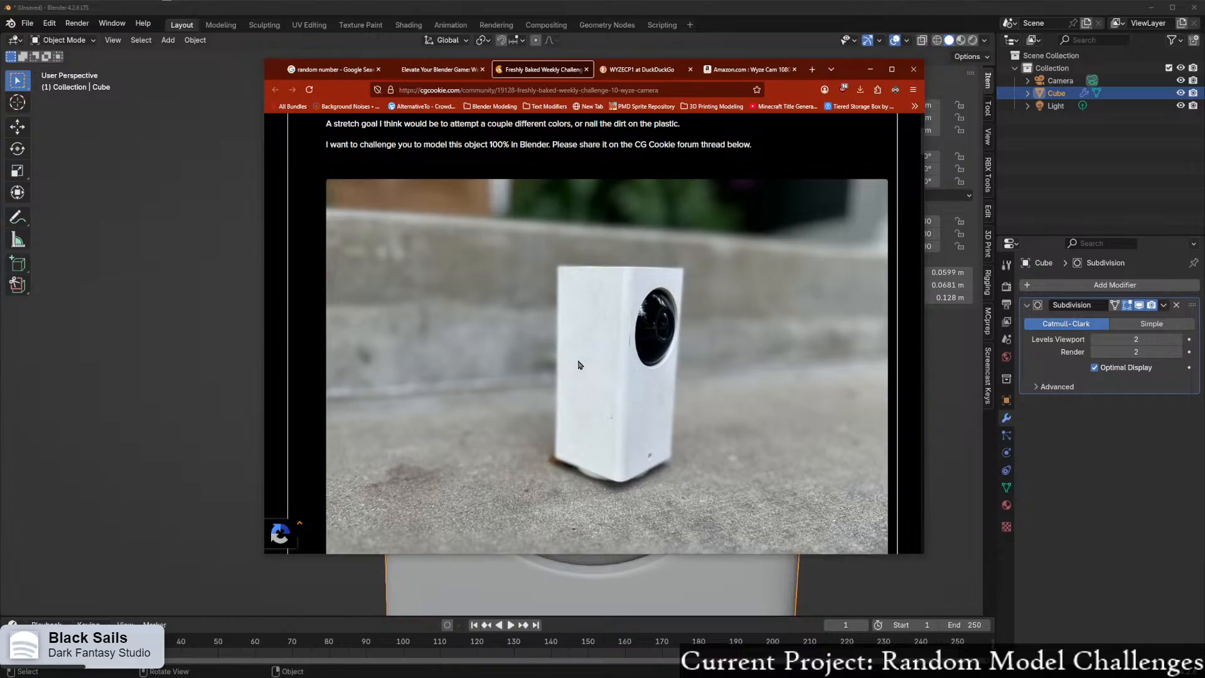
scroll(590, 362, down, 2)
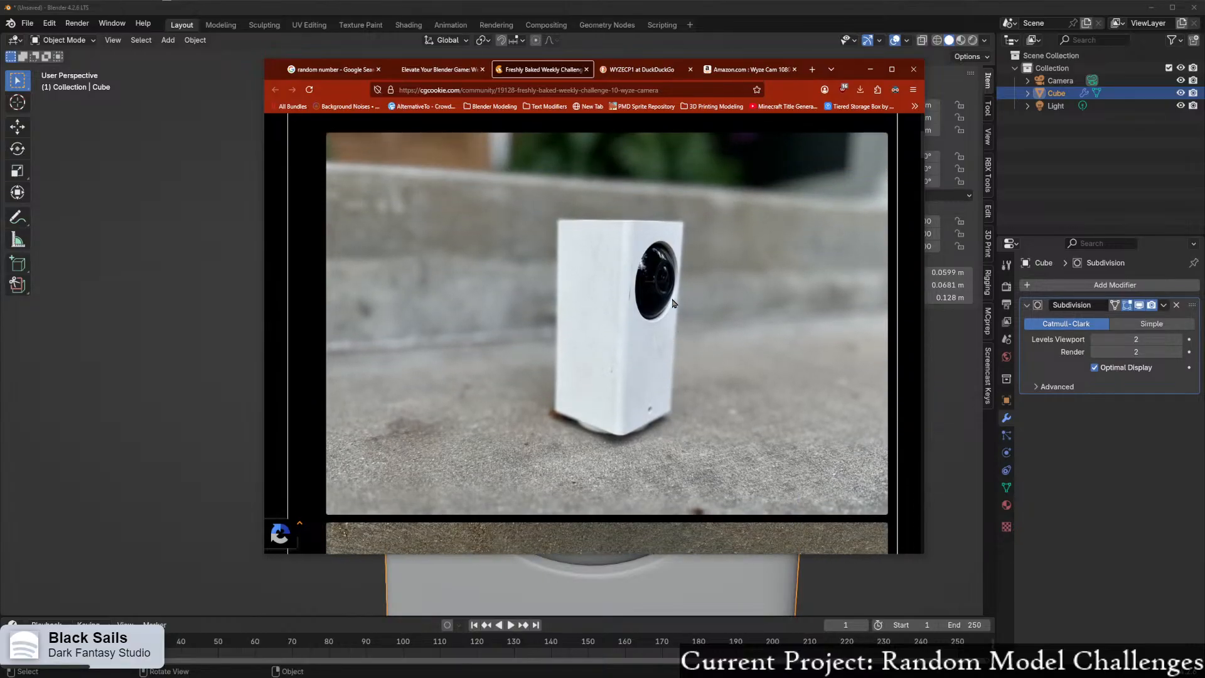
scroll(671, 303, up, 1)
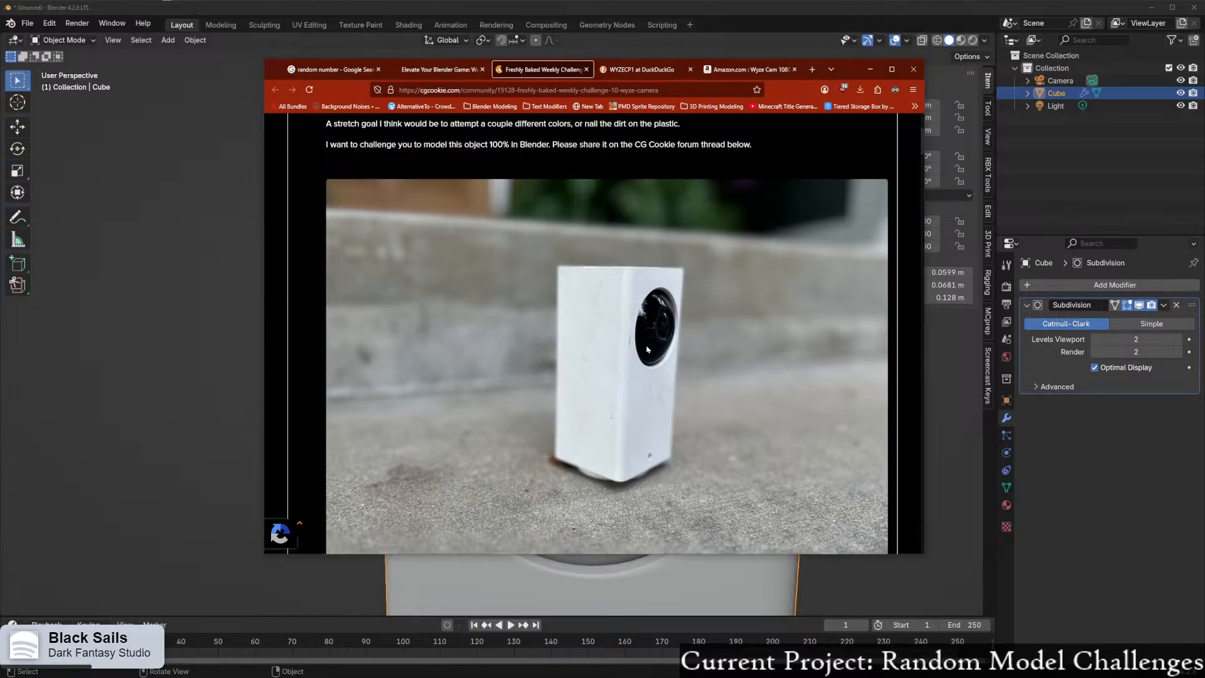
scroll(646, 349, down, 4)
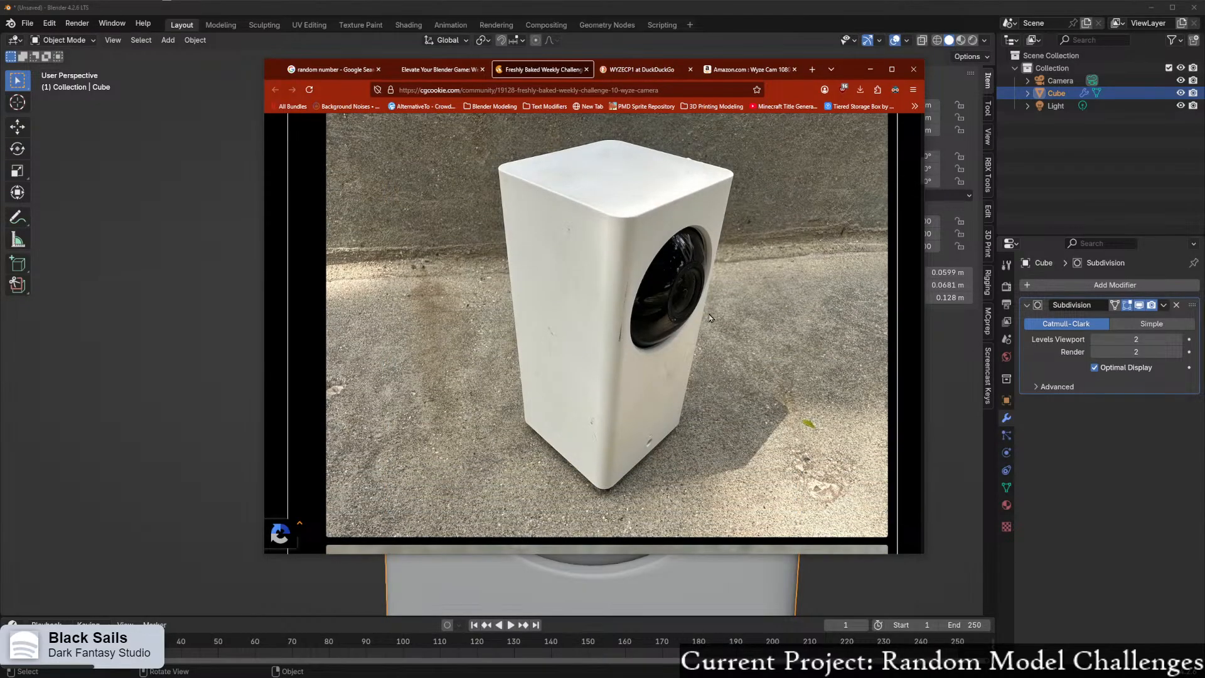
scroll(710, 322, down, 6)
scroll(571, 310, up, 2)
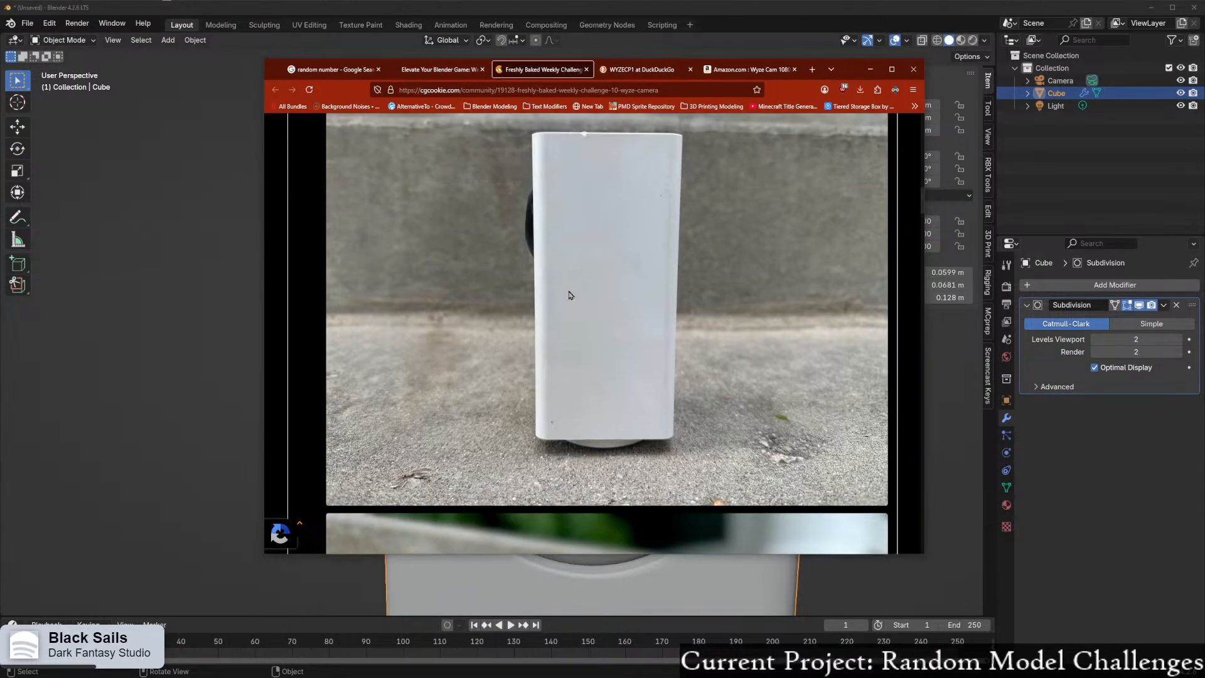
scroll(550, 406, down, 3)
scroll(531, 290, up, 3)
scroll(466, 401, down, 5)
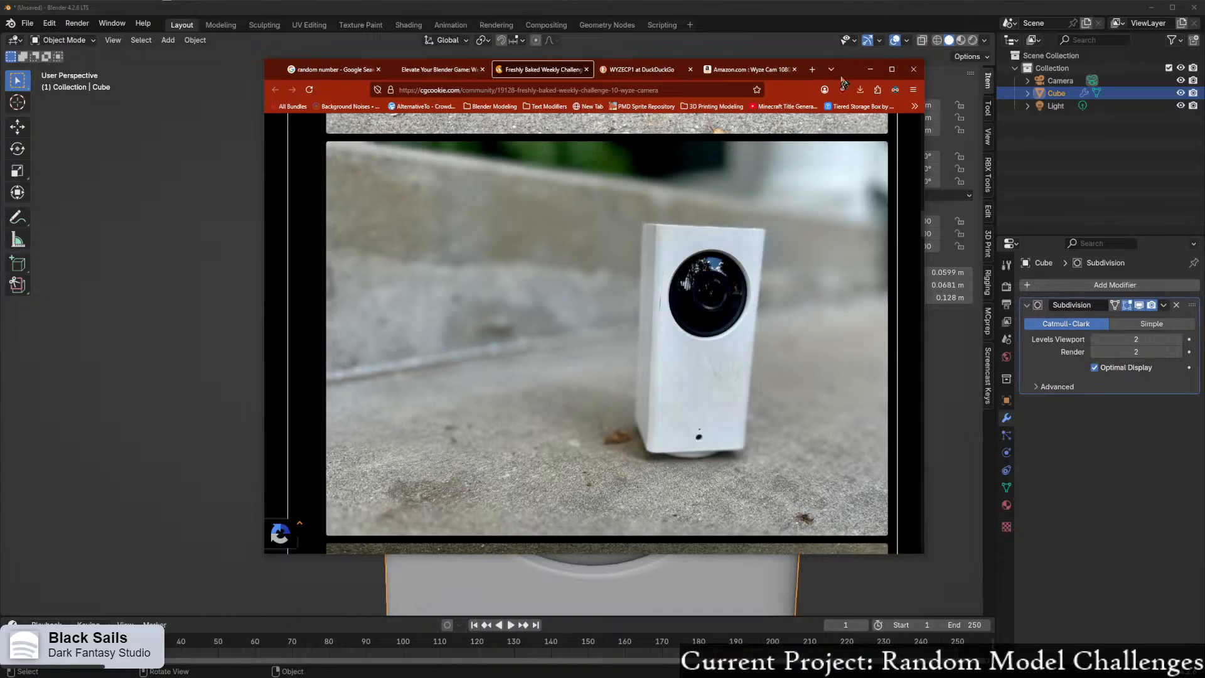
click(870, 69)
- Select the nine central vertices of the lens dome in Edit Mode and round them with LoopTools Circle
middle_drag(736, 427, 573, 442)
key(Tab)
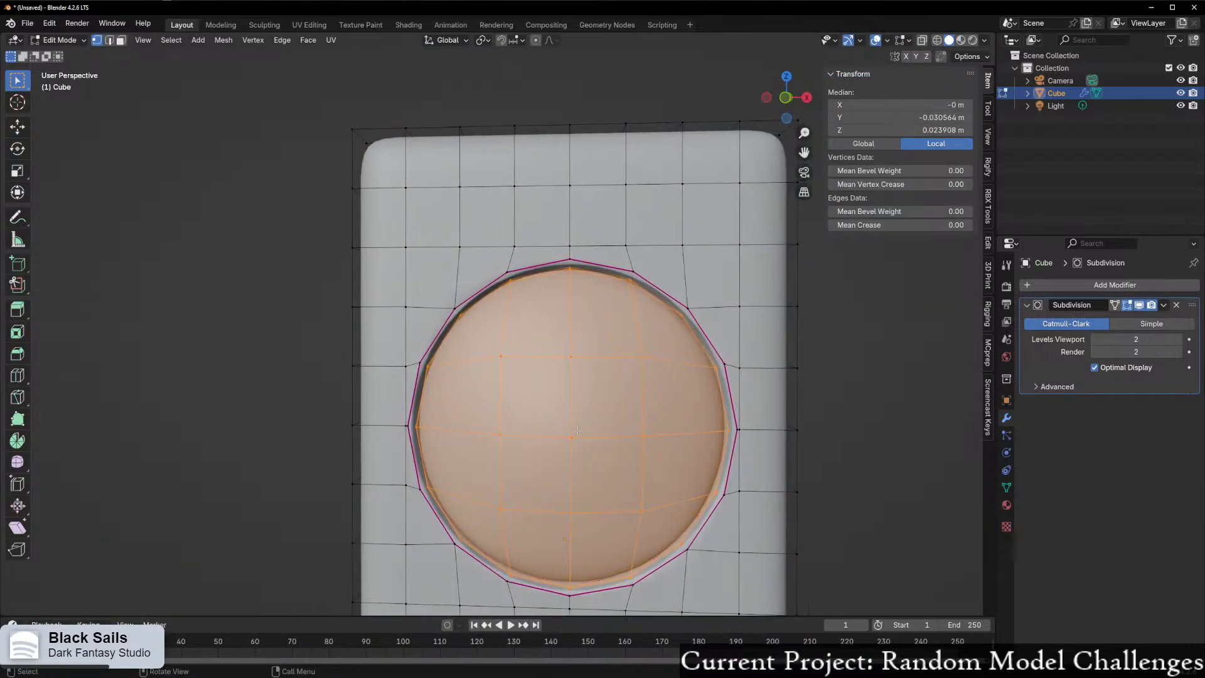
click(572, 440)
drag(500, 350, 653, 508)
shift+drag(484, 478, 654, 518)
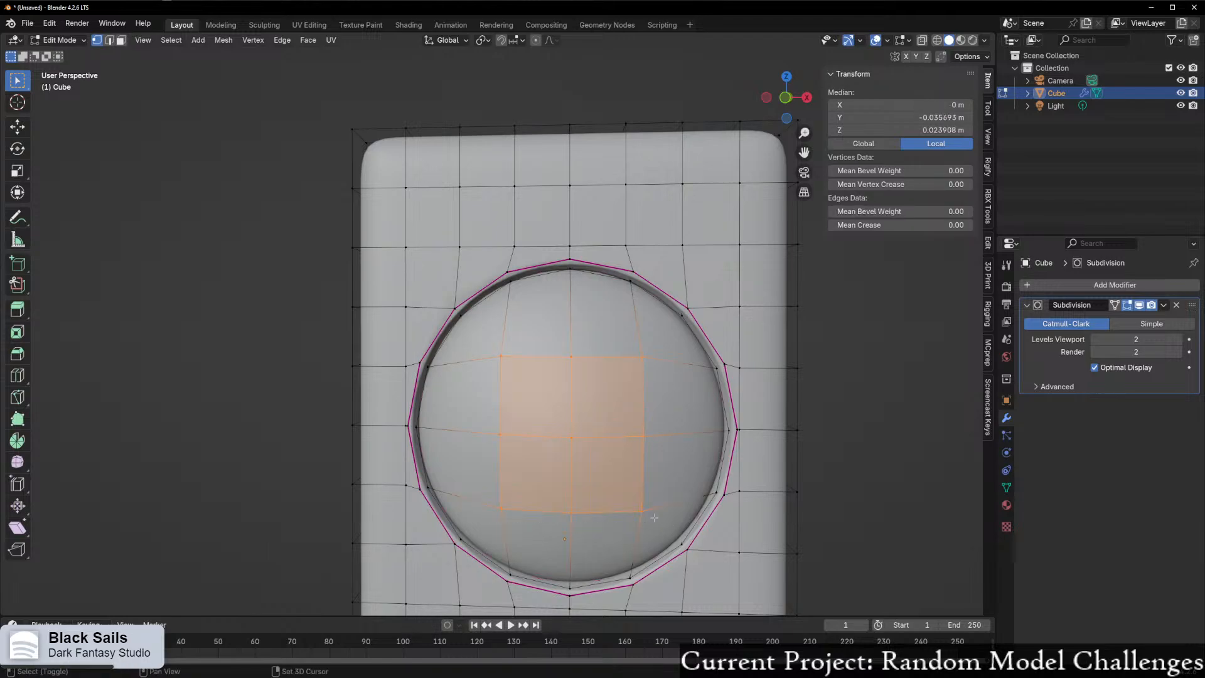
right_click(585, 414)
mouse_move(546, 352)
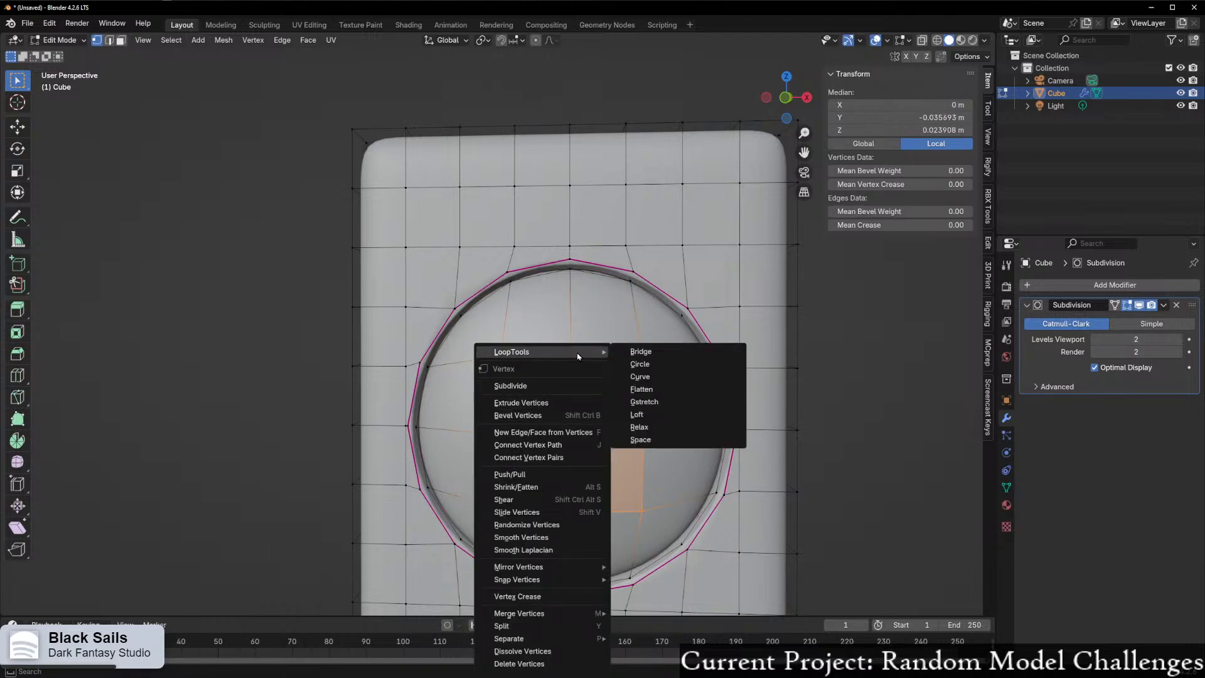
click(643, 364)
middle_drag(602, 432, 587, 453)
- Select the four central faces of the lens dome in face mode and level them with LoopTools Flatten
click(550, 450)
key(3)
drag(524, 422, 585, 482)
middle_drag(585, 482, 627, 367)
right_click(627, 367)
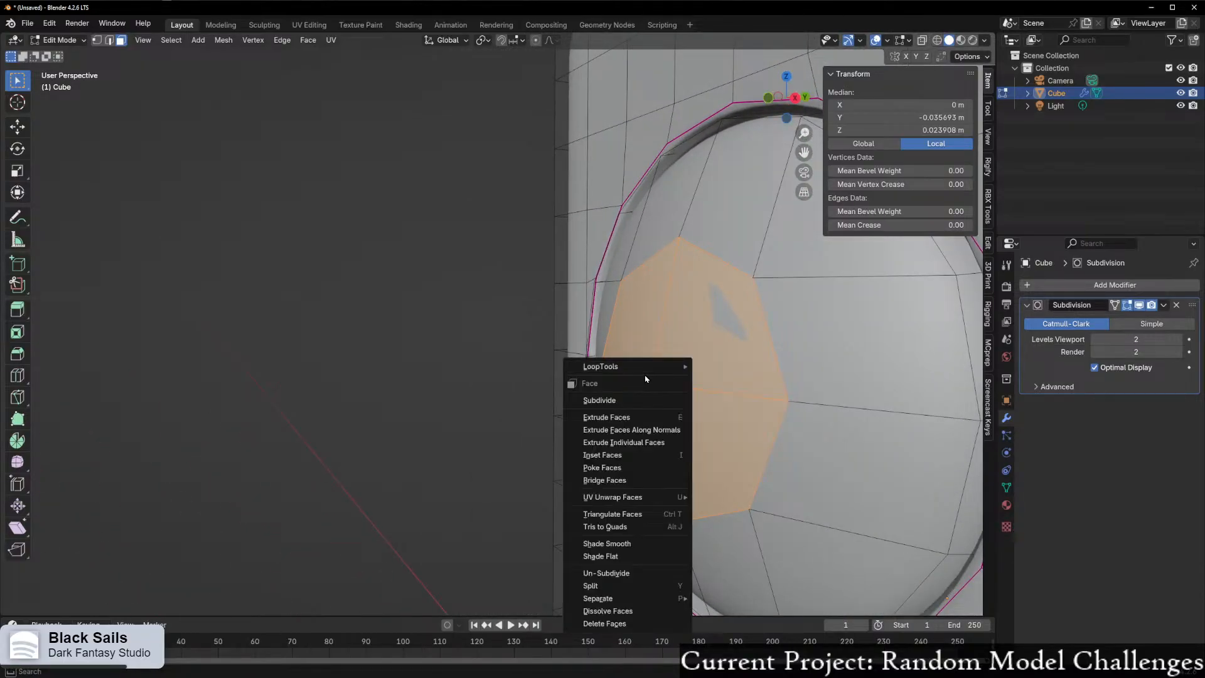
mouse_move(680, 370)
click(722, 404)
middle_drag(739, 405, 670, 437)
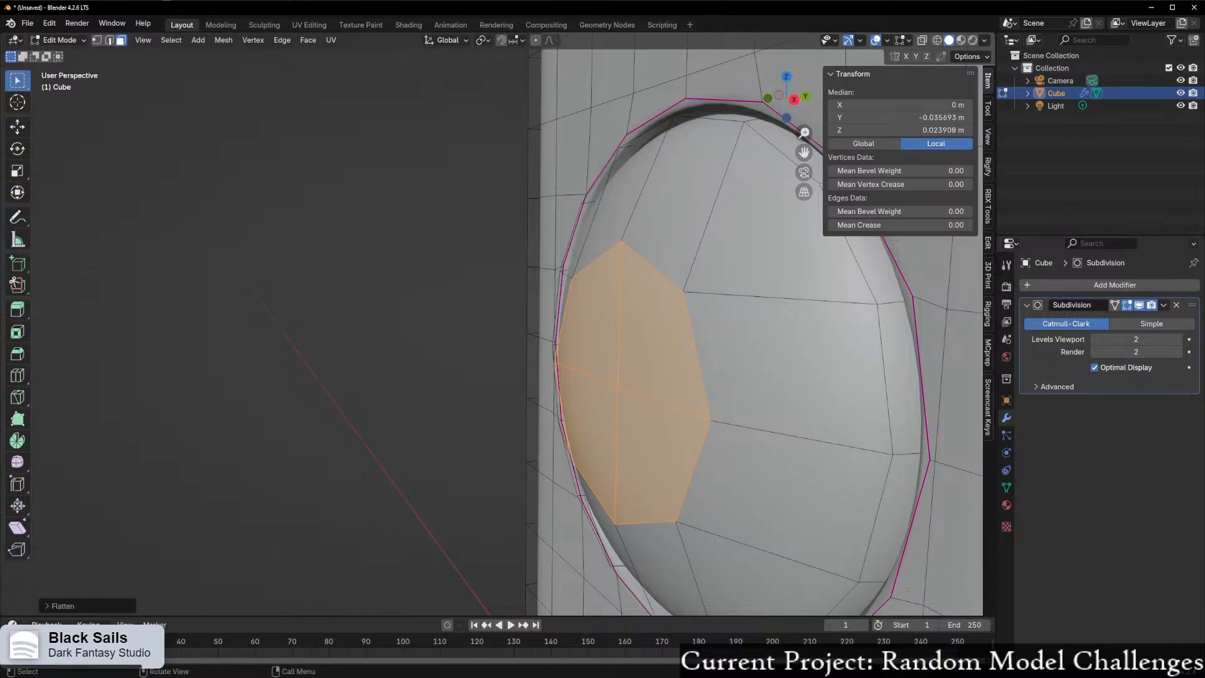
- Inset the flattened lens faces by about 1.1 mm and extrude them about 2 mm inward
middle_drag(617, 336, 764, 324)
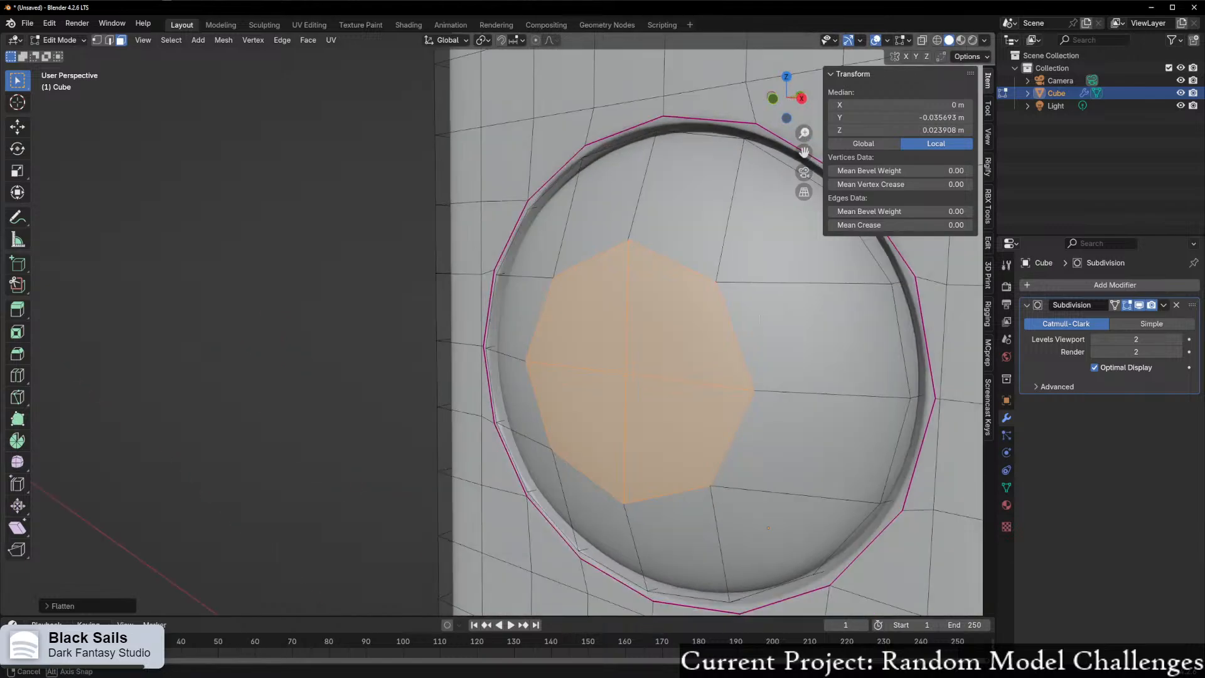
key(i)
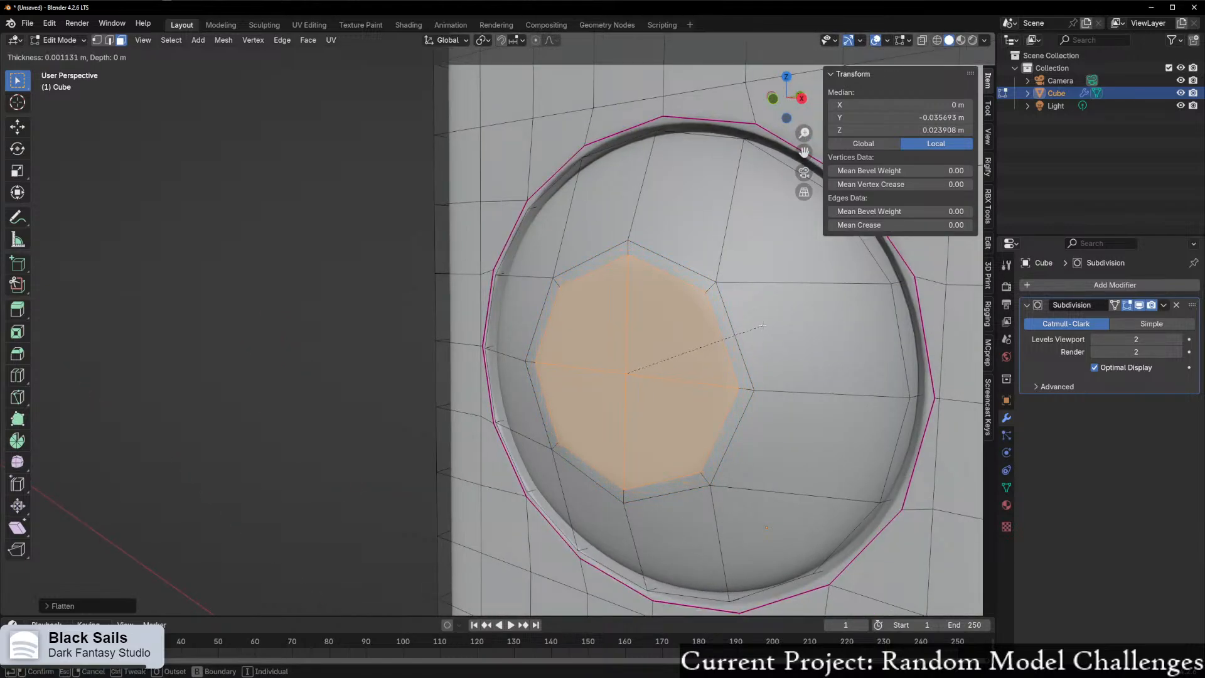
click(758, 326)
middle_drag(758, 326, 478, 387)
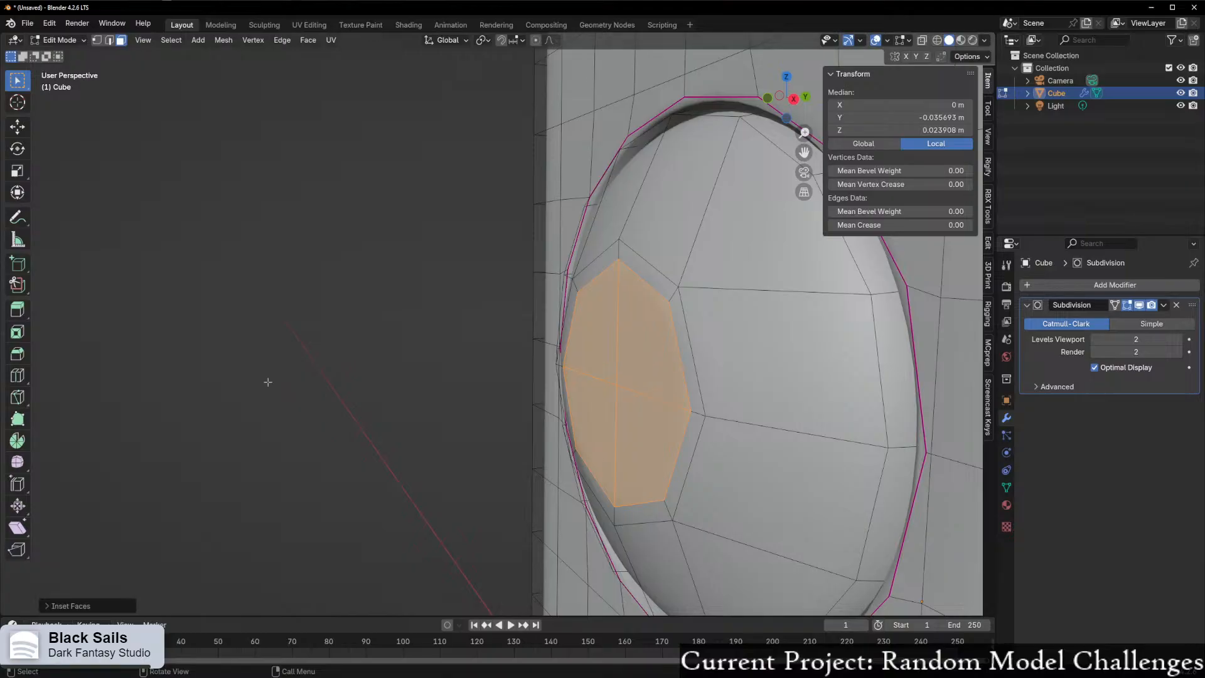
middle_drag(669, 333, 681, 335)
key(e)
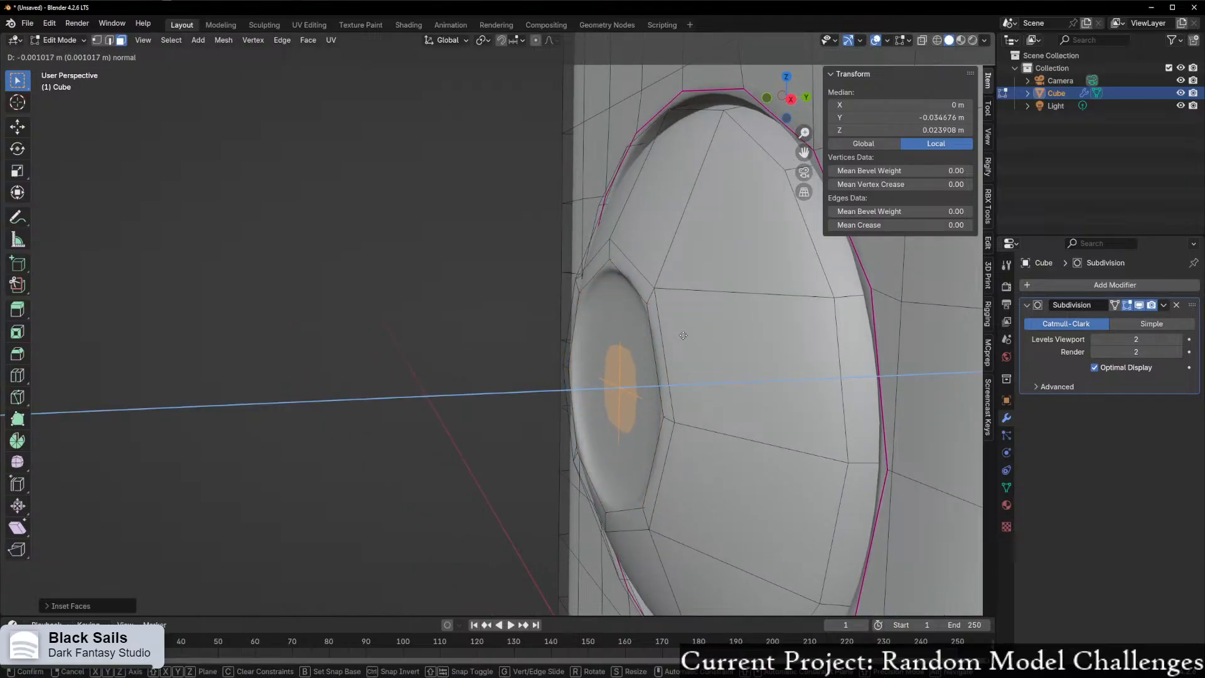
click(690, 335)
middle_drag(690, 335, 781, 338)
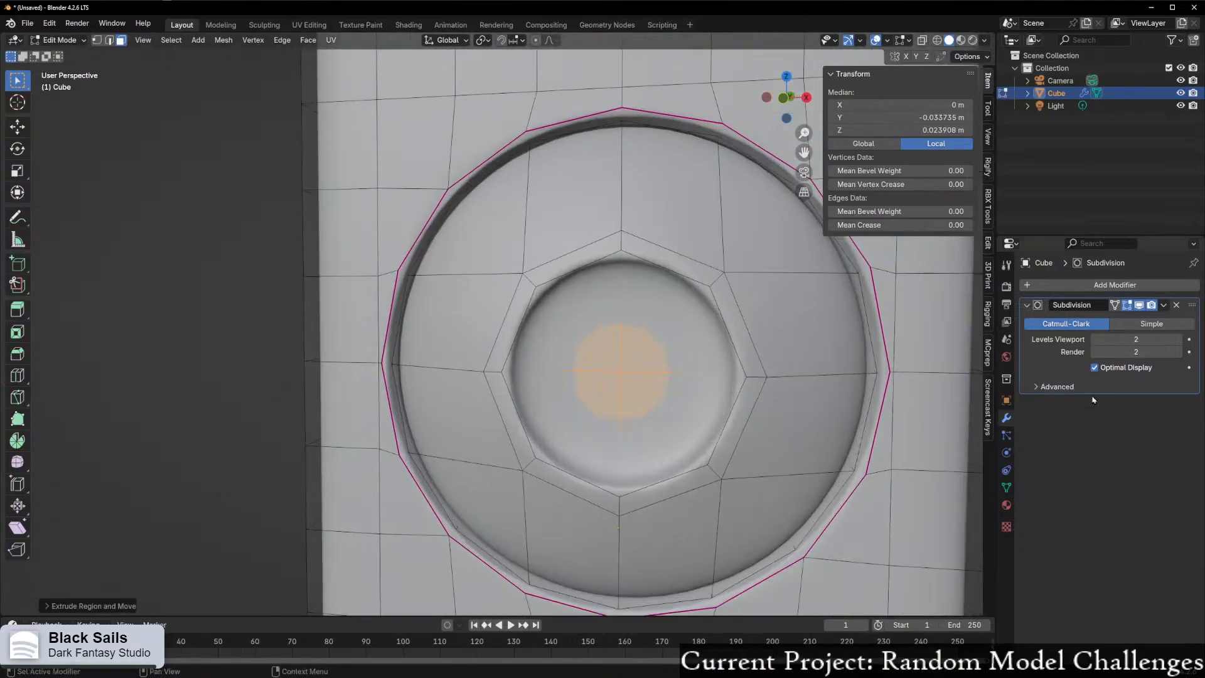
- Inset the recessed lens faces by about 0.5 mm with the Subdivision viewport display temporarily off
click(1139, 306)
key(i)
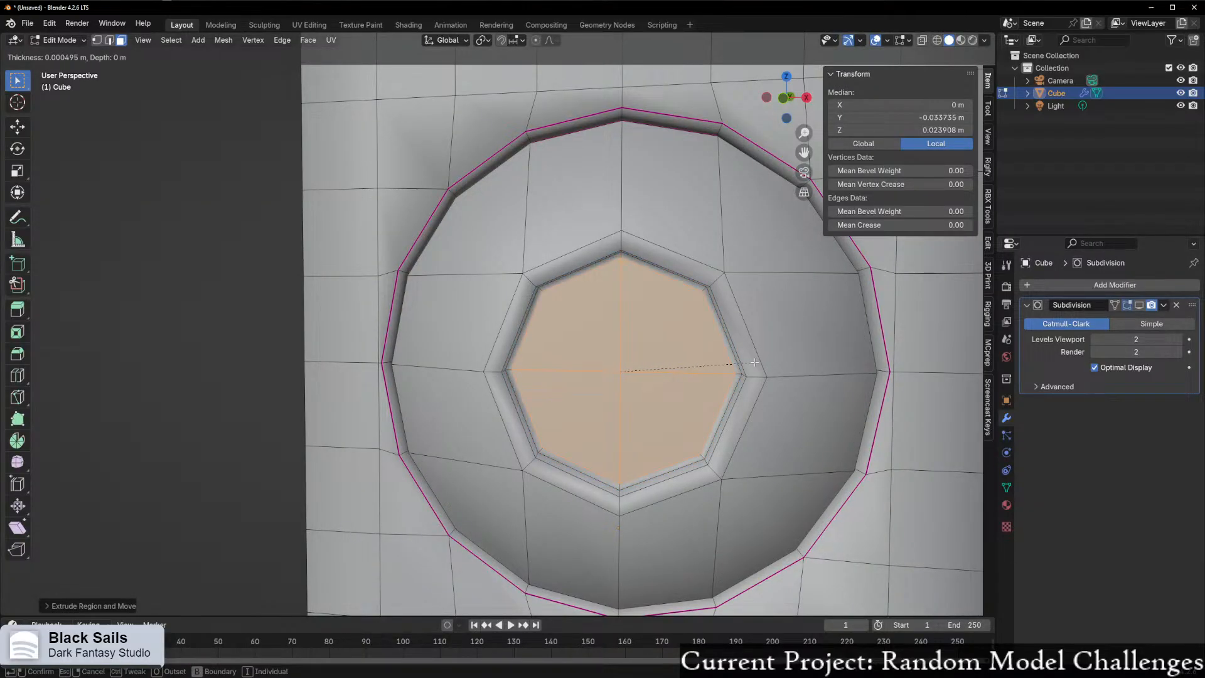
click(744, 363)
middle_drag(743, 363, 890, 332)
click(1138, 305)
- Select the centre vertex of the recessed lens disc in vertex mode
key(1)
click(652, 399)
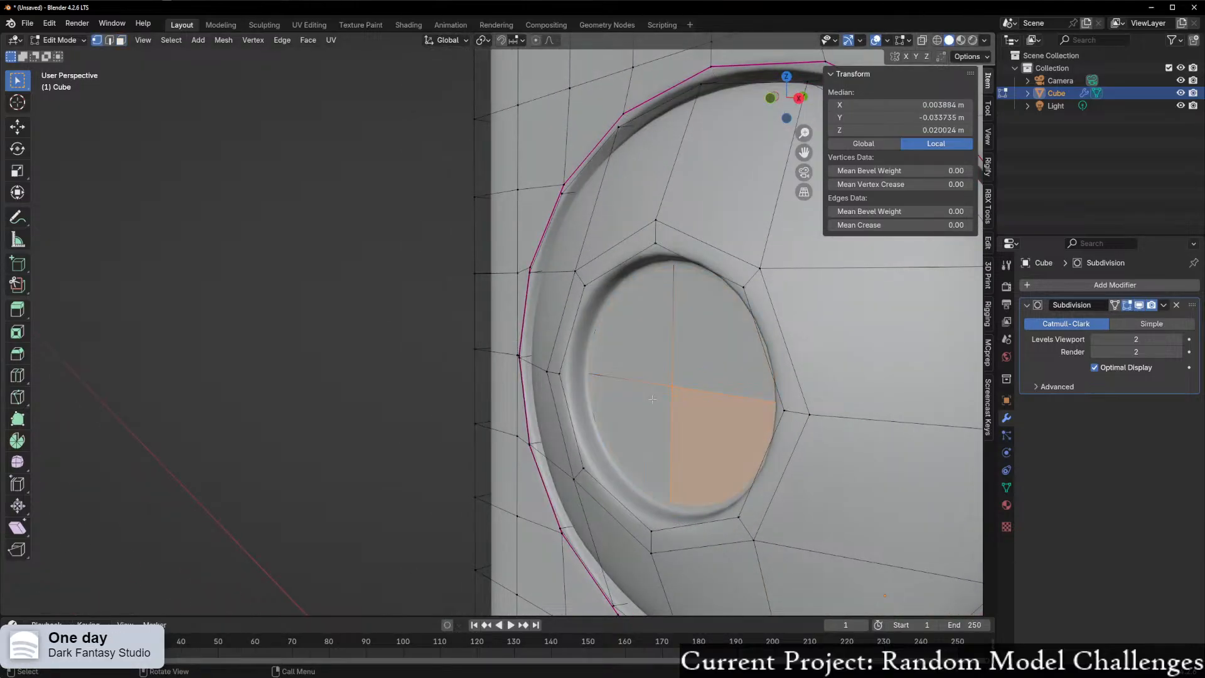
click(655, 396)
middle_drag(656, 395, 675, 405)
key(g)
key(y)
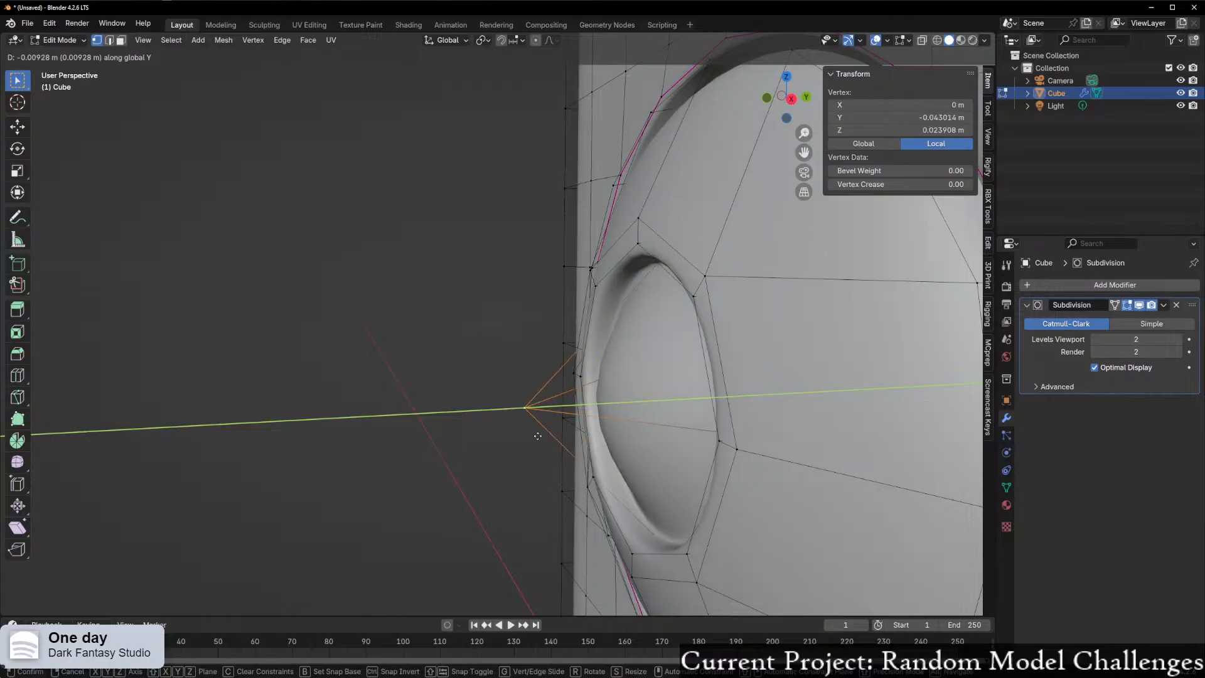
key(Escape)
middle_drag(581, 429, 753, 410)
key(alt+z)
key(alt+z)
- Turn on proportional editing and isolate the recessed disc by growing the selection once and hiding all other geometry
key(o)
key(ctrl+KP_Add)
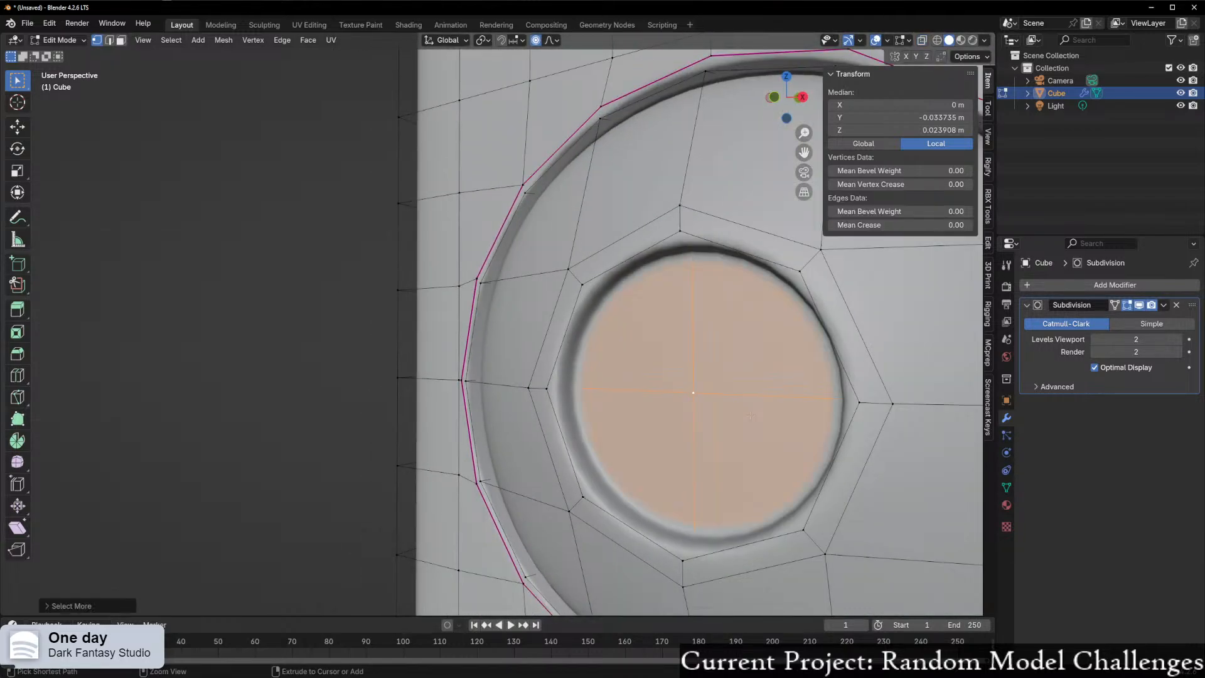
key(shift+h)
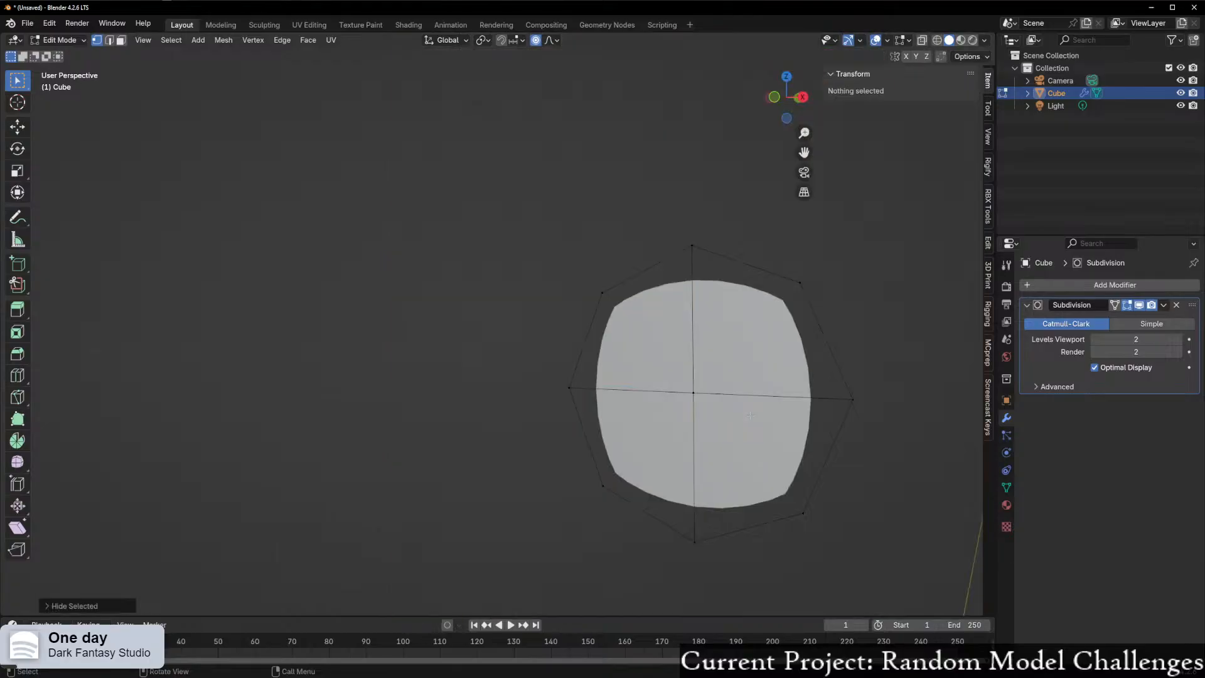
middle_drag(809, 353, 710, 404)
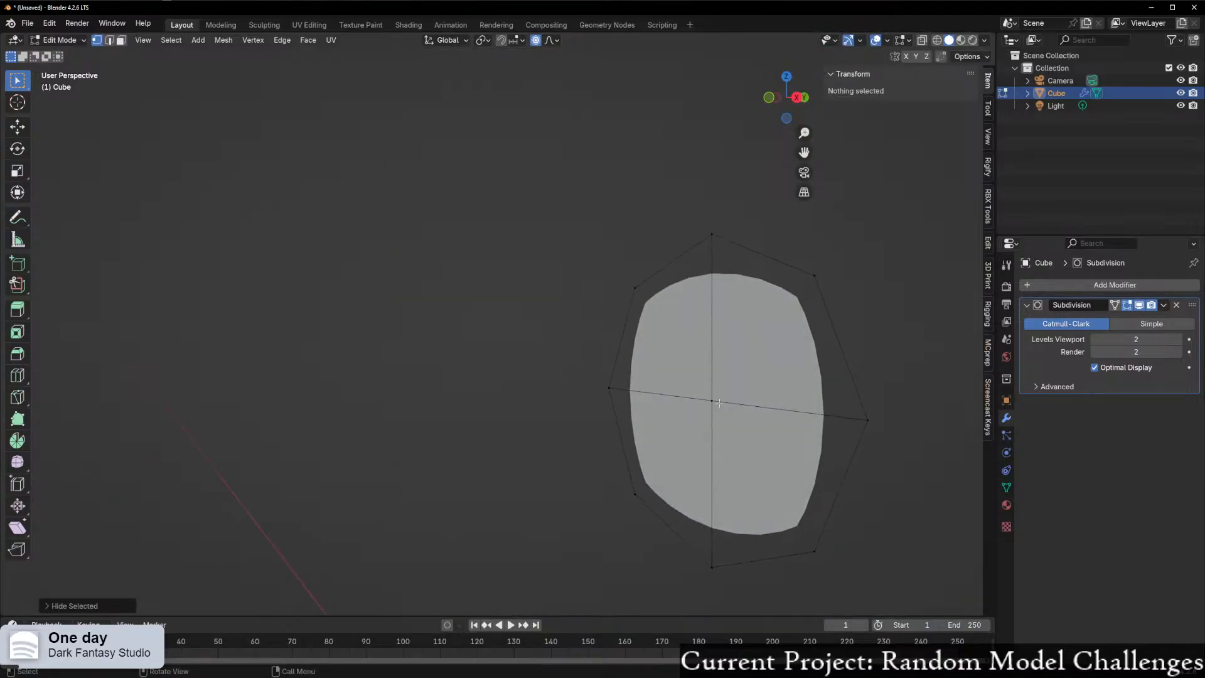
- Pull the disc's centre vertex about 4.4 mm outward along Y with a proportional size of about 9.4 mm
click(711, 410)
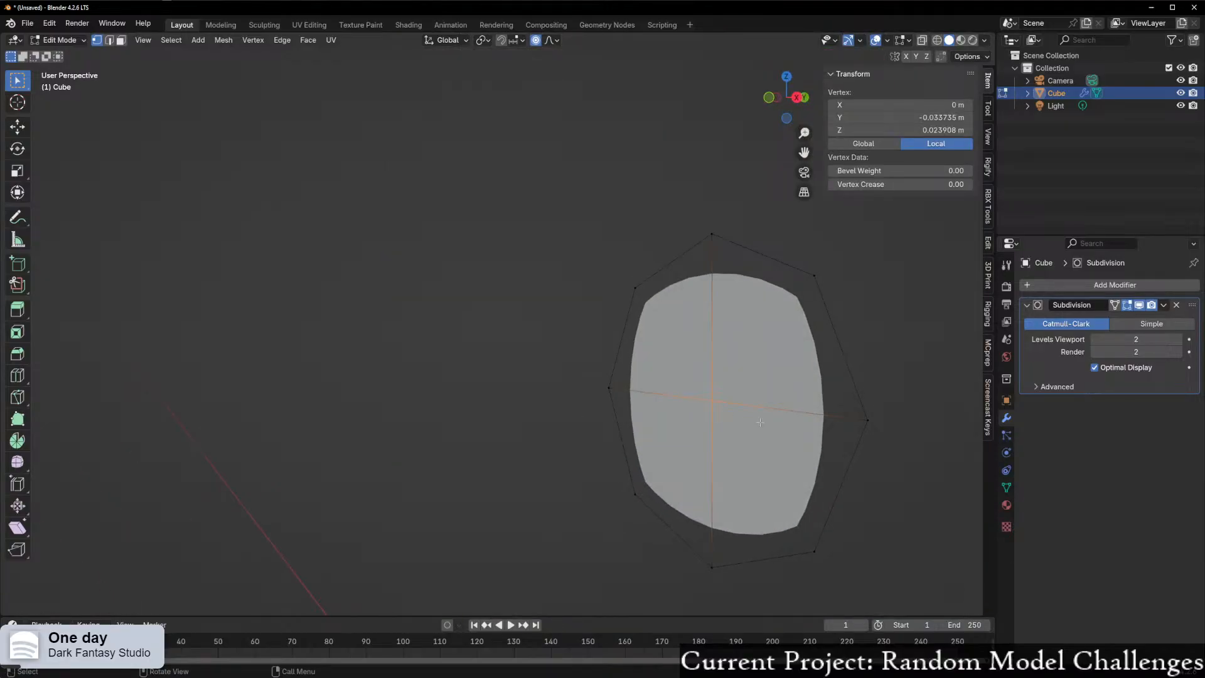
key(g)
key(y)
scroll(753, 423, up, 4)
scroll(752, 423, up, 2)
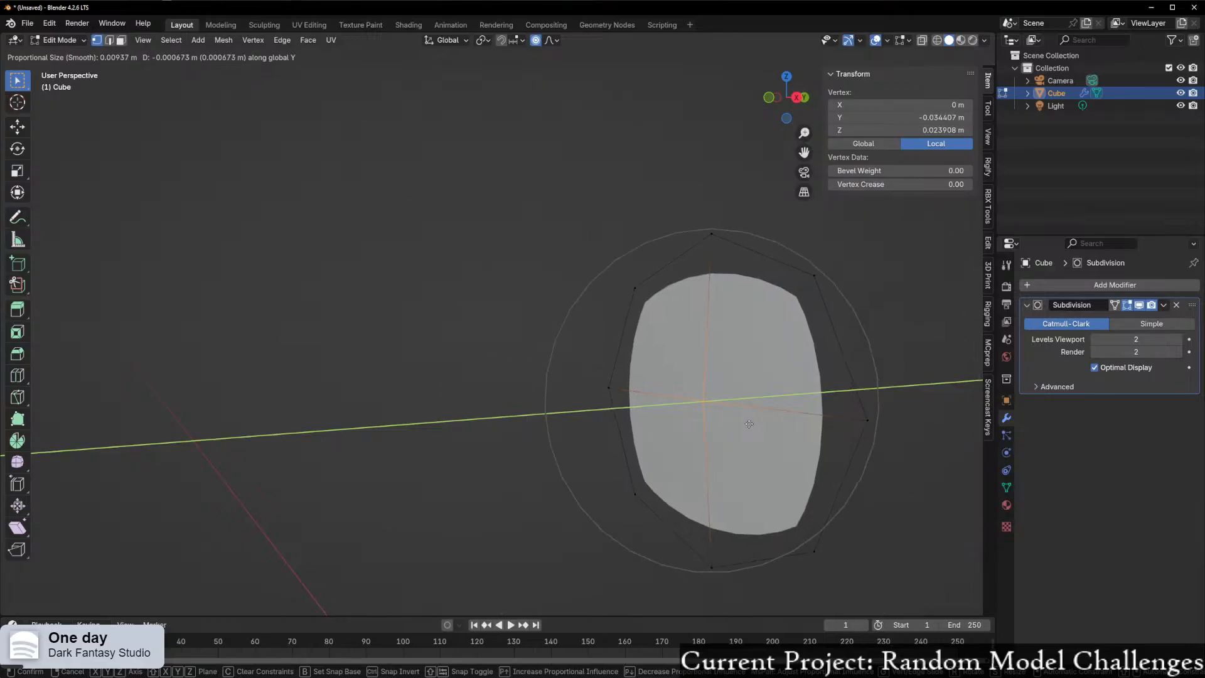
click(692, 436)
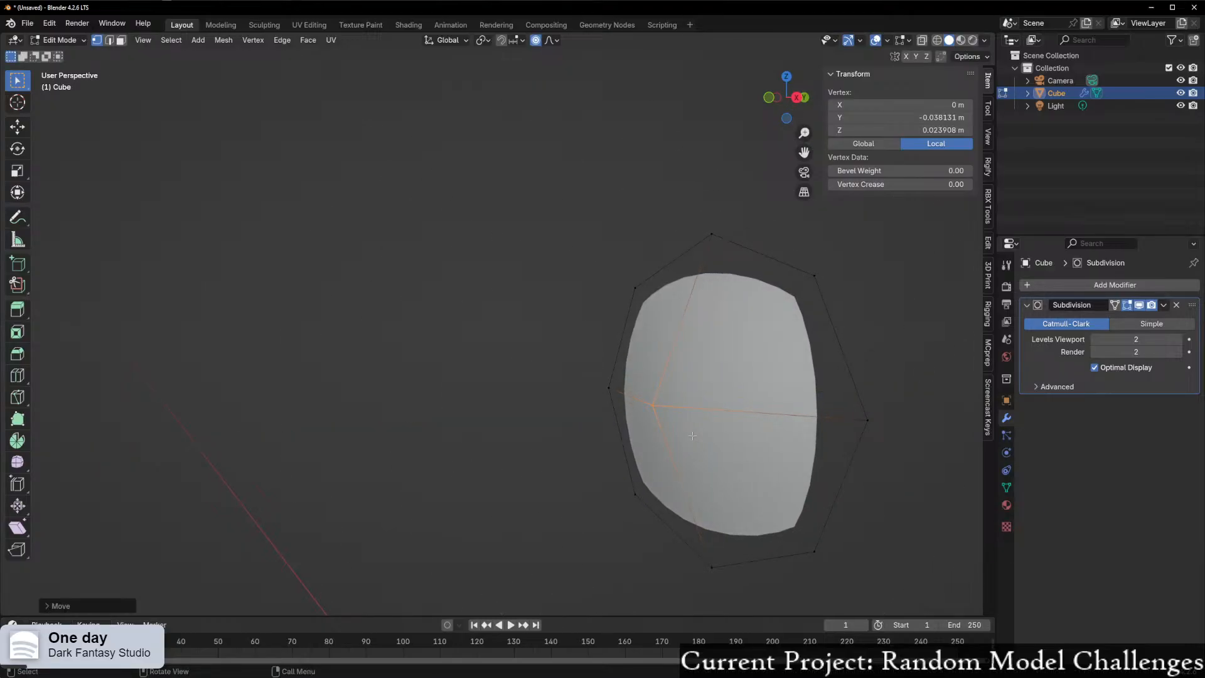
- Reveal the hidden geometry and check the domed inner lens in Object Mode
key(alt+h)
middle_drag(727, 438, 824, 447)
key(ctrl+Tab)
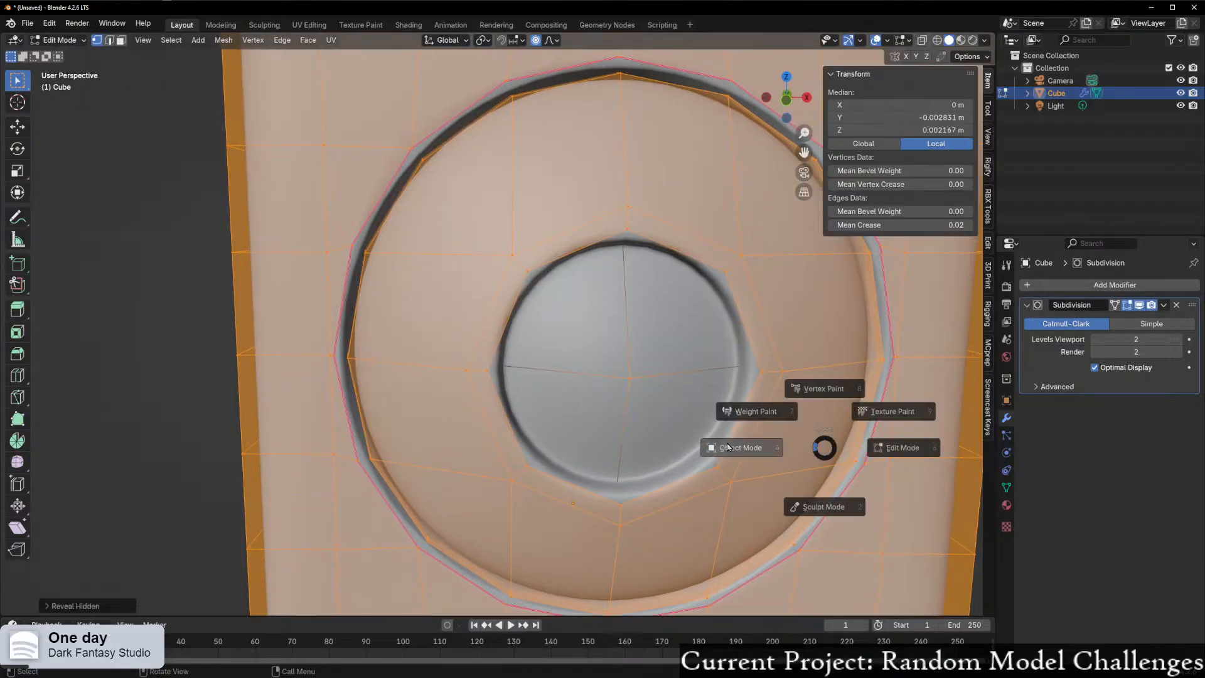
click(775, 447)
middle_drag(693, 436, 540, 436)
- Return to Edit Mode and select the four faces of the inner lens disc in face mode
key(ctrl+Tab)
click(659, 430)
middle_drag(658, 430, 700, 439)
key(3)
click(736, 429)
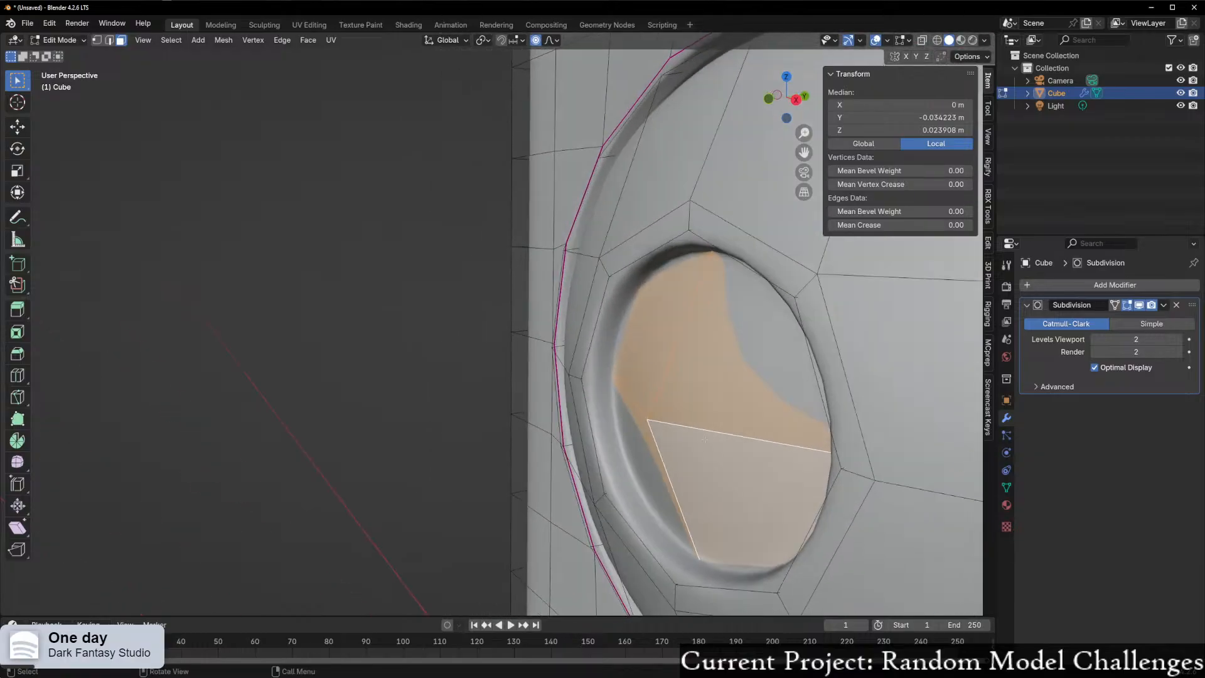
key(g)
key(y)
key(Escape)
- Turn off proportional editing, move the inner lens faces about 0.6 mm outward along Y, and check them in Object Mode
key(o)
key(g)
key(y)
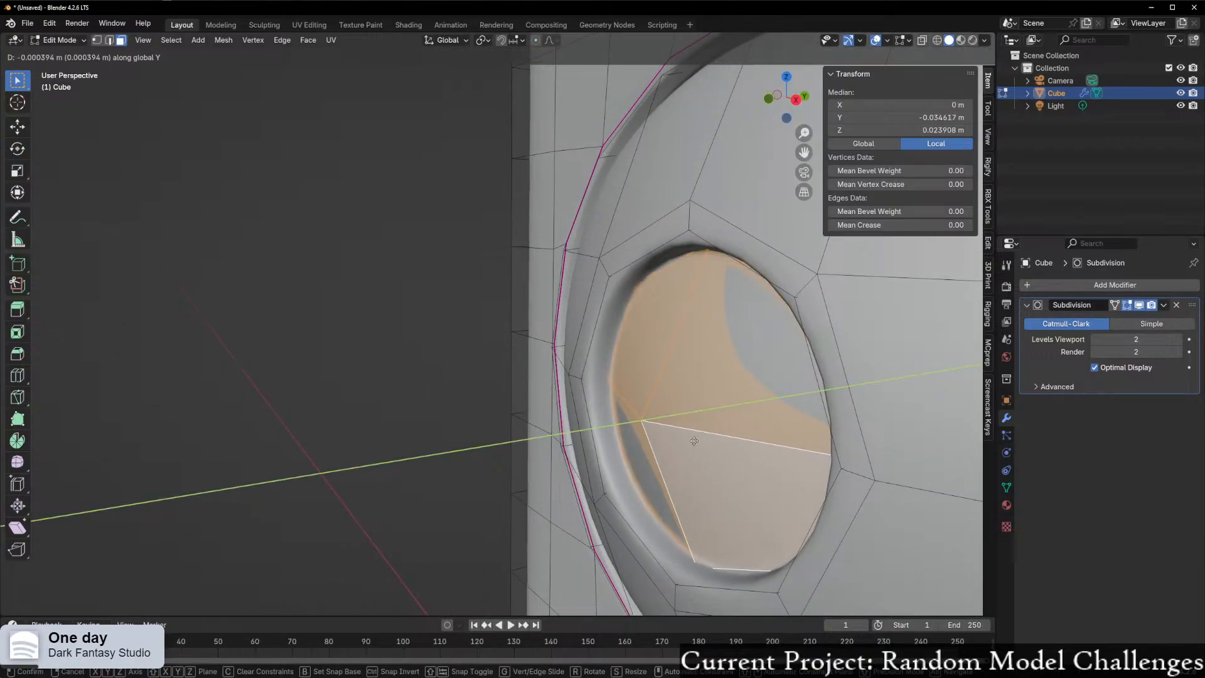
click(690, 441)
middle_drag(691, 441, 809, 444)
key(Tab)
middle_drag(643, 463, 718, 466)
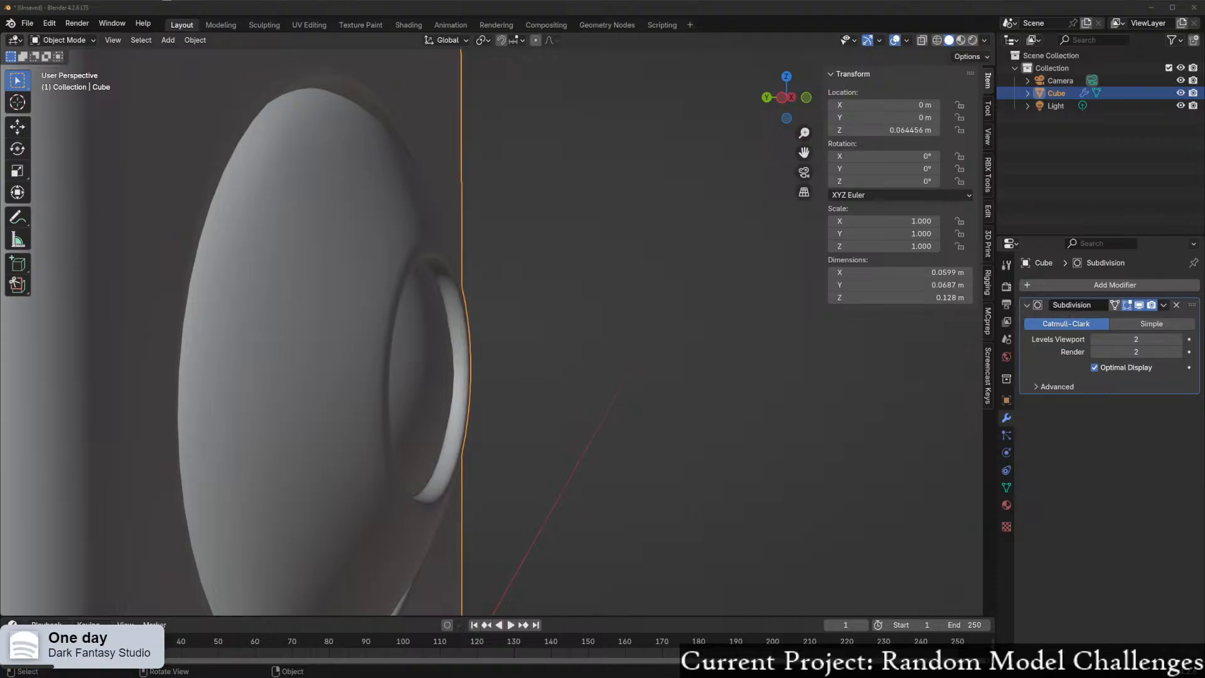
middle_drag(452, 316, 386, 324)
- Compare the lens profile in the Right Orthographic view of Edit Mode with the side reference photo in the browser
key(Tab)
middle_drag(531, 327, 477, 301)
scroll(590, 332, up, 3)
click(783, 100)
click(406, 330)
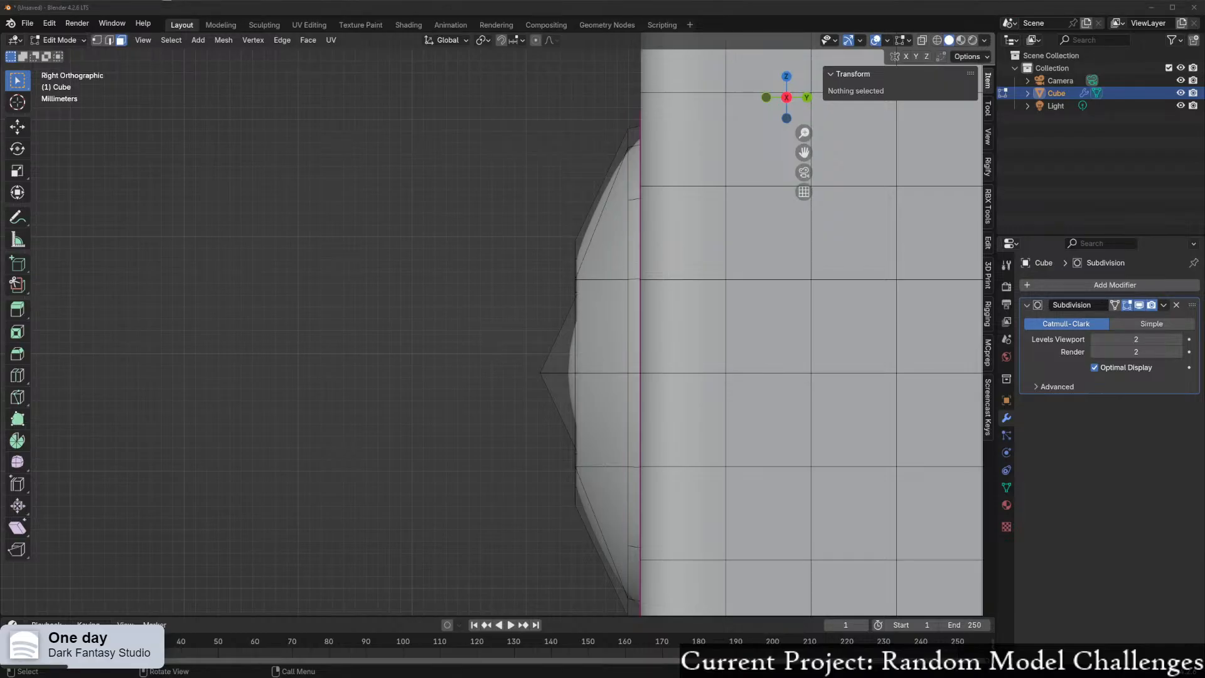
drag(129, 677, 830, 111)
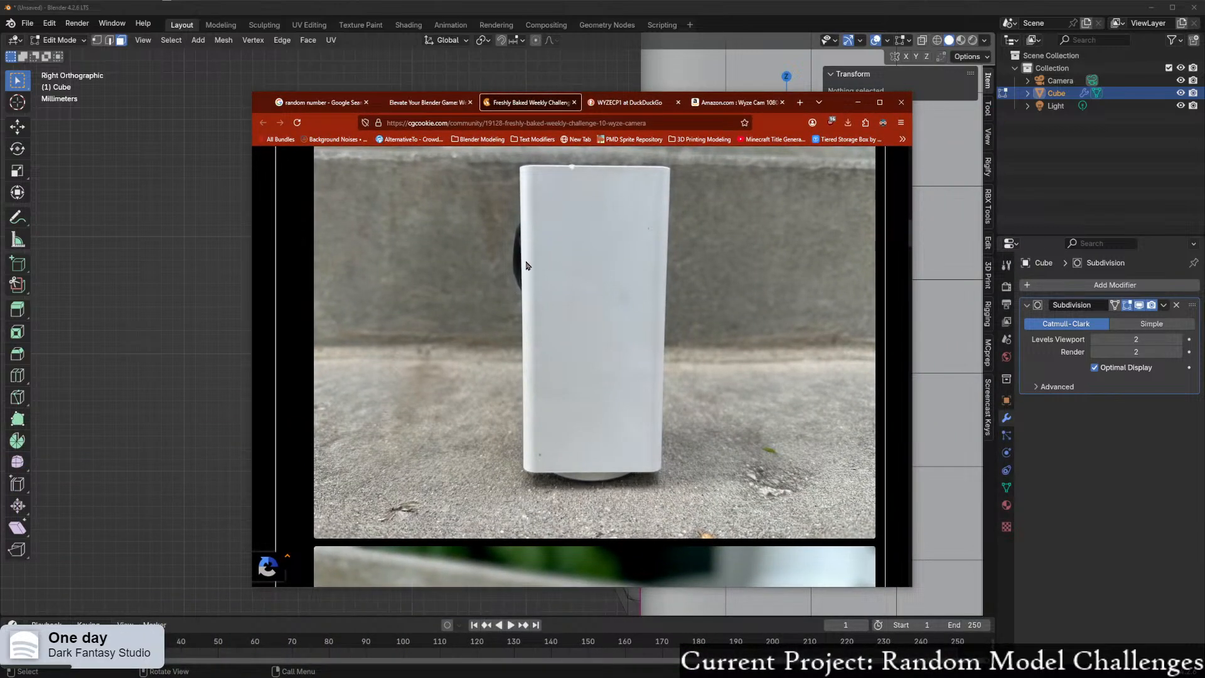
click(857, 102)
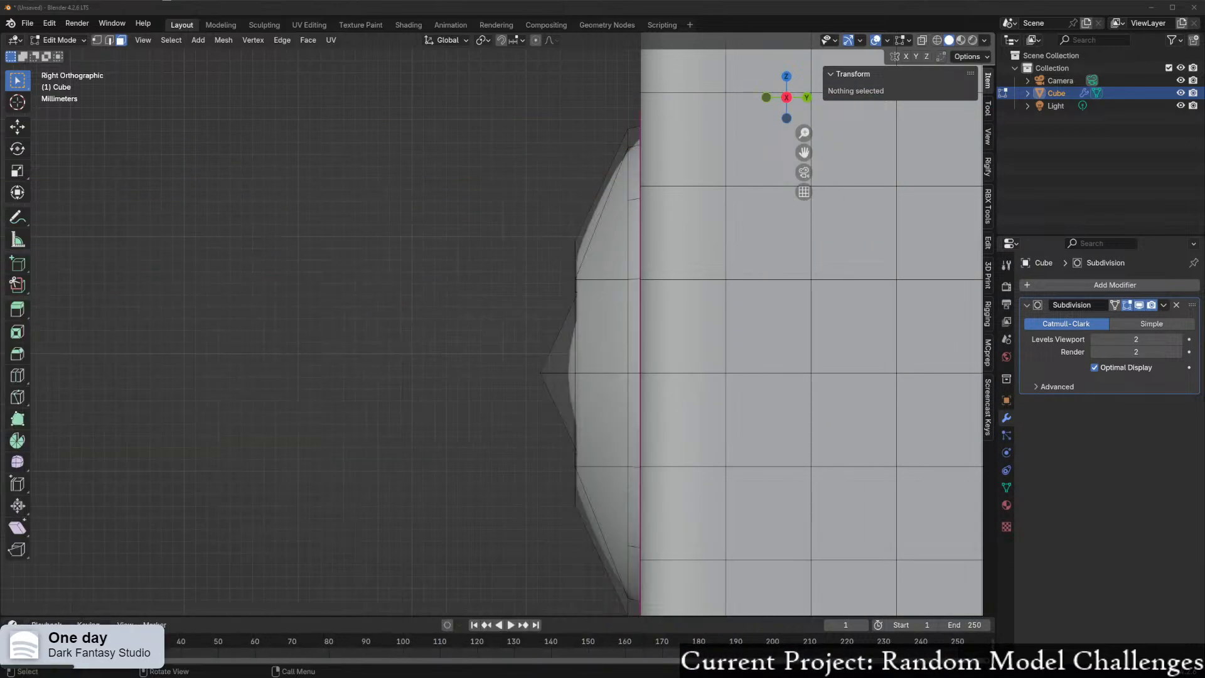
- Move the inner lens's tip vertex back about 1.4 mm along Y and check the flatter dome in Object Mode
key(1)
drag(511, 360, 545, 391)
key(g)
key(y)
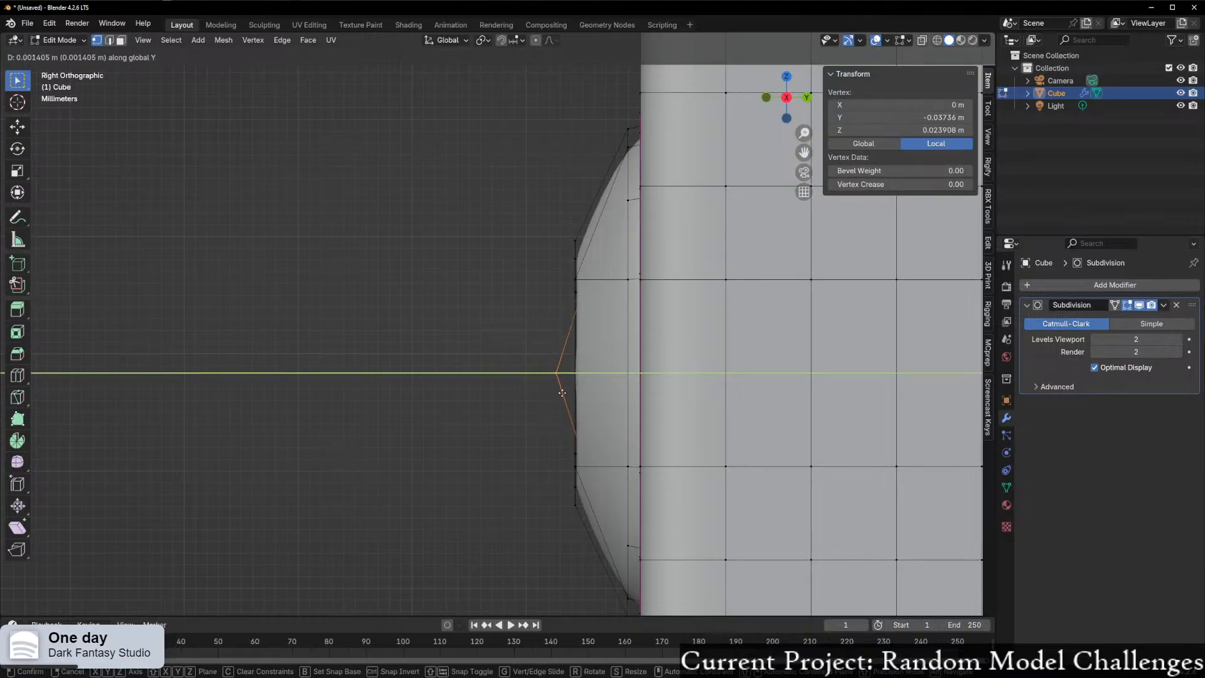
click(564, 393)
middle_drag(564, 393, 281, 482)
click(306, 417)
scroll(309, 418, down, 3)
key(Tab)
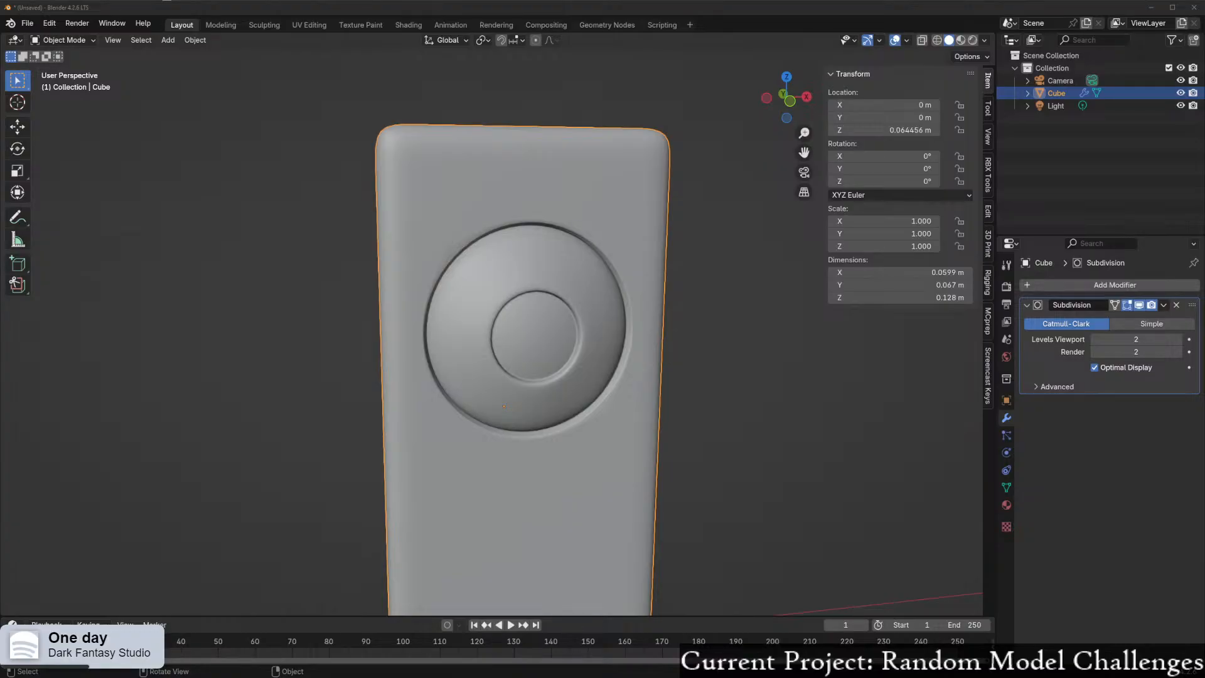
- In Edit Mode, select the four perimeter edges around the body's top face and set their mean crease to 1.00
middle_drag(561, 240, 578, 258)
middle_drag(744, 234, 552, 276)
key(Tab)
key(2)
click(540, 286)
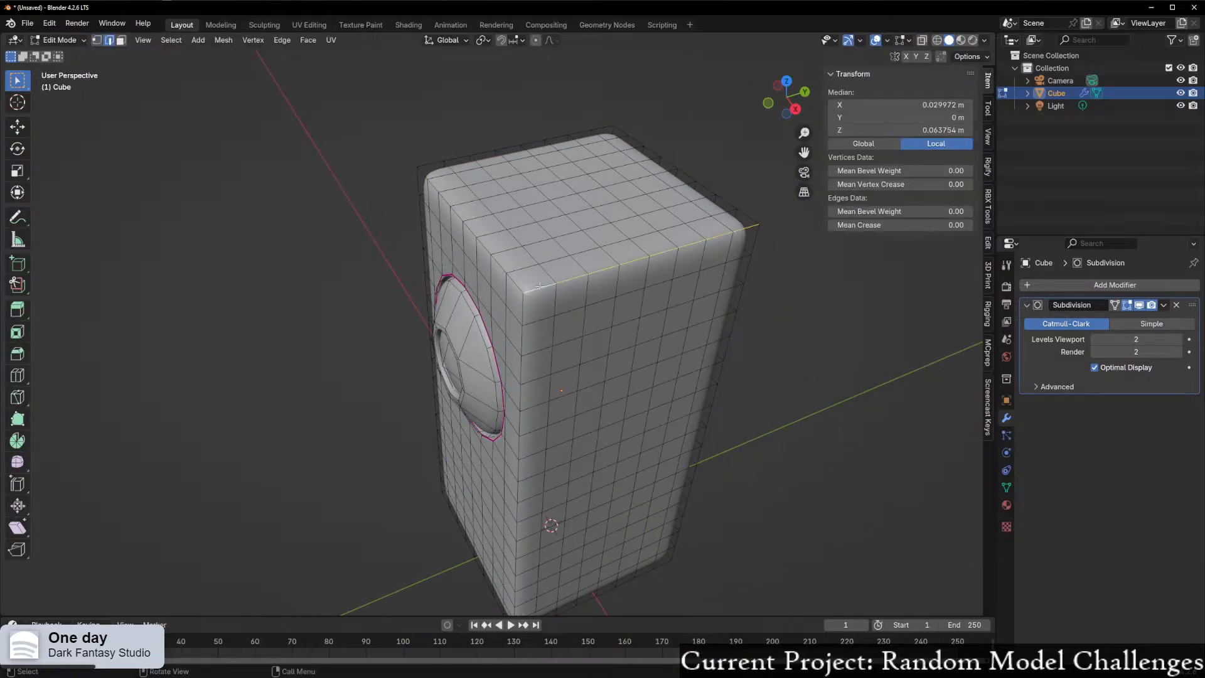
alt+shift+click(483, 248)
alt+shift+click(719, 193)
alt+shift+click(491, 151)
middle_drag(491, 151, 631, 186)
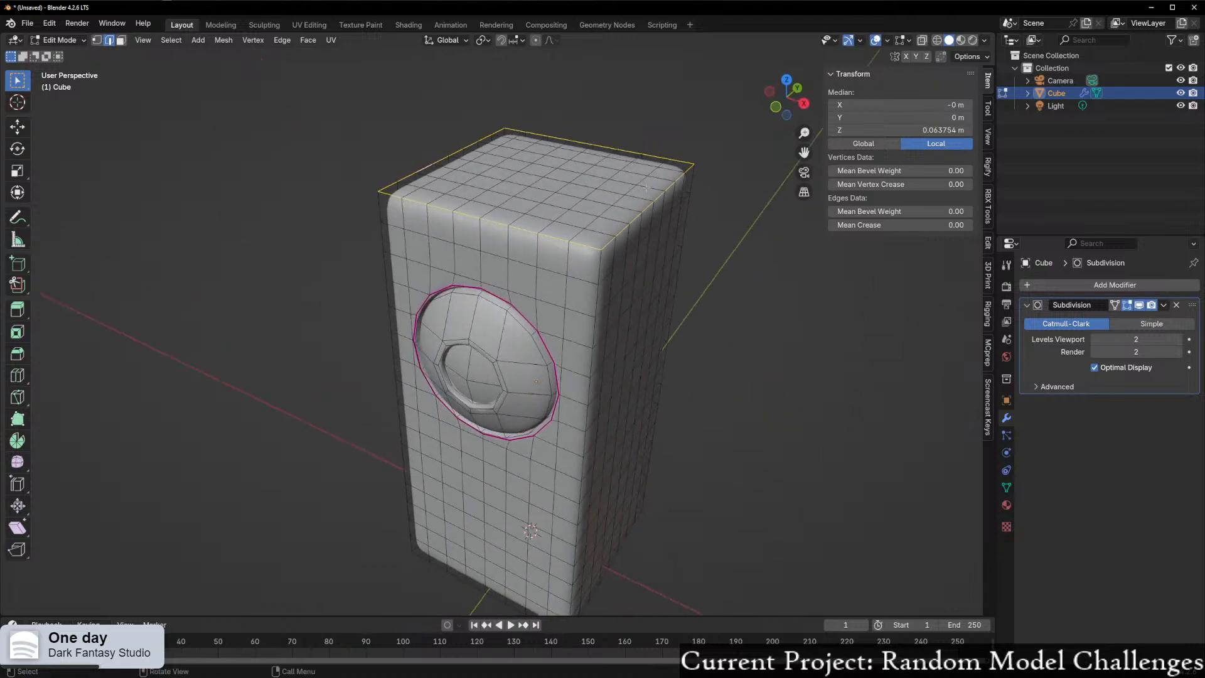
drag(897, 225, 971, 225)
middle_drag(571, 329, 550, 324)
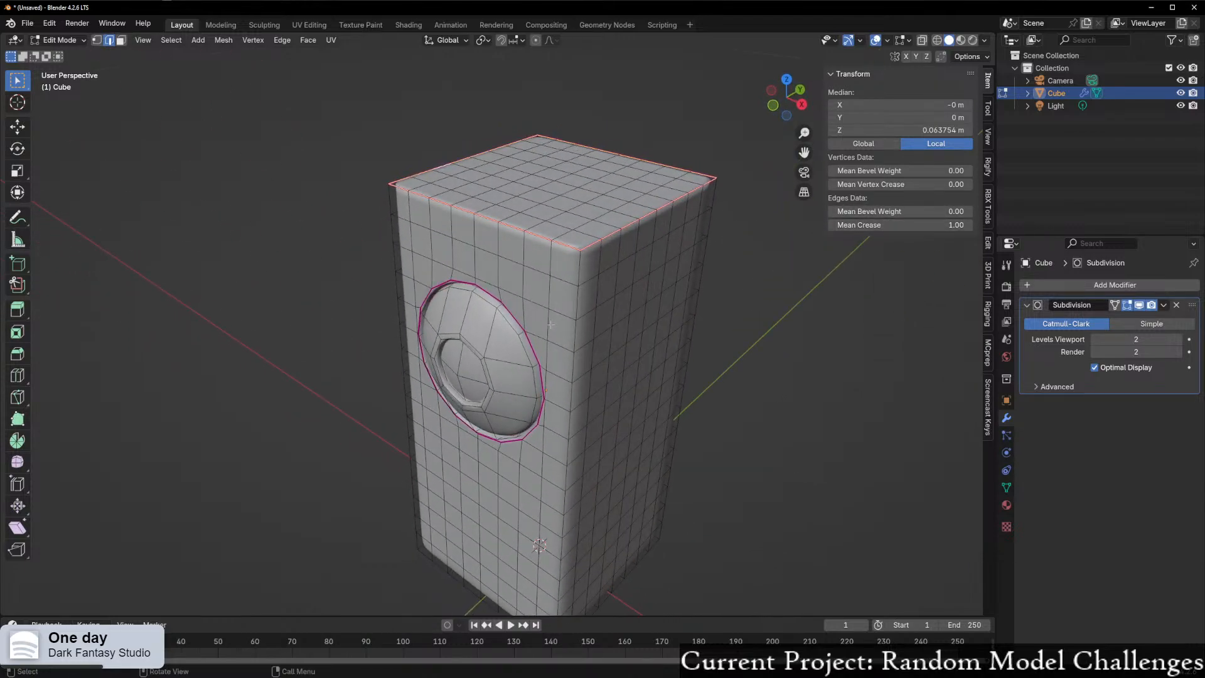
middle_drag(474, 442, 457, 365)
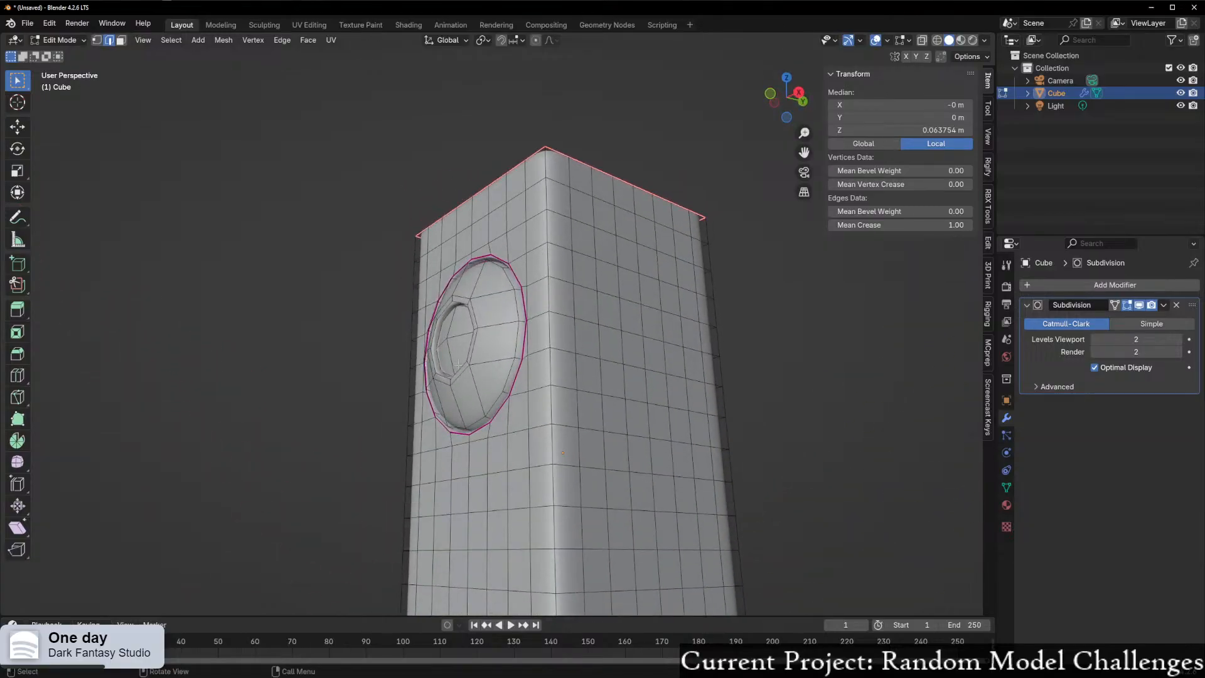
scroll(465, 401, down, 3)
shift+middle_drag(472, 429, 497, 271)
scroll(496, 270, up, 3)
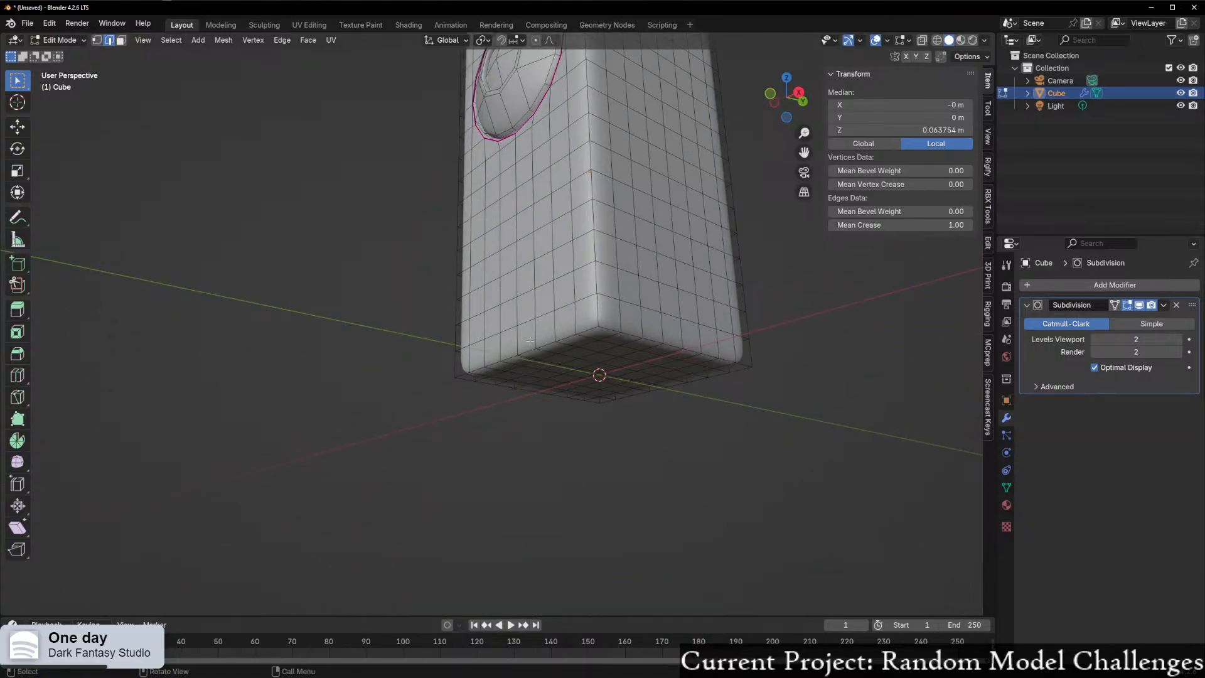
middle_drag(593, 351, 202, 501)
key(3)
click(588, 341)
alt+click(500, 422)
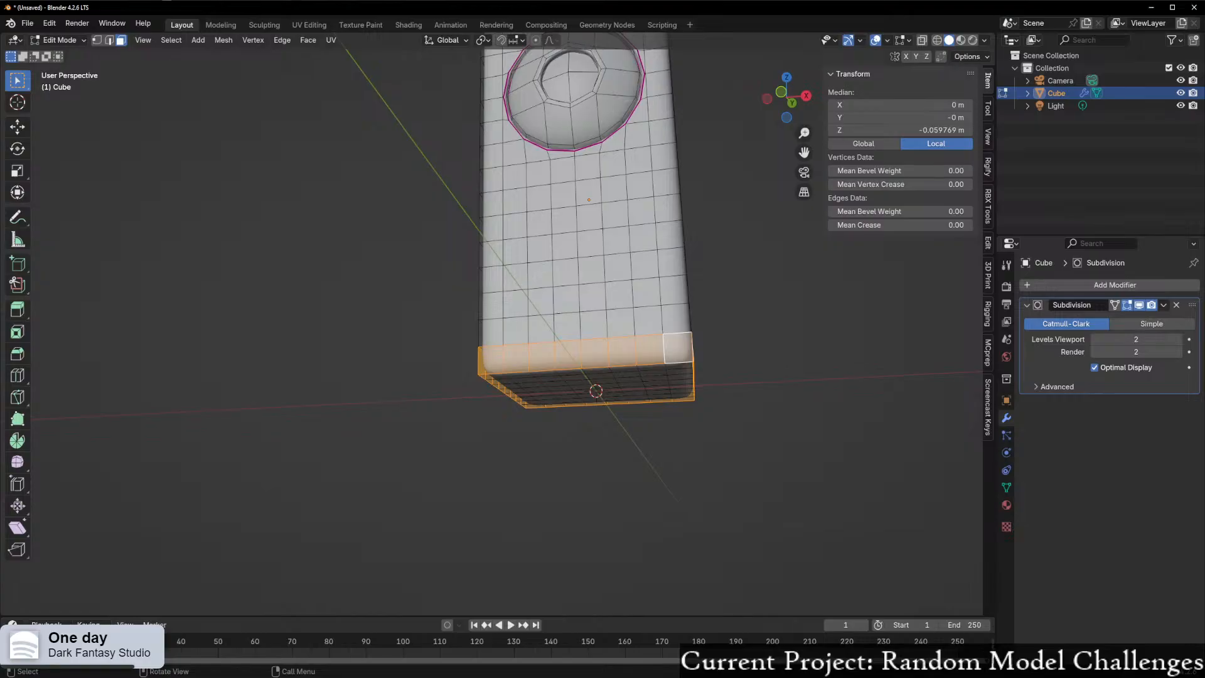
- Select the centre vertex of the body's bottom, grow the selection five times to include the lowest side faces, and dissolve it
middle_drag(744, 374, 666, 277)
key(1)
click(594, 275)
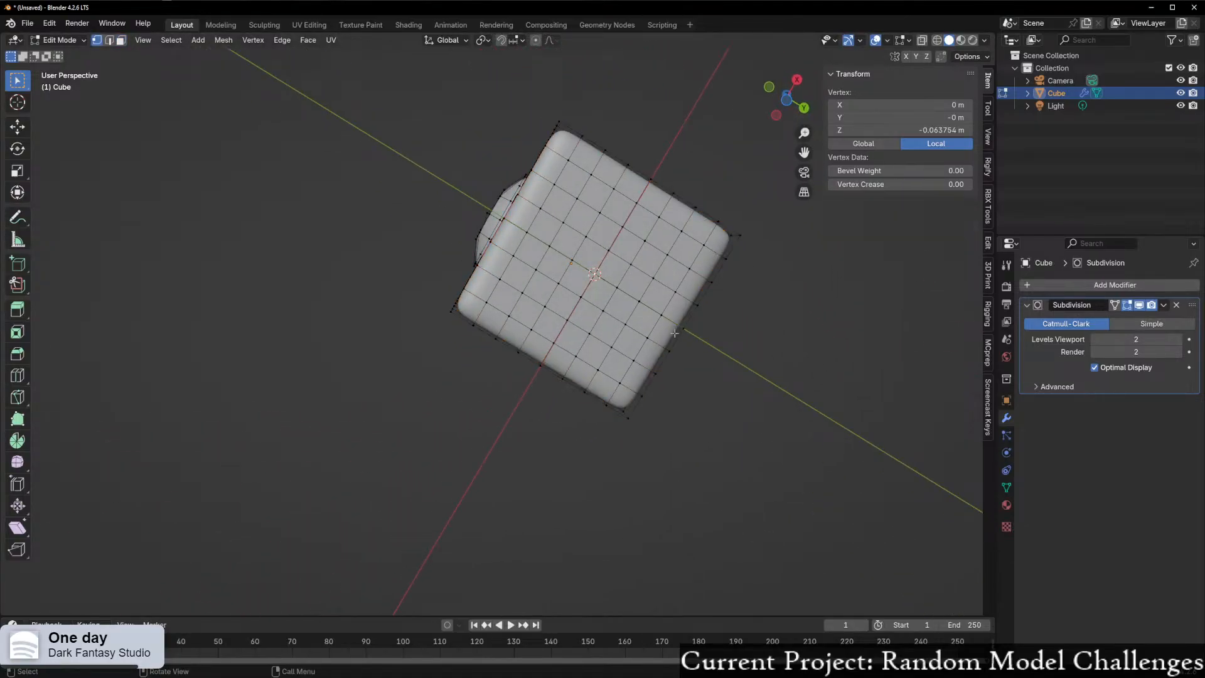
middle_drag(676, 333, 673, 406)
key(ctrl+KP_Add)
key(ctrl+KP_Add)
key(ctrl+KP_Add)
key(ctrl+KP_Add)
key(ctrl+KP_Add)
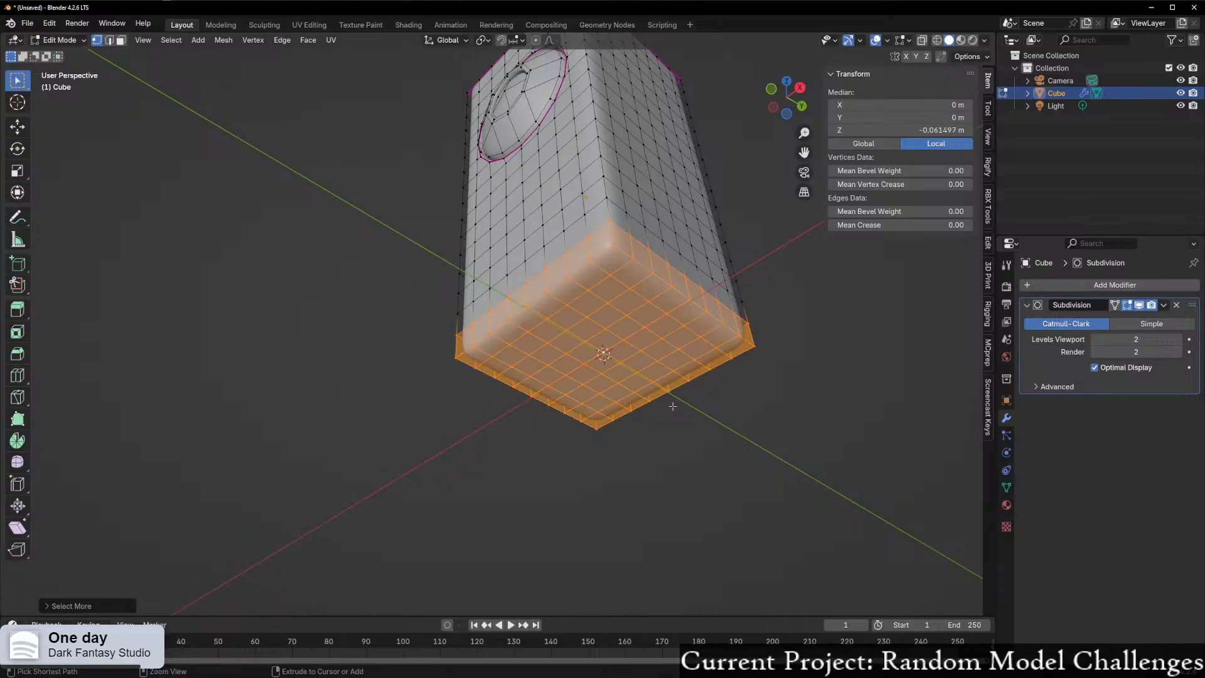
key(ctrl+x)
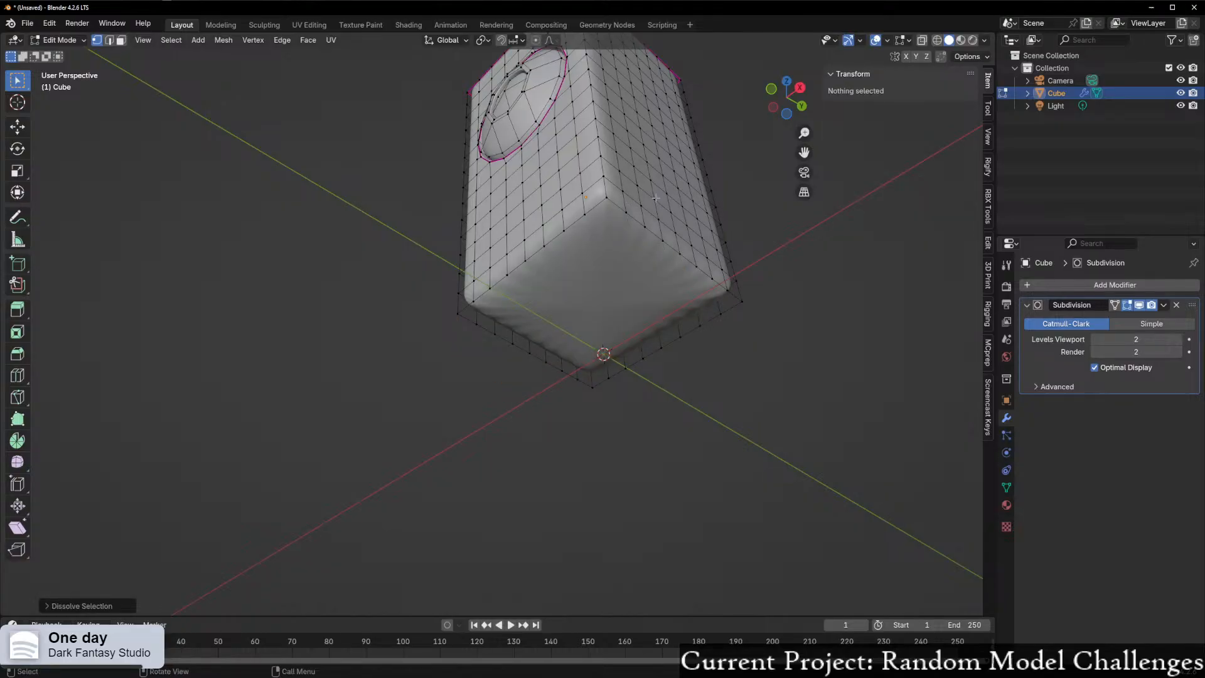
- Select the large single face now closing the body's bottom and delete it
middle_drag(655, 198, 520, 359)
key(3)
click(582, 388)
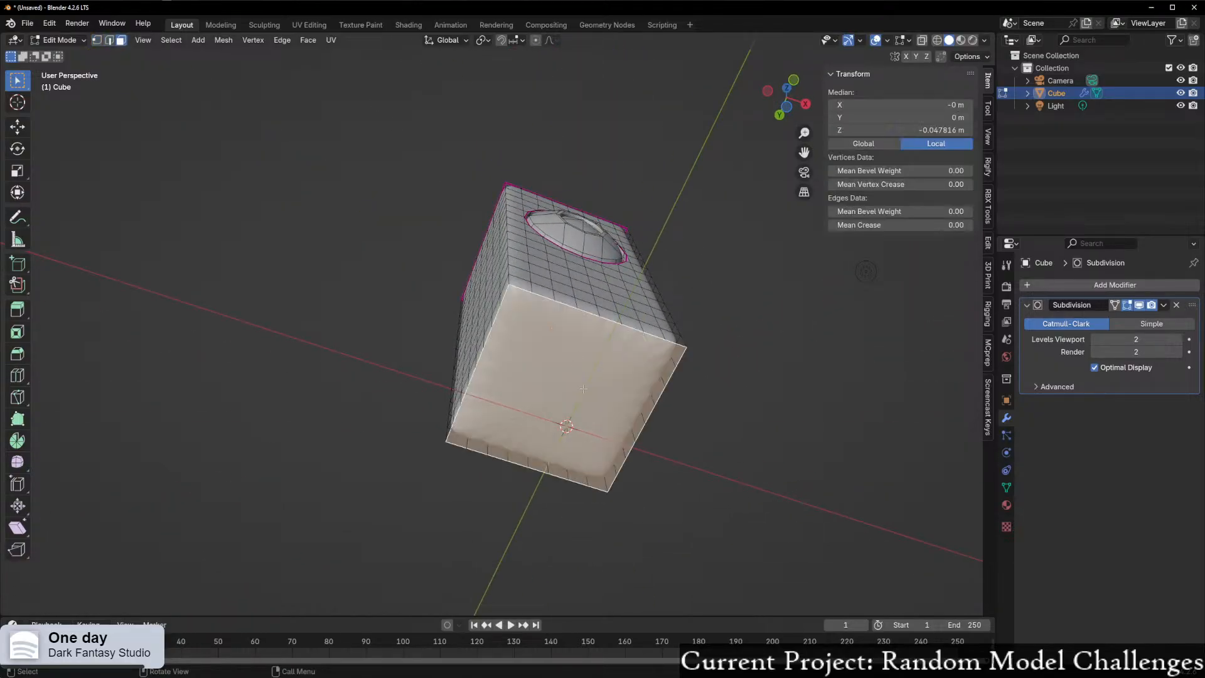
key(x)
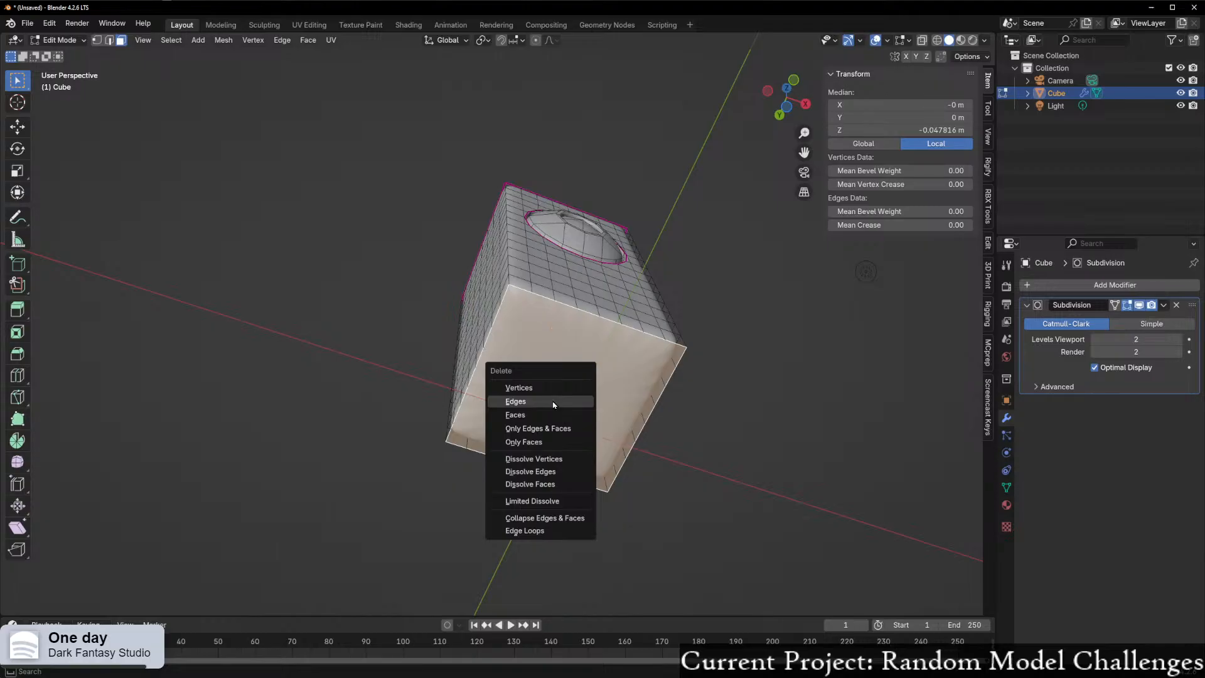
click(554, 415)
- Select the open boundary loop at the body's bottom and close it with Grid Fill
key(2)
alt+click(509, 343)
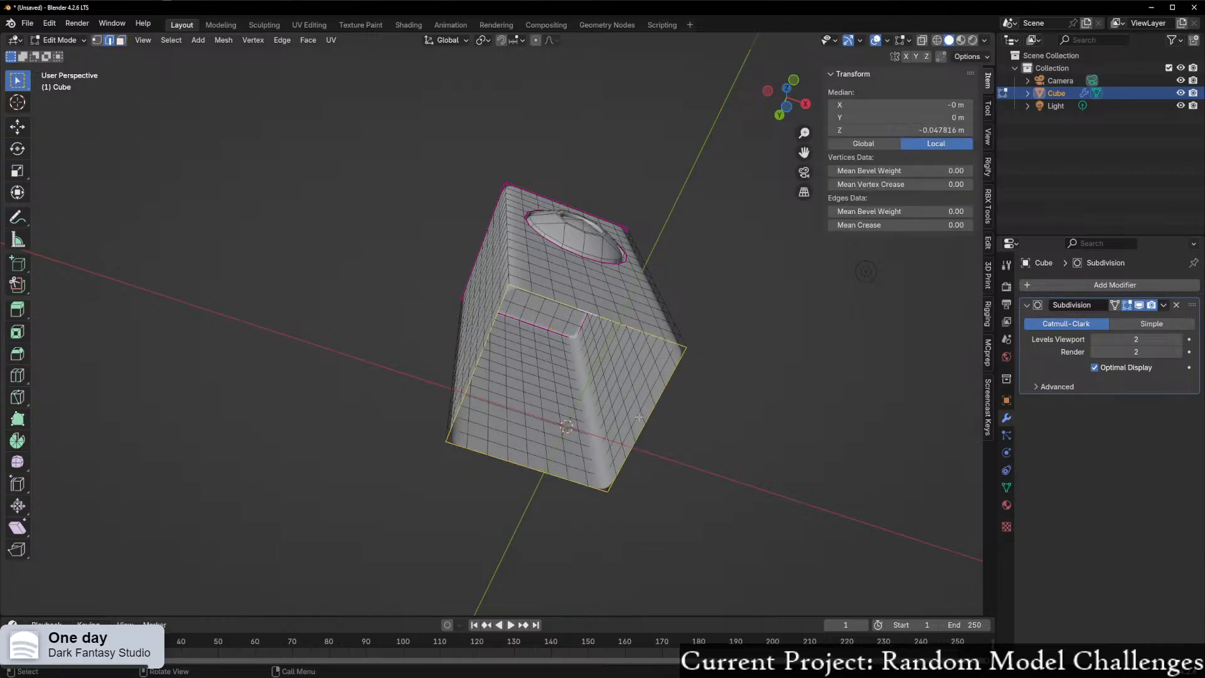
right_click(508, 343)
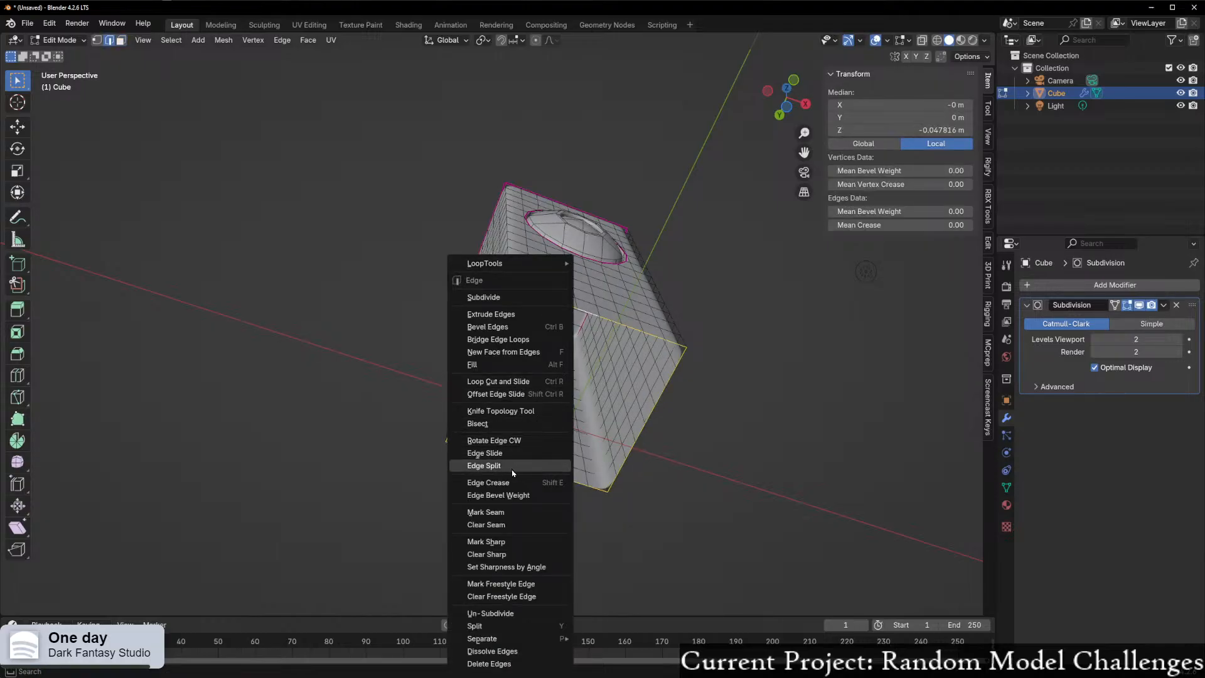
click(510, 365)
click(308, 39)
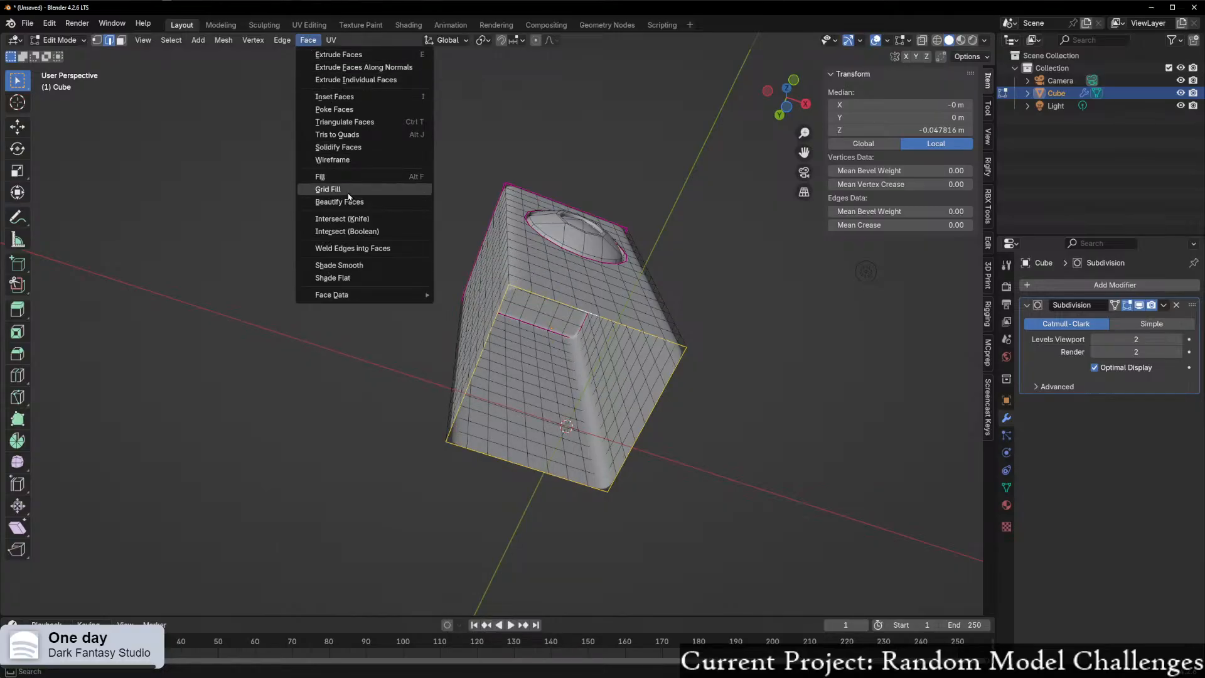
click(310, 41)
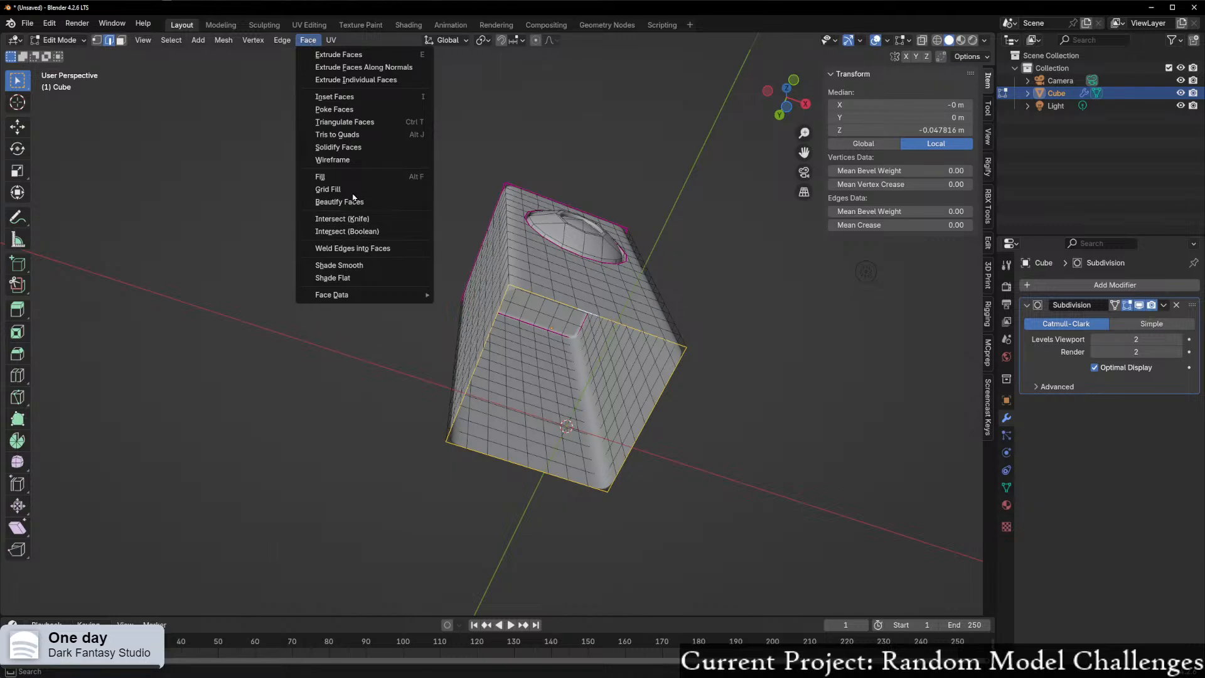
click(328, 189)
middle_drag(653, 402, 649, 370)
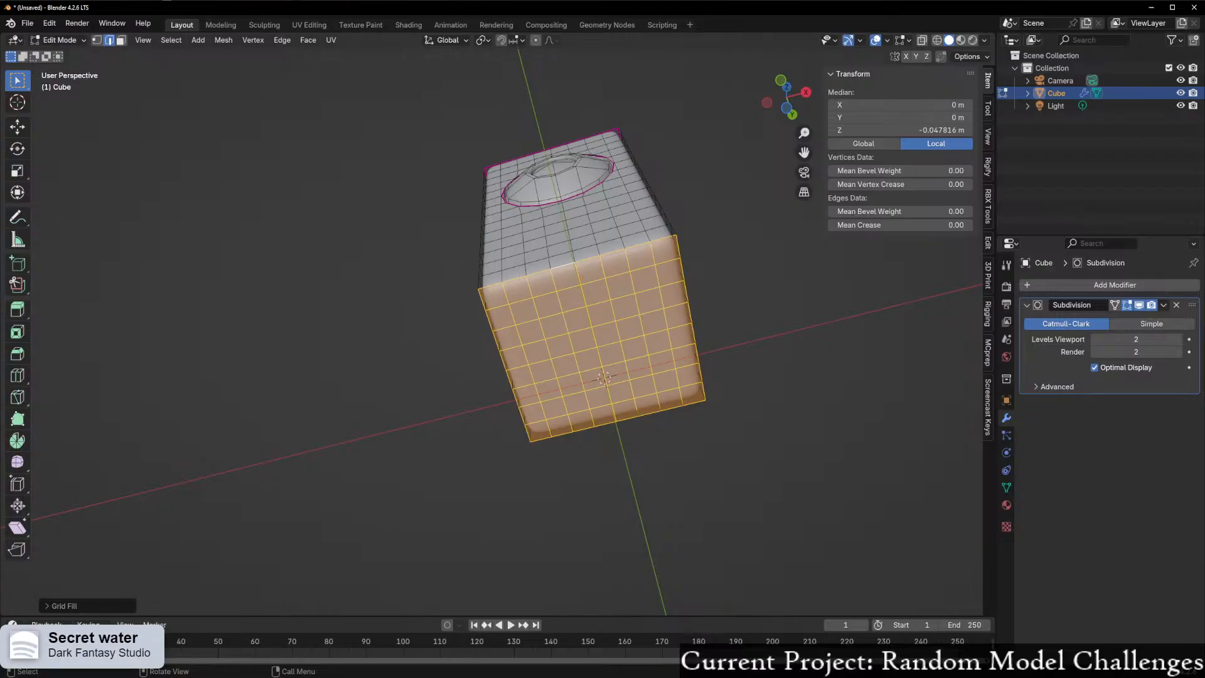
middle_drag(506, 338, 525, 318)
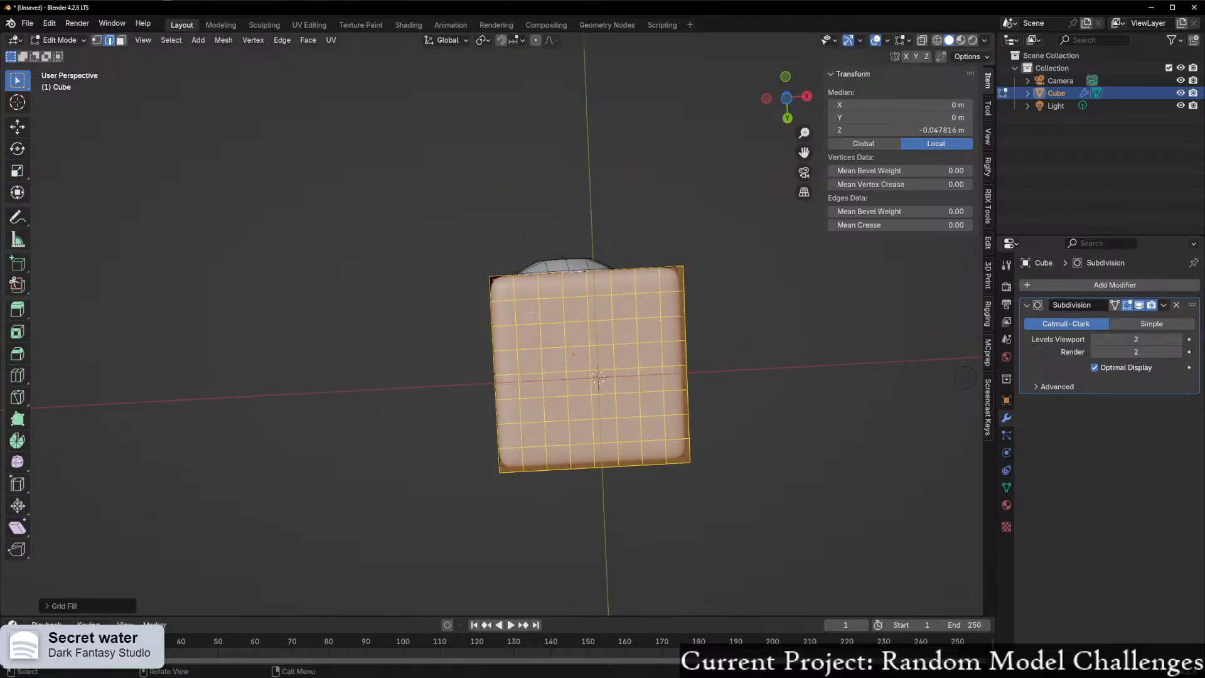
- Select the bottom's inner block of faces, leaving a one-face border, and shape it into a circle with LoopTools Circle
click(526, 318)
key(3)
drag(522, 309, 654, 430)
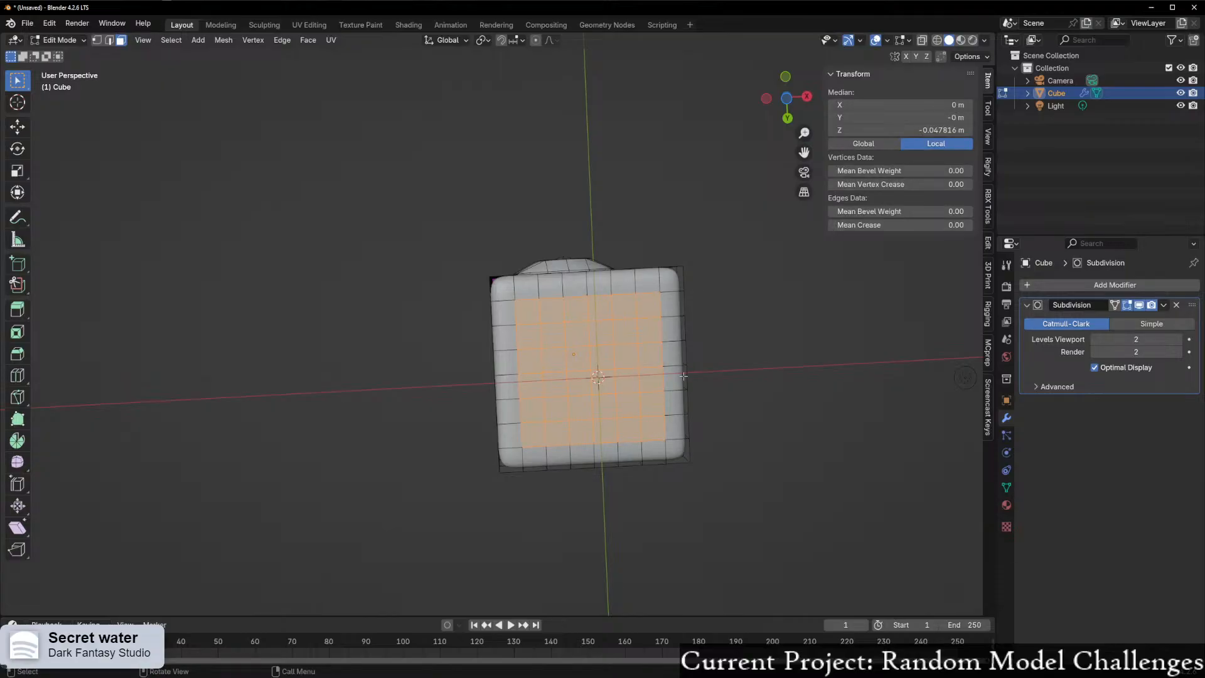
right_click(533, 350)
mouse_move(552, 349)
click(637, 352)
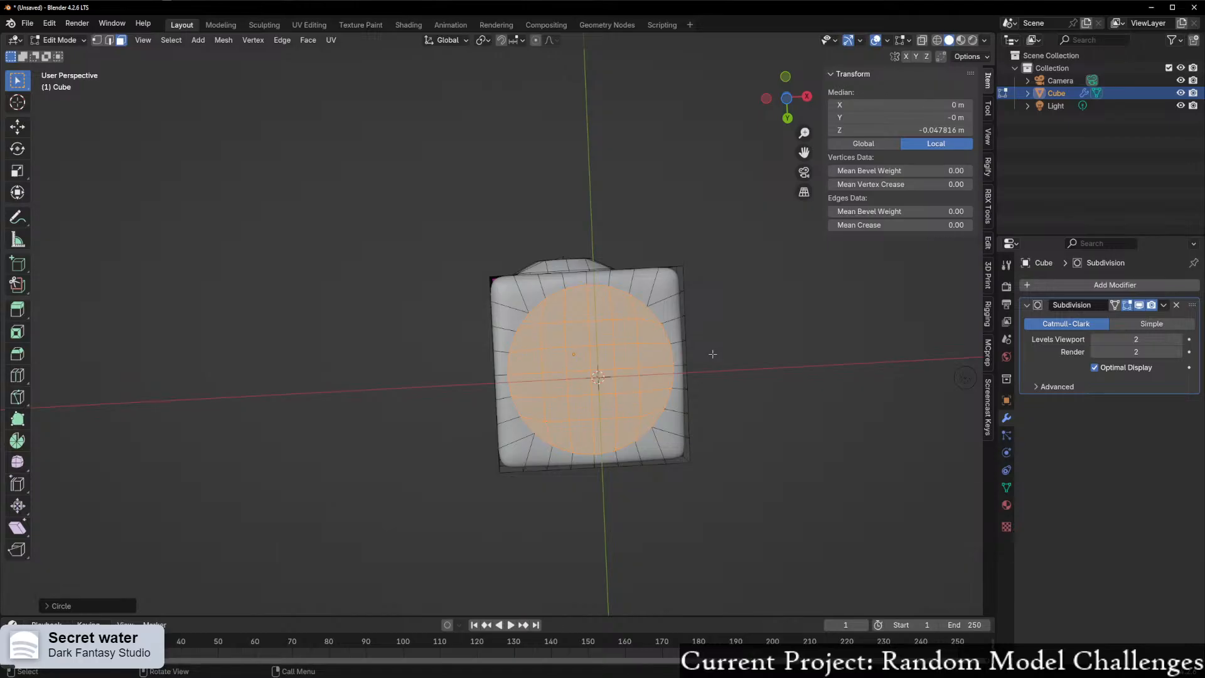
scroll(712, 354, up, 3)
shift+middle_drag(712, 354, 561, 236)
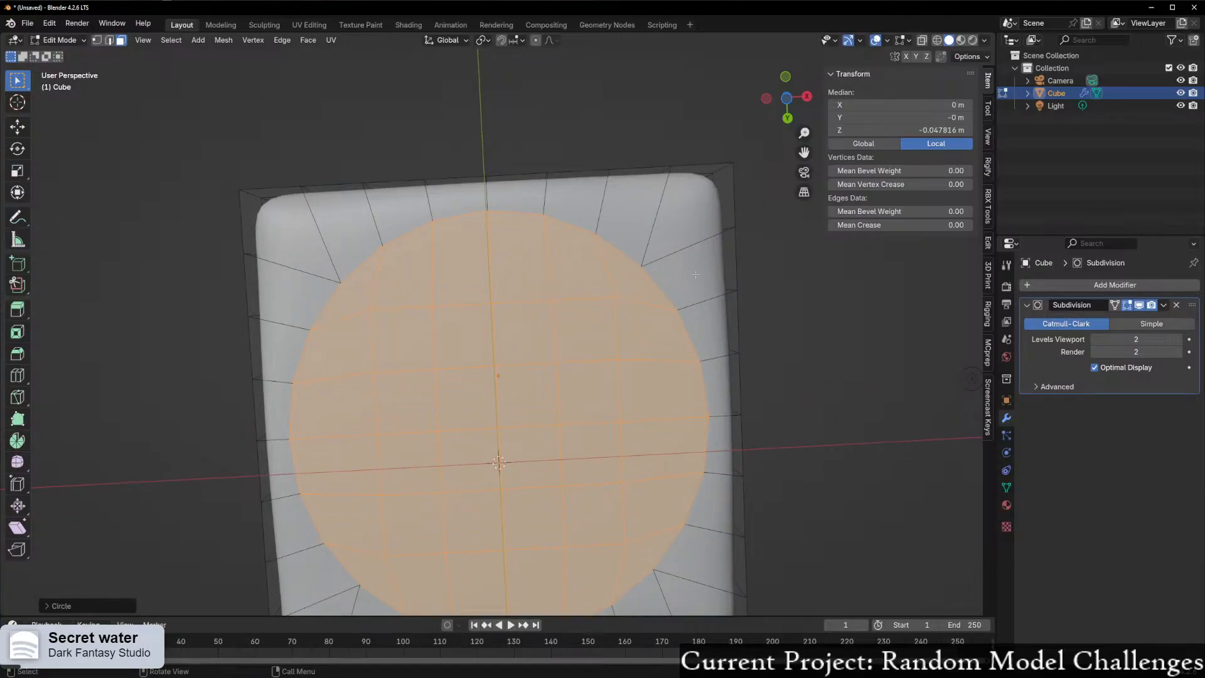
- Switch to the browser and examine the round base plate, corner hole and slots in the camera's underside reference photos
drag(0, 251, 816, 57)
scroll(744, 318, down, 1)
scroll(743, 318, down, 8)
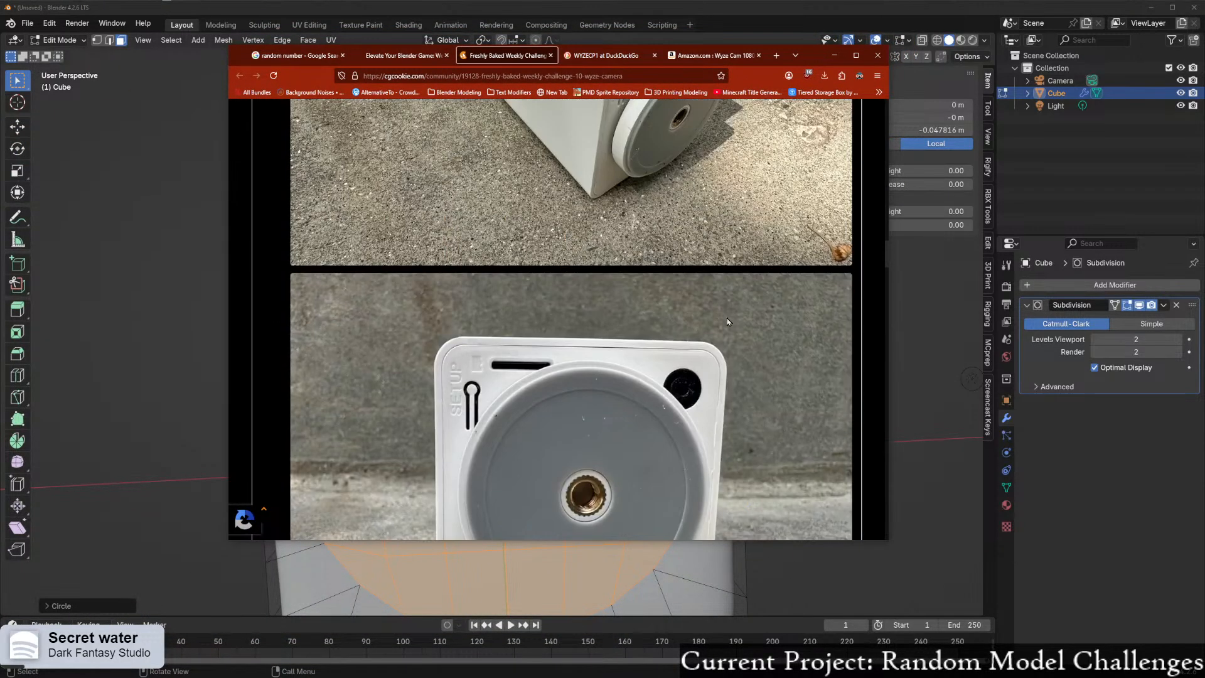
scroll(619, 325, up, 3)
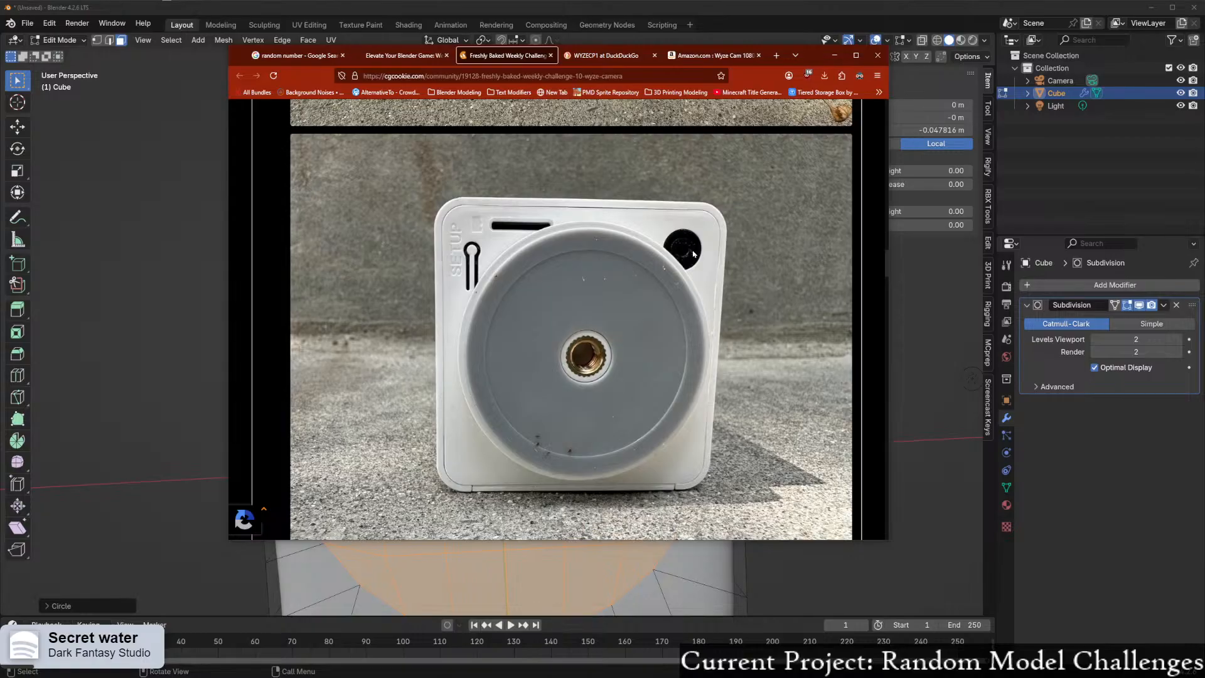
scroll(677, 256, up, 5)
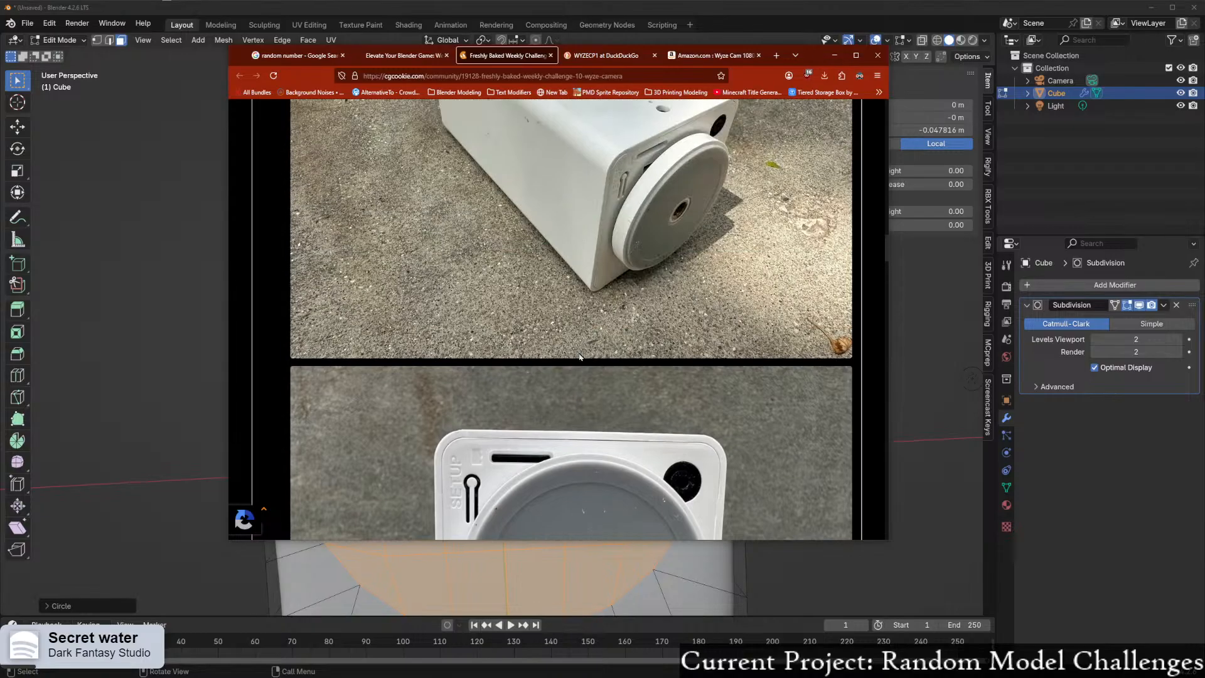
scroll(629, 368, up, 1)
scroll(628, 369, up, 5)
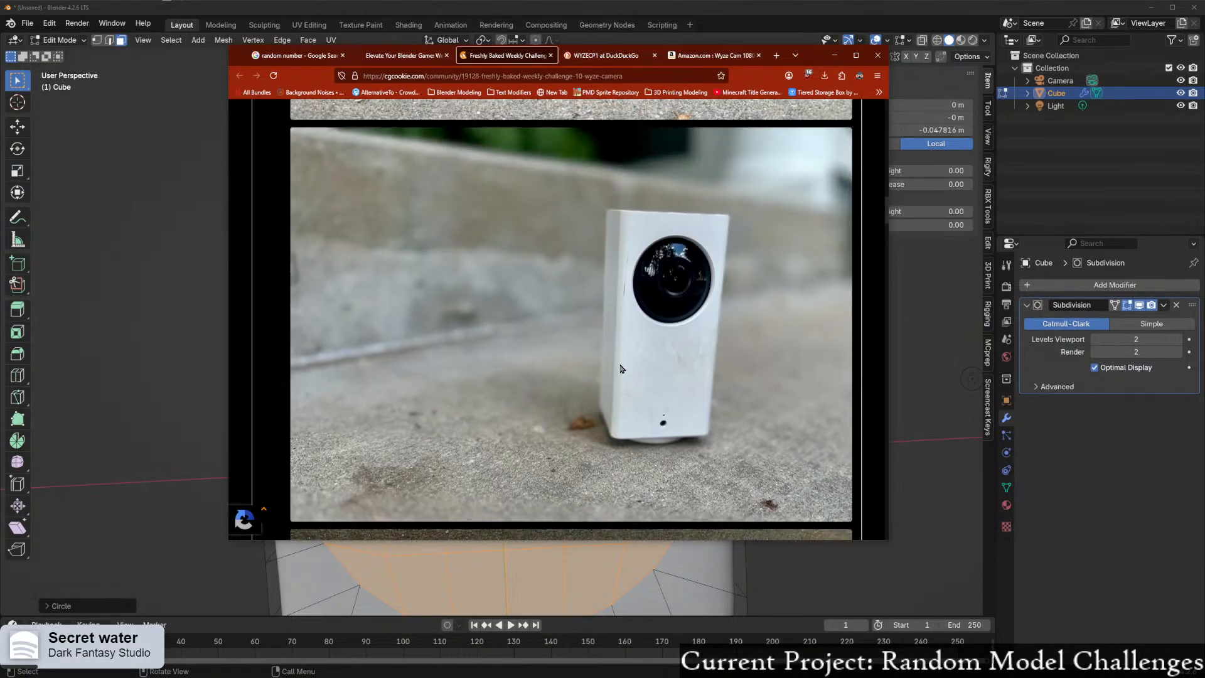
scroll(596, 373, down, 3)
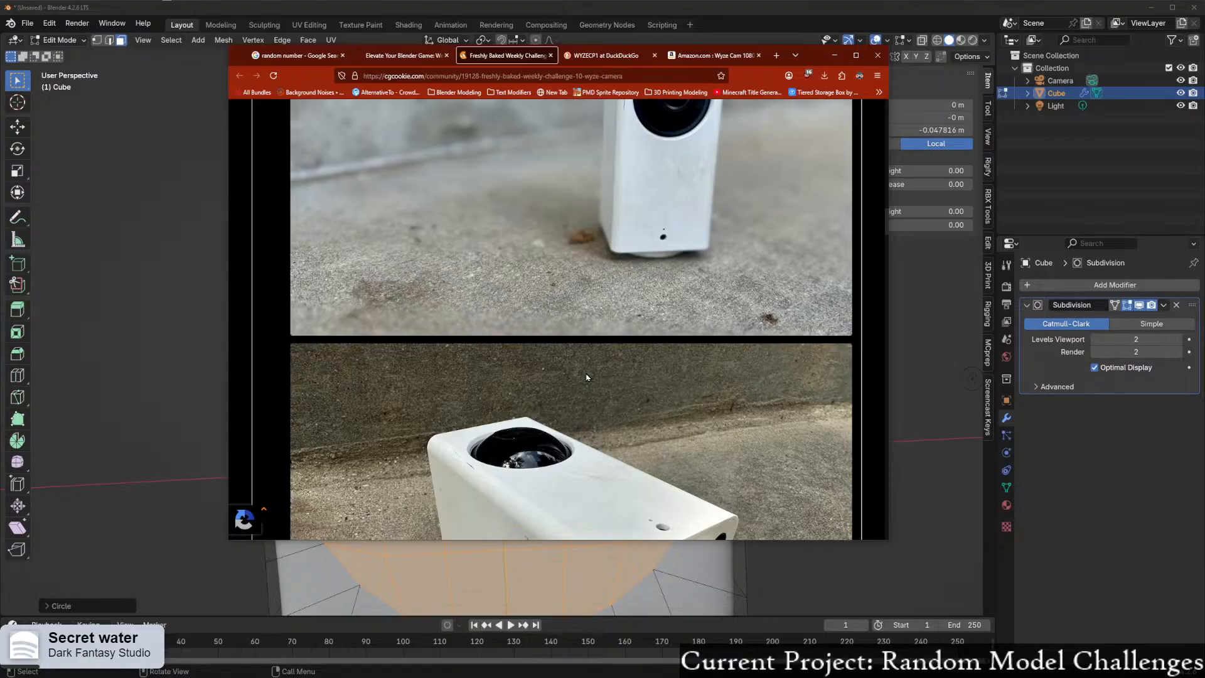
scroll(587, 377, down, 2)
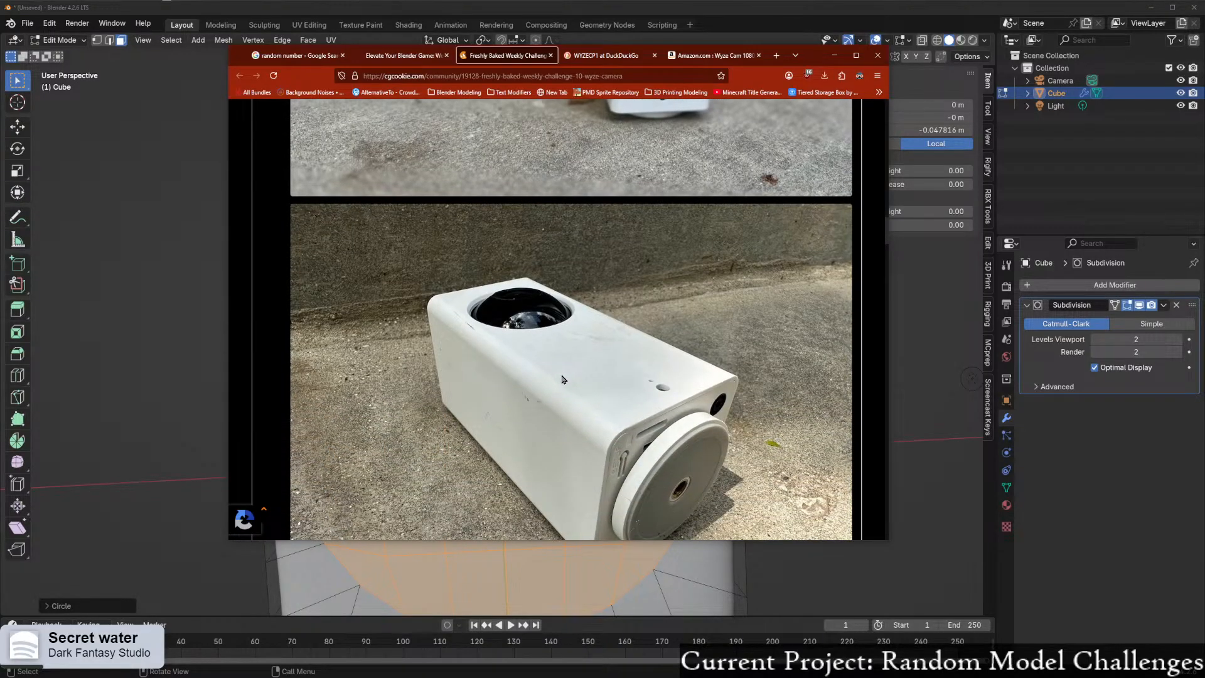
- Examine the front and rear reference photos for the body edges, small front holes, rear vents and protruding base
scroll(561, 378, down, 14)
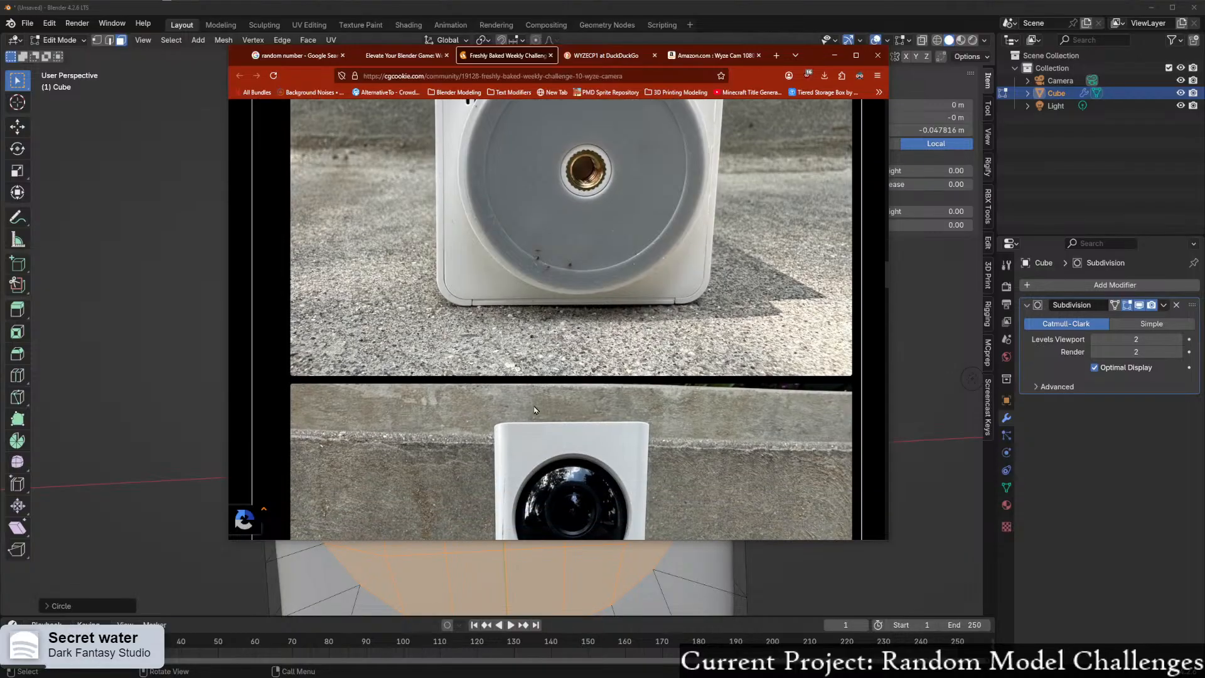
scroll(537, 407, down, 4)
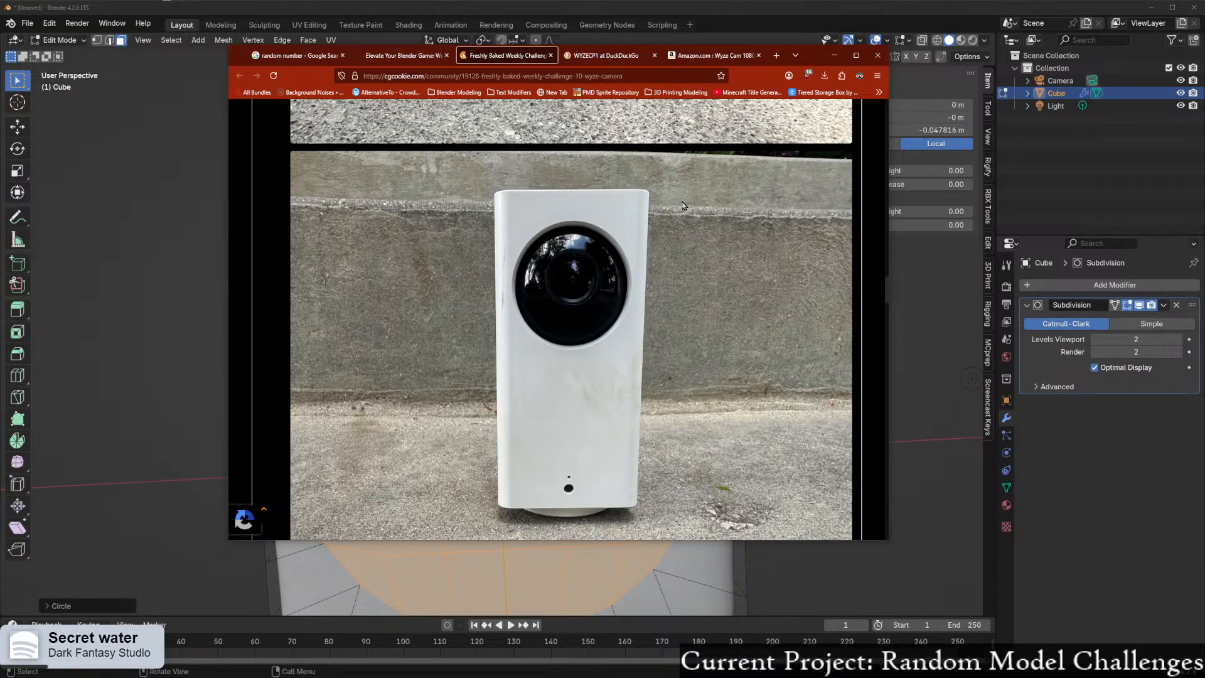
scroll(630, 267, down, 7)
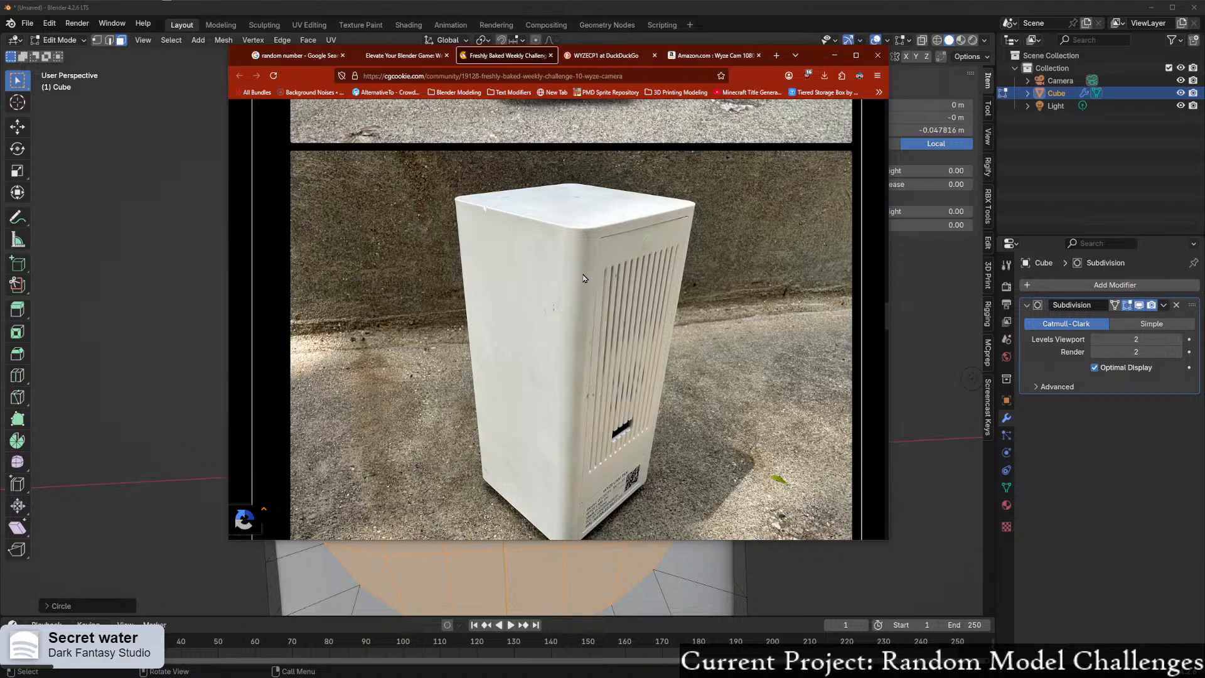
scroll(582, 280, down, 3)
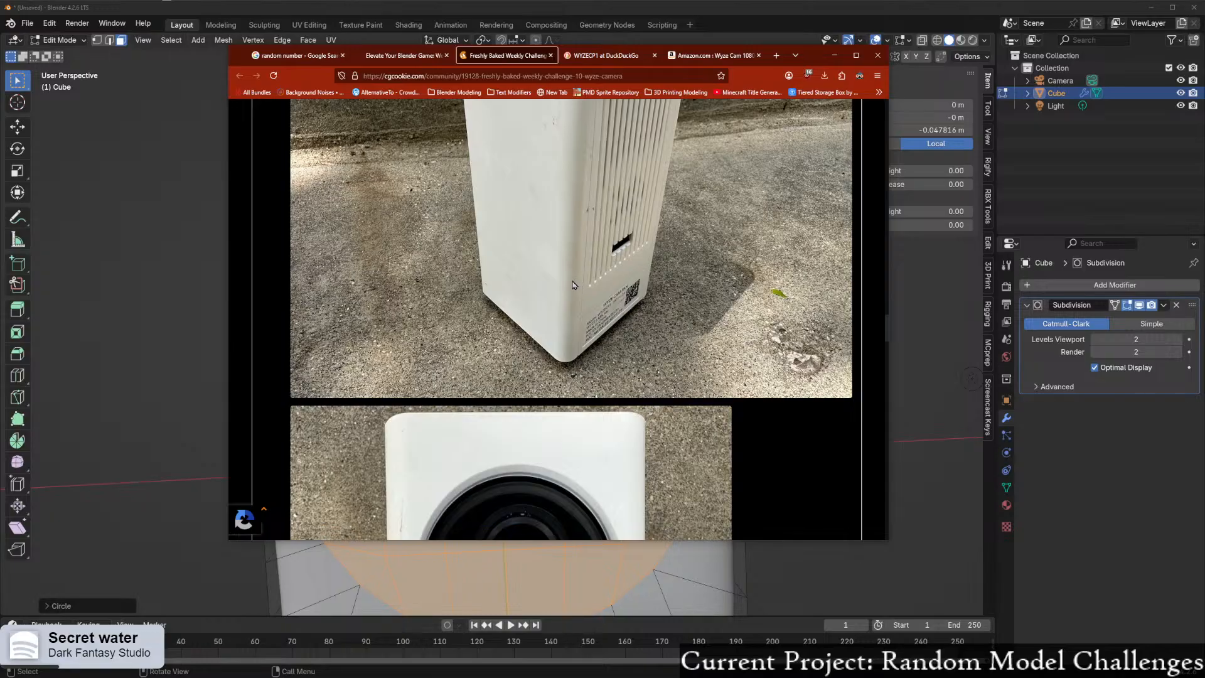
scroll(619, 304, down, 3)
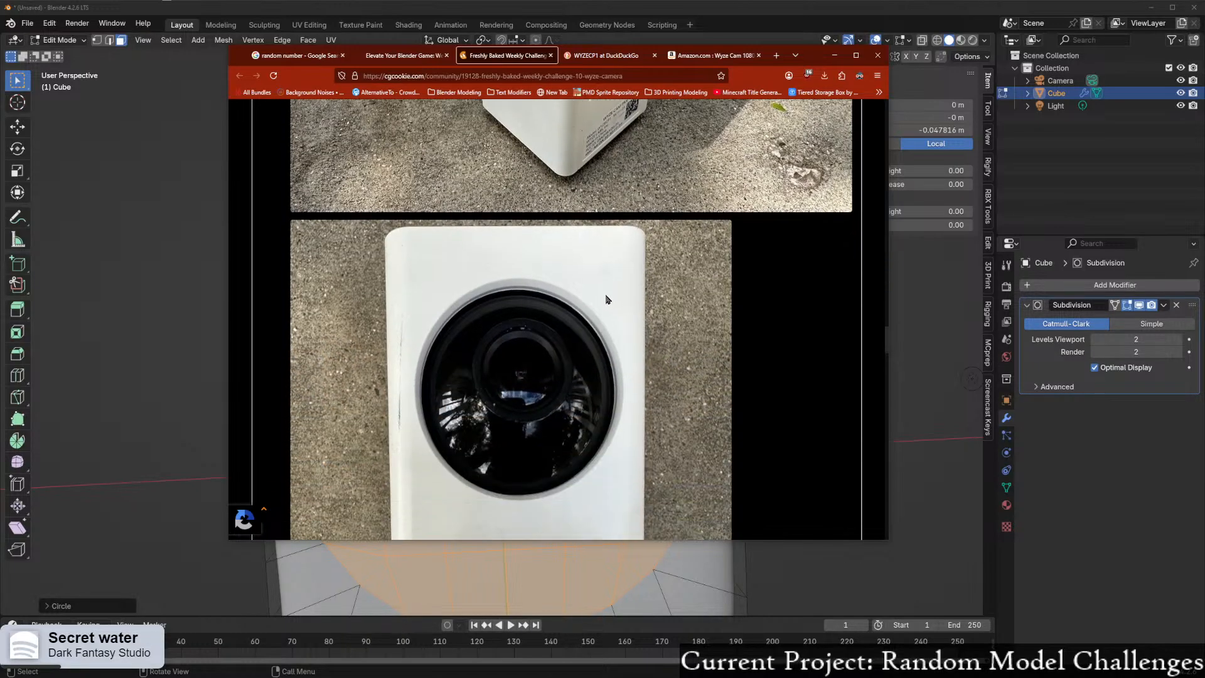
scroll(613, 301, down, 4)
scroll(576, 325, down, 3)
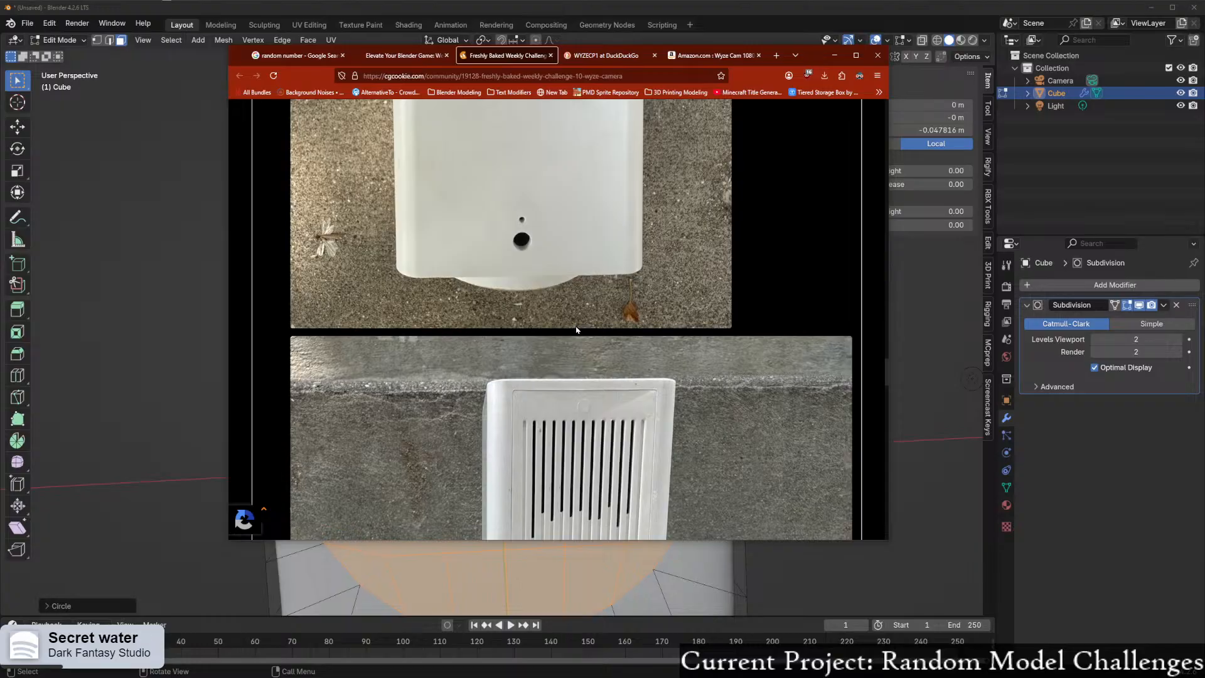
scroll(608, 326, down, 3)
scroll(601, 389, up, 8)
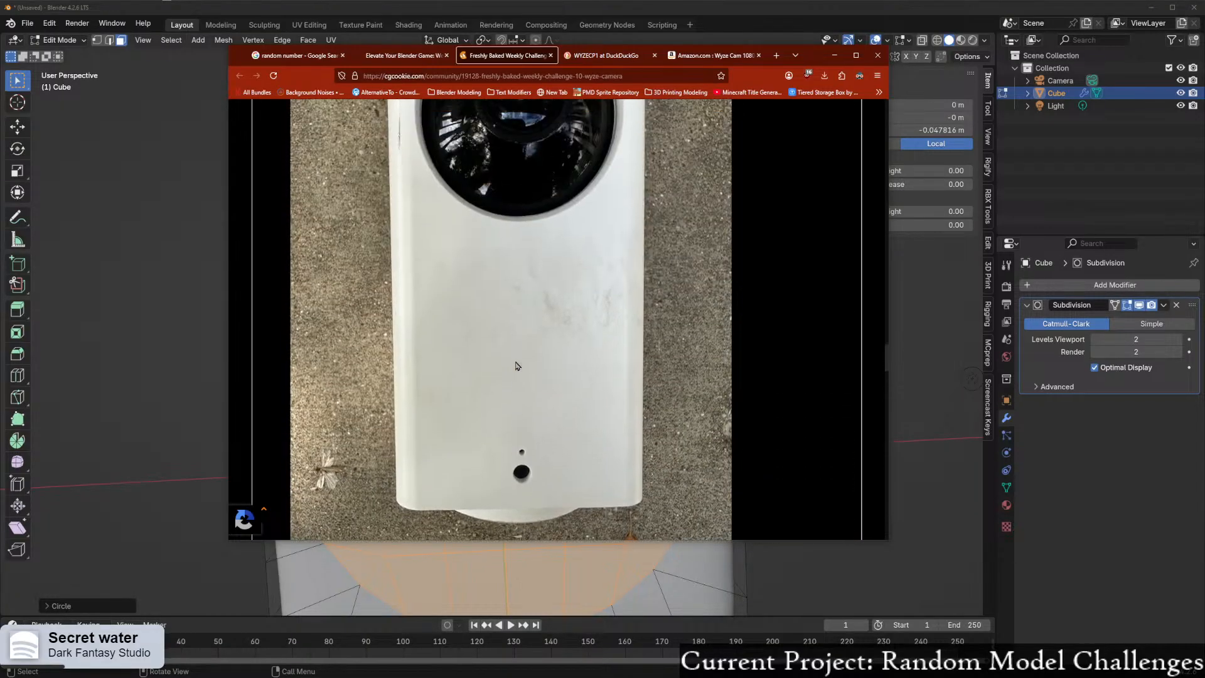
scroll(512, 366, down, 3)
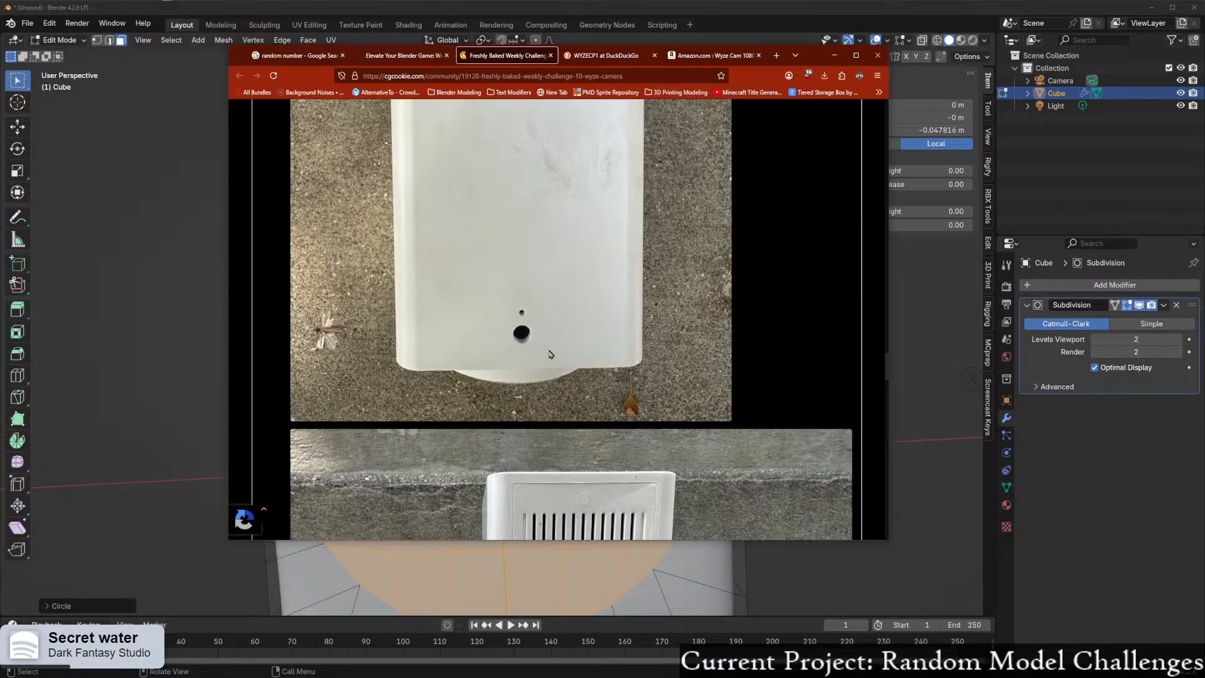
scroll(508, 353, down, 5)
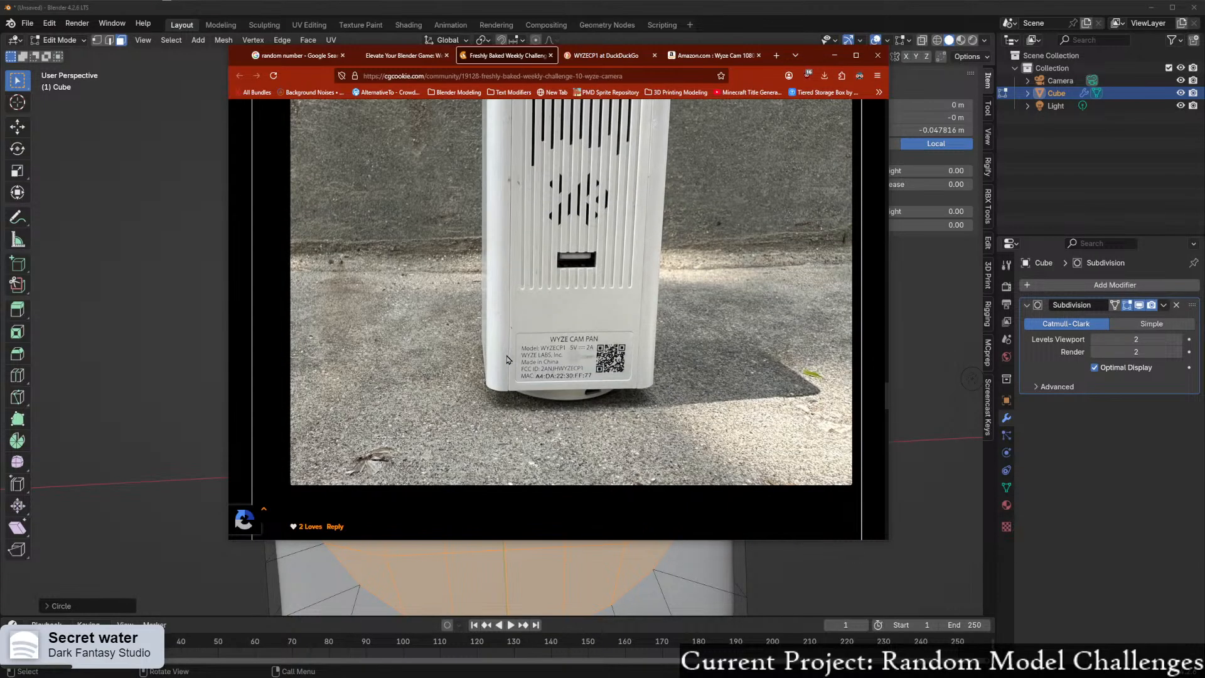
- Examine the rear and front reference photos for how far the base protrudes below the body, and return to Blender
scroll(503, 356, up, 2)
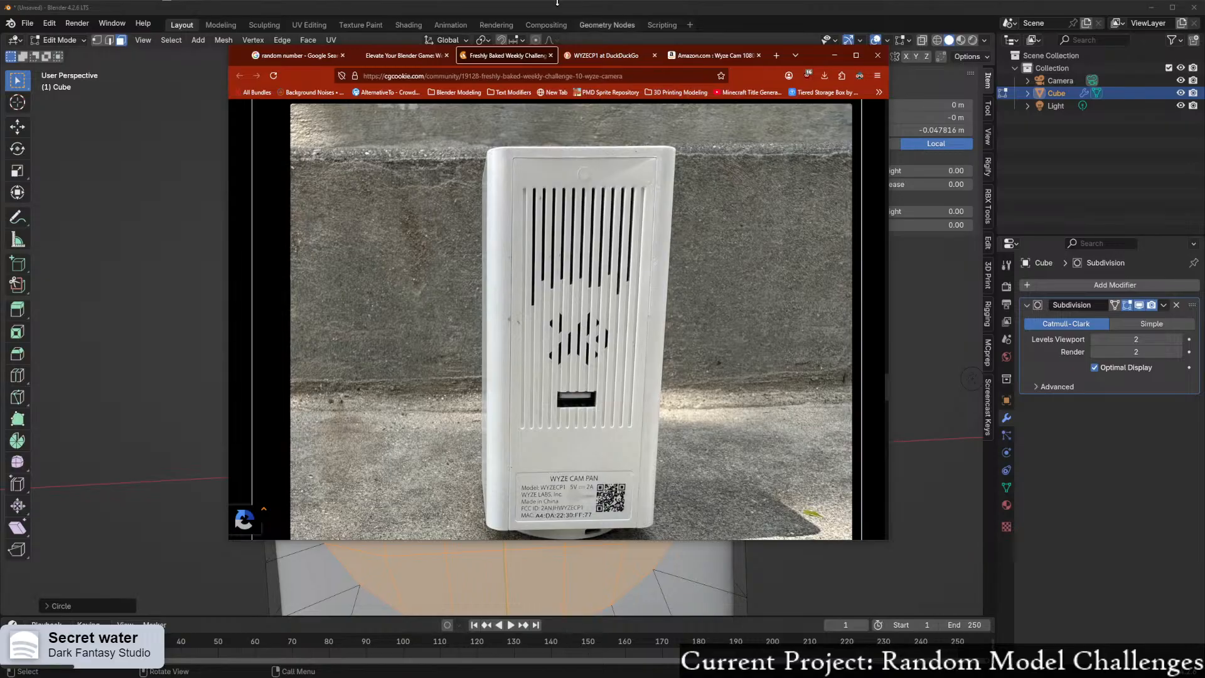
scroll(702, 150, down, 8)
scroll(540, 338, up, 12)
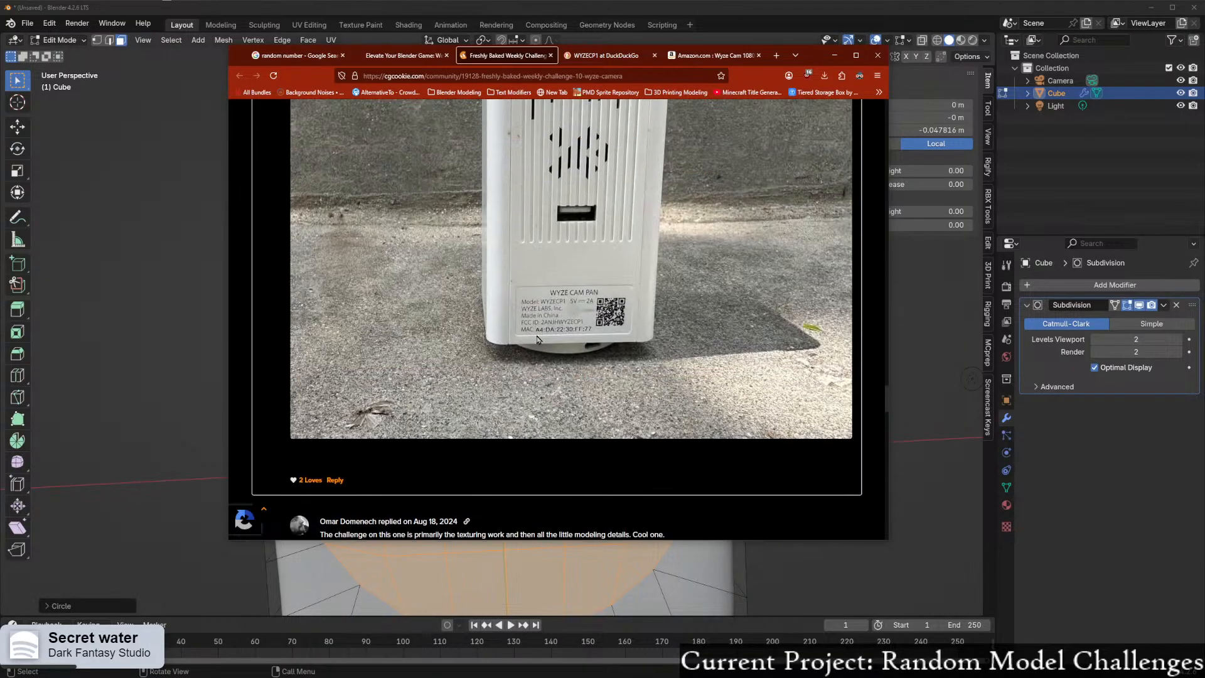
scroll(540, 338, up, 15)
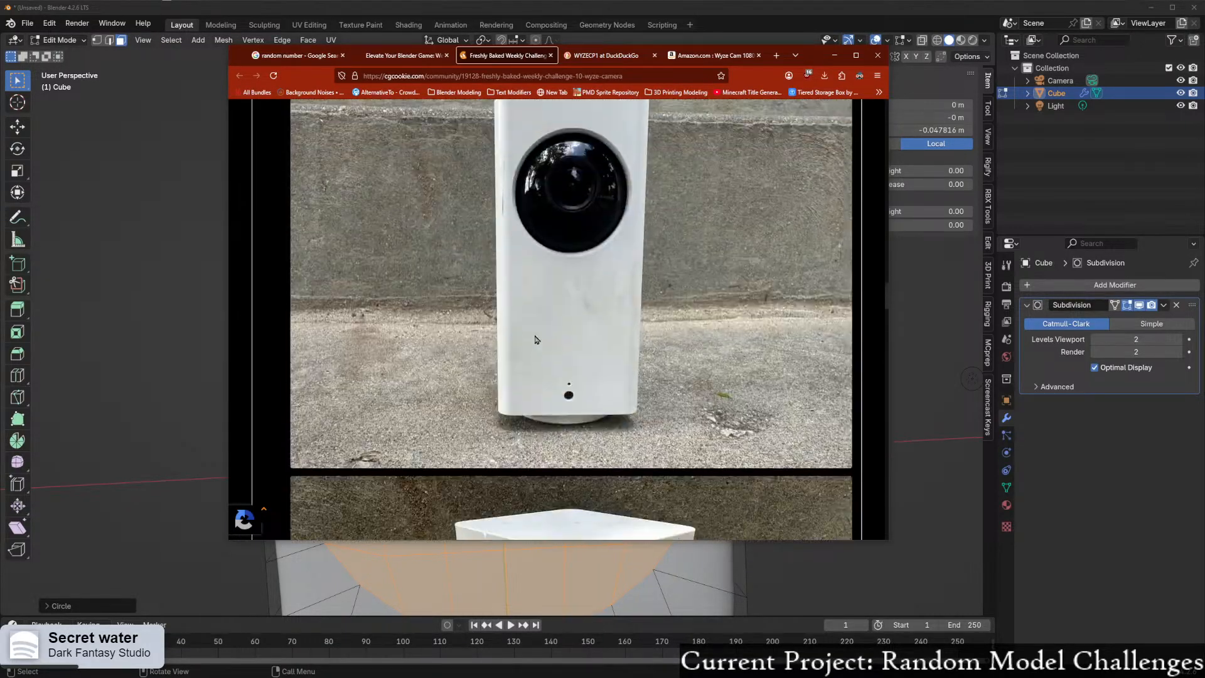
click(834, 55)
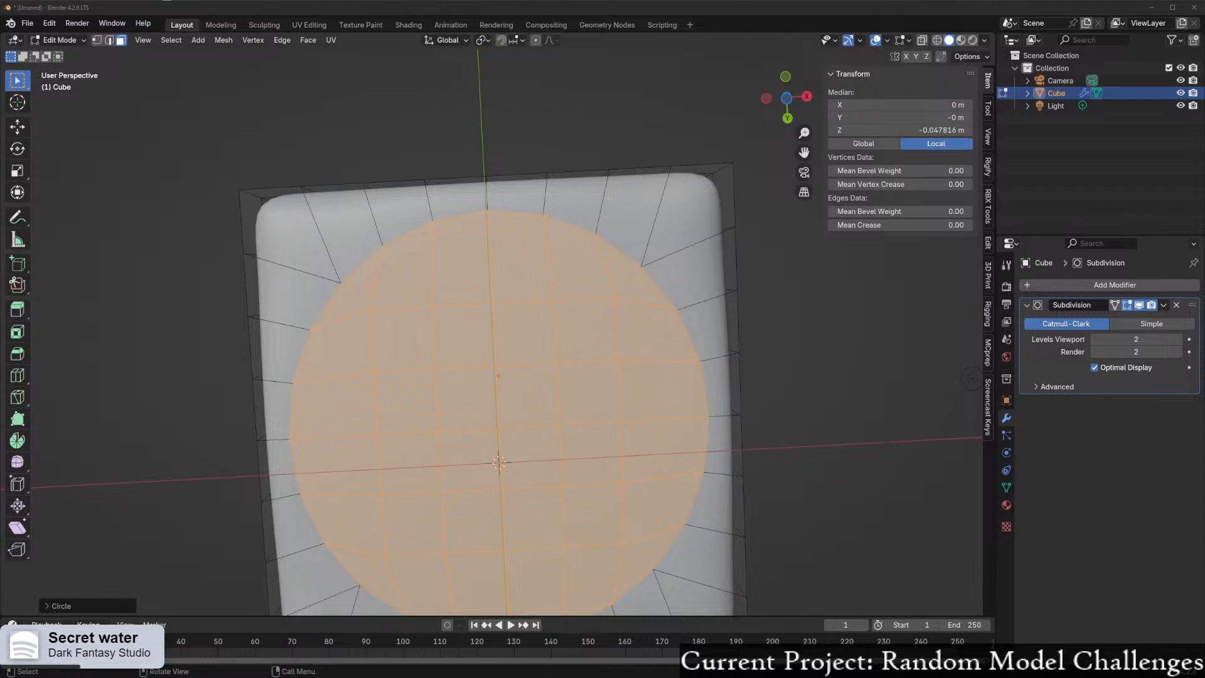
- Extrude the circular faces on the body's underside about 4 mm downward to start the round base
middle_drag(502, 477, 521, 377)
key(e)
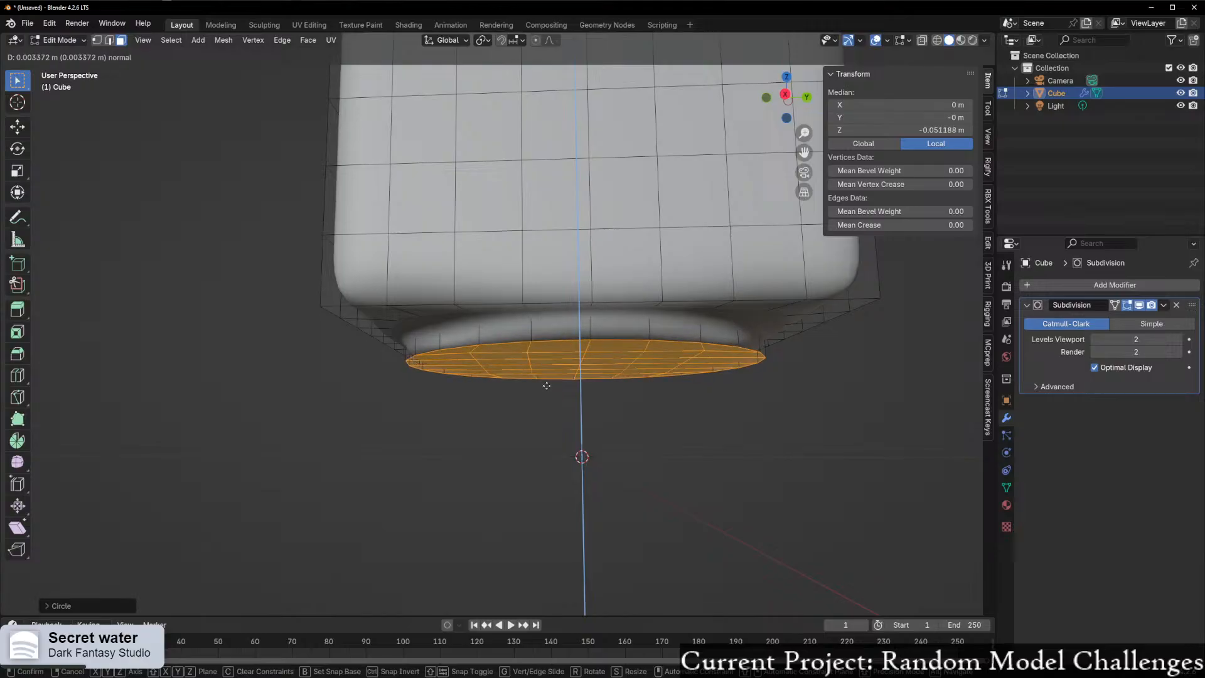
click(547, 389)
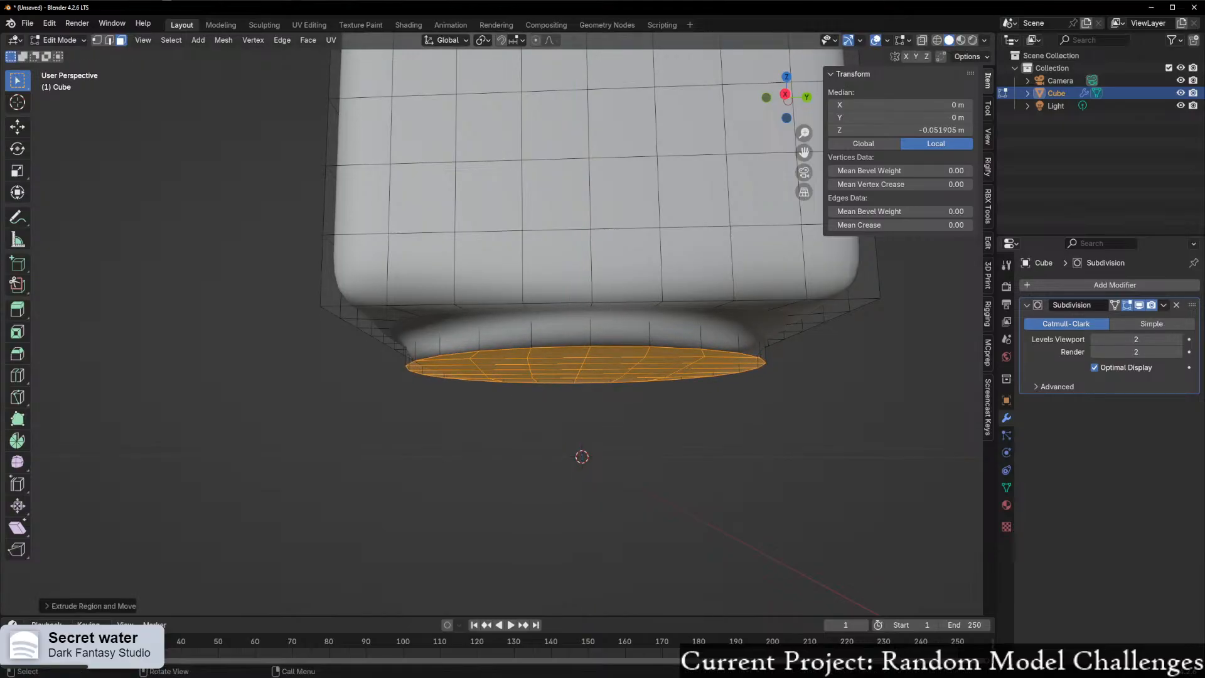
- In the right orthographic view, lower the base's bottom faces about 2 mm more along Z
middle_drag(122, 381, 502, 250)
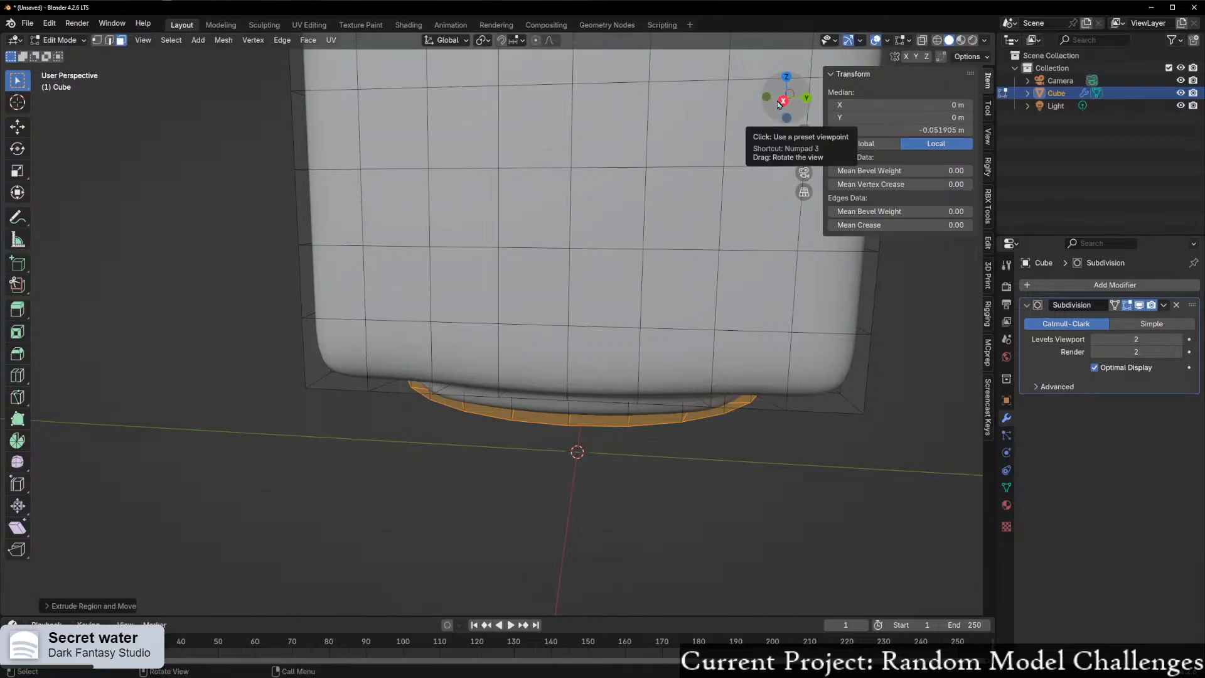
click(778, 104)
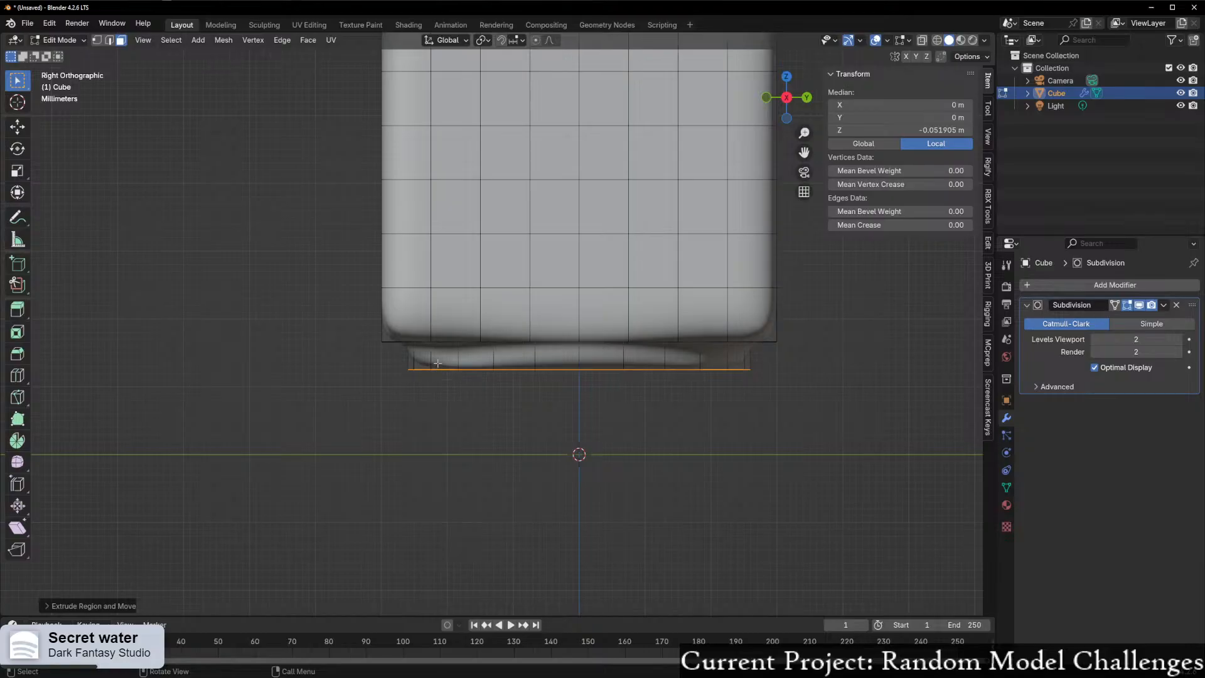
middle_drag(481, 353, 614, 231)
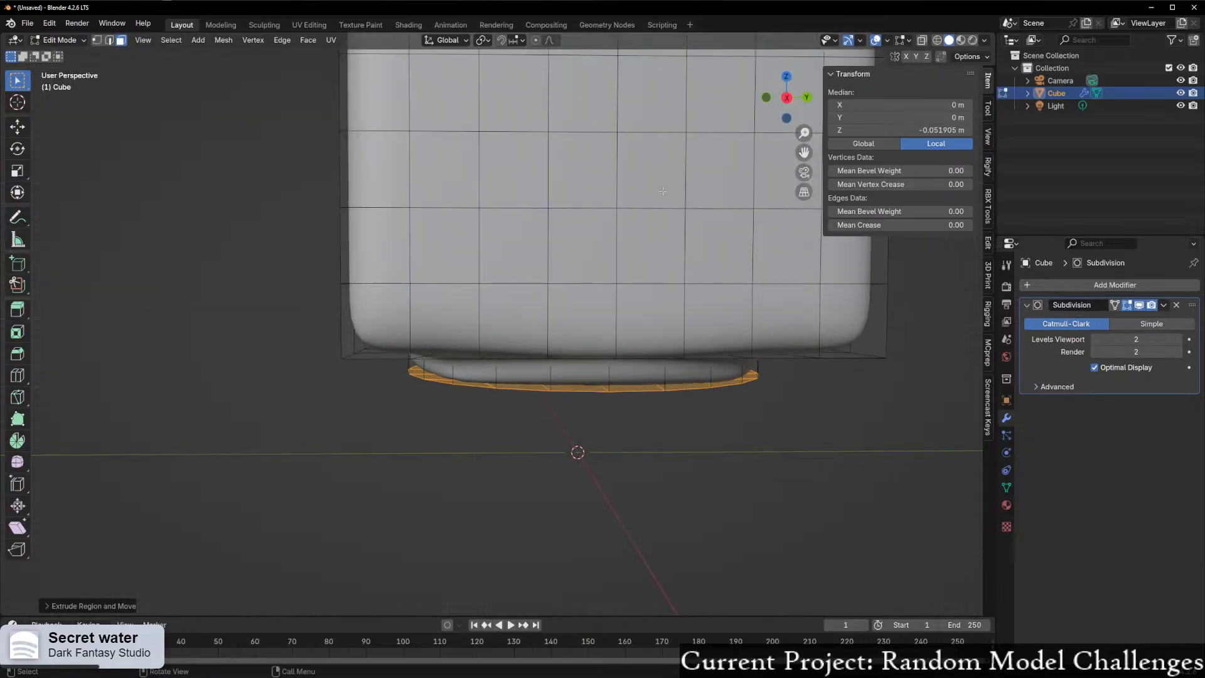
click(787, 100)
scroll(587, 388, up, 2)
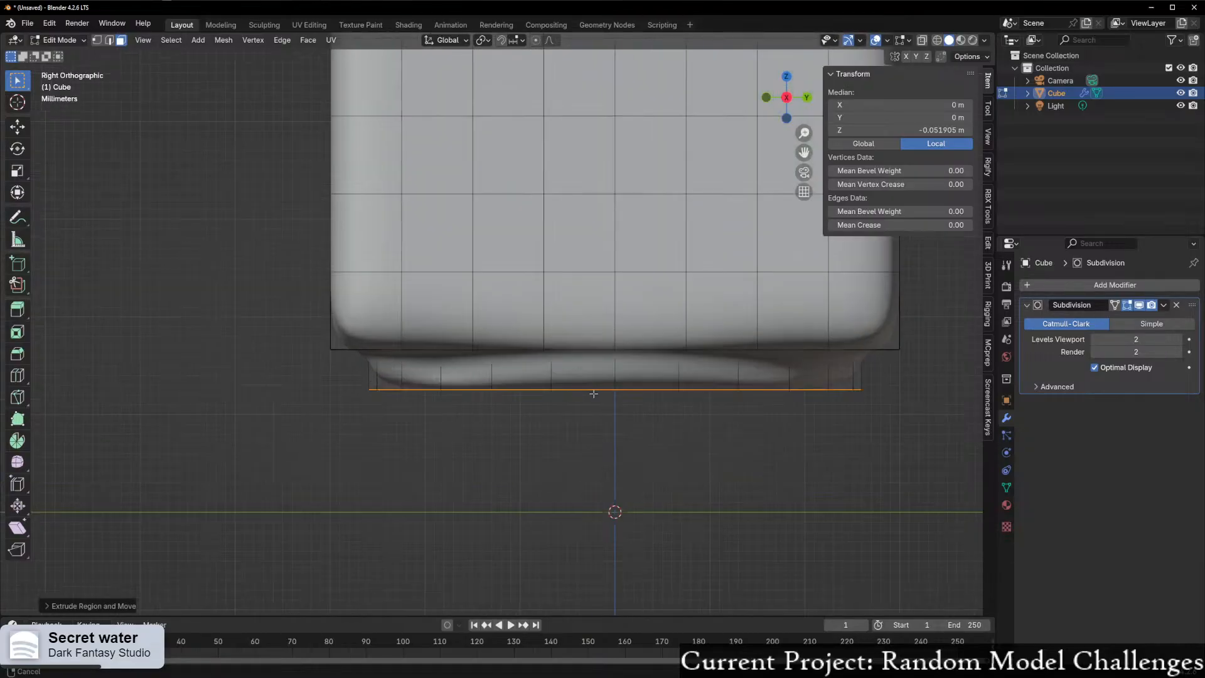
shift+middle_drag(594, 395, 533, 374)
key(g)
key(z)
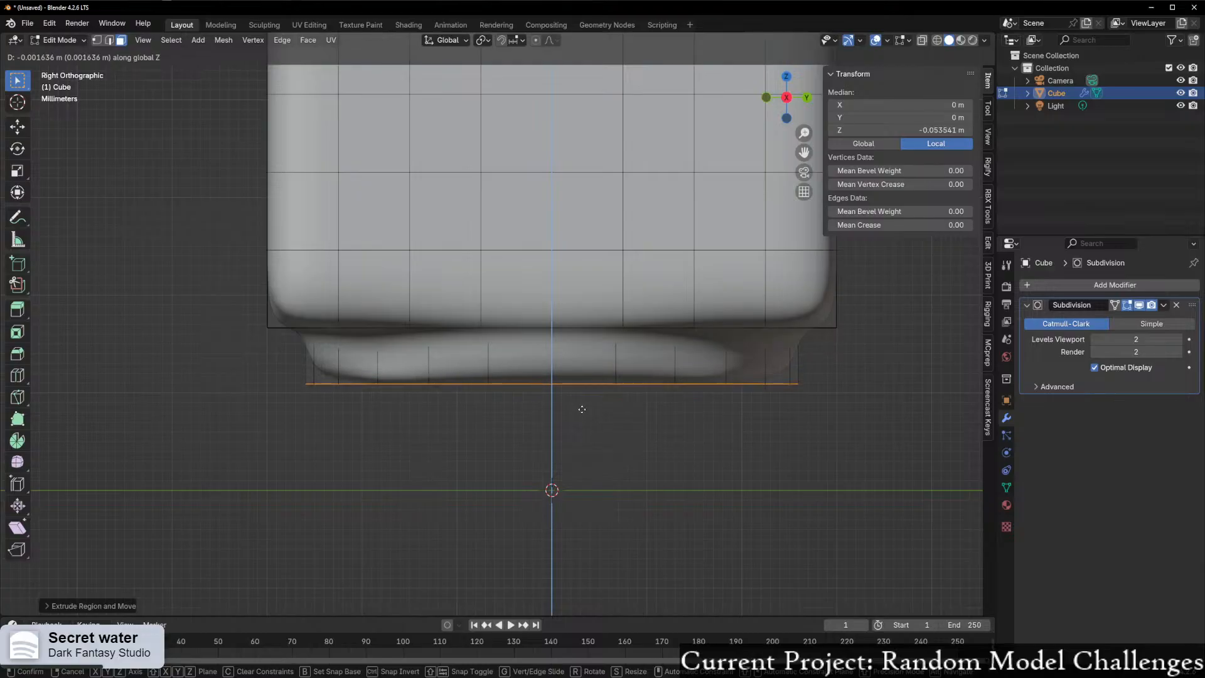
click(581, 414)
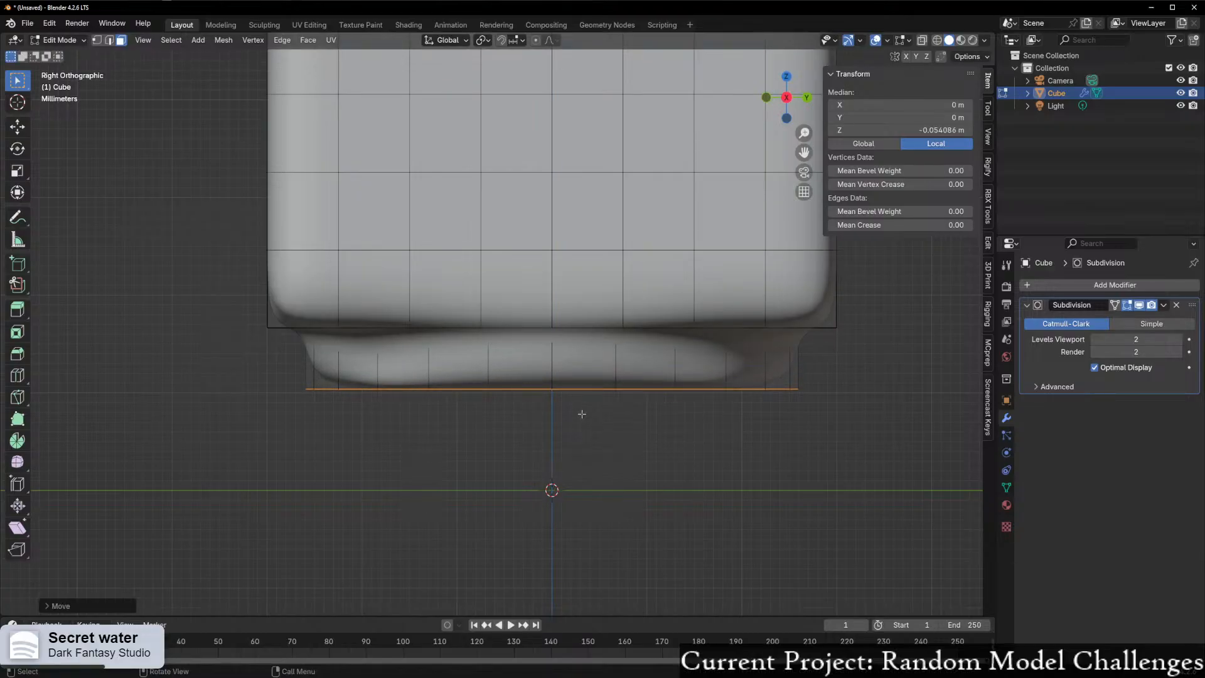
- Give part of the loop joining the base to the body and the base's bottom rim edges a Mean Crease of 1.00
middle_drag(582, 414, 572, 207)
key(2)
drag(876, 227, 954, 227)
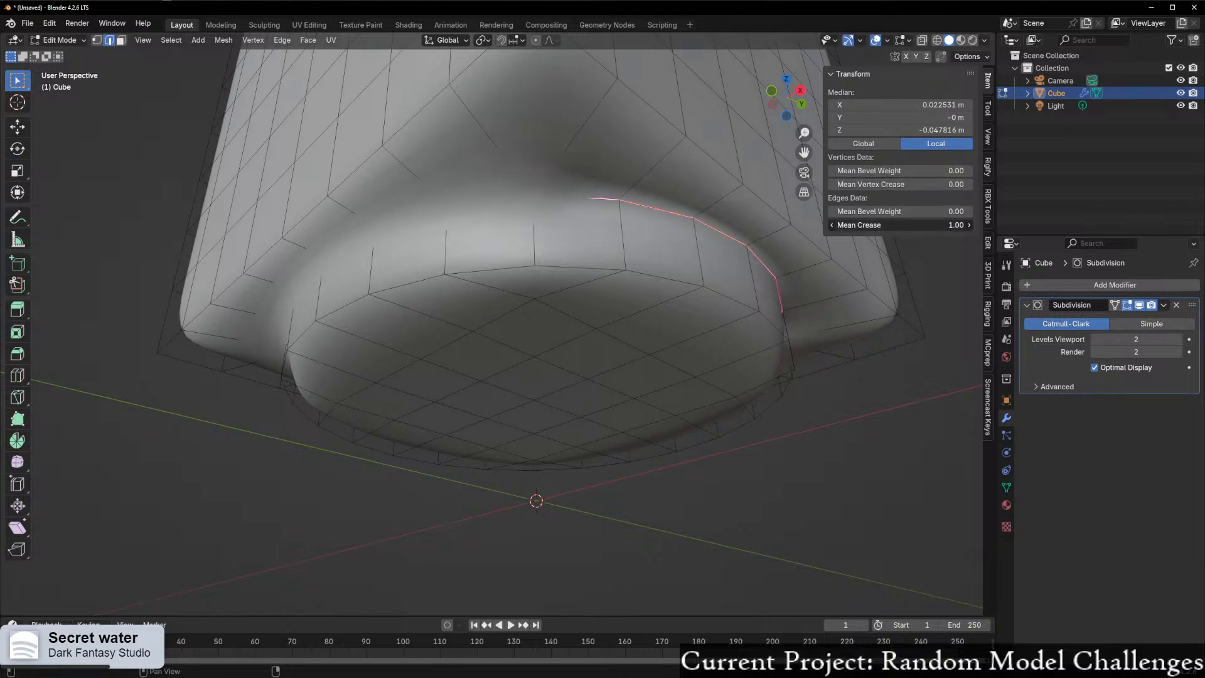
alt+click(589, 267)
alt+shift+click(489, 270)
alt+shift+click(390, 470)
alt+shift+click(661, 460)
drag(894, 222, 970, 222)
middle_drag(604, 323, 575, 356)
click(676, 488)
- With X-ray on, select the uncreased segments of the loop joining the base to the body and raise their Mean Crease to 1.00
middle_drag(646, 446, 557, 406)
key(alt+z)
alt+click(557, 234)
middle_drag(556, 233, 480, 235)
alt+shift+click(480, 237)
middle_drag(595, 298, 471, 266)
key(ctrl+r)
key(Escape)
alt+shift+click(454, 278)
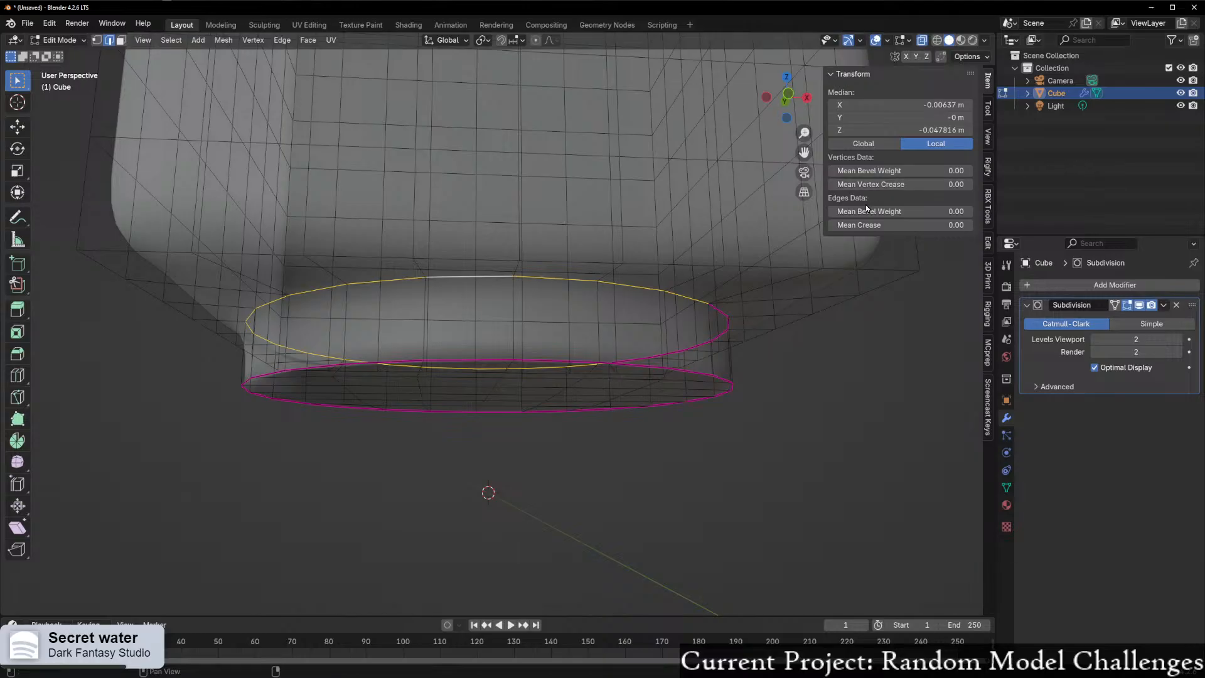
drag(892, 225, 967, 225)
click(480, 483)
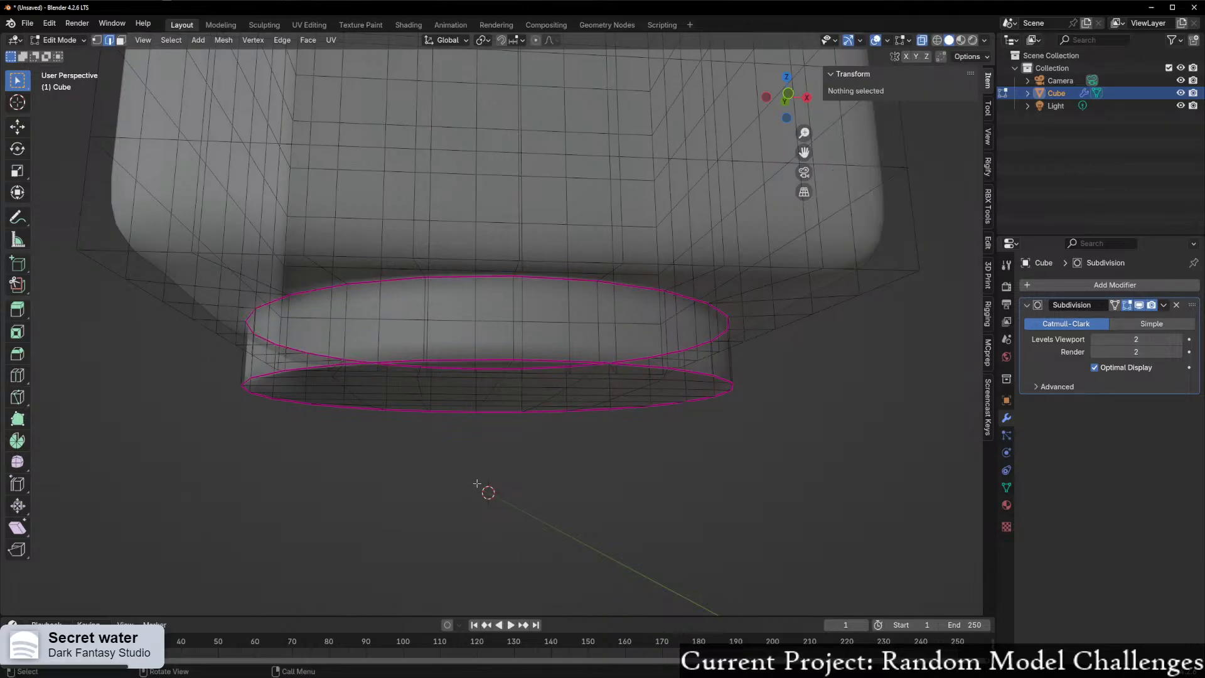
- Inspect the creased base on the camera body in Object Mode from below, and return to Edit Mode
middle_drag(479, 484, 602, 487)
key(Tab)
scroll(336, 520, down, 4)
middle_drag(374, 500, 516, 458)
scroll(427, 404, up, 3)
key(Tab)
scroll(515, 458, up, 1)
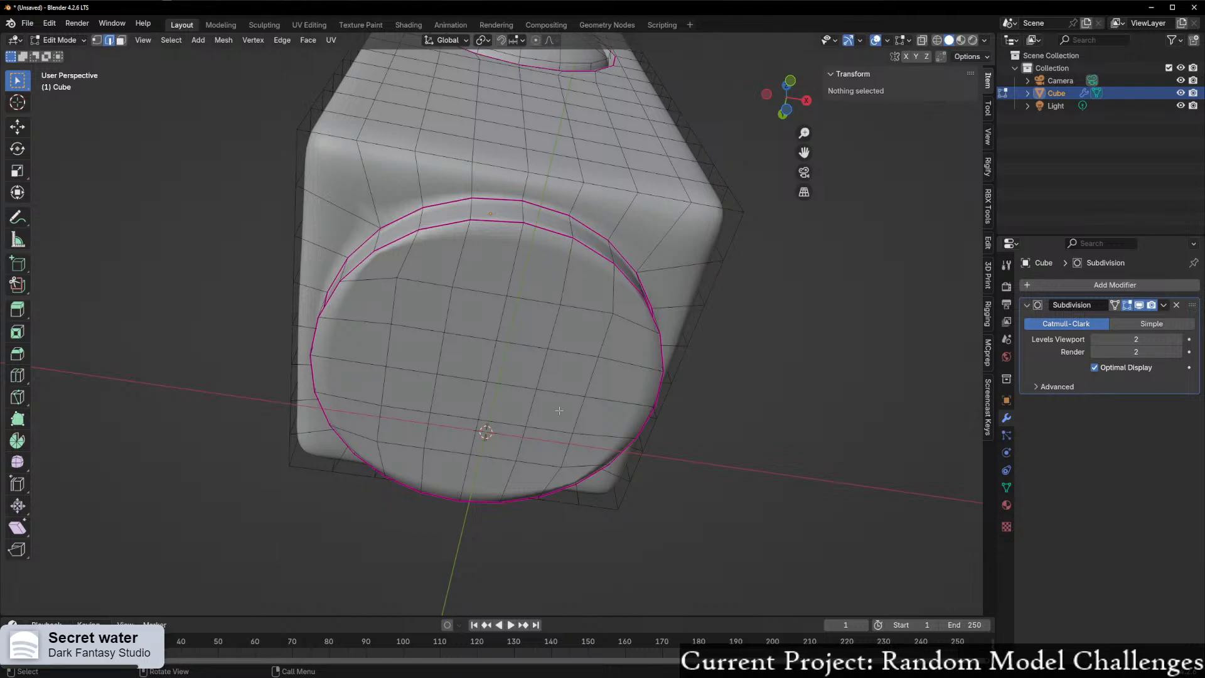
- Select all faces of the base's bottom disc and inset them about 3 mm
middle_drag(538, 410, 572, 352)
key(3)
drag(368, 260, 627, 486)
middle_drag(608, 465, 676, 397)
scroll(677, 397, up, 1)
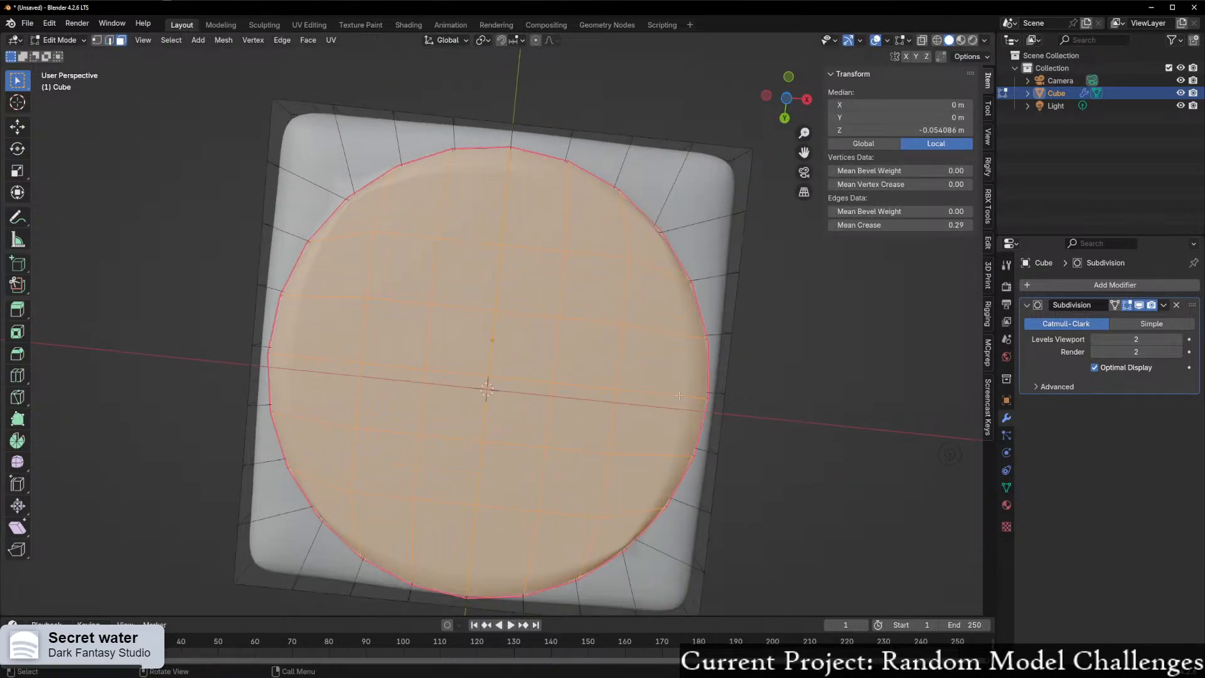
key(i)
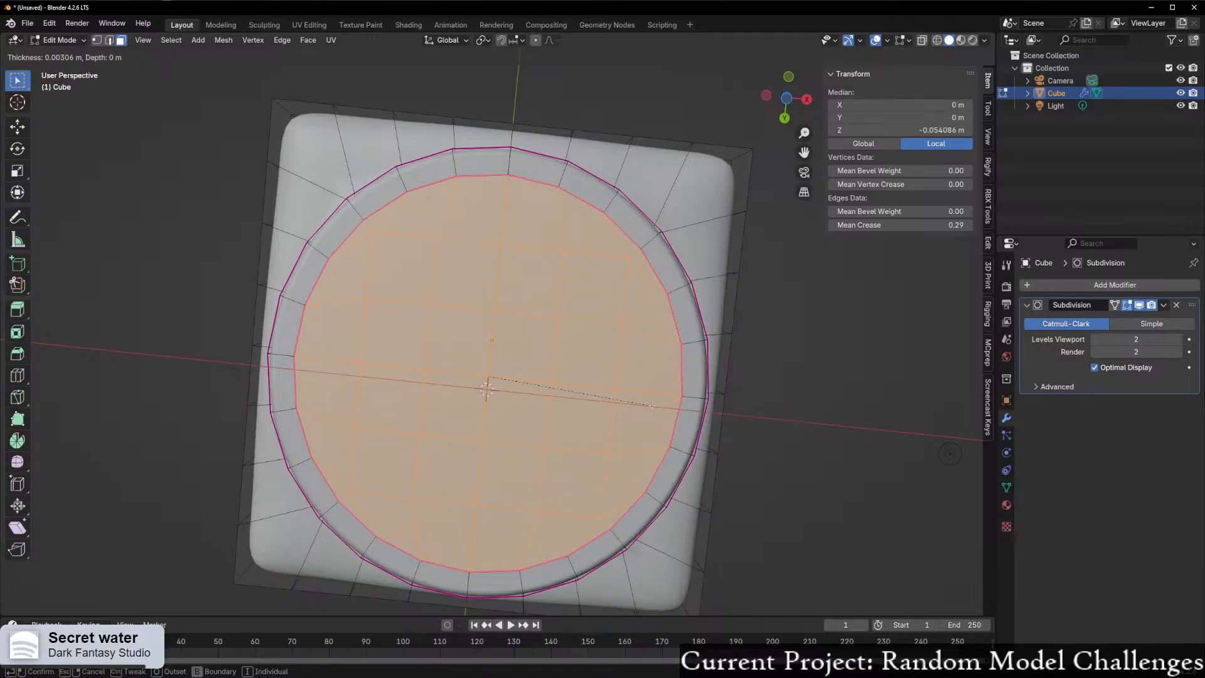
click(651, 406)
- Switch to the browser and examine the underside, front and side photos for the base's outer ring and height, and return to Blender
key(alt+Tab)
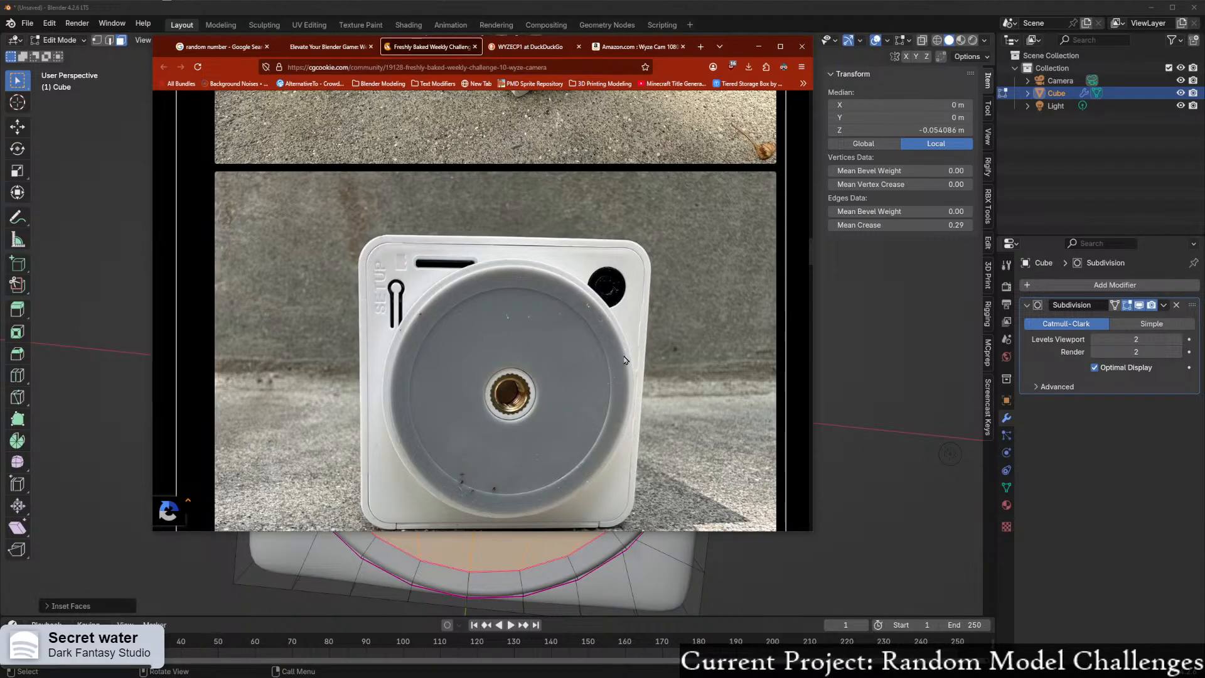
scroll(522, 431, down, 3)
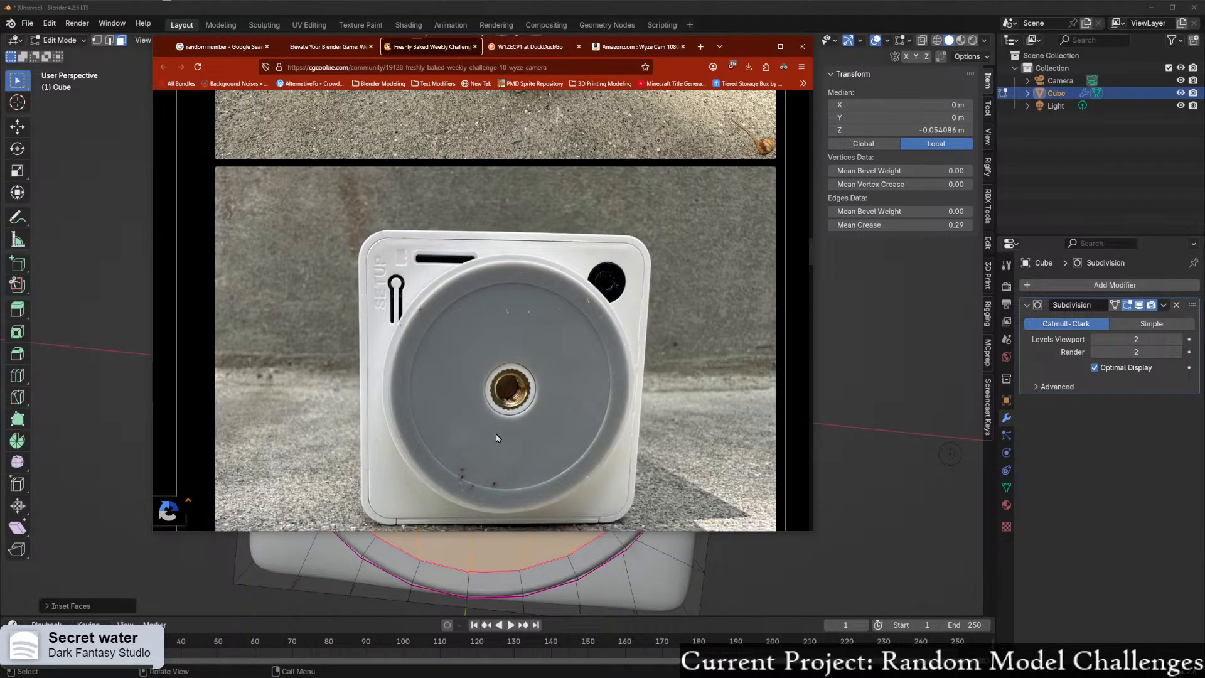
scroll(490, 437, up, 3)
scroll(490, 437, down, 3)
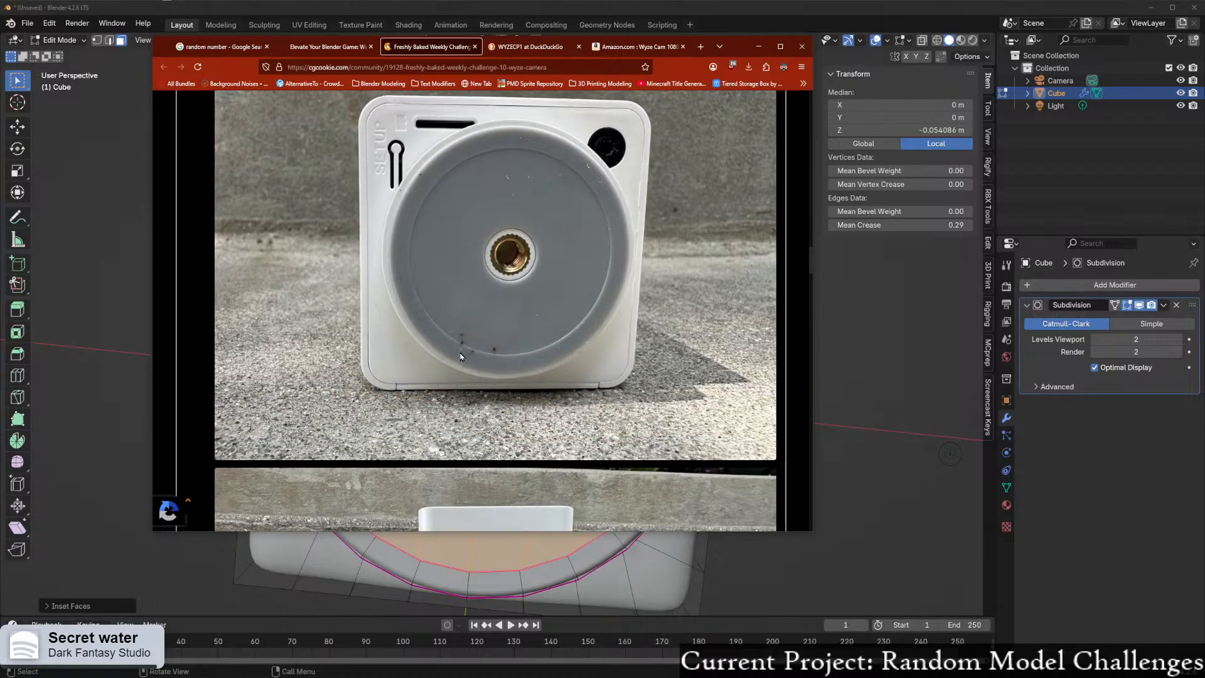
scroll(489, 382, up, 10)
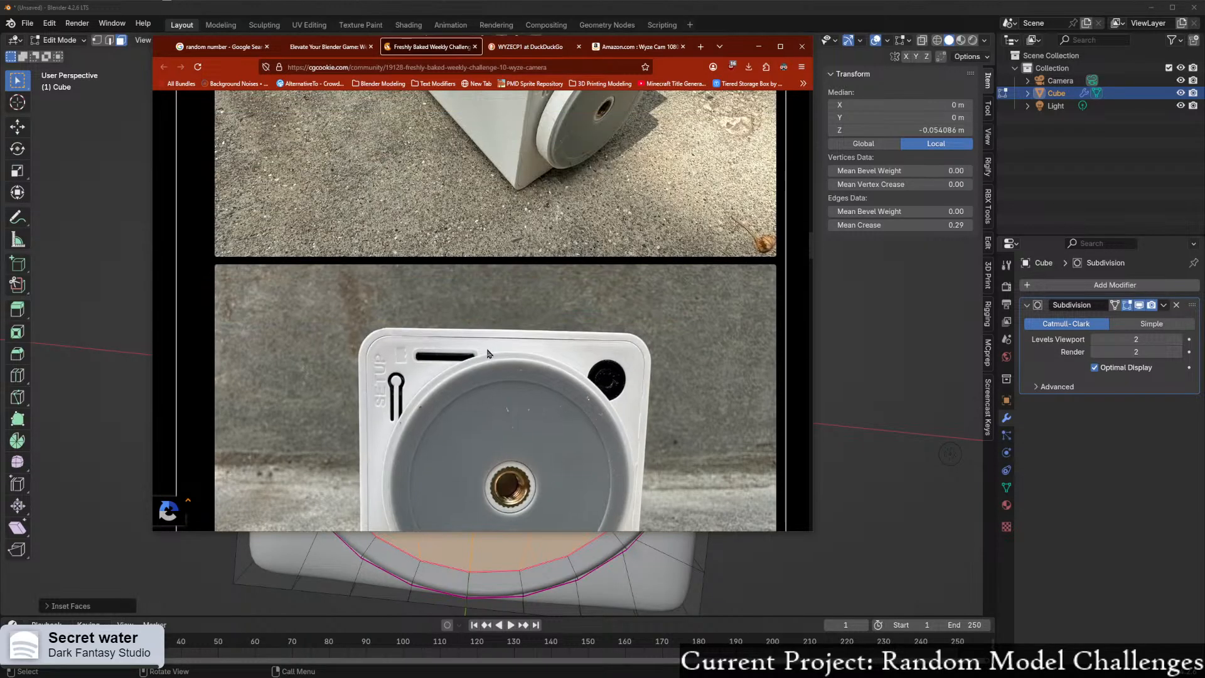
scroll(474, 355, up, 10)
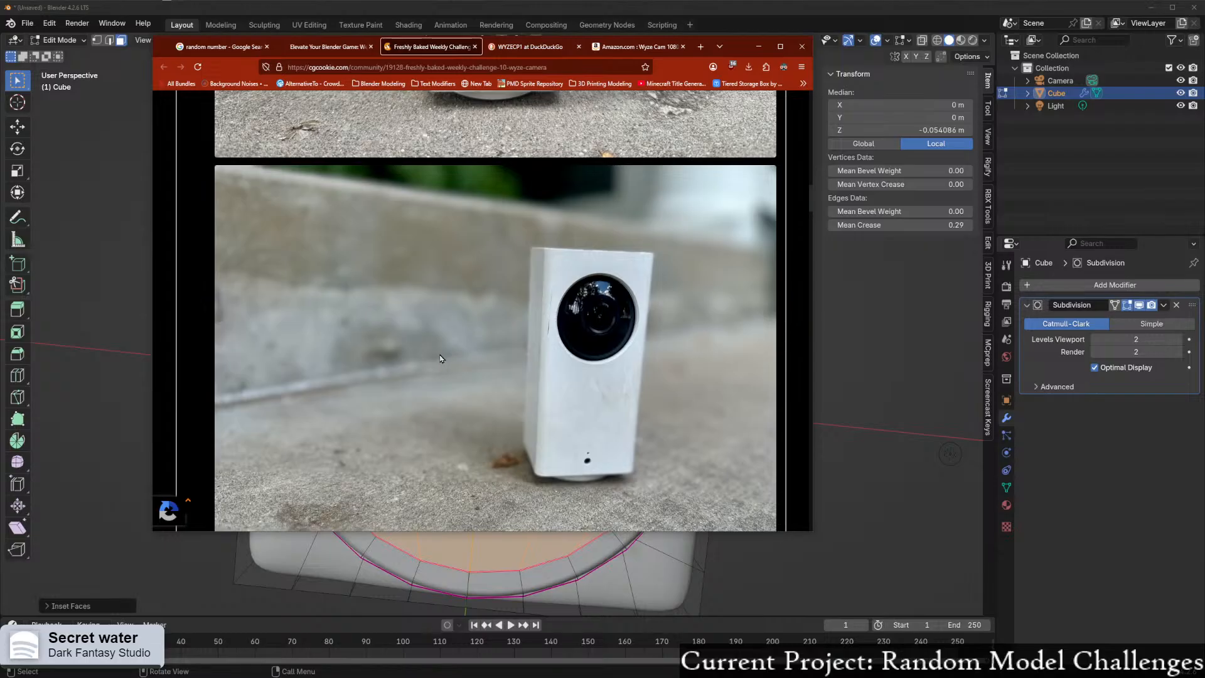
scroll(418, 361, down, 3)
scroll(418, 362, up, 4)
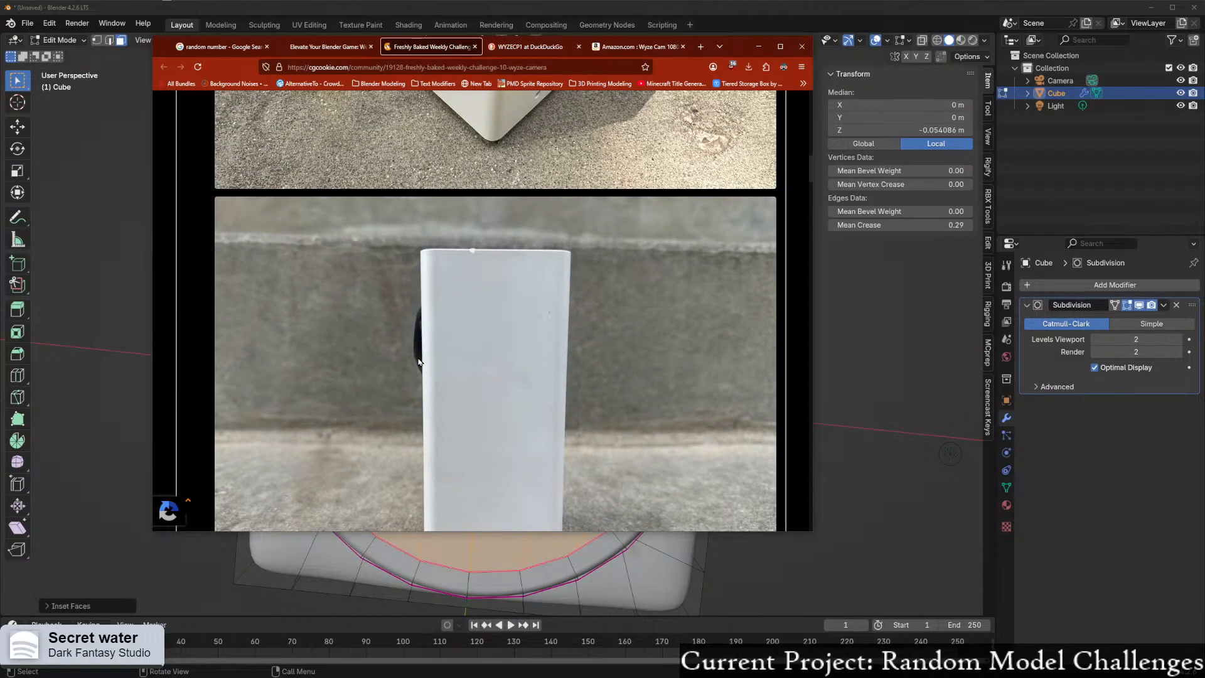
scroll(419, 362, down, 4)
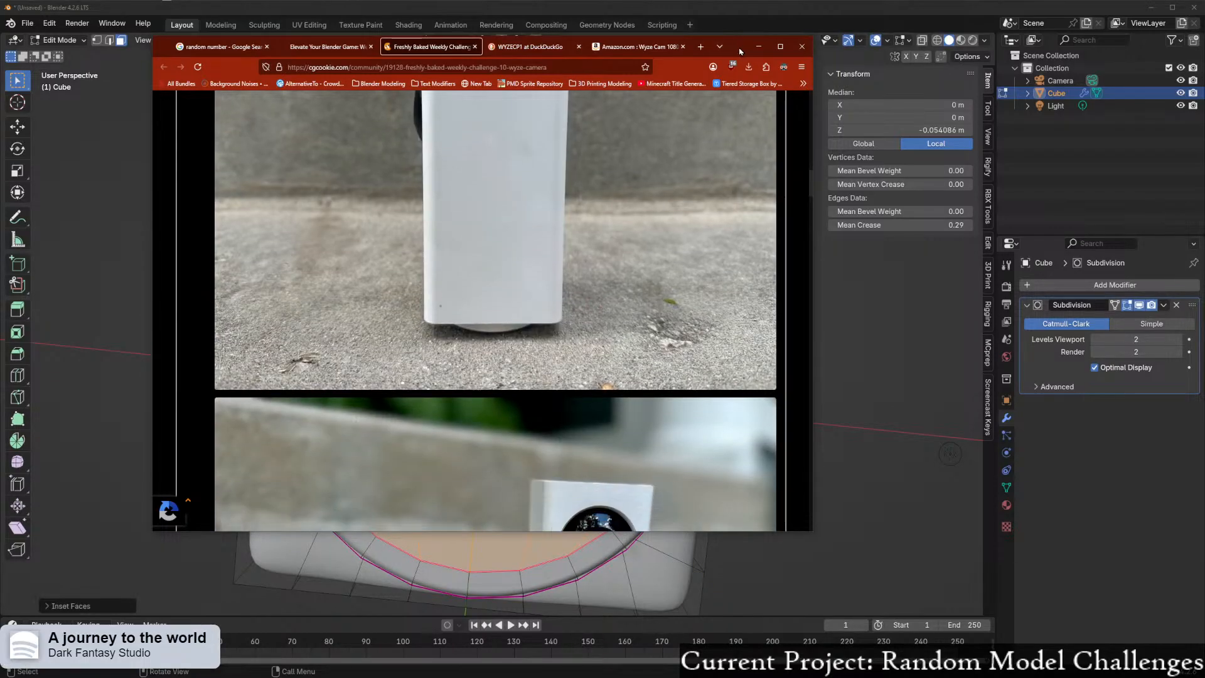
drag(740, 48, 377, 677)
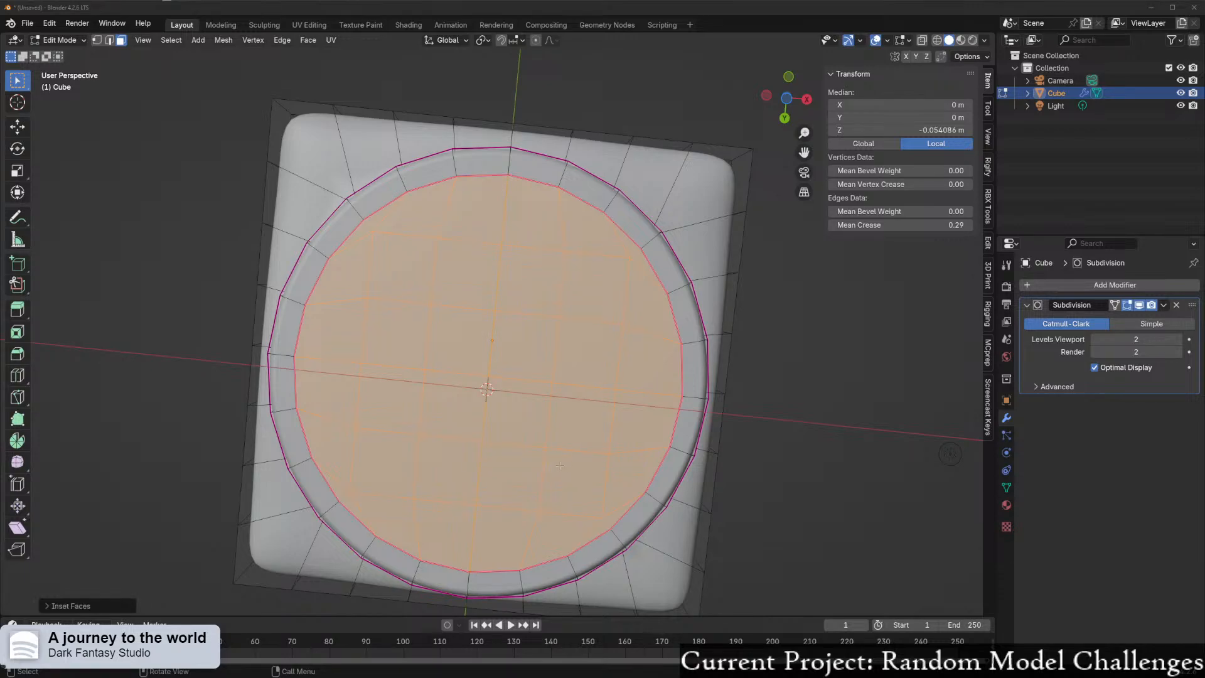
- Undo the inset on the base's bottom disc and clear the face selection
middle_drag(560, 465, 543, 458)
scroll(528, 453, up, 2)
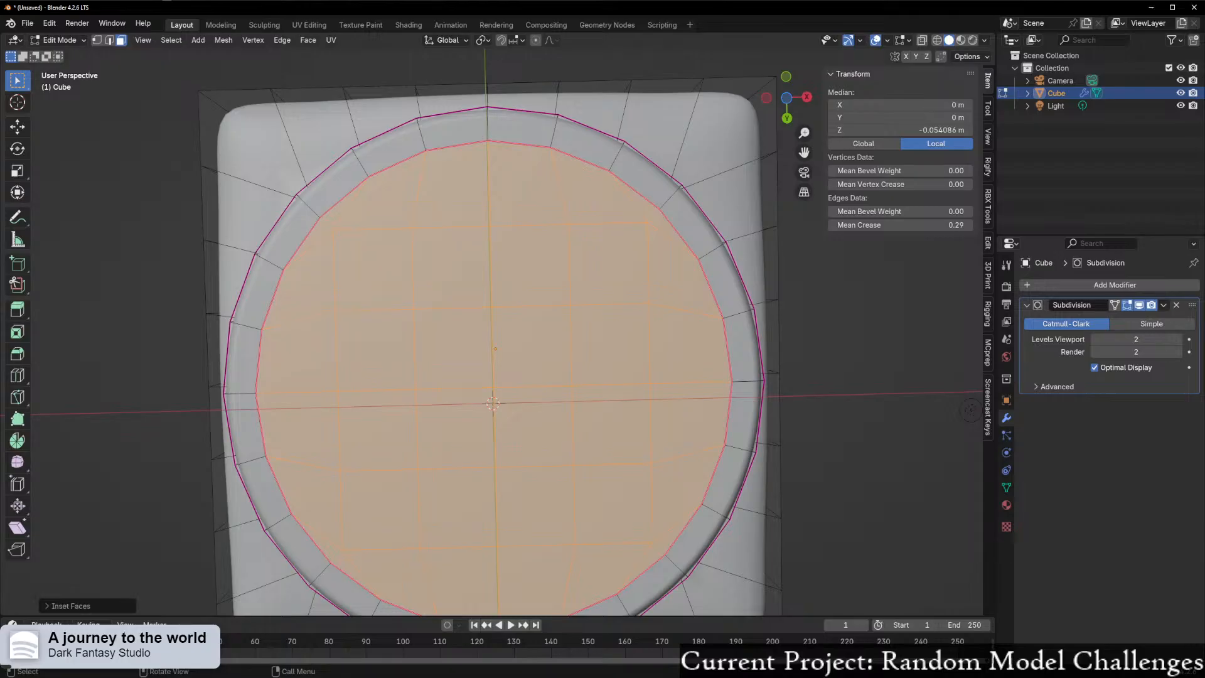
scroll(694, 385, down, 3)
middle_drag(694, 385, 538, 478)
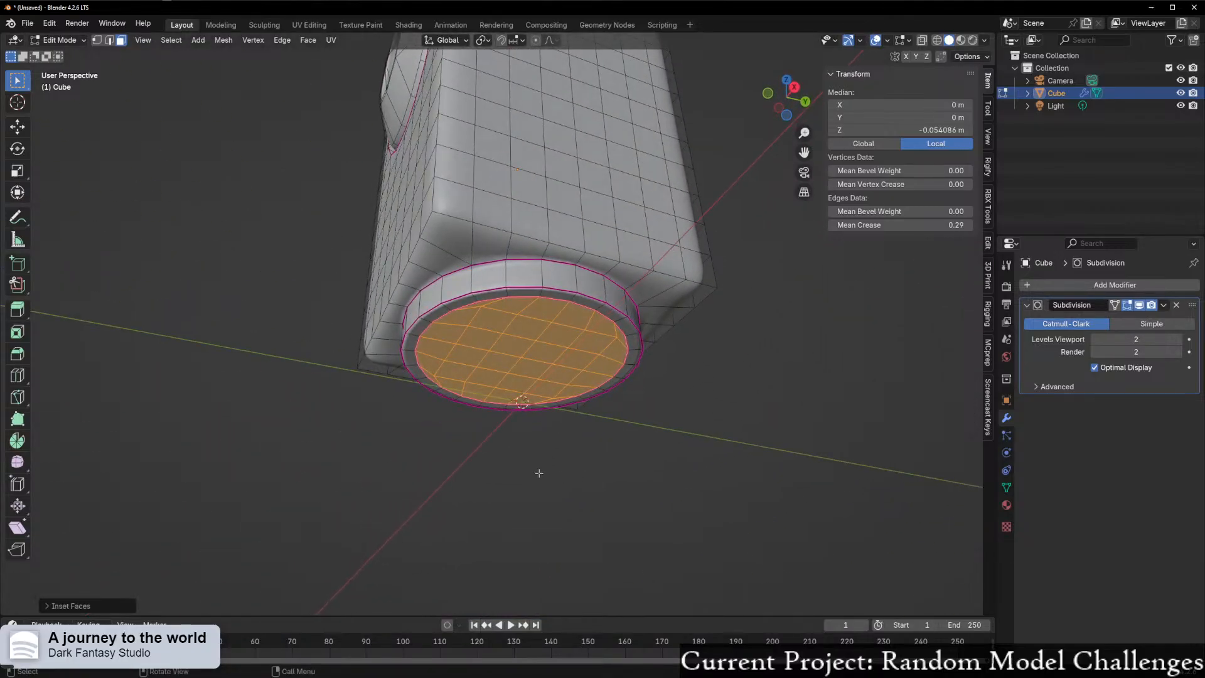
scroll(518, 467, up, 3)
middle_drag(412, 467, 486, 412)
key(alt+a)
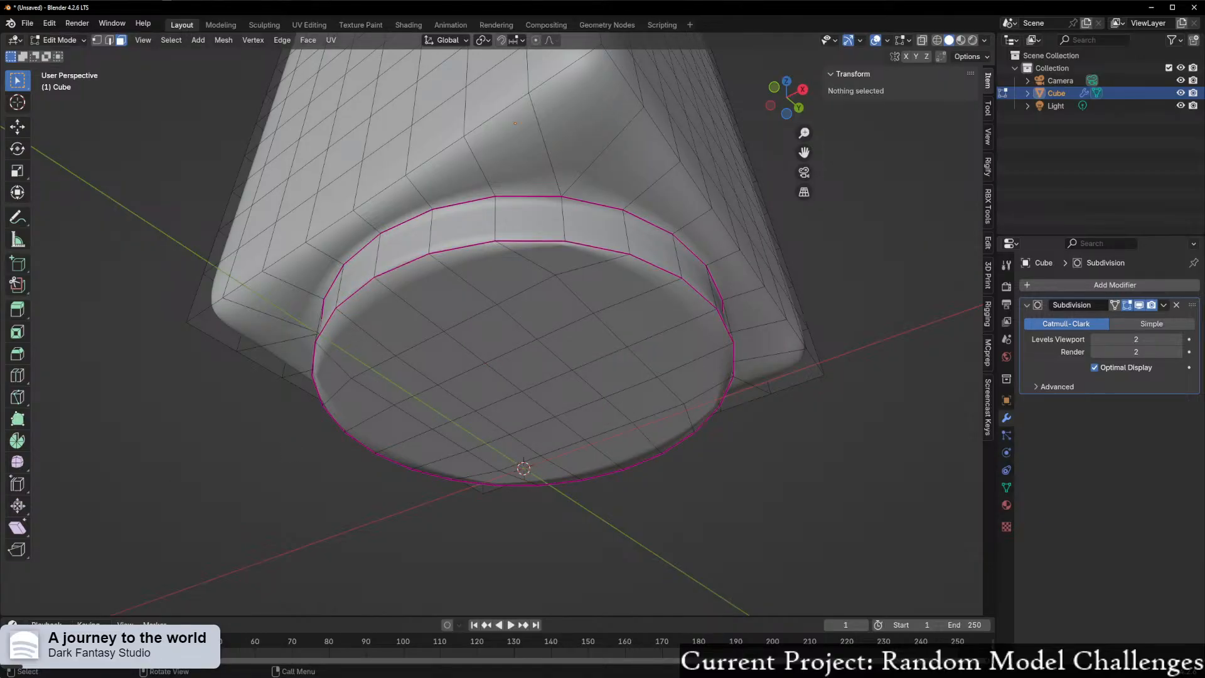
middle_drag(382, 339, 401, 364)
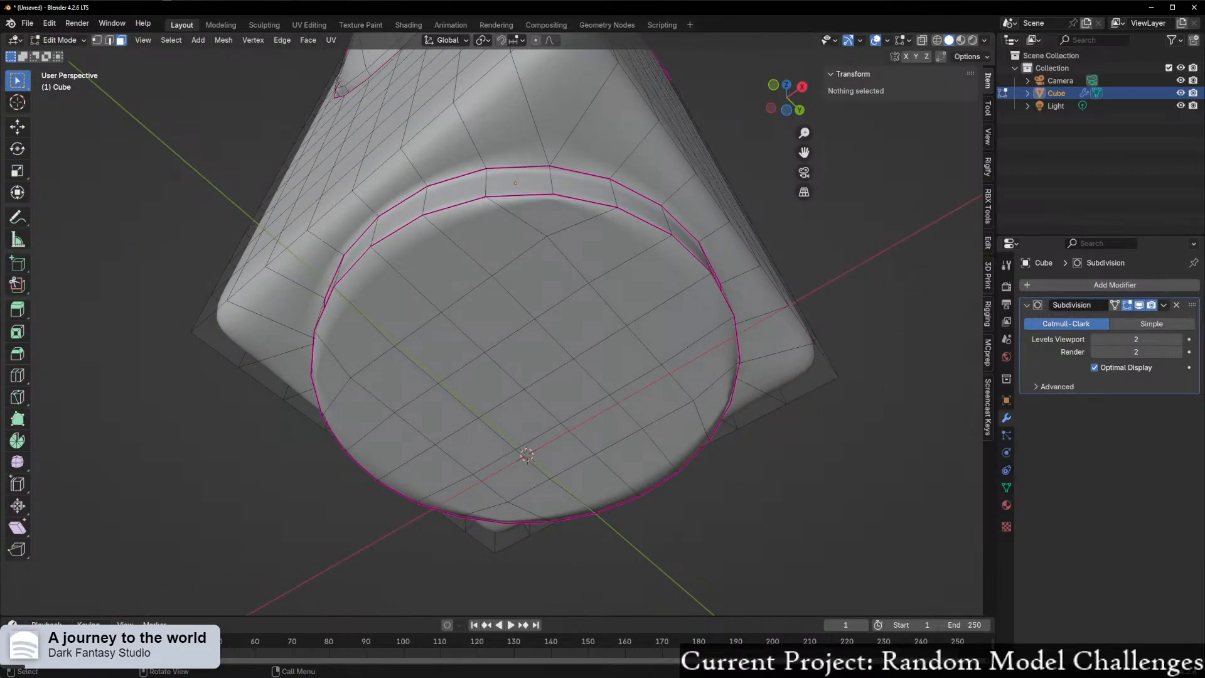
- Examine the stepped rim of the round base in the angled reference photo, and return to Blender
drag(847, 677, 841, 80)
scroll(578, 349, up, 5)
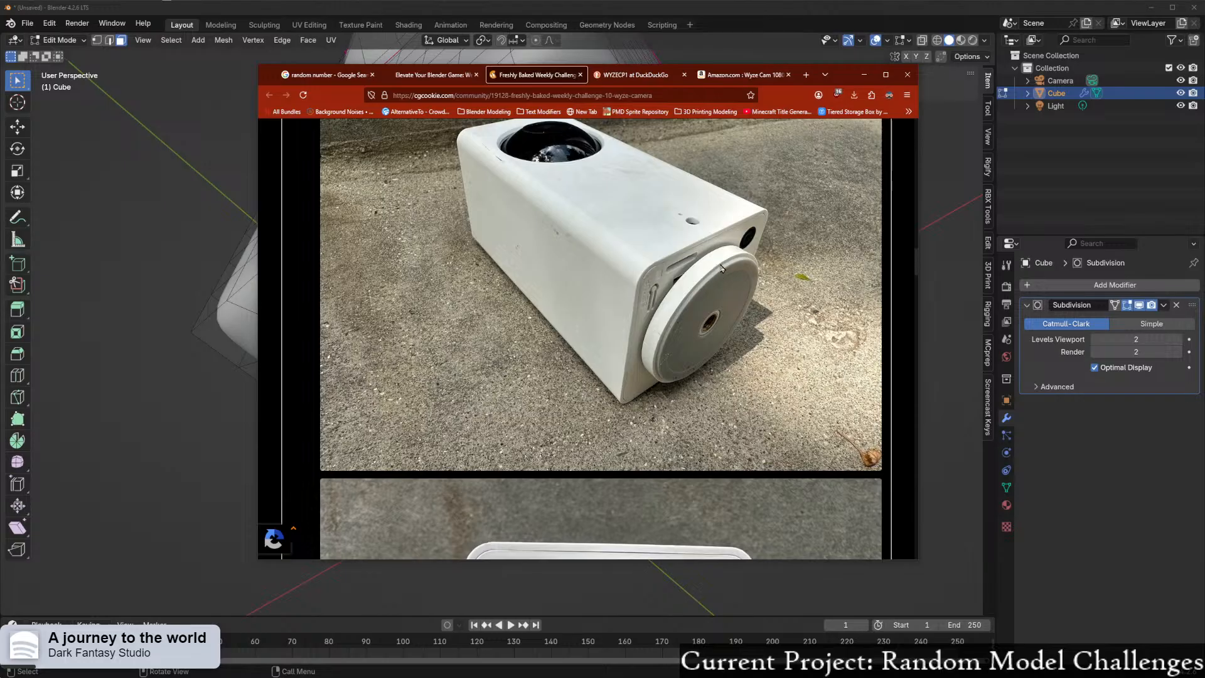
click(863, 75)
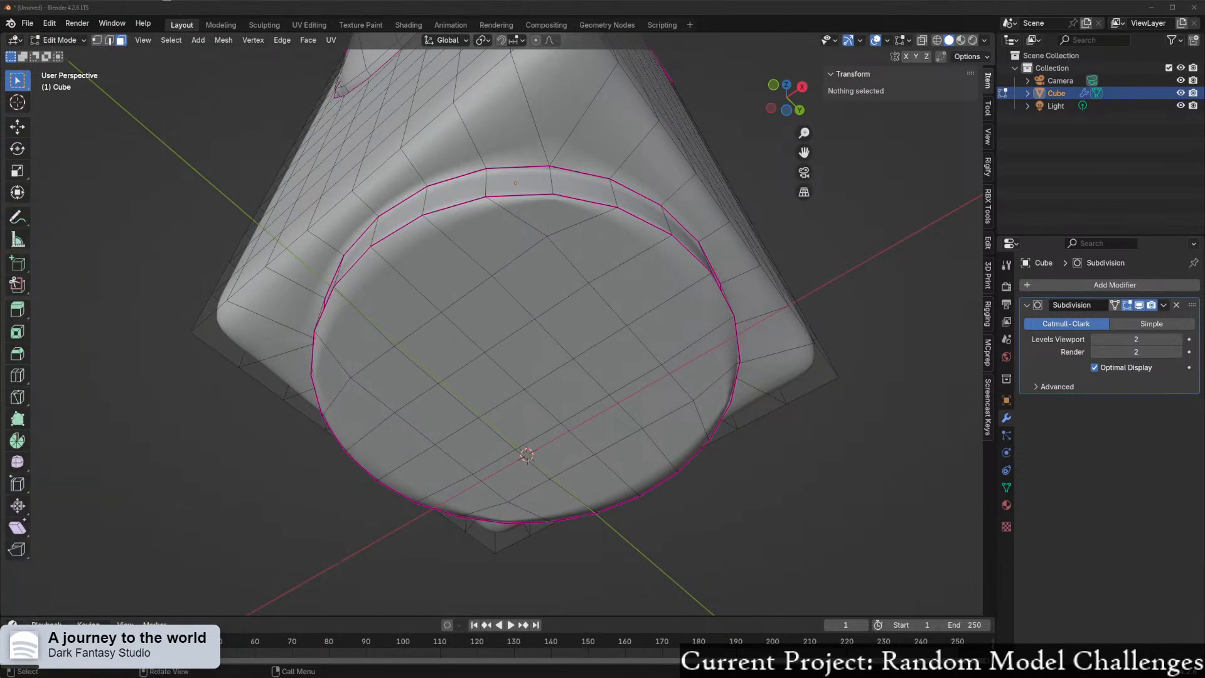
- Select all faces of the base's bottom disc and inset them slightly to form a thin border
middle_drag(807, 267, 401, 269)
drag(384, 258, 600, 474)
shift+drag(627, 276, 656, 372)
middle_drag(694, 368, 727, 336)
scroll(651, 383, up, 2)
key(i)
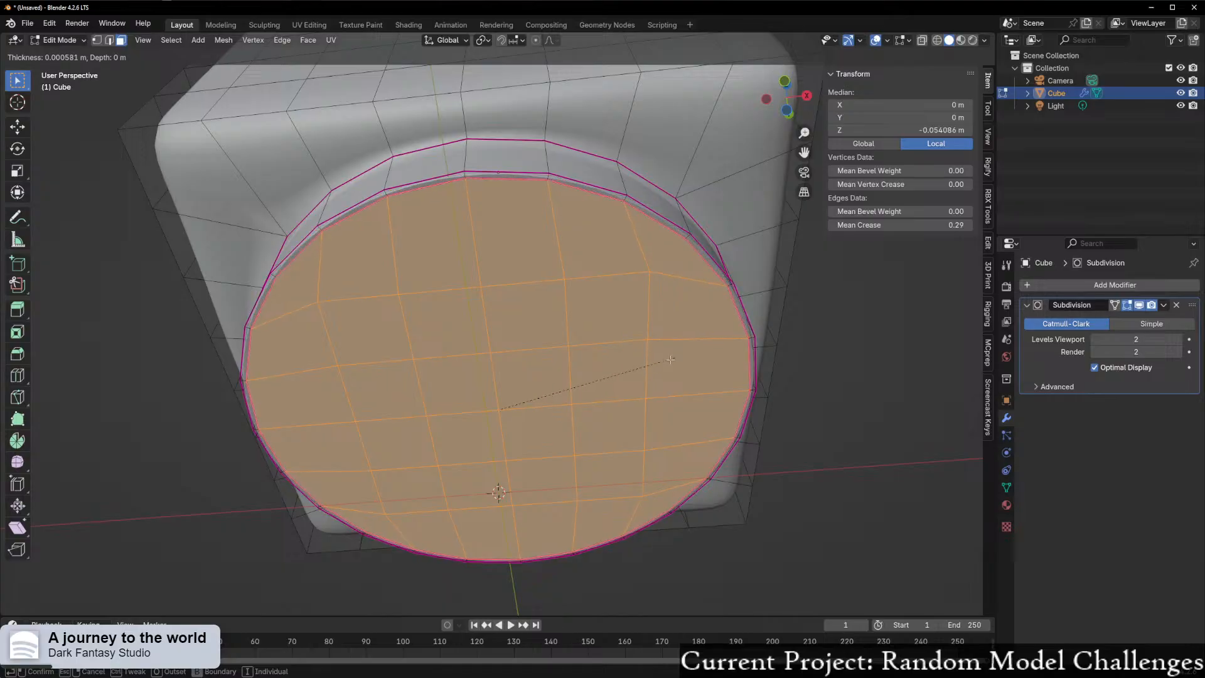
click(647, 369)
- Extrude the inset disc faces about 0.7 mm downward to form a small step on the base
middle_drag(647, 369, 757, 356)
key(e)
click(642, 418)
- Inset the faces of the base's bottom disc about 1.8 mm and round the inset into a circle with LoopTools
key(i)
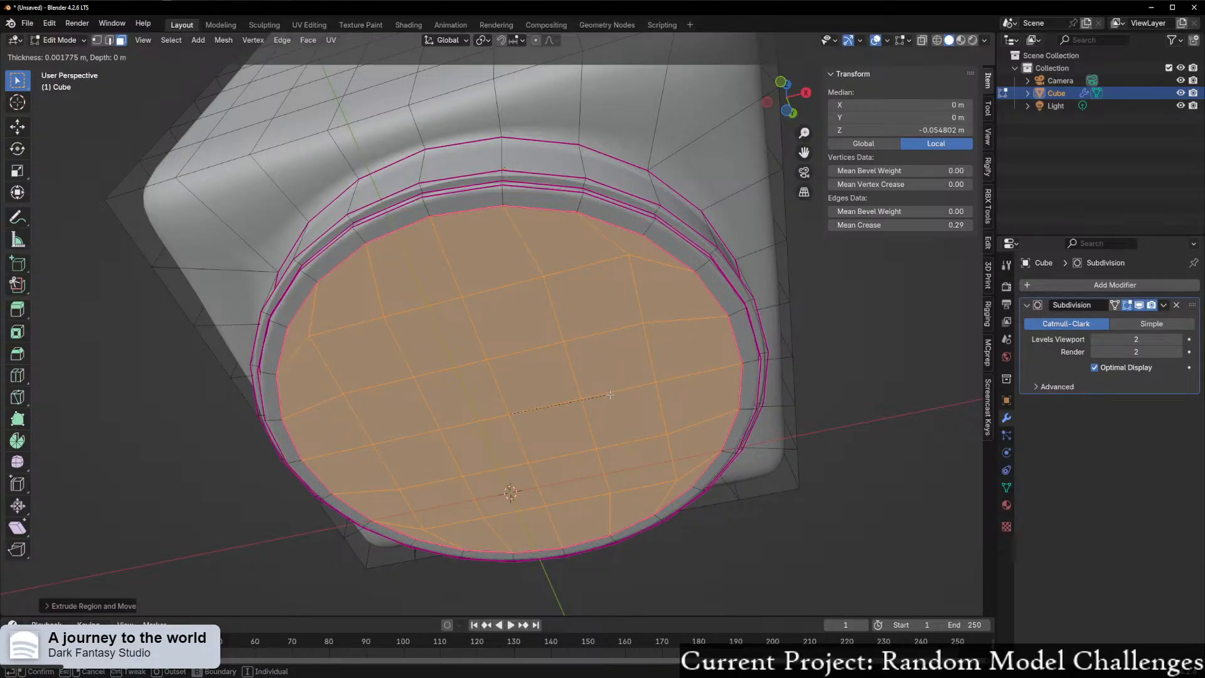
right_click(489, 337)
mouse_move(521, 337)
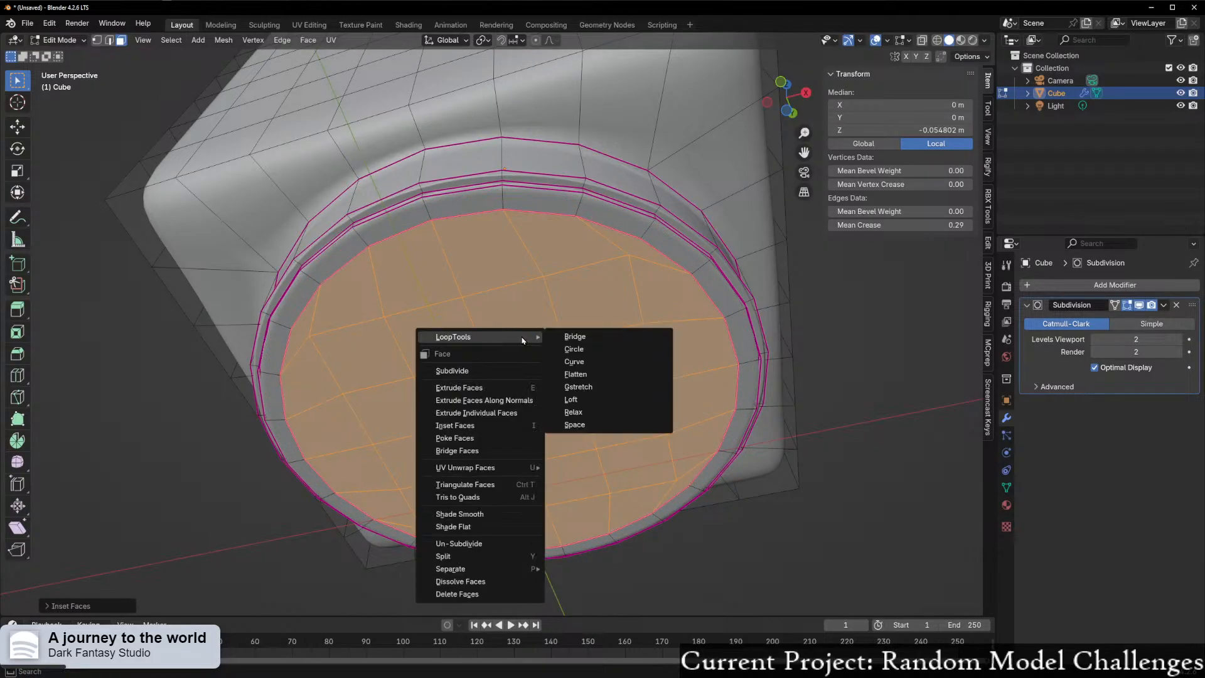
click(586, 352)
middle_drag(594, 349, 636, 325)
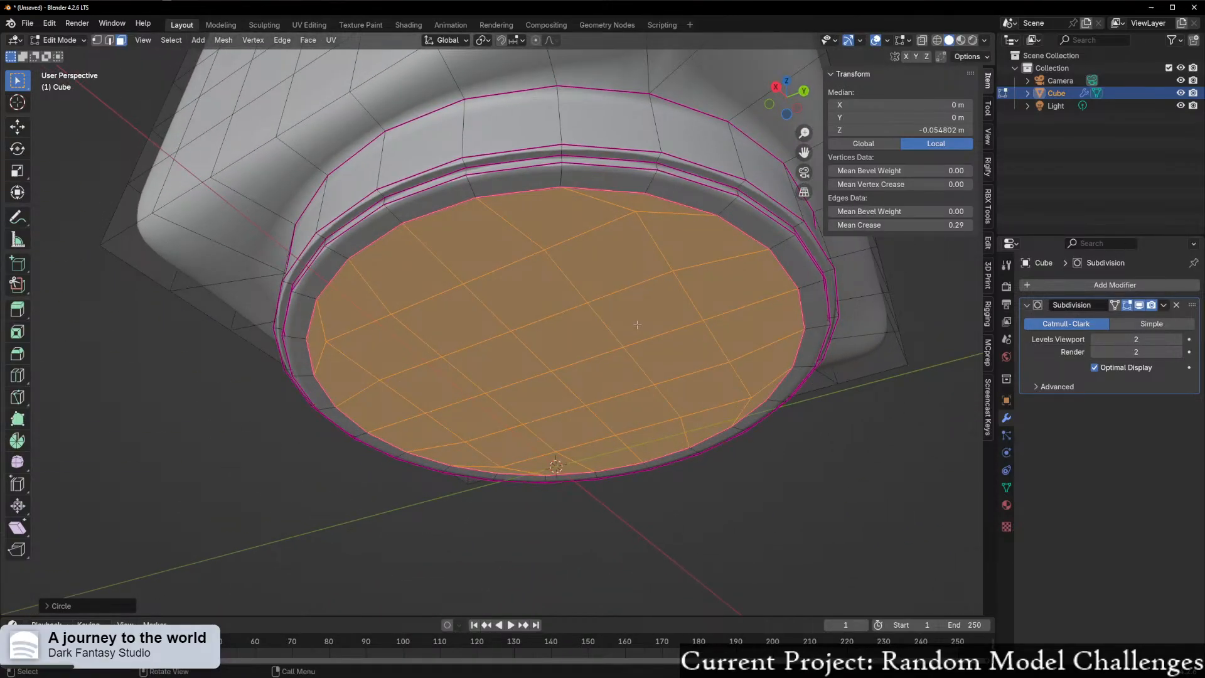
- Extrude the inset disc faces about 0.2 mm inward as a shallow recess and check it in Object Mode
scroll(637, 325, up, 2)
key(e)
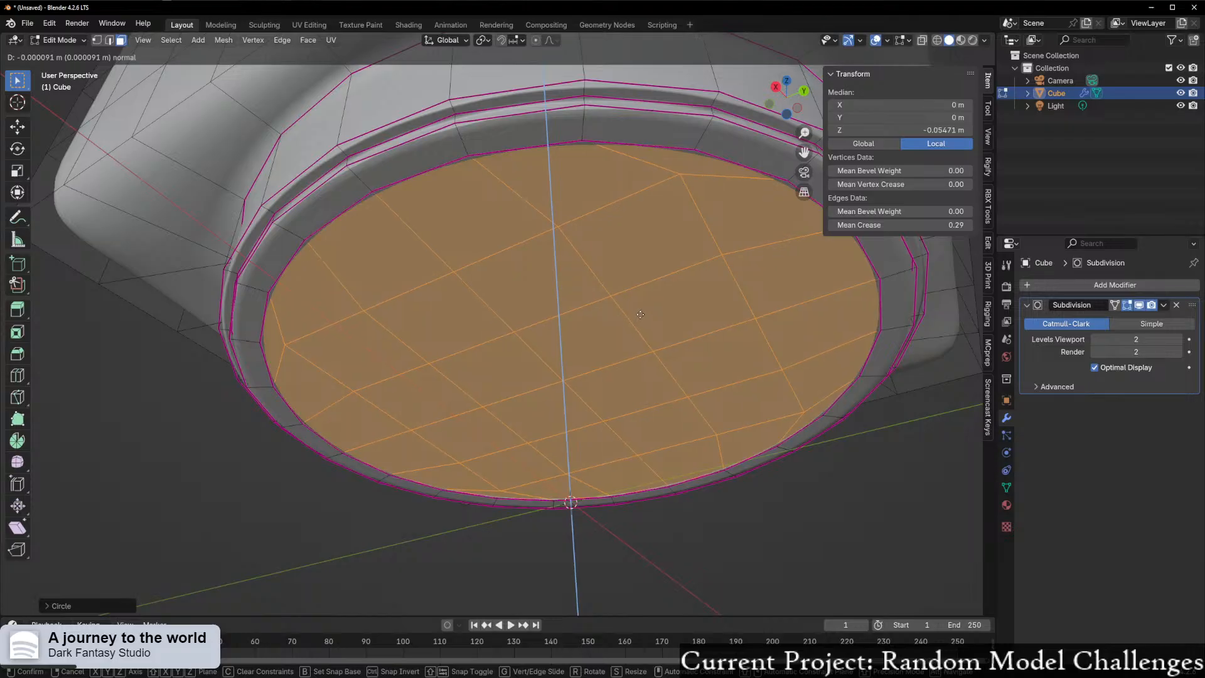
click(641, 303)
middle_drag(653, 334, 736, 371)
key(Tab)
middle_drag(573, 411, 582, 352)
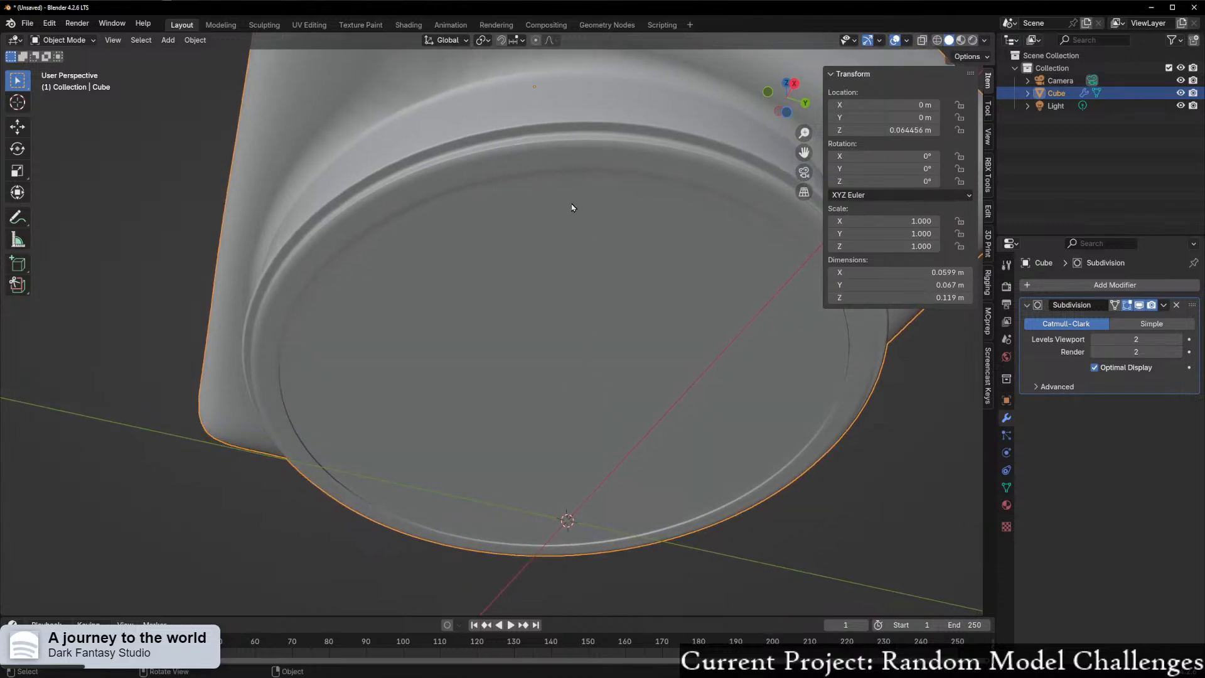
key(Tab)
middle_drag(555, 167, 624, 227)
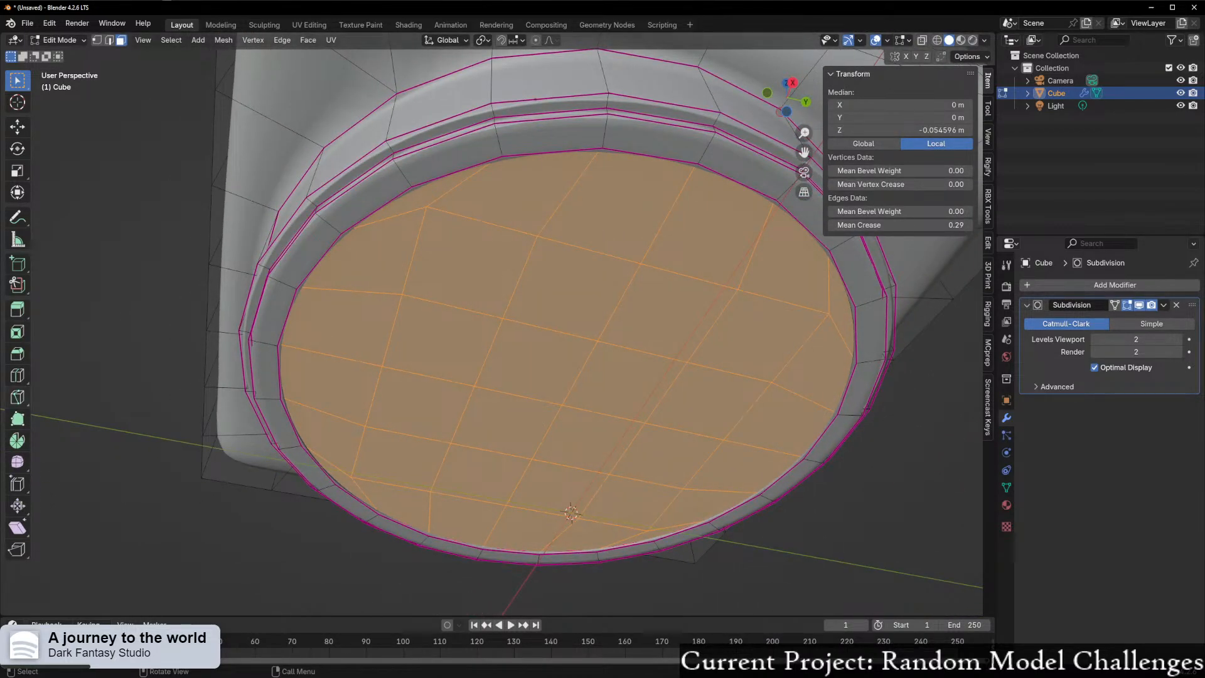
middle_drag(571, 513, 589, 347)
- Select the four central faces of the base's underside, shape them into a circle with LoopTools and scale it down
click(541, 283)
shift+drag(516, 288, 641, 383)
middle_drag(573, 329, 583, 328)
right_click(583, 328)
mouse_move(583, 328)
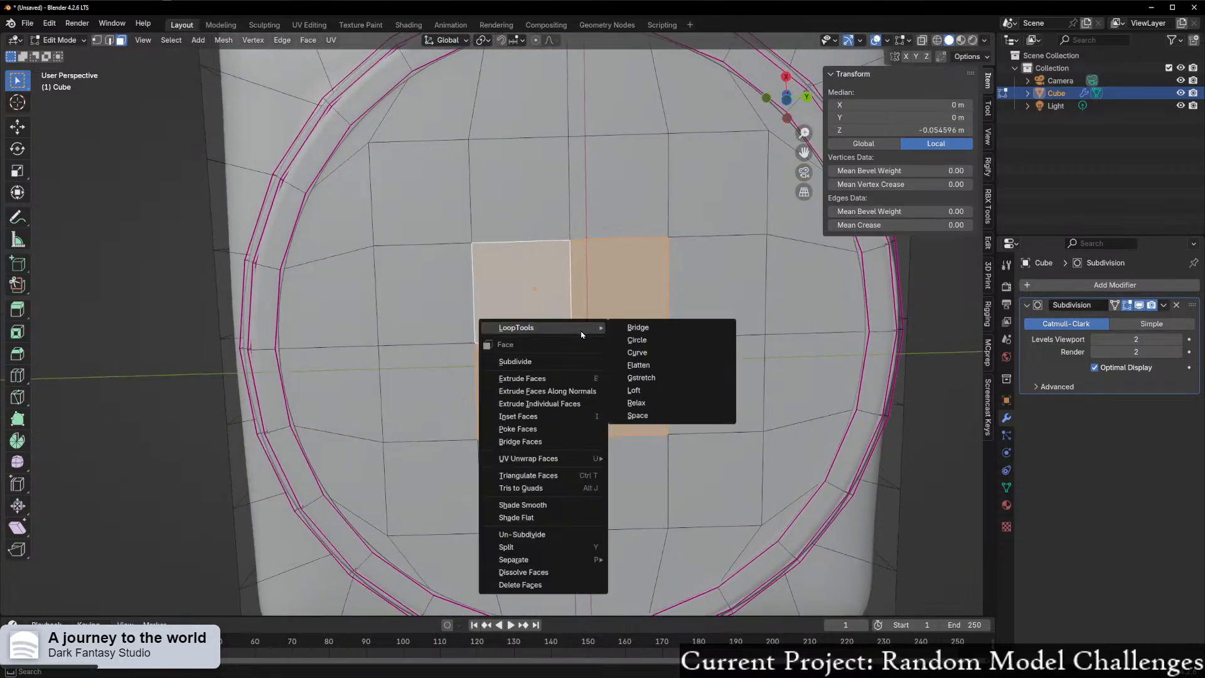
click(659, 341)
mouse_move(656, 345)
middle_down()
mouse_move(574, 424)
mouse_move(667, 350)
middle_up()
key(s)
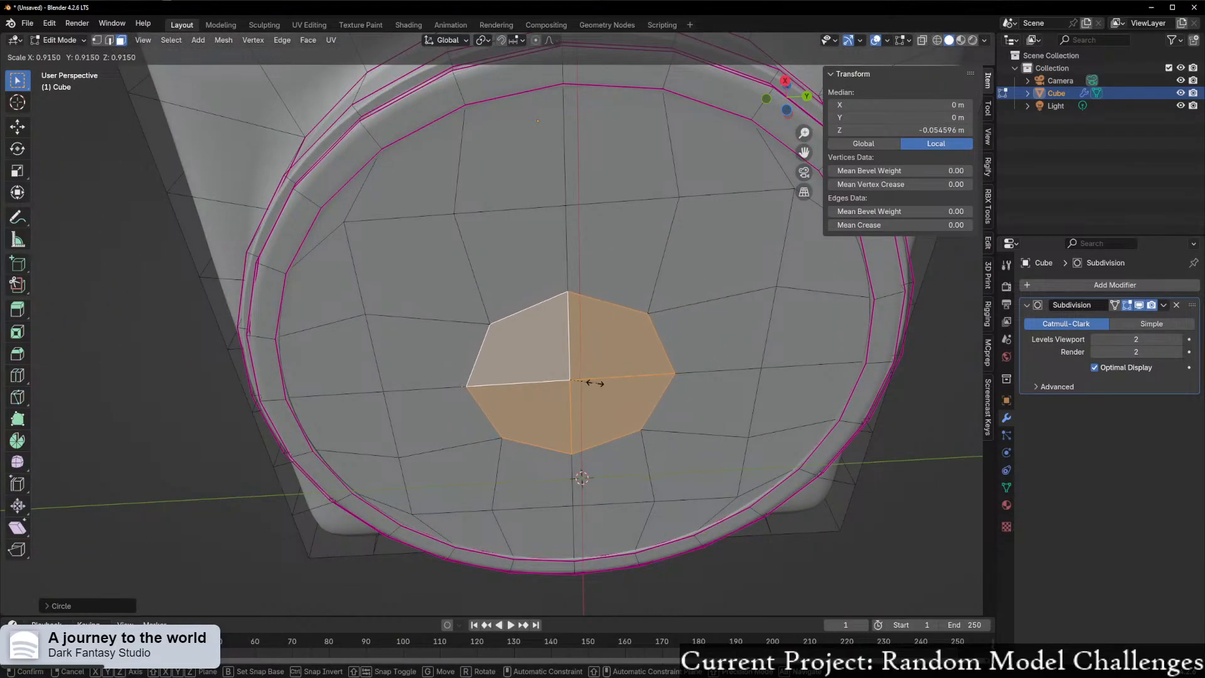
click(379, 368)
- Extrude the small central circle about 0.9 mm inward to form a round recess
middle_drag(379, 369, 566, 410)
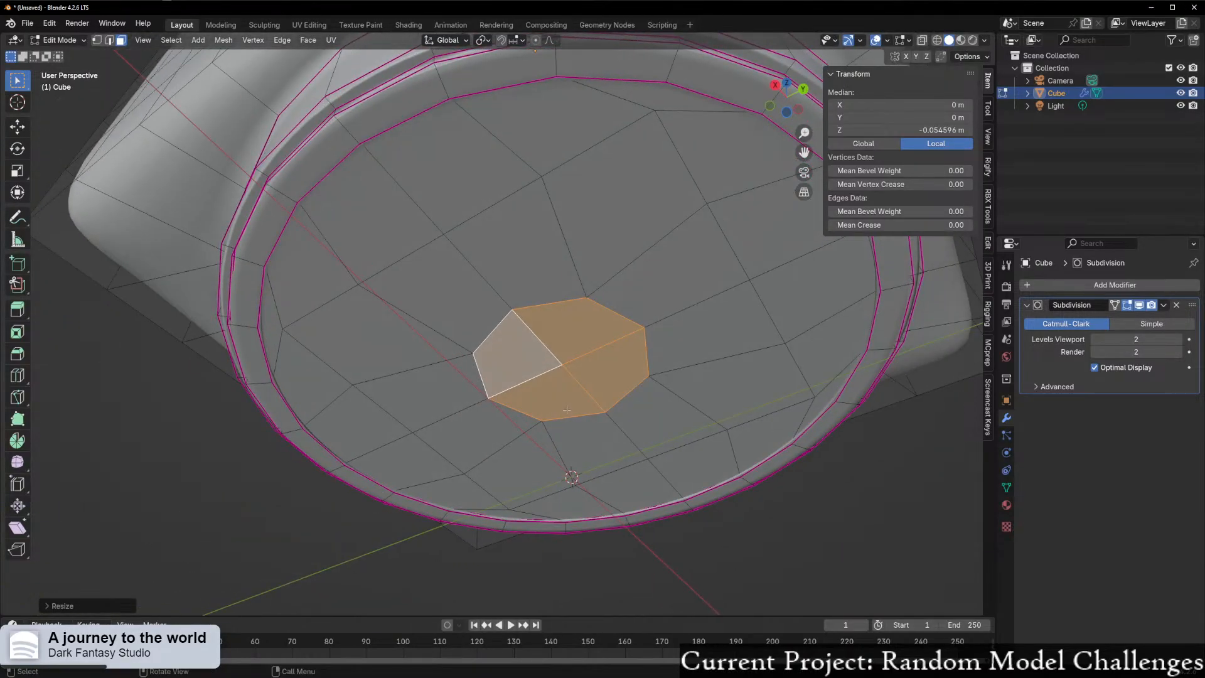
key(e)
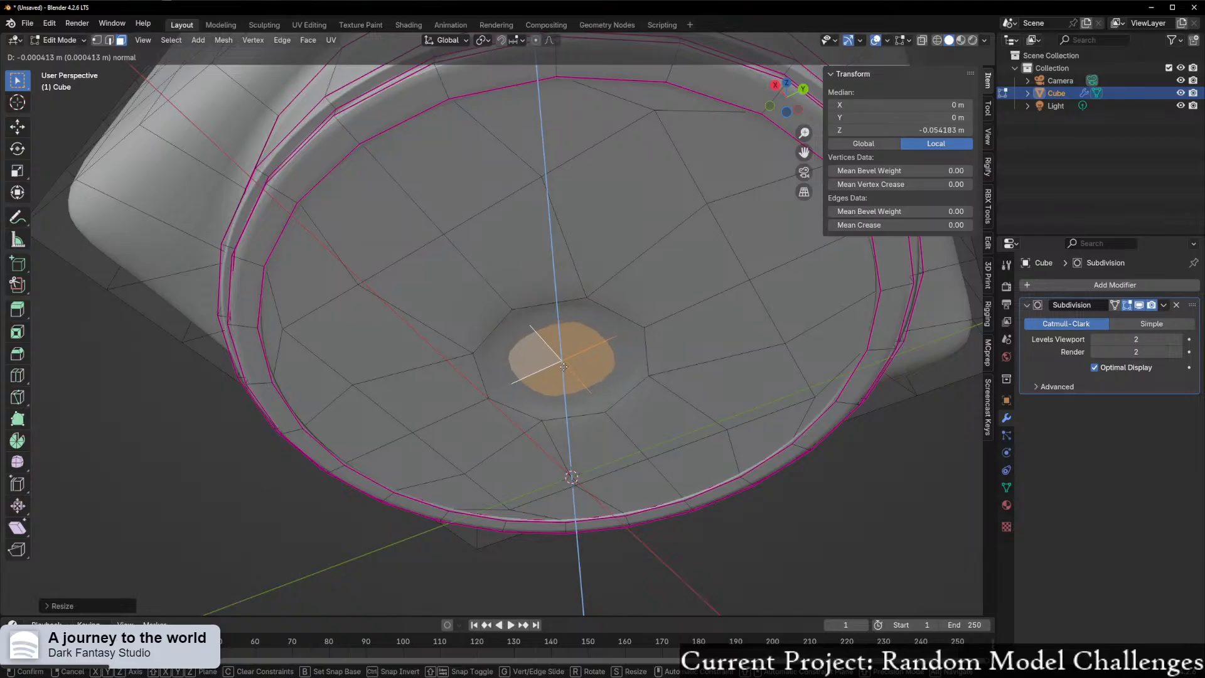
click(564, 369)
middle_drag(564, 370, 527, 341)
- Select the upper and lower edge rings of the small central recess, set their mean crease to 1.00 and check the result
key(2)
key(alt+z)
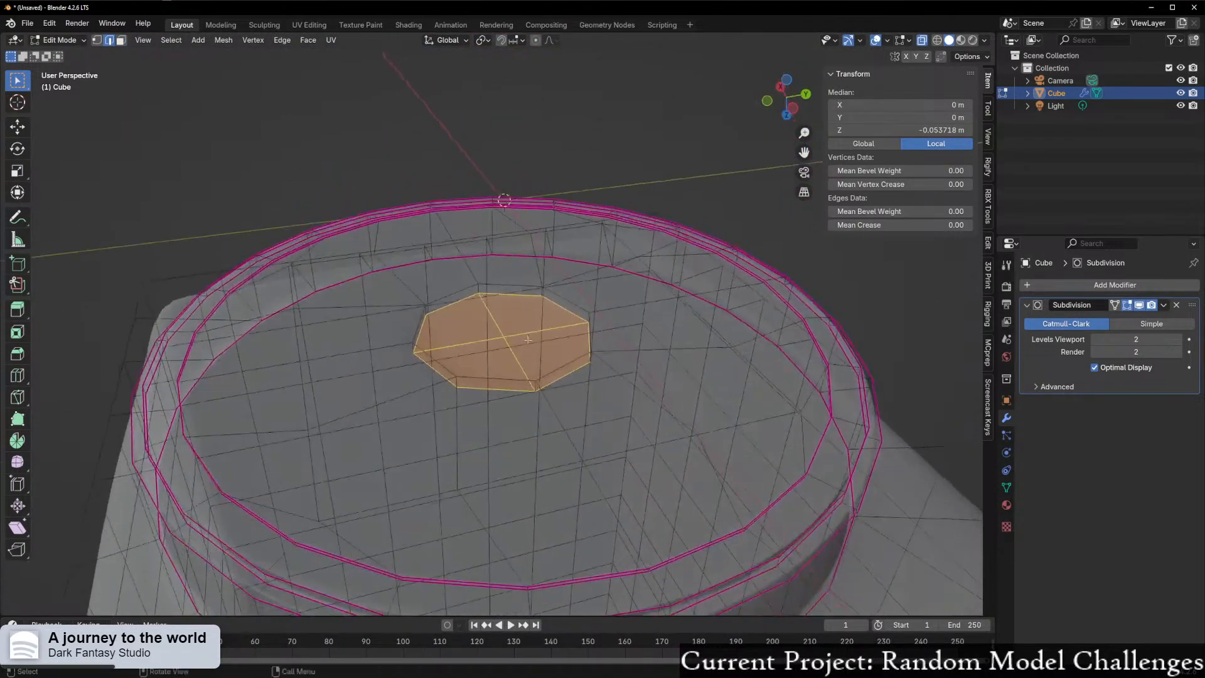
scroll(527, 341, up, 3)
alt+click(515, 270)
alt+shift+click(675, 306)
middle_drag(646, 349, 195, 397)
alt+click(195, 397)
alt+shift+click(203, 399)
alt+shift+click(218, 314)
middle_drag(221, 315, 420, 311)
alt+shift+click(428, 314)
alt+shift+click(484, 306)
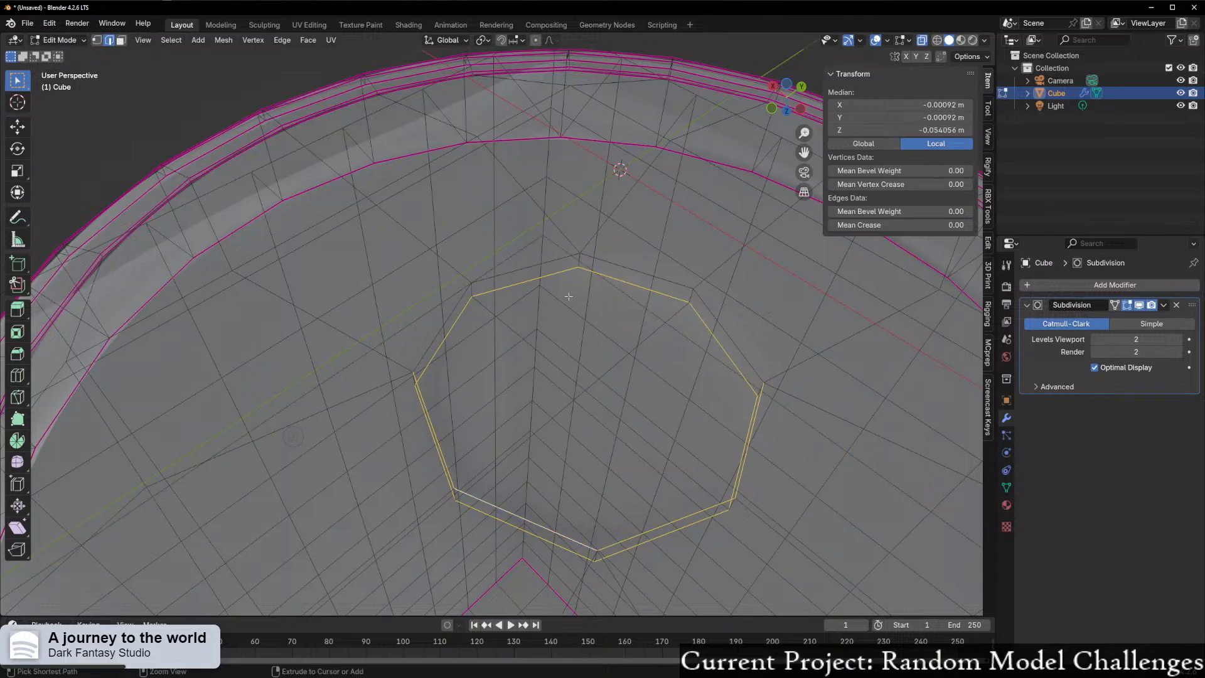
alt+shift+click(527, 270)
alt+shift+click(643, 281)
middle_drag(643, 281, 599, 320)
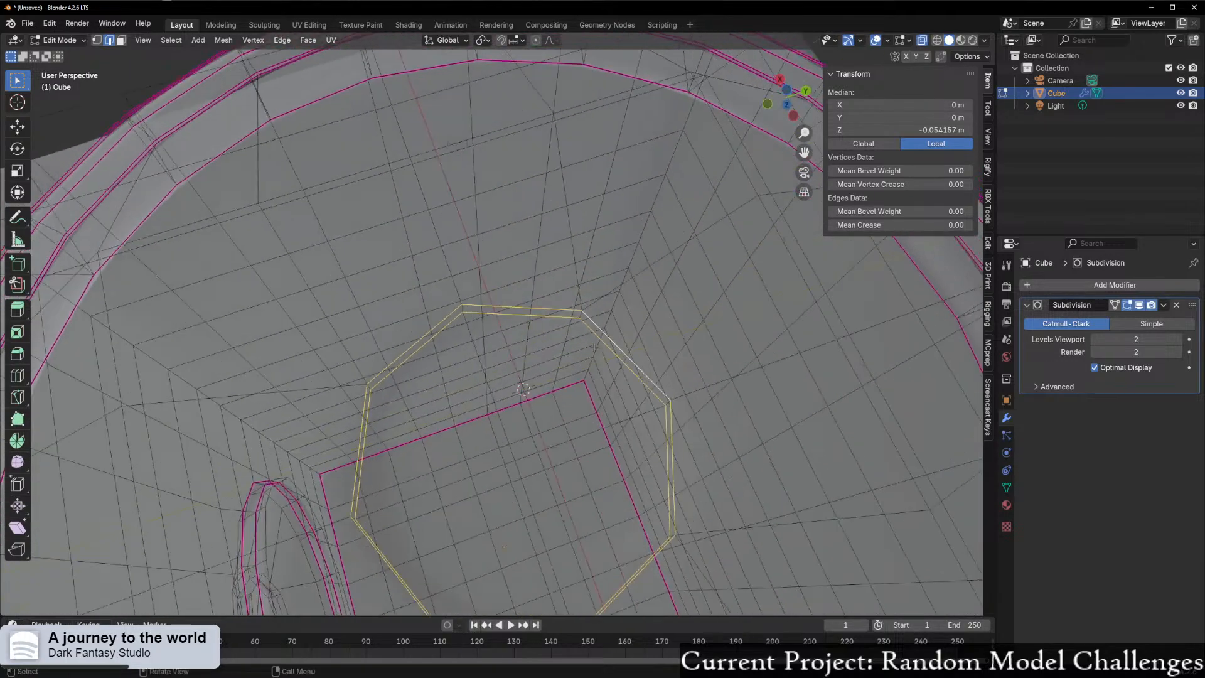
drag(895, 226, 973, 226)
scroll(502, 407, down, 6)
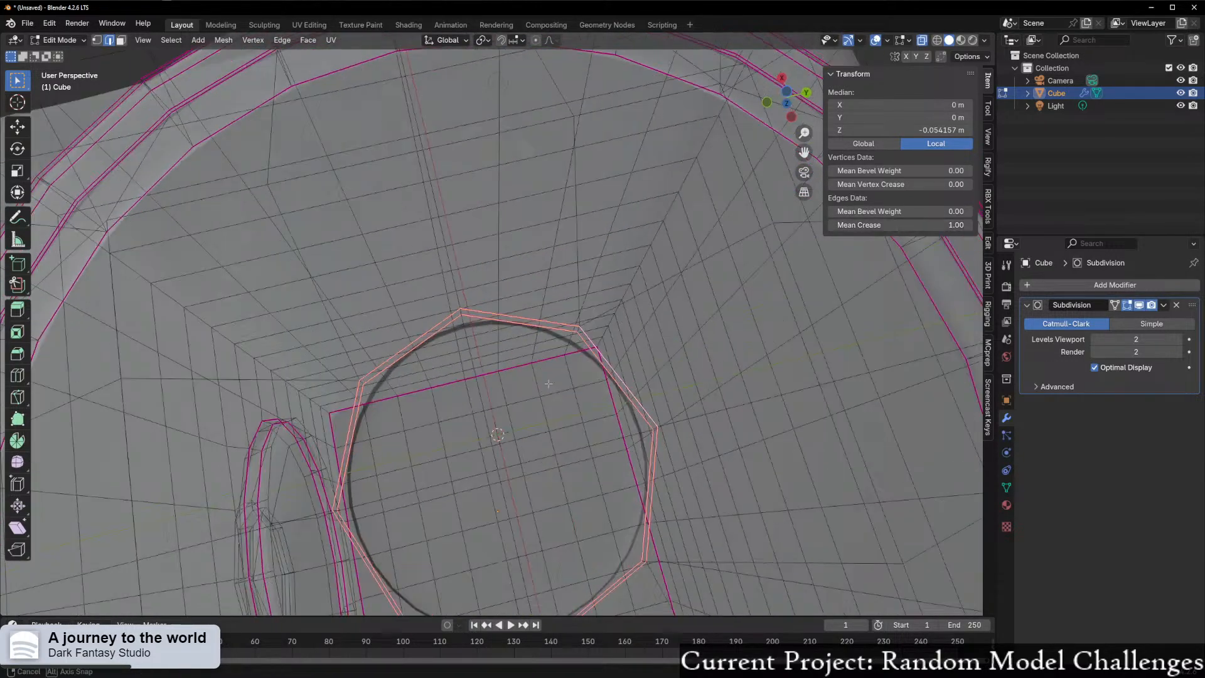
middle_drag(540, 433, 552, 430)
key(Tab)
middle_drag(437, 459, 430, 308)
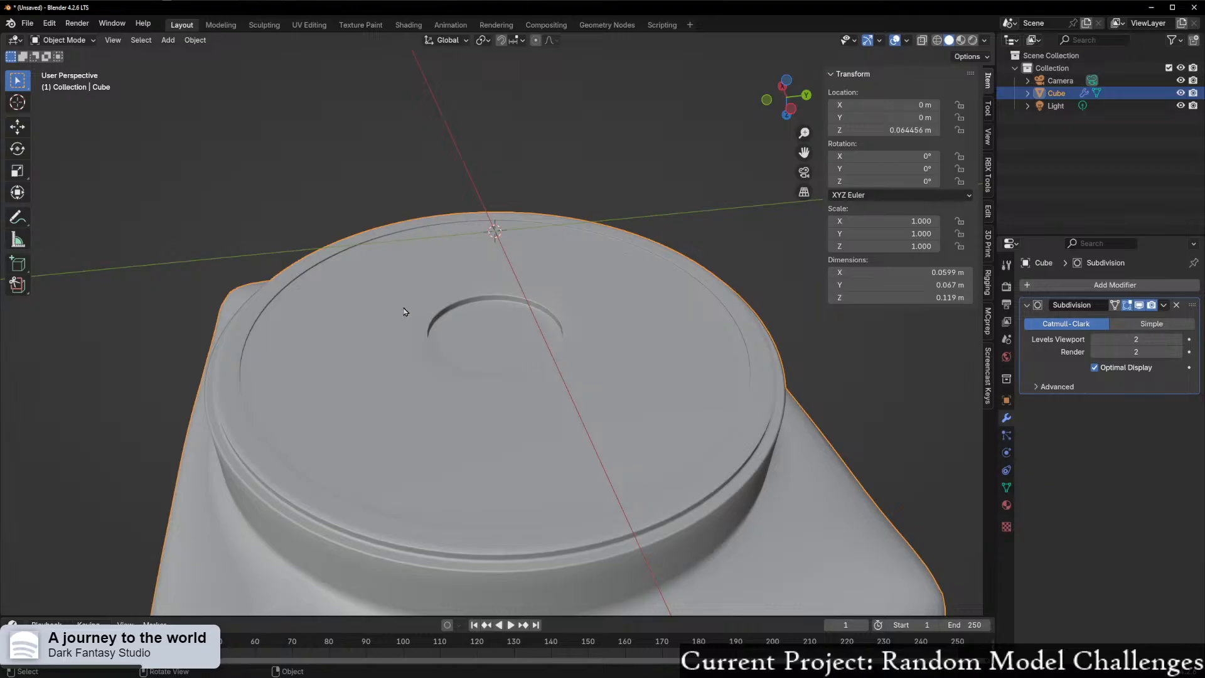
middle_drag(493, 338, 478, 360)
- Select the ring of wall faces of the small central recess and scale it down twice with Z locked
key(ctrl+Tab)
click(558, 362)
middle_drag(562, 366, 477, 289)
scroll(469, 275, up, 5)
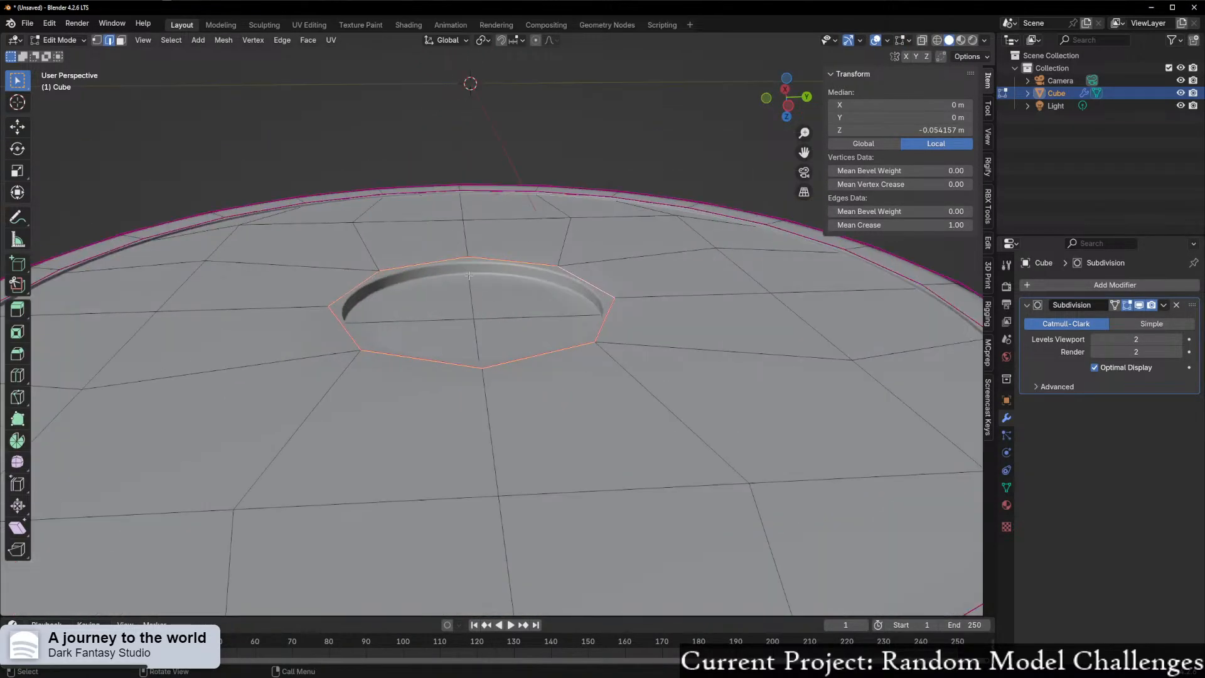
alt+click(465, 272)
key(alt+z)
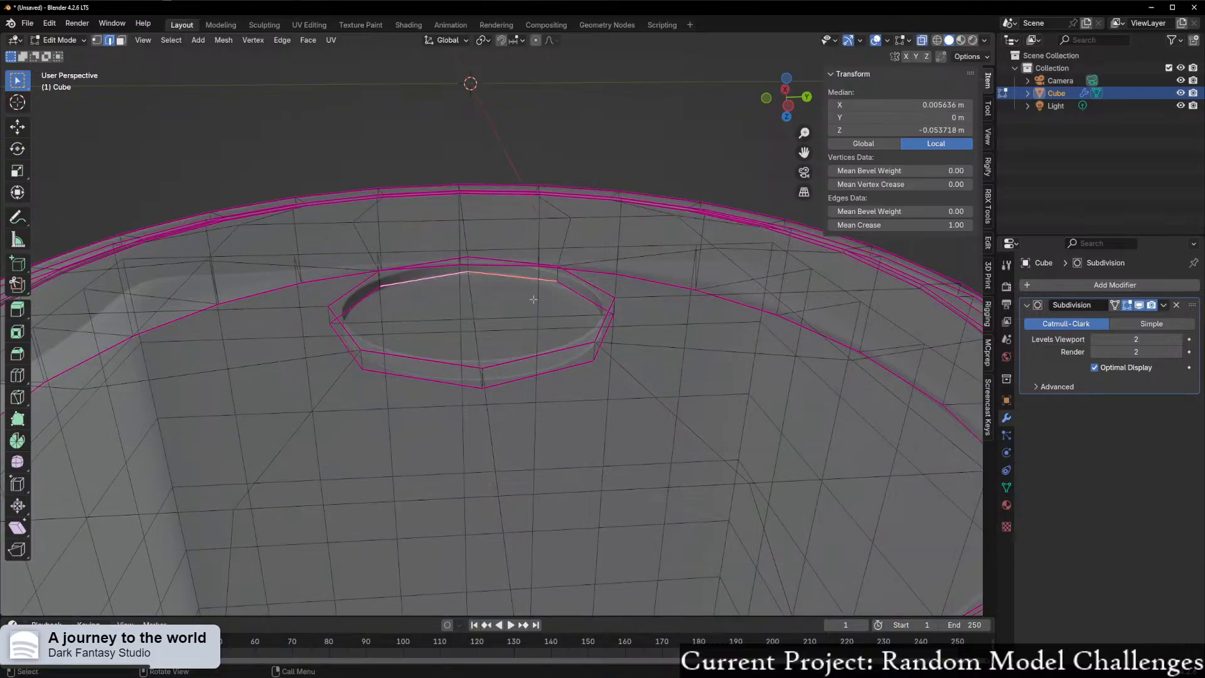
key(3)
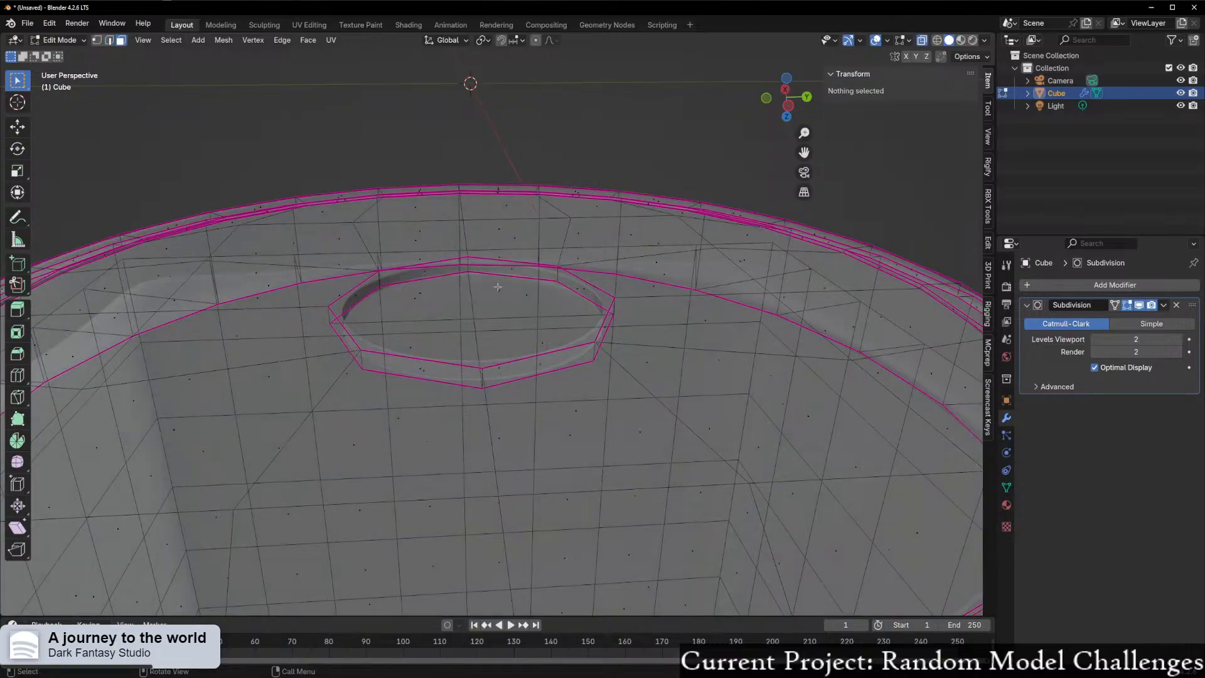
alt+click(466, 269)
middle_drag(516, 296, 544, 388)
key(alt+z)
scroll(675, 408, down, 3)
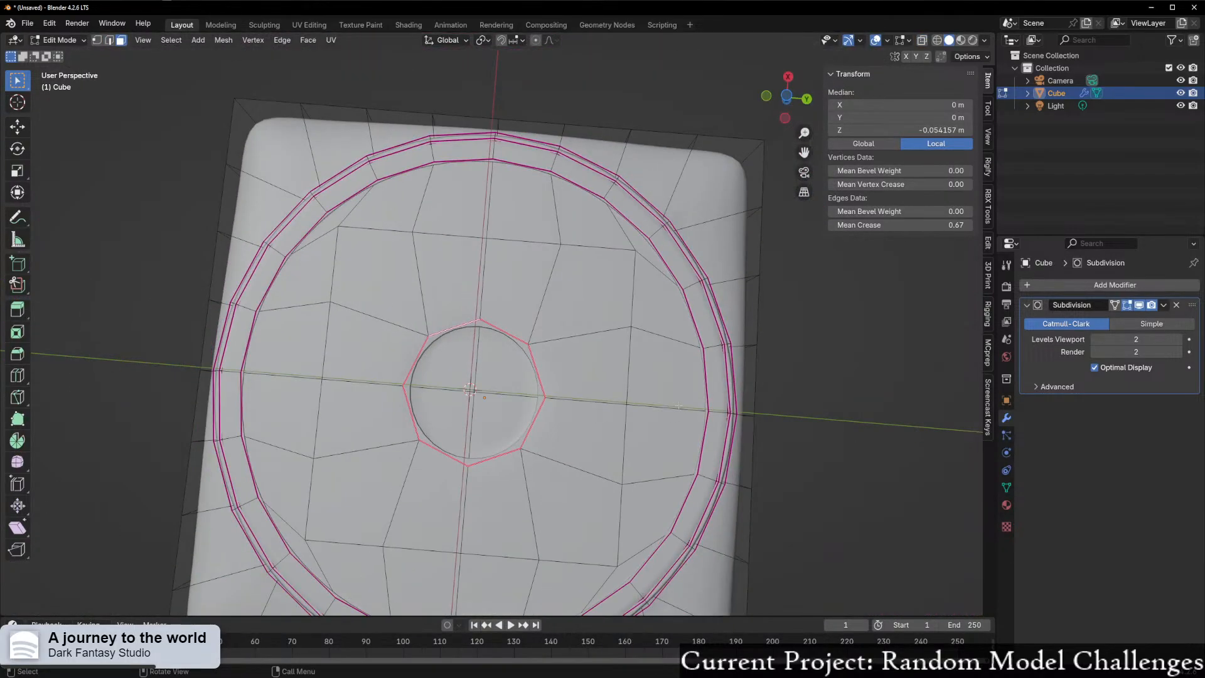
key(s)
key(shift+z)
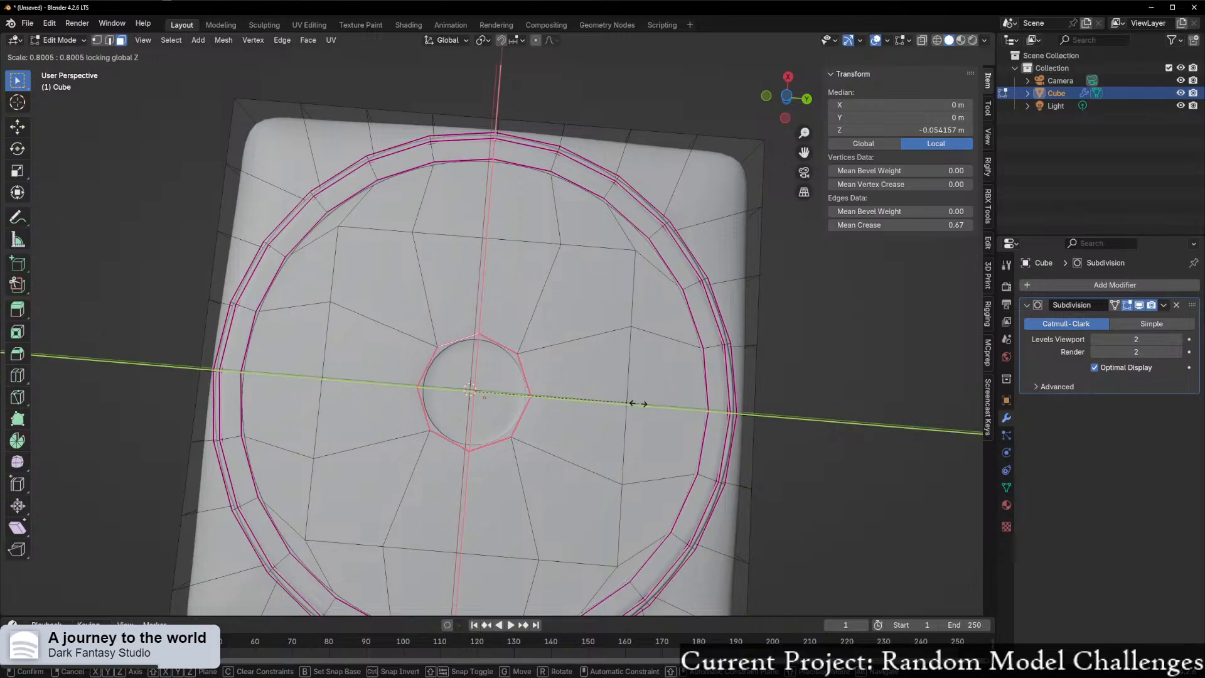
click(617, 403)
middle_drag(618, 403, 521, 401)
key(s)
key(shift+z)
click(656, 407)
- Merge the small recess's floor into a single face and inset it about 0.9 mm
scroll(367, 339, up, 2)
key(f)
key(i)
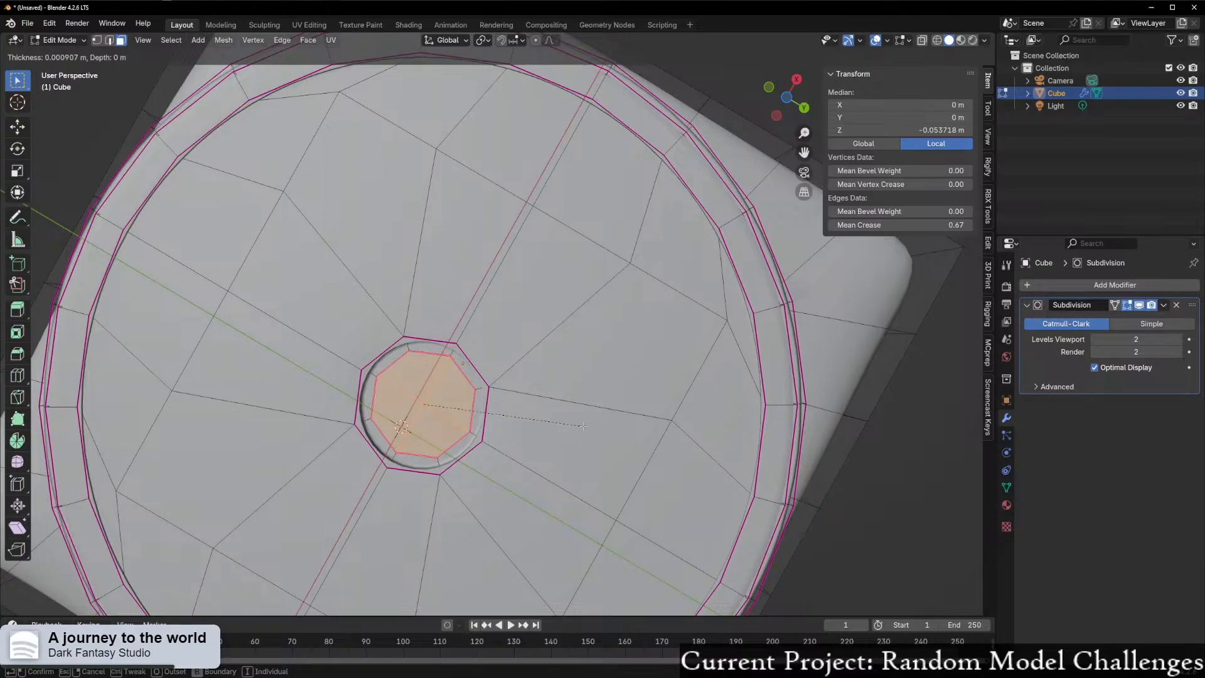
click(560, 429)
middle_drag(560, 428, 386, 503)
- Extrude the inset floor face into the base and move it further along Z, about 5.7 mm deep in total
key(e)
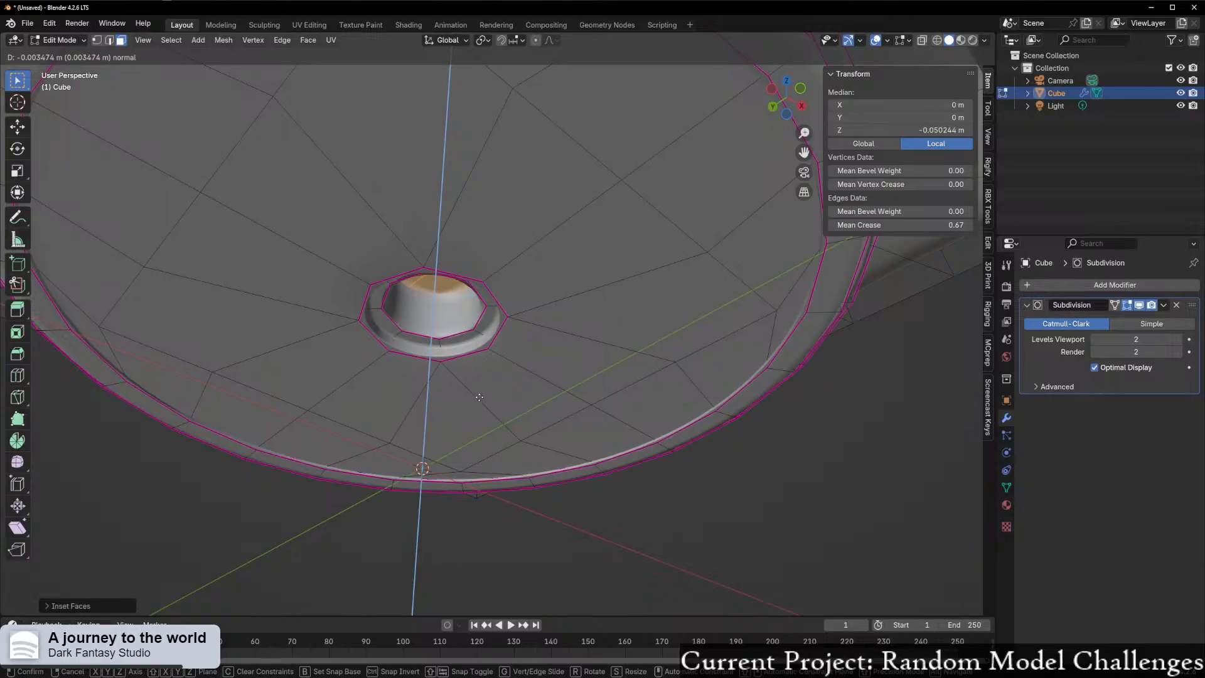
click(479, 388)
middle_drag(479, 387, 497, 317)
middle_drag(554, 284, 530, 335)
key(g)
key(z)
click(577, 414)
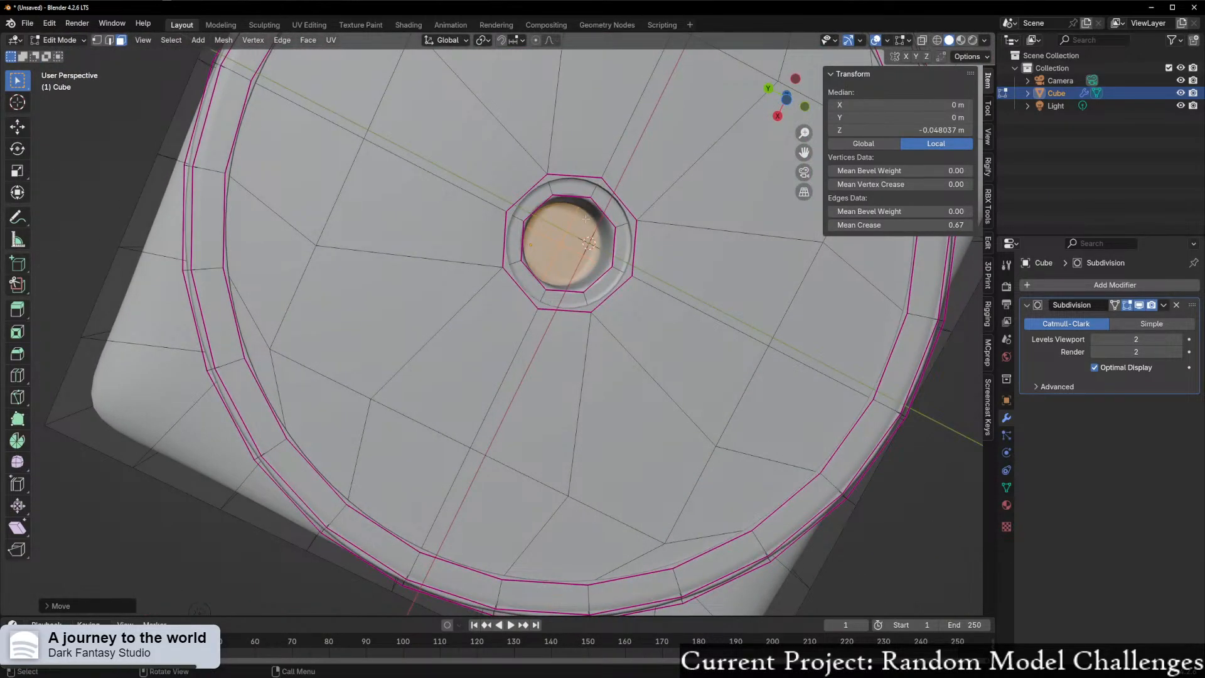
- Examine the central screw hole and the whole camera from below, with X-ray and in Object Mode
key(alt+z)
middle_drag(581, 229, 556, 335)
click(767, 565)
middle_drag(767, 564, 831, 564)
key(ctrl+Tab)
click(545, 569)
scroll(540, 567, down, 4)
key(alt+z)
middle_drag(538, 567, 595, 190)
- Select the edges outlining the bottom of the camera body on all four sides and raise their mean crease to sharpen them
key(ctrl+Tab)
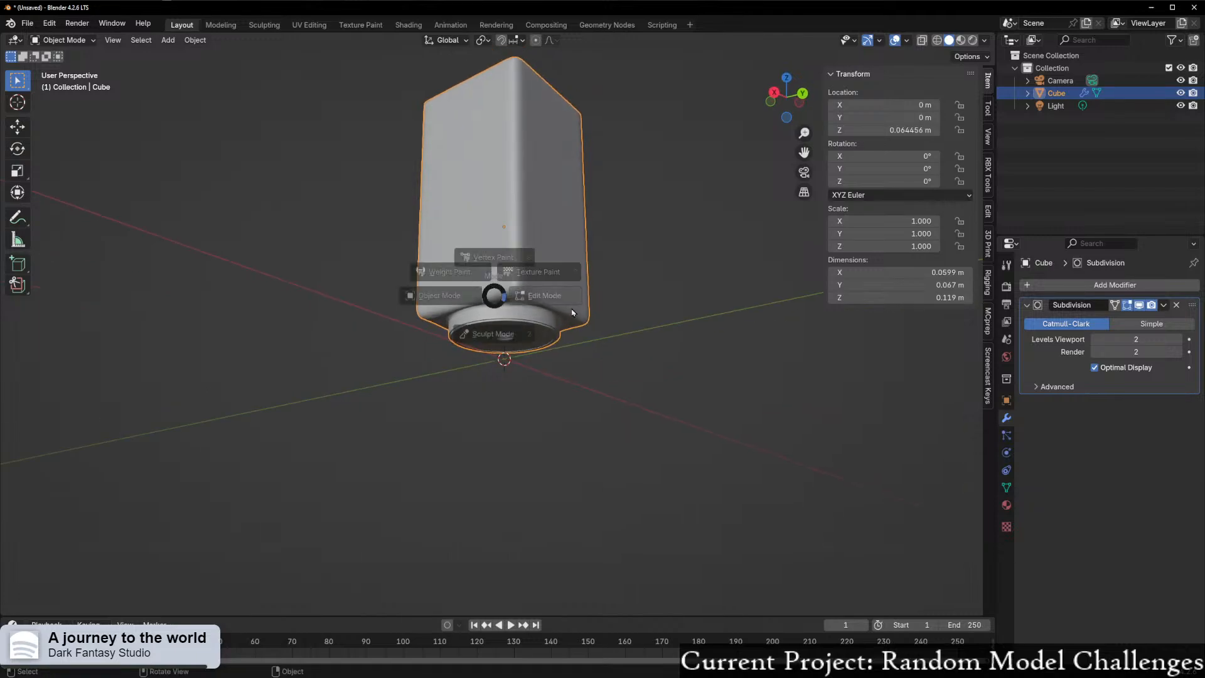
click(567, 294)
scroll(566, 294, up, 4)
alt+click(537, 249)
key(2)
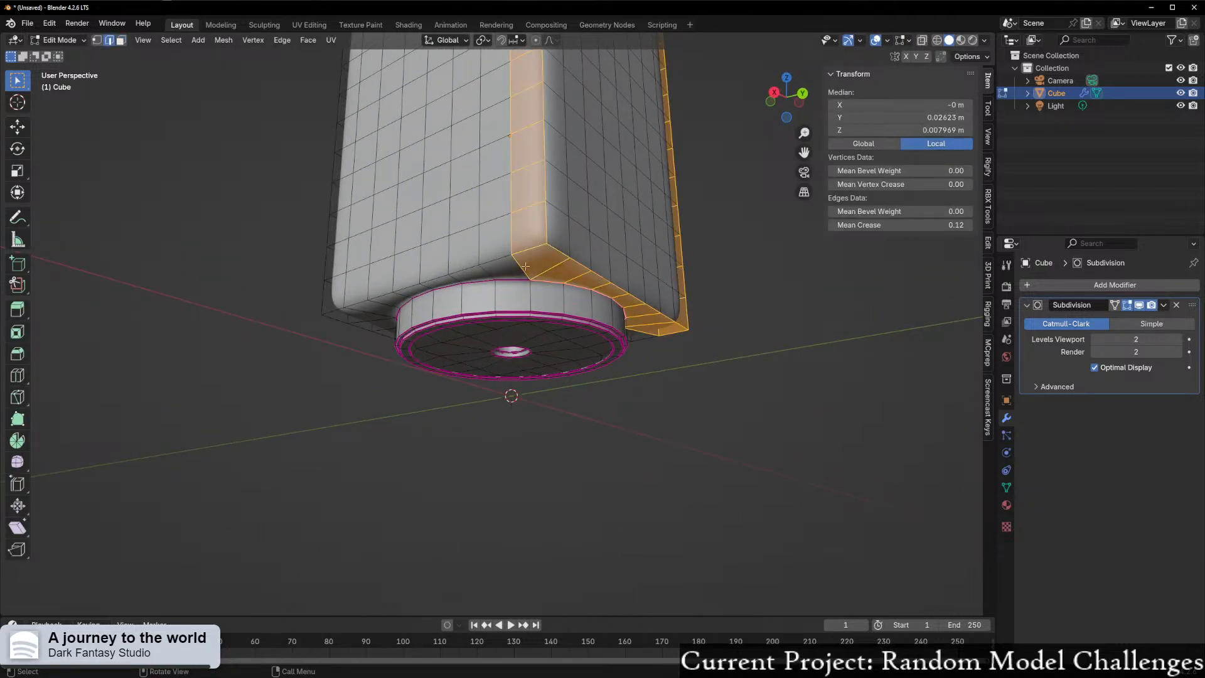
alt+click(528, 248)
alt+shift+click(554, 253)
middle_drag(554, 253, 461, 254)
alt+shift+click(401, 242)
middle_drag(545, 270, 461, 280)
alt+shift+click(475, 237)
drag(931, 224, 1003, 225)
click(719, 256)
middle_drag(724, 255, 349, 171)
- Examine the camera body's underside and its front with the lens dome from several angles in Object Mode
key(ctrl+r)
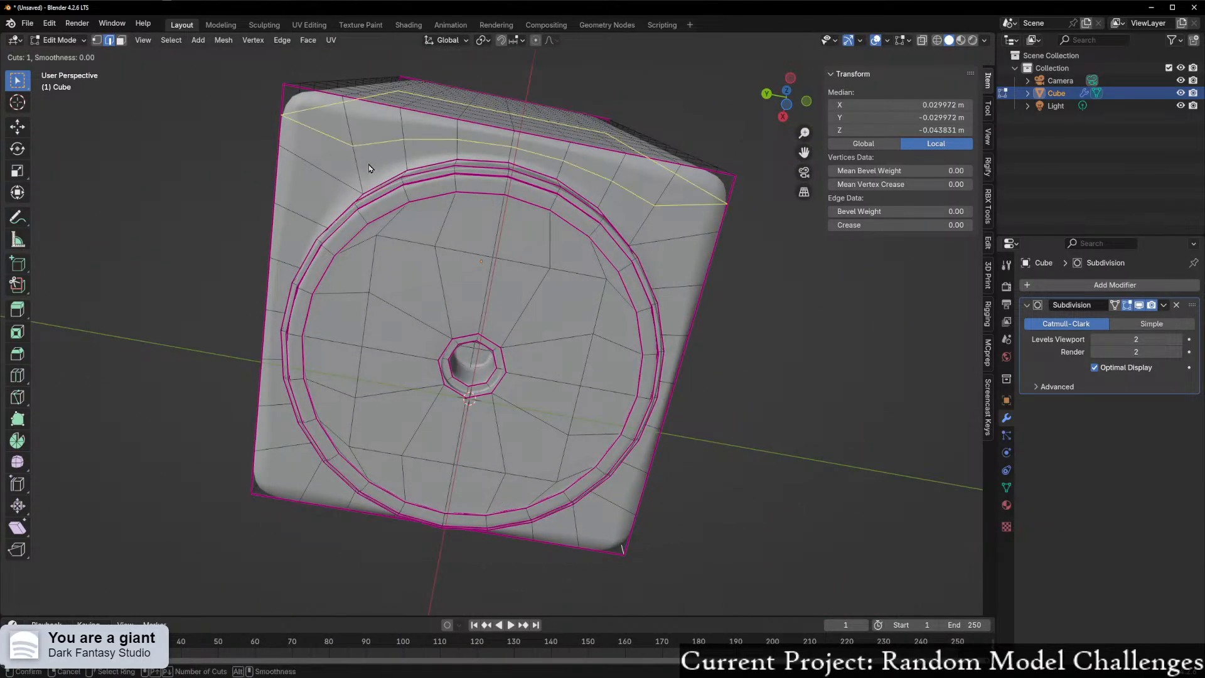
right_click(422, 158)
middle_drag(422, 158, 273, 402)
scroll(272, 402, down, 5)
middle_drag(394, 317, 377, 275)
scroll(379, 277, down, 2)
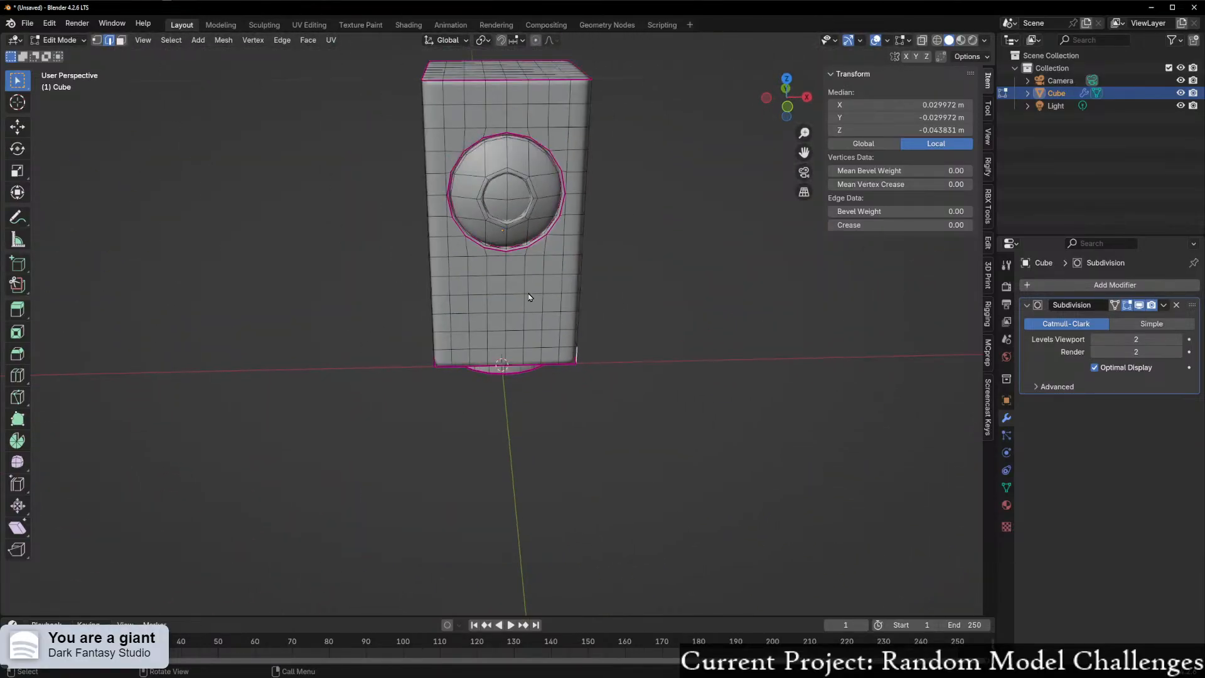
middle_drag(678, 231, 692, 215)
key(Tab)
mouse_move(468, 261)
middle_down()
mouse_move(544, 276)
mouse_move(458, 283)
middle_up()
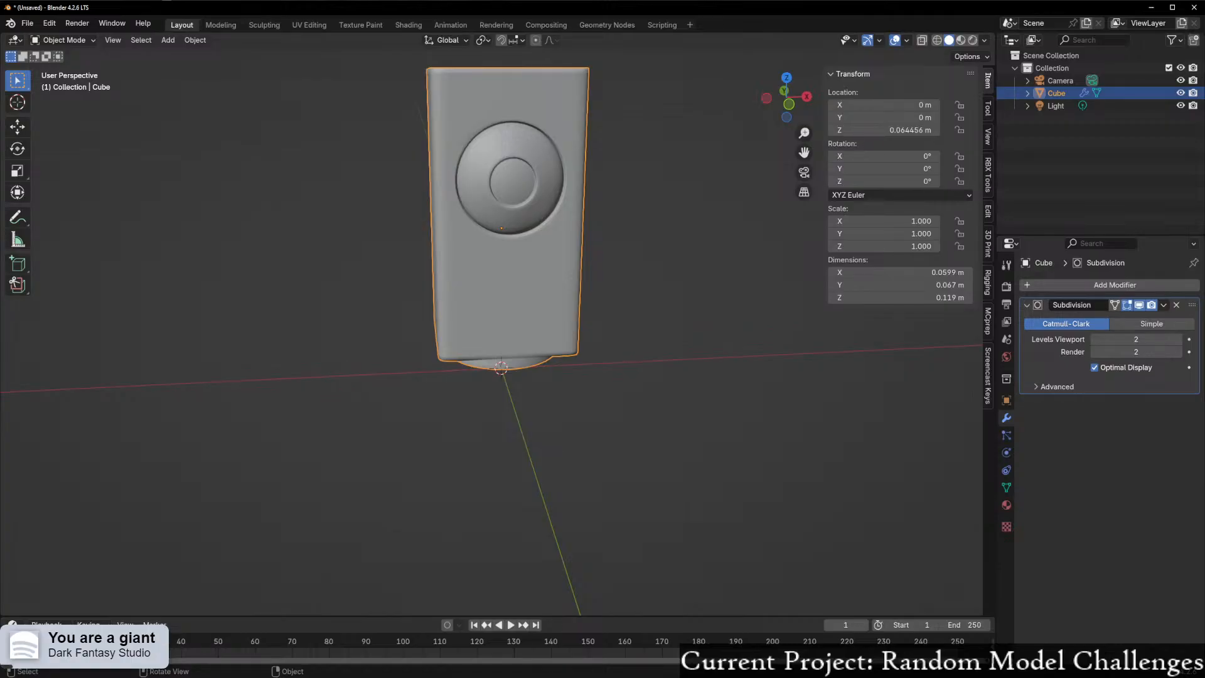
middle_drag(547, 237, 608, 212)
scroll(554, 118, up, 3)
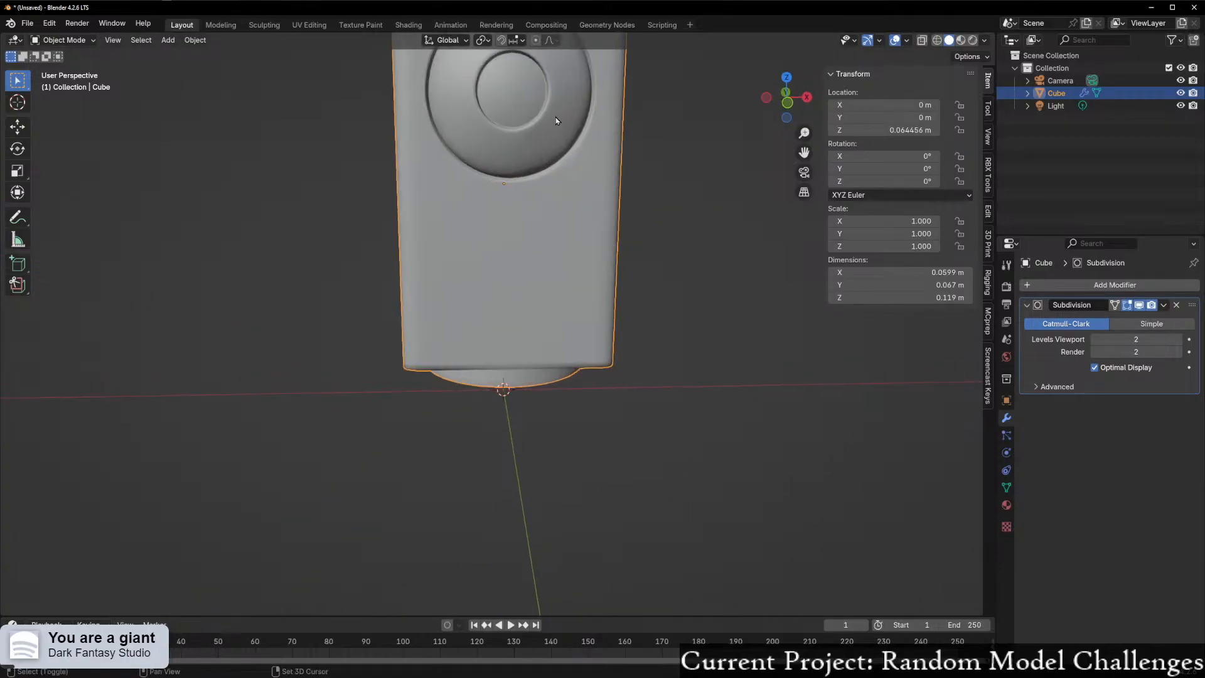
shift+middle_drag(554, 119, 554, 251)
- Select the lens dome's central edges, grow the selection three times and dissolve the lens geometry into one flat face
key(Tab)
middle_drag(688, 245, 652, 233)
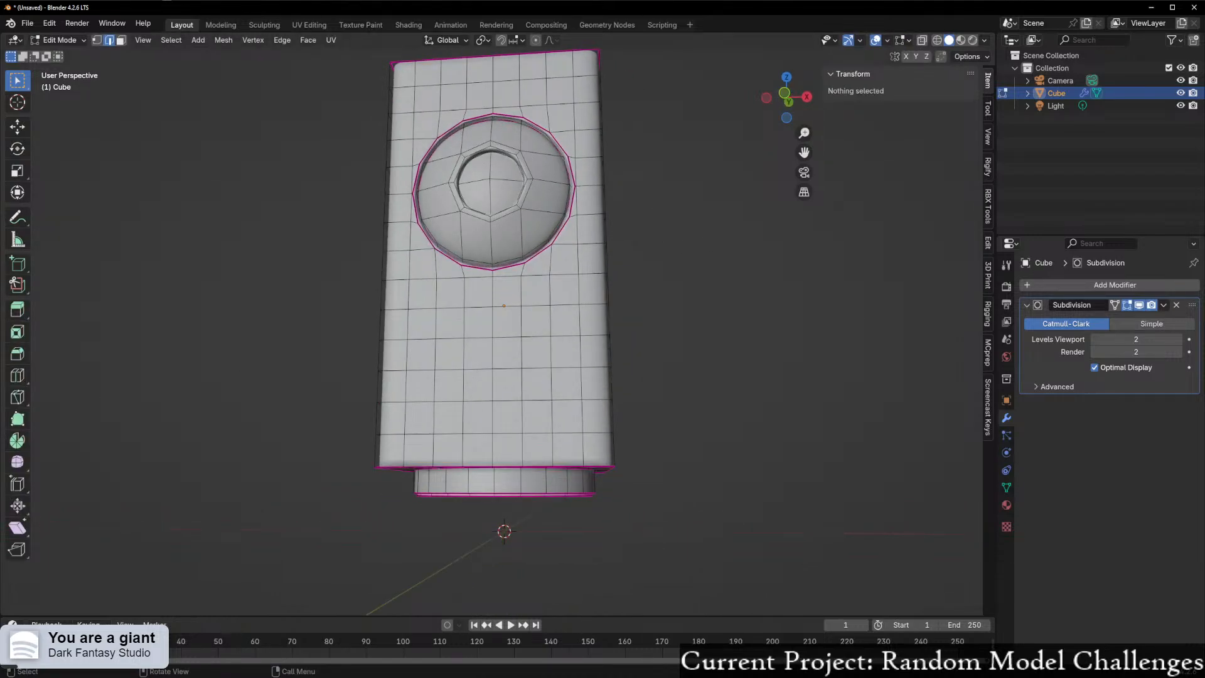
middle_drag(180, 399, 192, 432)
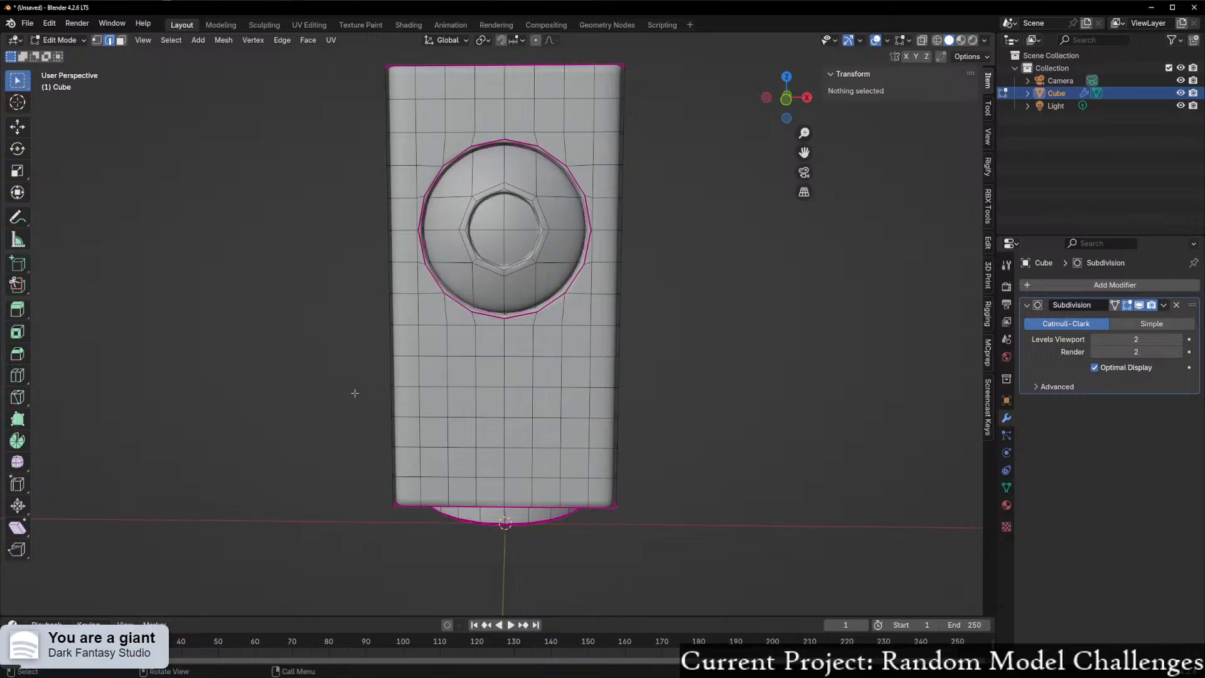
middle_drag(458, 237, 449, 210)
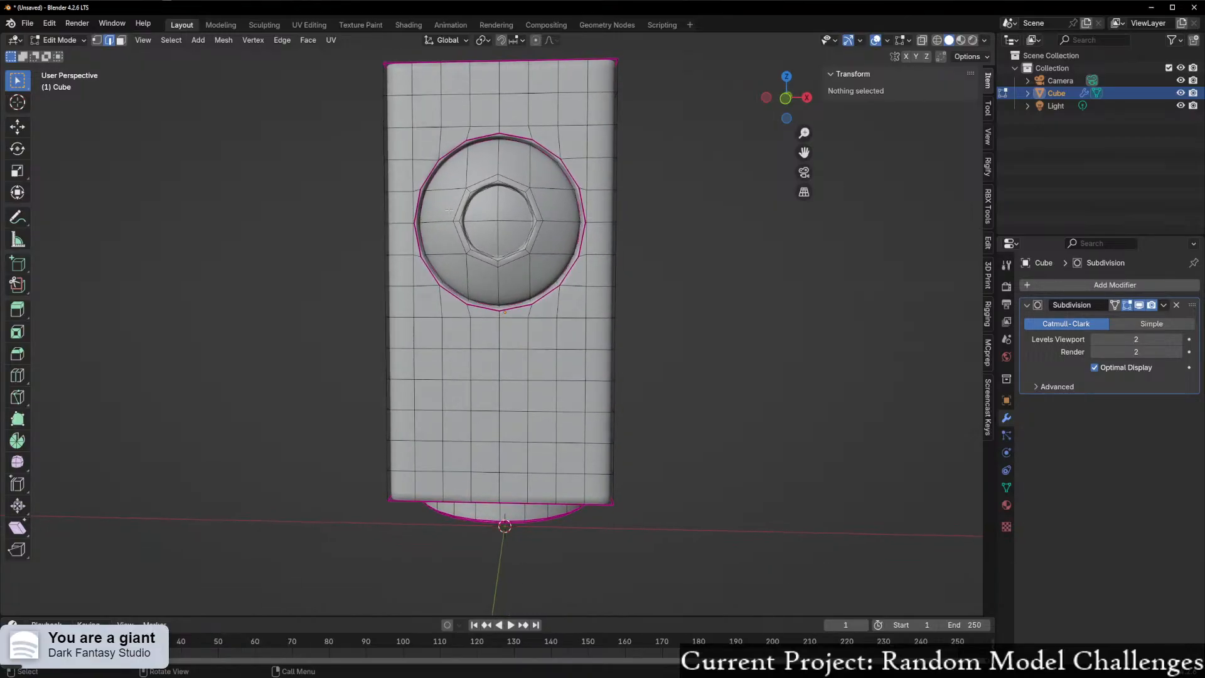
drag(488, 215, 523, 234)
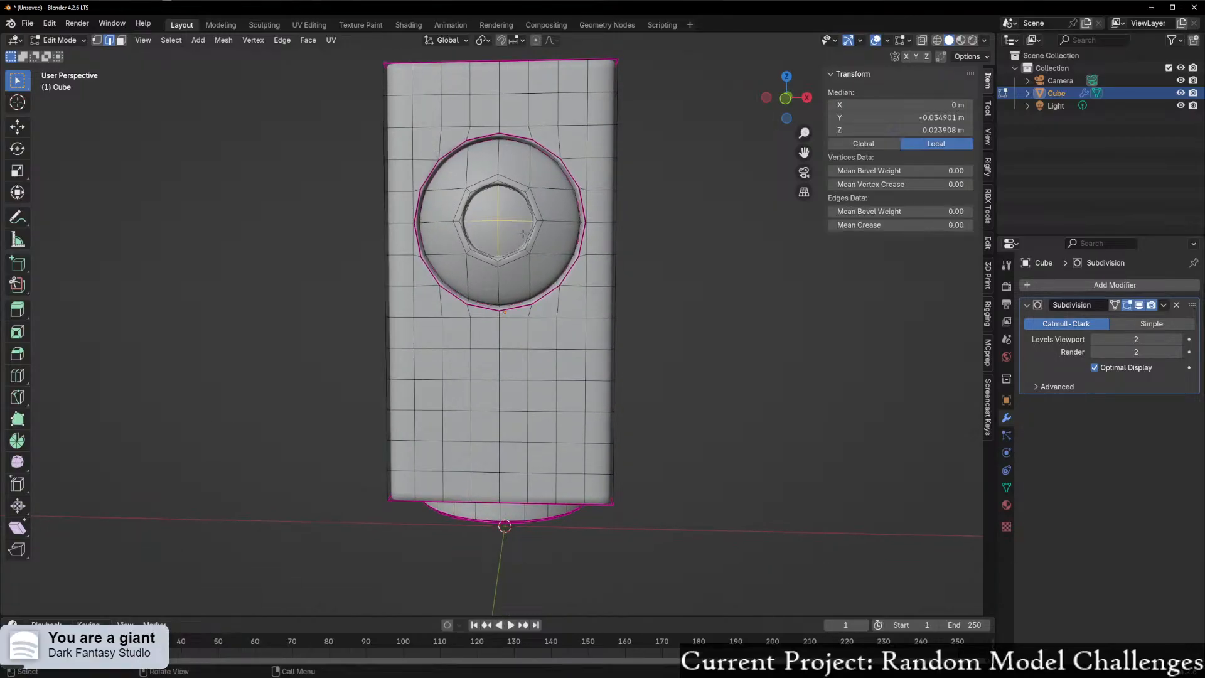
key(ctrl+KP_Add)
key(ctrl+KP_Add)
key(ctrl+KP_Add)
key(ctrl+x)
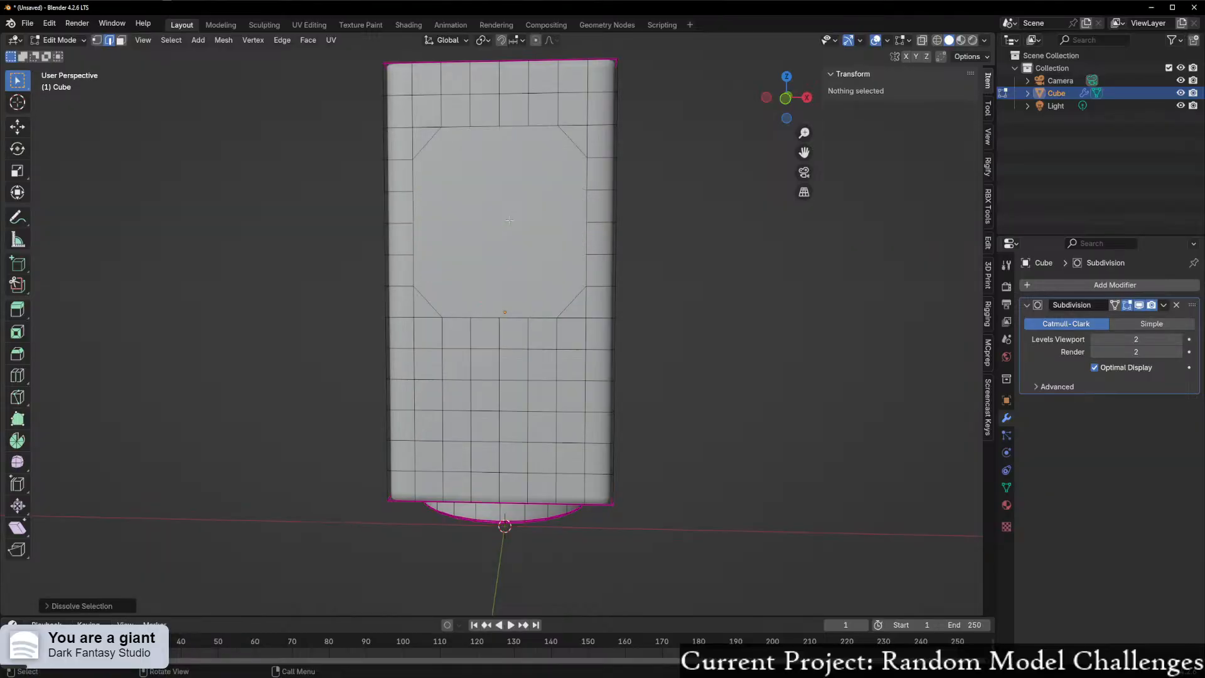
- Try to connect two corner vertices along one side of the flat front face with a new edge
scroll(475, 151, up, 3)
key(1)
click(393, 112)
shift+click(395, 413)
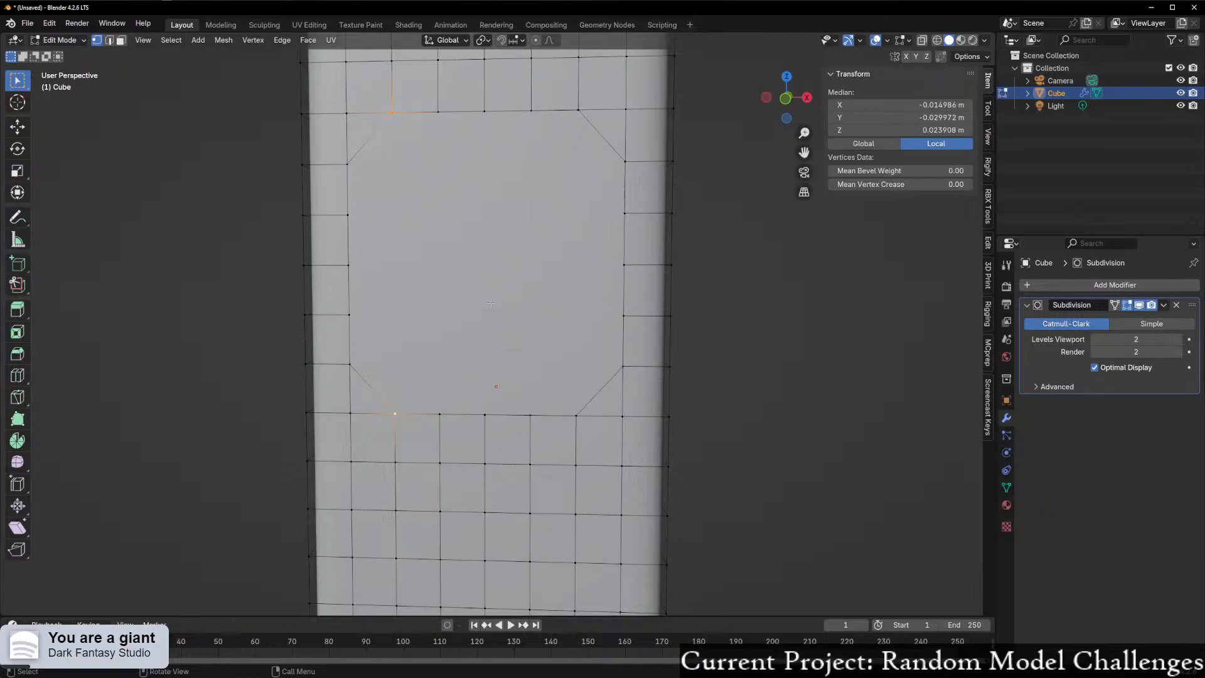
key(j)
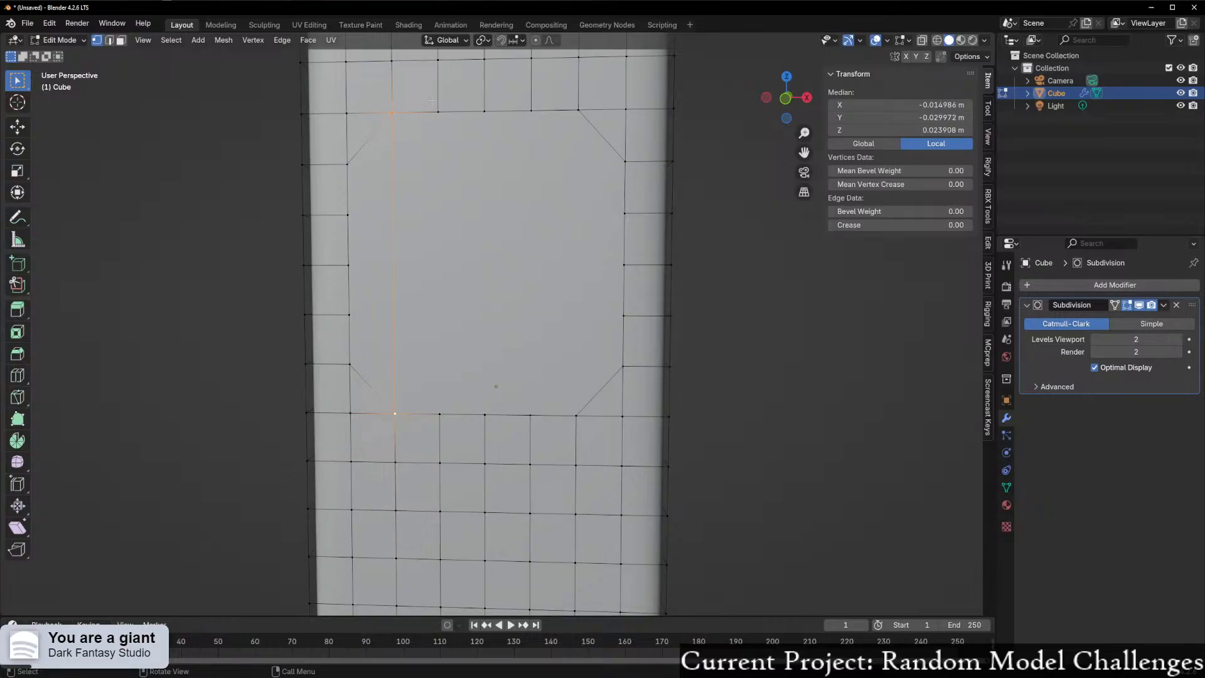
key(ctrl+z)
key(ctrl+z)
key(ctrl+z)
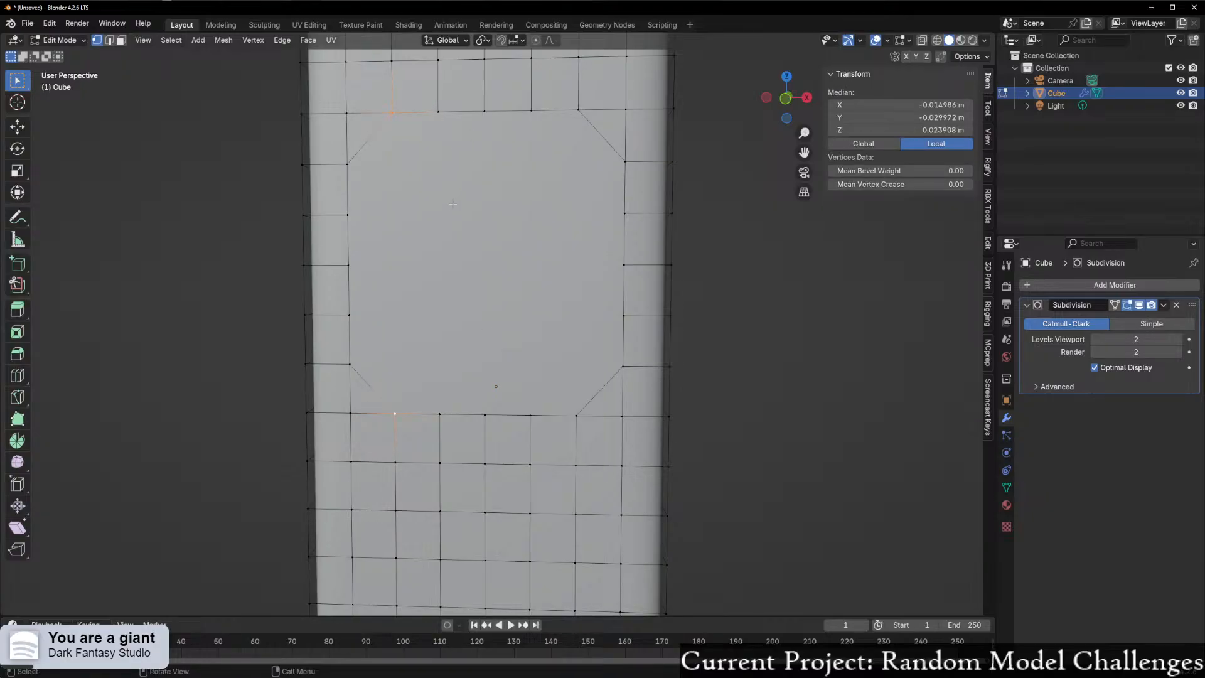
- Select the large flat front face with its four corner triangles and delete the faces to open a rectangular hole
key(3)
click(386, 145)
shift+click(371, 136)
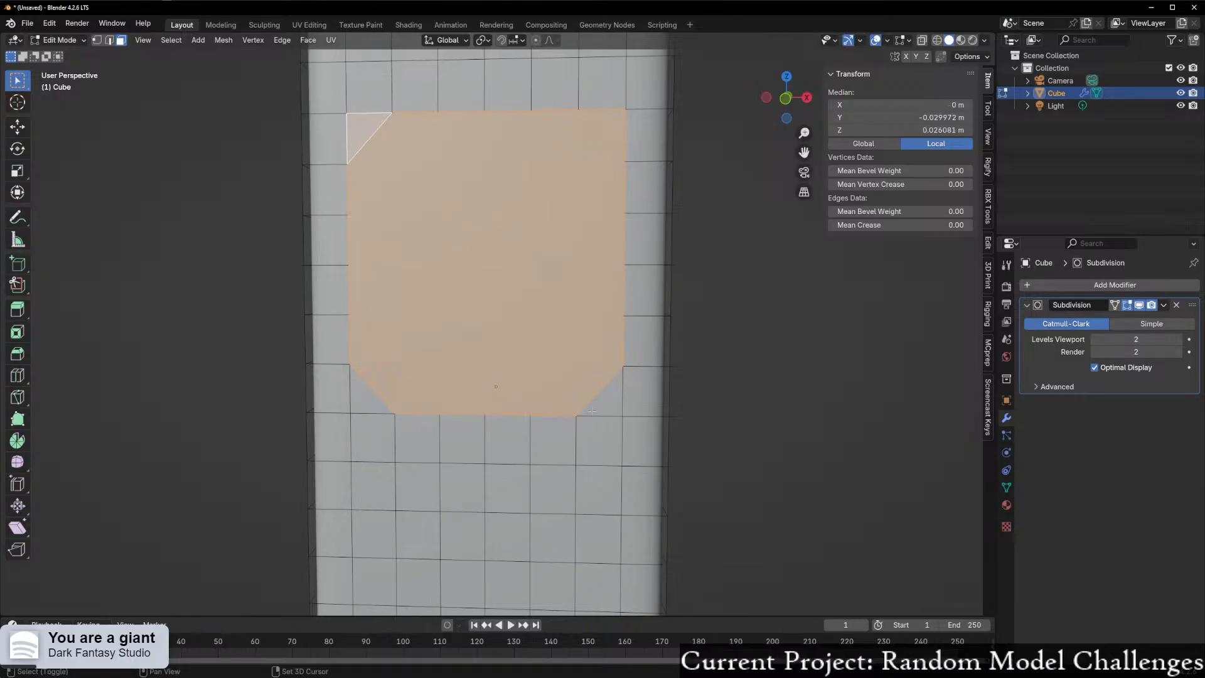
shift+click(381, 405)
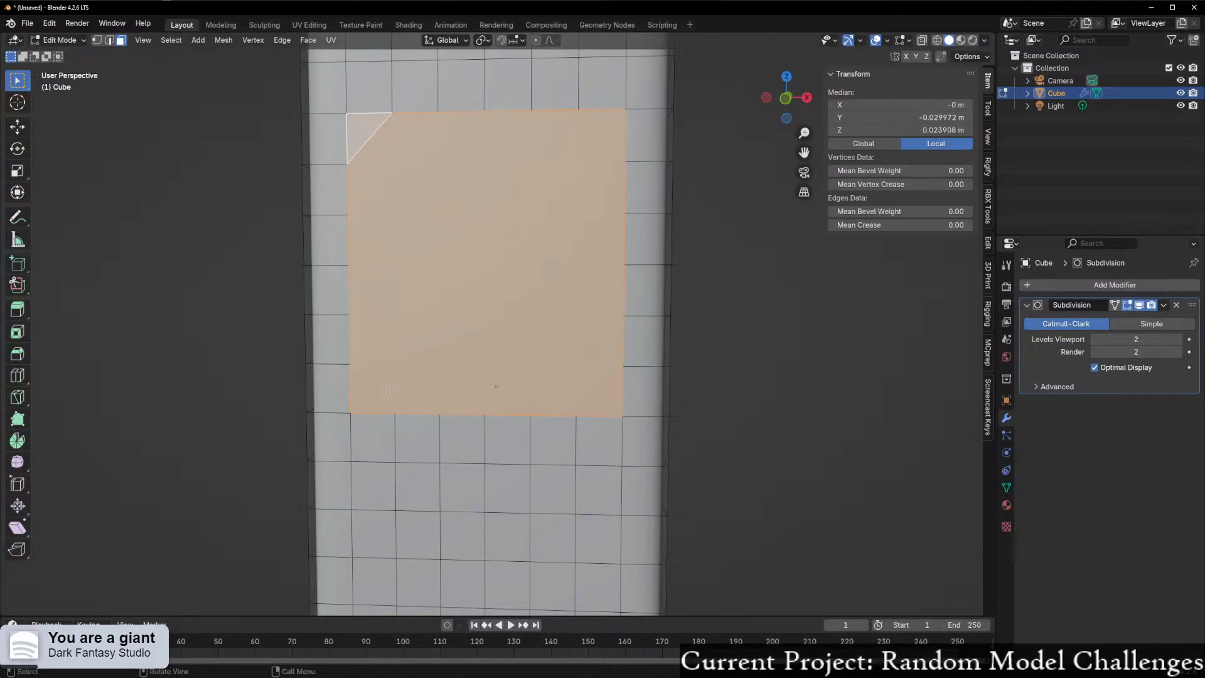
key(x)
click(349, 404)
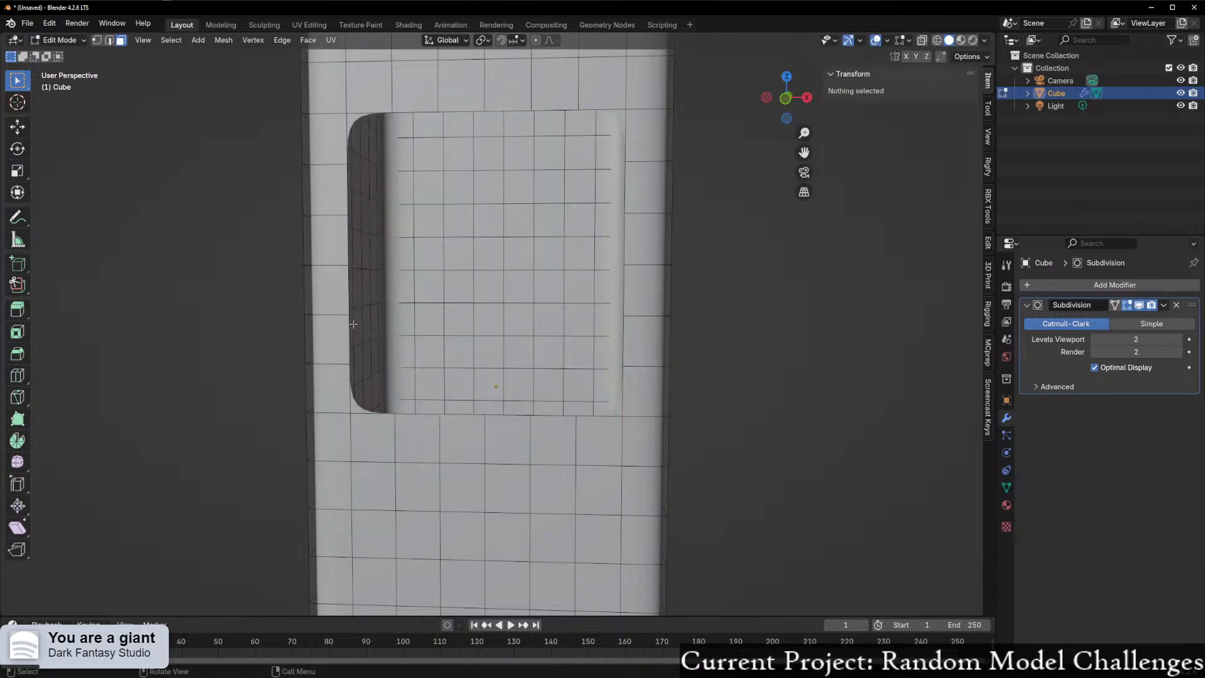
- Select the border loop of the rectangular hole and close it with Grid Fill
key(2)
middle_drag(433, 301, 439, 288)
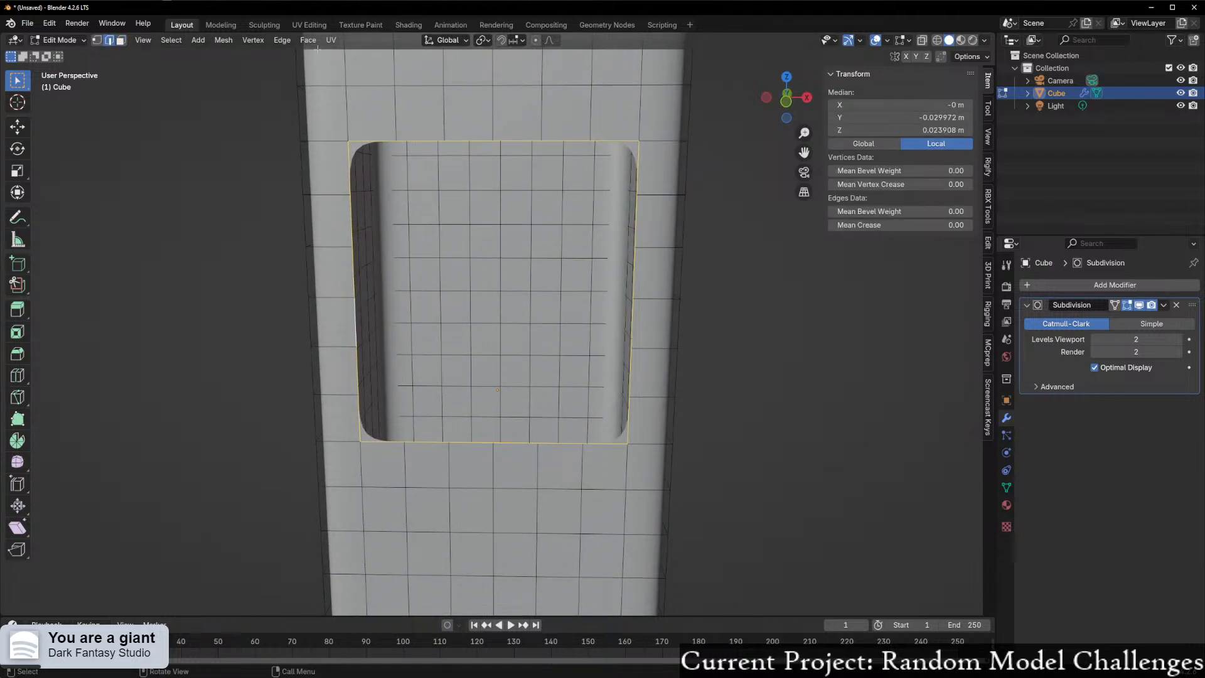
key(ctrl+f)
click(349, 187)
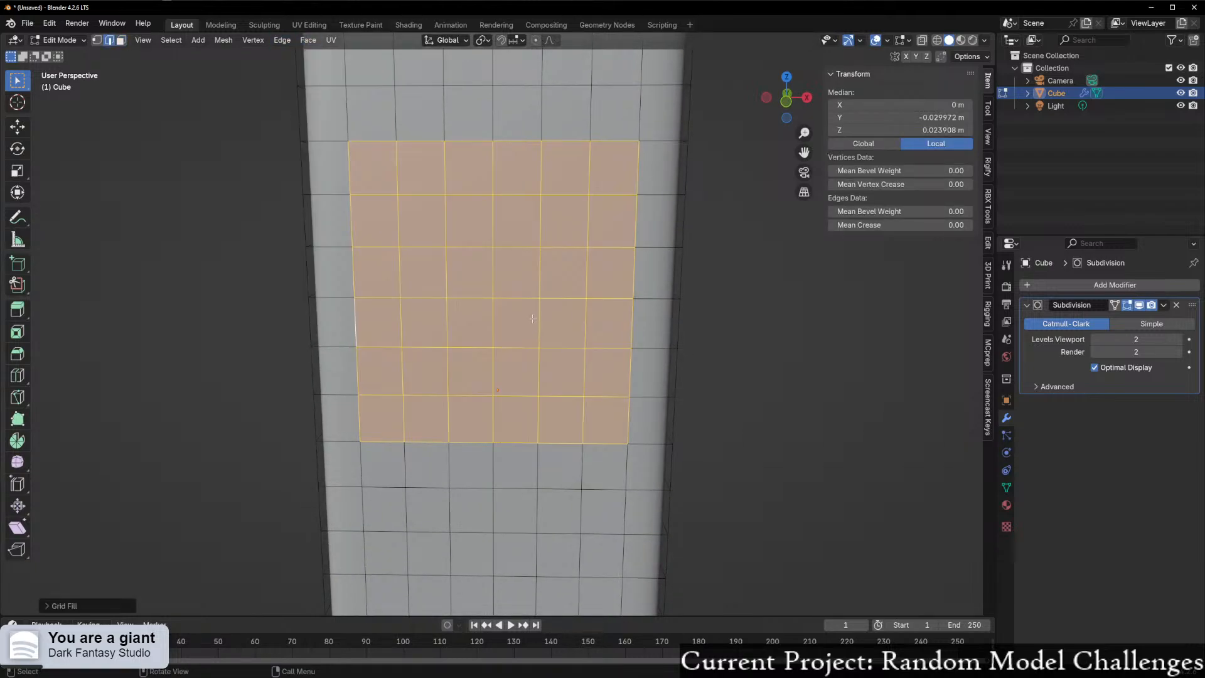
- Select a block of faces four columns wide in the refilled upper part of the camera's front
click(513, 249)
scroll(507, 246, down, 4)
scroll(500, 241, up, 1)
drag(422, 200, 493, 254)
drag(570, 321, 569, 322)
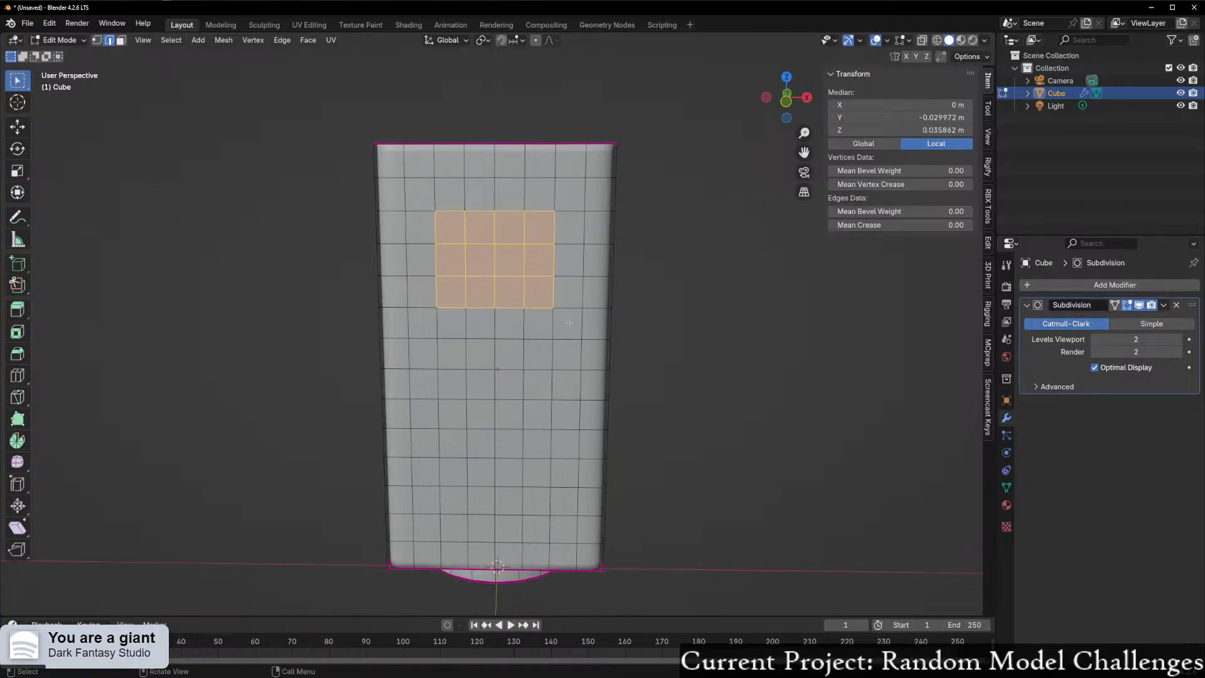
shift+middle_drag(565, 312, 536, 321)
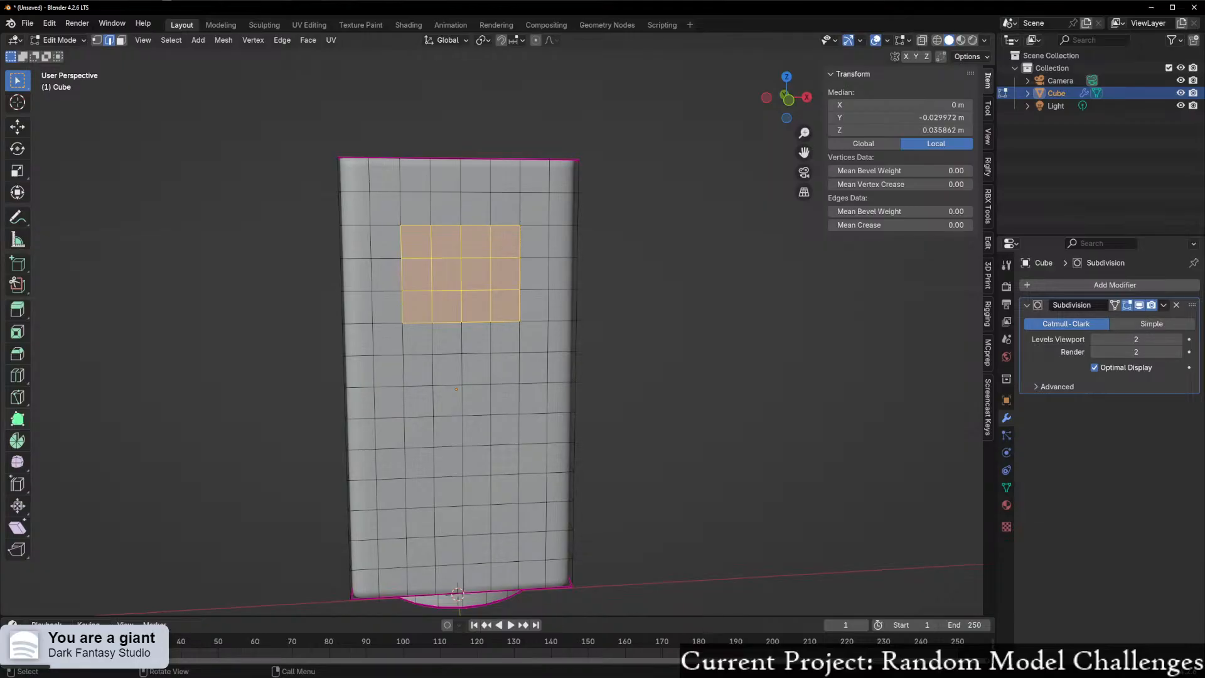
scroll(510, 296, up, 2)
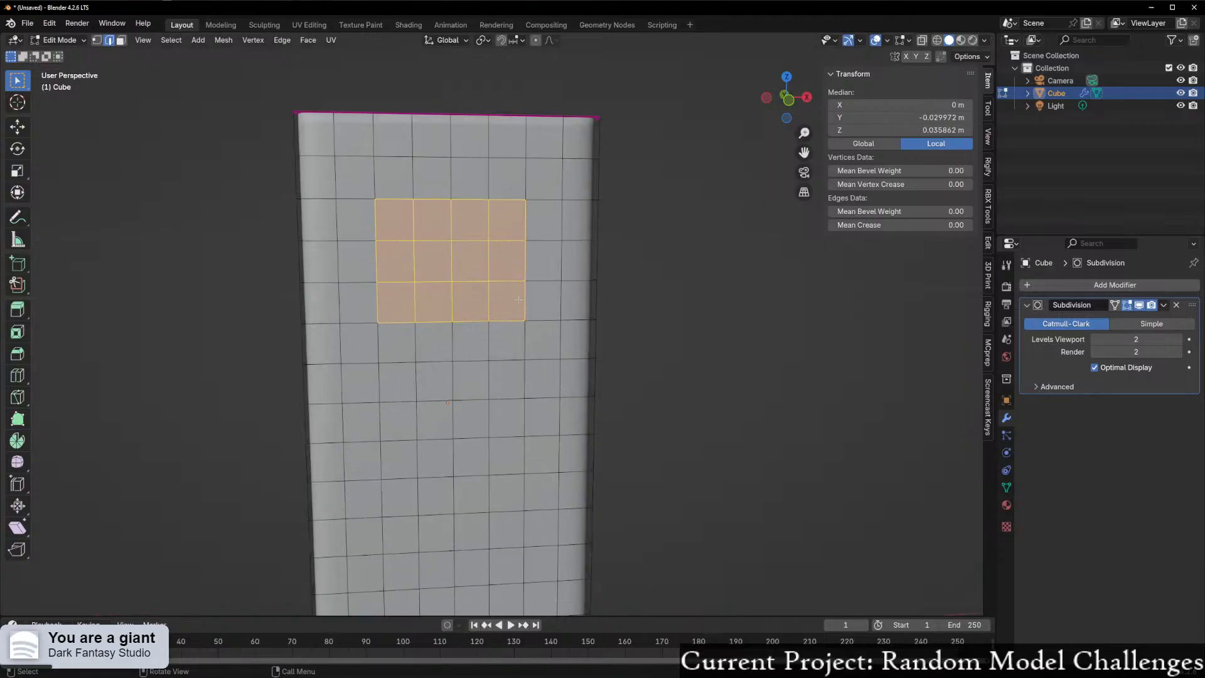
shift+drag(354, 222, 526, 340)
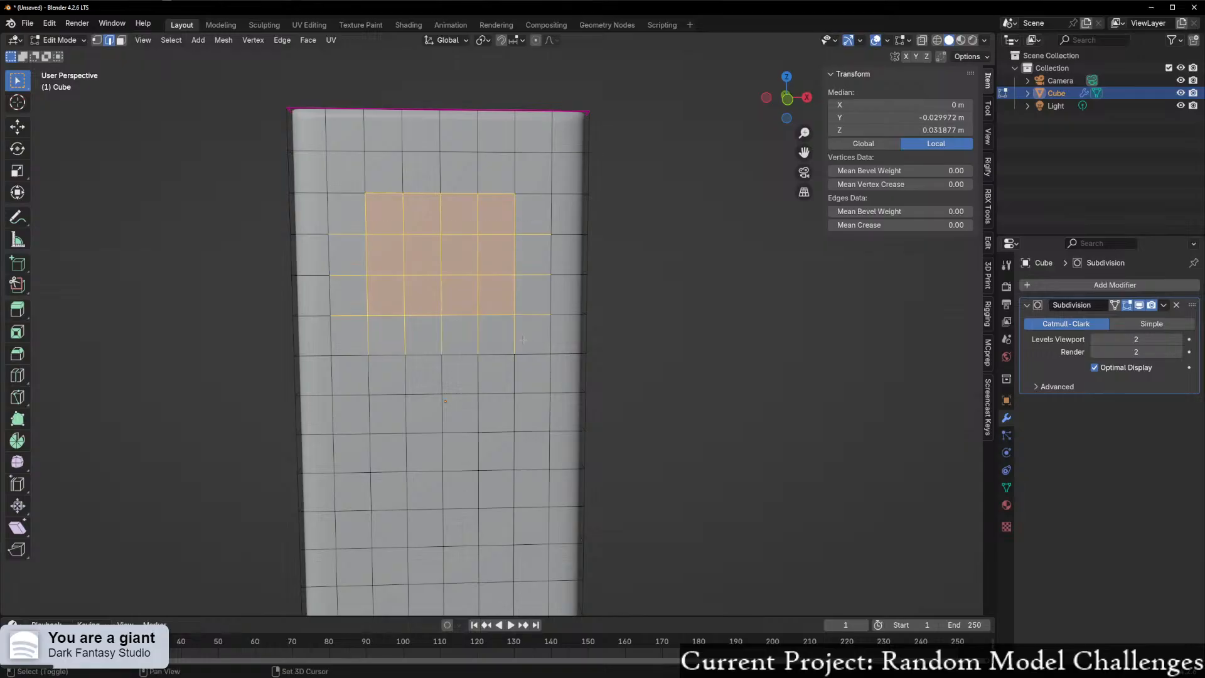
key(1)
drag(350, 216, 519, 342)
middle_drag(501, 342, 497, 338)
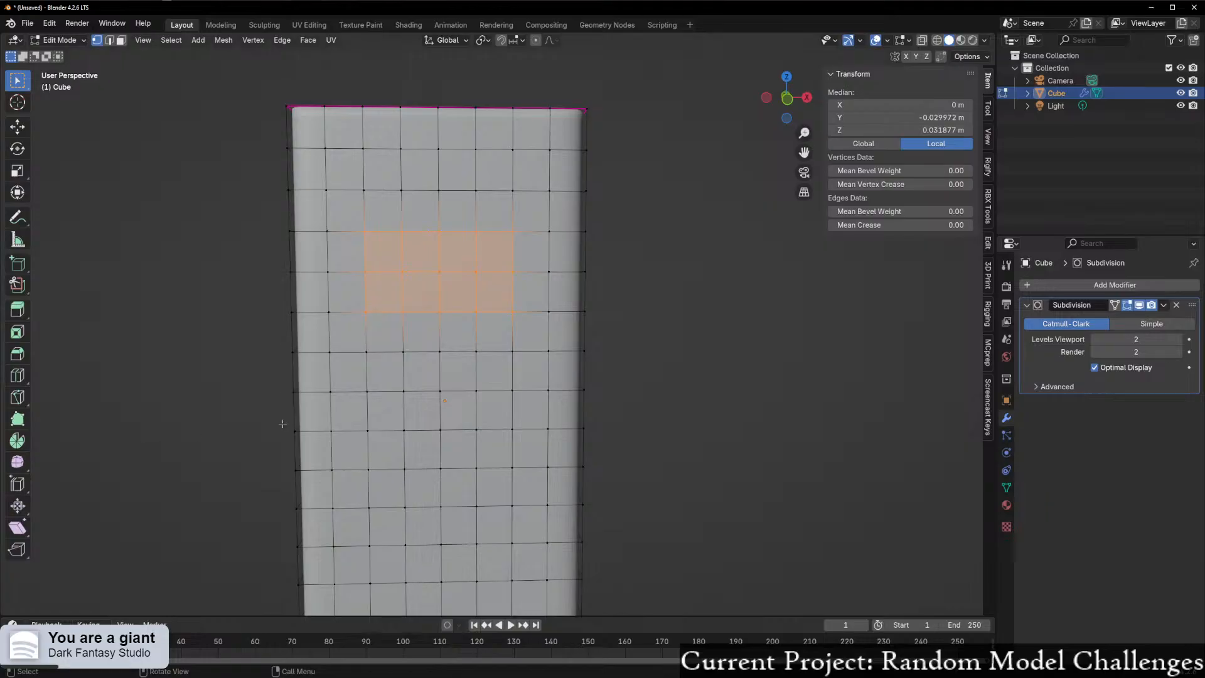
- In front view, extend the selection to a four-by-three face block and try LoopTools Circle on it
click(788, 101)
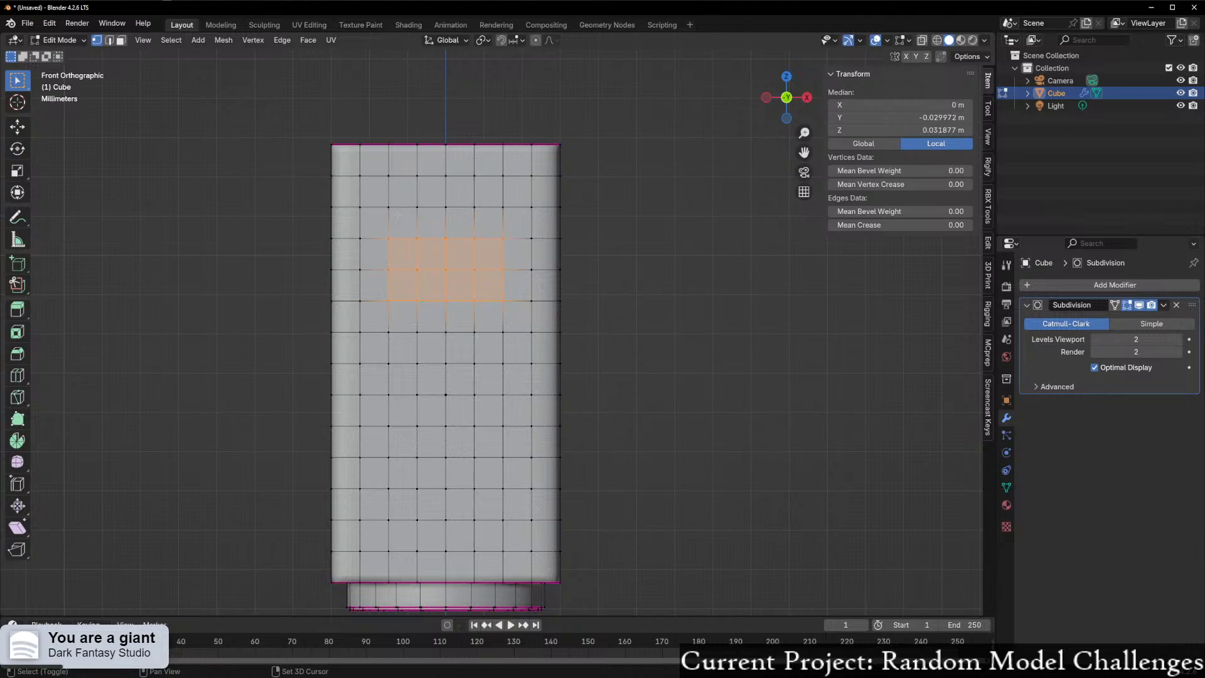
shift+drag(383, 203, 514, 252)
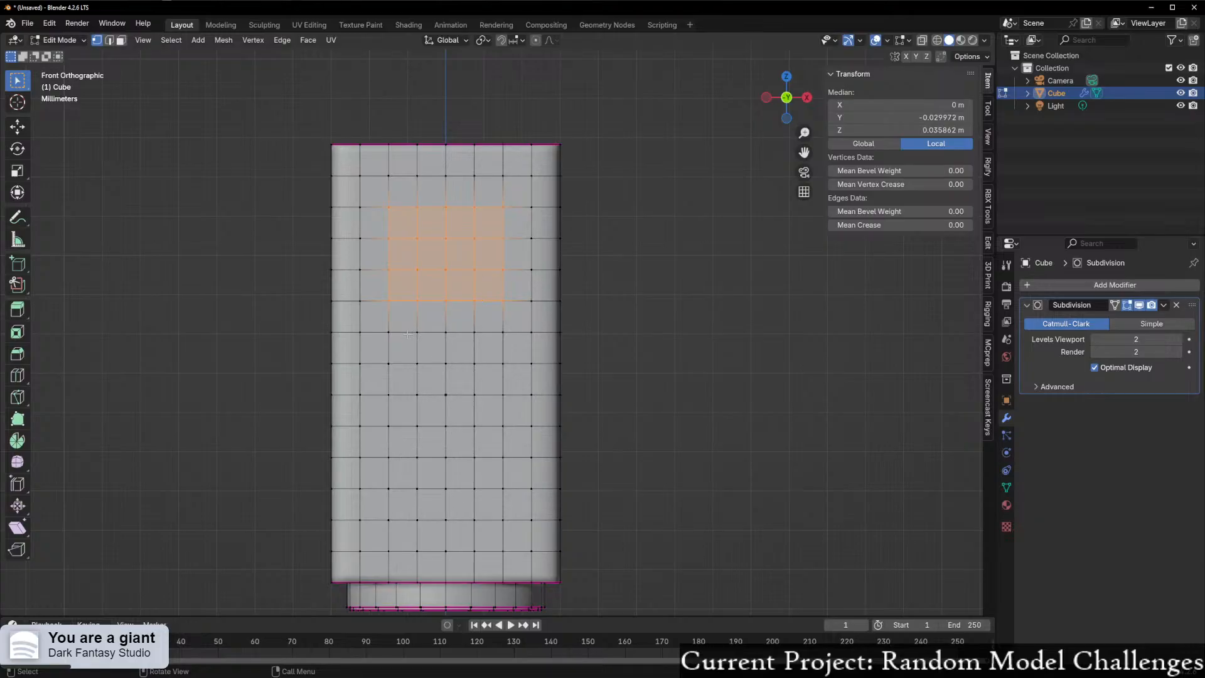
right_click(457, 254)
mouse_move(452, 209)
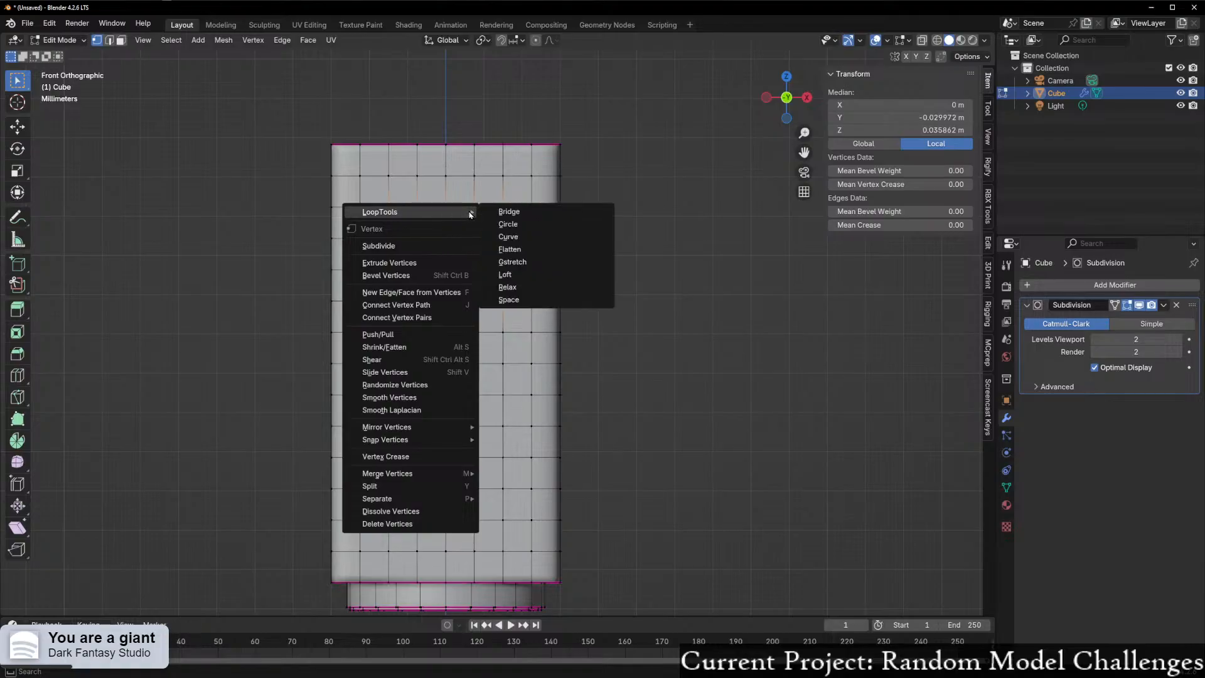
click(536, 236)
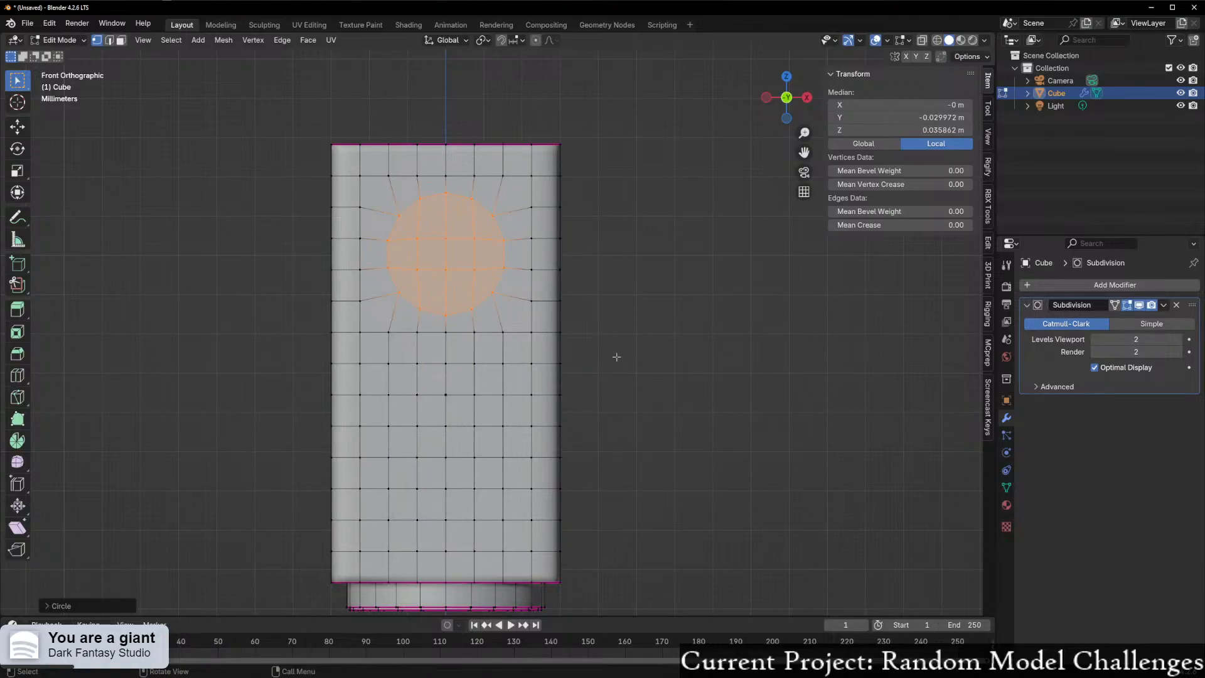
key(ctrl+z)
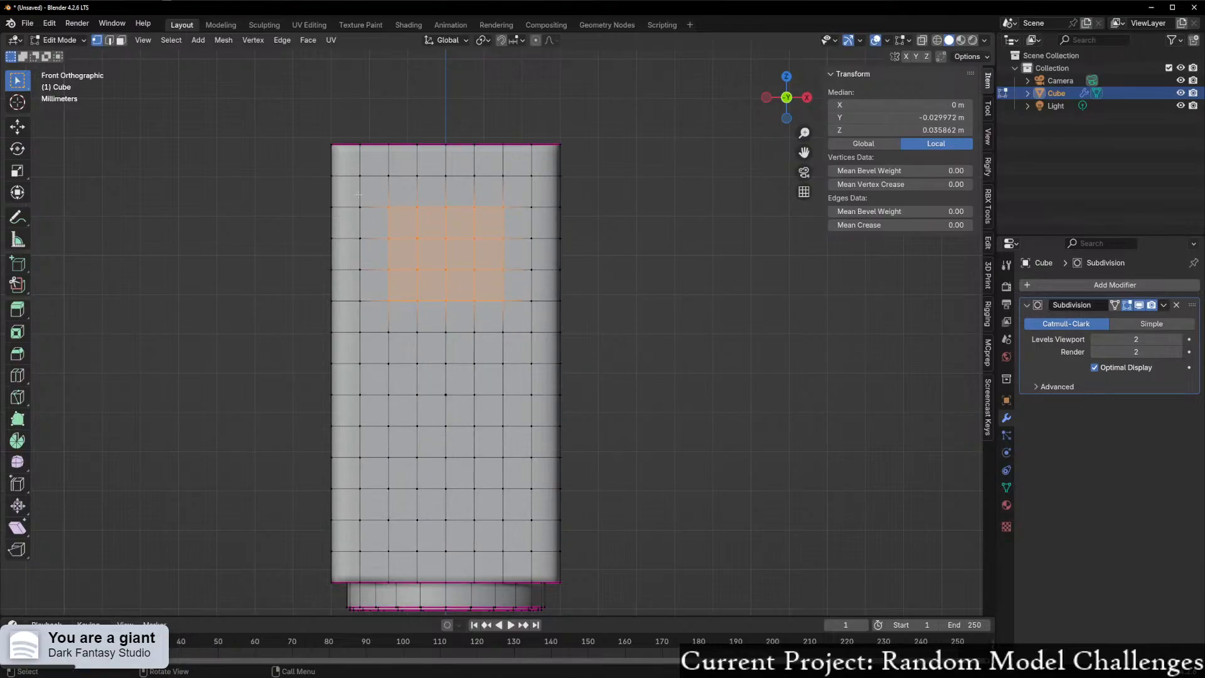
- Select a six-by-four face block starting one row below the top of the front and try LoopTools Circle on it
drag(352, 191, 540, 311)
drag(360, 174, 536, 256)
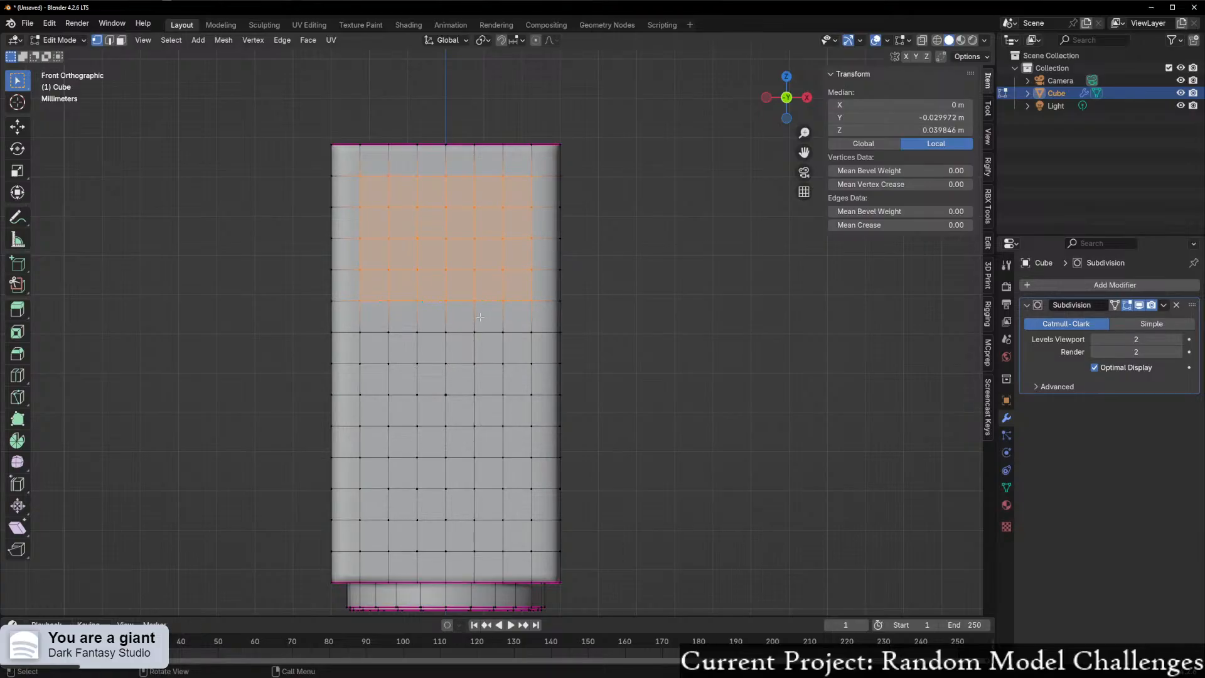
right_click(492, 200)
mouse_move(495, 200)
click(544, 216)
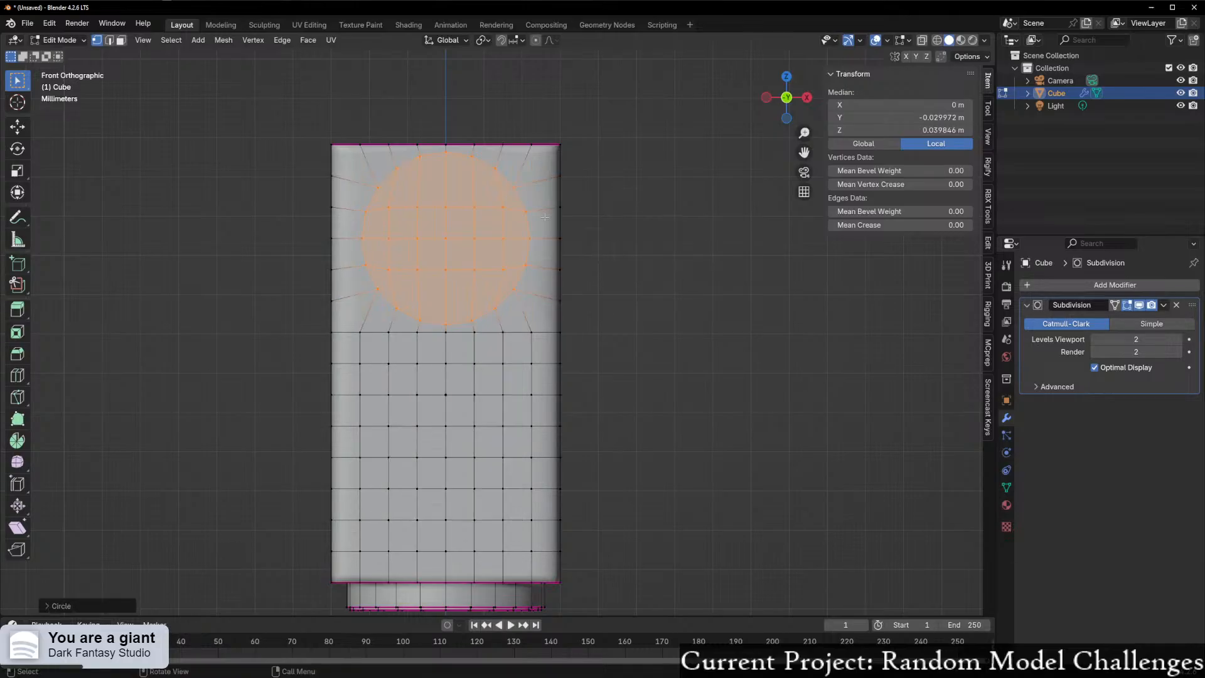
key(ctrl+z)
key(ctrl+z)
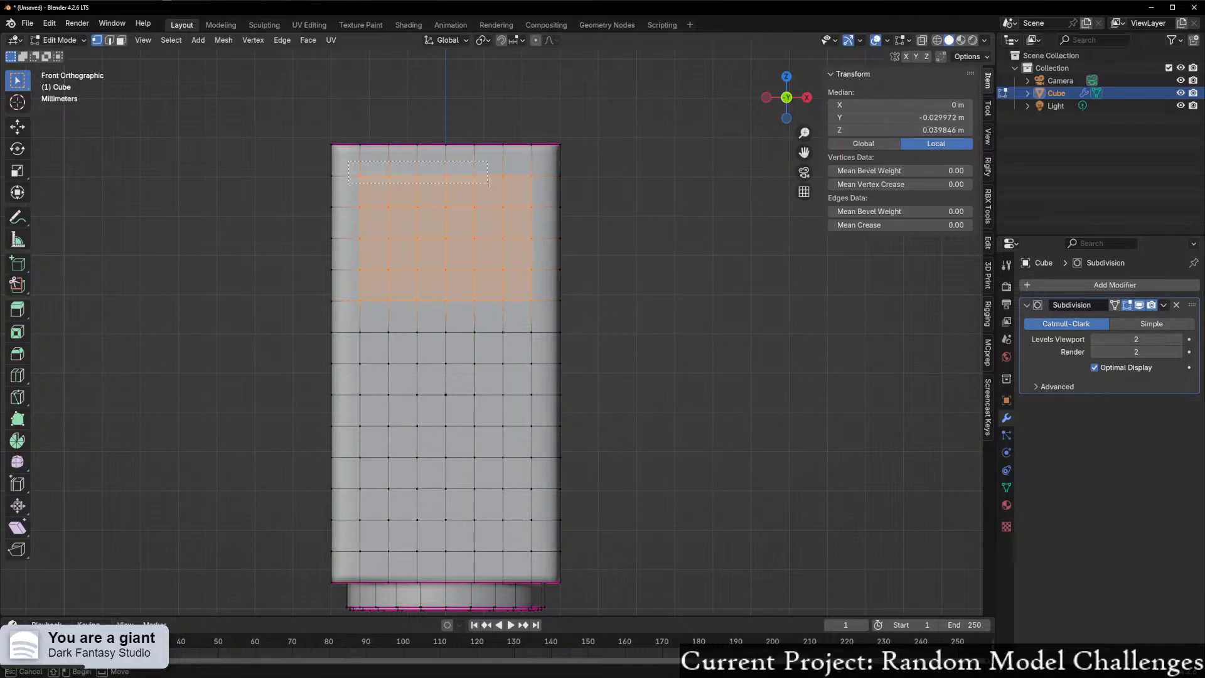
- Shift the six-by-four face selection one row down and reshape it into a circle with LoopTools
shift+drag(349, 318, 544, 347)
right_click(498, 341)
click(525, 346)
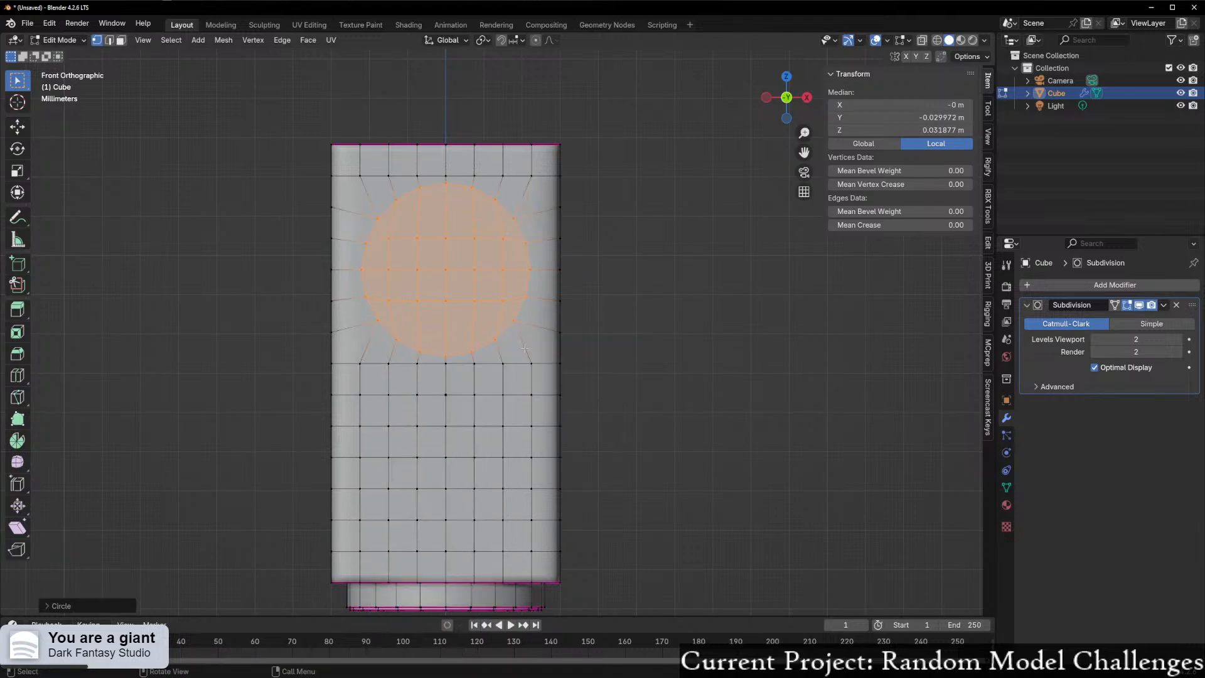
- Scale the circular face area down slightly and extrude it into the body to form a shallow round recess
middle_drag(514, 350, 489, 358)
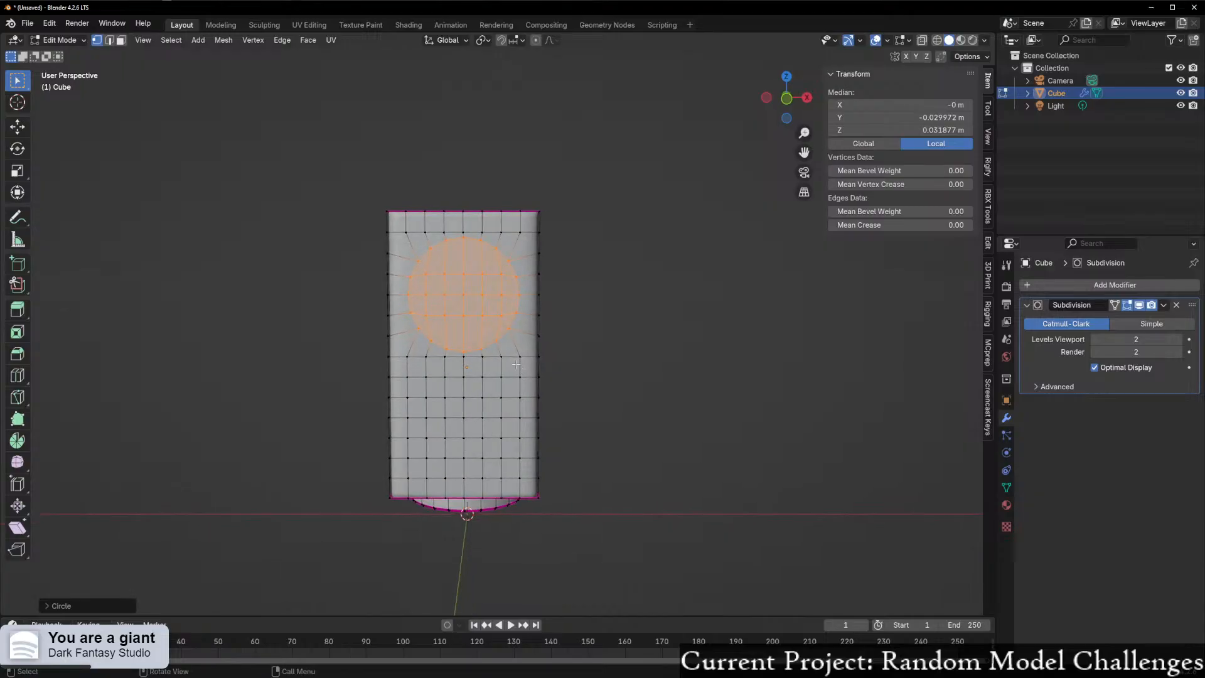
scroll(604, 344, up, 2)
key(s)
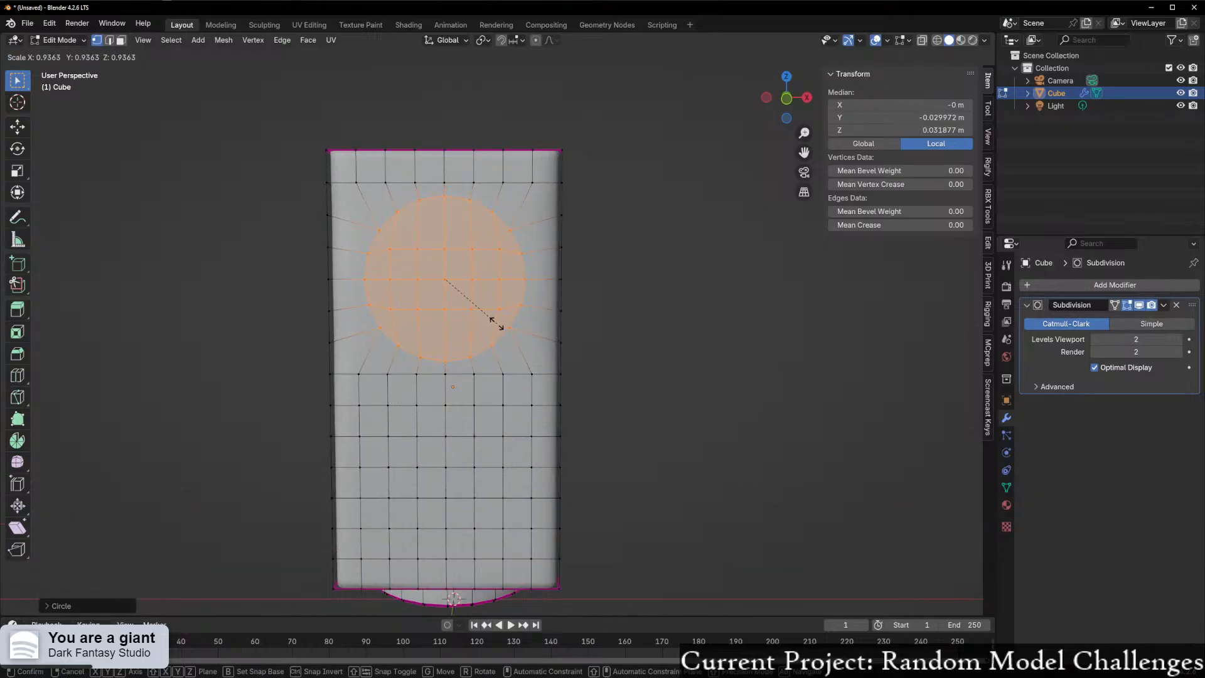
click(445, 296)
middle_drag(445, 296, 424, 350)
key(e)
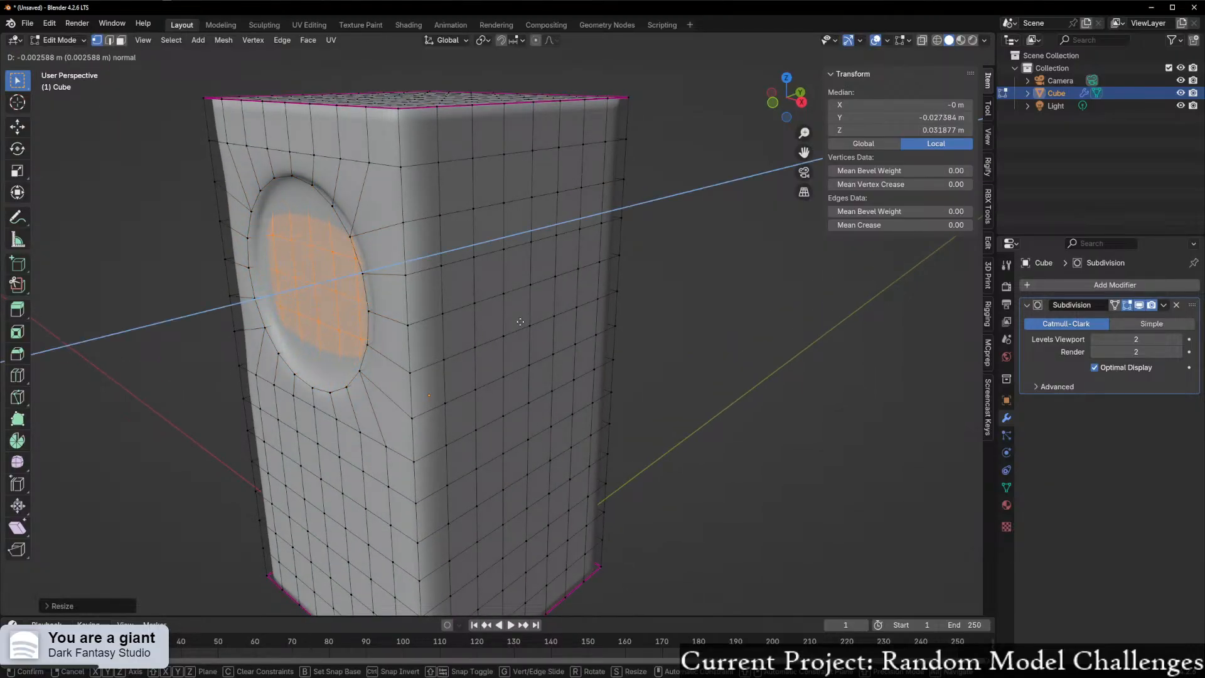
click(585, 308)
- Add one loop cut around the side wall of the round recess
middle_drag(584, 308, 372, 273)
key(ctrl+r)
click(320, 147)
click(320, 147)
- Select the recess's outer rim loop and the wall's middle loop and set their mean crease to 1.00
scroll(389, 314, up, 3)
middle_drag(392, 320, 410, 330)
key(2)
alt+click(358, 142)
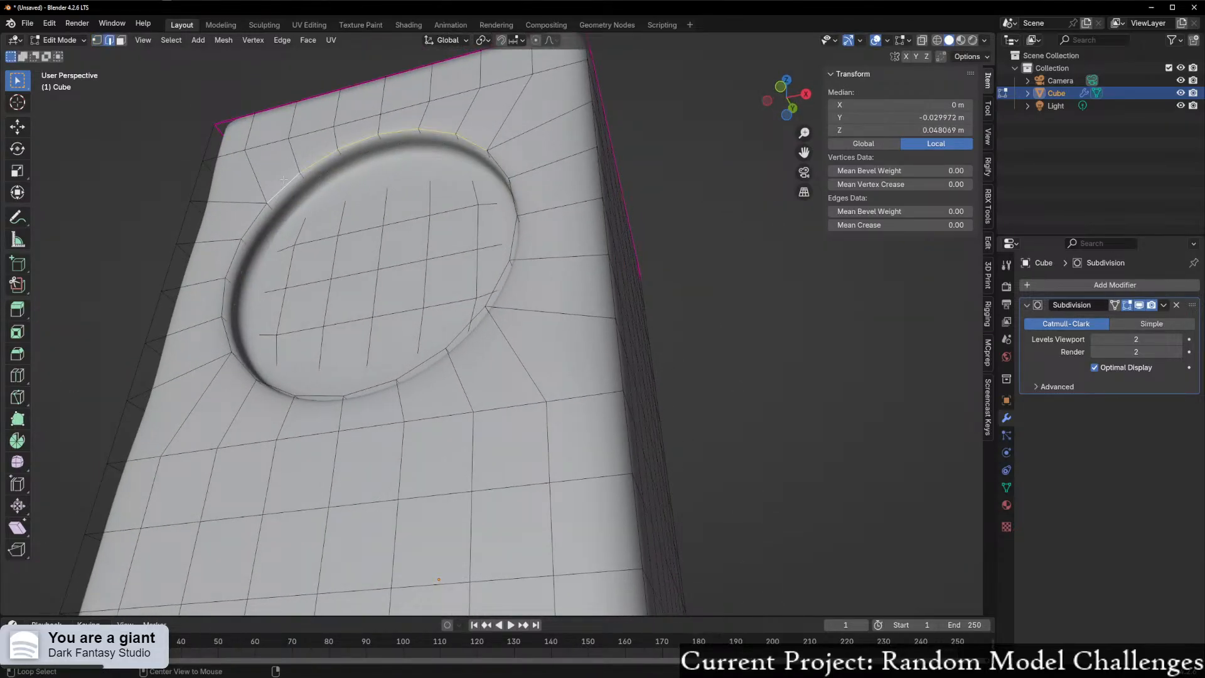
alt+shift+click(253, 222)
alt+shift+click(314, 398)
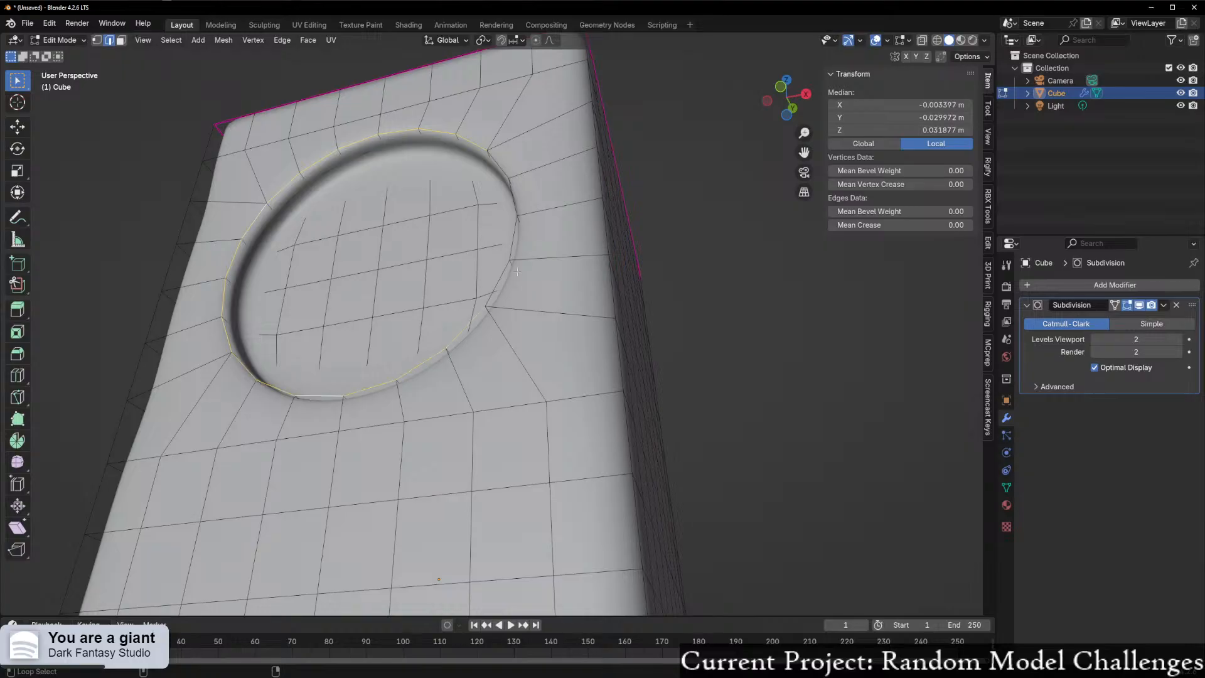
alt+shift+click(518, 239)
middle_drag(518, 239, 603, 326)
key(alt+z)
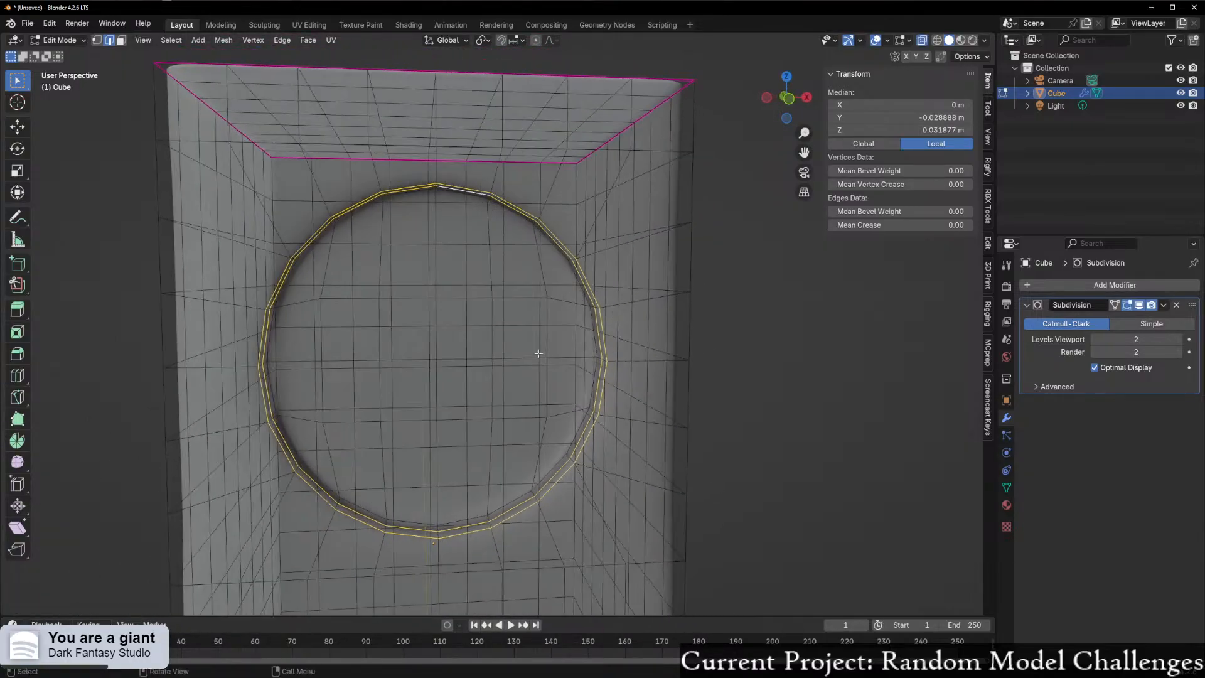
drag(884, 225, 966, 224)
middle_drag(376, 266, 522, 266)
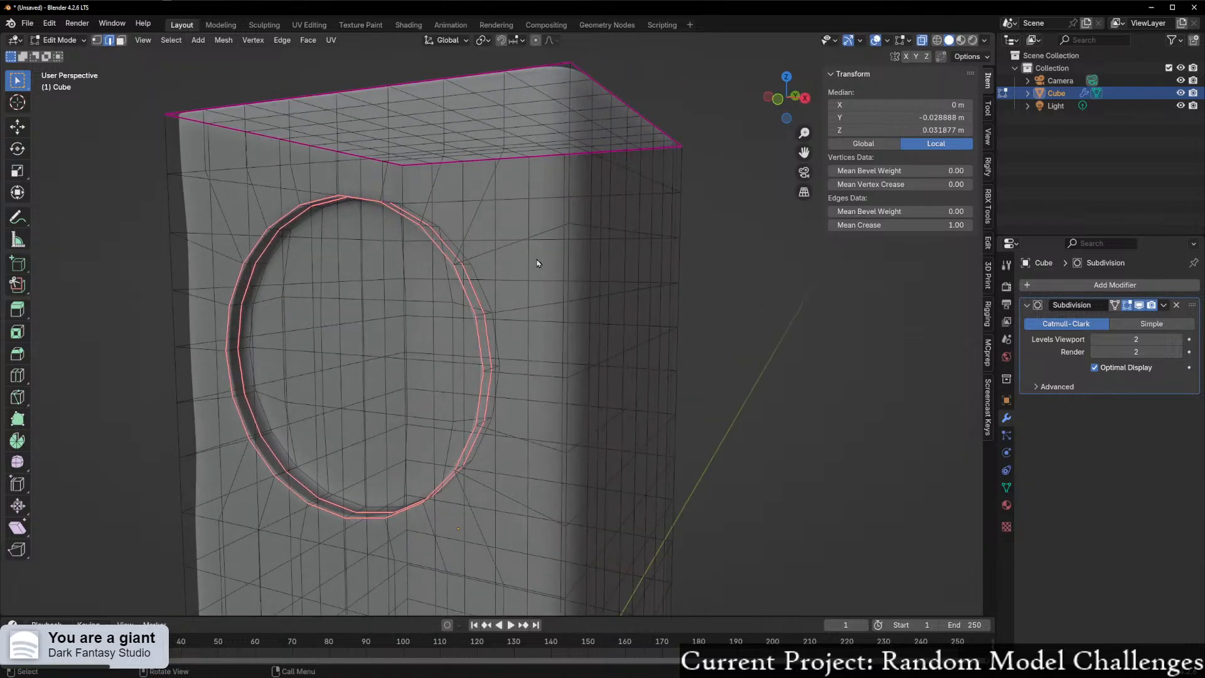
- Examine the creased round recess and the whole camera body from several angles in Object Mode
key(Tab)
key(Tab)
scroll(389, 320, down, 8)
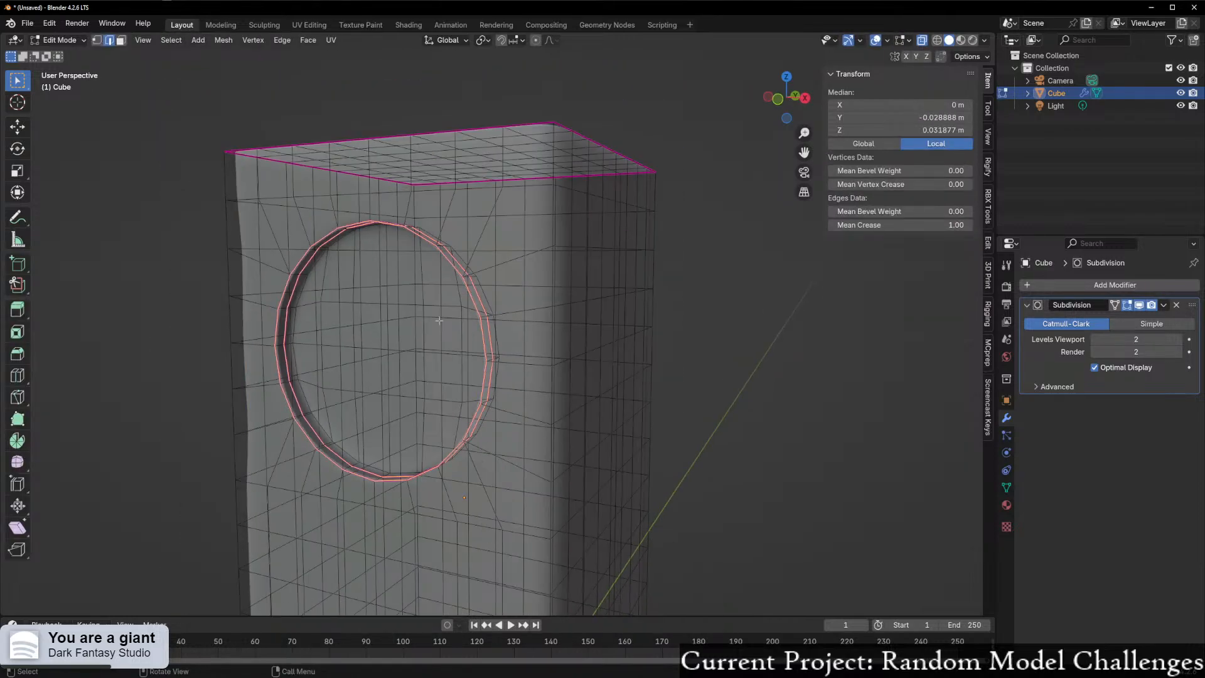
key(ctrl+Tab)
click(394, 374)
middle_drag(394, 373, 374, 369)
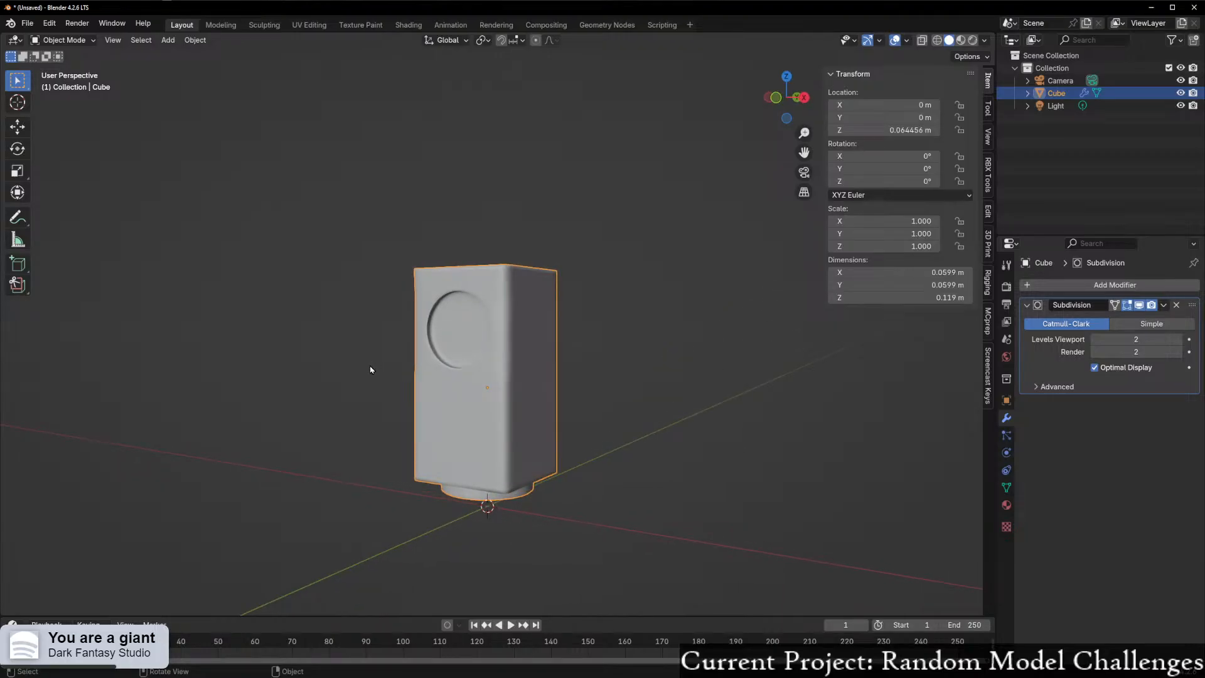
middle_drag(364, 370, 417, 377)
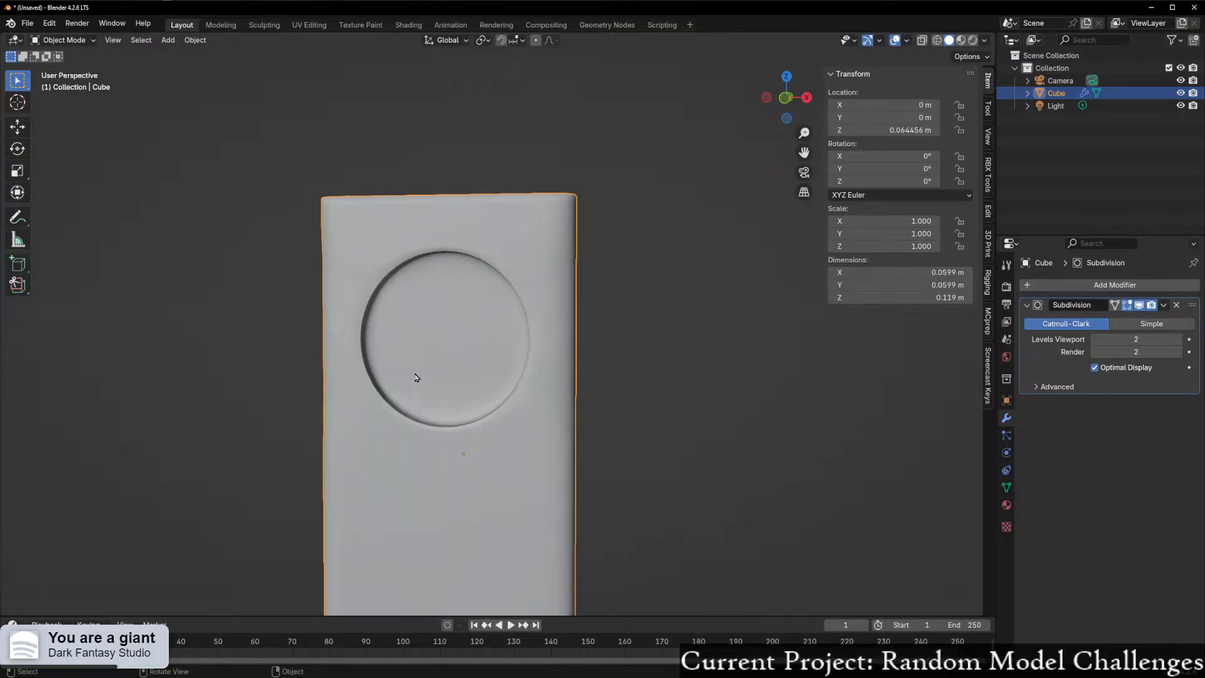
scroll(412, 352, up, 3)
- In Edit Mode, select all faces of the round recess floor and inset them by about 1.8 mm
key(ctrl+Tab)
click(607, 364)
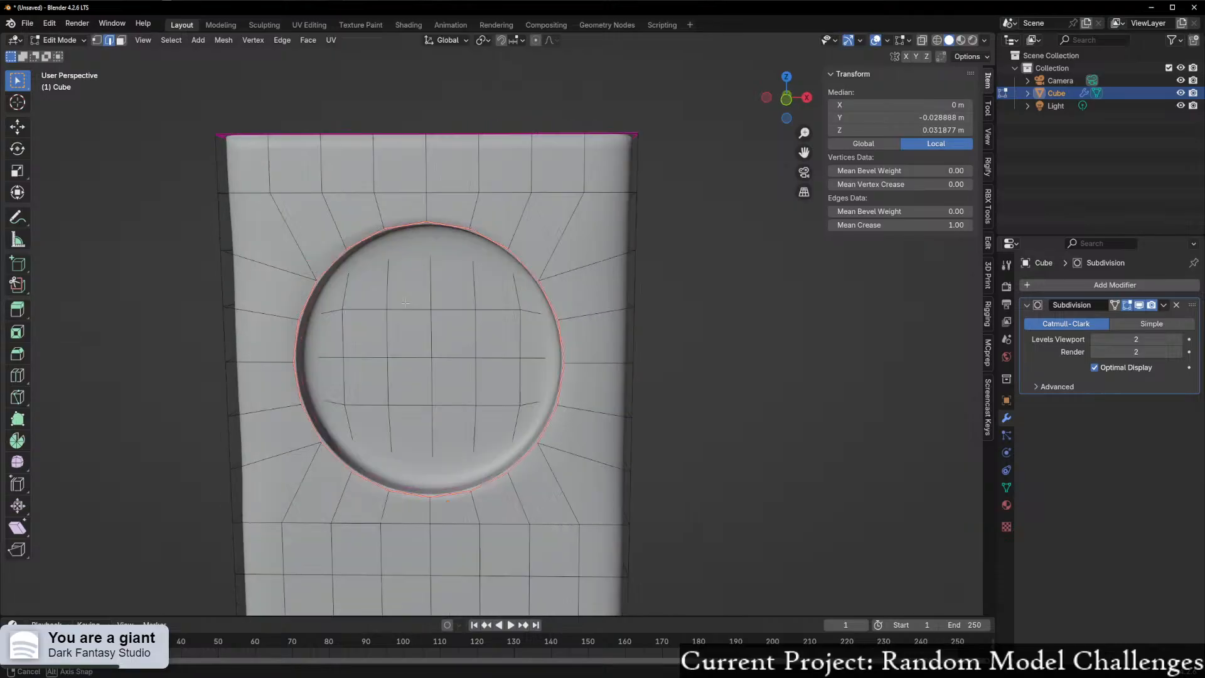
drag(332, 281, 507, 401)
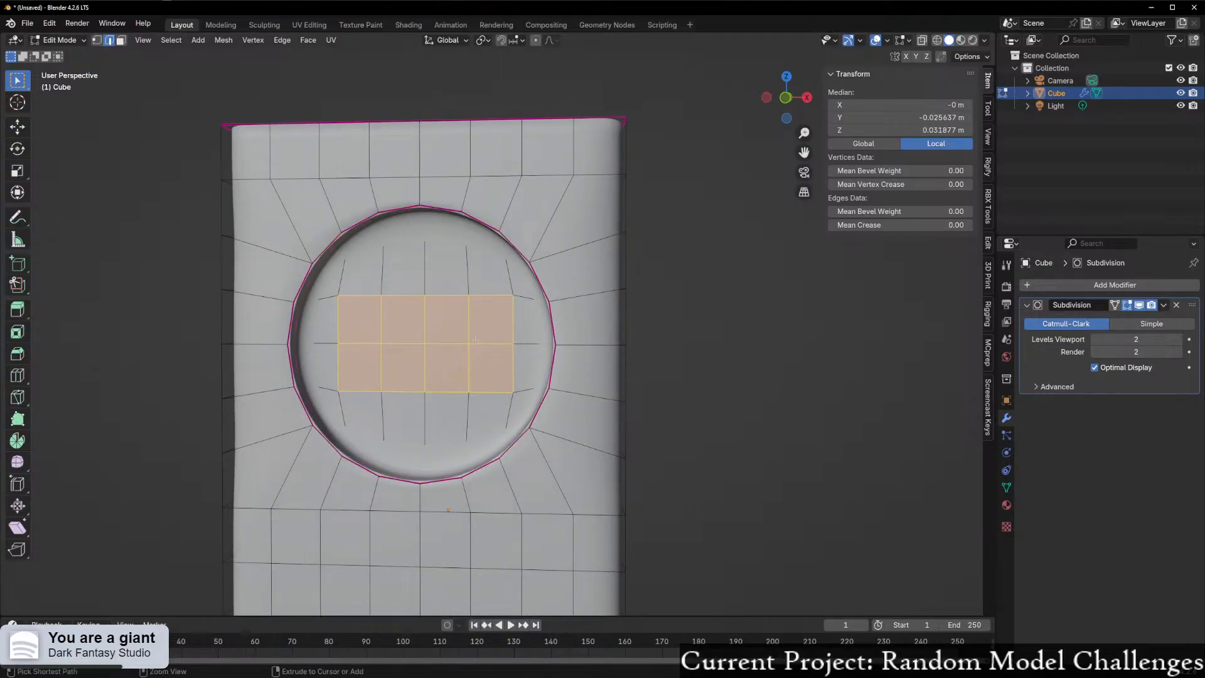
key(ctrl+KP_Add)
key(alt+z)
key(alt+z)
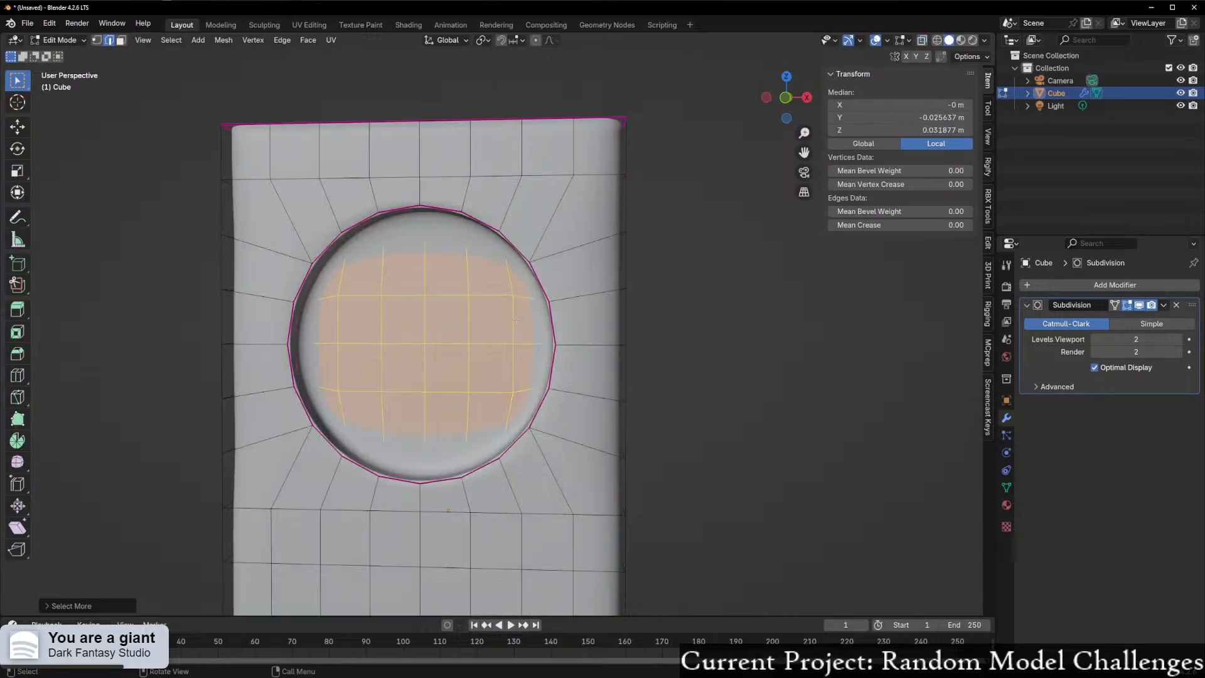
key(i)
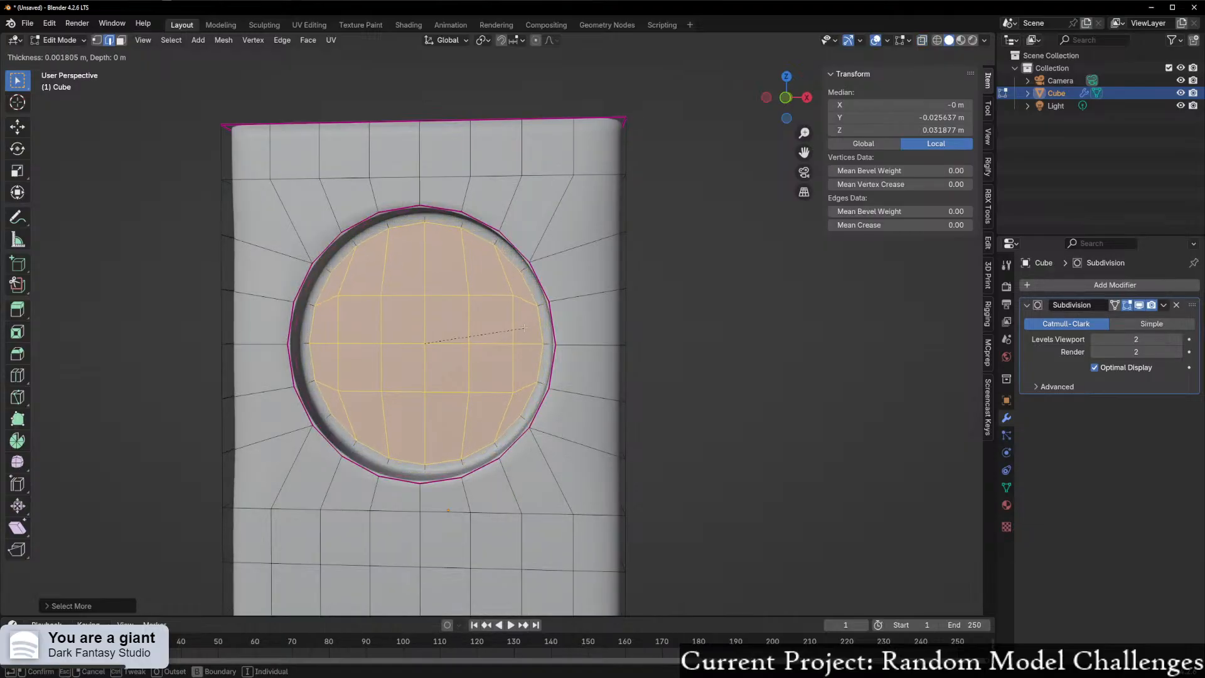
click(526, 328)
- Try to extrude the inset recess floor outward about 5 mm while viewing the body from the side
middle_drag(526, 329, 389, 334)
click(793, 101)
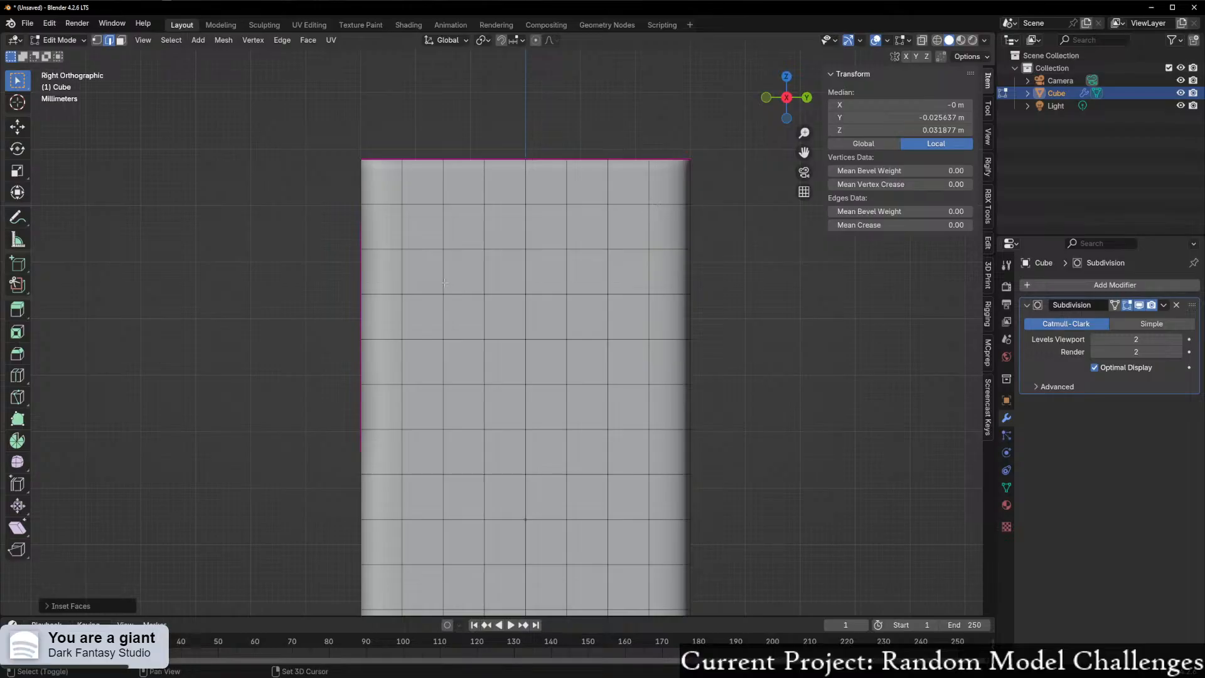
shift+middle_drag(450, 288, 516, 269)
scroll(517, 269, up, 3)
key(e)
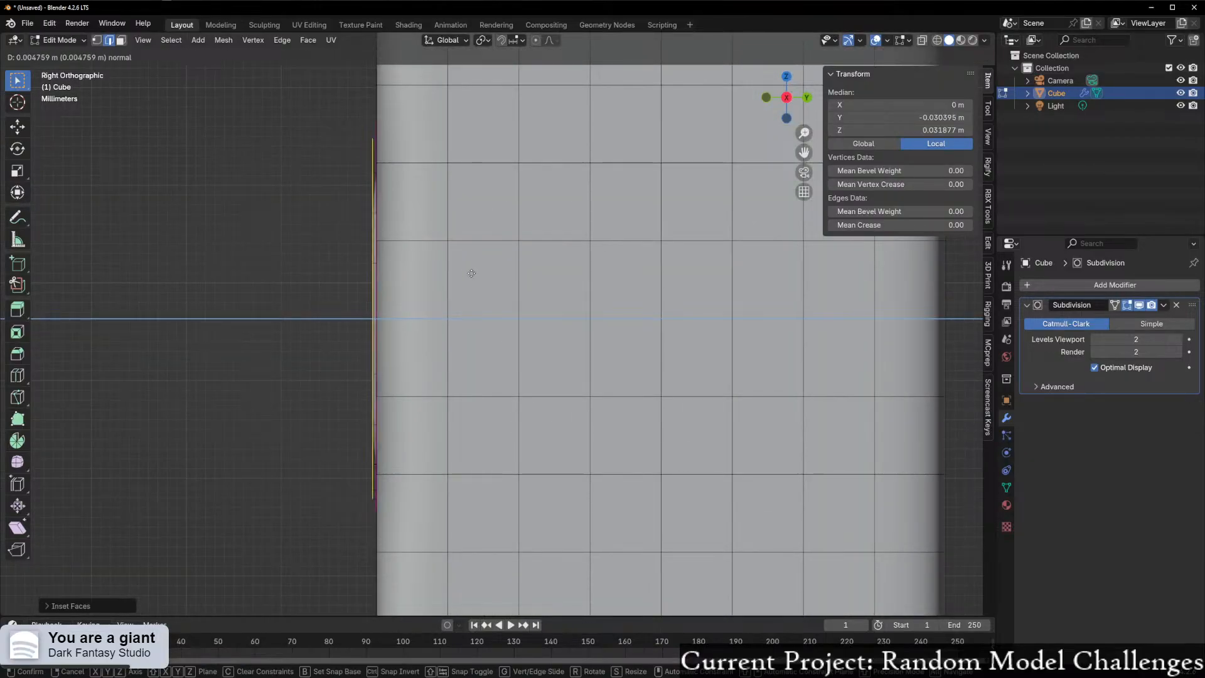
click(461, 270)
middle_drag(461, 270, 564, 295)
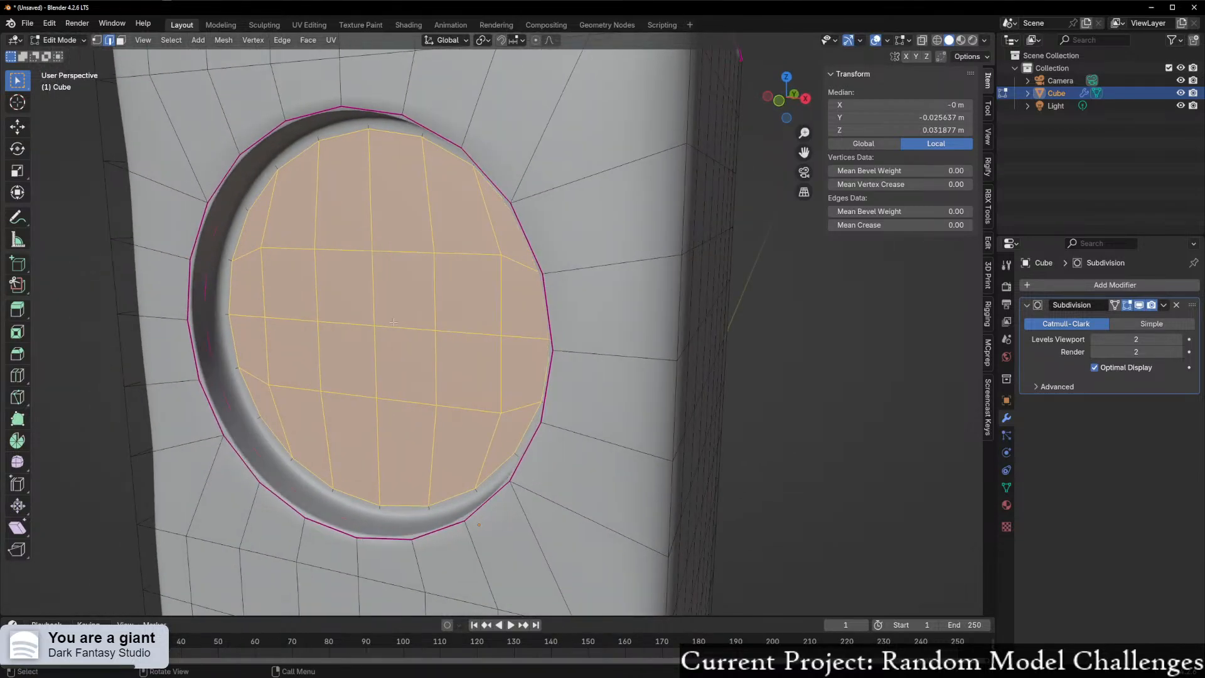
- Select the whole inset disc of the recess floor and hide the rest of the mesh
key(1)
click(376, 325)
key(ctrl+KP_Add)
key(ctrl+KP_Add)
middle_drag(475, 333, 480, 333)
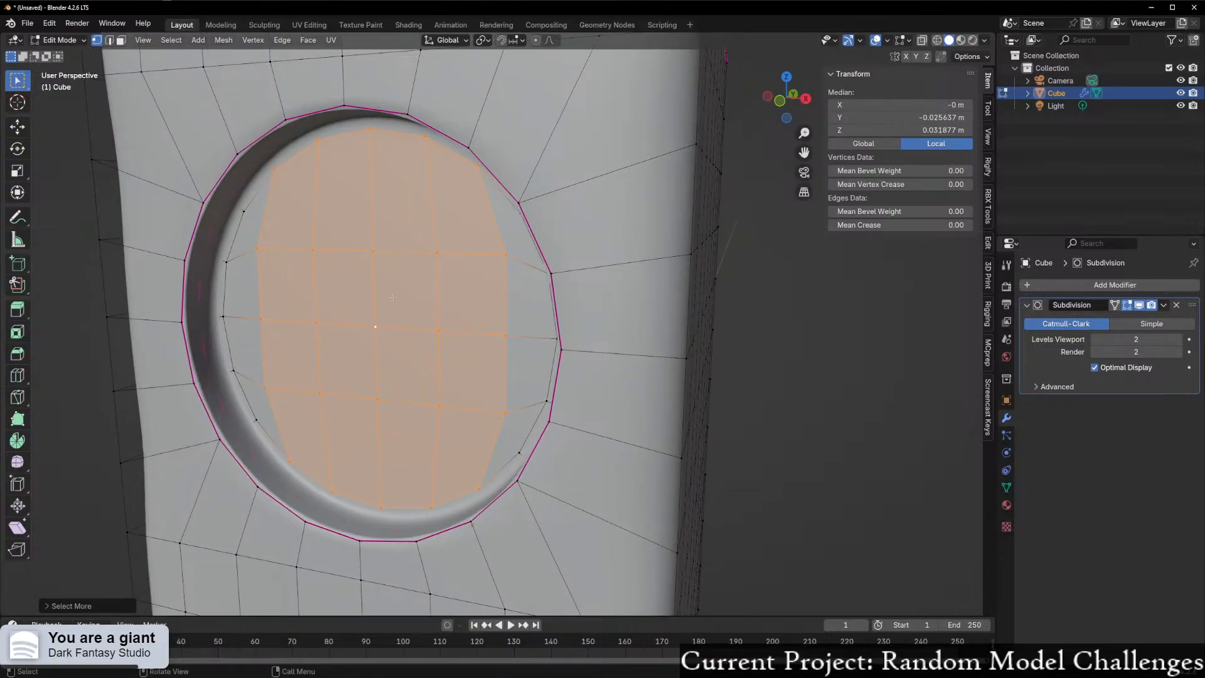
click(291, 277)
drag(294, 273, 467, 389)
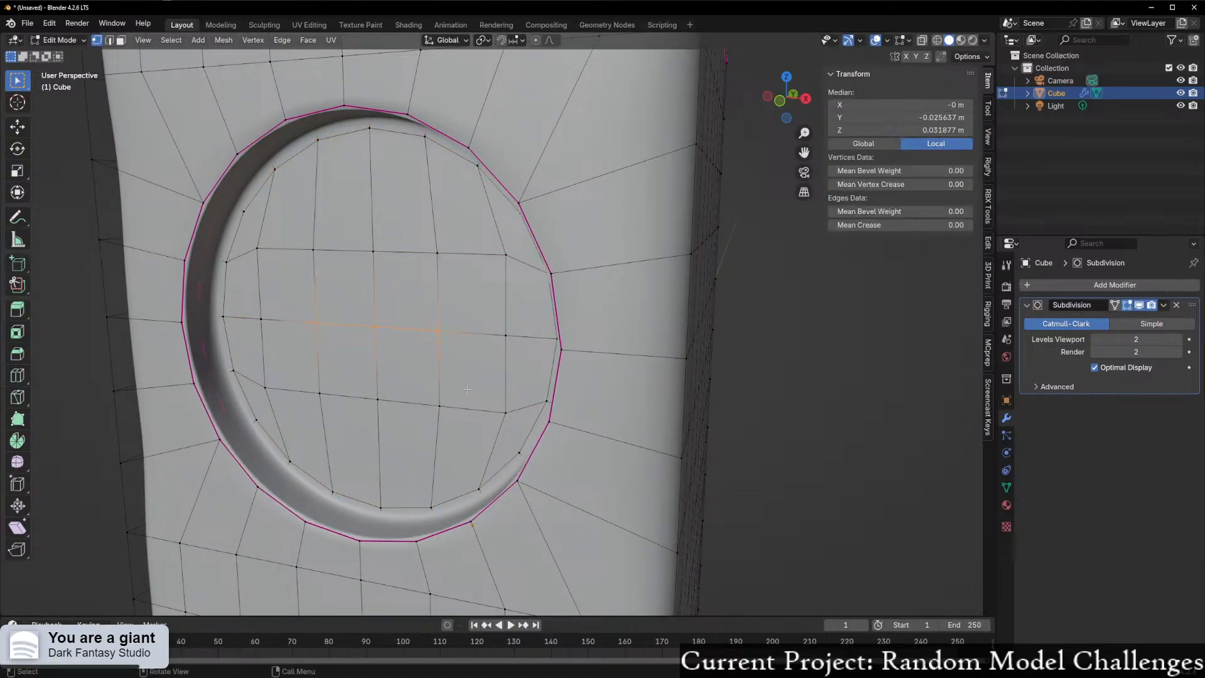
key(ctrl+KP_Add)
key(ctrl+KP_Add)
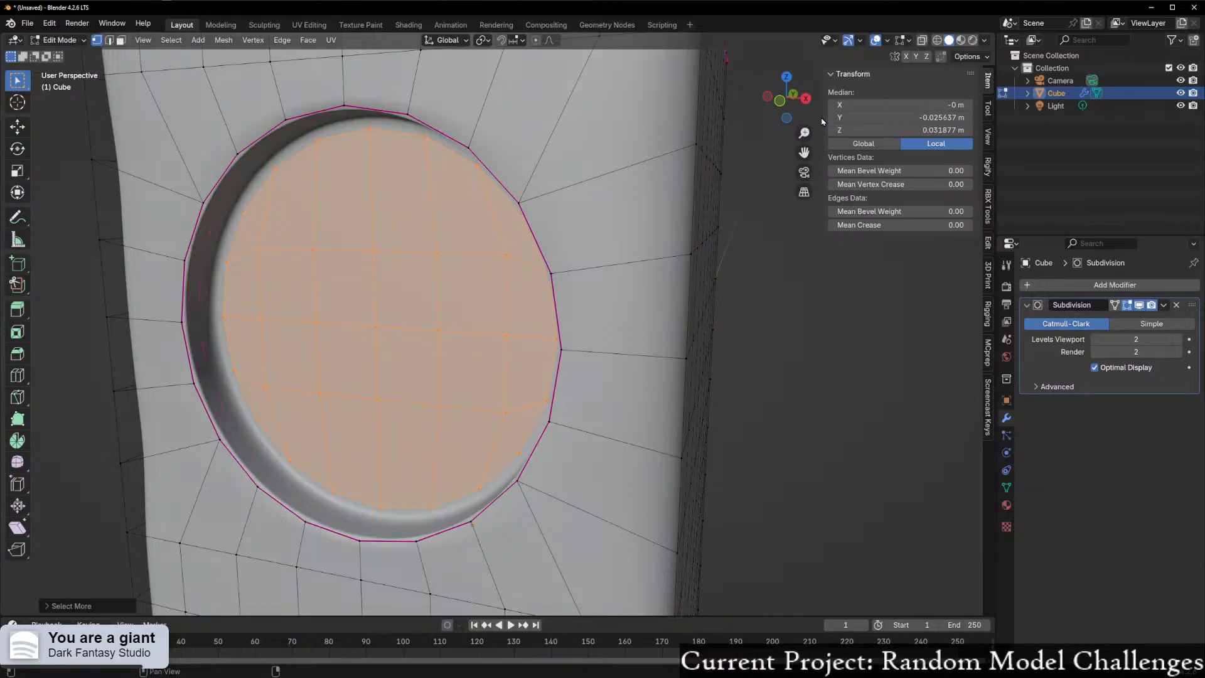
key(ctrl+i)
key(h)
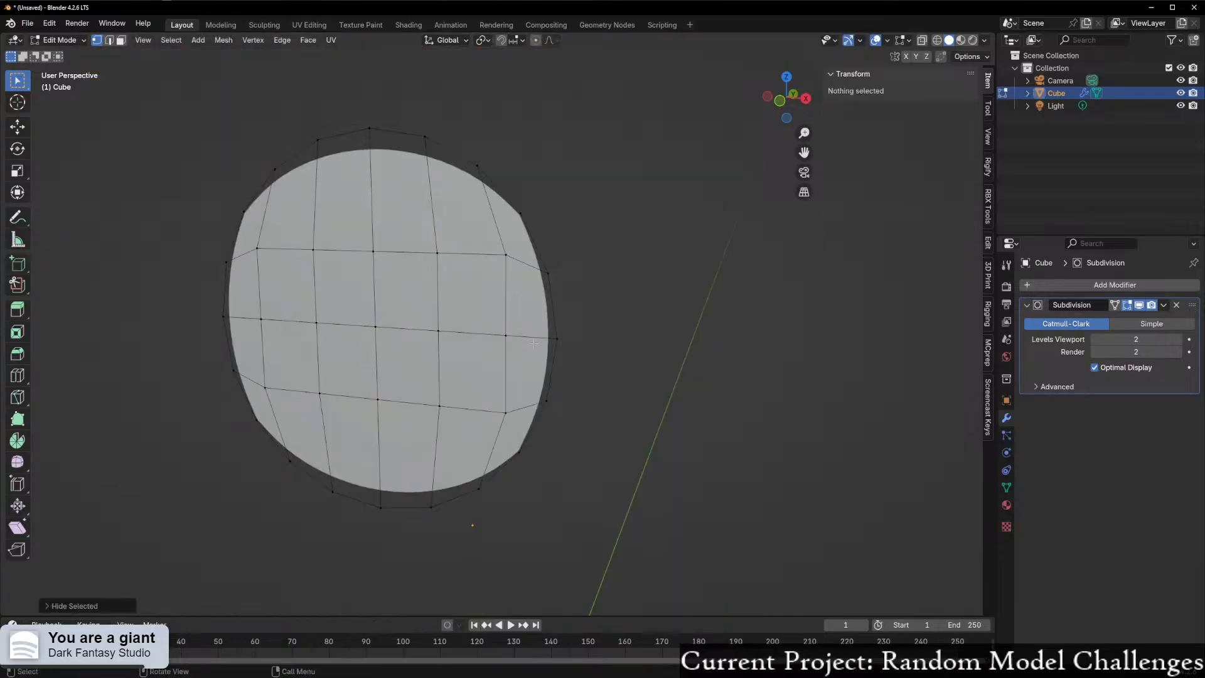
- Pull the disc's centre vertex outward along Y with smooth proportional editing to form a dome
click(380, 324)
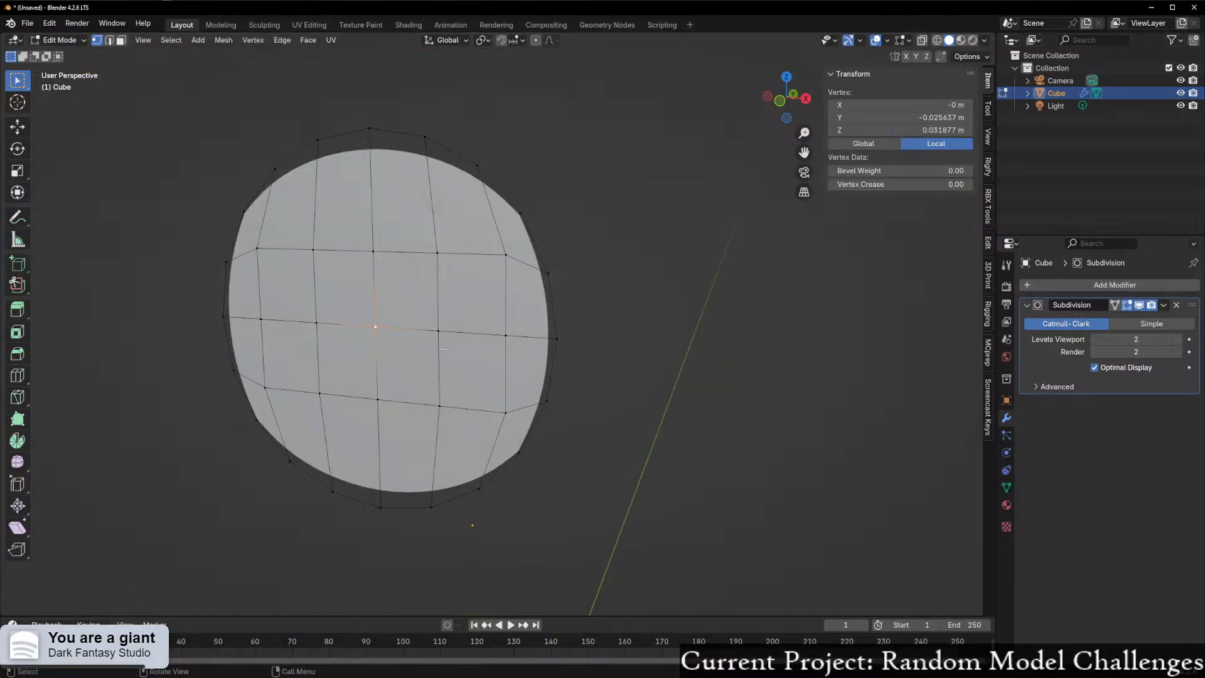
click(807, 100)
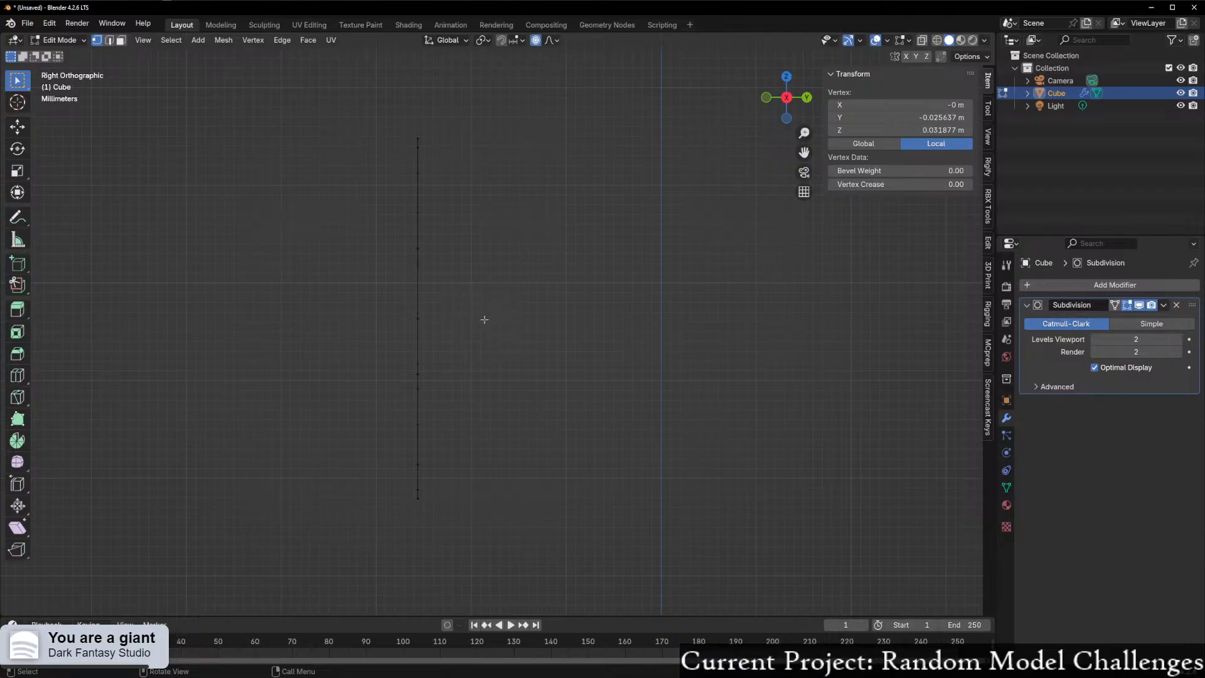
key(g)
key(y)
scroll(484, 313, down, 10)
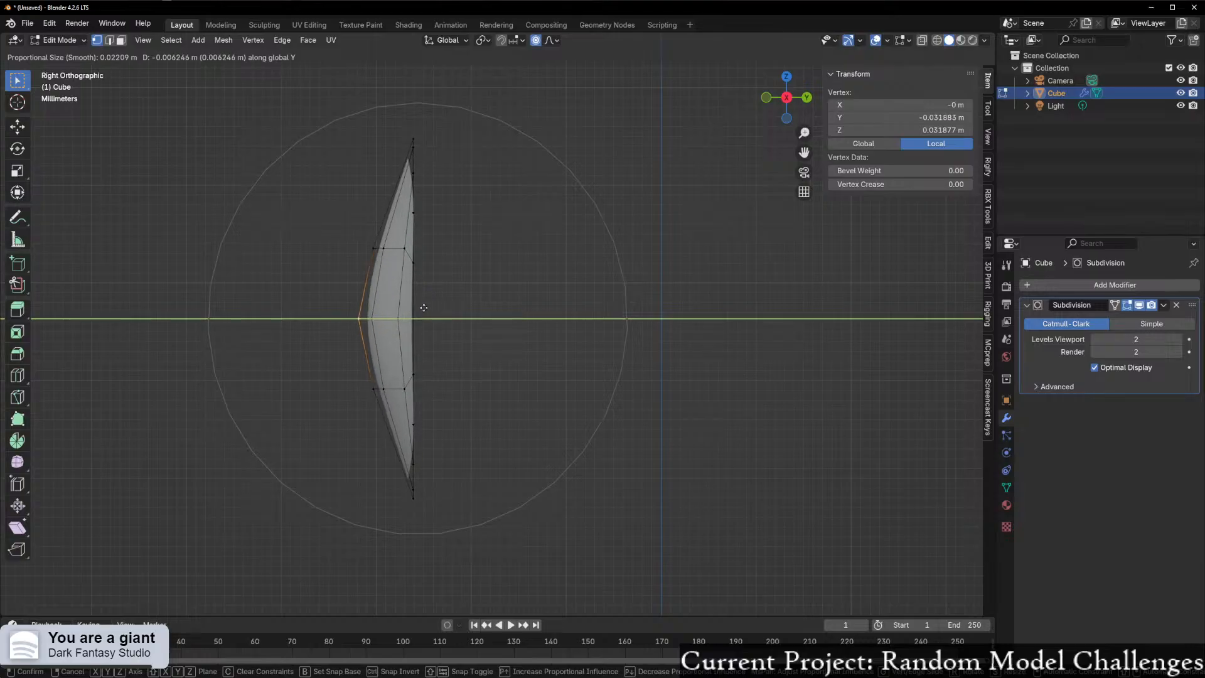
click(392, 309)
middle_drag(452, 317, 538, 339)
- Reveal the hidden body geometry and undo the dome made from the recess floor
key(alt+h)
key(ctrl+z)
key(ctrl+z)
key(ctrl+z)
middle_drag(404, 308, 348, 260)
key(ctrl+z)
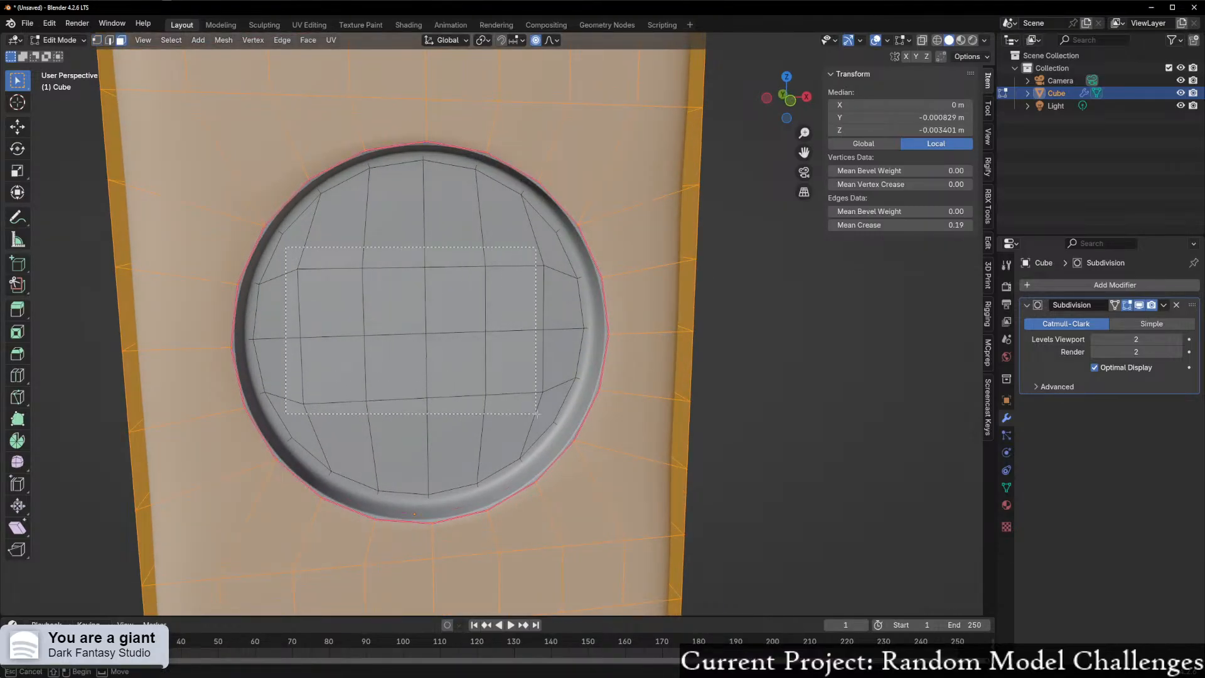
key(ctrl+z)
- Extrude the inset disc outward from the recess floor and scale it down slightly with proportional editing off
middle_drag(543, 390, 557, 364)
key(e)
click(476, 364)
key(s)
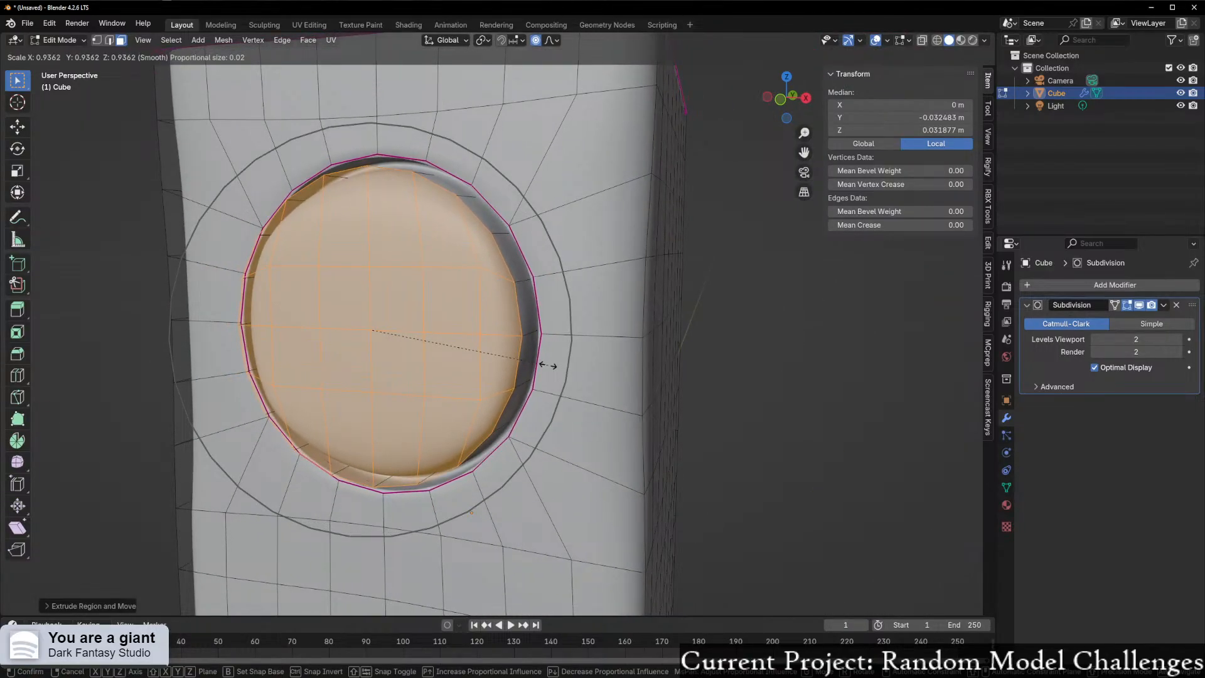
click(546, 365)
key(o)
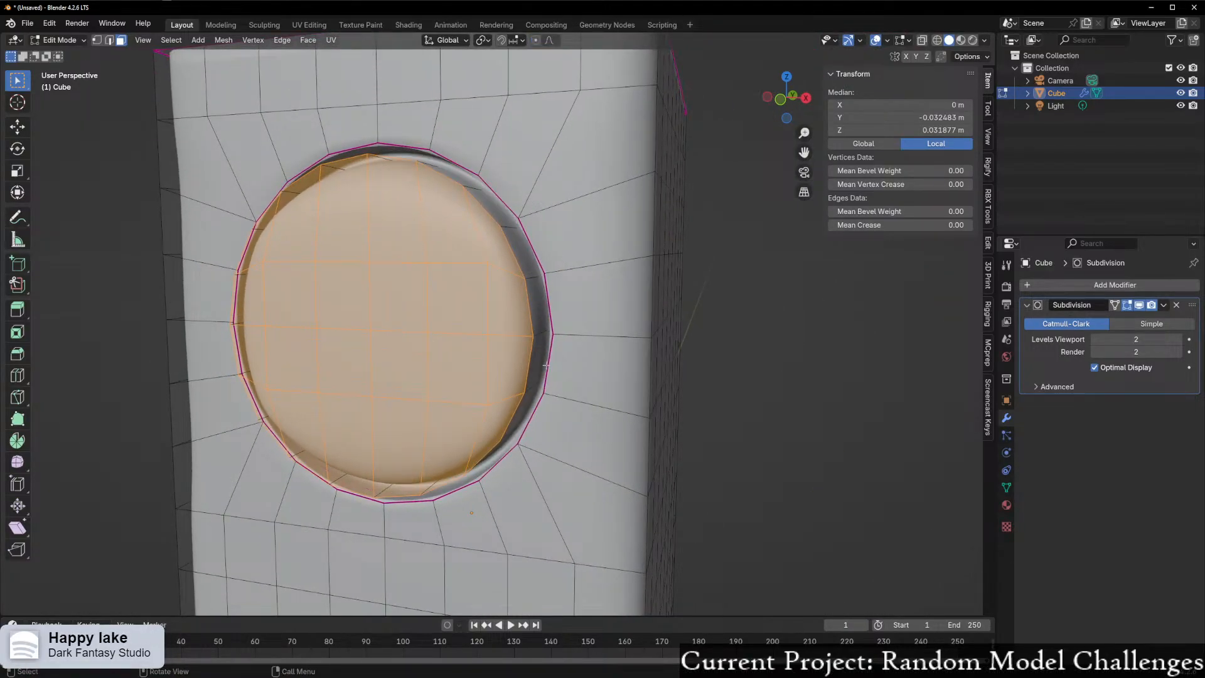
key(s)
click(534, 365)
mouse_move(535, 365)
middle_down()
mouse_move(667, 379)
mouse_move(553, 377)
middle_up()
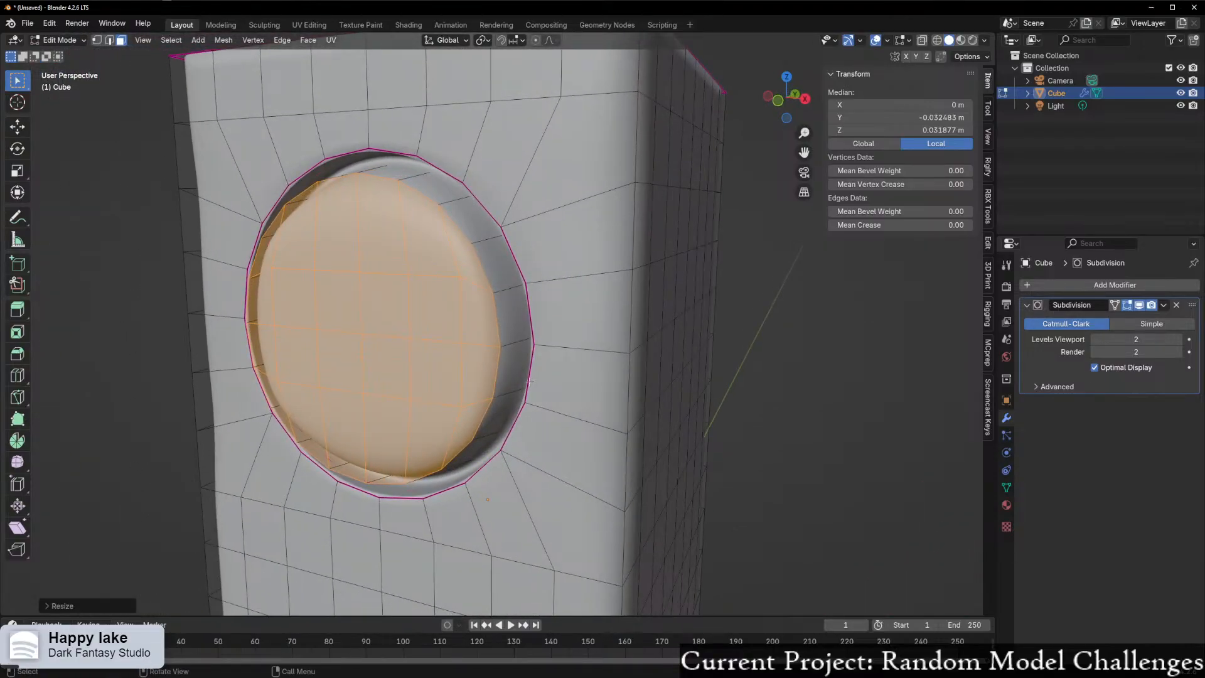
- Try LoopTools Curve on the extruded disc's faces, inspect the body, and undo the operation
right_click(314, 293)
mouse_move(351, 292)
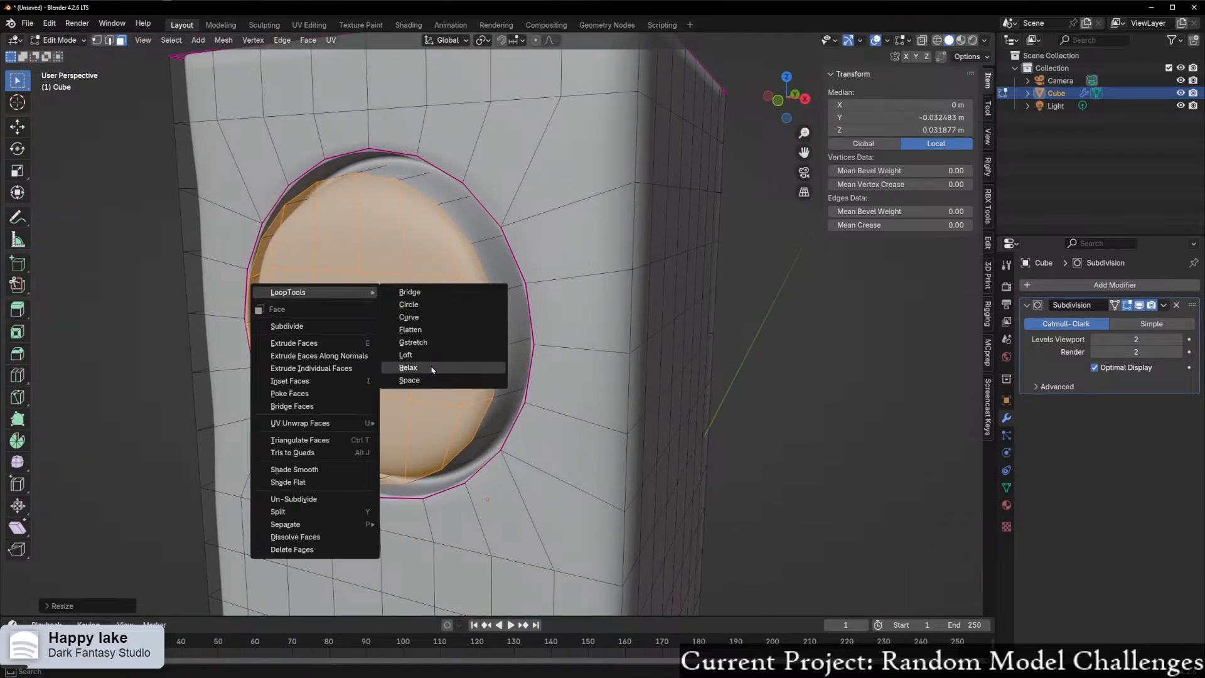
click(408, 316)
middle_drag(408, 316, 507, 350)
scroll(505, 350, down, 4)
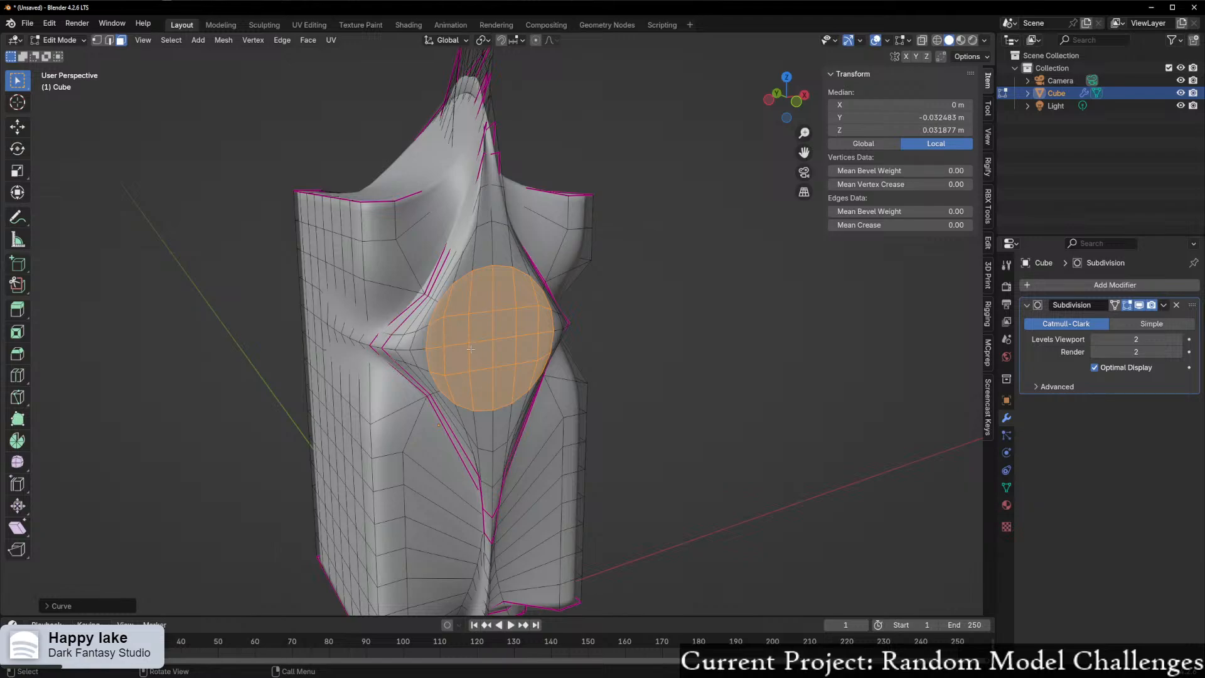
middle_drag(442, 364, 314, 339)
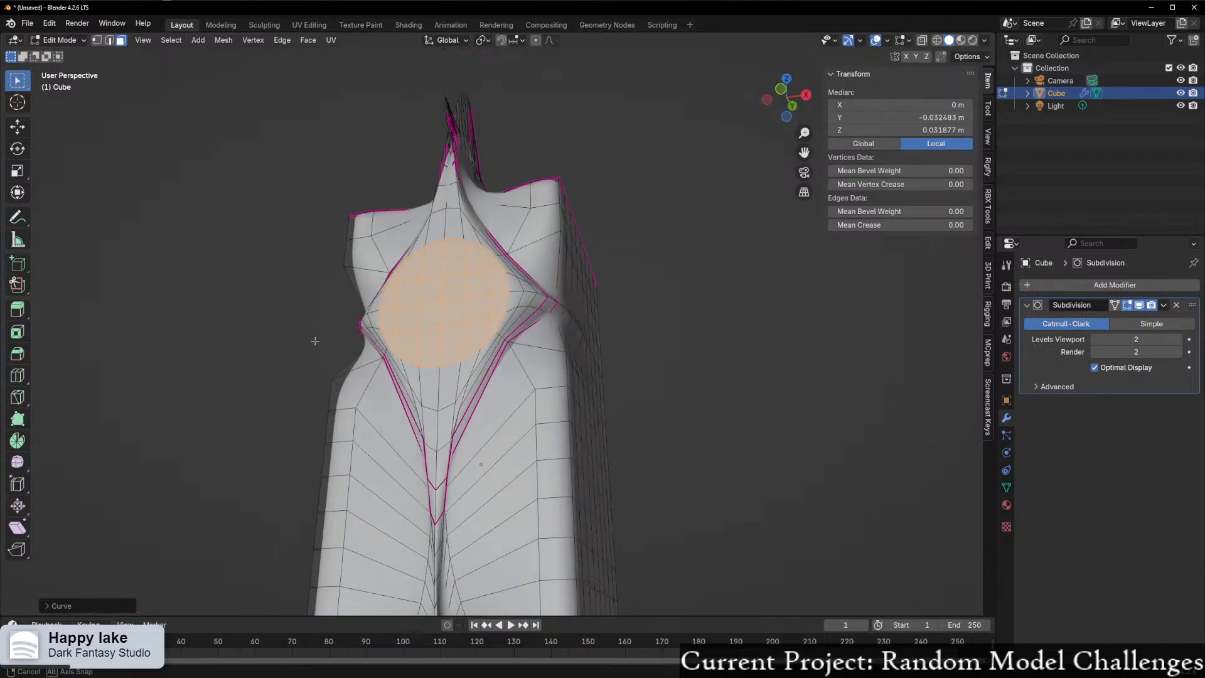
scroll(314, 339, down, 4)
middle_drag(409, 371, 358, 419)
scroll(355, 419, up, 4)
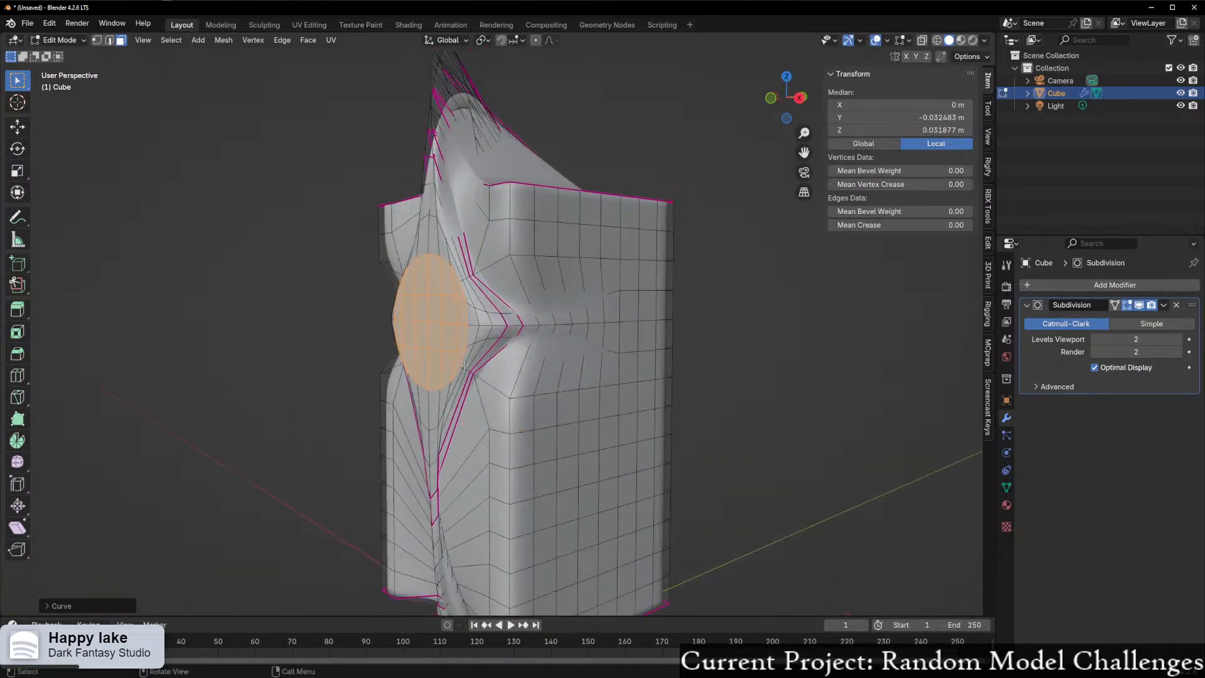
key(ctrl+z)
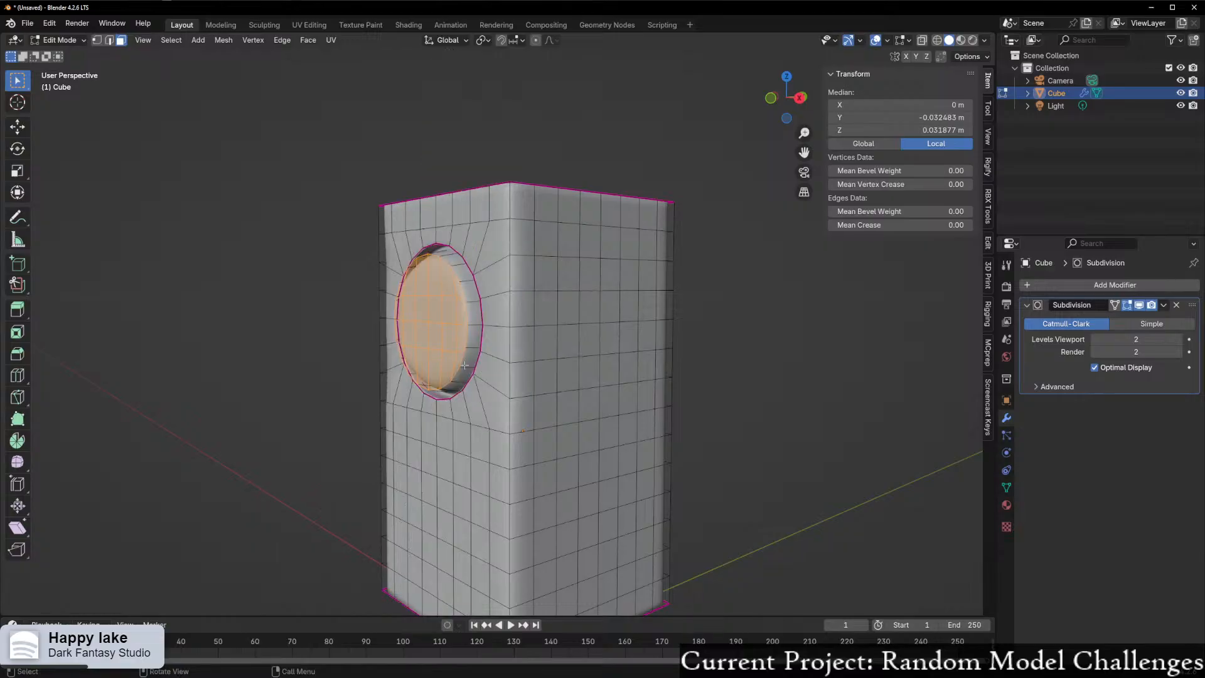
- Apply LoopTools Circle to the selected faces of the extruded lens disc
middle_drag(465, 364, 501, 361)
right_click(502, 361)
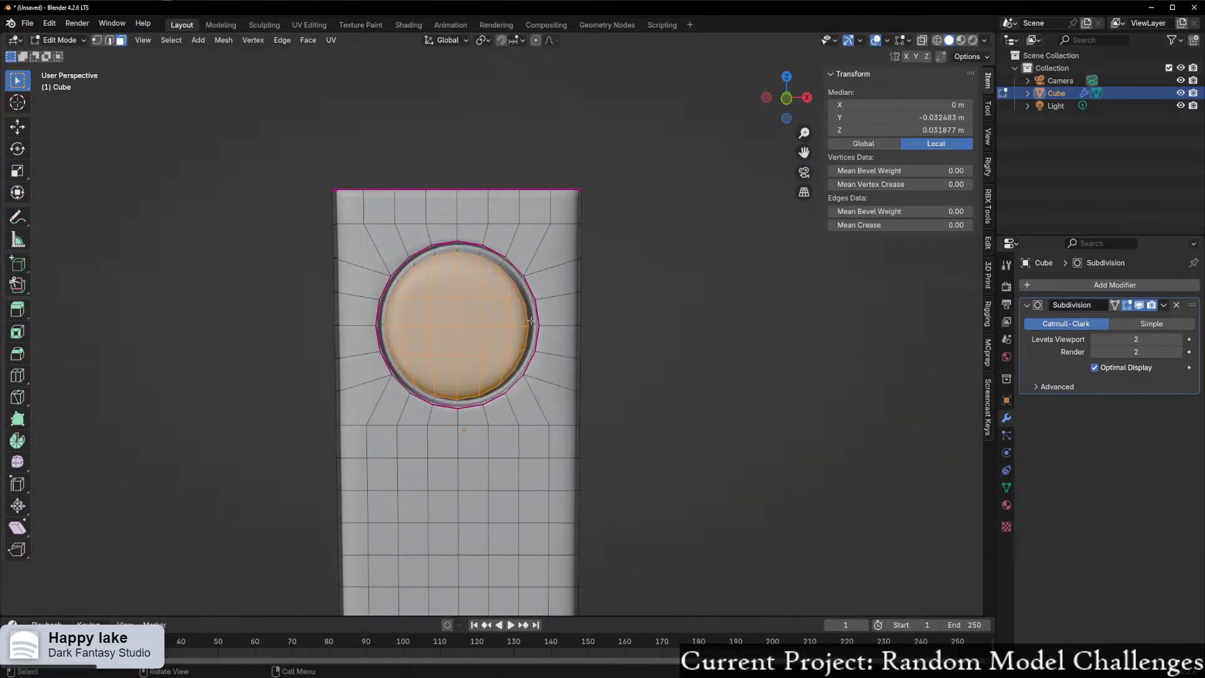
scroll(520, 309, up, 3)
middle_drag(468, 297, 439, 298)
scroll(439, 299, up, 1)
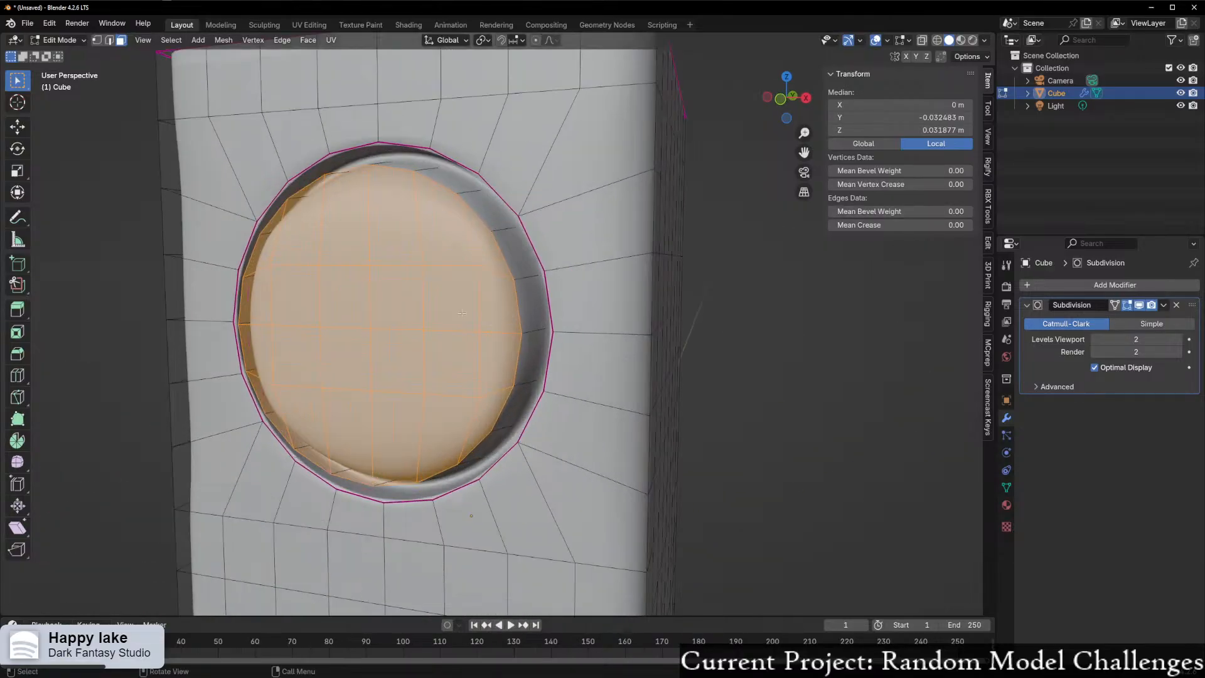
right_click(438, 299)
mouse_move(439, 299)
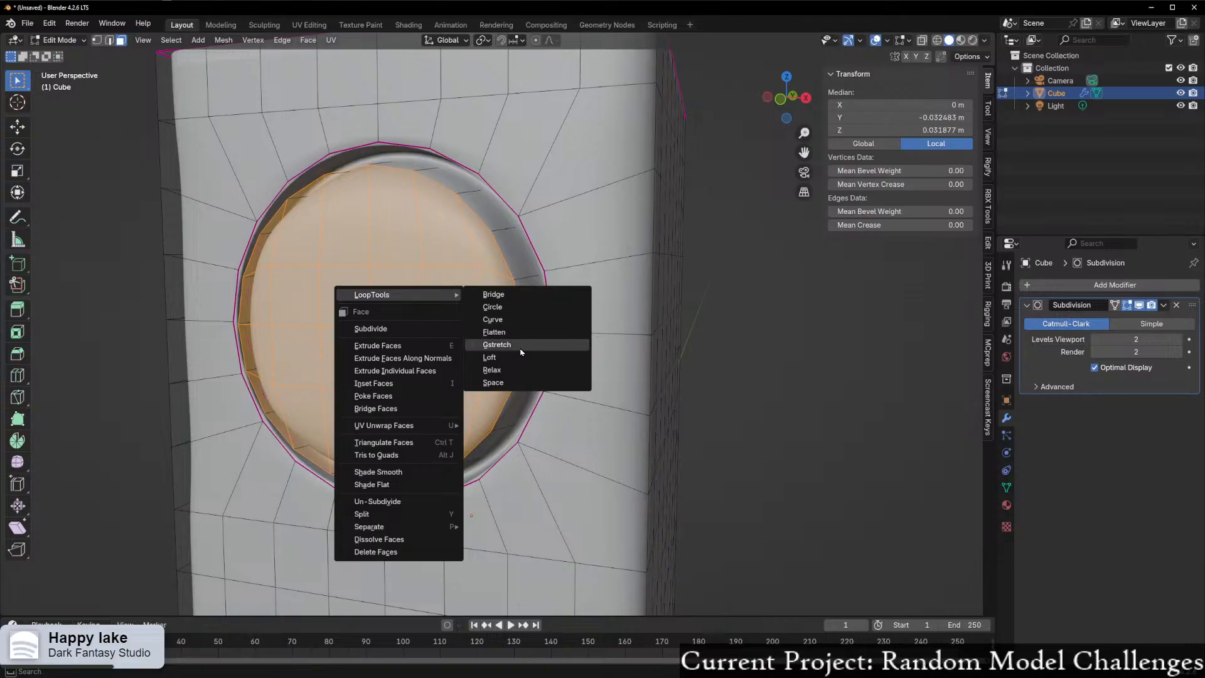
click(492, 306)
- Try to pull the lens disc's four centre faces outward along Y with smooth proportional editing
click(402, 338)
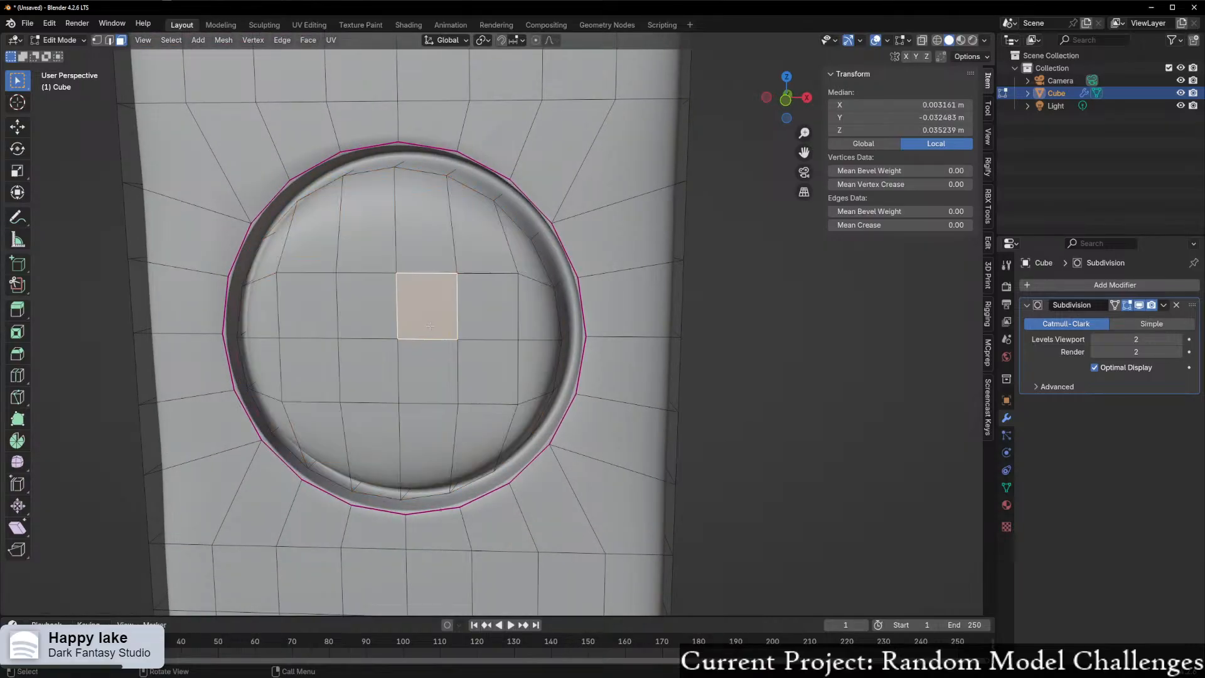
drag(378, 342, 370, 335)
middle_drag(480, 321, 425, 337)
key(g)
key(y)
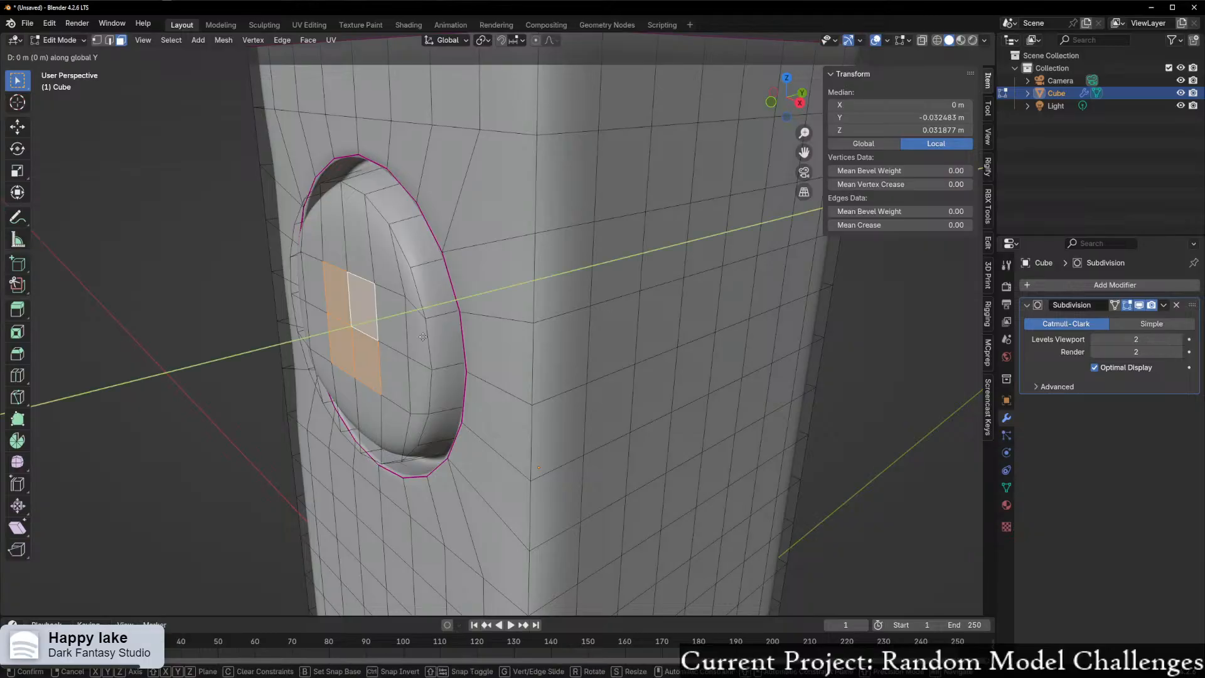
right_click(422, 337)
key(g)
key(y)
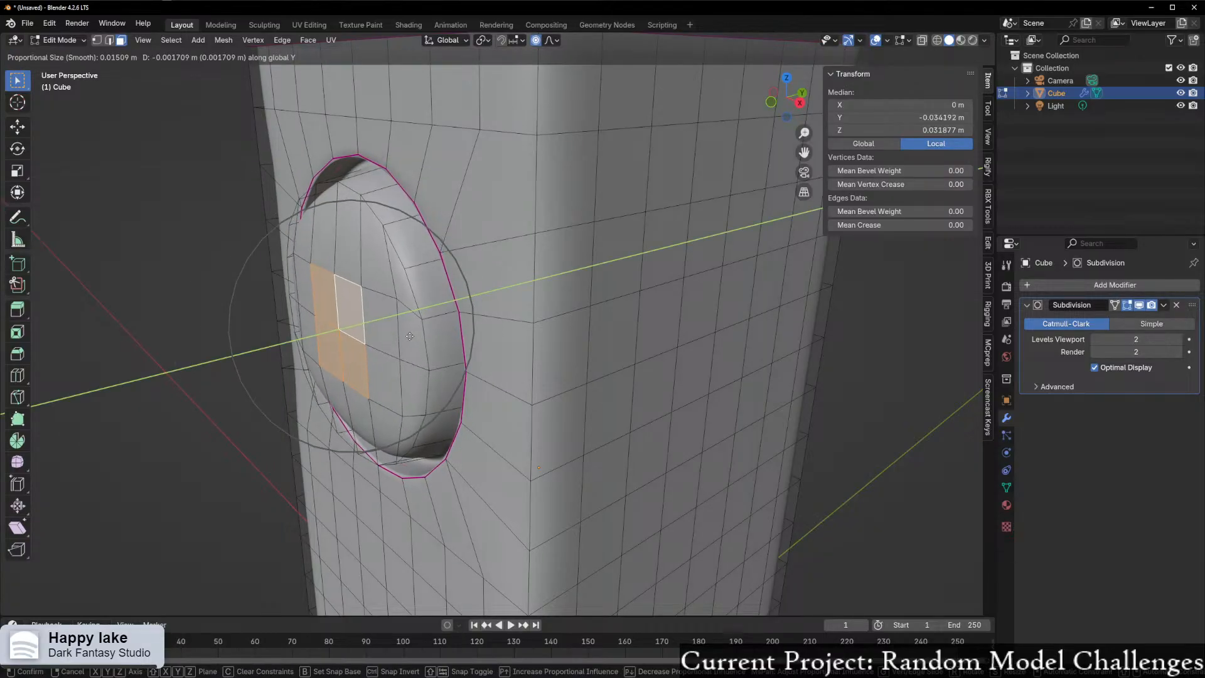
click(390, 341)
middle_drag(390, 341, 478, 334)
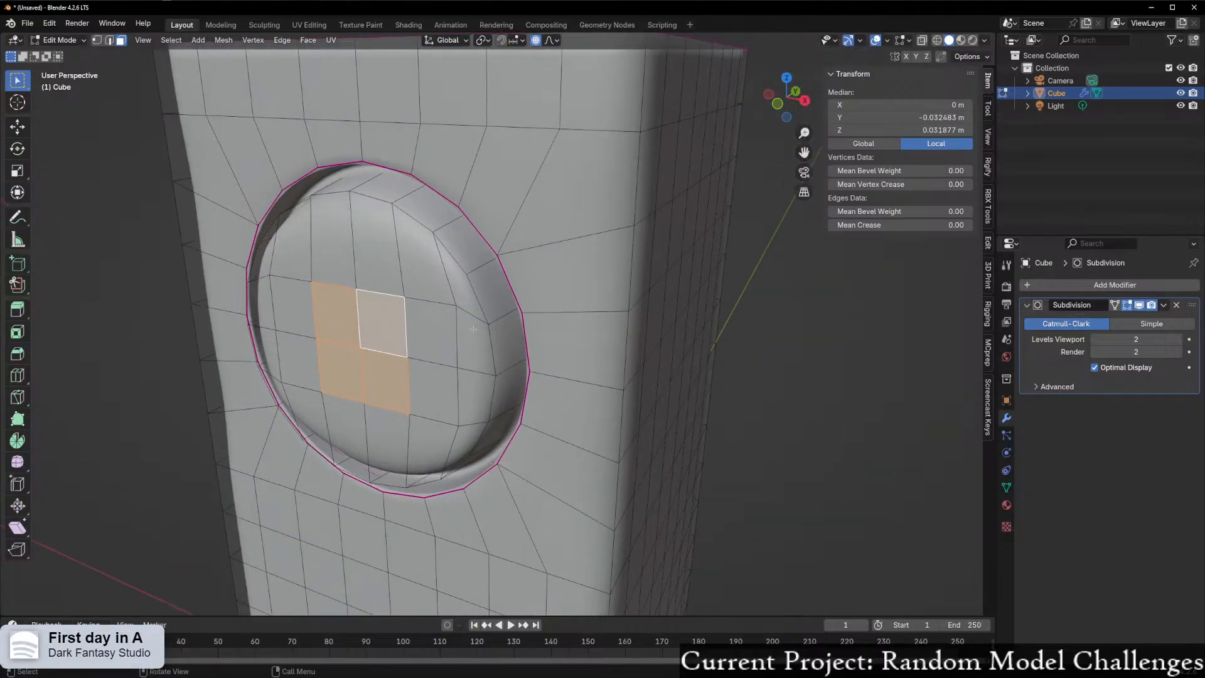
- Select the extruded lens disc together with its side wall and hide the rest of the mesh
key(ctrl+KP_Add)
key(ctrl+KP_Add)
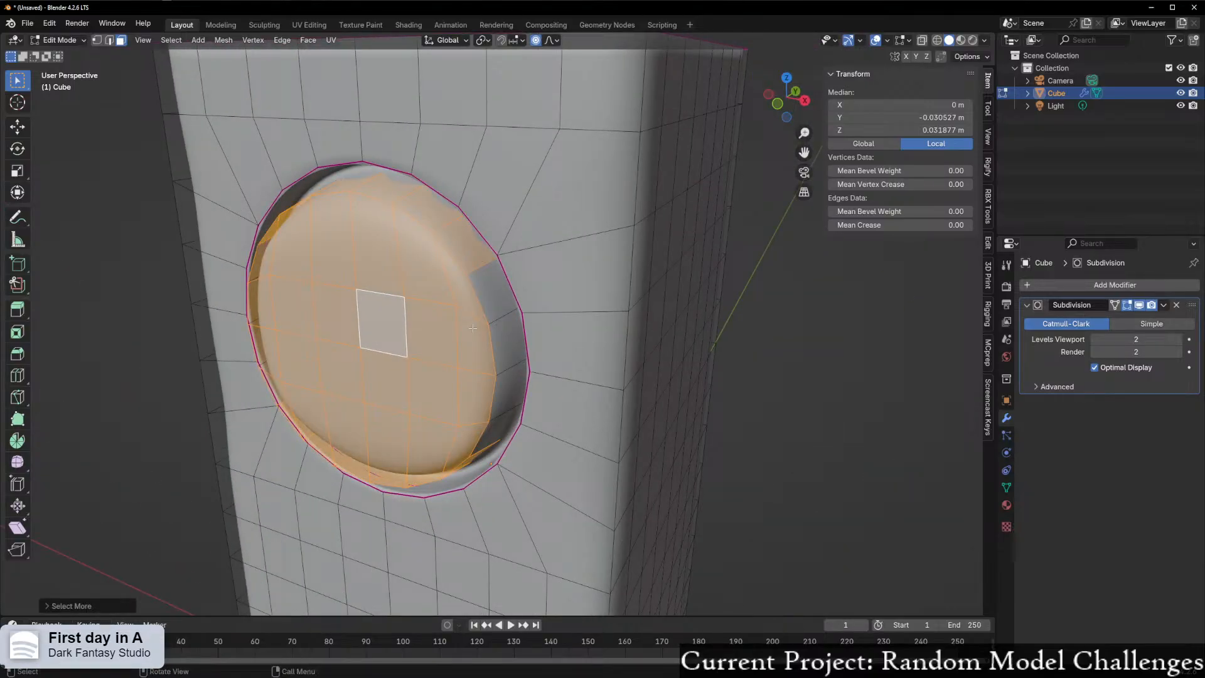
key(ctrl+z)
key(ctrl+z)
middle_drag(421, 332, 439, 328)
drag(296, 312, 448, 372)
key(ctrl+KP_Add)
key(ctrl+KP_Add)
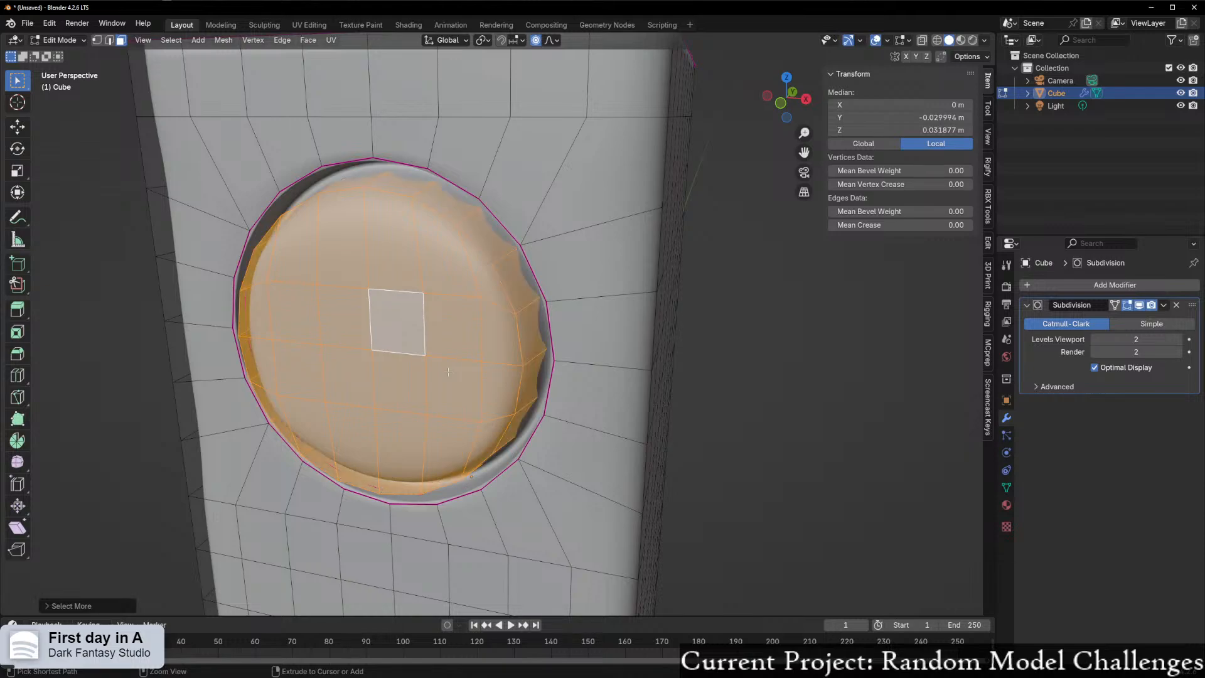
middle_drag(417, 175, 360, 162)
key(ctrl+i)
key(h)
- Try to pull the isolated disc's four centre faces about 0.008 m outward along Y, with a proportional size of about 0.0137 m
drag(343, 320, 358, 342)
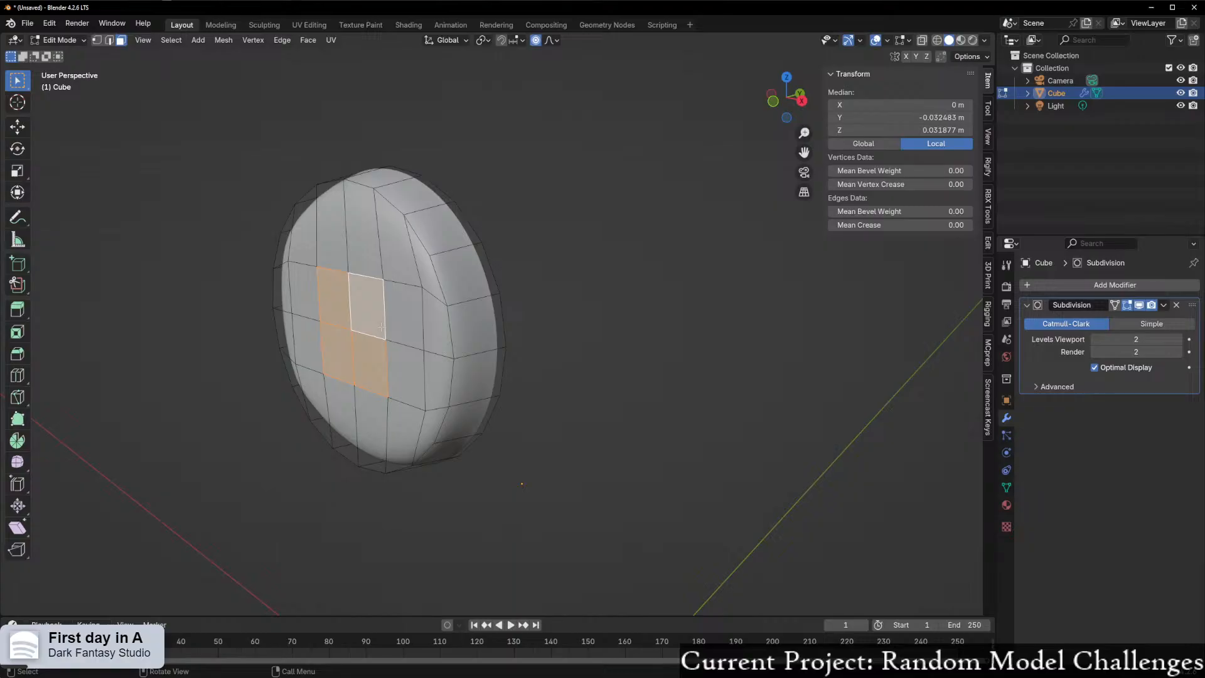
key(g)
key(y)
scroll(376, 329, down, 1)
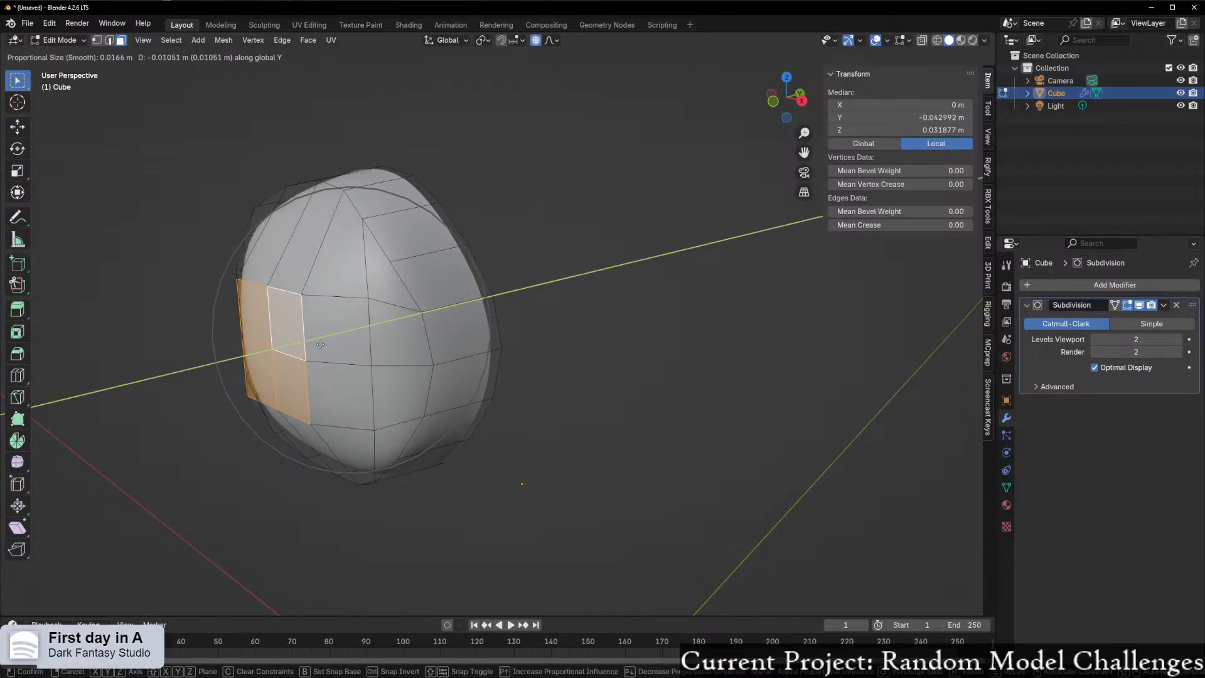
scroll(332, 344, up, 2)
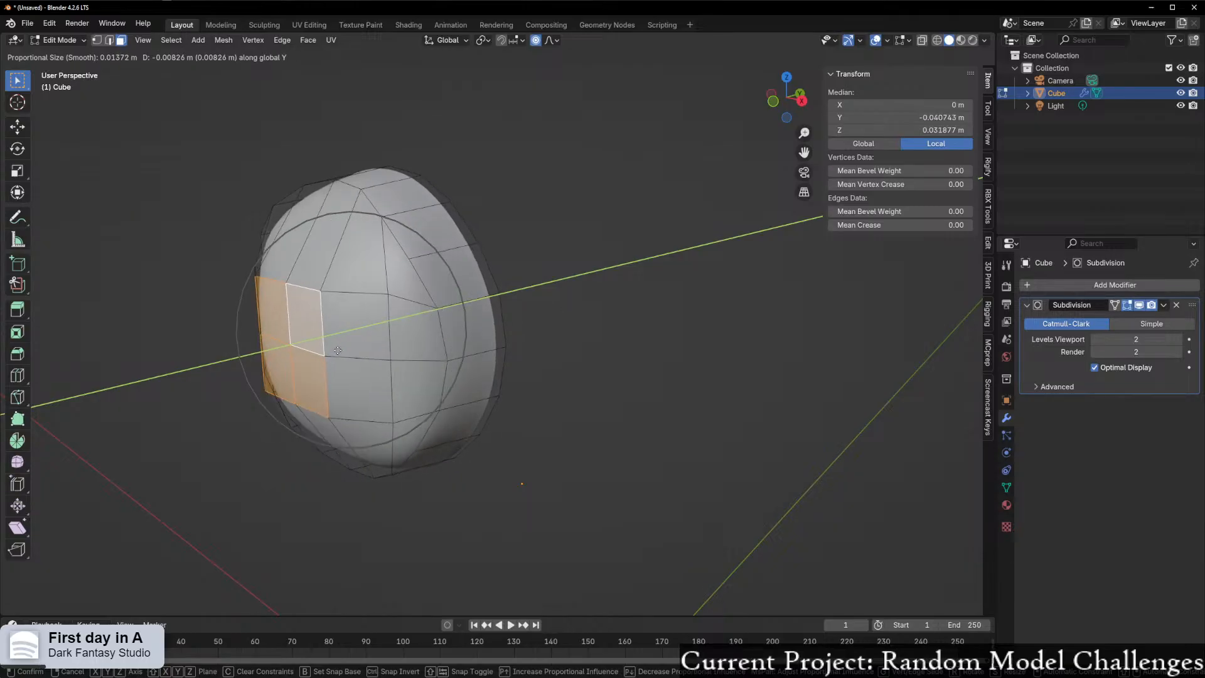
click(338, 348)
middle_drag(342, 348, 413, 390)
- Try to pull only the disc's centre vertex outward along Y with a proportional size of about 0.02 m, and undo the move
key(1)
click(478, 352)
key(g)
key(y)
scroll(376, 398, down, 4)
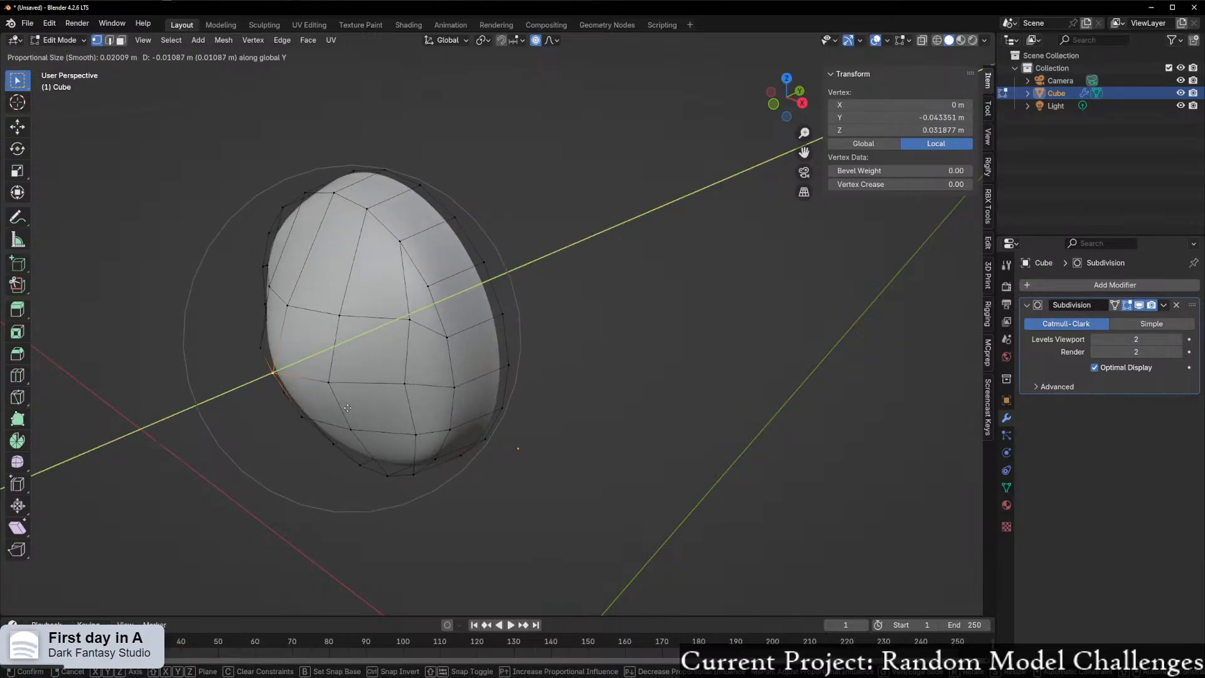
click(358, 404)
middle_drag(358, 404, 551, 369)
key(ctrl+z)
middle_drag(482, 380, 447, 357)
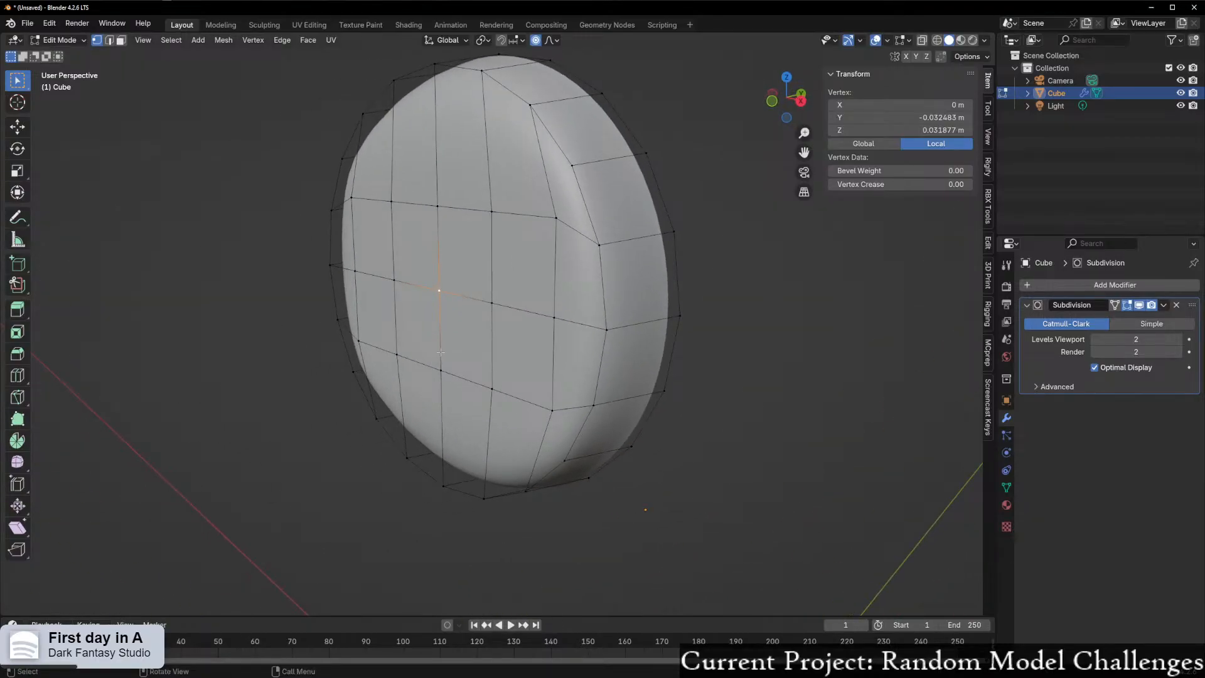
- Try to pull the centre vertex outward along Y again with a proportional size of about 0.0267 m
key(g)
key(y)
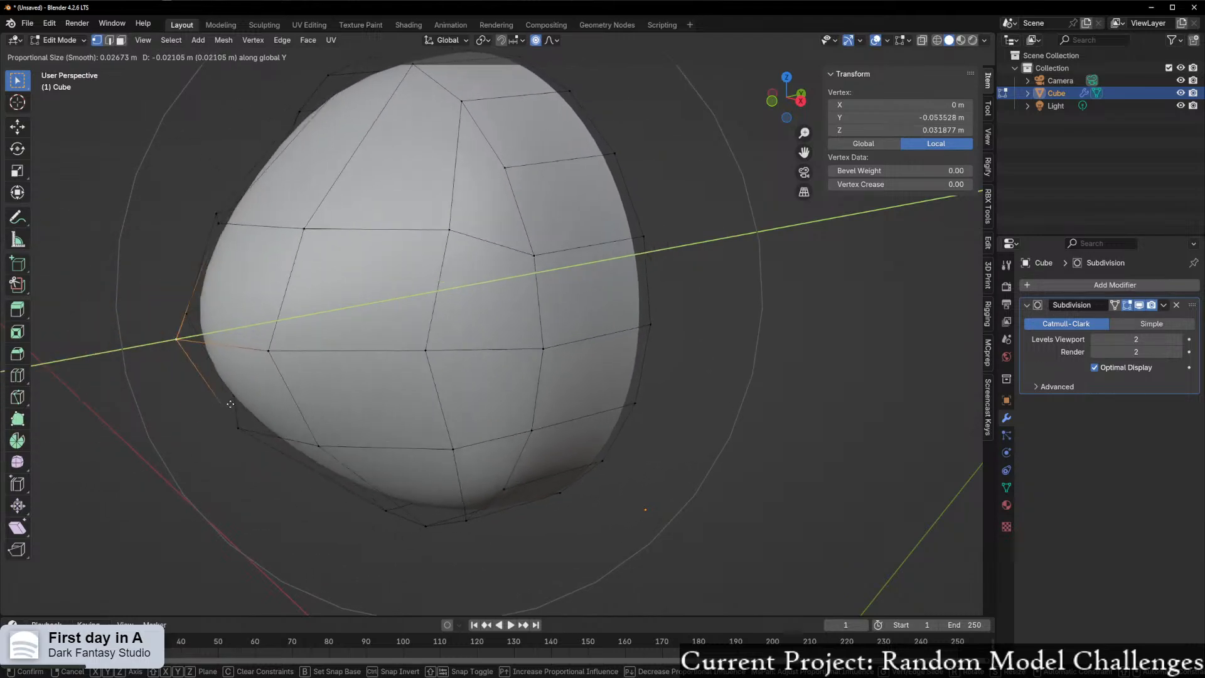
click(293, 390)
middle_drag(349, 375, 515, 352)
- Try to move the three middle vertices of the disc's horizontal centre line along Y
alt+click(589, 314)
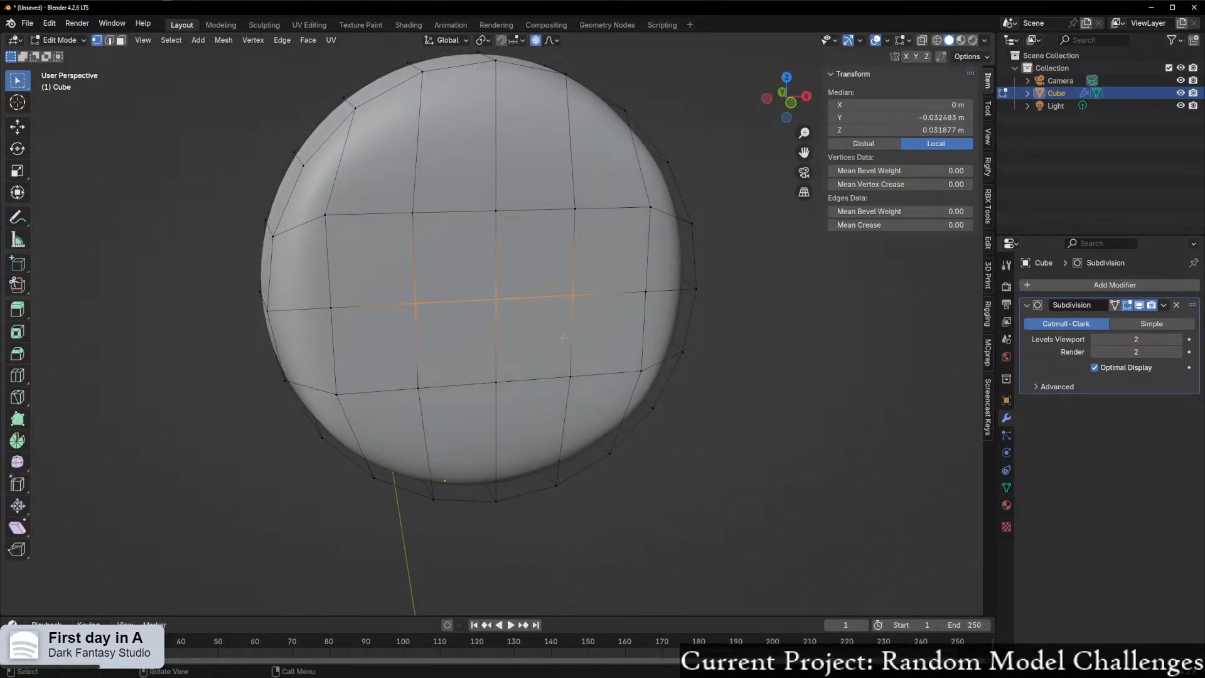
key(g)
key(y)
right_click(576, 355)
- Try to pull the three middle vertices of the disc's vertical centre line outward along Y, and undo the move
middle_drag(576, 355, 482, 369)
click(436, 296)
middle_drag(437, 298, 485, 293)
drag(425, 218, 426, 219)
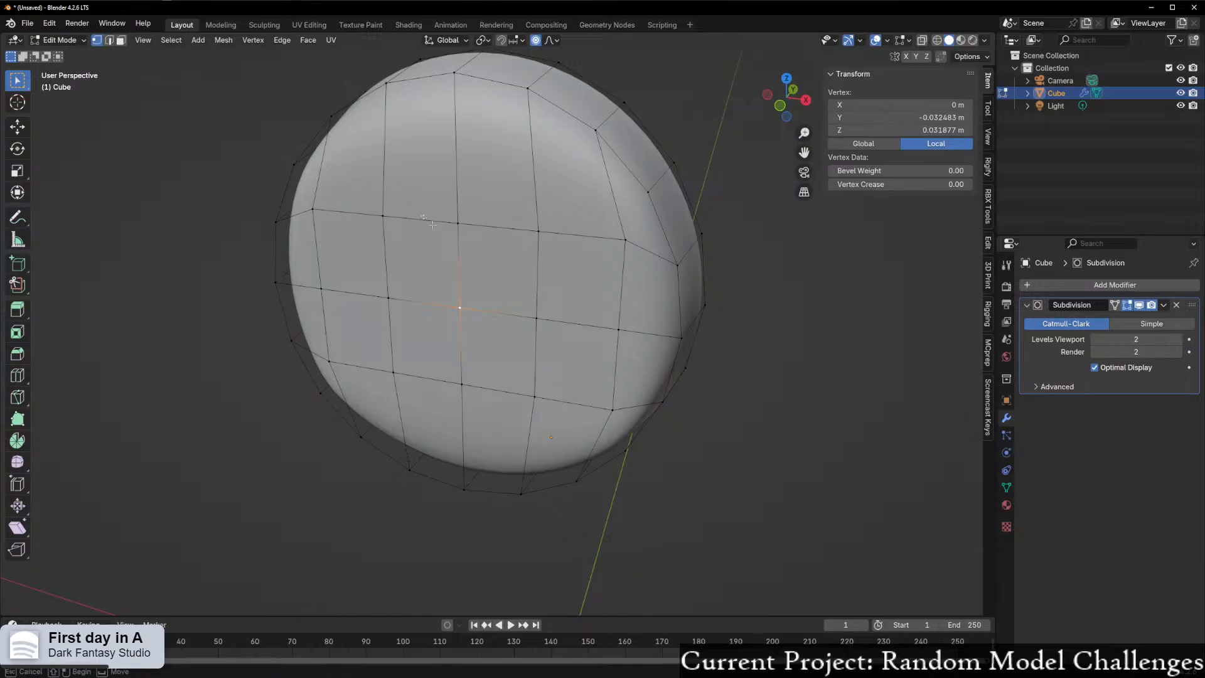
drag(509, 420, 509, 420)
key(g)
key(y)
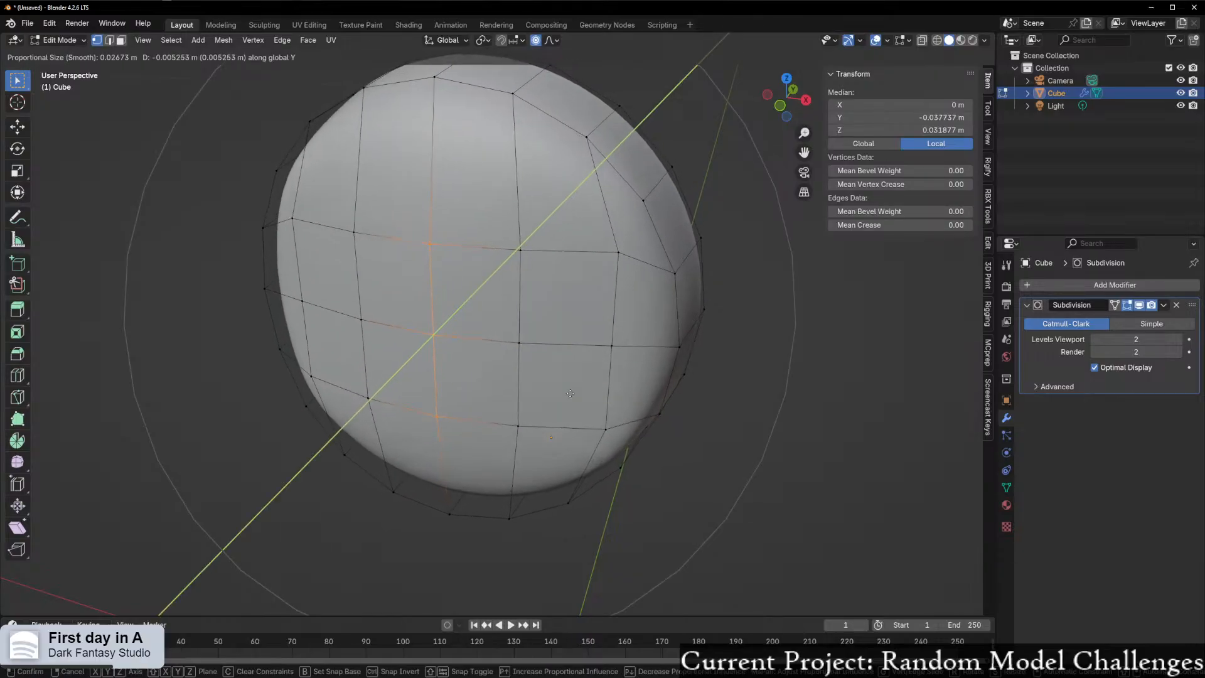
click(551, 400)
middle_drag(547, 400, 490, 395)
key(ctrl+z)
key(ctrl+z)
scroll(486, 395, down, 2)
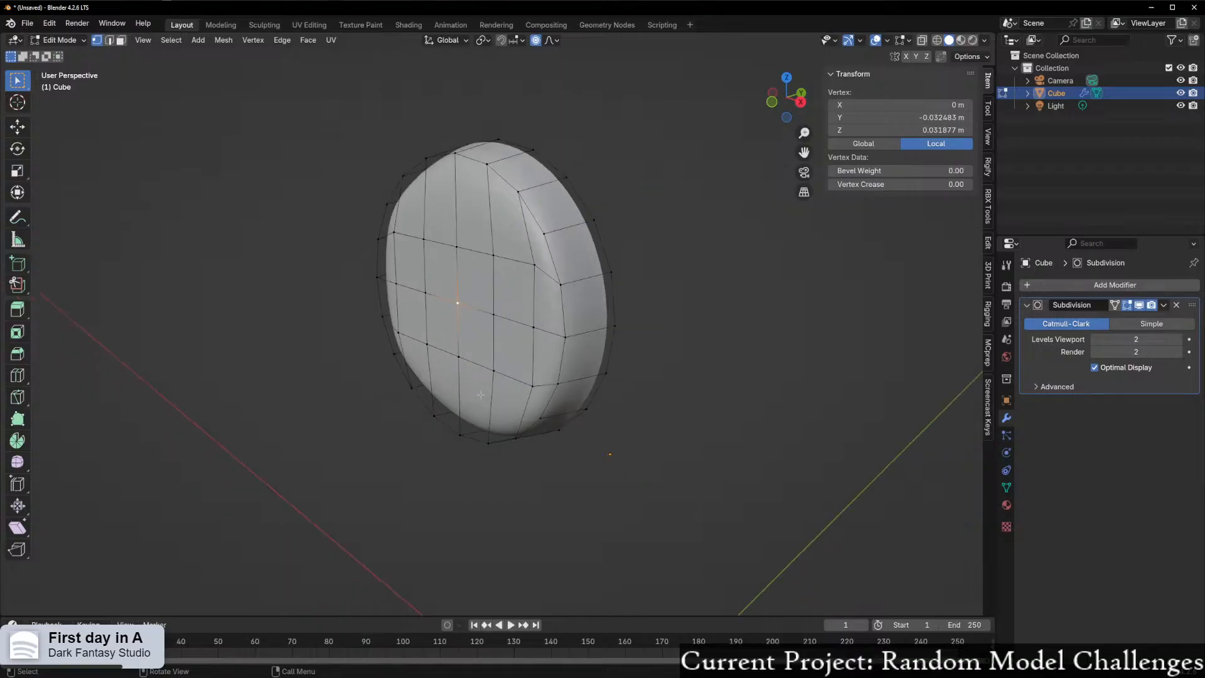
- Reveal the hidden camera body and select the lens disc's centre vertex
key(alt+h)
middle_drag(558, 364, 612, 355)
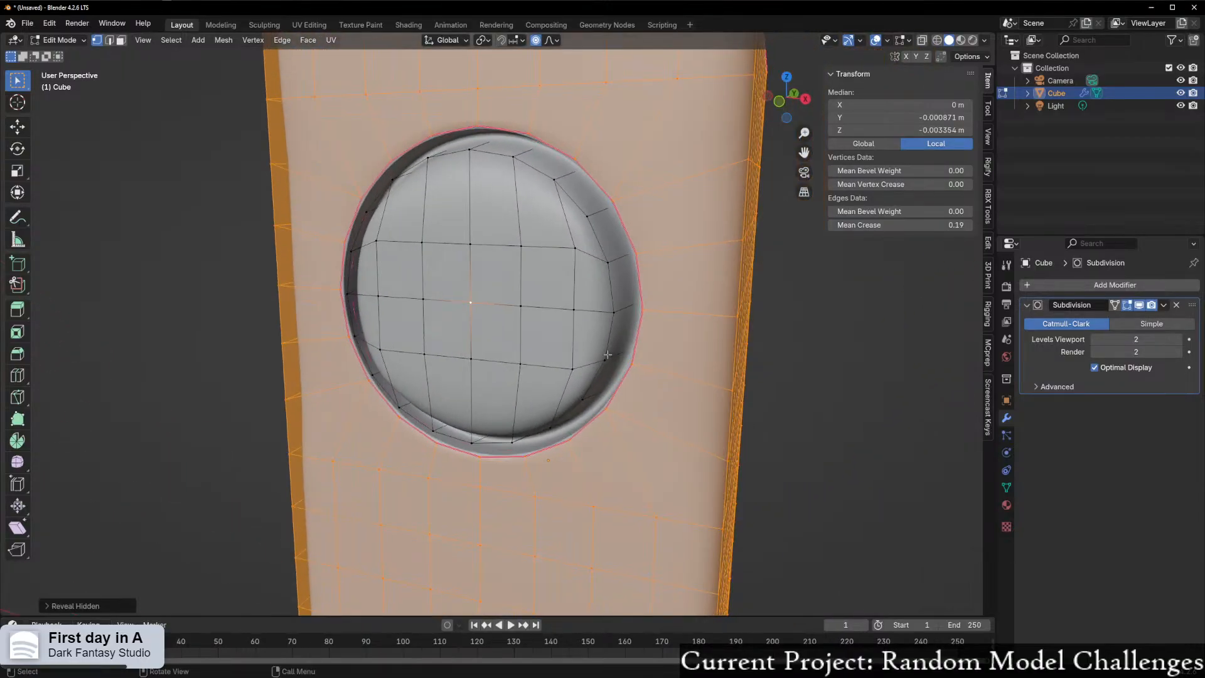
click(471, 303)
mouse_move(475, 308)
middle_down()
mouse_move(538, 347)
mouse_move(462, 302)
middle_up()
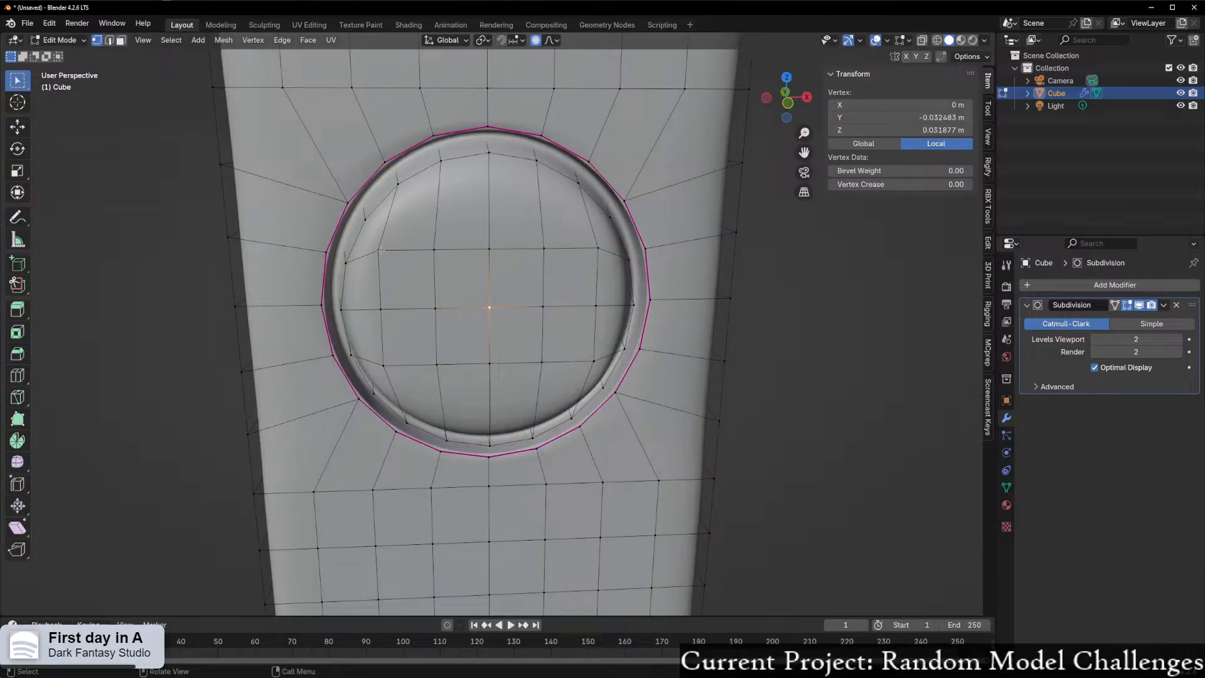
- Select the central block of vertices across the lens disc's face and apply LoopTools Circle to it
drag(377, 240, 599, 365)
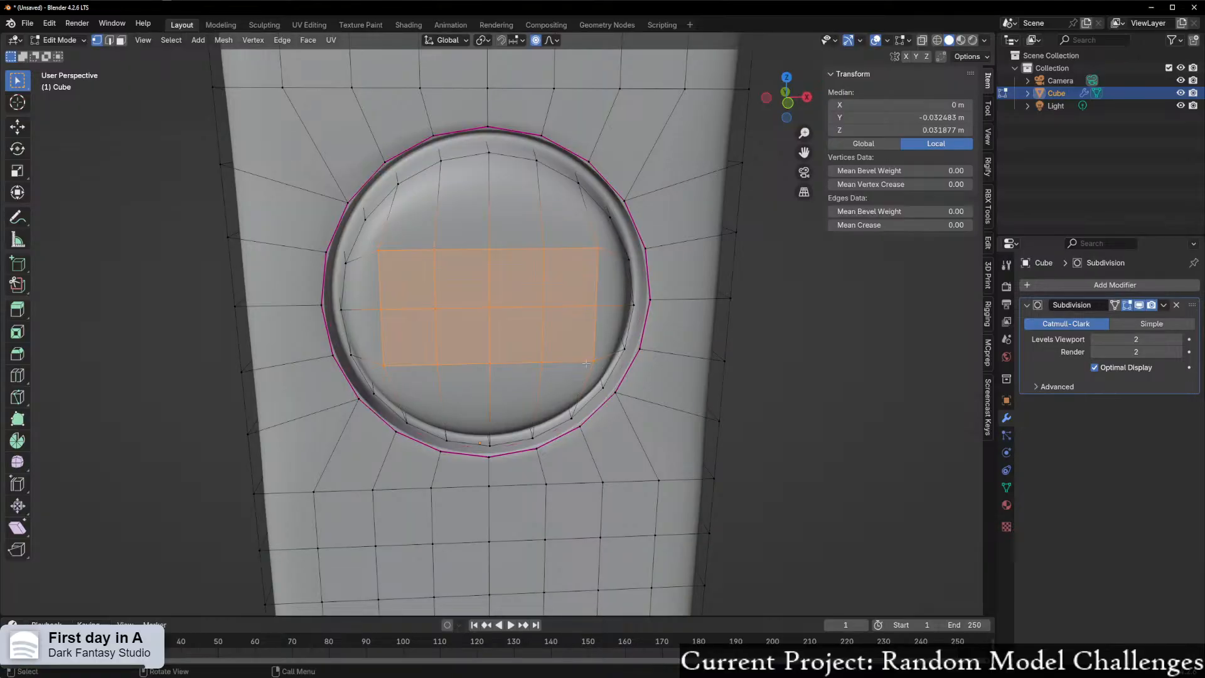
right_click(502, 295)
mouse_move(502, 294)
click(567, 306)
- Try to move the rounded central vertices along Y with smooth proportional editing, and clear the selection
middle_drag(573, 311, 453, 306)
key(g)
key(y)
click(470, 345)
key(alt+a)
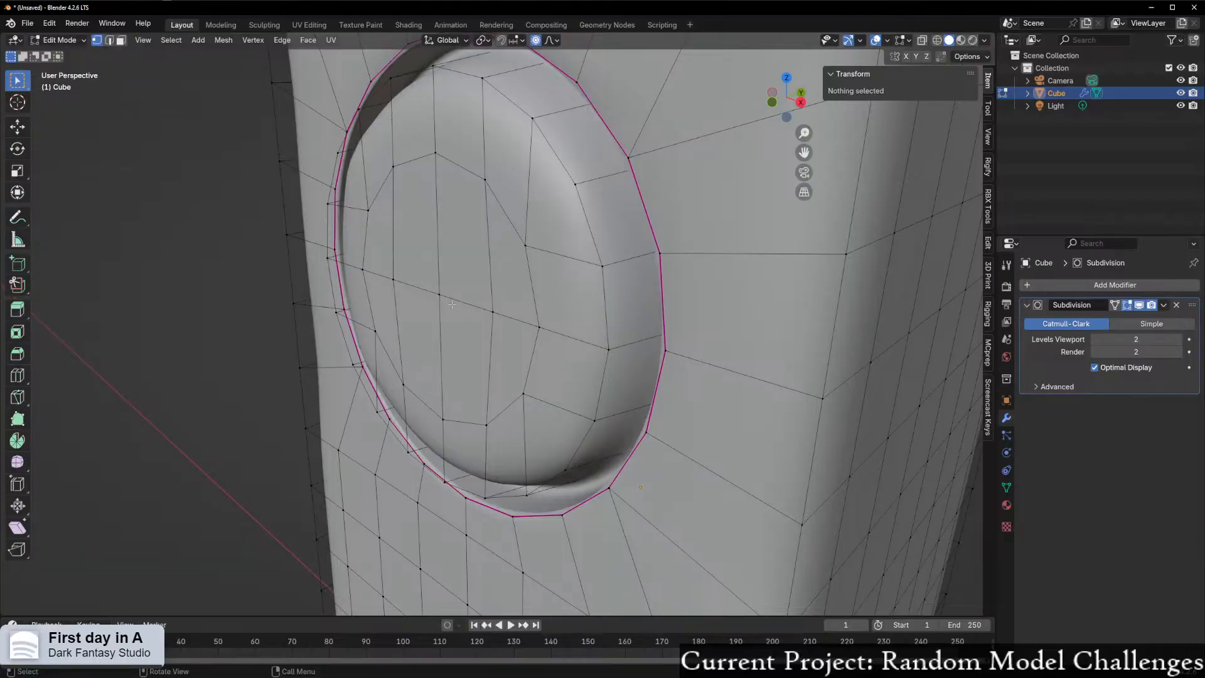
- Select the rounded centre patch of the lens and pull it outward along Y to about -0.0369 m without proportional editing
drag(385, 240, 506, 359)
key(ctrl+KP_Add)
key(ctrl+KP_Add)
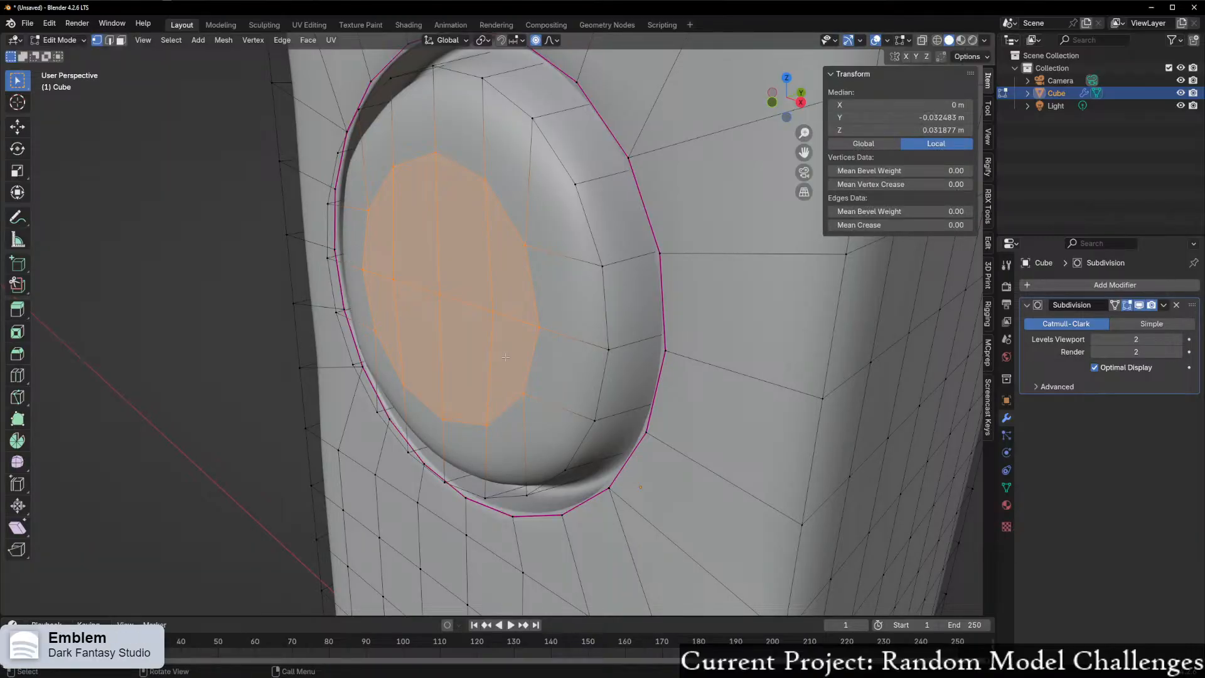
key(g)
key(y)
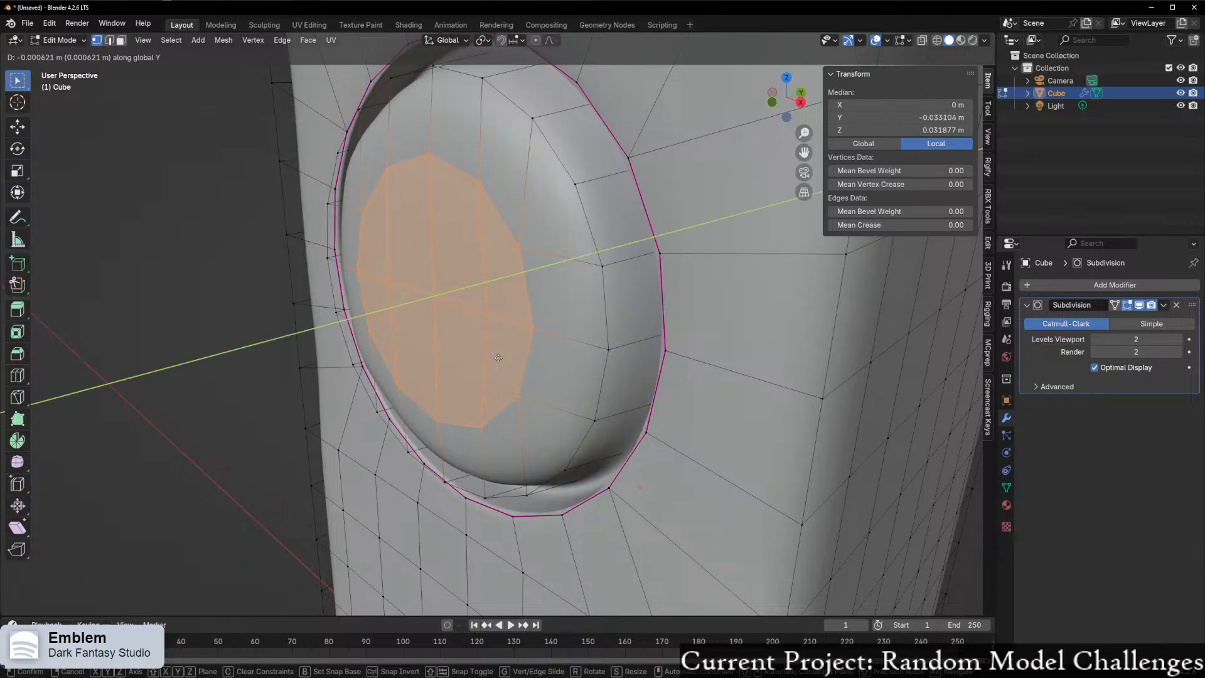
click(474, 367)
middle_drag(474, 367, 628, 395)
- Select the edge loop around the lens's front rim and edge-slide it slightly back into the recess
alt+click(458, 139)
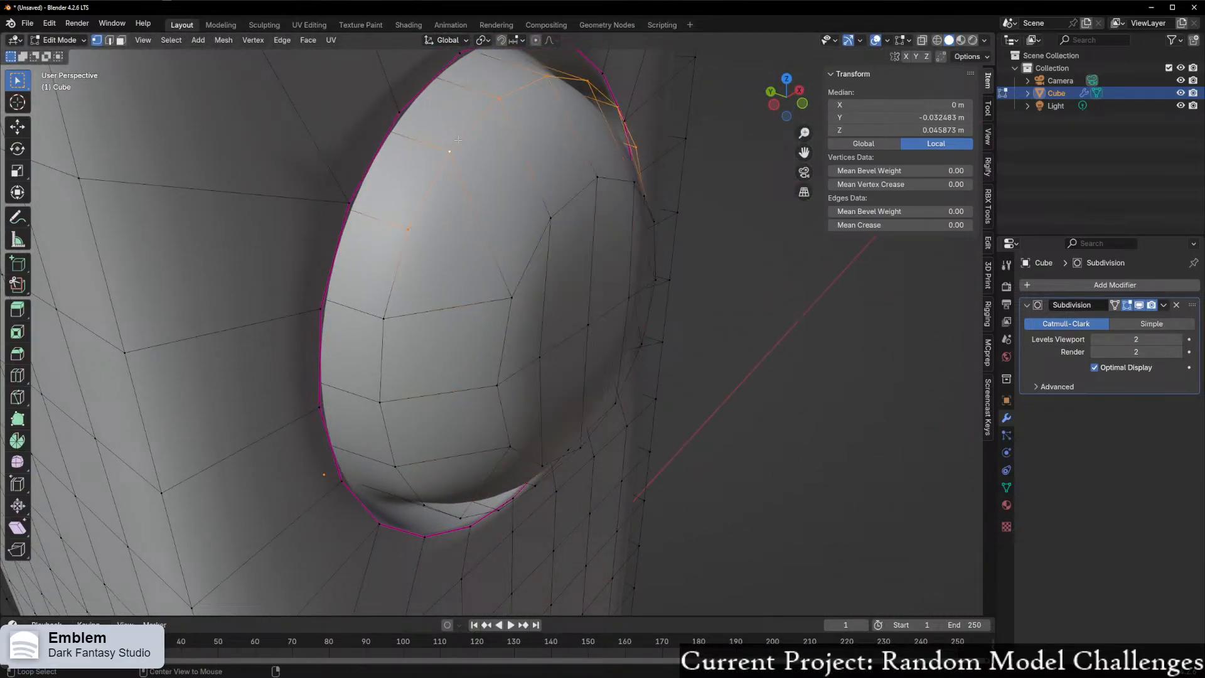
middle_drag(459, 293, 606, 325)
alt+click(452, 326)
alt+click(500, 420)
alt+click(606, 324)
key(g)
key(g)
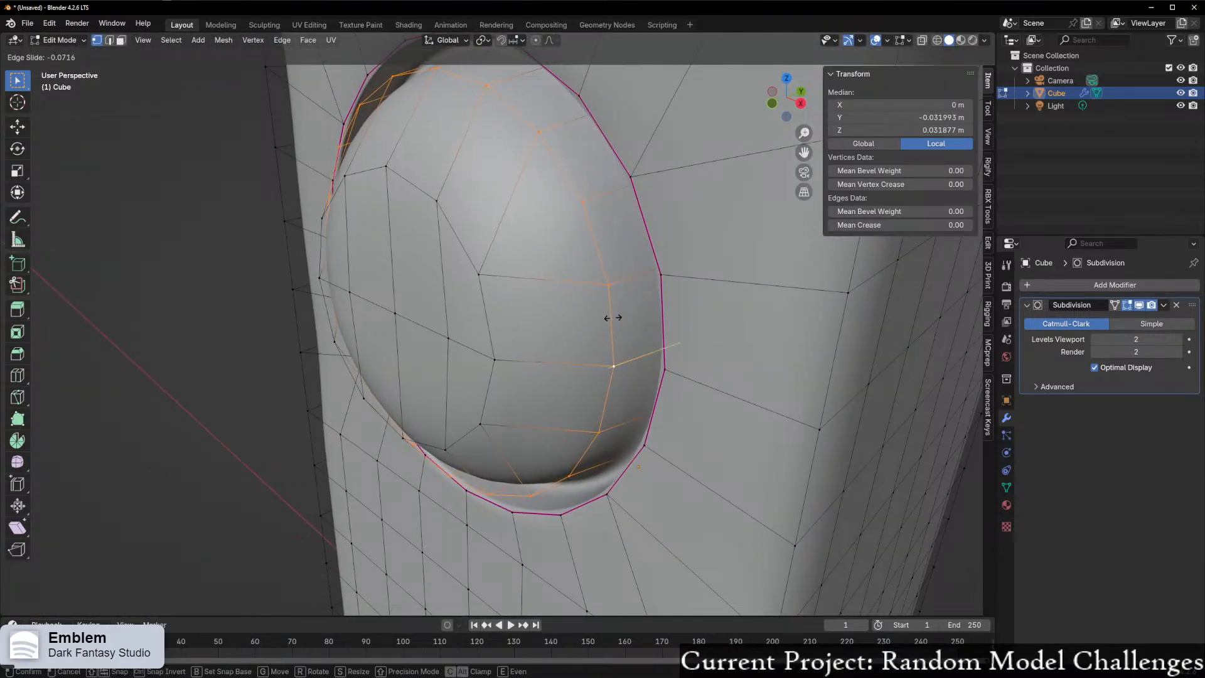
click(633, 308)
- Switch to Object Mode and examine the domed lens's shading inside the recess
scroll(634, 308, down, 5)
middle_drag(634, 308, 614, 349)
scroll(614, 350, up, 3)
key(ctrl+Tab)
click(495, 322)
middle_drag(495, 322, 572, 382)
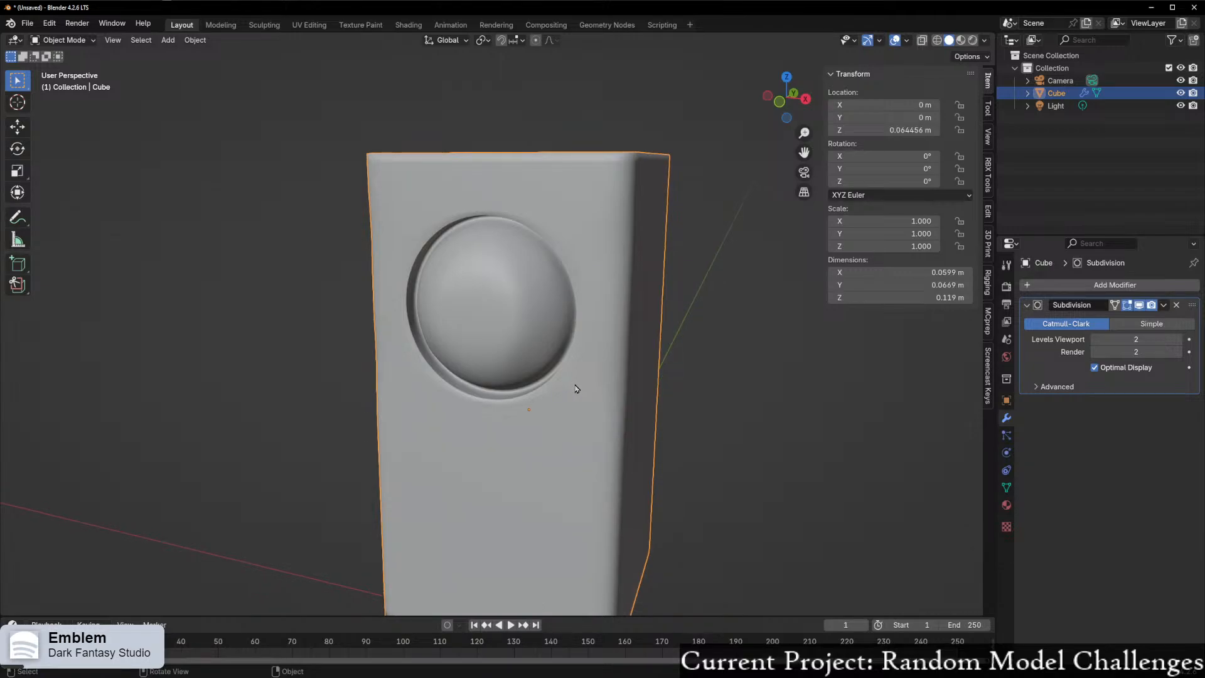
middle_drag(507, 302, 479, 302)
- Return to Edit Mode and select the whole domed lens by growing a selection from its centre to the recess floor
key(Tab)
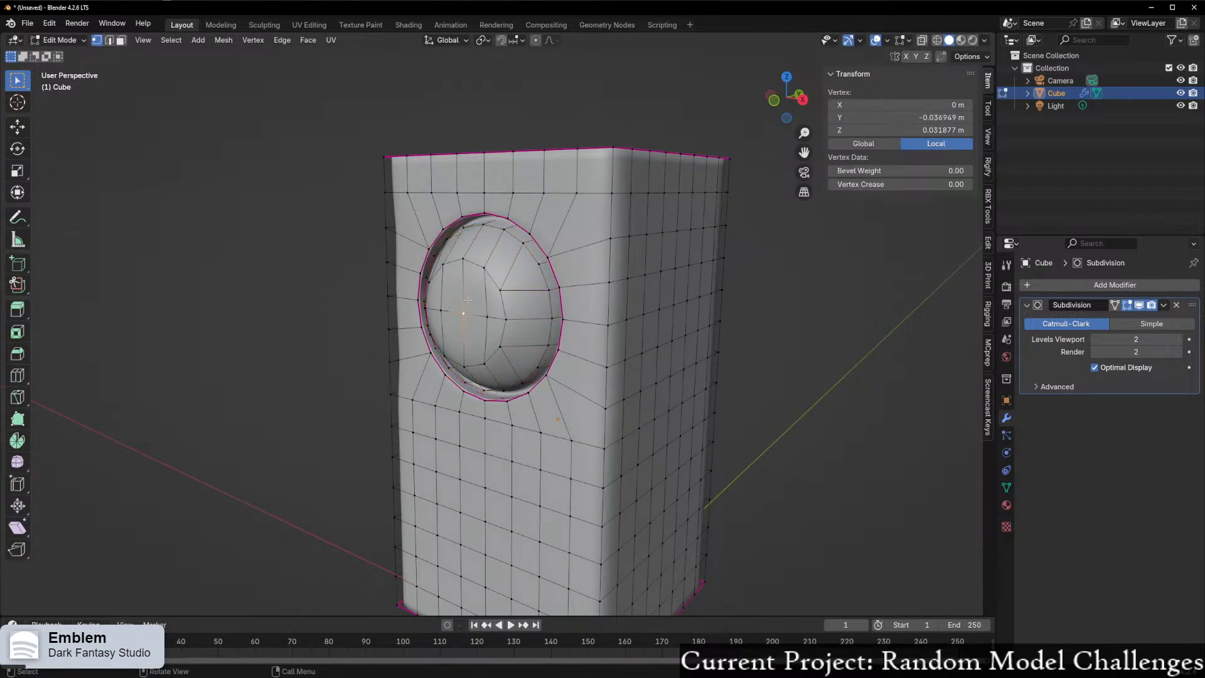
right_click(479, 302)
mouse_move(476, 306)
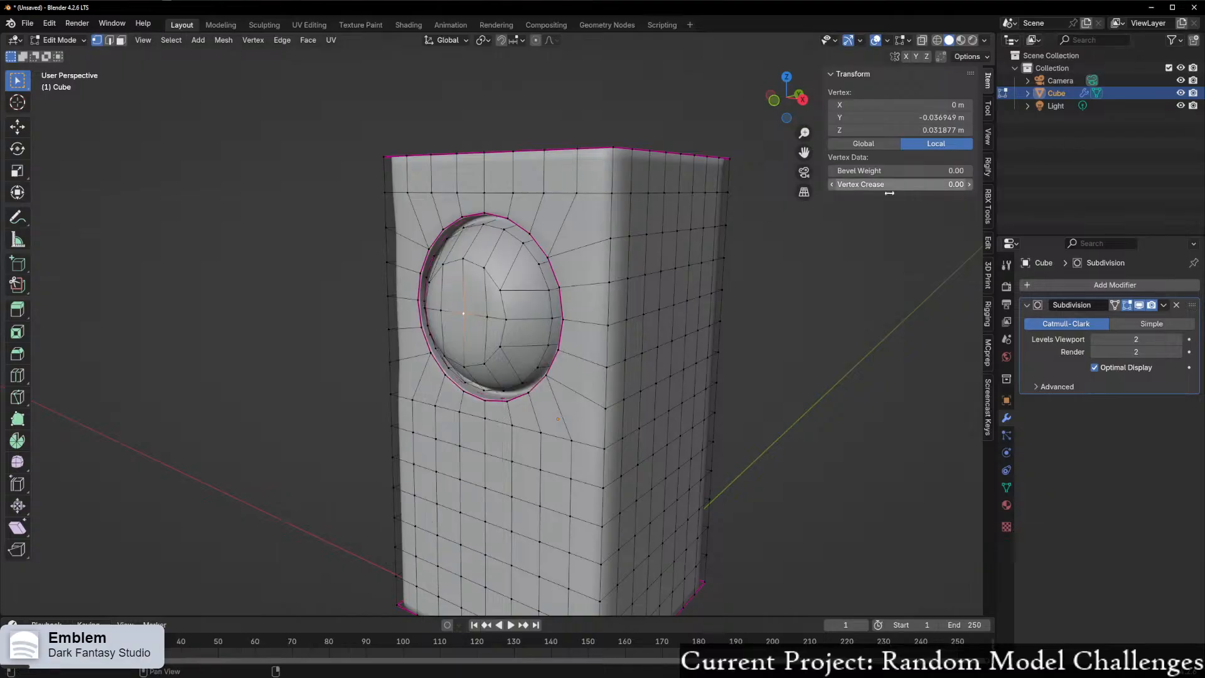
middle_drag(357, 333, 425, 320)
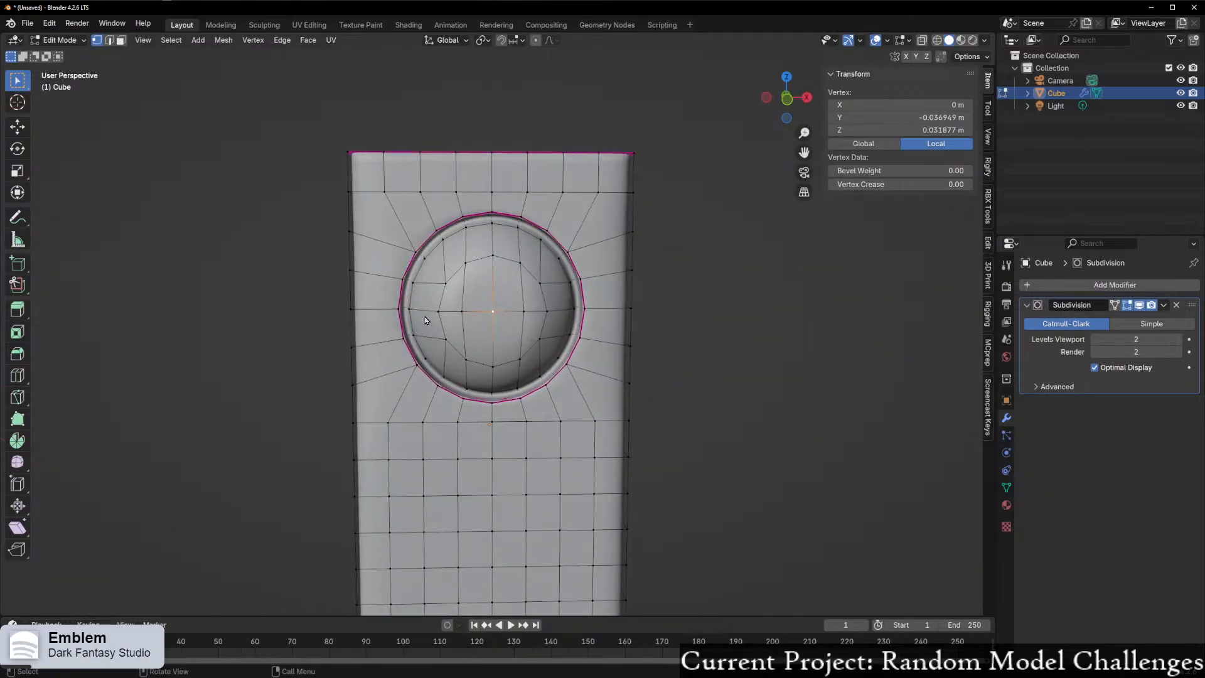
scroll(477, 341, up, 4)
mouse_move(556, 315)
middle_down()
mouse_move(498, 325)
mouse_move(501, 299)
mouse_move(559, 307)
mouse_move(581, 325)
mouse_move(446, 318)
mouse_move(592, 328)
mouse_move(576, 322)
middle_up()
drag(503, 312, 556, 394)
drag(440, 273, 565, 362)
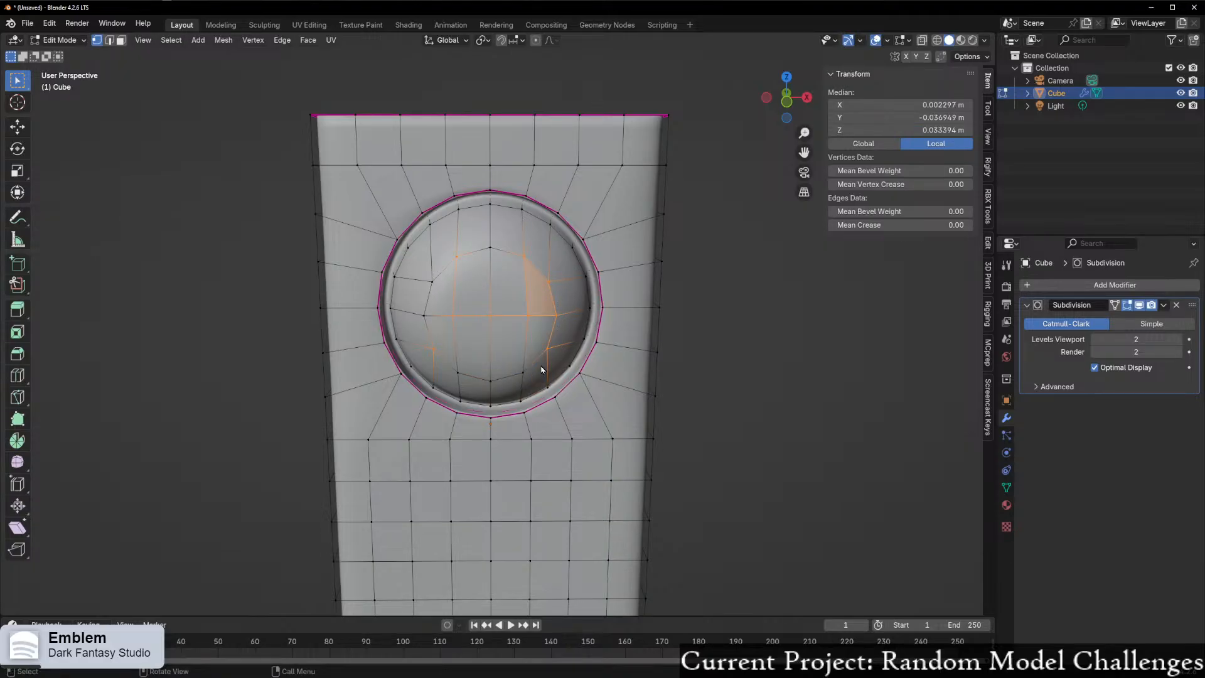
drag(448, 279, 441, 308)
drag(538, 338, 545, 337)
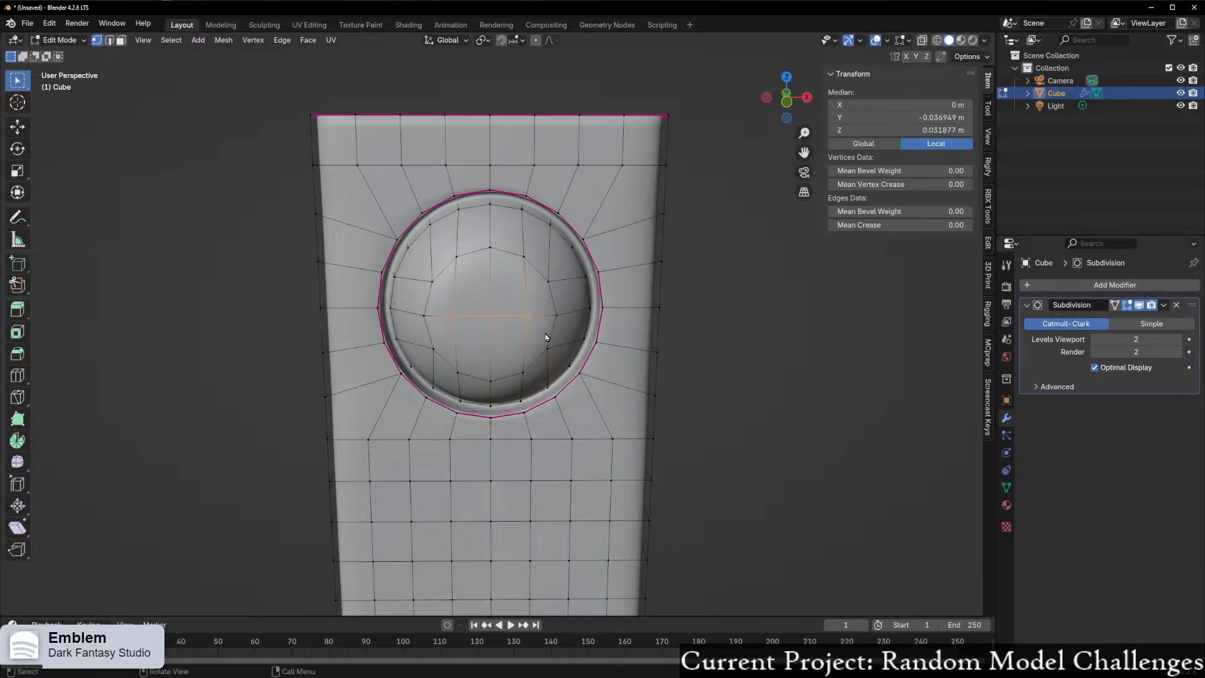
key(ctrl+KP_Add)
key(ctrl+KP_Add)
key(ctrl+KP_Add)
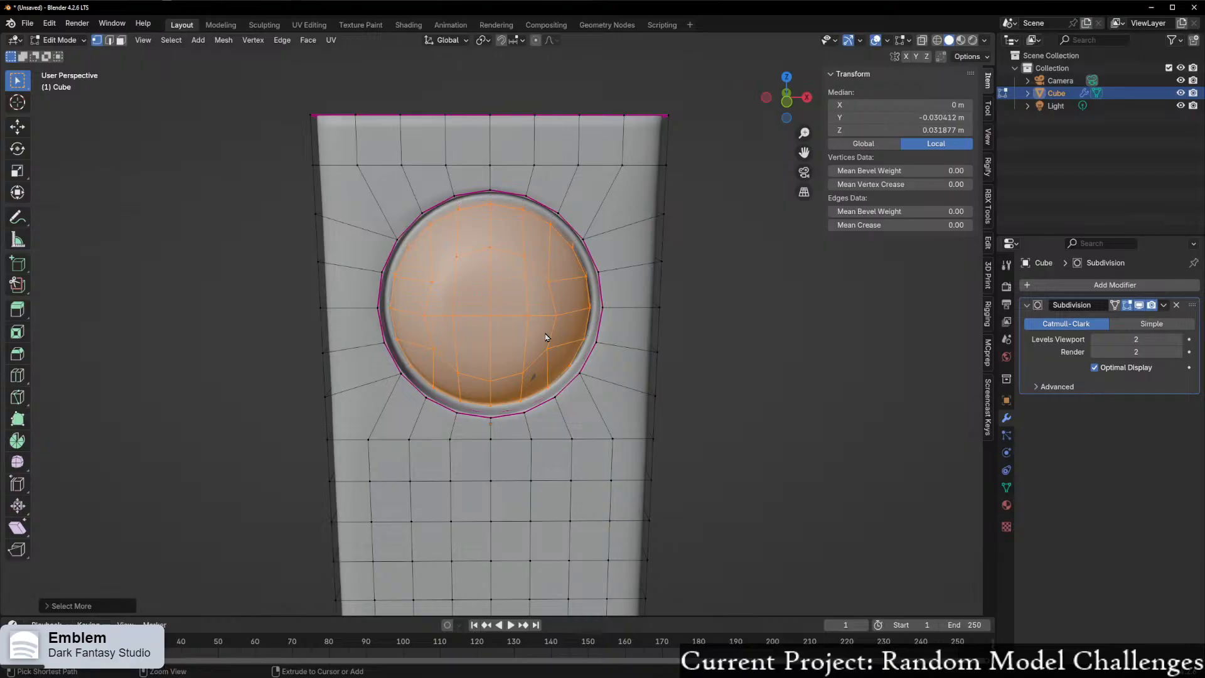
- Try dissolving the selected lens geometry, inspect the recess, and undo the dissolve
key(ctrl+x)
middle_drag(565, 328, 520, 209)
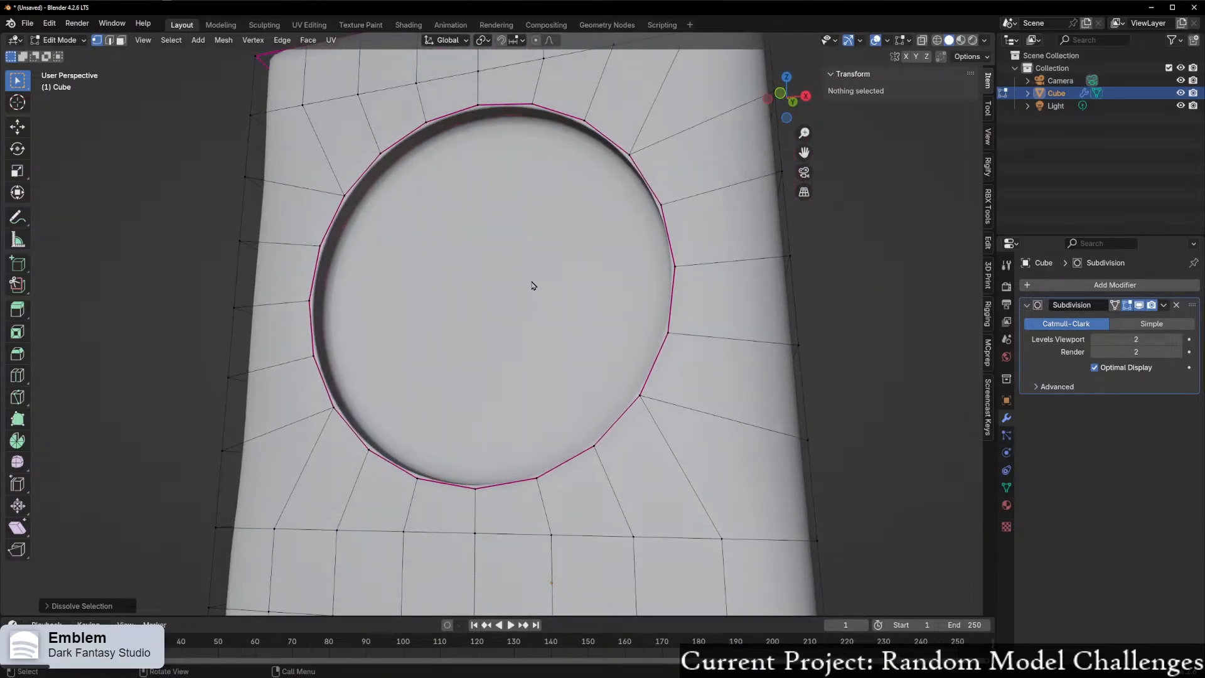
key(alt+z)
key(alt+z)
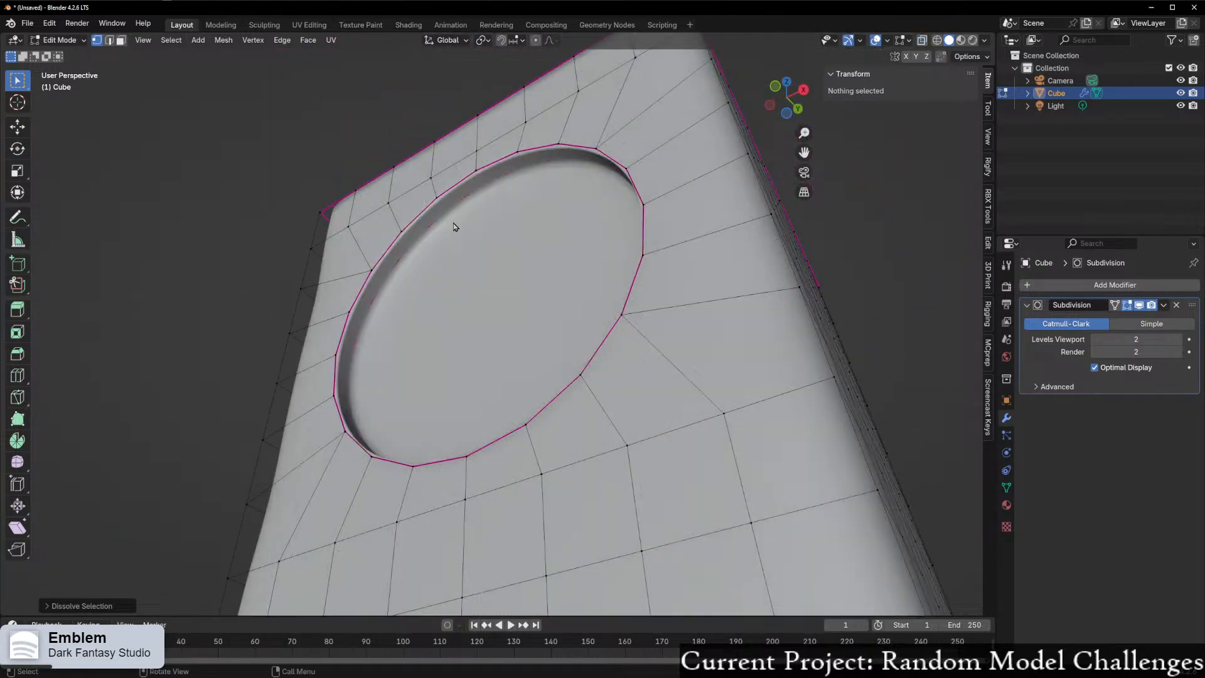
key(ctrl+z)
- Delete the faces of the selected domed lens
key(x)
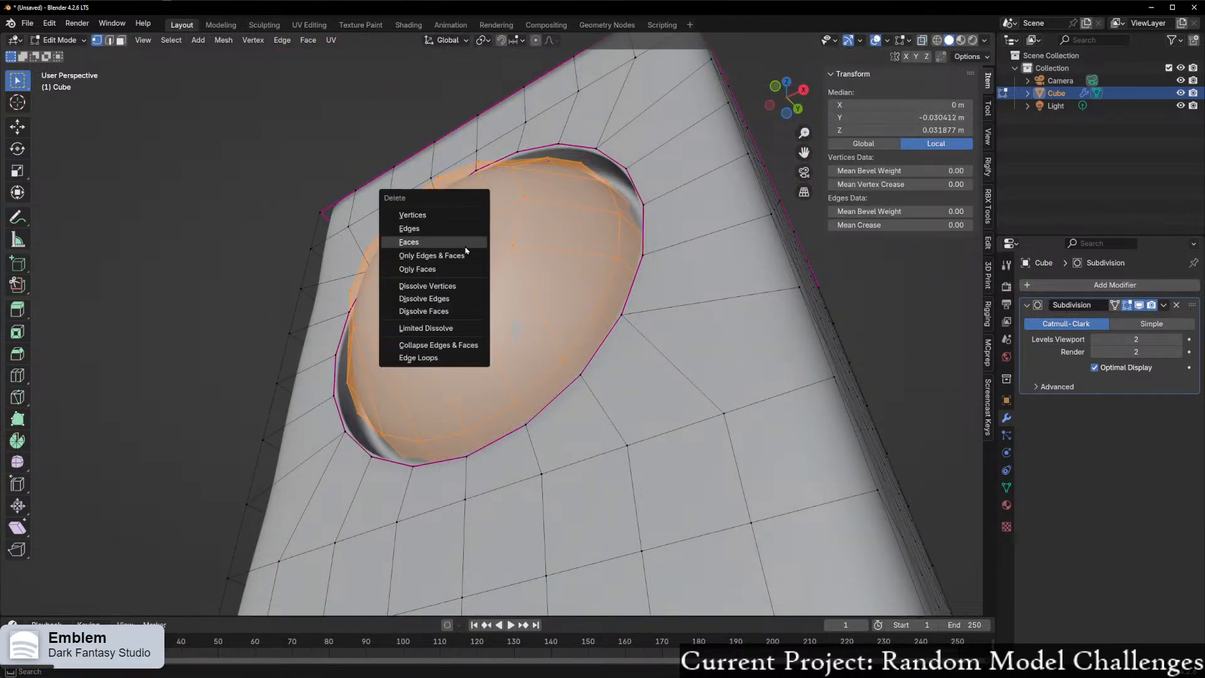
click(409, 241)
middle_drag(441, 241, 491, 245)
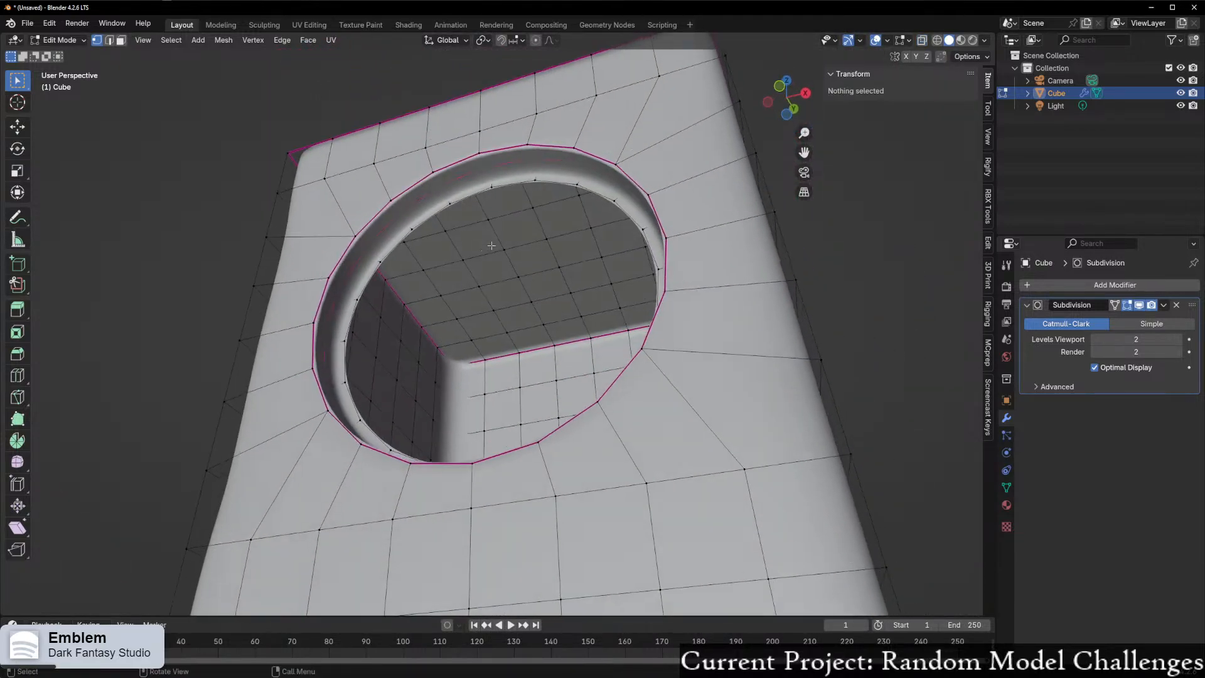
- Select the inner edge loop of the open recess and close the hole with Fill
alt+click(472, 197)
middle_drag(472, 197, 444, 161)
right_click(442, 164)
mouse_move(438, 168)
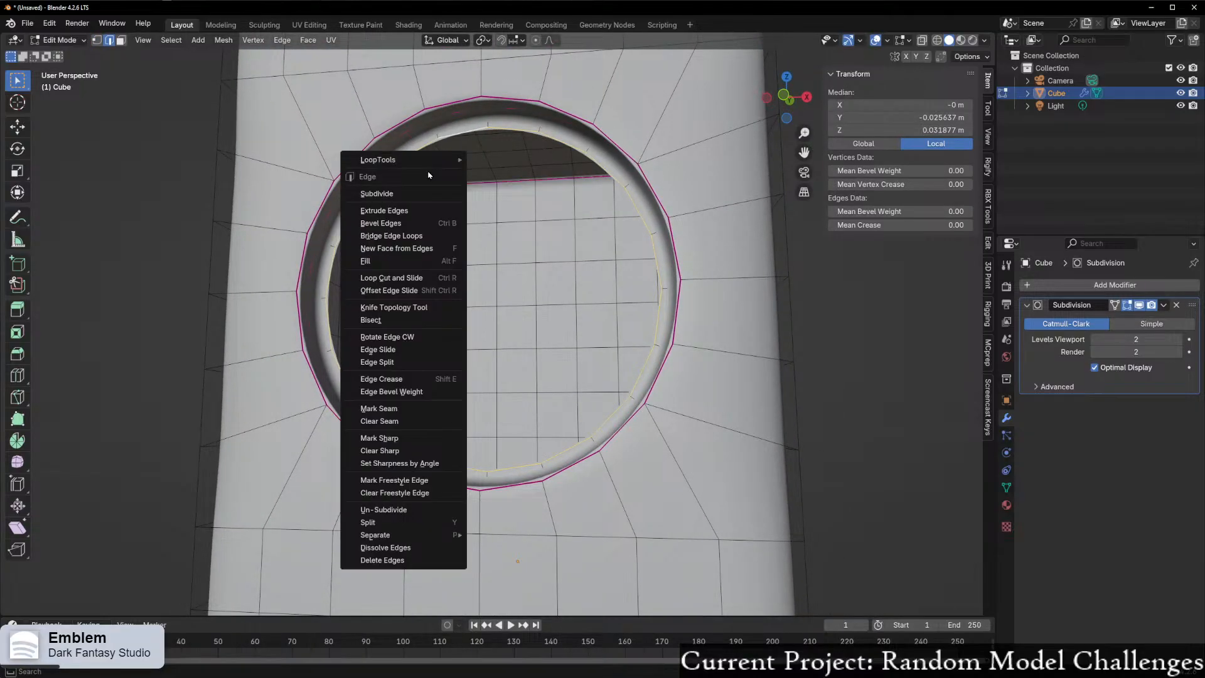
click(308, 40)
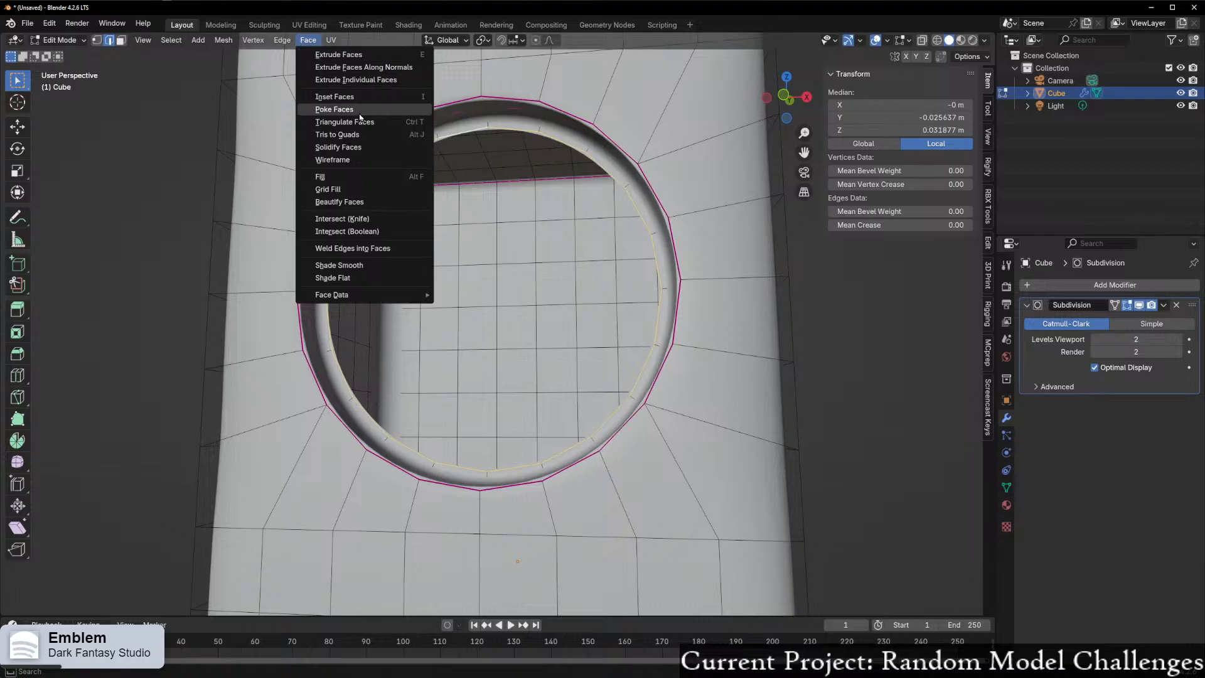
click(354, 177)
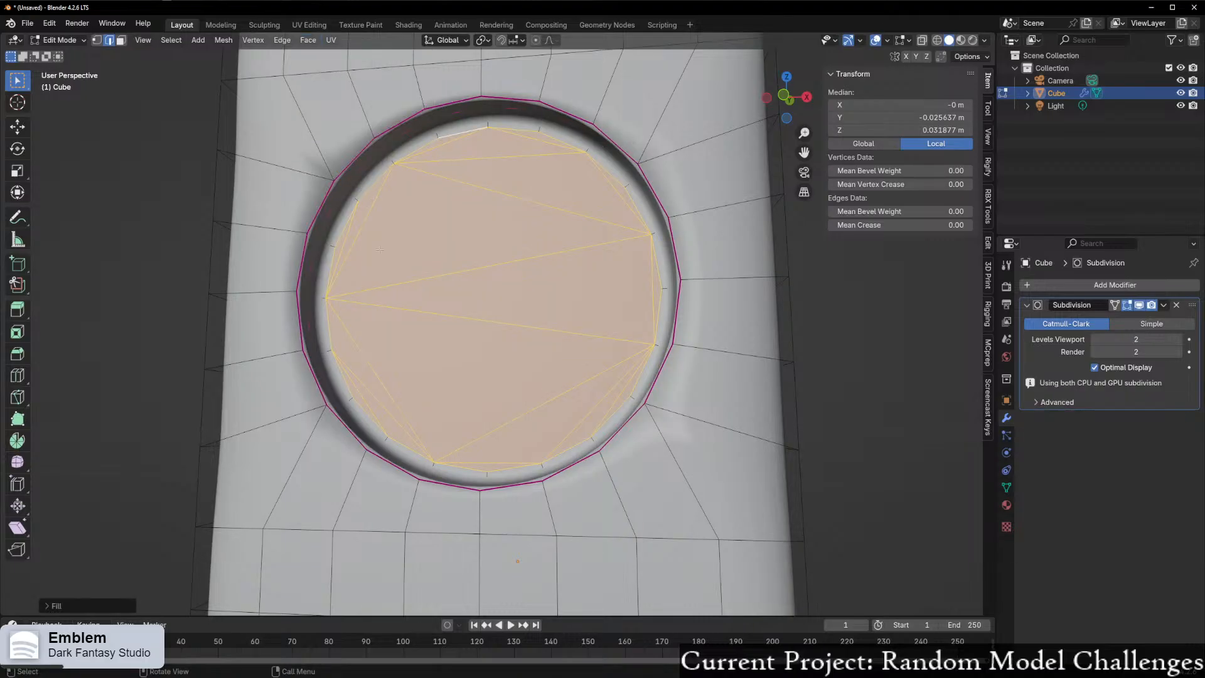
- Try the Fill's Beauty option on the closed recess hole and delete the filled faces
click(63, 605)
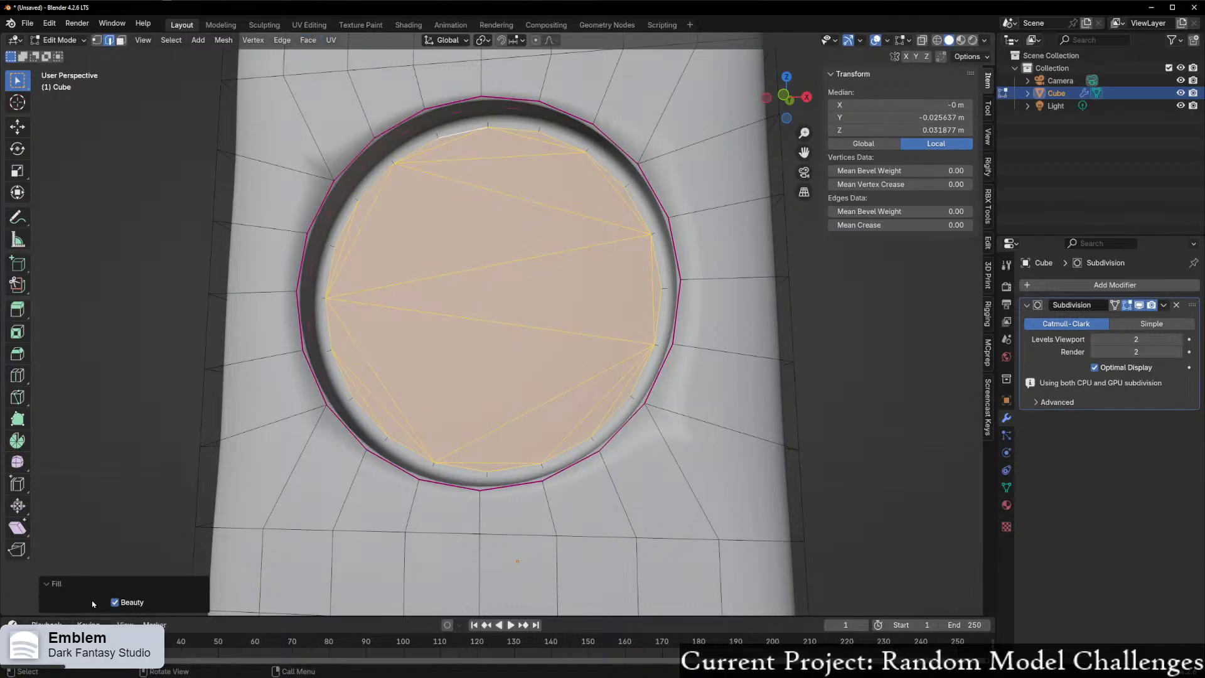
click(115, 602)
middle_drag(392, 322, 463, 261)
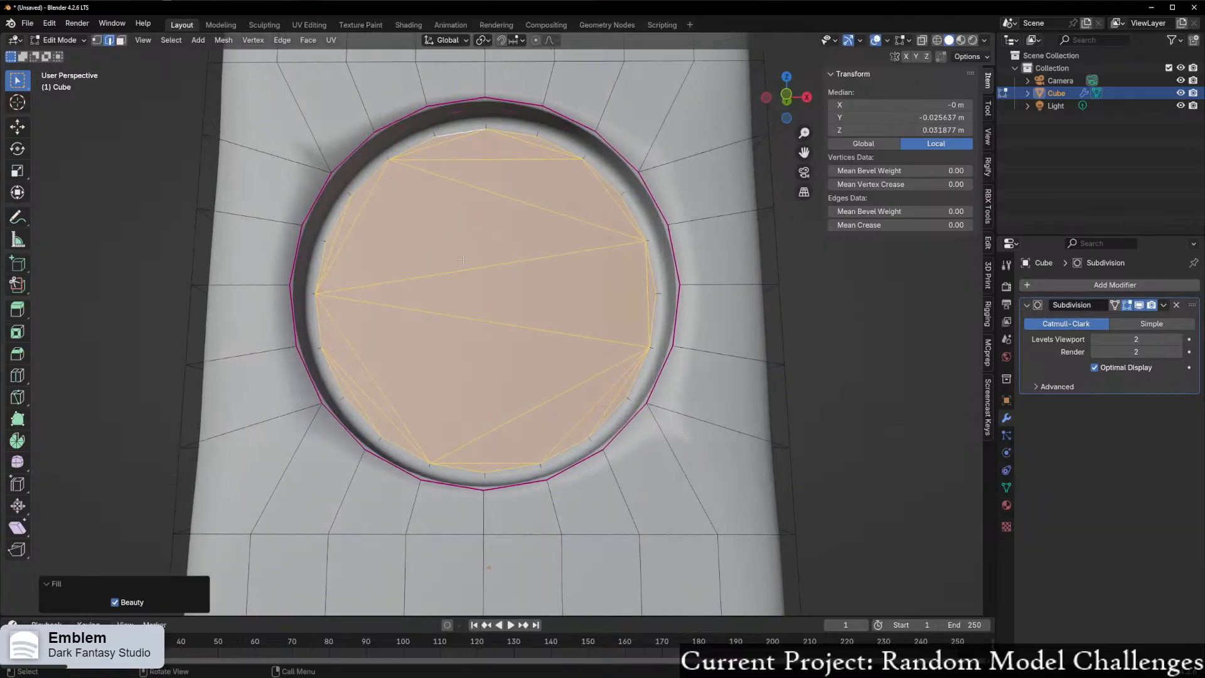
key(x)
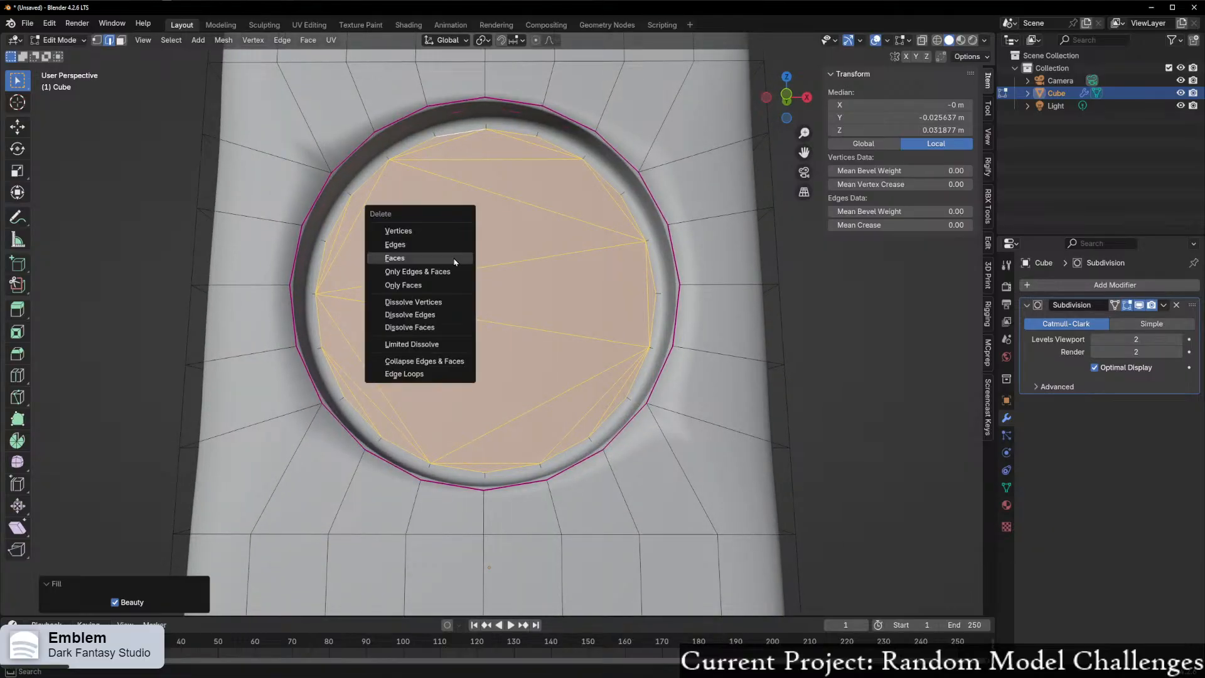
click(453, 263)
- Undo the fill and the earlier lens edits back to the flat gridded recess floor before the dome was shaped
key(ctrl+z)
key(ctrl+z)
key(ctrl+z)
key(ctrl+z)
key(ctrl+z)
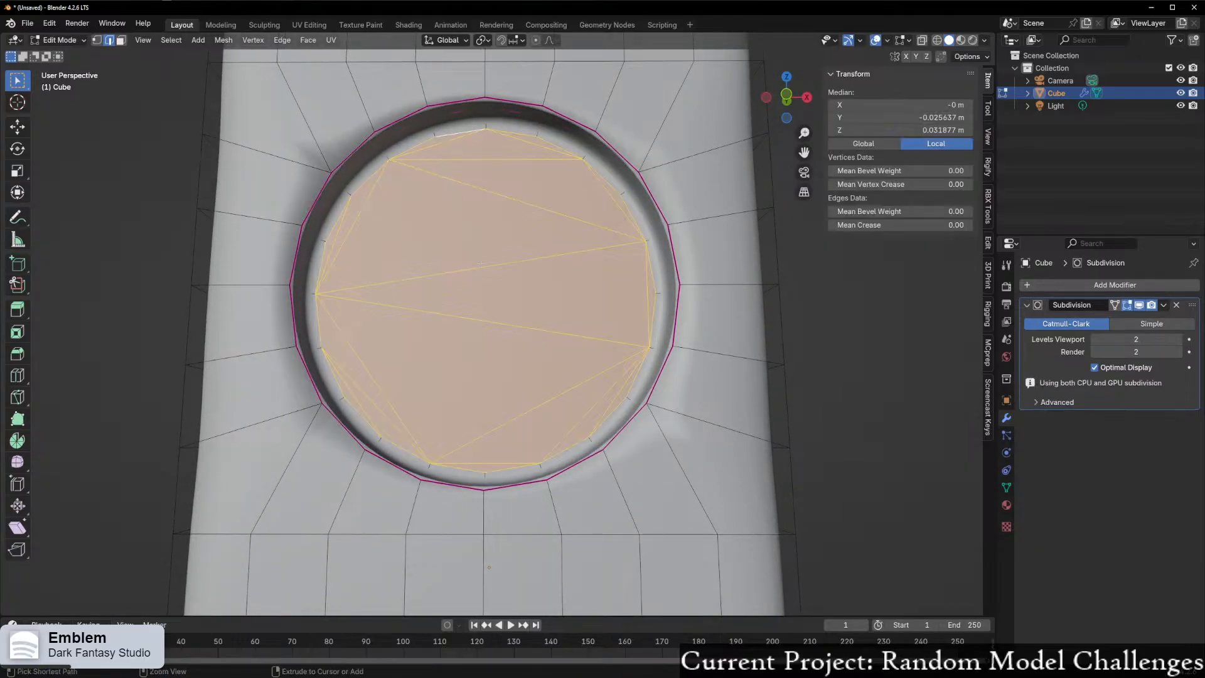
key(ctrl+z)
key(ctrl+z)
key(ctrl+z)
key(ctrl+z)
key(ctrl+z)
key(ctrl+z)
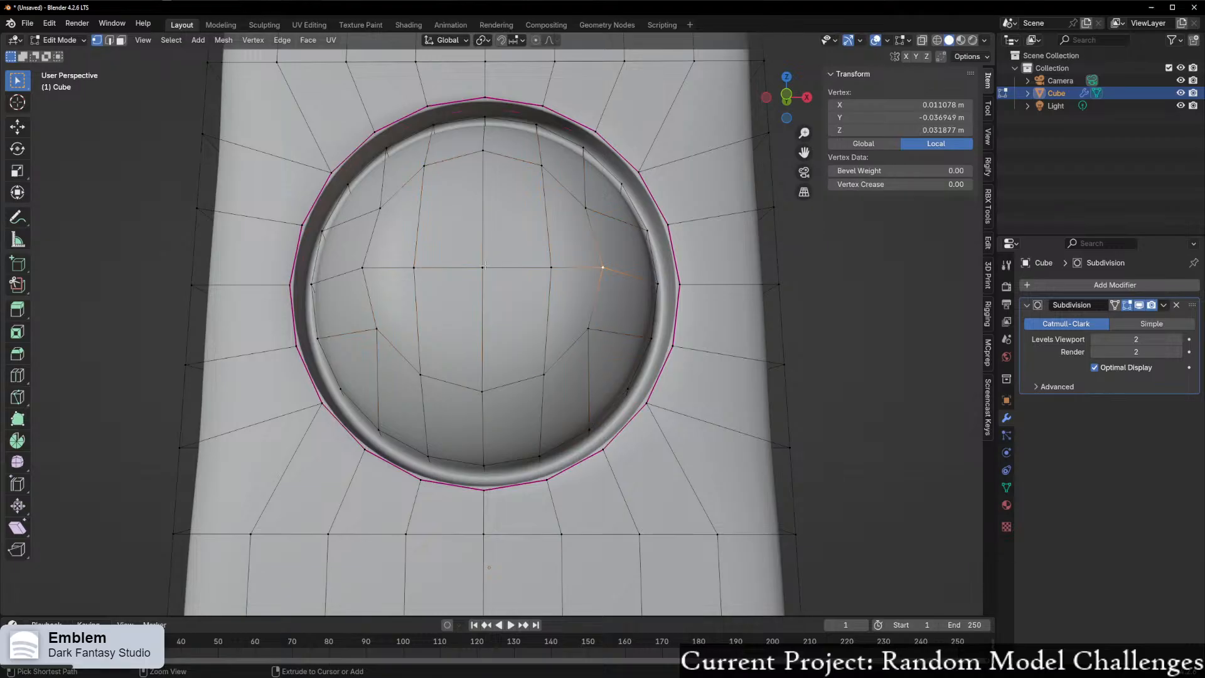
key(ctrl+z)
key(ctrl+z)
key(ctrl+z)
key(ctrl+z)
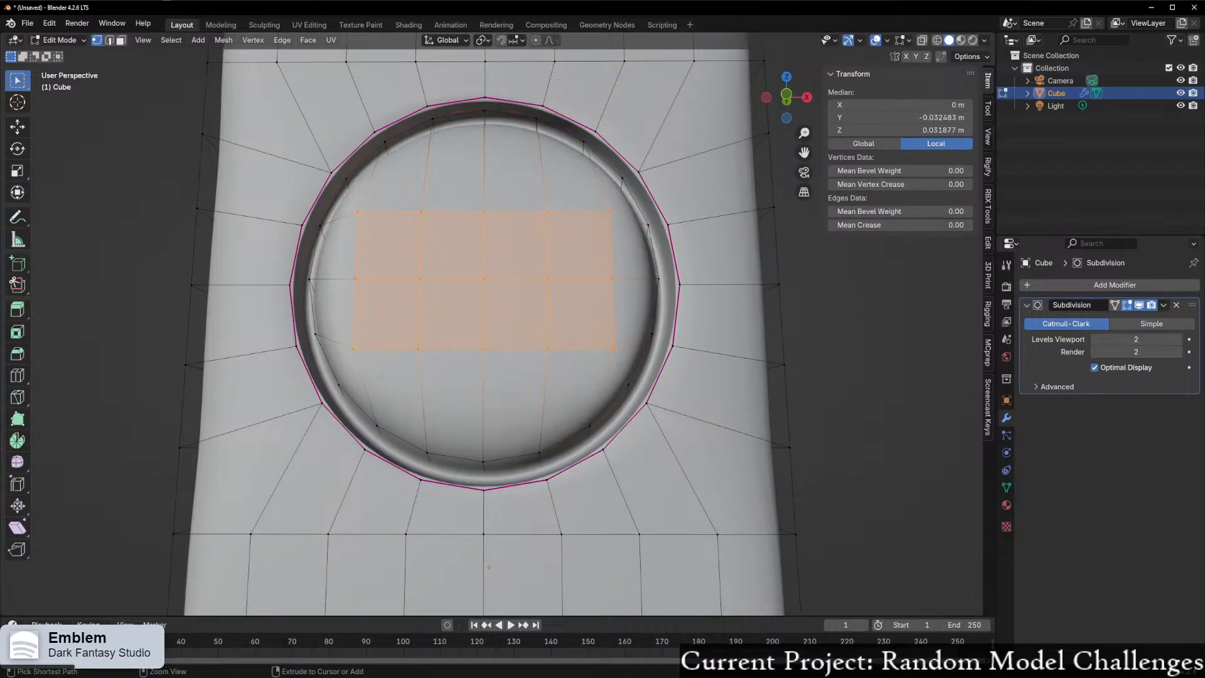
key(ctrl+z)
key(ctrl+z)
key(ctrl+z)
key(ctrl+z)
key(ctrl+z)
key(ctrl+z)
key(ctrl+z)
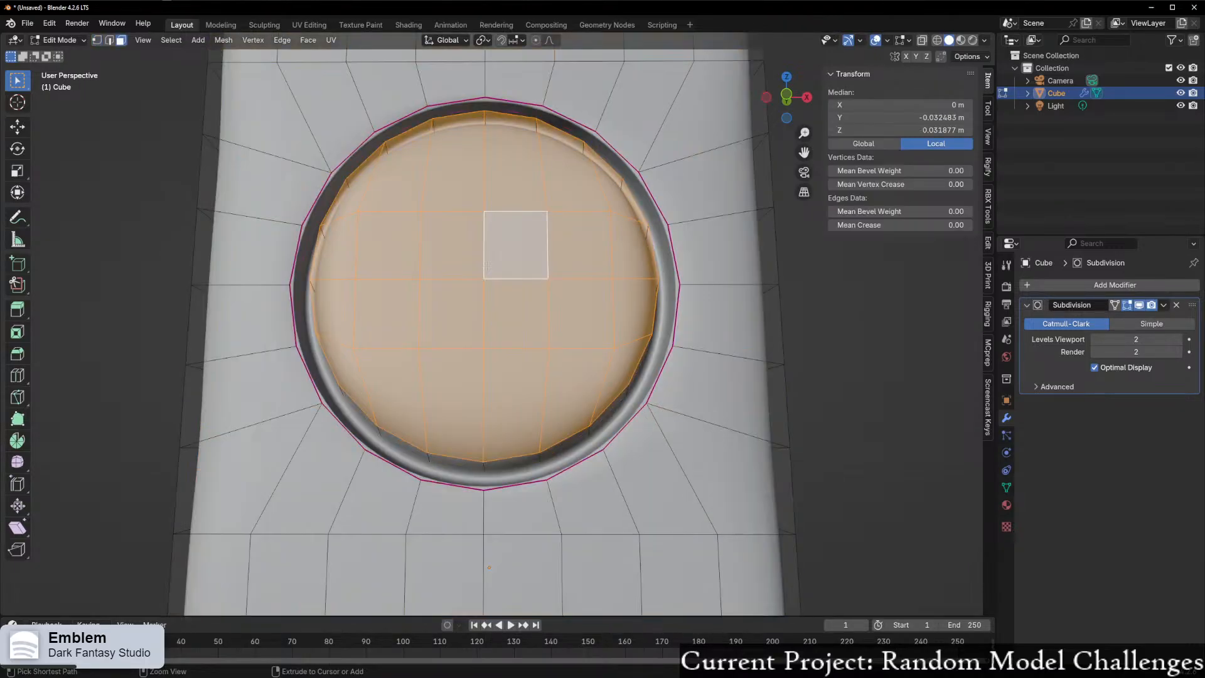
key(ctrl+z)
key(ctrl+z)
key(ctrl+z)
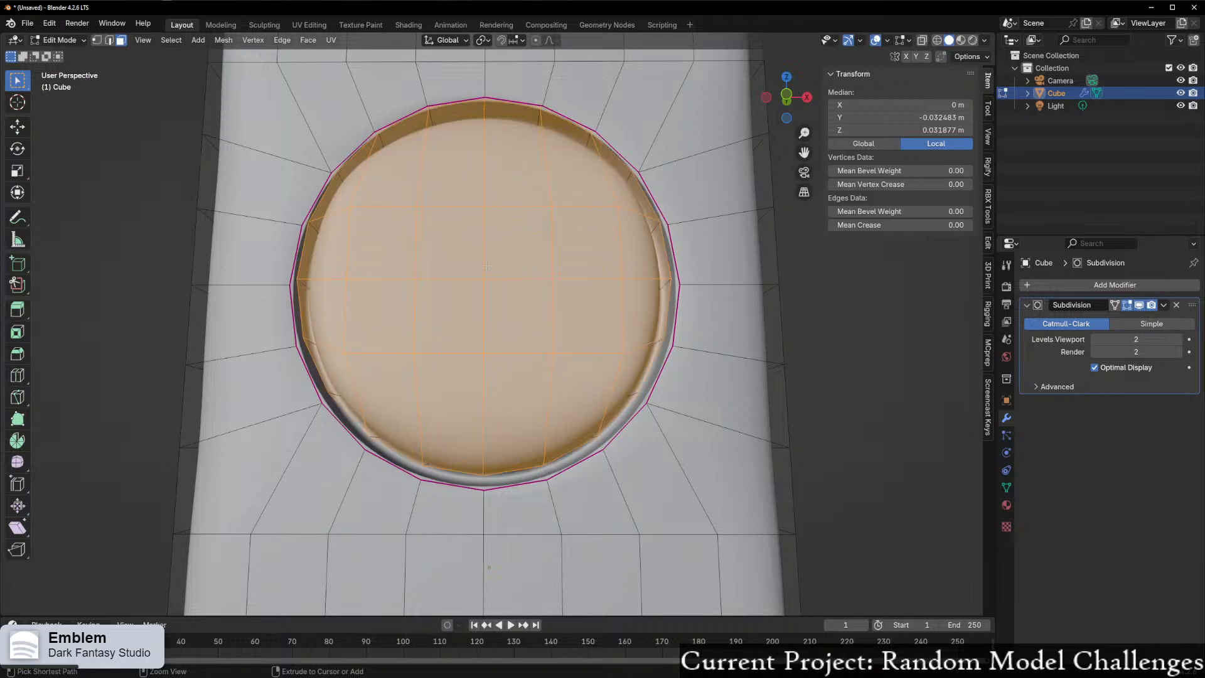
- Select the centre vertex of the flat recess floor in vertex mode and snap the 3D cursor to it
middle_drag(485, 268, 508, 299)
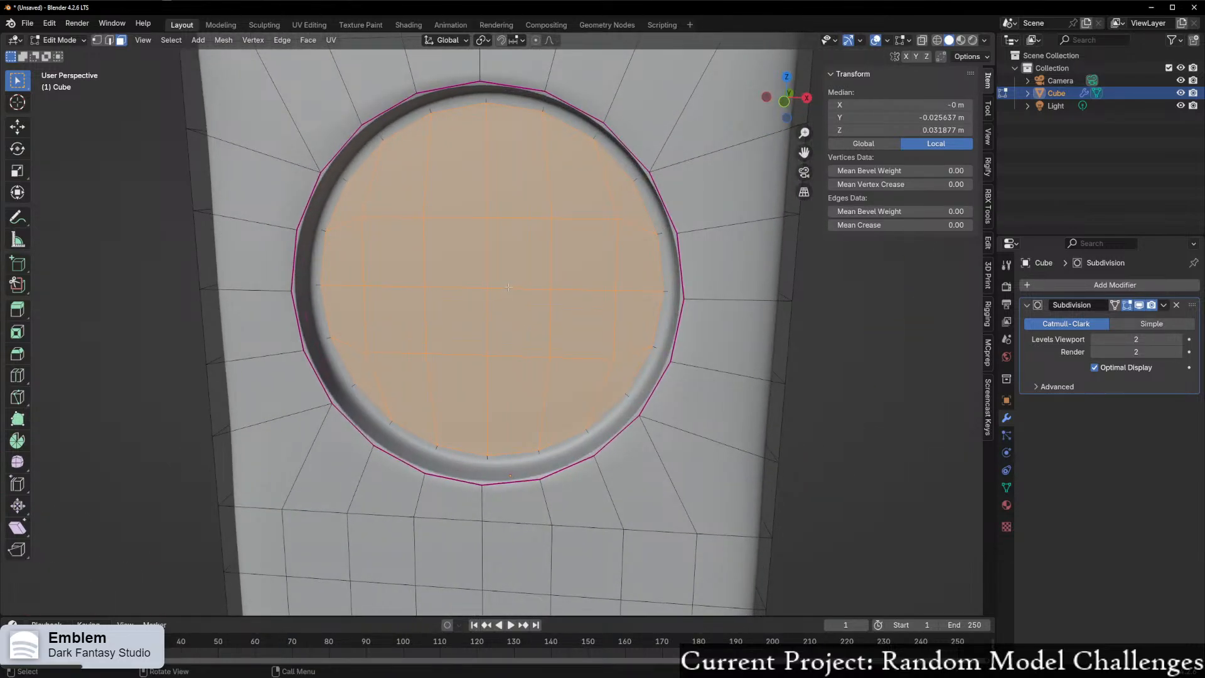
key(1)
right_click(508, 286)
mouse_move(496, 276)
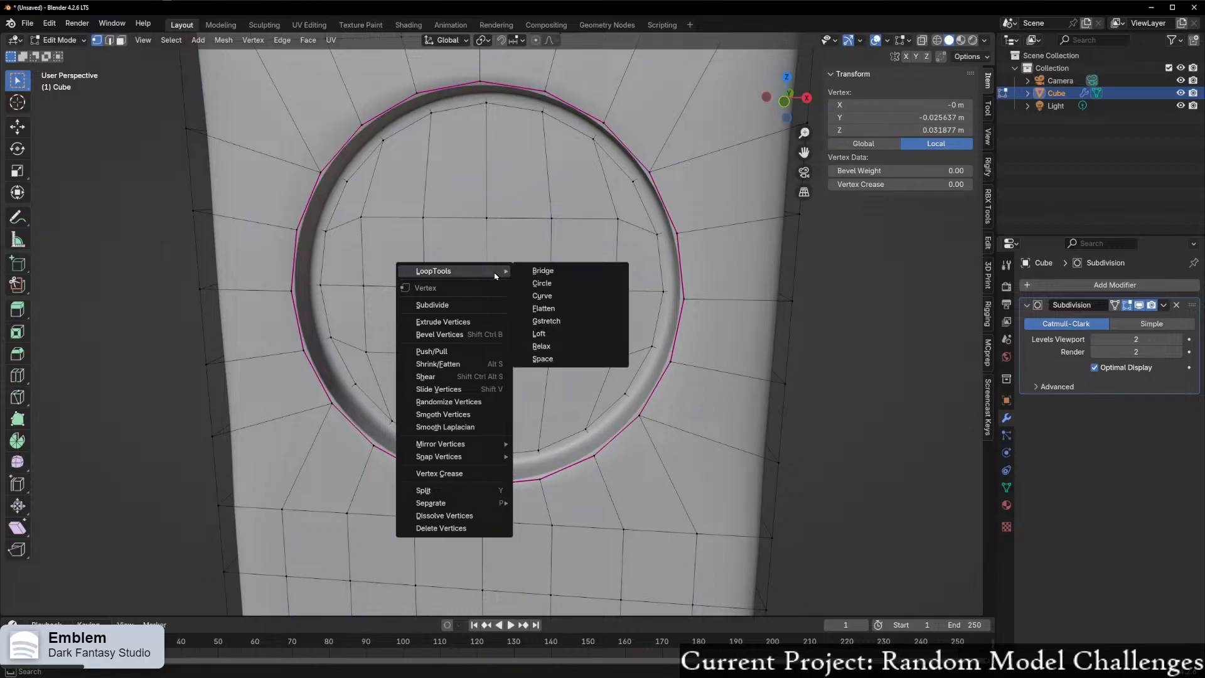
click(561, 286)
key(shift+s)
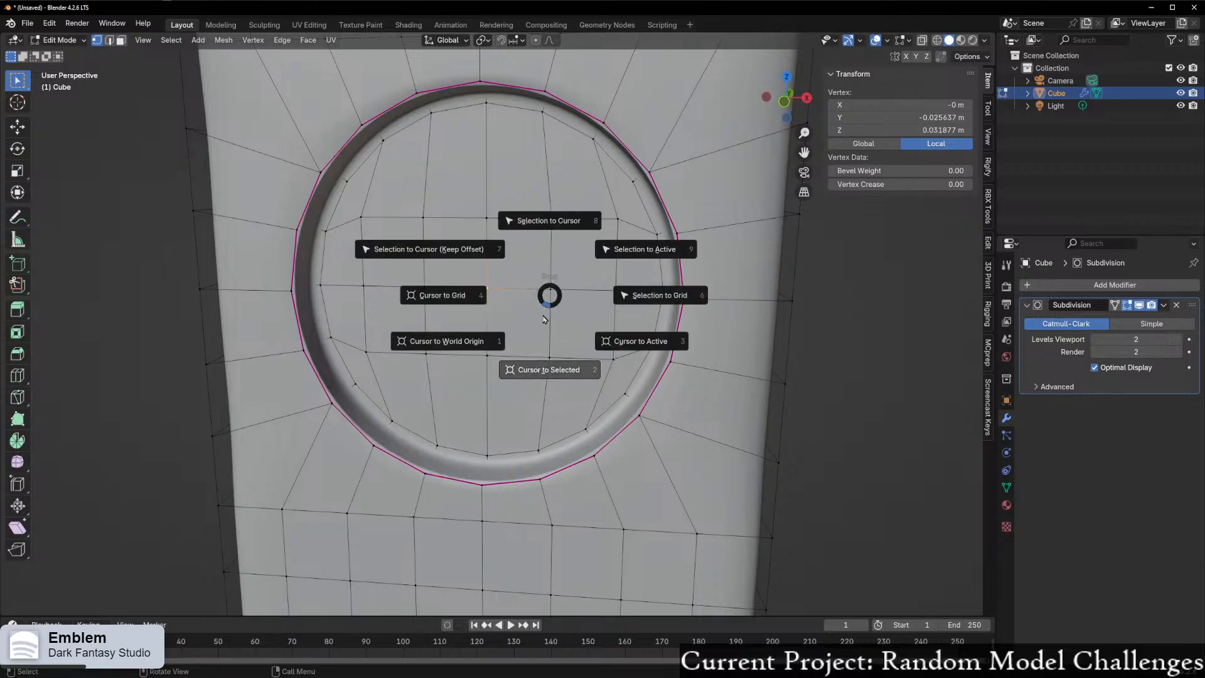
click(548, 369)
- Add a UV sphere at the 3D cursor in the recess with a radius of 0.02 m
middle_drag(548, 377, 494, 349)
key(shift+a)
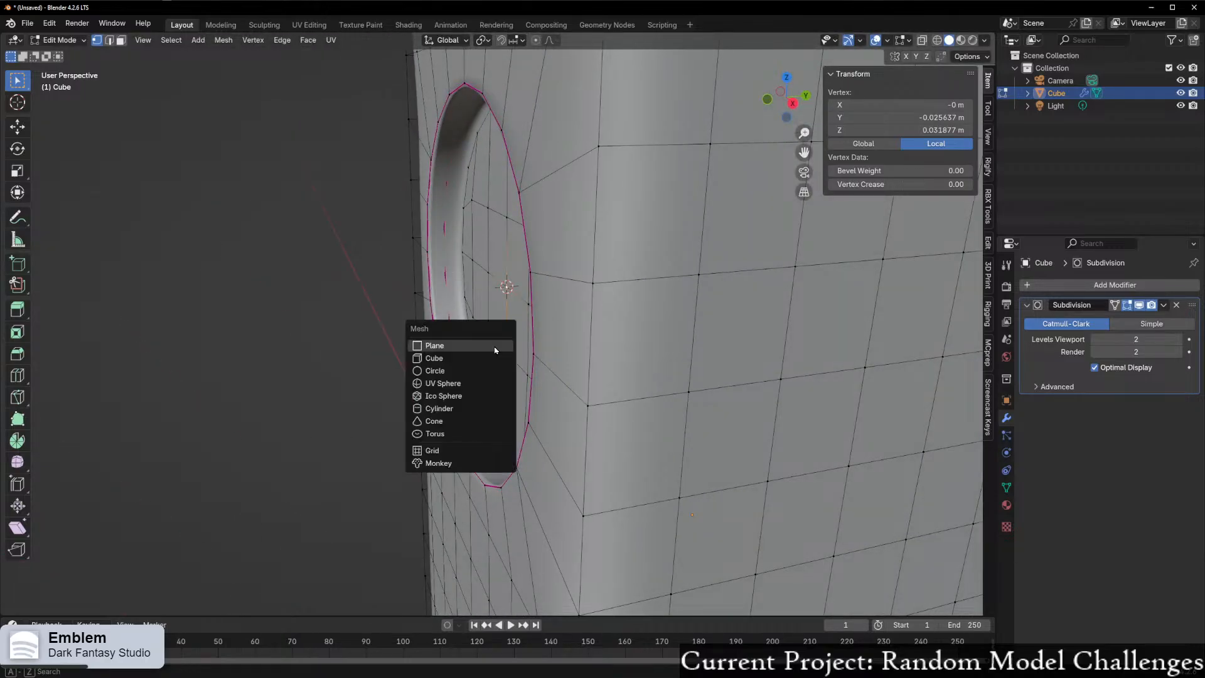
click(457, 384)
scroll(536, 334, down, 6)
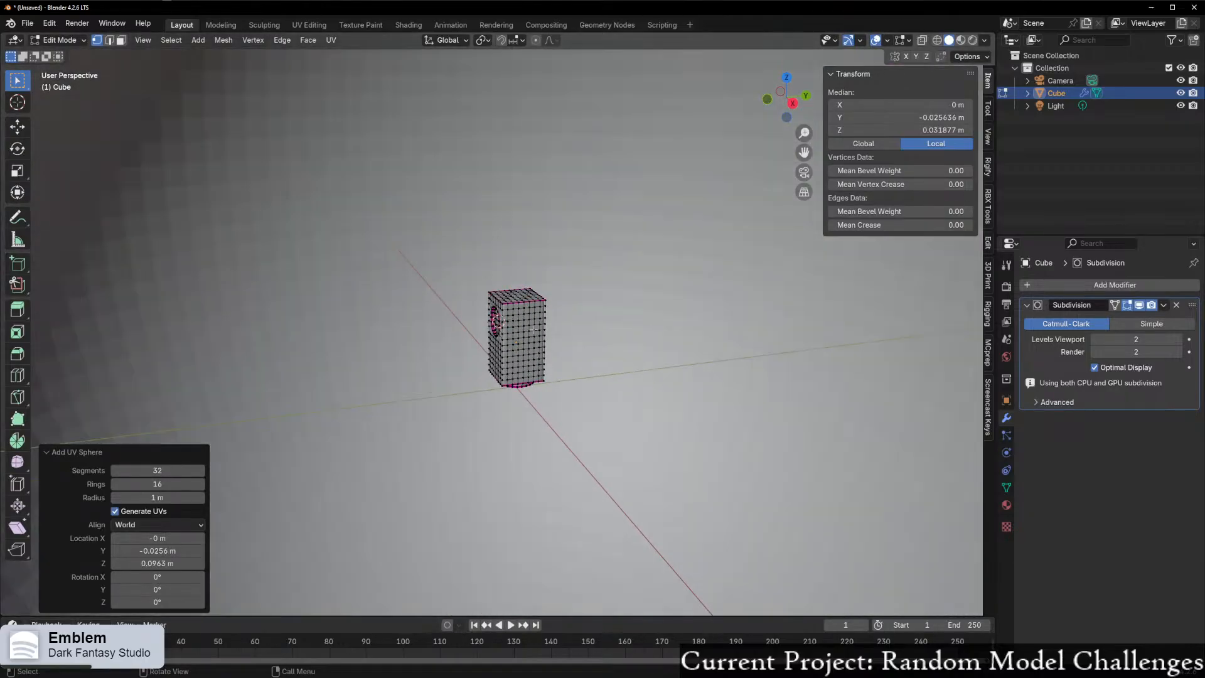
key(KP_Decimal)
scroll(535, 335, up, 6)
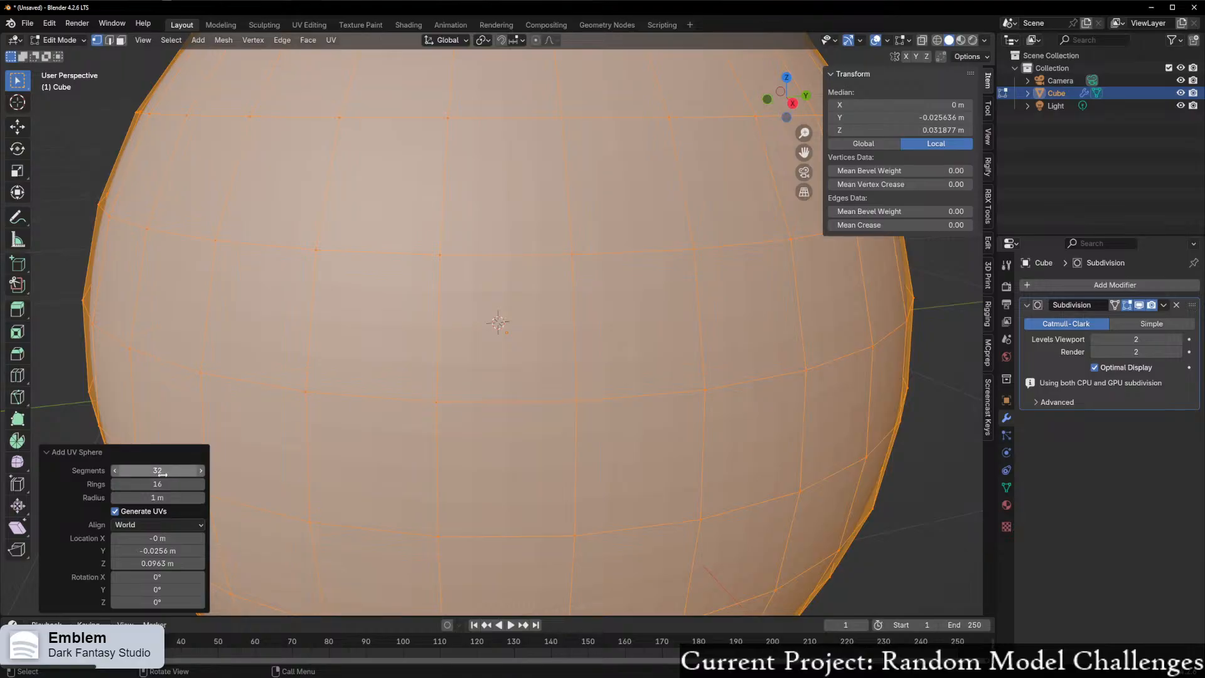
drag(157, 497, 108, 498)
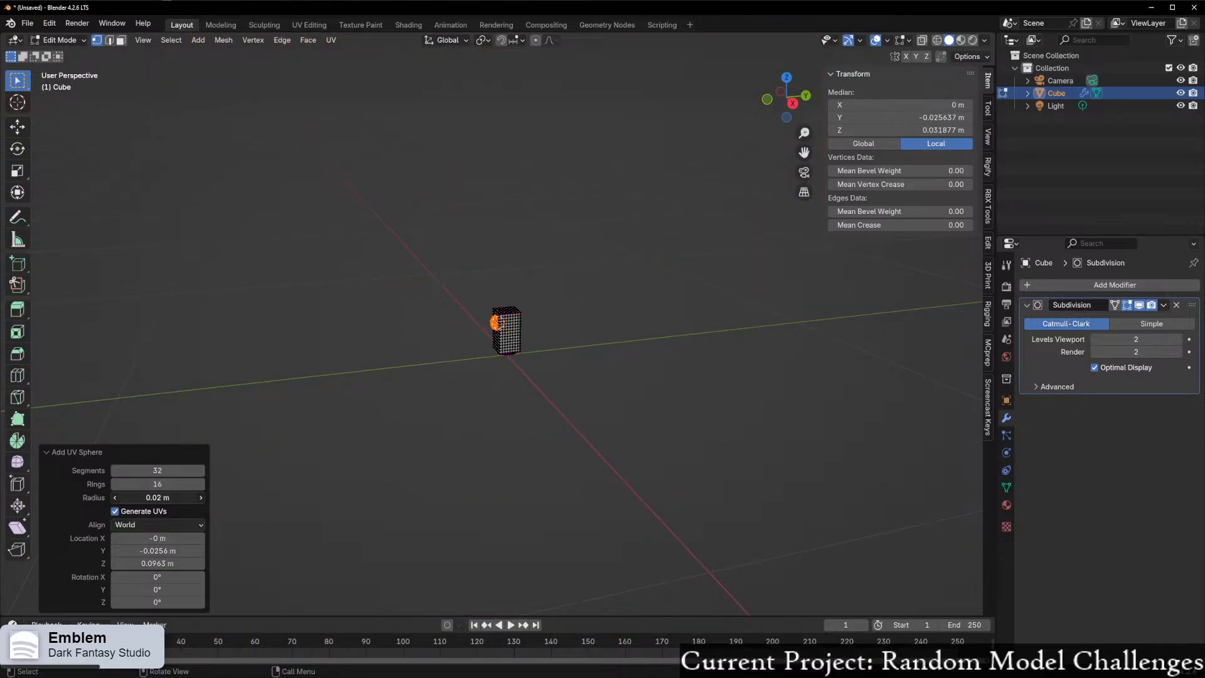
scroll(464, 397, up, 6)
scroll(464, 397, up, 6)
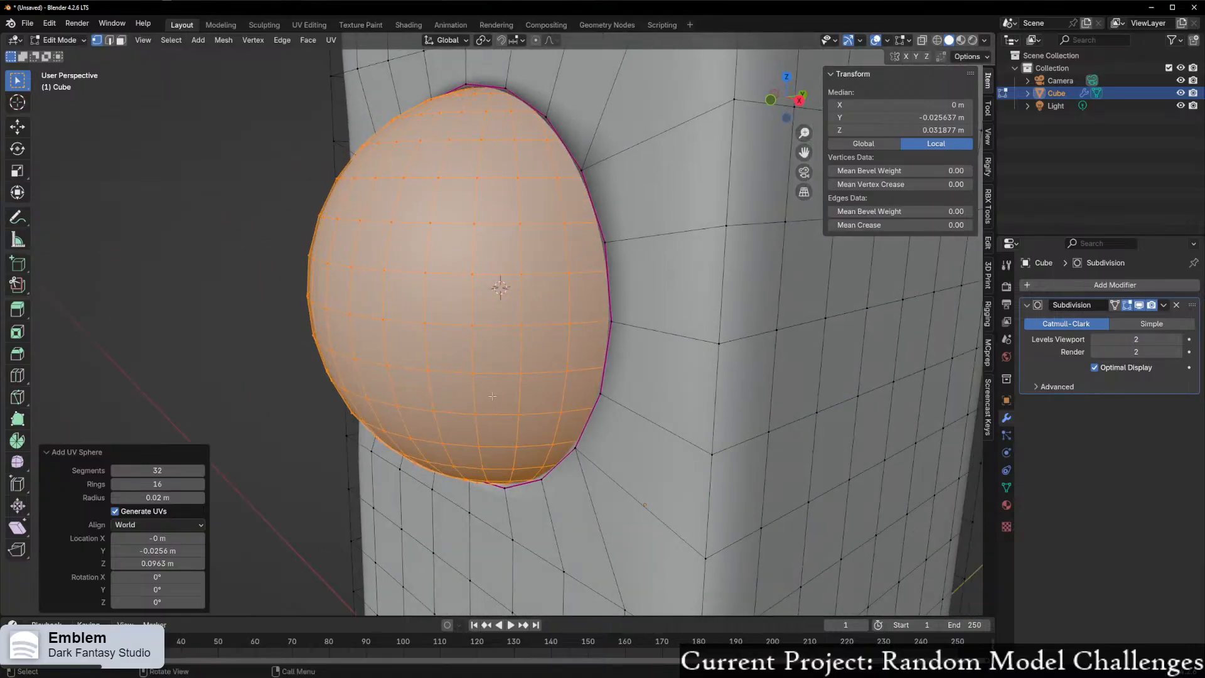
drag(160, 498, 156, 497)
- Set the new UV sphere to 24 segments and 8 rings
middle_drag(243, 490, 333, 494)
click(165, 470)
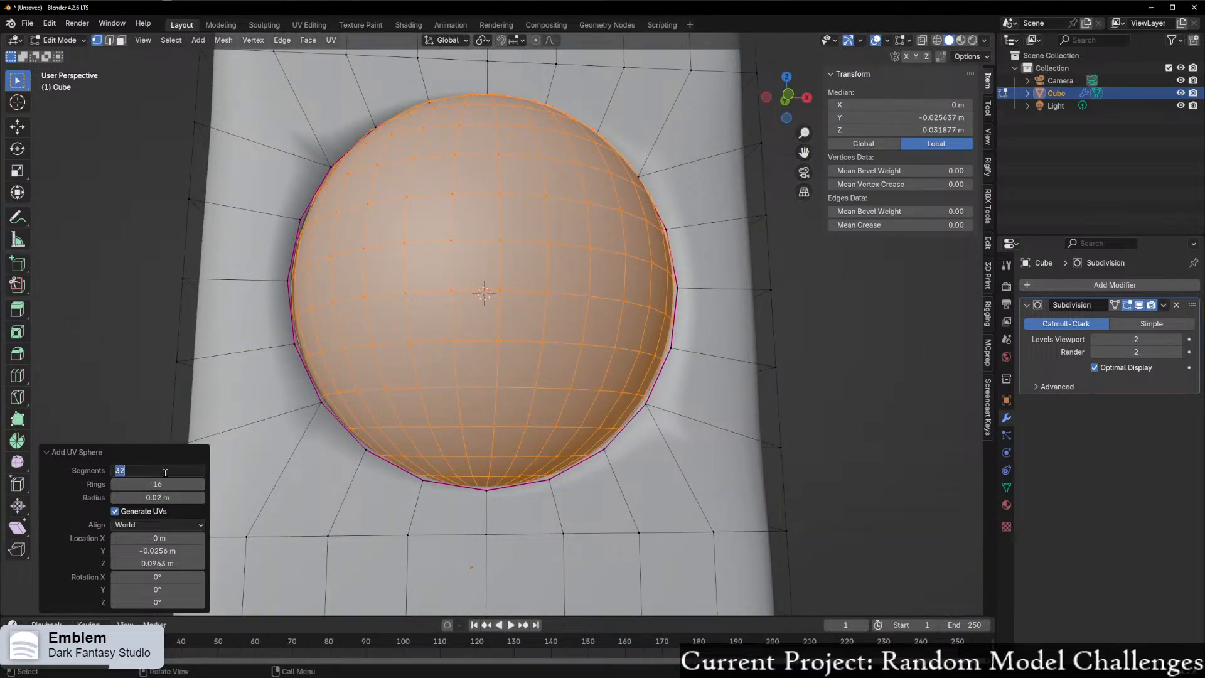
key(Return)
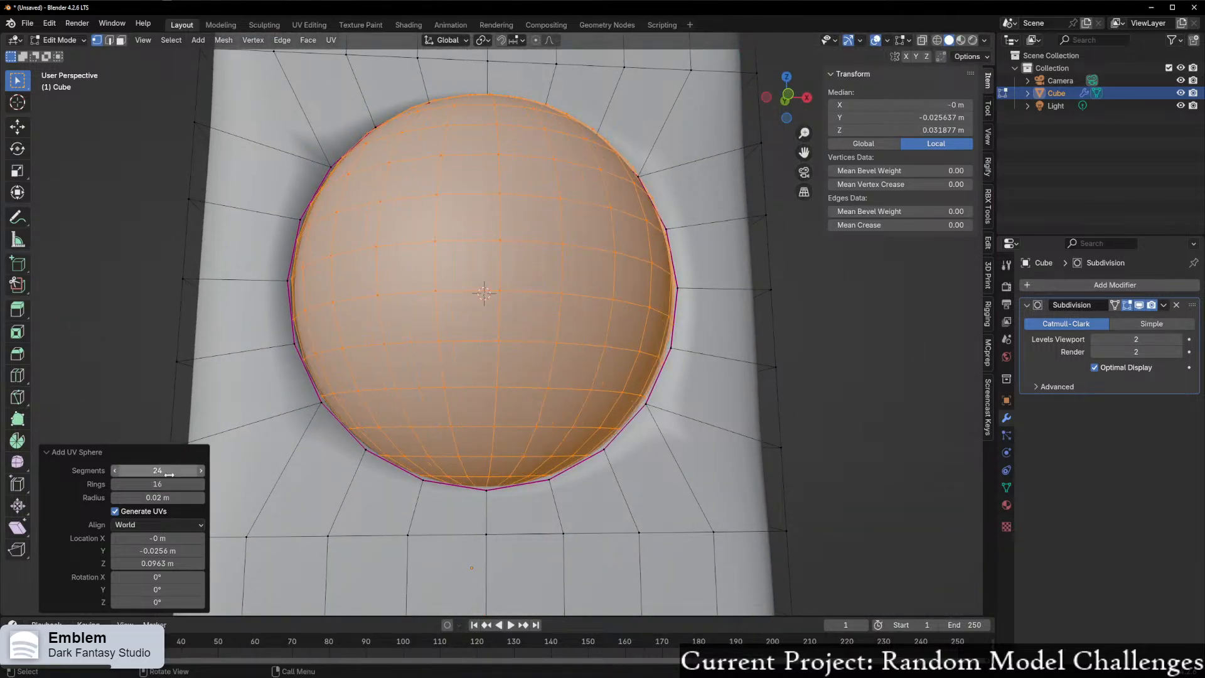
click(169, 484)
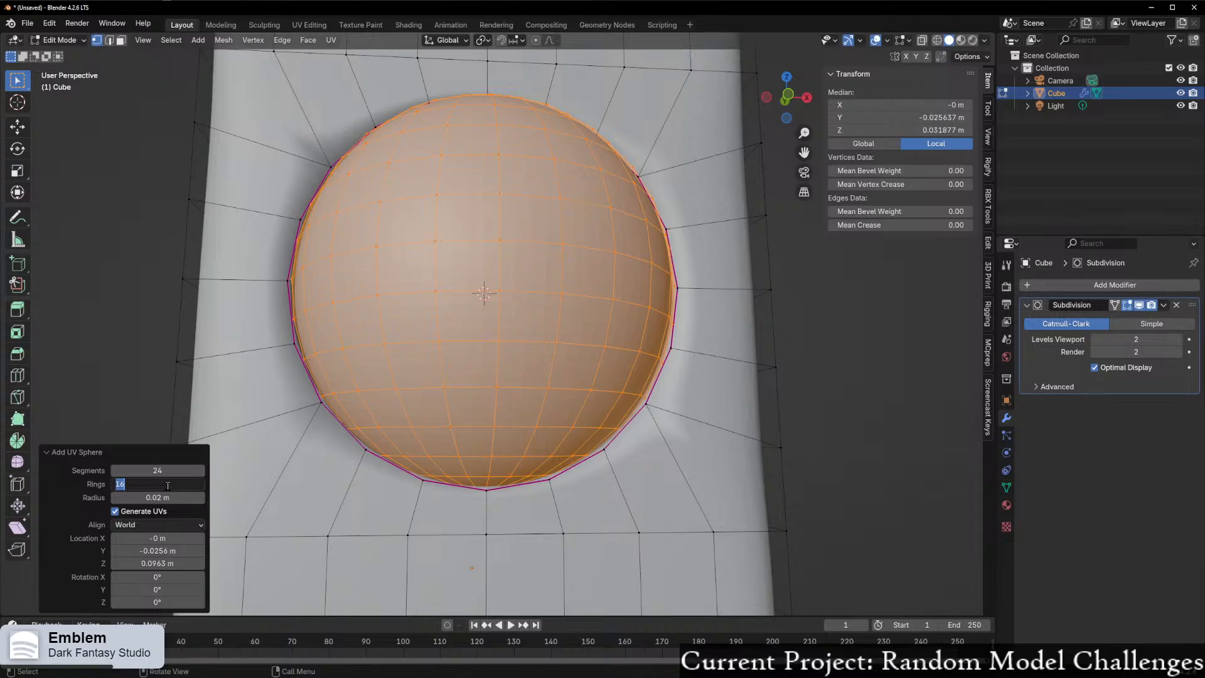
text(8)
key(Return)
middle_drag(439, 439, 460, 394)
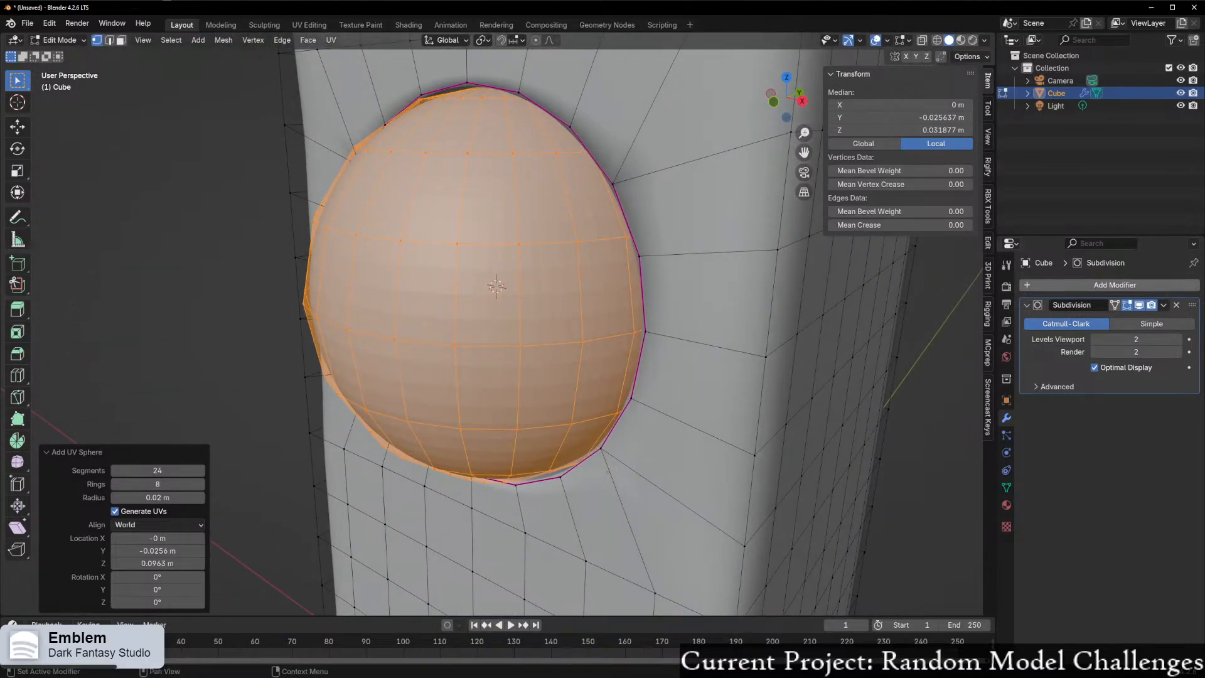
- Turn off the Subdivision modifier's viewport display and set the sphere's X rotation to 90° so its pole faces forward
click(1140, 306)
middle_drag(534, 357, 490, 336)
drag(186, 574, 208, 576)
middle_drag(352, 433, 536, 450)
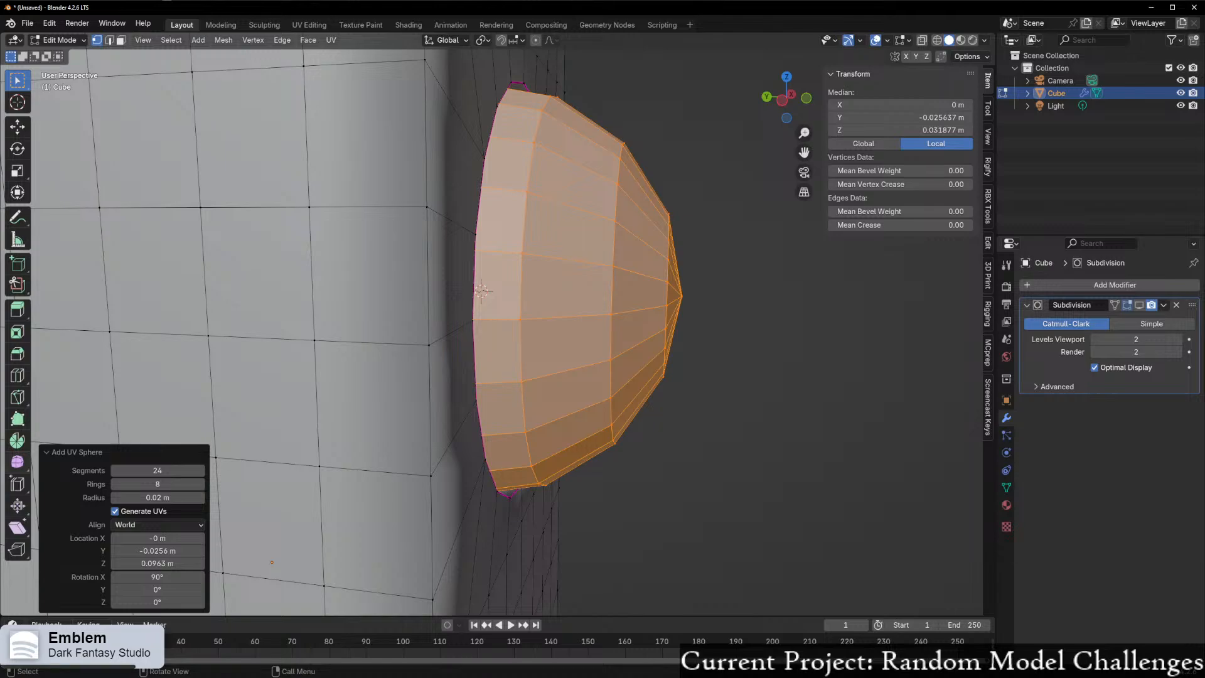
middle_drag(558, 357, 337, 379)
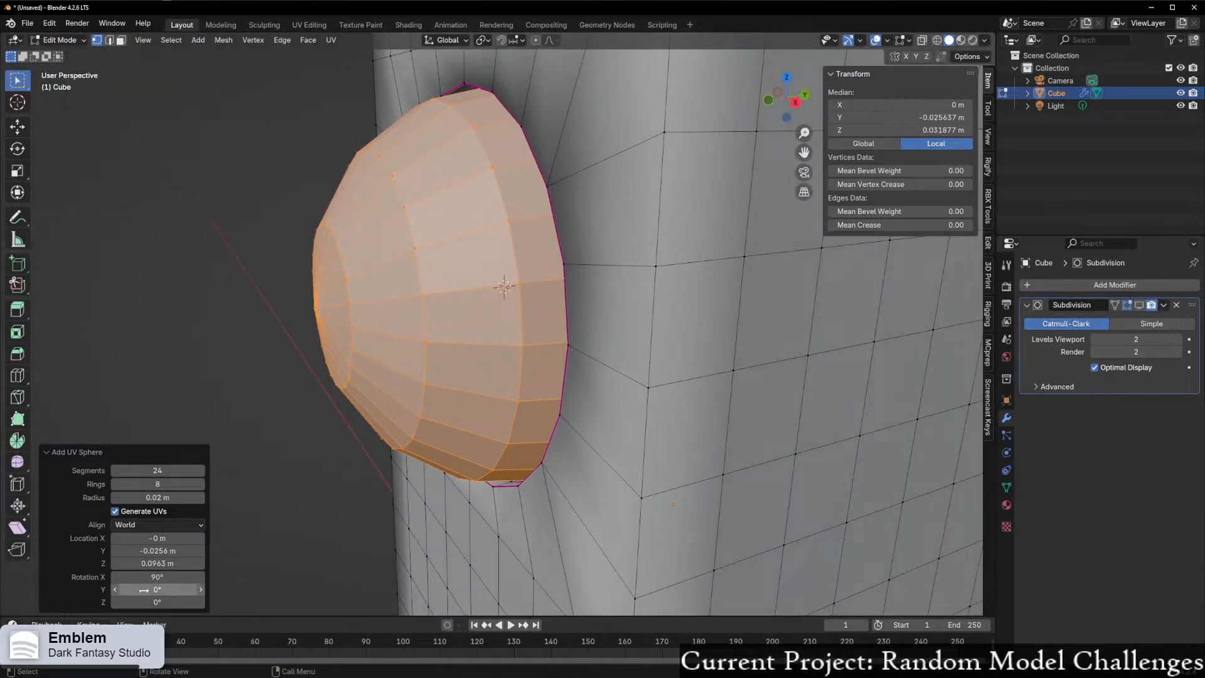
- Set the sphere's Y location to -0.0186 m to push it deeper into the recess, checking the fit from the side and front
mouse_move(188, 550)
mouse_down()
mouse_move(239, 550)
mouse_move(194, 550)
mouse_up()
middle_drag(520, 412, 450, 403)
drag(786, 103, 785, 103)
click(783, 104)
click(784, 102)
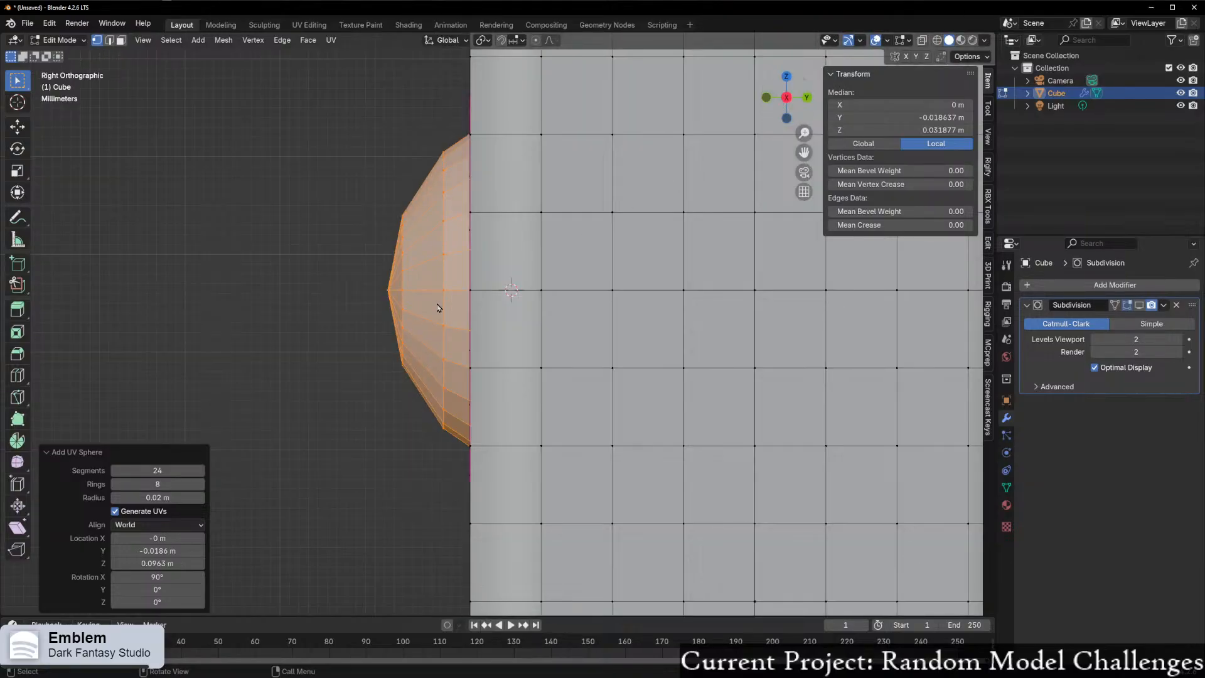
scroll(422, 318, up, 3)
middle_drag(440, 323, 500, 333)
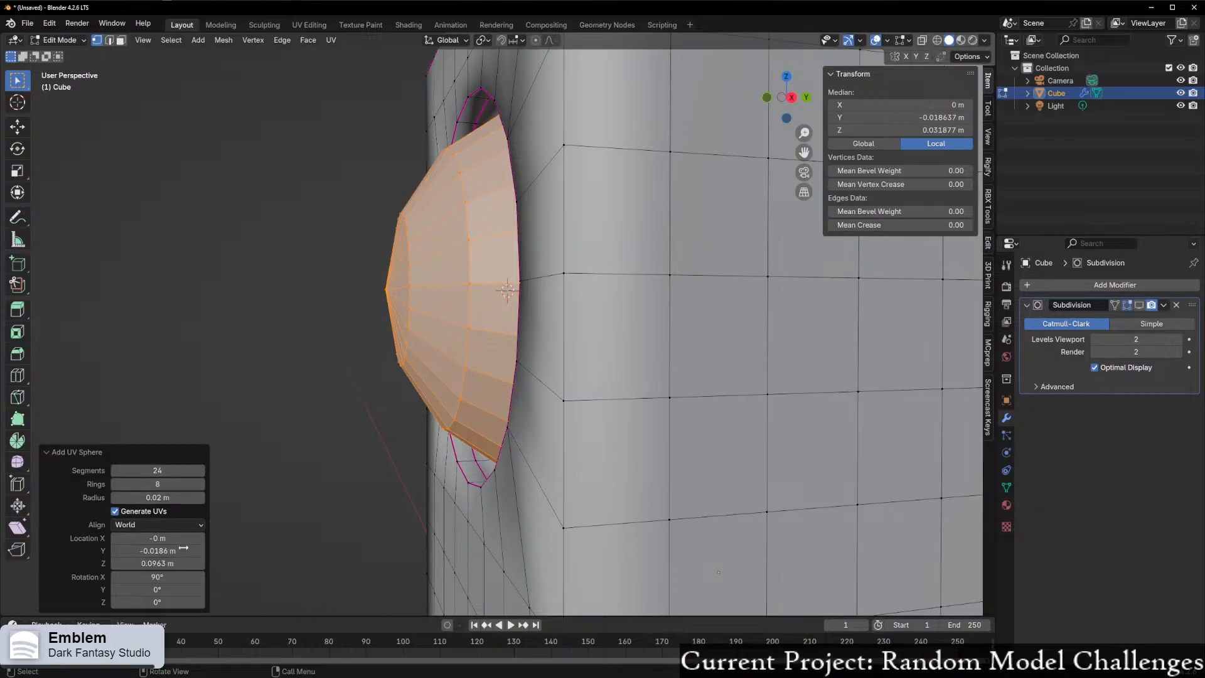
middle_drag(390, 435, 474, 450)
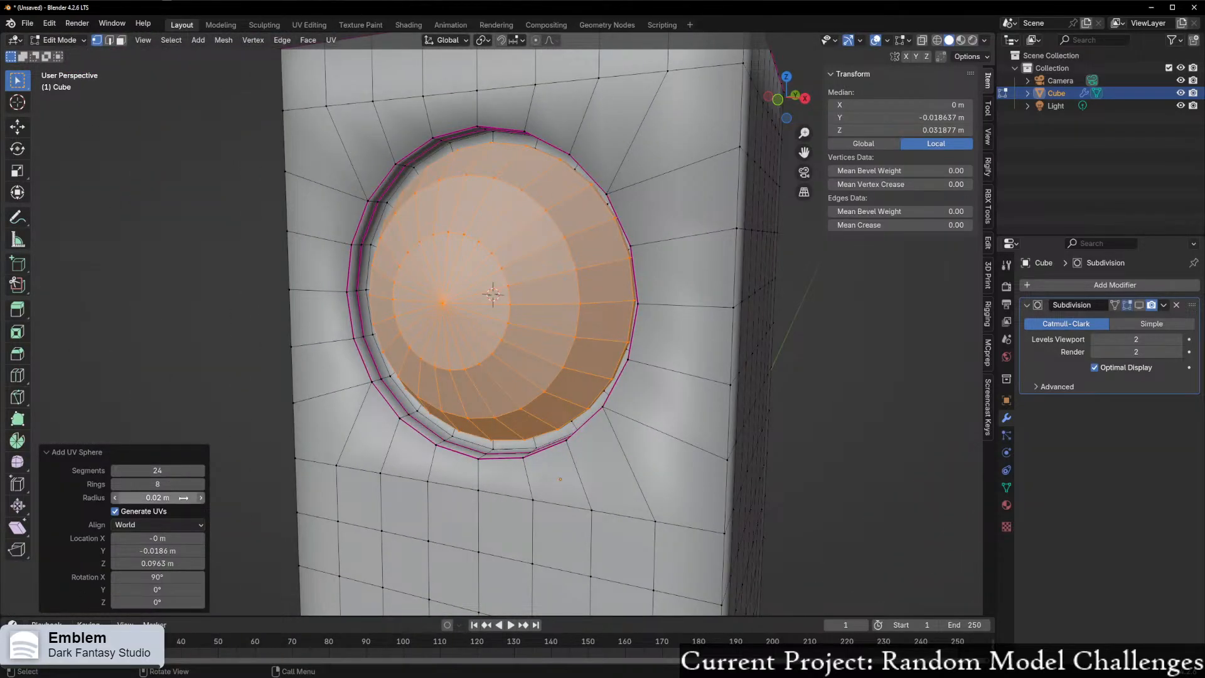
- Set the new UV sphere's radius to 0.021 m
mouse_move(164, 497)
mouse_down()
mouse_move(209, 497)
mouse_move(184, 498)
mouse_up()
middle_drag(480, 381, 513, 374)
scroll(441, 454, up, 1)
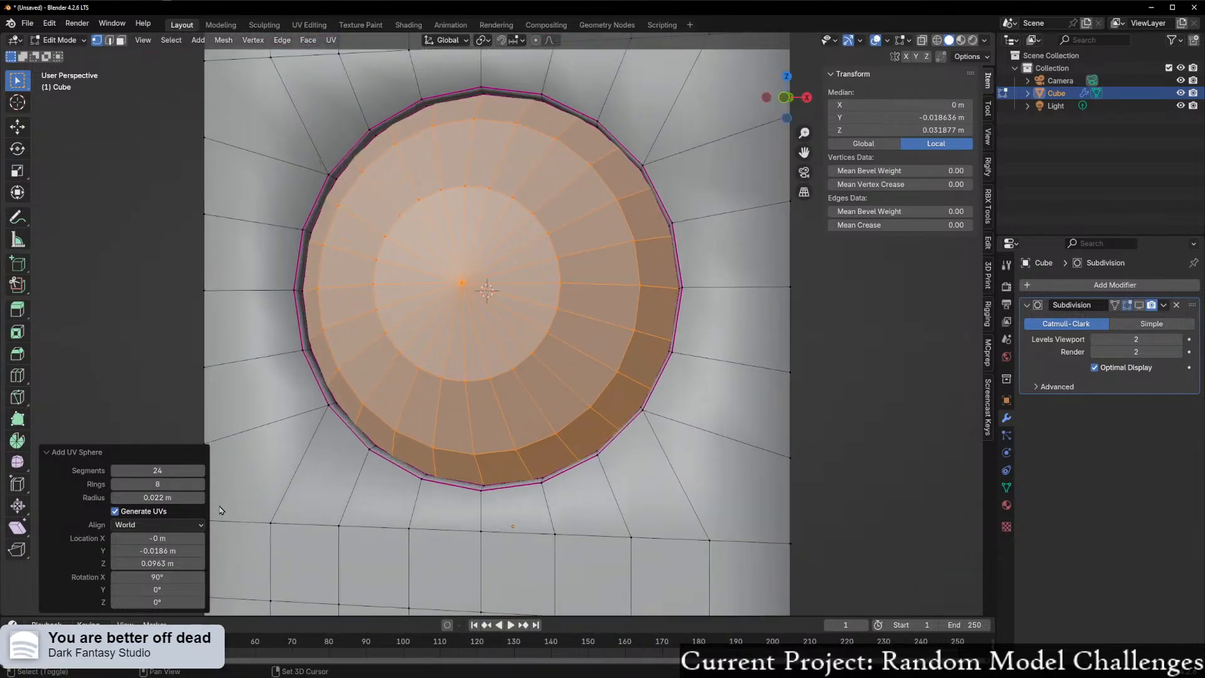
click(164, 470)
click(151, 548)
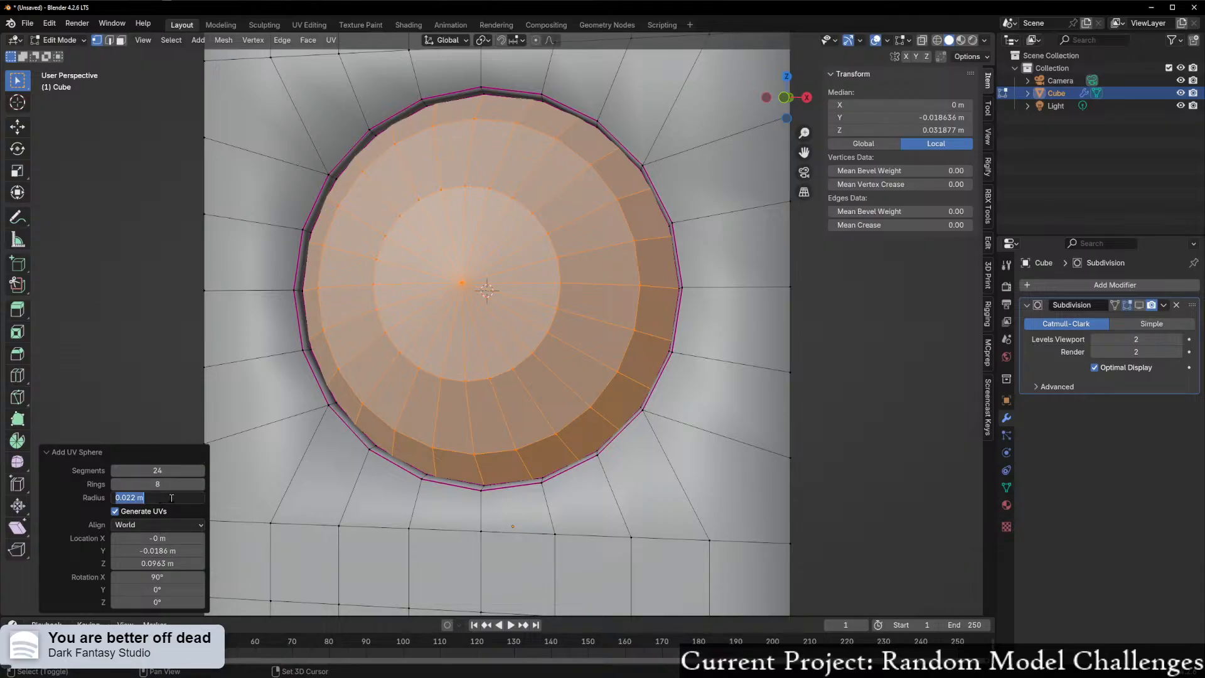
click(171, 497)
text(0.021)
key(Return)
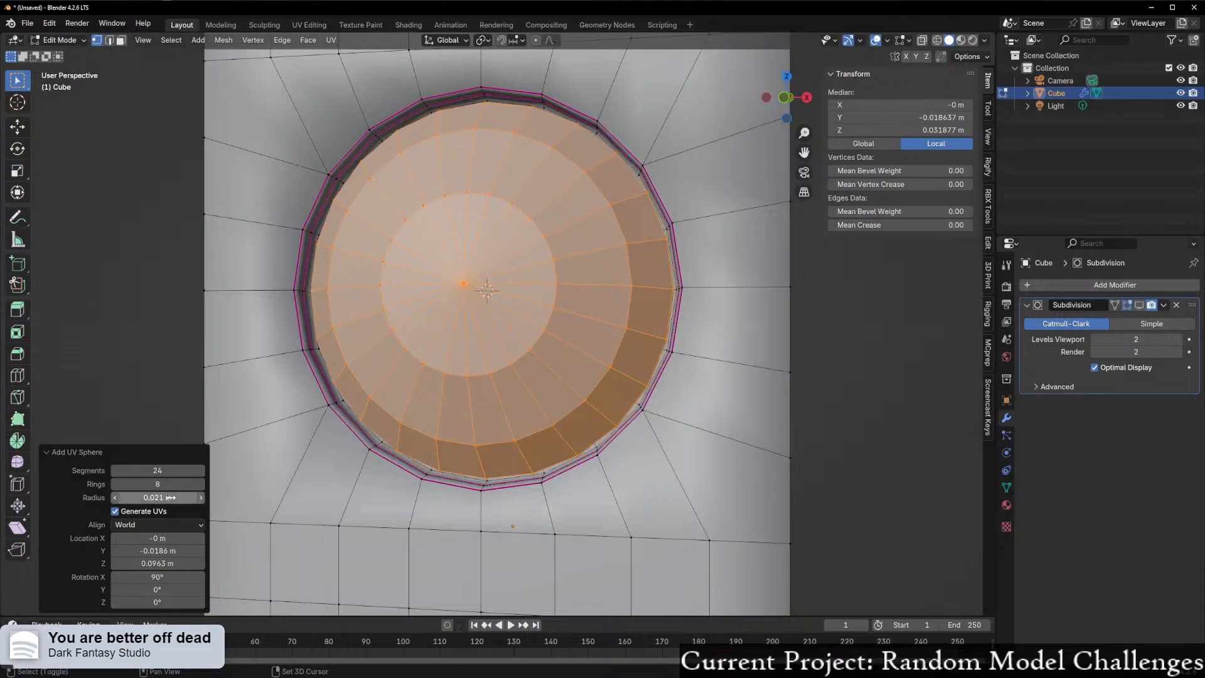
- Set the UV sphere's Y location to -0.0166 m and its radius to 0.022 m
middle_drag(253, 129, 383, 241)
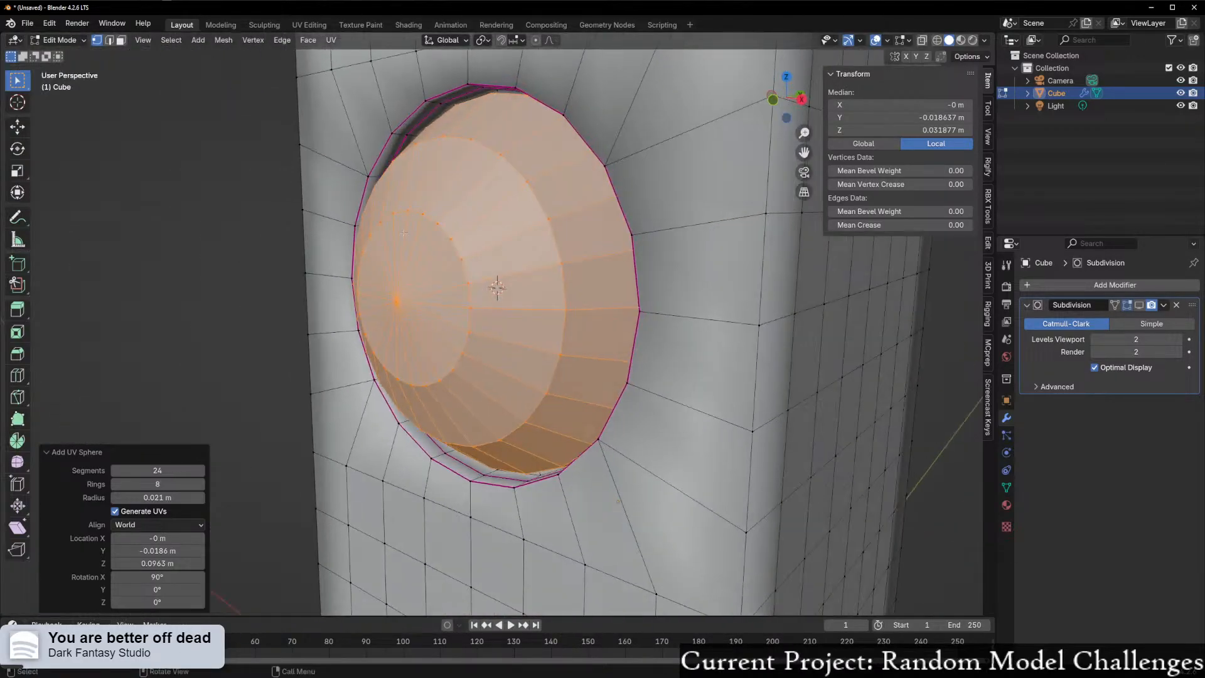
click(802, 99)
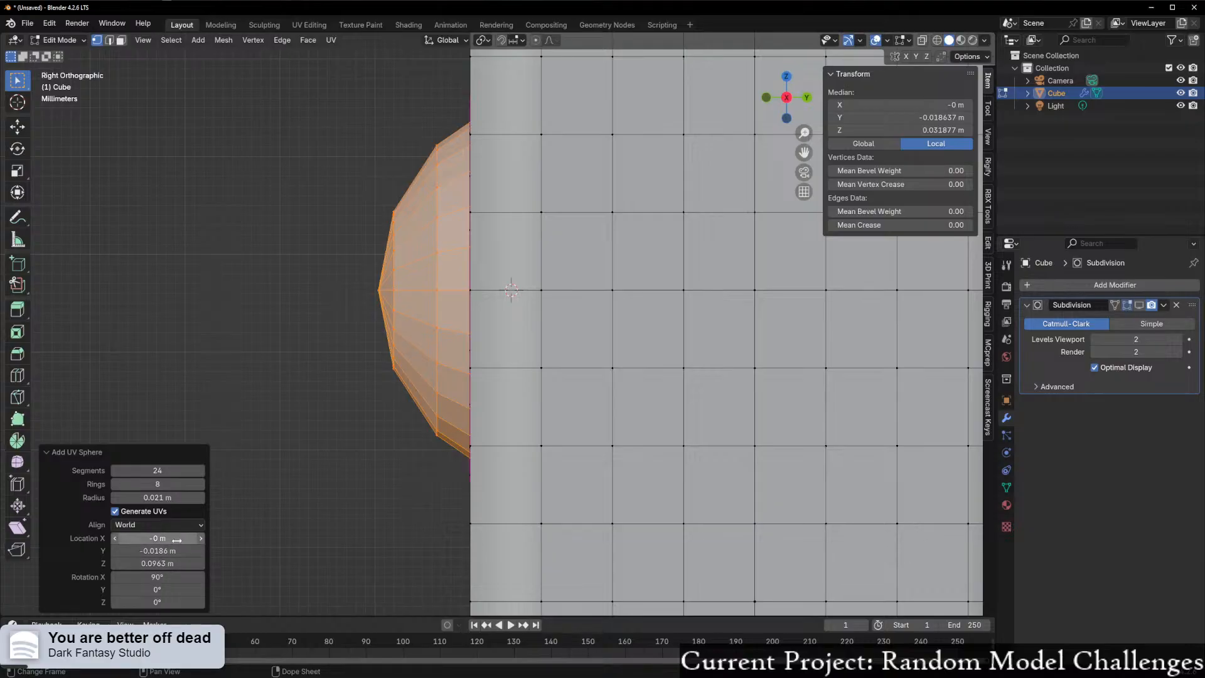
drag(165, 551, 181, 551)
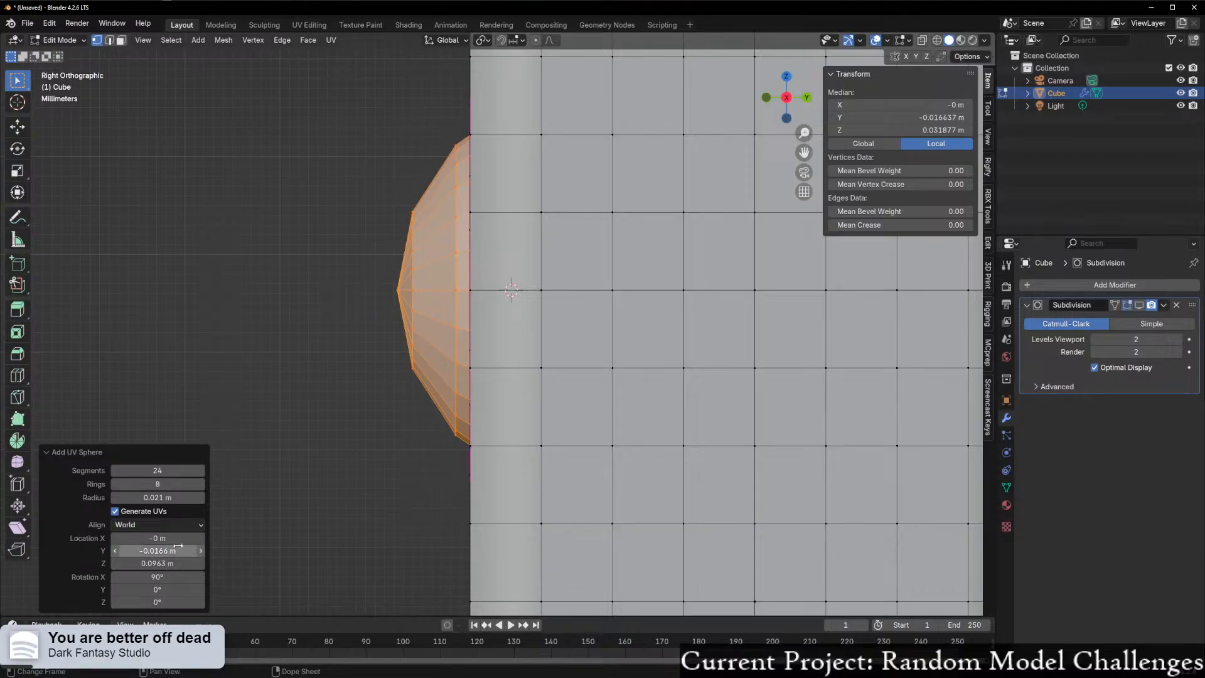
middle_drag(411, 449, 519, 462)
click(150, 498)
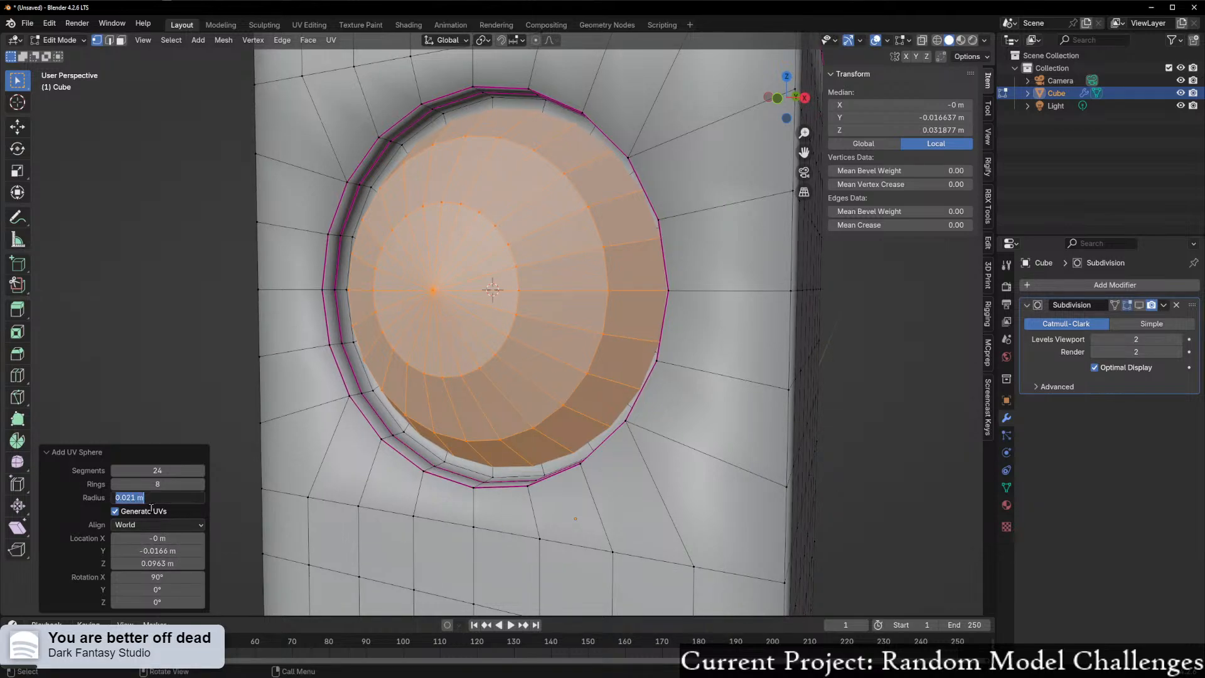
text(0.022)
key(Return)
- Scale the inner creased edge loop of the round socket inward to about 0.96, excluding the Y axis
middle_drag(331, 327, 653, 182)
key(2)
alt+click(517, 120)
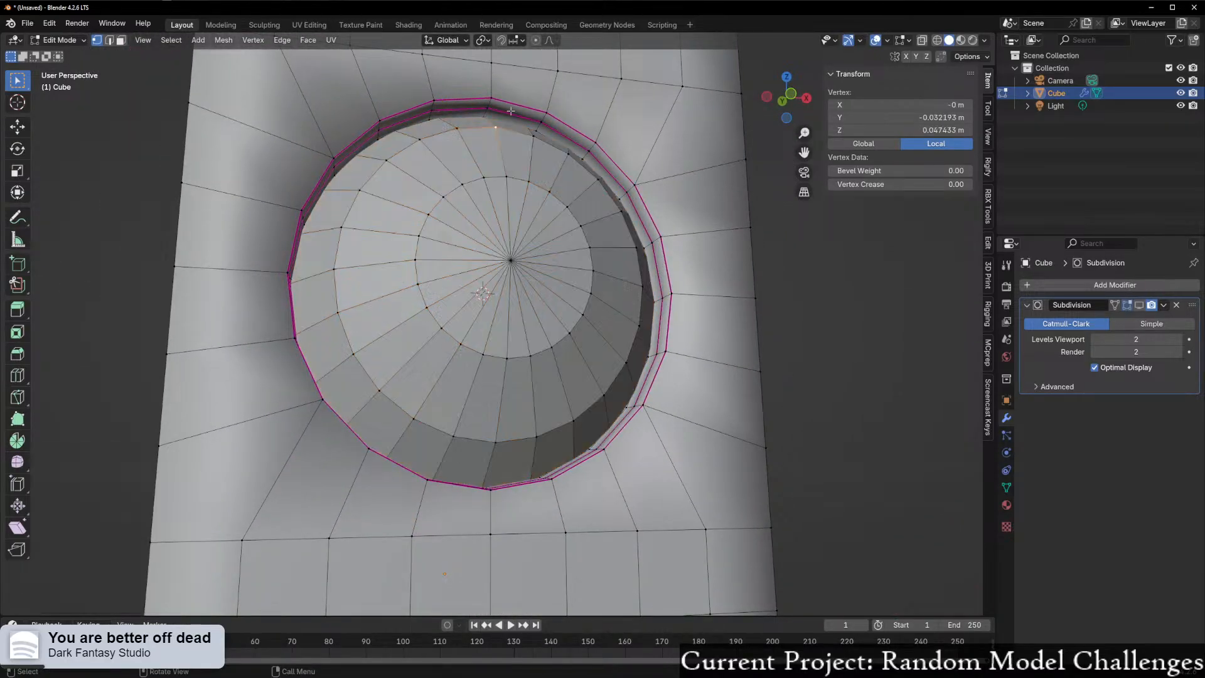
middle_drag(517, 119, 691, 270)
key(s)
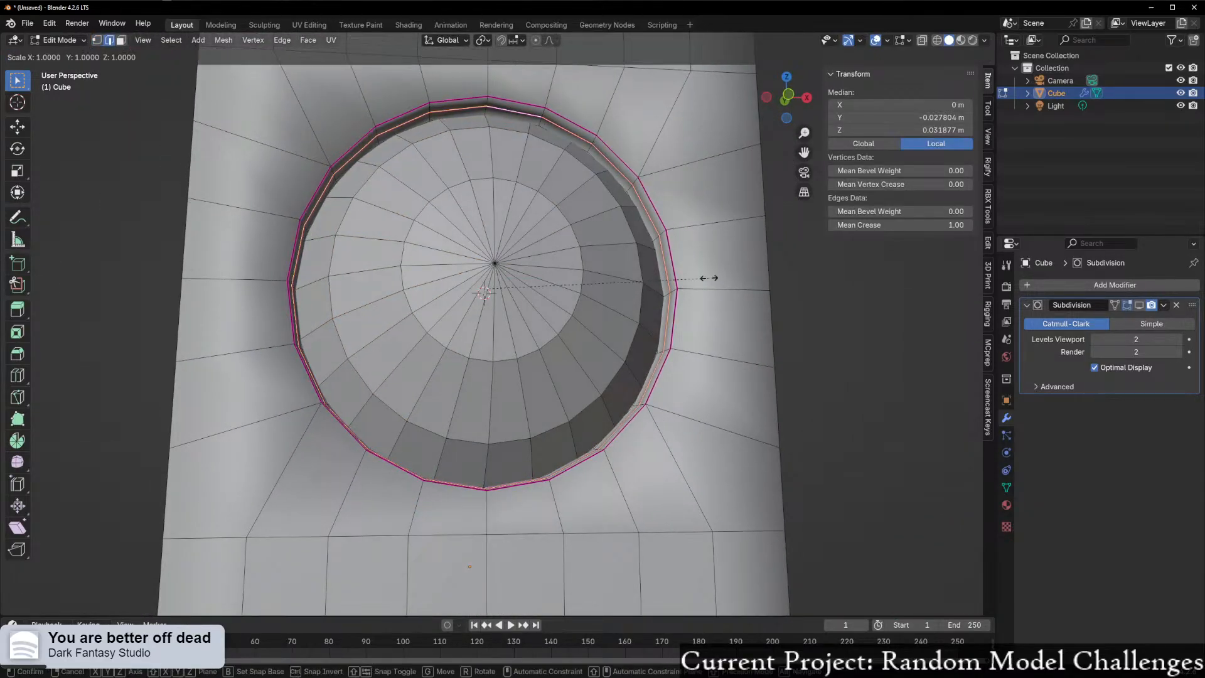
key(shift+y)
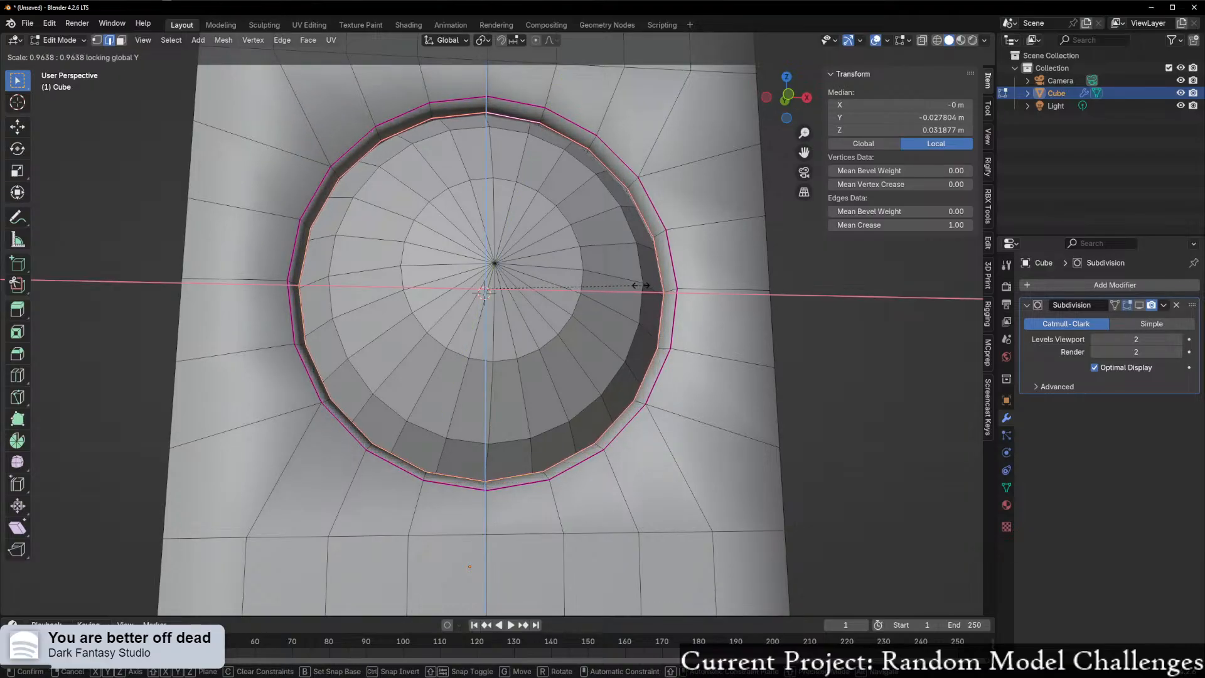
click(626, 284)
- Try to delete the edges radiating from the sphere's front pole, and undo the deletion
middle_drag(626, 284, 438, 253)
alt+click(489, 295)
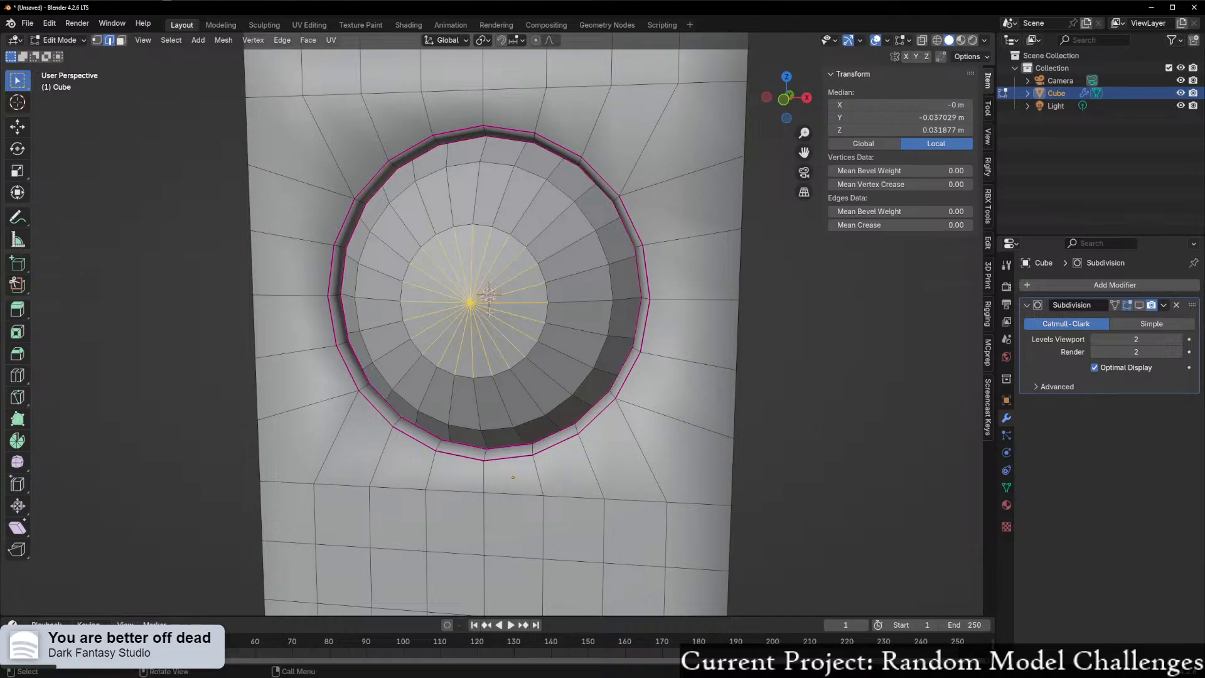
key(x)
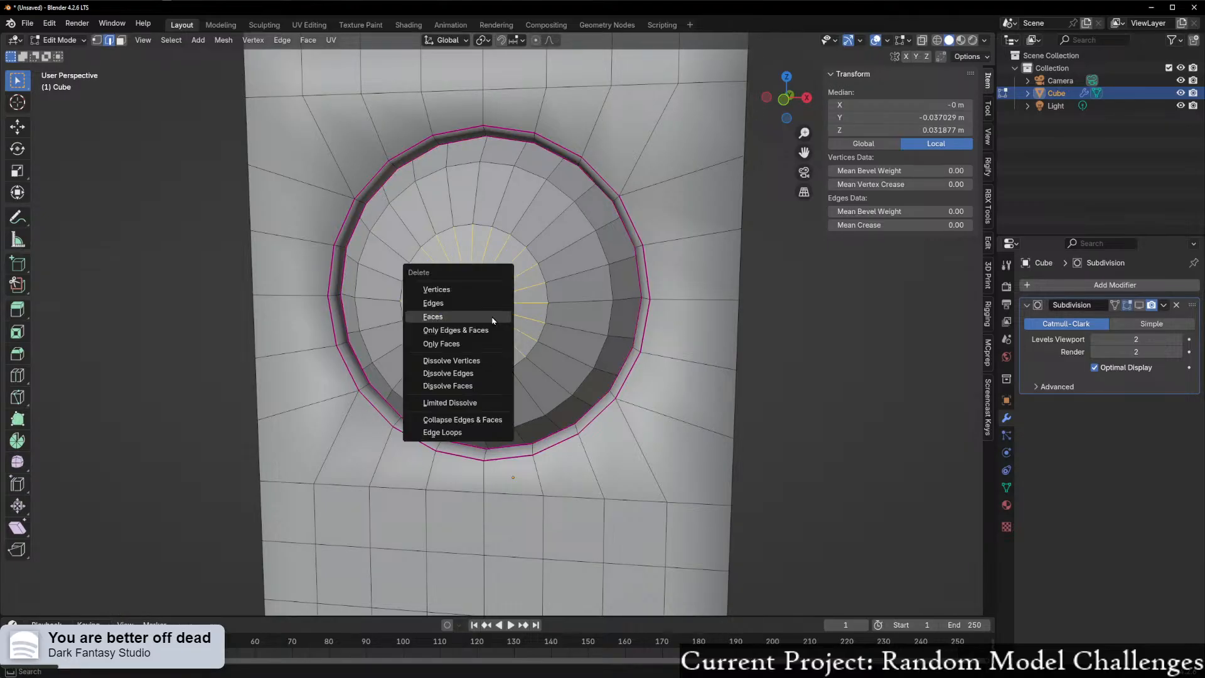
click(493, 317)
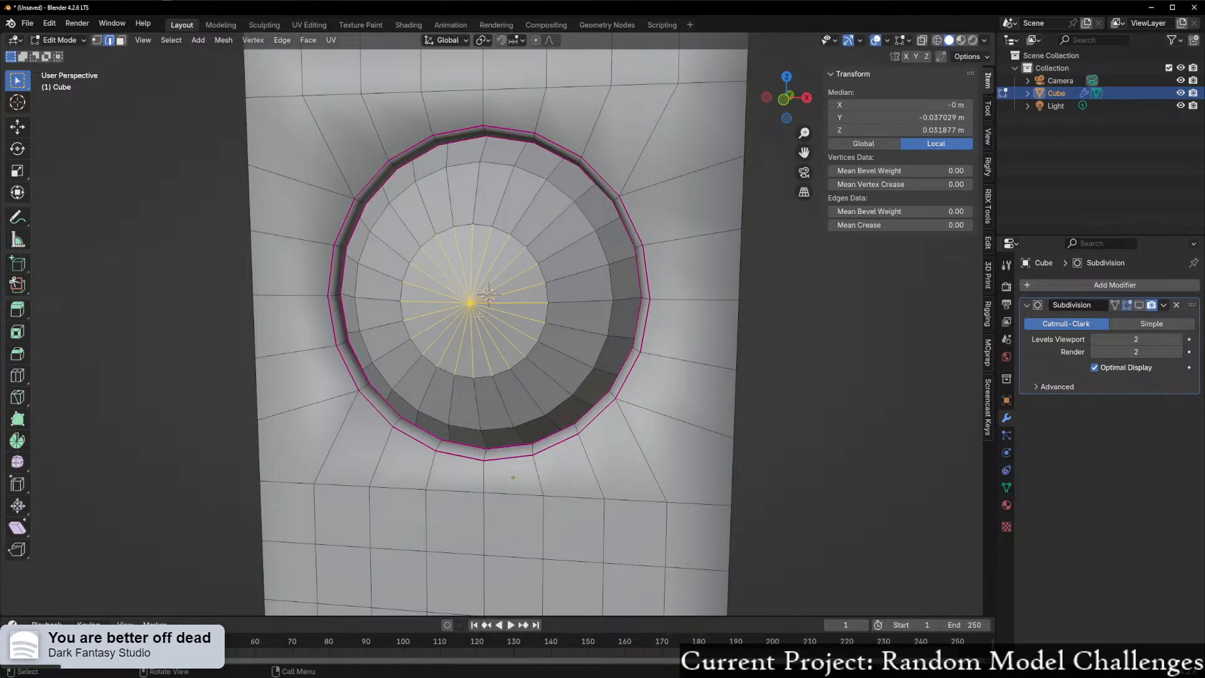
key(x)
click(436, 295)
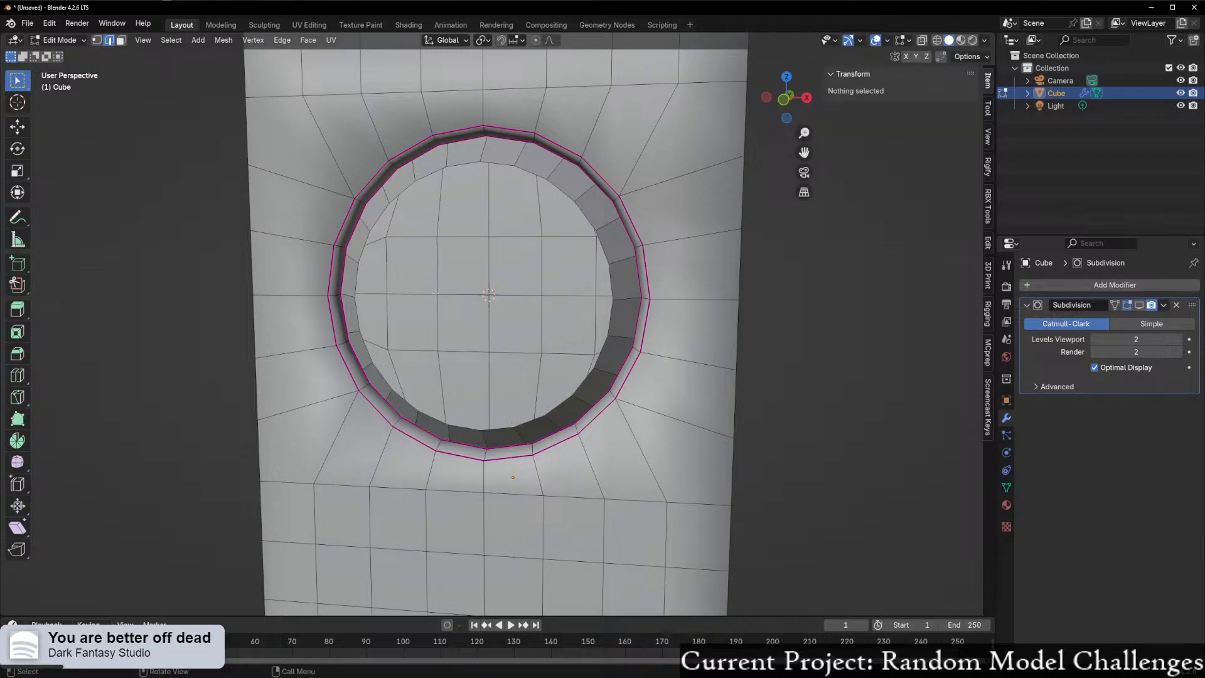
middle_drag(462, 293, 482, 185)
key(ctrl+z)
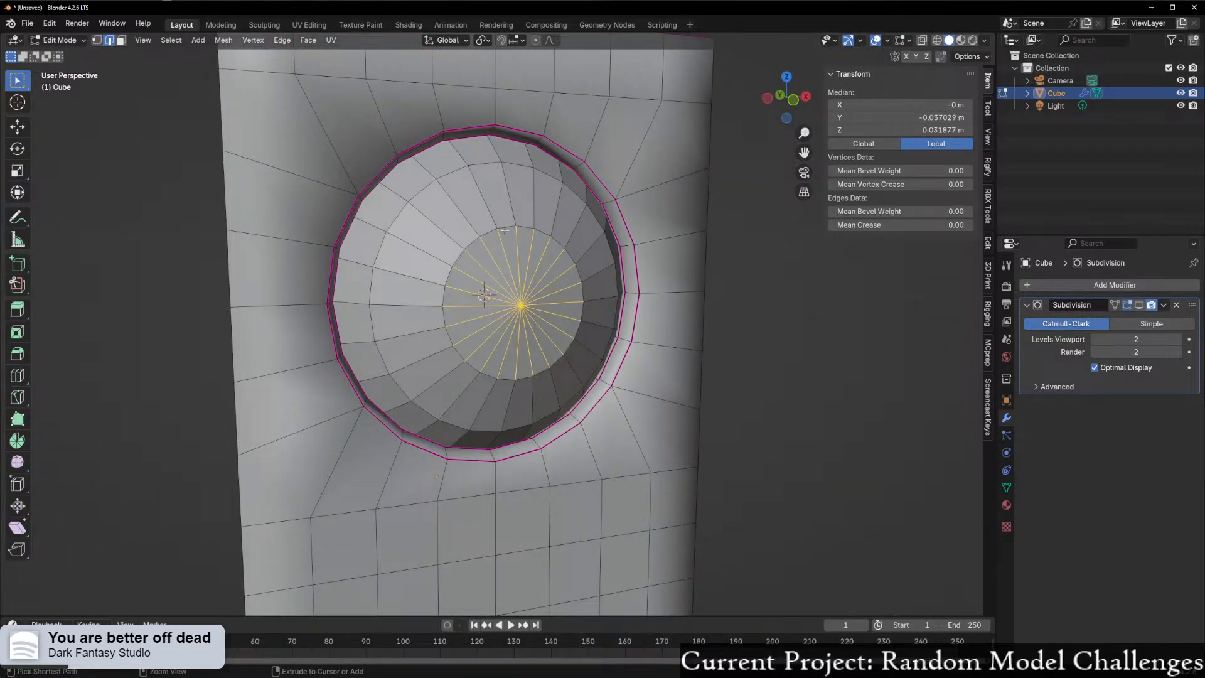
- Dissolve the triangular faces of the sphere's front cap into one face and delete it
scroll(498, 215, up, 5)
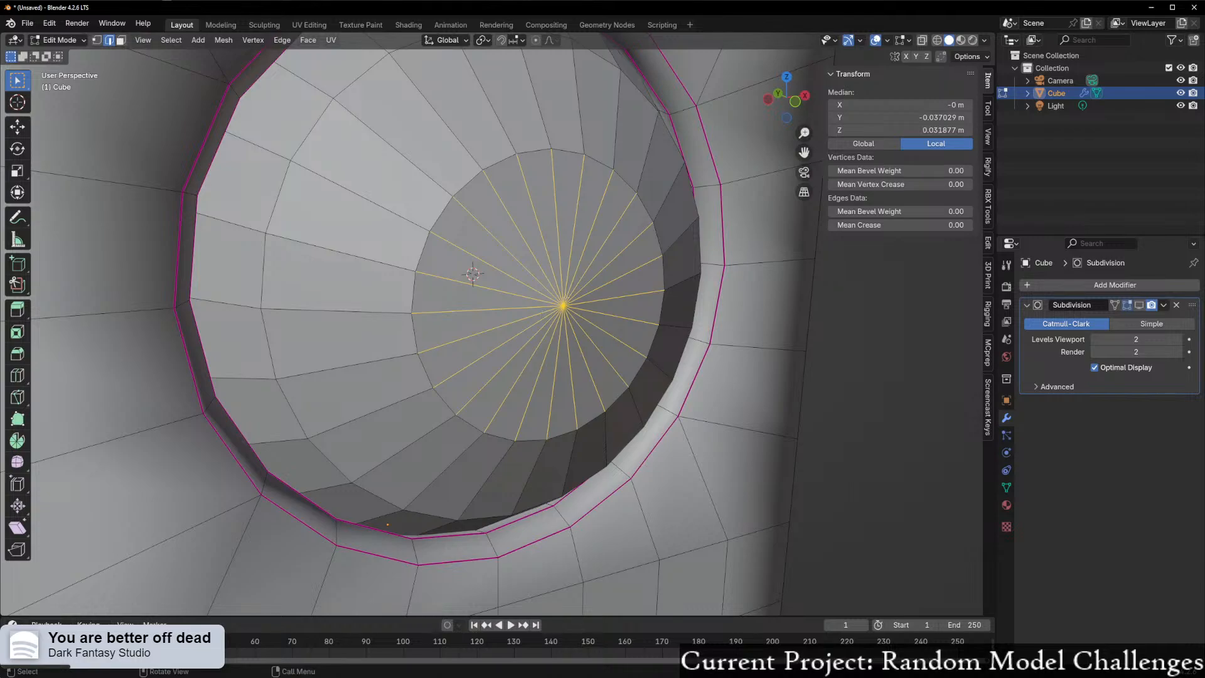
middle_drag(574, 312, 533, 320)
key(3)
drag(398, 281, 526, 391)
key(ctrl+x)
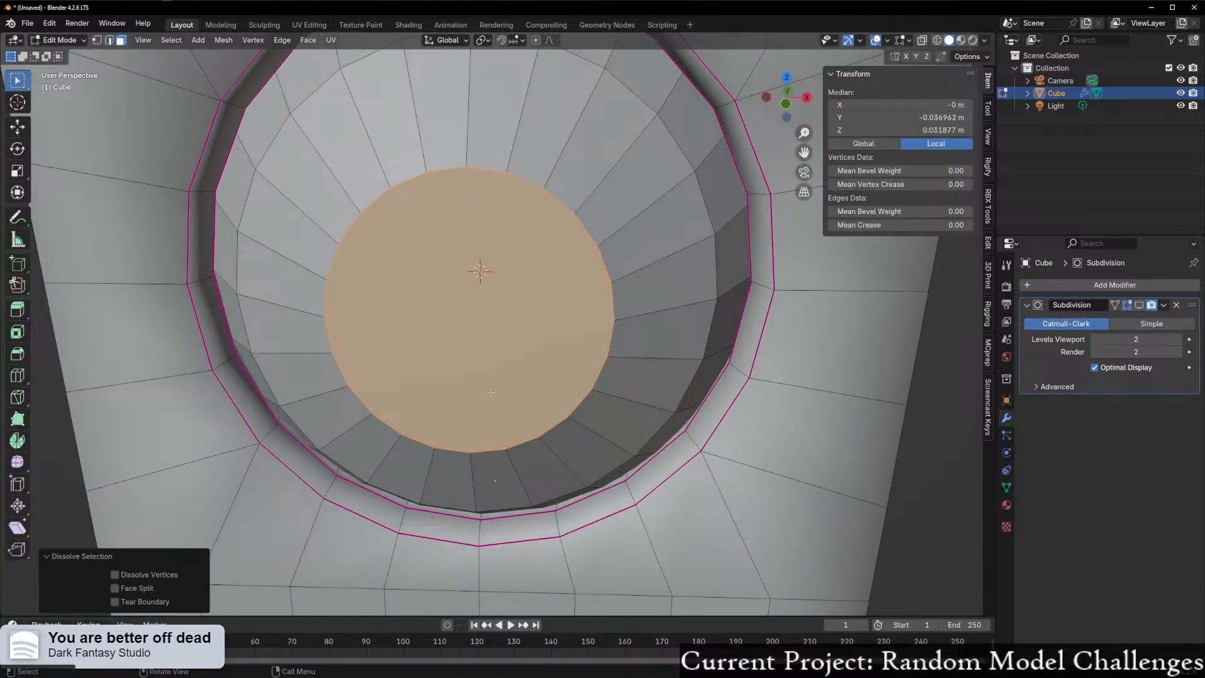
key(x)
click(456, 424)
middle_drag(456, 426, 369, 179)
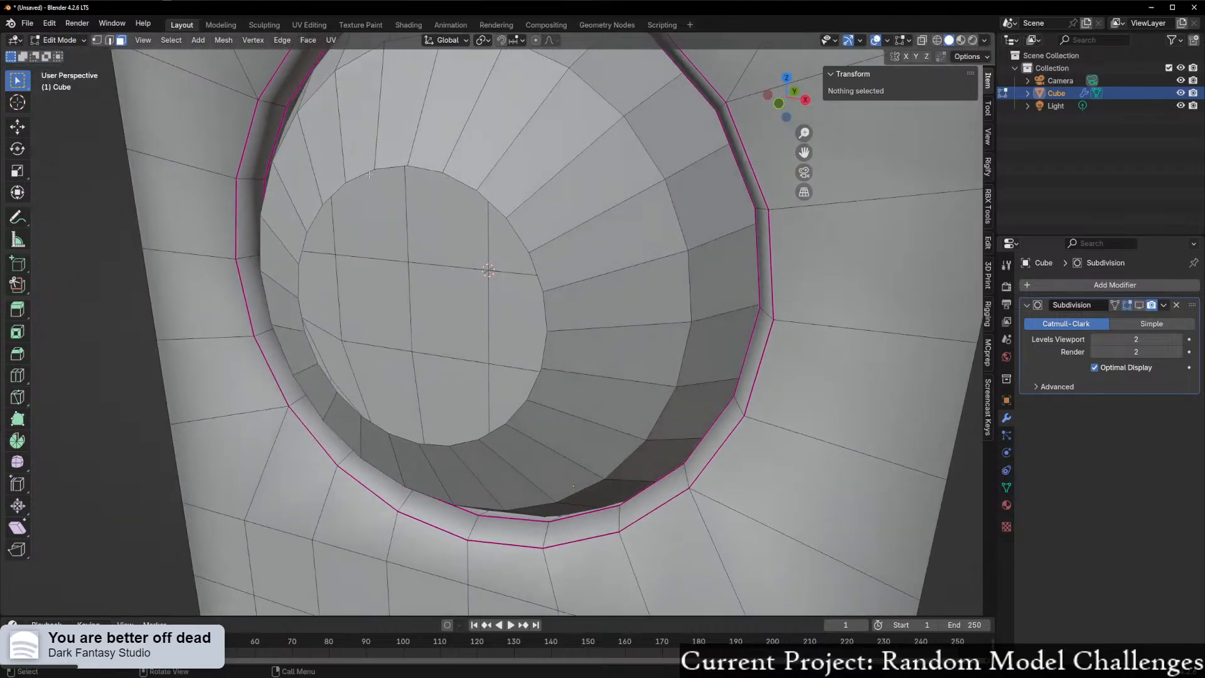
- Extrude the edge loop around the sphere's front opening and scale it inward to 0.835
key(2)
alt+click(362, 176)
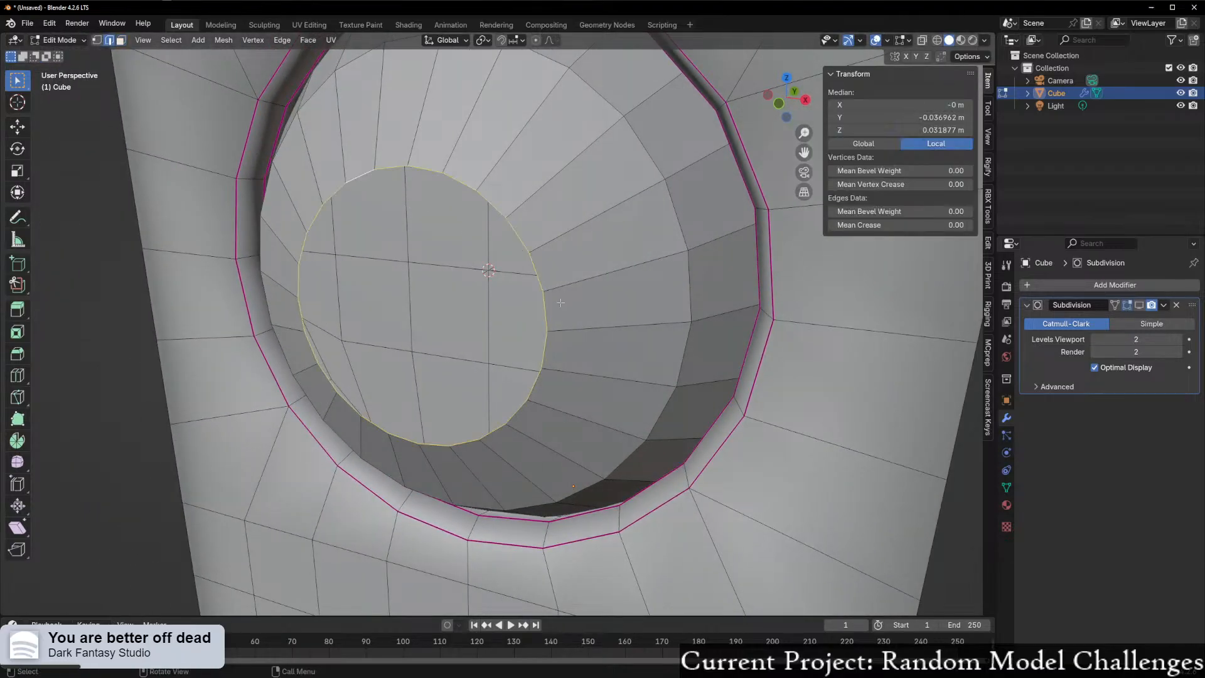
middle_drag(649, 307, 661, 300)
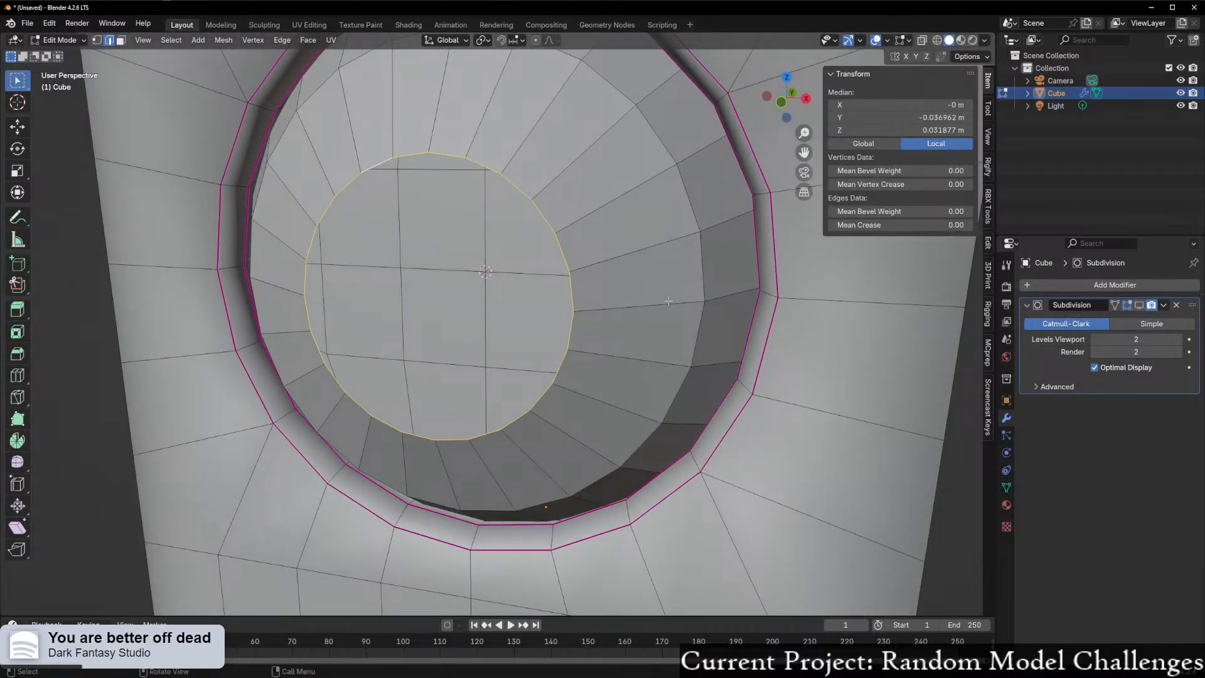
key(e)
key(s)
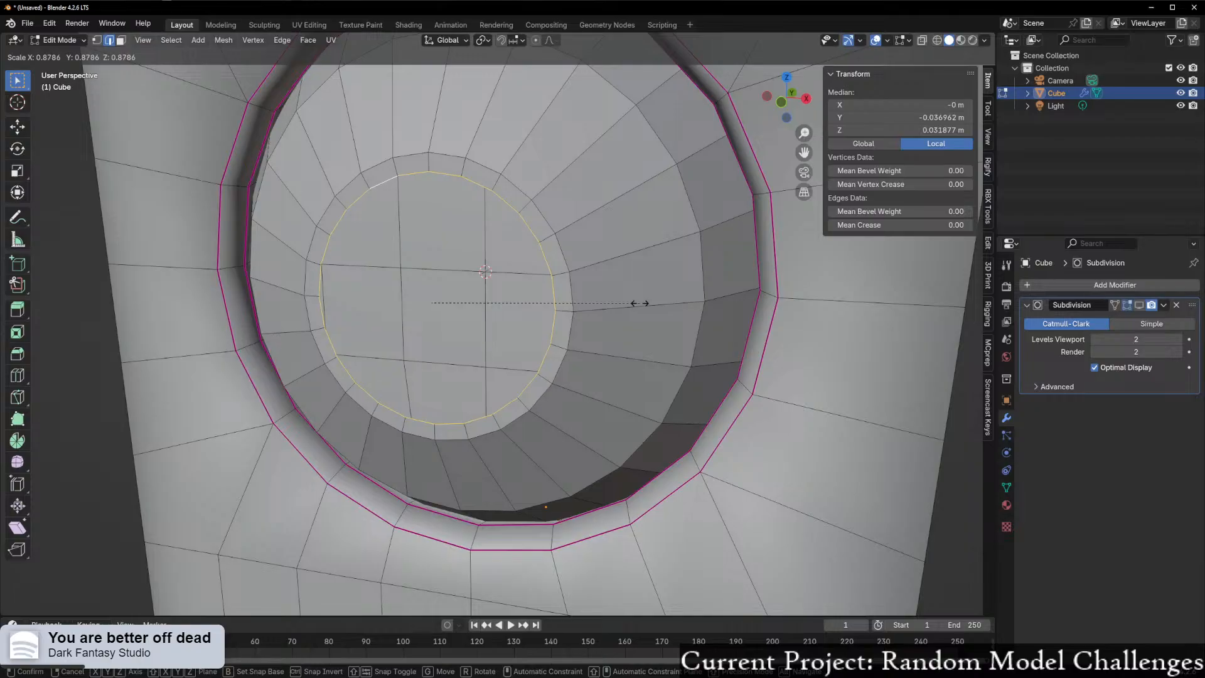
click(630, 304)
- Extrude the opening's inner edge loop about 0.0026 m into the sphere along the Y axis
middle_drag(629, 303, 549, 295)
key(g)
key(x)
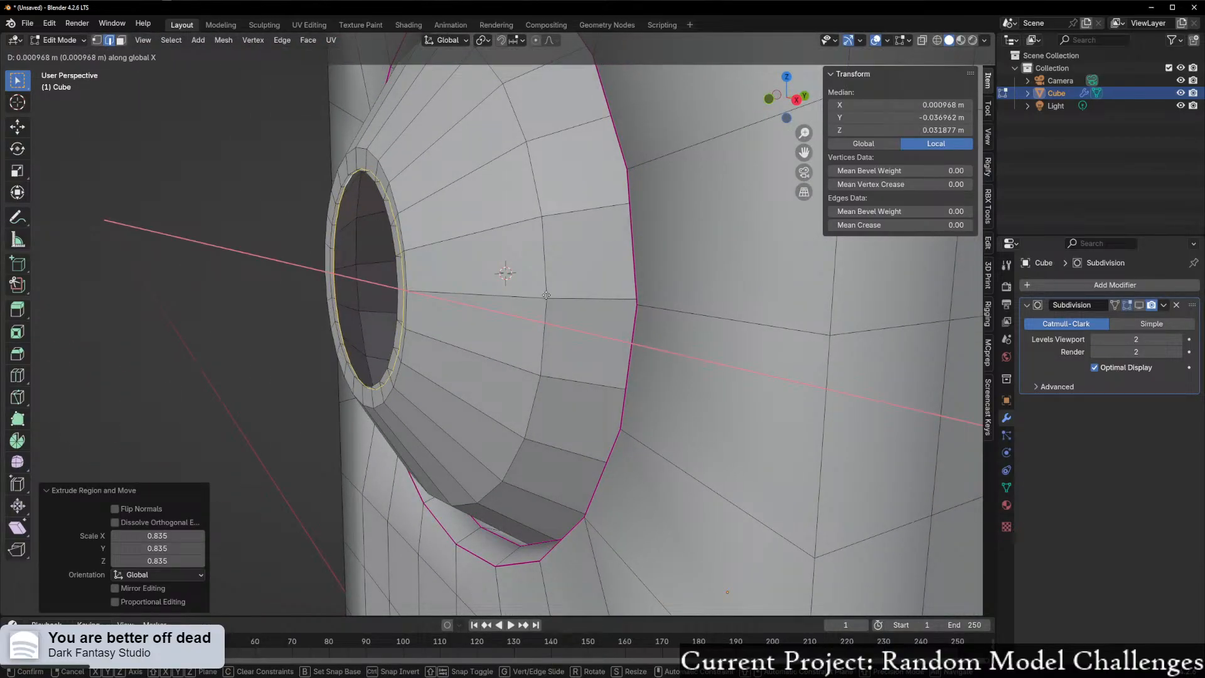
key(y)
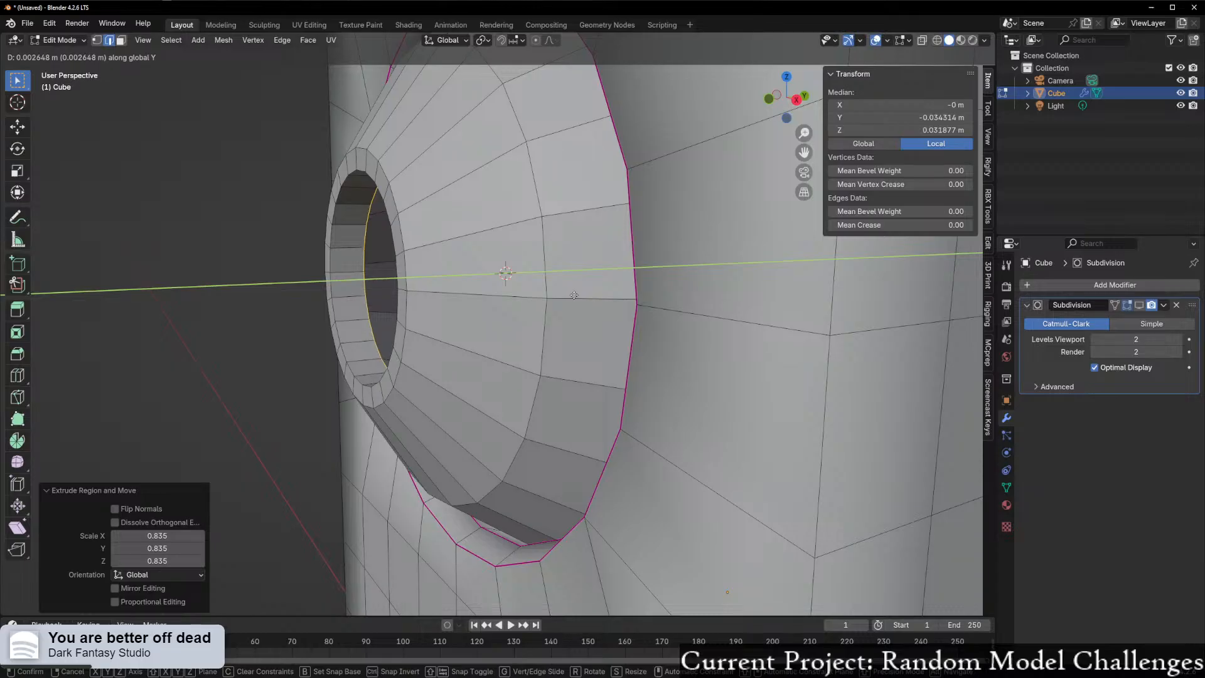
click(458, 325)
- Extrude the recessed edge loop once more and scale it inward to 0.659
middle_drag(457, 325, 596, 324)
scroll(596, 325, up, 5)
key(s)
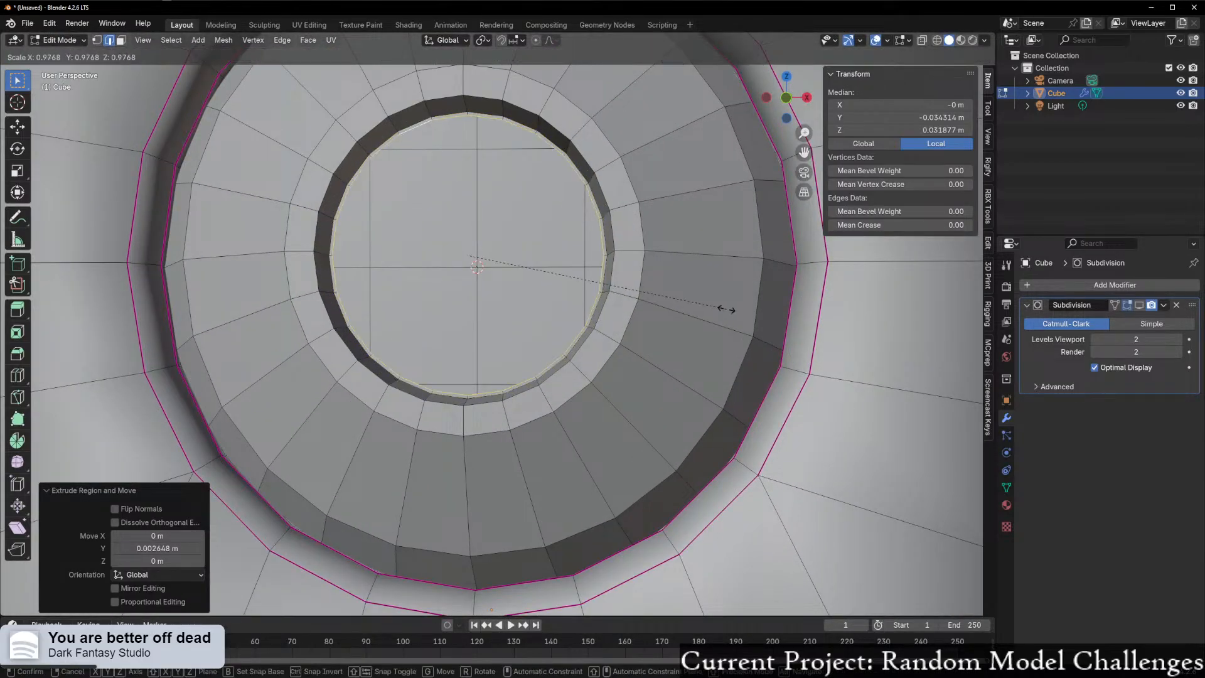
click(638, 307)
- Try to close the innermost edge loop with Fill, and undo it
key(ctrl+e)
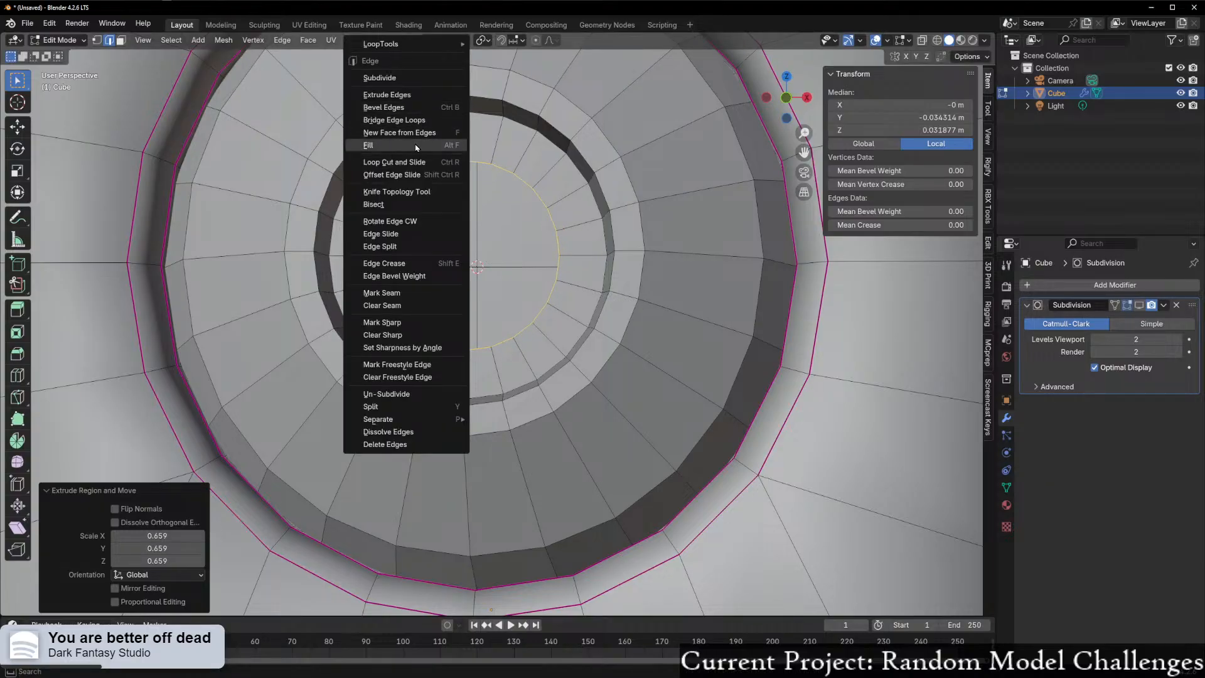
click(416, 146)
key(ctrl+z)
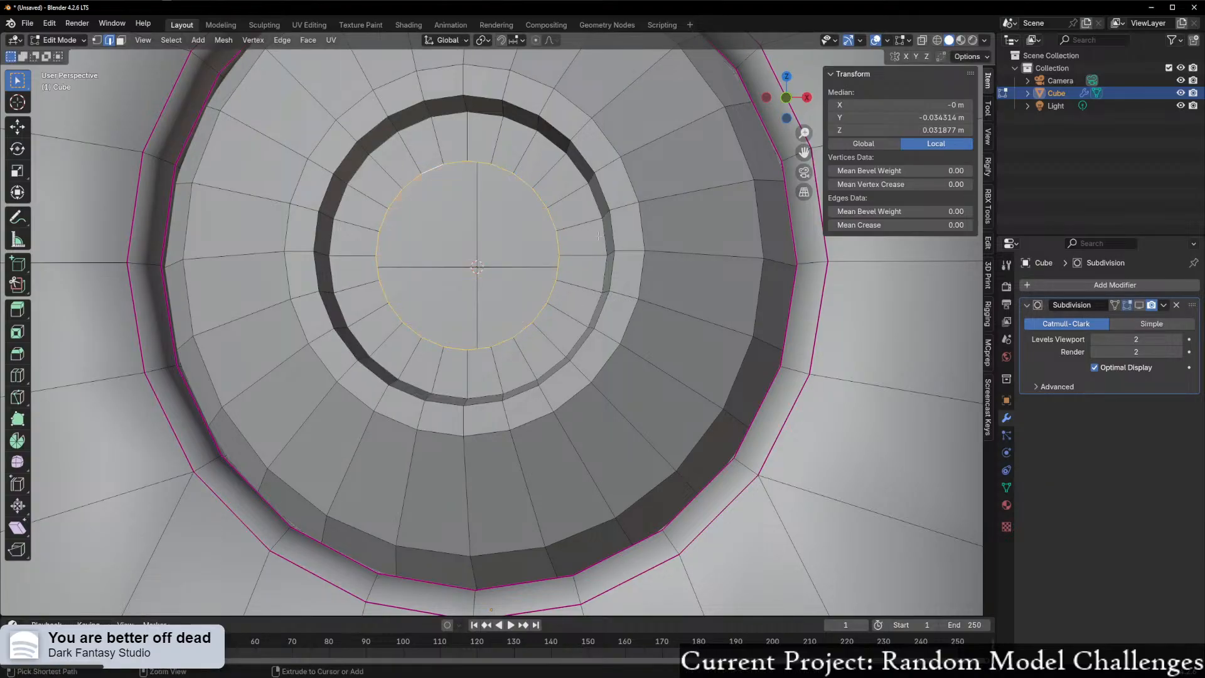
- Close the innermost edge loop with Grid Fill, using a span of 6 and an offset of 1
click(305, 45)
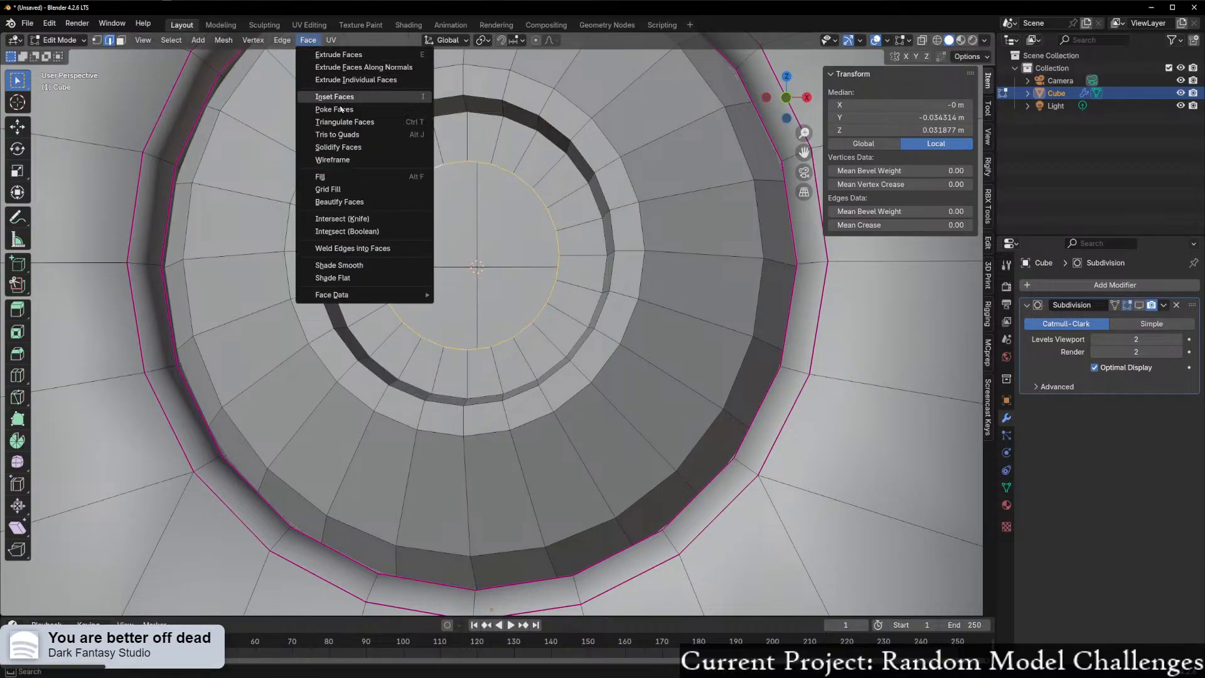
click(342, 182)
scroll(504, 245, up, 2)
scroll(481, 294, down, 1)
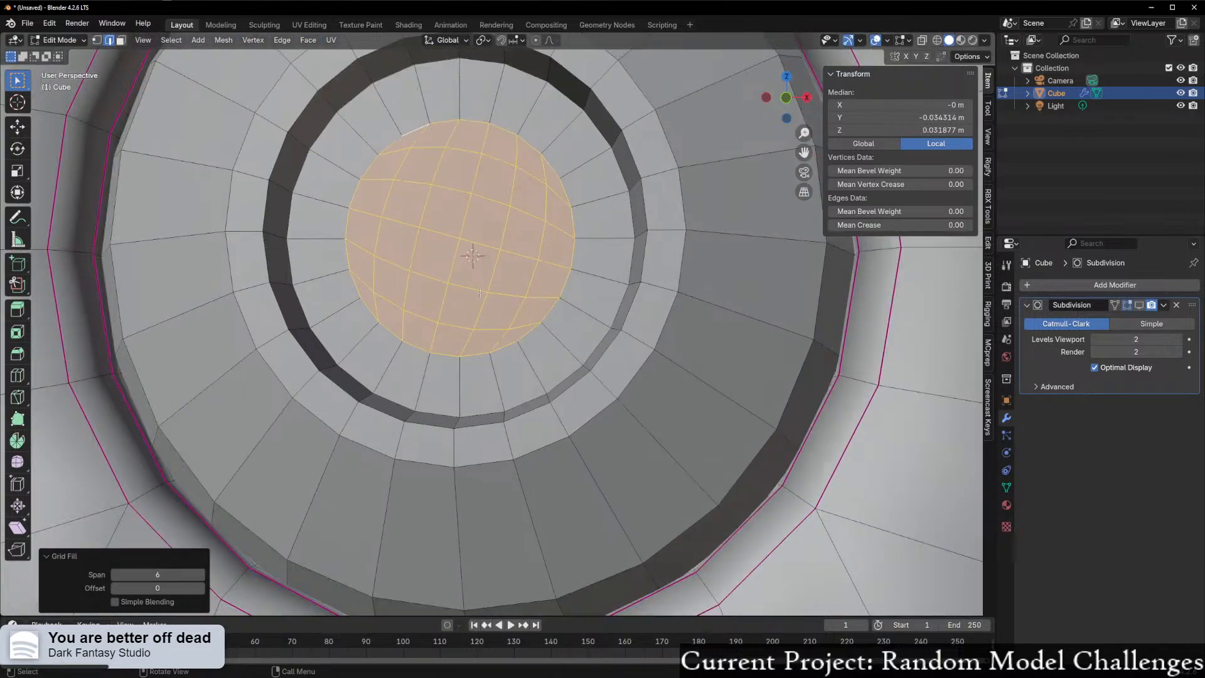
click(115, 588)
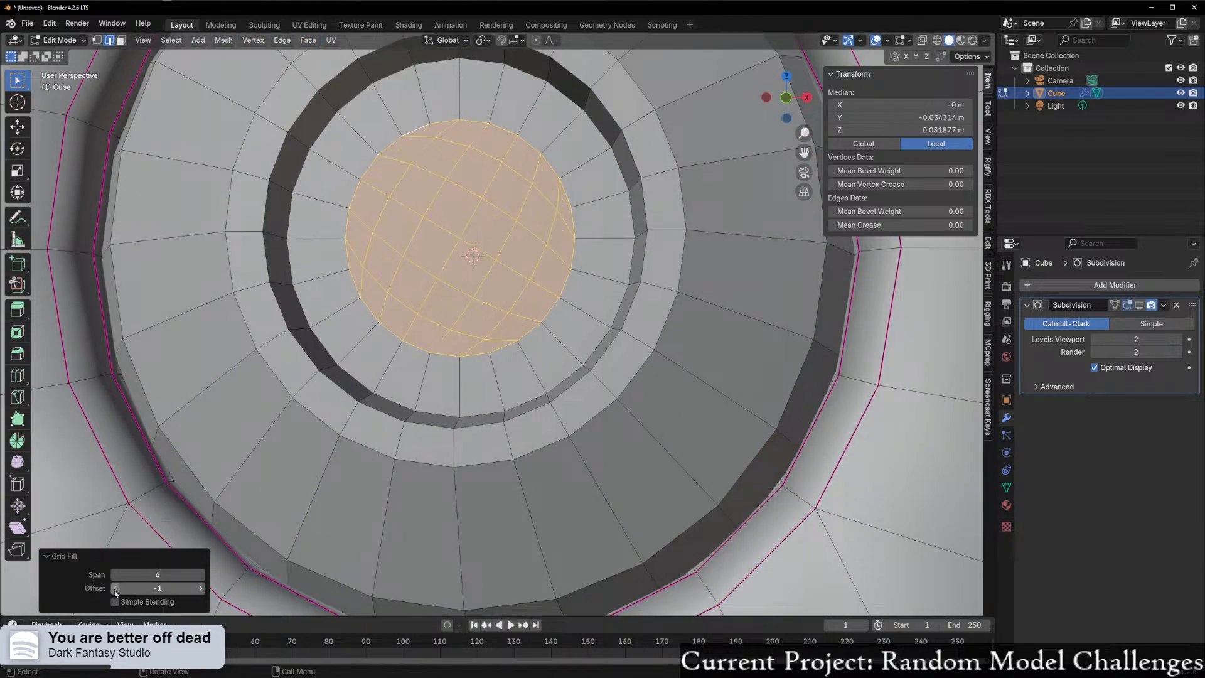
click(201, 588)
click(201, 588)
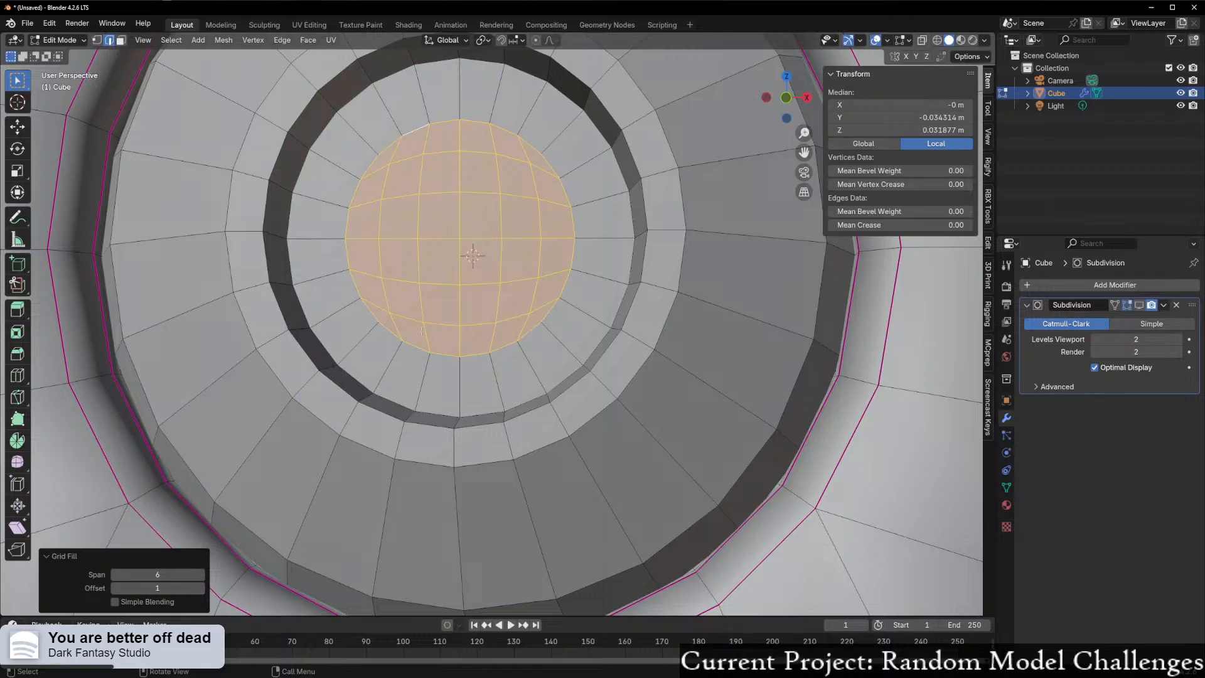
middle_drag(213, 590, 232, 583)
middle_drag(402, 288, 343, 312)
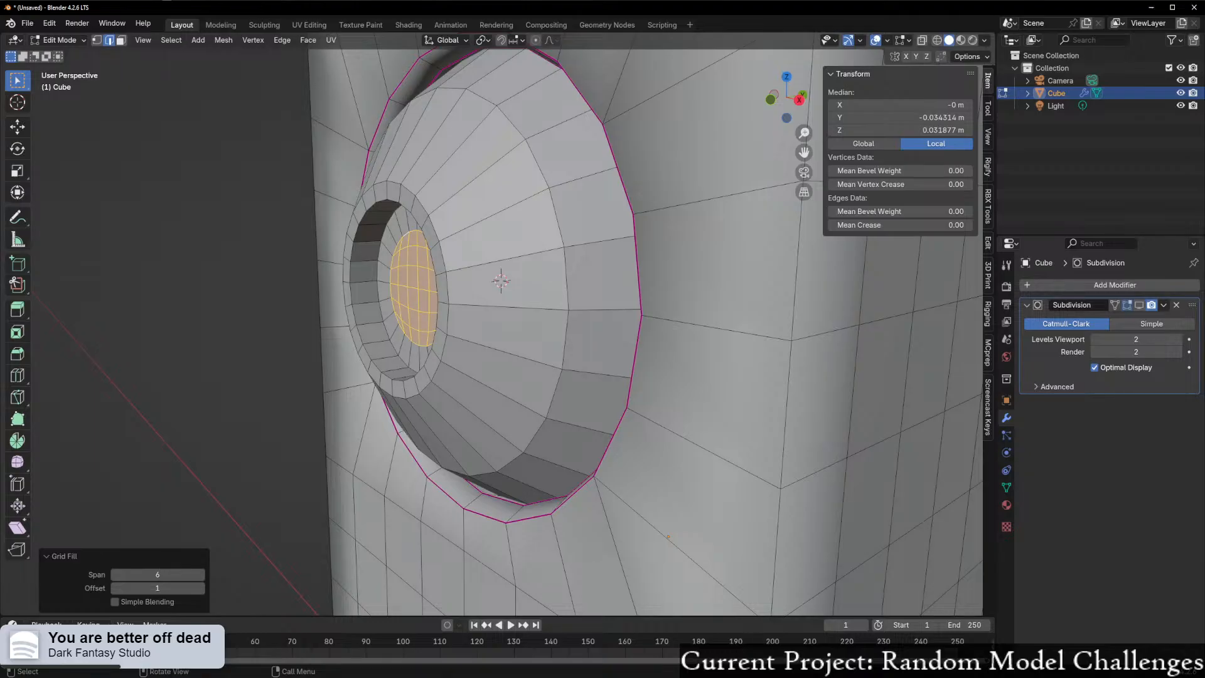
middle_drag(381, 264, 558, 273)
alt+click(431, 231)
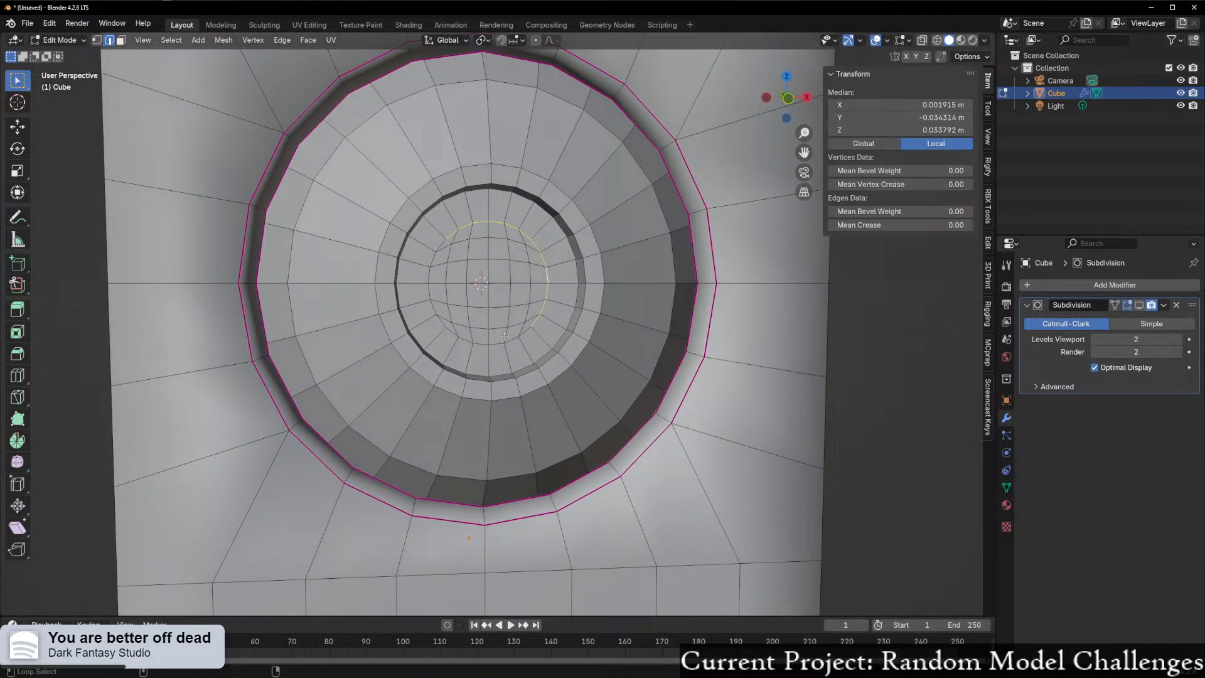
middle_drag(429, 274, 451, 276)
key(s)
key(shift+z)
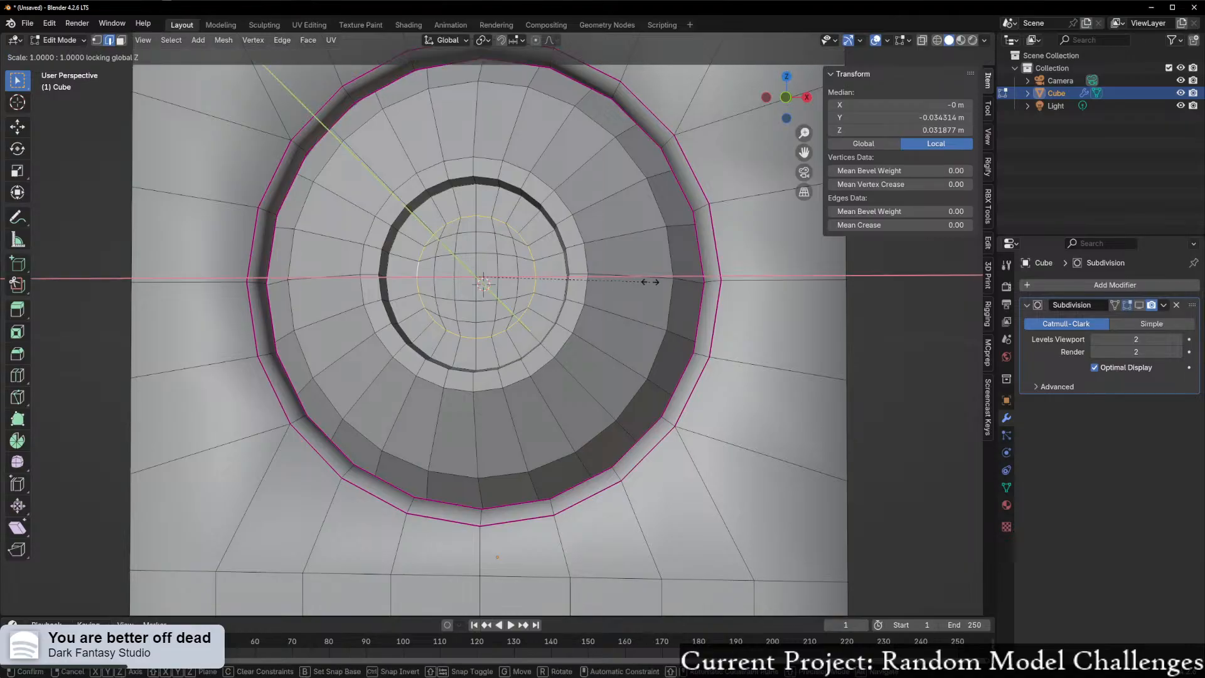
key(shift+y)
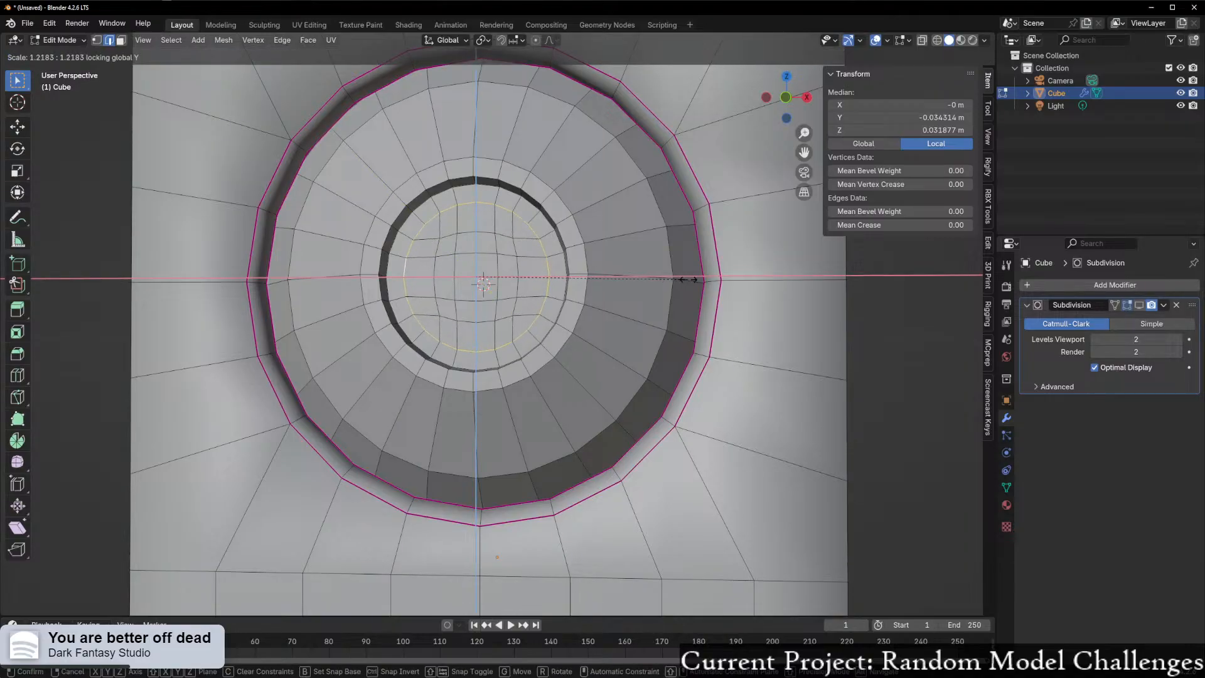
key(Escape)
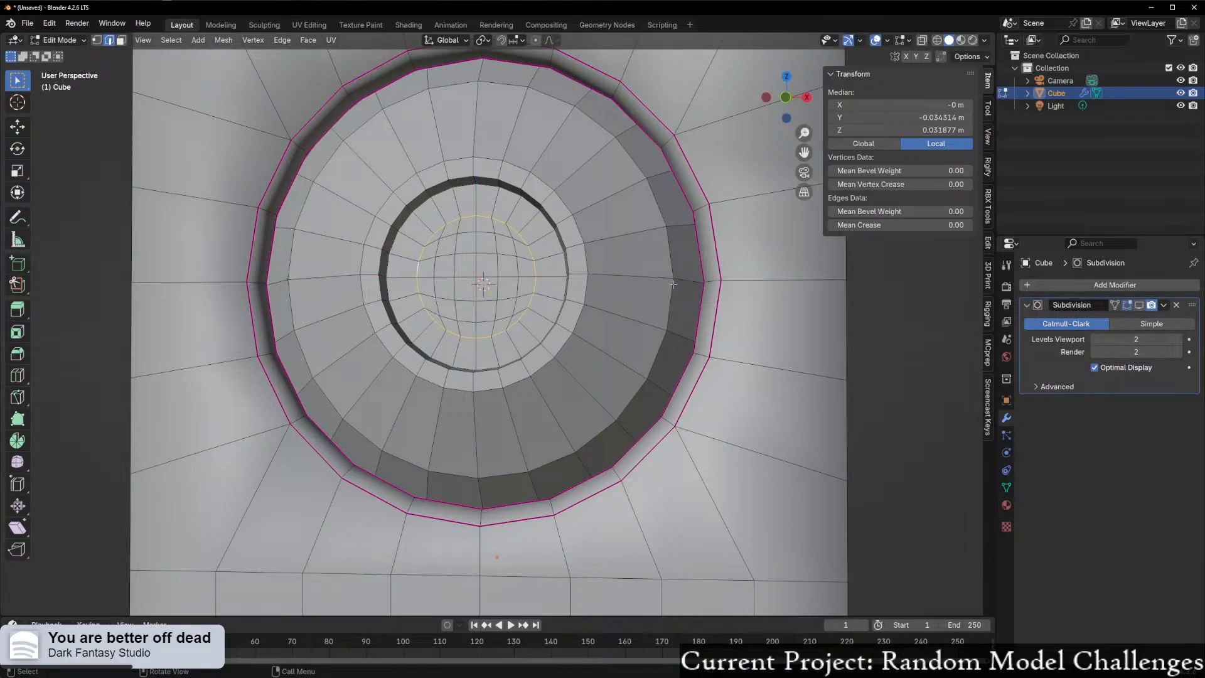
- Scale the innermost edge loop outward toward the recess wall with the Y axis locked
key(s)
key(shift+y)
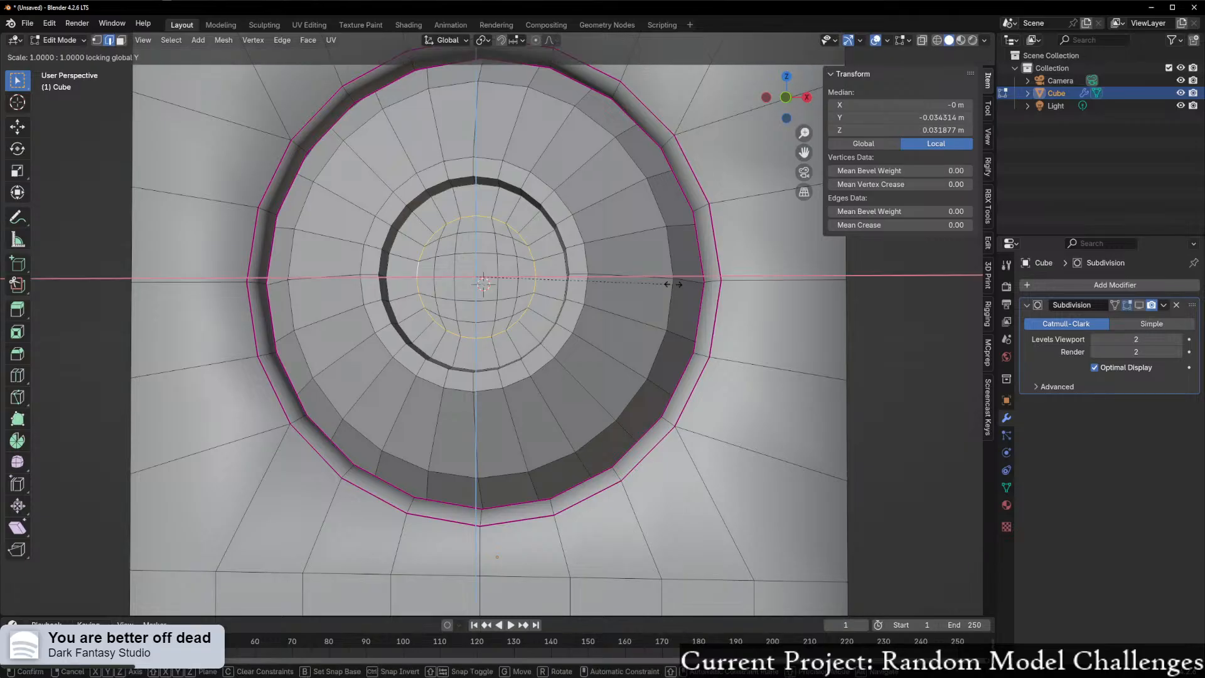
click(746, 278)
middle_drag(477, 276, 481, 278)
key(1)
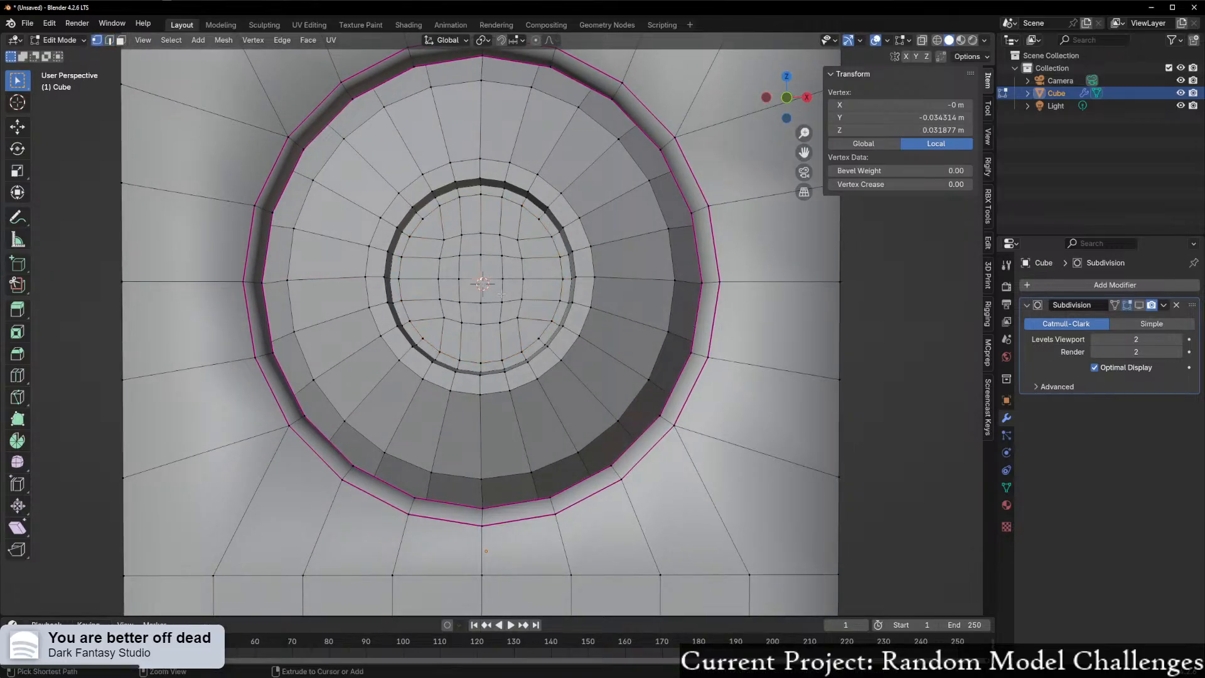
- Grow the vertex selection over the whole grid-filled patch and try a LoopTools operation on it
key(ctrl+KP_Add)
key(ctrl+KP_Add)
key(ctrl+KP_Add)
right_click(477, 208)
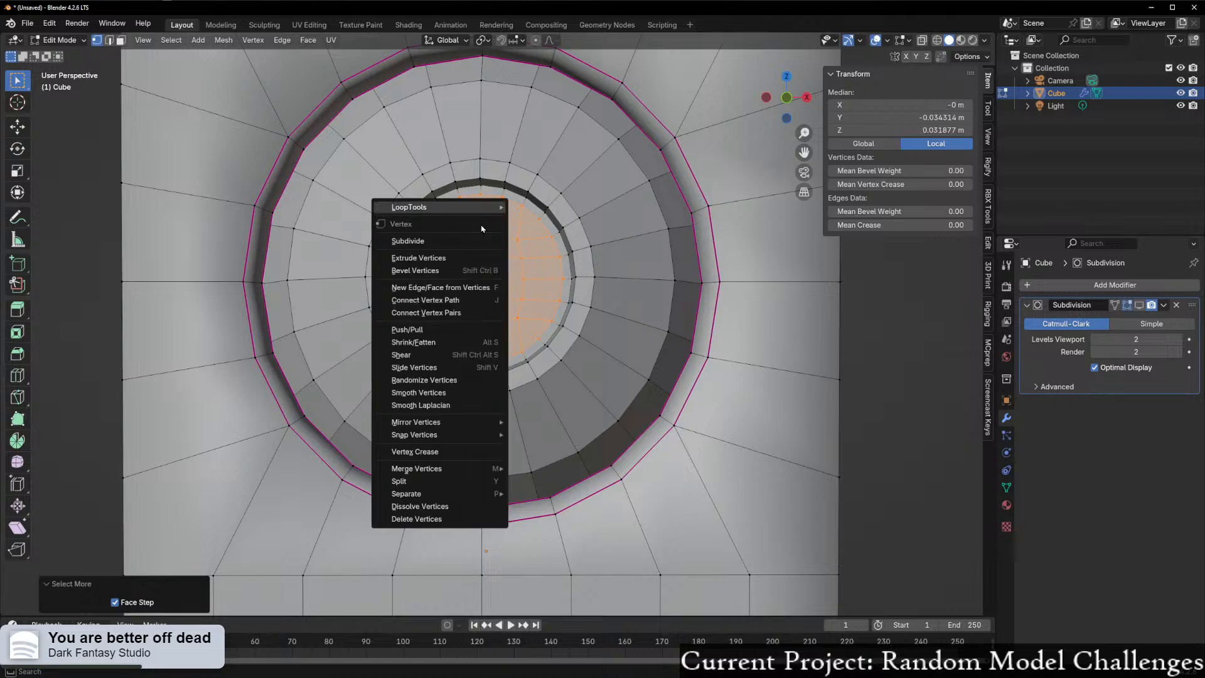
mouse_move(477, 208)
click(537, 219)
middle_drag(477, 264, 510, 227)
click(465, 249)
- Undo the patch edits, the grid fill and the inward extrusion, back to the selected recessed edge loop
key(ctrl+z)
key(ctrl+z)
key(ctrl+z)
key(ctrl+z)
key(ctrl+z)
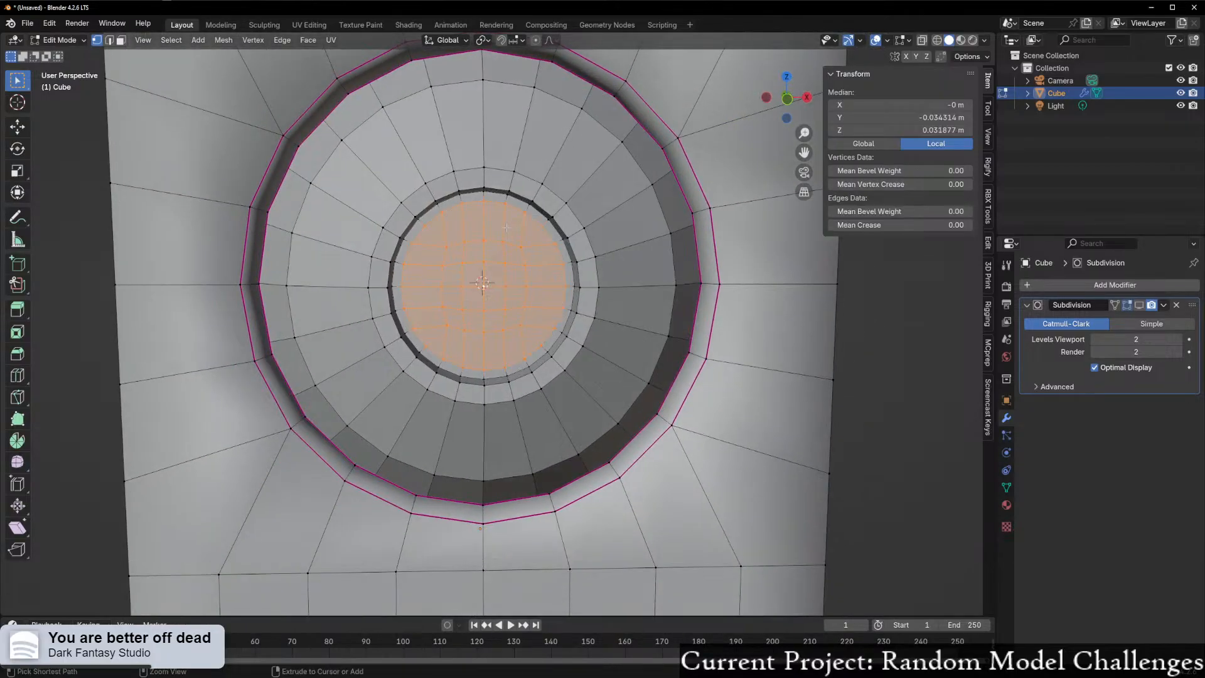
key(ctrl+z)
key(ctrl+z)
key(ctrl+z)
key(ctrl+z)
key(ctrl+z)
key(ctrl+z)
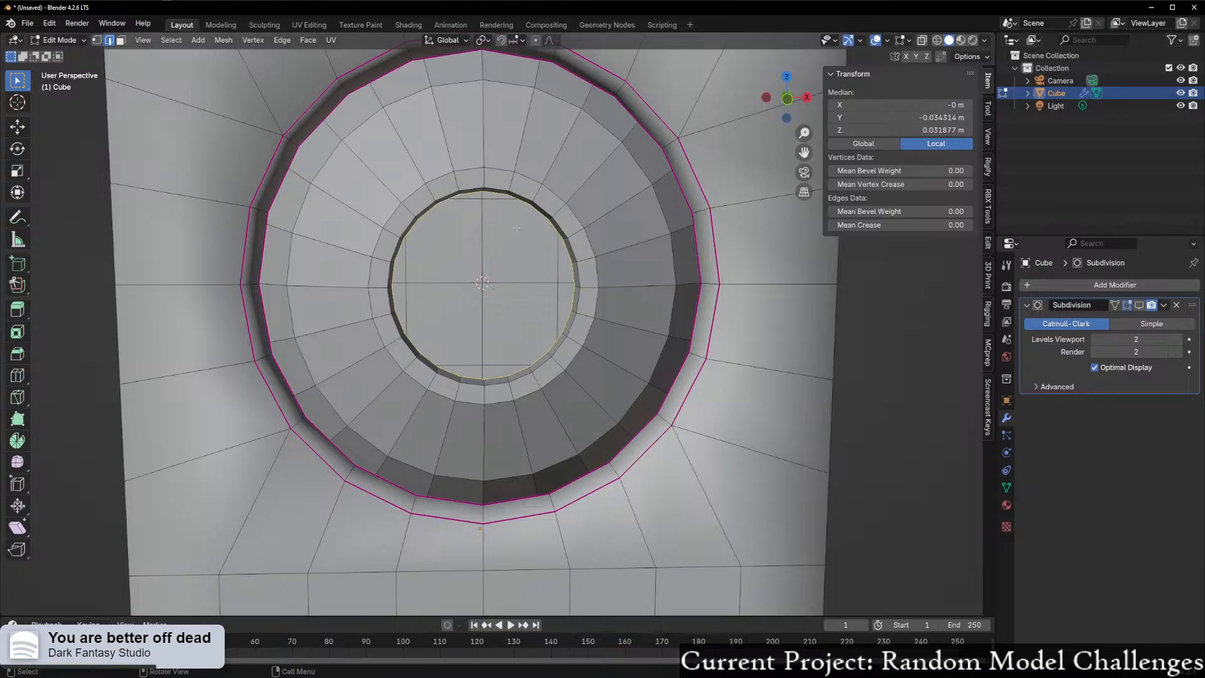
- Extrude the recessed edge loop again and scale it to 0.933 in X and Z, with Y locked
middle_drag(517, 225, 516, 224)
scroll(545, 229, up, 2)
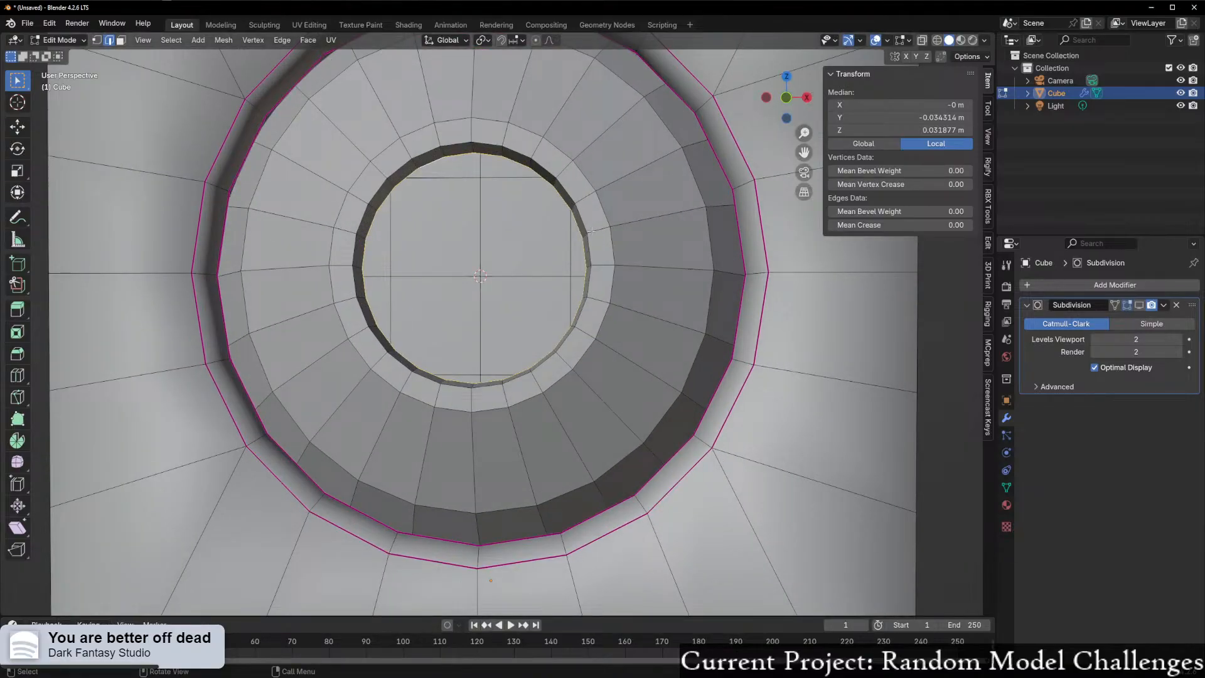
key(g)
key(shift+z)
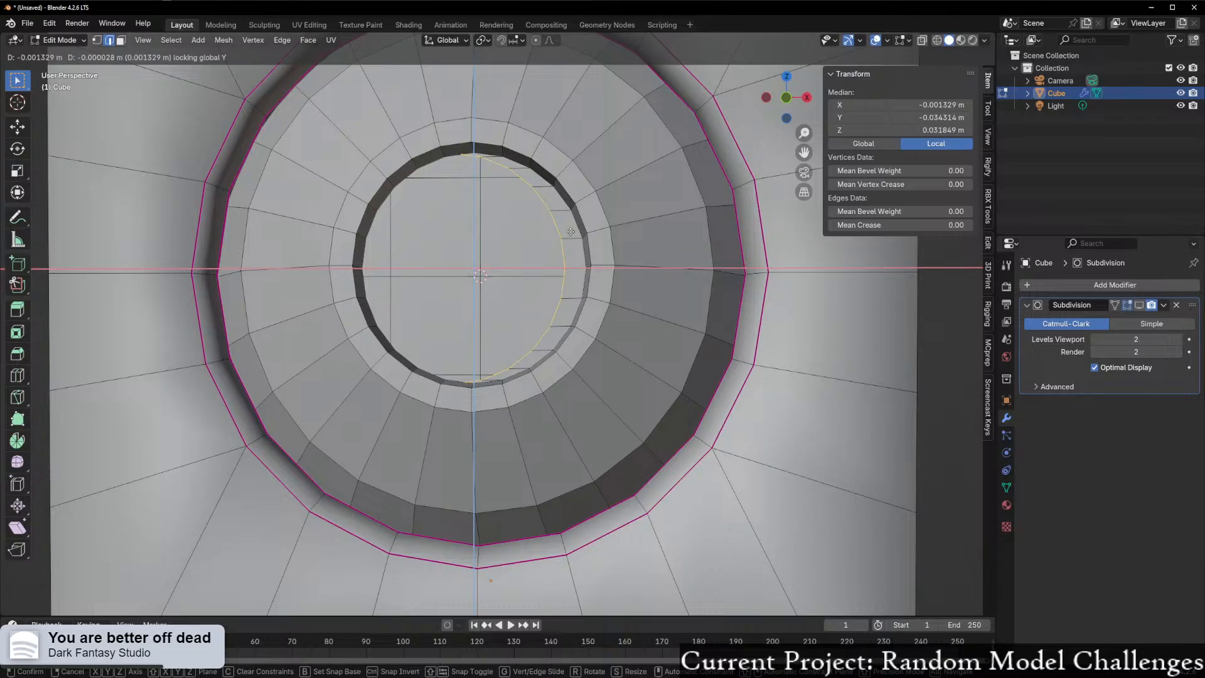
key(s)
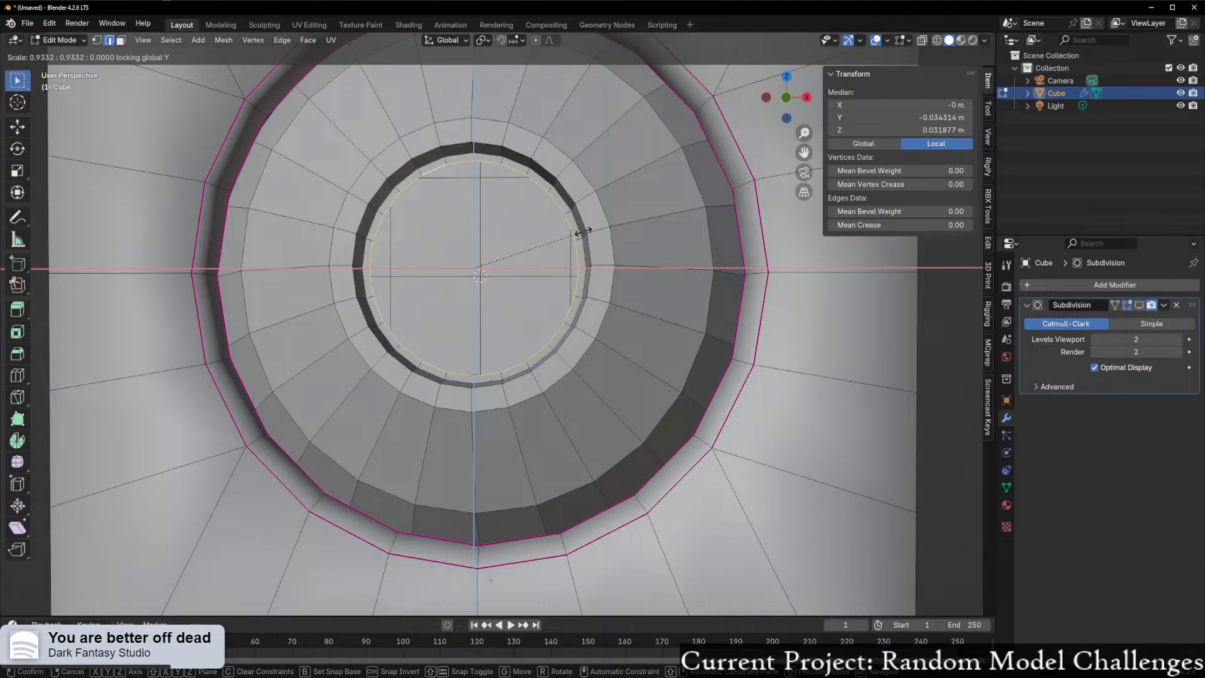
click(584, 232)
- Add the Grid Fill command to the Quick Favorites
key(ctrl+e)
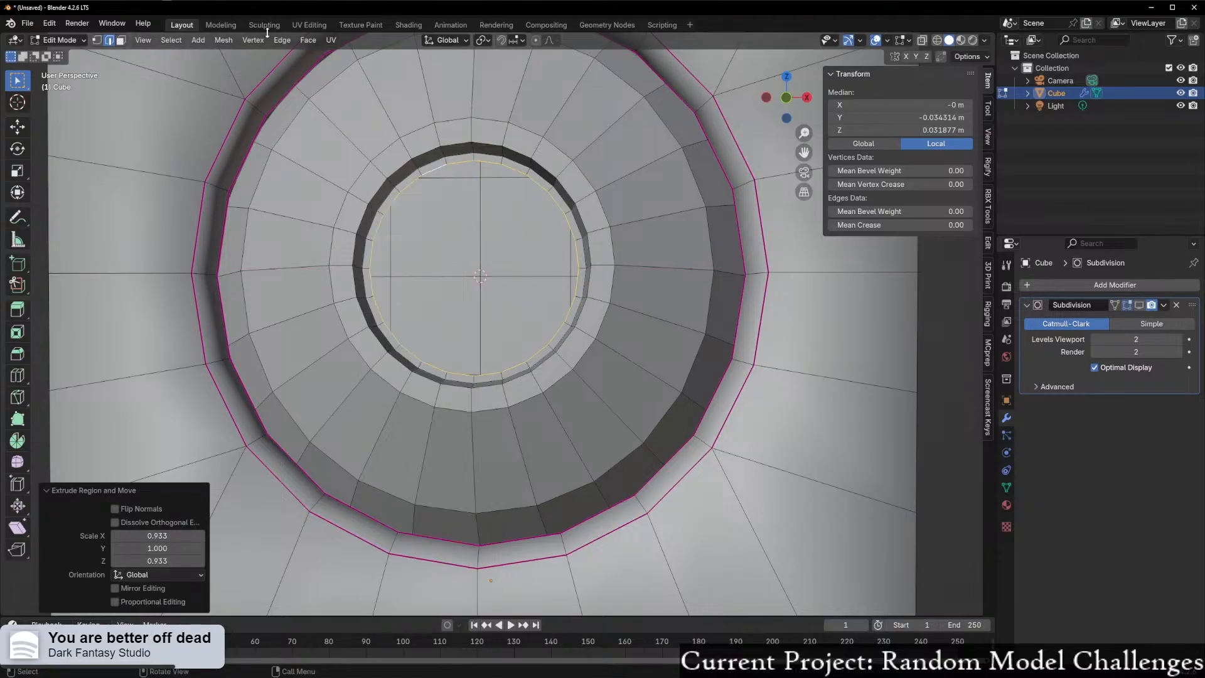
click(308, 39)
right_click(347, 189)
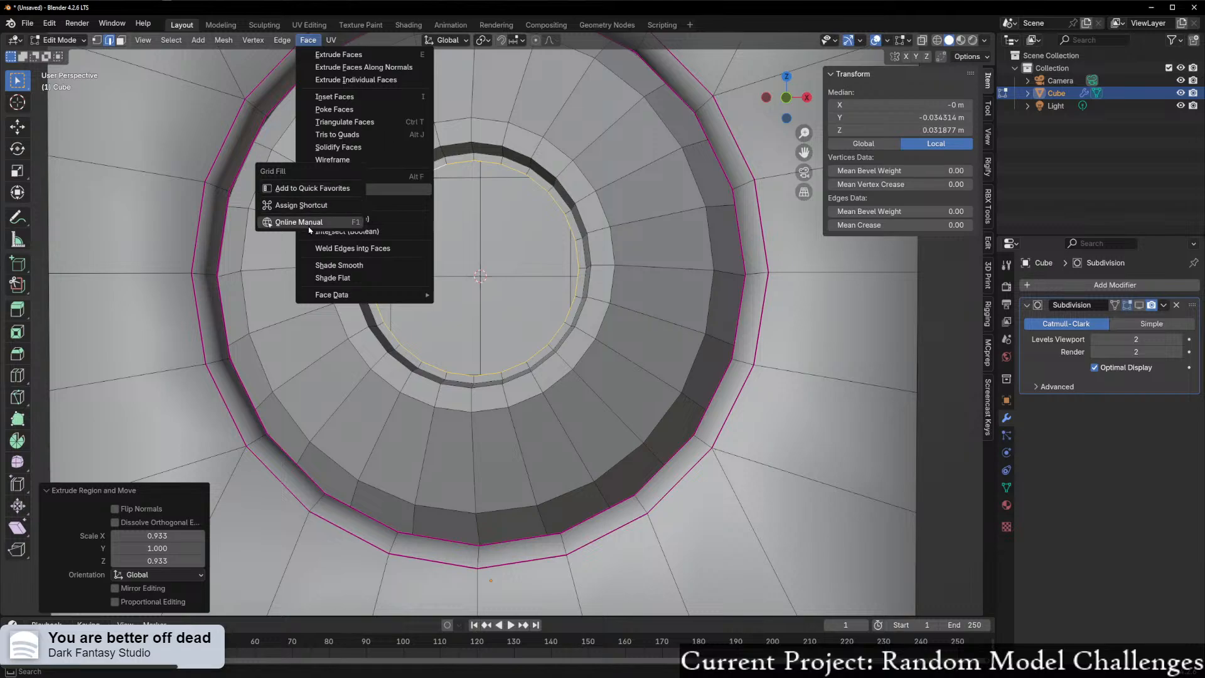
click(318, 189)
- Close the innermost edge loop with Grid Fill, using a span of 6 and an offset of 3
key(q)
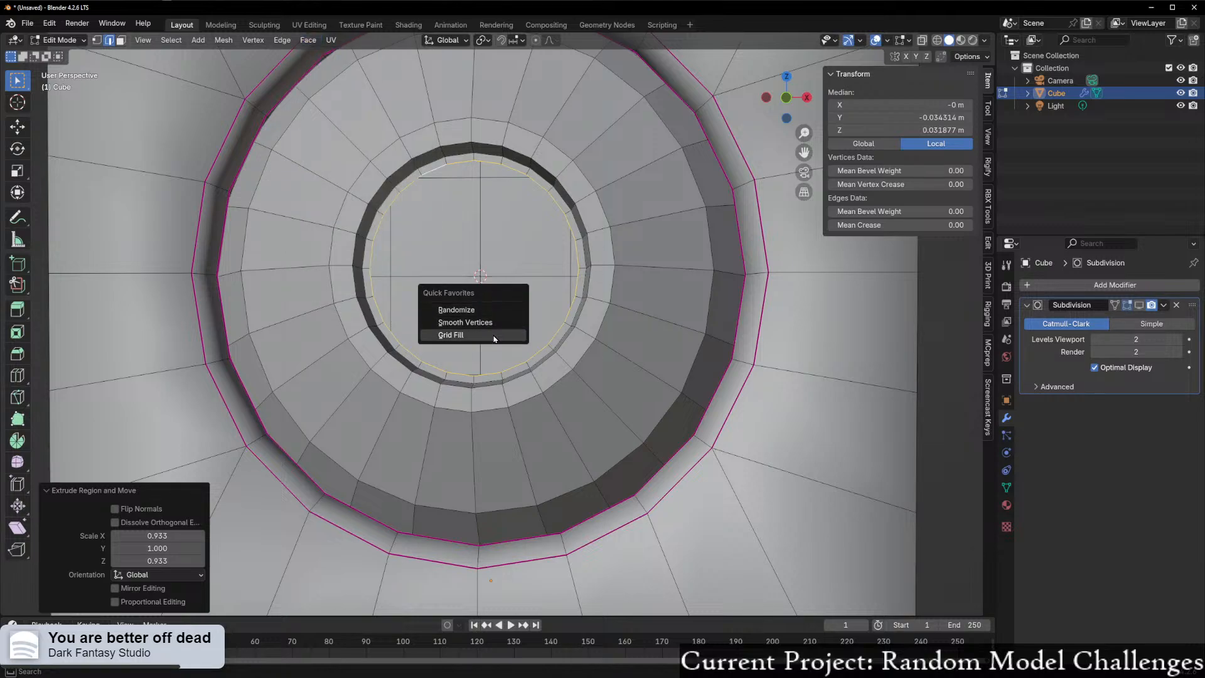
click(500, 333)
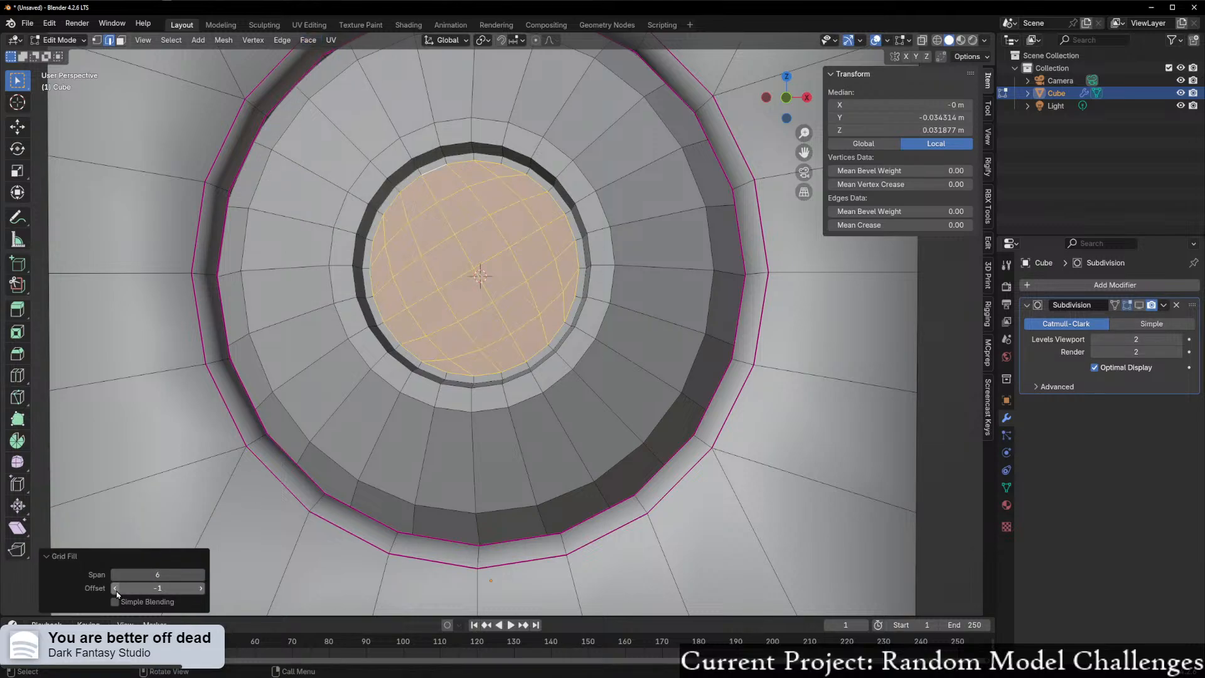
click(200, 593)
middle_drag(295, 401, 364, 382)
middle_drag(456, 324, 470, 321)
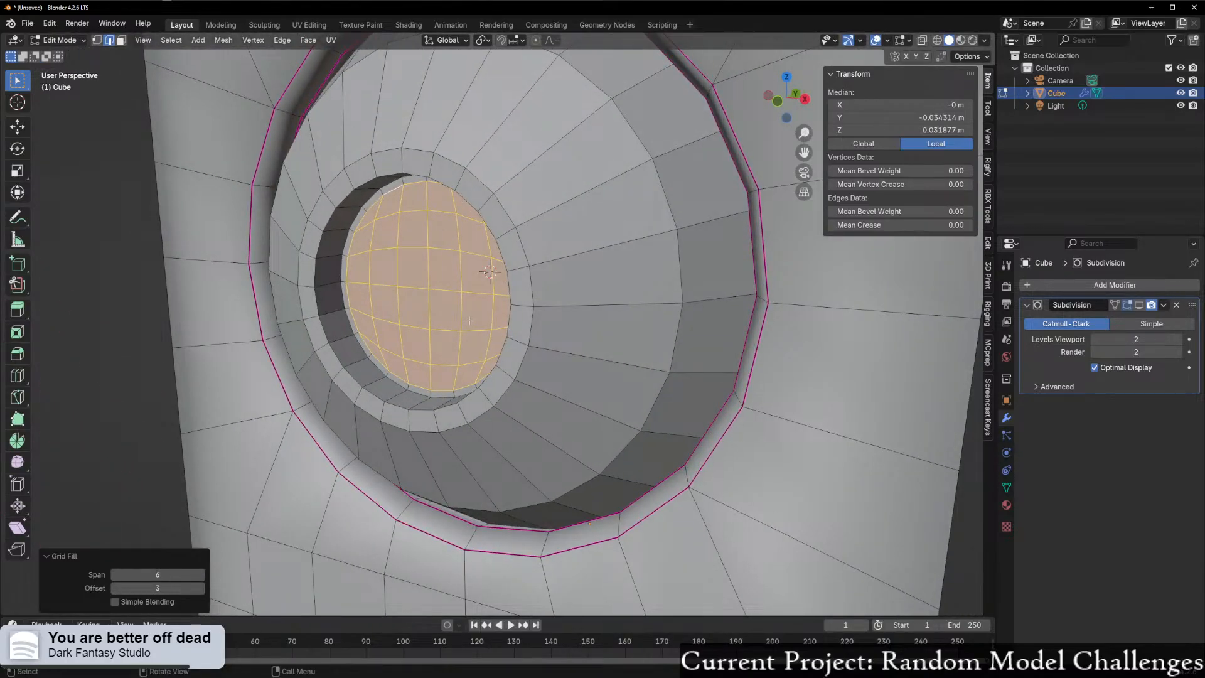
- Hide everything except the grid-filled disc and select the disc's centre vertex
key(ctrl+i)
key(h)
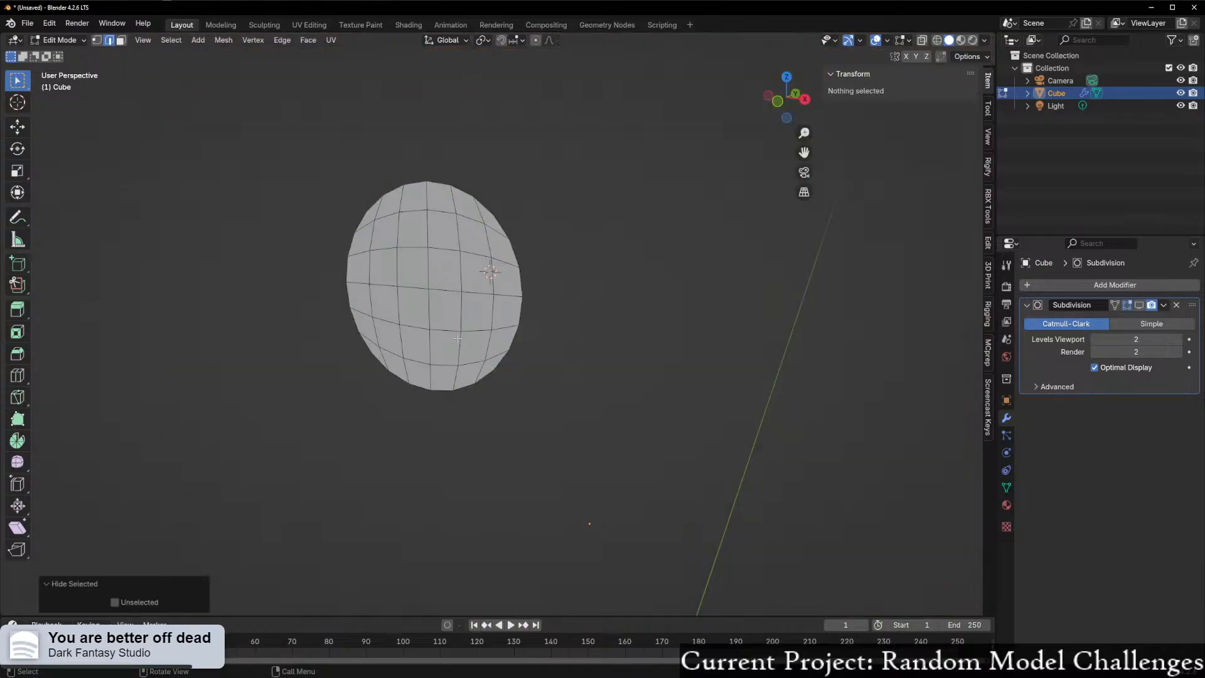
key(1)
click(430, 291)
- Turn on proportional editing and try pulling the centre vertex forward along Y with the Smooth falloff
key(g)
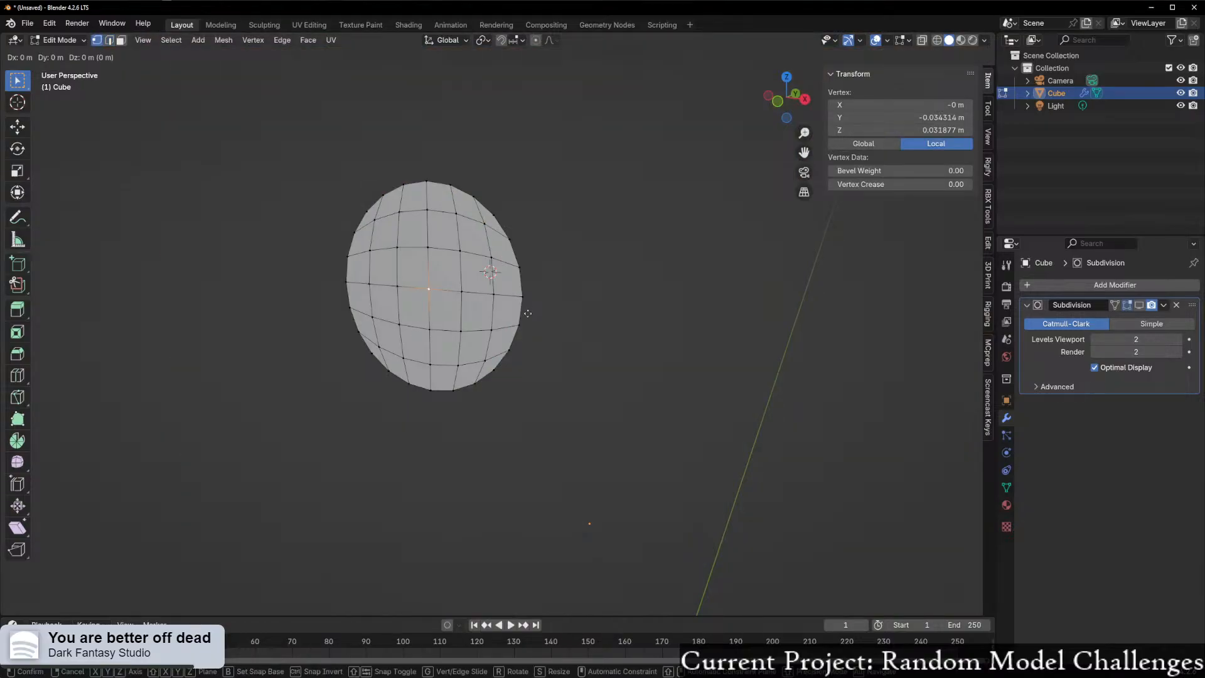
right_click(544, 327)
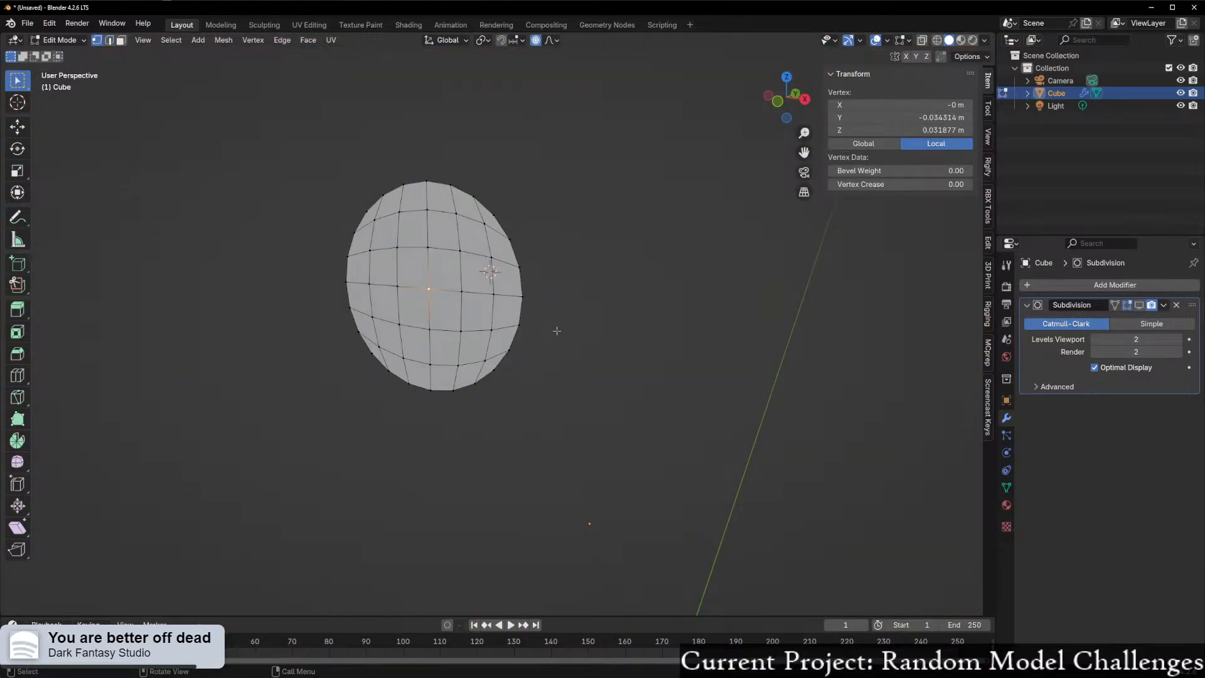
key(g)
key(y)
scroll(544, 332, up, 6)
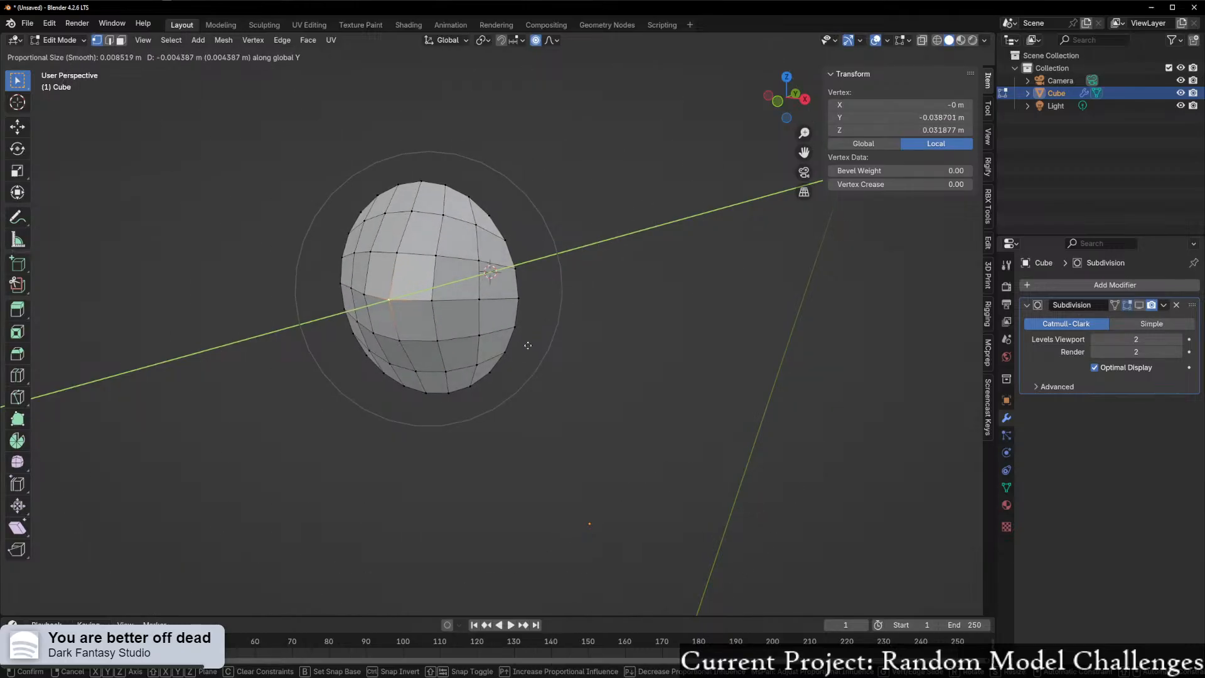
key(Escape)
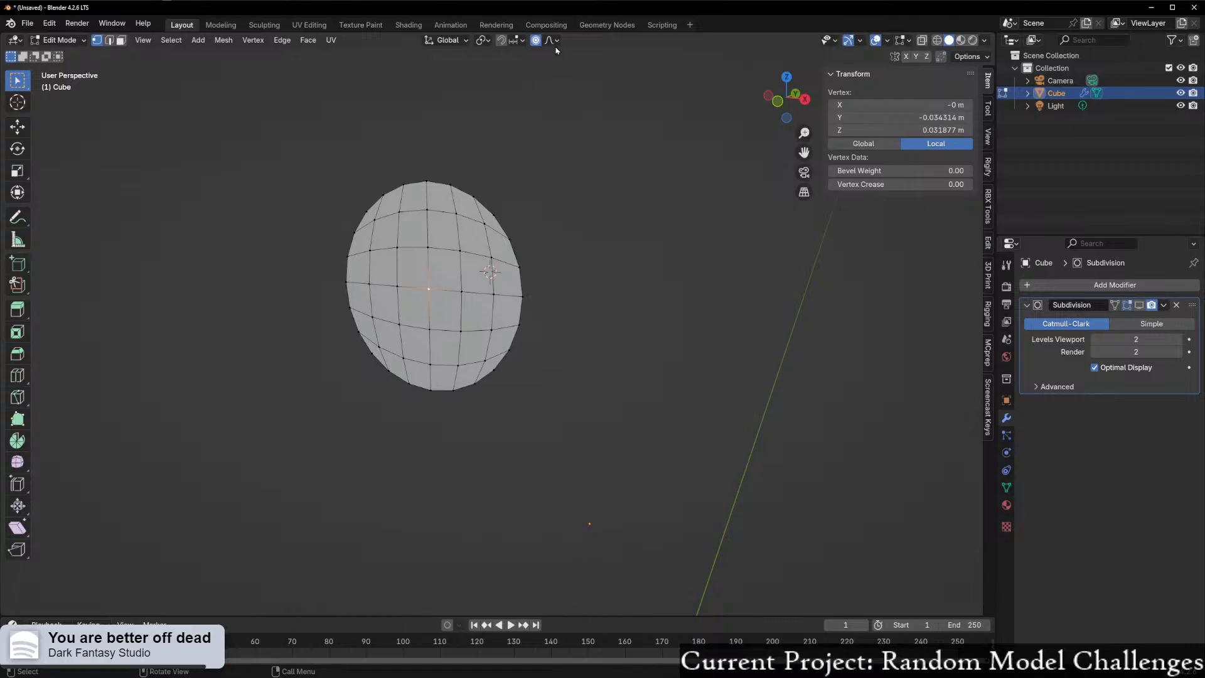
- Set the falloff to Sphere, pull the centre vertex about 0.0058 m toward negative Y, and reveal the hidden geometry
click(552, 41)
click(540, 111)
key(g)
key(y)
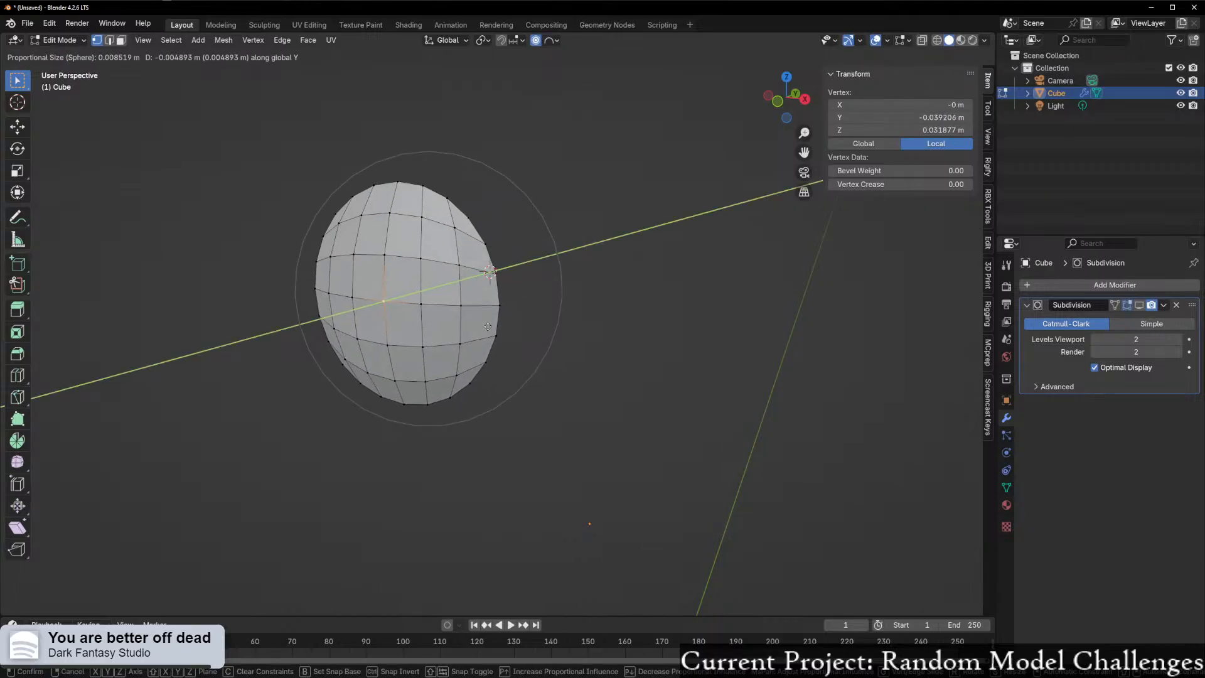
scroll(472, 329, up, 1)
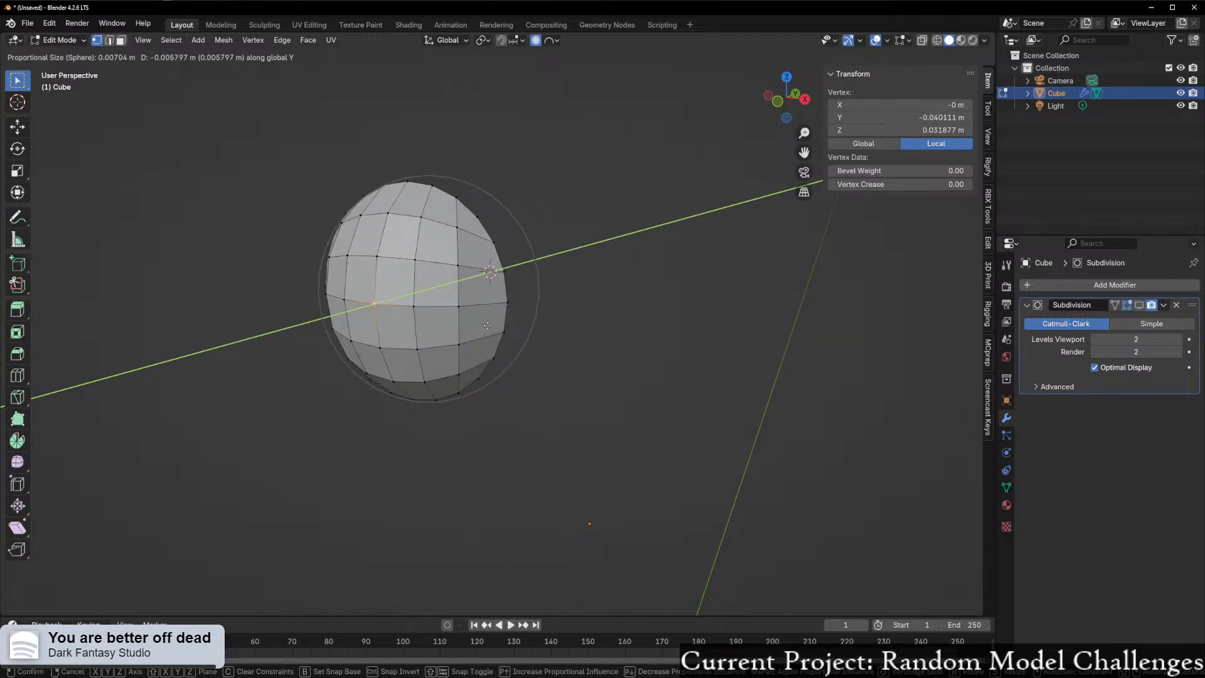
click(499, 324)
middle_drag(499, 324, 566, 332)
scroll(528, 345, down, 5)
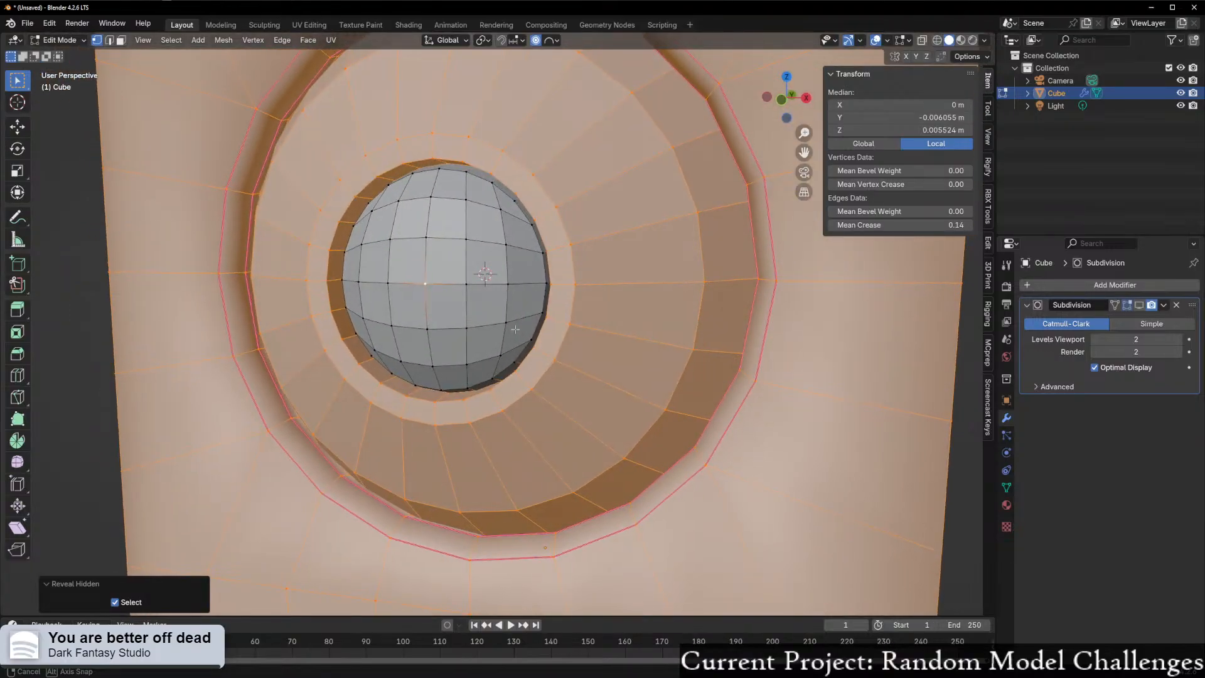
- Redo the doming with a shallower pull of about 0.0023 m toward negative Y, and reveal the hidden geometry
middle_drag(528, 346, 436, 346)
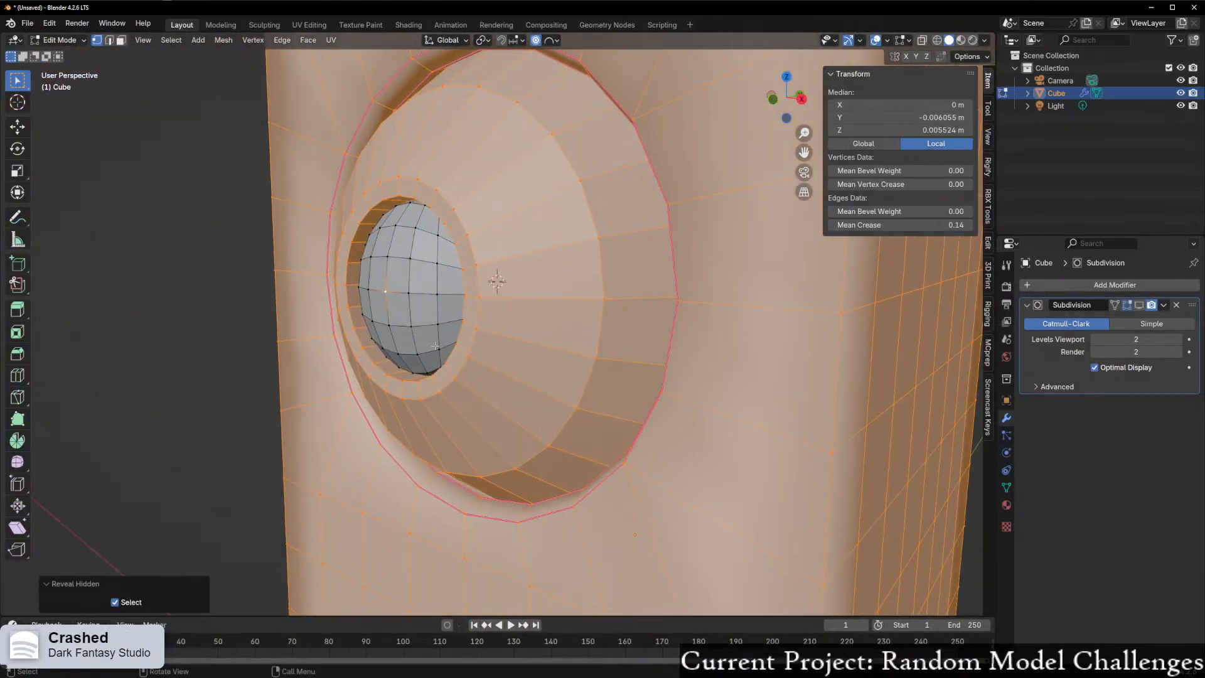
key(h)
key(g)
key(y)
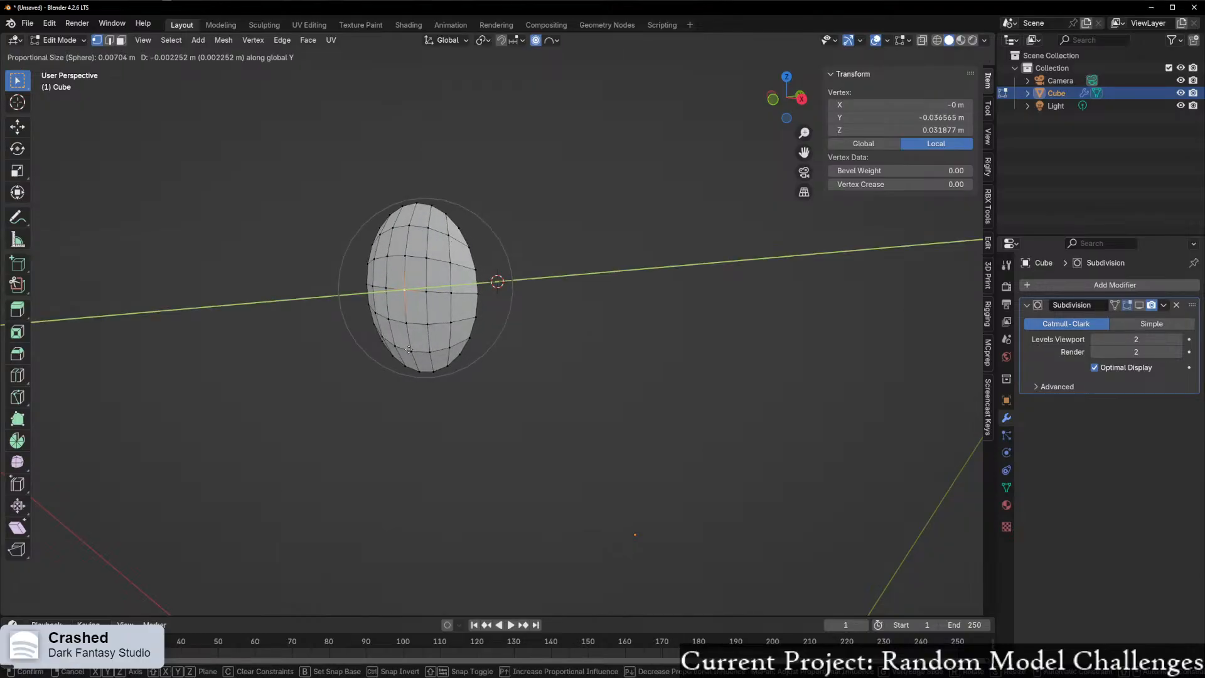
click(412, 349)
key(alt+h)
mouse_move(472, 357)
middle_down()
mouse_move(426, 361)
mouse_move(542, 357)
mouse_move(443, 333)
mouse_move(469, 336)
middle_up()
scroll(542, 358, down, 3)
- Inspect the domed centre in Object Mode, and turn on the Subdivision modifier's viewport display before returning to Edit Mode
key(ctrl+Tab)
click(616, 349)
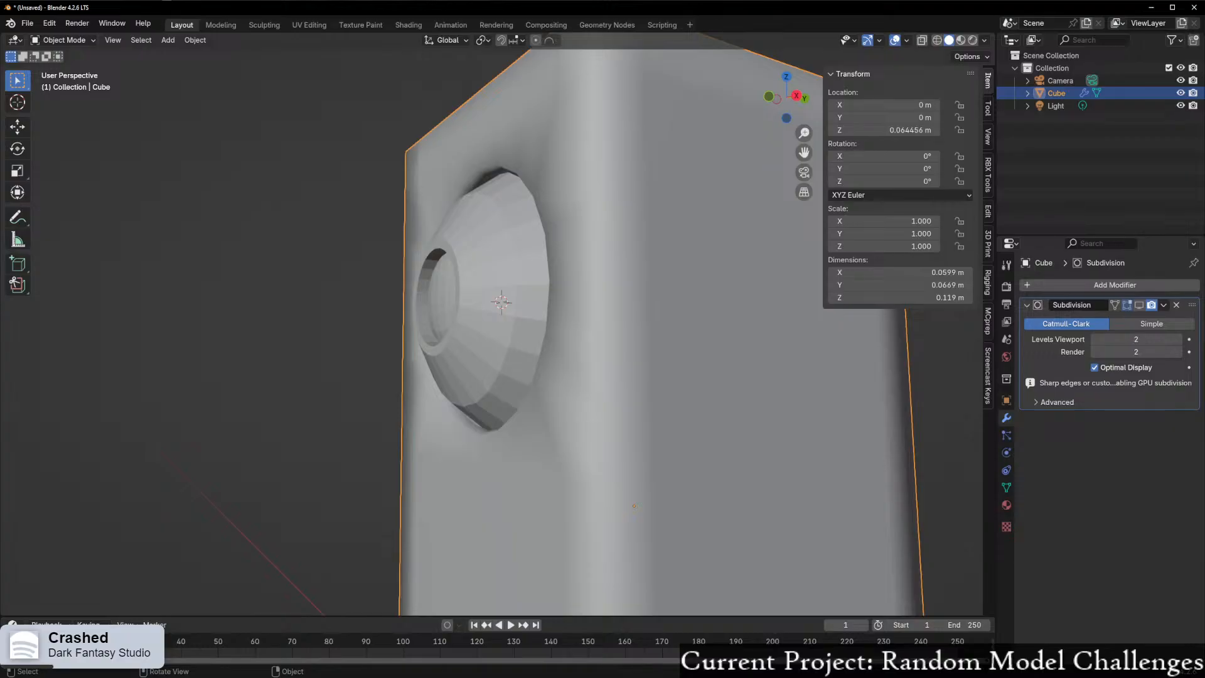
middle_drag(477, 366, 552, 371)
scroll(502, 352, up, 3)
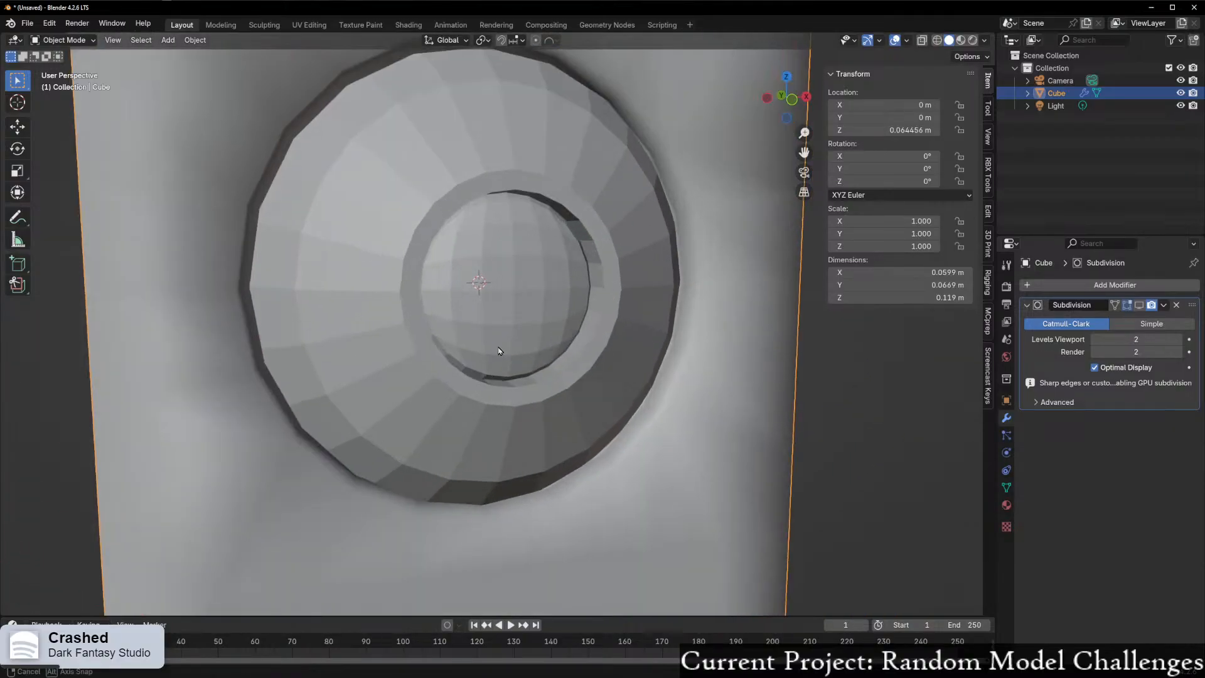
scroll(482, 260, up, 2)
key(Tab)
middle_drag(481, 264, 428, 366)
key(Tab)
key(Tab)
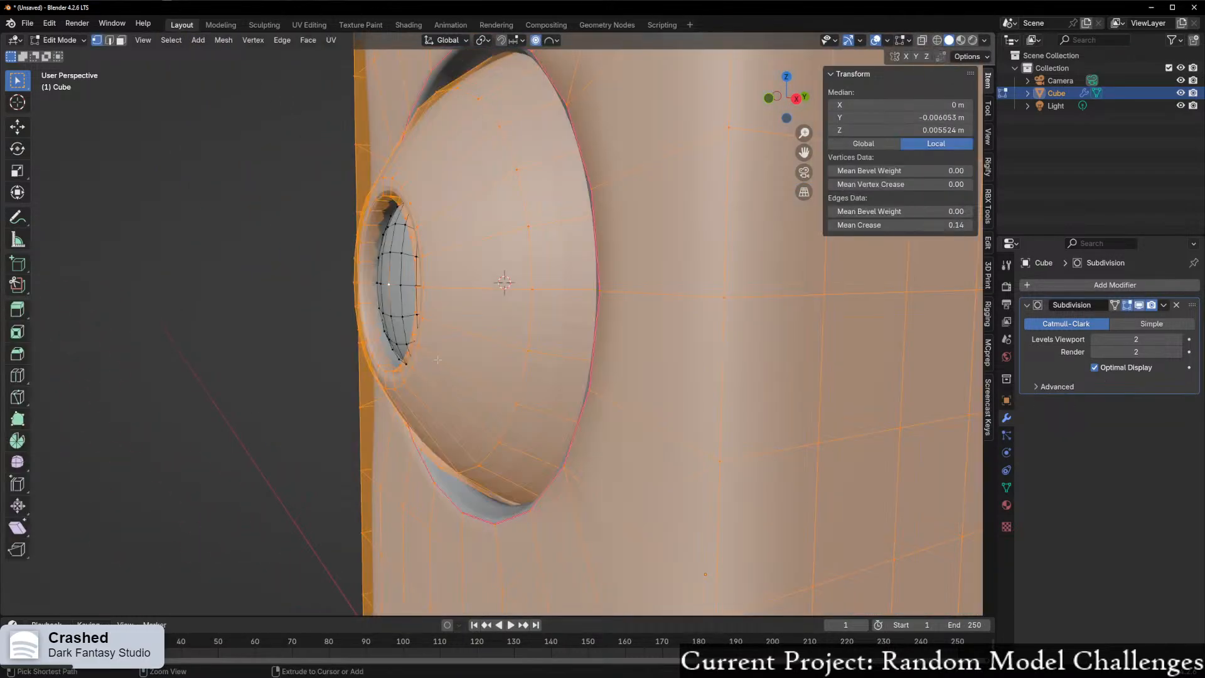
- Undo the last pull, move the centre vertex about 0.0027 m toward negative Y instead, and reveal the hidden geometry
key(h)
key(ctrl+z)
key(g)
key(y)
click(429, 351)
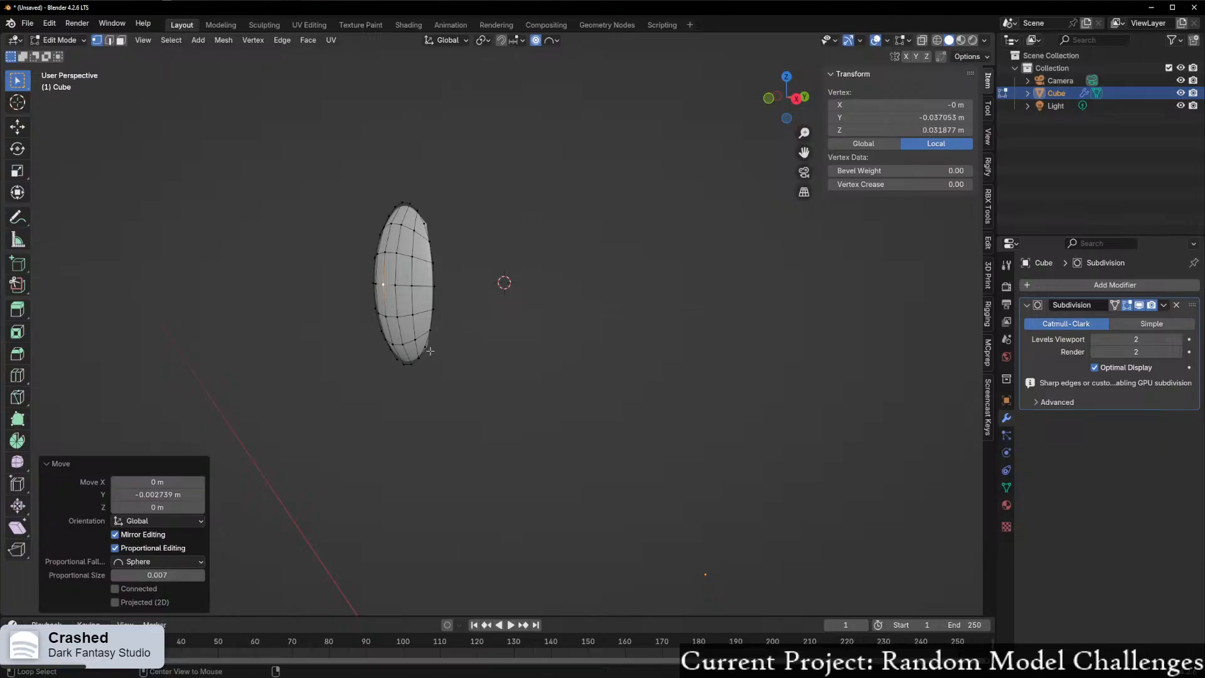
key(alt+h)
- Check the dome from the side and front, and select the edge loop around its rim
scroll(429, 351, up, 4)
middle_drag(429, 350, 407, 354)
click(798, 100)
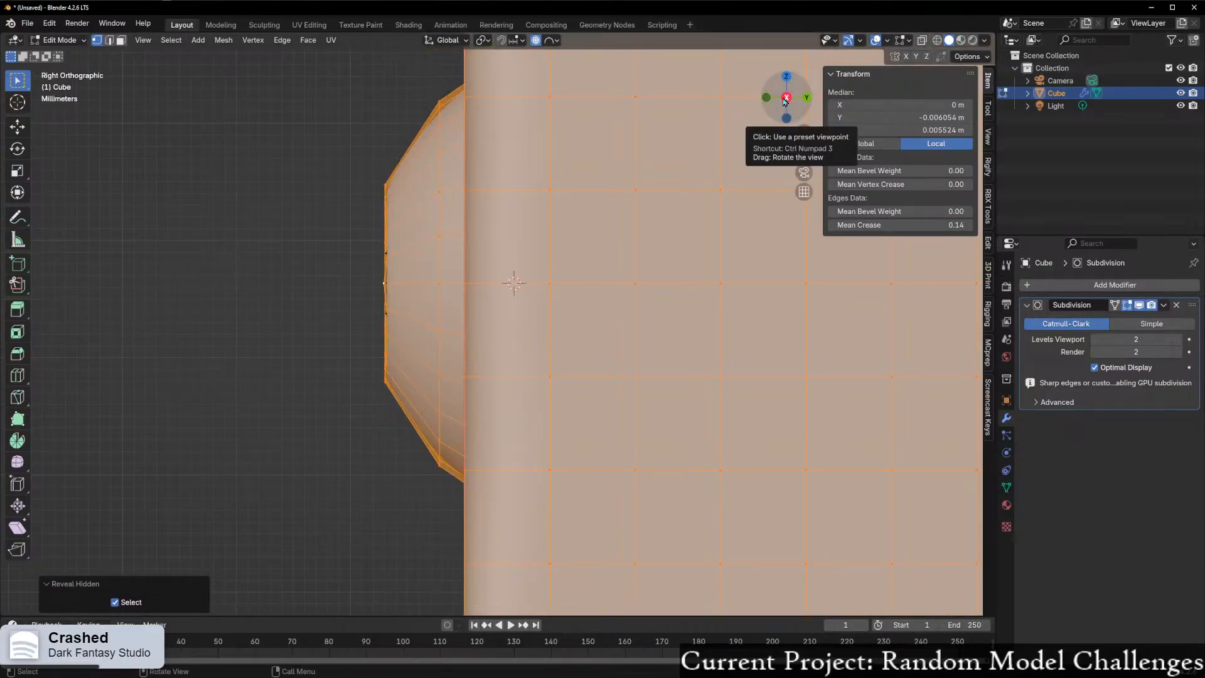
click(805, 102)
alt+click(480, 191)
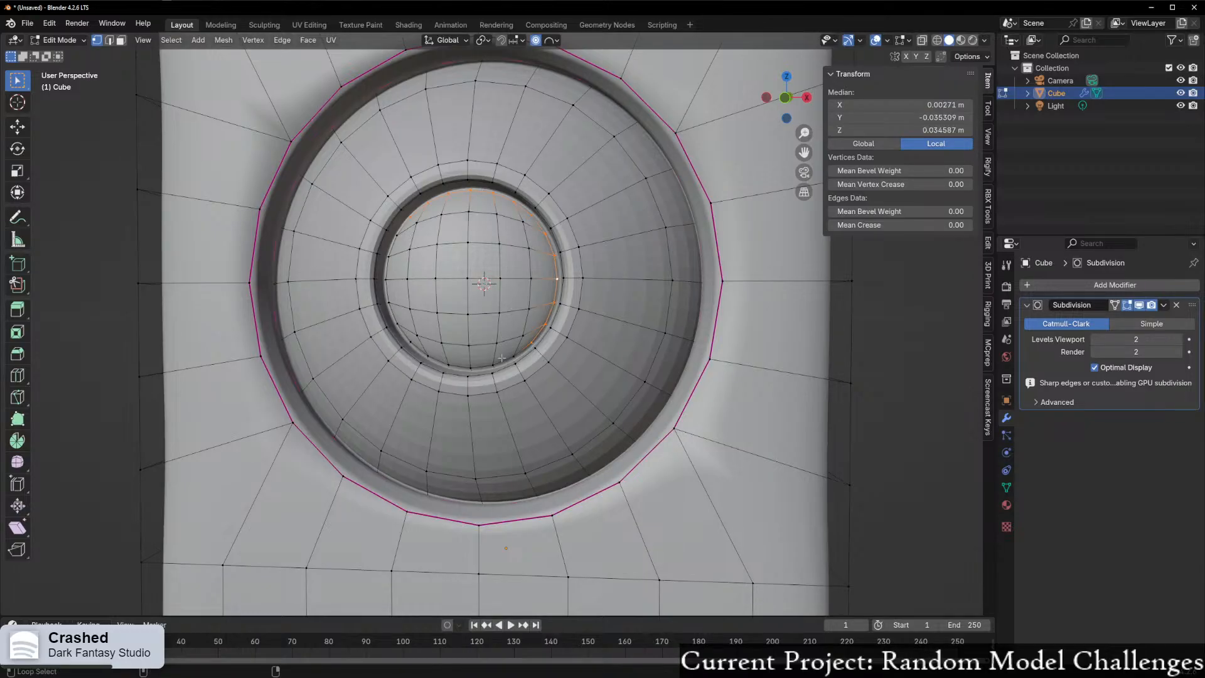
middle_drag(499, 304, 460, 317)
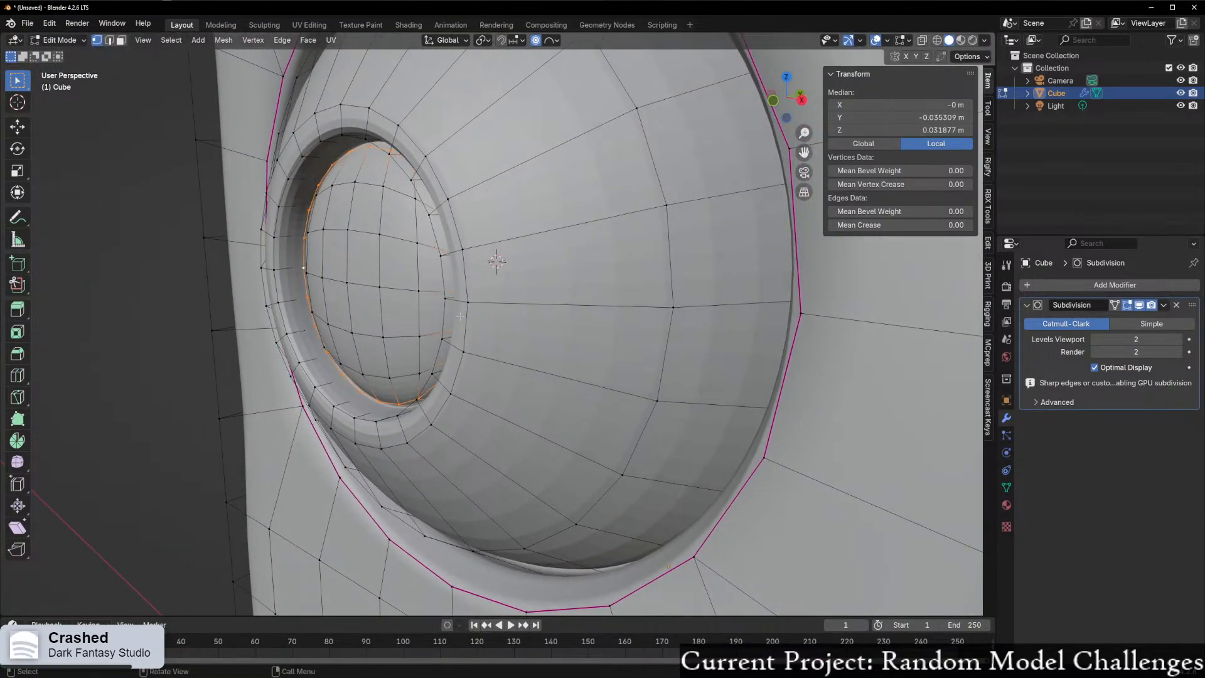
middle_drag(376, 312, 427, 312)
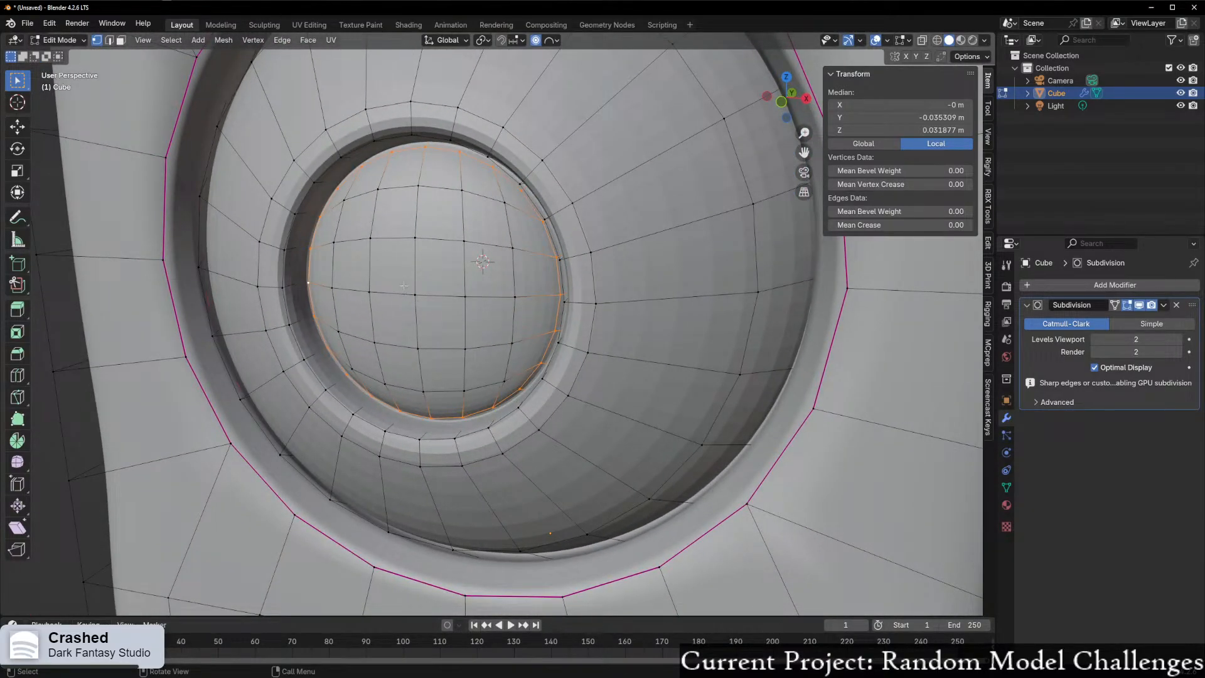
- Undo the doming of the centre back to the flat grid-filled disc
key(ctrl+z)
key(ctrl+z)
key(ctrl+z)
key(ctrl+z)
key(ctrl+z)
key(ctrl+z)
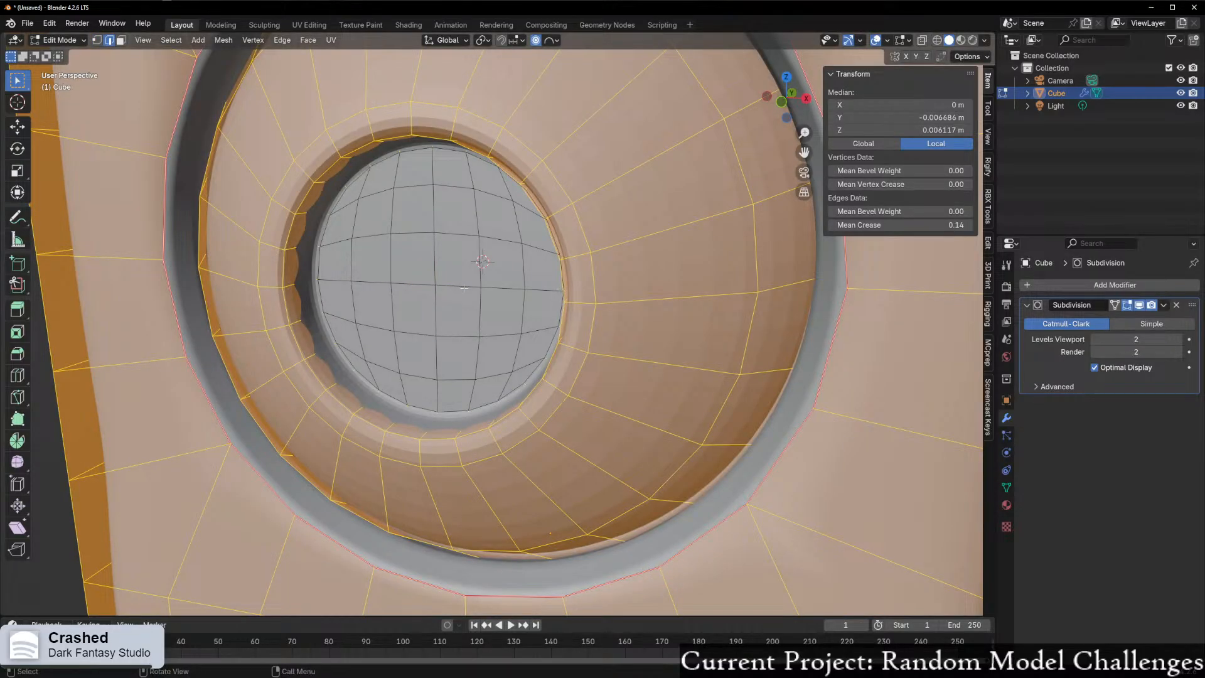
- Select the four centre faces of the flat disc and grow the selection outward three times
middle_drag(464, 288, 493, 283)
key(3)
click(486, 299)
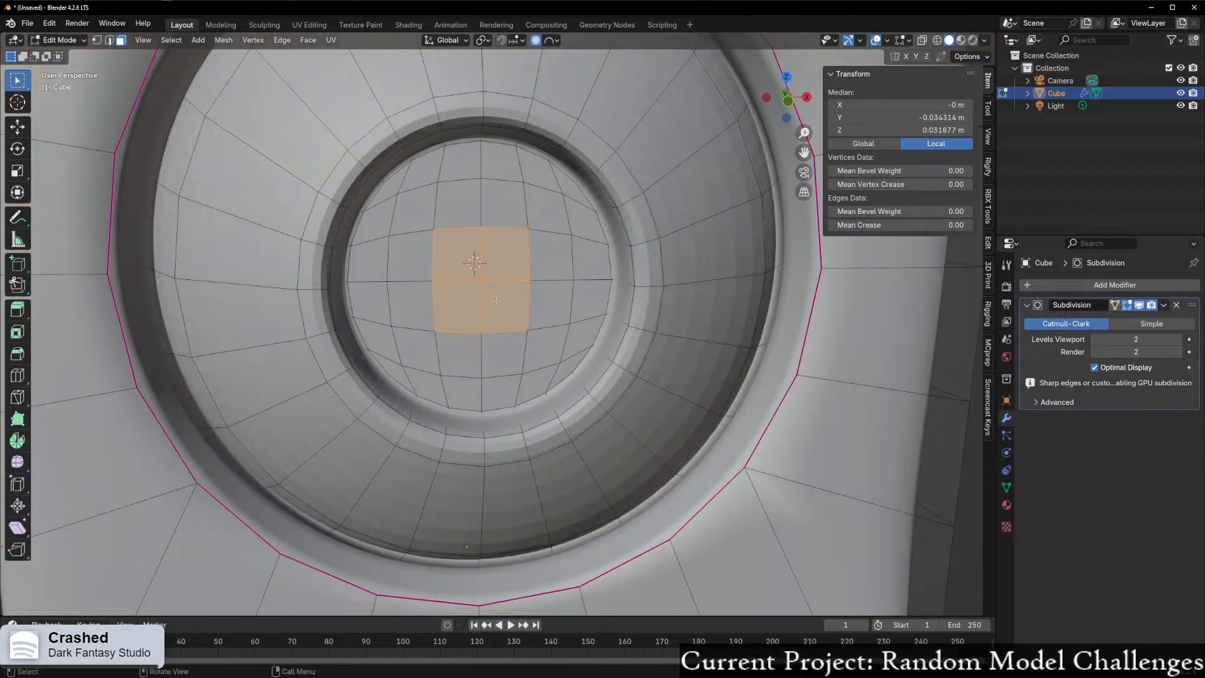
key(ctrl+KP_Add)
key(ctrl+KP_Add)
key(ctrl+KP_Add)
- Turn off proportional editing and move the selected flat disc about 0.0017 m toward negative Y
middle_drag(497, 295, 385, 264)
key(g)
key(y)
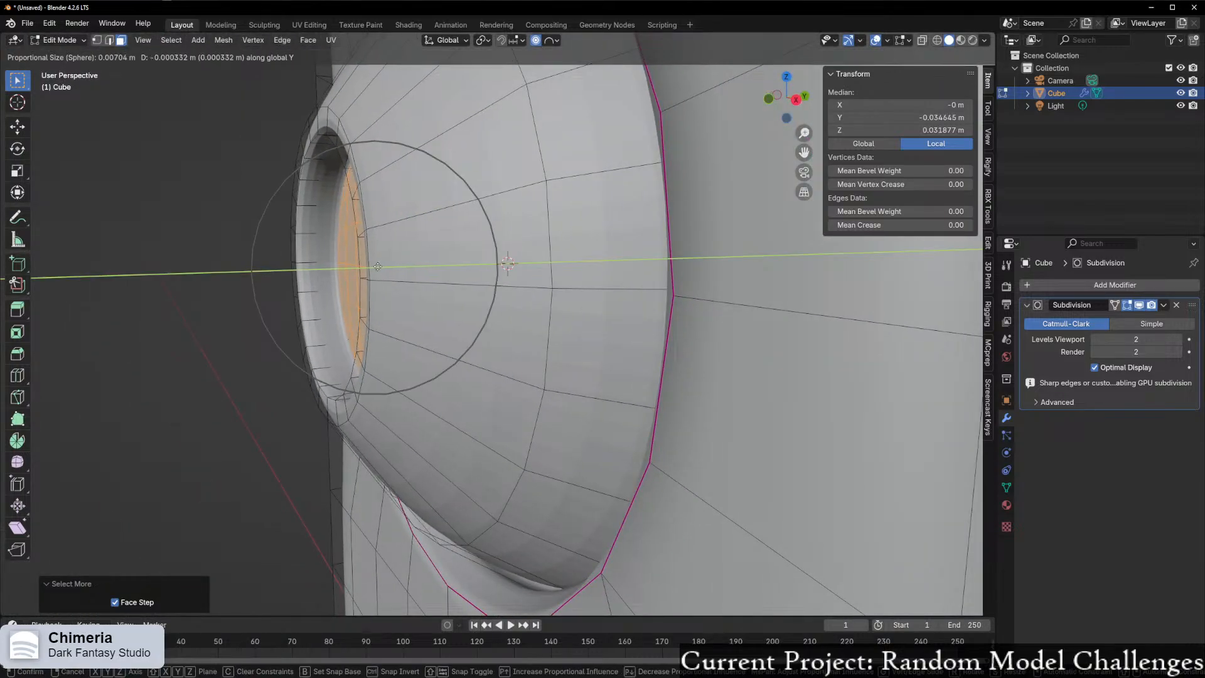
key(Escape)
key(o)
key(g)
key(y)
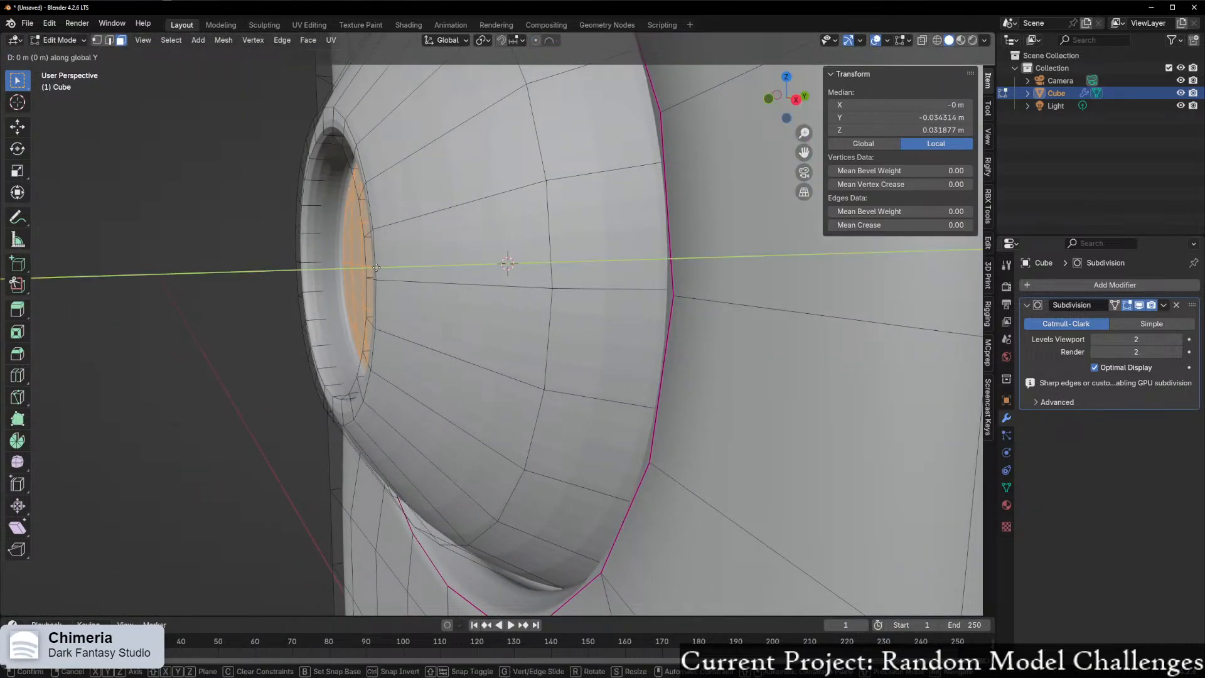
click(350, 273)
- Select the disc's centre vertex, grow the selection to the whole disc, and hide all other geometry
middle_drag(351, 273, 383, 284)
scroll(383, 286, up, 3)
key(1)
click(342, 237)
scroll(351, 245, down, 4)
middle_drag(458, 281, 469, 251)
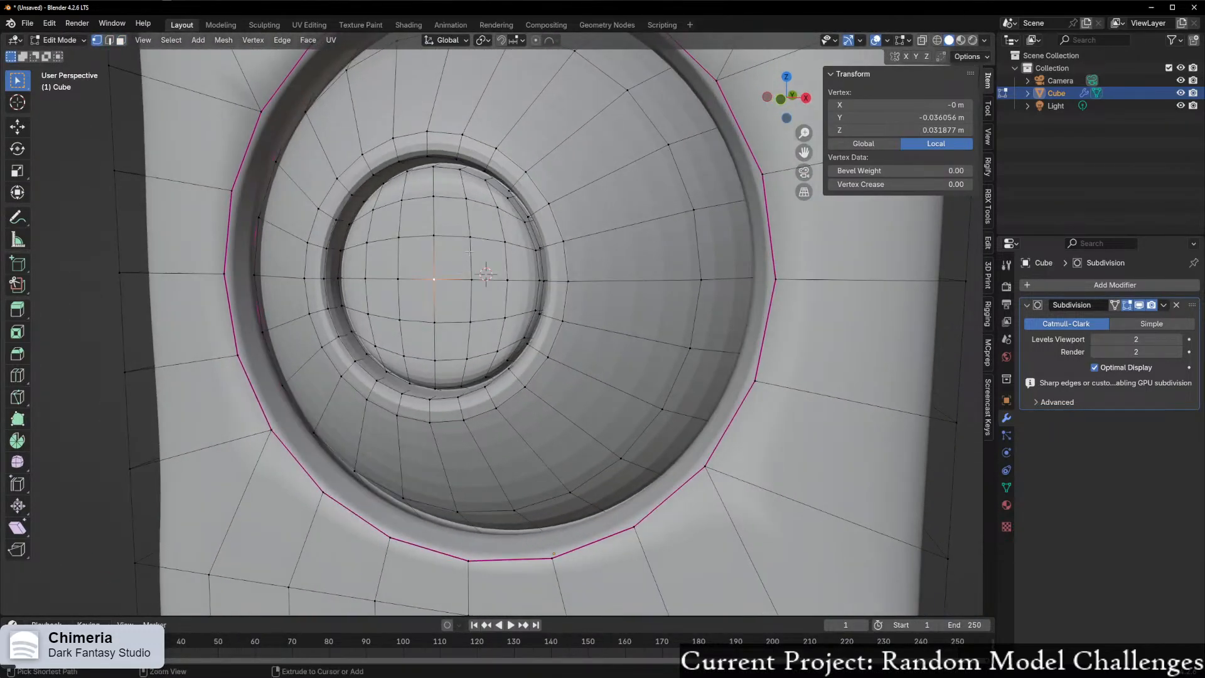
key(ctrl+KP_Add)
key(ctrl+KP_Add)
key(ctrl+KP_Add)
key(ctrl+KP_Add)
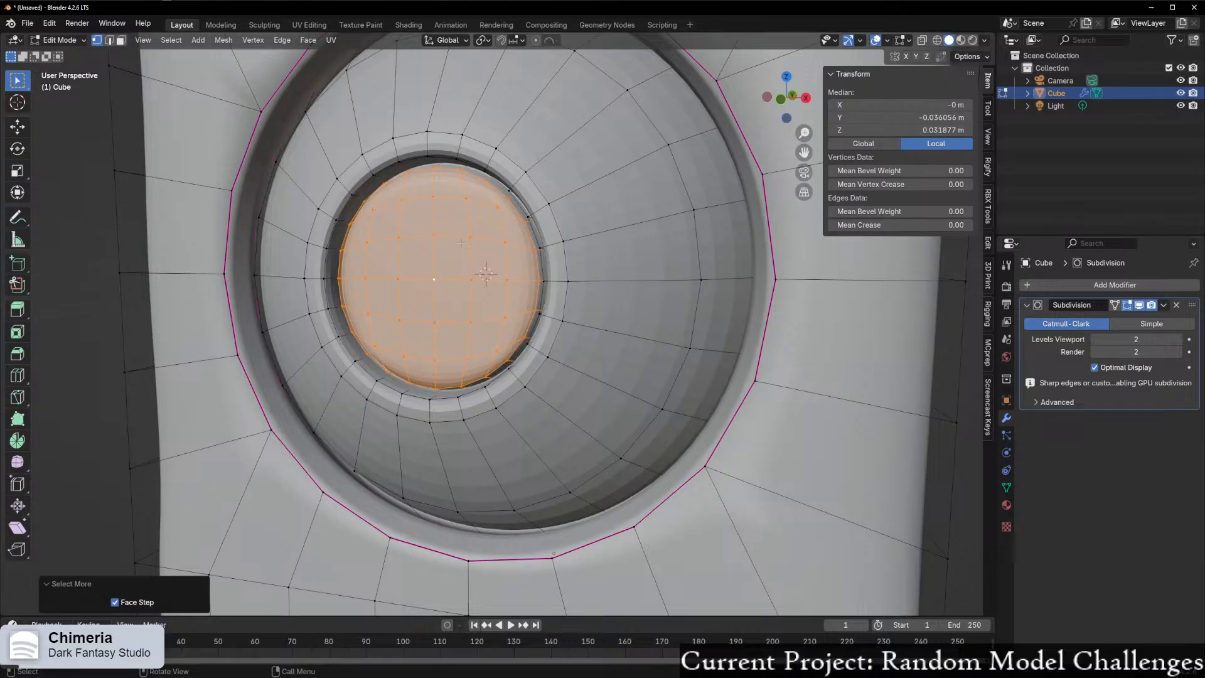
key(ctrl+i)
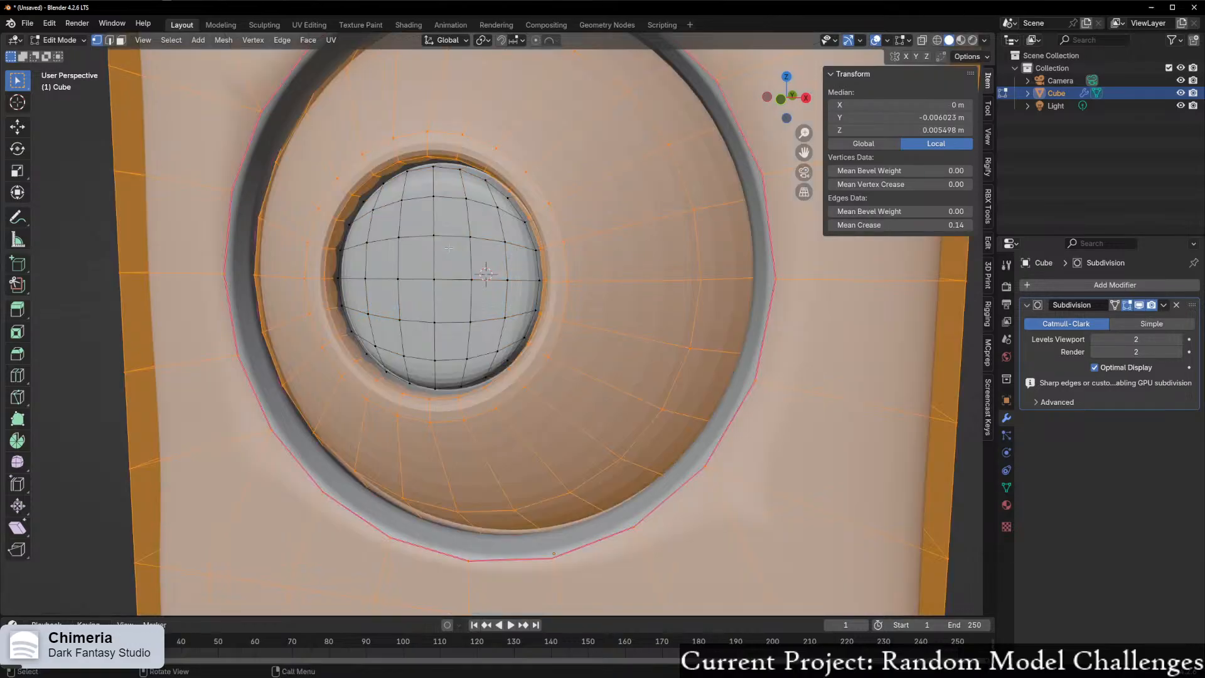
key(h)
- Dome the disc by pulling its centre vertex toward negative Y with proportional editing, and reveal the hidden geometry
click(434, 281)
middle_drag(434, 281, 429, 308)
key(g)
key(y)
click(416, 311)
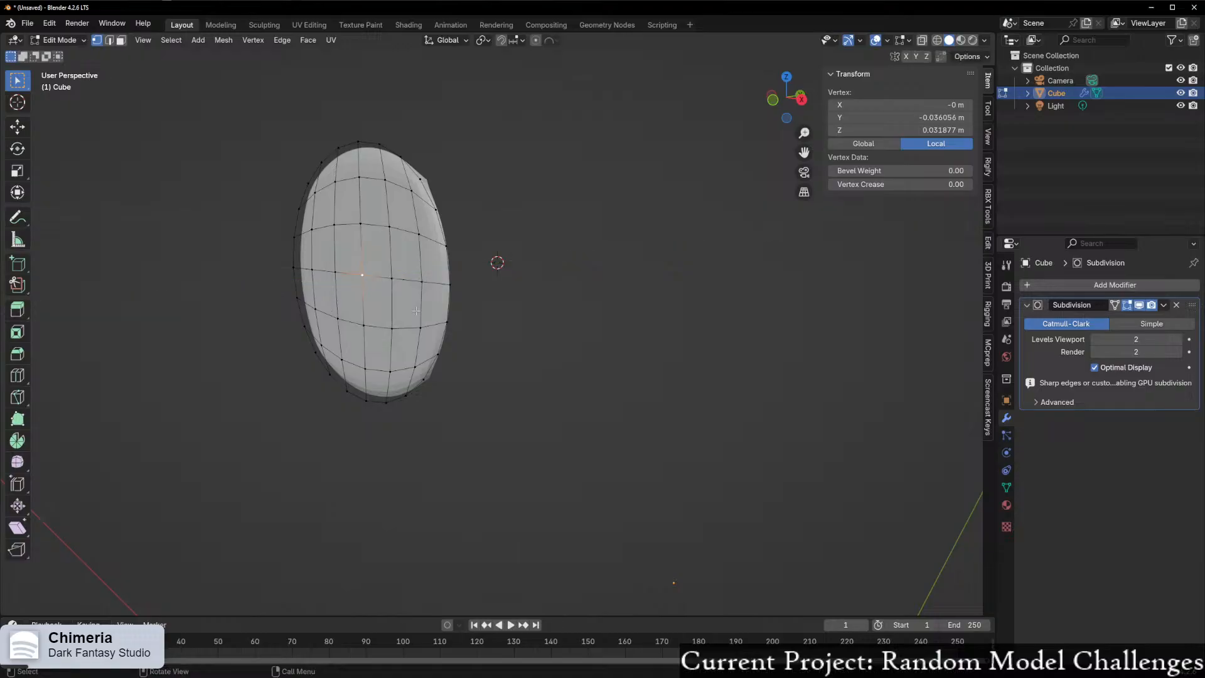
key(g)
key(y)
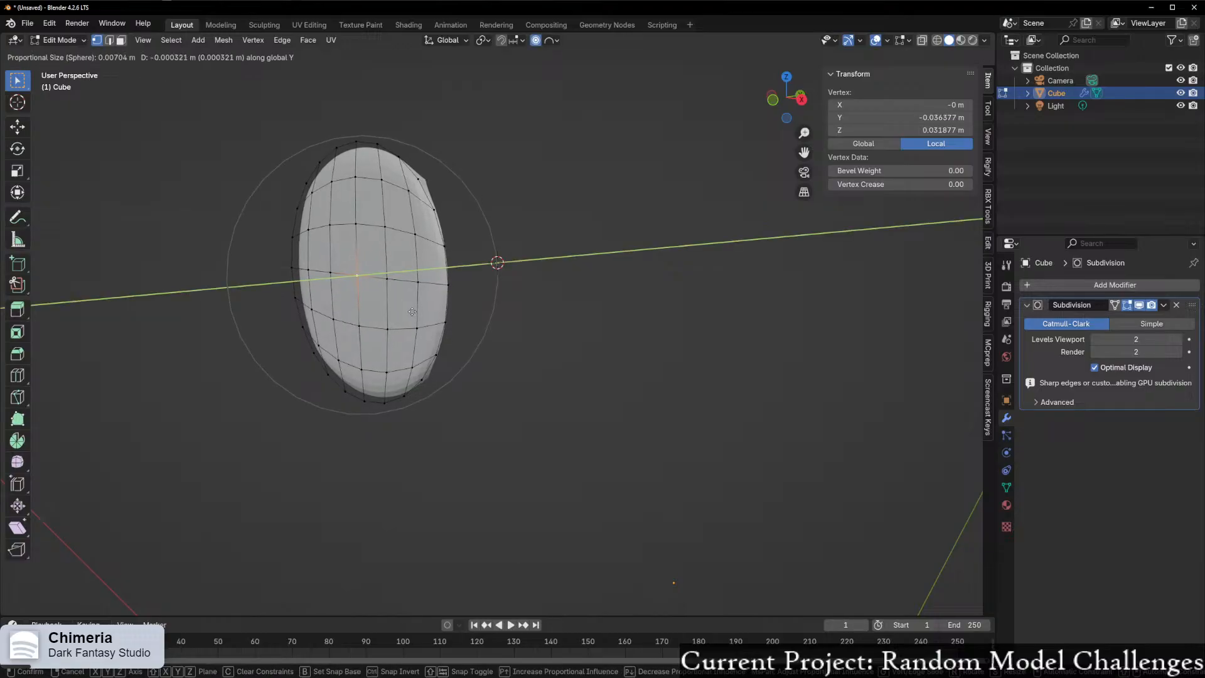
click(402, 315)
middle_drag(401, 316, 564, 348)
key(alt+h)
key(Tab)
key(Tab)
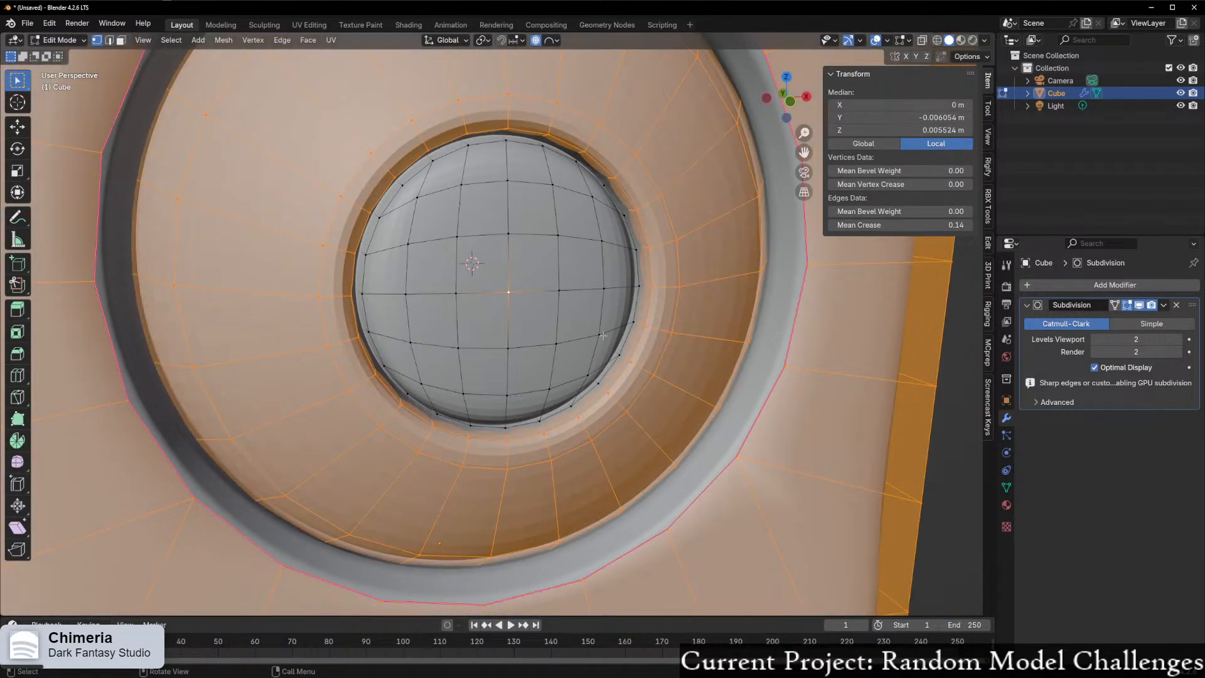
- Select the whole domed disc by growing from one vertex, and round it with the LoopTools Circle operation
click(401, 213)
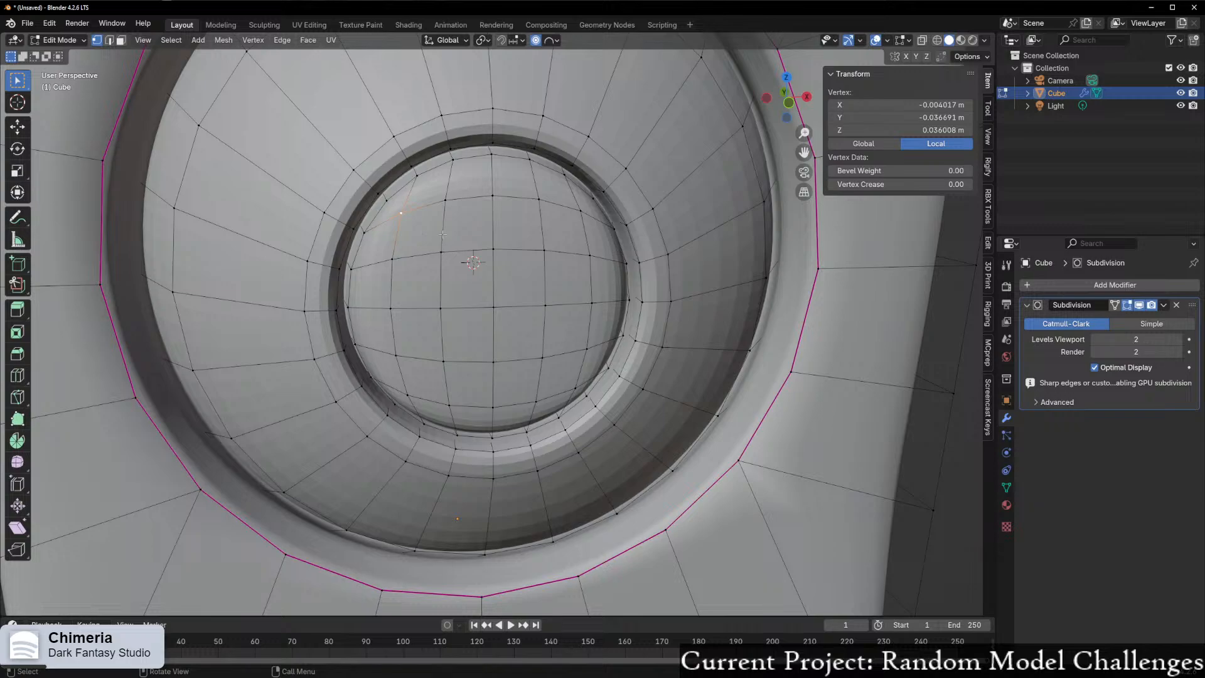
middle_drag(479, 286, 475, 265)
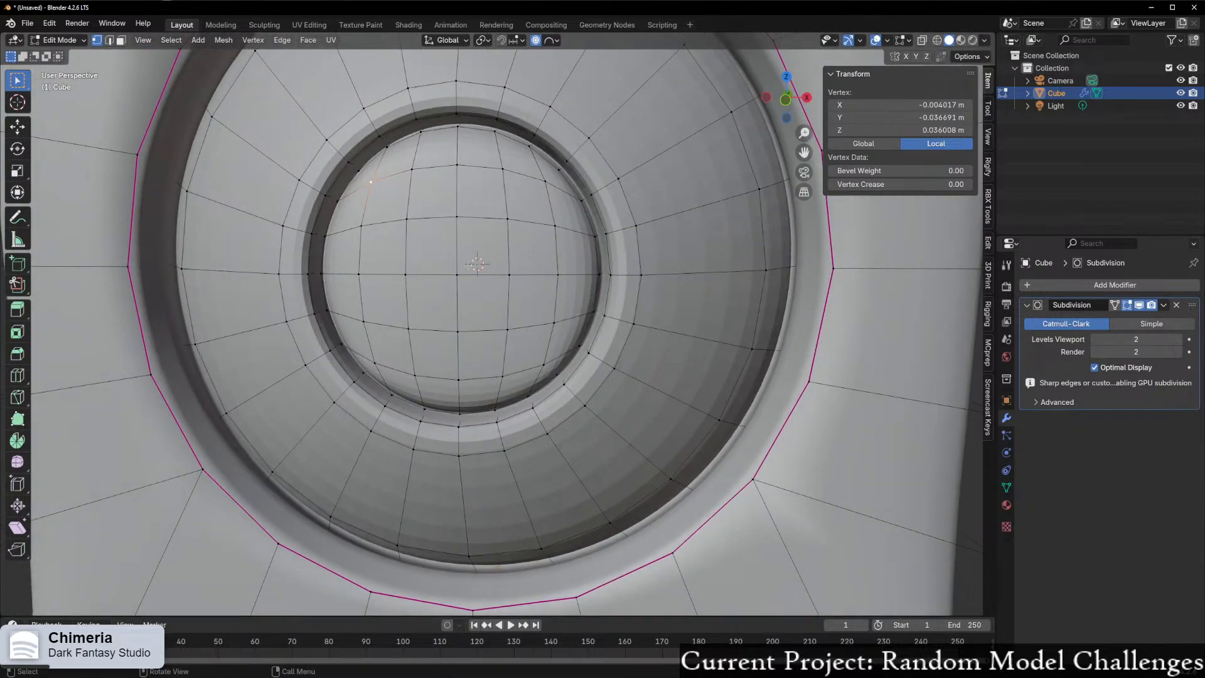
key(ctrl+KP_Add)
key(ctrl+KP_Add)
key(ctrl+KP_Add)
key(ctrl+KP_Add)
key(ctrl+KP_Add)
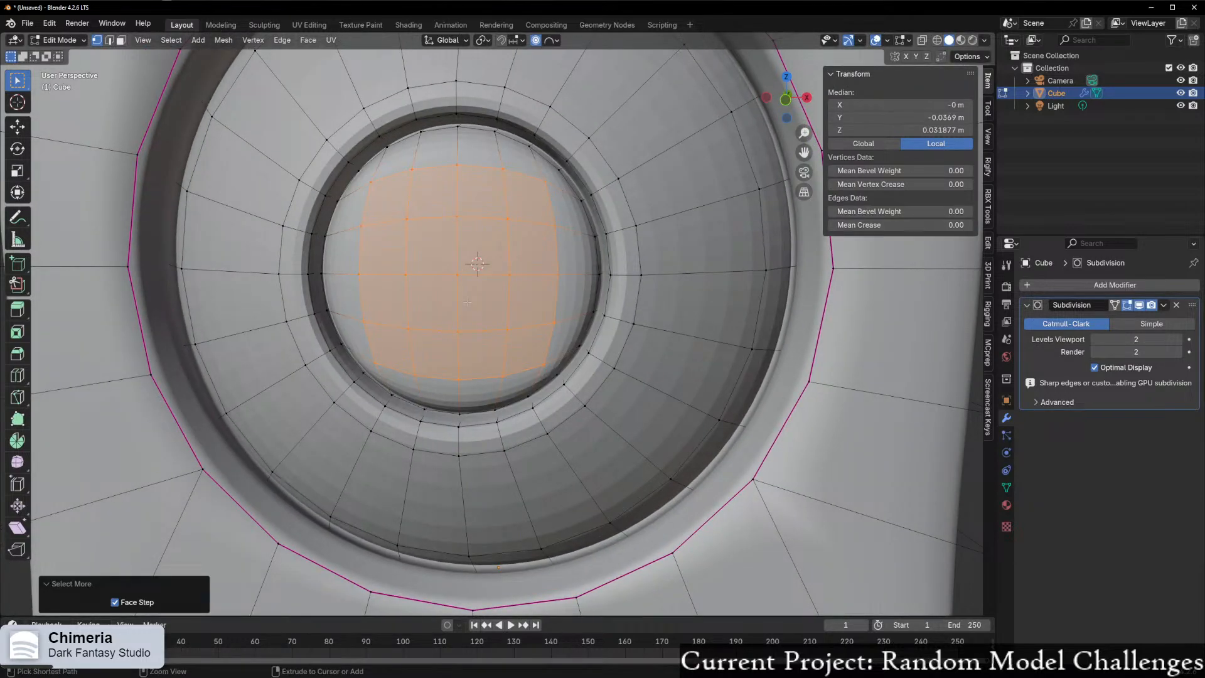
right_click(459, 290)
mouse_move(459, 291)
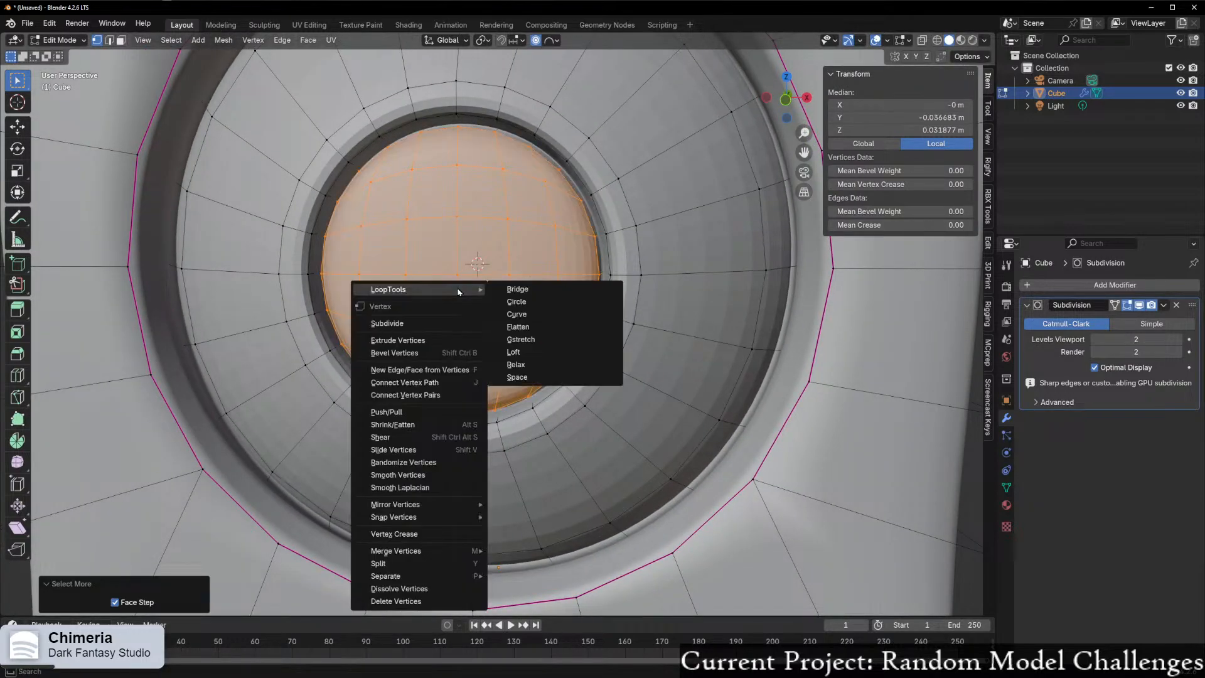
click(519, 305)
middle_drag(496, 284, 510, 283)
- Apply auto smooth shading with a 30° angle to the block in Object Mode
click(436, 217)
mouse_move(442, 215)
middle_down()
mouse_move(478, 209)
mouse_move(423, 212)
middle_up()
scroll(425, 214, down, 4)
mouse_move(480, 250)
middle_down()
mouse_move(439, 243)
mouse_move(469, 247)
middle_up()
scroll(447, 244, up, 4)
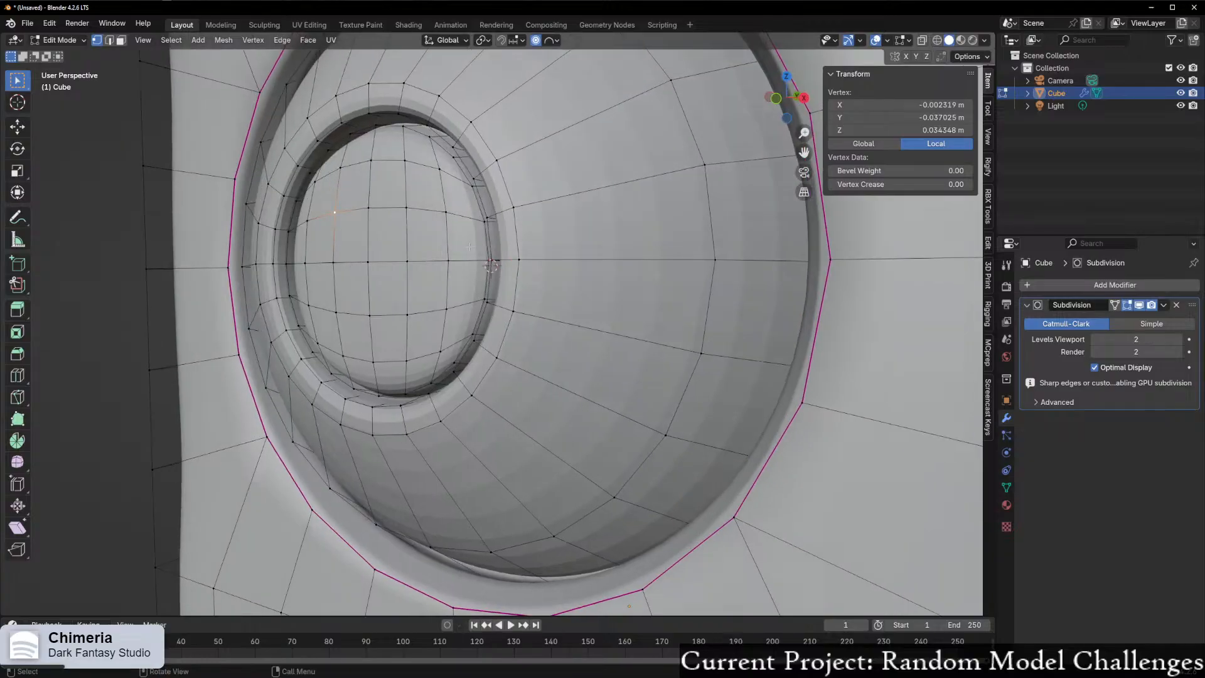
key(Tab)
middle_drag(377, 291, 411, 323)
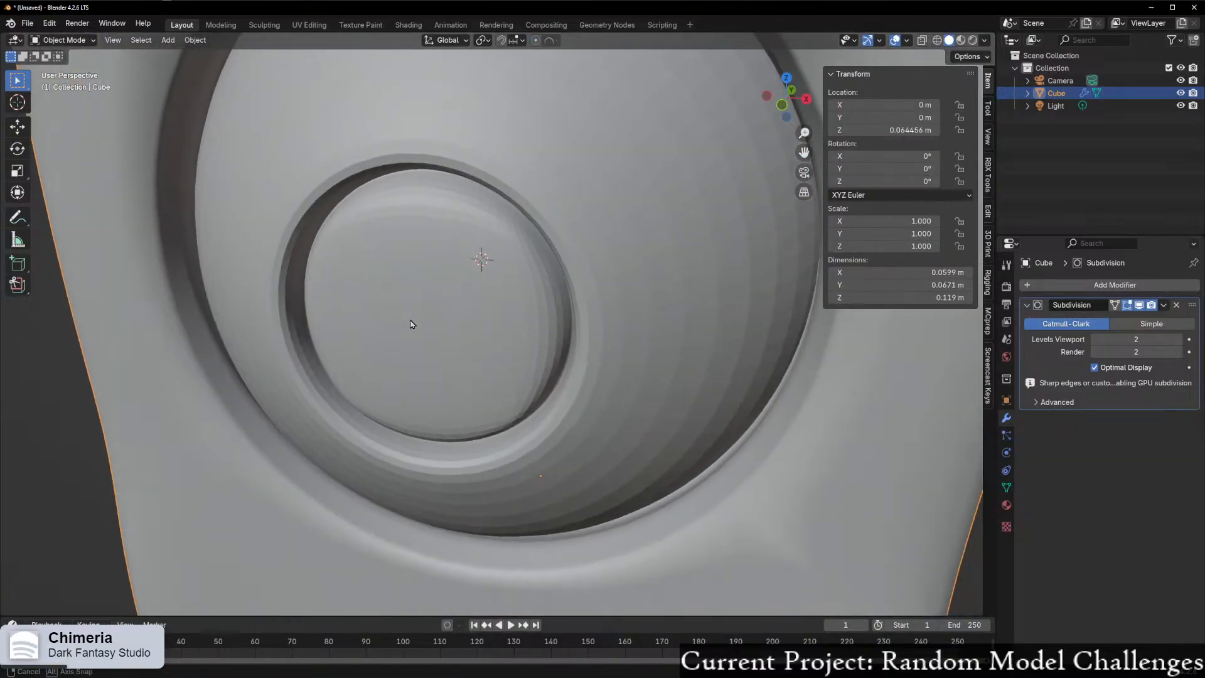
right_click(432, 254)
click(431, 260)
- Examine the shading and topology of the domed centre from several angles in Object and Edit Mode
mouse_move(430, 263)
middle_down()
mouse_move(411, 232)
mouse_move(476, 233)
mouse_move(483, 245)
mouse_move(429, 239)
middle_up()
scroll(502, 230, up, 1)
middle_drag(514, 229, 524, 181)
key(Tab)
middle_drag(439, 212, 473, 187)
middle_drag(545, 145, 481, 180)
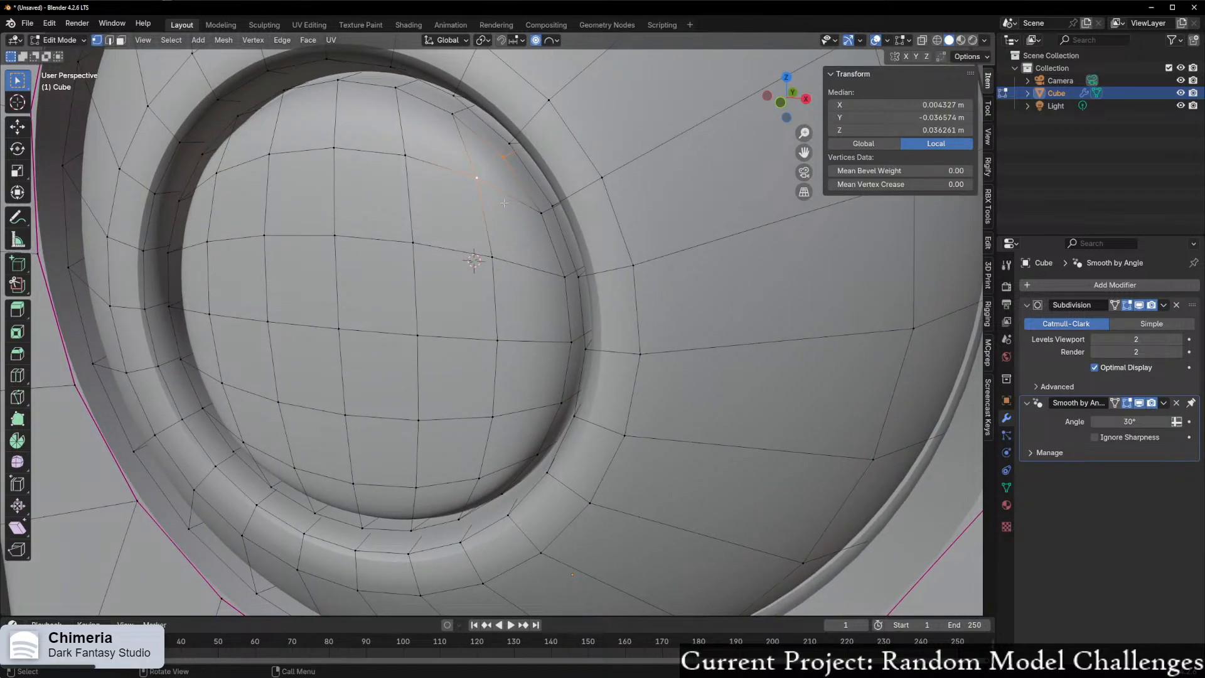
middle_drag(503, 203, 539, 206)
key(ctrl+Tab)
click(465, 228)
middle_drag(463, 228, 434, 165)
key(Tab)
key(ctrl+z)
key(ctrl+z)
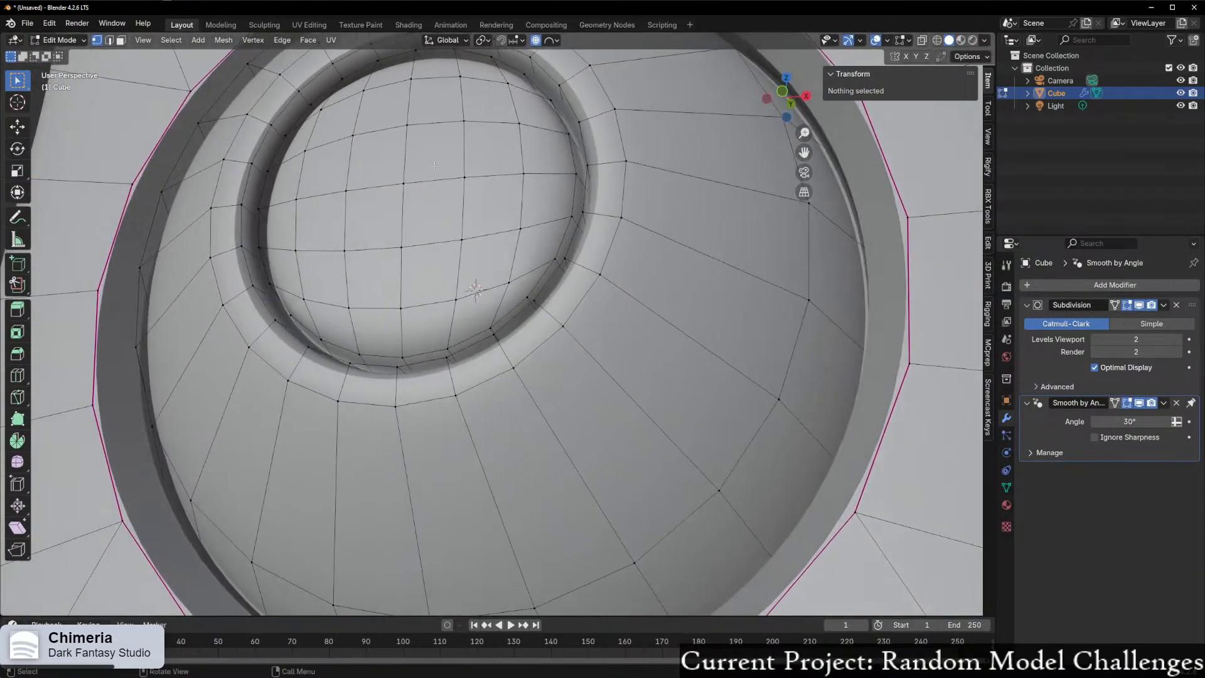
key(super)
key(super)
- Select the edge loop around the domed disc's rim and bevel it with one segment
click(470, 335)
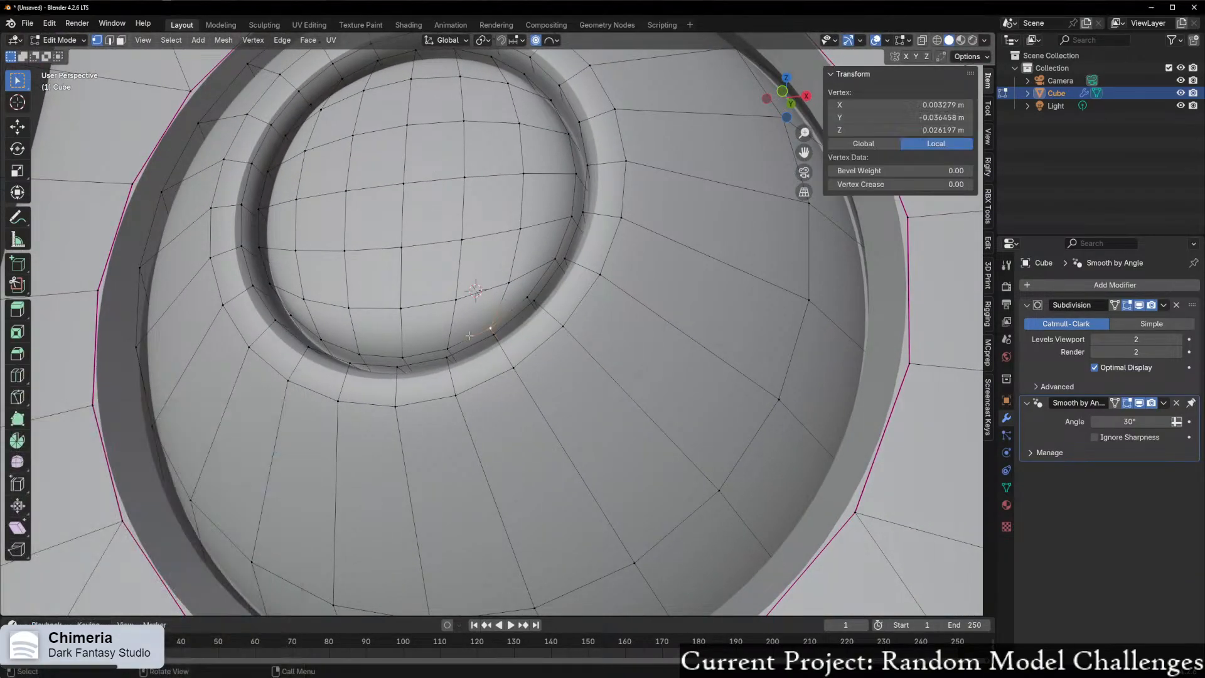
alt+click(468, 336)
middle_drag(468, 336, 505, 263)
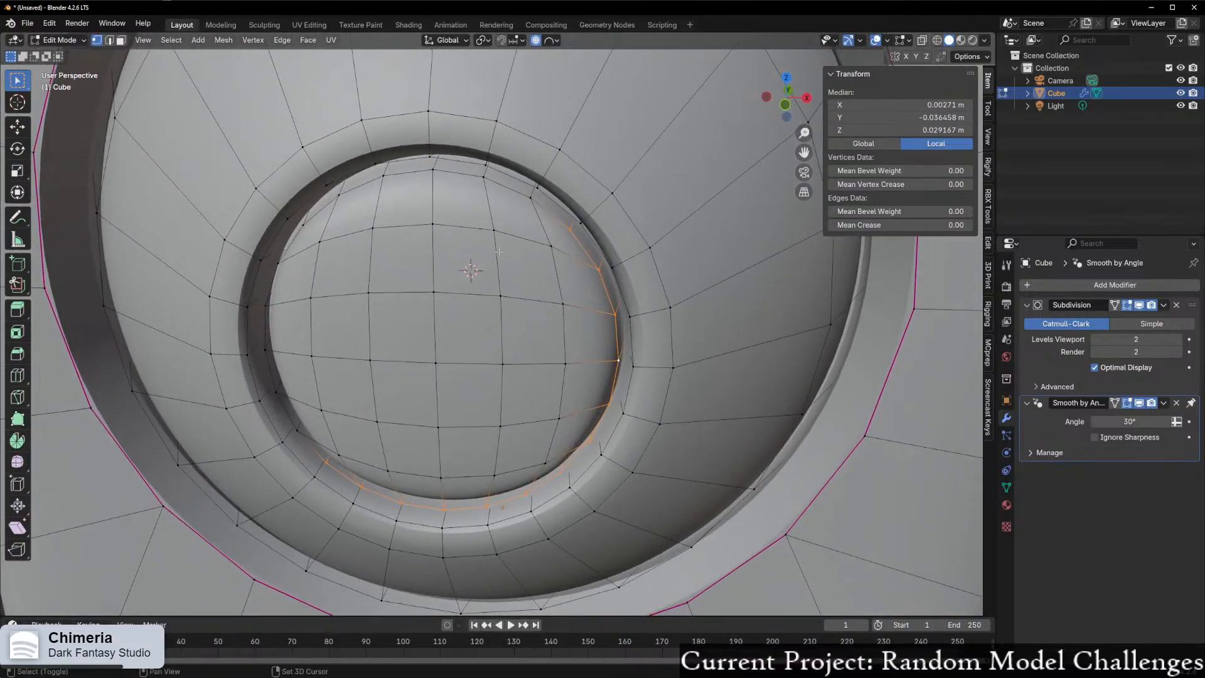
middle_drag(457, 181, 695, 245)
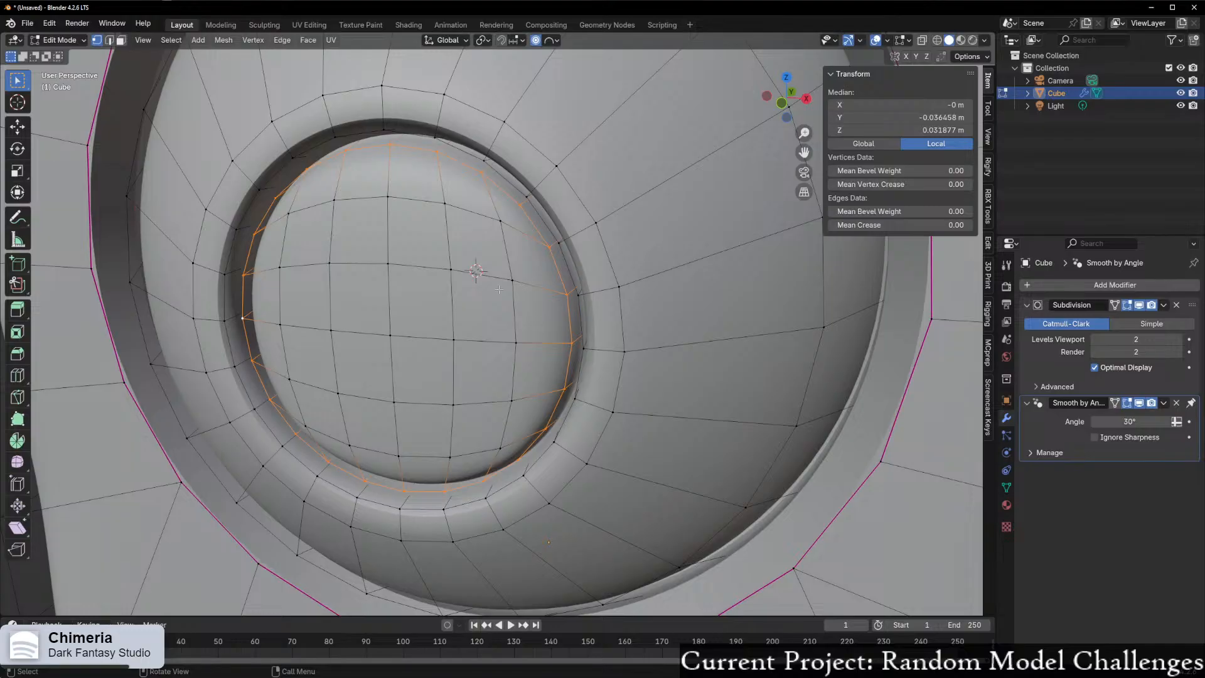
key(ctrl+b)
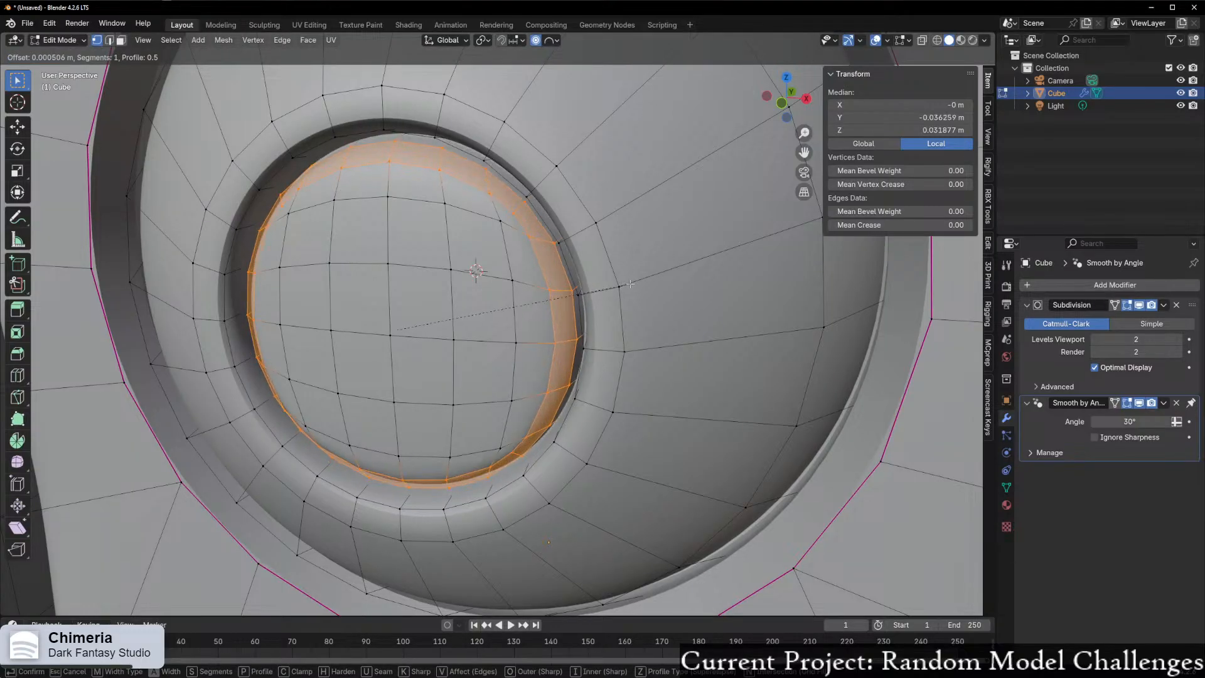
click(626, 284)
- Examine the bevelled rim in Object Mode from the side and front, and return to Edit Mode
middle_drag(626, 284, 640, 288)
key(ctrl+Tab)
click(546, 305)
middle_drag(540, 309, 501, 298)
scroll(555, 306, up, 3)
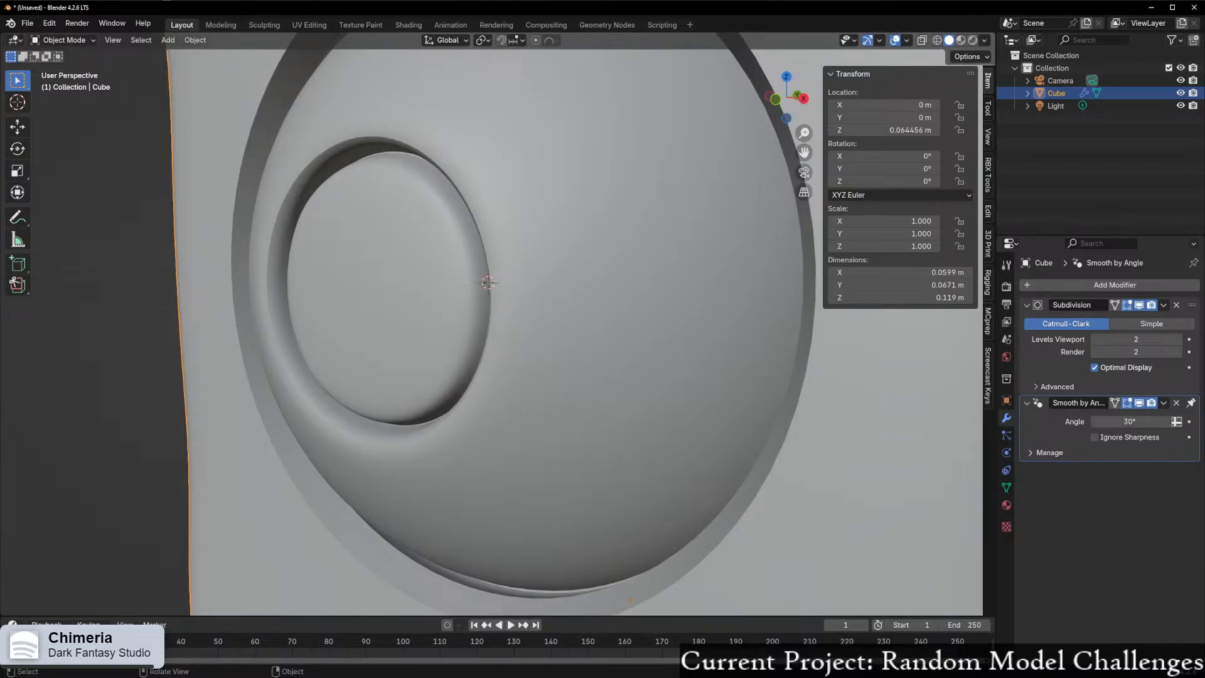
middle_drag(473, 321, 620, 289)
key(ctrl+Tab)
click(587, 300)
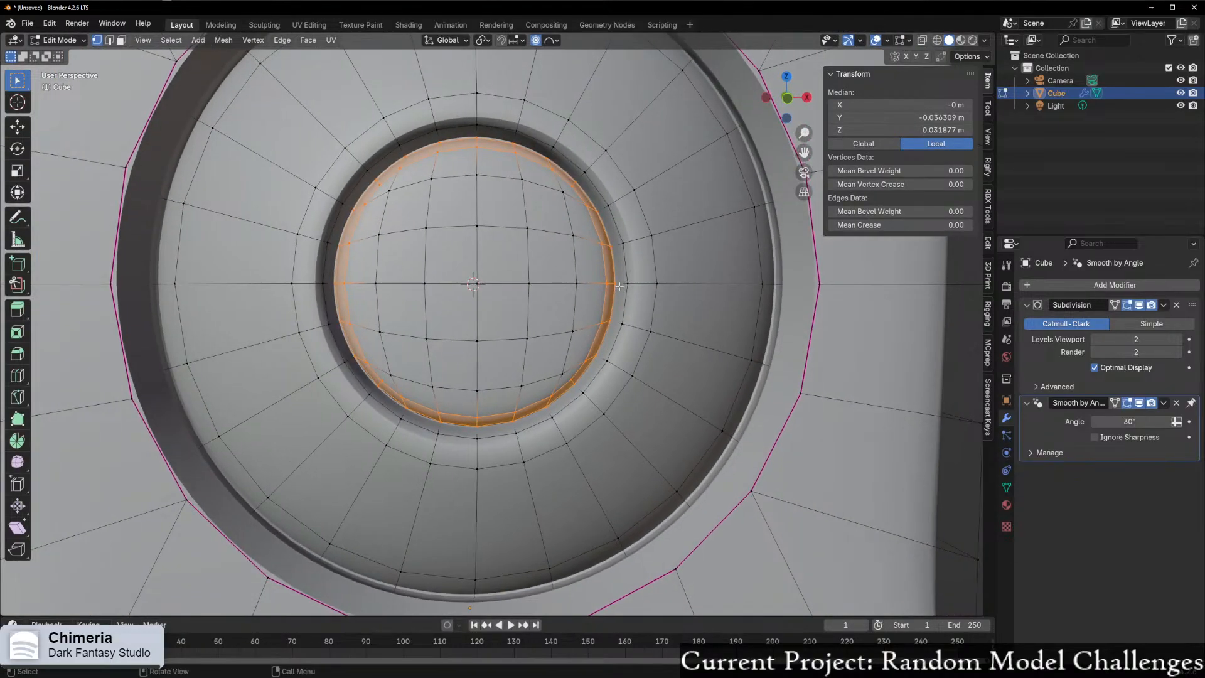
- Try to select the loop around the recess lip in edge and face selection, and grow the selection once
alt+click(602, 186)
key(3)
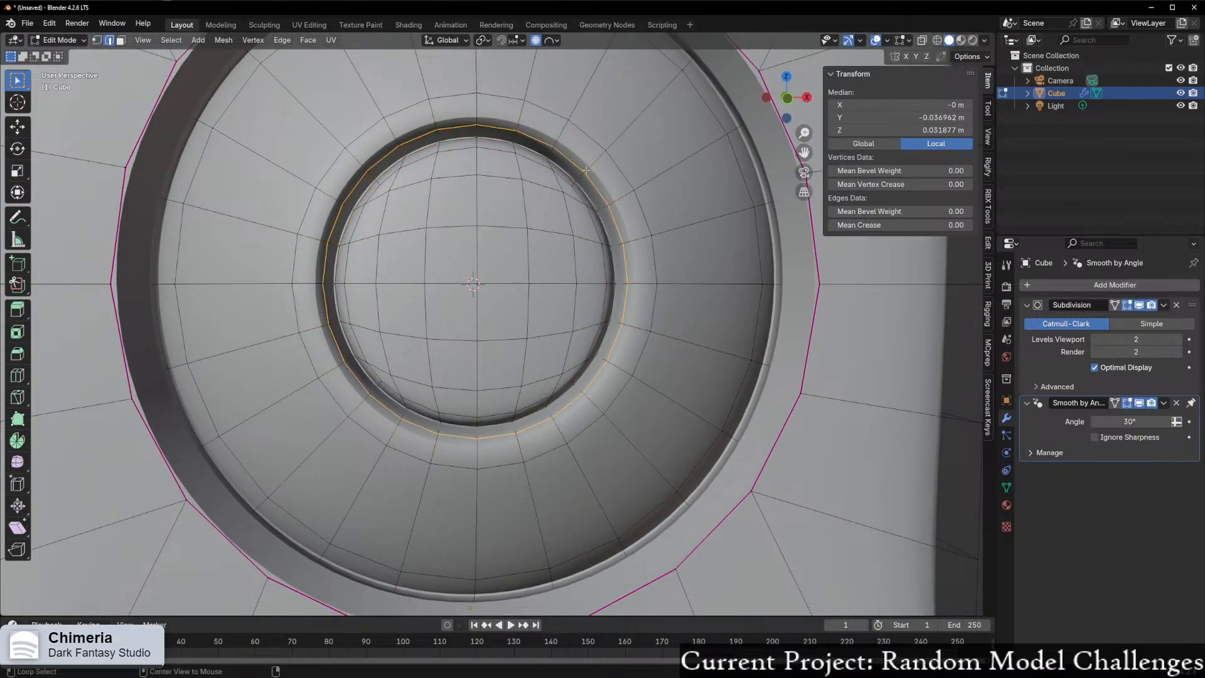
middle_drag(585, 170, 634, 320)
scroll(620, 211, up, 2)
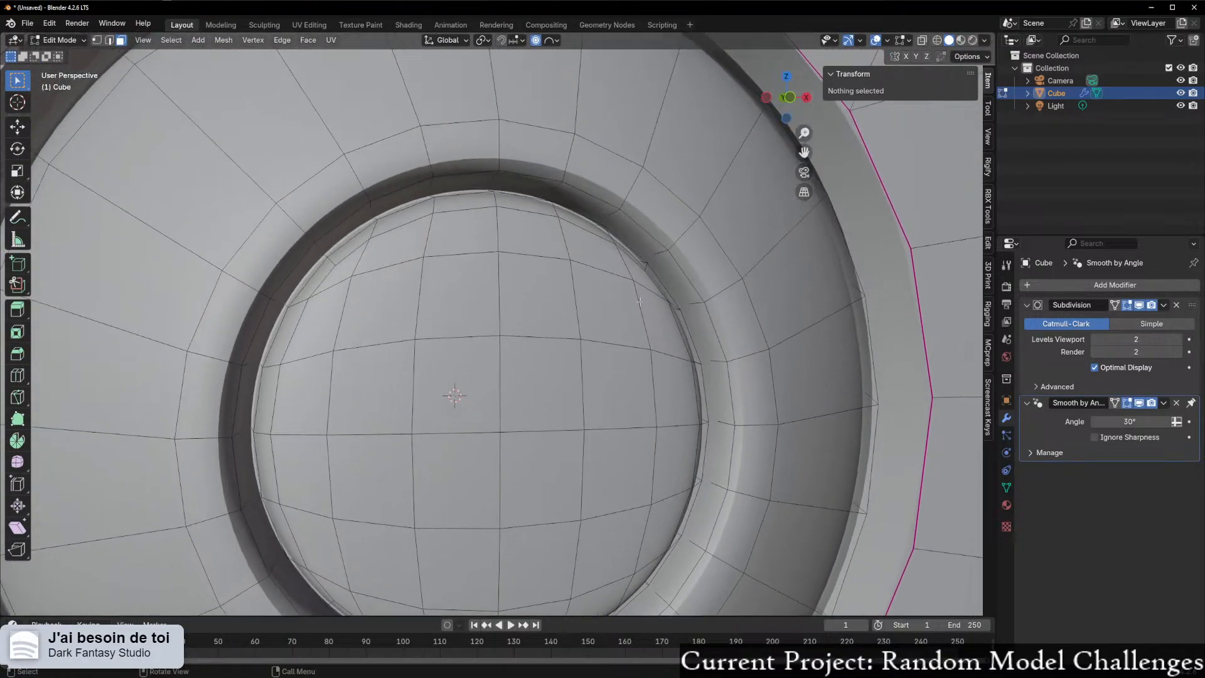
key(2)
middle_drag(665, 253, 593, 330)
alt+click(633, 159)
key(3)
alt+click(628, 155)
key(ctrl+KP_Add)
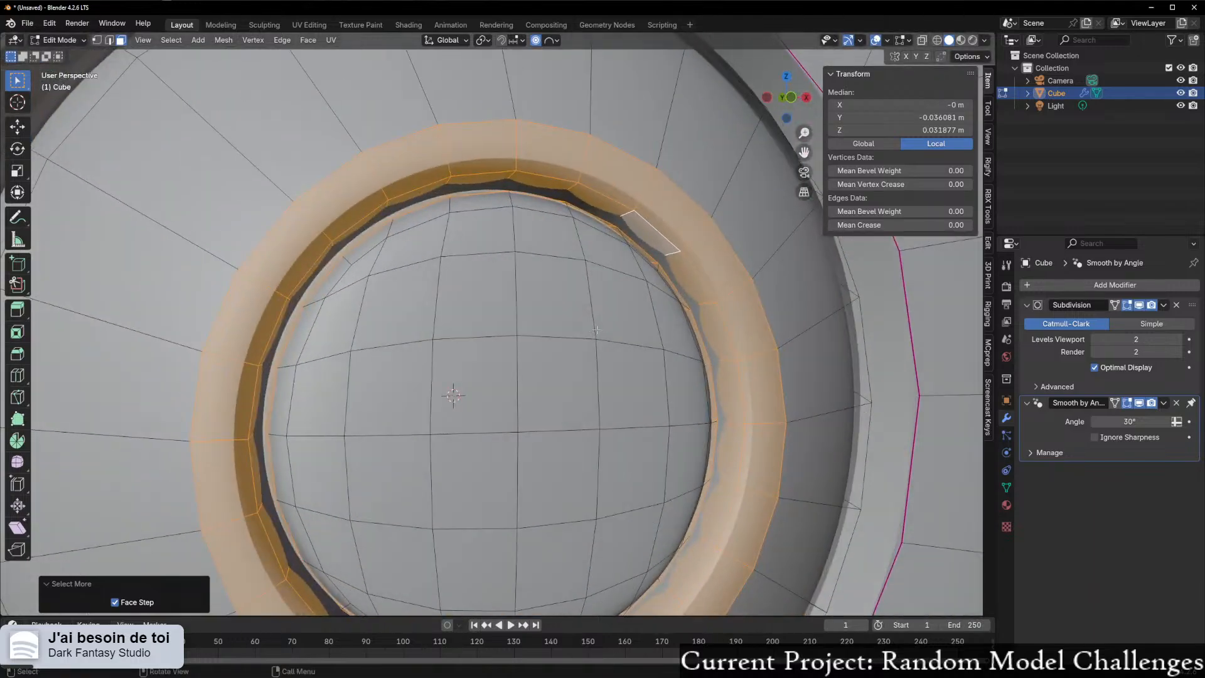
- Select the edge loop around the recess lip with X-ray on, and grow the selection once
mouse_move(755, 331)
middle_down()
mouse_move(732, 353)
mouse_move(742, 345)
middle_up()
key(alt+z)
mouse_move(593, 380)
middle_down()
mouse_move(562, 268)
mouse_move(573, 262)
middle_up()
click(544, 185)
mouse_move(544, 185)
middle_down()
mouse_move(551, 225)
mouse_move(539, 183)
middle_up()
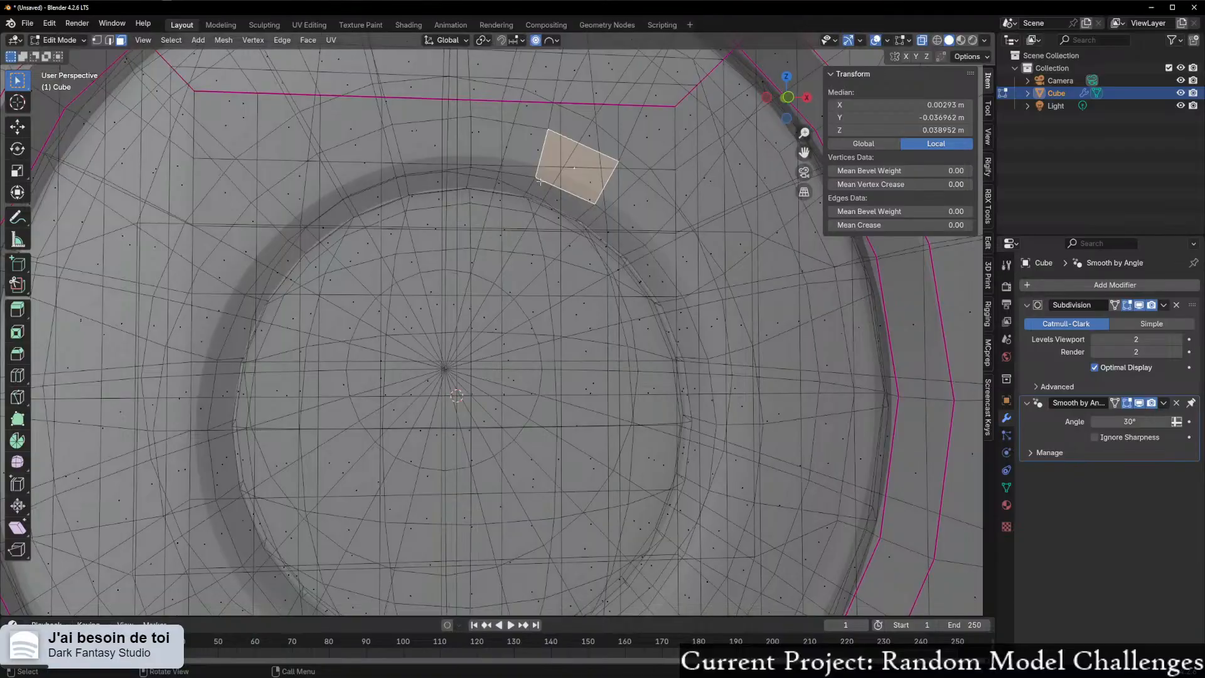
key(2)
alt+click(533, 188)
key(ctrl+KP_Add)
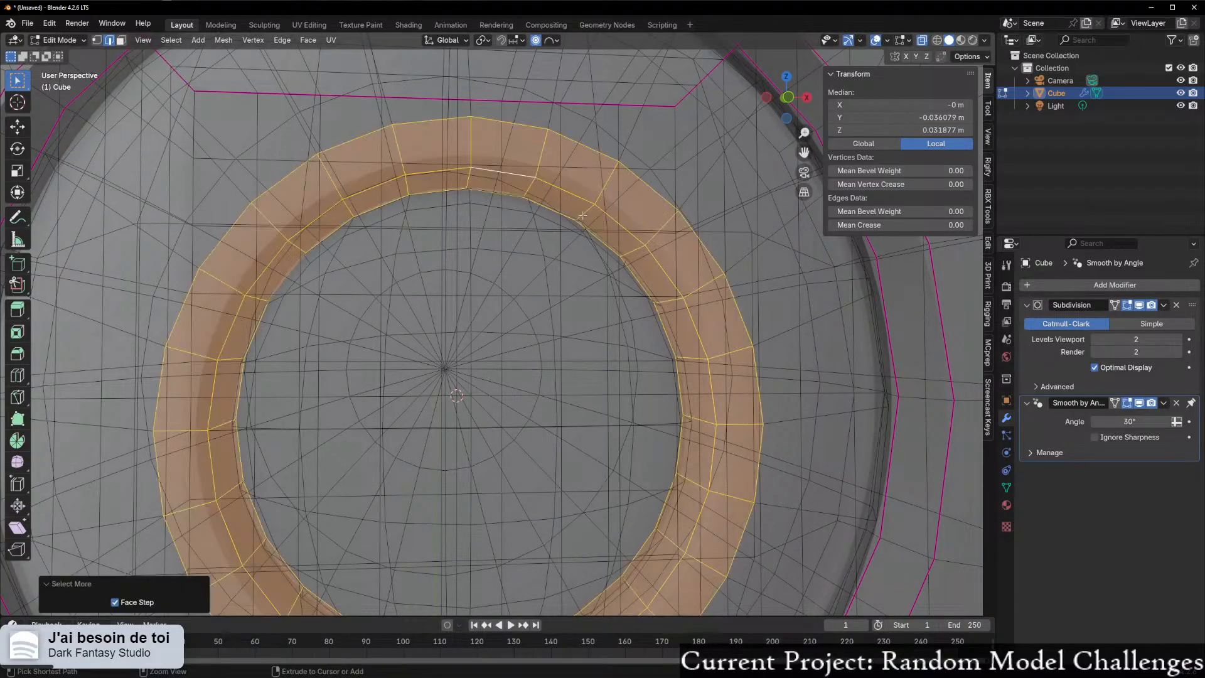
- Turn off X-ray and proportional editing, and scale the selected lip ring to 0.982 on X and Z only
middle_drag(583, 216, 522, 305)
scroll(526, 289, down, 1)
middle_drag(466, 335, 495, 294)
key(alt+z)
key(s)
key(shift+z)
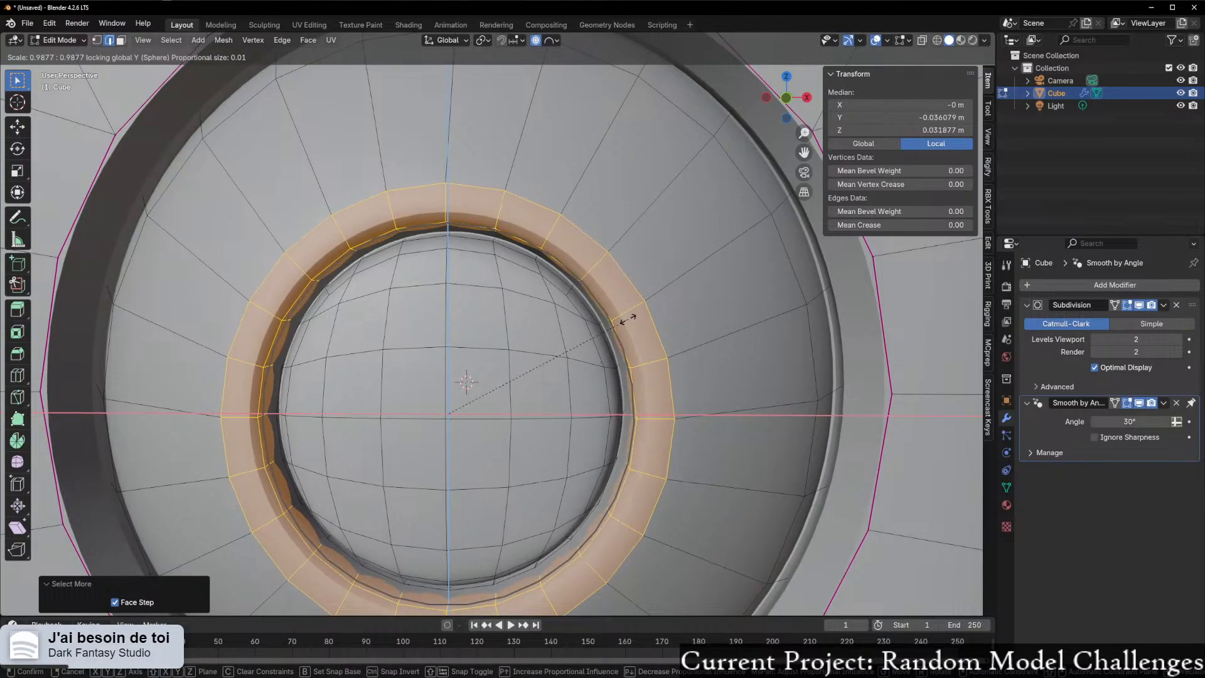
right_click(619, 320)
key(o)
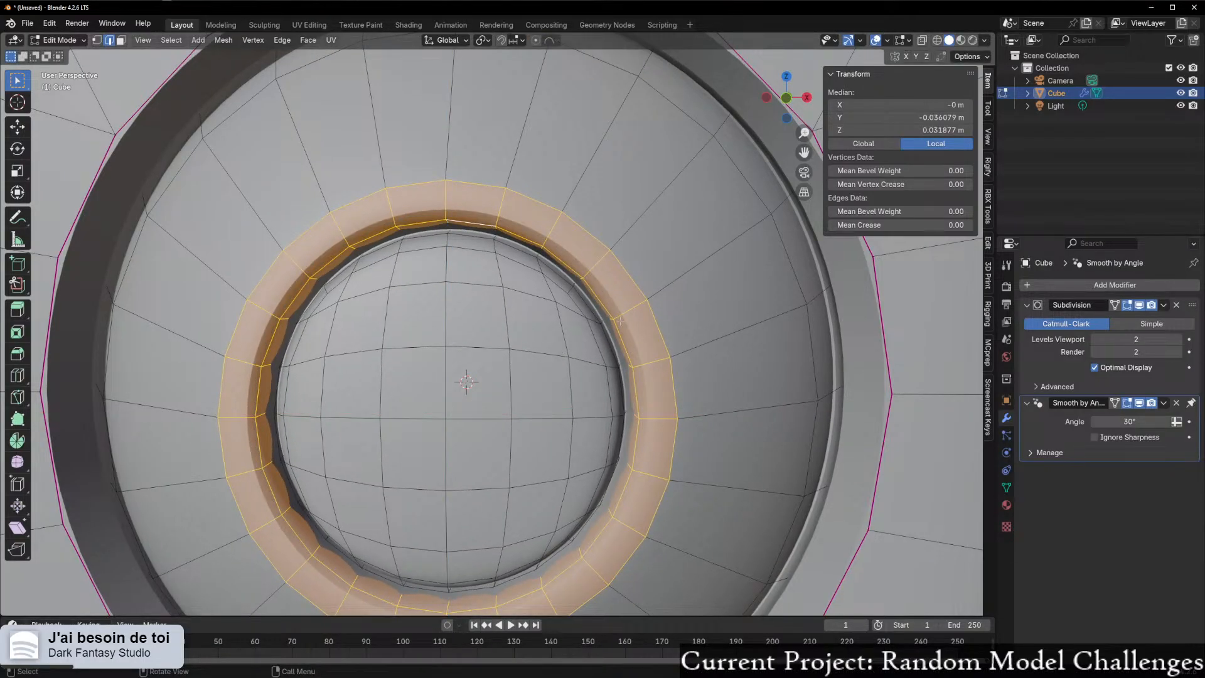
key(s)
key(shift+y)
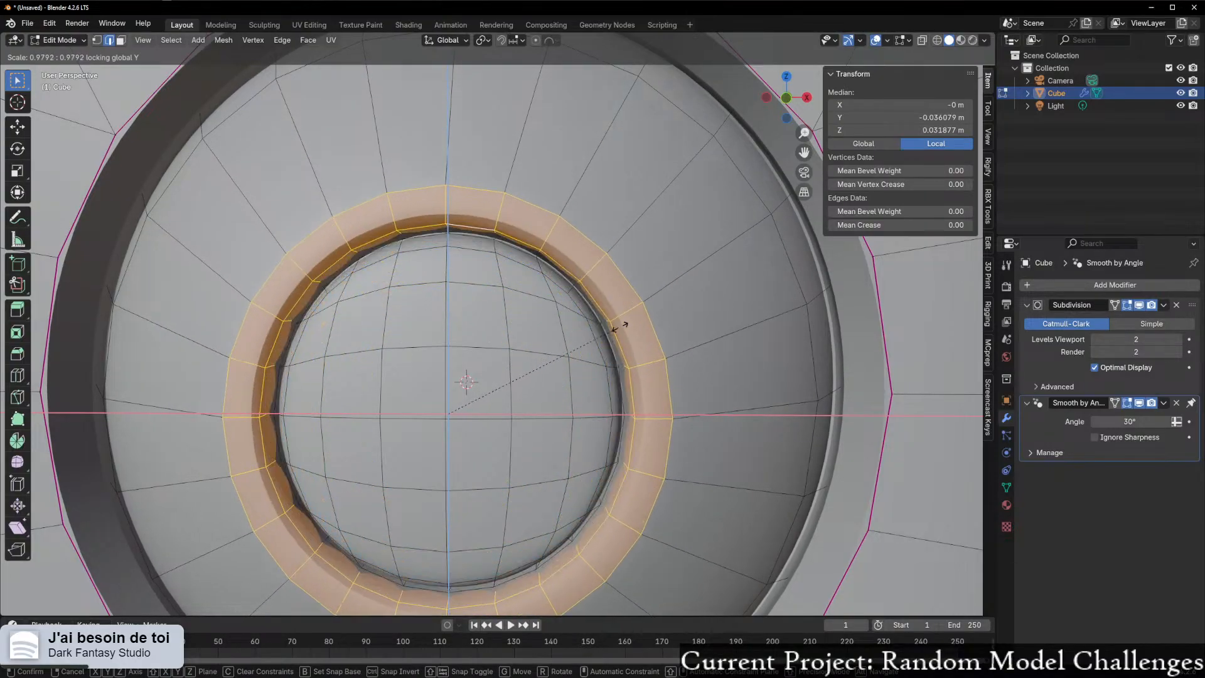
click(621, 328)
- Hide the viewport overlays and try scaling the selected lip ring up on X and Z
middle_drag(621, 327, 686, 342)
middle_drag(640, 331, 750, 416)
key(alt+shift+z)
key(s)
key(shift+y)
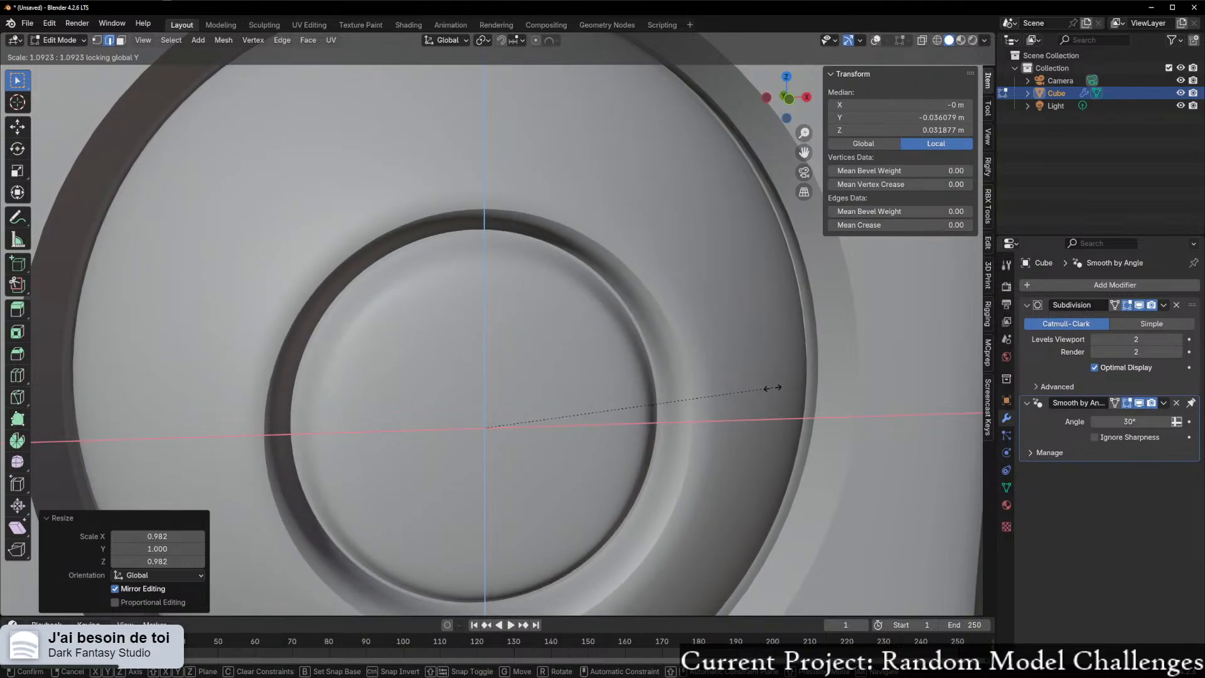
right_click(735, 398)
- Examine the gap between the recess lip and the domed disc up close, and show the overlays
middle_drag(730, 398, 695, 375)
key(ctrl+Tab)
scroll(732, 306, up, 3)
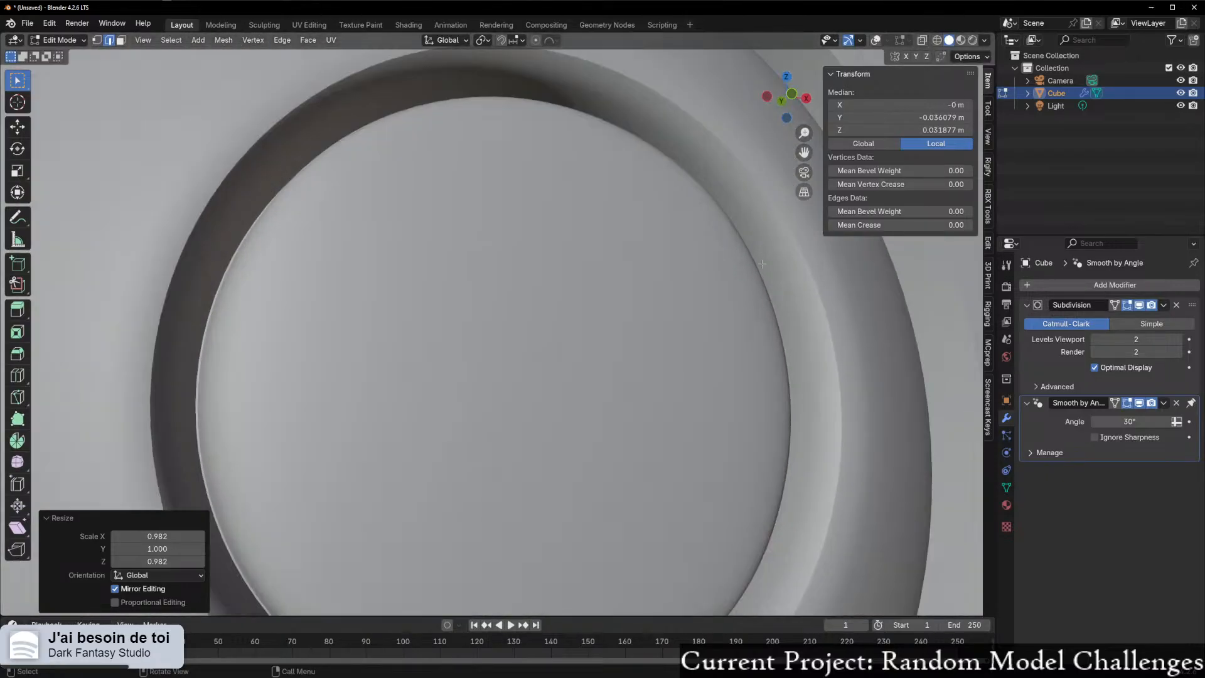
scroll(582, 304, down, 3)
middle_drag(586, 303, 593, 336)
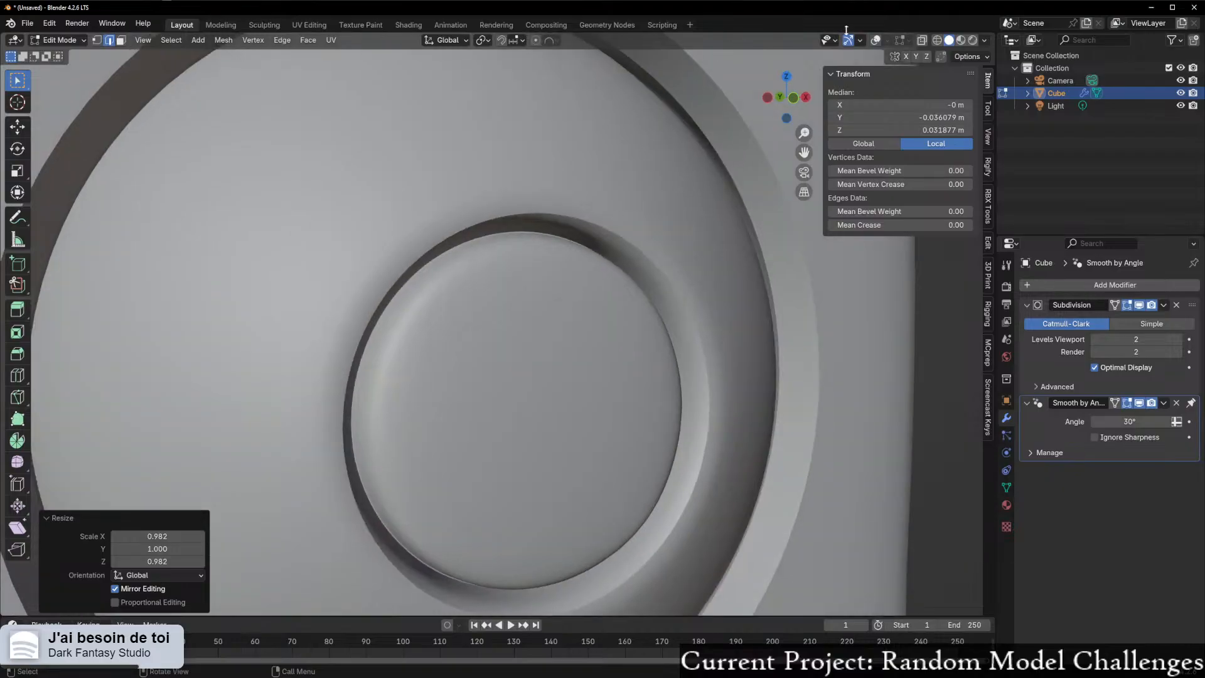
click(877, 40)
- Turn off the Subdivision modifier's display in the viewport to expose the base mesh around the recess
middle_drag(522, 319, 554, 300)
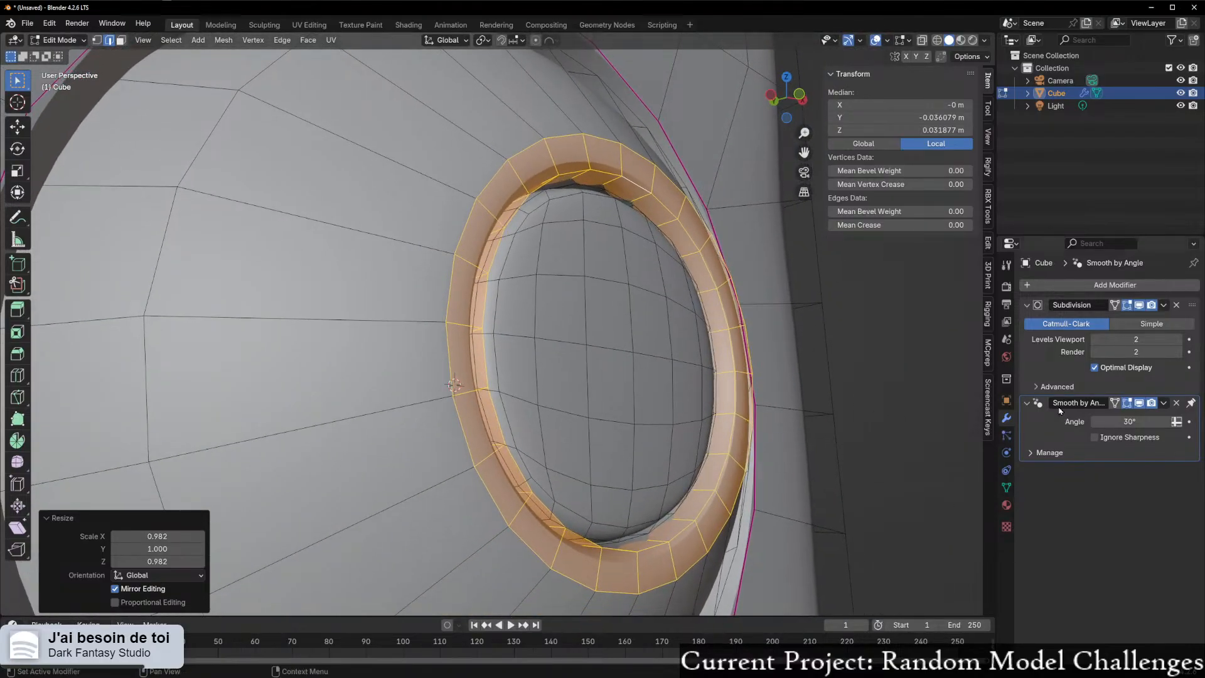
click(1137, 307)
middle_drag(434, 374, 472, 392)
scroll(461, 390, up, 2)
- Scale the inner edge loop of the recess lip around the centre disc to 0.933 on X and Z only
alt+click(684, 317)
middle_drag(683, 317, 718, 323)
key(s)
key(shift+z)
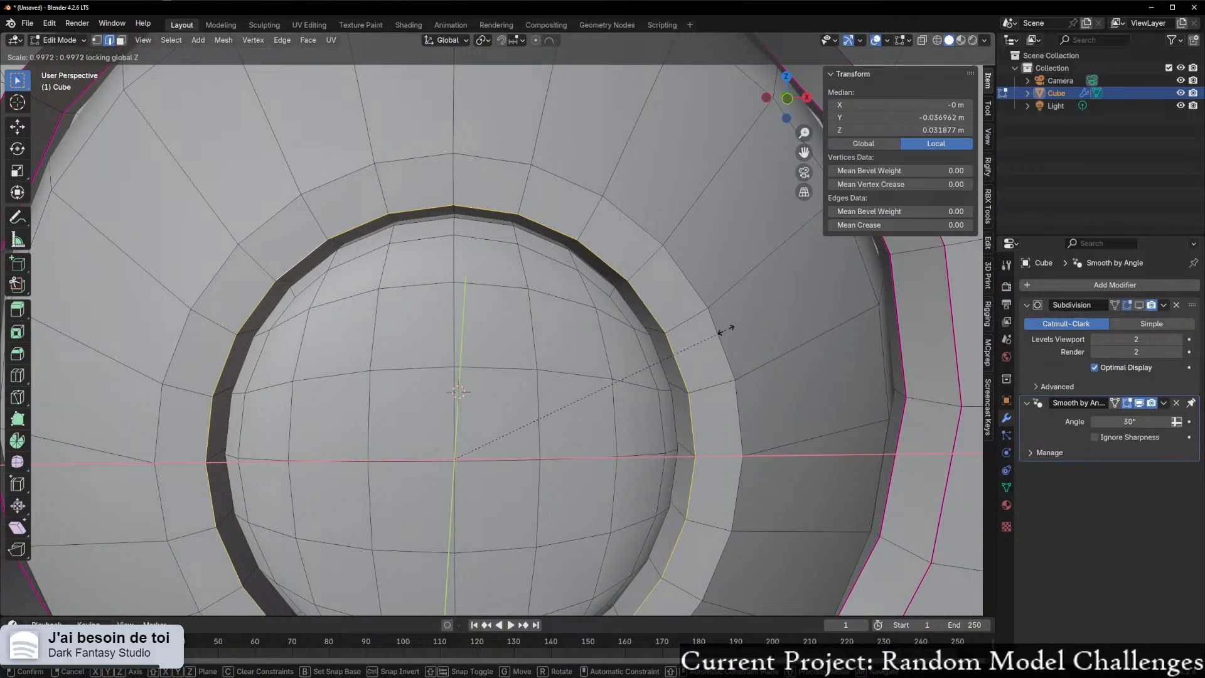
key(shift+y)
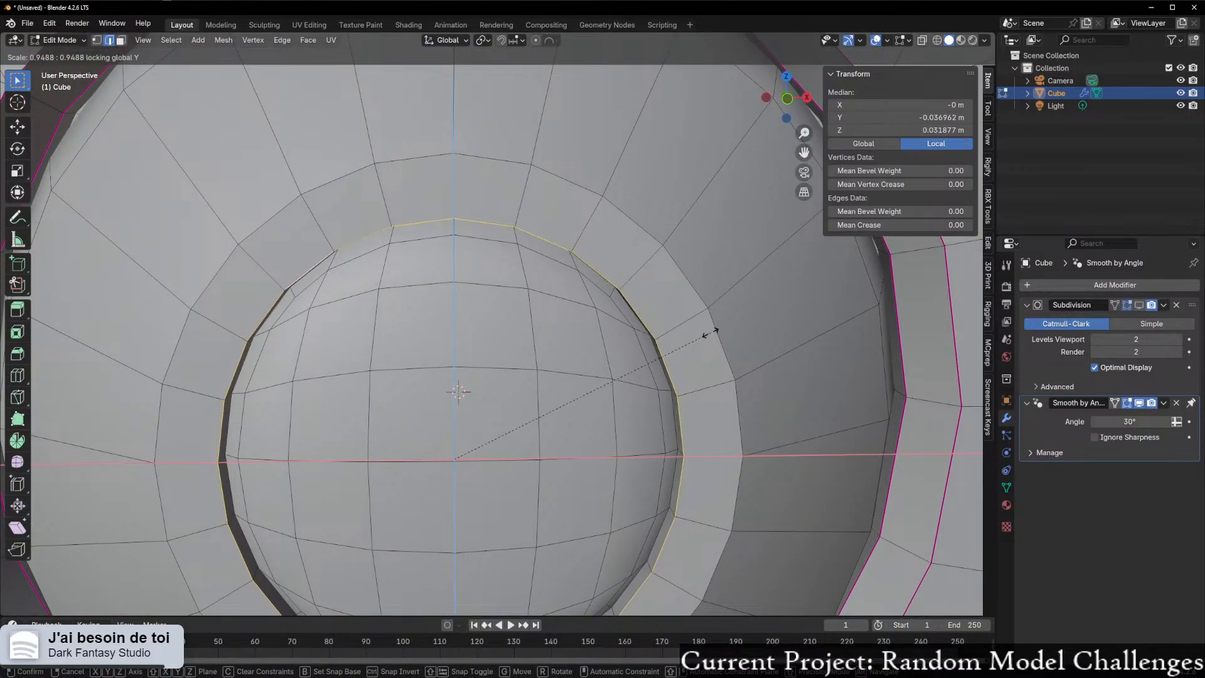
click(704, 333)
- Edge-slide the scaled inner lip loop deeper into the recess to slope the ring around the centre disc
middle_drag(705, 333, 734, 316)
key(g)
key(g)
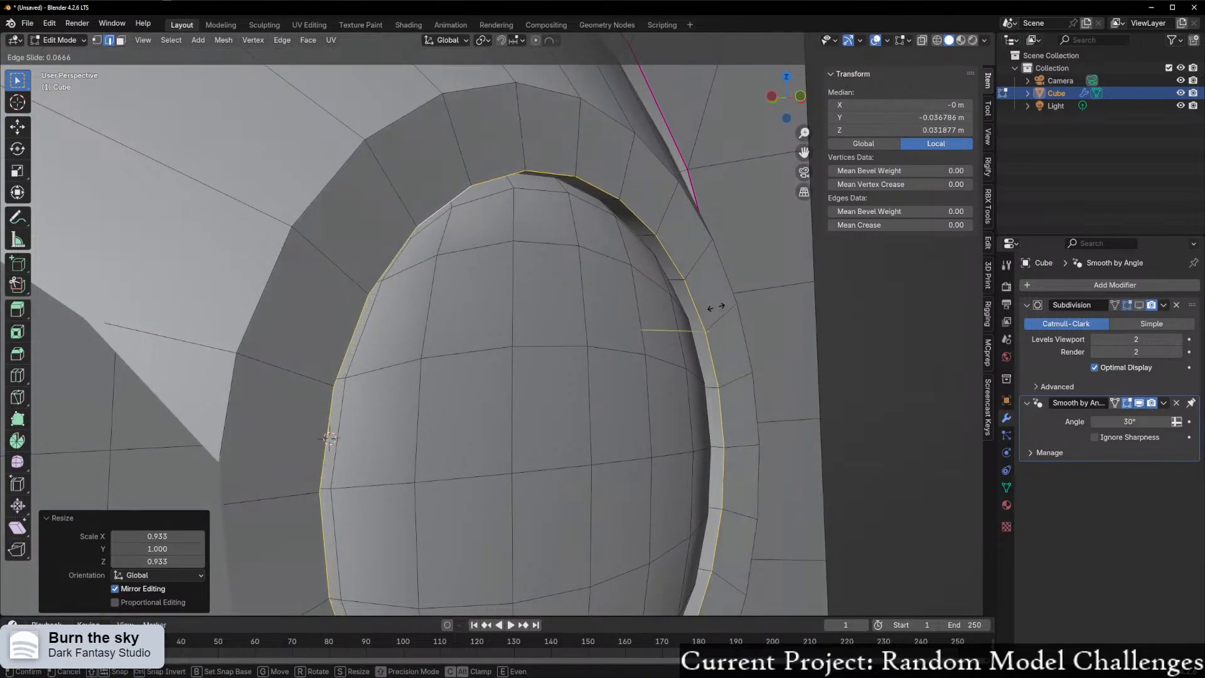
click(638, 320)
middle_drag(637, 320, 552, 352)
middle_drag(459, 332, 477, 280)
- Set the mean crease of the outer edge loop of the recess lip to 1
alt+click(449, 237)
click(898, 224)
text(1)
key(Return)
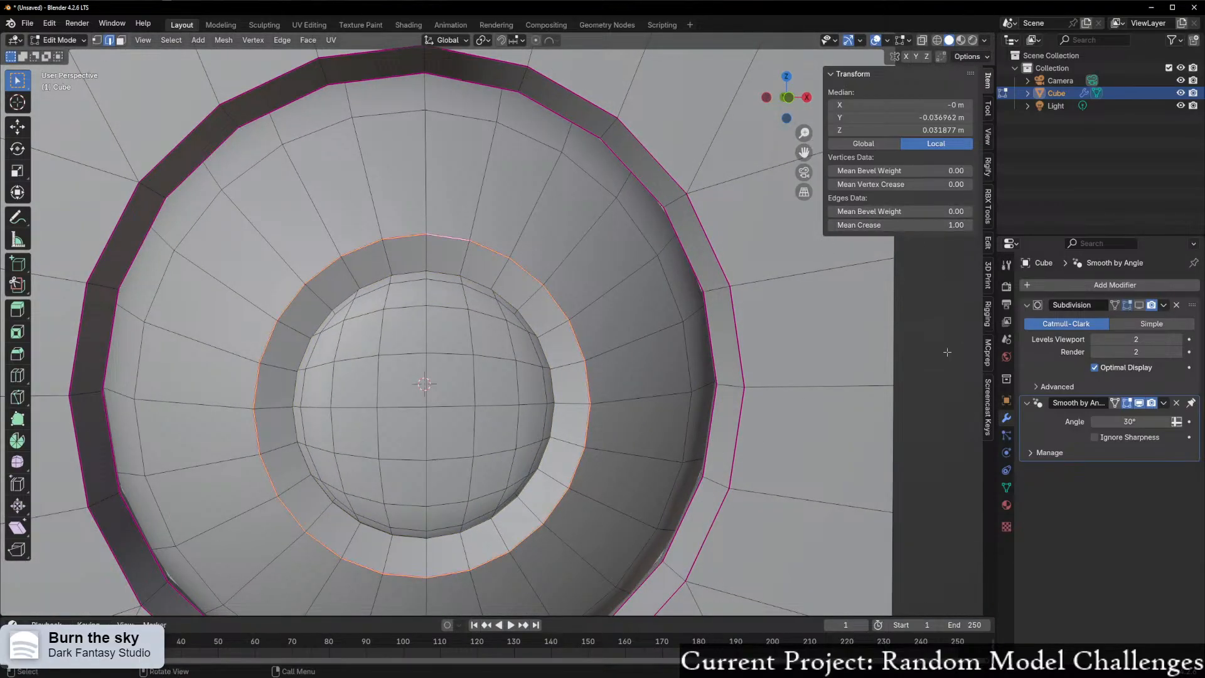
- Turn the Subdivision modifier's viewport display back on and view the smoothed recess in Object Mode
click(1142, 306)
scroll(514, 414, down, 1)
middle_drag(503, 427, 463, 438)
key(ctrl+Tab)
click(252, 480)
middle_drag(196, 499, 462, 399)
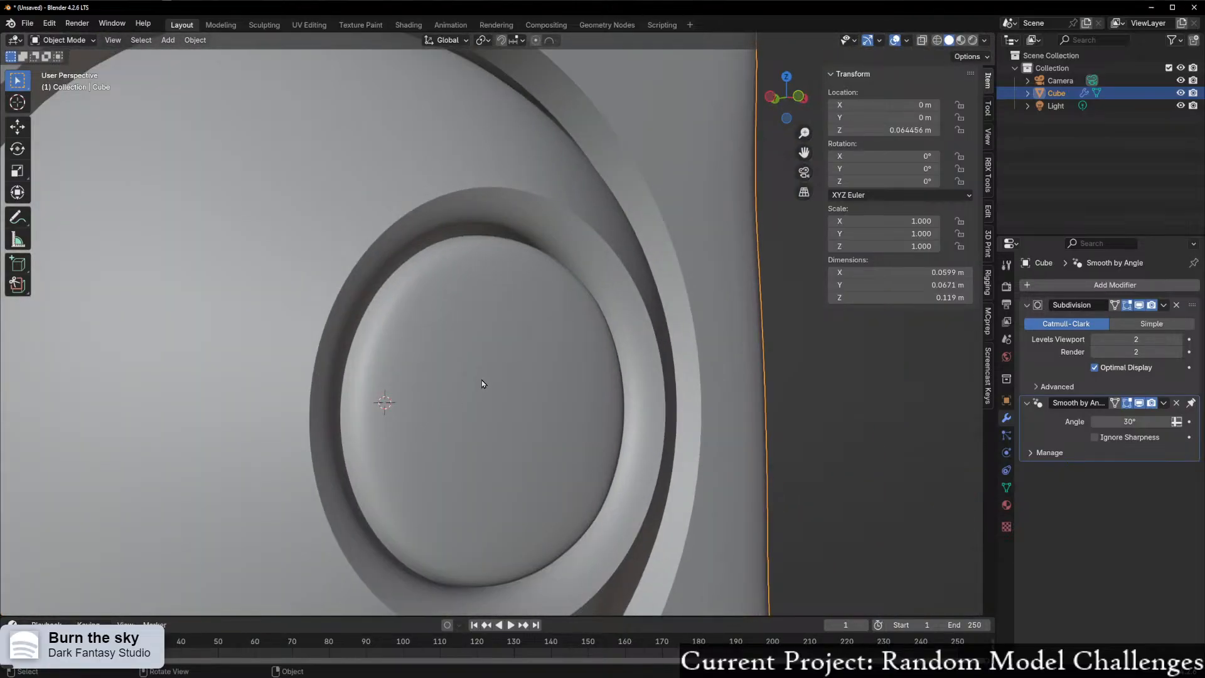
- Fully crease the inner edge loop of the recess lip and check the block in Object Mode
key(Tab)
scroll(448, 263, up, 3)
alt+click(447, 253)
middle_drag(471, 240, 628, 251)
scroll(502, 234, up, 3)
alt+click(457, 197)
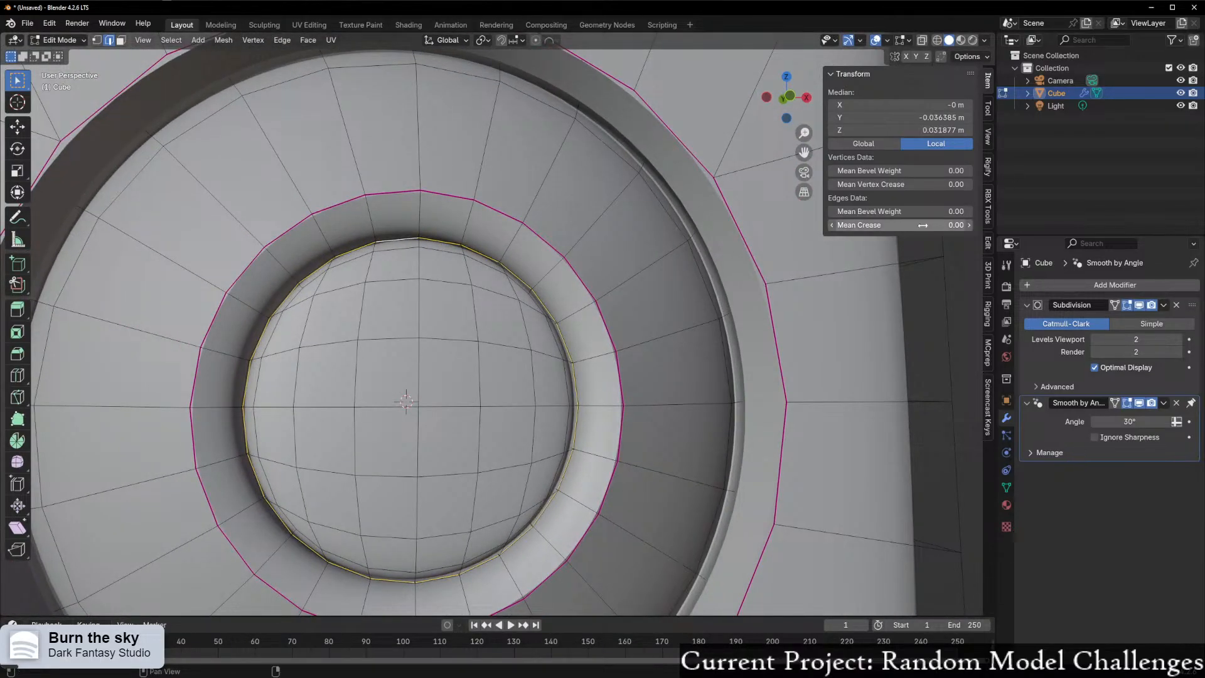
drag(916, 225, 979, 226)
key(ctrl+Tab)
click(435, 366)
middle_drag(432, 375, 354, 456)
scroll(475, 358, down, 8)
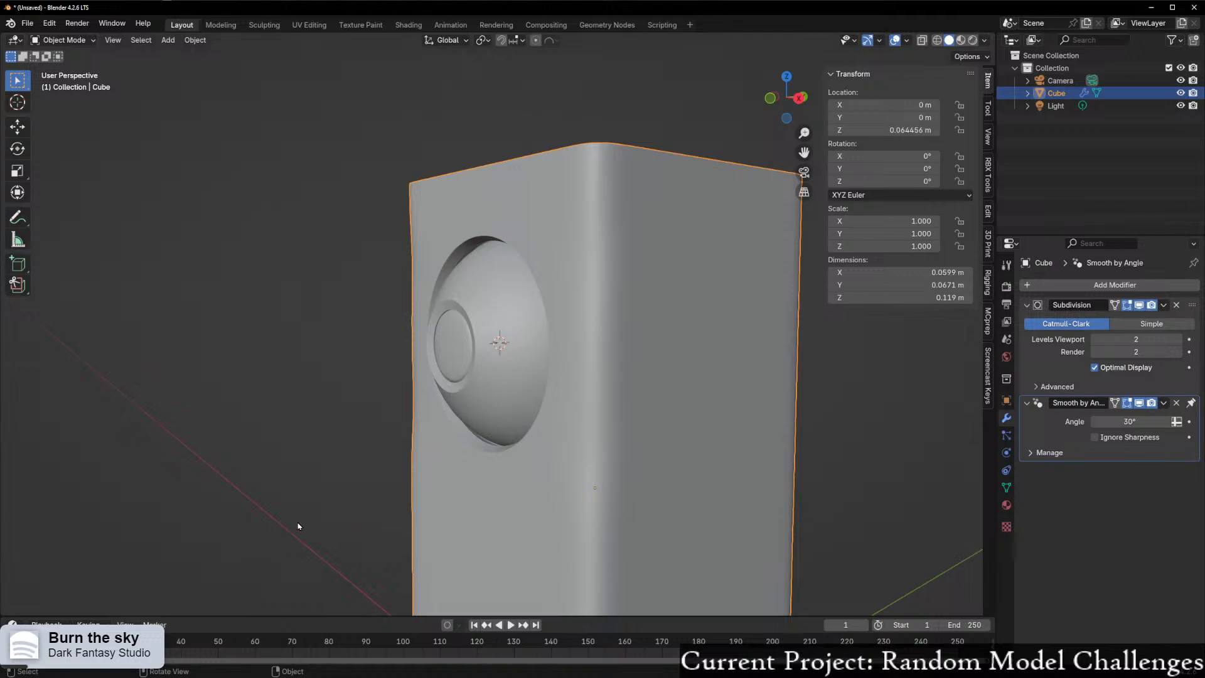
scroll(352, 494, up, 2)
middle_drag(512, 406, 570, 401)
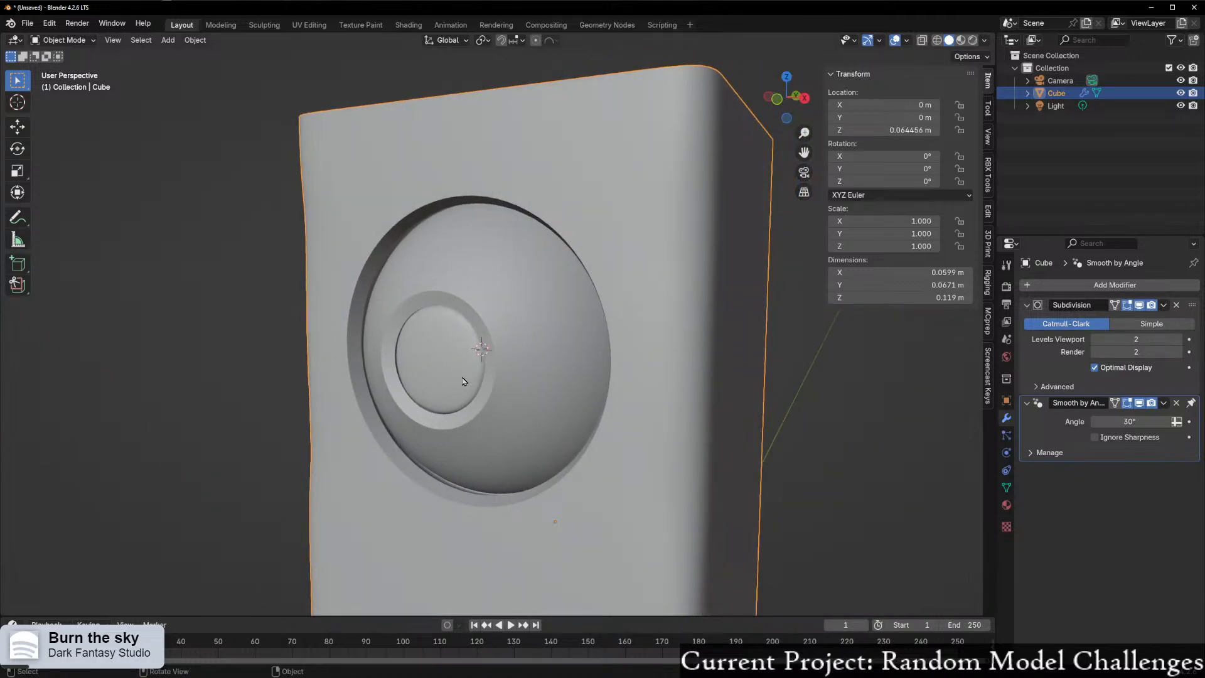
- Select the four faces around the centre disc's middle vertex and reshape them into a circle with LoopTools
key(ctrl+Tab)
click(539, 355)
middle_drag(539, 359, 578, 360)
scroll(502, 367, up, 2)
drag(415, 378, 451, 398)
scroll(450, 402, up, 2)
key(1)
click(405, 414)
key(ctrl+KP_Add)
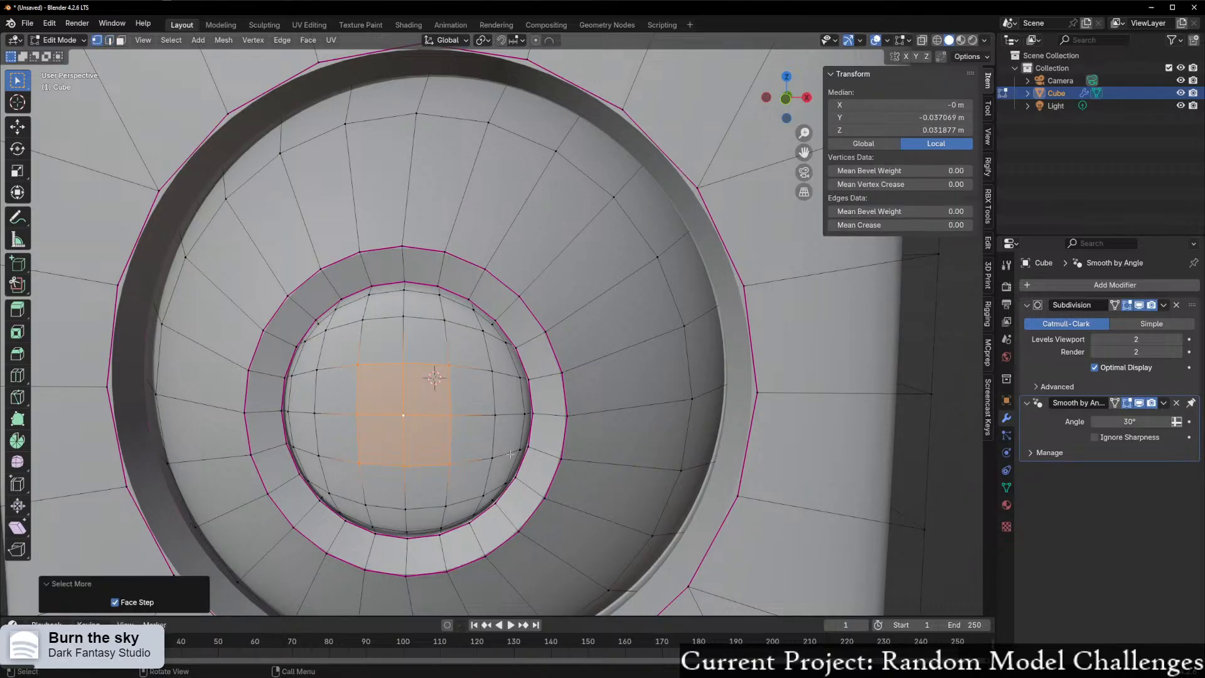
right_click(421, 364)
mouse_move(427, 350)
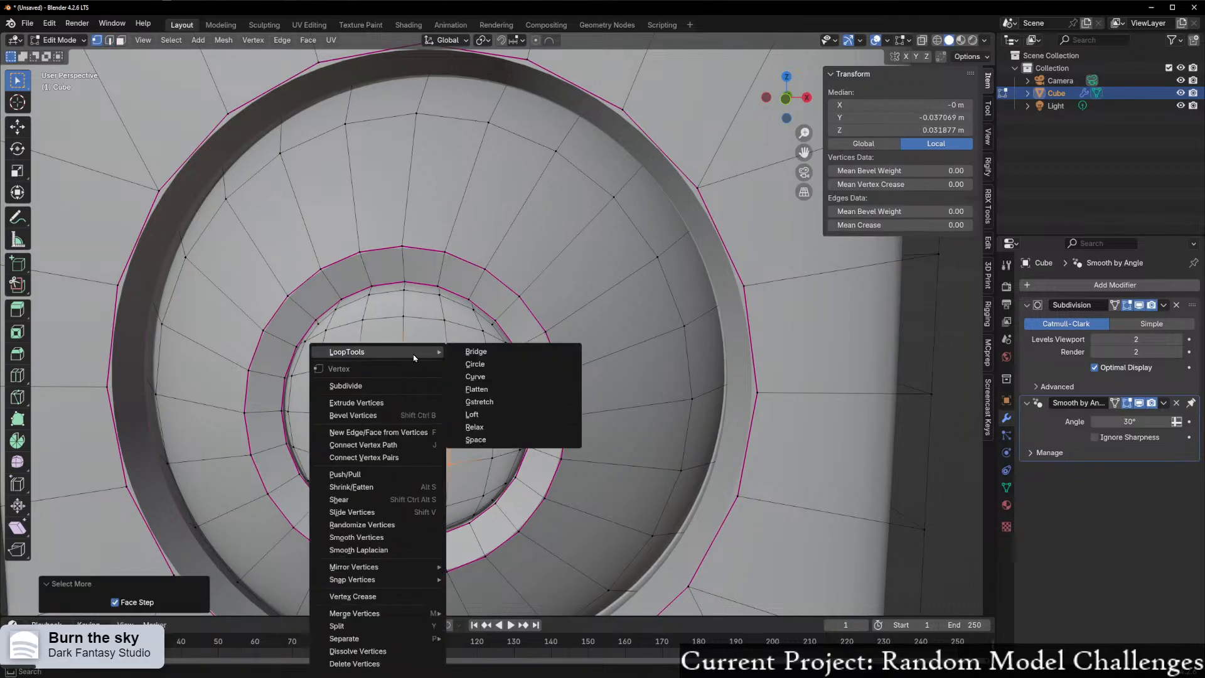
click(474, 369)
- Scale the circular face patch in the middle of the centre disc to 0.398
middle_drag(471, 382, 520, 399)
key(s)
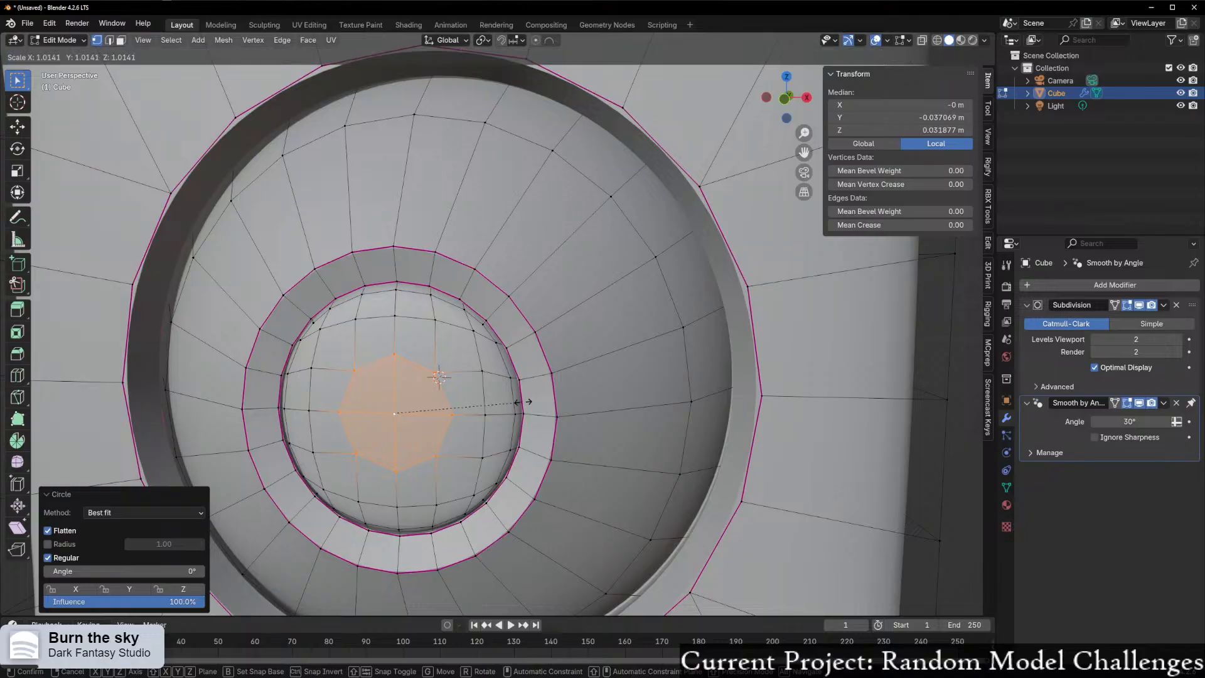
click(445, 411)
- Try to extrude the small circular patch outward by 0.000132 m
middle_drag(444, 411, 488, 337)
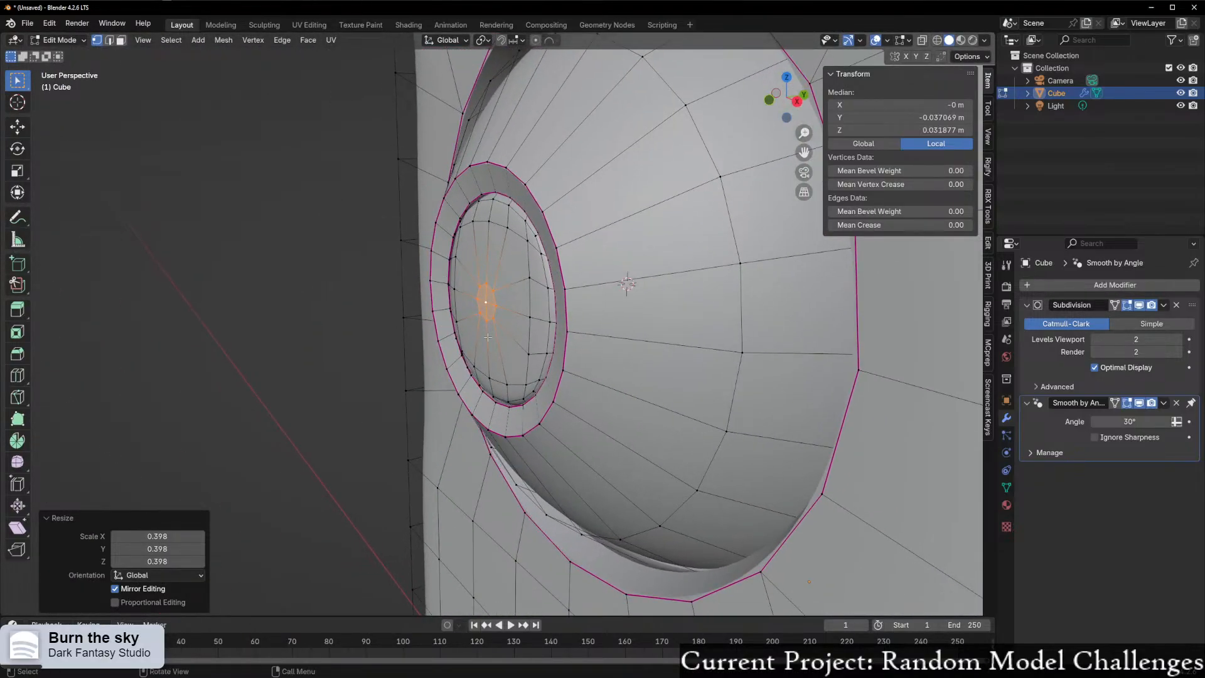
scroll(488, 336, up, 3)
scroll(542, 335, up, 2)
key(e)
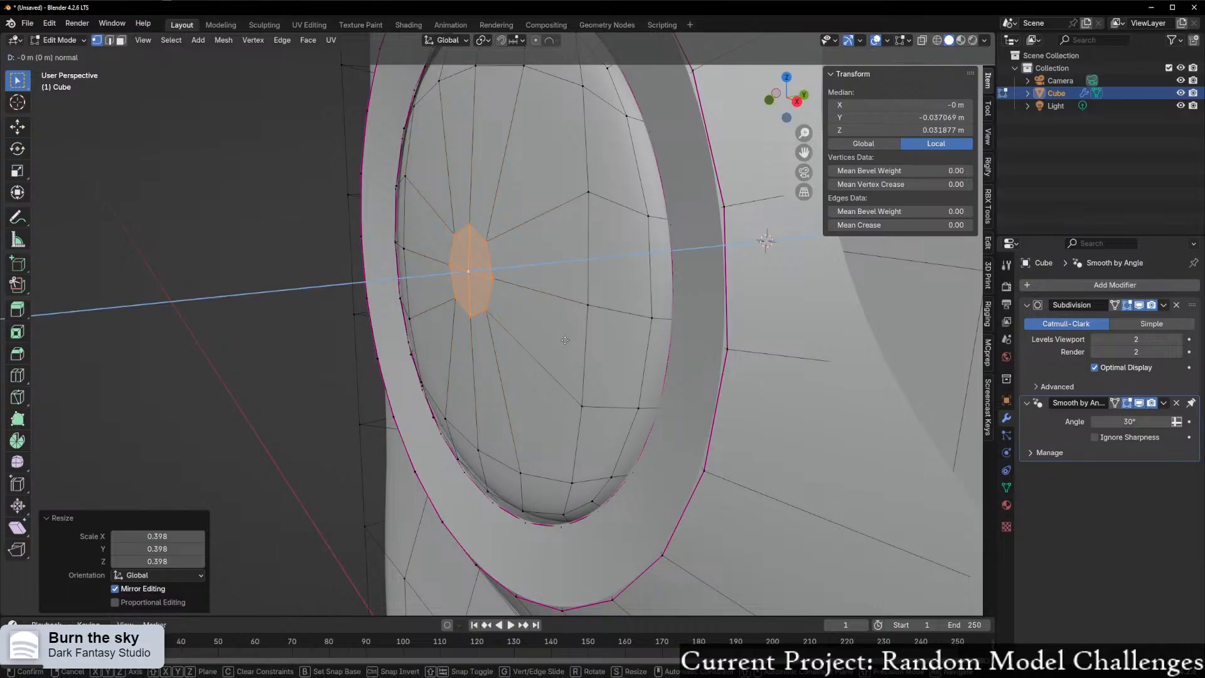
click(521, 347)
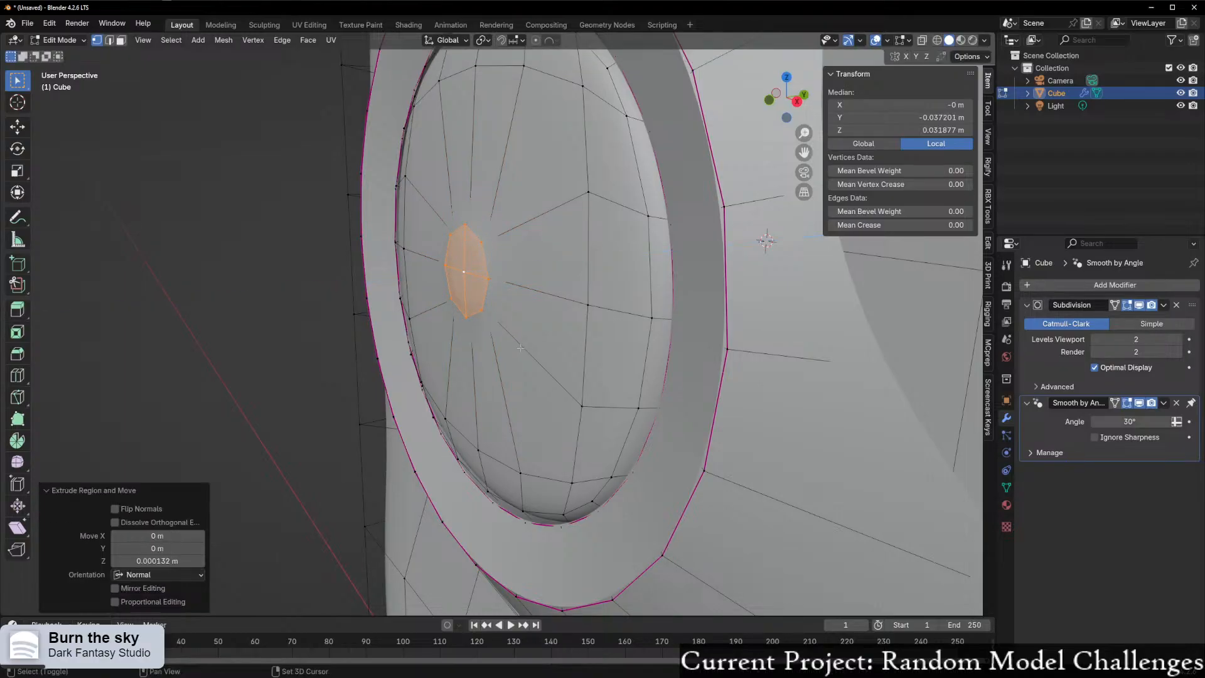
scroll(518, 336, up, 2)
key(ctrl+KP_Add)
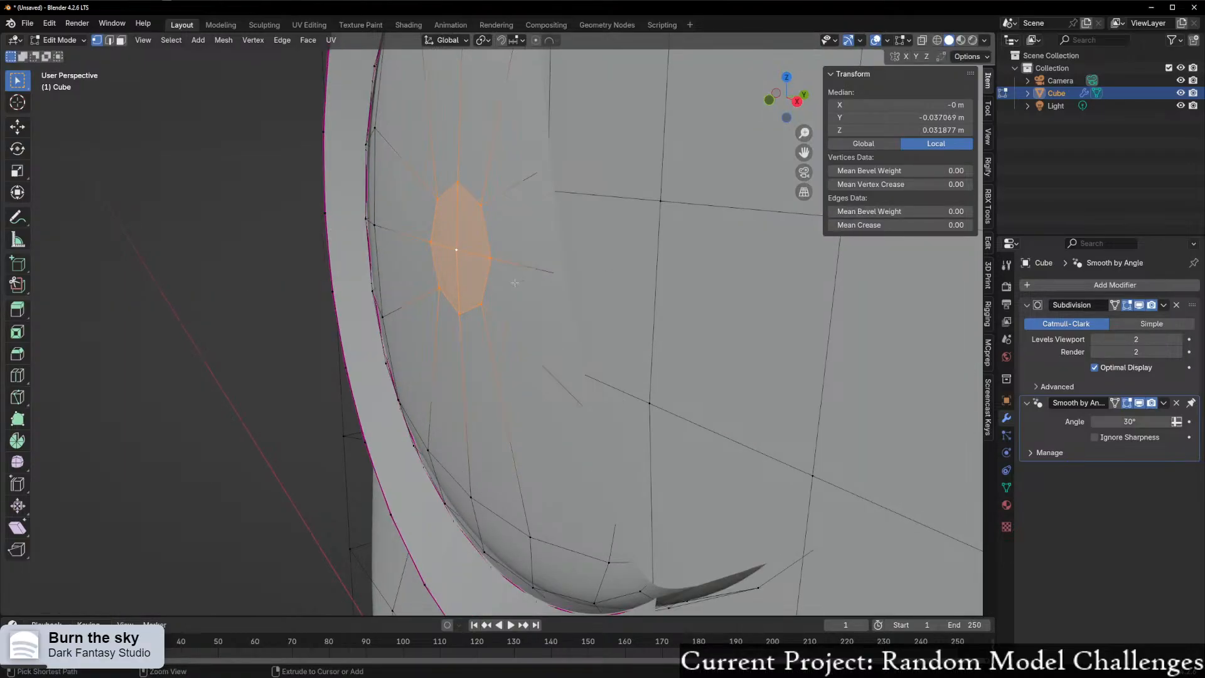
- Set the mean crease of the small circular patch's edges to 1
click(891, 224)
text(1)
key(Return)
- Extrude the creased circular patch outward along its normal by 0.000116 m and check it in Object Mode
key(g)
key(z)
key(z)
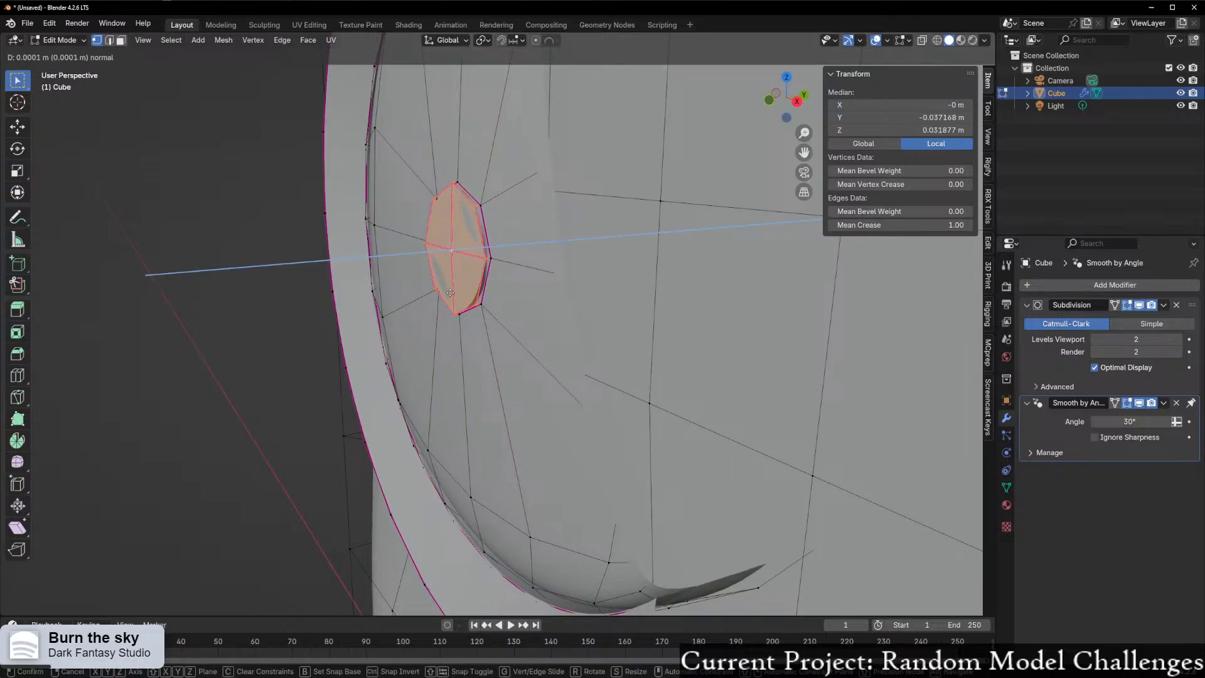
click(443, 293)
middle_drag(442, 293, 535, 257)
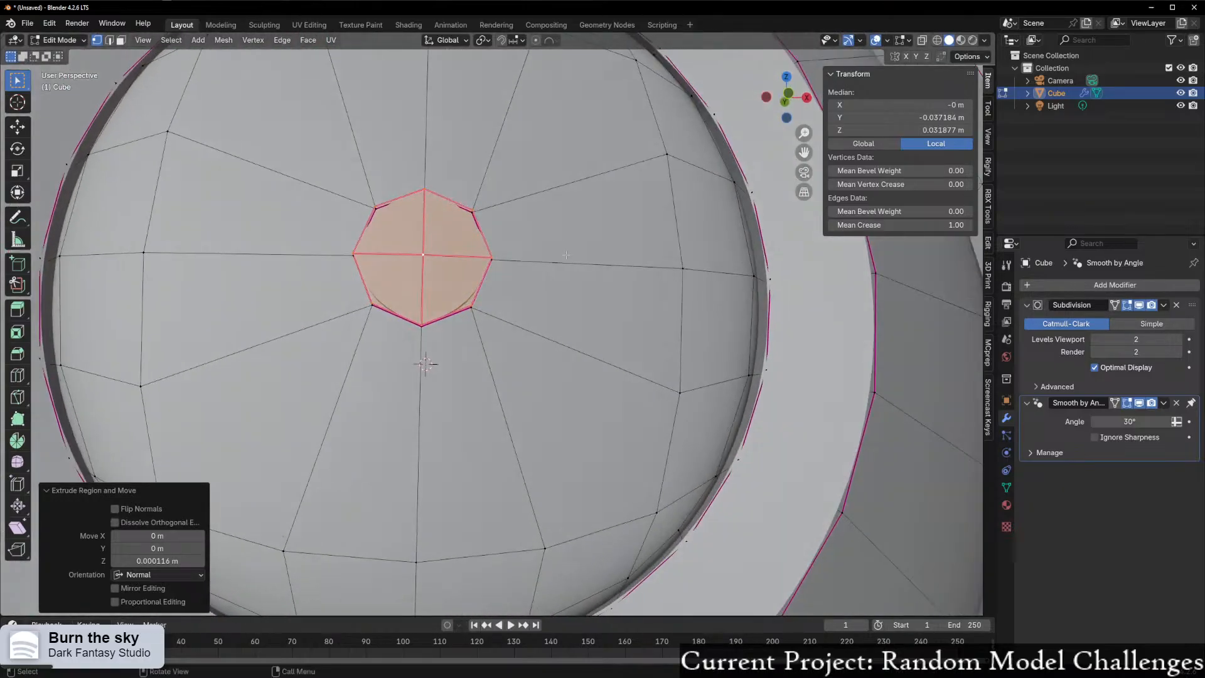
key(Tab)
middle_drag(365, 307, 480, 323)
- Round the extruded patch again with the LoopTools Circle operation and set its mean crease to 0
key(Tab)
middle_drag(352, 238, 404, 234)
right_click(404, 234)
mouse_move(414, 234)
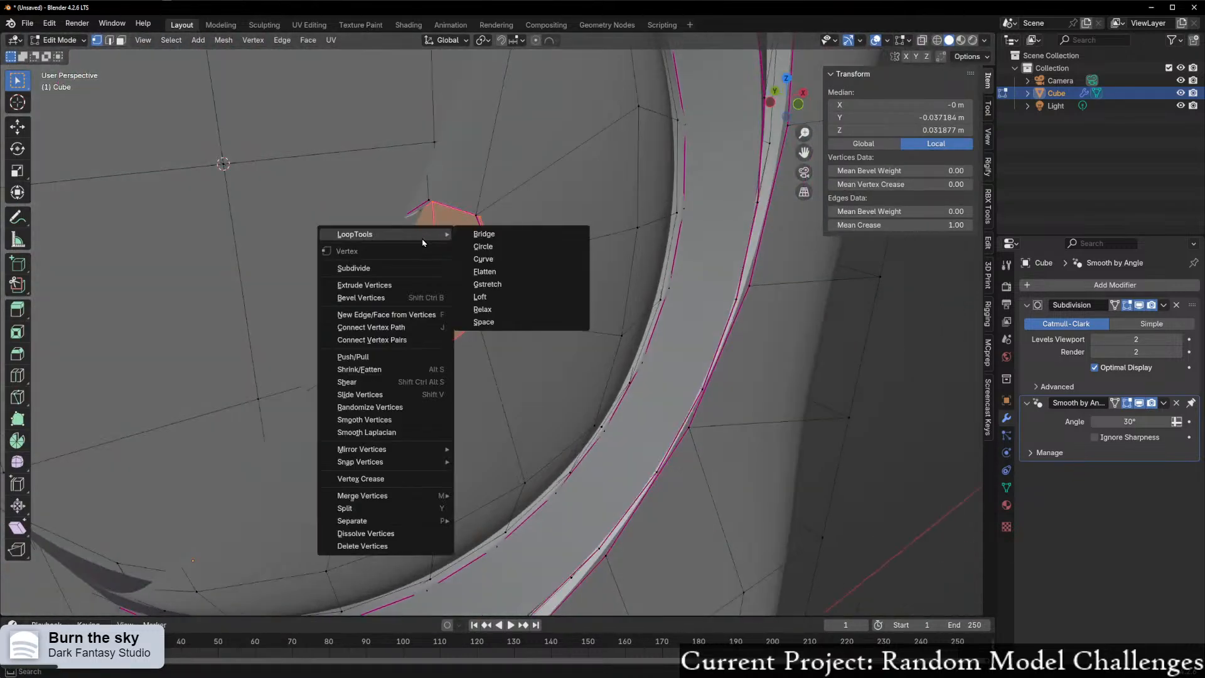
click(487, 244)
middle_drag(487, 244, 463, 234)
drag(953, 225, 872, 224)
- Examine the whole block in Object Mode, including the domed front detail and the underside
middle_drag(561, 322, 504, 328)
key(Tab)
scroll(315, 352, down, 4)
scroll(592, 336, down, 3)
middle_drag(592, 336, 640, 361)
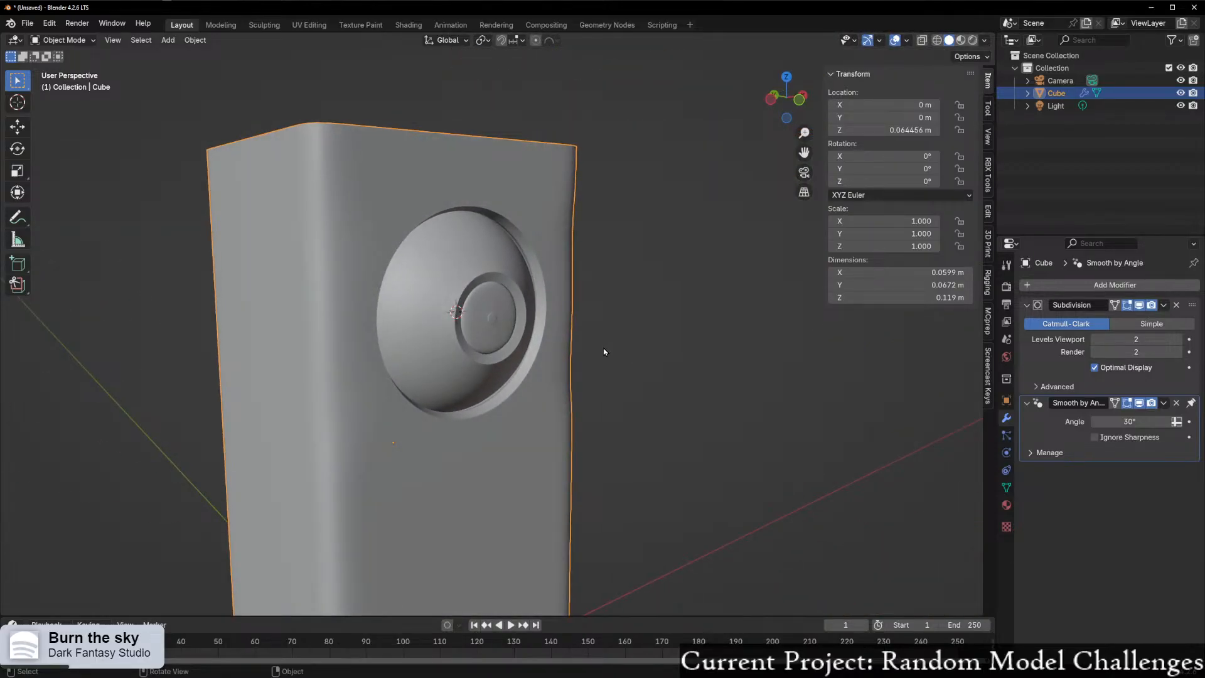
scroll(605, 351, down, 5)
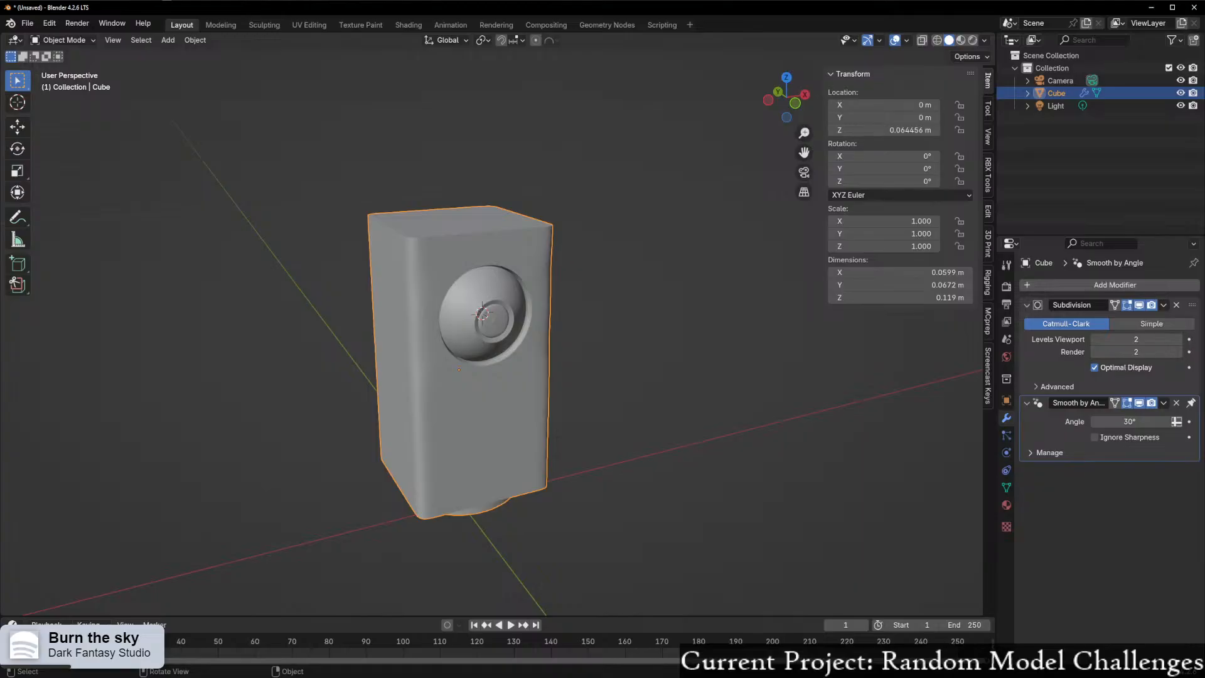
middle_drag(432, 486, 465, 363)
scroll(672, 344, up, 3)
drag(788, 95, 785, 100)
click(787, 97)
scroll(420, 482, up, 4)
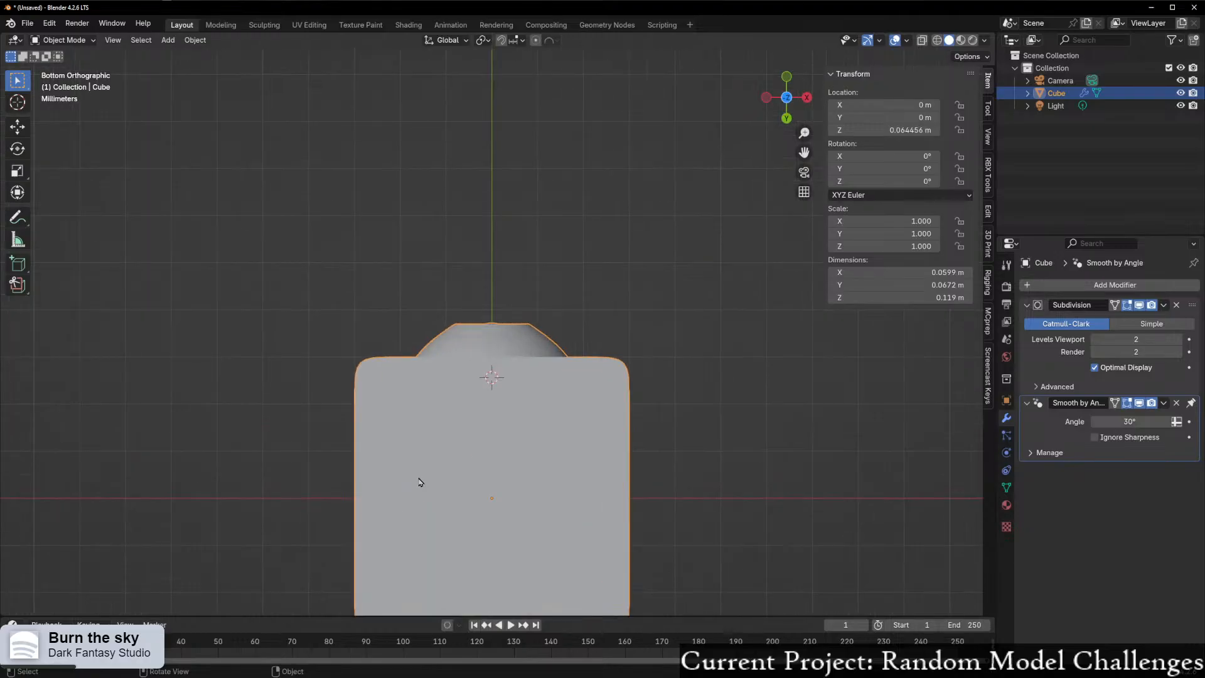
shift+middle_drag(478, 505, 462, 365)
scroll(511, 407, up, 2)
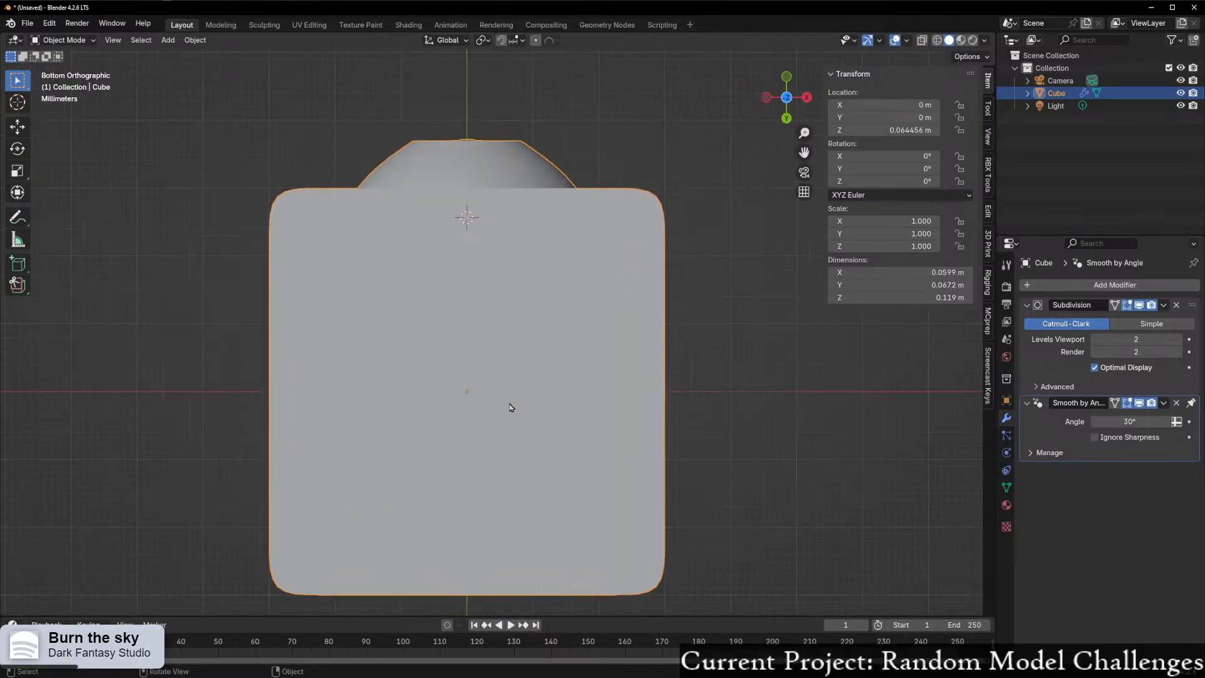
key(KP_1)
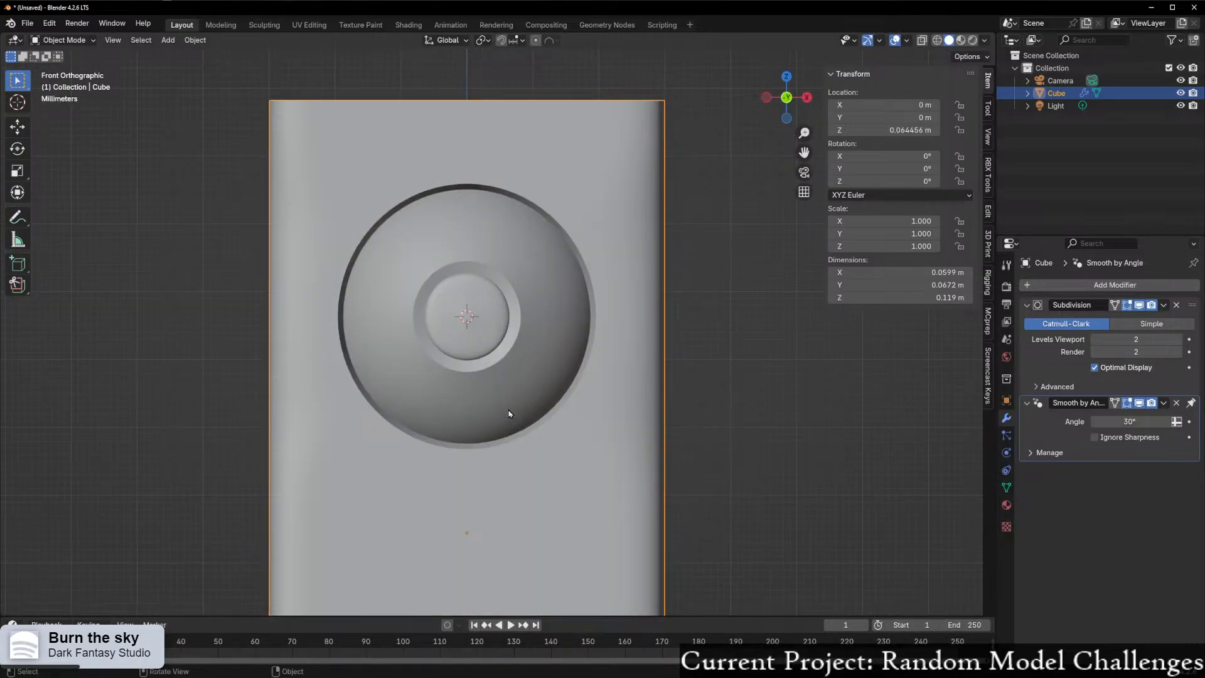
key(KP_7)
key(ctrl+KP_7)
middle_drag(507, 410, 731, 242)
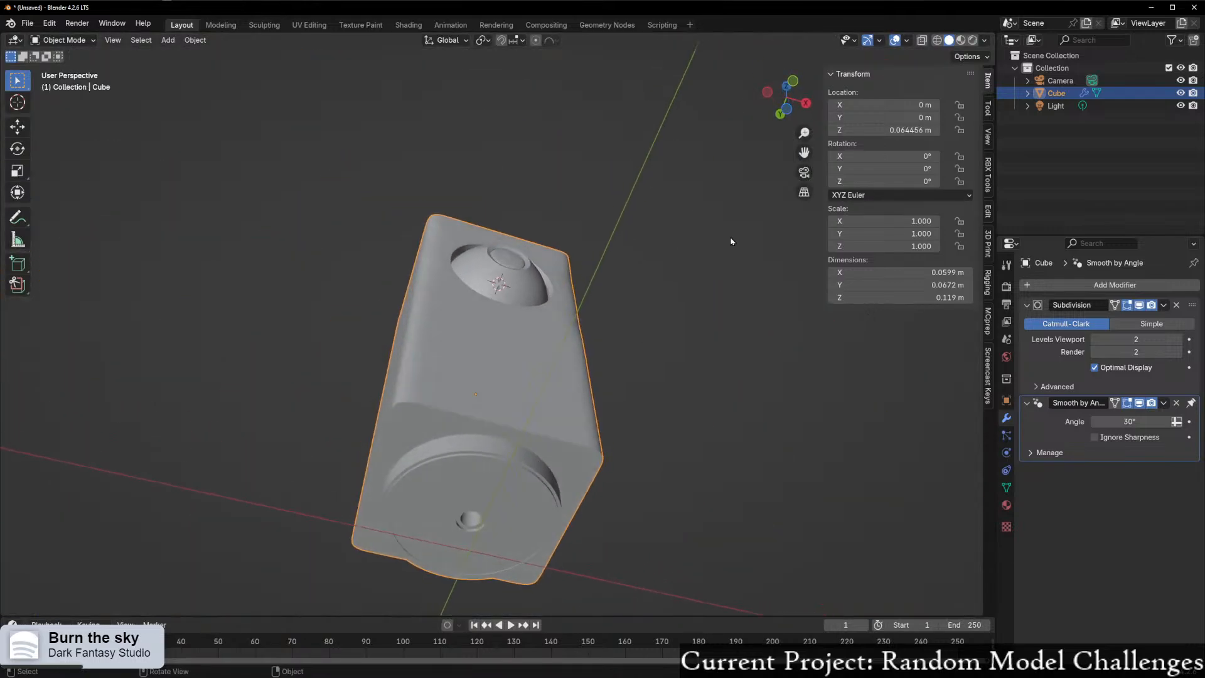
- Switch the viewport lighting to MatCap and enable cavity shading with the type set to Both
click(983, 40)
click(974, 102)
middle_drag(587, 353, 562, 307)
click(785, 103)
scroll(540, 325, up, 2)
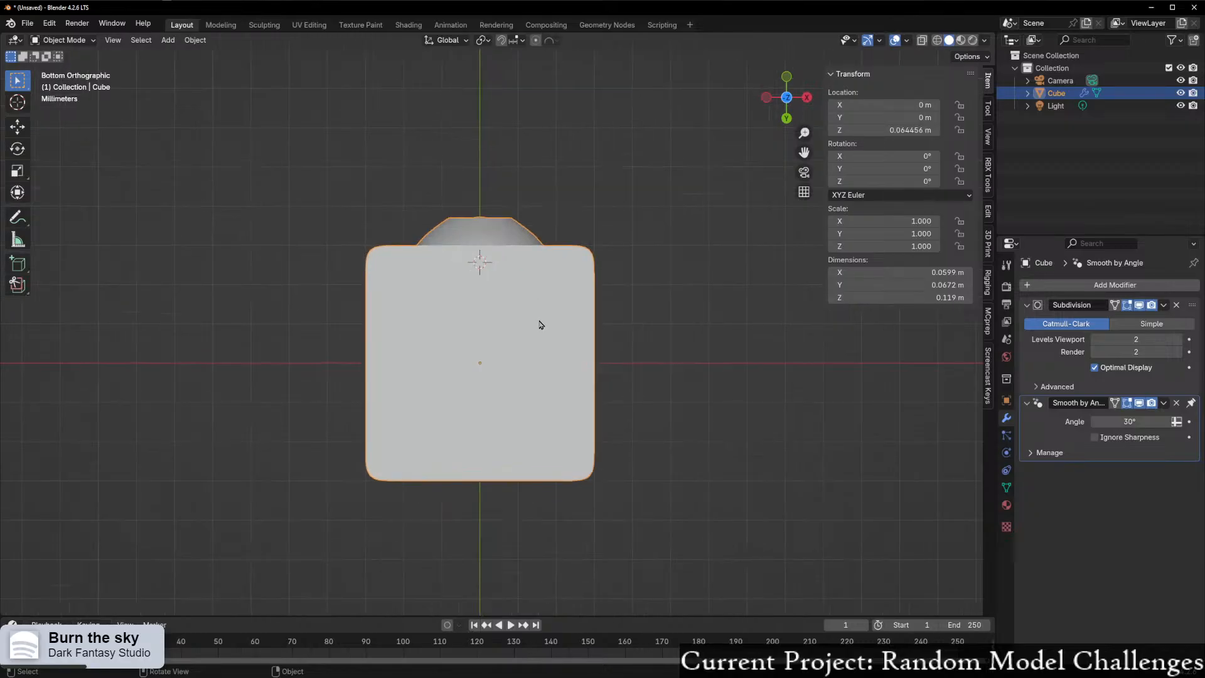
click(984, 40)
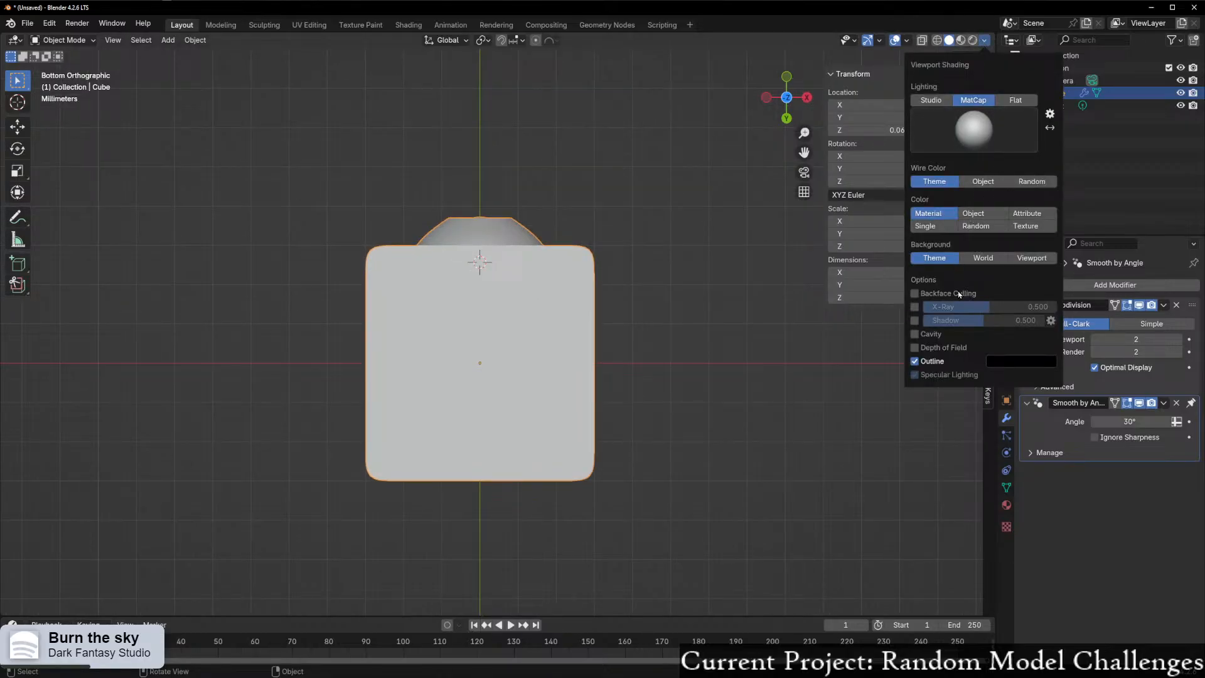
click(915, 334)
click(1028, 334)
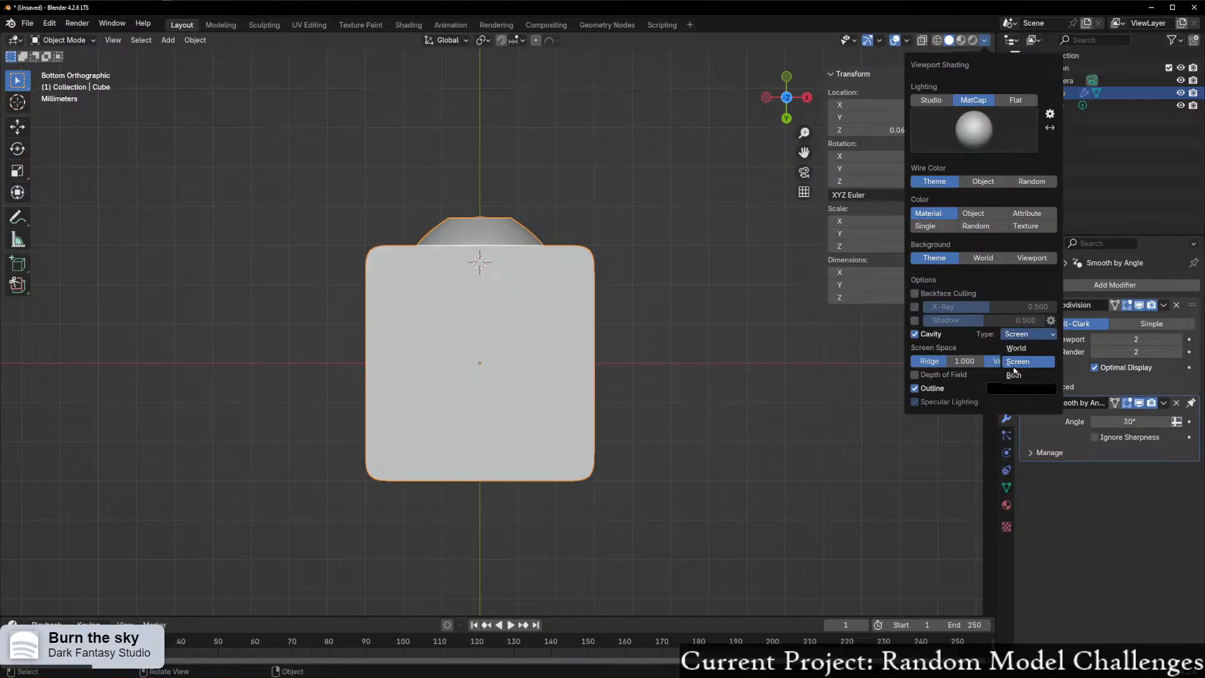
click(1014, 376)
mouse_move(439, 364)
middle_down()
mouse_move(417, 355)
mouse_move(506, 344)
mouse_move(520, 314)
mouse_move(525, 347)
mouse_move(441, 352)
mouse_move(417, 318)
middle_up()
click(789, 95)
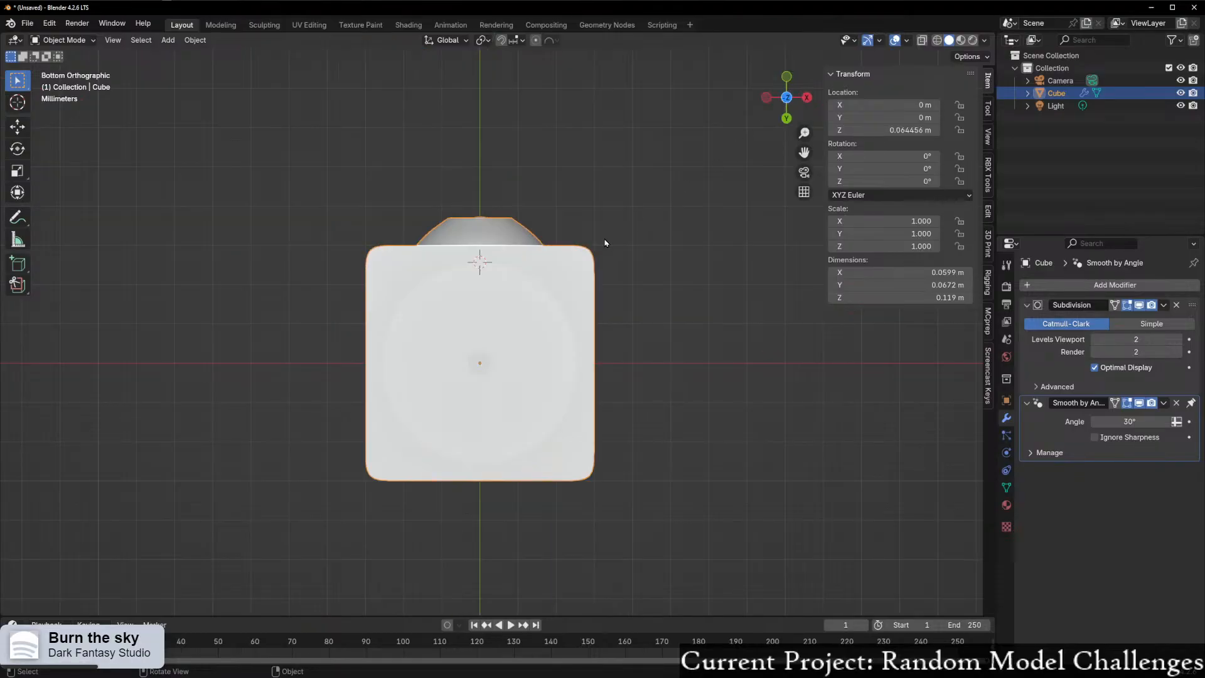
- Examine the circular base and centre hole on the block's underside with the cavity shading
scroll(549, 290, up, 3)
key(ctrl+Tab)
click(756, 303)
scroll(757, 302, down, 3)
key(ctrl+Tab)
click(577, 326)
key(ctrl+Tab)
click(720, 315)
middle_drag(720, 315, 777, 483)
key(Tab)
middle_drag(659, 483, 556, 339)
scroll(552, 357, up, 3)
shift+middle_drag(527, 382, 573, 290)
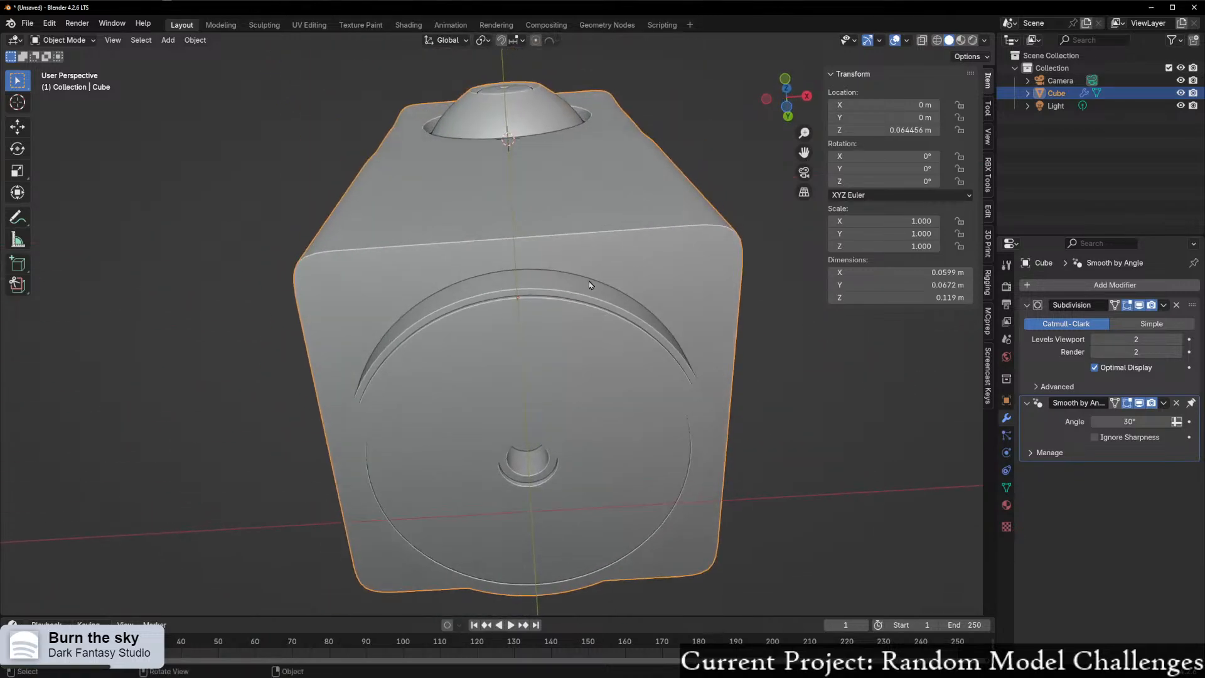
- Switch the viewport lighting to Studio and view the underside in the bottom orthographic view
click(986, 40)
click(931, 100)
mouse_move(659, 295)
middle_down()
mouse_move(662, 367)
mouse_move(640, 284)
middle_up()
scroll(662, 367, down, 6)
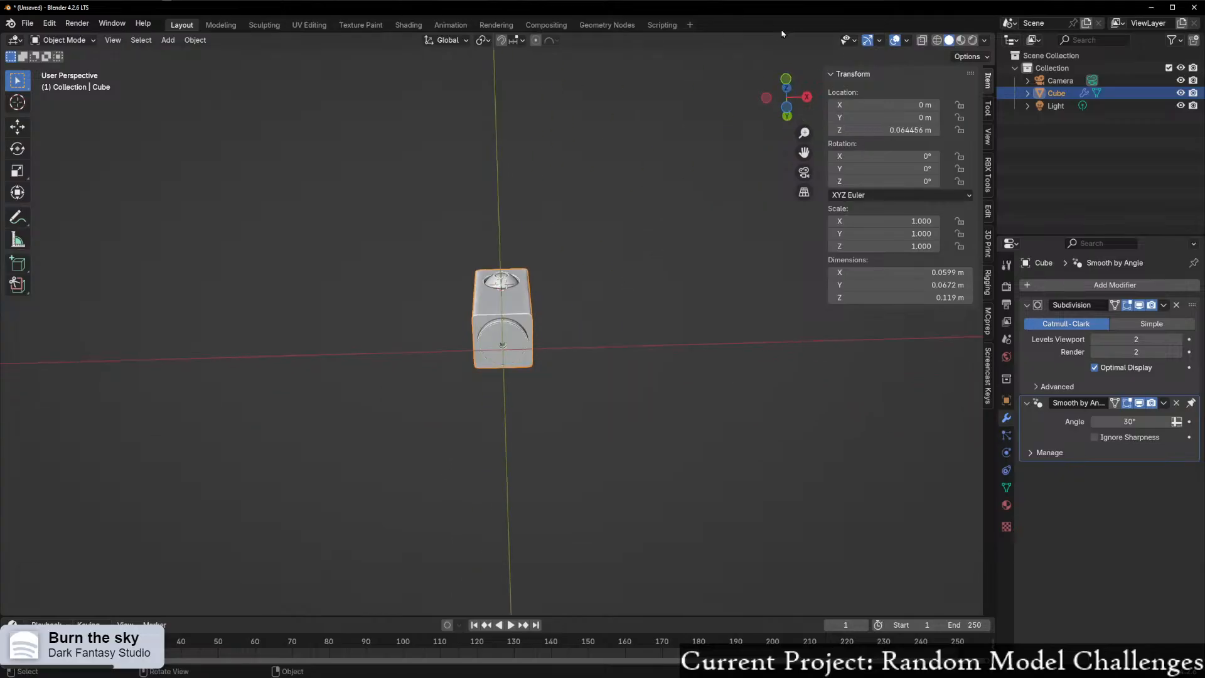
click(787, 109)
scroll(718, 201, up, 8)
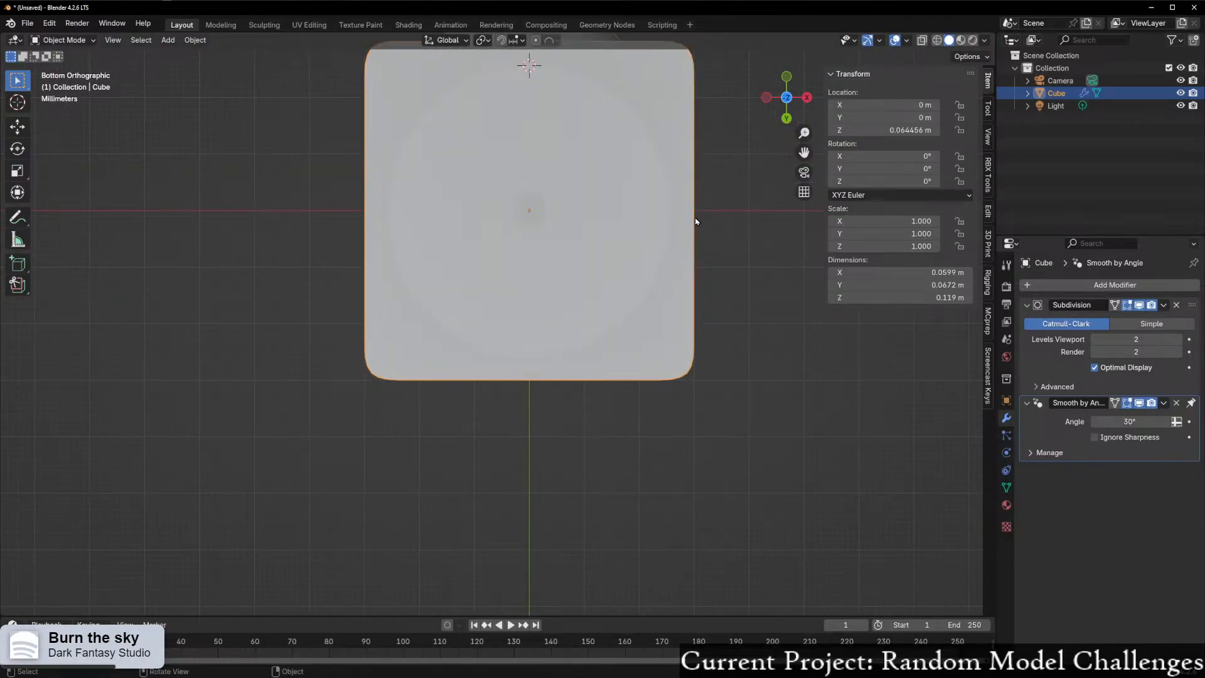
scroll(619, 196, up, 2)
shift+middle_drag(627, 200, 593, 321)
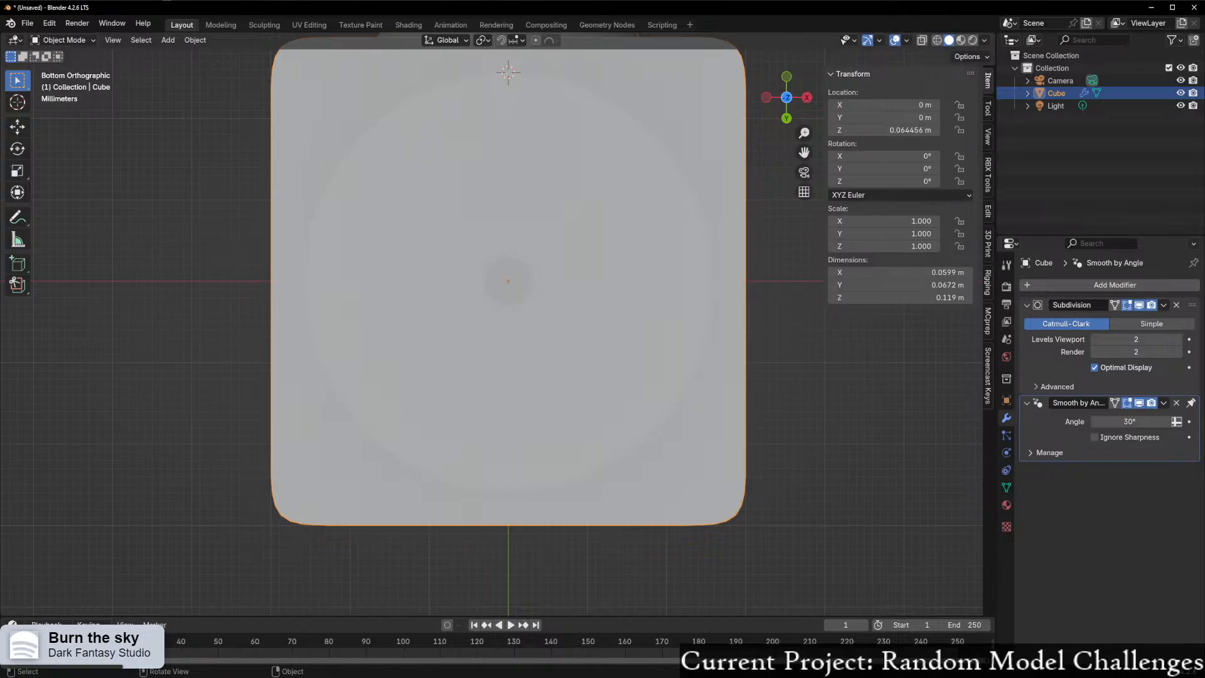
scroll(539, 226, down, 2)
scroll(527, 201, up, 2)
shift+middle_drag(498, 149, 505, 200)
- Clear the mesh selection in Edit Mode and show the block in the back orthographic view
key(Tab)
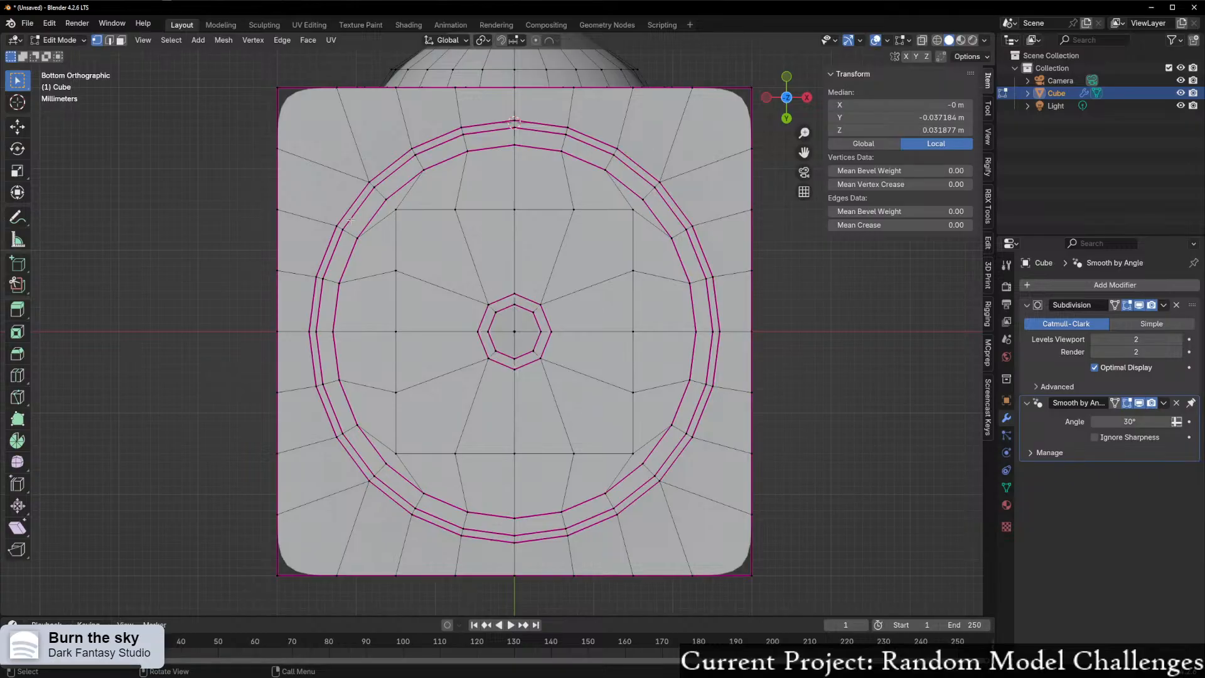
key(KP_3)
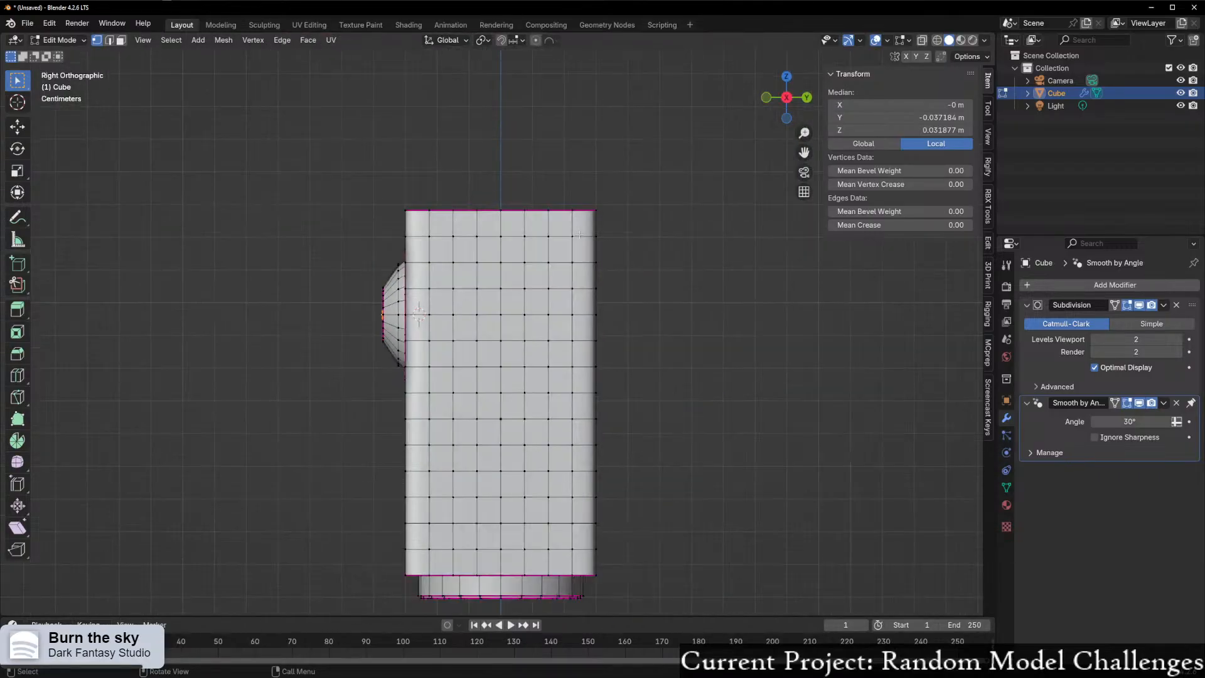
key(alt+a)
click(807, 97)
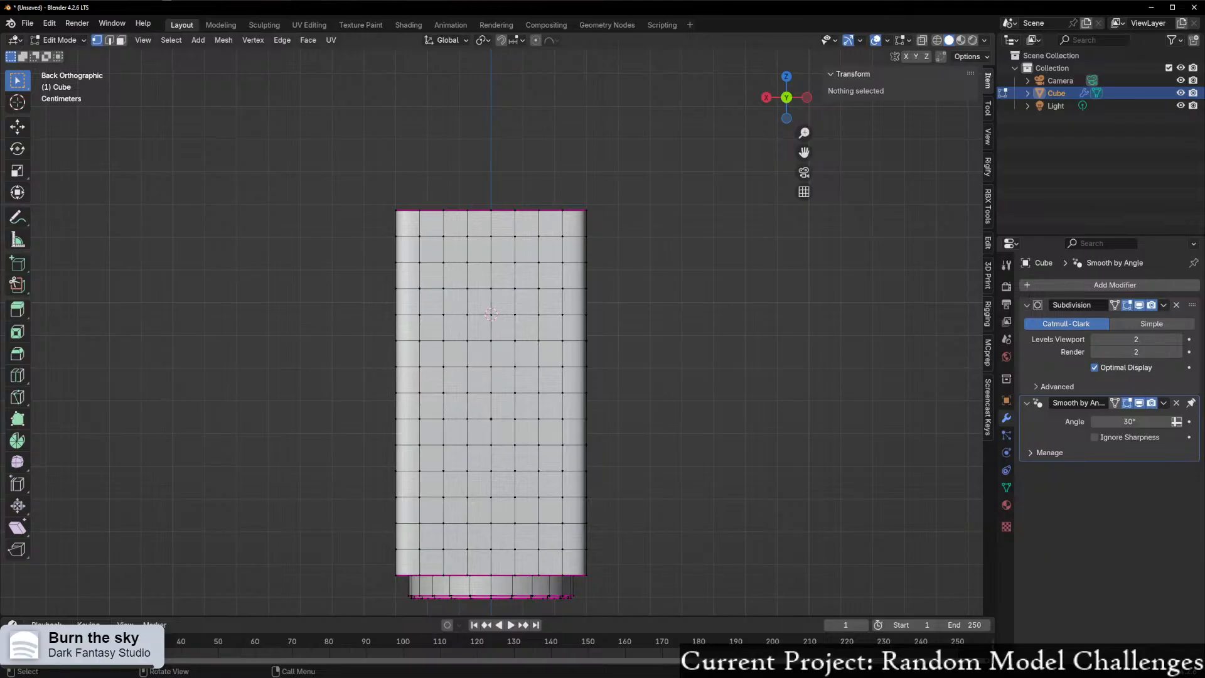
- Switch to the browser and examine the vent slots, port opening and label in the reference photo of the camera's back
key(alt+Tab)
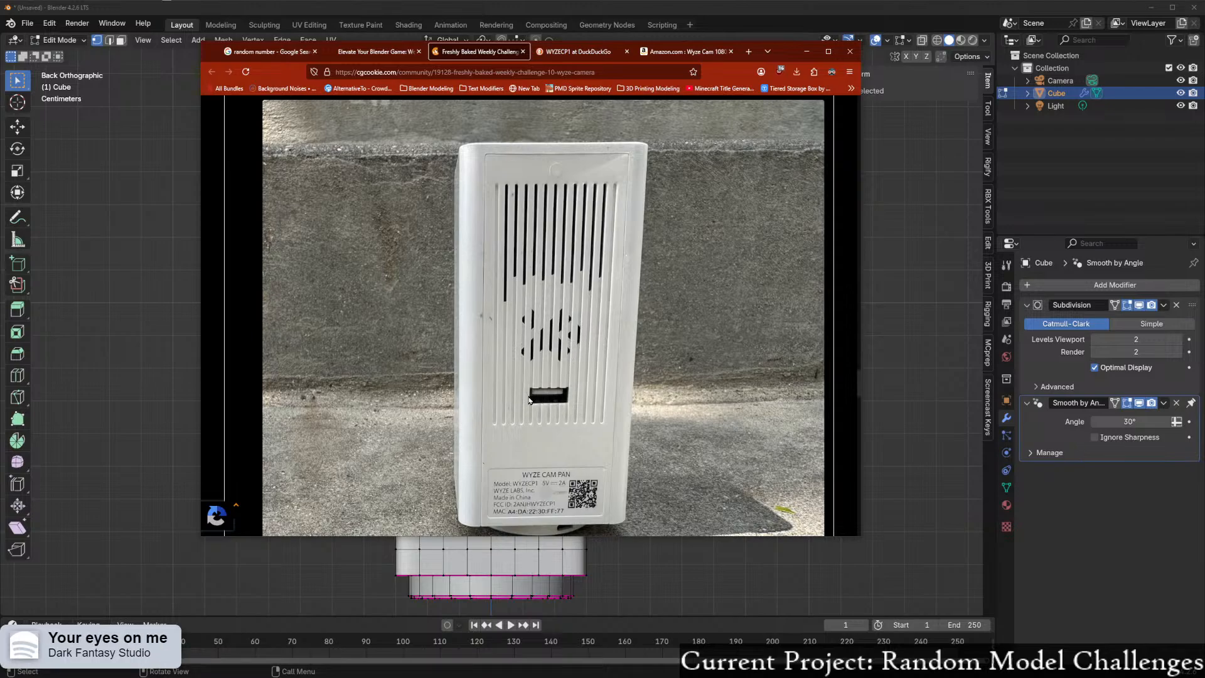
scroll(553, 450, down, 1)
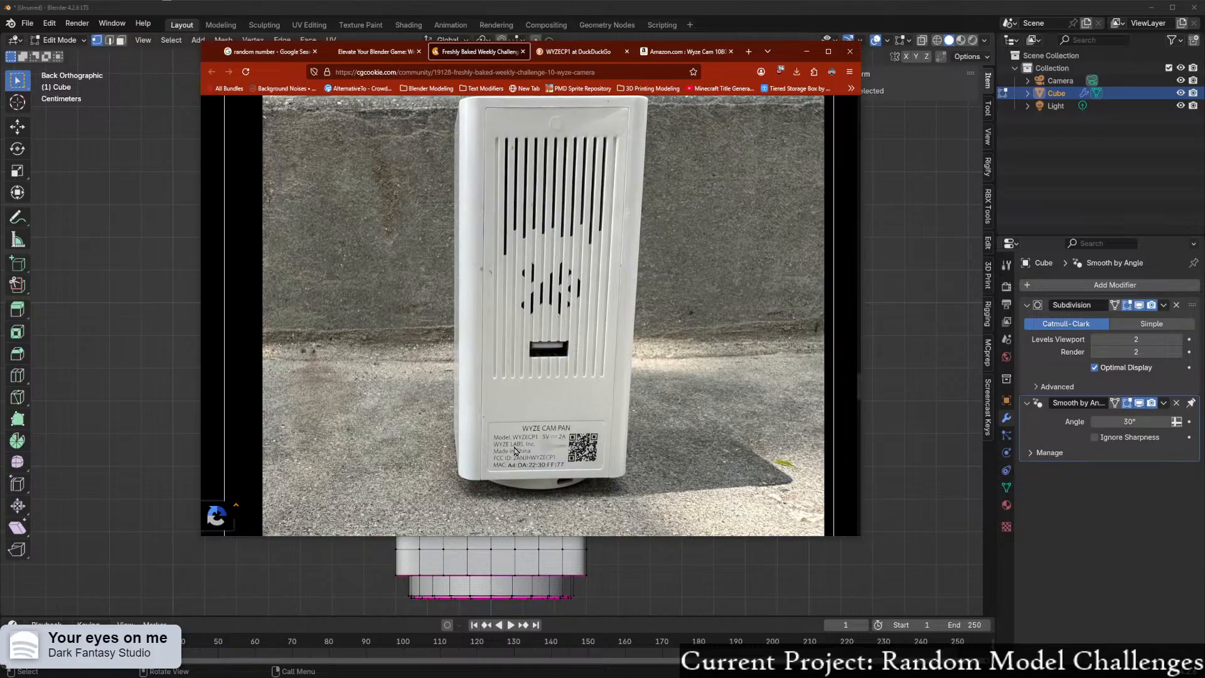
scroll(568, 470, up, 2)
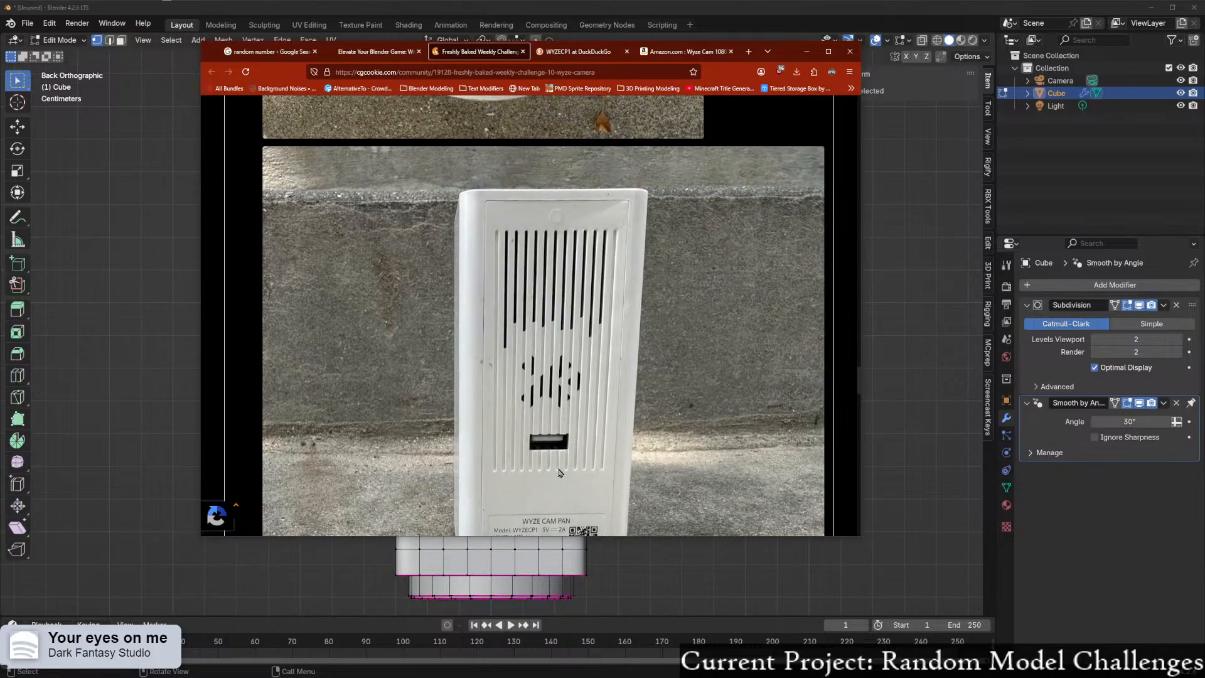
scroll(555, 468, down, 1)
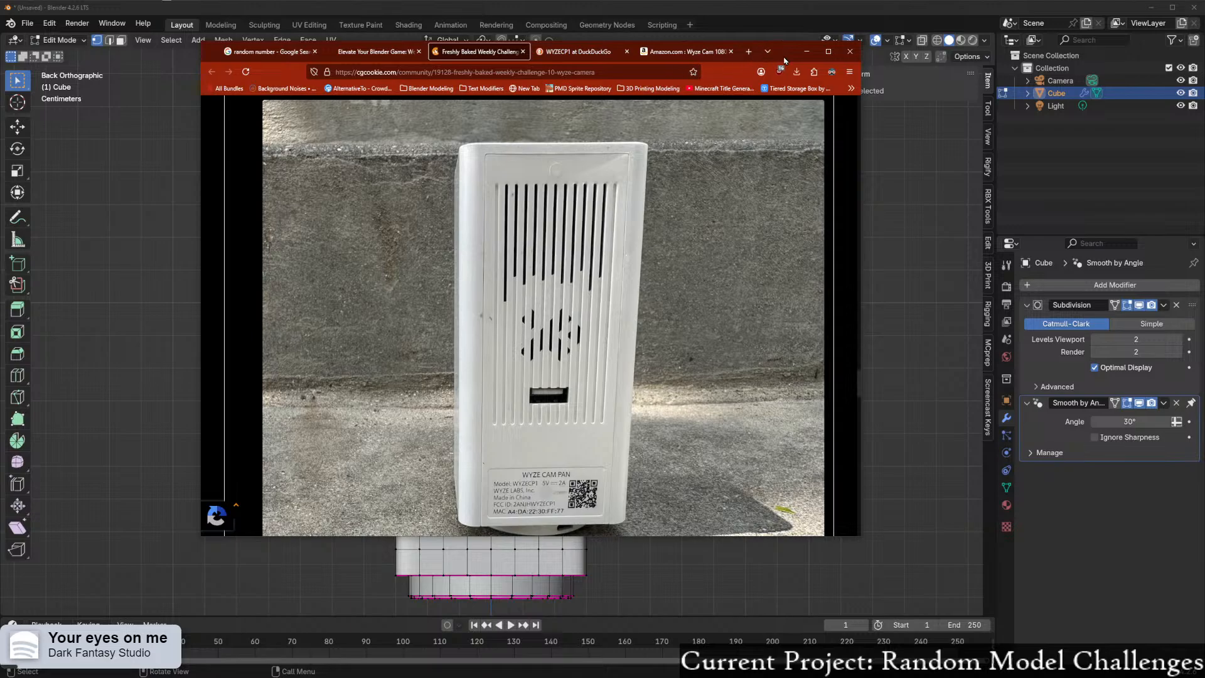
click(806, 52)
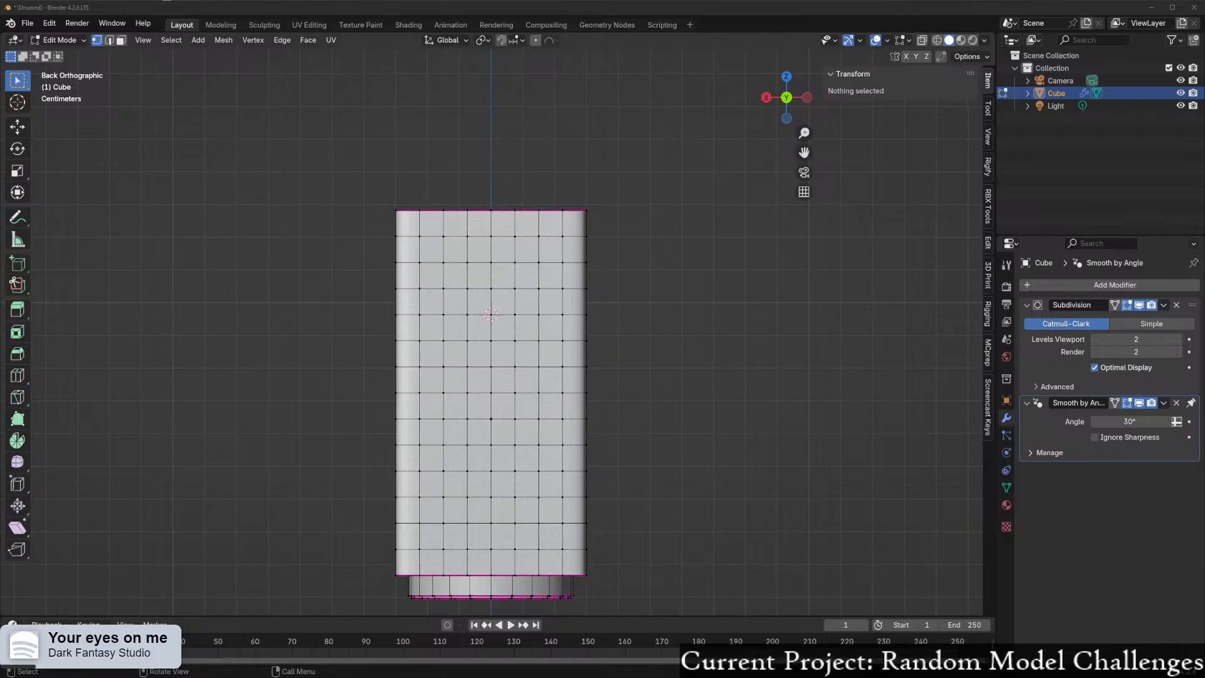
- Select the central columns of faces across the block's full-height back and inset them by about 0.00085 m
click(439, 246)
click(453, 246)
key(3)
drag(425, 225, 556, 556)
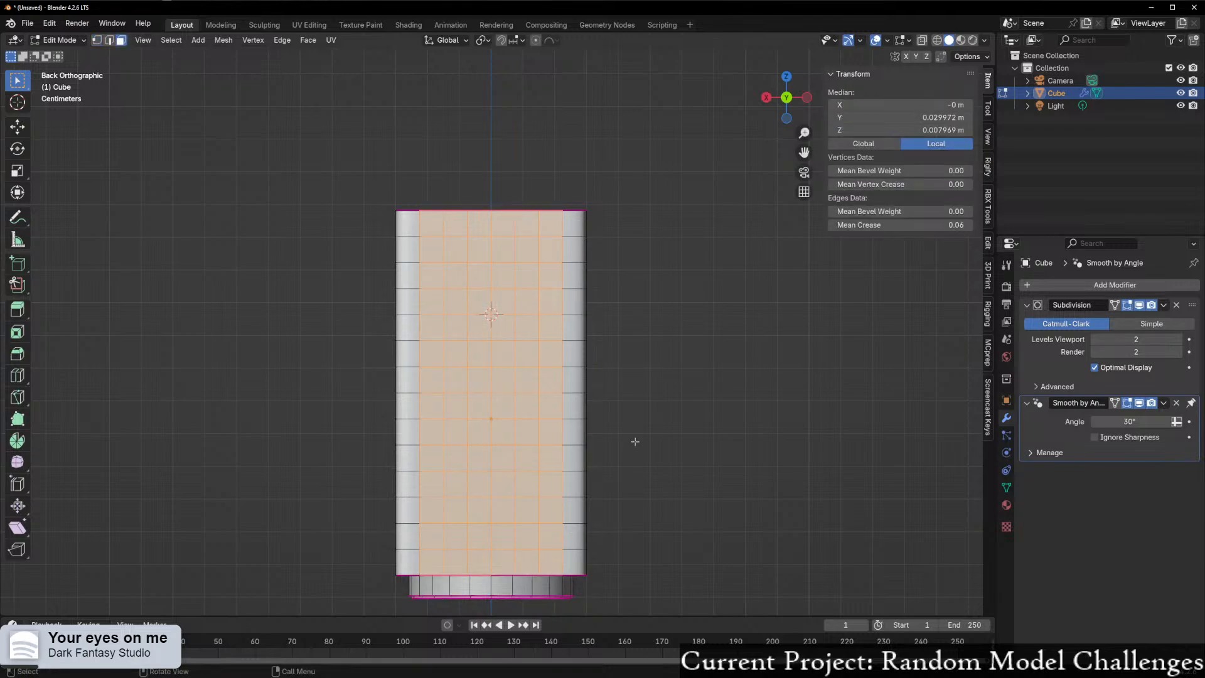
scroll(678, 437, up, 2)
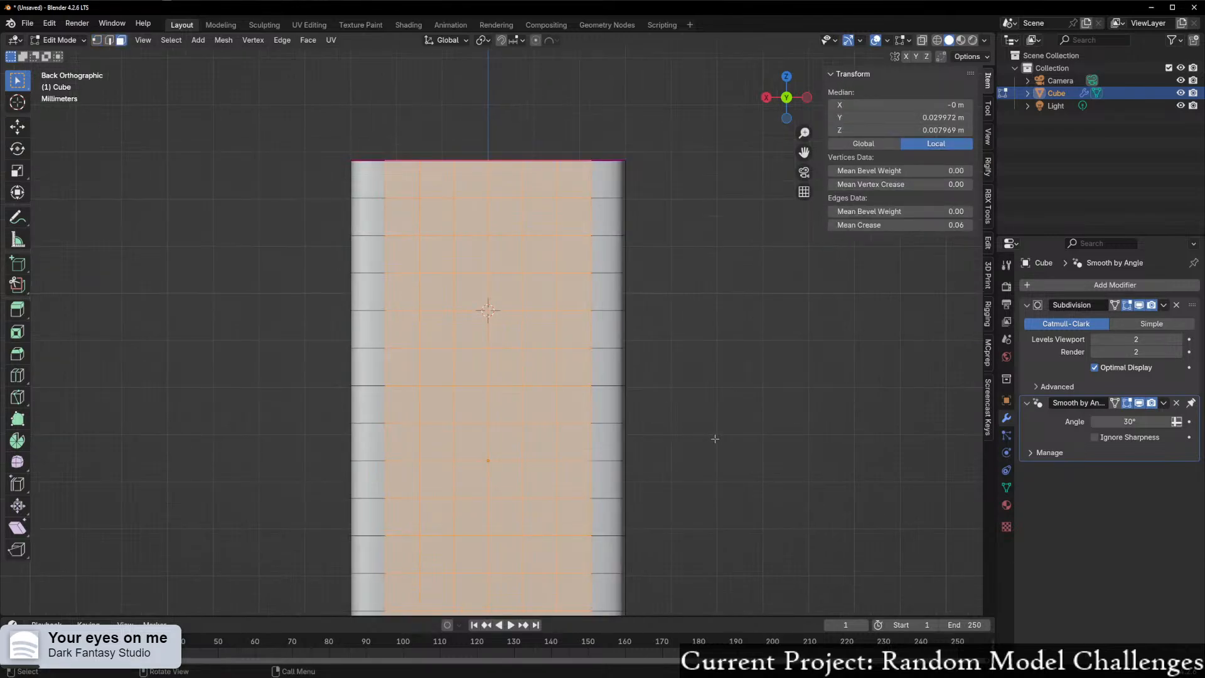
scroll(714, 438, down, 1)
key(i)
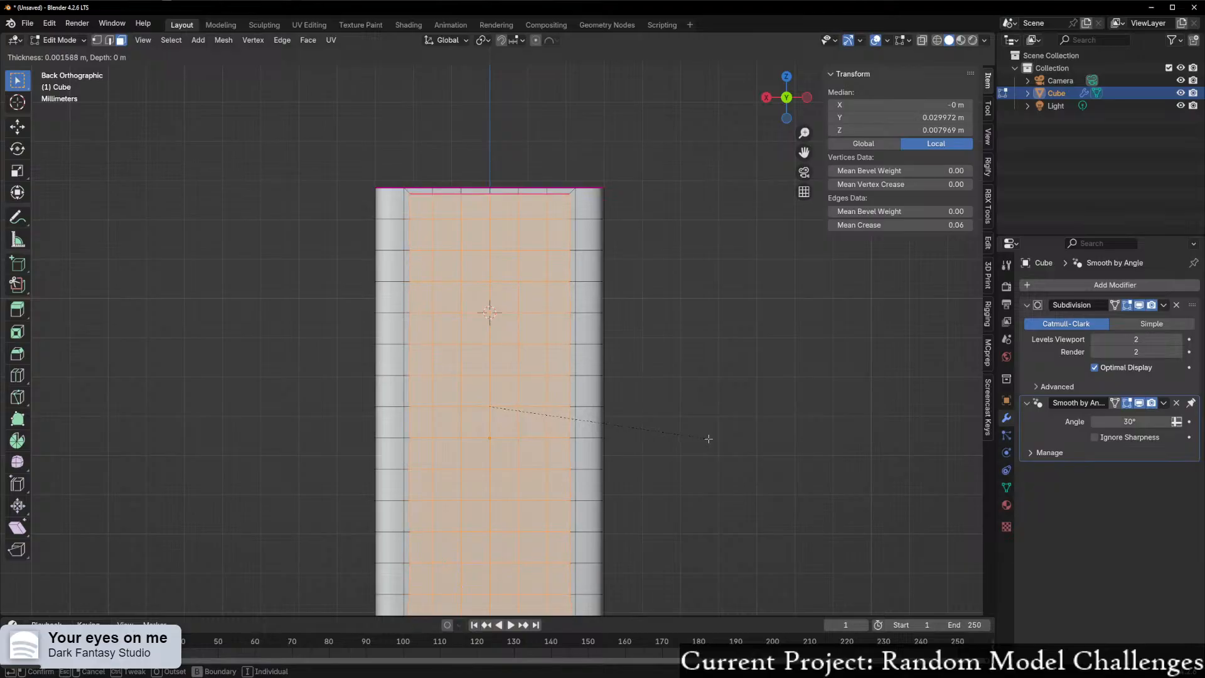
click(708, 439)
scroll(615, 471, down, 3)
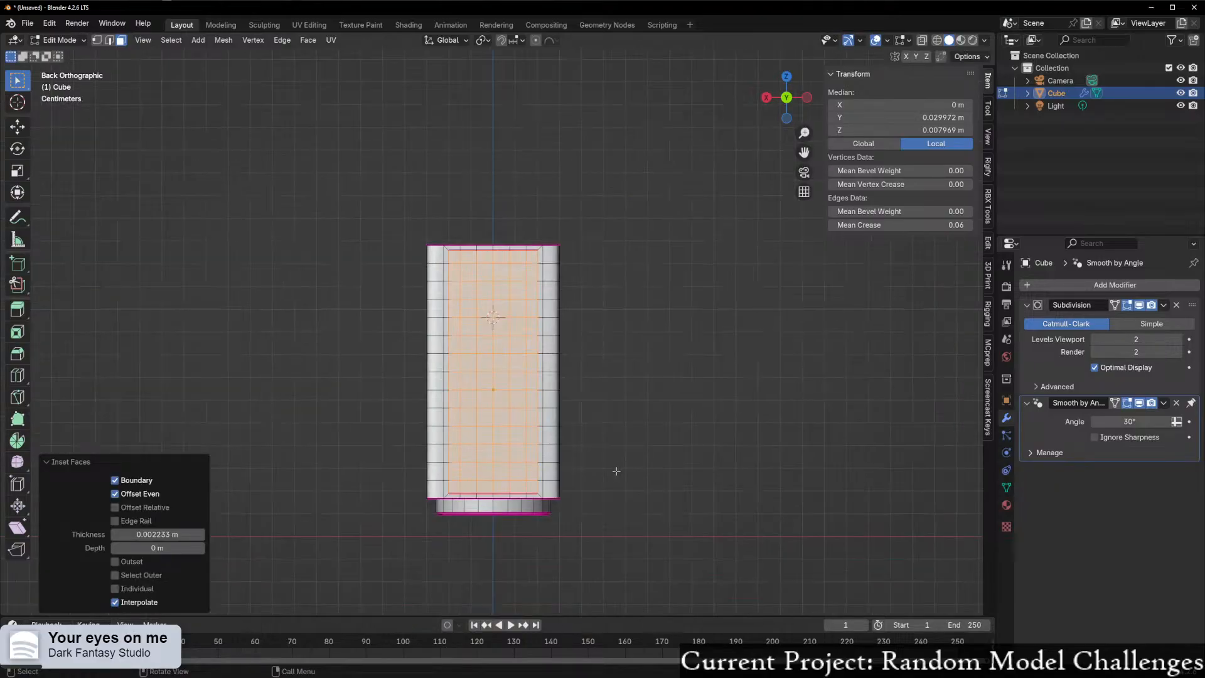
scroll(621, 442, up, 4)
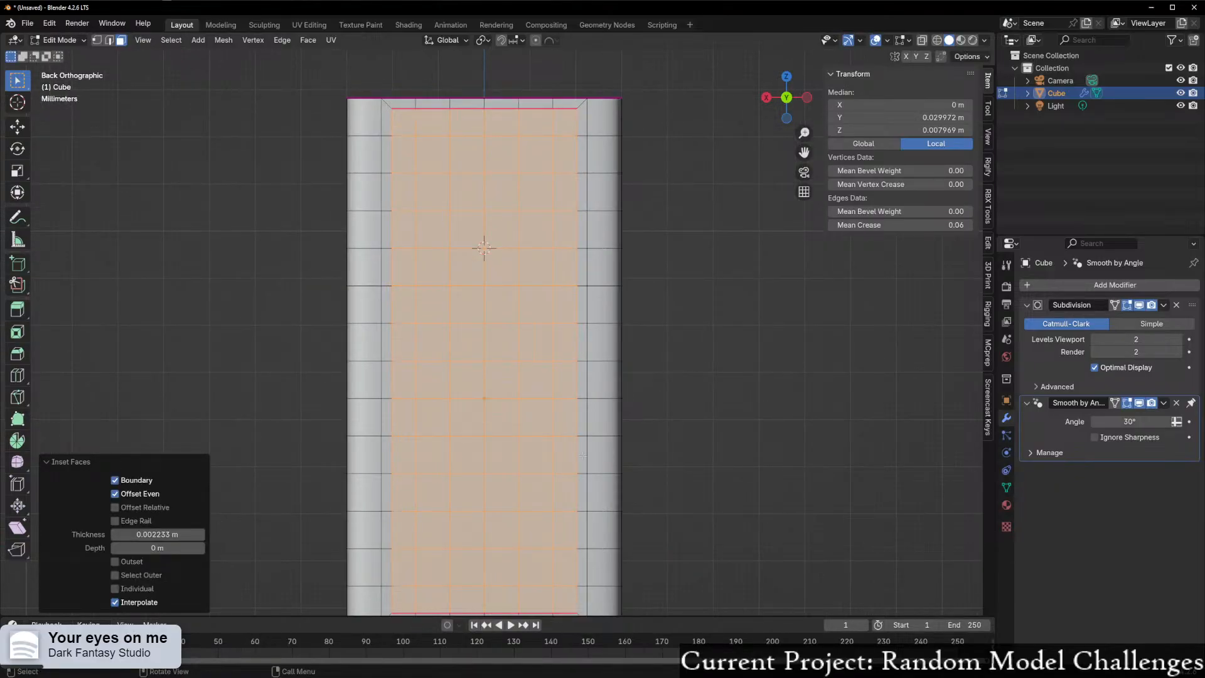
key(i)
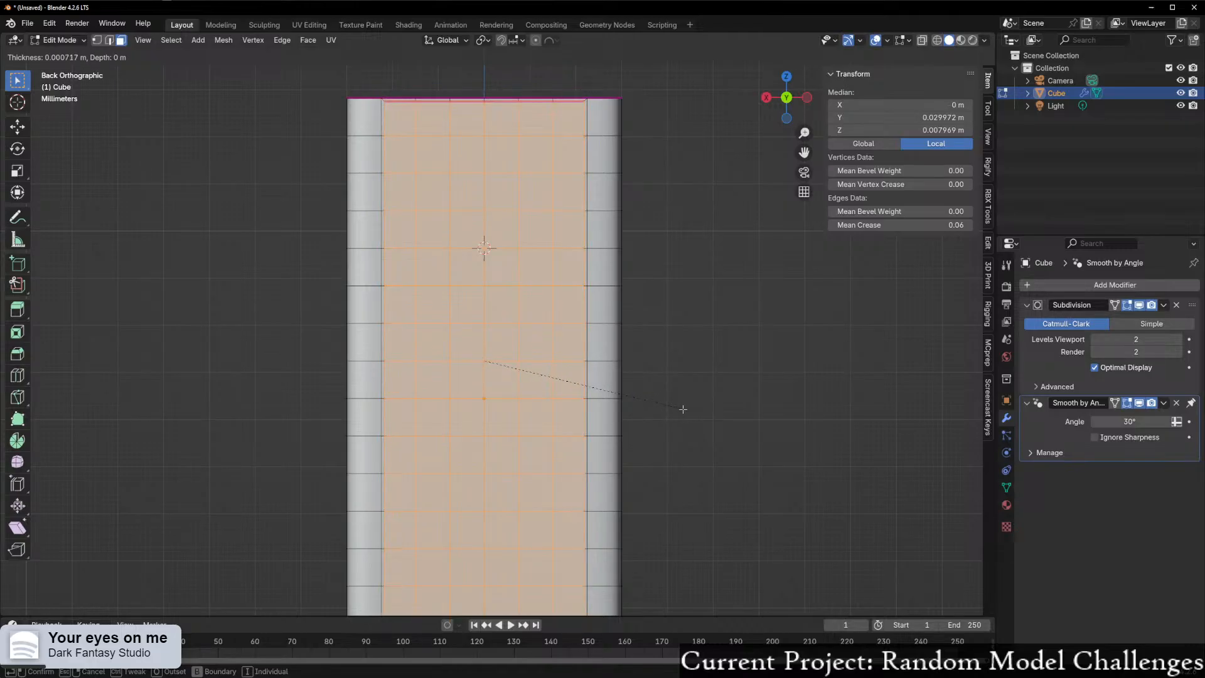
click(672, 408)
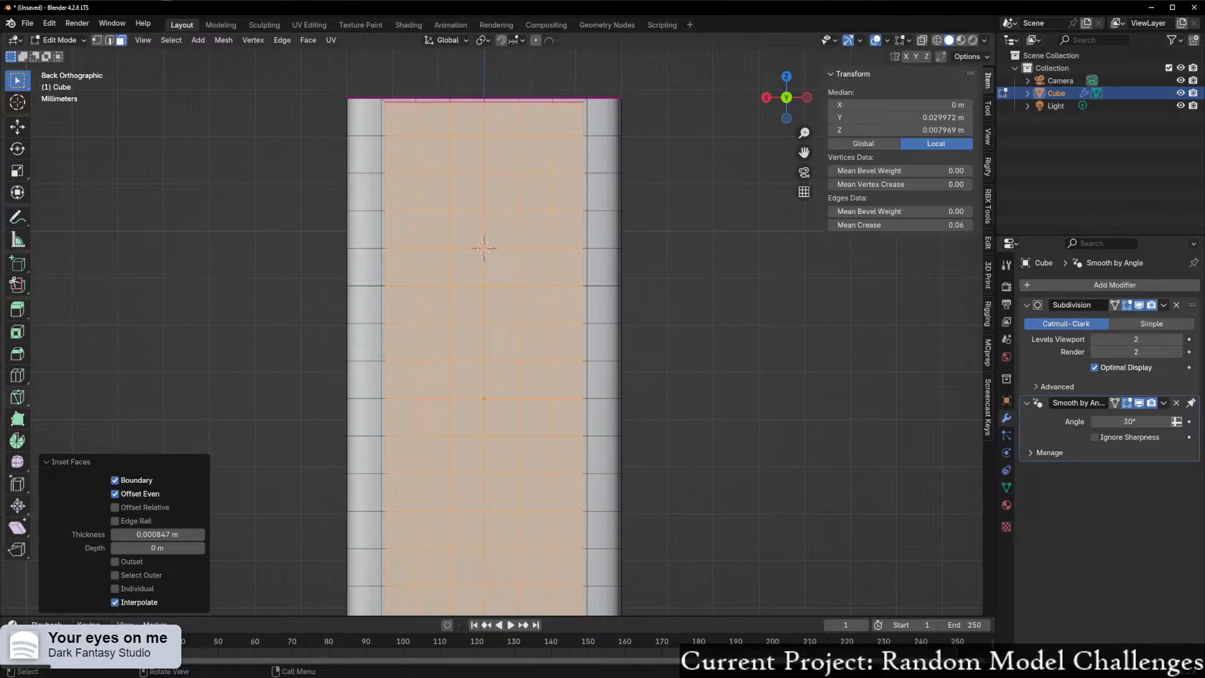
- Select the upper inner edge of the back inset and edge-slide it downward with a factor of about -0.179
click(465, 110)
key(2)
click(400, 102)
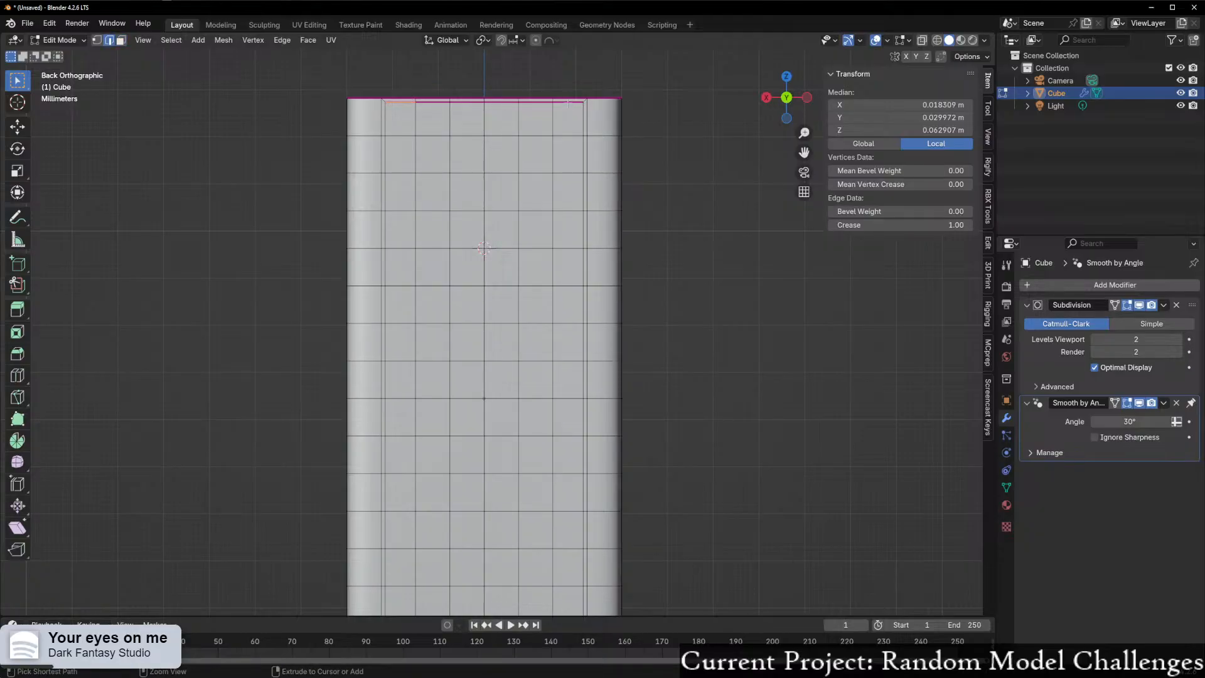
click(548, 101)
ctrl+click(400, 102)
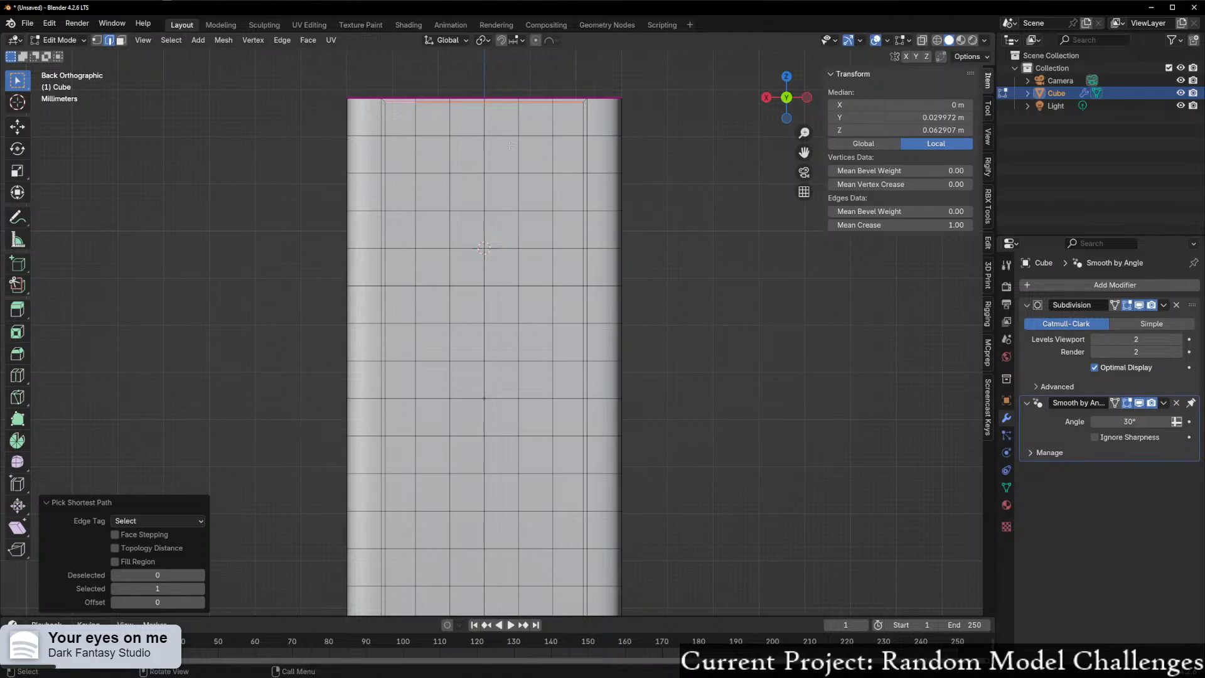
key(g)
key(g)
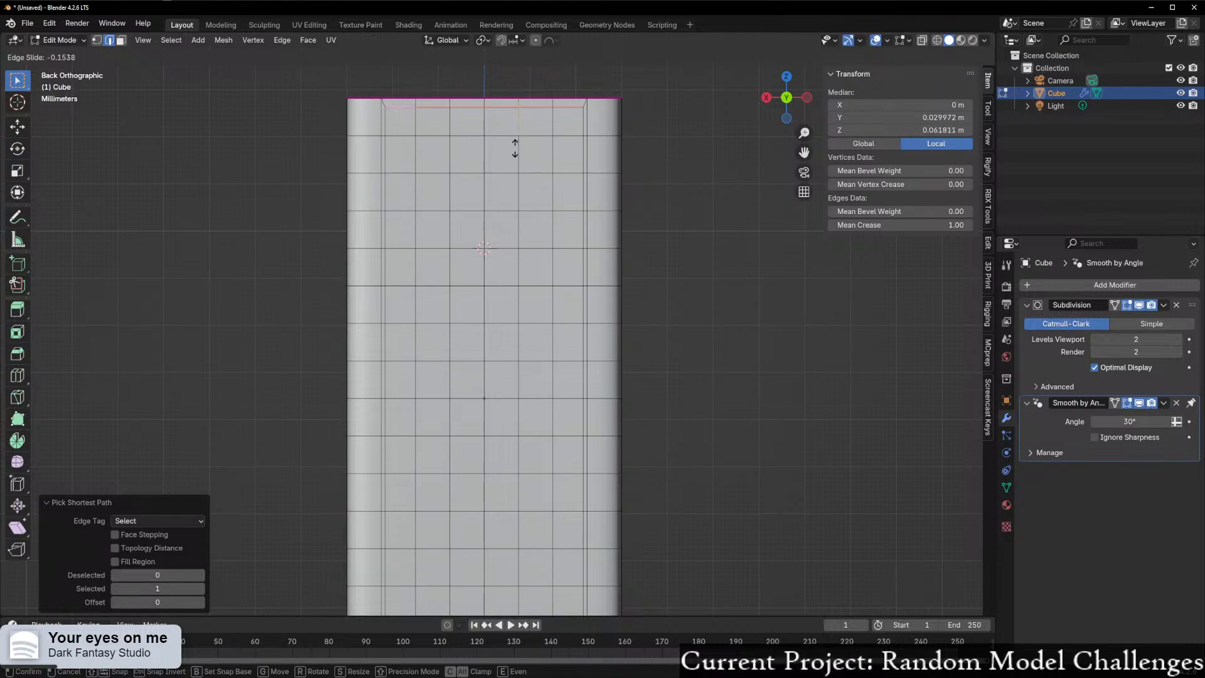
click(515, 149)
scroll(465, 231, down, 2)
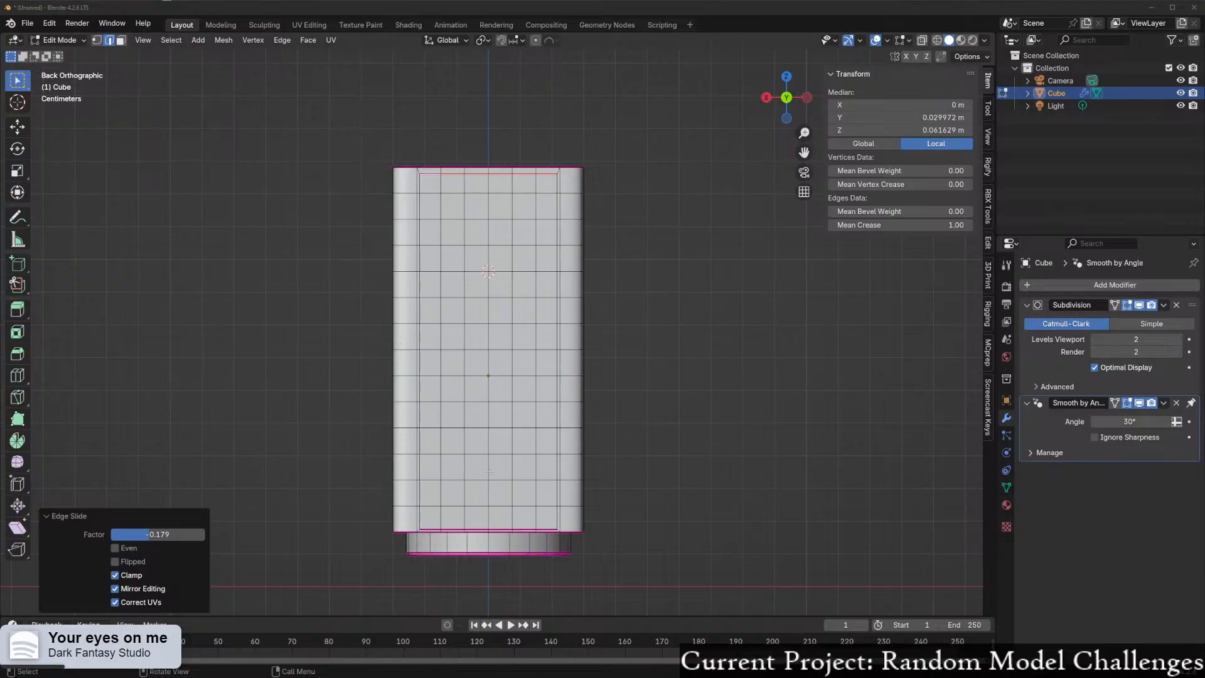
click(442, 237)
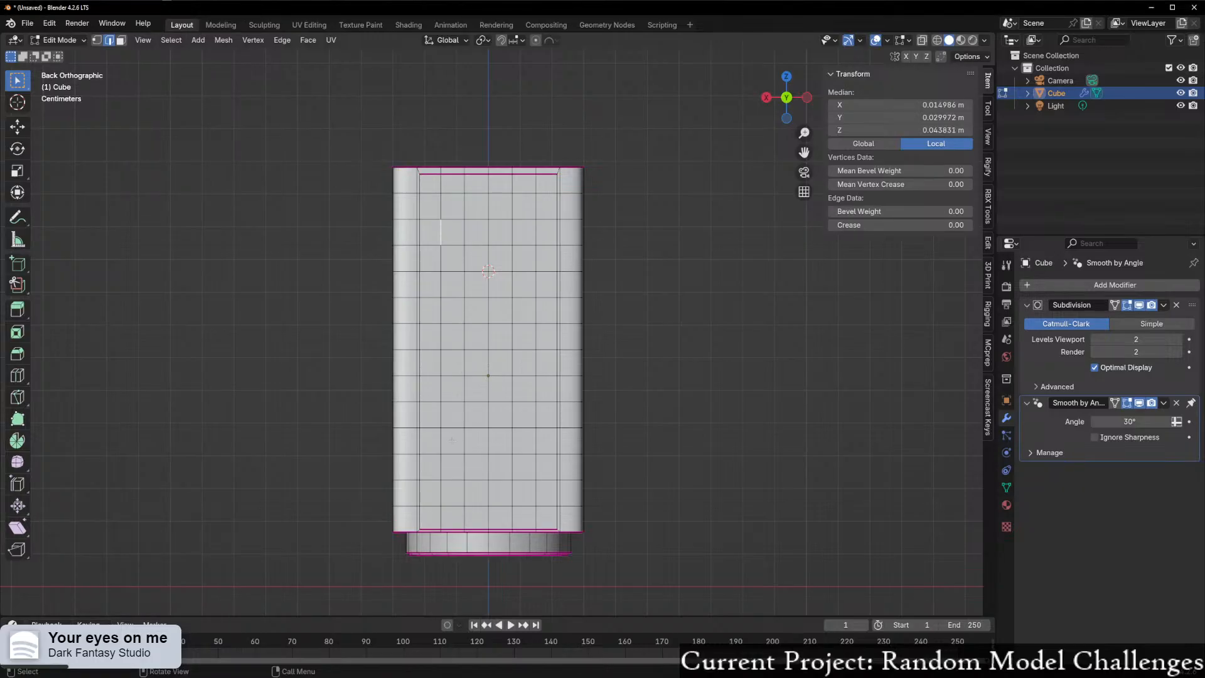
ctrl+click(442, 471)
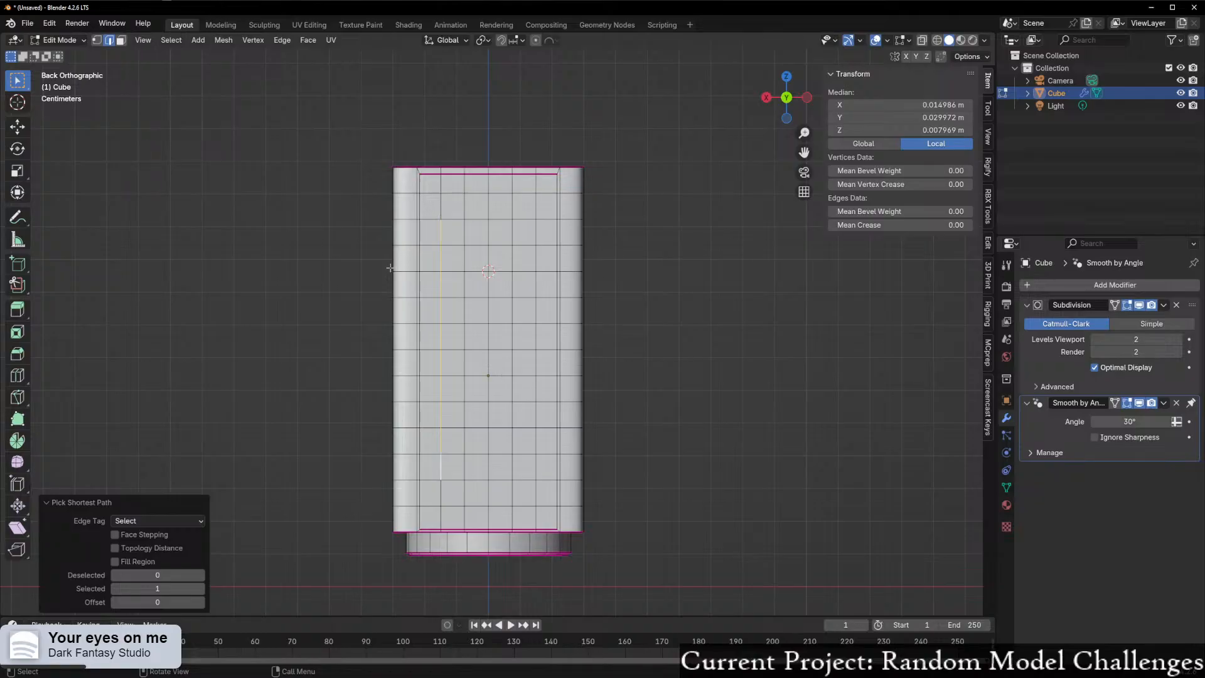
scroll(473, 249, up, 3)
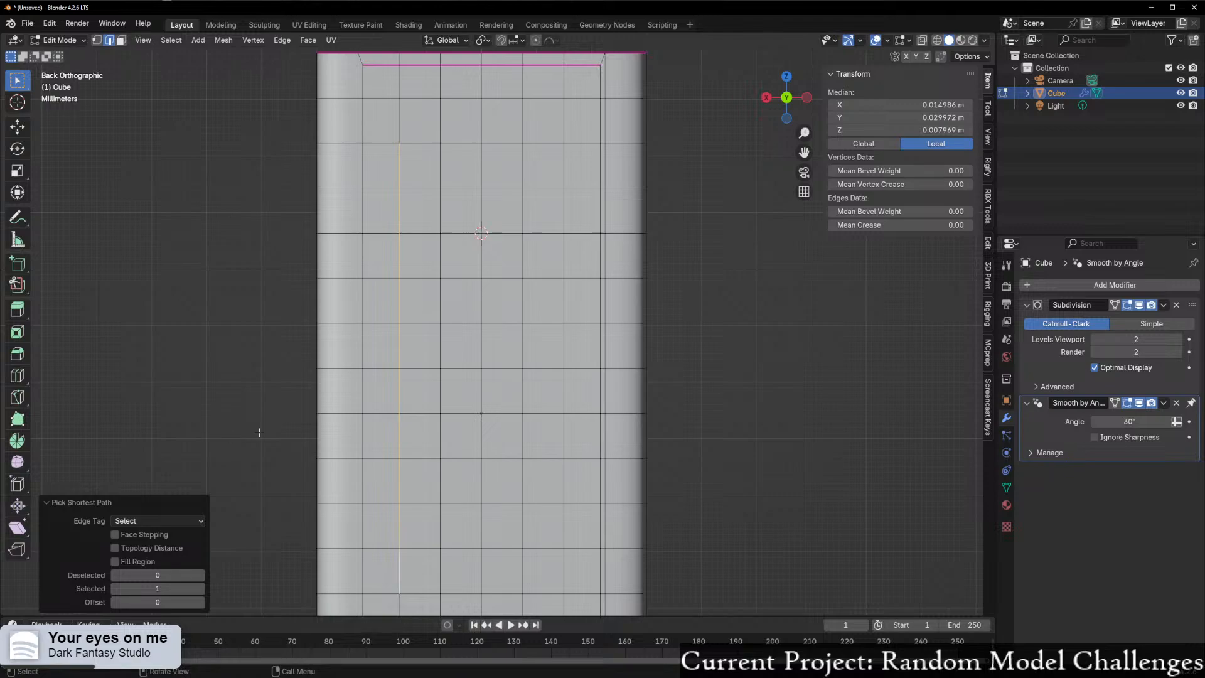
scroll(409, 399, down, 2)
scroll(439, 394, up, 1)
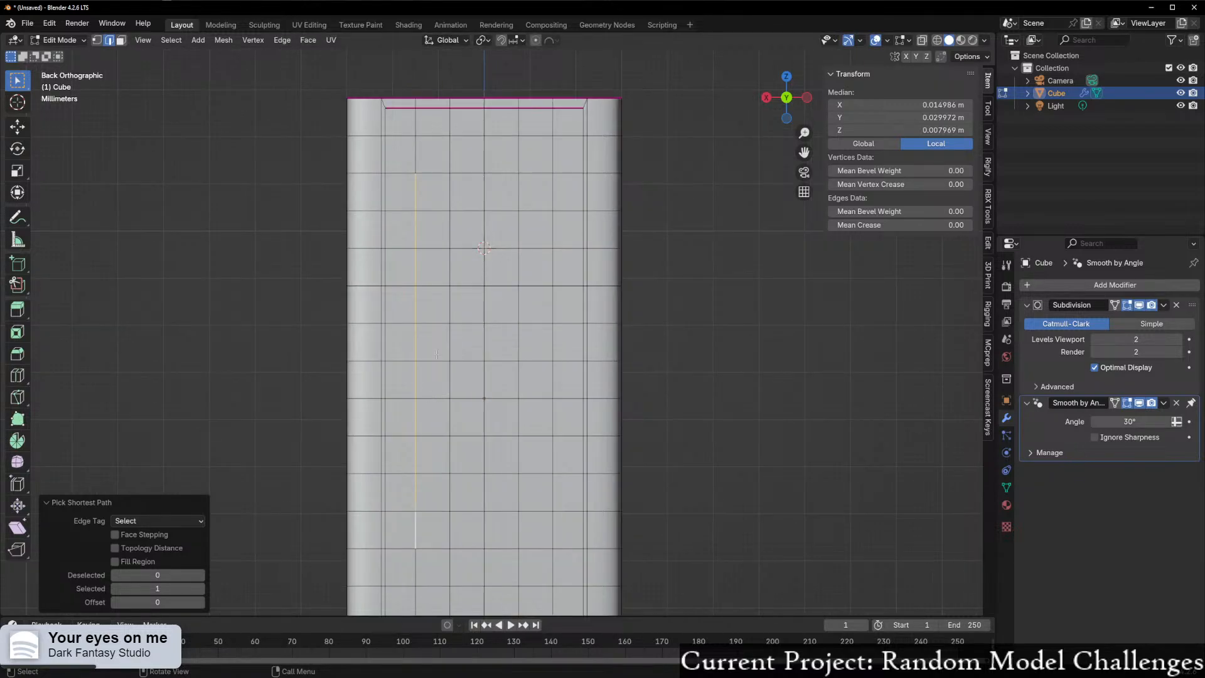
- Select five parallel vertical edge runs inside the back panel and bevel them into narrow strips with a width of about 0.00168 m
click(416, 154)
shift+middle_drag(432, 329, 437, 225)
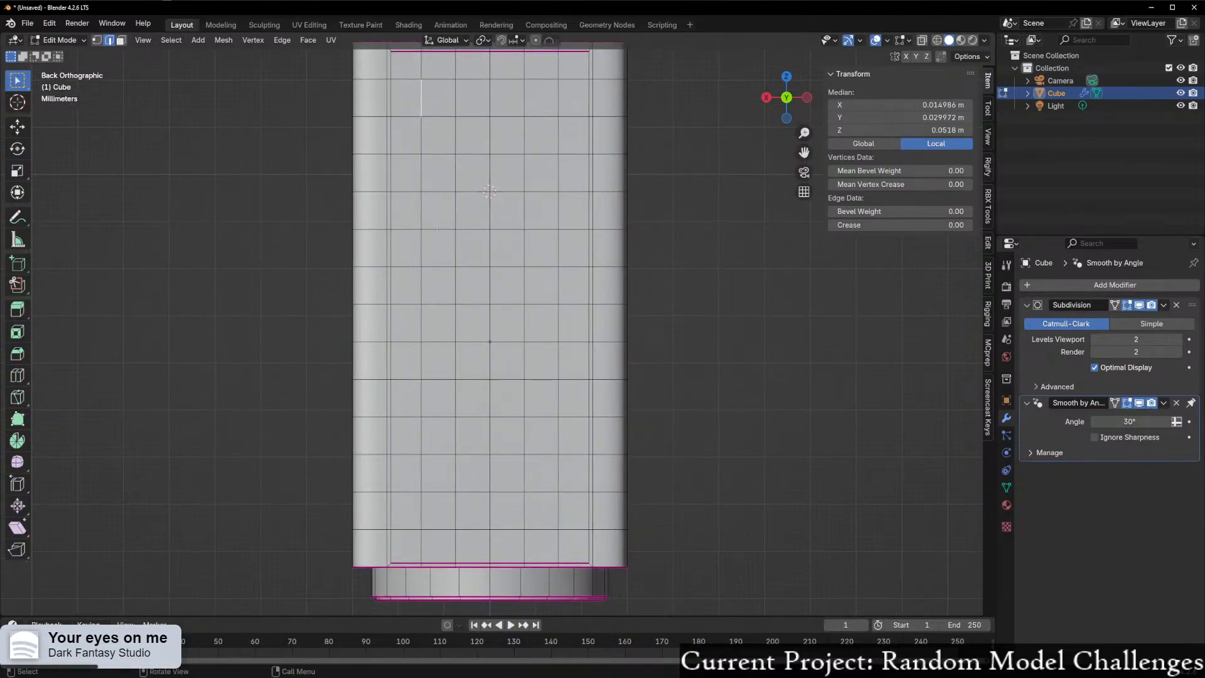
ctrl+click(420, 434)
scroll(457, 447, down, 1)
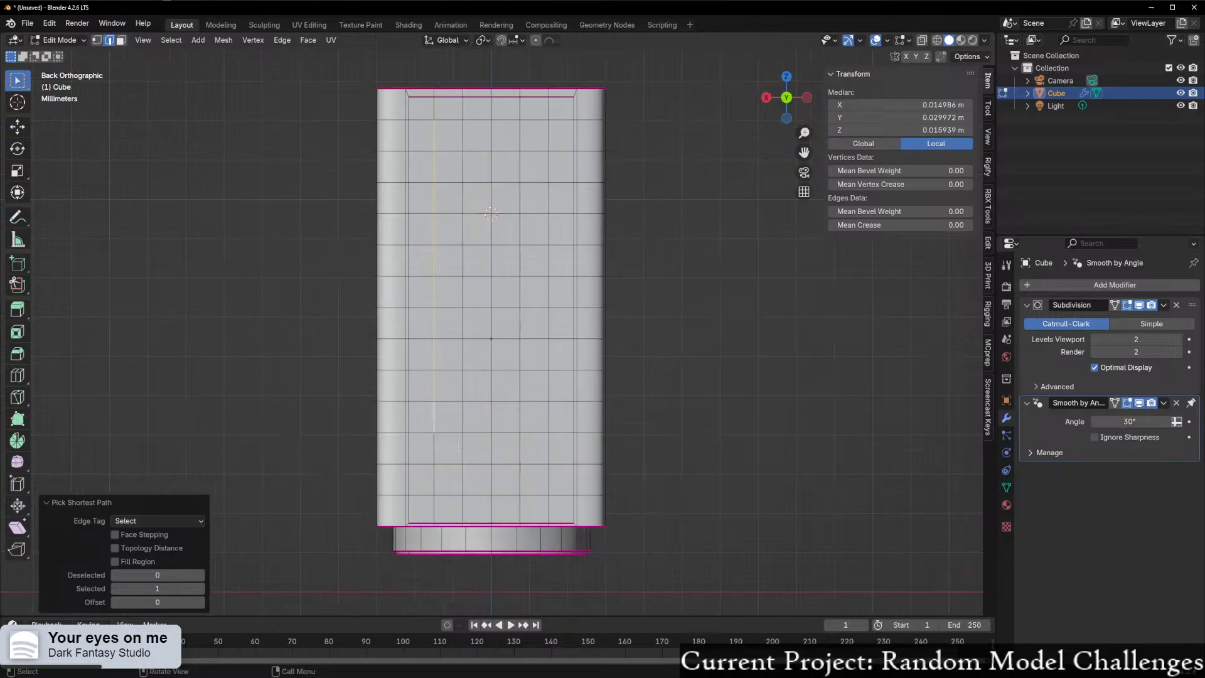
ctrl+click(473, 170)
shift+drag(487, 136, 501, 427)
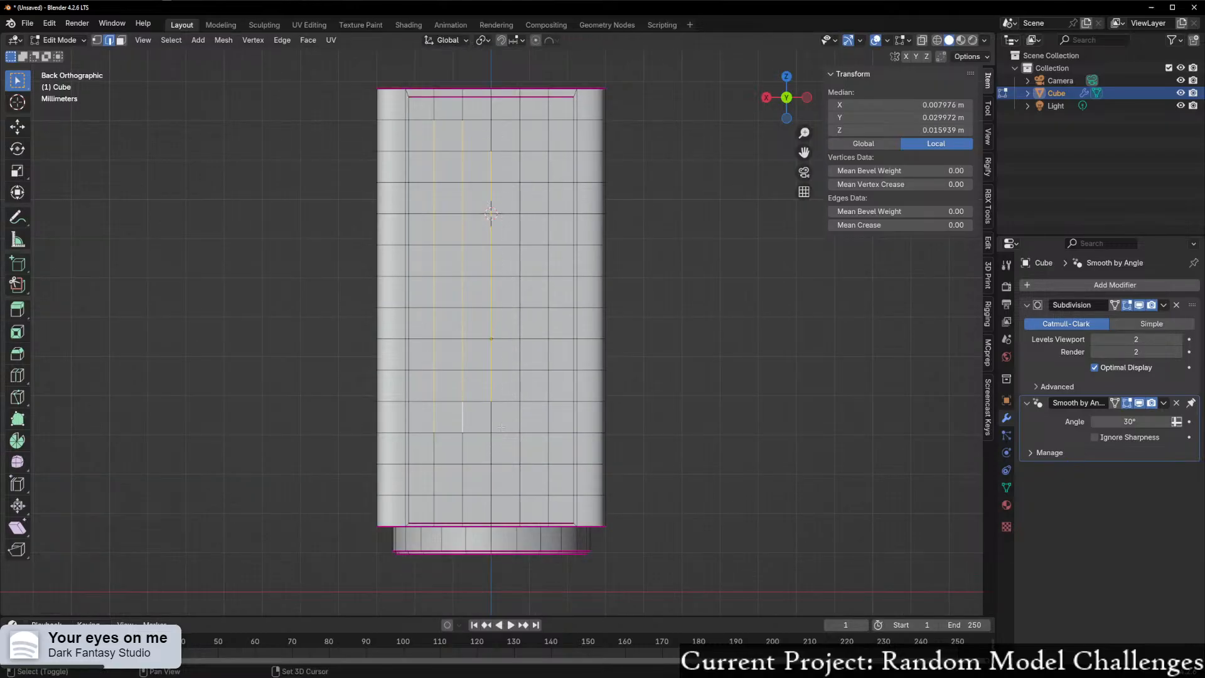
mouse_move(516, 135)
shift+mouse_down()
mouse_move(552, 414)
mouse_move(534, 443)
shift+mouse_up()
shift+drag(488, 126, 531, 143)
shift+drag(481, 420, 506, 416)
shift+drag(536, 127, 562, 412)
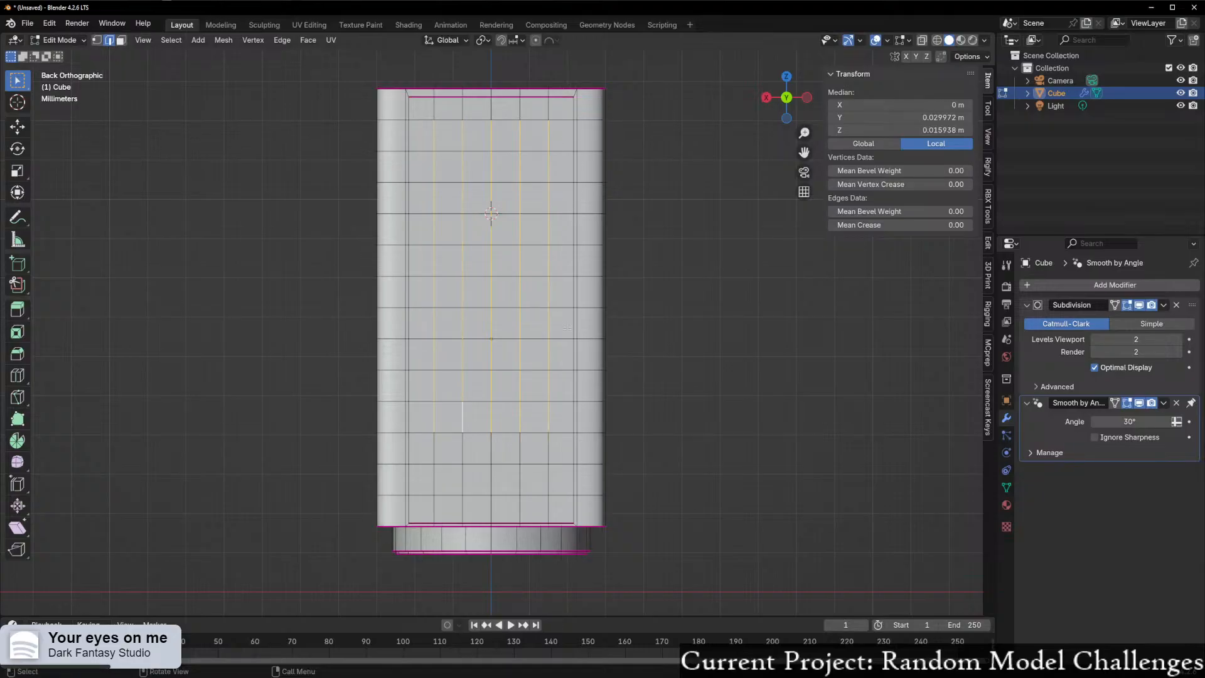
key(ctrl+b)
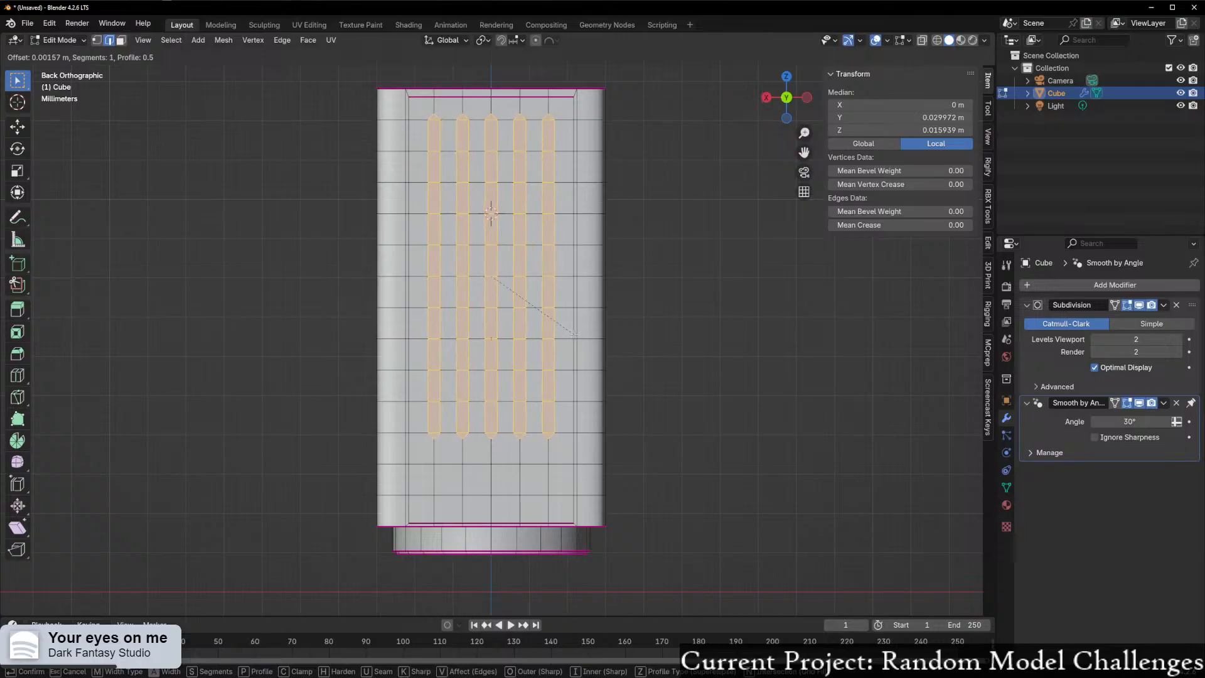
click(574, 333)
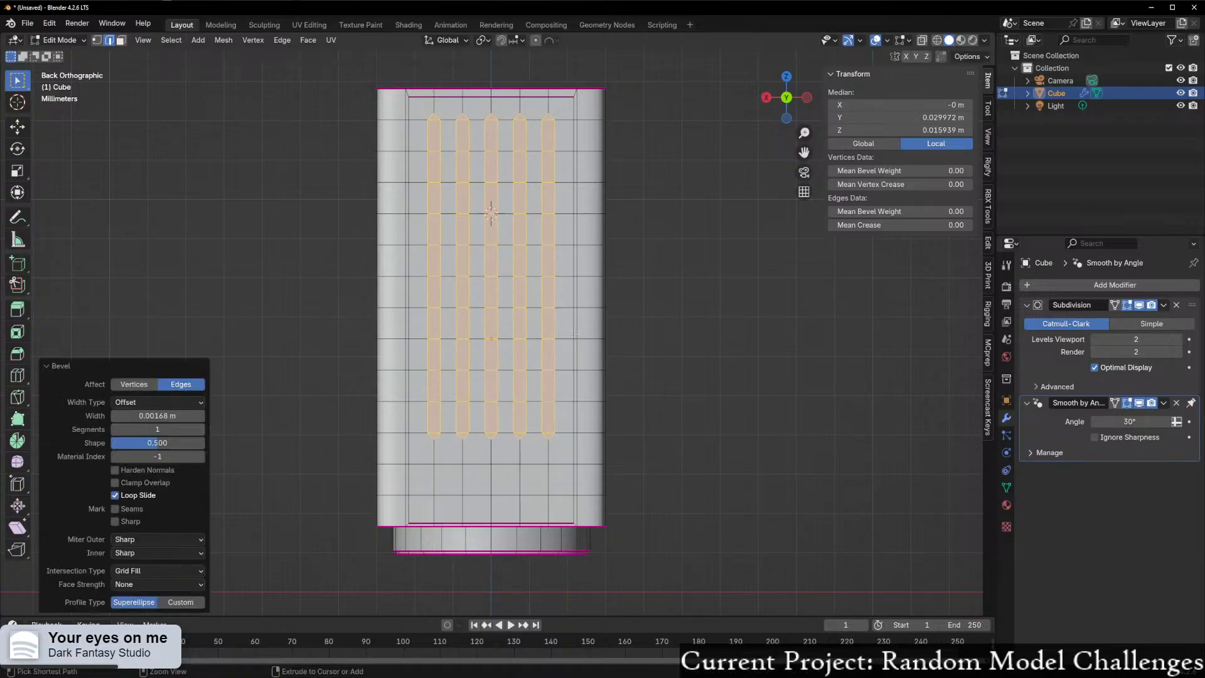
- Select the long vertical edges along both sides of all five strips on the back panel
click(612, 424)
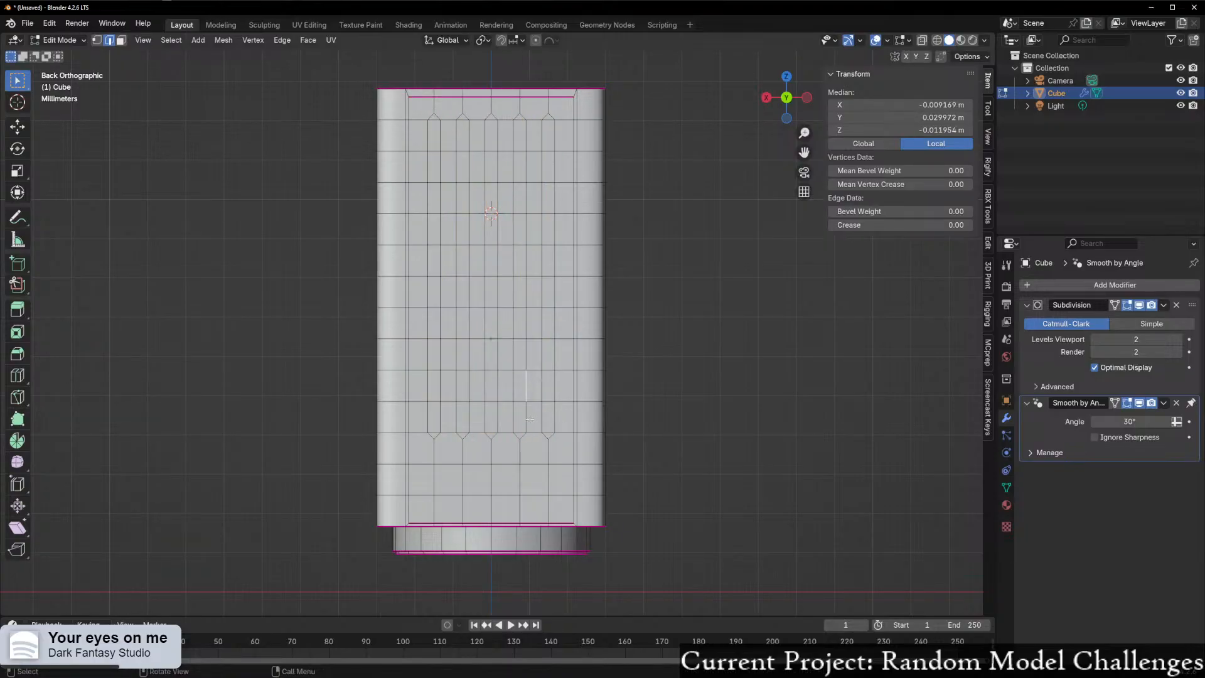
scroll(530, 419, up, 2)
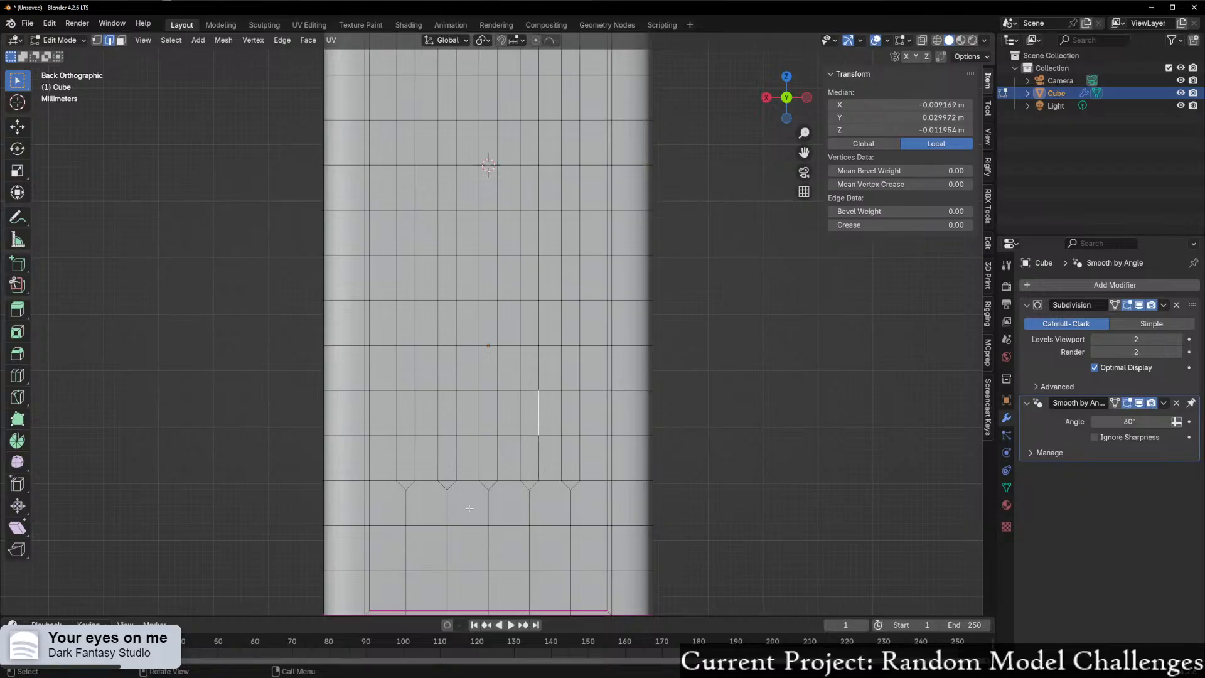
scroll(469, 507, down, 2)
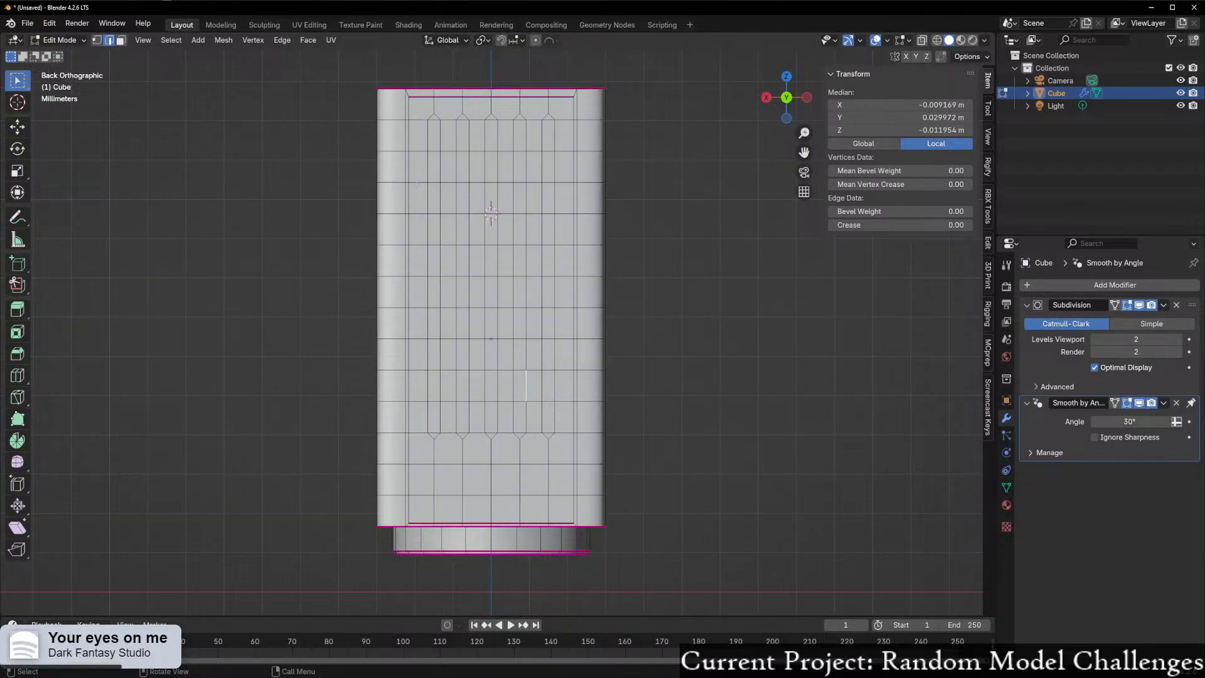
key(b)
drag(574, 134, 574, 135)
key(b)
drag(557, 200, 561, 202)
key(b)
drag(430, 233, 561, 236)
key(b)
drag(426, 262, 561, 266)
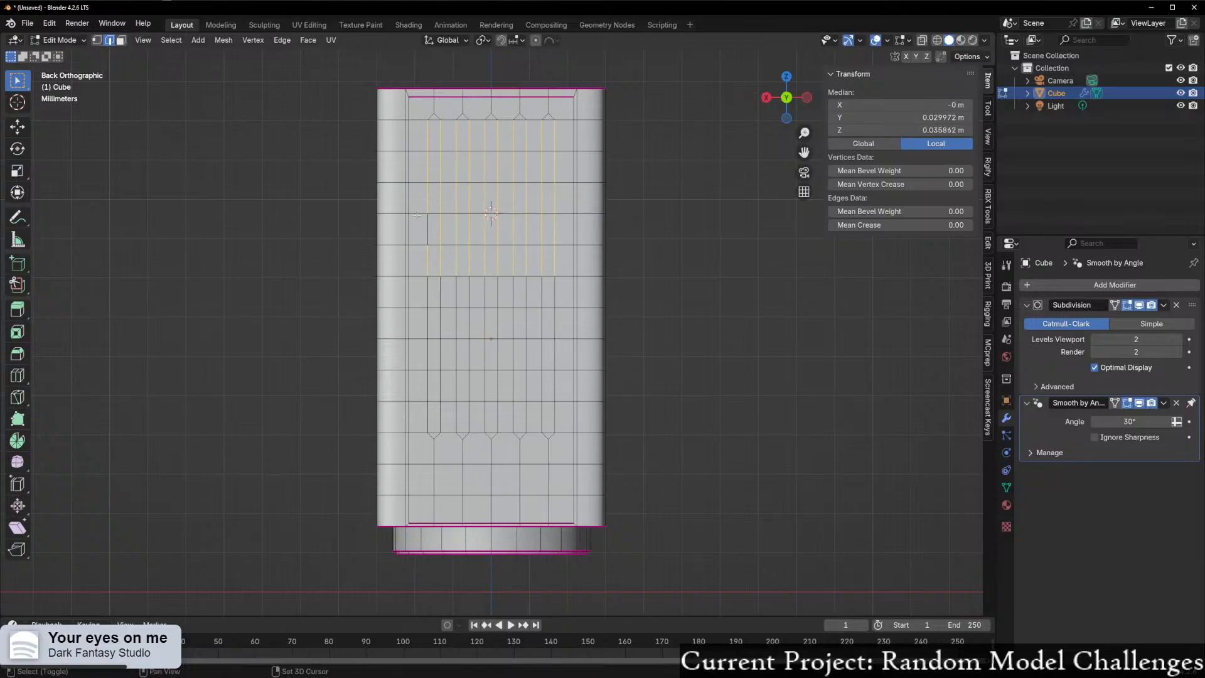
key(b)
drag(426, 293, 555, 297)
key(b)
drag(423, 322, 551, 328)
key(b)
drag(418, 357, 555, 360)
shift+drag(418, 389, 573, 386)
shift+drag(422, 411, 569, 417)
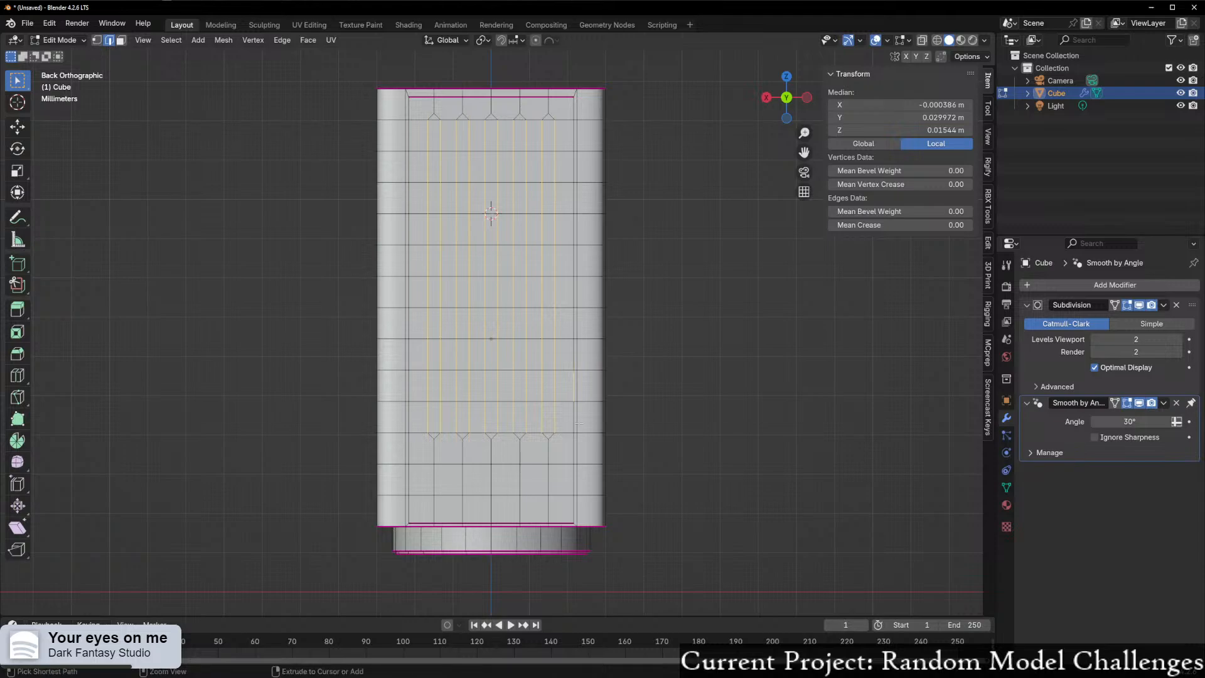
key(ctrl+b)
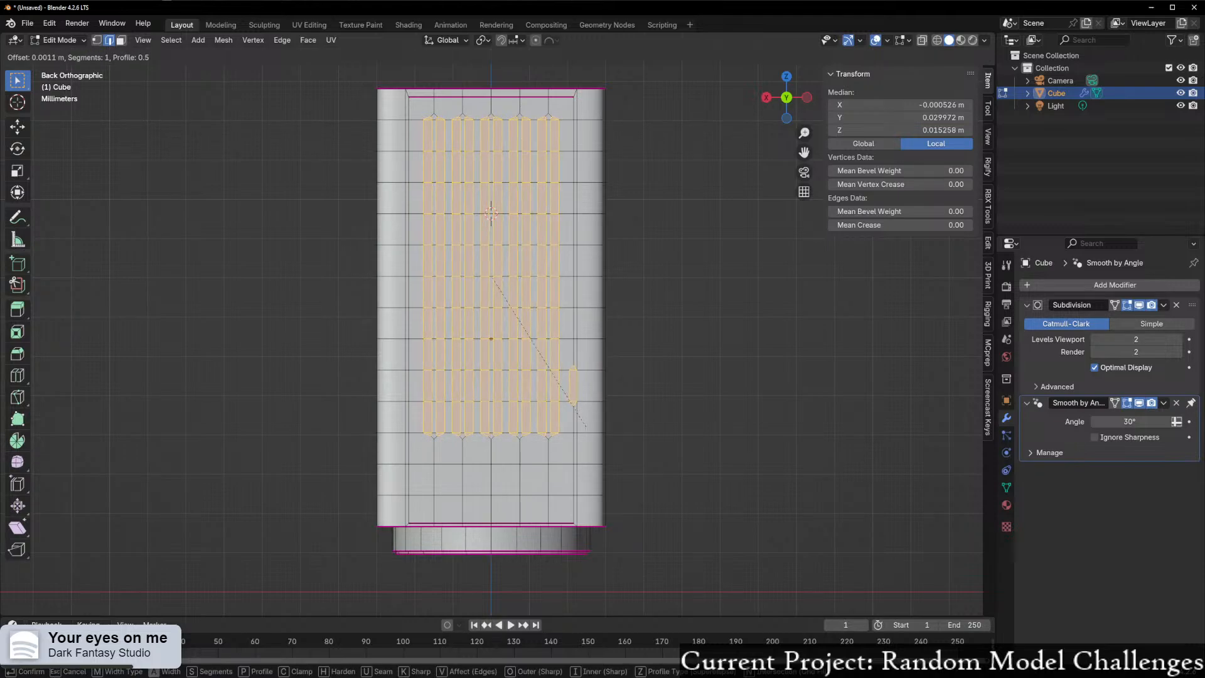
click(567, 379)
key(ctrl+z)
- Bevel the long side edges of the five strips with one segment and a width of about 0.00066 m
key(ctrl+b)
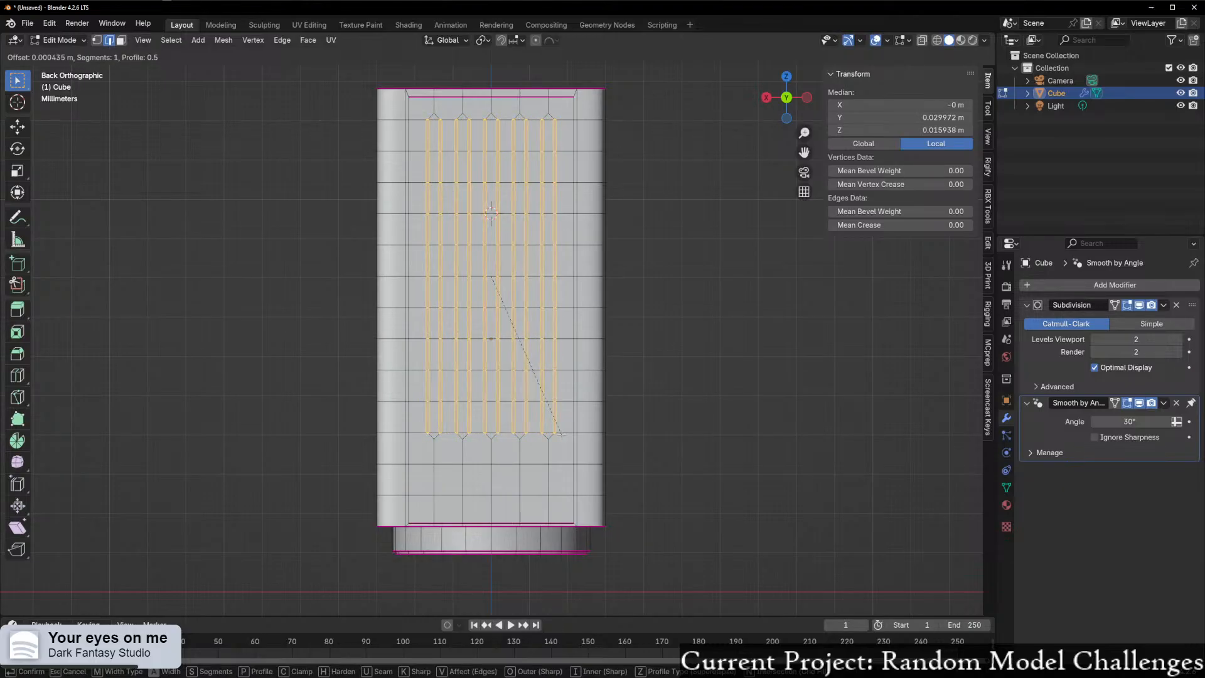
click(560, 433)
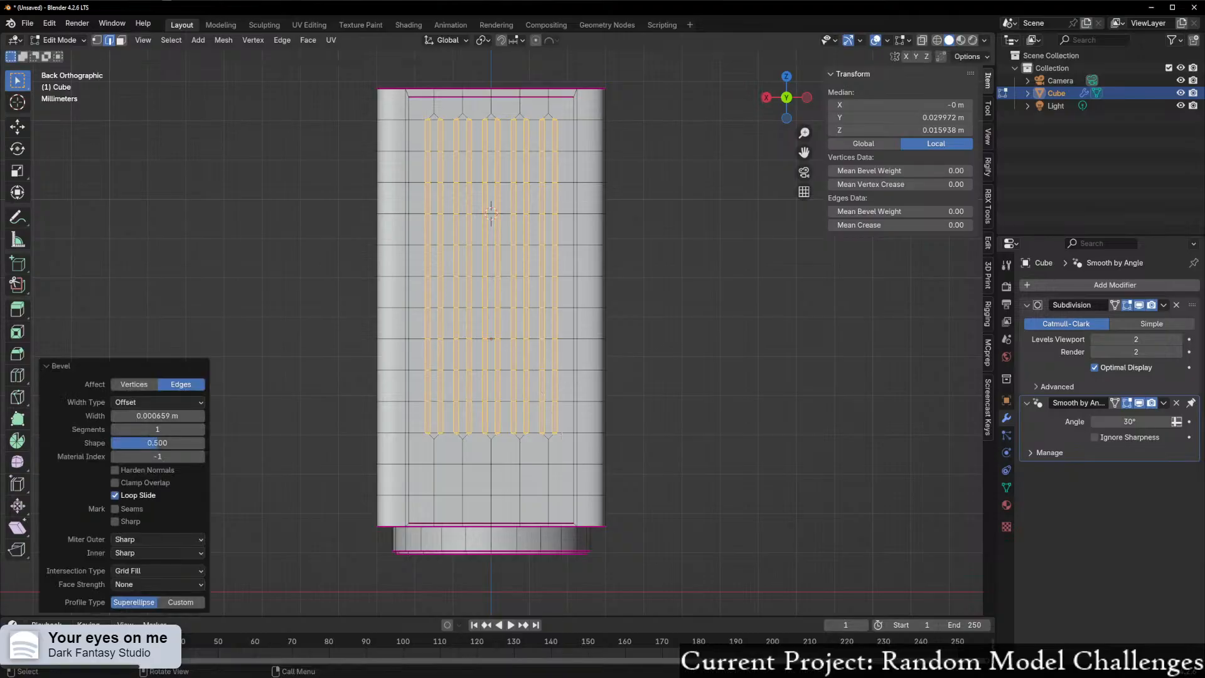
scroll(549, 433, up, 3)
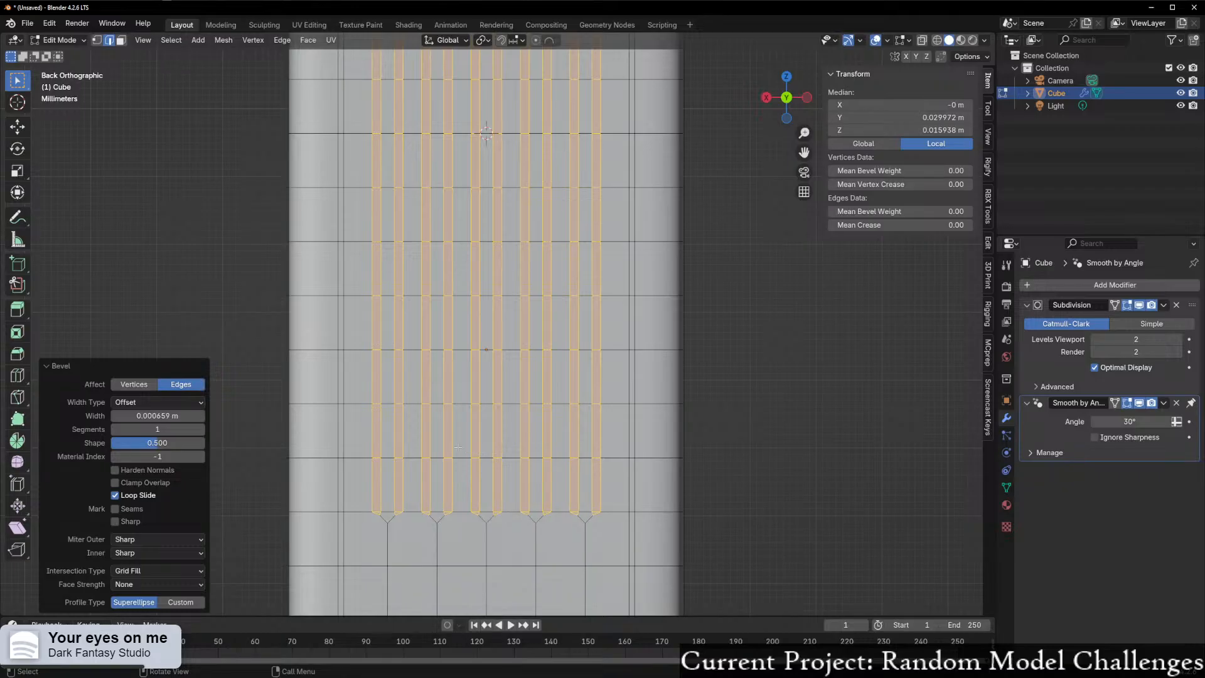
- Select the two outer strips on the back panel's +X side and move them 0.001 m along the X axis
click(599, 490)
scroll(599, 491, down, 4)
scroll(598, 491, up, 3)
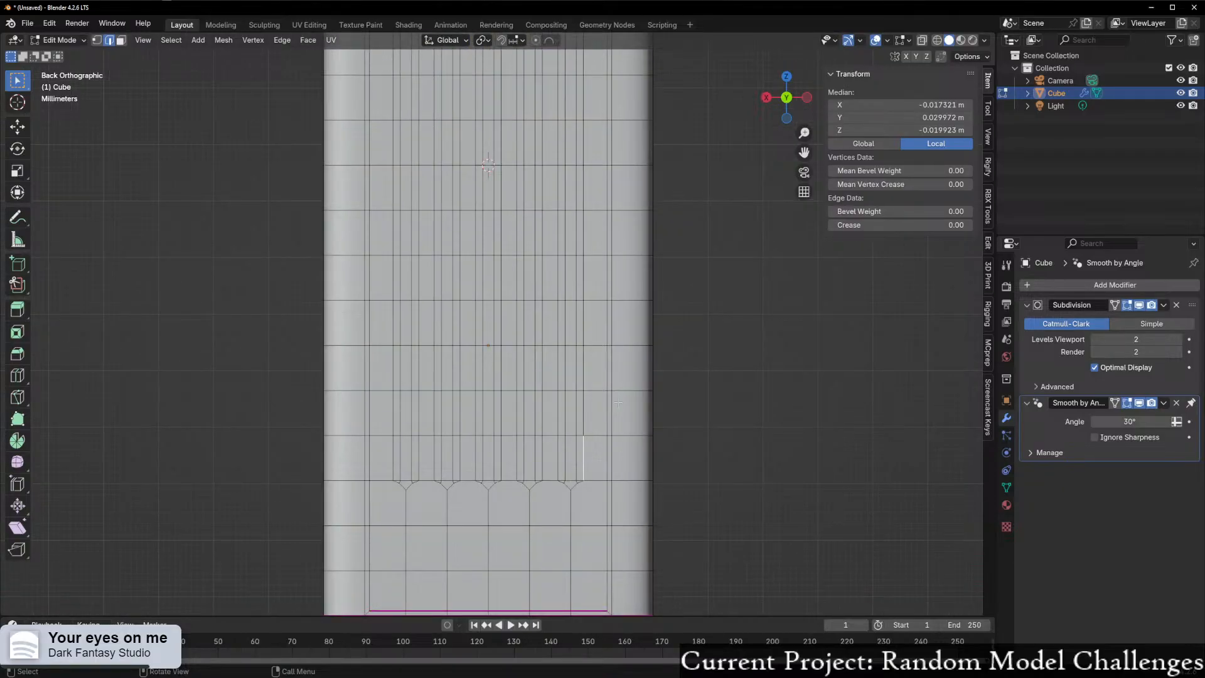
shift+middle_drag(618, 403, 602, 485)
scroll(602, 484, down, 1)
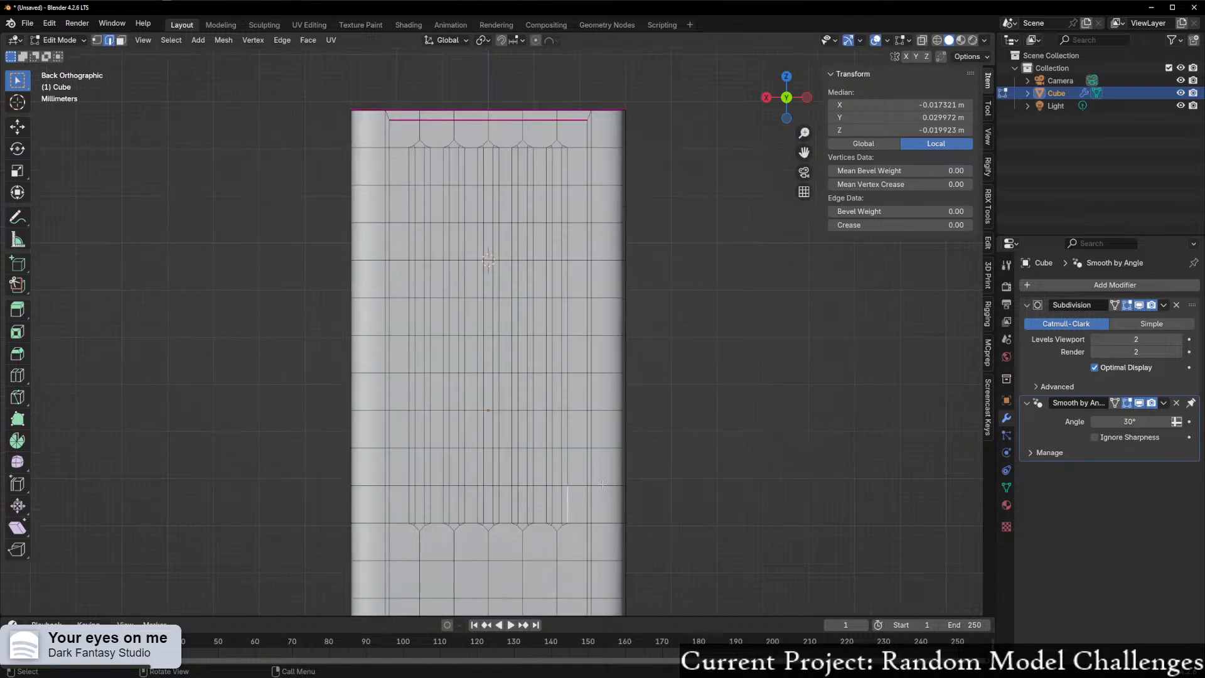
drag(399, 136, 486, 530)
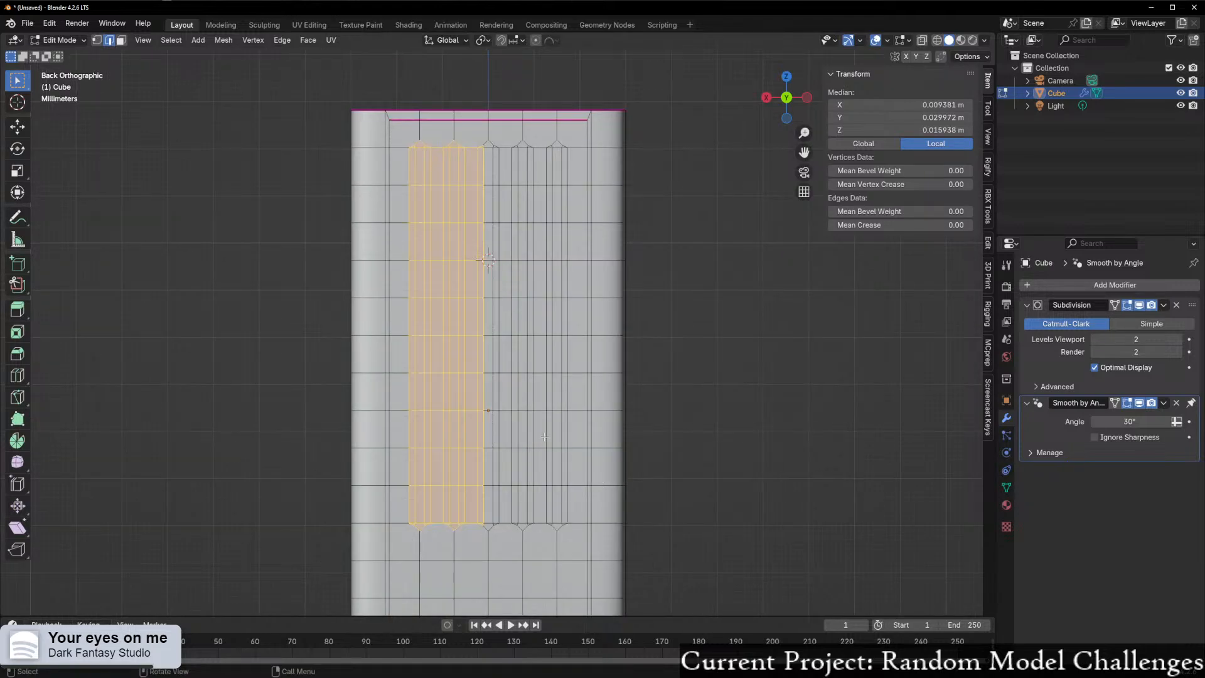
key(g)
key(x)
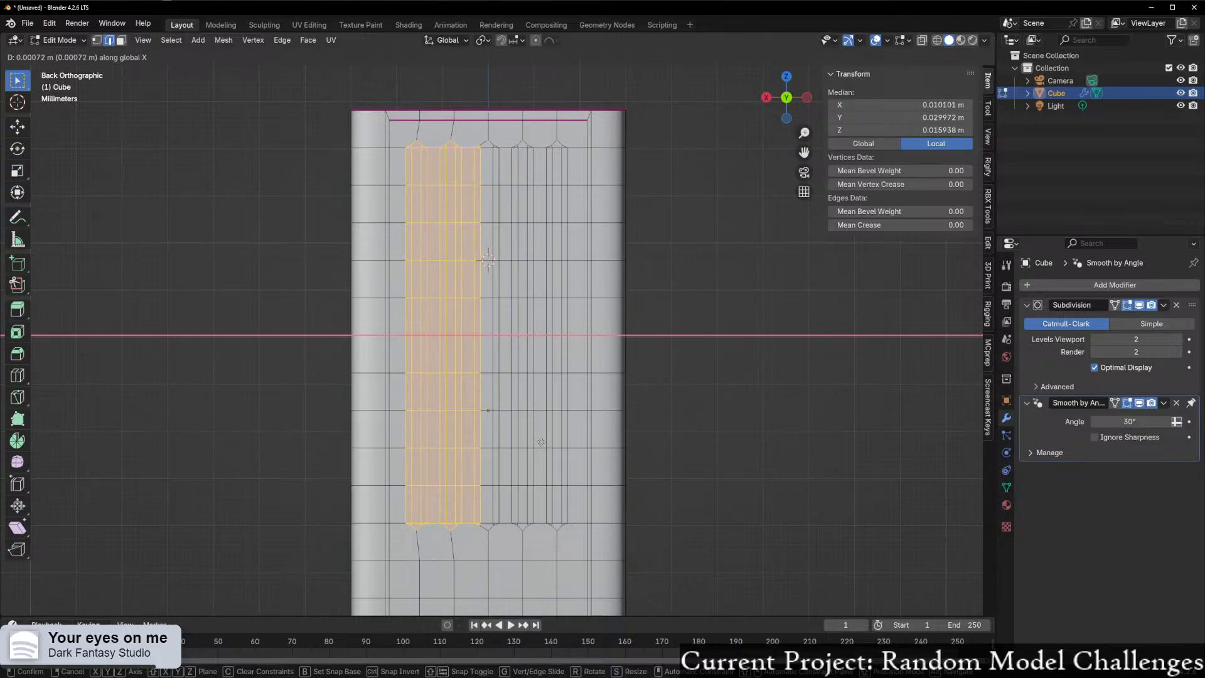
click(542, 435)
scroll(520, 394, up, 1)
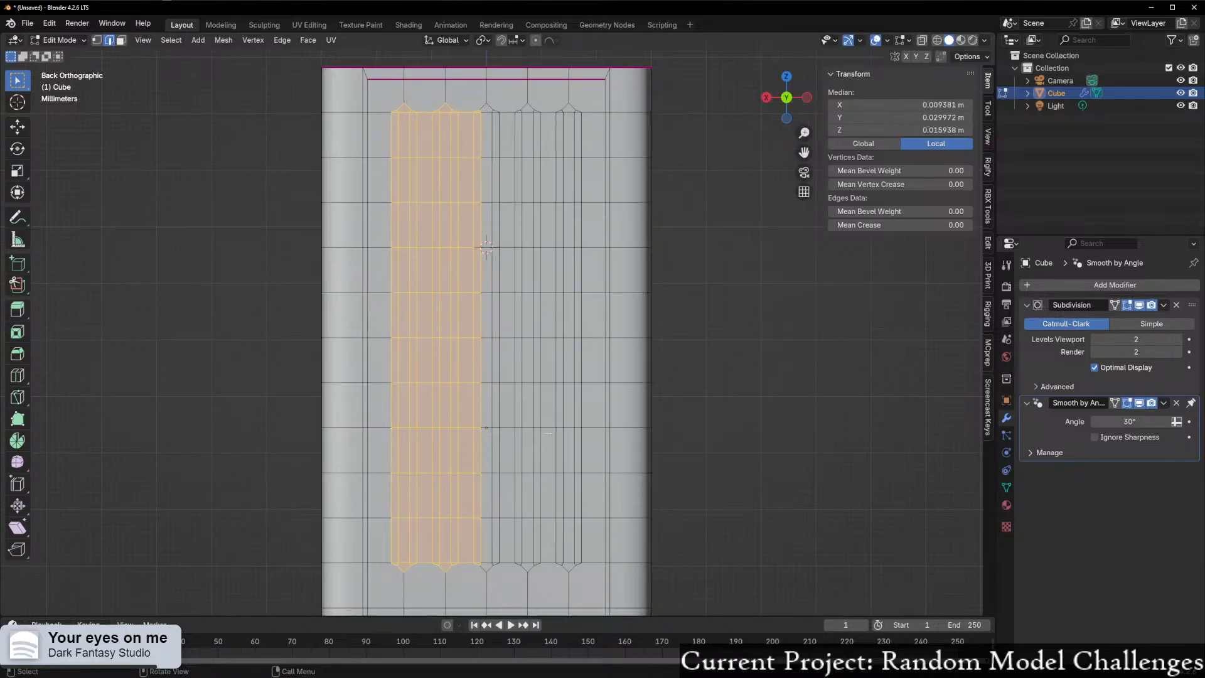
key(g)
key(x)
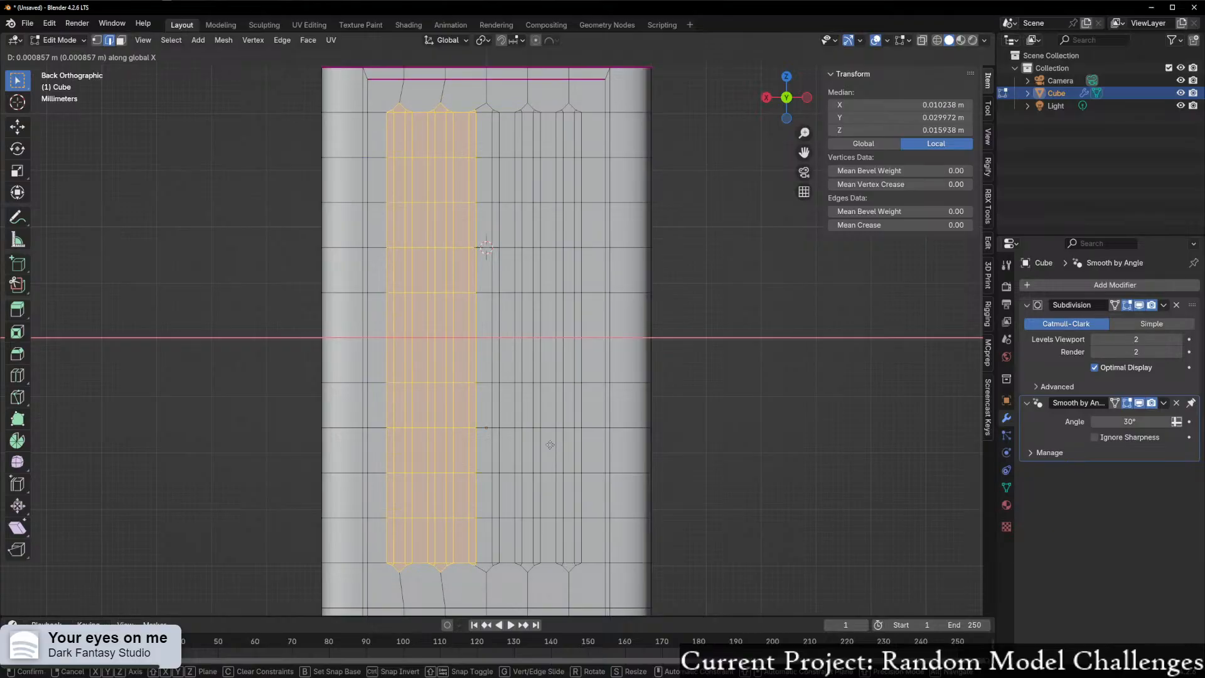
text(0.001)
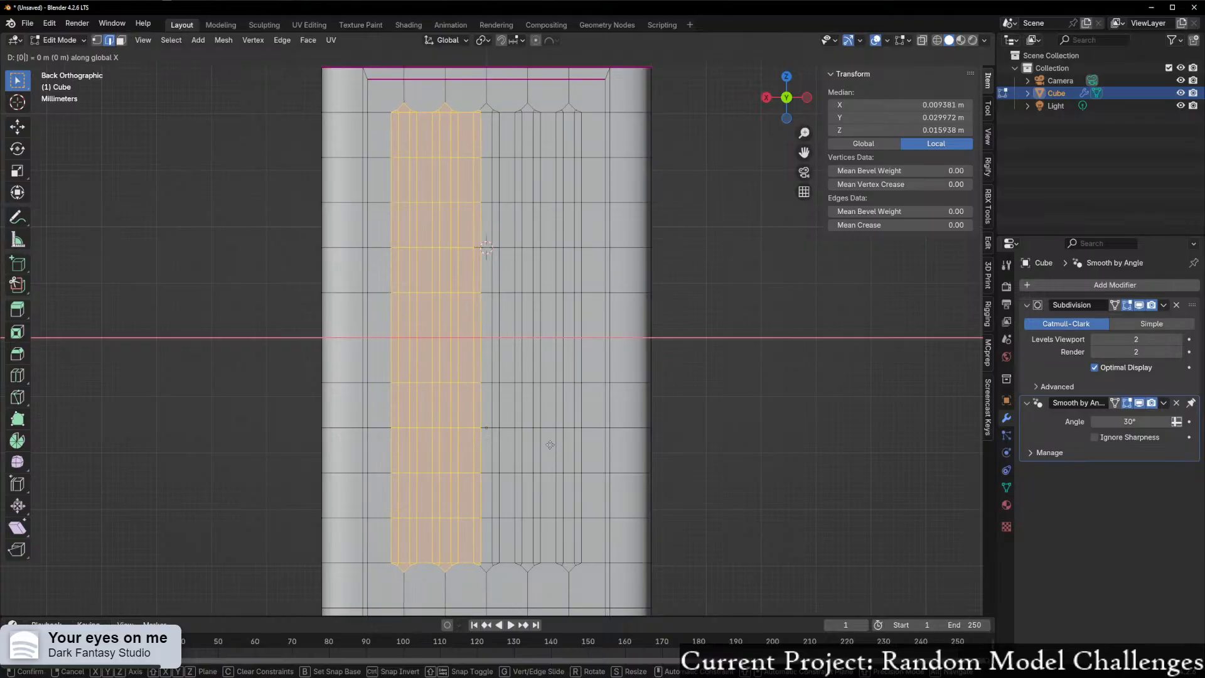
key(Return)
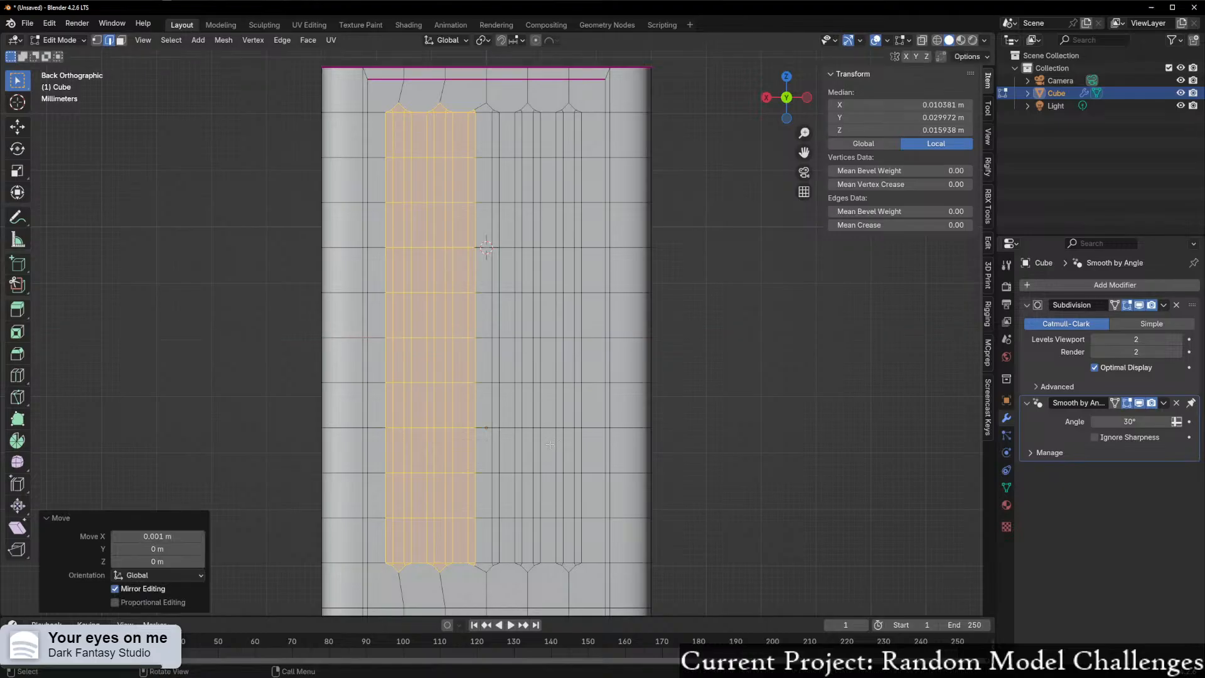
- Select the strips on the back panel's -X side and move them -0.001 m along the X axis
drag(487, 108, 598, 564)
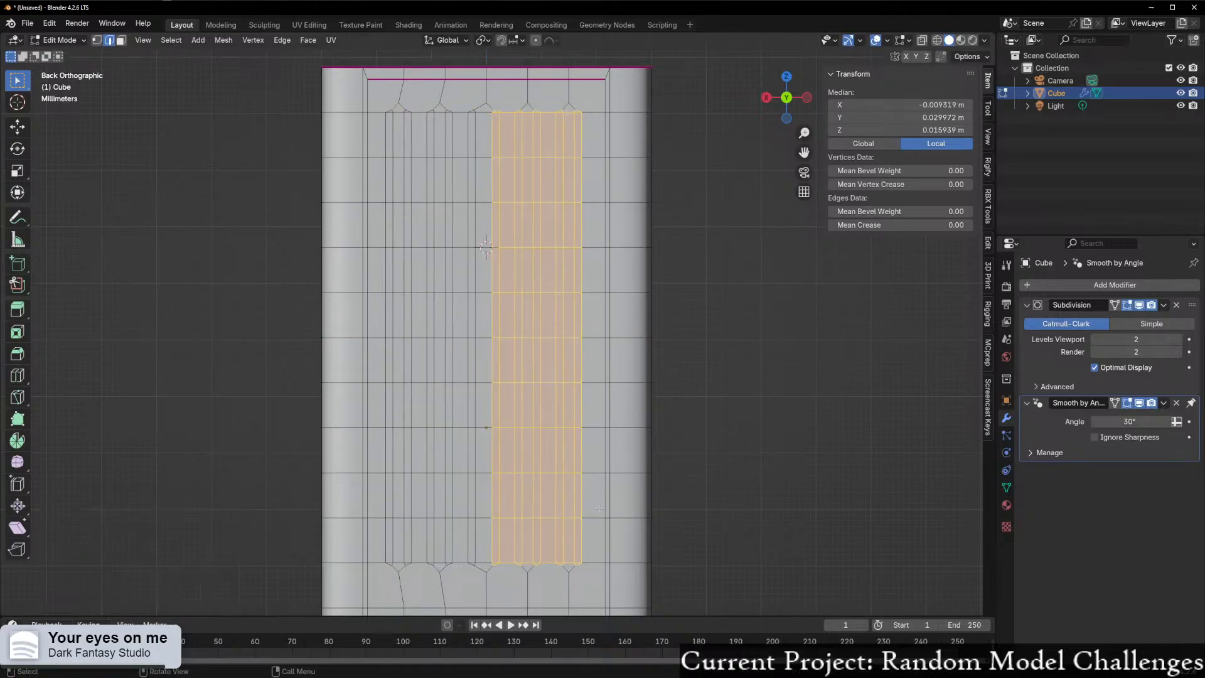
text(gx0.001)
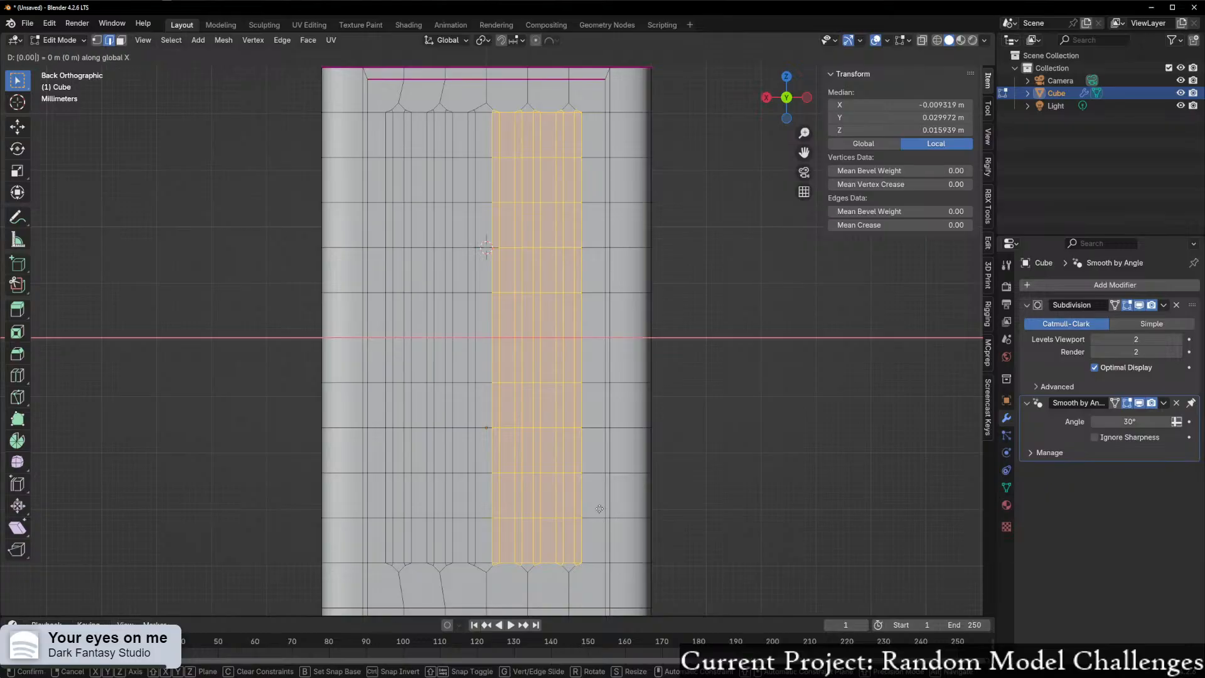
key(minus)
key(Return)
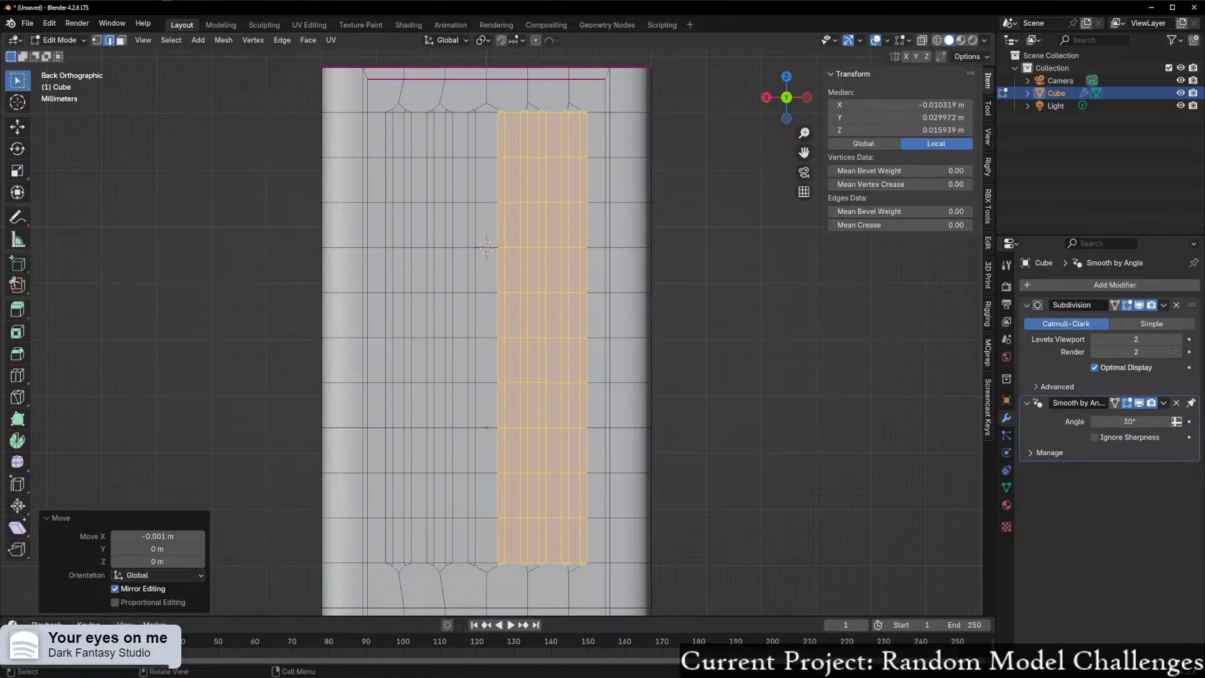
- Connect the upper and lower centre vertices of the middle strip with a vertical edge path
click(486, 106)
key(1)
click(485, 104)
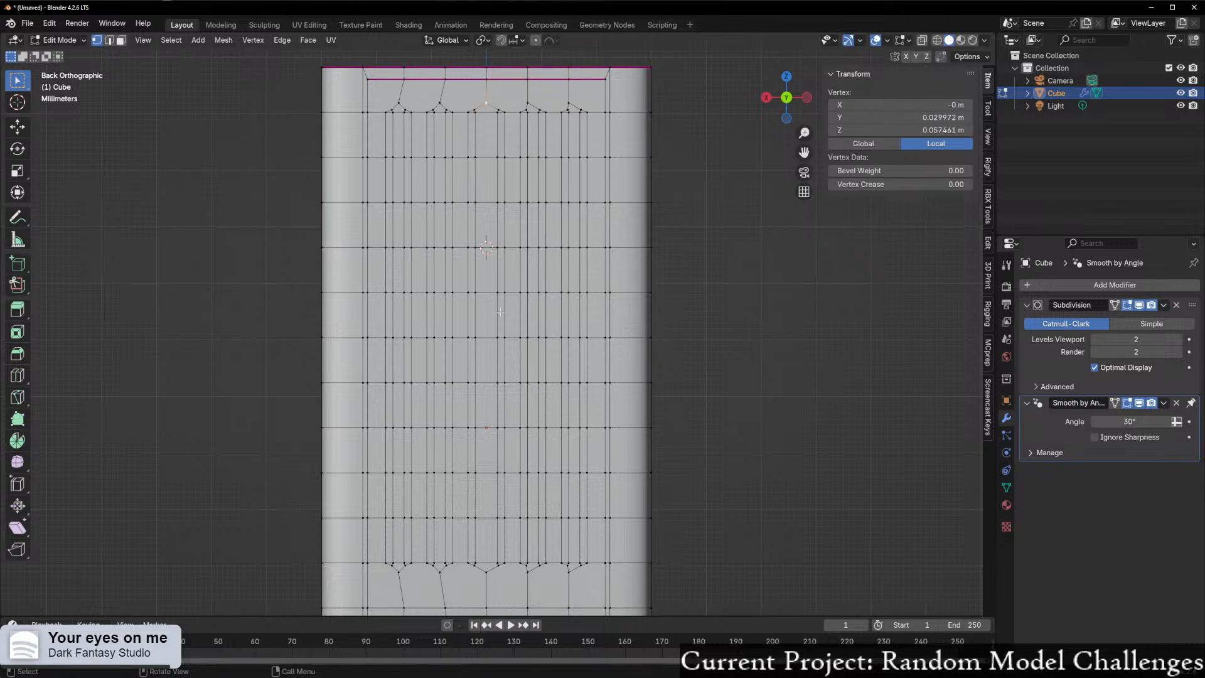
shift+click(483, 571)
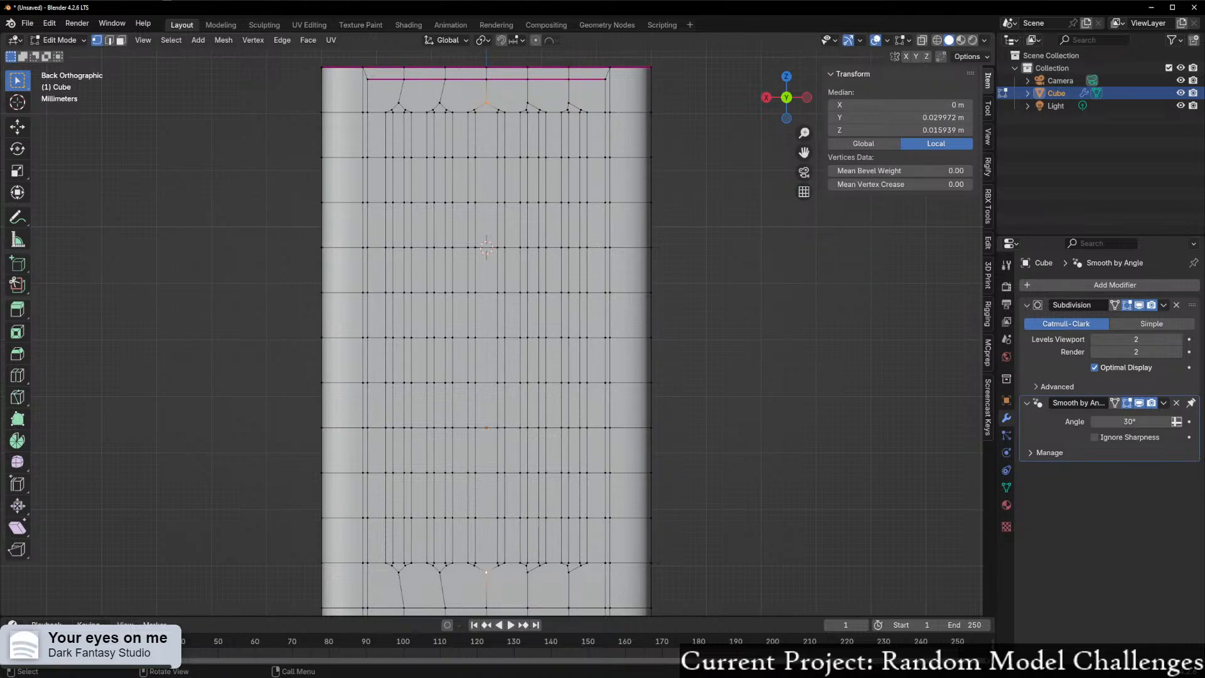
key(j)
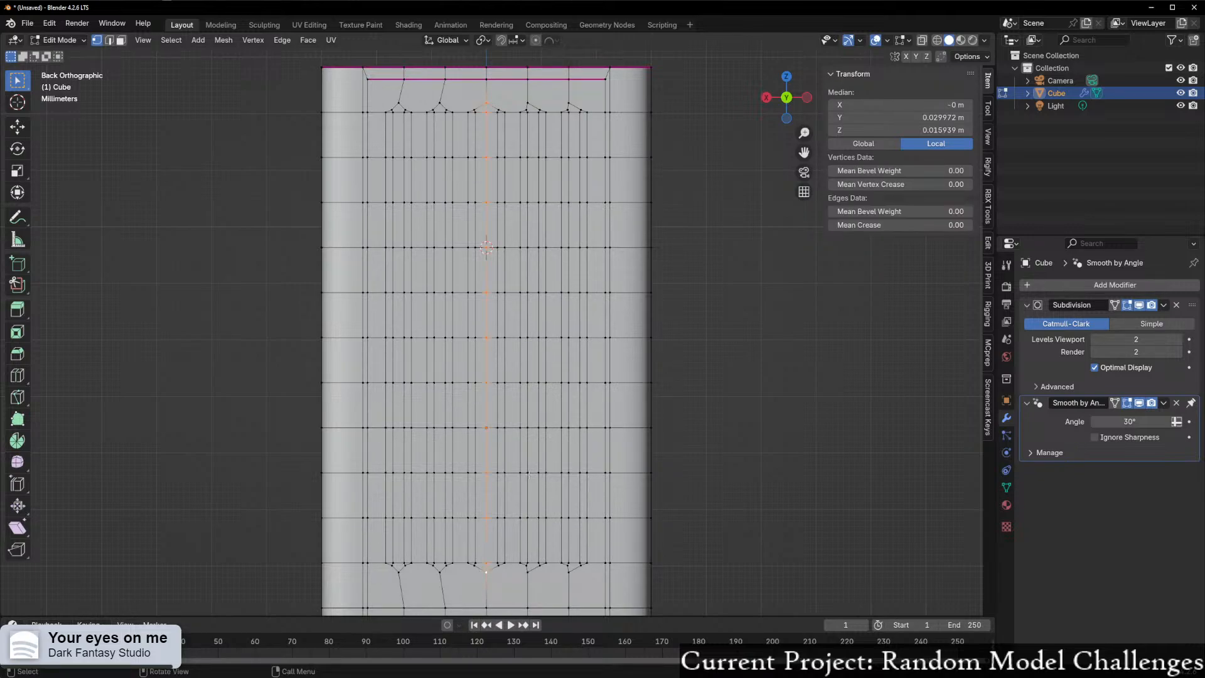
click(489, 520)
click(486, 566)
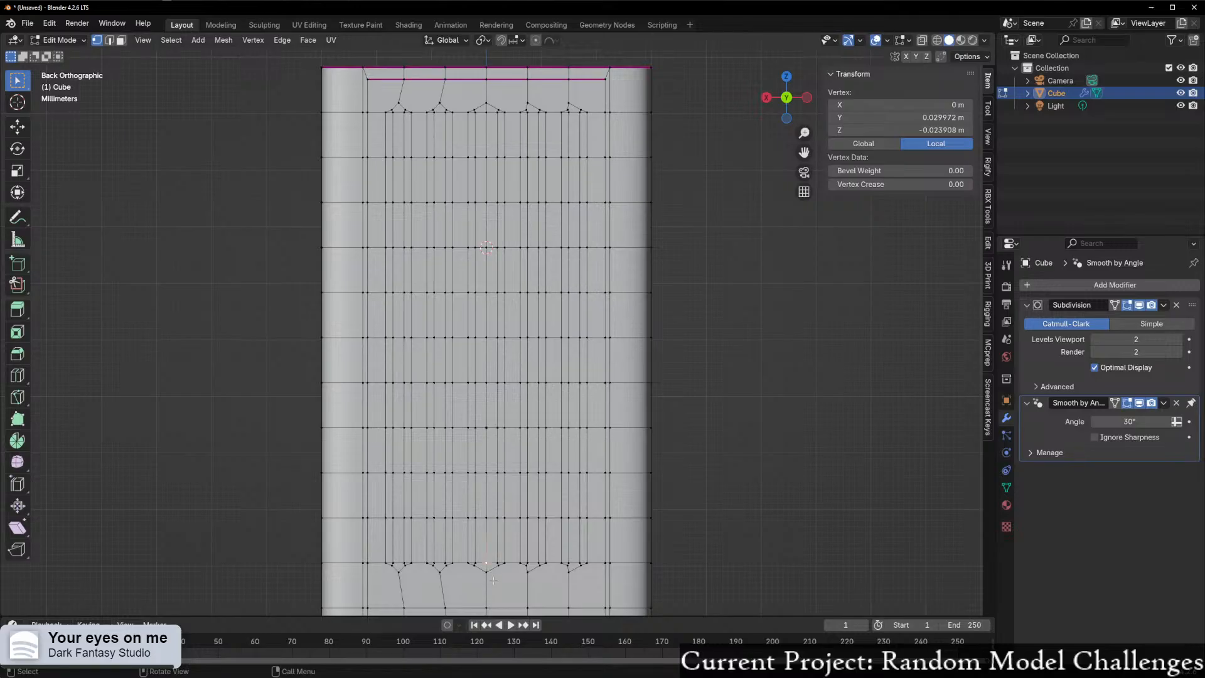
- Select the middle strip's full vertical centre edge path and bevel it with one segment and a width of about 0.00066 m
key(2)
click(485, 567)
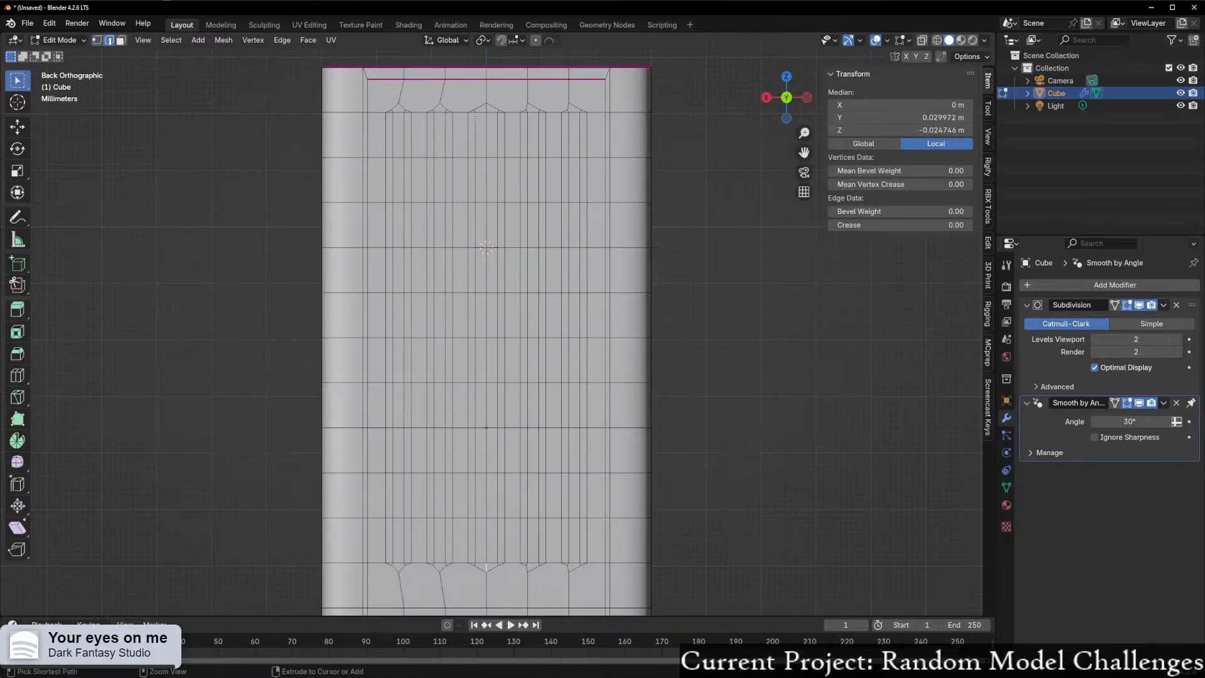
ctrl+click(484, 107)
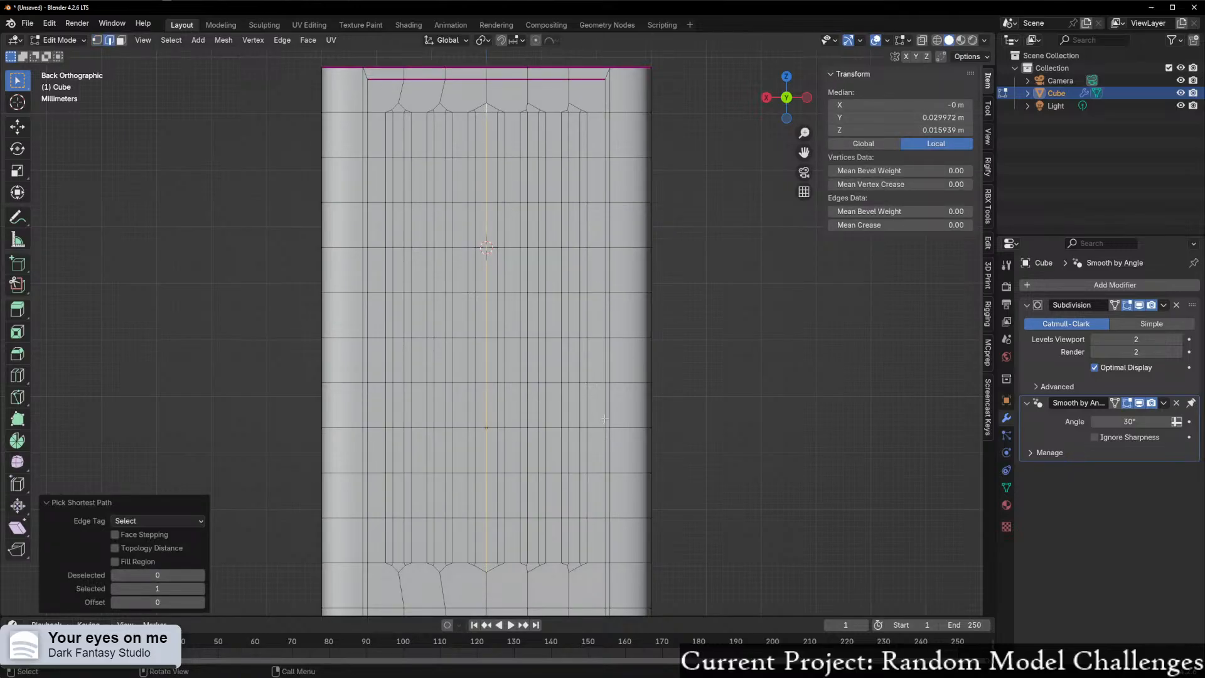
key(ctrl+b)
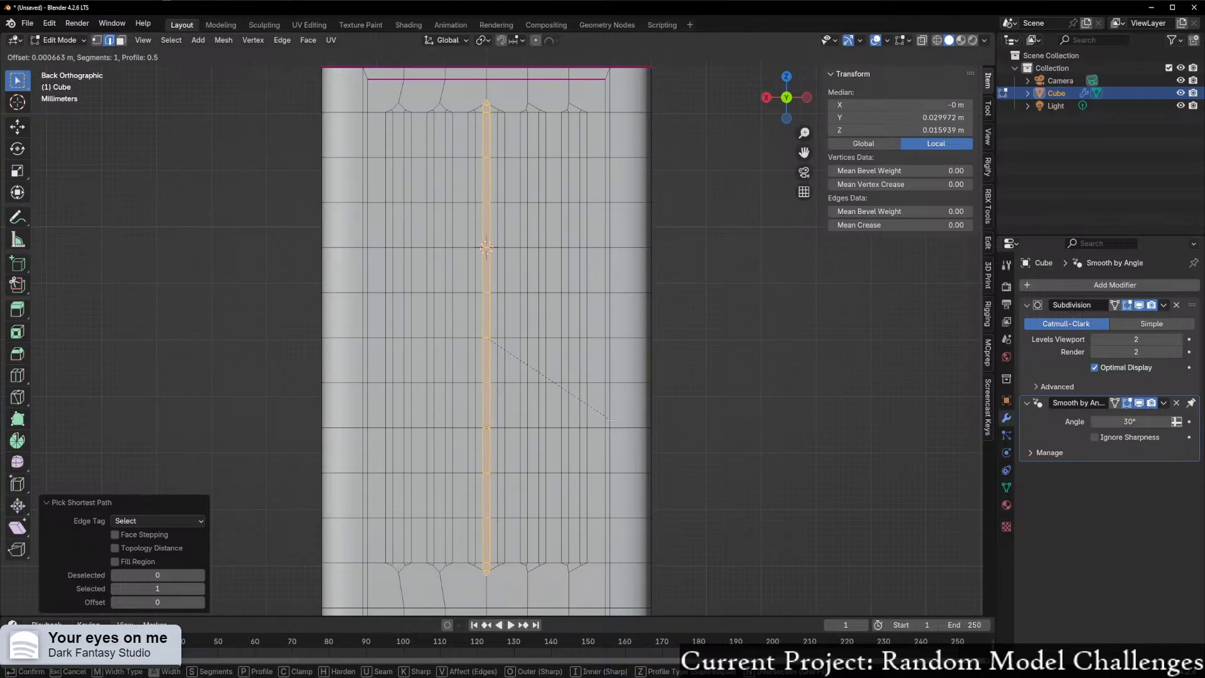
click(610, 419)
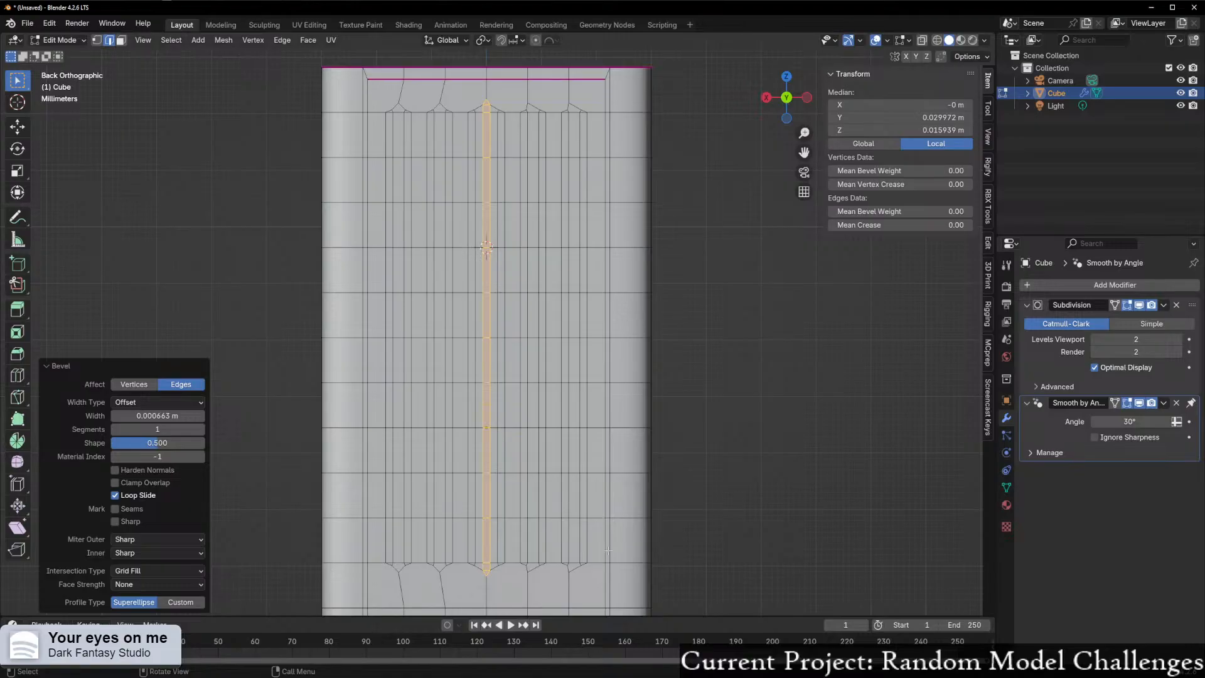
scroll(595, 563, down, 2)
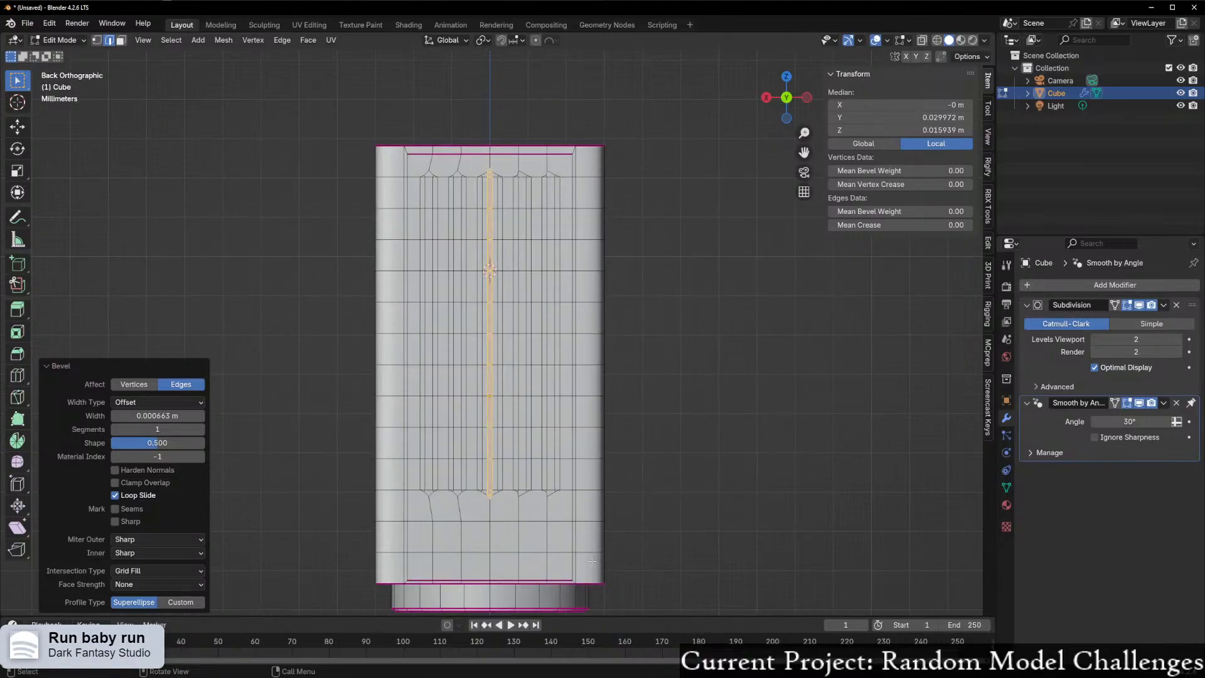
scroll(573, 560, up, 2)
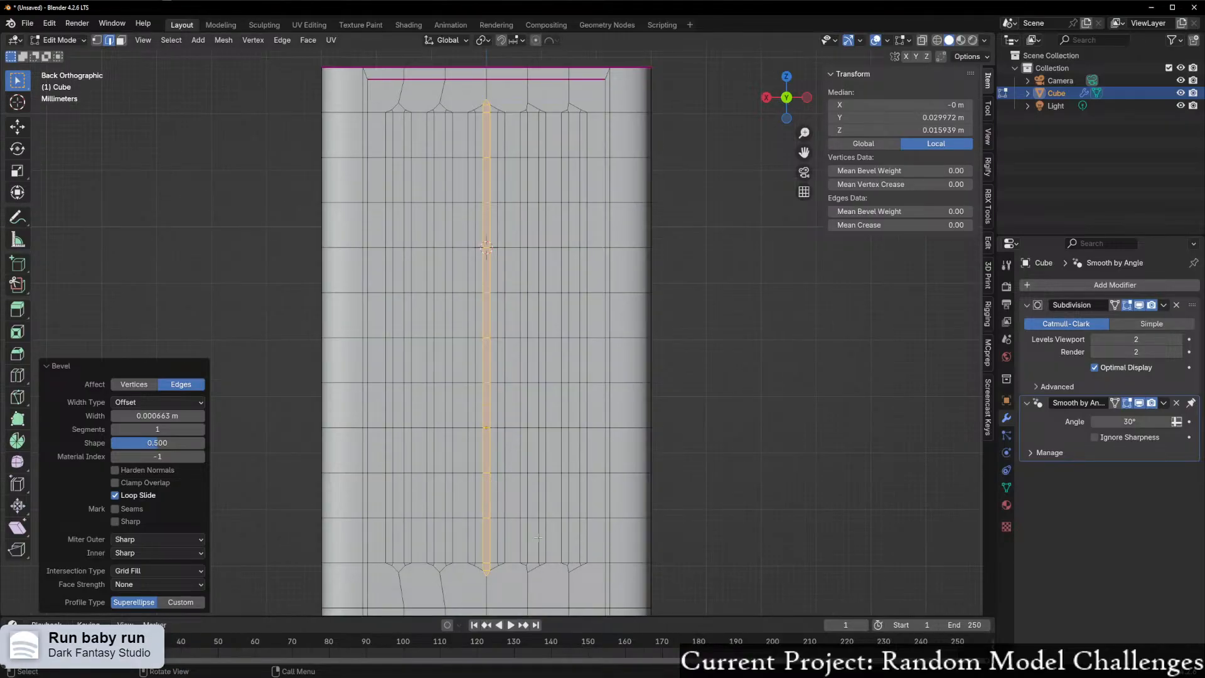
scroll(538, 537, down, 1)
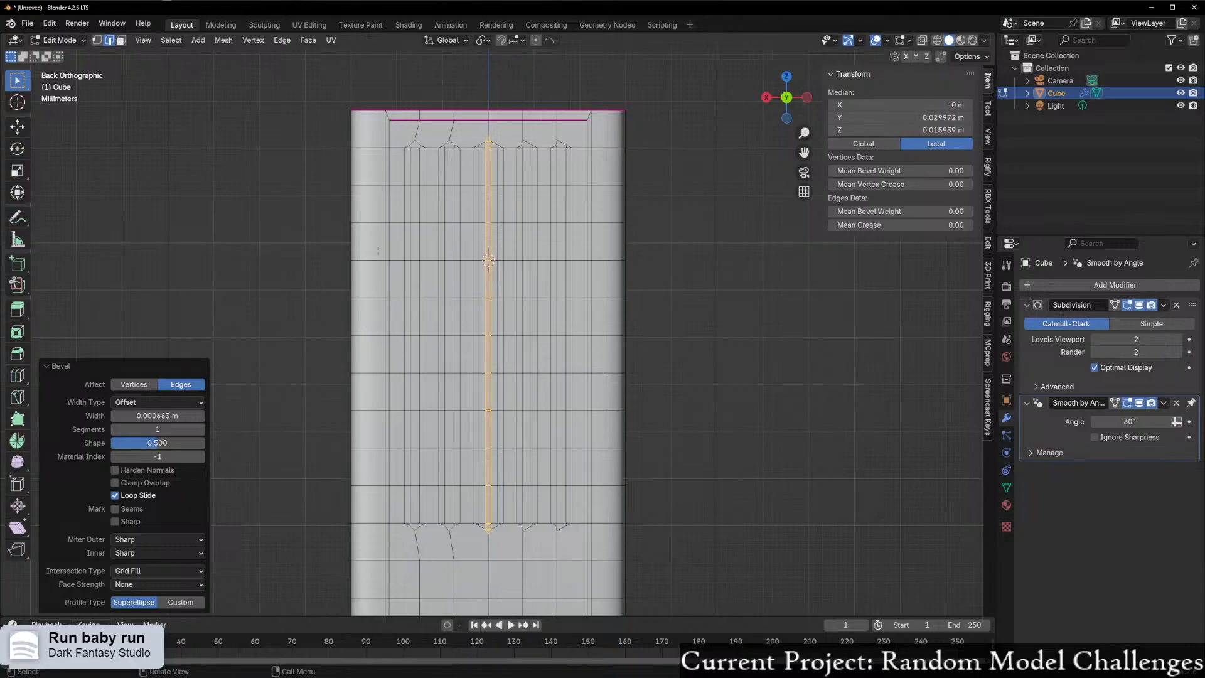
key(ctrl+r)
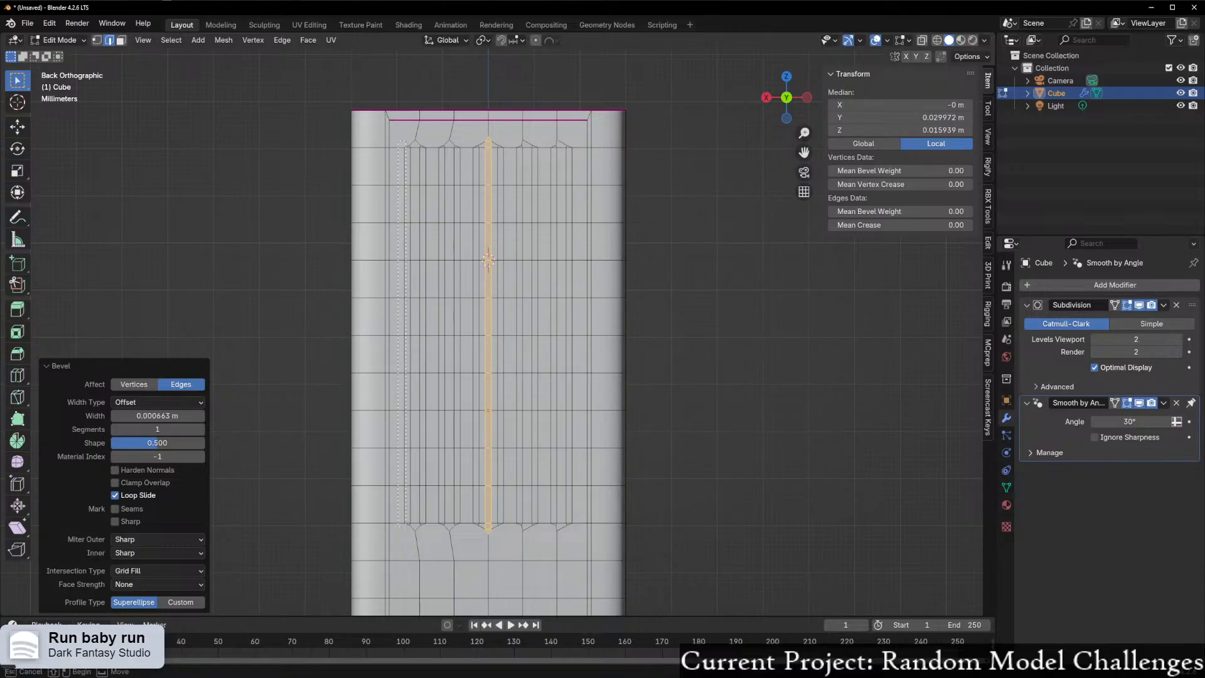
drag(406, 527, 407, 528)
scroll(442, 268, up, 1)
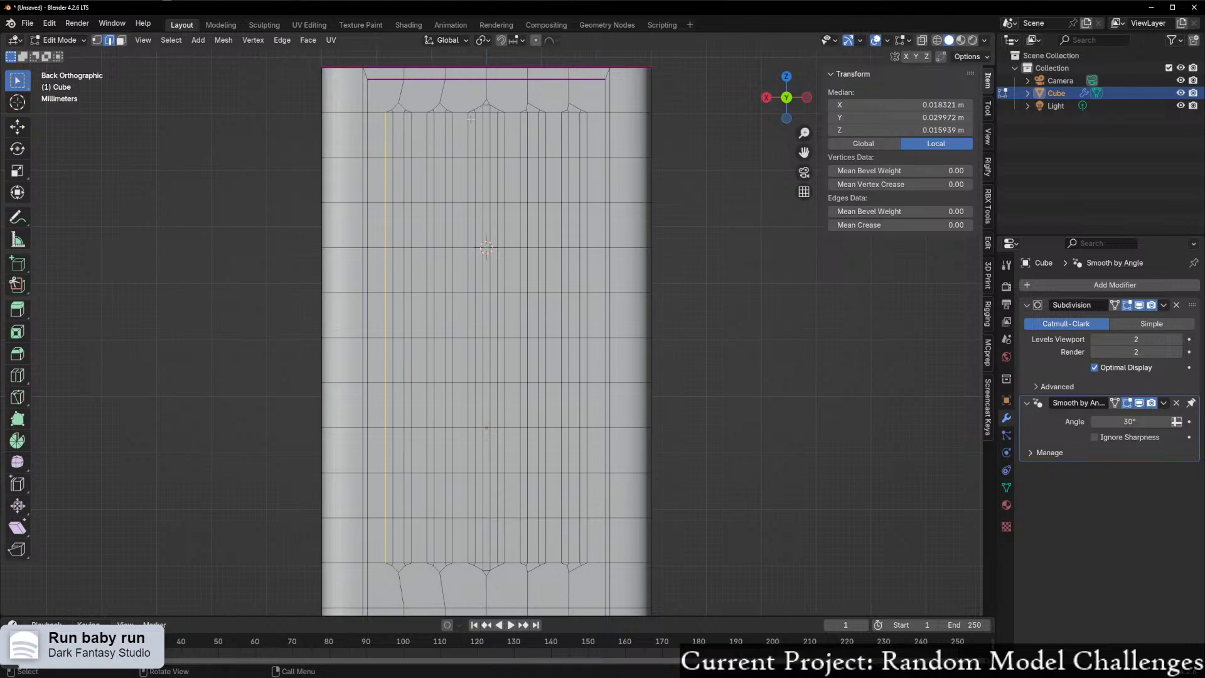
drag(455, 100, 481, 569)
scroll(529, 390, down, 4)
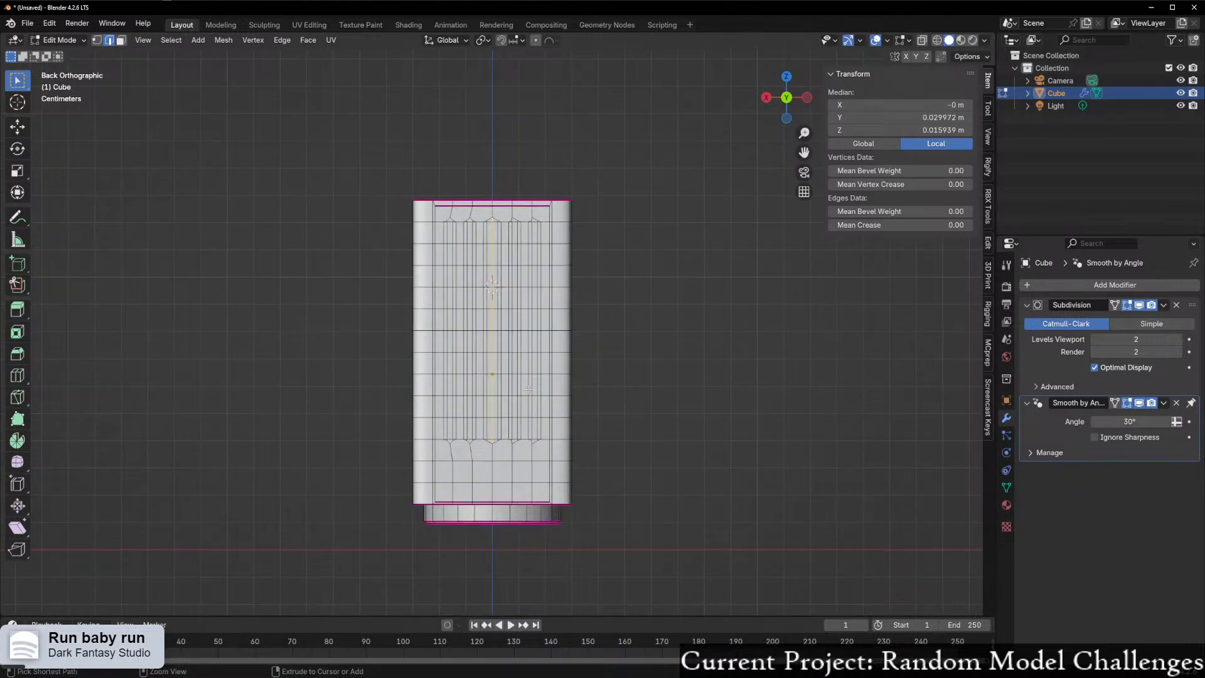
- Undo the centre bevel, the vertex connection and both strip moves on the back panel, and clear the selection
key(1)
key(ctrl+z)
key(ctrl+z)
key(ctrl+z)
key(ctrl+z)
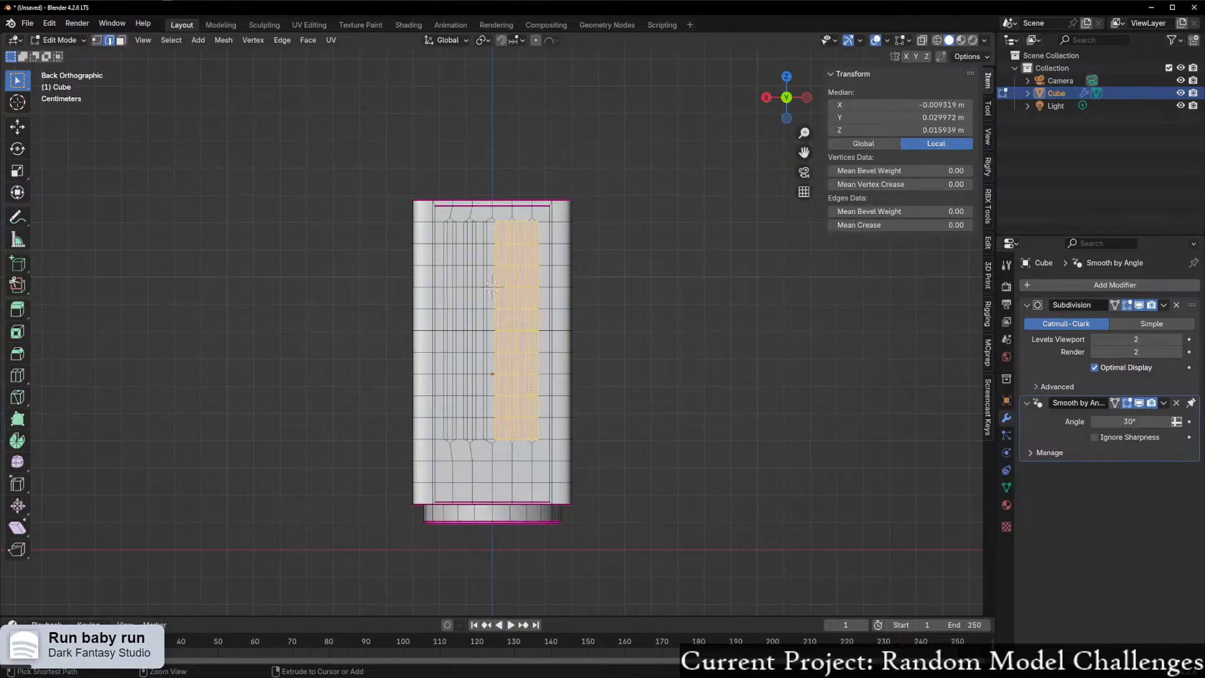
key(ctrl+z)
scroll(528, 389, up, 3)
click(745, 263)
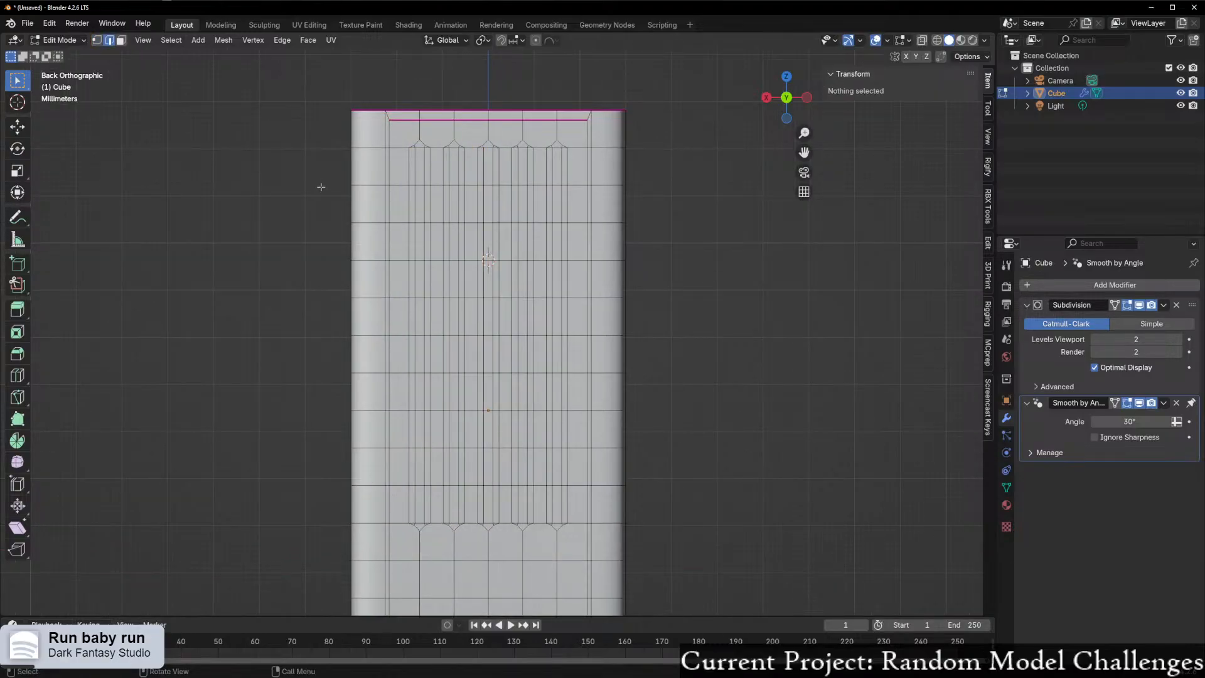
- Try extruding the outermost narrow column of faces on the +X side inward by about 0.0009 m, and undo the extrusion
key(3)
click(412, 155)
ctrl+click(412, 516)
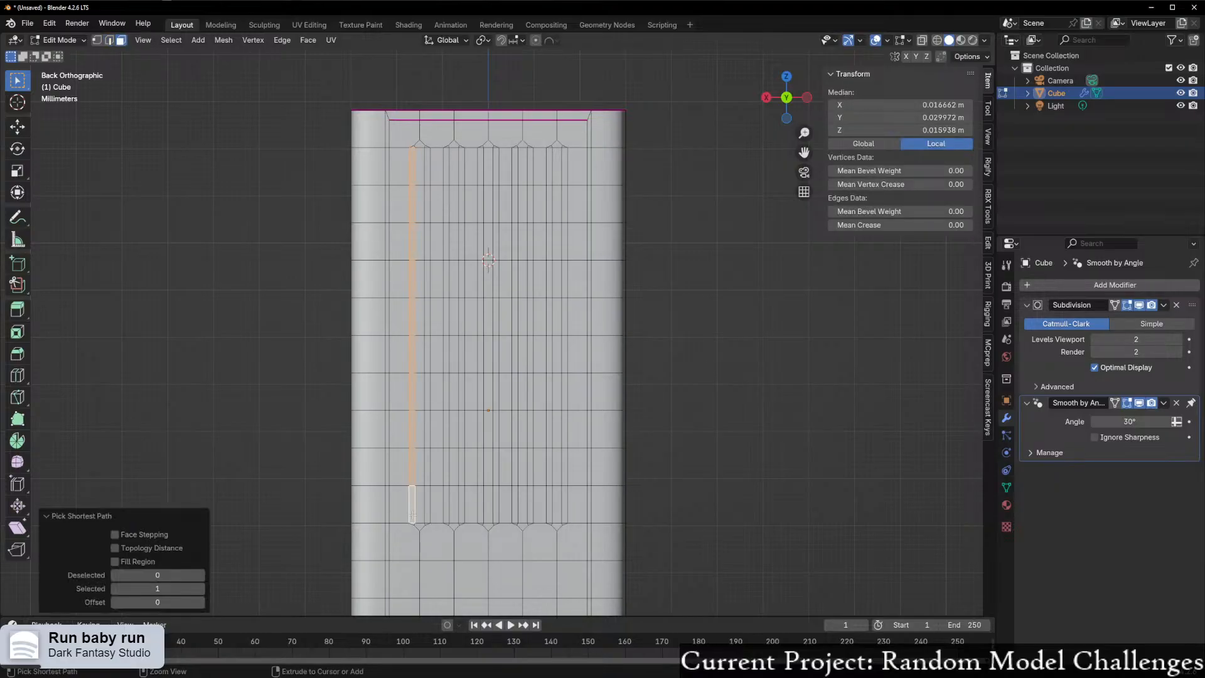
middle_drag(412, 516, 406, 251)
key(e)
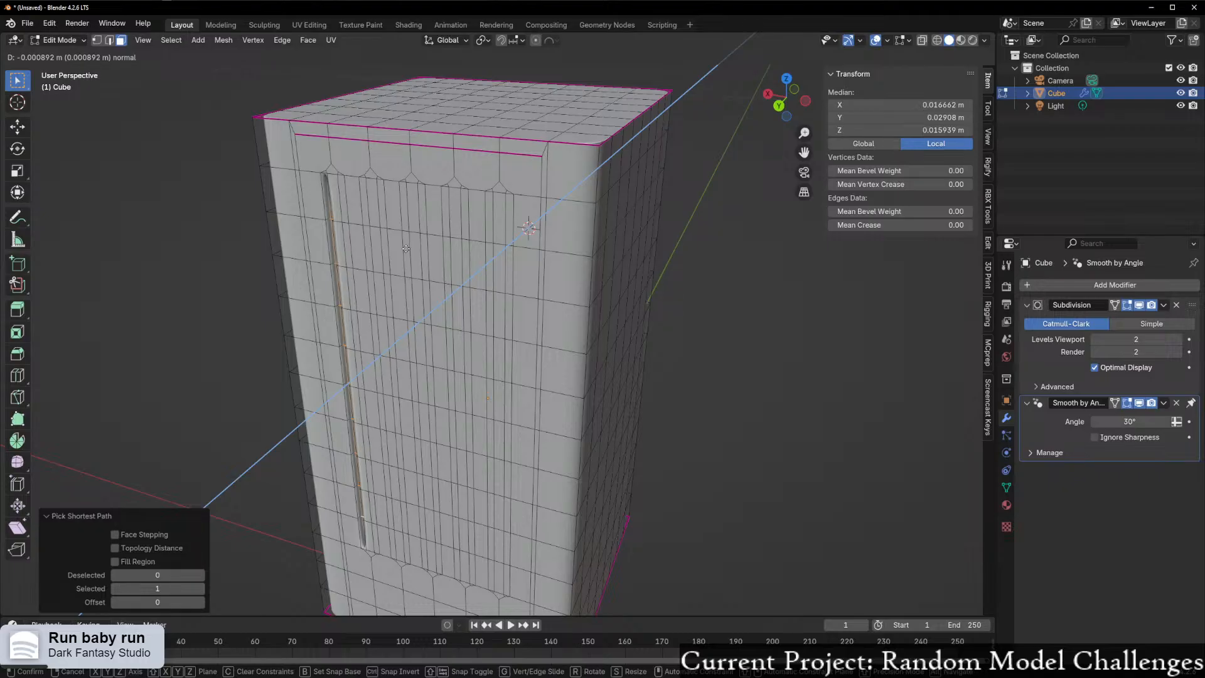
click(406, 249)
middle_drag(406, 248, 484, 238)
key(ctrl+z)
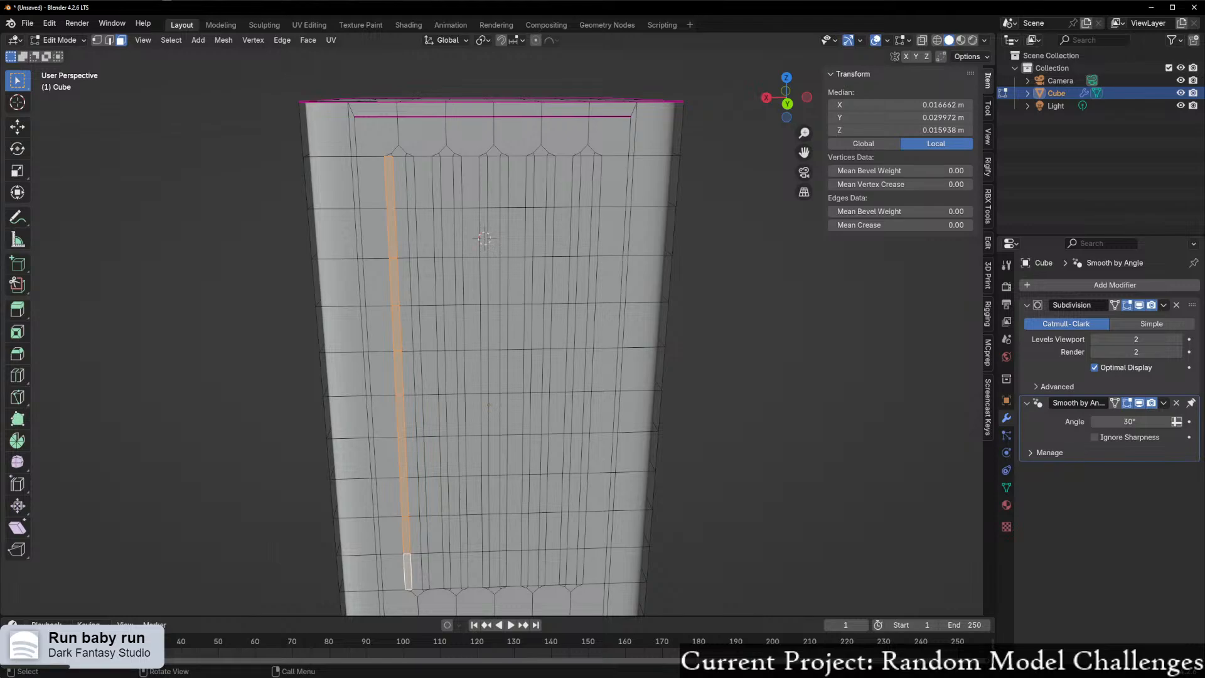
- Examine the pointed ends of the narrow vent strips on the back panel, checking a lower corner face and short end edge
middle_drag(371, 288, 544, 240)
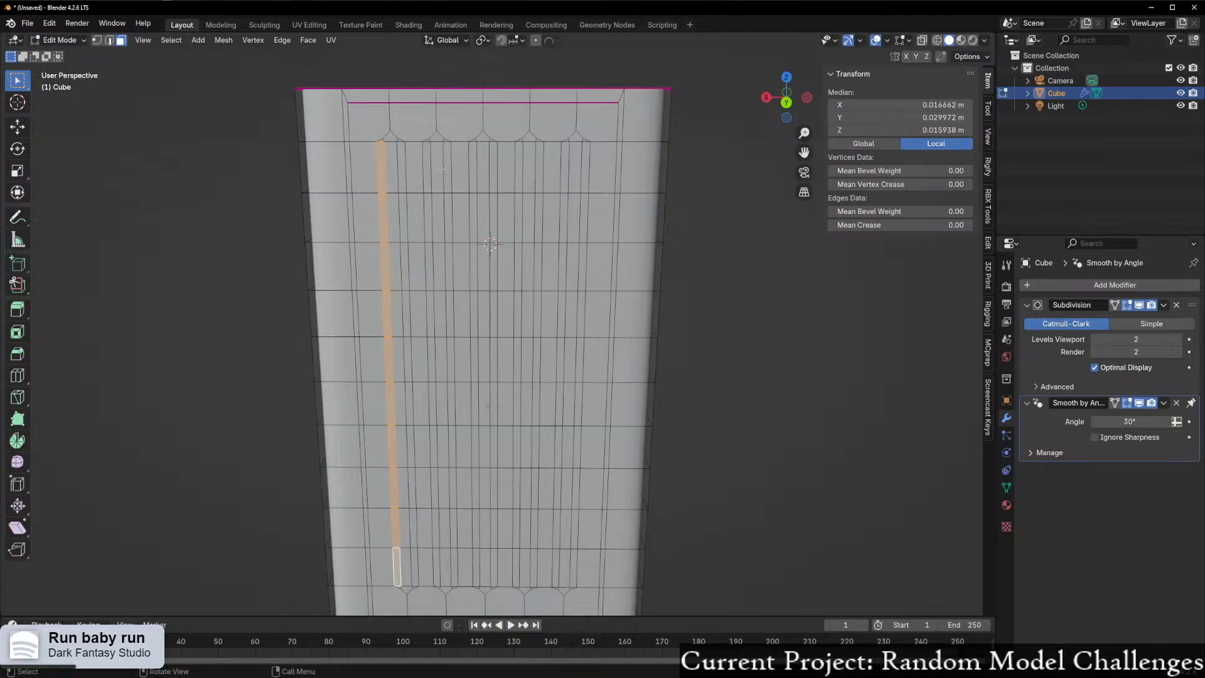
scroll(424, 273, down, 2)
middle_drag(424, 273, 436, 251)
shift+middle_drag(524, 446, 524, 349)
scroll(524, 350, up, 2)
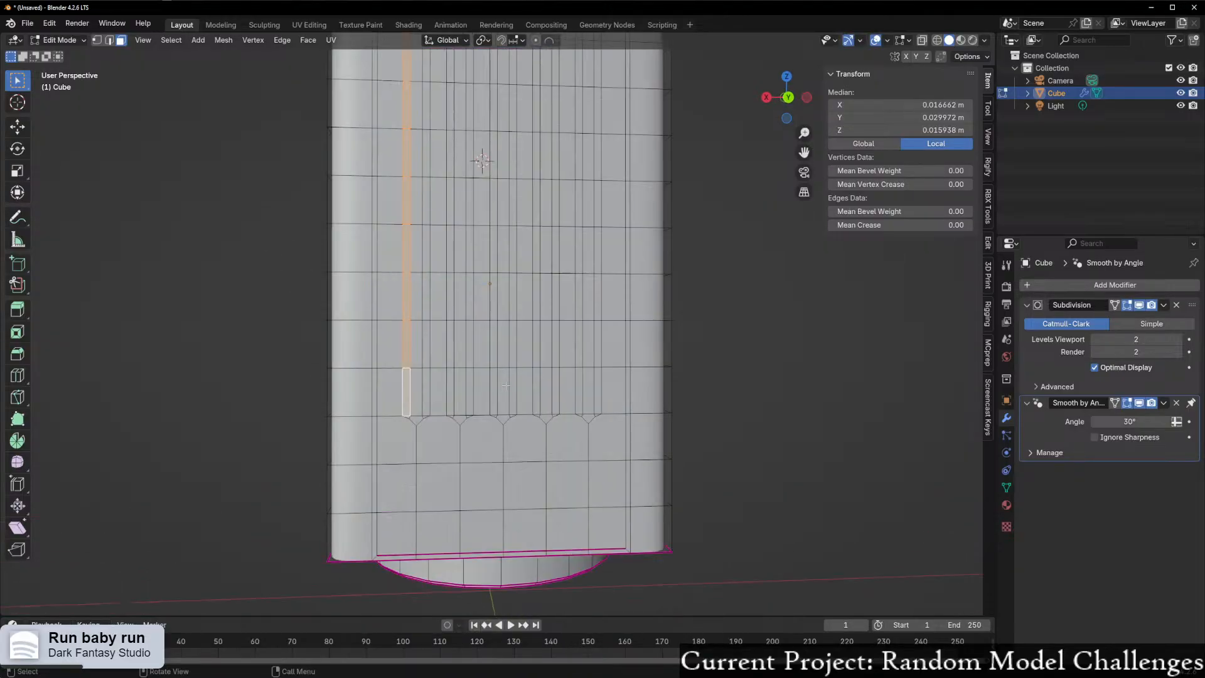
scroll(409, 444, up, 3)
middle_drag(409, 444, 407, 378)
scroll(401, 444, down, 2)
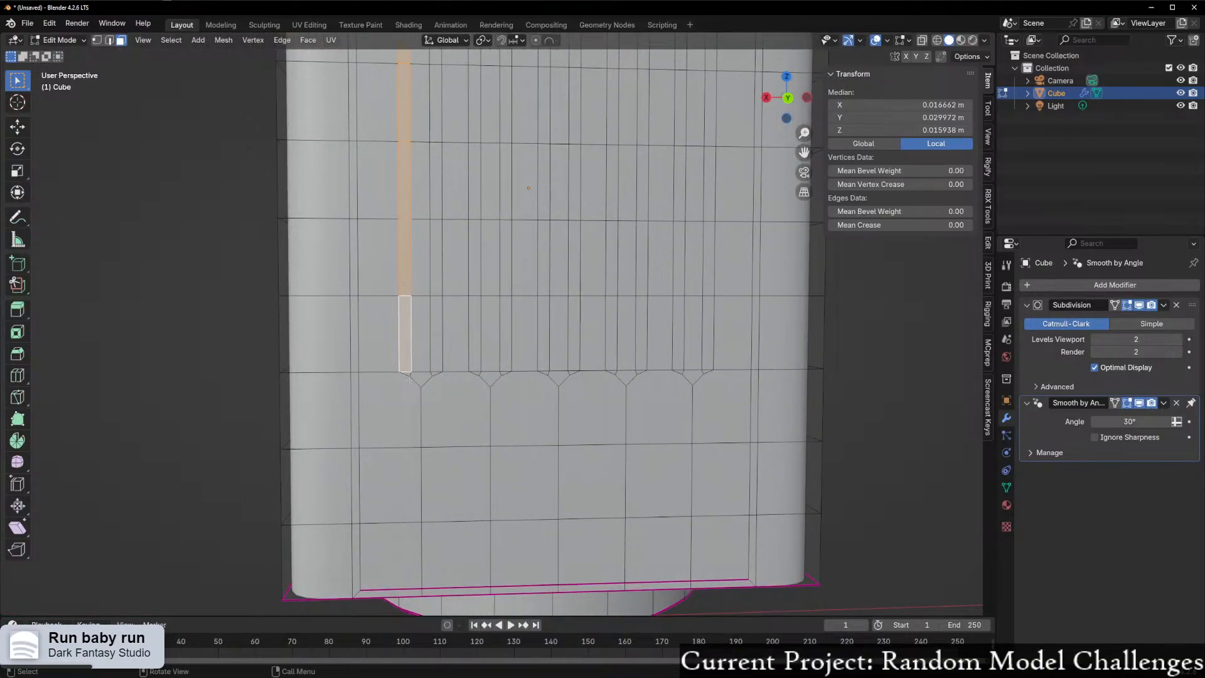
click(410, 378)
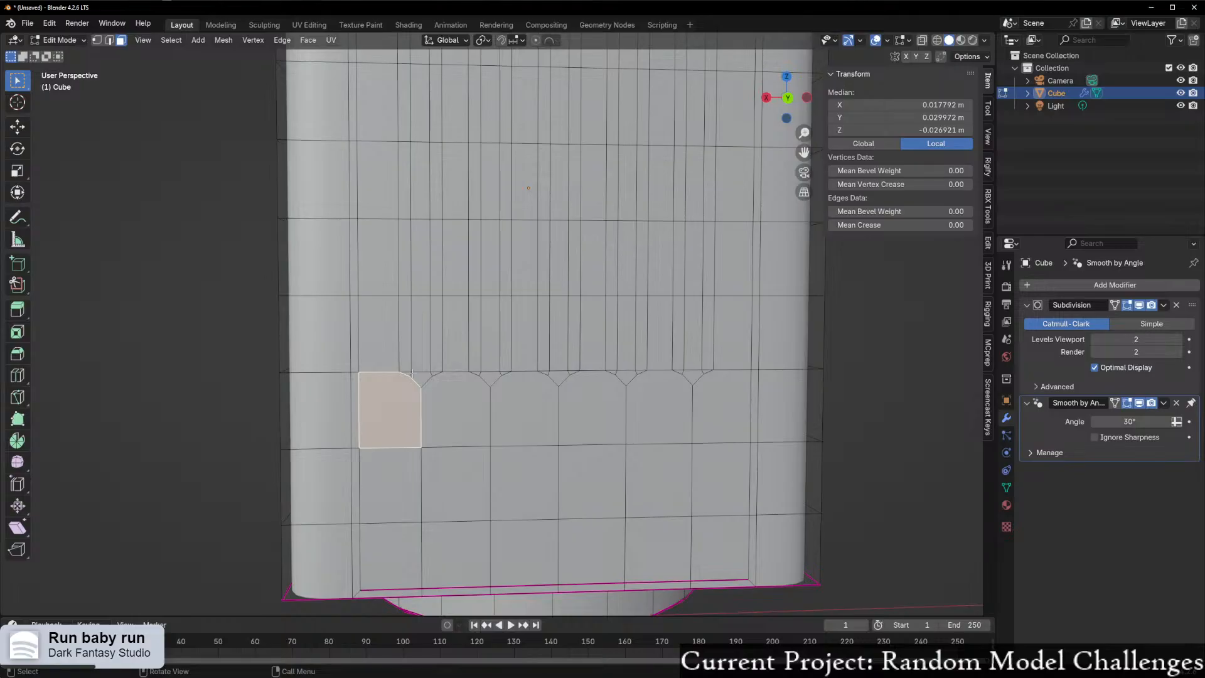
click(422, 381)
key(2)
click(420, 372)
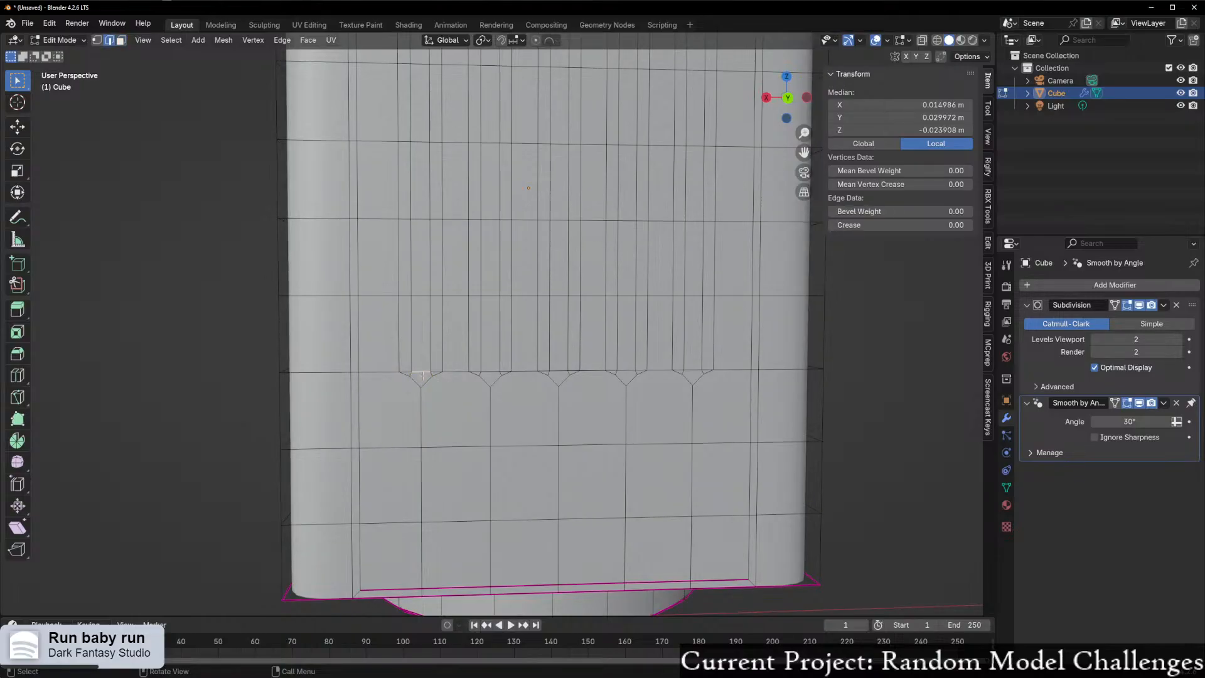
scroll(421, 379, up, 3)
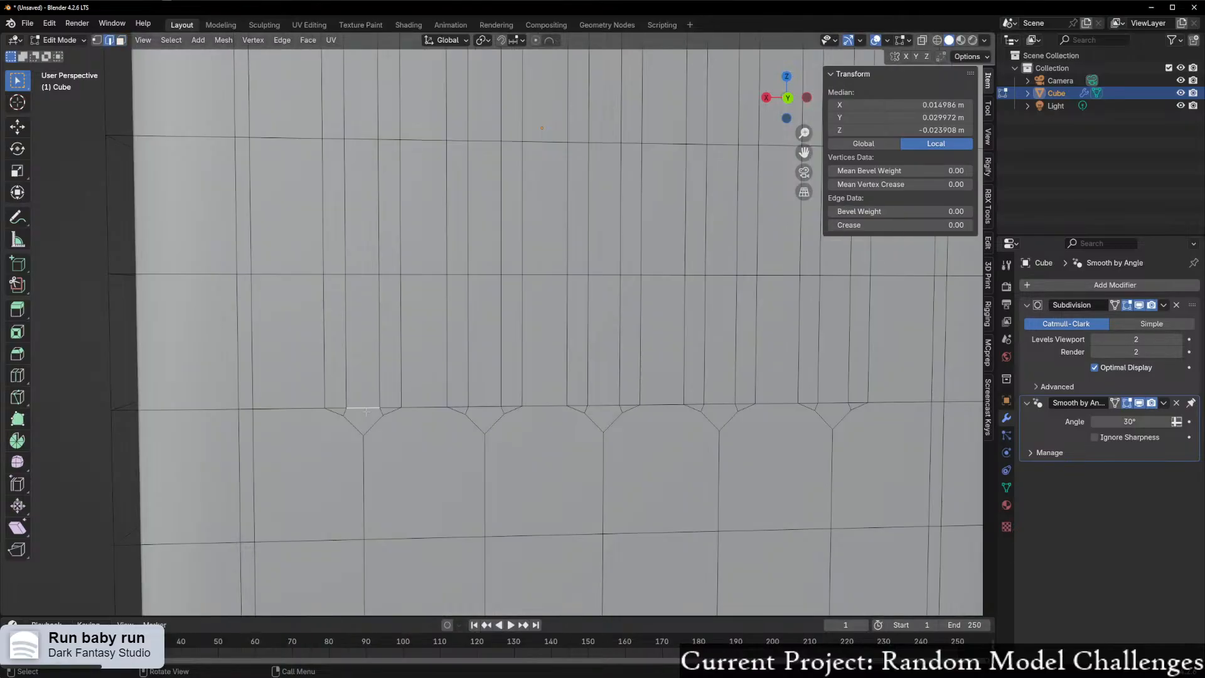
scroll(366, 412, down, 6)
middle_drag(496, 439, 516, 395)
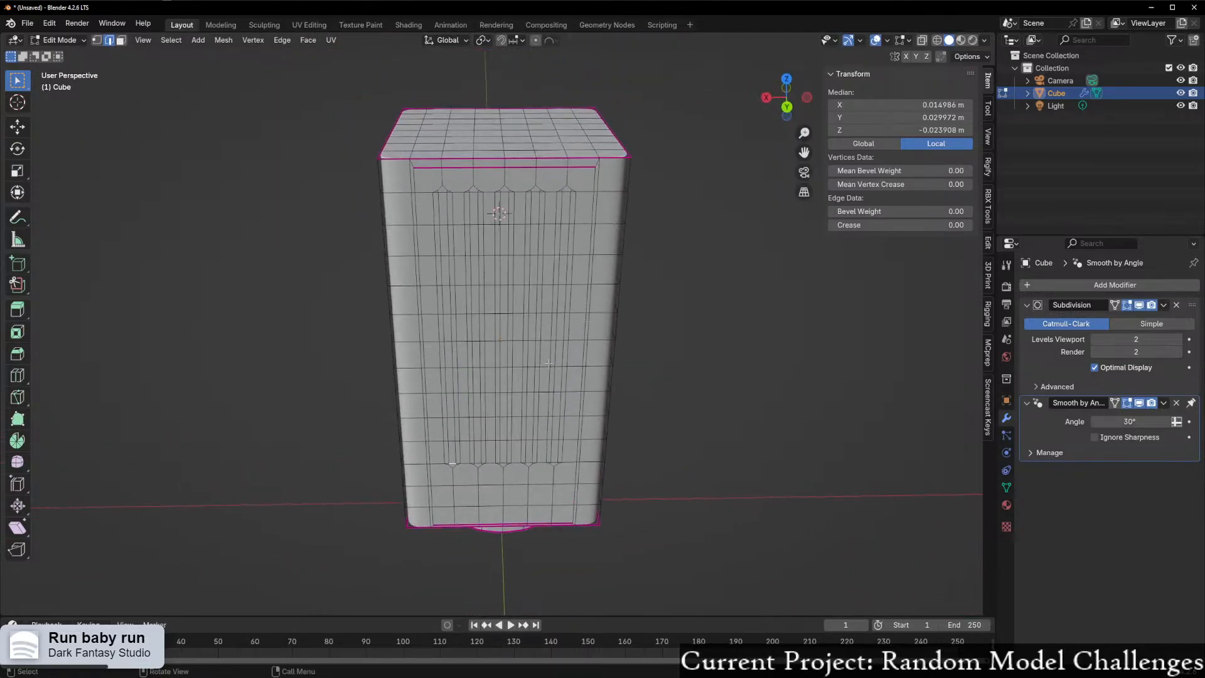
scroll(492, 358, up, 2)
middle_drag(468, 215, 476, 209)
scroll(476, 210, down, 4)
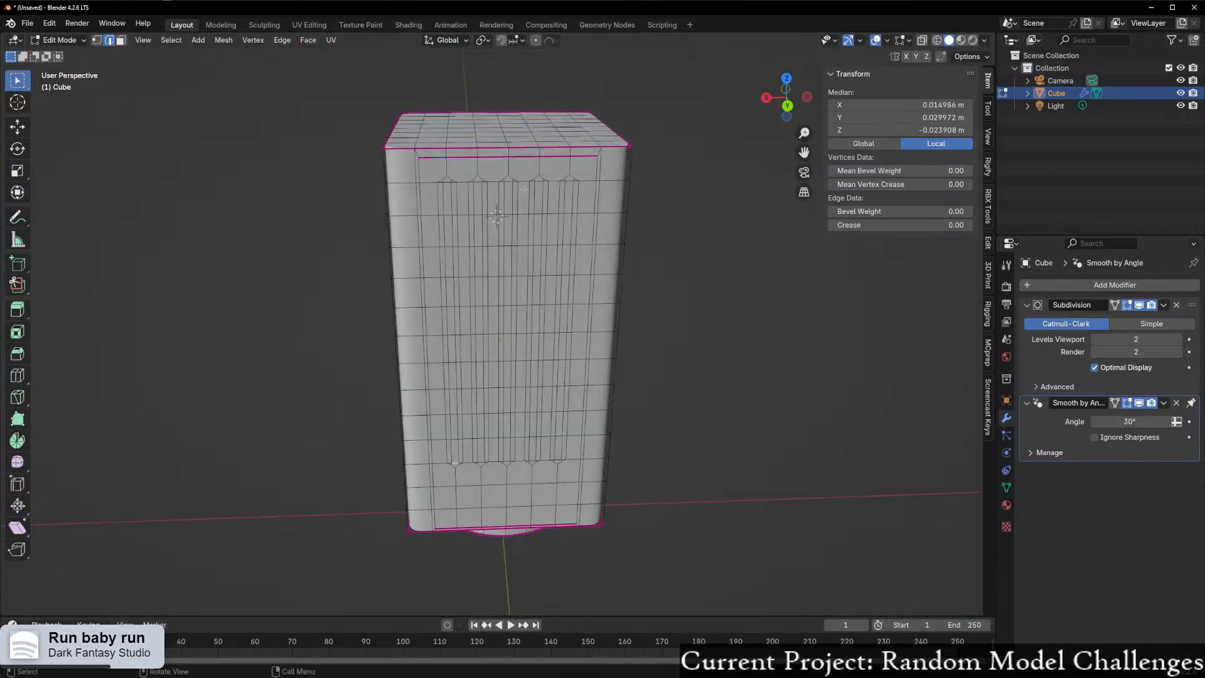
- From the back view, select the +X half of the vent strips, including the middle strip's +X edge, and move it 0.0015 m along X
click(787, 106)
scroll(567, 192, up, 4)
scroll(567, 192, down, 2)
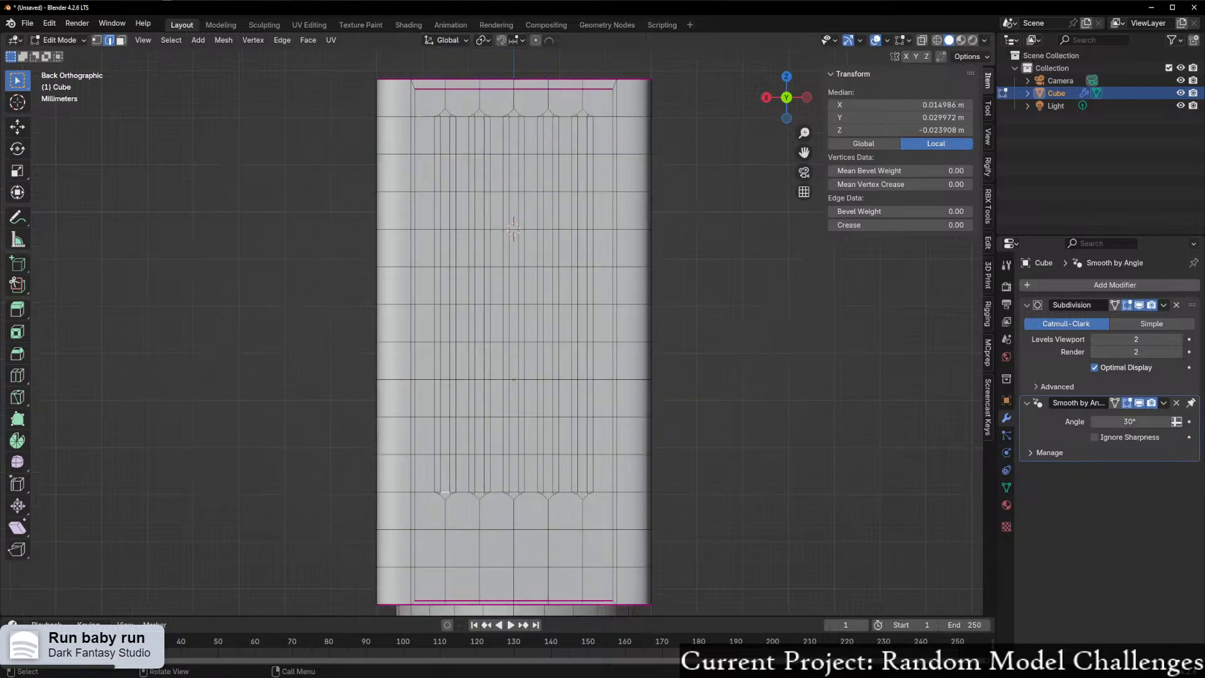
drag(430, 104, 498, 500)
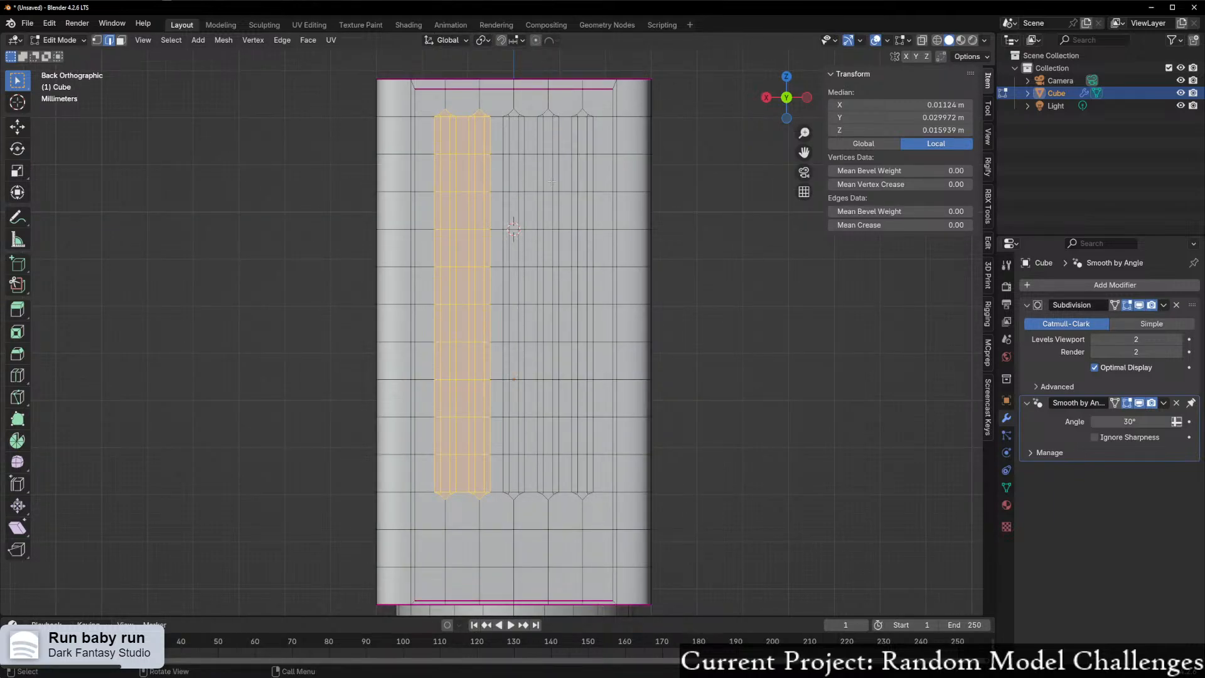
drag(424, 100, 515, 507)
key(g)
text(x0.001)
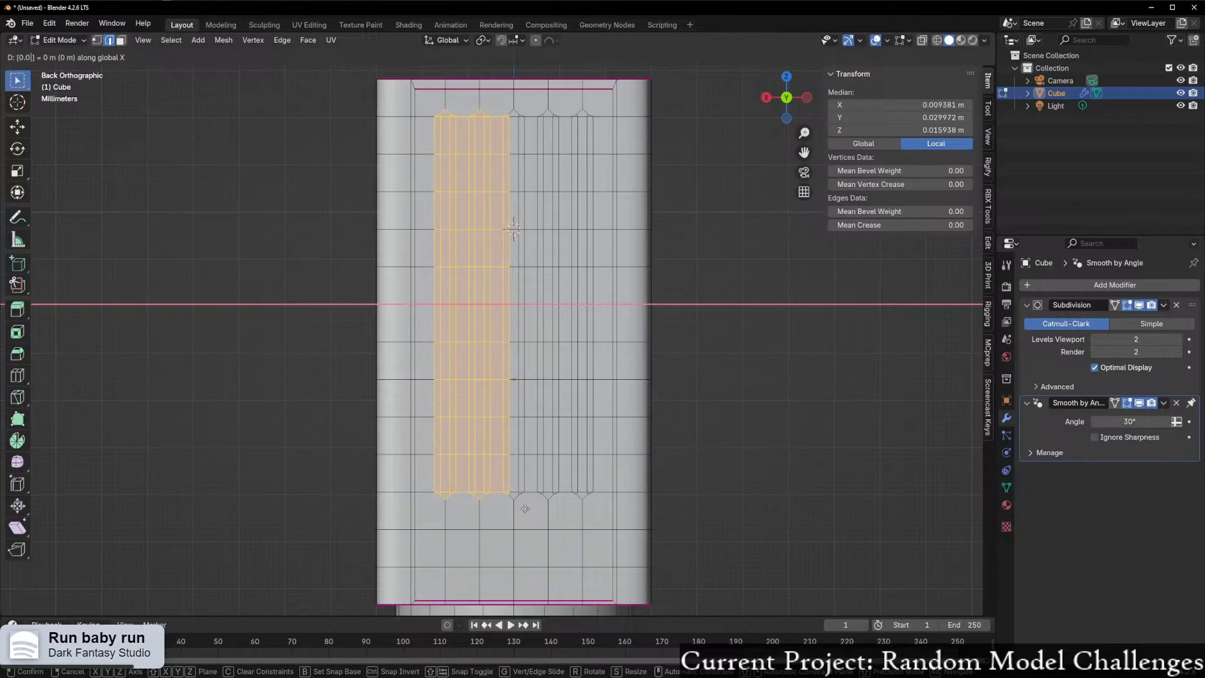
text(5)
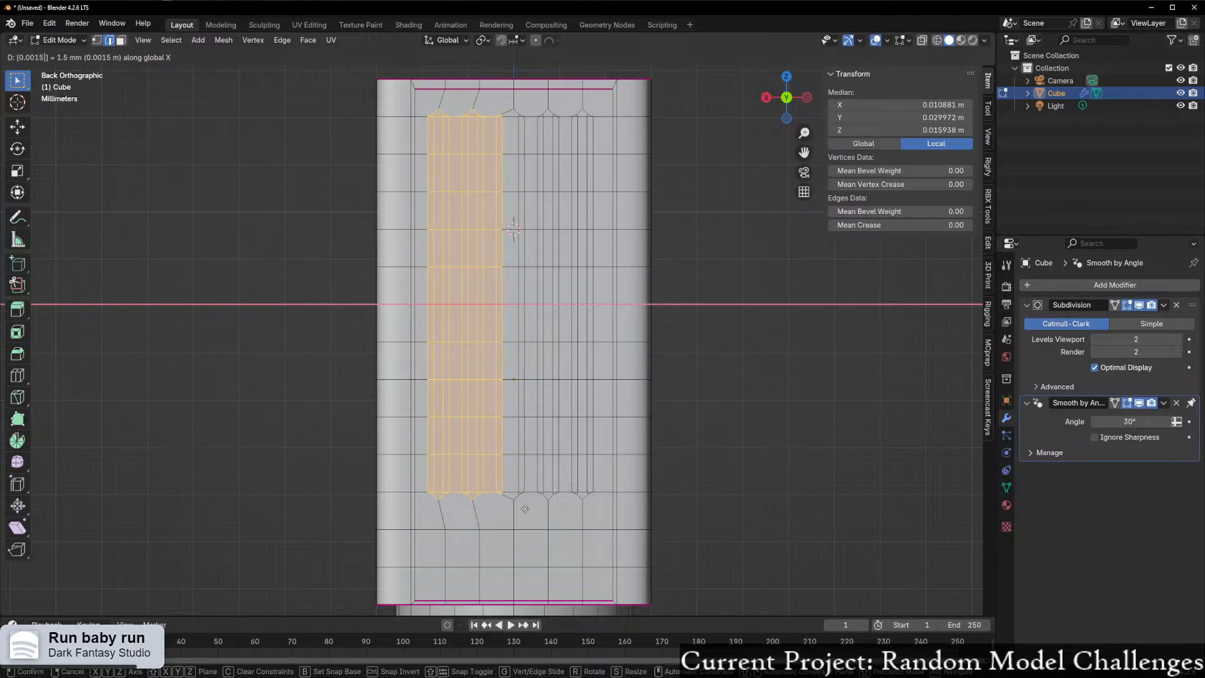
key(Return)
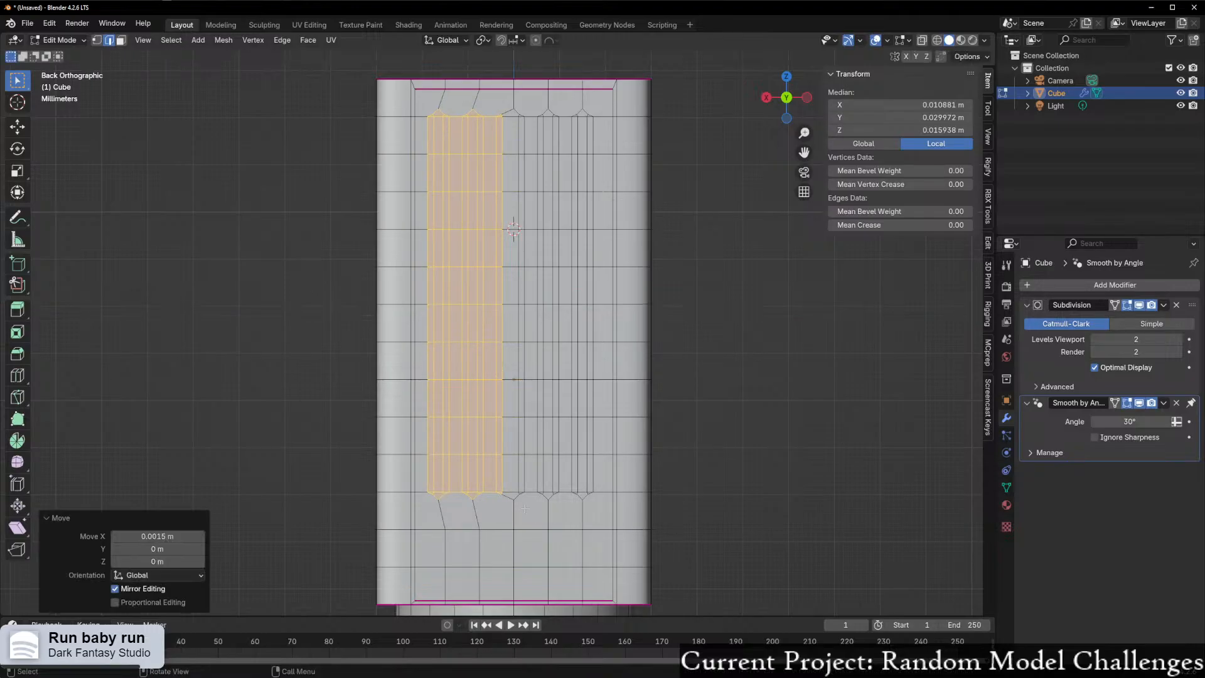
- Select the -X half of the vent strips, including the middle strip's -X edge, and move it -0.0015 m along X
drag(513, 494, 601, 108)
key(g)
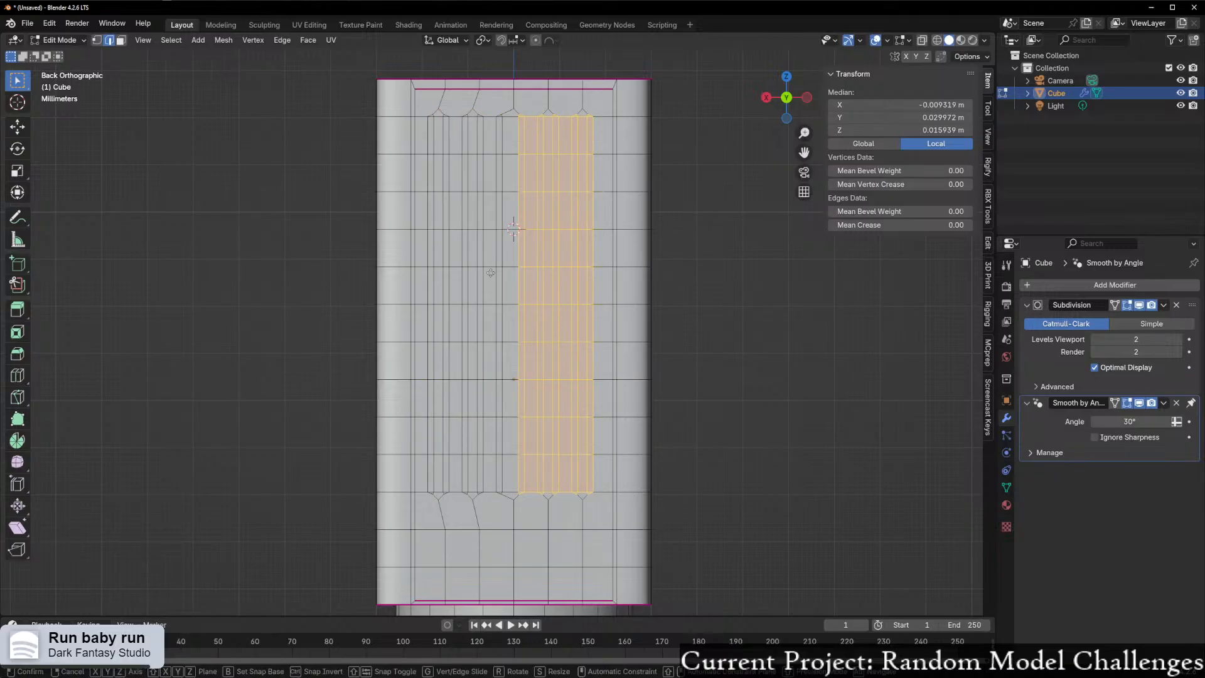
text(x0.015)
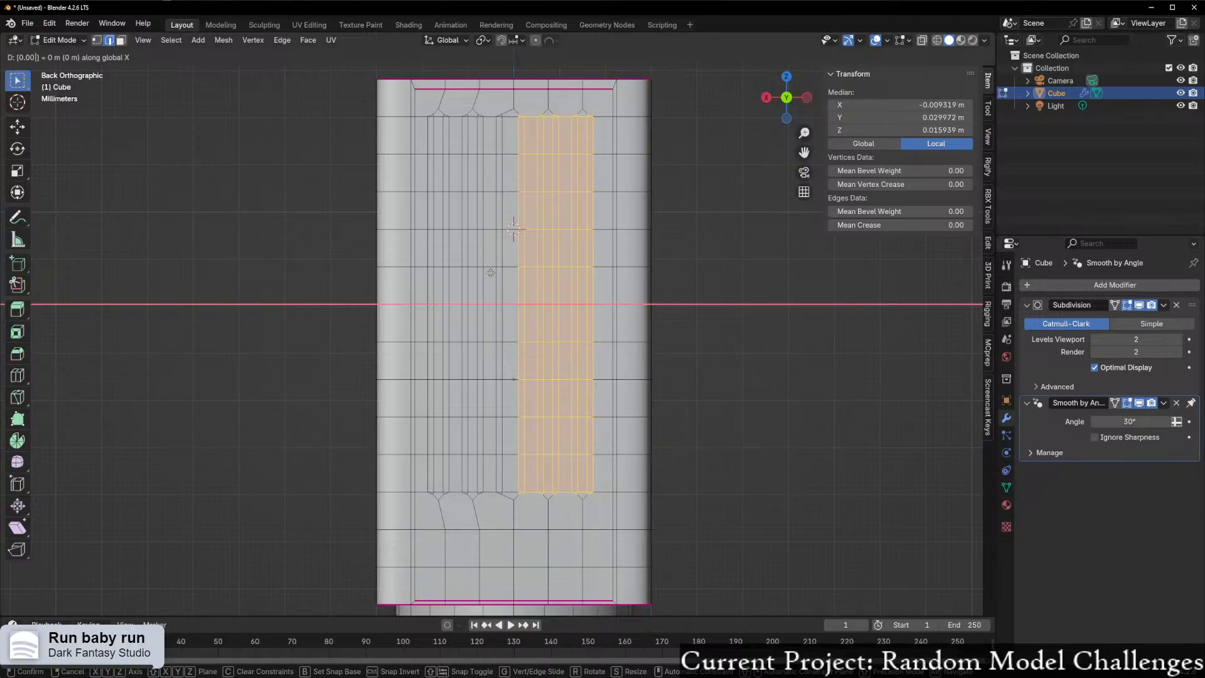
key(minus)
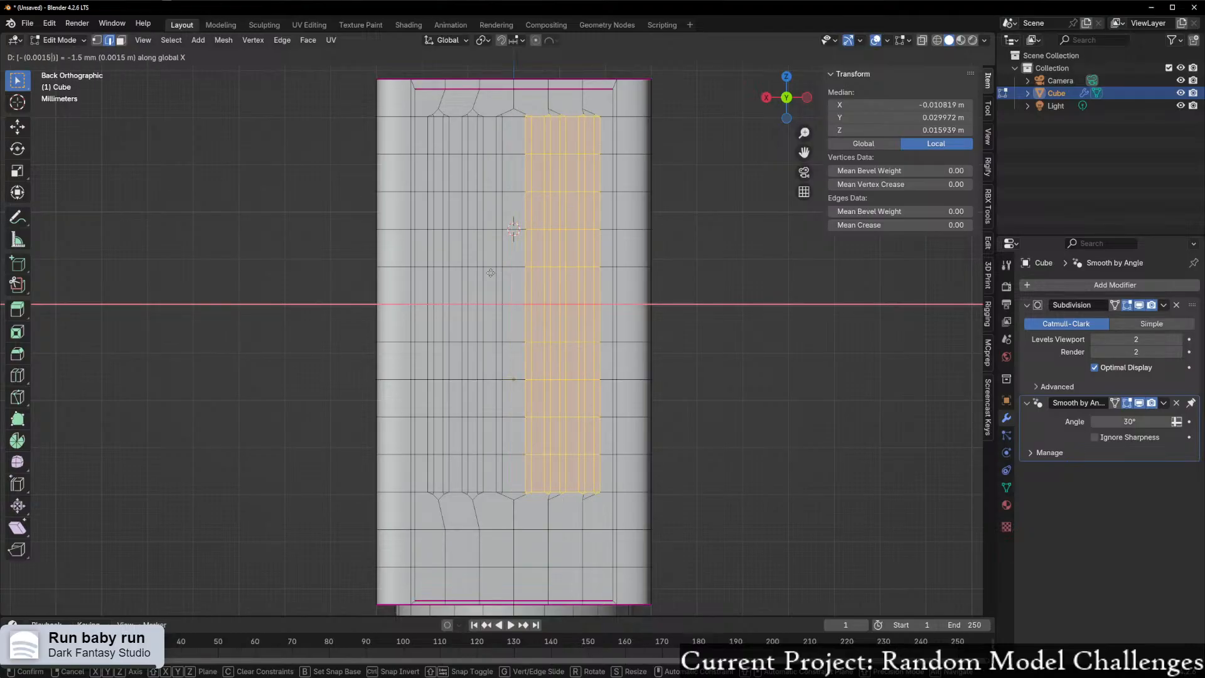
key(Return)
- Connect the middle strip's upper and lower tip vertices with a vertical centre edge path
click(491, 274)
key(1)
click(515, 111)
shift+click(513, 500)
key(j)
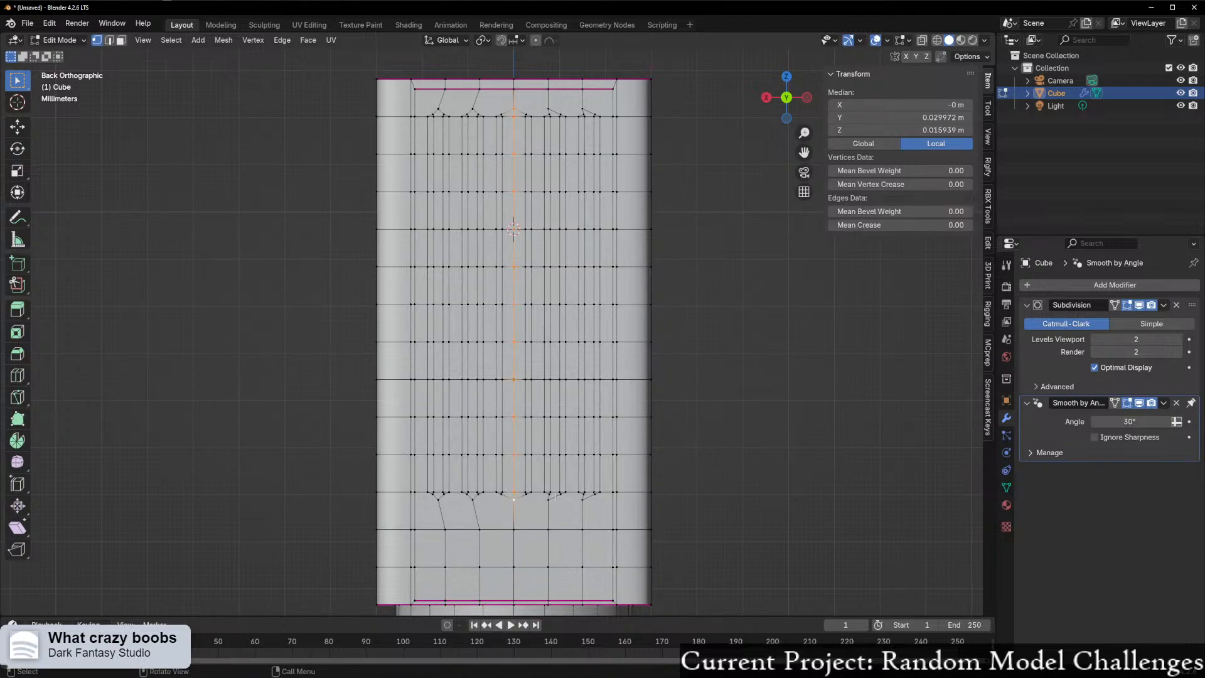
- Select the middle strip's whole vertical centre edge path and bevel it with one segment and a width of about 0.0007 m
click(546, 516)
key(2)
click(513, 496)
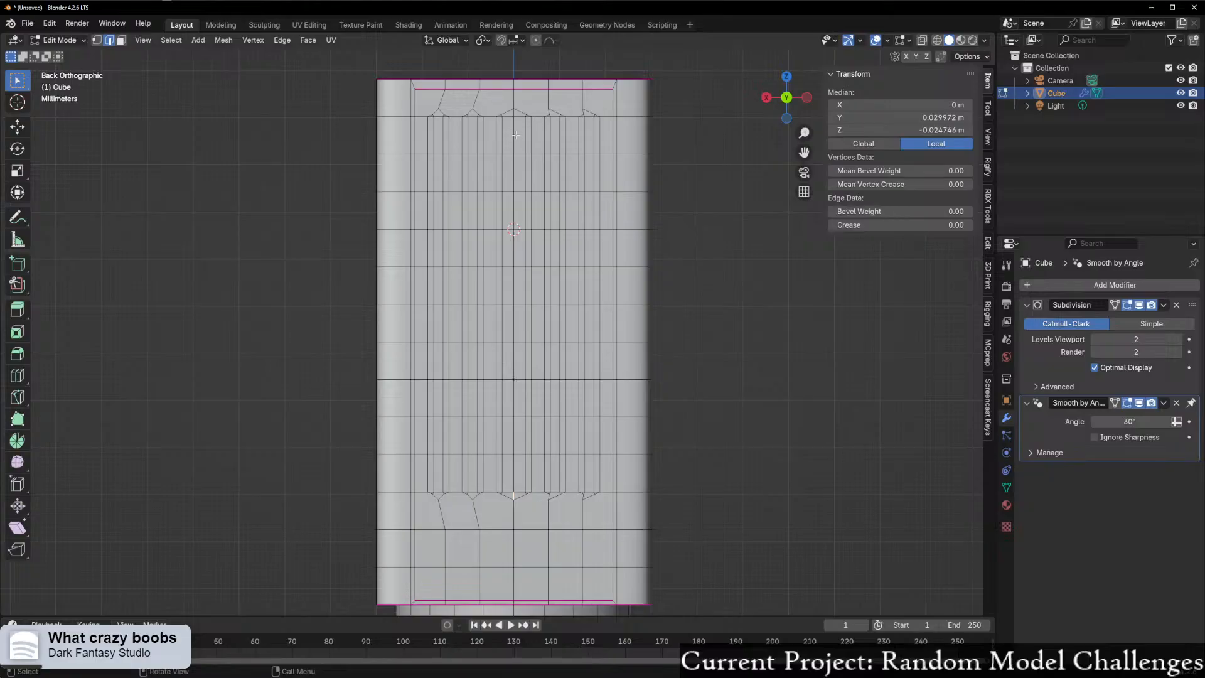
ctrl+click(514, 113)
key(ctrl+b)
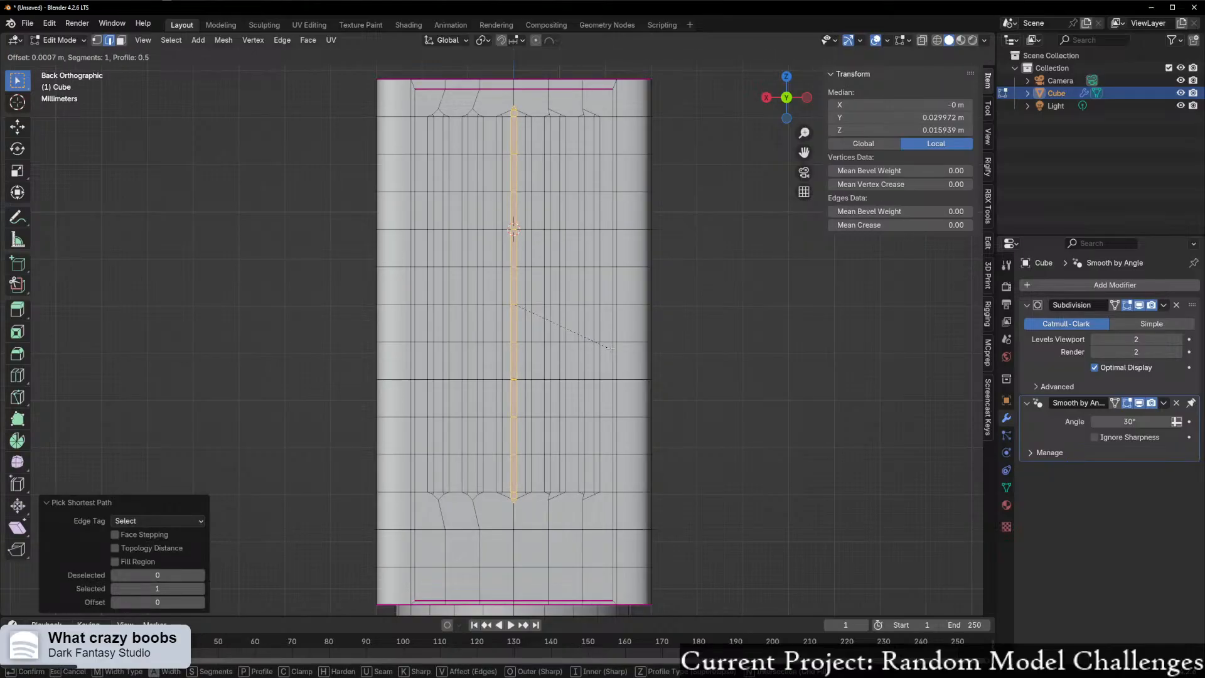
click(618, 350)
- Inspect the spacing of the vent strips around the bevelled centre of the back panel
scroll(618, 350, up, 2)
mouse_move(618, 350)
middle_down()
mouse_move(584, 357)
mouse_move(603, 336)
mouse_move(662, 341)
mouse_move(631, 339)
middle_up()
scroll(584, 357, down, 3)
click(590, 334)
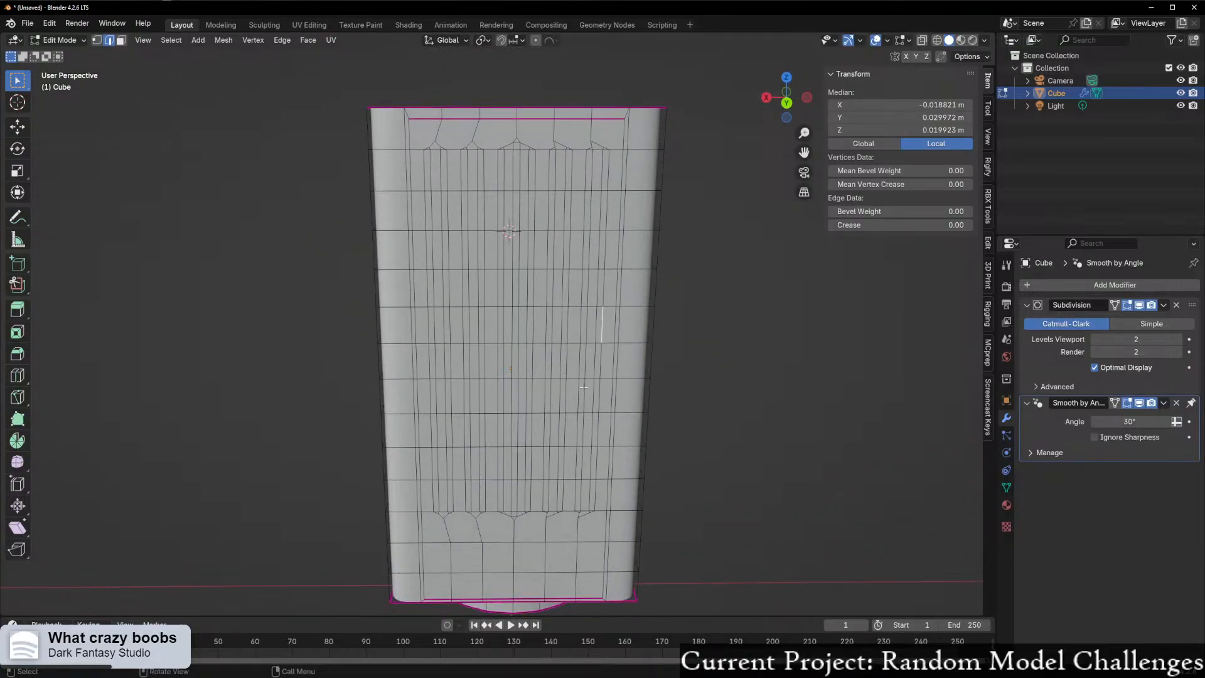
scroll(577, 368, up, 2)
scroll(577, 367, up, 1)
middle_drag(577, 368, 578, 339)
- Select the +X strips with the middle strip's +X edge in the back view and move them another 0.0002 m along X
click(784, 97)
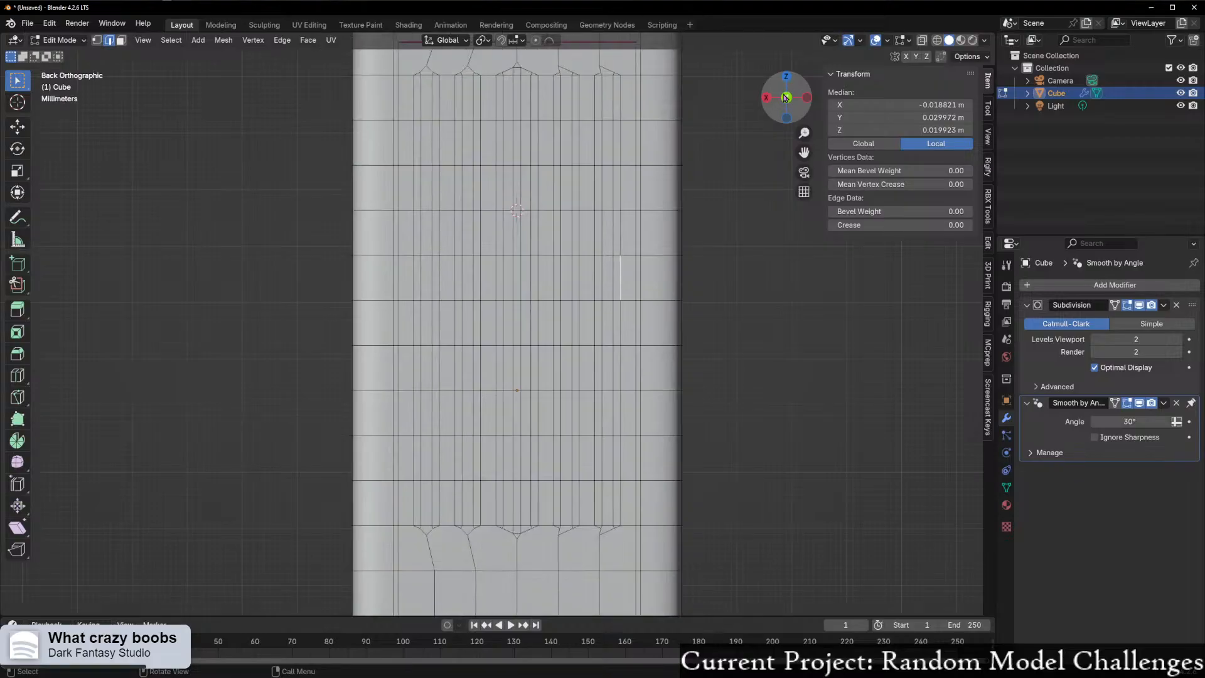
key(c)
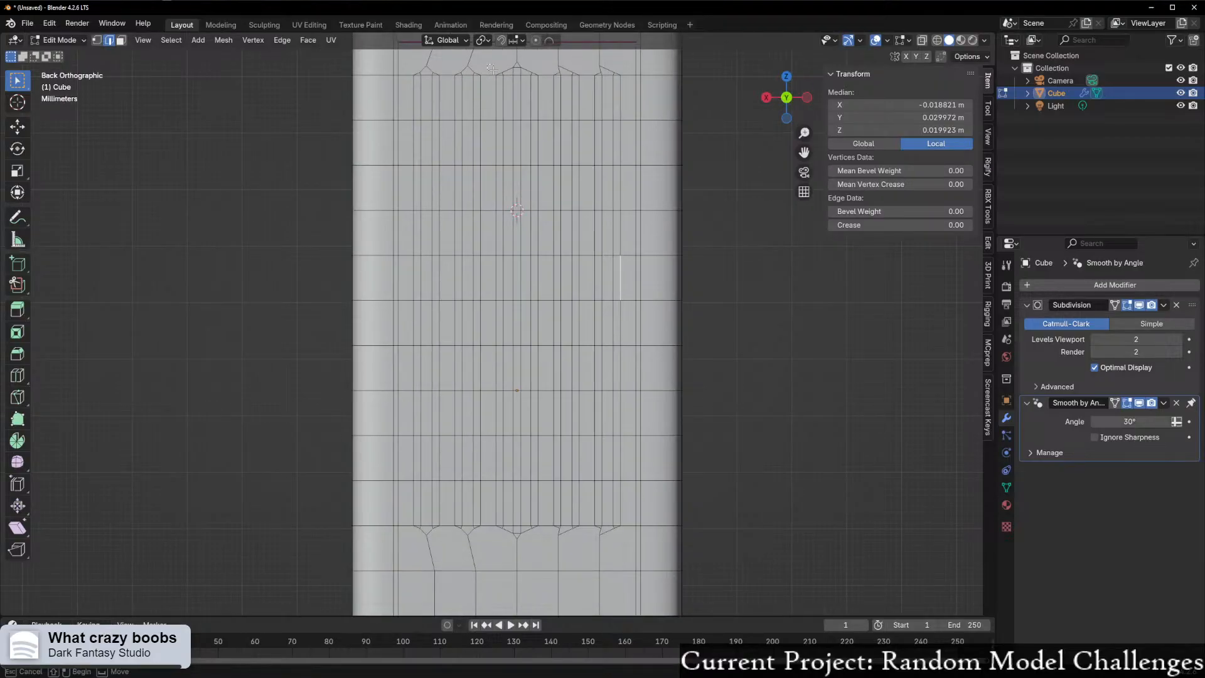
drag(493, 69, 494, 71)
drag(410, 61, 504, 510)
key(h)
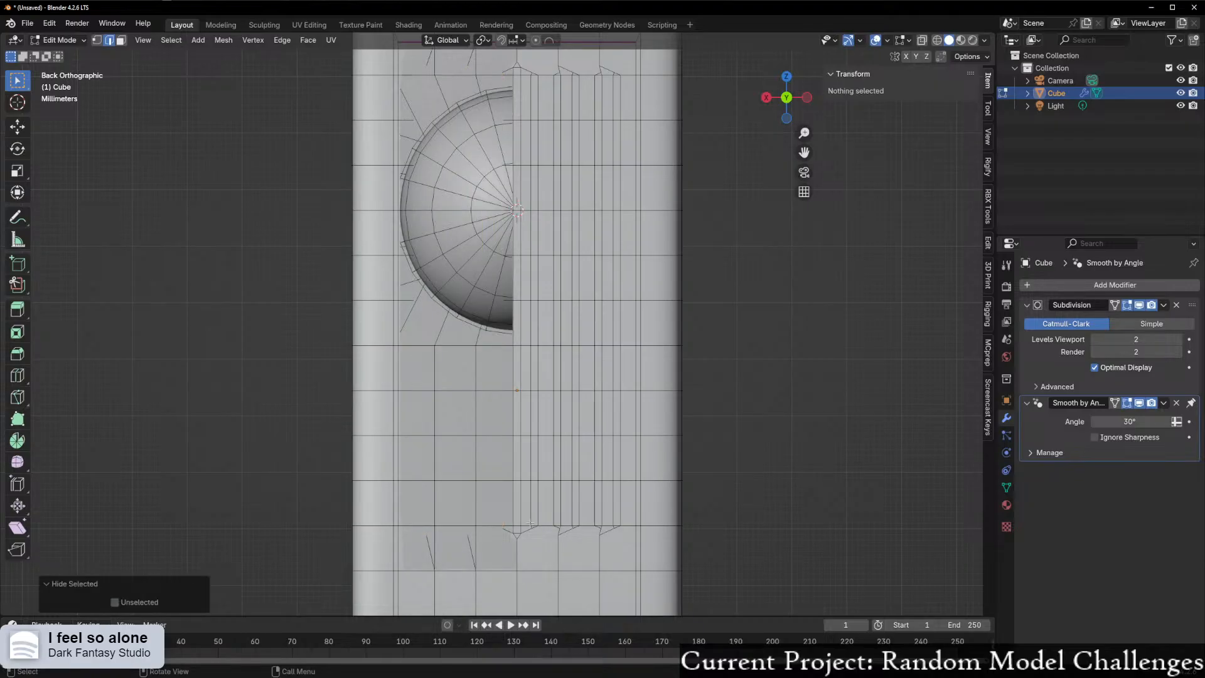
key(alt+h)
key(g)
key(x)
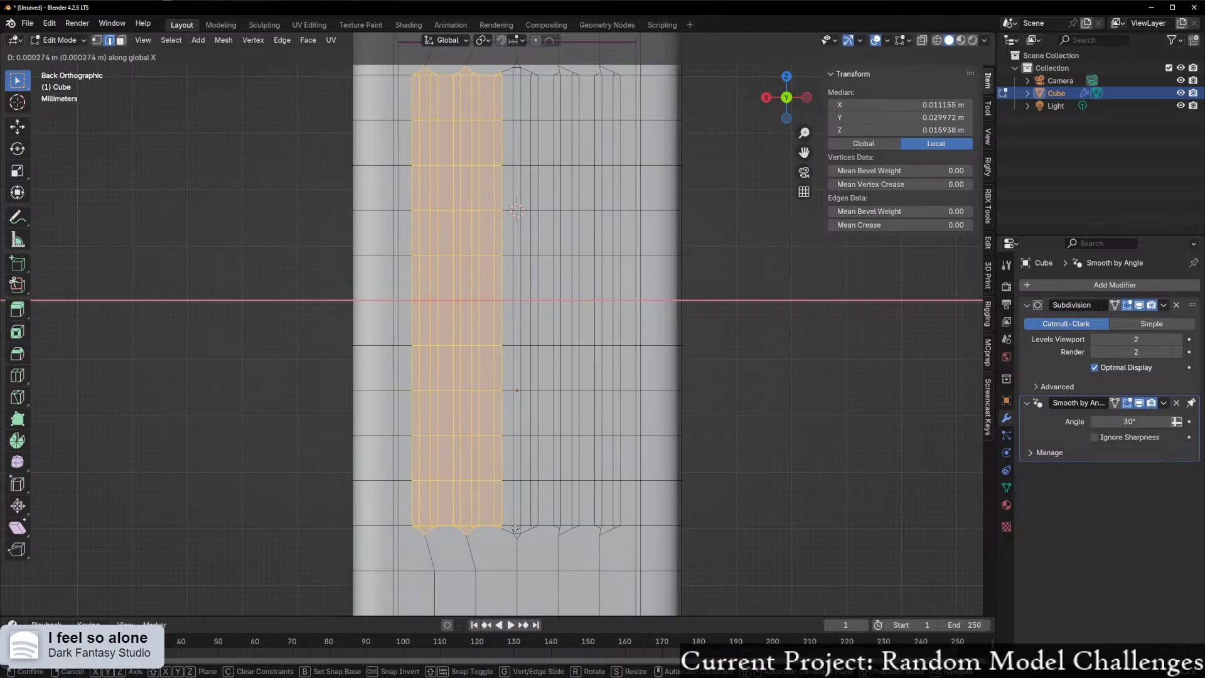
text(0.0002)
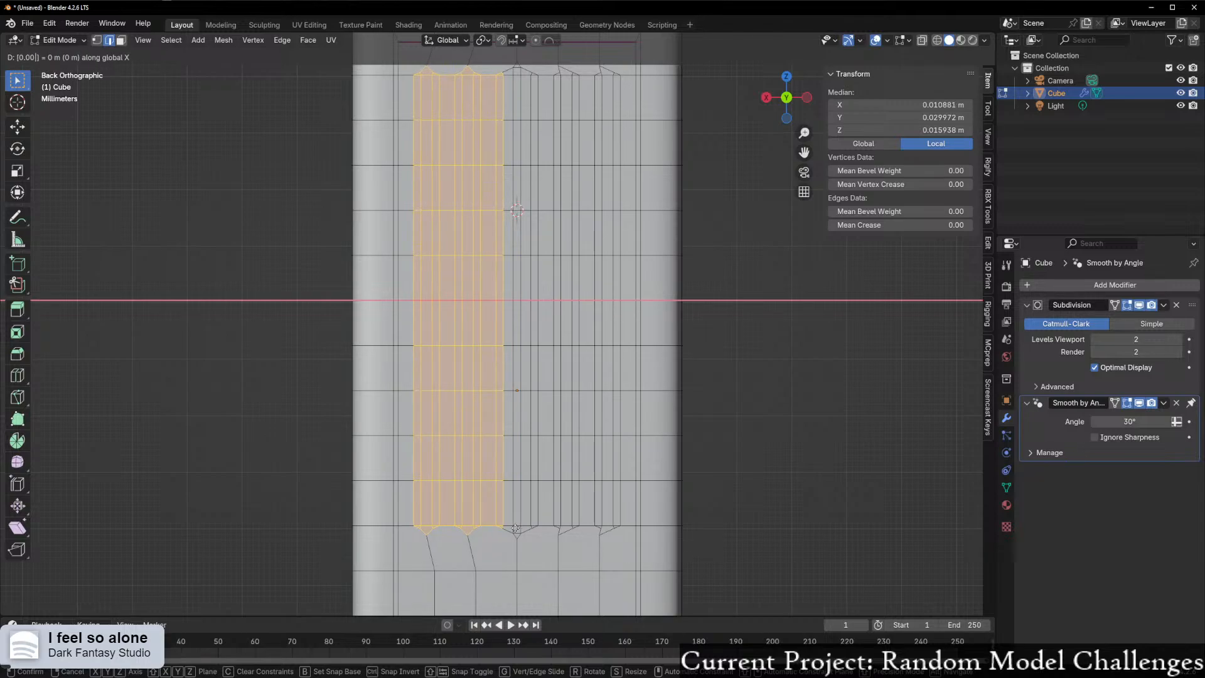
key(Return)
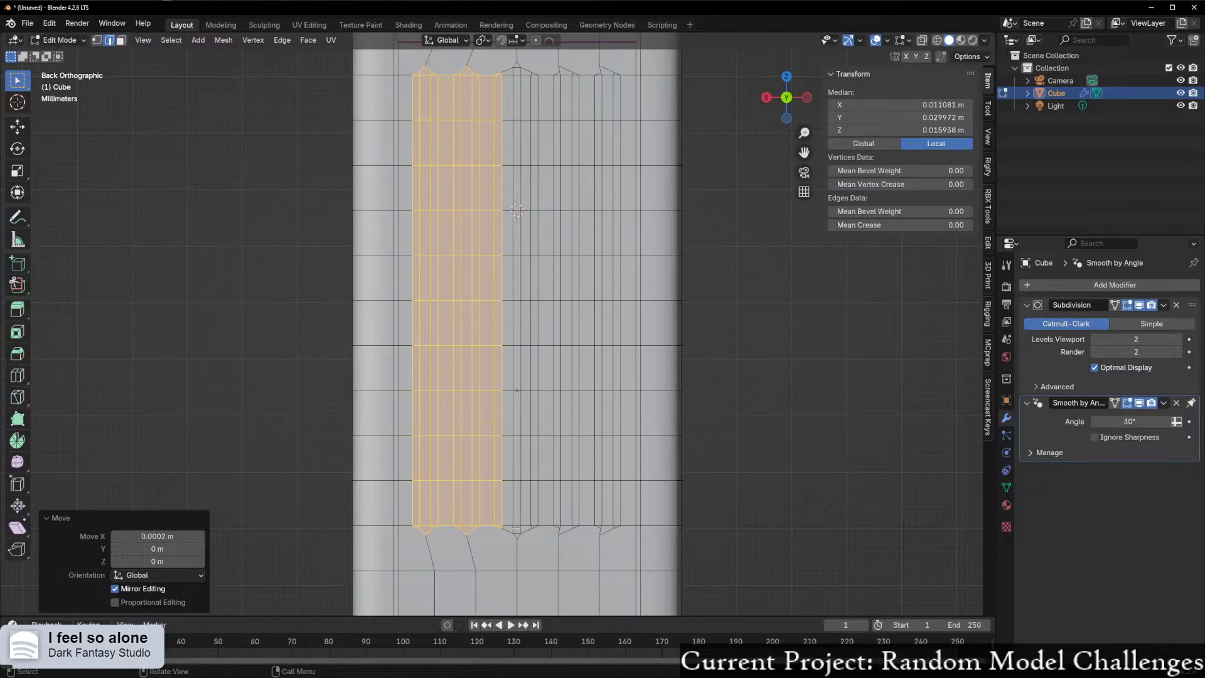
- Select the two outer strips on the -X side and move them -0.0002 m along X
drag(617, 547, 552, 52)
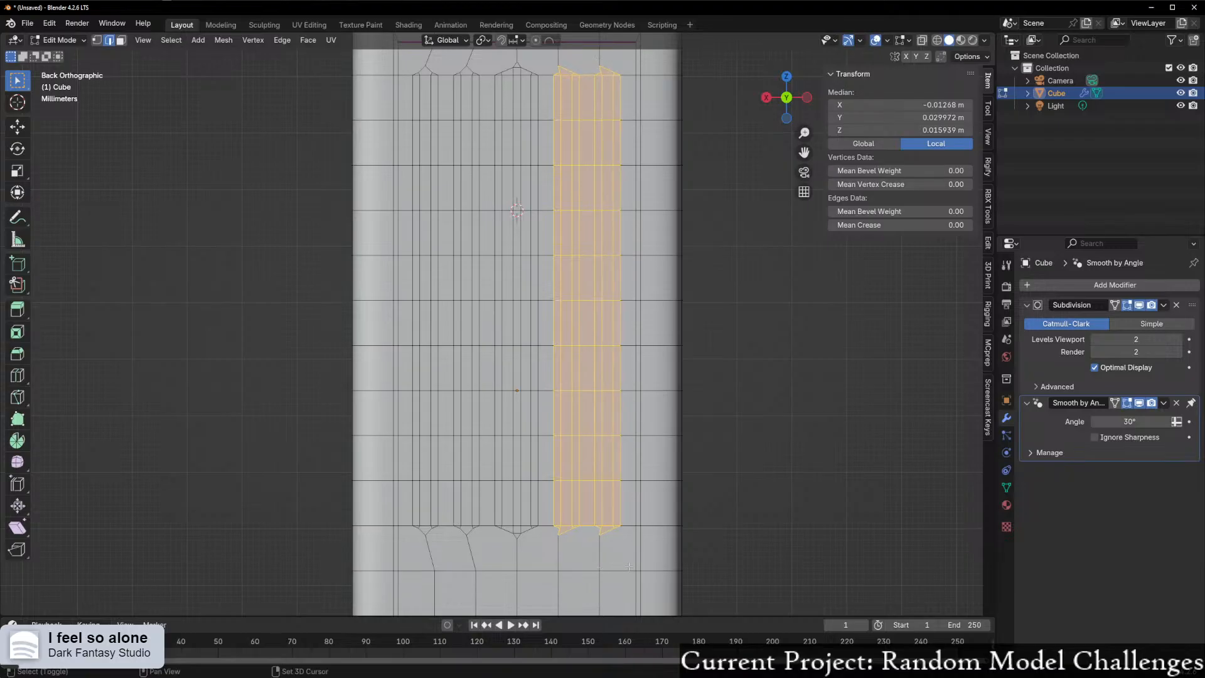
text(gx0.002)
key(minus)
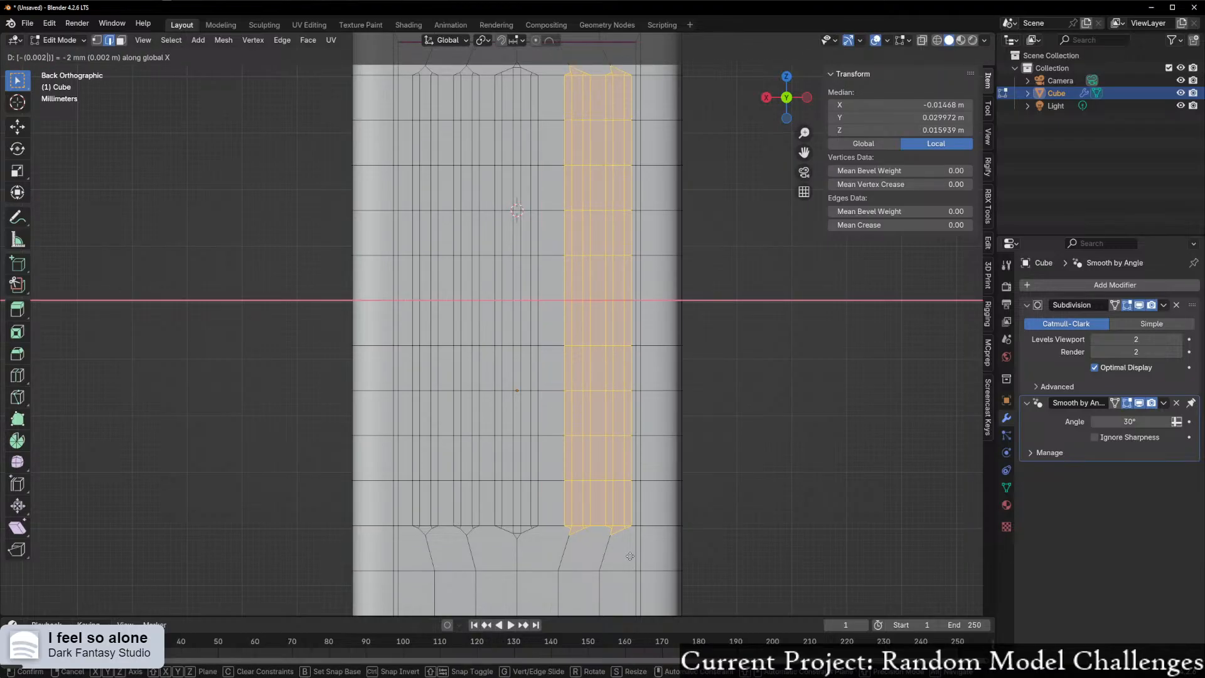
key(Left)
text(0)
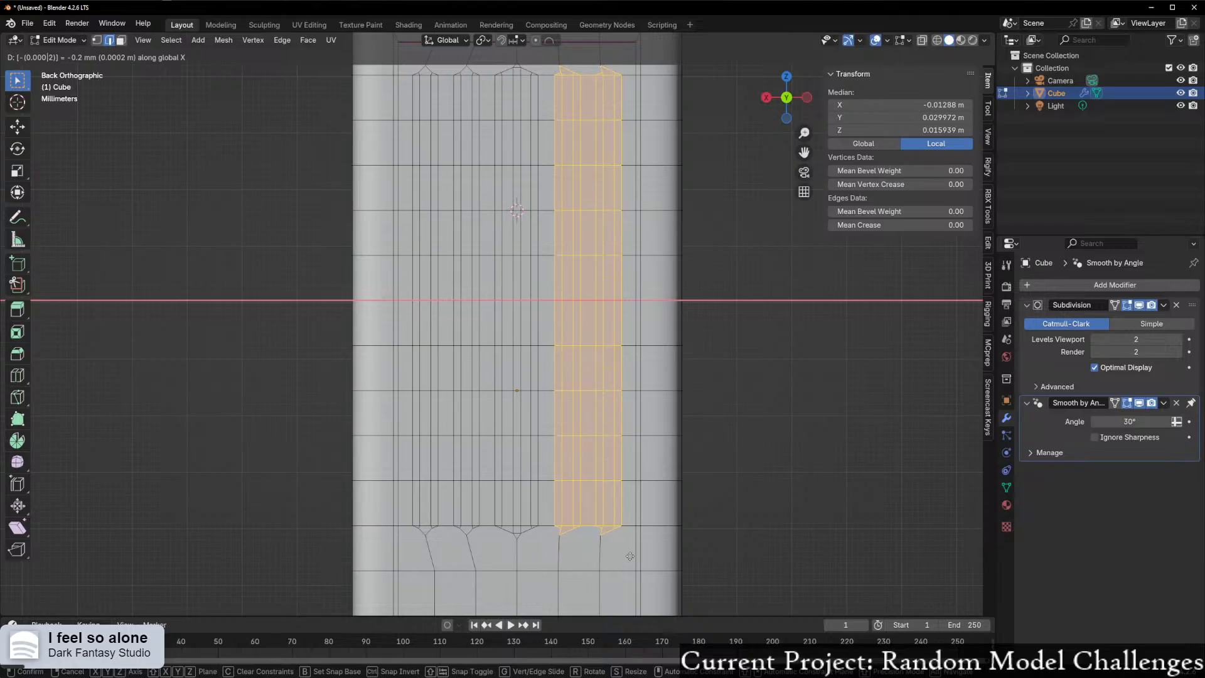
key(Return)
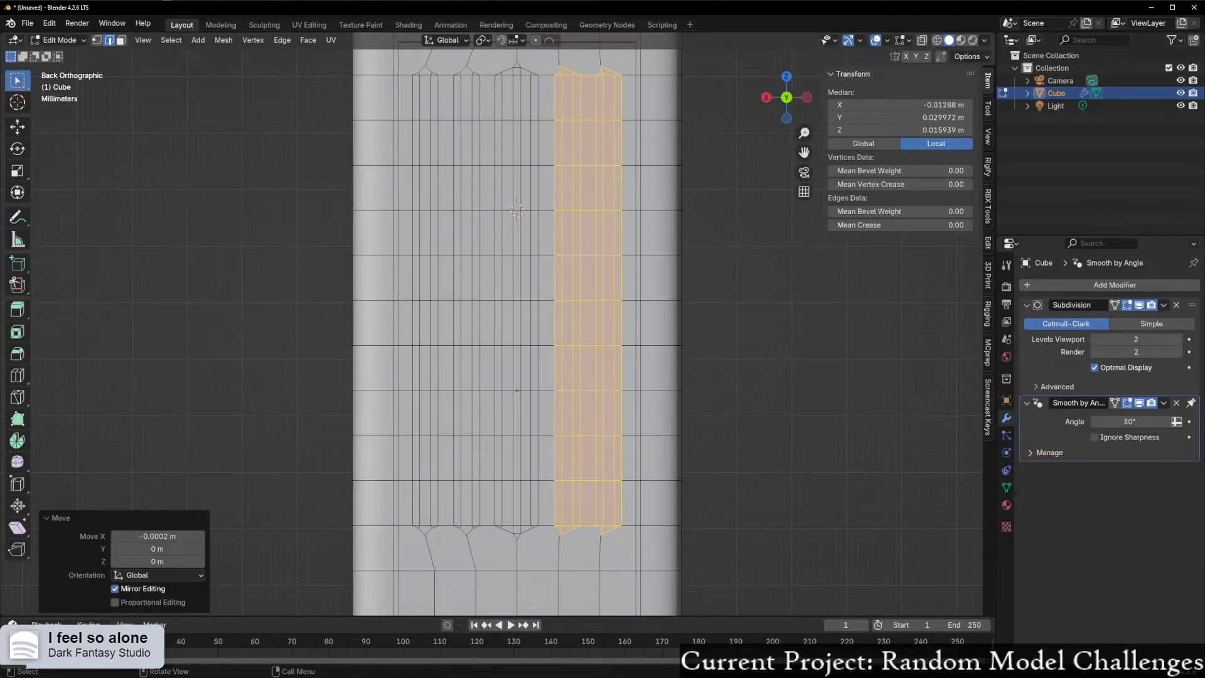
- Select the edges forming the pointed upper ends of all five vent strips and check both ends of the strips
click(615, 572)
middle_drag(791, 524, 575, 349)
scroll(575, 350, up, 2)
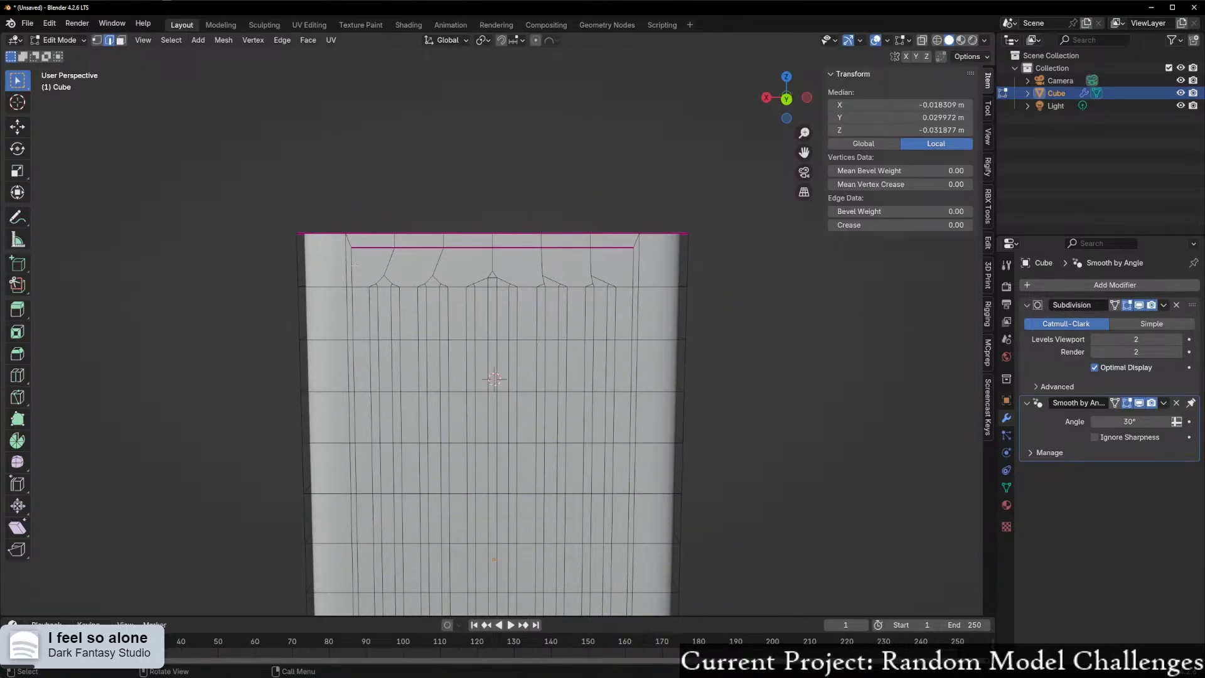
drag(371, 261, 616, 291)
scroll(576, 347, up, 1)
scroll(574, 358, down, 4)
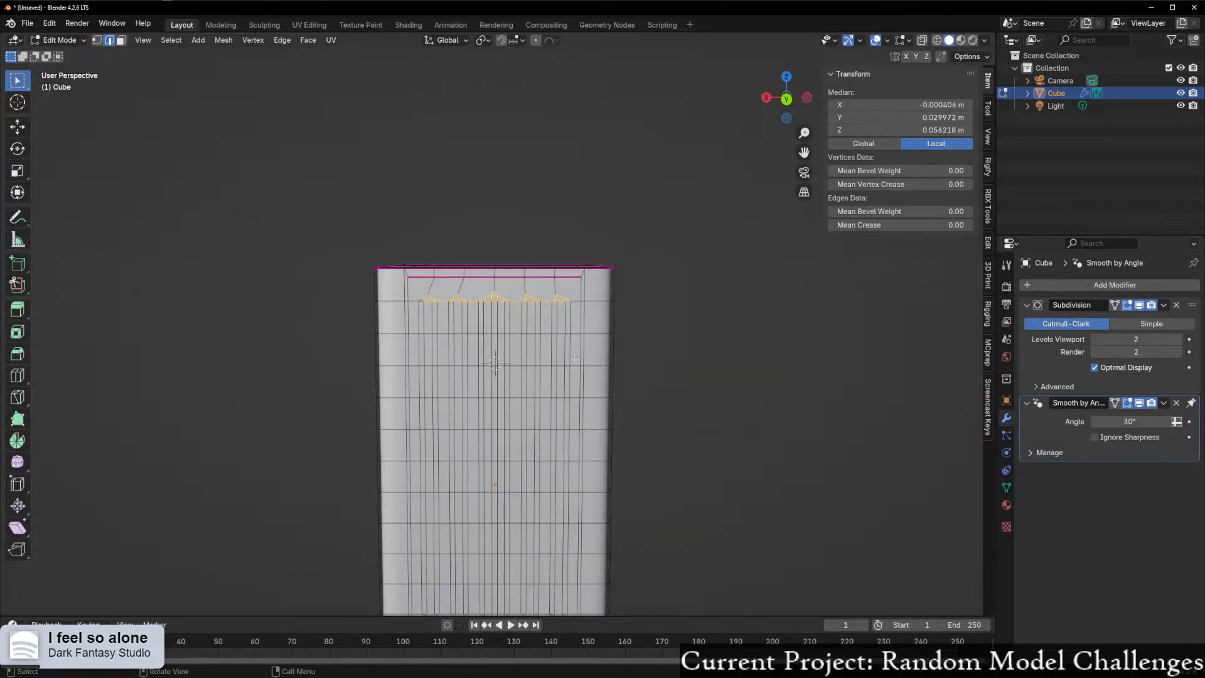
scroll(567, 360, down, 2)
scroll(565, 397, up, 5)
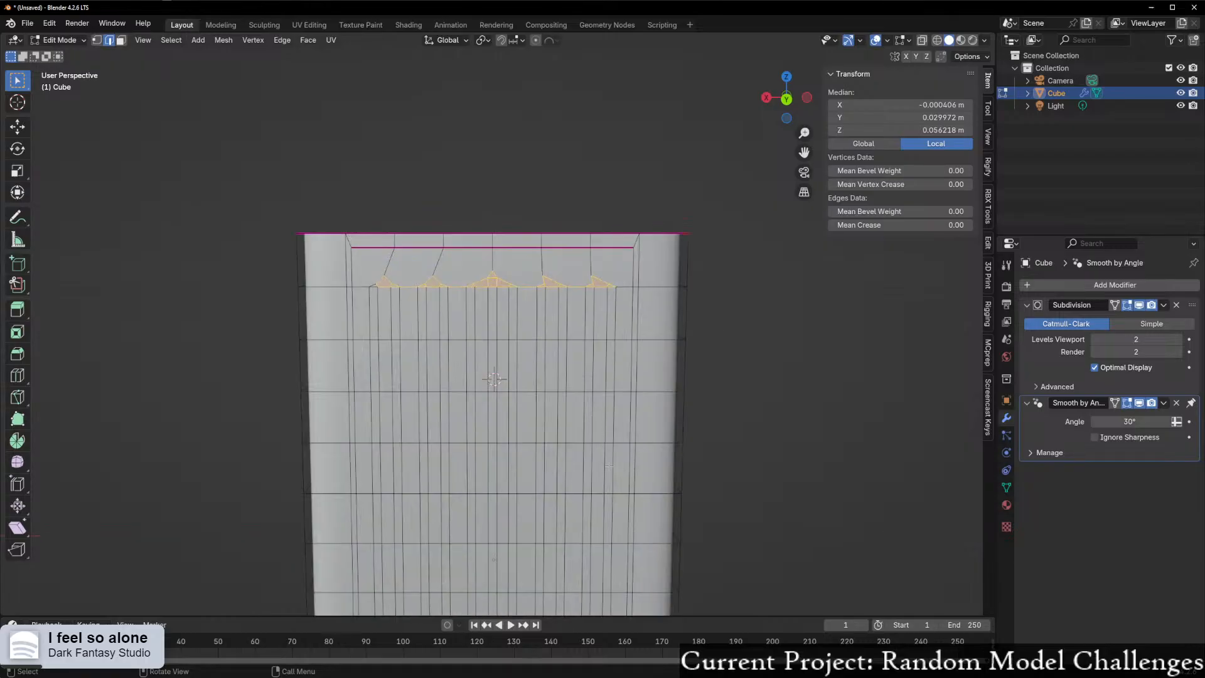
scroll(565, 396, down, 1)
scroll(553, 395, up, 4)
scroll(439, 386, down, 4)
scroll(399, 382, up, 1)
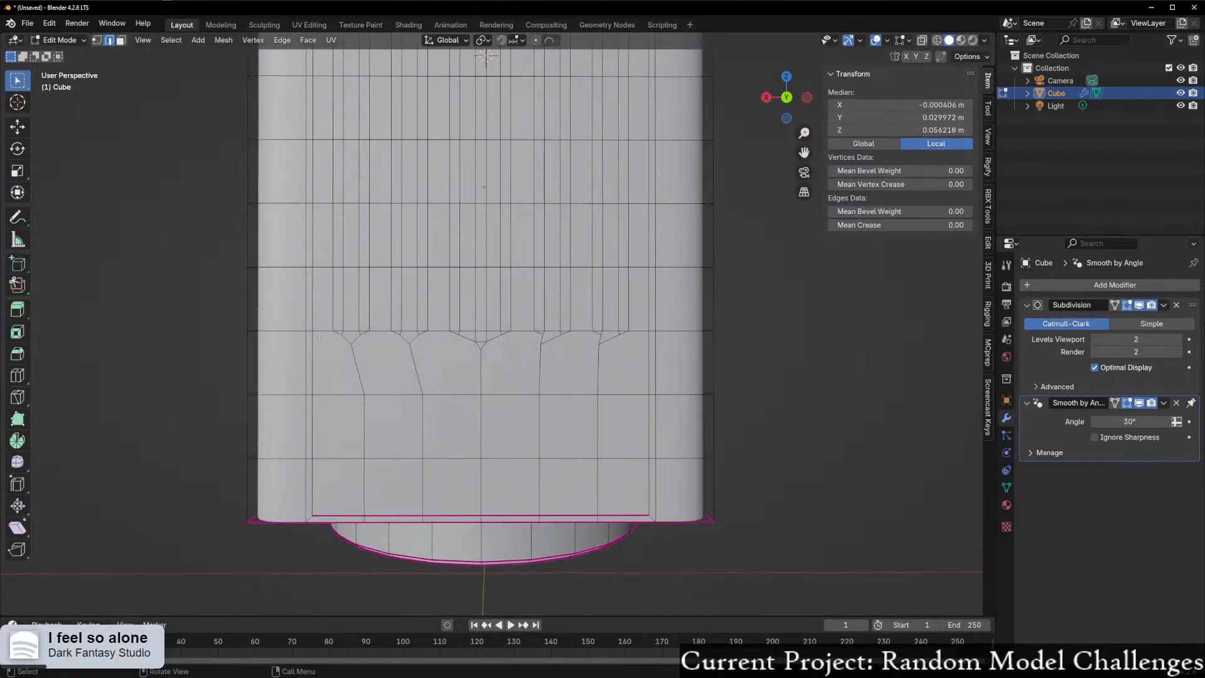
- Select the full row of faces containing the pointed lower ends of the five vent strips and delete those faces
drag(324, 331, 644, 384)
key(3)
drag(316, 333, 527, 415)
drag(643, 382, 645, 384)
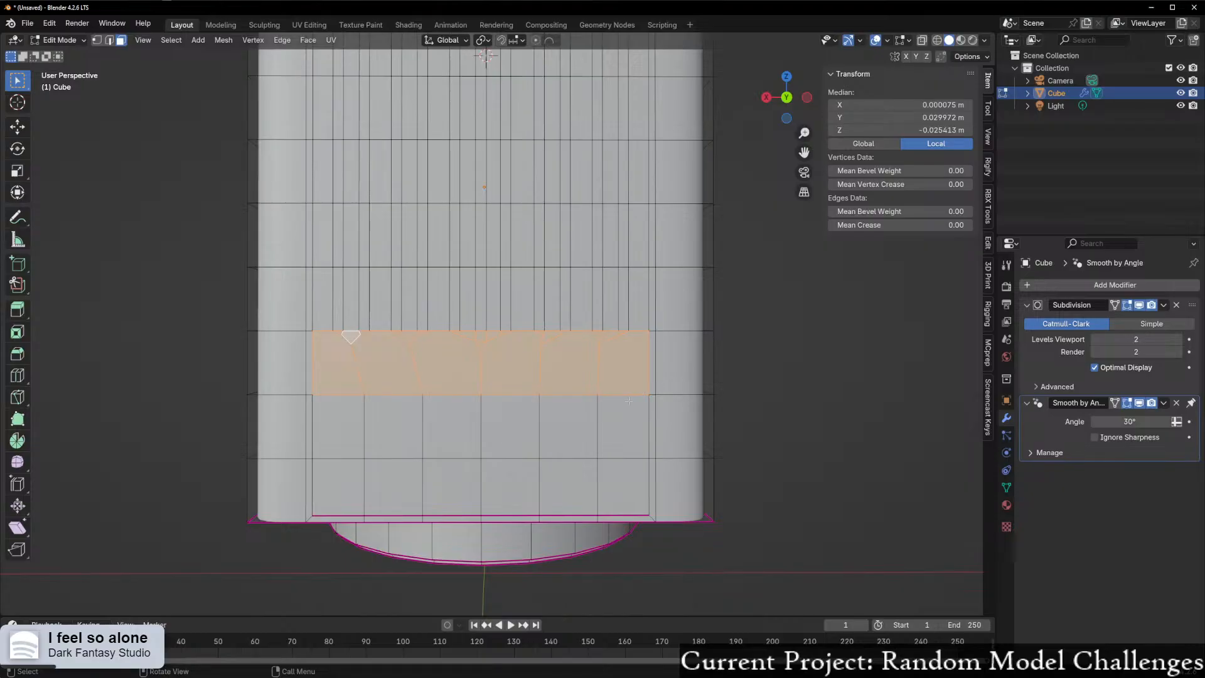
key(x)
click(627, 399)
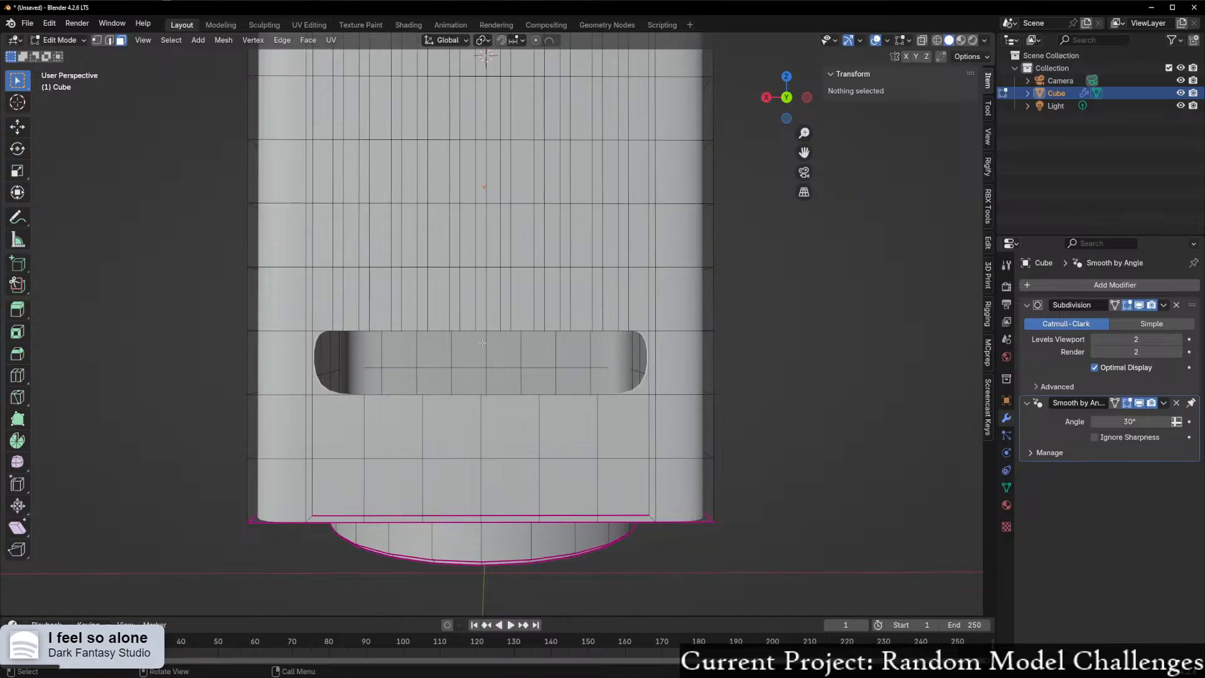
- Select the upper boundary edges of the new opening and extrude them -0.00339 m along Z
key(2)
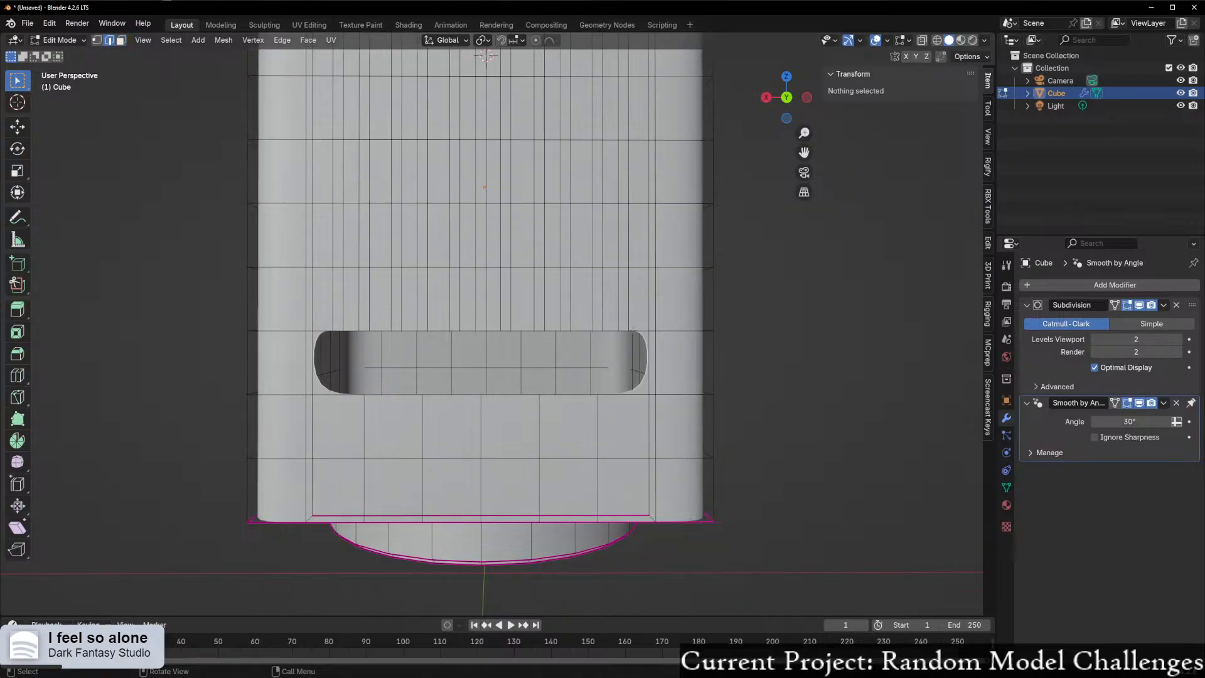
click(623, 331)
ctrl+click(332, 331)
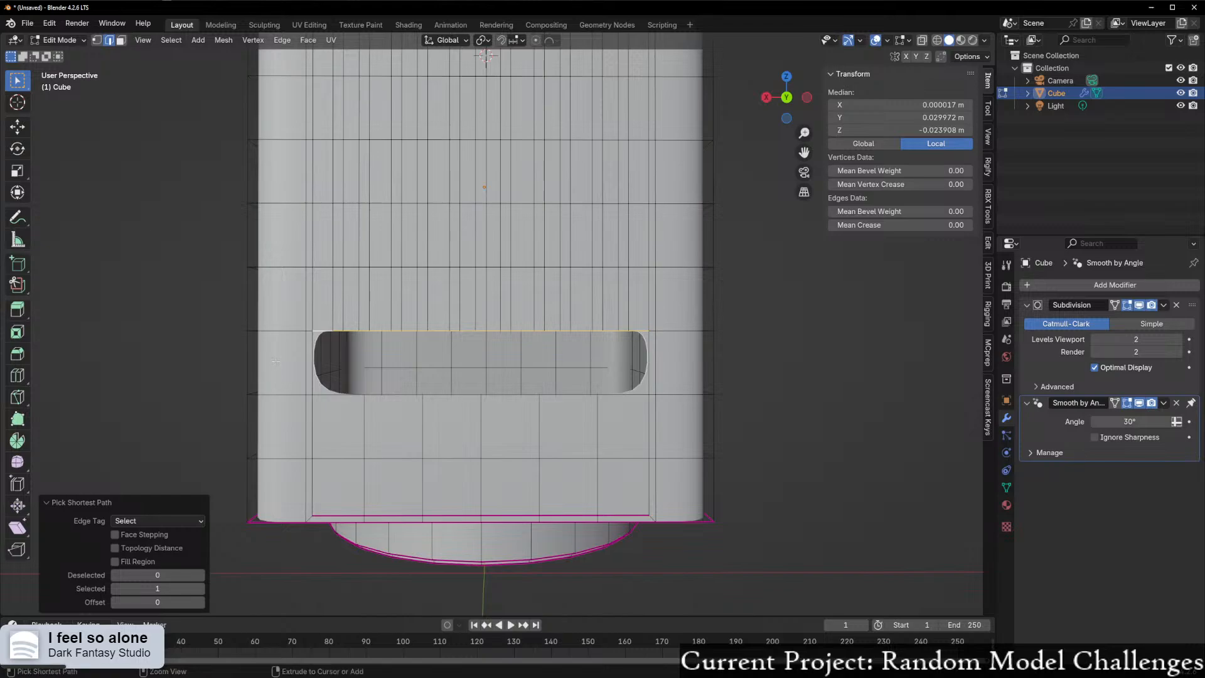
key(ctrl+r)
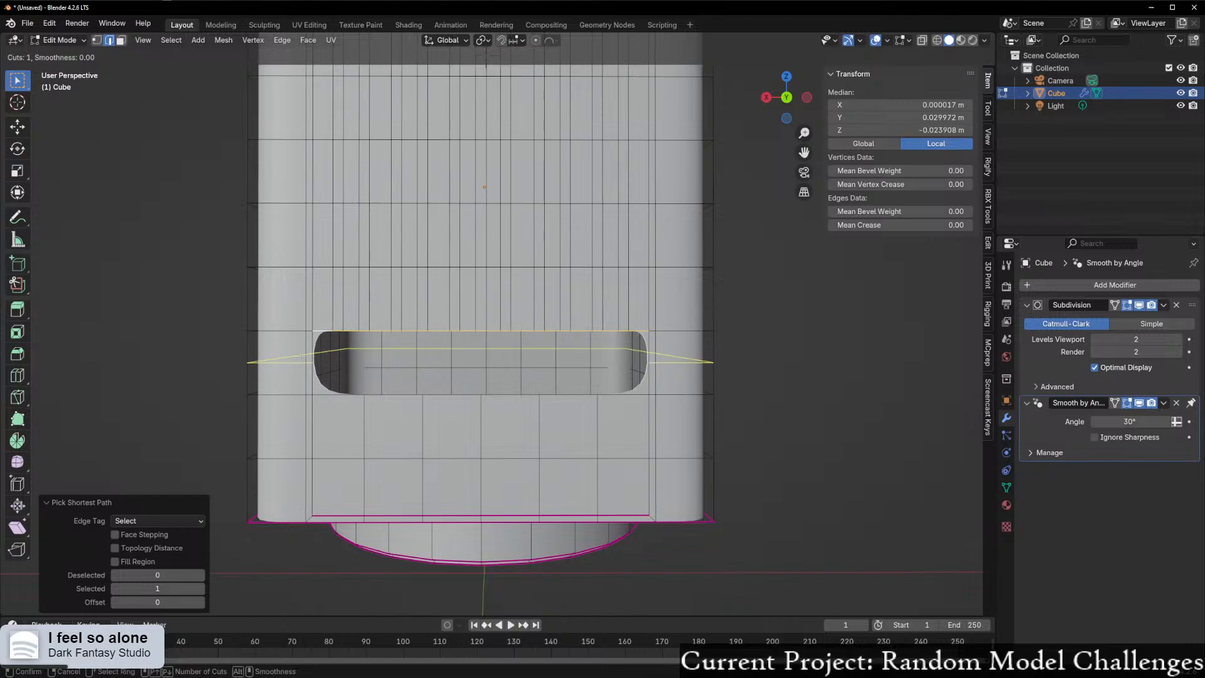
key(Escape)
key(g)
key(z)
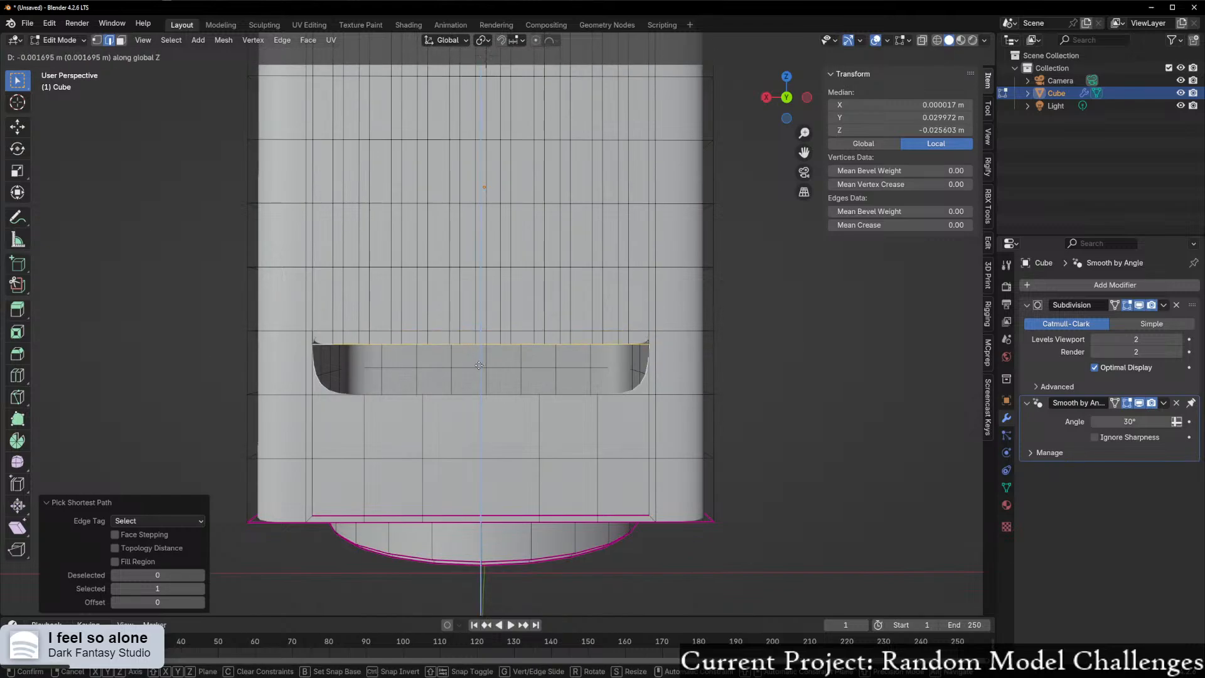
click(484, 376)
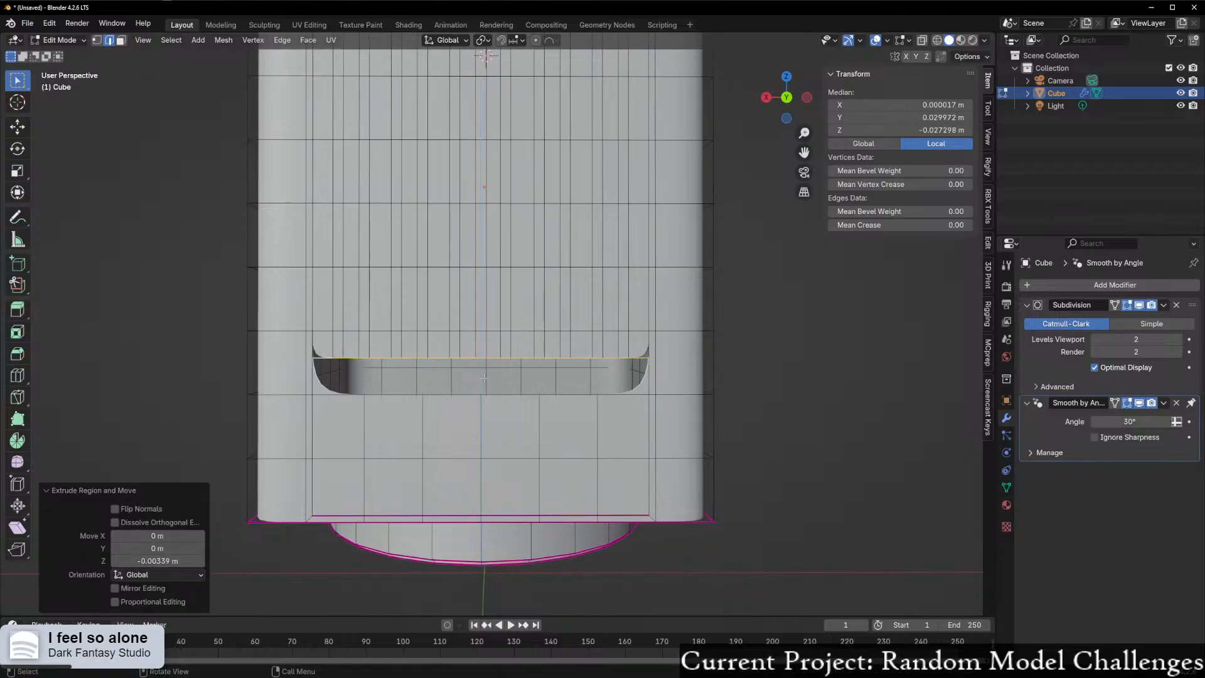
- Try sliding a short outer edge on the +X side of the extruded boundary upward and filling the notch
scroll(375, 372, up, 2)
click(318, 388)
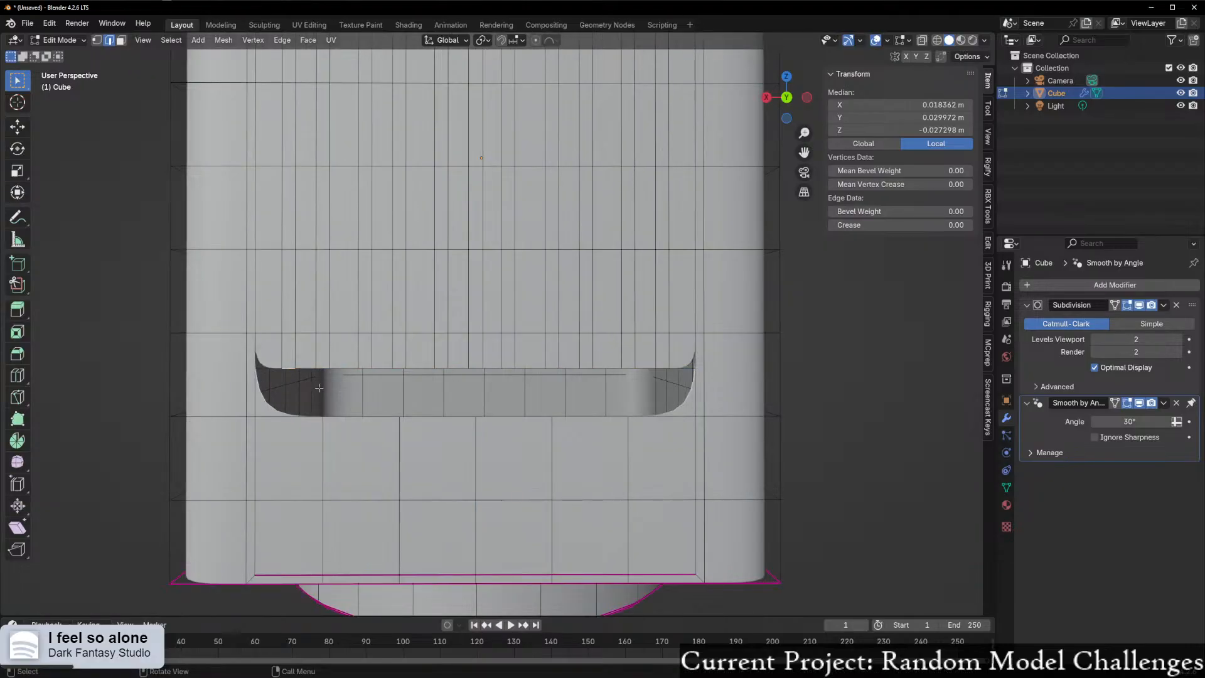
key(g)
key(g)
click(319, 378)
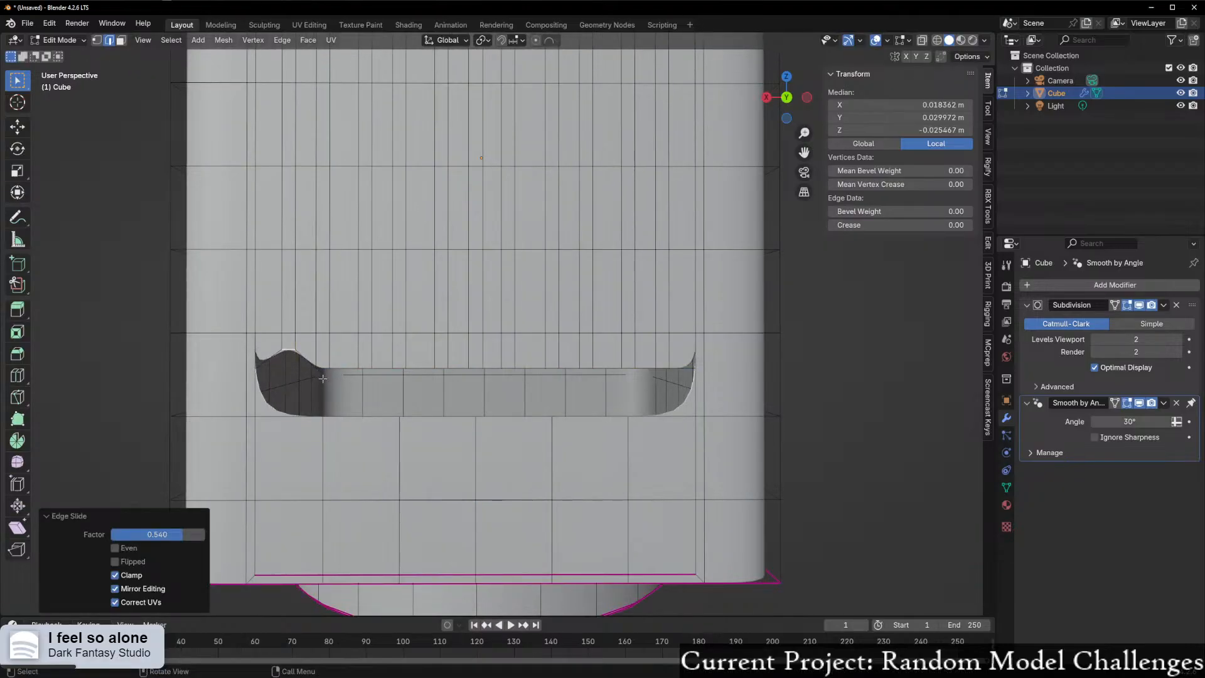
key(f)
click(326, 371)
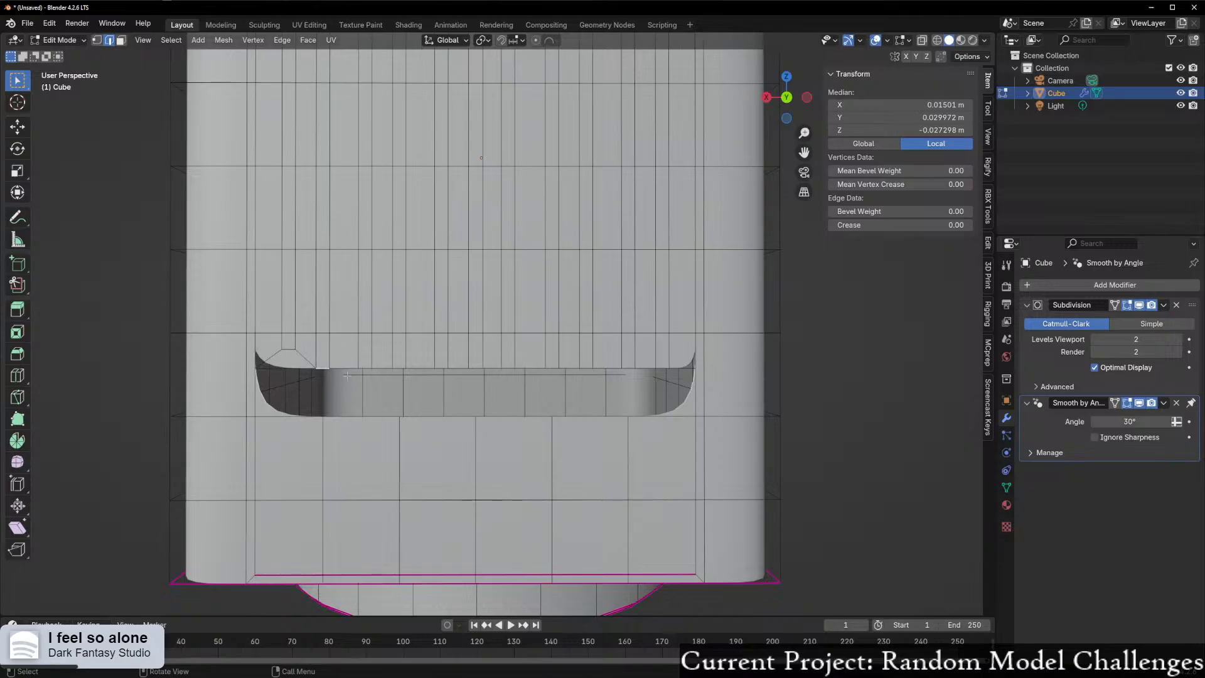
key(ctrl+z)
key(ctrl+z)
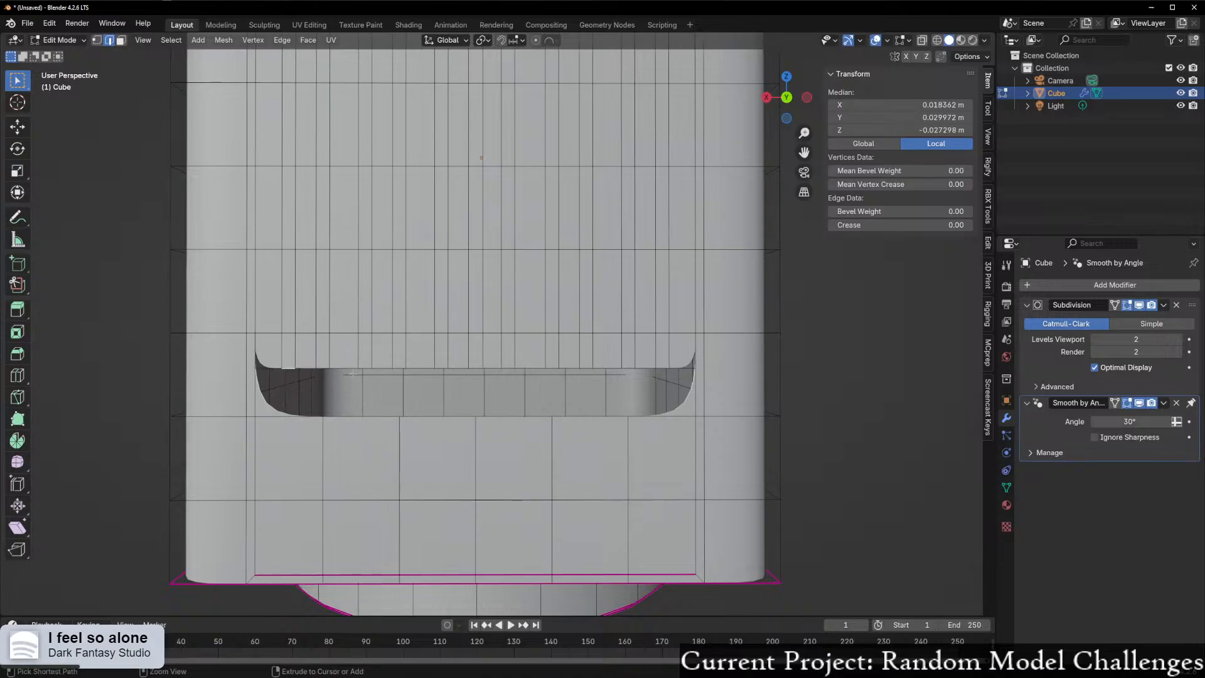
- Try sliding the middle lower edge of the outermost +X vent strip upward
click(311, 365)
key(g)
key(g)
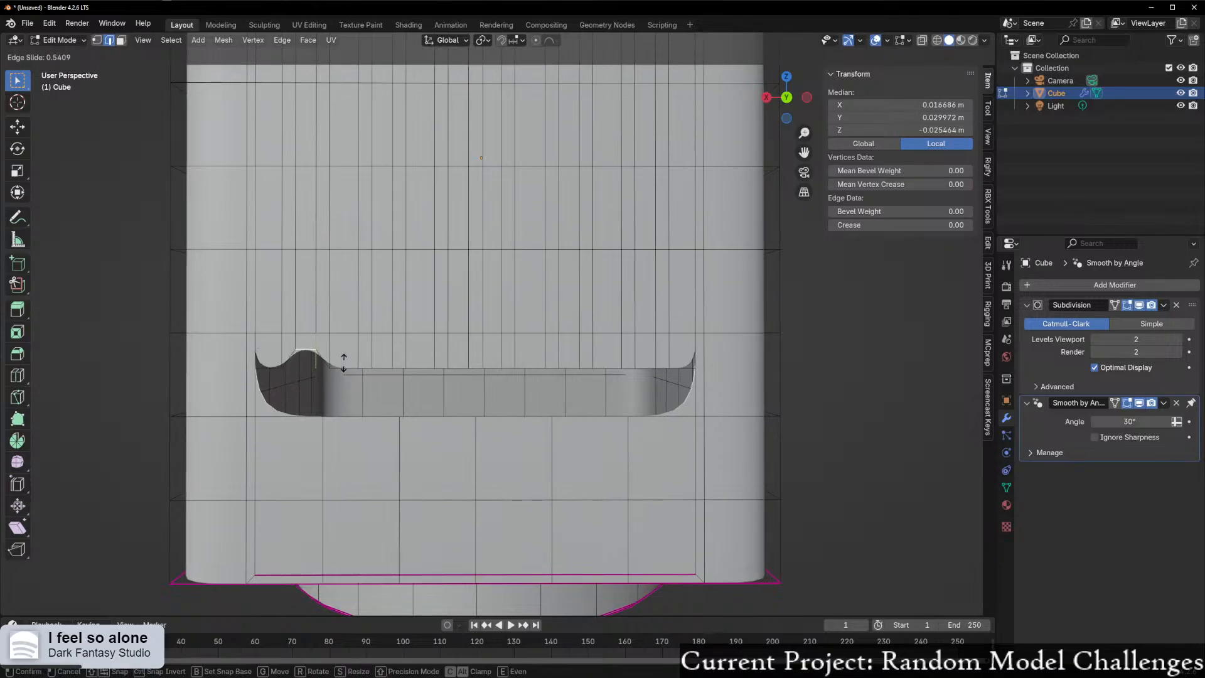
click(344, 362)
click(383, 367)
key(g)
key(g)
right_click(418, 363)
key(ctrl+z)
key(ctrl+z)
- Select the middle lower edges of the four outer vent strips and slide them upward by a factor of 0.622
shift+click(384, 367)
shift+click(456, 367)
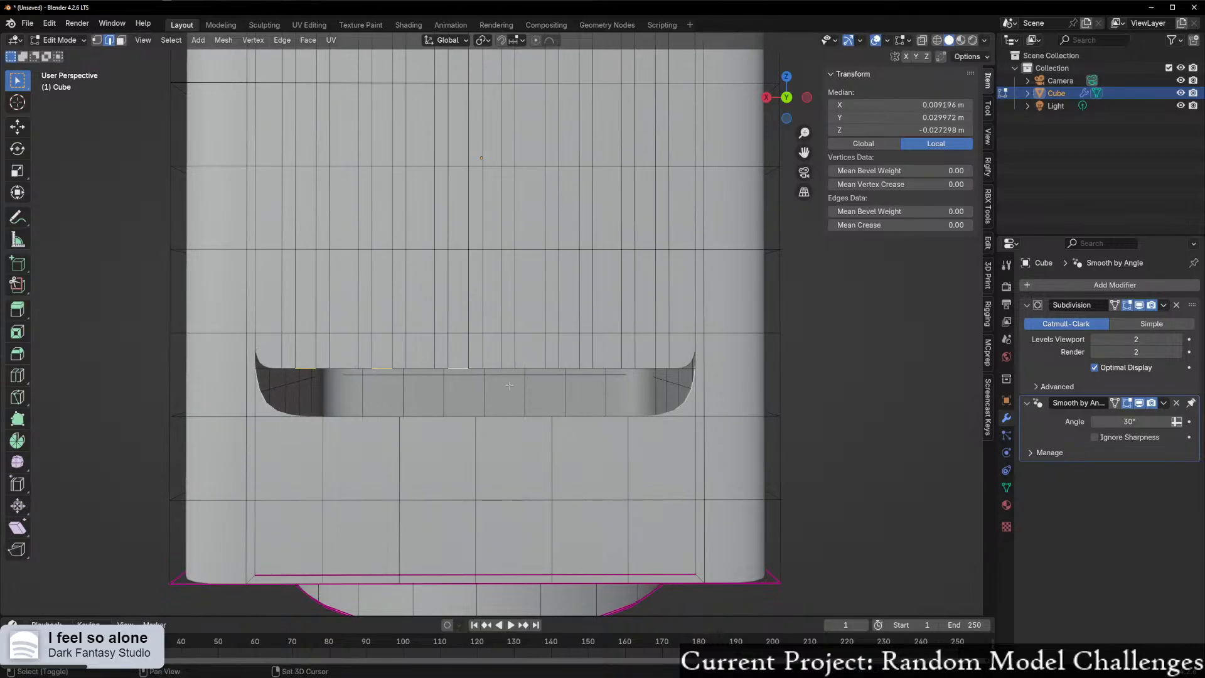
key(ctrl+z)
shift+click(653, 368)
shift+click(610, 367)
key(ctrl+z)
shift+click(576, 368)
key(g)
key(g)
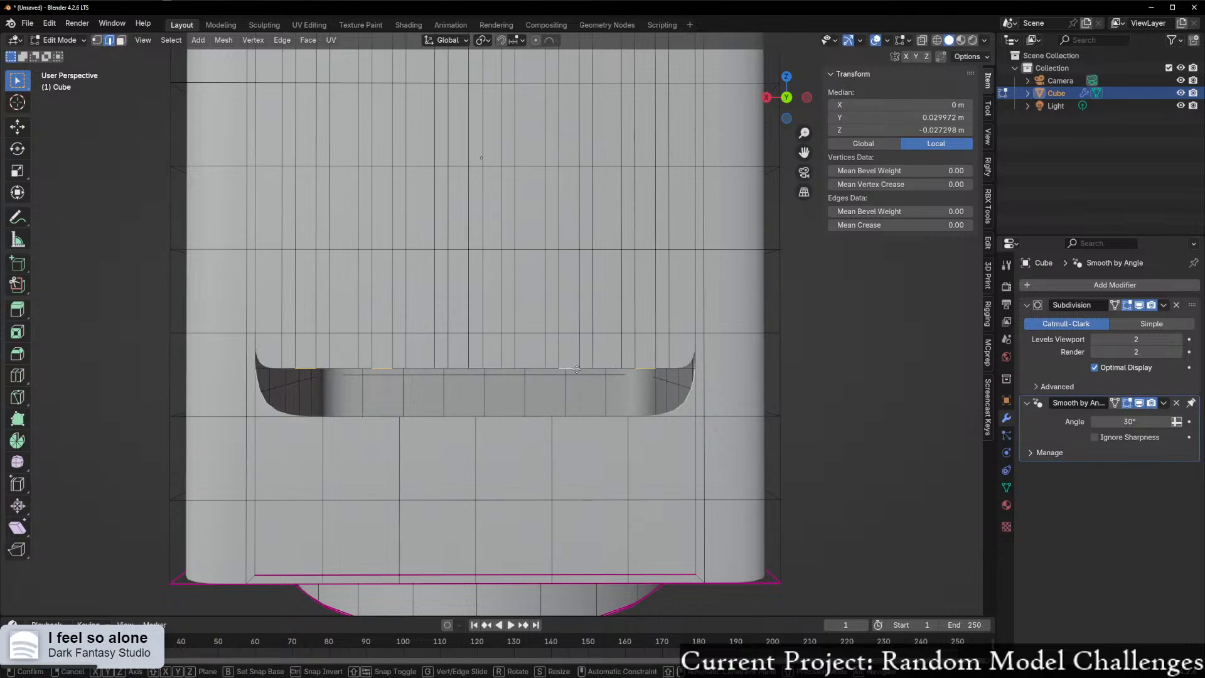
click(578, 357)
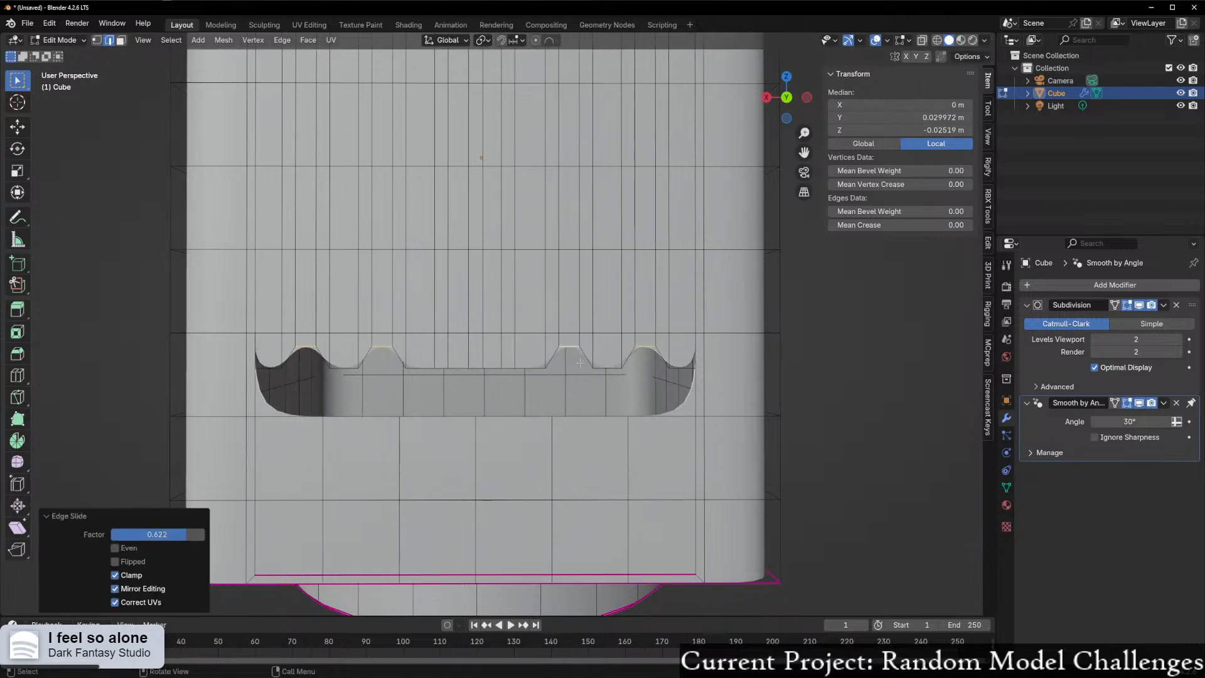
- Fill the notches under the four outer vent strips with faces
click(312, 361)
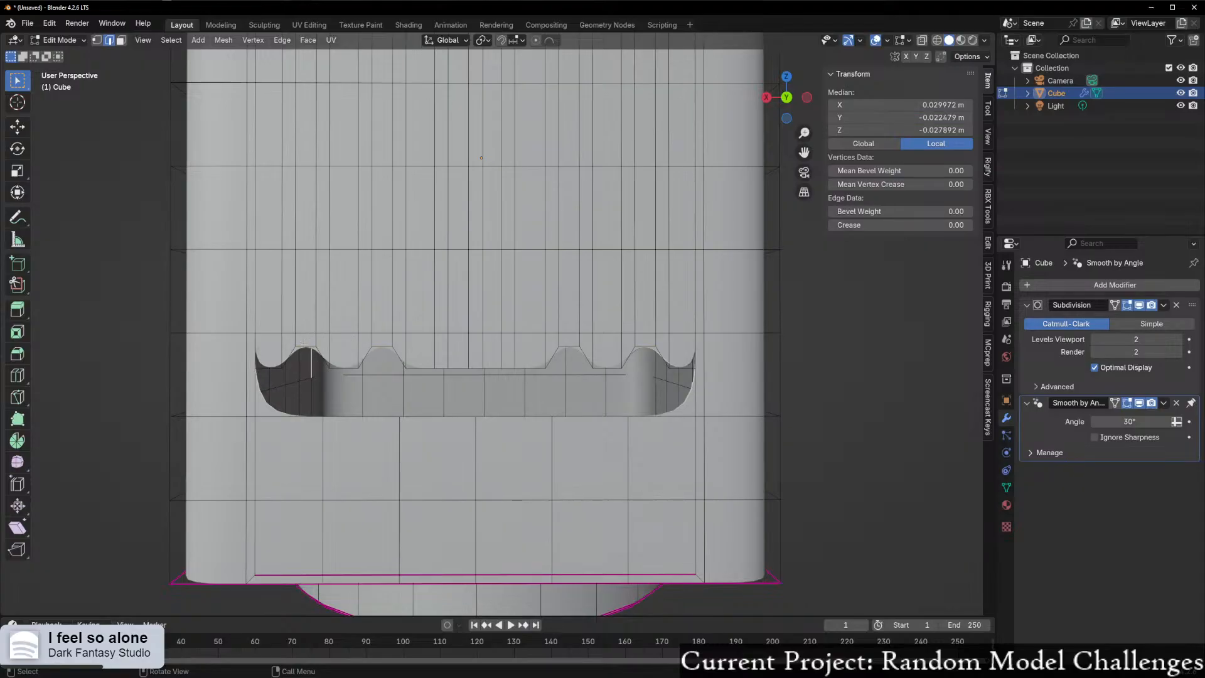
click(304, 344)
key(f)
click(381, 345)
key(f)
click(566, 345)
key(f)
click(658, 345)
key(f)
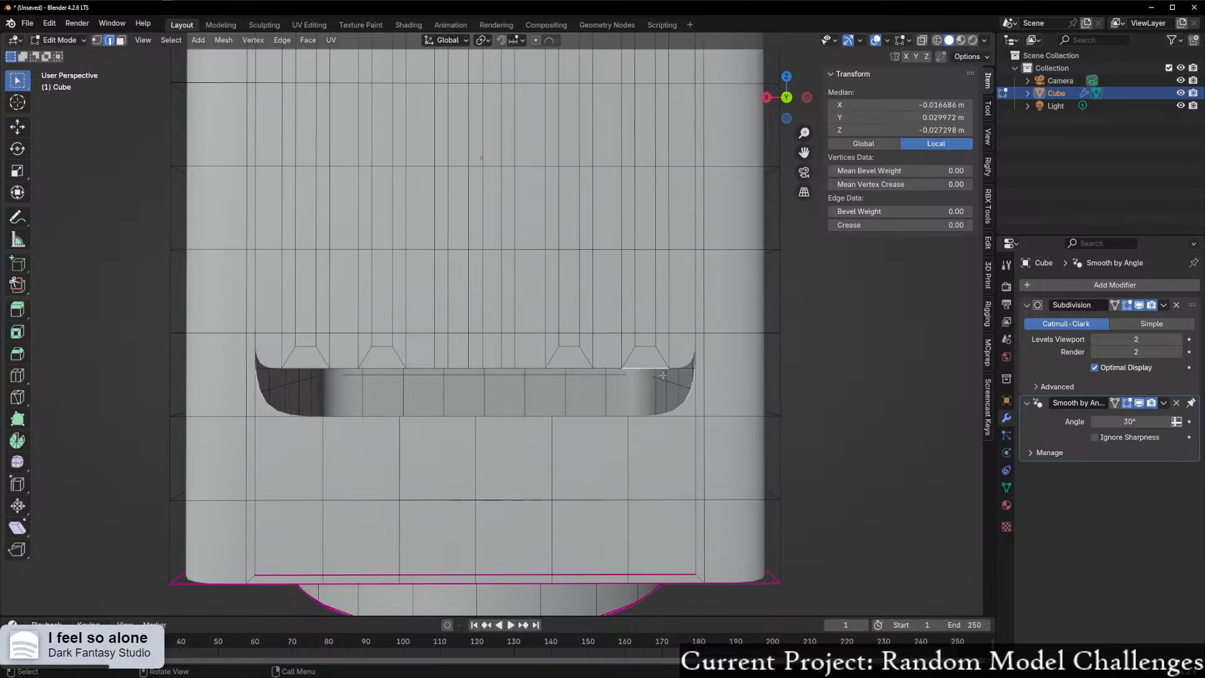
- Try sliding the closing edges below the four filled notches upward
key(g)
key(g)
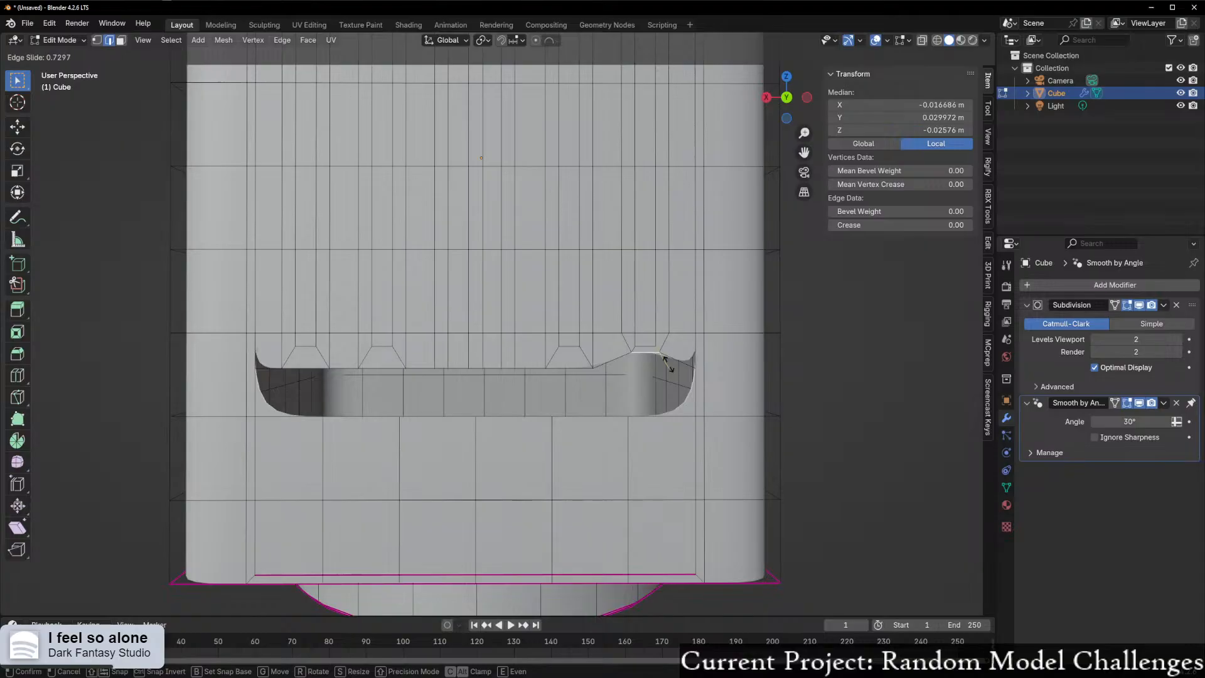
click(666, 367)
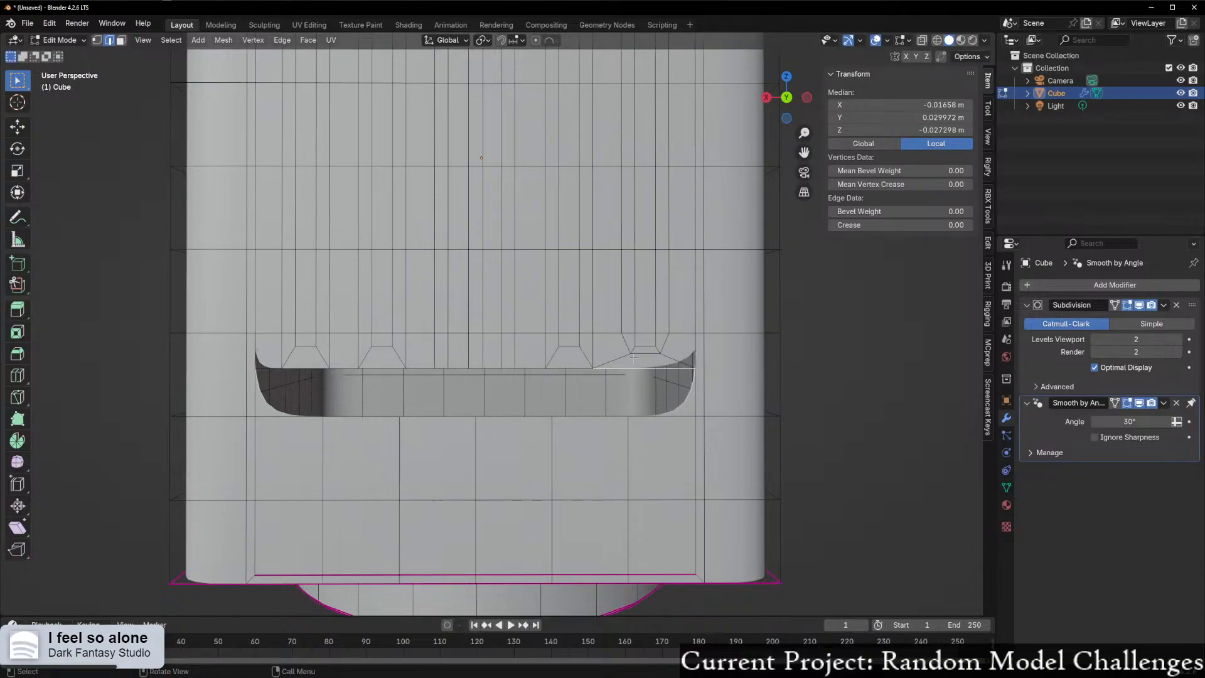
key(ctrl+z)
key(ctrl+shift+z)
shift+click(579, 368)
shift+click(385, 368)
shift+click(310, 369)
key(g)
key(g)
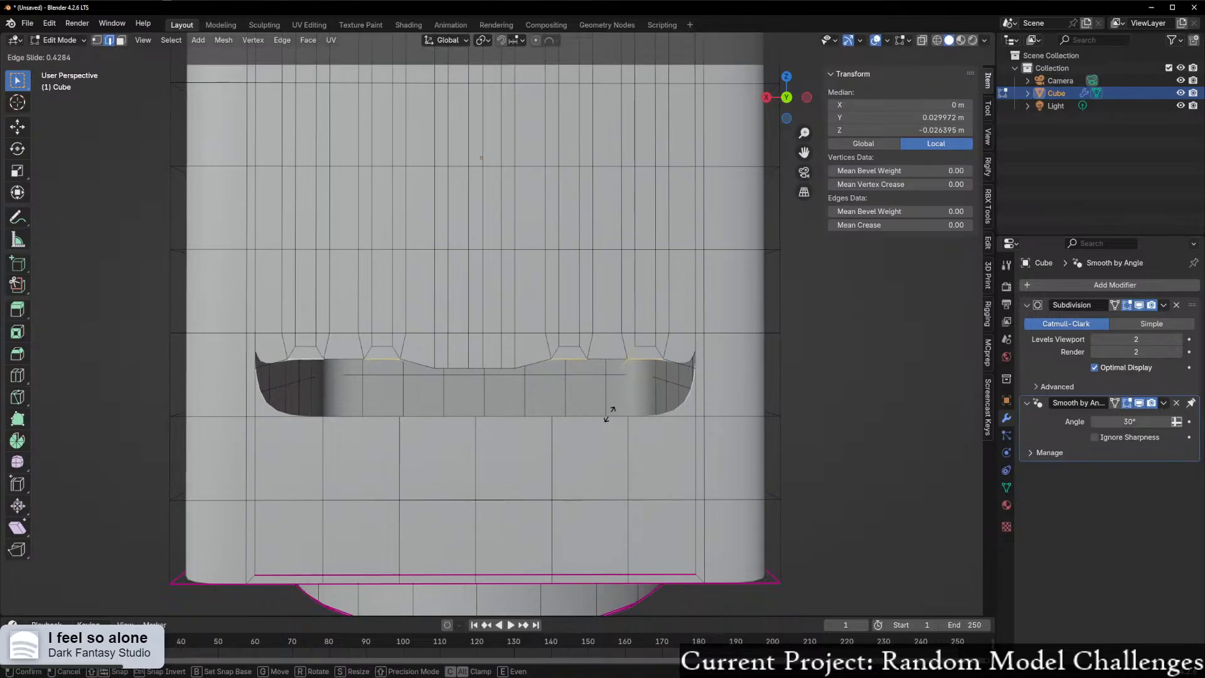
right_click(607, 409)
key(ctrl+z)
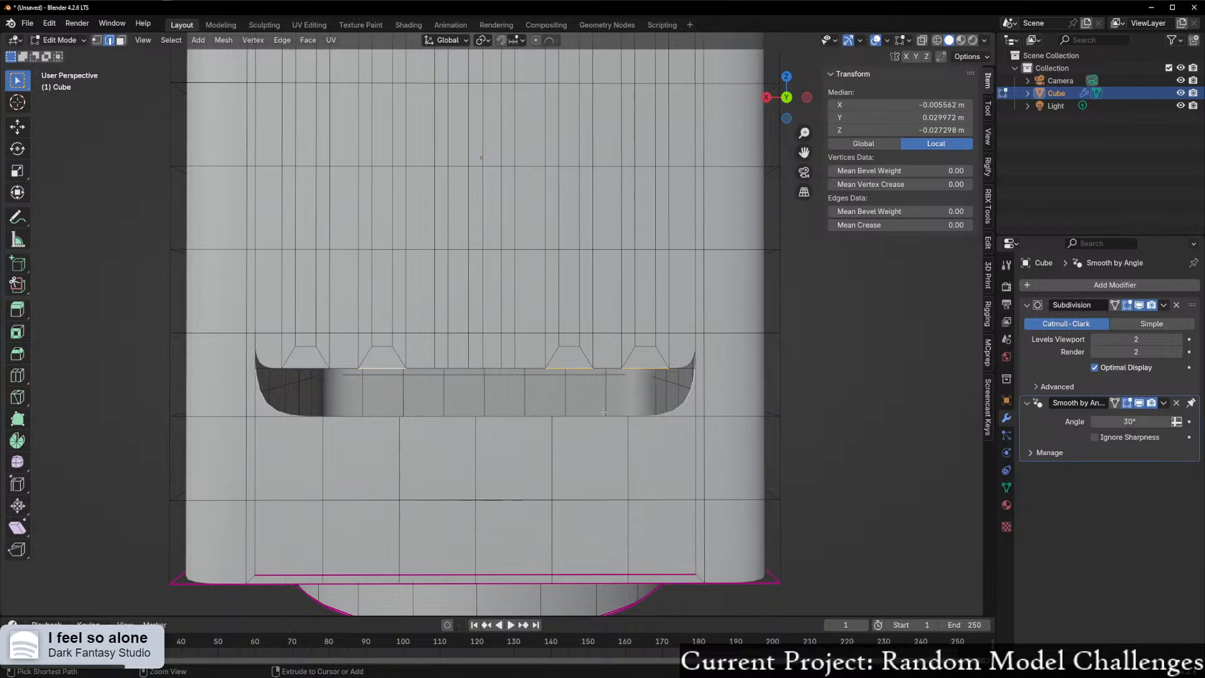
- Select the two short lower edges of the centre vent strip and slide them up level with the outer notches
click(467, 374)
click(441, 370)
shift+click(507, 368)
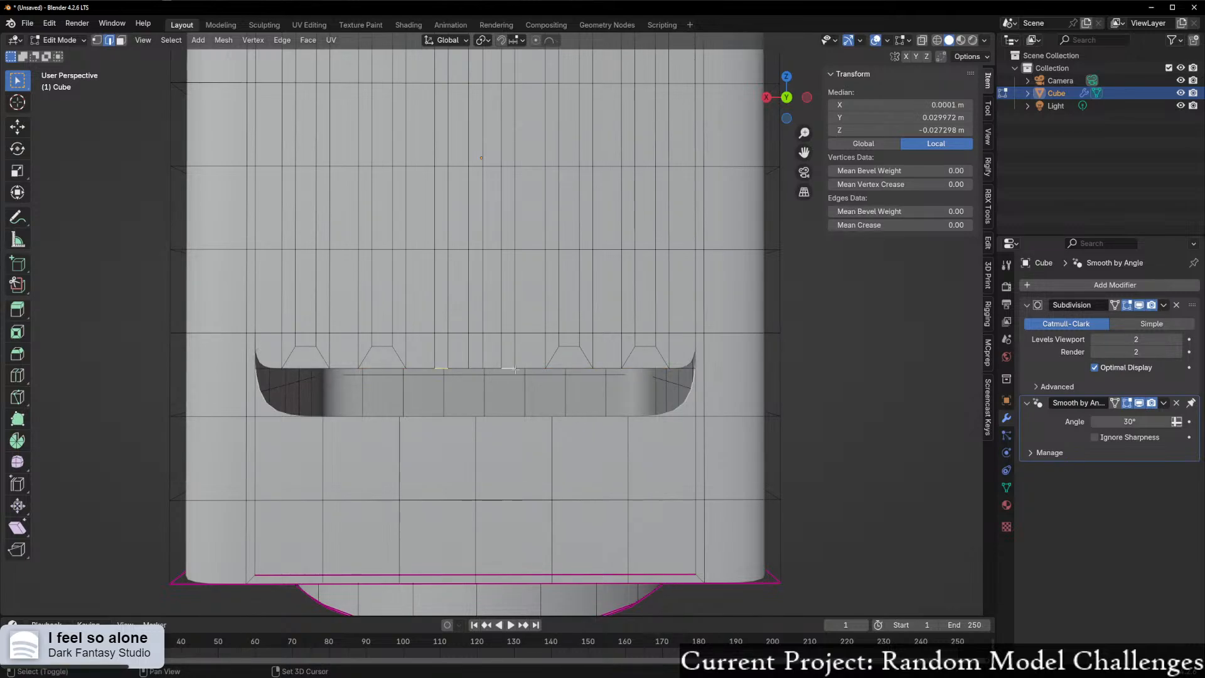
key(g)
key(g)
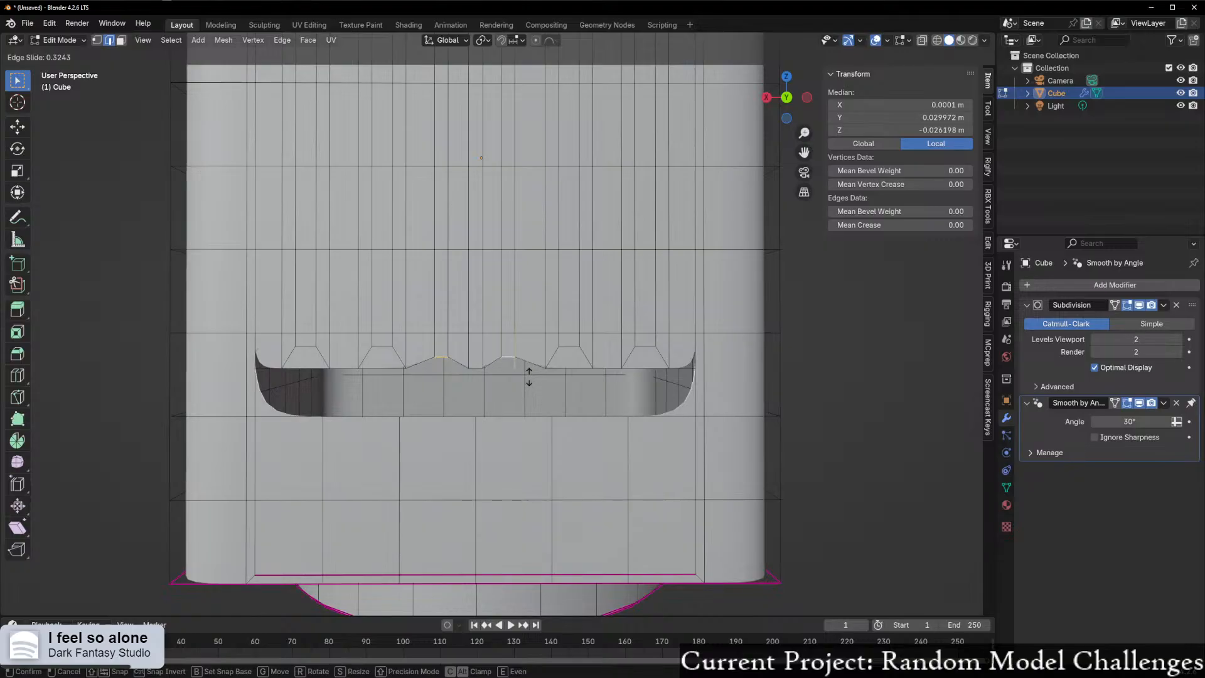
click(530, 372)
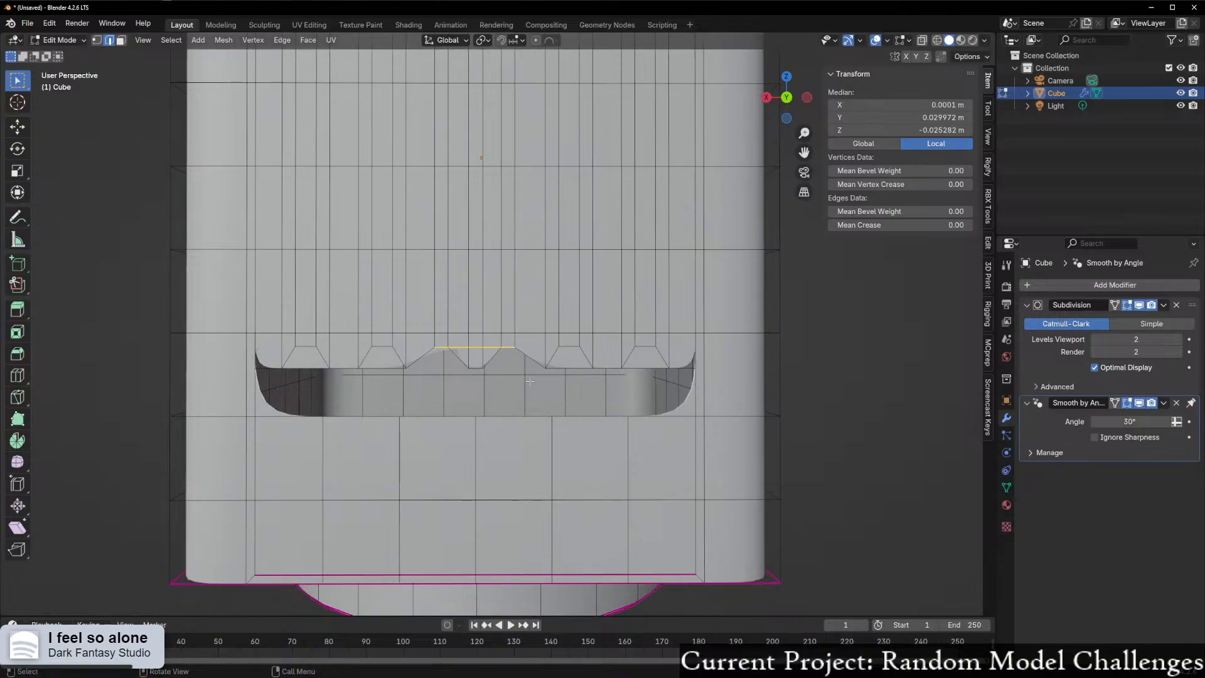
- Fill the two notches under the centre vent strip with faces
key(ctrl+z)
click(446, 355)
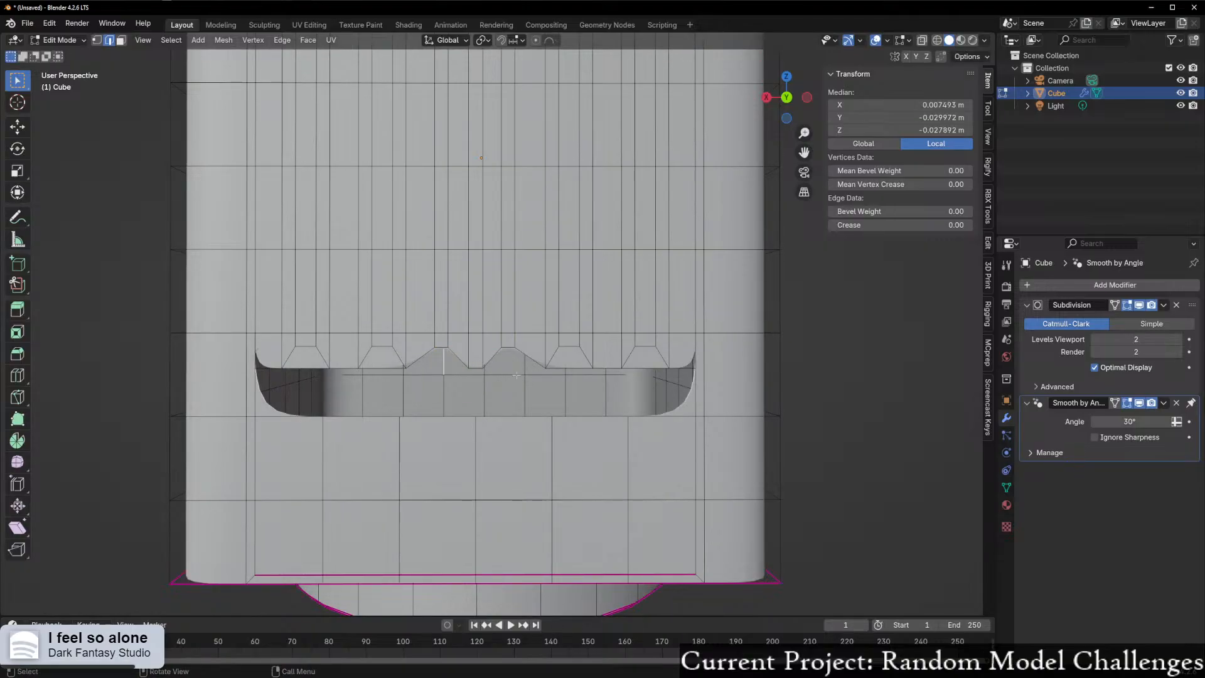
key(ctrl+z)
key(ctrl+z)
key(ctrl+z)
key(ctrl+z)
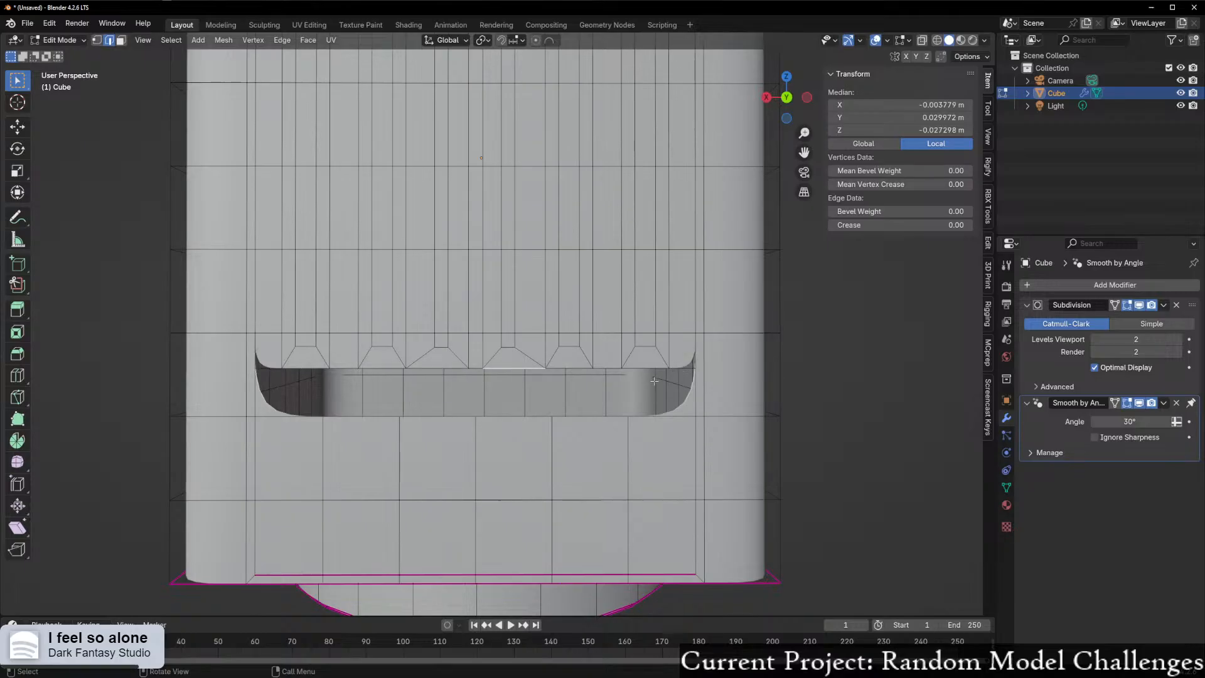
- Select the opening's whole upper boundary and enable the Statistics overlay in the viewport
click(297, 366)
ctrl+click(684, 369)
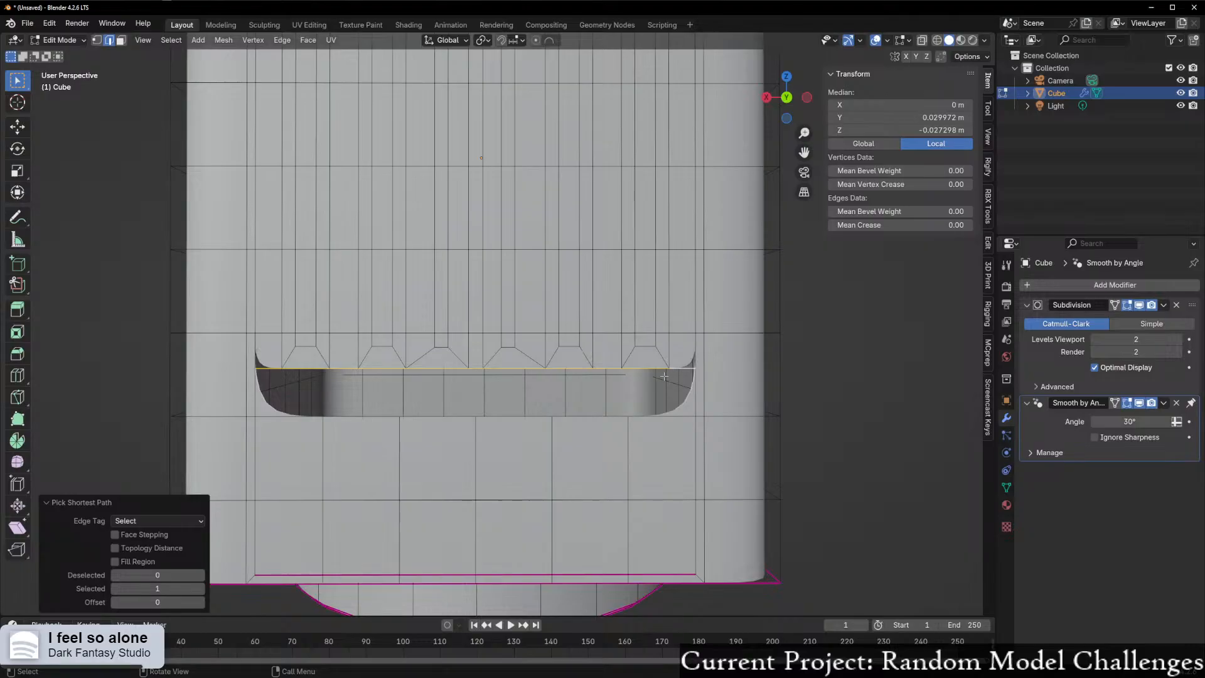
click(906, 40)
mouse_move(886, 39)
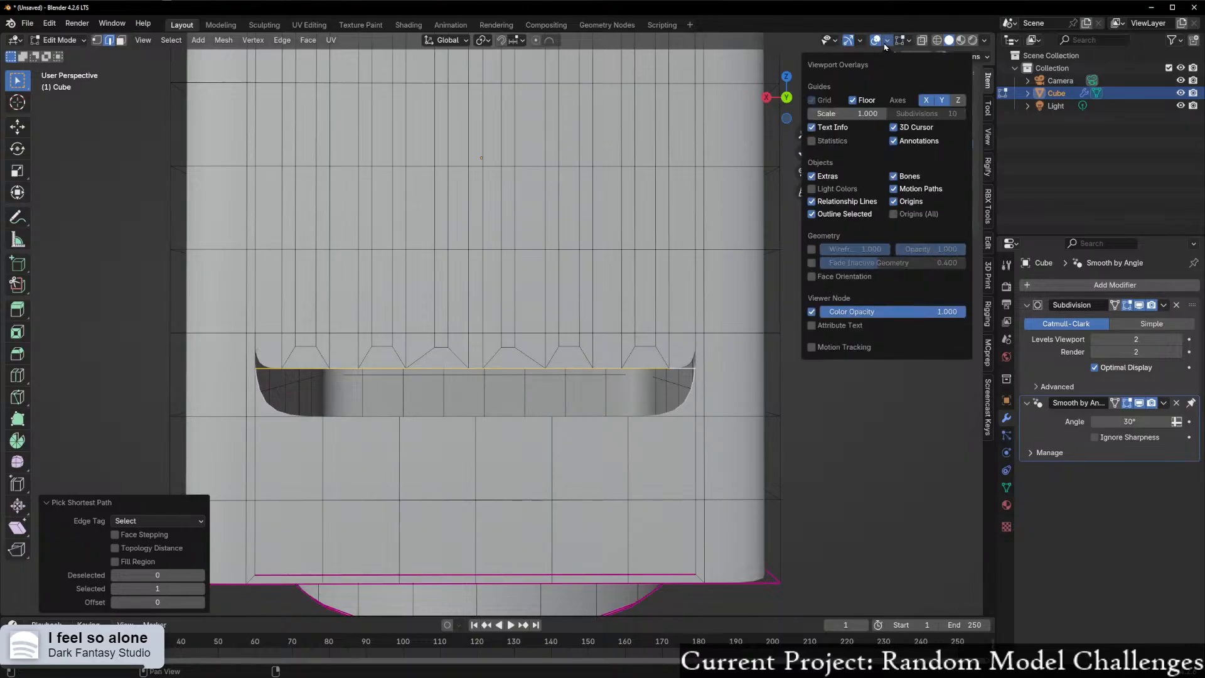
click(812, 140)
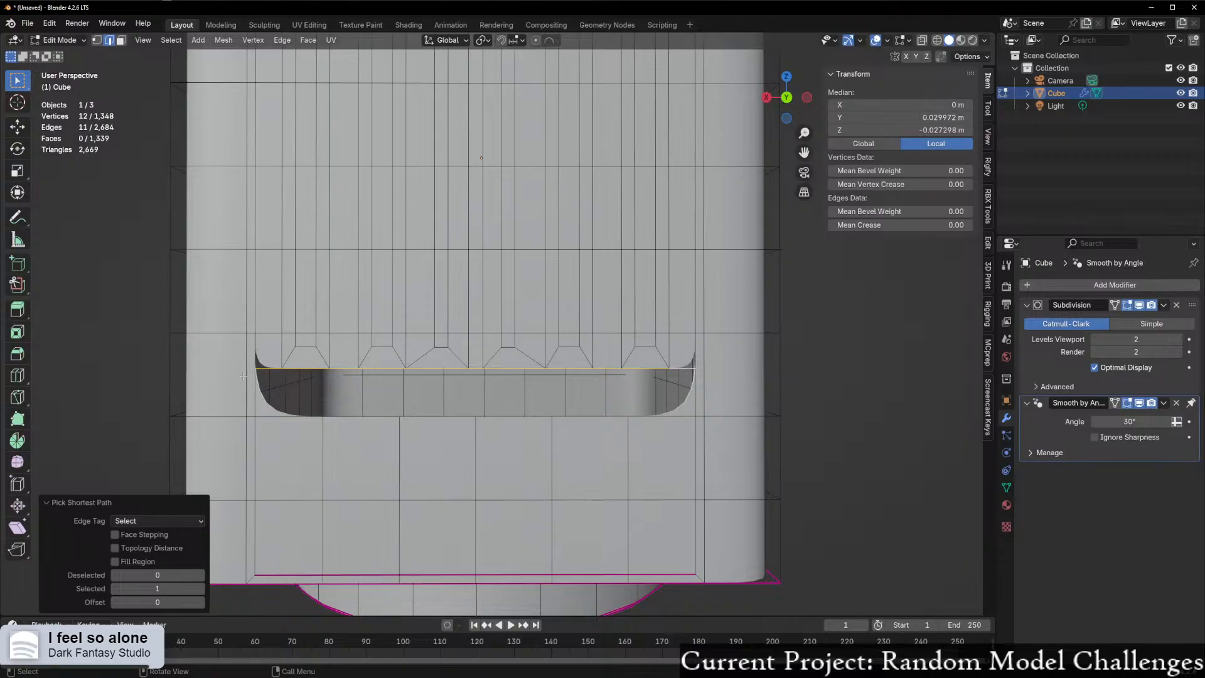
- Select the opening's whole lower boundary and compare its edge count with the upper boundary's
click(311, 417)
ctrl+click(658, 419)
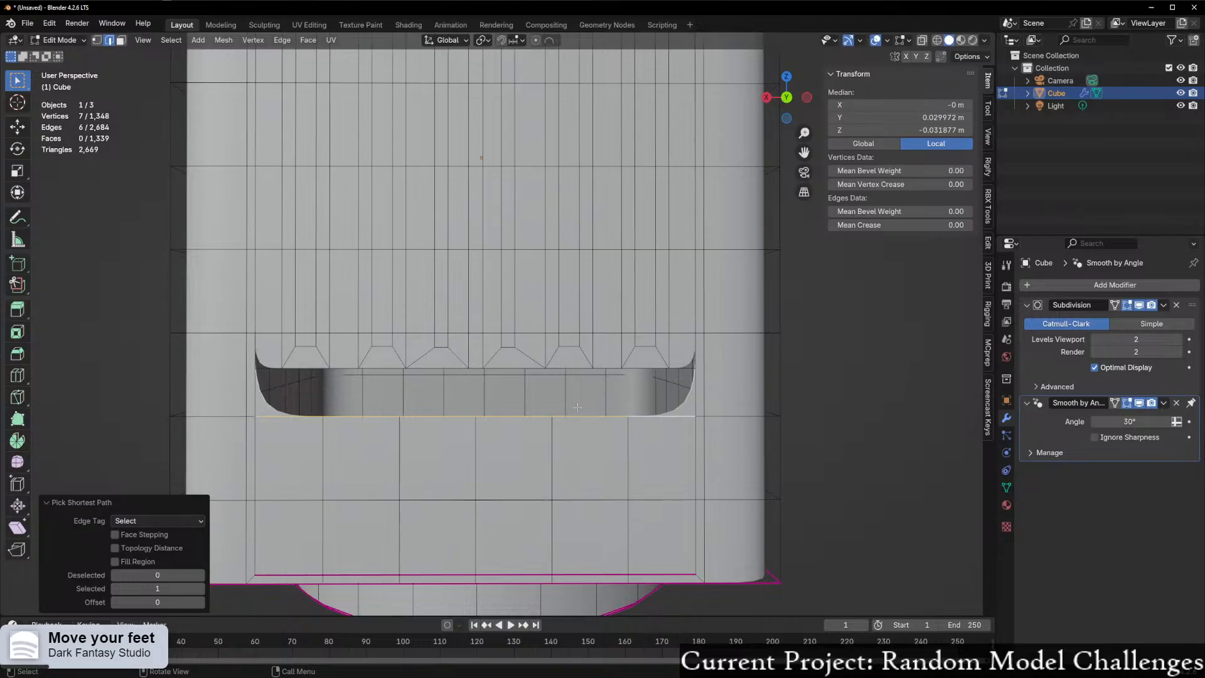
scroll(556, 407, up, 1)
scroll(553, 408, down, 1)
scroll(534, 413, up, 2)
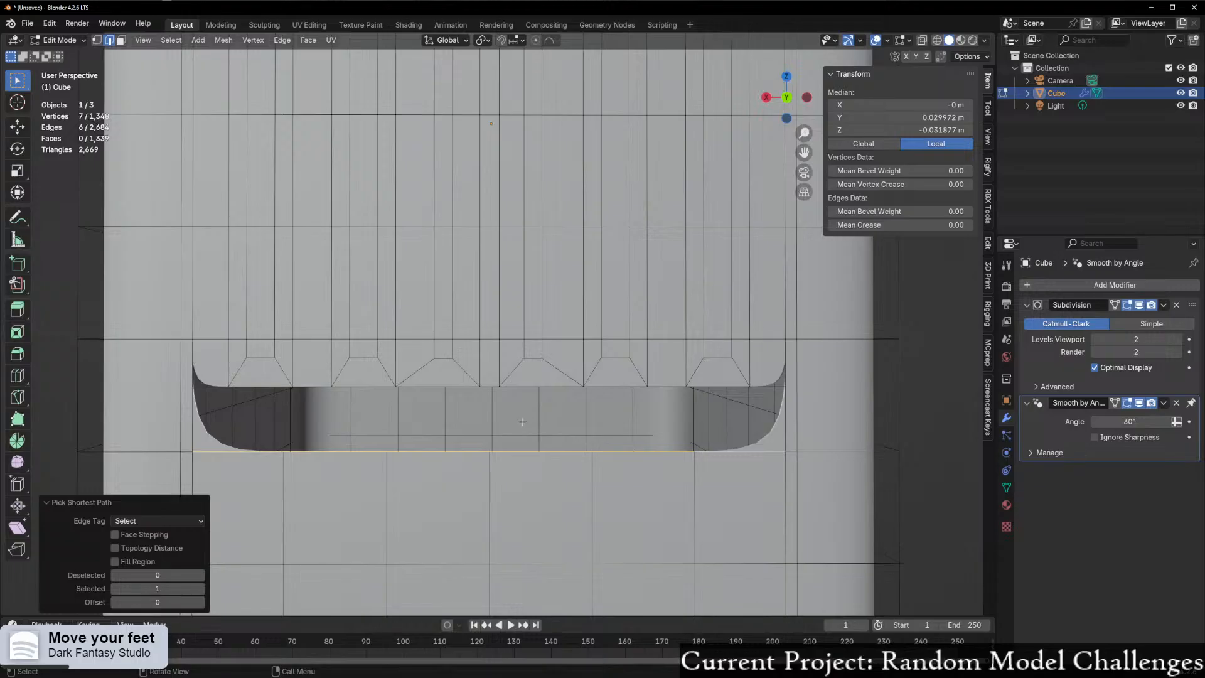
- Undo the notch fills, edge slides and boundary extrusion, back to the plain opening with its upper edges selected
key(ctrl+z)
key(ctrl+z)
key(ctrl+z)
key(ctrl+z)
key(ctrl+z)
key(ctrl+z)
key(ctrl+z)
key(ctrl+z)
key(ctrl+z)
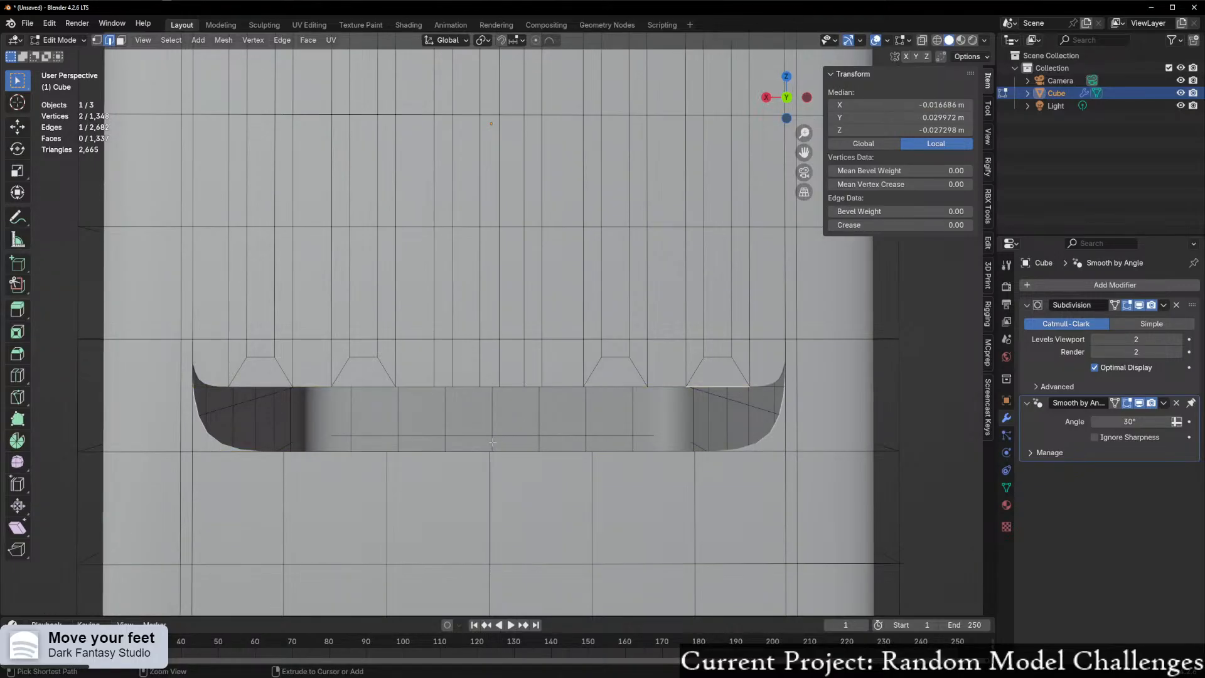
key(ctrl+z)
key(ctrl+z)
key(ctrl+z)
key(ctrl+z)
key(ctrl+z)
key(ctrl+z)
key(ctrl+z)
key(ctrl+z)
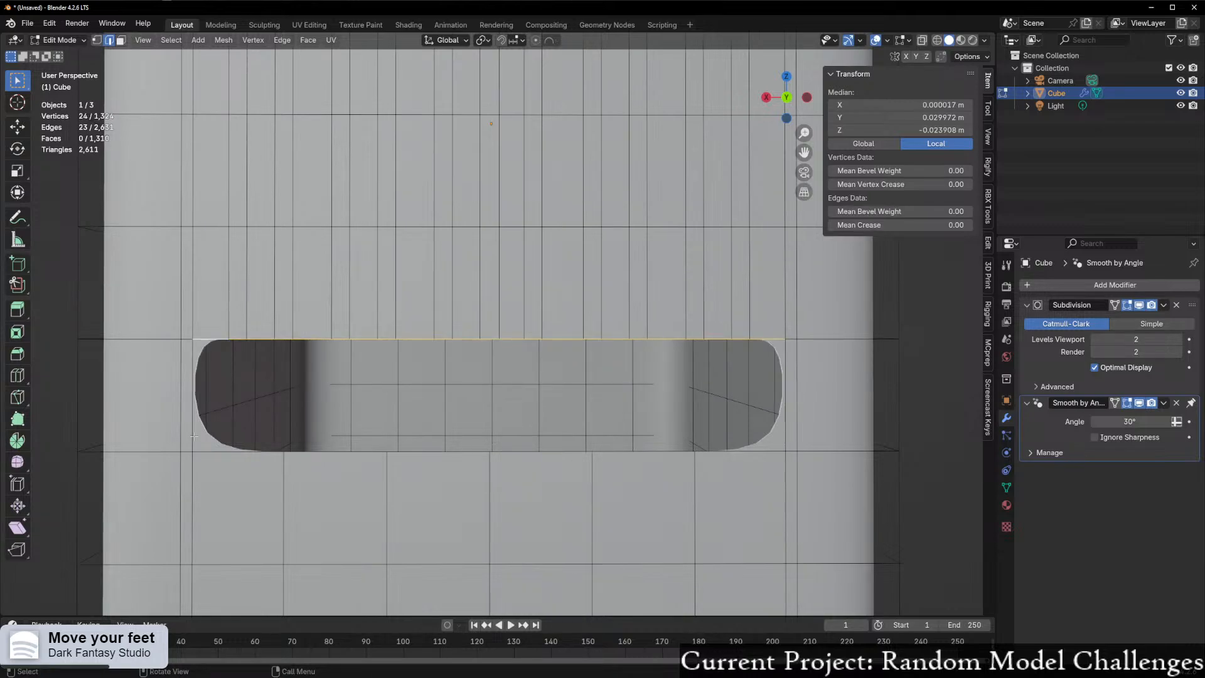
- Examine the edges around the opening and the pointed upper ends of the vent strips
click(193, 425)
click(248, 452)
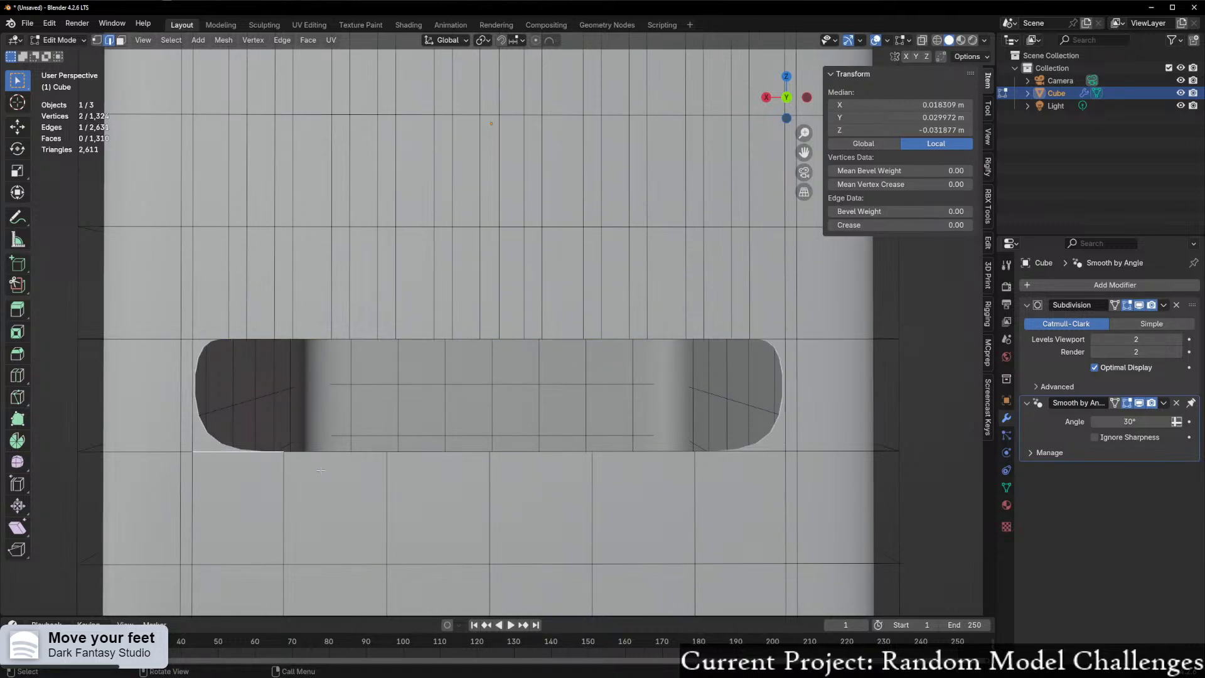
click(196, 384)
click(236, 340)
scroll(306, 374, down, 6)
shift+middle_drag(385, 256, 356, 456)
scroll(356, 457, up, 1)
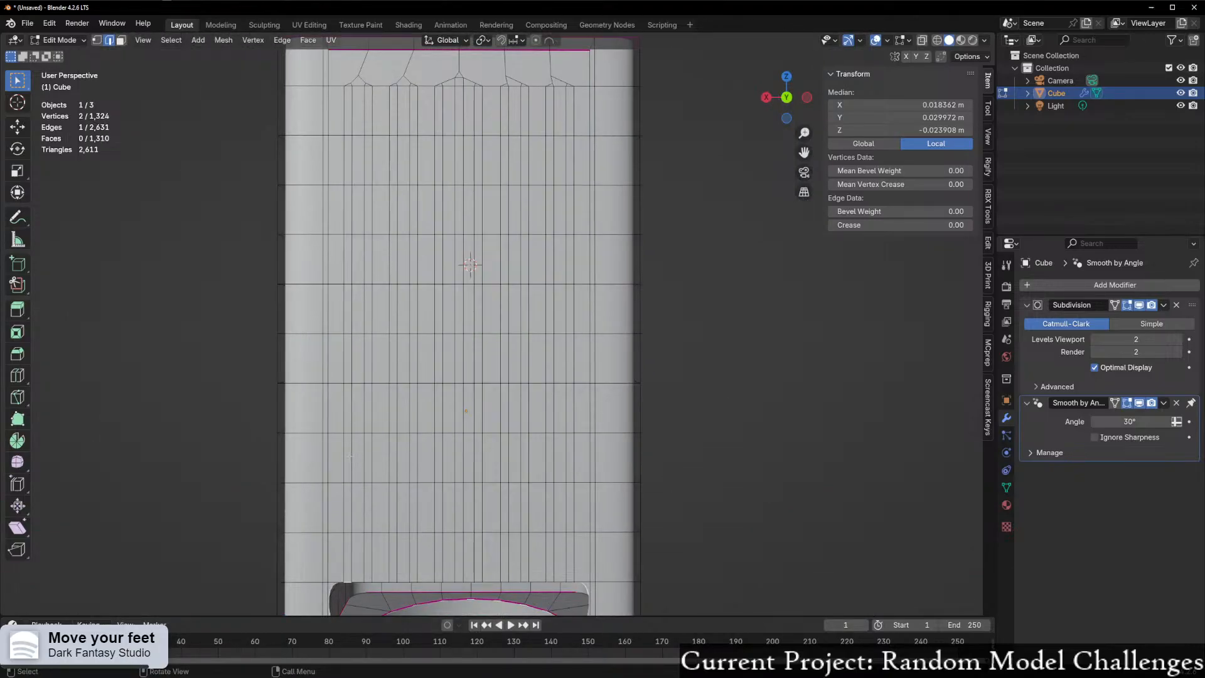
- Select the full row of horizontal edges across the panel at the base of the vent strips' pointed upper ends
shift+middle_drag(393, 135, 403, 324)
scroll(403, 324, up, 5)
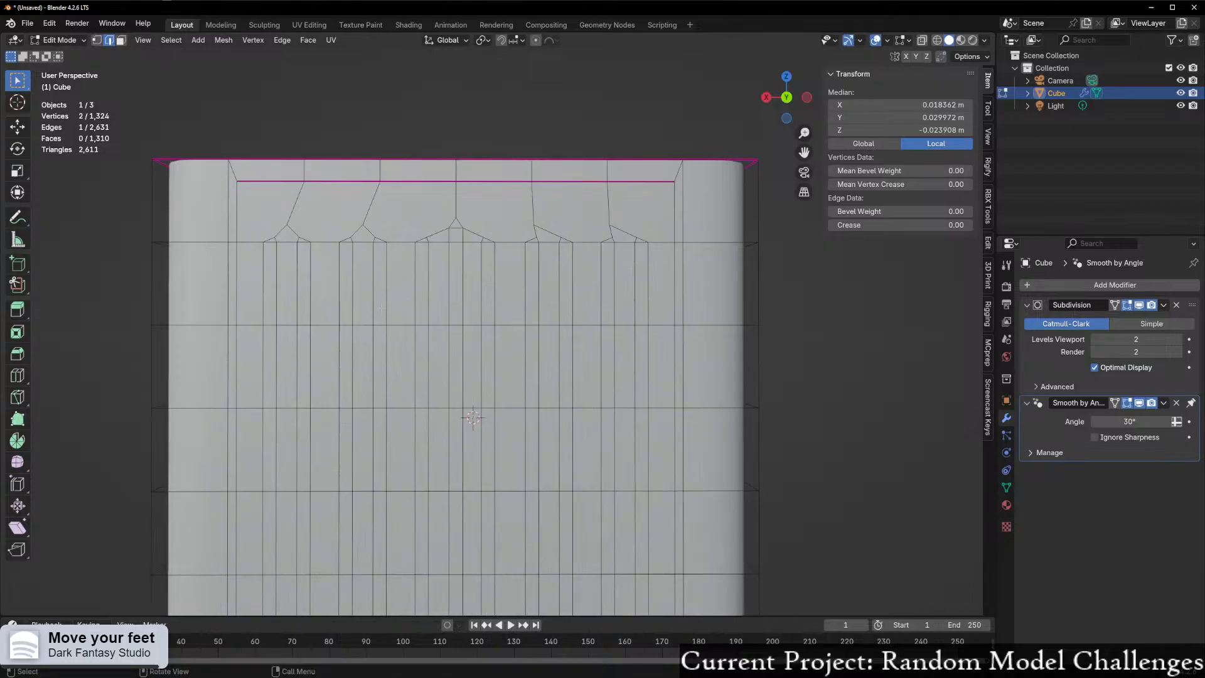
shift+middle_drag(320, 292, 355, 302)
scroll(355, 301, up, 2)
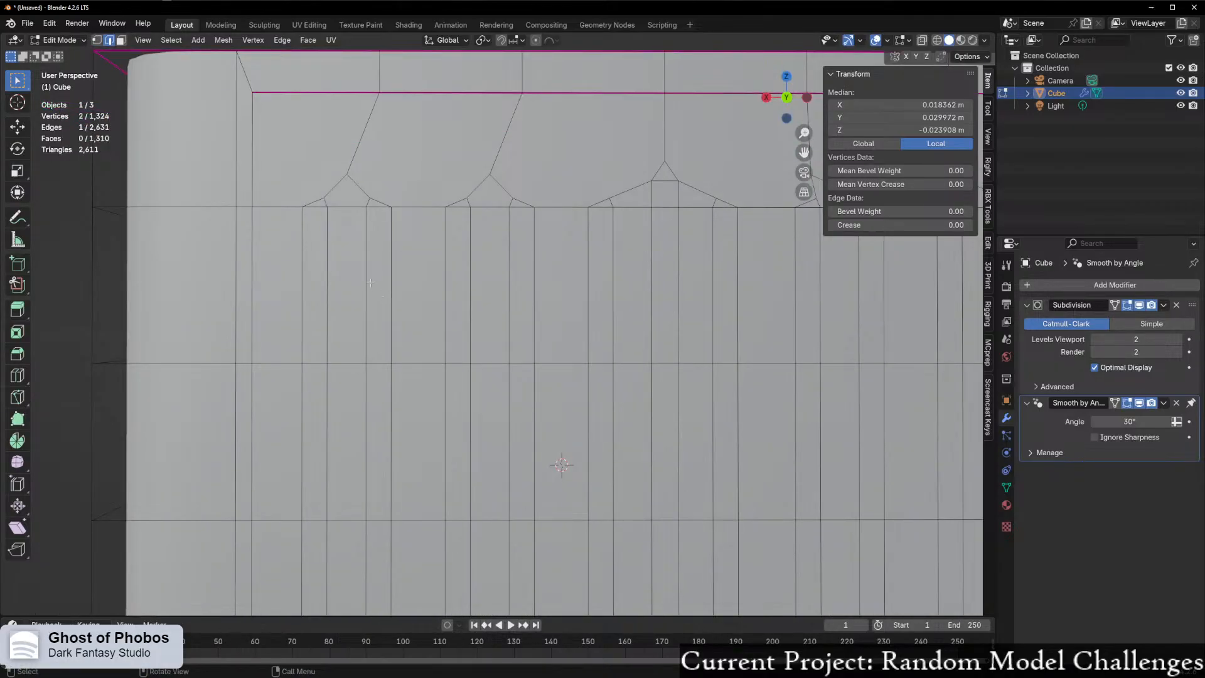
scroll(390, 236, down, 2)
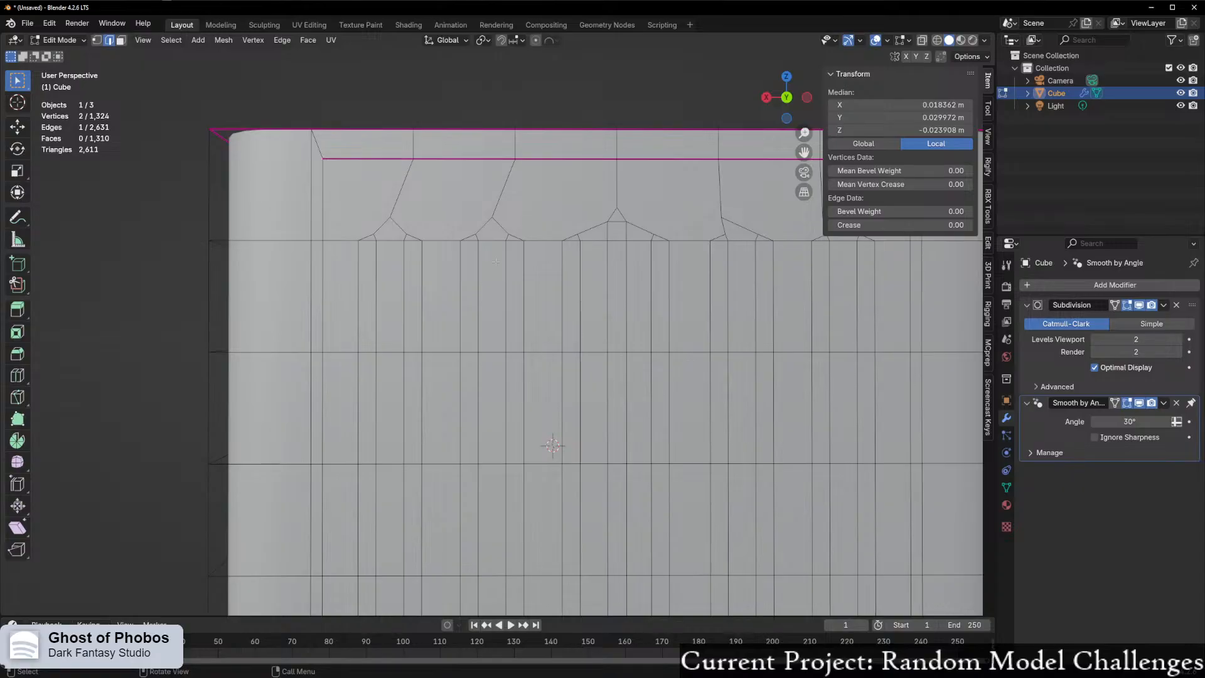
scroll(405, 239, up, 2)
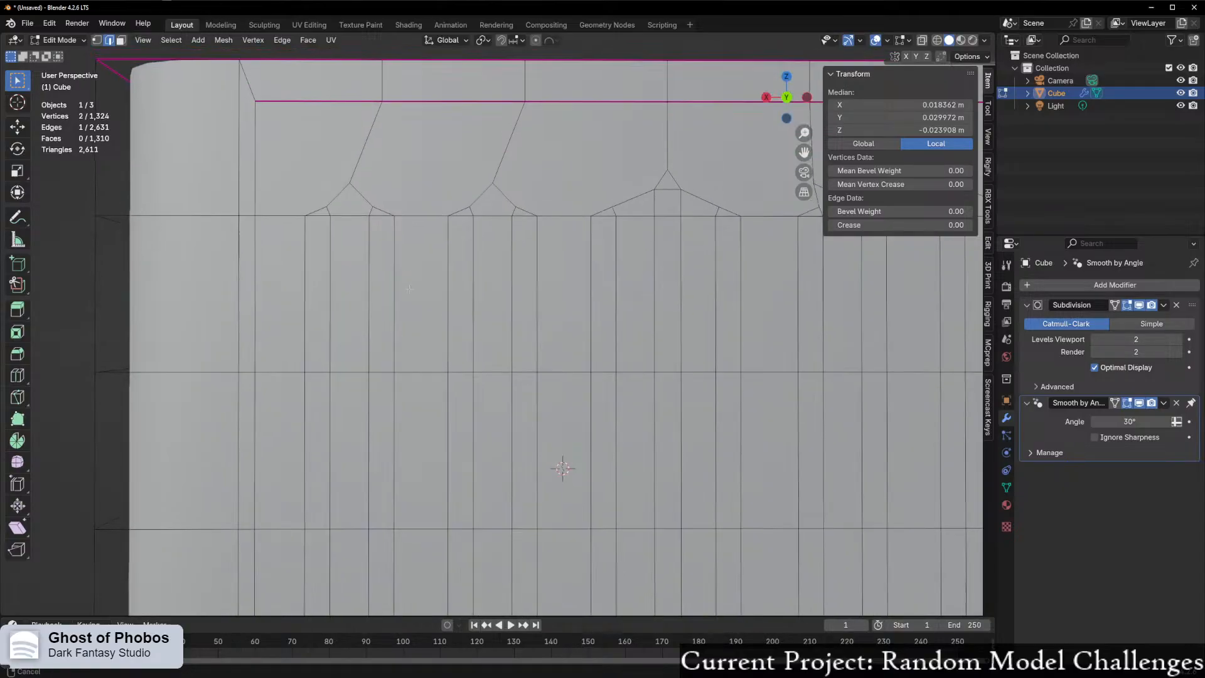
scroll(306, 309, down, 2)
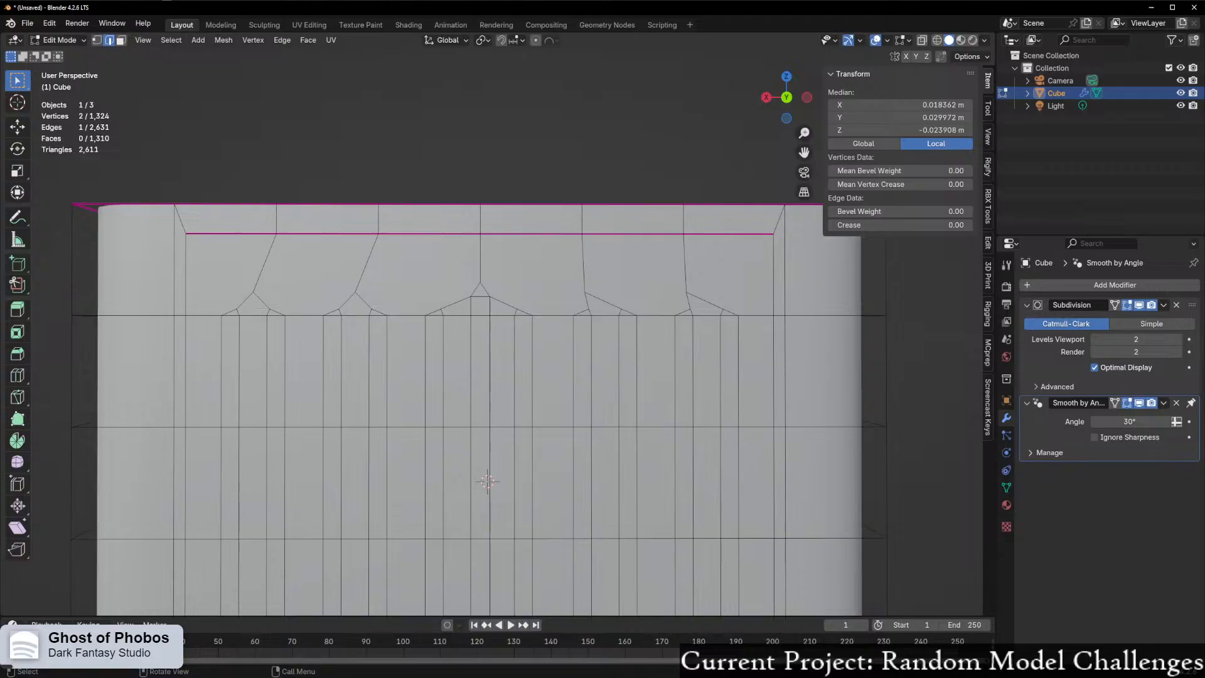
scroll(250, 312, up, 2)
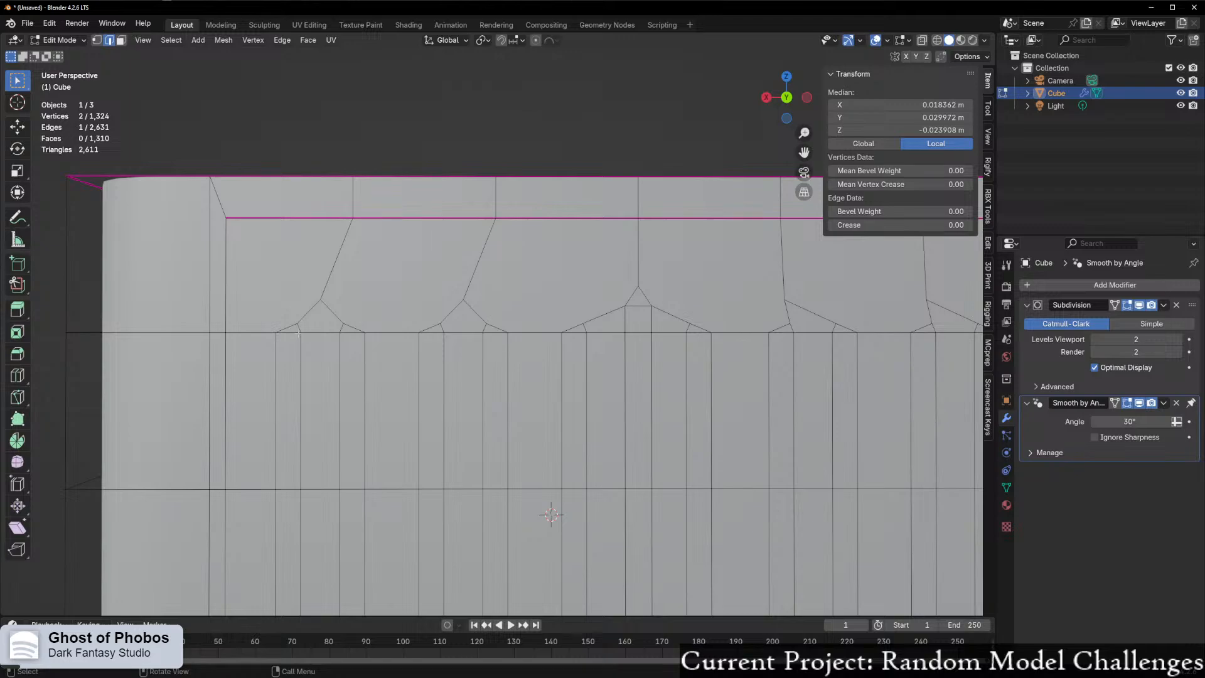
click(251, 332)
shift+middle_drag(683, 335, 453, 316)
ctrl+click(299, 285)
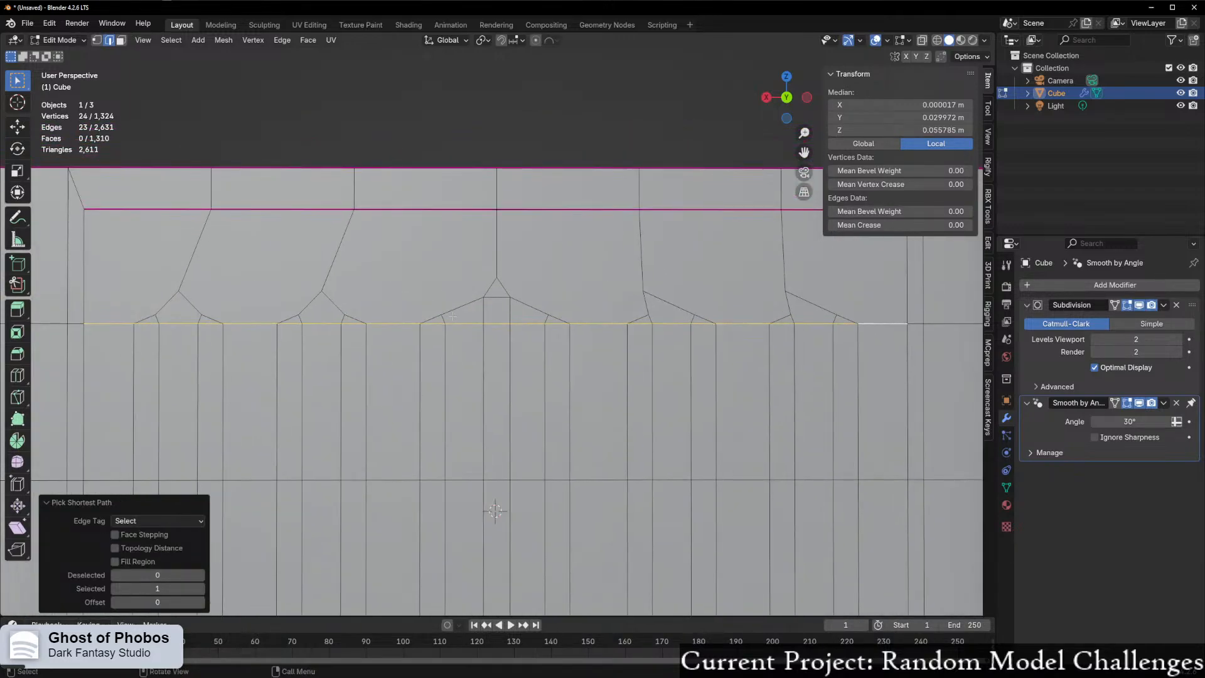
key(e)
key(z)
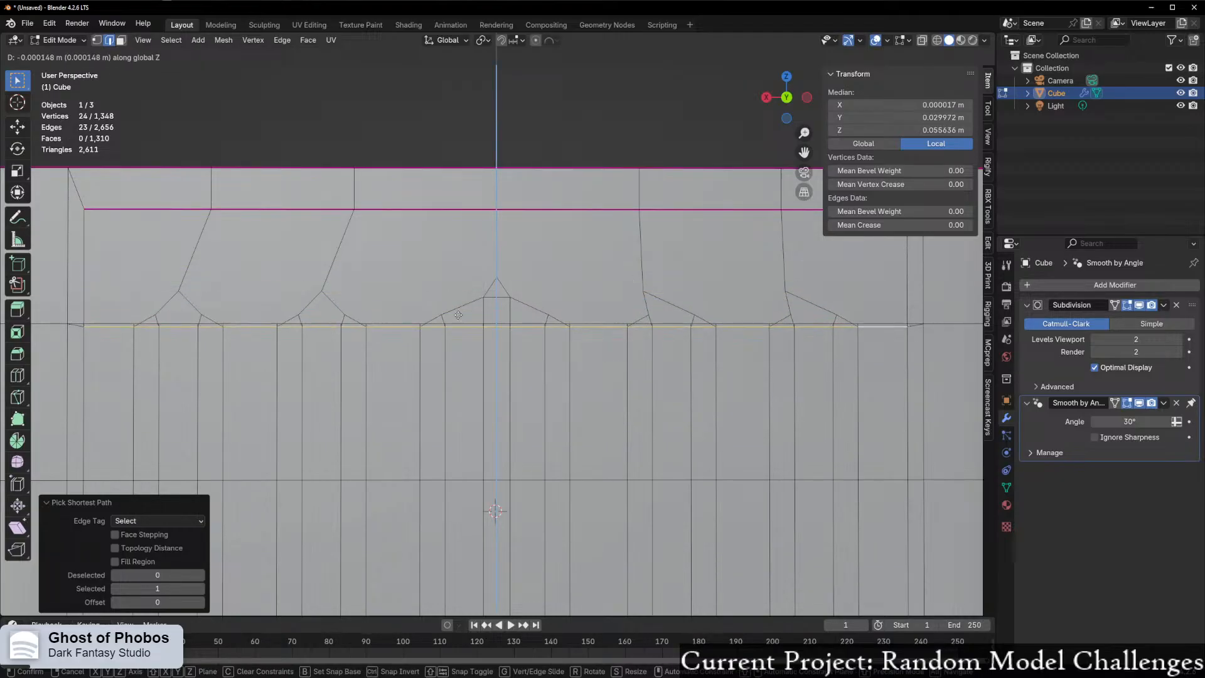
key(Escape)
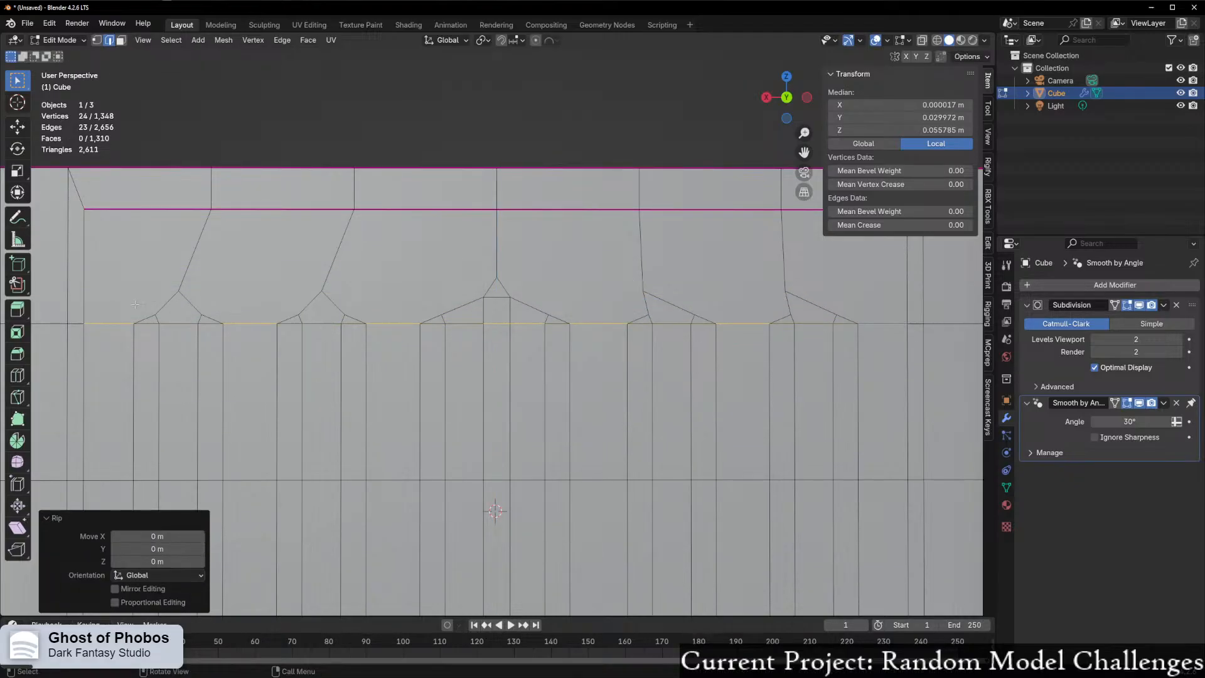
key(ctrl+z)
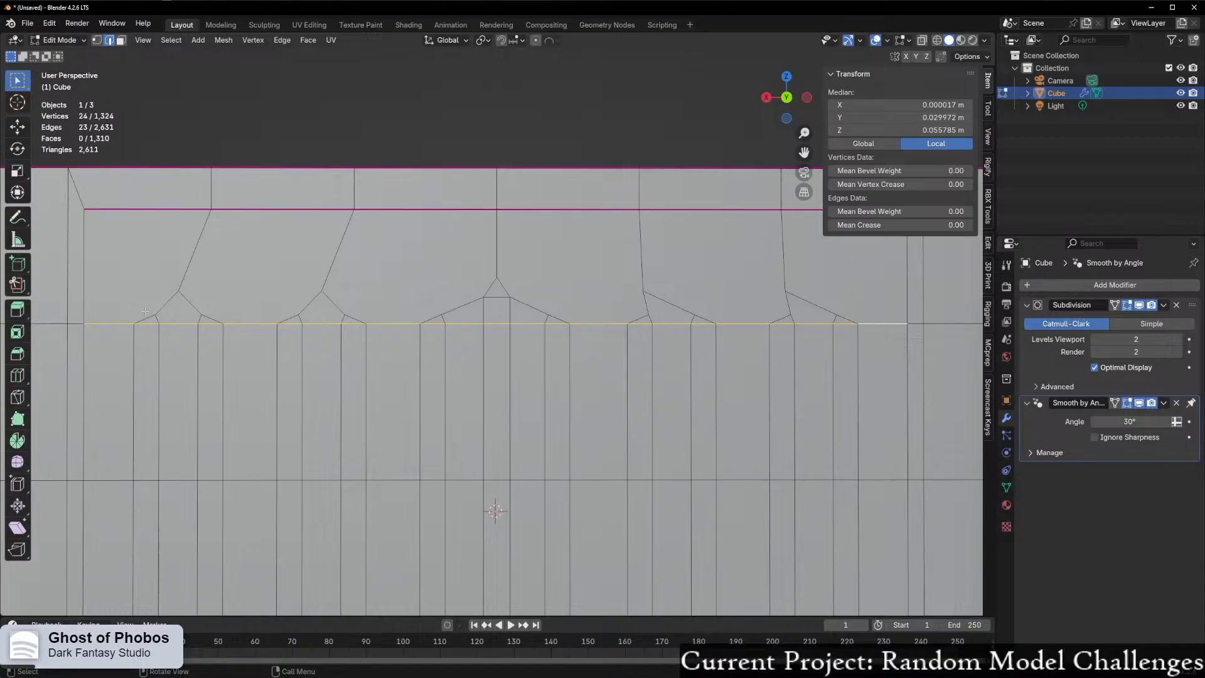
- Rip the selected edge row open and raise the split edges about 0.00025 m along Z
key(v)
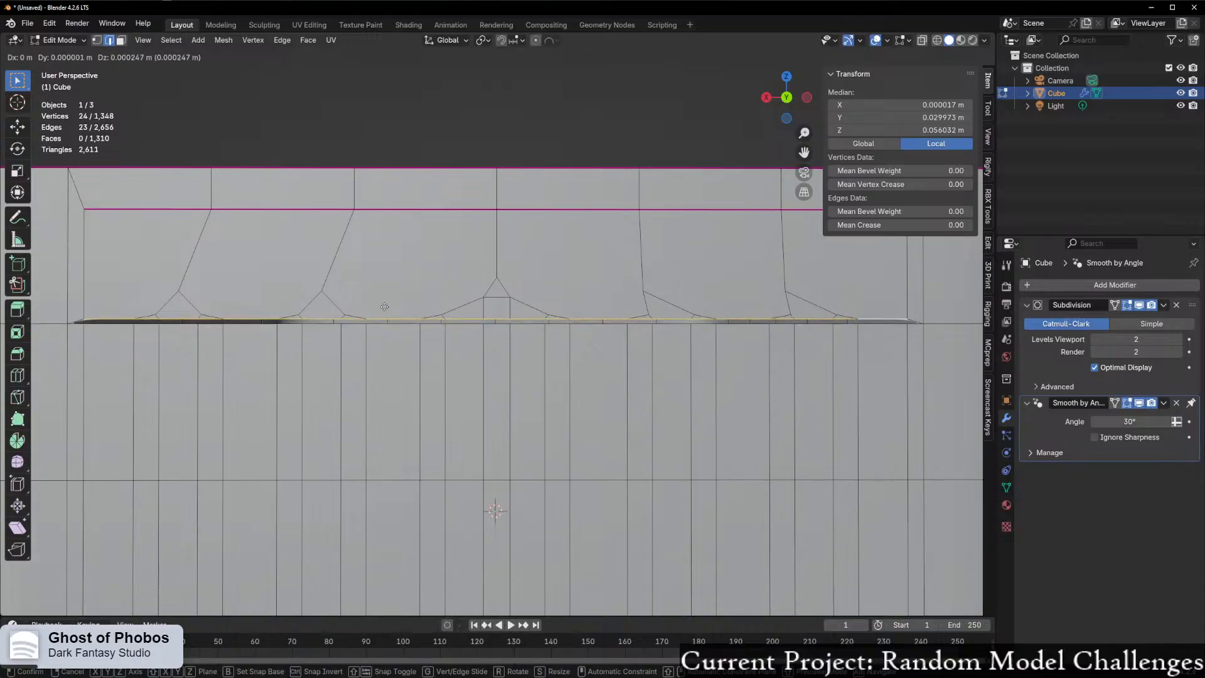
key(z)
click(385, 308)
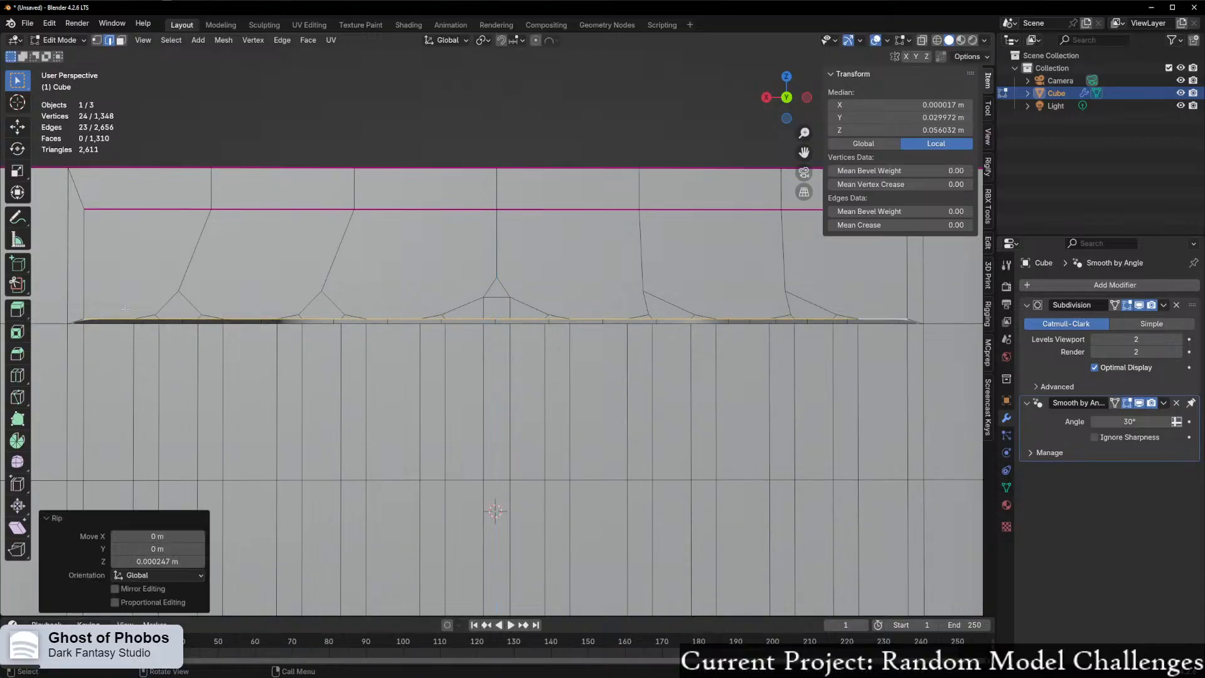
- Select the peaked edges above the ripped gap and raise them about 0.0017 m along Z
drag(123, 290, 257, 318)
drag(97, 262, 892, 317)
drag(128, 300, 864, 322)
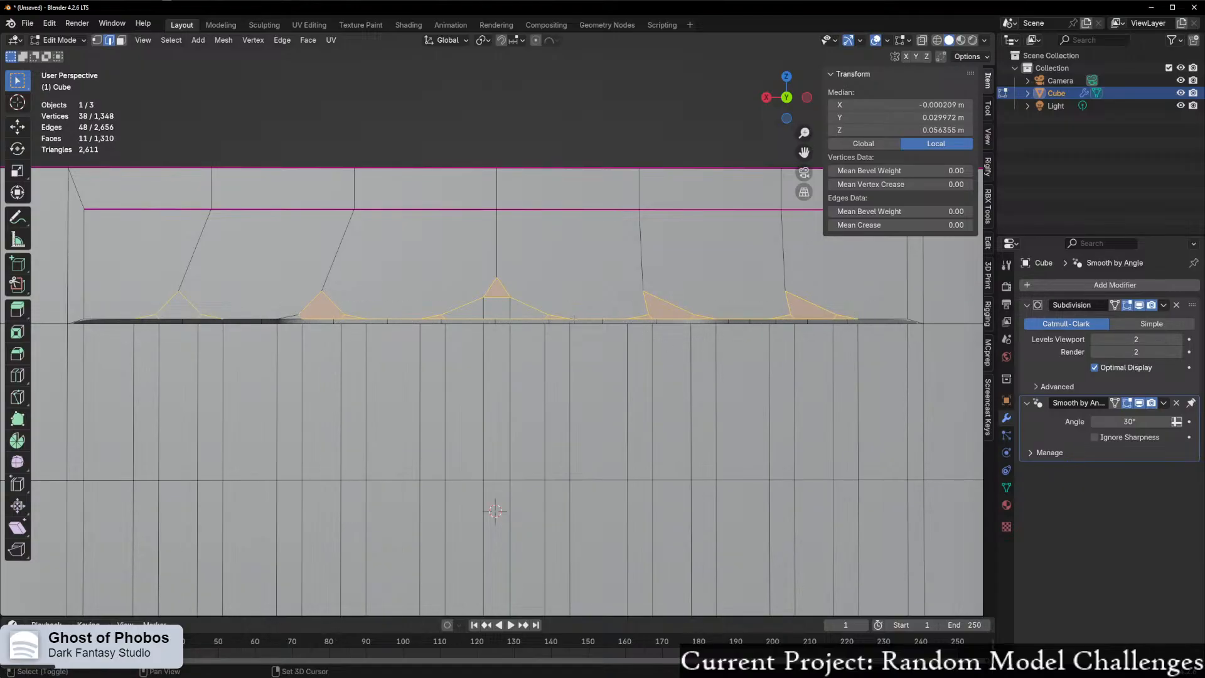
shift+drag(279, 308, 296, 322)
key(ctrl+z)
key(ctrl+z)
key(ctrl+z)
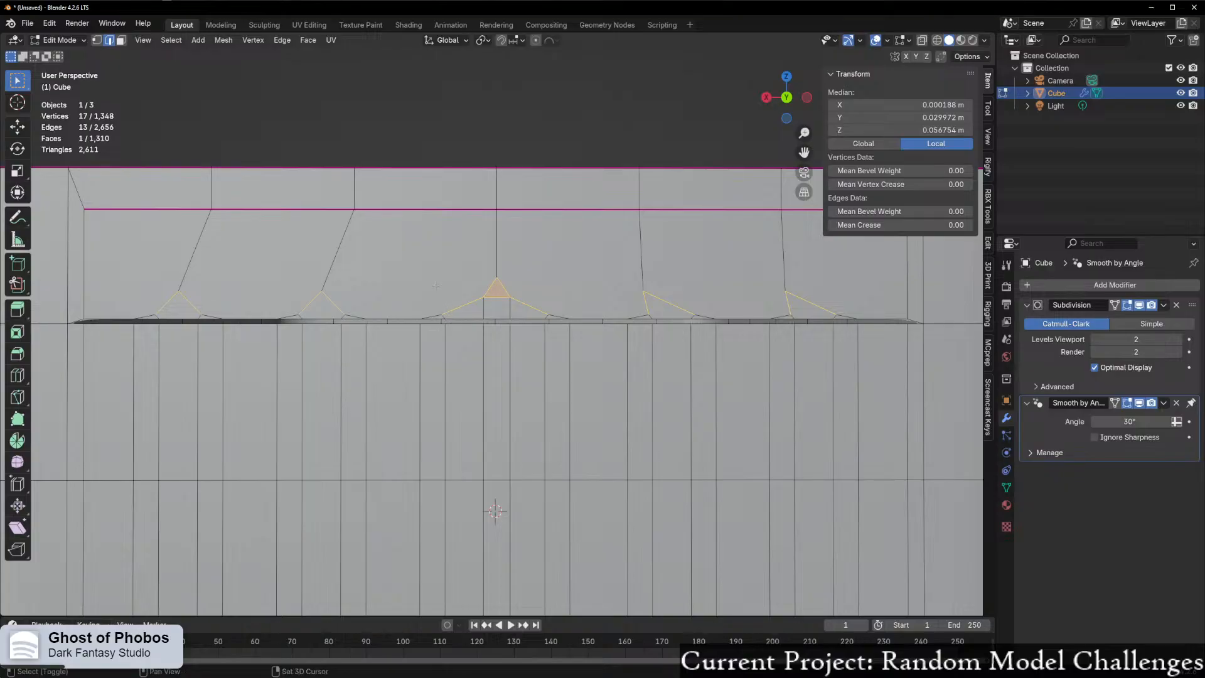
key(g)
key(z)
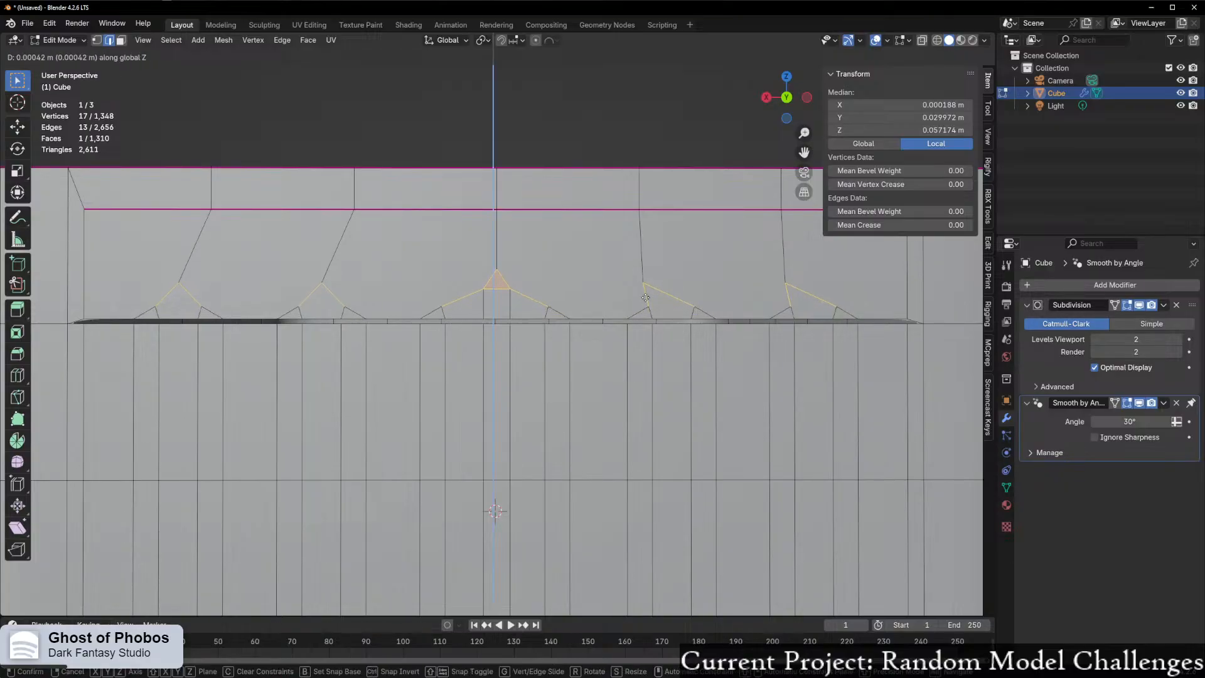
click(646, 274)
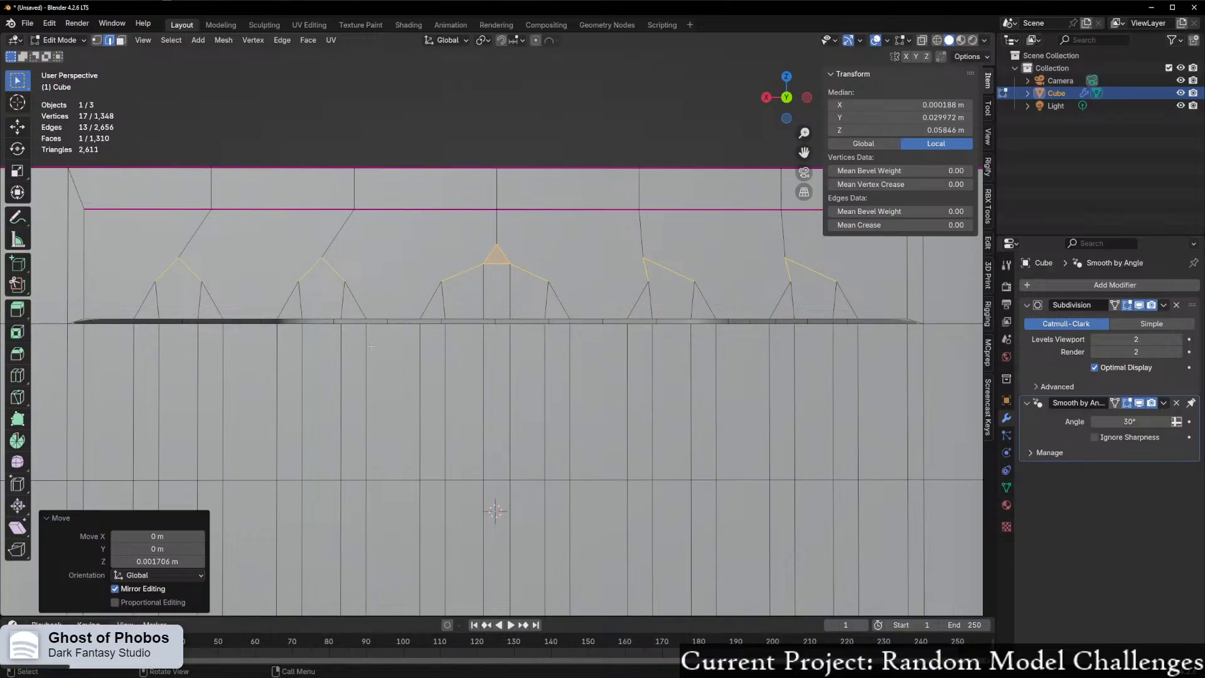
- Try merging the two vertices at the ripped gap's leftmost end, using At Last
shift+middle_drag(266, 366, 375, 367)
scroll(376, 363, up, 1)
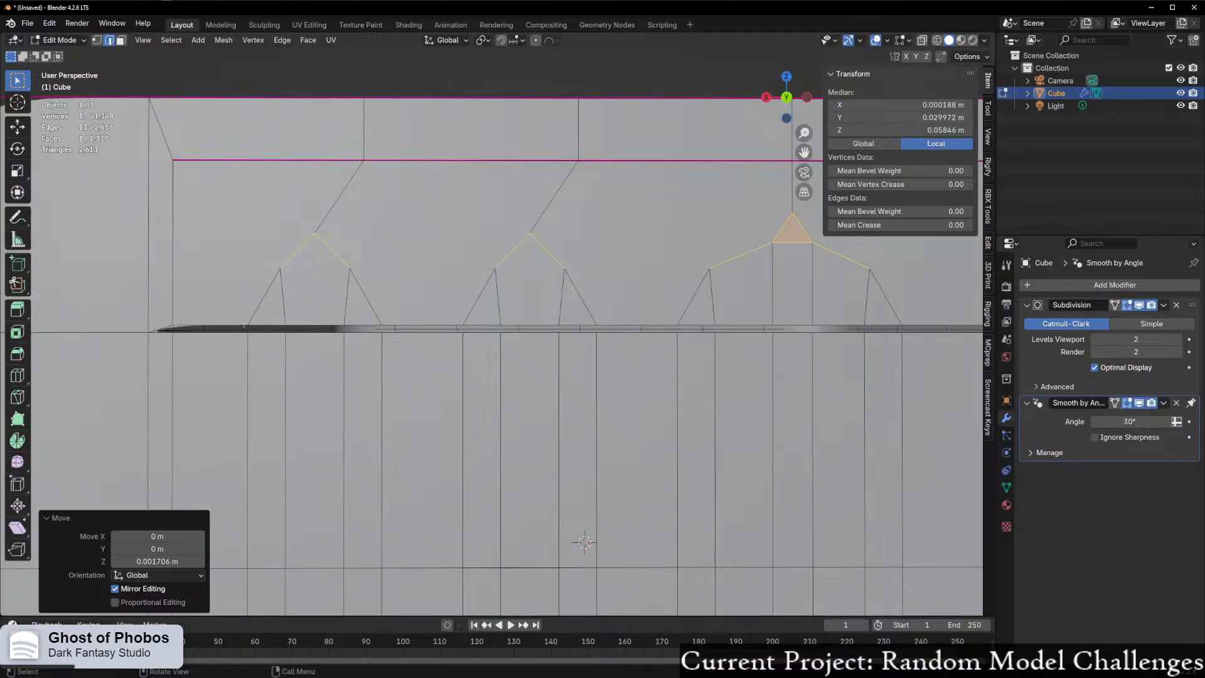
alt+click(395, 330)
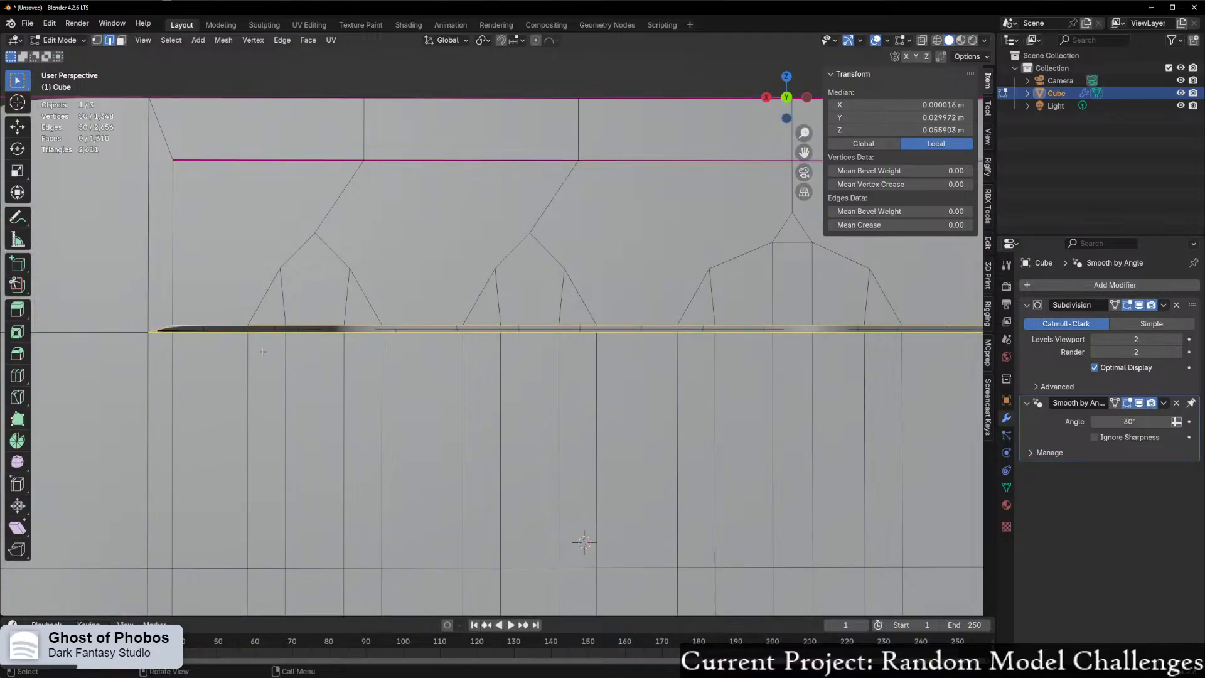
key(1)
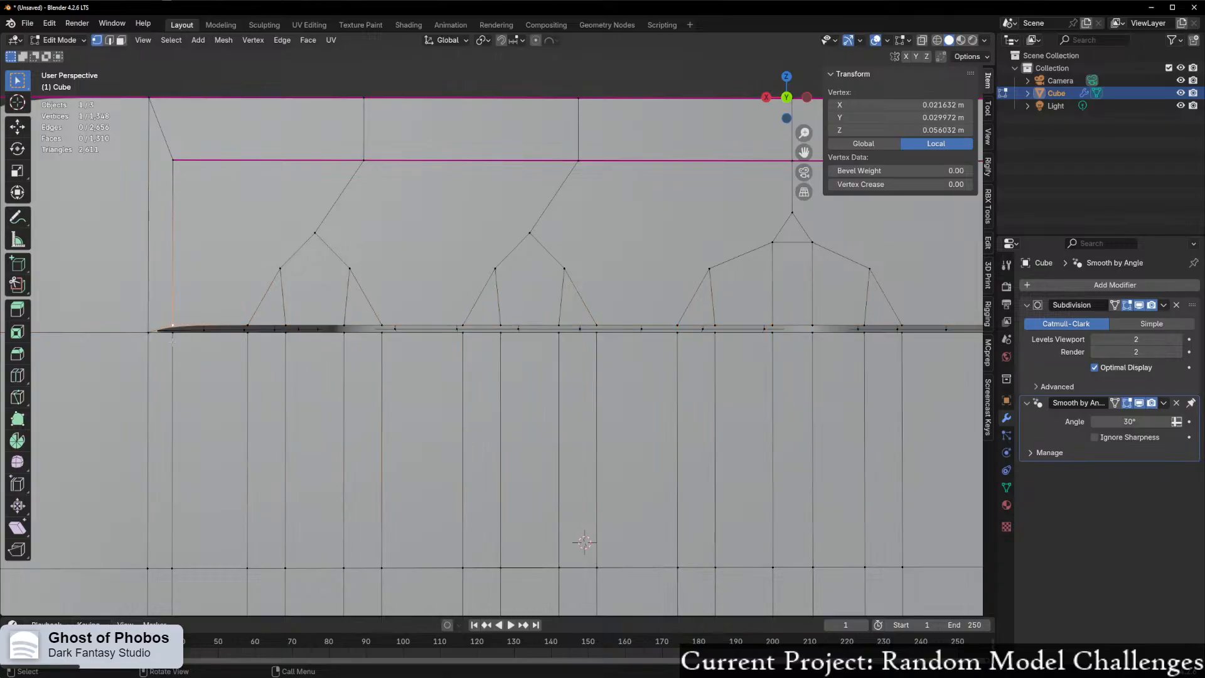
click(172, 331)
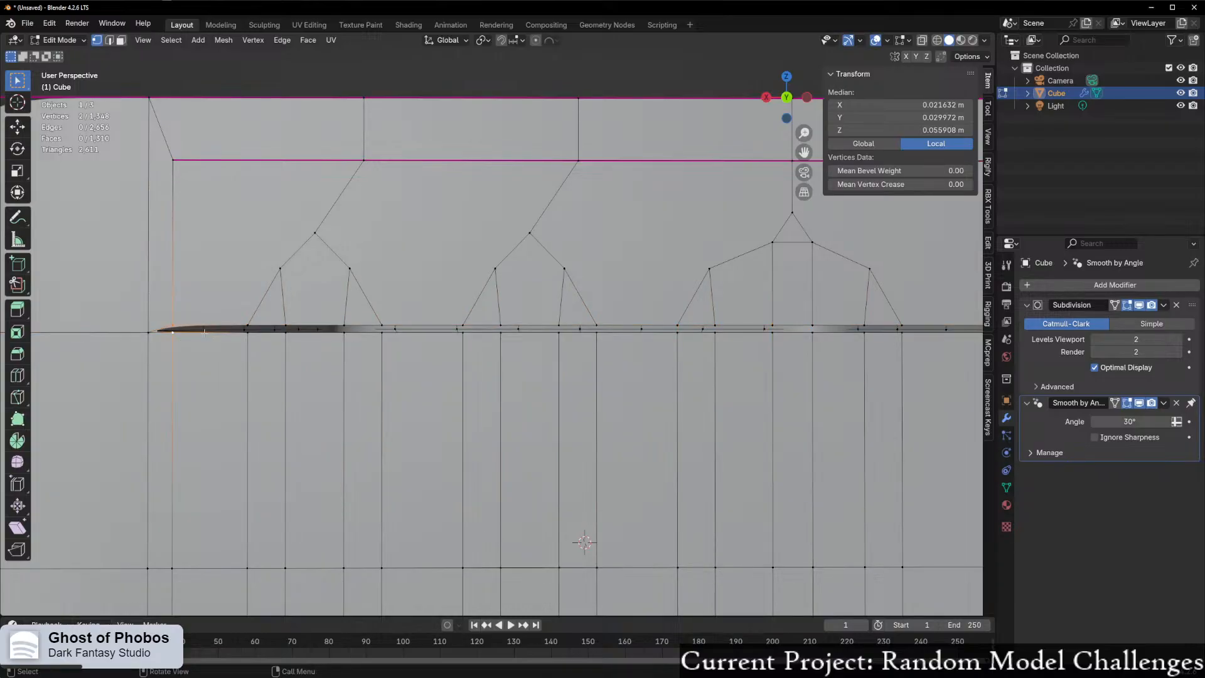
key(m)
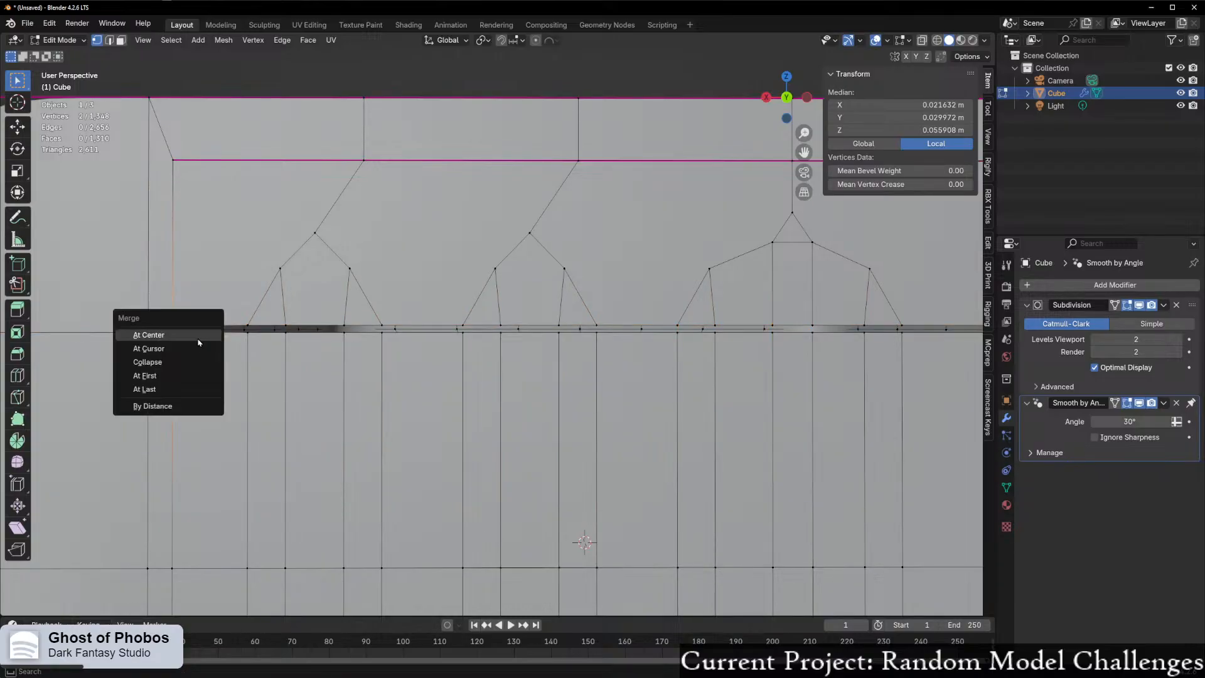
click(184, 390)
key(ctrl+z)
- Select the ripped gap's whole upper edge row and raise it 0.00094 m along Z
scroll(466, 335, down, 4)
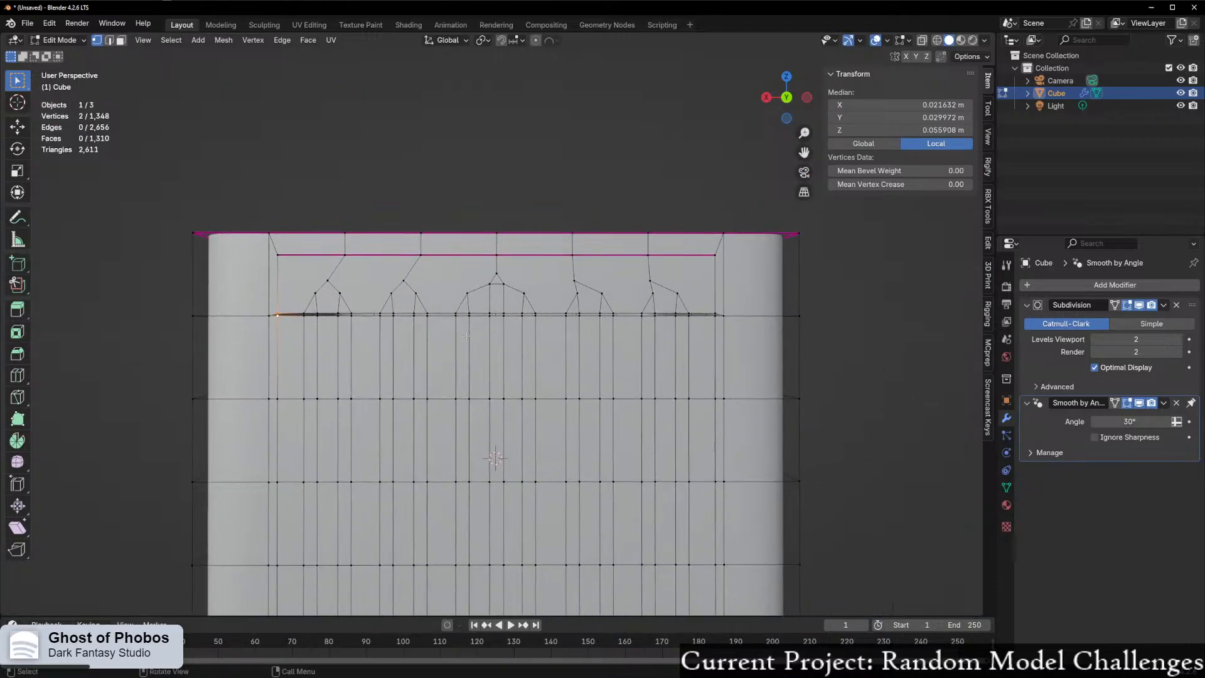
scroll(466, 336, up, 5)
scroll(470, 298, down, 3)
alt+click(435, 309)
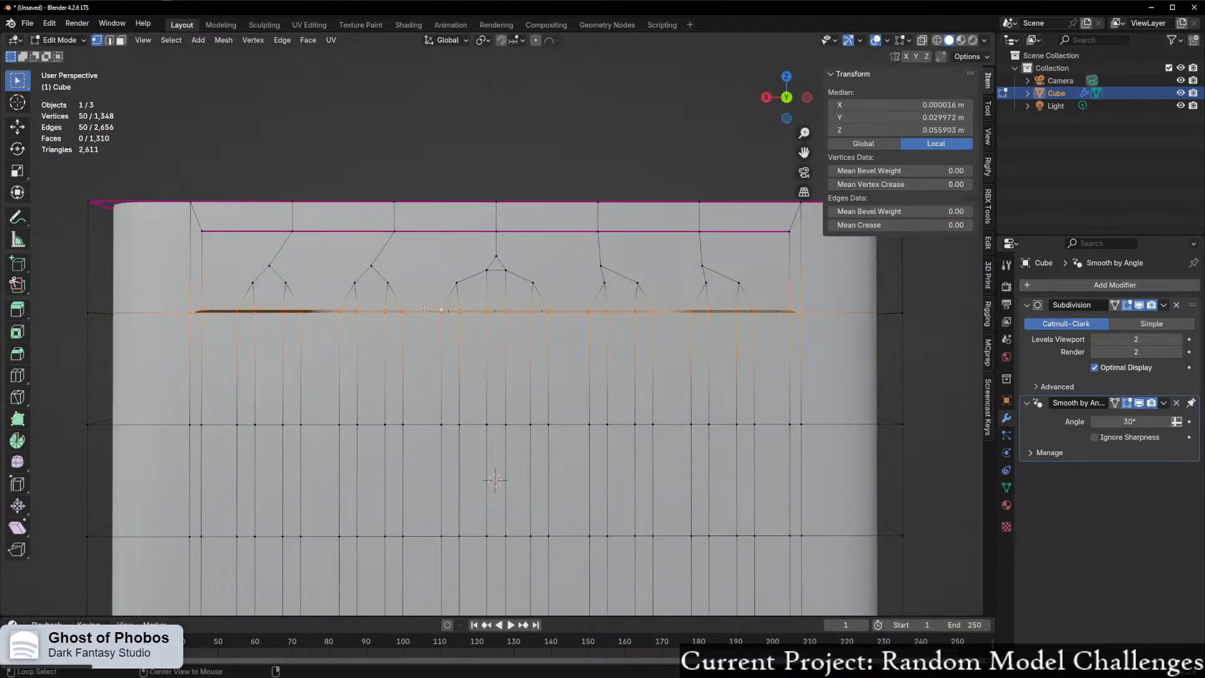
click(424, 311)
key(2)
click(235, 310)
ctrl+click(776, 308)
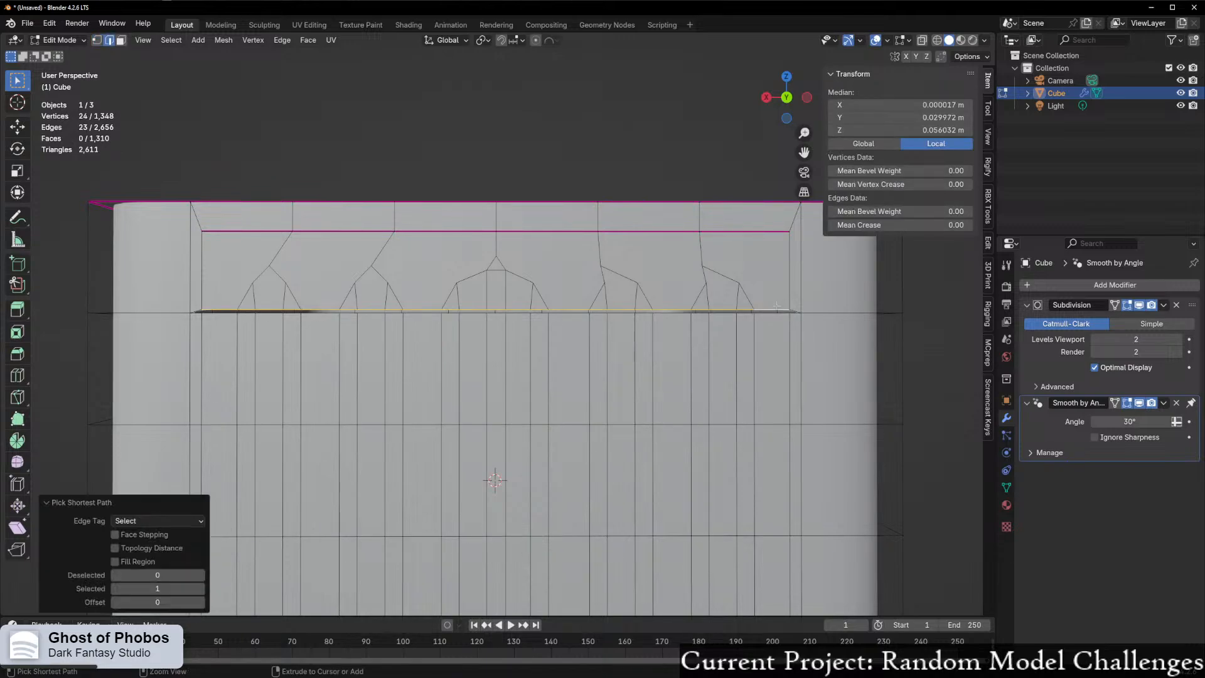
scroll(730, 325, up, 2)
key(g)
key(z)
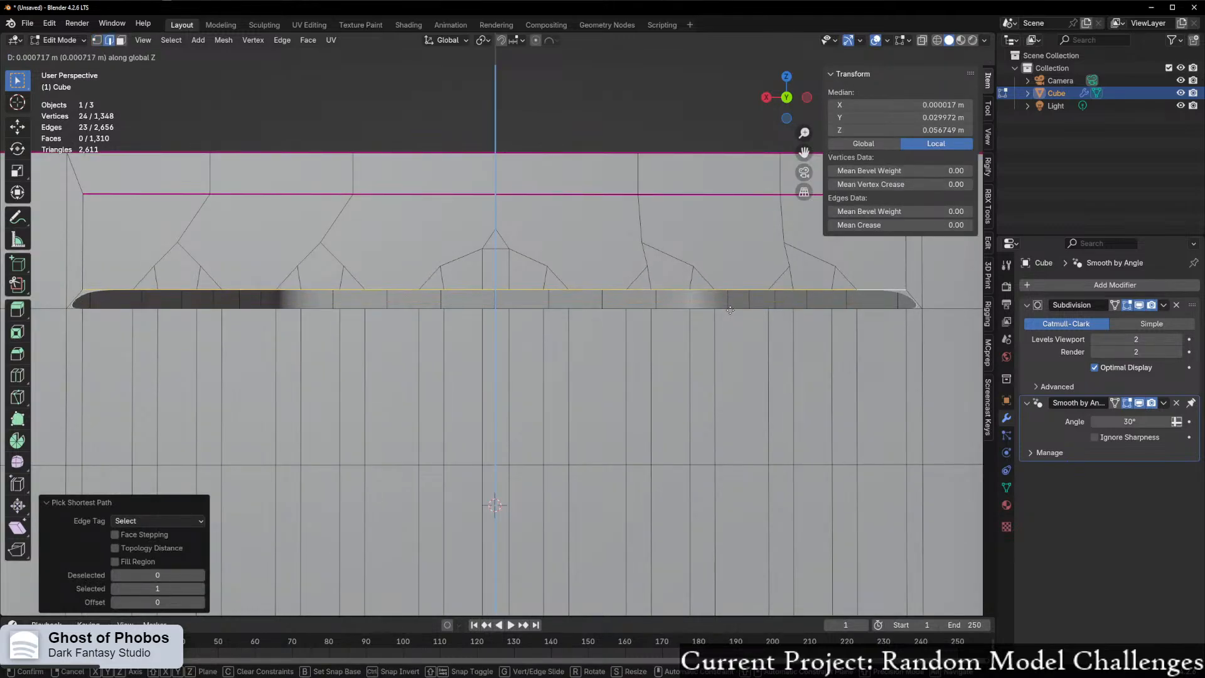
click(278, 382)
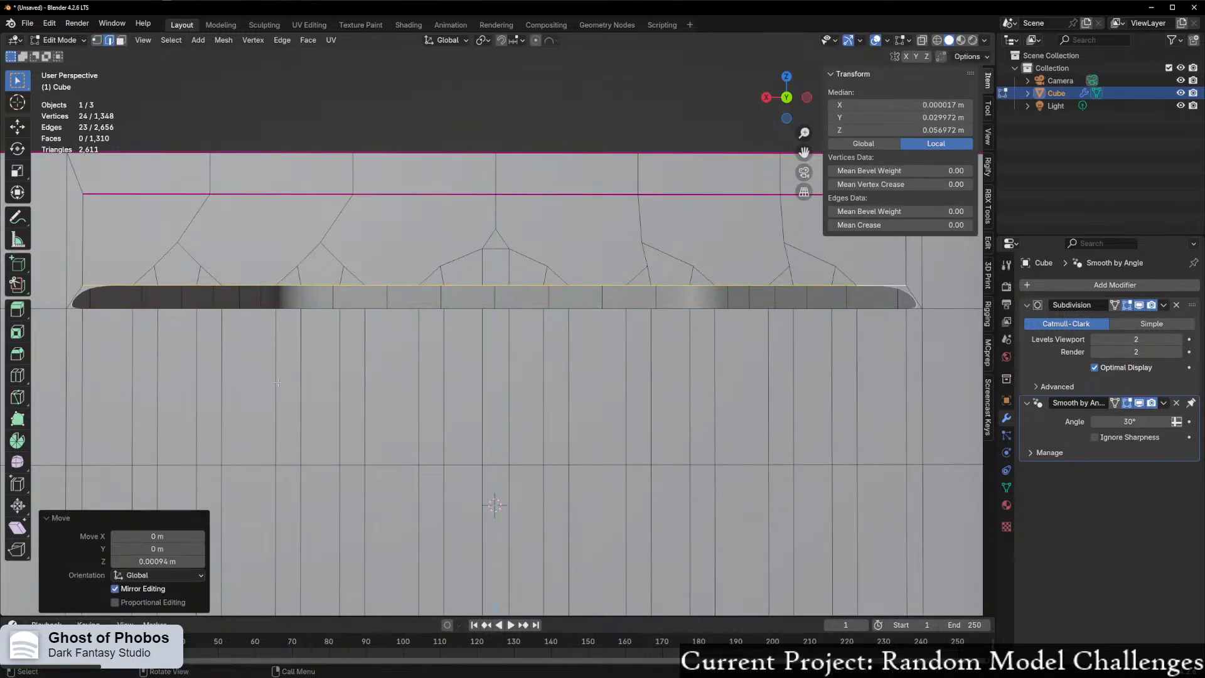
- Fill three adjoining faces across the gap beneath the leftmost peaked strip end
click(190, 319)
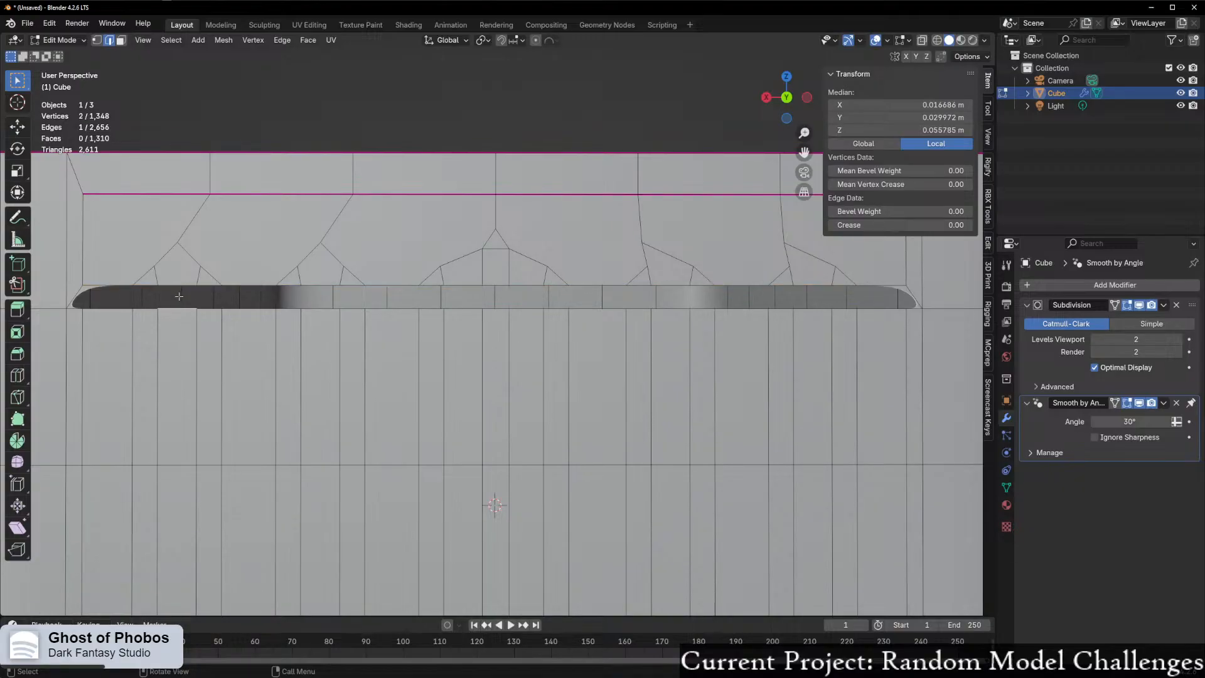
click(144, 286)
key(f)
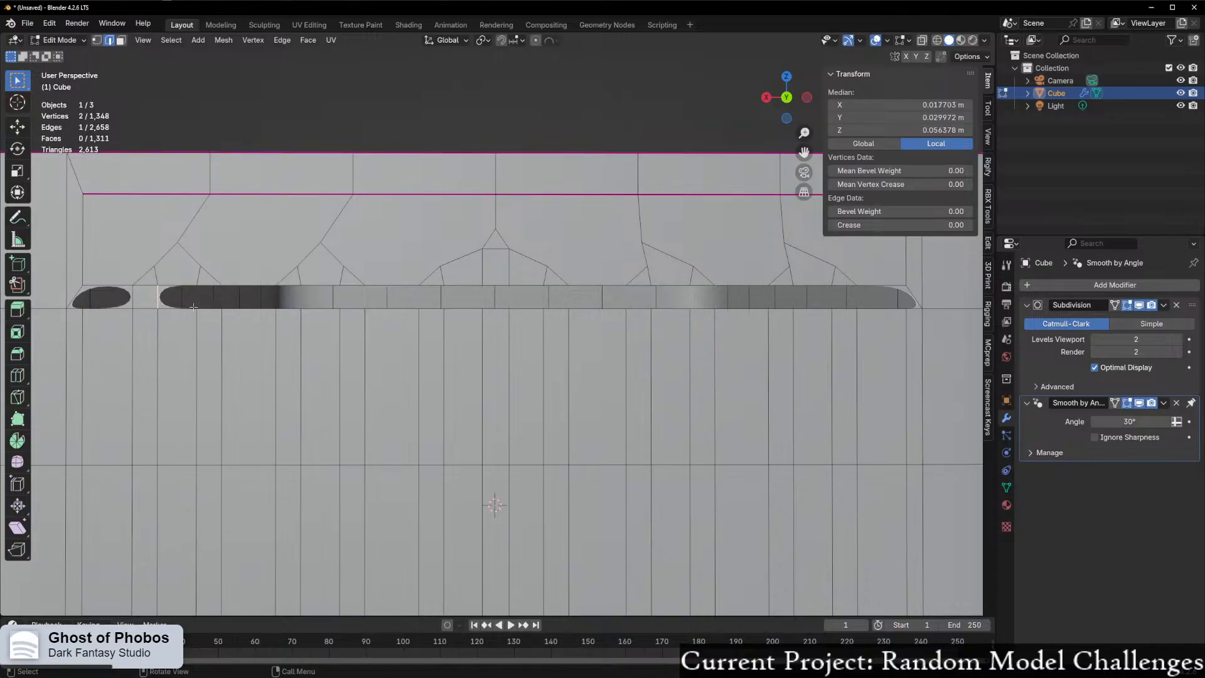
key(f)
key(f)
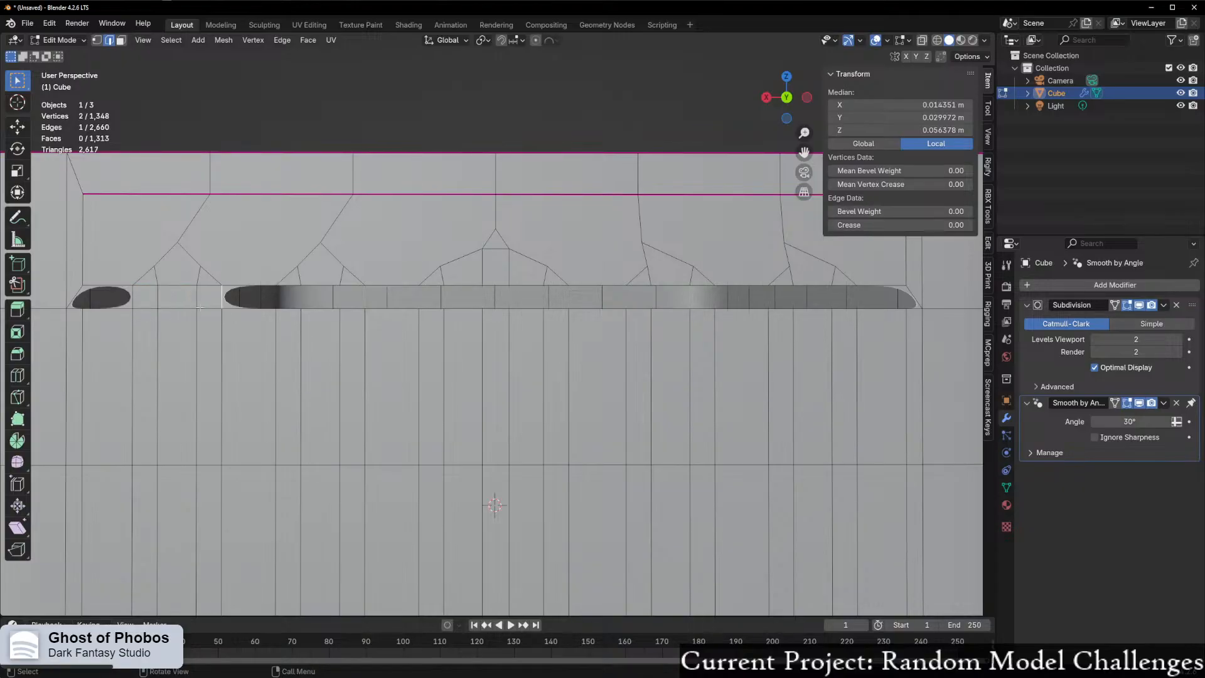
- Slide the middle upper edge of the newly filled faces down toward the gap's lower boundary by a factor of 0.740
click(172, 285)
key(g)
key(g)
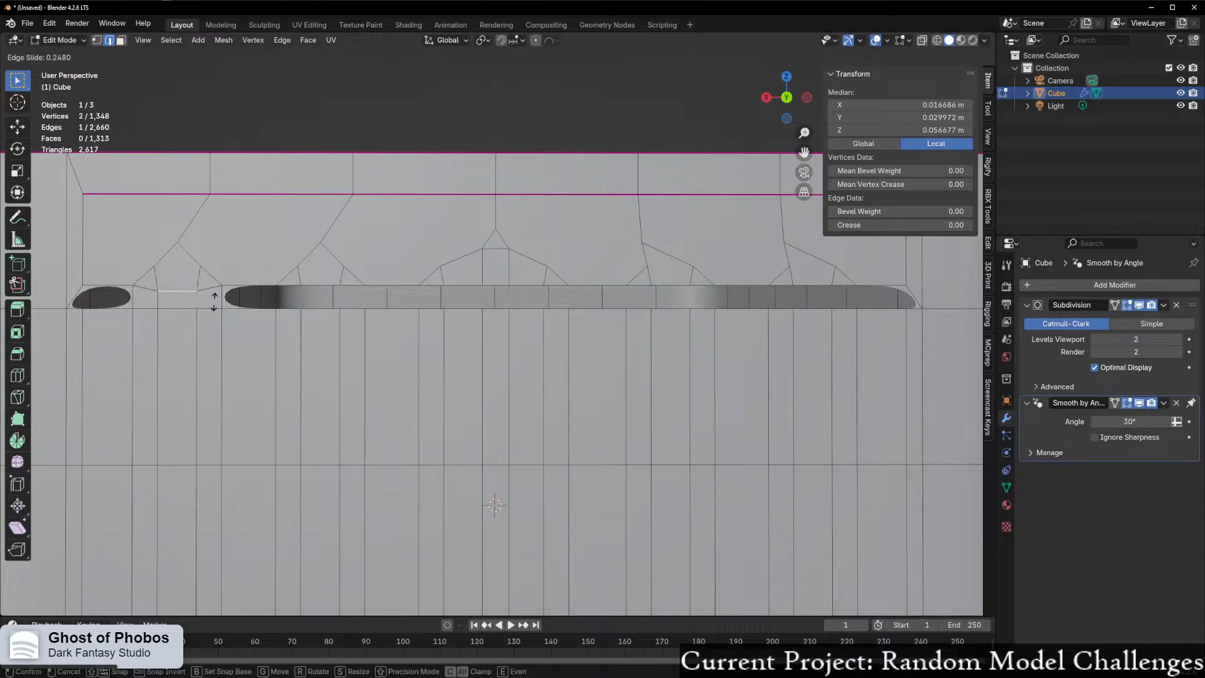
click(215, 312)
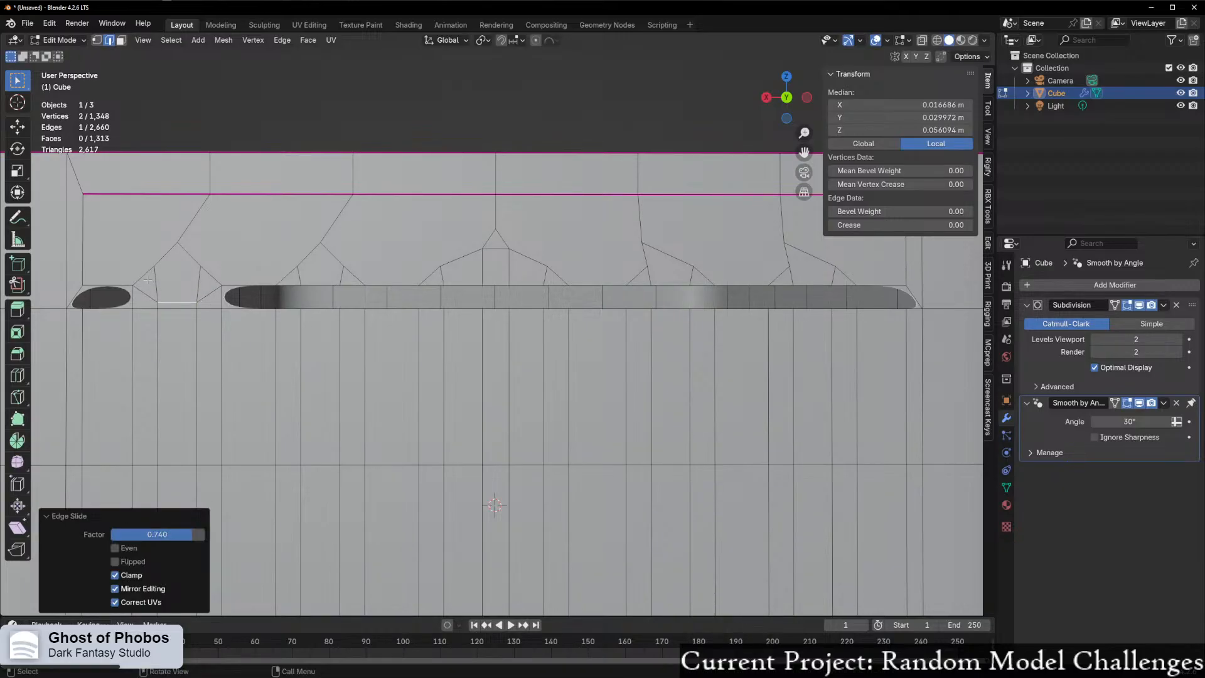
- Delete the three faces forming the leftmost peak above the slid edge
key(3)
drag(148, 281, 208, 291)
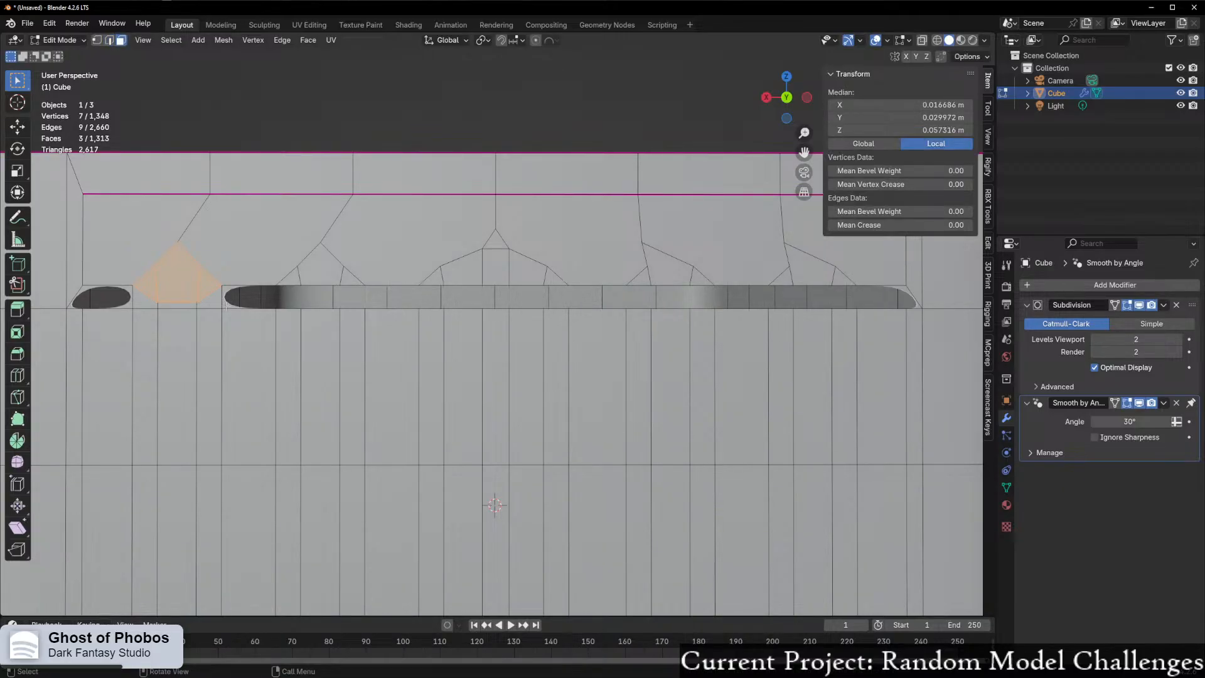
key(x)
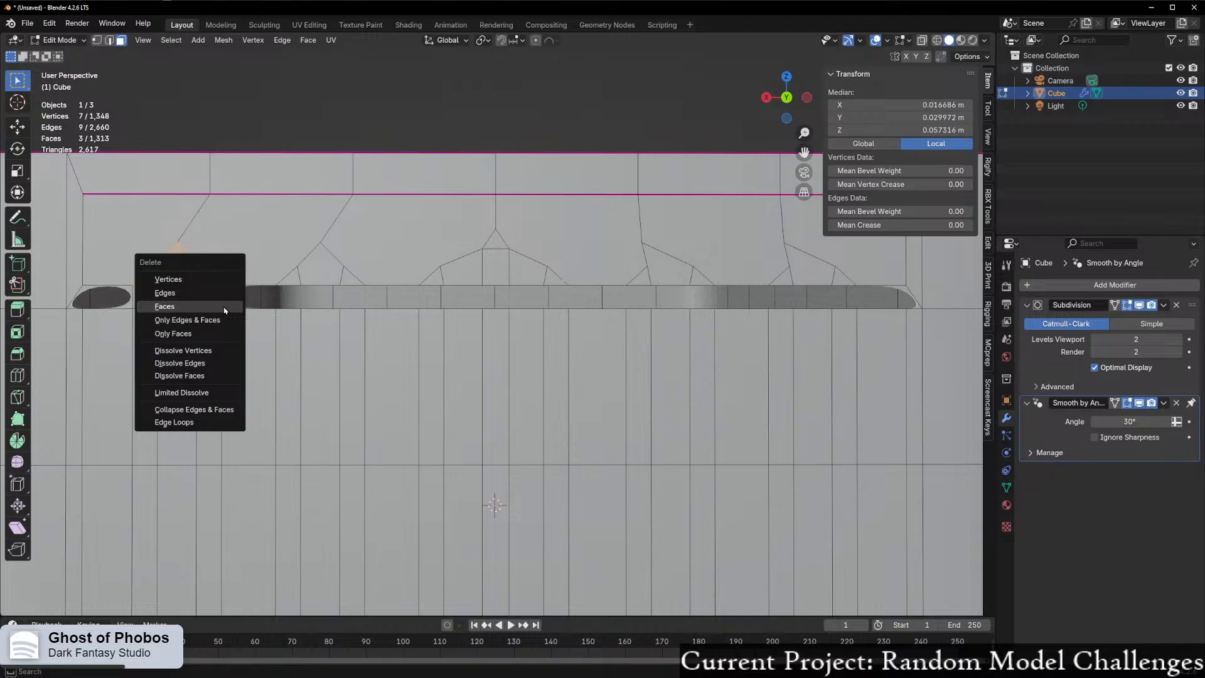
click(224, 310)
- Fill a face from the slid edge up to the base corners of the leftmost peak's opening
key(2)
click(231, 305)
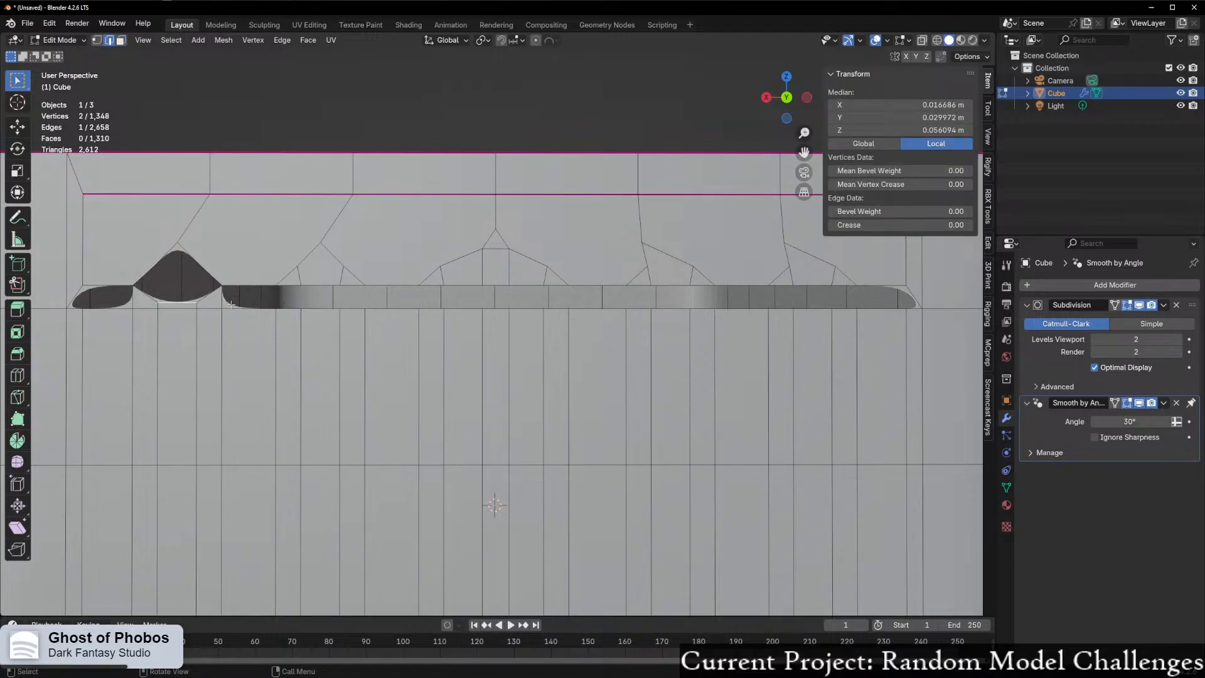
key(f)
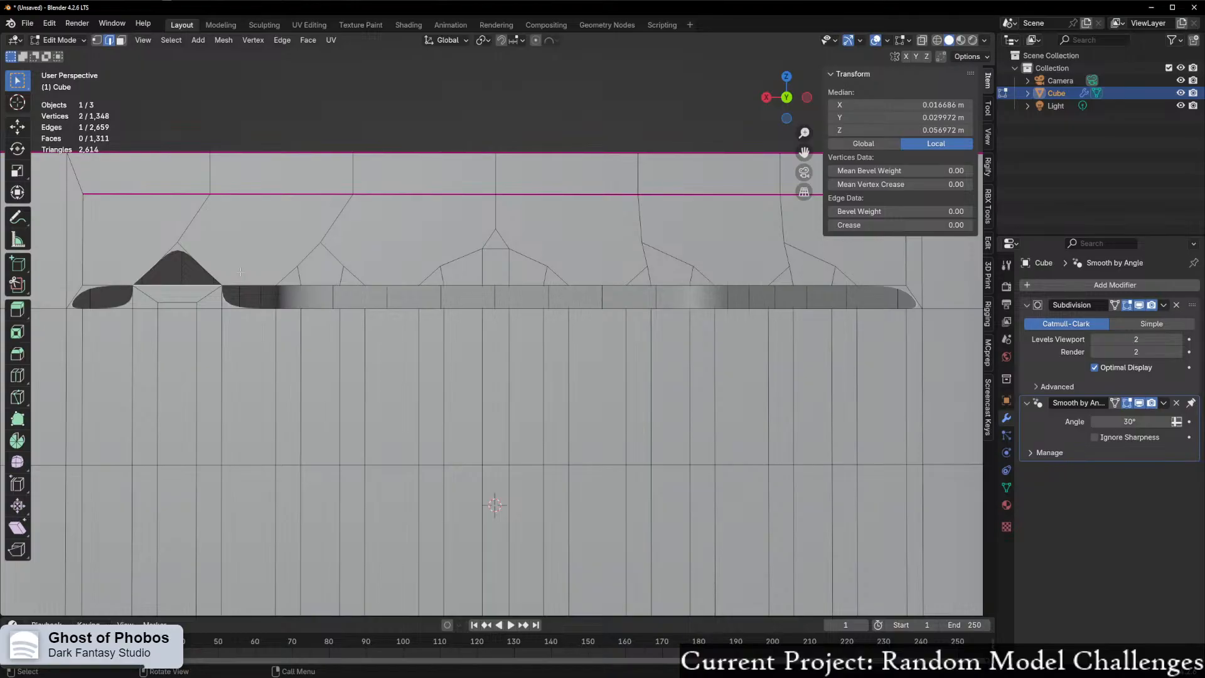
- Try to connect the two vertices at the far-left end of the gap beneath the peaked strips
key(1)
shift+middle_drag(77, 286, 278, 277)
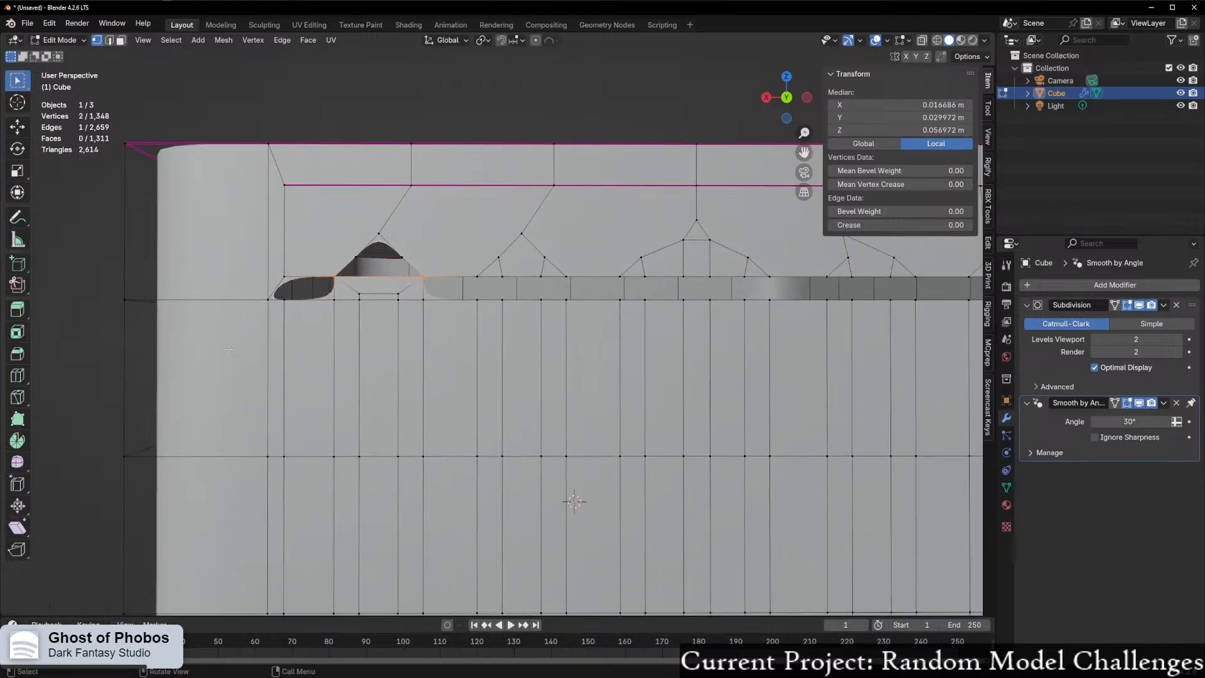
click(280, 277)
shift+click(286, 300)
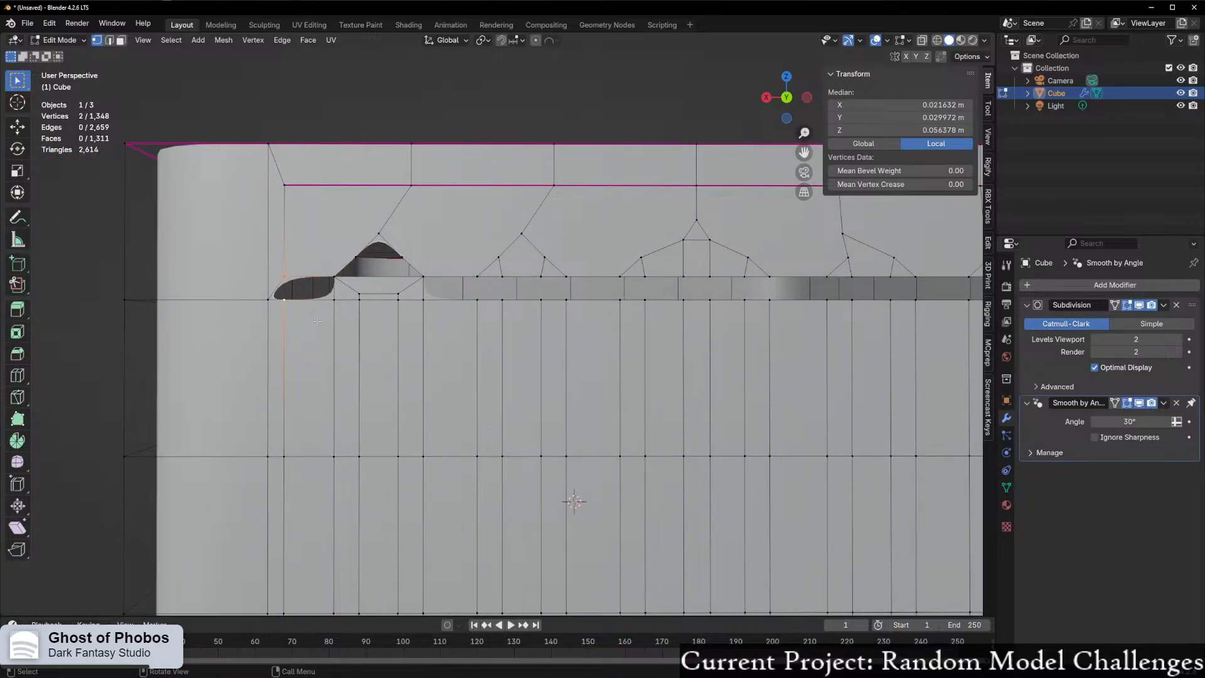
key(j)
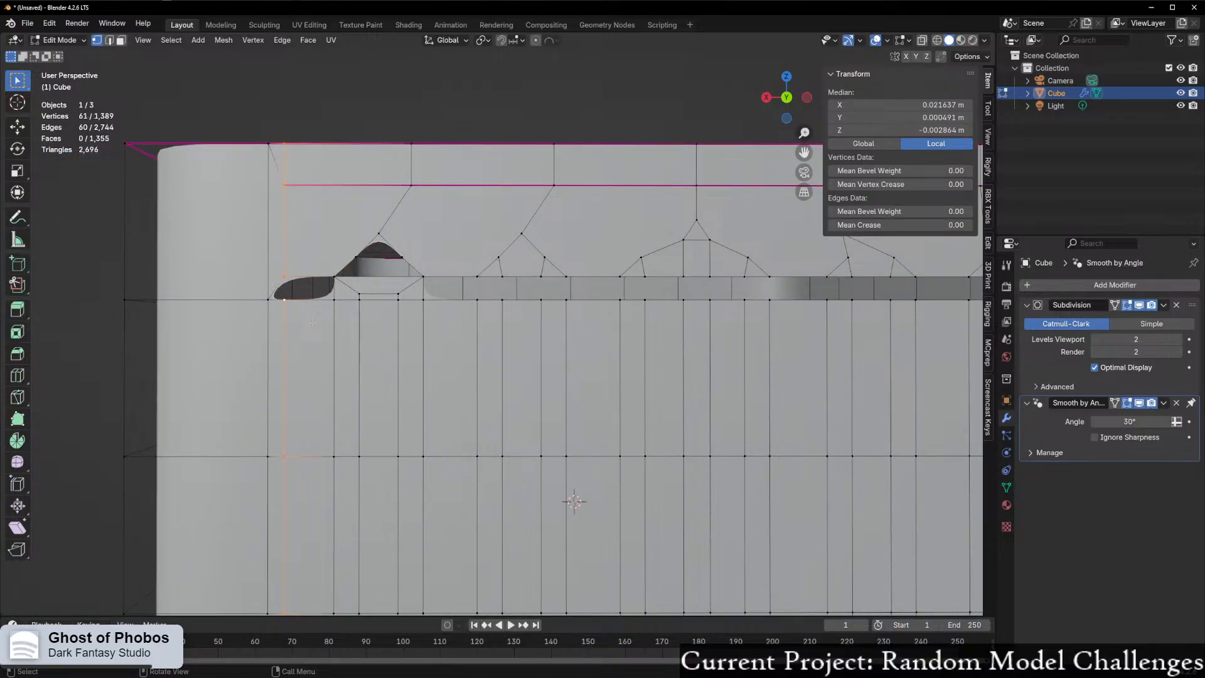
key(ctrl+z)
- Try to close the far-left end of the gap with a new edge, and undo it
key(f)
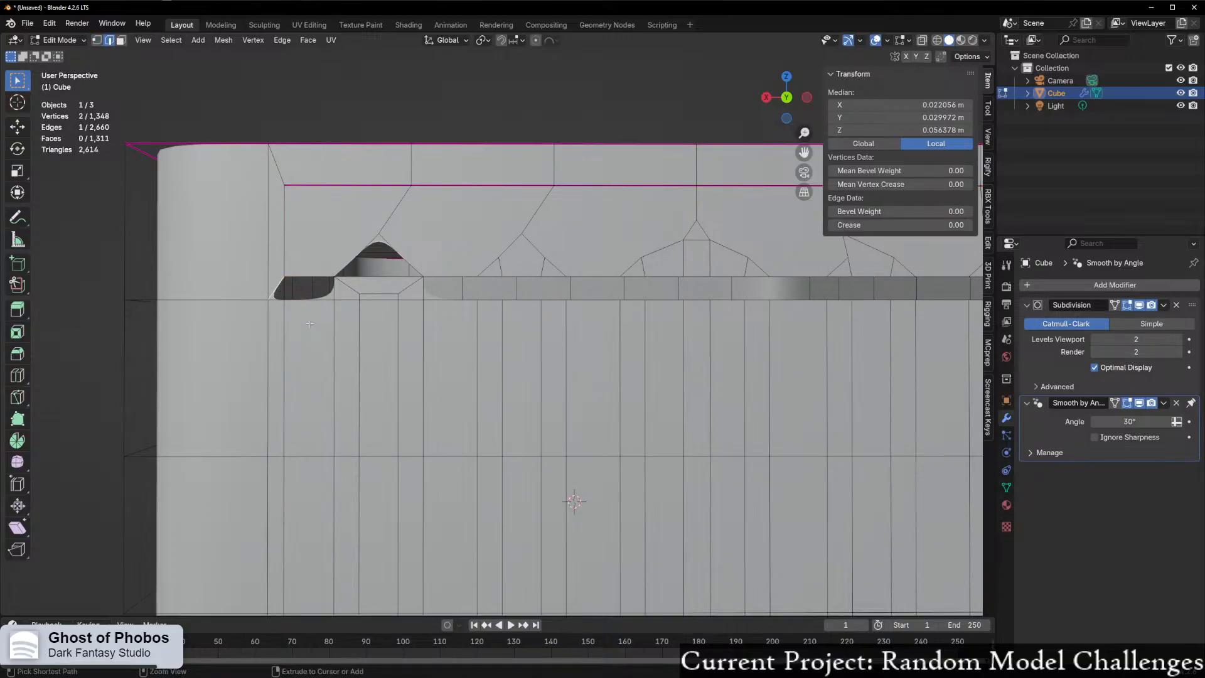
key(alt+a)
click(289, 295)
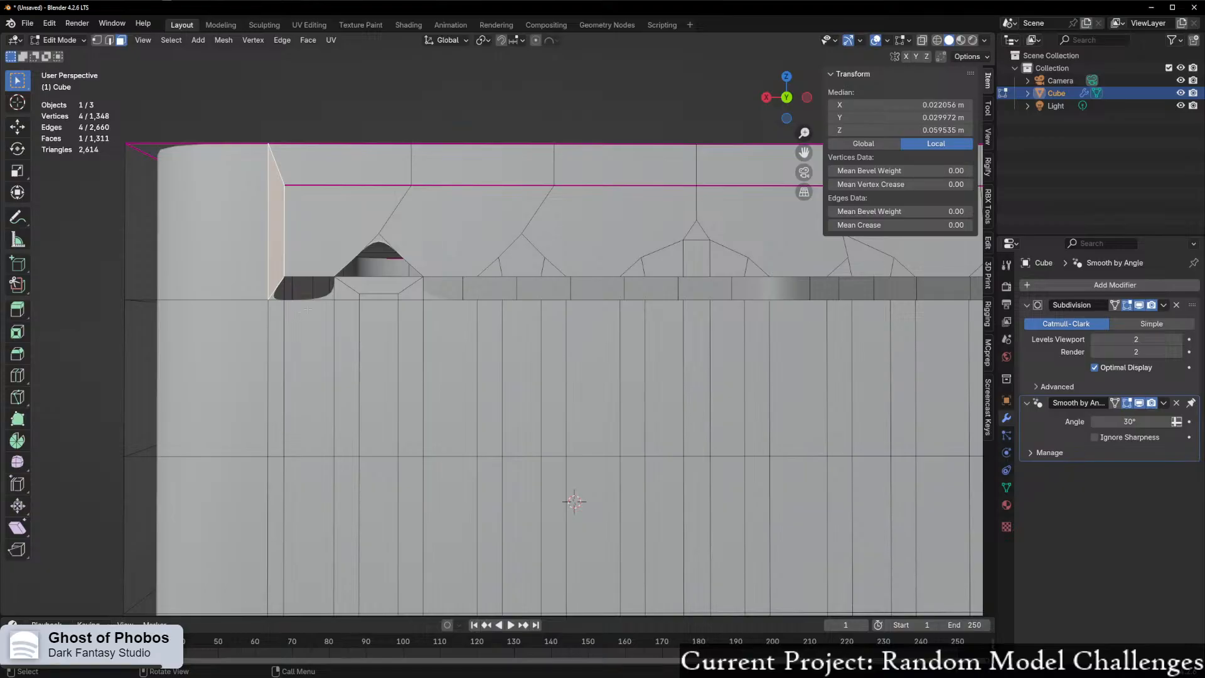
key(ctrl+z)
key(ctrl+z)
key(ctrl+z)
key(ctrl+z)
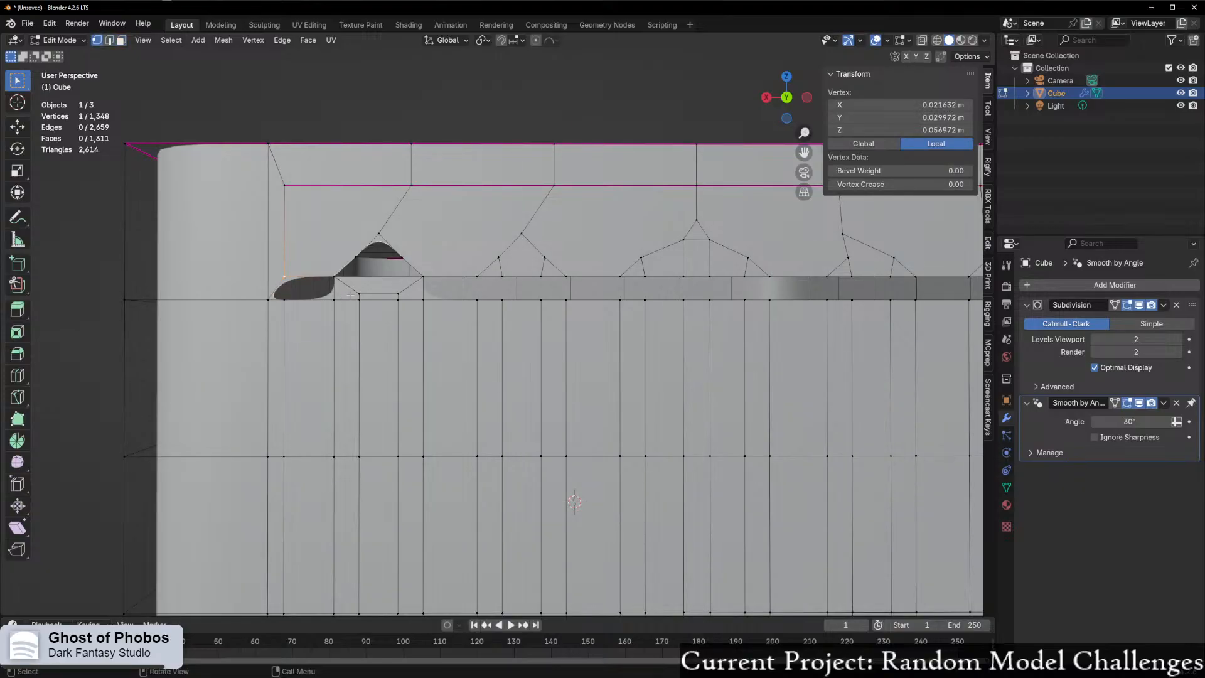
- Undo the face fills, edge slides and gap edits at the upper ends of the vertical strips
ctrl+click(354, 294)
key(2)
key(ctrl+x)
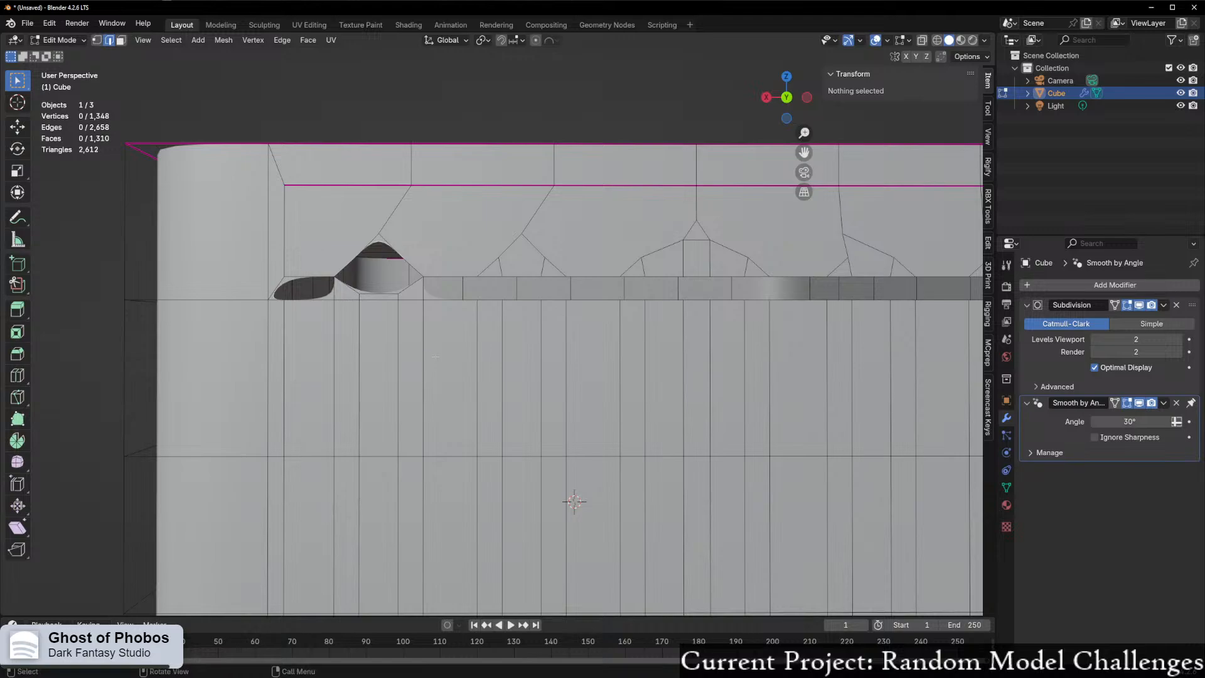
key(ctrl+z)
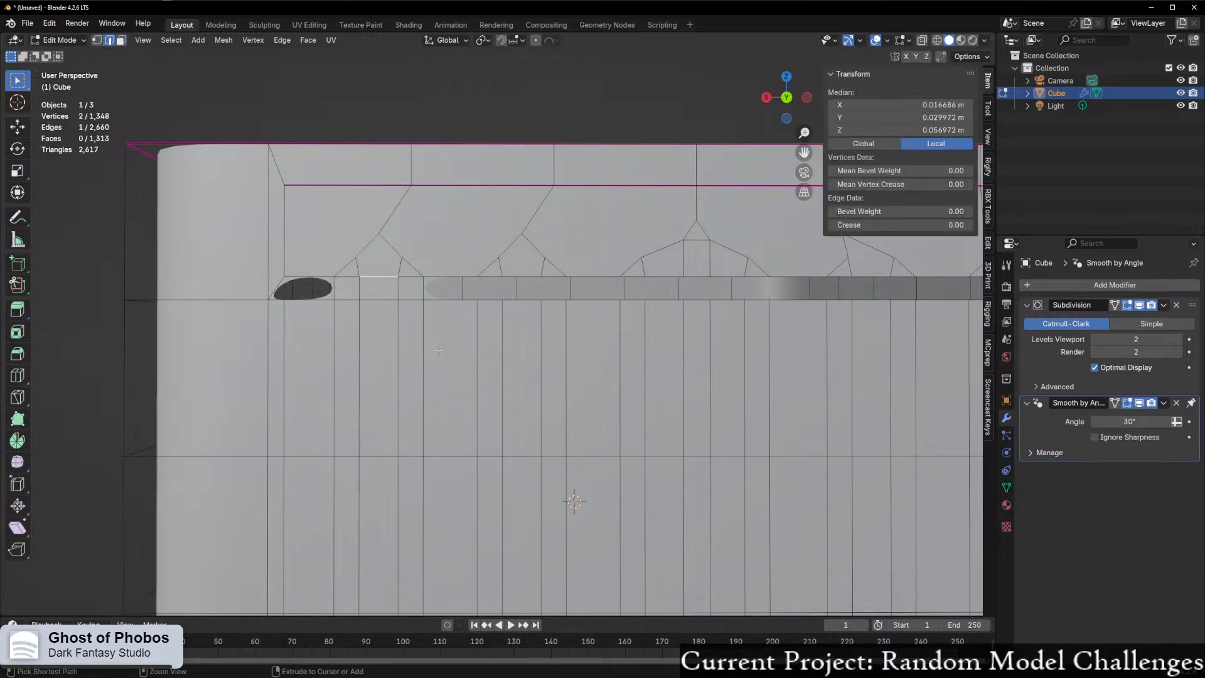
key(ctrl+z)
key(ctrl+z)
key(ctrl+z)
key(ctrl+z)
key(ctrl+z)
key(ctrl+z)
key(ctrl+z)
key(ctrl+z)
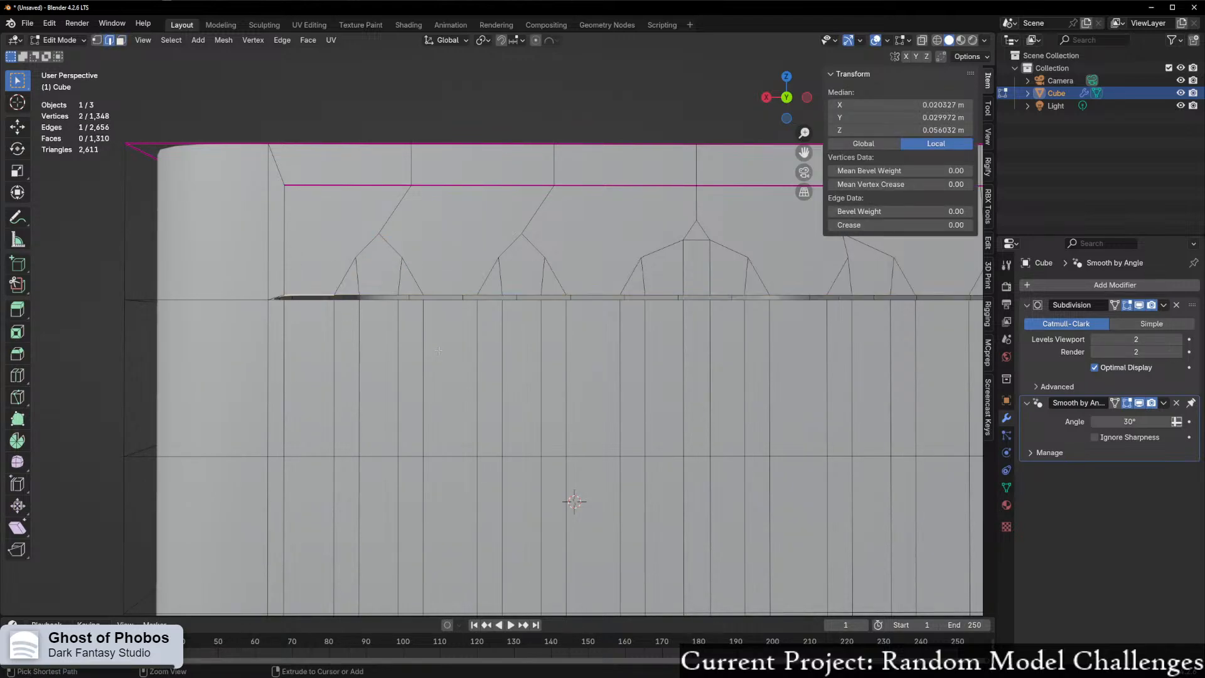
key(ctrl+z)
key(ctrl+z)
key(ctrl+z)
key(ctrl+z)
key(ctrl+z)
key(ctrl+z)
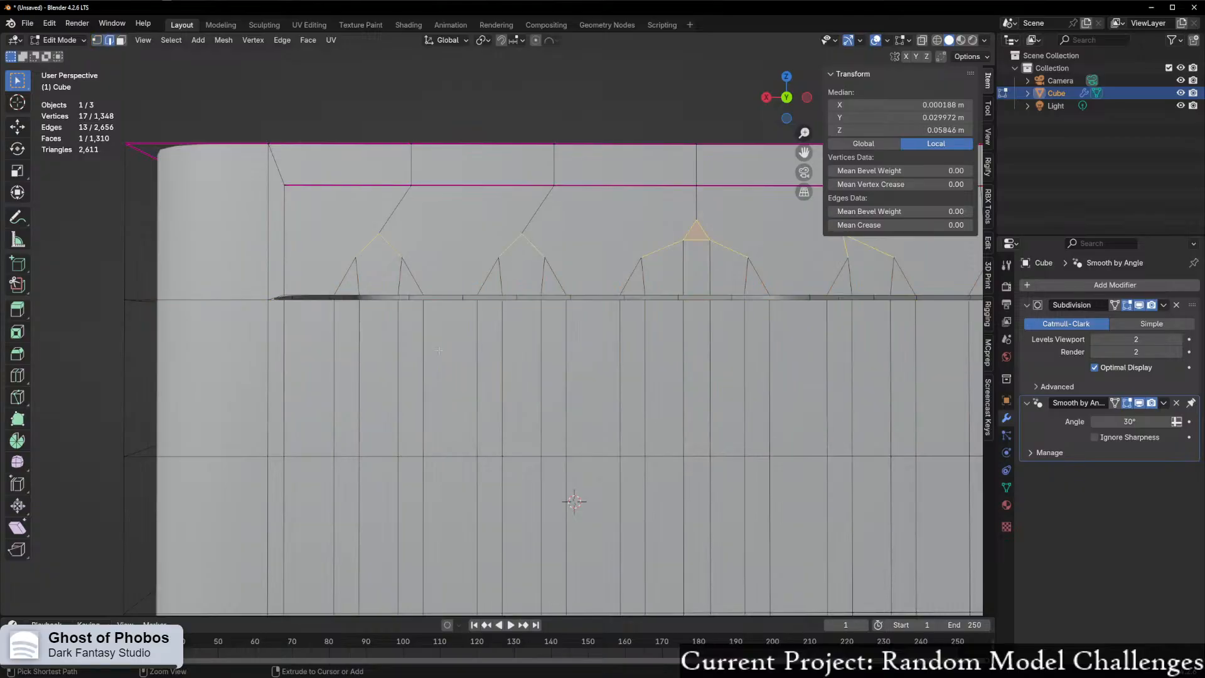
key(ctrl+z)
key(ctrl+z)
key(ctrl+z)
- Undo the earlier edits at the lower strip ends until the deleted faces of the wide opening are restored
scroll(438, 350, down, 4)
shift+middle_drag(472, 364, 402, 36)
scroll(510, 401, down, 3)
shift+middle_drag(529, 430, 505, 274)
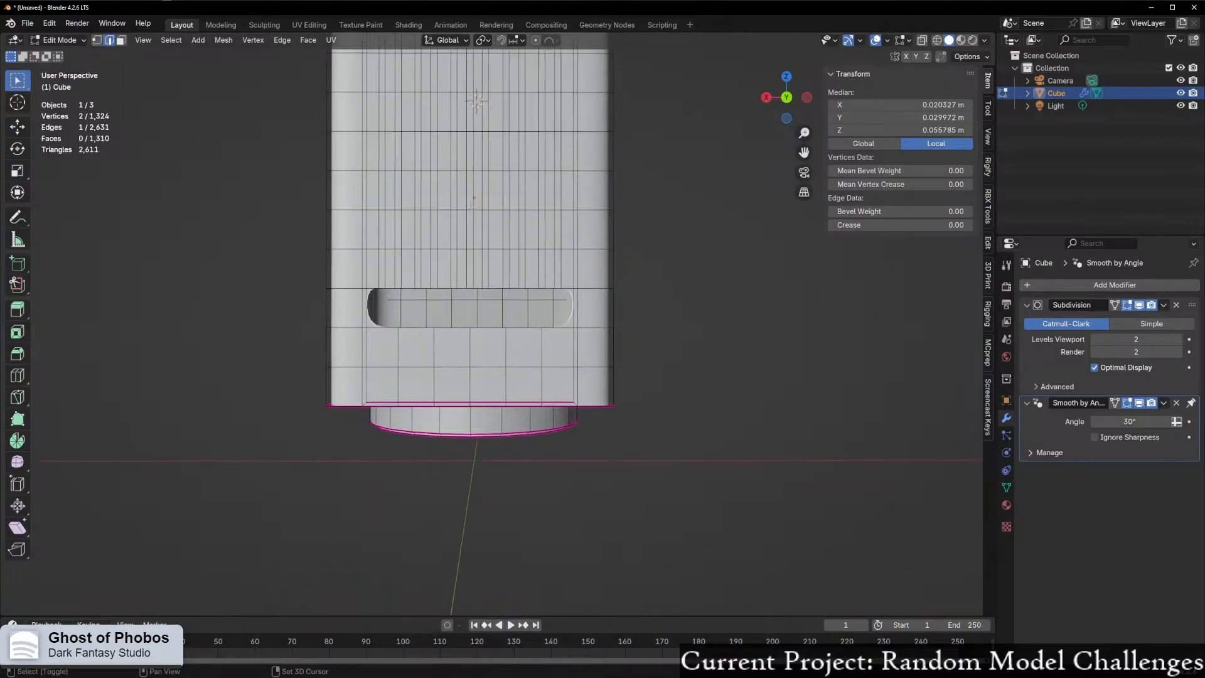
scroll(505, 275, up, 4)
key(ctrl+z)
key(ctrl+z)
key(ctrl+z)
key(ctrl+z)
key(ctrl+z)
key(ctrl+z)
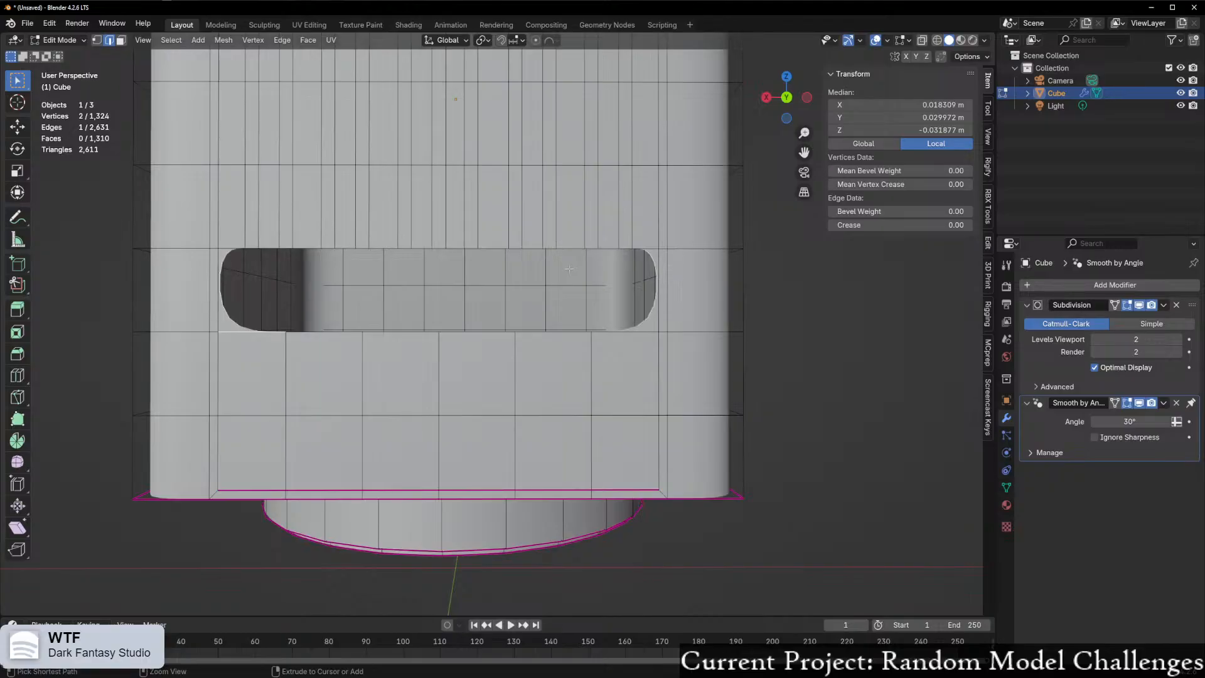
key(ctrl+z)
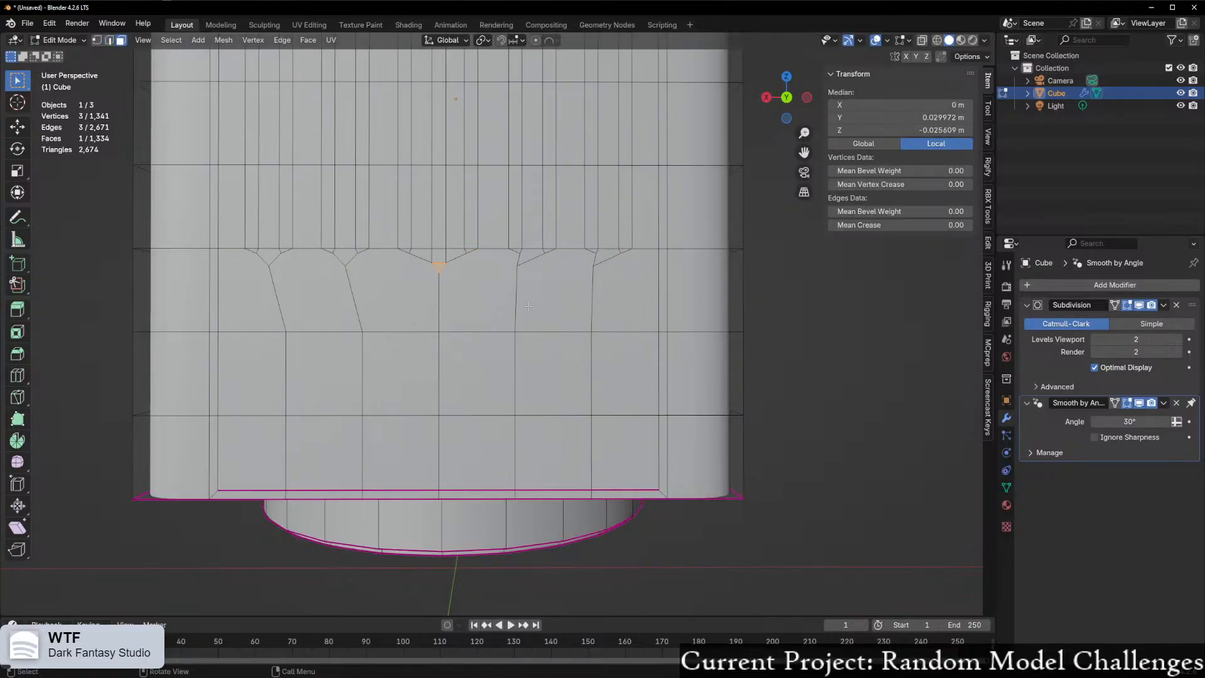
- Move the pointed edges and small center triangle at the lower strip ends down 0.002371 m along global Z
scroll(456, 313, up, 2)
shift+middle_drag(457, 314, 534, 387)
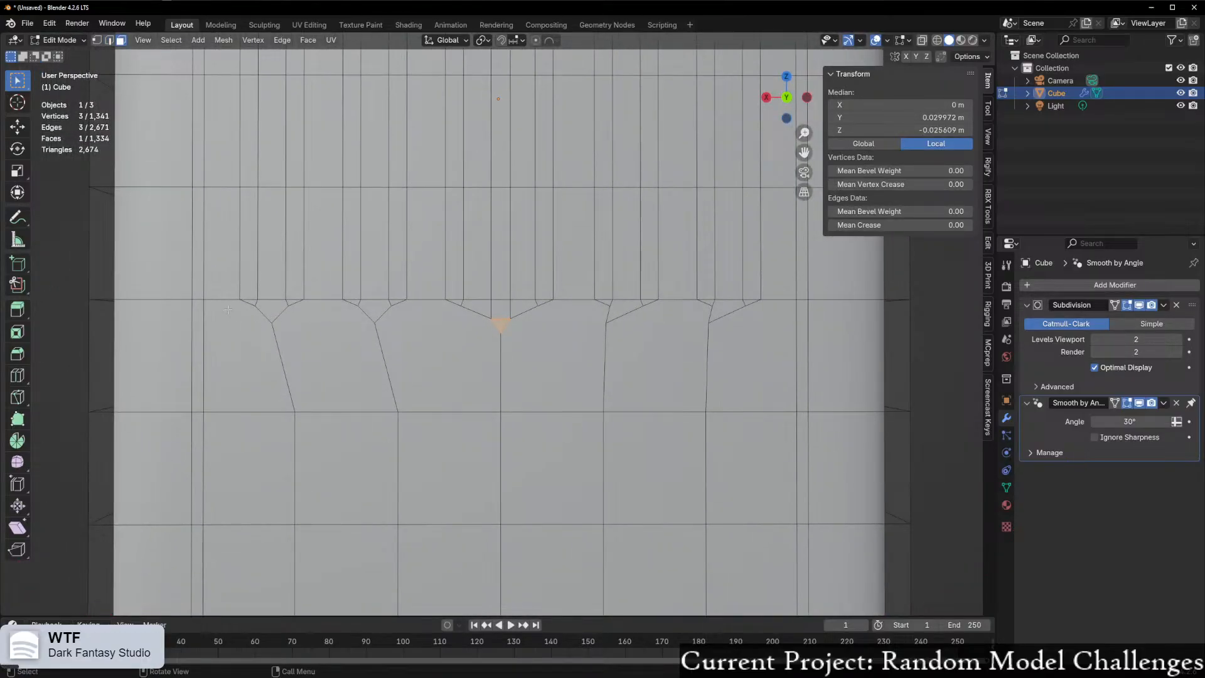
drag(219, 302, 754, 369)
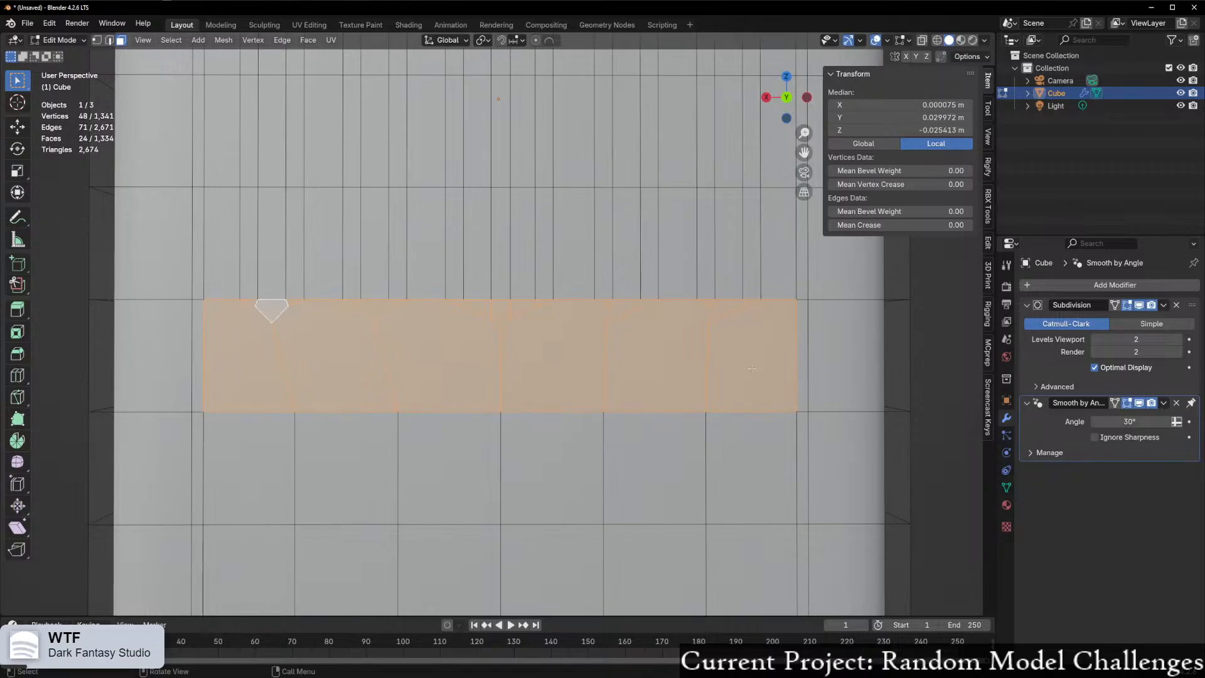
click(329, 344)
key(2)
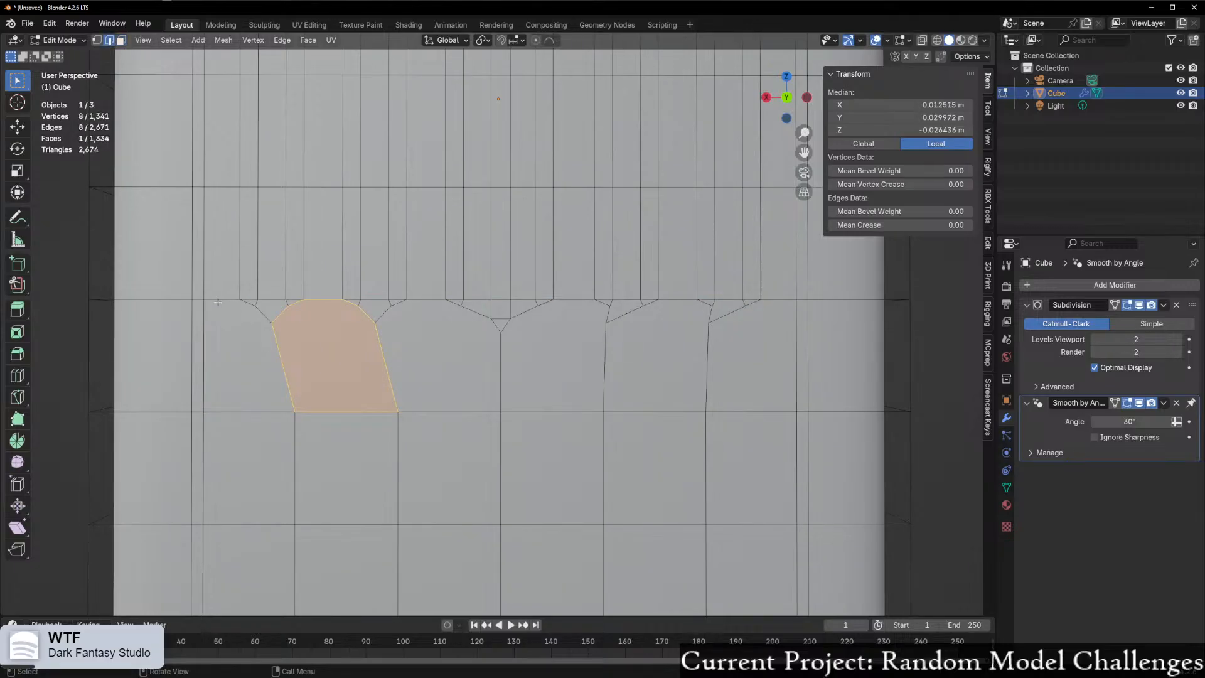
drag(221, 304, 756, 339)
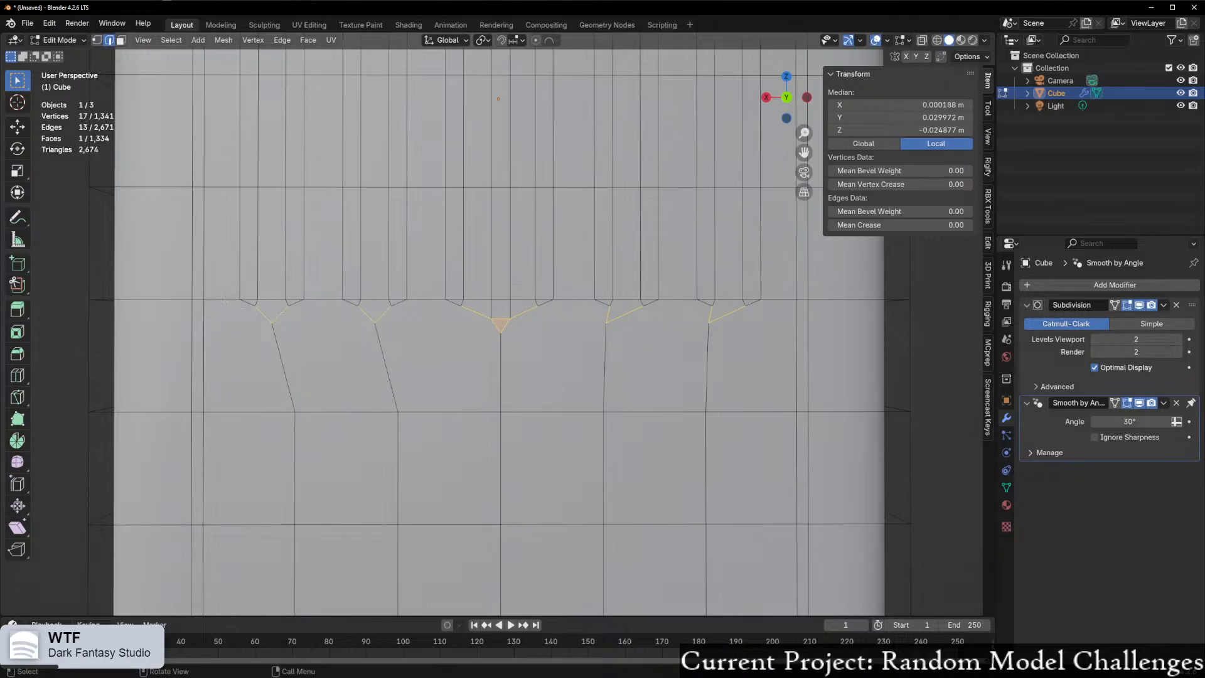
drag(230, 301, 787, 364)
scroll(733, 356, up, 3)
scroll(608, 360, down, 2)
key(g)
key(z)
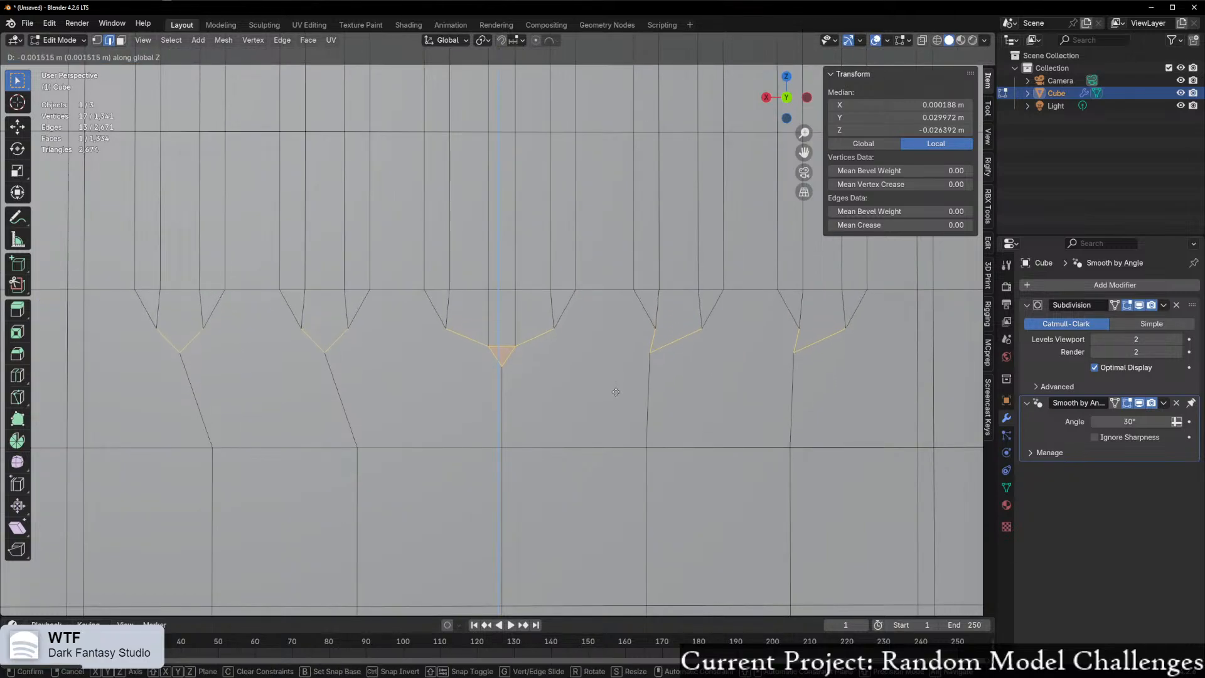
click(616, 407)
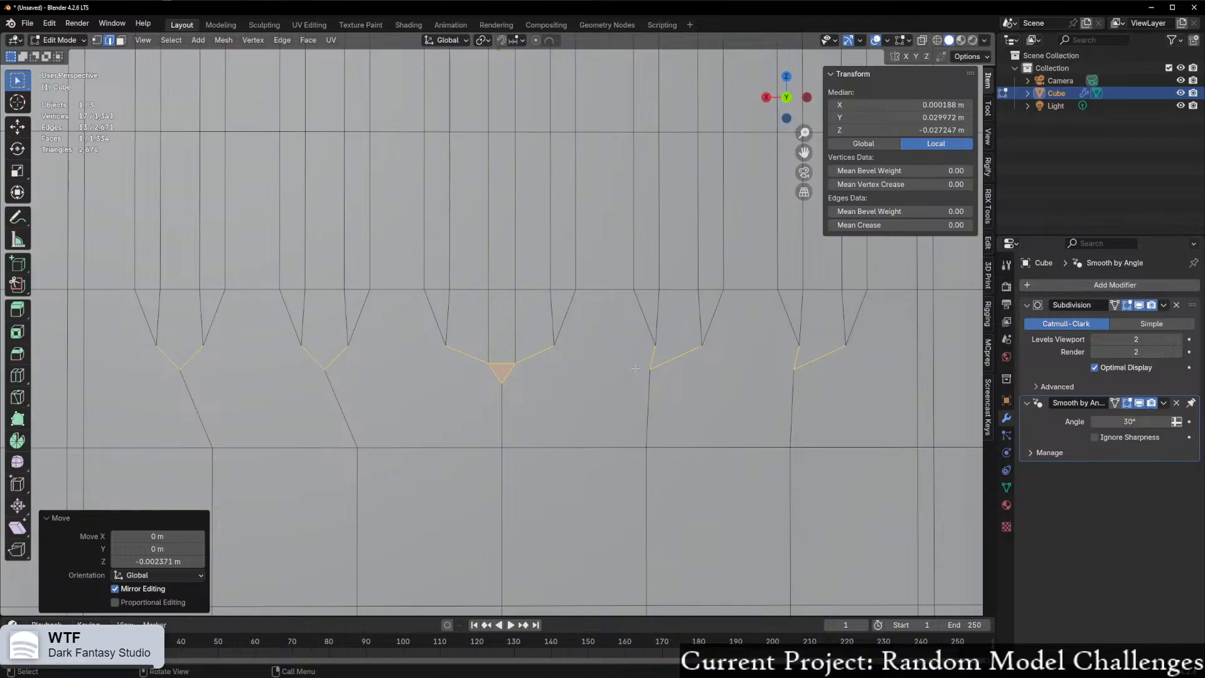
- Examine the pointed lower strip ends and how their edges run into the grid below
scroll(687, 356, down, 2)
scroll(690, 364, down, 3)
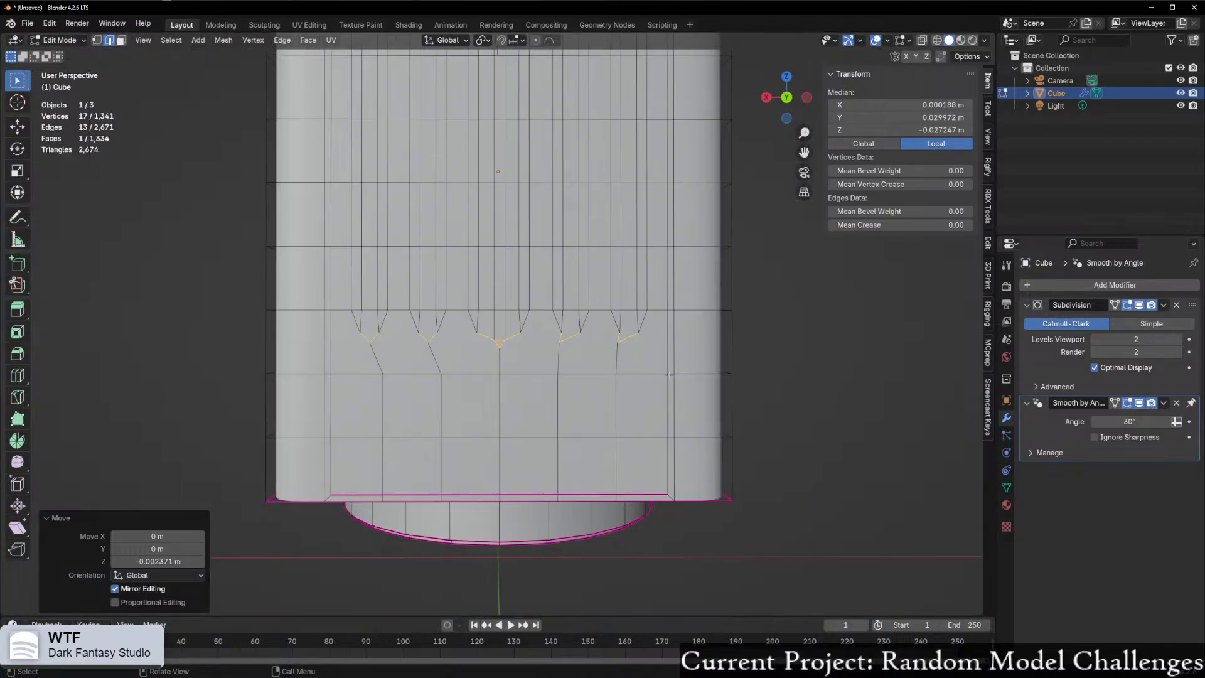
scroll(695, 375, up, 5)
click(678, 356)
scroll(565, 367, down, 5)
scroll(541, 364, up, 3)
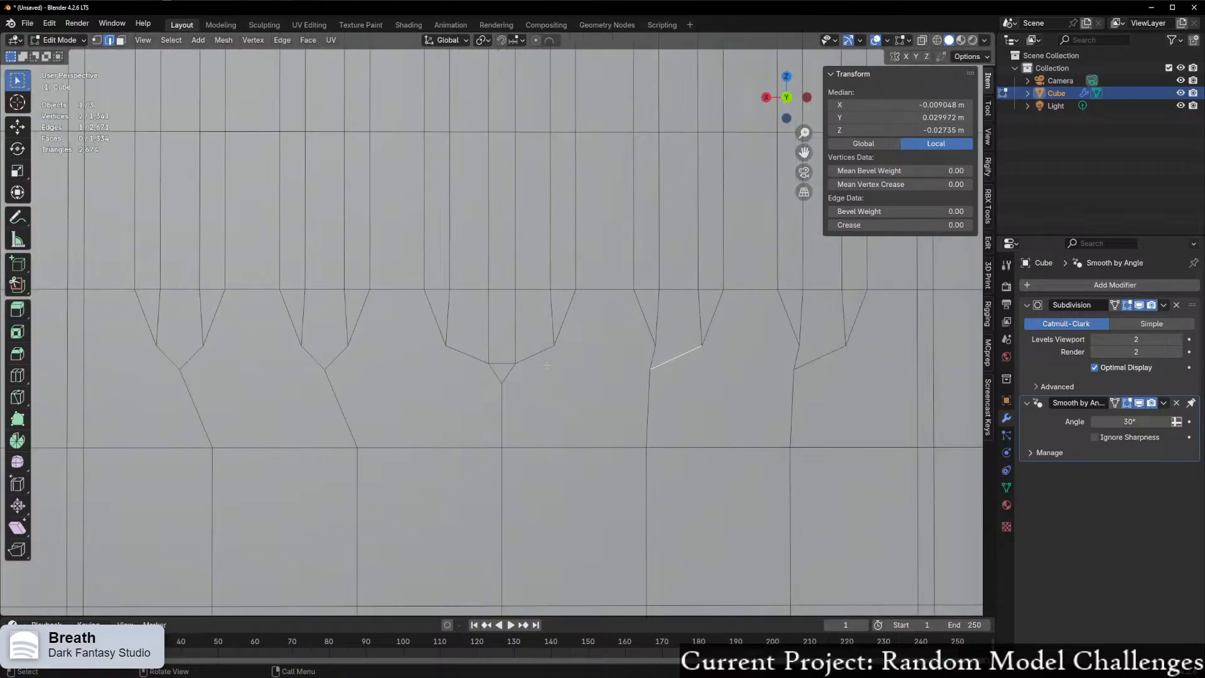
scroll(538, 372, up, 3)
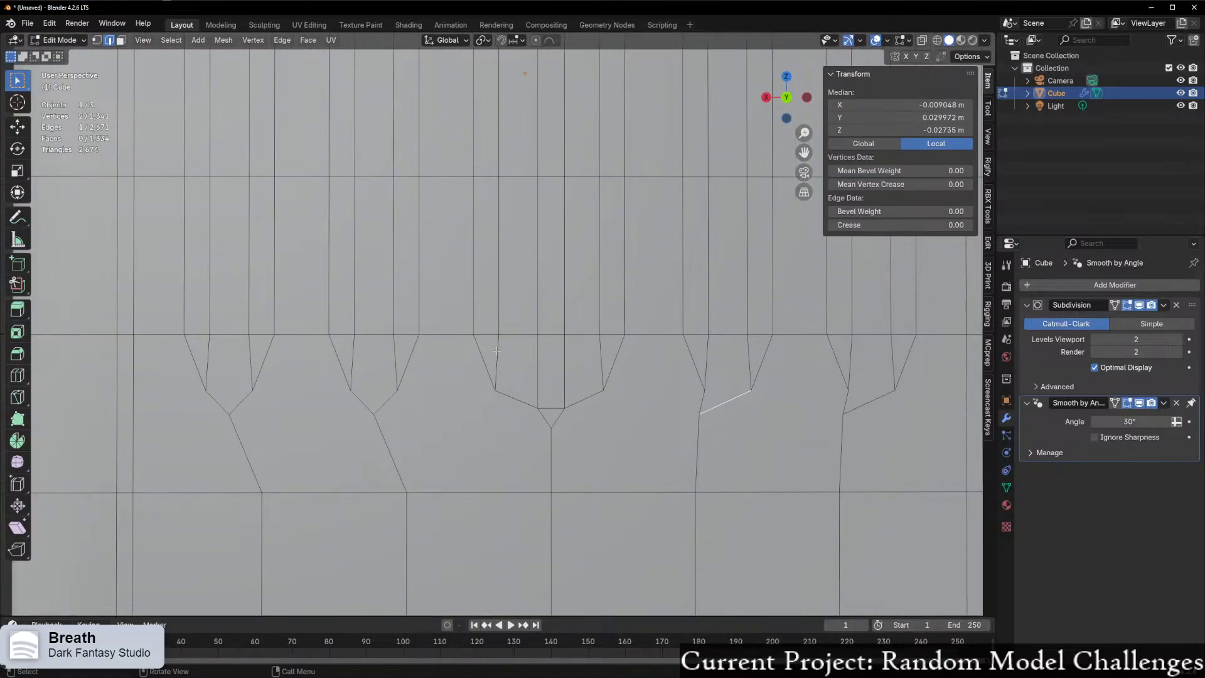
scroll(493, 389, down, 2)
scroll(498, 326, up, 4)
shift+middle_drag(539, 582, 610, 364)
scroll(483, 322, down, 2)
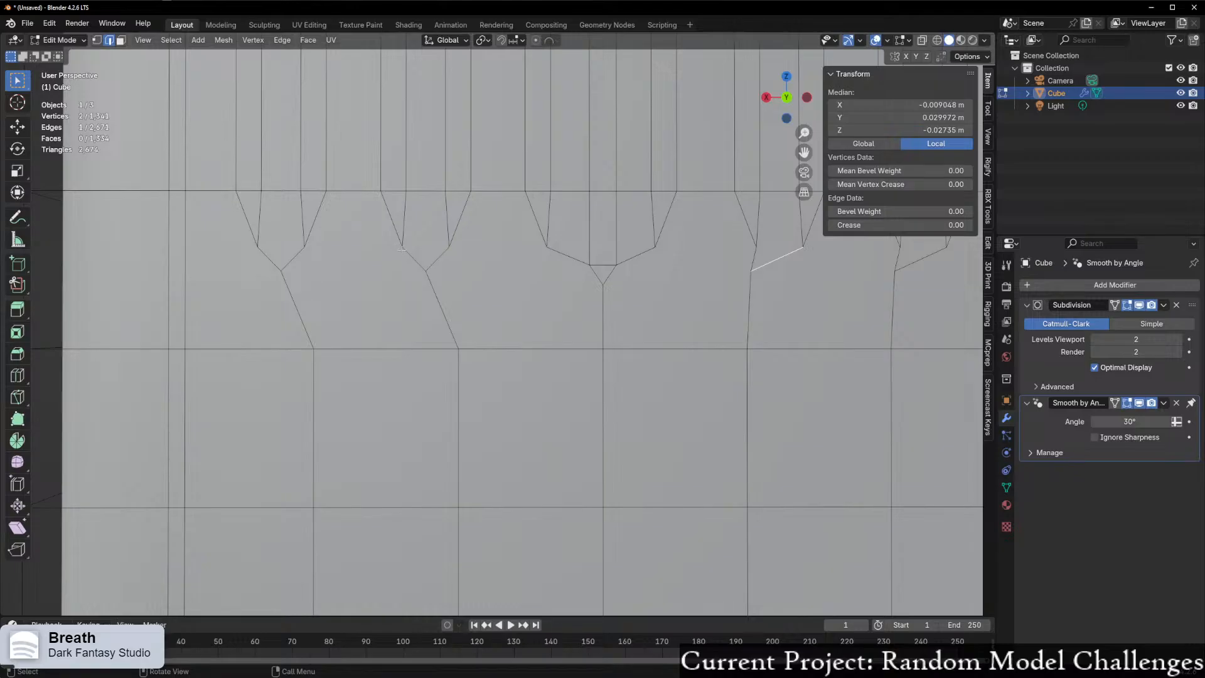
scroll(400, 250, down, 2)
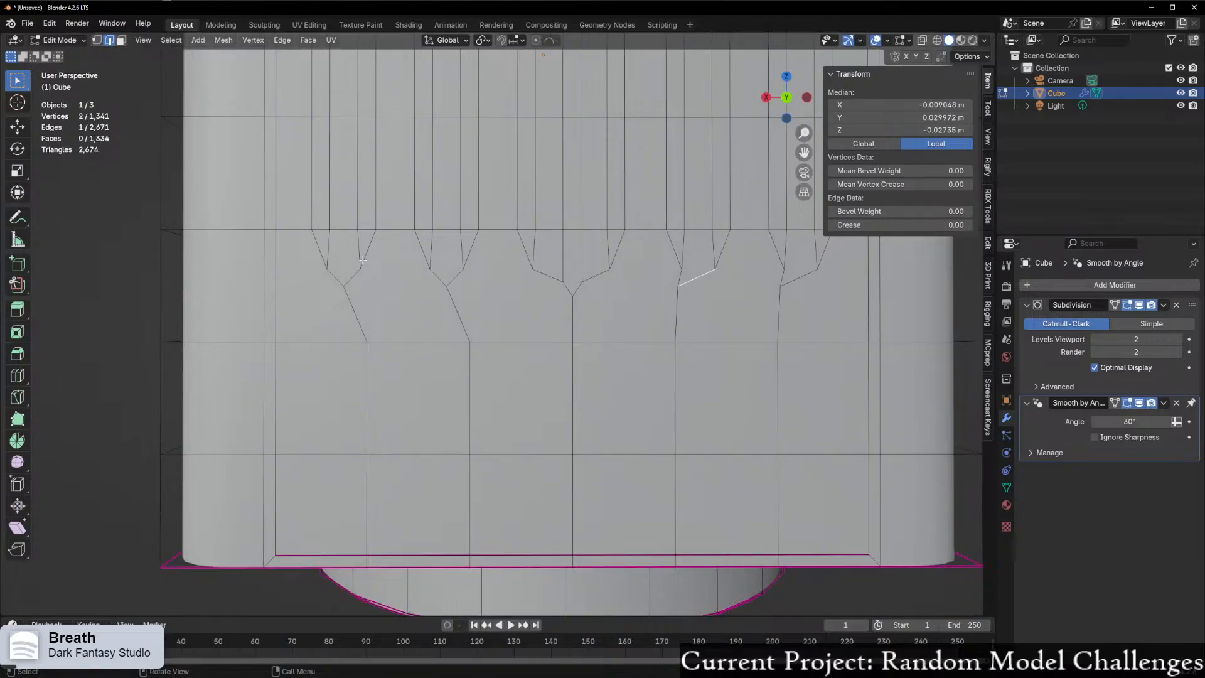
scroll(359, 260, up, 2)
scroll(359, 260, down, 2)
shift+middle_drag(687, 284, 626, 324)
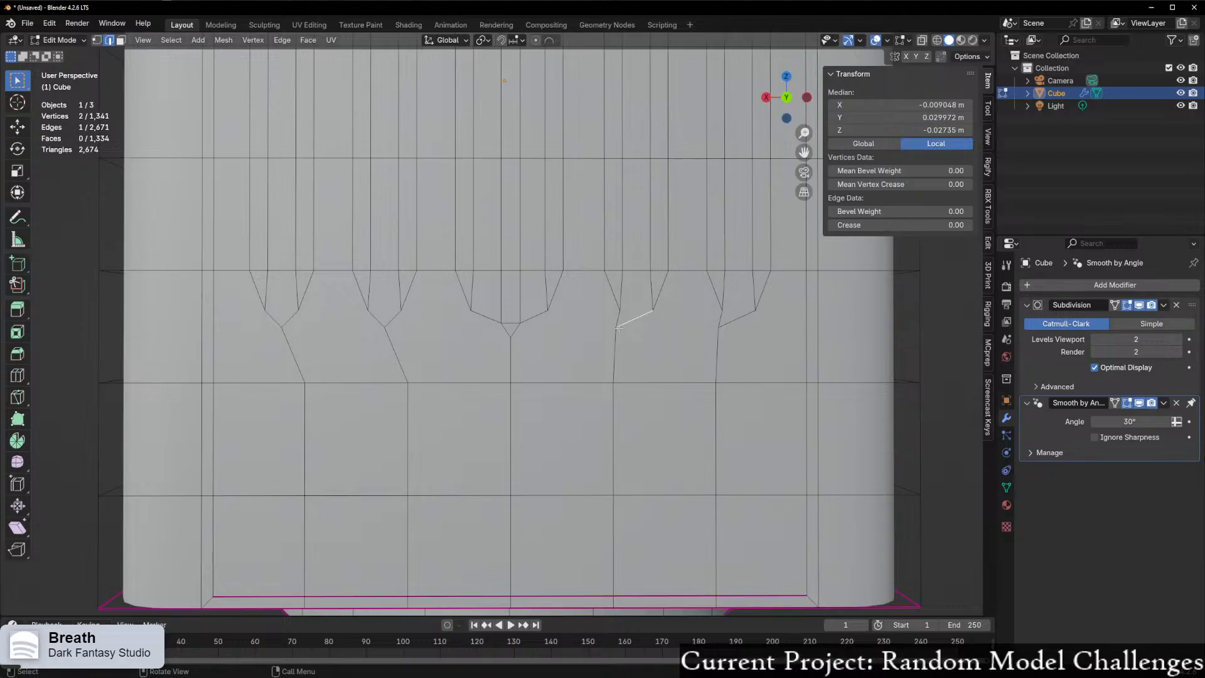
- Inspect the strips' upper and lower ends across the whole back panel in orthographic back view
key(1)
shift+click(658, 331)
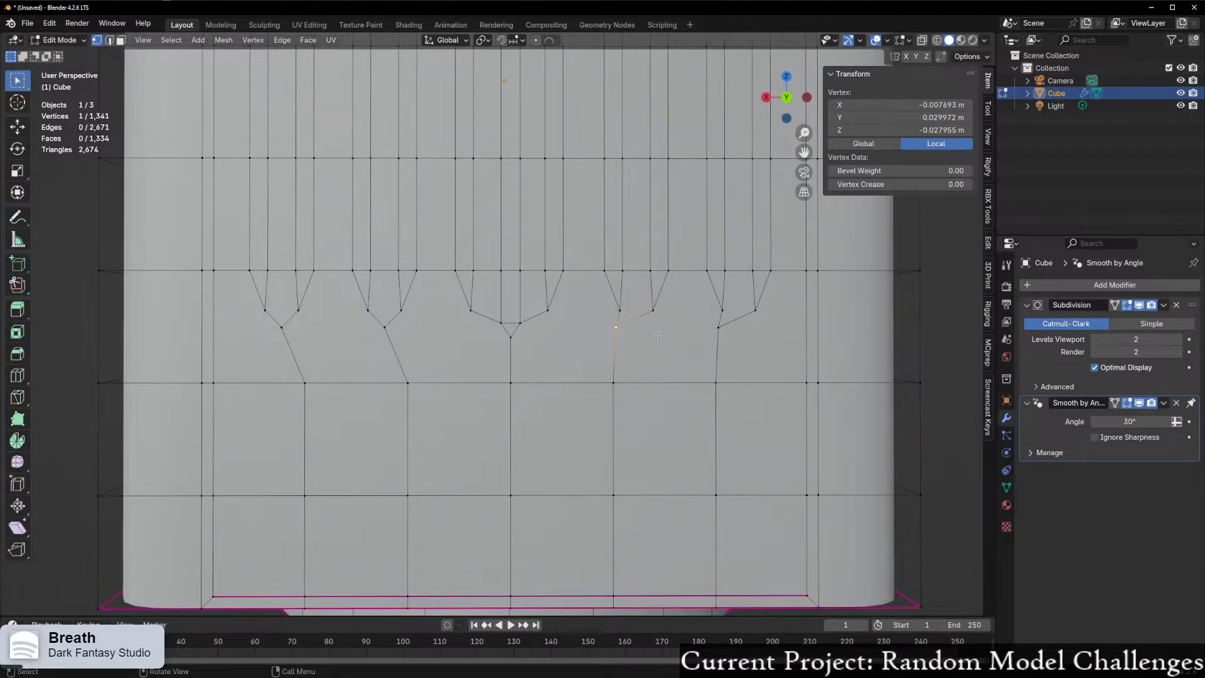
scroll(657, 335, up, 2)
scroll(657, 335, down, 5)
shift+middle_drag(657, 335, 584, 382)
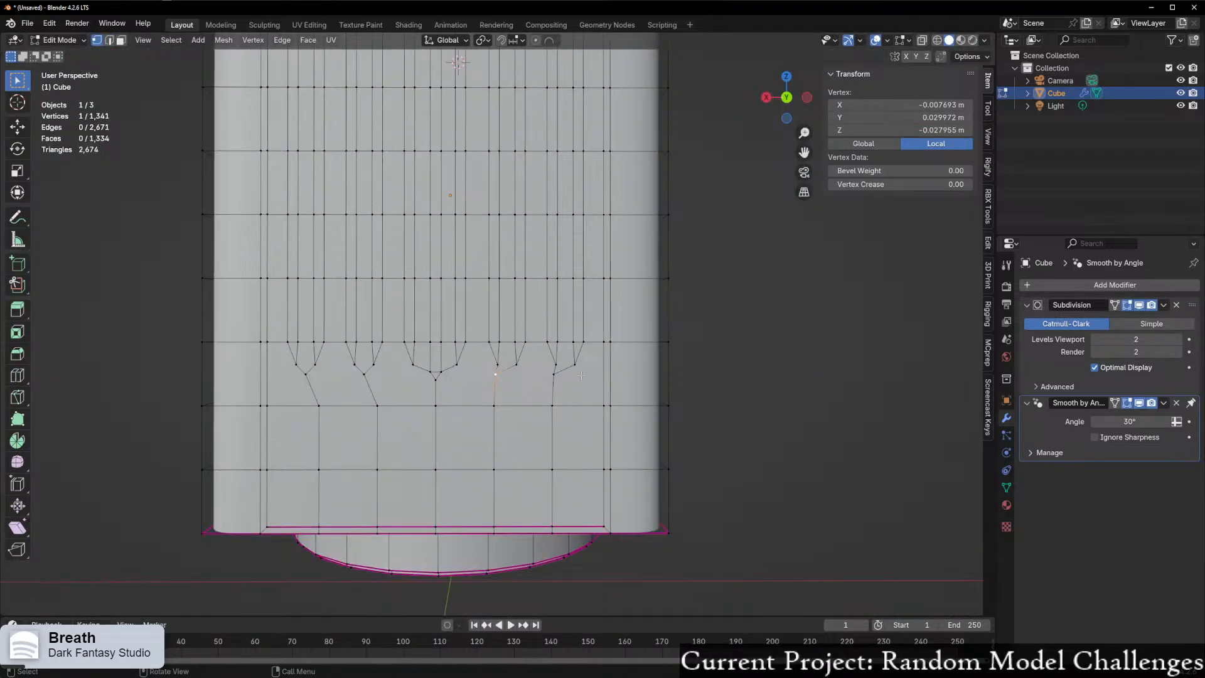
scroll(581, 375, up, 5)
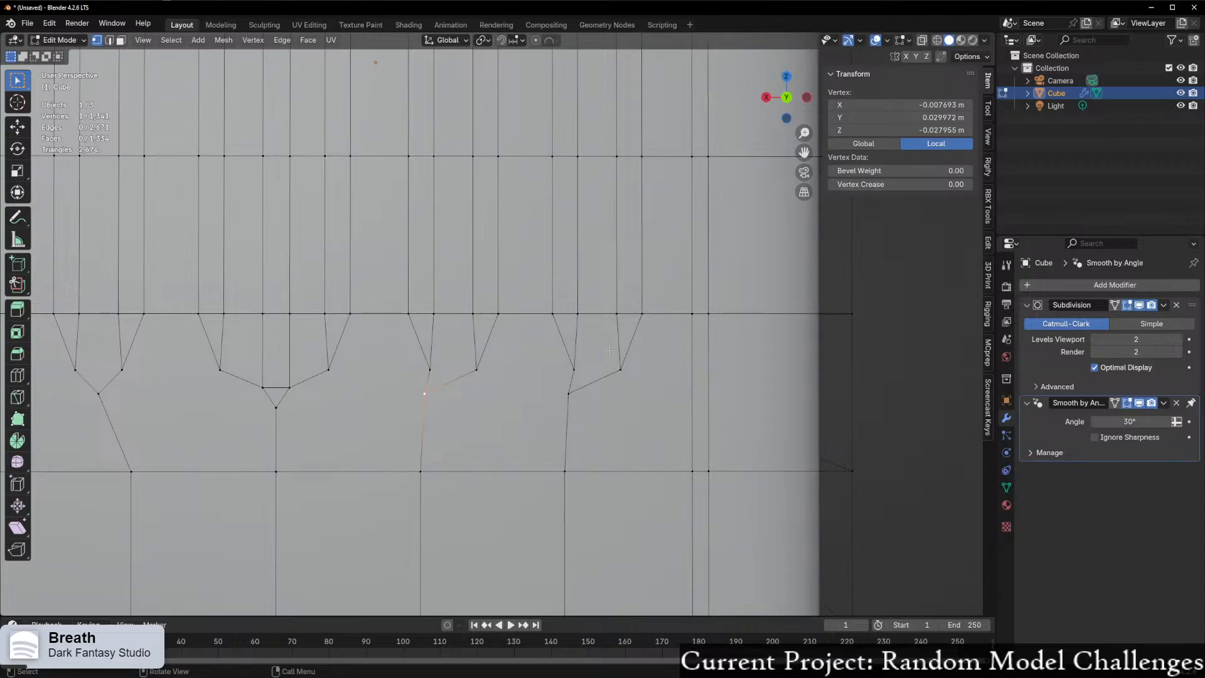
scroll(604, 355, down, 2)
scroll(557, 375, down, 6)
scroll(472, 191, up, 5)
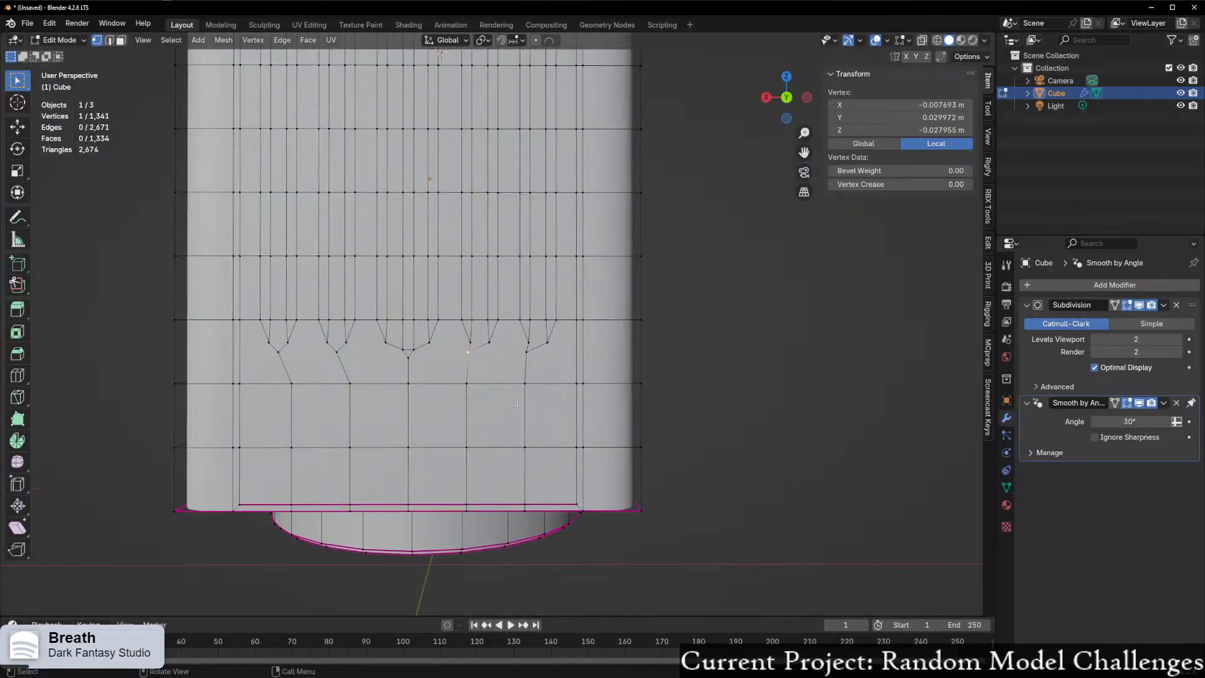
scroll(472, 192, down, 5)
middle_drag(472, 191, 613, 343)
scroll(641, 227, up, 3)
scroll(613, 344, up, 1)
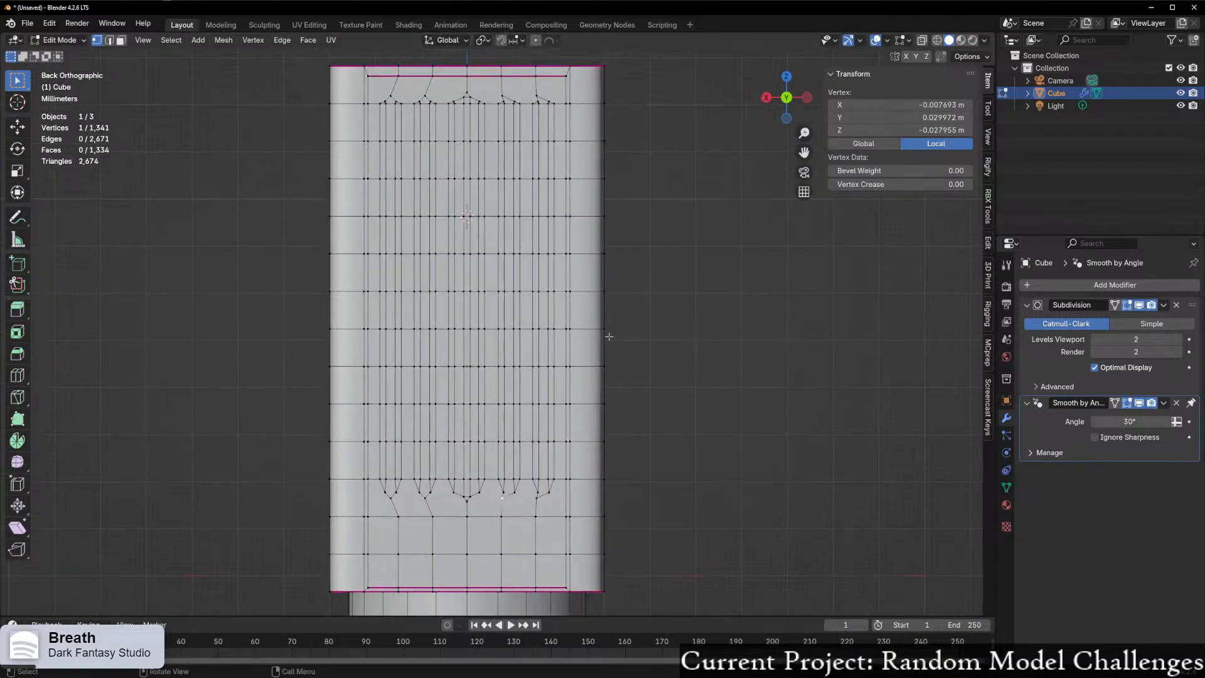
scroll(399, 185, up, 1)
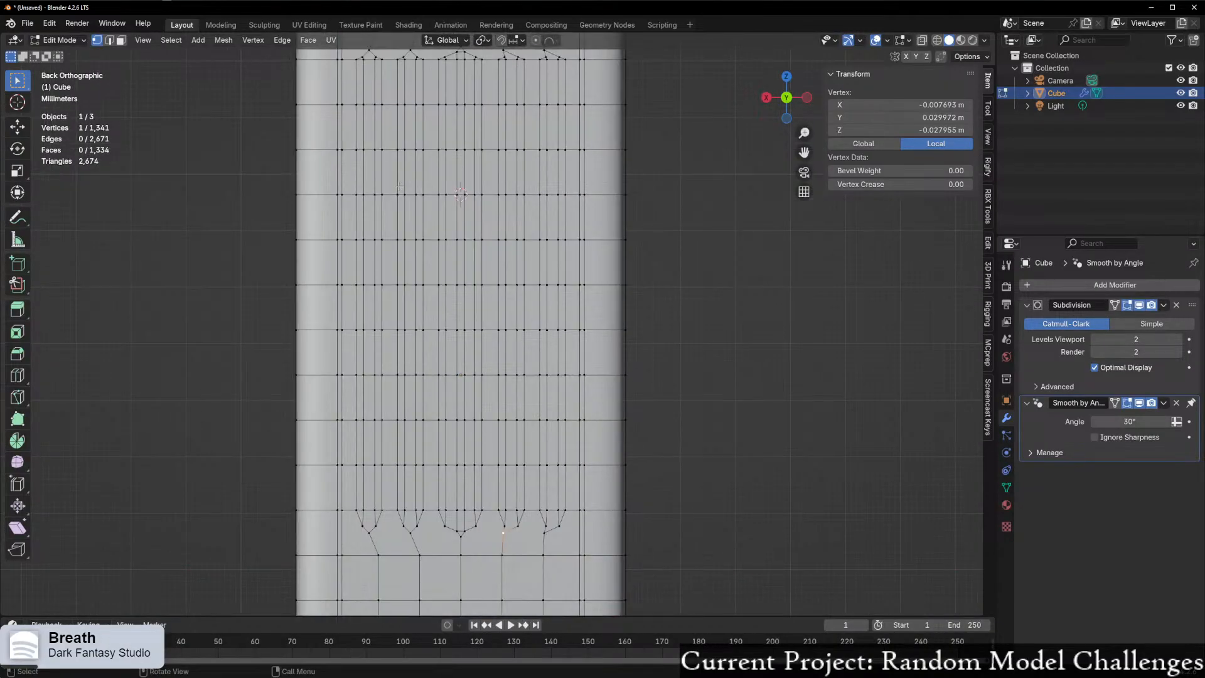
- Examine the vertices and faces around the two leftmost lower strip points, including the large face between them
scroll(461, 464, down, 1)
scroll(464, 480, up, 2)
shift+middle_drag(464, 480, 403, 451)
scroll(402, 451, up, 1)
click(389, 438)
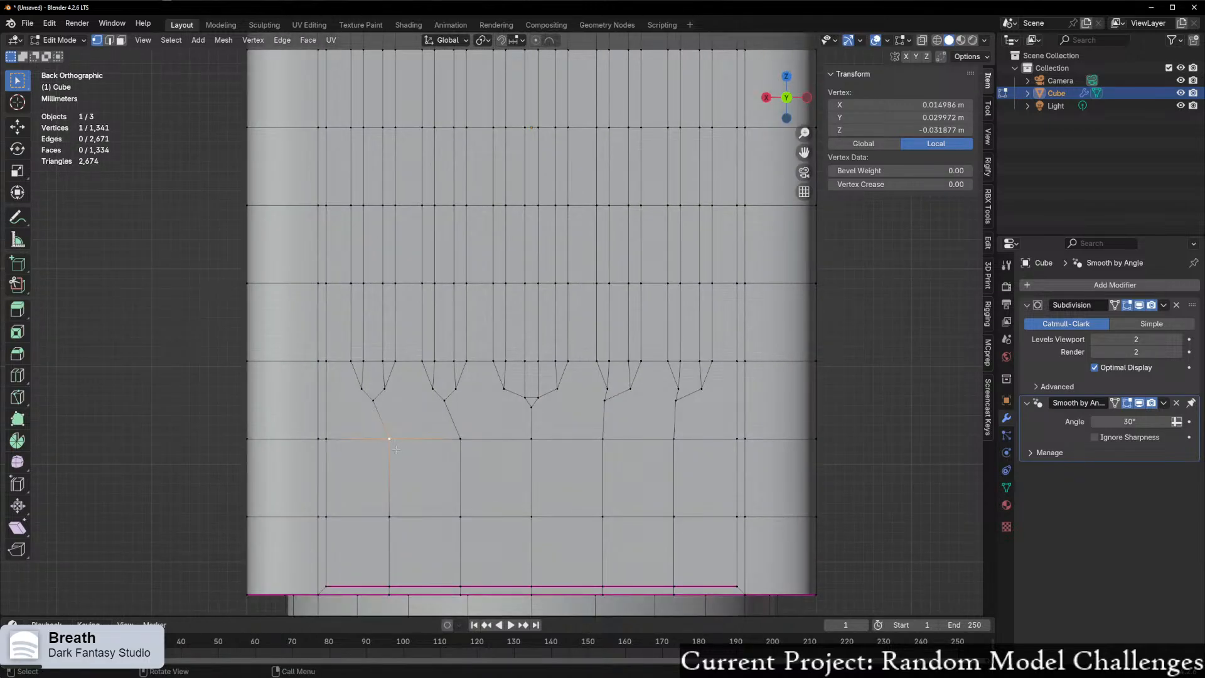
scroll(390, 438, up, 1)
shift+middle_drag(401, 421, 461, 422)
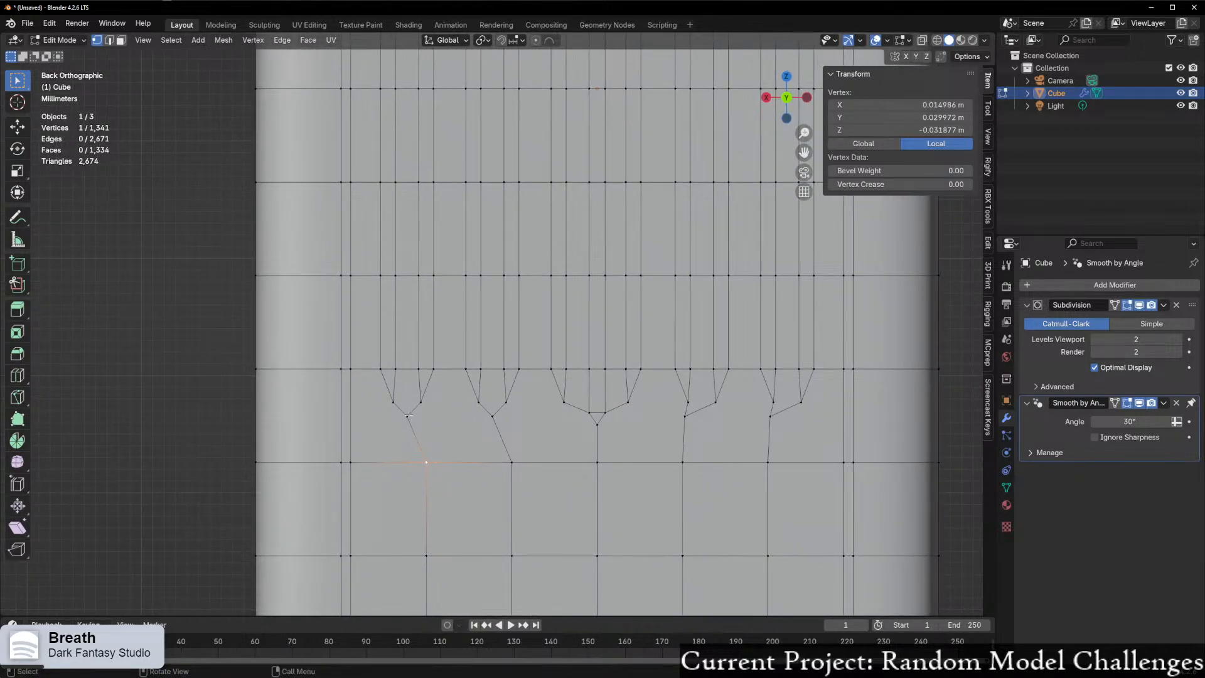
scroll(439, 424, up, 1)
click(385, 387)
key(3)
click(386, 396)
scroll(410, 419, up, 2)
shift+middle_drag(409, 419, 467, 369)
scroll(482, 377, up, 1)
click(484, 377)
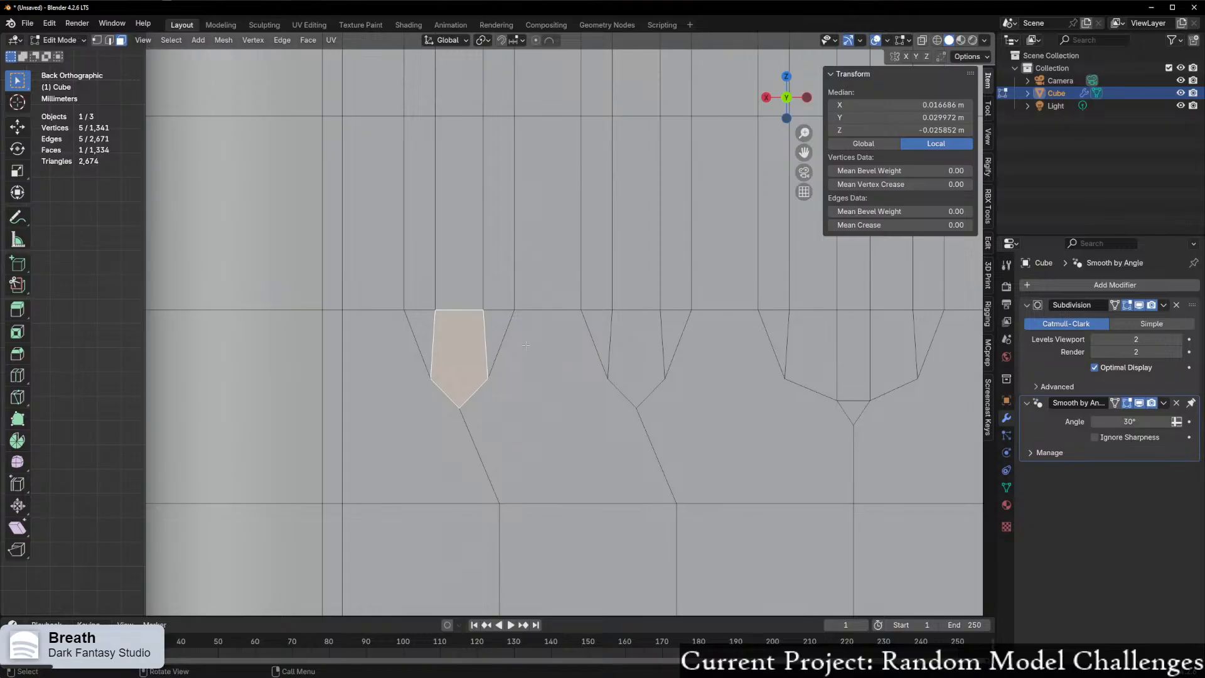
click(577, 383)
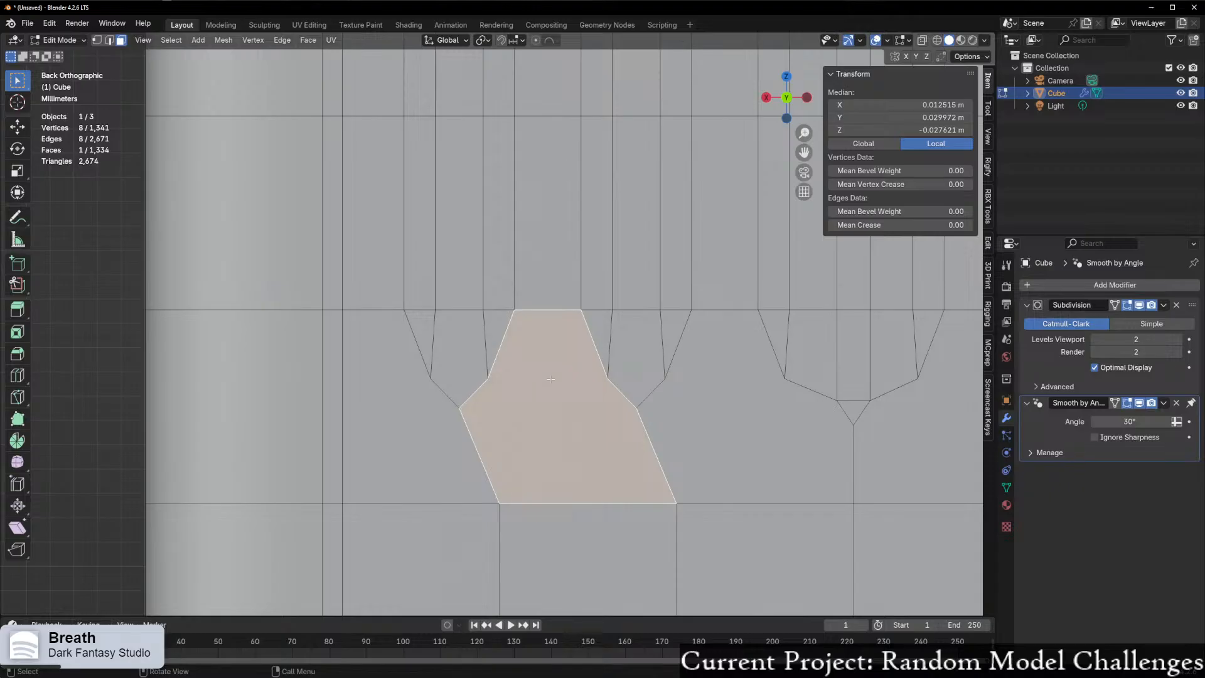
- Try to connect the inner lower point of the leftmost strip to the grid vertex below it
click(841, 421)
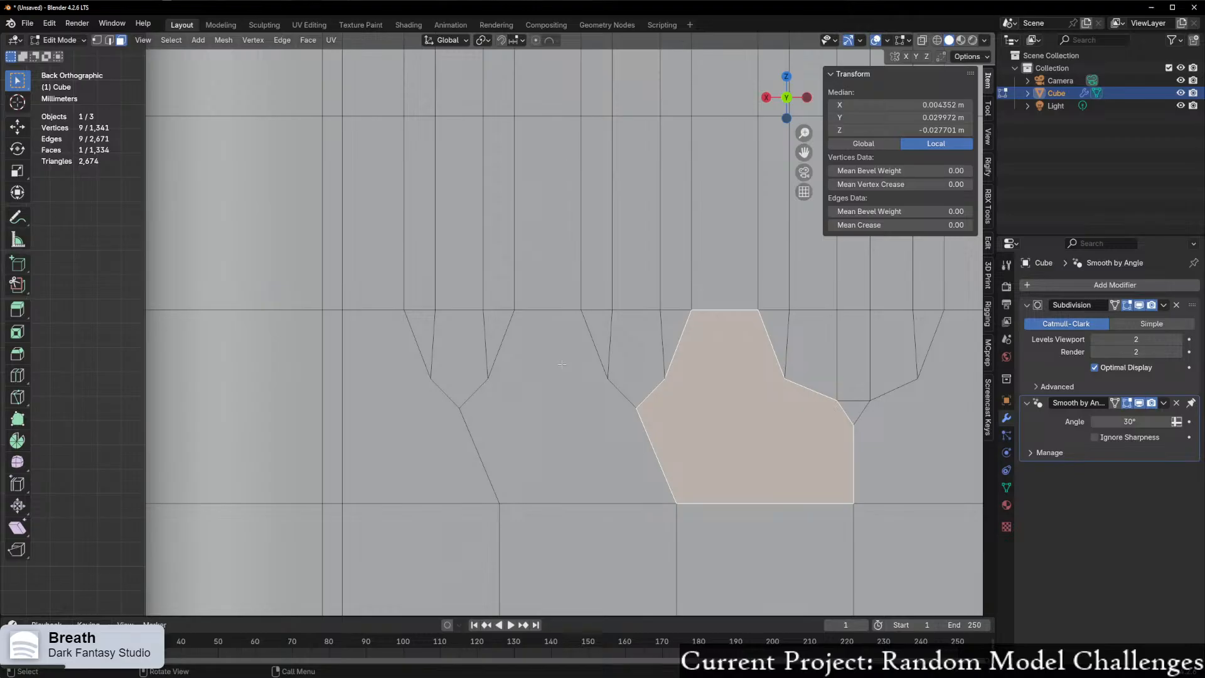
key(1)
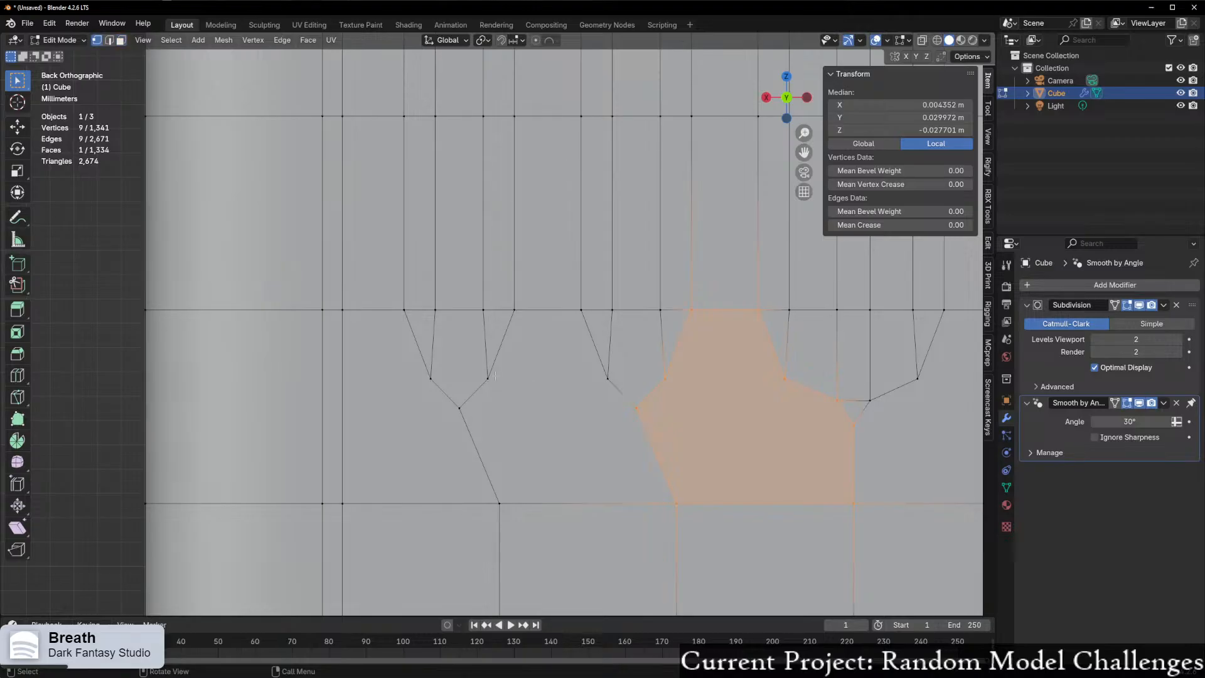
click(488, 379)
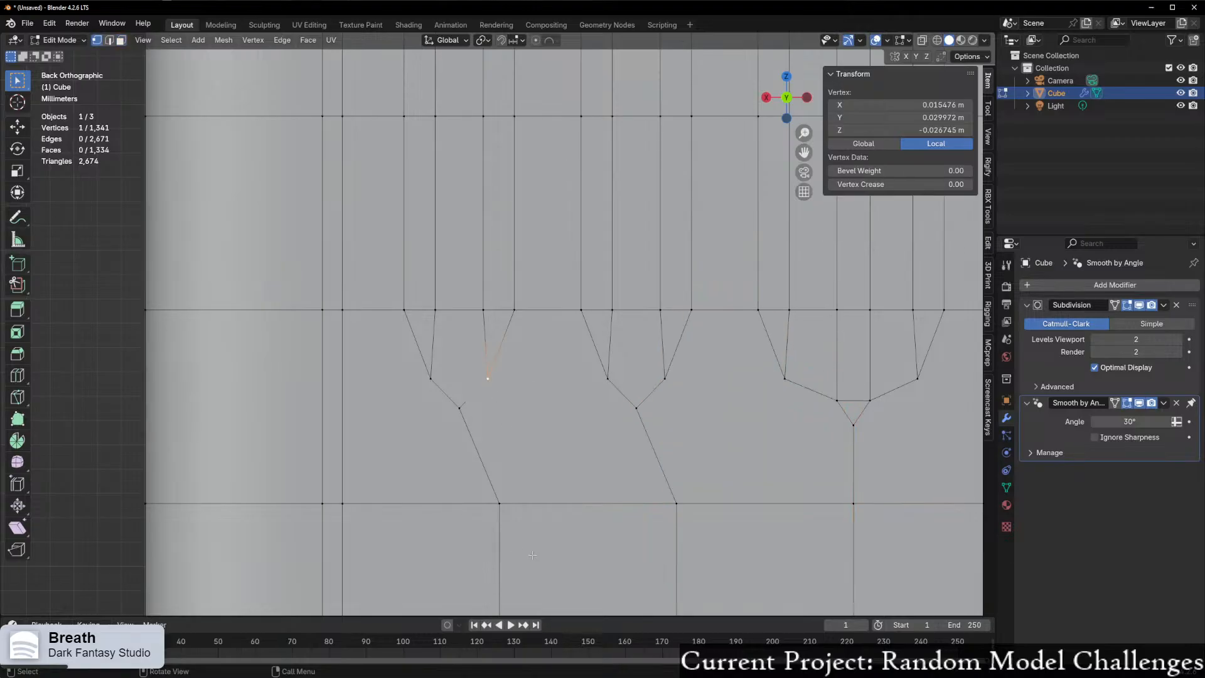
shift+click(500, 502)
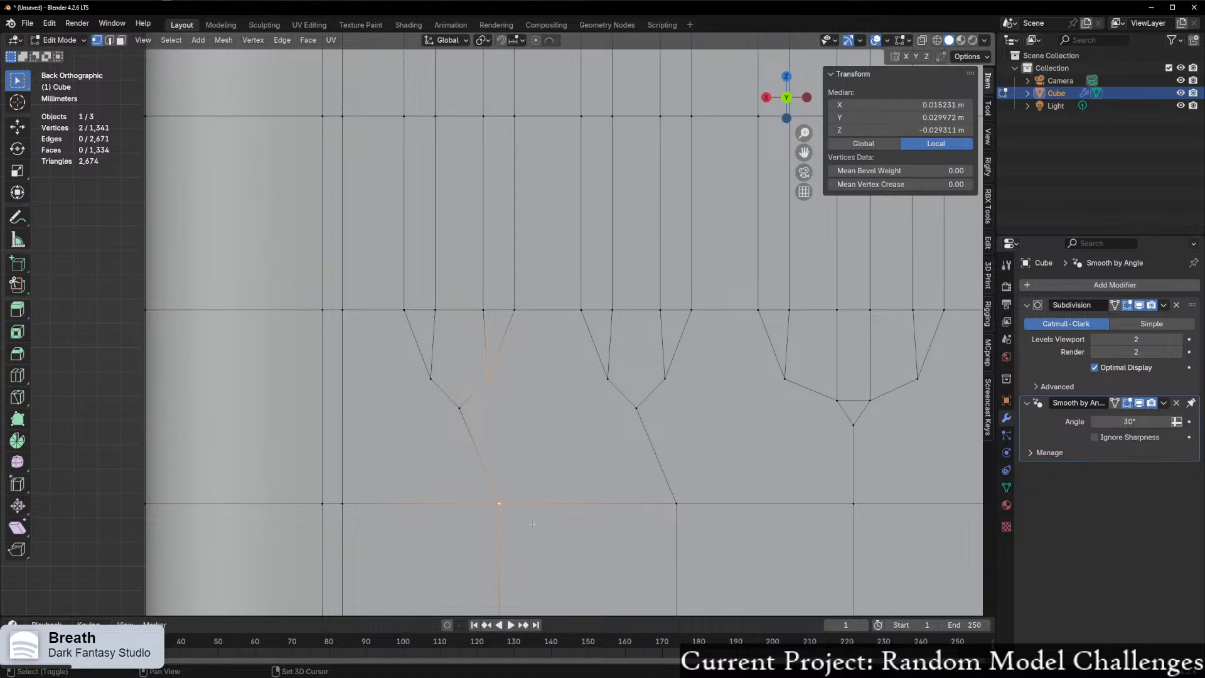
key(j)
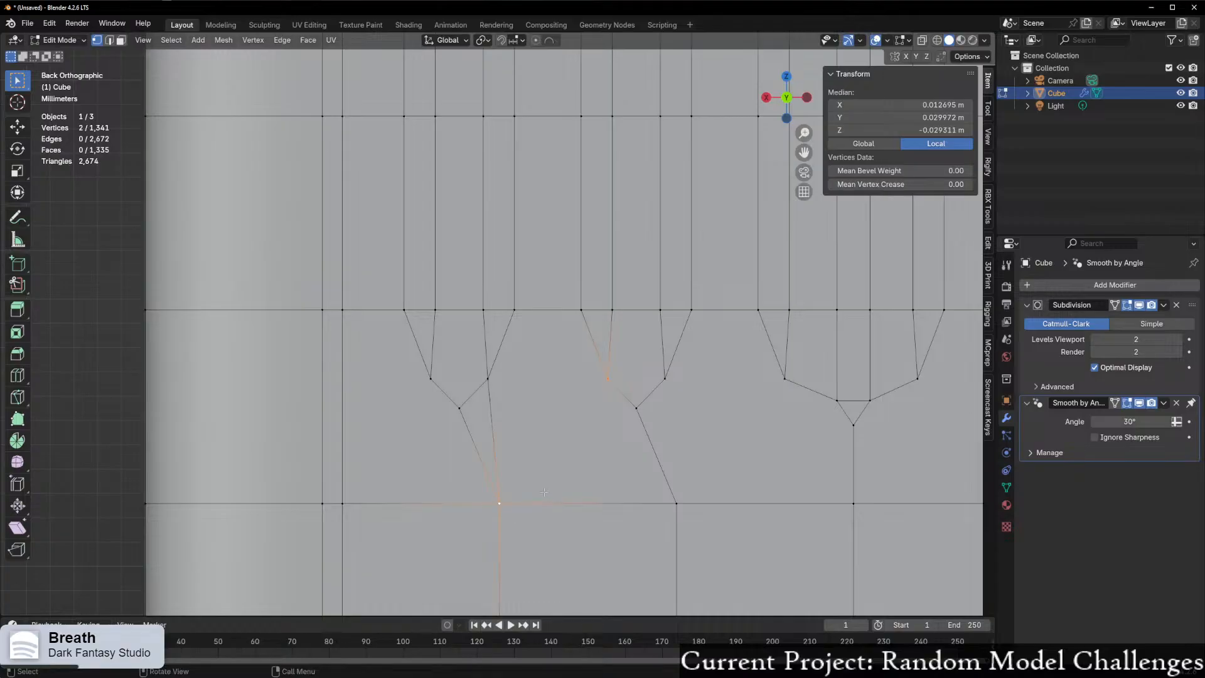
key(h)
key(ctrl+z)
key(ctrl+z)
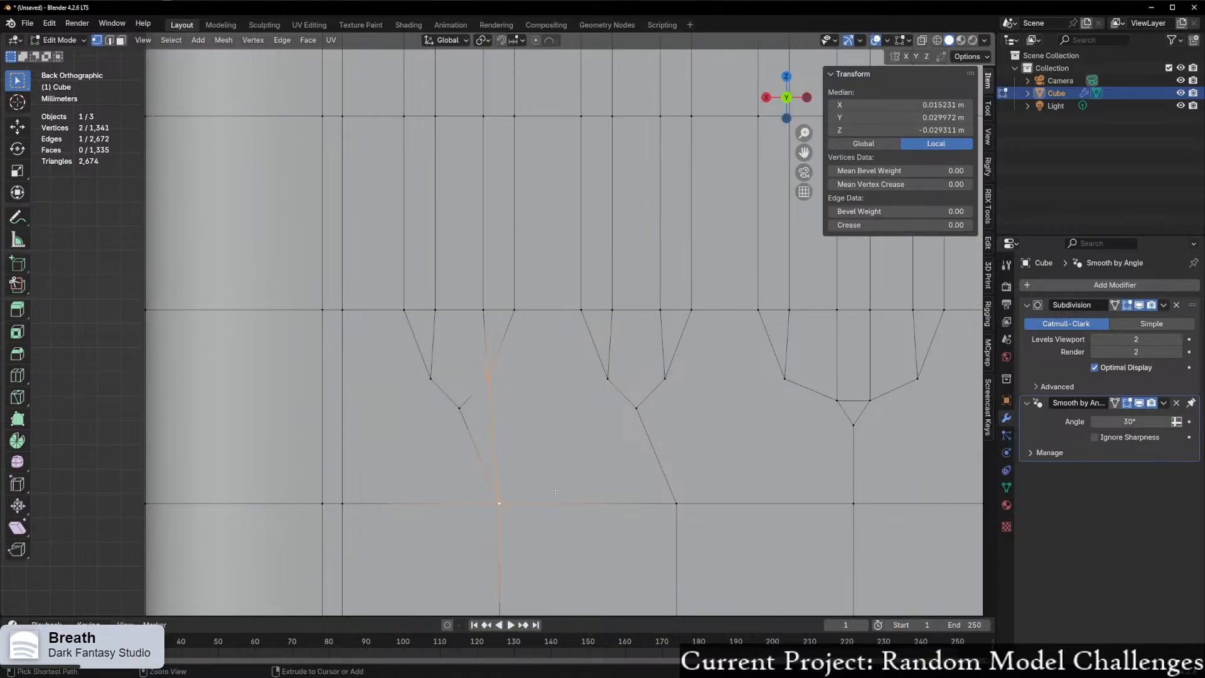
click(544, 470)
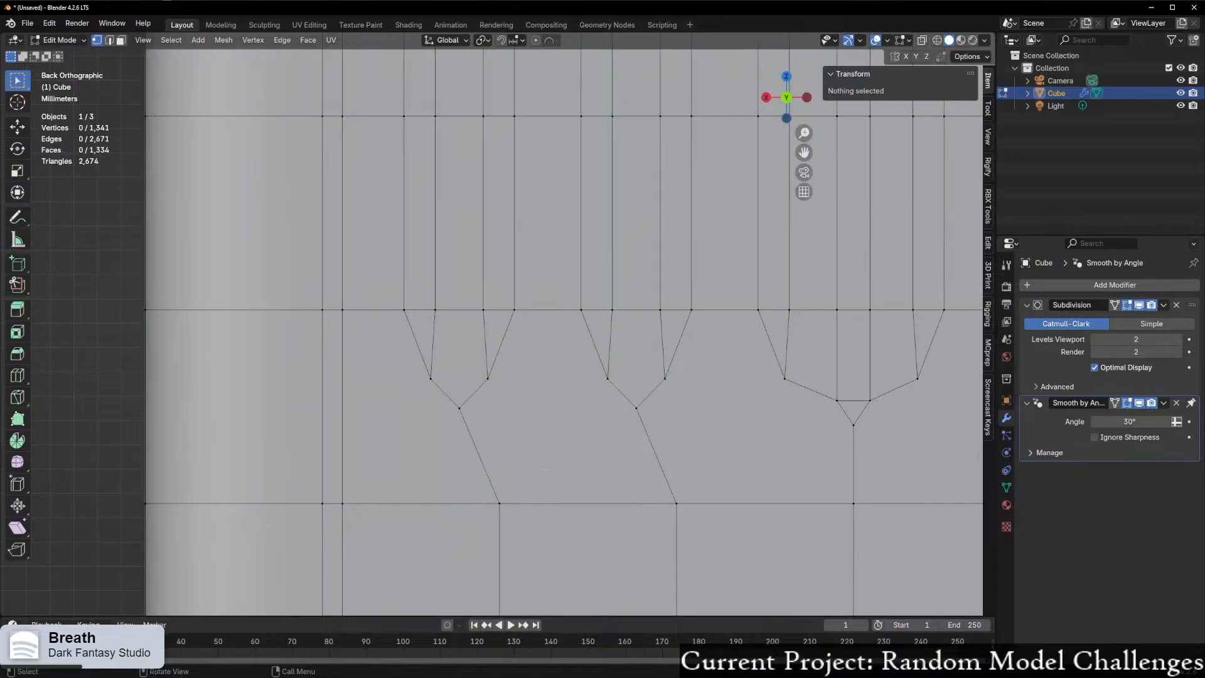
- Delete the single vertex where the leftmost strip's lower edges converge, removing its surrounding faces
scroll(557, 465, down, 6)
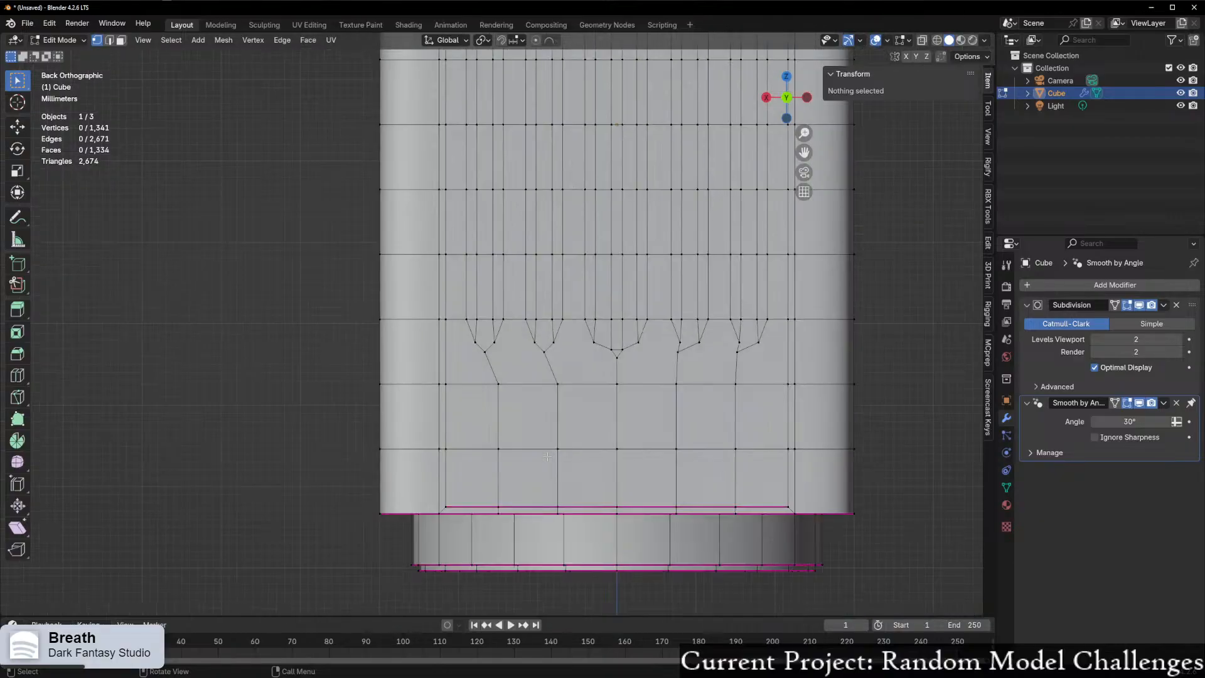
scroll(547, 457, up, 4)
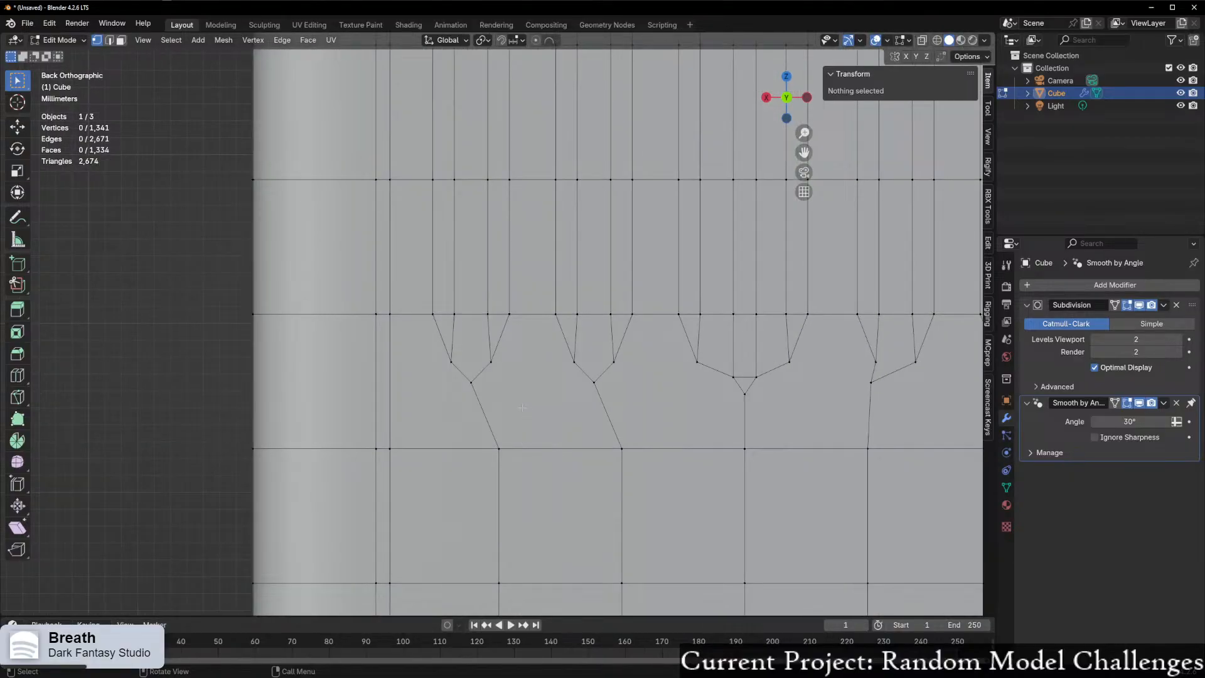
drag(460, 374, 483, 394)
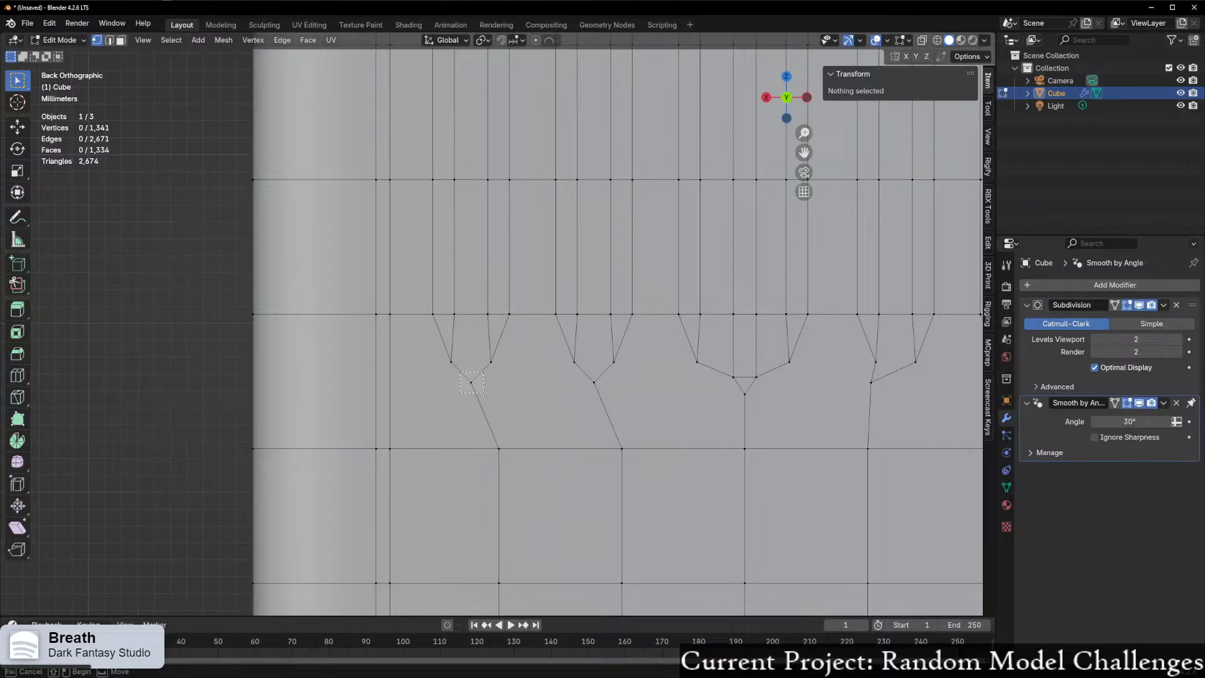
drag(481, 394, 477, 393)
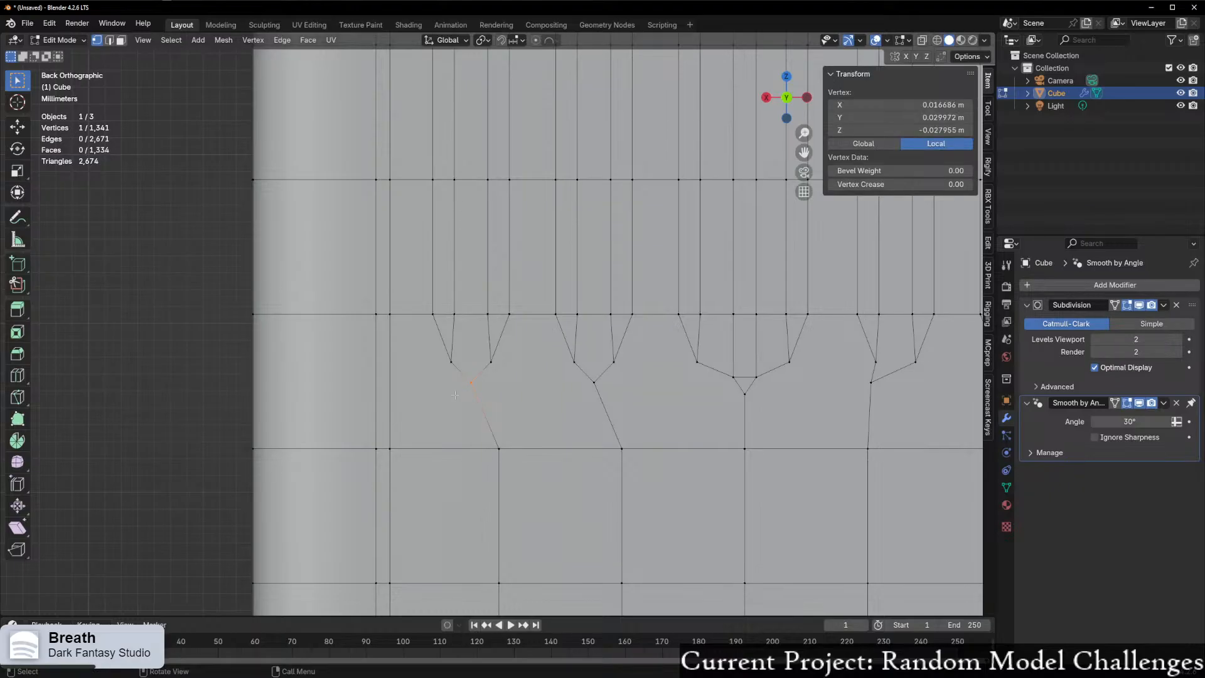
key(x)
click(433, 373)
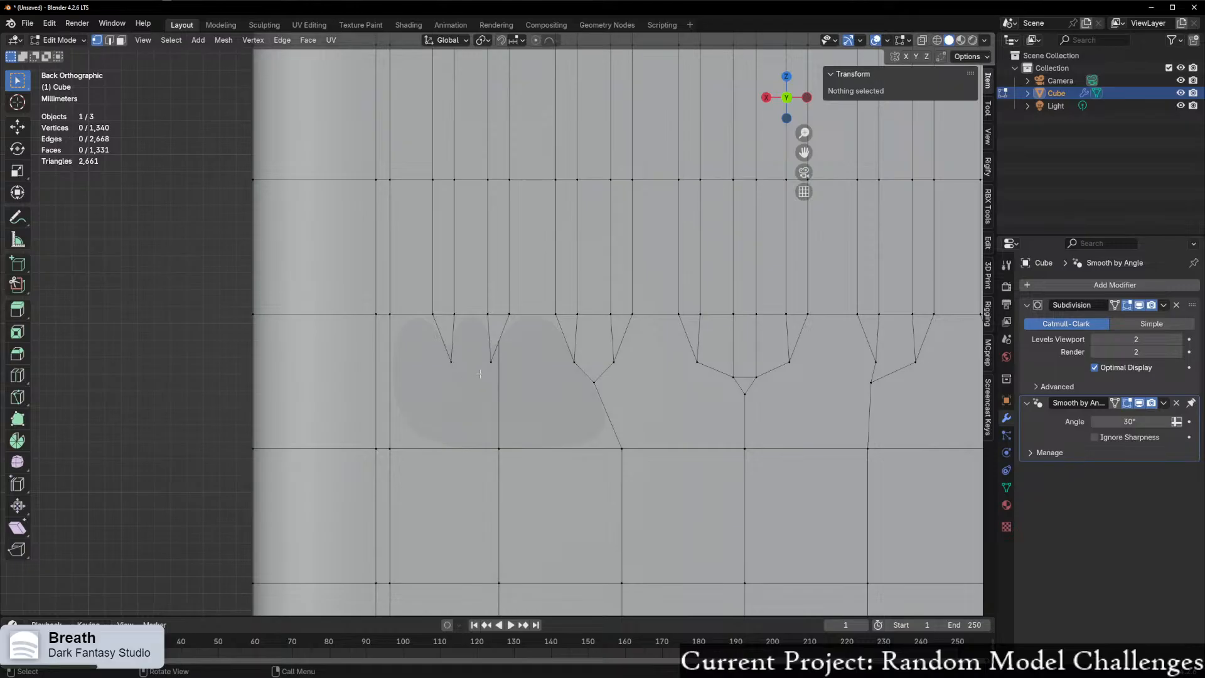
- Fill the gap between the leftmost strip's two lower points with a face, starting from the short edge above
click(469, 317)
key(2)
click(468, 314)
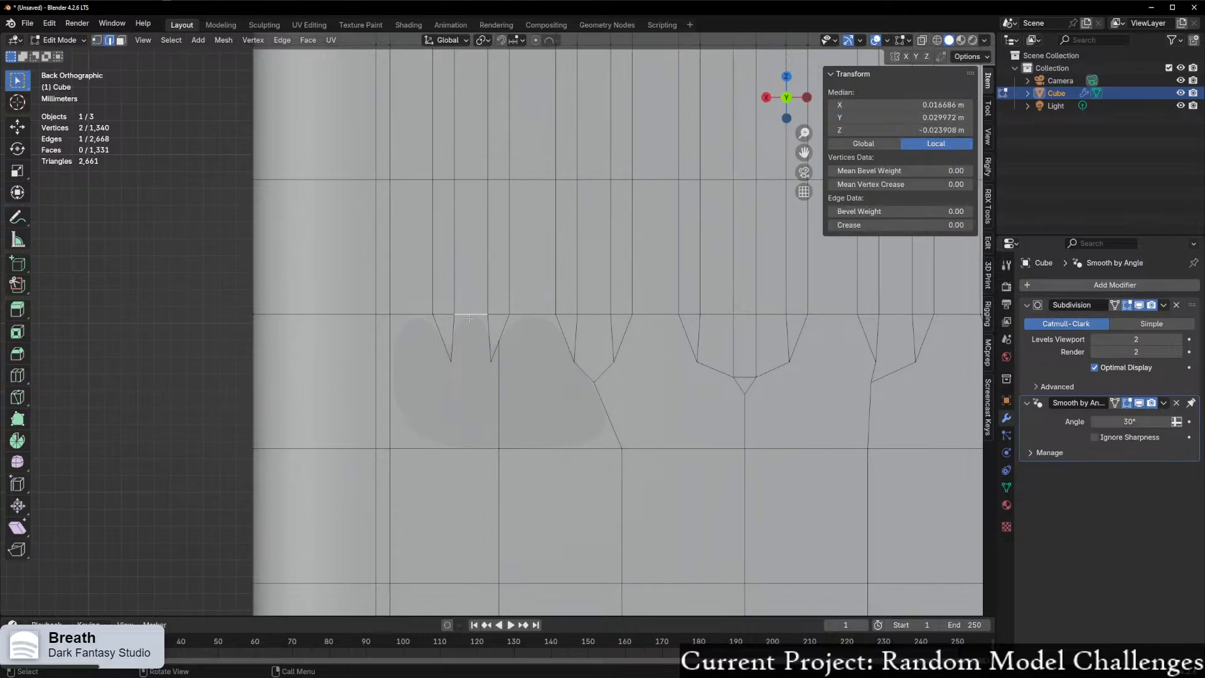
key(f)
key(1)
click(475, 400)
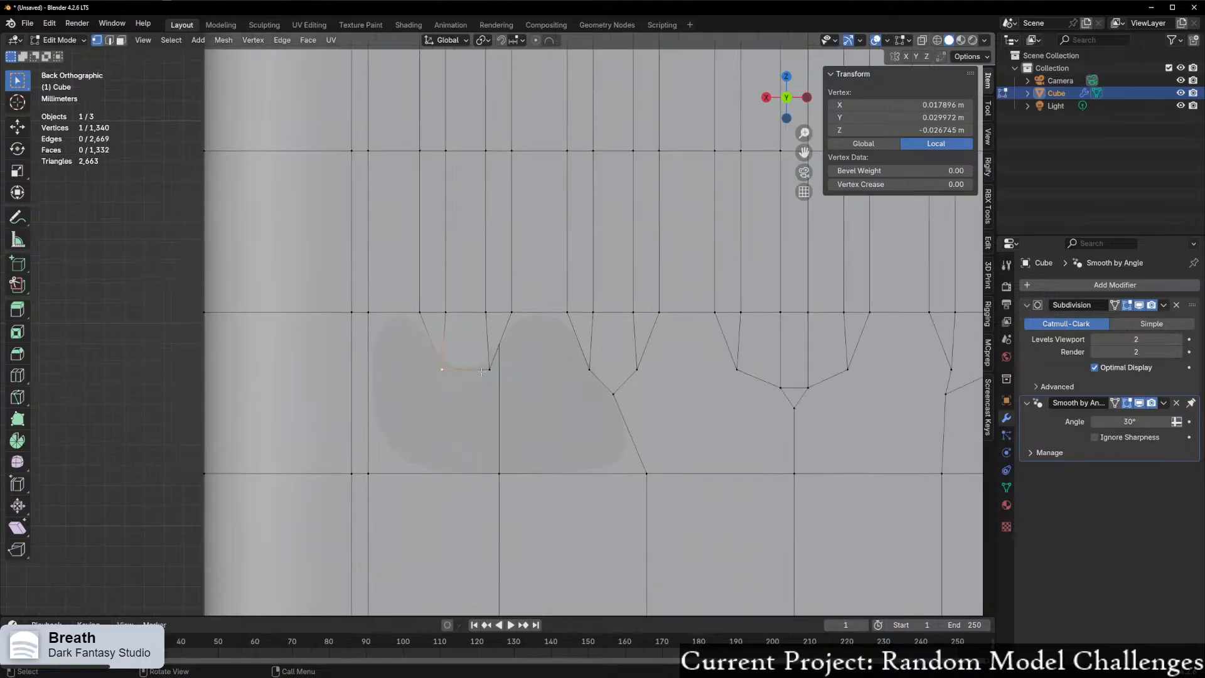
scroll(504, 369, up, 1)
ctrl+click(489, 368)
key(2)
key(ctrl+z)
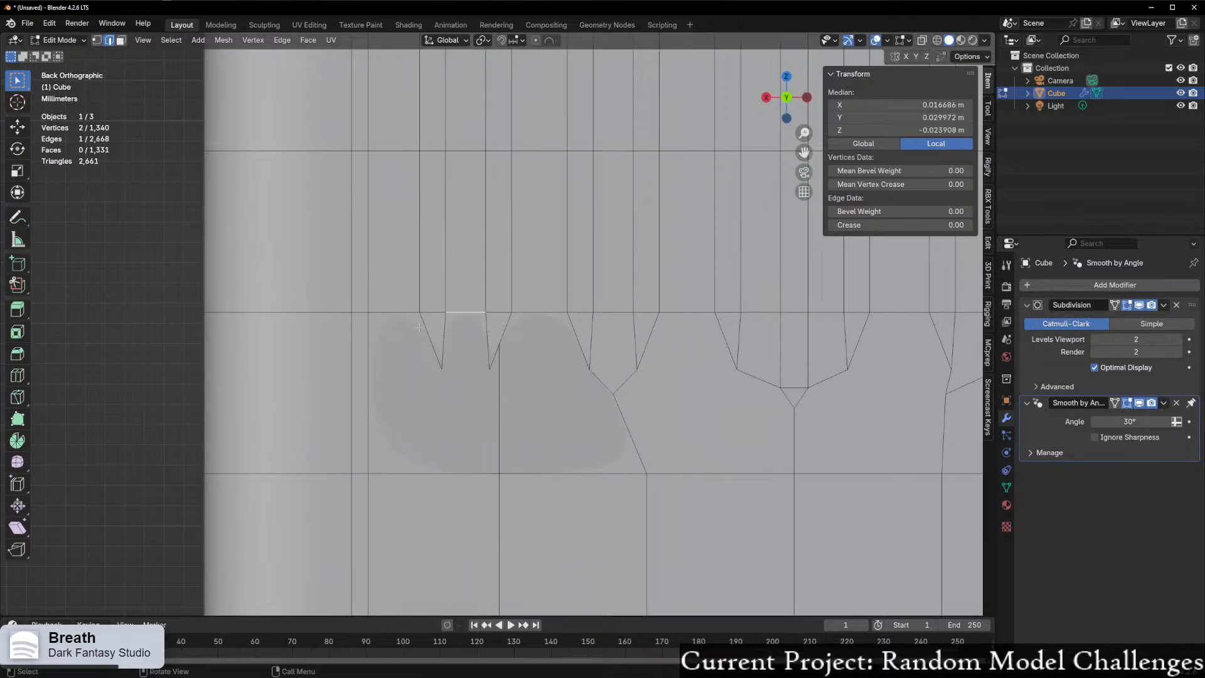
key(ctrl+shift+z)
- Extrude a new vertex along global Z from the outer corner vertex at the leftmost strip's lower end
click(428, 326)
key(1)
click(419, 313)
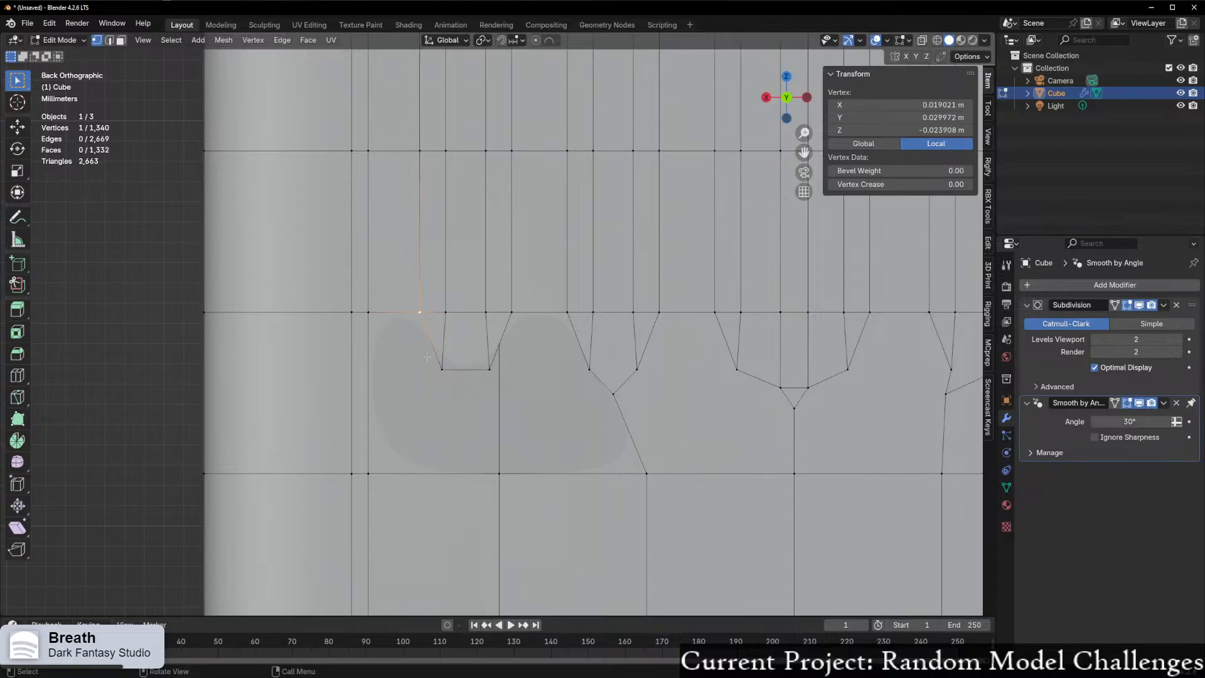
key(e)
key(z)
click(445, 373)
- Set the snap target to Vertex and move the extruded vertex down 0.002837 m along Z, level with the adjacent lower point
click(518, 40)
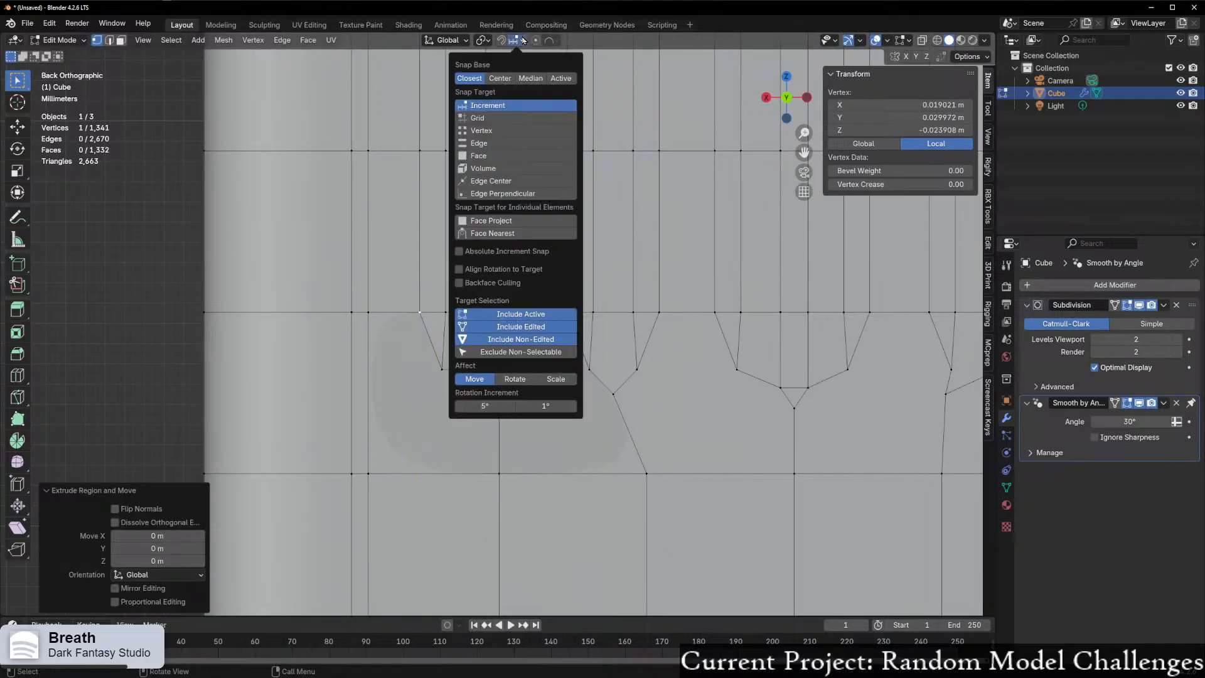
click(495, 131)
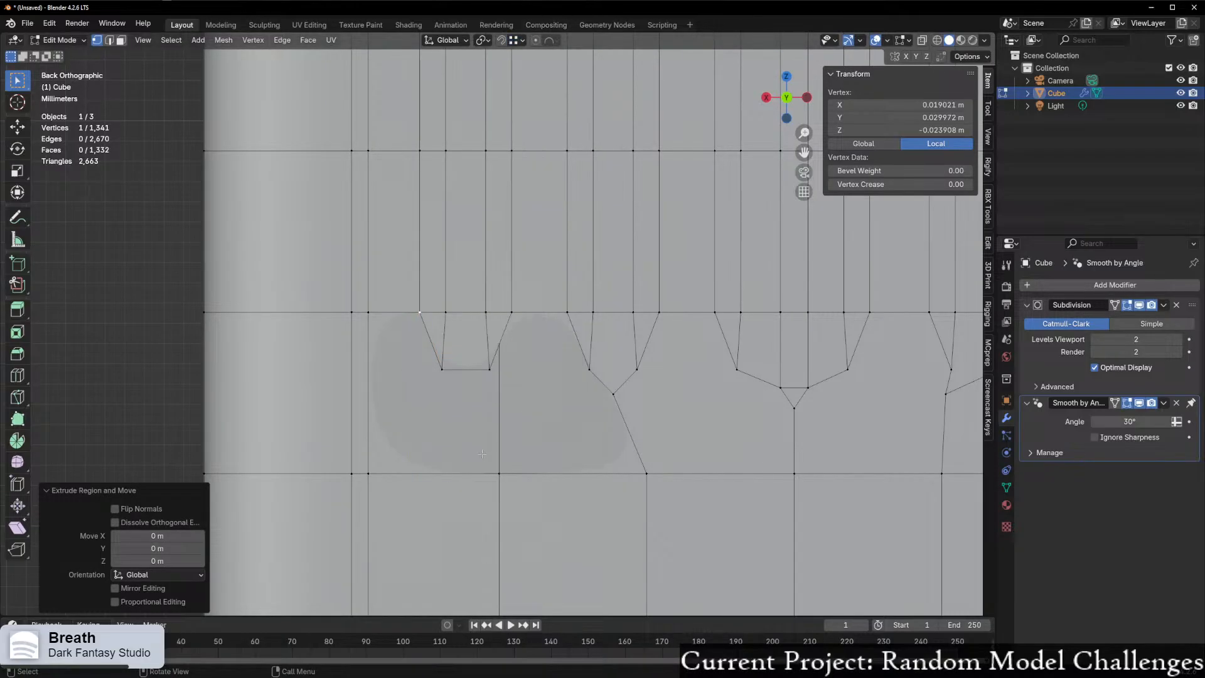
key(g)
key(z)
ctrl+click(444, 369)
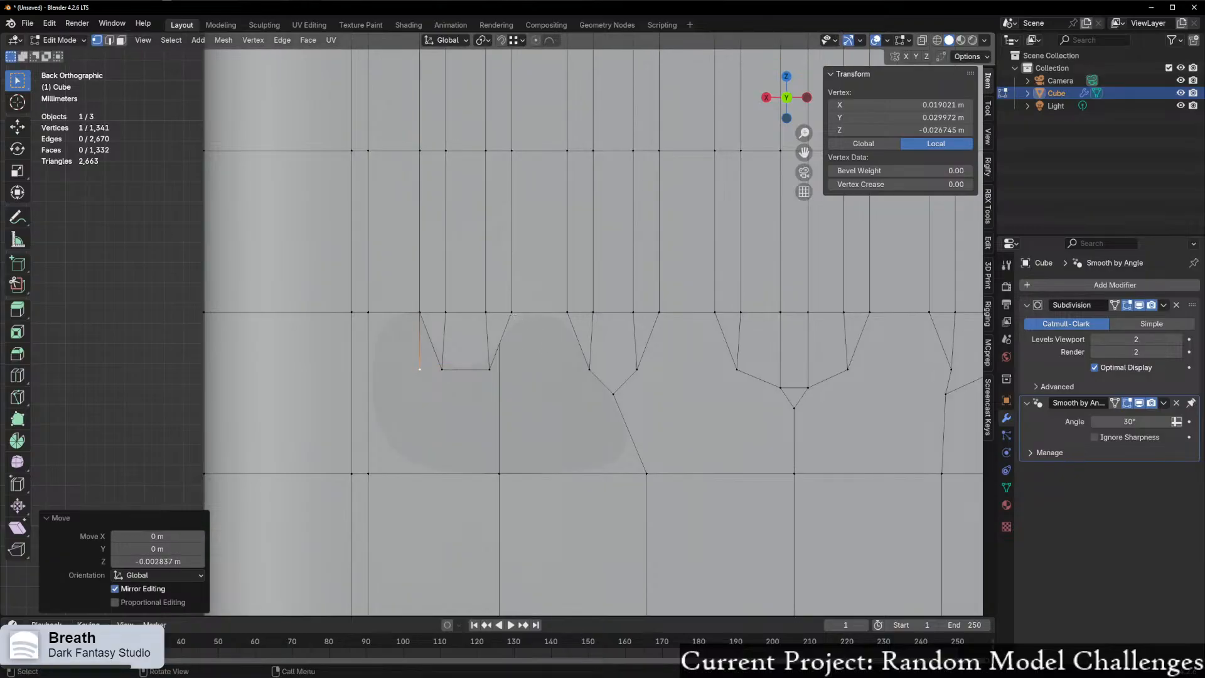
- Extrude the vertex at the upper-right corner of the leftmost tab down 0.002837 m and try filling a face from the slanted edge beside it
ctrl+right_click(511, 369)
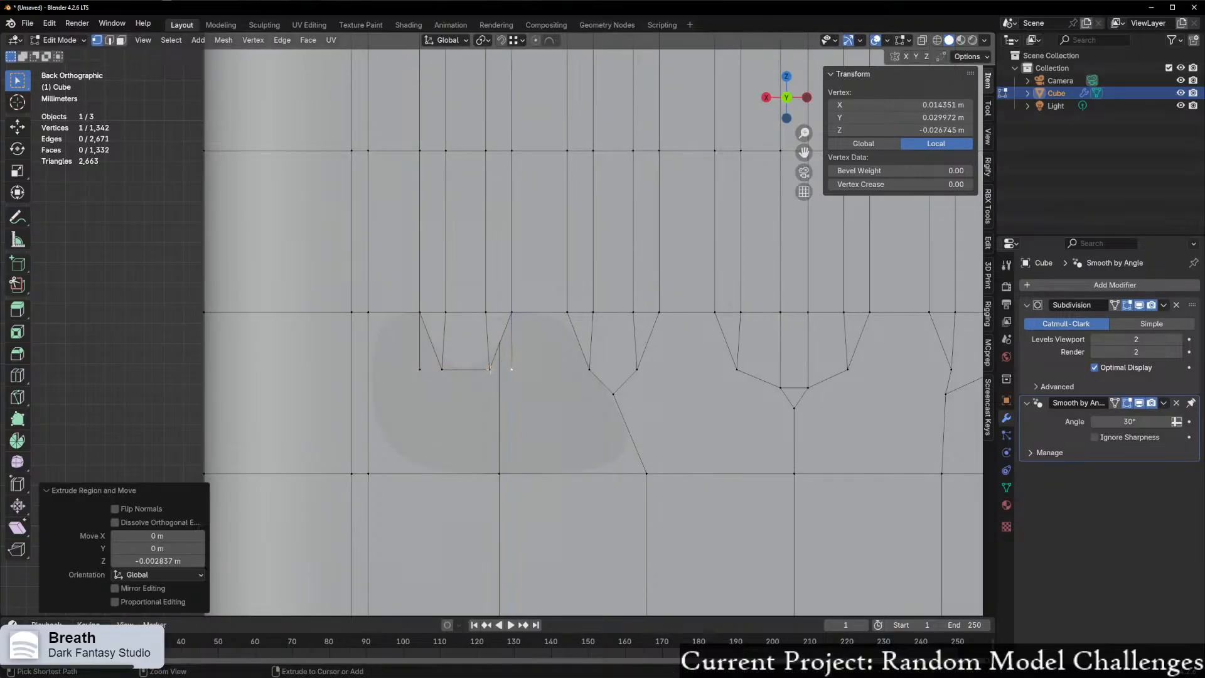
key(2)
click(494, 345)
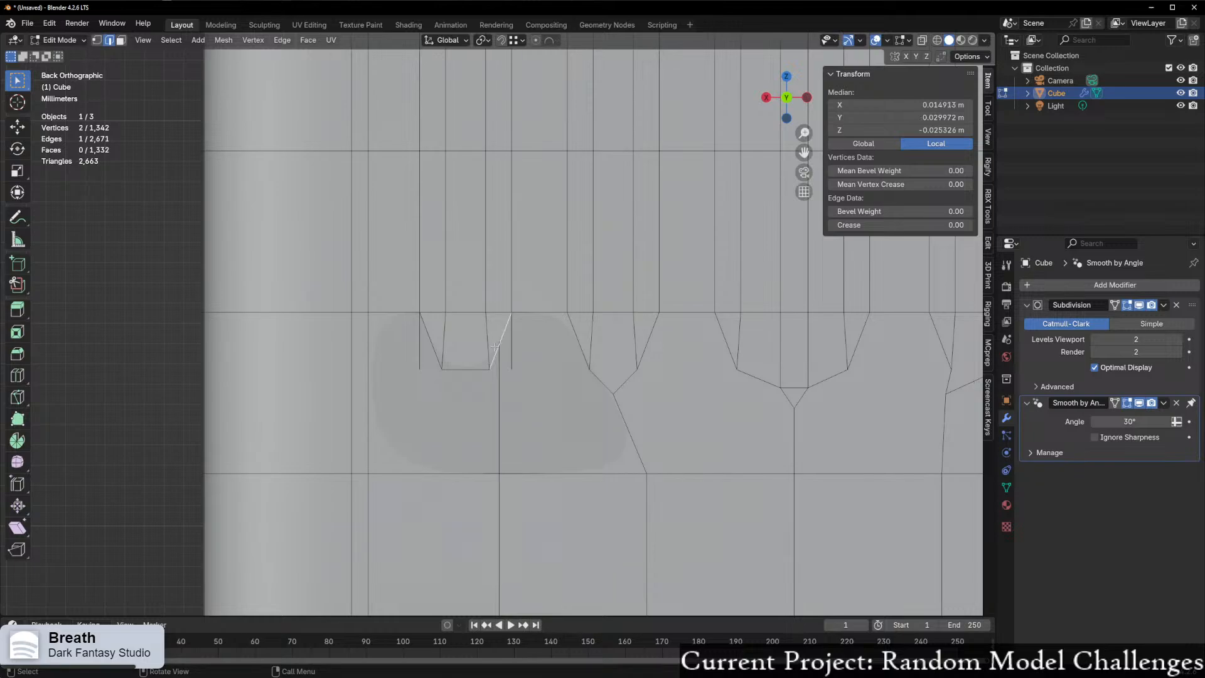
key(f)
key(ctrl+z)
alt+click(499, 408)
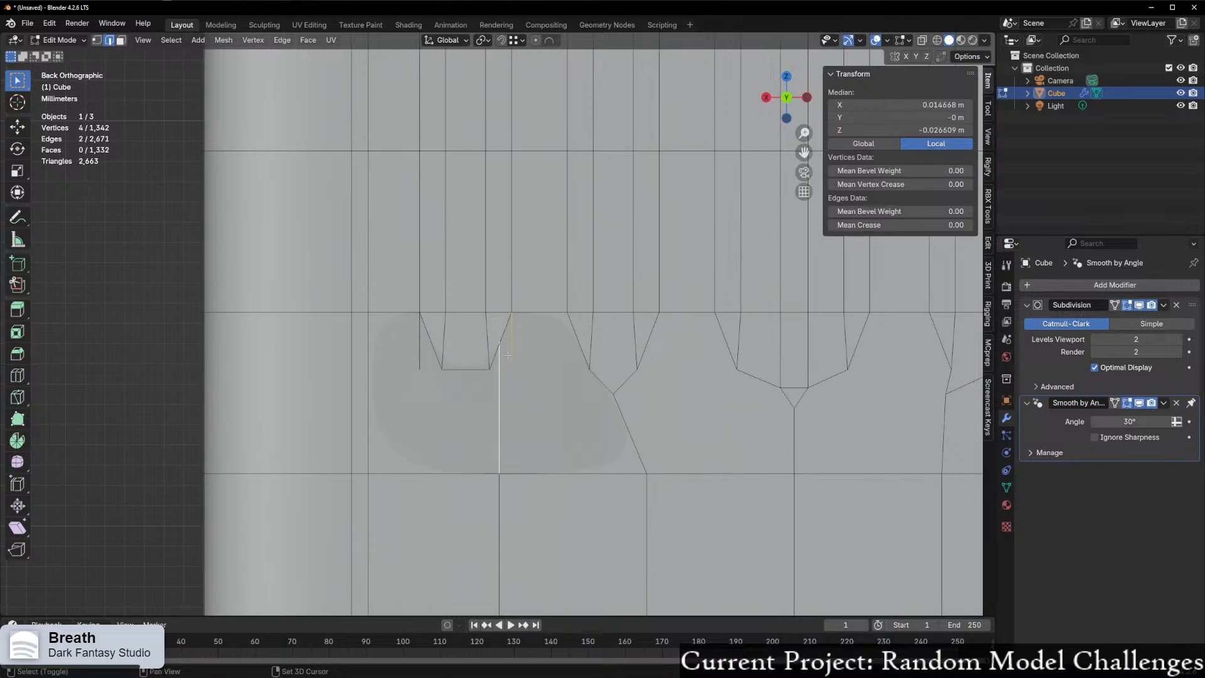
- Examine the opening under the leftmost group of vertical edges and the interior geometry behind it
middle_drag(508, 439, 470, 472)
scroll(490, 465, down, 5)
click(113, 358)
scroll(367, 328, up, 4)
middle_drag(368, 328, 507, 378)
scroll(507, 378, up, 3)
scroll(507, 378, down, 5)
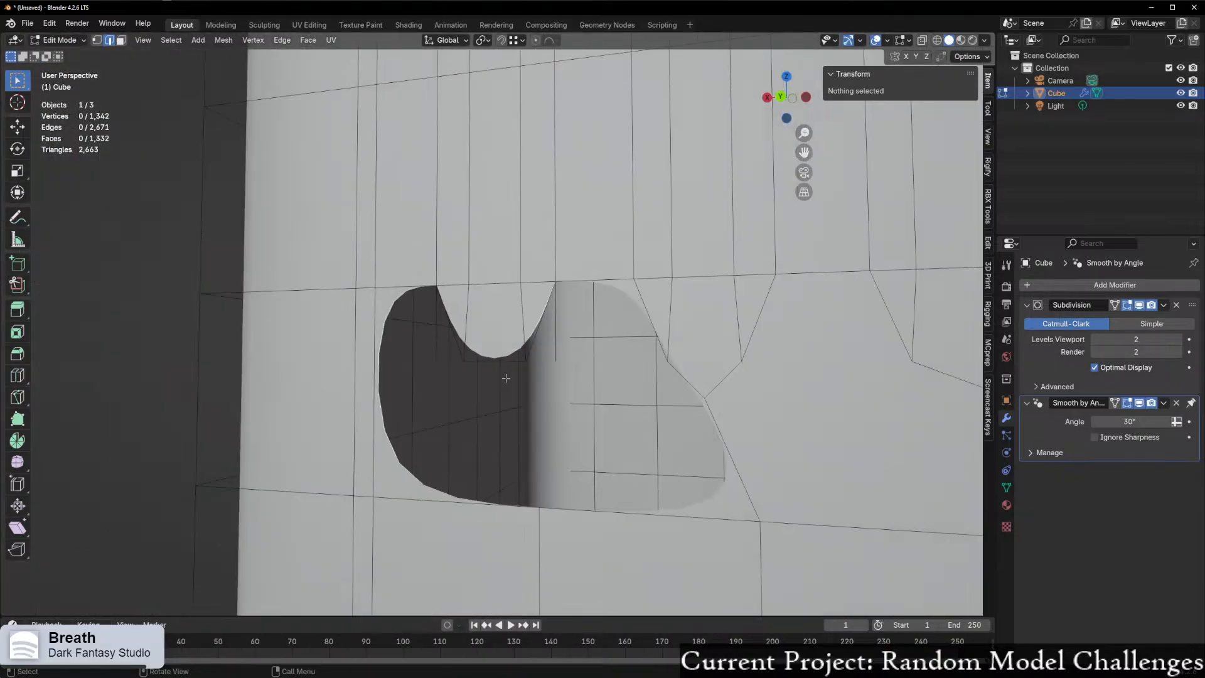
scroll(532, 343, up, 3)
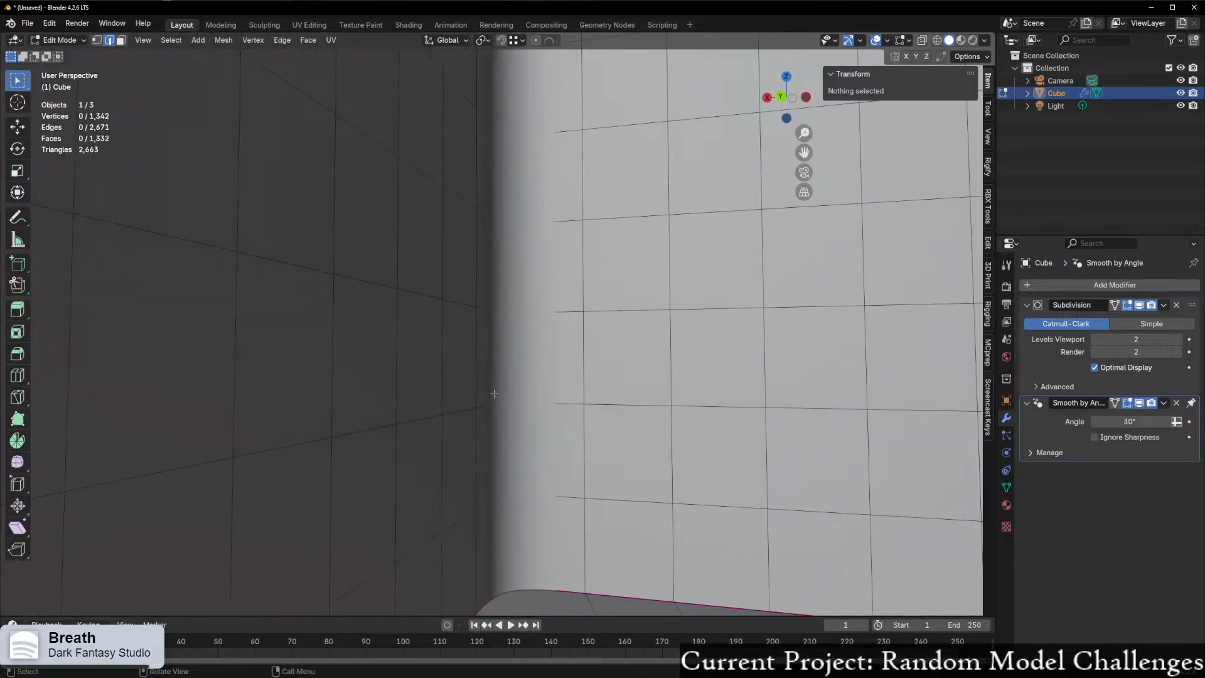
scroll(514, 377, down, 7)
scroll(505, 401, up, 2)
scroll(505, 401, up, 5)
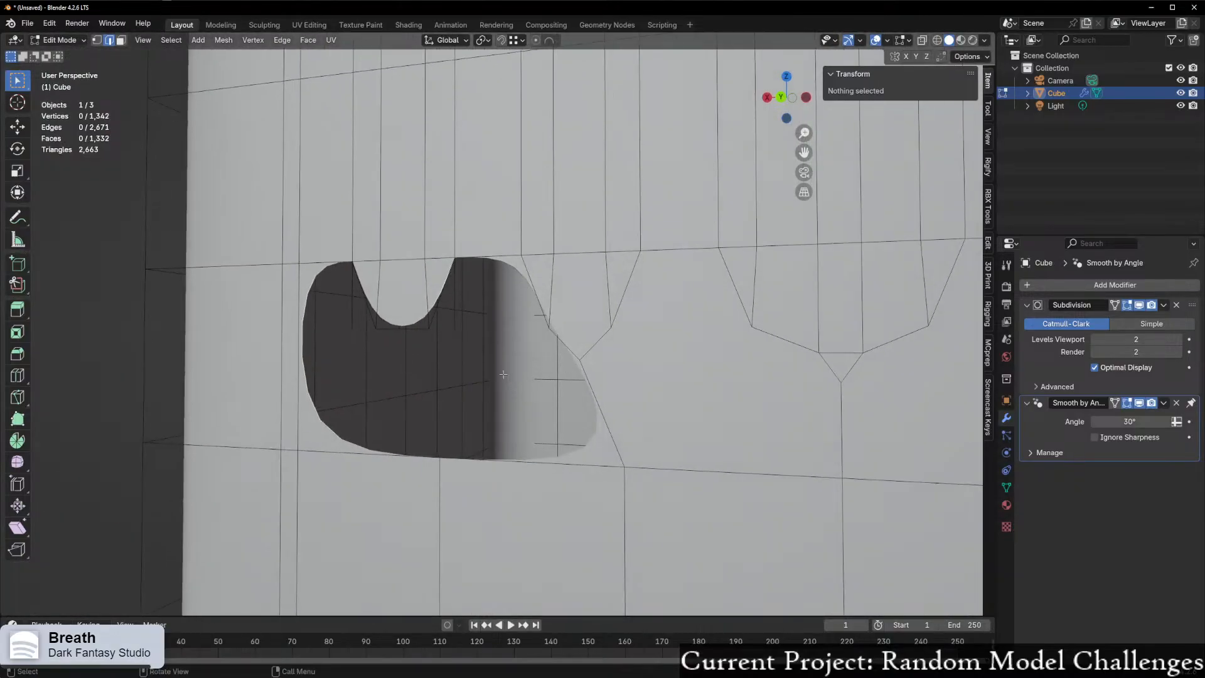
click(461, 332)
middle_drag(461, 332, 518, 329)
- Delete the triangular face on the right side of the leftmost tab and fill a wider face out to the extruded vertical edge
key(3)
click(513, 323)
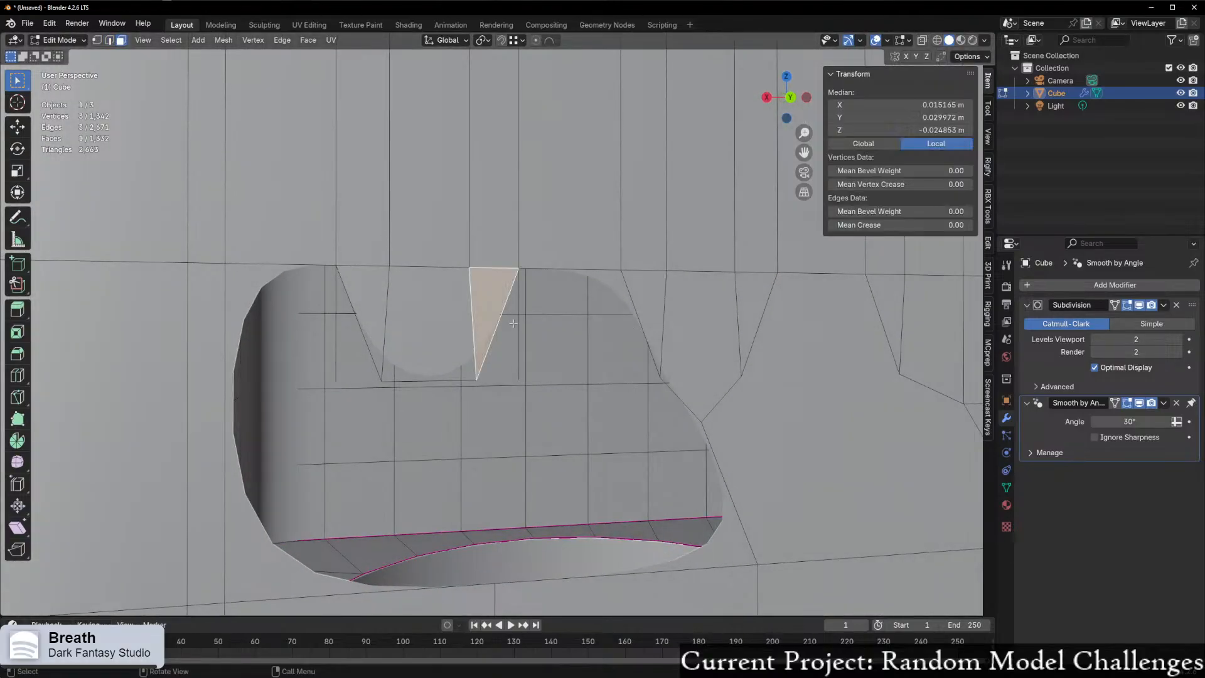
key(x)
click(480, 333)
key(ctrl+z)
key(x)
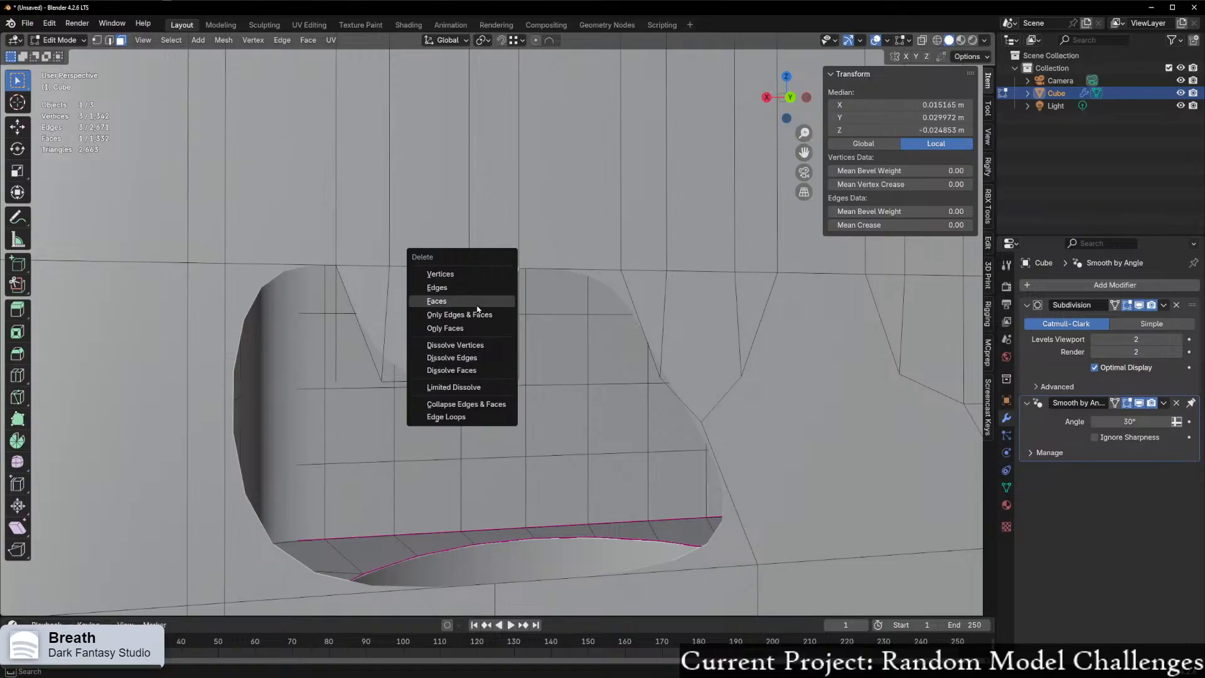
click(483, 310)
key(f)
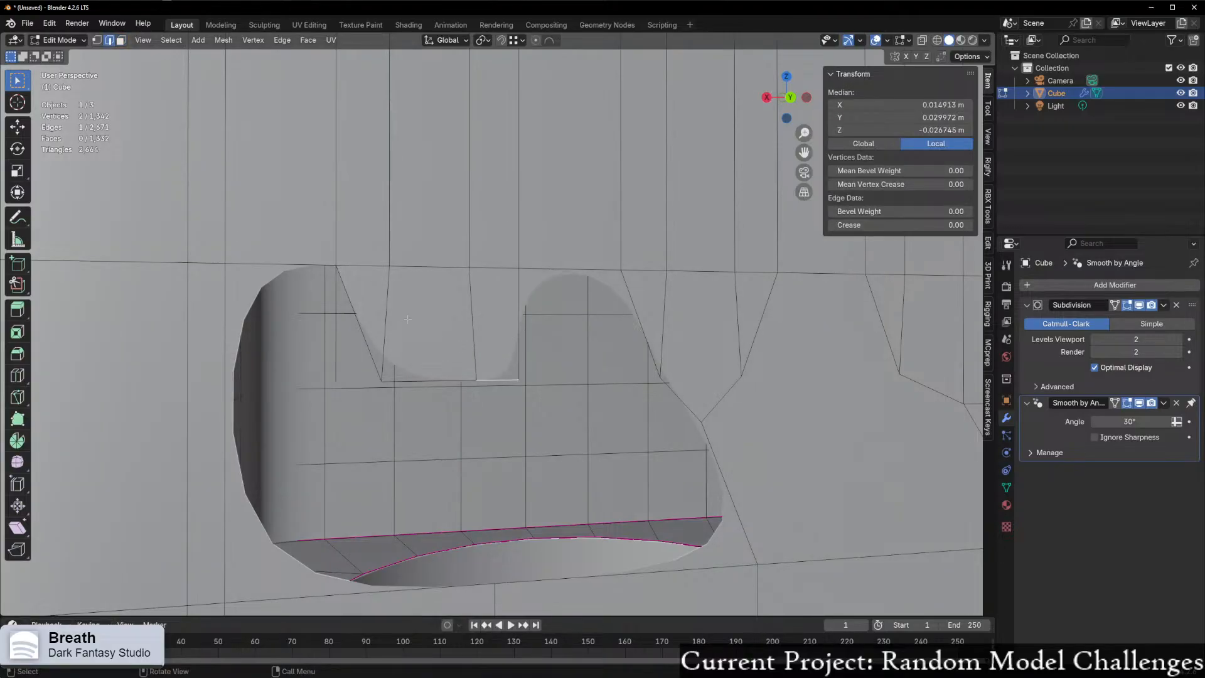
- Delete the triangular face on the left side of the tab and fill a face from its top edge to the extruded edge
click(362, 309)
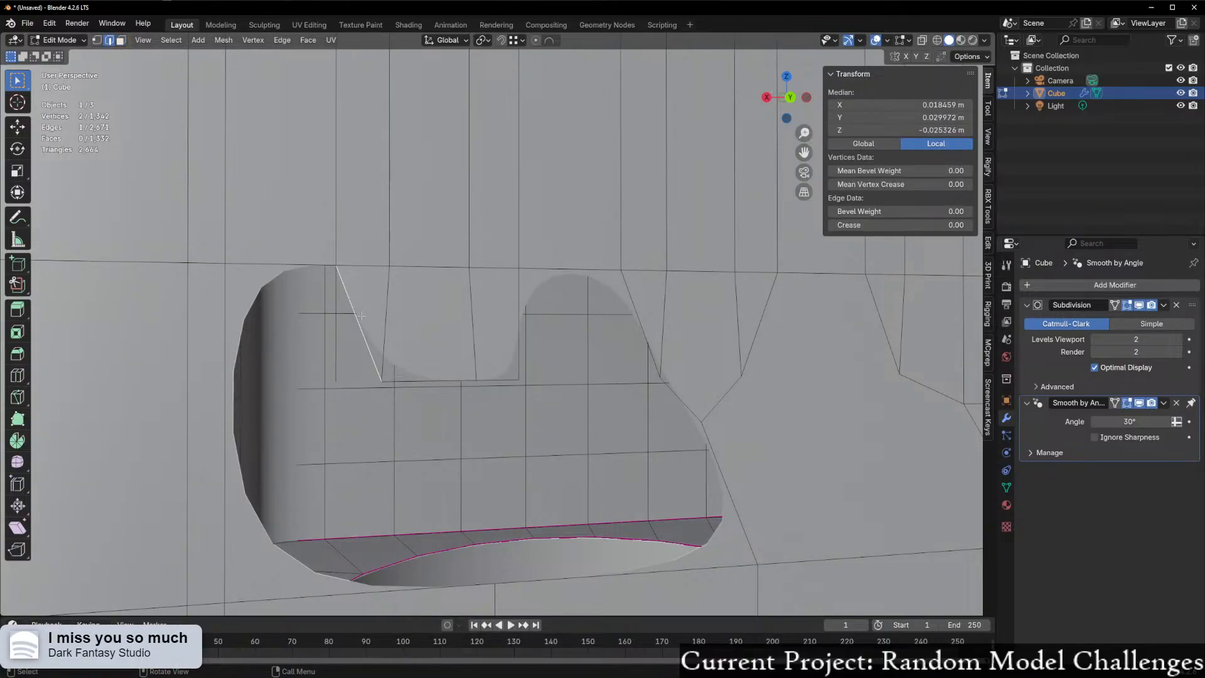
key(3)
click(374, 321)
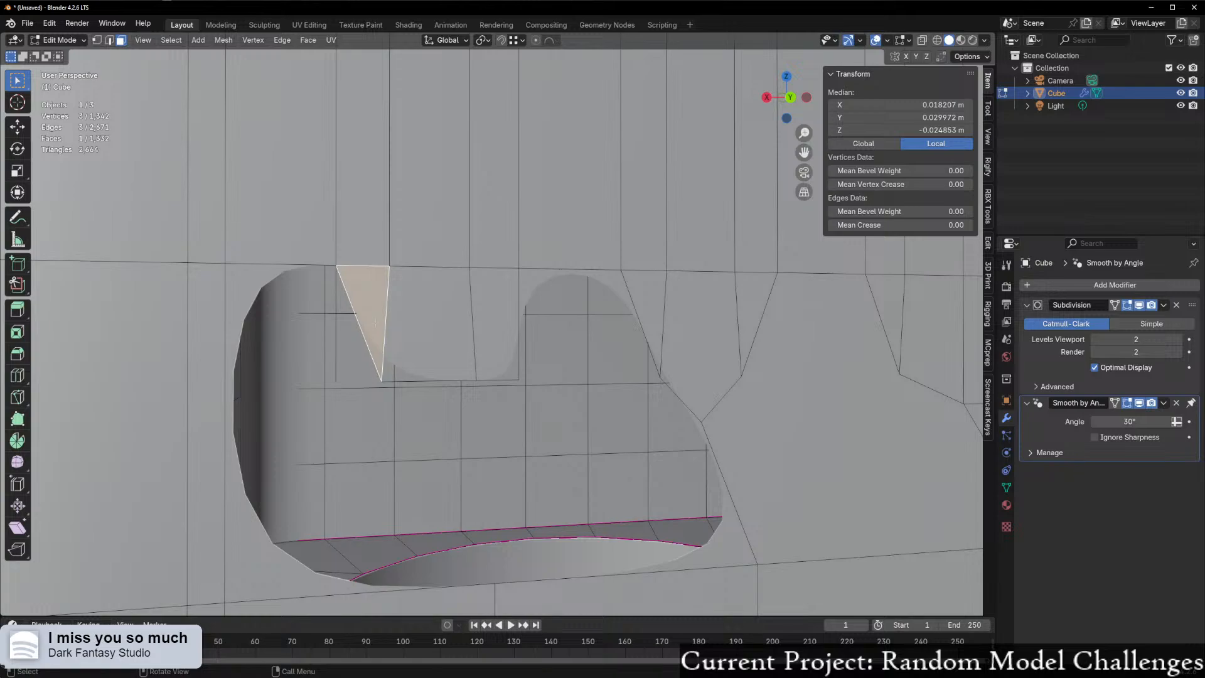
key(x)
click(362, 327)
key(2)
click(369, 270)
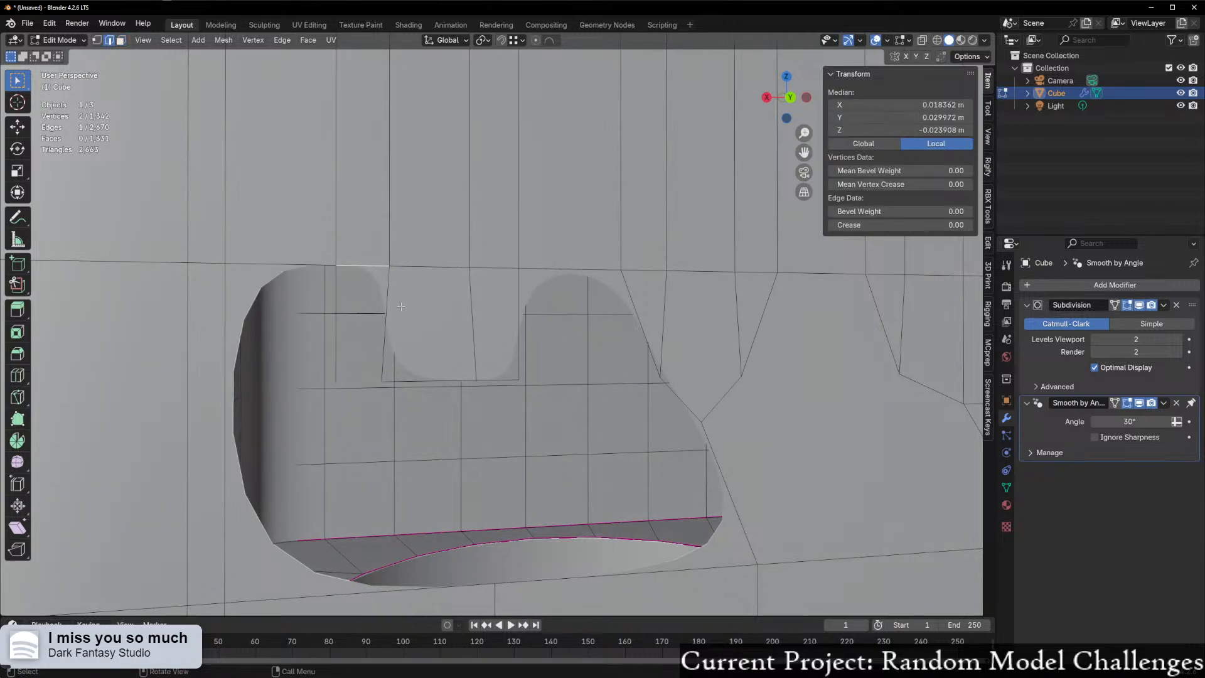
key(f)
- Slide the tab's middle bottom edge upward by a factor of about 0.89 and try filling a face below it
middle_drag(401, 306, 386, 306)
click(454, 379)
key(g)
key(g)
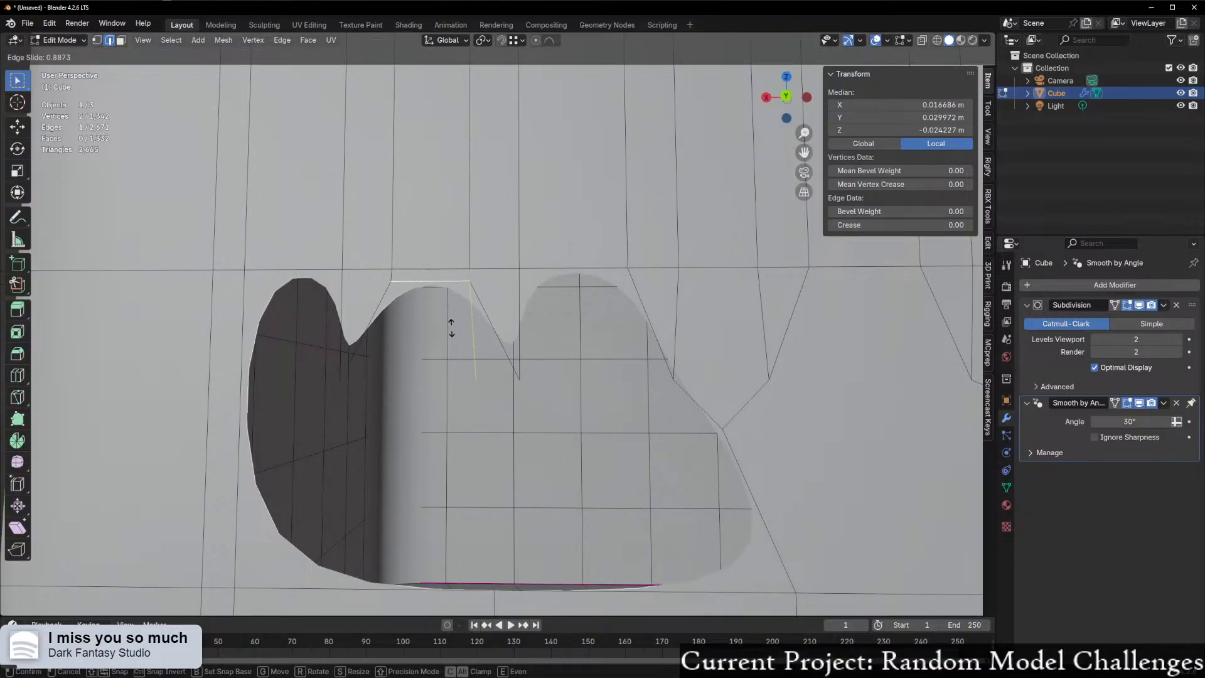
click(455, 330)
key(f)
middle_drag(459, 330, 465, 380)
- Undo the edge slide, face fills, deletions and extrusions back to the closed mesh with the pointed five-sided face under the leftmost columns
key(ctrl+z)
key(ctrl+z)
key(ctrl+z)
key(ctrl+z)
key(ctrl+z)
key(ctrl+z)
key(ctrl+z)
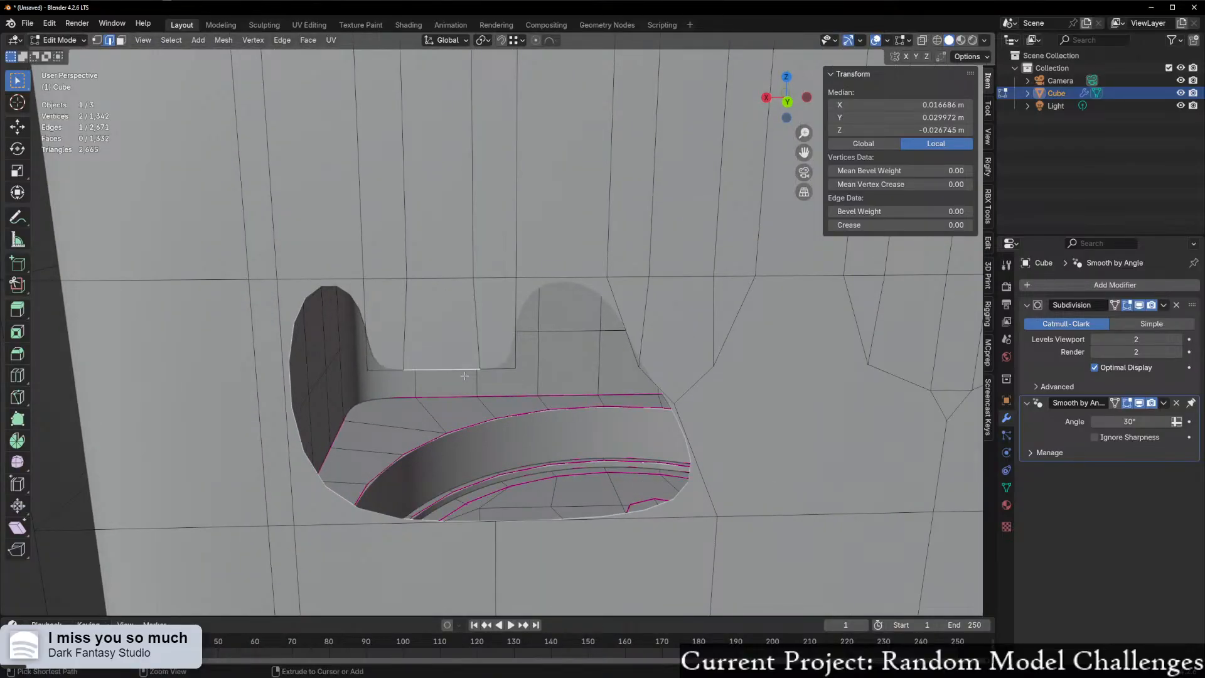
key(ctrl+z)
key(ctrl+z)
key(ctrl+z)
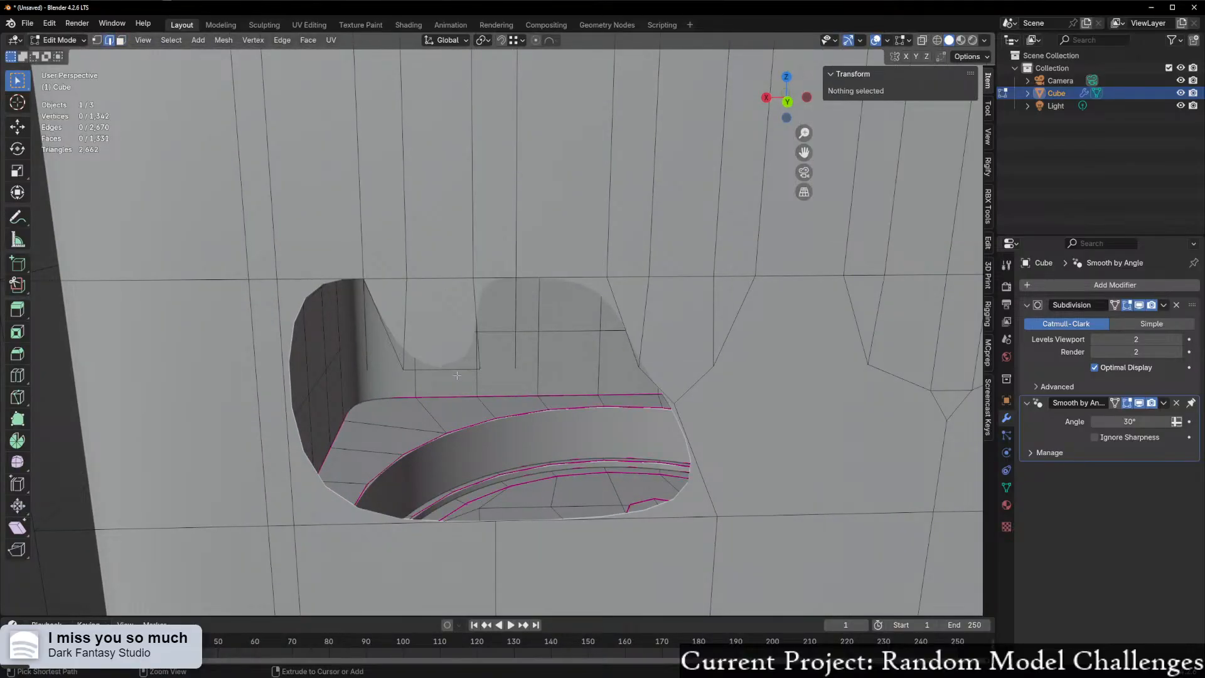
key(ctrl+z)
key(ctrl+z)
key(ctrl+z)
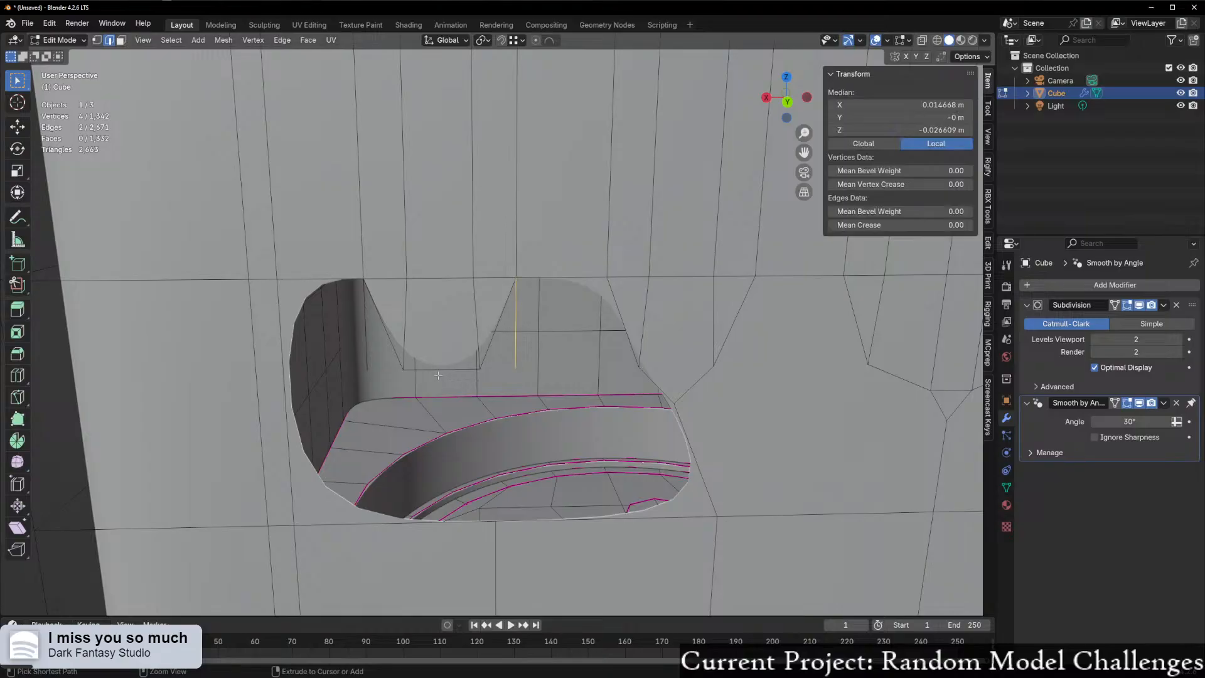
key(ctrl+z)
key(ctrl+z)
key(ctrl+z)
key(ctrl+z)
key(ctrl+z)
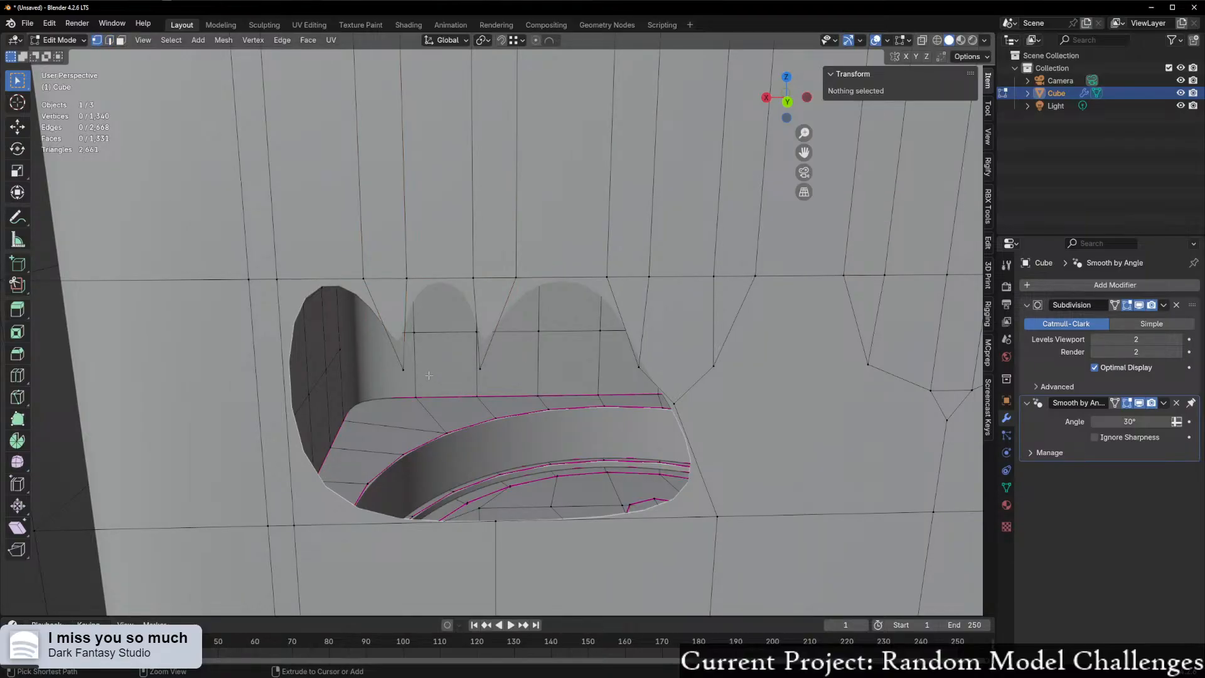
key(ctrl+z)
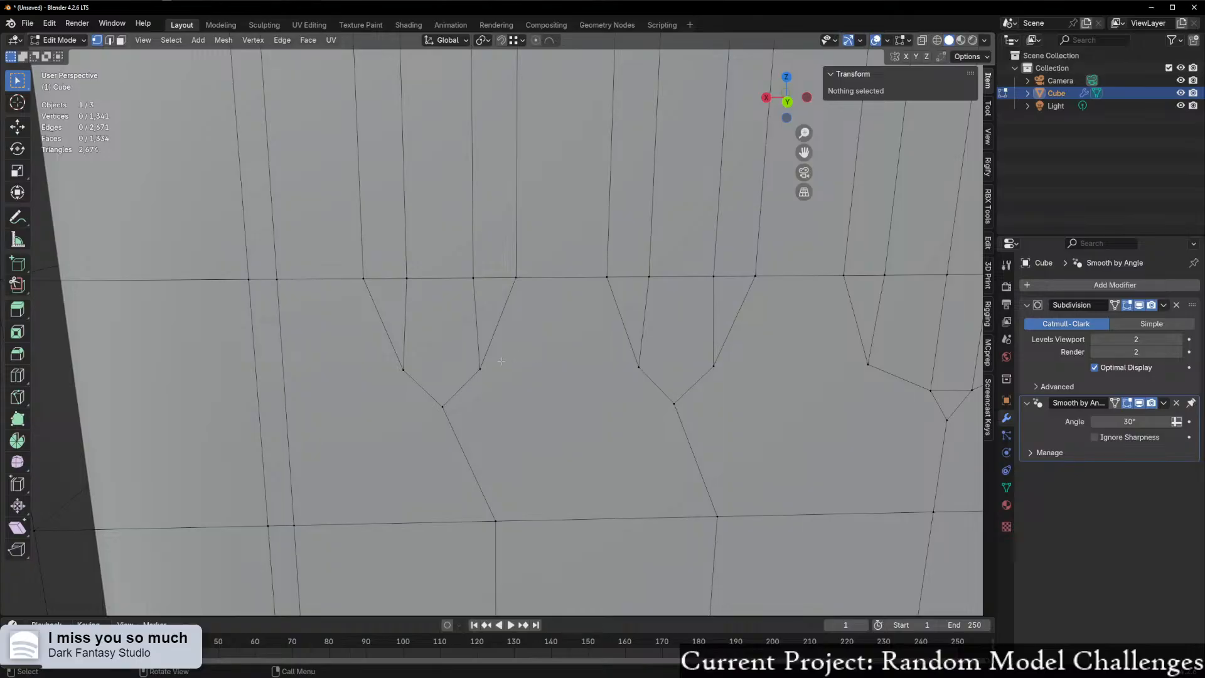
- Examine how the tapered vertical edges merge into the wider grid below the horizontal loop
scroll(479, 367, up, 1)
scroll(474, 374, down, 6)
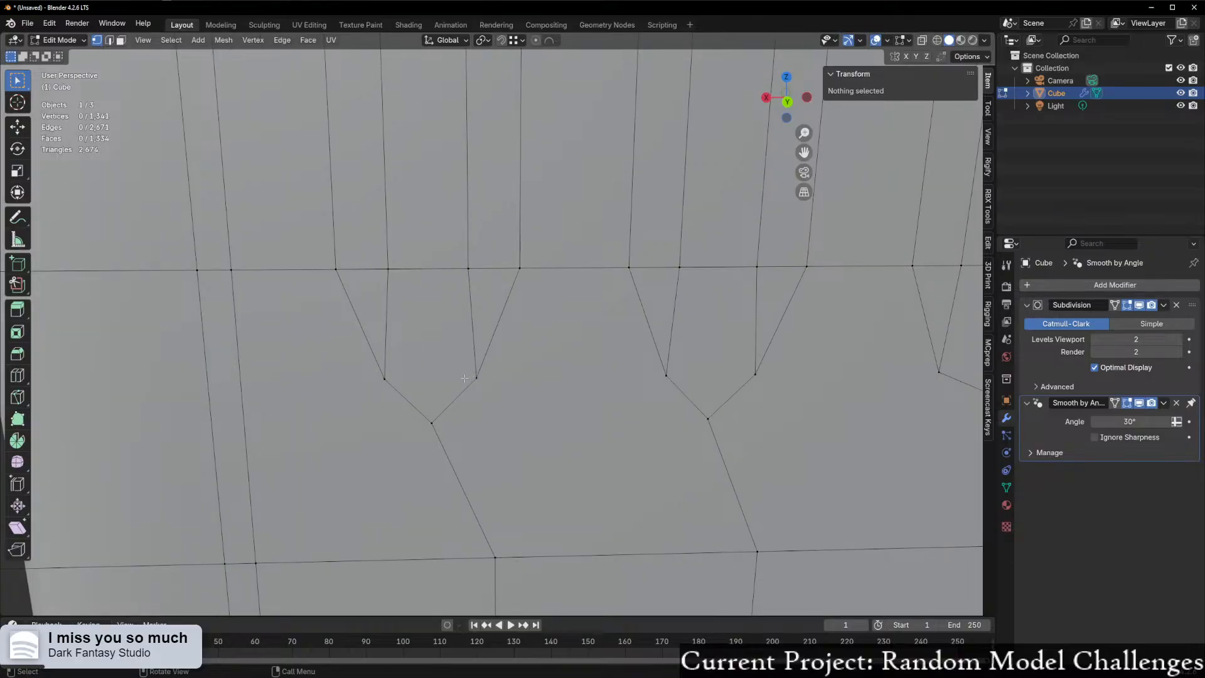
scroll(483, 344, up, 4)
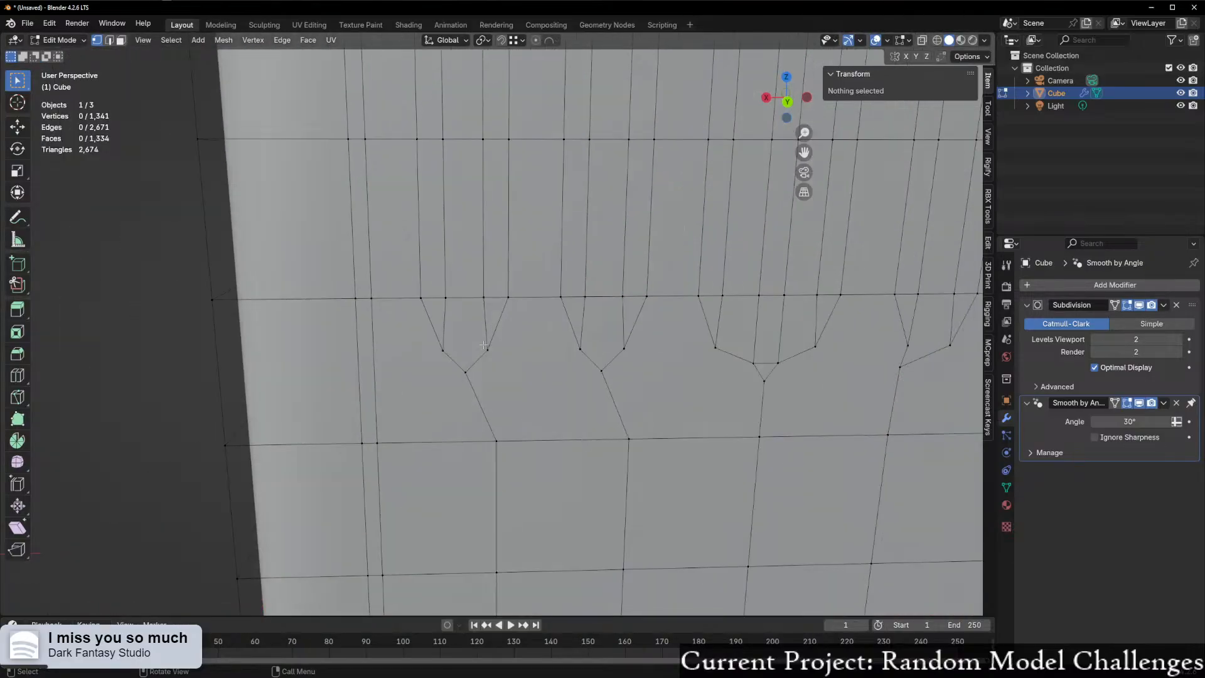
scroll(483, 347, up, 2)
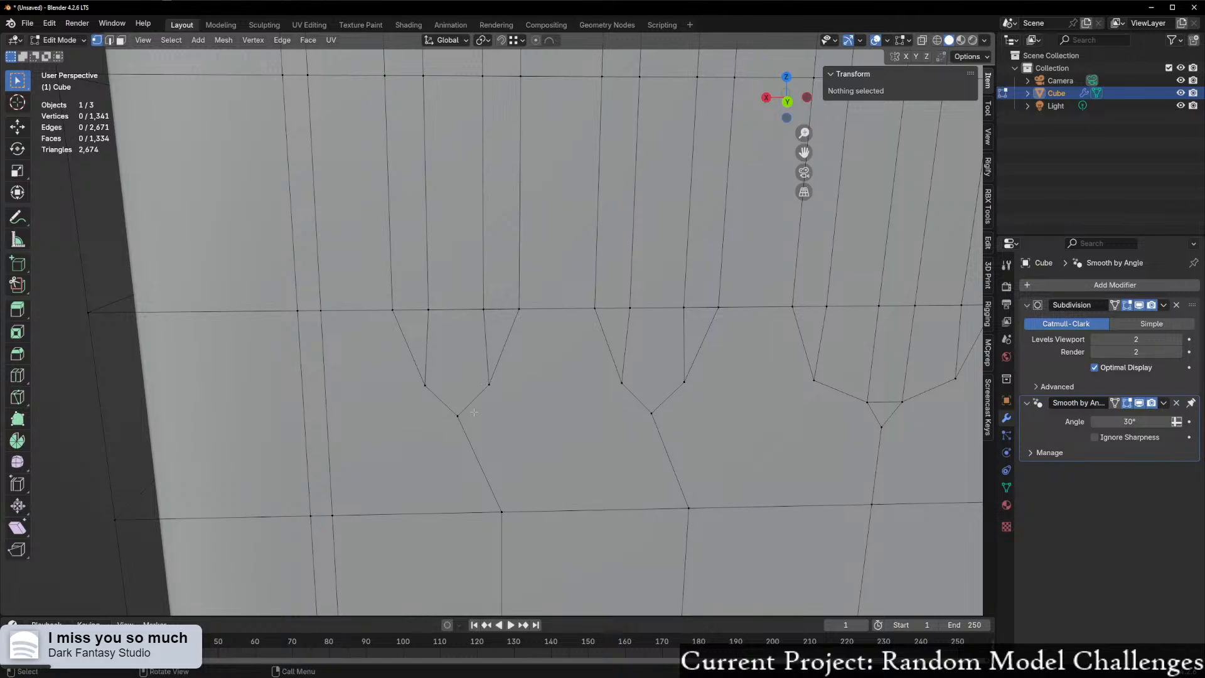
scroll(458, 414, up, 1)
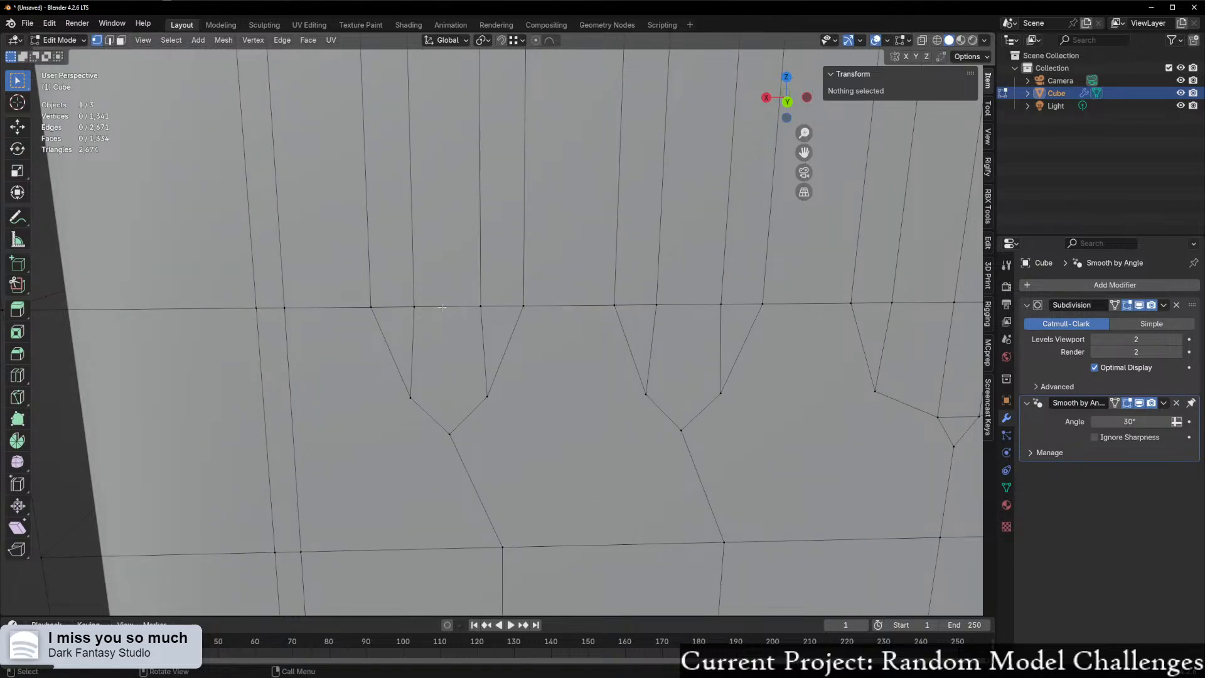
scroll(527, 371, down, 5)
middle_drag(526, 371, 546, 343)
scroll(733, 366, up, 2)
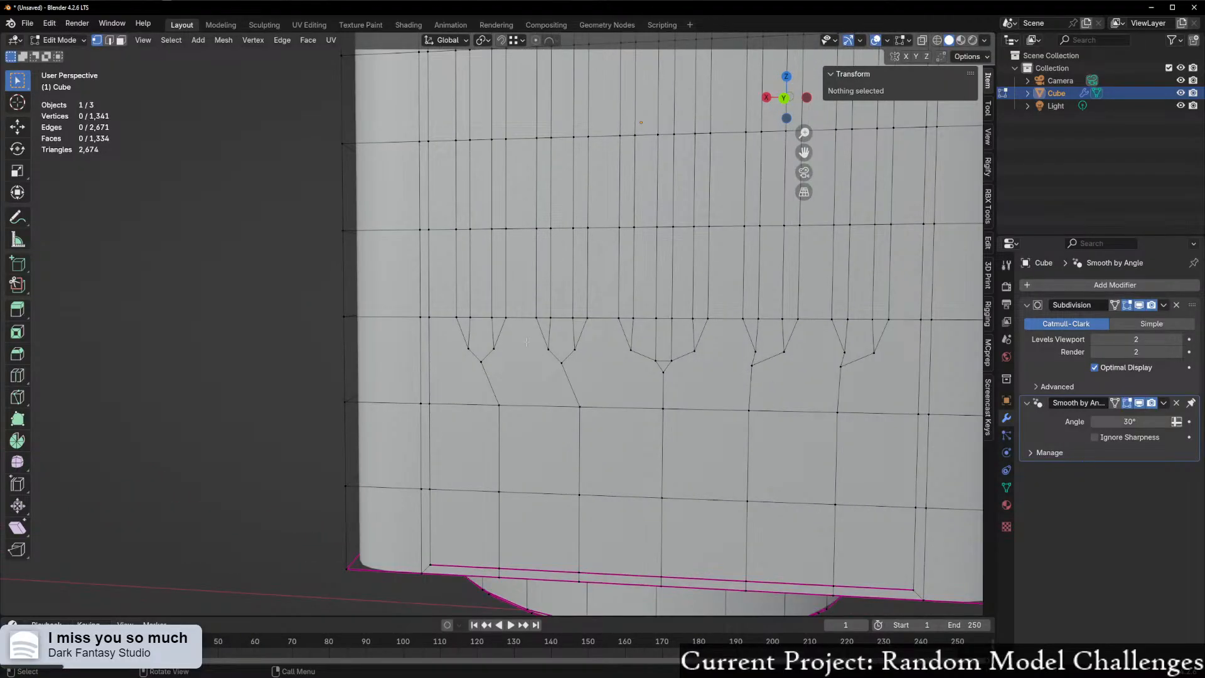
middle_drag(592, 350, 580, 406)
scroll(580, 406, up, 1)
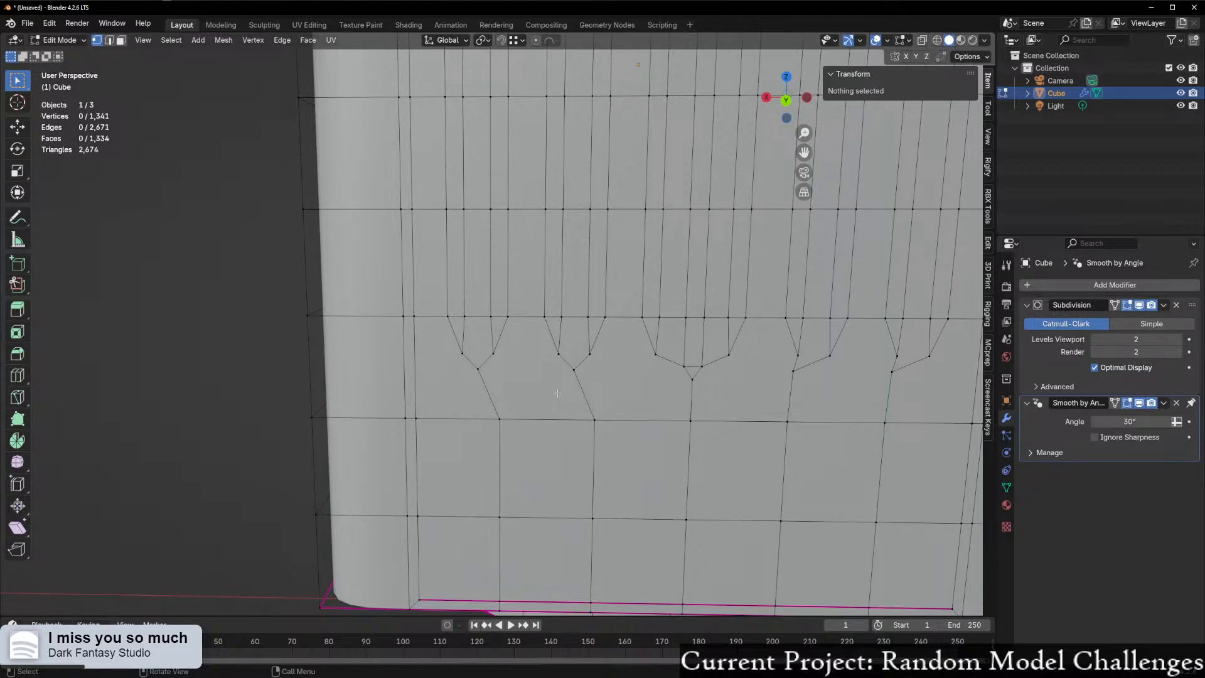
scroll(432, 420, down, 4)
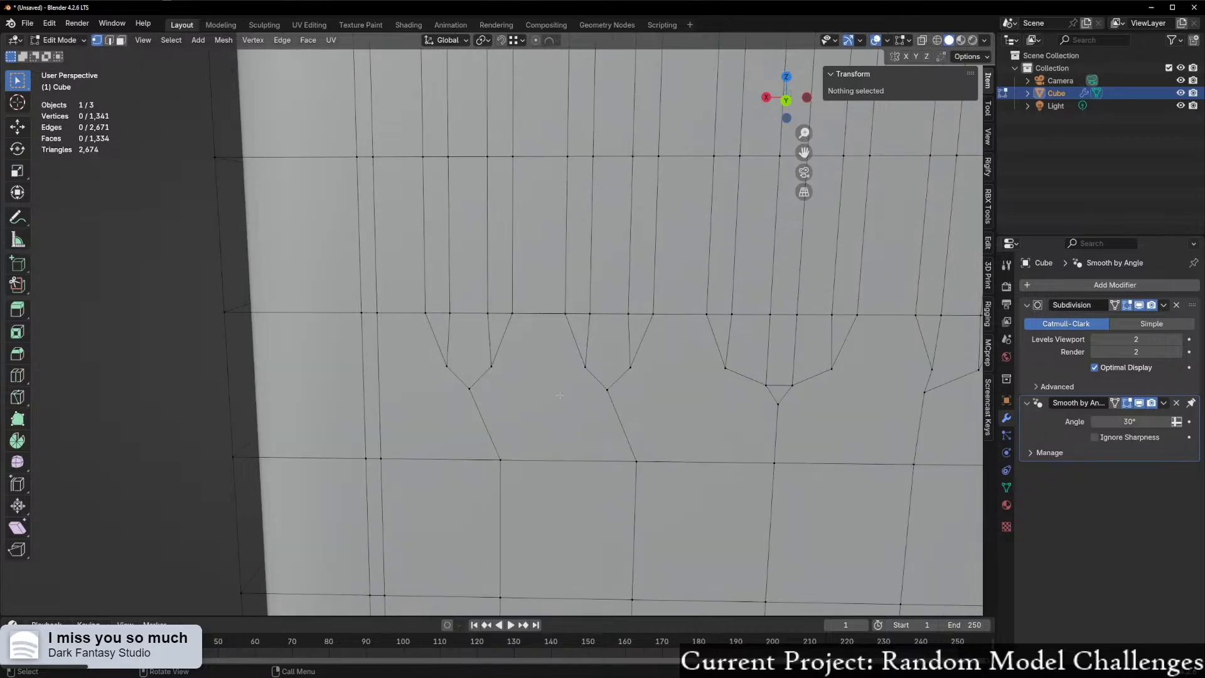
scroll(557, 373, down, 3)
scroll(486, 419, up, 4)
scroll(446, 439, down, 2)
middle_drag(543, 362, 518, 376)
scroll(555, 396, up, 3)
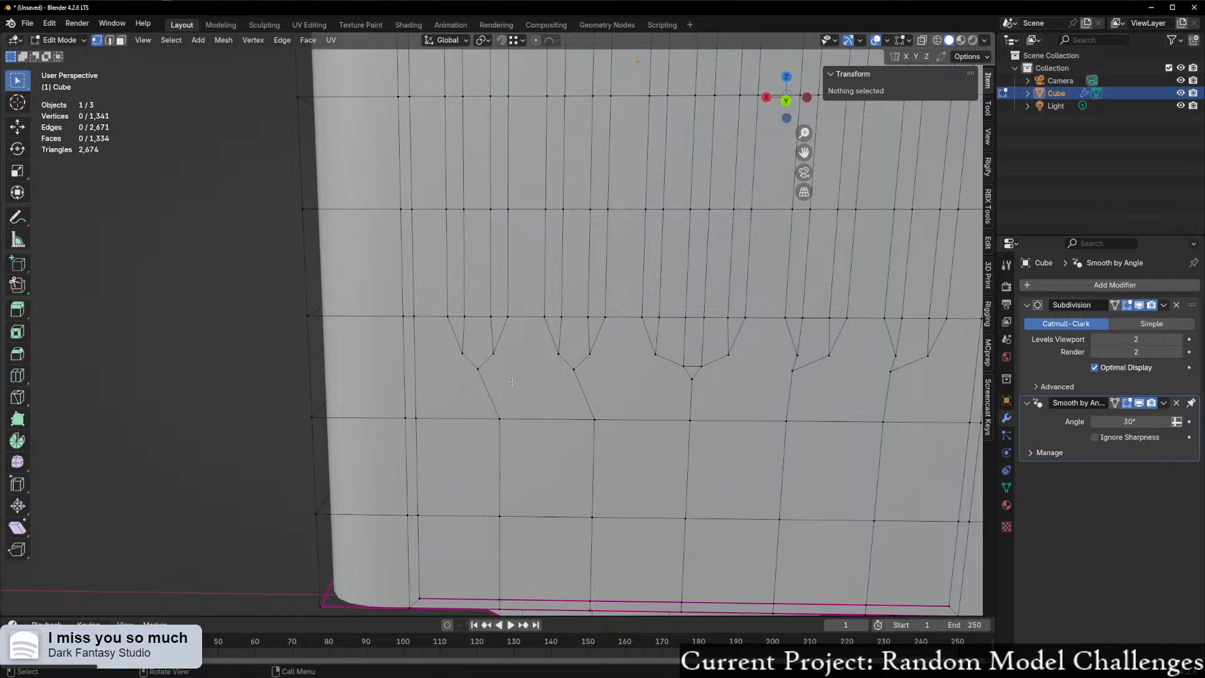
scroll(512, 381, up, 2)
middle_drag(451, 424, 456, 429)
- Delete the pointed five-sided face at the bottom of the leftmost group of vertical edges
click(456, 418)
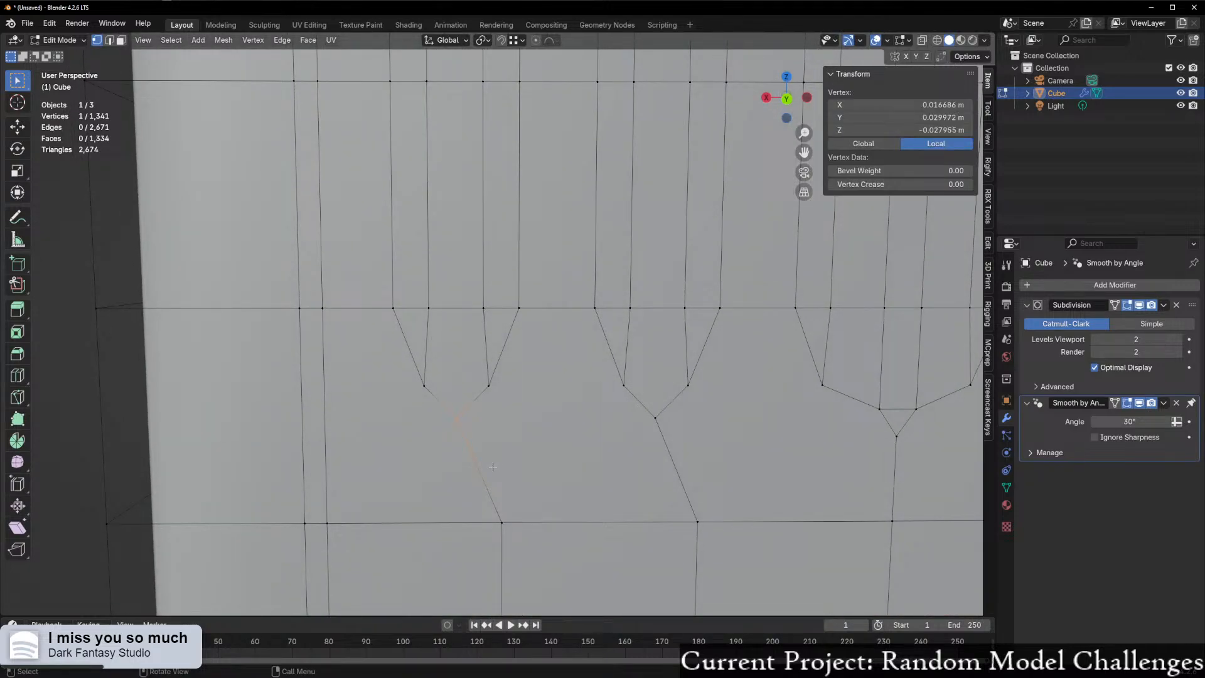
shift+middle_drag(492, 466, 553, 421)
scroll(535, 445, up, 2)
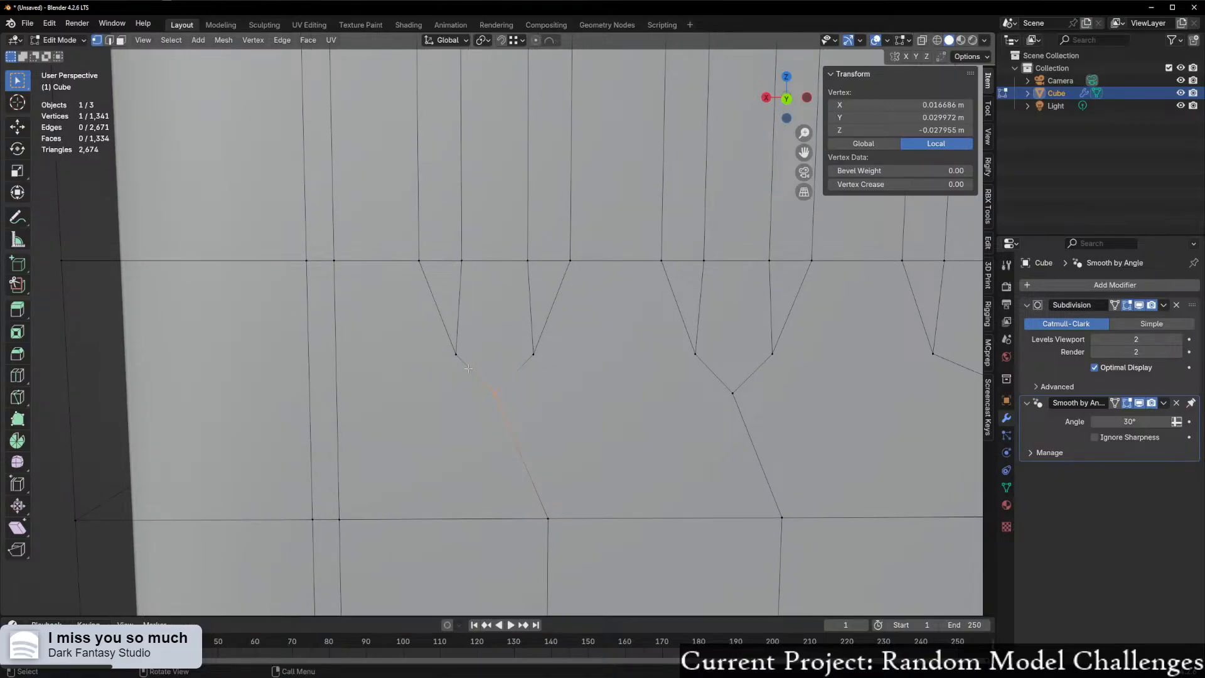
key(3)
click(500, 362)
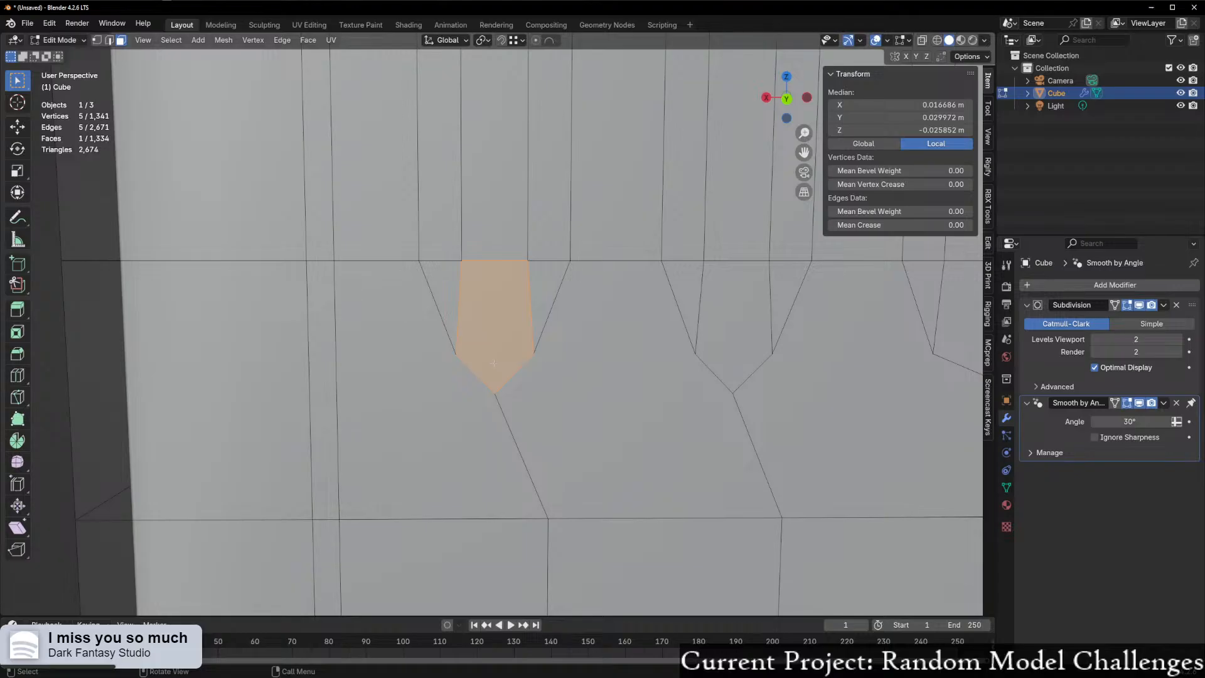
key(x)
click(492, 365)
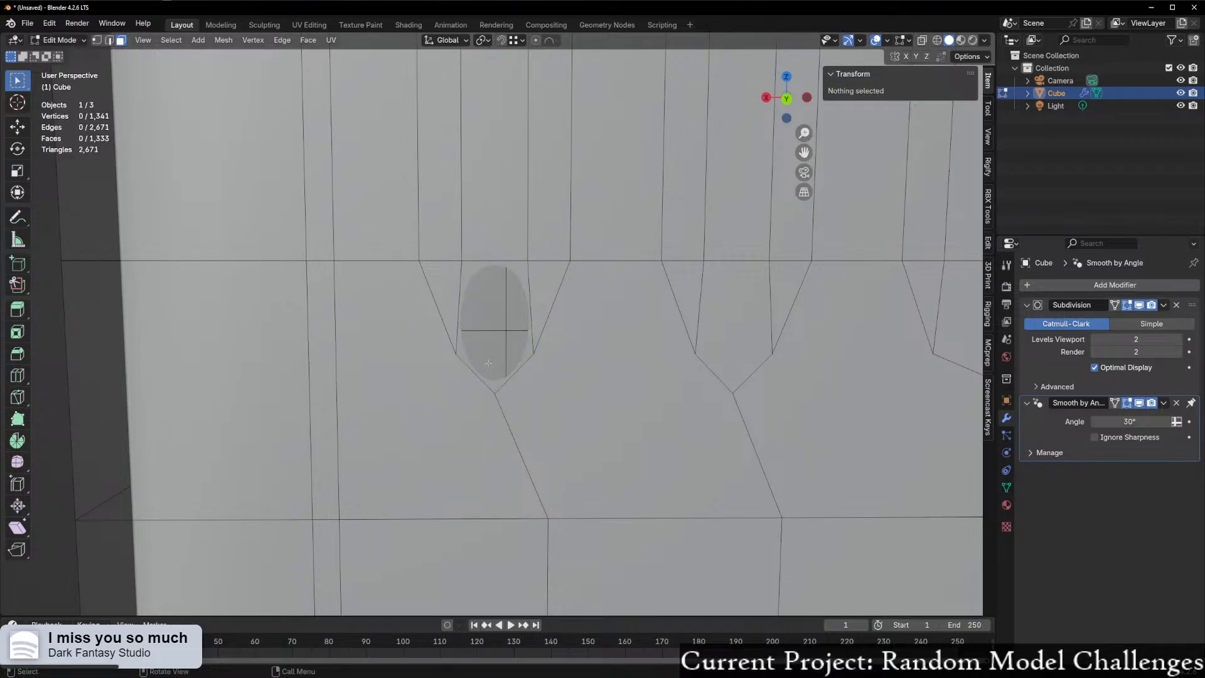
- Dissolve the vertex at the lower tip of the leftmost opening
key(1)
click(495, 392)
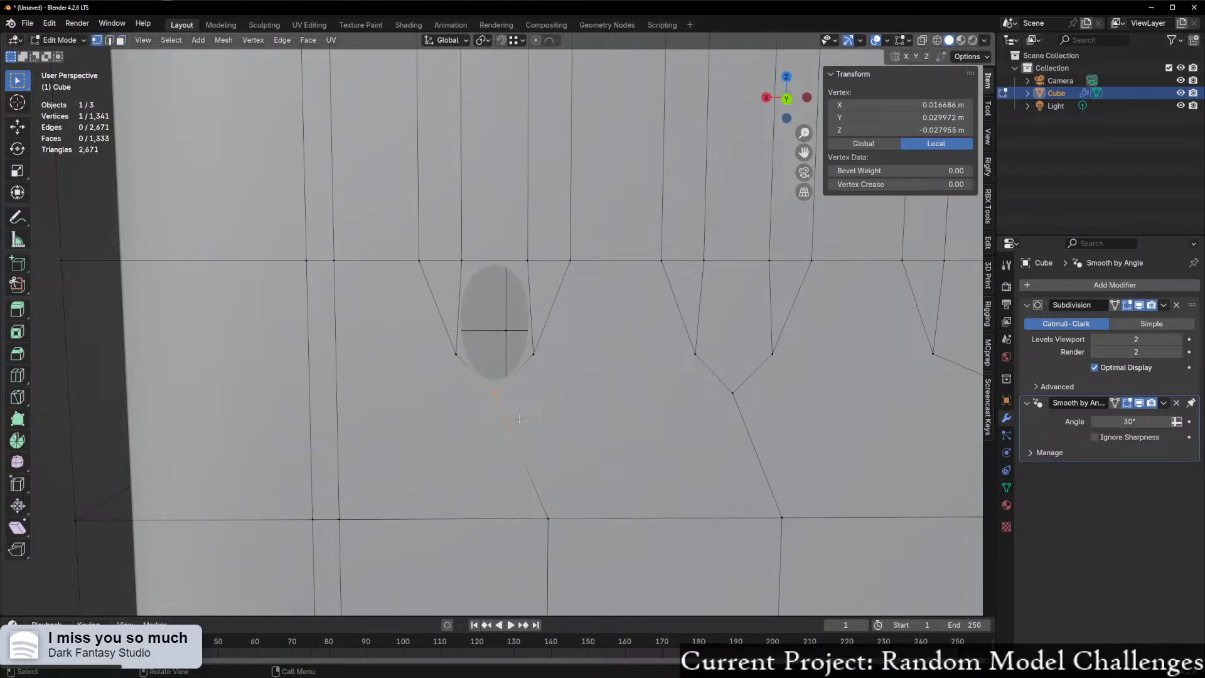
key(ctrl+x)
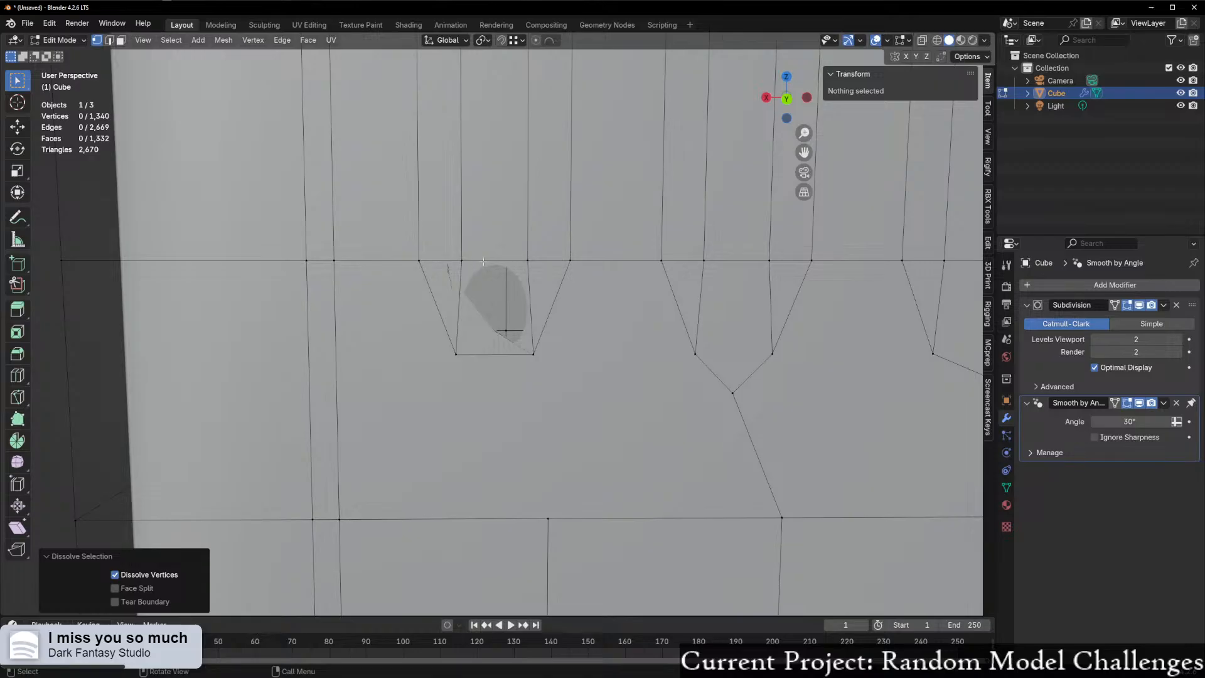
click(506, 355)
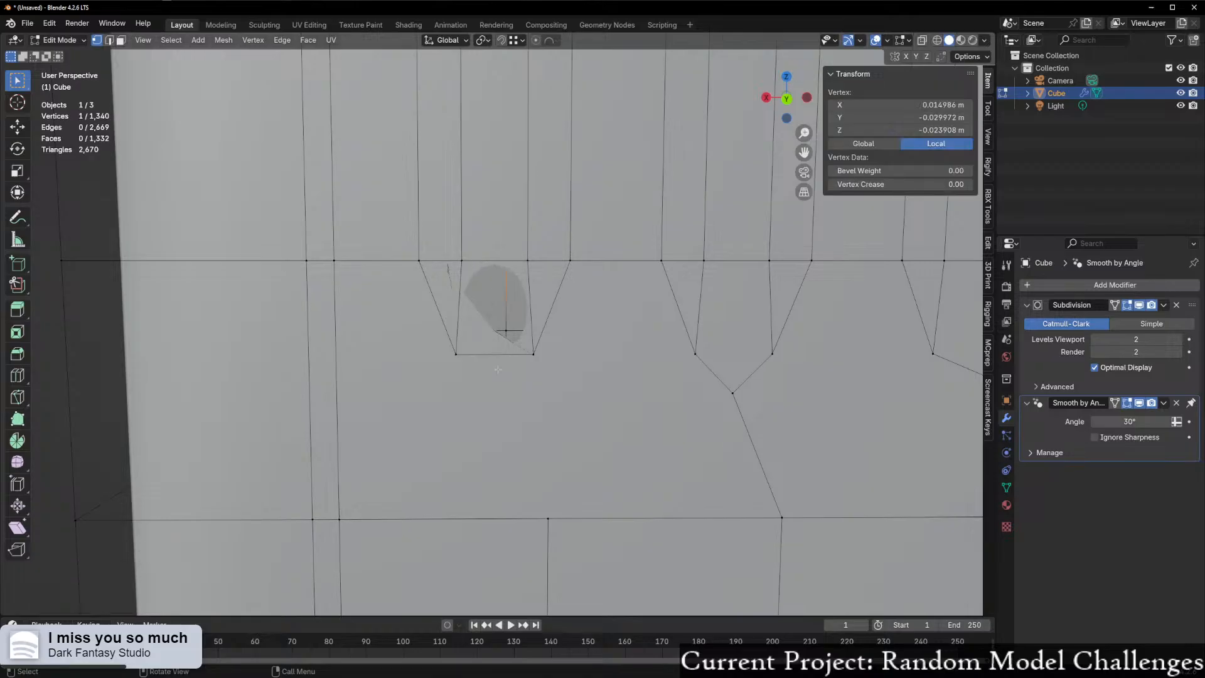
key(2)
click(496, 352)
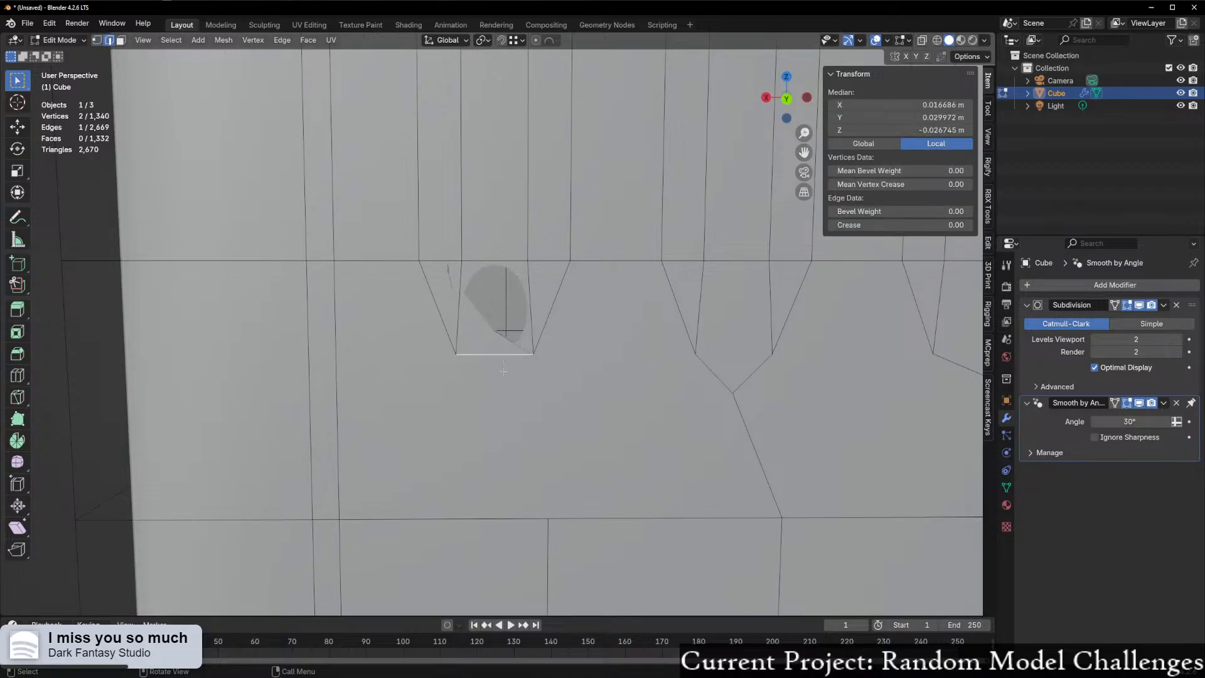
- Undo the vertex dissolve and the deletion of the pointed face at the bottom of the leftmost columns
key(ctrl+z)
key(ctrl+z)
key(ctrl+z)
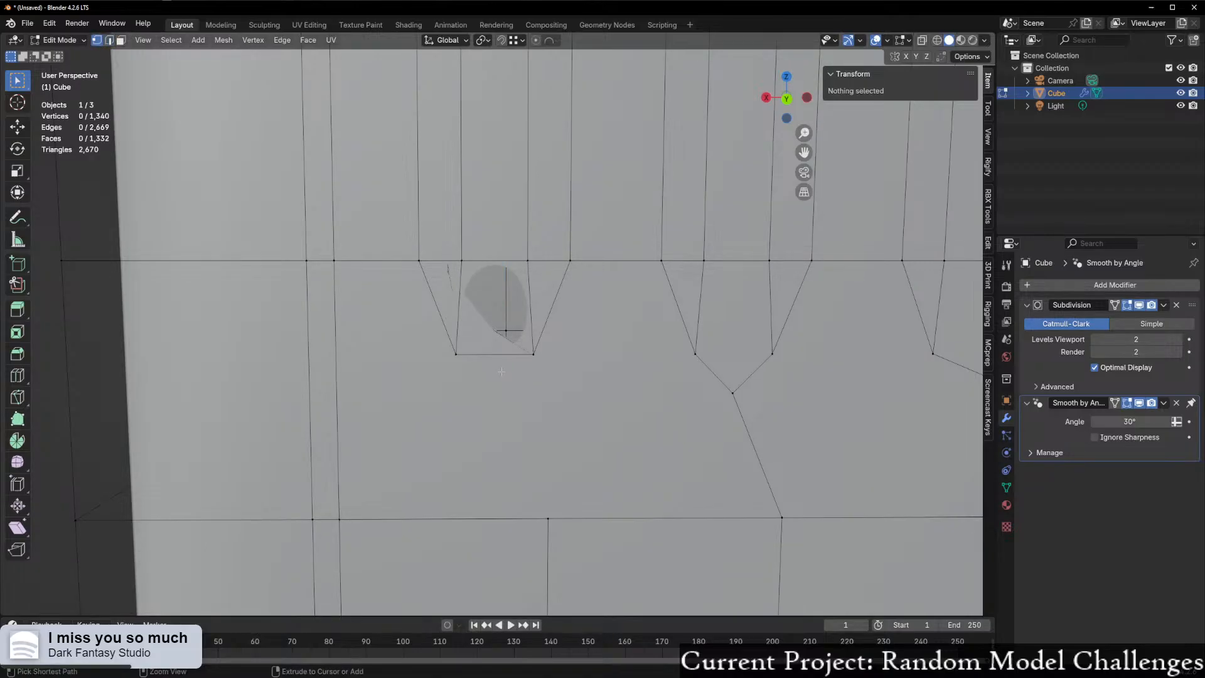
key(ctrl+z)
key(ctrl+z)
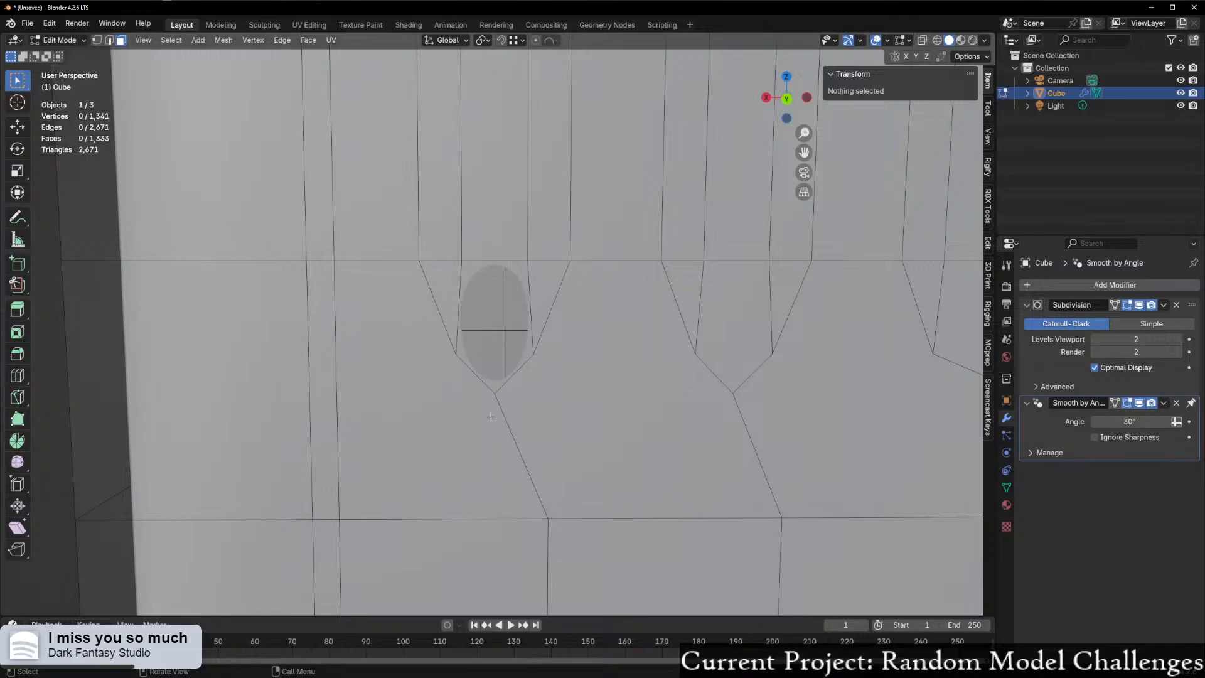
scroll(507, 419, down, 6)
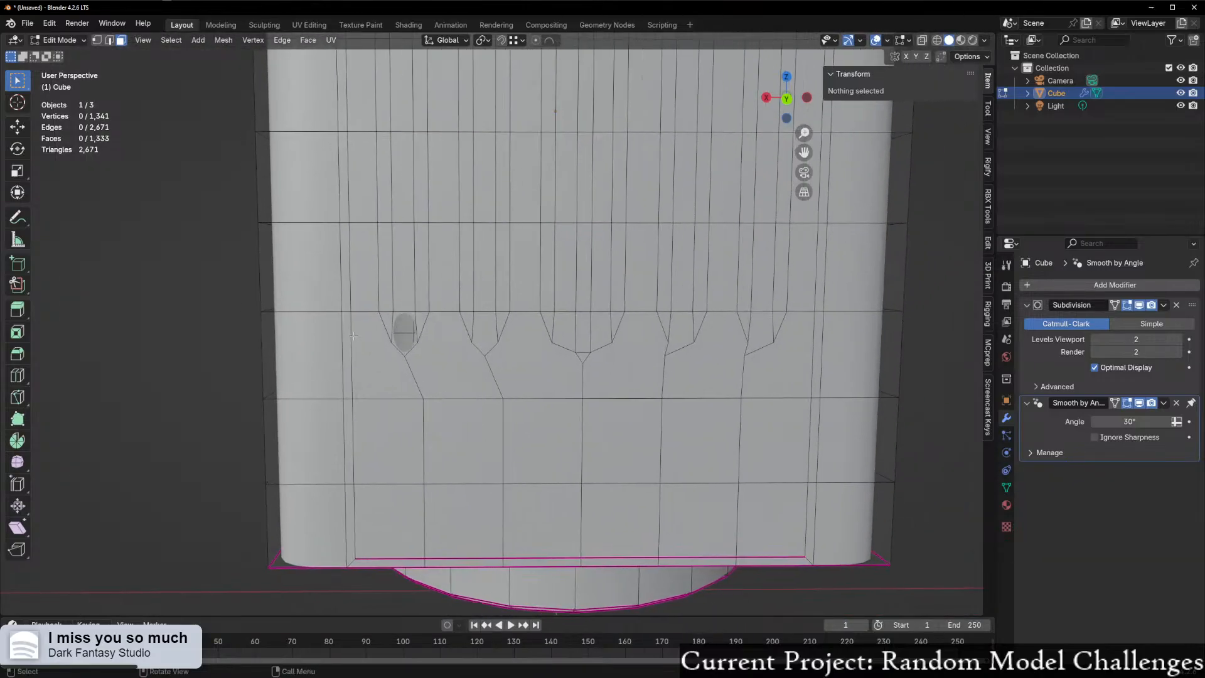
key(ctrl+z)
key(ctrl+z)
- Delete the whole band of back-wall faces between the two horizontal loops where the dense vertical edges merge into the wider grid
drag(370, 317, 789, 391)
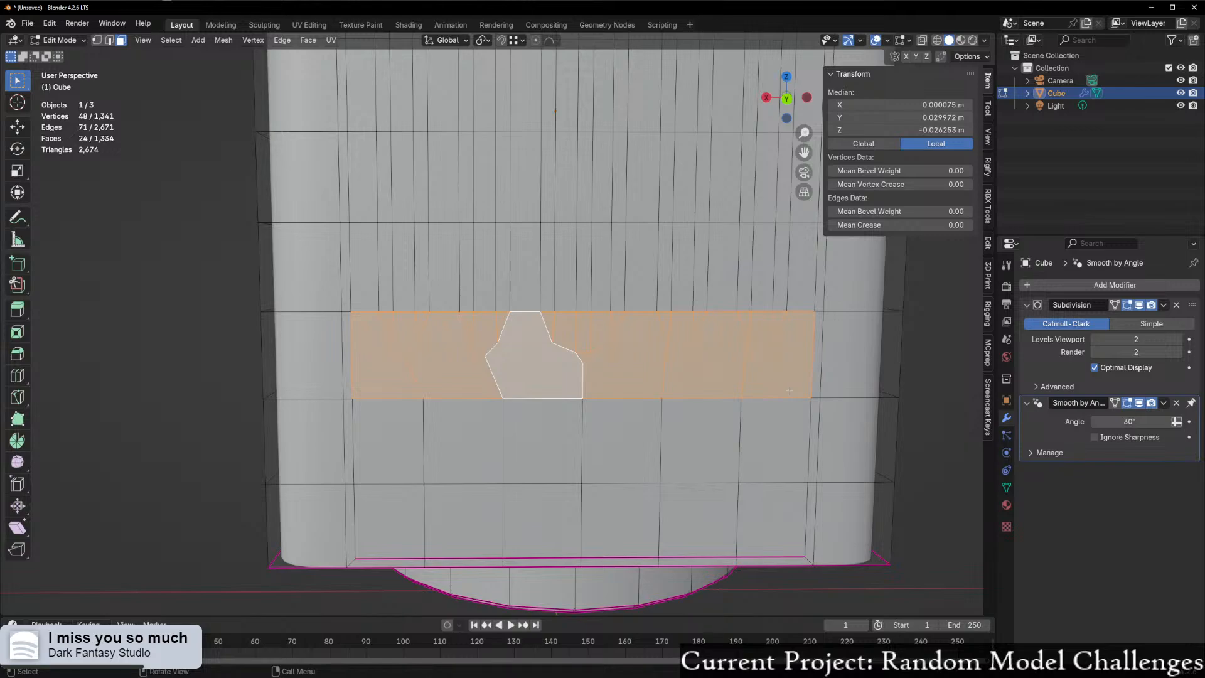
key(x)
click(732, 394)
scroll(415, 404, up, 1)
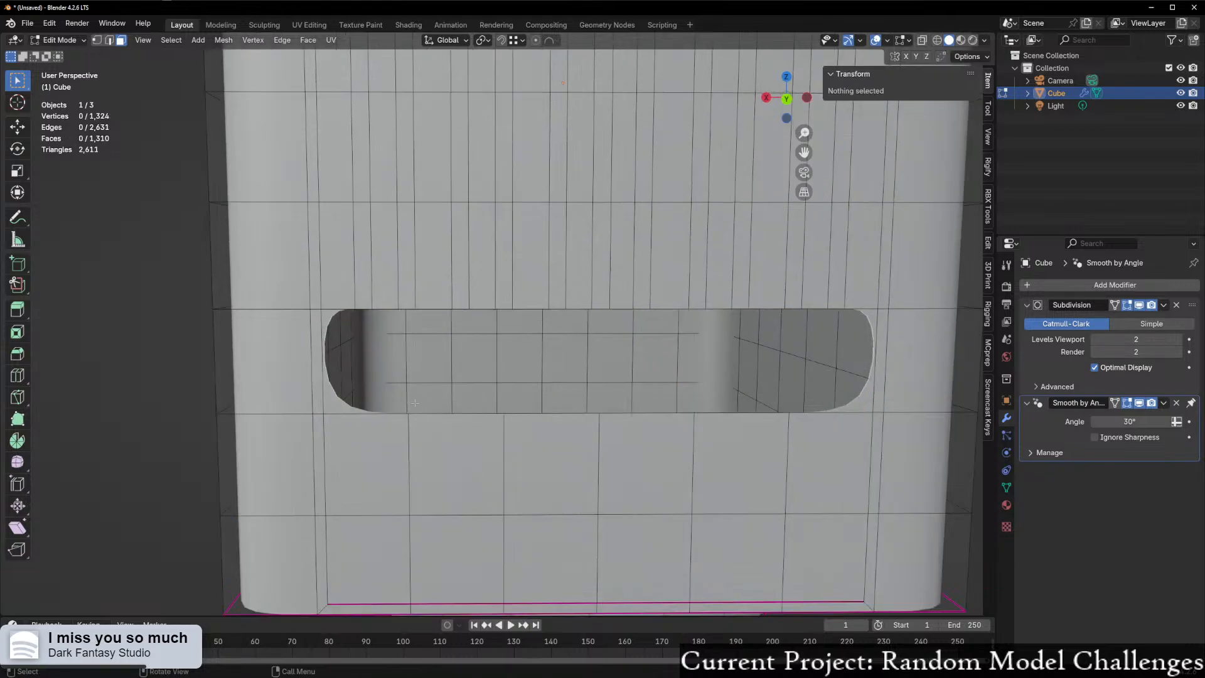
scroll(399, 386, up, 1)
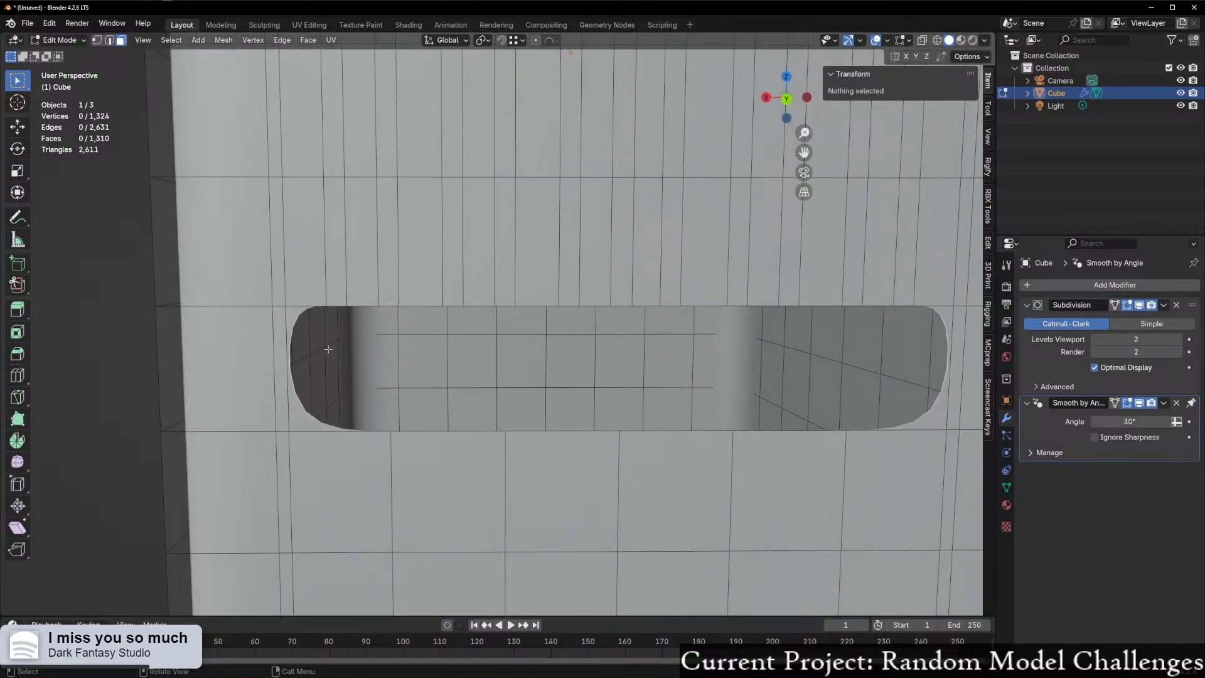
- Extrude the border loop of the wide opening inward and scale it along Z to about 0.284
key(2)
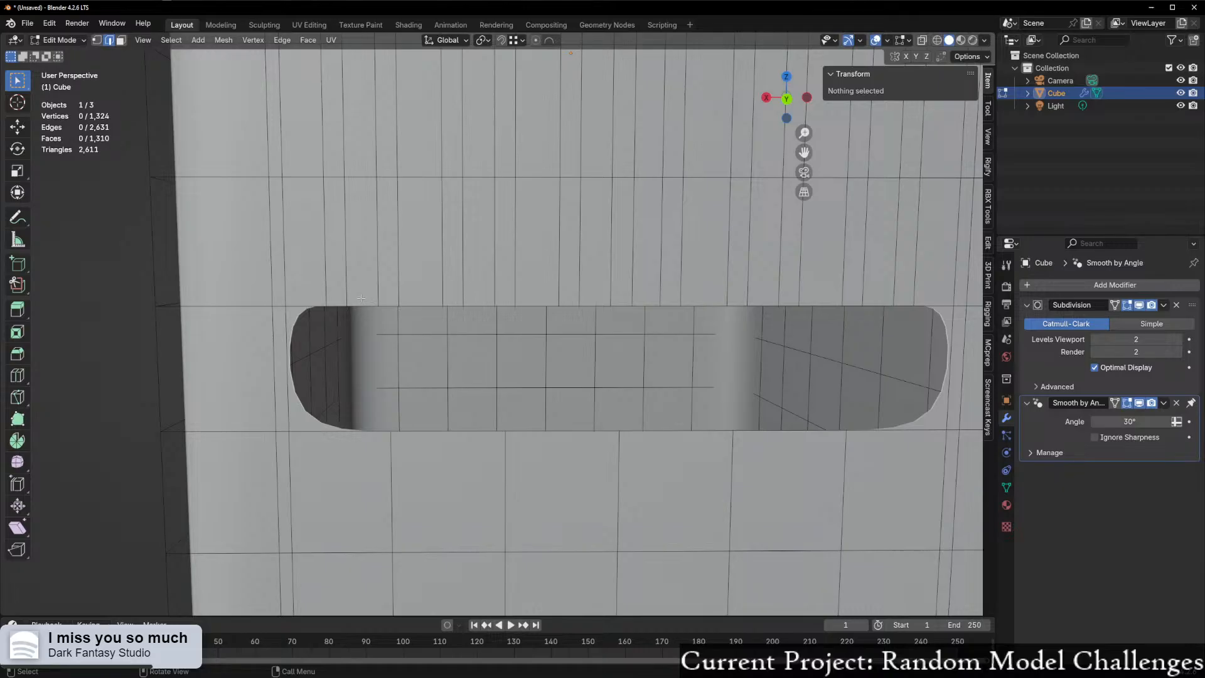
alt+click(329, 305)
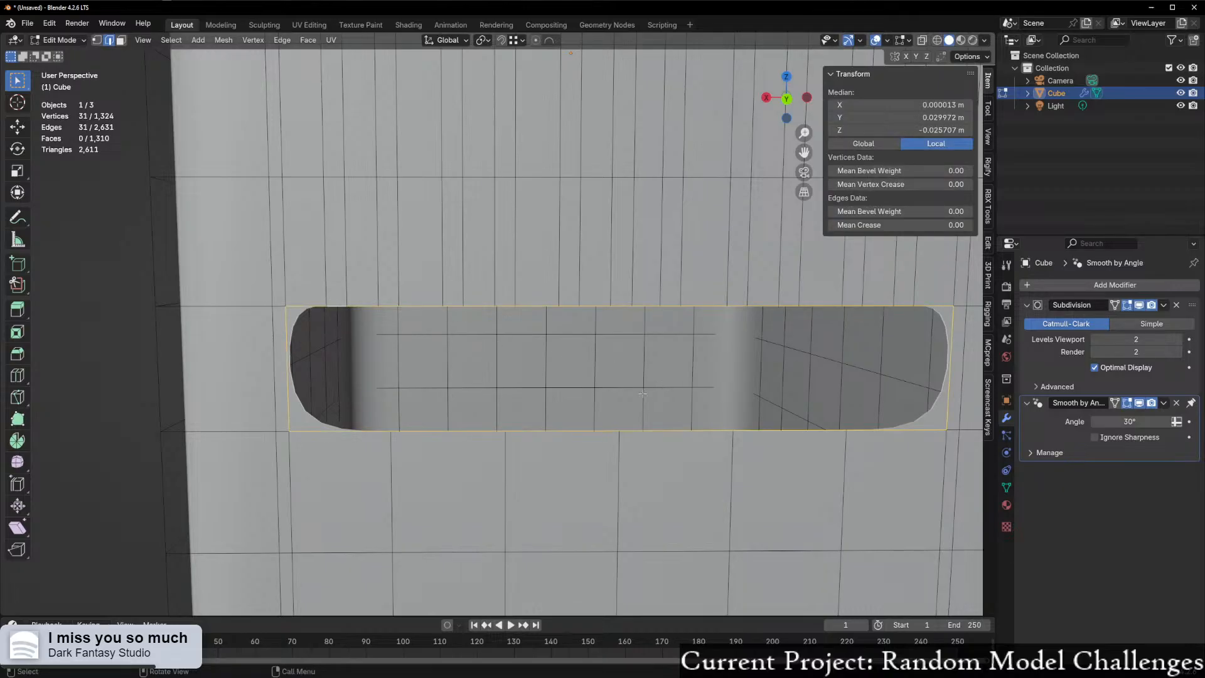
key(e)
key(s)
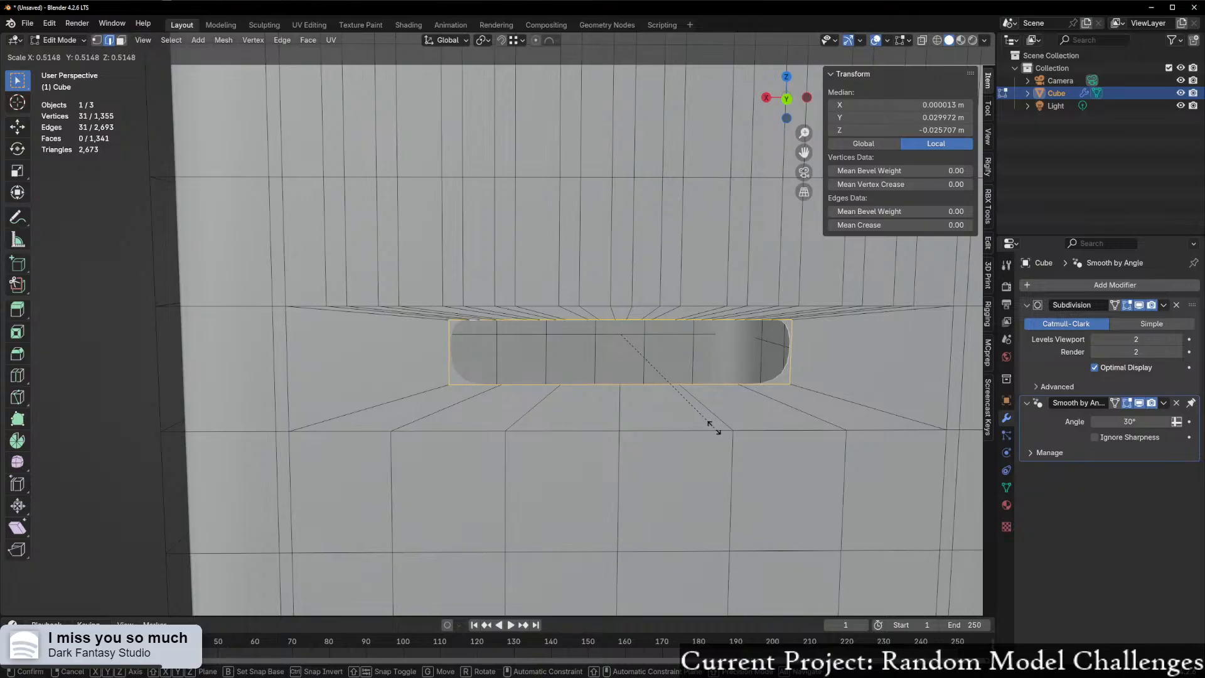
key(z)
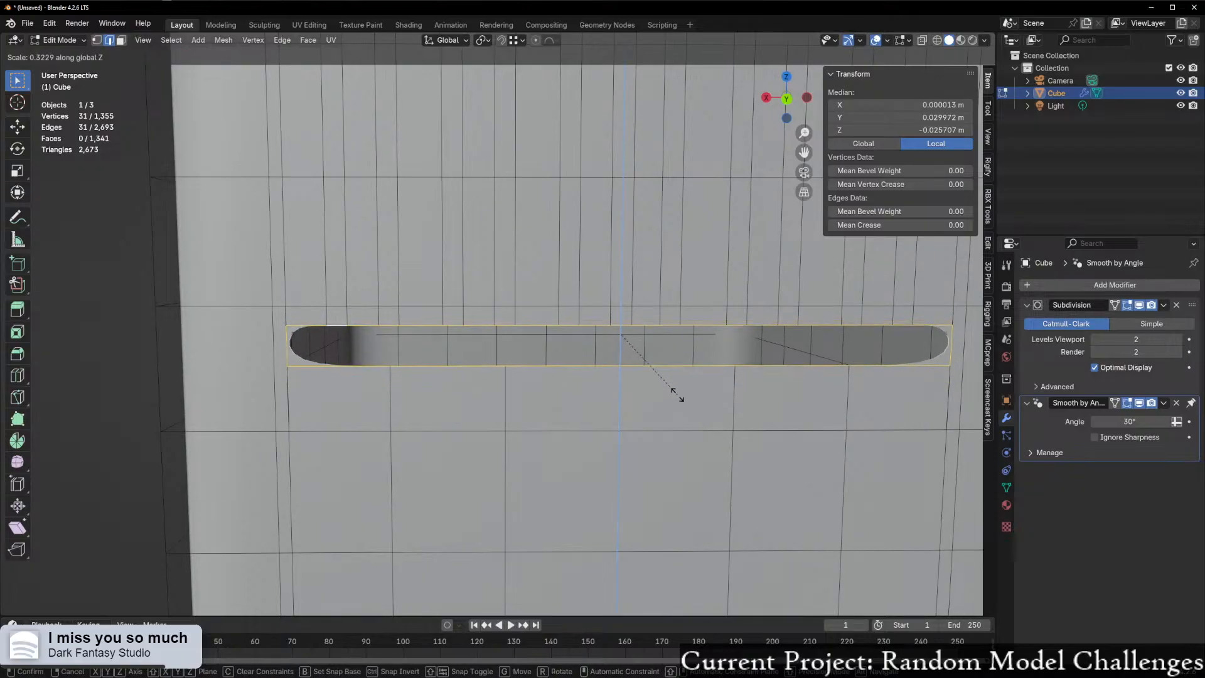
click(669, 387)
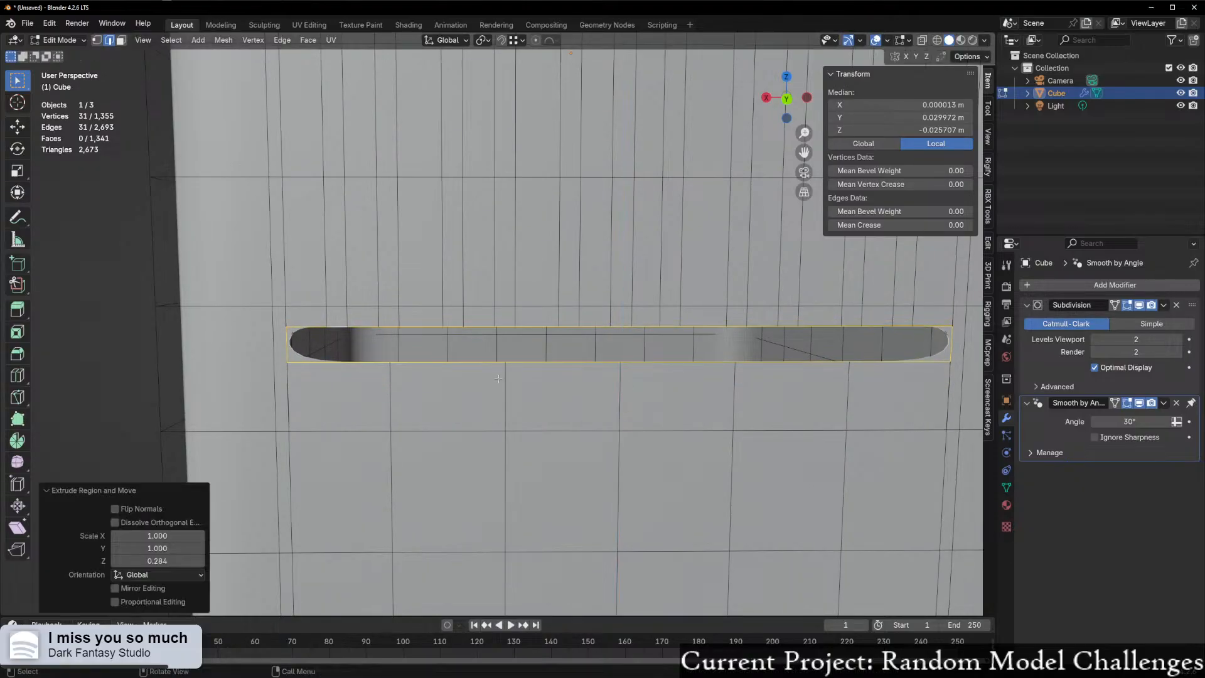
- Slide one short edge near the left end of the narrowed opening's upper border upward and fill the notch with a face
key(alt+a)
click(366, 327)
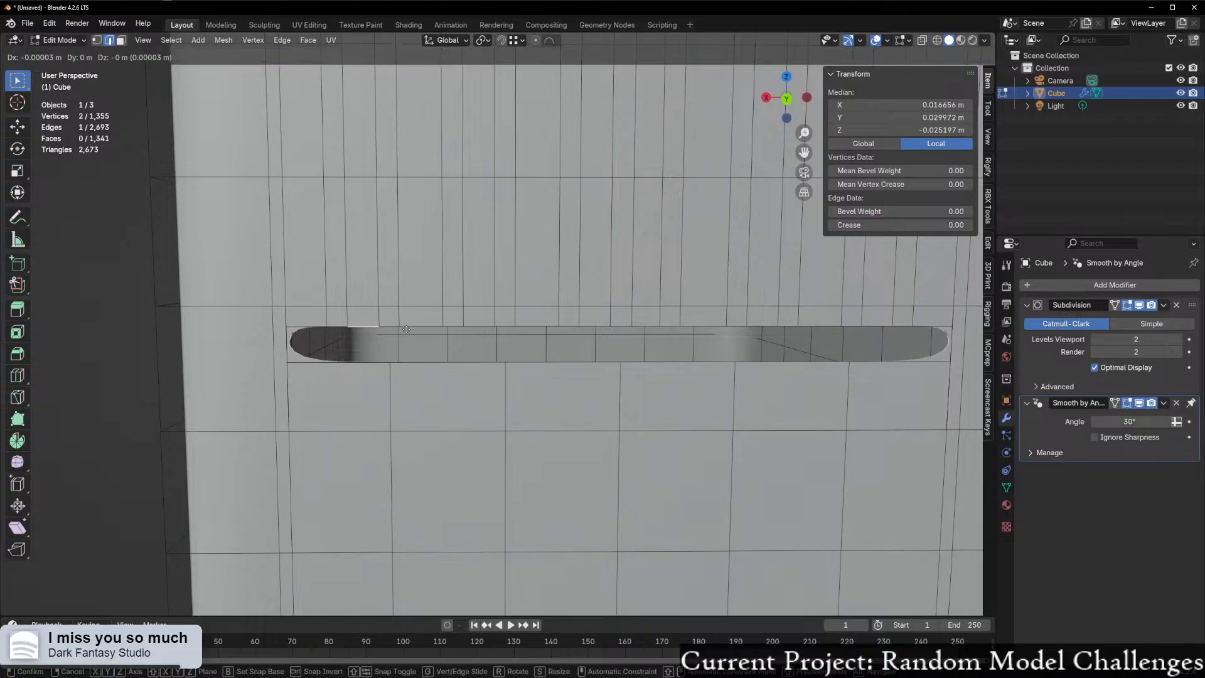
key(g)
key(g)
click(405, 321)
key(f)
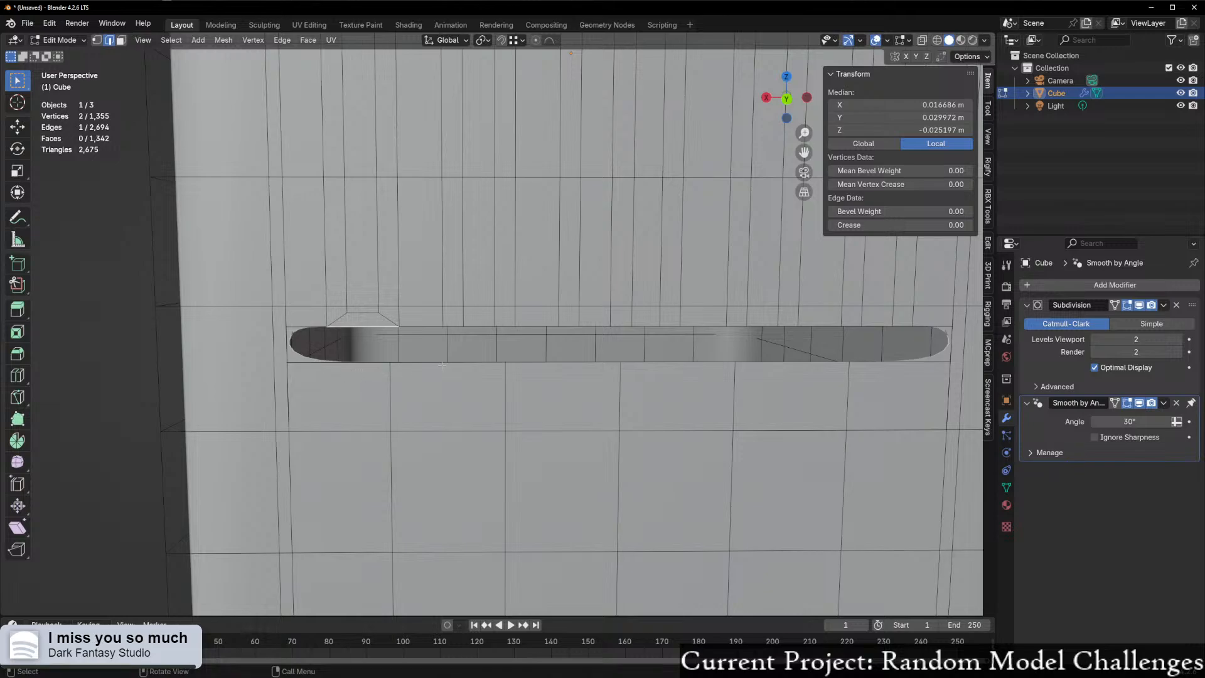
- Undo the notch face, the edge slide and the border extrusion of the opening
scroll(442, 365, up, 1)
key(ctrl+z)
key(ctrl+z)
key(ctrl+z)
key(ctrl+z)
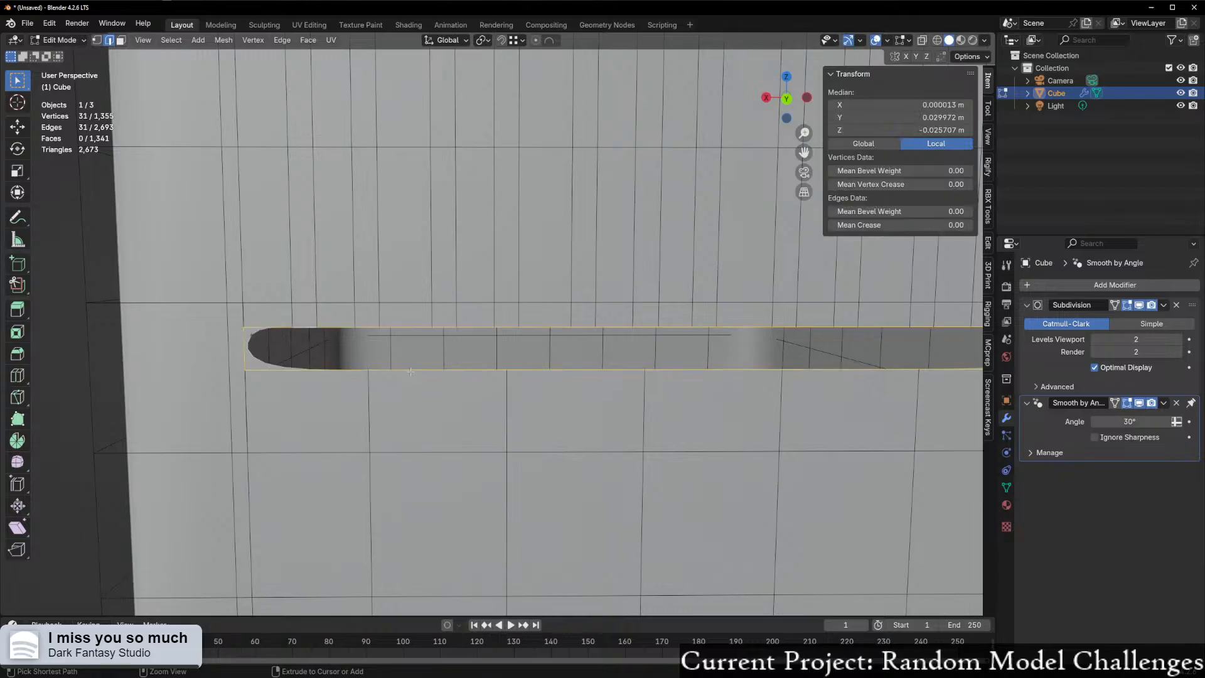
key(ctrl+z)
- Select the full run of edges along the opening's upper border to check their number
scroll(414, 384, down, 1)
shift+middle_drag(482, 390, 414, 378)
click(251, 295)
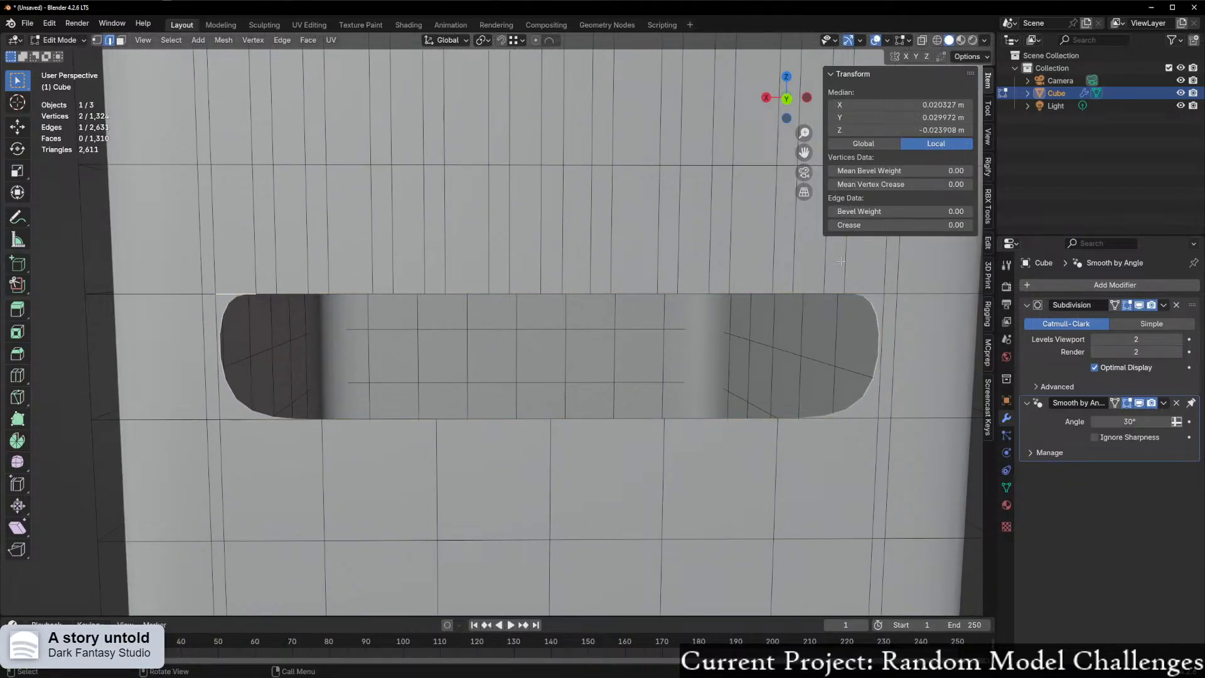
ctrl+click(858, 294)
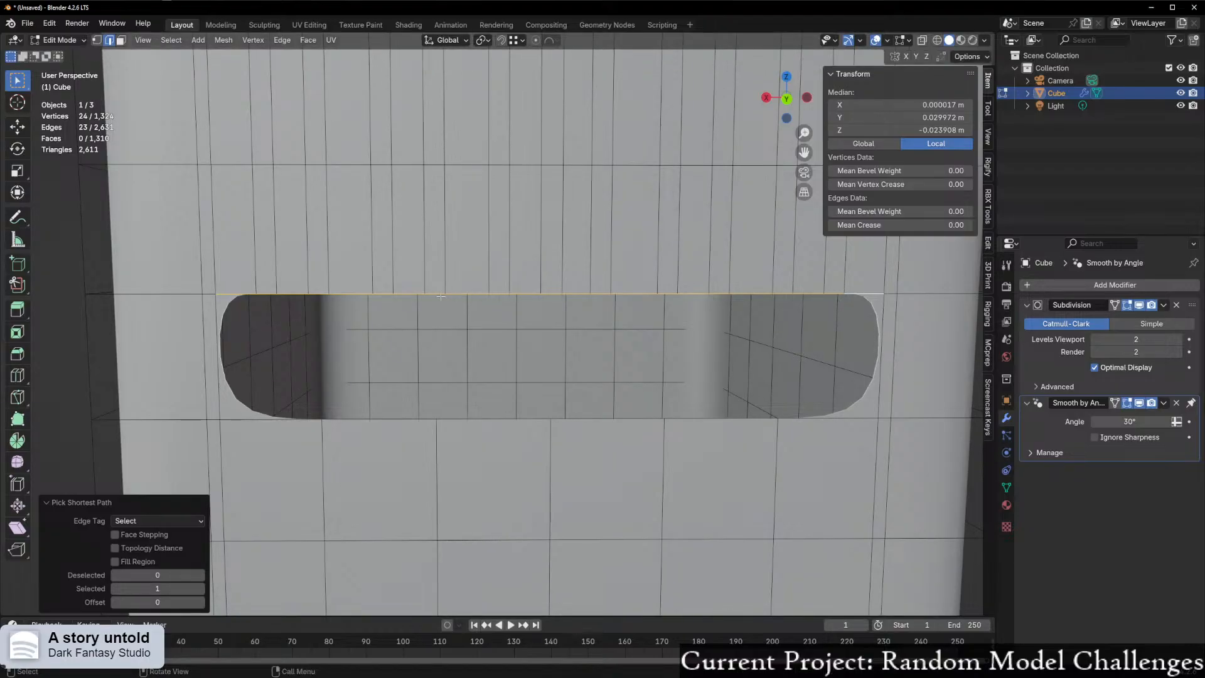
scroll(441, 297, down, 2)
- Slide four short edges of the opening's upper border, two on each side of the centre, upward by a factor of 0.205
click(354, 307)
scroll(353, 307, up, 2)
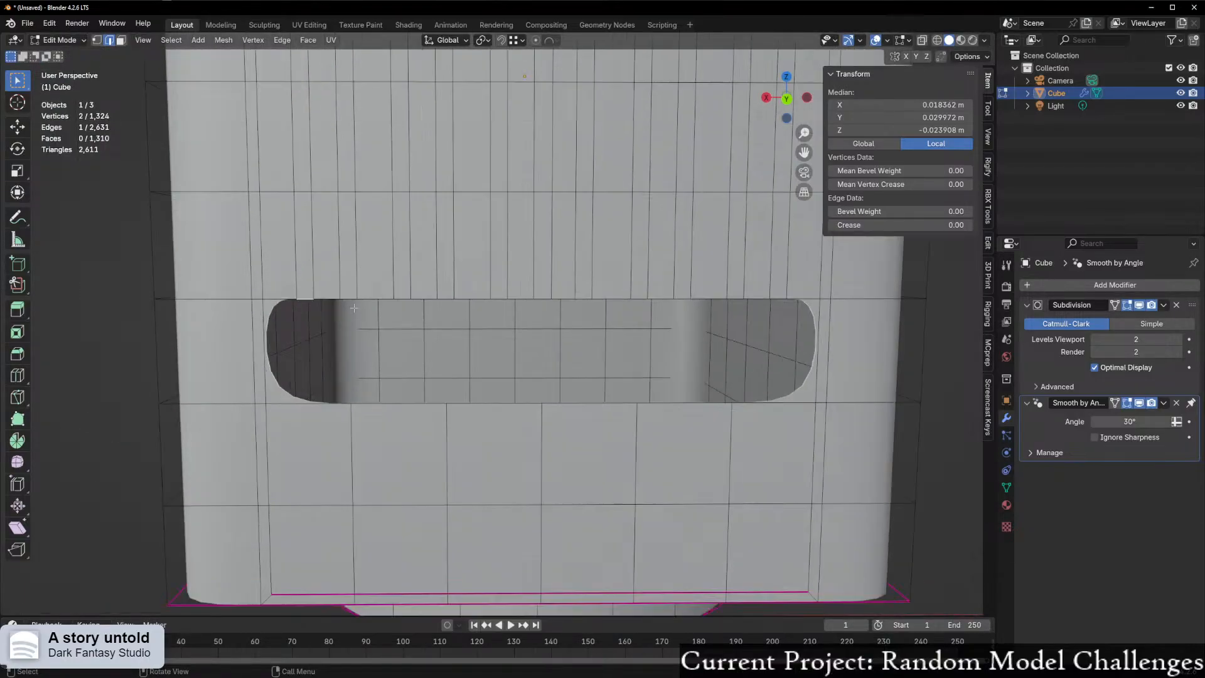
key(g)
key(g)
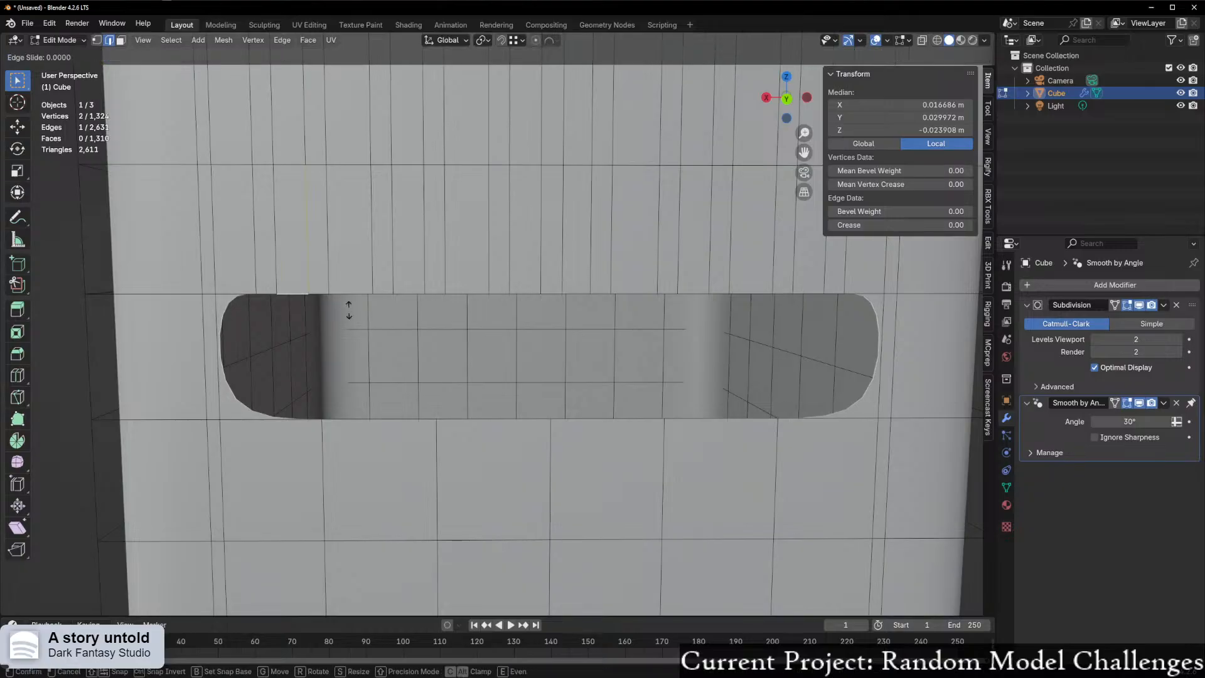
right_click(349, 300)
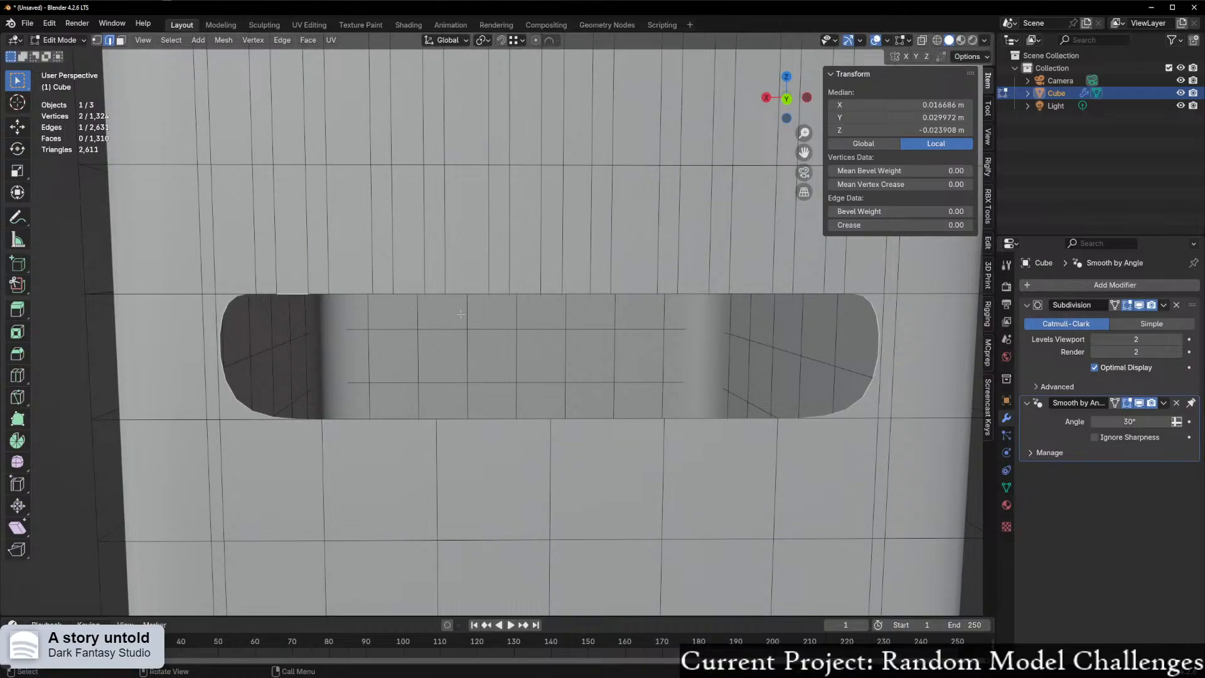
shift+click(424, 290)
shift+click(423, 290)
shift+click(408, 293)
shift+click(525, 293)
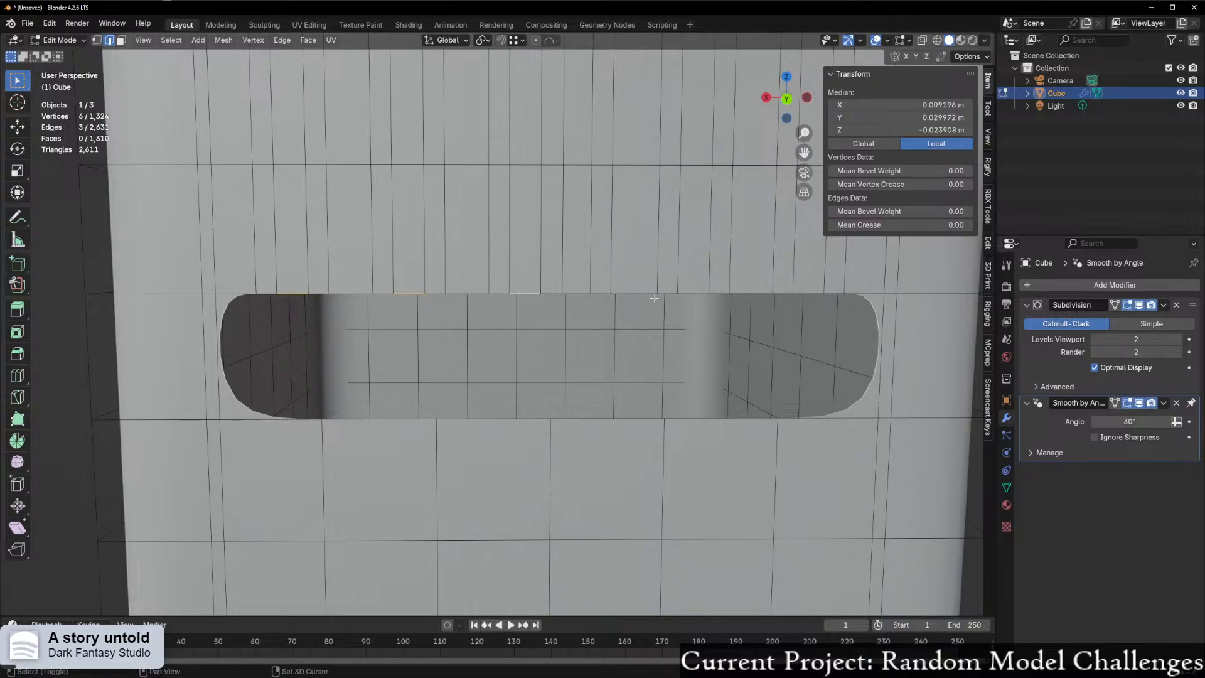
scroll(628, 294, down, 3)
scroll(597, 359, up, 2)
key(ctrl+z)
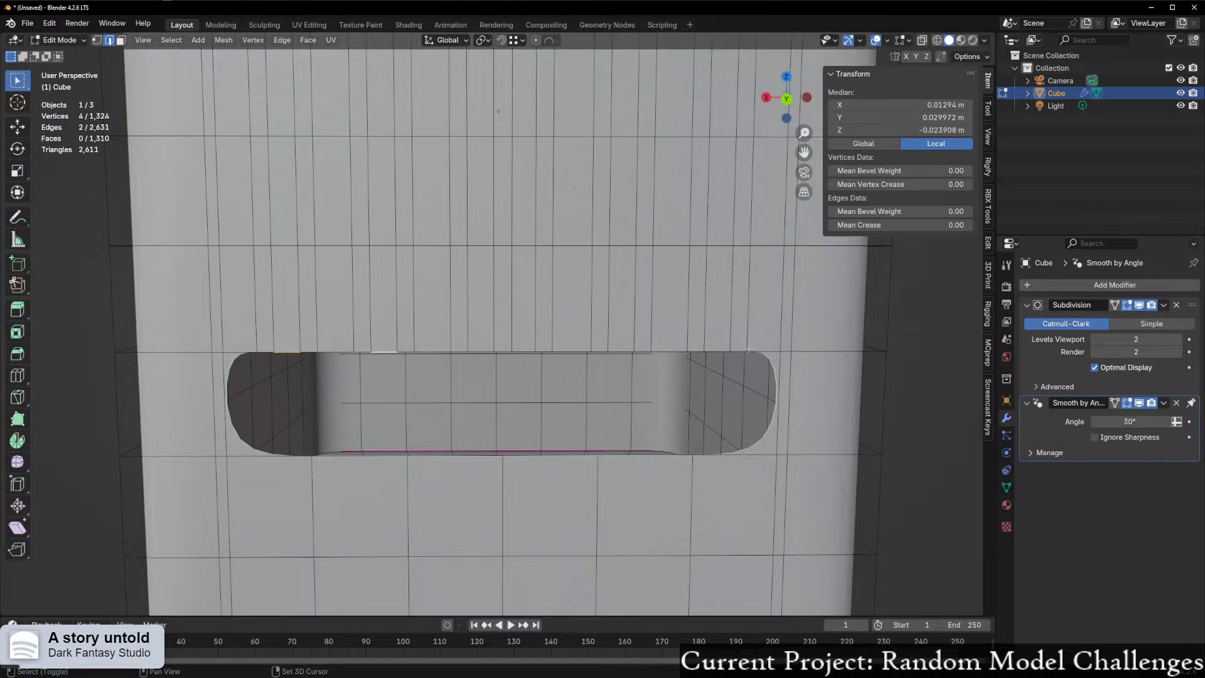
shift+click(719, 352)
shift+click(621, 351)
scroll(628, 352, up, 1)
key(g)
key(g)
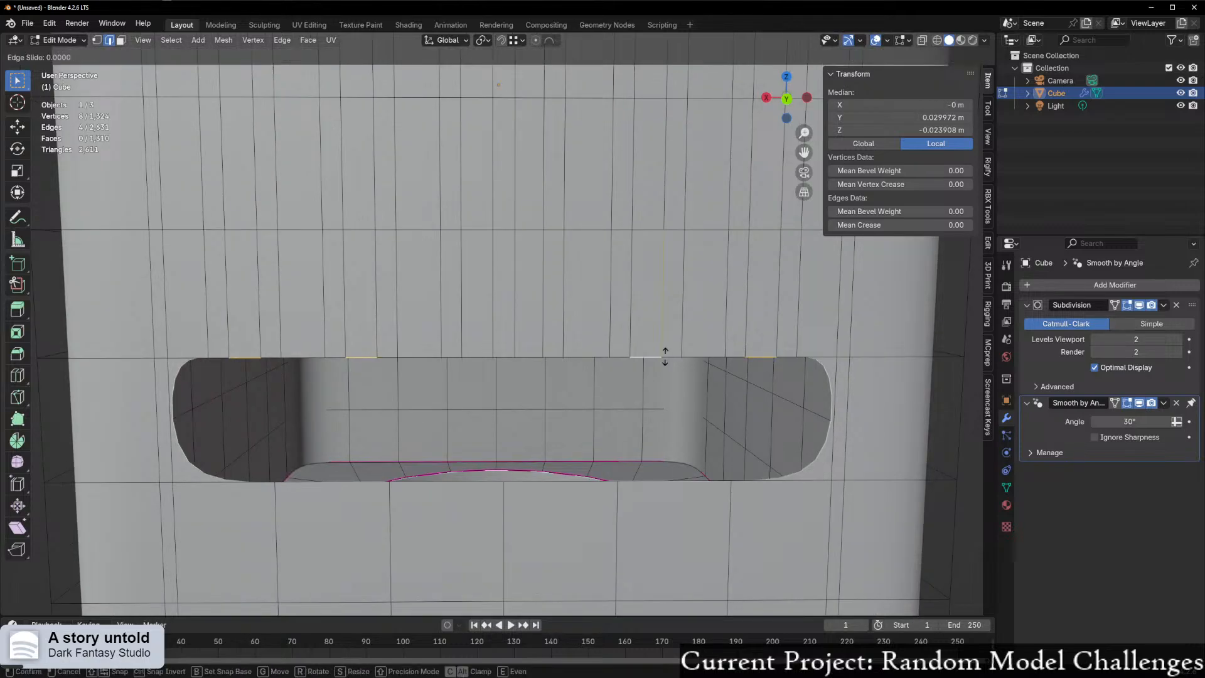
click(668, 341)
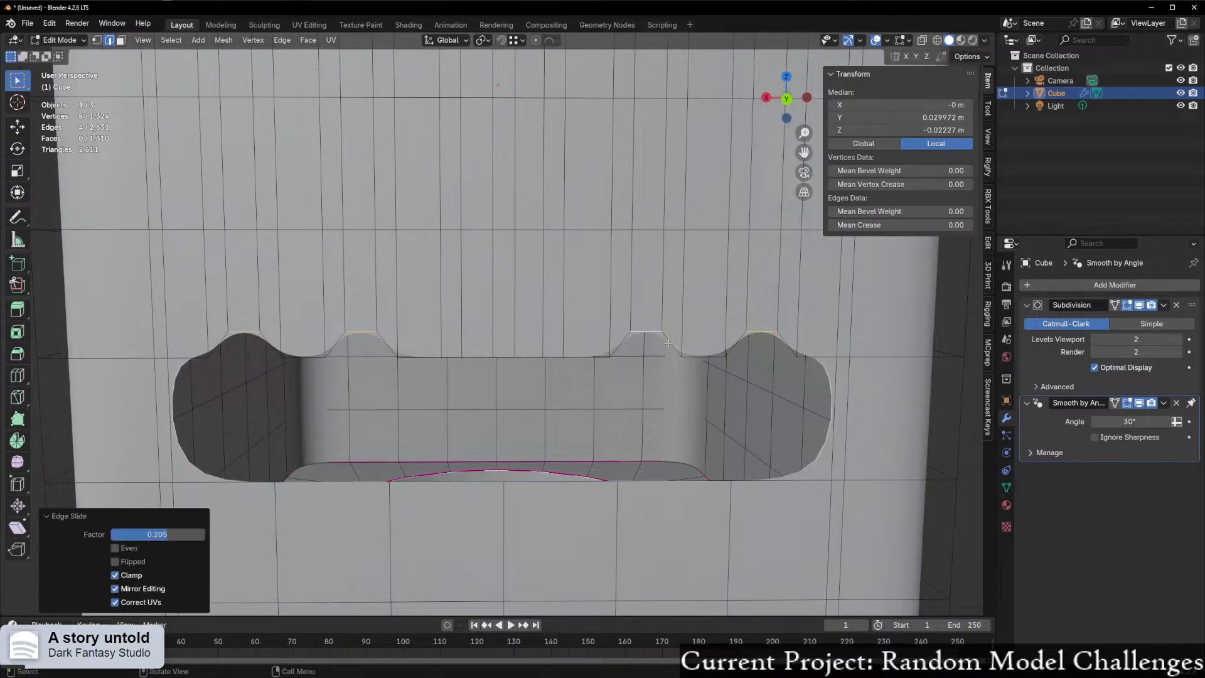
- Fill the four notches in the opening's upper border with faces
click(247, 323)
key(f)
key(f)
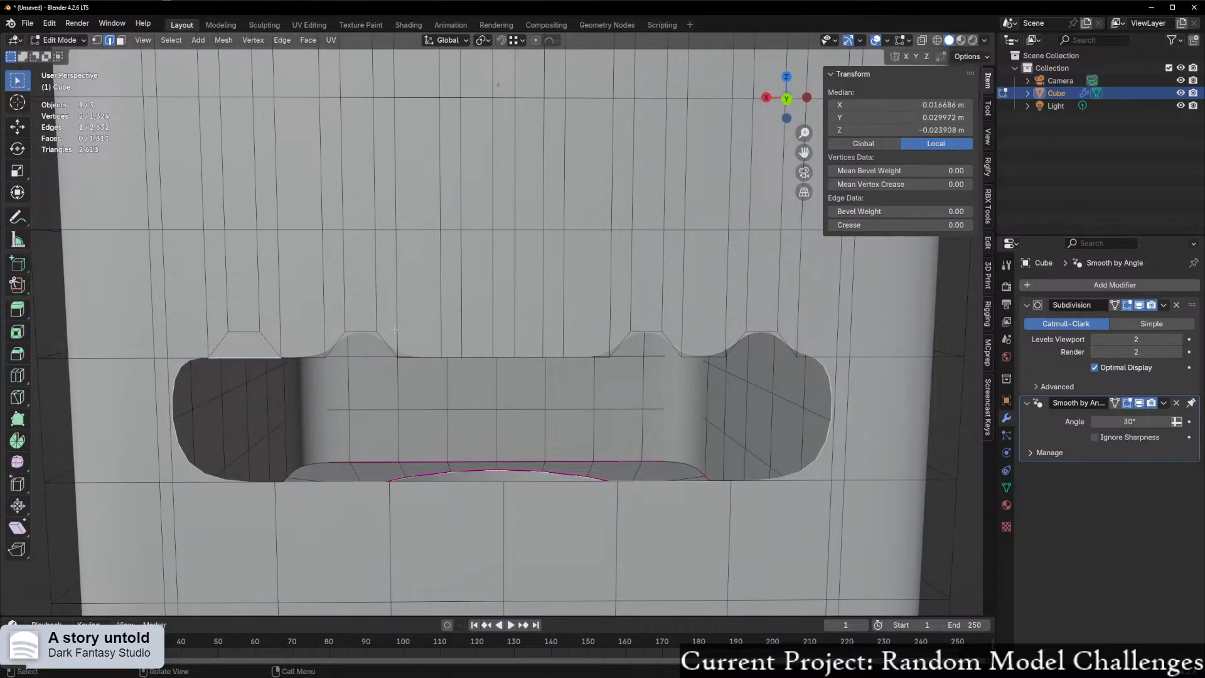
key(f)
key(f)
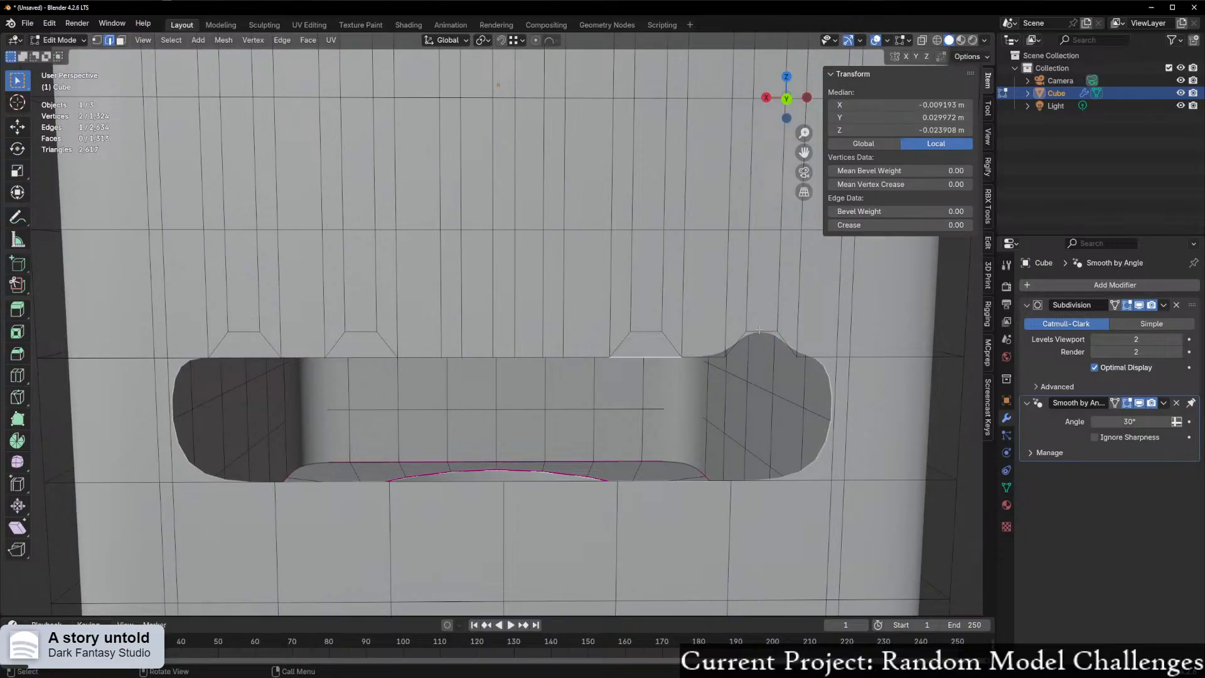
- Select the full upper border and then the full lower border of the opening to compare their edge counts
ctrl+click(196, 355)
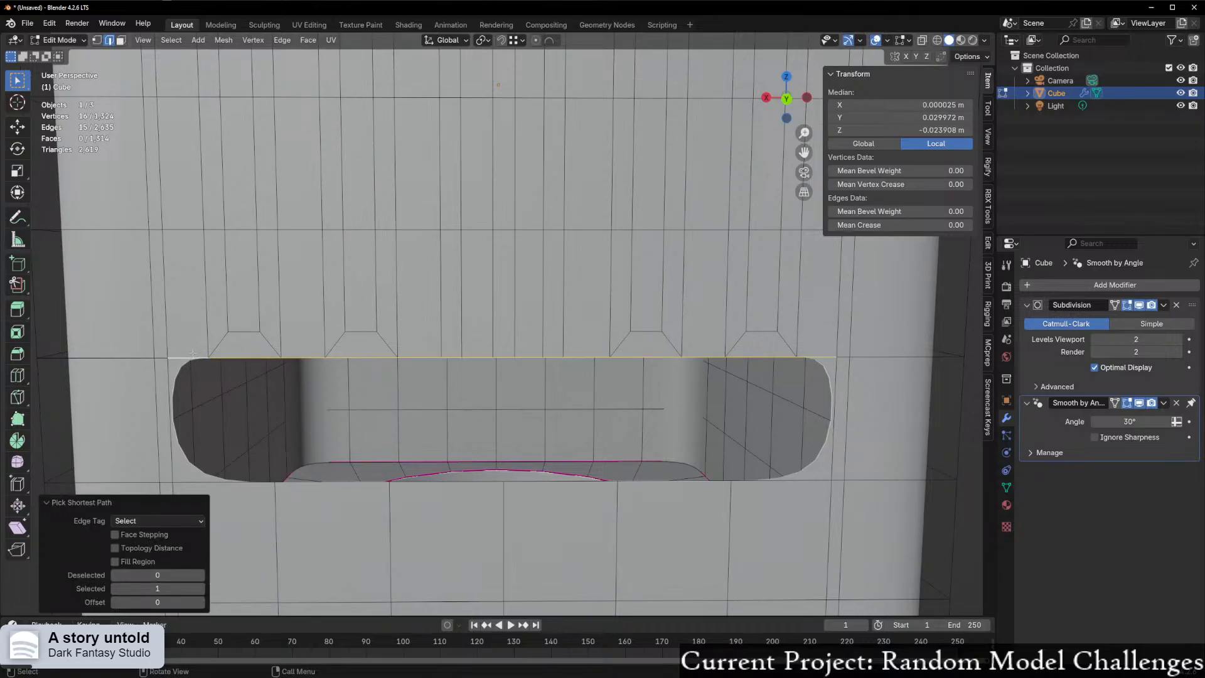
click(244, 480)
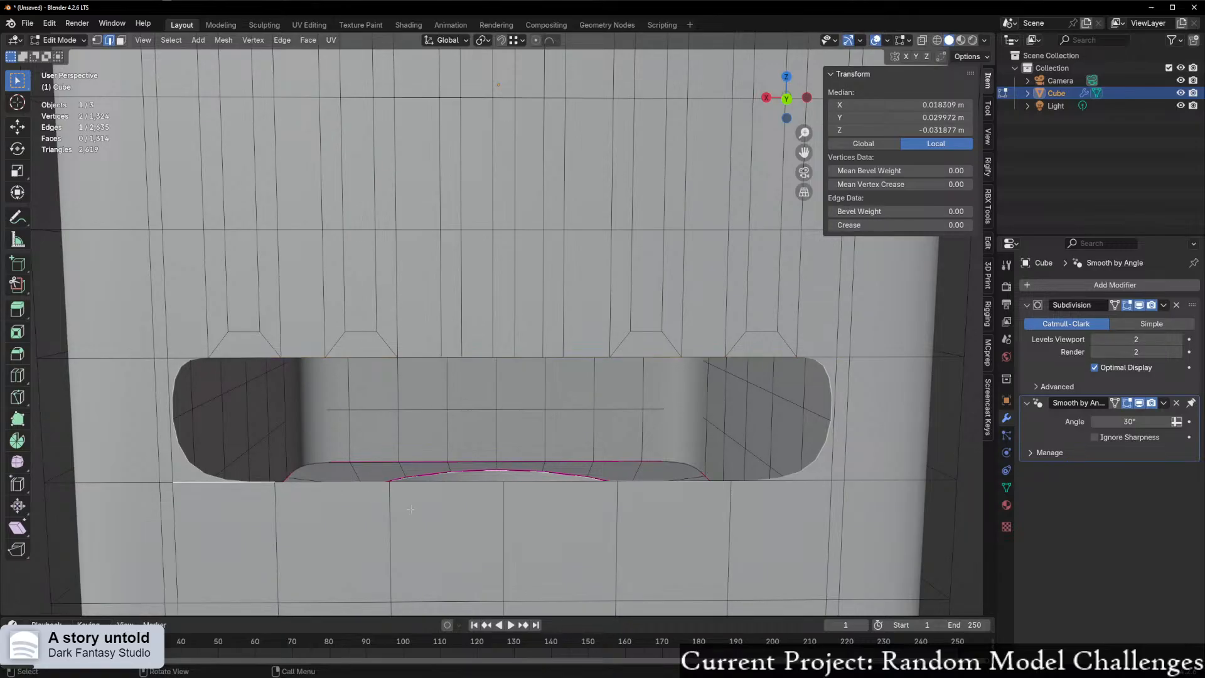
ctrl+click(786, 482)
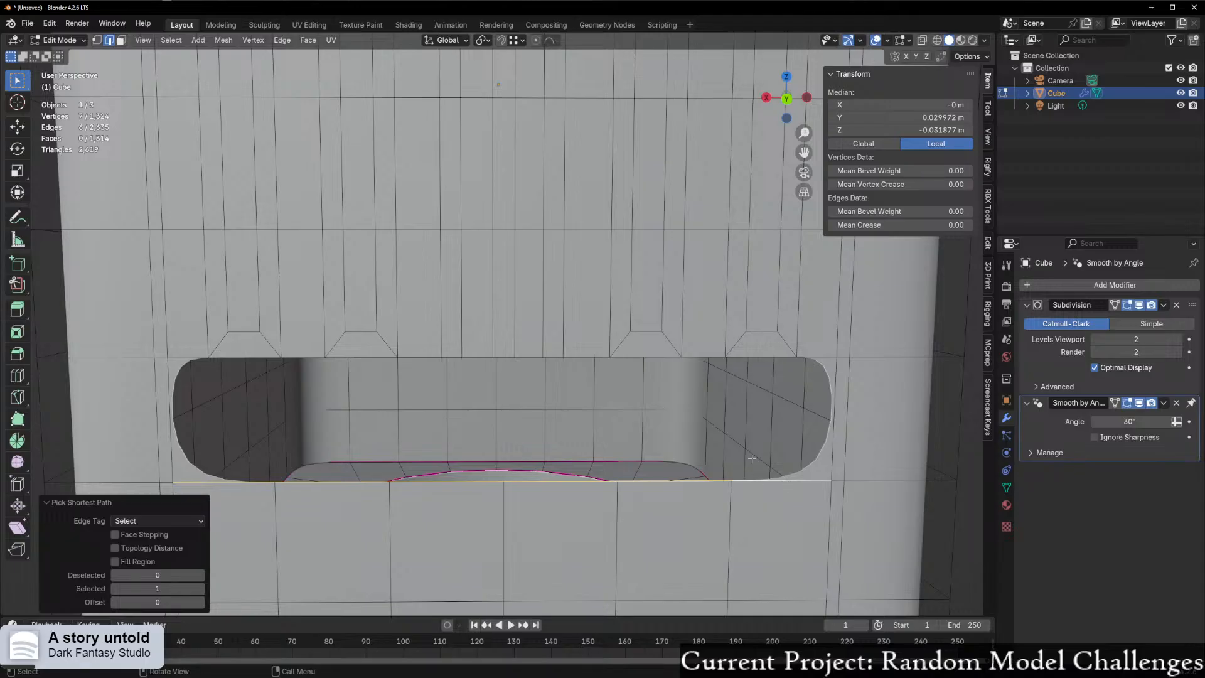
middle_drag(733, 447, 739, 413)
scroll(543, 356, up, 2)
middle_drag(541, 356, 529, 355)
click(483, 357)
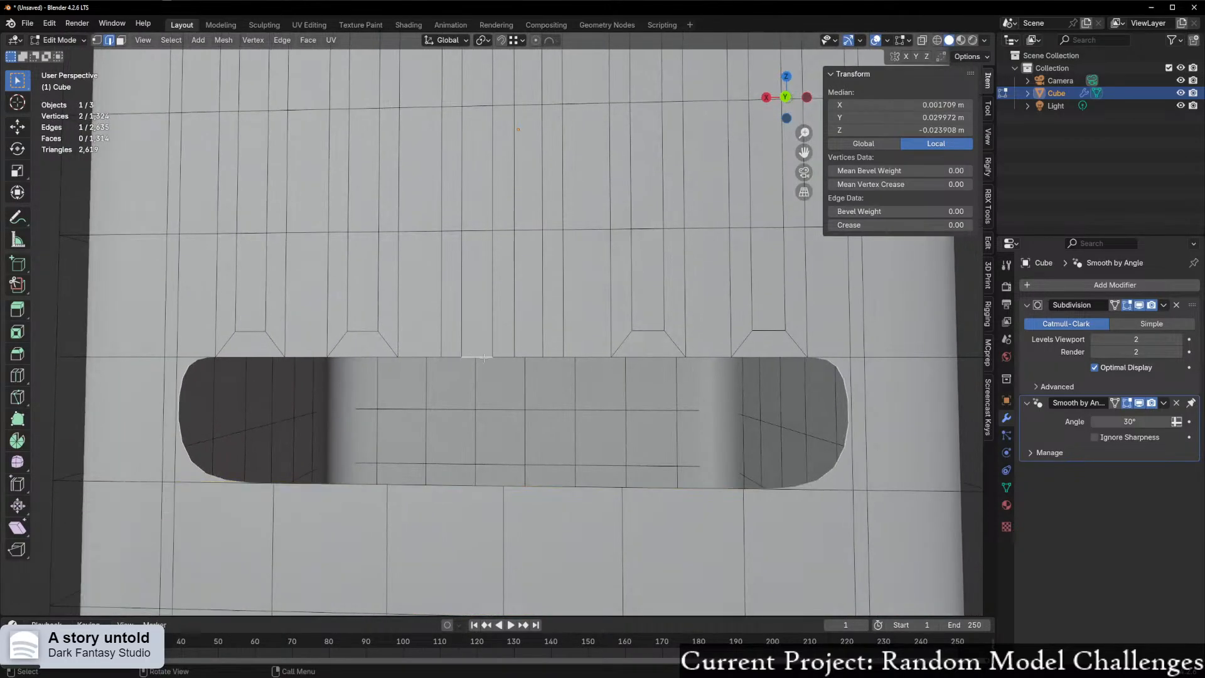
shift+click(530, 358)
key(g)
key(g)
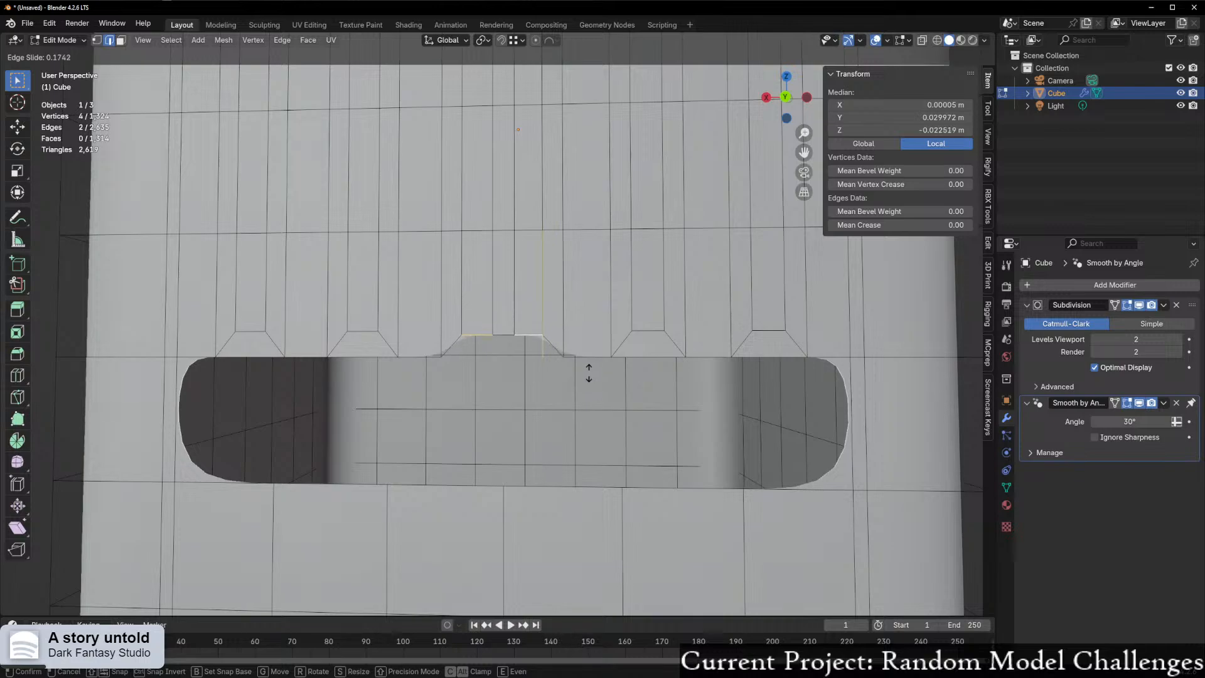
key(Escape)
key(ctrl+z)
- Slide the two edges flanking the centre edge of the opening's upper border upward by a factor of 0.205
click(502, 356)
shift+click(527, 356)
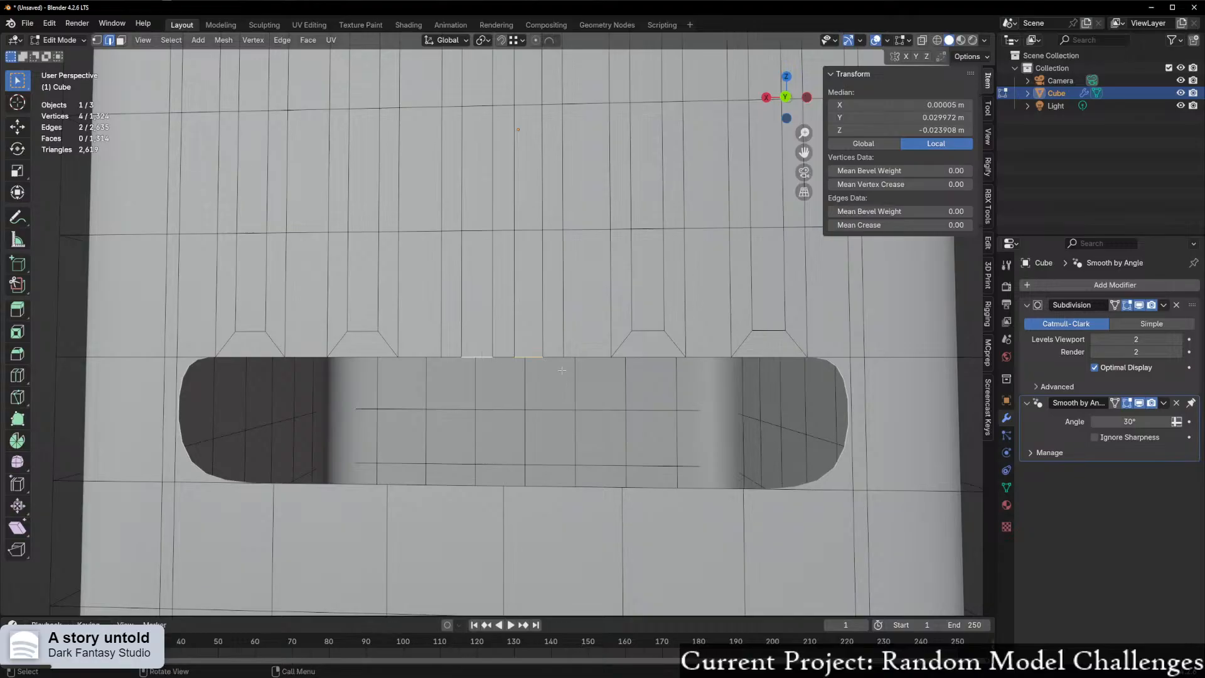
key(g)
key(g)
click(638, 332)
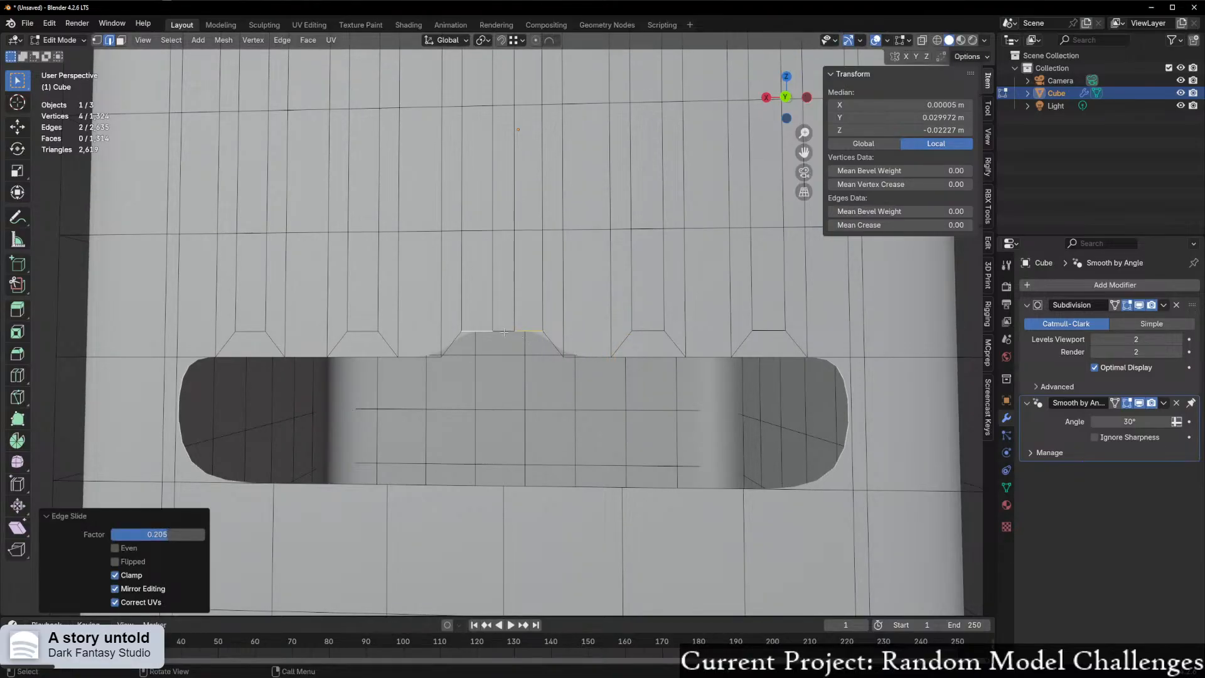
- Extrude the centre edge of the opening's upper border down along Z to the border line and fill the notches on both sides
click(516, 338)
key(e)
key(z)
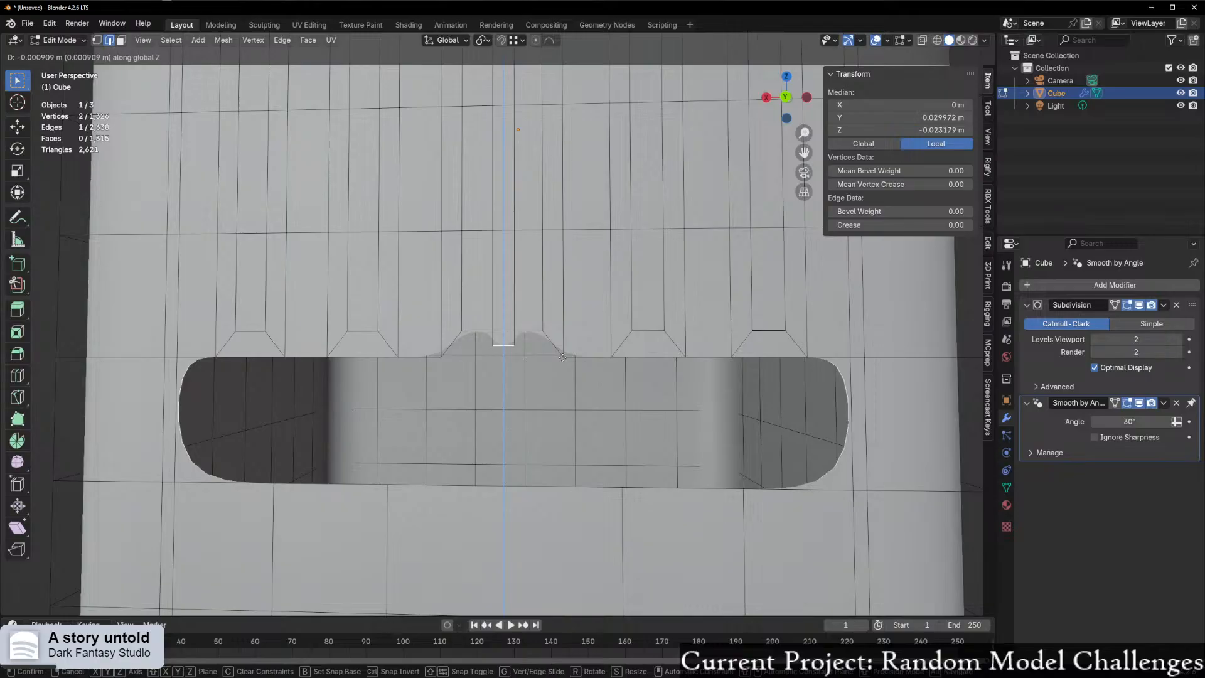
click(564, 358)
shift+click(477, 330)
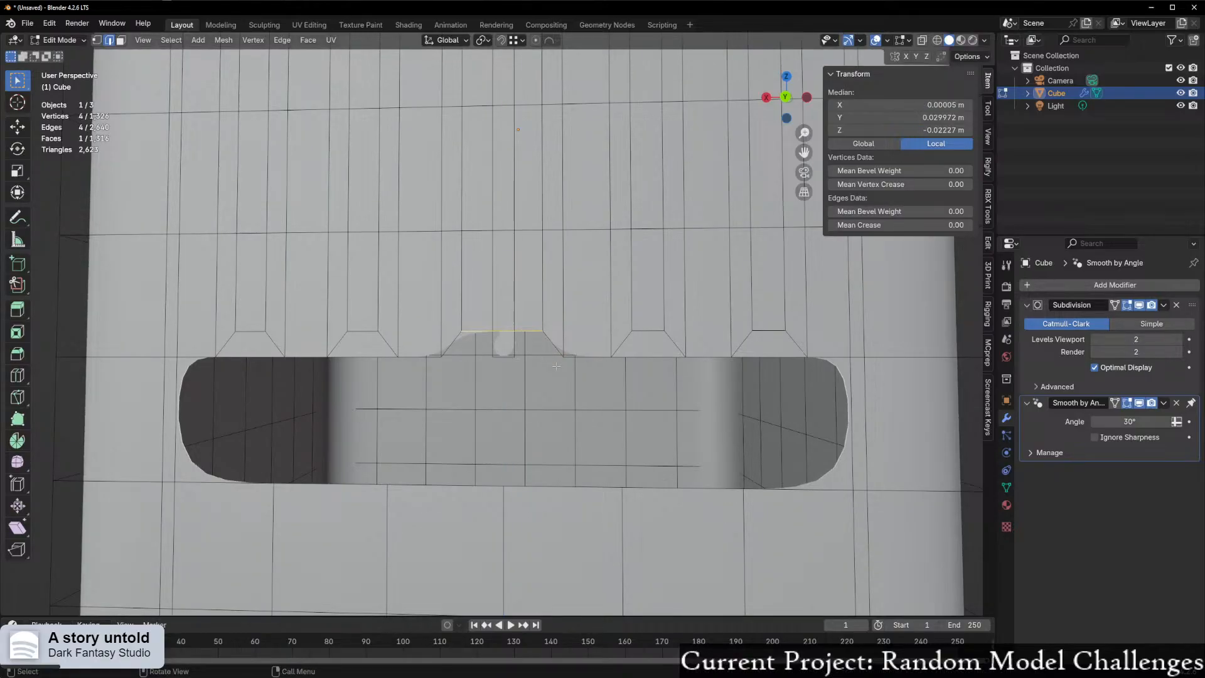
shift+click(518, 338)
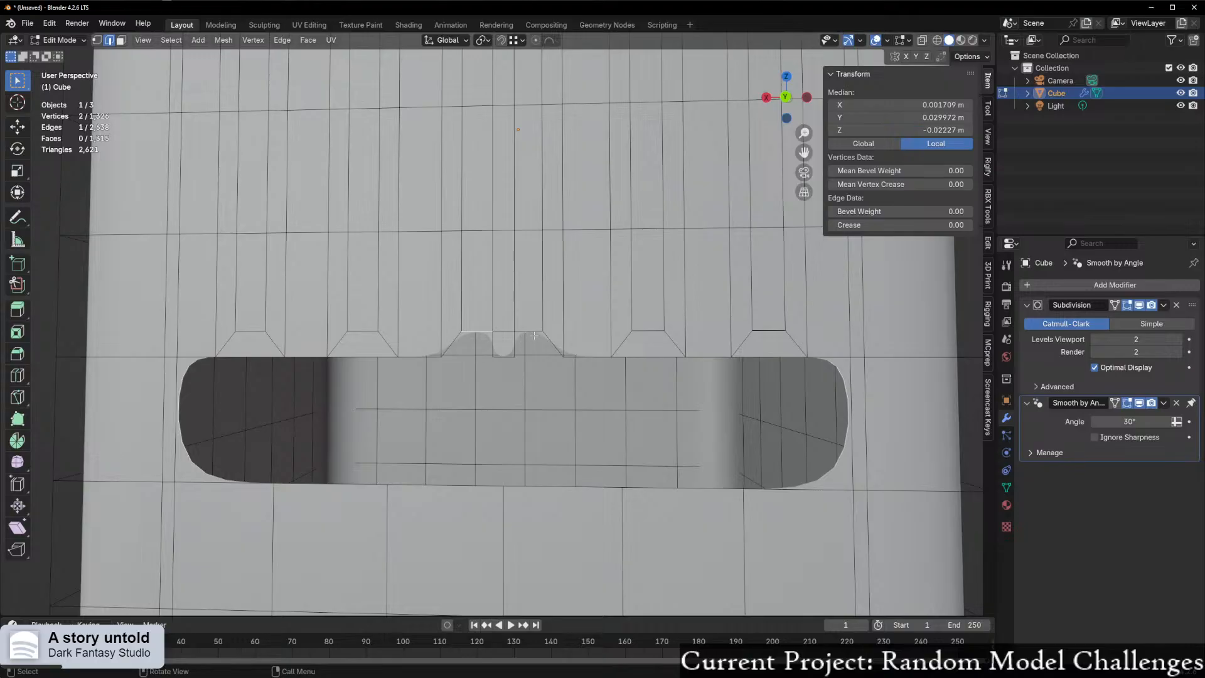
key(f)
key(f)
- Try sliding the extruded centre edge upward by a factor of about 0.643 and filling the gap beneath it with a face
click(502, 355)
key(g)
key(g)
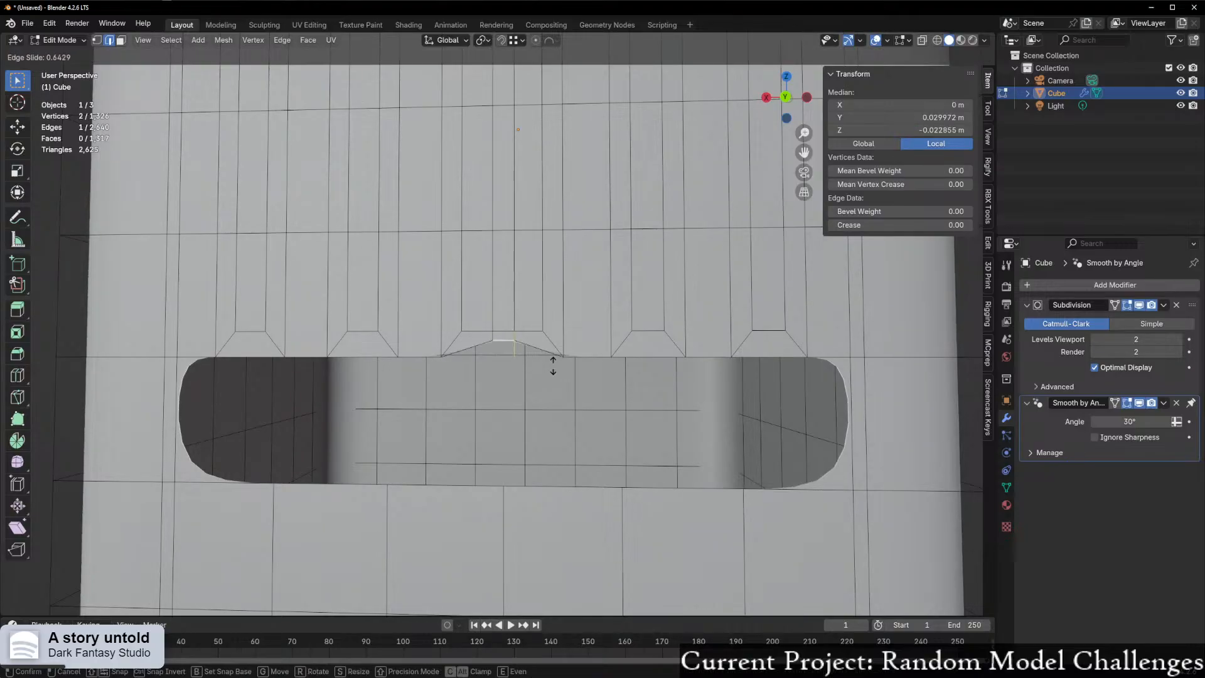
click(552, 365)
key(f)
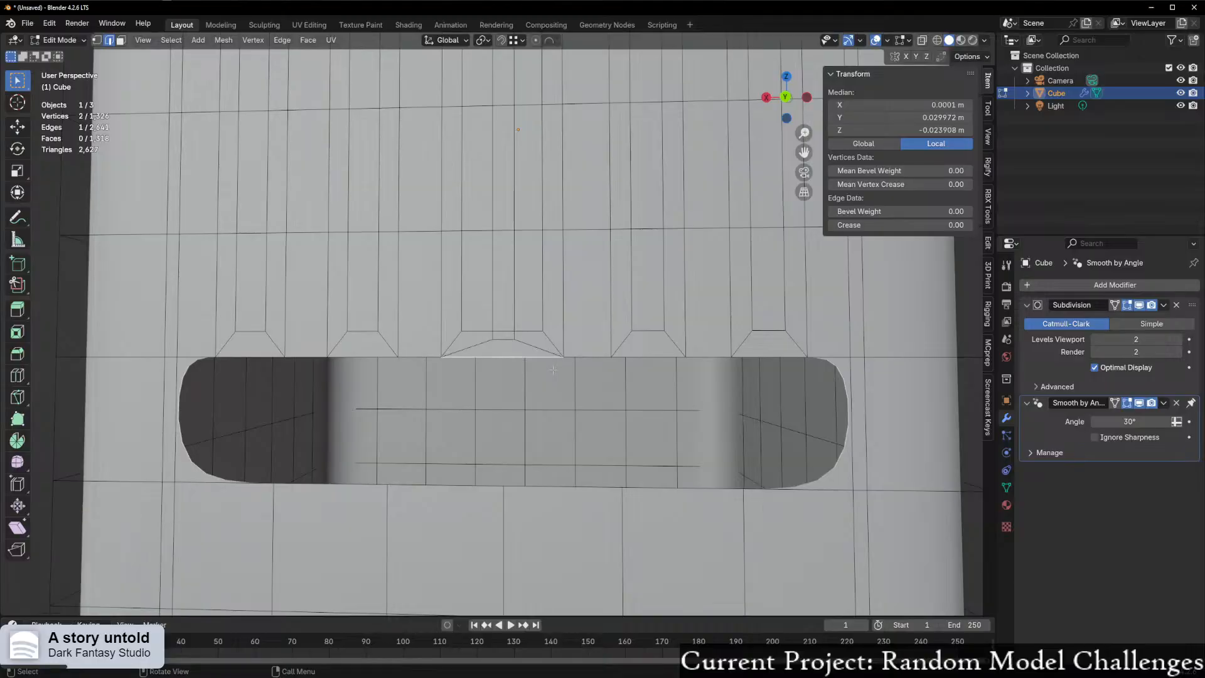
- Select the opening's upper border to count its edges, and undo the centre edge's slide and the fill beneath it
mouse_move(558, 379)
middle_down()
mouse_move(533, 351)
mouse_move(551, 385)
middle_up()
alt+click(199, 374)
click(778, 351)
ctrl+click(846, 358)
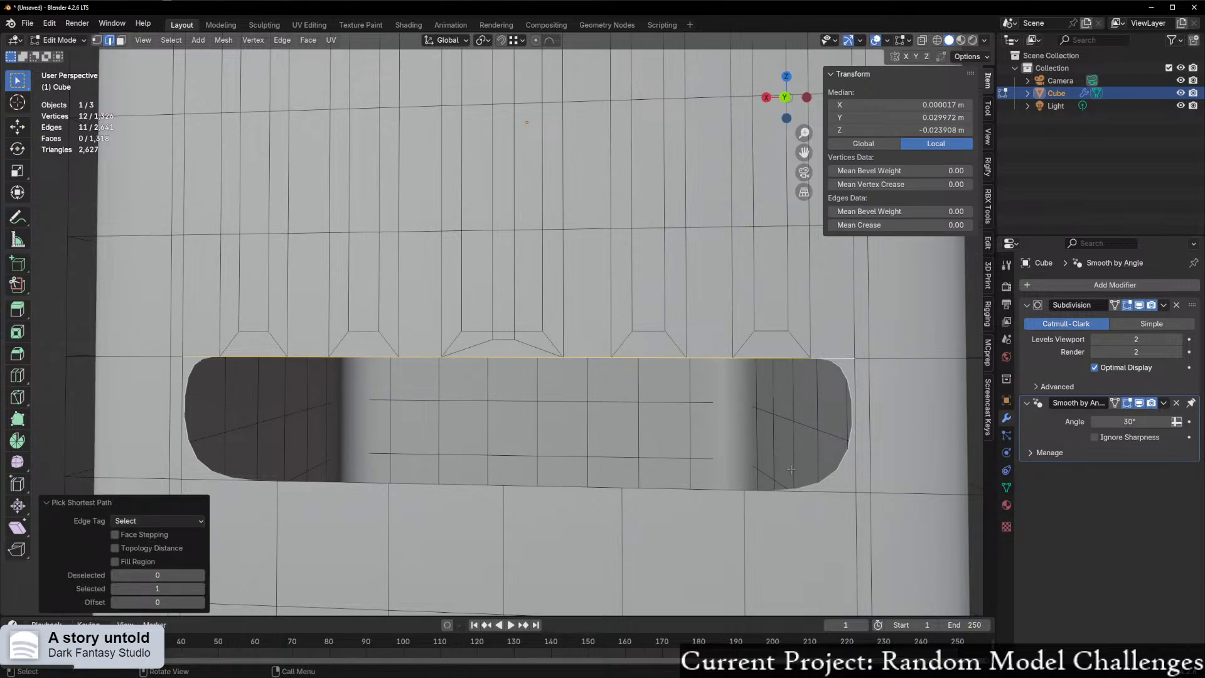
key(ctrl+z)
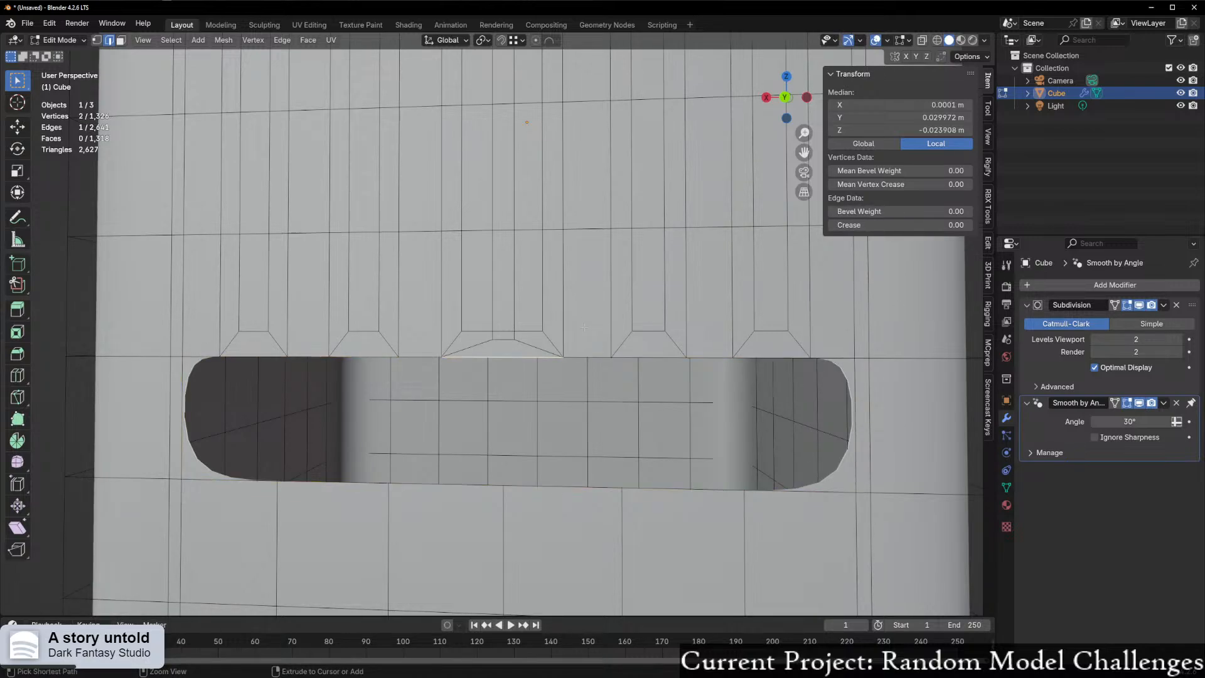
- Examine from the back how the edges of the opening's upper border line up with those of the lower border, selecting each for comparison
click(205, 356)
ctrl+click(830, 359)
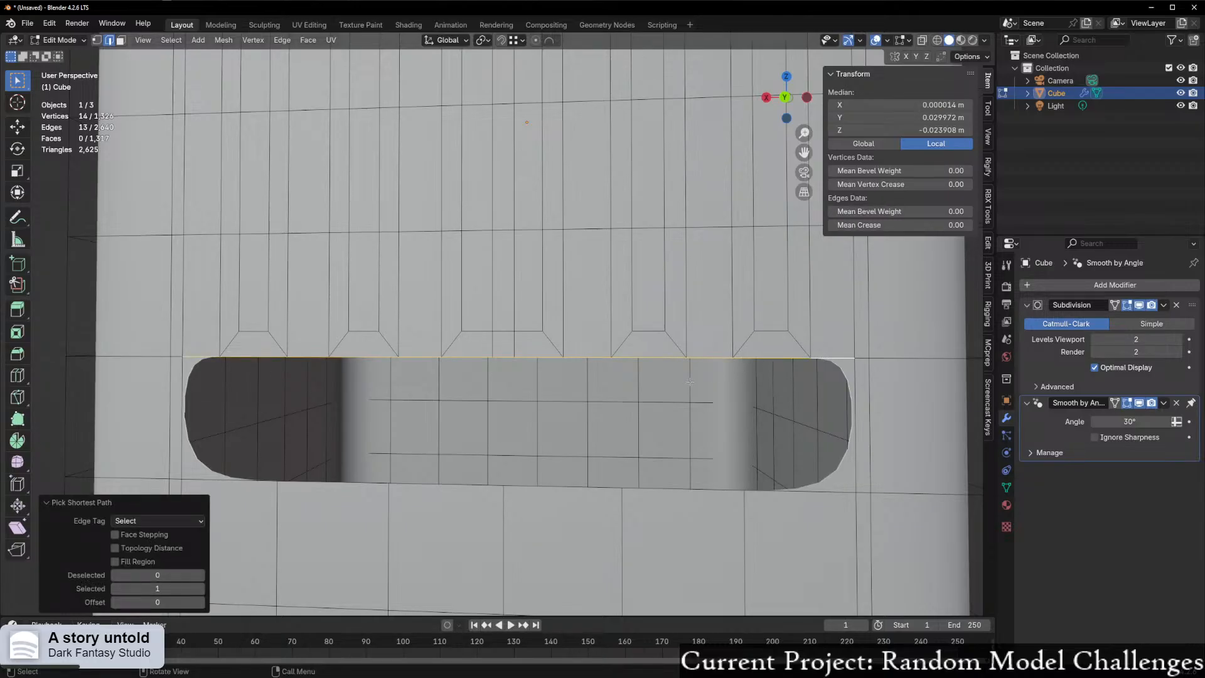
click(812, 490)
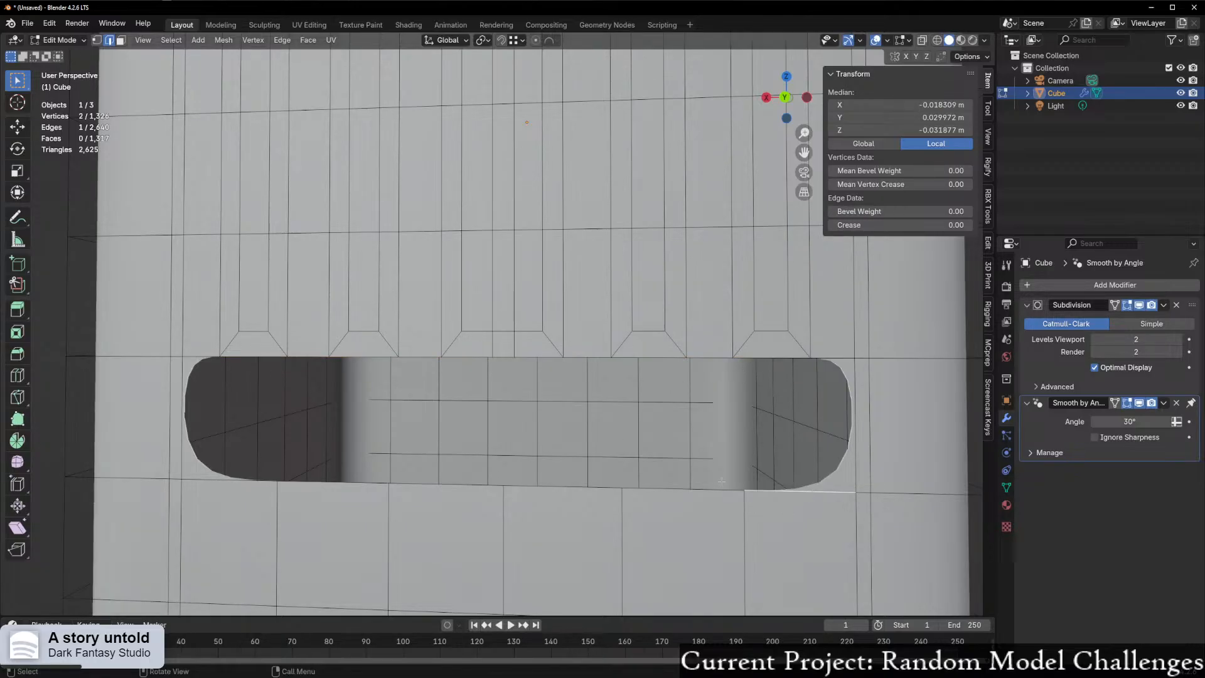
middle_drag(537, 376, 546, 378)
scroll(540, 381, up, 1)
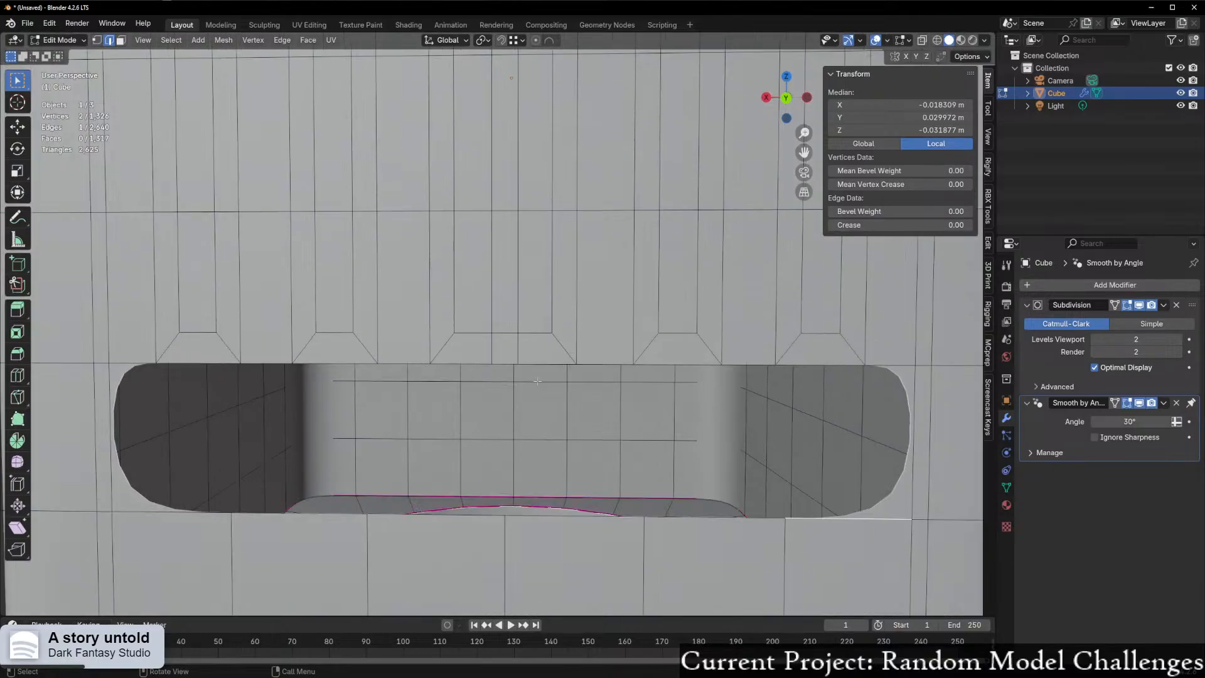
scroll(506, 386, down, 1)
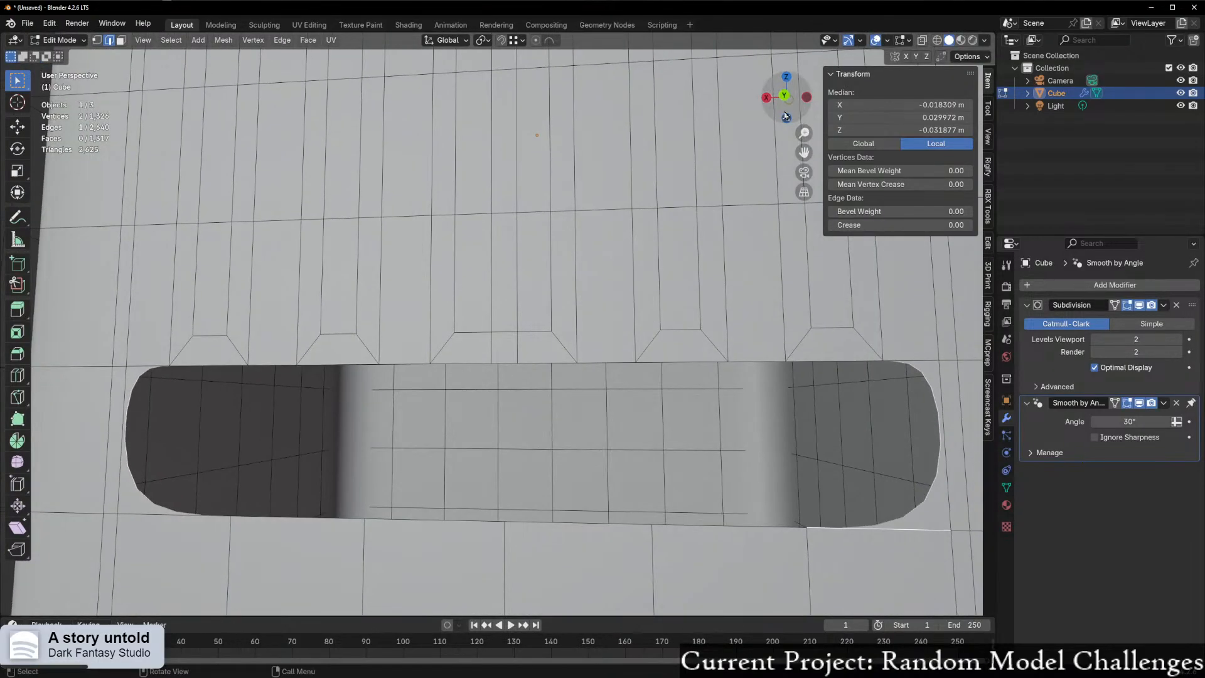
click(787, 99)
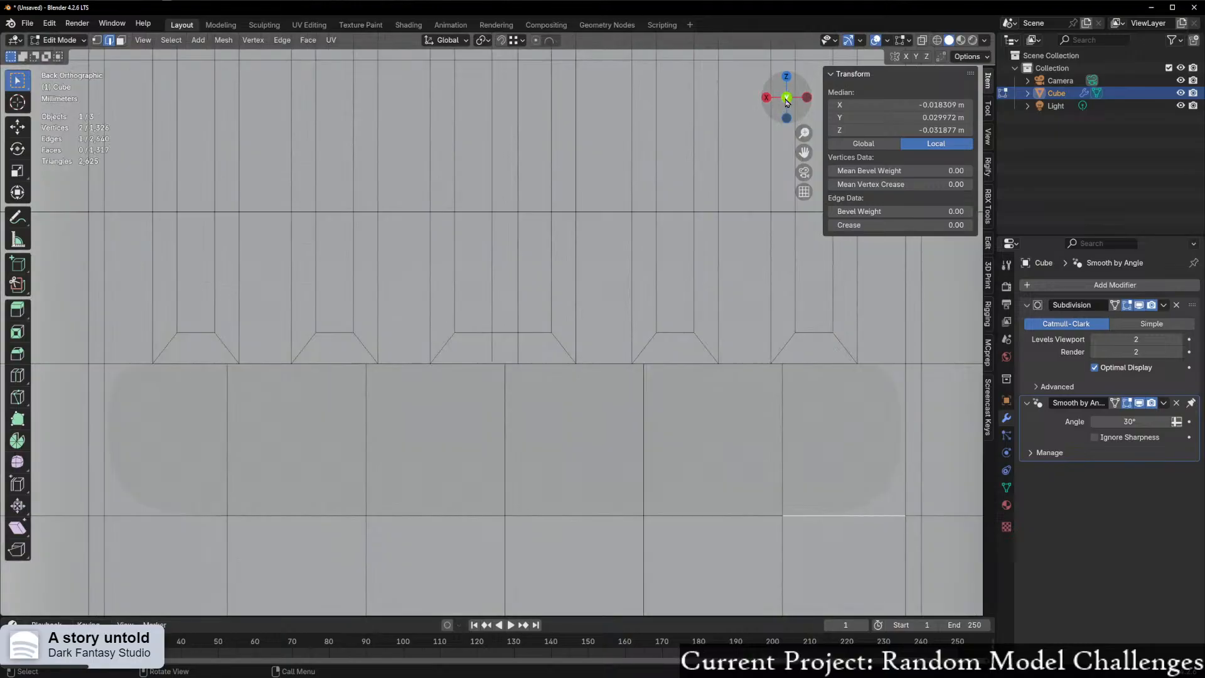
scroll(596, 411, down, 3)
middle_drag(595, 410, 590, 419)
scroll(471, 420, up, 3)
middle_drag(315, 419, 323, 395)
middle_drag(397, 393, 372, 383)
scroll(371, 383, down, 7)
middle_drag(691, 364, 715, 364)
scroll(441, 352, up, 6)
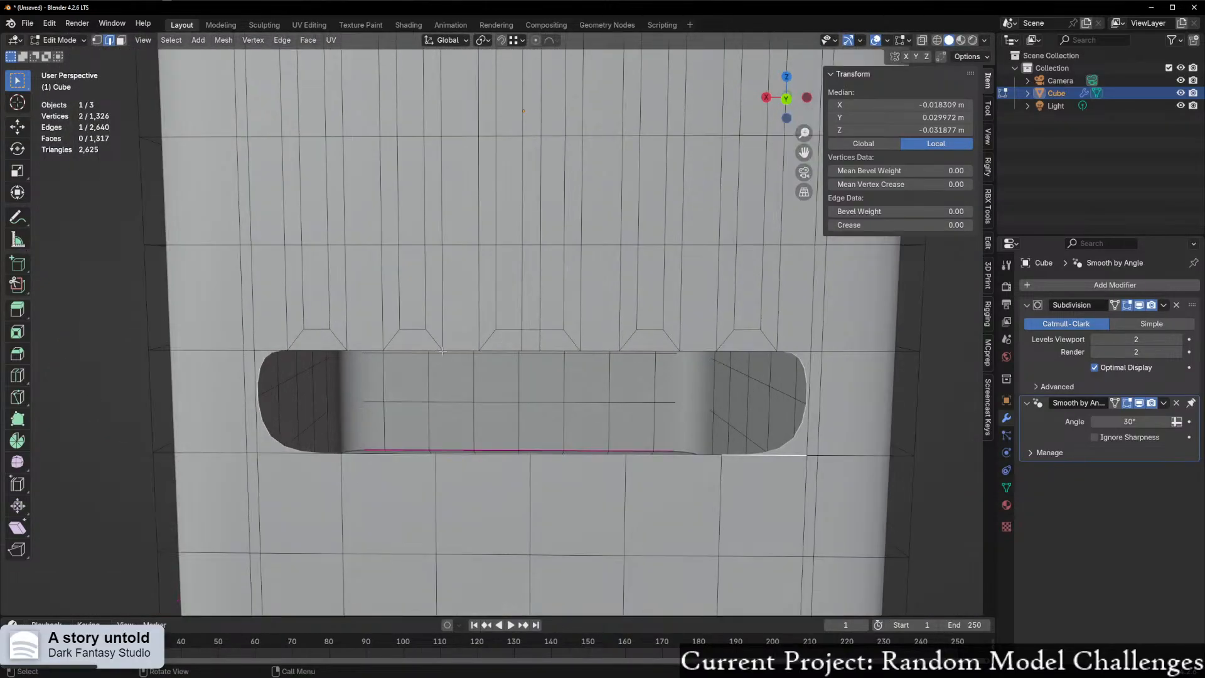
alt+click(479, 366)
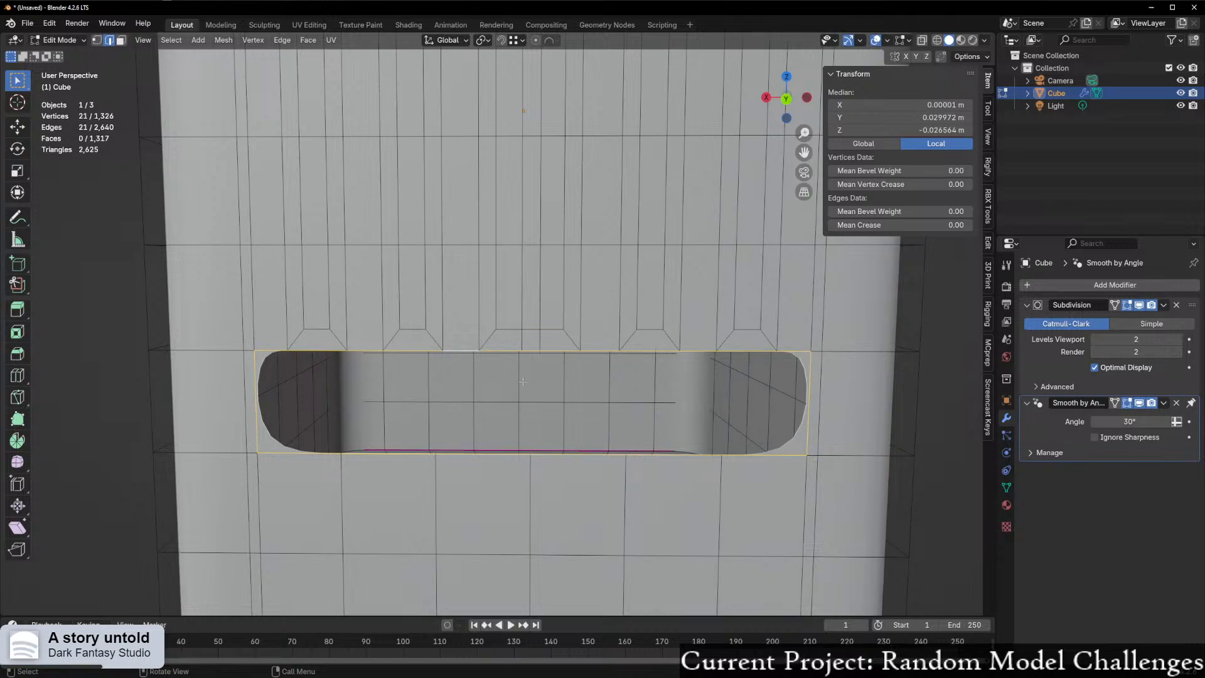
- Try extruding the opening's full upper border downward along Z
middle_drag(514, 380, 286, 346)
click(287, 348)
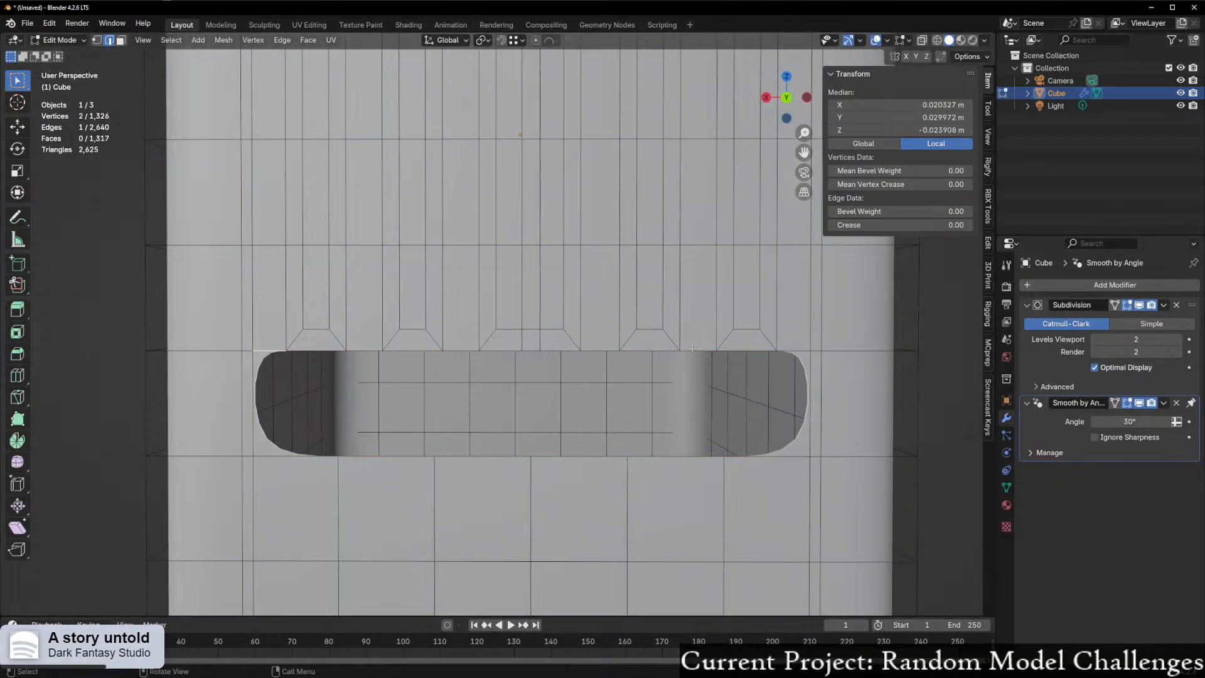
ctrl+click(785, 350)
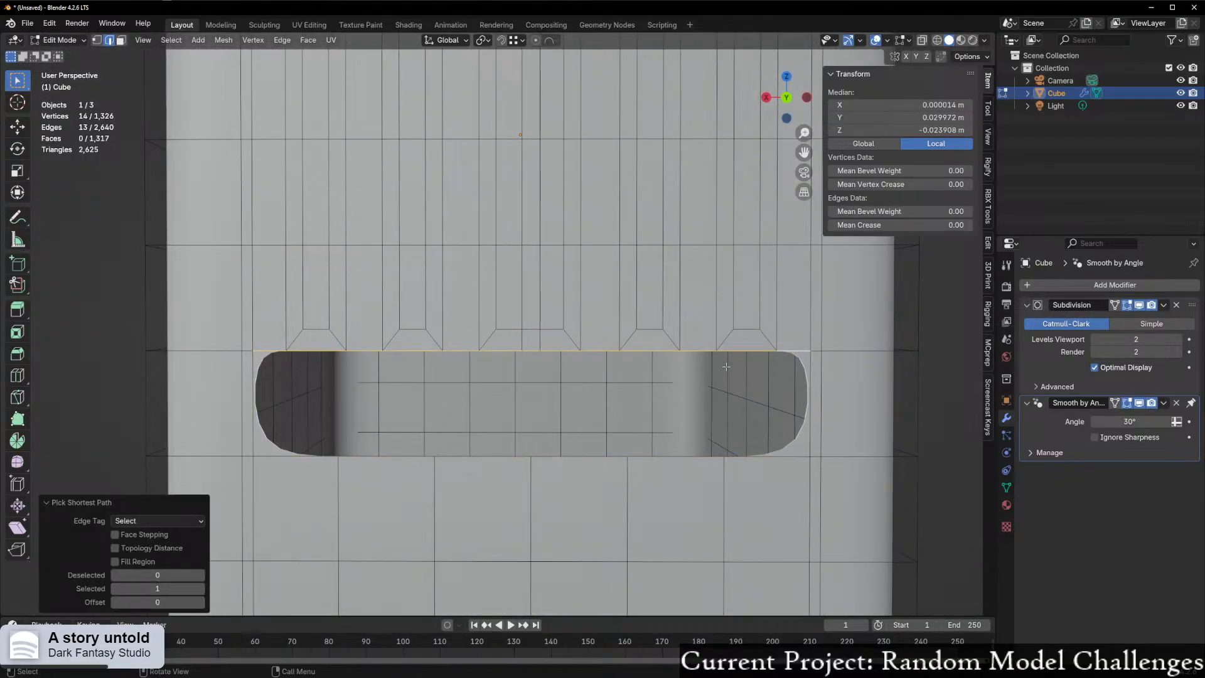
key(e)
key(z)
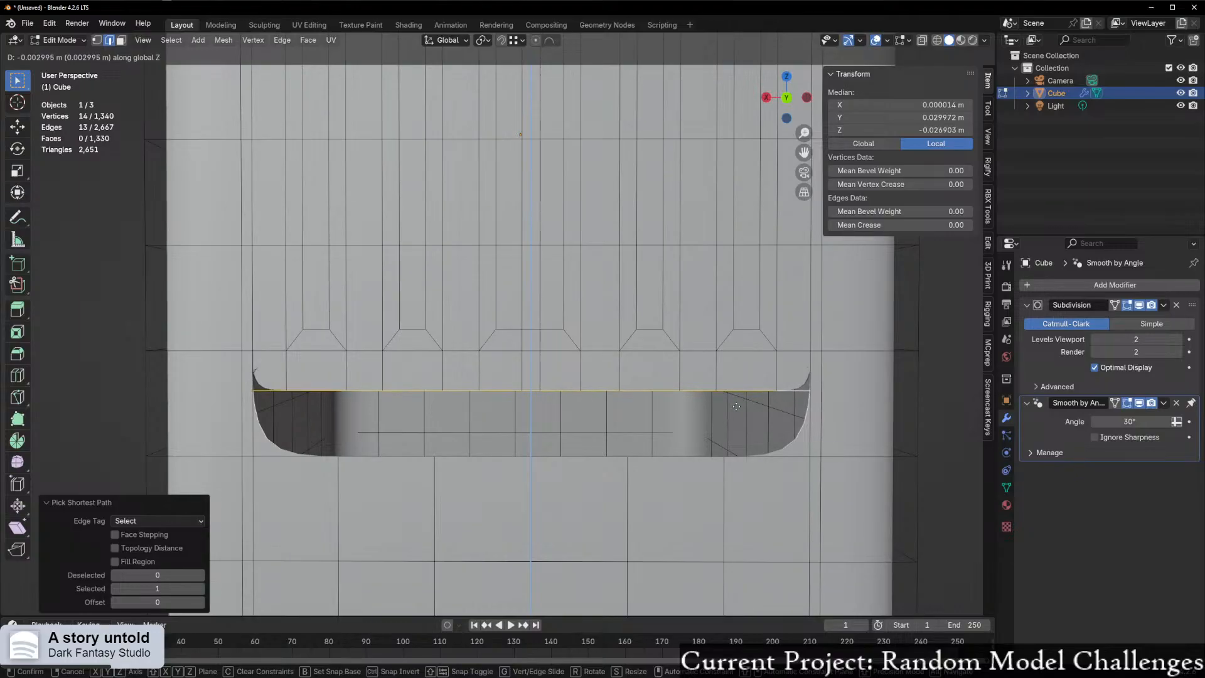
right_click(736, 414)
key(ctrl+z)
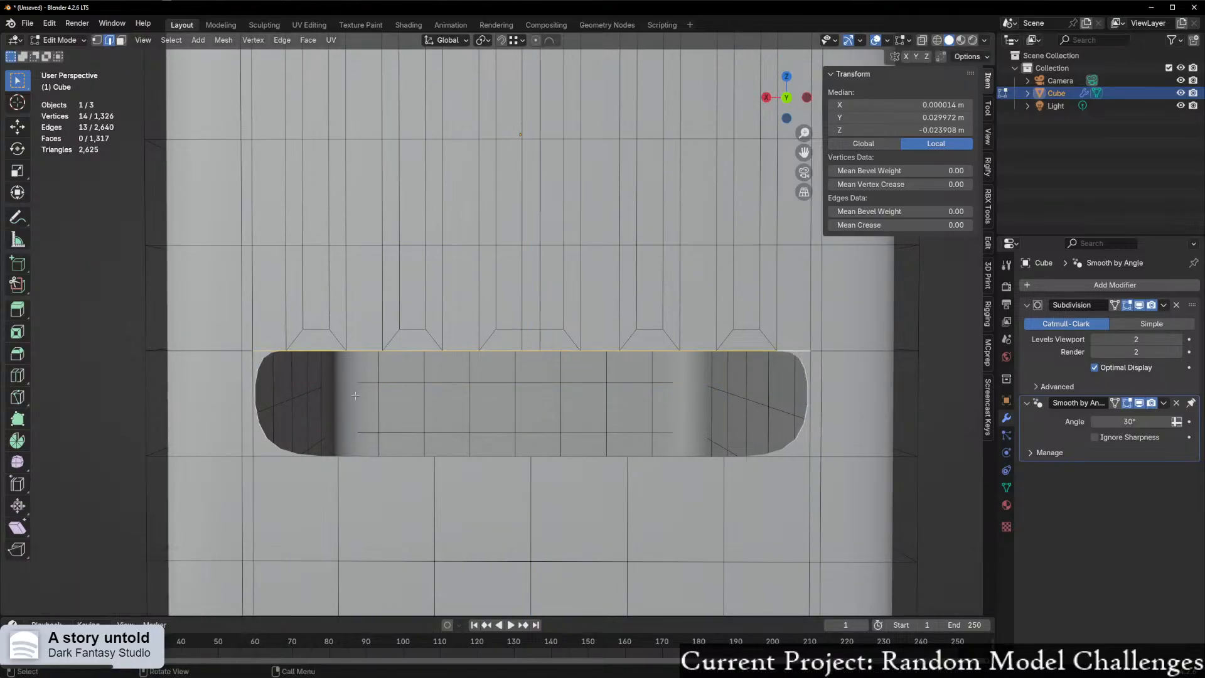
- Add a horizontal edge loop around the body, centred between the opening's upper and lower borders
scroll(429, 388, up, 2)
shift+middle_drag(290, 403, 395, 405)
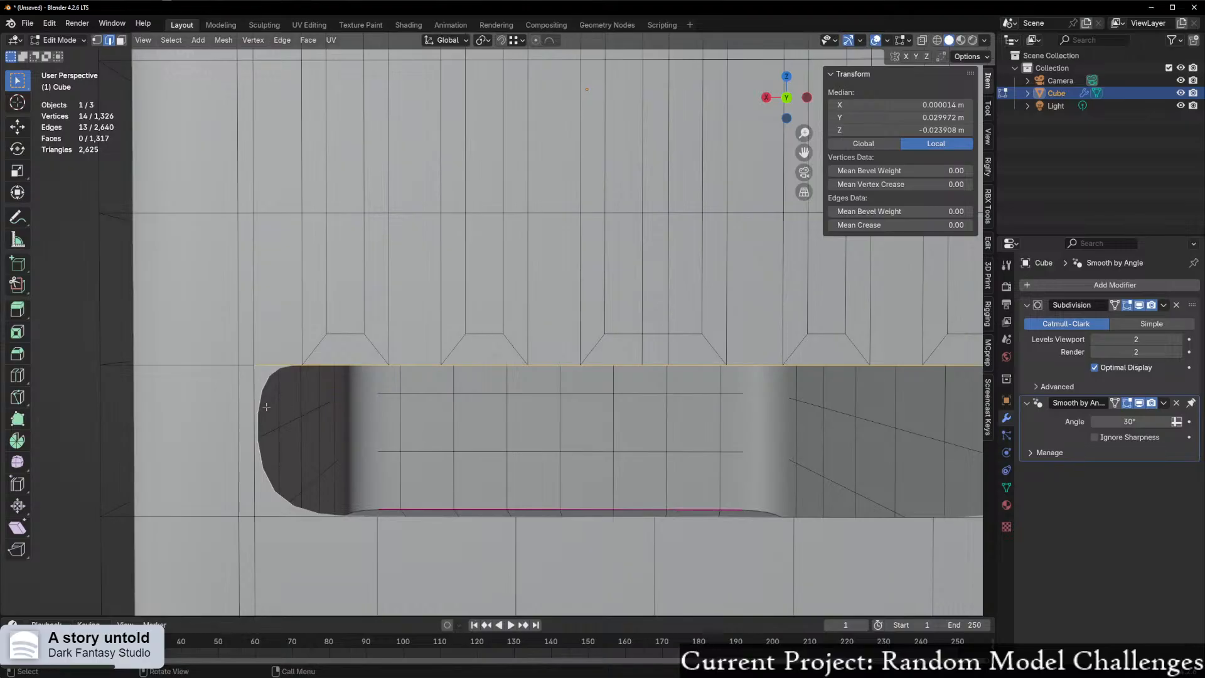
middle_drag(264, 406, 310, 413)
scroll(283, 402, down, 2)
key(ctrl+r)
click(253, 383)
right_click(252, 384)
middle_drag(252, 384, 202, 386)
- Extrude the opening's full upper border 0.003985 m downward along Z, snapping it to the height of the new edge loop
alt+click(404, 349)
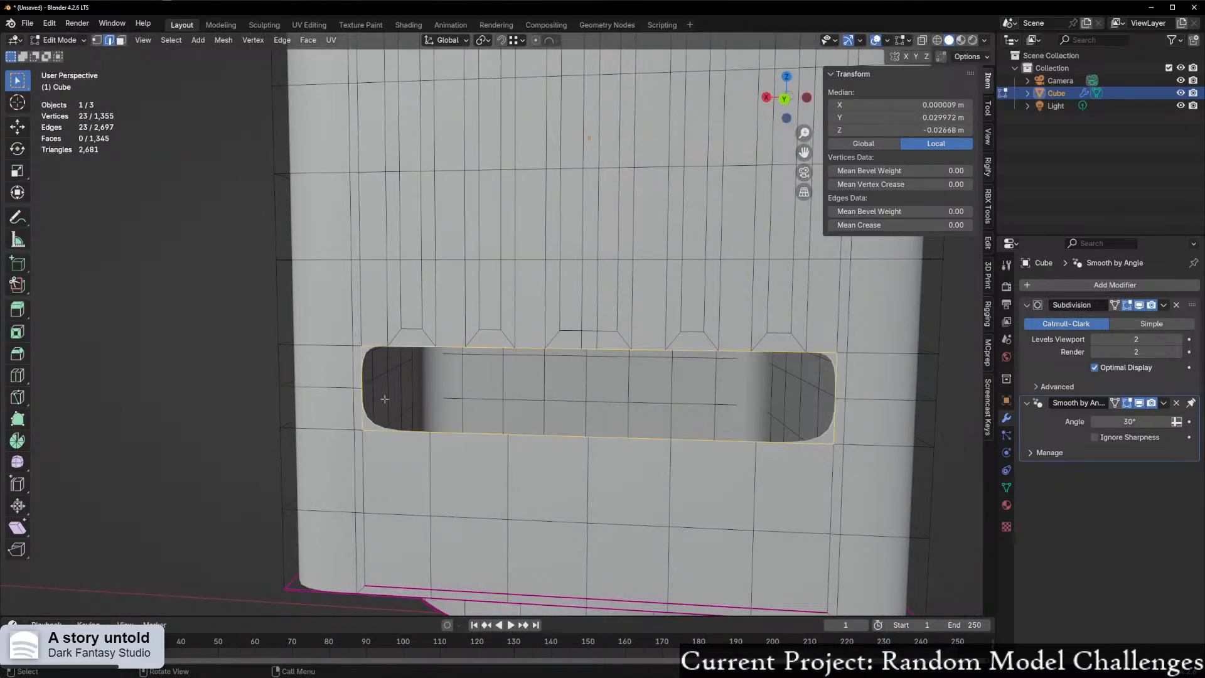
scroll(385, 398, up, 2)
click(354, 382)
scroll(910, 379, down, 1)
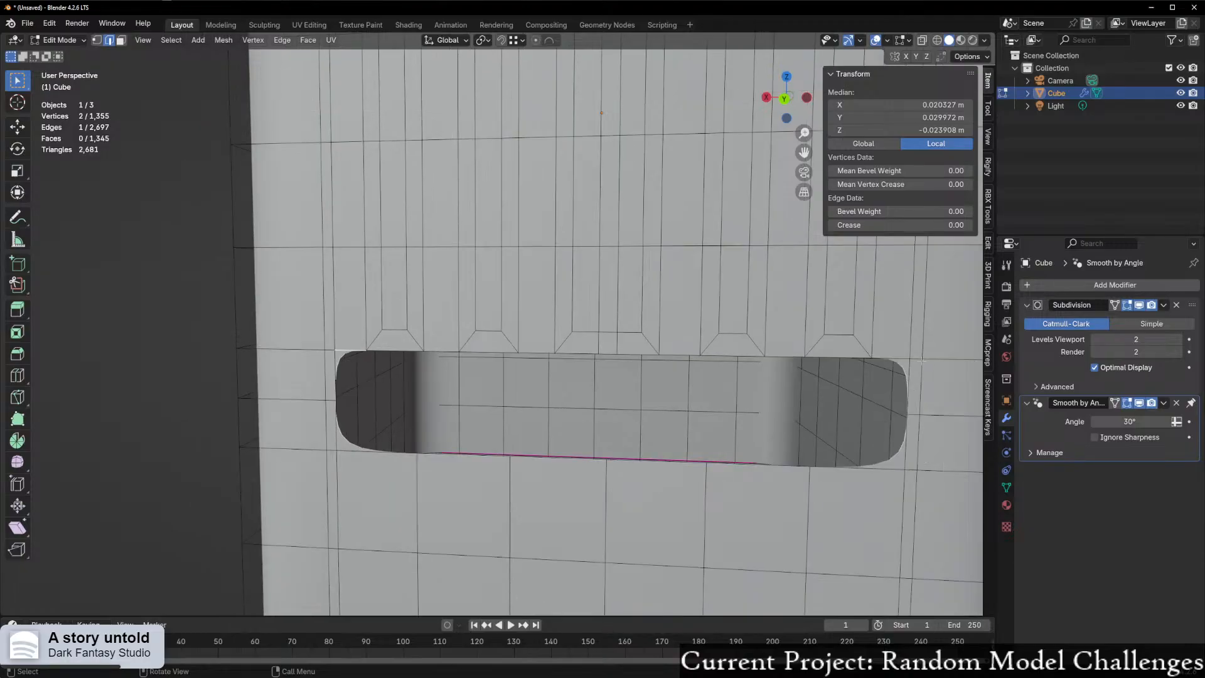
ctrl+click(893, 361)
scroll(627, 395, up, 2)
key(e)
key(z)
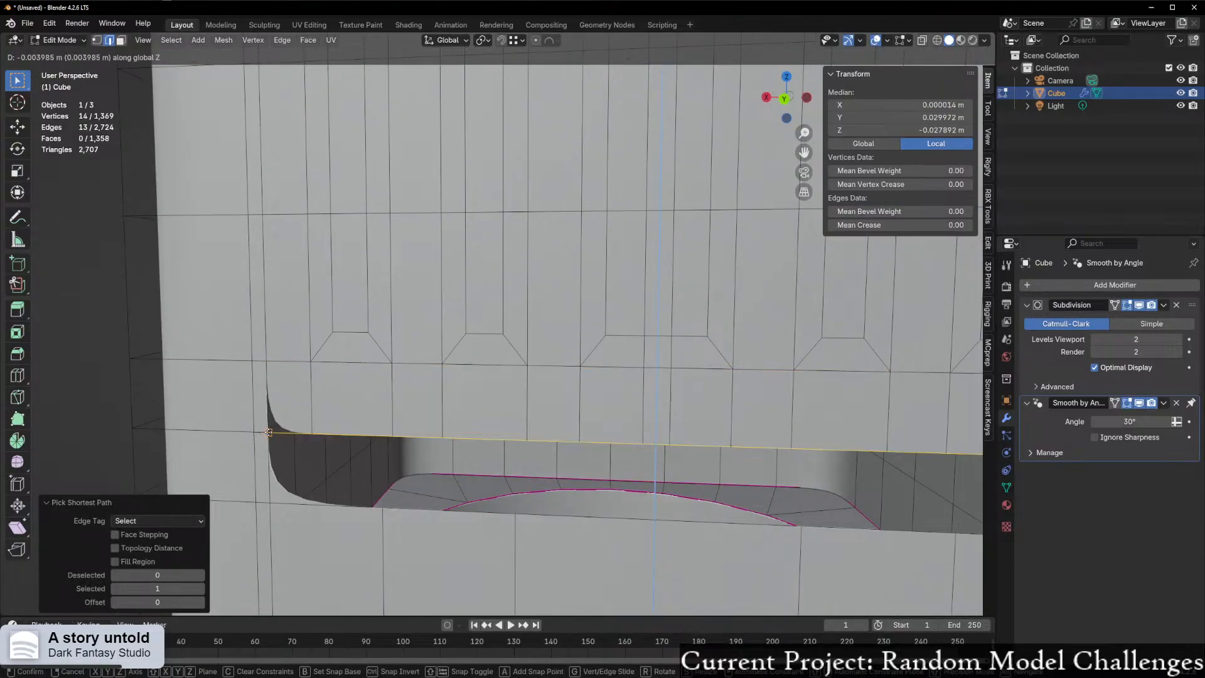
click(268, 434)
- Merge all of the mesh's vertices by distance
key(a)
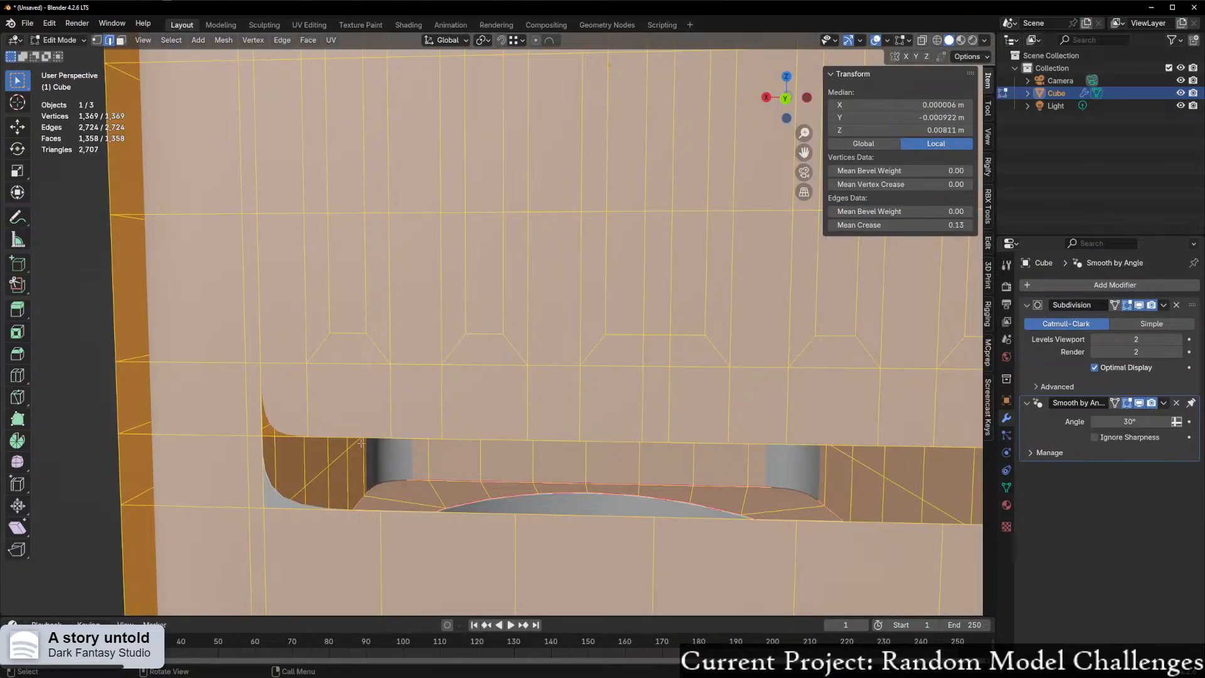
key(m)
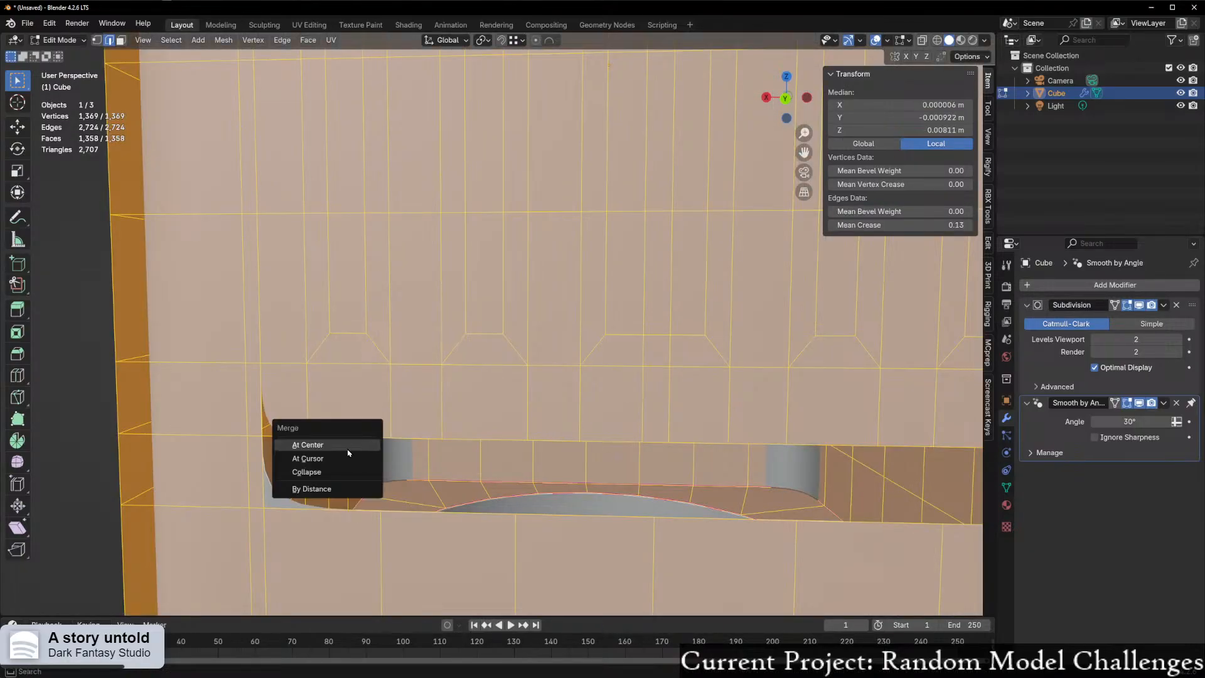
click(312, 489)
- Inspect the narrowed opening's left end, comparing the vertices of its upper border with the nearest lower-border vertex
click(534, 432)
middle_drag(533, 432, 230, 416)
click(242, 414)
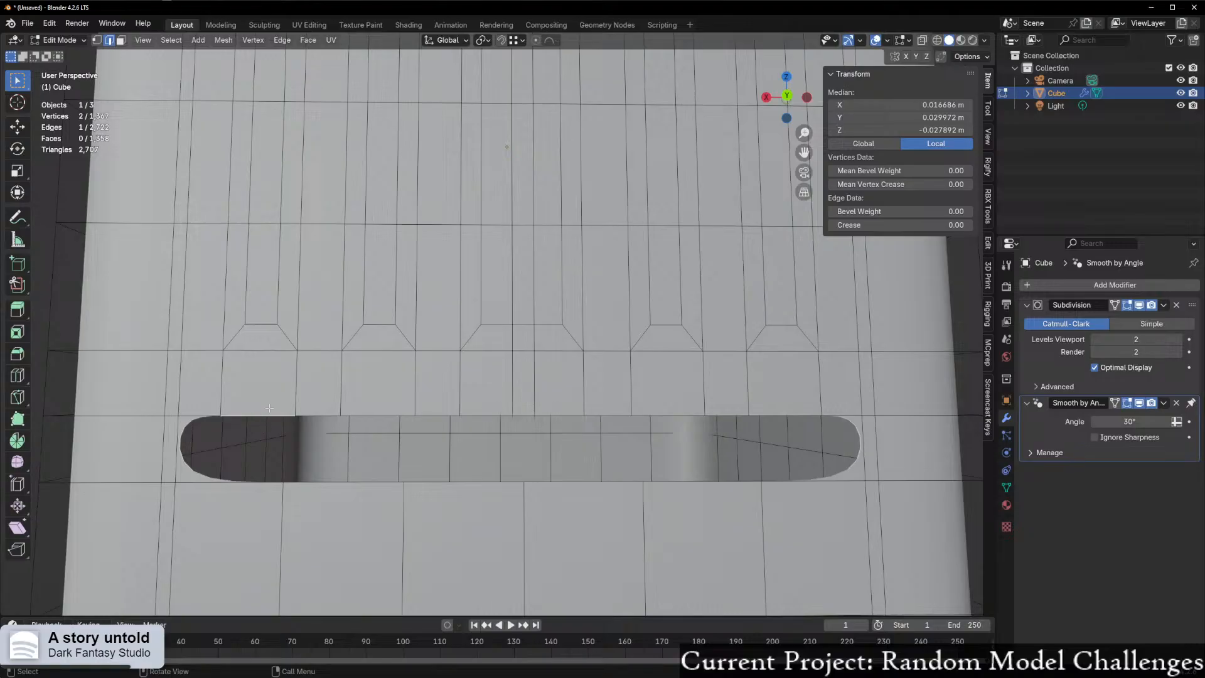
key(1)
click(219, 419)
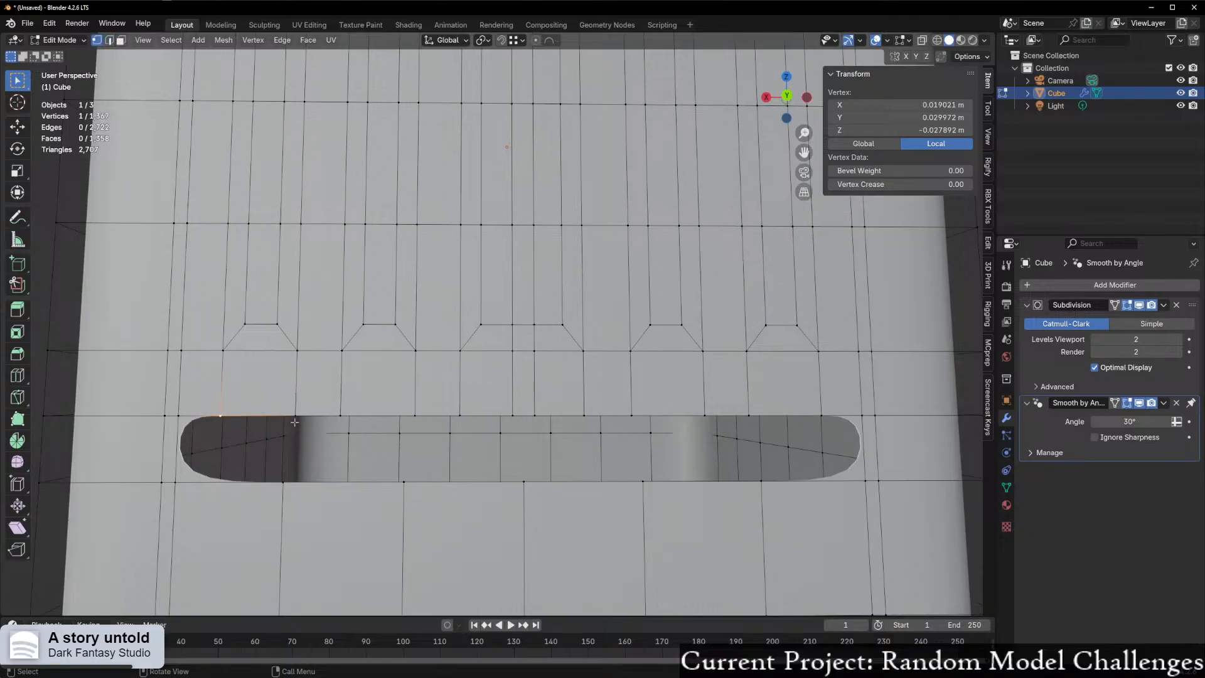
shift+click(295, 416)
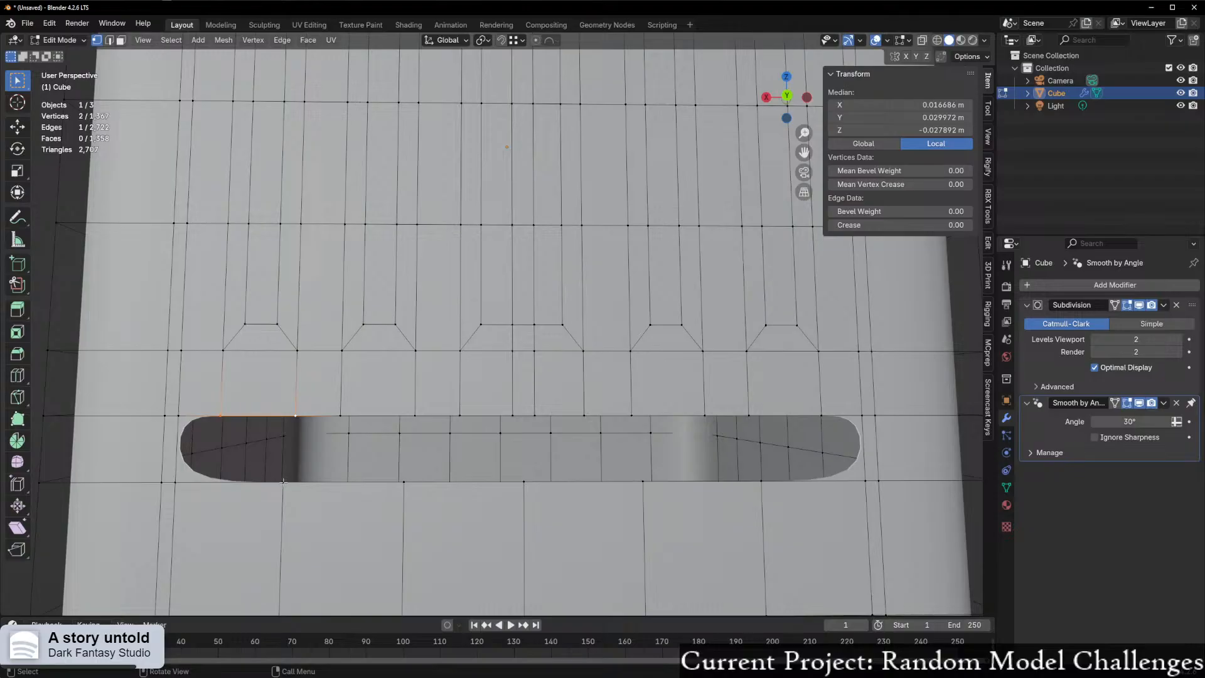
click(283, 481)
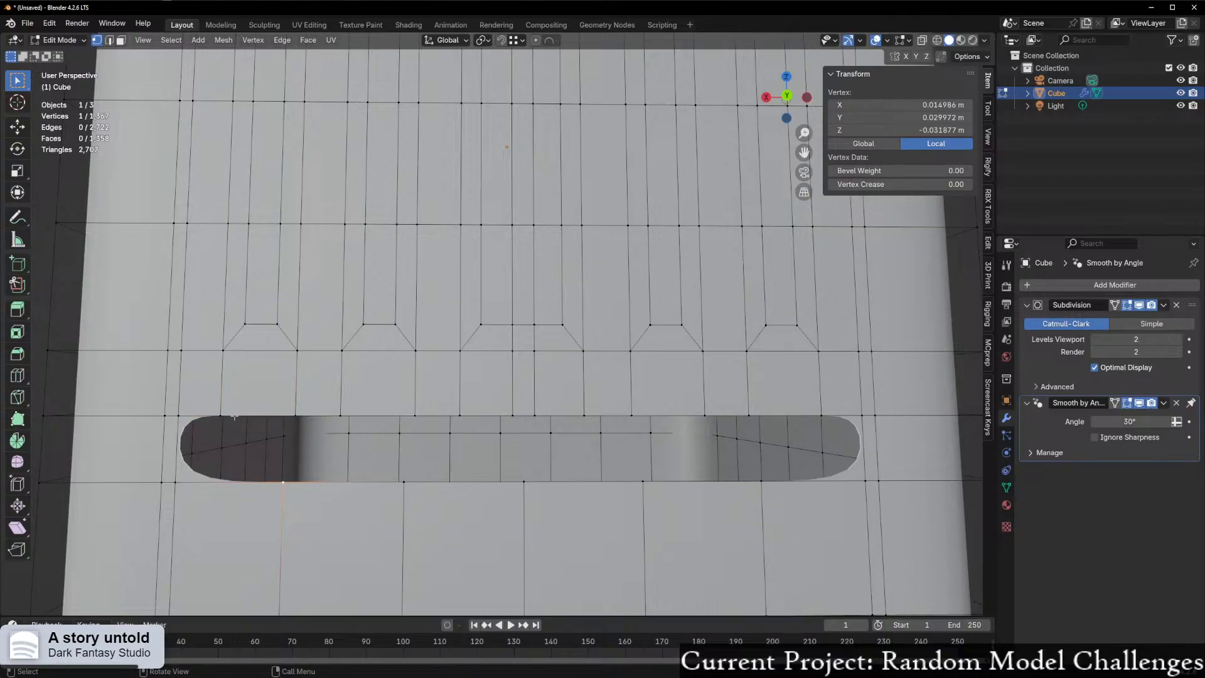
key(alt+a)
key(2)
middle_drag(263, 457, 382, 452)
- Connect the first inner upper-border vertex at the opening's left end to the first inner lower-border vertex with a diagonal edge
click(504, 414)
middle_drag(504, 414, 324, 409)
key(1)
click(306, 405)
shift+click(382, 481)
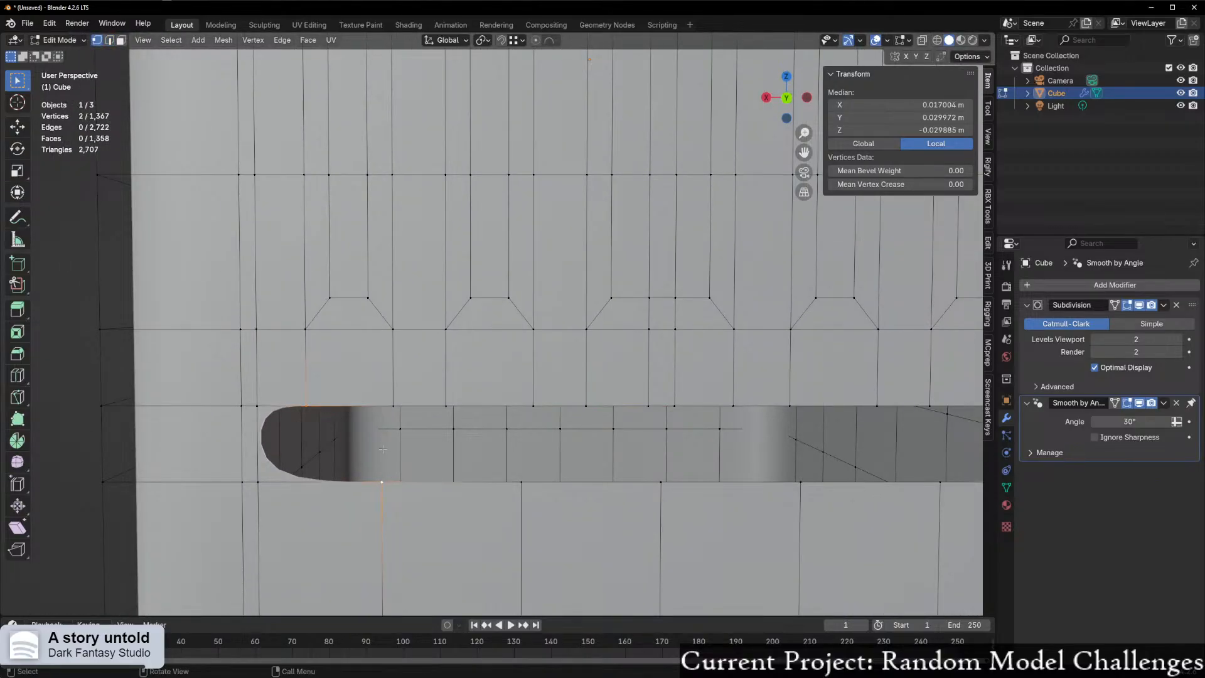
key(j)
scroll(398, 417, down, 4)
middle_drag(398, 417, 421, 455)
key(ctrl+z)
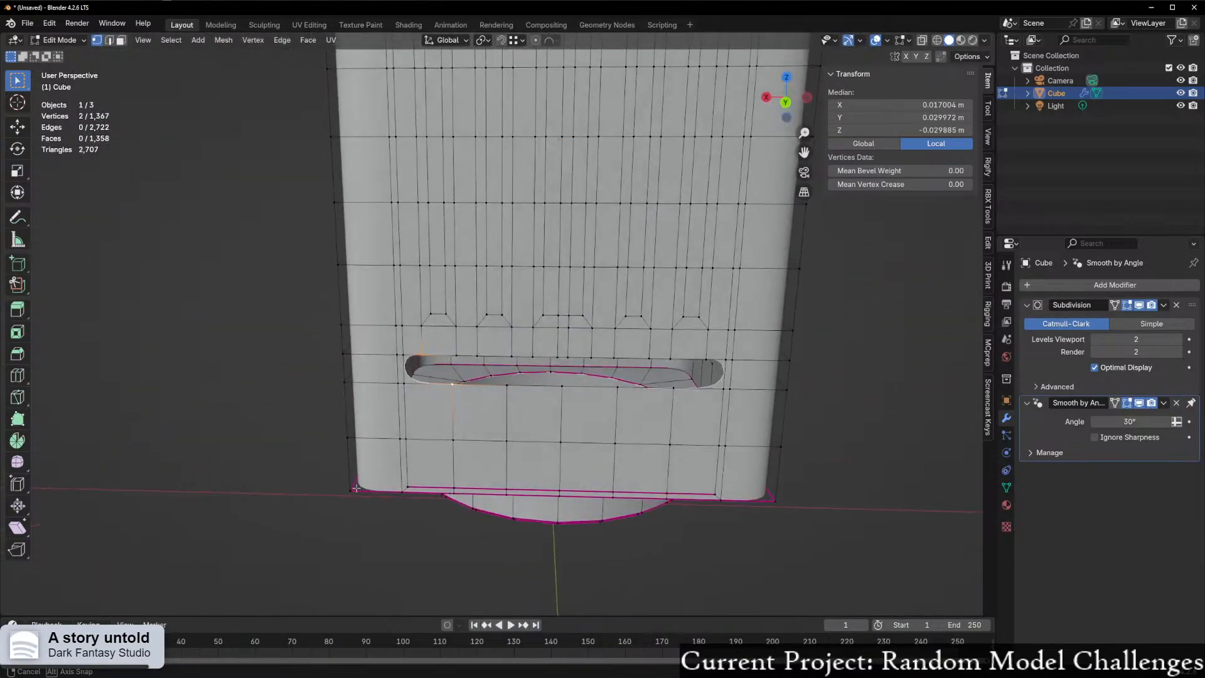
scroll(416, 453, up, 4)
key(f)
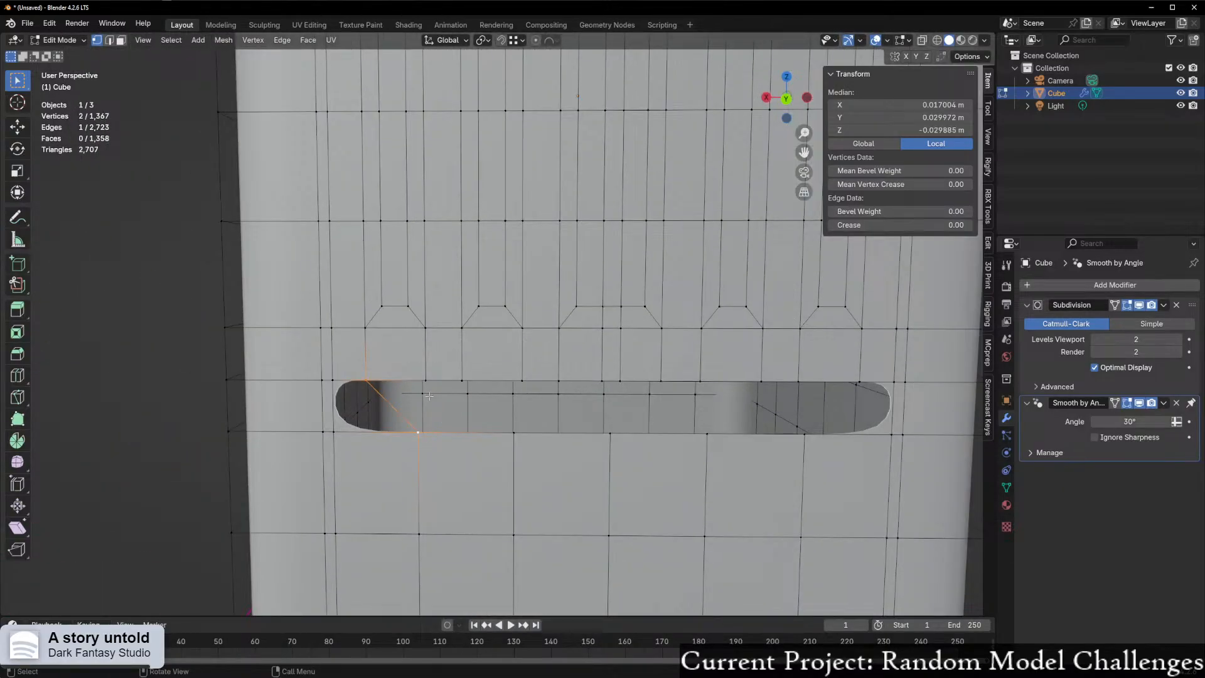
- Try filling faces beside the diagonal edge, using its lower vertex and the next vertex along the upper border
click(429, 396)
key(f)
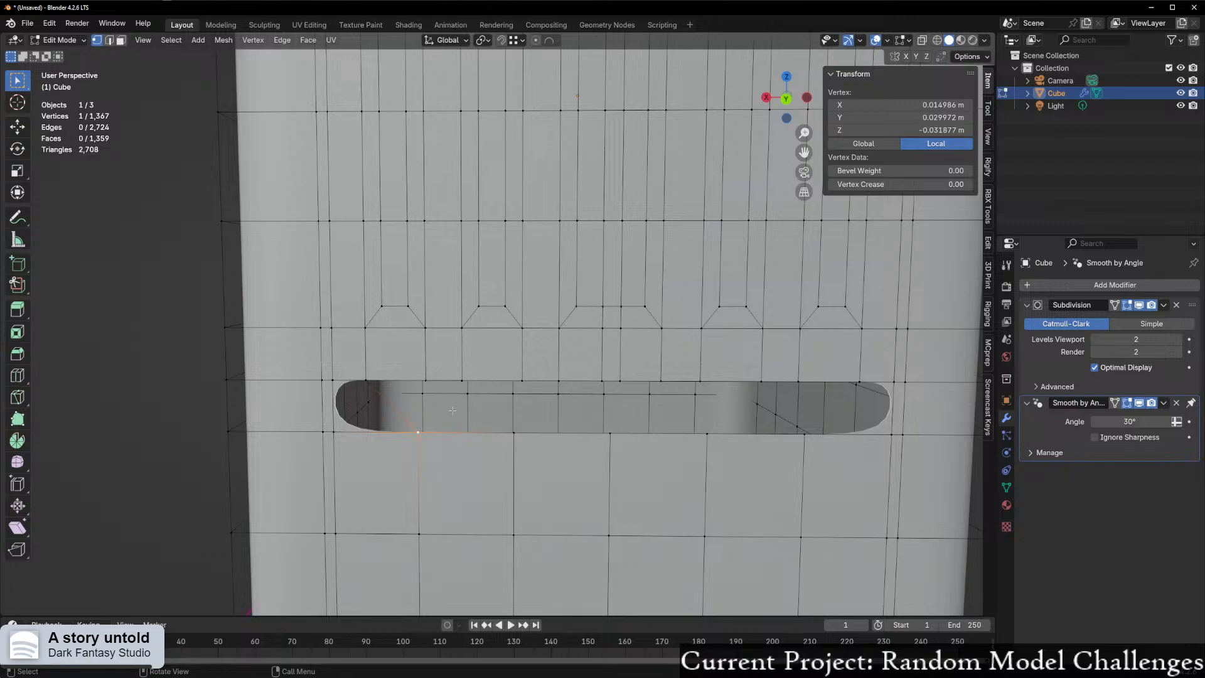
shift+click(434, 399)
click(429, 381)
middle_drag(433, 383, 425, 355)
shift+click(415, 434)
middle_drag(490, 458, 475, 402)
key(f)
- Check the edges beside the diagonal and undo the fill attempts at the opening's left end
key(2)
click(401, 377)
scroll(464, 411, up, 2)
click(394, 447)
key(1)
key(ctrl+z)
key(ctrl+z)
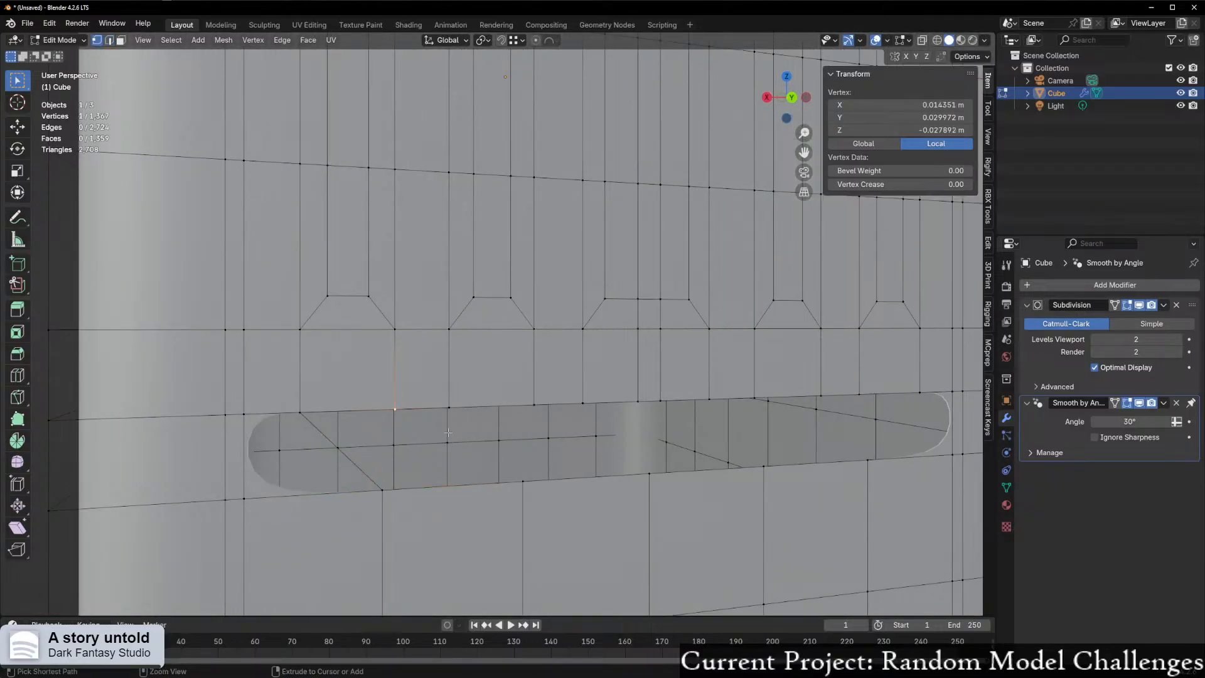
key(ctrl+z)
key(ctrl+z)
middle_drag(418, 427, 353, 428)
key(ctrl+z)
key(ctrl+z)
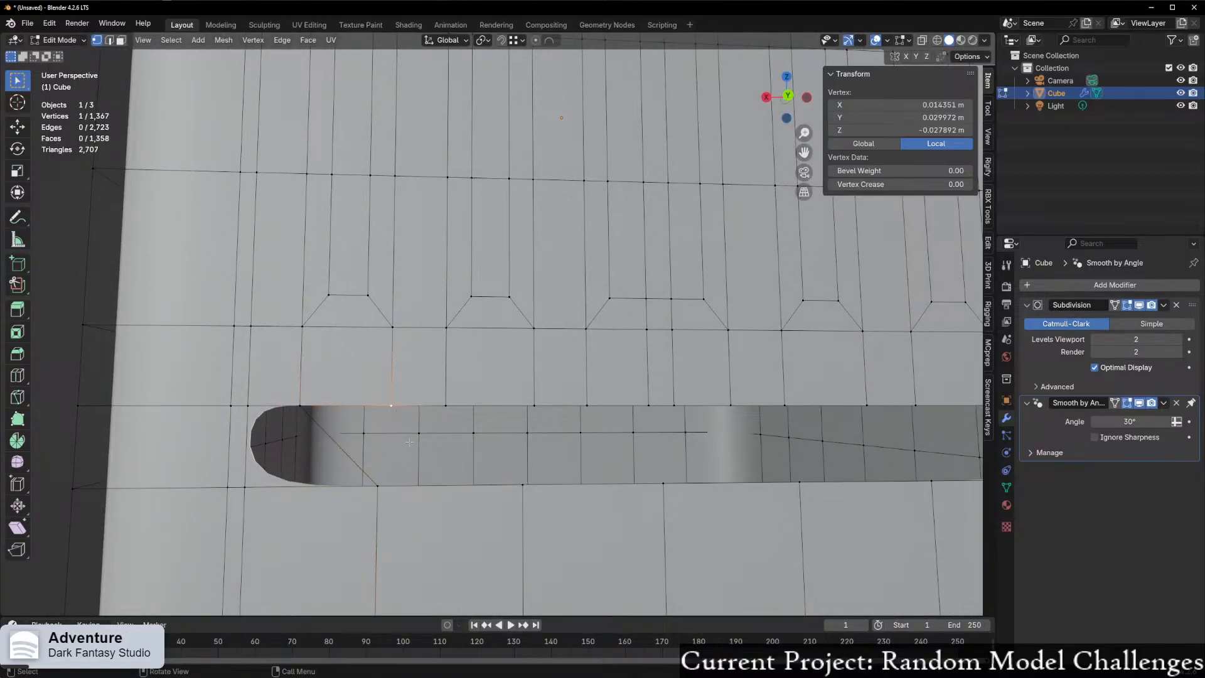
- Connect the second inner upper-border vertex to the first inner lower-border vertex and fill the faces at the opening's left end
shift+click(385, 487)
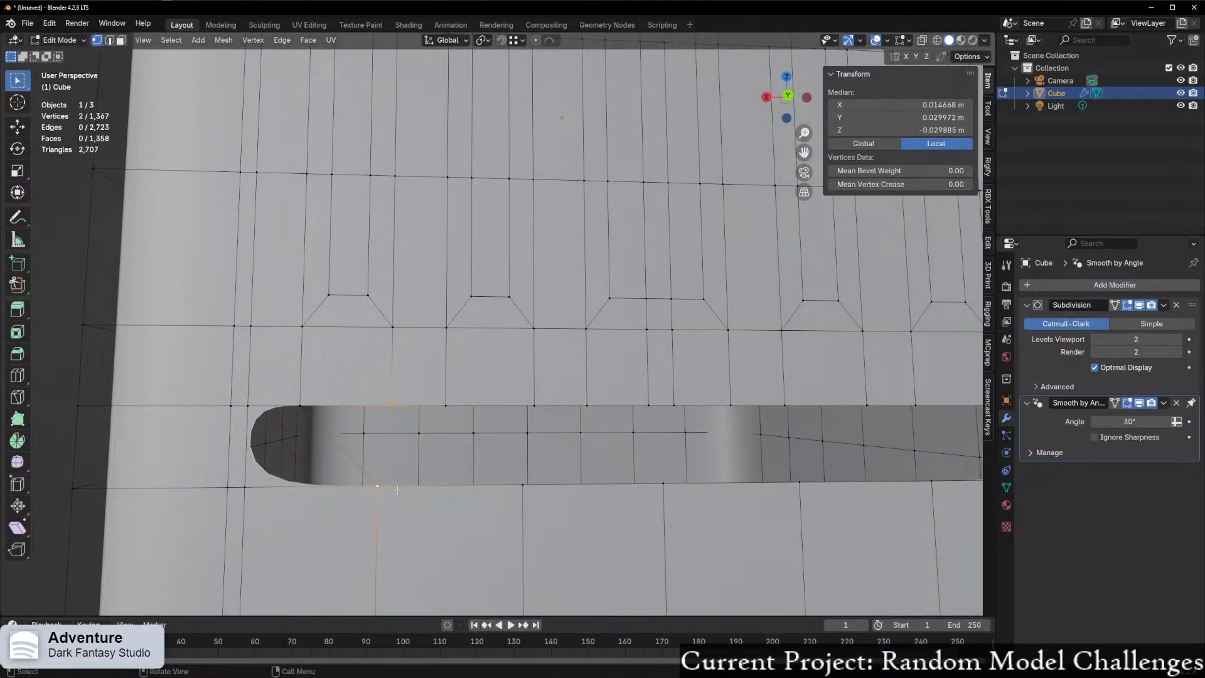
key(f)
click(365, 405)
key(2)
click(345, 404)
key(f)
click(346, 477)
key(f)
- Slide the shared lower-border vertex sideways along the border until it sits between the two upper vertices joined to it
key(1)
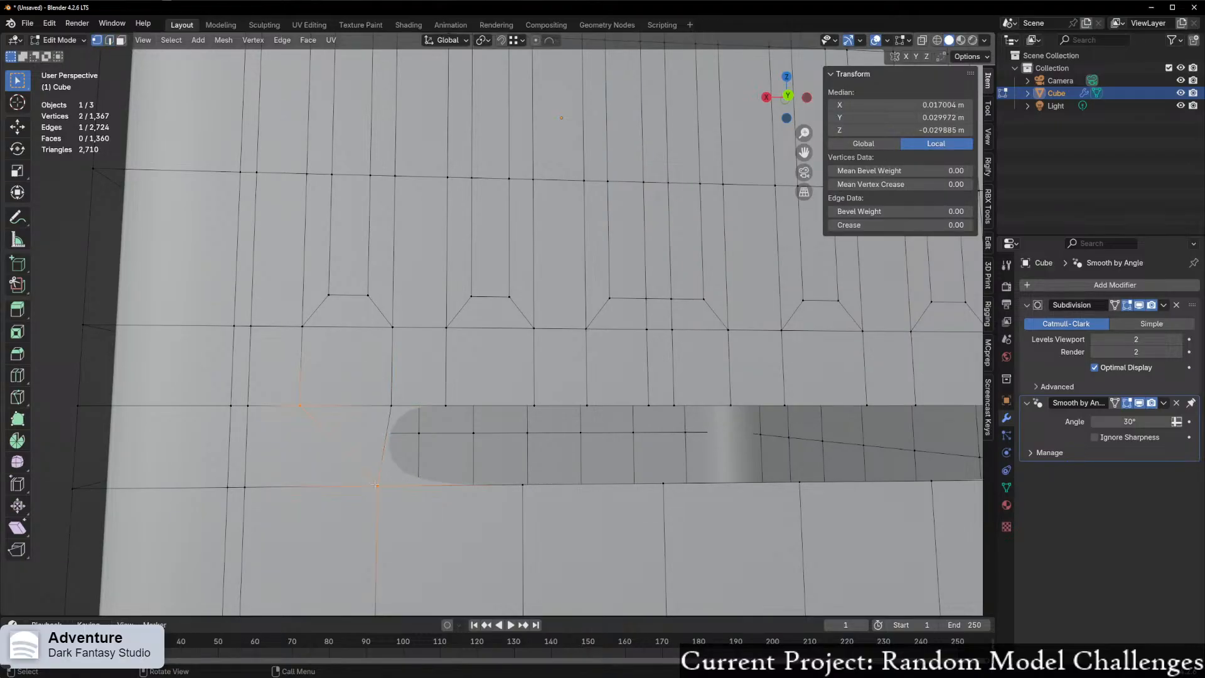
click(395, 485)
key(shift+v)
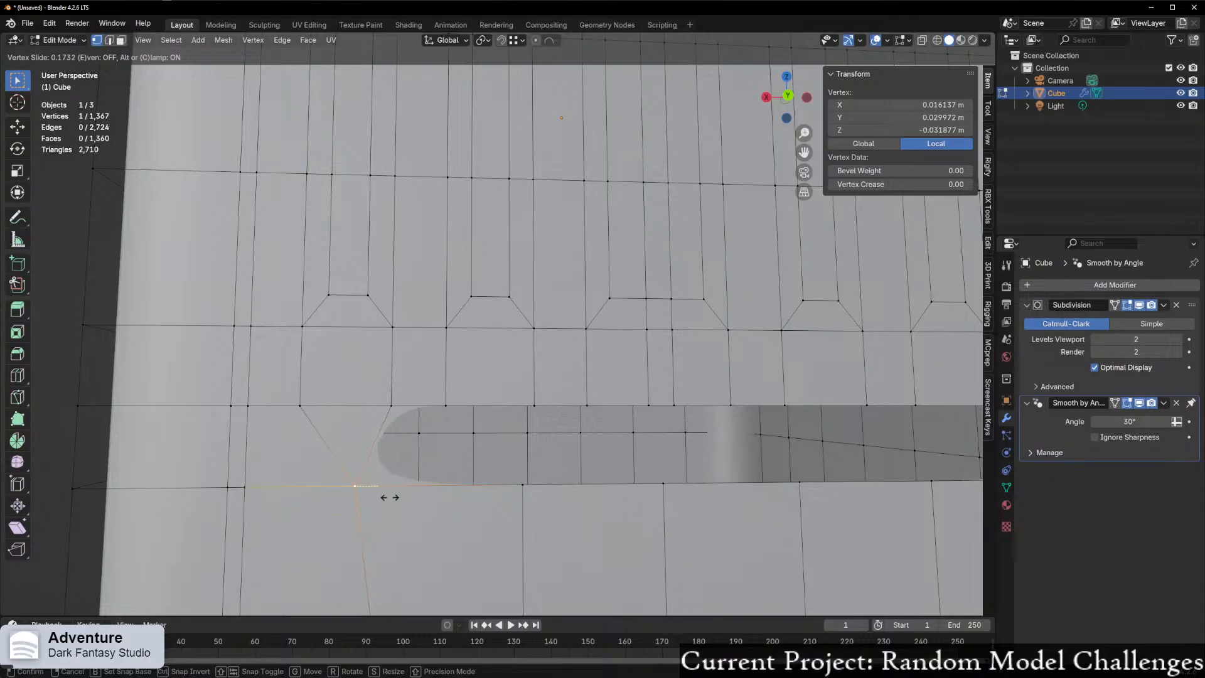
click(389, 497)
scroll(449, 495, down, 2)
click(427, 508)
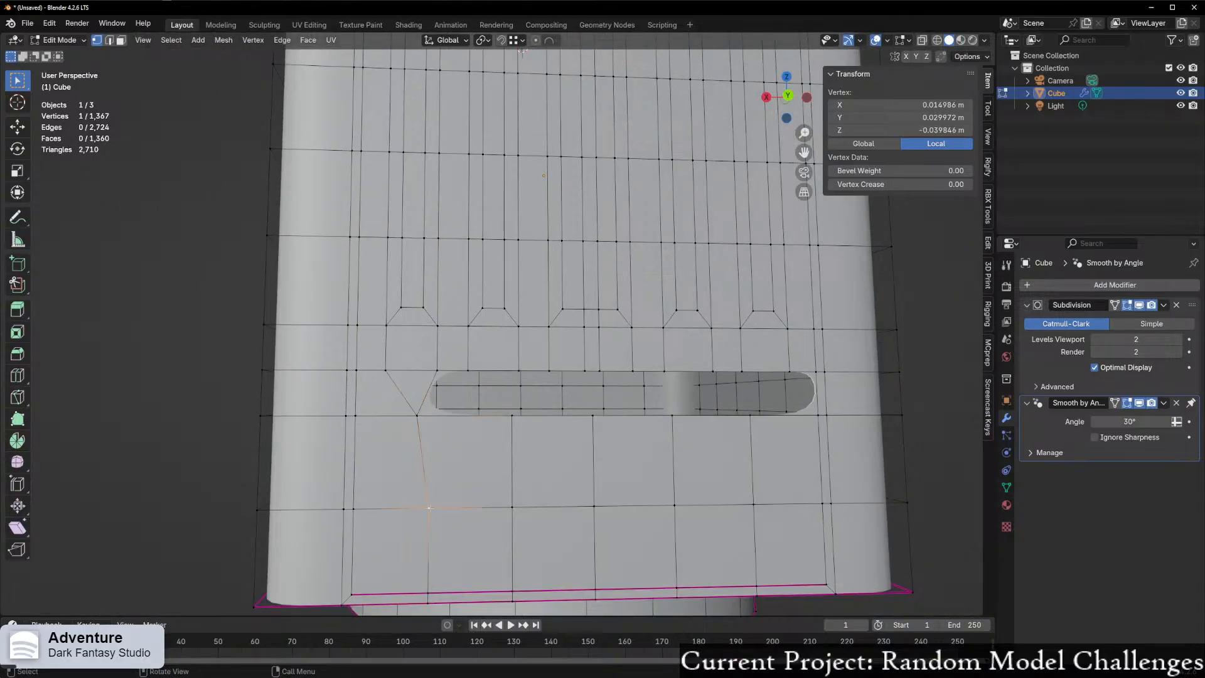
- Connect the third and fourth inner upper-border vertices from the left to the second inner lower-border vertex
scroll(484, 435, up, 2)
middle_drag(484, 435, 423, 408)
click(444, 408)
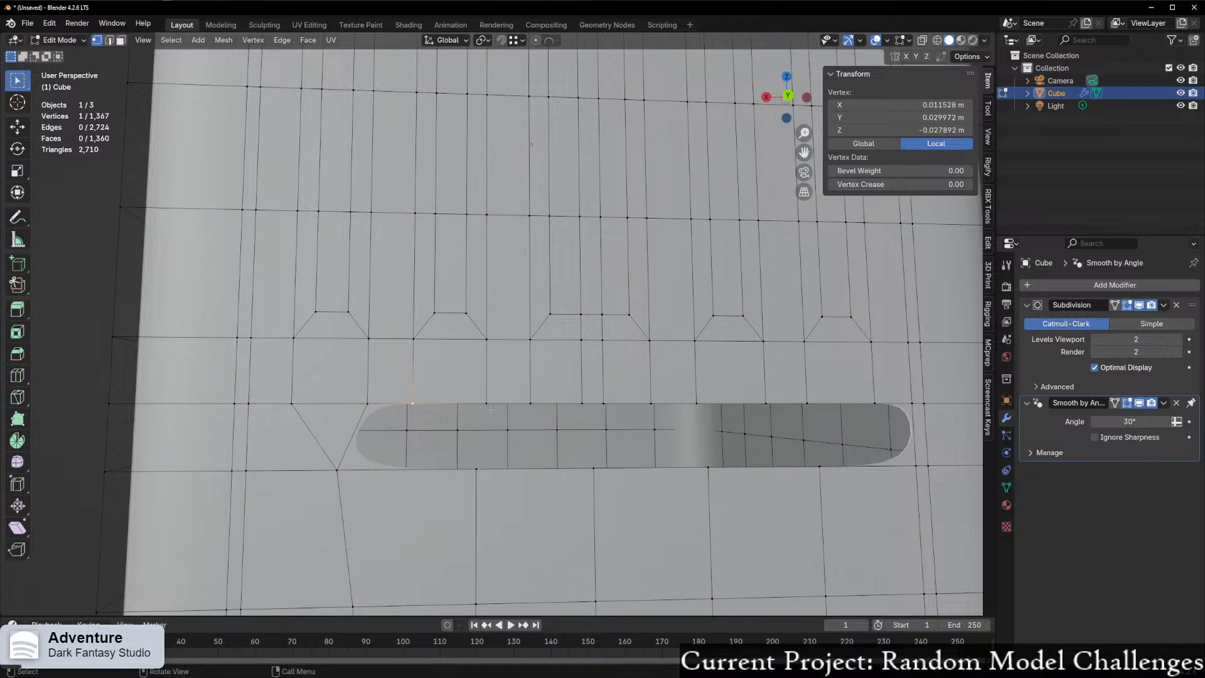
shift+click(480, 463)
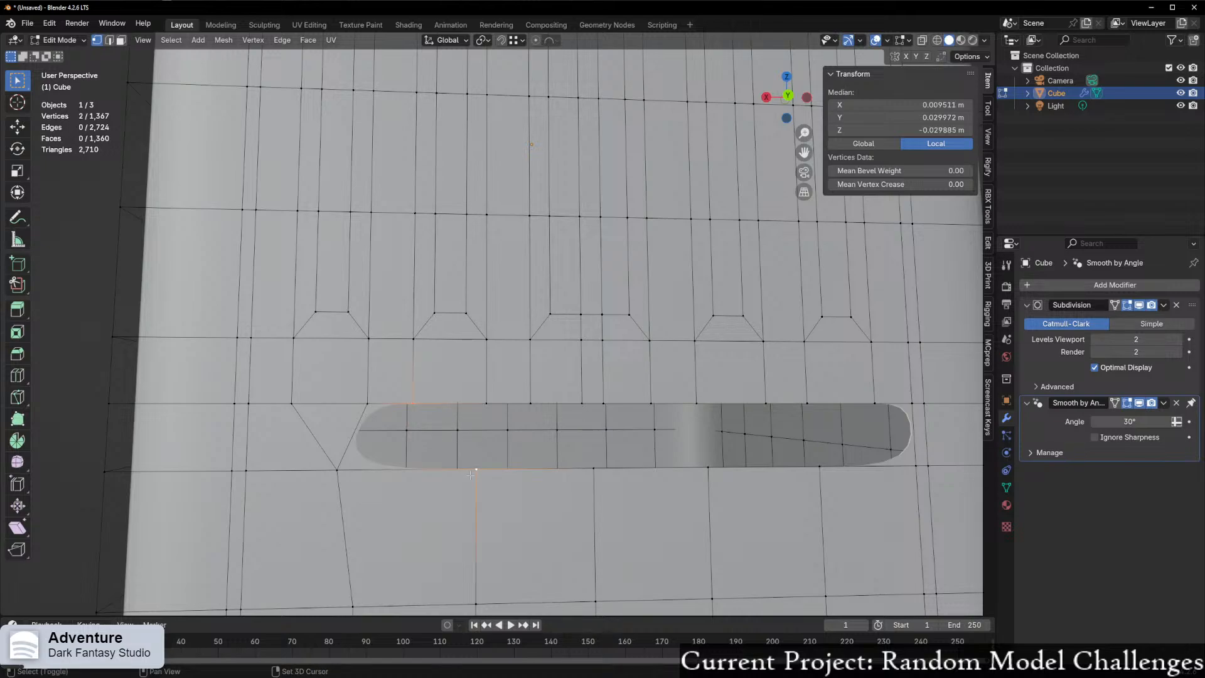
key(j)
key(ctrl+z)
click(487, 402)
shift+click(476, 468)
key(j)
key(alt+a)
- Fill the triangle between the two new edges and the neighbouring hole on its left
key(2)
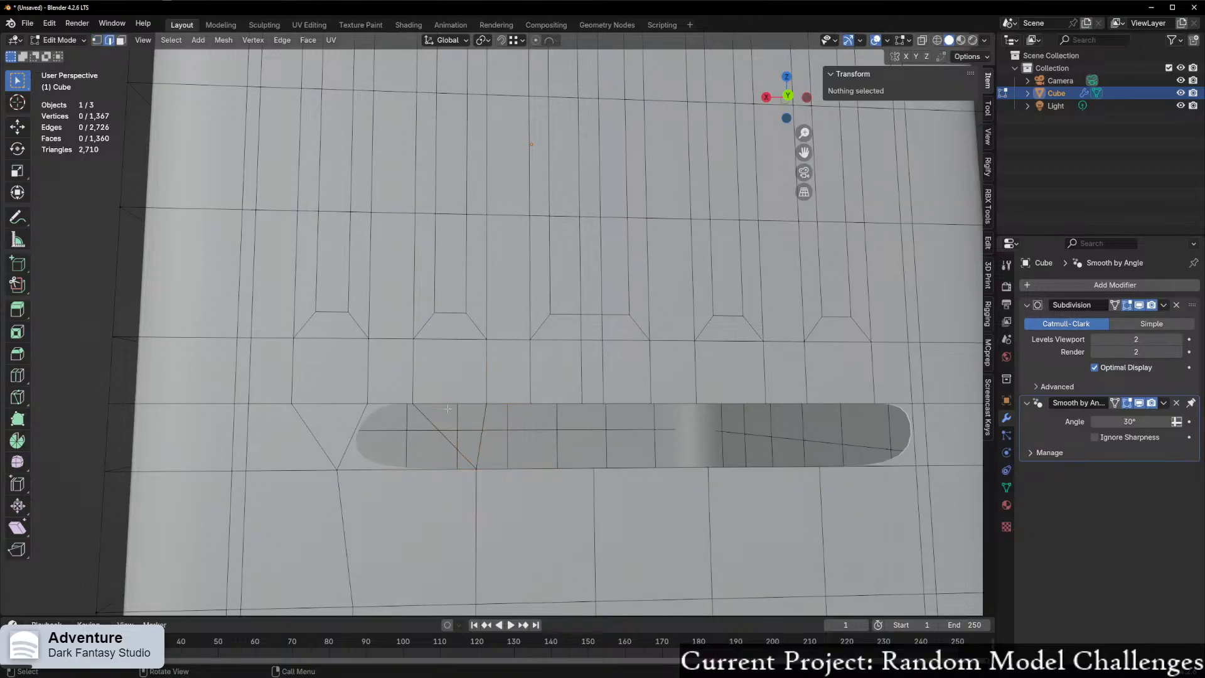
click(439, 402)
key(f)
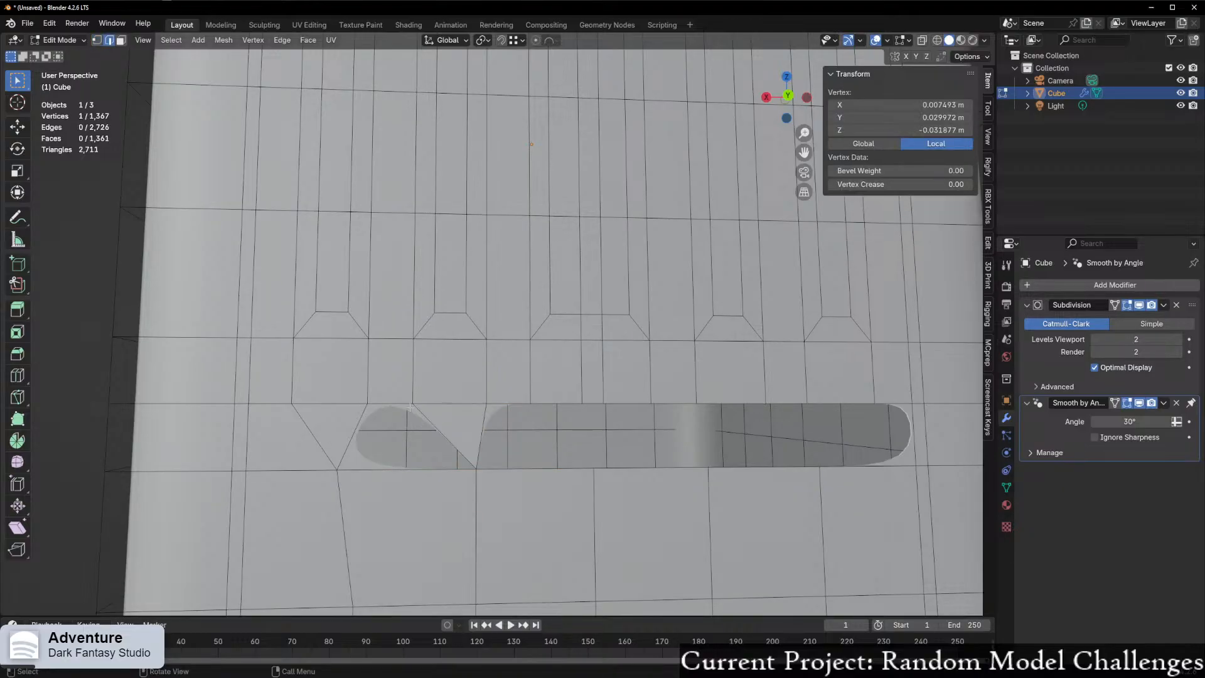
key(f)
- Connect the last two inner upper-border vertices at the opening's right end to the last inner lower-border vertex
middle_drag(516, 431, 505, 436)
shift+middle_drag(859, 428, 705, 397)
scroll(719, 392, down, 1)
key(1)
click(687, 365)
shift+click(633, 420)
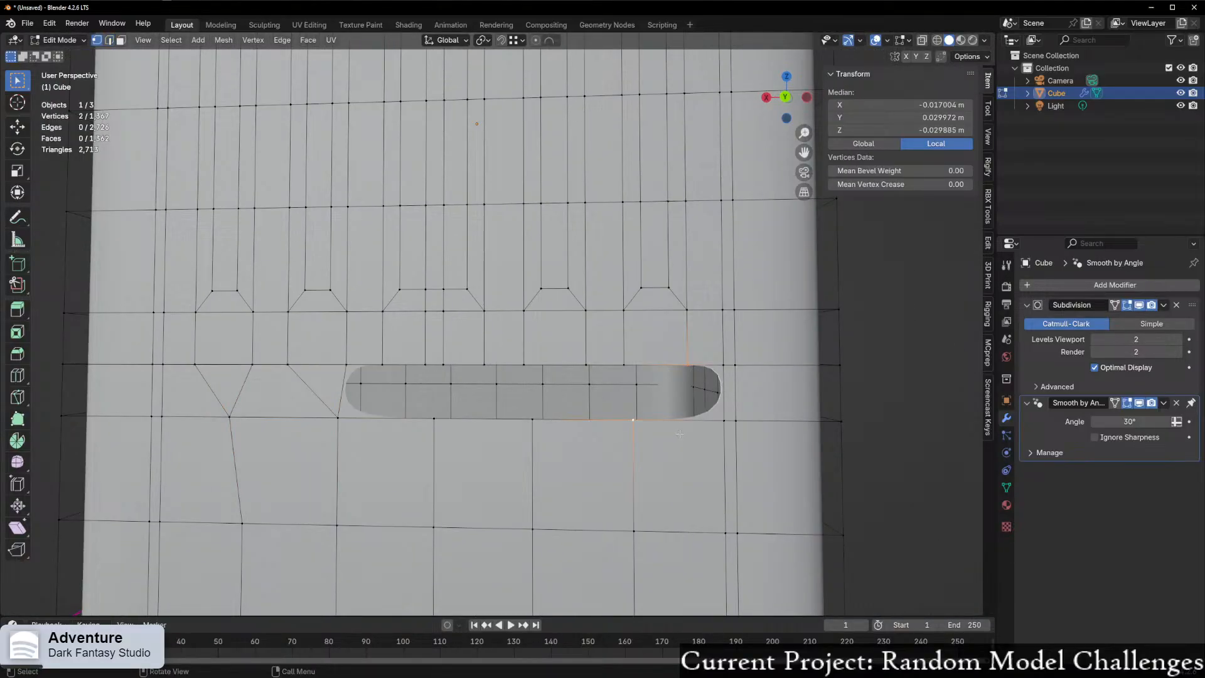
key(f)
click(624, 365)
shift+click(632, 419)
key(f)
- Fill the triangle and the outer gap around the new edges at the opening's right end
scroll(671, 379, up, 1)
key(2)
key(f)
key(f)
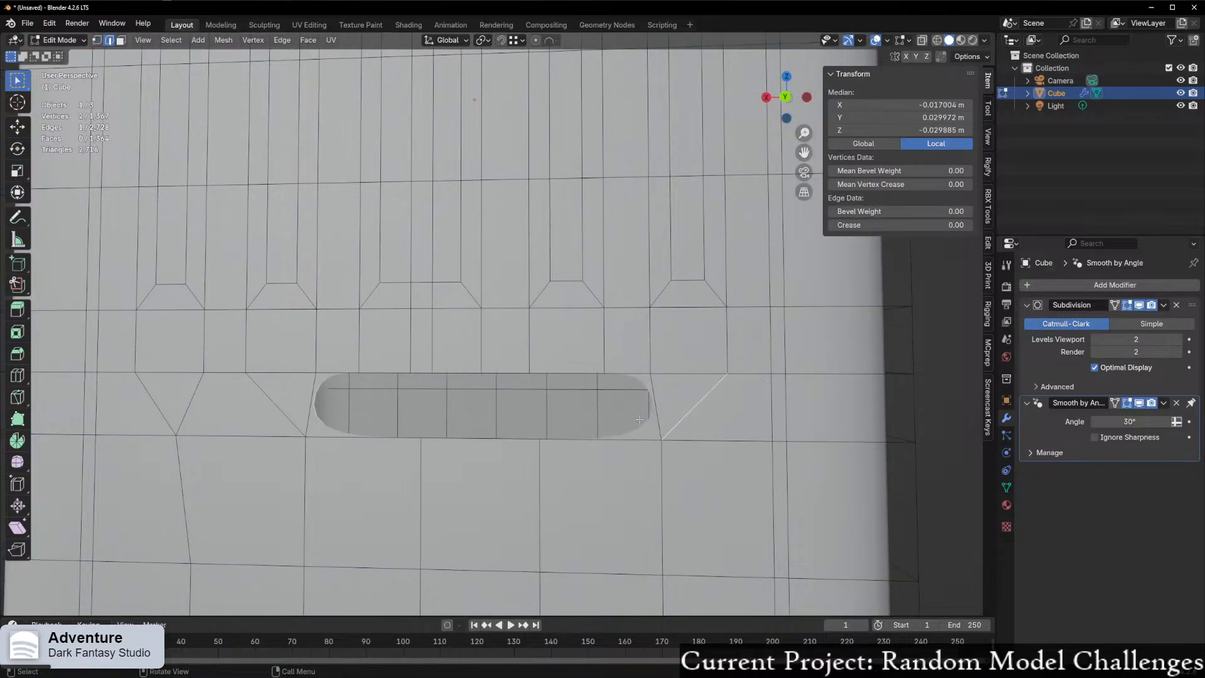
- Connect the next two upper-border vertices inward from the right end to the lower-border vertex between them
middle_drag(535, 400, 539, 402)
click(610, 374)
key(1)
click(604, 373)
shift+click(541, 442)
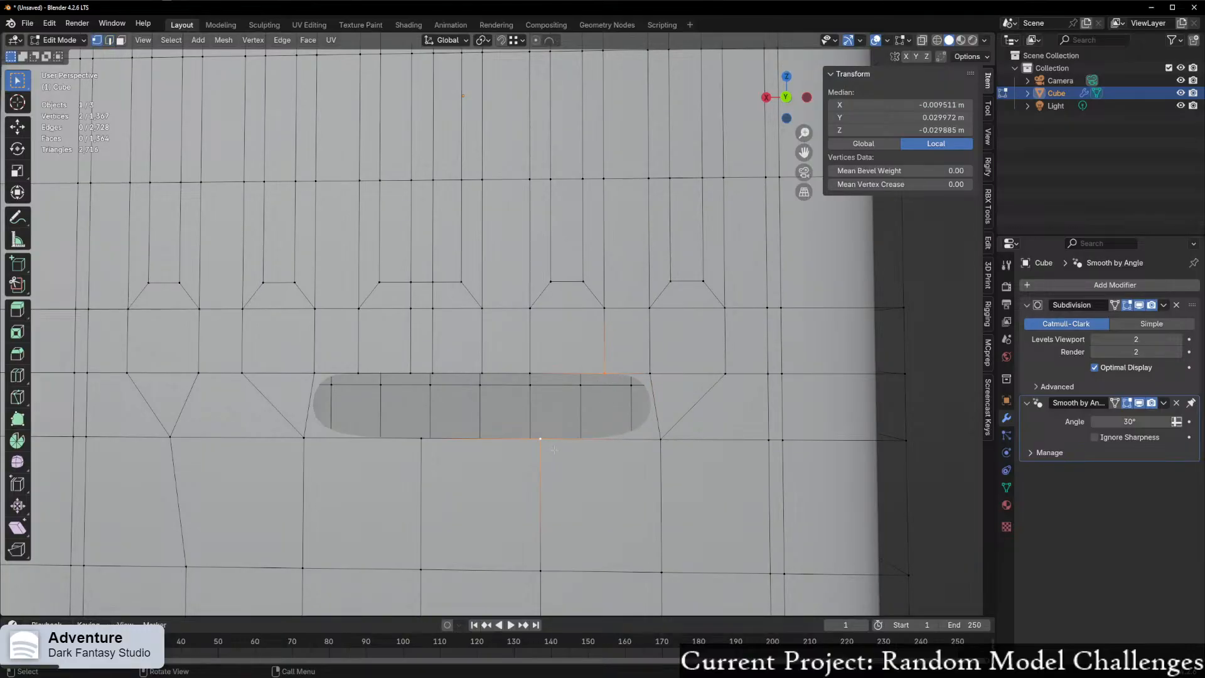
key(f)
click(530, 373)
shift+click(540, 439)
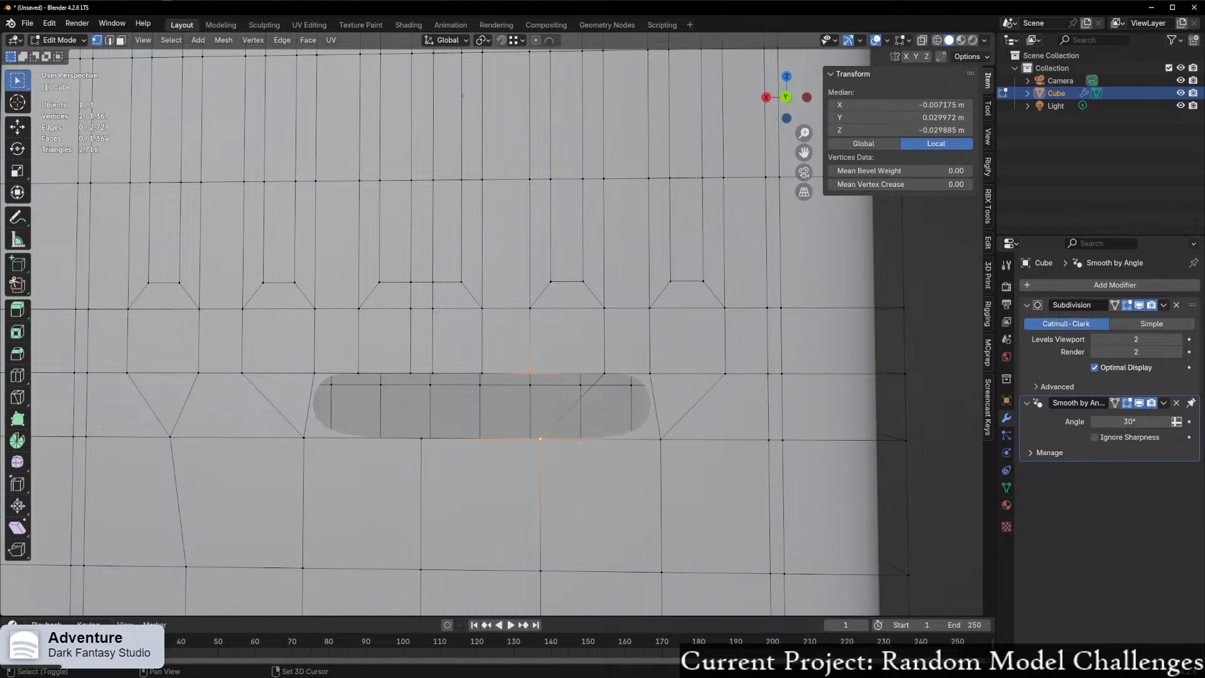
key(f)
- Fill the triangle between these two edges and the adjoining hole on its right
key(3)
click(572, 358)
click(564, 379)
key(2)
click(572, 375)
key(f)
click(651, 405)
key(f)
- Slide the short central edge of the upper border upward and fill the gap left beneath it
middle_drag(541, 448, 546, 450)
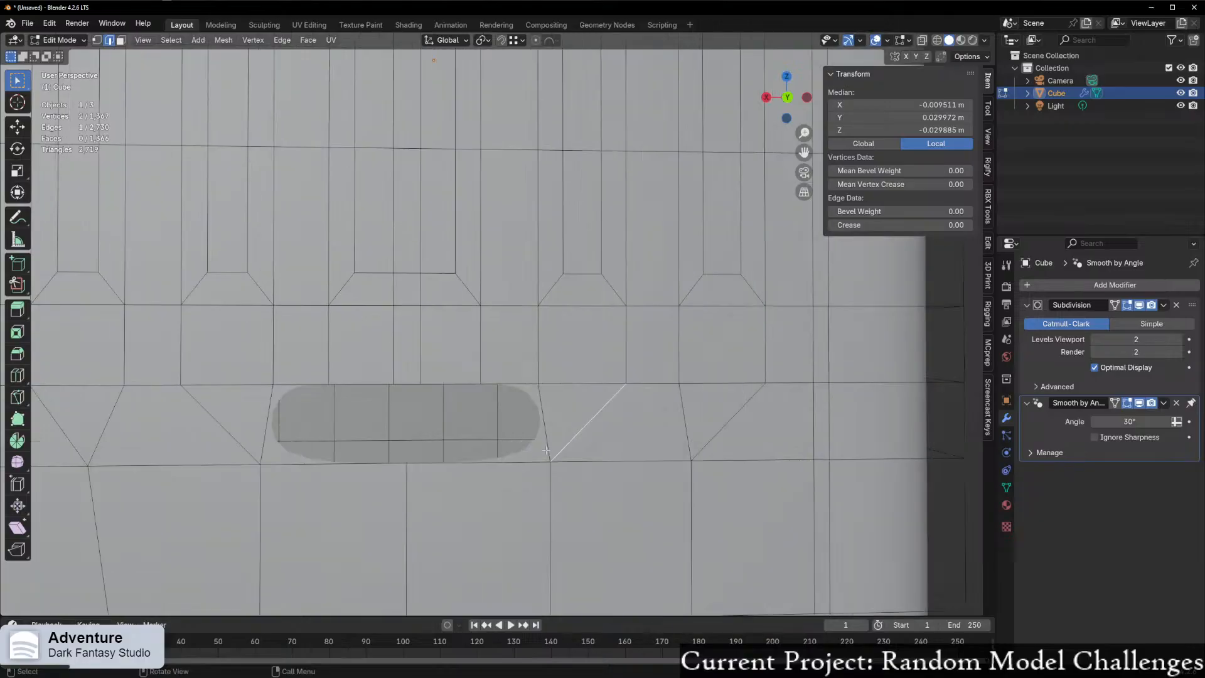
click(406, 386)
key(g)
key(g)
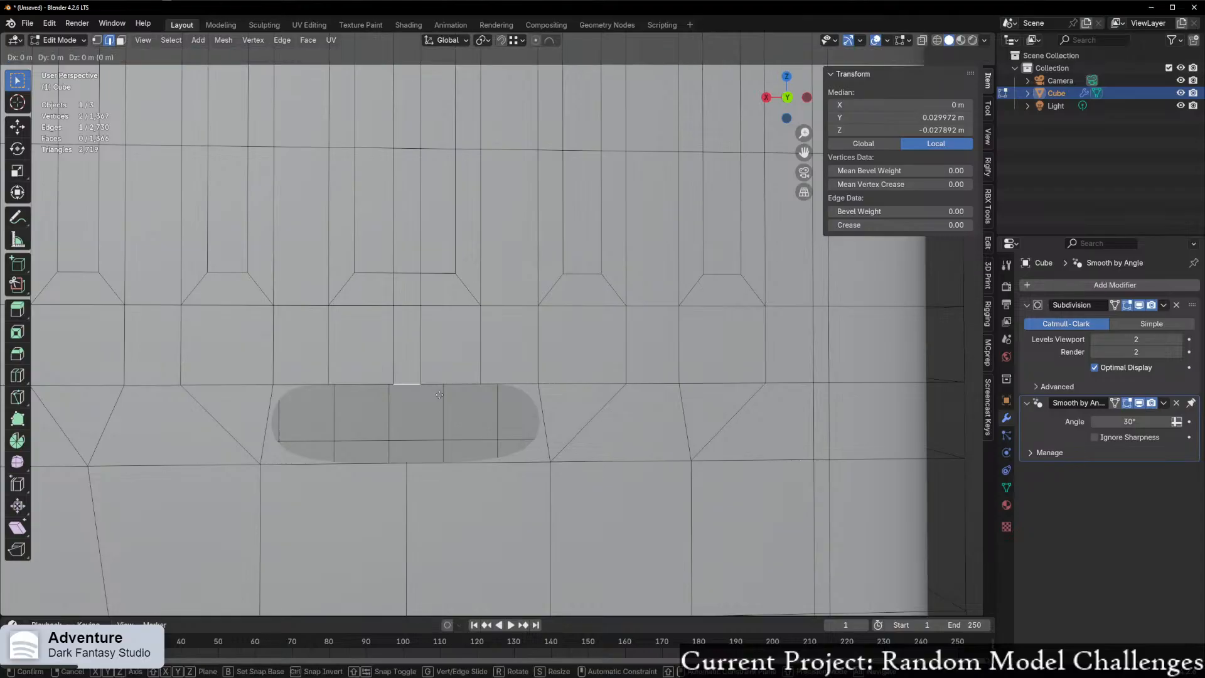
click(440, 372)
key(f)
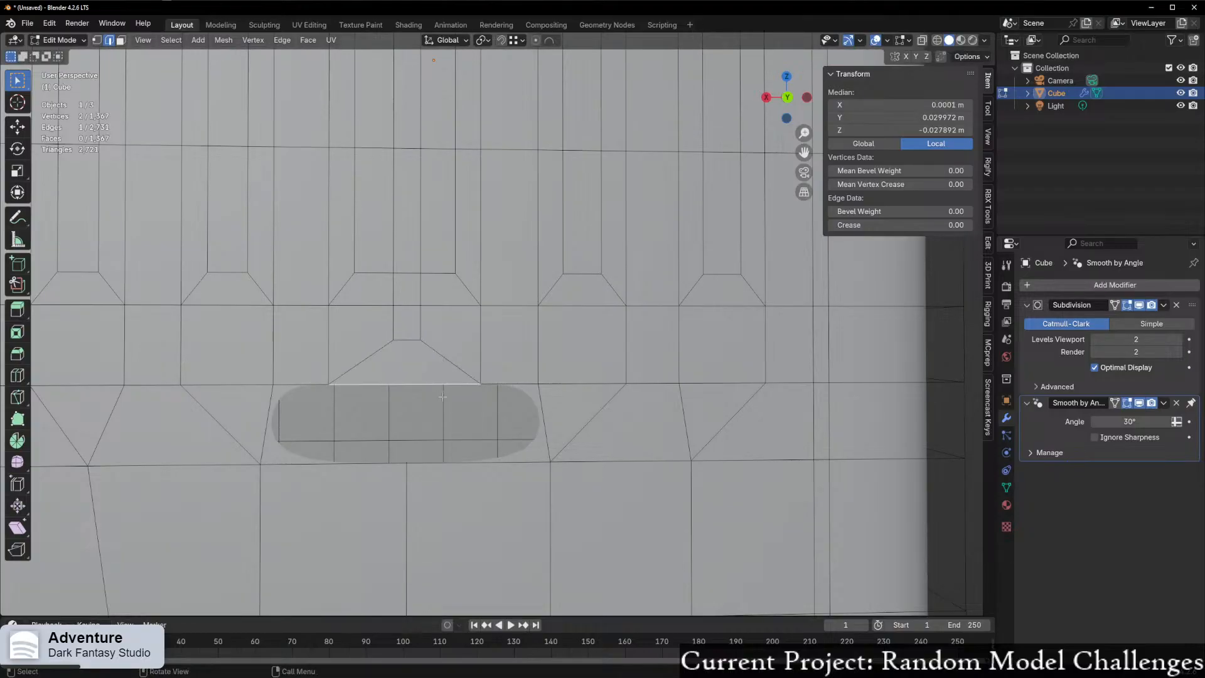
- Connect the two upper-border vertices flanking the raised central edge to the middle lower-border vertex
key(1)
click(330, 384)
shift+click(408, 464)
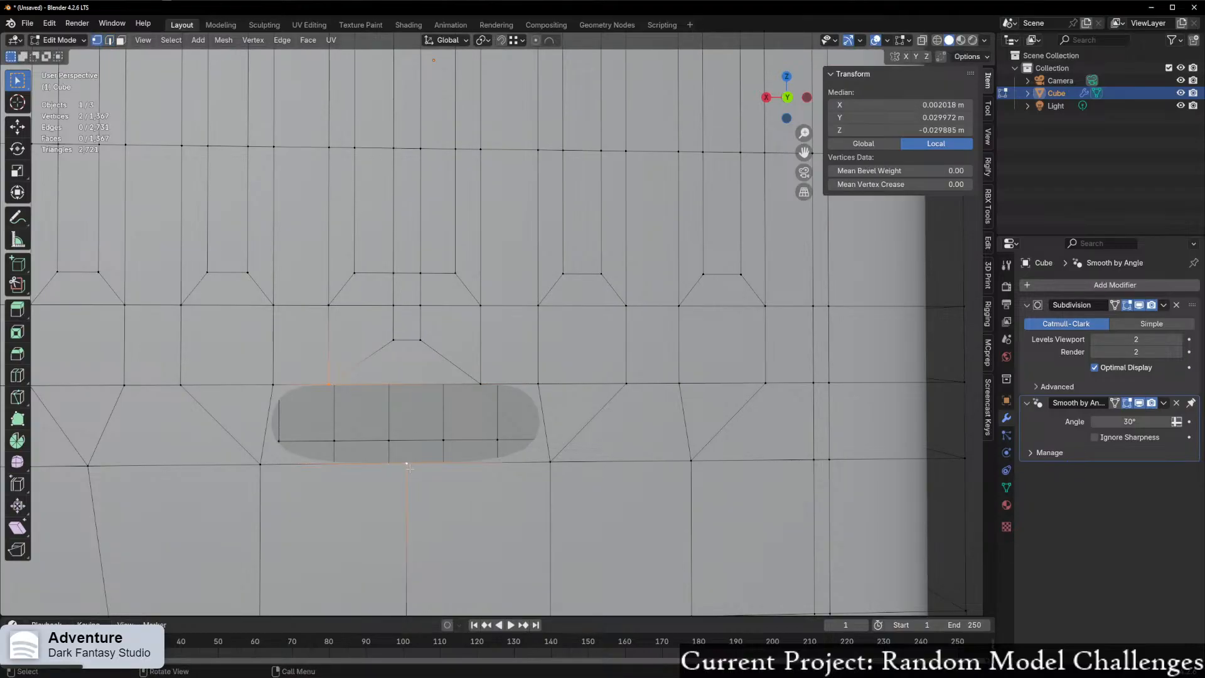
ctrl+click(463, 395)
key(ctrl+z)
key(f)
key(alt+a)
click(480, 385)
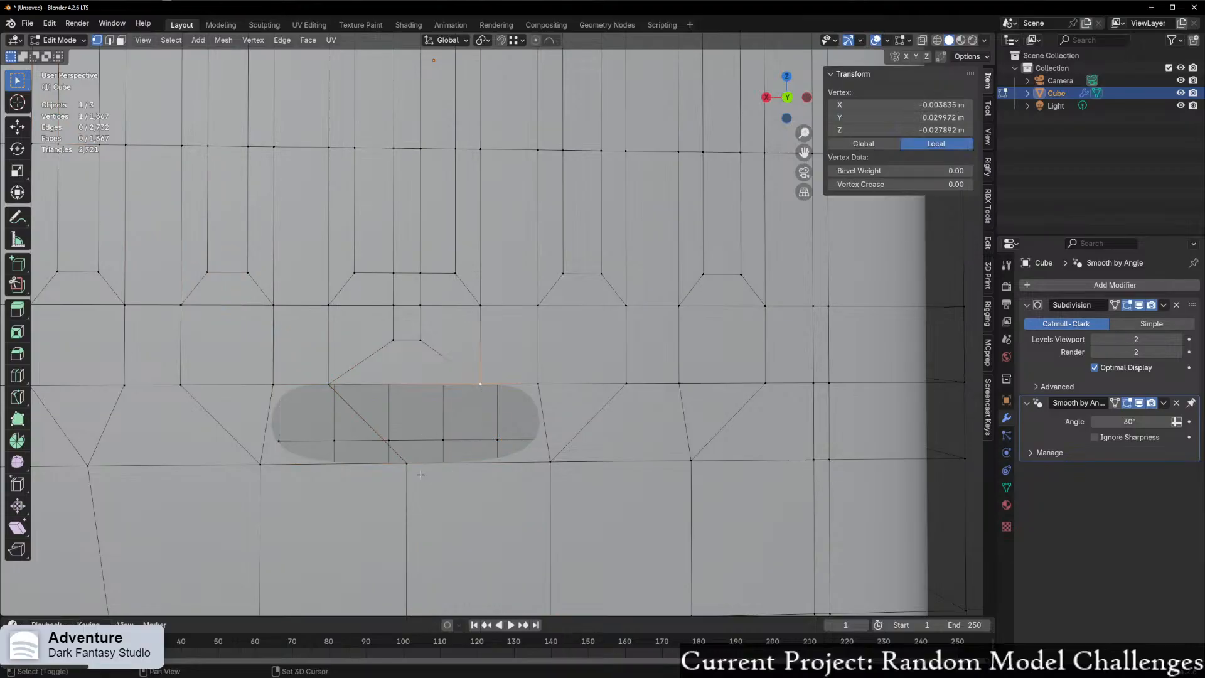
shift+click(408, 464)
key(f)
- Fill the central triangle between the two converging edges and the upper border
key(2)
click(439, 385)
key(f)
- Fill the two remaining holes on either side of the central triangle to close the band
click(343, 464)
key(ctrl+z)
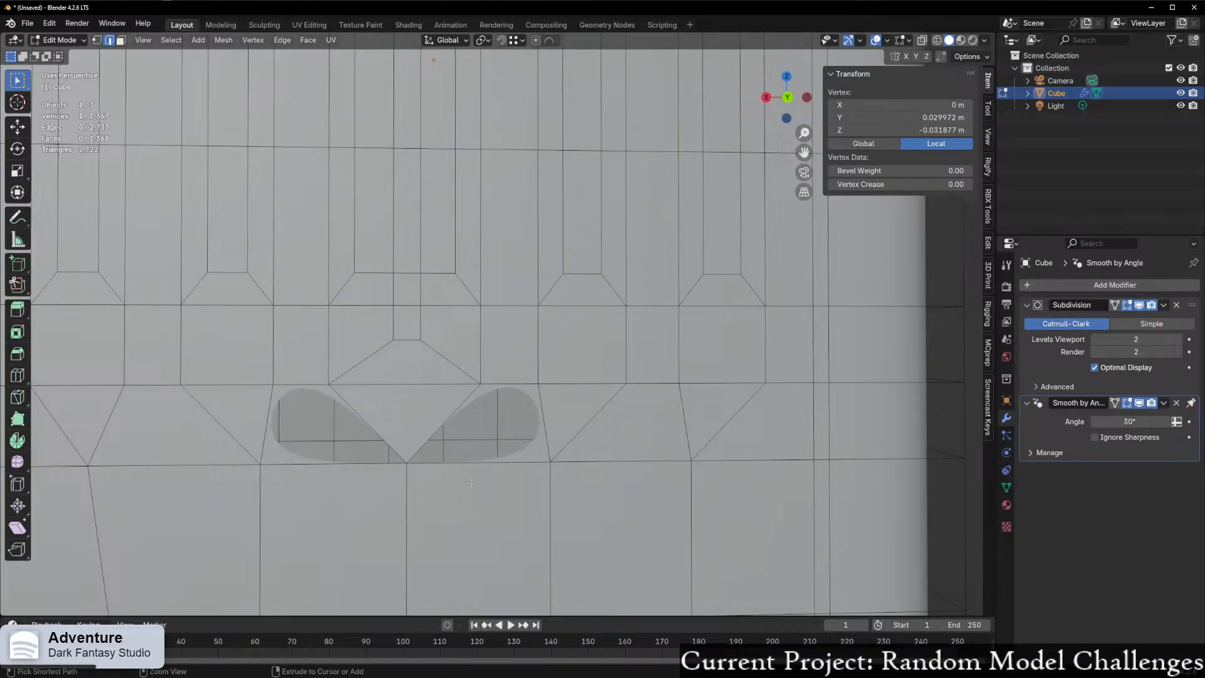
key(ctrl+z)
key(f)
click(491, 470)
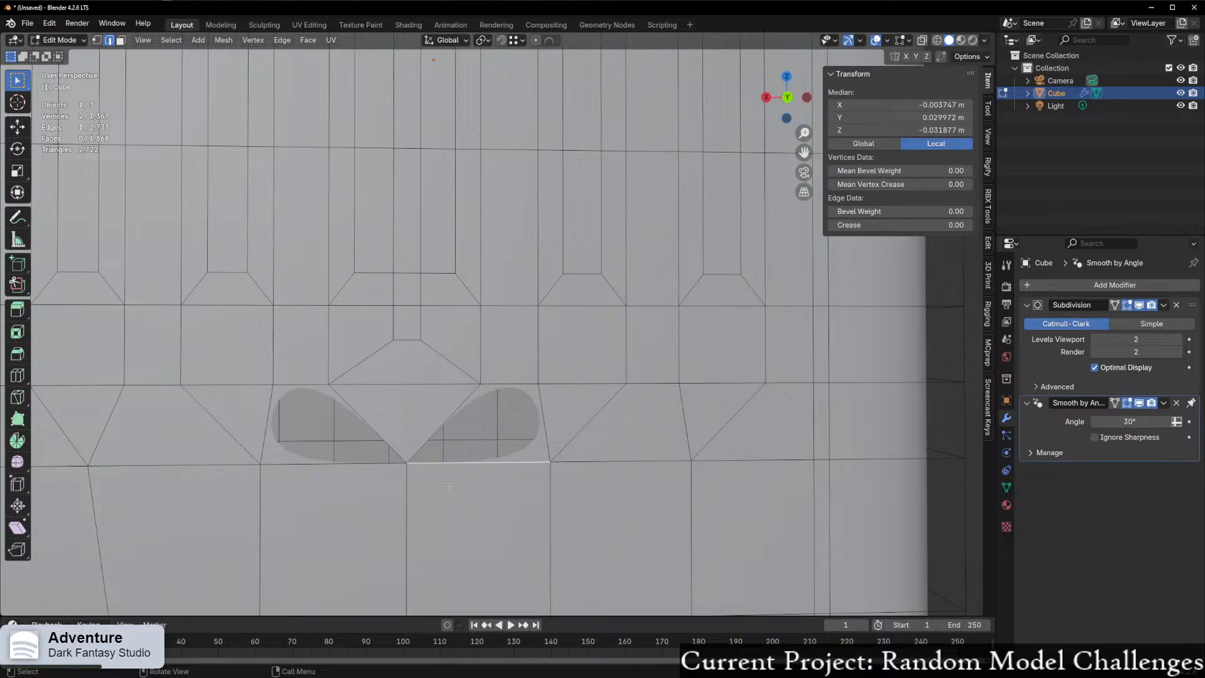
middle_drag(455, 496, 500, 531)
key(ctrl+z)
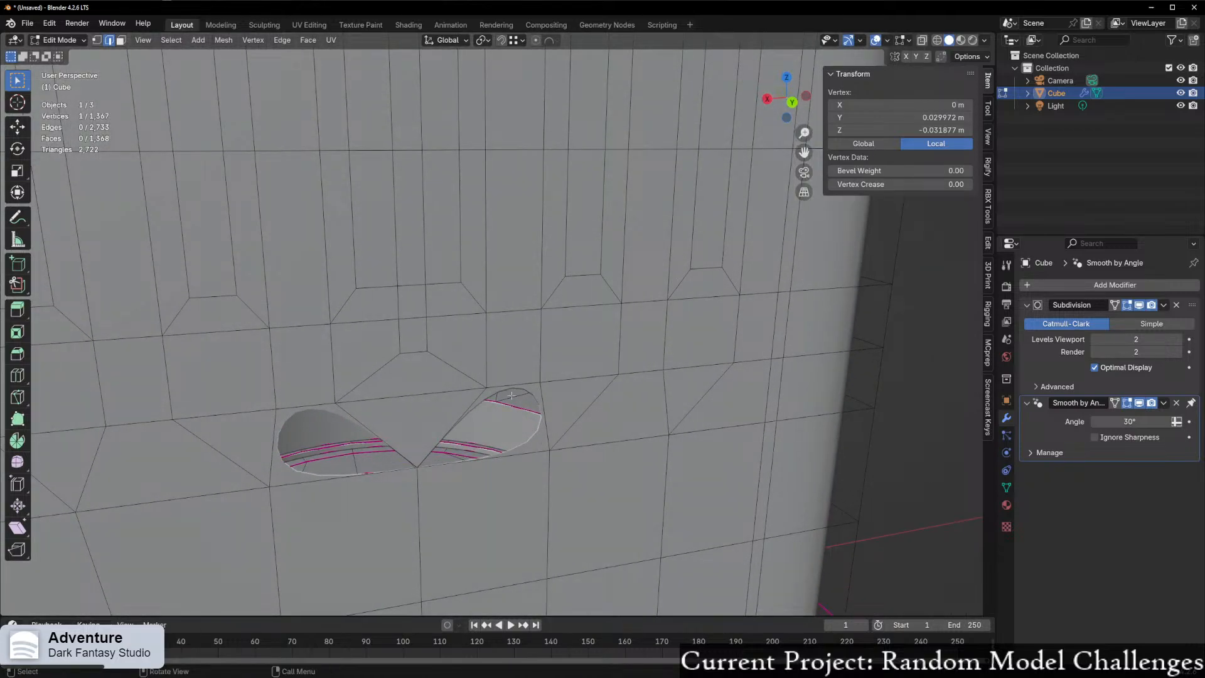
key(ctrl+z)
key(f)
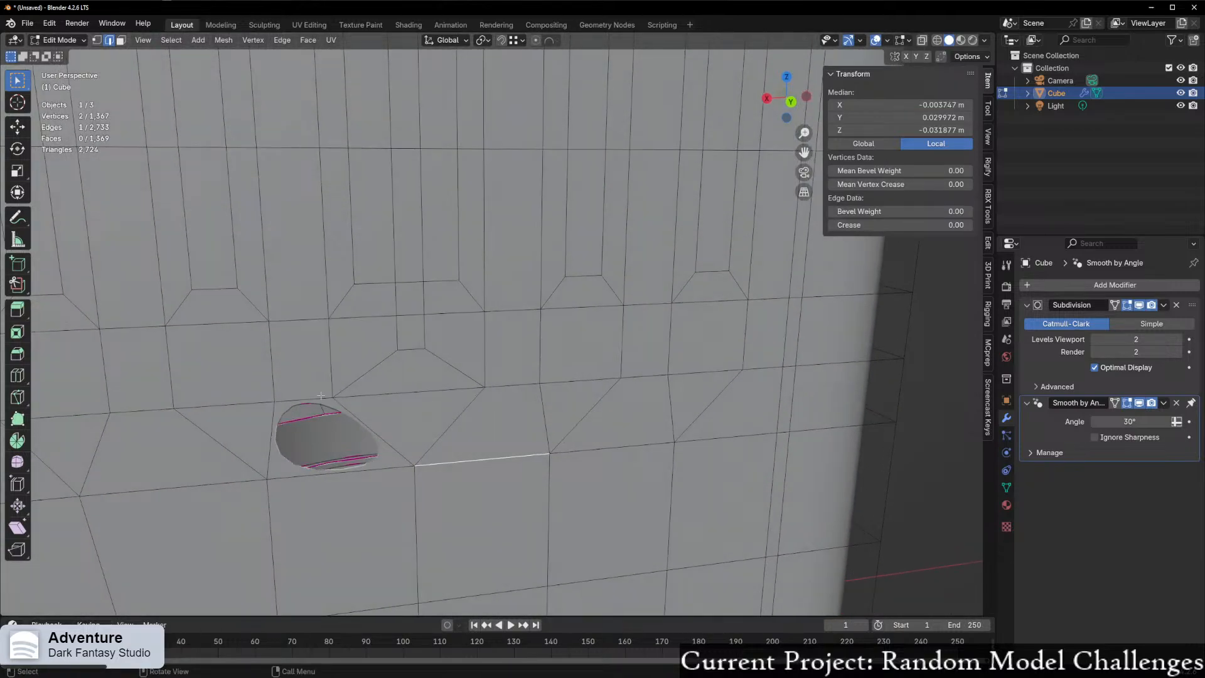
key(f)
- Inspect the rebuilt lower band and compare it with the edge layout at the back wall's upper end
scroll(518, 441, down, 4)
middle_drag(519, 441, 502, 432)
click(782, 420)
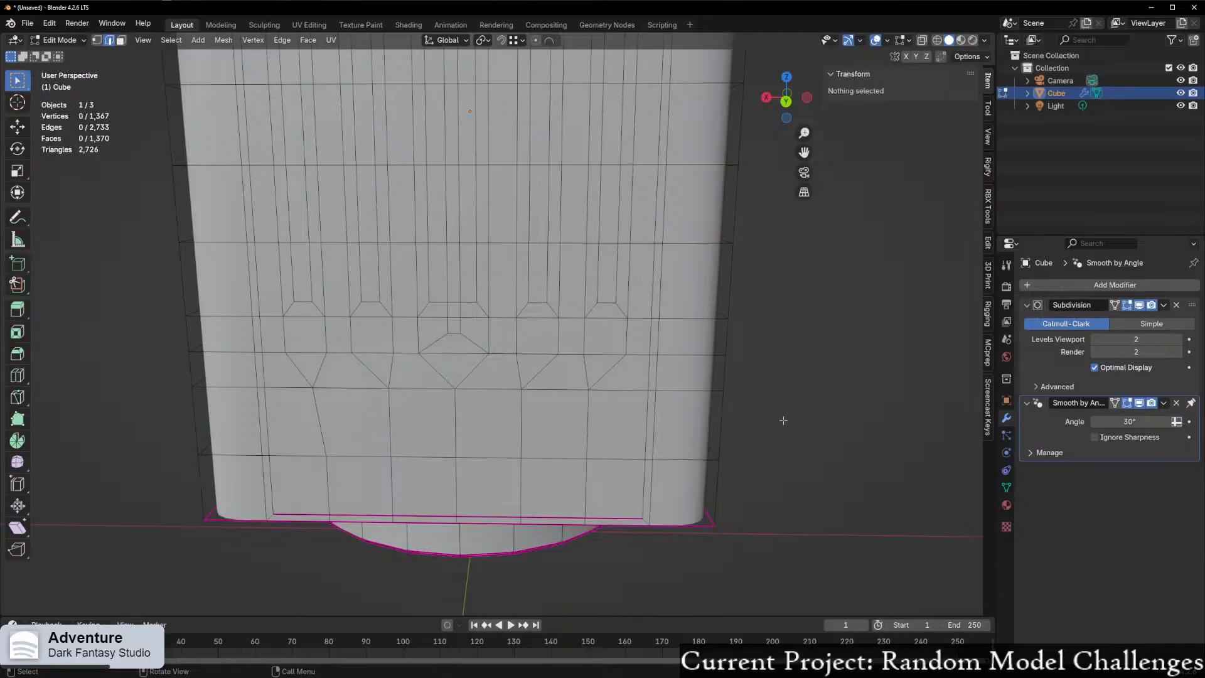
scroll(781, 418, down, 2)
middle_drag(778, 410, 598, 477)
scroll(597, 466, up, 1)
scroll(572, 459, up, 2)
scroll(570, 454, down, 4)
shift+middle_drag(519, 307, 512, 449)
scroll(527, 496, down, 4)
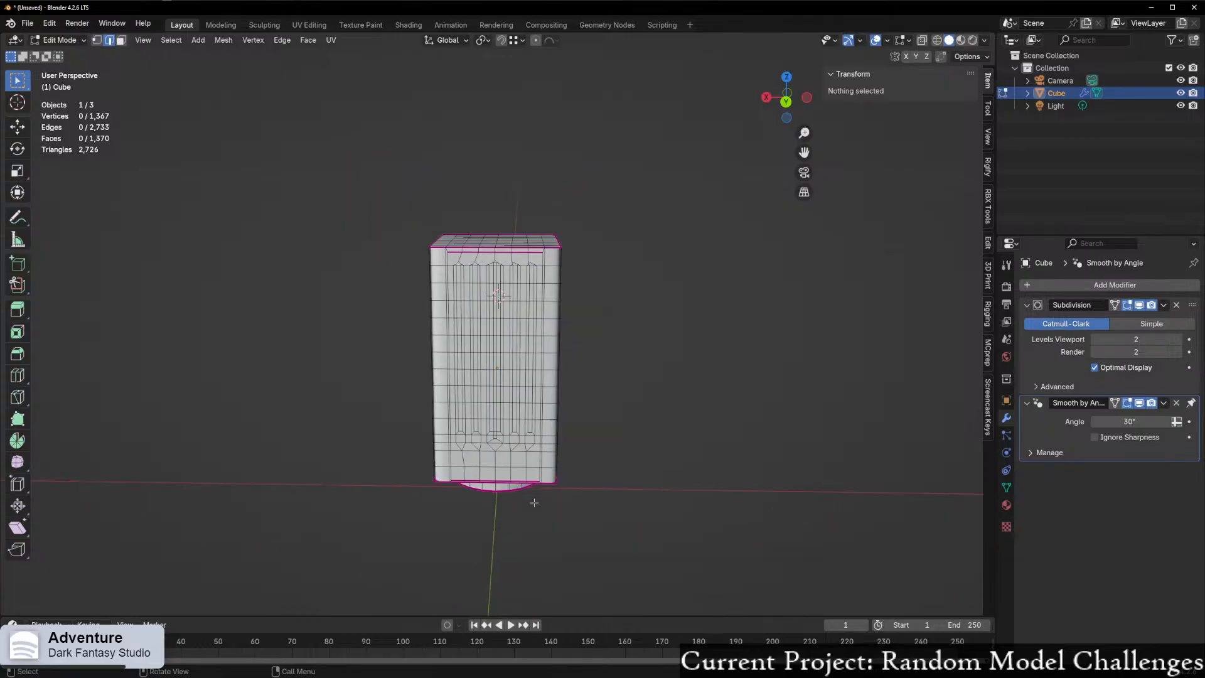
scroll(549, 500, up, 3)
scroll(543, 500, up, 1)
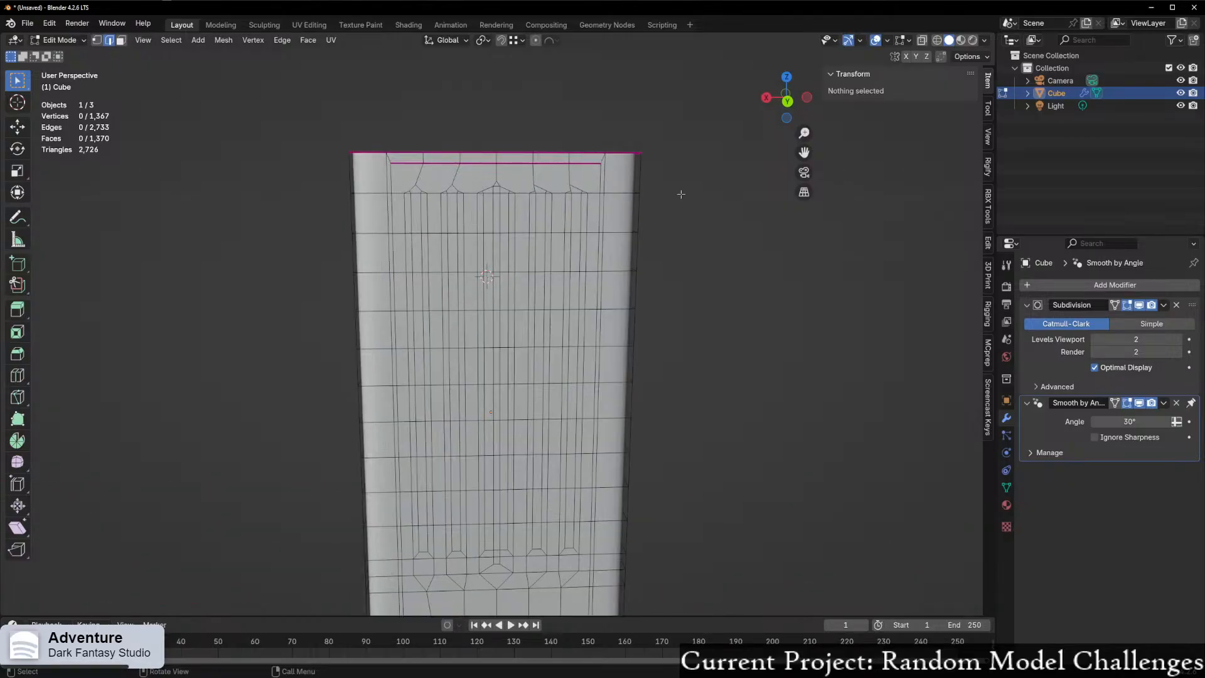
- In the back view, delete all faces of the band between the upper creased edge and the first grid row below it
click(786, 103)
scroll(511, 270, up, 4)
shift+middle_drag(511, 269, 506, 475)
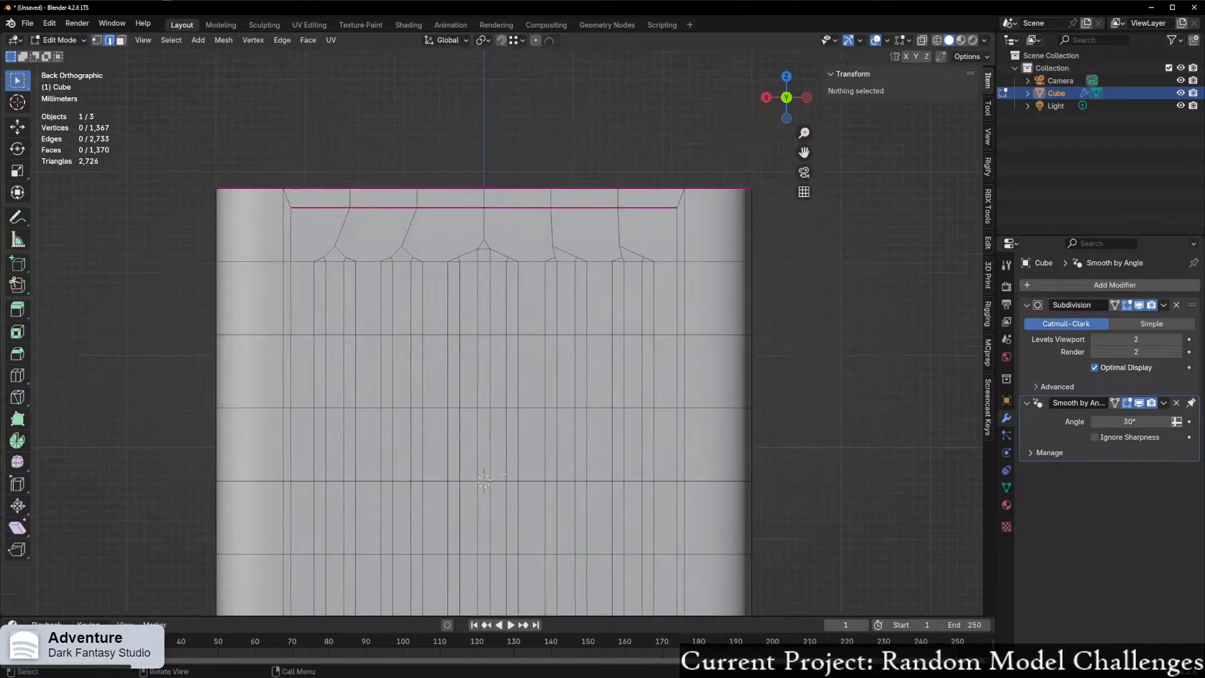
scroll(502, 467, up, 2)
shift+middle_drag(252, 257, 291, 325)
drag(270, 256, 542, 294)
drag(772, 291, 773, 293)
key(3)
drag(276, 256, 779, 299)
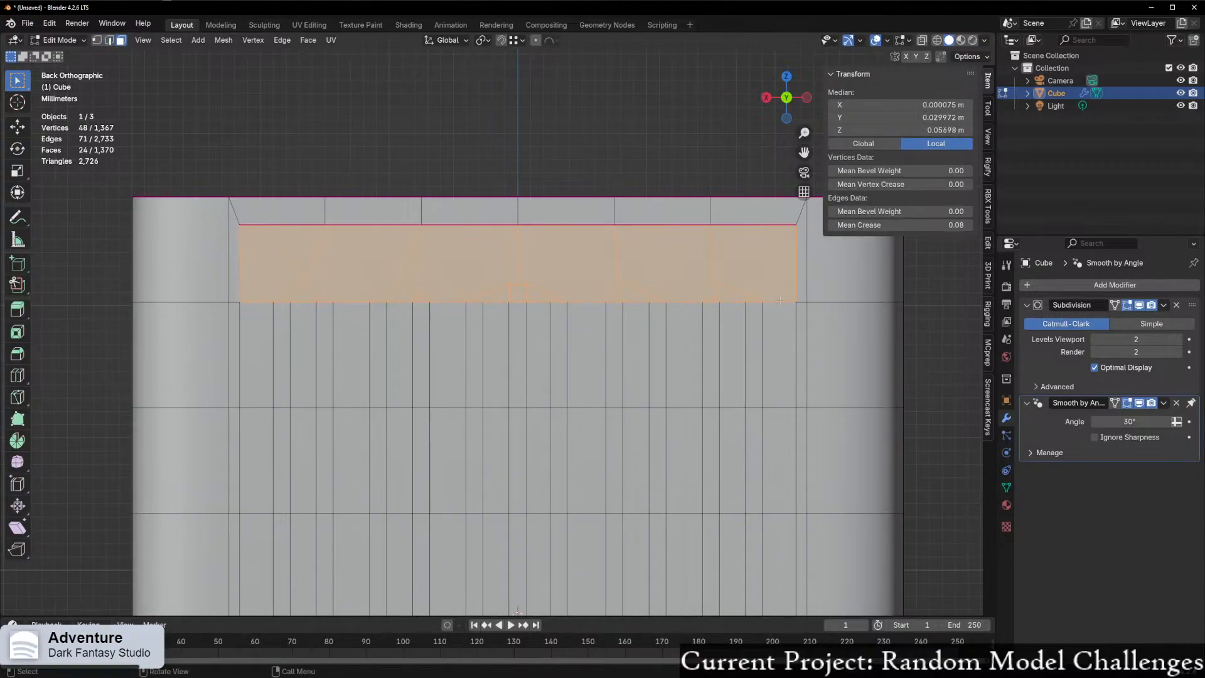
key(x)
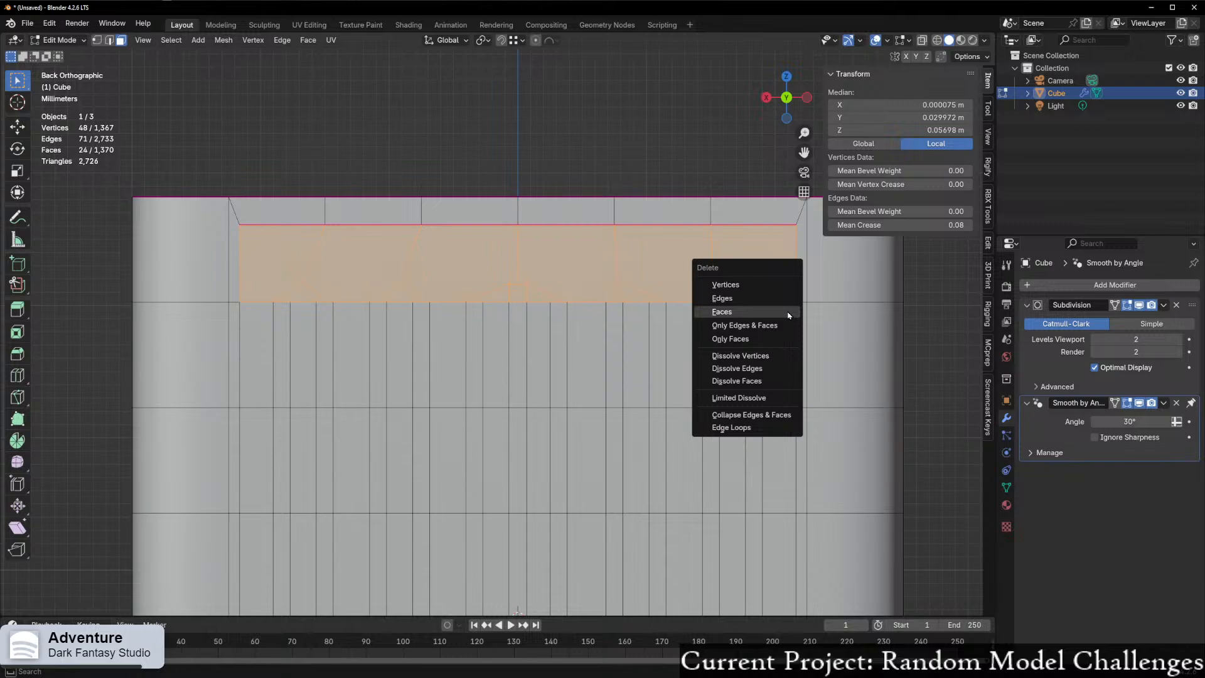
click(784, 313)
- Try sliding the upper edge of the leftmost narrow strip downward along its sides
scroll(520, 395, up, 1)
key(2)
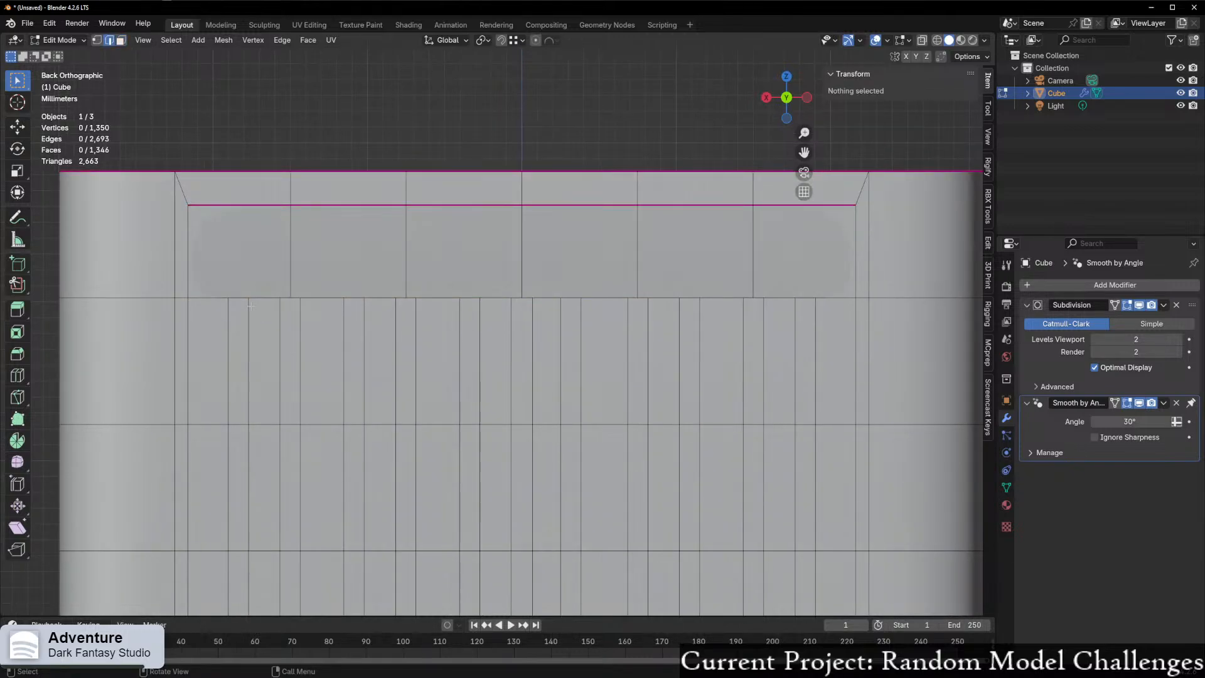
click(240, 299)
click(282, 311)
scroll(389, 502, down, 5)
shift+middle_drag(369, 233, 391, 412)
scroll(417, 243, up, 2)
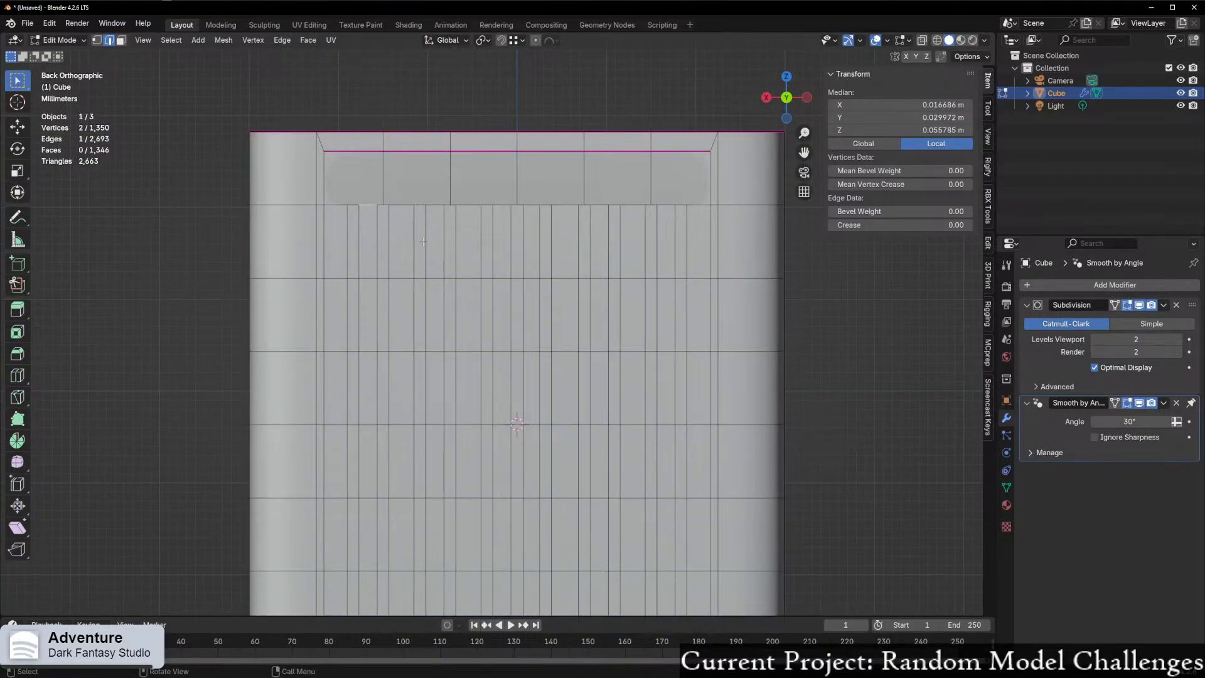
key(g)
key(g)
click(428, 248)
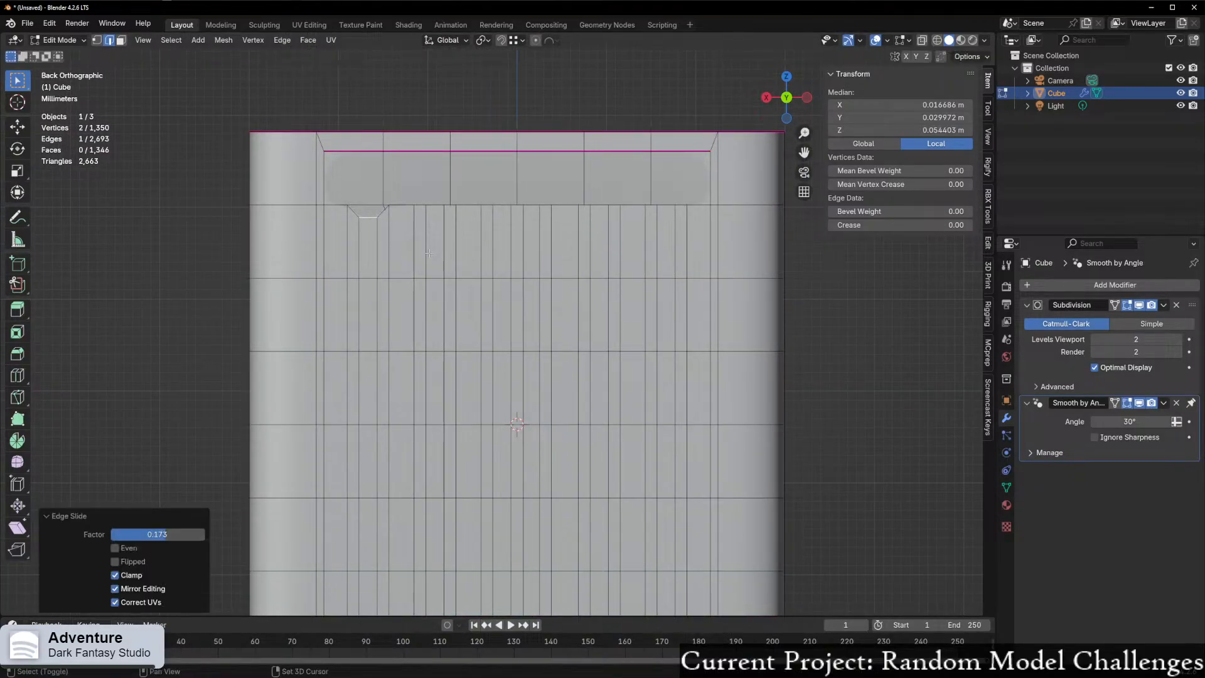
shift+middle_drag(428, 248, 410, 287)
scroll(409, 282, up, 1)
key(ctrl+z)
- Slide the upper edges of the four outer narrow strips down by a factor of 0.156 and fill the gaps above them
shift+click(404, 230)
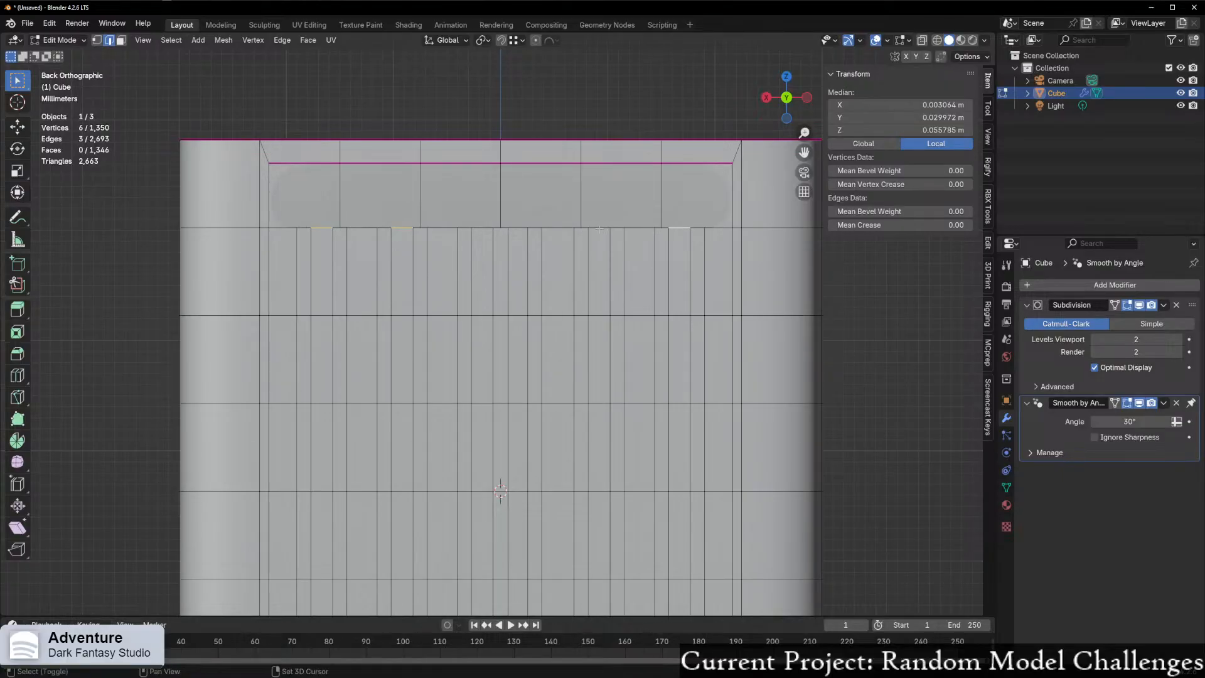
key(g)
key(g)
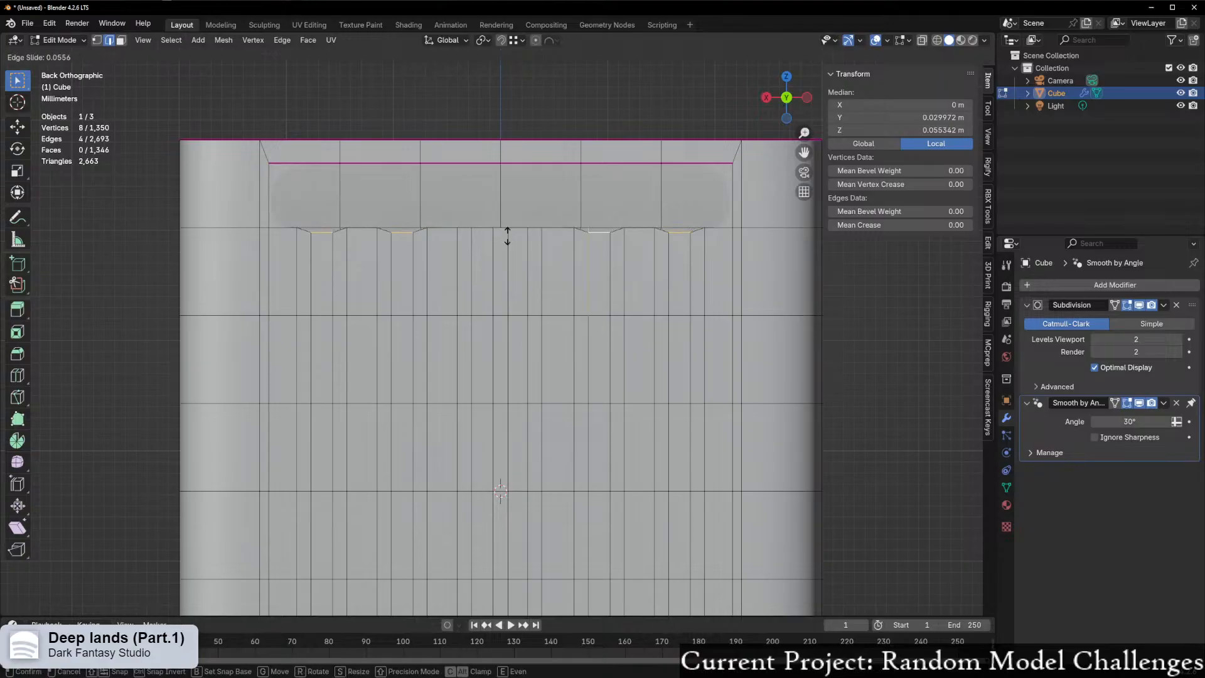
click(509, 239)
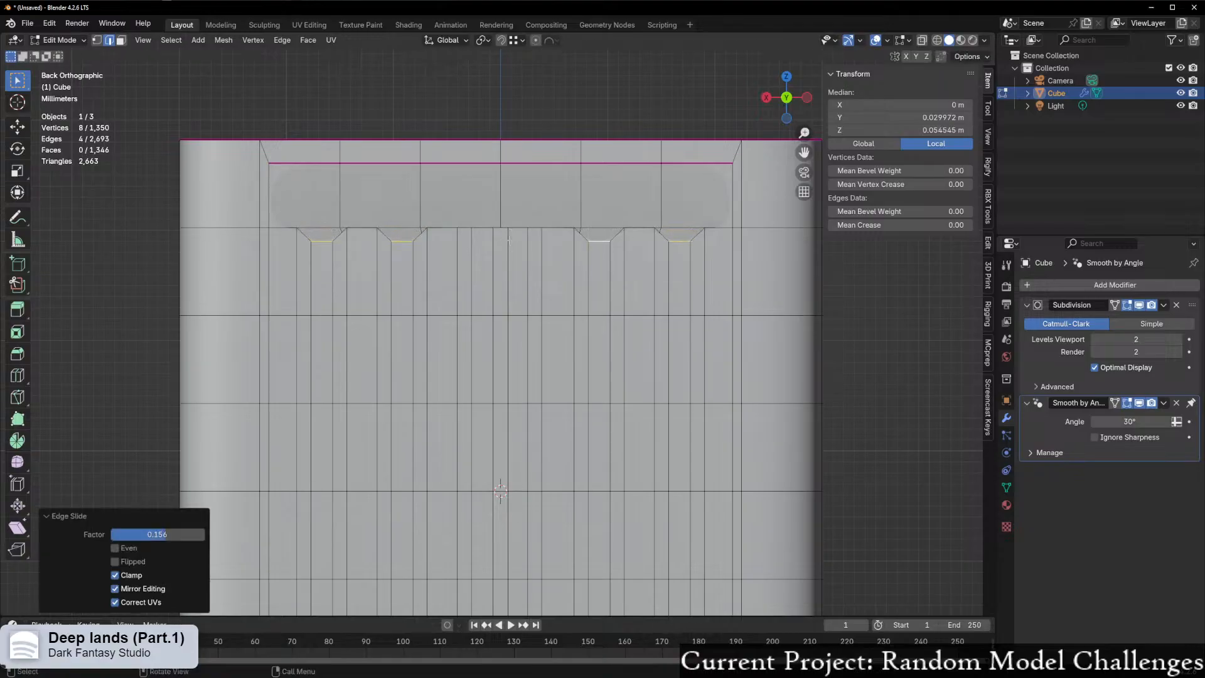
click(326, 236)
key(f)
- Add one horizontal loop cut through the upper band around the body and flatten it with a Z scale of 0
scroll(609, 339, down, 4)
mouse_move(562, 421)
shift+middle_down()
mouse_move(566, 174)
mouse_move(563, 408)
shift+middle_up()
scroll(558, 402, up, 2)
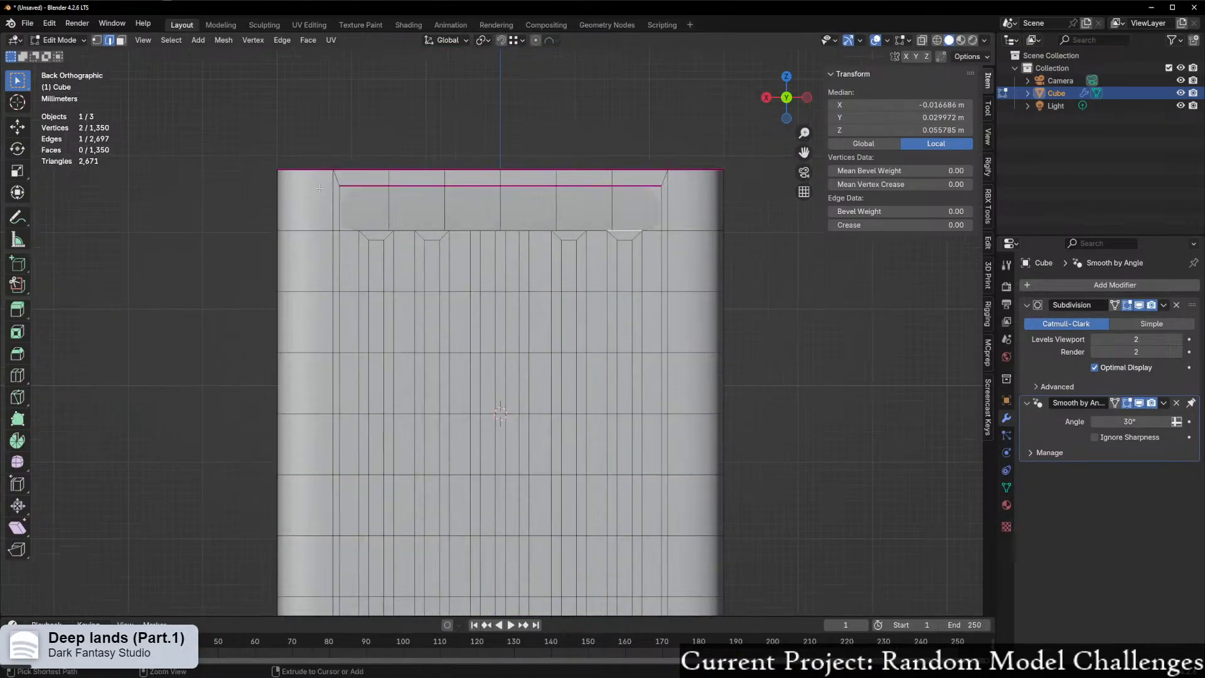
key(ctrl+r)
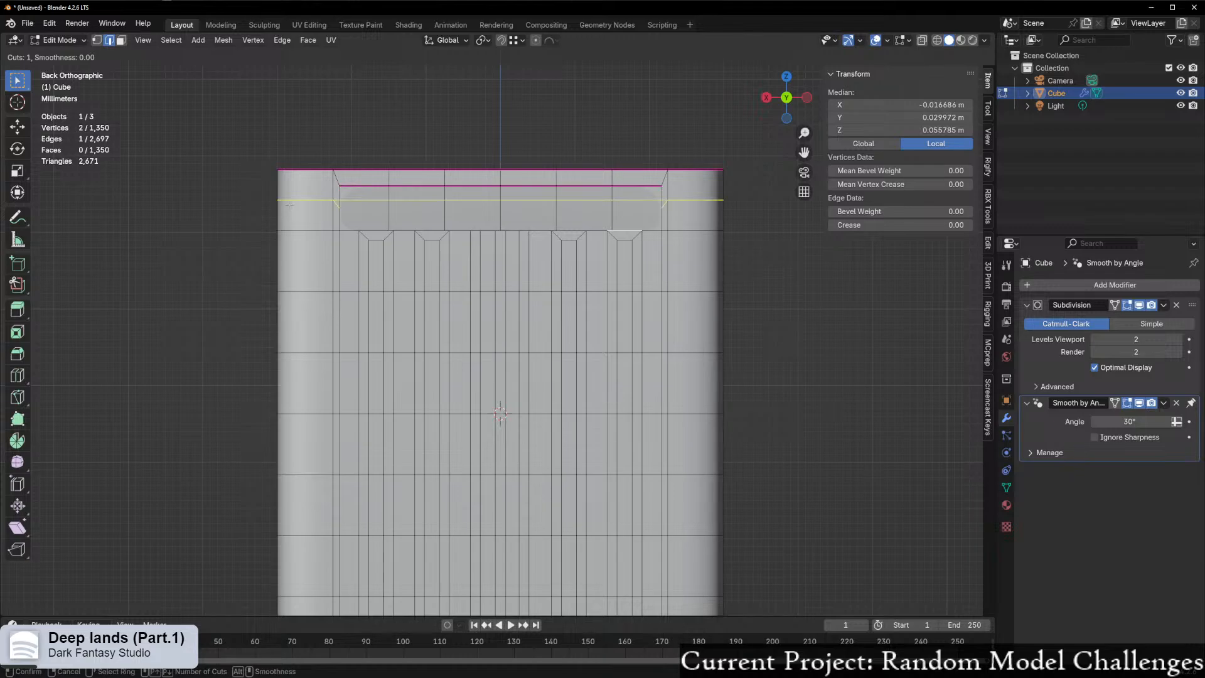
click(296, 205)
right_click(296, 205)
middle_drag(297, 205, 463, 280)
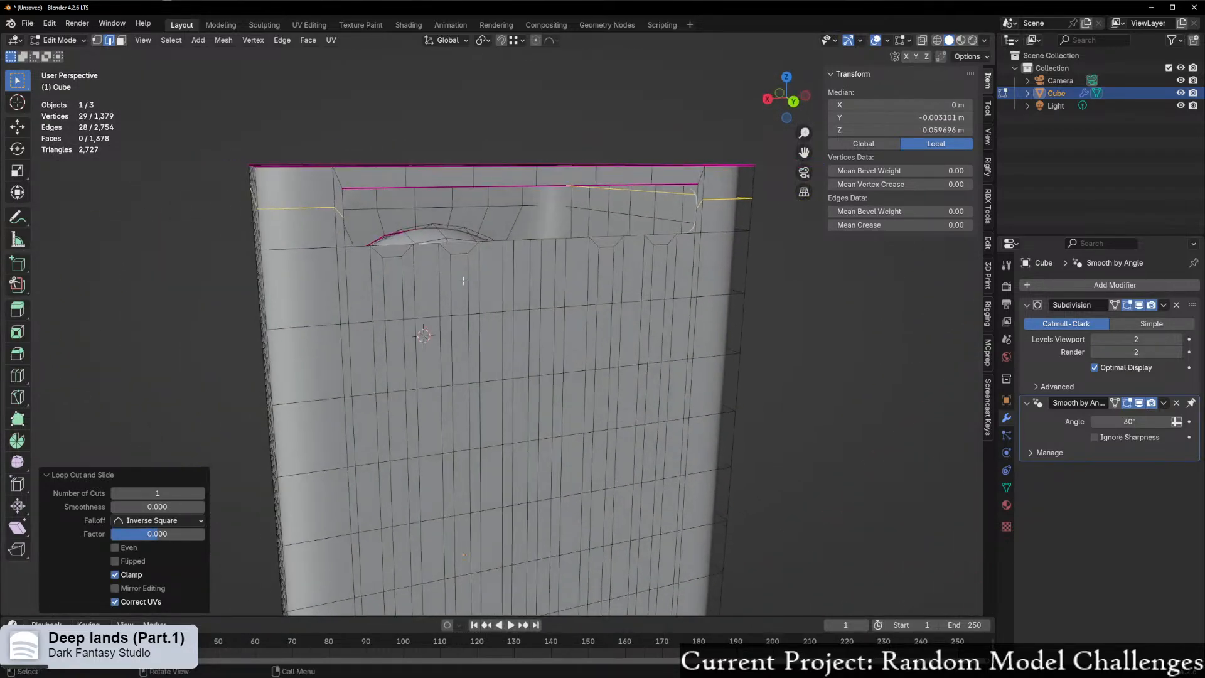
key(s)
key(z)
key(0)
key(Return)
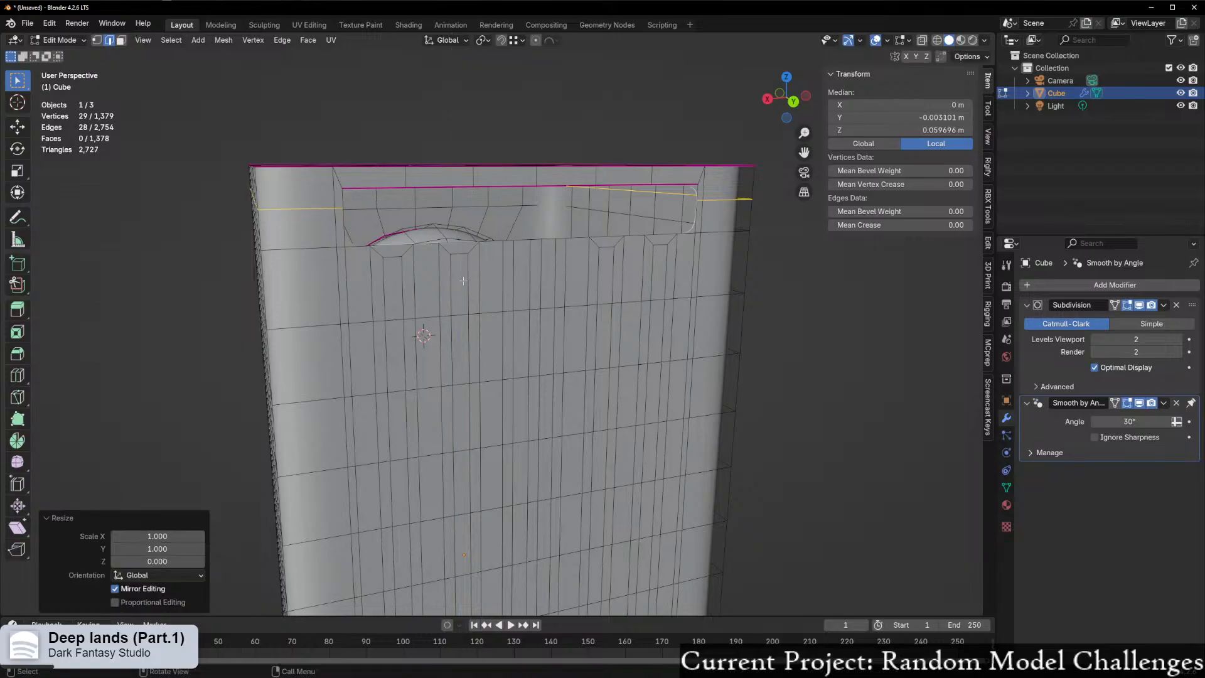
- In the back view, slide the new horizontal loop down by a factor of 0.382
click(793, 101)
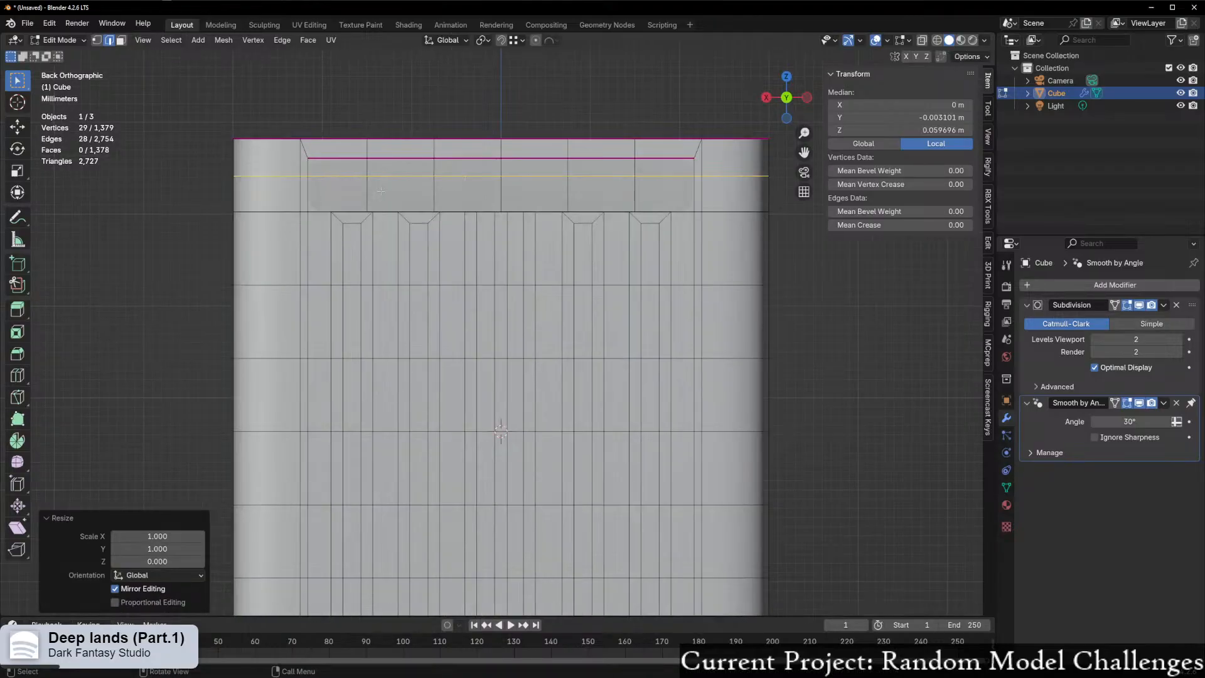
key(g)
key(g)
click(322, 193)
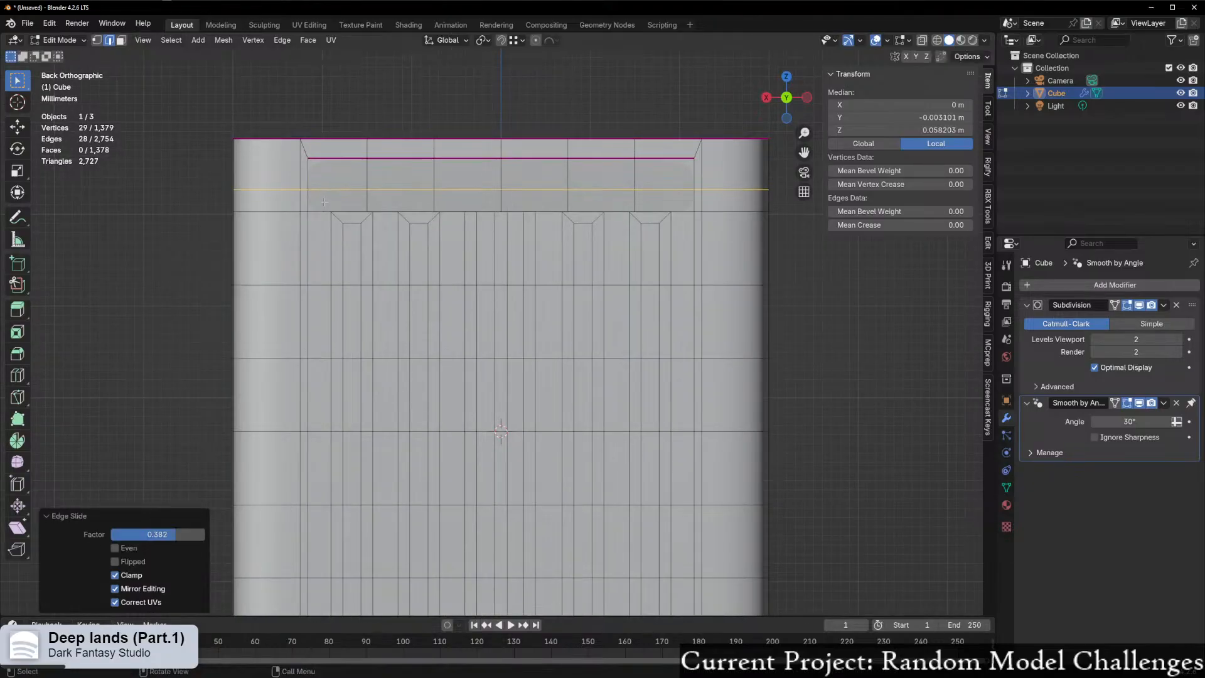
- Extrude the open gap's entire lower rim upward by 0.002418 m along Z to meet the new loop's height
scroll(353, 195, up, 1)
middle_drag(354, 194, 369, 288)
alt+click(228, 267)
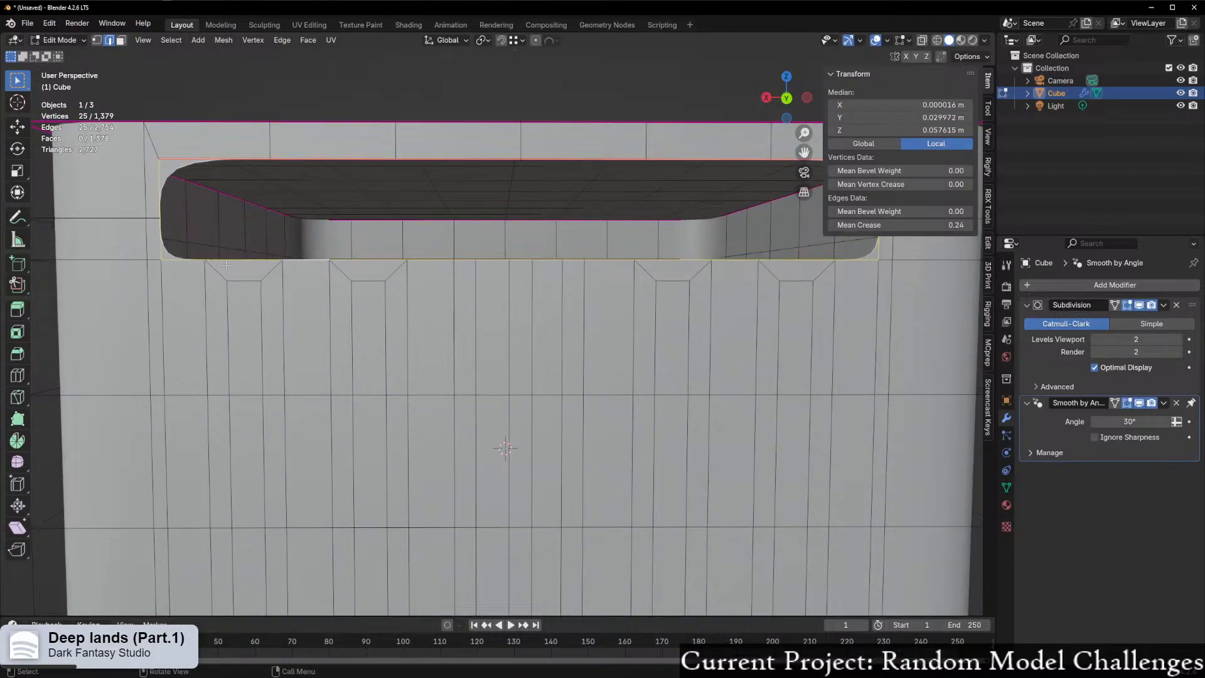
click(183, 265)
ctrl+click(845, 274)
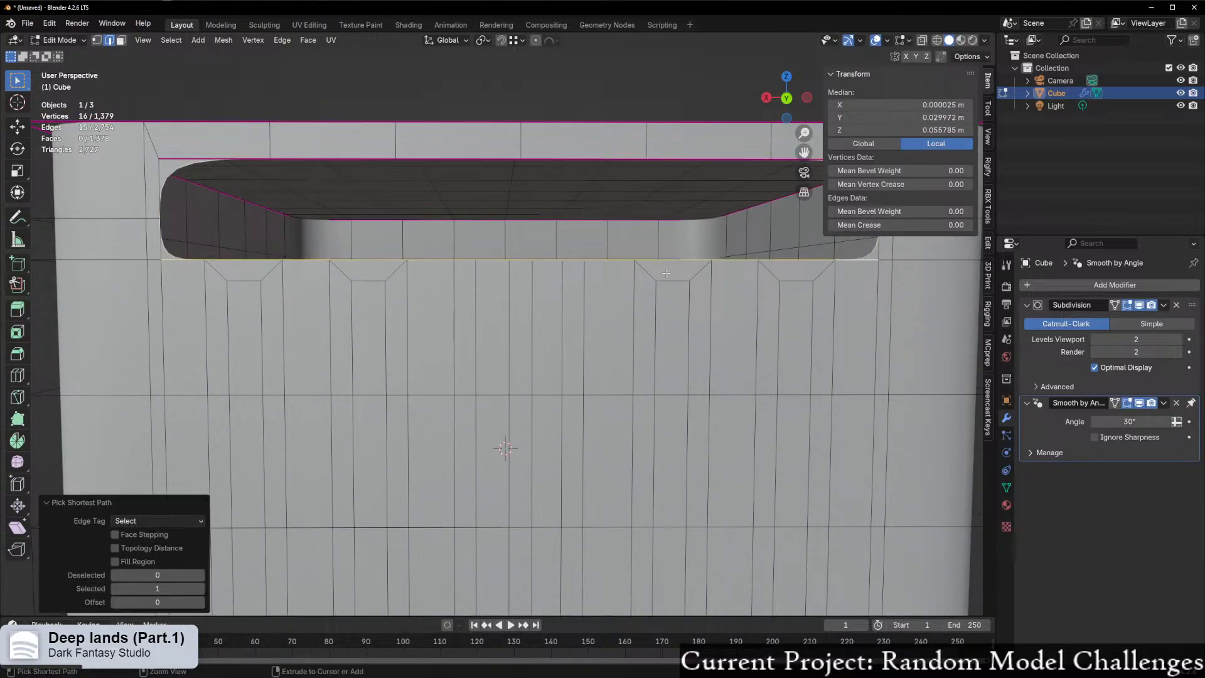
key(g)
key(z)
click(164, 221)
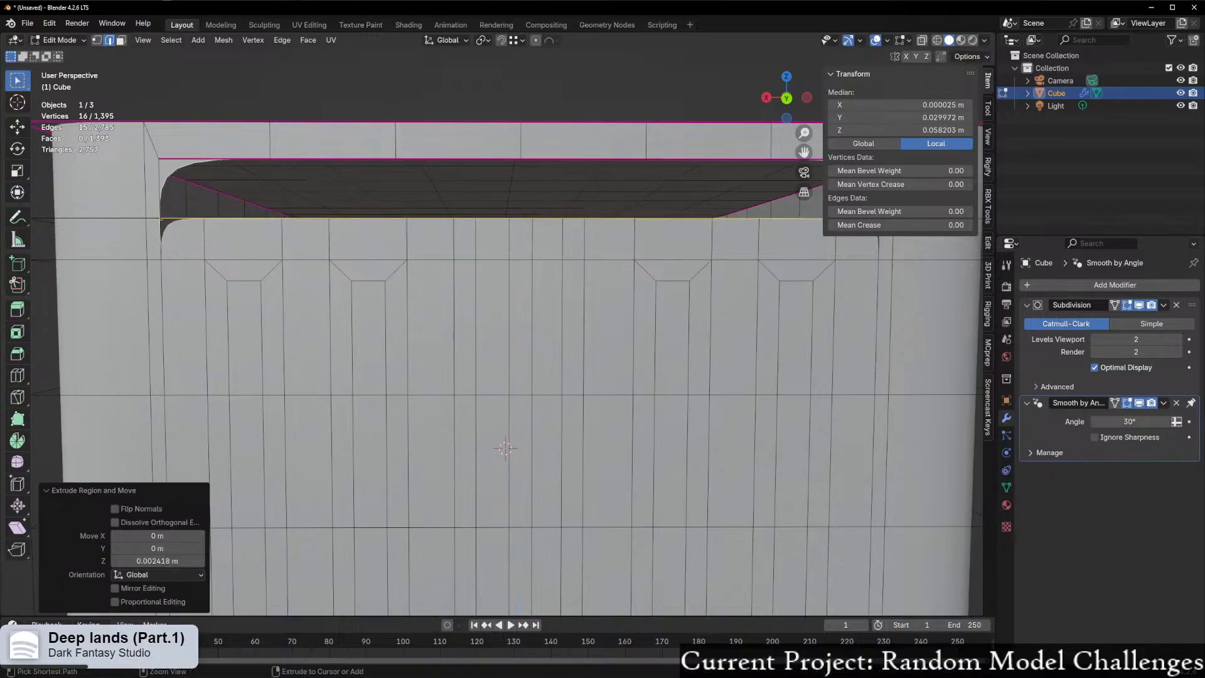
- Merge all of the mesh's vertices by distance and clear the selection
key(a)
key(m)
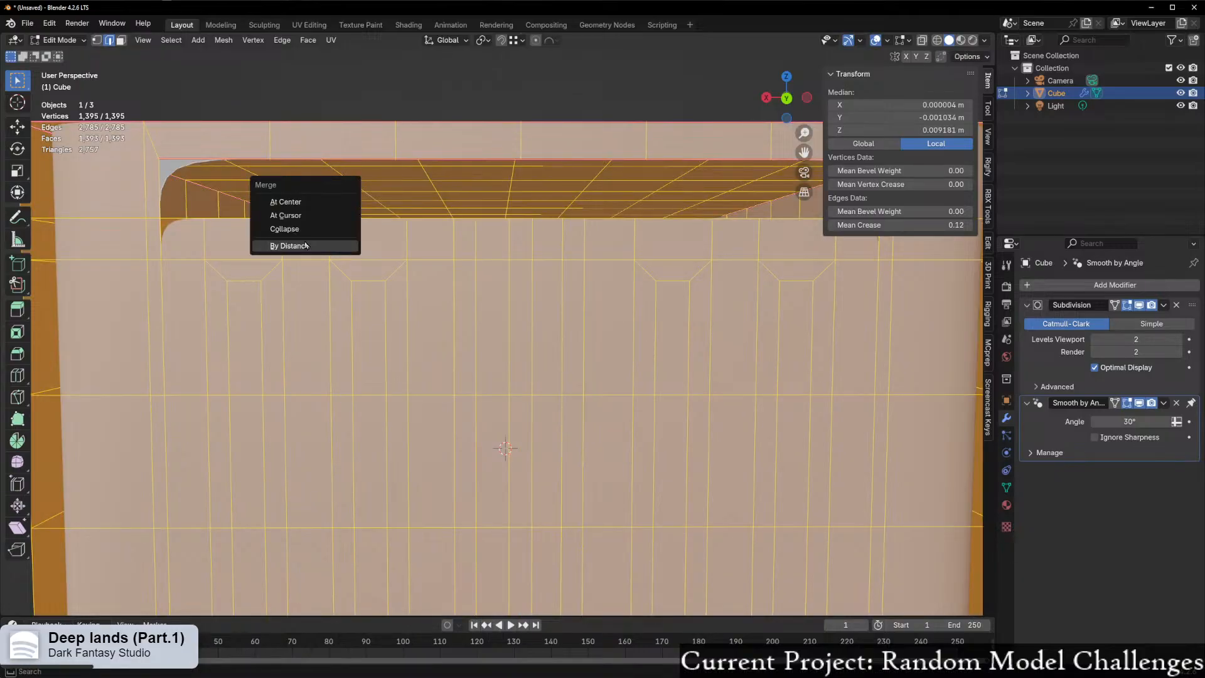
click(340, 245)
scroll(781, 270, down, 4)
key(alt+a)
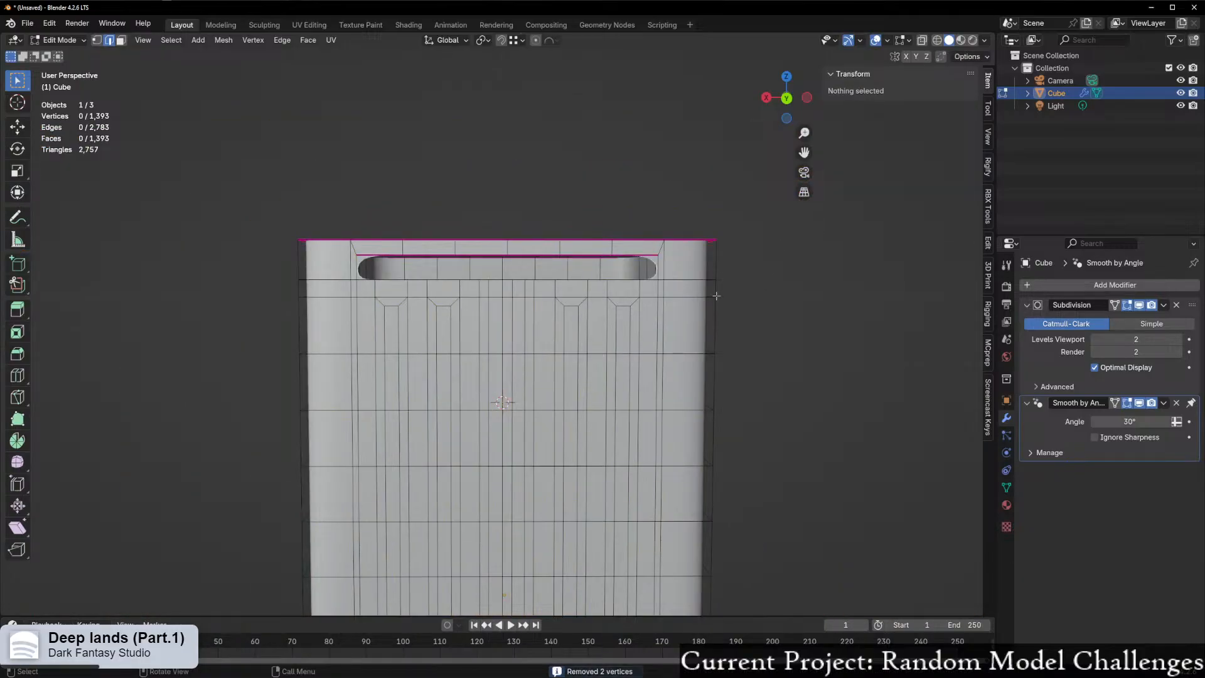
- Compare the back wall's upper edge layout with the reduction pattern at its lower end
scroll(717, 295, down, 4)
shift+middle_drag(651, 426, 628, 318)
scroll(585, 312, up, 1)
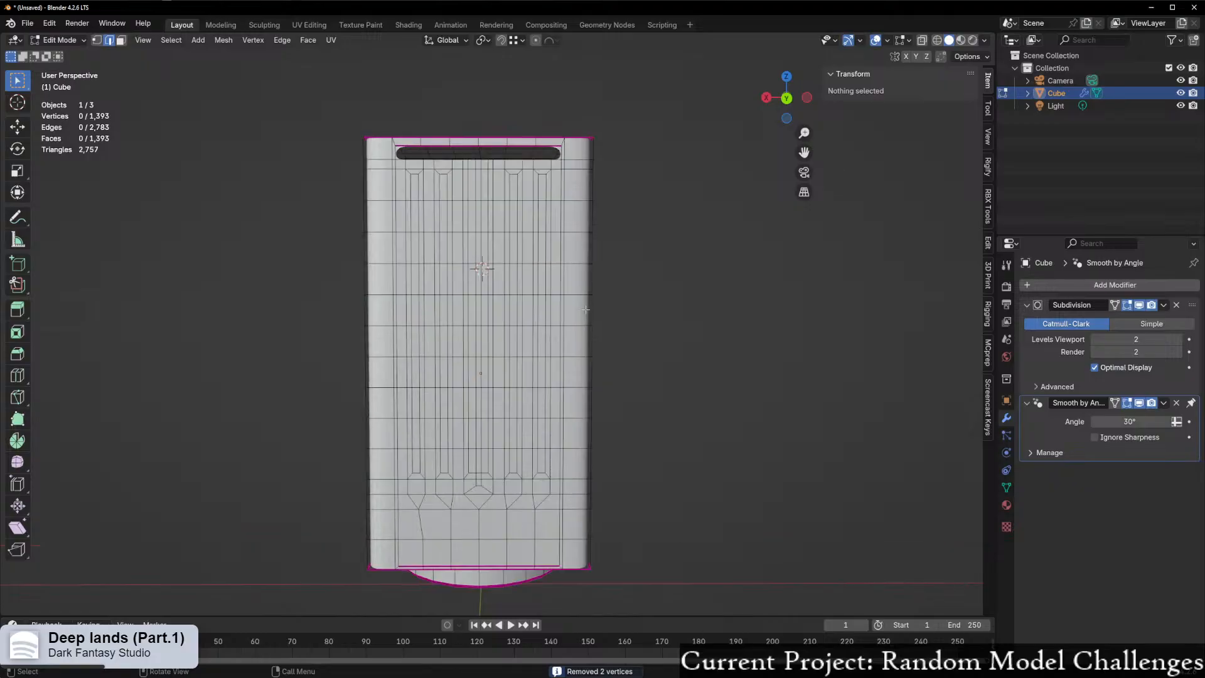
scroll(584, 310, up, 1)
scroll(541, 242, up, 1)
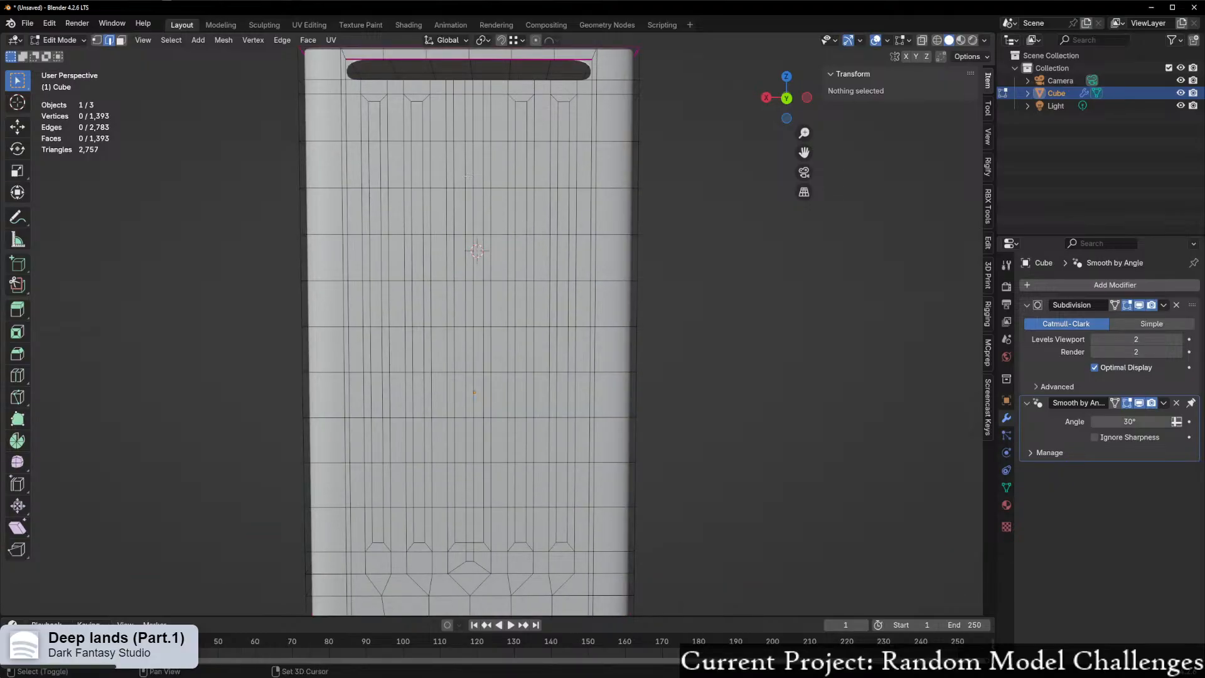
shift+middle_drag(468, 176, 499, 341)
scroll(499, 342, up, 4)
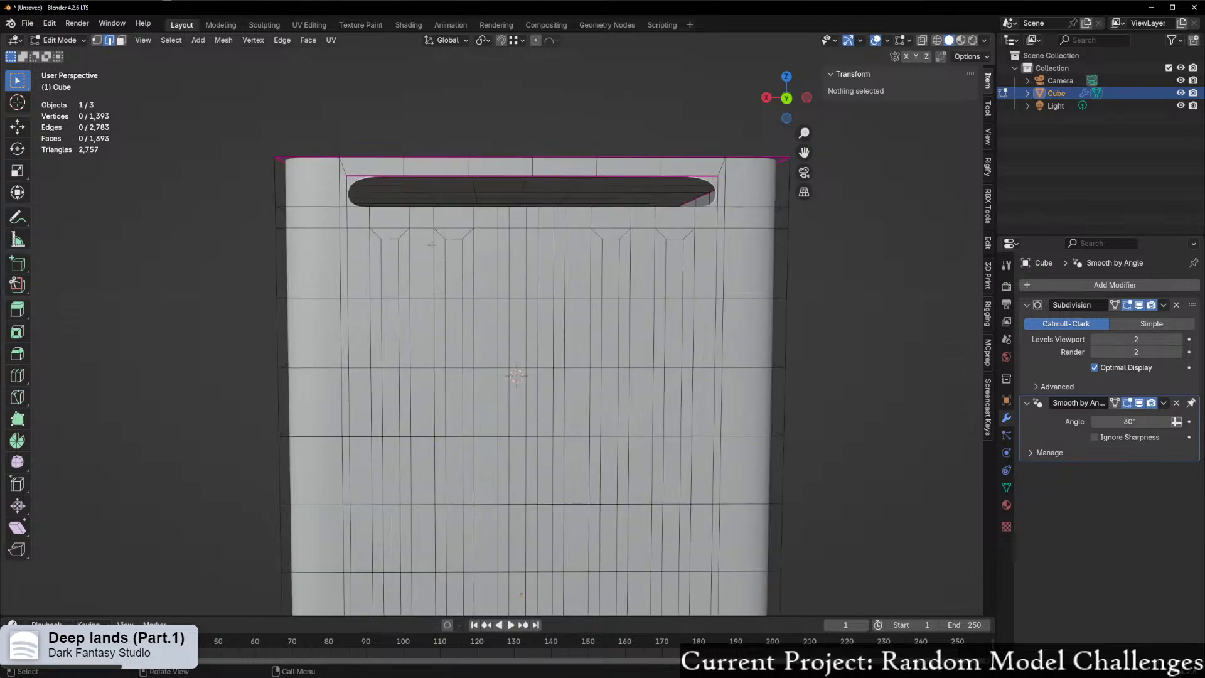
- Connect the rim vertices above the two left strips in pairs to the nearest creased-edge vertices, forming two triangular outlines
click(337, 180)
shift+click(381, 140)
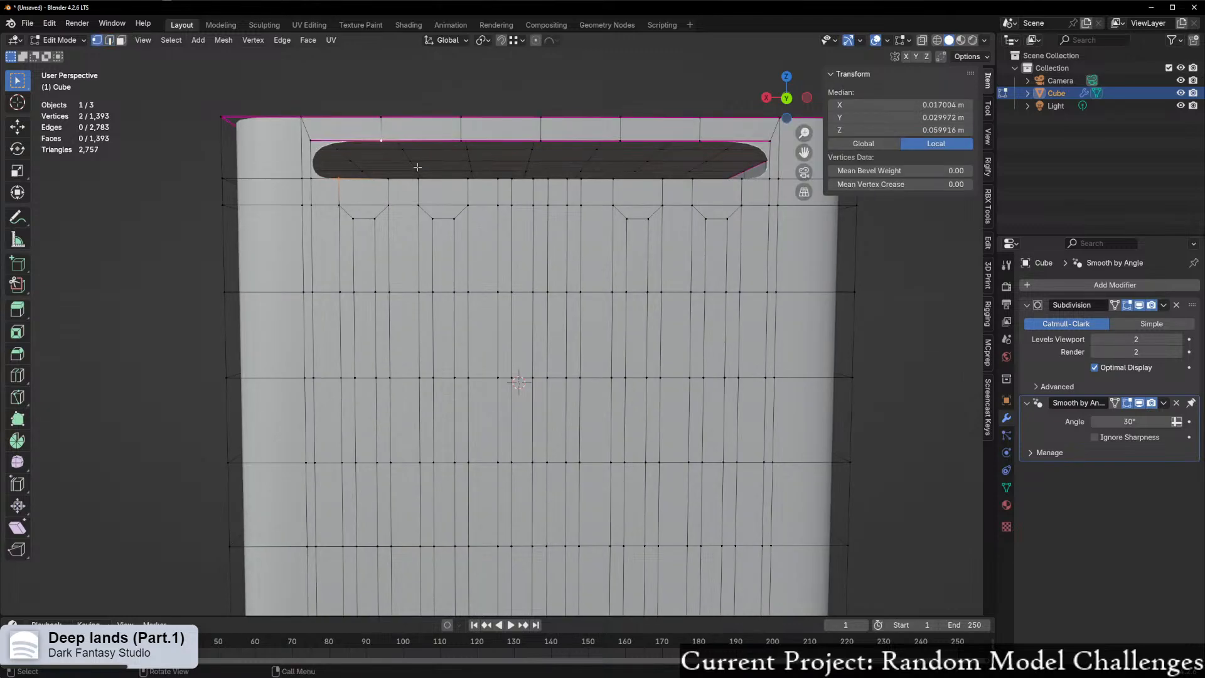
key(f)
click(388, 180)
shift+click(382, 141)
key(f)
shift+middle_drag(395, 162, 372, 237)
click(394, 256)
shift+click(438, 218)
key(f)
click(446, 256)
shift+click(438, 219)
key(f)
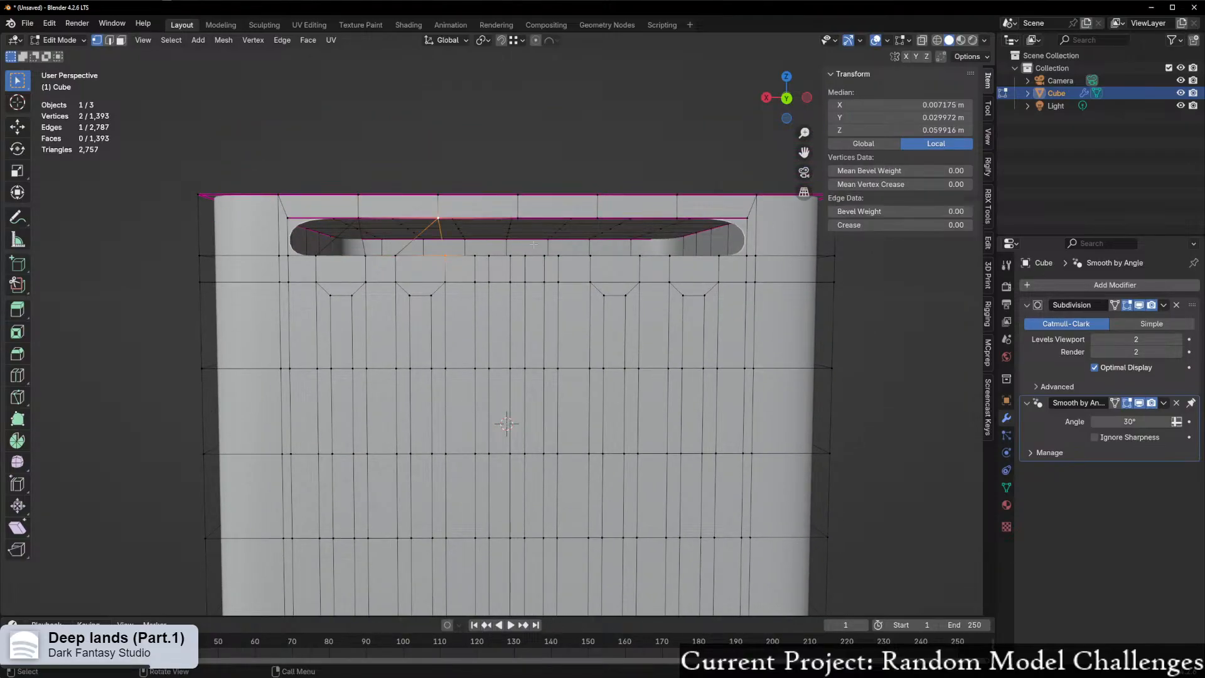
- Connect the rim vertices above the two right strips in pairs to the nearest creased-edge vertices, forming two matching triangular outlines
click(720, 256)
shift+click(678, 218)
key(f)
click(669, 256)
shift+click(678, 218)
key(f)
click(639, 255)
shift+click(596, 218)
key(f)
click(590, 255)
shift+click(596, 219)
key(f)
- Try sliding the upper edge of one central narrow strip down by a factor of 0.706
scroll(551, 265, down, 3)
scroll(549, 267, up, 2)
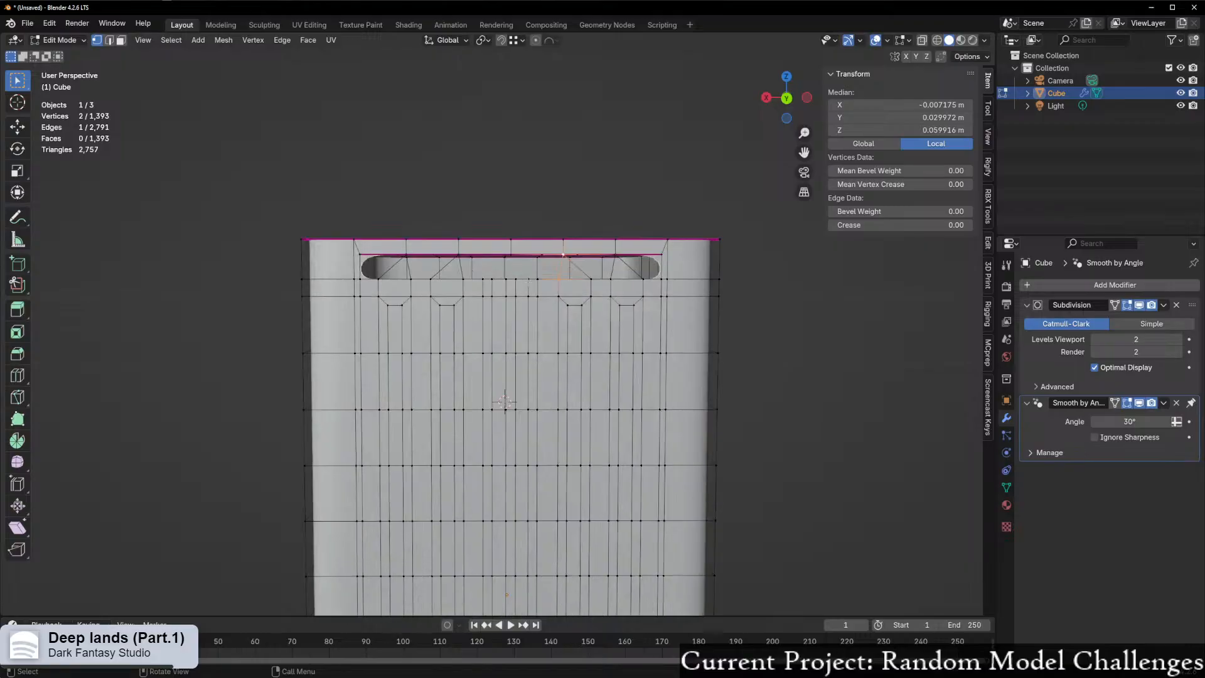
key(2)
shift+middle_drag(540, 271, 525, 424)
scroll(527, 412, up, 1)
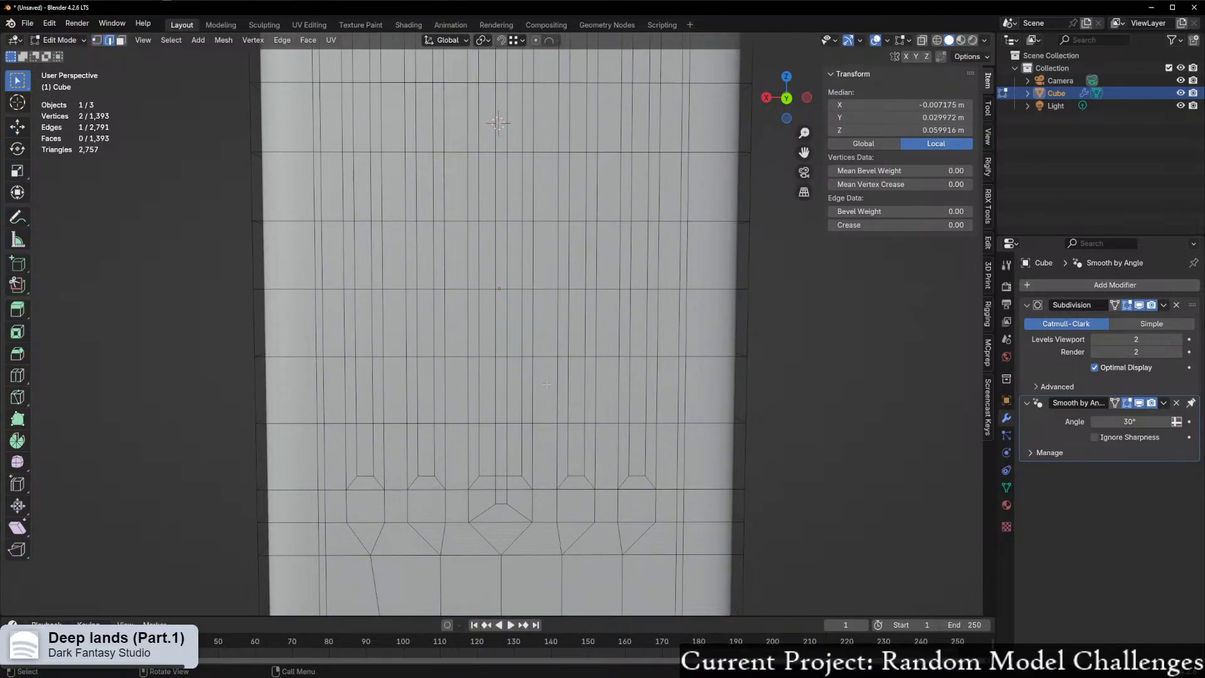
middle_drag(534, 303, 527, 261)
scroll(508, 141, up, 2)
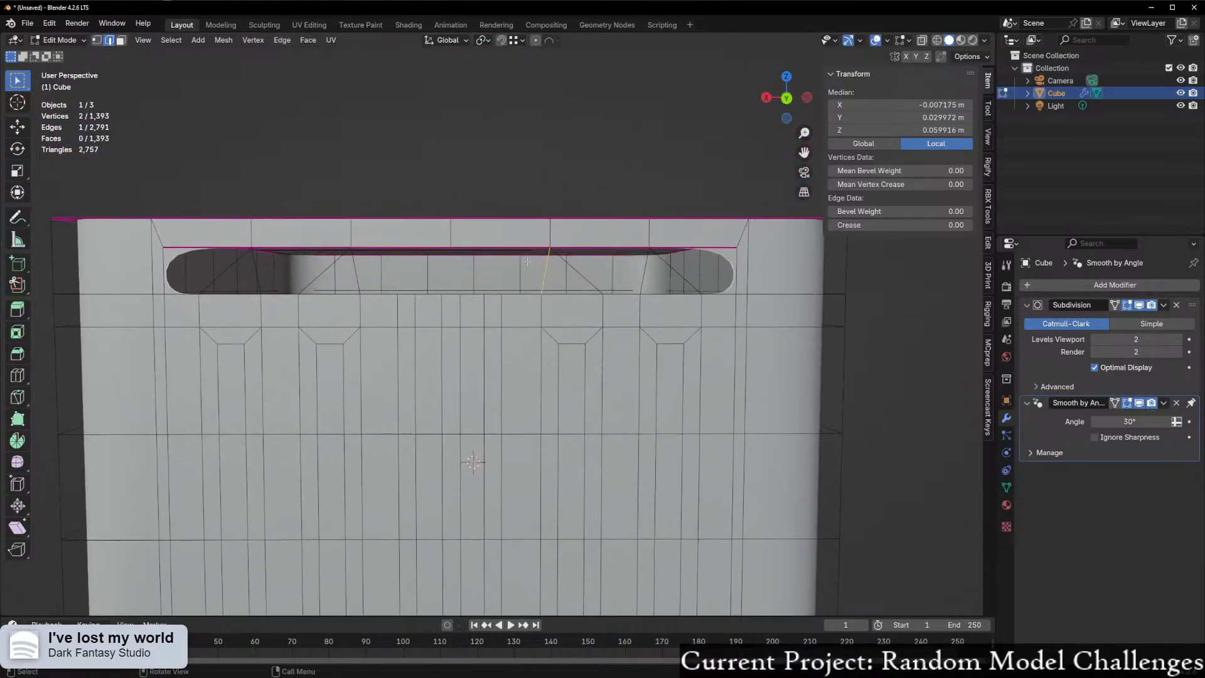
key(g)
key(g)
click(472, 300)
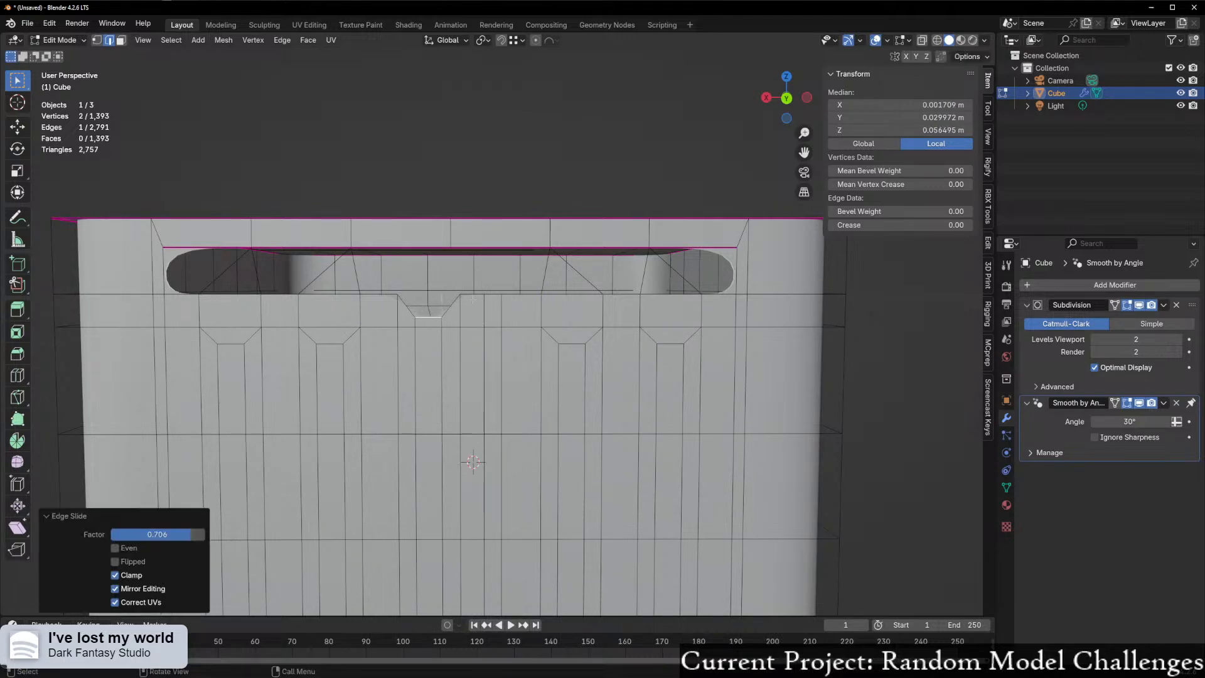
- Check the central reduction in the lower band and undo the last edge slide
scroll(478, 321, down, 10)
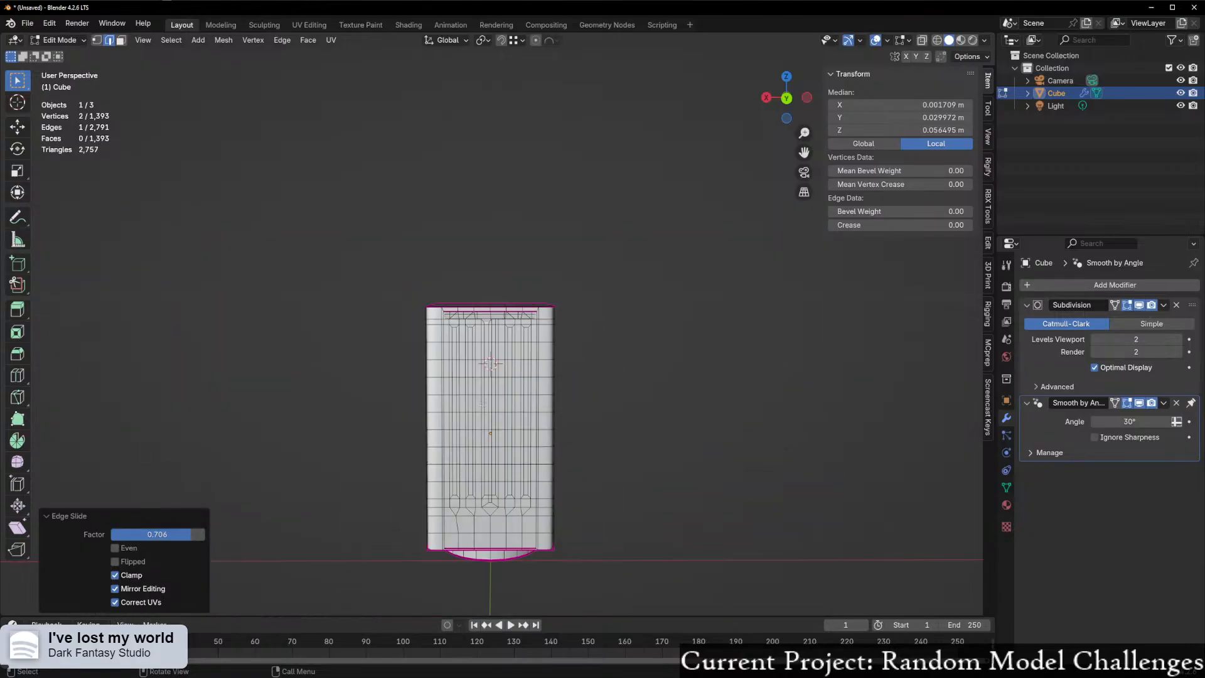
shift+middle_drag(486, 452, 483, 286)
scroll(483, 286, up, 6)
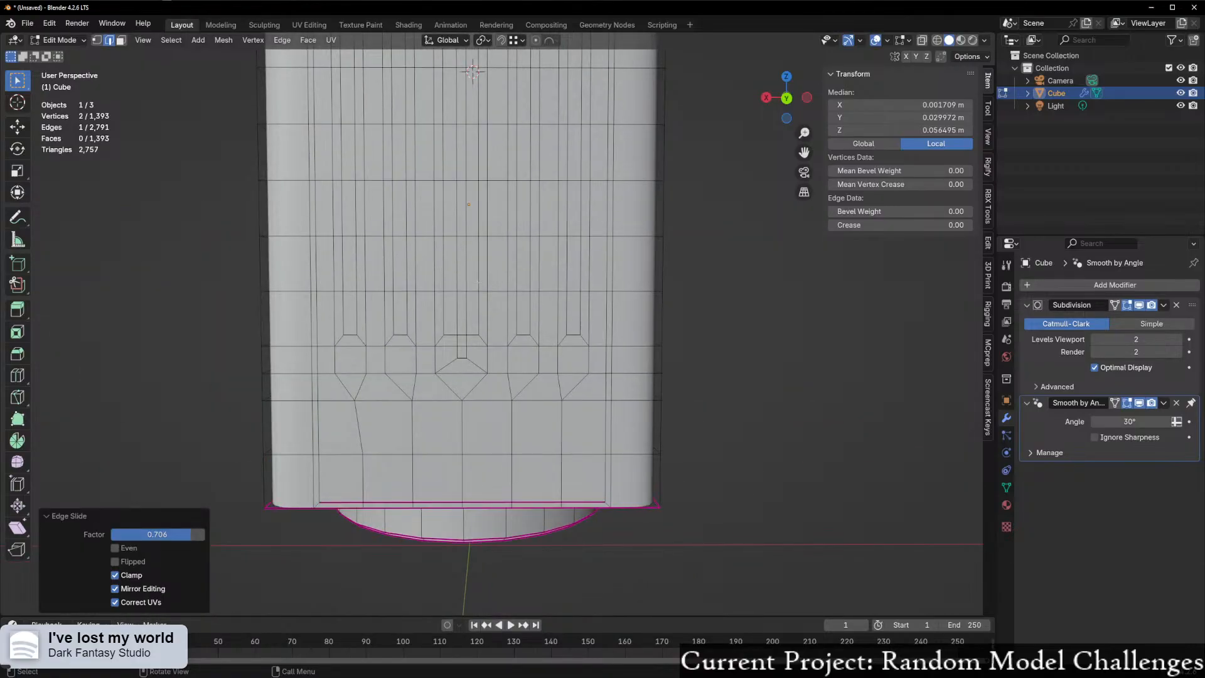
scroll(477, 283, up, 2)
shift+middle_drag(465, 226, 472, 298)
key(ctrl+z)
- Slide the upper edges of both central strips down together to just above the next horizontal row
scroll(472, 298, up, 2)
scroll(471, 298, up, 3)
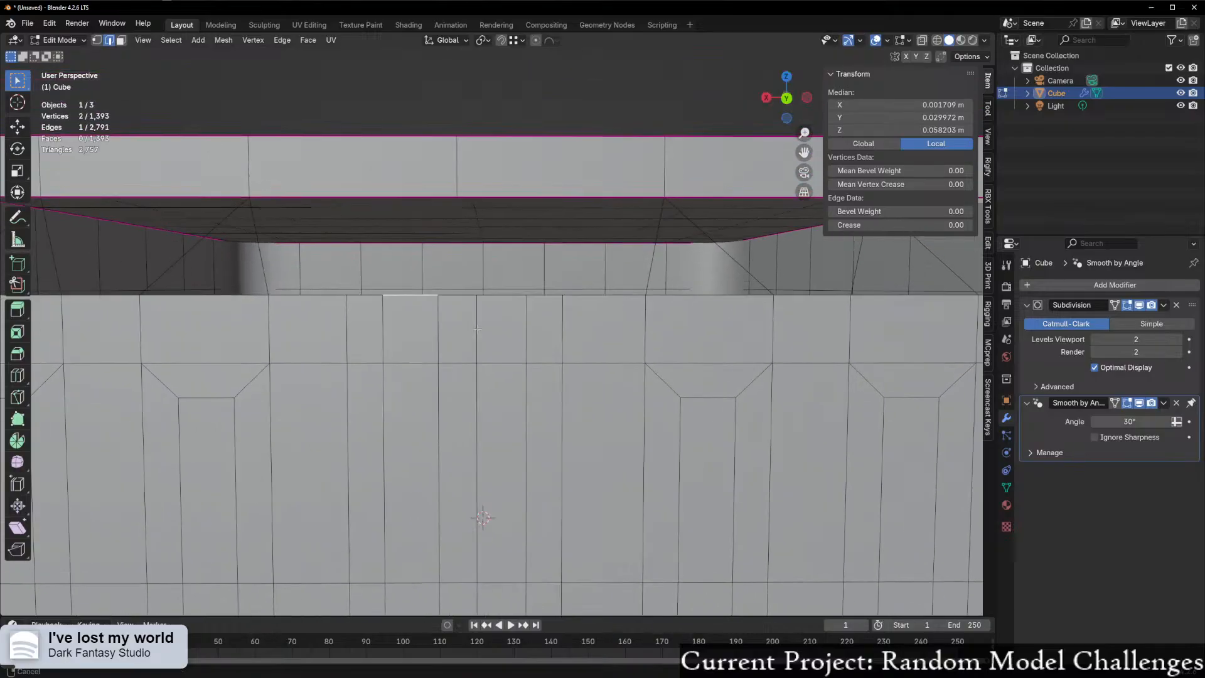
shift+click(496, 295)
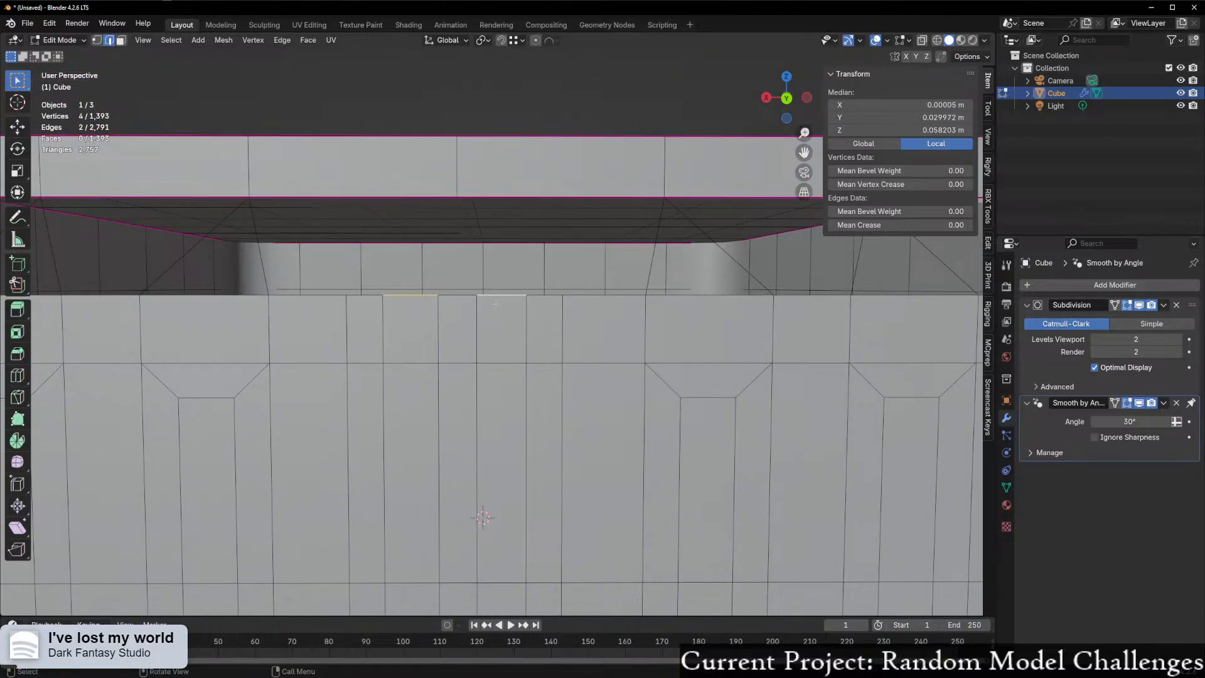
key(g)
key(g)
click(500, 336)
- Extrude the short edge between the two lowered central edges up along Z and fill the gaps on both sides
click(463, 343)
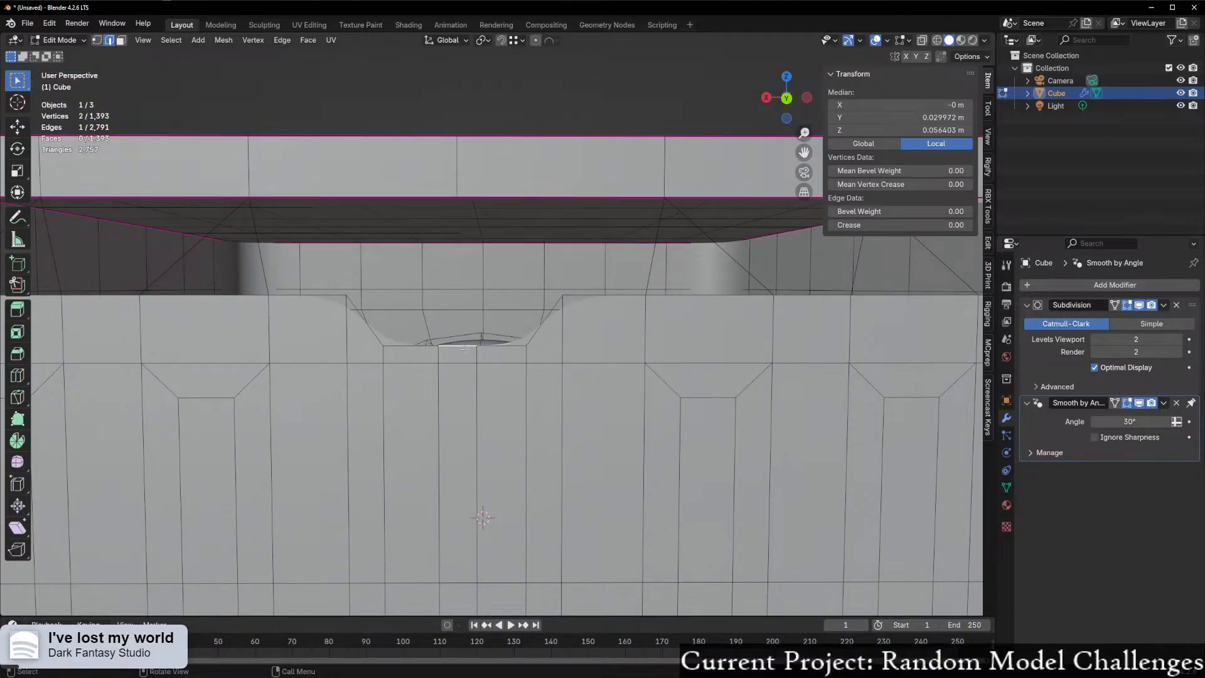
key(e)
key(z)
click(539, 304)
click(508, 346)
key(f)
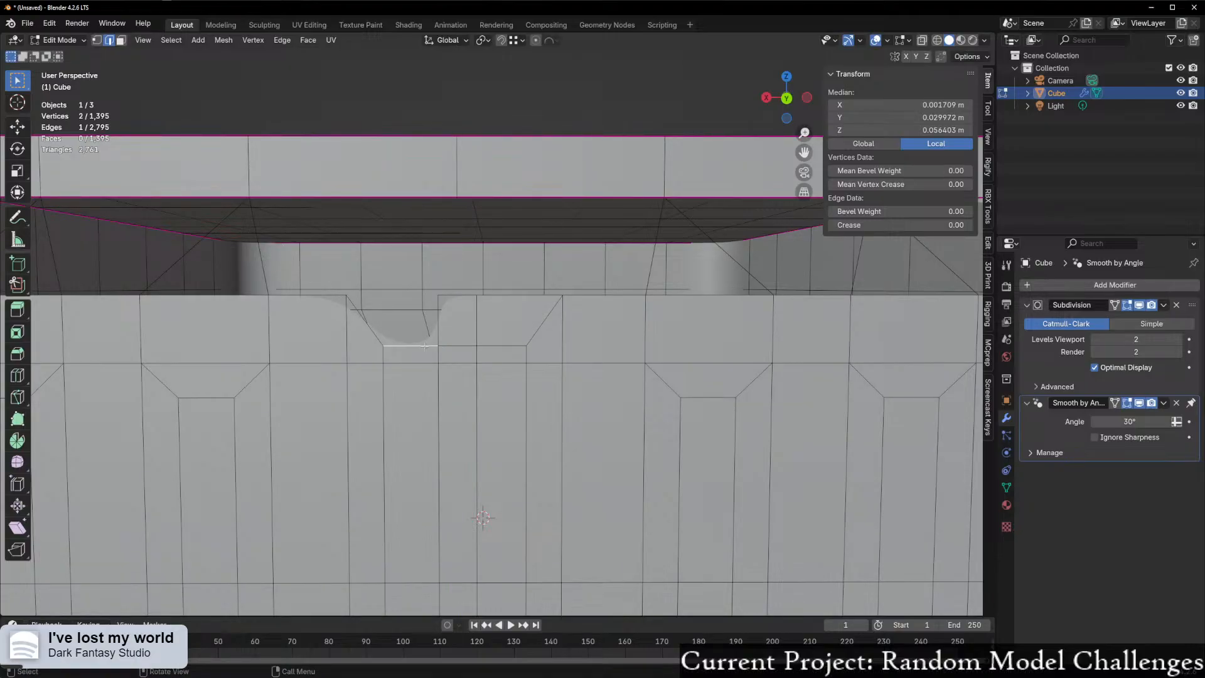
key(f)
- Slide the short central rim edge down by a factor of 0.692 and fill the gap above it
middle_drag(425, 346, 429, 360)
click(475, 353)
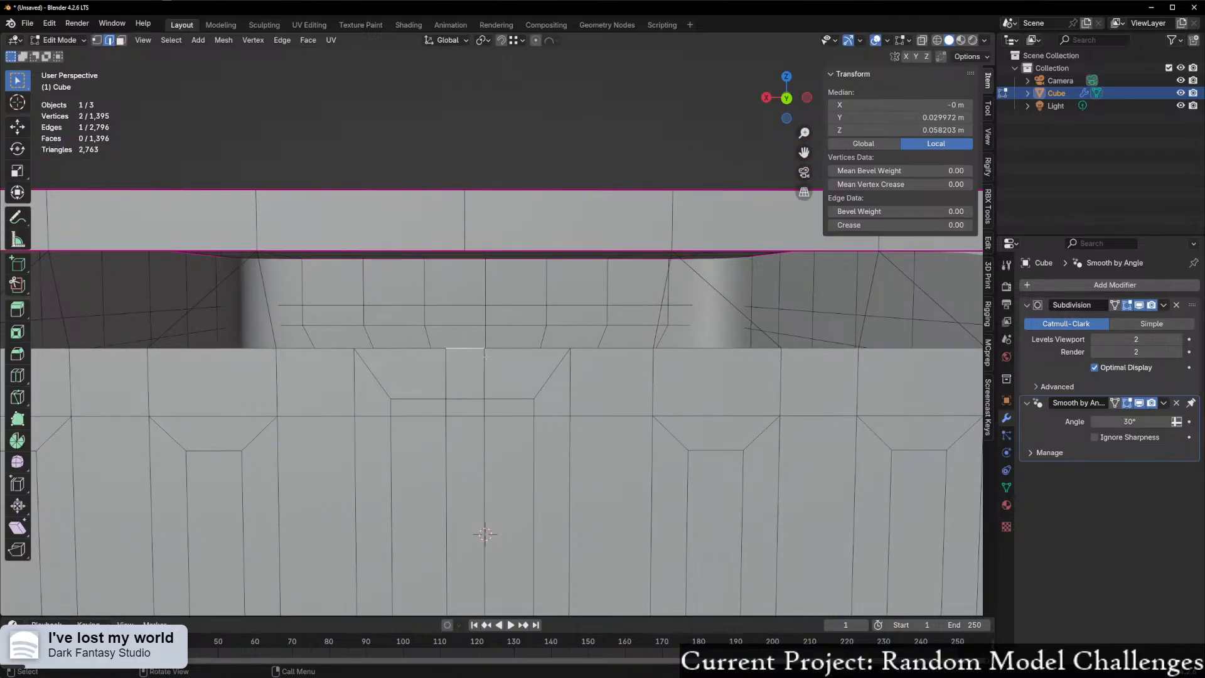
key(g)
key(g)
click(486, 374)
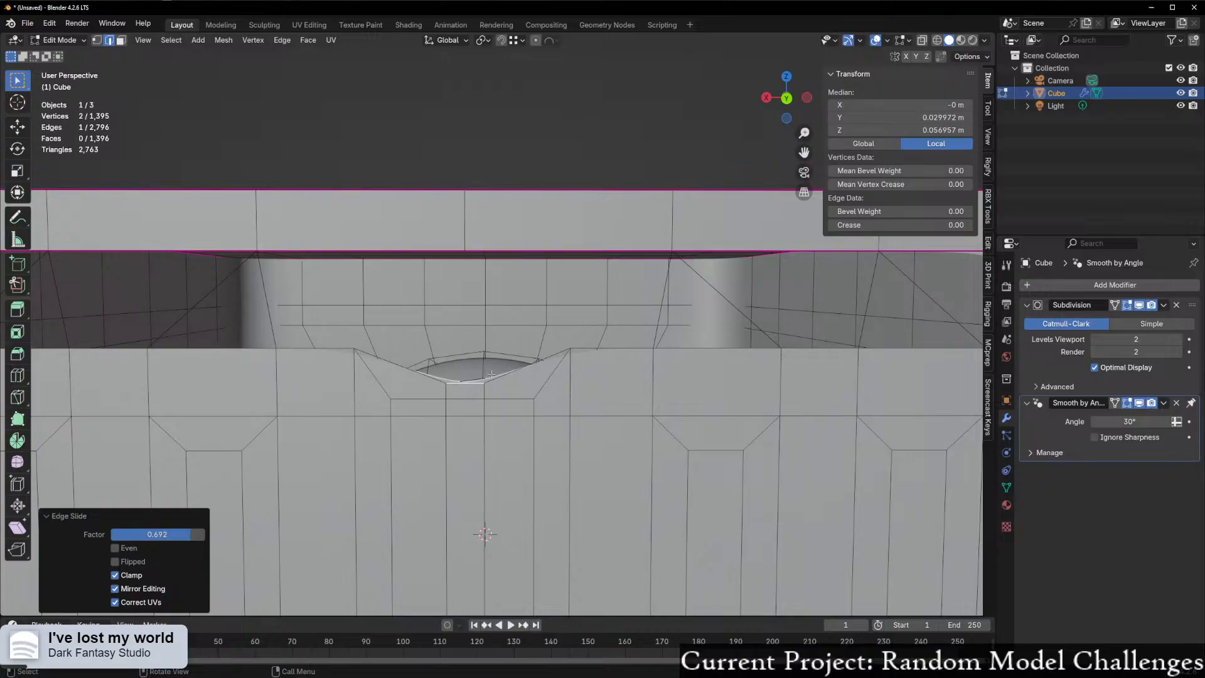
key(f)
scroll(543, 360, up, 1)
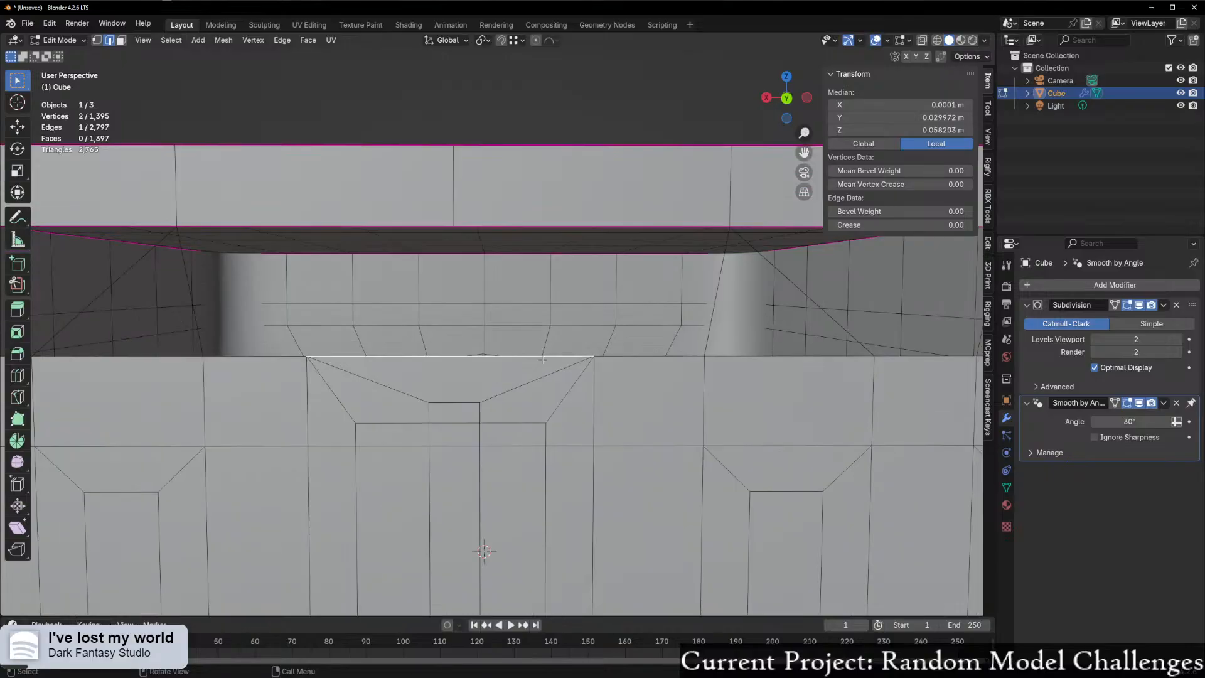
- Connect both upper corners of the central reduction to the creased edge's middle vertex and fill the resulting triangle
key(1)
click(313, 355)
shift+click(453, 232)
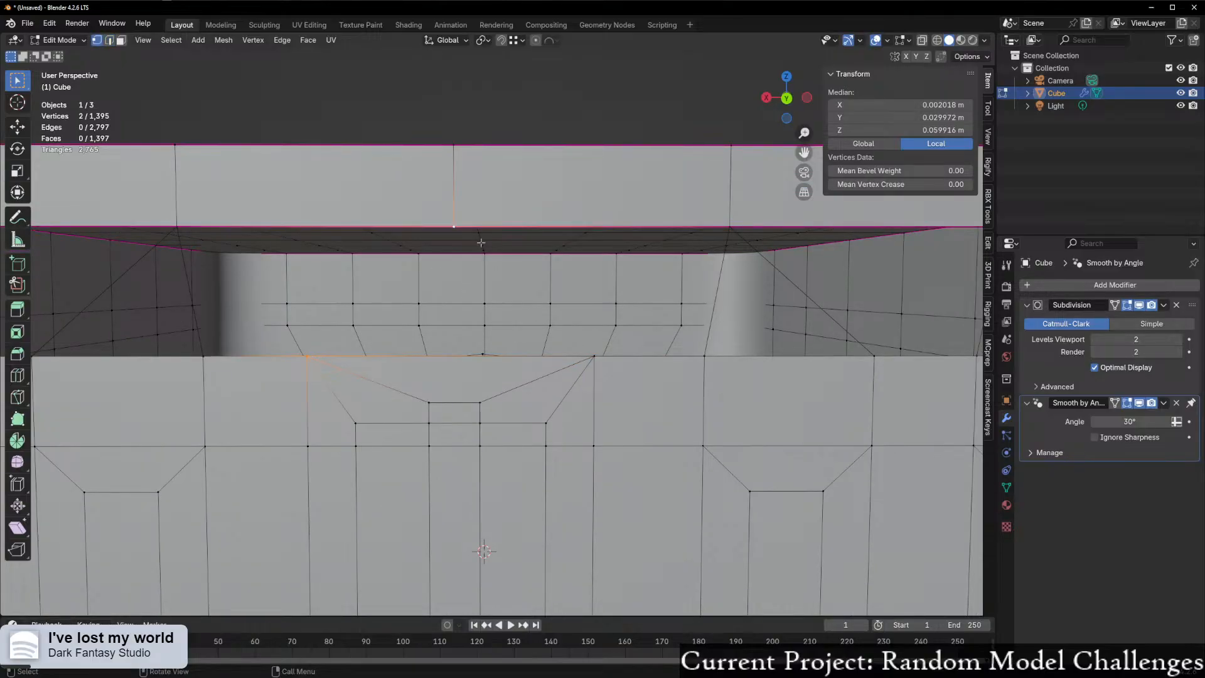
key(f)
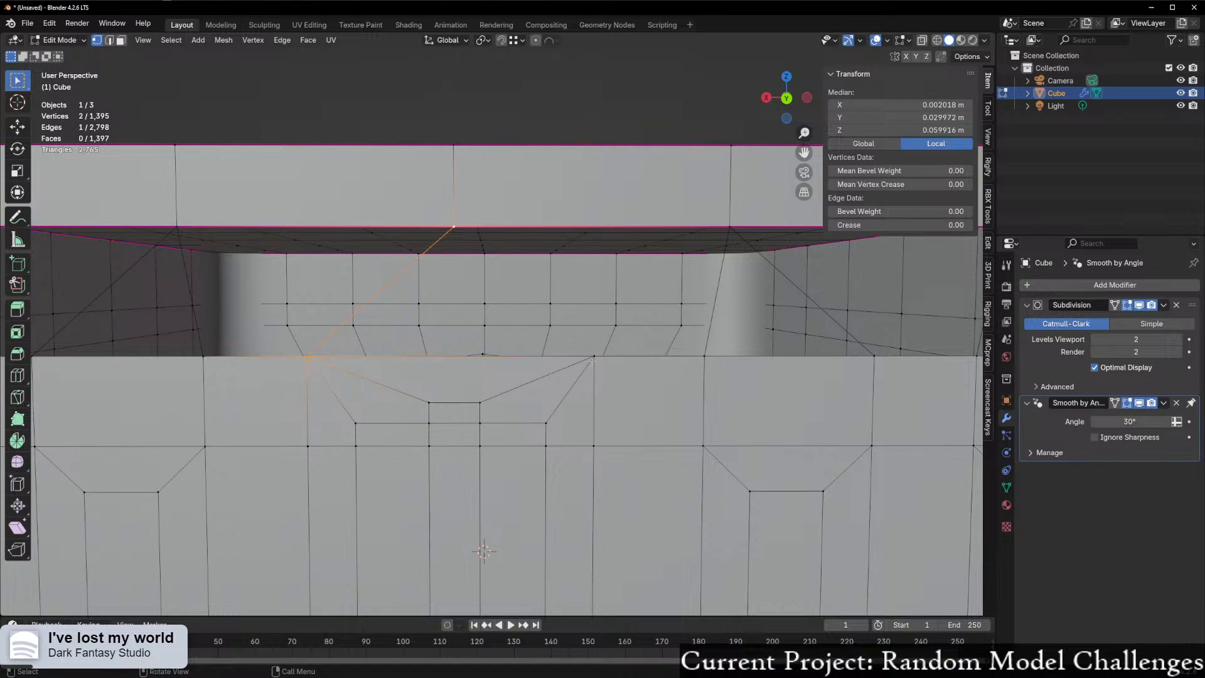
click(592, 361)
shift+click(453, 227)
key(f)
scroll(483, 341, down, 1)
key(2)
click(480, 342)
key(f)
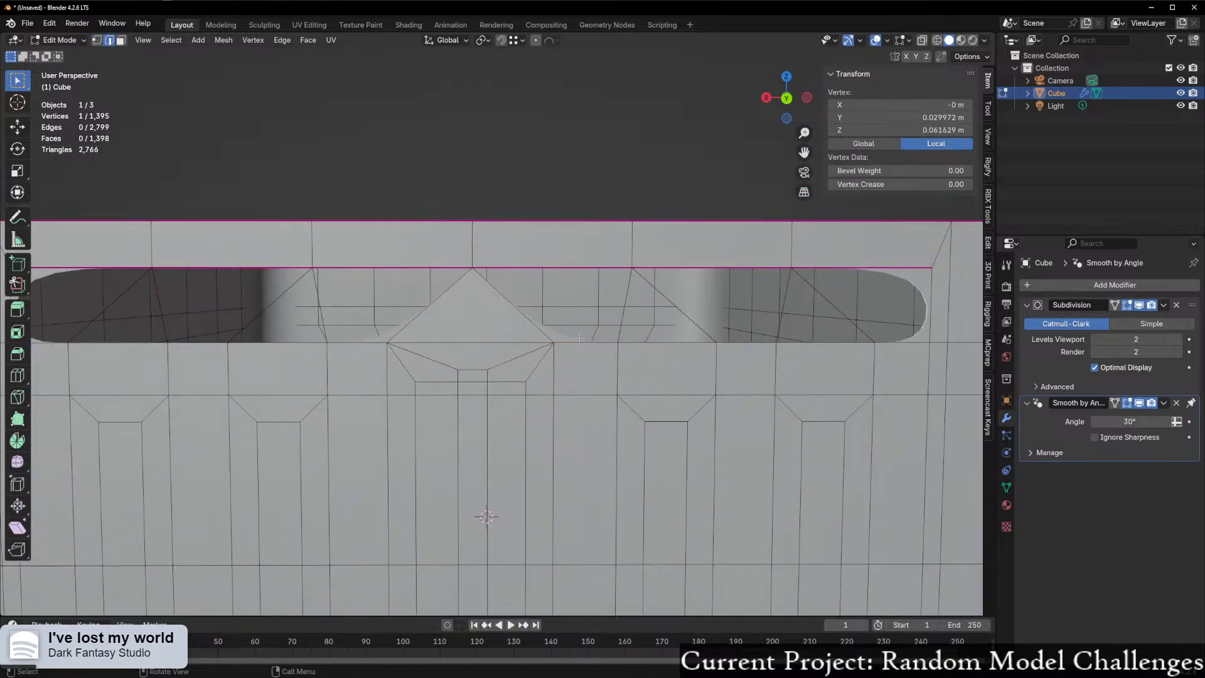
- Fill the open gaps between the creased edge and the rim on the right side of the central triangle
click(578, 267)
key(f)
key(f)
key(f)
key(f)
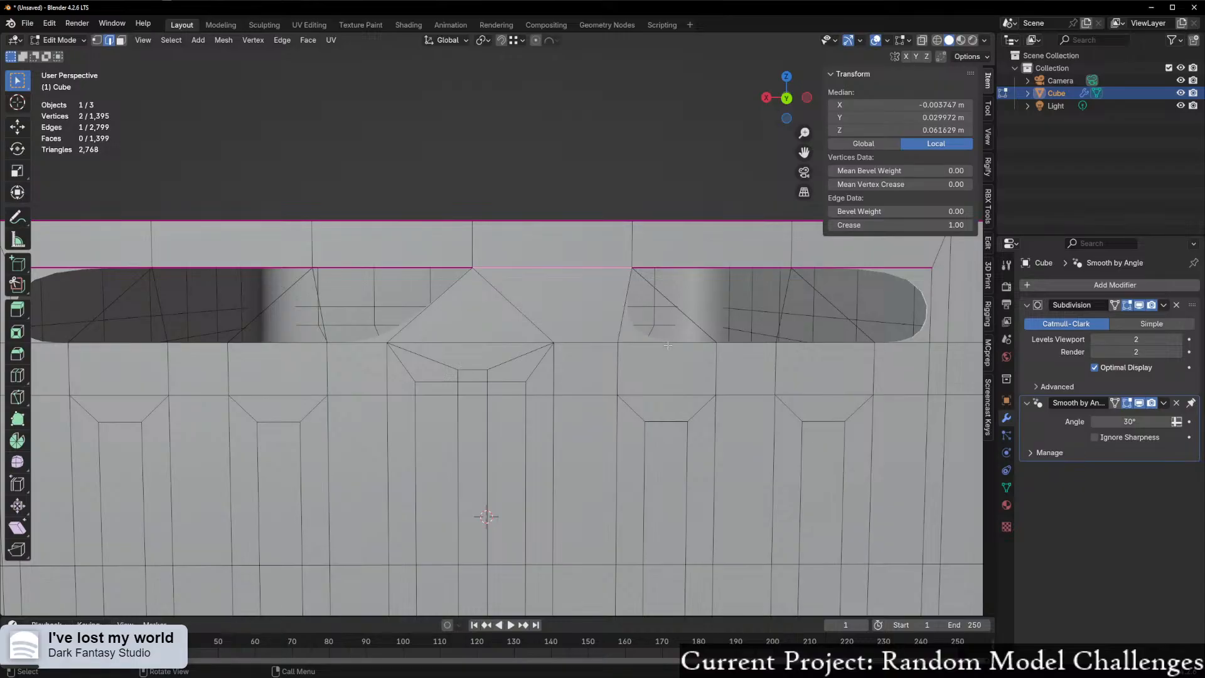
key(f)
- Fill the remaining gaps between the creased edge and the rim on the left side of the central triangle
shift+middle_drag(345, 354, 659, 372)
key(f)
key(f)
key(f)
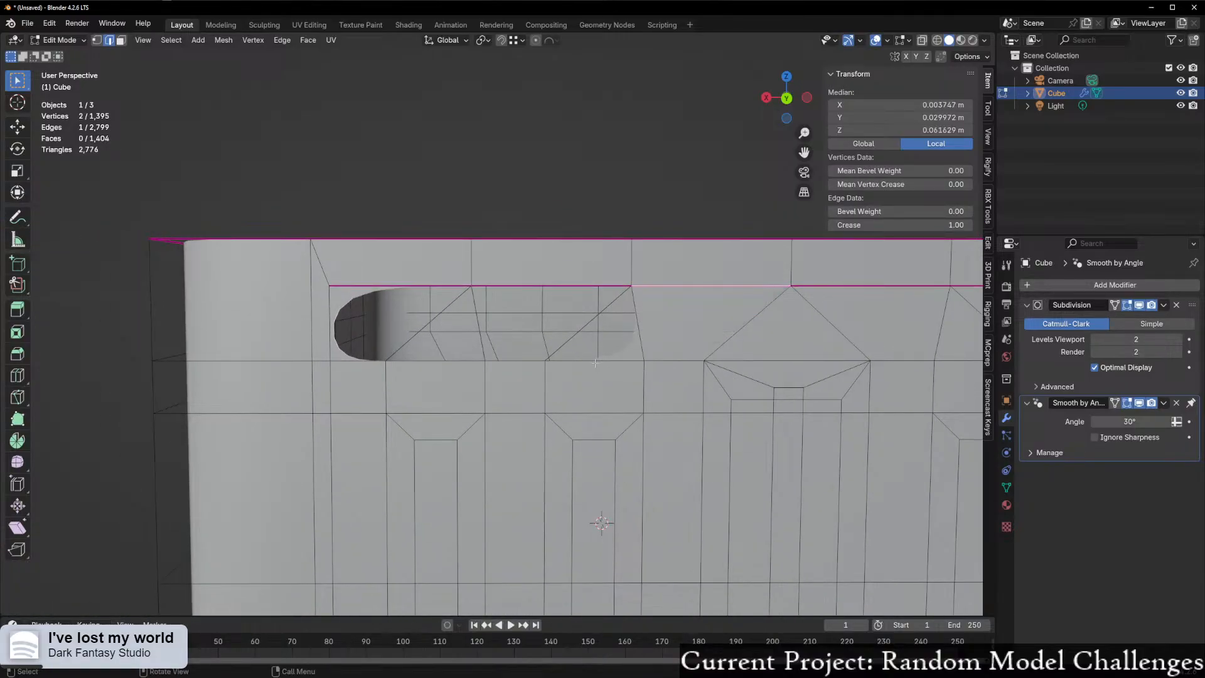
click(410, 363)
key(ctrl+z)
key(ctrl+z)
key(f)
key(f)
click(369, 363)
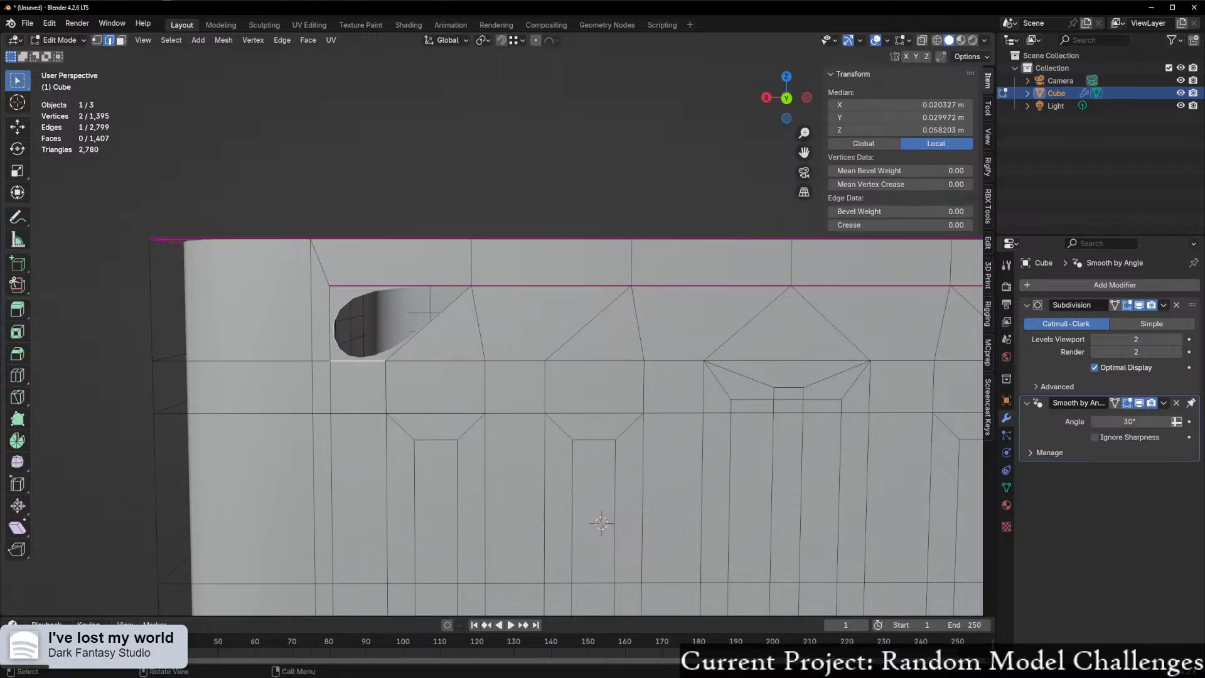
key(f)
- Compare the finished upper reductions of the back wall with the lower ones
scroll(470, 417, down, 5)
scroll(569, 434, down, 3)
shift+middle_drag(569, 430, 525, 438)
scroll(518, 419, up, 6)
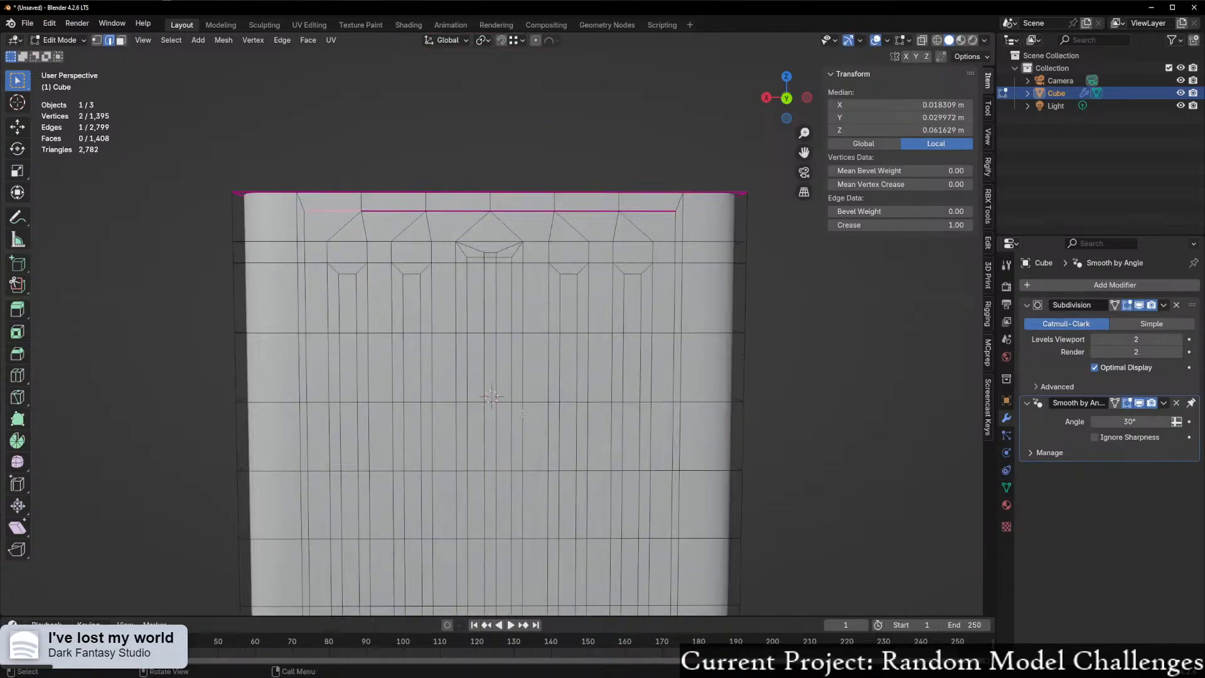
shift+middle_drag(518, 241, 496, 612)
scroll(509, 316, down, 5)
shift+middle_drag(496, 59, 474, 424)
scroll(494, 69, up, 1)
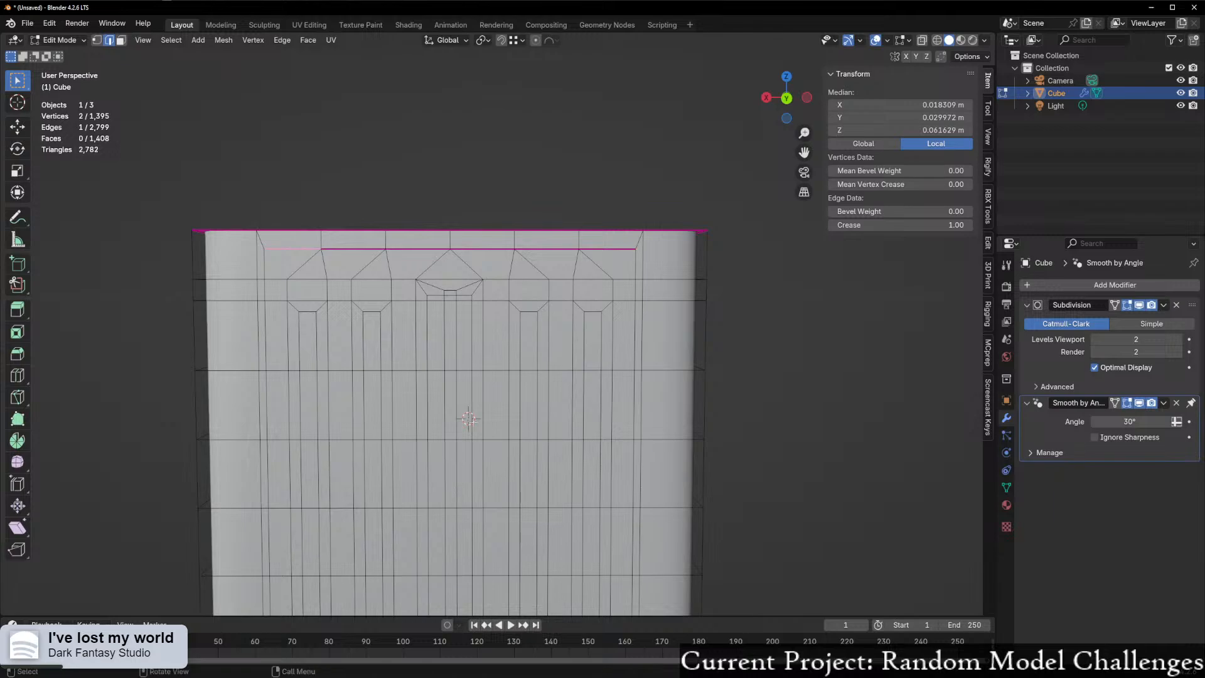
- Delete the faces of the upper central reduction beneath the triangle
scroll(469, 420, up, 4)
drag(345, 244, 461, 271)
key(3)
drag(341, 243, 461, 279)
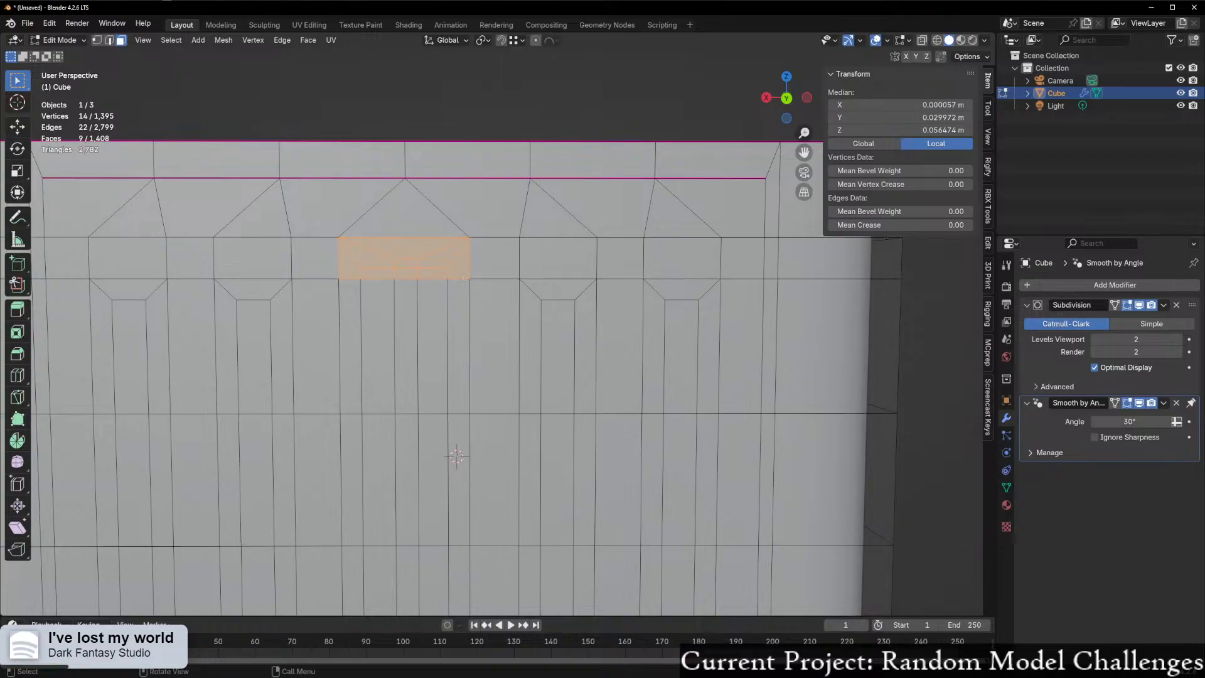
key(x)
click(462, 284)
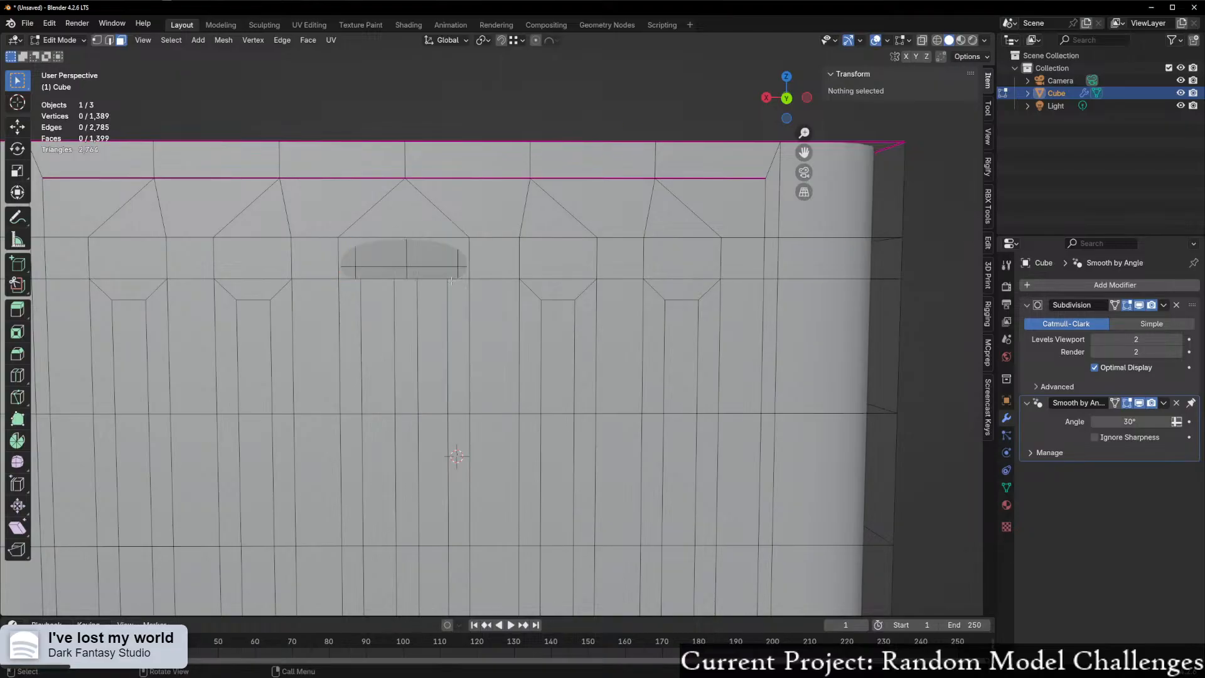
- Move the two edges flanking the middle edge under the central opening down 0.00124 m along Z, level with the neighbouring reductions
key(2)
click(378, 280)
shift+click(433, 281)
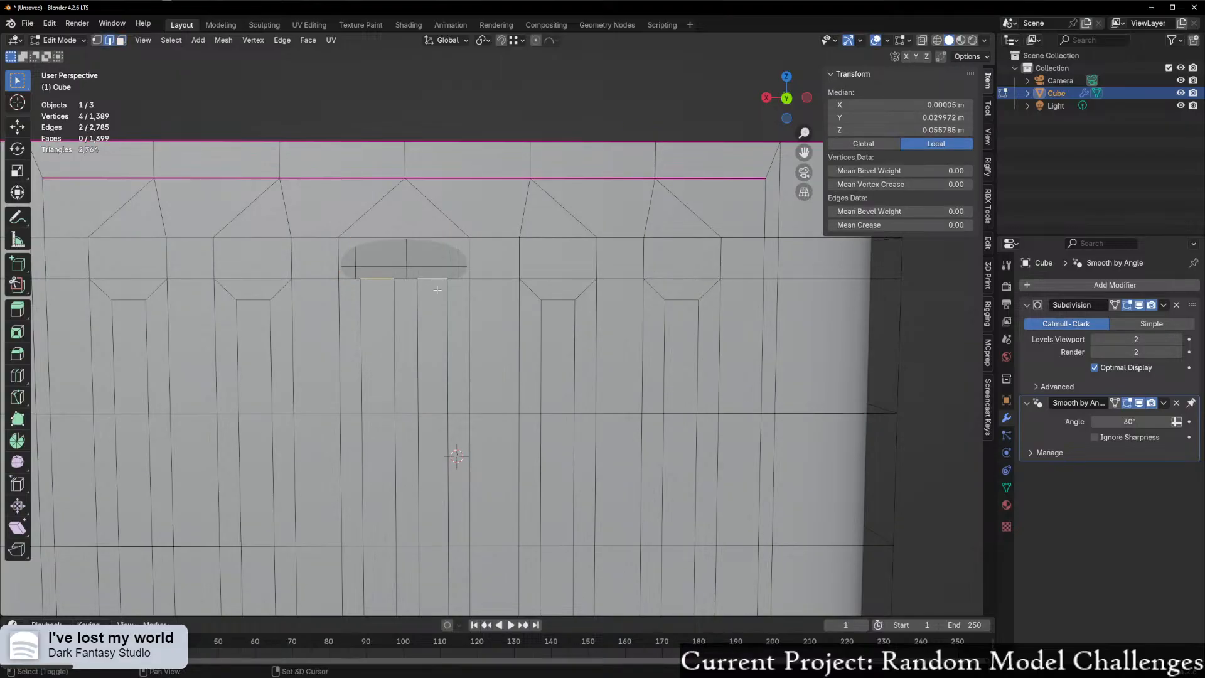
key(g)
key(g)
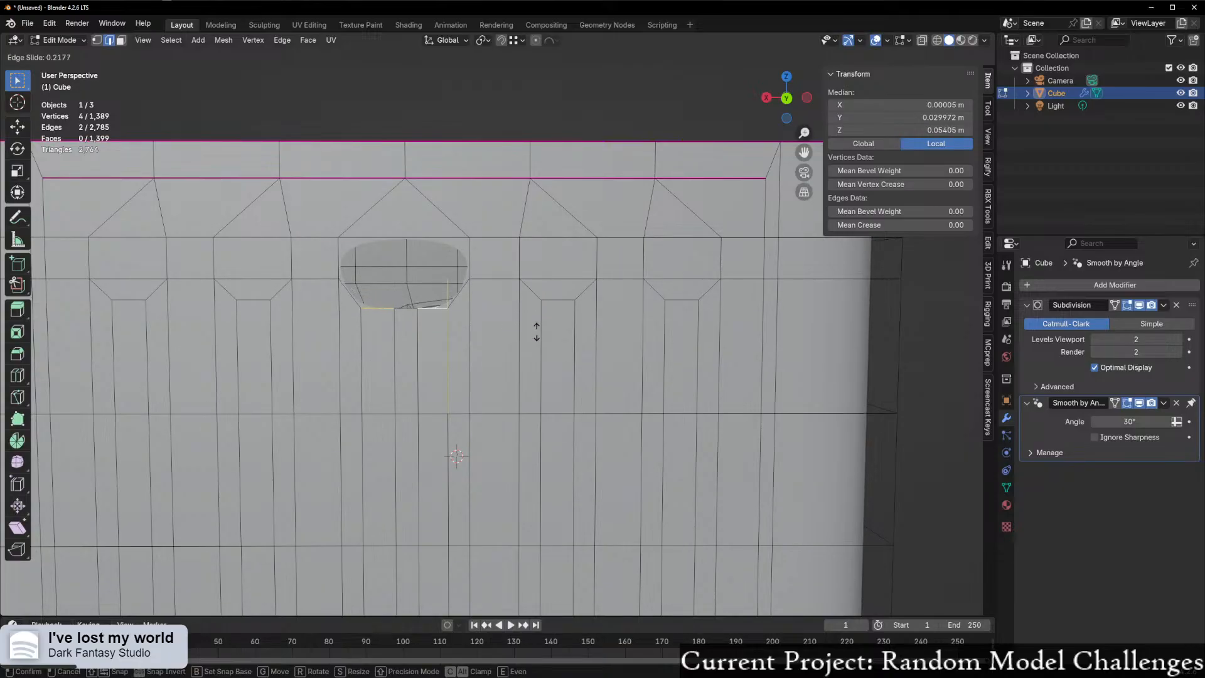
click(538, 303)
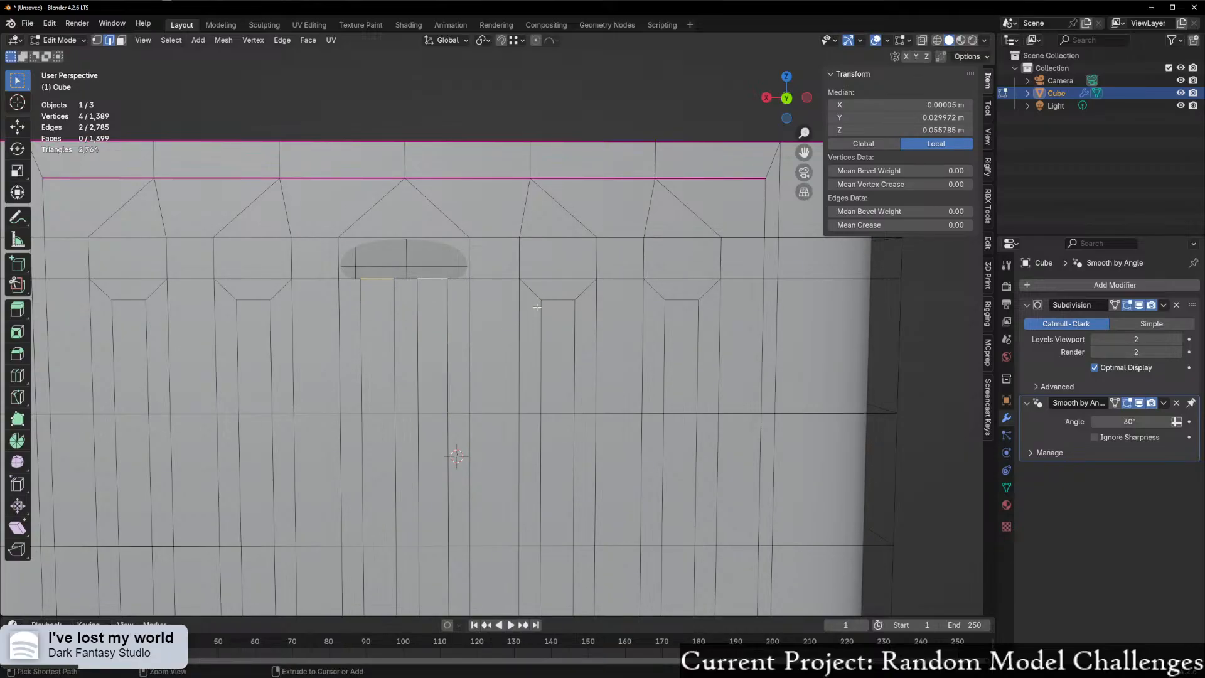
middle_drag(538, 304, 419, 380)
key(g)
key(z)
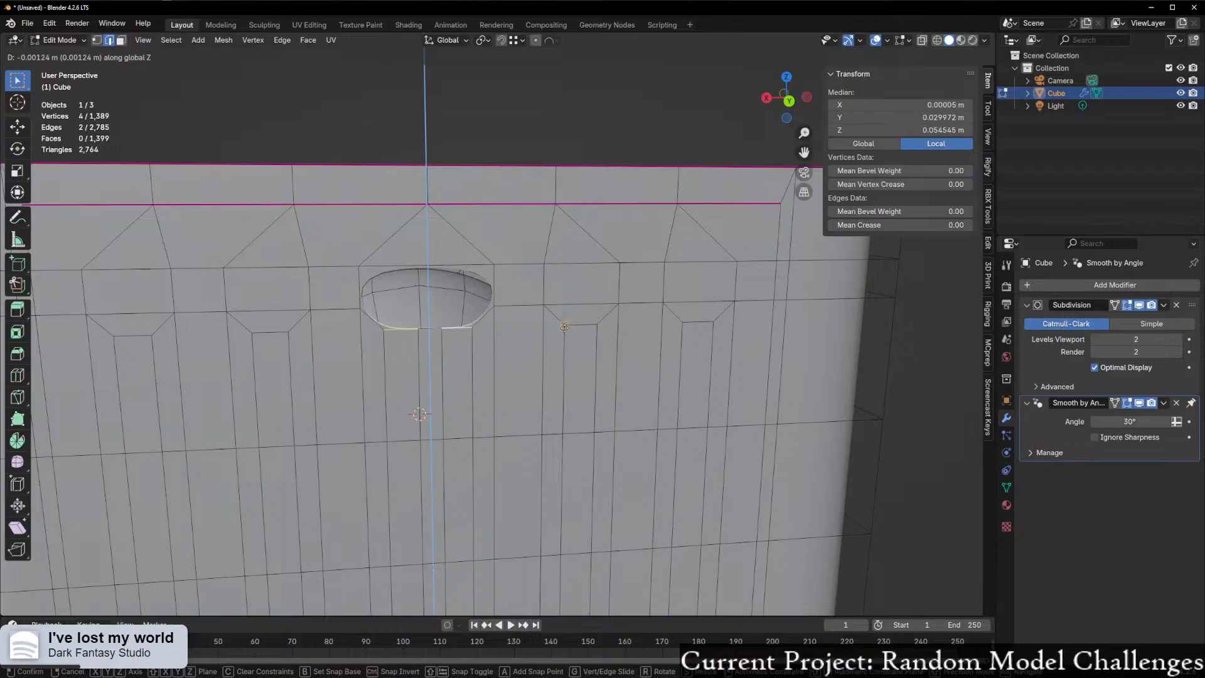
click(488, 355)
- Extrude the short middle edge of the central opening up 0.00124 m along Z and fill the gaps on both sides
middle_drag(488, 356, 477, 345)
scroll(489, 327, up, 1)
click(399, 321)
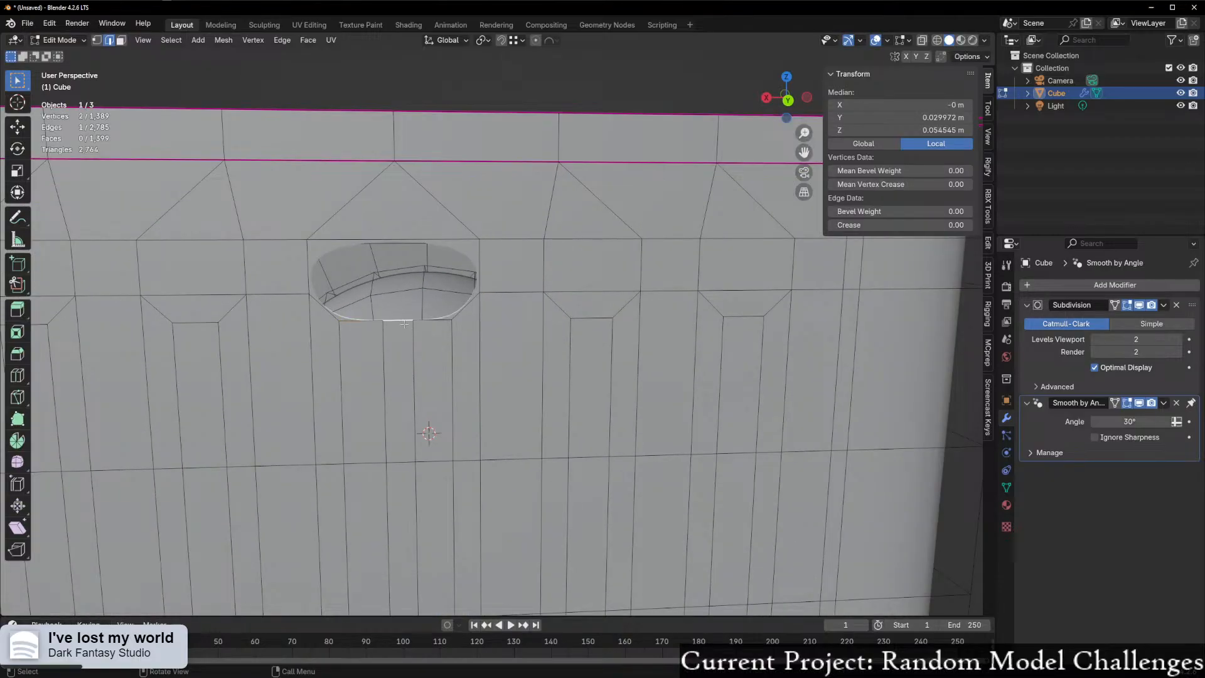
key(e)
click(502, 330)
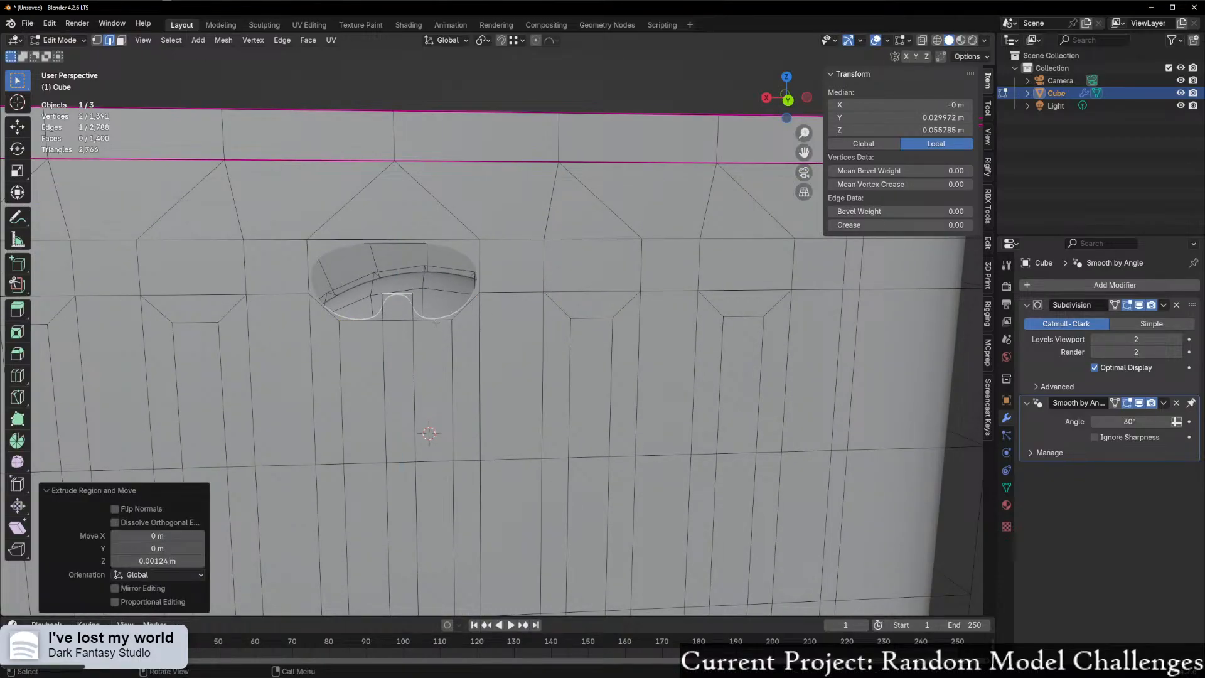
key(f)
key(f)
click(397, 294)
middle_drag(460, 370, 451, 369)
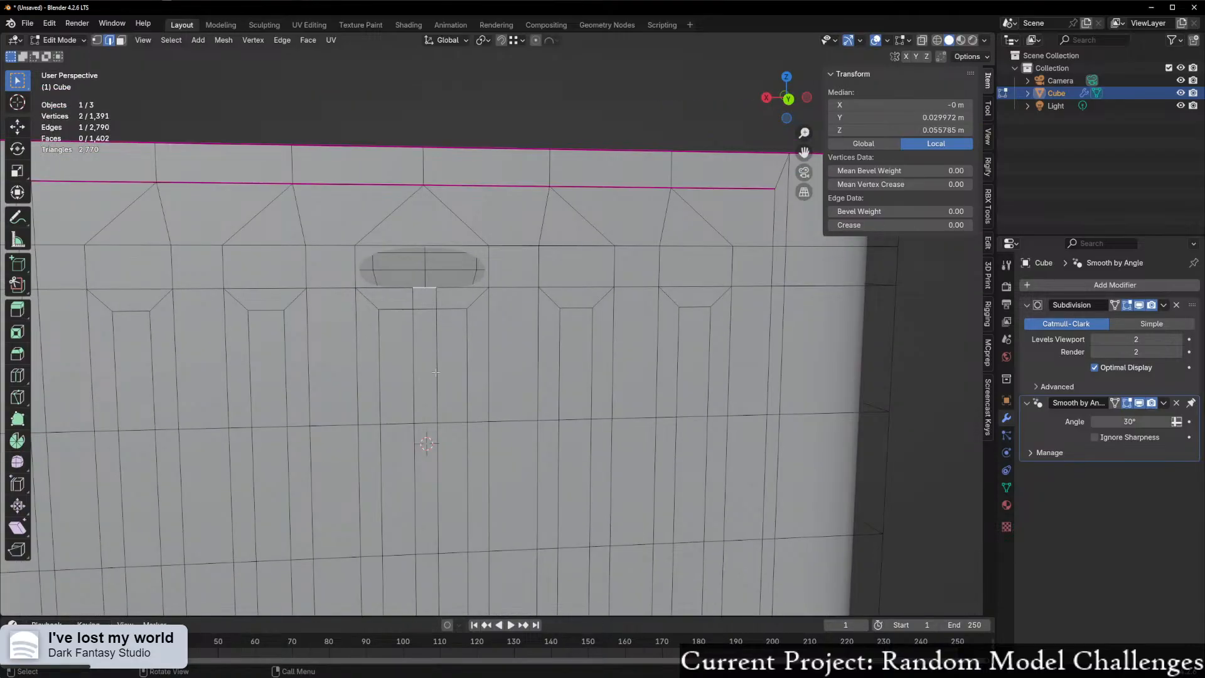
- Examine the lower central reduction and compare its topology with the remaining upper opening in the back view
scroll(461, 435, down, 9)
shift+middle_drag(558, 584, 528, 458)
mouse_move(528, 458)
middle_down()
mouse_move(562, 463)
mouse_move(539, 464)
middle_up()
scroll(539, 464, up, 2)
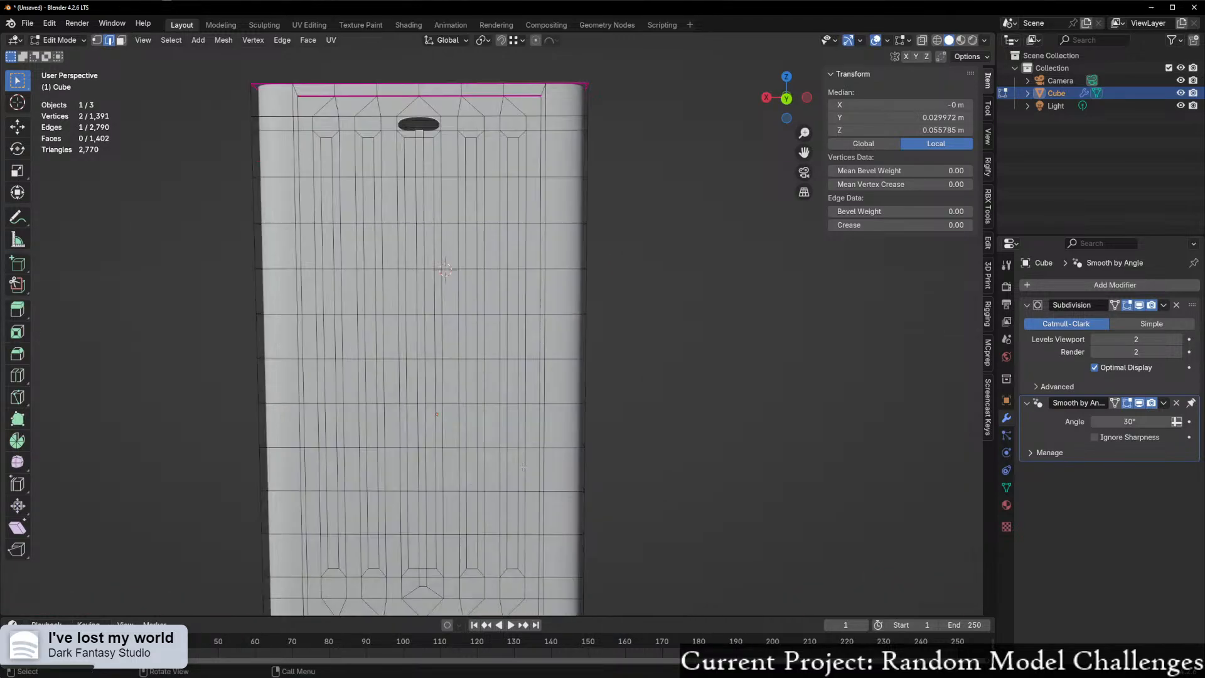
scroll(474, 412, up, 1)
shift+middle_drag(355, 345, 412, 542)
scroll(413, 541, up, 4)
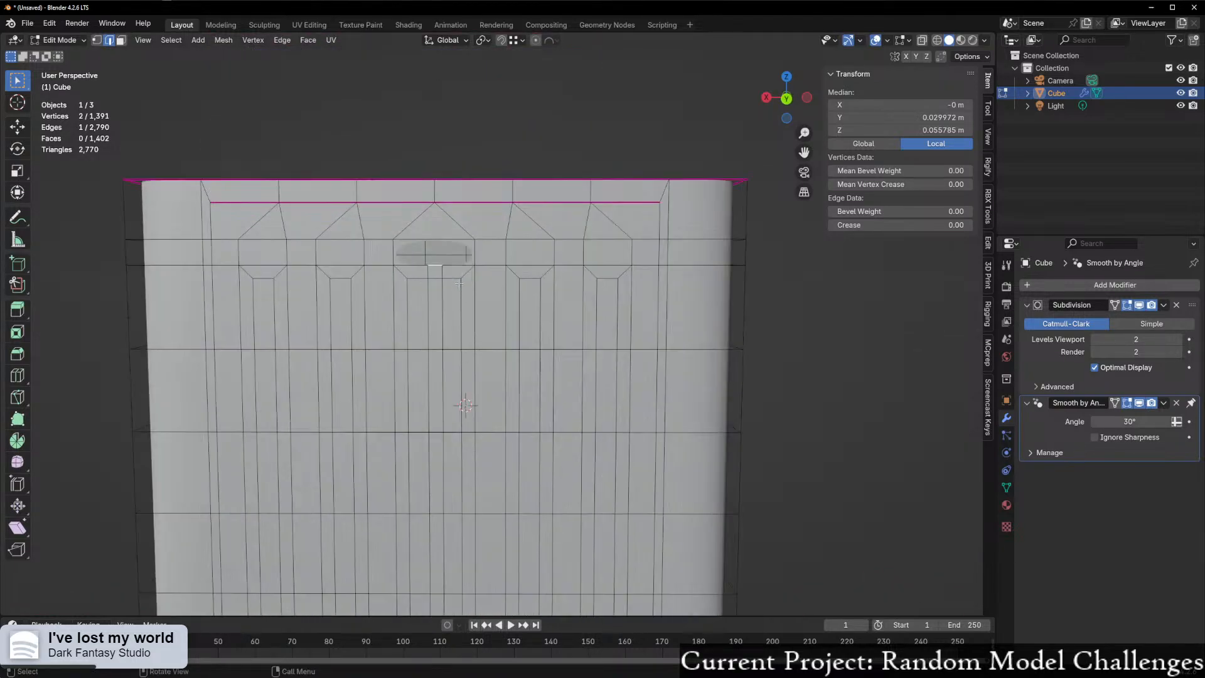
shift+middle_drag(386, 255, 407, 338)
scroll(407, 338, up, 1)
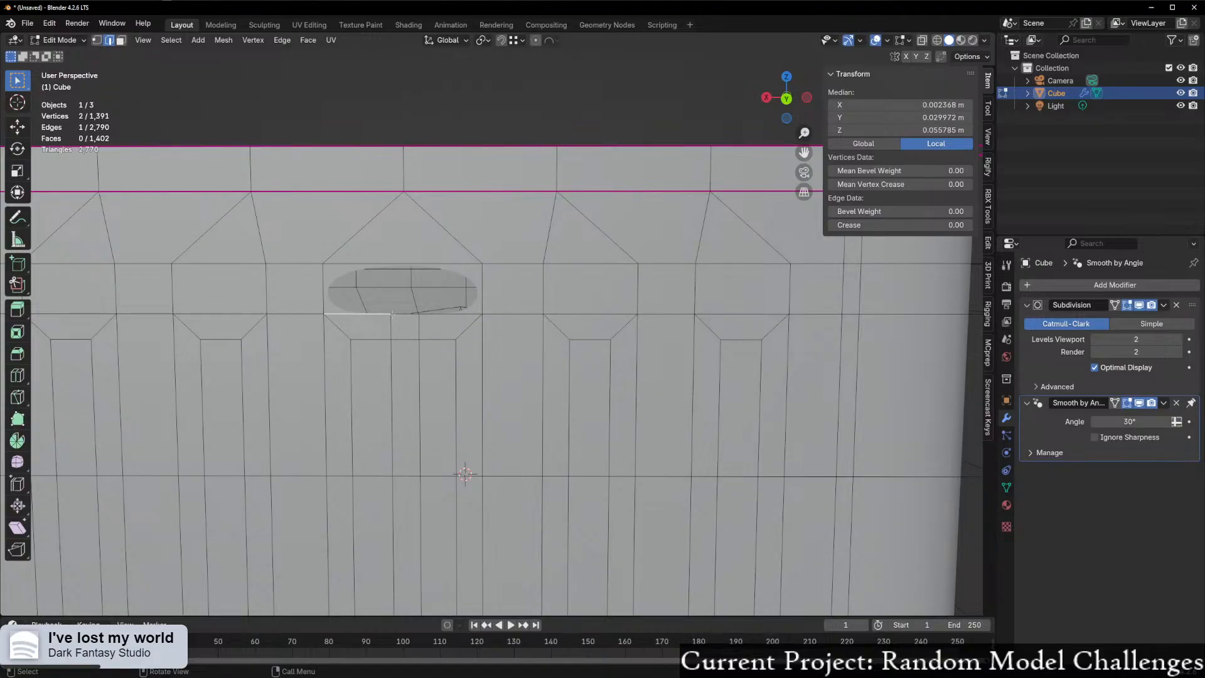
scroll(392, 314, down, 6)
shift+middle_drag(480, 390, 455, 138)
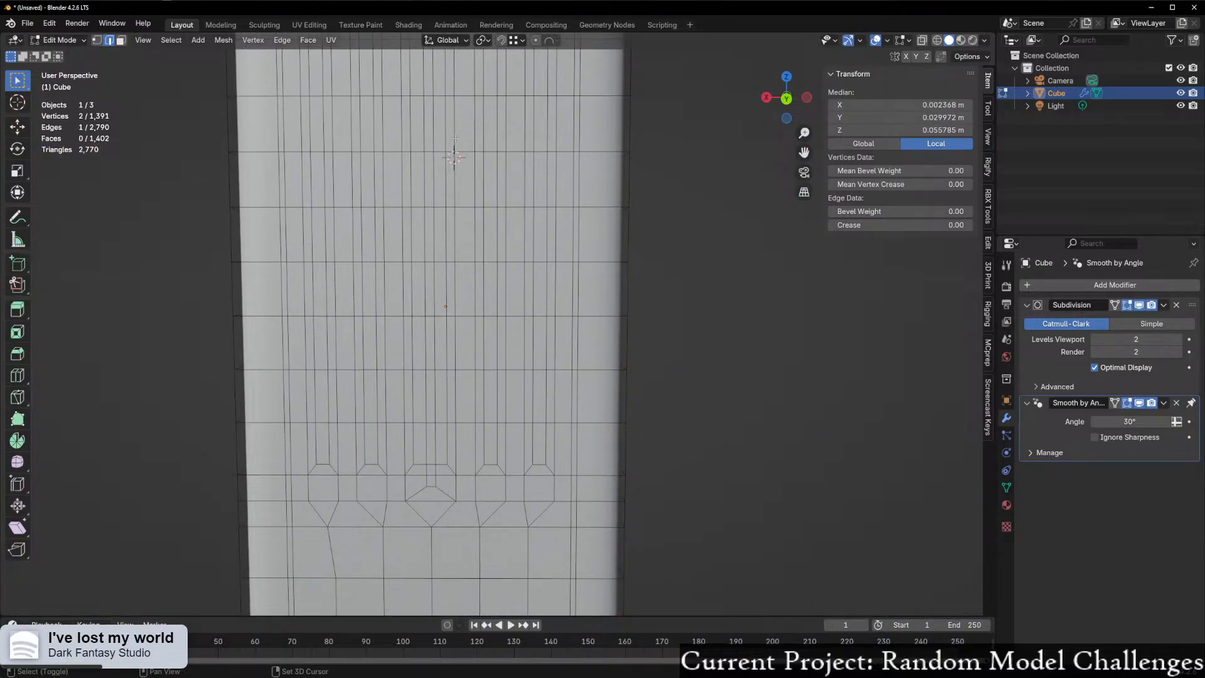
click(786, 98)
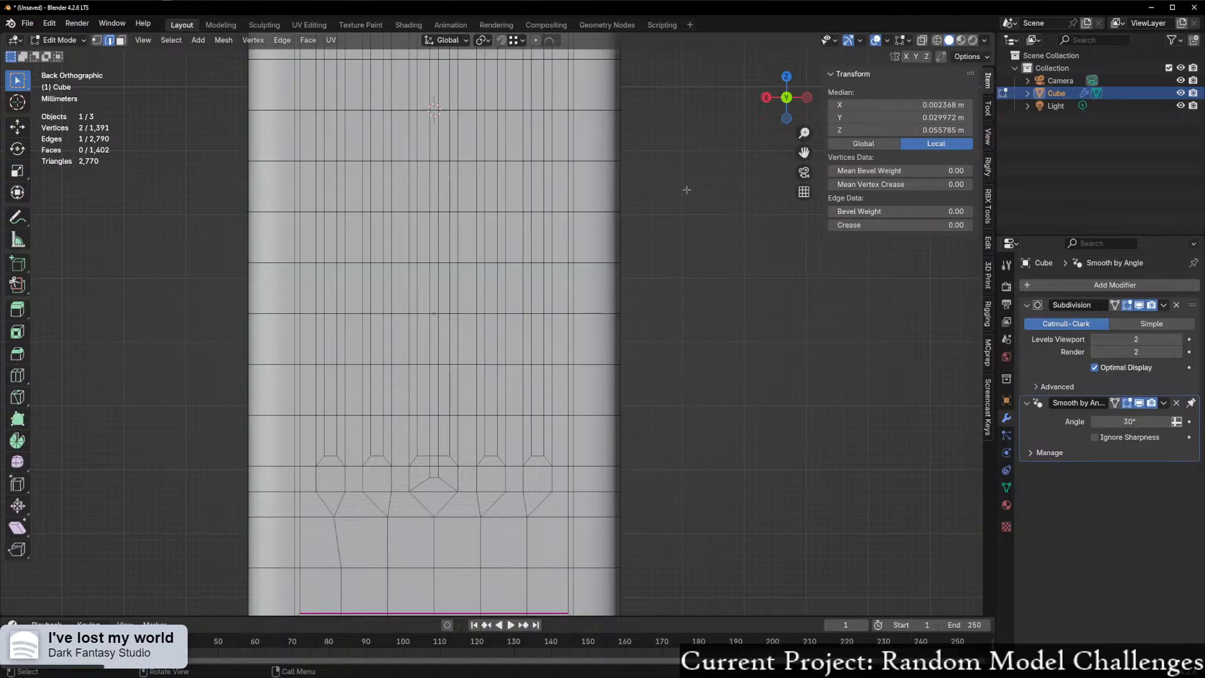
scroll(470, 552, up, 1)
shift+middle_drag(480, 535, 487, 463)
scroll(427, 418, up, 2)
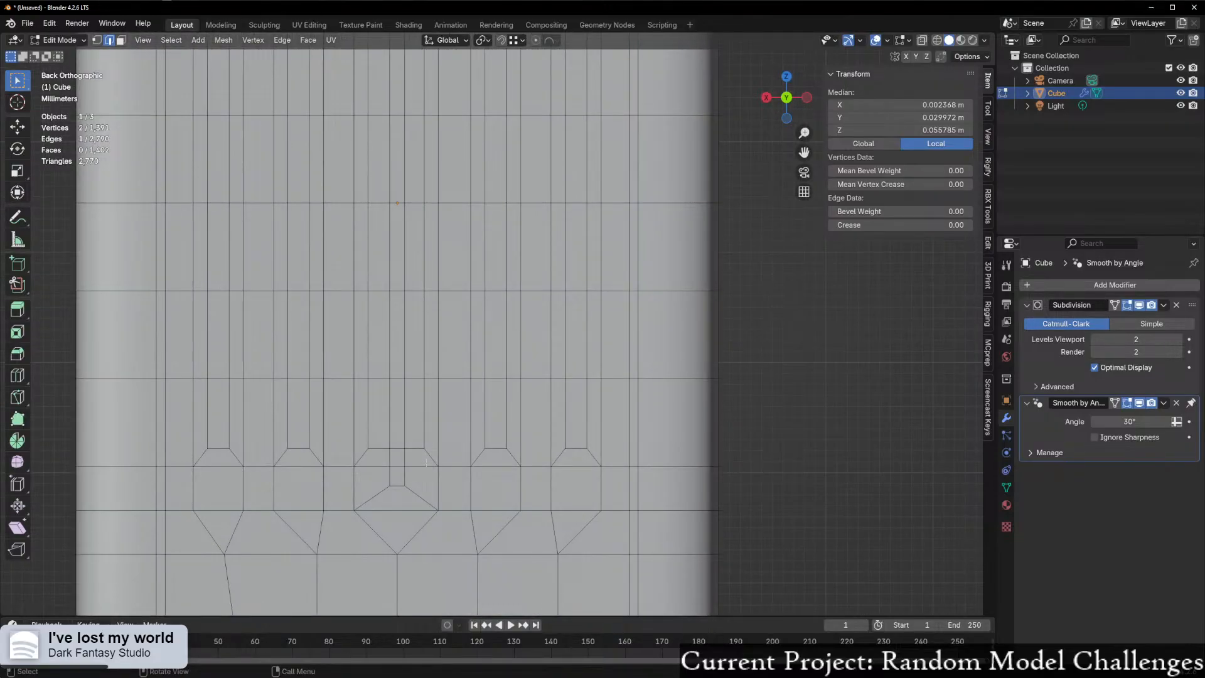
shift+middle_drag(494, 237, 571, 229)
scroll(549, 372, up, 4)
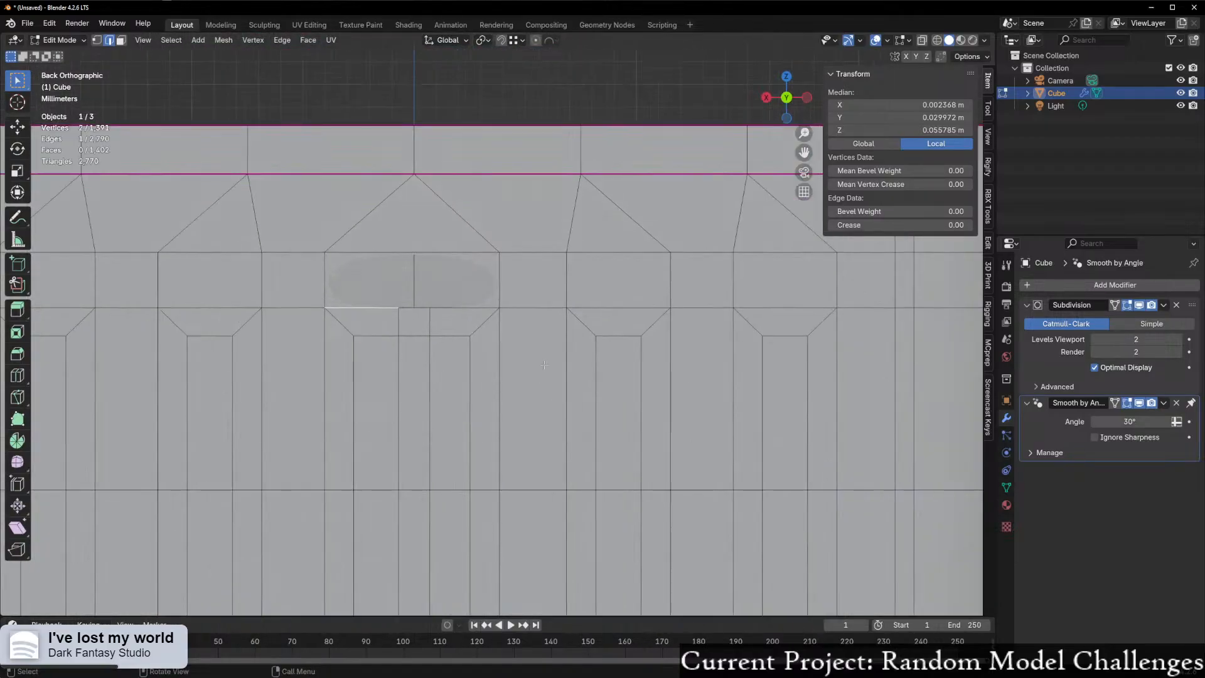
shift+middle_drag(430, 313, 442, 331)
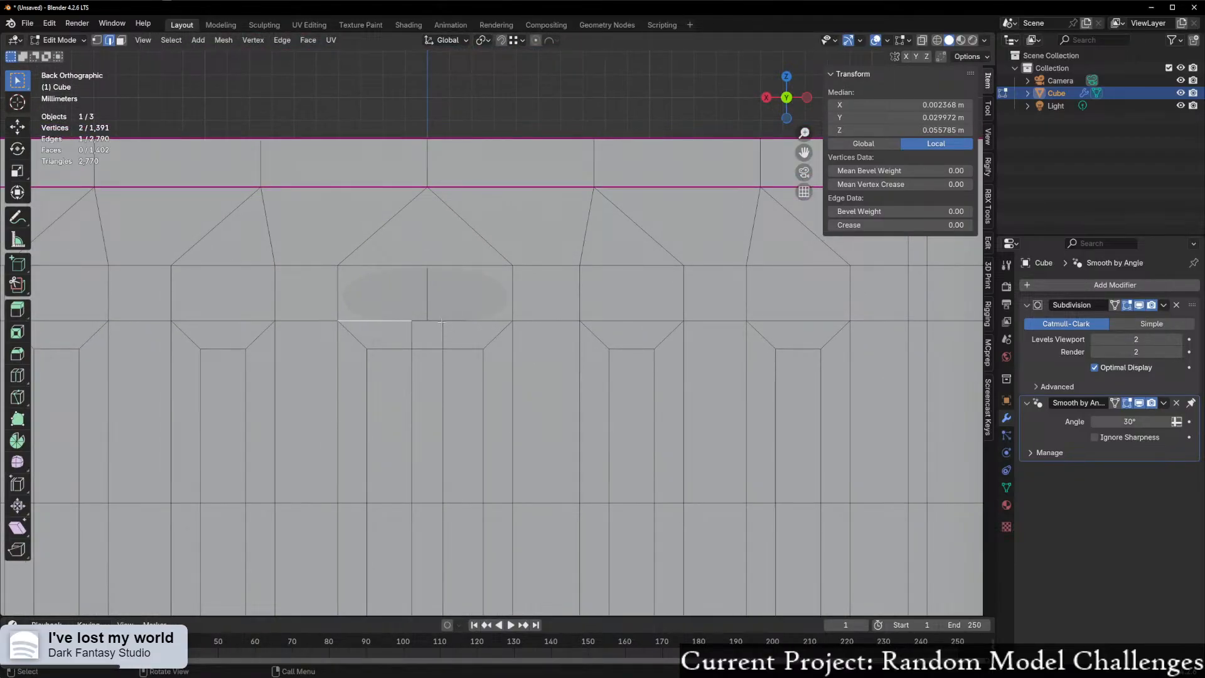
- Try moving the three lower edges of the central opening up 0.002418 m along Z to its upper edge, and undo it
ctrl+click(496, 321)
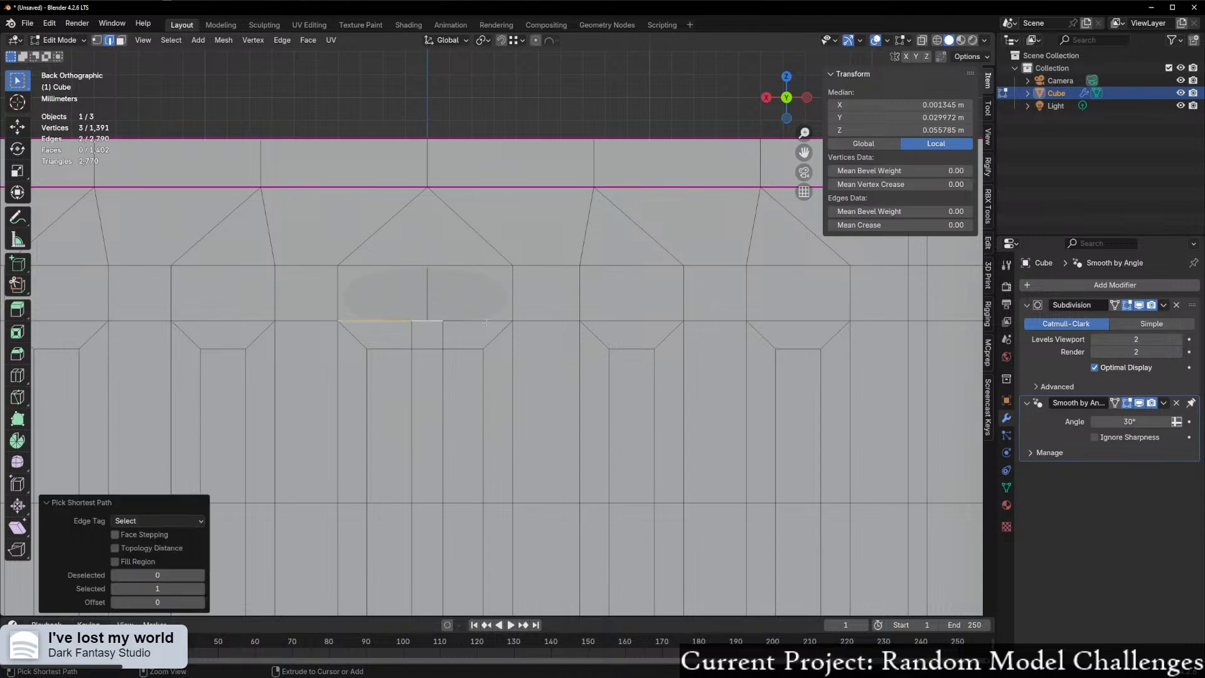
key(g)
key(z)
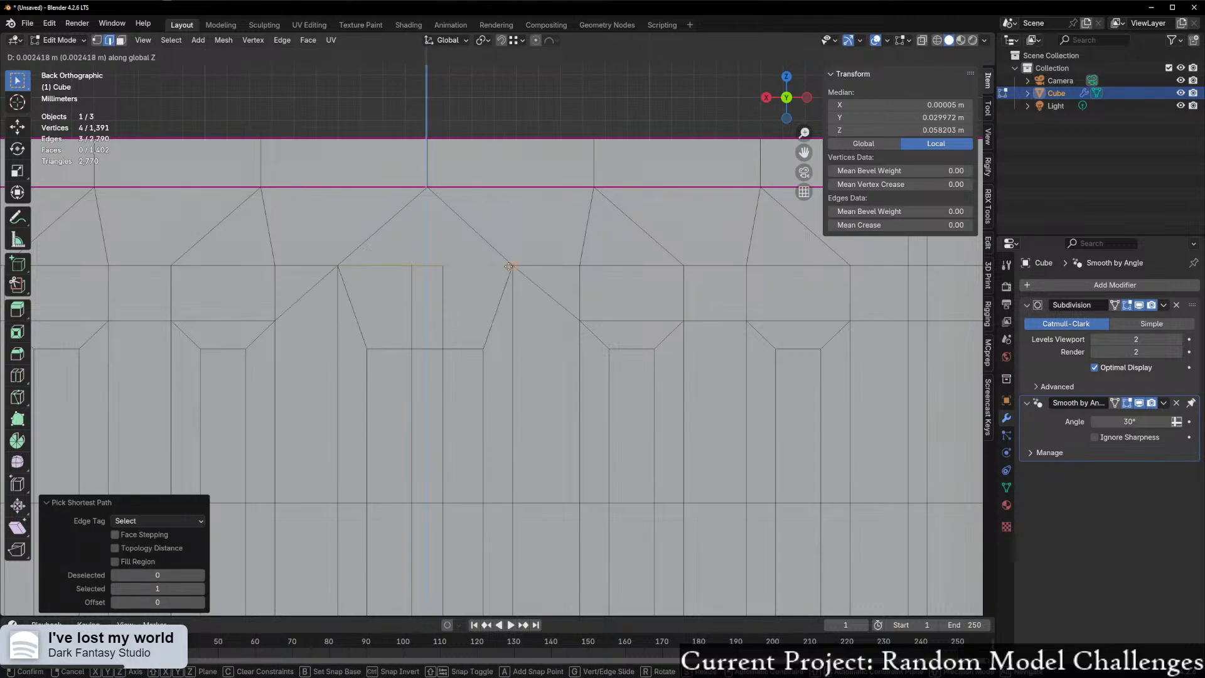
click(429, 270)
click(430, 267)
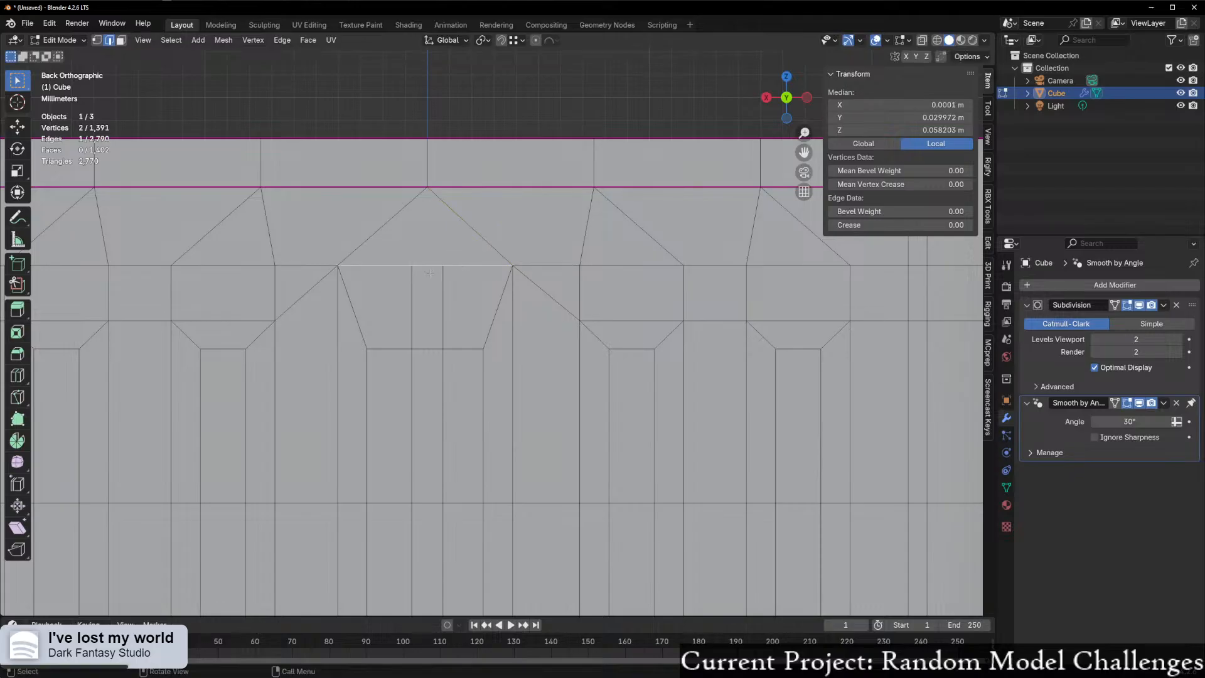
key(g)
key(z)
right_click(503, 288)
key(ctrl+z)
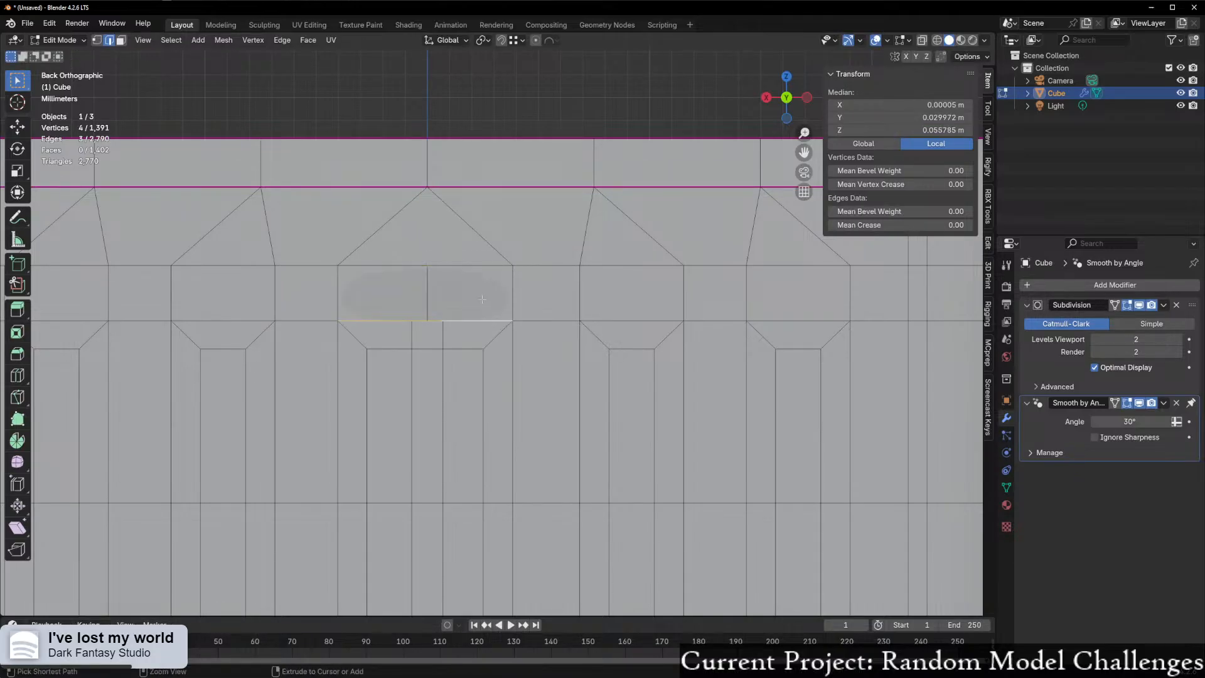
- Slide the short middle edge of the central opening down and fill the gap above it
click(437, 328)
key(g)
key(g)
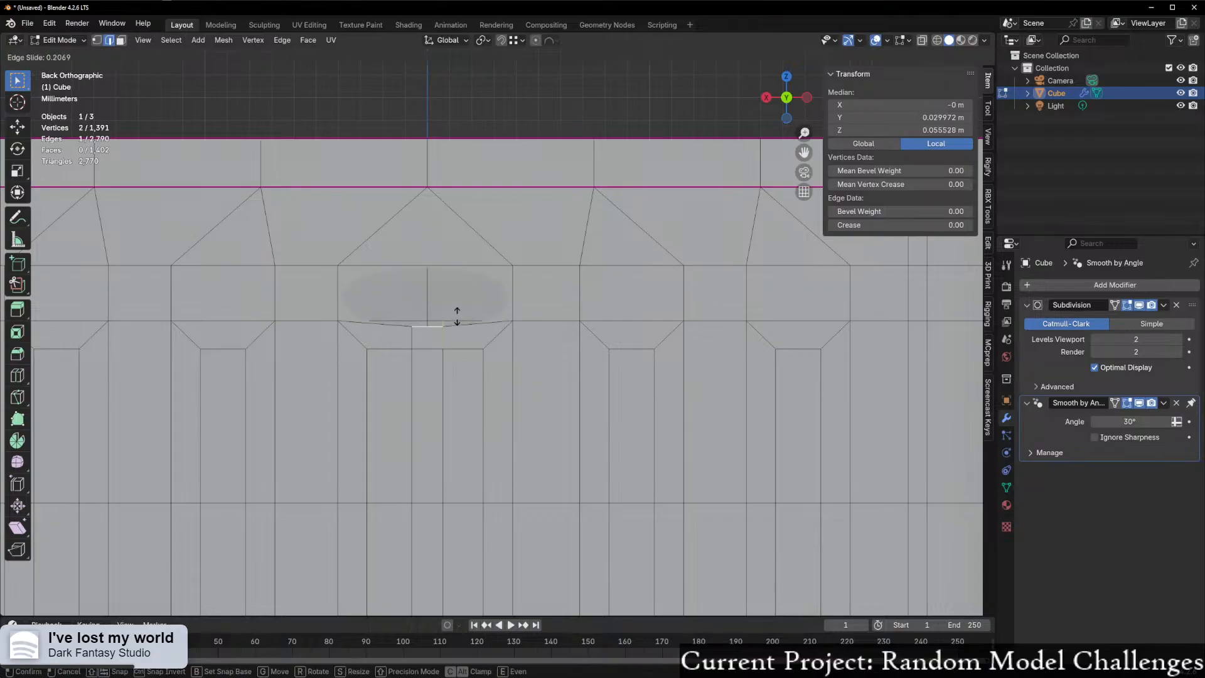
click(434, 334)
key(f)
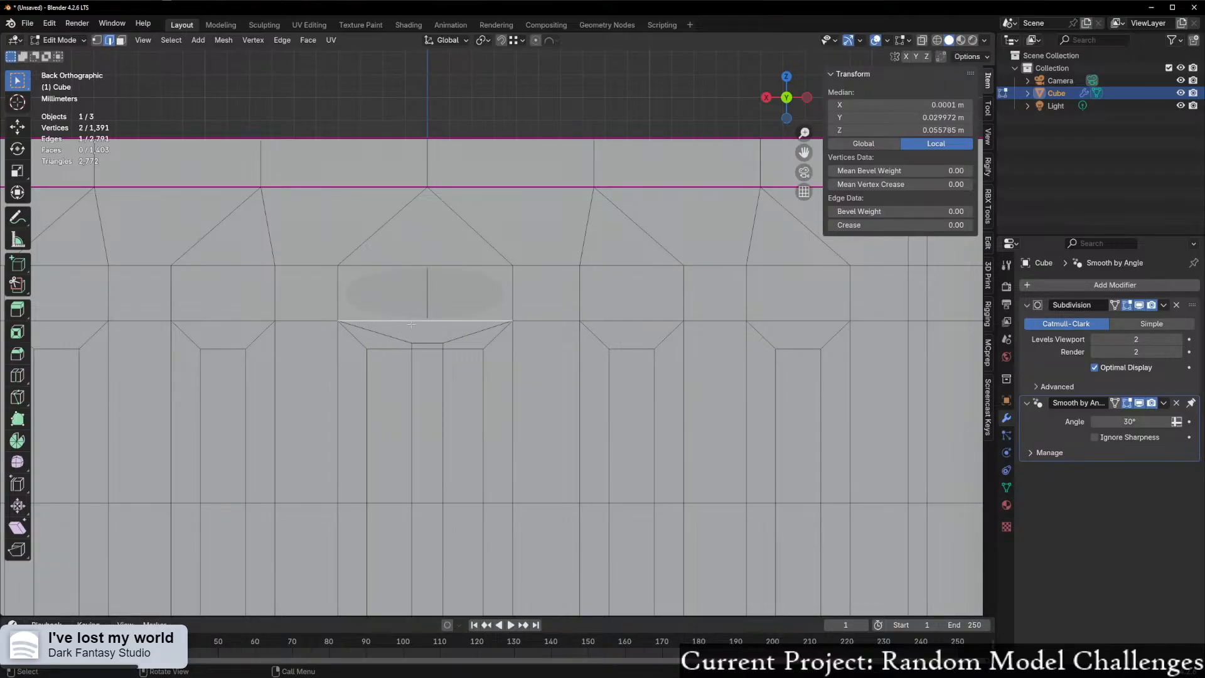
- Move the wide edge up 0.002418 m along Z to the opening's upper edge and the short middle edge up 0.000983 m
key(g)
key(z)
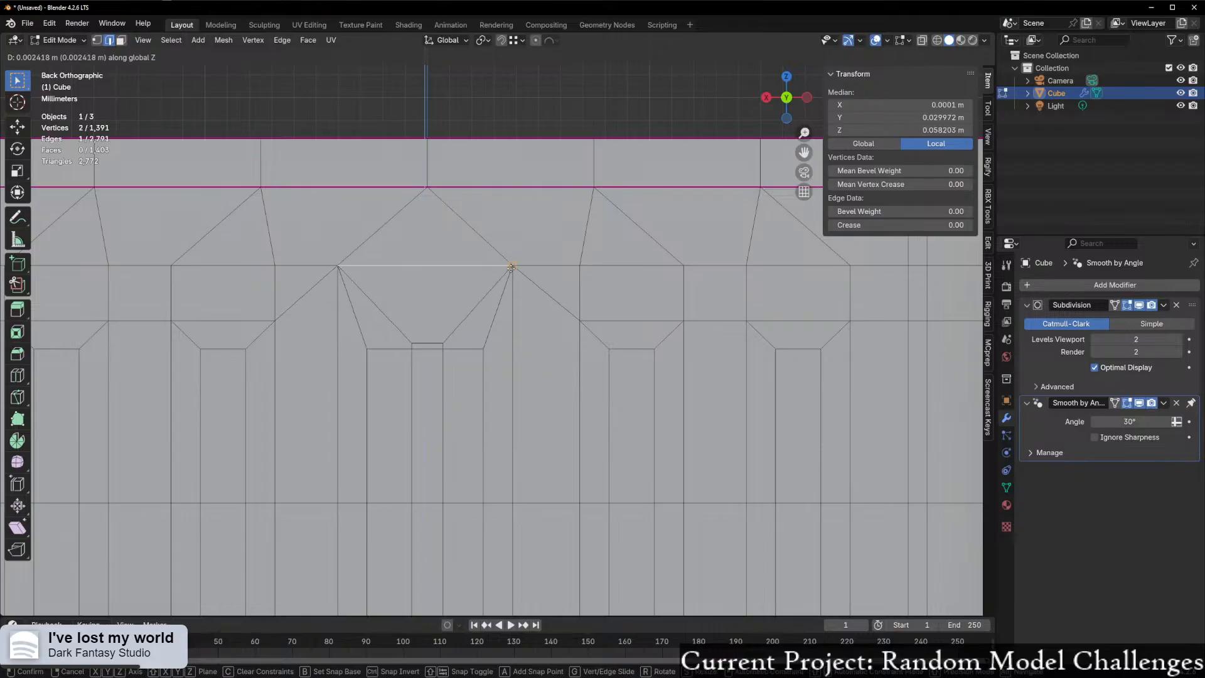
click(512, 268)
click(426, 342)
key(g)
key(z)
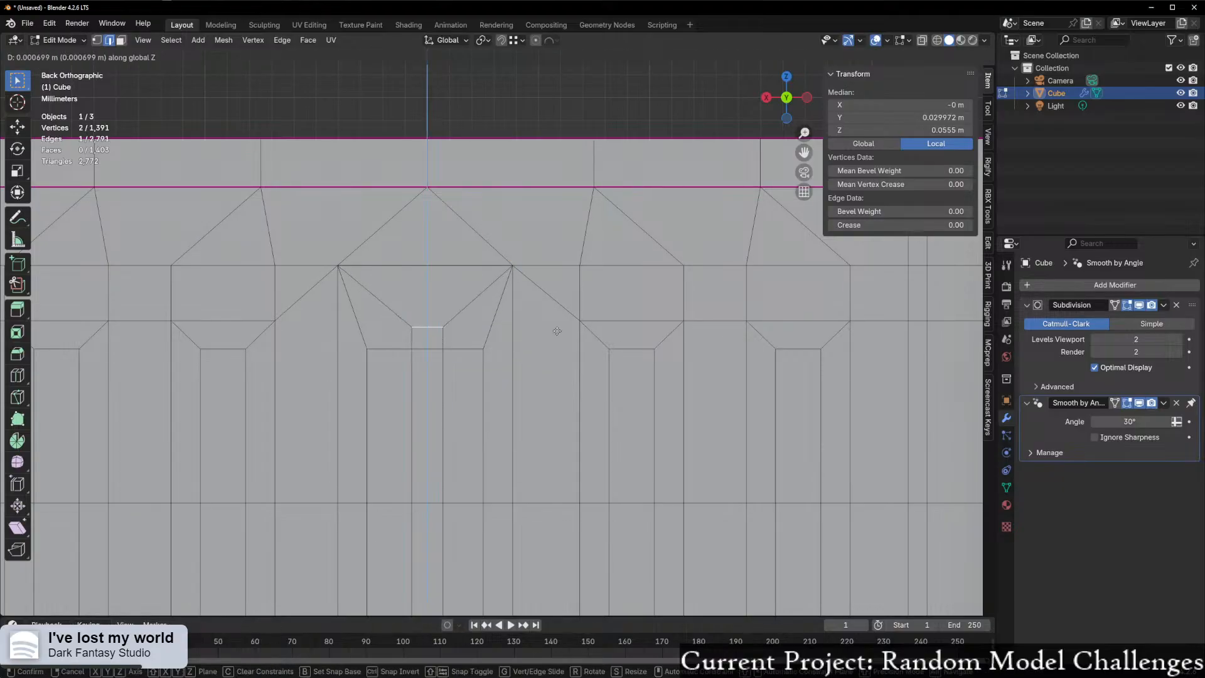
click(519, 321)
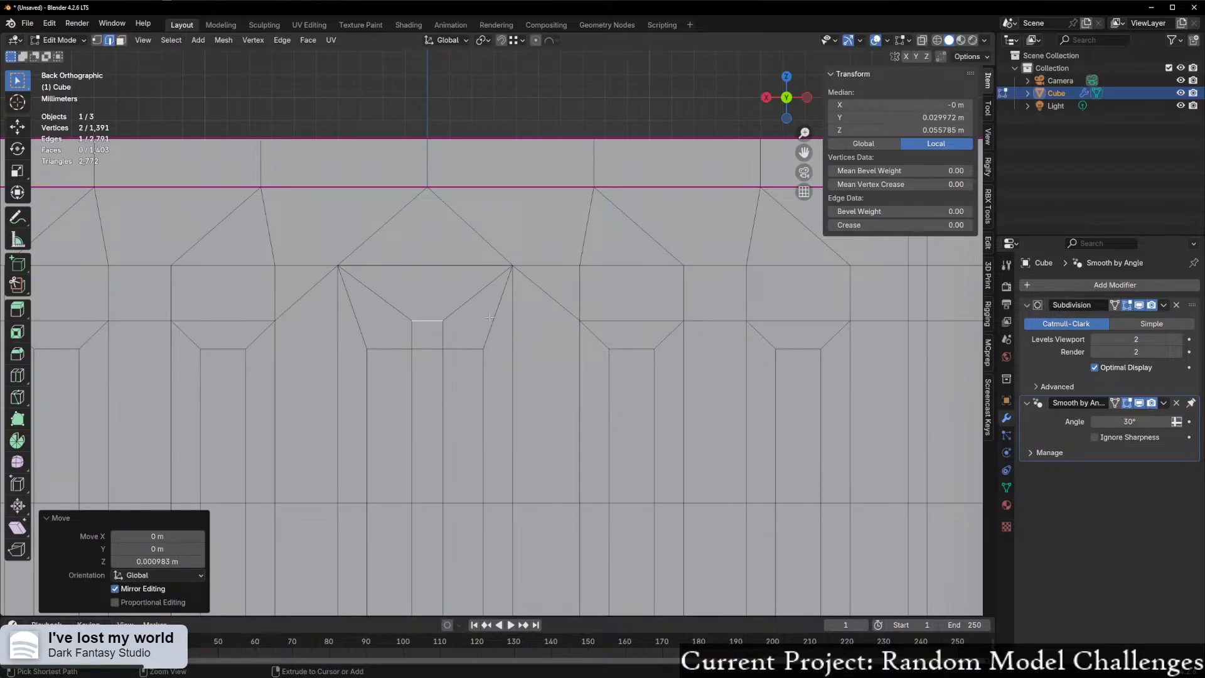
- Inspect the rebuilt central reduction and the edge flow down the back wall
scroll(399, 323, down, 6)
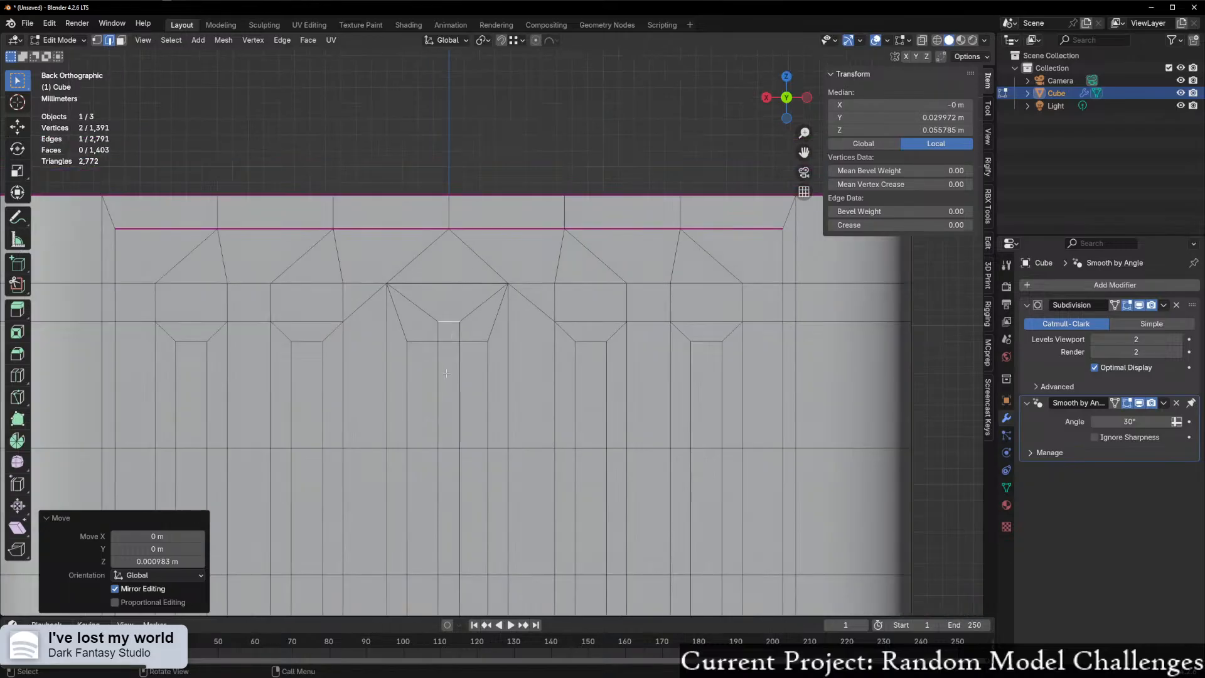
mouse_move(471, 457)
shift+middle_down()
mouse_move(449, 251)
mouse_move(442, 515)
mouse_move(471, 372)
mouse_move(490, 555)
mouse_move(496, 459)
mouse_move(466, 441)
shift+middle_up()
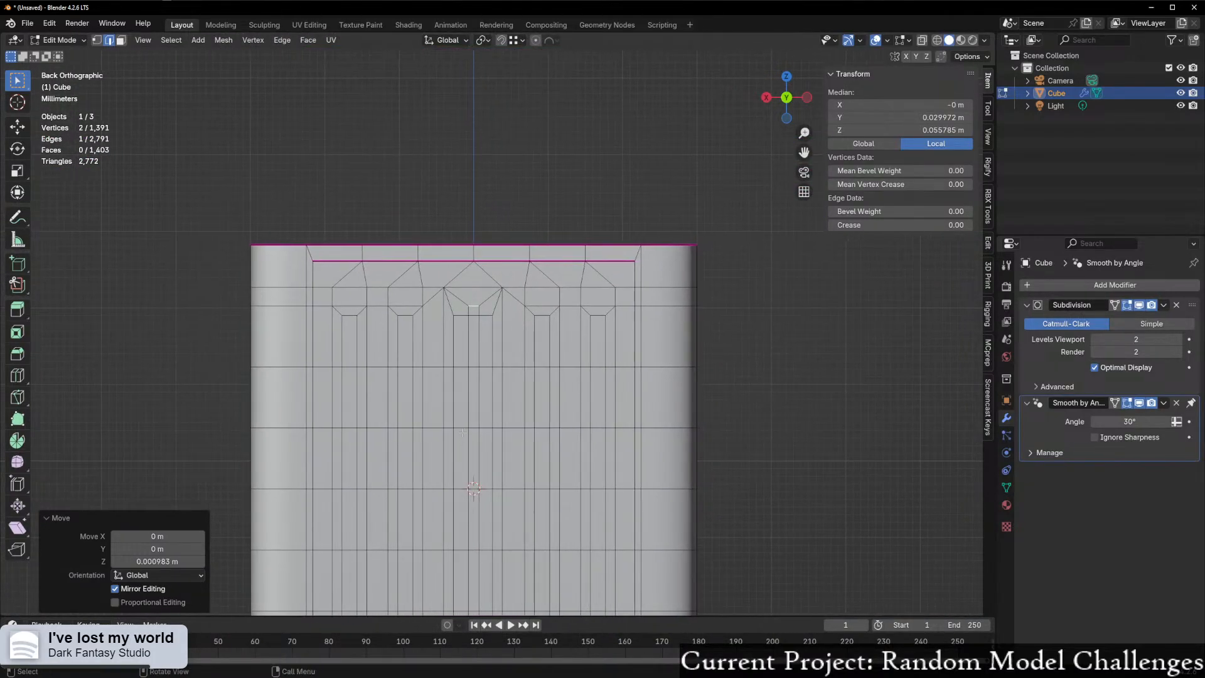
scroll(455, 389, up, 5)
scroll(450, 367, down, 4)
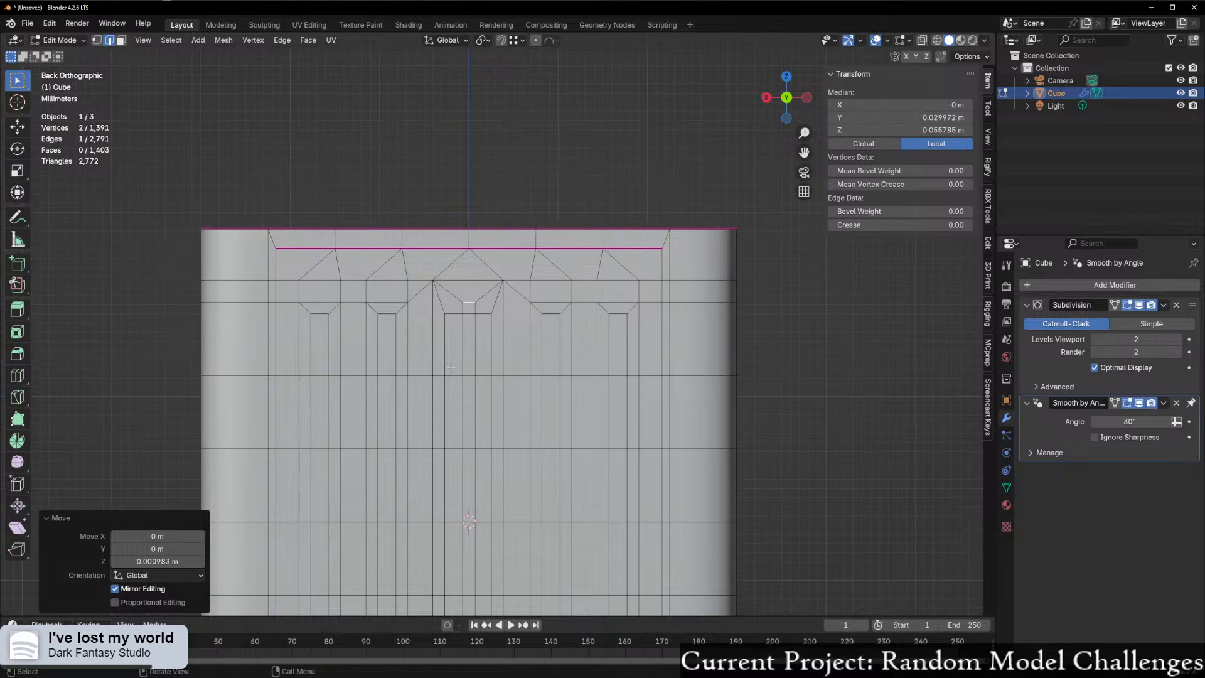
scroll(450, 368, up, 4)
scroll(450, 368, down, 8)
shift+middle_drag(494, 507, 466, 390)
scroll(485, 174, up, 3)
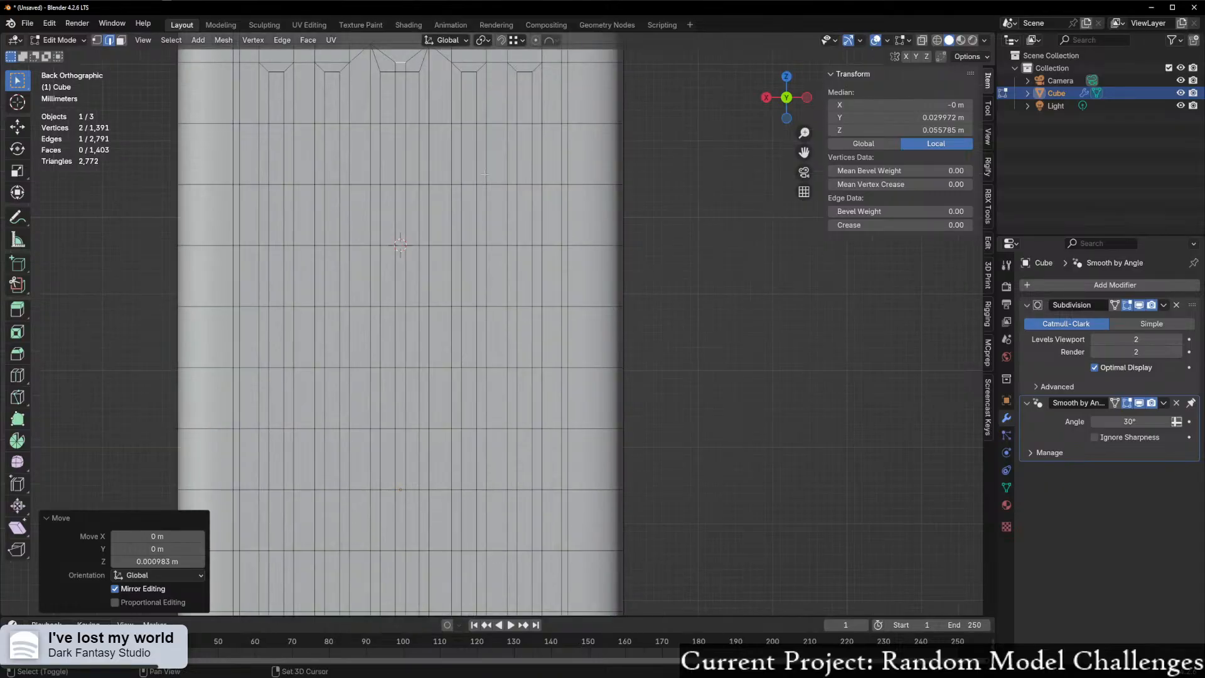
shift+middle_drag(485, 174, 477, 282)
scroll(477, 283, down, 1)
scroll(429, 231, up, 5)
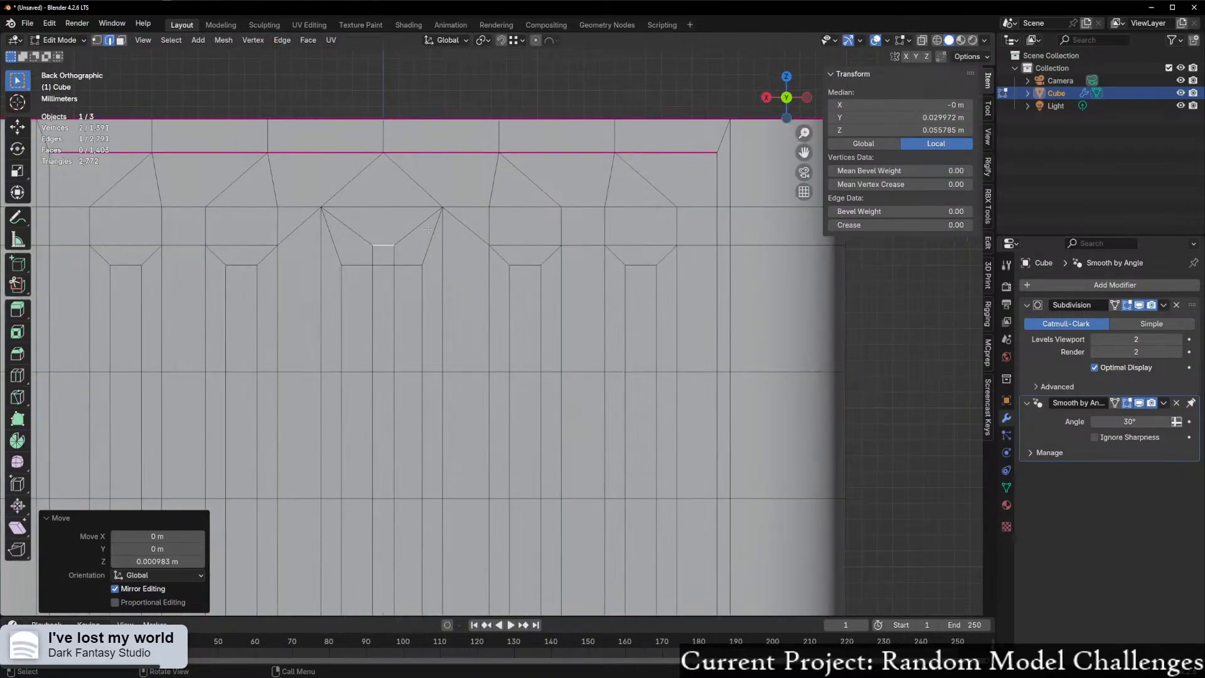
- Undo the rebuild of the back wall's upper central reduction to the state where the opening's lower edges lie in one straight row
key(ctrl+z)
key(ctrl+z)
key(ctrl+z)
key(ctrl+z)
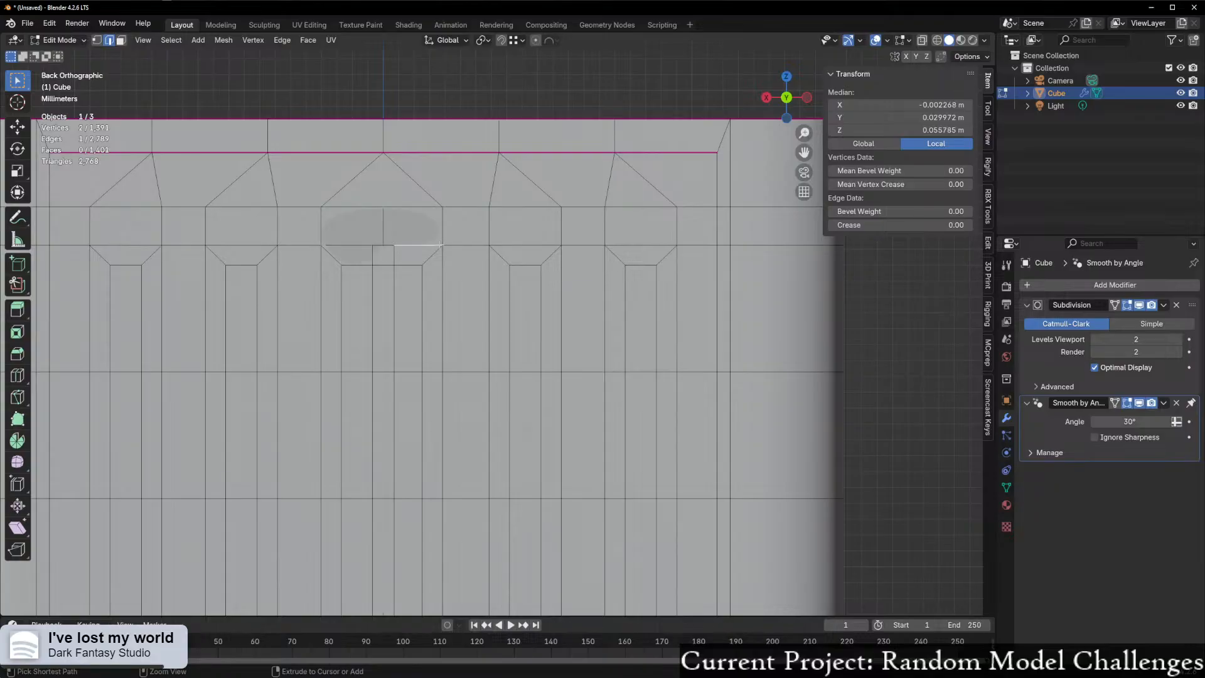
key(ctrl+z)
key(ctrl+z)
key(ctrl+z)
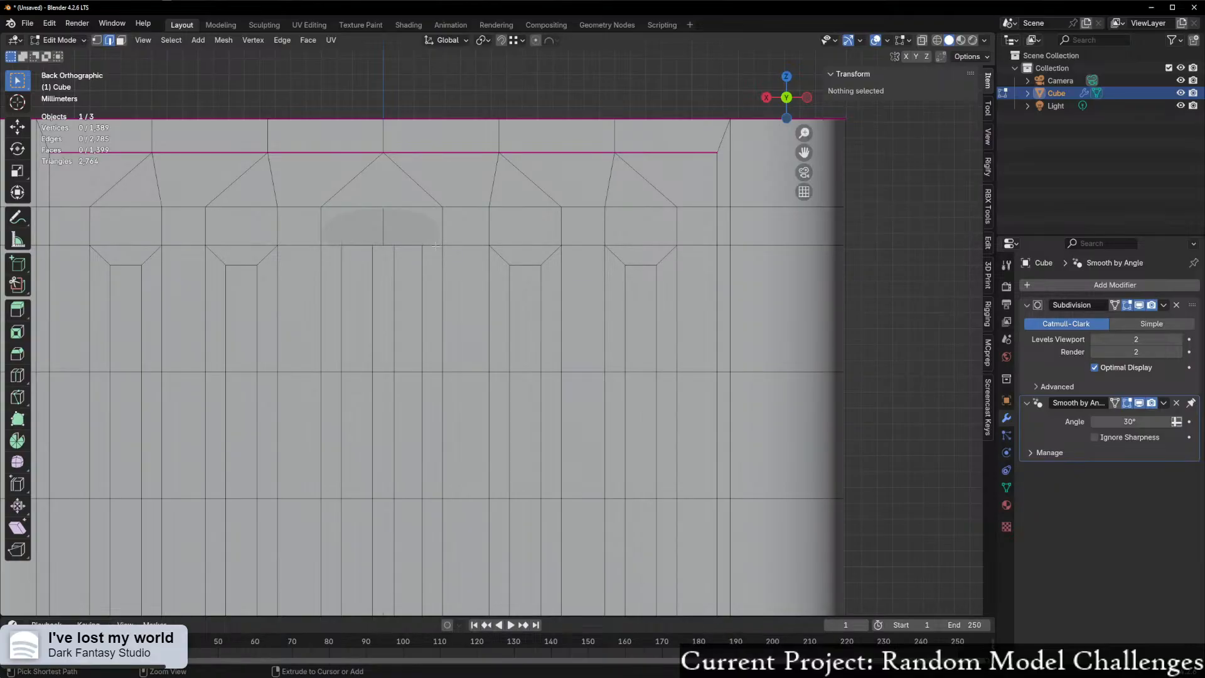
scroll(409, 397, down, 3)
scroll(409, 397, down, 1)
shift+middle_drag(409, 396, 381, 362)
scroll(381, 363, up, 3)
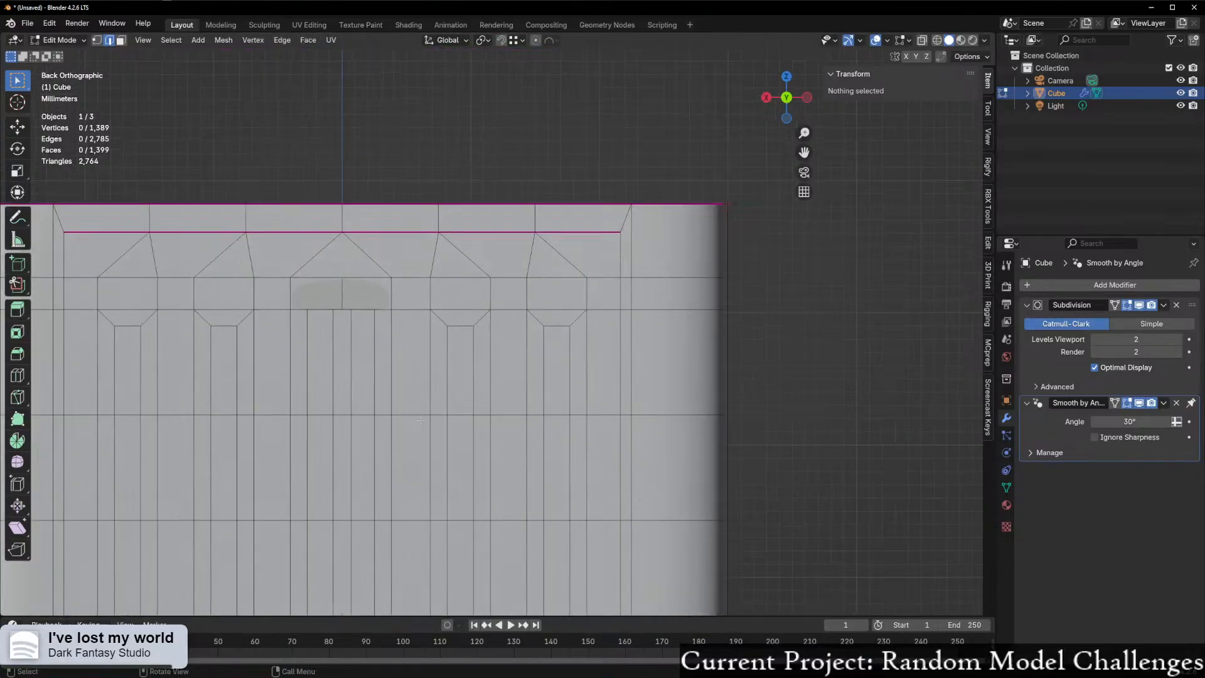
- Move the two edges flanking the short middle edge of the central opening down about 0.0012 m along Z, level with the neighbouring reductions
click(286, 307)
shift+click(347, 310)
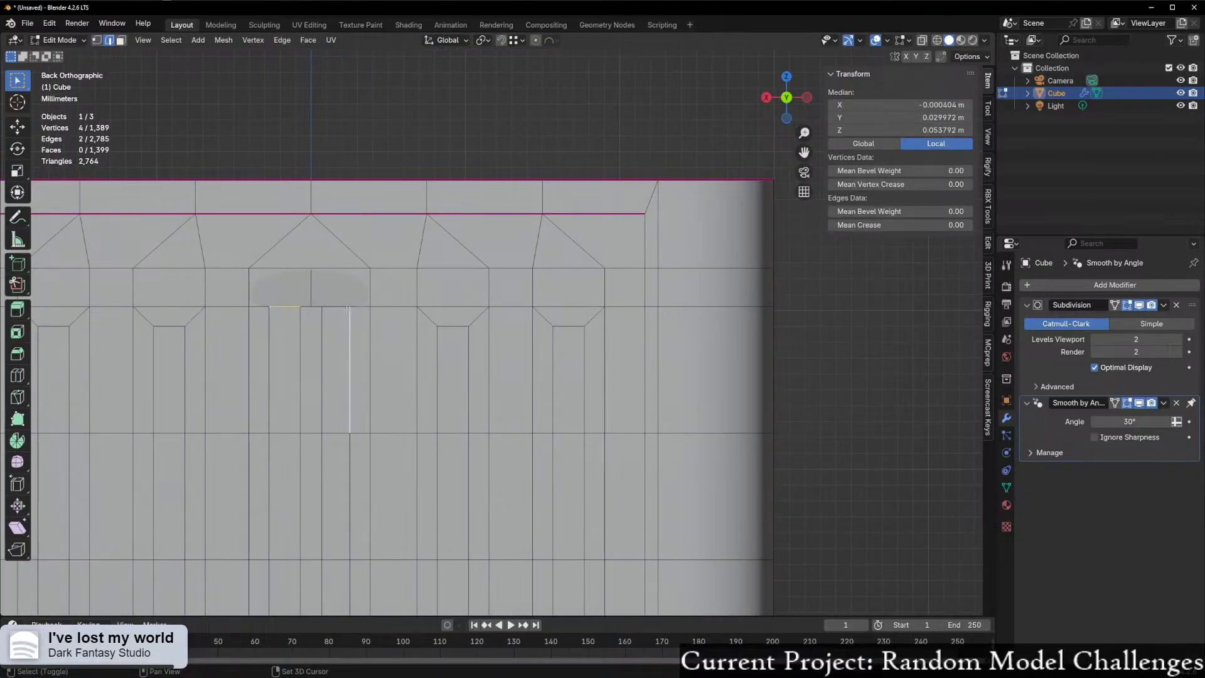
shift+click(346, 308)
shift+click(337, 308)
key(g)
key(g)
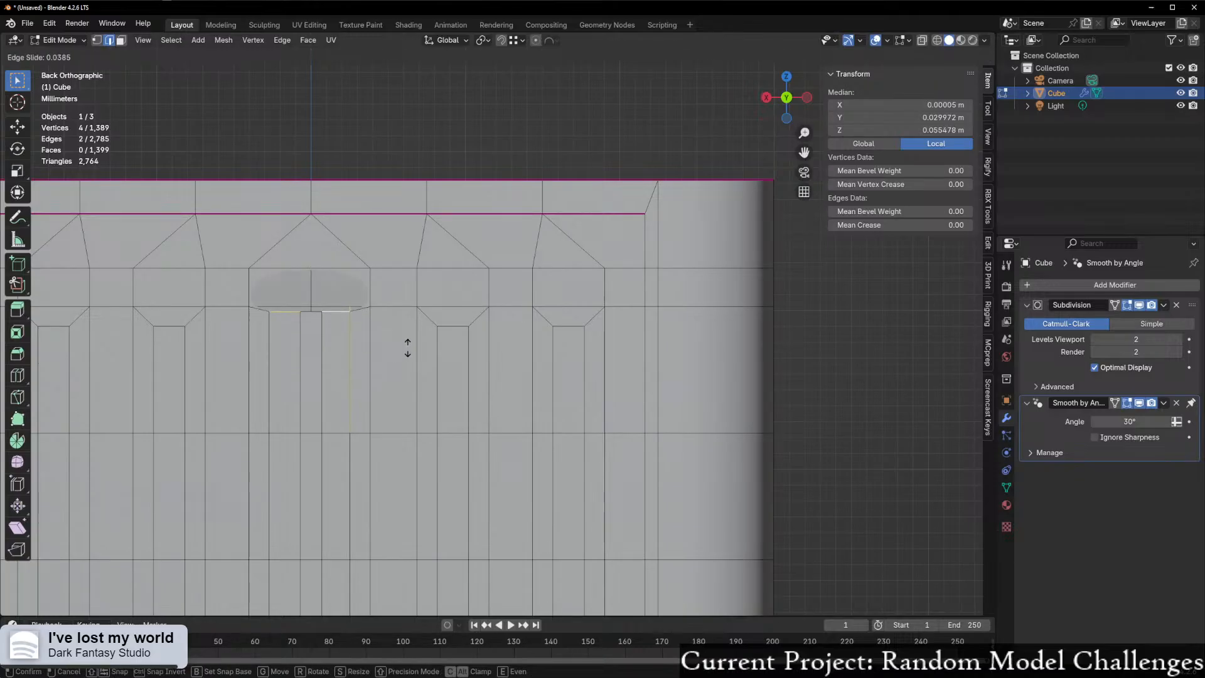
key(Escape)
key(g)
key(z)
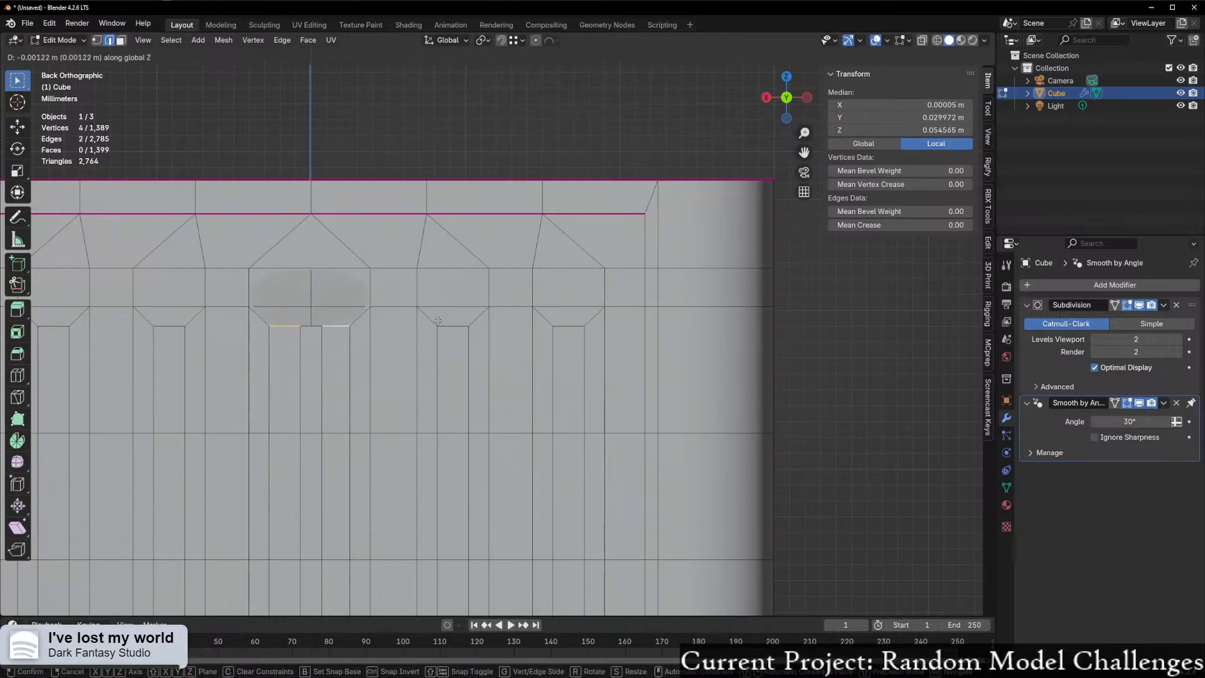
click(331, 331)
- Extrude the short middle edge 0.00124 m up along Z and fill the gaps on both sides of it
scroll(331, 330, up, 1)
click(274, 325)
key(e)
key(z)
click(403, 305)
scroll(313, 433, down, 4)
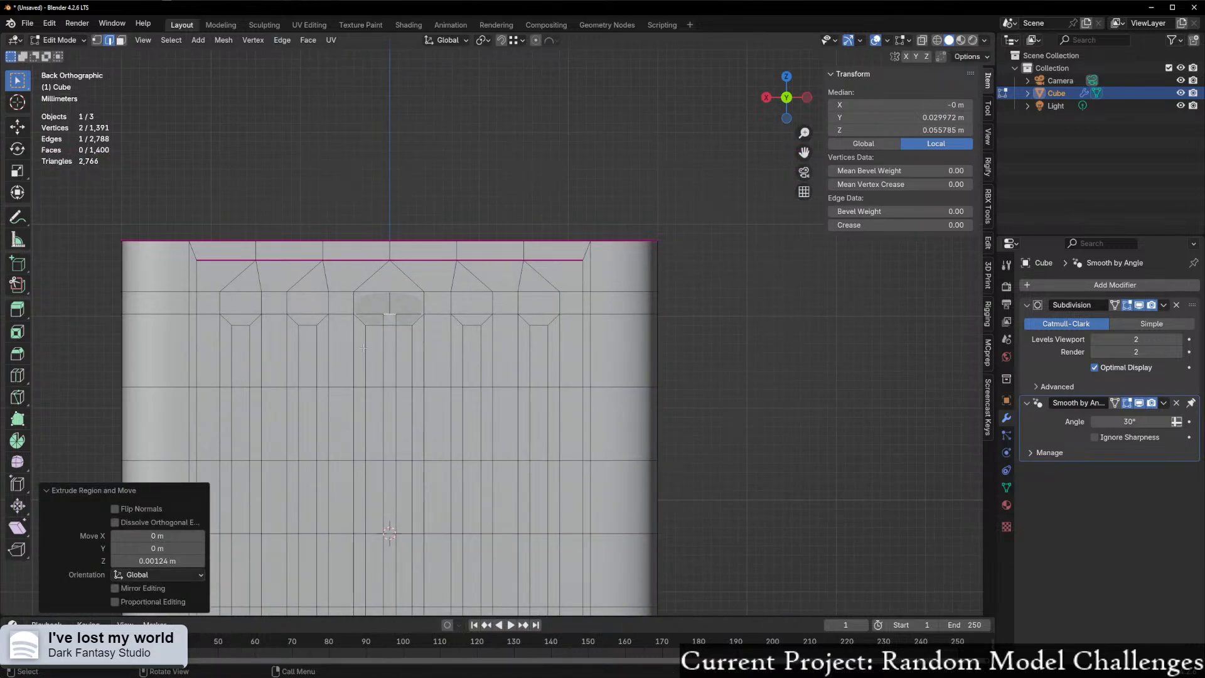
click(367, 323)
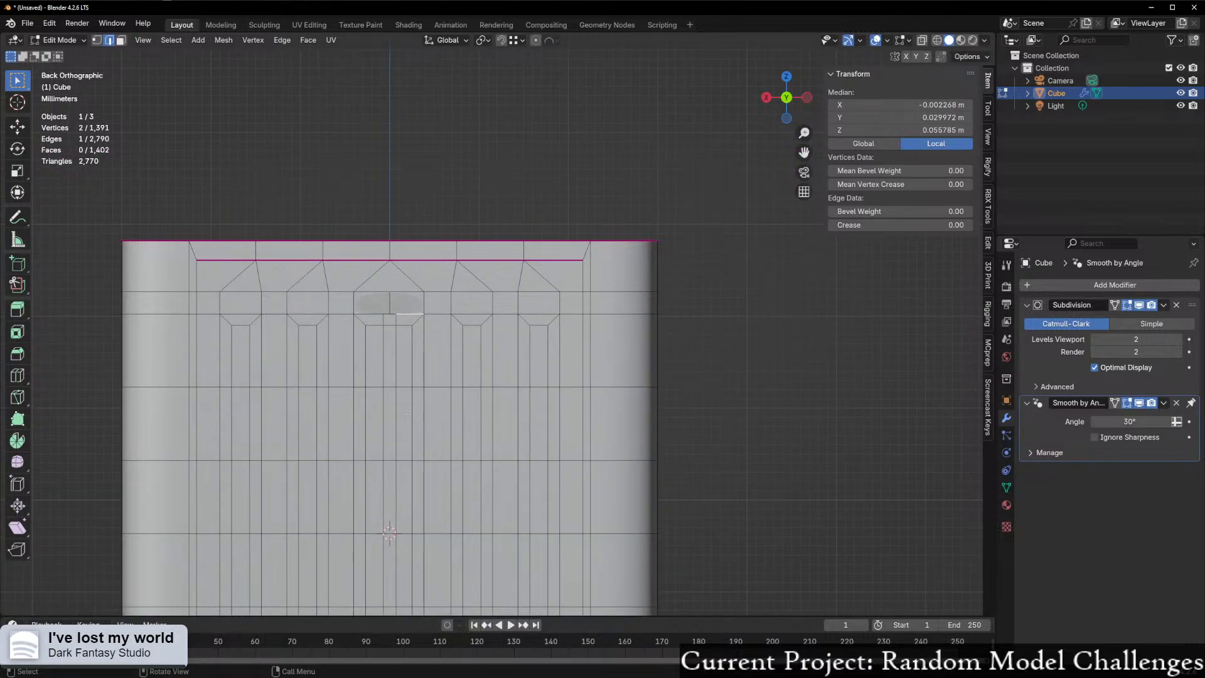
scroll(407, 406, down, 3)
shift+middle_drag(446, 531, 455, 295)
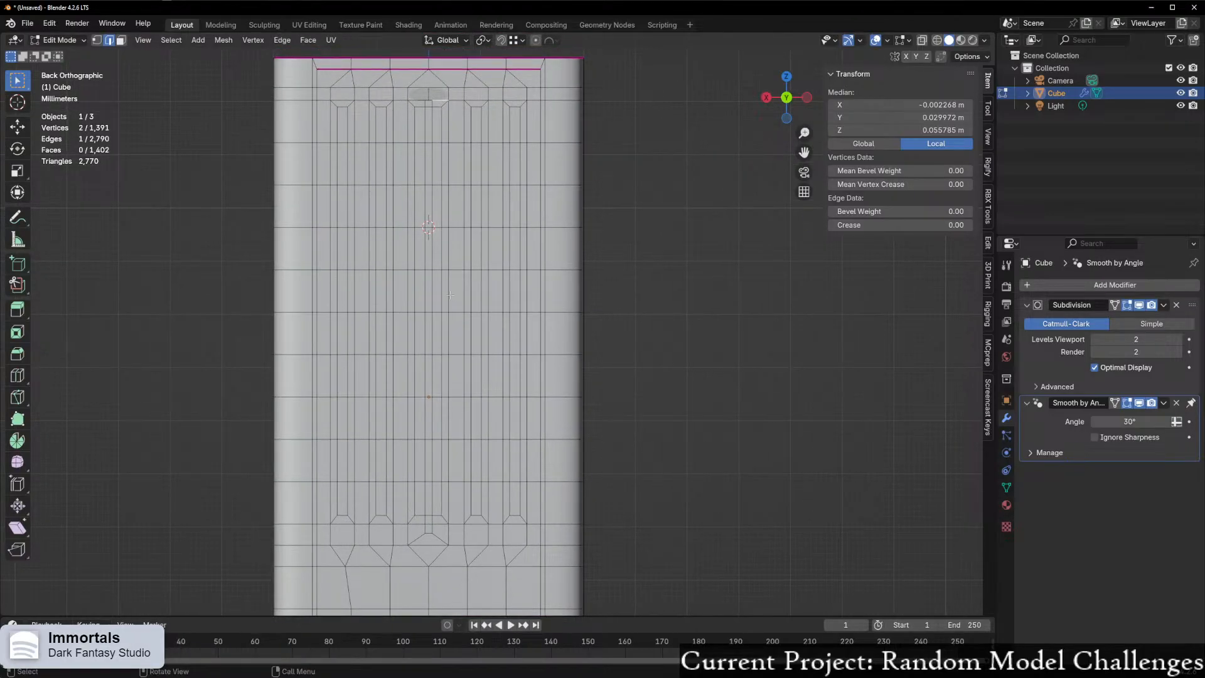
shift+middle_drag(431, 168, 454, 369)
scroll(454, 364, up, 5)
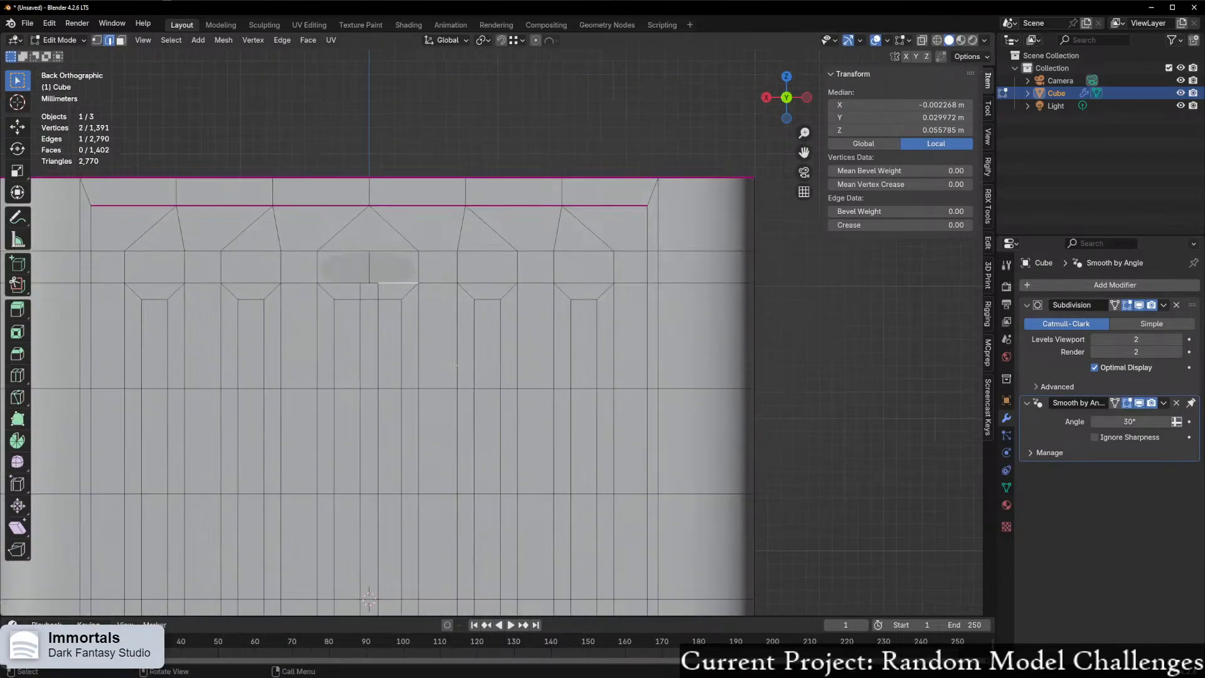
- Delete the triangular face directly above the central opening
key(3)
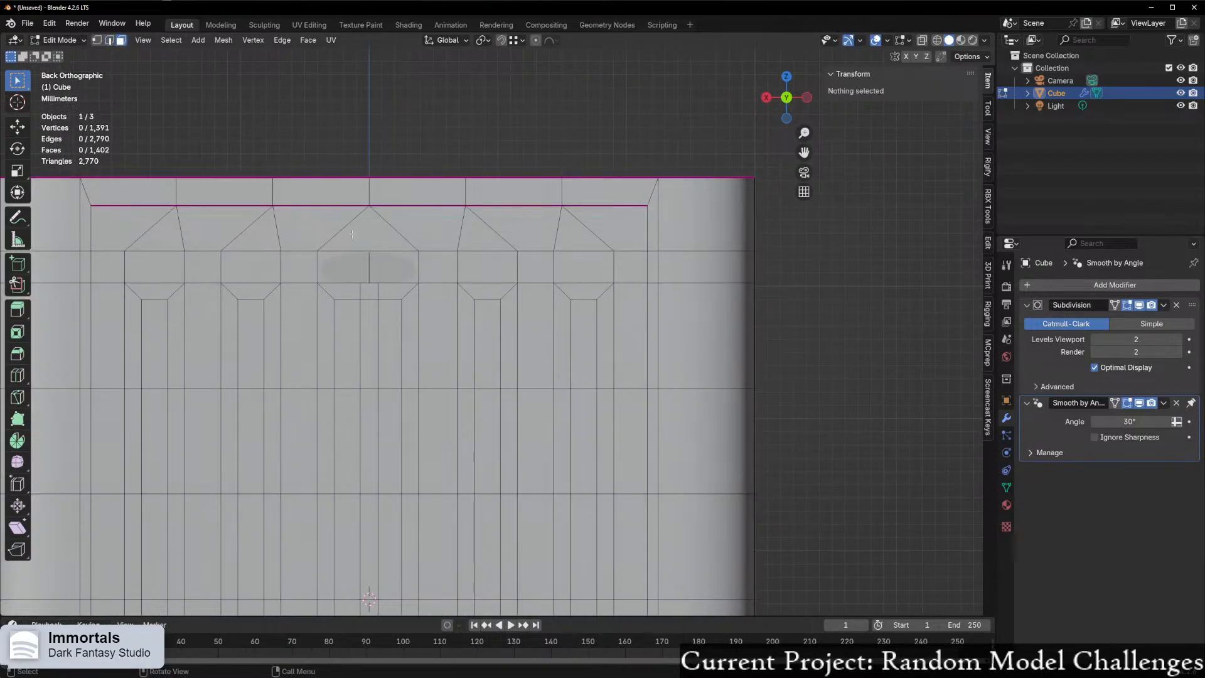
click(356, 239)
key(x)
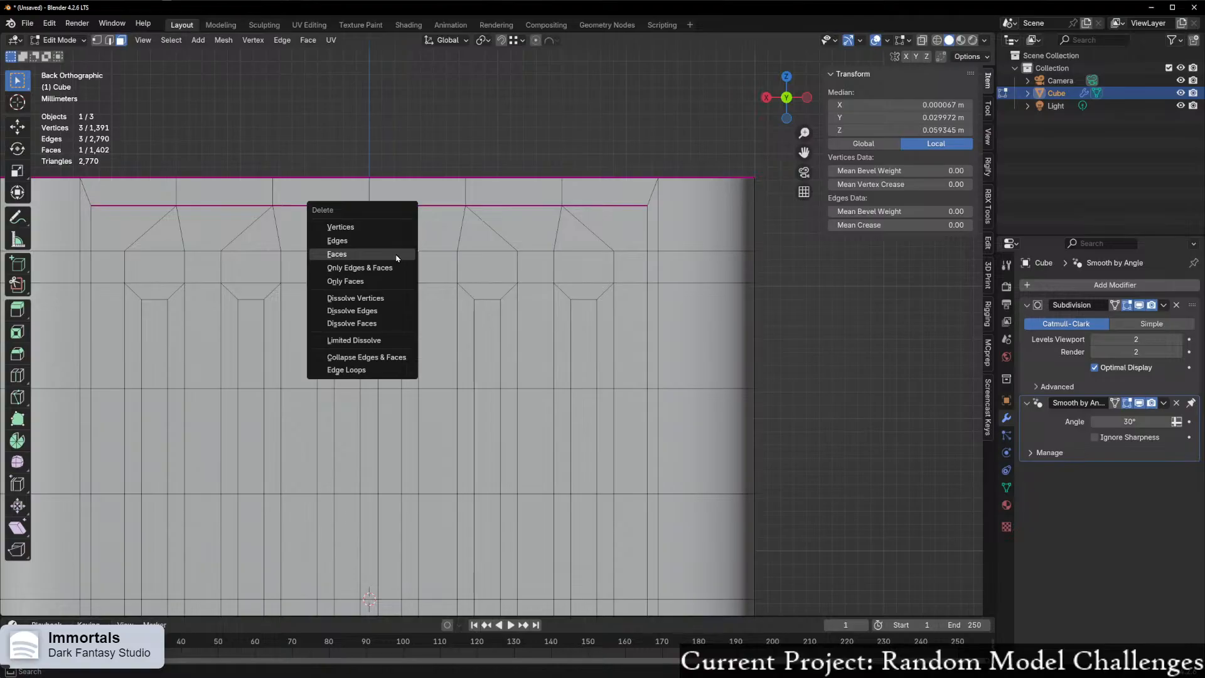
click(397, 256)
- Extrude the three edges along the central opening's lower side up along Z to its upper edge
shift+scroll(385, 233, up, 2)
scroll(376, 264, up, 1)
click(335, 305)
key(2)
click(326, 304)
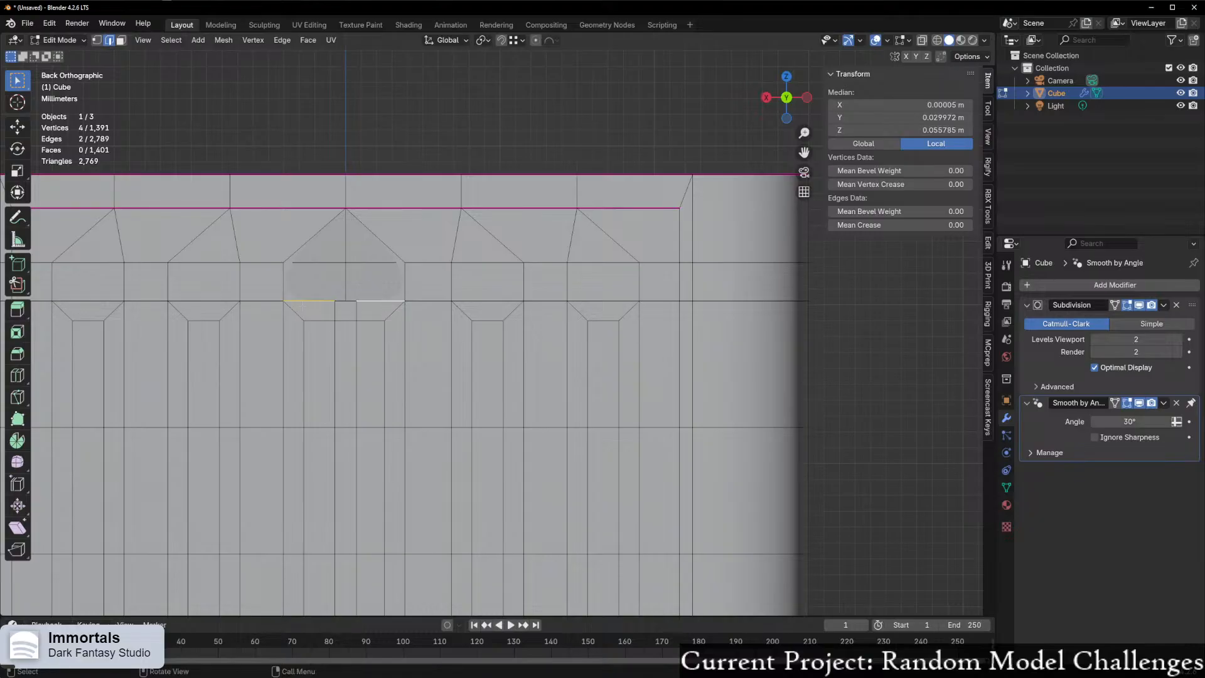
ctrl+click(385, 295)
key(e)
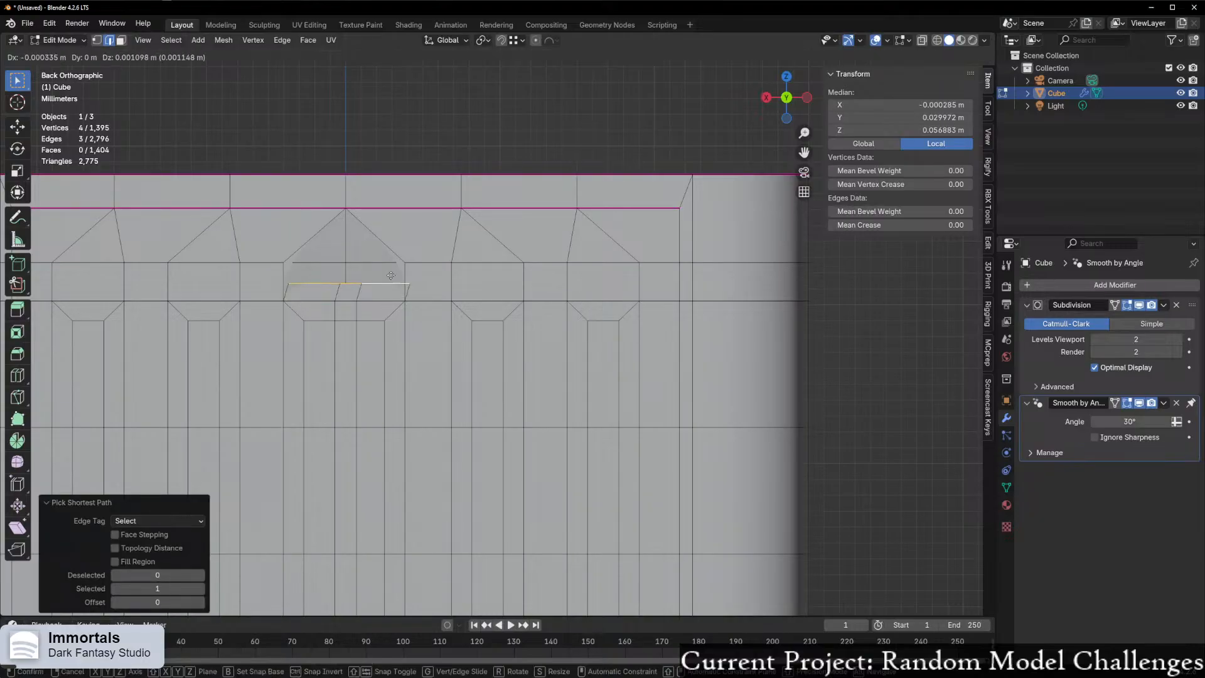
key(z)
click(403, 267)
- Merge all vertices of the mesh by distance at 0.0001 m
key(a)
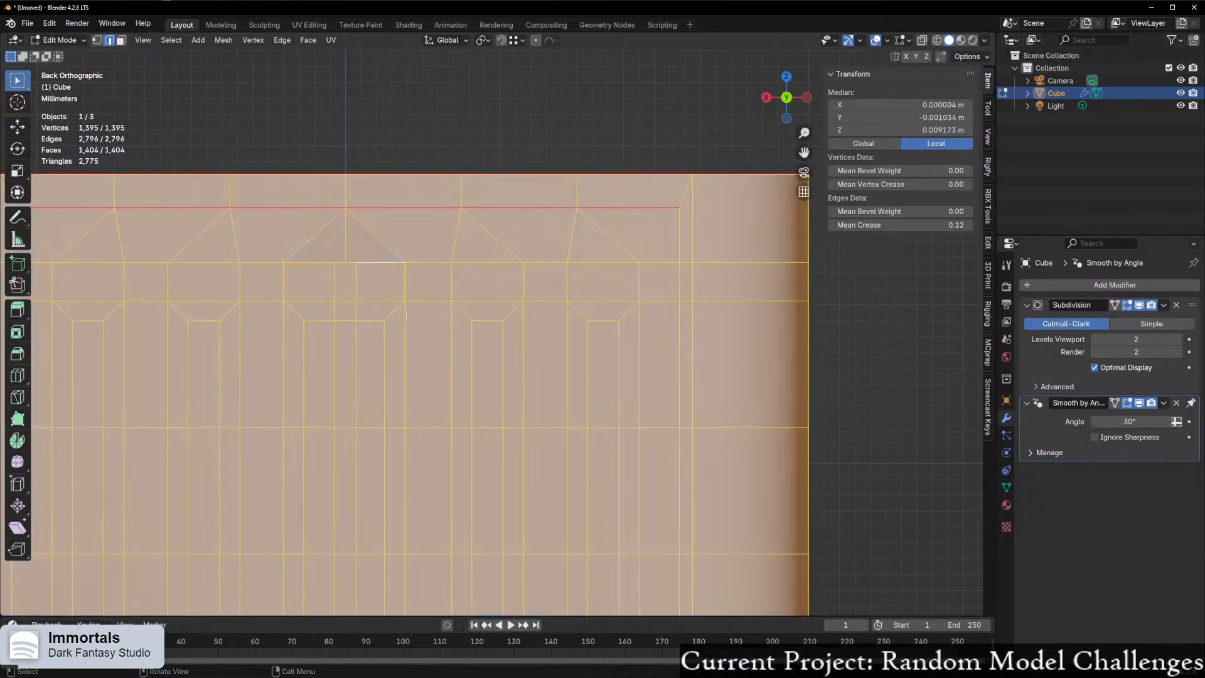
key(m)
click(382, 327)
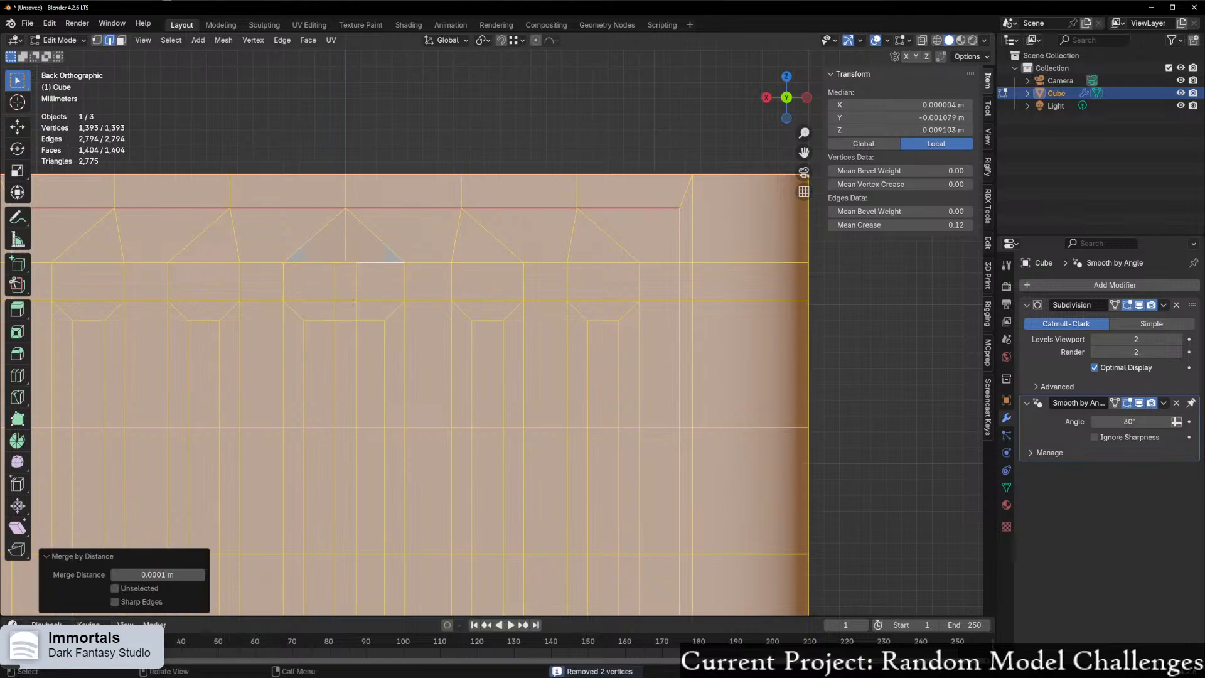
- Slide the short middle edge at the opening's upper side down by about 0.79 and fill the gap above it
click(331, 266)
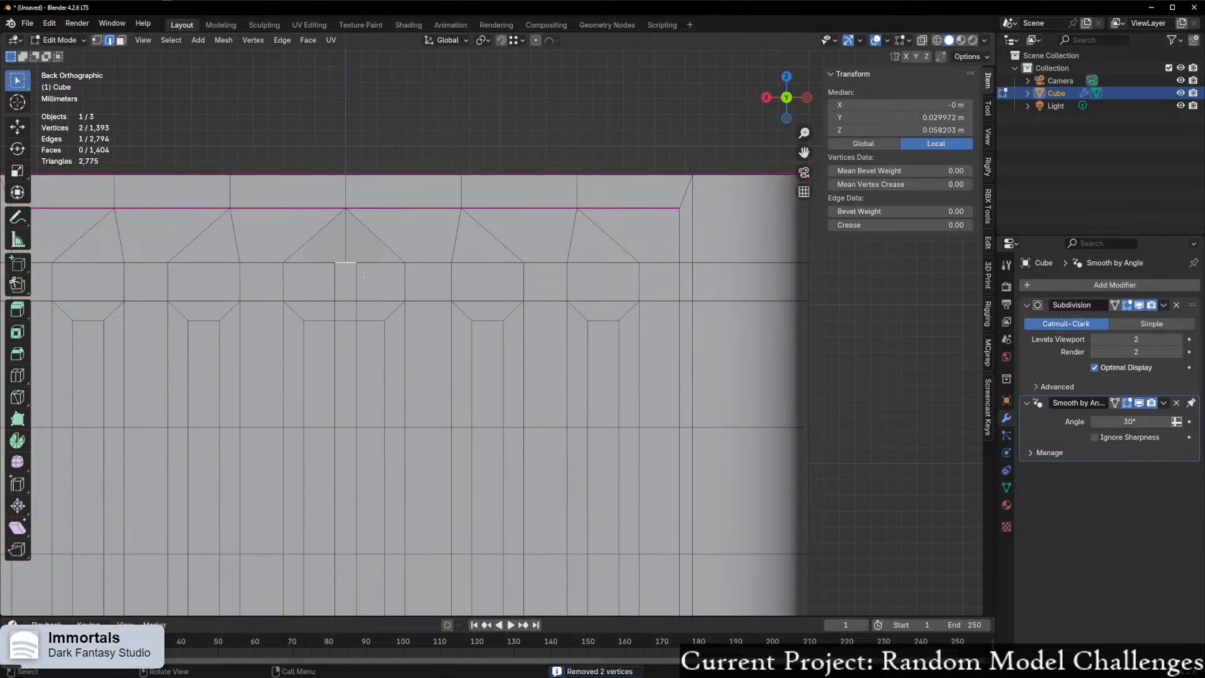
key(g)
key(g)
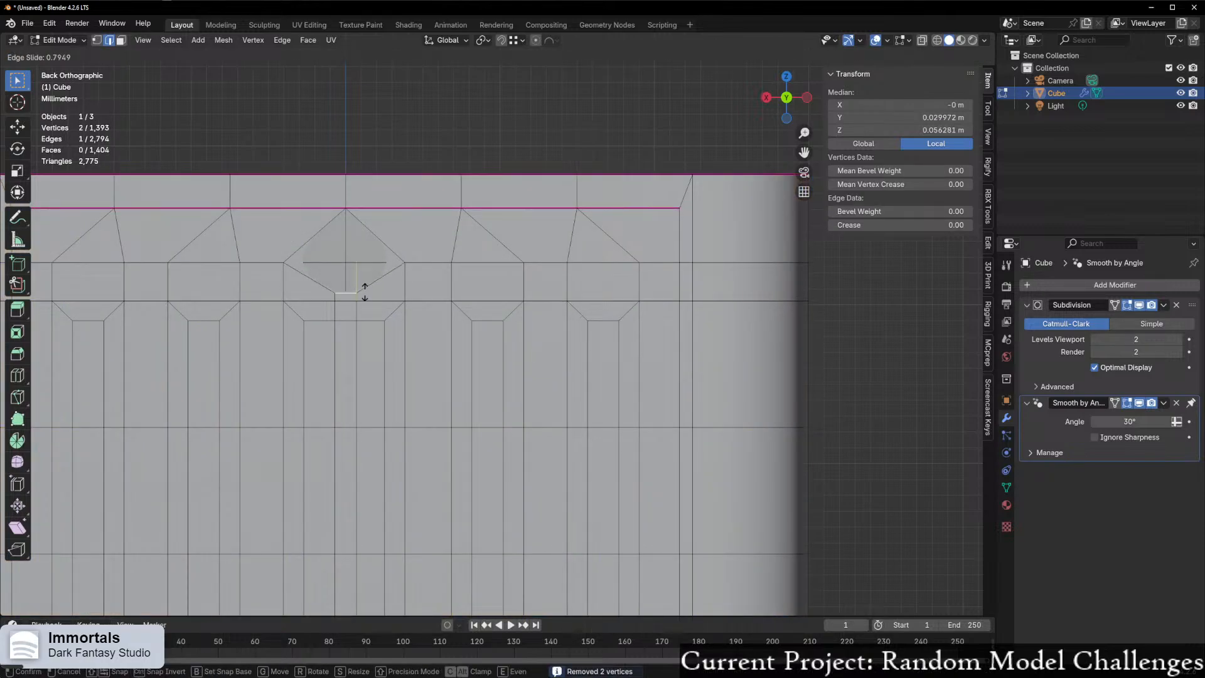
click(367, 291)
key(ctrl+z)
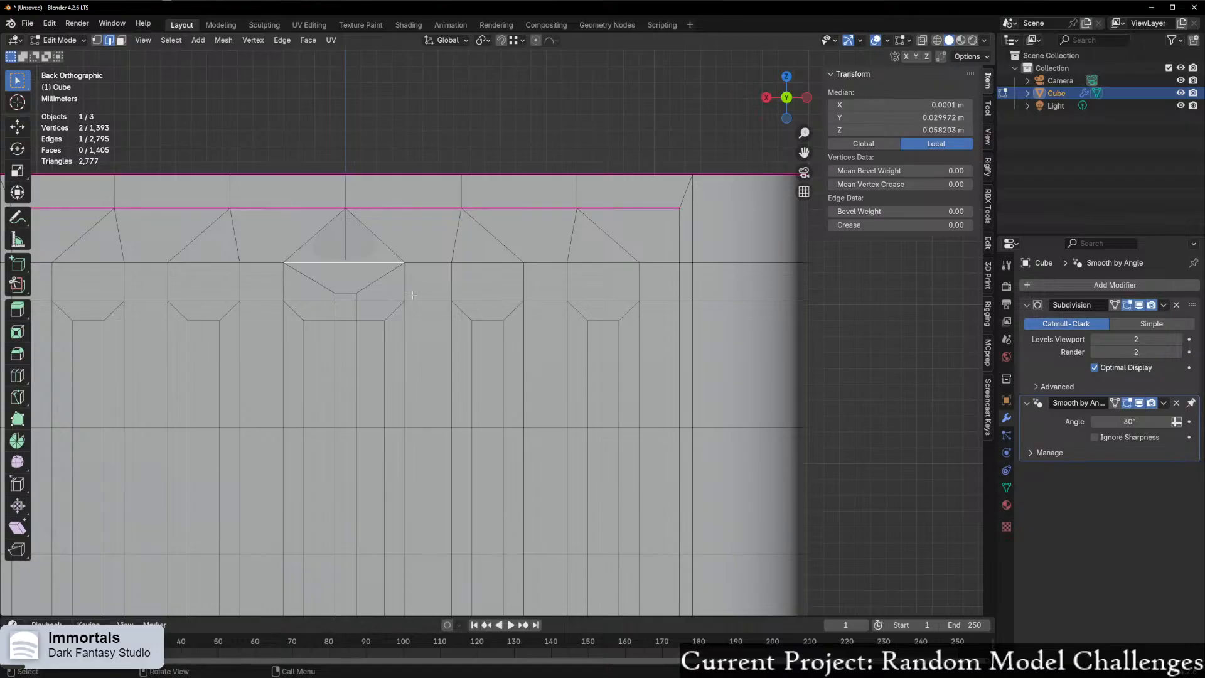
- Move the short middle edge back up along Z closer to the wide edge and fill the triangular gap above it
scroll(413, 295, down, 5)
mouse_move(505, 518)
shift+middle_down()
mouse_move(479, 143)
mouse_move(484, 521)
shift+middle_up()
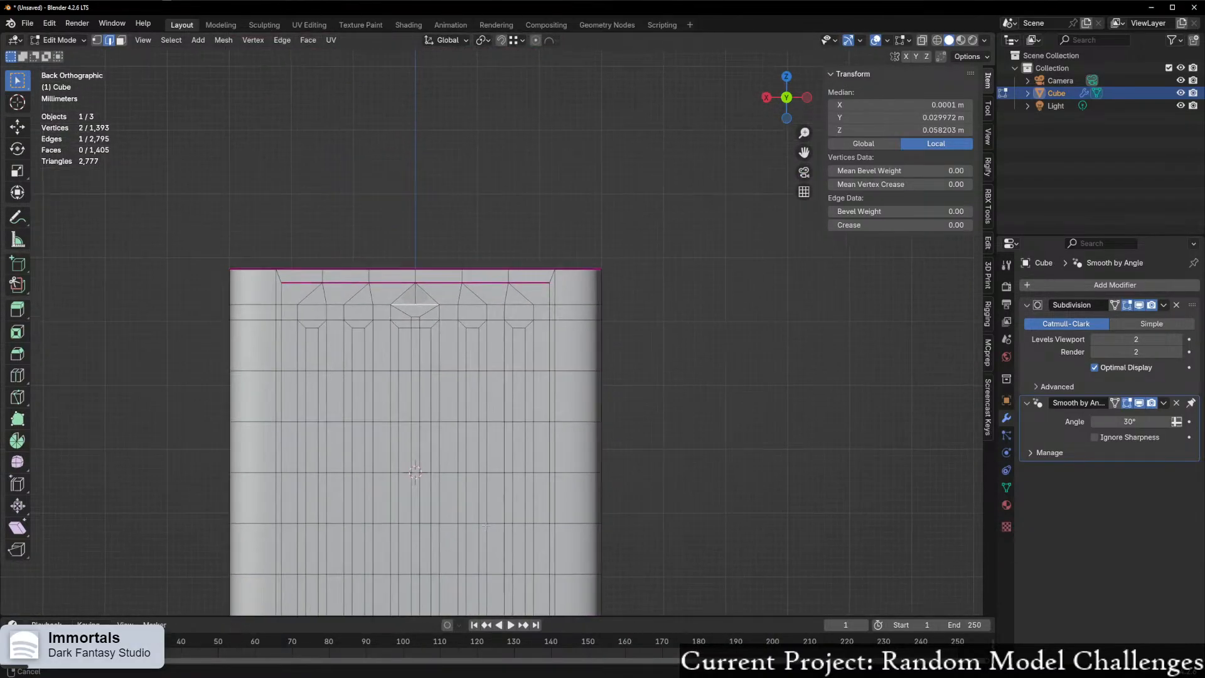
scroll(453, 426, up, 4)
key(g)
key(g)
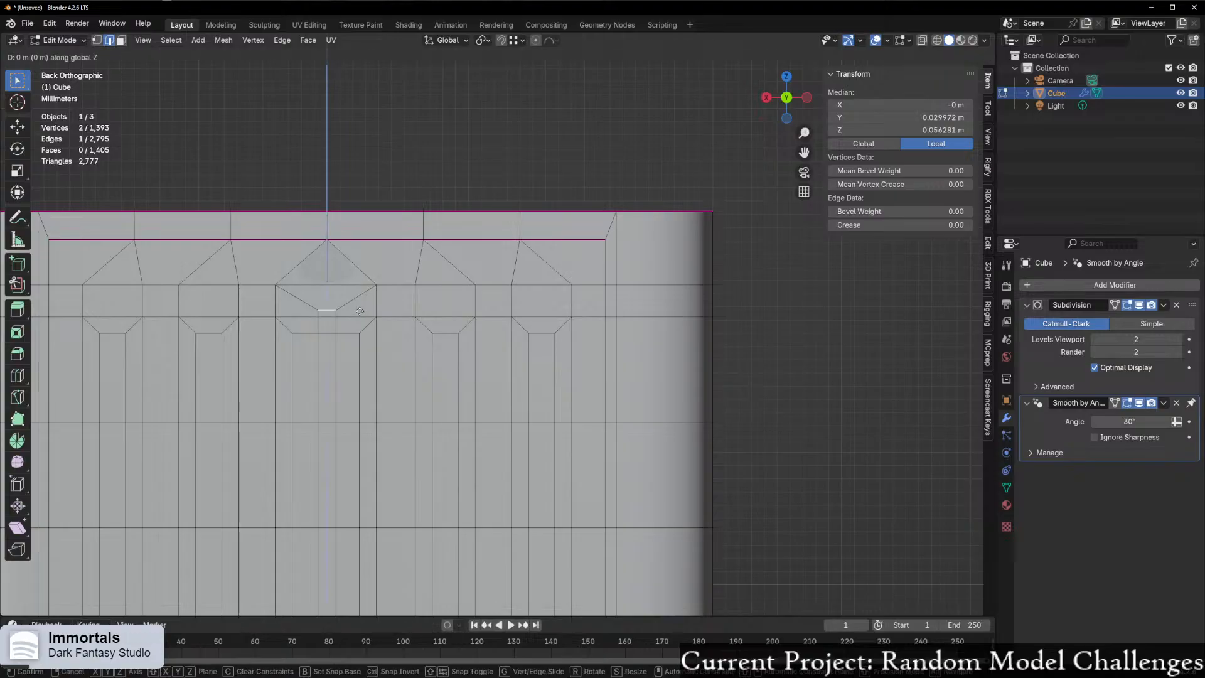
click(345, 286)
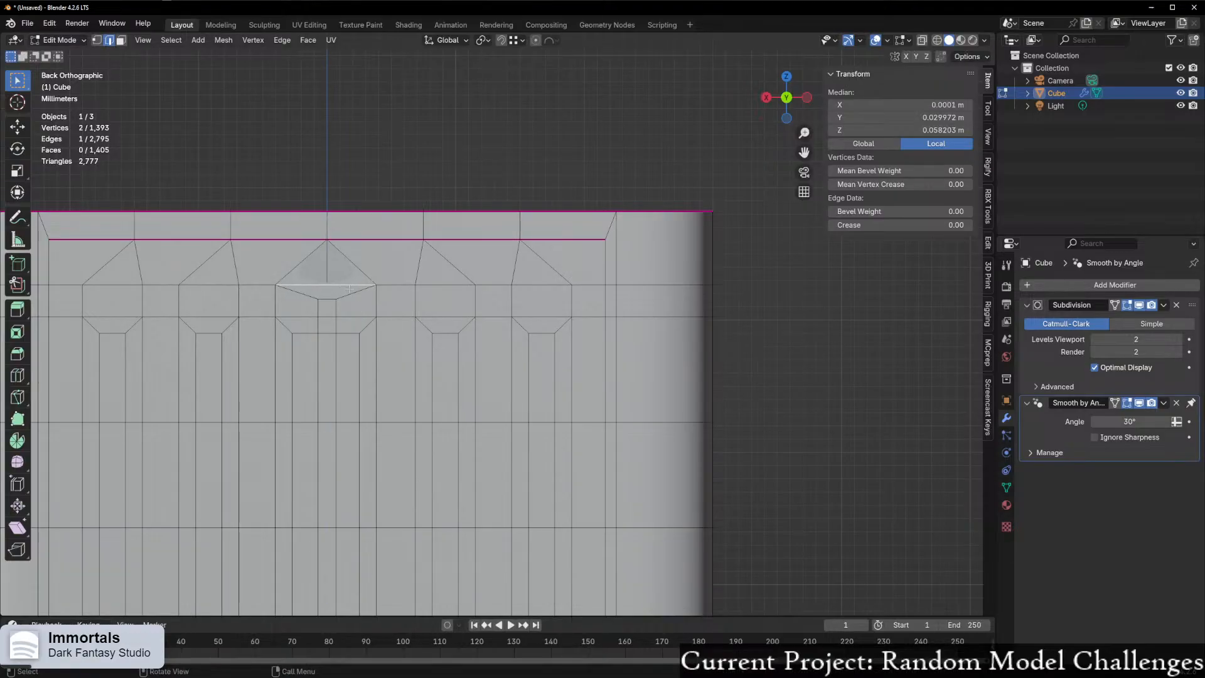
key(ctrl+z)
- Inspect the back wall's shading in Object Mode and the edge flow of its upper and lower reductions
scroll(368, 347, down, 7)
middle_drag(501, 402, 510, 411)
key(ctrl+Tab)
click(403, 427)
middle_drag(401, 431, 454, 225)
scroll(410, 406, down, 4)
key(Tab)
scroll(484, 446, up, 5)
scroll(485, 446, up, 3)
scroll(485, 447, down, 1)
scroll(486, 441, down, 2)
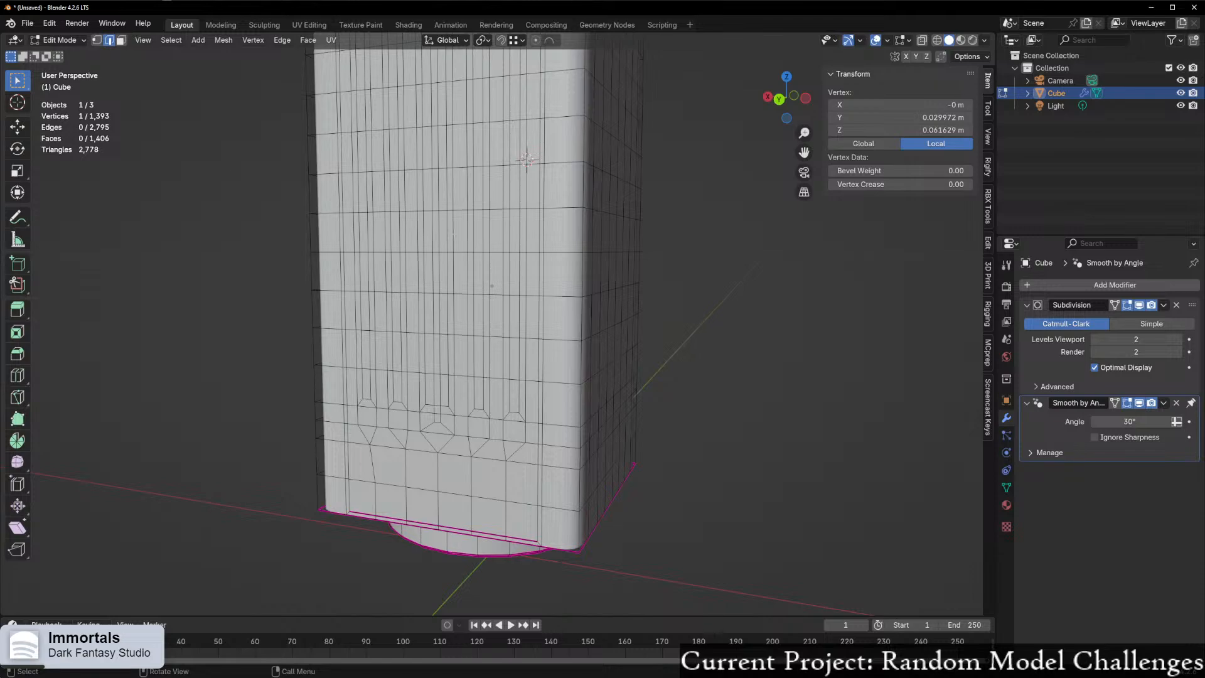
- Select the rectangular edge loop framing the back wall's panel and reset its mean crease to 0
middle_drag(498, 420, 528, 434)
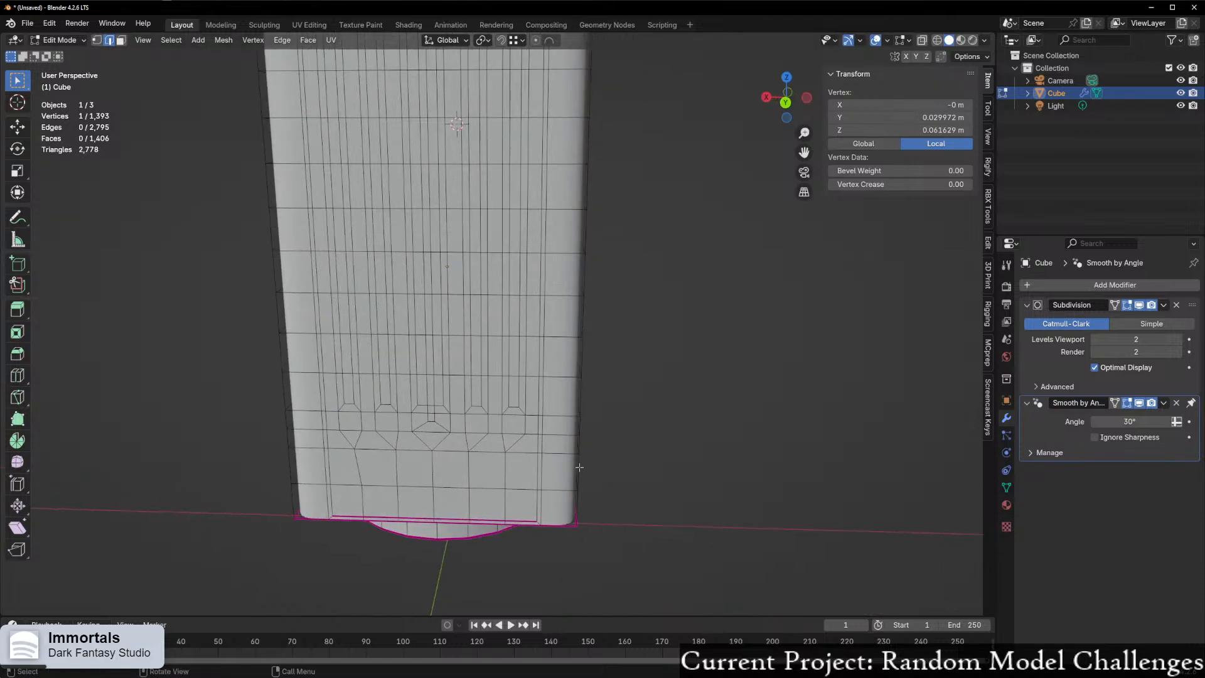
alt+click(538, 506)
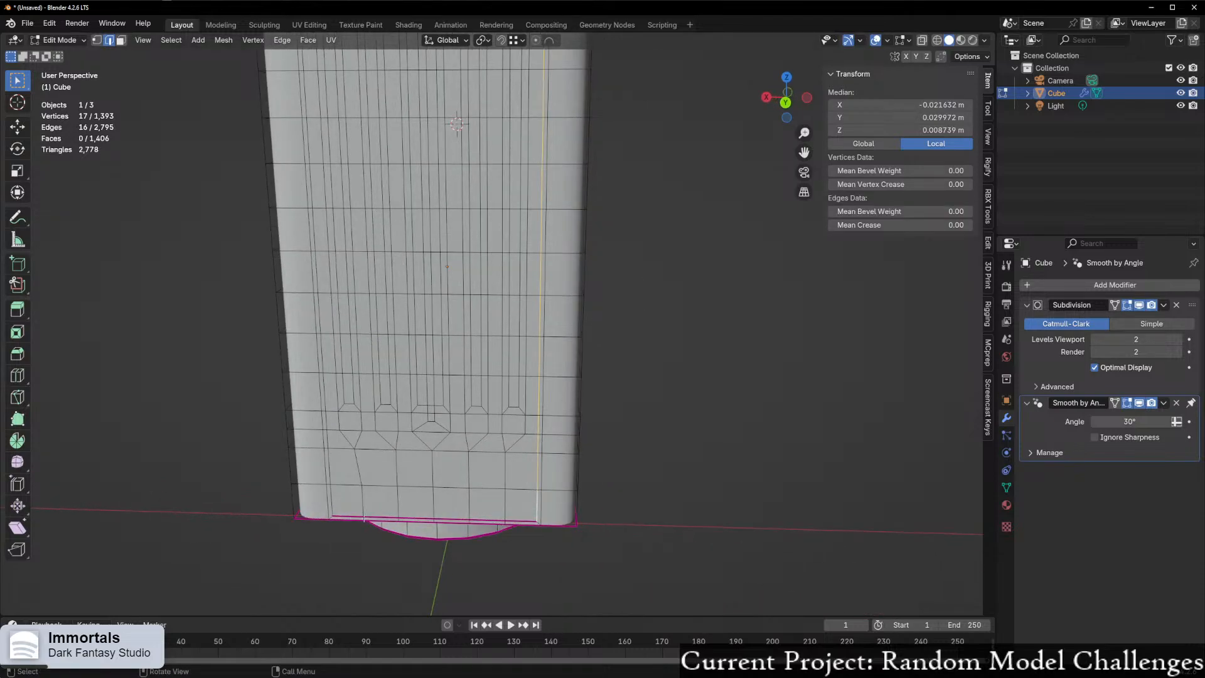
middle_drag(431, 522, 452, 209)
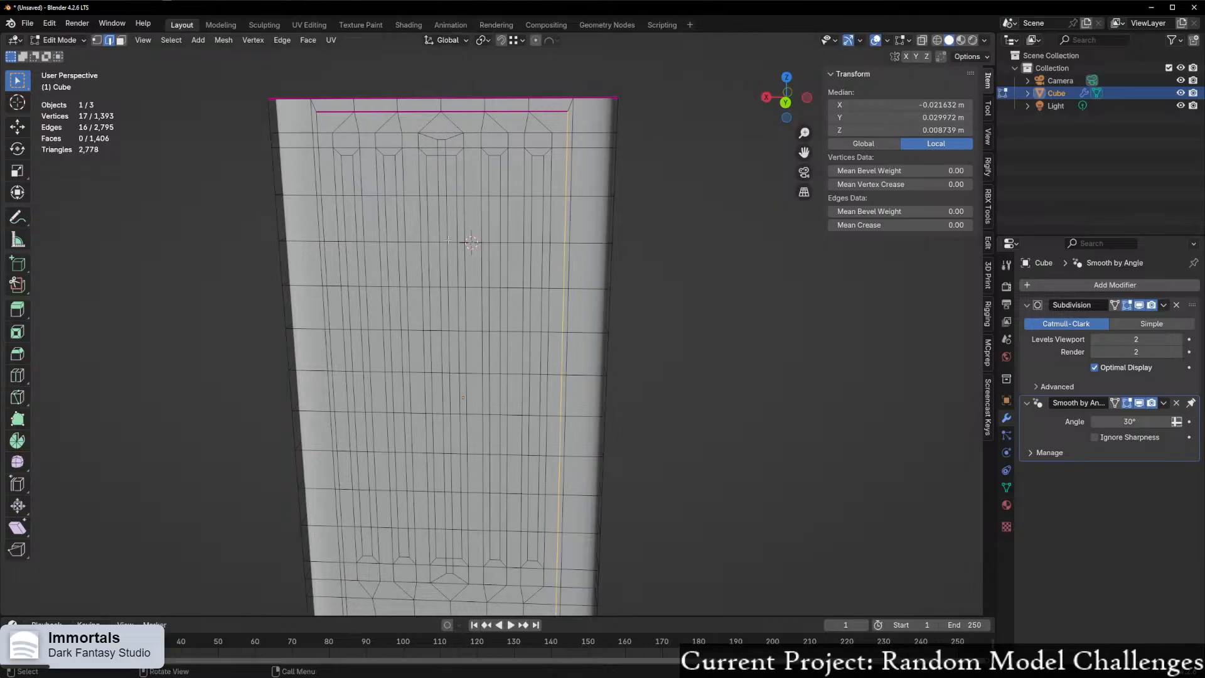
ctrl+click(331, 111)
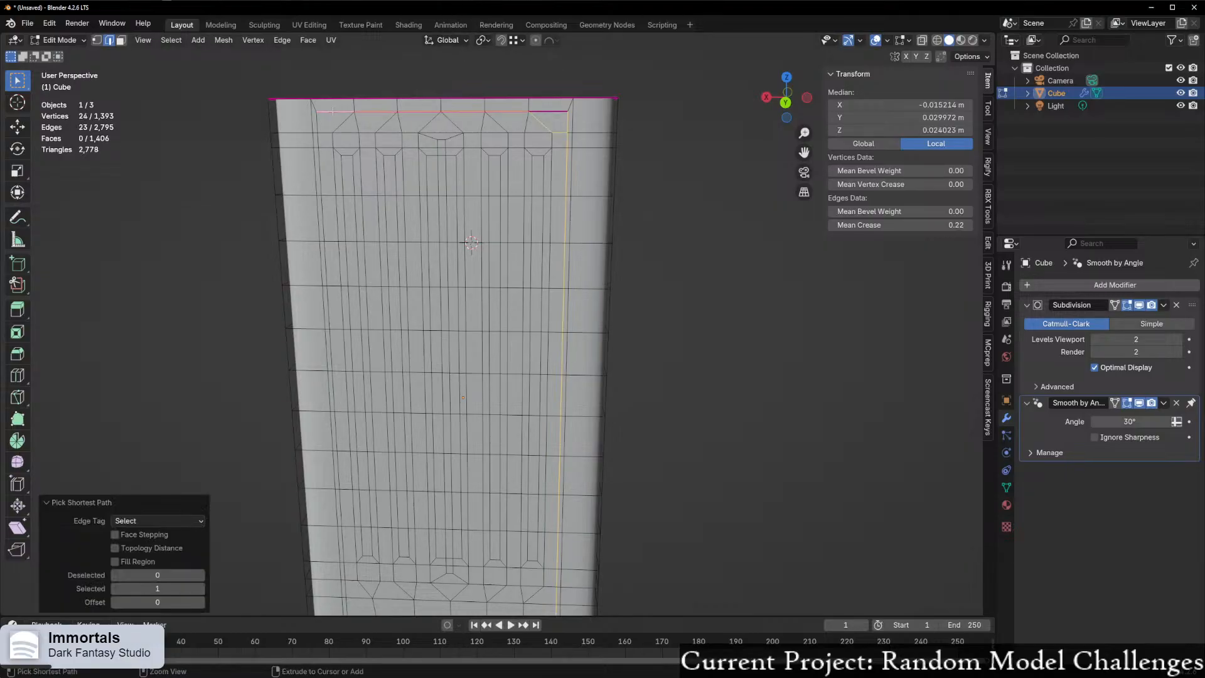
key(ctrl+z)
ctrl+click(531, 116)
ctrl+click(334, 111)
shift+middle_drag(380, 353, 477, 173)
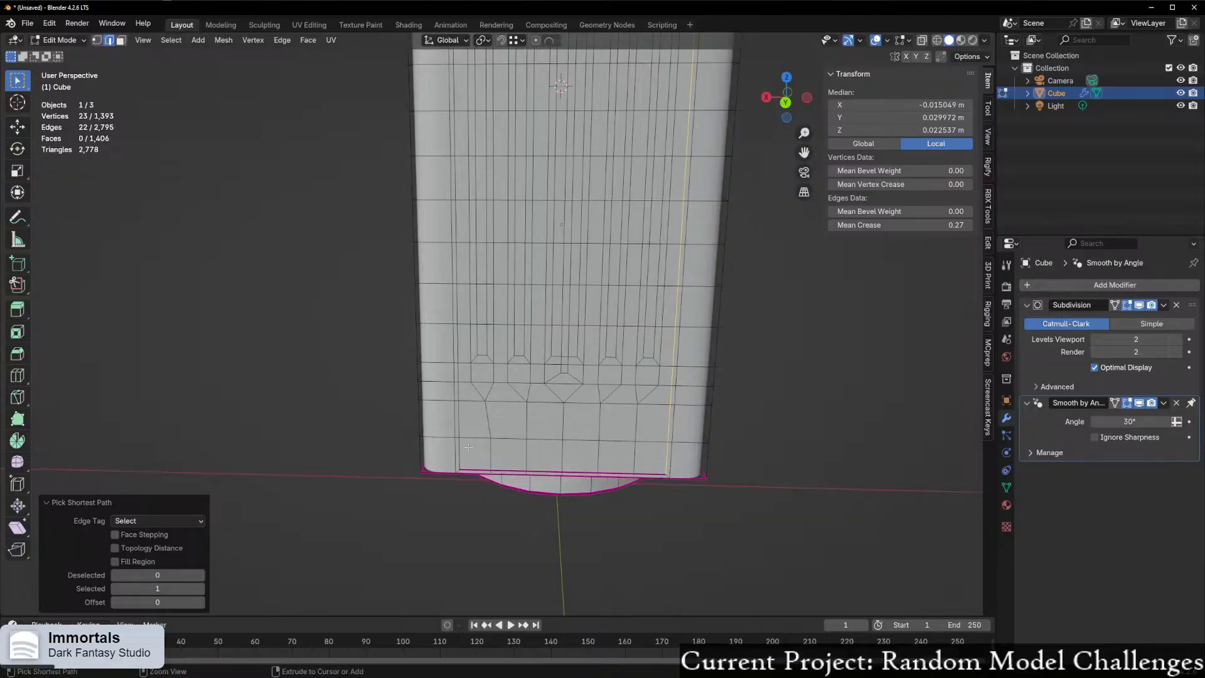
ctrl+click(462, 453)
ctrl+click(658, 474)
middle_drag(569, 368, 502, 555)
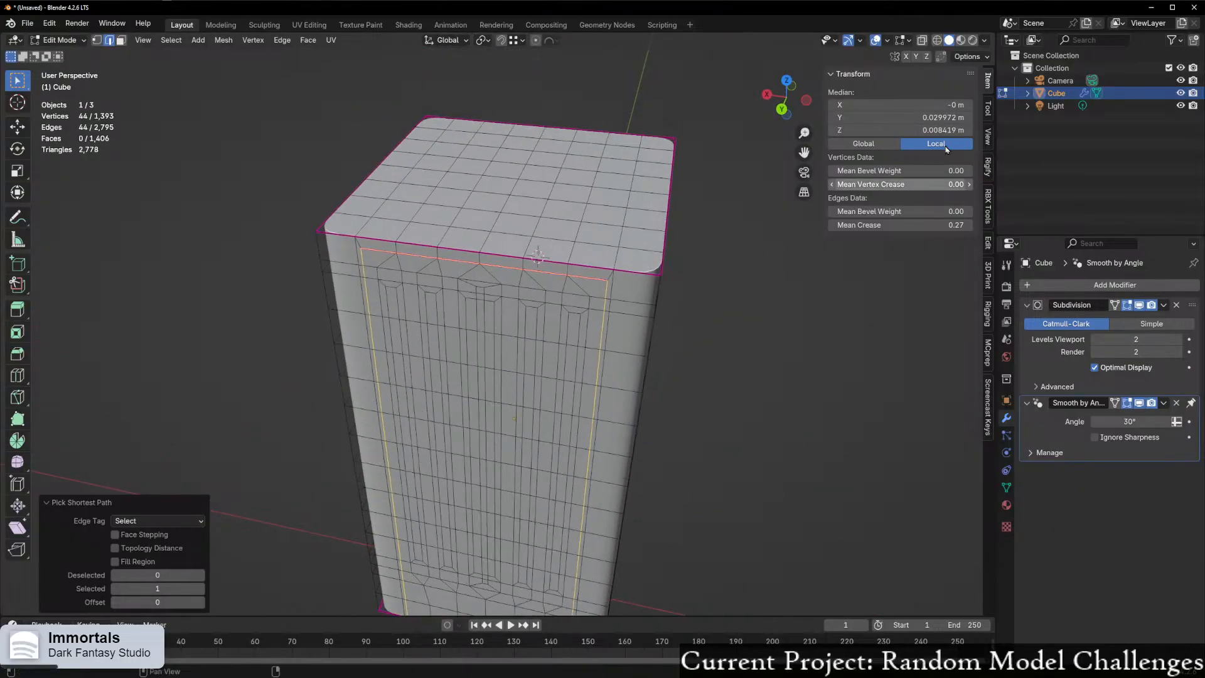
key(BackSpace)
- Bevel the rectangular panel loop with a width of 0.00022 m and one segment
scroll(739, 290, up, 3)
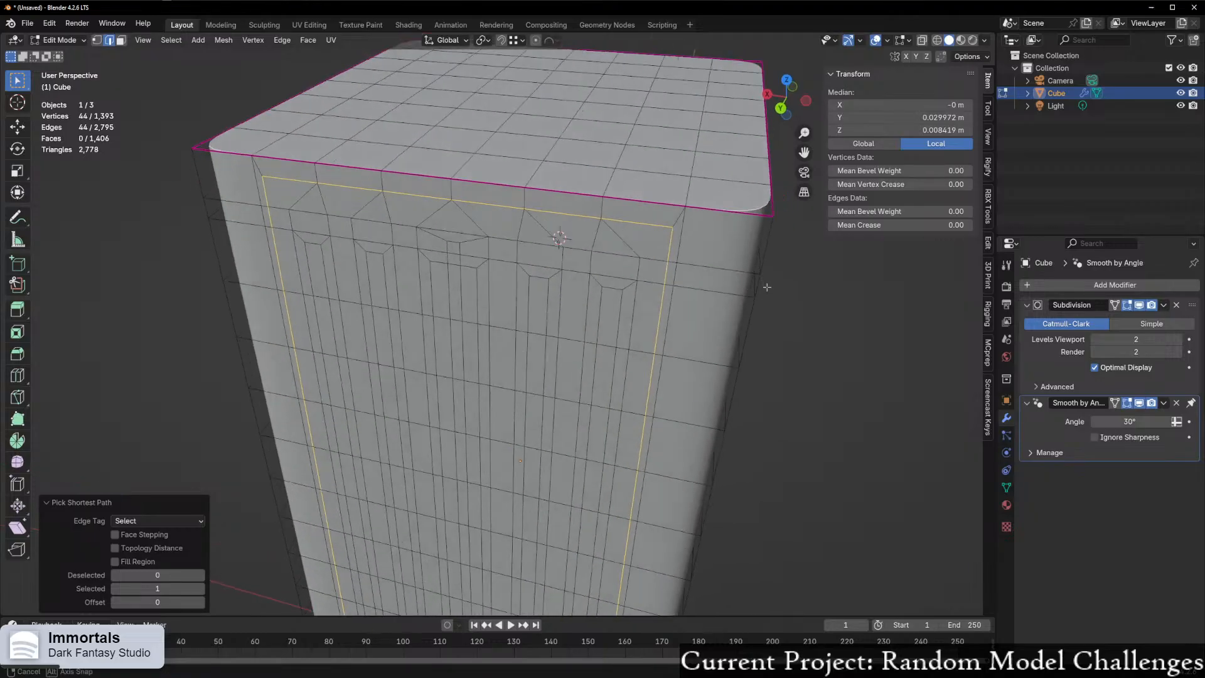
key(ctrl+b)
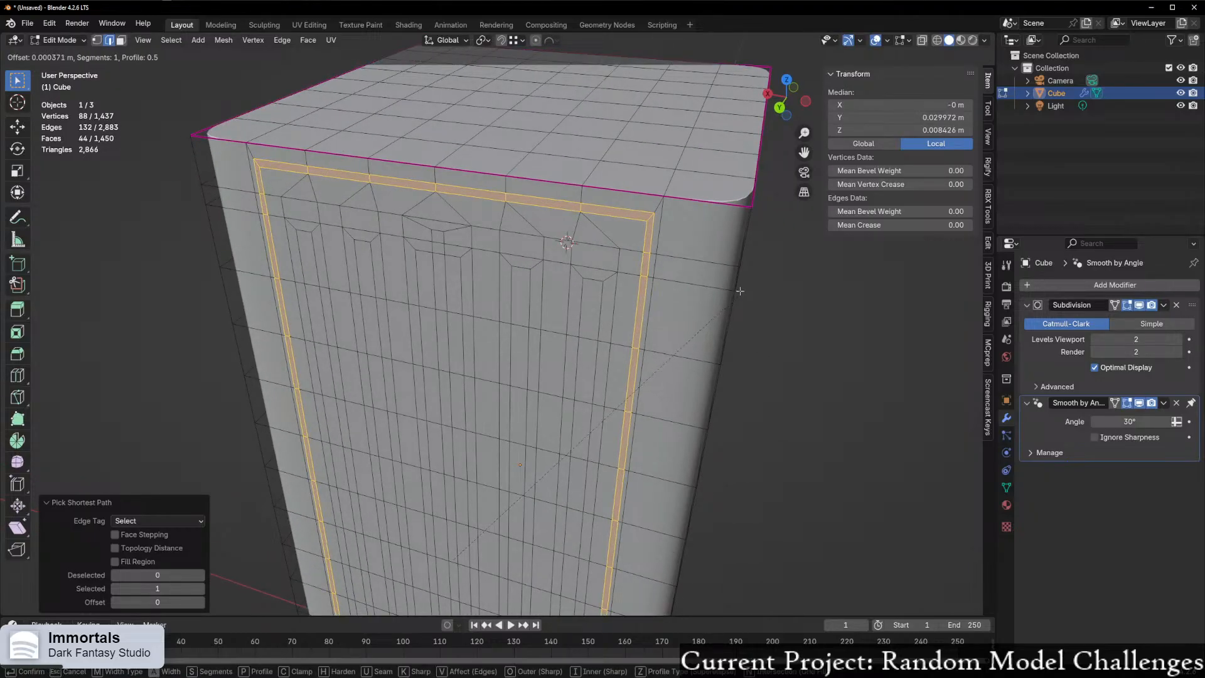
click(735, 296)
scroll(735, 295, up, 5)
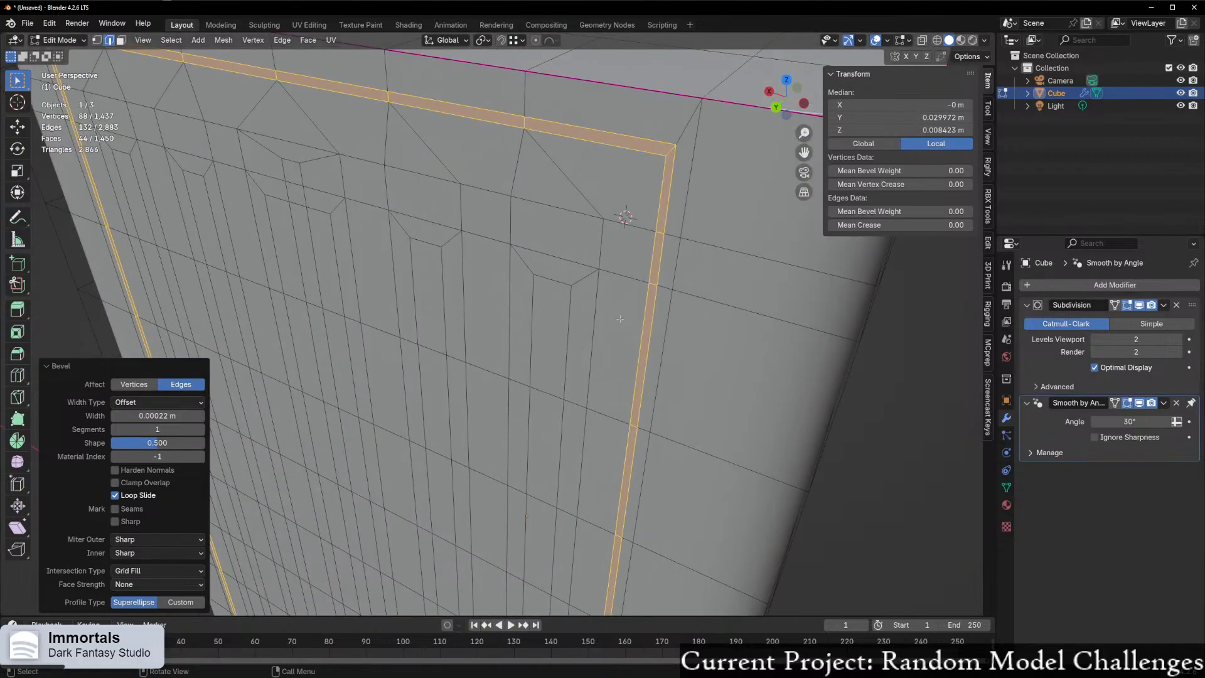
- Try extruding the bevelled strip inward along its normal, and undo it
key(e)
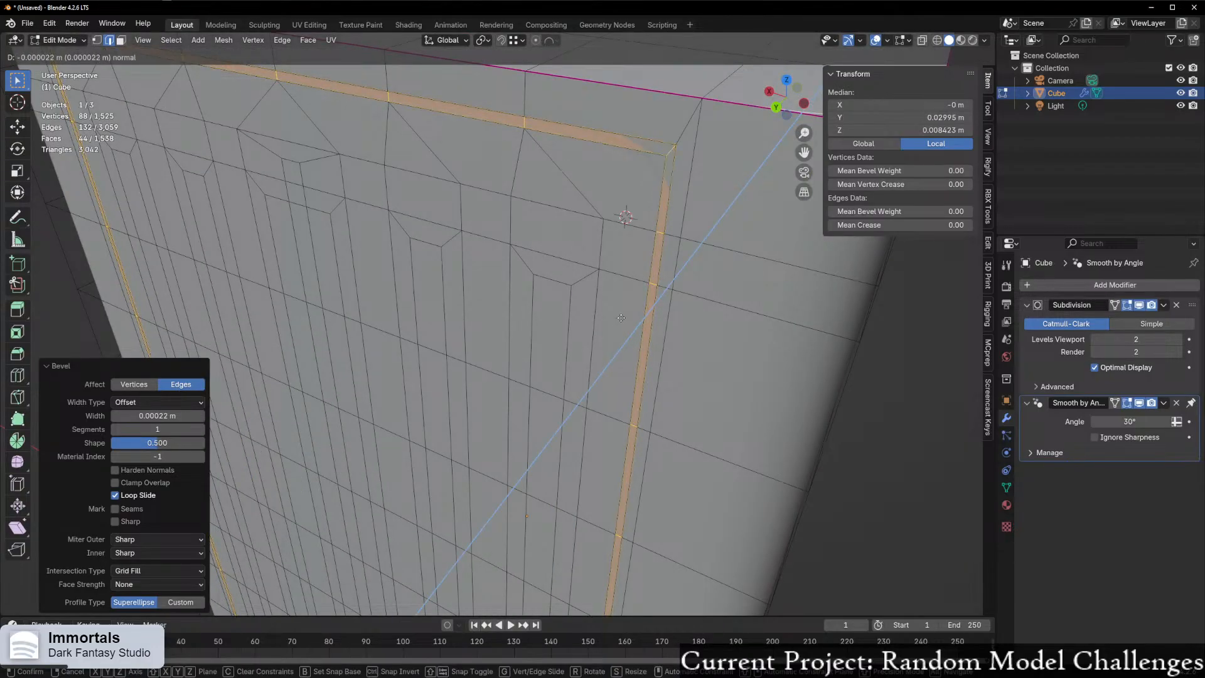
click(640, 320)
key(ctrl+z)
- Set the bevelled strip's mean edge crease to 1.00 and extrude the strip -0.000145 m along its normal
drag(890, 224, 969, 224)
scroll(645, 243, down, 2)
key(e)
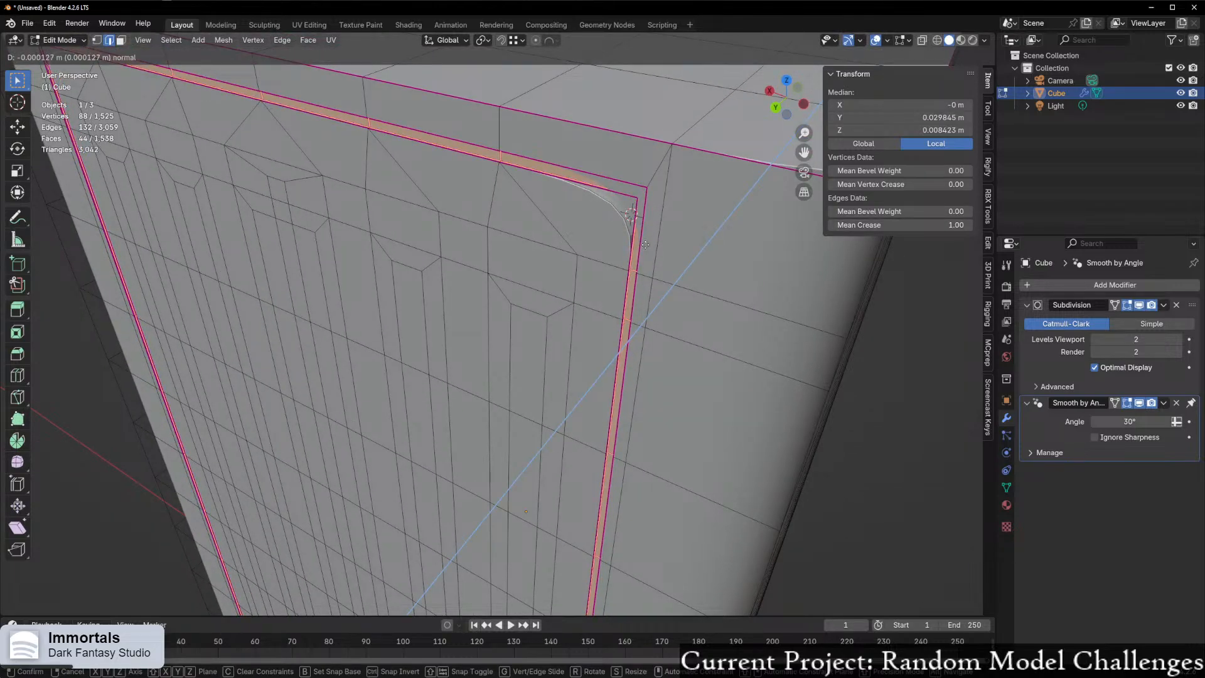
click(647, 245)
scroll(698, 235, up, 1)
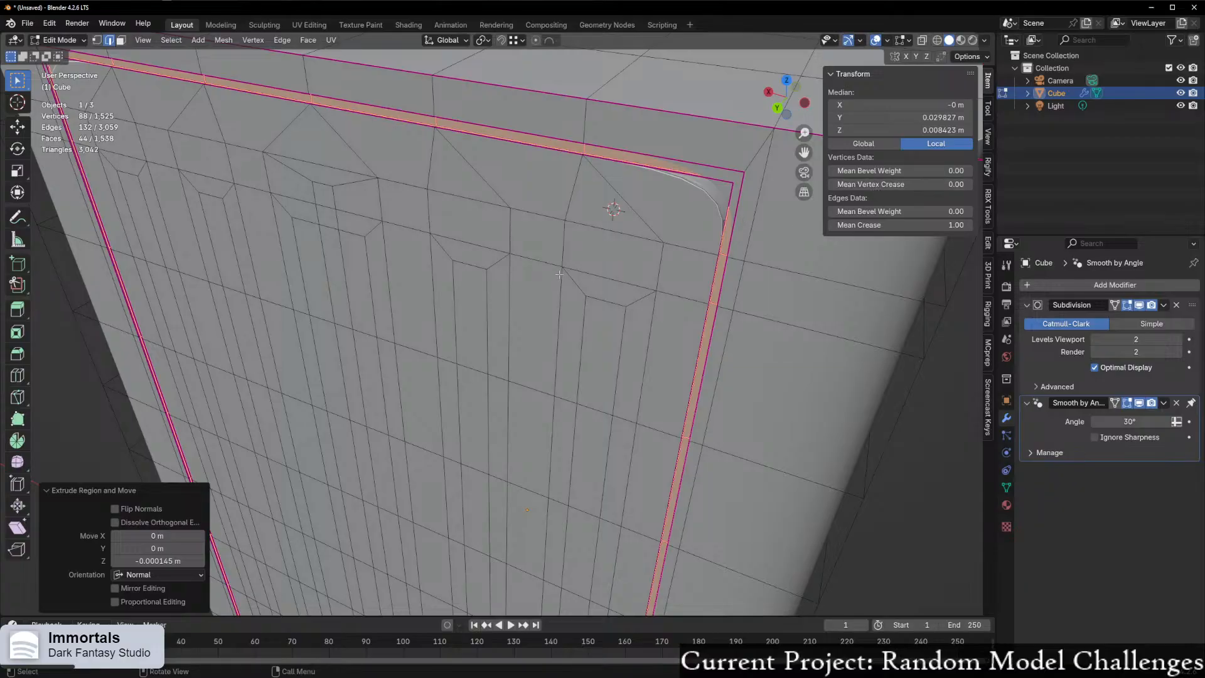
- Inspect the extruded groove around the back panel and its rounded corner, both in object mode and edit mode
middle_drag(557, 274, 595, 233)
scroll(595, 234, down, 4)
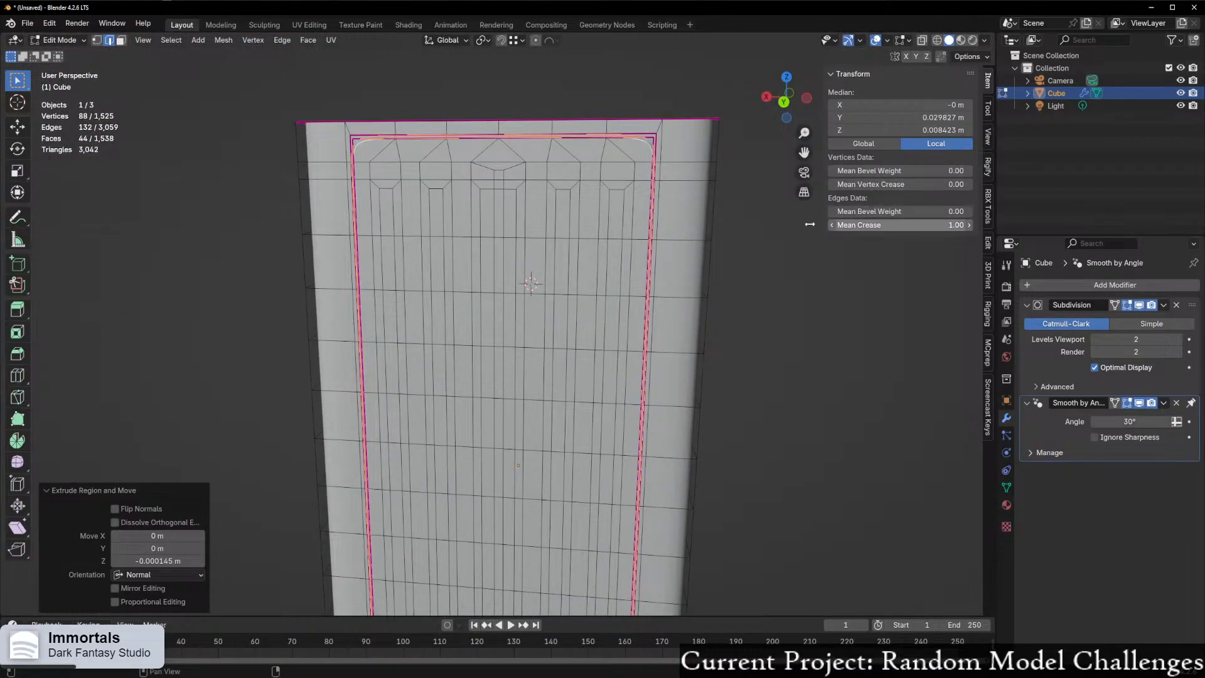
key(Tab)
middle_drag(446, 255, 532, 367)
key(Tab)
scroll(541, 381, up, 2)
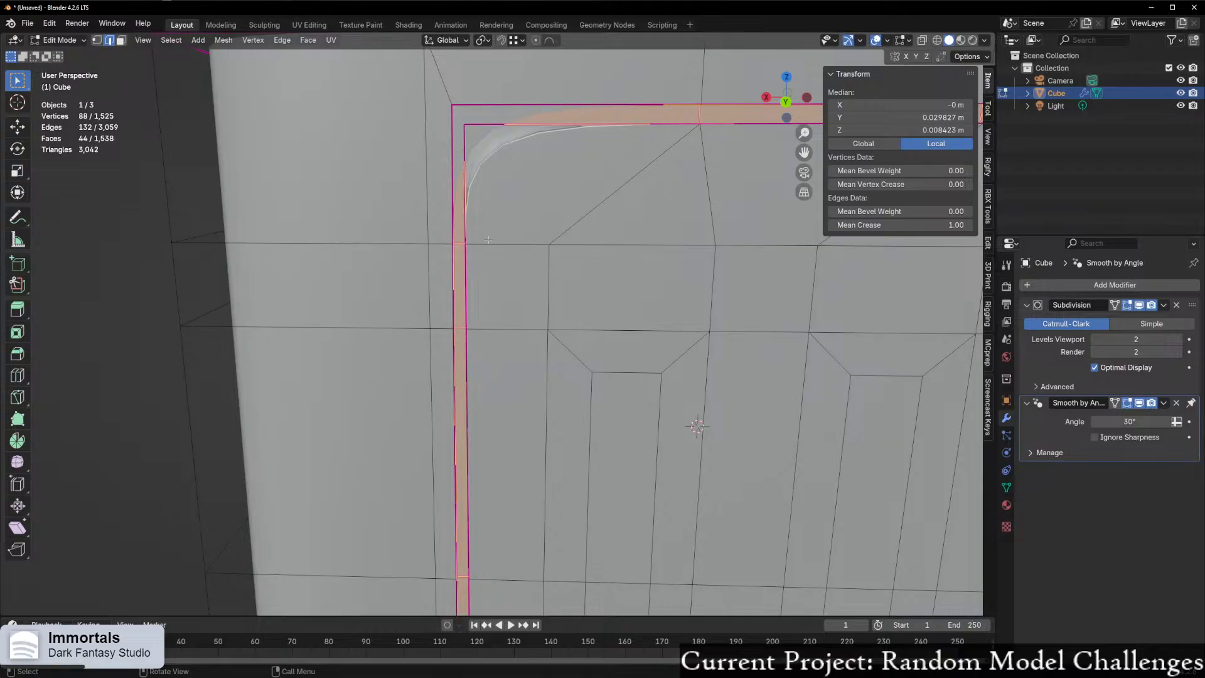
shift+middle_drag(497, 211, 498, 288)
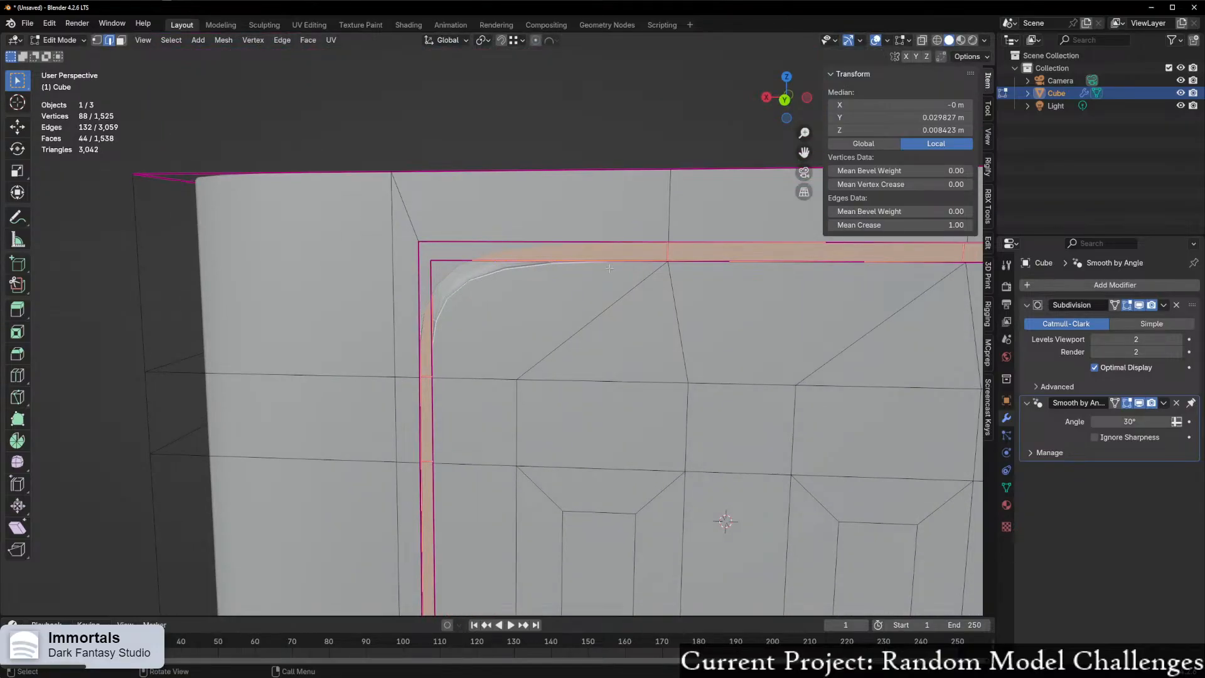
- Try growing the selection to the groove's side faces and setting their mean edge crease to 1.00
key(ctrl+KP_Add)
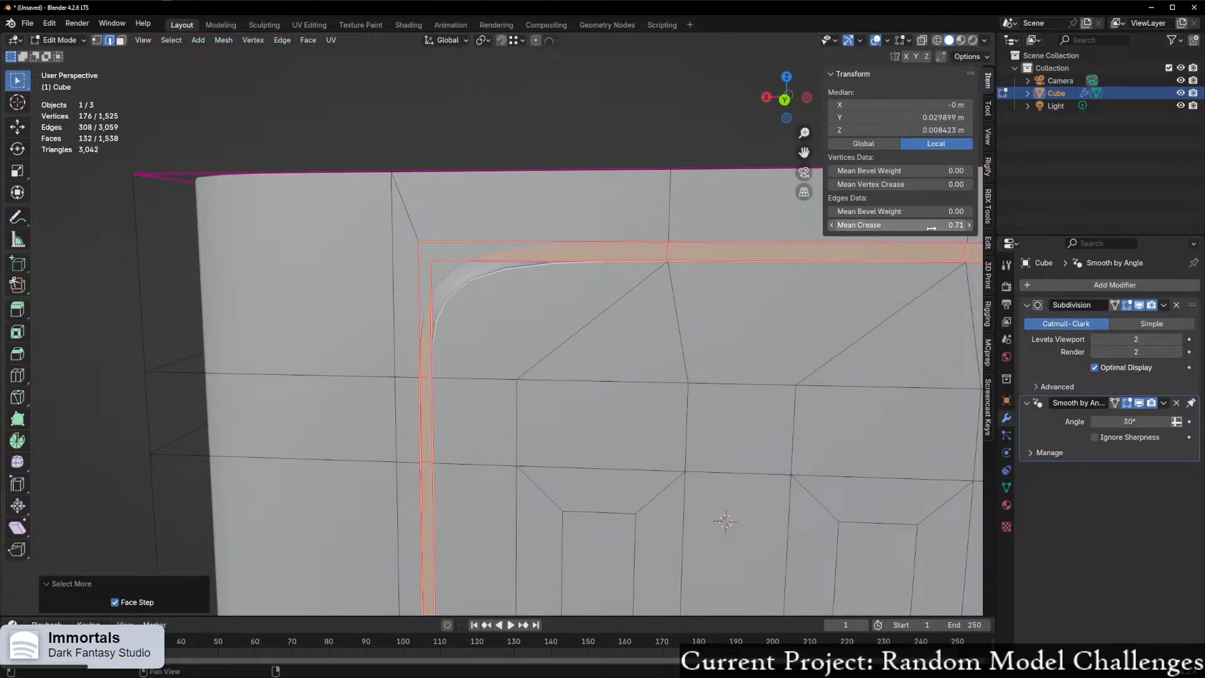
middle_drag(528, 344, 570, 350)
key(ctrl+Tab)
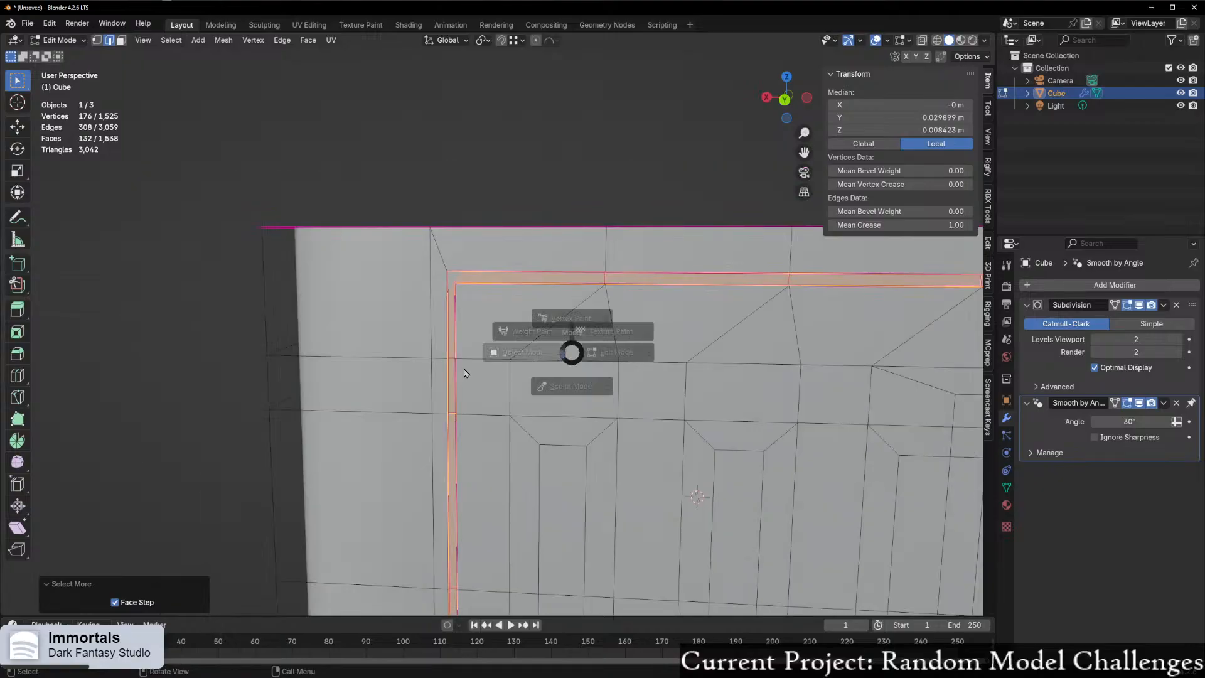
click(501, 364)
mouse_move(391, 391)
middle_down()
mouse_move(420, 382)
mouse_move(401, 379)
middle_up()
key(Tab)
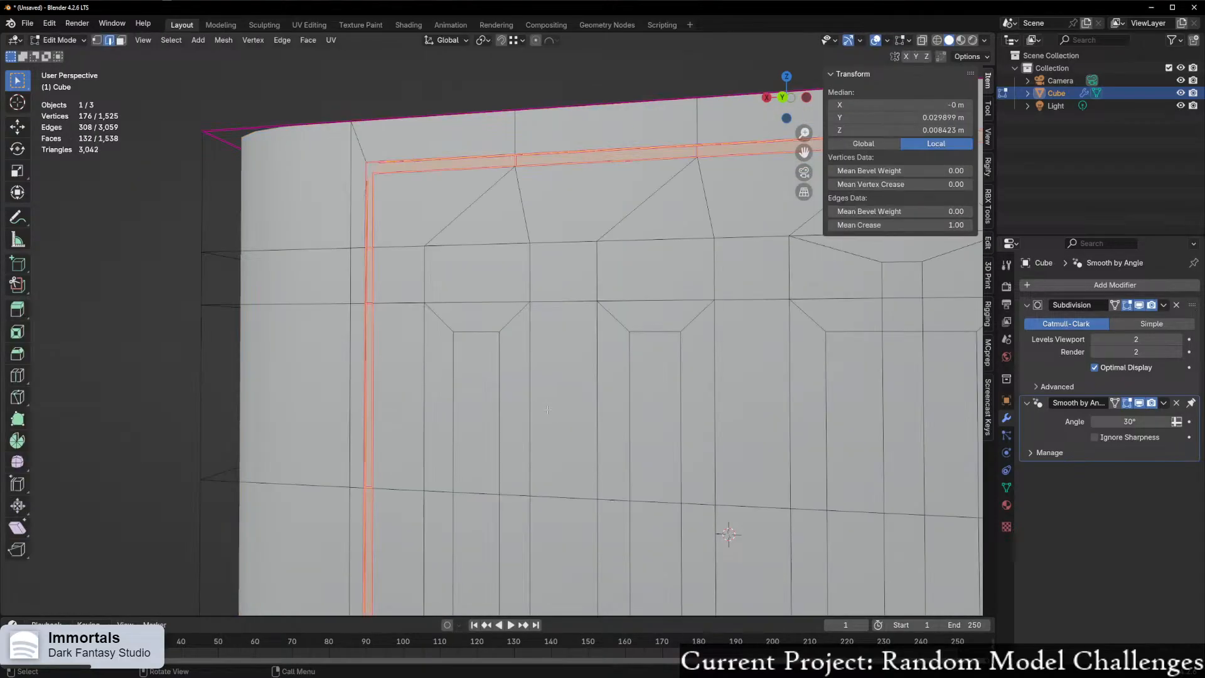
key(Tab)
key(Tab)
key(ctrl+KP_Subtract)
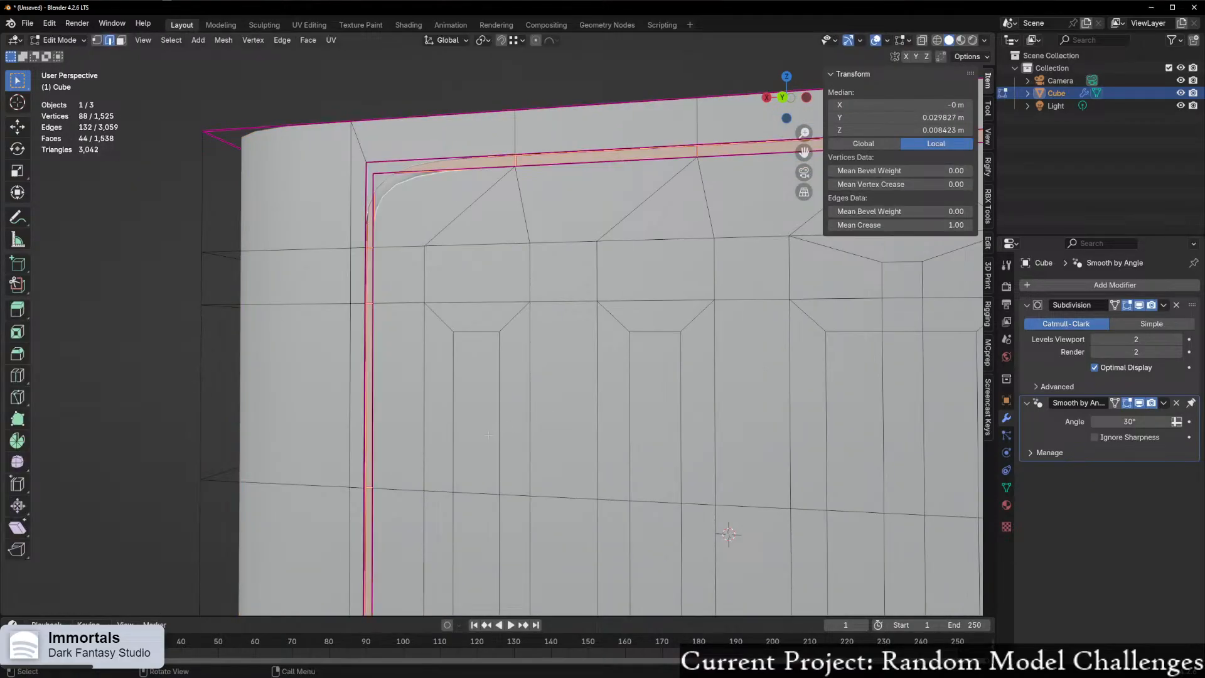
- Undo the groove's creasing and inward extrusion, going back to the flat bevelled strip around the back panel
key(ctrl+z)
key(ctrl+z)
key(ctrl+z)
key(ctrl+z)
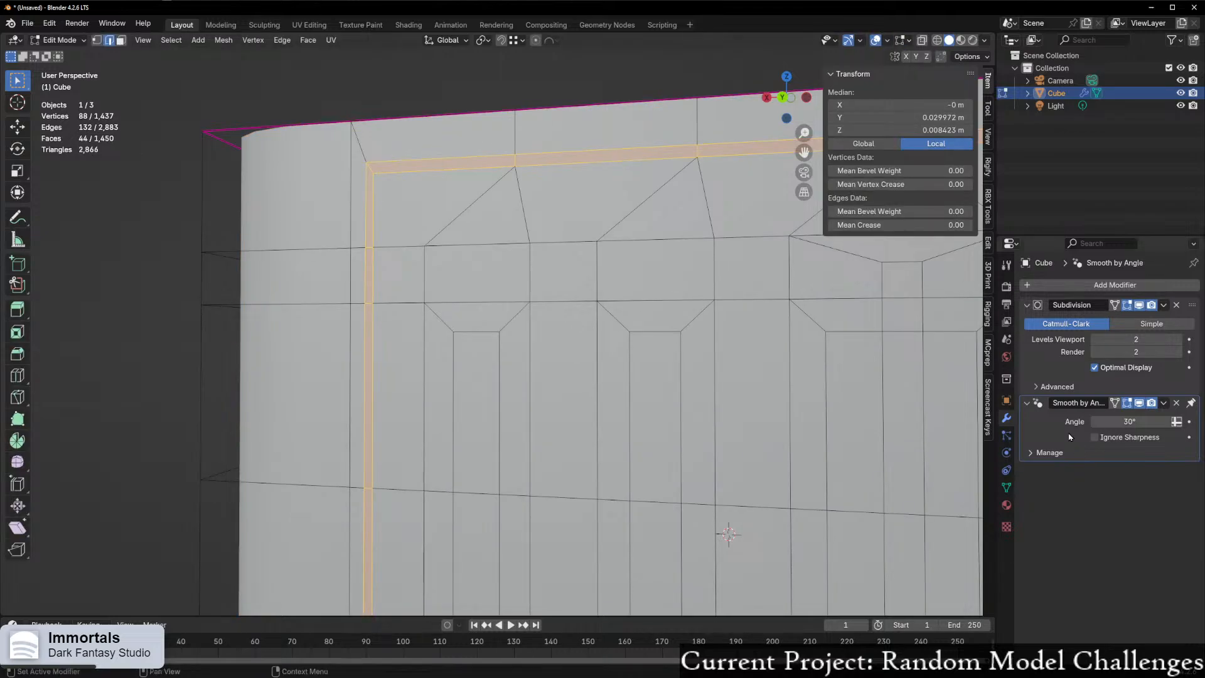
- Add a Bevel modifier to the cube and reorder the stack so it sits above the Subdivision modifier
click(1025, 284)
click(1025, 277)
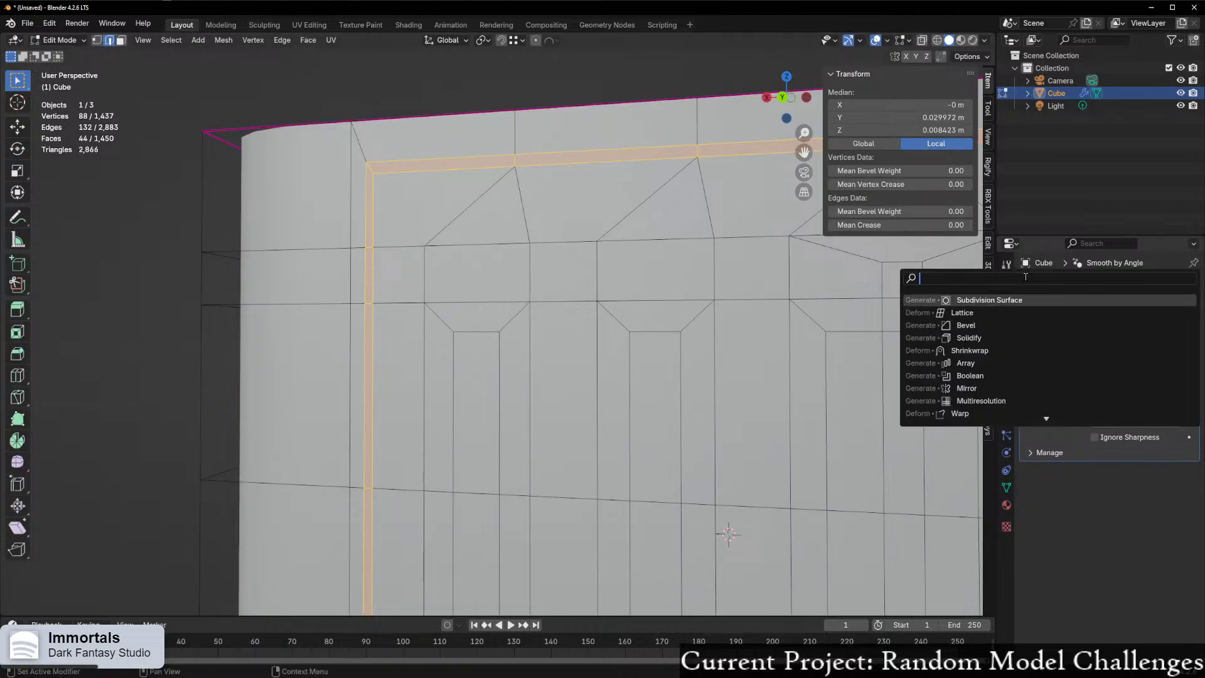
text(bev)
click(1008, 301)
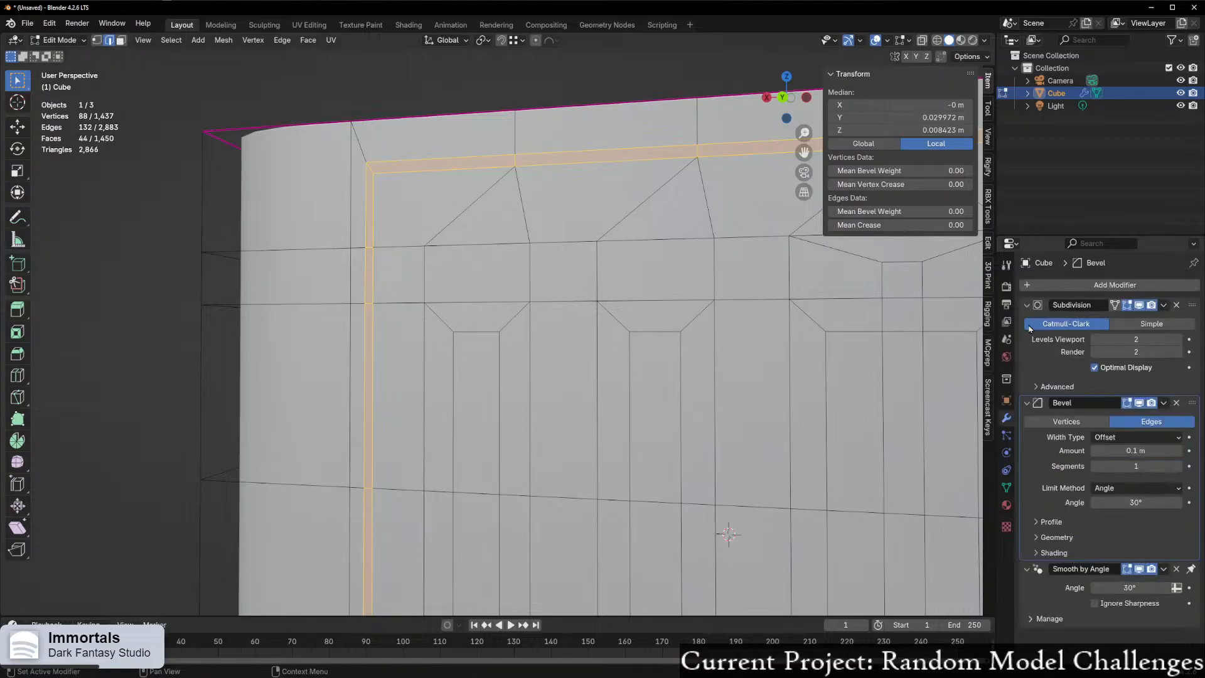
drag(1192, 404, 1187, 485)
click(1191, 305)
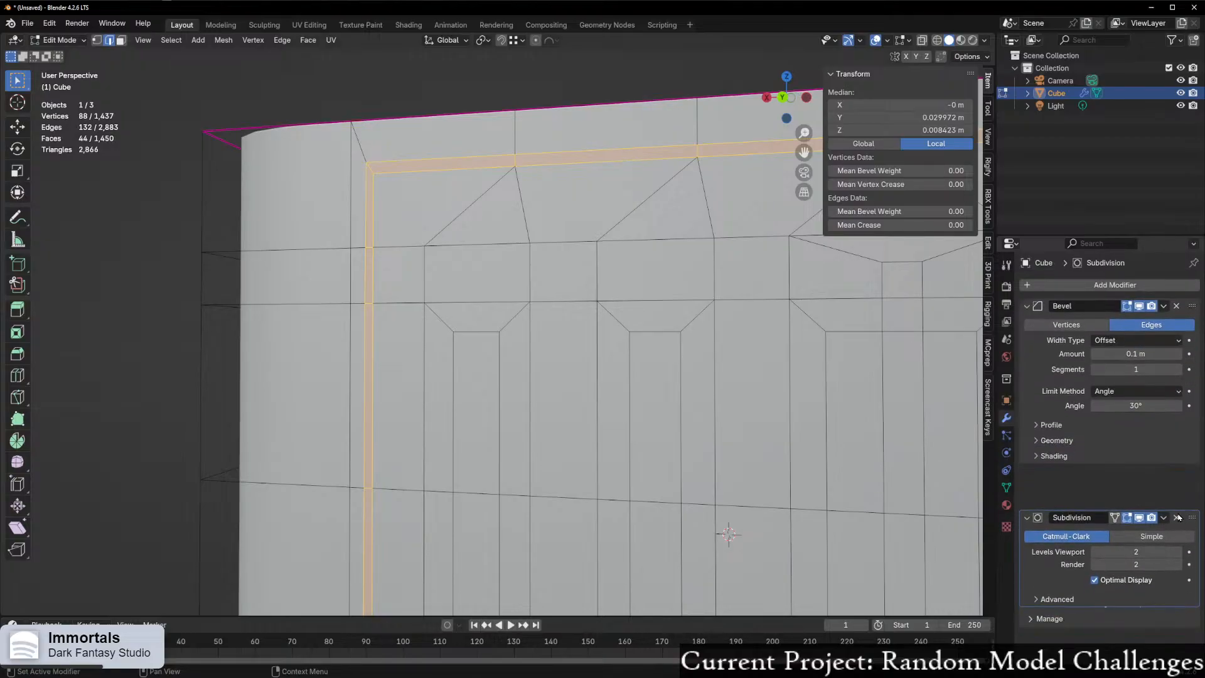
- Set the Bevel modifier's limit method to Weight and give the selected strip a mean edge bevel weight of 1.00
scroll(445, 340, down, 5)
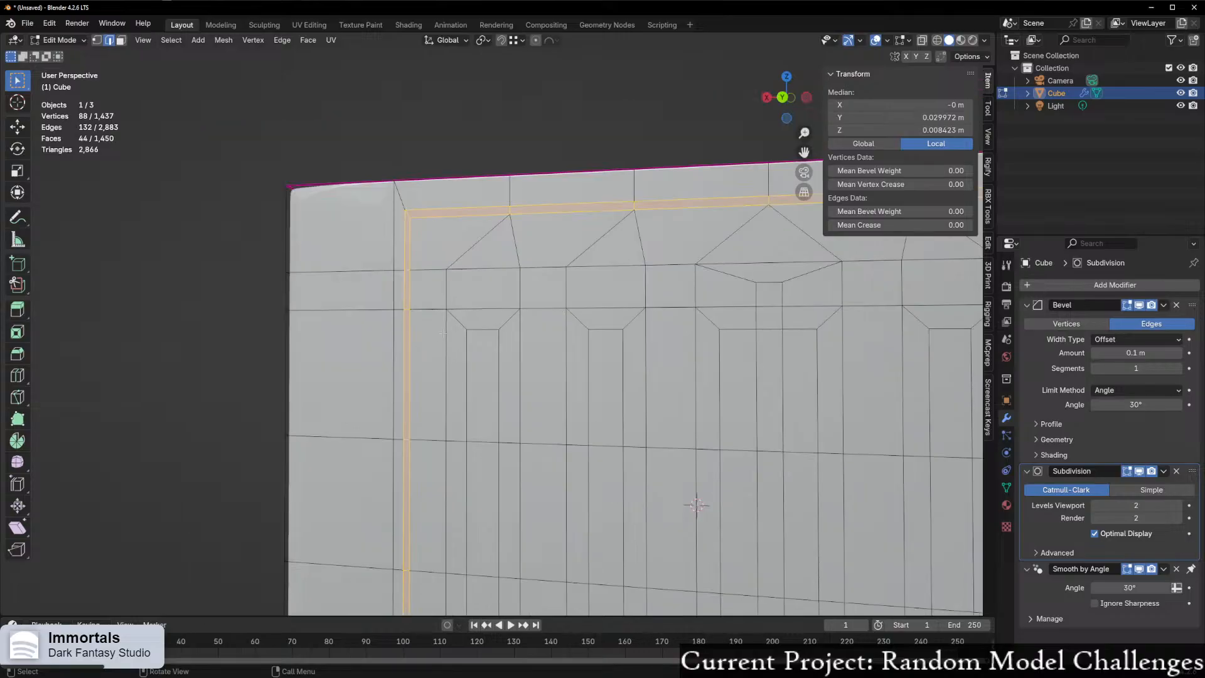
middle_drag(445, 341, 803, 381)
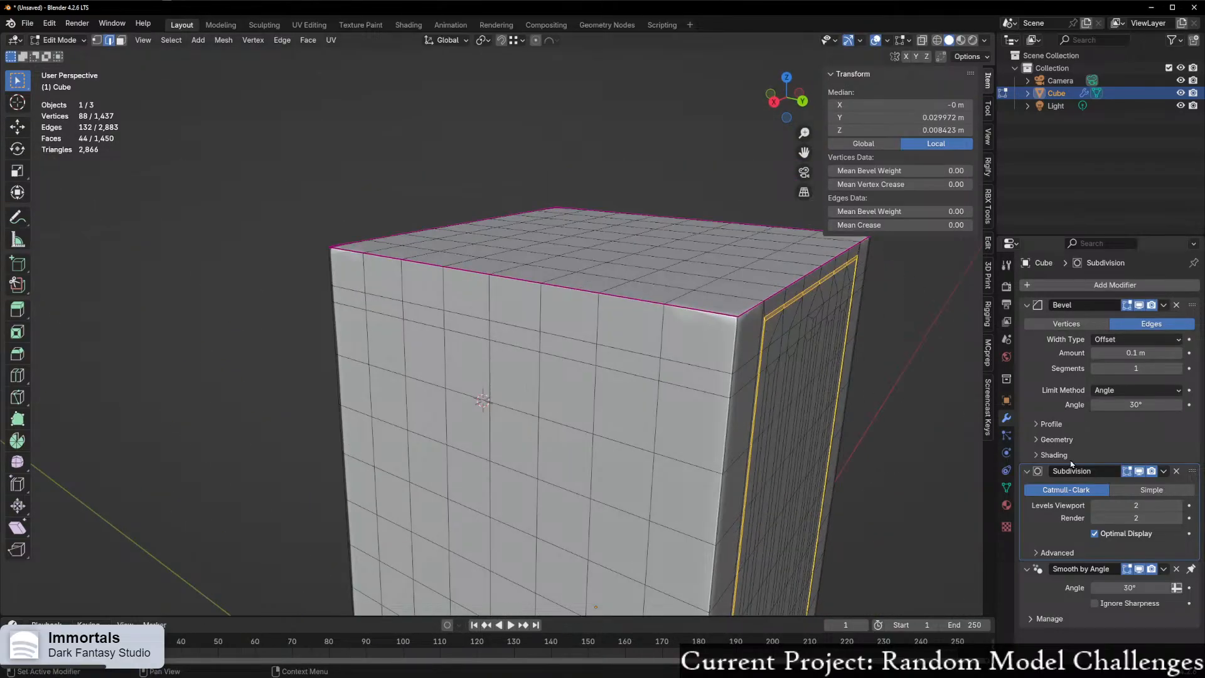
click(1136, 391)
click(1126, 437)
middle_drag(816, 376, 728, 358)
scroll(727, 357, up, 3)
drag(903, 213, 966, 213)
- Try extruding the strip -0.000689 m along its normal, check the depth from the side, and undo it
middle_drag(480, 332, 452, 332)
scroll(452, 333, up, 3)
key(e)
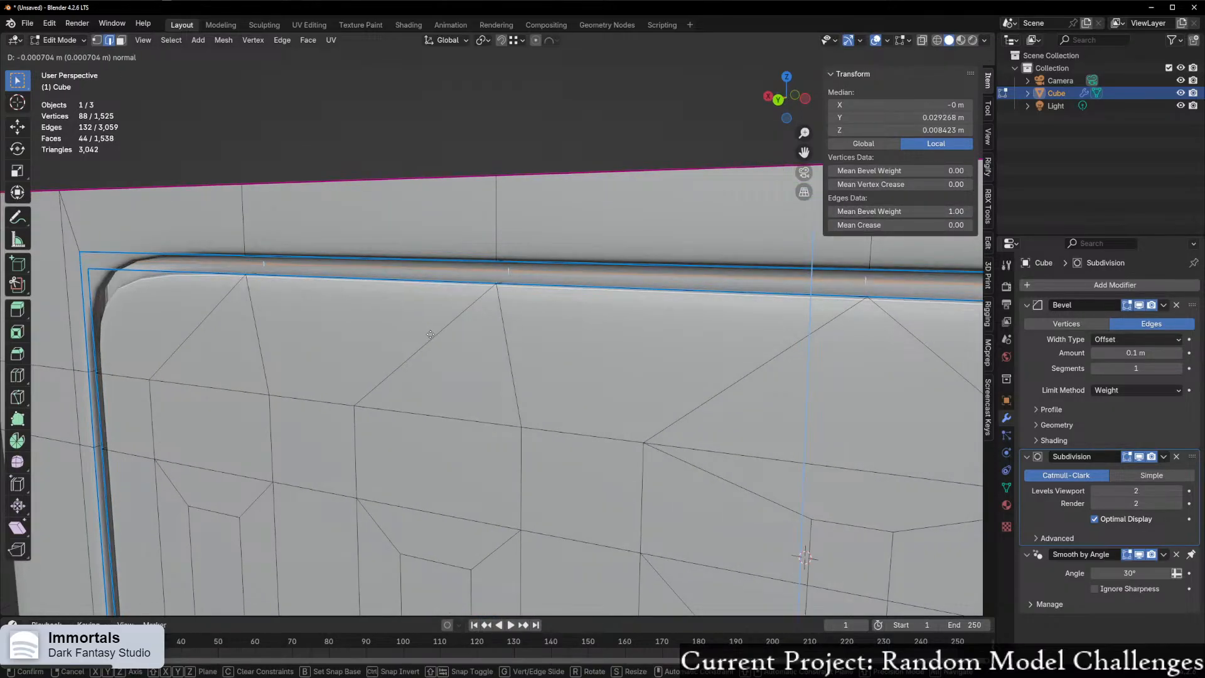
click(428, 335)
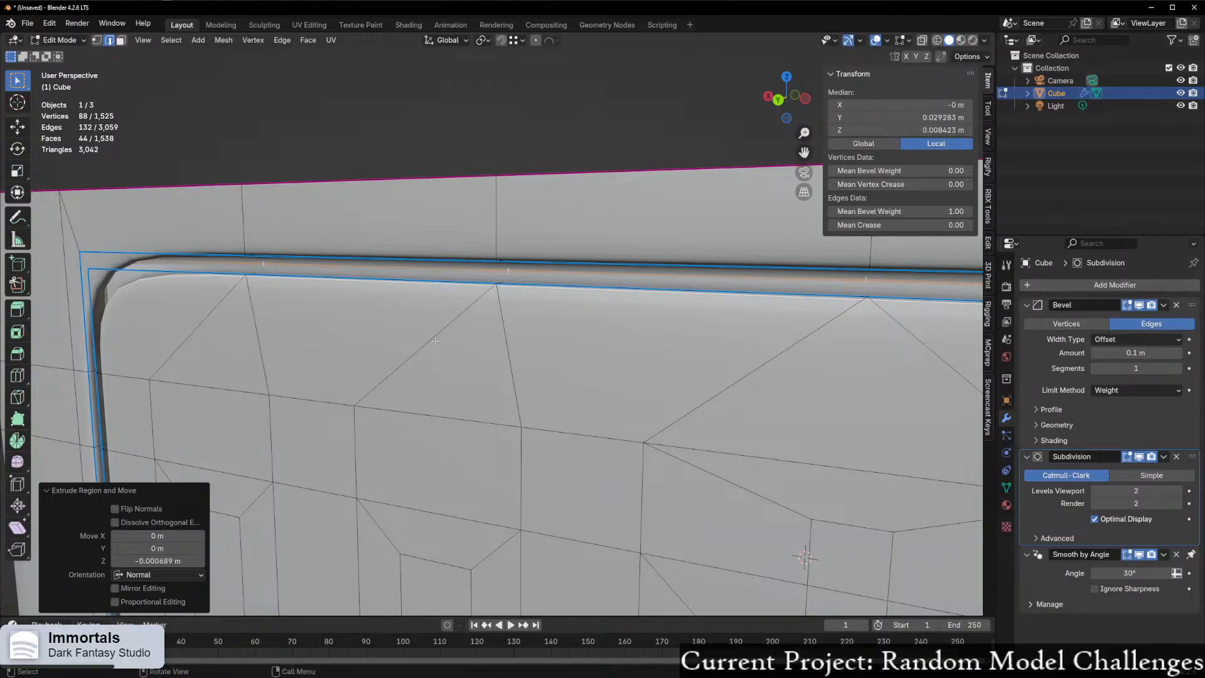
scroll(439, 335, down, 4)
middle_drag(477, 339, 458, 398)
scroll(488, 408, up, 4)
key(ctrl+z)
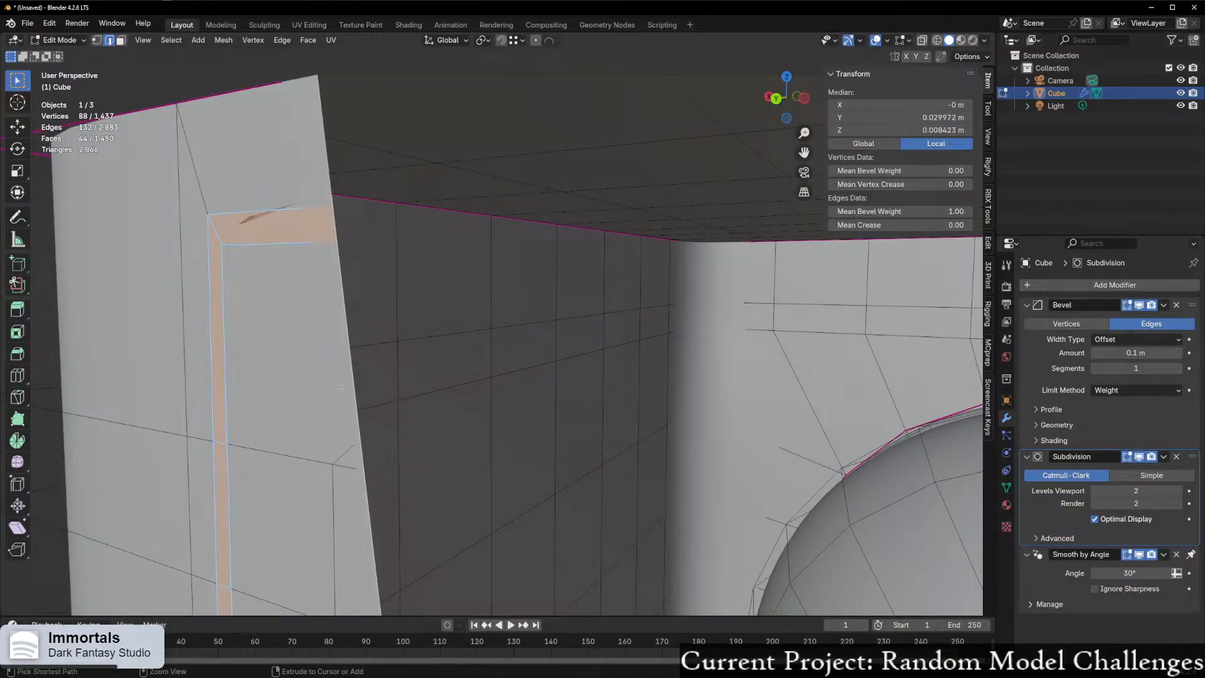
- Extrude the strip -0.00012 m along the global Y axis to form a shallow groove
key(e)
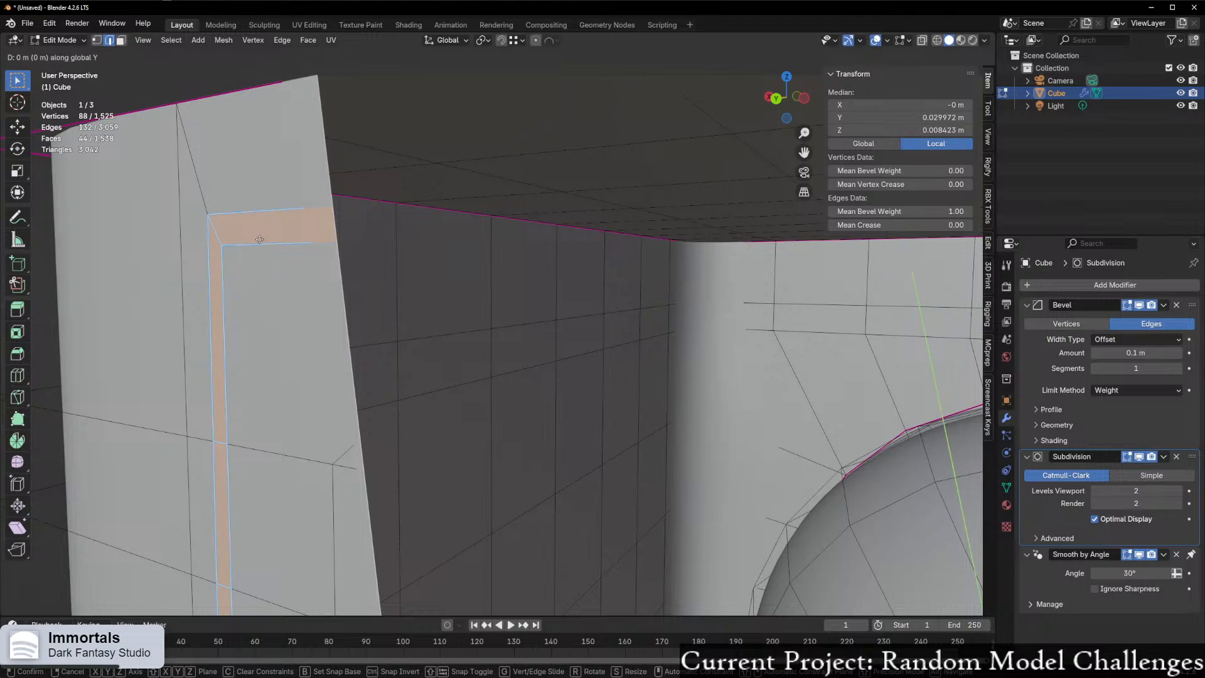
click(332, 234)
middle_drag(332, 234, 409, 324)
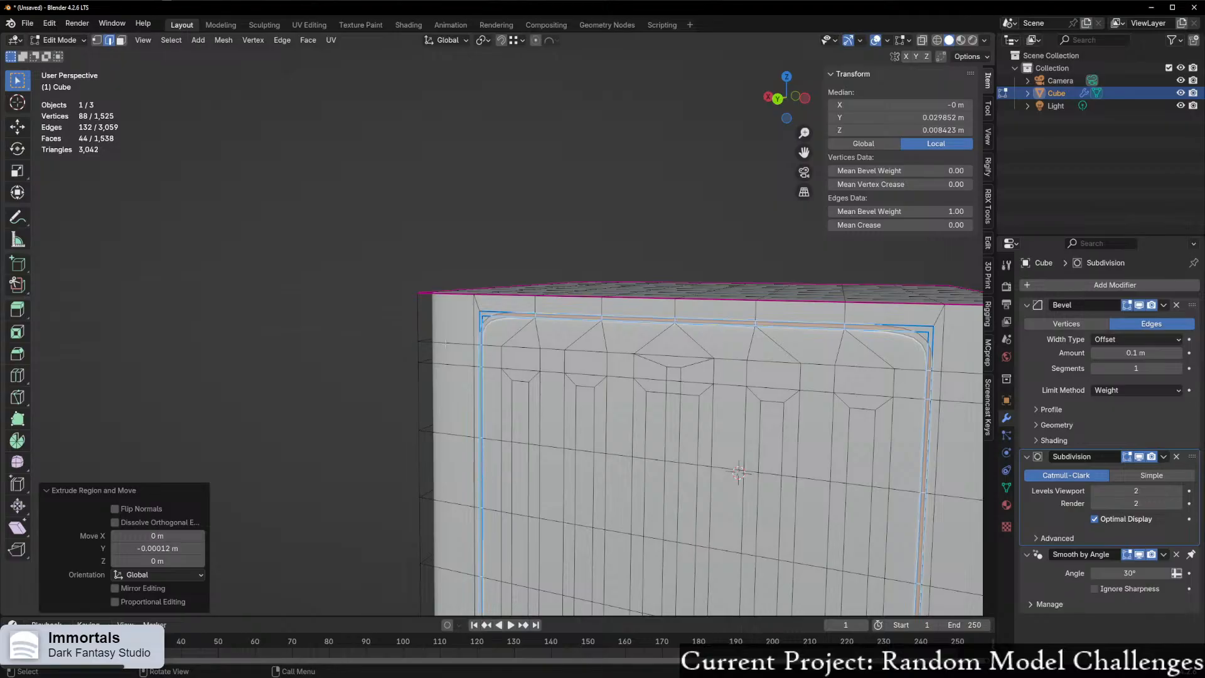
scroll(582, 359, up, 1)
scroll(610, 360, up, 1)
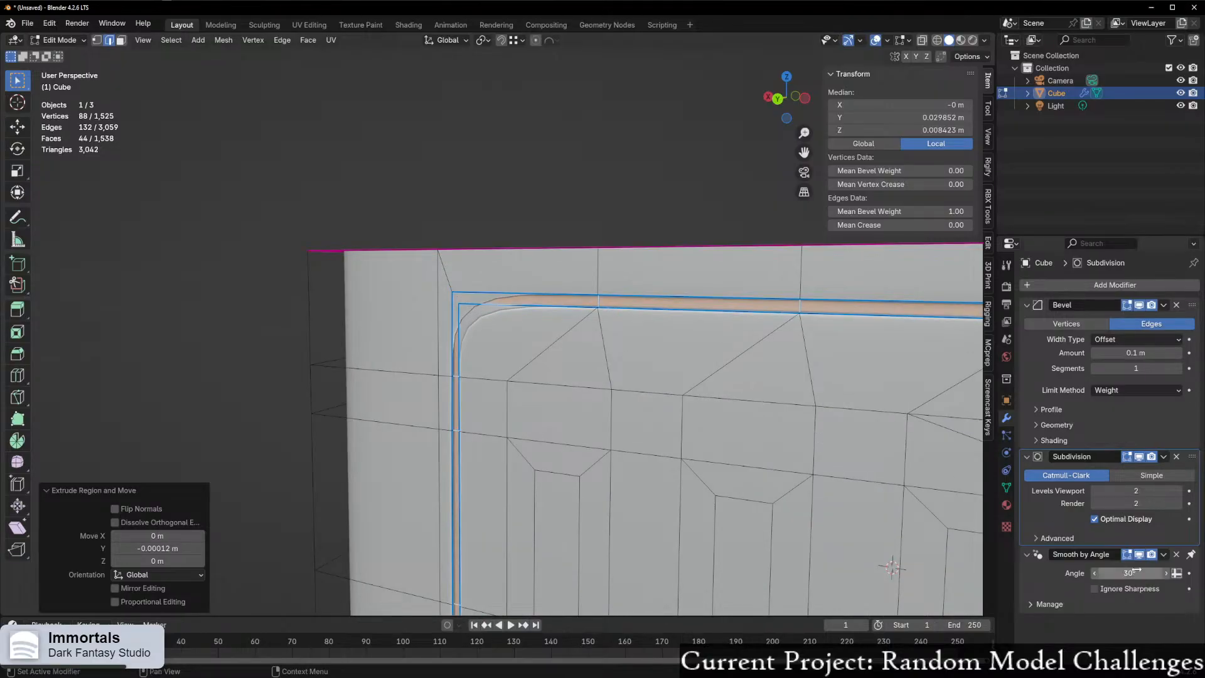
- Set the Bevel modifier's amount to 0.001 m and check the groove around the back panel in object mode
click(1137, 353)
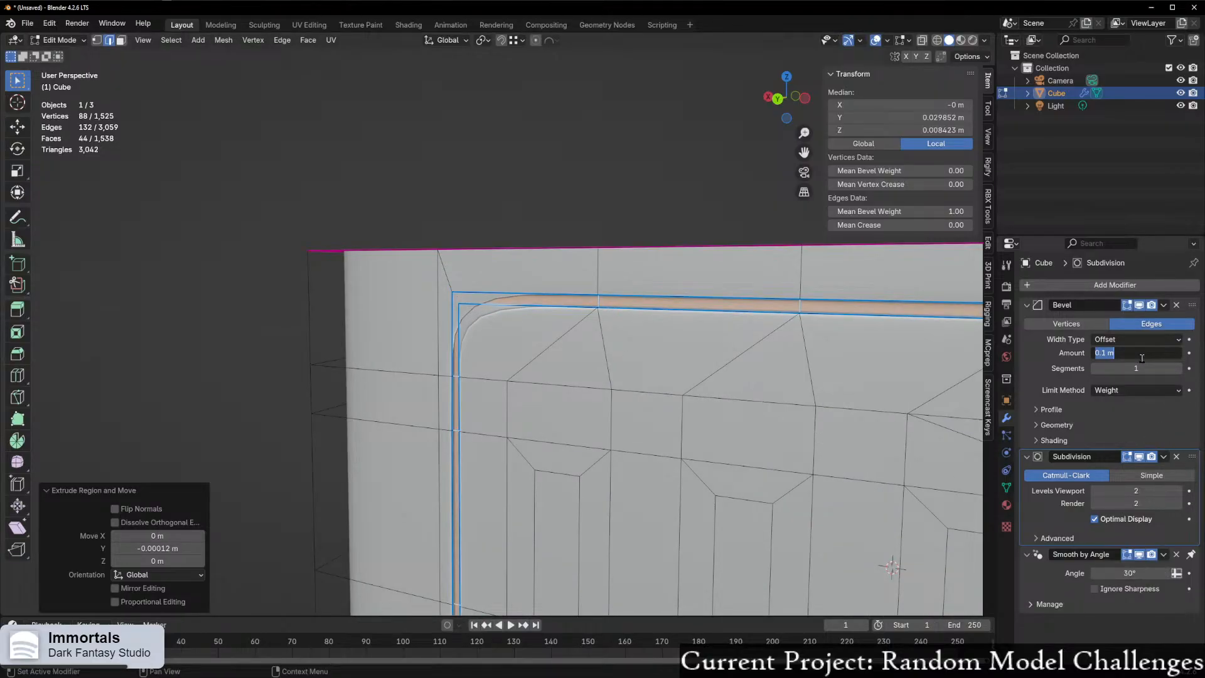
key(Return)
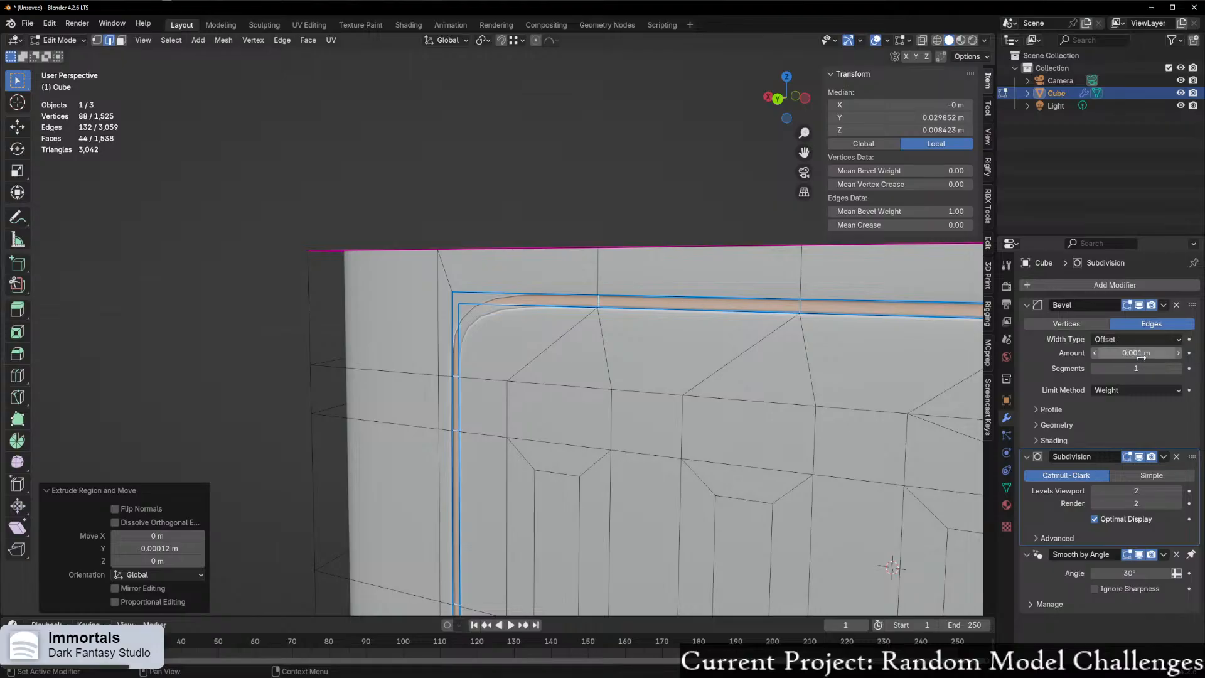
scroll(730, 474, down, 5)
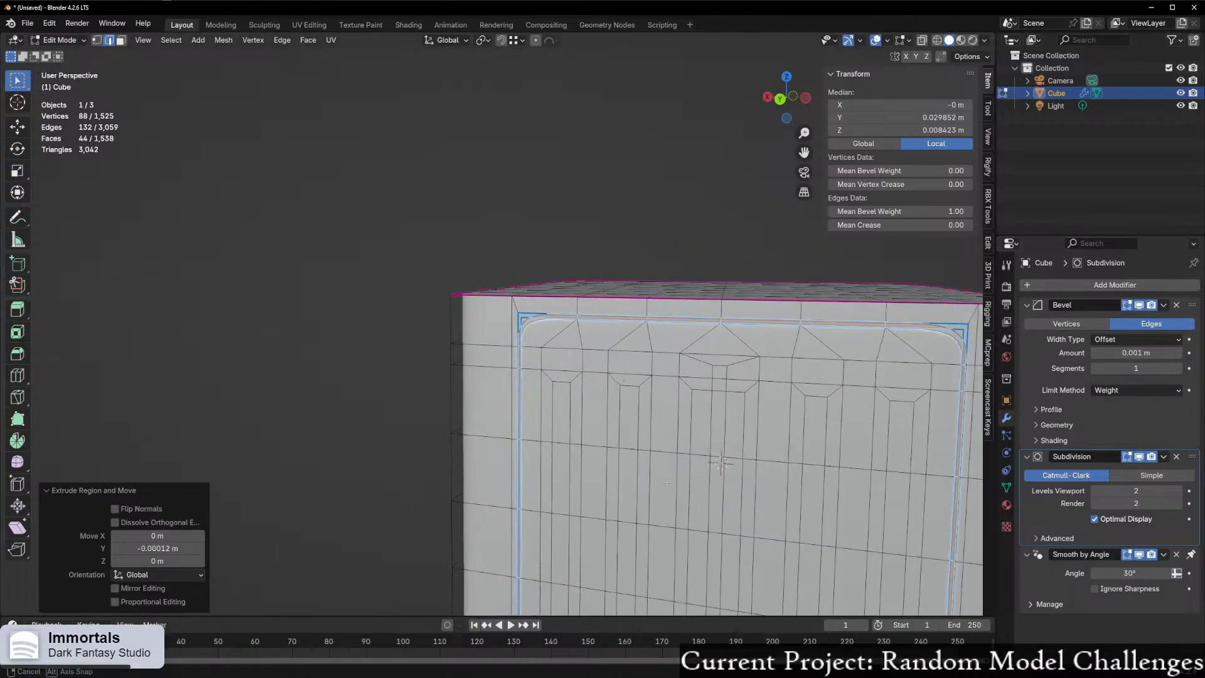
scroll(730, 474, down, 3)
key(Tab)
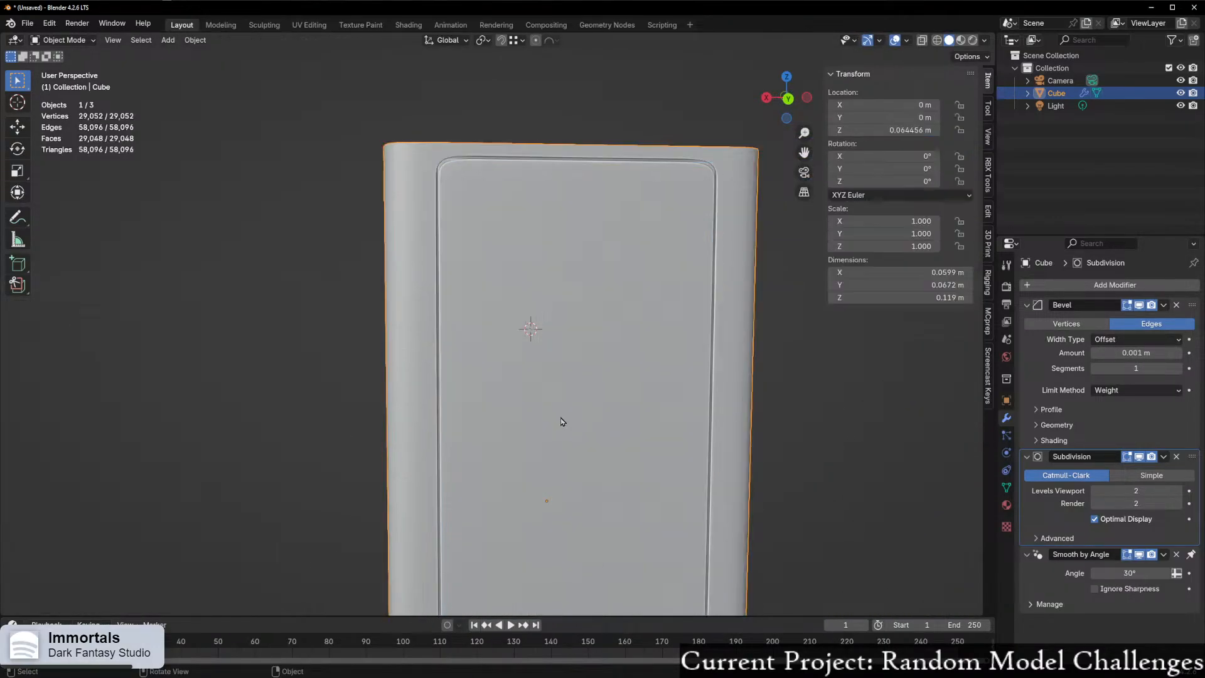
scroll(564, 438, down, 2)
middle_drag(564, 438, 589, 465)
key(Tab)
scroll(690, 408, up, 4)
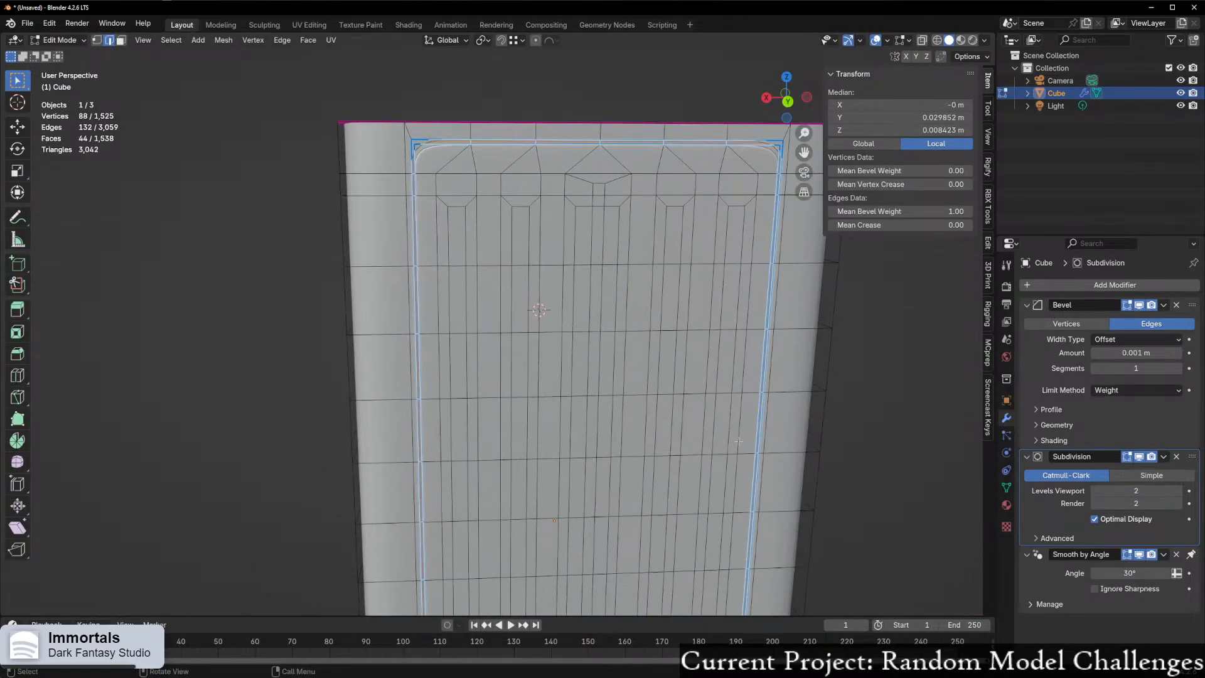
key(Tab)
middle_drag(457, 463, 439, 492)
- Select the short diagonal edge at the groove floor's upper corner in X-ray view and reset its bevel weight to 0
key(ctrl+Tab)
click(567, 432)
shift+middle_drag(376, 213, 425, 356)
shift+middle_drag(636, 493, 348, 332)
scroll(455, 364, up, 3)
key(alt+z)
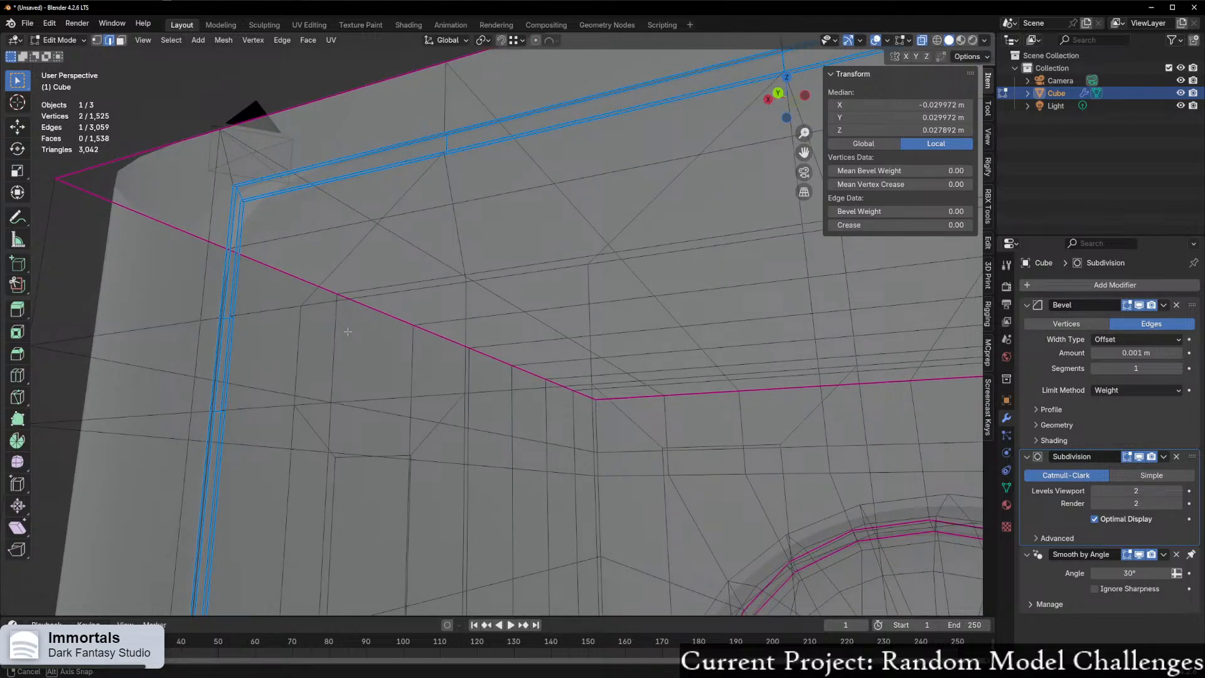
middle_drag(348, 331, 434, 379)
click(467, 366)
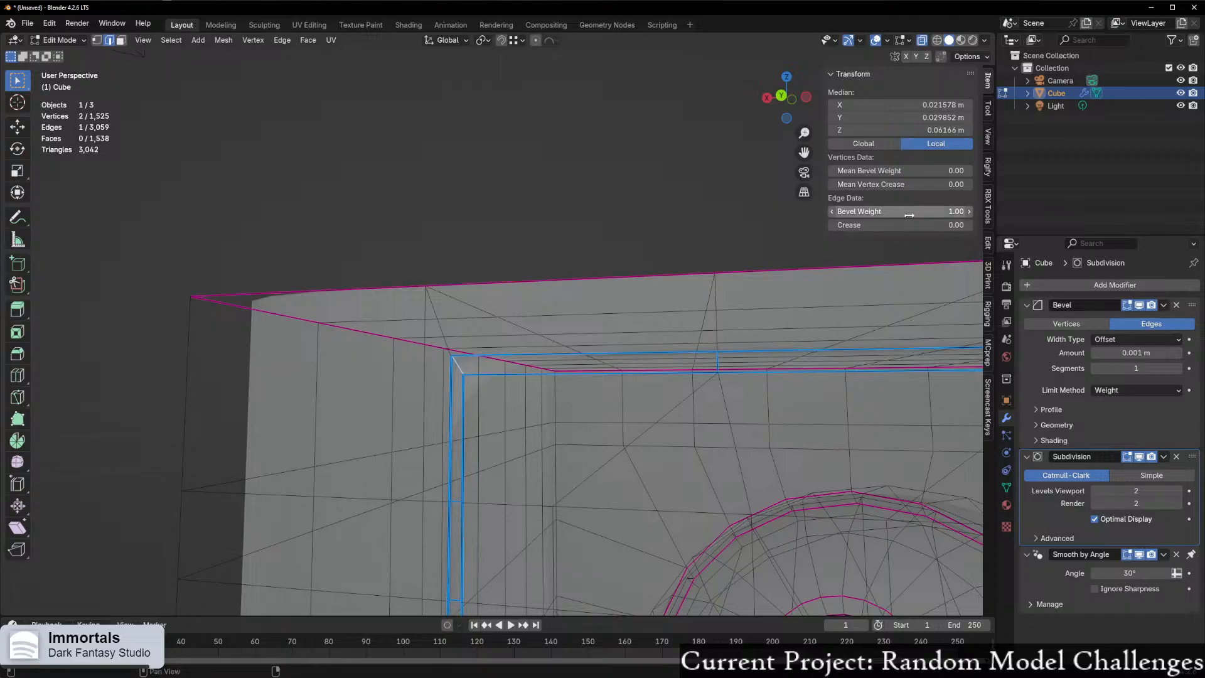
key(BackSpace)
scroll(670, 393, down, 1)
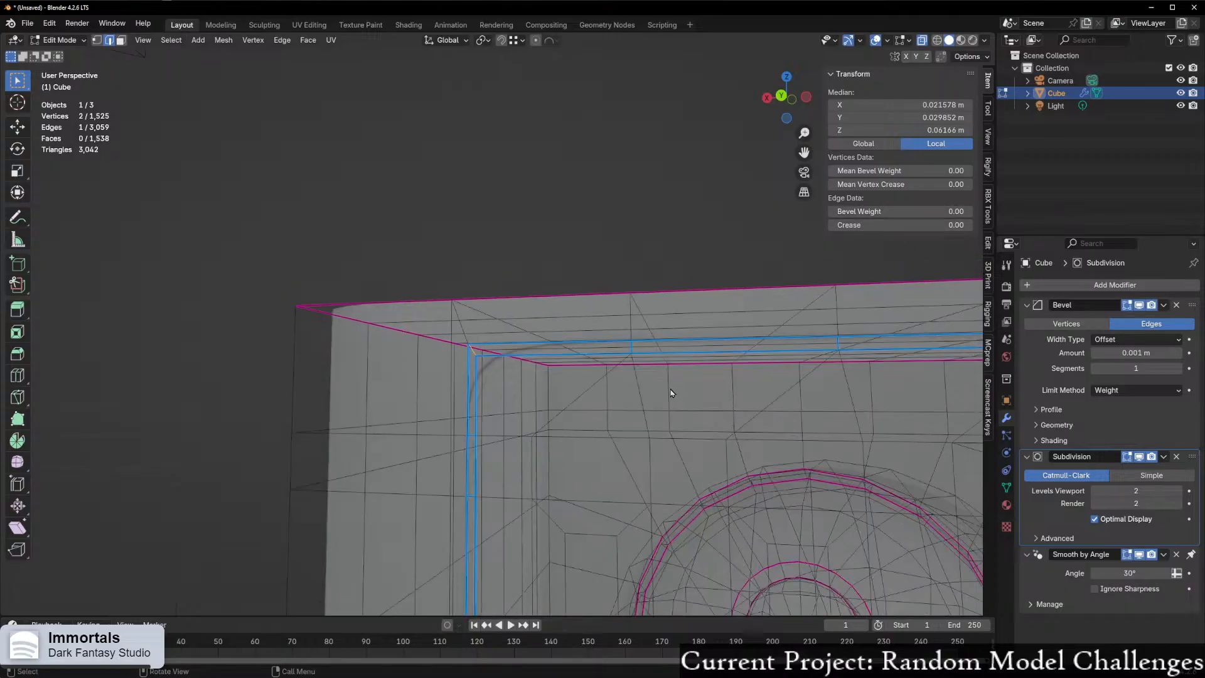
- Try selecting the groove floor's face loop and resetting its mean edge bevel weight to 0, and clear the selection
key(3)
alt+click(476, 356)
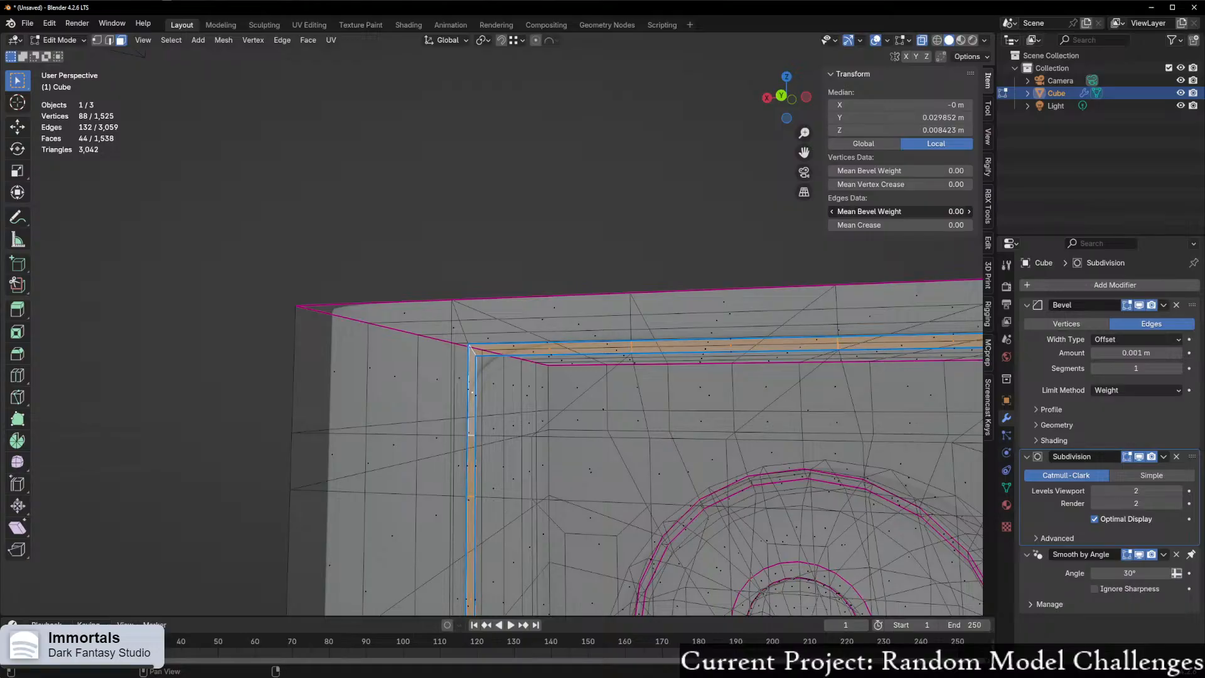
key(alt+z)
middle_drag(613, 341, 577, 334)
key(alt+a)
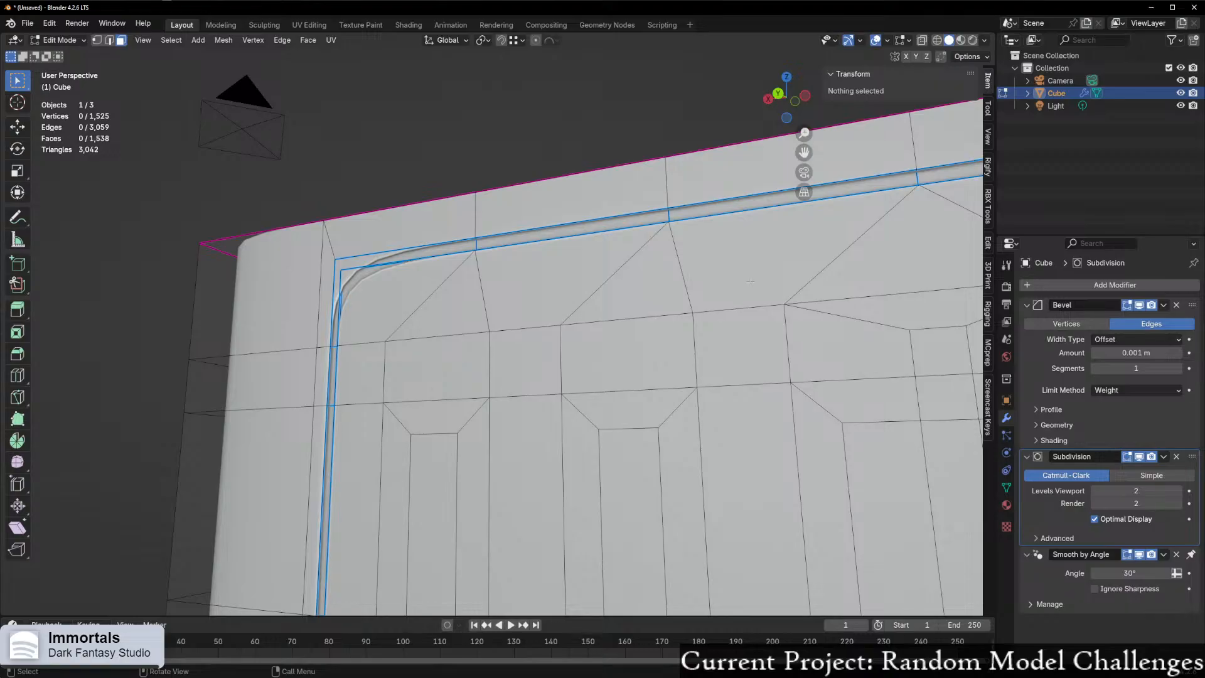
- Select a single short edge crossing the groove along the top of the back panel, in edge selection mode
key(alt+z)
key(alt+z)
mouse_move(746, 282)
middle_down()
mouse_move(775, 295)
mouse_move(778, 312)
mouse_move(771, 265)
mouse_move(736, 297)
middle_up()
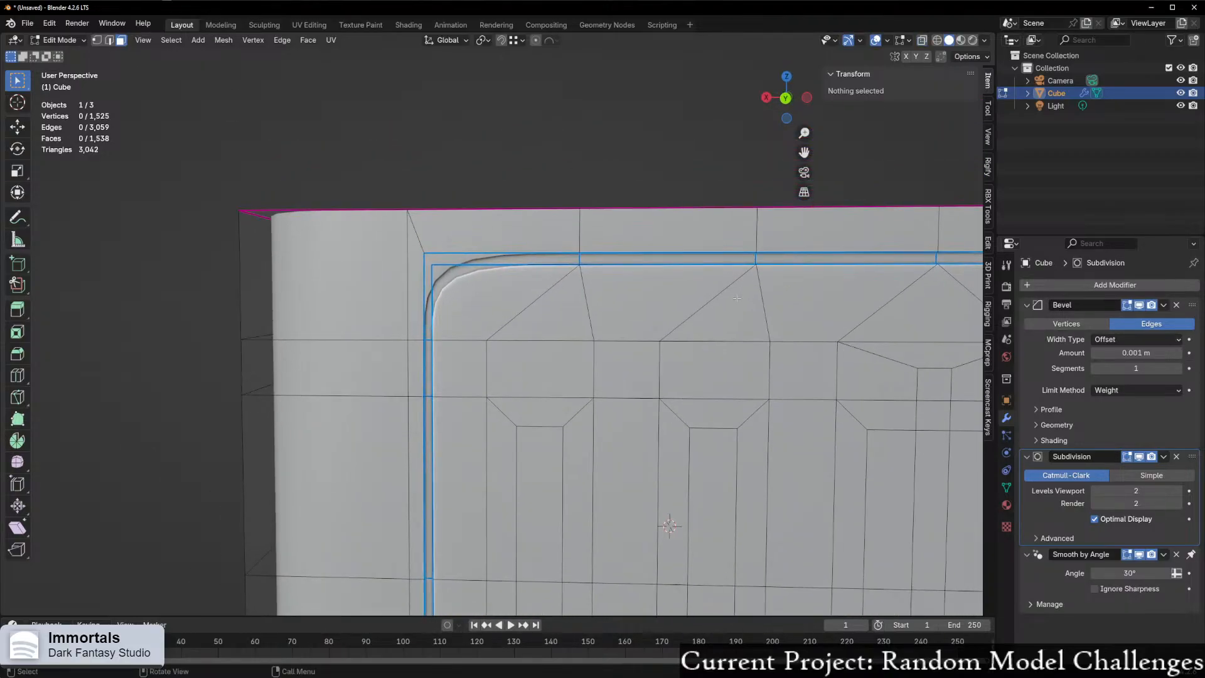
alt+click(585, 257)
key(2)
alt+click(581, 259)
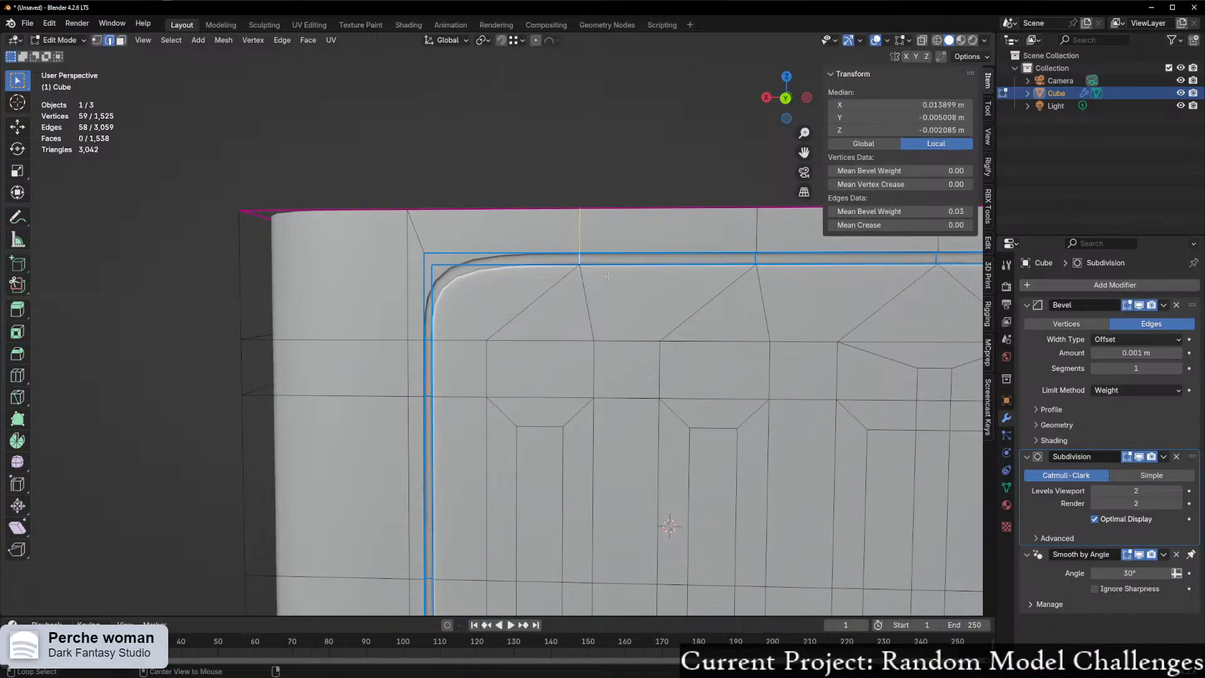
click(678, 281)
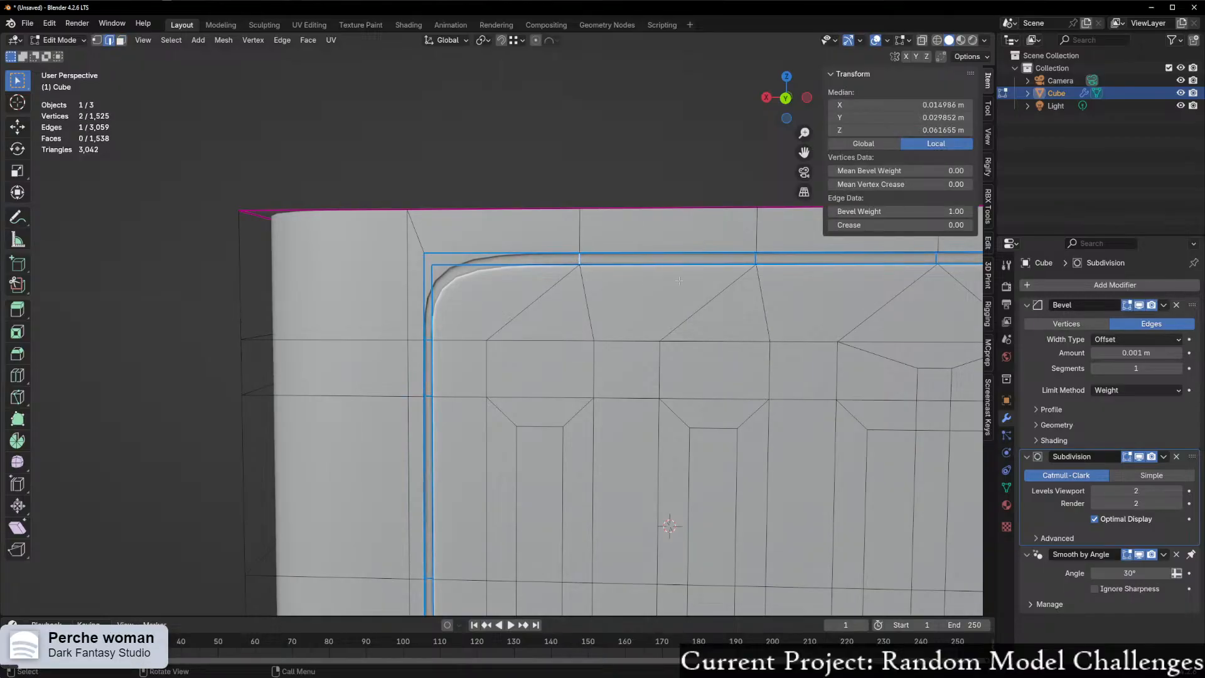
alt+click(755, 258)
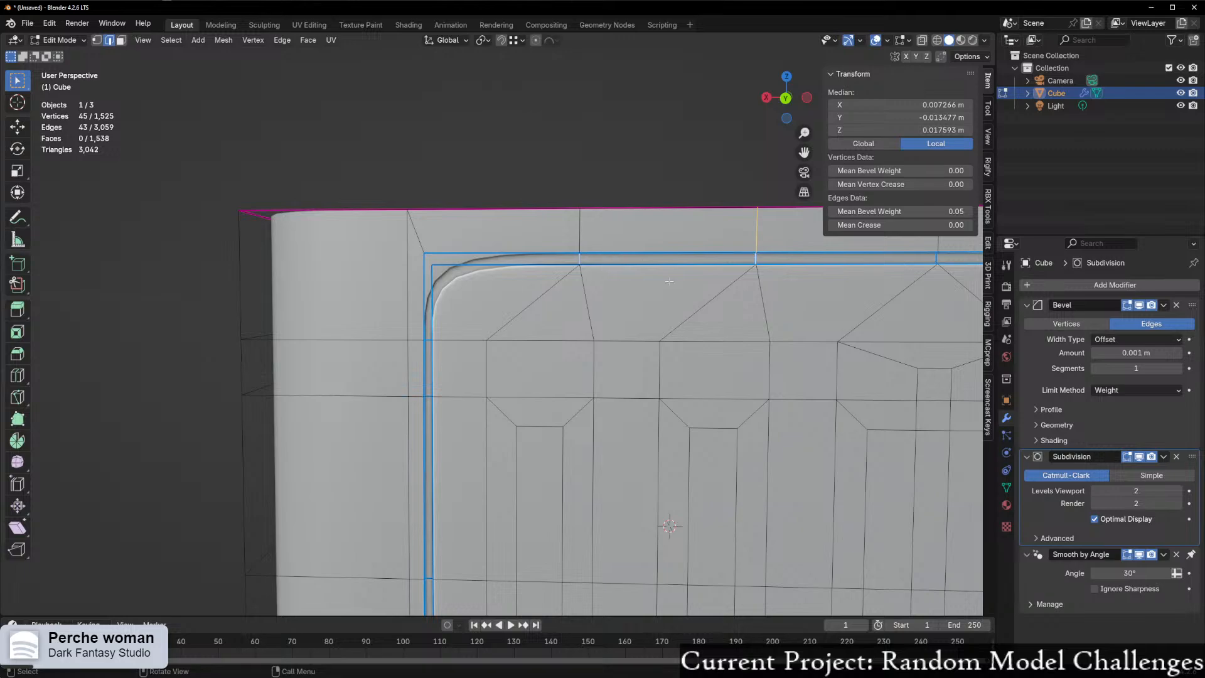
scroll(669, 281, down, 2)
key(ctrl+z)
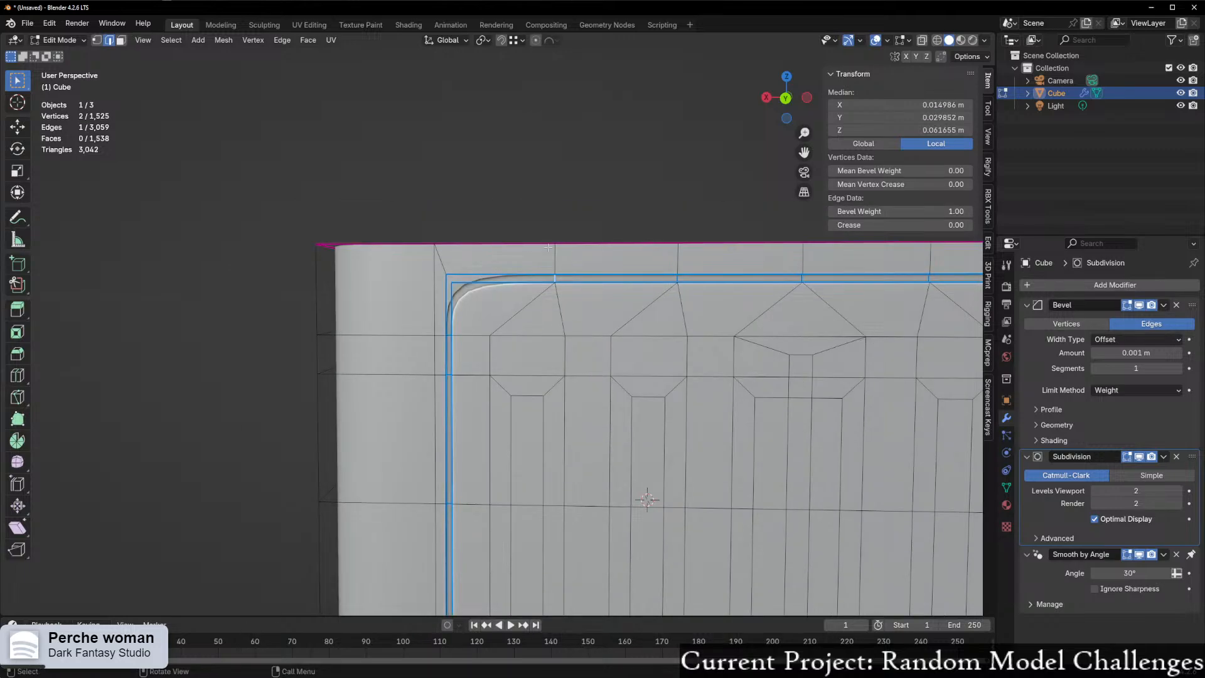
- Expand the selection to the full edge ring around the groove and set its mean edge bevel weight to 0
click(283, 41)
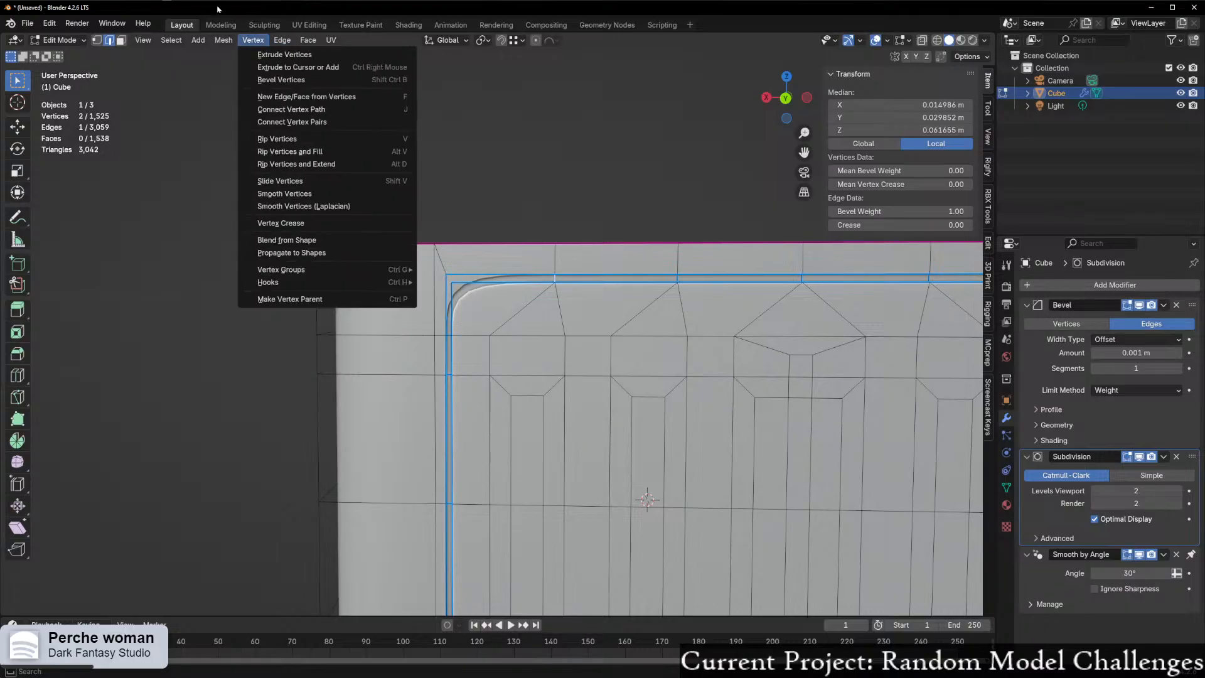
click(170, 41)
mouse_move(231, 123)
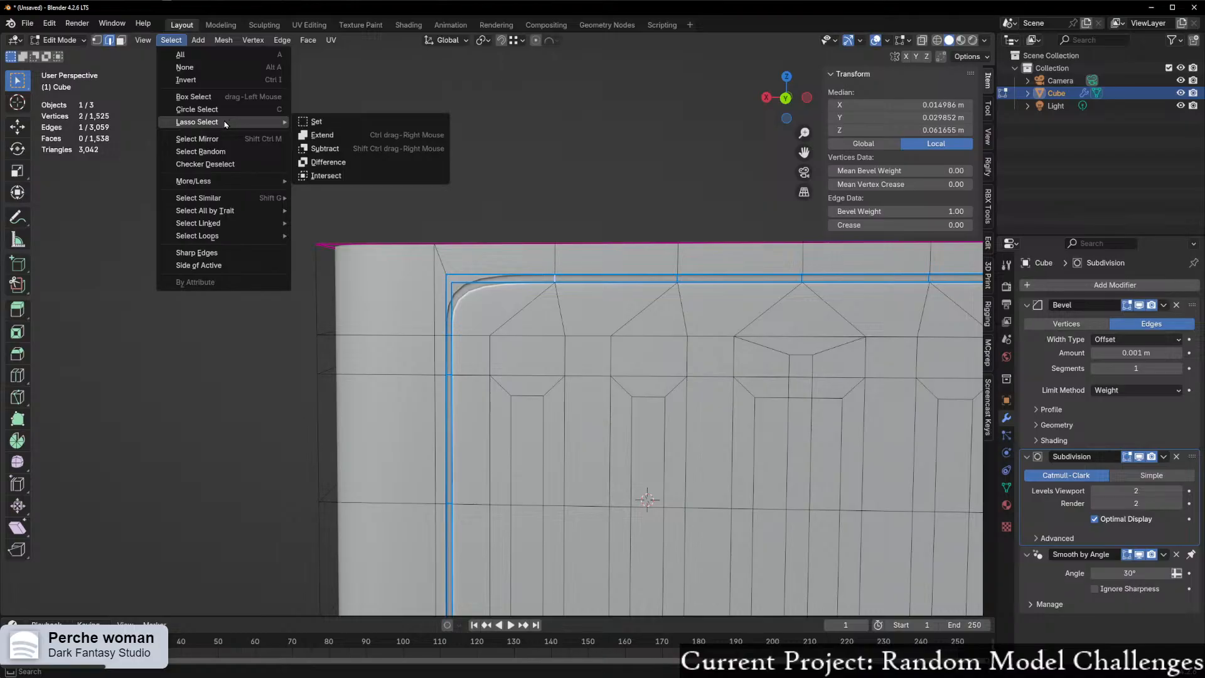
mouse_move(250, 236)
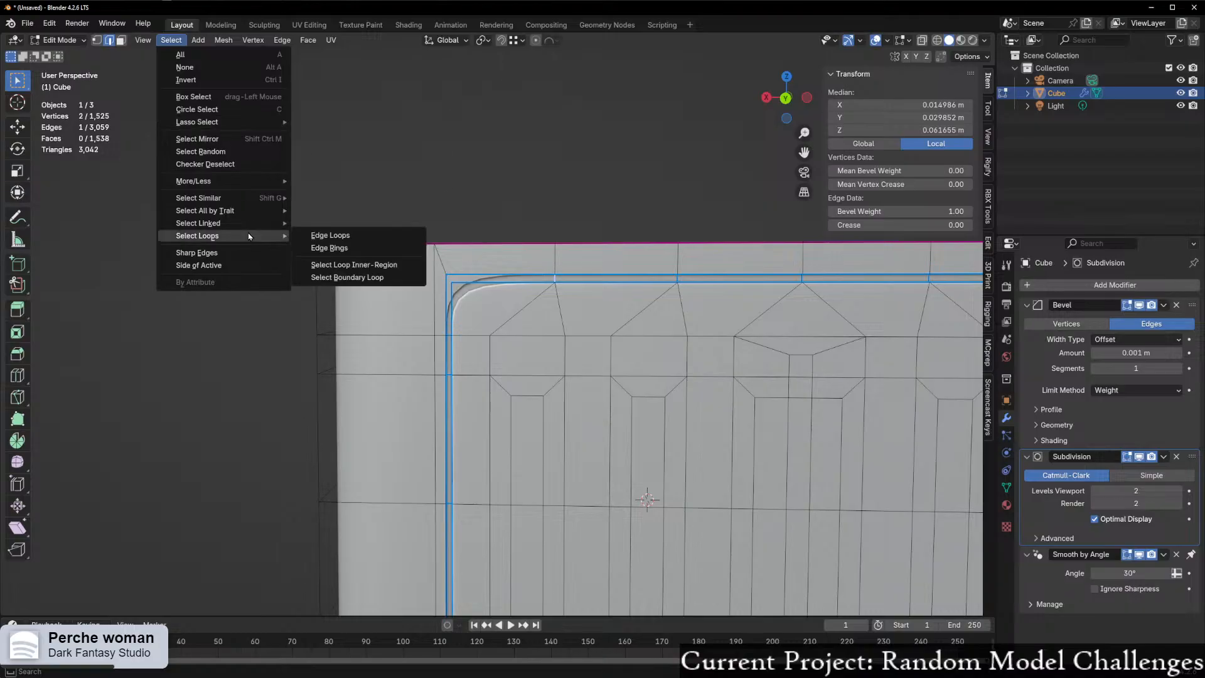
click(330, 250)
scroll(590, 307, down, 6)
shift+middle_drag(606, 309, 601, 546)
scroll(601, 546, up, 4)
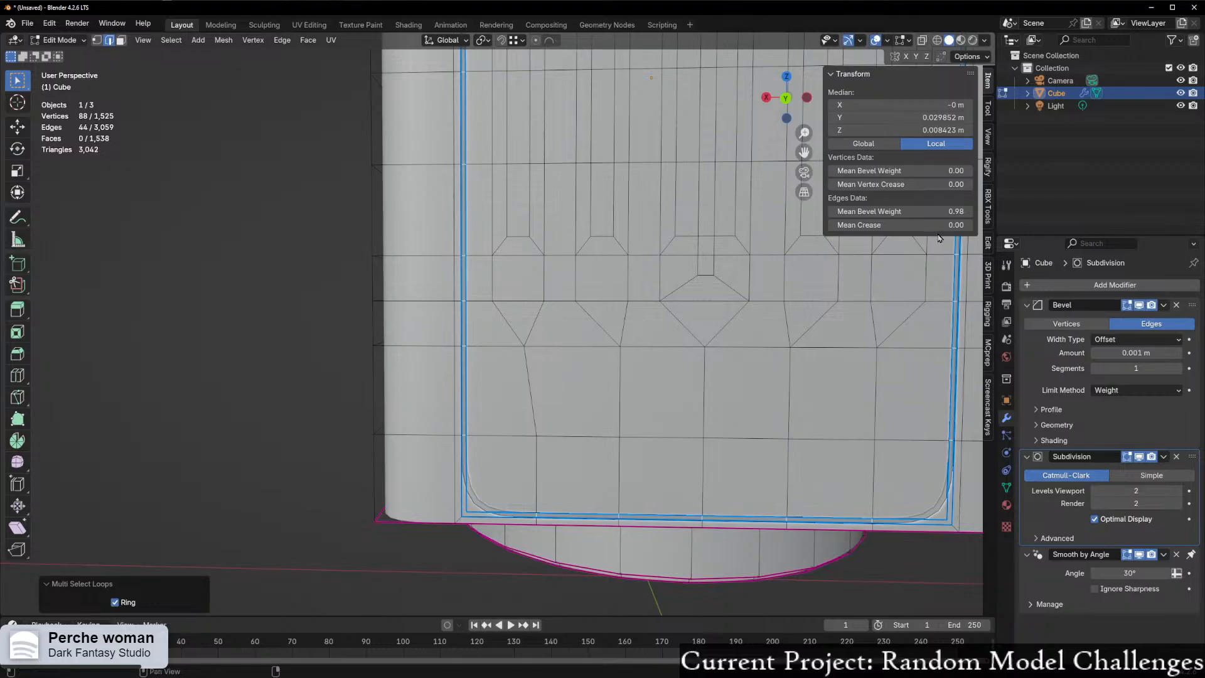
drag(927, 216, 885, 216)
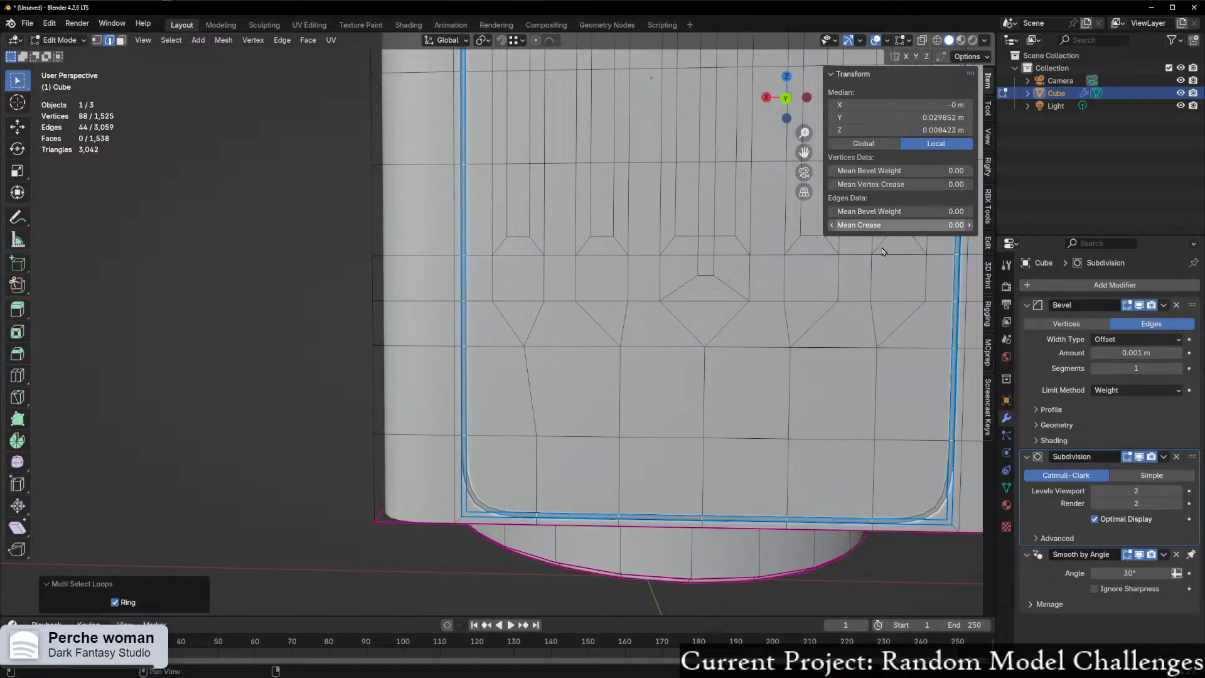
- Examine the groove around the back panel in object mode
scroll(621, 467, down, 4)
key(ctrl+Tab)
click(369, 462)
middle_drag(368, 462, 500, 381)
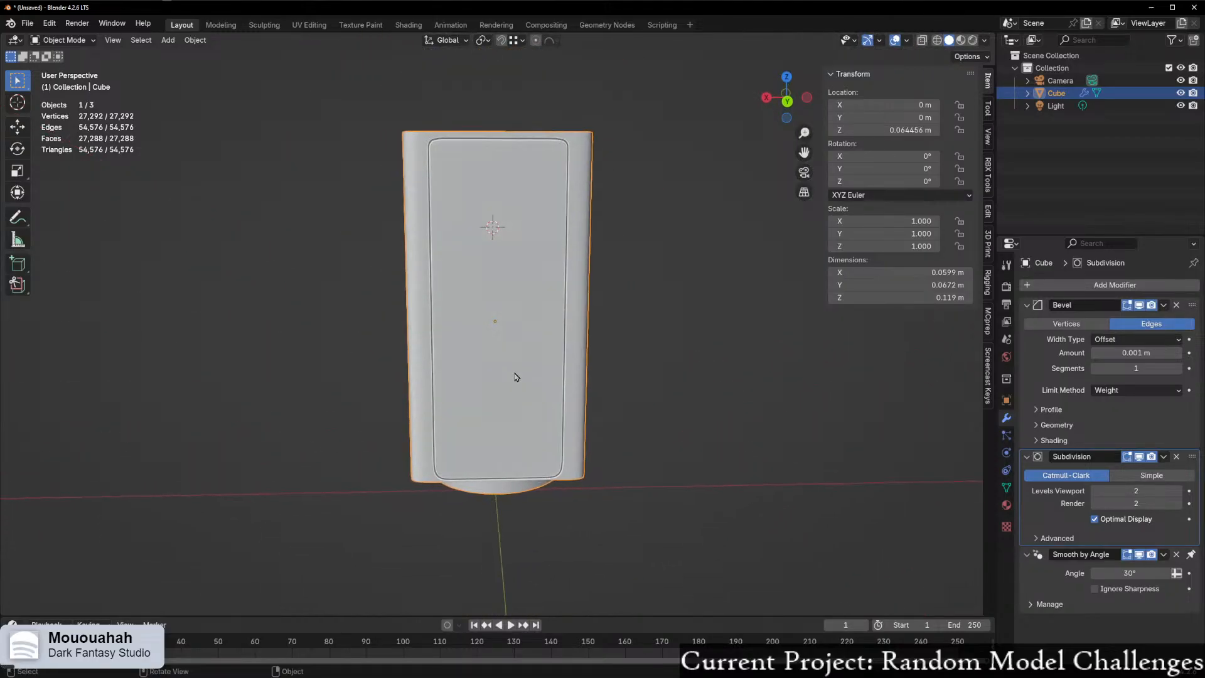
- Select the rectangular face loop framing the leftmost tall inset on the back panel, in face selection mode
key(Tab)
scroll(428, 189, up, 3)
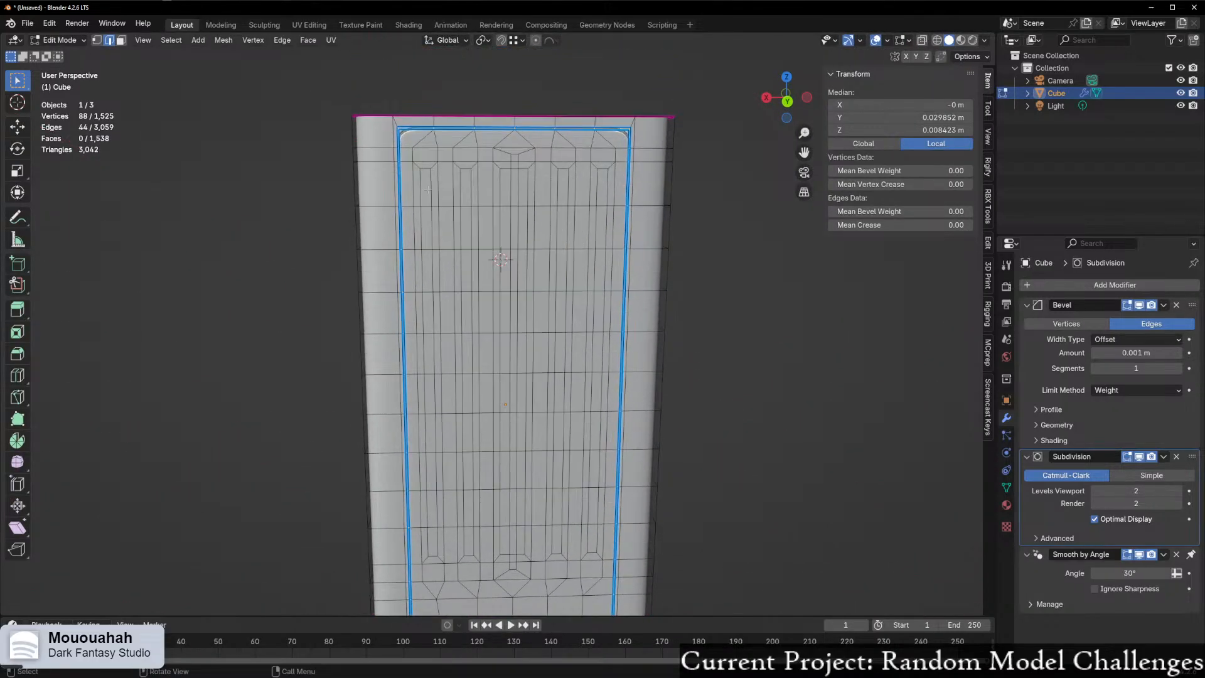
key(3)
click(408, 183)
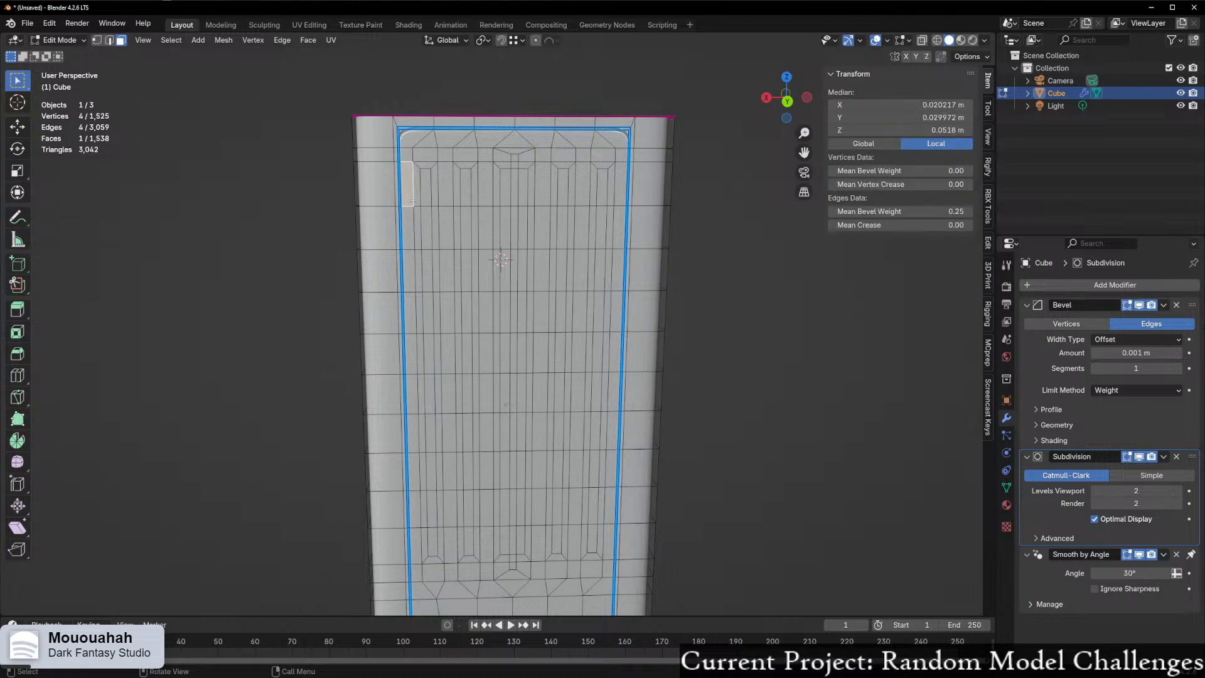
click(420, 193)
middle_drag(419, 195, 412, 202)
shift+middle_drag(399, 327, 416, 304)
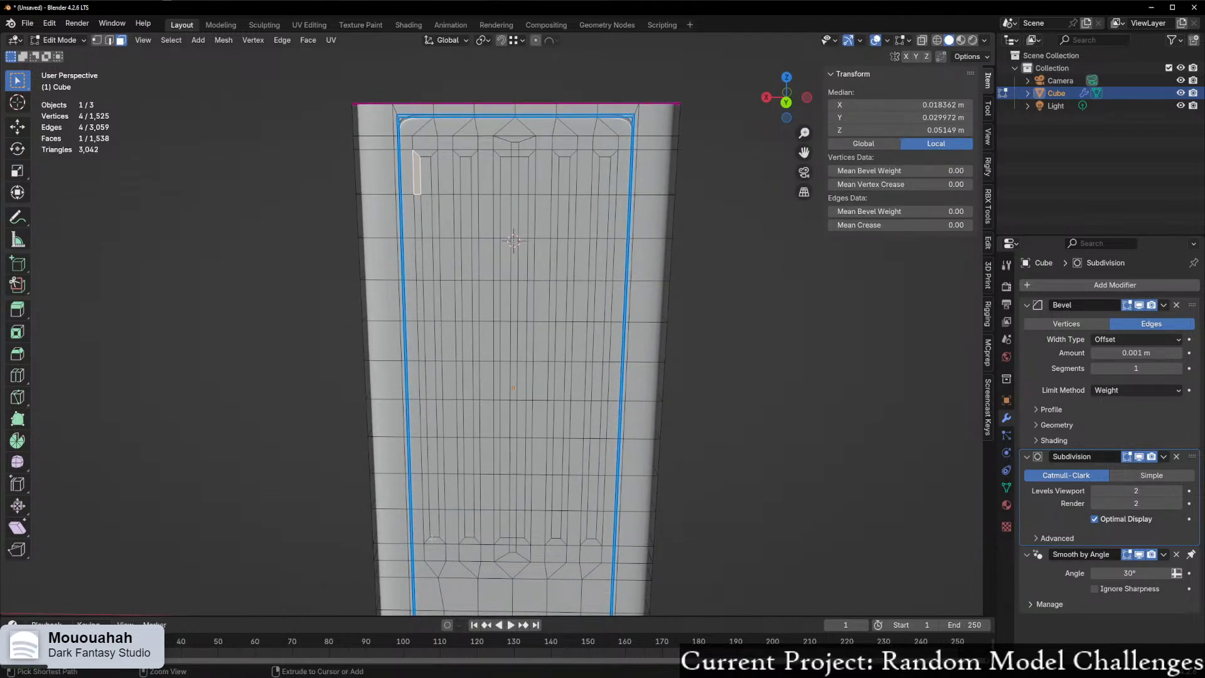
ctrl+click(433, 542)
alt+click(442, 526)
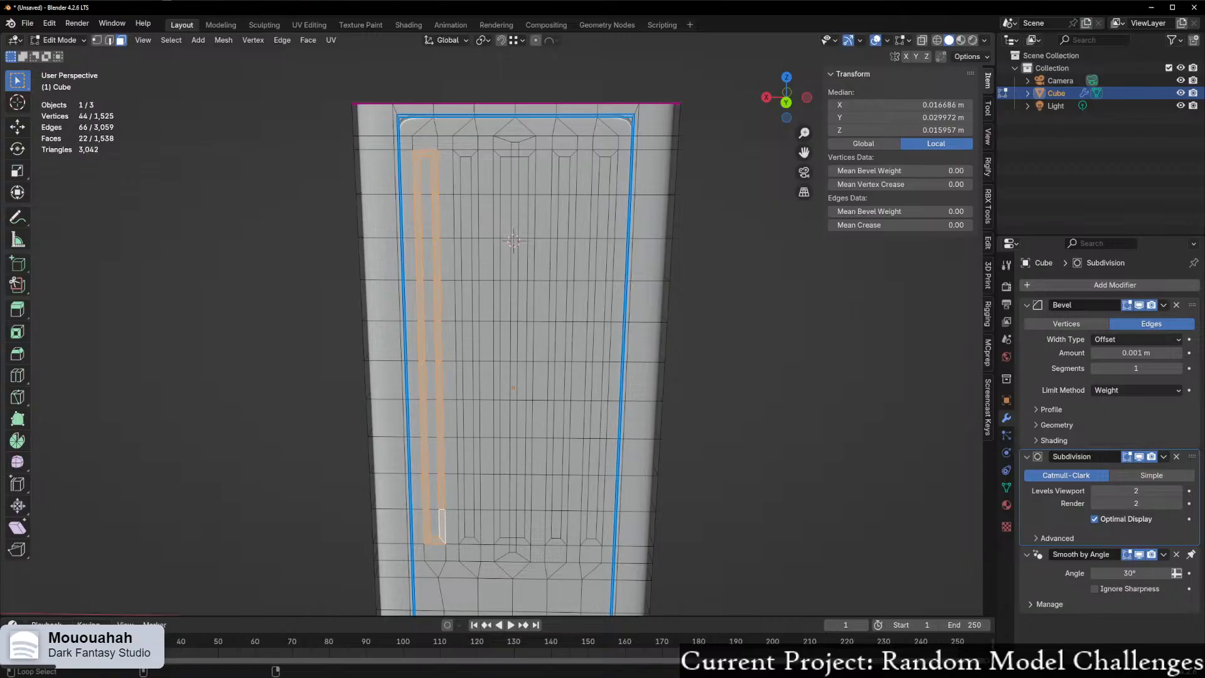
- Add the face loops framing the remaining four tall insets and the middle vertical face strip to the selection
alt+shift+click(498, 510)
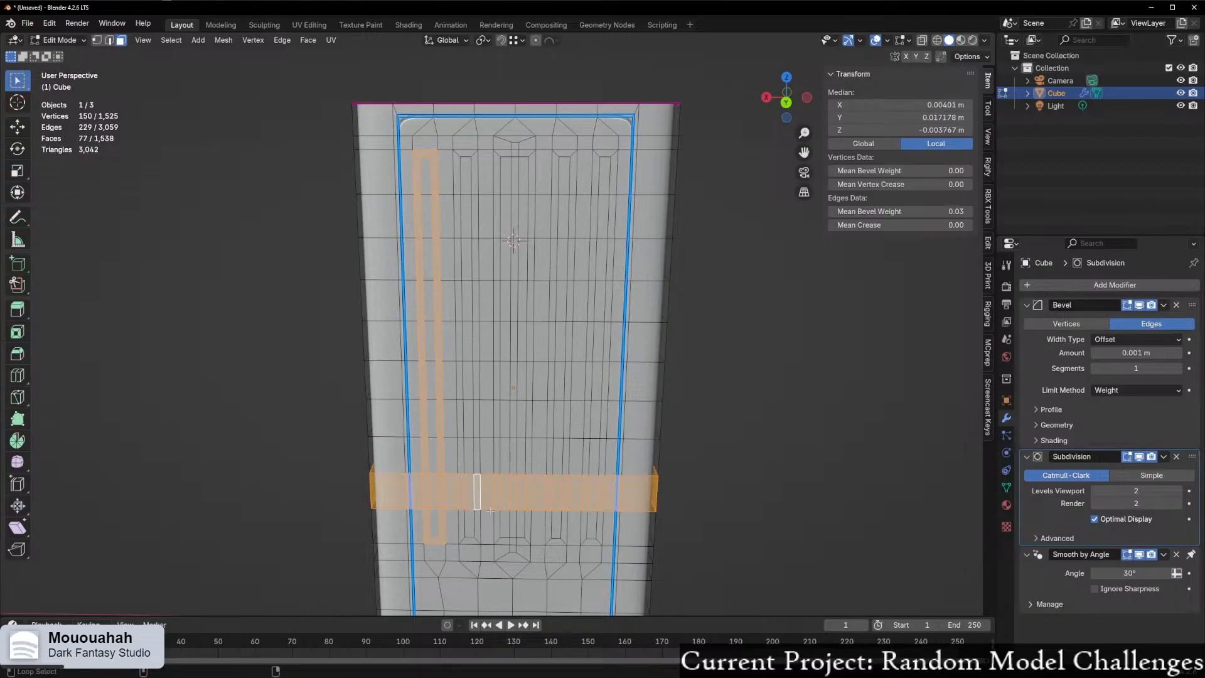
key(ctrl+z)
alt+shift+click(477, 511)
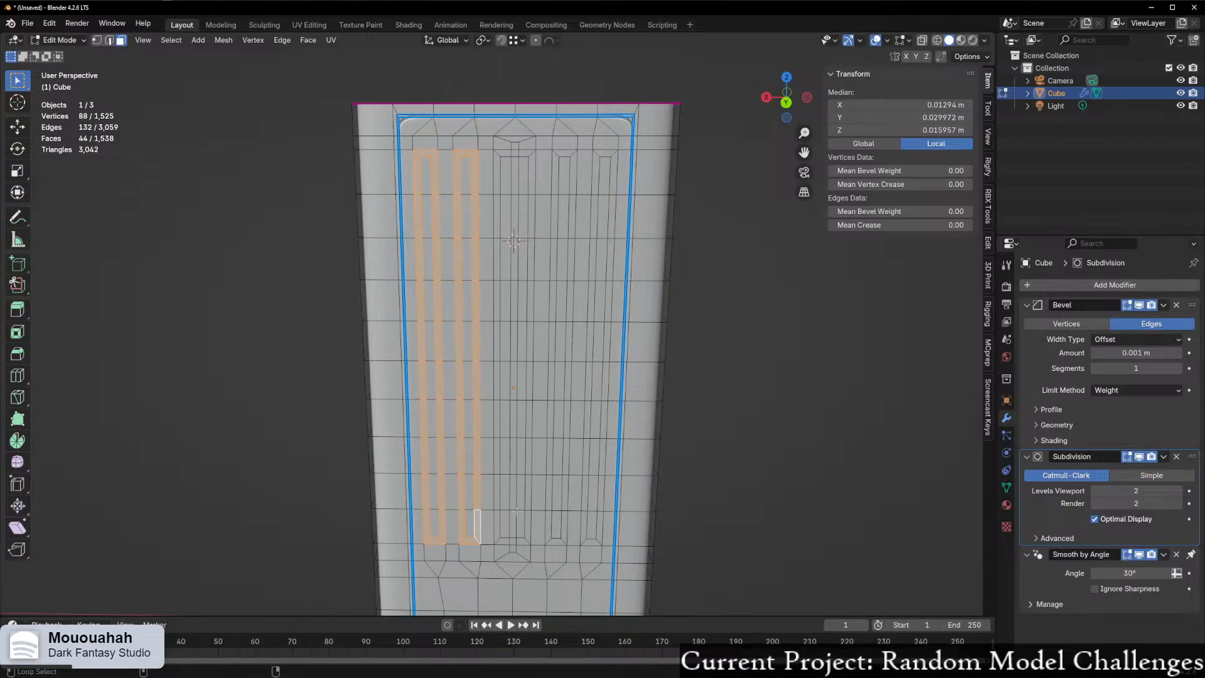
alt+shift+click(497, 512)
alt+shift+click(548, 511)
alt+shift+click(584, 511)
alt+shift+click(513, 511)
- Deselect the extra faces above and below the middle inset on the back panel
key(b)
ctrl+drag(523, 566, 524, 567)
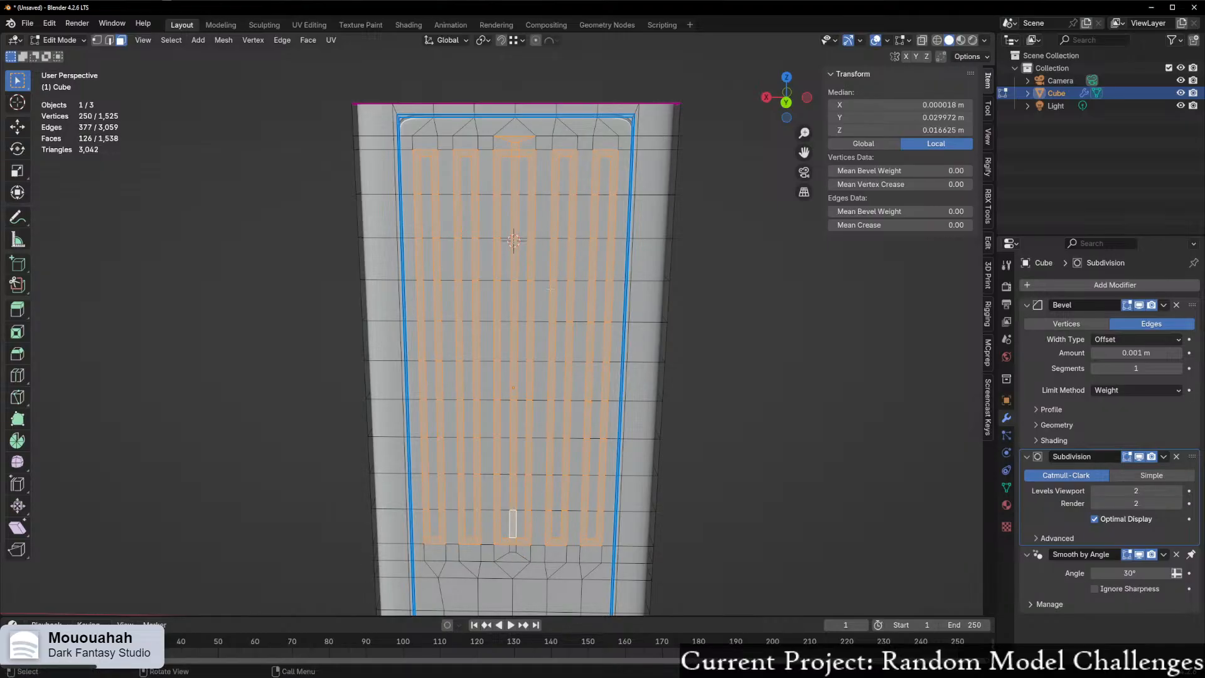
ctrl+drag(504, 128, 463, 146)
key(ctrl+z)
key(ctrl+z)
- Deselect the short horizontal end faces of all five frames in back view, keeping only the long vertical strips selected
click(788, 102)
scroll(438, 67, up, 3)
scroll(438, 67, down, 2)
ctrl+drag(431, 69, 436, 516)
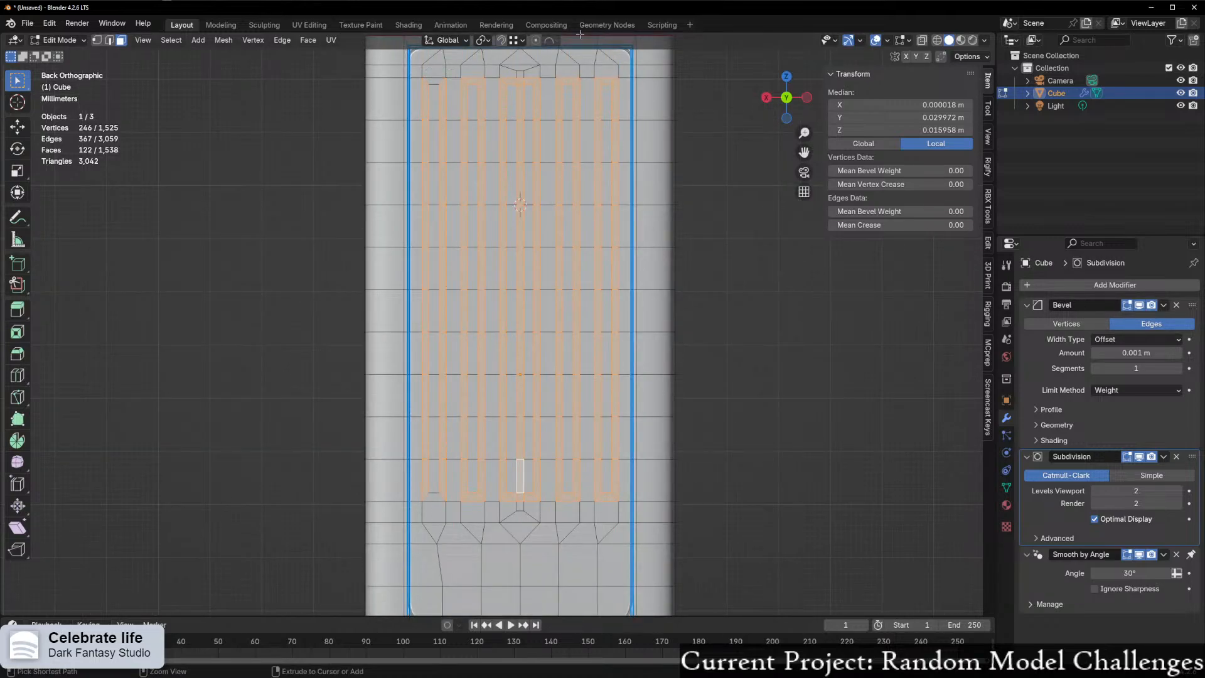
ctrl+drag(471, 68, 482, 497)
ctrl+drag(508, 70, 515, 512)
ctrl+drag(528, 72, 530, 520)
ctrl+drag(566, 73, 571, 535)
ctrl+drag(606, 70, 607, 555)
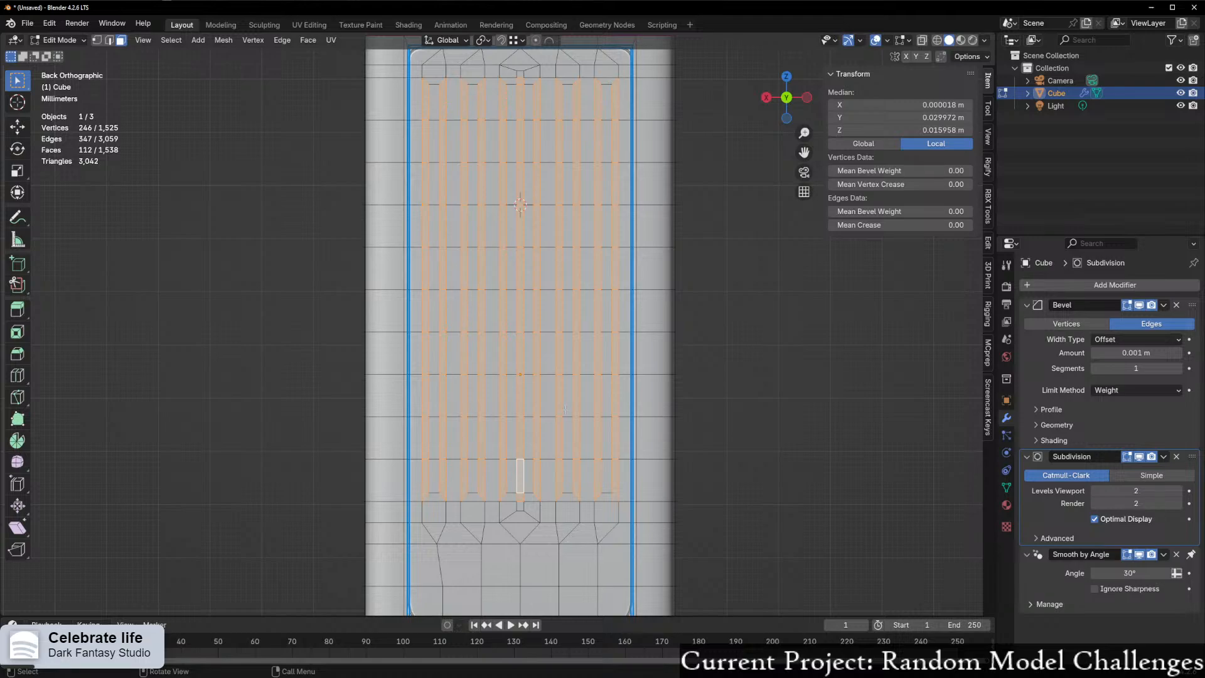
middle_drag(662, 407, 538, 390)
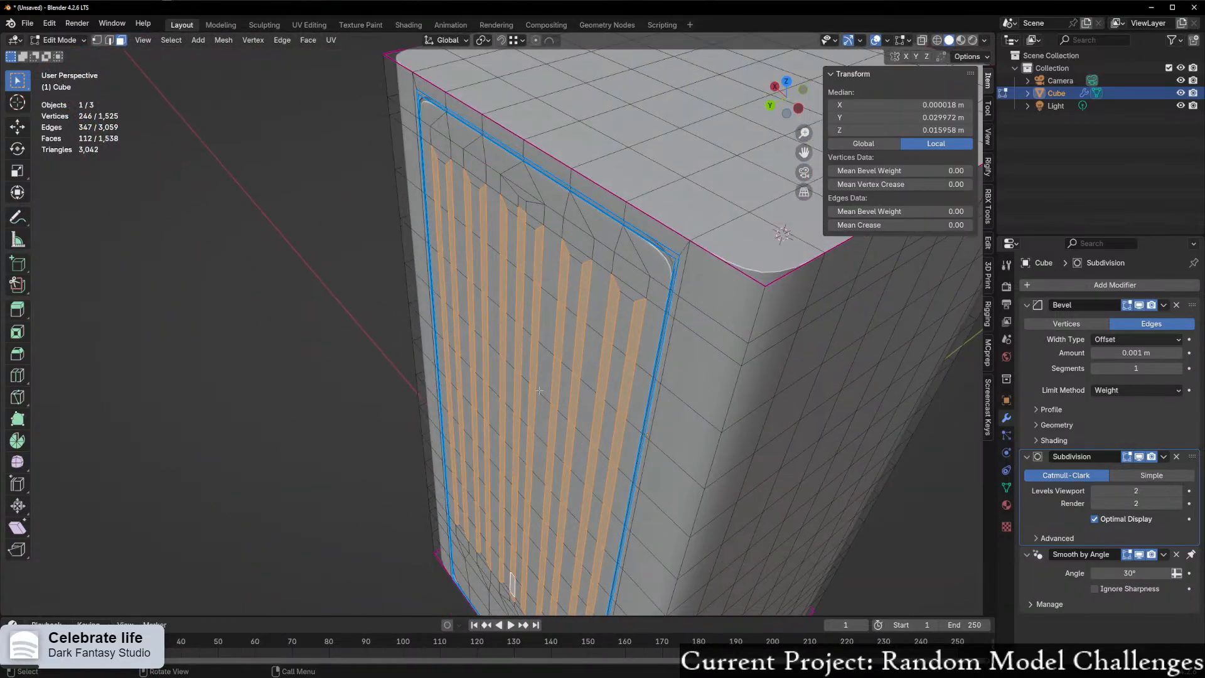
scroll(539, 391, up, 2)
key(e)
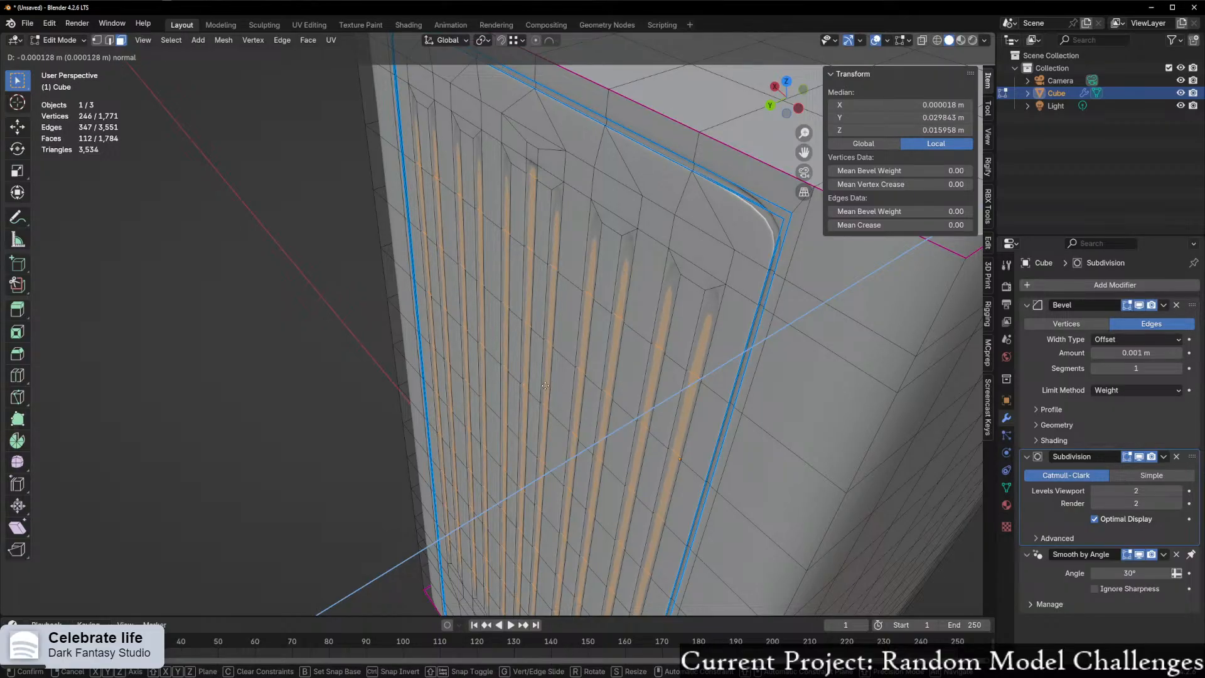
right_click(536, 386)
key(ctrl+z)
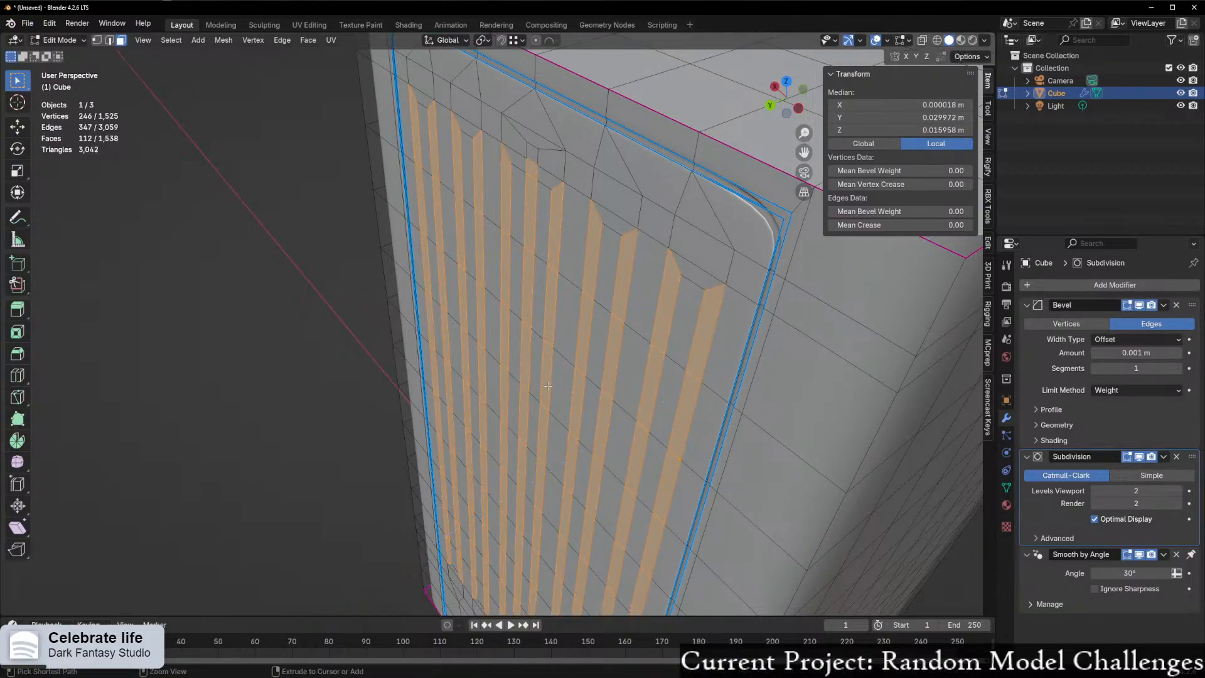
- Set the vertical strips' mean edge bevel weight to 1, extrude them about 0.00014 m inward, and view the result in object mode
click(877, 211)
text(1)
key(Return)
middle_drag(674, 307, 666, 308)
key(e)
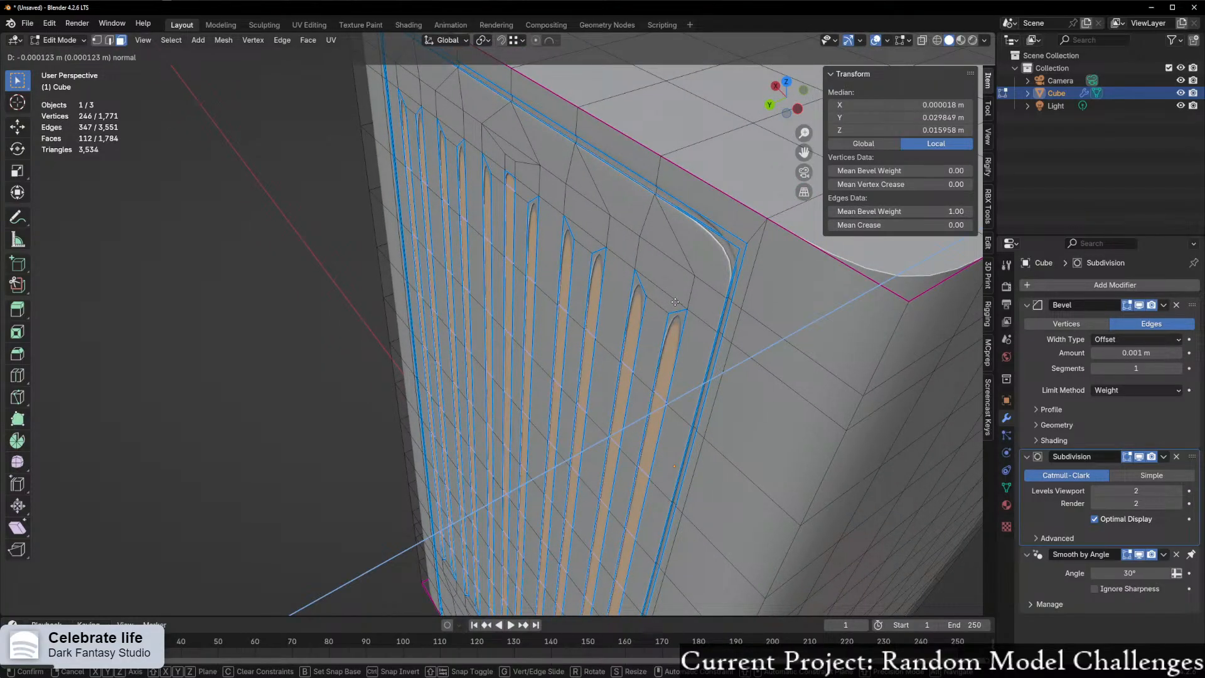
click(678, 308)
scroll(584, 350, down, 5)
middle_drag(578, 352, 647, 307)
key(Tab)
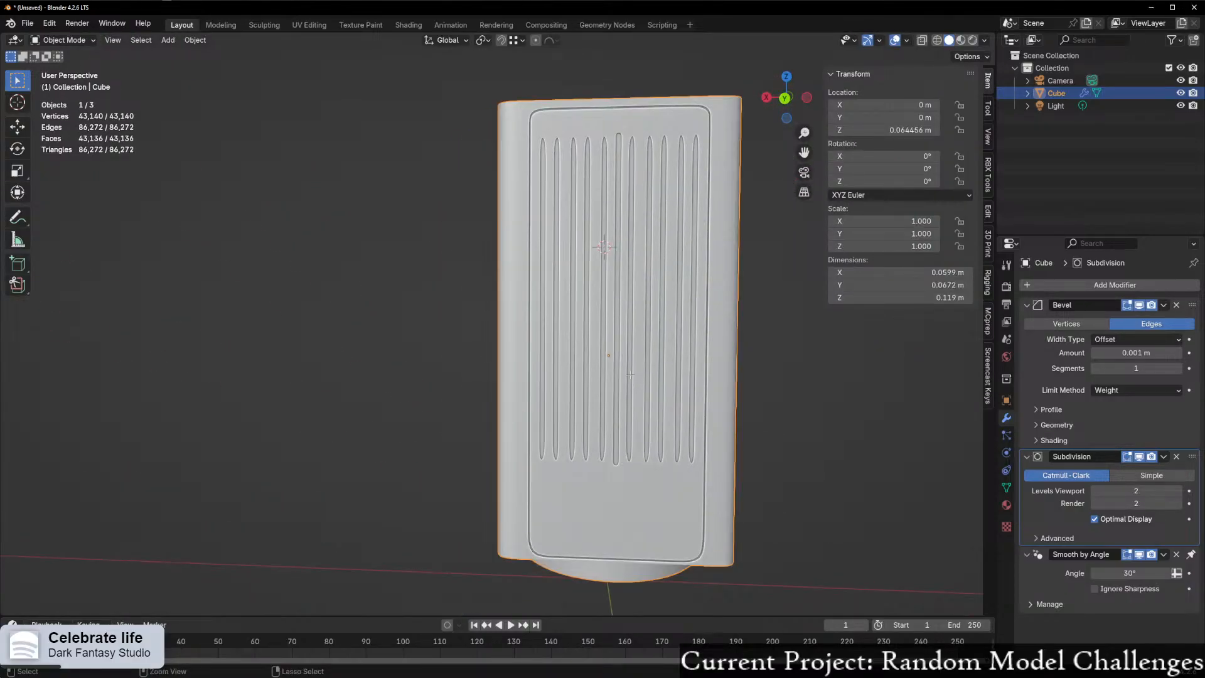
- Inspect the lower ends of the slots and undo the strips' extrusion and bevel weight change
key(Tab)
scroll(623, 375, up, 6)
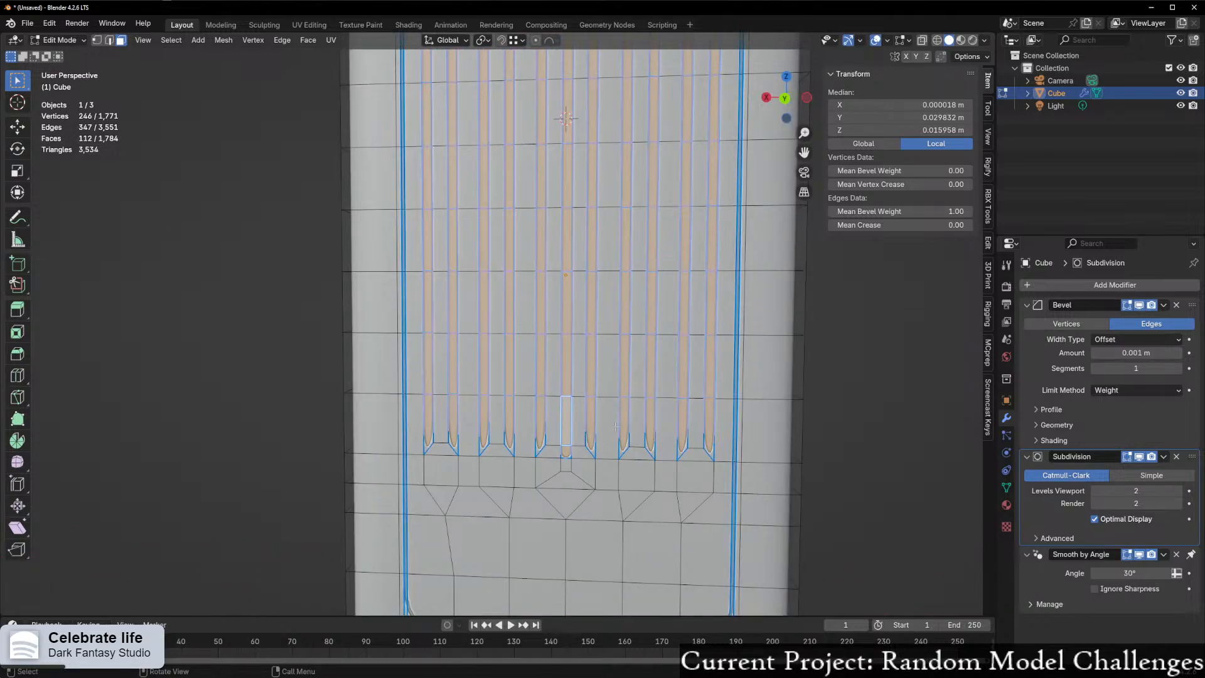
scroll(615, 427, up, 2)
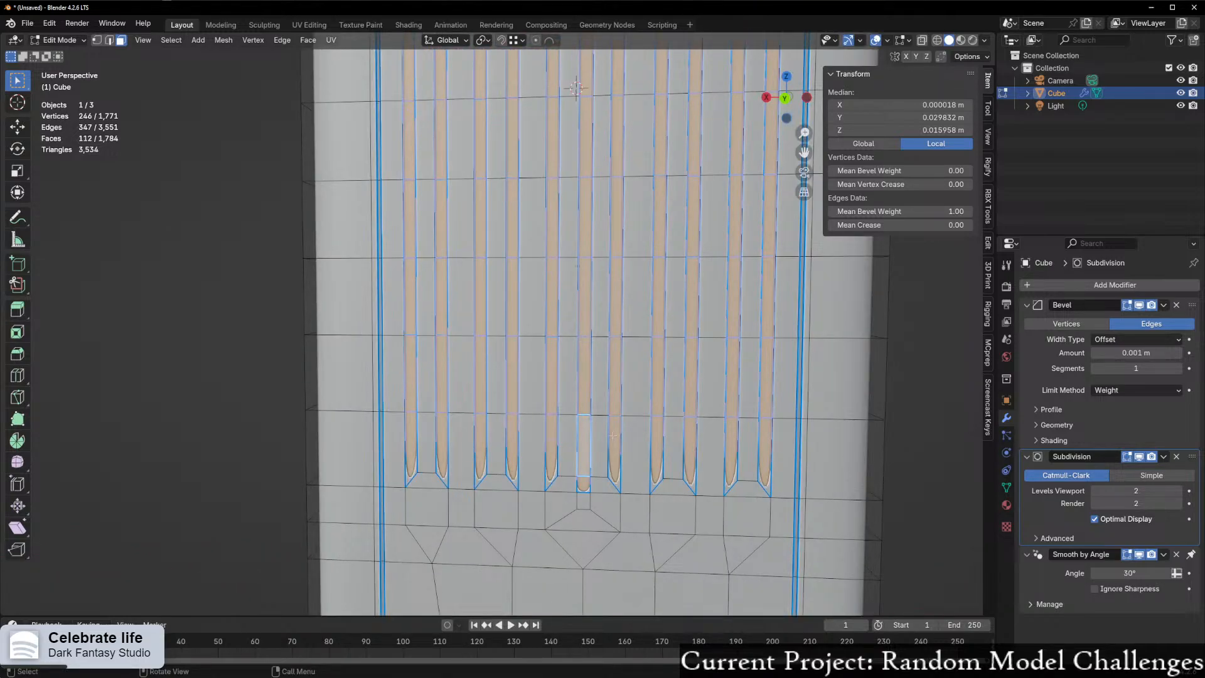
scroll(608, 441, down, 2)
key(ctrl+z)
- Deselect the outermost faces at the upper and lower ends of the vertical strips to shorten the selection
ctrl+drag(439, 380, 665, 451)
shift+middle_drag(434, 123, 443, 292)
ctrl+drag(448, 212, 665, 246)
- Try extruding the shortened vertical strips slightly inward without any bevel weight, and undo it
middle_drag(523, 318, 441, 362)
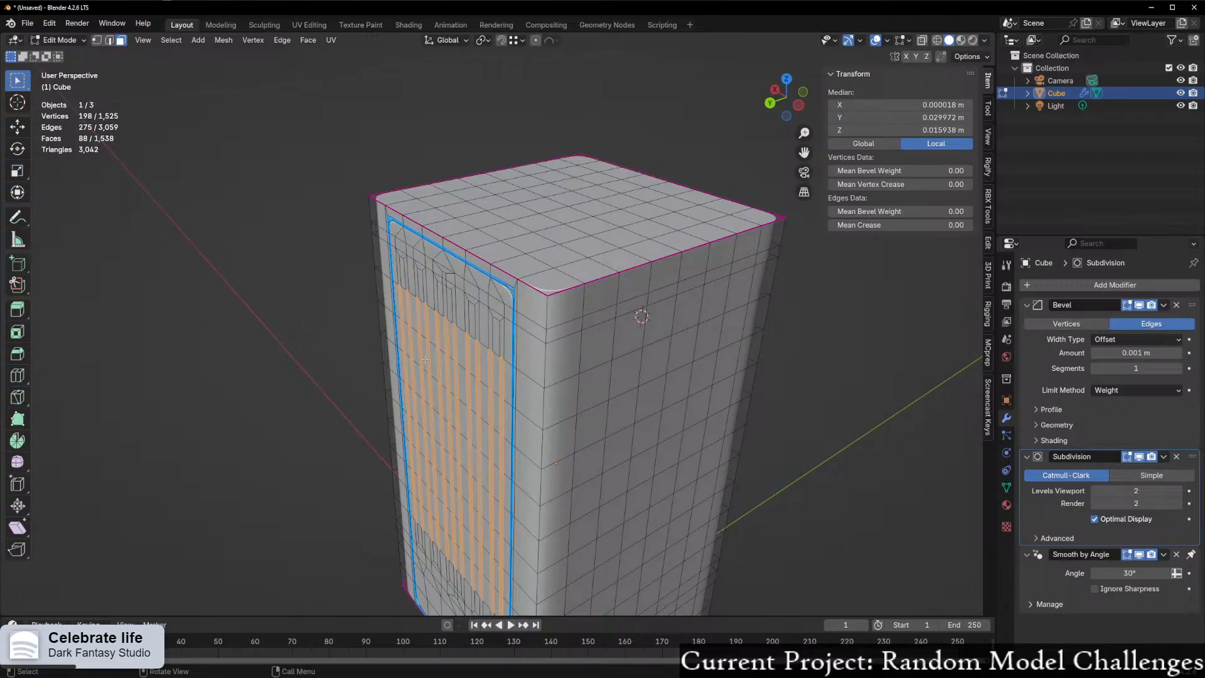
middle_drag(363, 380, 558, 323)
scroll(552, 336, up, 2)
key(e)
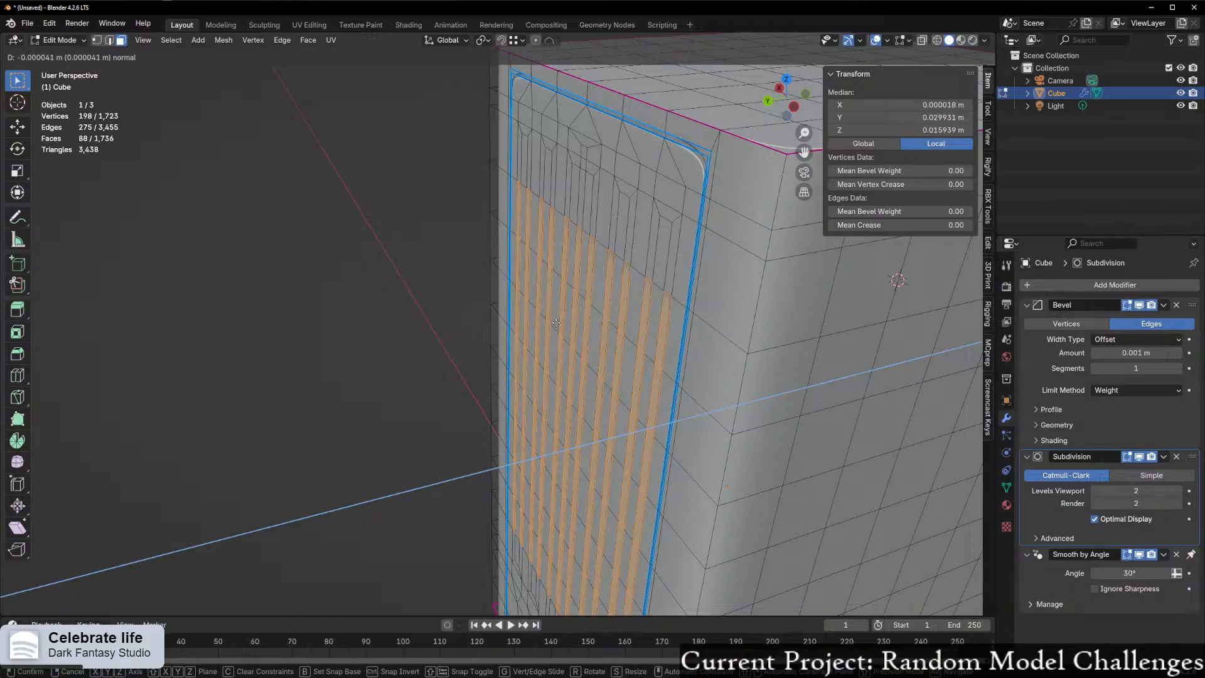
click(563, 322)
middle_drag(563, 323, 605, 315)
key(ctrl+z)
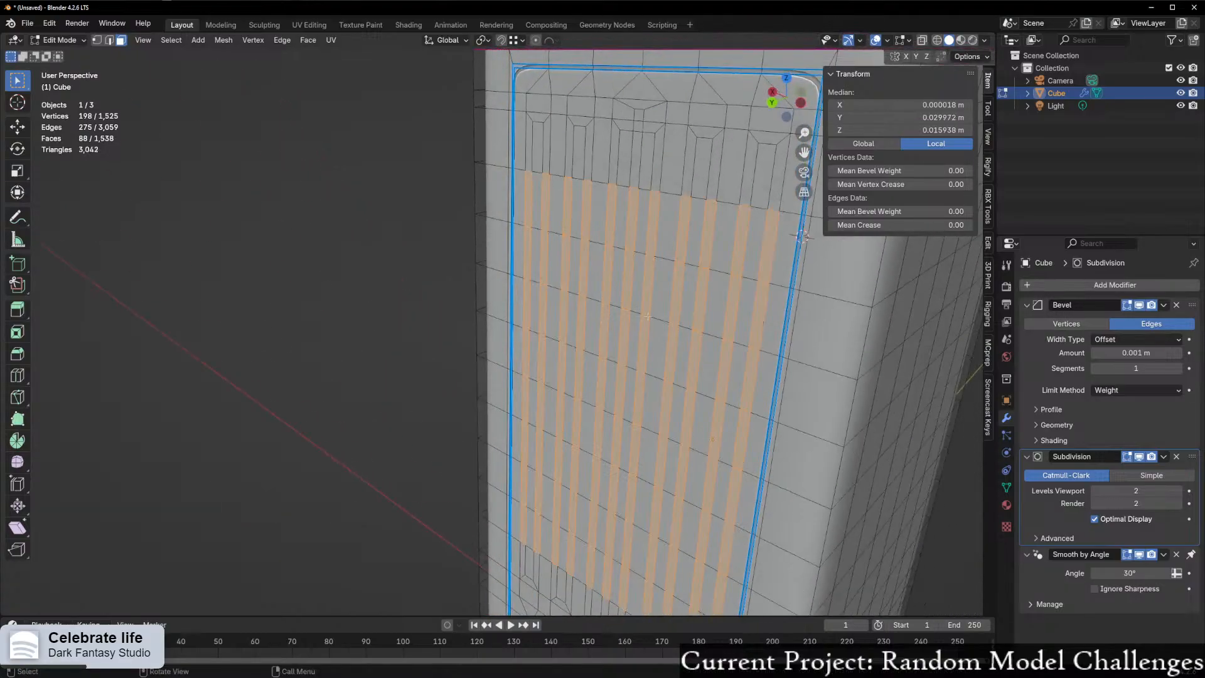
- Set the shortened strips' mean edge bevel weight to 1 and extrude them about -0.0001 m along their normal
click(887, 215)
text(1)
key(Return)
middle_drag(747, 251, 591, 296)
key(e)
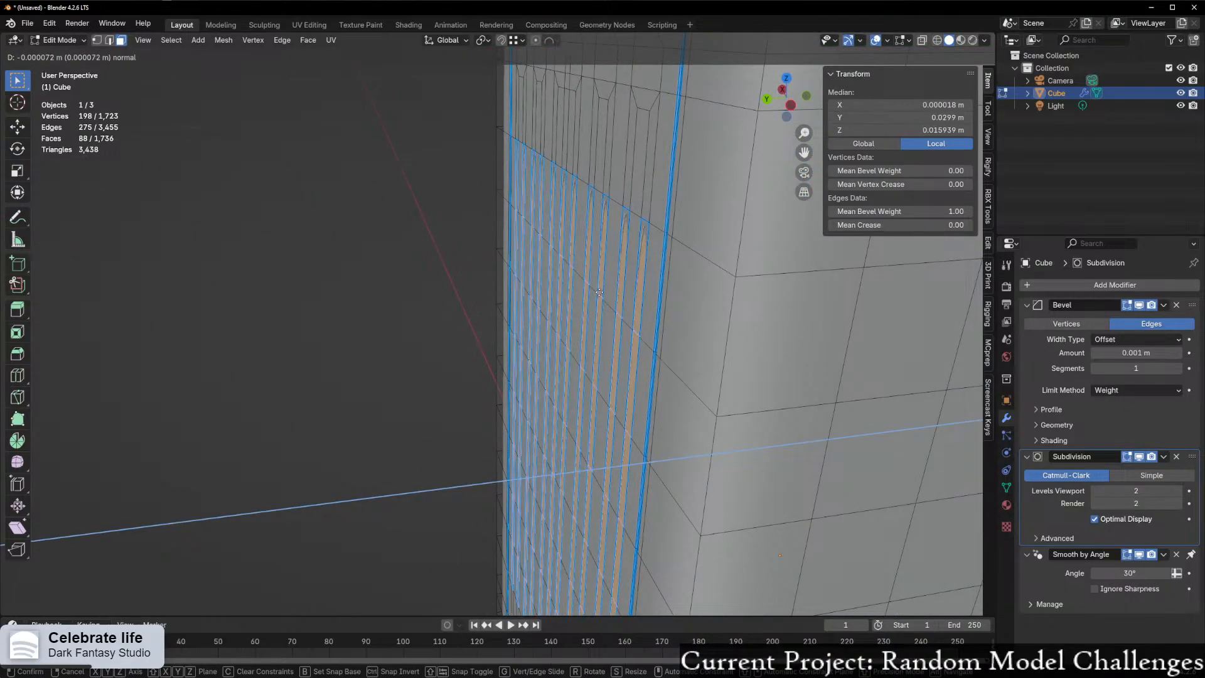
click(597, 293)
- Examine the tapered vertical slots on the back panel from several angles in object mode
scroll(593, 300, down, 6)
middle_drag(591, 302, 714, 316)
scroll(694, 297, up, 1)
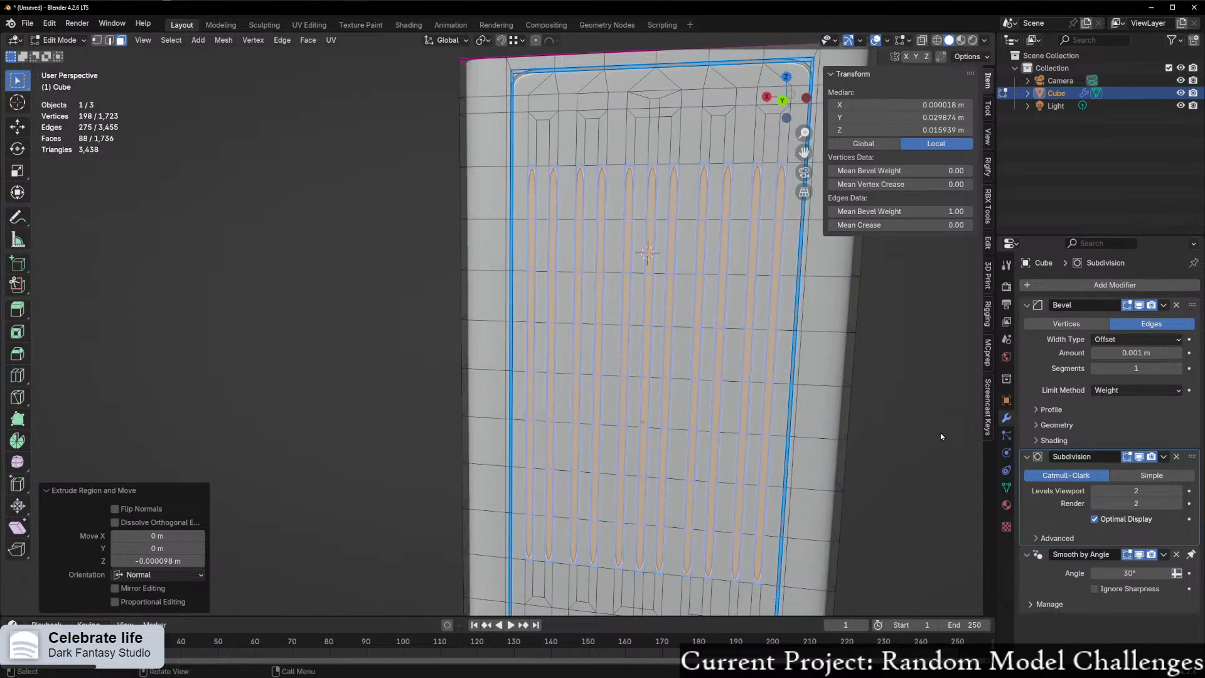
middle_drag(752, 522, 740, 457)
key(ctrl+Tab)
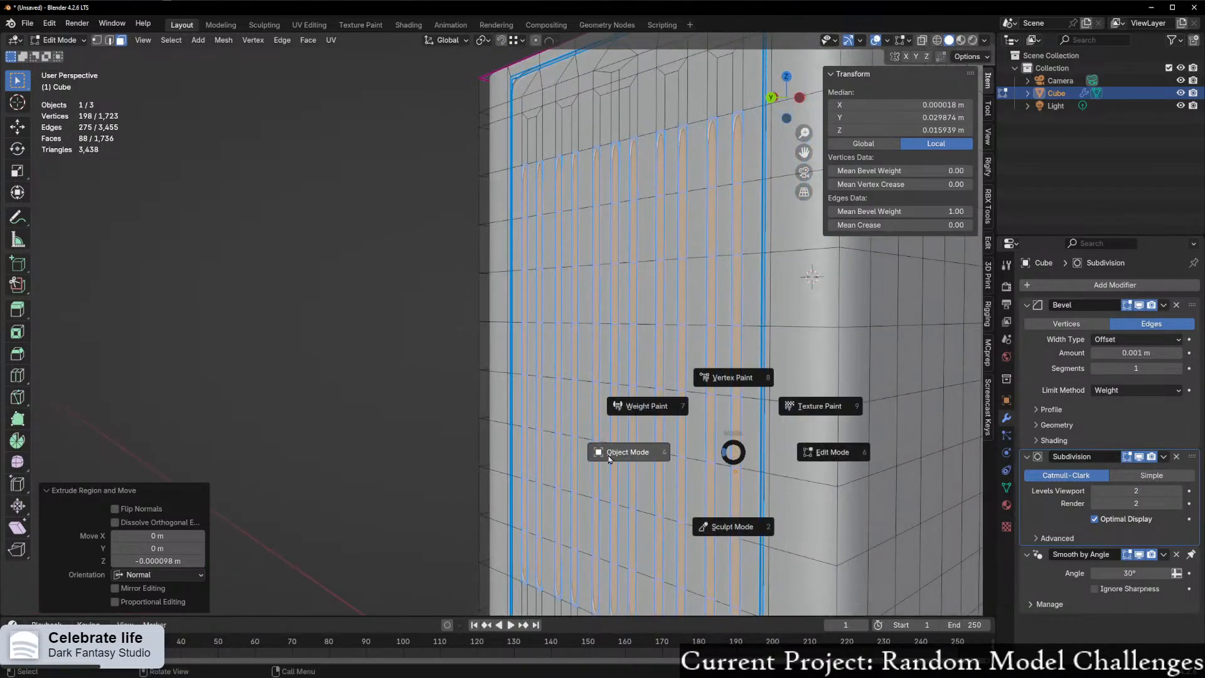
click(615, 453)
middle_drag(592, 463, 663, 458)
scroll(652, 513, down, 2)
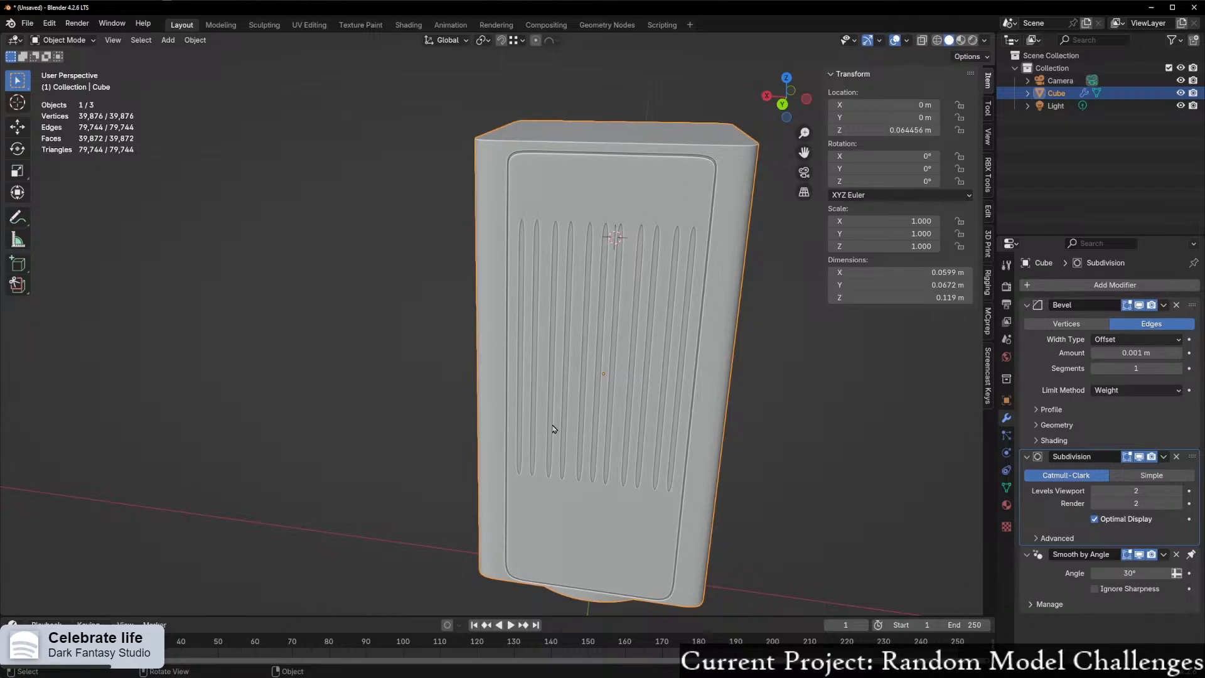
middle_drag(588, 433, 607, 434)
click(791, 108)
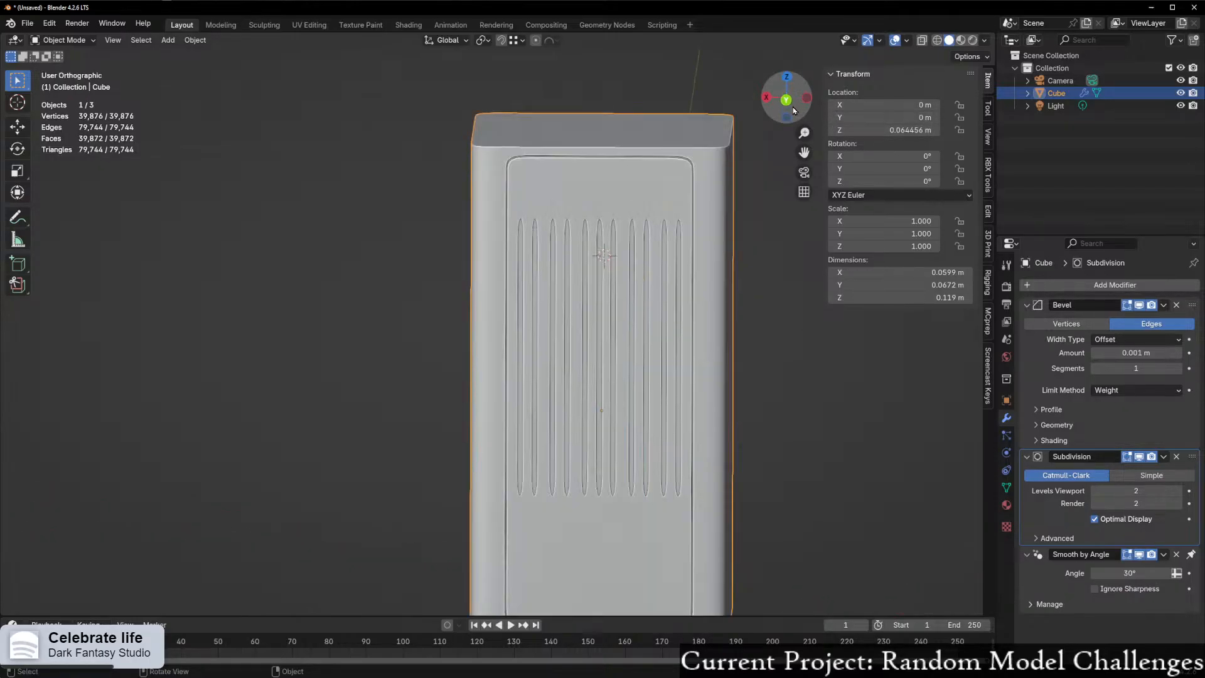
- Try extruding a block of faces across the centre slots near their lower ends inward, and undo it
shift+middle_drag(586, 527, 532, 422)
scroll(525, 432, up, 2)
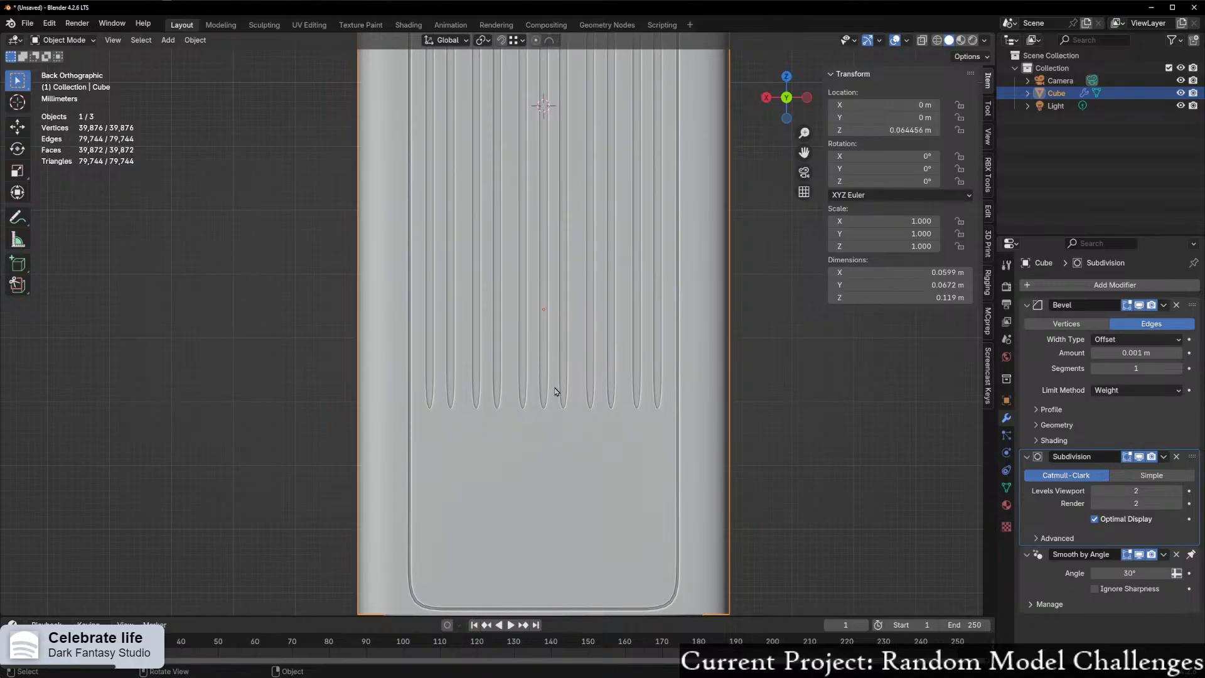
key(ctrl+Tab)
click(634, 382)
middle_drag(634, 382, 532, 374)
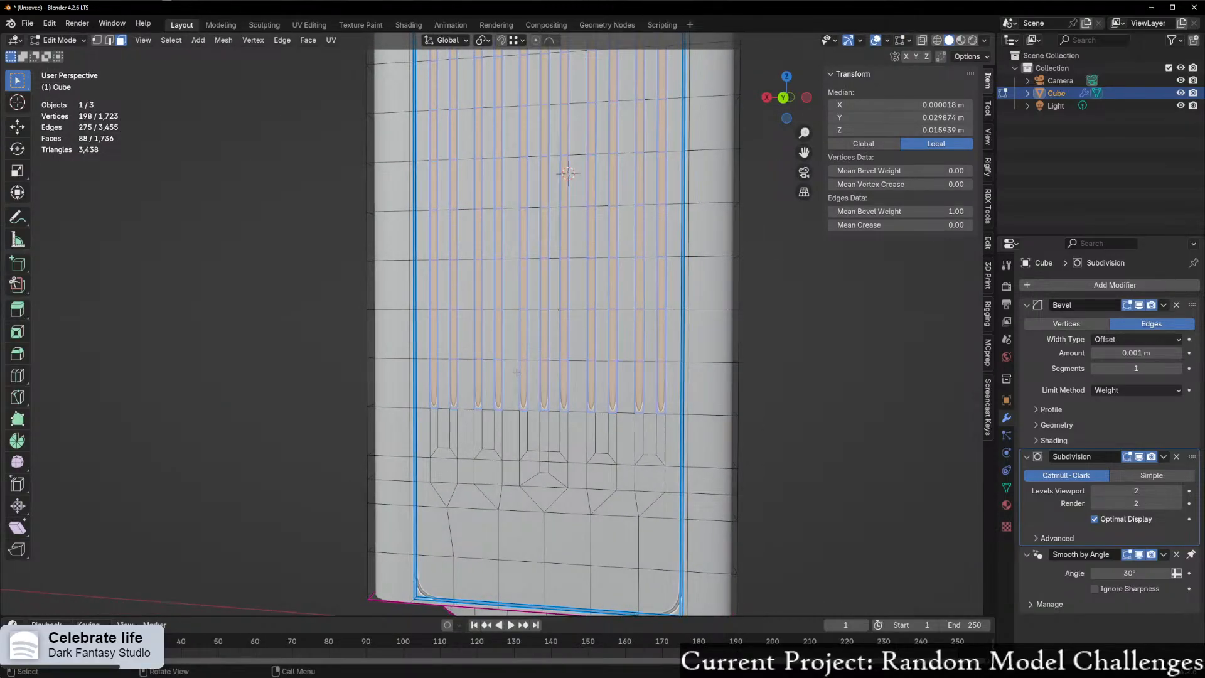
drag(505, 309, 582, 363)
middle_drag(583, 363, 602, 383)
scroll(659, 359, up, 2)
key(e)
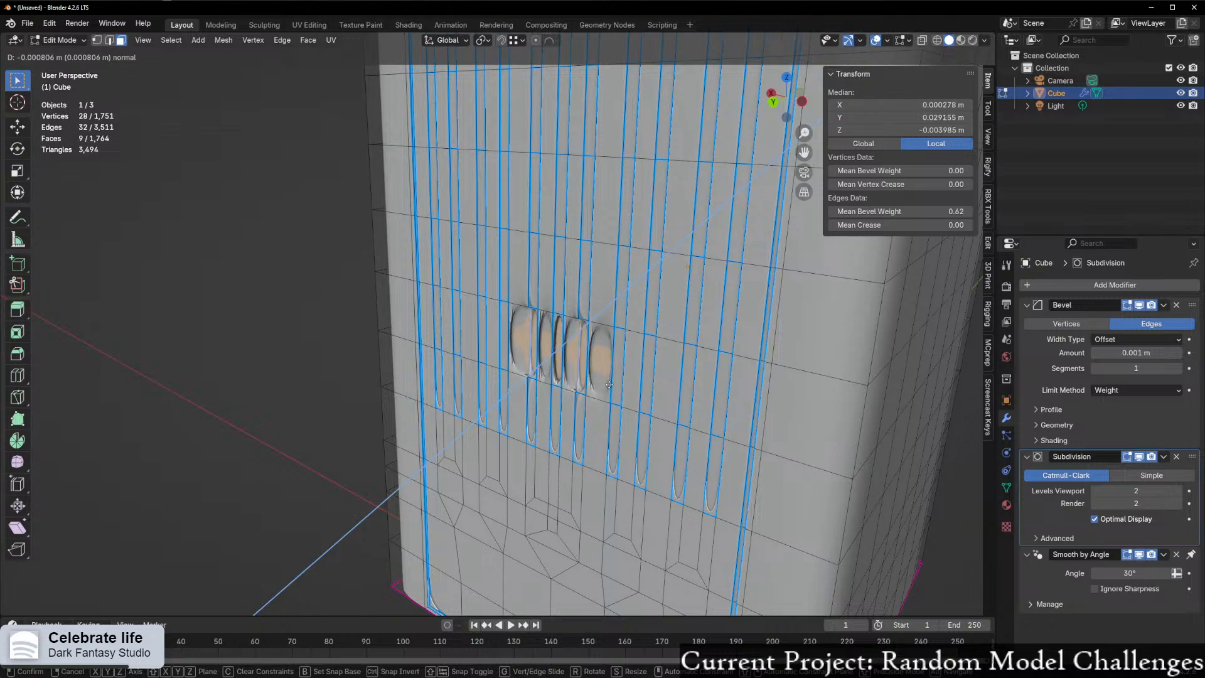
right_click(612, 384)
key(ctrl+z)
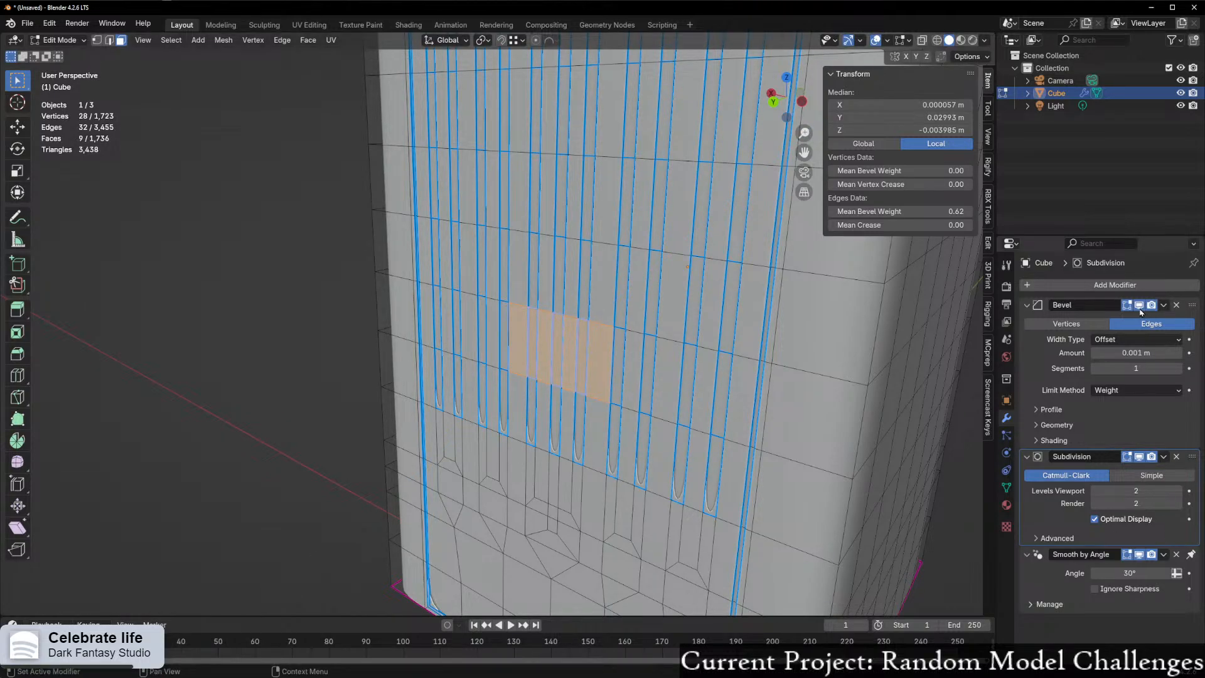
- Turn off the Bevel modifier's viewport display, try extruding the selected block inward again, and undo the extrusion
click(1138, 305)
key(e)
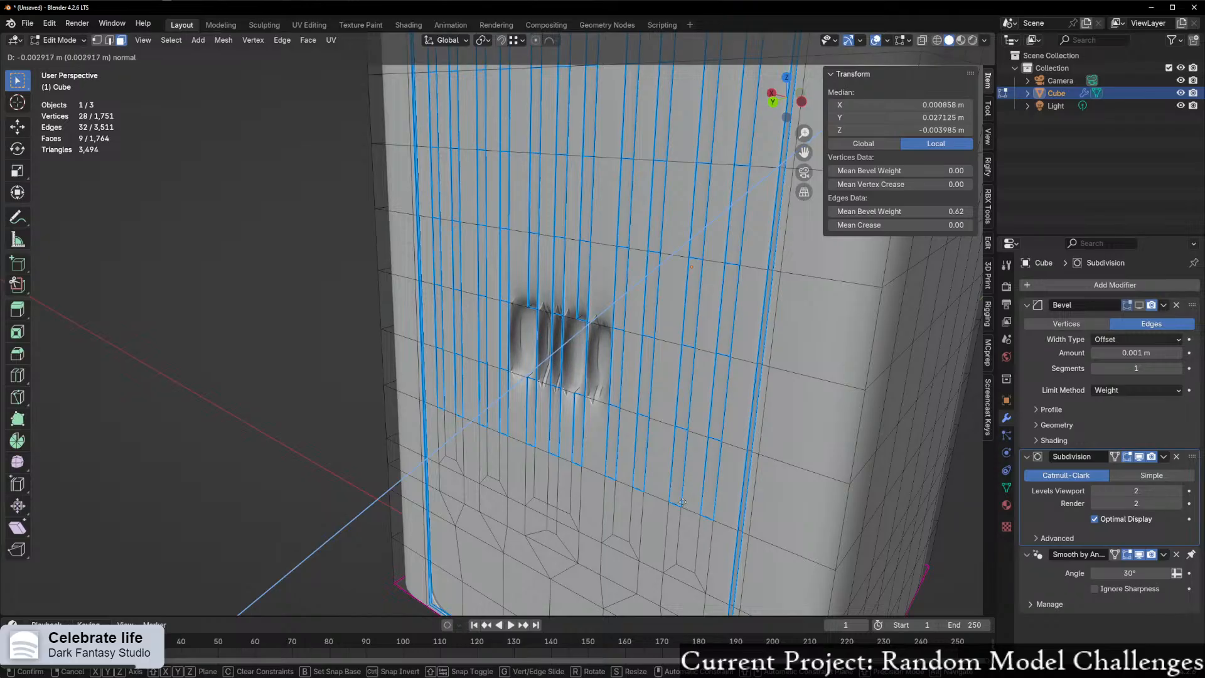
right_click(739, 539)
key(ctrl+z)
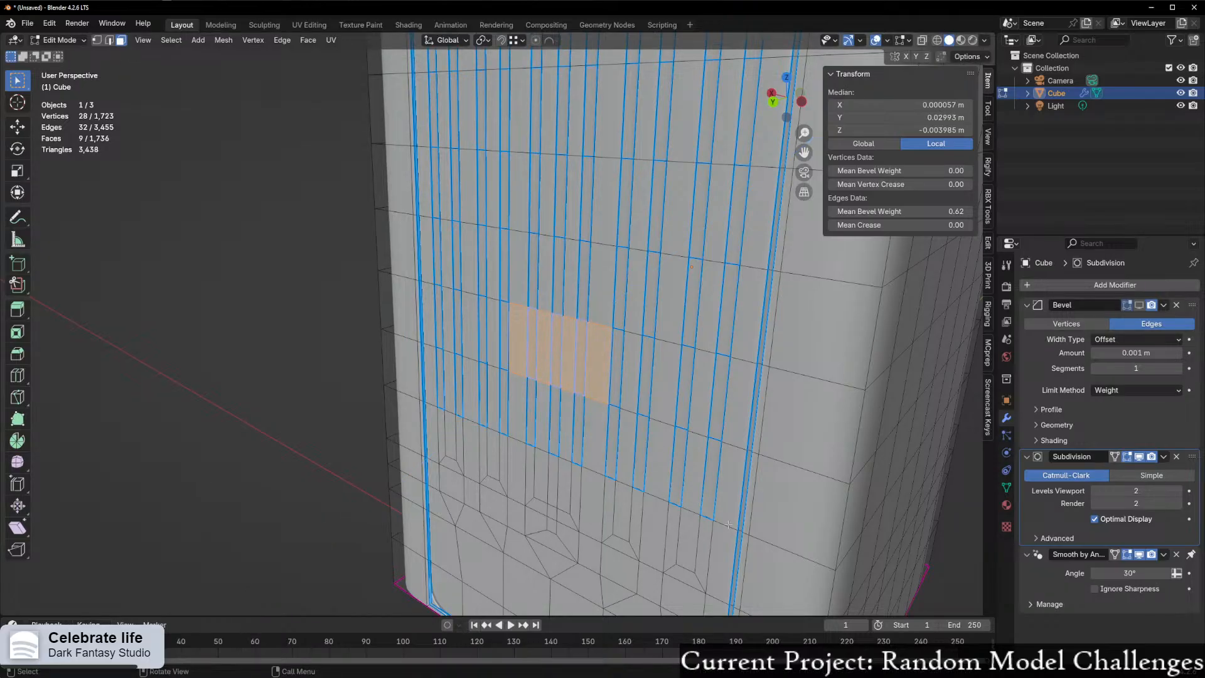
- Try extruding the selected block about -0.002 m along its normal with an alternative extrude option, and undo it
key(alt+e)
click(692, 540)
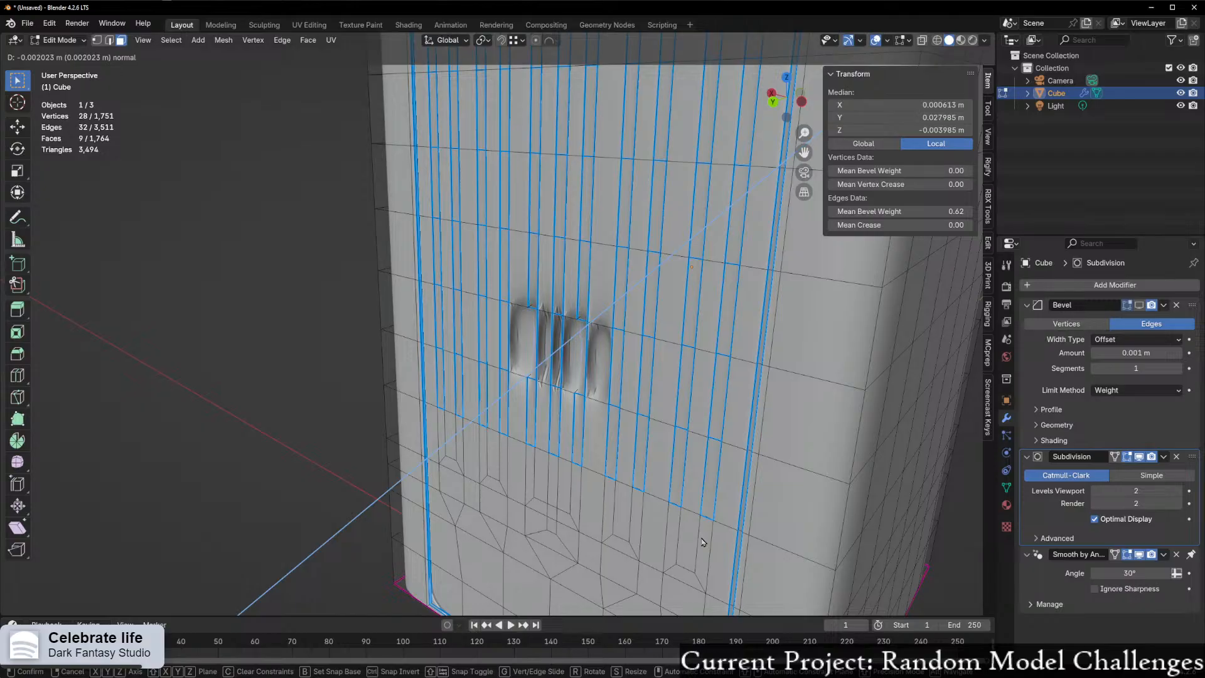
click(702, 542)
scroll(699, 502, up, 3)
middle_drag(697, 477, 529, 454)
key(ctrl+z)
middle_drag(769, 450, 731, 476)
scroll(803, 510, up, 2)
key(i)
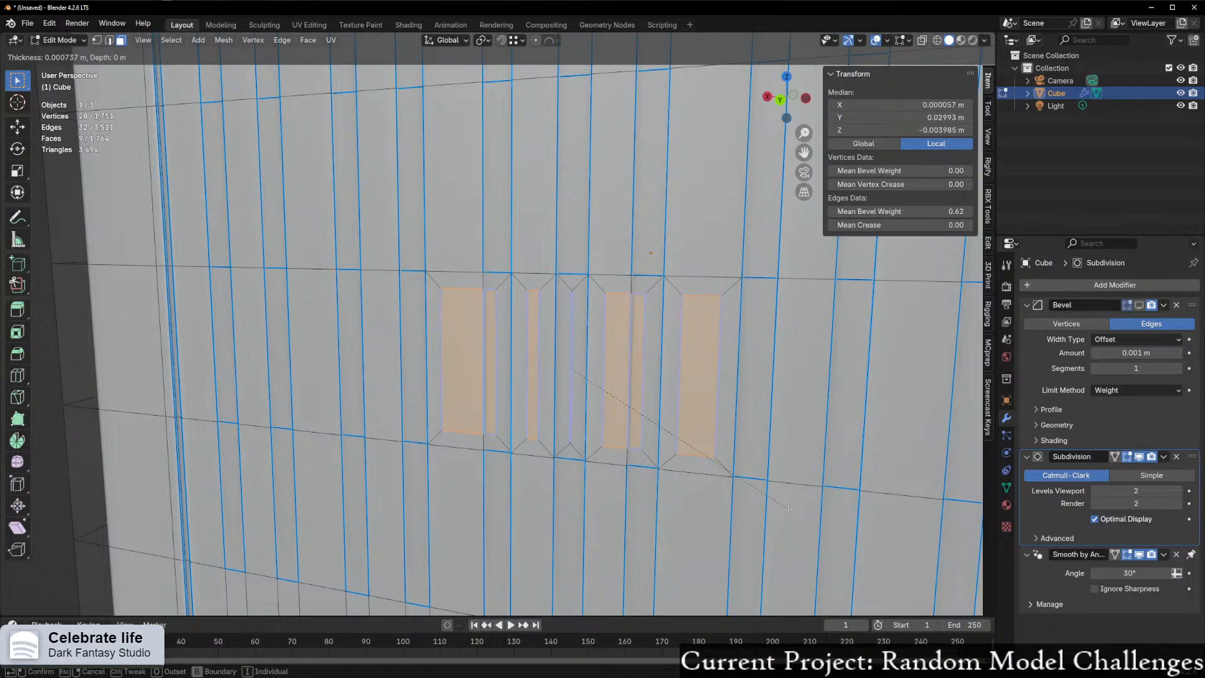
key(Escape)
key(super+x)
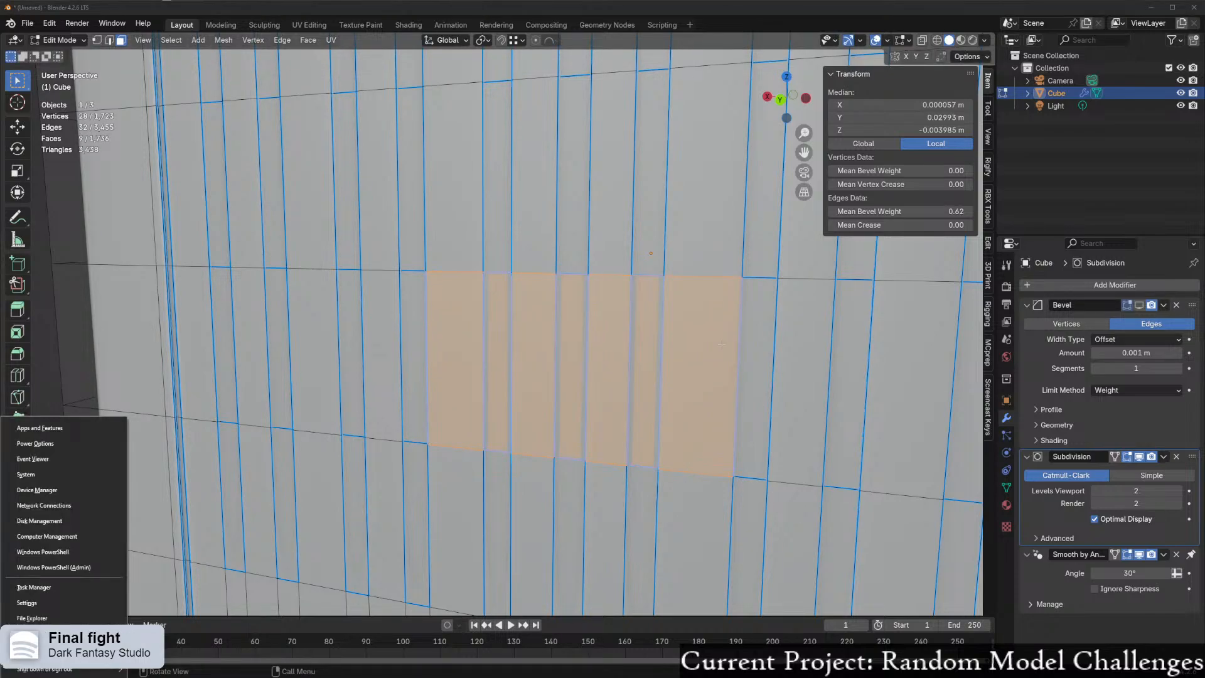
key(Escape)
- Reselect only the outward-facing faces of the block across the three centre slots, try deleting them, and undo it
key(ctrl+z)
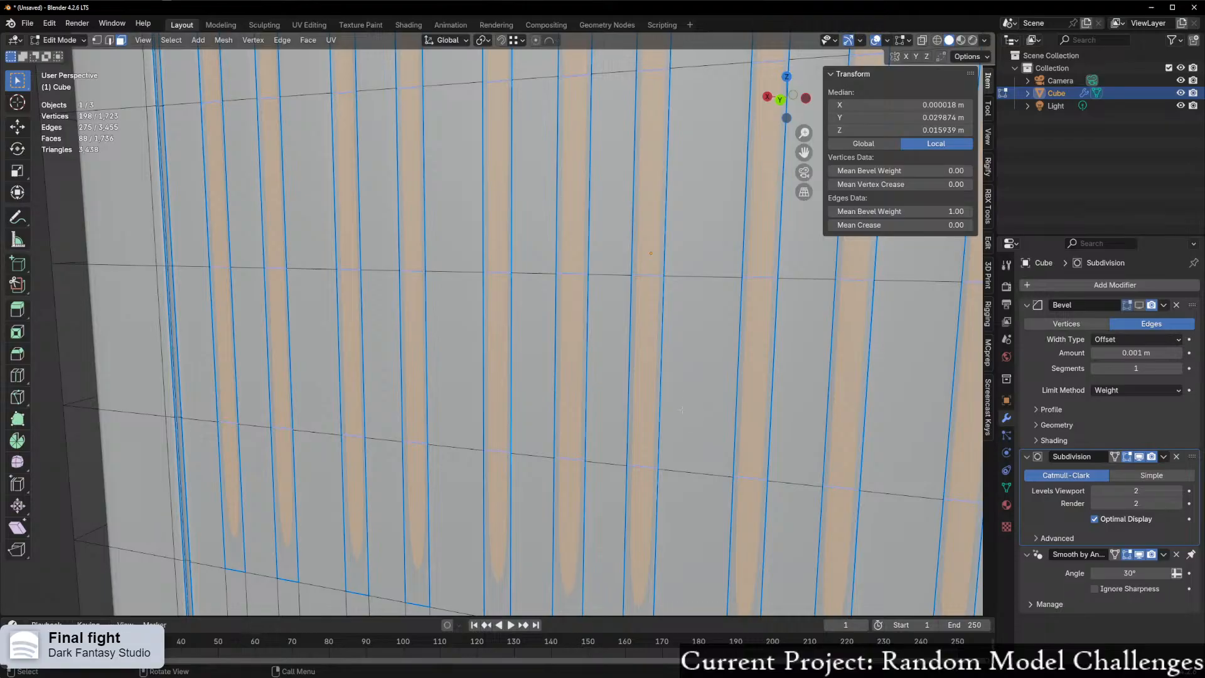
key(ctrl+KP_1)
key(b)
drag(456, 327, 591, 406)
drag(712, 435, 712, 434)
middle_drag(712, 435, 658, 460)
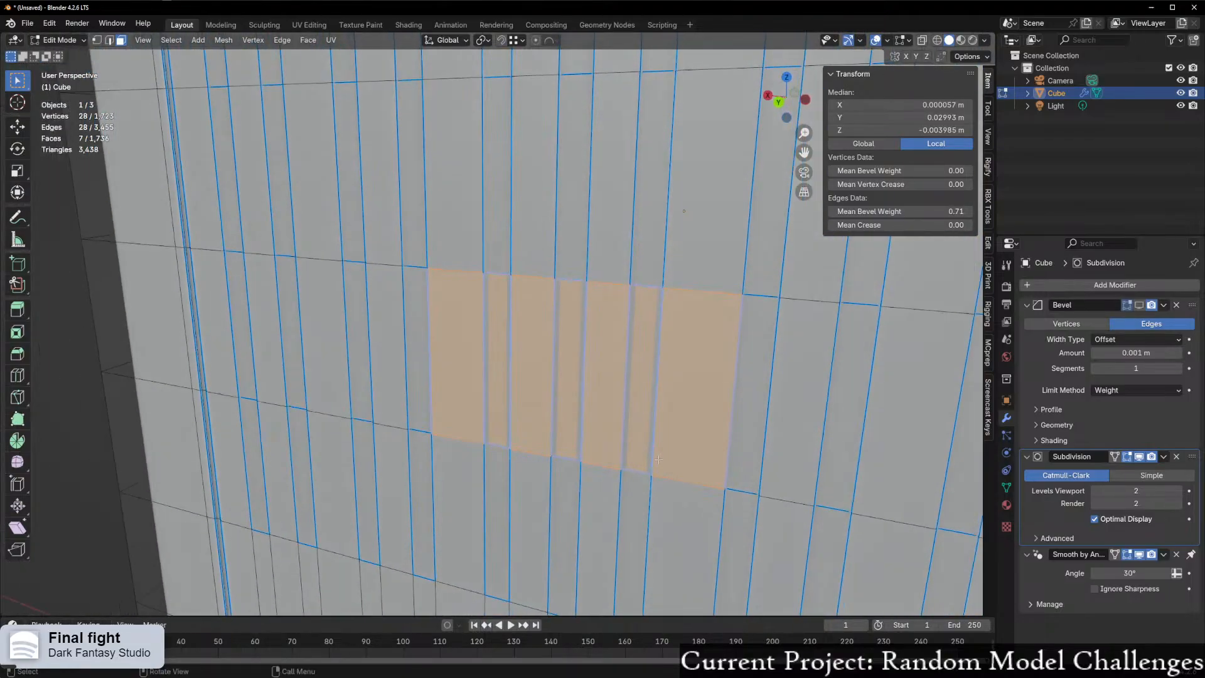
key(x)
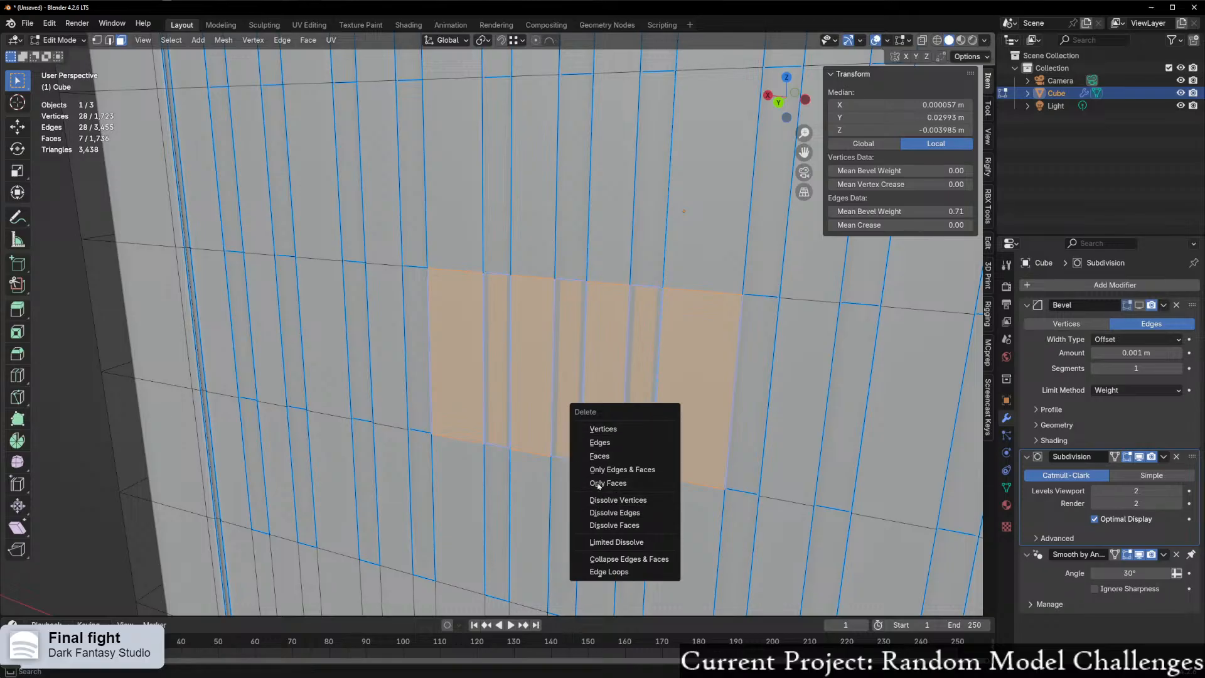
click(658, 457)
middle_drag(659, 457, 587, 407)
key(ctrl+z)
- Try merging the whole mesh's vertices by distance at 0.0001 m, check the back panel, and undo it
key(a)
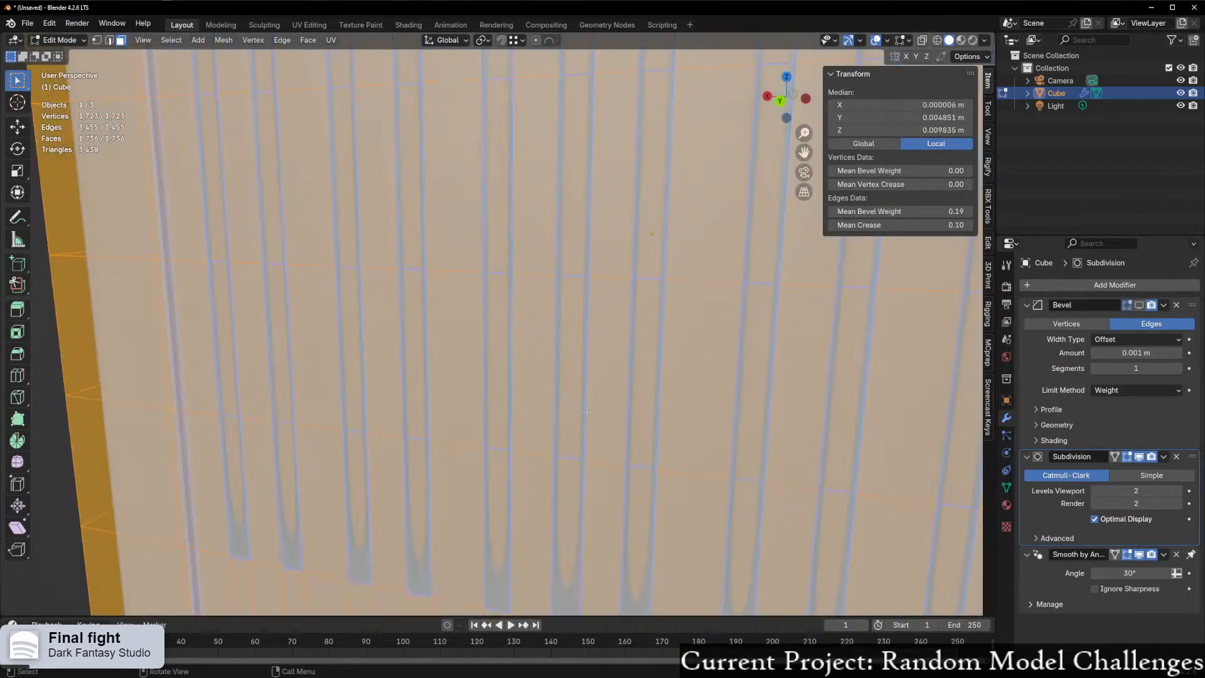
key(m)
click(567, 417)
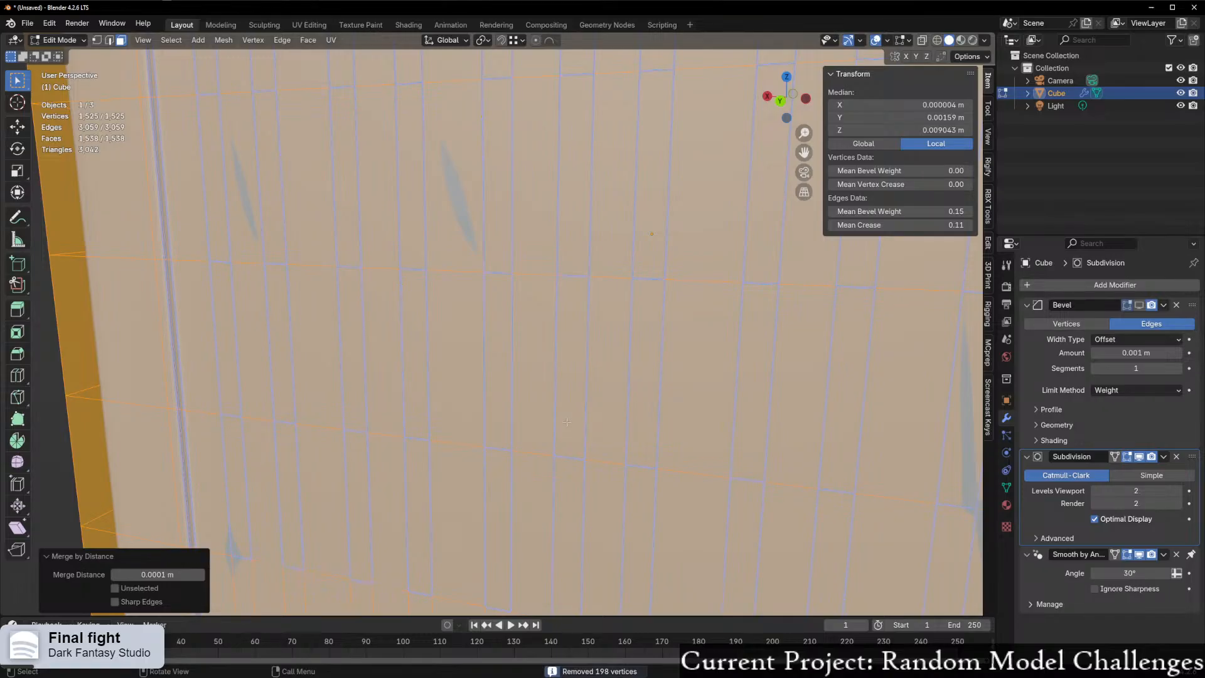
scroll(566, 423, down, 8)
middle_drag(567, 423, 618, 436)
scroll(599, 461, up, 5)
click(835, 469)
scroll(835, 469, down, 2)
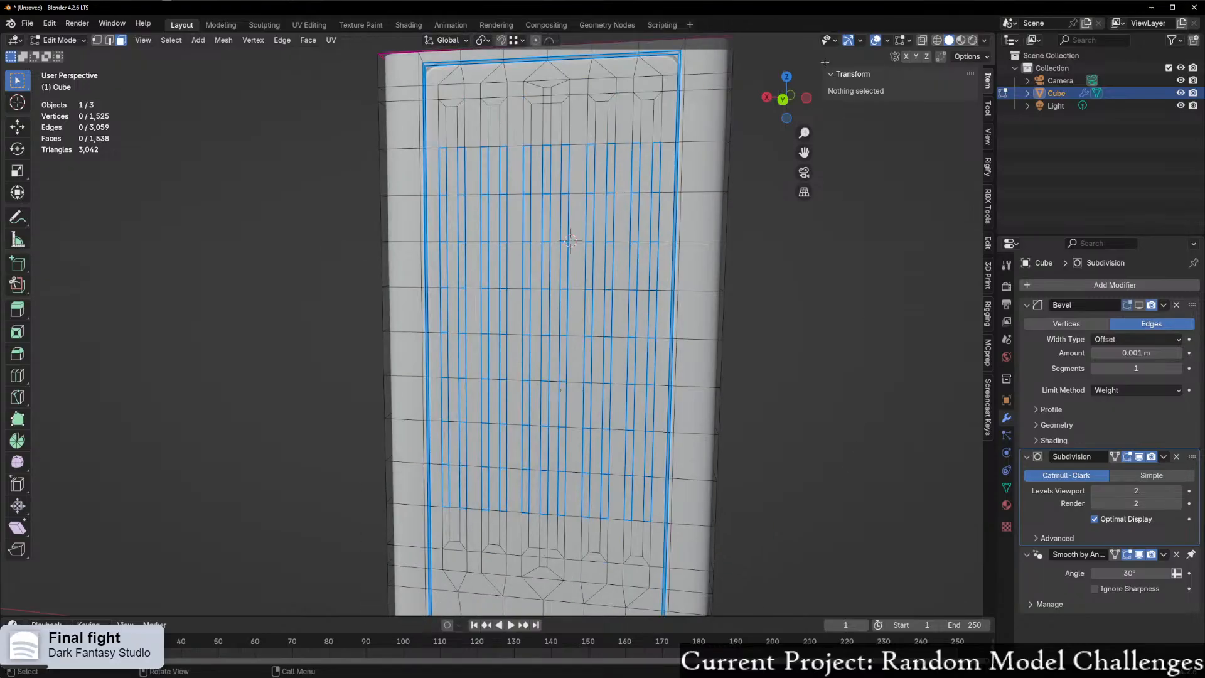
click(782, 99)
scroll(644, 343, up, 5)
middle_drag(644, 343, 579, 382)
- Select the seven-face block across the three centre slots from the back view, try deleting it, and undo it
key(a)
scroll(797, 392, down, 1)
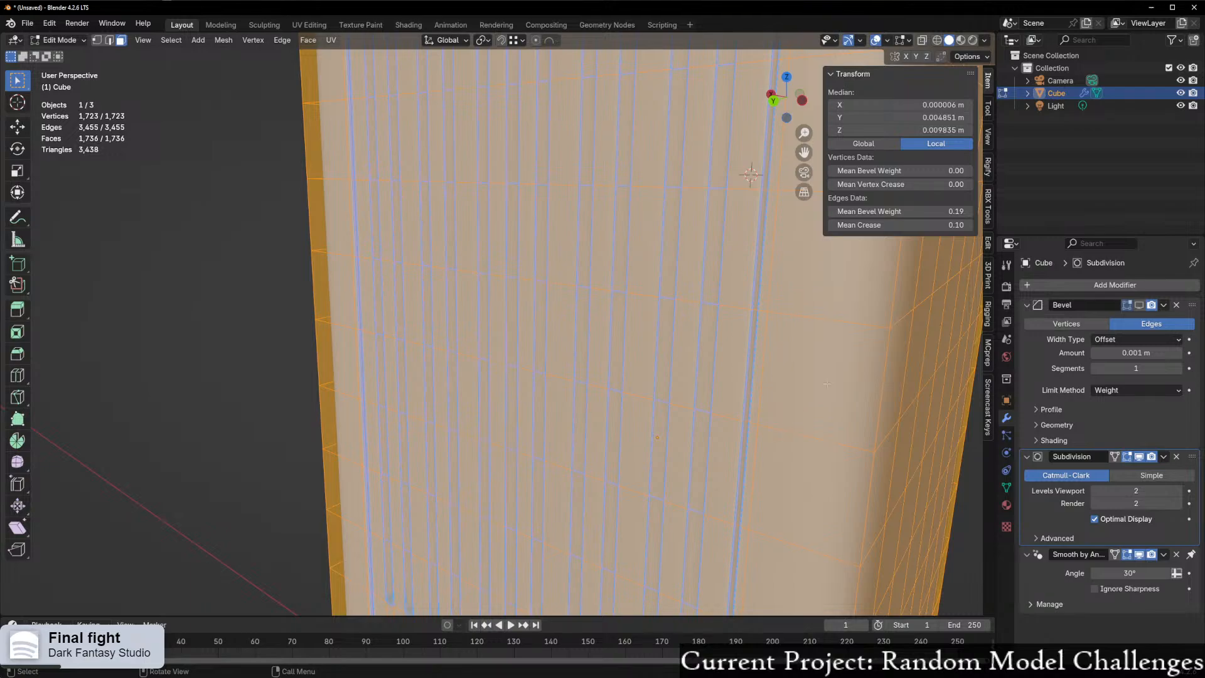
middle_drag(571, 487, 690, 507)
click(610, 521)
click(789, 97)
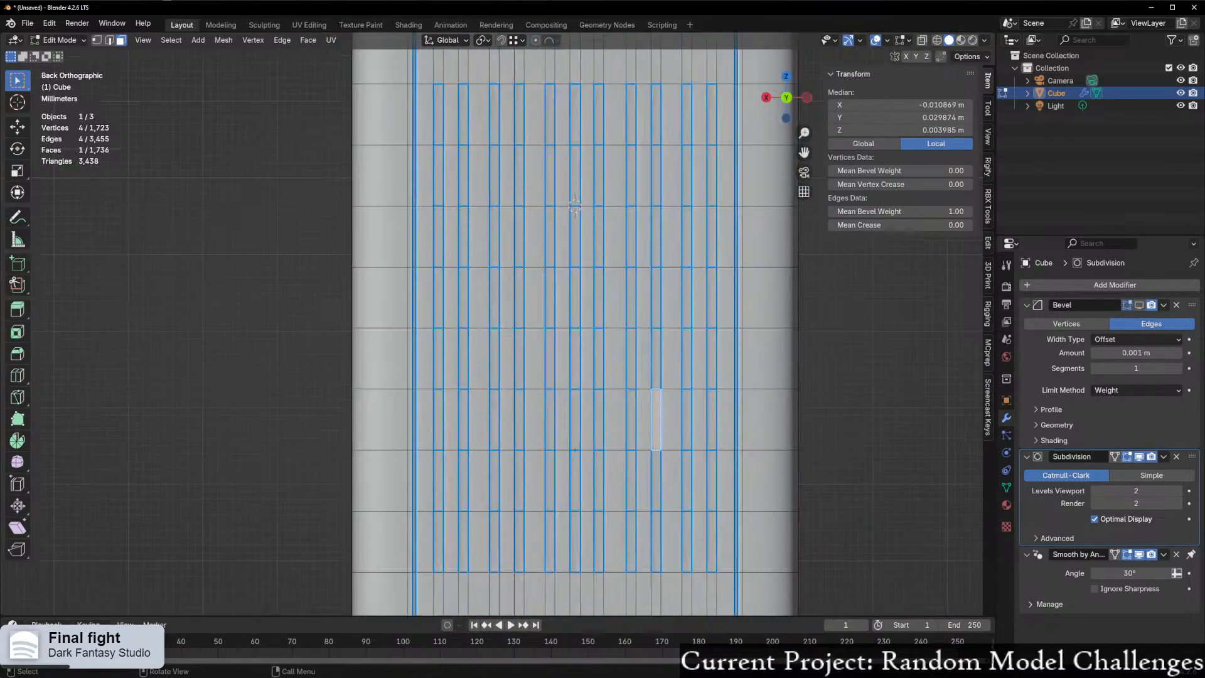
drag(529, 428, 576, 440)
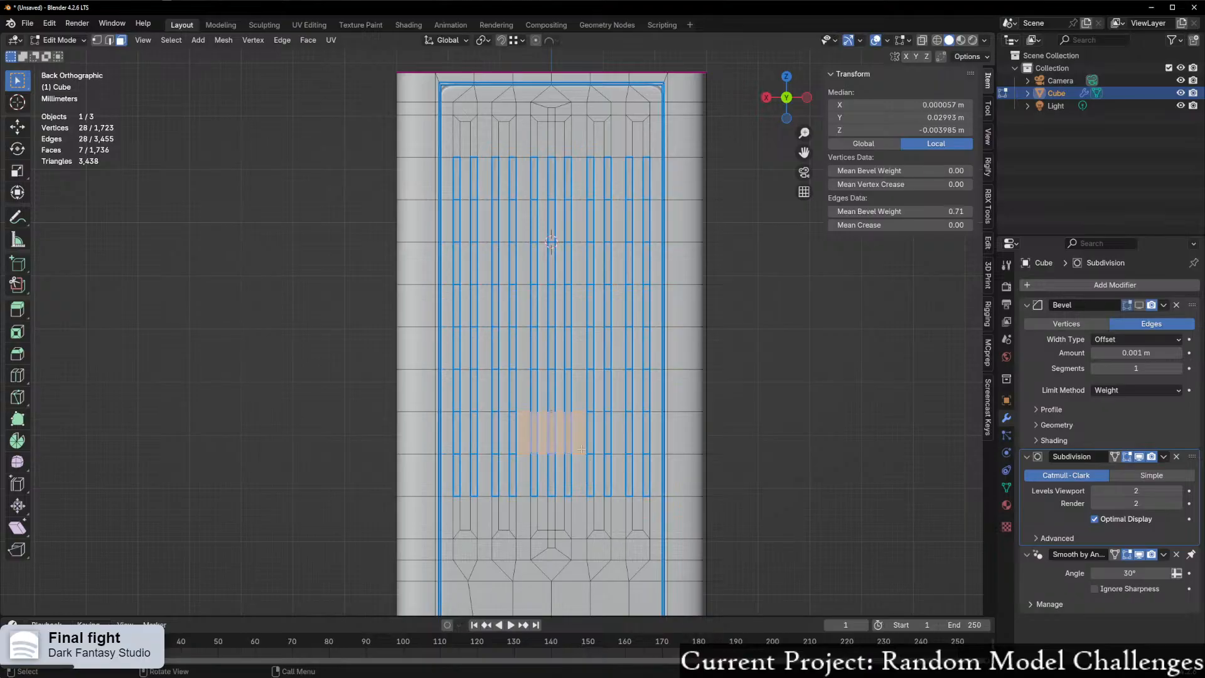
scroll(576, 461, up, 3)
middle_drag(578, 475, 571, 362)
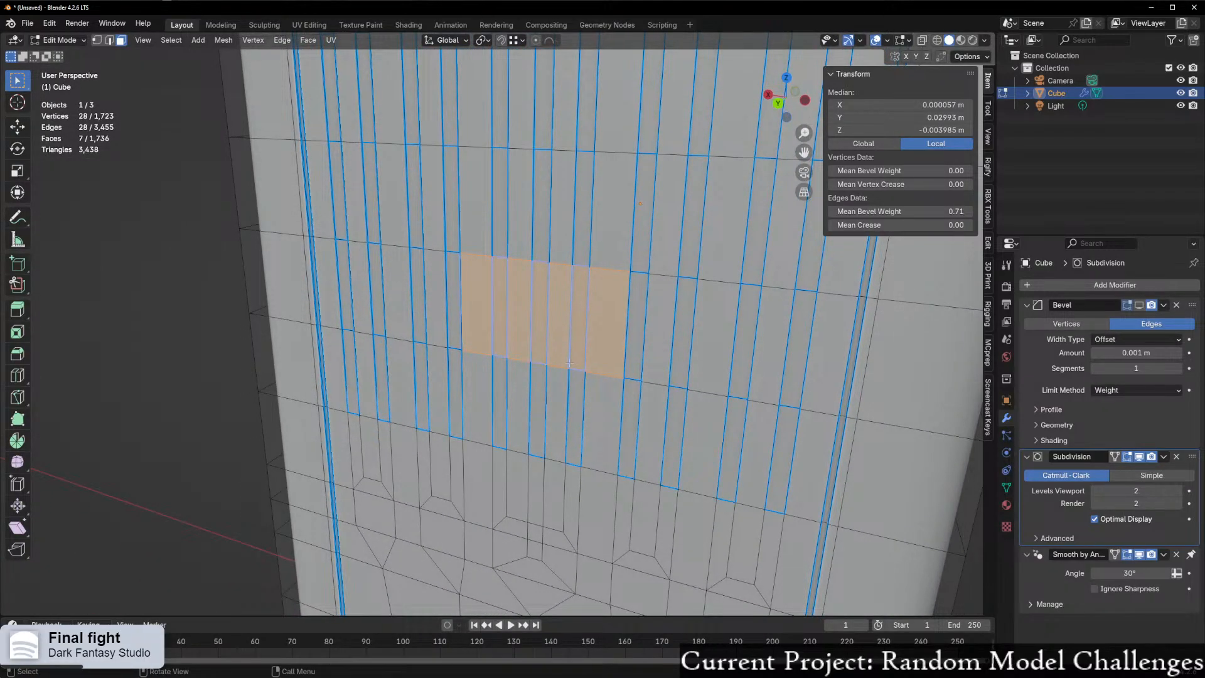
key(x)
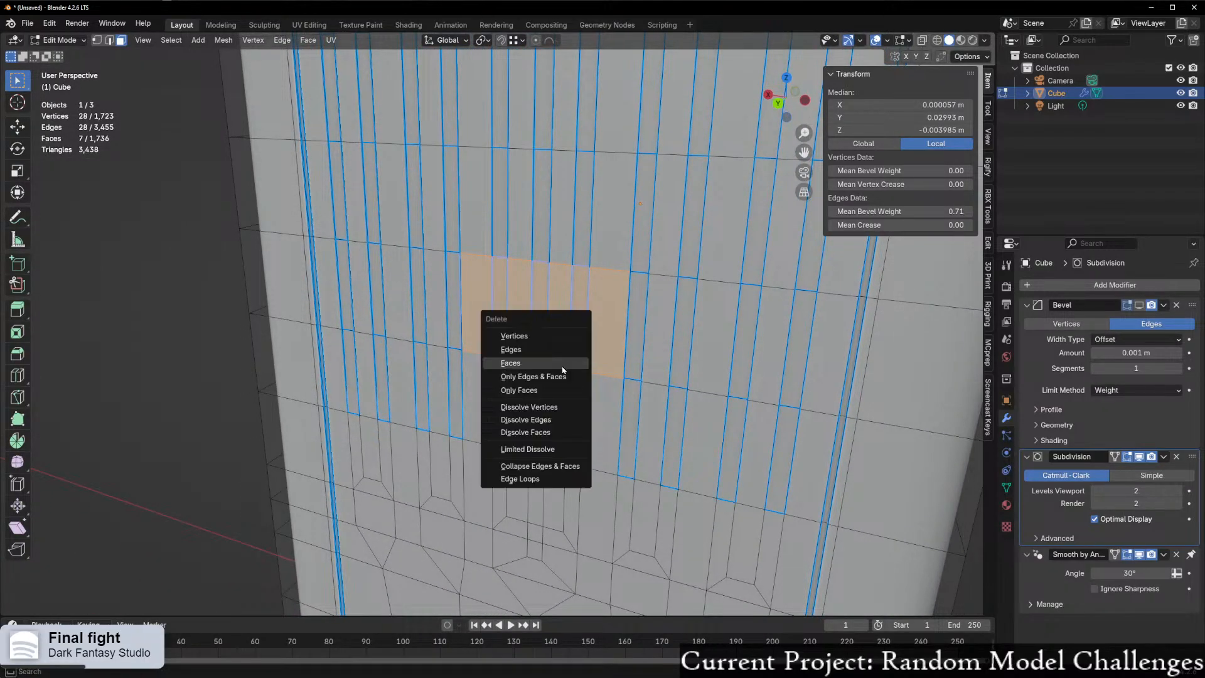
click(526, 350)
middle_drag(531, 336, 503, 323)
key(ctrl+z)
- Delete the block's faces, inspect the resulting hole with X-ray toggled, and undo the deletion
right_click(503, 323)
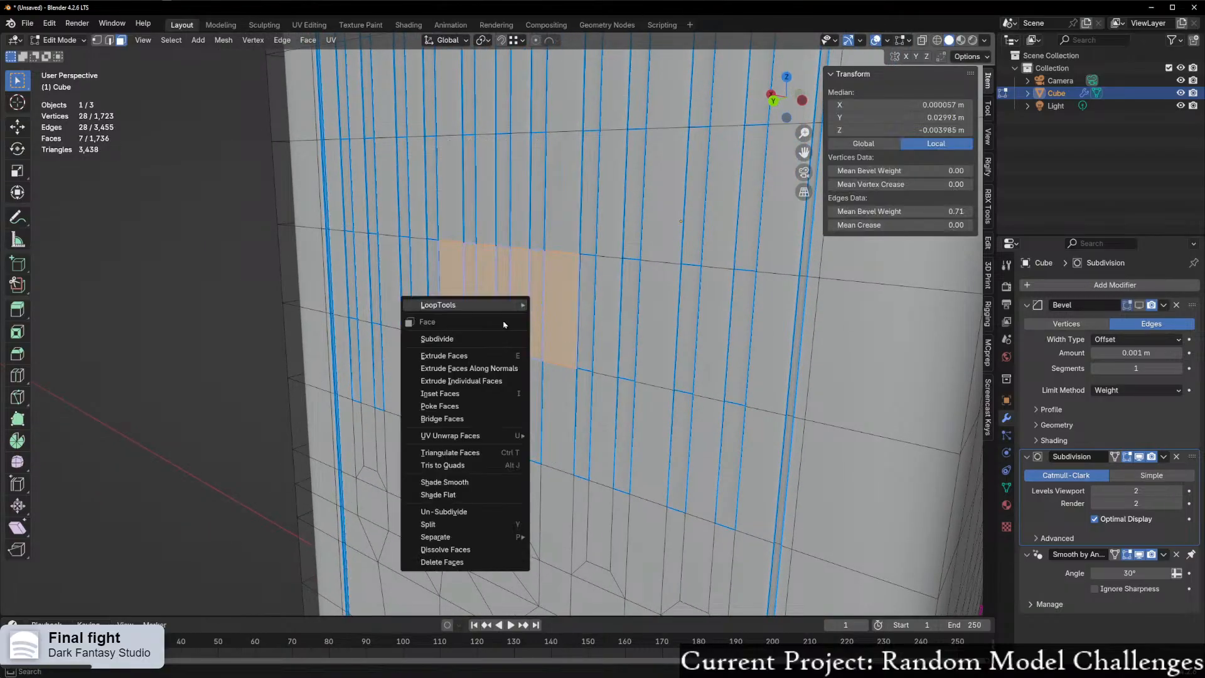
mouse_move(482, 305)
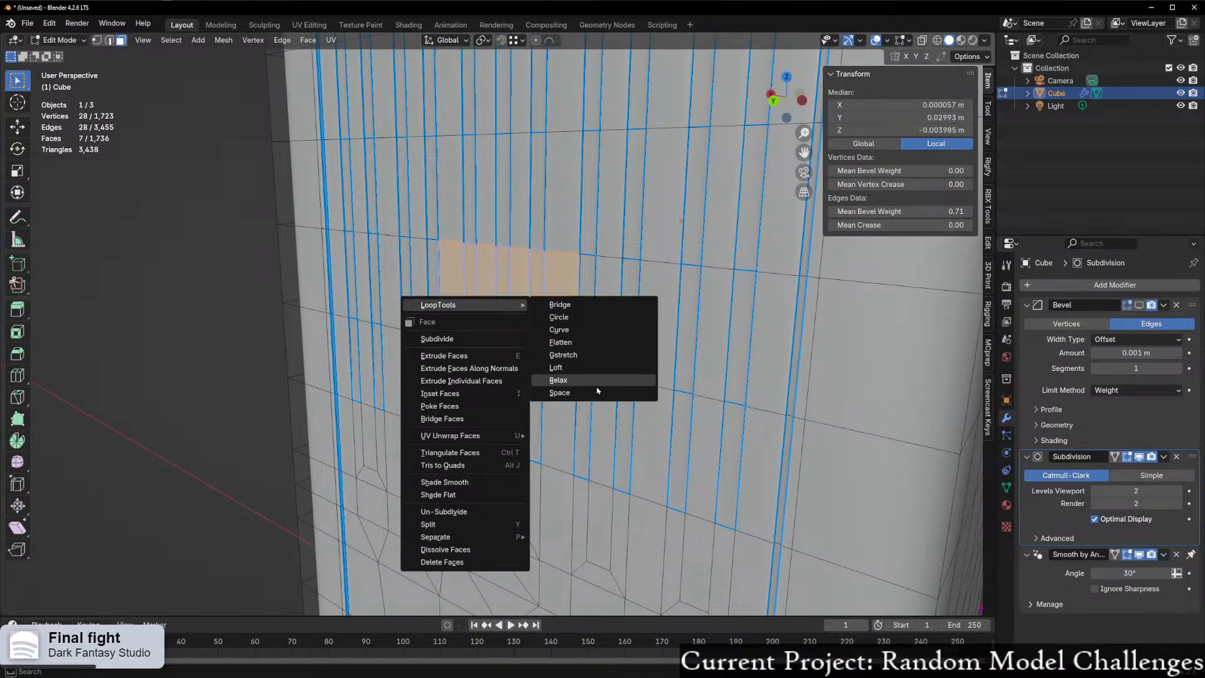
click(571, 343)
key(x)
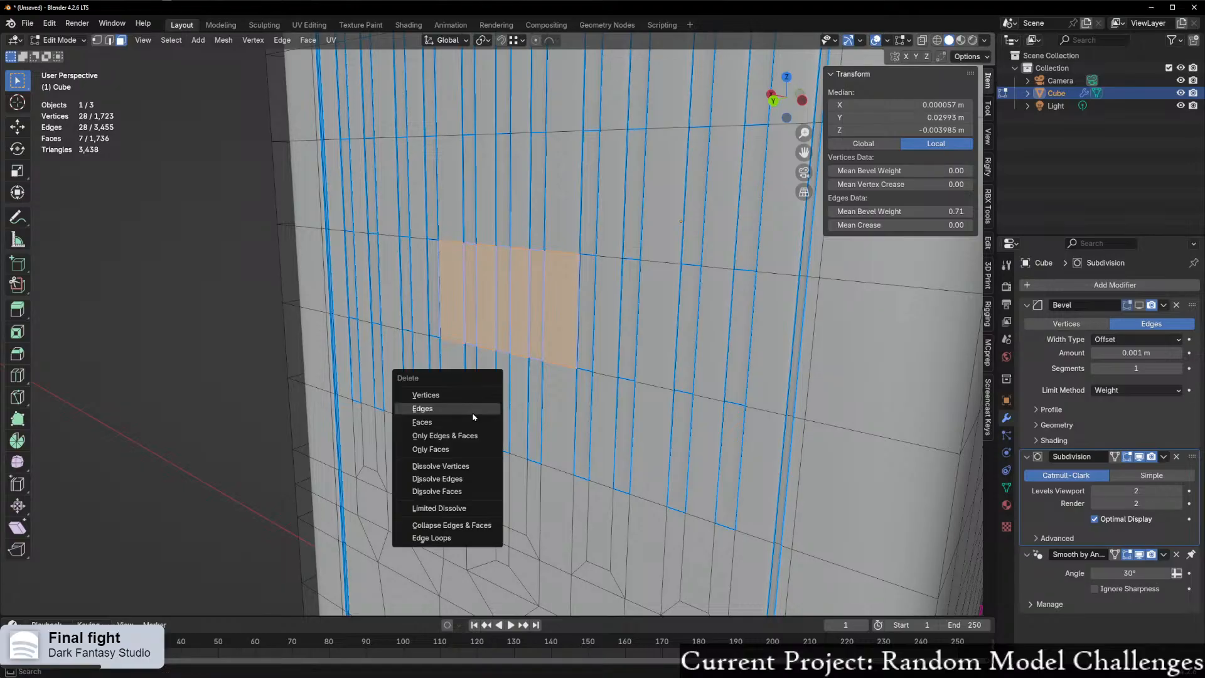
click(452, 423)
middle_drag(452, 422, 549, 351)
scroll(513, 327, up, 4)
key(alt+z)
key(alt+z)
key(alt+z)
key(alt+z)
key(alt+z)
key(ctrl+z)
- Select the seven outward-facing faces of one row spanning the three centre slots on the back panel
key(a)
click(543, 346)
middle_drag(543, 346, 743, 201)
click(786, 111)
shift+middle_drag(603, 267, 495, 323)
scroll(494, 323, up, 1)
scroll(494, 324, down, 2)
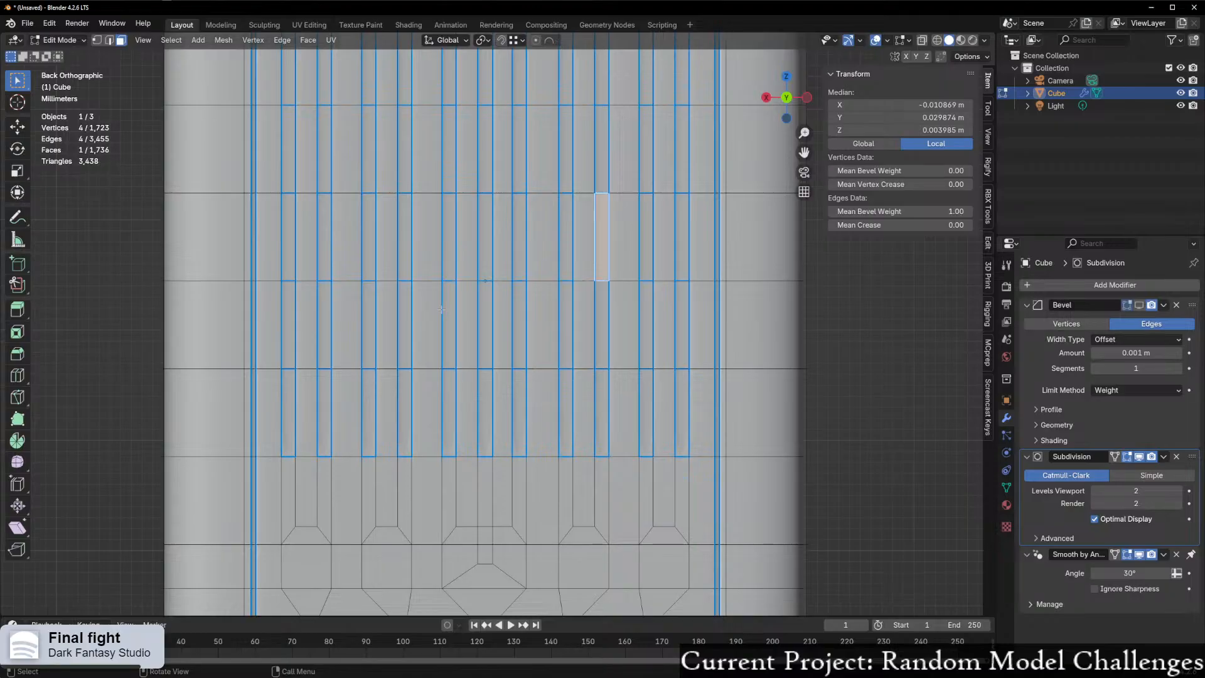
drag(430, 308, 546, 357)
middle_drag(546, 358, 453, 388)
- Add the narrow side walls of the three slots within that row to the selection and delete all the selected faces
shift+drag(280, 317, 319, 327)
middle_drag(318, 328, 492, 351)
key(b)
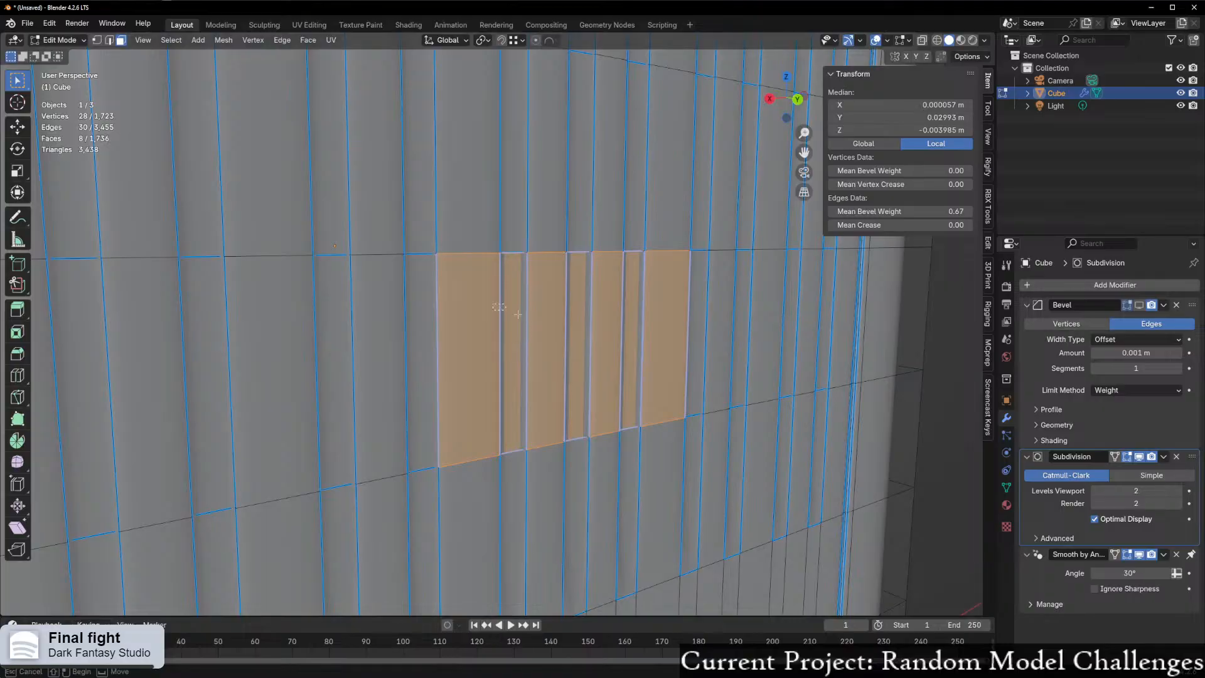
drag(660, 363, 660, 363)
middle_drag(660, 362, 317, 317)
key(b)
drag(295, 303, 399, 344)
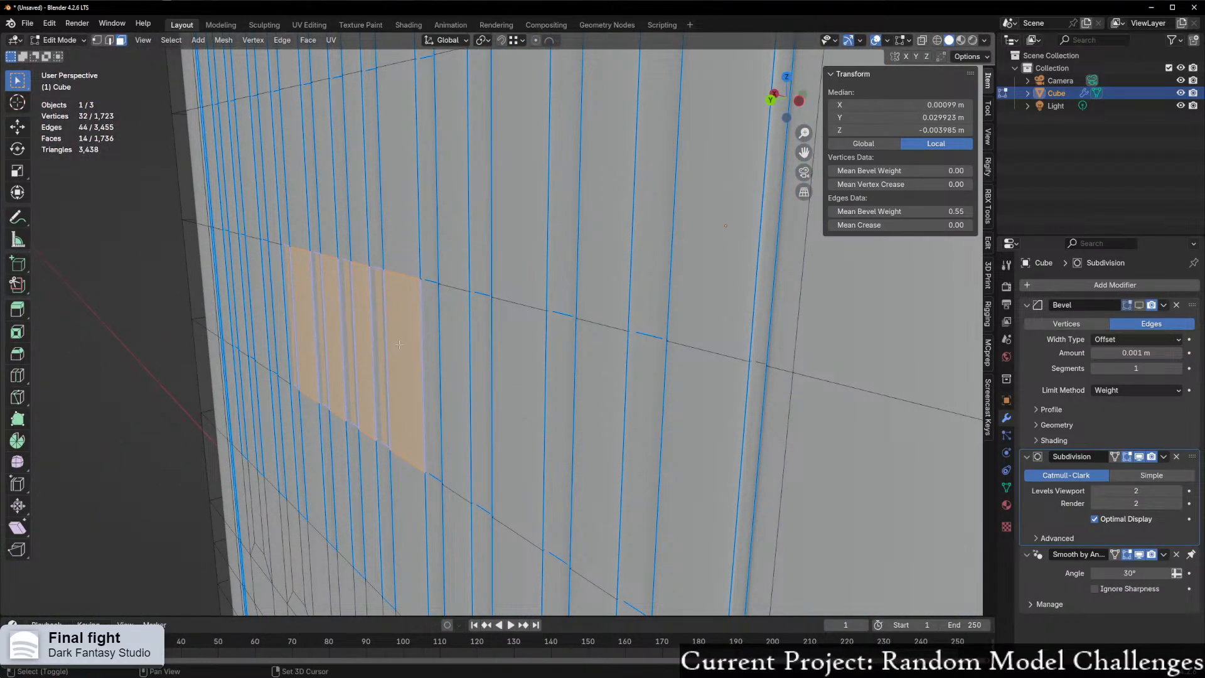
key(ctrl+z)
shift+drag(308, 323, 390, 360)
middle_drag(390, 360, 465, 338)
key(x)
click(377, 369)
- Select the border edges of the new opening and extrude them -0.0025 m along the global Y axis
key(2)
alt+click(363, 263)
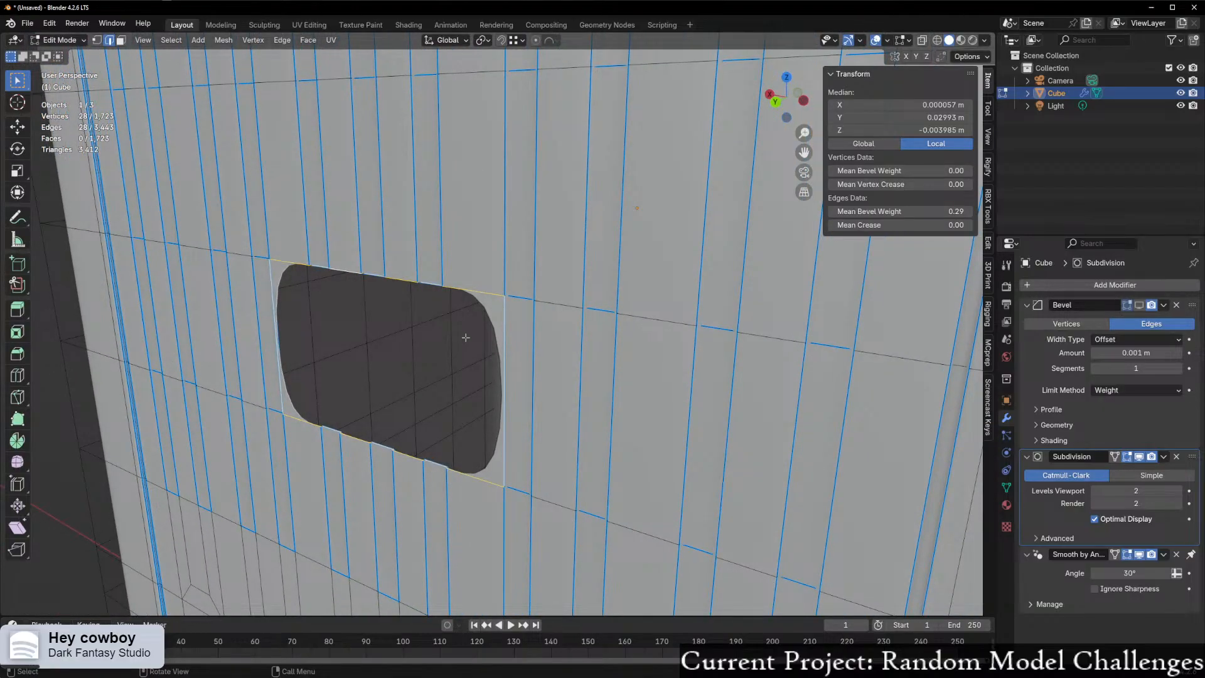
key(e)
key(z)
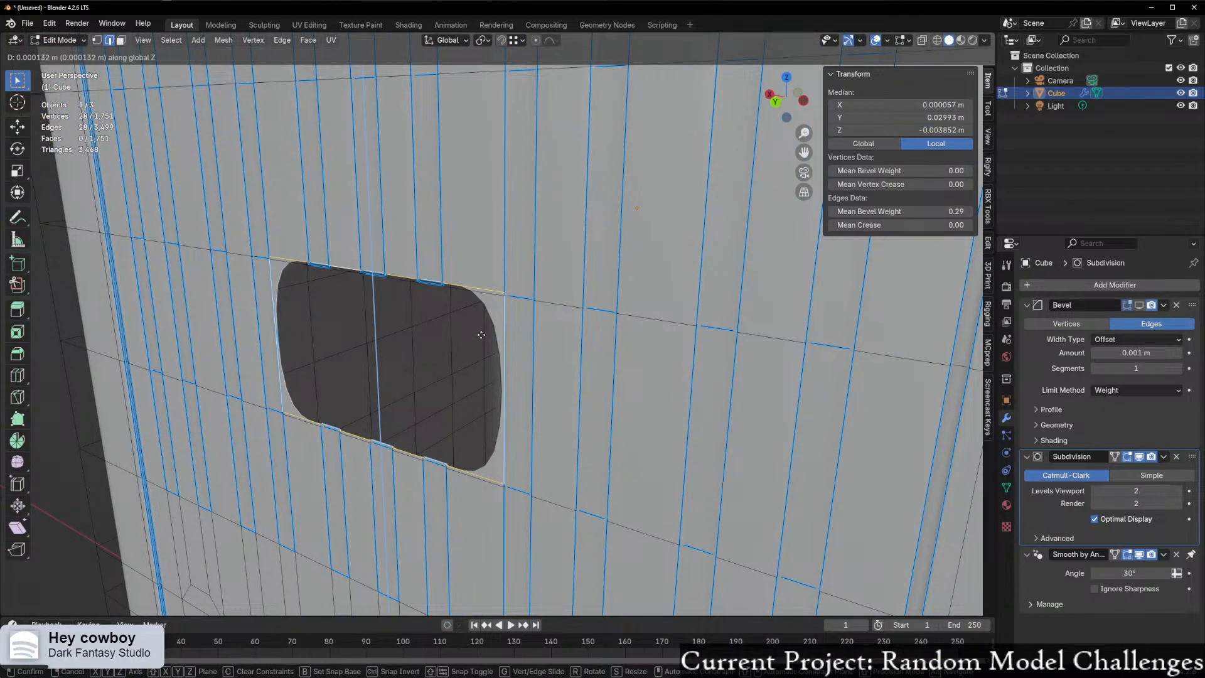
key(y)
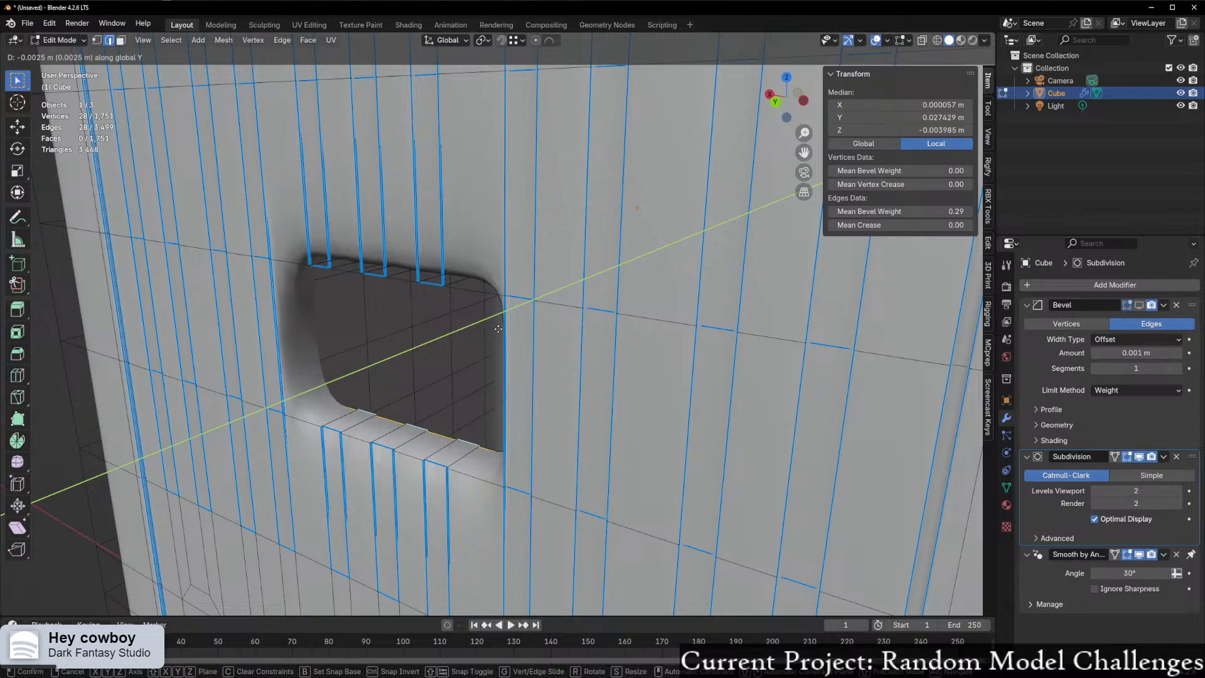
click(498, 329)
- Select the upper and lower outer rim edges of the opening and set their mean crease to 1
middle_drag(498, 329, 394, 272)
alt+click(364, 191)
middle_drag(364, 191, 522, 433)
alt+shift+click(650, 442)
middle_drag(650, 433, 587, 418)
drag(881, 225, 1192, 224)
middle_drag(241, 323, 266, 325)
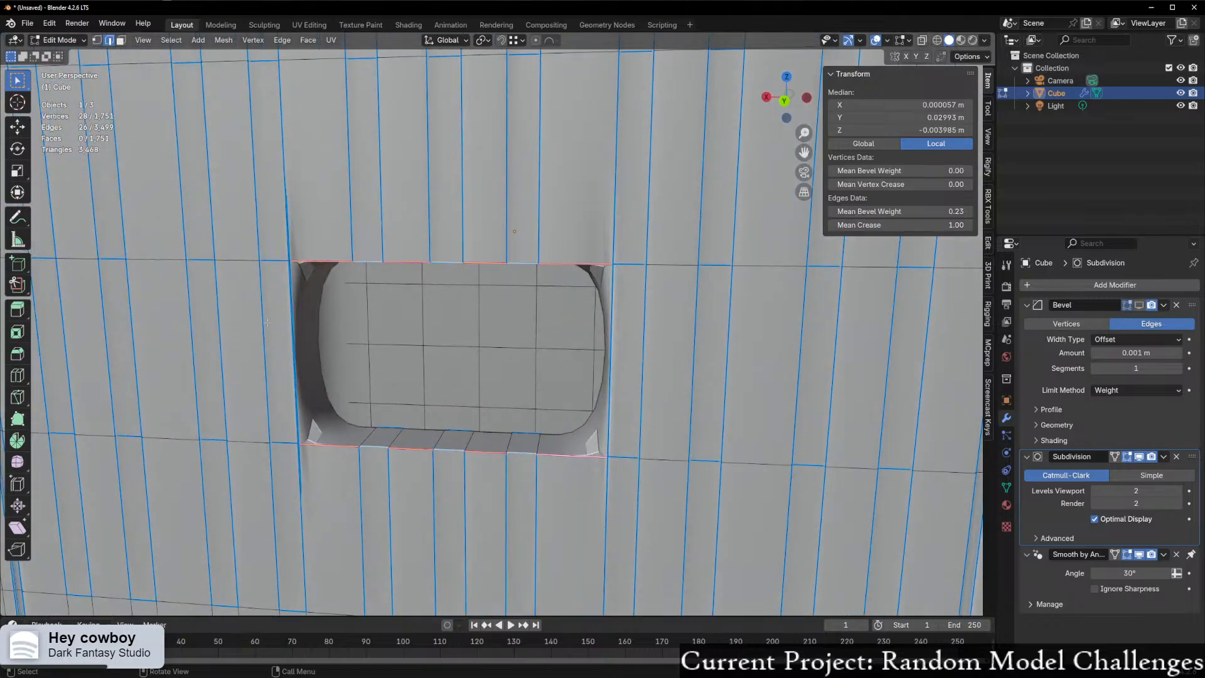
- Select the opening's vertical side rim edges and set their mean bevel weight to 0 and mean crease to 1
click(535, 377)
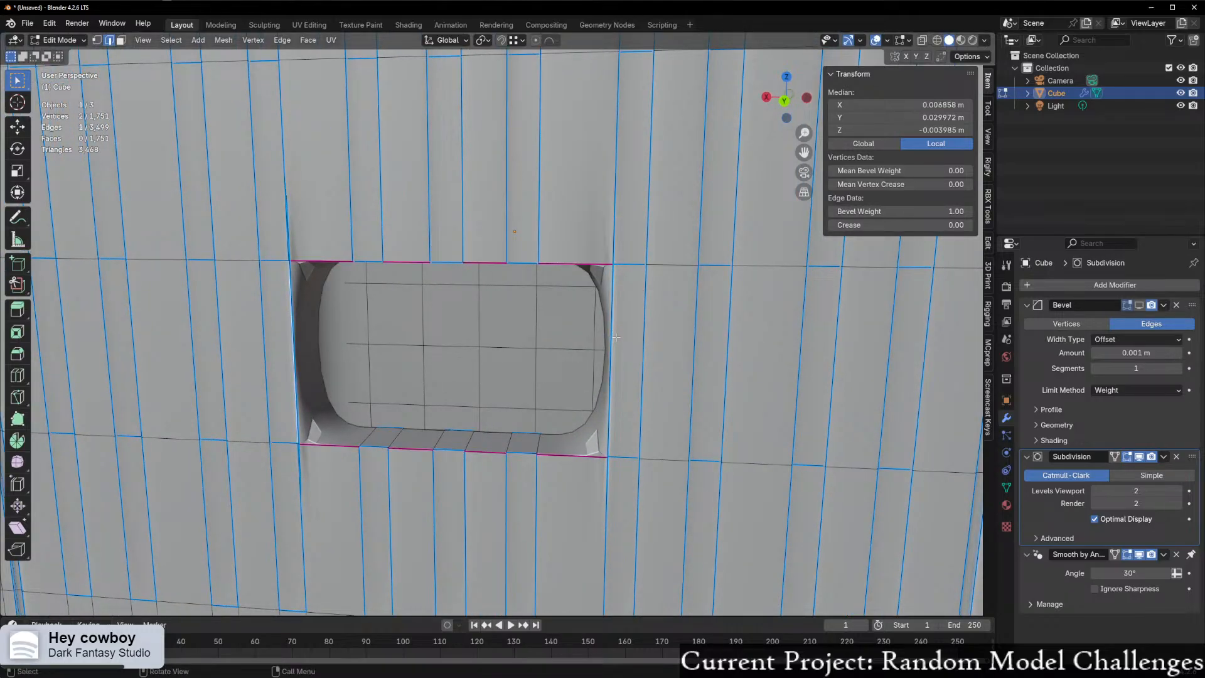
shift+click(606, 345)
mouse_move(606, 346)
middle_down()
mouse_move(686, 348)
mouse_move(573, 362)
mouse_move(606, 358)
middle_up()
shift+click(682, 339)
drag(899, 212, 966, 225)
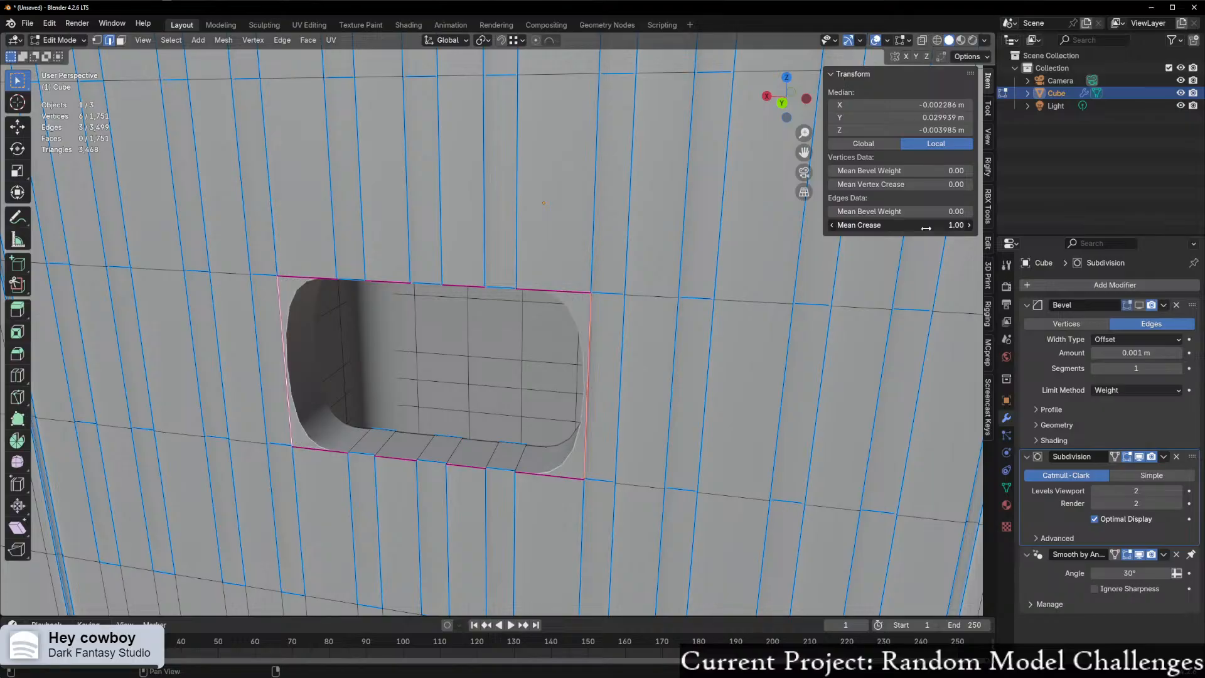
- Select the slot-crossing edges along the opening's upper and lower rims and reset their mean bevel weight to 0
middle_drag(283, 347, 392, 97)
middle_drag(344, 144, 385, 150)
drag(332, 132, 602, 166)
middle_drag(586, 167, 565, 303)
drag(352, 515, 635, 557)
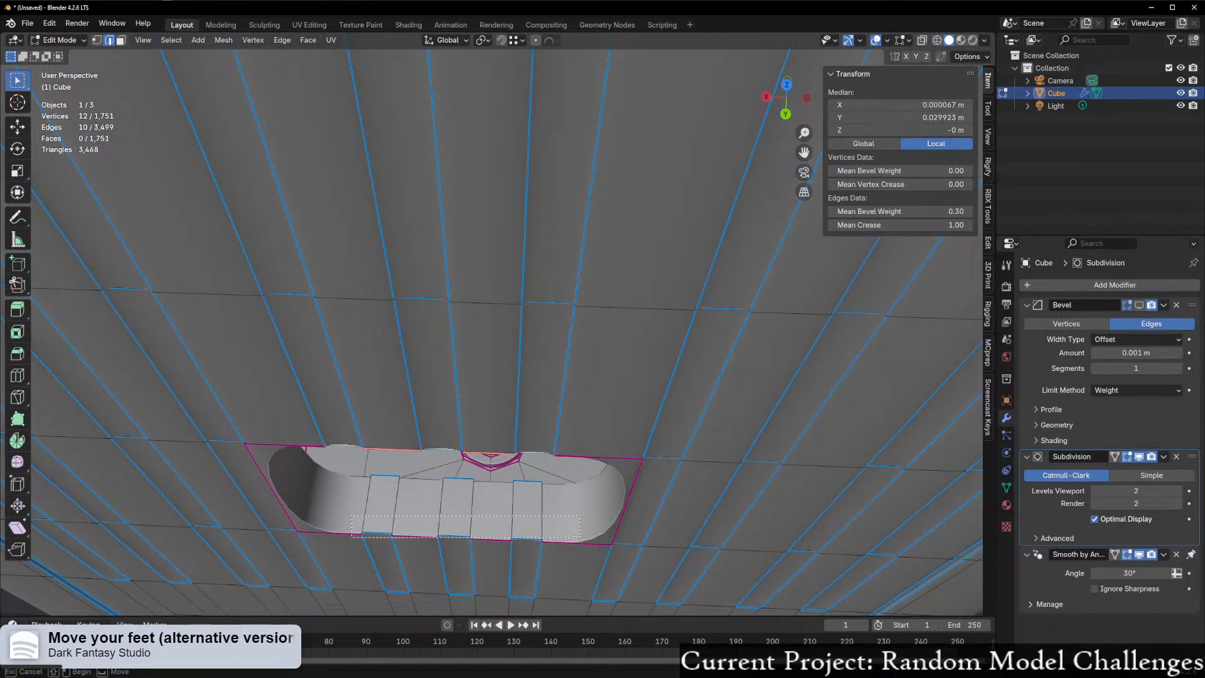
middle_drag(572, 542, 596, 238)
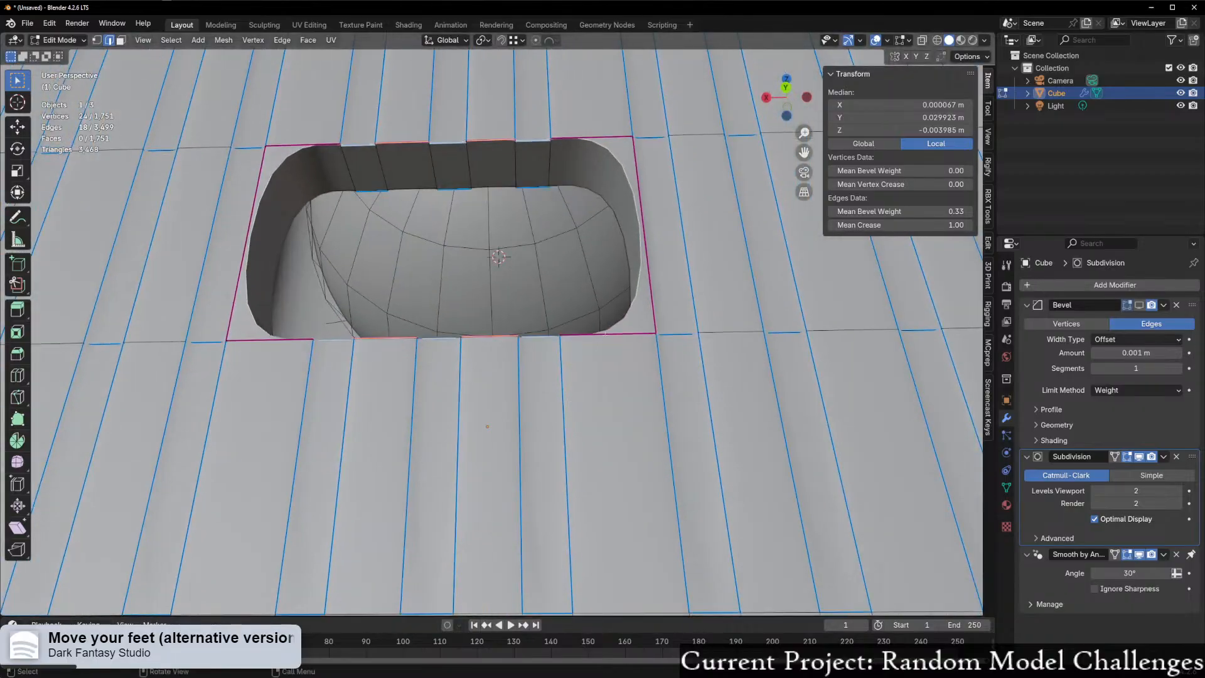
key(BackSpace)
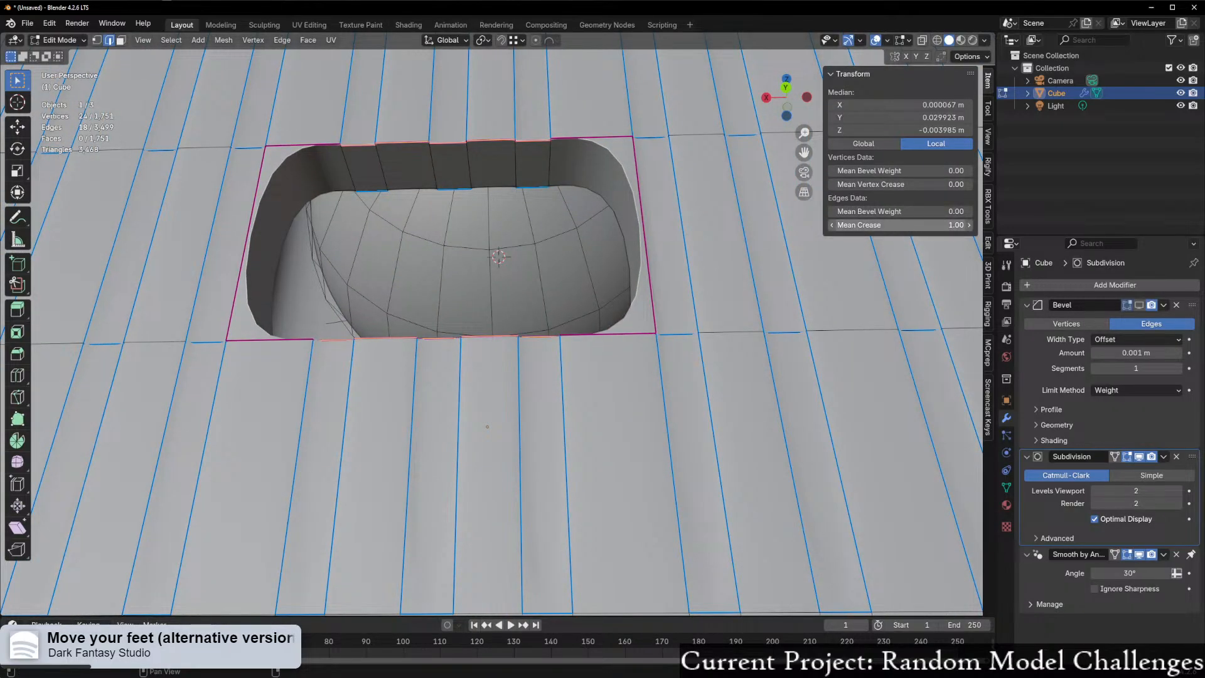
middle_drag(382, 201, 362, 180)
drag(352, 168, 597, 201)
middle_drag(597, 202, 508, 420)
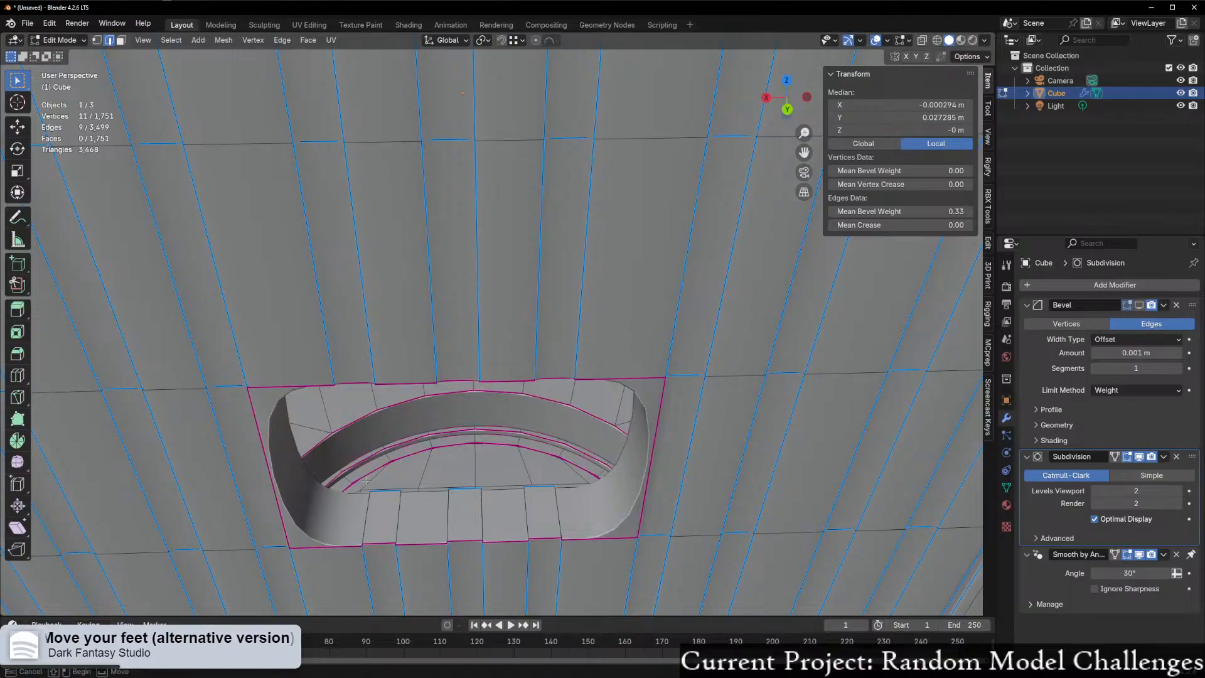
alt+shift+click(445, 488)
middle_drag(546, 476, 467, 464)
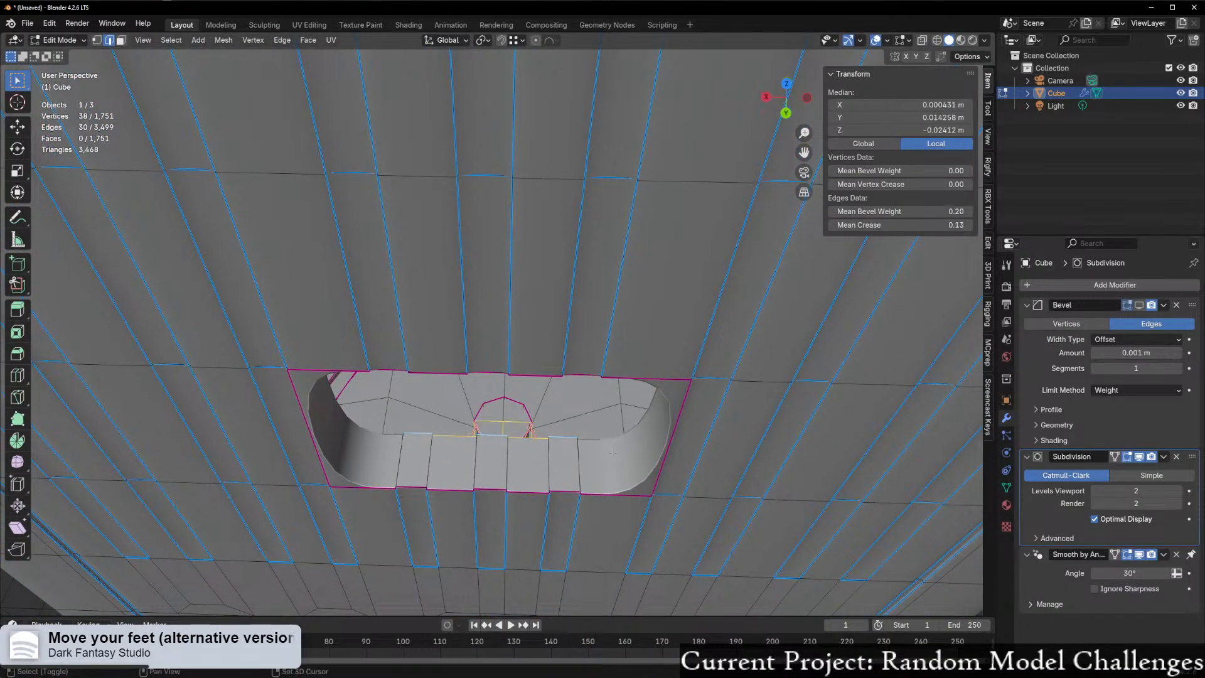
middle_drag(514, 389, 450, 379)
click(492, 306)
click(304, 239)
- Select the four corner edges running along the rectangular opening's depth and set their mean crease to 1
middle_drag(305, 240, 695, 218)
key(z)
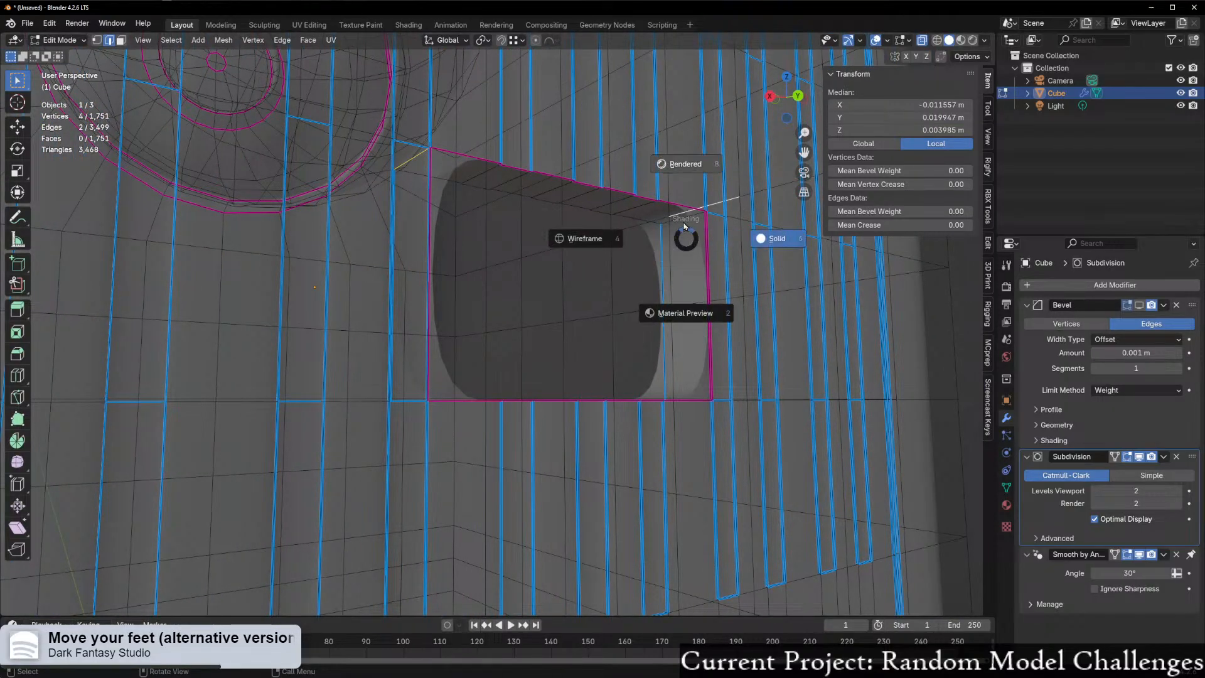
click(671, 219)
middle_drag(671, 219, 253, 228)
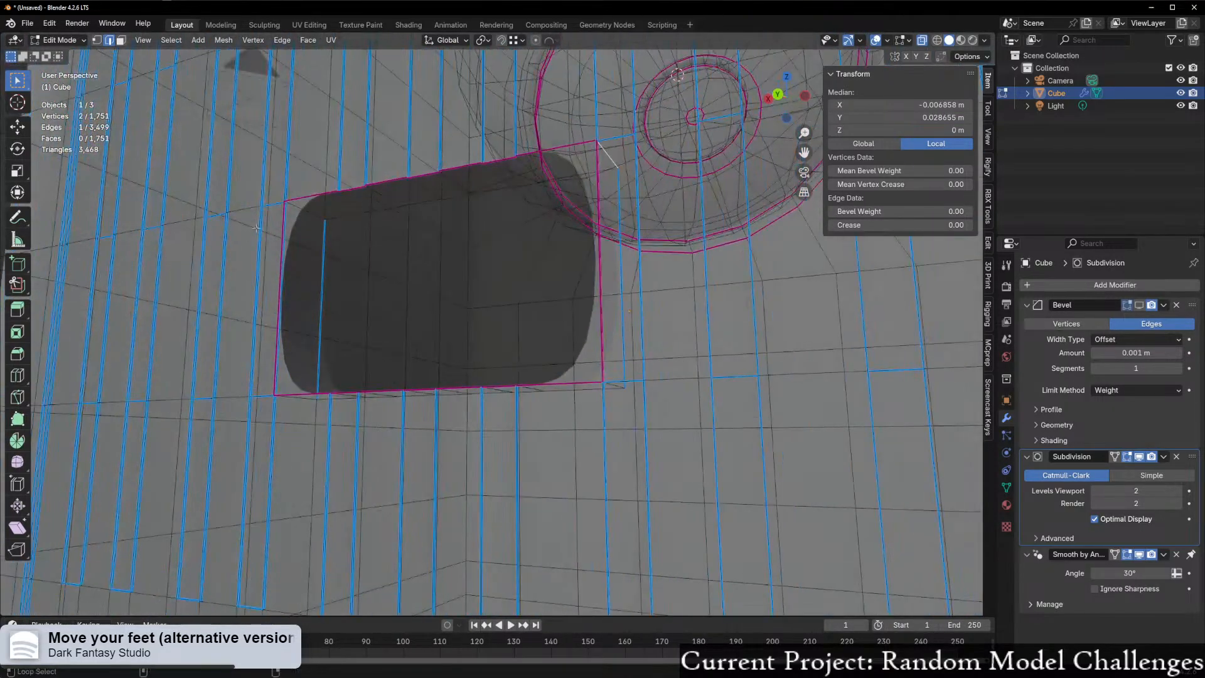
middle_drag(344, 249, 437, 252)
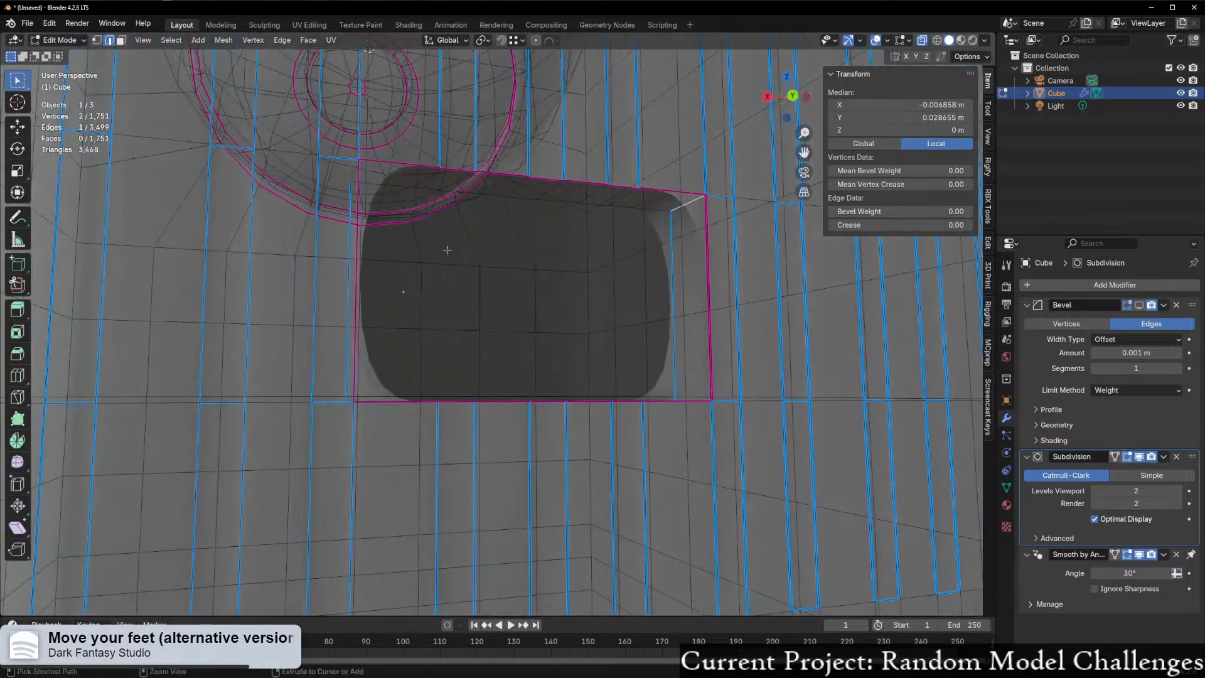
middle_drag(384, 203, 629, 319)
shift+click(306, 212)
shift+click(333, 406)
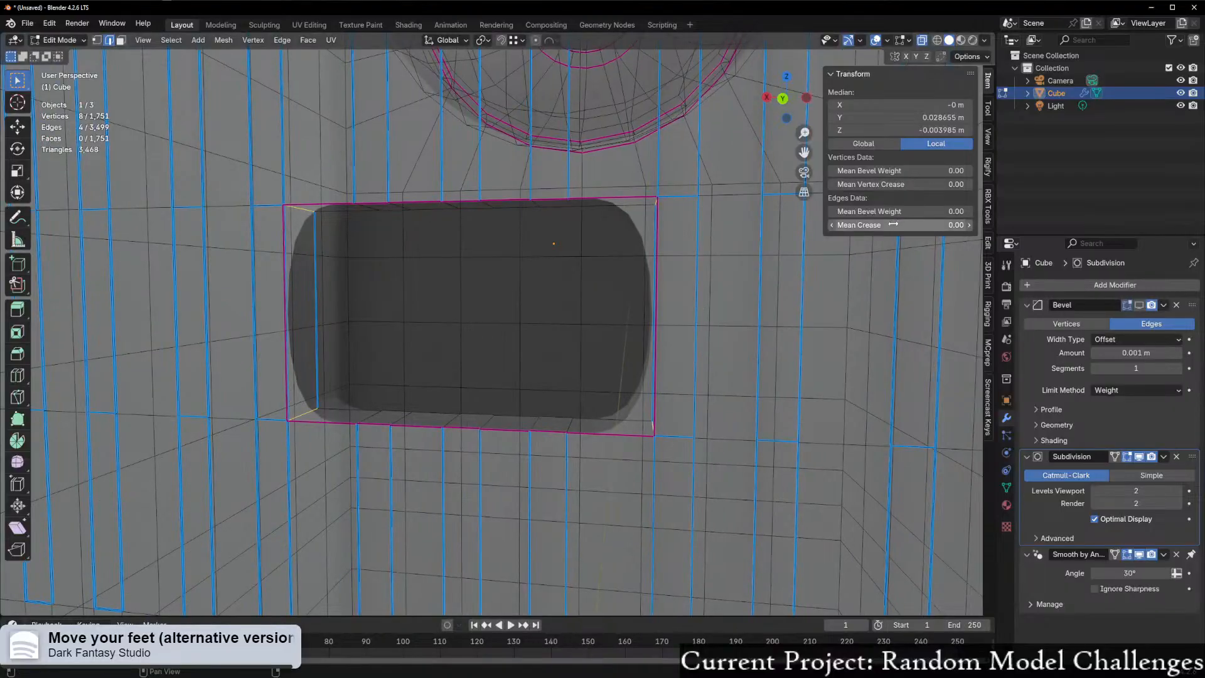
drag(897, 225, 960, 225)
middle_drag(532, 328, 722, 320)
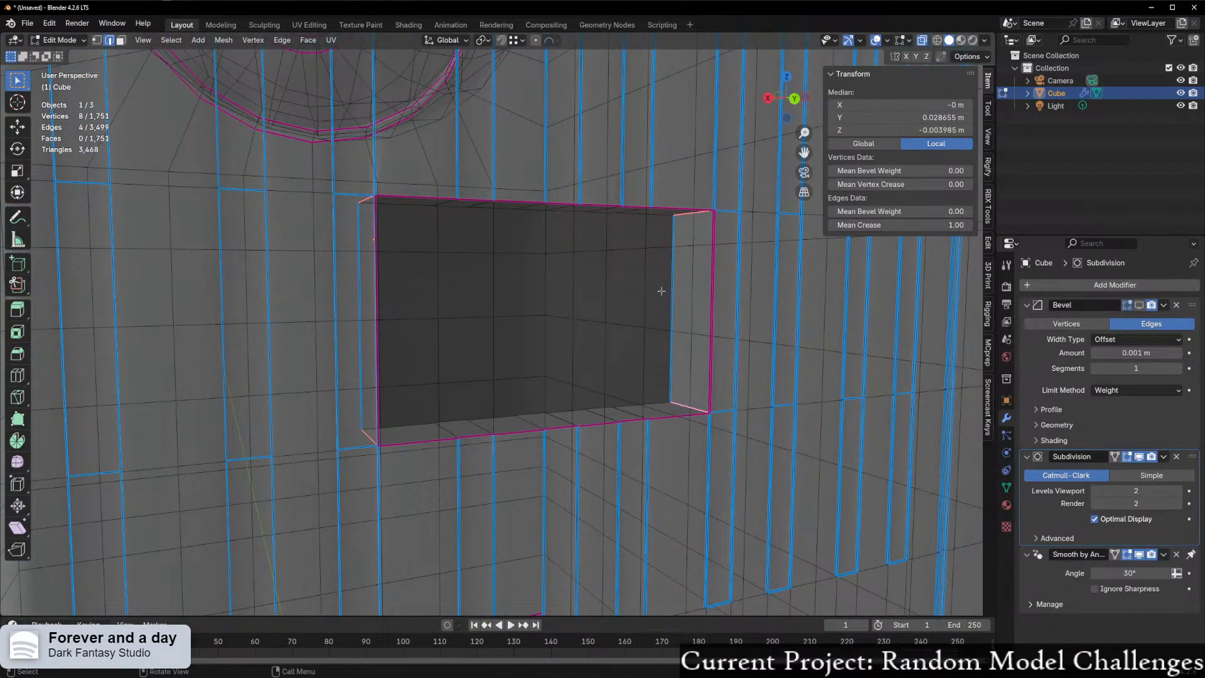
- Select the two vertical inner edges of the opening's side walls and reset their mean bevel weight to 0
middle_drag(727, 263, 364, 310)
key(alt+a)
click(666, 318)
shift+drag(320, 285, 334, 287)
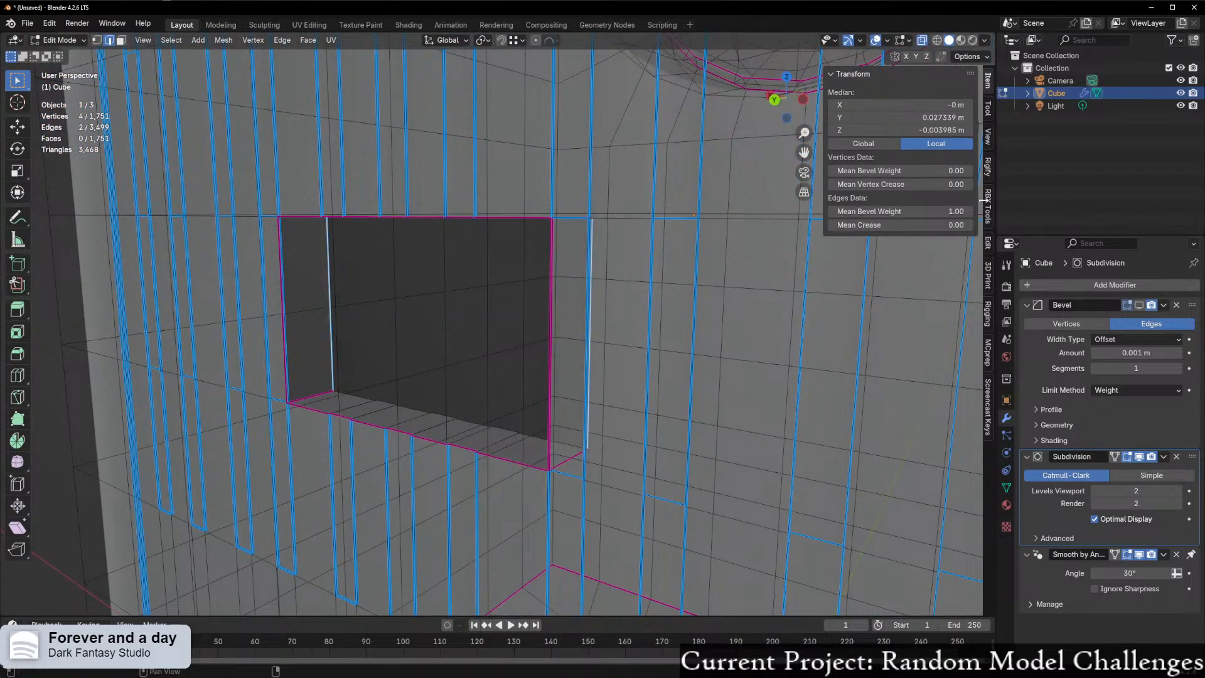
drag(914, 212, 851, 212)
- Examine the rectangular opening and the surrounding slots in Object Mode and return to Edit Mode
scroll(423, 301, down, 4)
middle_drag(422, 301, 495, 317)
key(Tab)
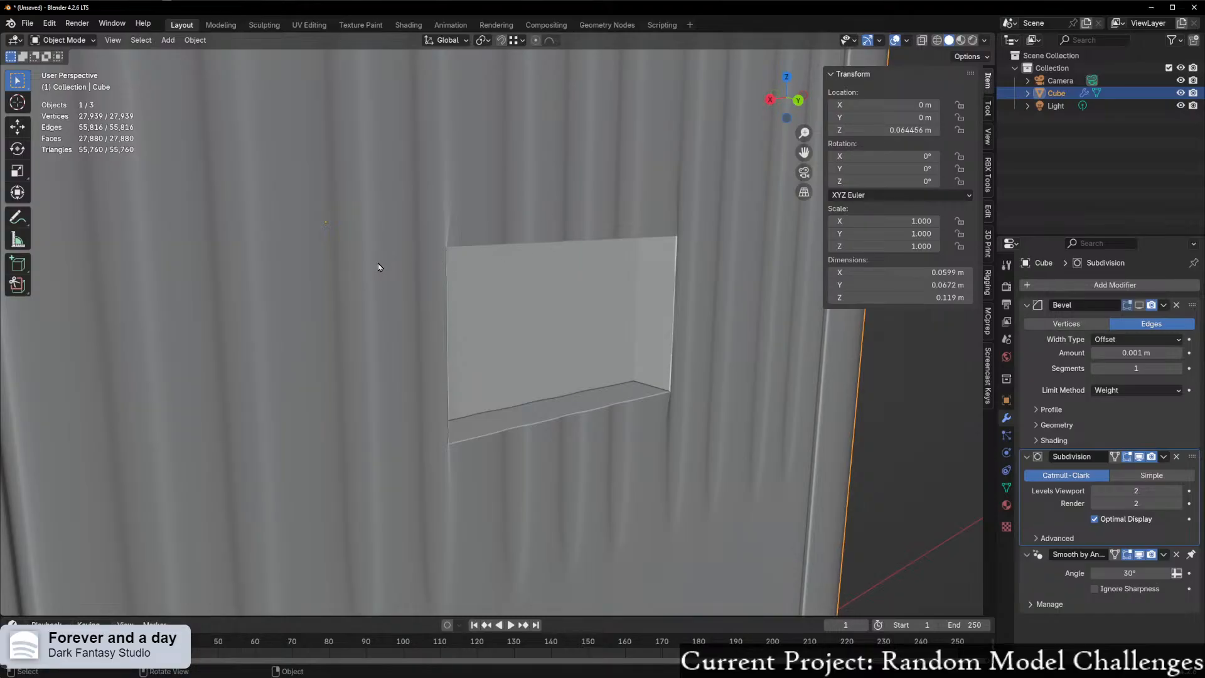
middle_drag(572, 297, 516, 301)
scroll(500, 304, down, 7)
scroll(492, 322, down, 3)
scroll(532, 332, up, 8)
key(ctrl+Tab)
click(596, 300)
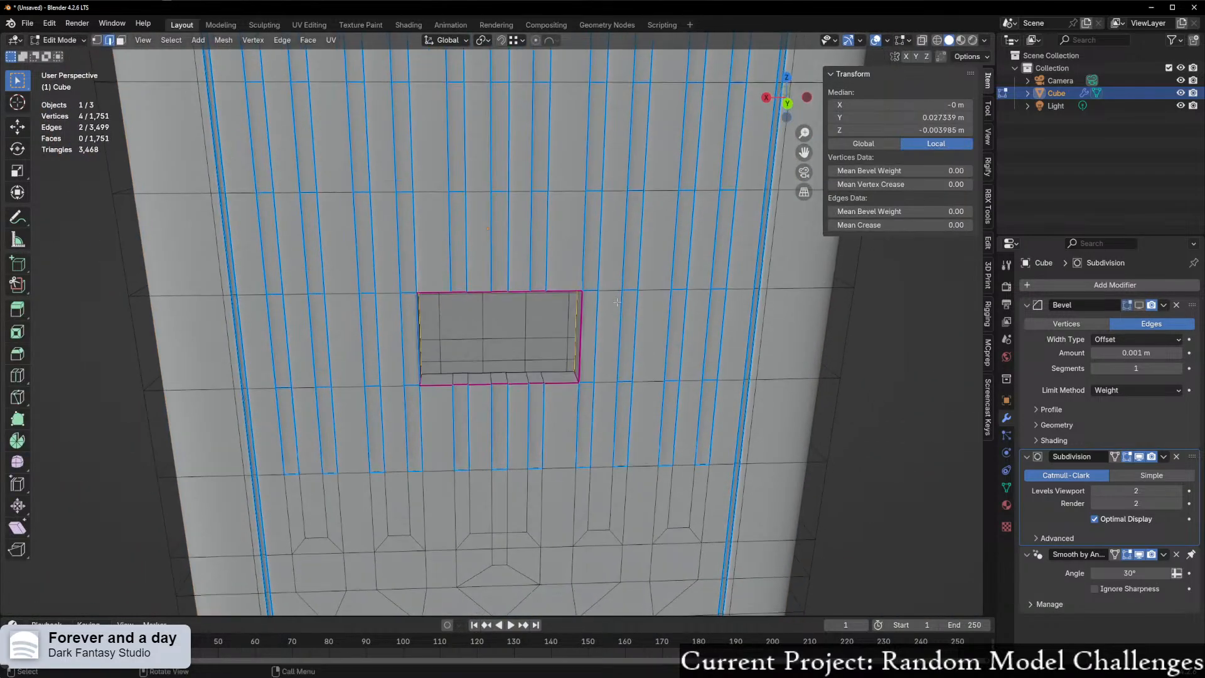
- Select the face ring forming the opening's inner walls and try scaling it with the Z axis excluded
scroll(506, 282, up, 4)
scroll(506, 283, up, 2)
shift+middle_drag(338, 283, 368, 268)
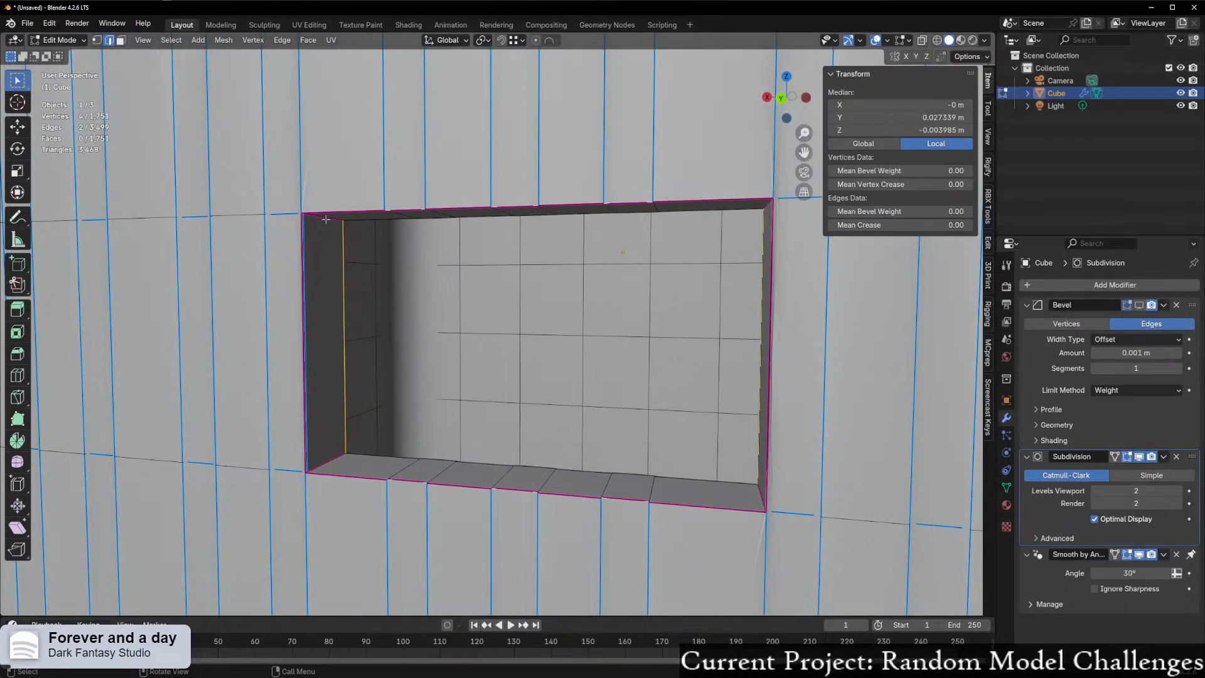
click(326, 219)
middle_drag(330, 222, 392, 227)
key(3)
alt+click(346, 208)
key(s)
key(shift+z)
click(765, 338)
mouse_move(762, 336)
middle_down()
mouse_move(771, 312)
mouse_move(759, 325)
middle_up()
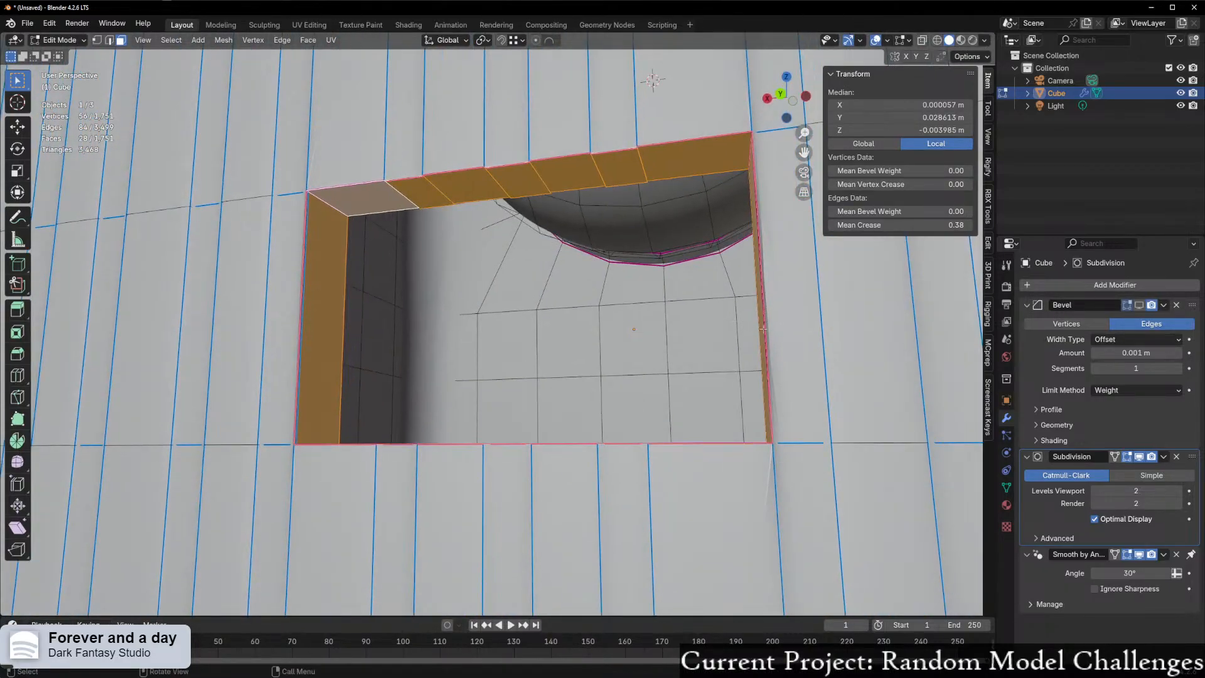
- Try to extrude the opening's inner wall faces and scale them slightly
key(e)
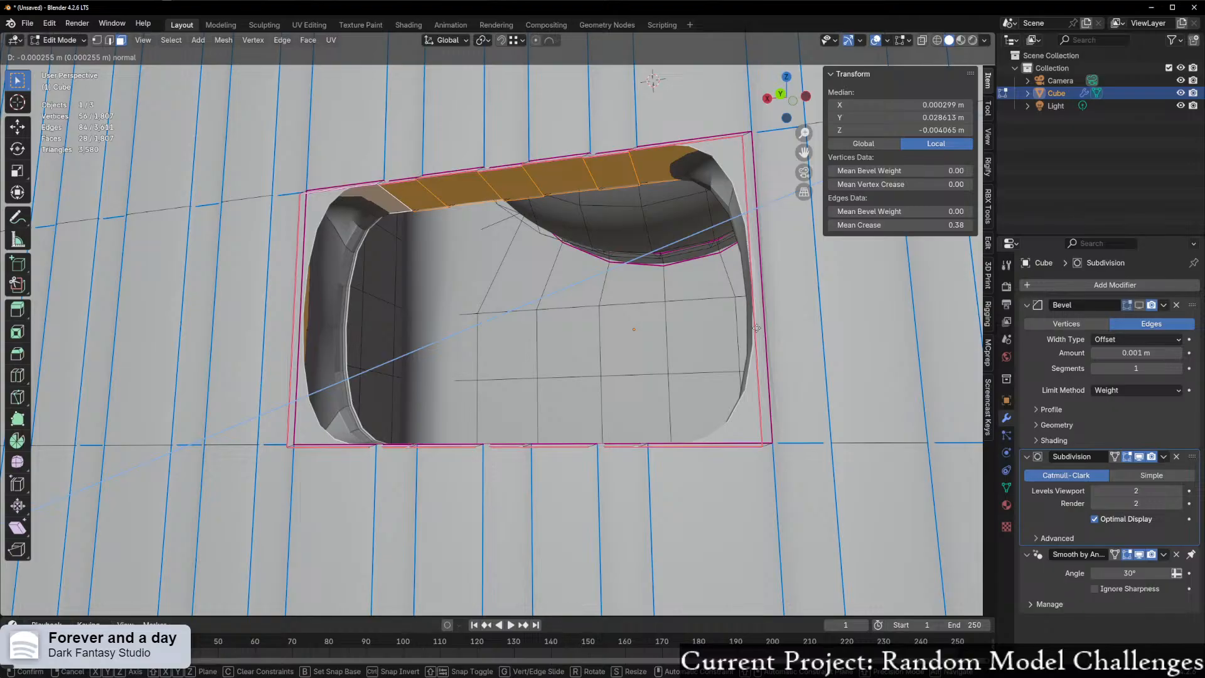
click(756, 328)
key(s)
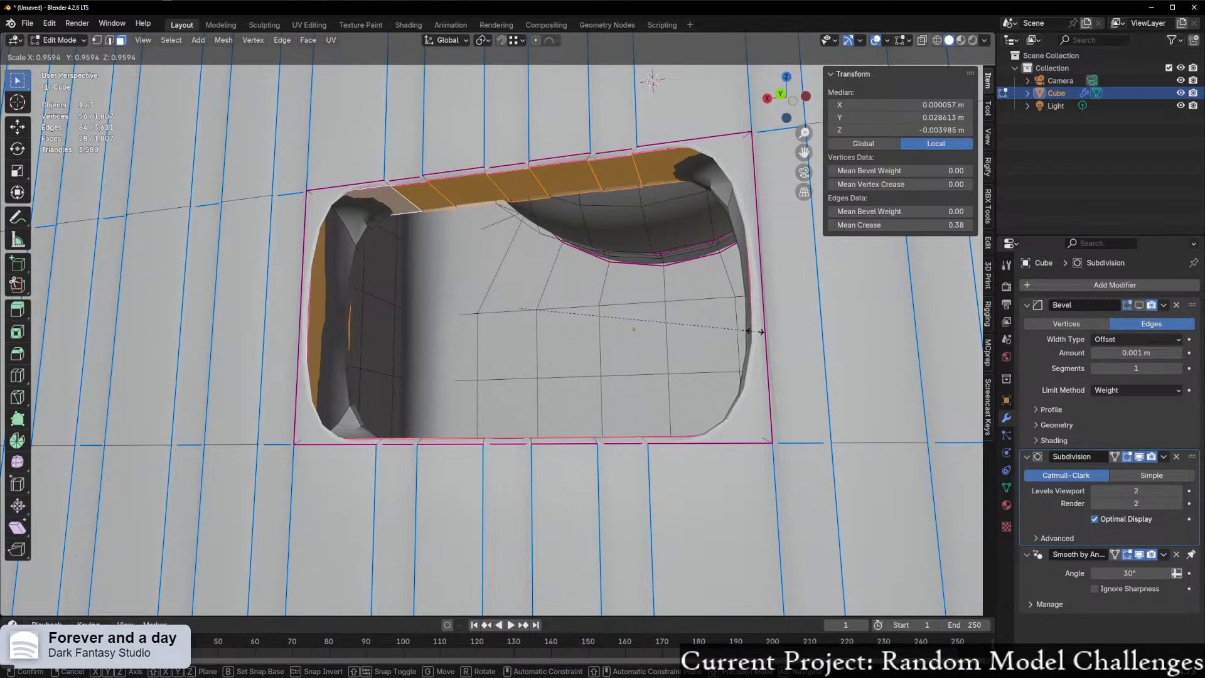
click(764, 331)
middle_drag(737, 344, 629, 379)
scroll(727, 256, up, 4)
click(727, 257)
key(alt+z)
click(743, 208)
- Undo the extrusion and scaling of the opening's inner wall faces
key(ctrl+z)
key(ctrl+z)
key(ctrl+z)
key(ctrl+z)
scroll(634, 377, down, 4)
- Examine the opening's rim, corners and inner walls from several angles in Object Mode and Edit Mode
key(Tab)
mouse_move(468, 385)
middle_down()
mouse_move(477, 399)
mouse_move(465, 385)
middle_up()
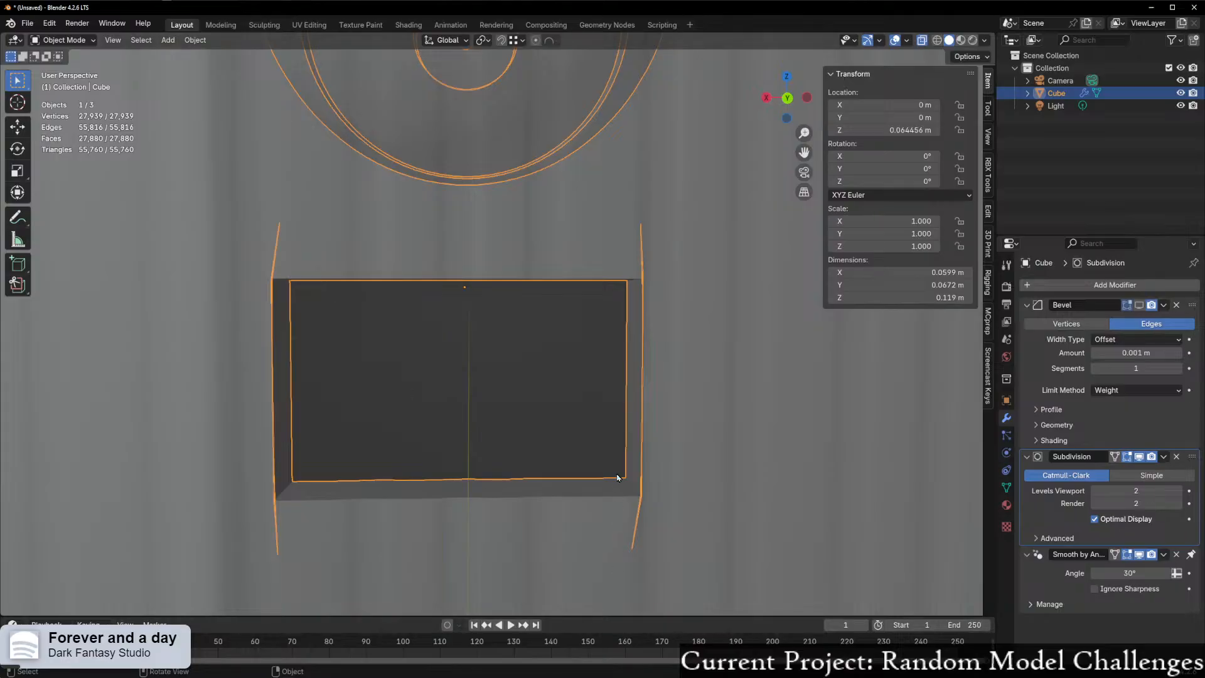
middle_drag(617, 477, 640, 430)
key(Tab)
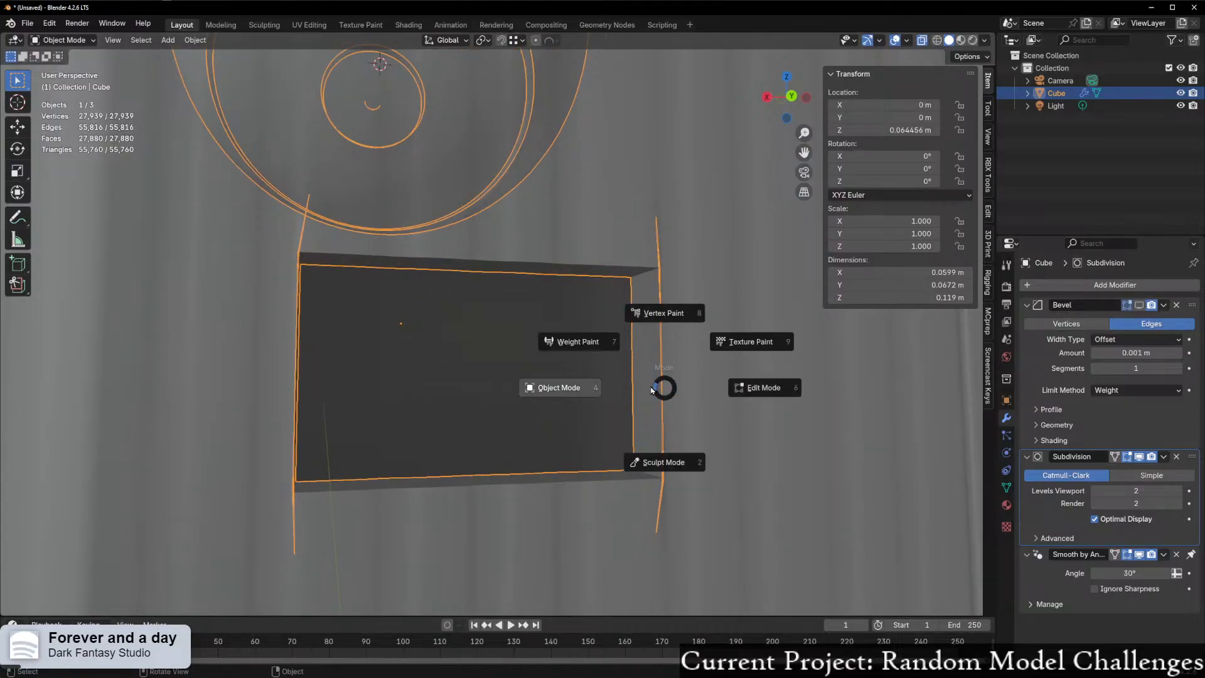
middle_drag(576, 395, 519, 427)
key(Tab)
middle_drag(635, 428, 541, 346)
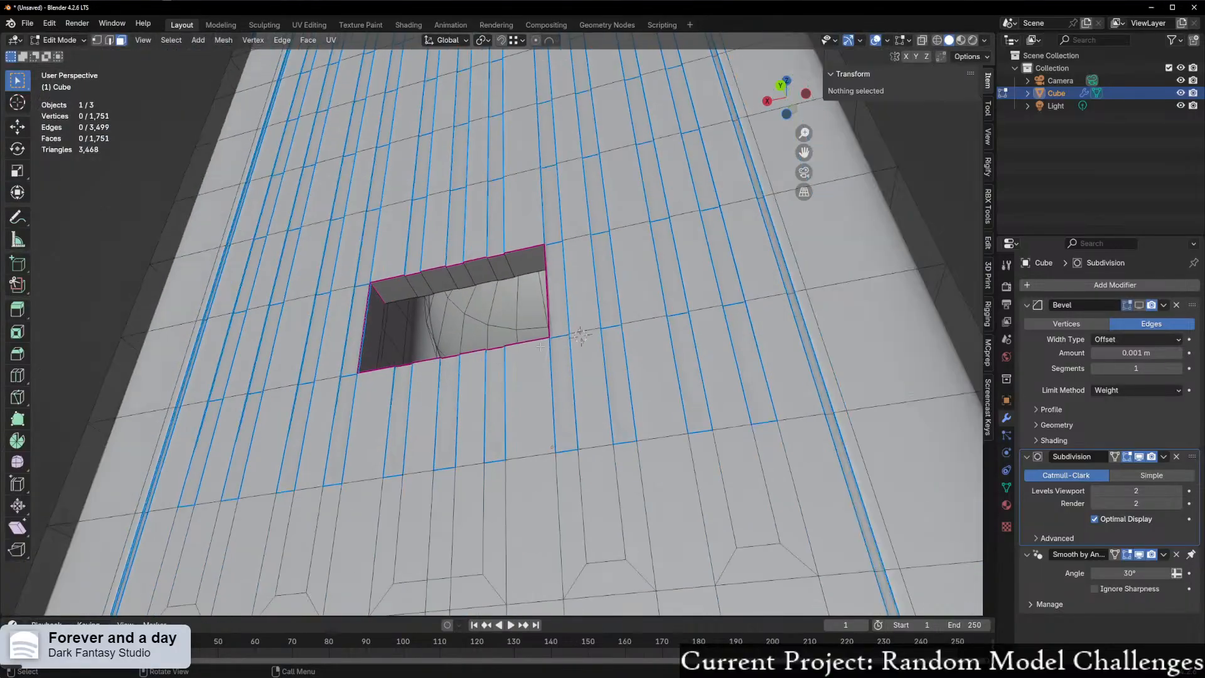
scroll(408, 339, up, 2)
shift+middle_drag(355, 312, 473, 328)
scroll(401, 359, up, 4)
scroll(389, 351, down, 1)
middle_drag(356, 320, 365, 298)
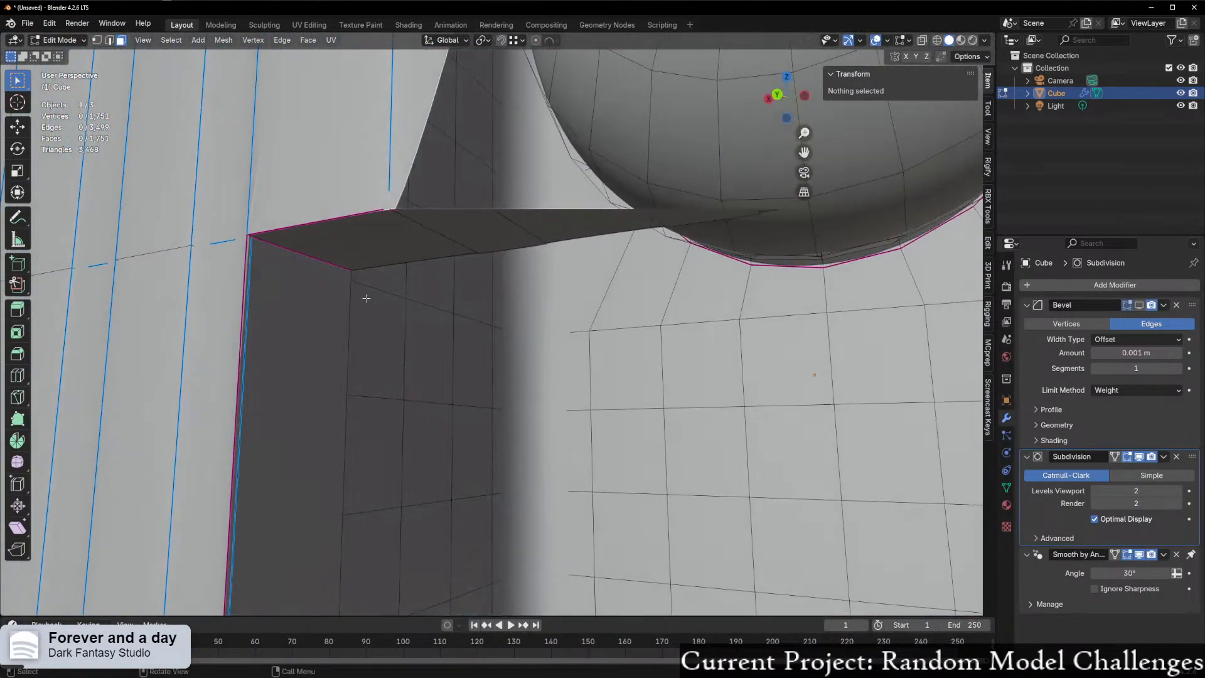
- Try to scale the opening's inner wall face ring down with the Y axis excluded
alt+click(307, 253)
scroll(712, 374, down, 3)
key(s)
key(shift+z)
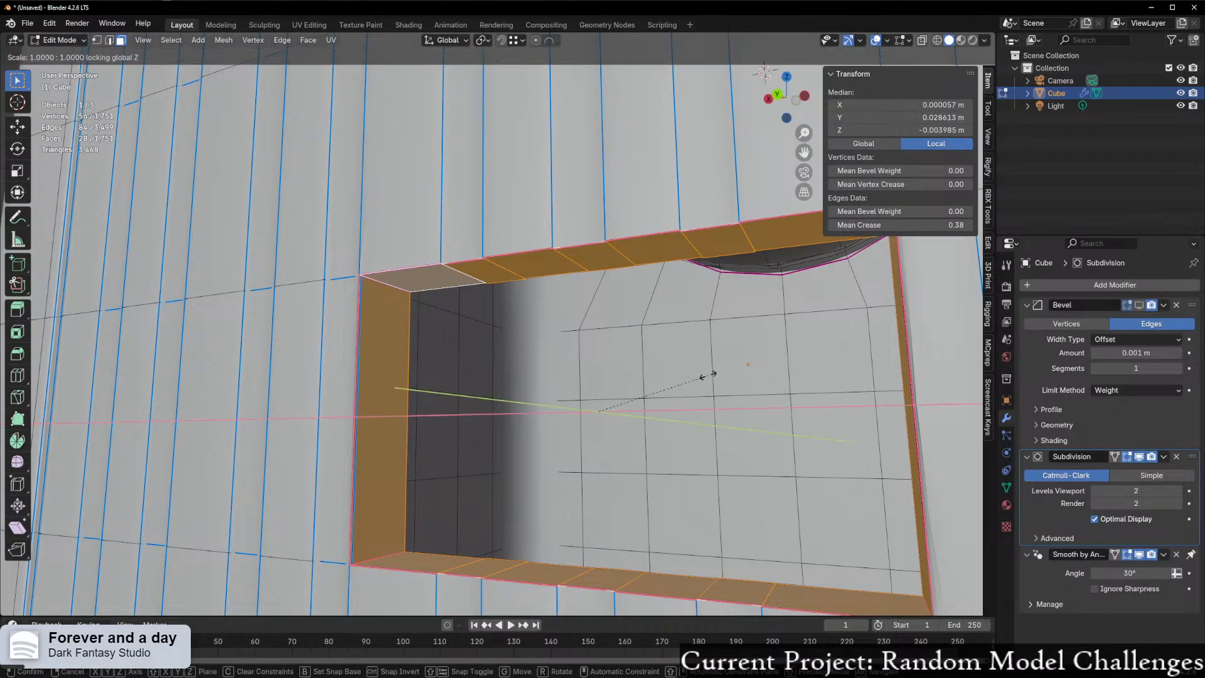
key(shift+y)
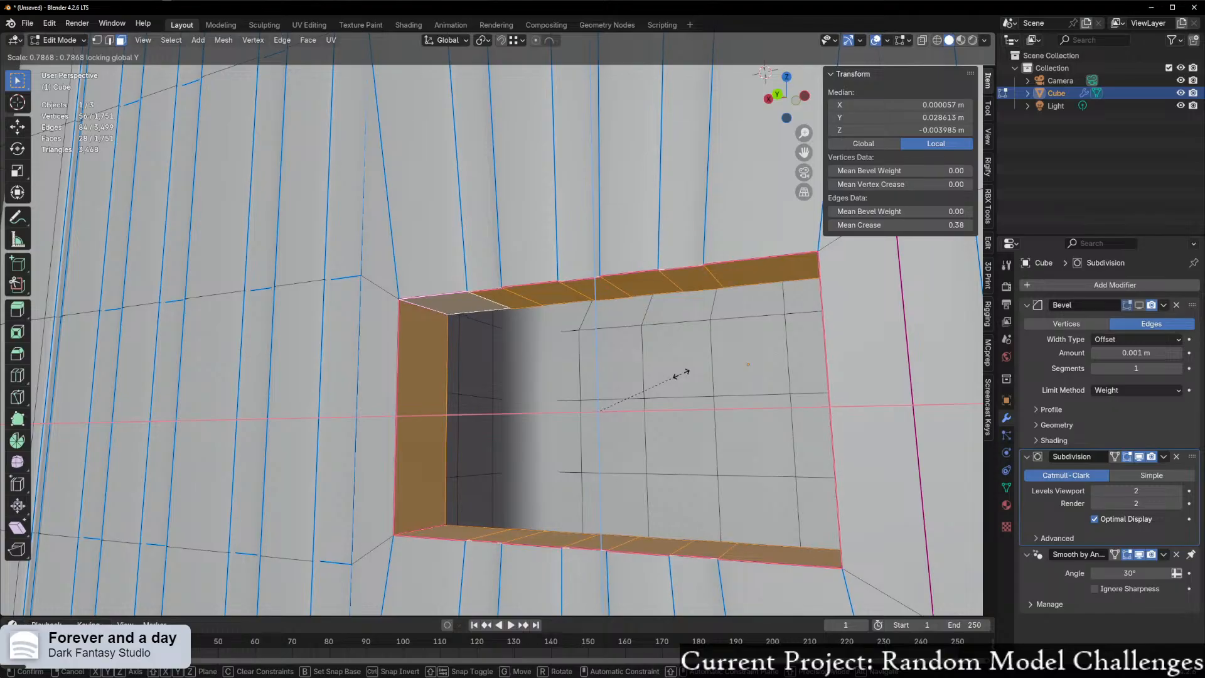
right_click(682, 375)
- Select the opening's two side wall faces and scale them by 0.908 along the global X axis
scroll(722, 347, down, 4)
middle_drag(722, 347, 679, 371)
scroll(744, 375, up, 2)
click(702, 356)
shift+click(373, 366)
middle_drag(373, 365, 409, 360)
key(s)
key(x)
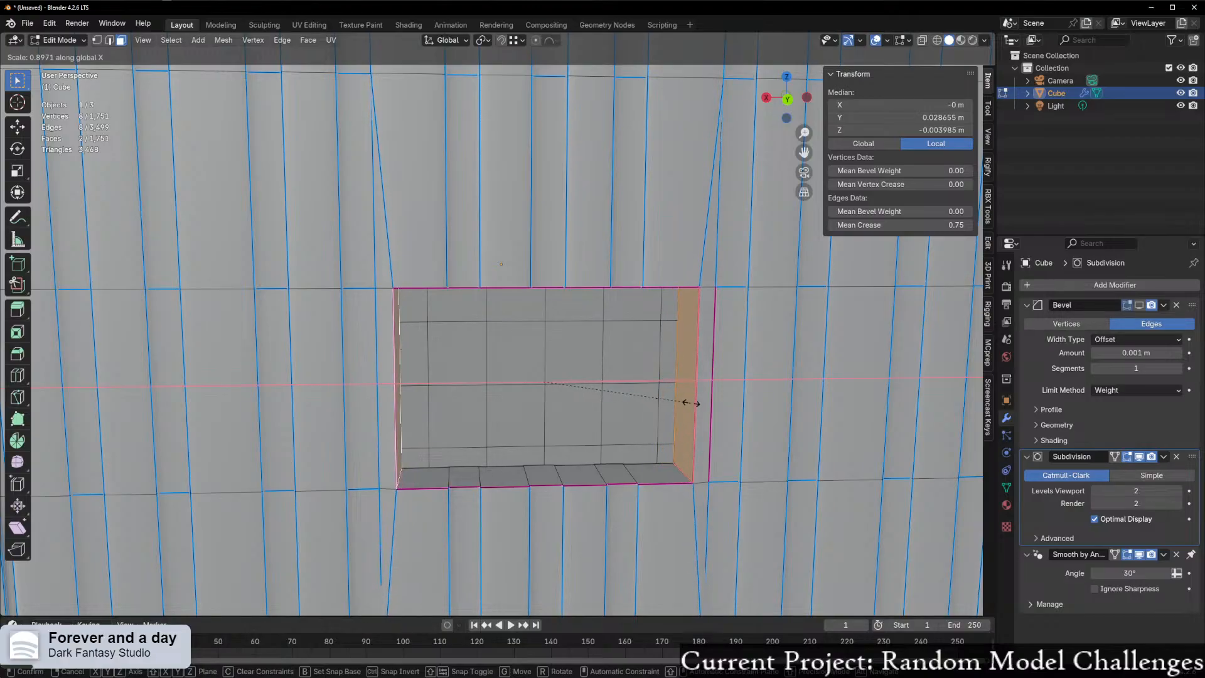
click(690, 405)
middle_drag(691, 405, 816, 482)
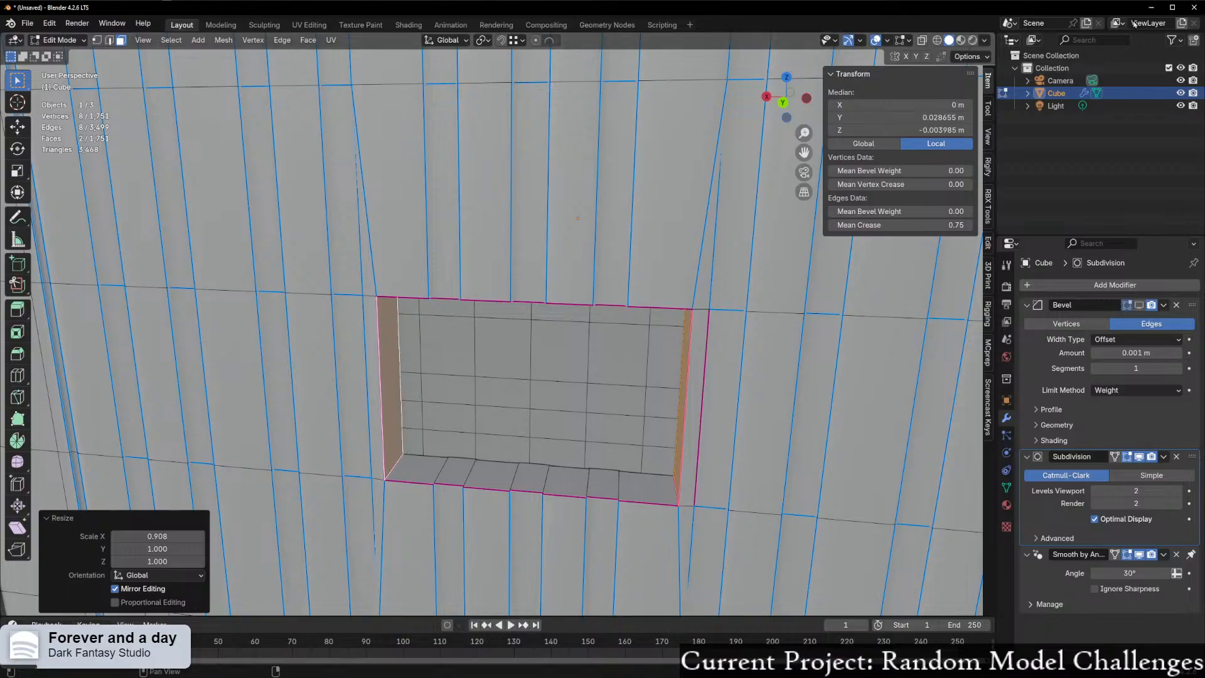
middle_drag(851, 408, 828, 409)
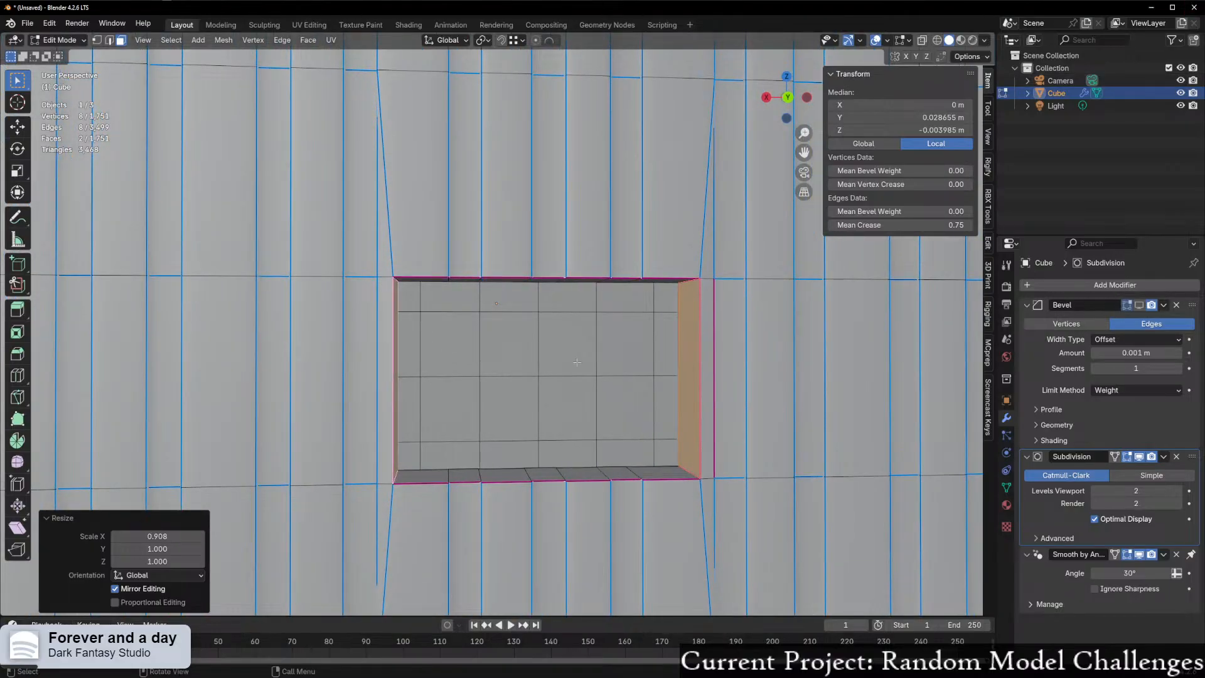
key(Tab)
middle_drag(557, 406, 452, 478)
- Select the row of faces along the opening's lower wall and flatten it by scaling to 0 along Z
key(Tab)
click(421, 477)
ctrl+click(654, 477)
key(s)
key(z)
key(0)
key(Return)
- Select the row of faces along the opening's upper wall and flatten it by scaling to 0 along Z
middle_drag(684, 460, 671, 355)
click(421, 273)
ctrl+click(659, 246)
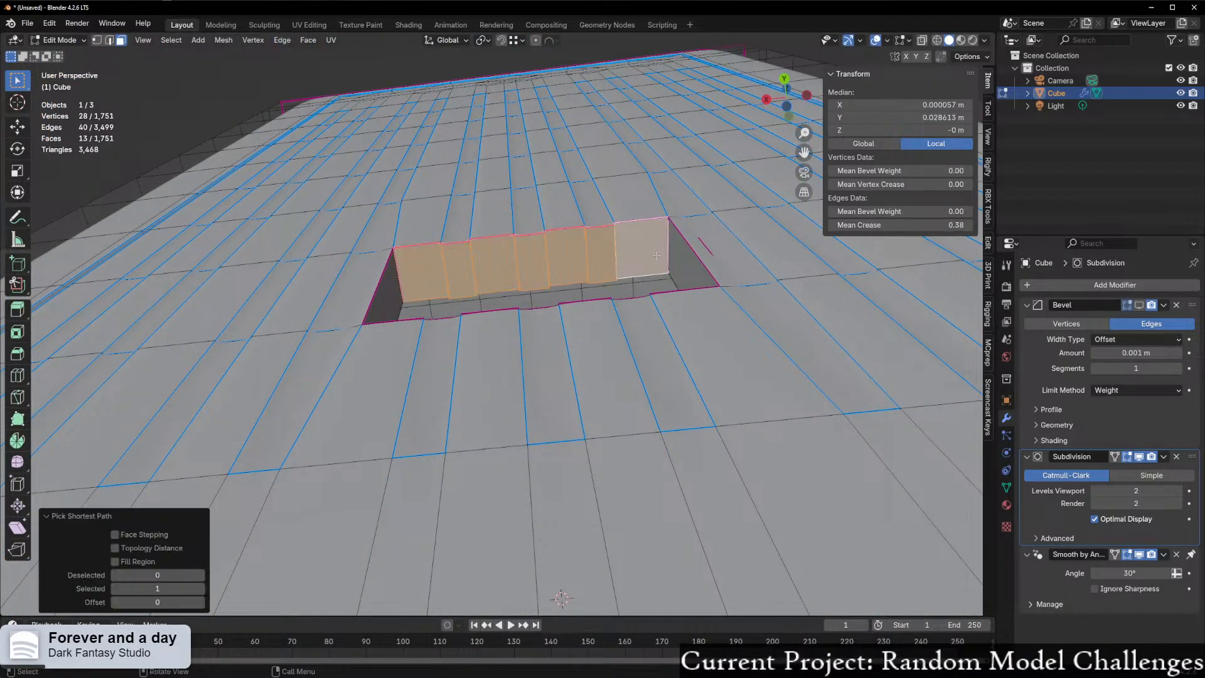
key(s)
key(z)
key(0)
key(Return)
- Select the inner border edge loop of the rectangular opening in edge select mode
middle_drag(656, 255, 439, 357)
key(2)
alt+click(417, 352)
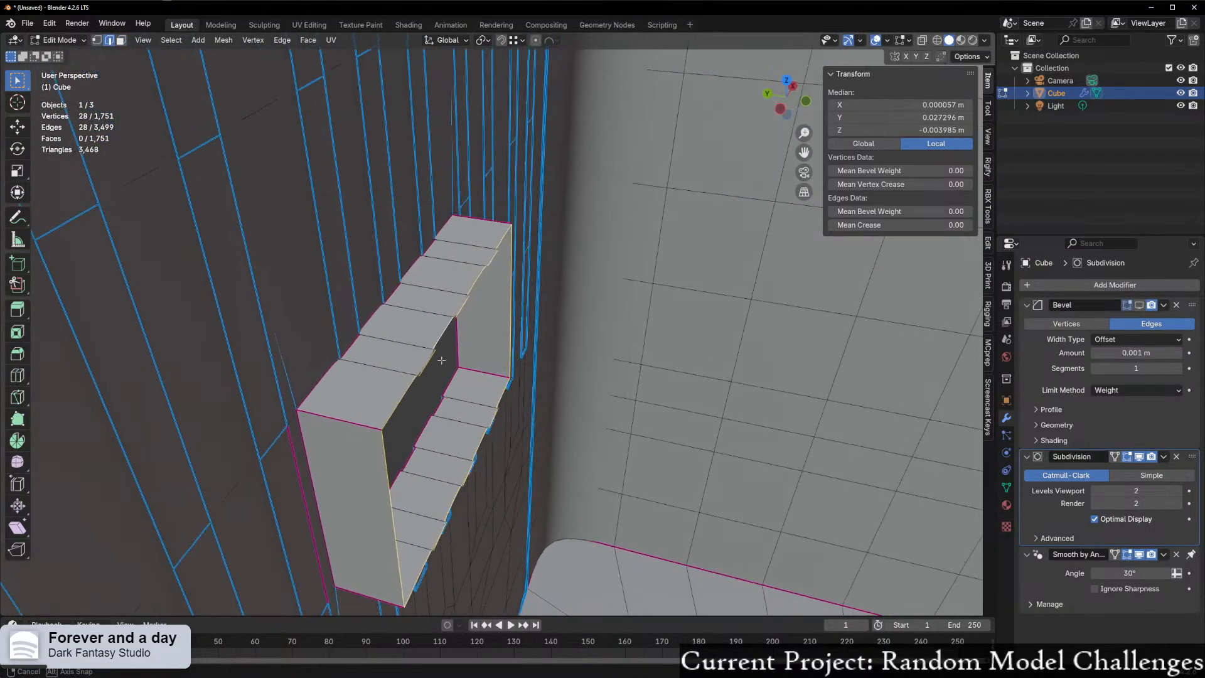
- Flatten the selected inner boundary edges of the recess by scaling them to 0 along global Y
key(s)
key(x)
key(y)
key(0)
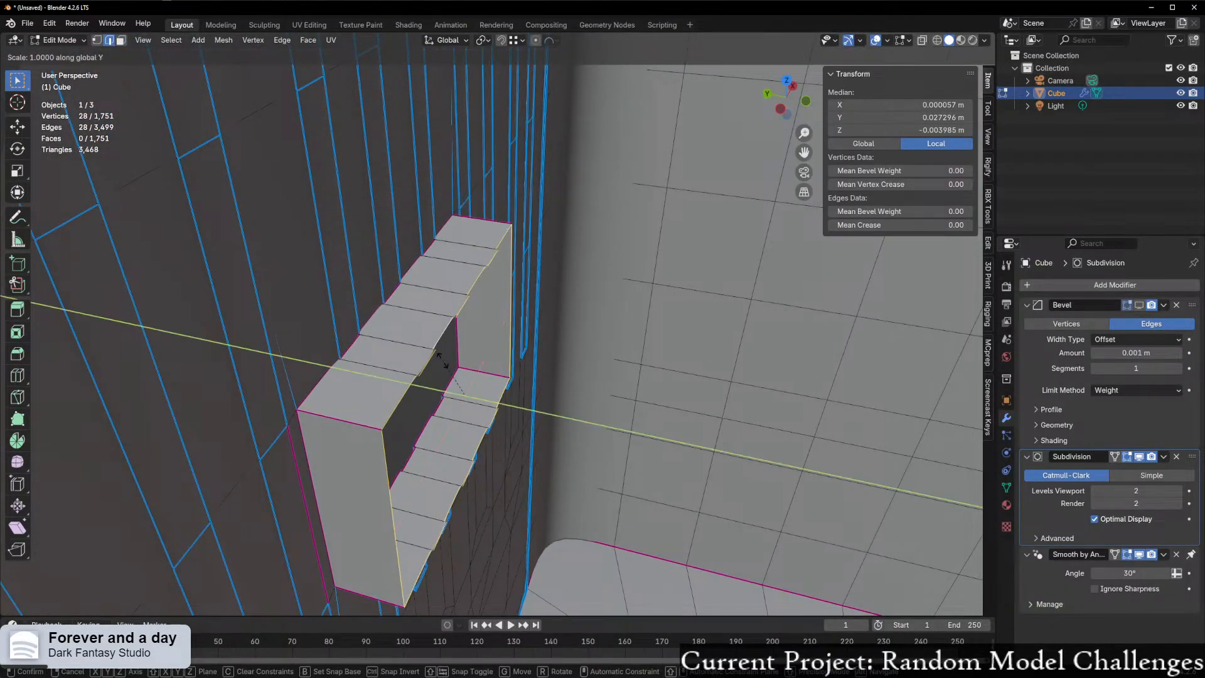
key(Return)
- Try to fill the recess's inner opening with faces, segment by segment from its -X end
middle_drag(527, 383, 411, 413)
click(283, 401)
key(f)
key(f)
key(f)
key(f)
key(f)
key(f)
key(f)
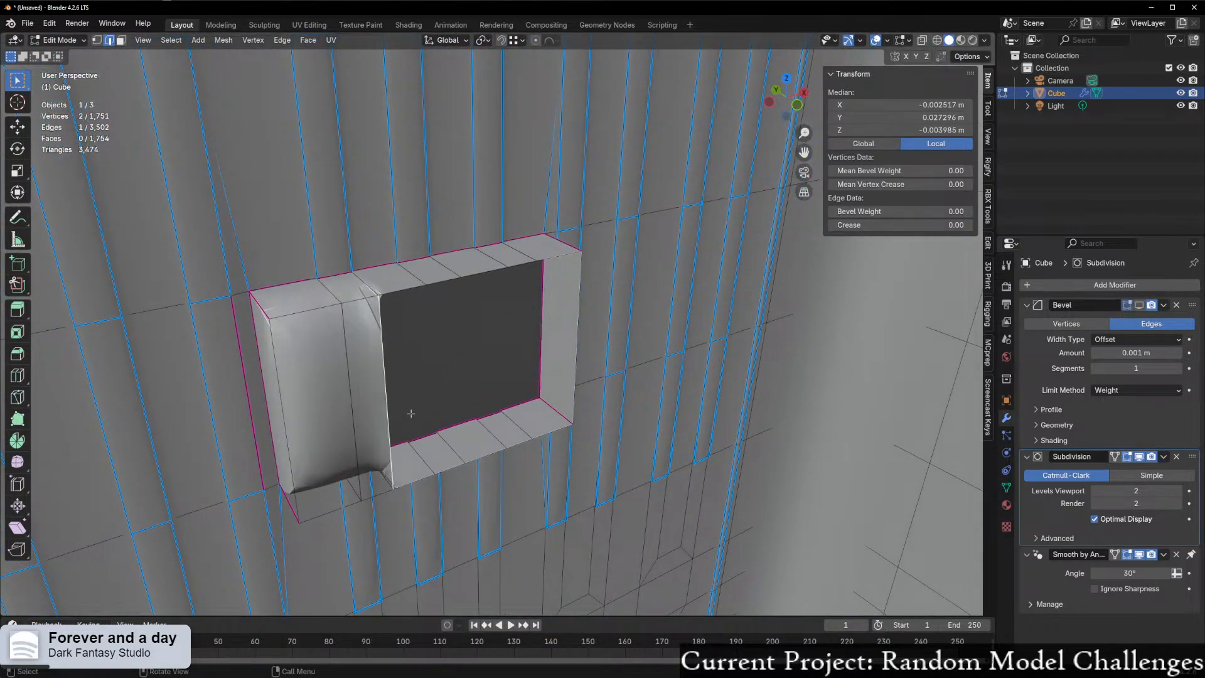
key(f)
key(f)
key(f)
key(f)
key(f)
key(f)
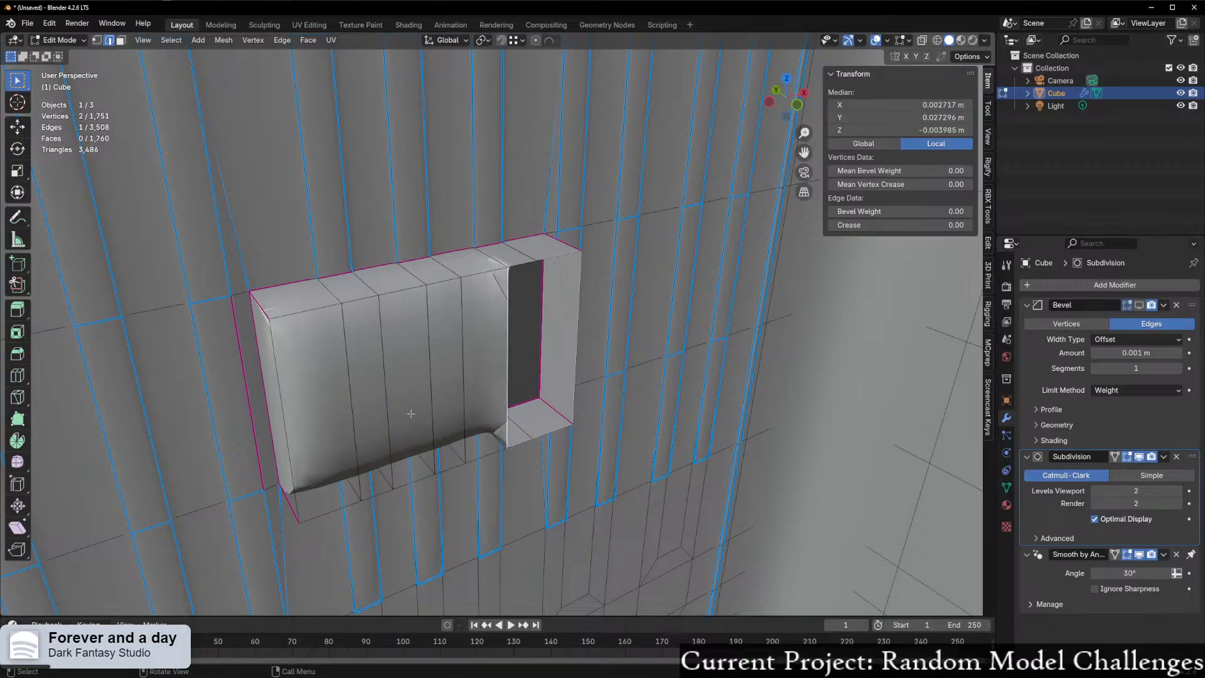
middle_drag(411, 413, 424, 389)
- Undo the faces filled across the recess's inner opening
key(ctrl+z)
key(ctrl+z)
key(ctrl+z)
key(ctrl+z)
key(ctrl+z)
key(ctrl+z)
key(ctrl+z)
key(ctrl+z)
key(ctrl+z)
key(ctrl+z)
key(ctrl+z)
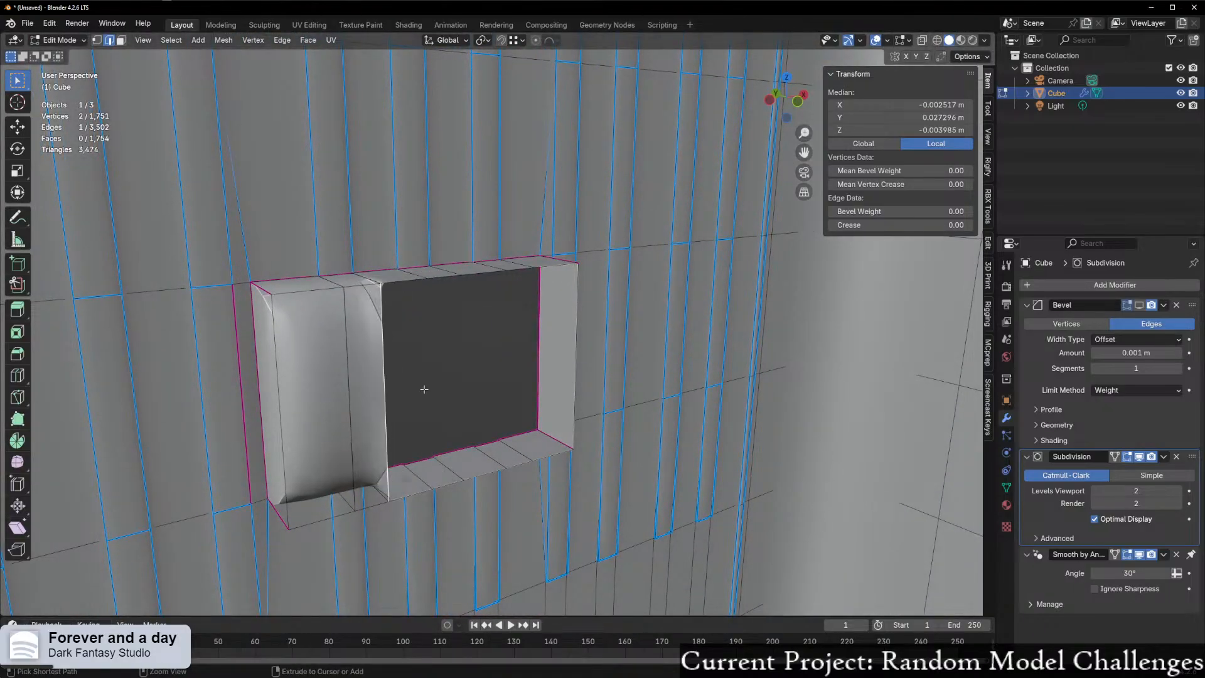
key(ctrl+z)
key(ctrl+z)
- Examine the rectangular recess and its wall edges from both the inside and the outside of the body
middle_drag(423, 390, 569, 400)
click(590, 265)
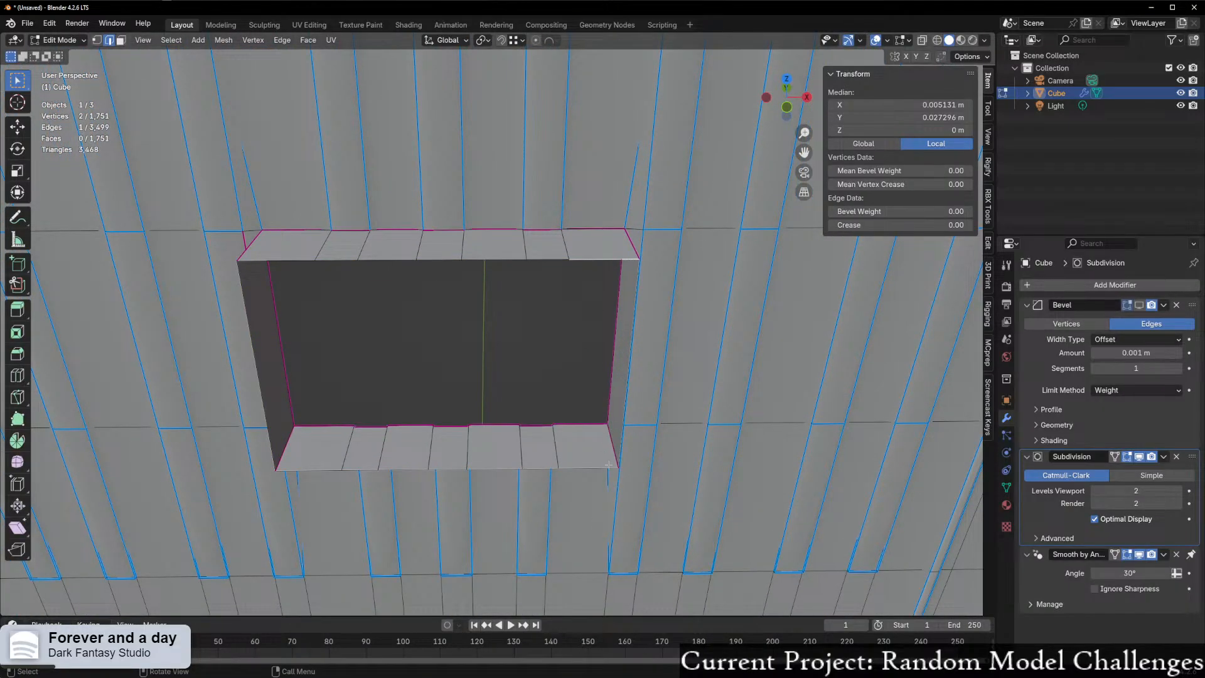
key(a)
middle_drag(463, 379, 544, 364)
key(ctrl+z)
scroll(448, 320, up, 2)
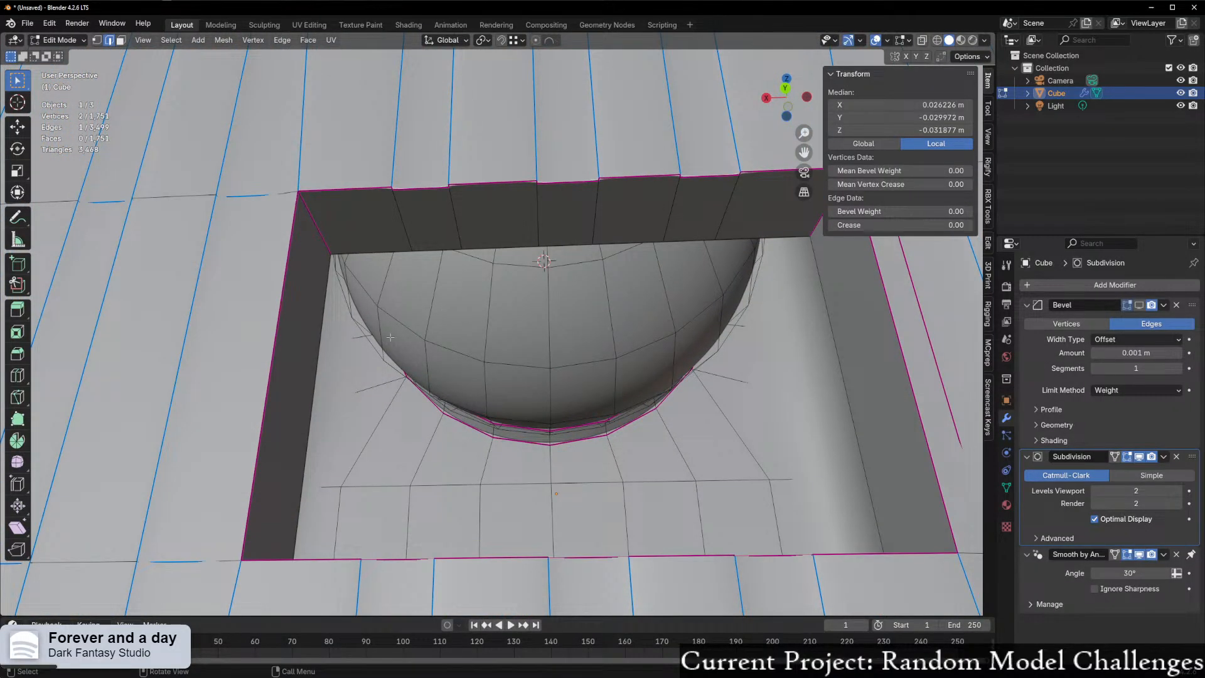
middle_drag(390, 337, 364, 166)
middle_drag(356, 213, 488, 366)
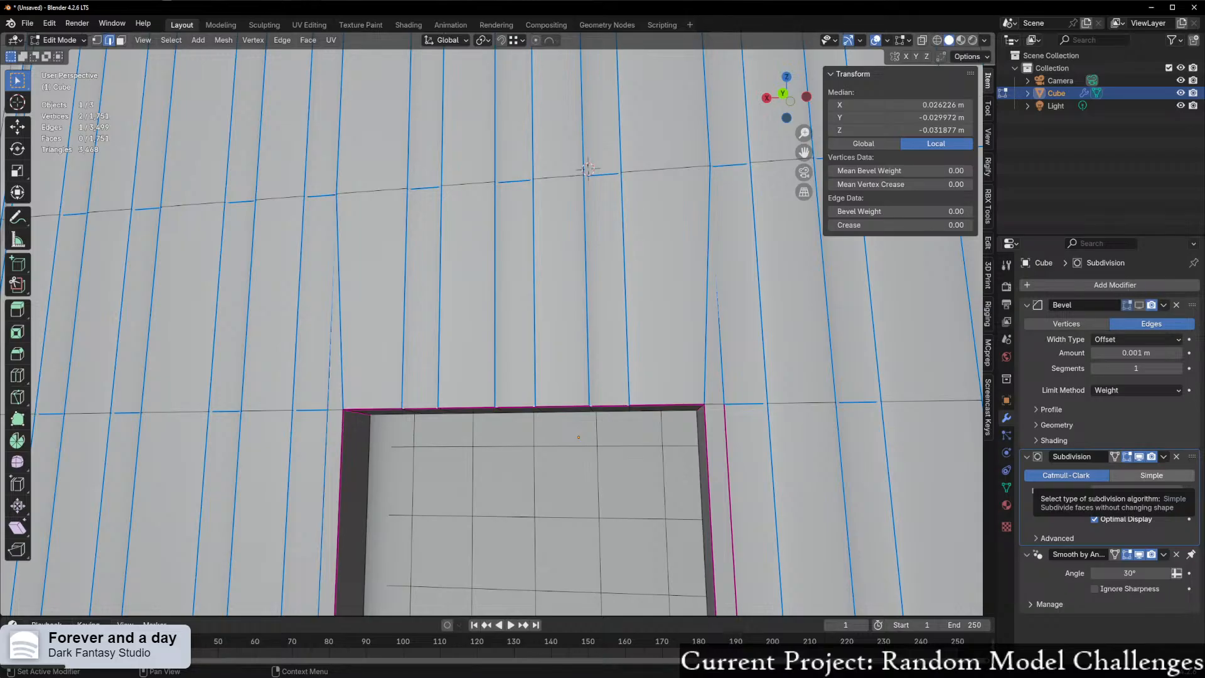
- Try again to close the floor of the recess with successive faces, starting from the edge at its -X end
scroll(590, 531, down, 5)
scroll(591, 531, up, 3)
middle_drag(590, 531, 586, 389)
click(575, 335)
key(f)
key(f)
key(f)
key(f)
key(f)
key(f)
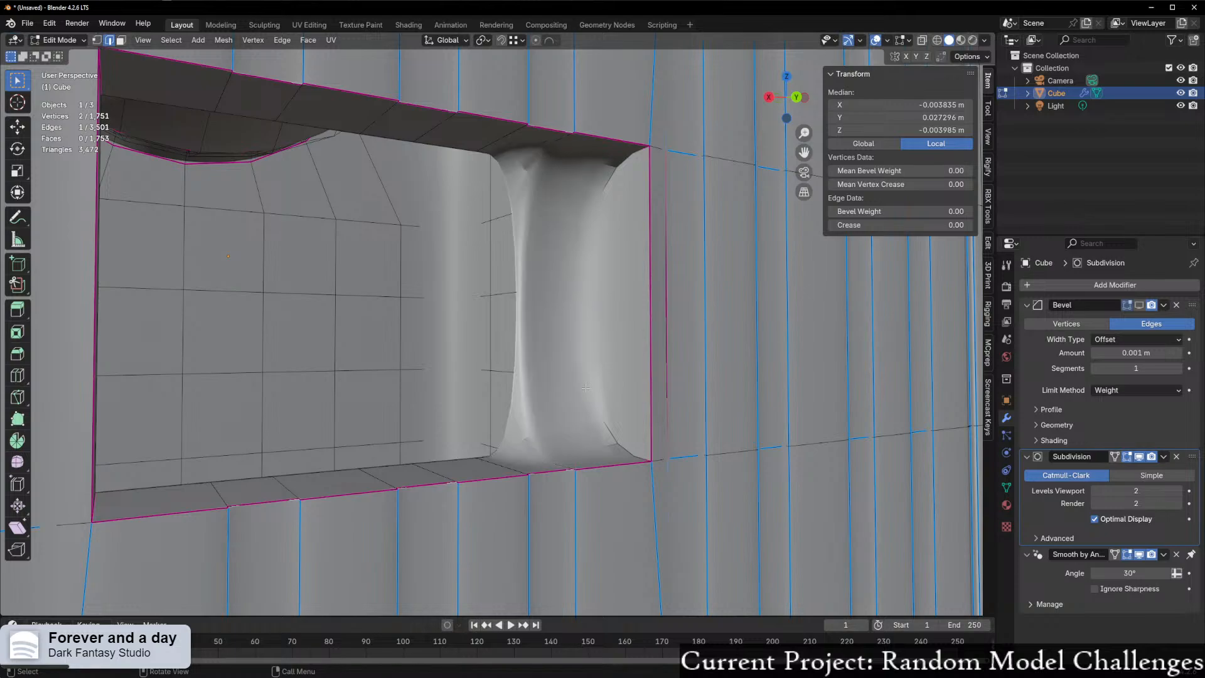
key(f)
key(f)
key(f)
key(f)
key(f)
key(f)
key(f)
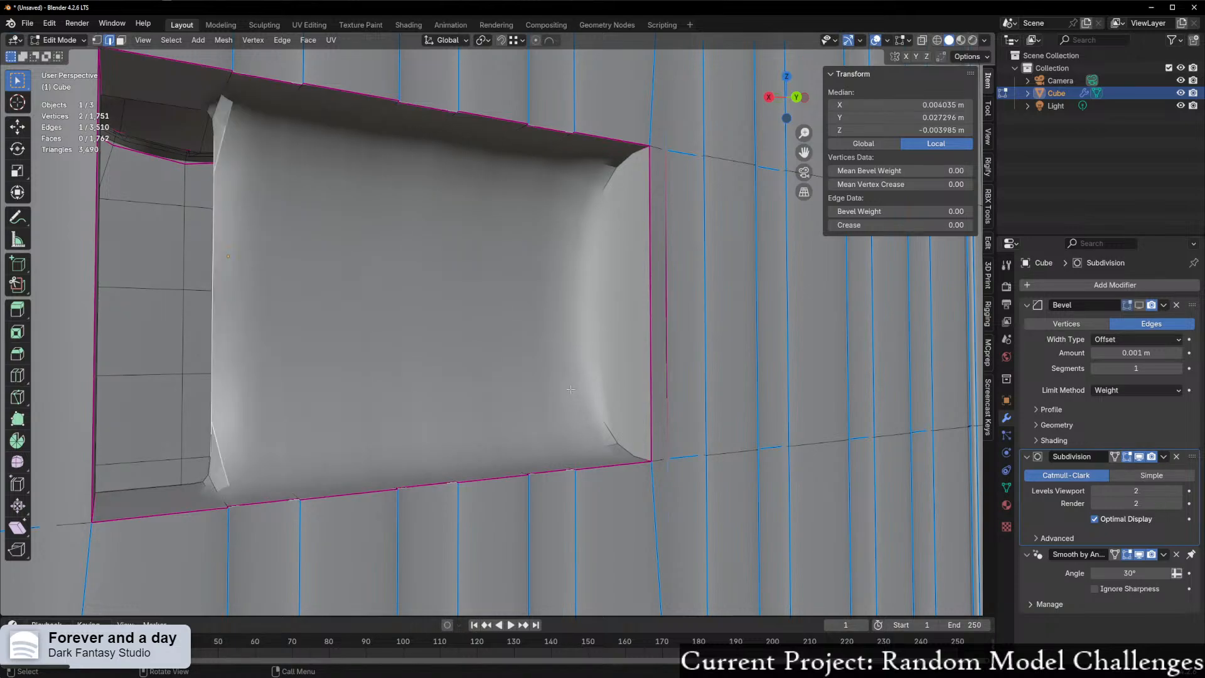
middle_drag(559, 391, 412, 433)
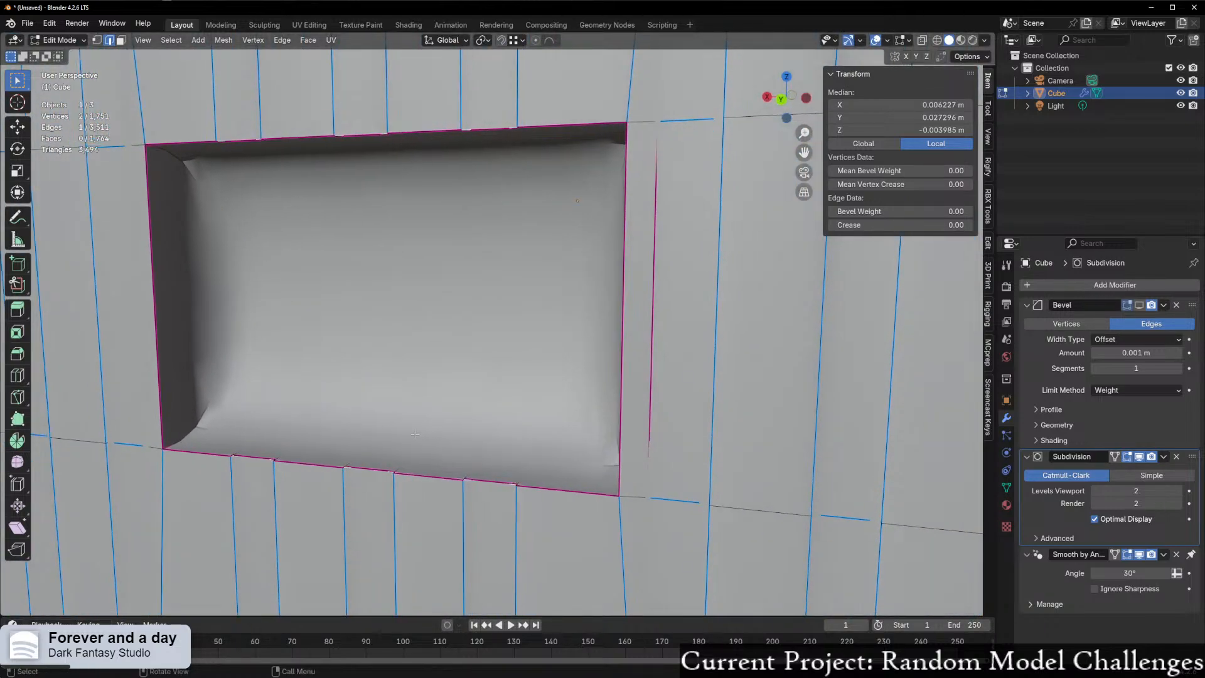
- Undo the second fill of the recess floor
key(ctrl+z)
key(ctrl+z)
key(ctrl+z)
key(ctrl+z)
key(ctrl+z)
key(ctrl+z)
key(ctrl+z)
key(ctrl+z)
key(ctrl+z)
key(ctrl+z)
key(ctrl+z)
key(ctrl+z)
key(ctrl+z)
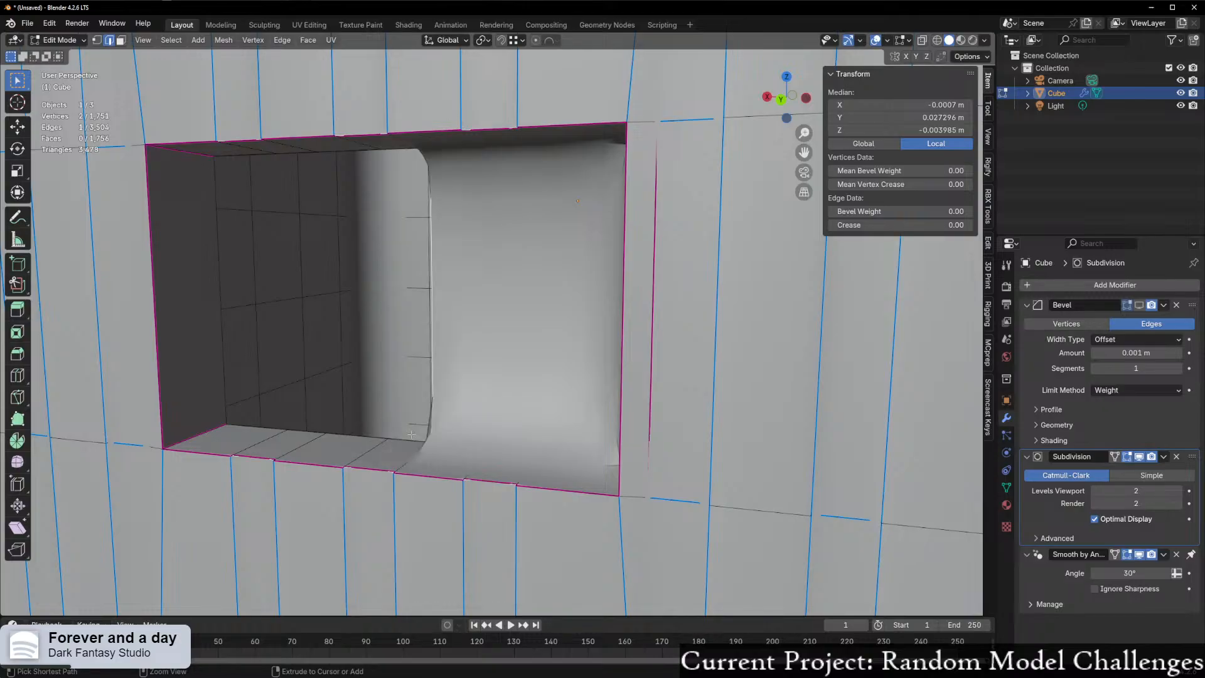
- Try moving a single vertical edge on the recess's upper wall to test whether its neighbouring faces are connected
middle_drag(411, 434, 722, 280)
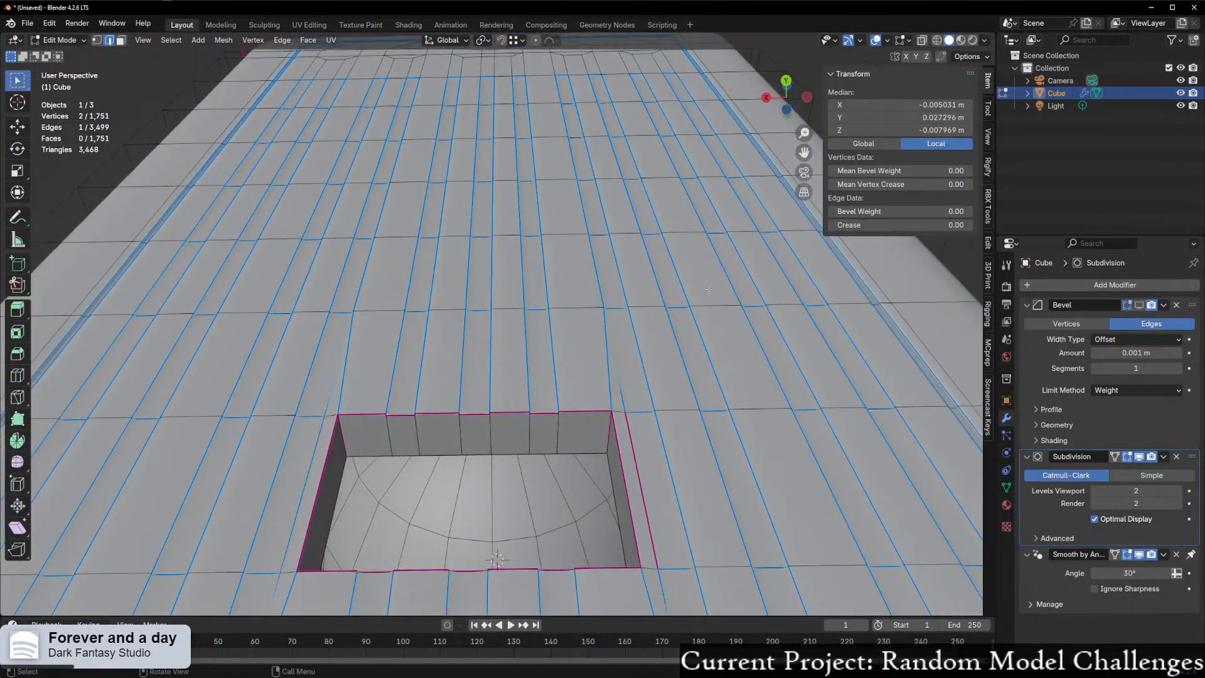
scroll(722, 280, up, 3)
click(574, 513)
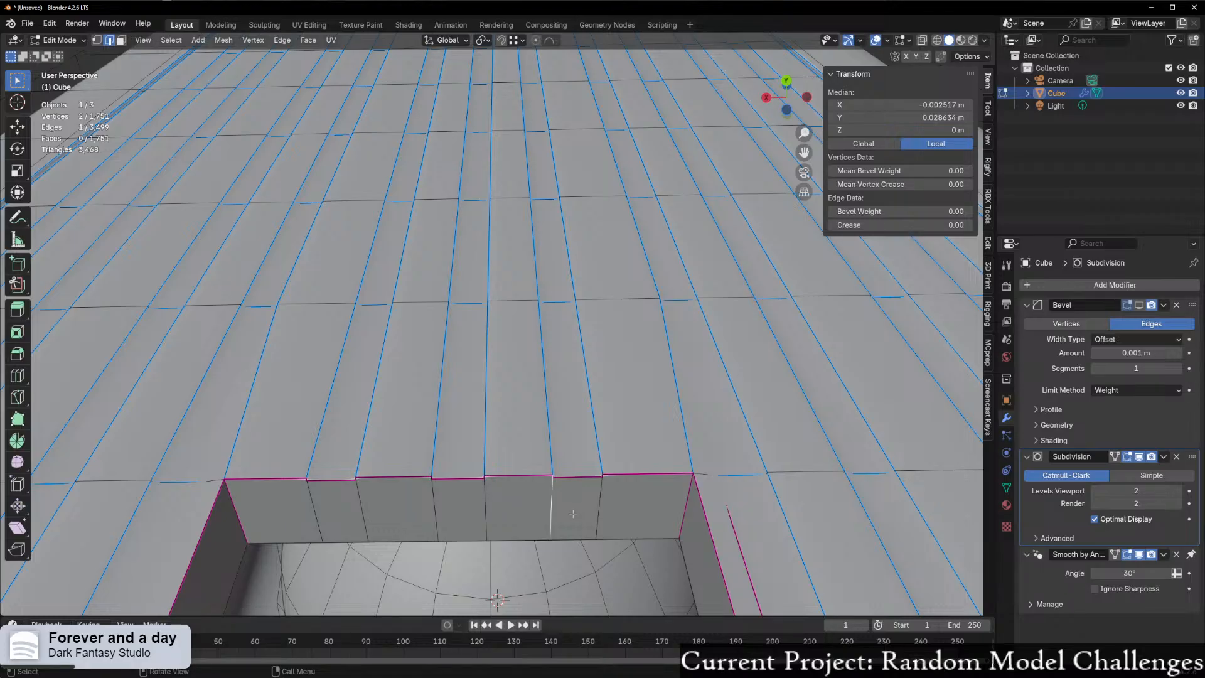
key(g)
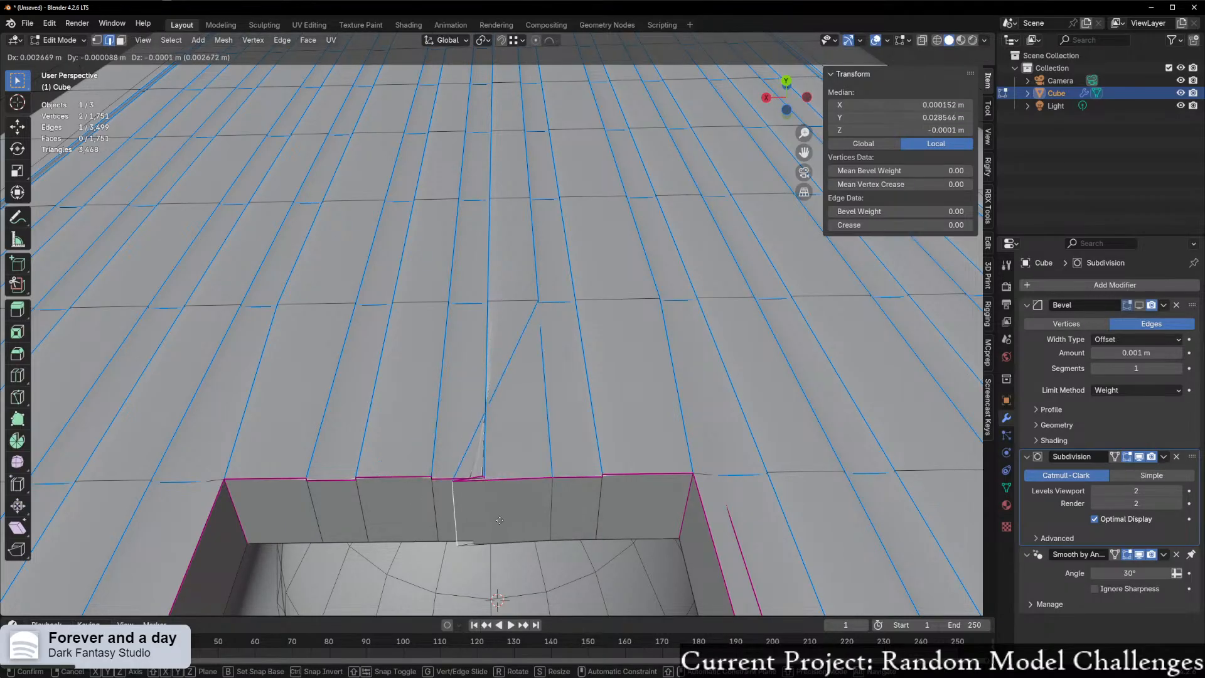
click(491, 519)
- Merge all vertices of the mesh by distance and clear the full selection
middle_drag(492, 519, 612, 443)
key(a)
scroll(613, 443, down, 1)
right_click(613, 443)
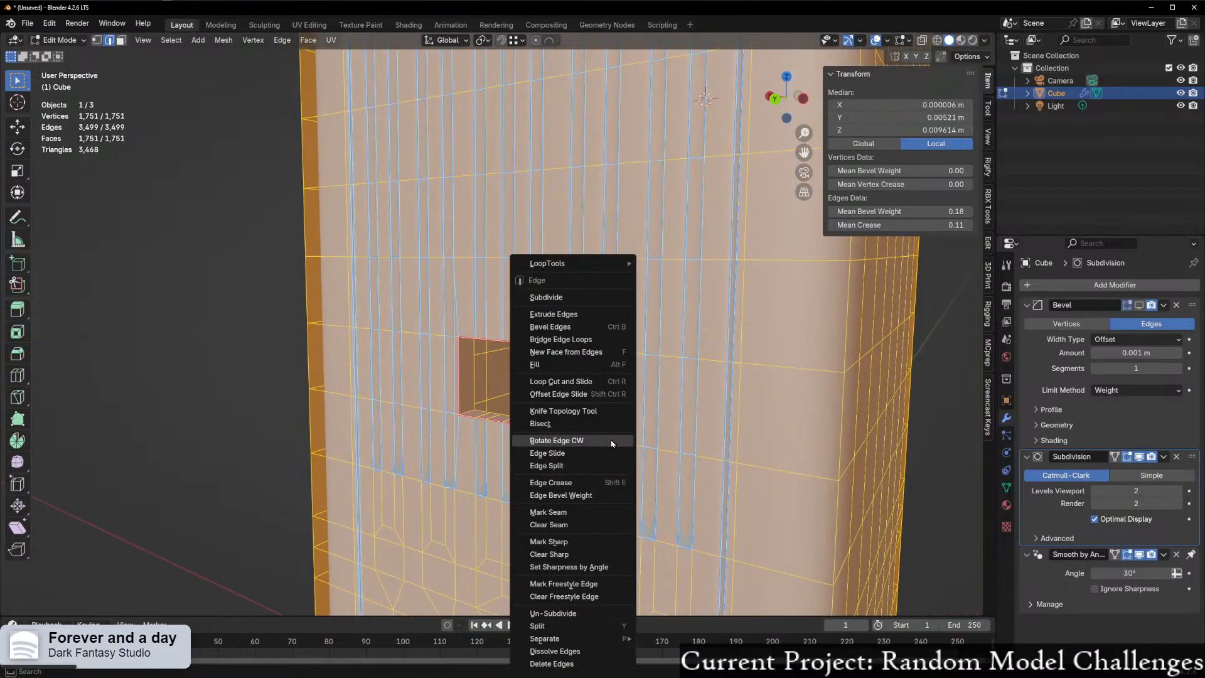
key(m)
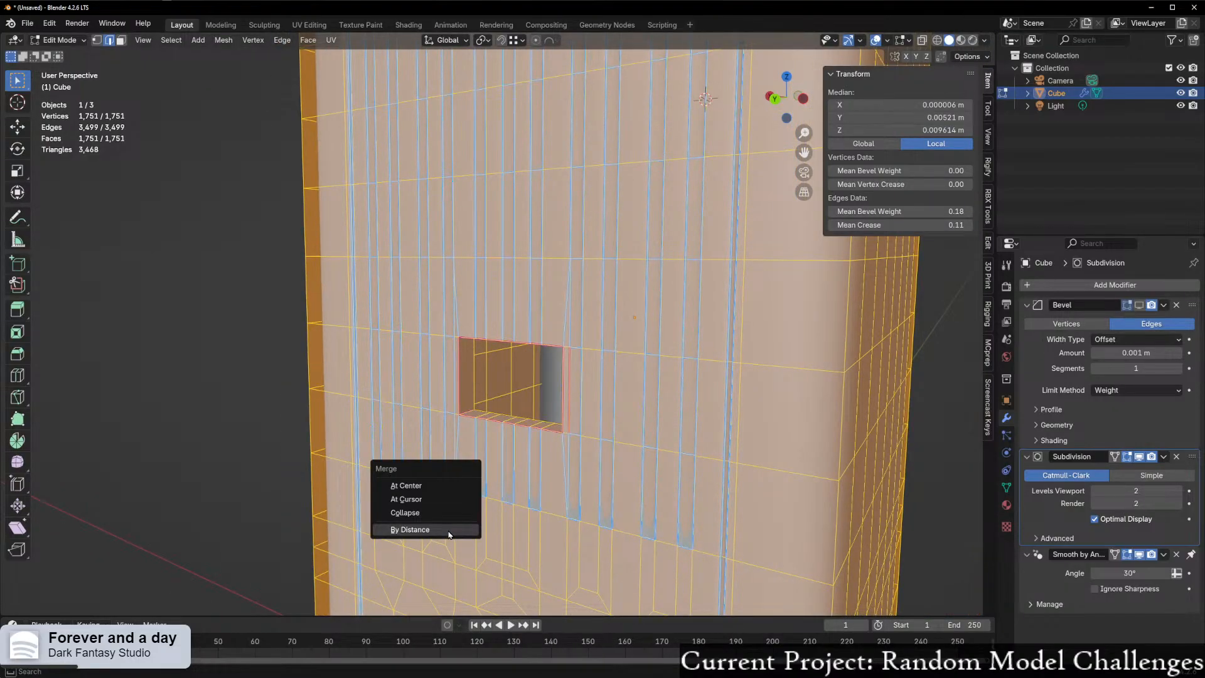
click(449, 534)
click(287, 419)
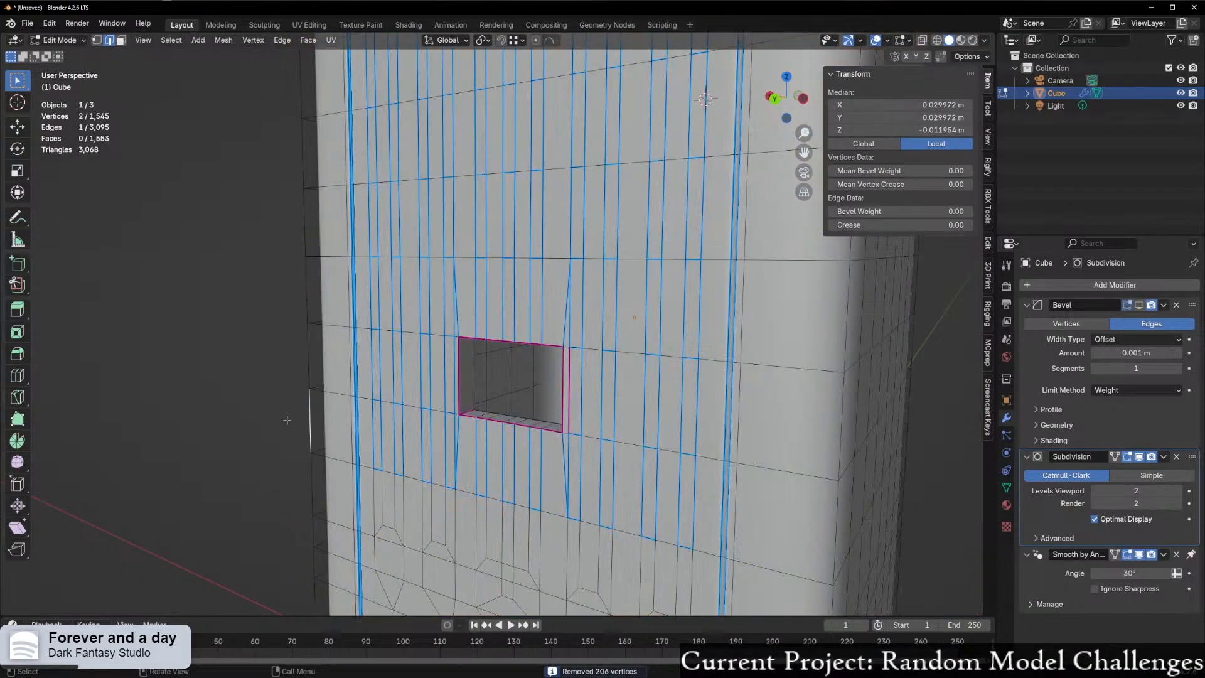
- Fill the recess's inner opening with a row of faces, starting from its -X end edge
middle_drag(467, 473, 592, 527)
click(606, 483)
key(f)
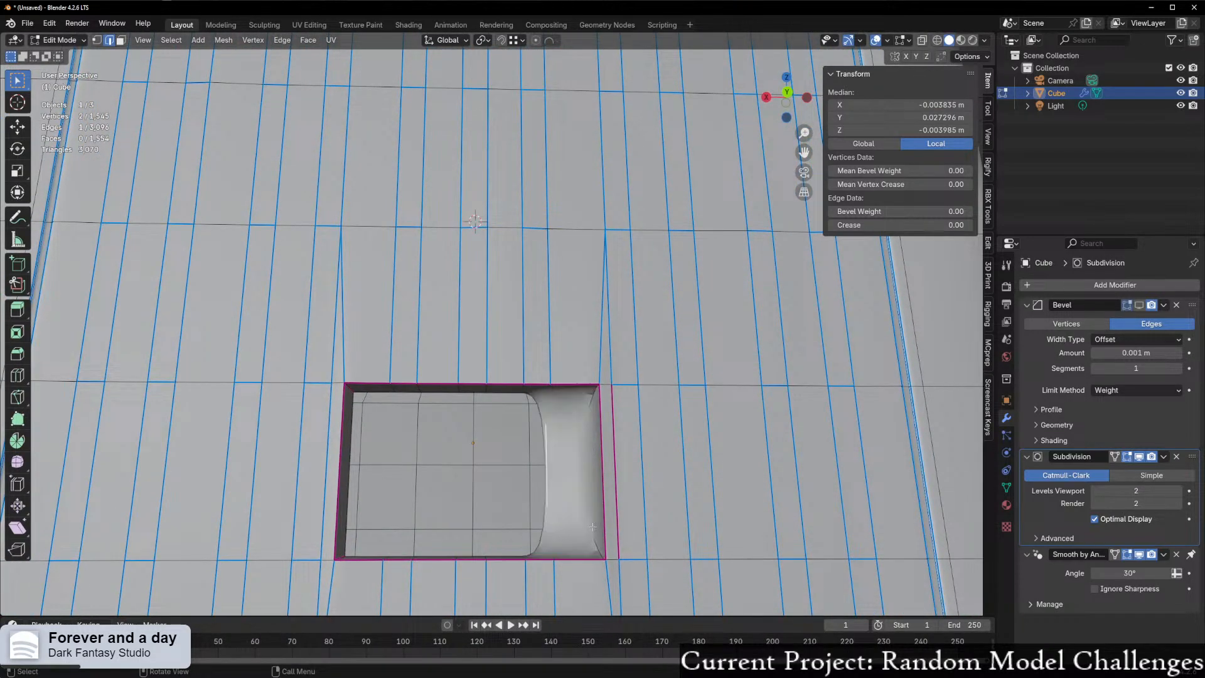
key(f)
key(f)
key(f)
key(f)
key(f)
key(f)
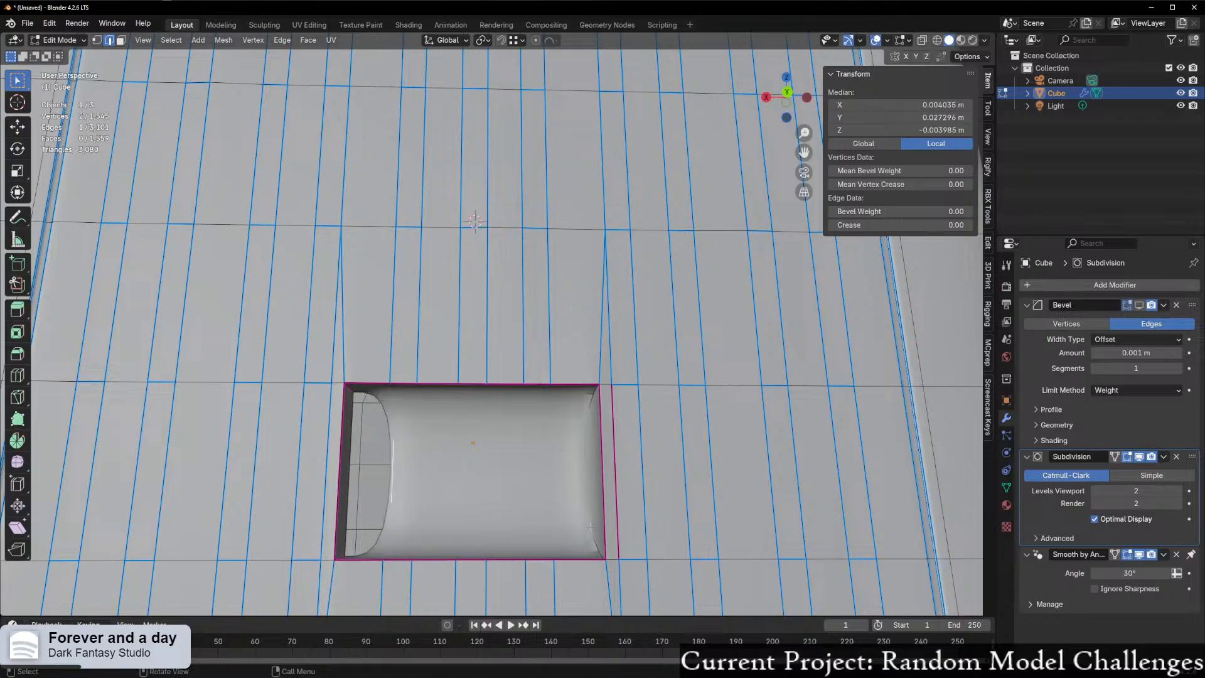
middle_drag(589, 527, 565, 464)
- Select the complete border loop of the recess floor with X-ray on and set its Mean Crease to 1.00
key(alt+z)
click(405, 437)
alt+click(404, 437)
middle_drag(405, 438, 364, 503)
alt+shift+click(446, 474)
shift+click(450, 492)
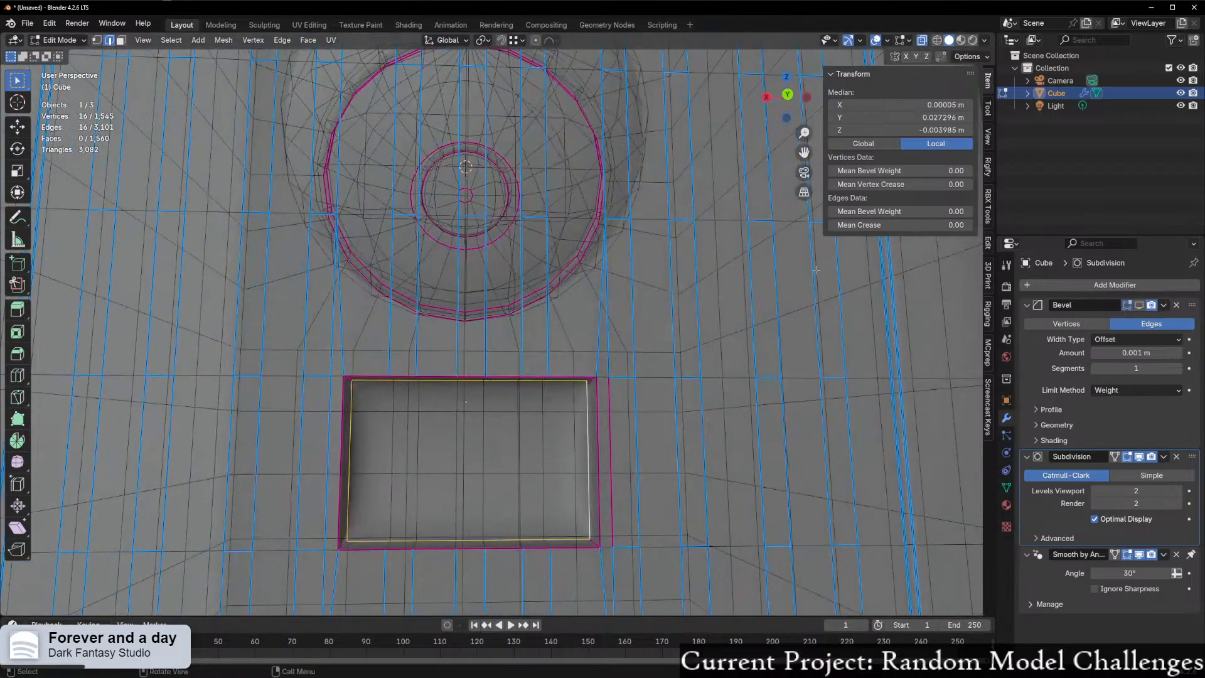
drag(871, 226, 938, 226)
- Check the creased recess outside Edit Mode and return to editing the mesh
middle_drag(665, 399, 608, 408)
key(ctrl+Tab)
click(446, 440)
middle_drag(439, 412, 492, 276)
key(ctrl+Tab)
click(520, 438)
scroll(492, 421, up, 2)
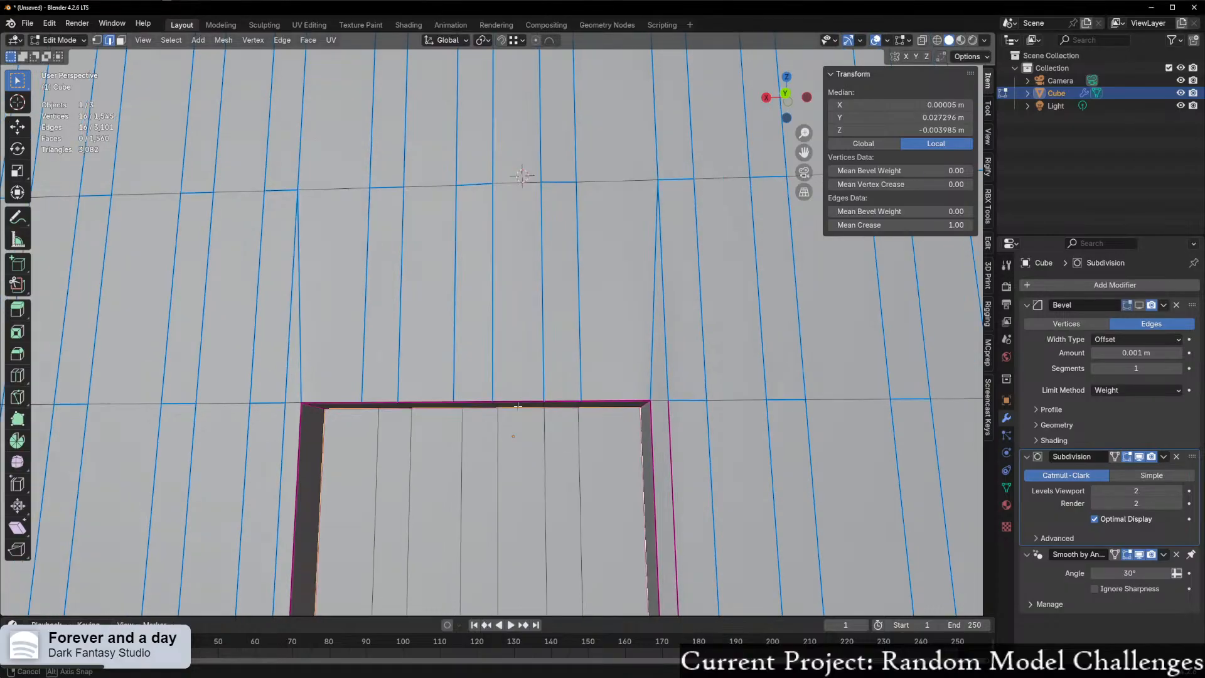
scroll(512, 189, down, 6)
middle_drag(511, 189, 534, 380)
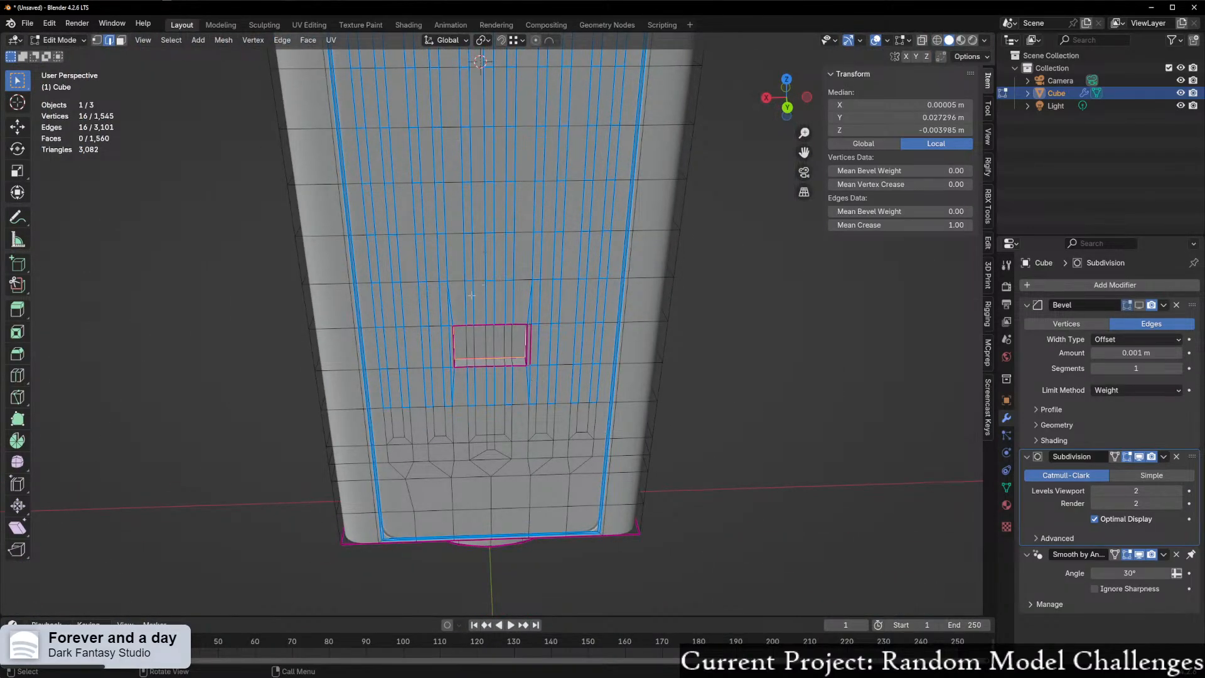
- Select the two outermost narrow vertical face strips on the panel's +X side in face selection mode
scroll(473, 291, down, 5)
mouse_move(473, 291)
middle_down()
mouse_move(512, 293)
mouse_move(495, 285)
middle_up()
scroll(495, 285, up, 1)
middle_drag(411, 188, 392, 177)
scroll(390, 176, up, 2)
scroll(389, 175, down, 2)
middle_drag(418, 216, 419, 217)
scroll(420, 217, up, 2)
click(345, 217)
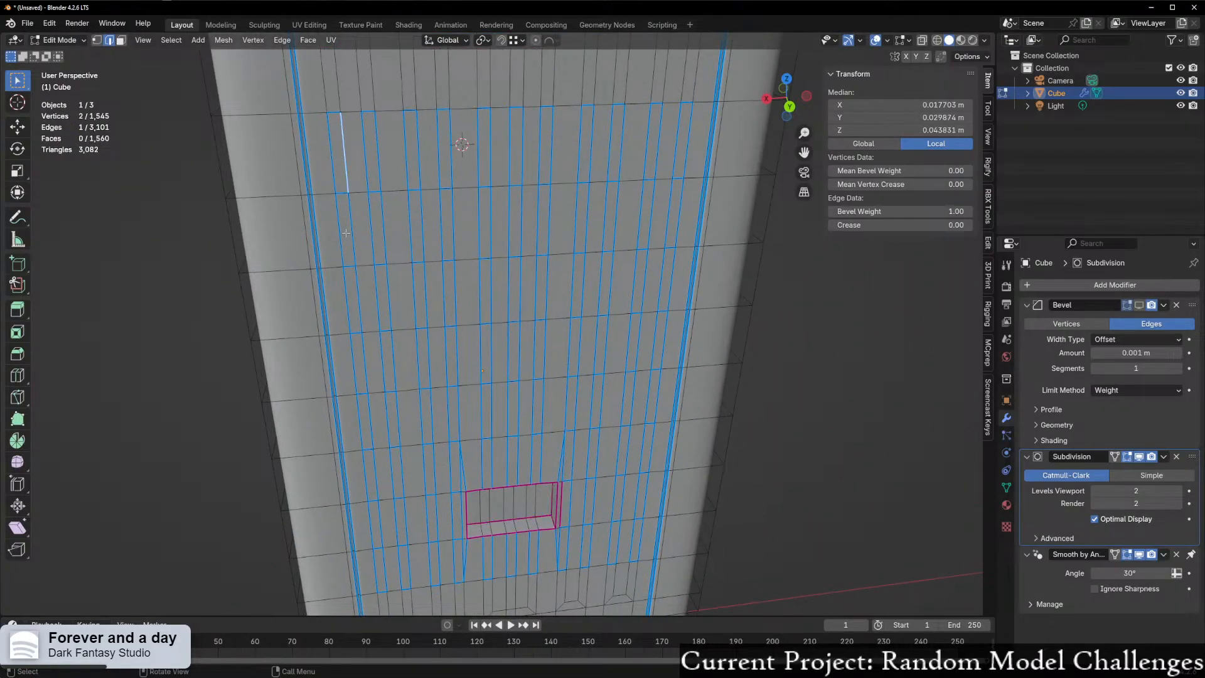
key(3)
click(336, 178)
middle_drag(336, 177, 364, 263)
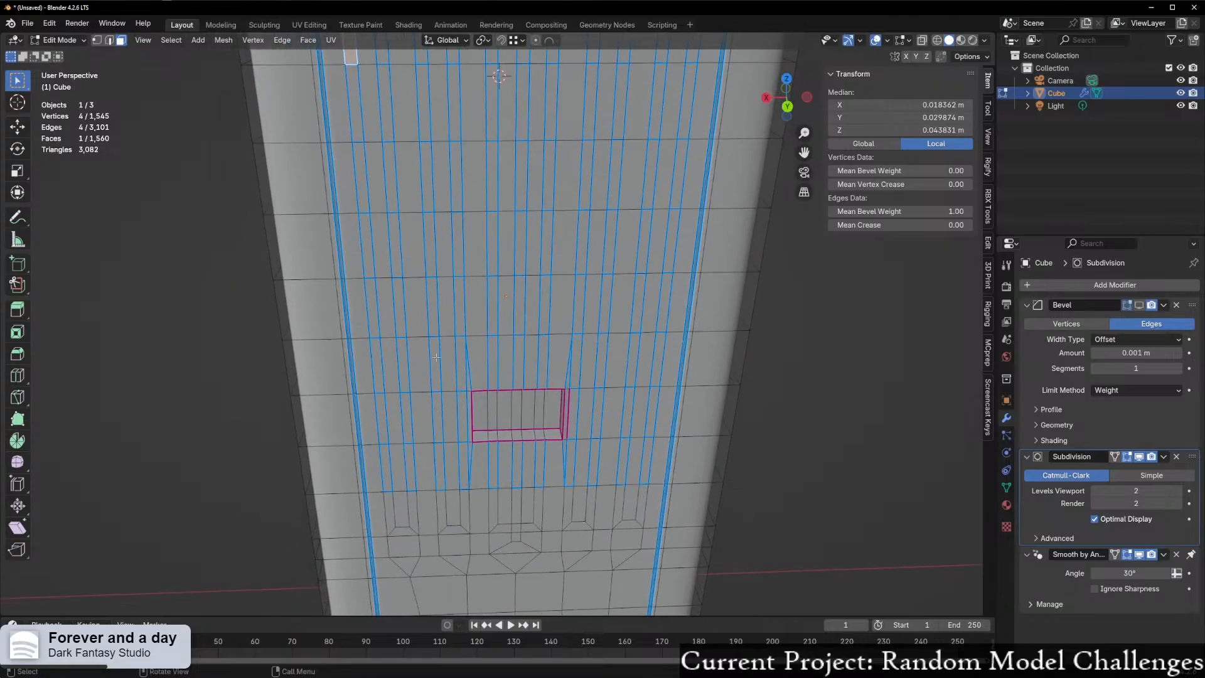
ctrl+click(384, 485)
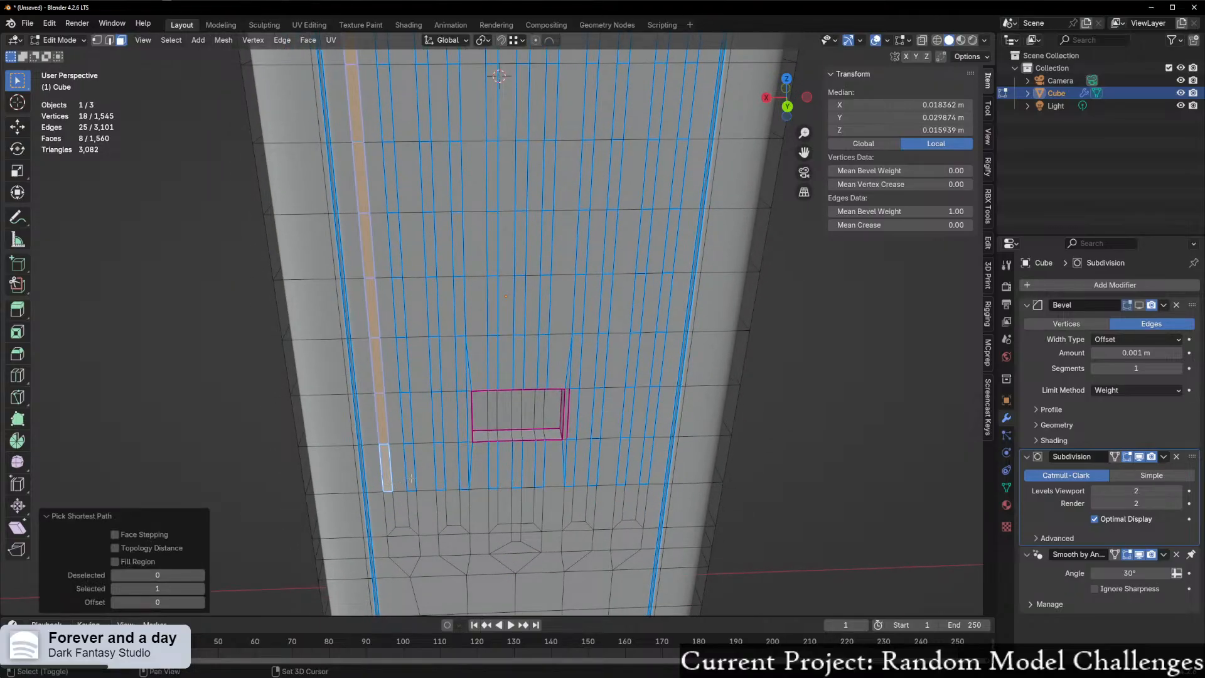
shift+click(409, 467)
middle_drag(432, 362, 427, 326)
ctrl+click(380, 81)
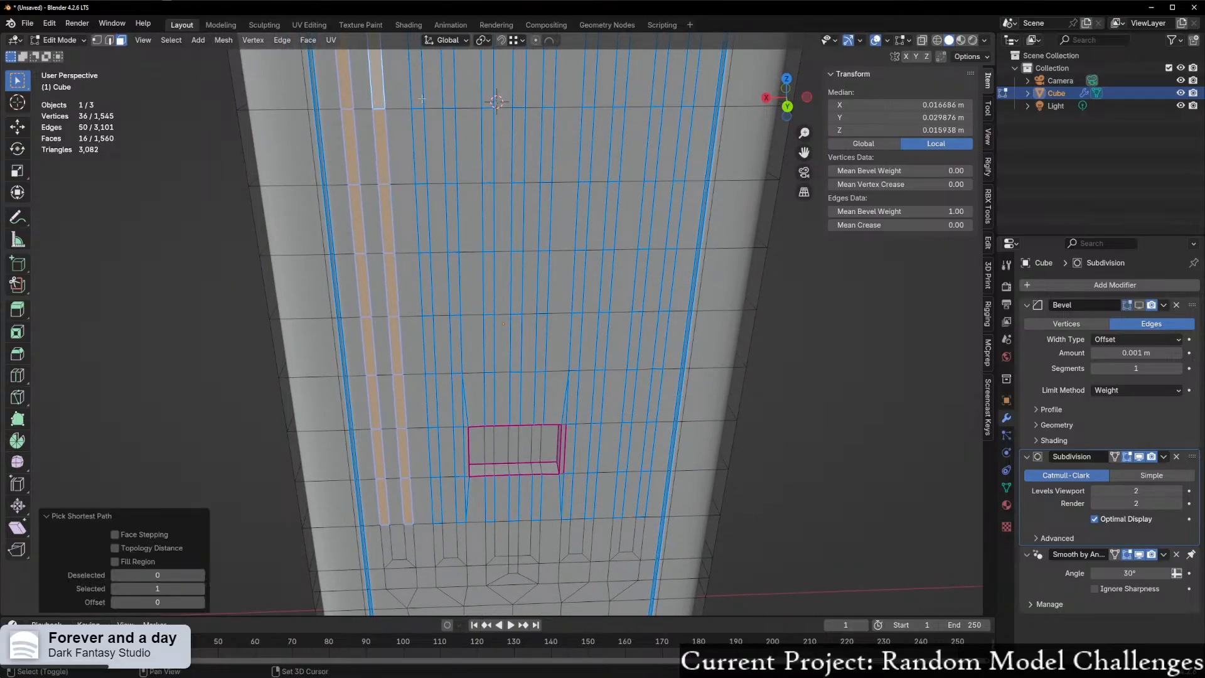
- Add the third and fourth full-length narrow face strips on the recess's +X side to the selection
shift+click(416, 78)
ctrl+click(438, 495)
shift+click(460, 499)
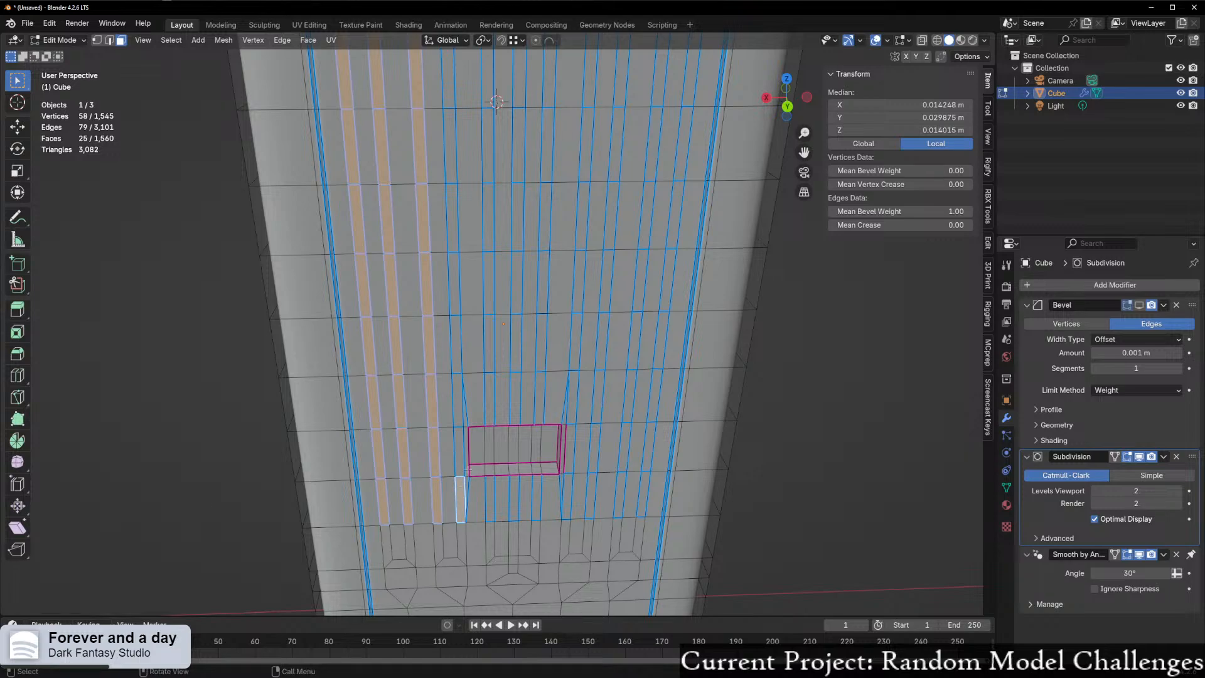
middle_drag(460, 499, 514, 321)
shift+click(451, 167)
shift+click(450, 166)
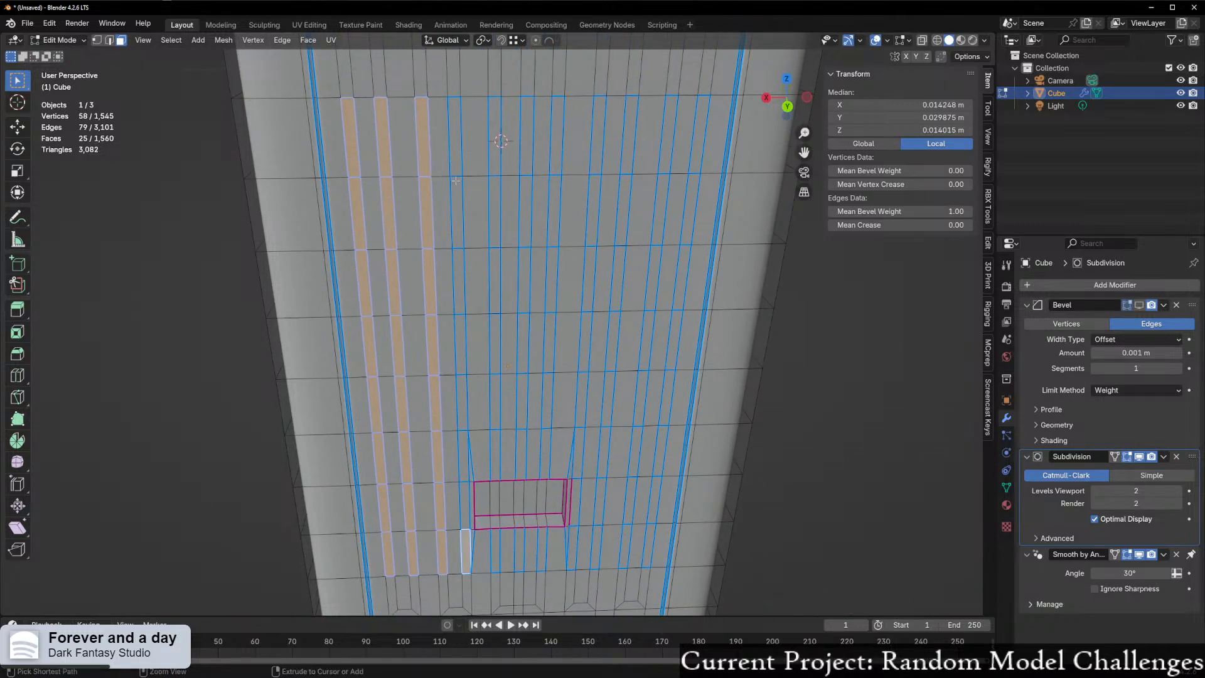
ctrl+click(451, 165)
- Add the three narrow face strips that end at the recess's upper edge to the selection
shift+click(495, 136)
middle_drag(495, 136, 509, 458)
ctrl+click(492, 467)
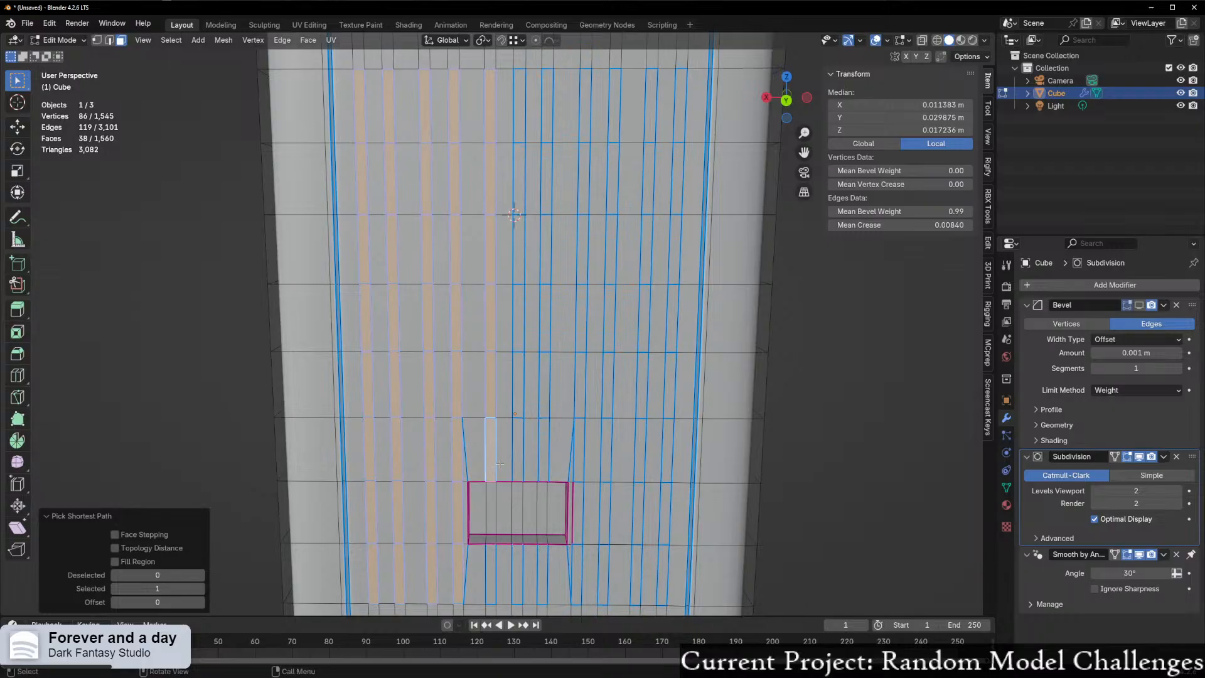
shift+click(518, 449)
middle_drag(518, 448, 513, 162)
ctrl+click(512, 160)
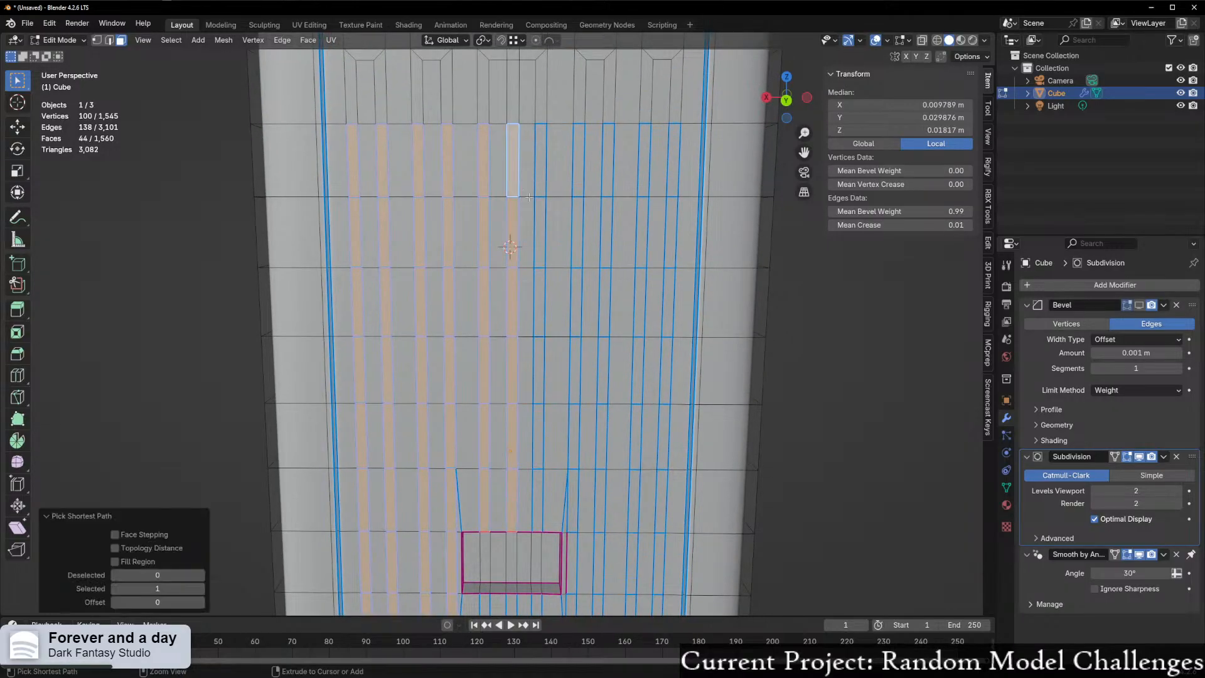
shift+click(543, 182)
ctrl+click(540, 500)
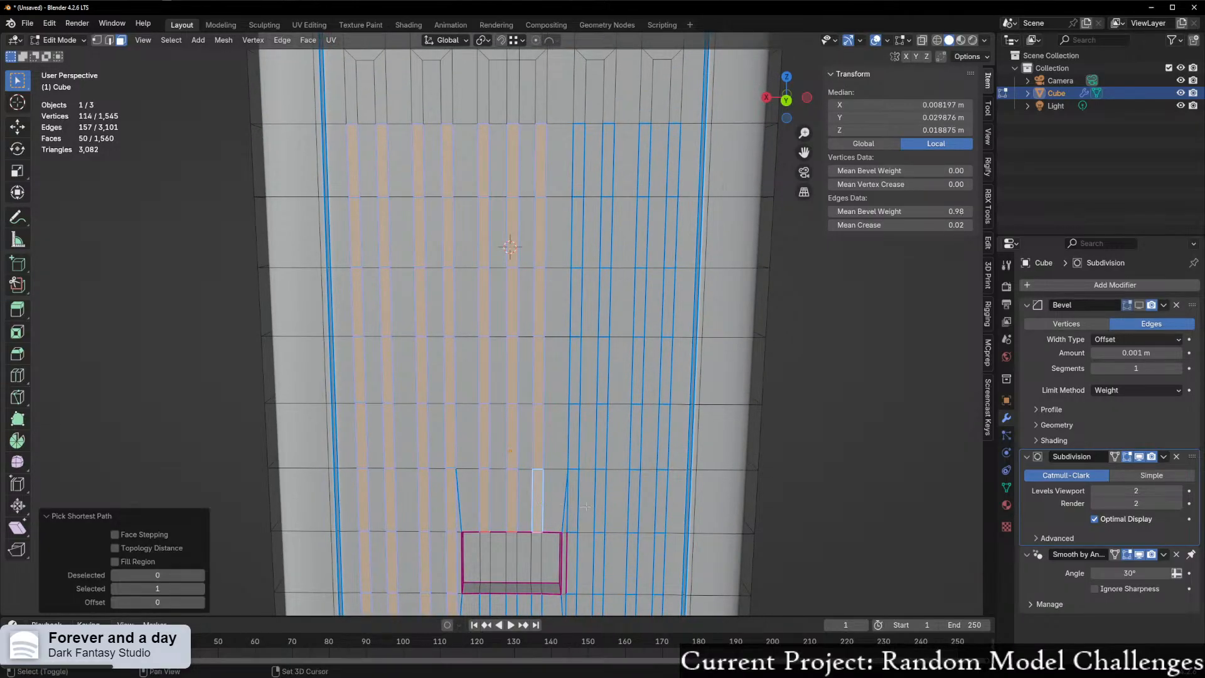
- Add the two full-length narrow face strips nearest the recess on its -X side to the selection
middle_drag(540, 500, 584, 171)
shift+click(537, 111)
middle_drag(538, 111, 496, 258)
ctrl+click(519, 436)
shift+click(518, 138)
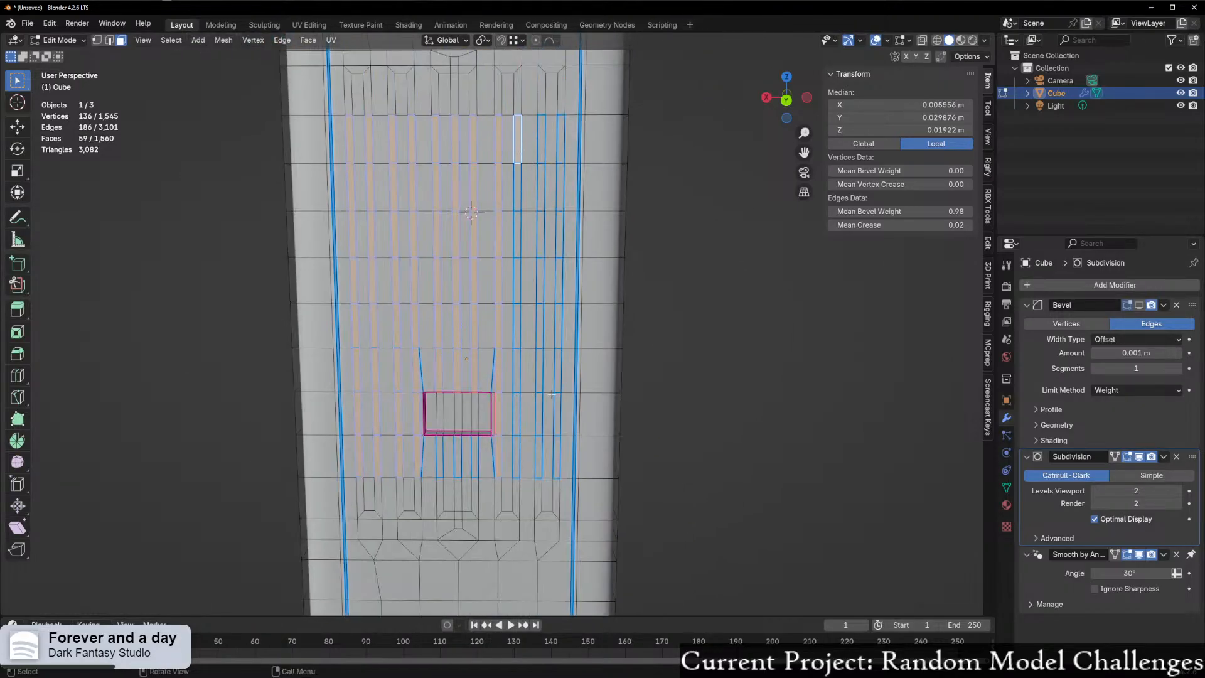
ctrl+click(515, 465)
- Add the last two narrow face strips at the panel's -X border to the selection
shift+click(538, 457)
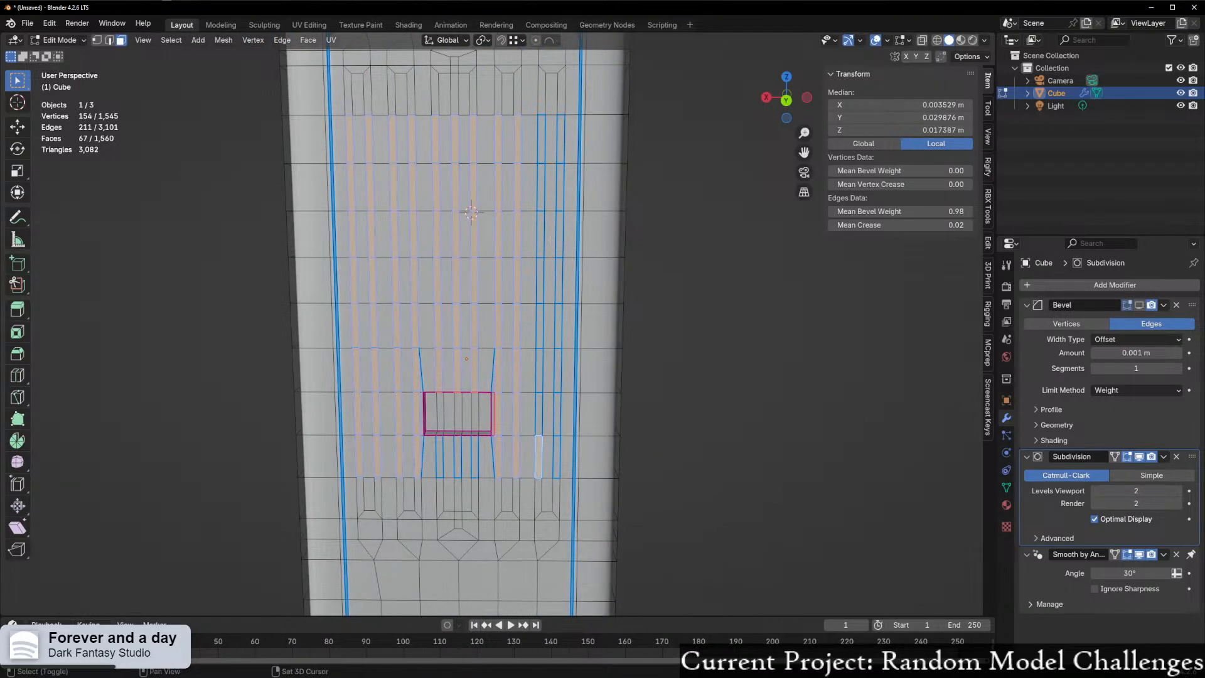
ctrl+click(543, 143)
shift+click(560, 152)
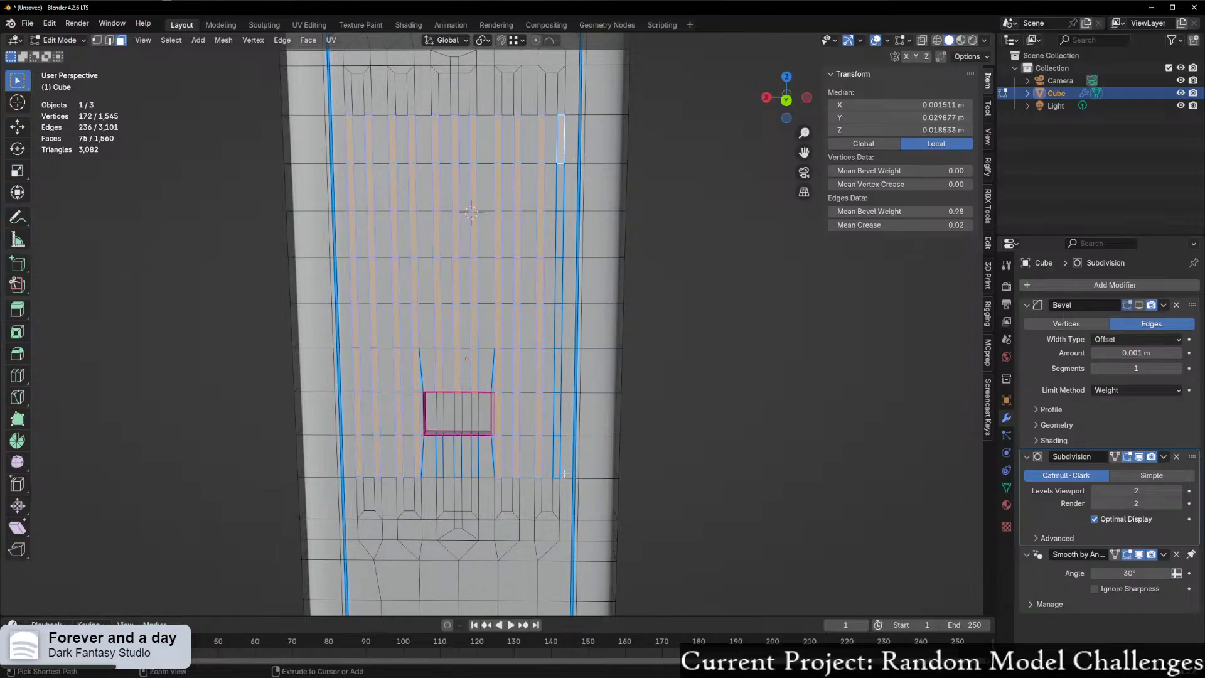
ctrl+click(556, 463)
scroll(464, 439, up, 3)
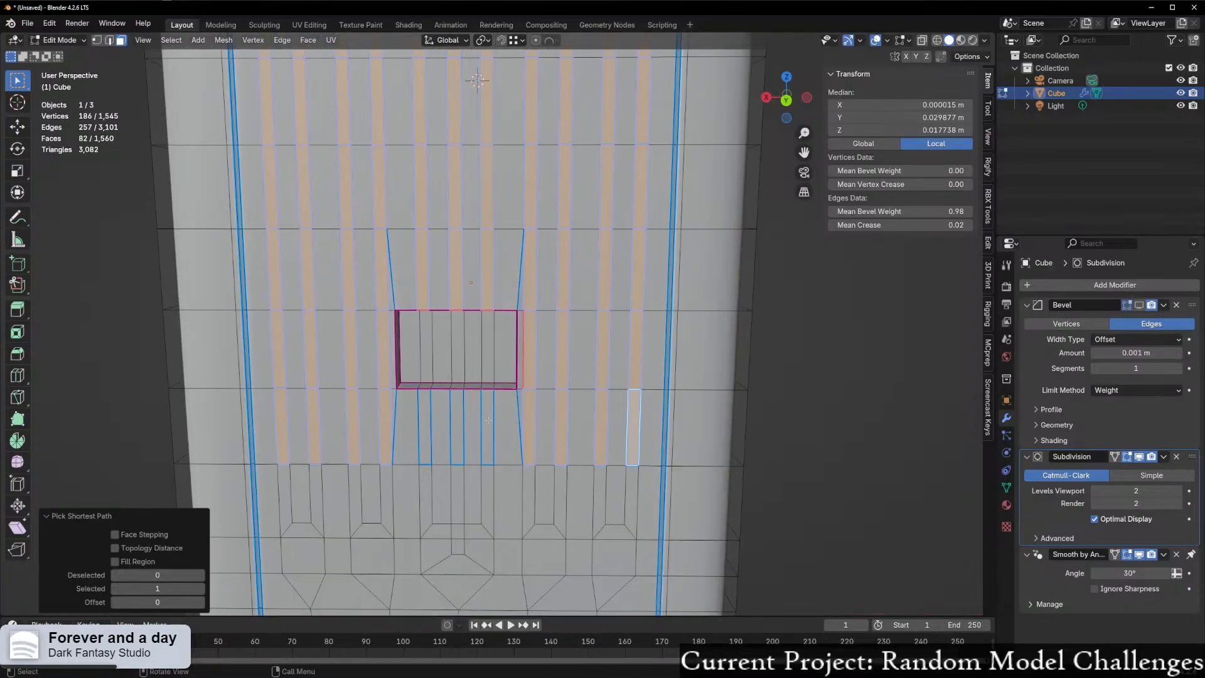
- Add the three short narrow face strips directly below the recess to the selection
shift+click(488, 426)
shift+click(460, 427)
shift+click(425, 426)
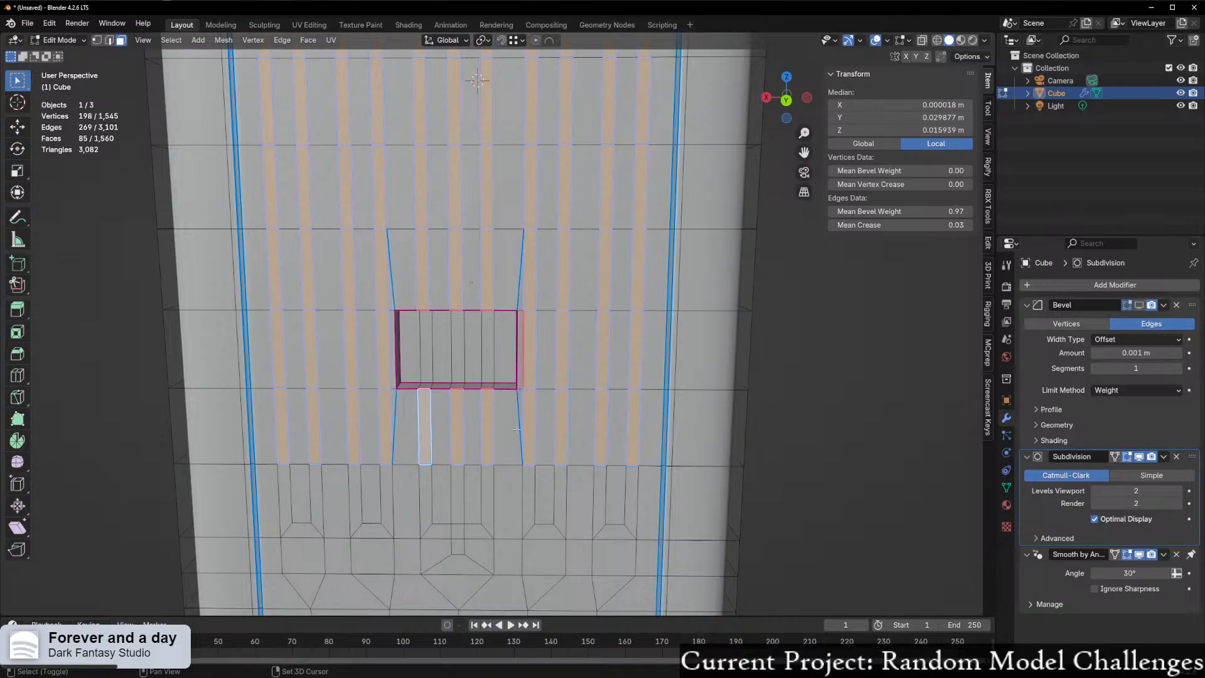
- Inset the selected narrow face strips by about 0.000083 m
scroll(554, 437, up, 1)
key(i)
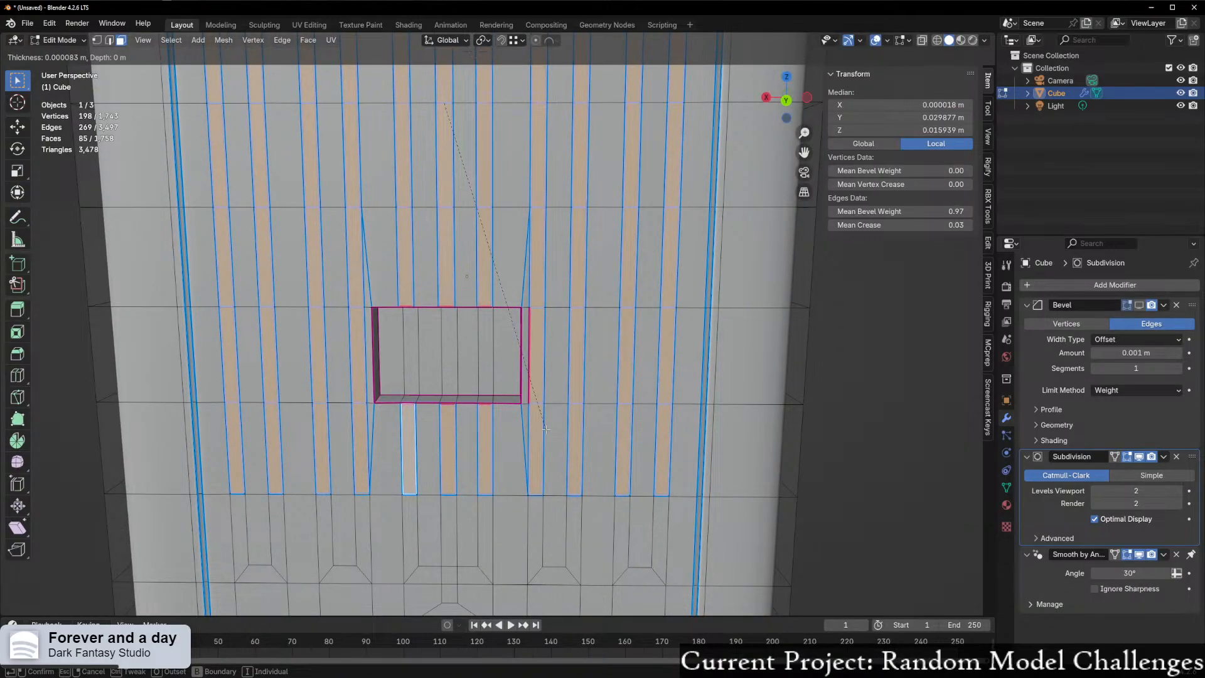
click(545, 429)
middle_drag(545, 428, 539, 431)
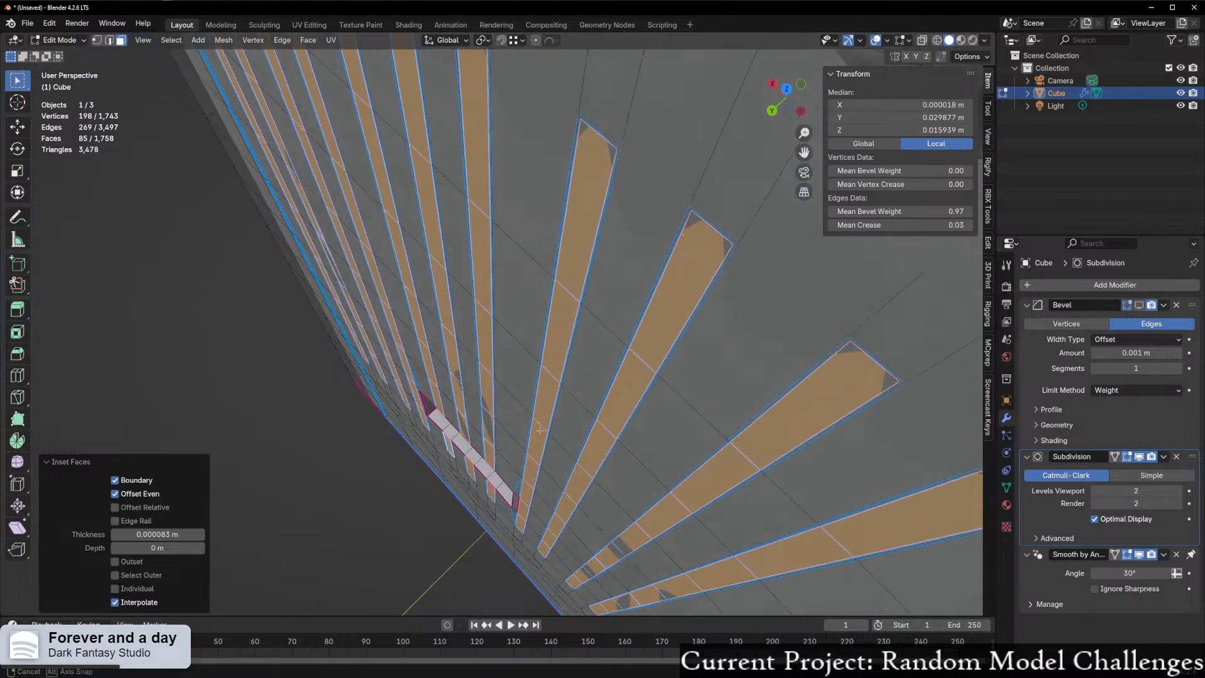
- Extrude the inset strip faces about 0.000466 m inward to form grooves and view them in Object Mode
key(e)
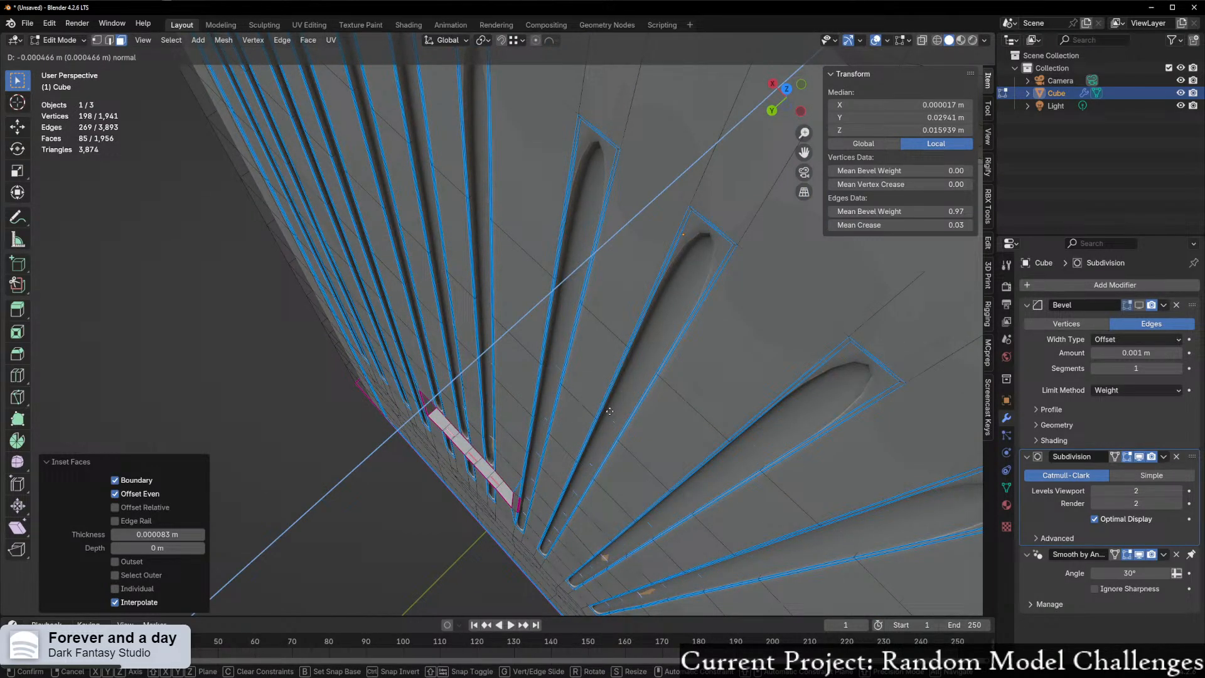
click(610, 411)
middle_drag(610, 411, 597, 424)
middle_drag(643, 341, 536, 472)
key(Tab)
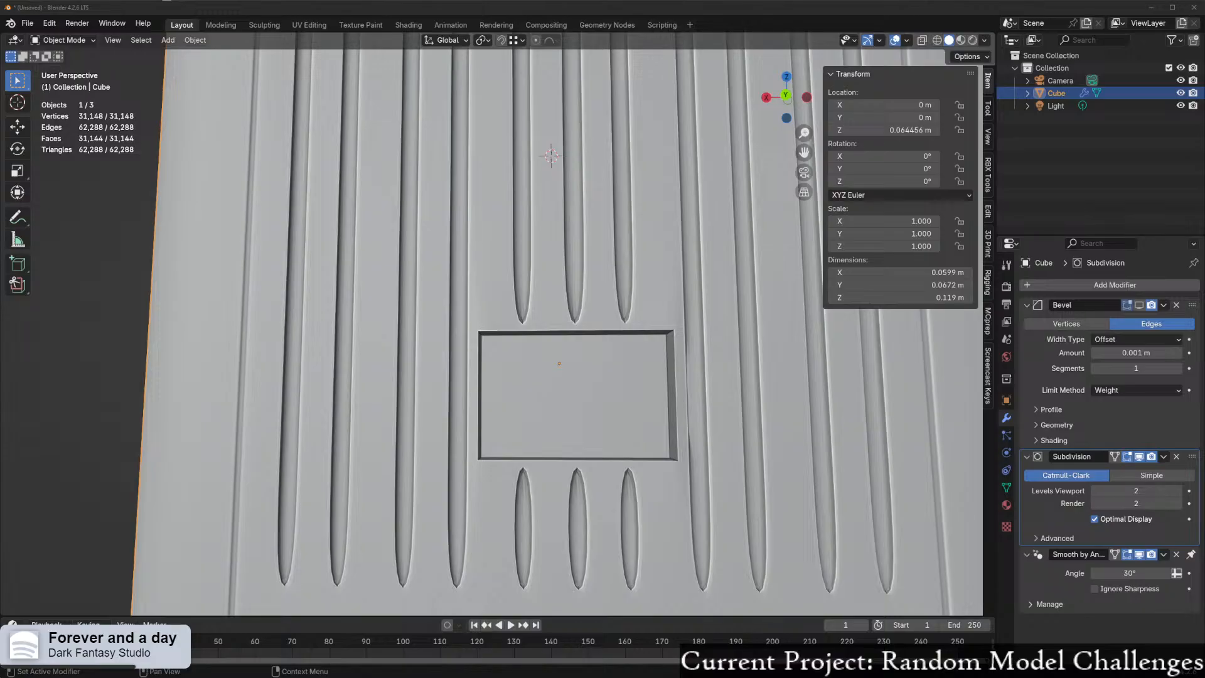
scroll(534, 433, down, 6)
scroll(615, 293, up, 6)
- Return to Edit Mode with edge selection and pick a groove edge near the panel's upper end to check its bevel weight
key(ctrl+Tab)
click(621, 339)
middle_drag(621, 340, 500, 254)
key(2)
click(500, 253)
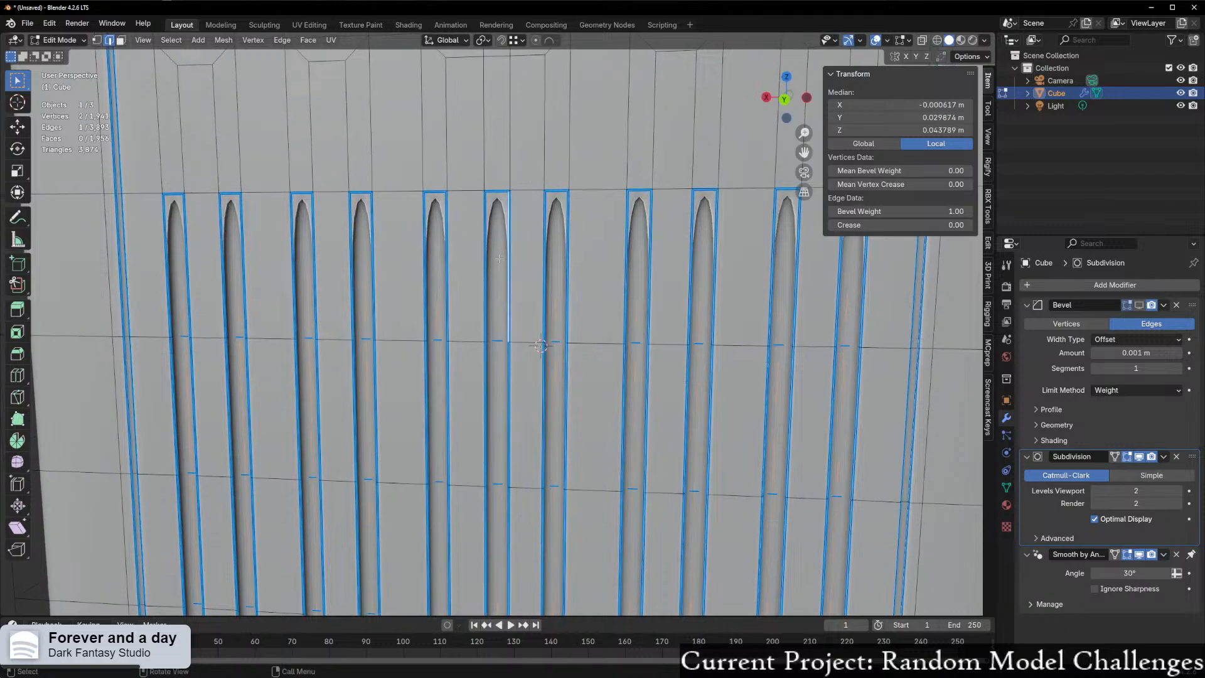
scroll(500, 253, down, 6)
scroll(495, 299, up, 8)
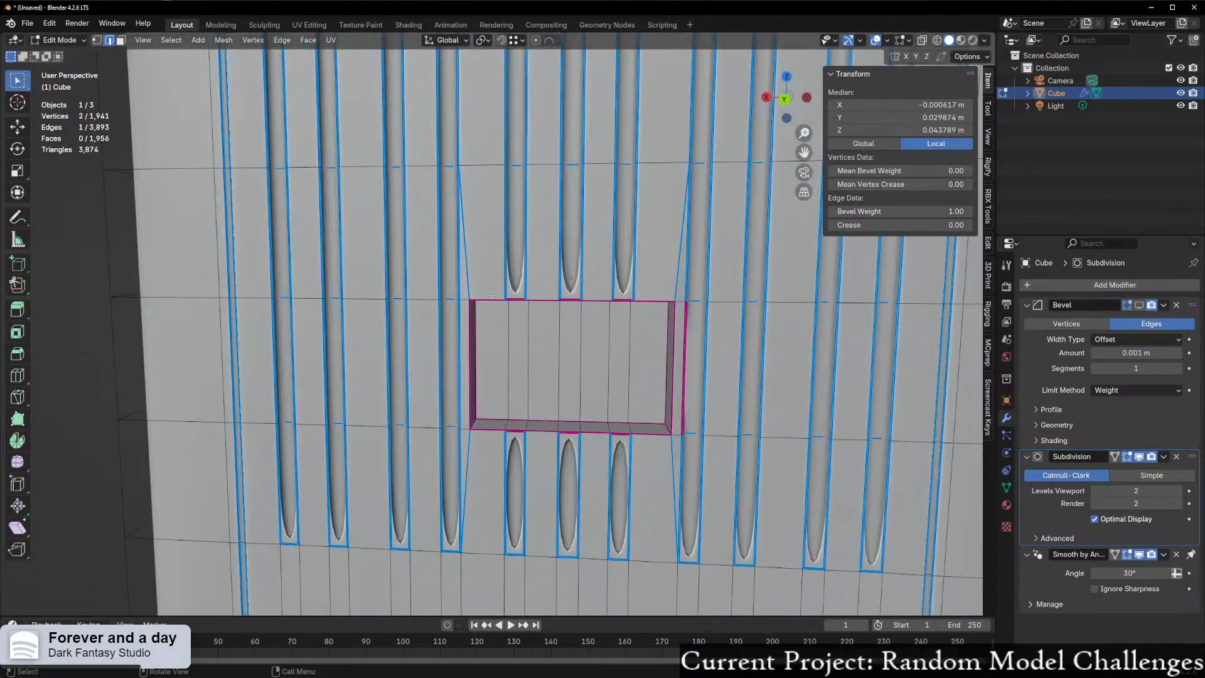
- Select the four slanted edges running from the recess's corners and set their mean bevel weight to 0
click(465, 284)
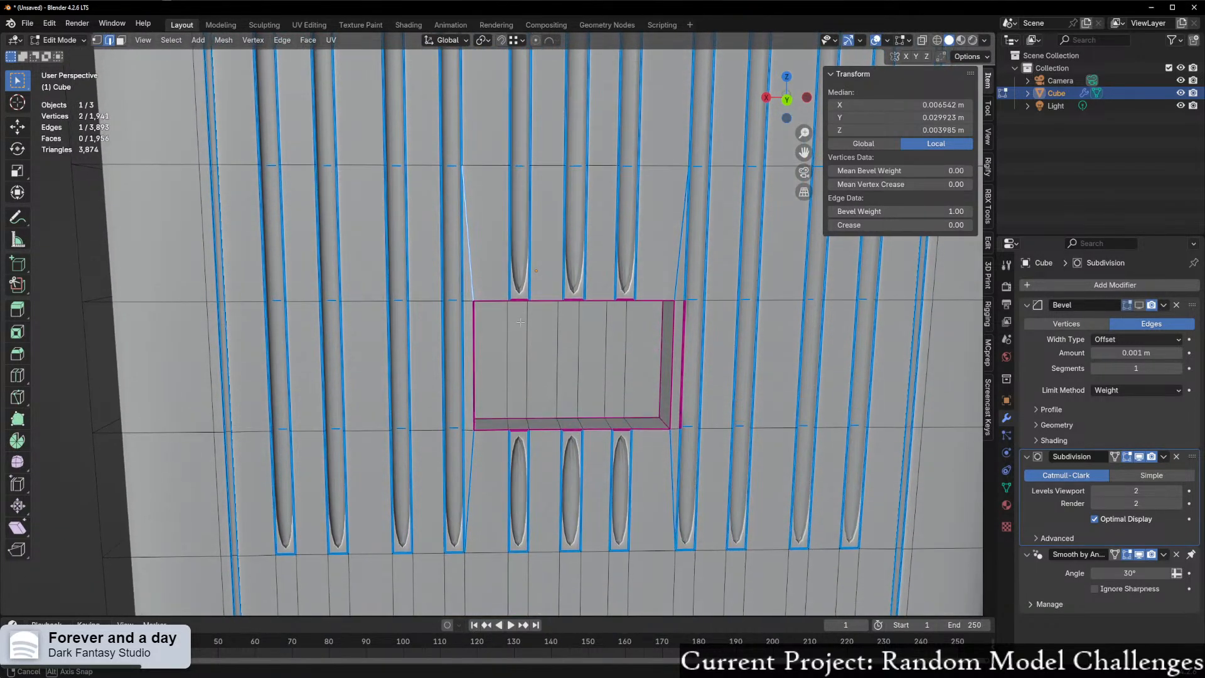
scroll(513, 322, up, 2)
shift+middle_drag(513, 322, 466, 309)
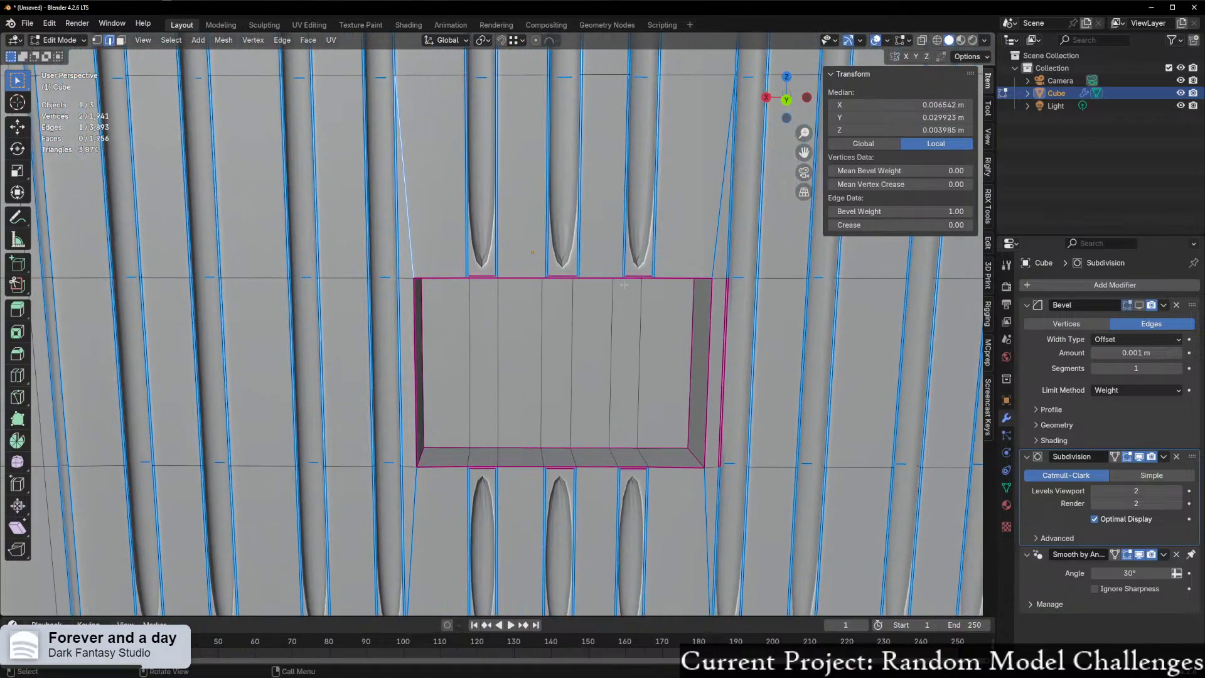
shift+click(701, 486)
shift+click(707, 489)
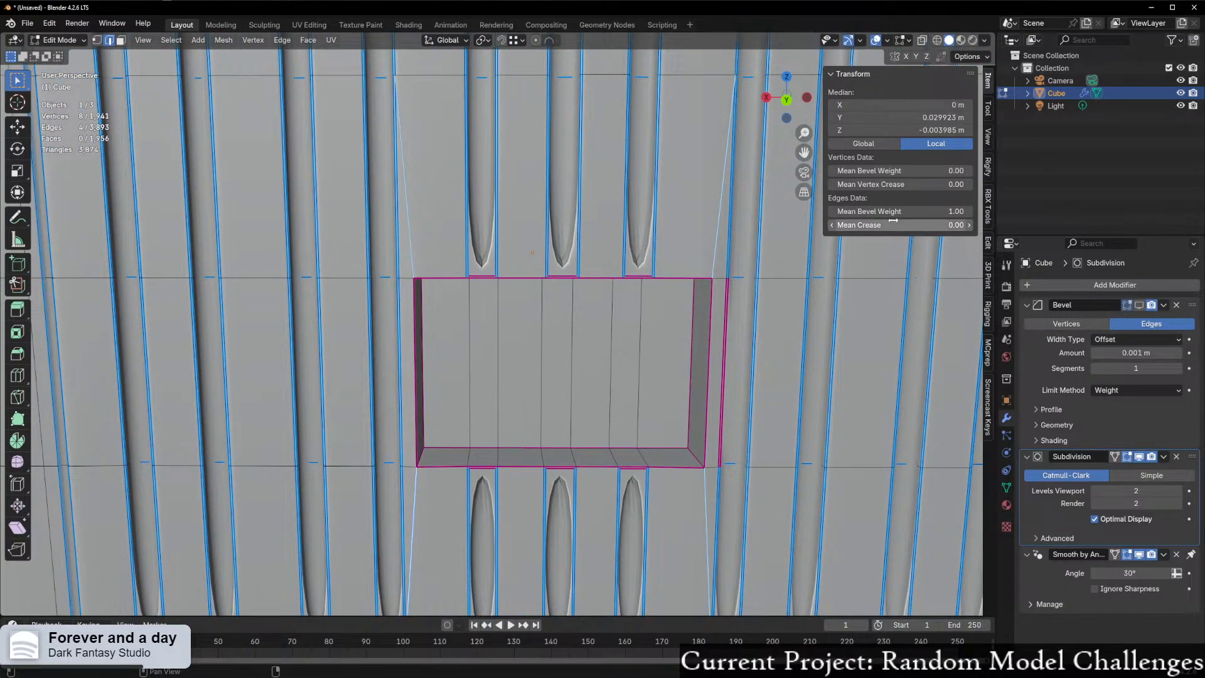
drag(897, 212, 875, 211)
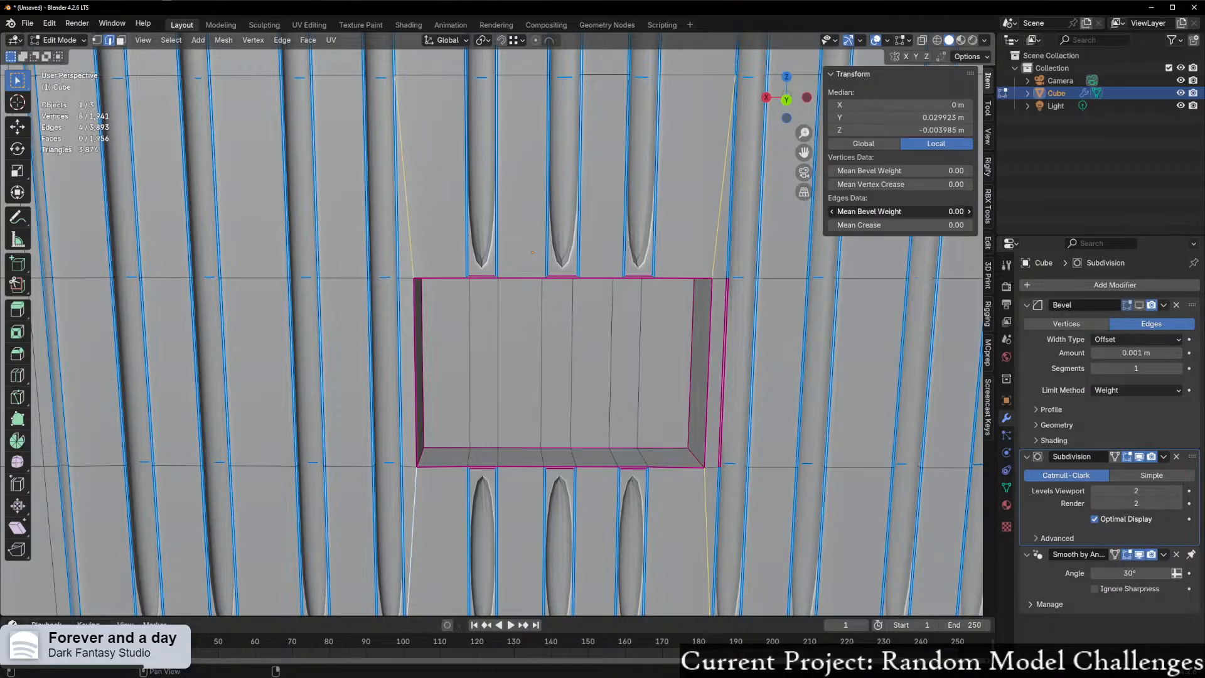
- Examine the grooves across the panel in Object Mode and up close in Edit Mode
key(Tab)
mouse_move(379, 357)
middle_down()
mouse_move(507, 376)
mouse_move(439, 351)
mouse_move(364, 384)
mouse_move(396, 370)
middle_up()
scroll(396, 371, down, 7)
key(ctrl+Tab)
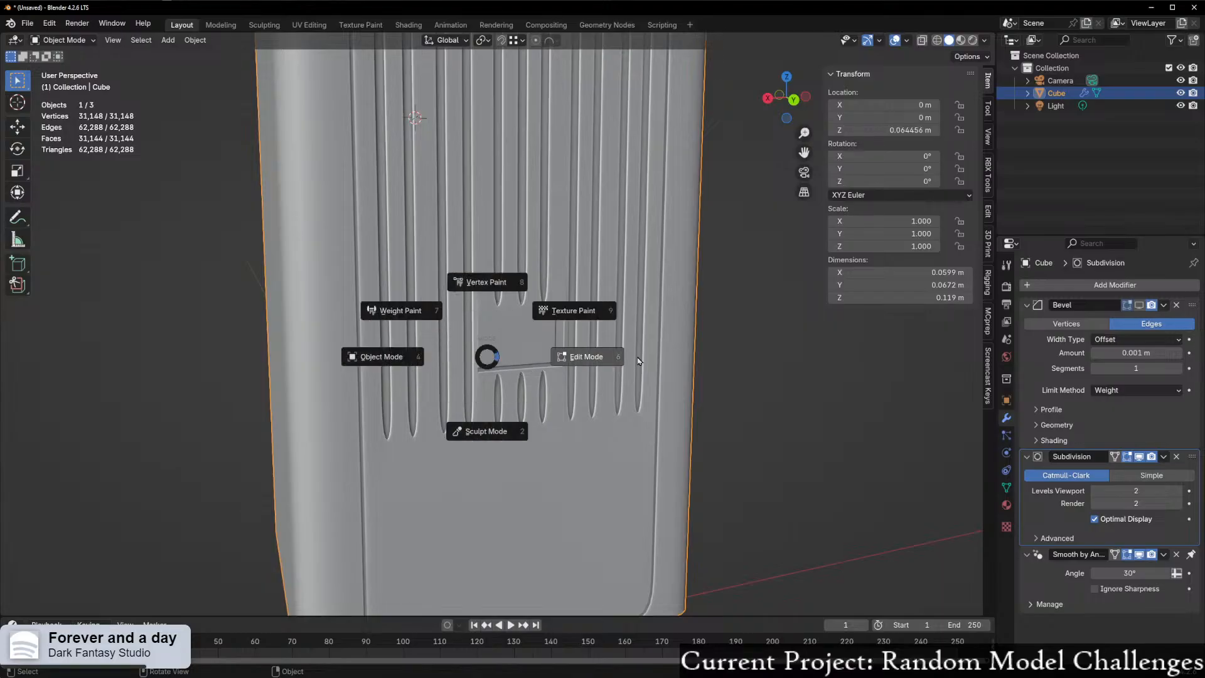
click(636, 361)
middle_drag(534, 371, 570, 386)
scroll(520, 402, up, 3)
shift+middle_drag(496, 426, 443, 291)
shift+middle_drag(540, 182, 522, 552)
scroll(579, 147, down, 4)
shift+middle_drag(579, 143, 705, 257)
scroll(587, 216, up, 3)
- Inspect the grooved panel's side profile with X-ray and check its shading in Object Mode
key(alt+z)
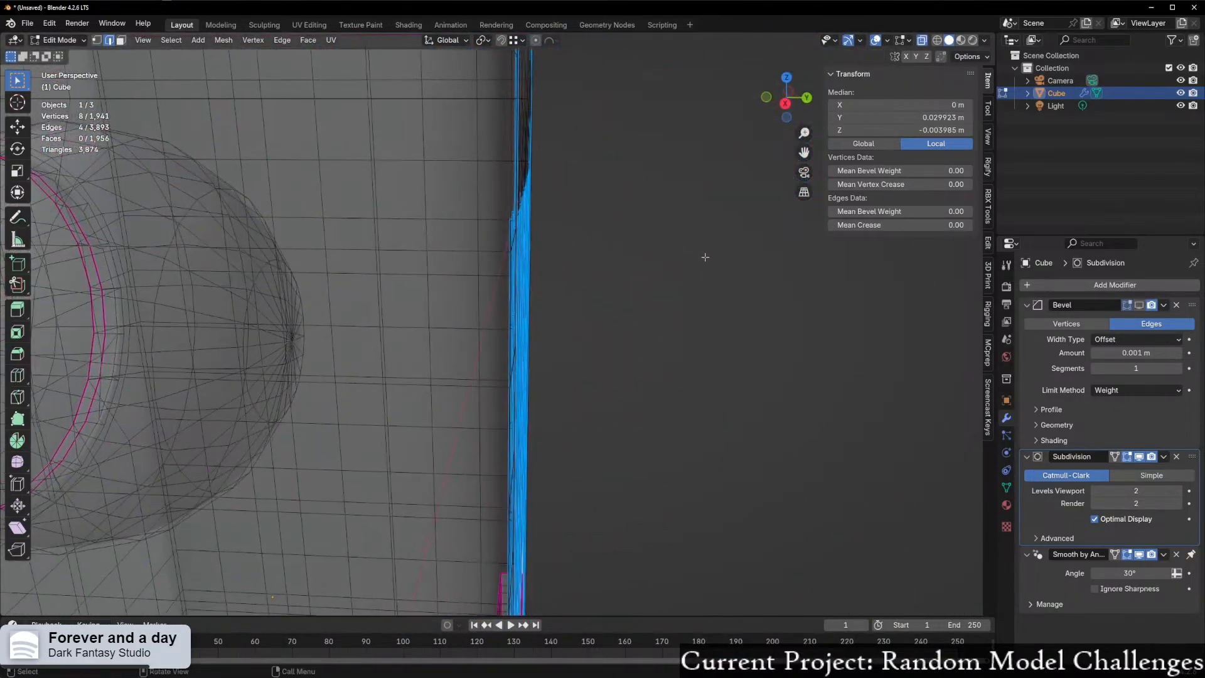
middle_drag(696, 492, 694, 416)
key(Tab)
scroll(514, 455, down, 3)
middle_drag(531, 458, 465, 463)
scroll(557, 481, up, 4)
key(Tab)
scroll(664, 468, down, 1)
key(alt+z)
- Clear the edge selection and set the Bevel modifier's amount to 0.0001 m
middle_drag(658, 468, 616, 344)
click(782, 393)
middle_drag(750, 395, 672, 610)
scroll(679, 400, up, 3)
scroll(679, 400, up, 2)
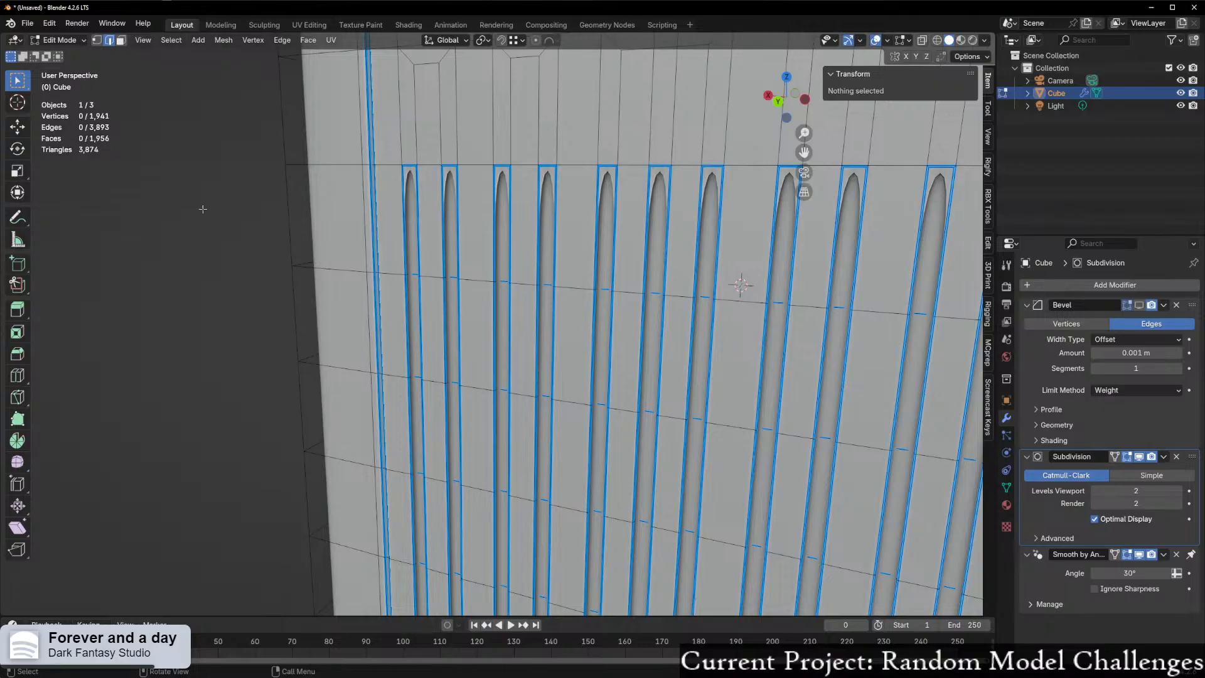
middle_drag(503, 185, 483, 220)
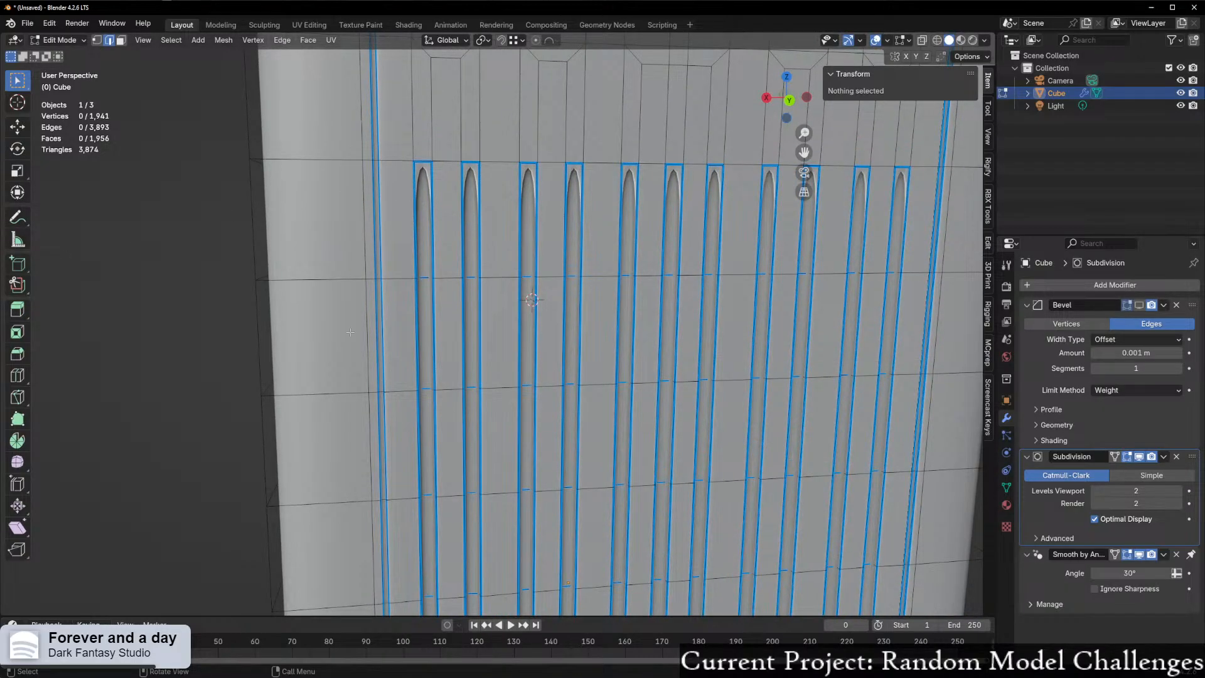
click(1123, 353)
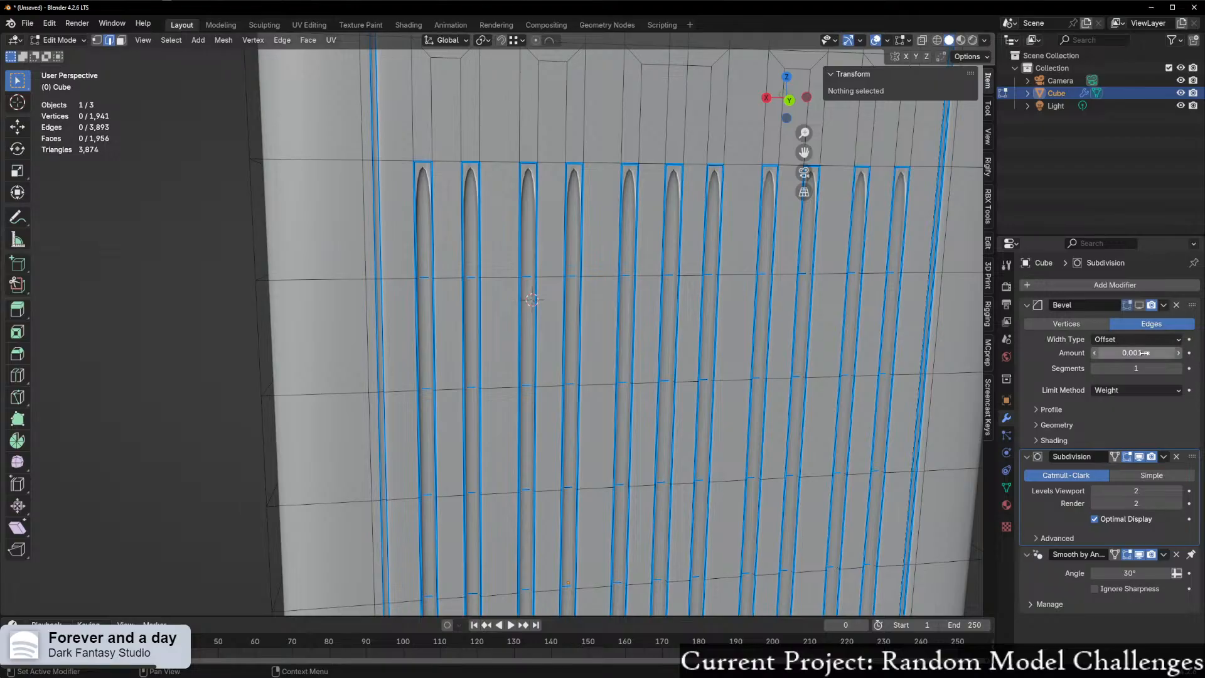
click(1111, 353)
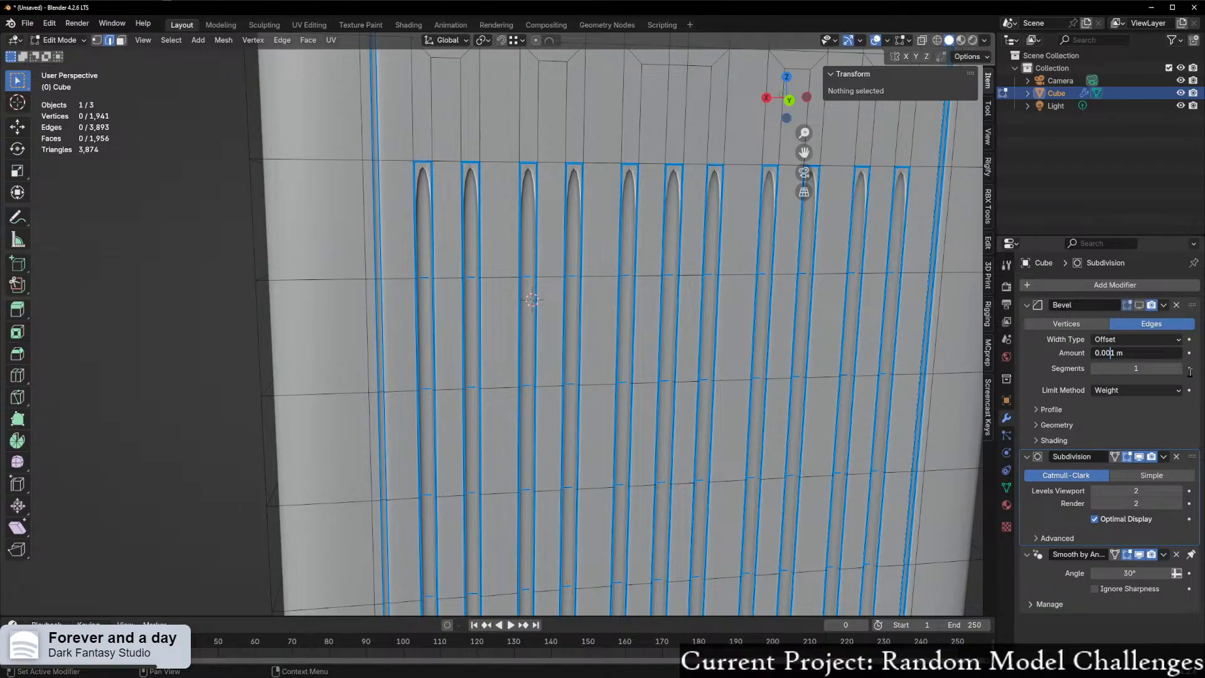
text(0)
key(Return)
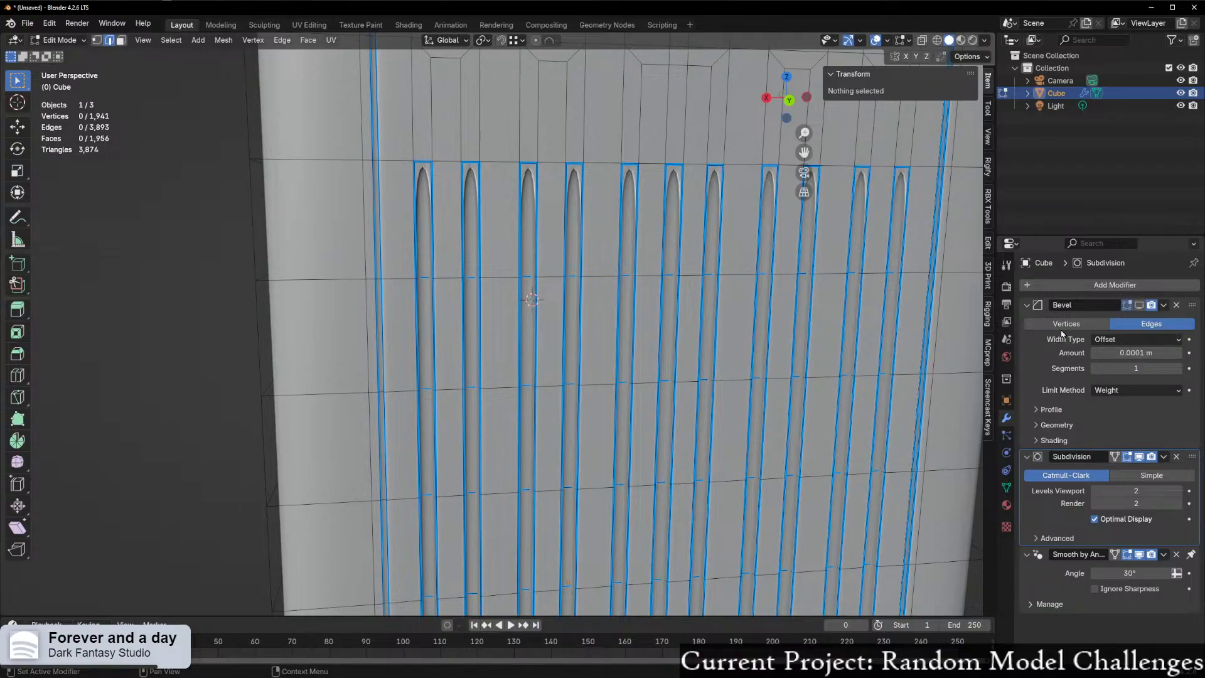
- Try Shade Flat on the object in Object Mode and replace it with Shade Smooth
middle_drag(756, 229, 763, 240)
scroll(740, 263, down, 1)
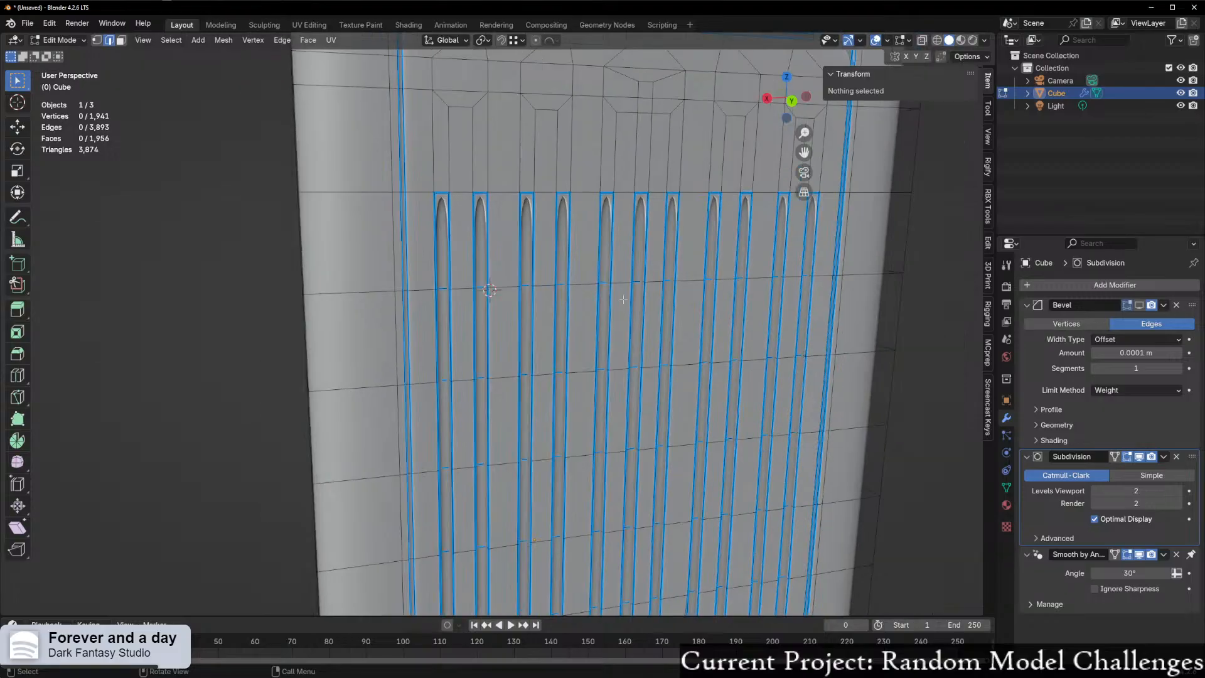
middle_drag(627, 301, 678, 312)
key(ctrl+Tab)
click(590, 311)
right_click(431, 303)
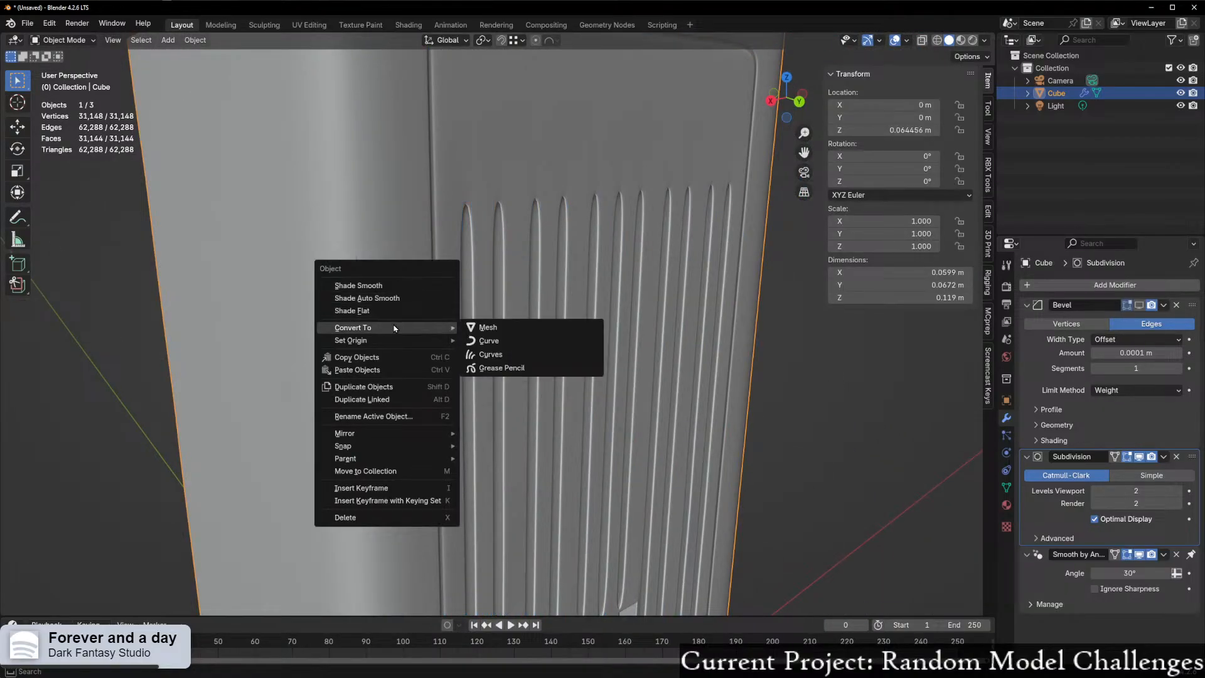
click(391, 312)
right_click(395, 271)
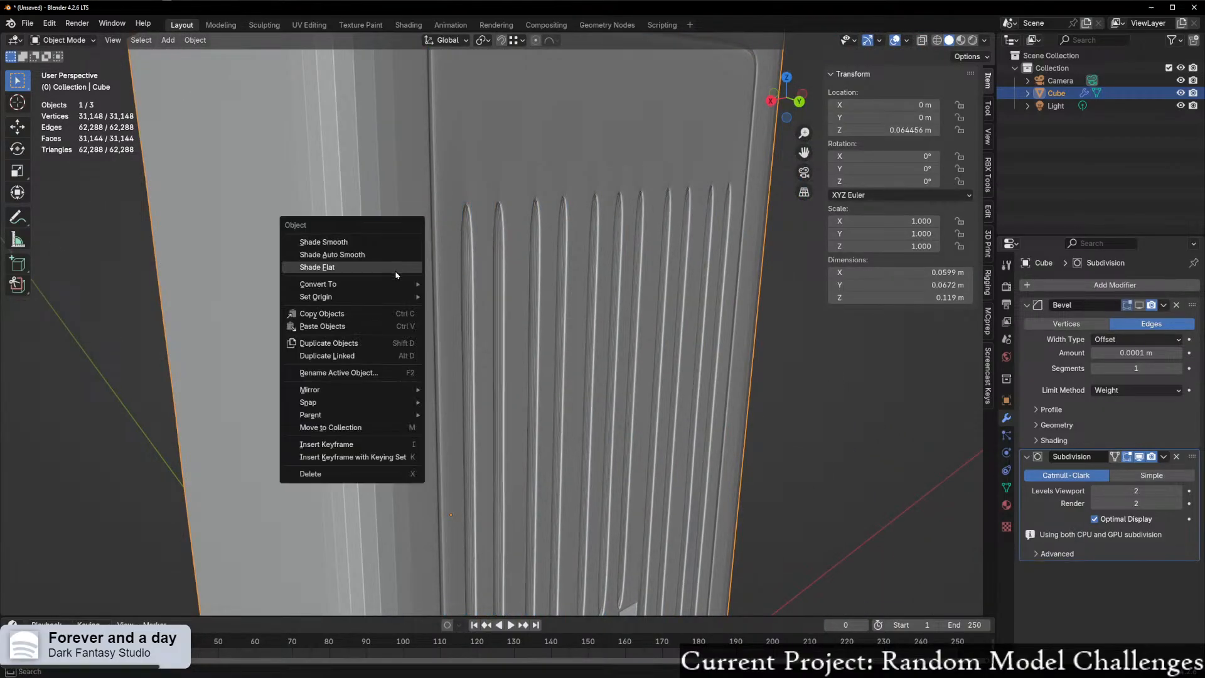
click(351, 239)
middle_drag(428, 292, 363, 282)
- Box-select the grooved panel area in Edit Mode and set its edges' mean bevel weight to 0
key(Tab)
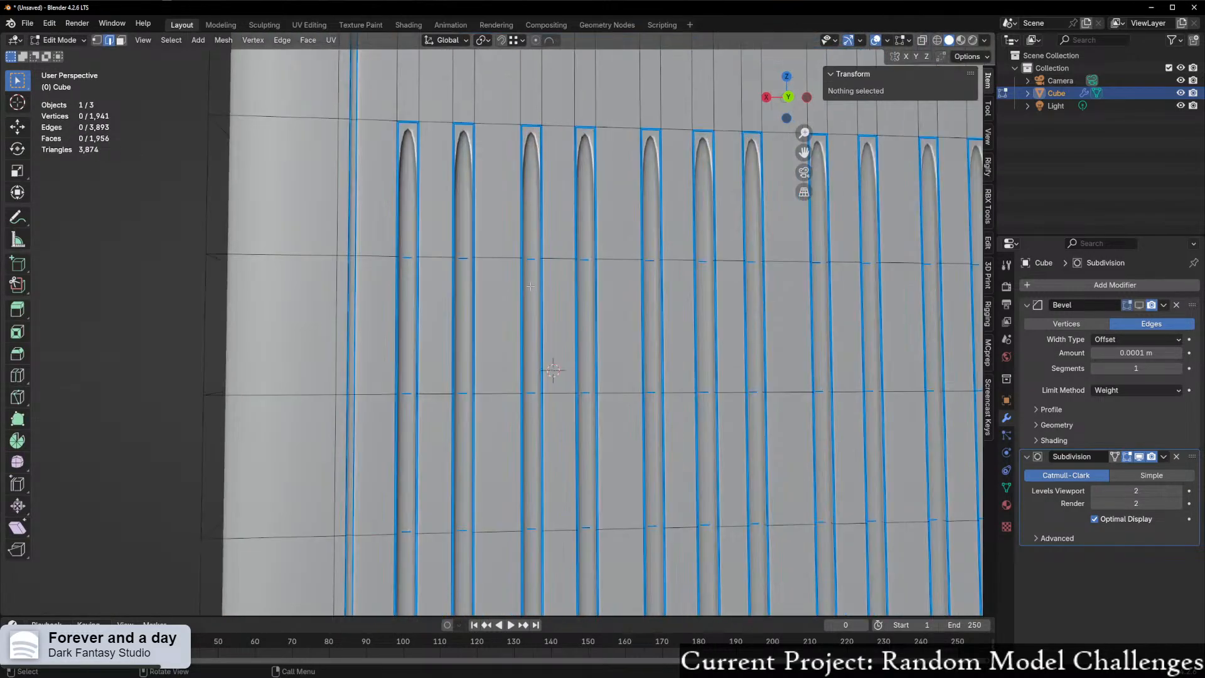
middle_drag(529, 285, 426, 364)
alt+click(207, 241)
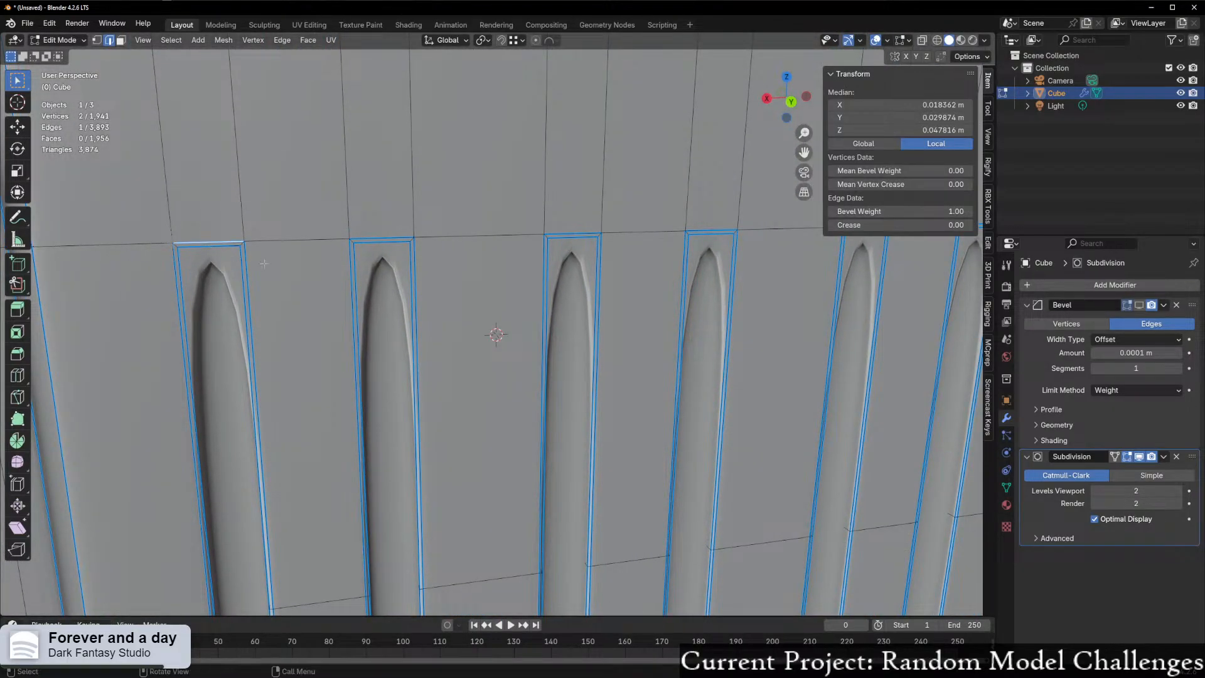
scroll(207, 242, down, 12)
shift+middle_drag(507, 315, 502, 231)
middle_drag(502, 231, 480, 228)
drag(408, 192, 475, 247)
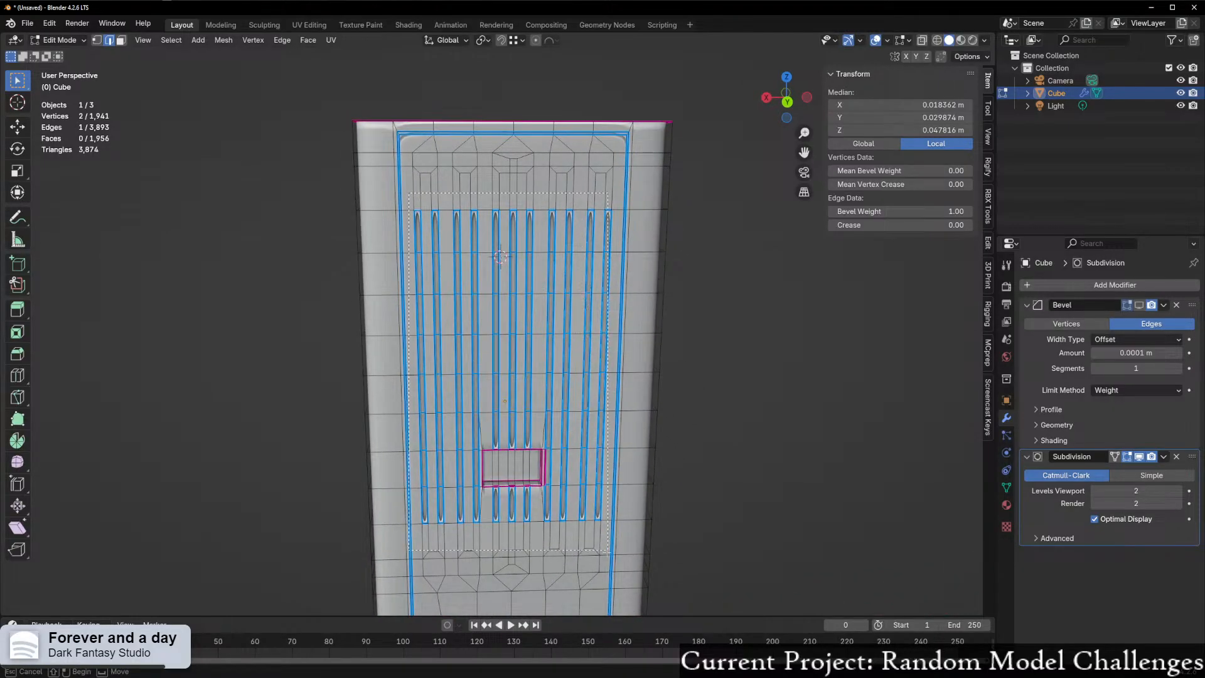
drag(606, 538, 607, 539)
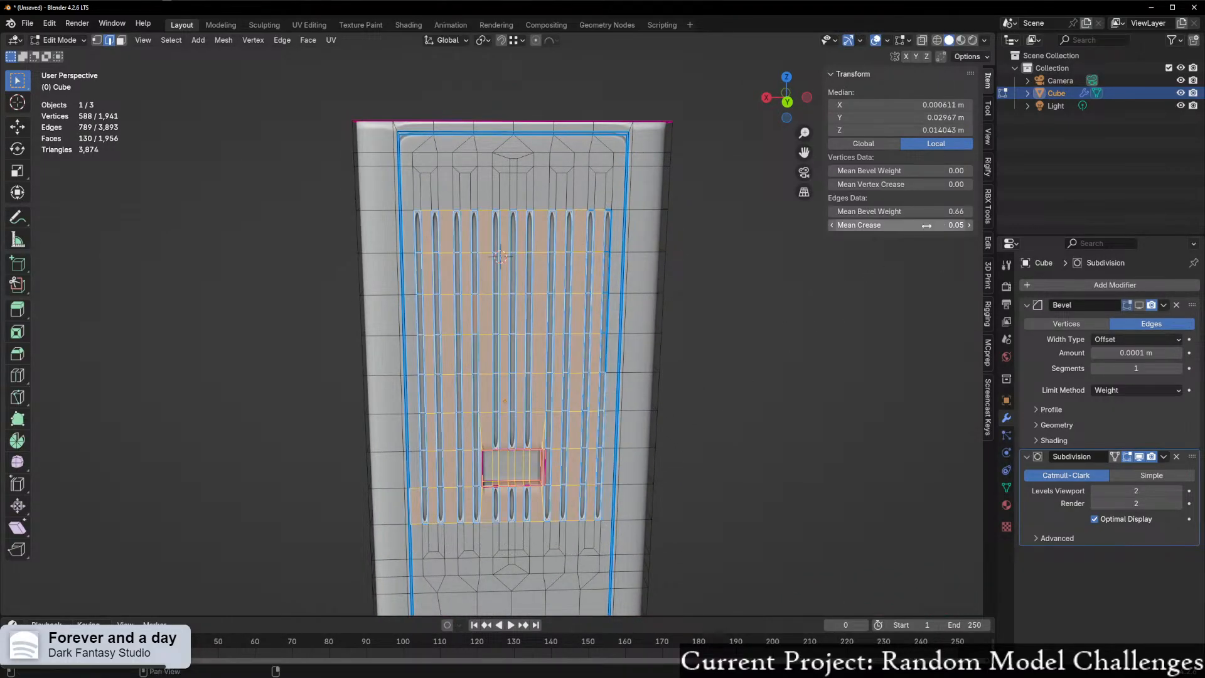
drag(925, 214, 791, 214)
- Restore the grooved area's selection and extend it to the missed groove edges at the panel's -X border
click(581, 293)
middle_drag(801, 366, 905, 364)
scroll(905, 364, up, 6)
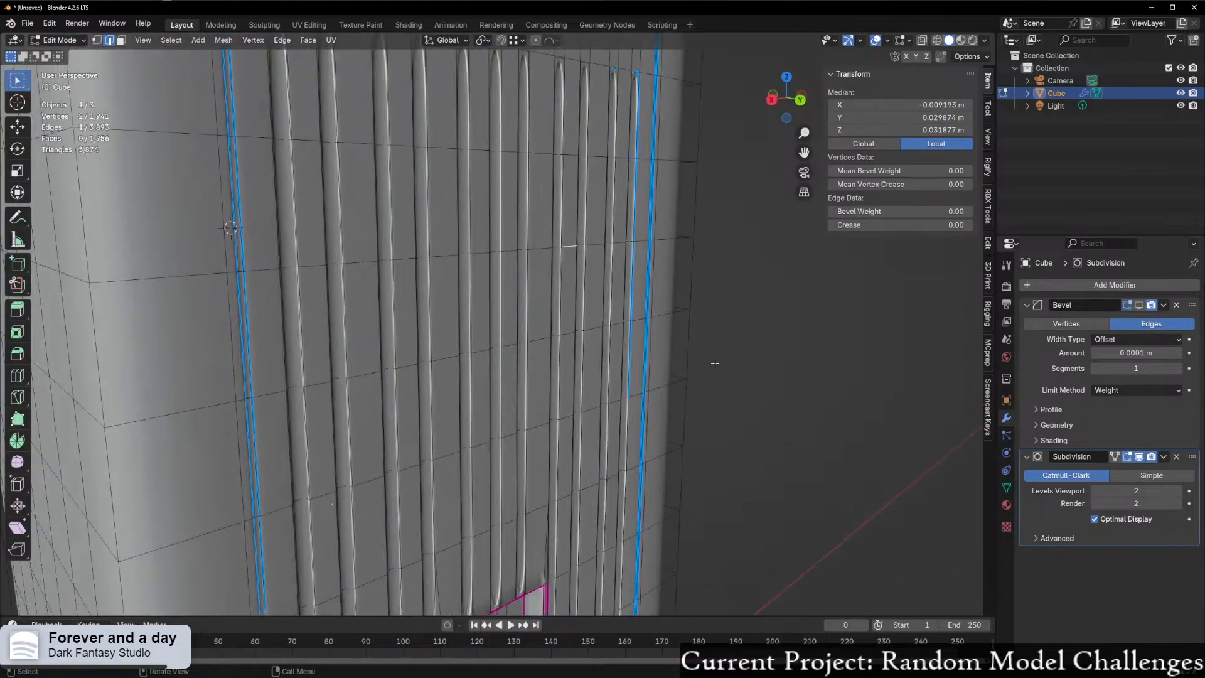
key(ctrl+z)
scroll(683, 343, down, 6)
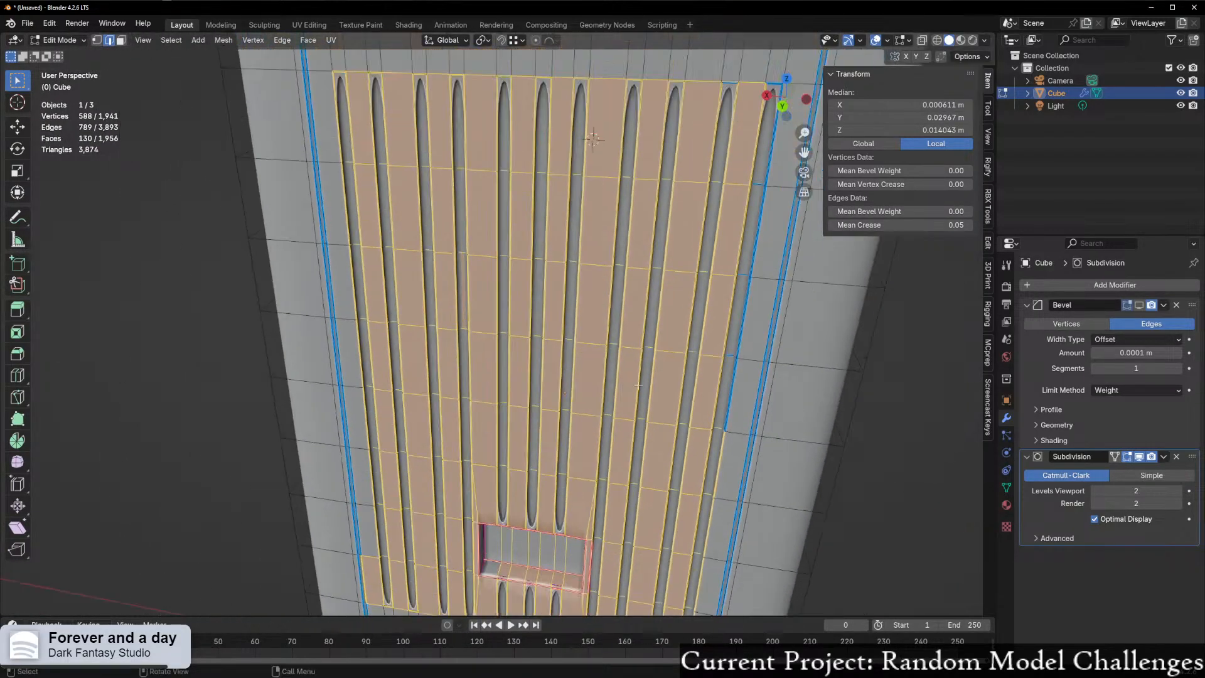
drag(584, 141, 628, 234)
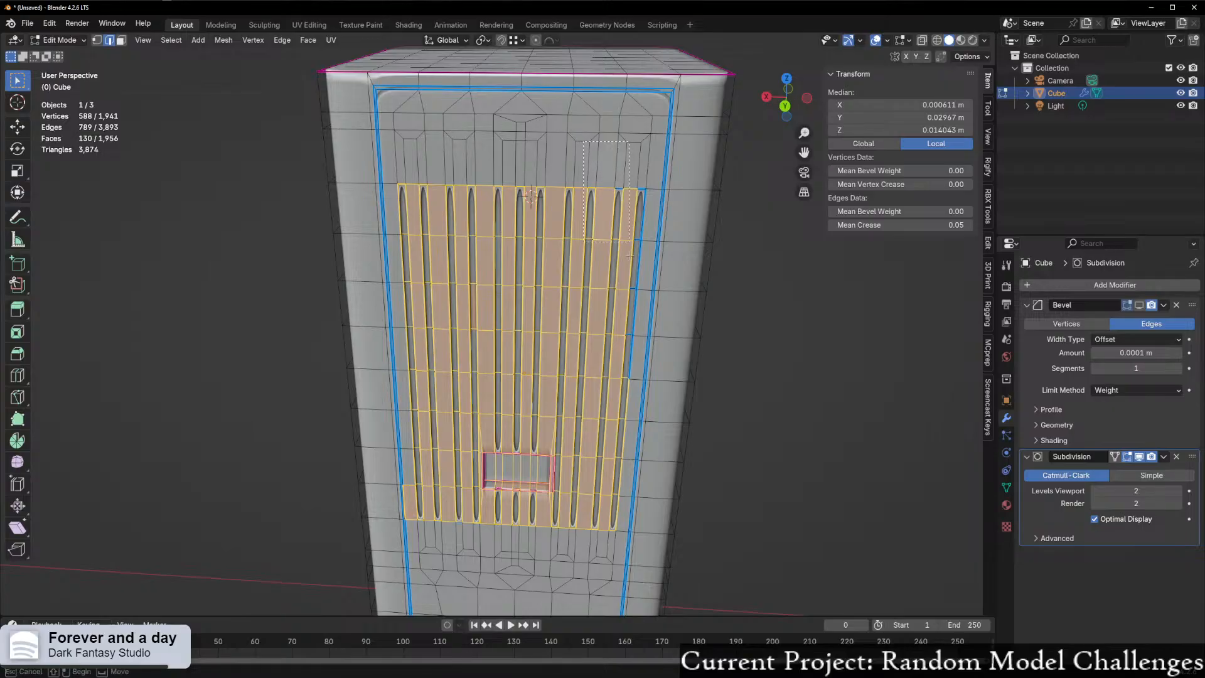
shift+drag(641, 431, 634, 429)
middle_drag(633, 420, 593, 389)
middle_drag(514, 182, 543, 160)
shift+drag(612, 165, 648, 272)
- Box-select the whole grooved area through the model with X-ray and set the mean bevel weight to 0
middle_drag(604, 340, 630, 363)
key(alt+z)
scroll(629, 362, down, 4)
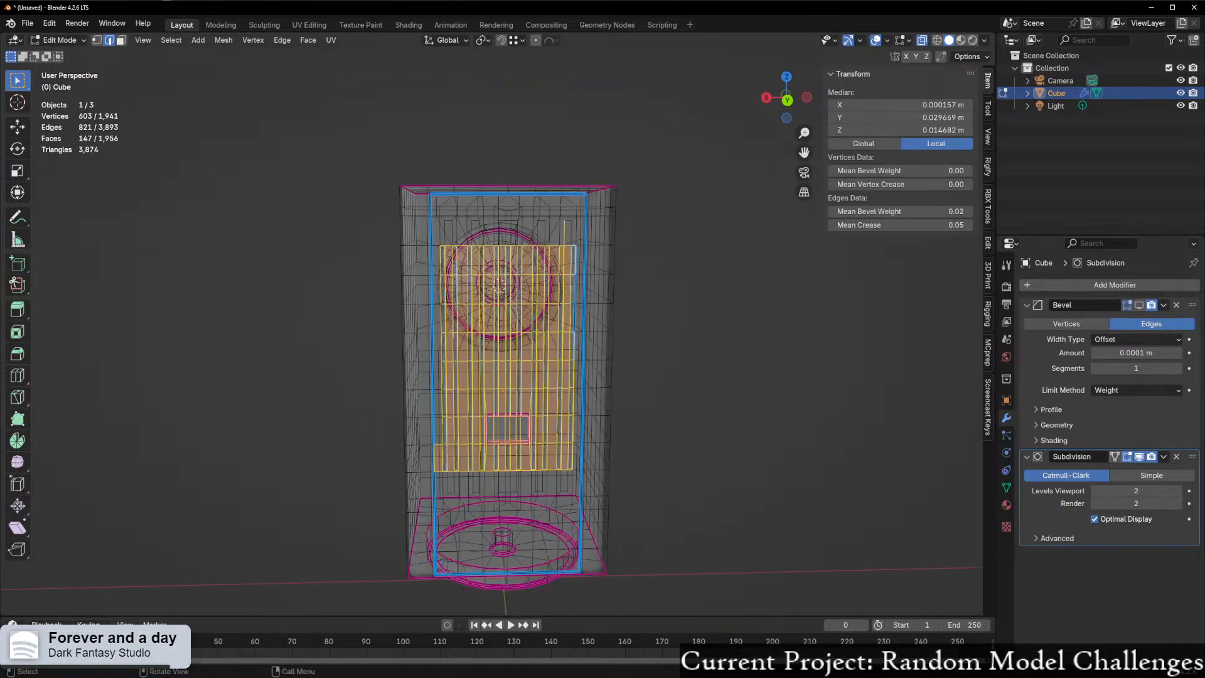
shift+drag(435, 236, 575, 489)
scroll(573, 488, up, 4)
middle_drag(572, 489, 592, 499)
drag(919, 212, 898, 212)
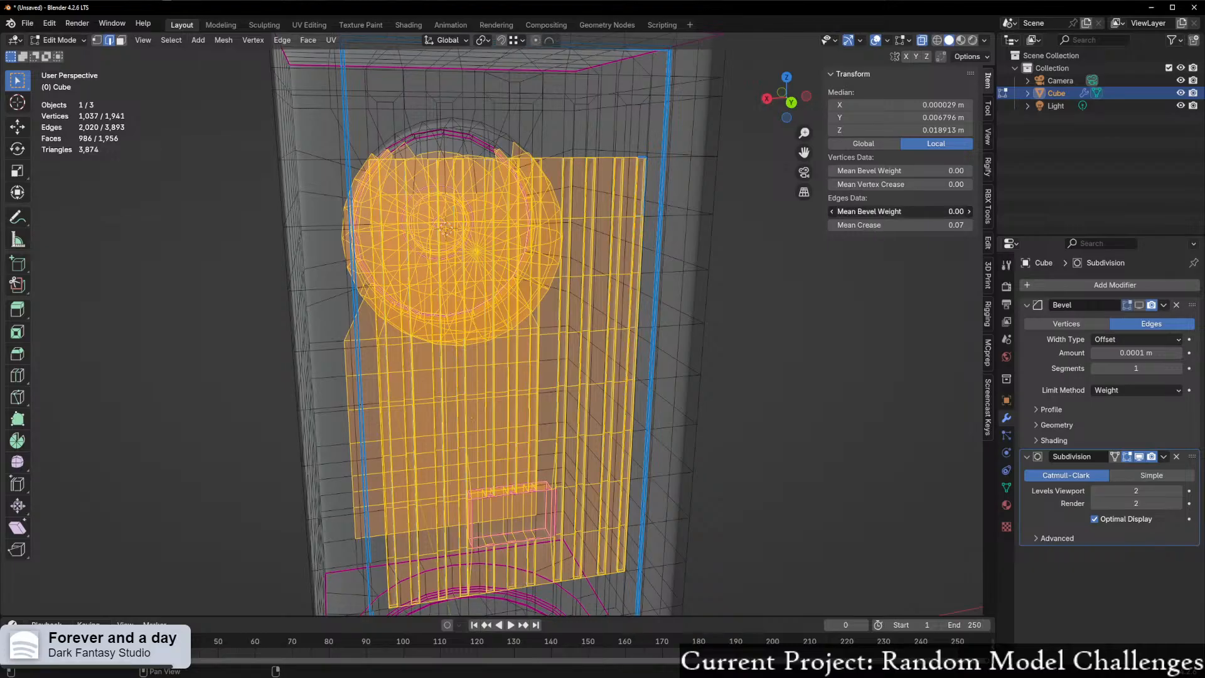
key(alt+z)
click(709, 328)
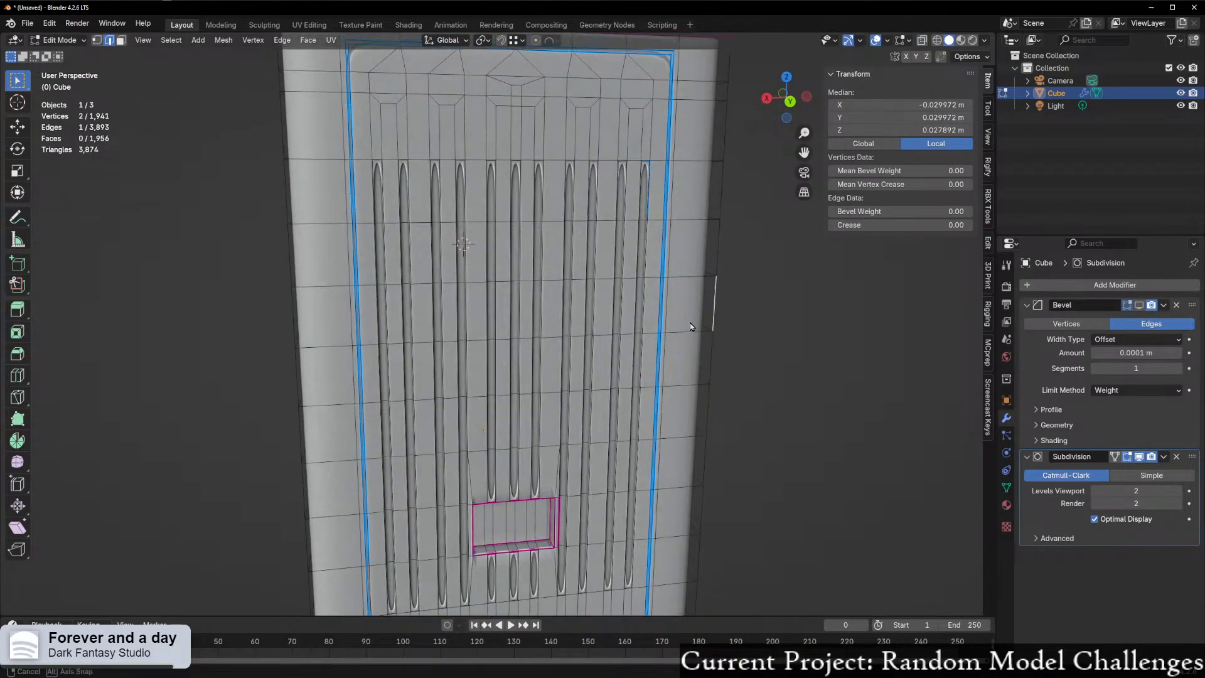
- Undo the bevel-weight, shading, extrusion and inset edits back to the earlier narrow-strip face selection
middle_drag(690, 332, 704, 249)
scroll(578, 264, up, 6)
shift+middle_drag(578, 264, 537, 380)
key(ctrl+l)
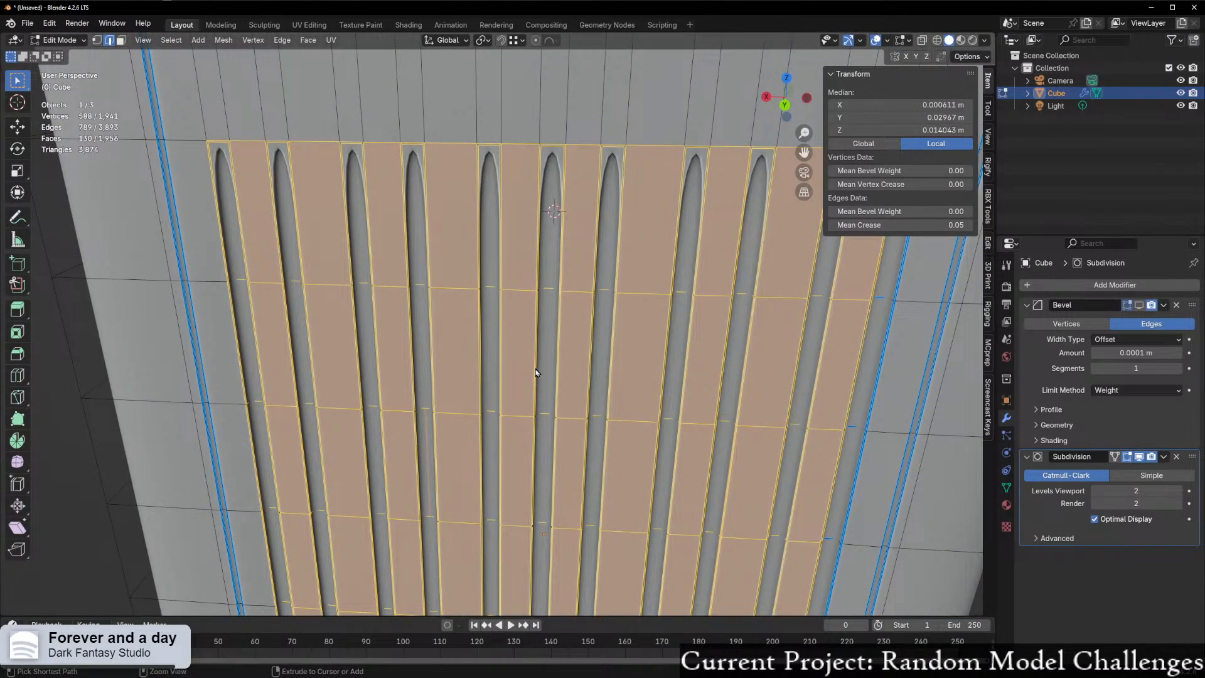
key(ctrl+z)
key(ctrl+z)
key(ctrl+z)
key(ctrl+z)
key(ctrl+z)
key(ctrl+z)
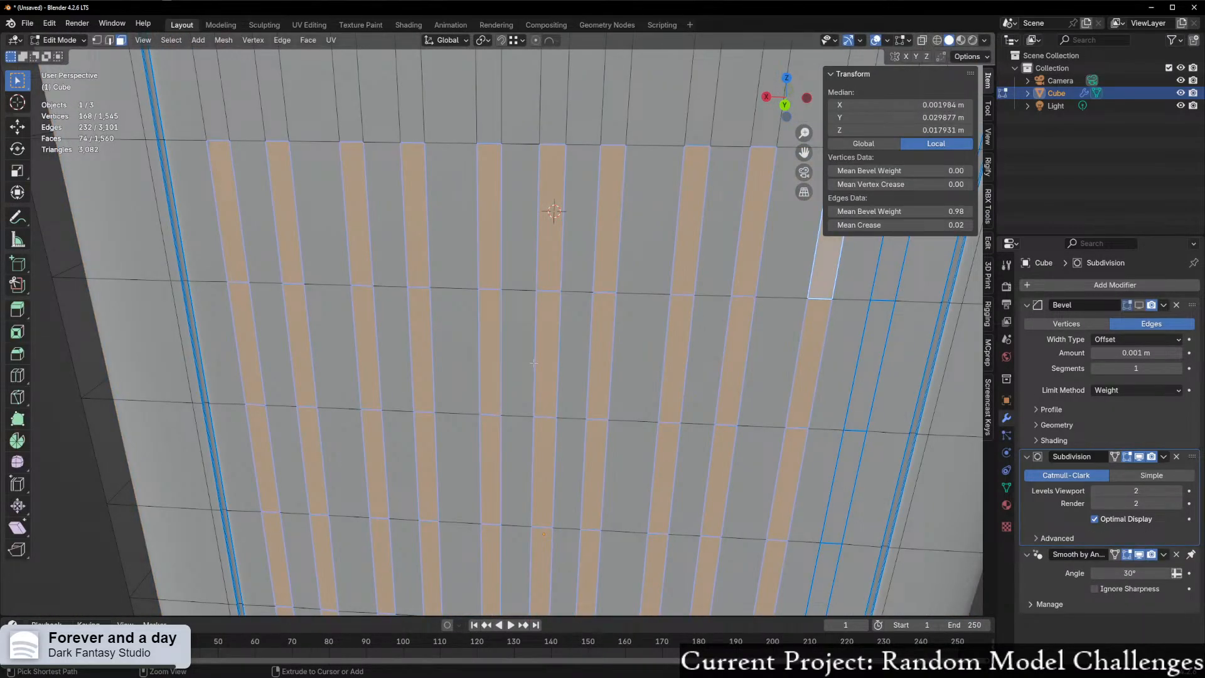
- Box-select the panel faces spanning the narrow strips and the recess
scroll(534, 363, down, 5)
middle_drag(533, 363, 539, 369)
shift+middle_drag(353, 199, 379, 117)
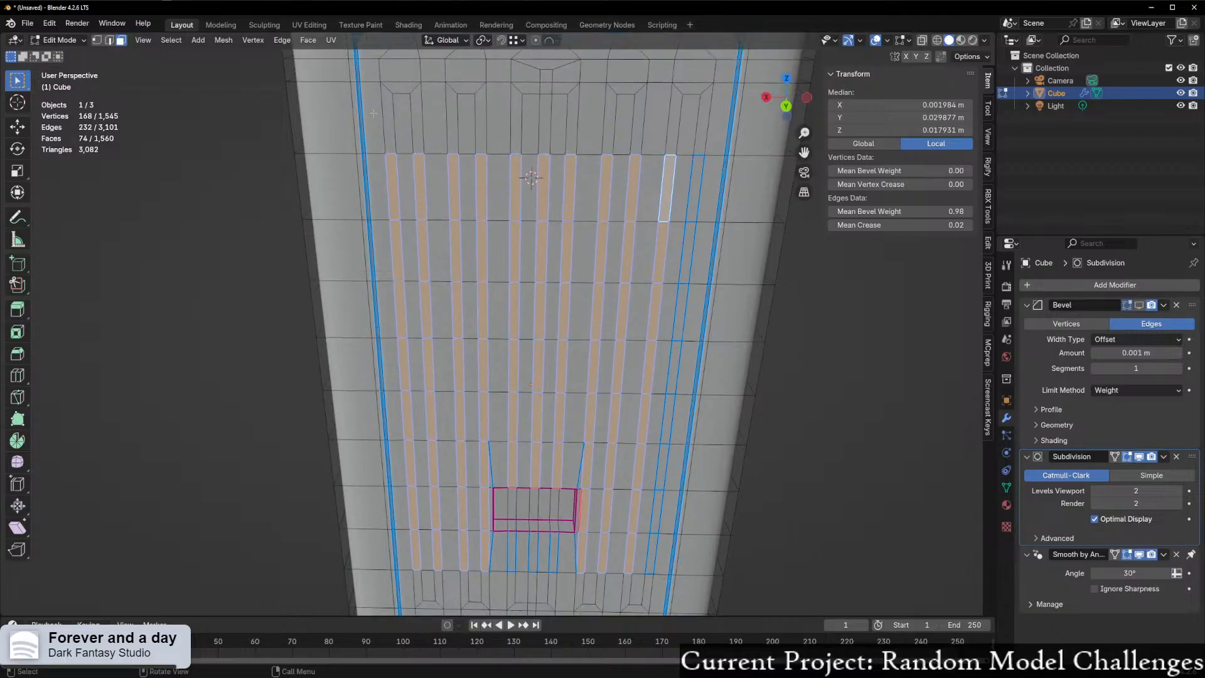
drag(375, 130, 665, 583)
scroll(638, 578, down, 2)
middle_drag(627, 558, 625, 540)
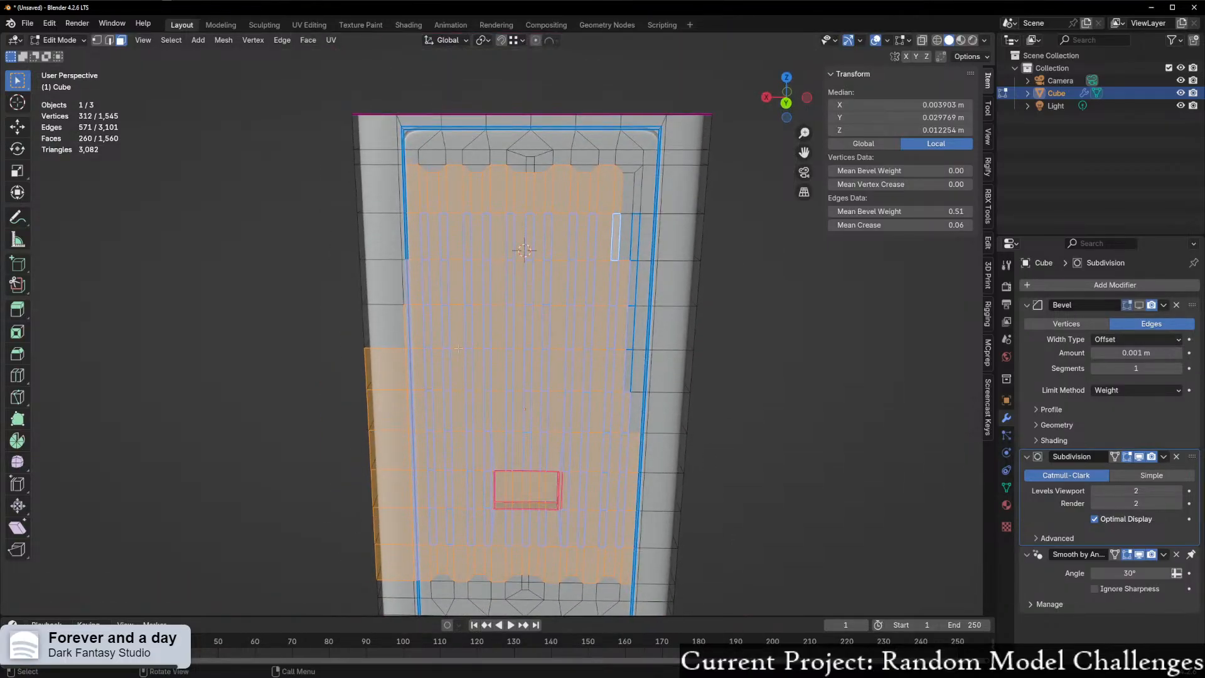
- Box-select the panel faces across the narrow strips and drop the stray faces along the +X border
click(467, 235)
drag(416, 206, 628, 549)
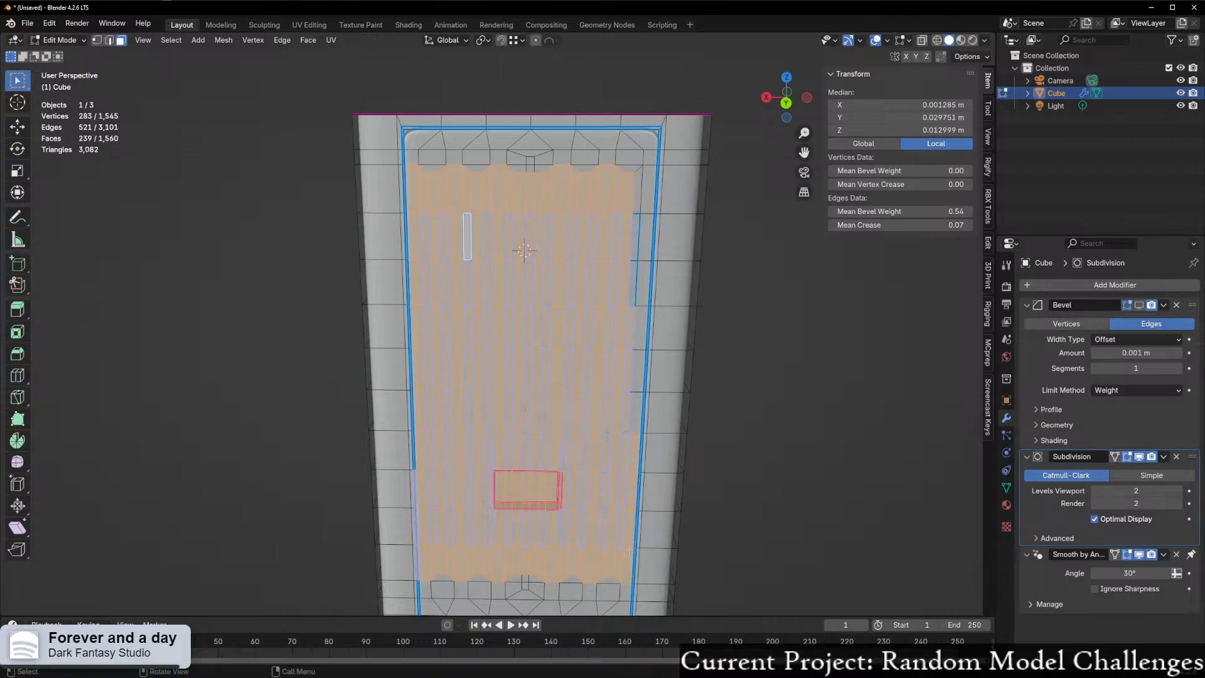
drag(396, 451, 414, 538)
ctrl+drag(419, 588, 419, 588)
scroll(430, 509, up, 2)
middle_drag(429, 510, 433, 495)
ctrl+drag(357, 151, 394, 546)
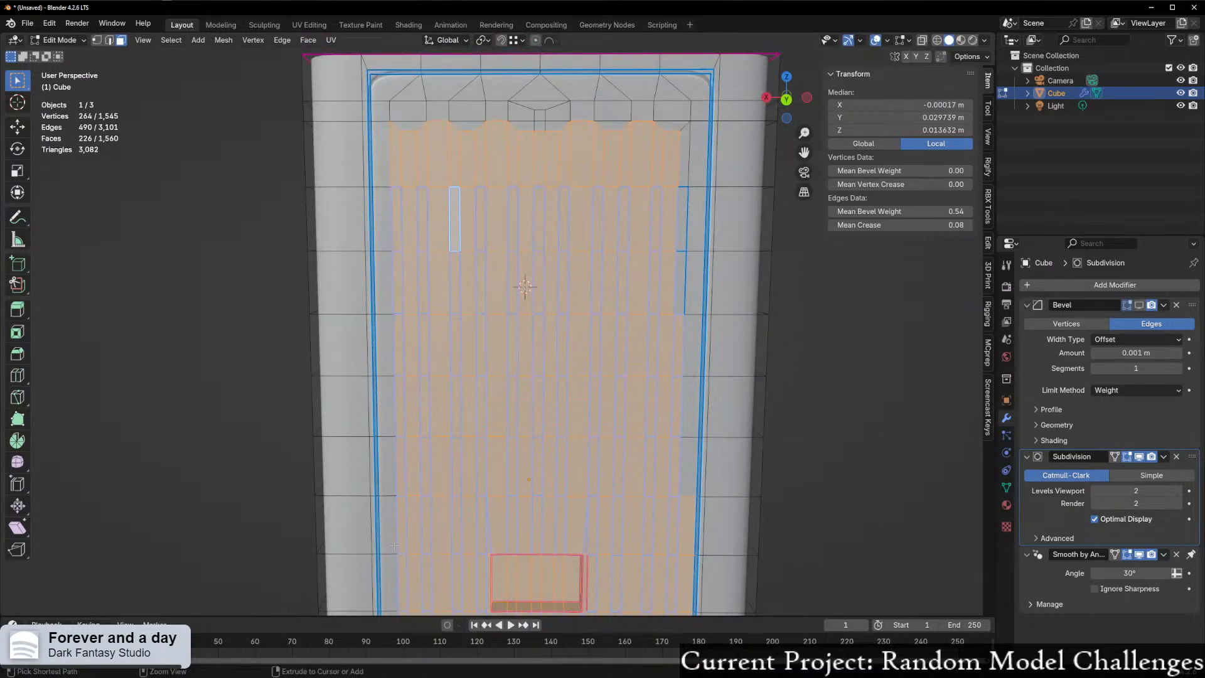
- Remove the lower -X border faces from the selection and reset the striped area's mean bevel weight to 0
scroll(633, 326, down, 3)
ctrl+drag(621, 421, 637, 611)
ctrl+drag(616, 458, 641, 586)
scroll(665, 467, up, 4)
middle_drag(669, 465, 680, 473)
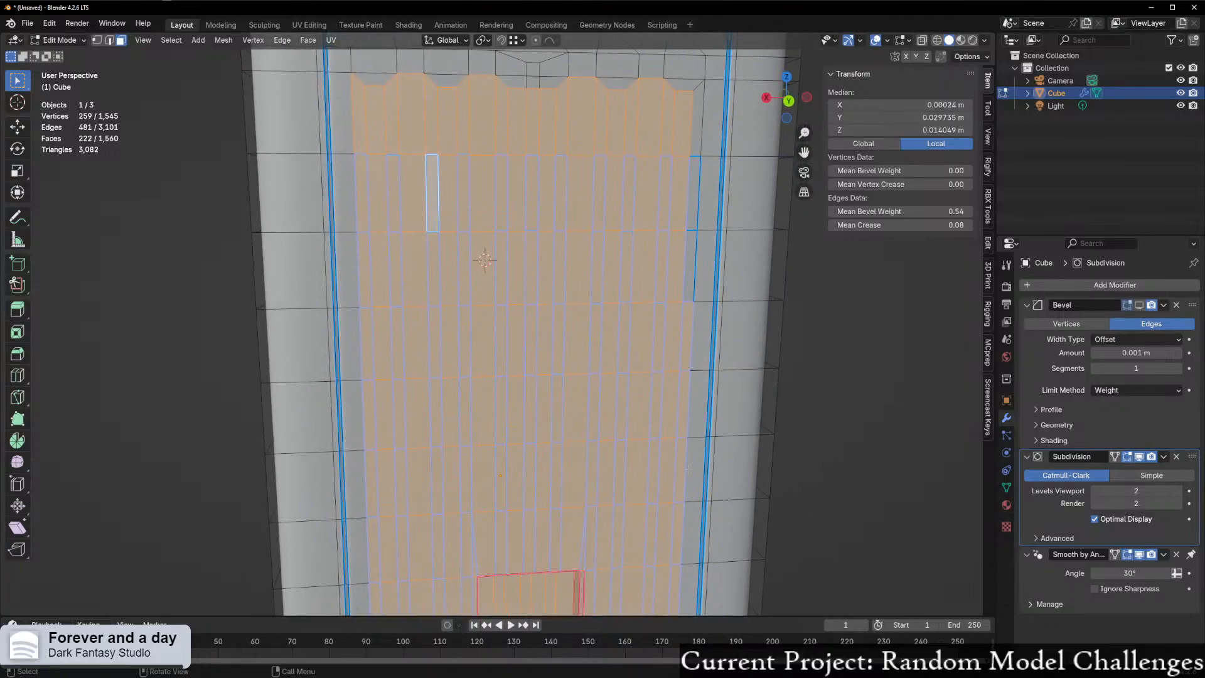
key(BackSpace)
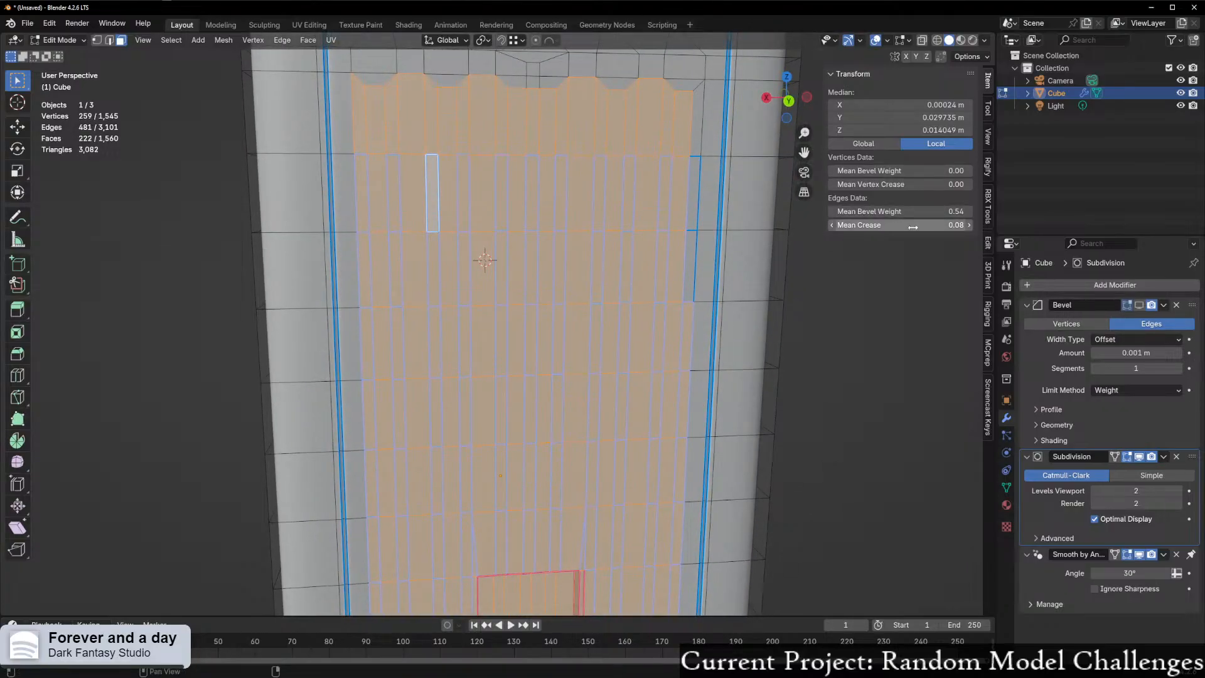
click(690, 384)
scroll(691, 384, down, 3)
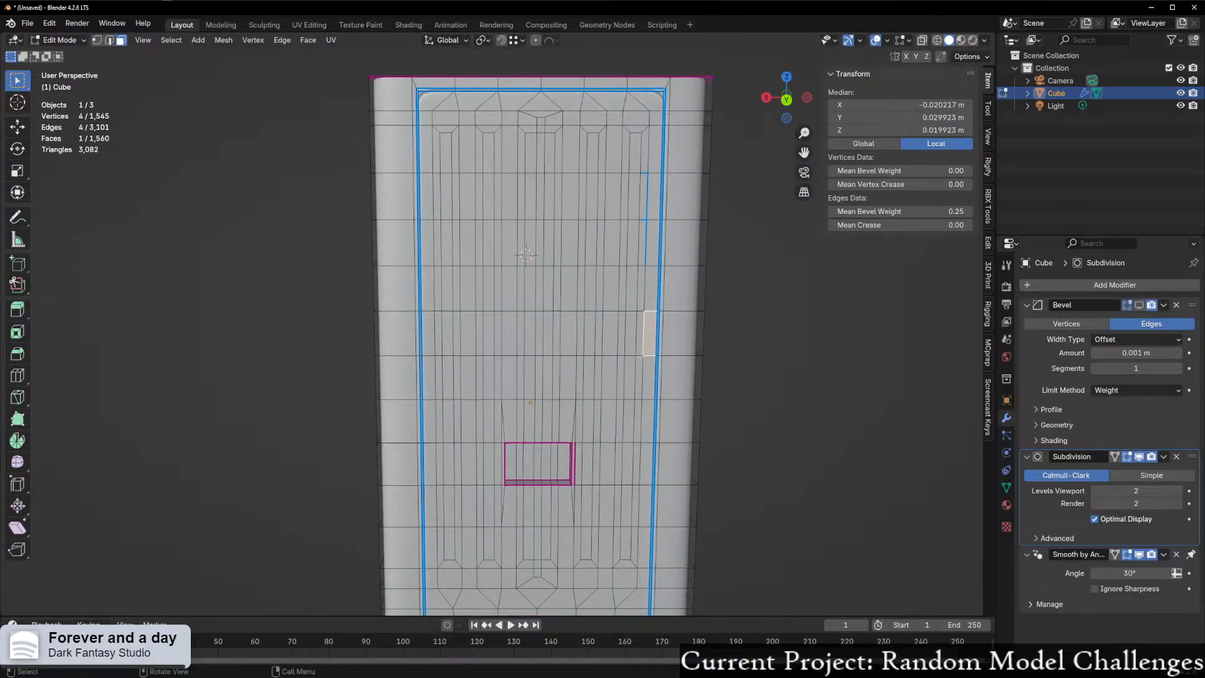
- Select the four narrow vertical face strips nearest the panel's +X side, stopping one face short of each end
click(437, 149)
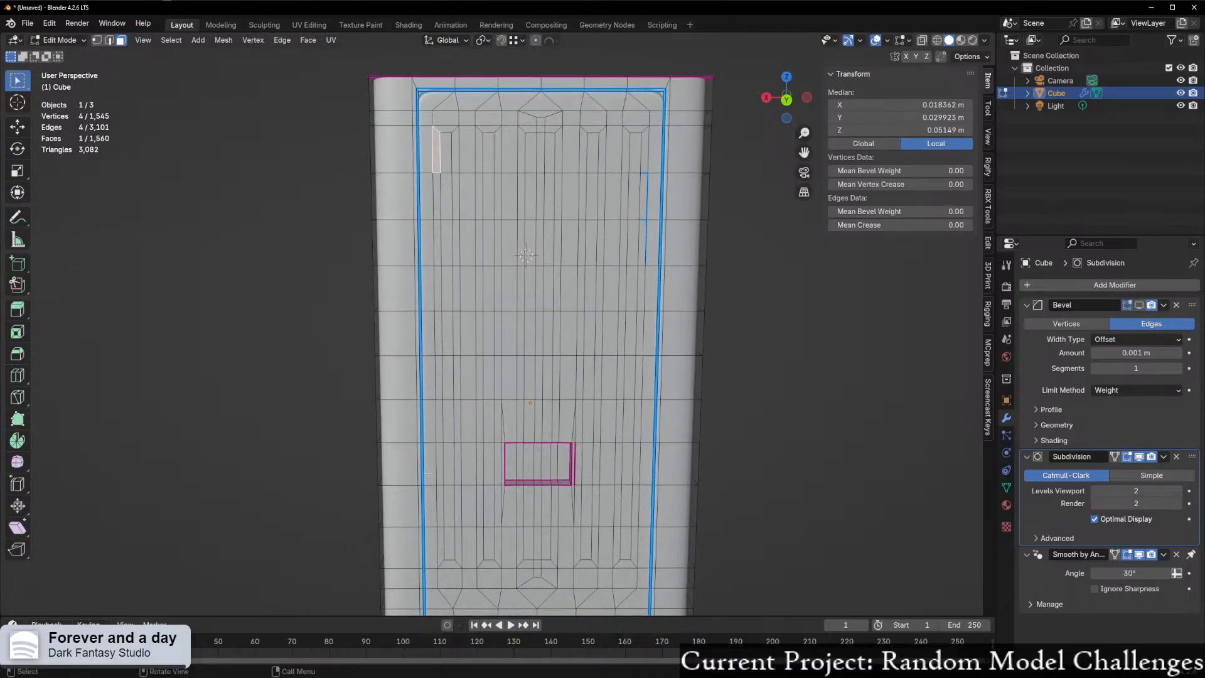
click(448, 195)
ctrl+click(443, 533)
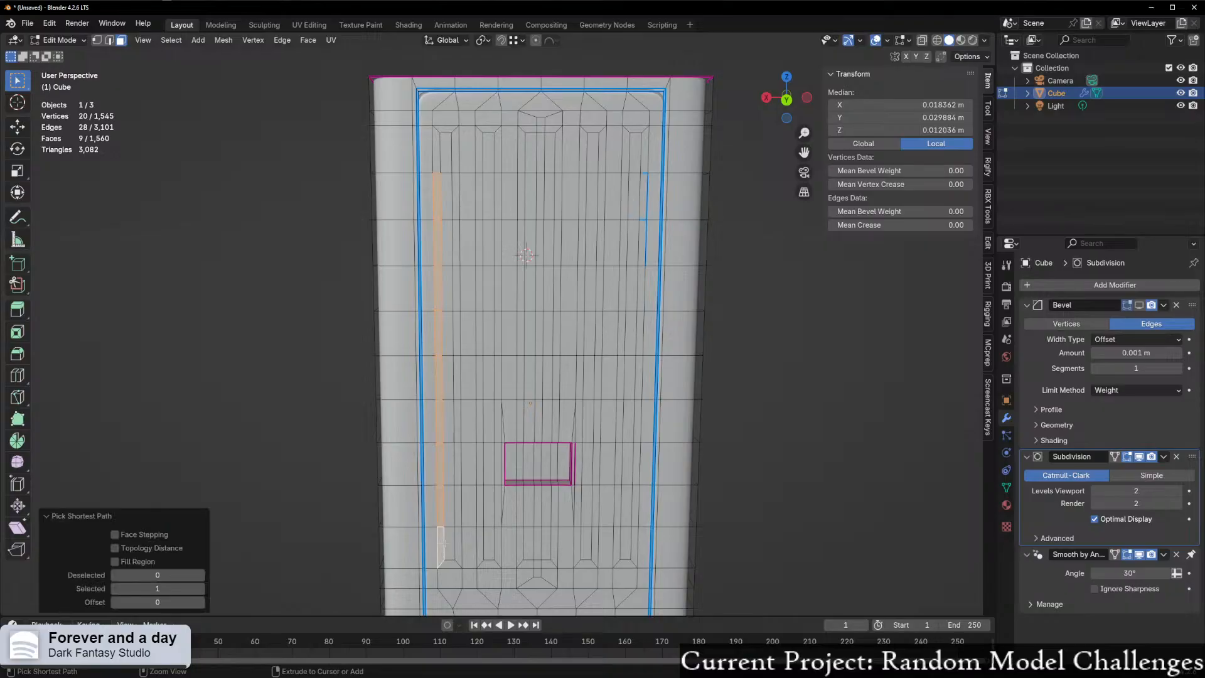
shift+click(443, 540)
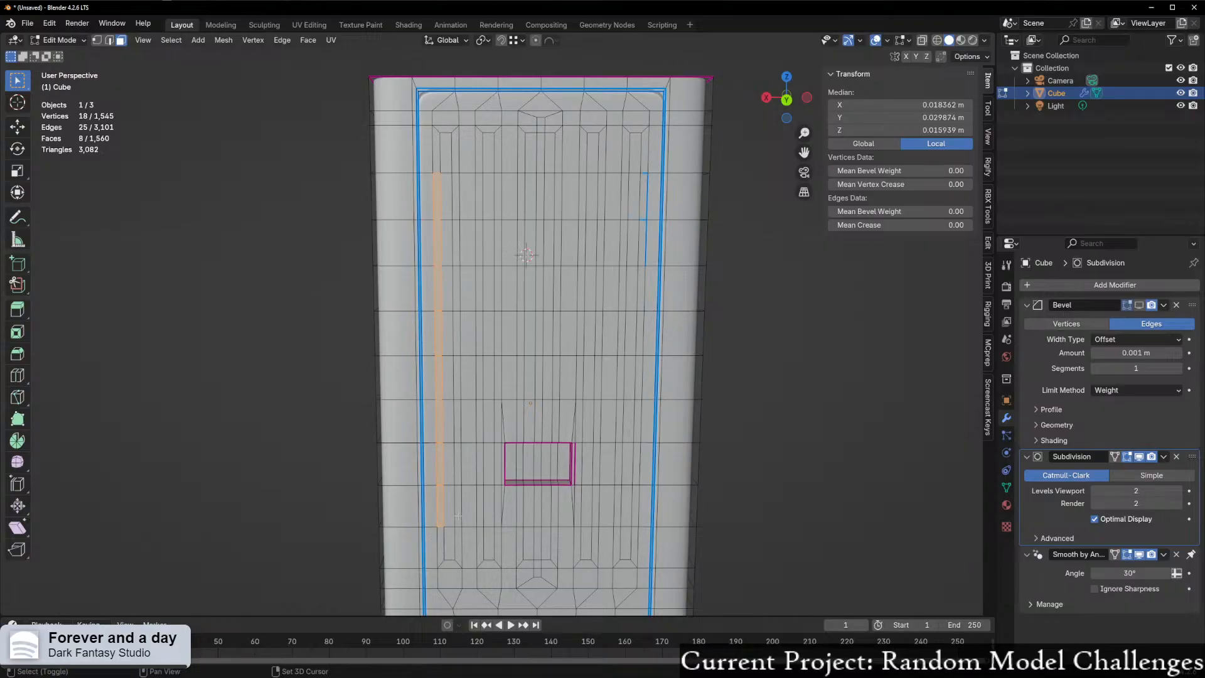
shift+click(458, 508)
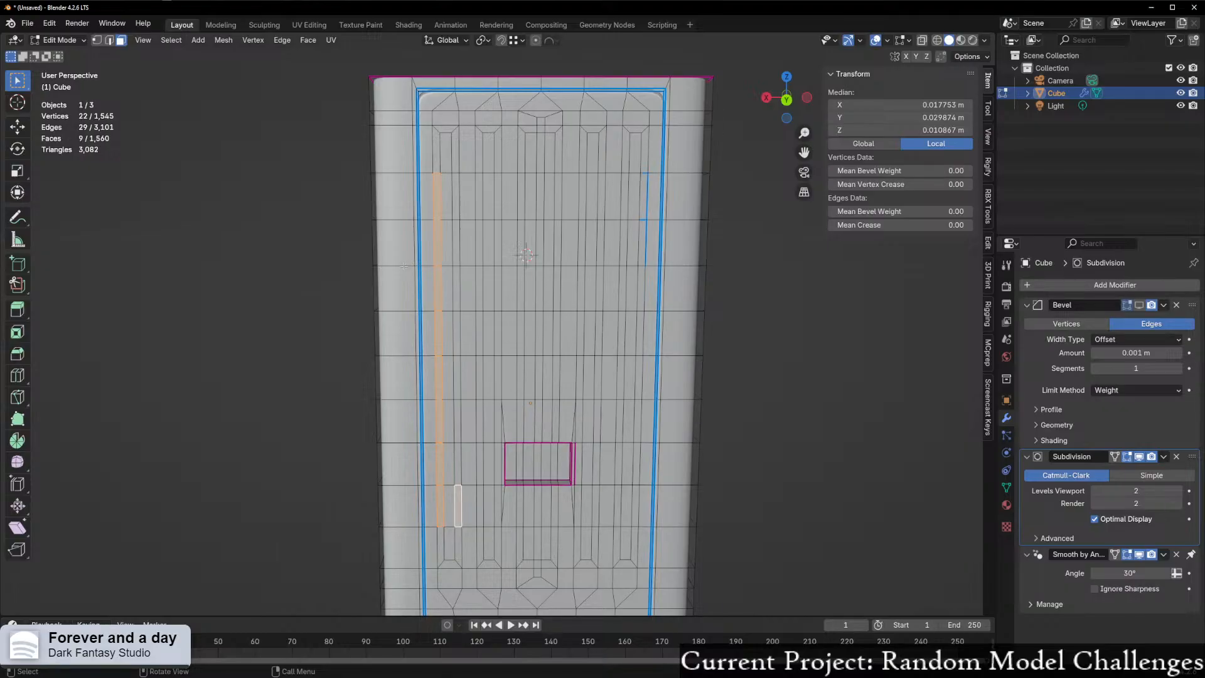
ctrl+click(458, 182)
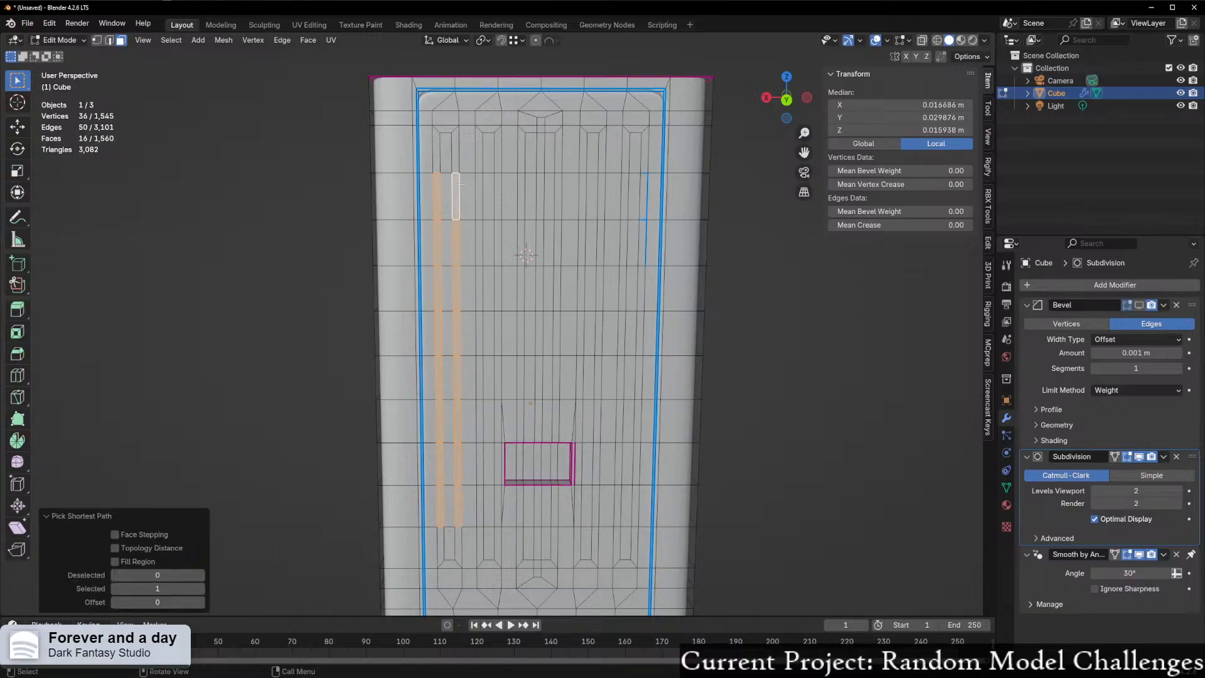
shift+click(479, 197)
ctrl+click(482, 500)
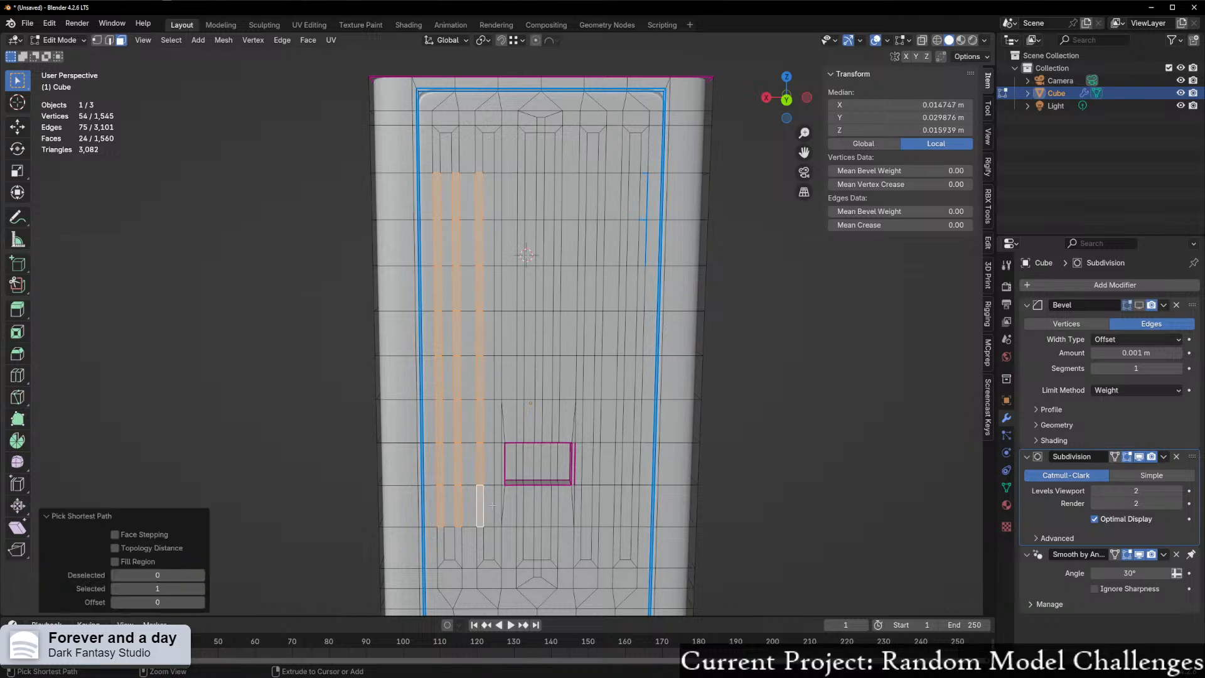
shift+click(498, 507)
ctrl+click(499, 194)
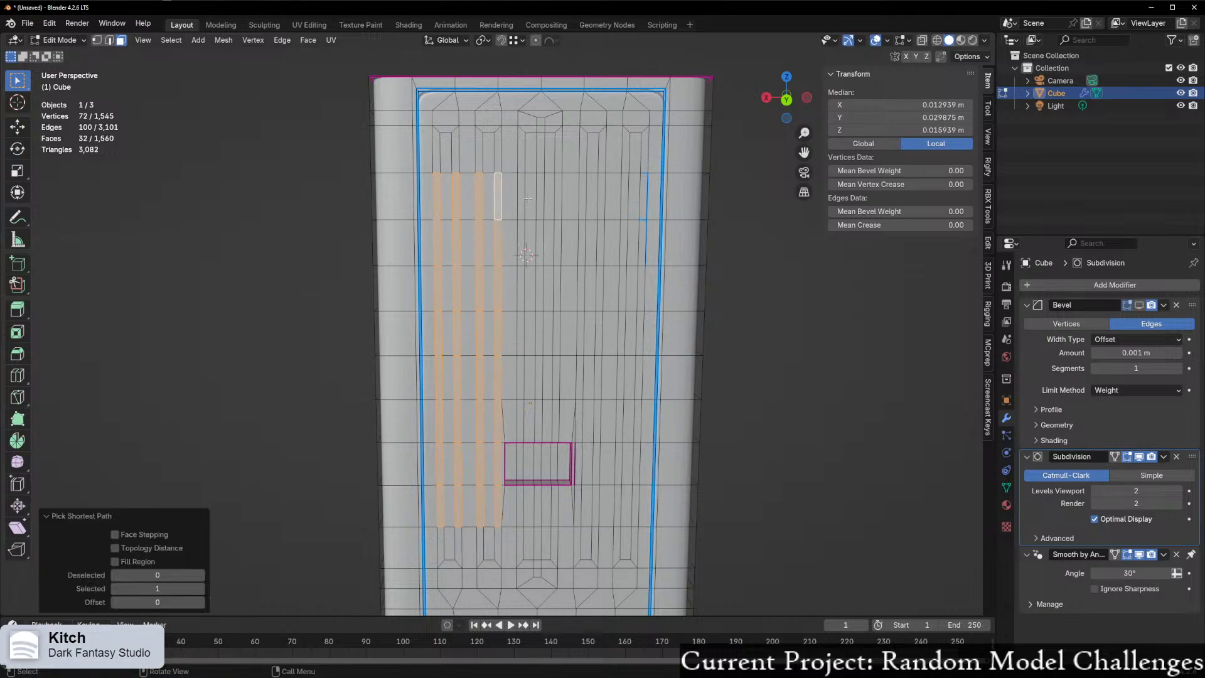
- Add the three narrow strips above the rectangular recess to the selection, from the shared upper row down to the recess edge
shift+click(522, 194)
ctrl+click(522, 426)
shift+click(538, 420)
ctrl+click(539, 196)
shift+click(566, 209)
key(z)
key(ctrl+z)
shift+click(558, 194)
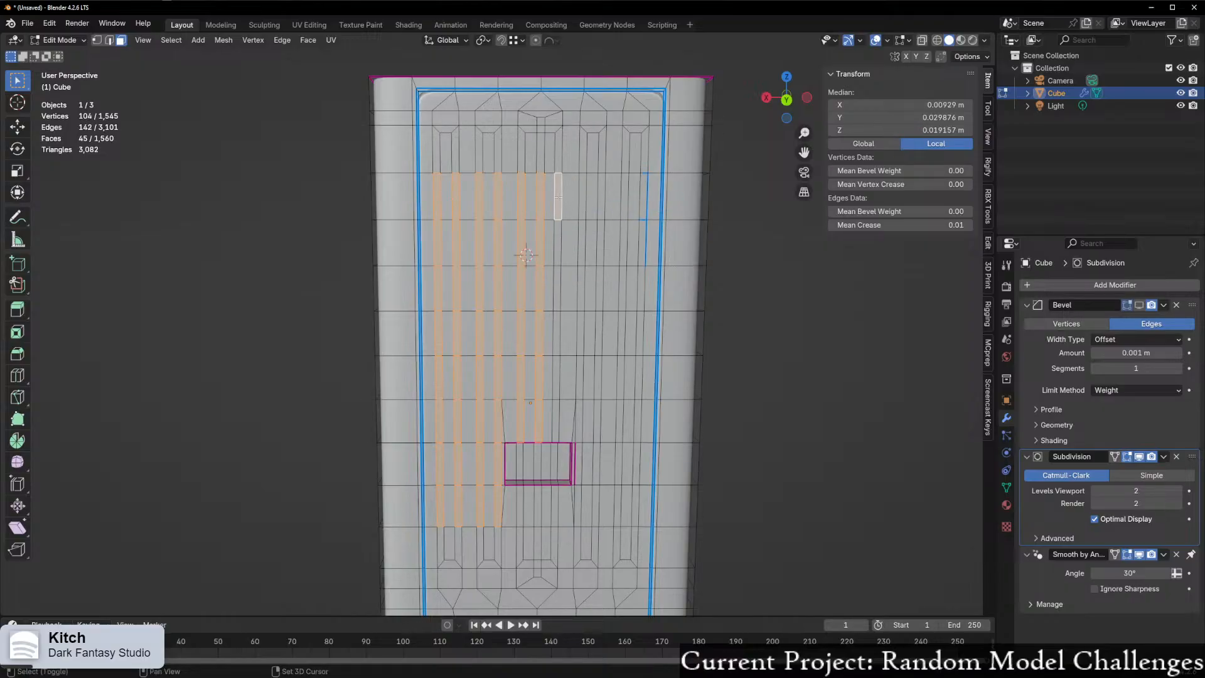
ctrl+click(562, 426)
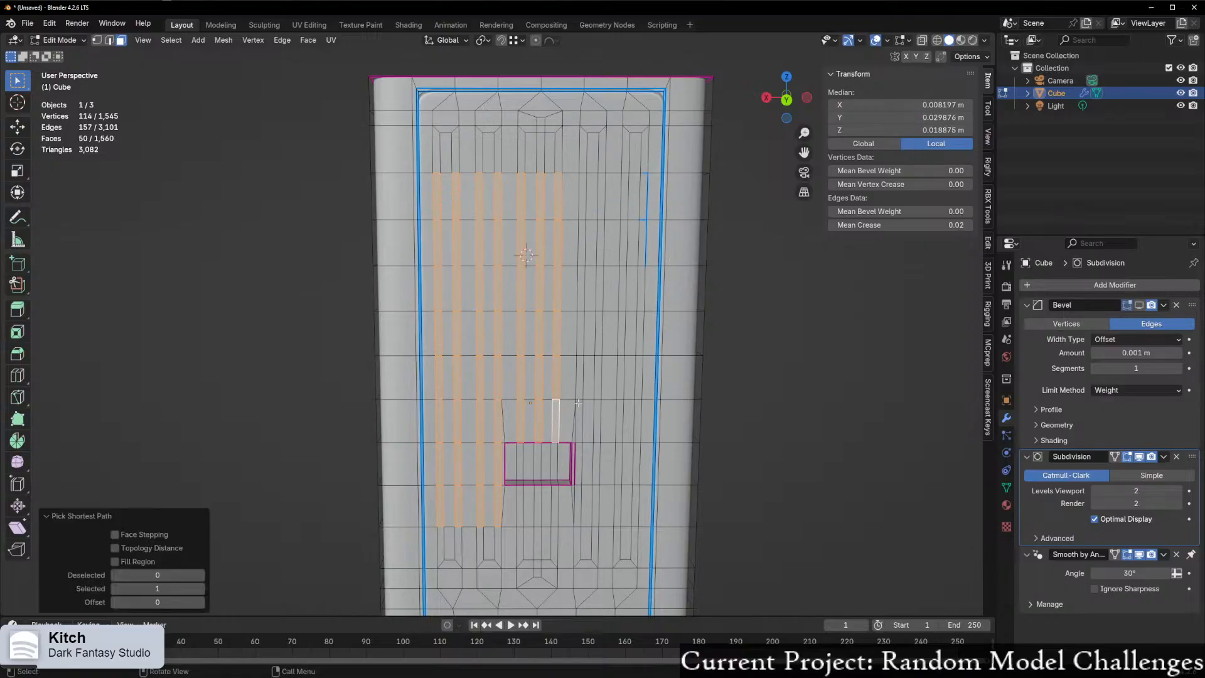
- Add the four narrow vertical strips on the panel's -X side to the selection, matching the length of the +X strips
shift+click(581, 195)
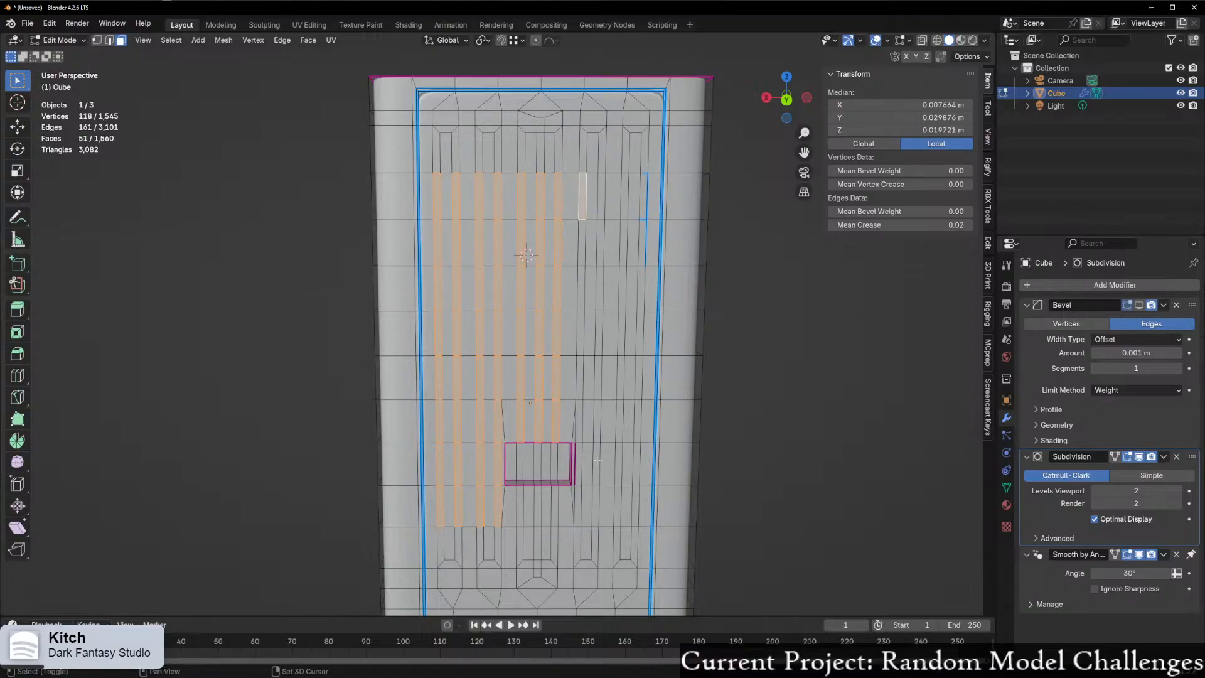
ctrl+click(577, 511)
shift+click(594, 514)
ctrl+click(602, 196)
shift+click(625, 196)
ctrl+click(617, 512)
middle_drag(629, 483, 617, 485)
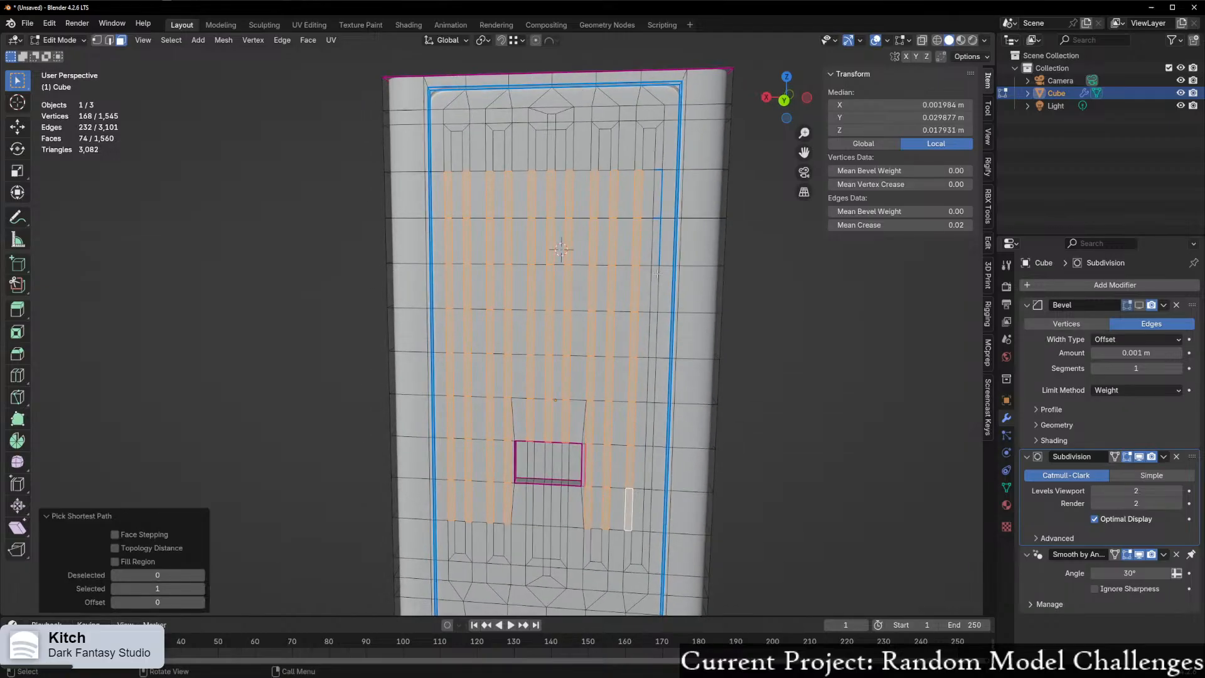
shift+click(656, 200)
ctrl+click(651, 506)
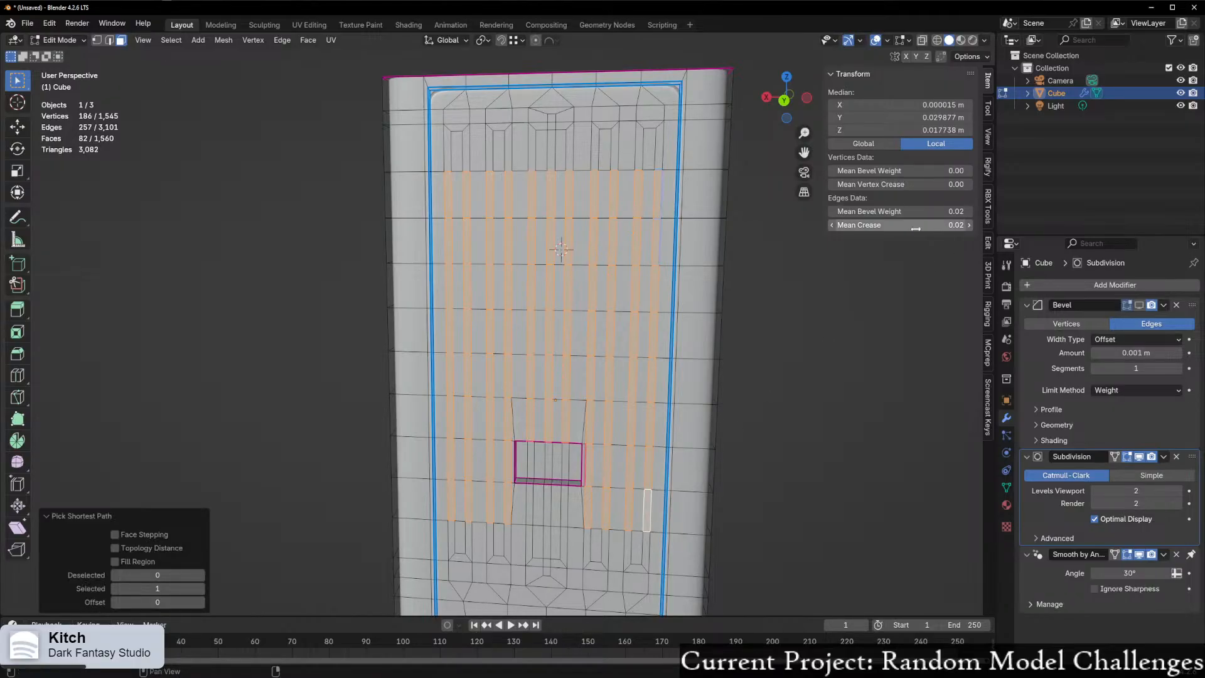
- Reset the selected strips' mean bevel weight to 0 and set their mean crease to 1
middle_drag(594, 325, 618, 343)
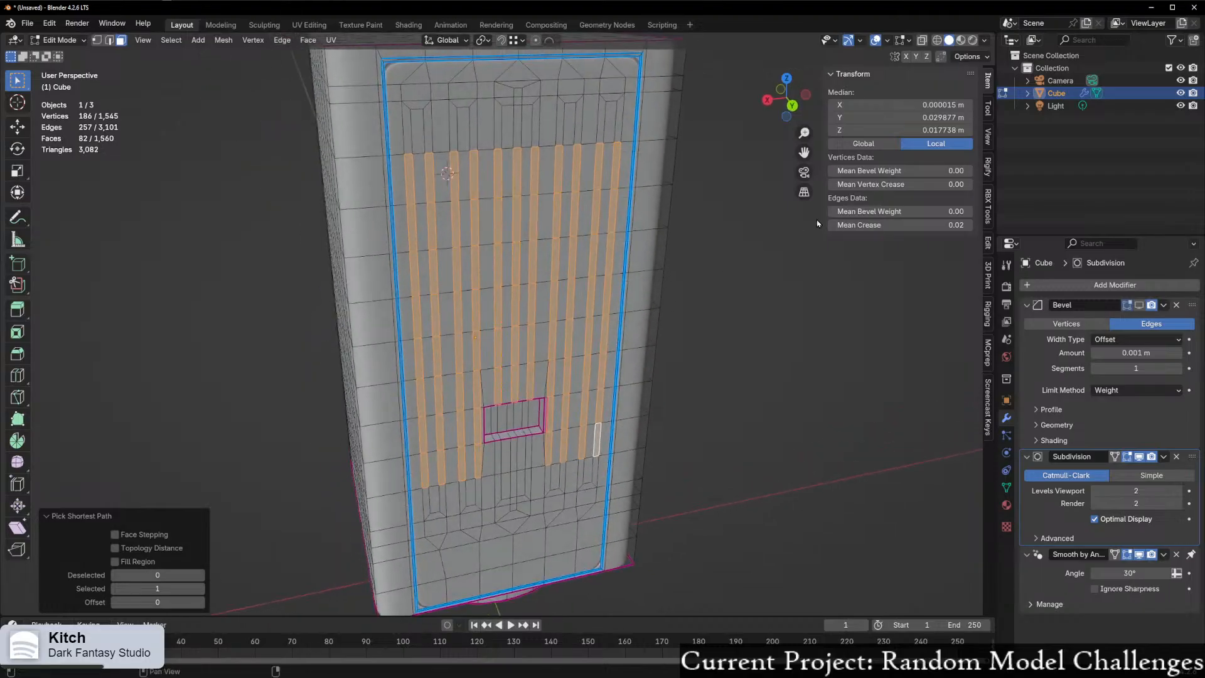
scroll(783, 155, up, 5)
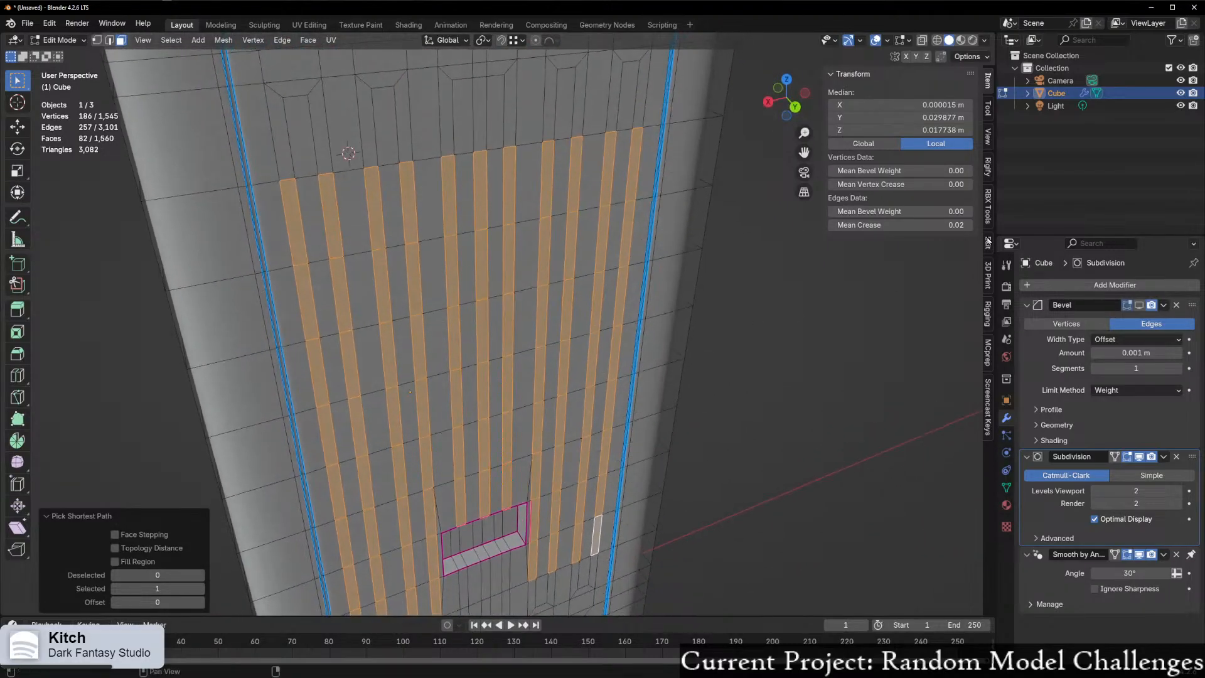
key(KP_6)
key(KP_6)
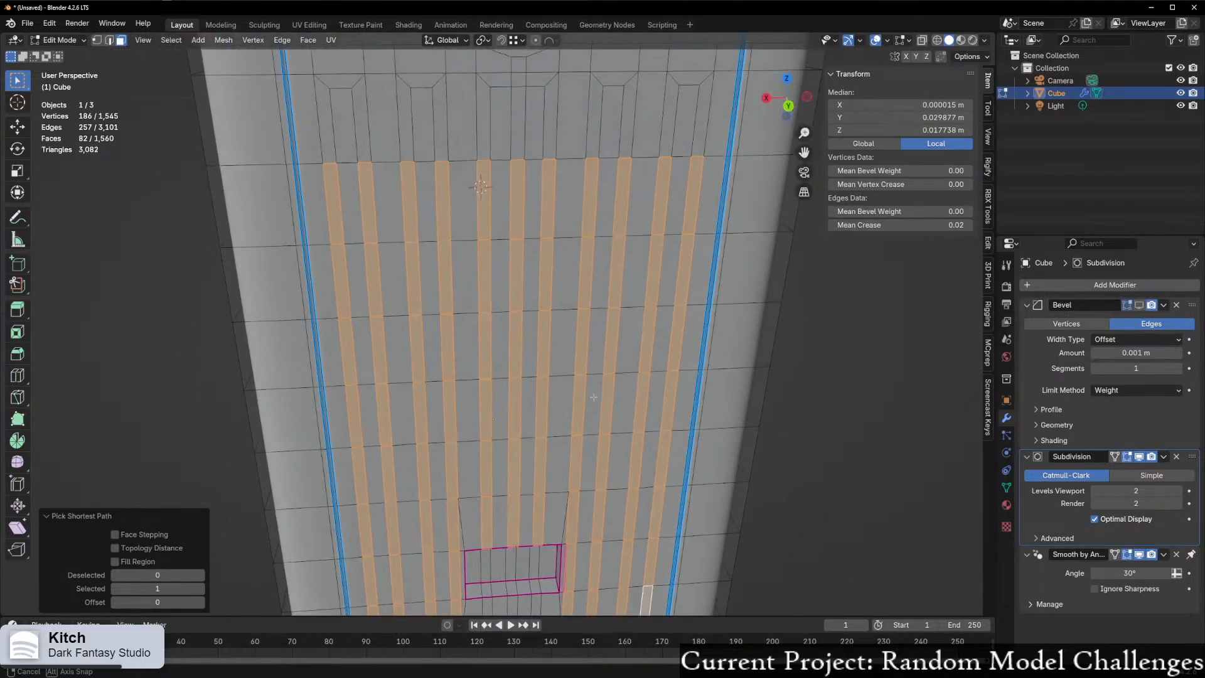
click(929, 225)
text(1)
key(Return)
- Extrude the eleven strips inward by about 0.0007 m to form grooves
middle_drag(288, 232, 513, 244)
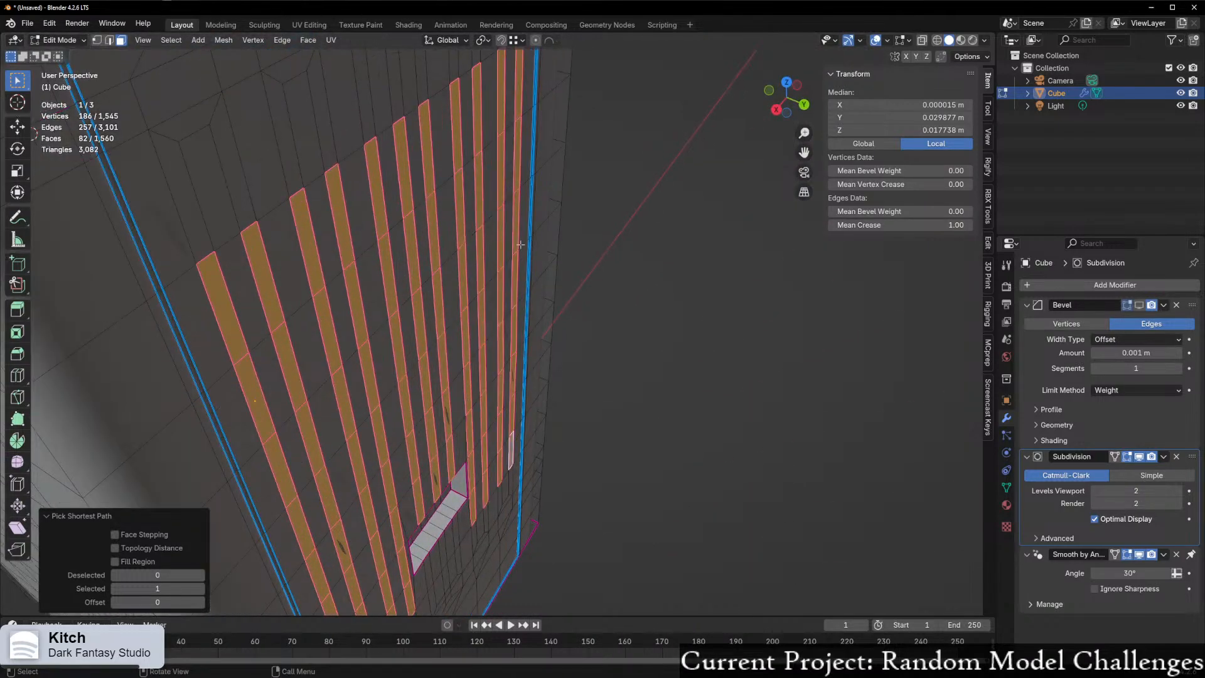
key(e)
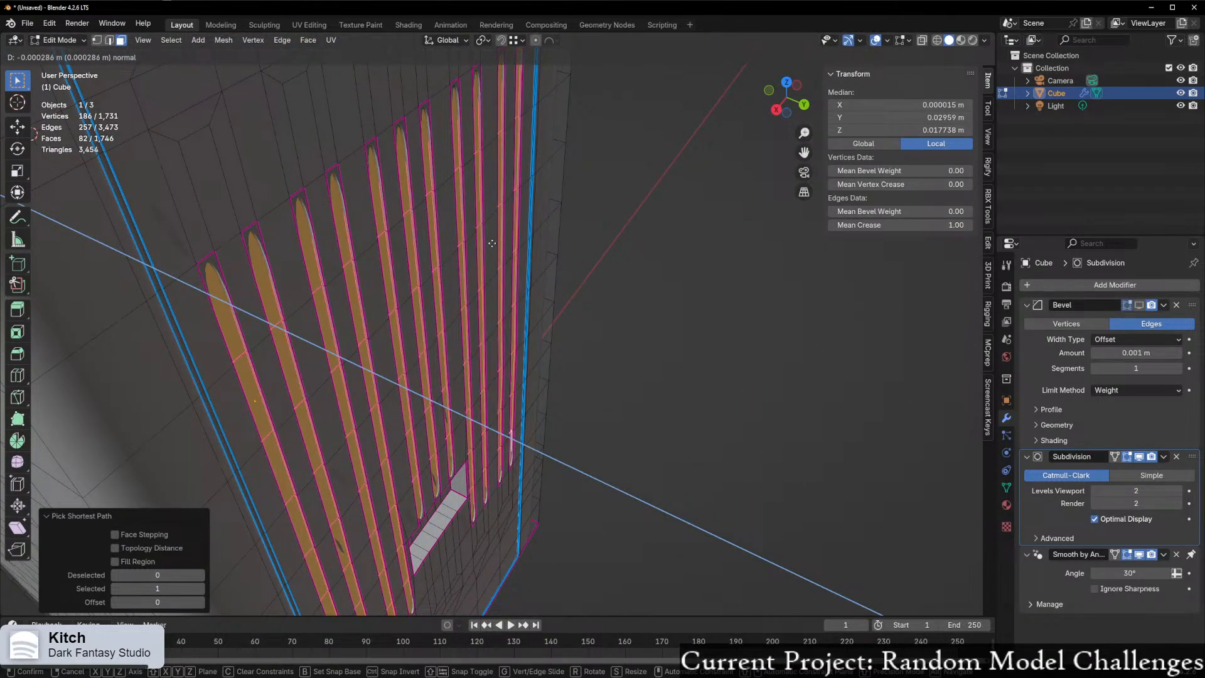
click(451, 247)
middle_drag(451, 246, 454, 187)
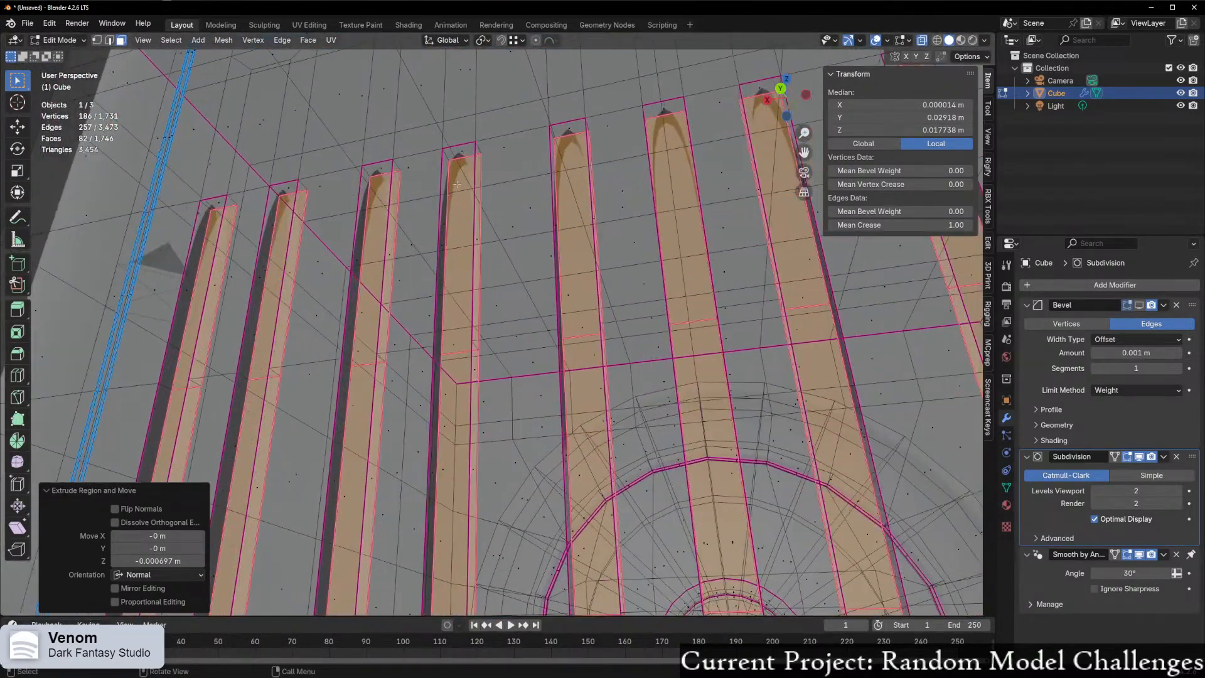
key(2)
click(454, 164)
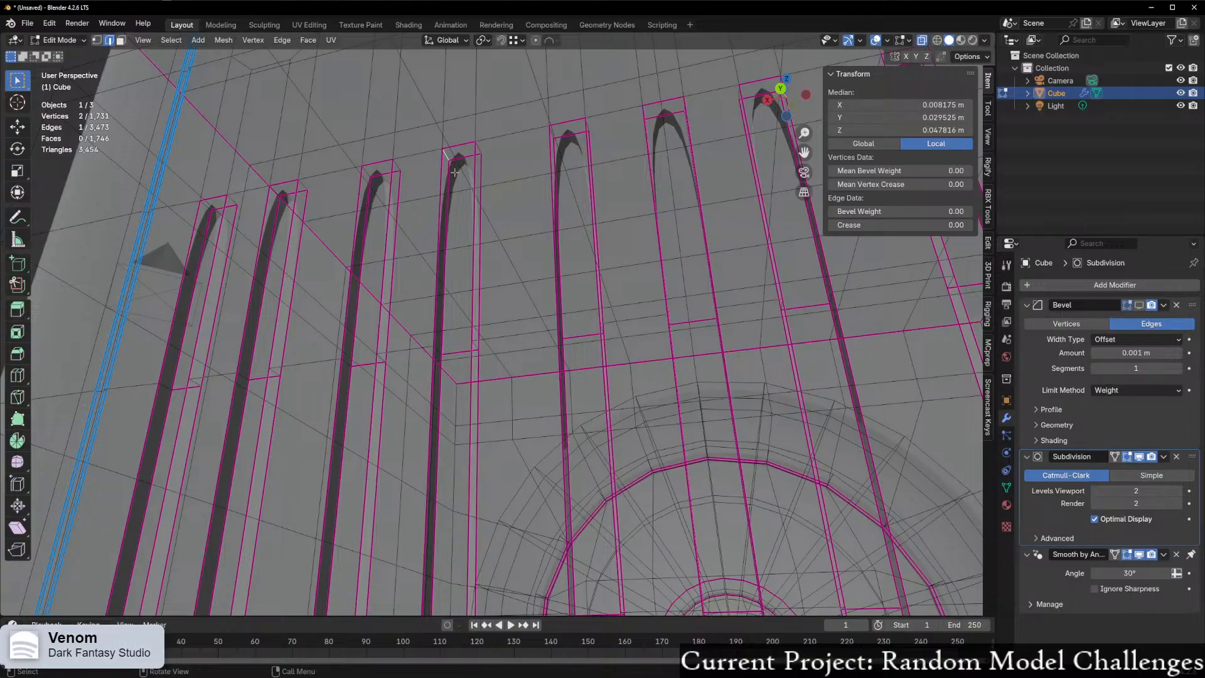
shift+click(371, 171)
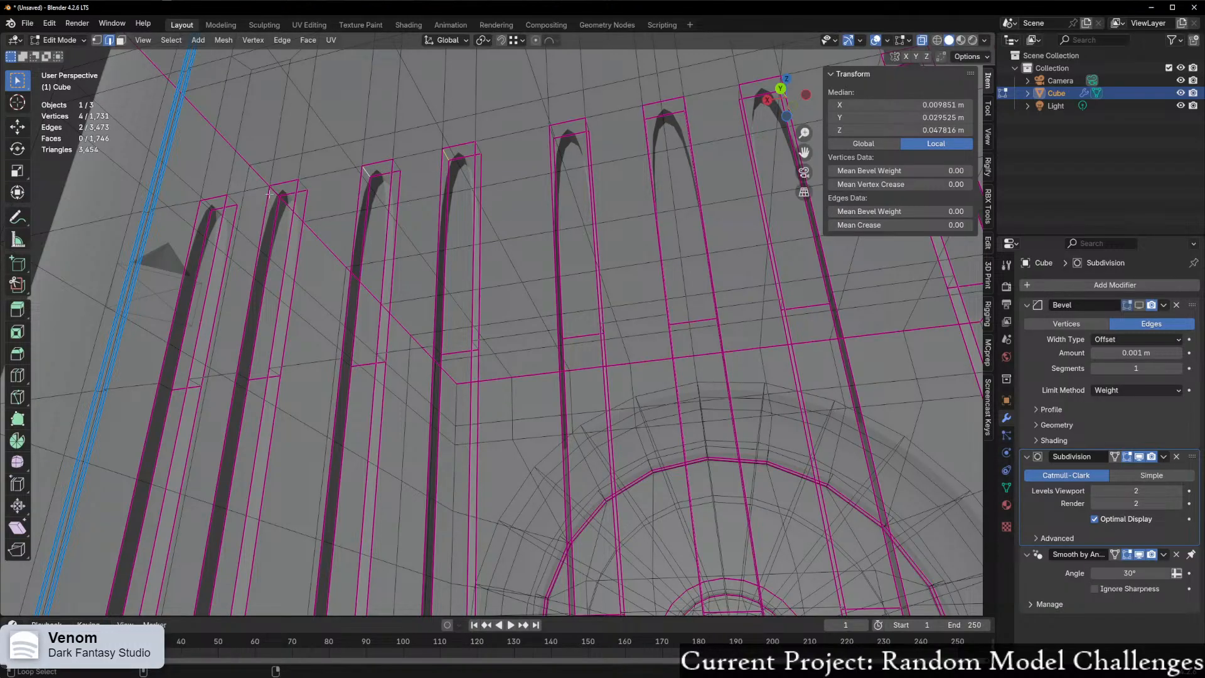
middle_drag(268, 193, 320, 181)
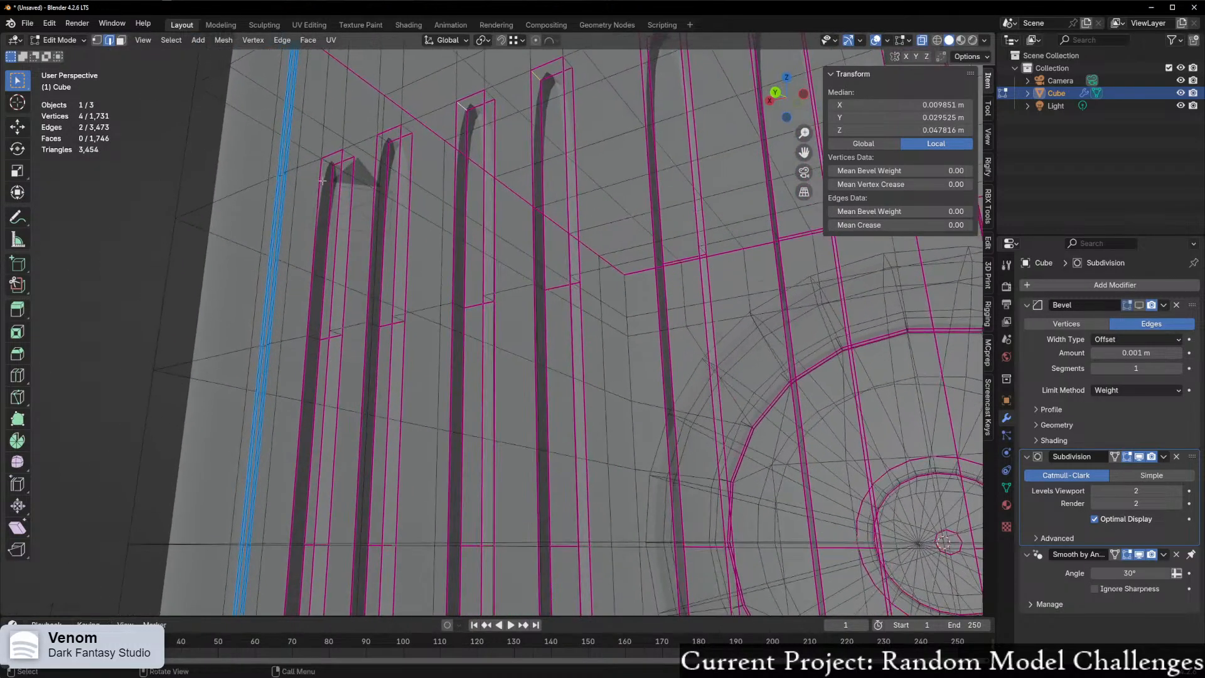
shift+click(384, 140)
key(ctrl+z)
middle_drag(397, 147, 541, 121)
key(alt+a)
- With X-ray on, select the side-wall face loops of the seven grooves from the +X side through the centre
key(alt+z)
key(alt+z)
alt+click(539, 117)
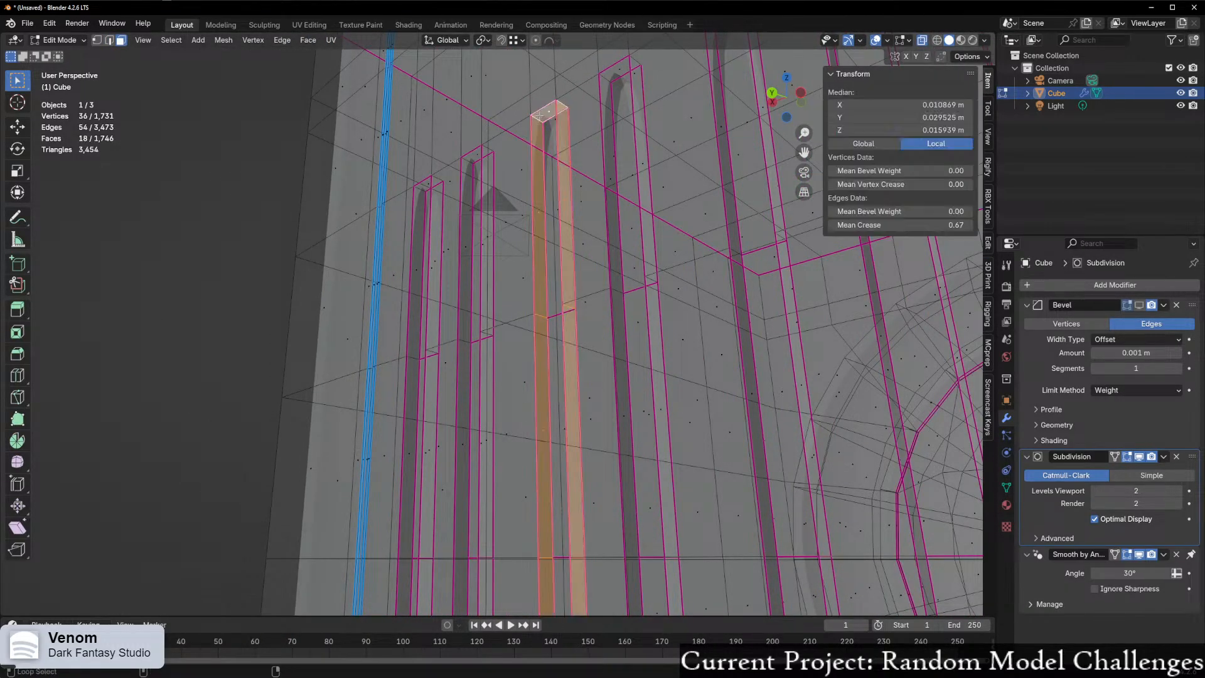
alt+shift+click(464, 164)
alt+shift+click(425, 190)
middle_drag(424, 189, 530, 139)
alt+shift+click(551, 85)
alt+shift+click(531, 137)
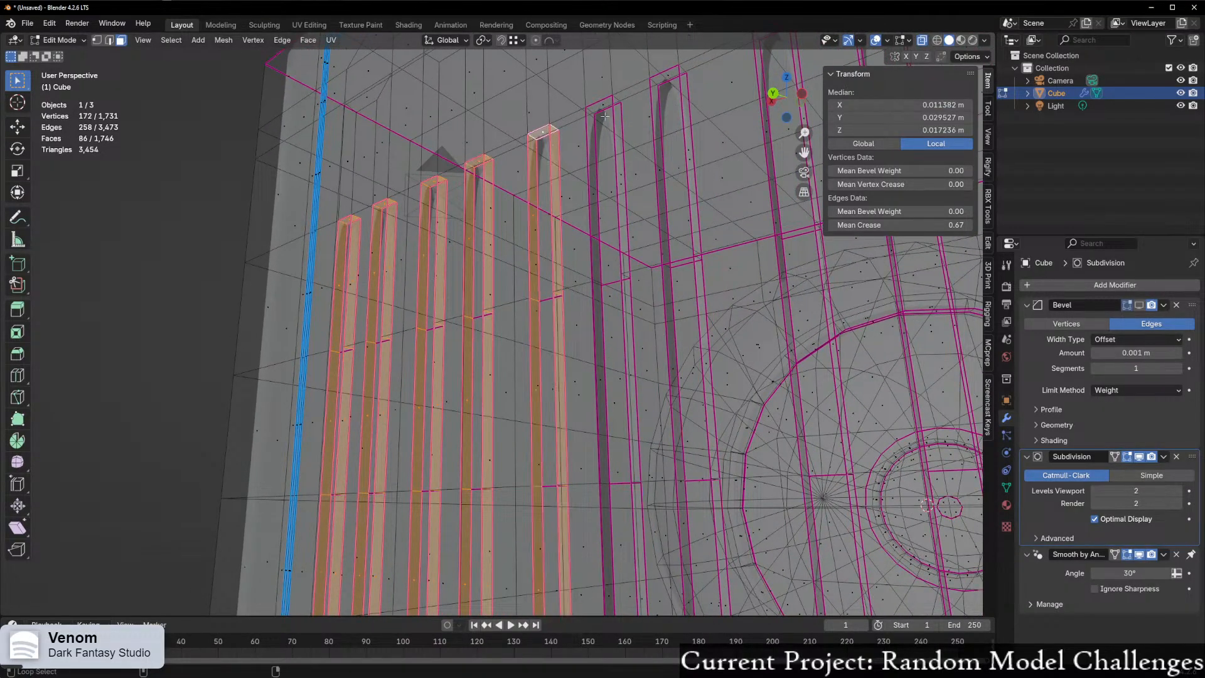
alt+shift+click(592, 107)
key(ctrl+z)
alt+shift+click(588, 112)
alt+shift+click(651, 103)
- Add the side-wall face loops of the remaining four grooves on the -X side to the selection
middle_drag(652, 104, 441, 119)
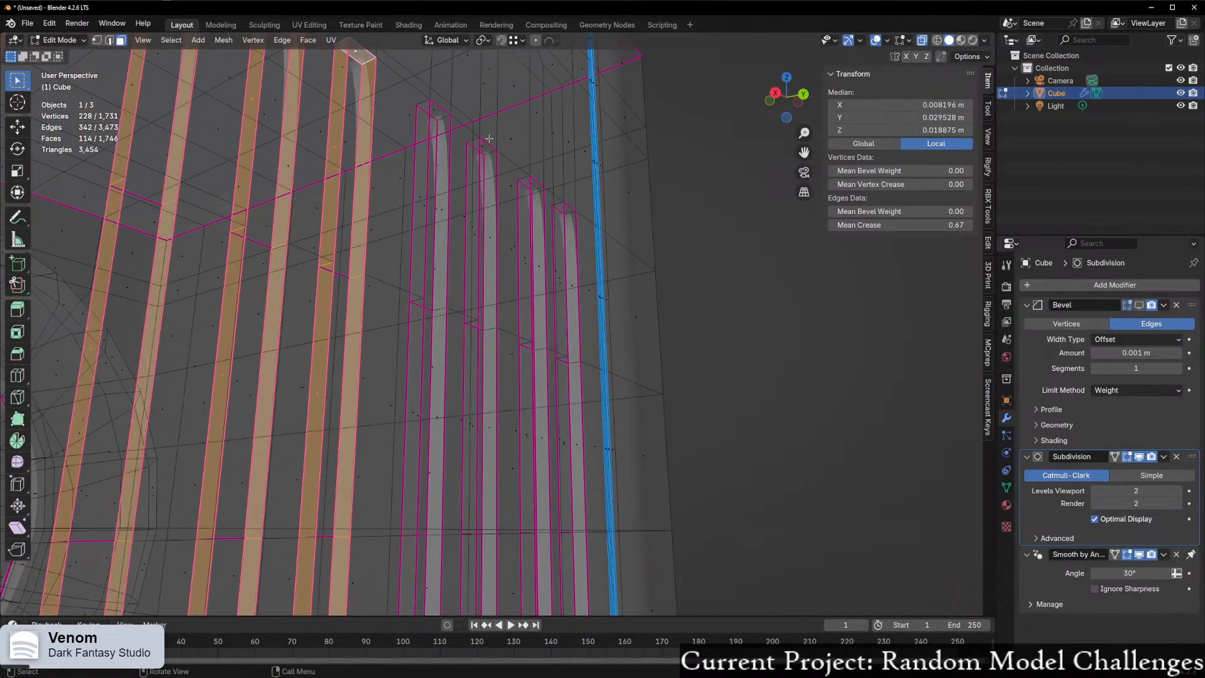
alt+shift+click(441, 120)
alt+shift+click(488, 154)
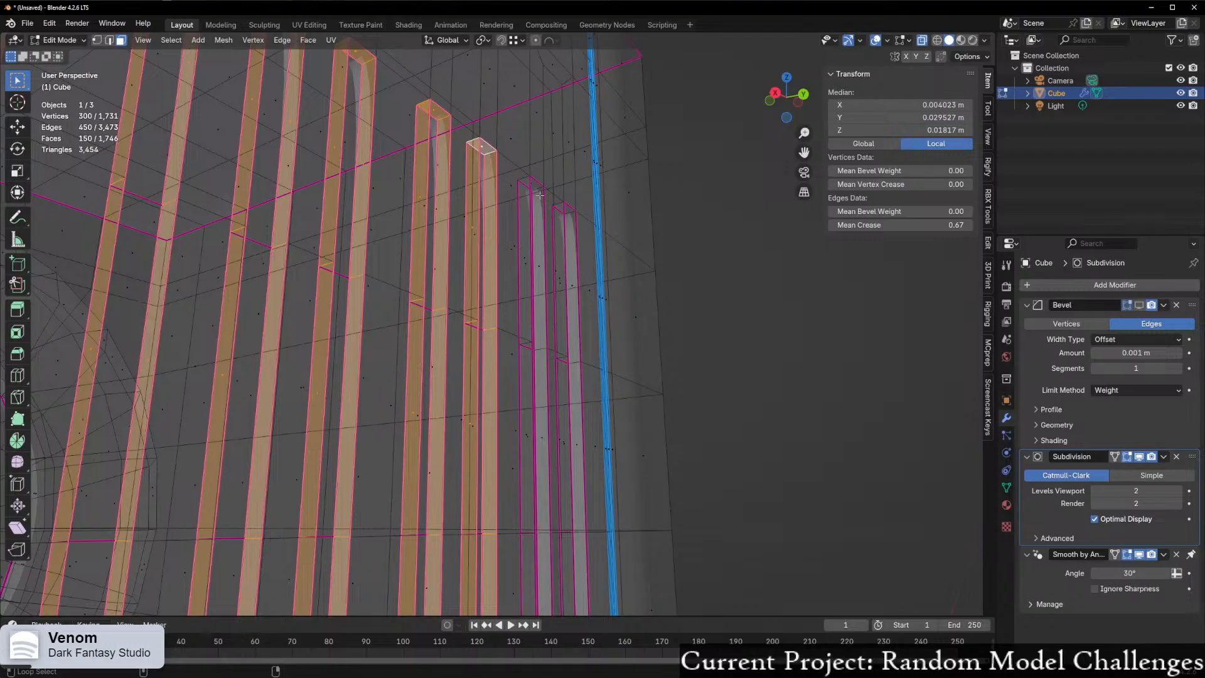
alt+shift+click(540, 188)
alt+shift+click(566, 222)
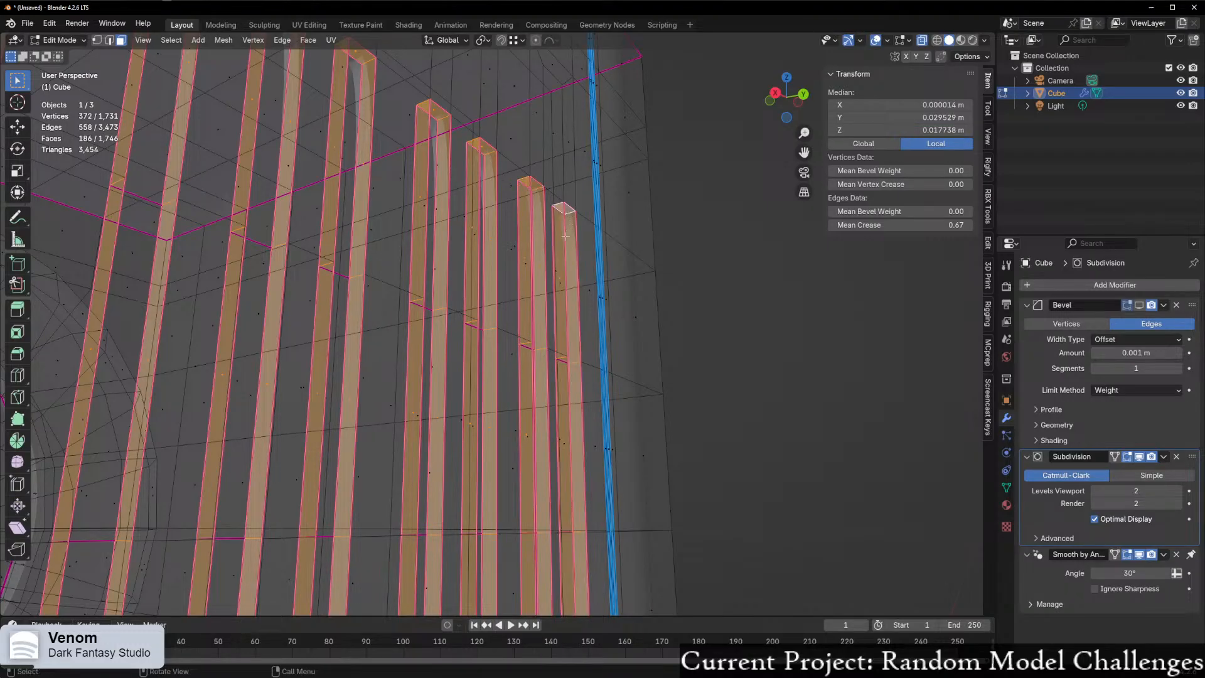
- Set the mean crease of all the groove walls to 1
middle_drag(532, 245, 466, 324)
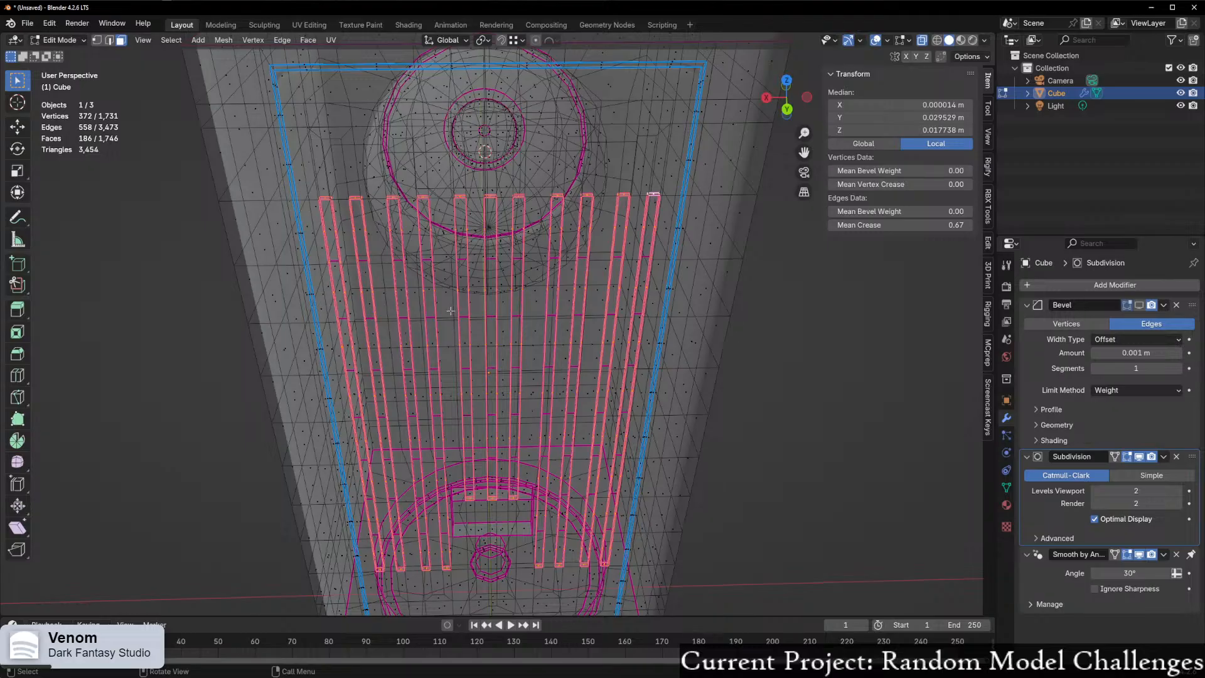
mouse_move(654, 344)
middle_down()
mouse_move(614, 351)
mouse_move(665, 342)
mouse_move(644, 345)
middle_up()
click(897, 225)
text(1)
key(Return)
- Return to Object Mode, turn X-ray off and examine the grooved panel from several angles
shift+middle_drag(572, 307, 560, 317)
key(Tab)
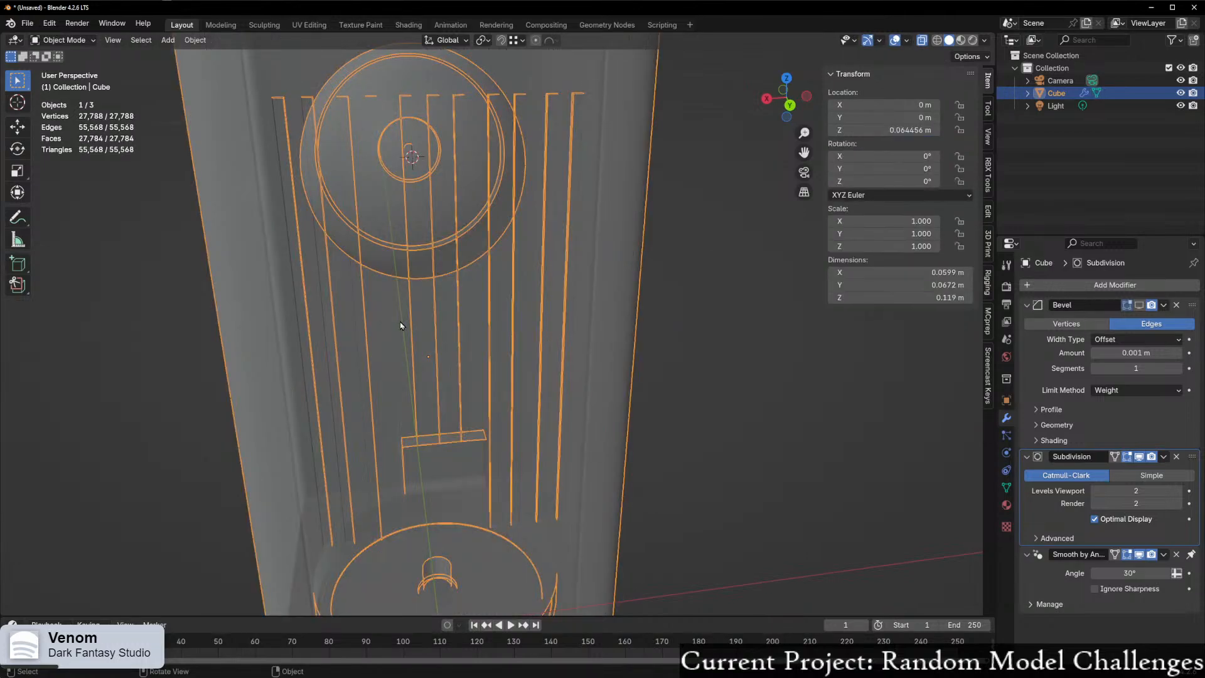
middle_drag(394, 326, 570, 422)
scroll(476, 318, up, 5)
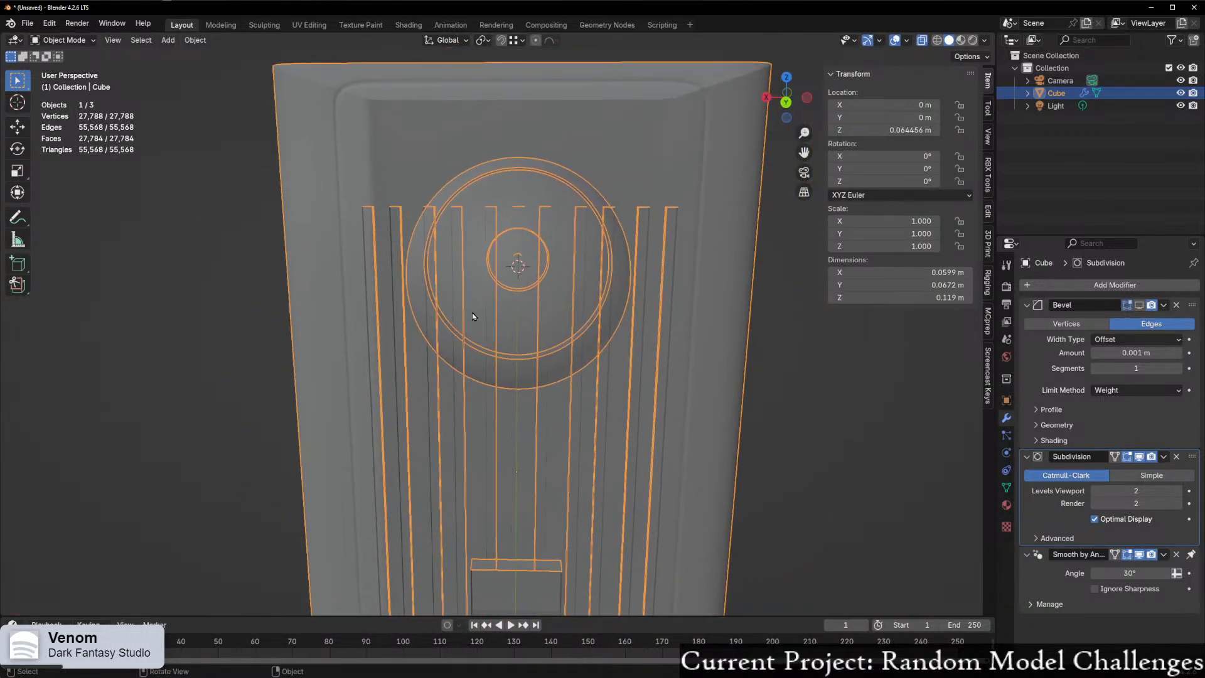
scroll(640, 285, down, 2)
mouse_move(640, 286)
middle_down()
mouse_move(614, 286)
mouse_move(624, 293)
middle_up()
key(ctrl+Tab)
click(523, 324)
middle_drag(523, 325, 722, 351)
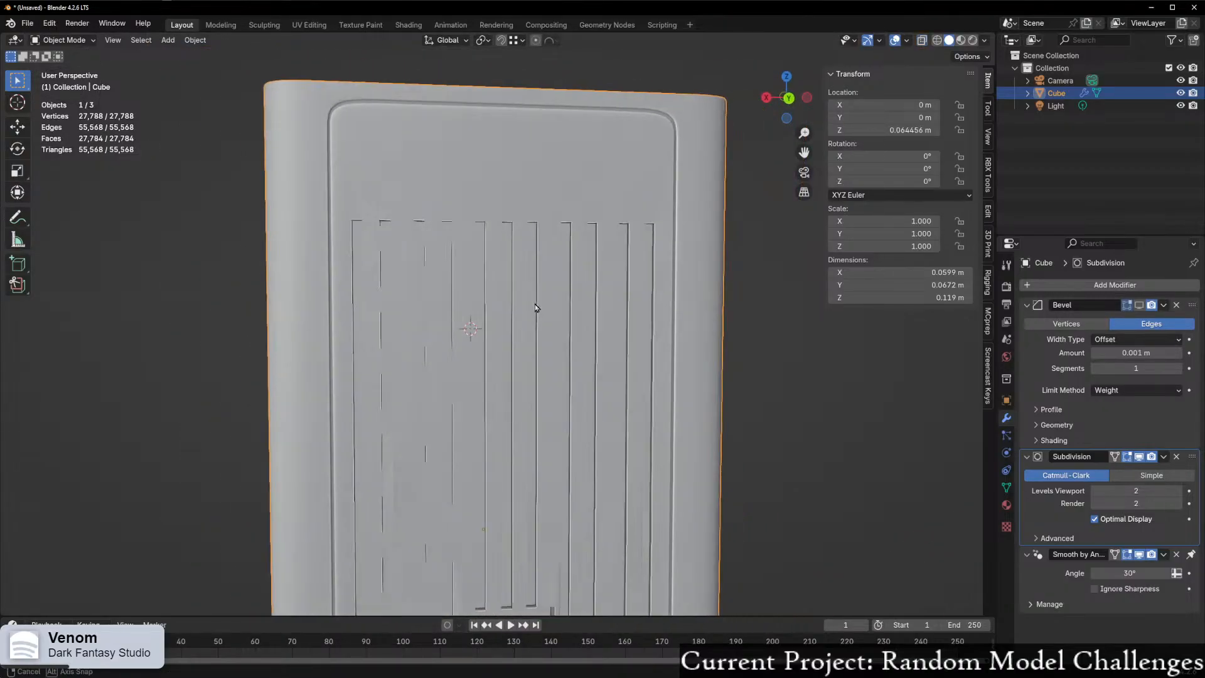
- Enter Edit Mode and select the three narrow faces directly below the rectangular recess
click(894, 370)
middle_drag(810, 387, 581, 378)
key(ctrl+Tab)
click(795, 423)
click(605, 425)
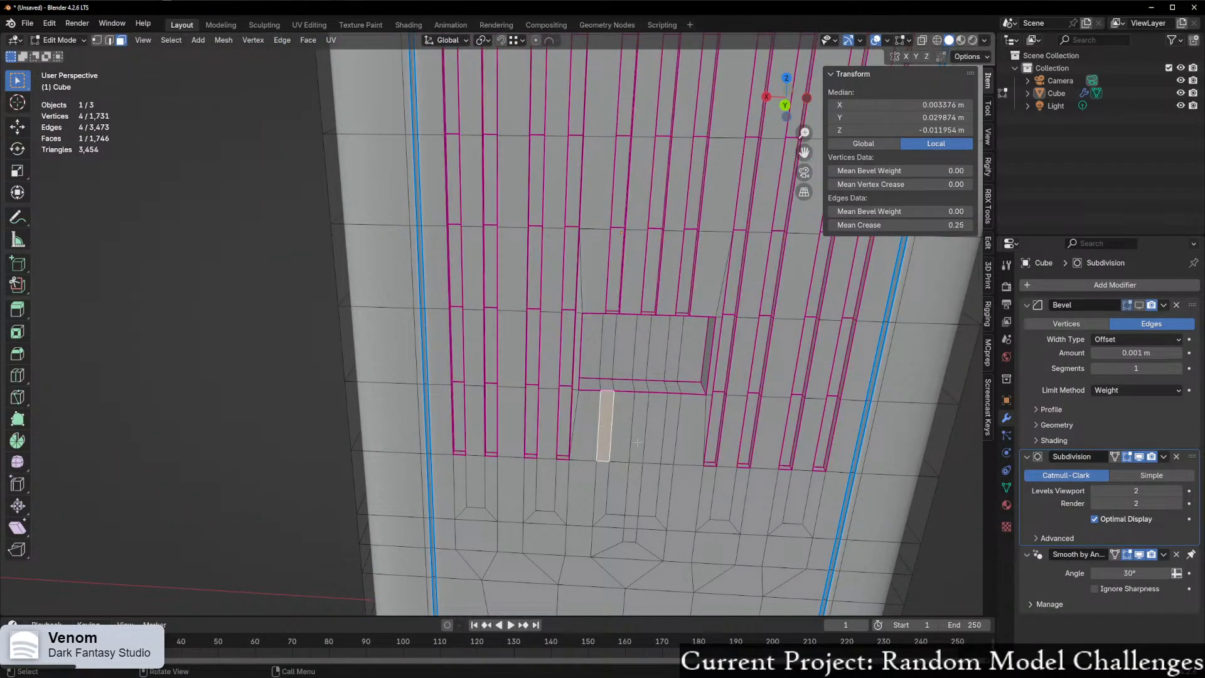
shift+click(666, 422)
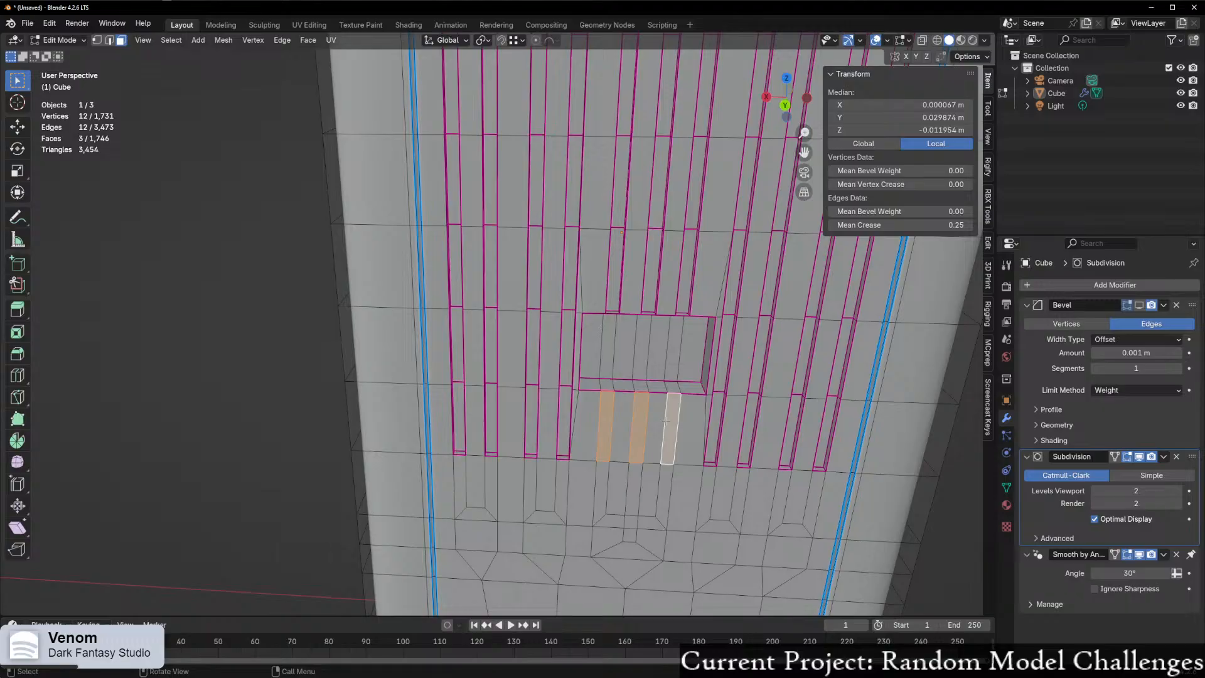
- Select the whole mesh and merge its vertices by distance with a merge distance of 0.0001 m
key(KP_Decimal)
scroll(667, 420, down, 3)
middle_drag(546, 361, 574, 356)
scroll(586, 310, up, 8)
scroll(586, 309, down, 8)
key(a)
key(m)
click(535, 362)
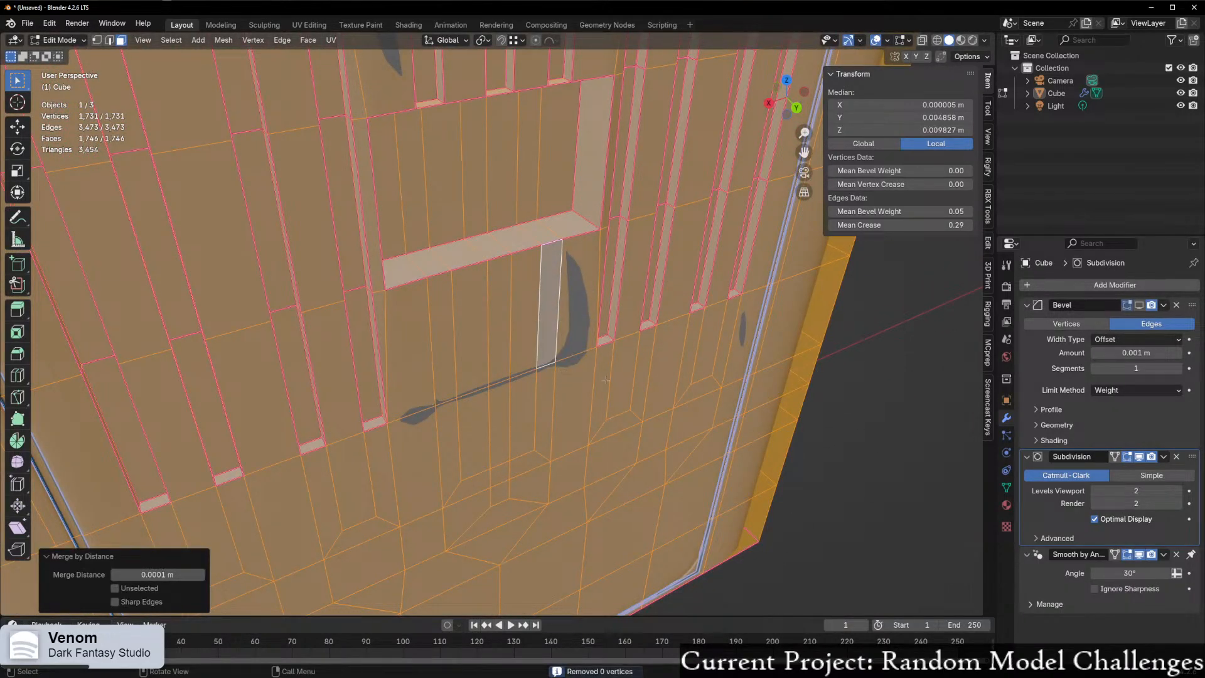
- Reselect only the three narrow strip faces under the lower edge of the recess
click(604, 380)
middle_drag(683, 394, 622, 395)
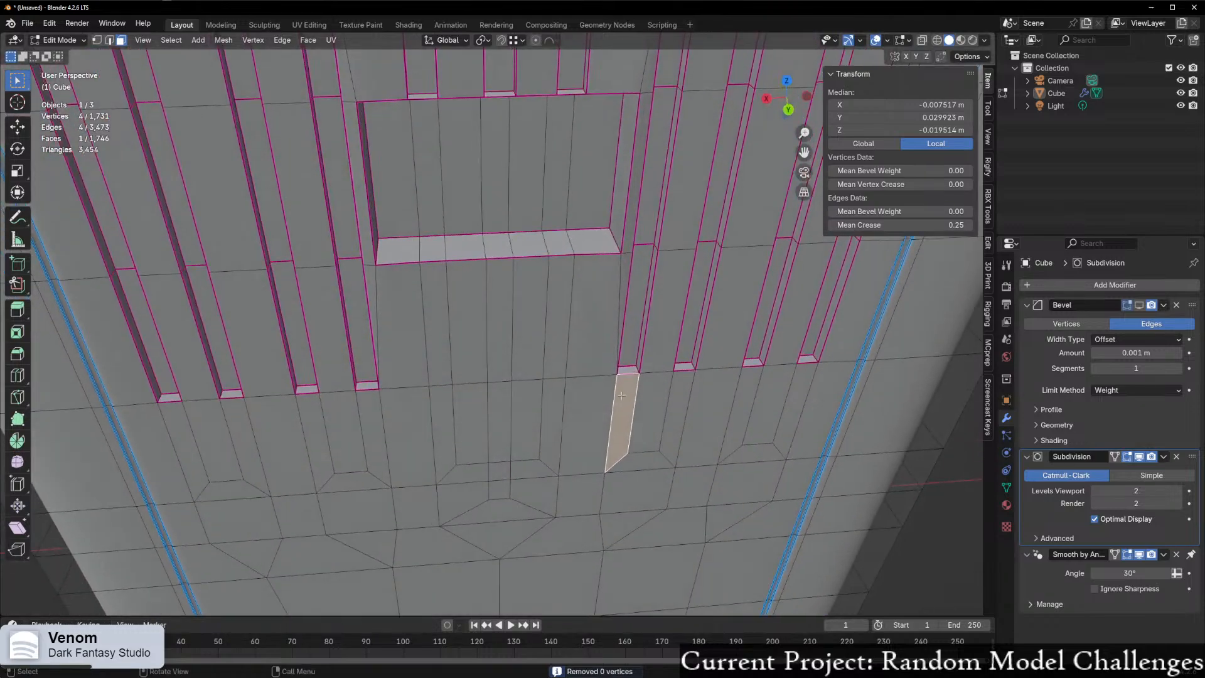
click(432, 317)
shift+click(499, 320)
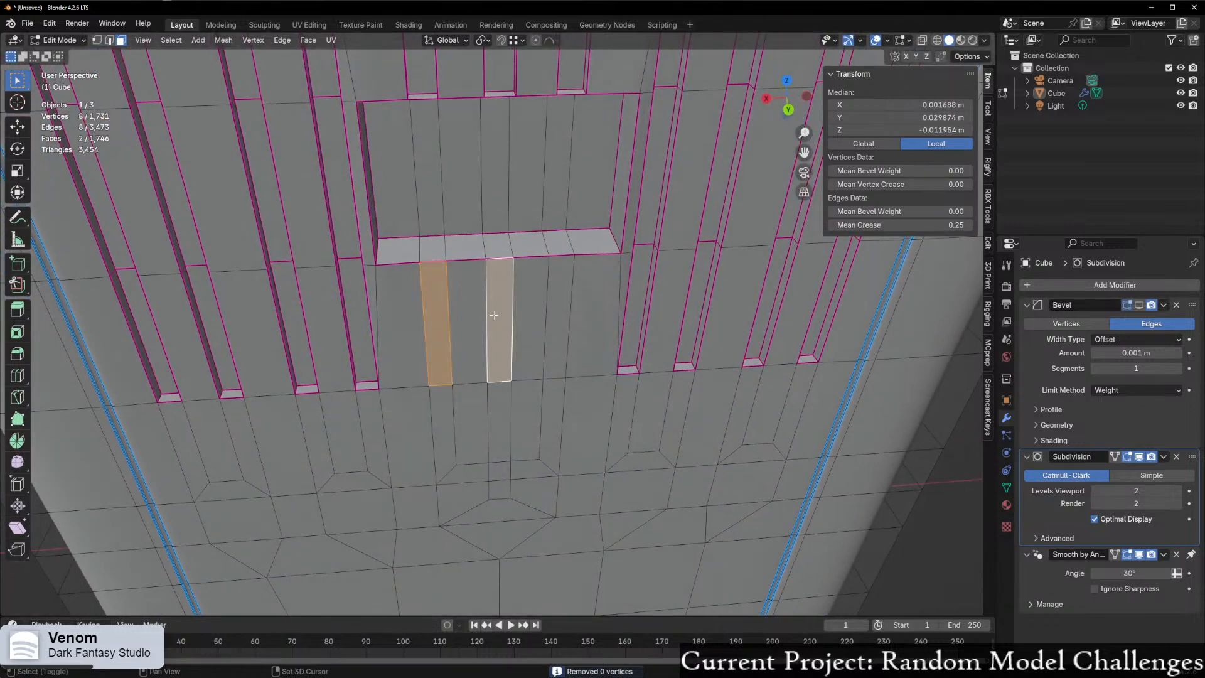
shift+click(564, 323)
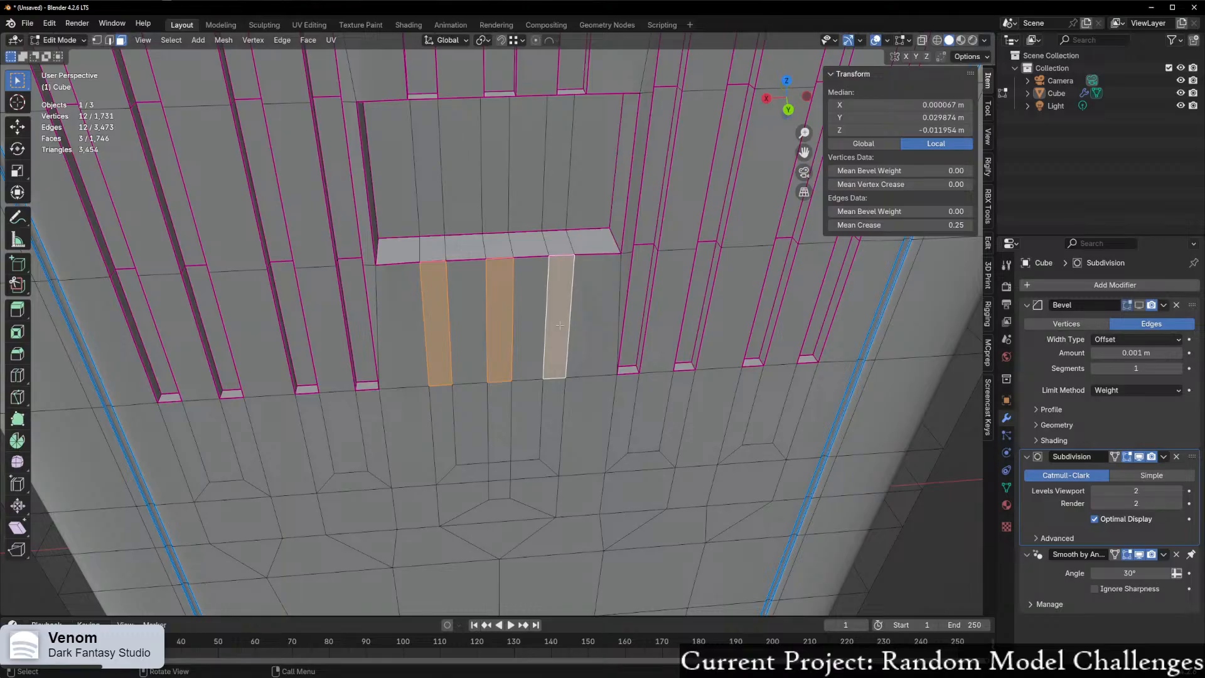
- Extrude the three strip faces in place and move them about -0.0007 m along Y to form grooves
middle_drag(504, 292, 715, 468)
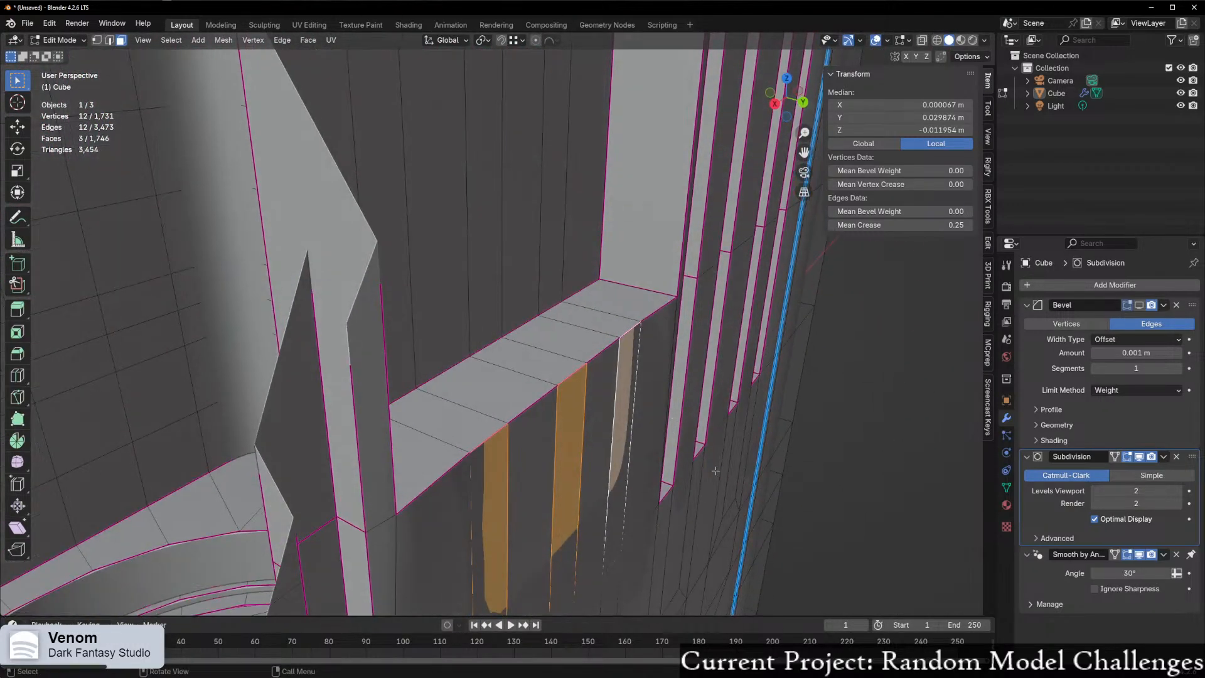
key(e)
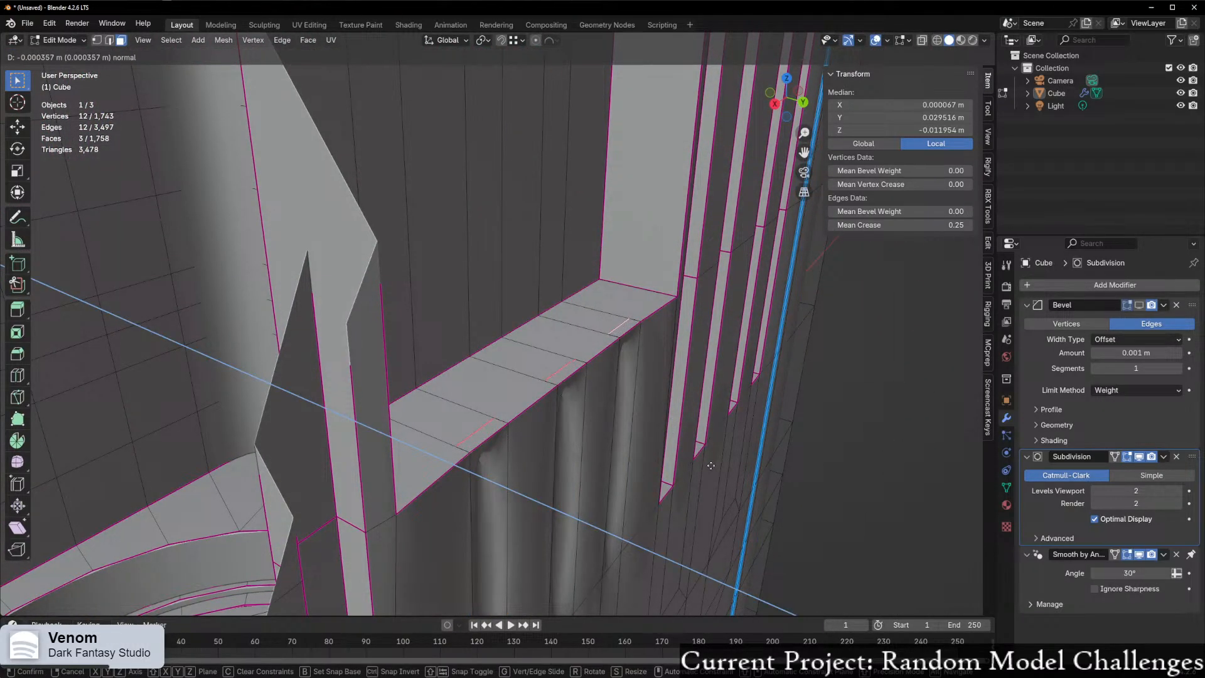
right_click(711, 465)
middle_drag(710, 465, 652, 428)
shift+middle_drag(766, 530, 687, 455)
key(g)
key(y)
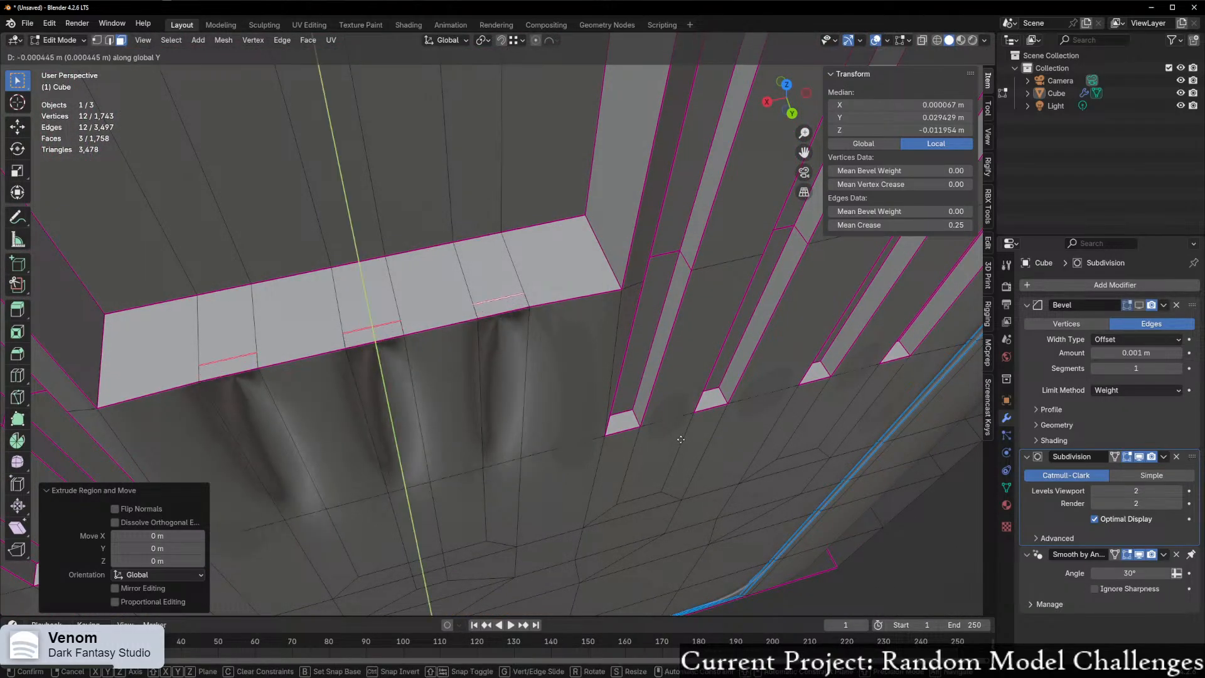
click(634, 411)
- With X-ray on, select the wall face loops of the three new grooves and set their mean crease to 1
middle_drag(633, 412, 473, 394)
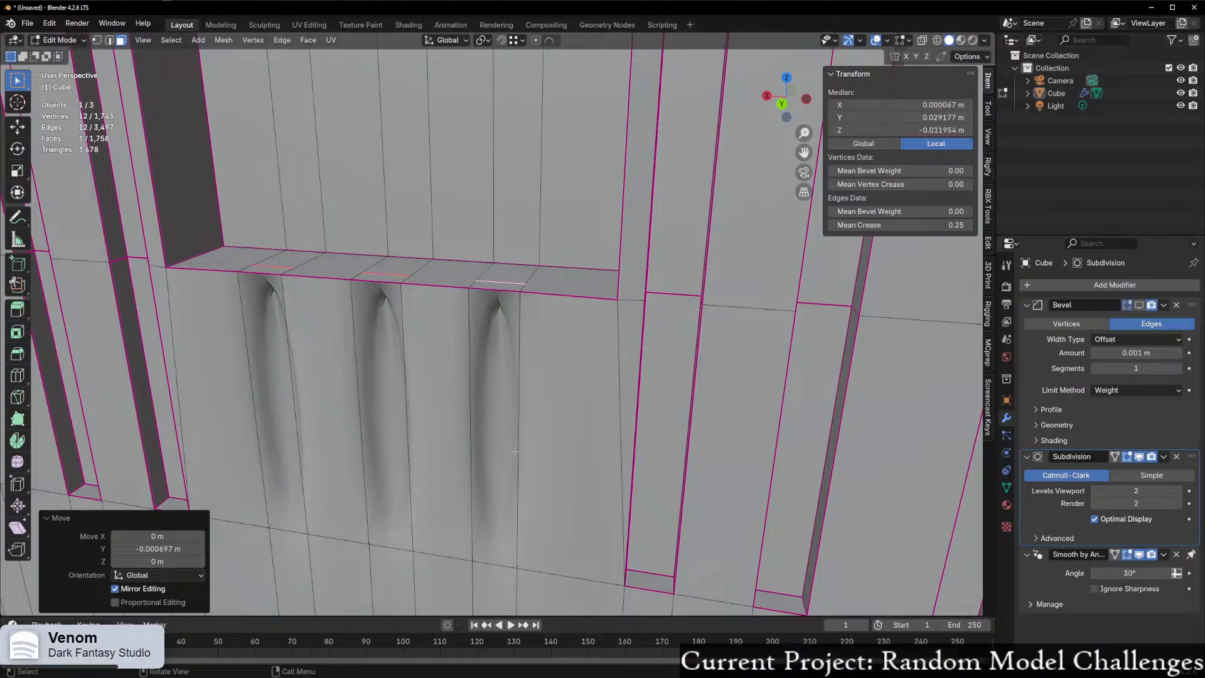
middle_drag(507, 450, 479, 392)
key(alt+z)
middle_drag(479, 337, 426, 449)
alt+click(490, 496)
alt+shift+click(404, 463)
alt+shift+click(328, 419)
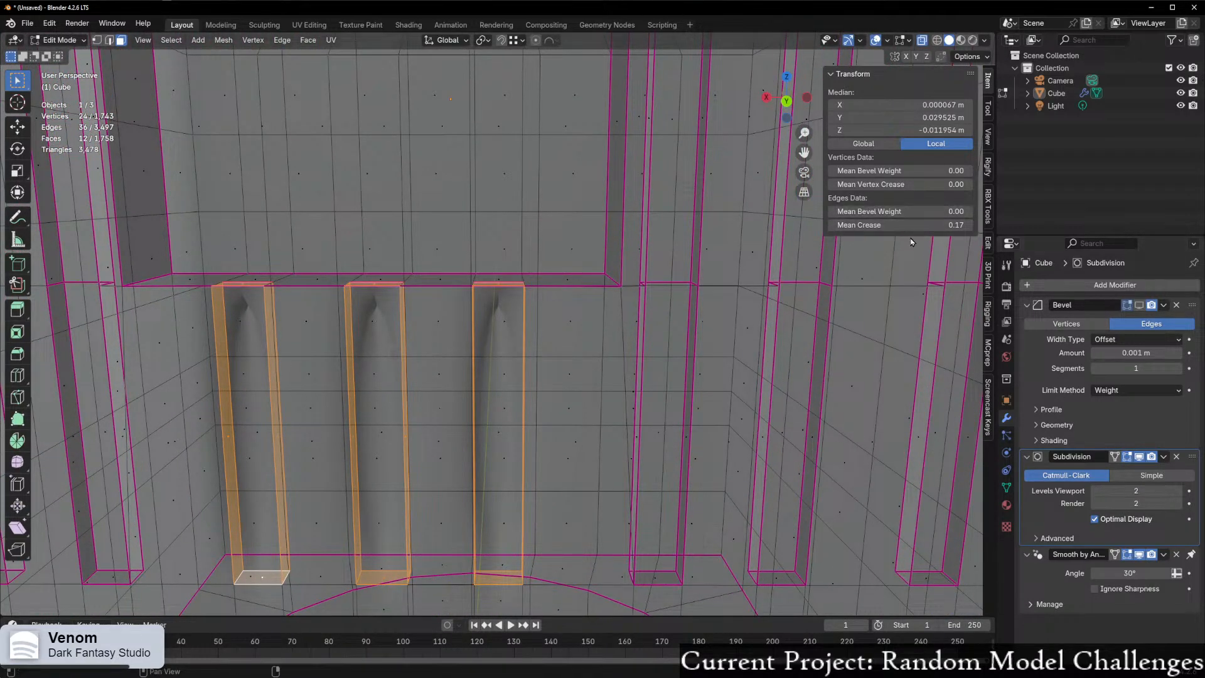
drag(900, 225, 964, 224)
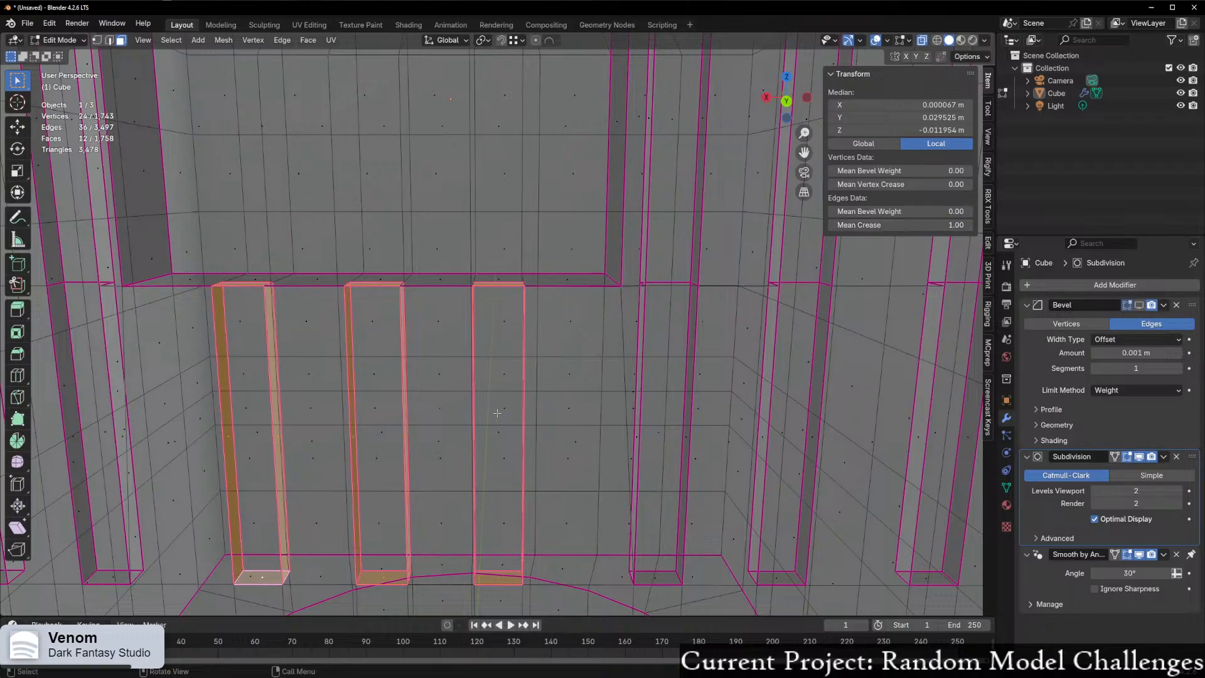
- Examine the three creased grooves below the recess and turn X-ray off
scroll(494, 412, down, 3)
middle_drag(543, 407, 578, 431)
scroll(505, 416, up, 2)
middle_drag(505, 416, 502, 436)
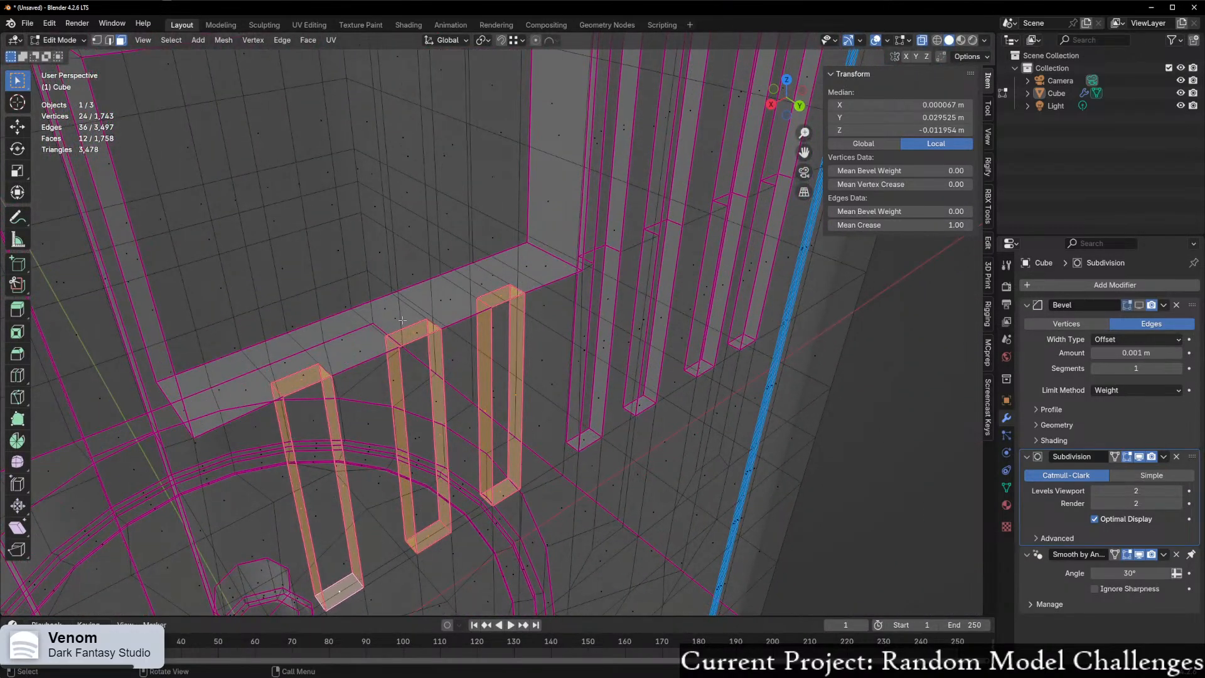
click(415, 342)
middle_drag(413, 359, 420, 295)
scroll(419, 295, up, 3)
click(386, 285)
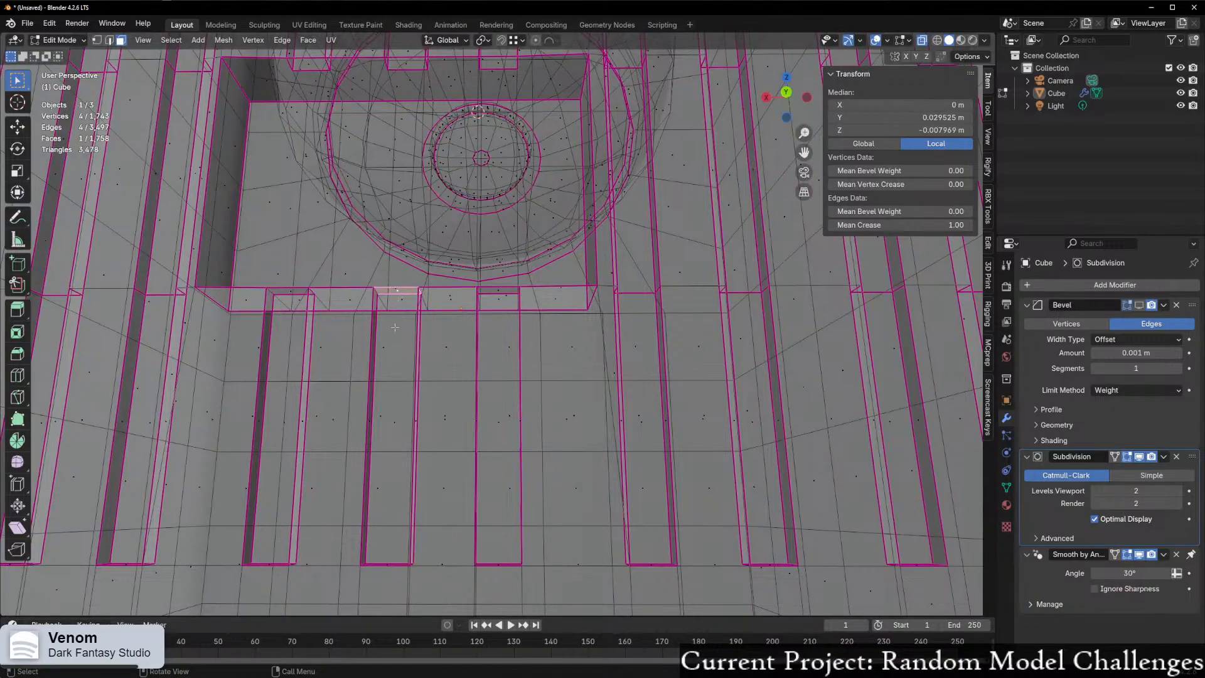
key(alt+z)
- Try to move the upper end faces of the three grooves along Z
shift+click(286, 297)
shift+click(397, 293)
shift+click(510, 295)
key(g)
key(z)
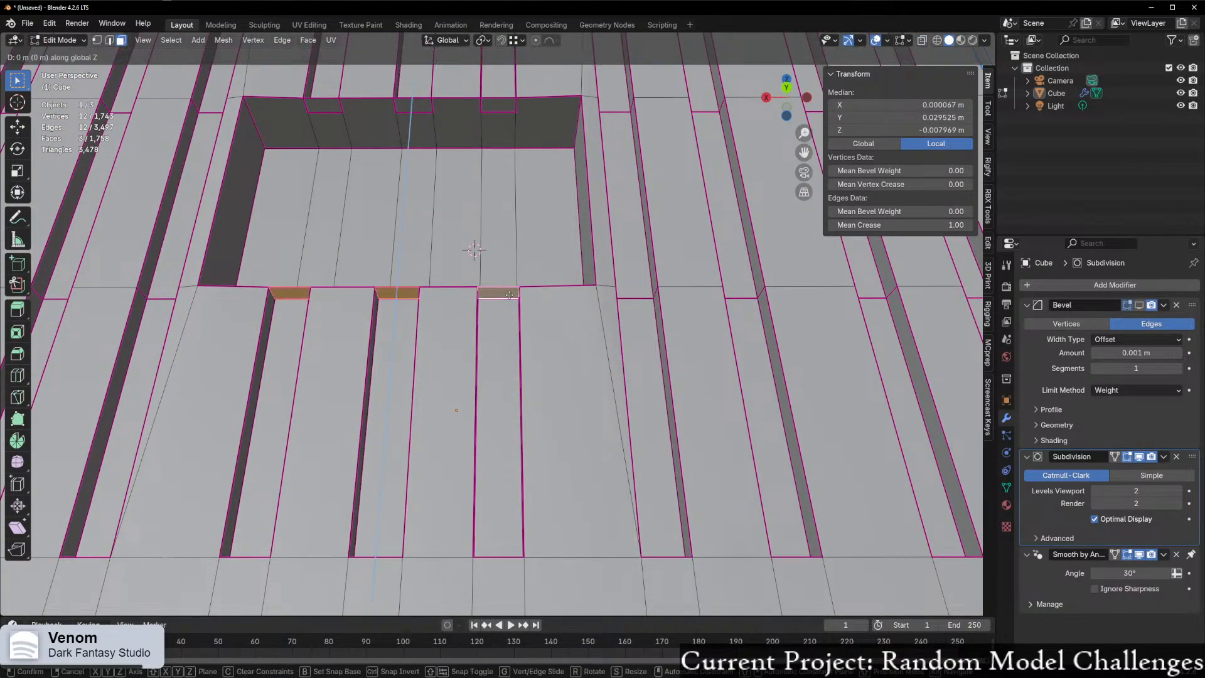
right_click(463, 314)
key(ctrl+z)
key(ctrl+z)
key(ctrl+z)
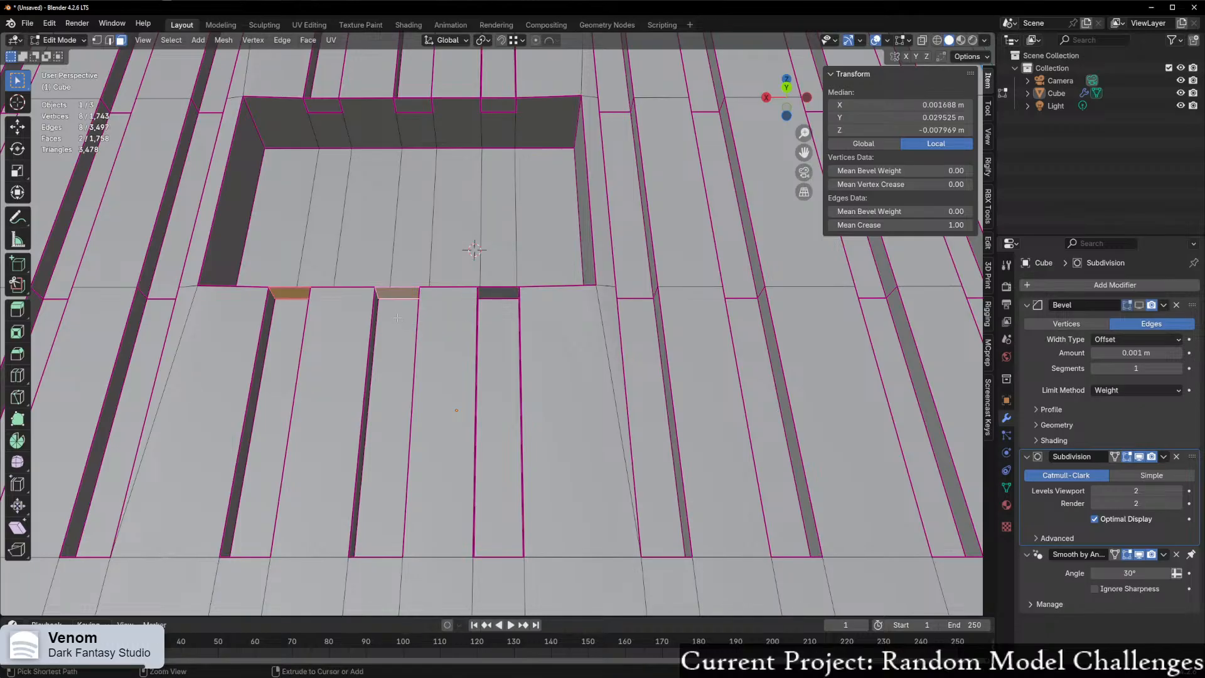
- Undo the creasing, inward move and extrusion of the three grooves and examine the flat strips
middle_drag(463, 314, 408, 476)
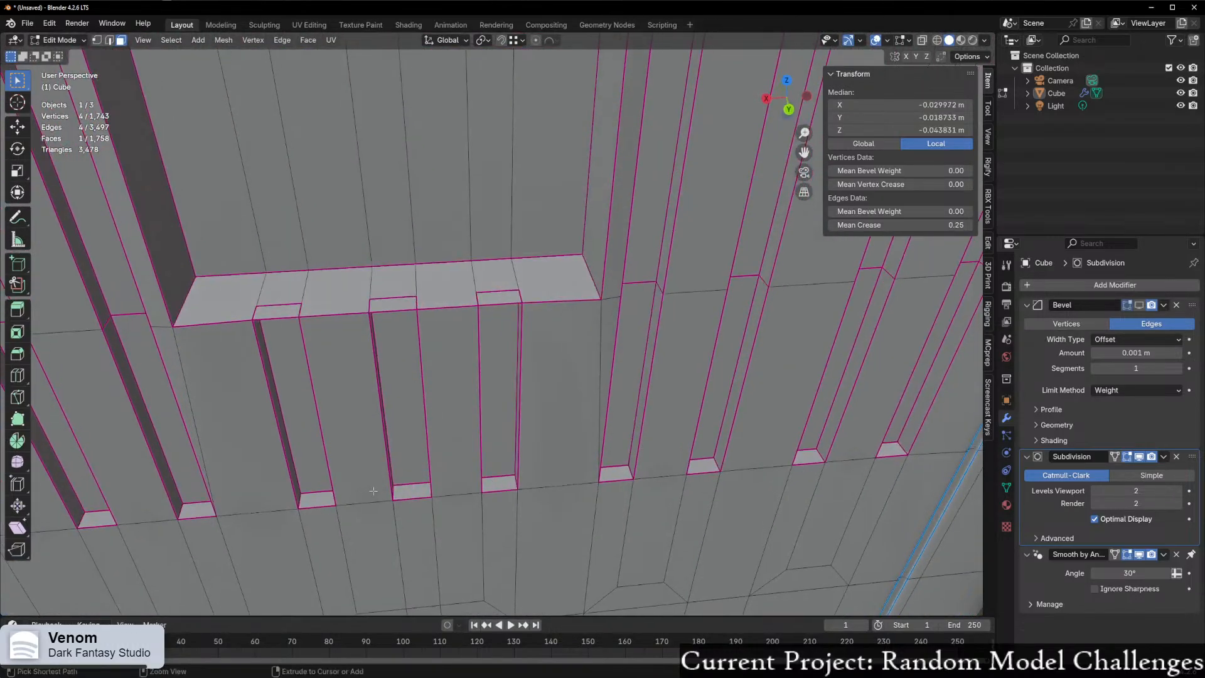
key(ctrl+z)
key(ctrl+z)
key(ctrl+z)
key(ctrl+z)
key(ctrl+z)
key(ctrl+z)
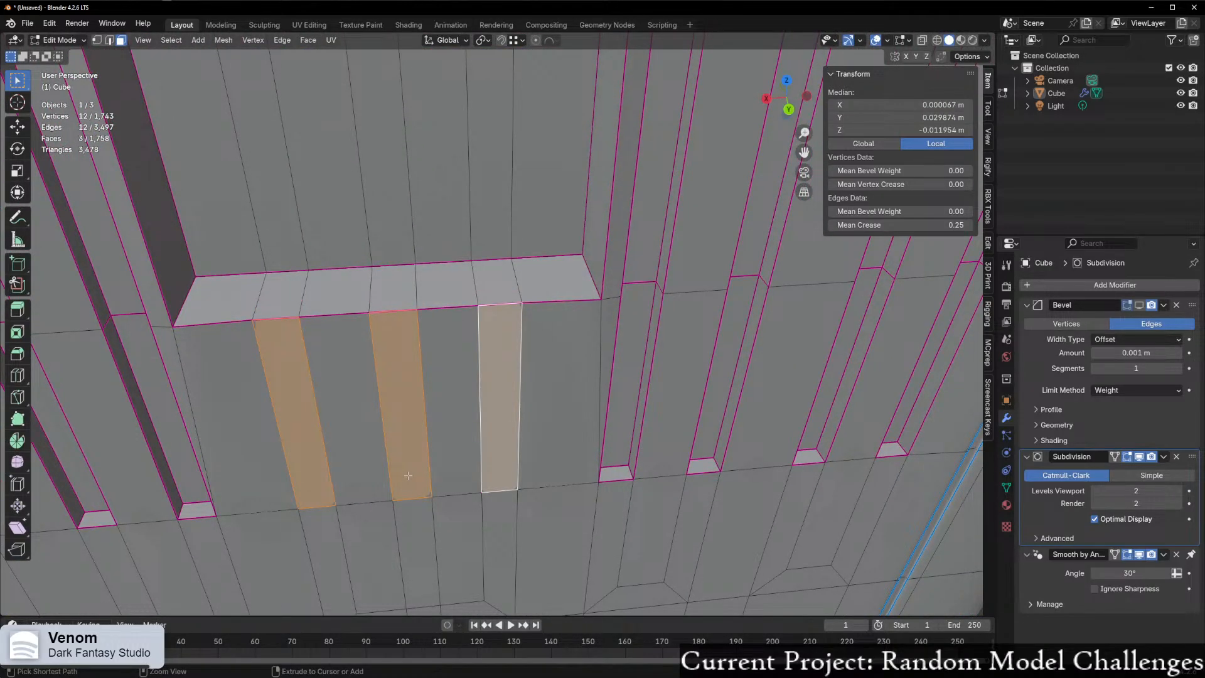
key(ctrl+z)
middle_drag(439, 424, 228, 505)
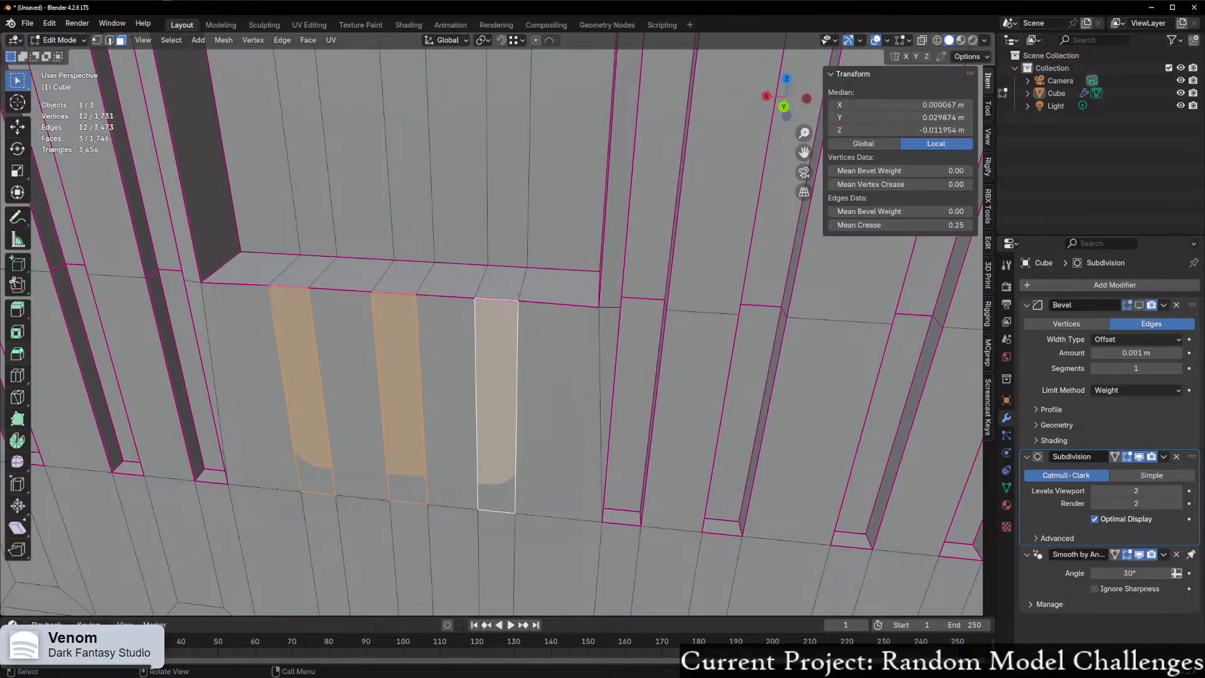
middle_drag(544, 450, 548, 417)
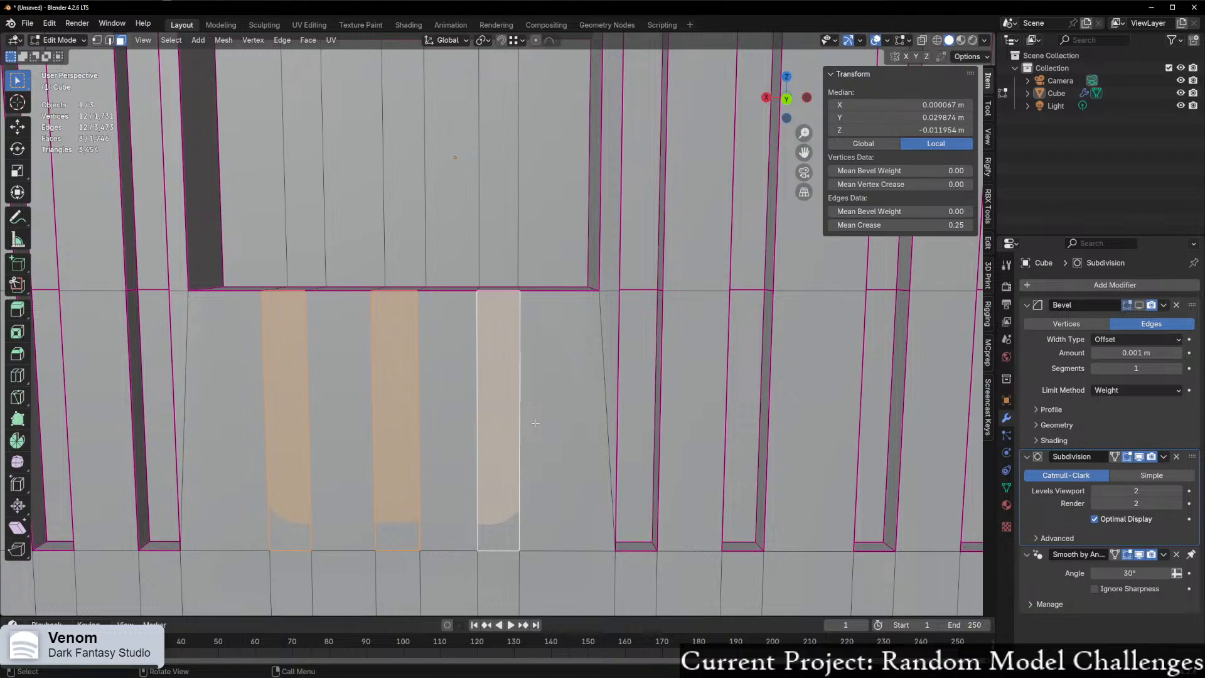
middle_drag(521, 378, 468, 307)
scroll(469, 307, up, 2)
scroll(476, 404, down, 3)
middle_drag(476, 404, 559, 493)
- Redo the extrusion, inward move and creasing of the three grooves
key(ctrl+shift+z)
key(ctrl+shift+z)
key(ctrl+shift+z)
key(ctrl+shift+z)
key(ctrl+shift+z)
key(ctrl+shift+z)
- Return to Object Mode and examine the grooves and the recess on the panel
scroll(714, 431, down, 5)
key(Tab)
middle_drag(467, 421, 537, 283)
scroll(533, 352, up, 5)
scroll(534, 352, down, 5)
scroll(513, 455, up, 4)
click(590, 467)
middle_drag(560, 472, 520, 485)
- In Edit Mode, select the two lowest rows of panel faces and inset them by about 0.0017 m
key(Tab)
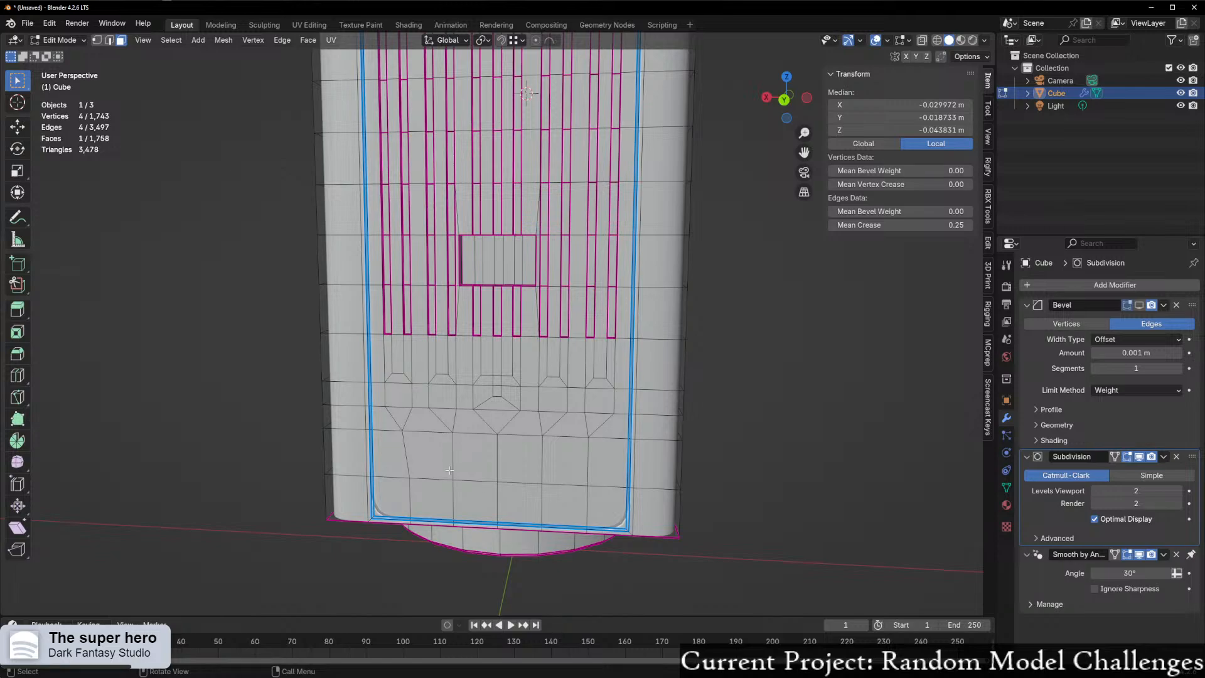
drag(411, 452, 606, 499)
middle_drag(606, 499, 566, 429)
scroll(588, 529, up, 2)
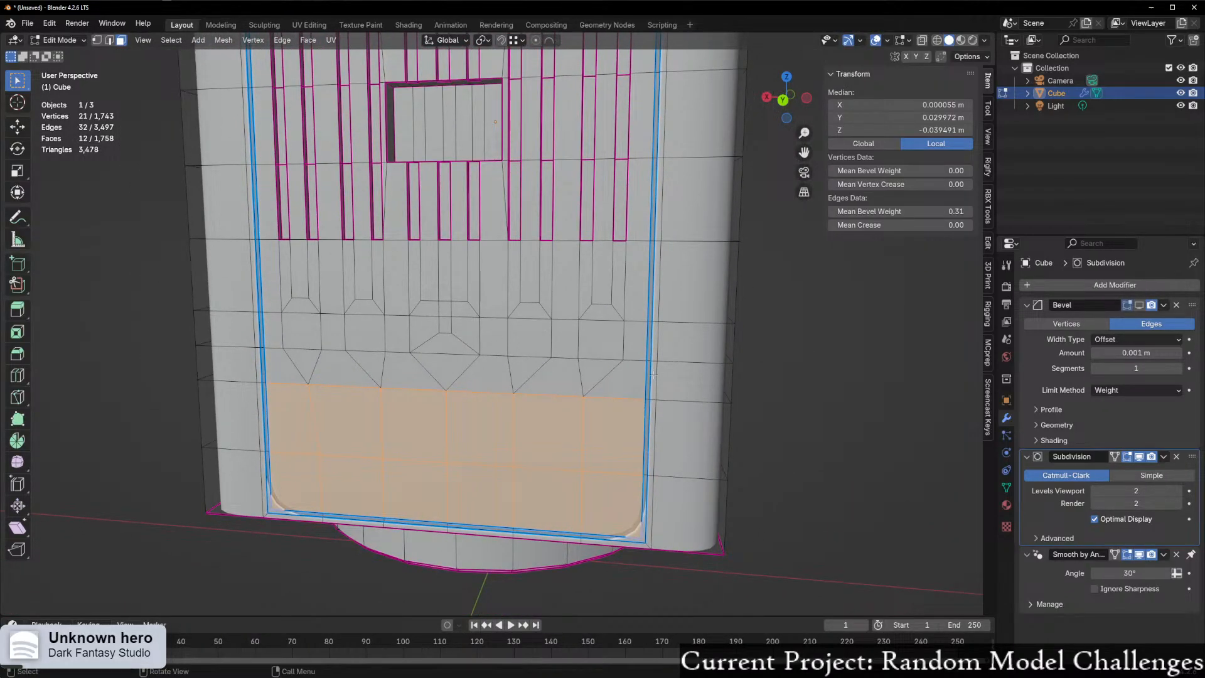
key(i)
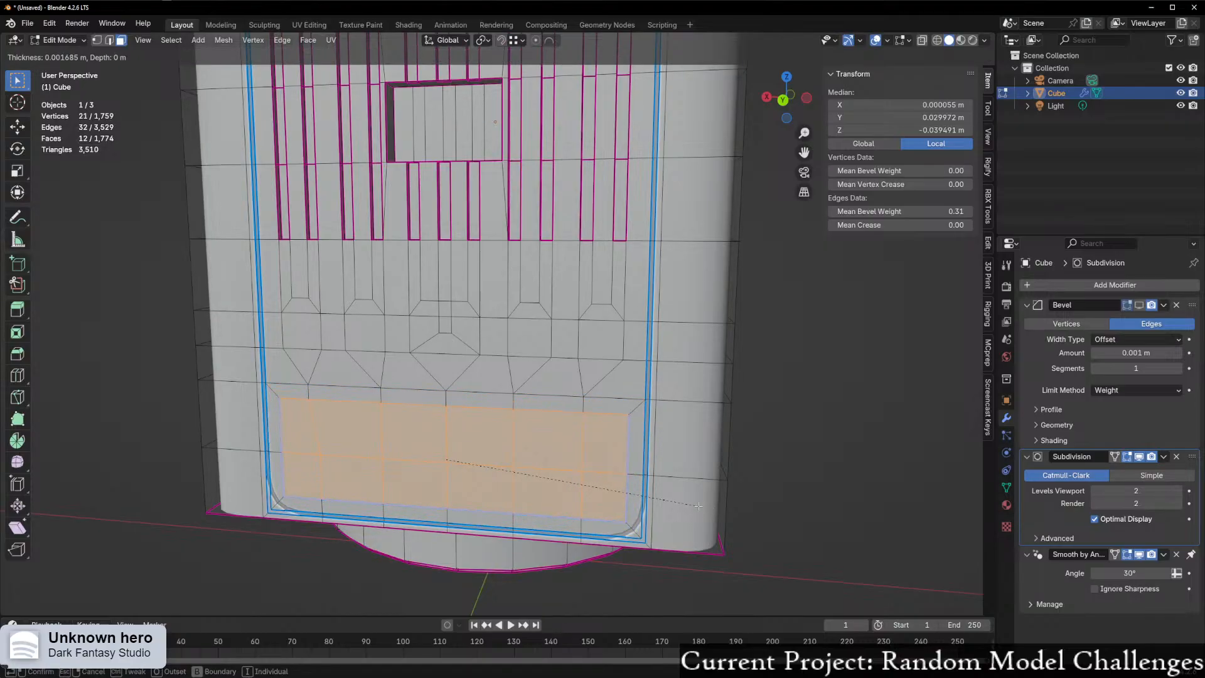
click(698, 506)
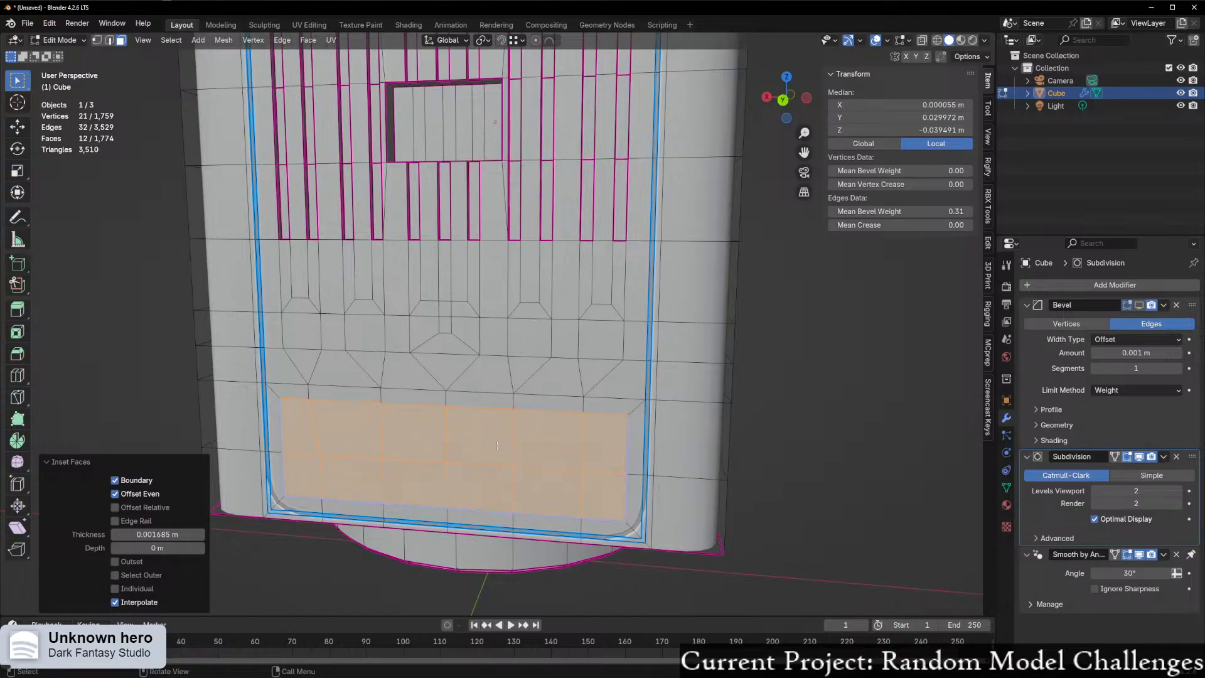
- Try applying the LoopTools Curve operation to the inset faces, then undo it
middle_drag(532, 468, 515, 457)
scroll(656, 468, up, 1)
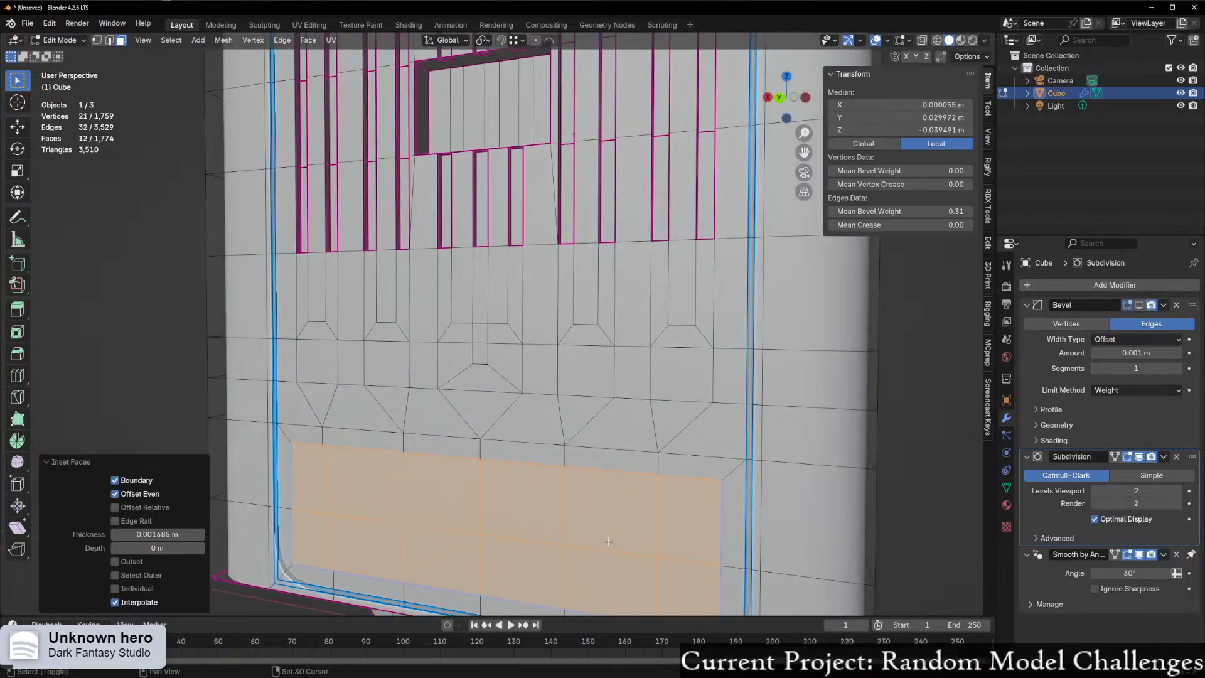
shift+middle_drag(658, 468, 659, 377)
right_click(659, 378)
mouse_move(690, 356)
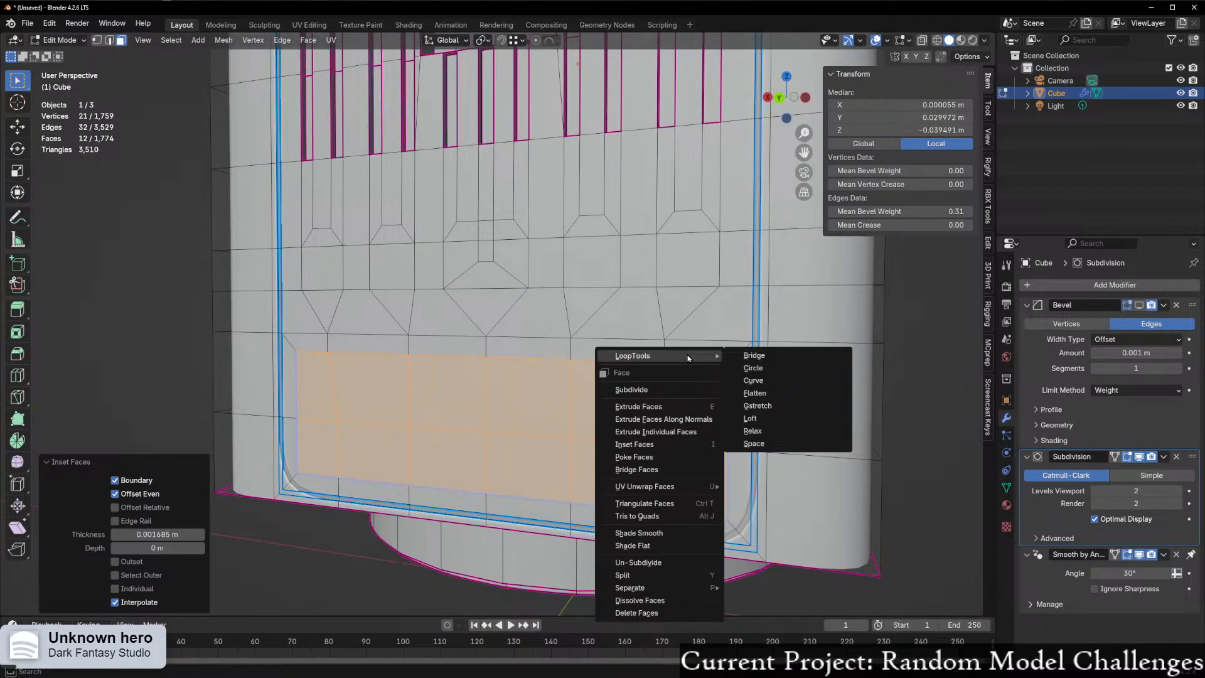
click(754, 381)
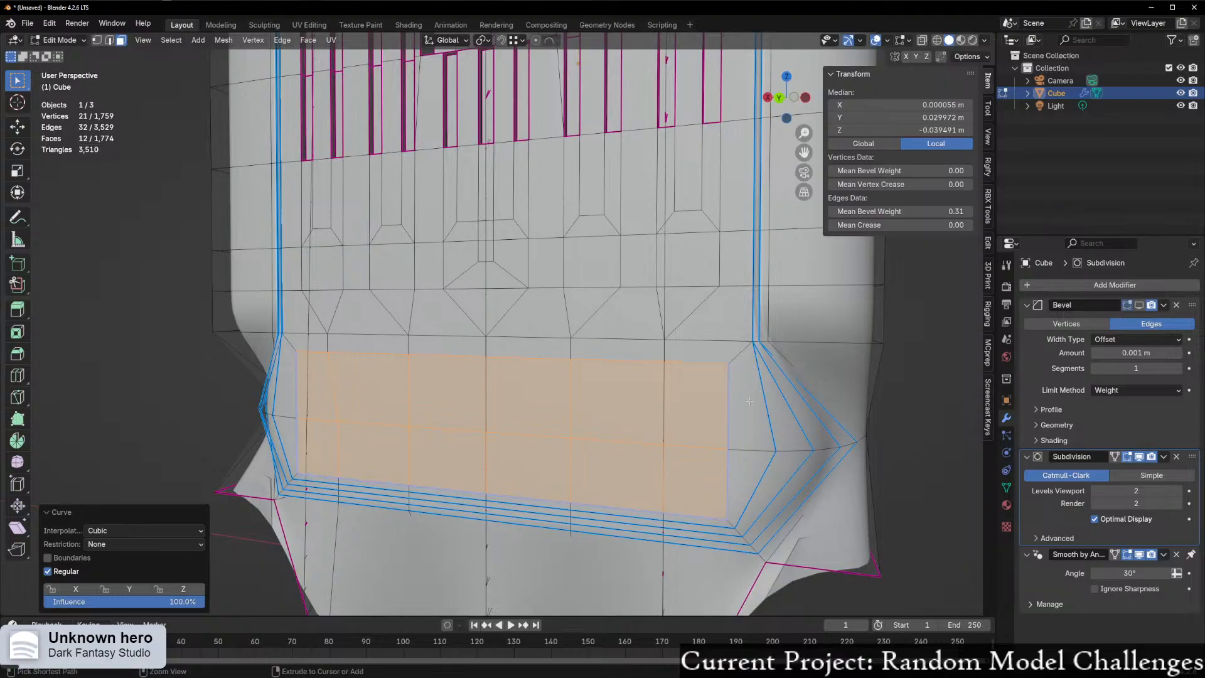
middle_drag(745, 403, 671, 399)
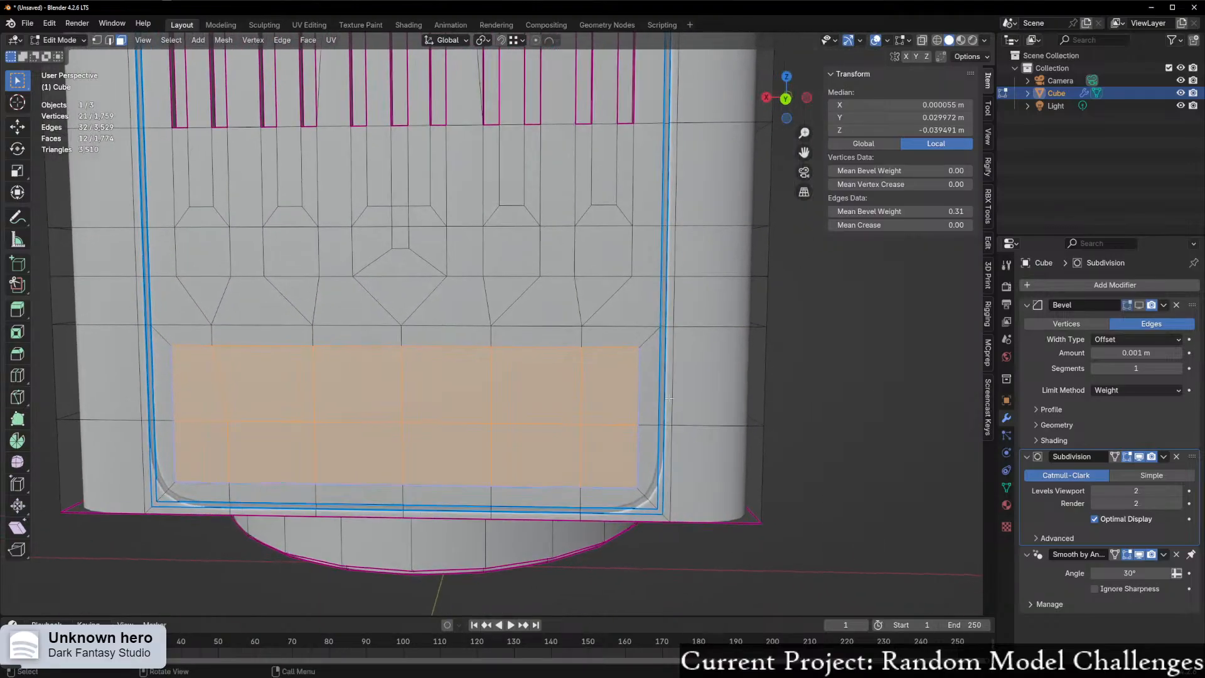
scroll(652, 391, up, 1)
right_click(650, 377)
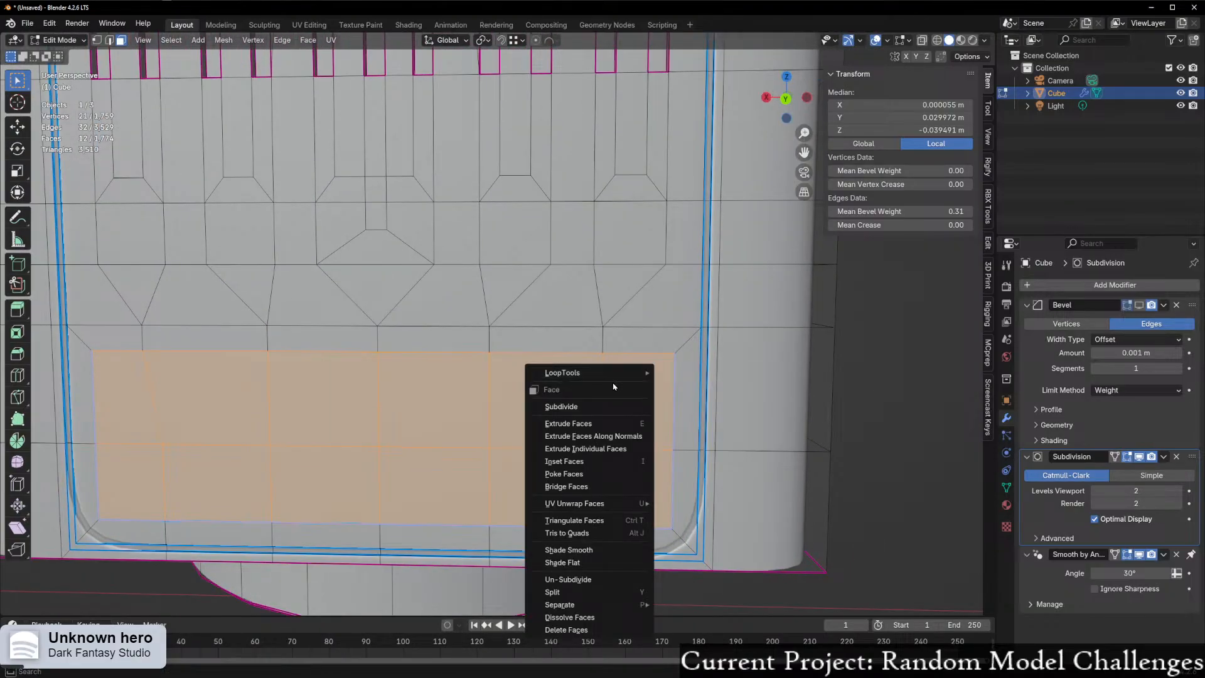
key(Escape)
scroll(626, 383, down, 2)
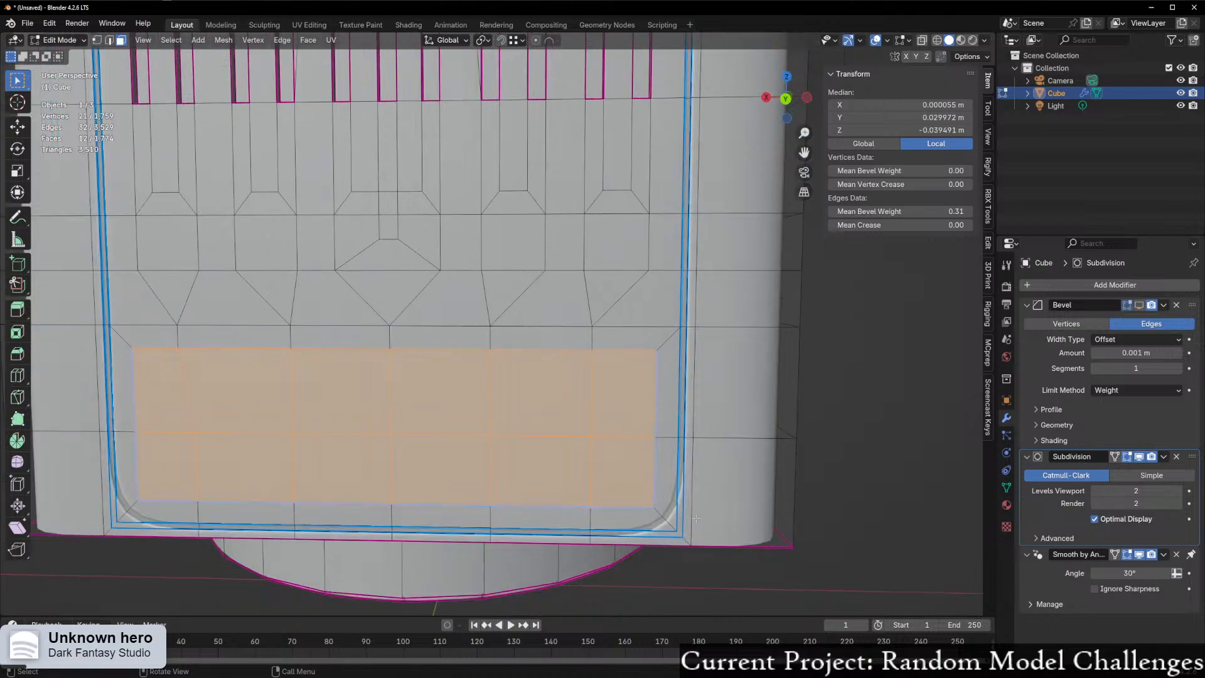
- Switch to edge selection and select the upper edge row of the inset rectangle to check its bevel weight
key(2)
alt+click(637, 416)
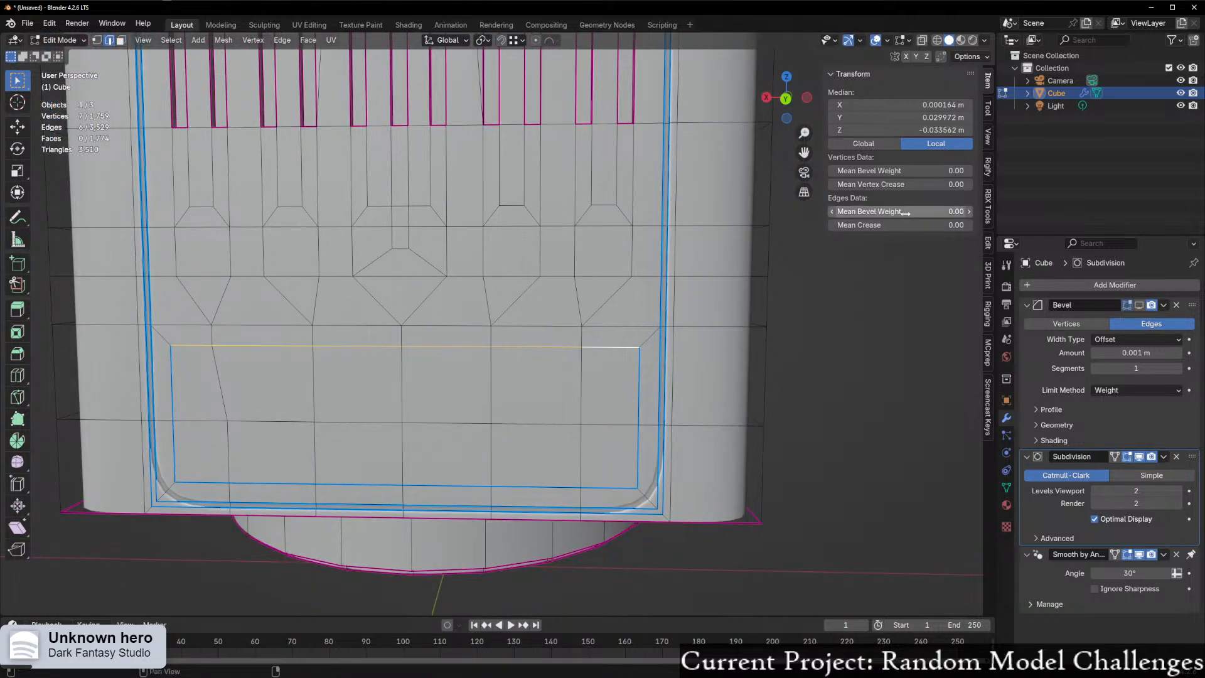
click(767, 401)
- Examine the model's sides, eye recess and lower body from all around
middle_drag(825, 507, 594, 487)
key(Tab)
key(ctrl+Tab)
click(696, 484)
middle_drag(696, 484, 632, 509)
scroll(720, 509, down, 5)
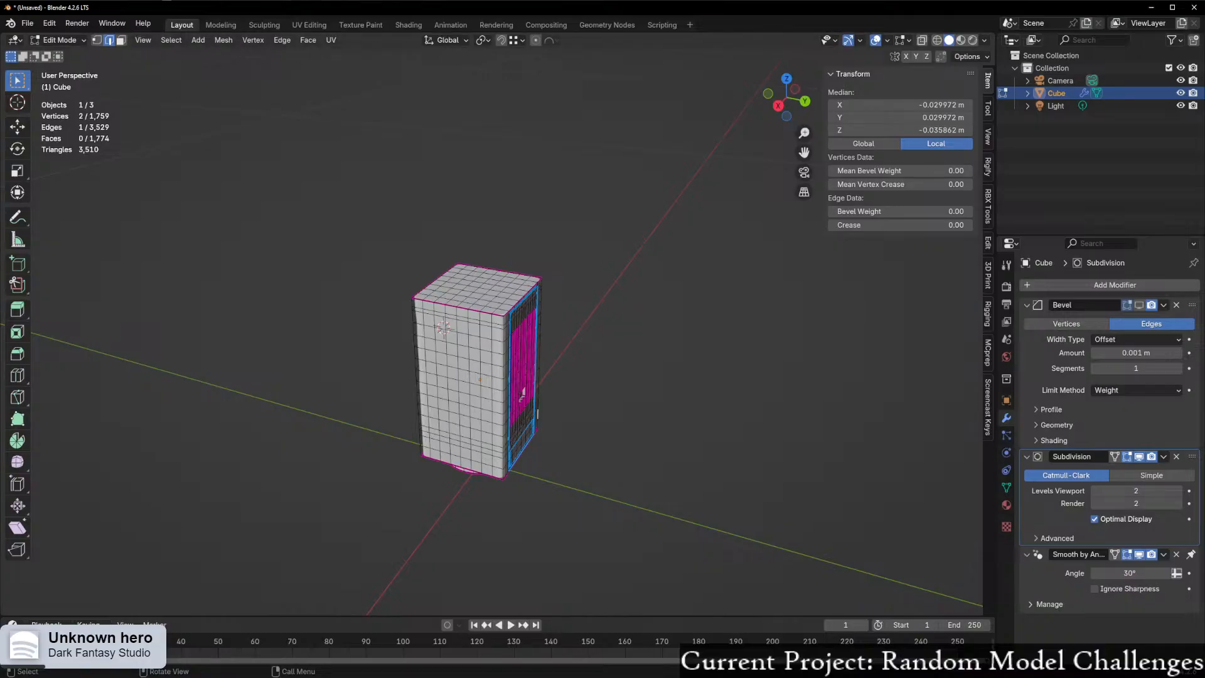
middle_drag(405, 461, 559, 427)
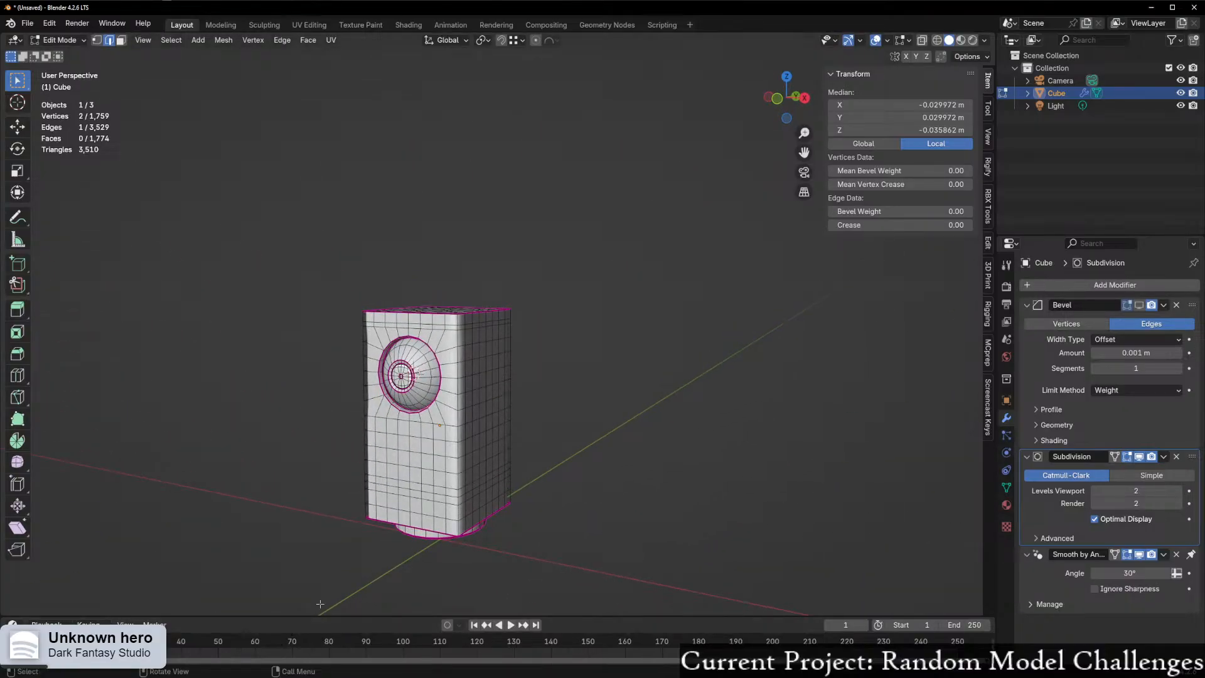
shift+middle_drag(319, 606, 473, 432)
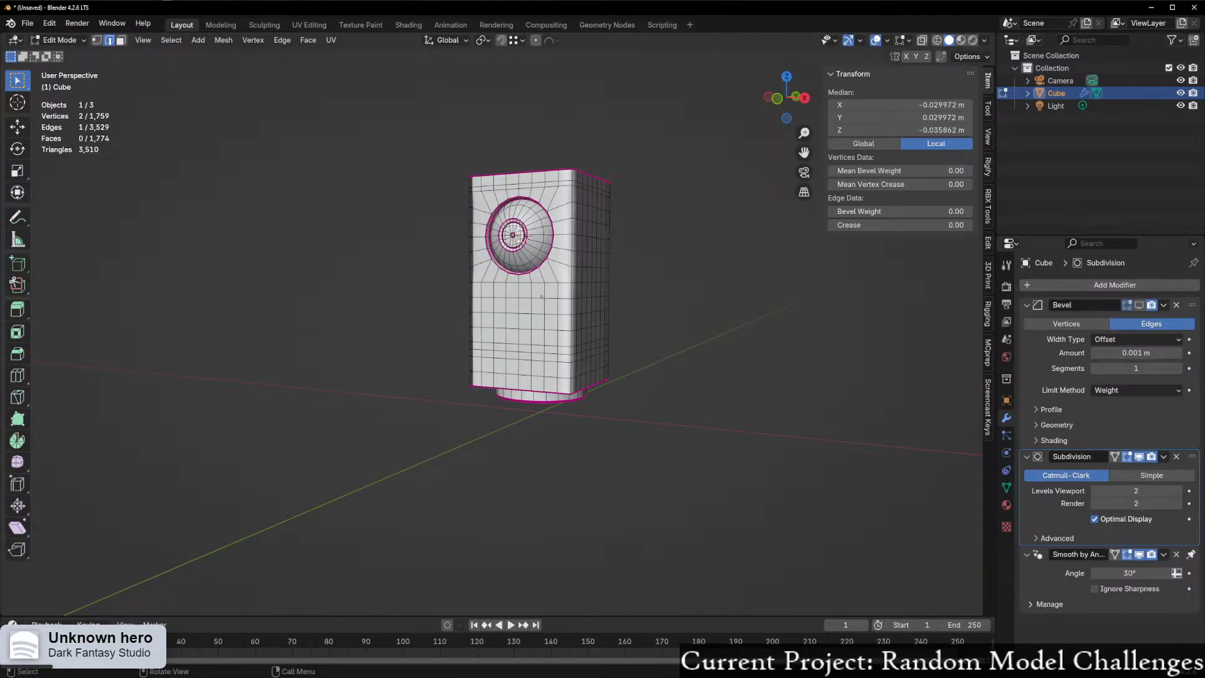
middle_drag(445, 488, 532, 492)
scroll(540, 489, up, 10)
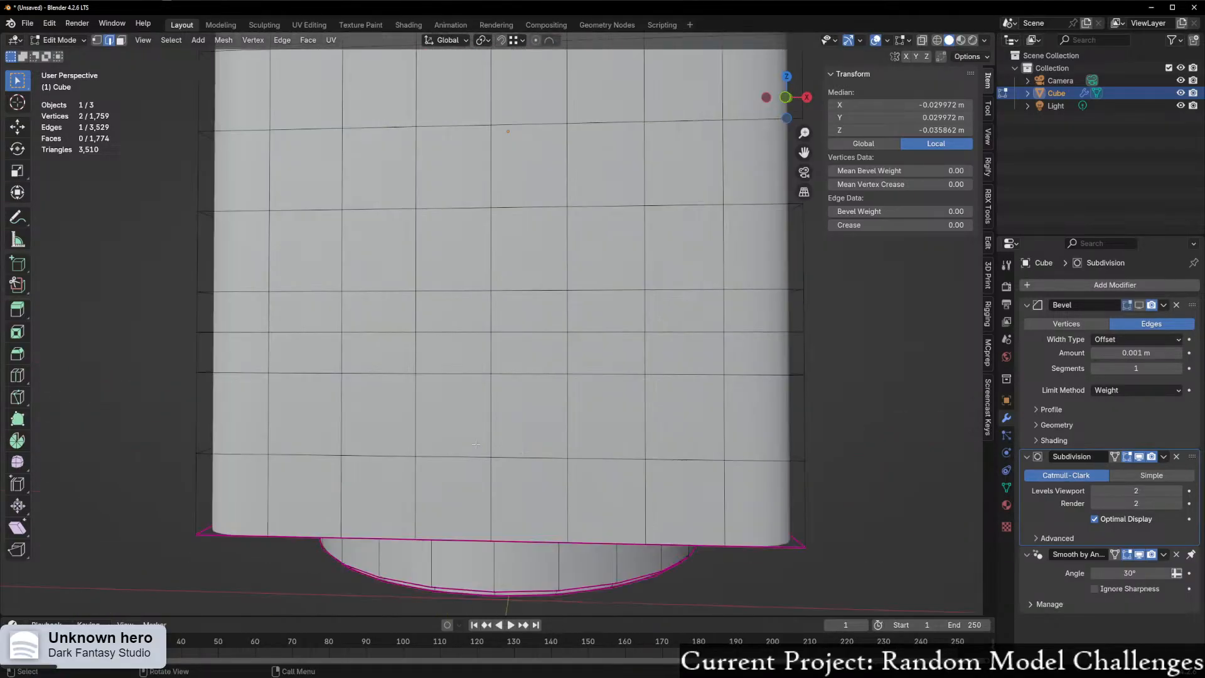
- Select the two-by-two block of faces at the bottom centre of the eye side and inset it
drag(476, 444, 533, 488)
key(1)
key(ctrl+3)
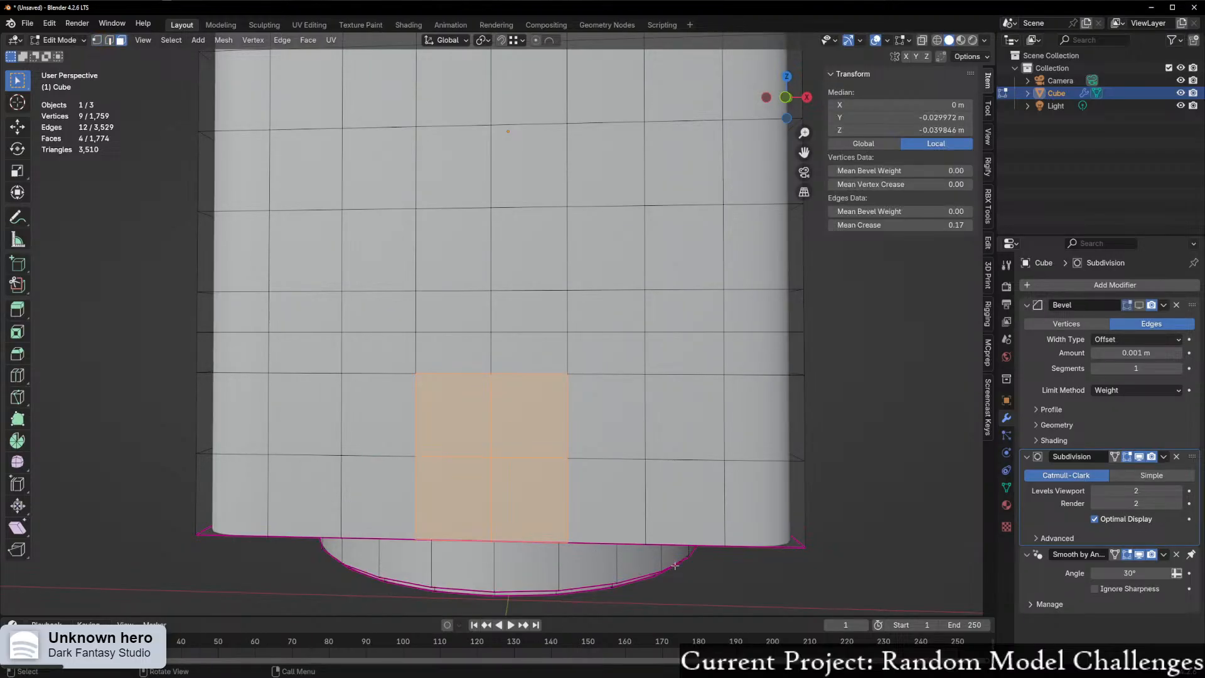
key(i)
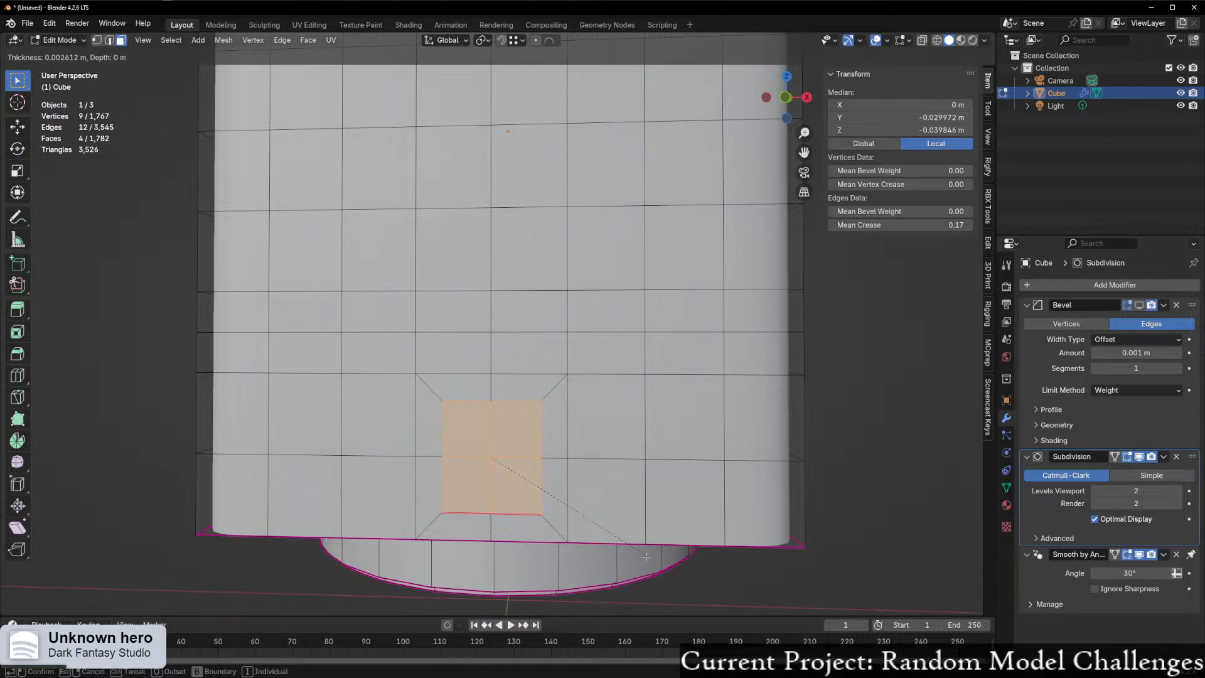
click(534, 514)
- Clear the crease on the inset square's lower edge to 0
drag(439, 485, 554, 513)
key(2)
drag(438, 490, 561, 510)
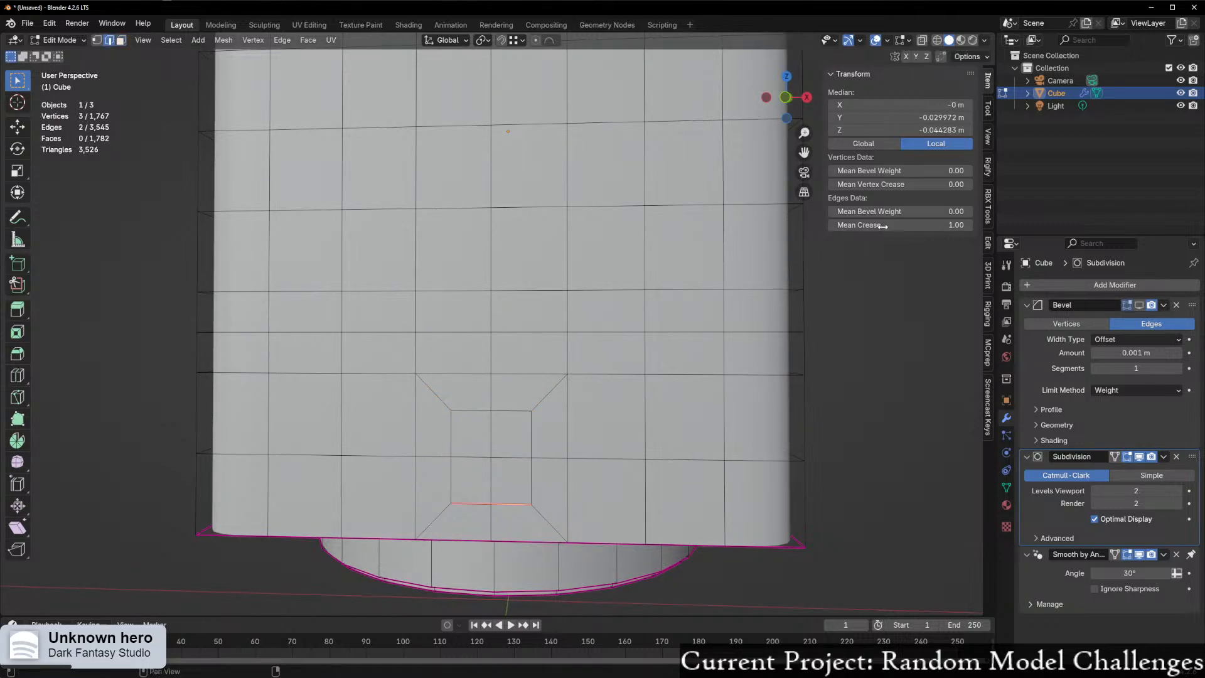
drag(889, 225, 778, 225)
key(3)
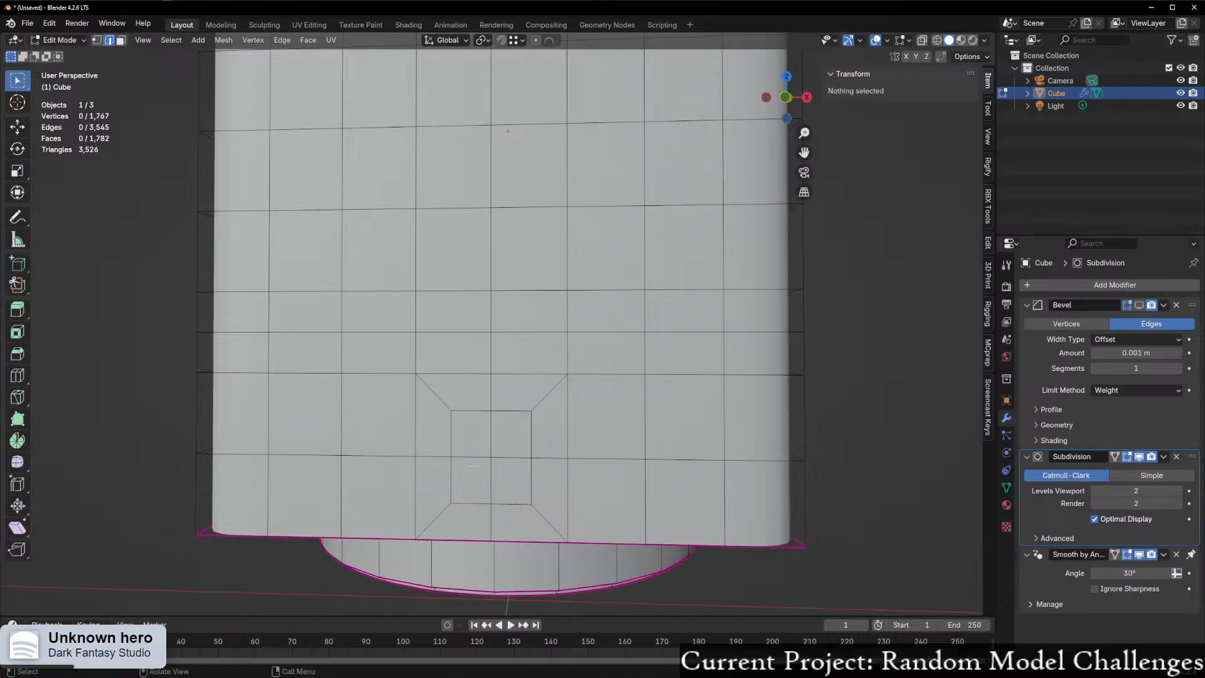
- Round the four inset faces with the LoopTools Circle operation and scale them to about 0.705
drag(470, 434, 513, 480)
right_click(485, 453)
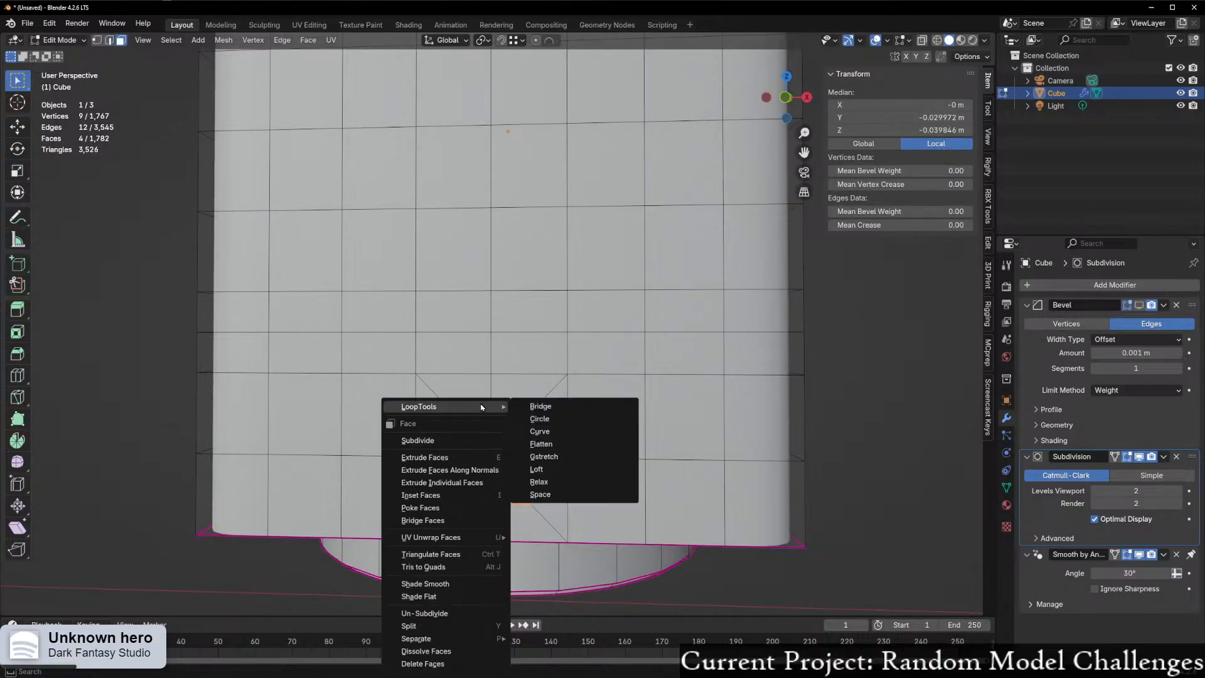
click(539, 418)
scroll(483, 504, down, 3)
middle_drag(539, 419, 591, 489)
key(s)
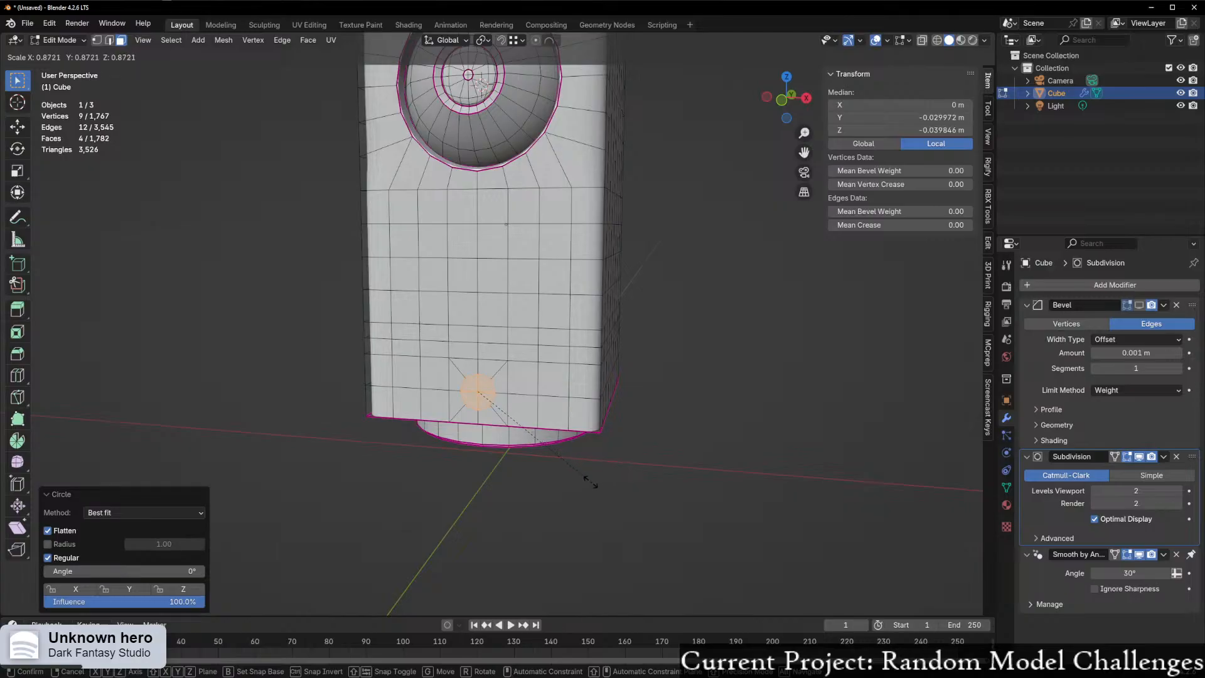
click(568, 469)
scroll(478, 471, up, 5)
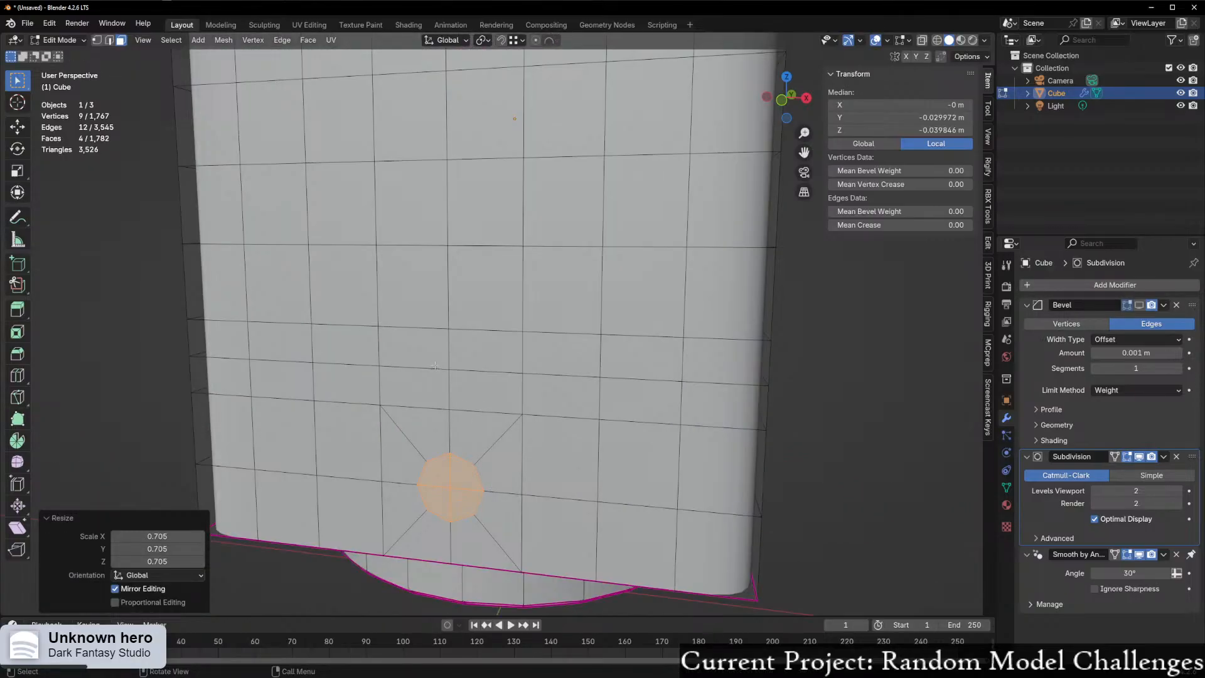
- Undo the circle, crease and inset edits on the bottom-centre faces and clear the selection
key(2)
drag(439, 362, 474, 385)
scroll(472, 467, down, 5)
key(ctrl+3)
key(shift+e)
click(490, 482)
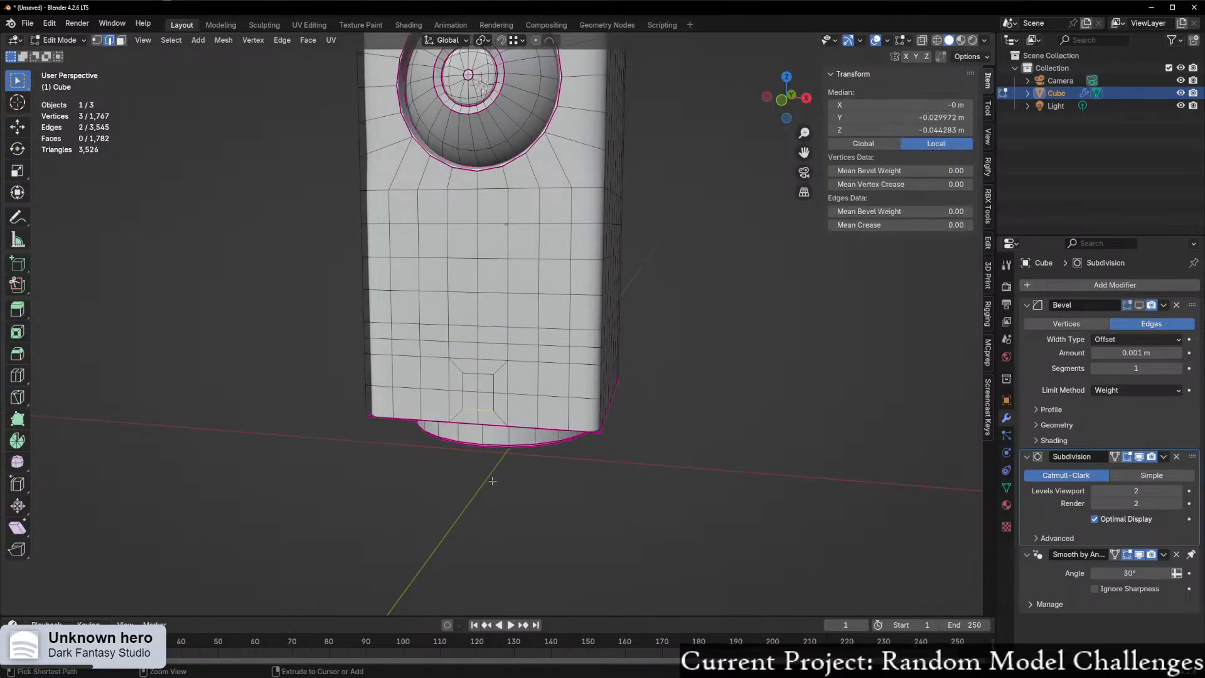
key(ctrl+z)
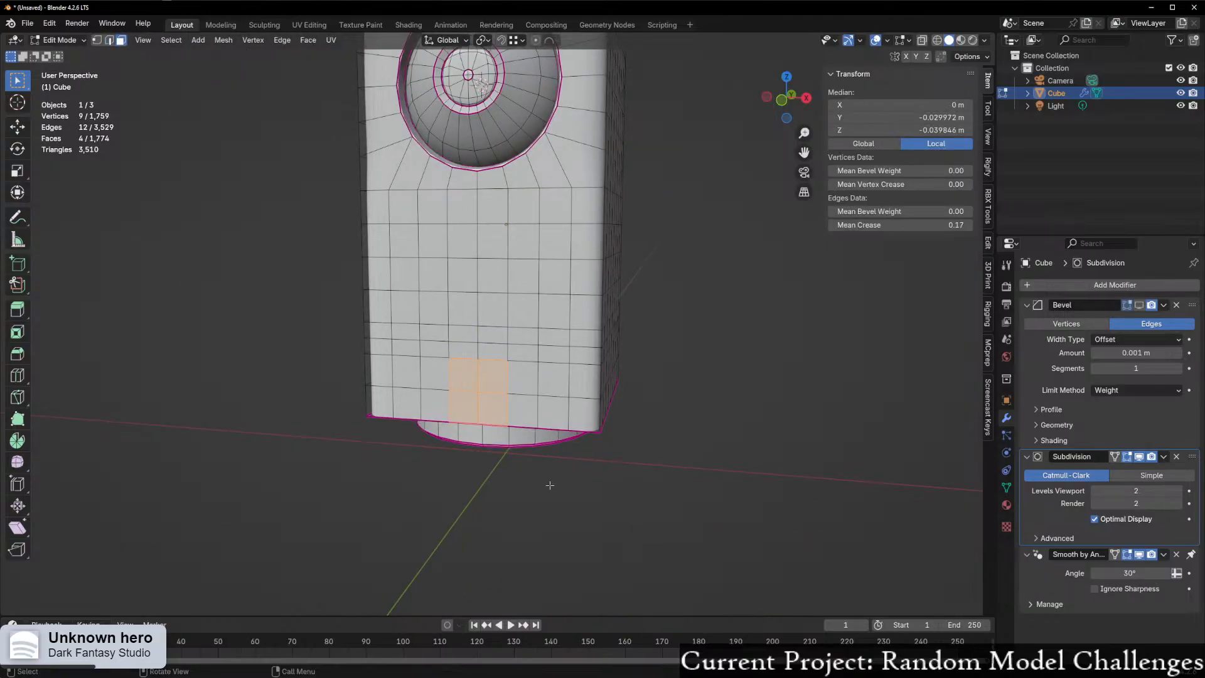
middle_drag(575, 489, 615, 384)
key(alt+a)
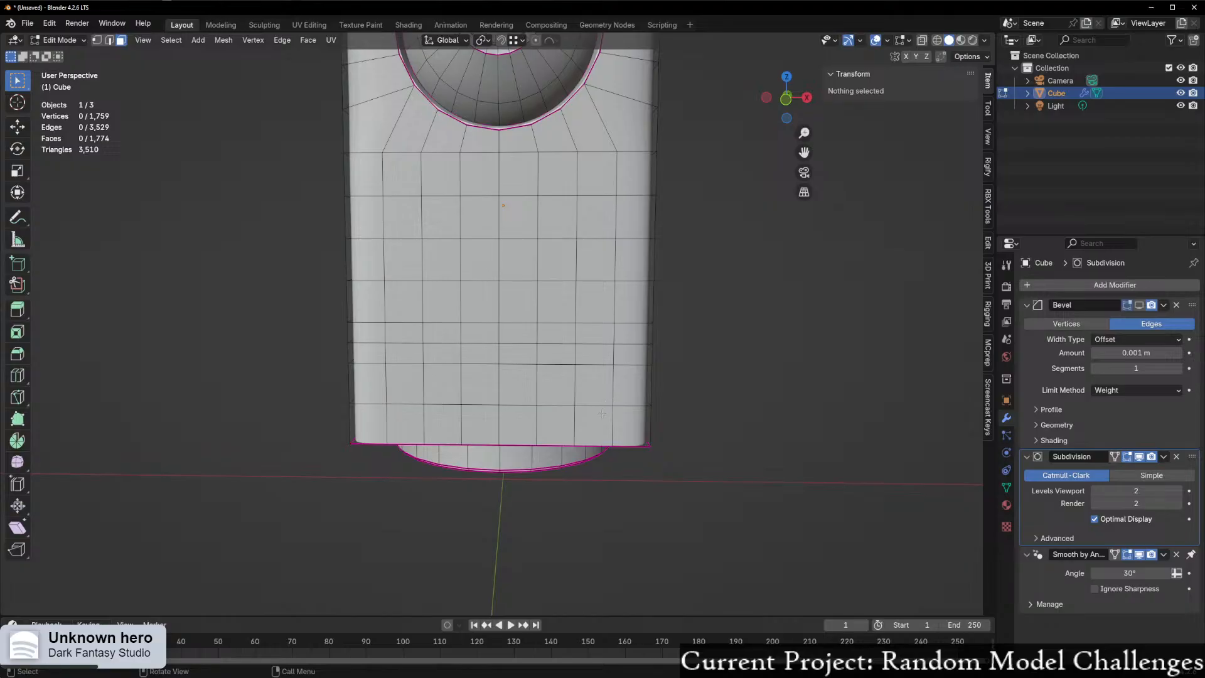
- Examine the whole model in Object Mode, coming round to the grooved panel side
scroll(594, 414, down, 2)
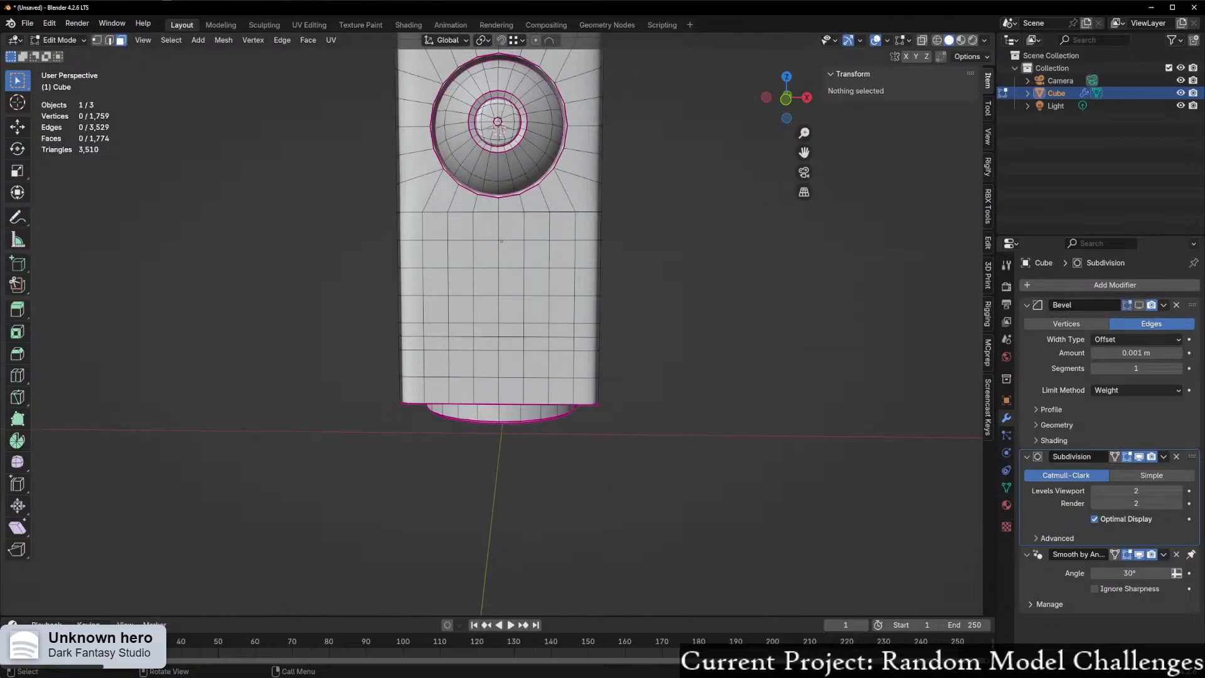
scroll(634, 269, down, 4)
middle_drag(649, 266, 433, 261)
key(Tab)
middle_drag(608, 406, 594, 439)
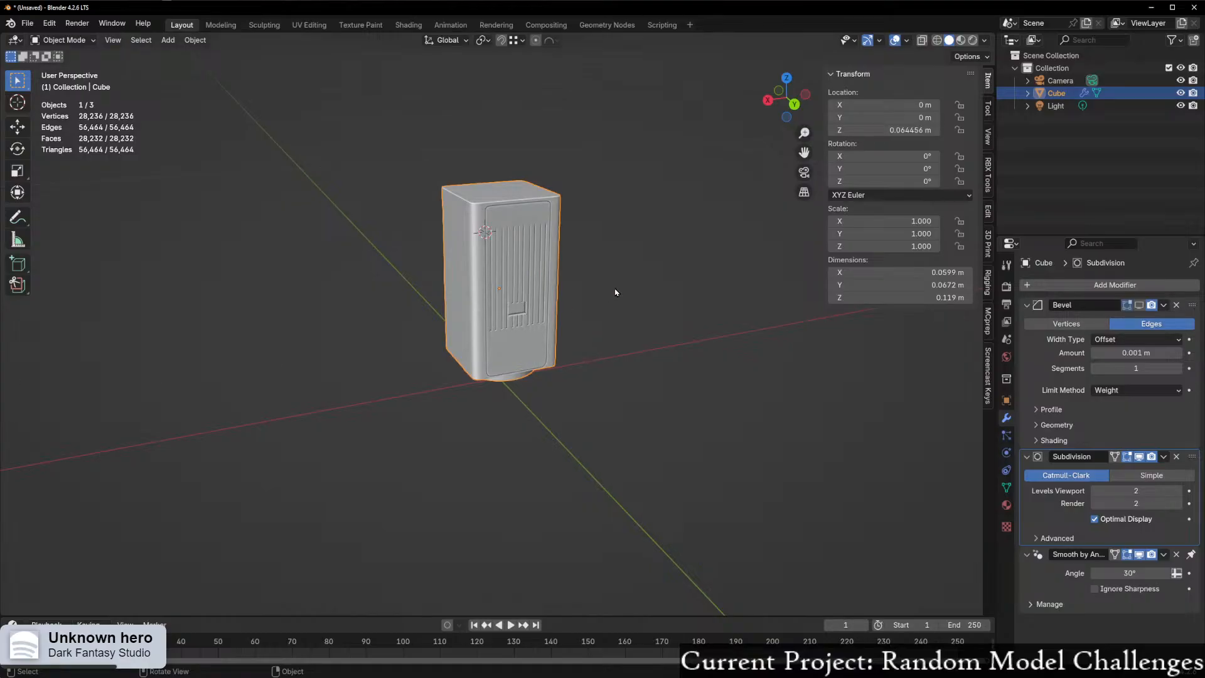
middle_drag(610, 294, 556, 283)
scroll(546, 284, up, 5)
middle_drag(429, 290, 450, 270)
- In Edit Mode, select the back faces of the panel's rectangular recess and inset them by 0.000425 m
key(Tab)
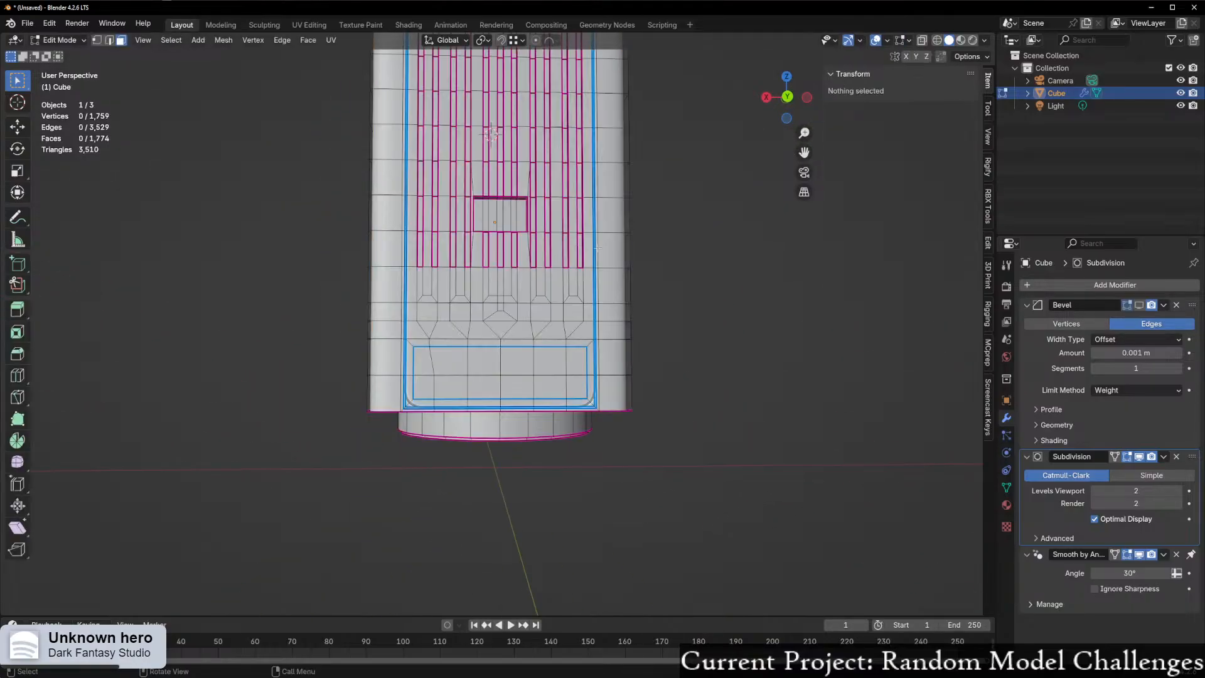
scroll(607, 249, up, 7)
shift+middle_drag(516, 182, 485, 364)
scroll(509, 358, up, 2)
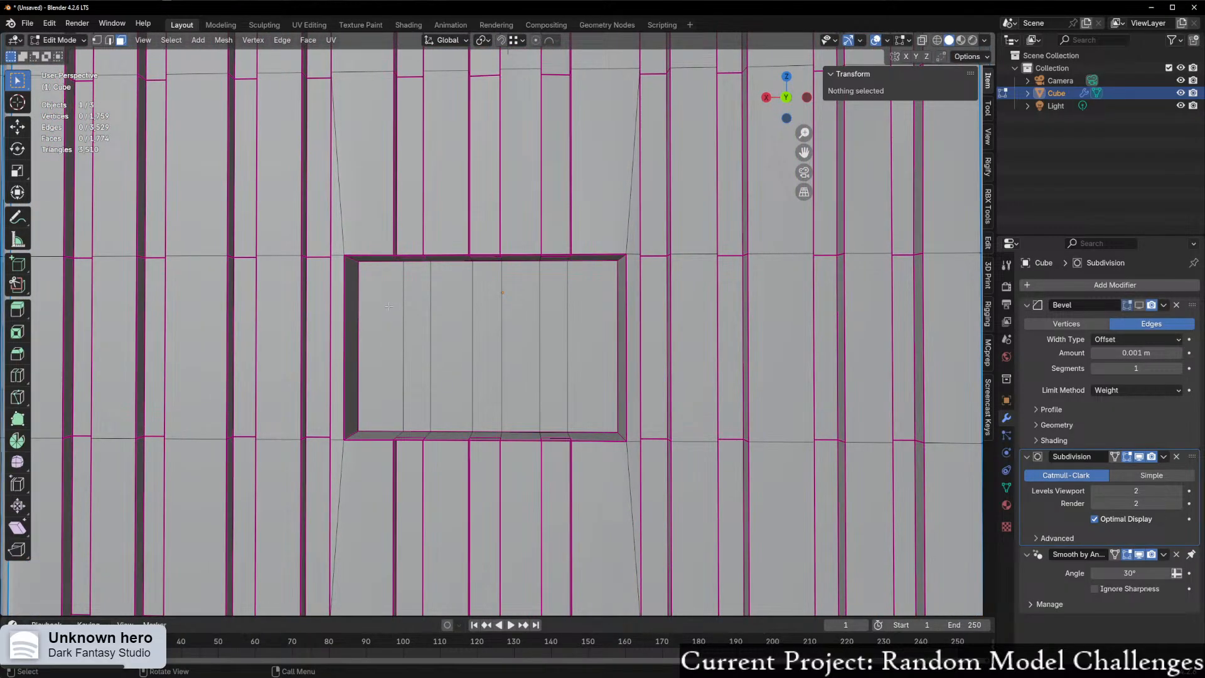
drag(373, 295, 629, 406)
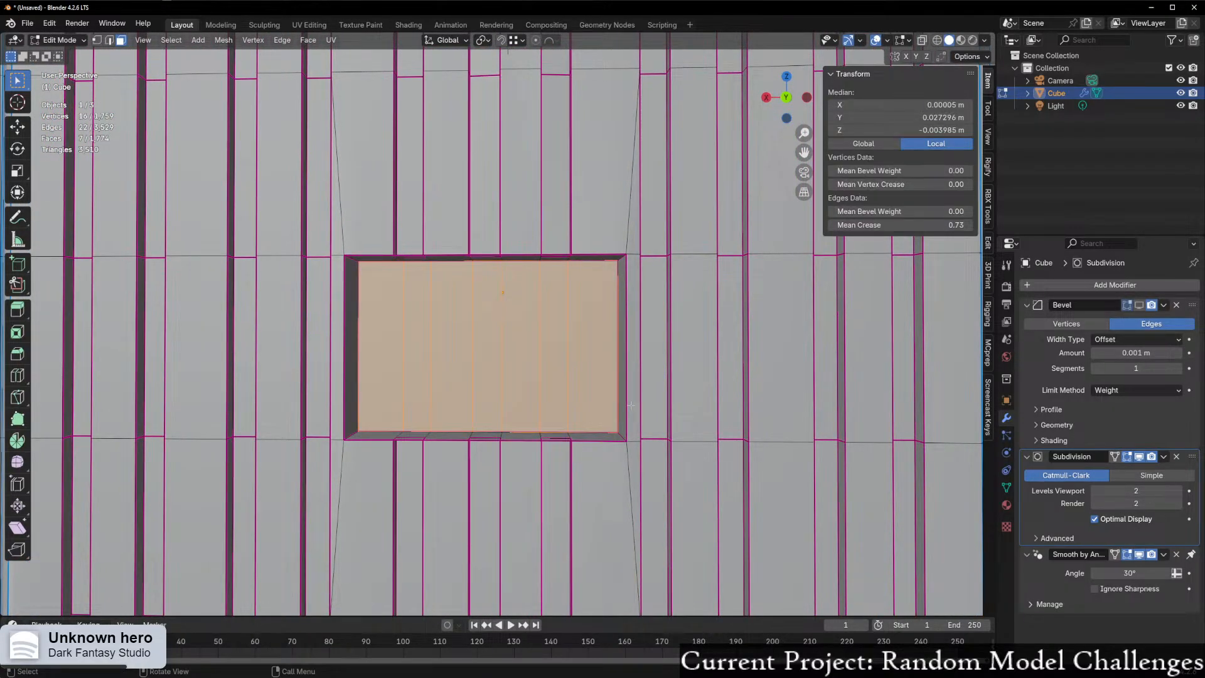
key(i)
click(562, 443)
- Scale the inset recess faces to 0.427 along Z and move them up 0.00194 m
key(s)
key(z)
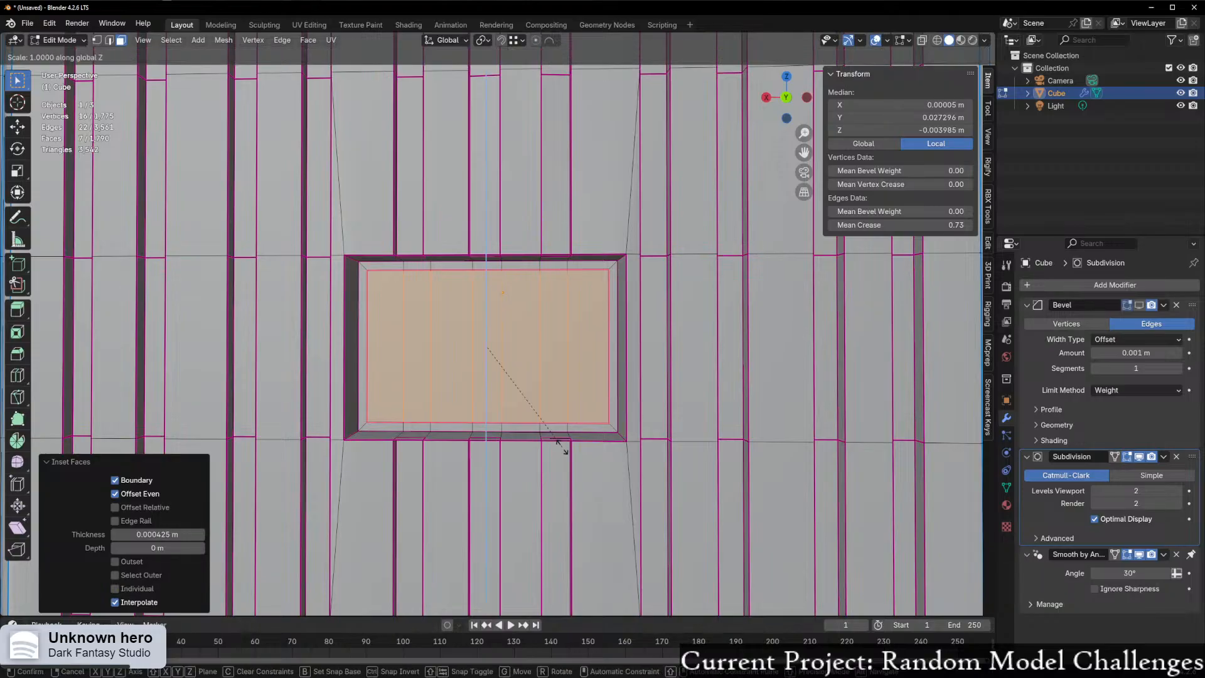
click(526, 388)
key(g)
key(z)
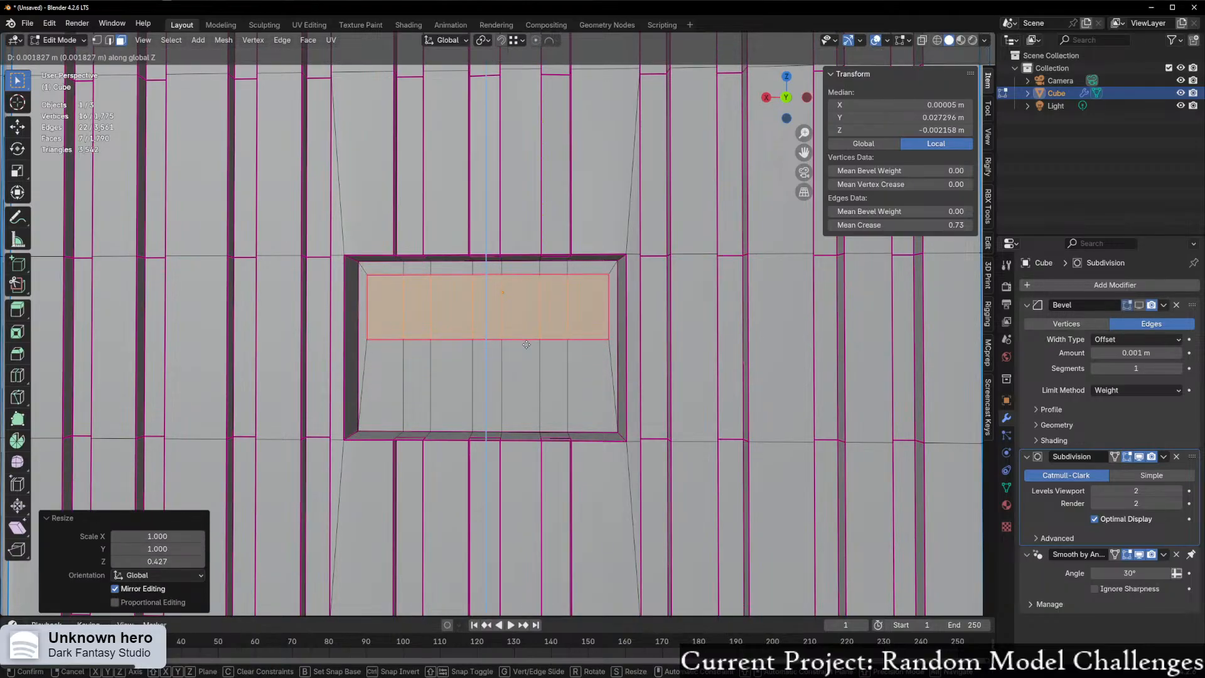
click(526, 342)
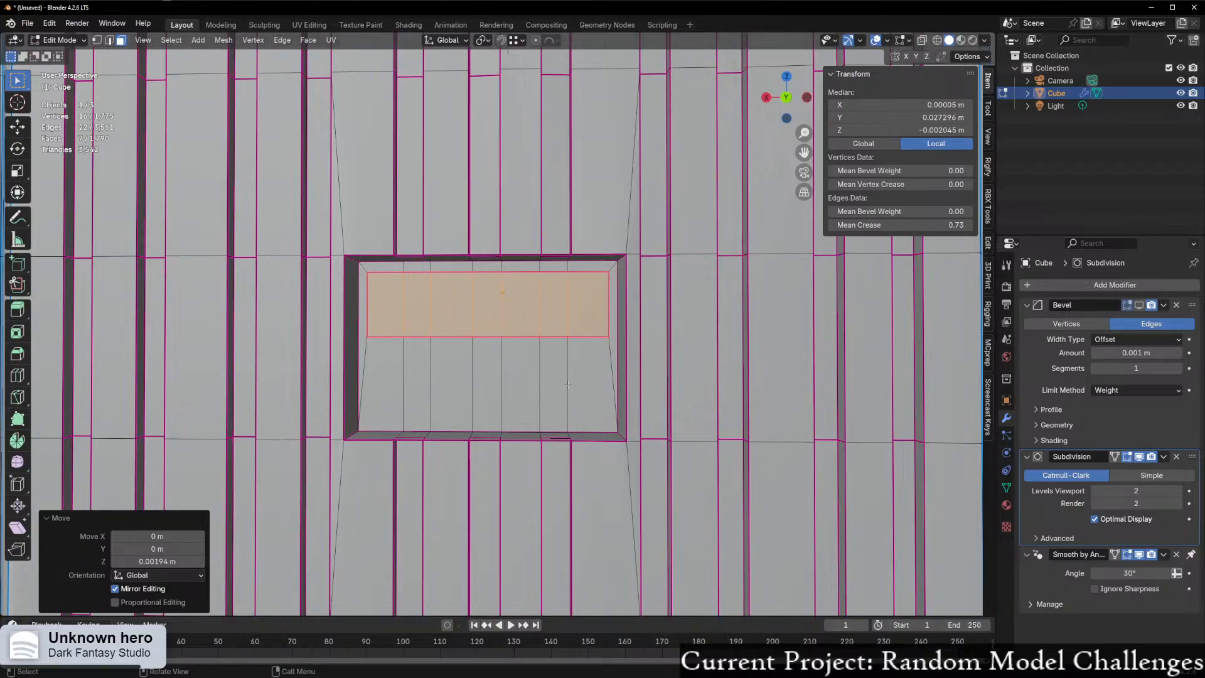
- Rescale the inset strip along Z and raise it another 0.000384 m towards the recess's upper edge
key(KP_1)
key(s)
key(z)
click(613, 358)
key(g)
key(z)
middle_drag(613, 359, 629, 391)
click(588, 376)
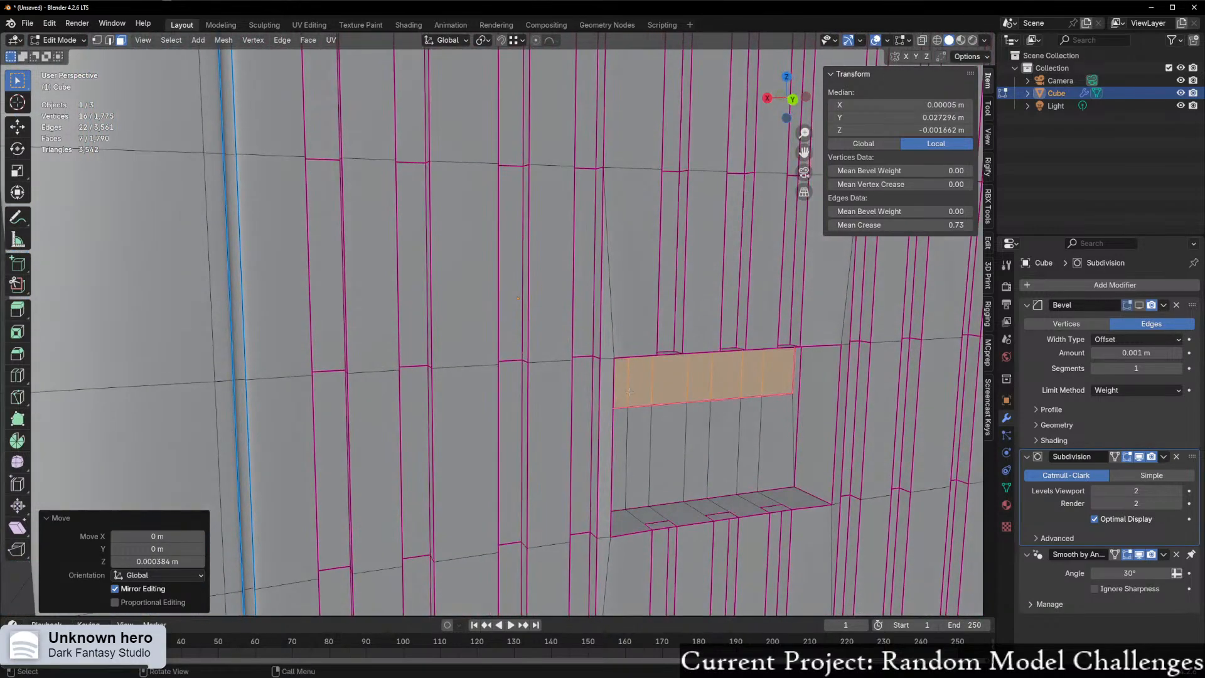
- Extrude the strip outward 0.002545 m into a raised block, then pull its front back slightly along Y
key(e)
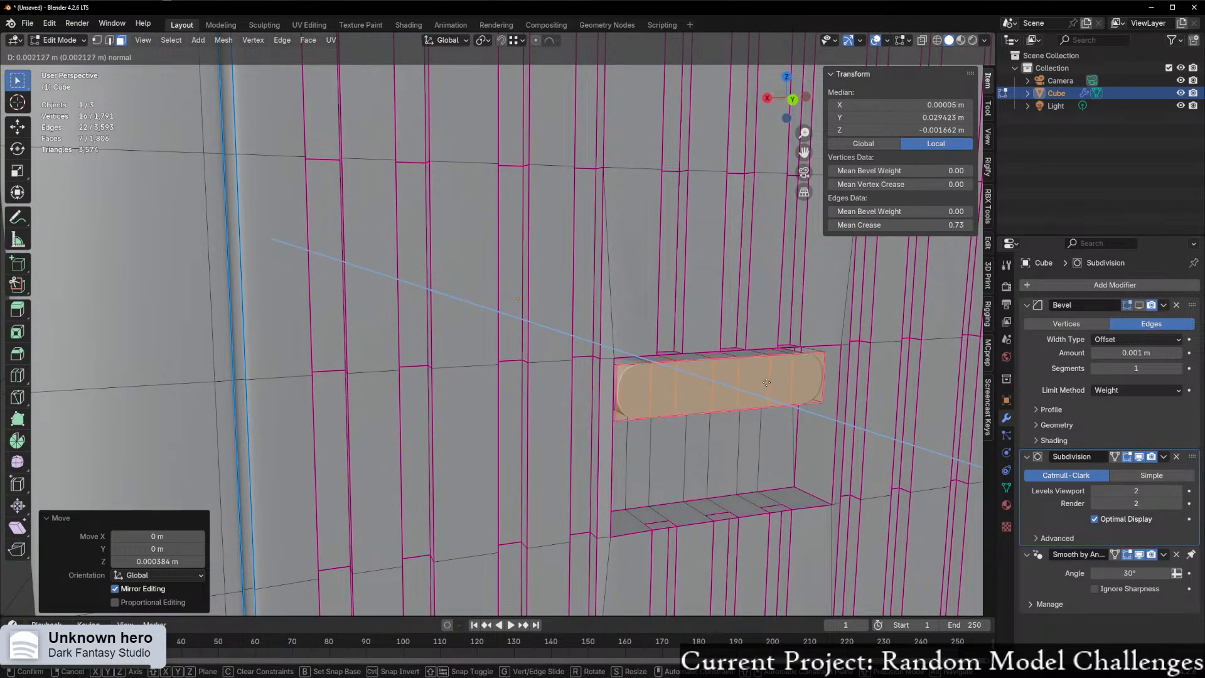
click(768, 382)
middle_drag(768, 382, 709, 417)
key(g)
key(y)
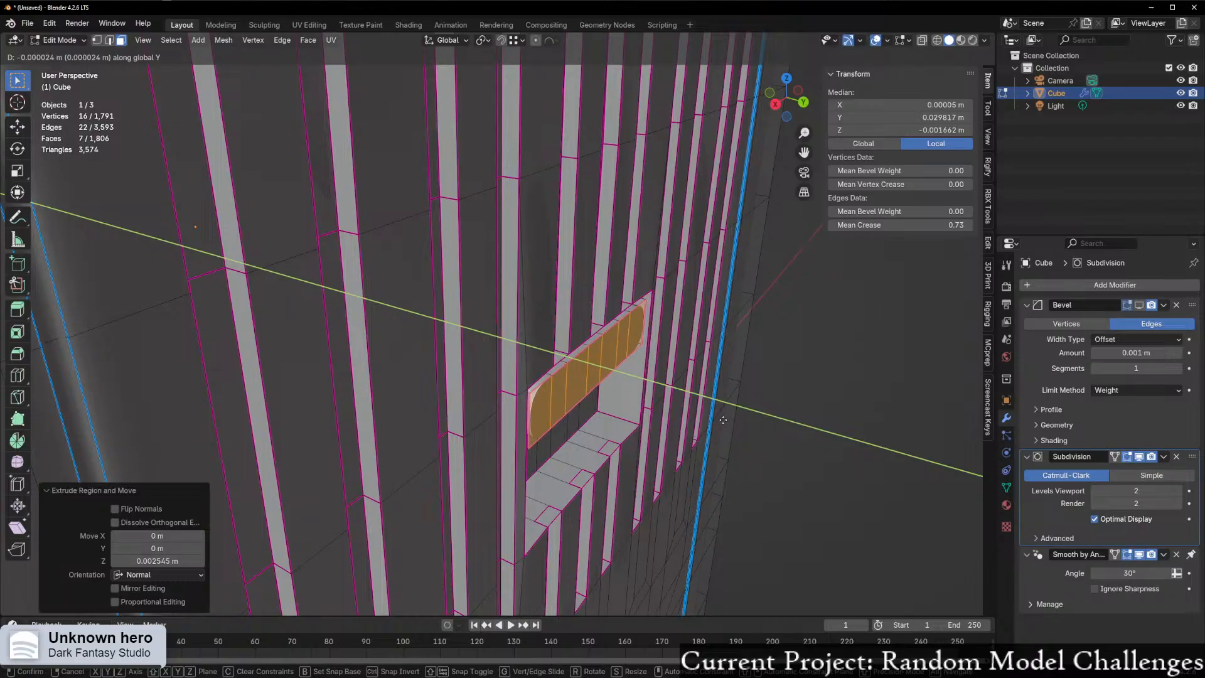
click(720, 418)
- In X-ray view, select the raised block's four corner edges running along its depth and set their crease to 1.00
middle_drag(720, 418, 666, 398)
middle_drag(561, 349, 339, 439)
scroll(591, 423, up, 2)
scroll(509, 404, up, 2)
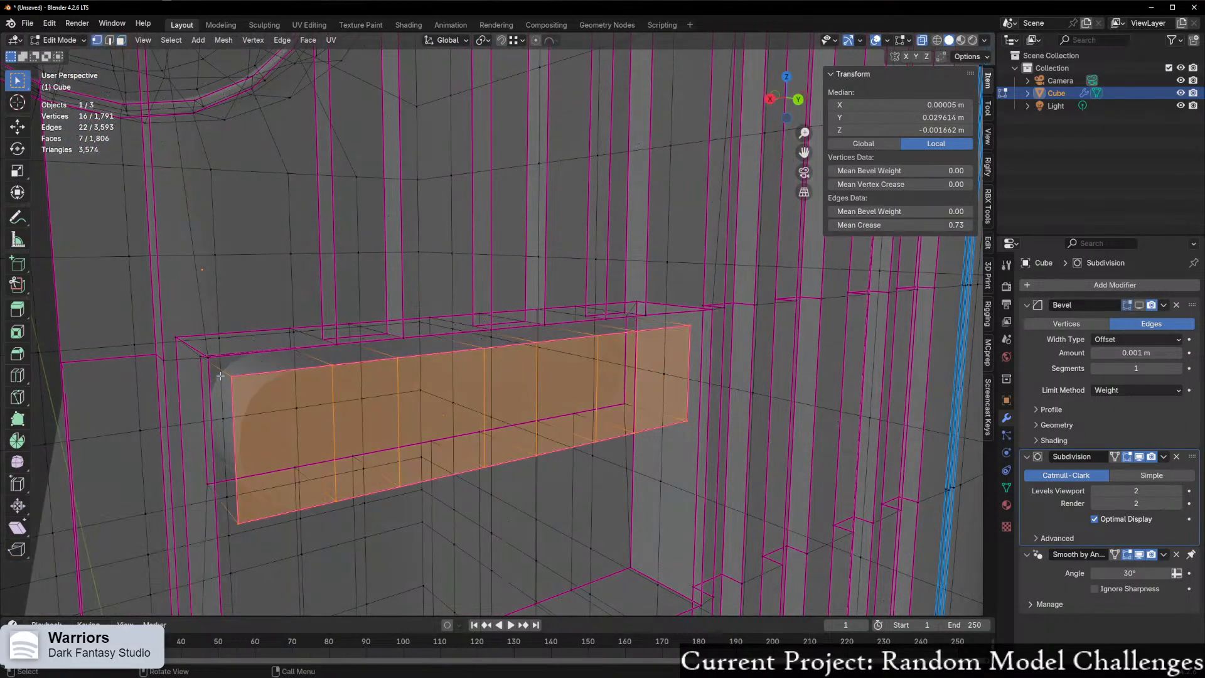
key(1)
click(232, 377)
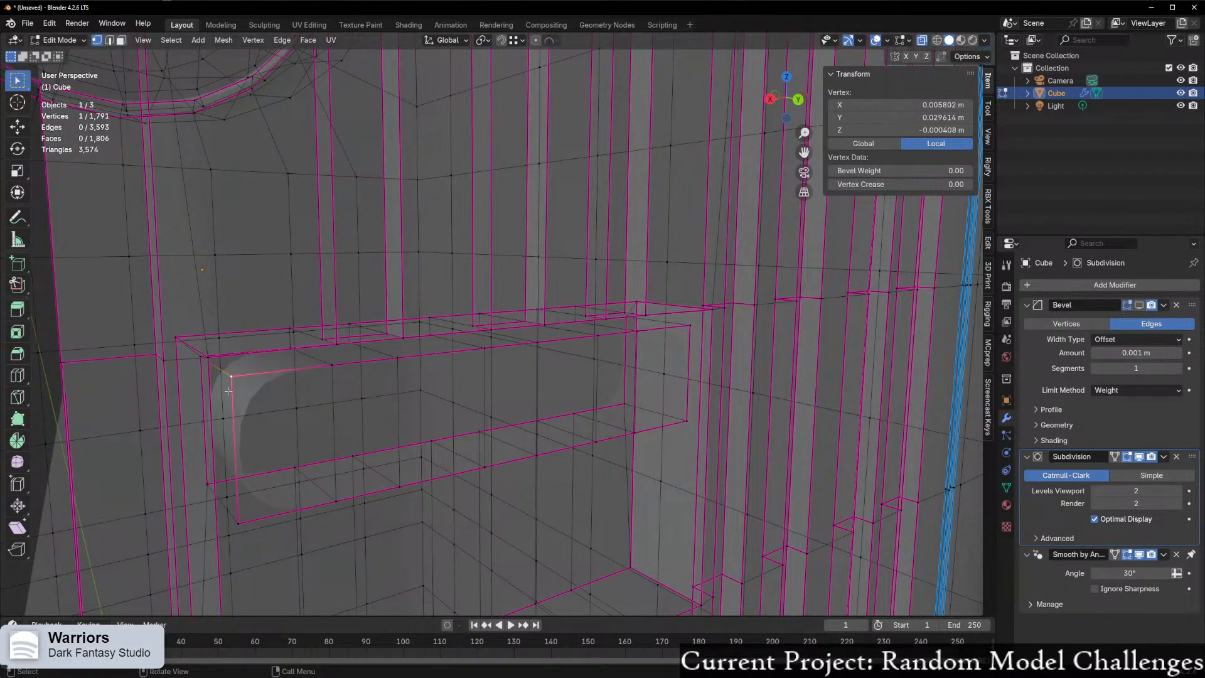
key(2)
click(222, 380)
shift+click(229, 511)
middle_drag(242, 504, 204, 502)
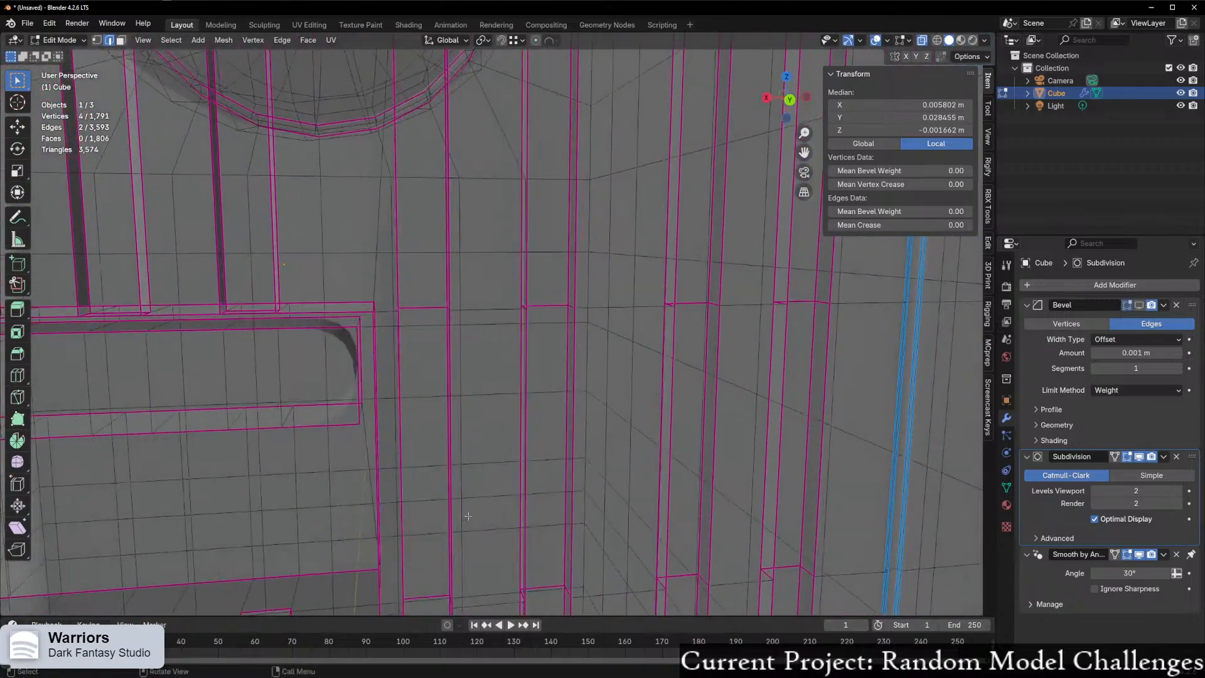
shift+click(354, 322)
middle_drag(370, 449, 351, 439)
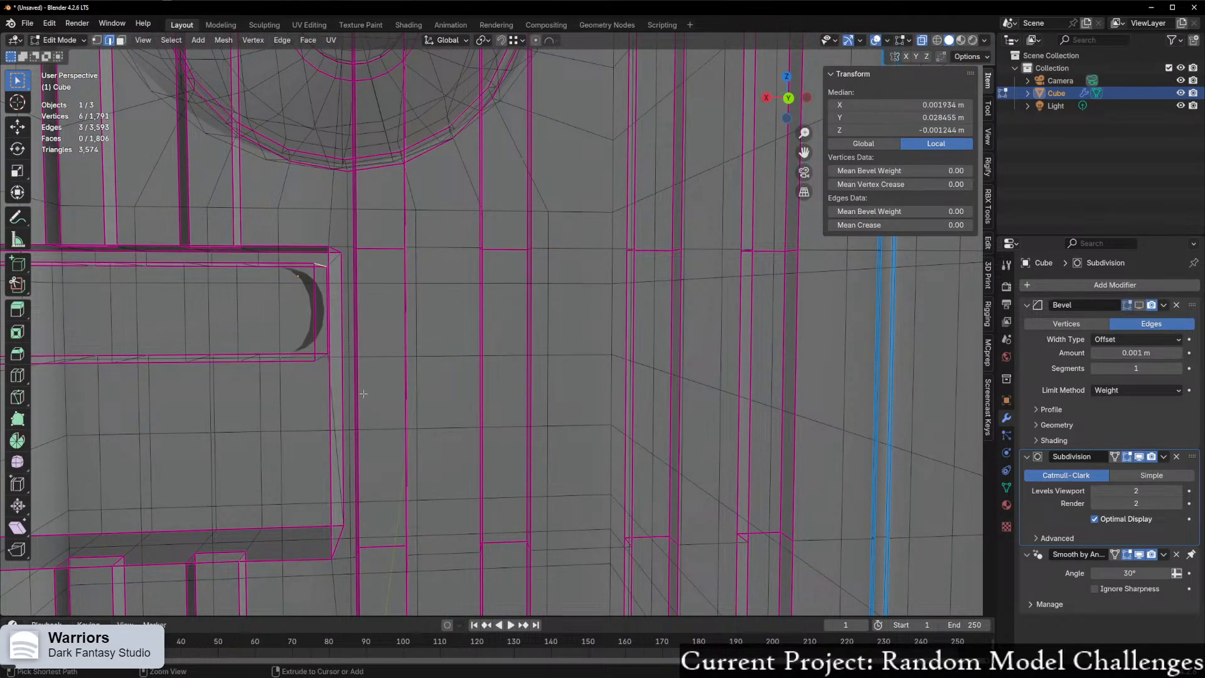
shift+click(316, 360)
drag(867, 226, 963, 227)
- Check the creased block inside the recess in Object Mode with X-ray off
middle_drag(458, 357, 514, 358)
scroll(528, 371, up, 3)
key(ctrl+Tab)
mouse_move(492, 403)
middle_down()
mouse_move(457, 408)
mouse_move(491, 409)
middle_up()
key(alt+z)
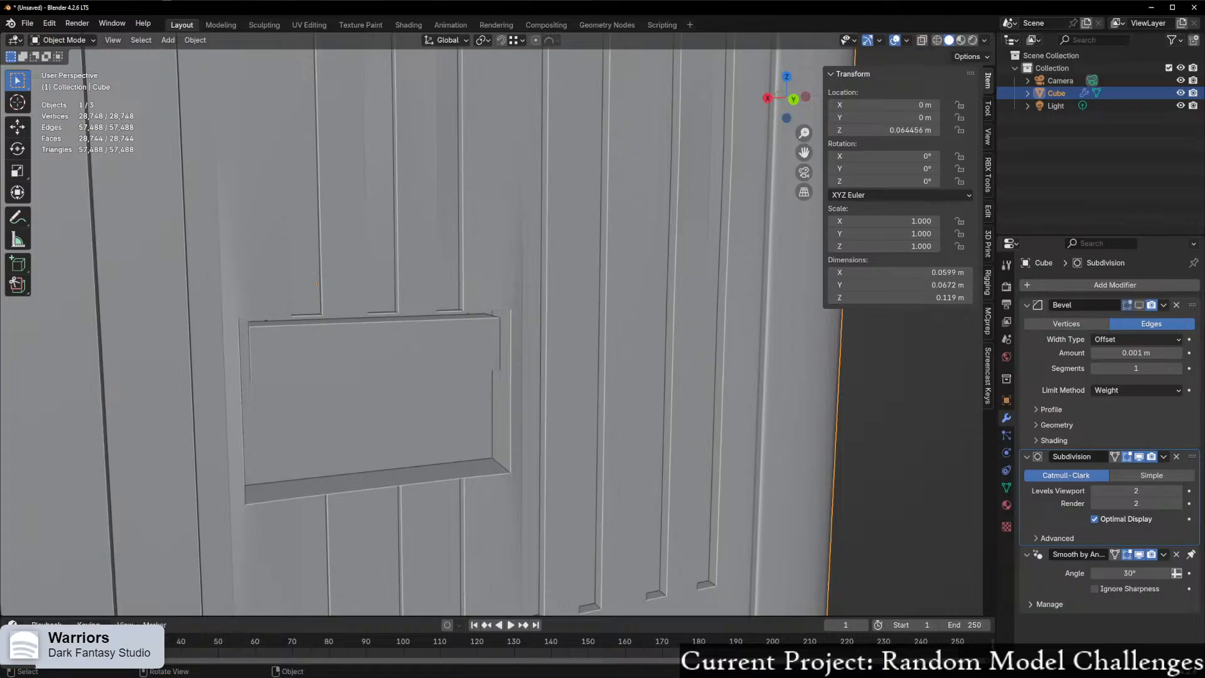
middle_drag(132, 417, 302, 409)
- Select the block's front faces in Edit Mode and set their edges' mean bevel weight to 1.00 and crease to 0
key(ctrl+Tab)
click(452, 394)
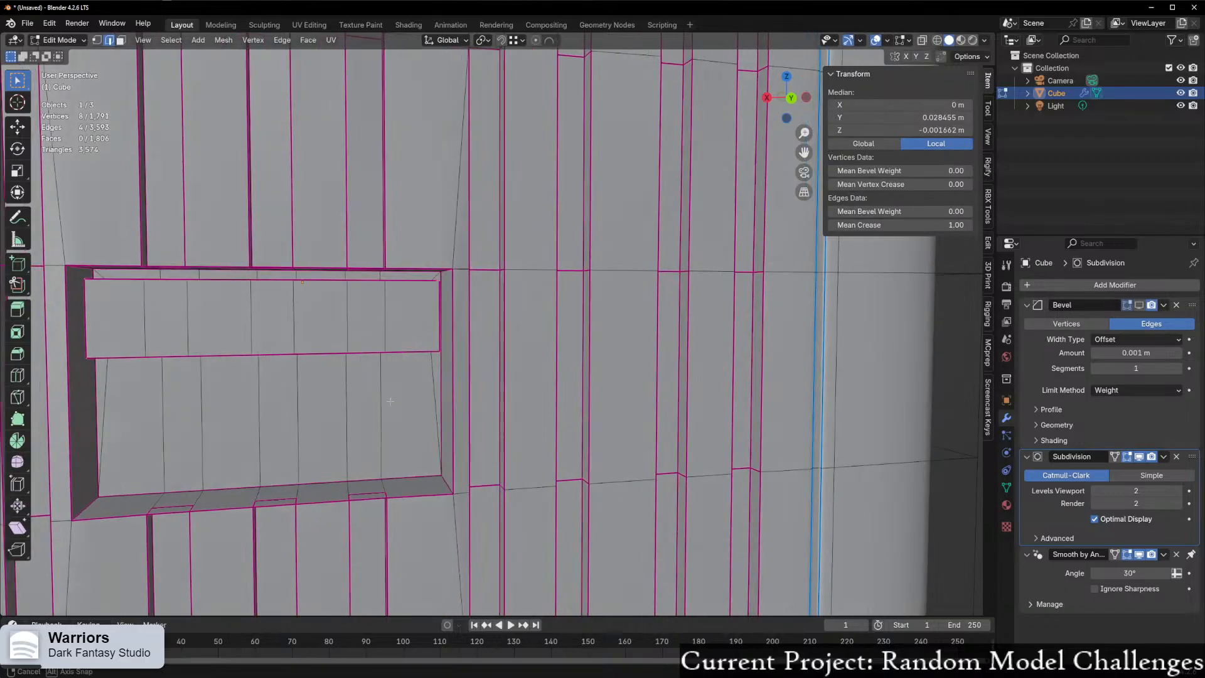
middle_drag(234, 339, 229, 353)
drag(120, 389, 401, 386)
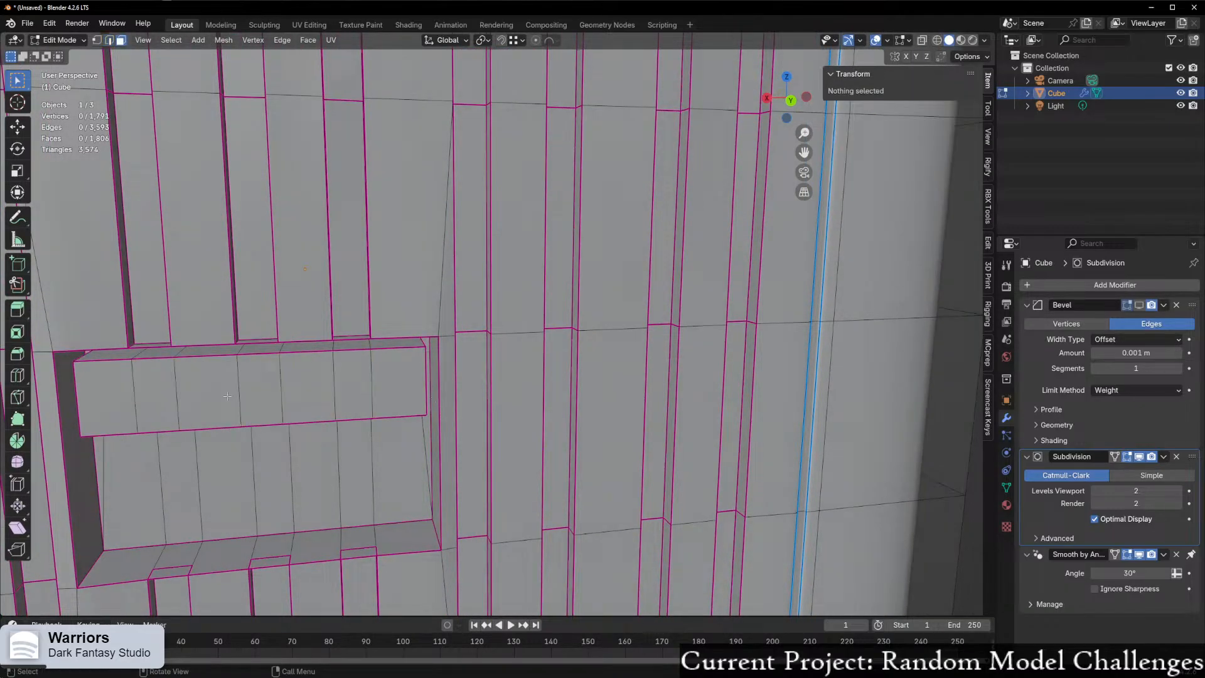
drag(108, 384, 405, 379)
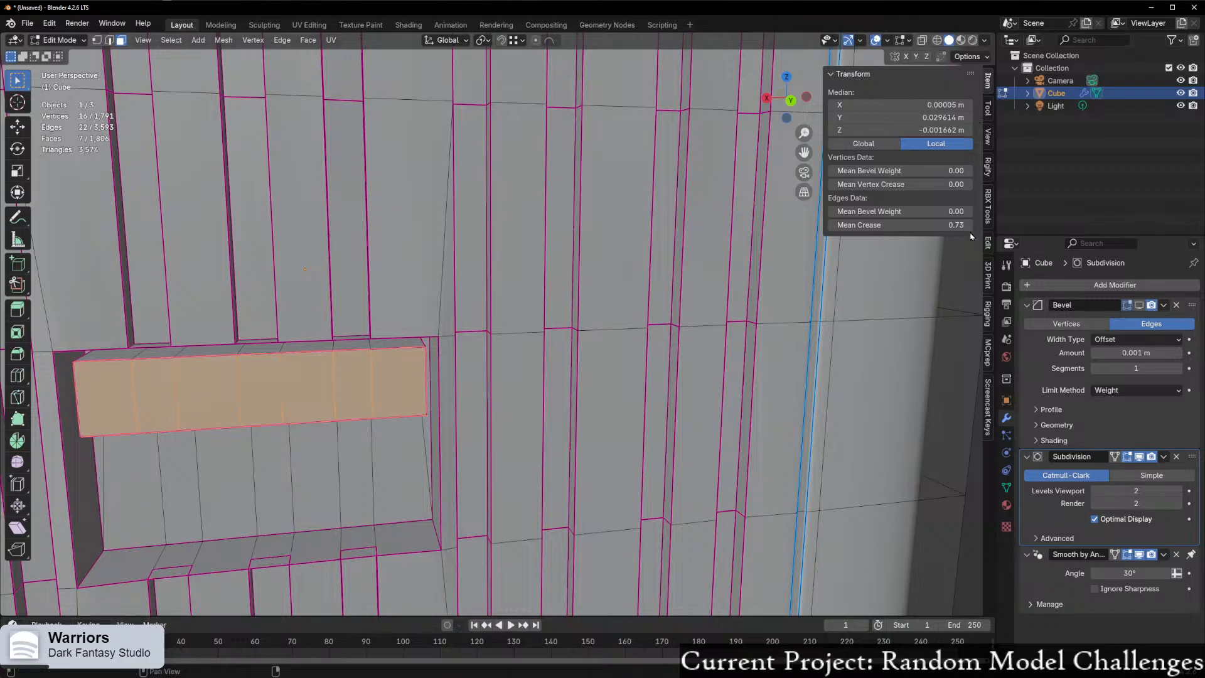
drag(900, 224, 953, 212)
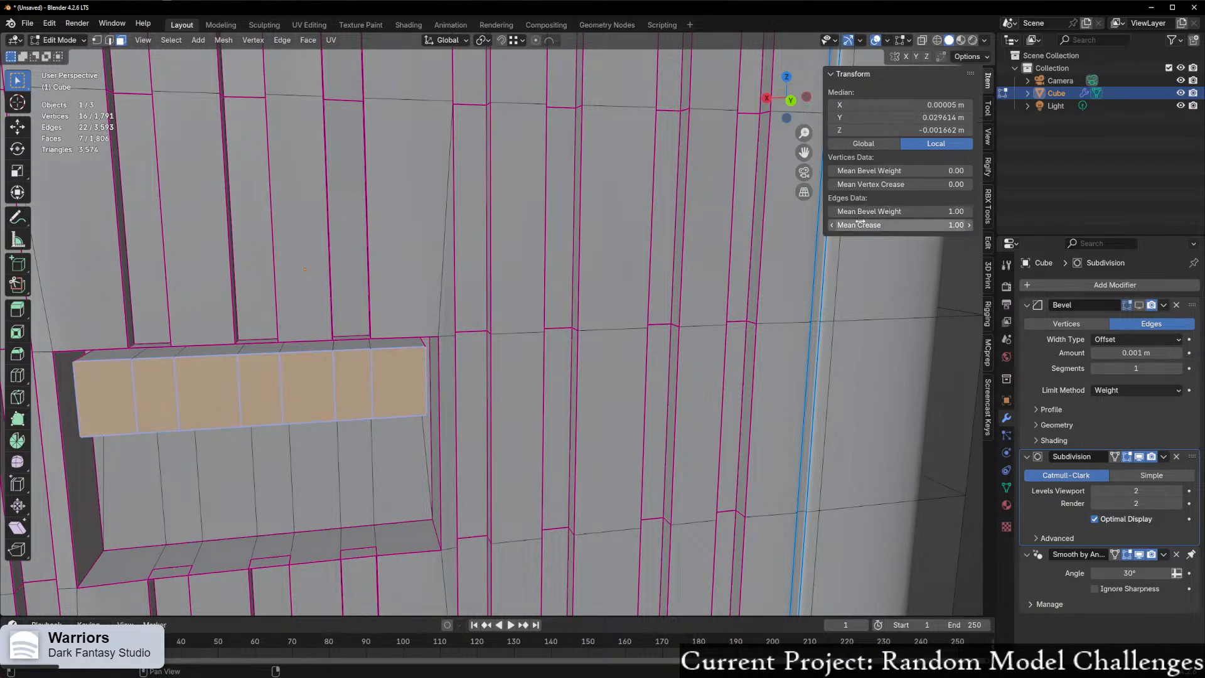
drag(837, 226, 797, 226)
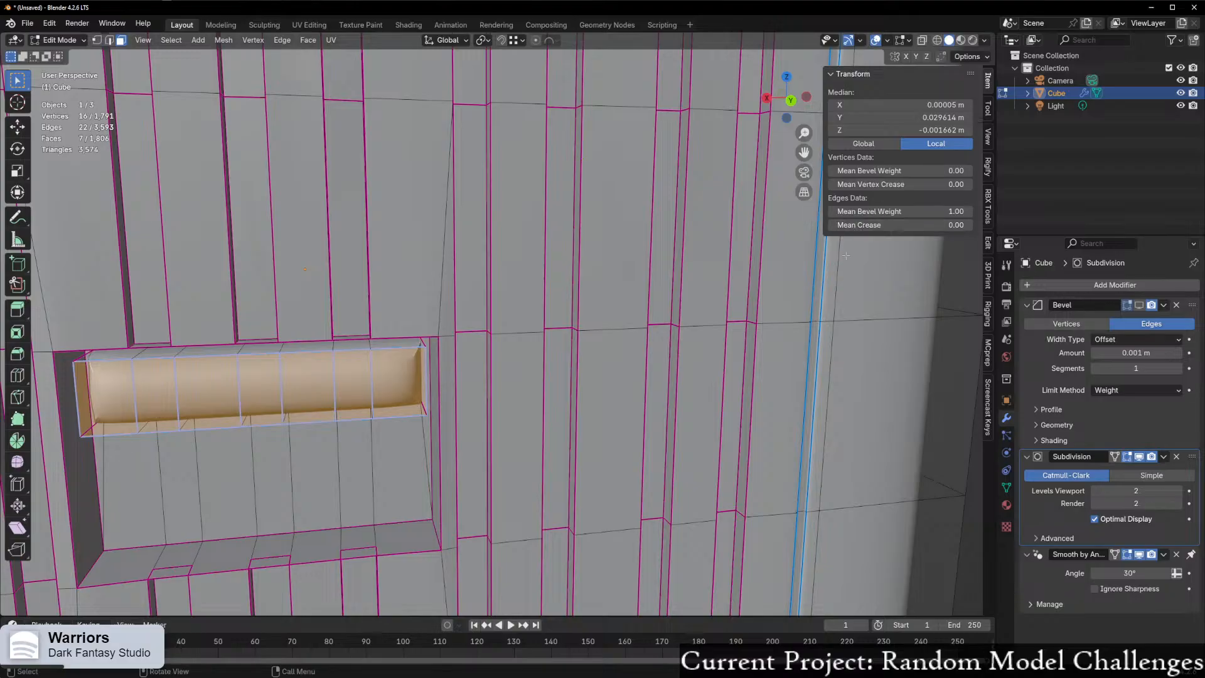
- Set the Bevel modifier's amount to 0.0001 m and its segments to 2
drag(1136, 352, 1123, 353)
click(1123, 353)
text(0.0001)
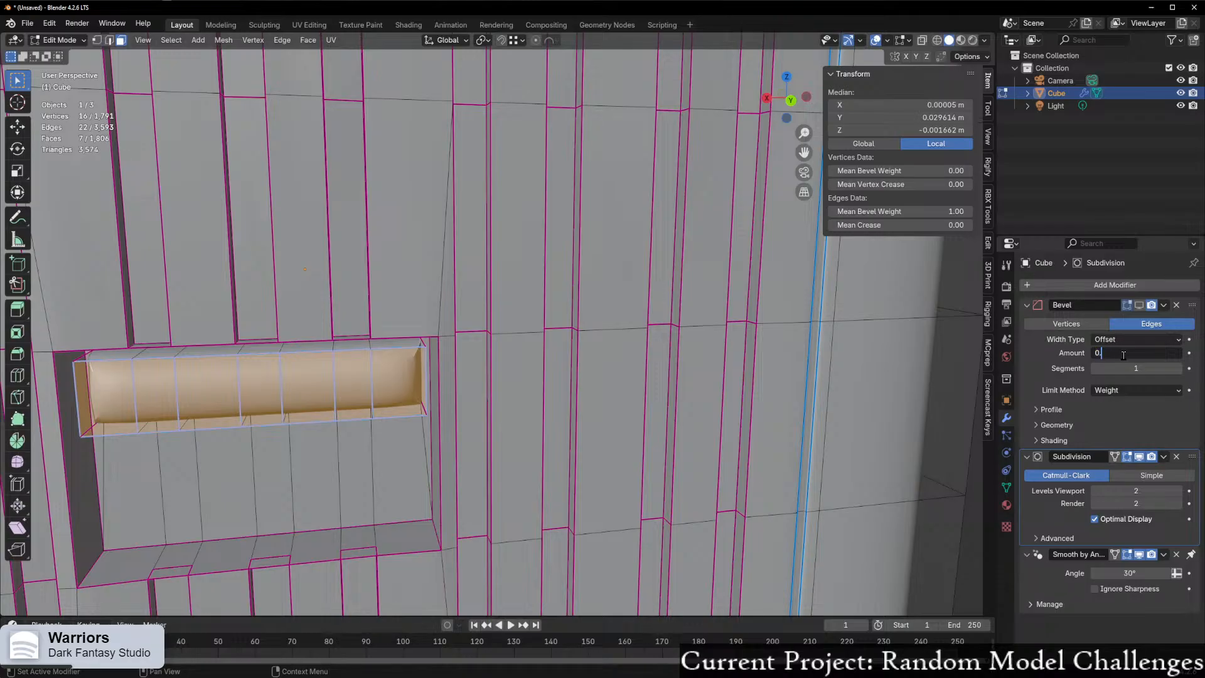
key(Return)
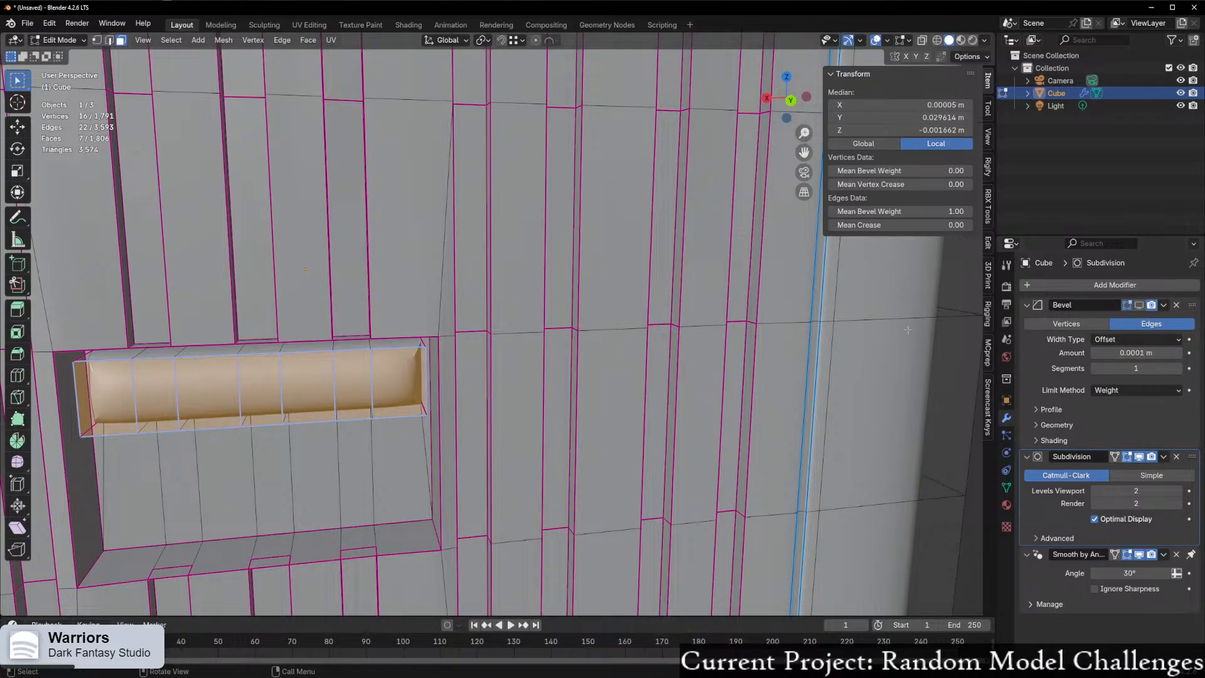
scroll(768, 443, down, 8)
mouse_move(778, 433)
middle_down()
mouse_move(768, 443)
mouse_move(791, 439)
middle_up()
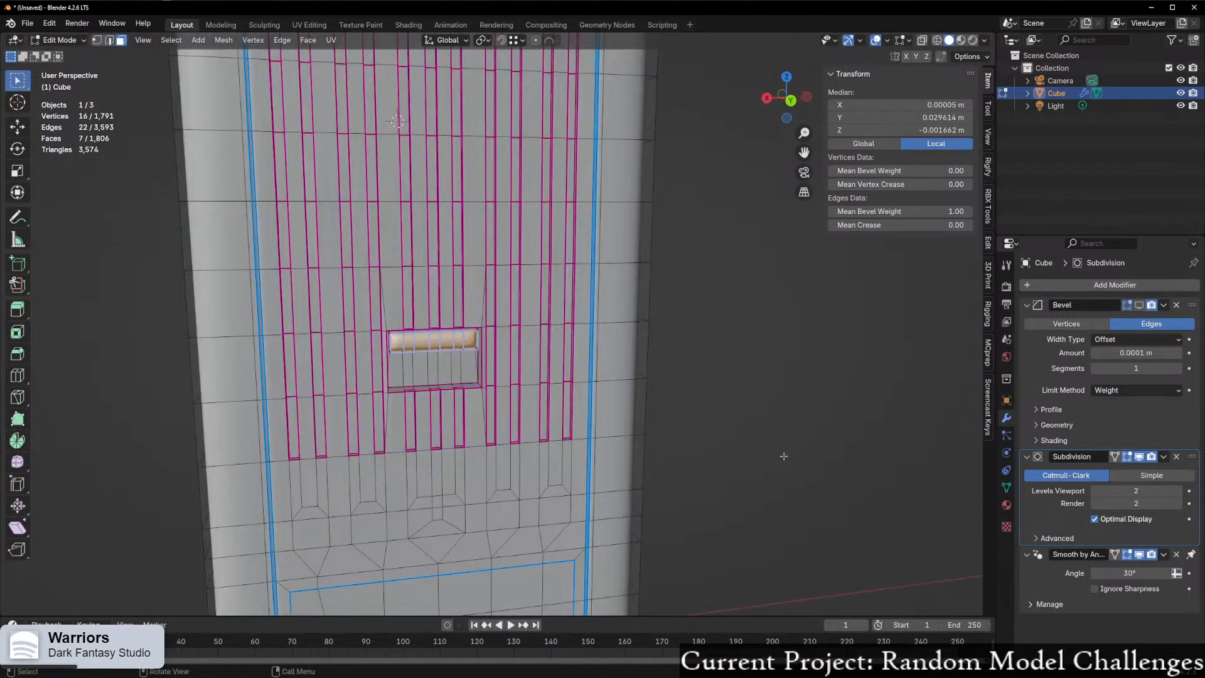
click(1077, 412)
click(1078, 412)
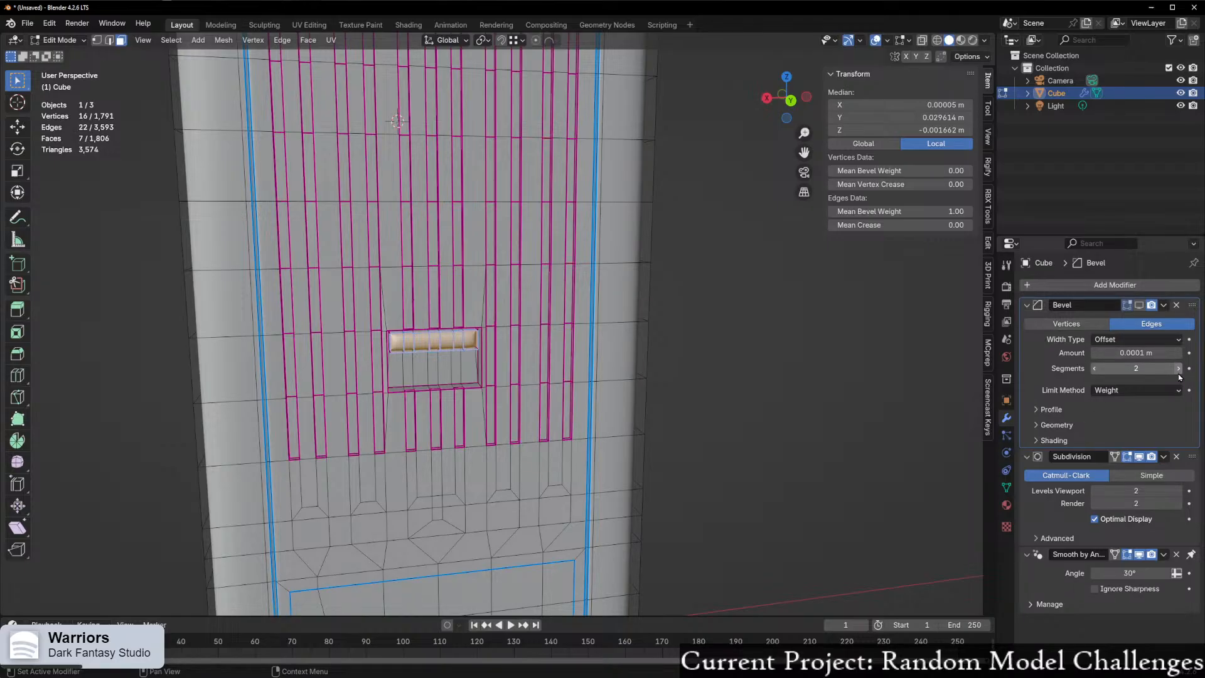
- Set the Bevel modifier's segments to 1 and inspect the raised block and the upper corner of the grooved panel
click(1093, 368)
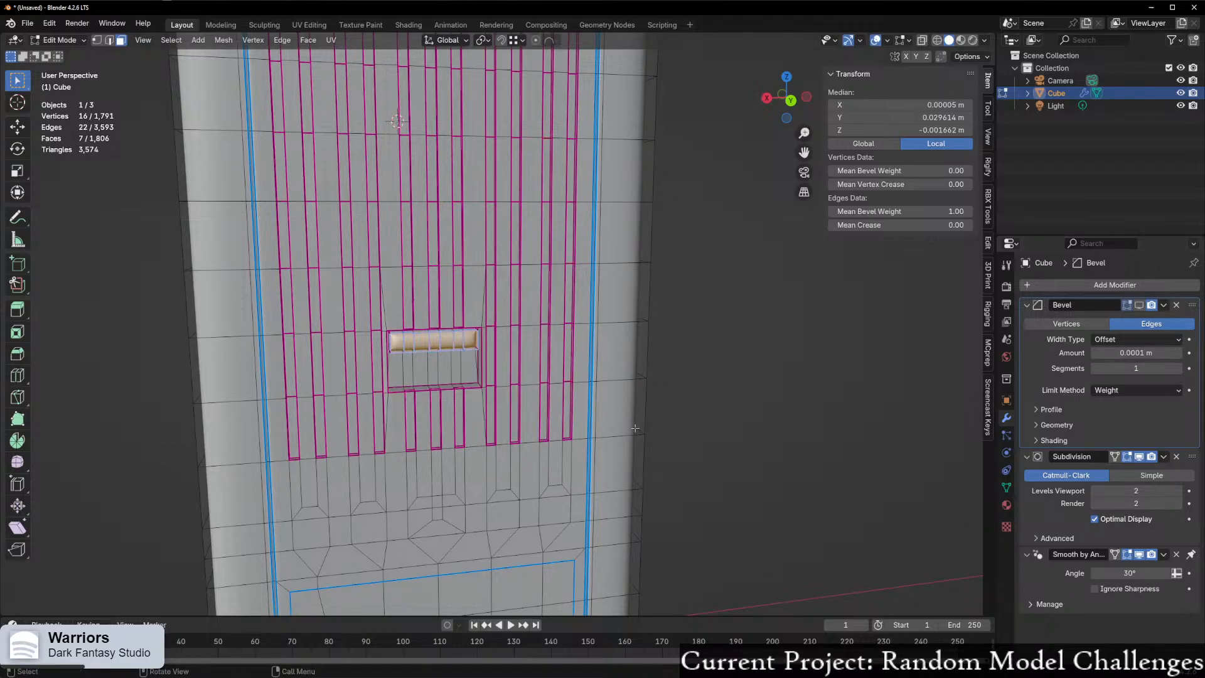
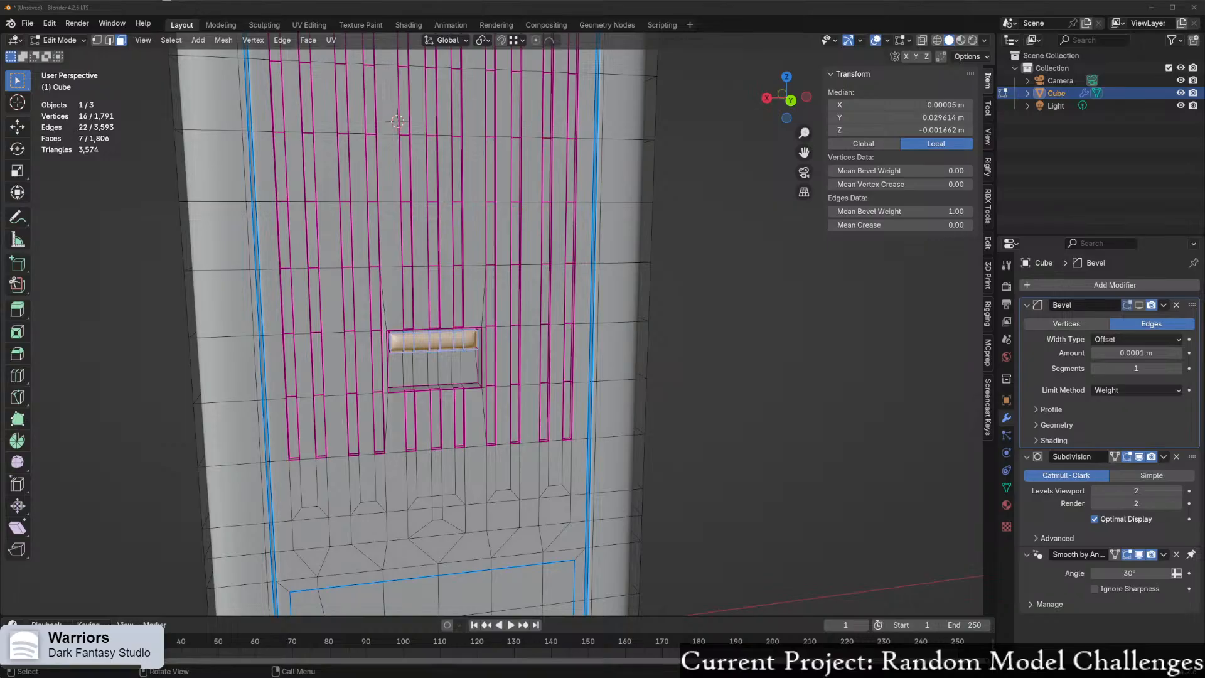
scroll(384, 471, up, 5)
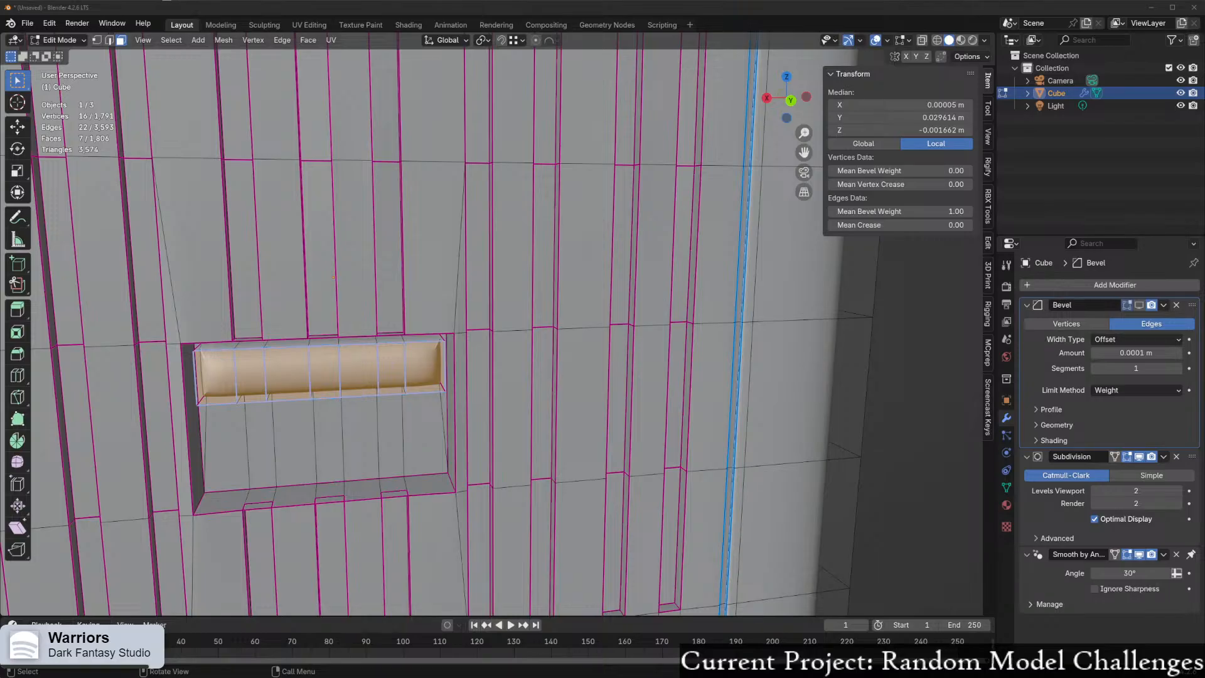
middle_drag(281, 377, 360, 305)
scroll(360, 305, down, 1)
scroll(360, 305, up, 2)
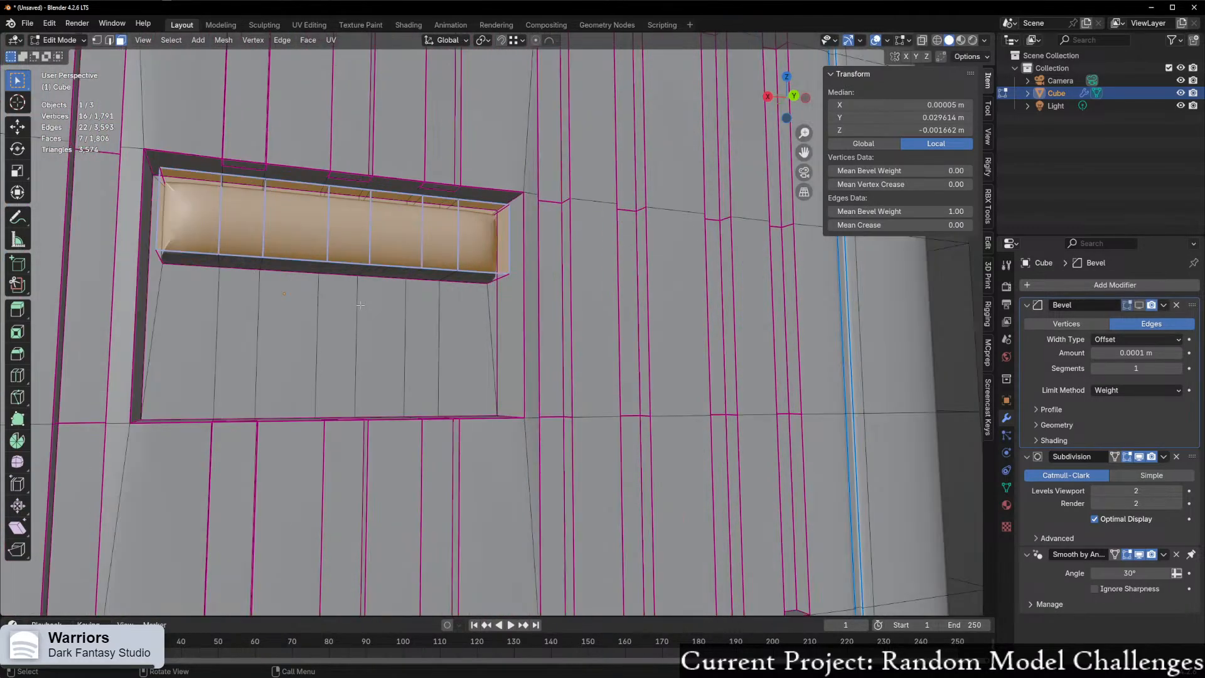
middle_drag(419, 184, 915, 407)
scroll(744, 365, down, 2)
middle_drag(744, 365, 745, 431)
scroll(745, 430, down, 1)
shift+middle_drag(705, 358, 670, 498)
scroll(641, 409, down, 4)
shift+middle_drag(608, 351, 584, 442)
scroll(588, 439, up, 5)
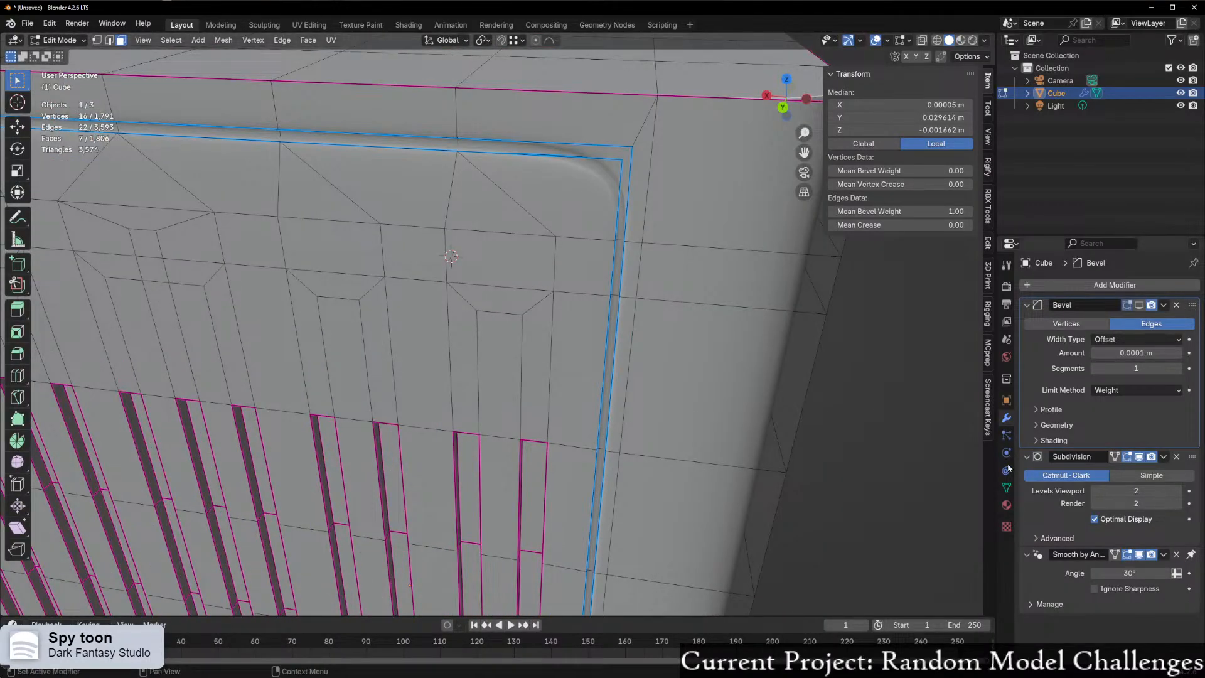
- Undo the Bevel modifier changes and the bevel weight and crease edits on the block's front faces
drag(1135, 353, 1137, 352)
key(ctrl+z)
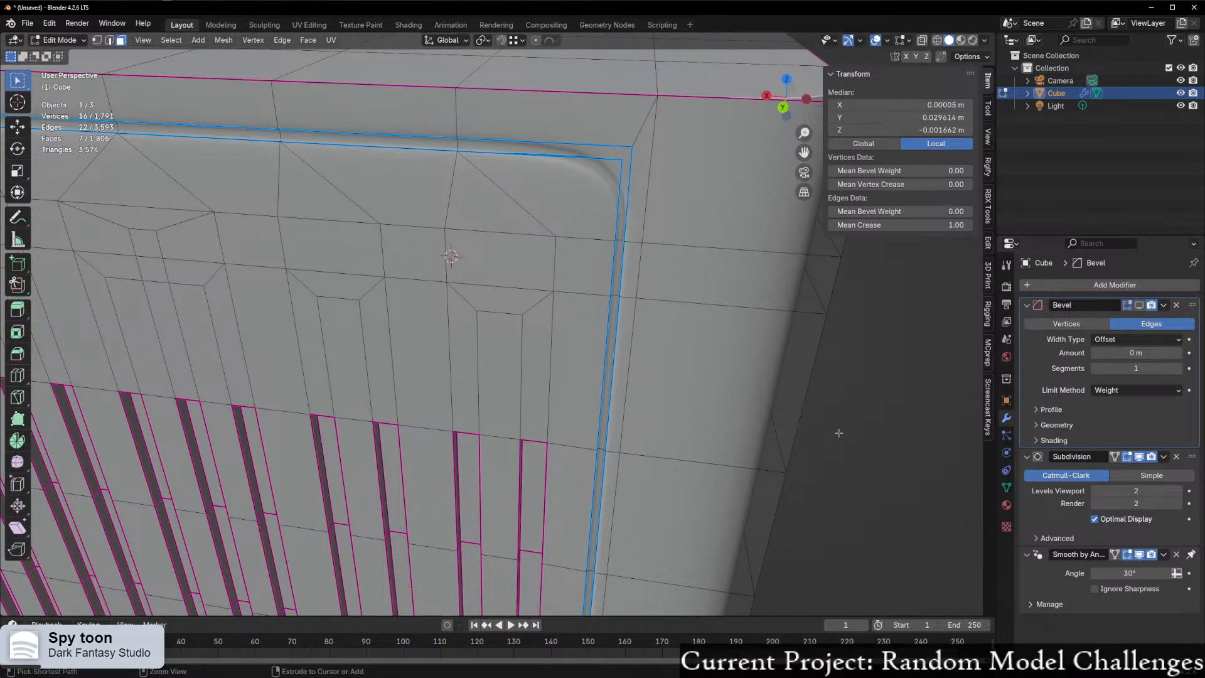
key(ctrl+z)
key(ctrl+z)
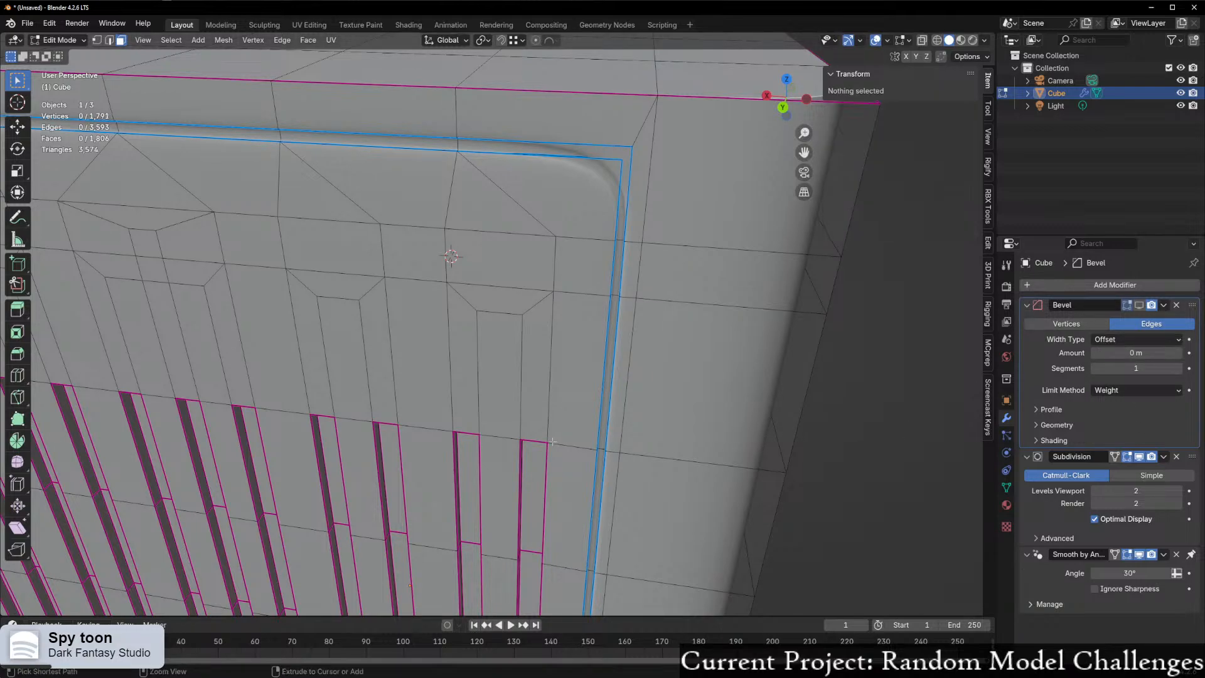
key(Tab)
key(Tab)
scroll(565, 464, down, 8)
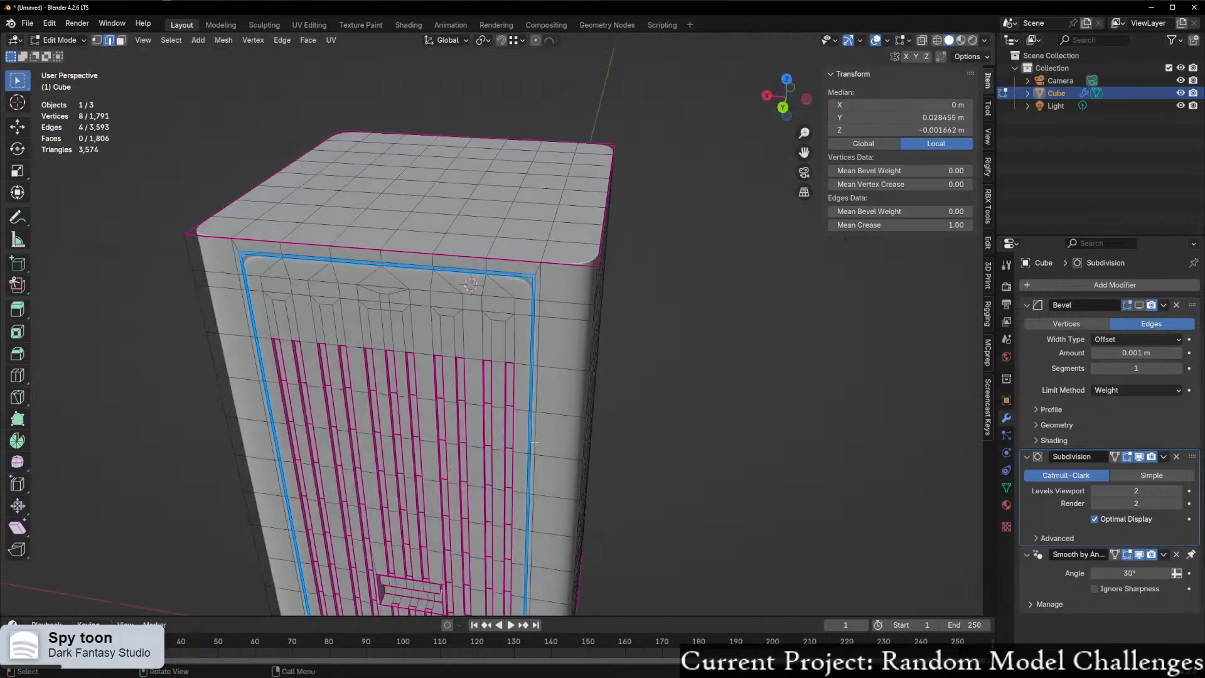
- Select the row of front faces on the raised block in face mode and try setting their mean crease to 0
scroll(603, 492, up, 4)
shift+middle_drag(603, 491, 606, 319)
scroll(610, 358, up, 4)
click(490, 259)
middle_drag(490, 259, 245, 471)
scroll(482, 270, up, 6)
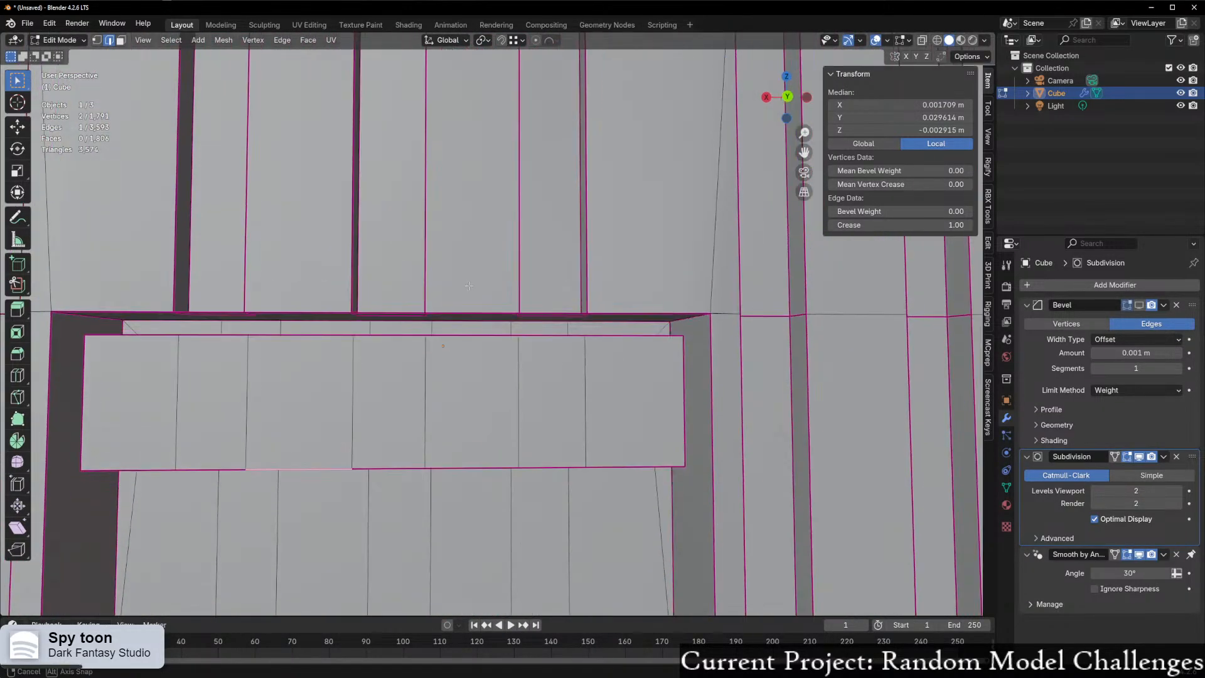
key(3)
drag(131, 396, 567, 405)
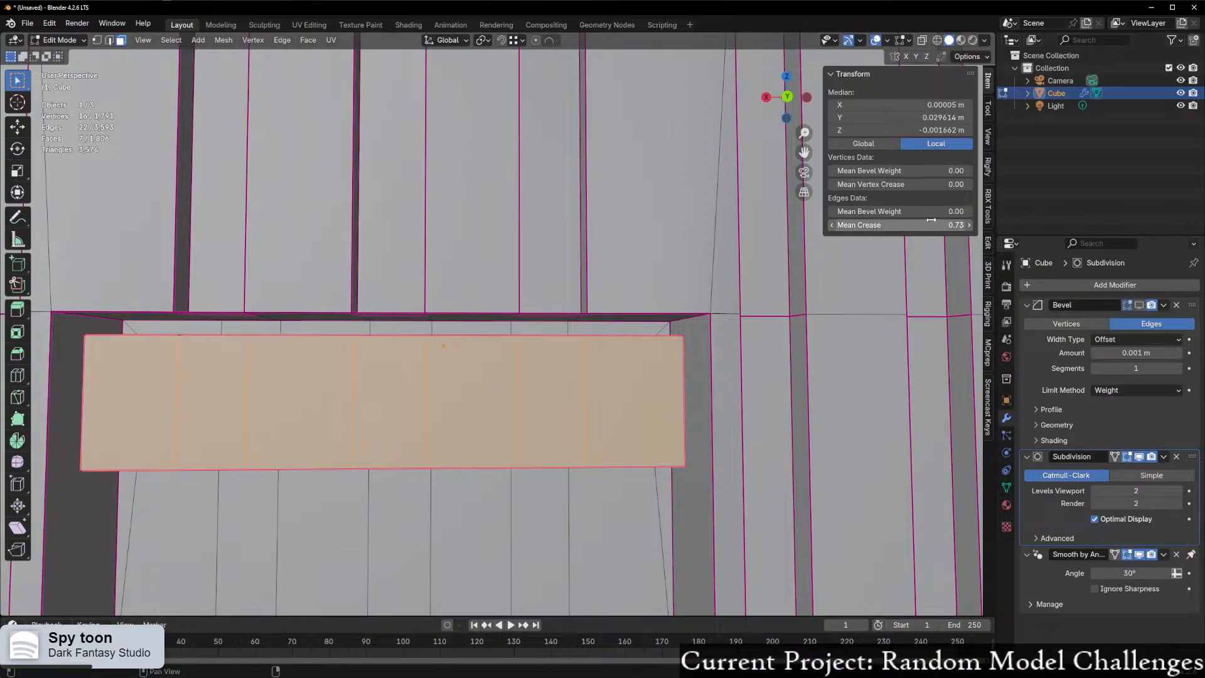
drag(910, 224, 840, 225)
drag(925, 212, 878, 211)
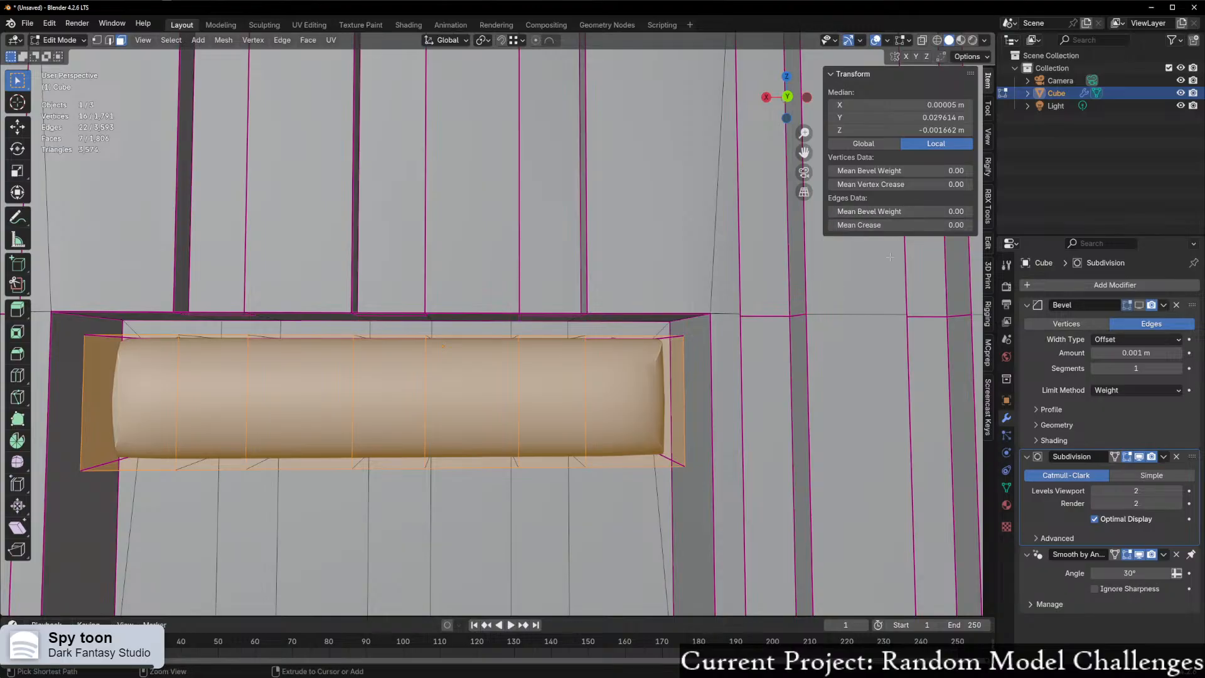
key(ctrl+z)
- Keep only the outline edges of the block's front selected and set their mean crease to 0 and bevel weight to 0.99
middle_drag(714, 299, 917, 200)
key(2)
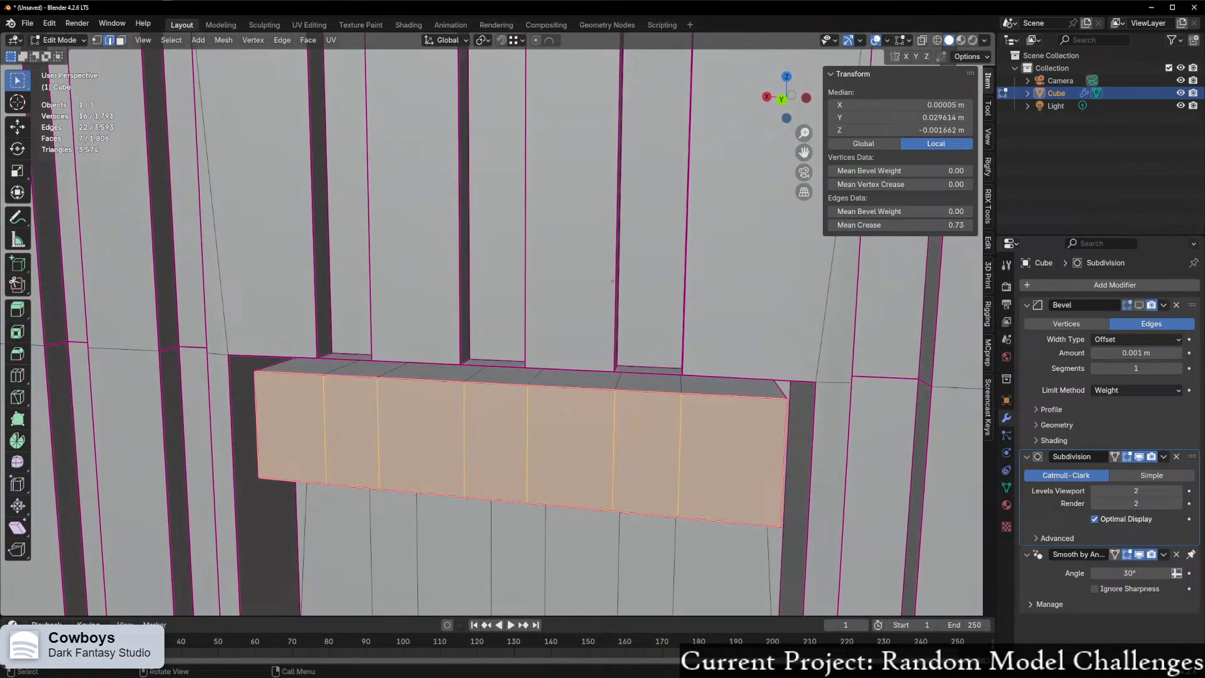
drag(321, 410, 704, 436)
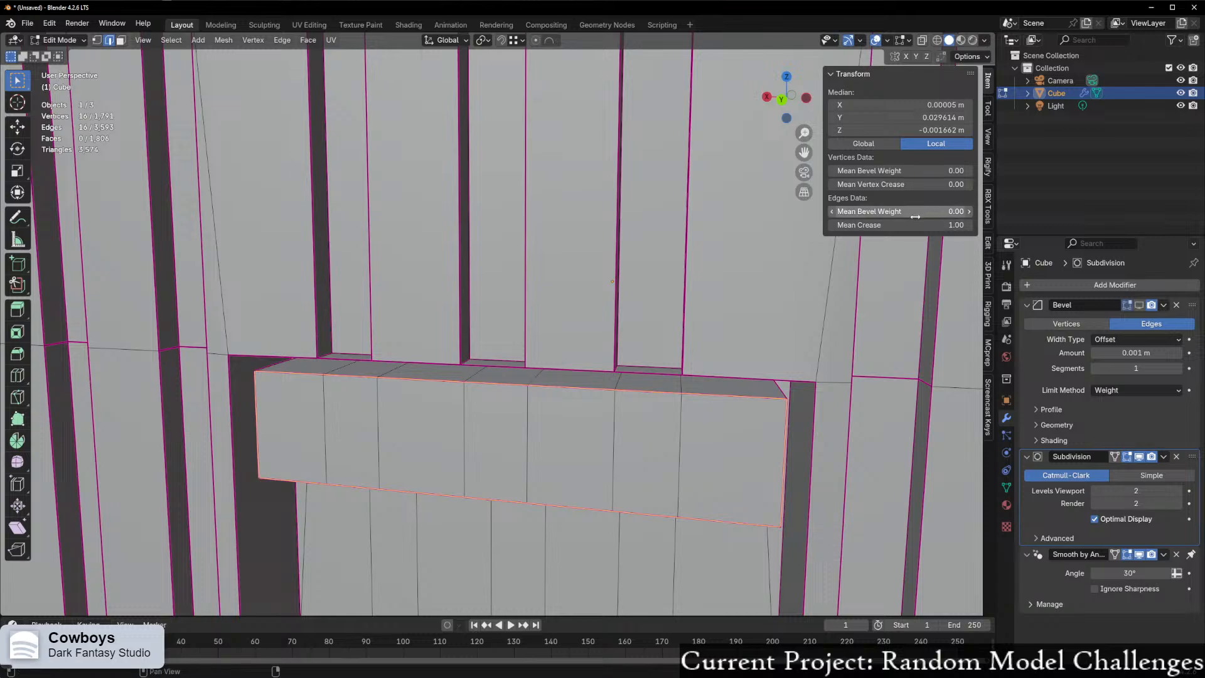
drag(914, 227, 838, 227)
drag(914, 212, 980, 213)
middle_drag(634, 393, 413, 433)
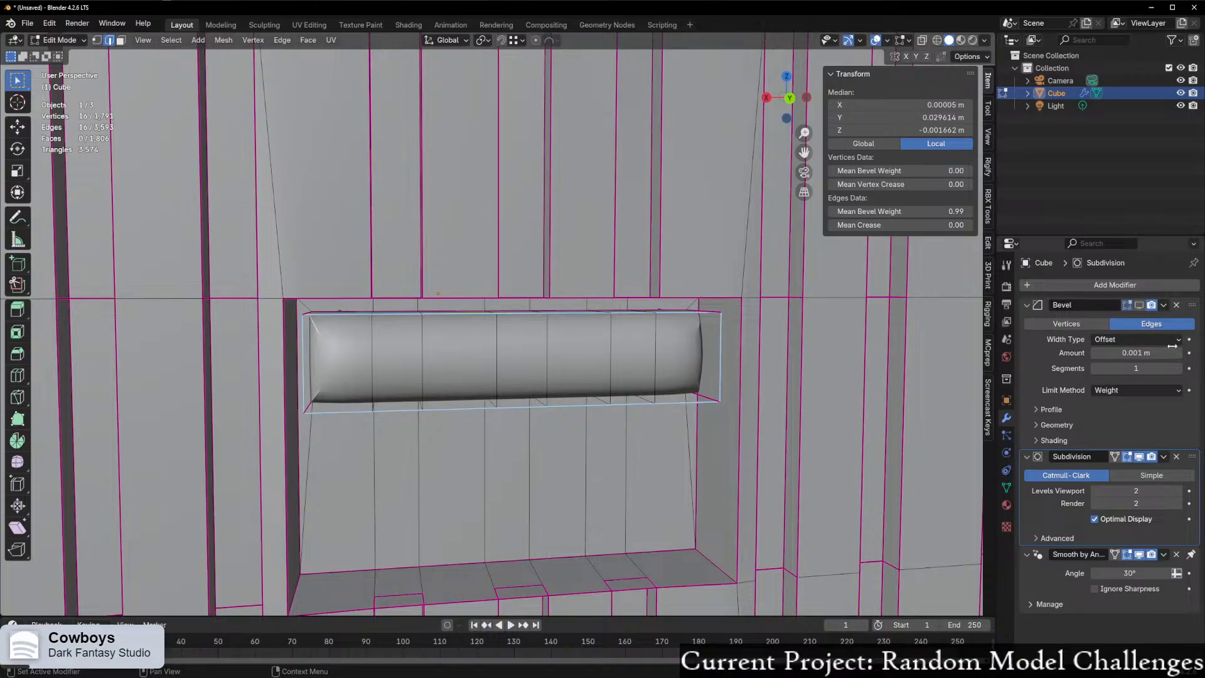
- Set the Bevel modifier's amount to 0.0001 m
double_click(1138, 354)
text(0.0001)
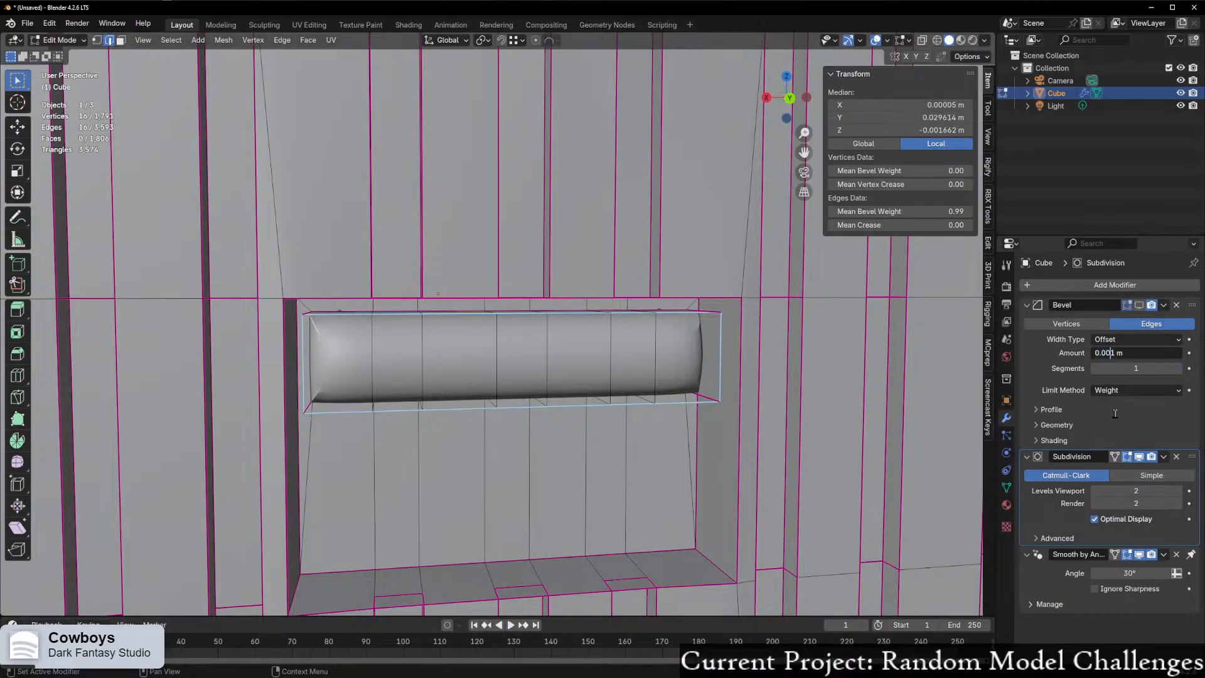
key(Return)
middle_drag(664, 394, 676, 410)
scroll(667, 395, down, 5)
scroll(697, 389, down, 3)
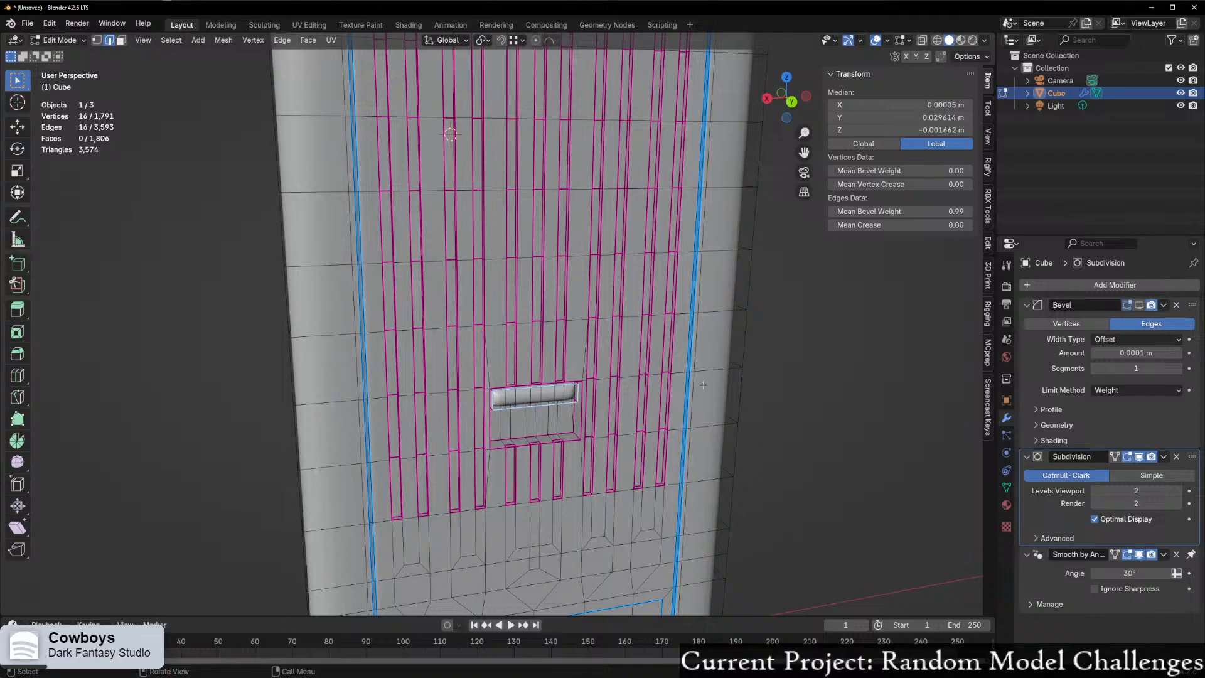
- On the opposite side of the body, select all the flat faces surrounding the round dome in face mode
scroll(693, 381, down, 5)
middle_drag(694, 381, 843, 382)
click(762, 386)
middle_drag(667, 400, 791, 416)
scroll(487, 386, up, 3)
middle_drag(499, 372, 427, 181)
scroll(546, 326, down, 3)
key(Tab)
key(3)
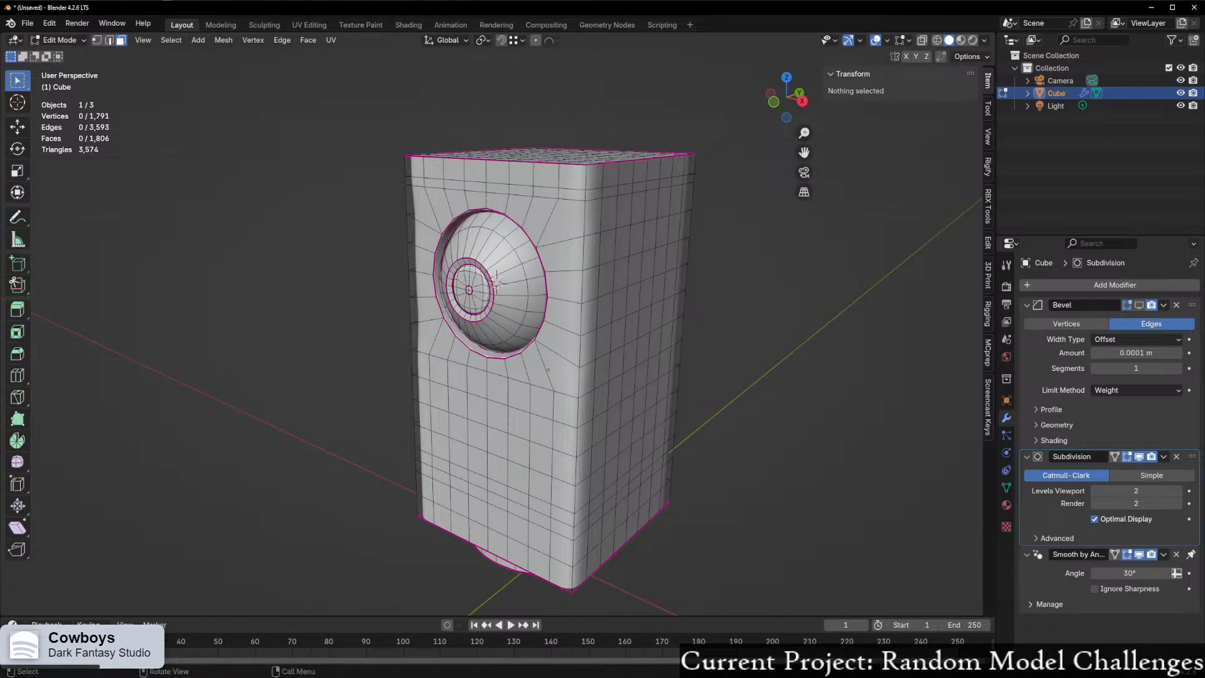
drag(429, 176, 554, 567)
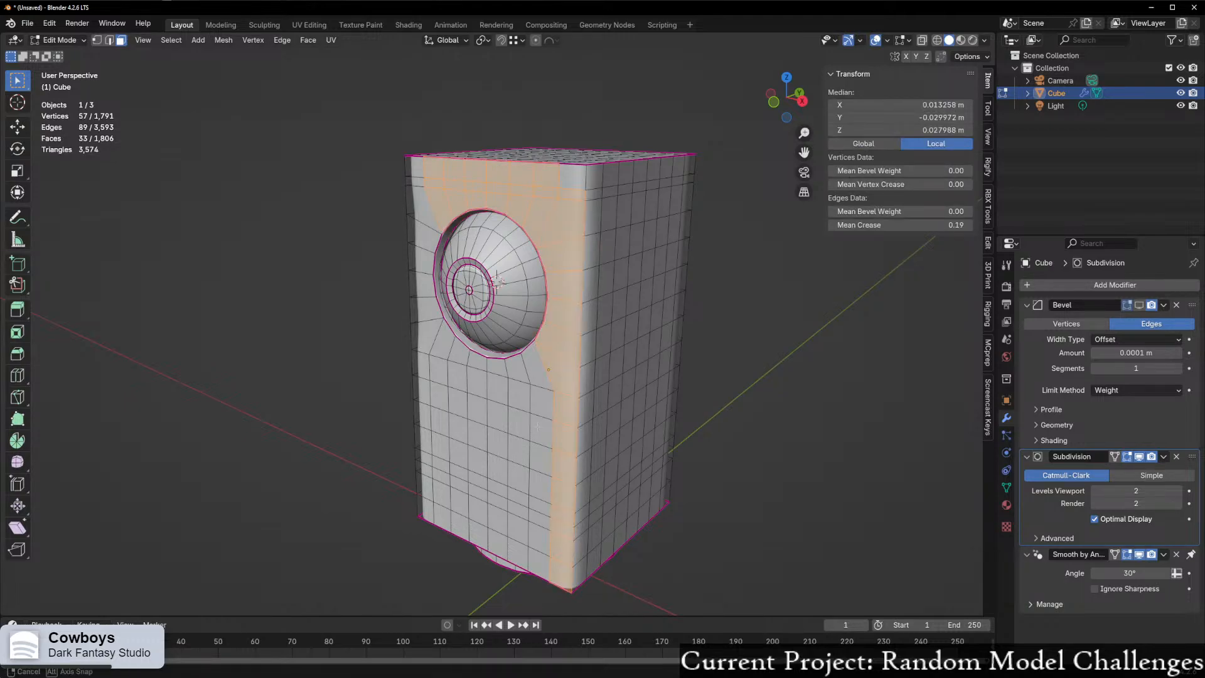
middle_drag(345, 389, 398, 350)
shift+drag(401, 358, 602, 574)
shift+drag(403, 186, 442, 338)
middle_drag(442, 339, 449, 333)
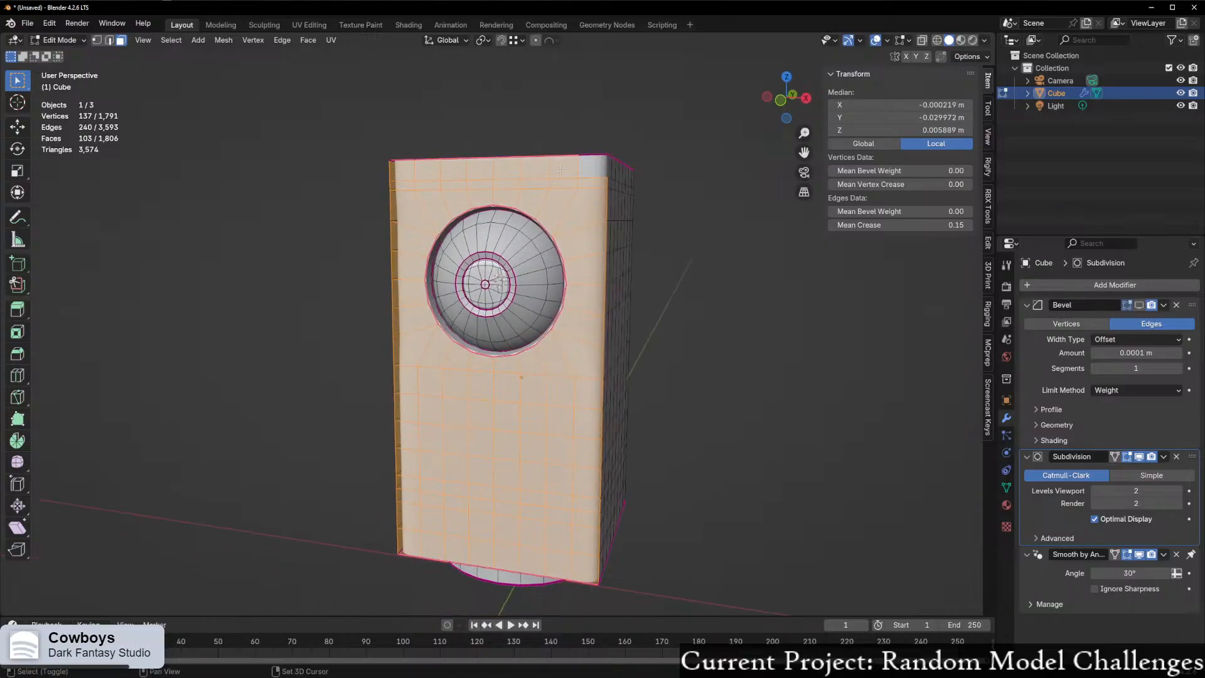
- Flatten the selected faces around the dome by scaling them to 0 along the global Y axis
middle_drag(502, 270, 546, 262)
key(s)
key(x)
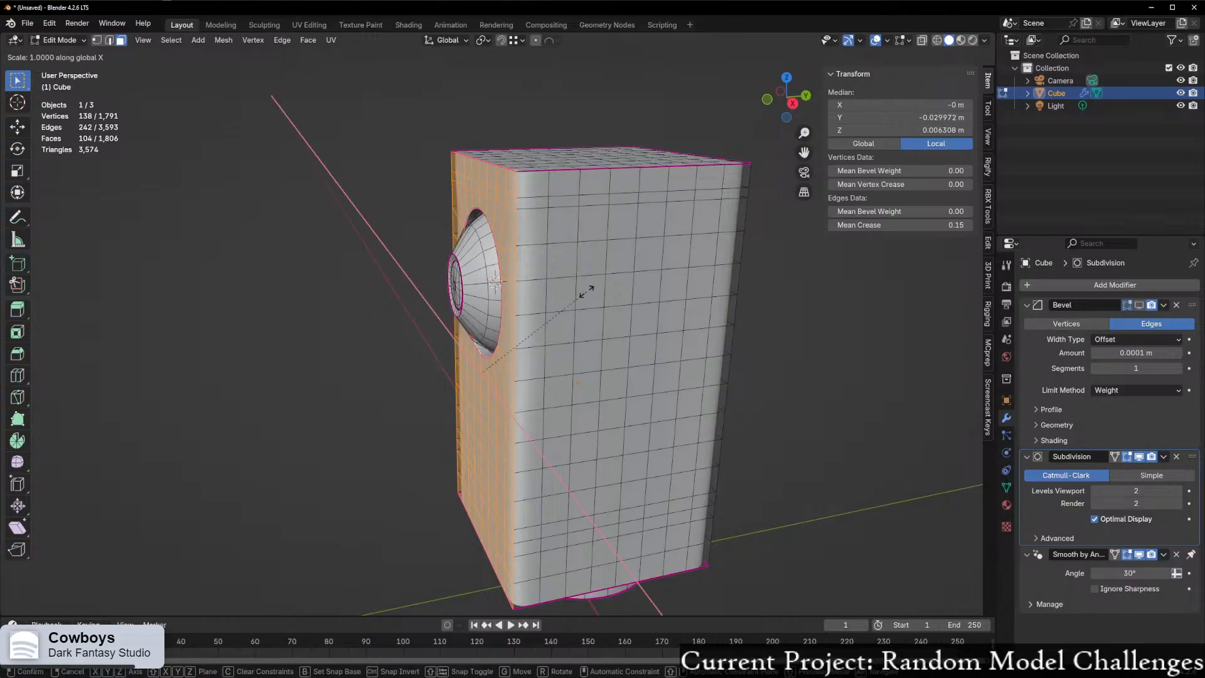
text(y0)
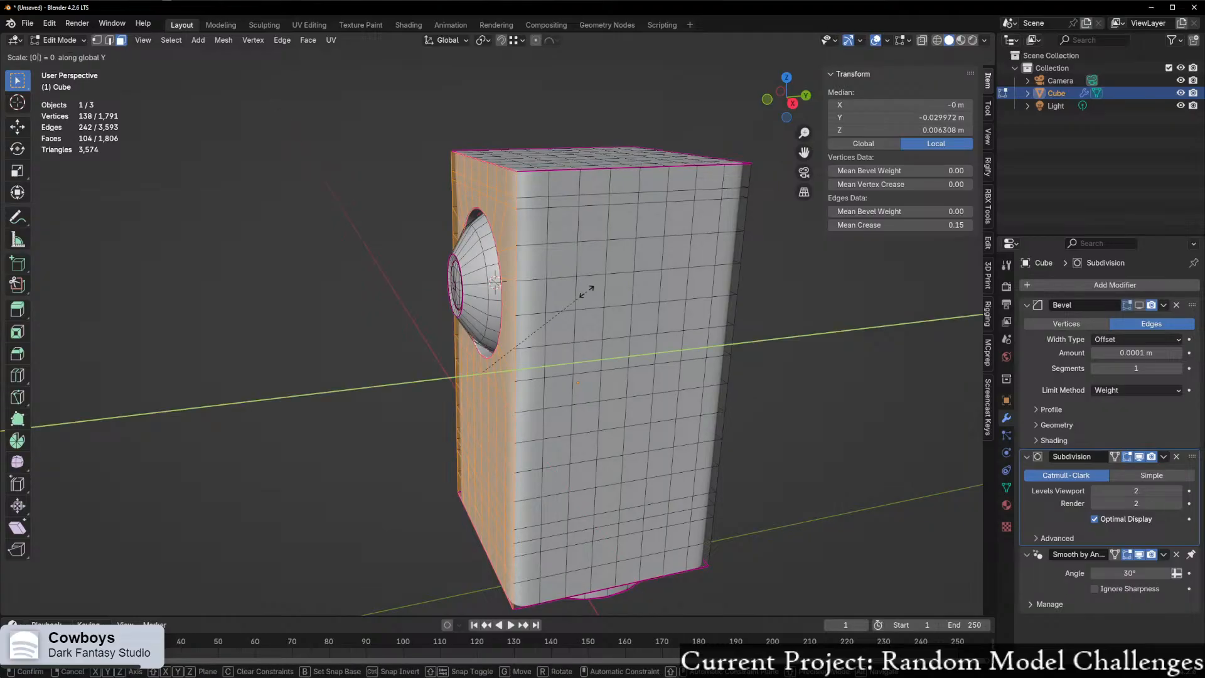
key(Return)
- Check the body's side profile, the grooved panel and its recessed block in Object Mode
middle_drag(597, 266, 671, 181)
key(Tab)
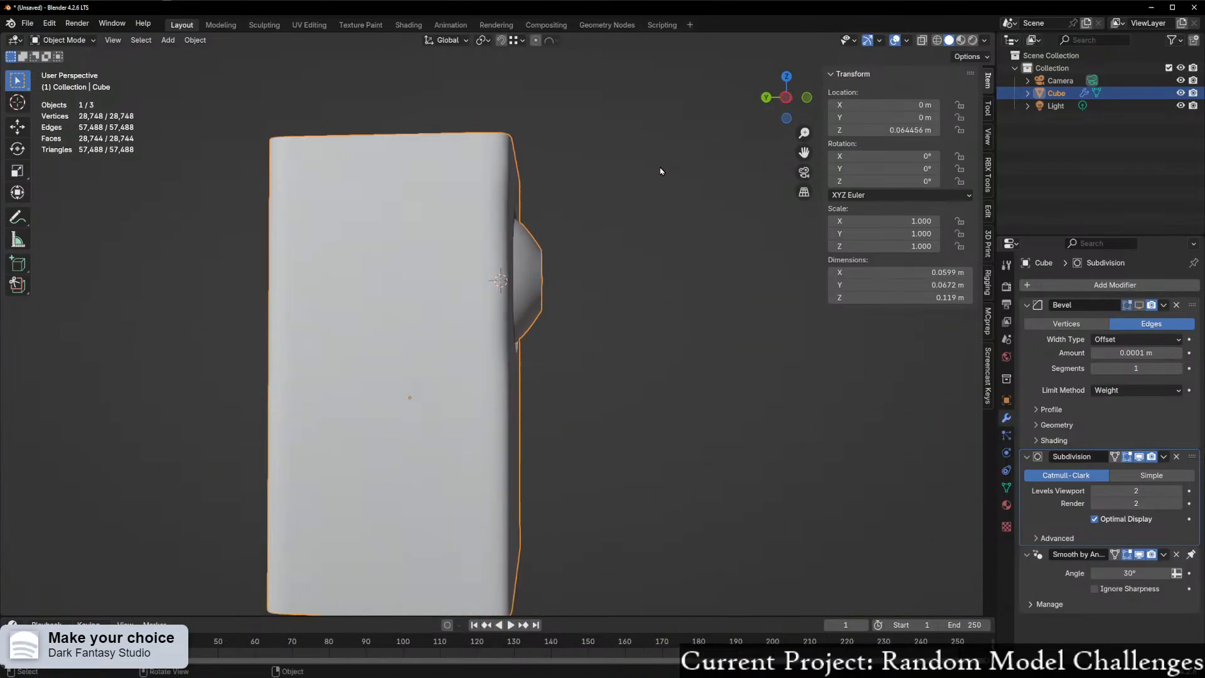
click(786, 98)
middle_drag(478, 224, 621, 169)
middle_drag(594, 251, 537, 317)
scroll(539, 326, up, 5)
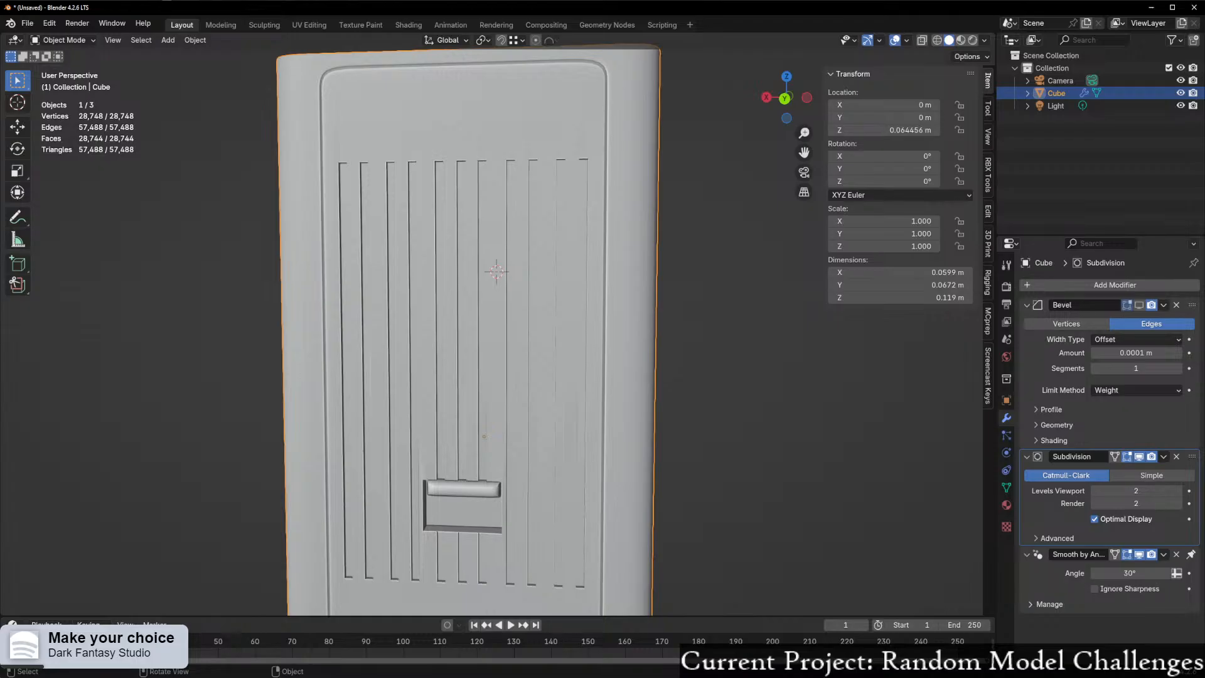
middle_drag(331, 454, 382, 431)
scroll(463, 442, up, 5)
mouse_move(501, 454)
middle_down()
mouse_move(486, 342)
mouse_move(341, 317)
middle_up()
- In Edit Mode, inspect the raised block and check the crease of its upper corner edge running along the depth
key(ctrl+Tab)
click(512, 328)
scroll(512, 328, up, 2)
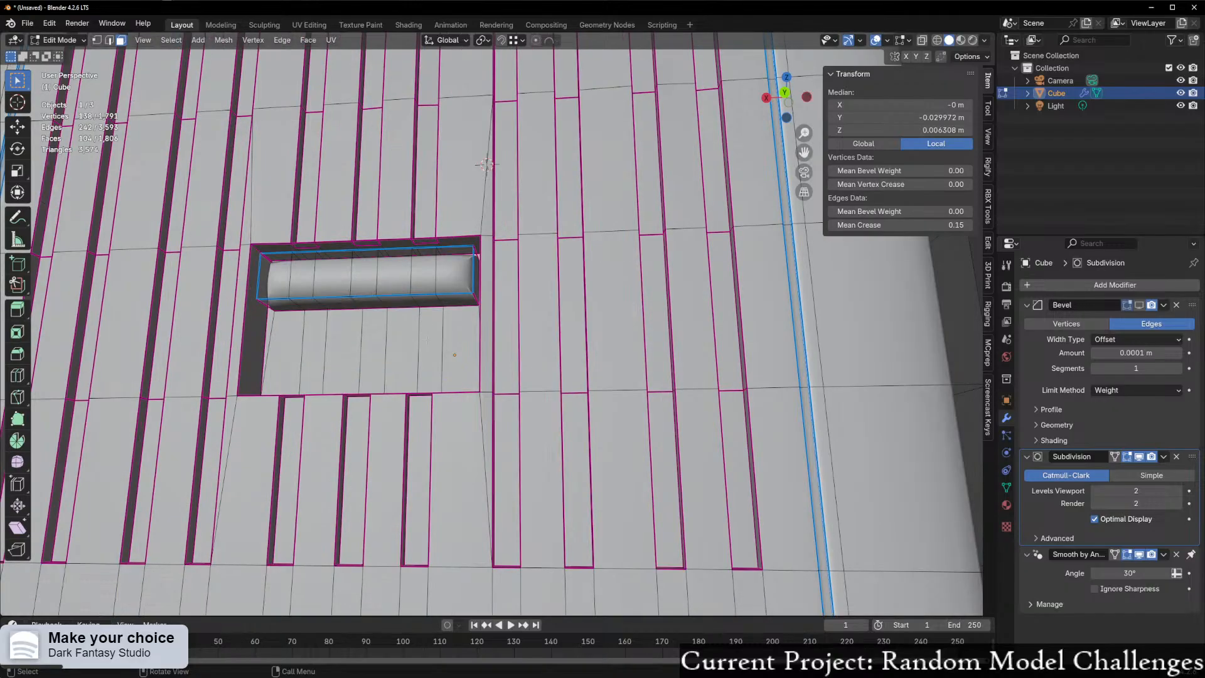
middle_drag(492, 308, 500, 323)
scroll(498, 322, up, 3)
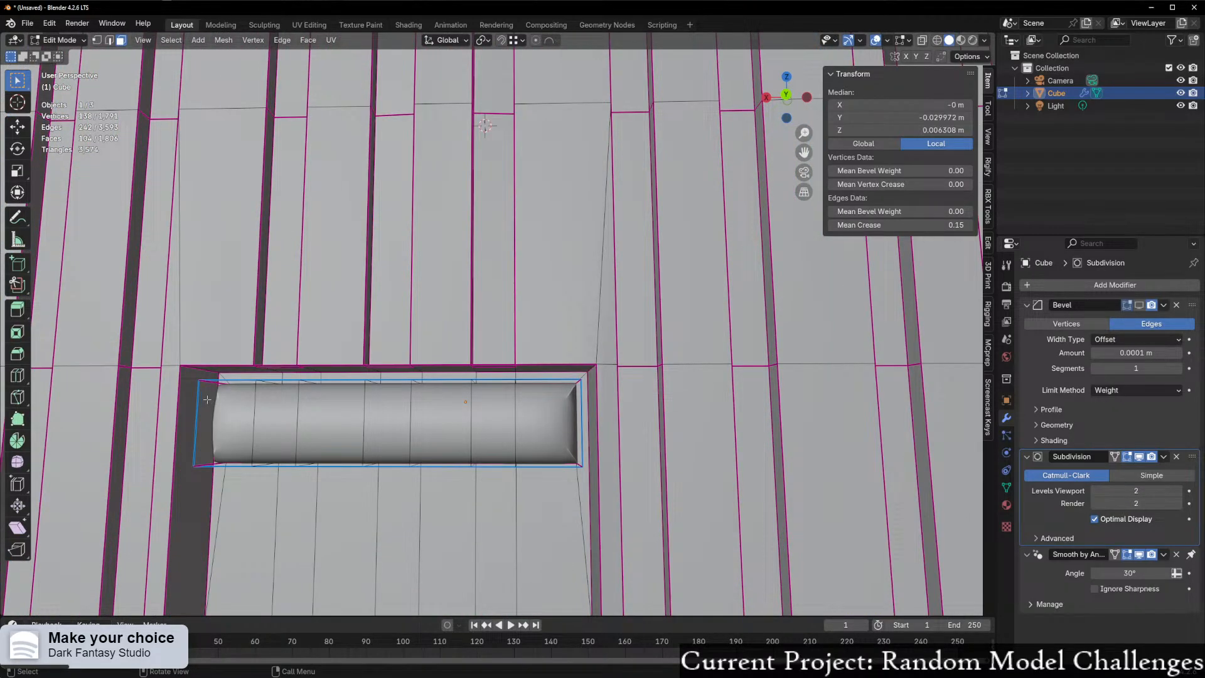
middle_drag(205, 399, 221, 400)
scroll(495, 453, down, 3)
middle_drag(495, 453, 506, 471)
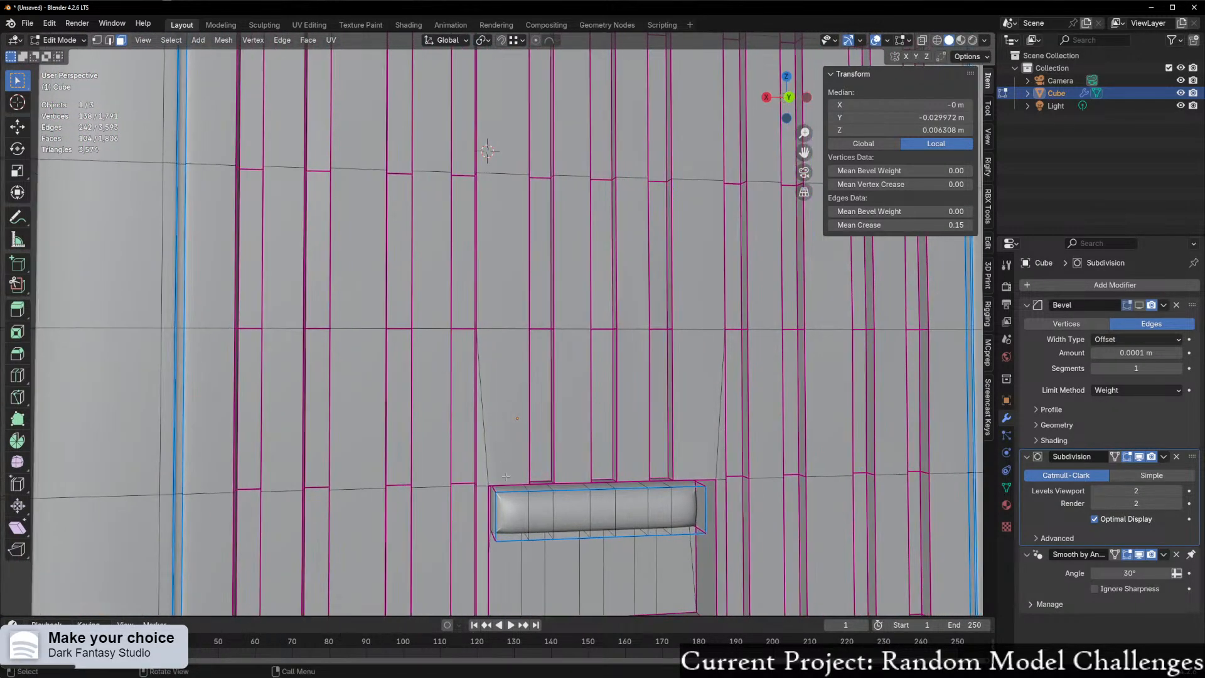
click(516, 504)
key(2)
click(508, 492)
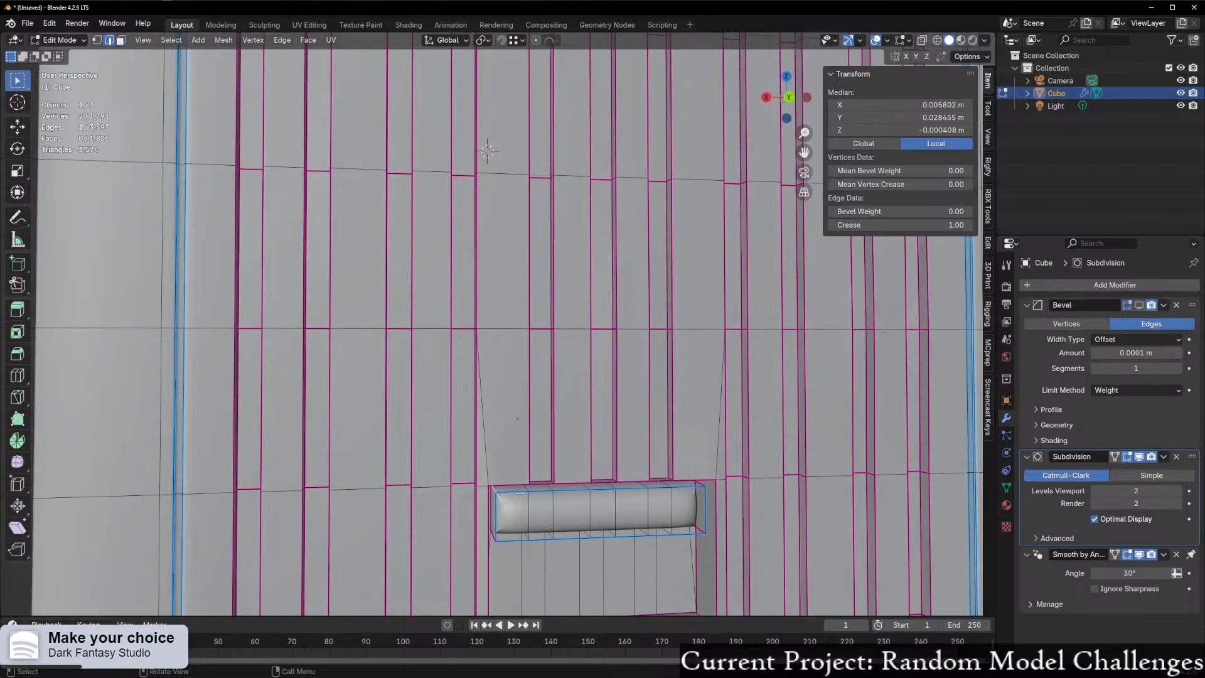
mouse_move(883, 225)
mouse_down()
mouse_move(815, 224)
mouse_move(883, 224)
mouse_up()
- Select the raised block's front faces and set their edges' mean bevel weight to 0
middle_drag(506, 471, 498, 445)
scroll(503, 454, up, 1)
key(3)
drag(352, 257, 785, 268)
drag(927, 217, 894, 219)
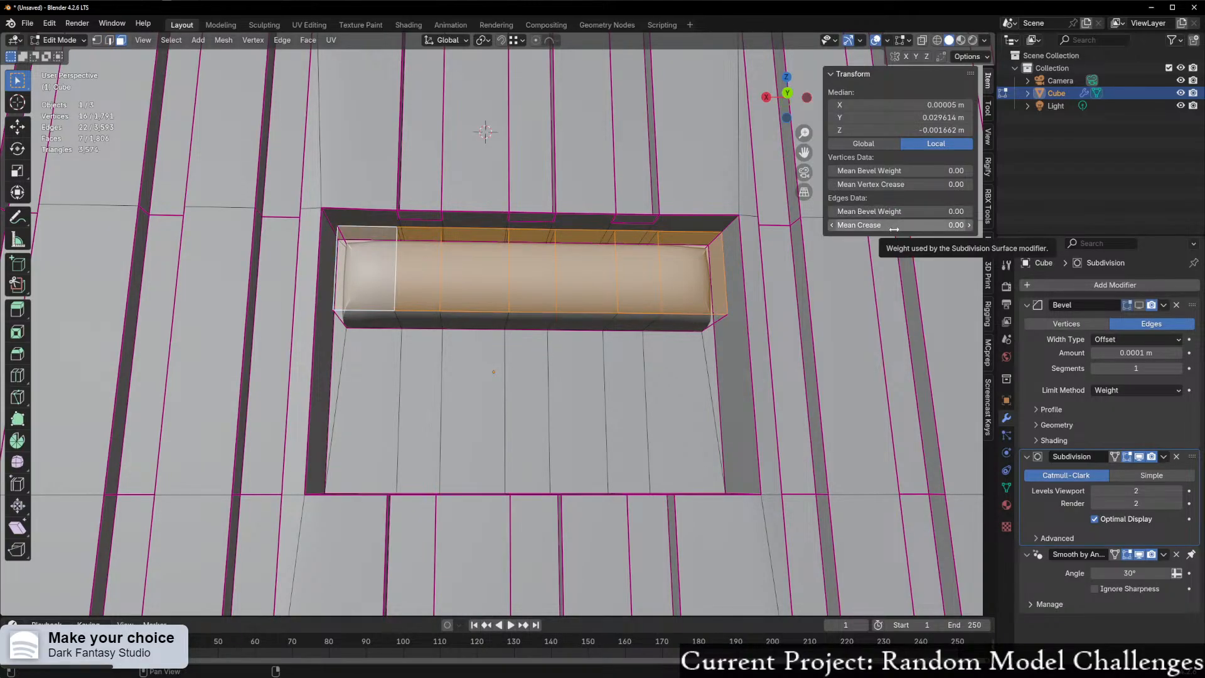
- Switch to edge selection and deselect the inner dividing edges, keeping only the block's front outline selected
shift+middle_drag(894, 241, 490, 388)
key(2)
ctrl+drag(289, 507, 602, 501)
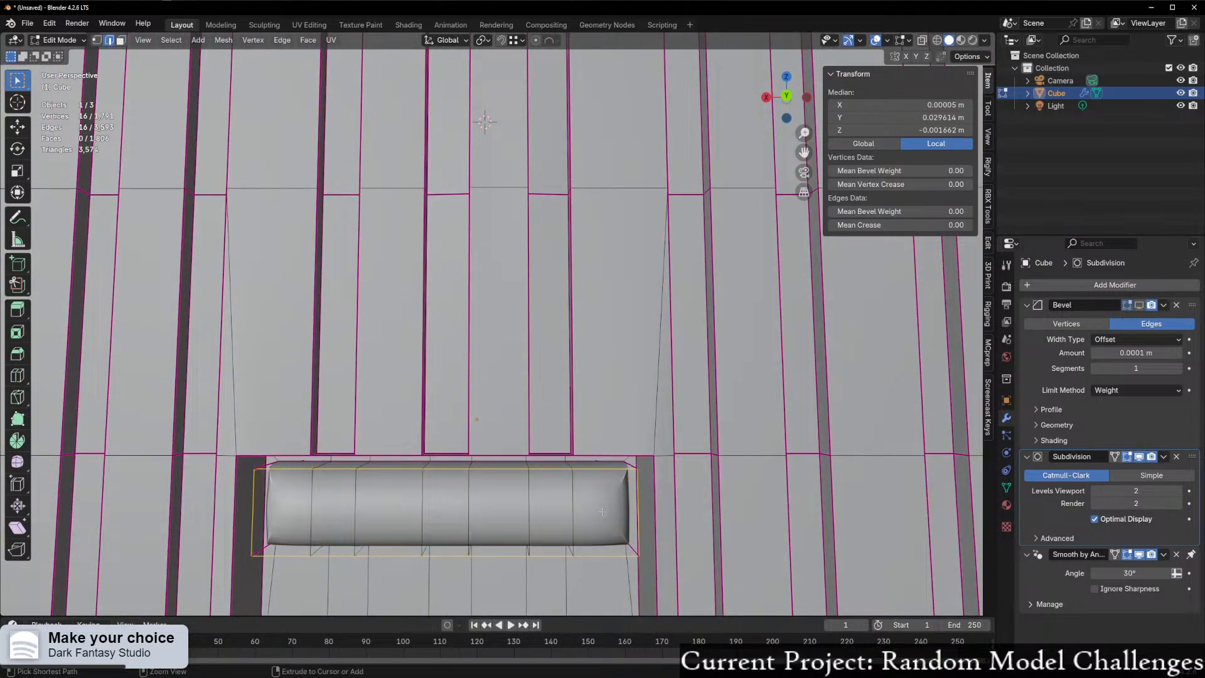
- Try bevelling the block's front outline edges with one segment and a width of 0.000048 m
key(ctrl+b)
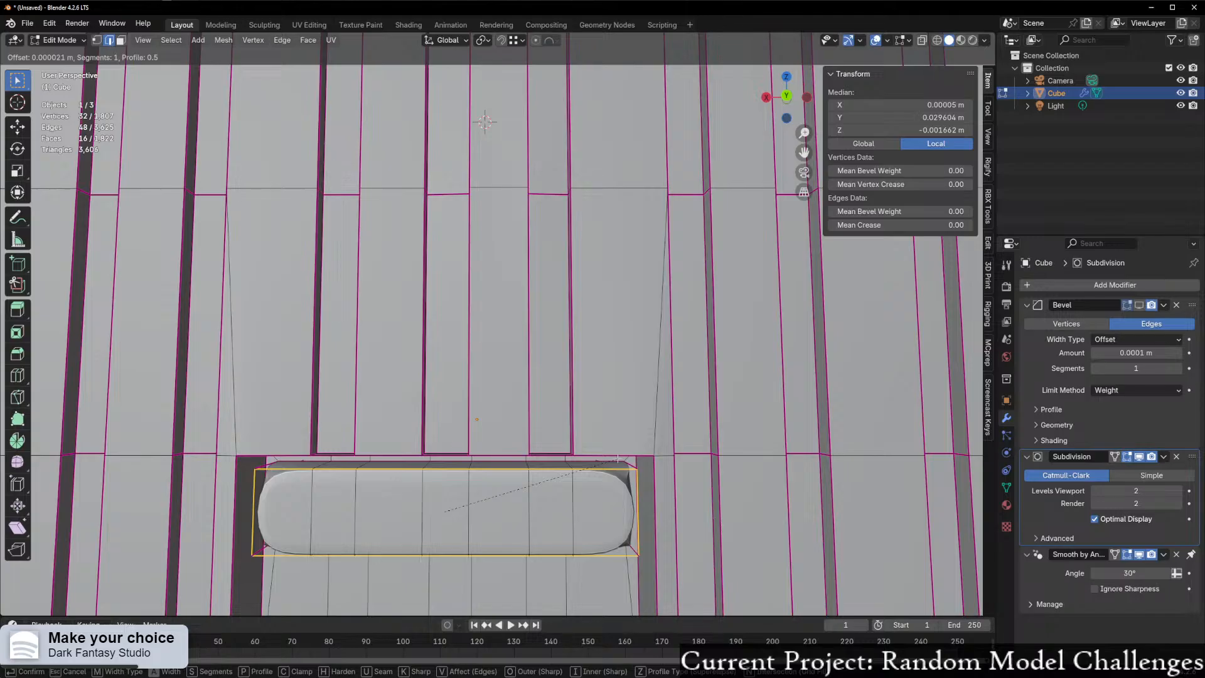
click(602, 458)
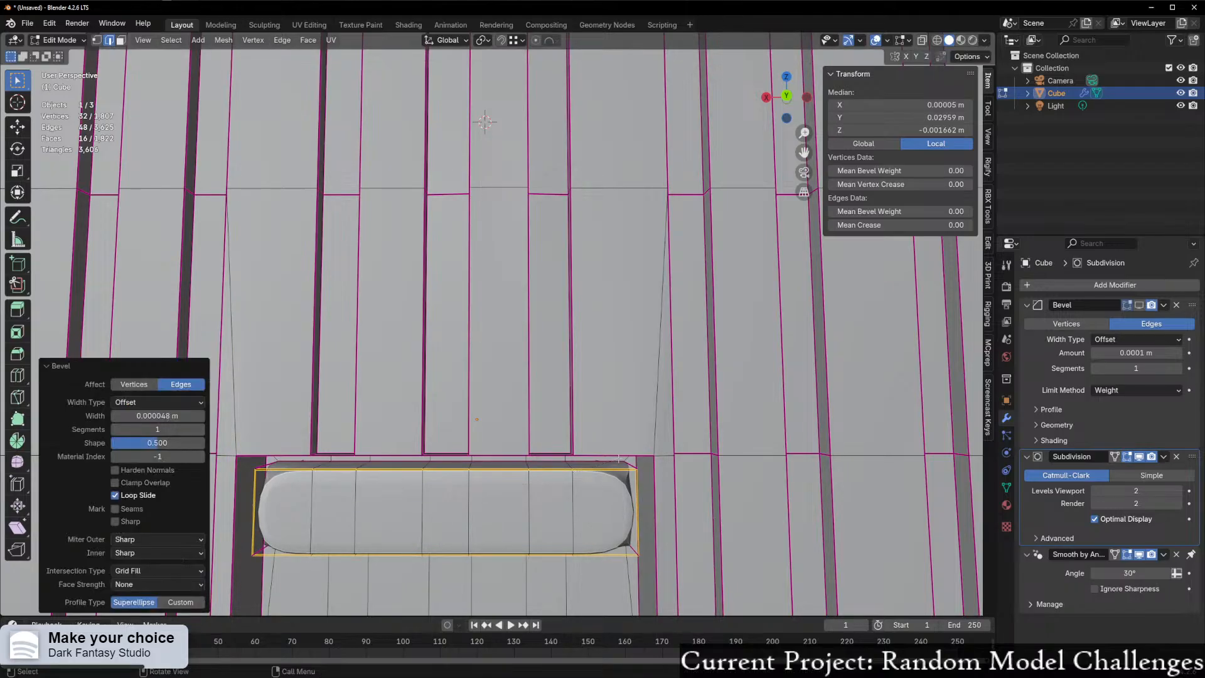
scroll(568, 457, up, 5)
key(ctrl+z)
- Set the front outline edges' mean crease to 1.00 and check the sharp block in Object Mode
shift+middle_drag(567, 457, 895, 251)
drag(896, 226, 969, 226)
scroll(564, 358, down, 5)
middle_drag(565, 358, 510, 369)
key(ctrl+Tab)
click(613, 377)
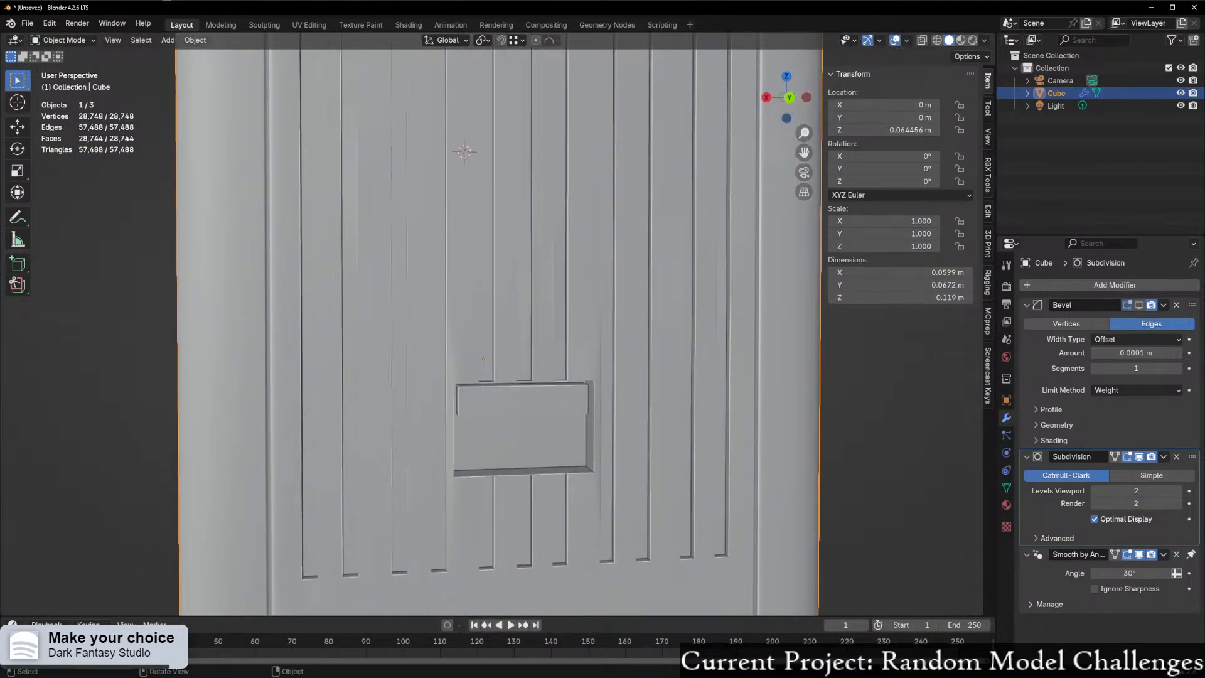
scroll(295, 433, up, 2)
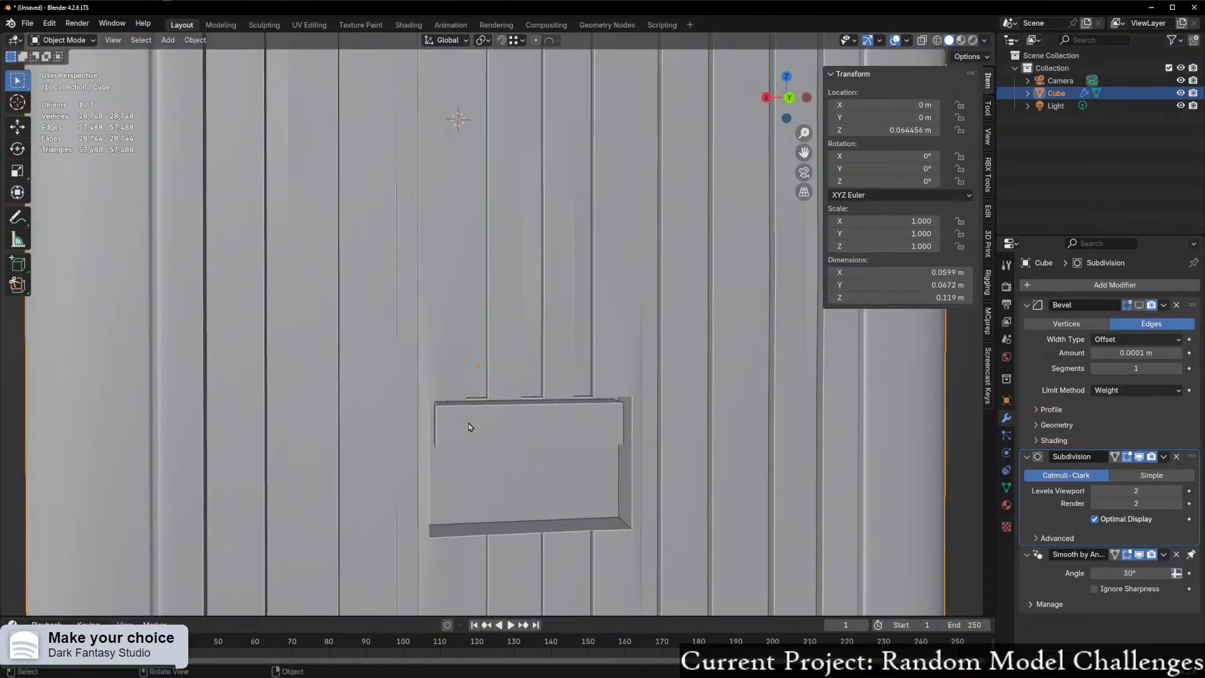
- Select the raised block's two short vertical front edges, set their mean crease to 0.34, and check the result in Object Mode
key(Tab)
shift+middle_drag(516, 426, 503, 413)
click(424, 414)
scroll(618, 424, up, 2)
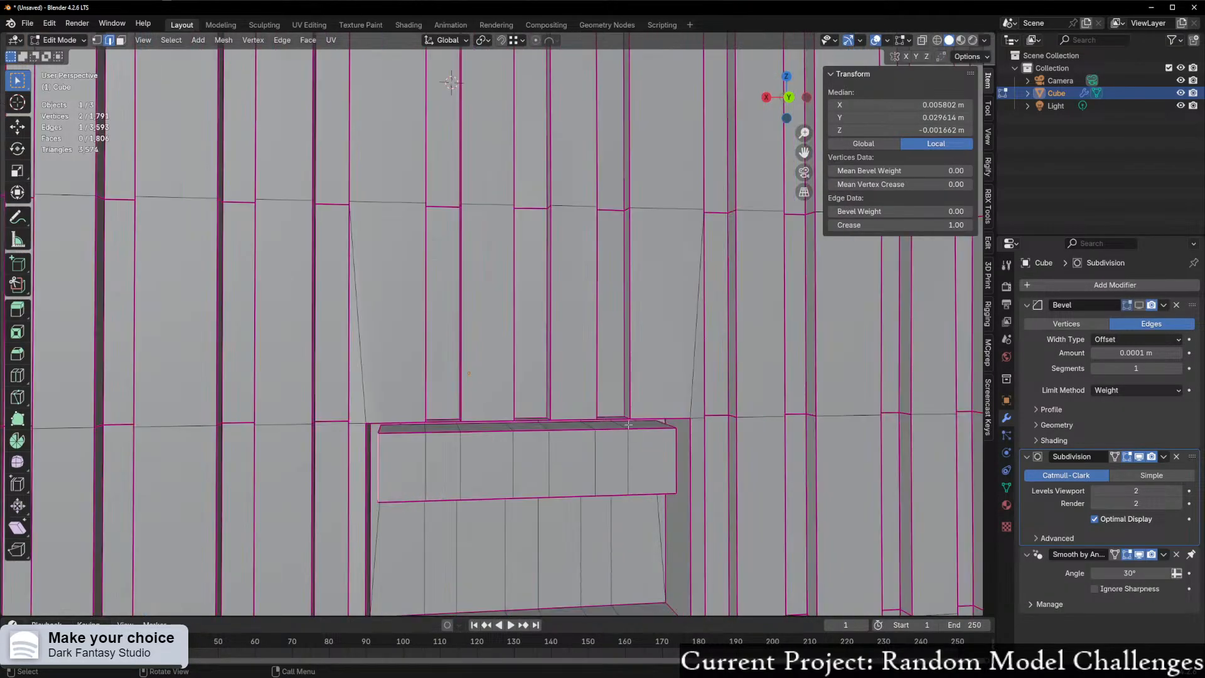
shift+click(676, 454)
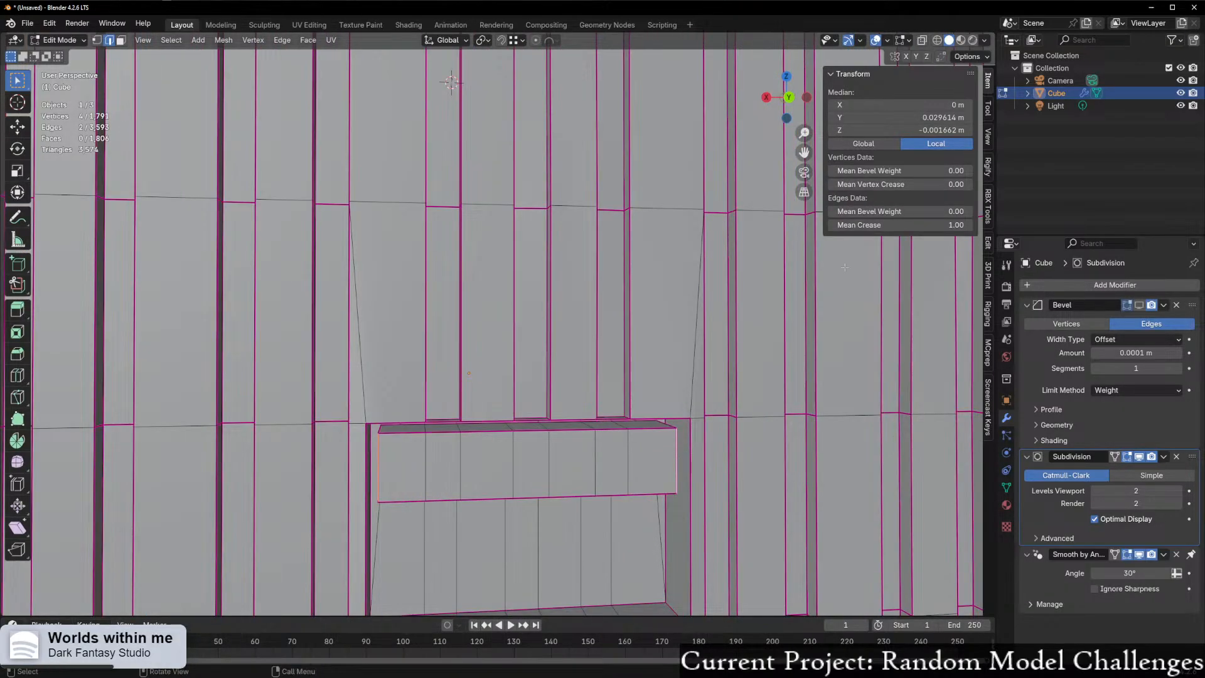
drag(895, 226, 847, 225)
scroll(521, 367, down, 2)
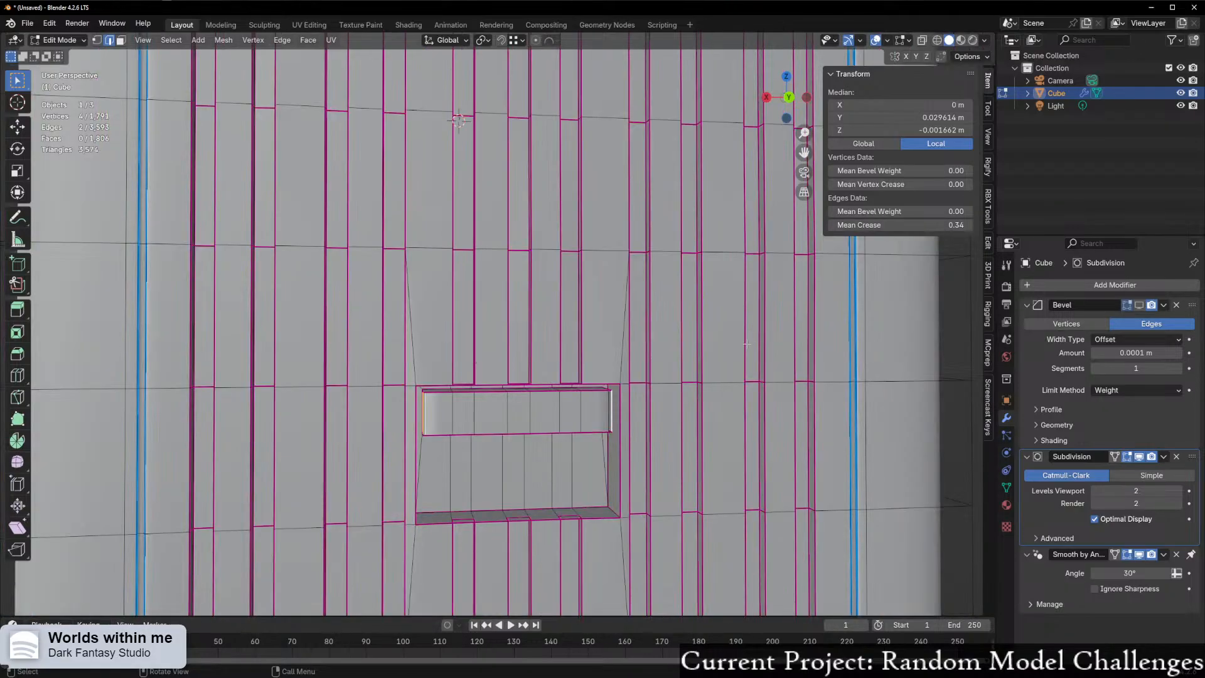
key(Tab)
middle_drag(521, 368, 653, 363)
scroll(521, 342, down, 3)
key(Tab)
key(ctrl+Tab)
click(568, 375)
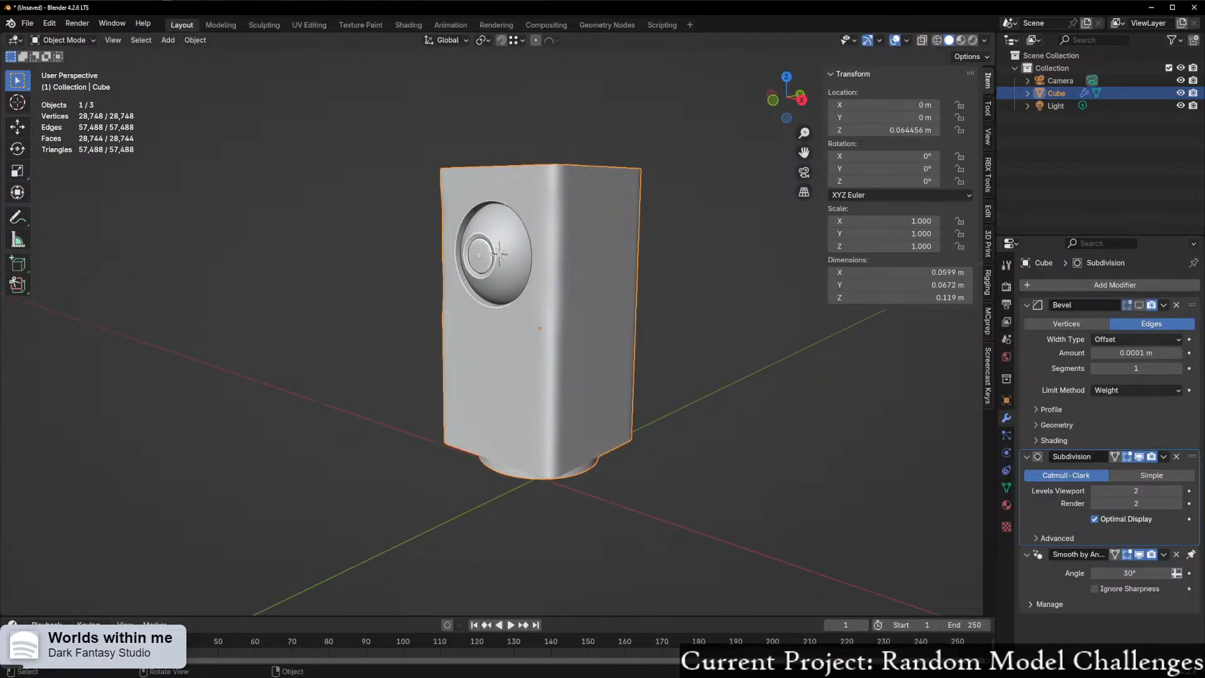
- Select the inner edge loop of the dome recess and edge-slide it by a factor of about 0.381
middle_drag(395, 380, 440, 321)
scroll(509, 217, up, 4)
shift+middle_drag(509, 217, 512, 313)
key(ctrl+Tab)
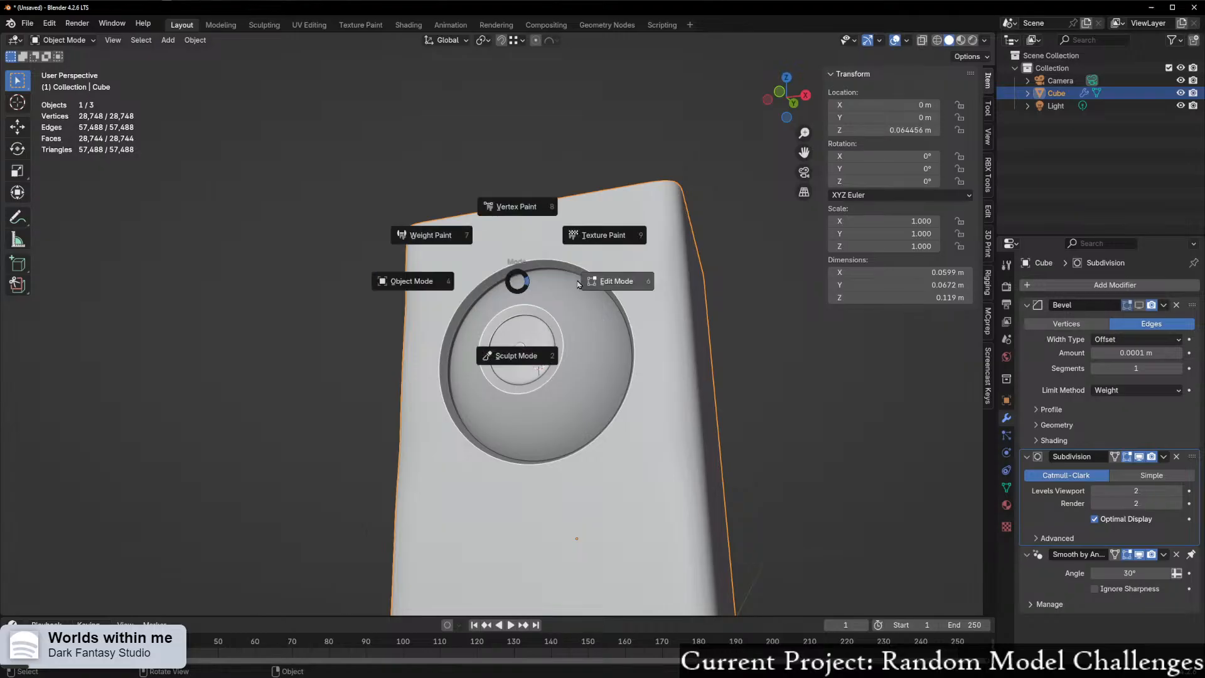
click(584, 282)
scroll(584, 282, up, 1)
middle_drag(583, 286, 551, 301)
scroll(551, 298, up, 2)
alt+click(528, 218)
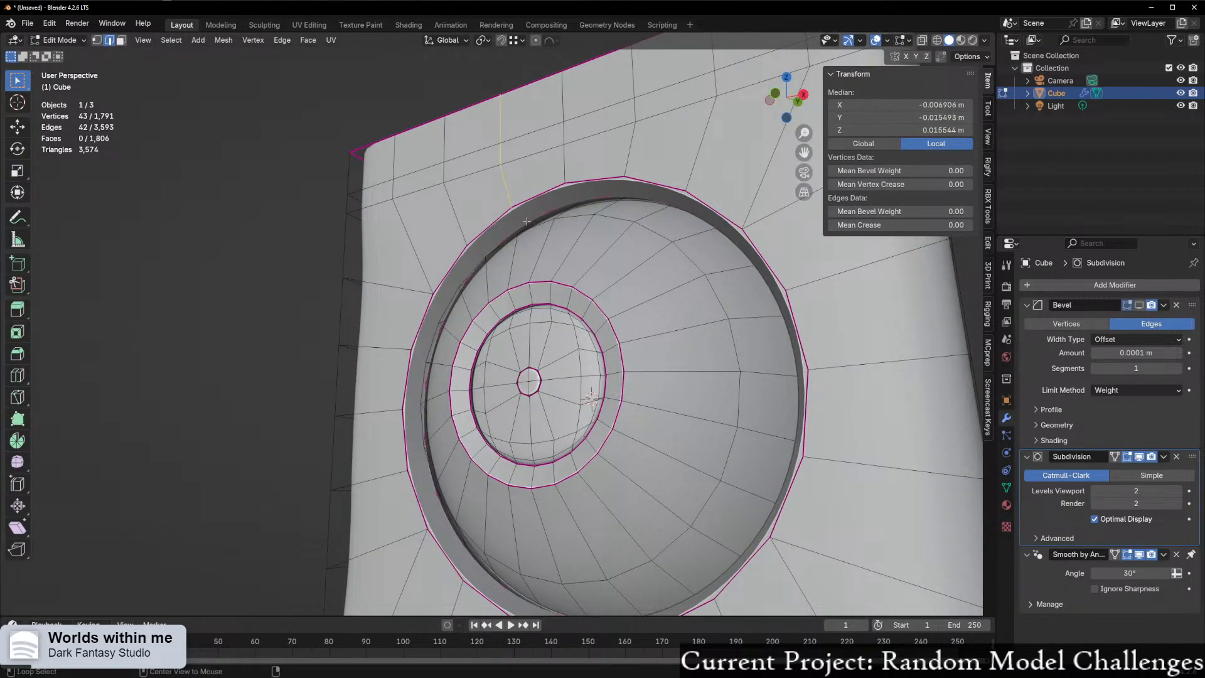
alt+click(533, 219)
key(alt+z)
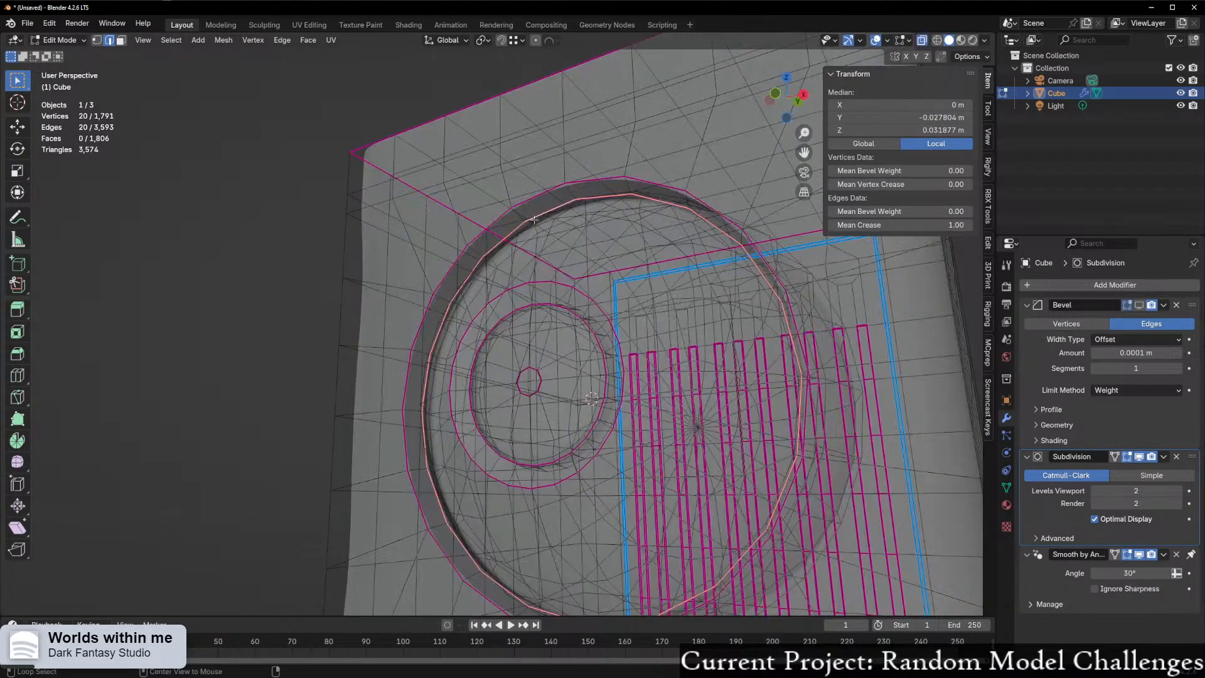
key(alt+z)
key(g)
key(g)
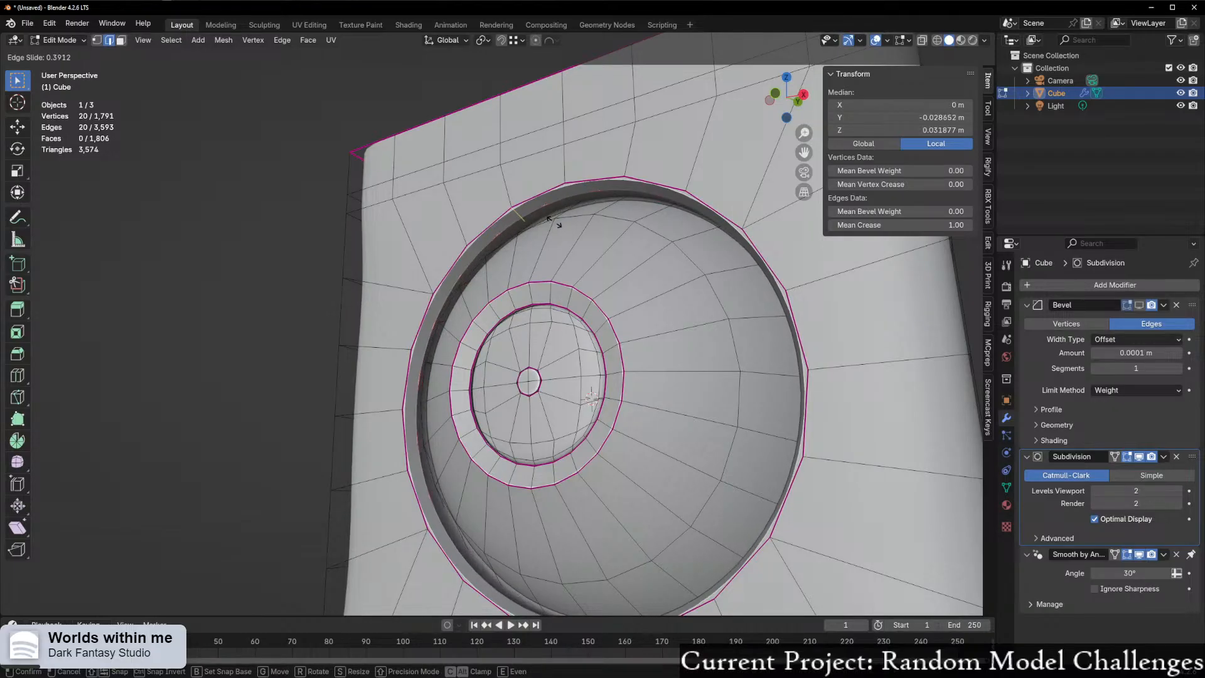
click(552, 219)
- Scale the recess loop slightly inward with the Y axis locked and return to Object Mode
middle_drag(552, 219, 718, 264)
key(s)
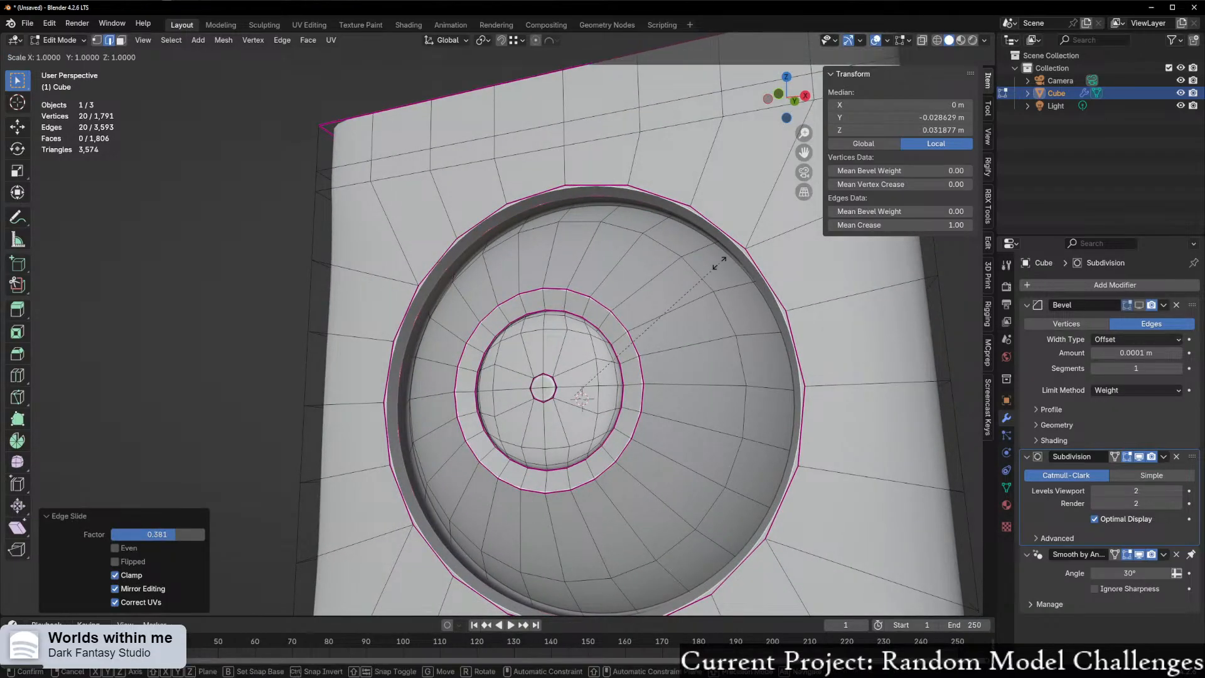
key(shift+y)
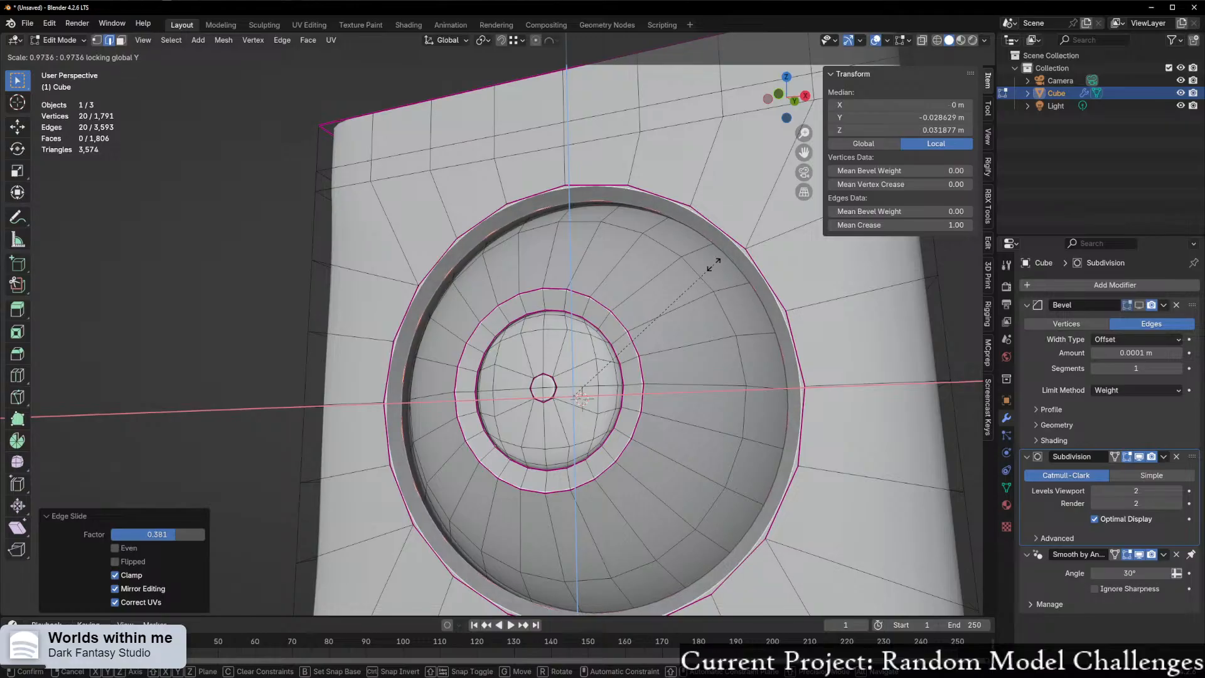
click(706, 265)
middle_drag(706, 265, 634, 349)
scroll(634, 349, down, 2)
key(Tab)
scroll(634, 349, down, 2)
middle_drag(632, 395, 234, 427)
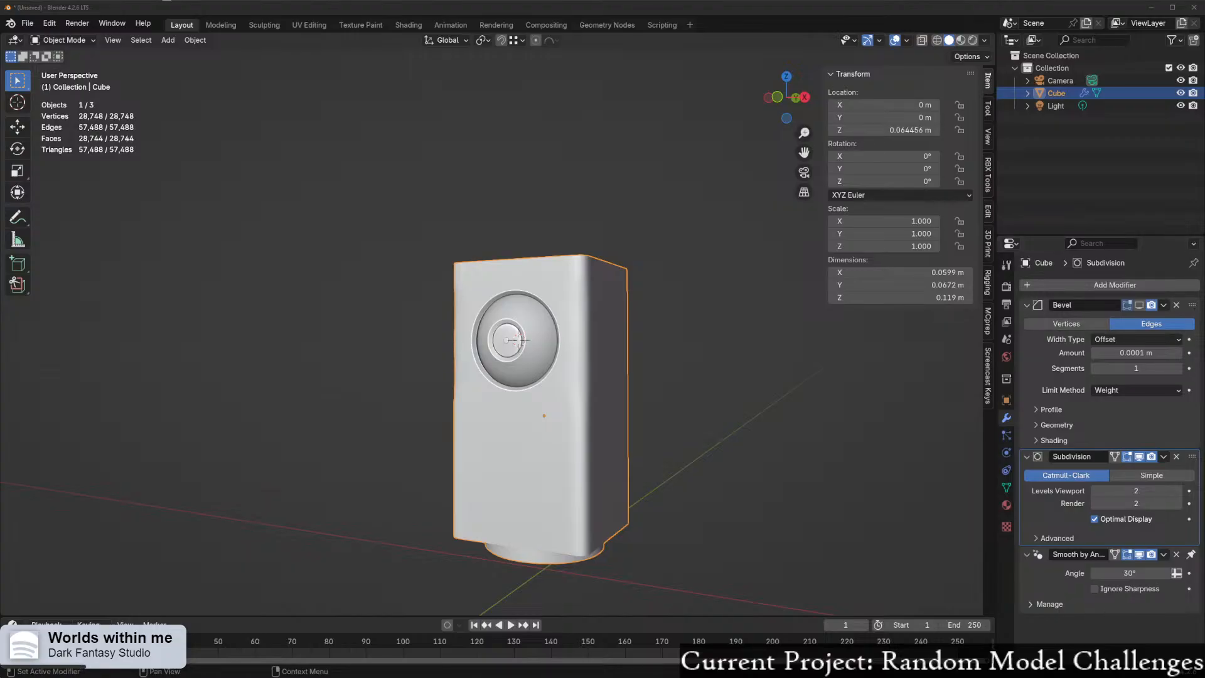
- Examine the dome recess and the body's top face from several angles
middle_drag(349, 430, 428, 460)
scroll(429, 460, up, 2)
middle_drag(587, 461, 483, 443)
middle_drag(651, 452, 569, 494)
scroll(718, 482, up, 2)
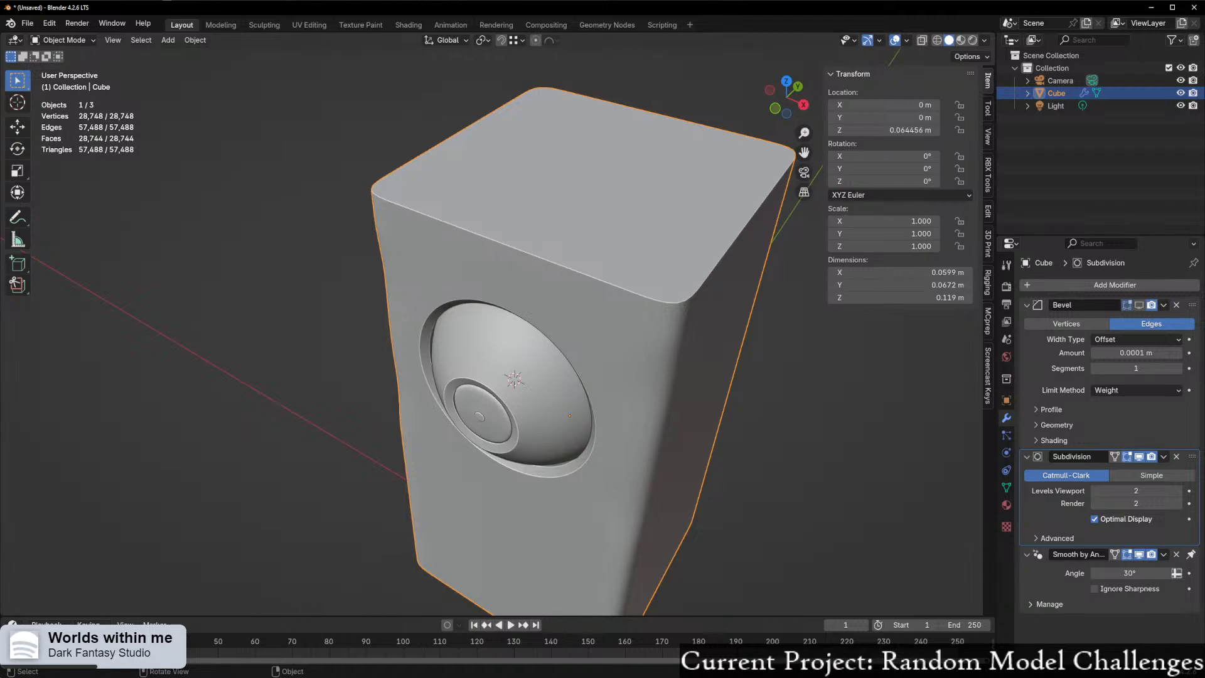
middle_drag(338, 359, 306, 372)
middle_drag(677, 310, 624, 317)
- Try insetting all of the body's top faces with a thickness of about 0.0015 m
key(Tab)
middle_drag(714, 330, 480, 389)
drag(480, 170, 763, 449)
shift+drag(471, 188, 745, 426)
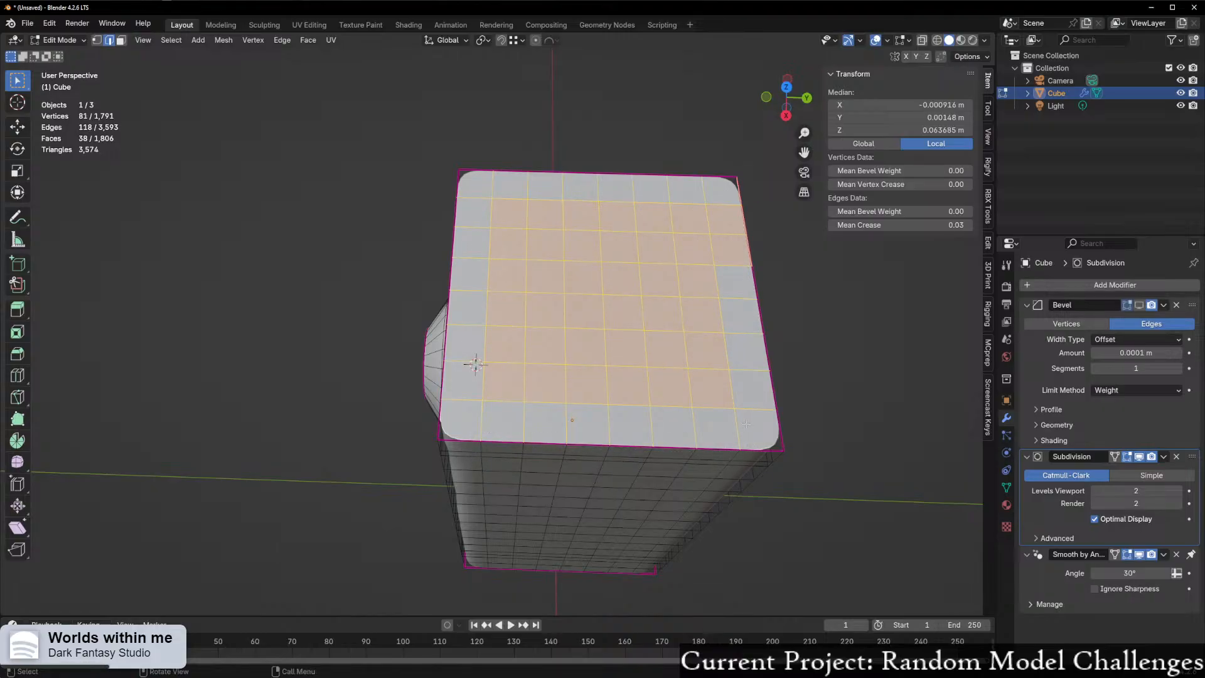
key(3)
drag(470, 190, 748, 434)
middle_drag(748, 434, 705, 449)
key(i)
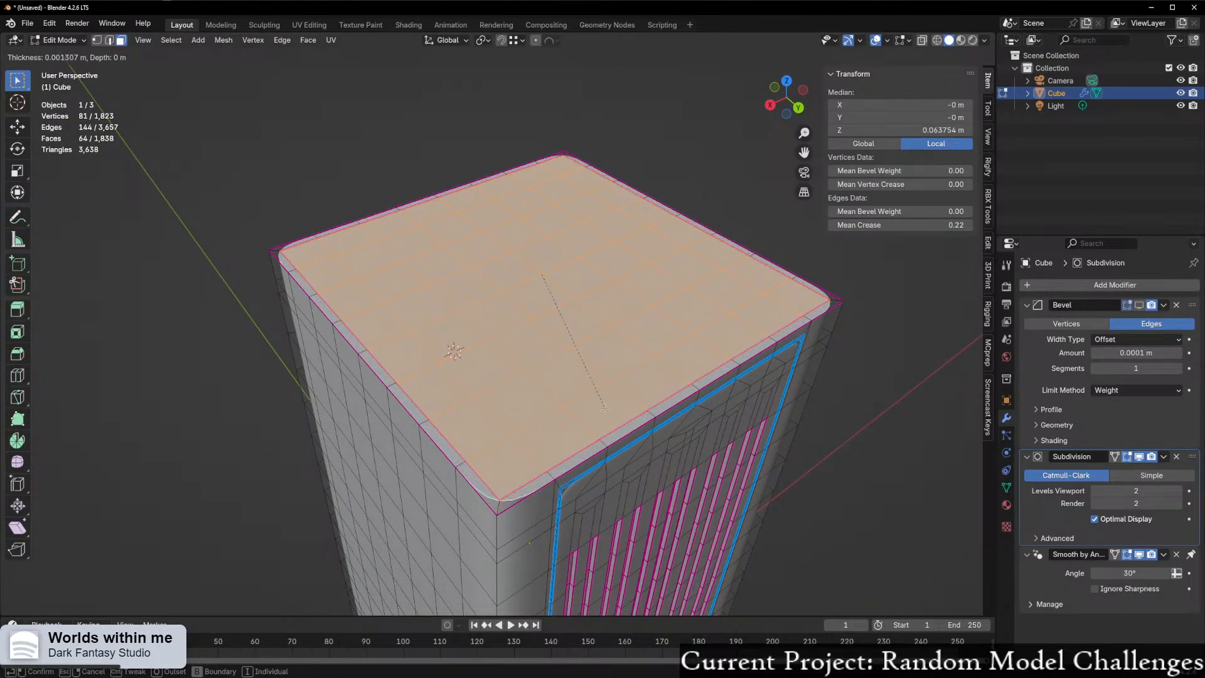
click(588, 406)
middle_drag(586, 407, 637, 439)
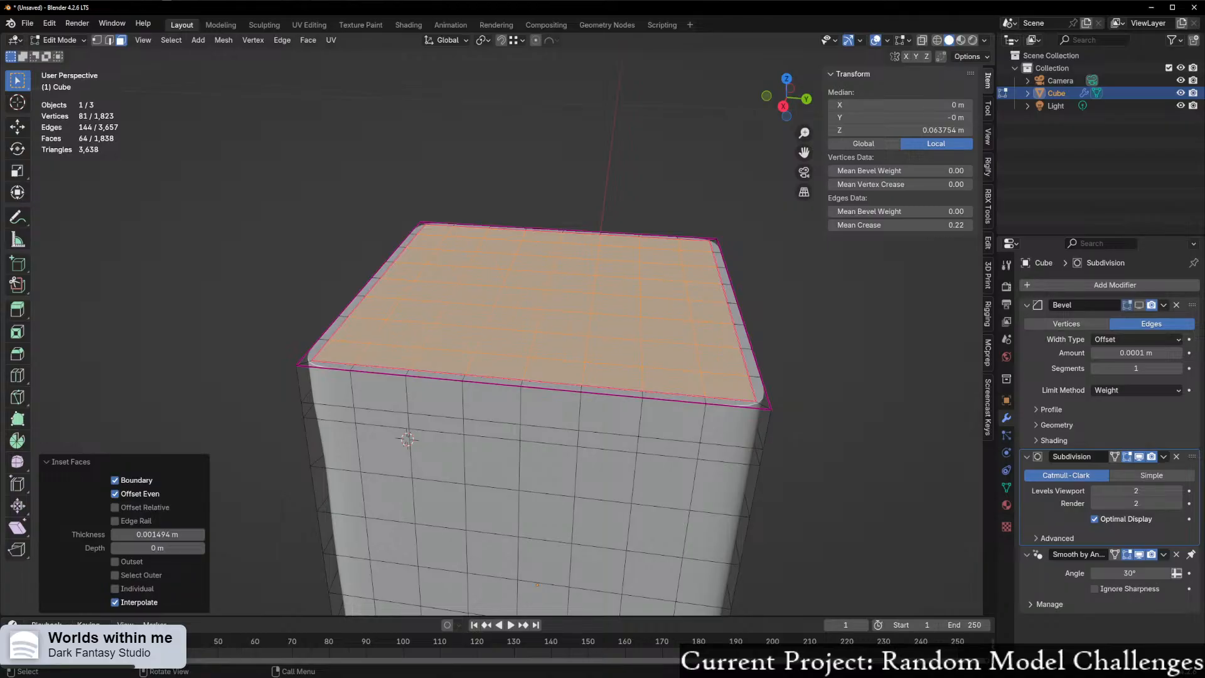
- Undo the top face inset and its face selection, and clear the remaining selection
middle_drag(438, 332, 567, 354)
key(ctrl+z)
key(ctrl+z)
key(ctrl+z)
scroll(486, 365, down, 4)
key(alt+a)
- Examine the body's underside and the grooved back panel
middle_drag(790, 459, 627, 344)
click(787, 99)
mouse_move(786, 118)
mouse_down()
mouse_move(522, 502)
mouse_move(555, 88)
mouse_move(788, 104)
mouse_up()
click(788, 104)
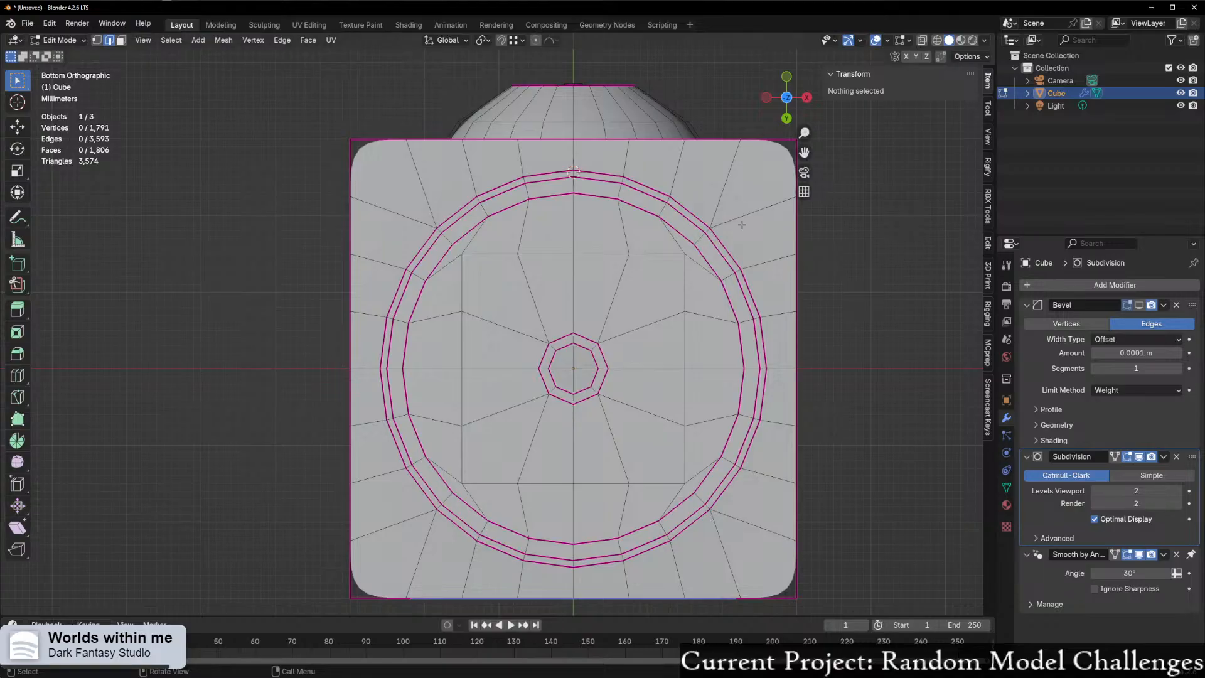
middle_drag(680, 273, 674, 353)
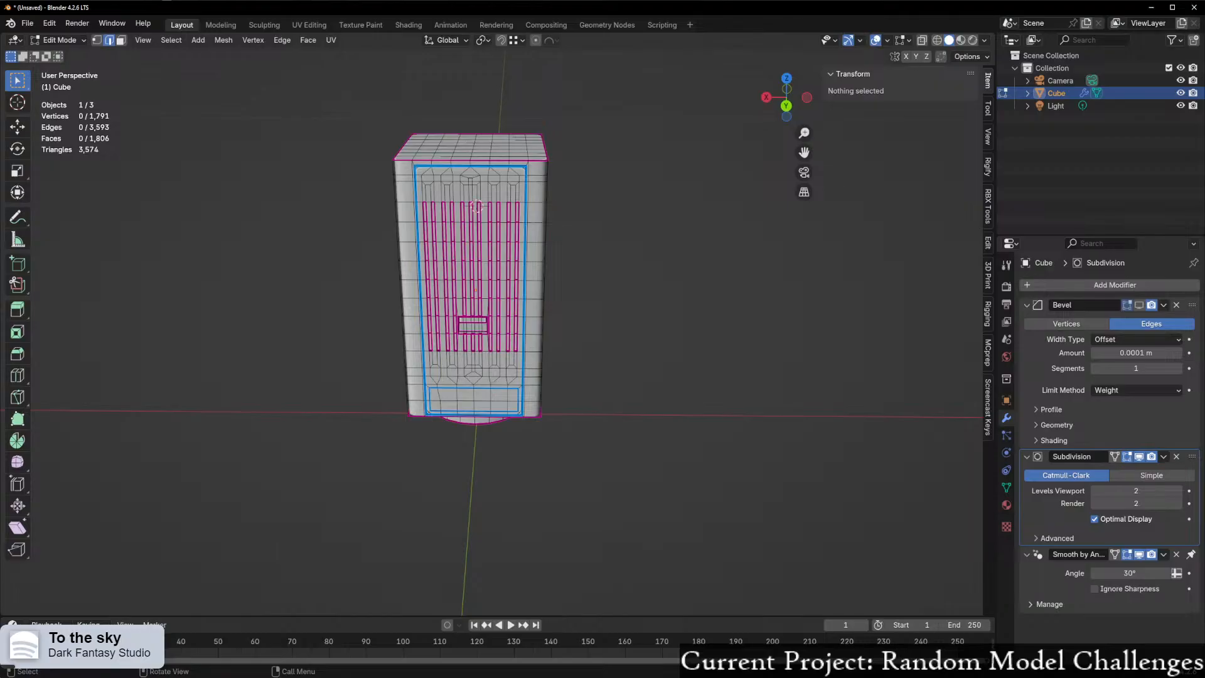
middle_drag(202, 466, 178, 474)
scroll(479, 439, up, 4)
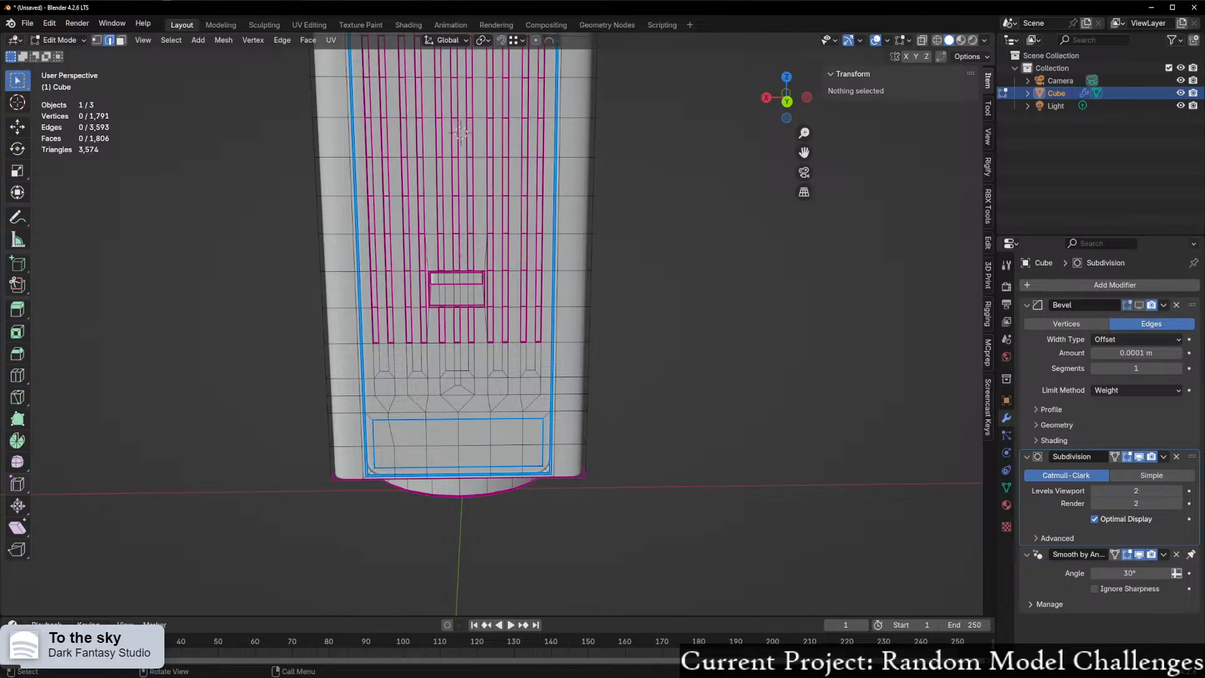
scroll(573, 322, down, 5)
mouse_move(642, 272)
middle_down()
mouse_move(573, 323)
mouse_move(586, 274)
mouse_move(599, 271)
middle_up()
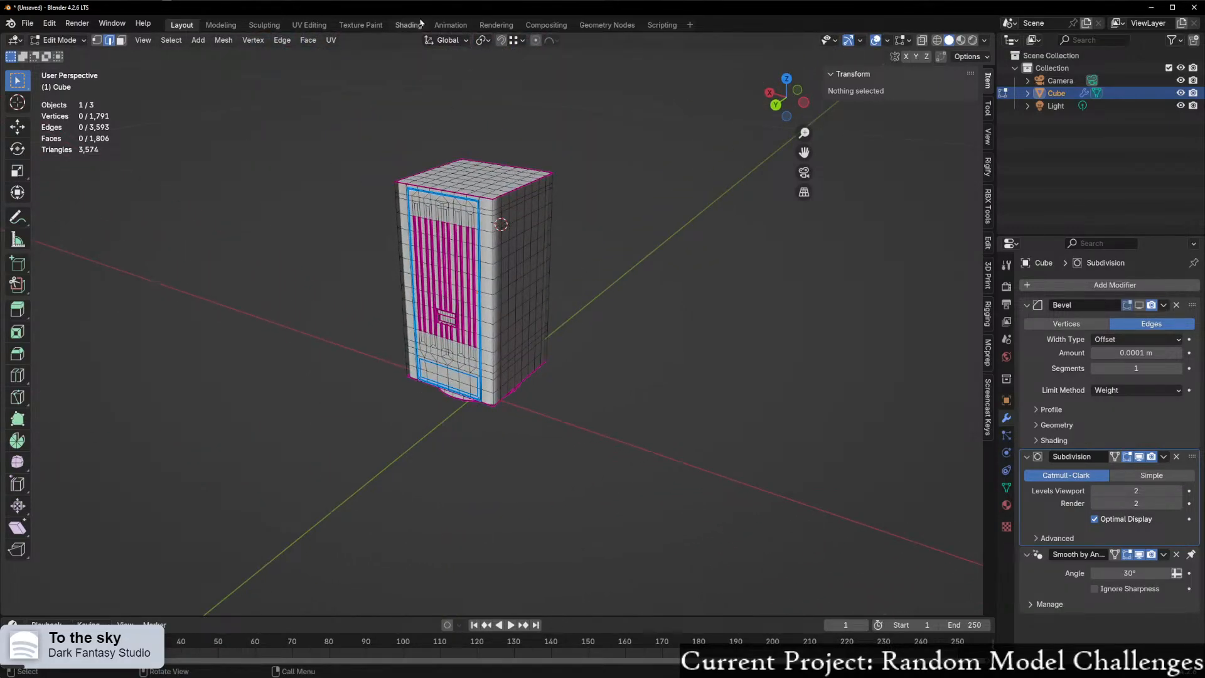
- Switch to the Shading workspace, frame the model with the dome side visible, and deselect all geometry
click(408, 24)
scroll(624, 229, up, 3)
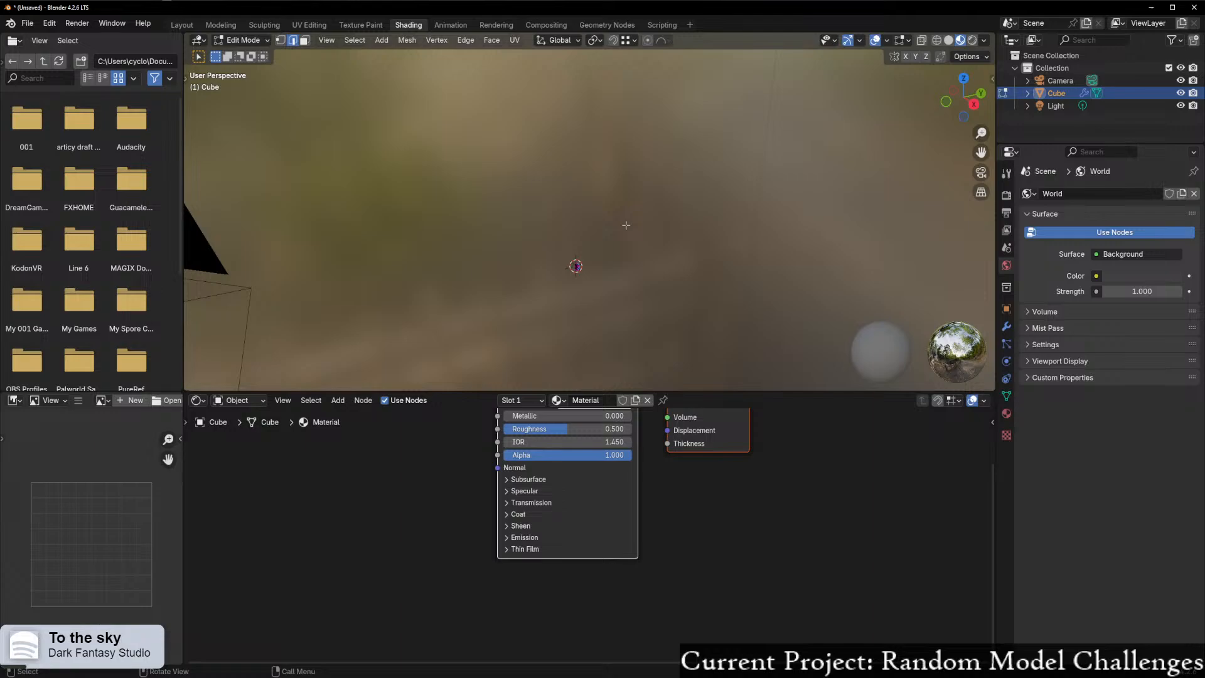
key(KP_Decimal)
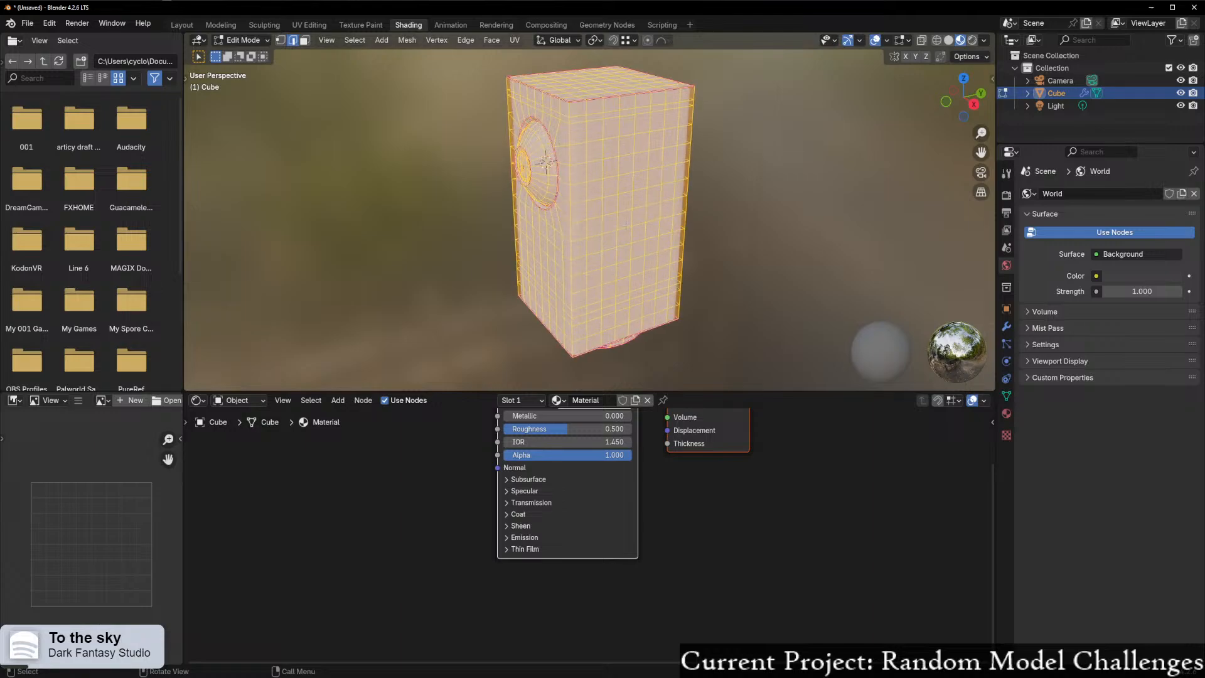
middle_drag(510, 266, 549, 154)
key(alt+a)
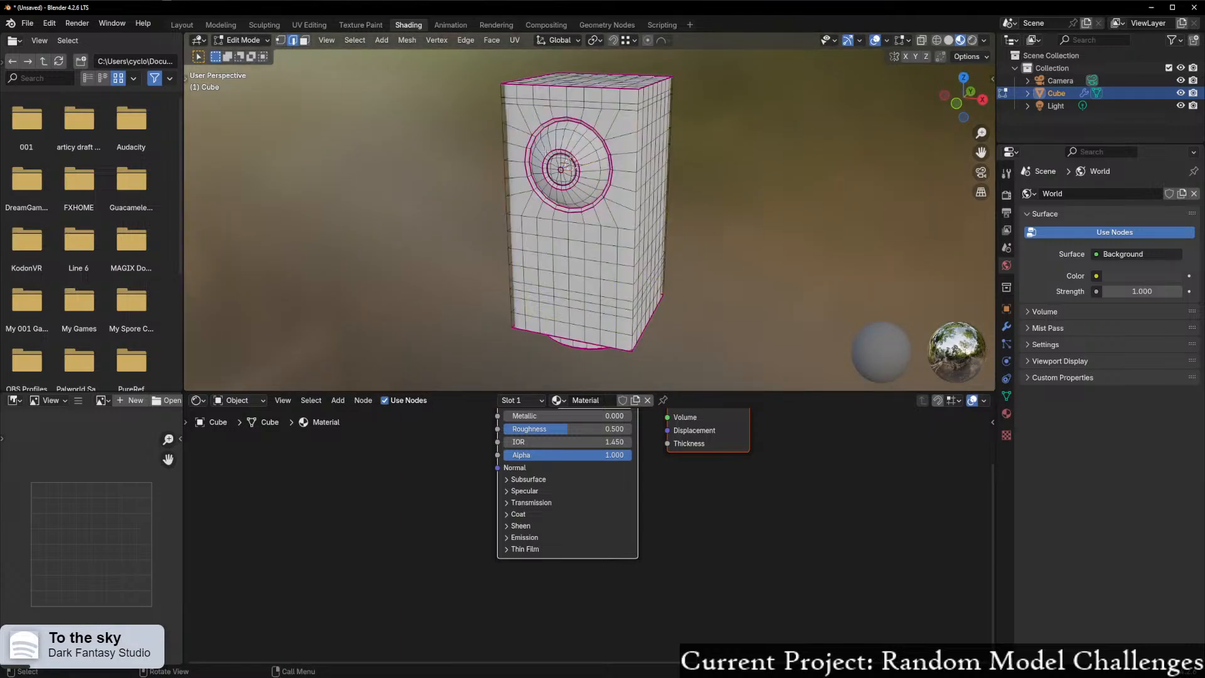
- Select the linked dome geometry, assign it to a new empty second material slot, and clear the selection
key(l)
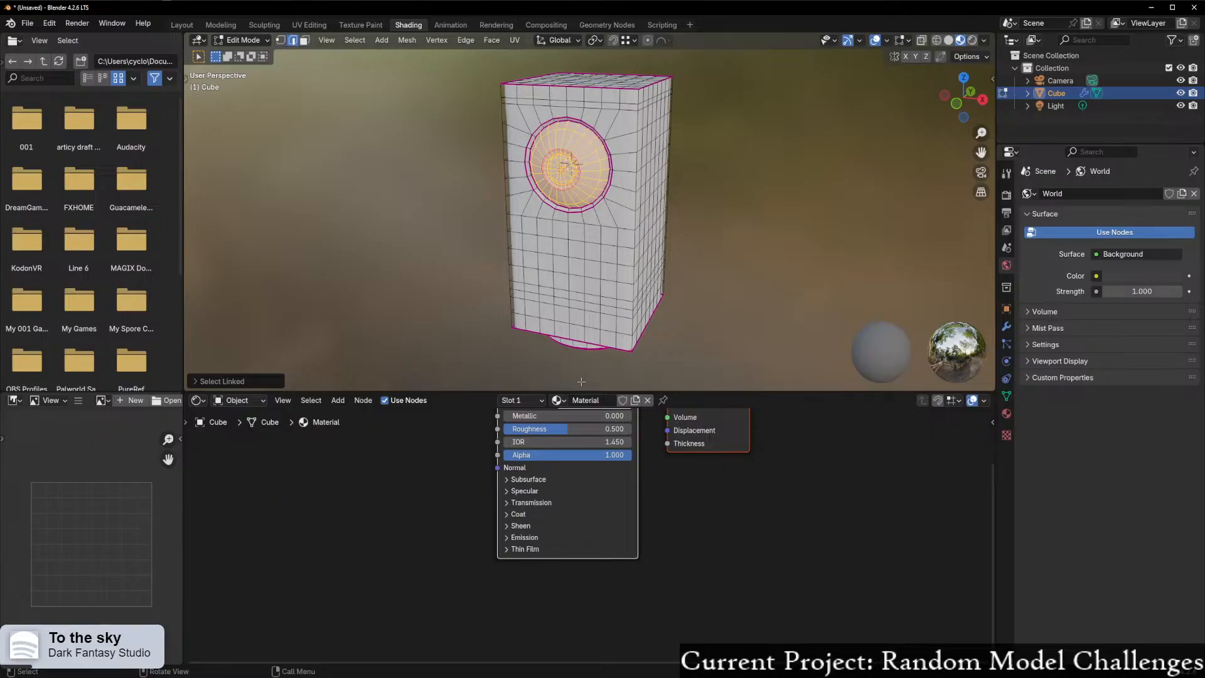
click(517, 400)
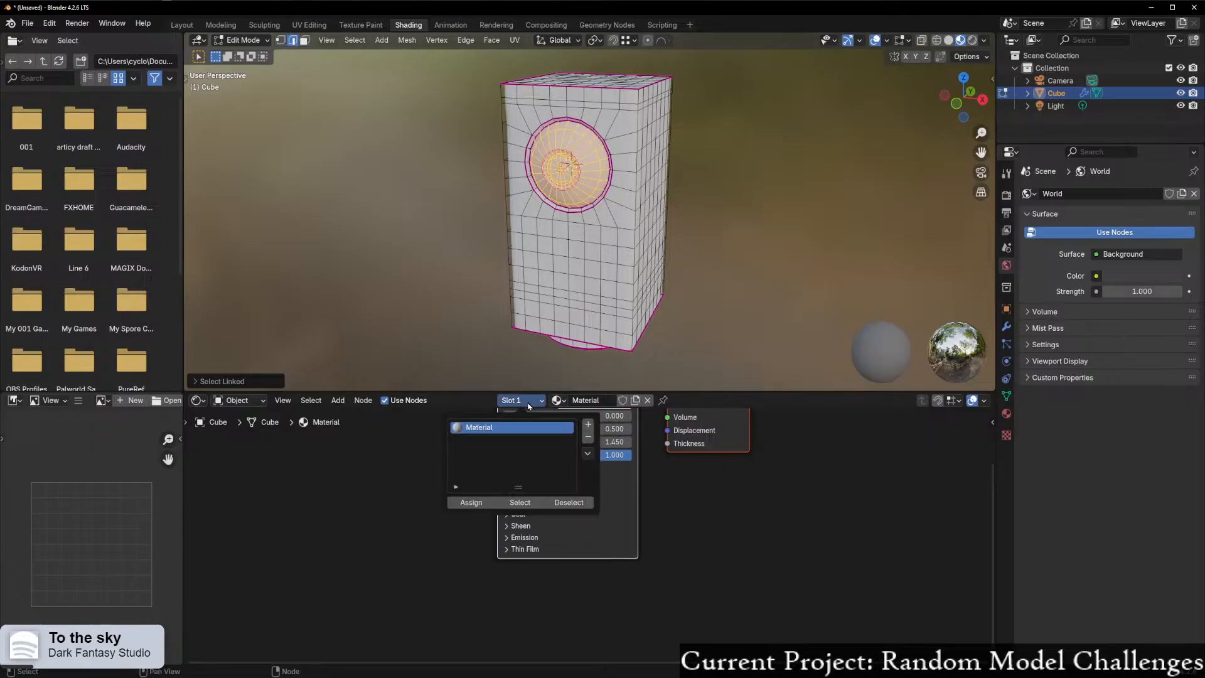
click(588, 424)
click(480, 503)
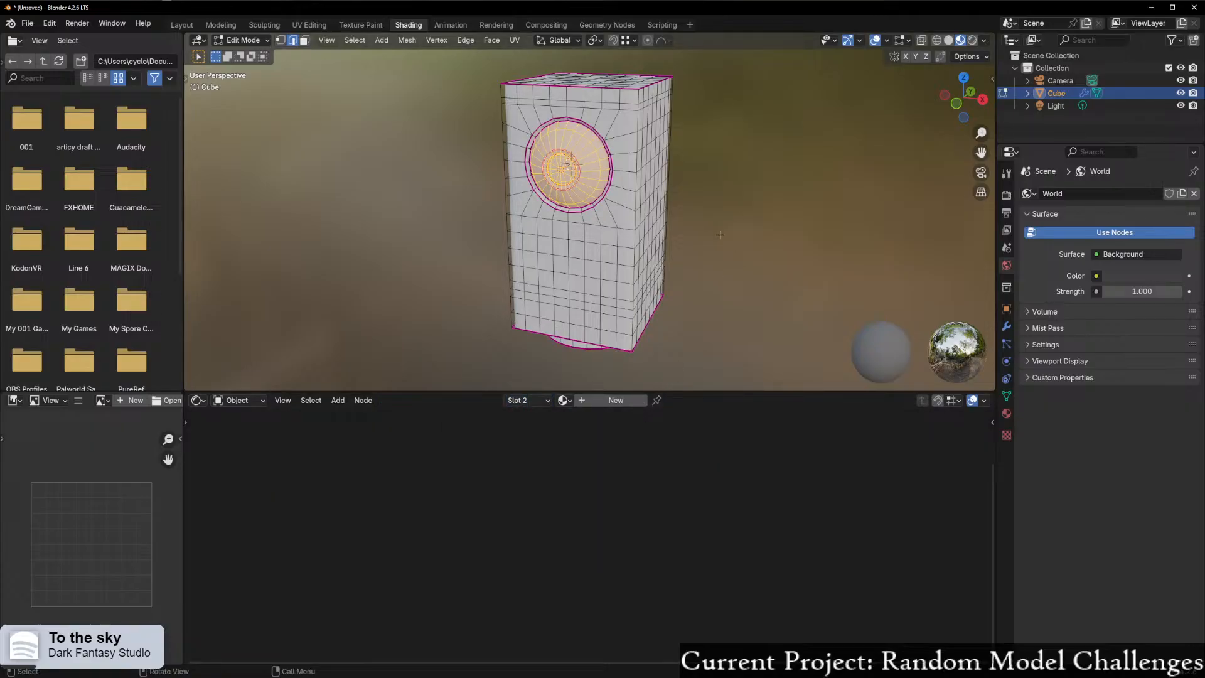
click(753, 279)
middle_drag(753, 279, 791, 275)
- Make the first material slot active and rename its material to CameraBody
click(527, 399)
click(496, 428)
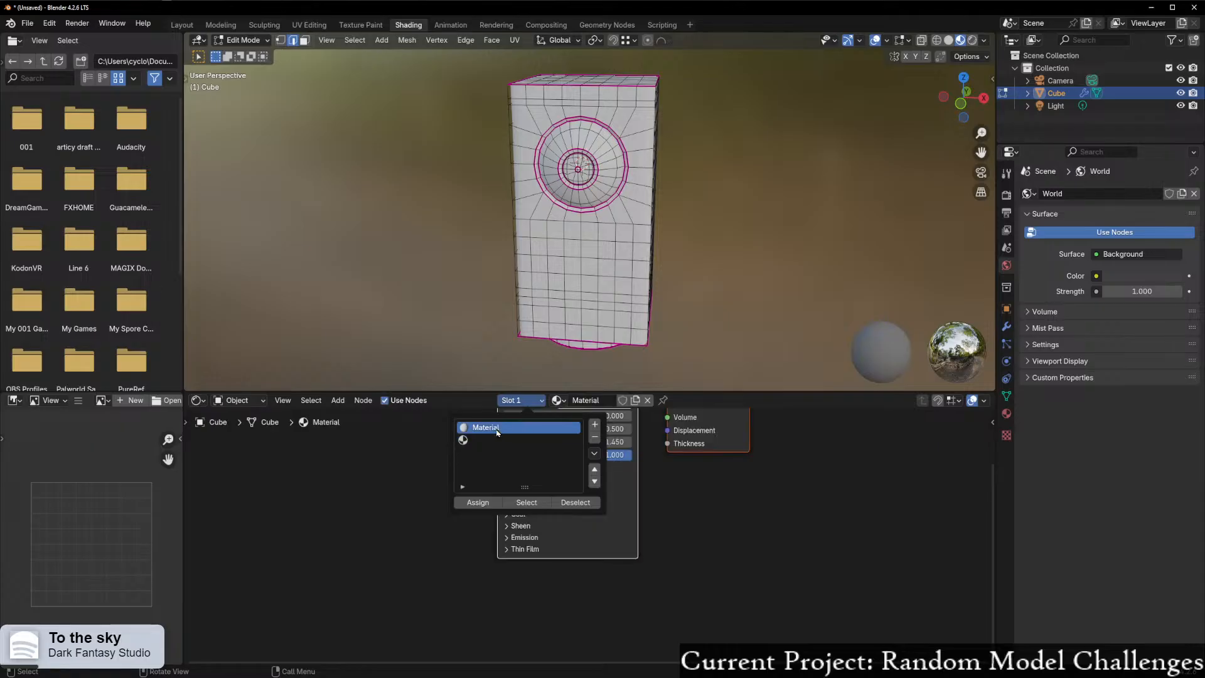
key(Home)
double_click(578, 399)
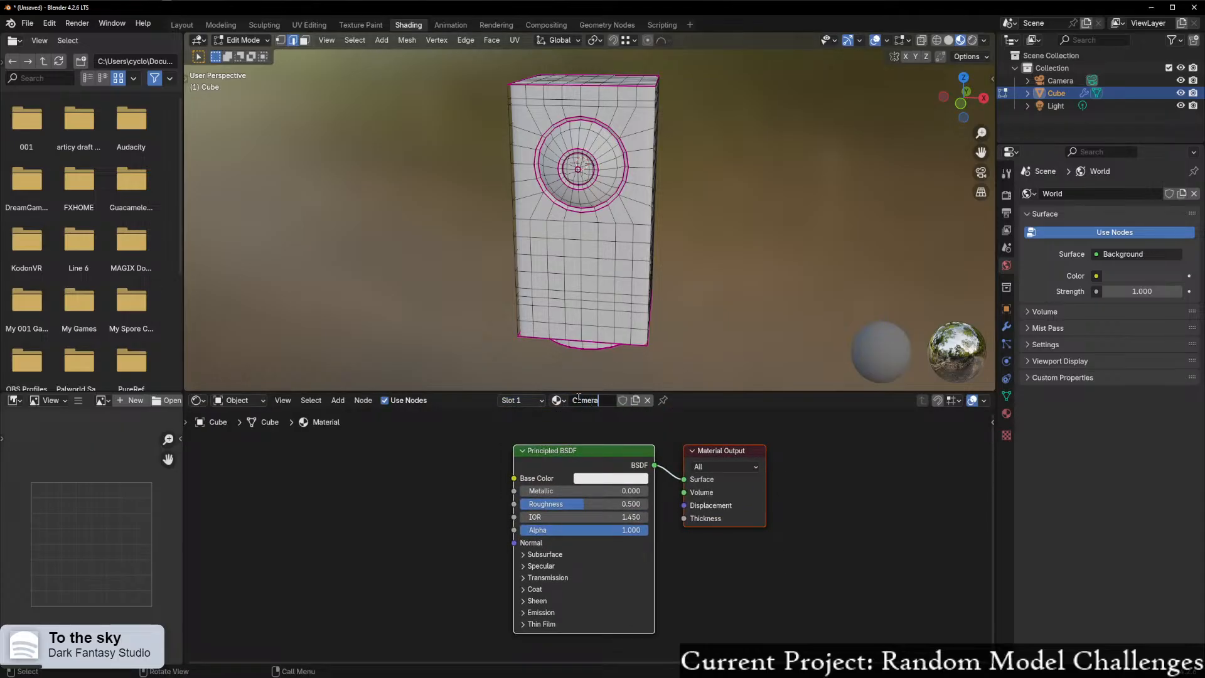
text(dy)
key(Return)
- Add a Voronoi Texture node to the CameraBody material and place it beside the Principled BSDF
click(430, 505)
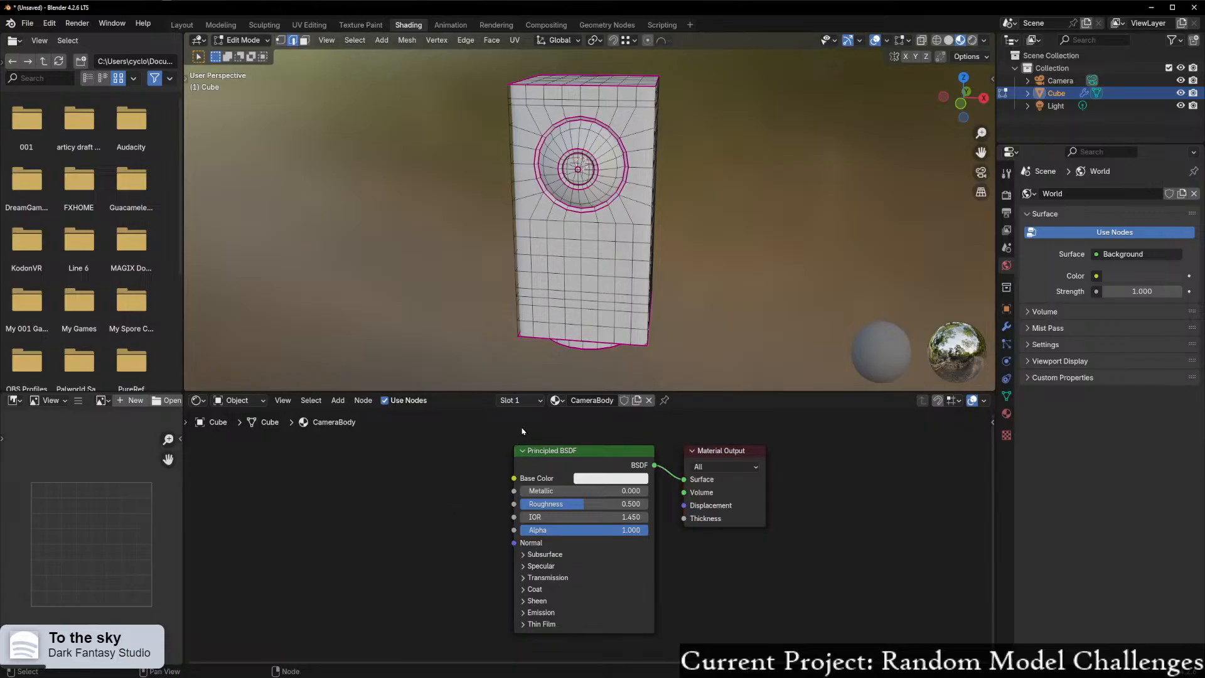
key(shift+a)
click(380, 492)
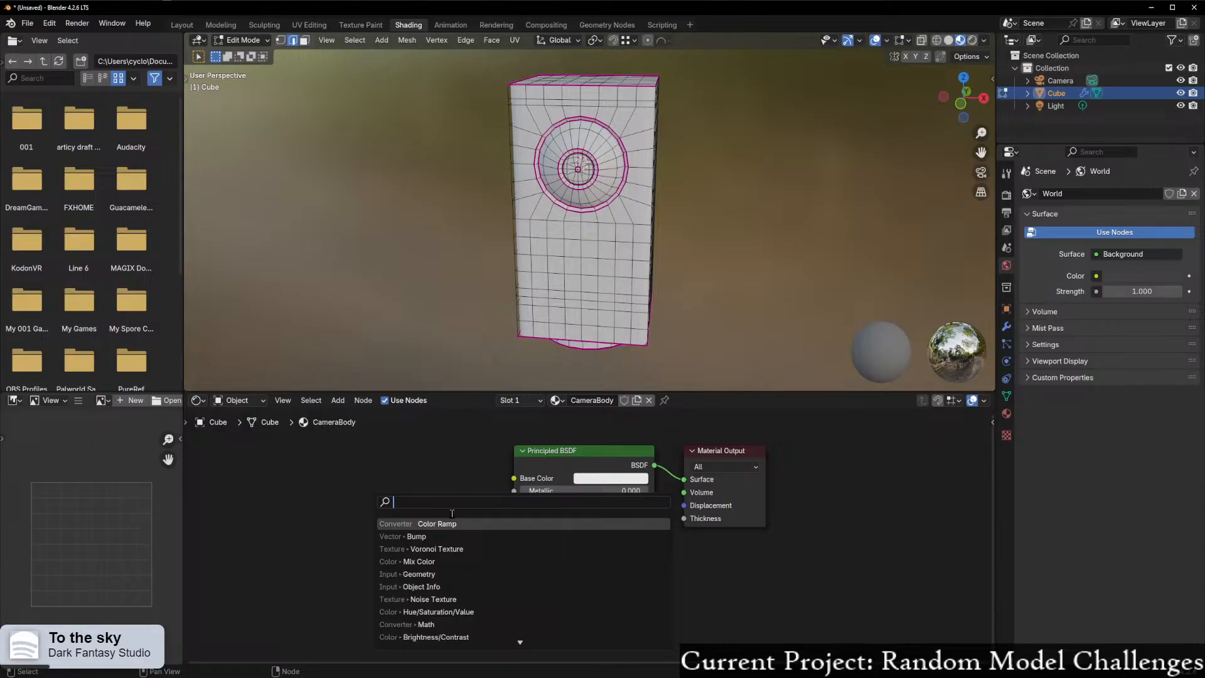
text(voir)
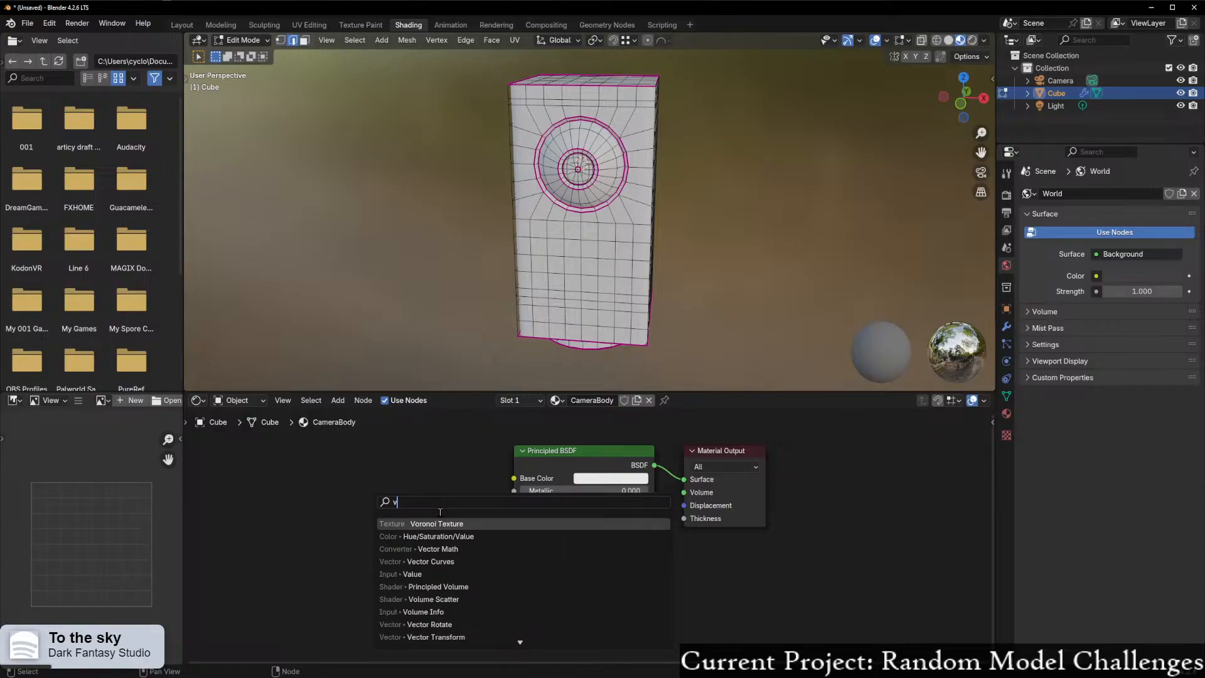
key(BackSpace)
key(BackSpace)
text(r)
key(Return)
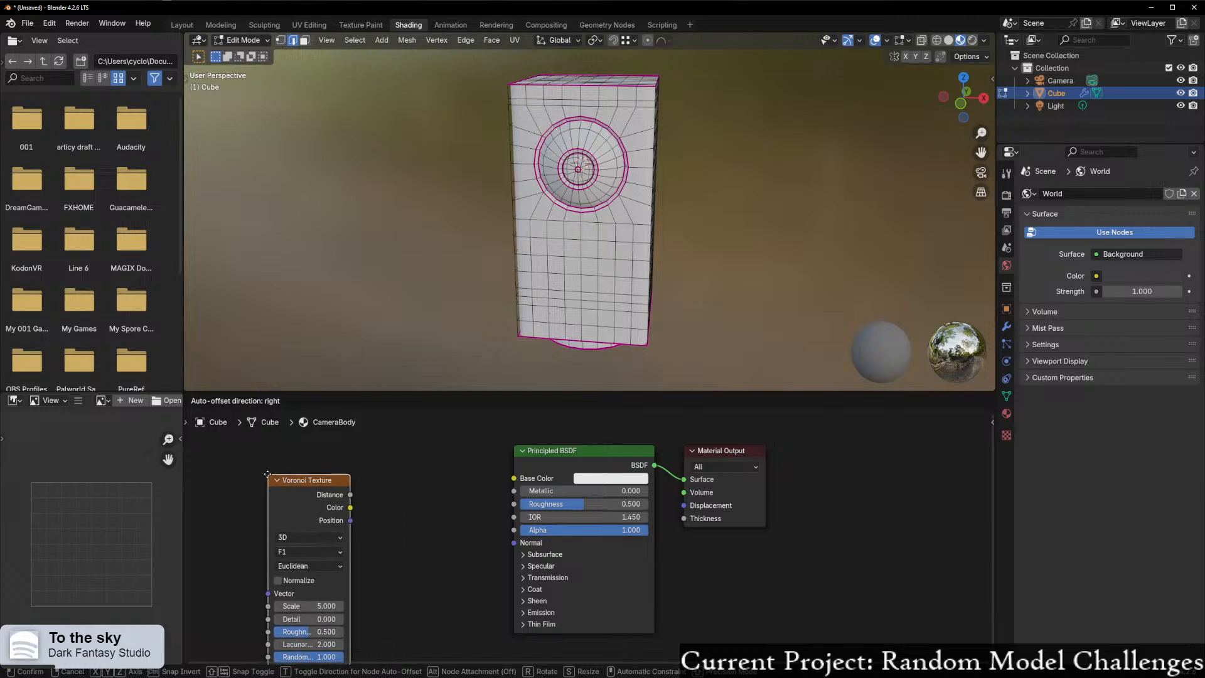
click(384, 538)
- Drive the Voronoi Texture with Object coordinates through a Mapping node and connect its Distance output to Base Color
scroll(405, 542, down, 1)
middle_drag(405, 542, 475, 527)
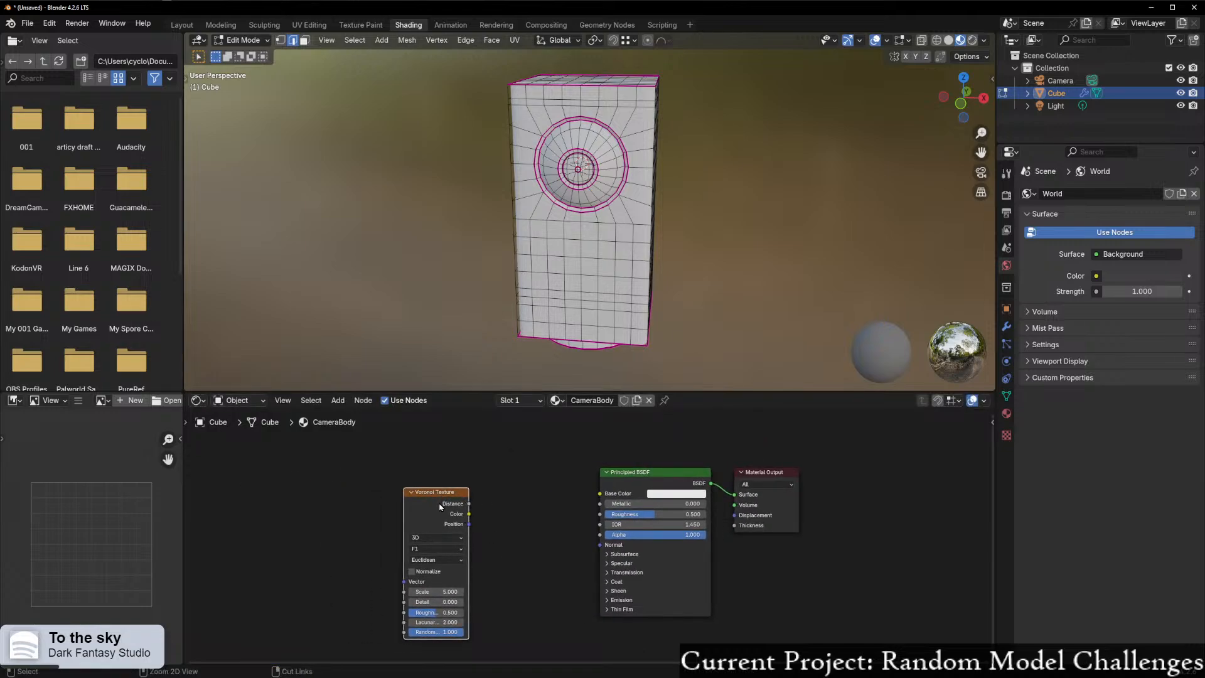
key(ctrl+t)
drag(468, 504, 600, 493)
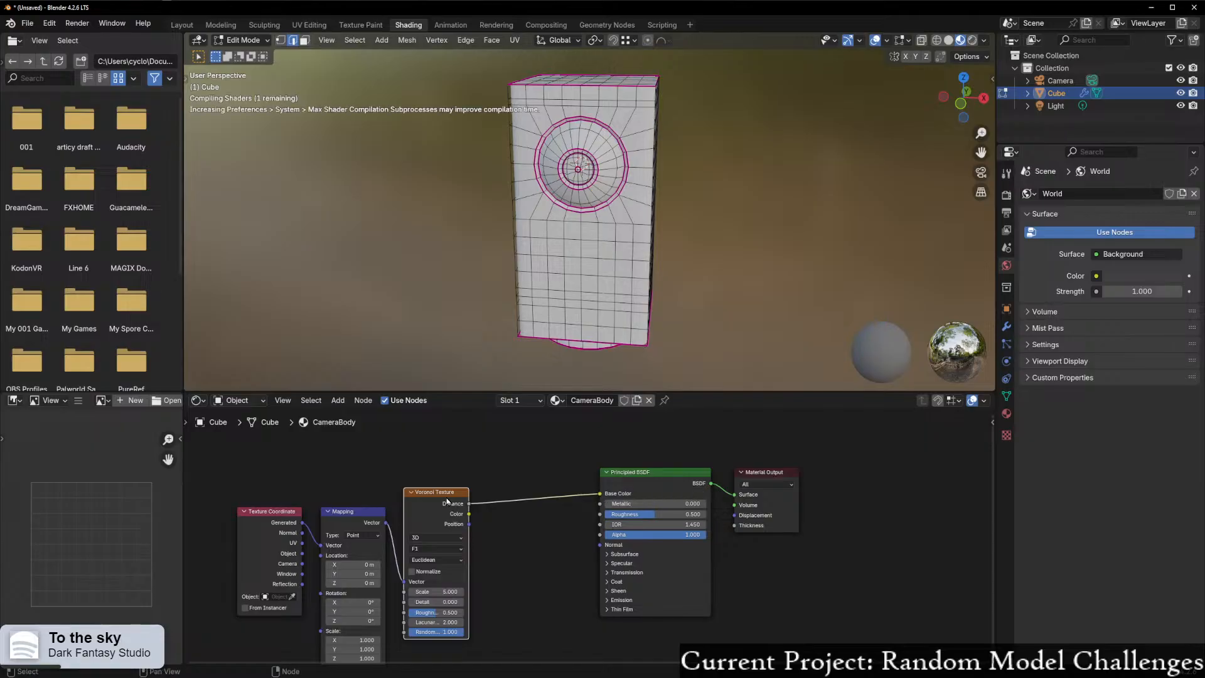
scroll(679, 312, up, 1)
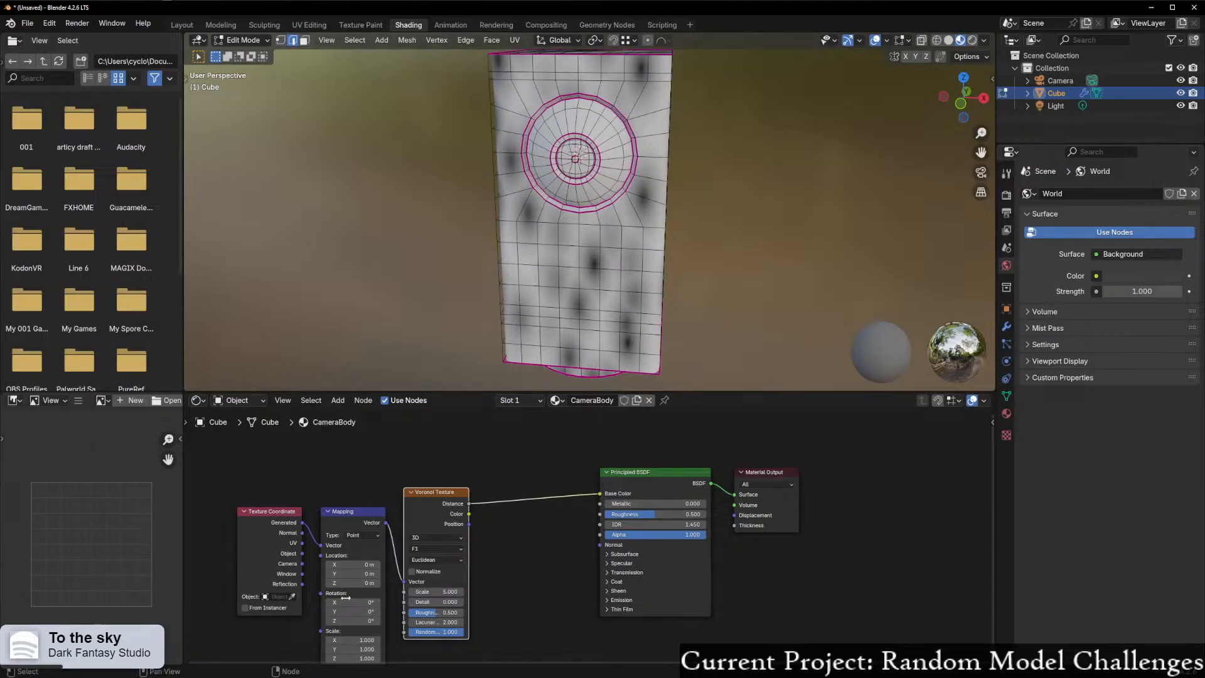
drag(301, 552, 321, 545)
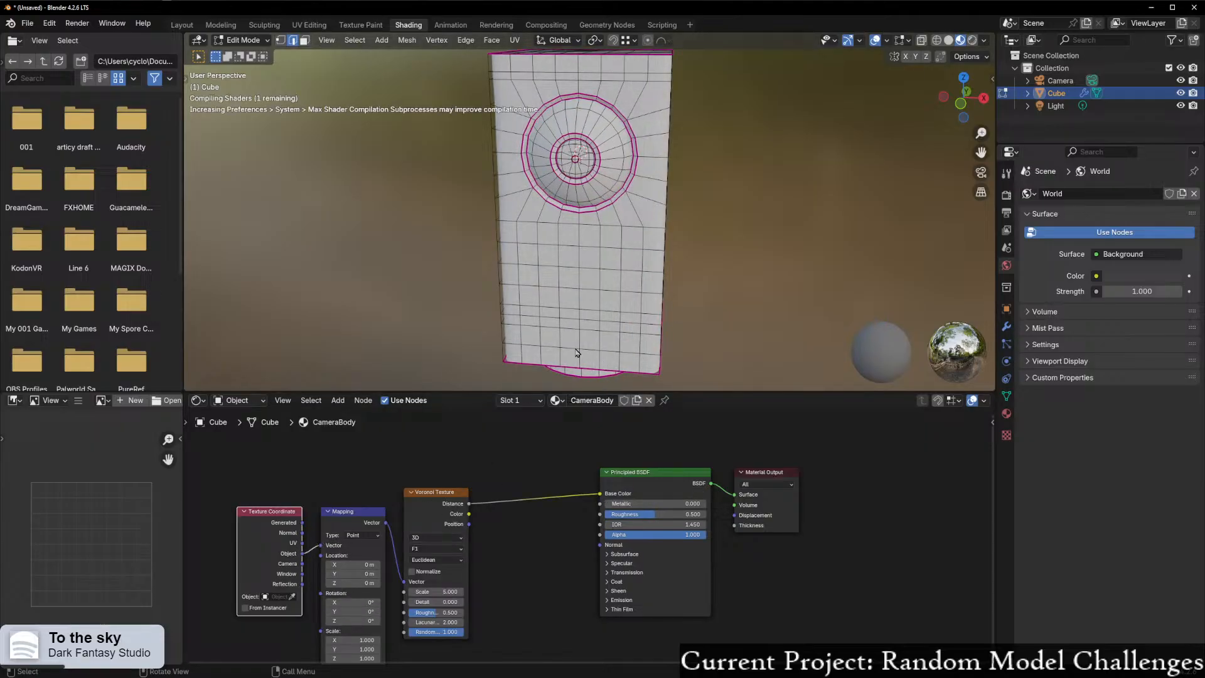
- Set the Voronoi Texture's Scale to 33.3
middle_drag(583, 339, 626, 339)
drag(436, 591, 514, 591)
drag(273, 457, 439, 572)
scroll(386, 493, down, 4)
shift+middle_drag(394, 483, 409, 502)
click(380, 496)
key(shift+a)
click(381, 493)
text(math)
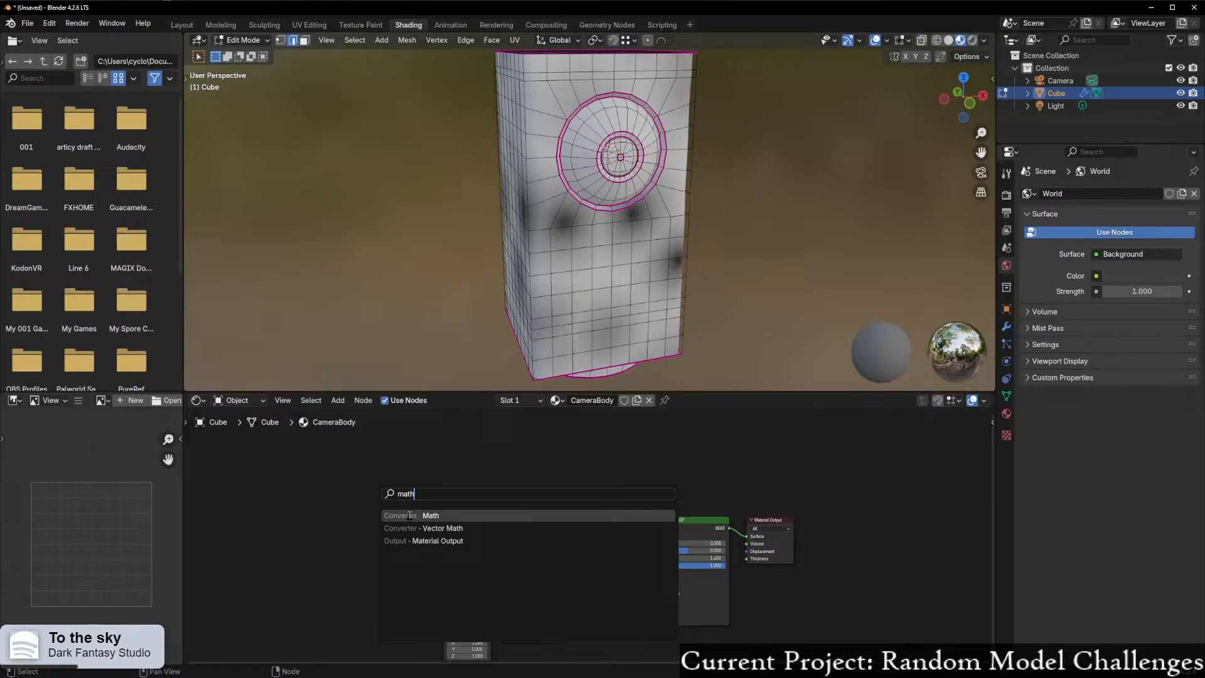
click(409, 515)
key(Escape)
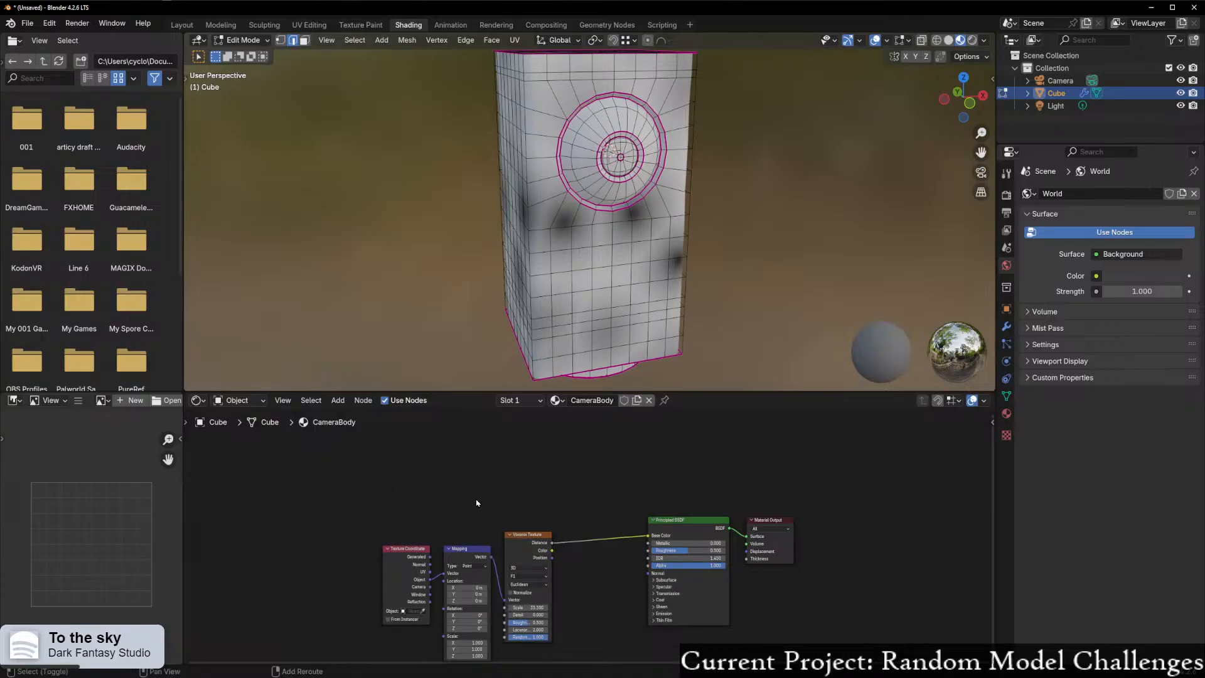
key(shift+a)
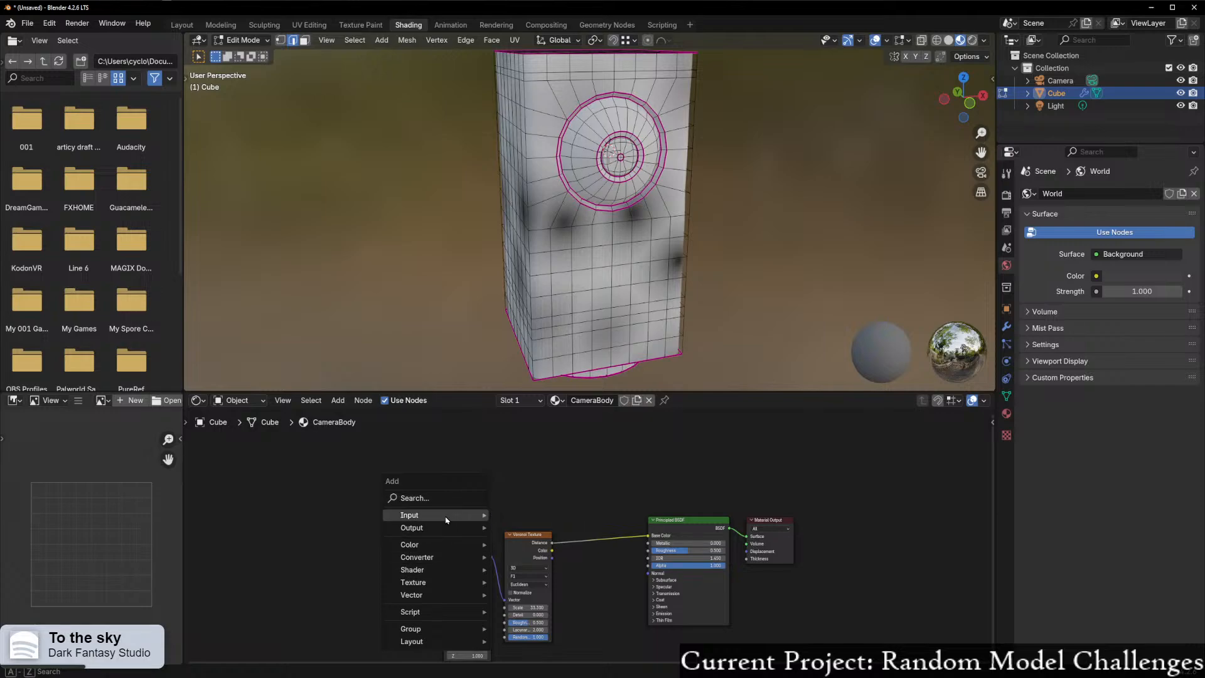
click(438, 499)
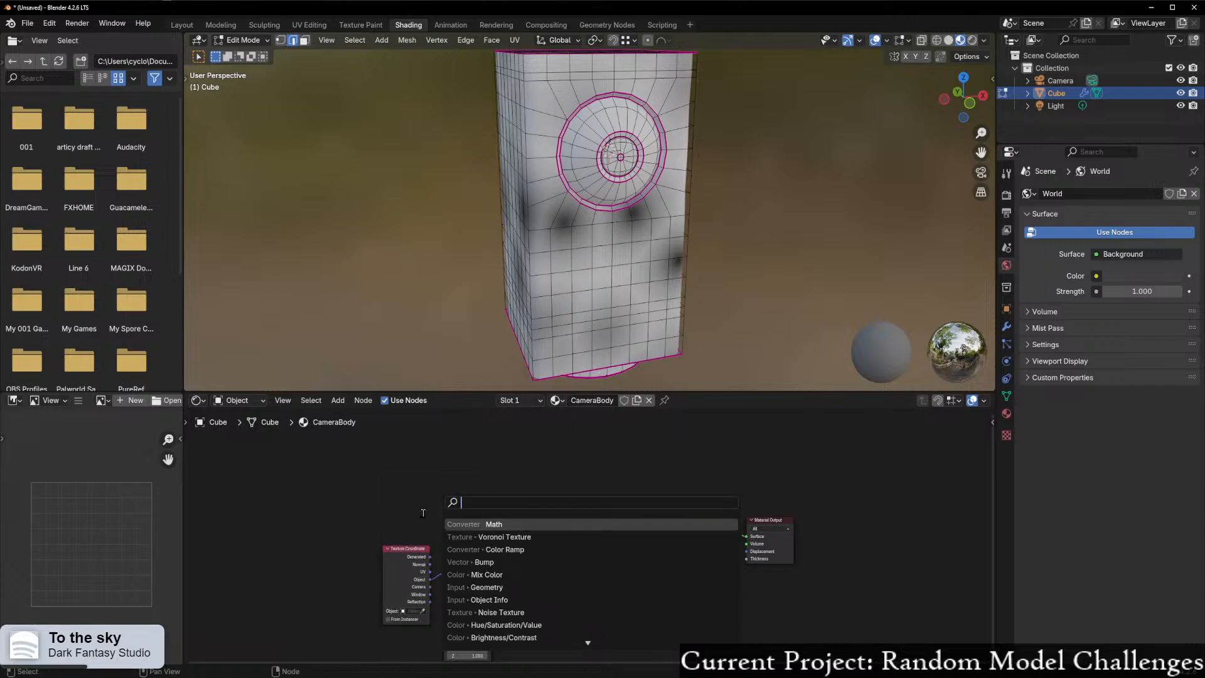
text(ramp)
key(BackSpace)
key(BackSpace)
key(BackSpace)
key(BackSpace)
click(373, 448)
- Add a Float Curve node above the Texture Coordinate node
key(shift+a)
mouse_move(363, 573)
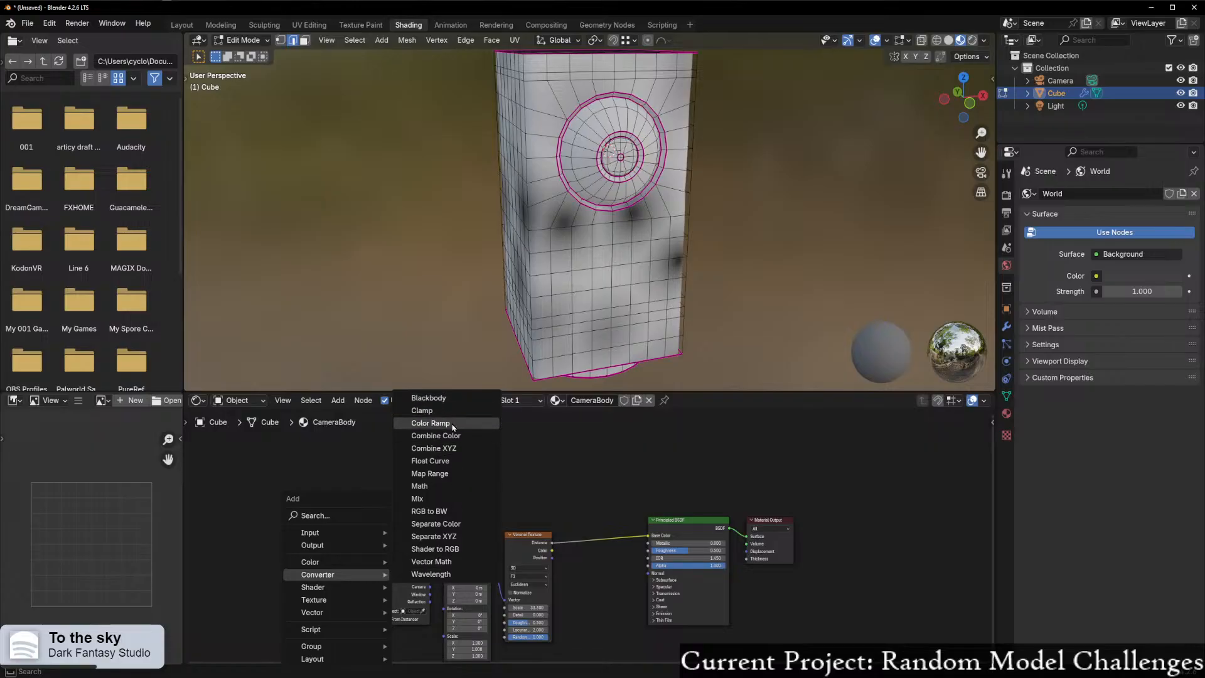
click(458, 467)
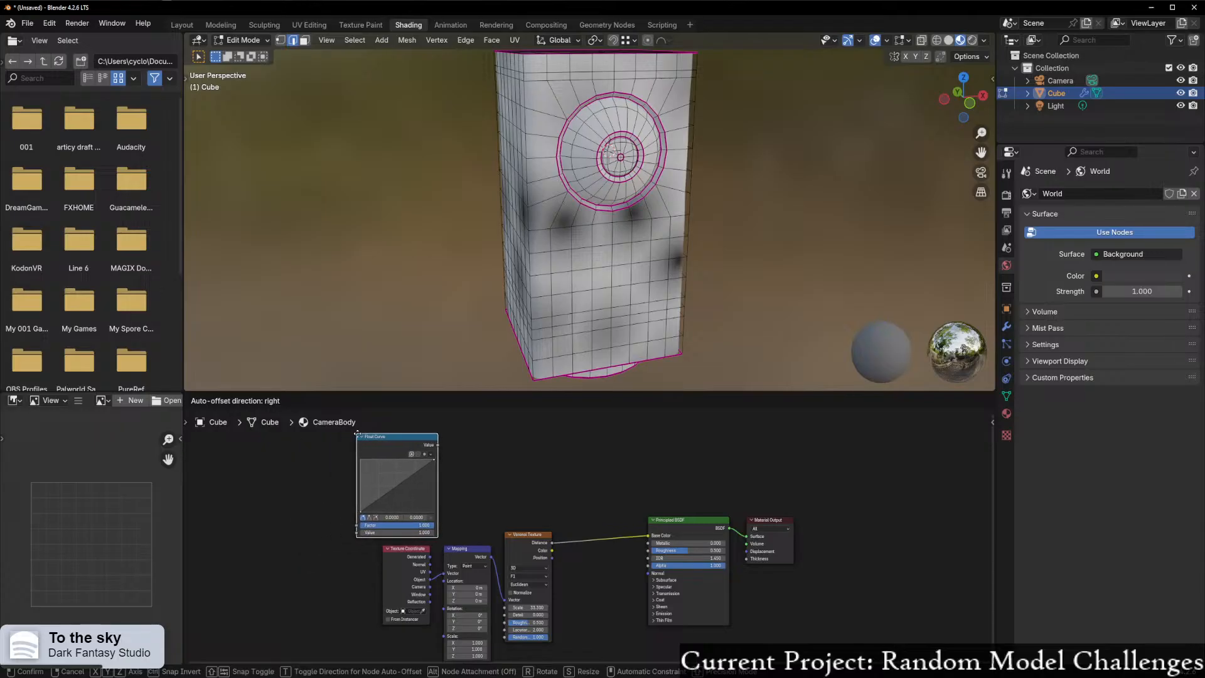
click(372, 434)
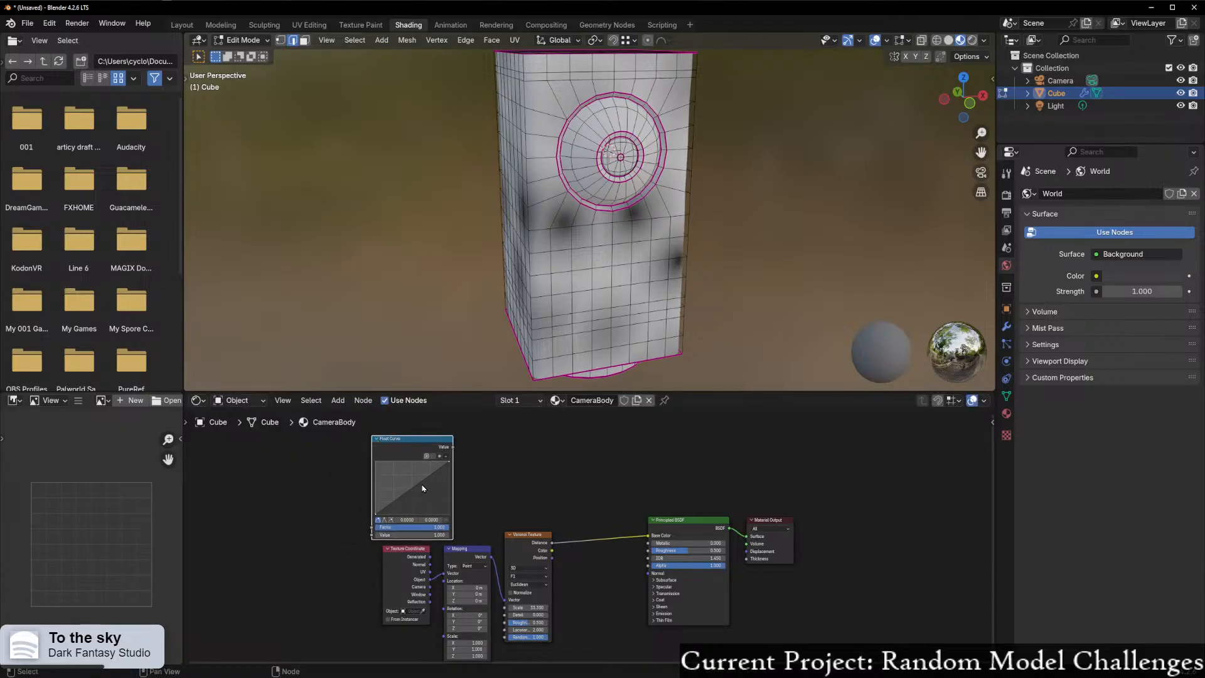
scroll(483, 513, down, 2)
scroll(496, 524, up, 1)
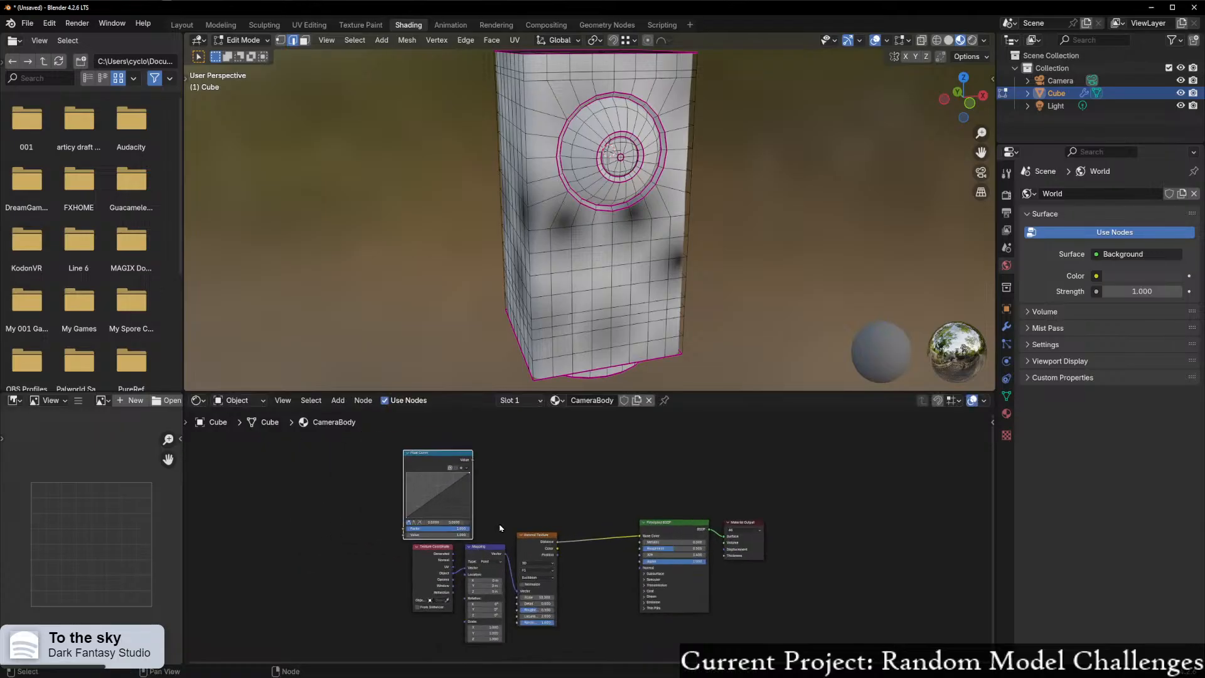
- Duplicate the Voronoi Texture node and move the original Texture Coordinate, Mapping and Voronoi chain below the copy
key(shift+d)
click(344, 455)
click(539, 547)
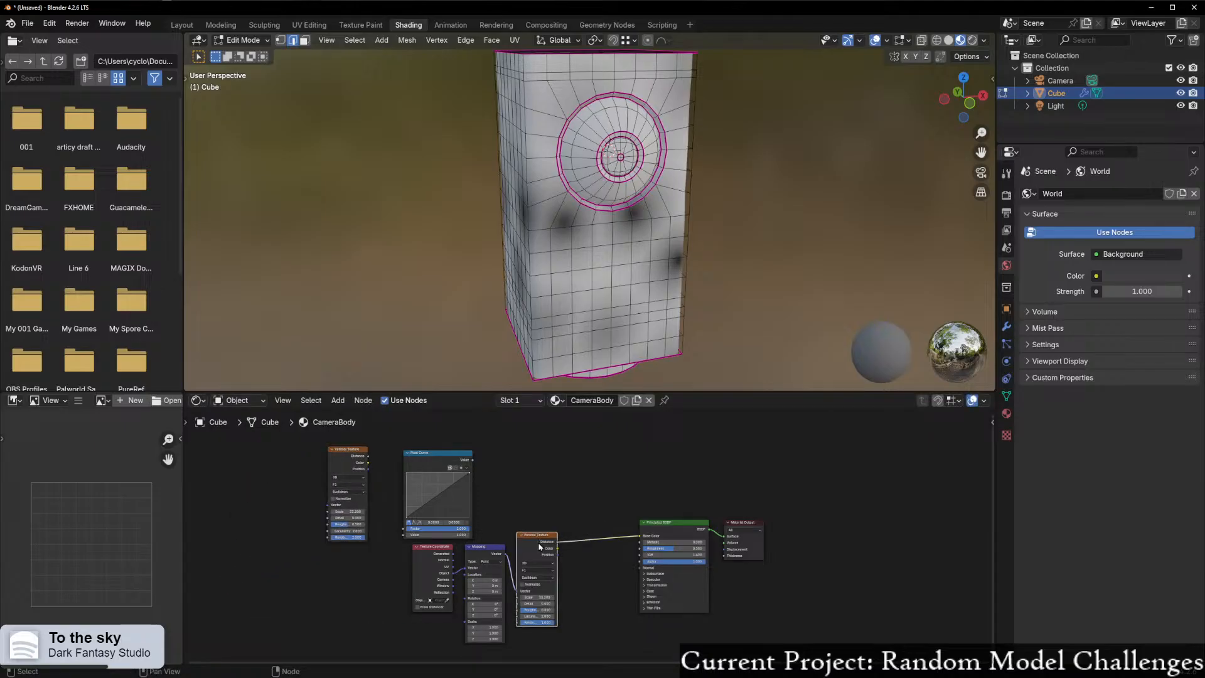
drag(354, 581, 567, 547)
key(g)
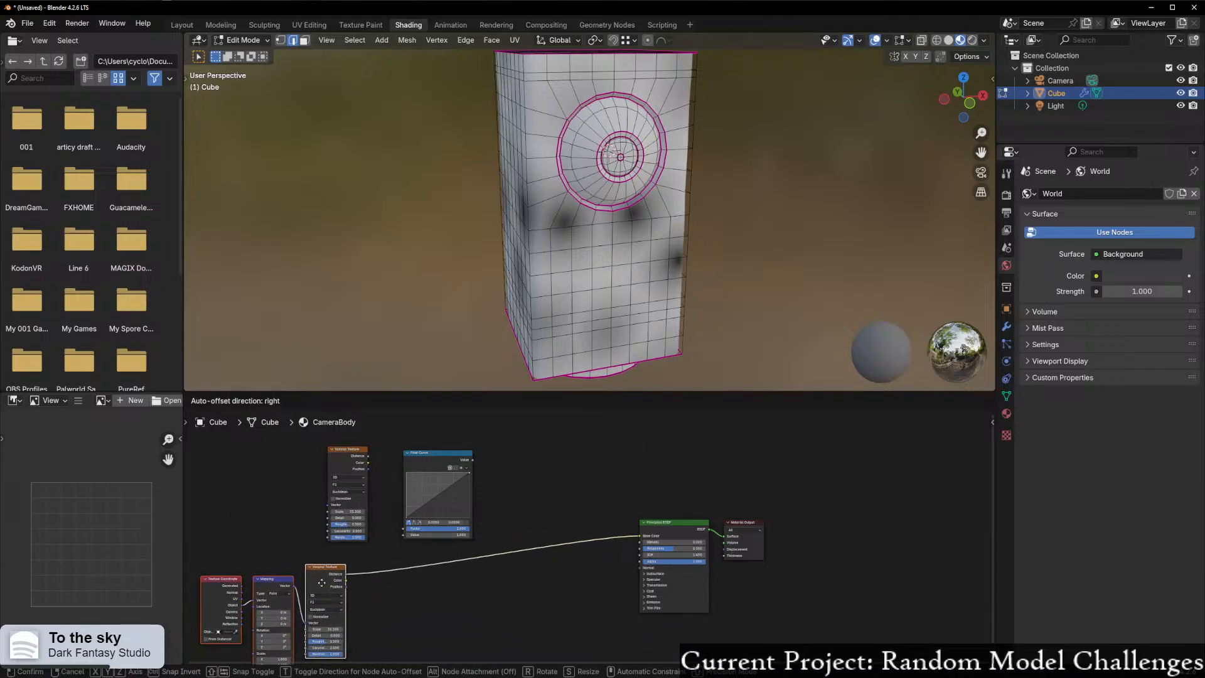
click(355, 578)
drag(355, 578, 416, 585)
right_click(417, 586)
mouse_move(638, 538)
mouse_down()
mouse_move(398, 609)
mouse_move(379, 586)
mouse_move(380, 566)
mouse_move(471, 571)
mouse_move(640, 535)
mouse_up()
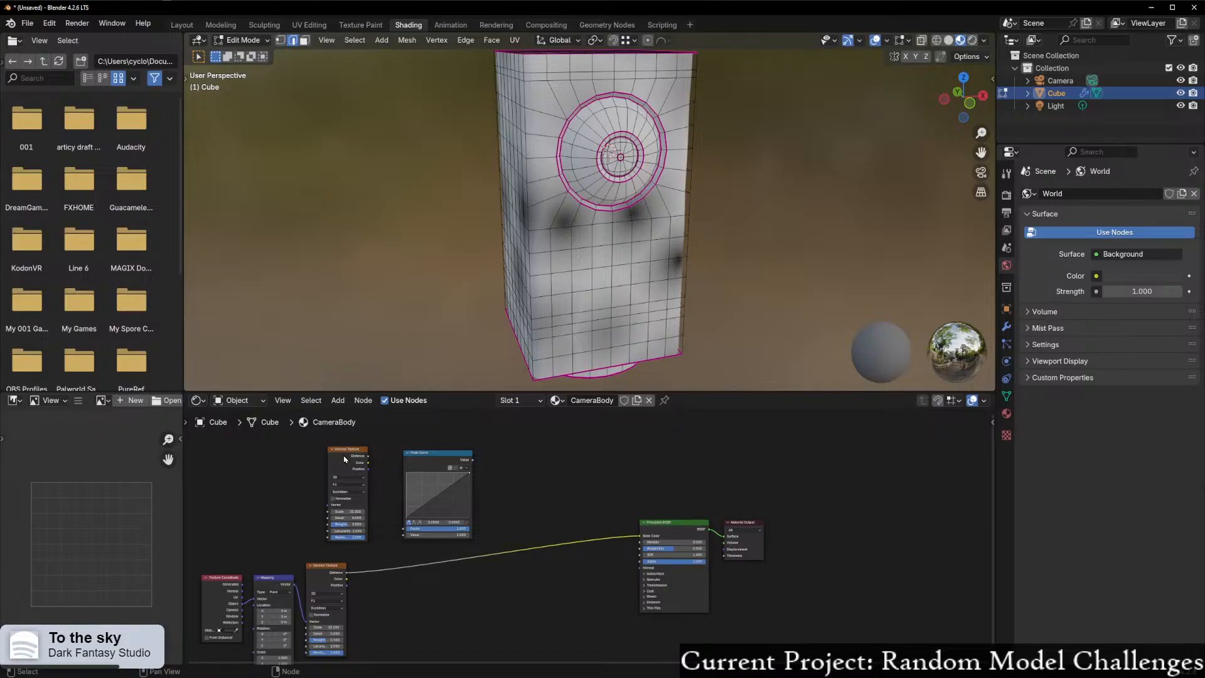
- Delete the unconnected Float Curve node and add a Color Mix node in its place beside the duplicated Voronoi Texture
scroll(317, 496, up, 4)
middle_drag(336, 554, 534, 552)
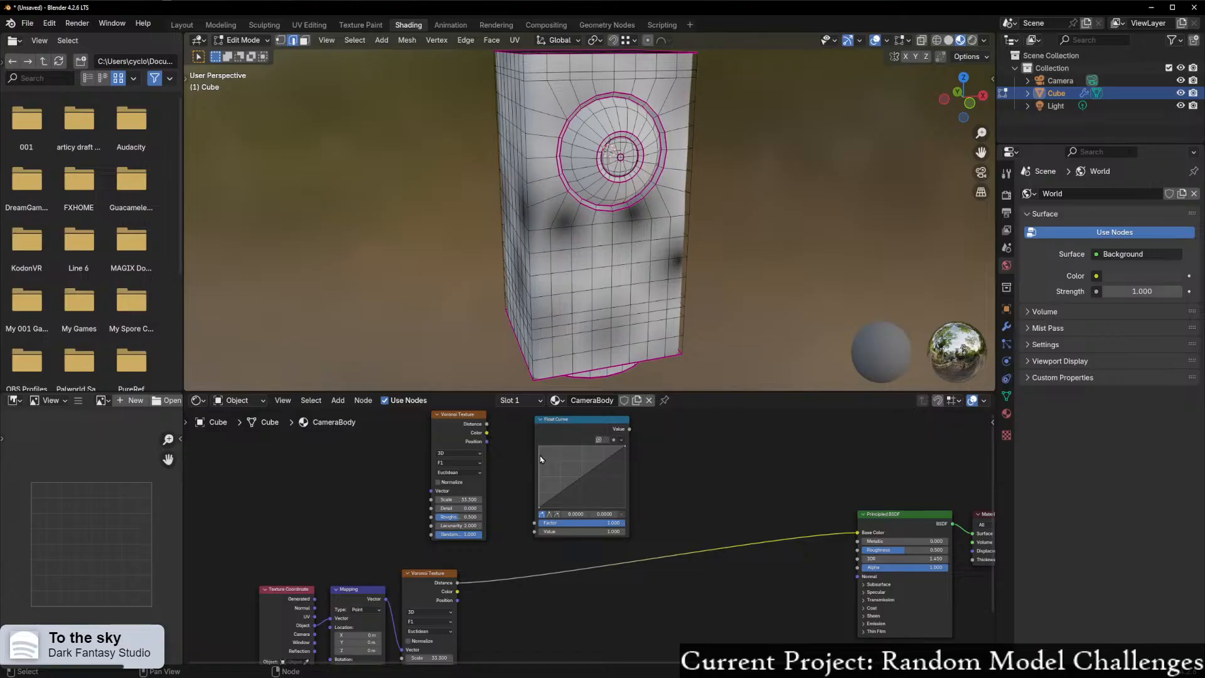
click(581, 431)
key(x)
key(shift+a)
click(571, 369)
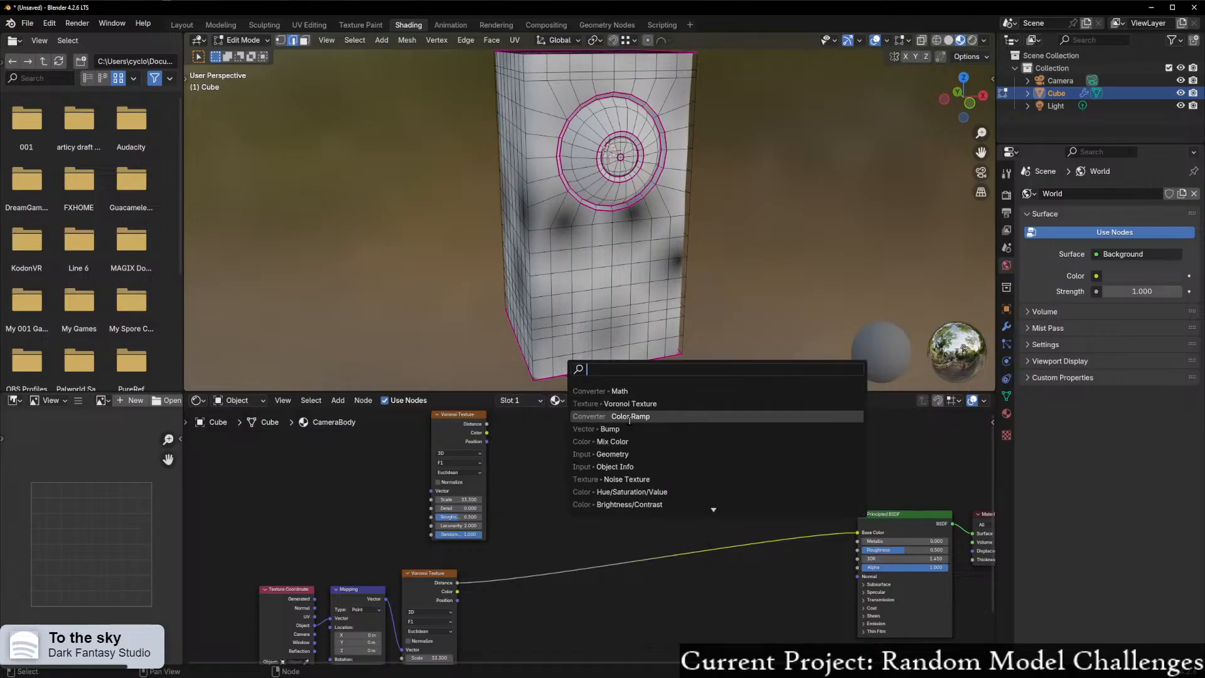
text(mix)
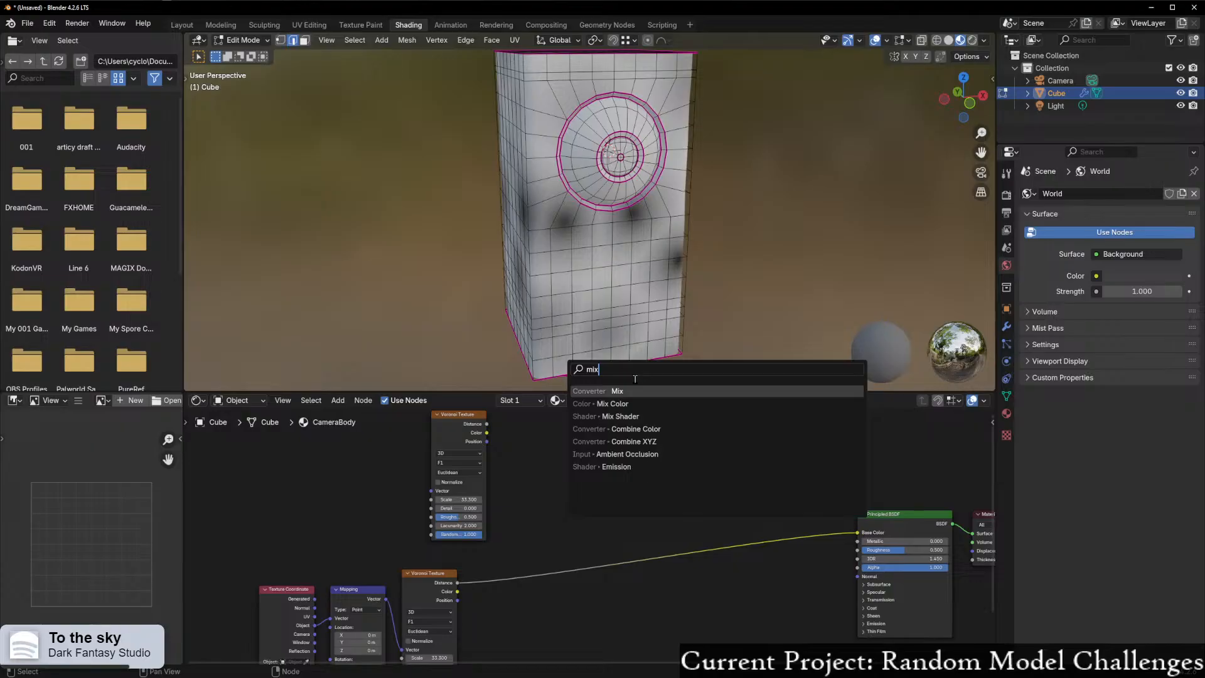
key(Return)
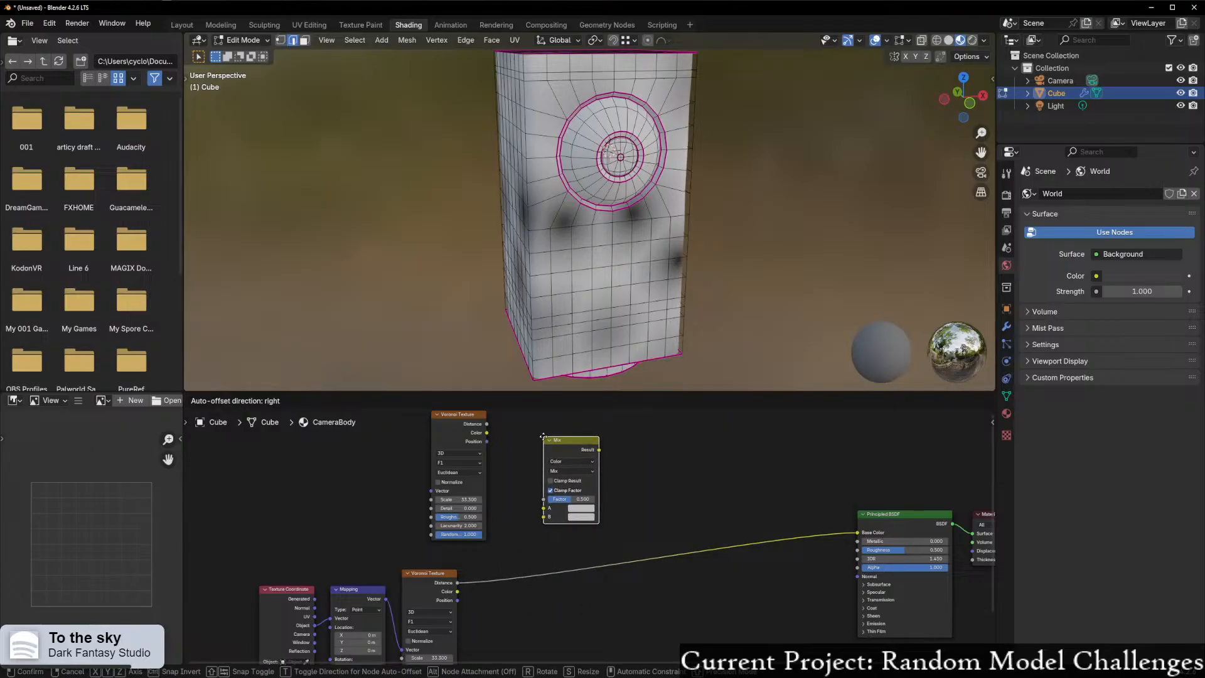
click(546, 445)
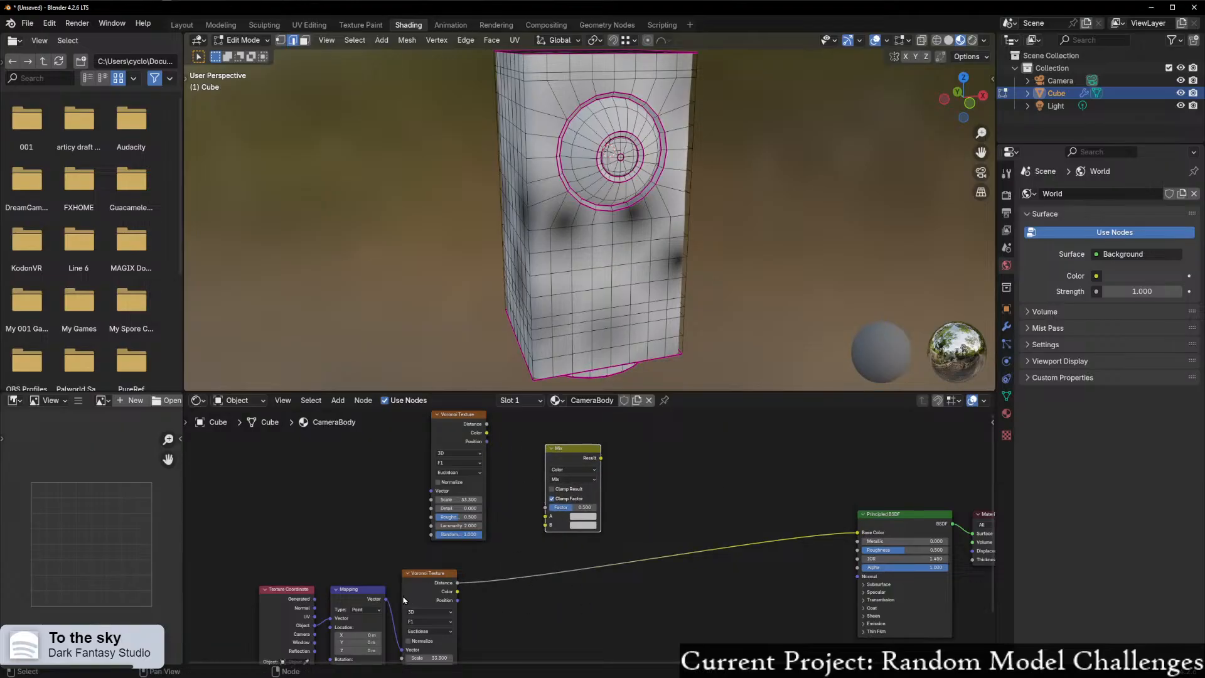
- Link Mapping to the copied Voronoi, feed its Distance into Mix A and the original's into B, and connect Result to Base Color
drag(385, 598, 431, 491)
drag(487, 424, 545, 516)
drag(457, 582, 837, 533)
key(g)
click(613, 522)
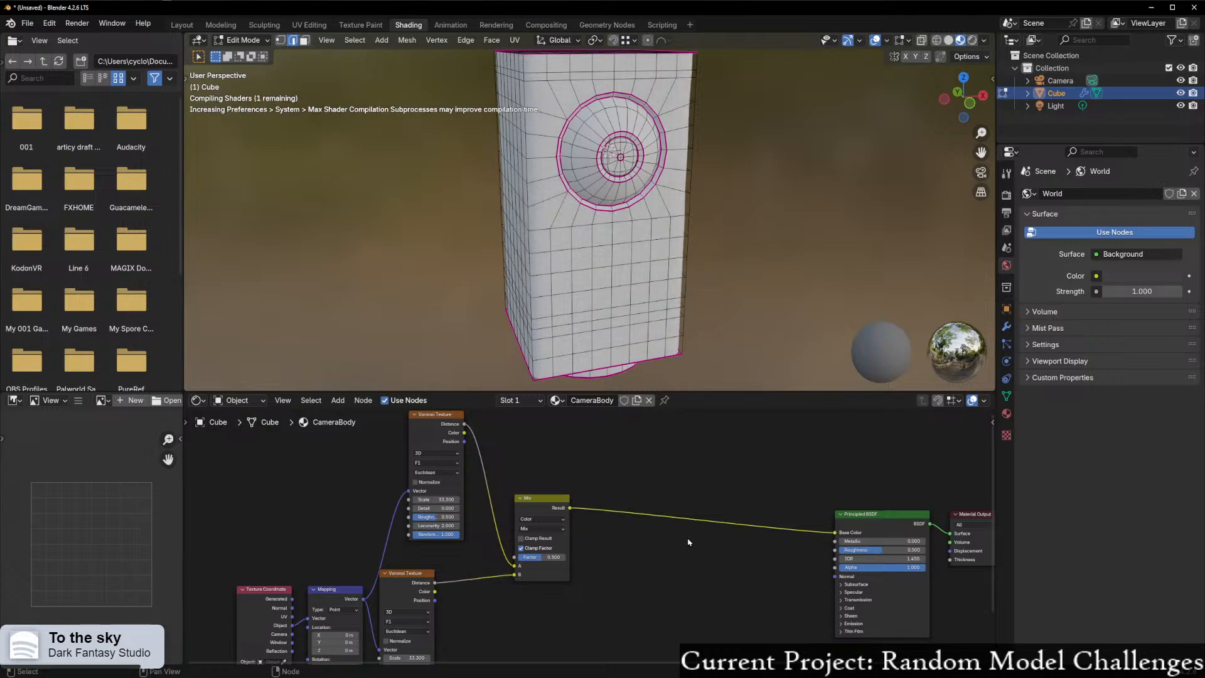
scroll(524, 505, up, 1)
drag(547, 496, 612, 486)
middle_drag(503, 533, 559, 564)
drag(490, 441, 458, 464)
- Change the lower Voronoi Texture from 3D to 4D
scroll(495, 560, up, 1)
middle_drag(481, 592, 525, 504)
scroll(520, 514, down, 1)
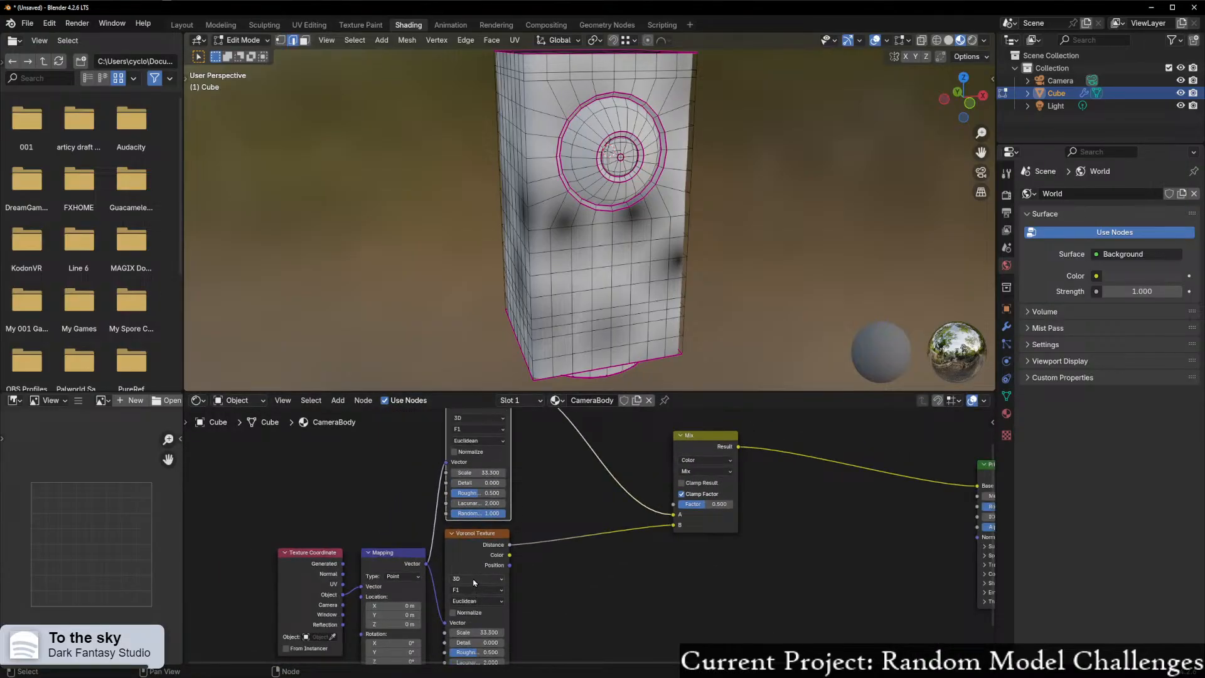
click(474, 578)
click(475, 632)
middle_drag(591, 542, 503, 547)
scroll(615, 487, up, 1)
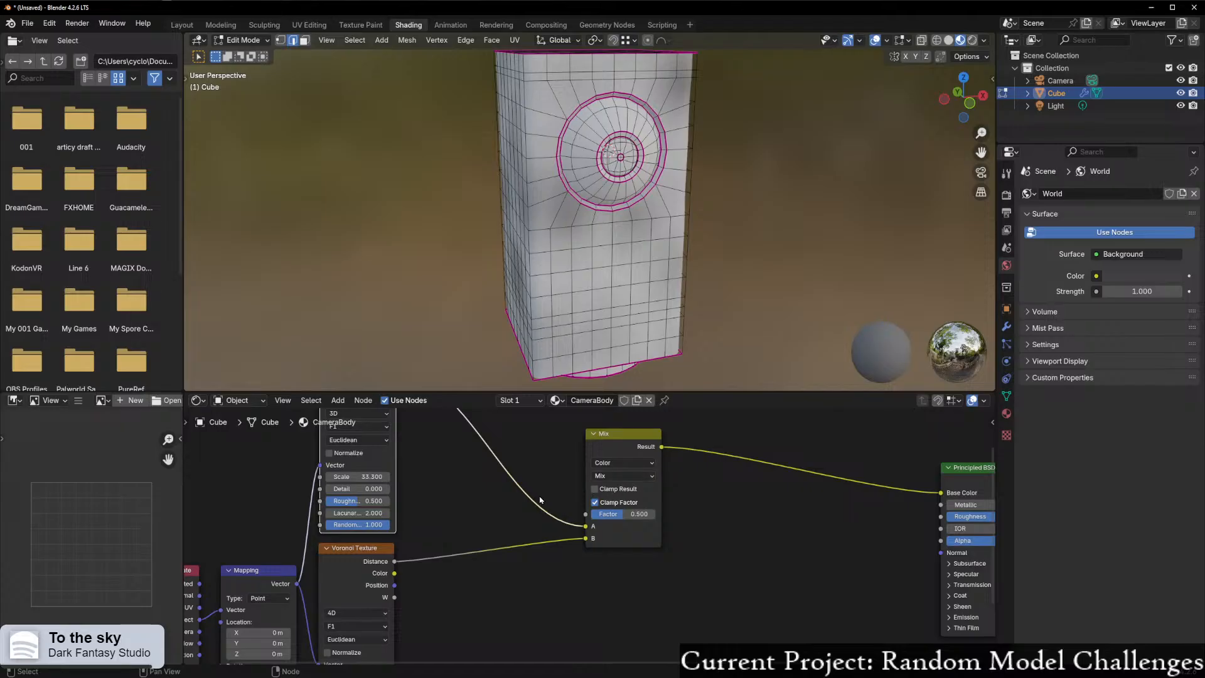
- Insert a Math node set to Multiply between the lower Voronoi Texture's Distance output and the Mix node's B input
scroll(537, 497, down, 1)
scroll(537, 497, down, 1)
key(shift+a)
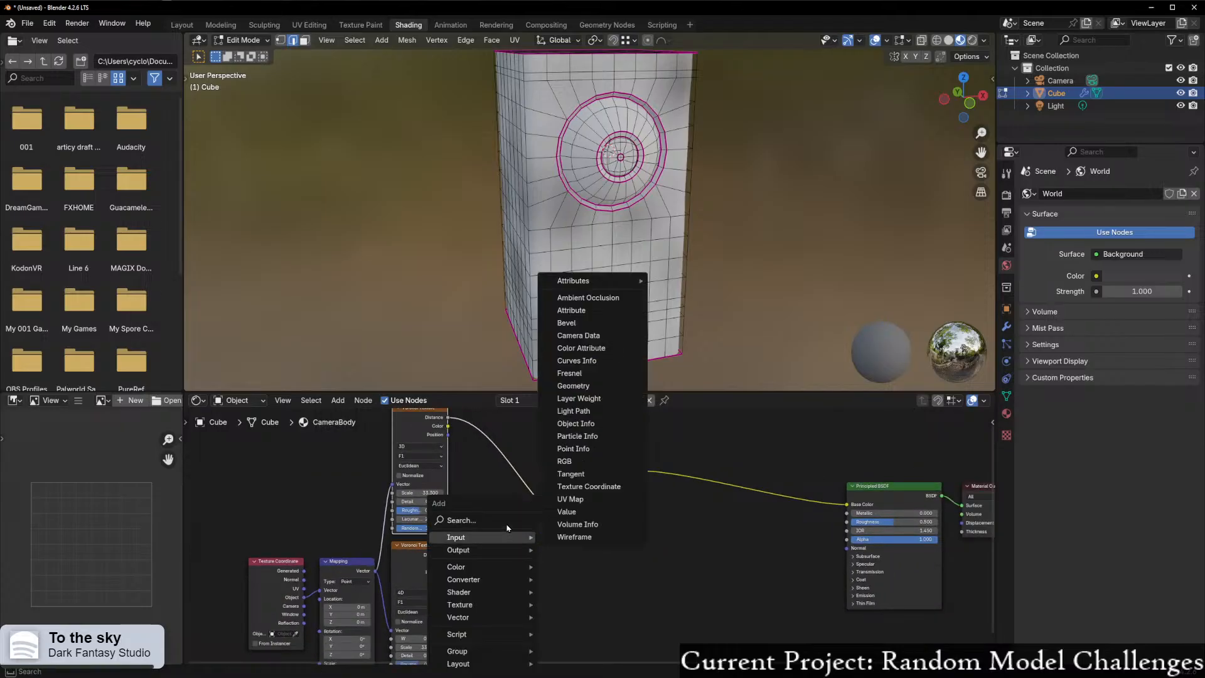
click(498, 520)
text(mul)
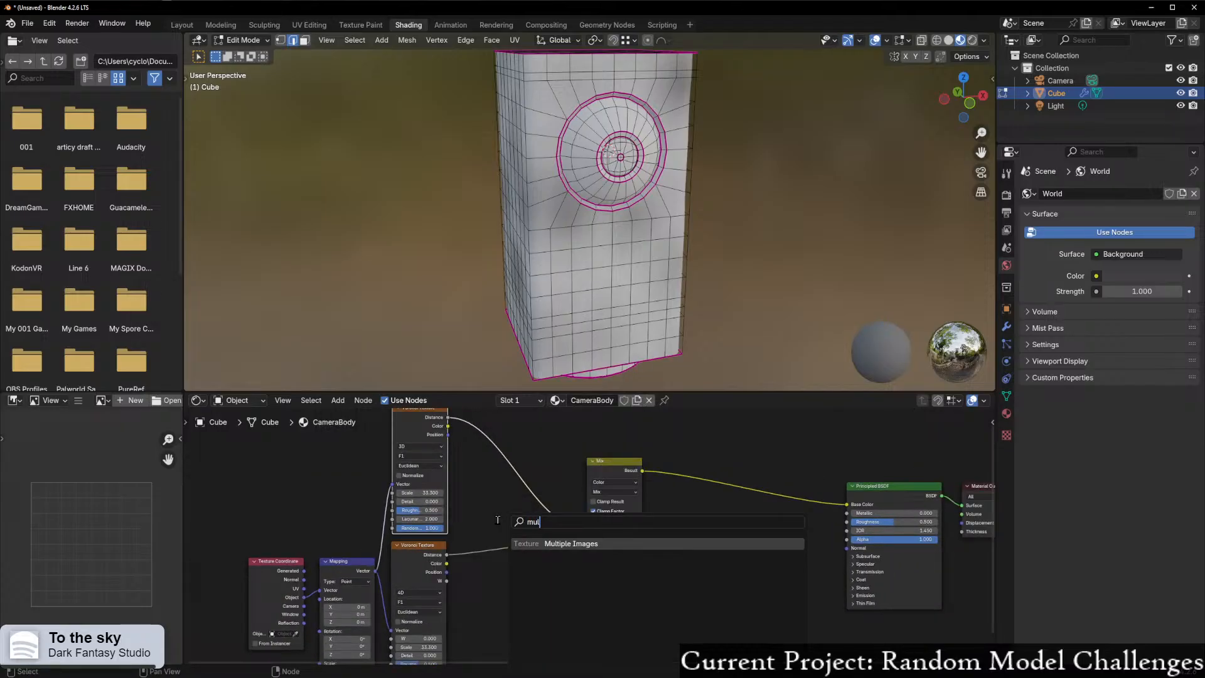
key(BackSpace)
key(BackSpace)
key(BackSpace)
text(math)
click(551, 542)
click(553, 555)
click(562, 581)
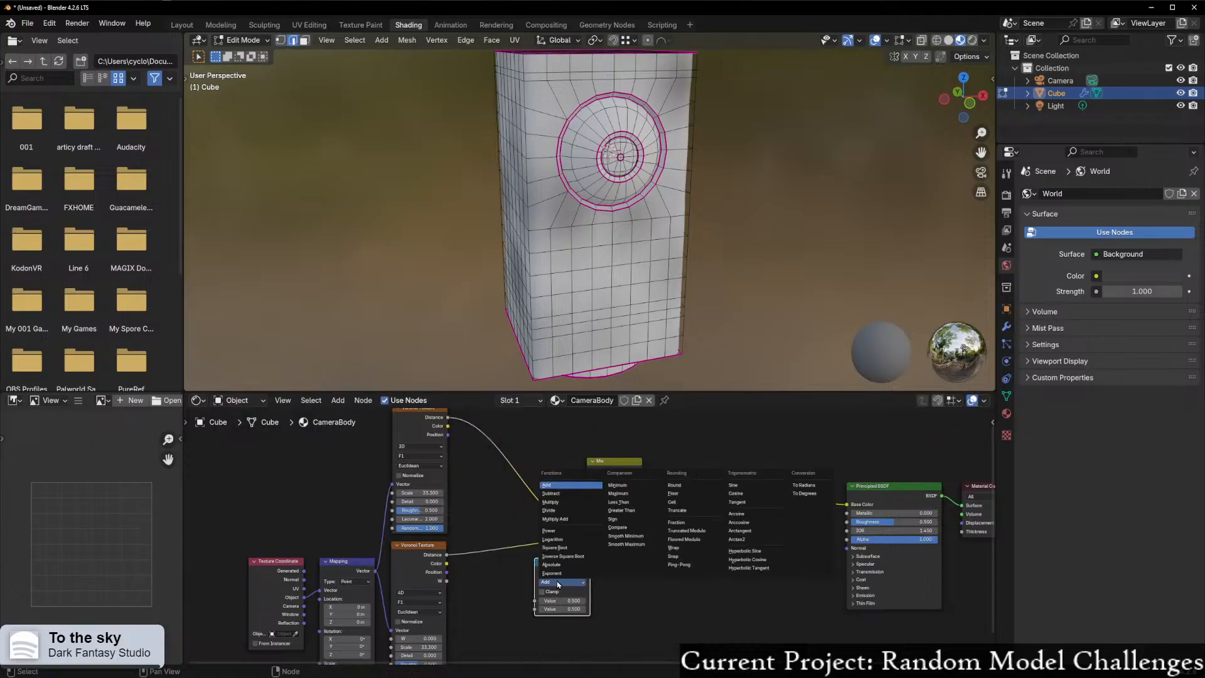
click(551, 501)
mouse_move(566, 557)
mouse_down()
mouse_move(520, 529)
mouse_move(561, 545)
mouse_move(545, 558)
mouse_up()
- Insert a Float Curve node between the lower Voronoi Texture and the Multiply node
key(shift+a)
text(ra)
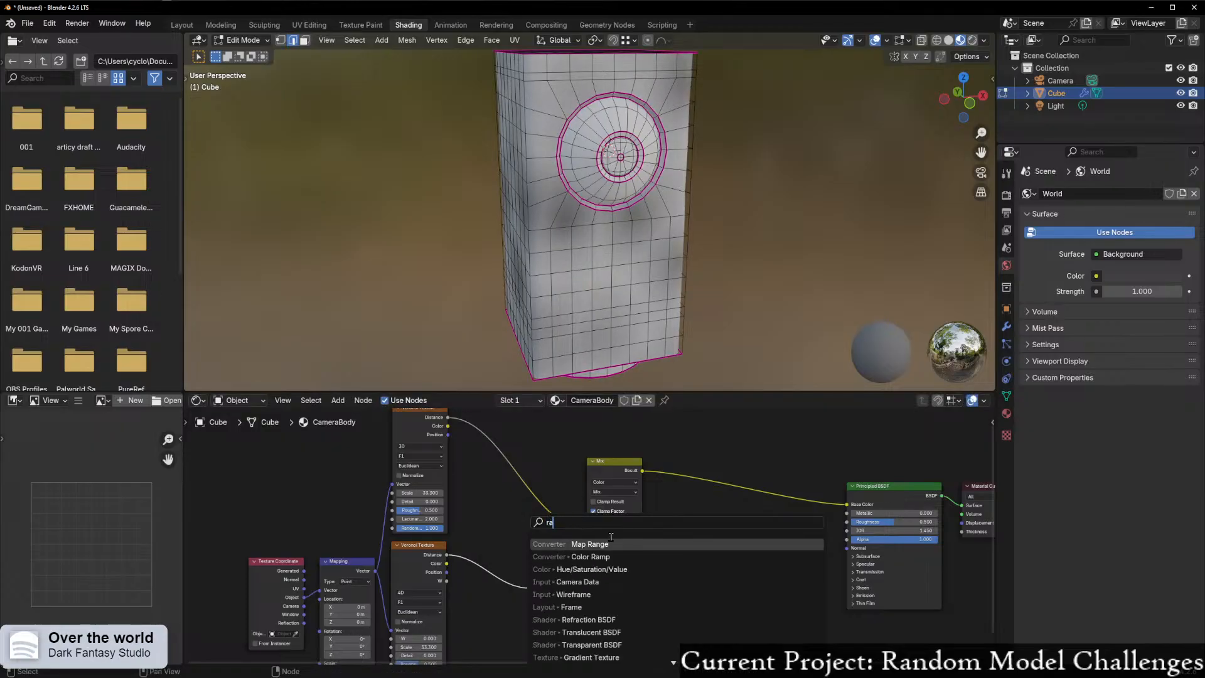
key(BackSpace)
key(BackSpace)
text(floa)
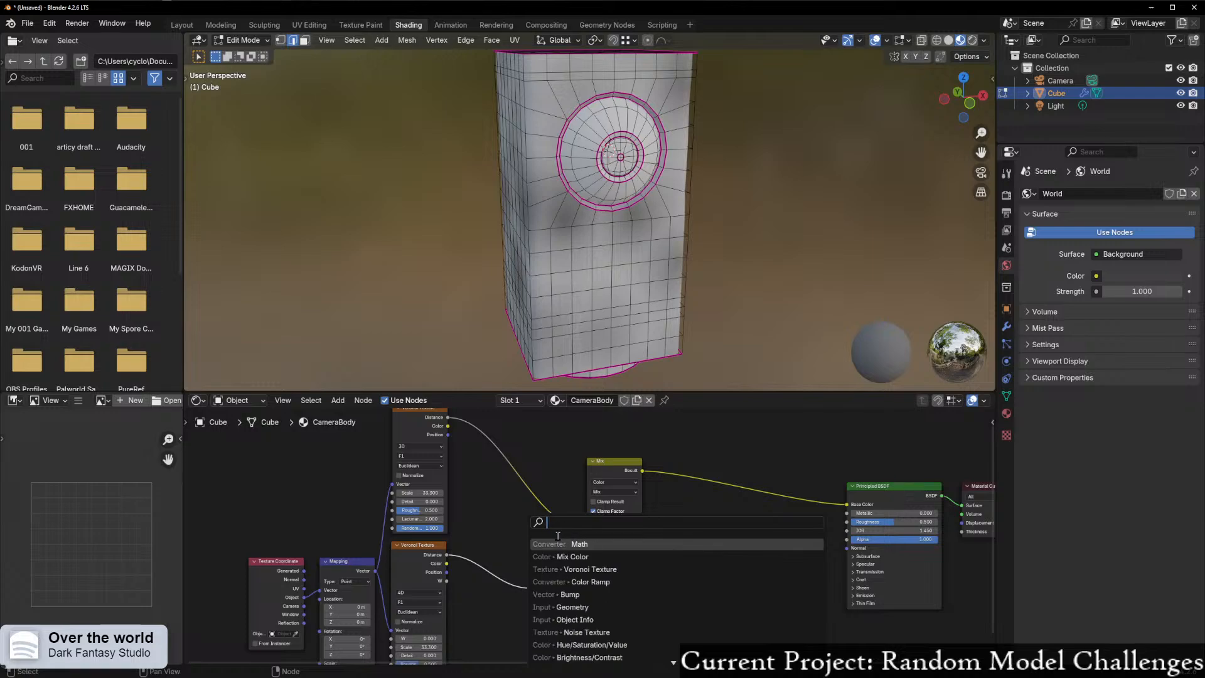
text(t)
key(Return)
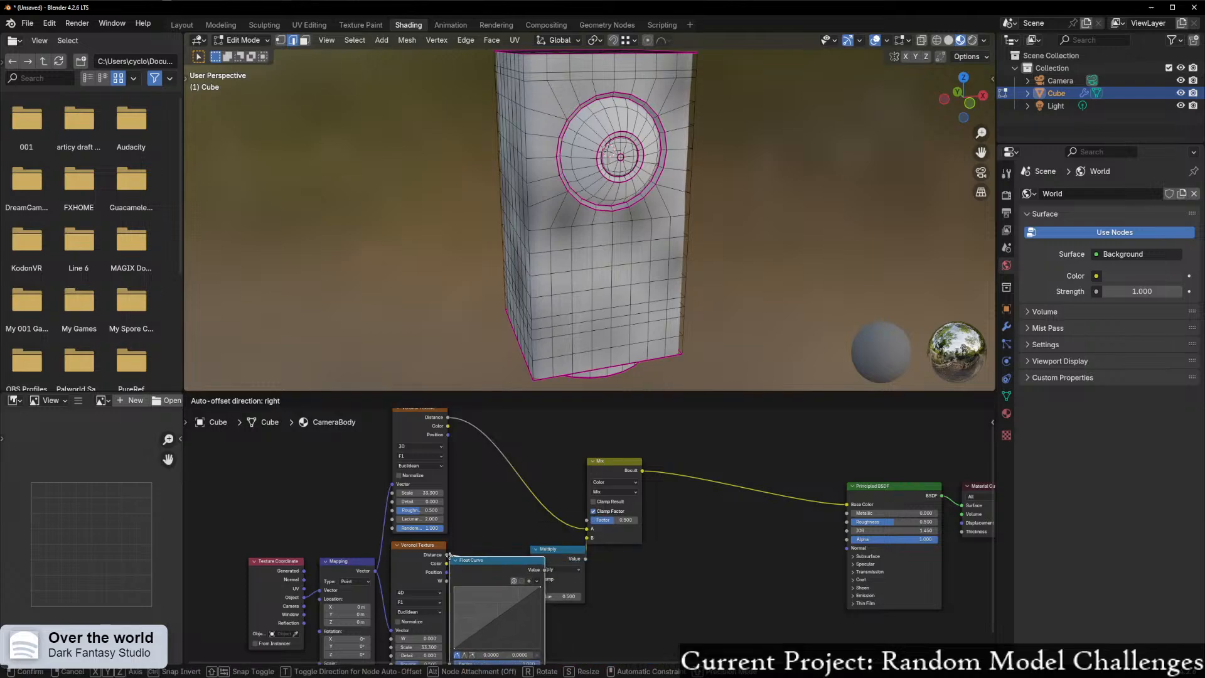
click(438, 579)
scroll(529, 548, down, 1)
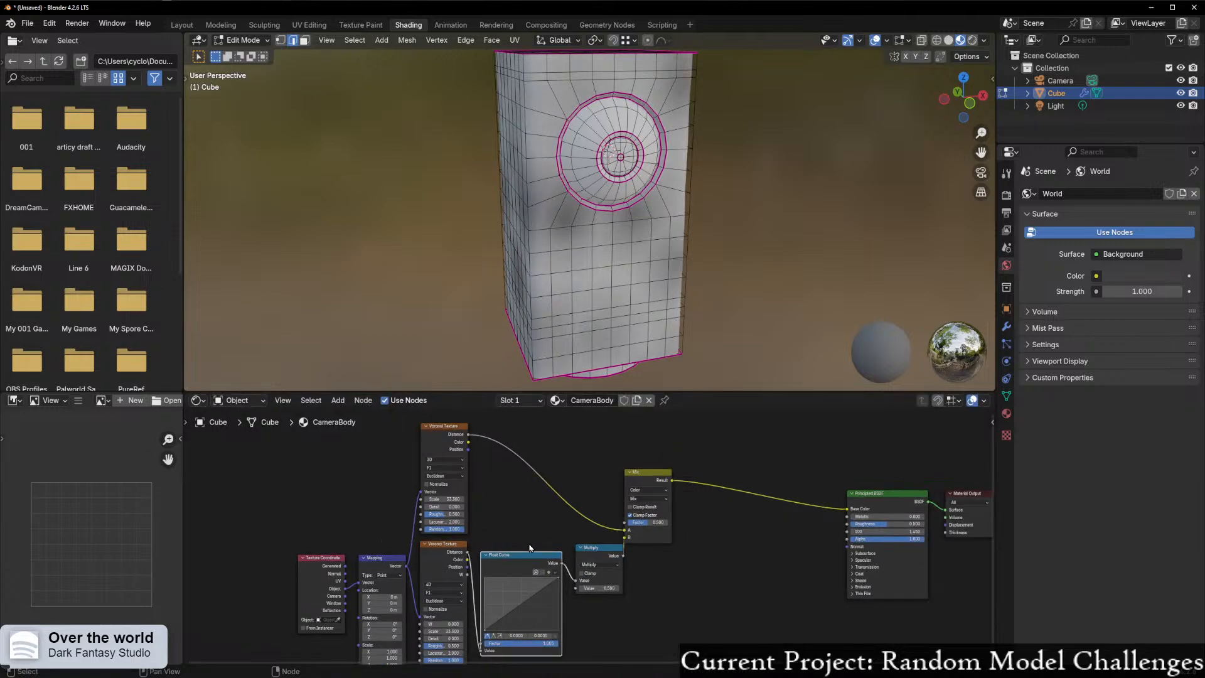
- Preview the Multiply output on the model in Object Mode and bend the Float Curve downward with two added points
ctrl+shift+click(588, 554)
middle_drag(607, 286, 571, 288)
key(Tab)
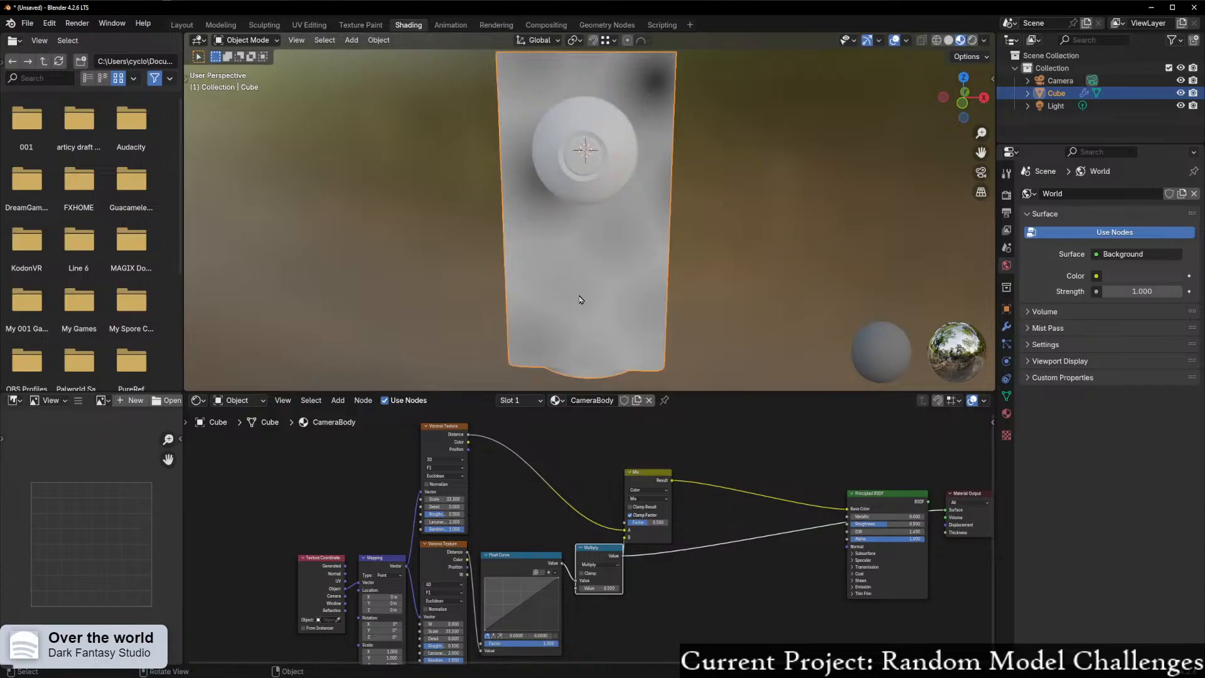
scroll(572, 288, up, 3)
drag(533, 602, 550, 616)
middle_drag(639, 328, 592, 317)
mouse_move(553, 617)
mouse_down()
mouse_move(519, 635)
mouse_move(532, 630)
mouse_up()
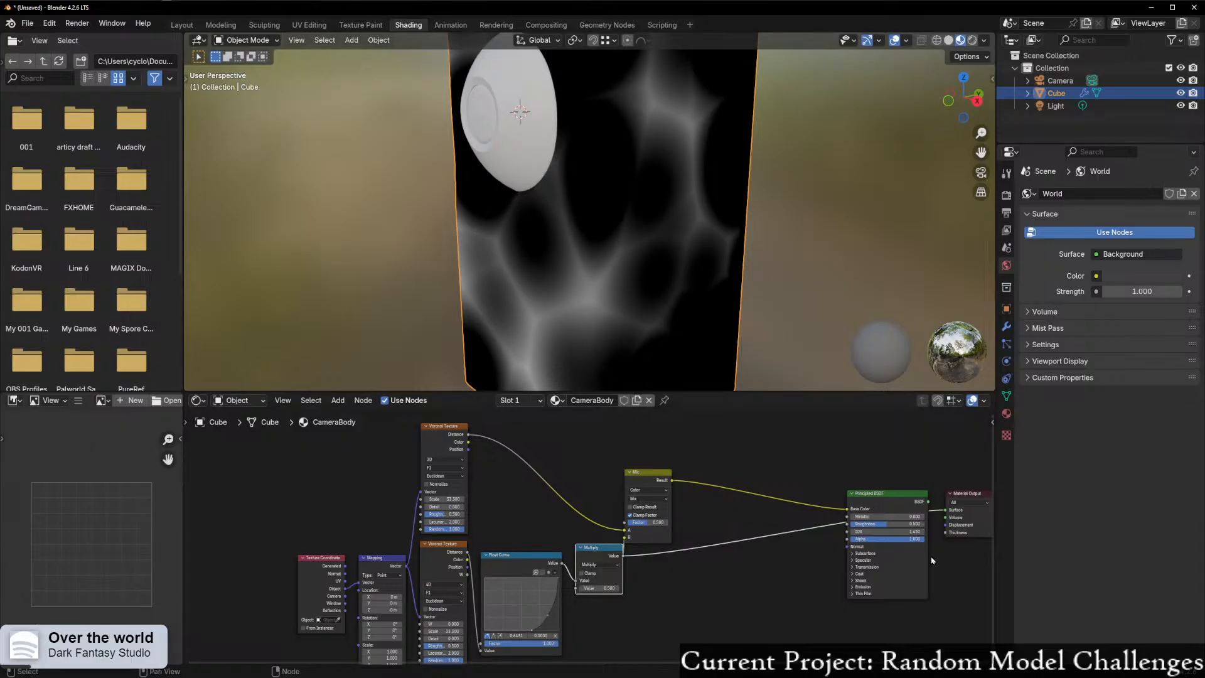
- Reposition the Mix, Multiply and upper Voronoi Texture nodes to space out the node layout
mouse_move(655, 471)
mouse_down()
mouse_move(610, 456)
mouse_move(668, 458)
mouse_up()
drag(605, 546, 601, 553)
mouse_move(464, 434)
mouse_down()
mouse_move(523, 433)
mouse_move(463, 430)
mouse_up()
scroll(487, 443, up, 1)
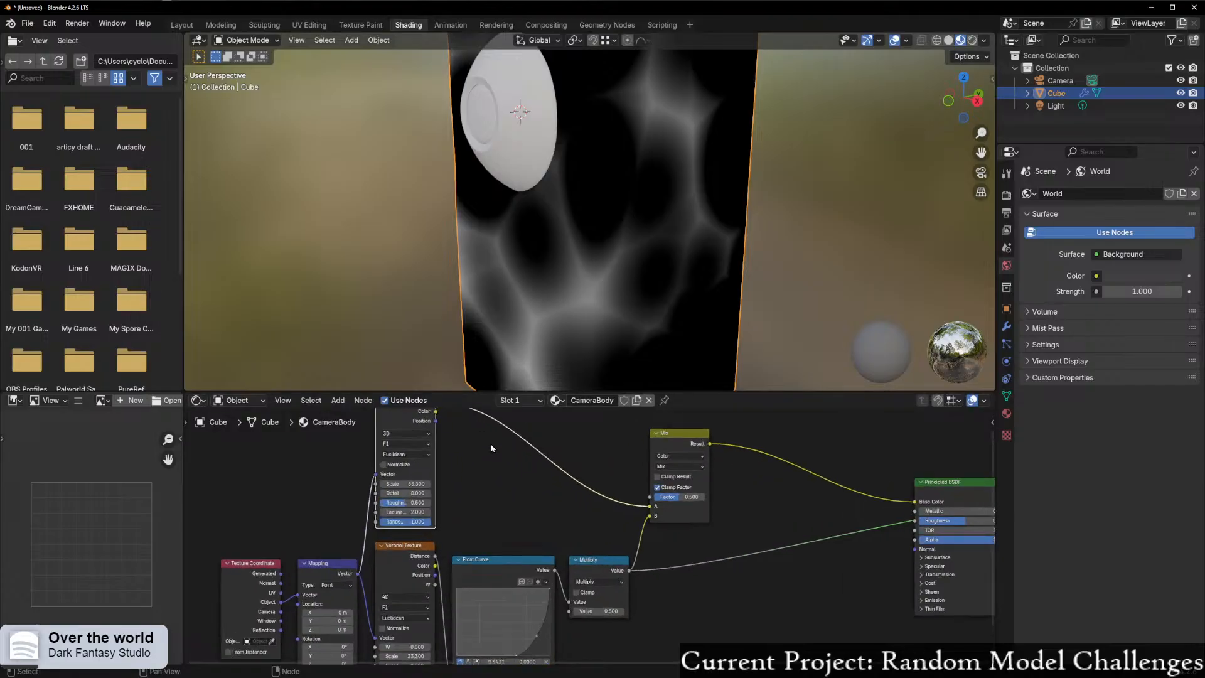
middle_drag(788, 457, 720, 518)
middle_drag(637, 249, 679, 258)
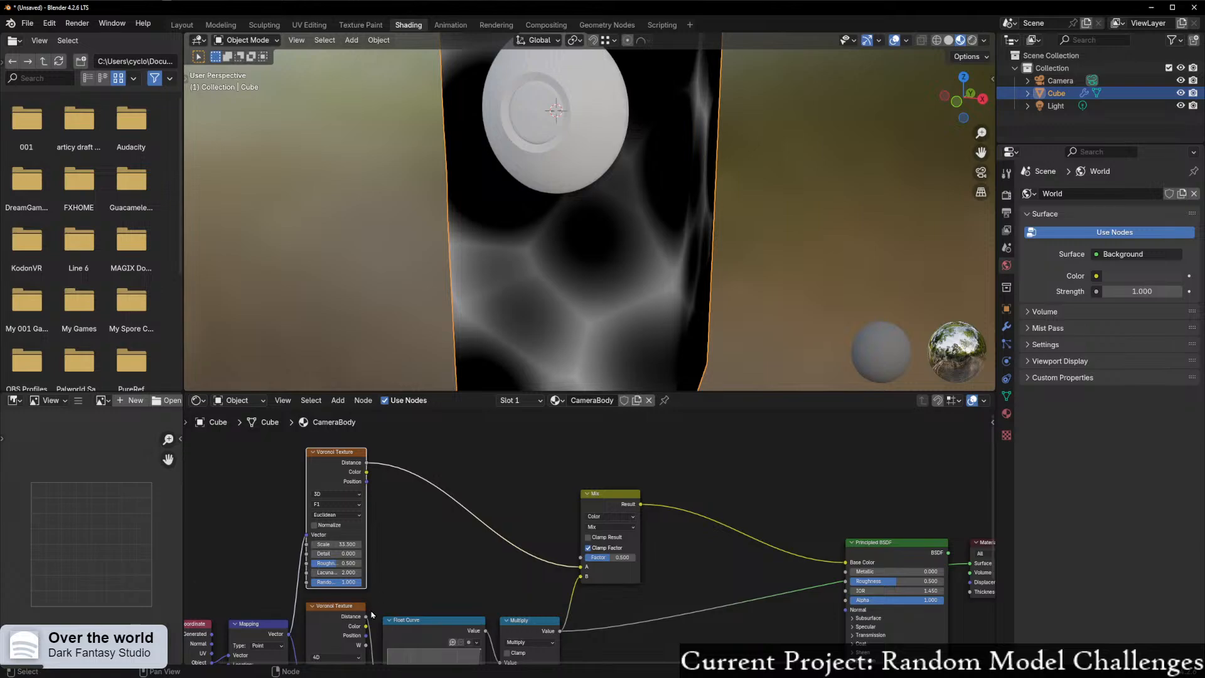
- Set the Mix node's blending mode to Darken with a Factor of 1
scroll(376, 590, up, 2)
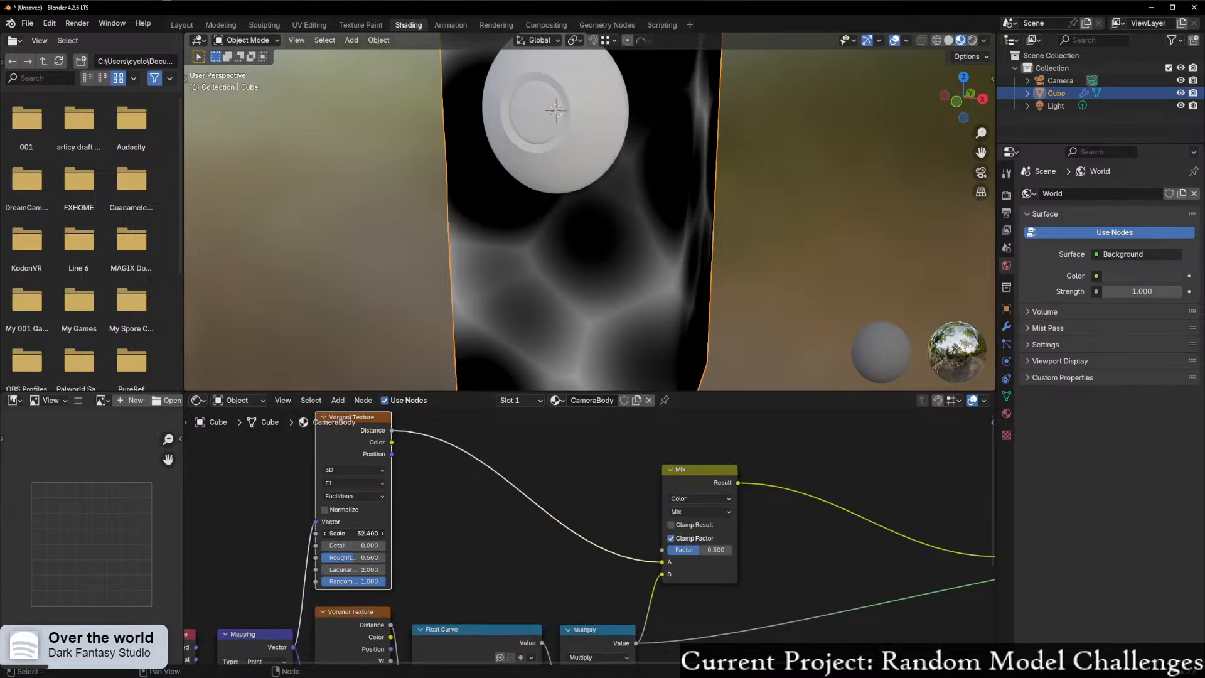
drag(353, 533, 513, 581)
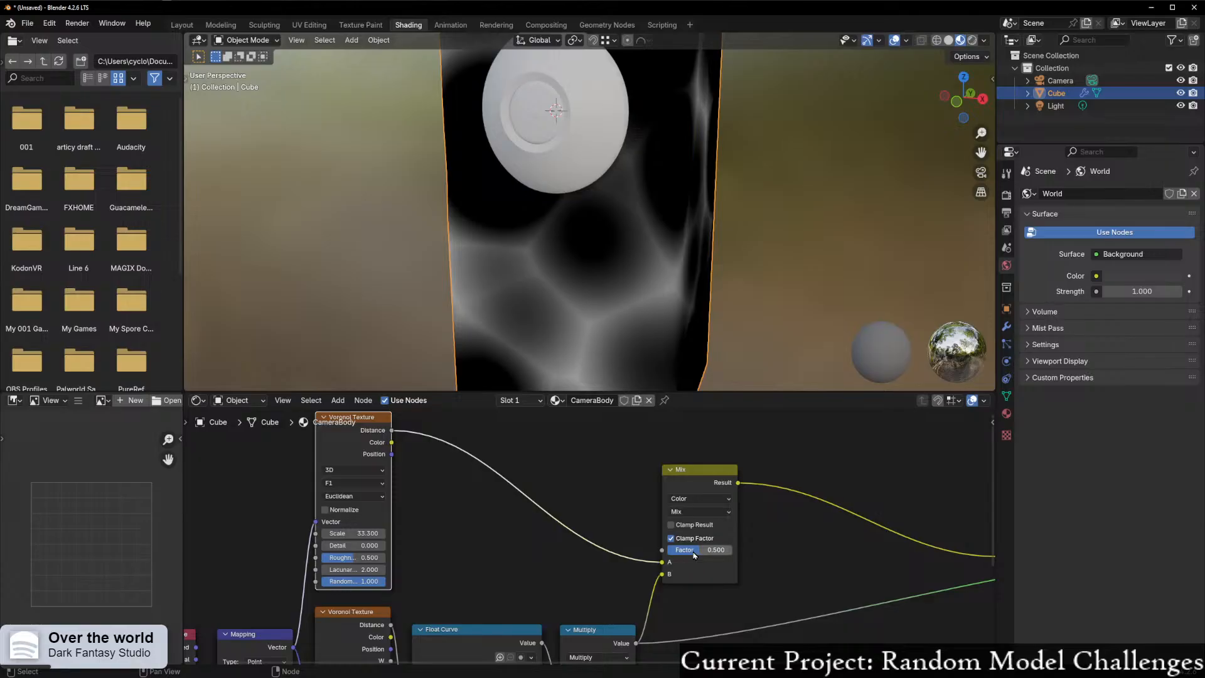
click(696, 510)
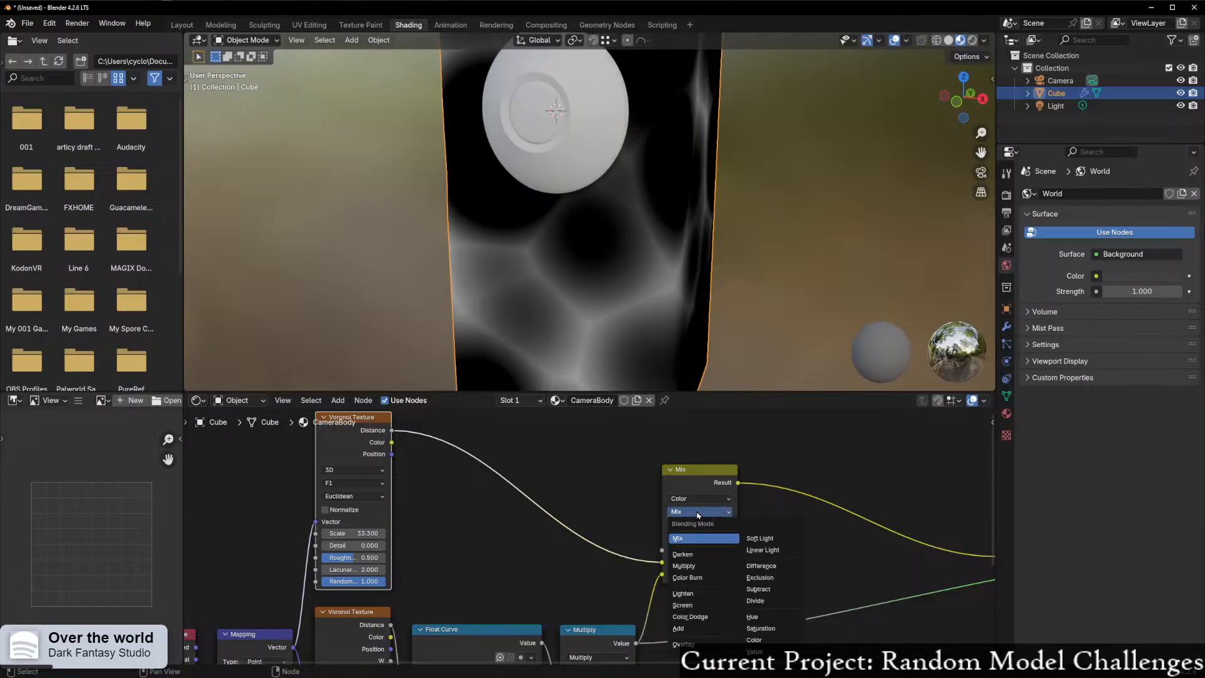
click(689, 562)
scroll(661, 594, down, 2)
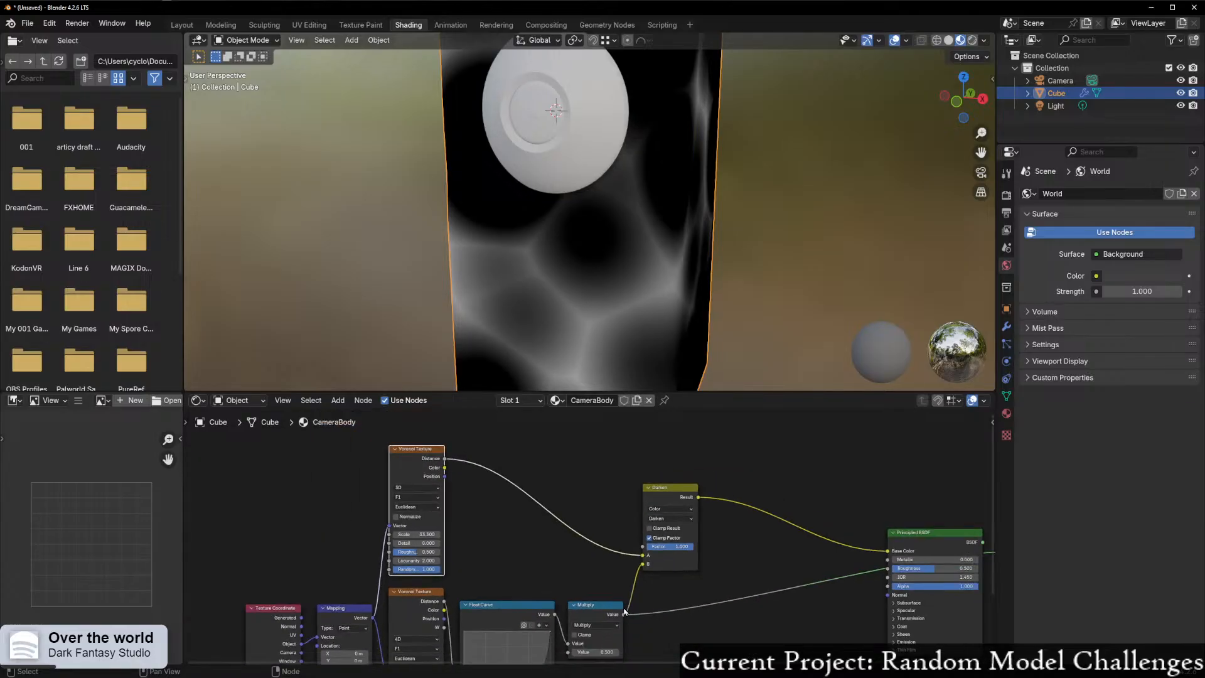
middle_drag(636, 625, 596, 566)
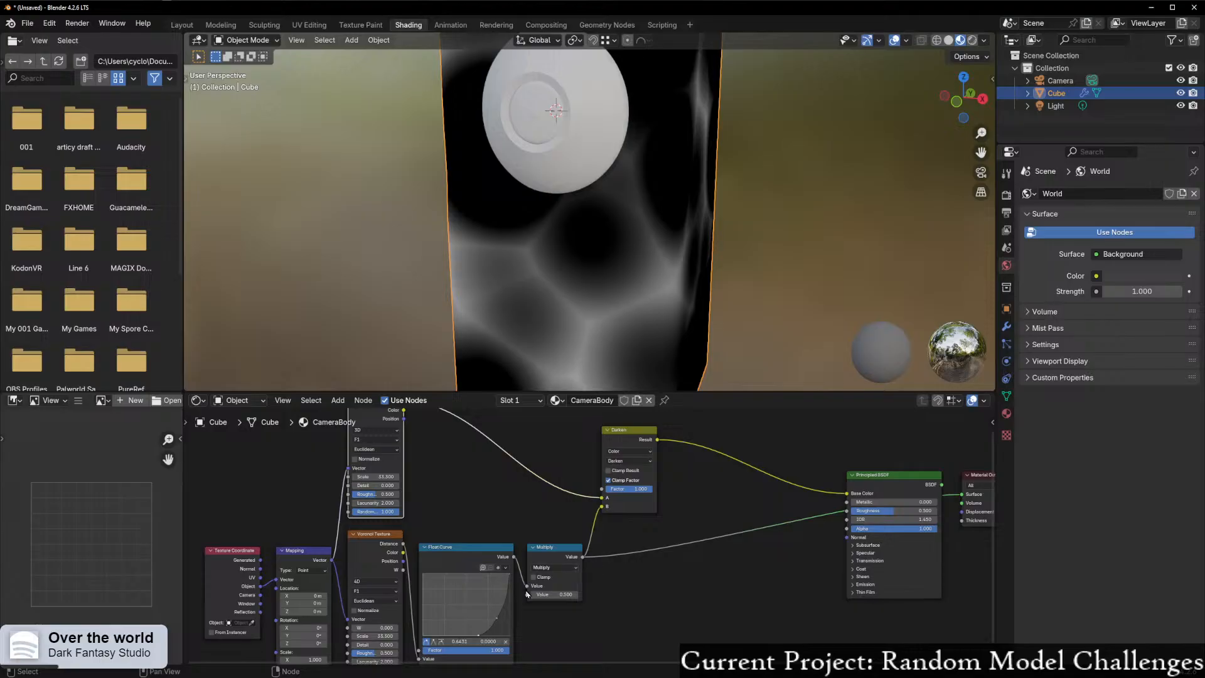
- Preview the Darken node's result on the model and mute the Multiply node
ctrl+shift+click(632, 440)
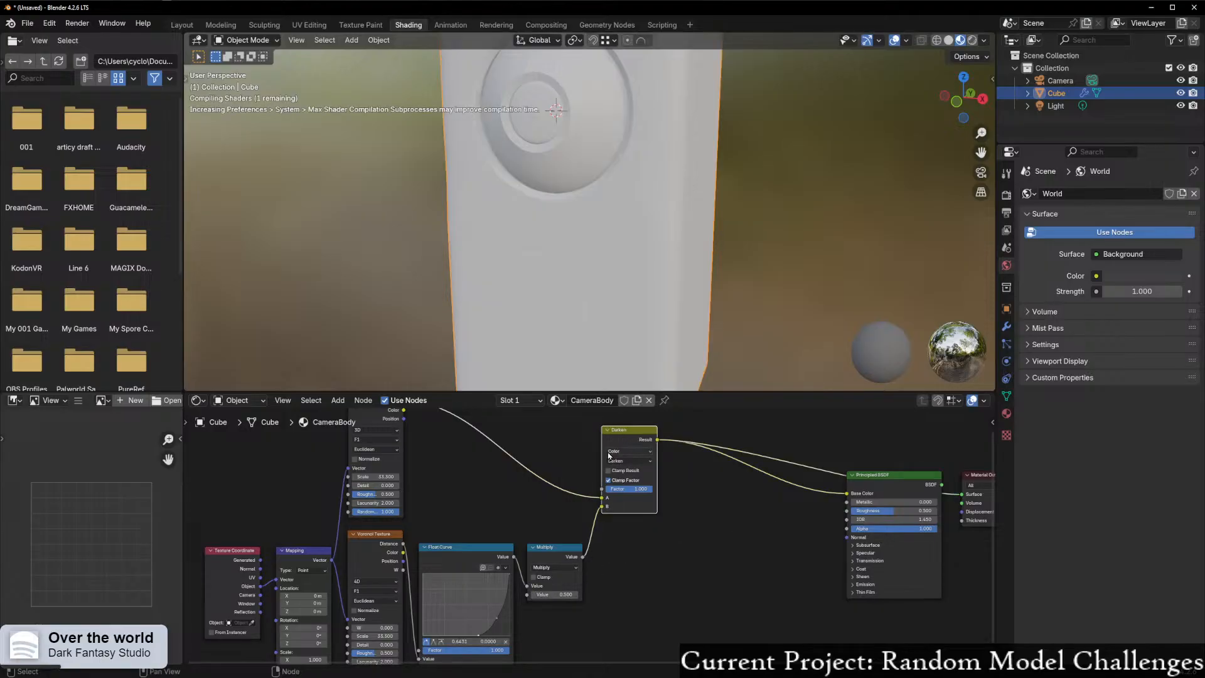
shift+middle_drag(504, 506, 540, 557)
scroll(596, 561, up, 1)
mouse_move(694, 545)
mouse_down()
mouse_move(665, 545)
mouse_move(694, 545)
mouse_up()
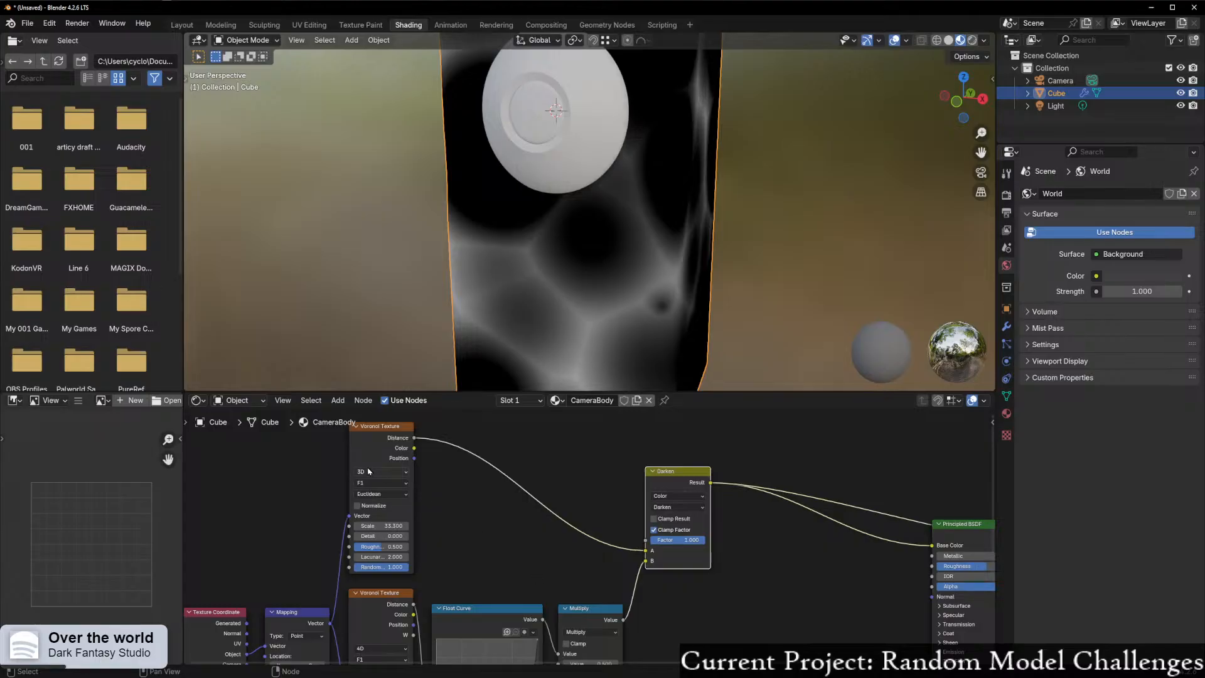
middle_drag(563, 625, 487, 556)
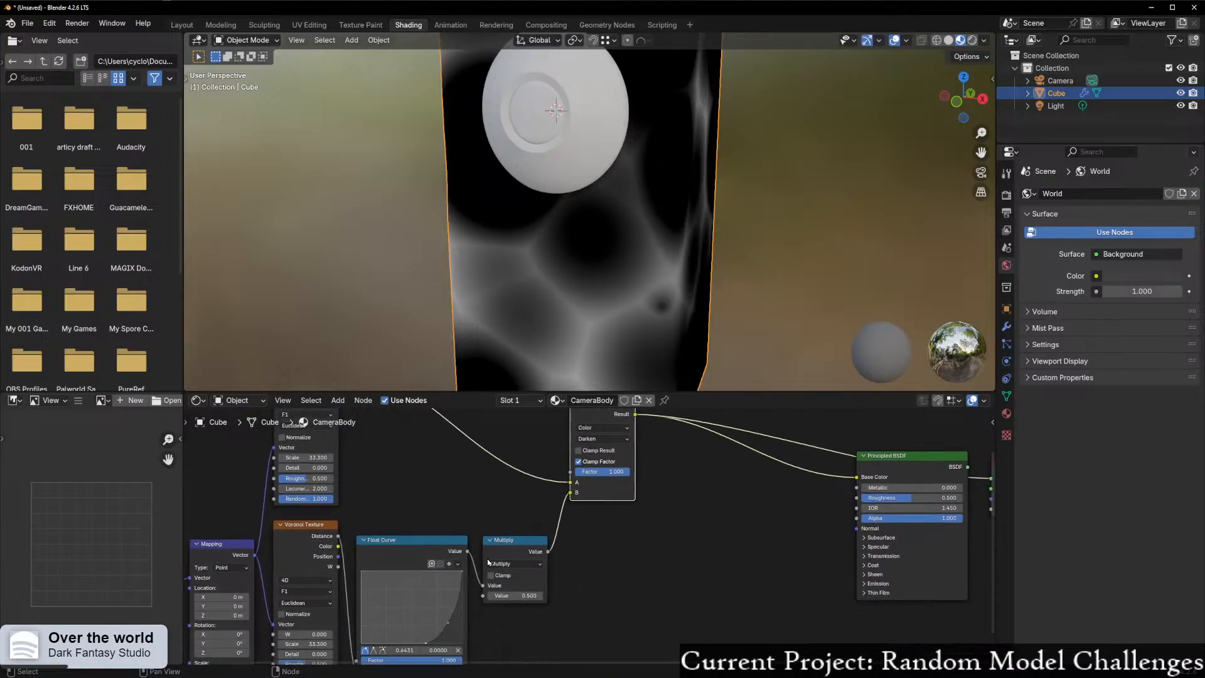
click(516, 565)
click(500, 554)
key(m)
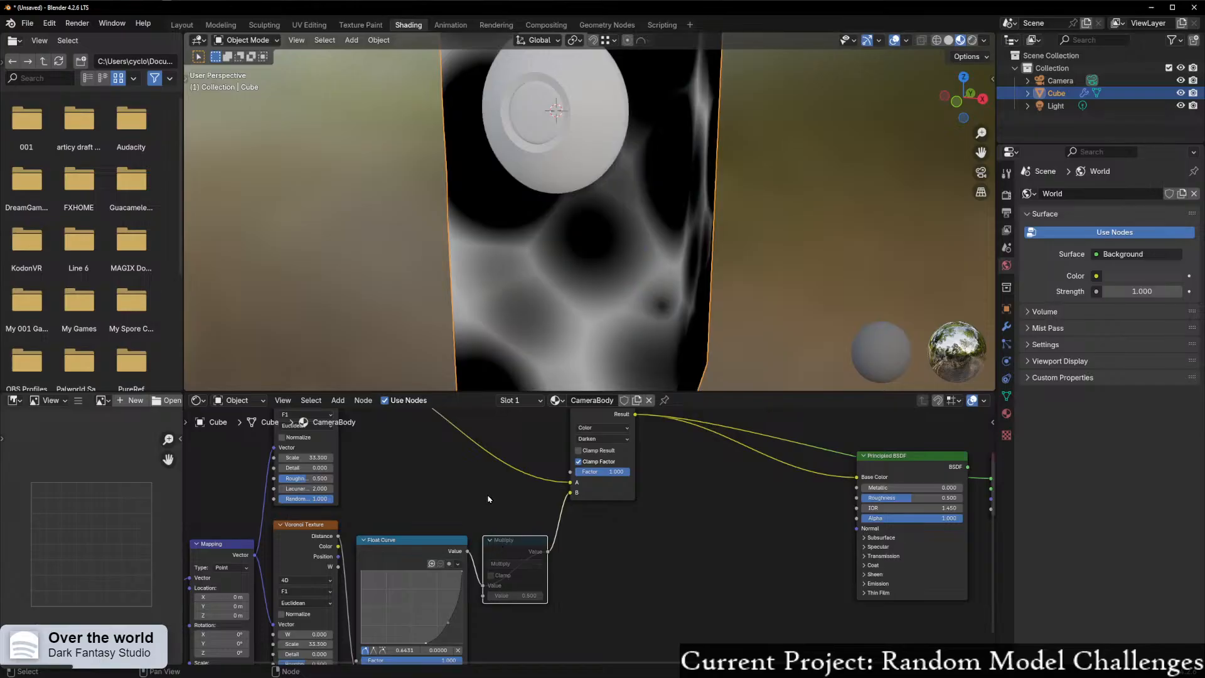
- Reshape the Float Curve with a point at 0.6734, 0.1153 and set the lower Voronoi Texture's Scale to 10.2
drag(452, 624, 430, 639)
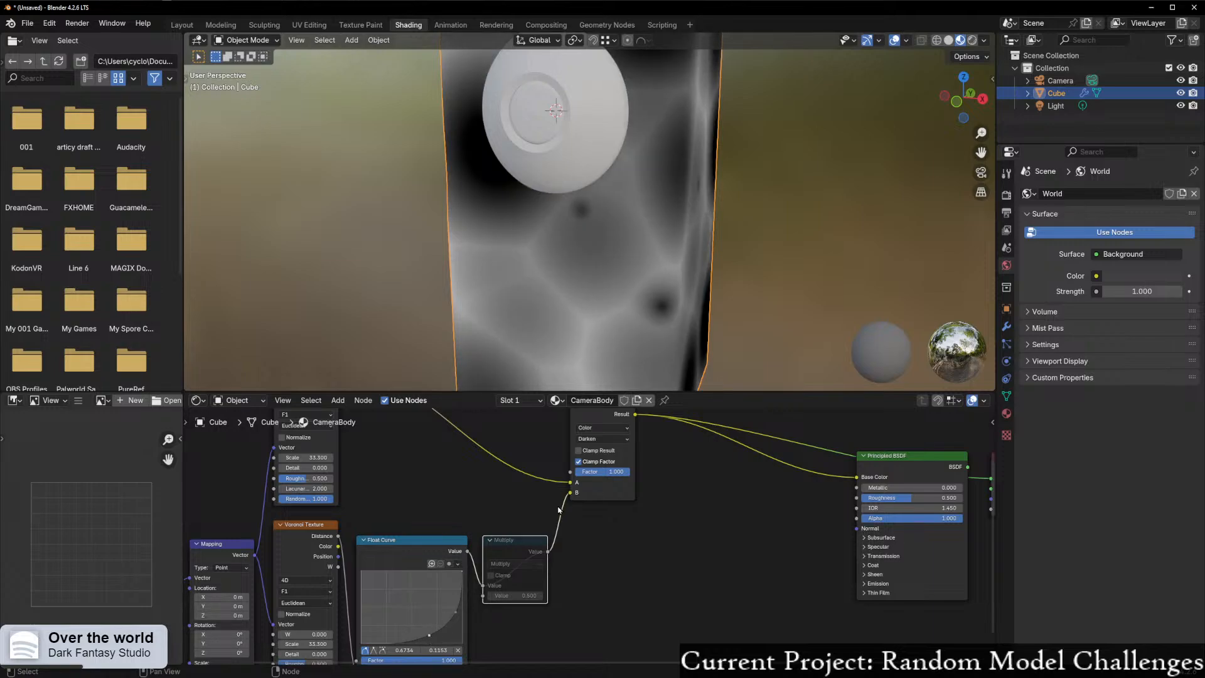
scroll(590, 484, down, 1)
drag(364, 621, 379, 621)
drag(364, 621, 342, 621)
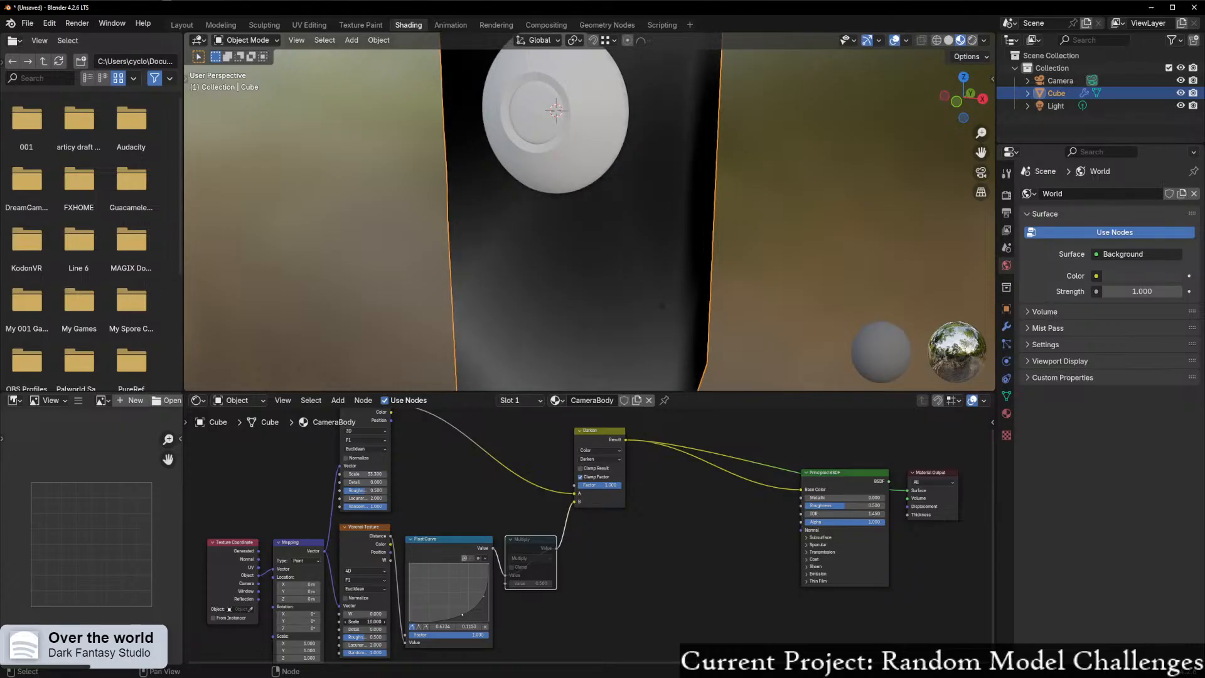
scroll(784, 357, down, 4)
middle_drag(751, 323, 634, 359)
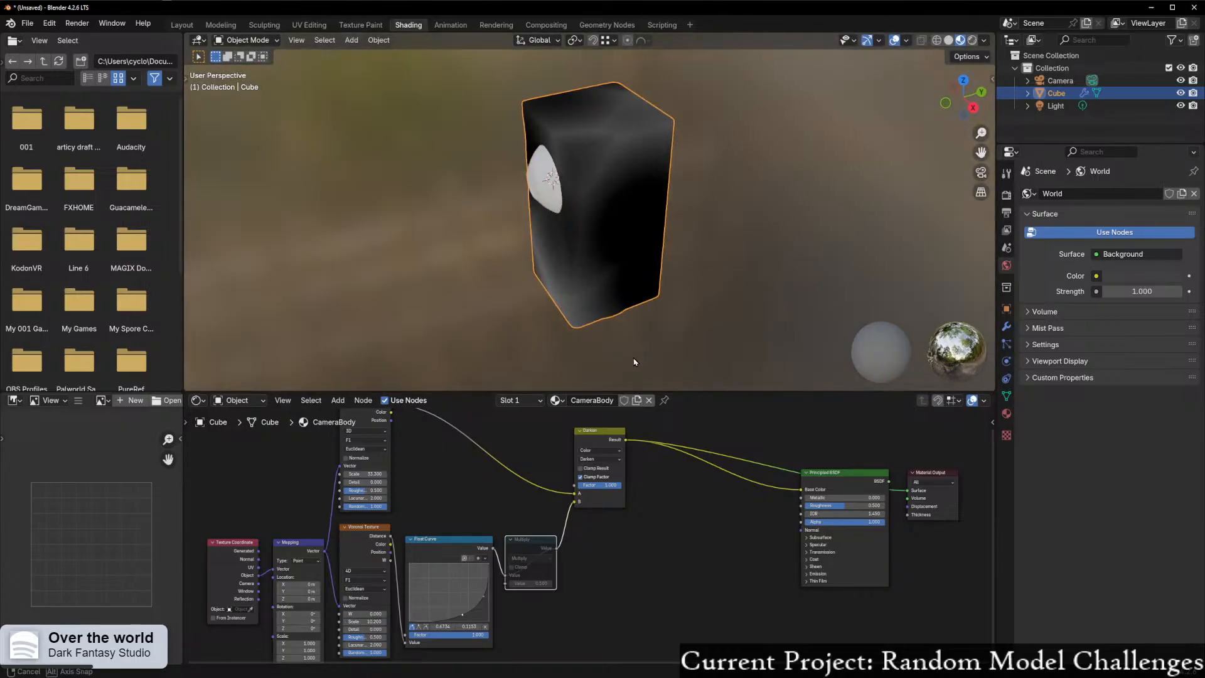
- Insert a Color Ramp between the Darken node and the Principled BSDF's Base Color and preview its output
scroll(732, 521, up, 3)
key(shift+a)
text(r)
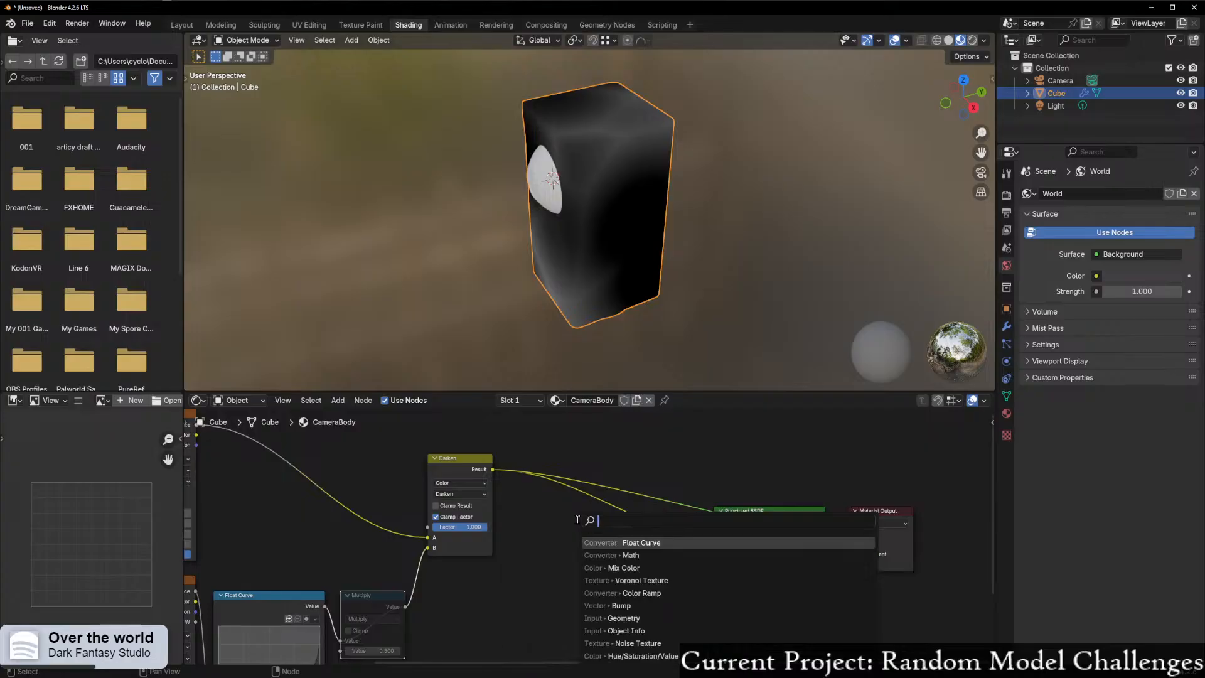
key(Return)
click(594, 514)
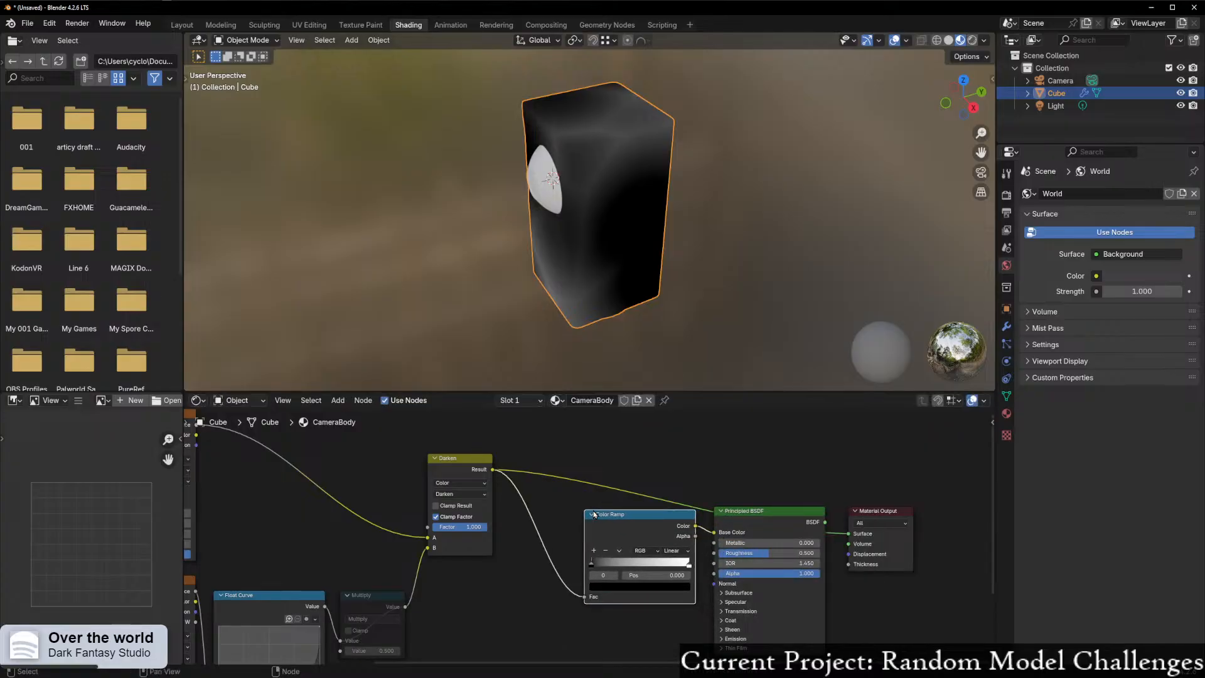
click(599, 512)
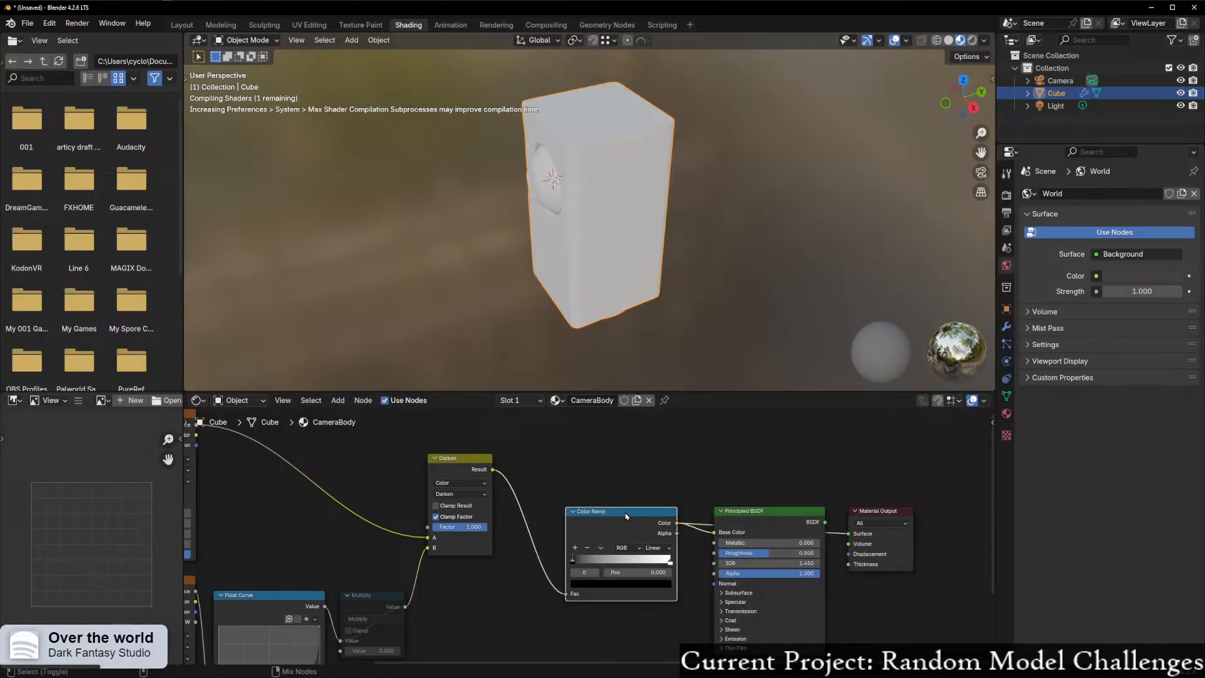
- Colour the Color Ramp's black stop dark brown and flip the ramp, keeping the brown stop at position 1
click(591, 583)
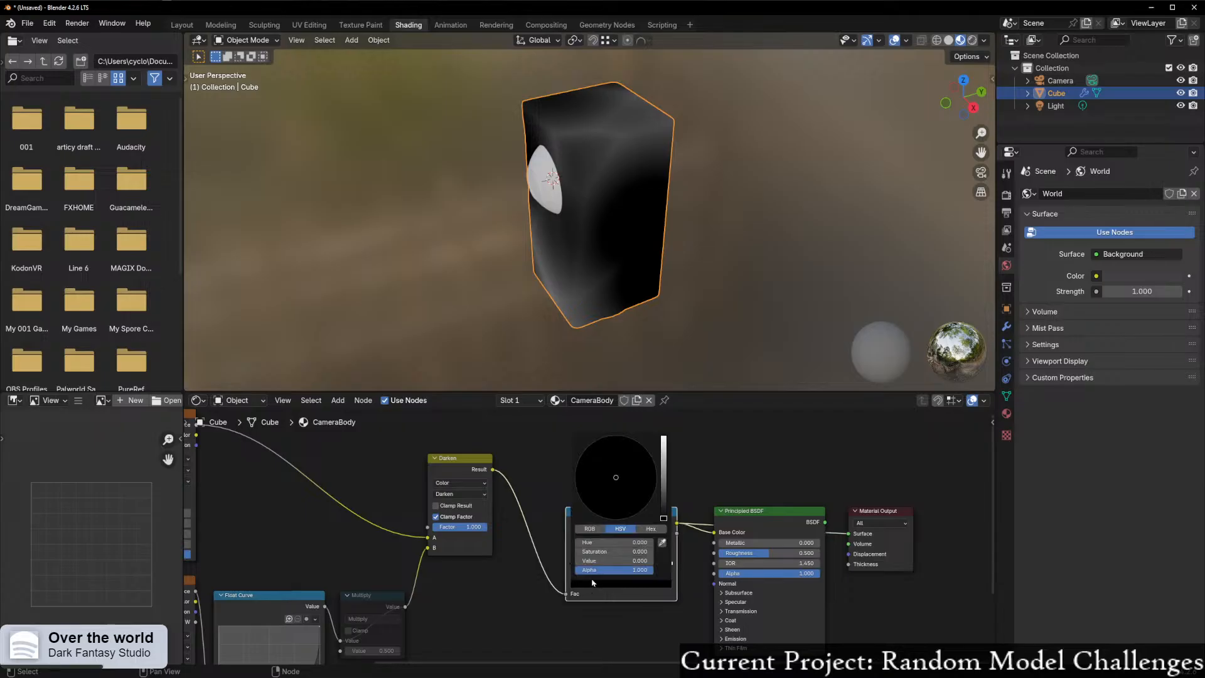
drag(663, 516, 601, 500)
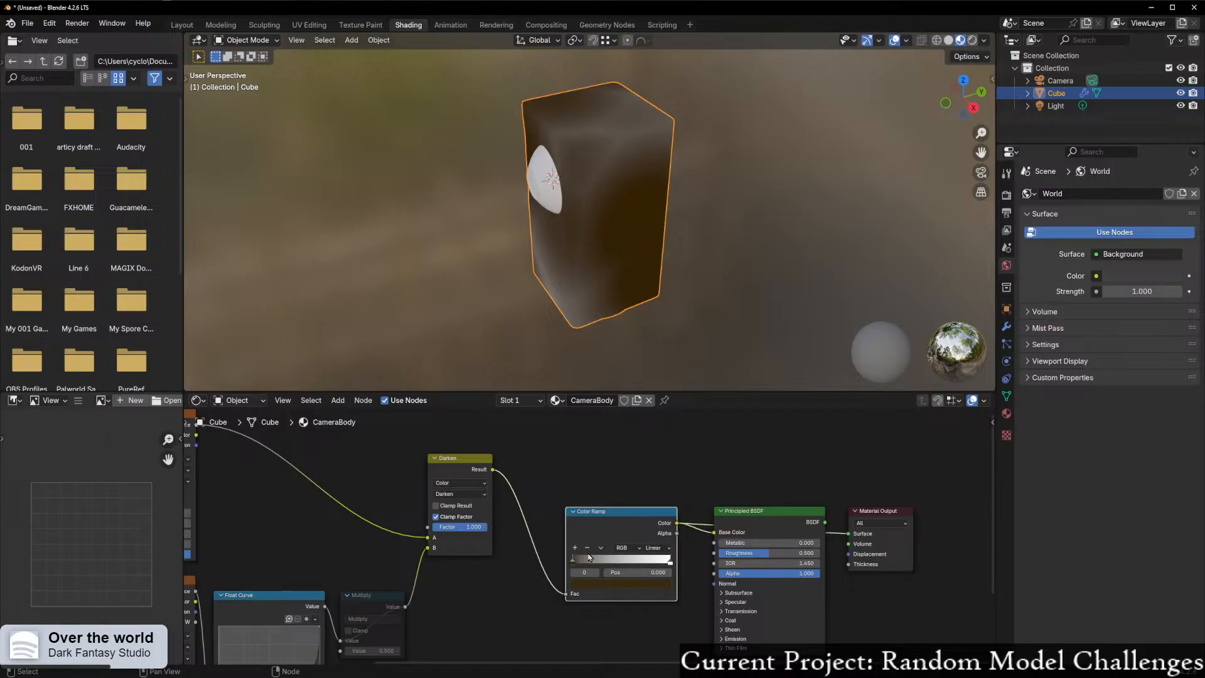
click(601, 548)
click(614, 558)
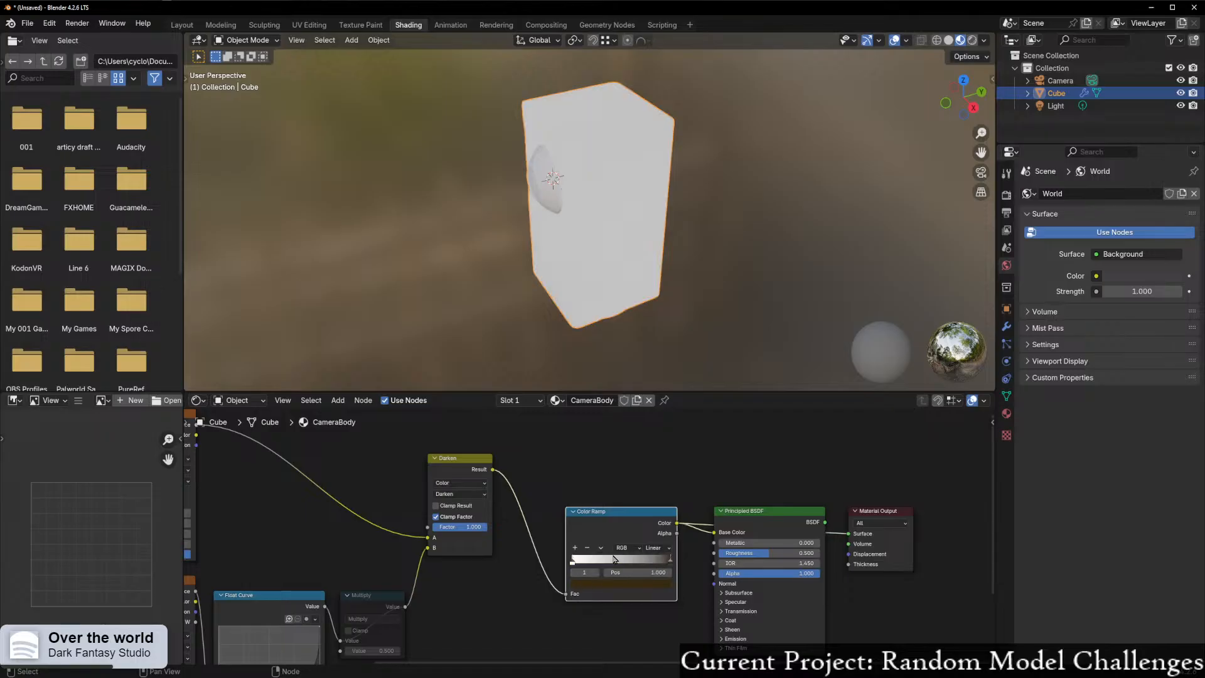
mouse_move(661, 561)
mouse_down()
mouse_move(575, 572)
mouse_move(690, 572)
mouse_up()
- Unmute the Multiply node that follows the Float Curve
scroll(422, 596, down, 2)
middle_drag(481, 577, 567, 543)
scroll(492, 589, up, 4)
click(442, 568)
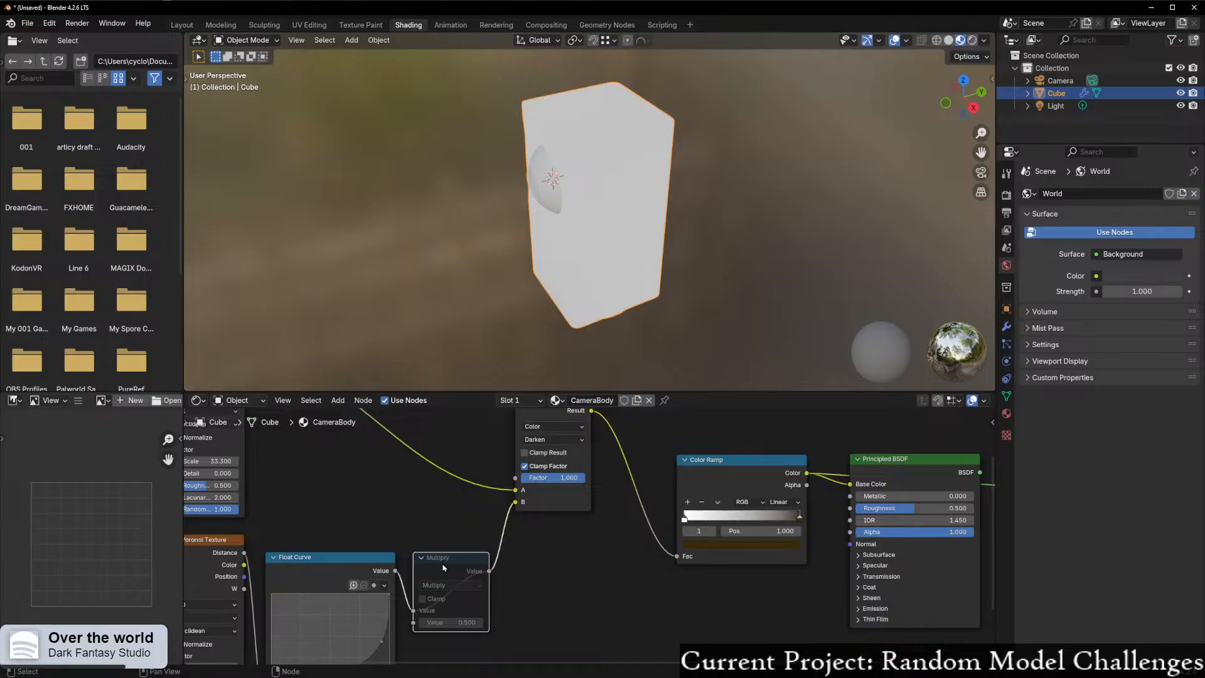
key(m)
scroll(443, 568, down, 1)
- Reposition the Color Ramp and Darken nodes to tidy the node layout
click(559, 435)
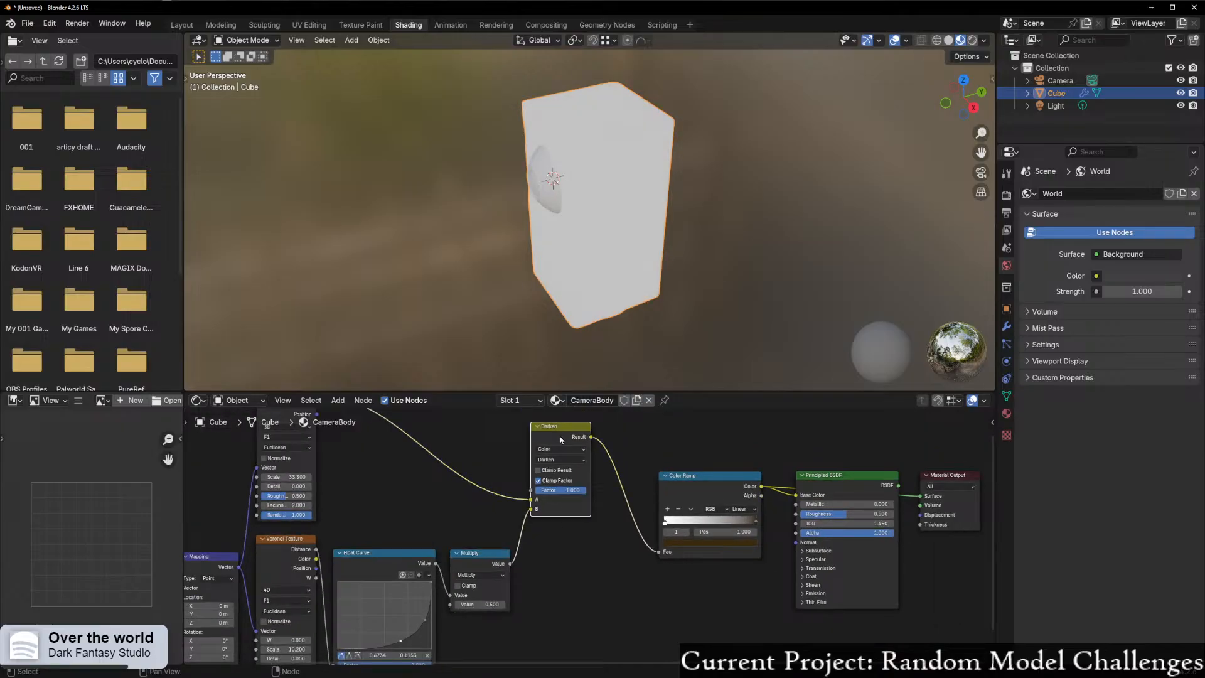
scroll(681, 502, up, 1)
drag(731, 471, 723, 447)
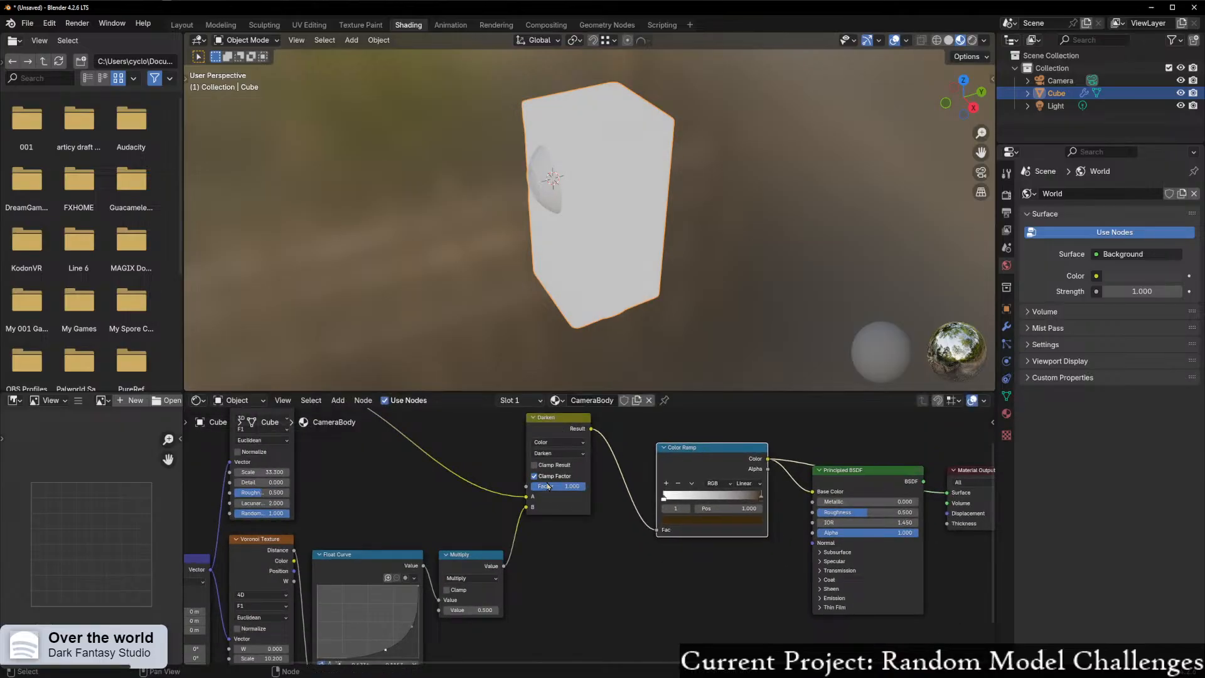
shift+middle_drag(602, 568, 617, 596)
drag(573, 446, 575, 459)
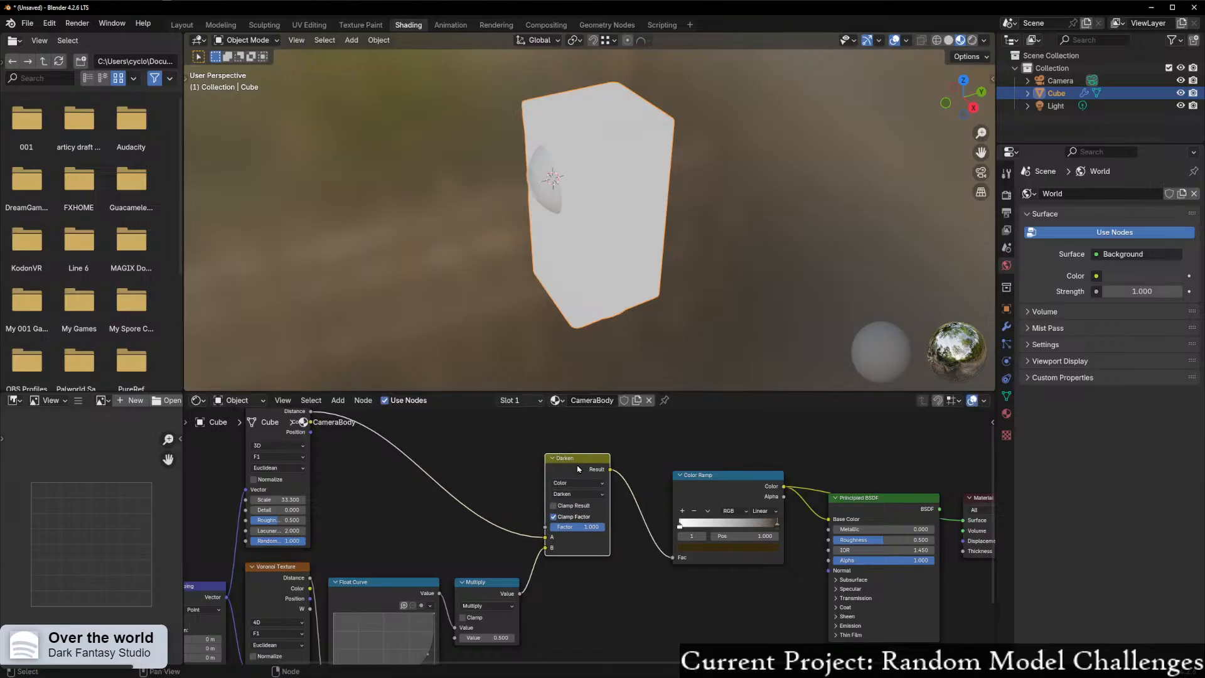
- Lower the upper Voronoi Texture's Scale to 6.6
scroll(310, 511, up, 2)
shift+middle_drag(327, 524, 435, 518)
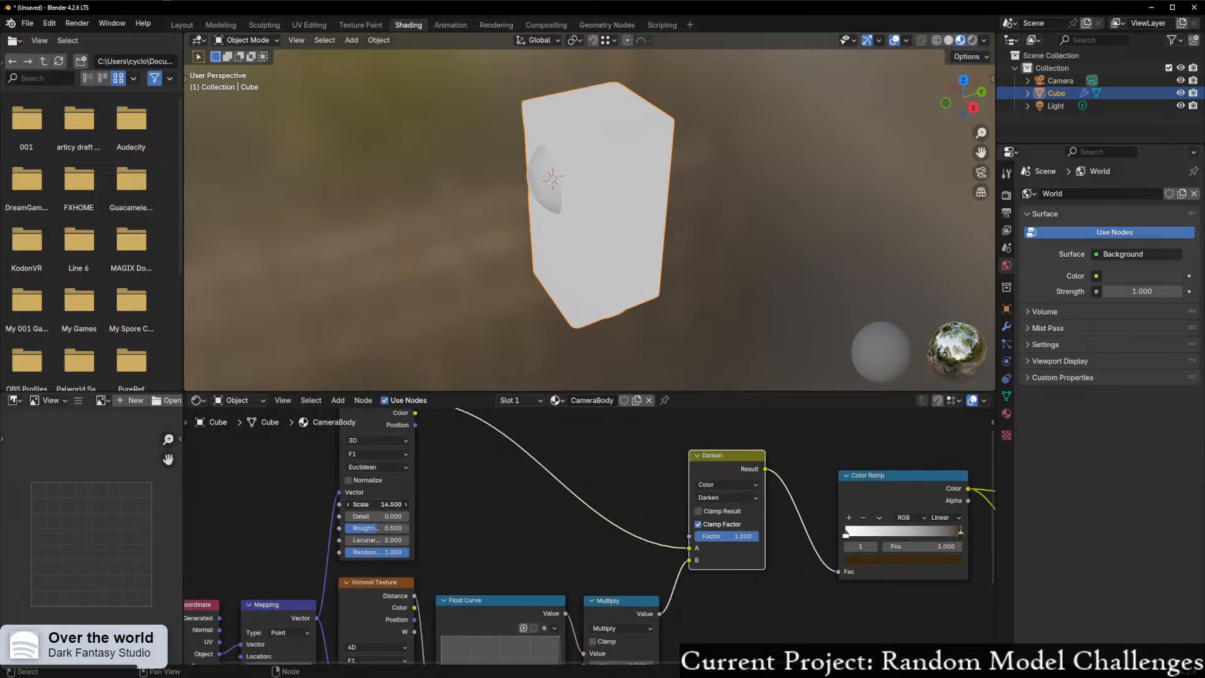
drag(376, 504, 348, 503)
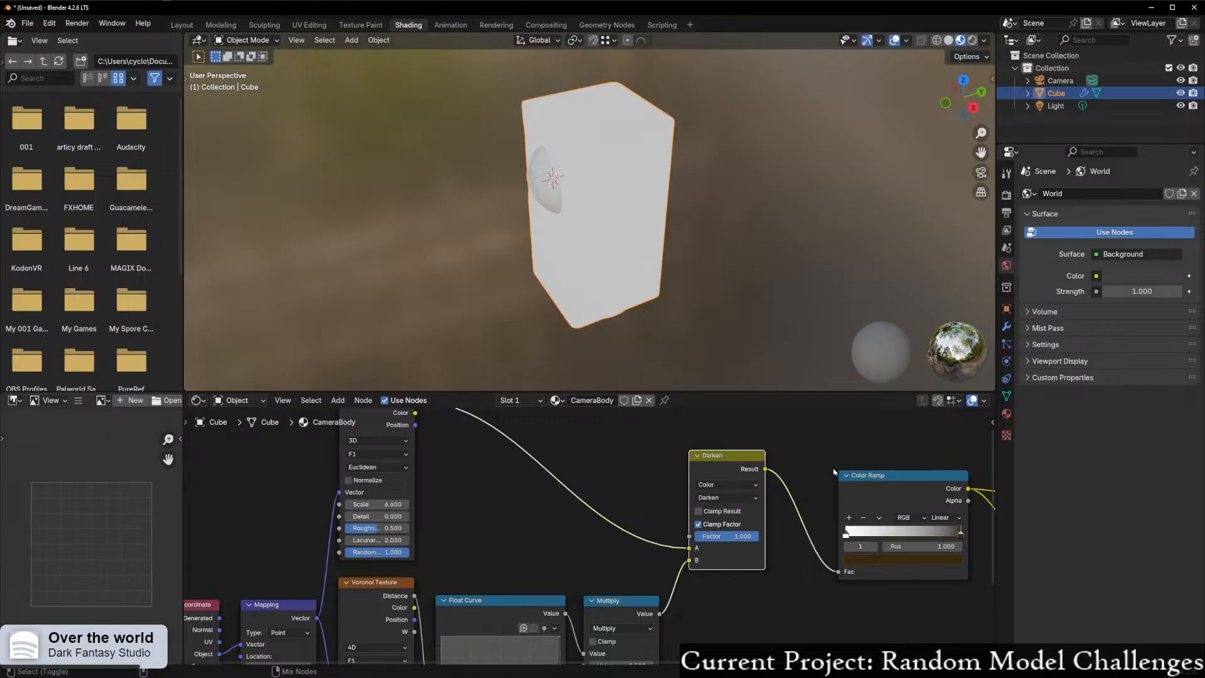
- Move the Color Ramp's brown stop to position 0.047 and inspect the model's front
mouse_move(960, 532)
mouse_down()
mouse_move(859, 532)
mouse_move(842, 549)
mouse_up()
middle_drag(600, 251, 688, 217)
scroll(799, 534, right, 5)
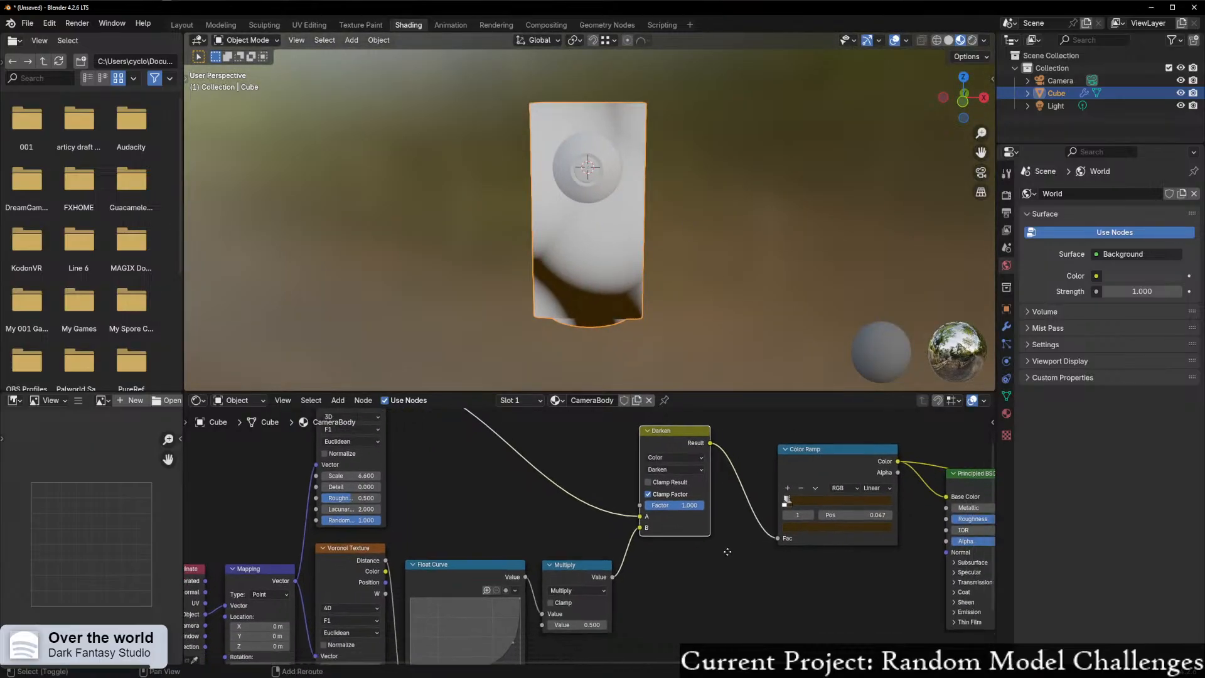
scroll(626, 514, up, 5)
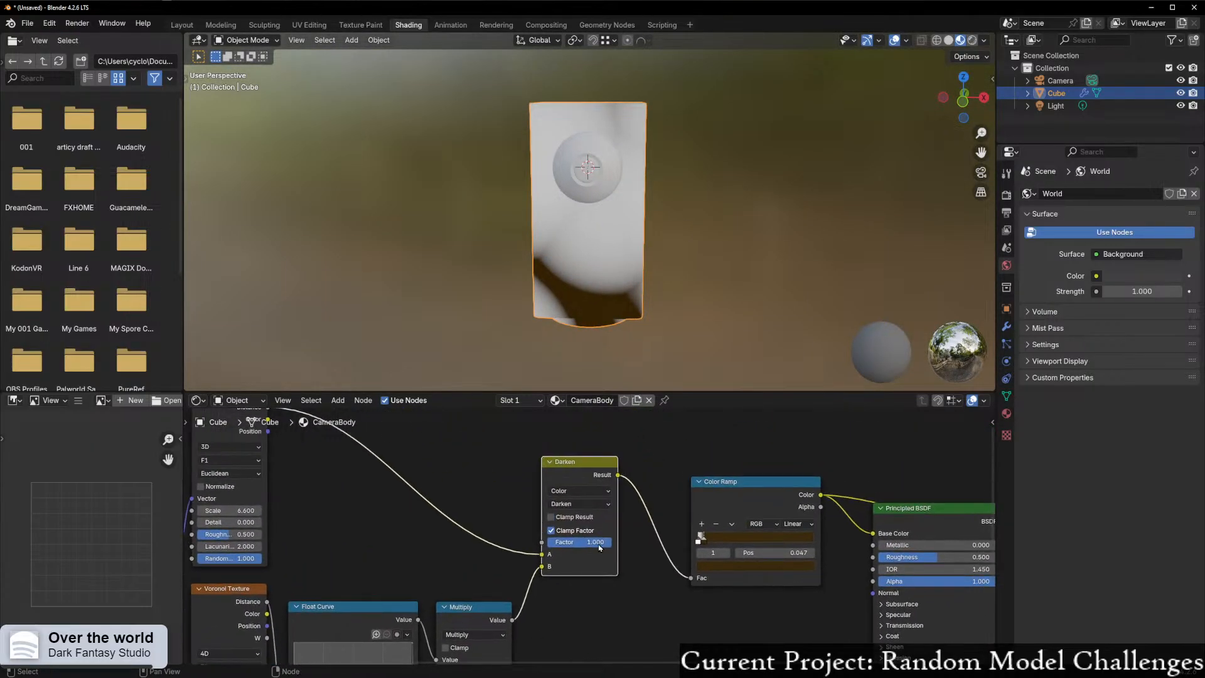
- Preview the Darken result on the model and delete the Multiply node while keeping its links connected
ctrl+shift+click(579, 471)
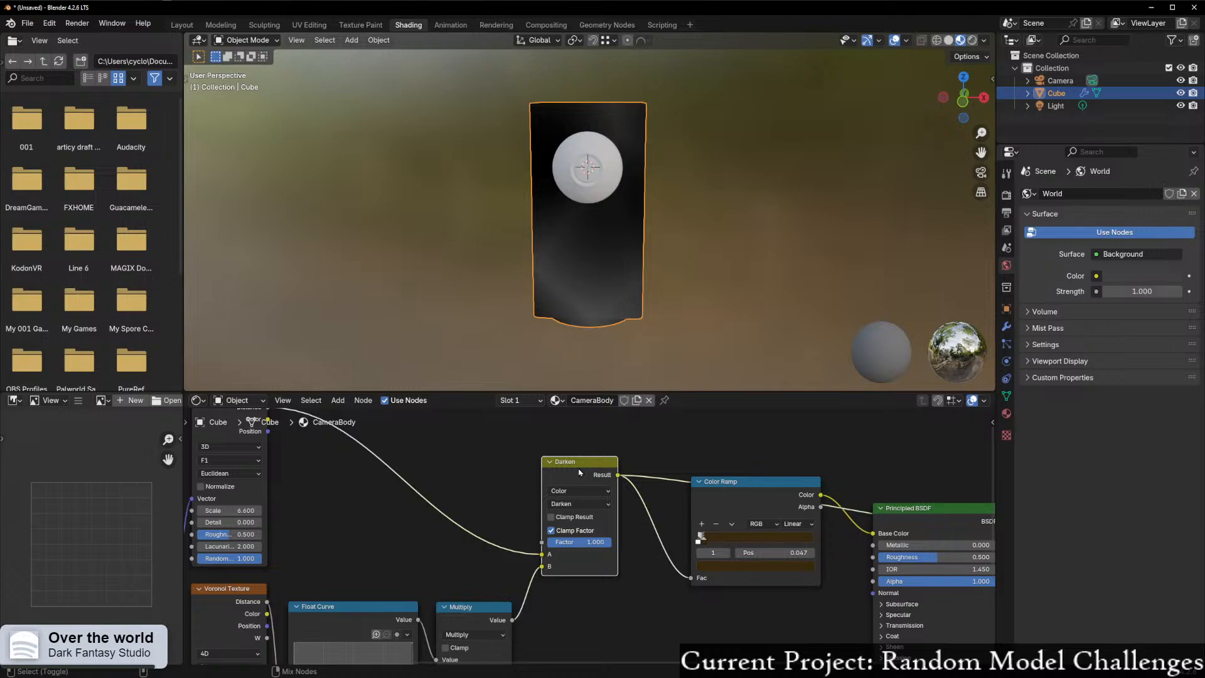
click(496, 606)
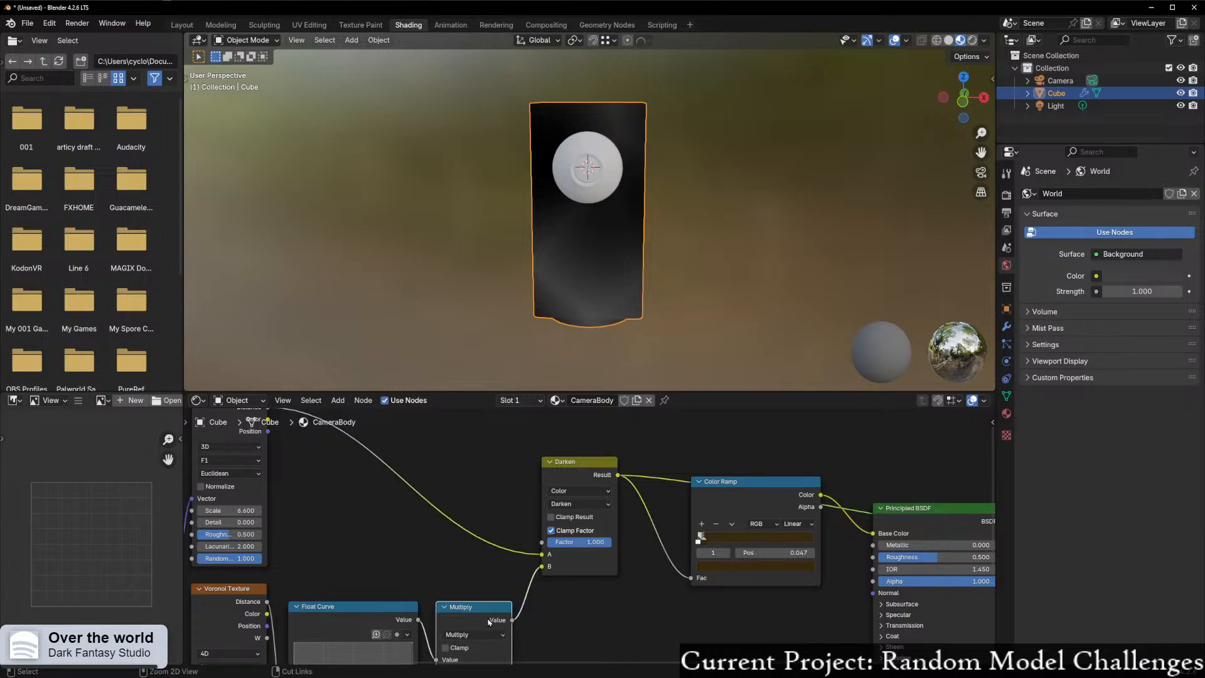
key(ctrl+x)
scroll(551, 587, up, 3)
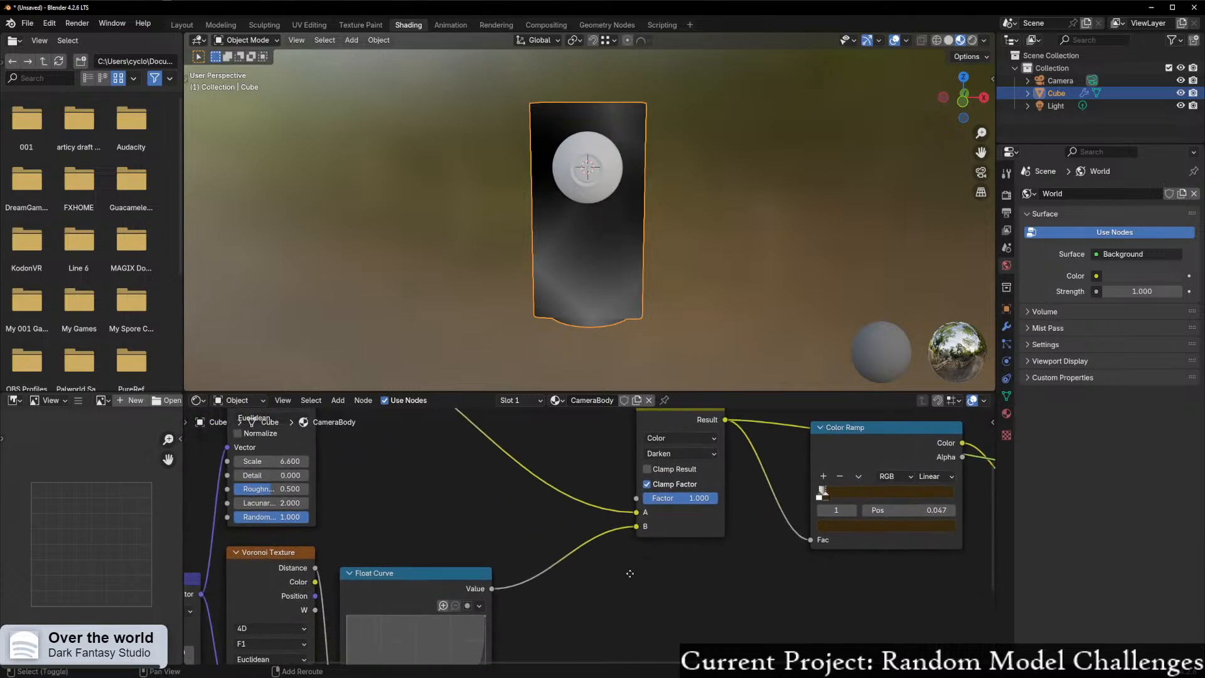
- Reshape the Float Curve into a gentler bend with a point at 0.3703, 0.0384
middle_drag(550, 586, 682, 464)
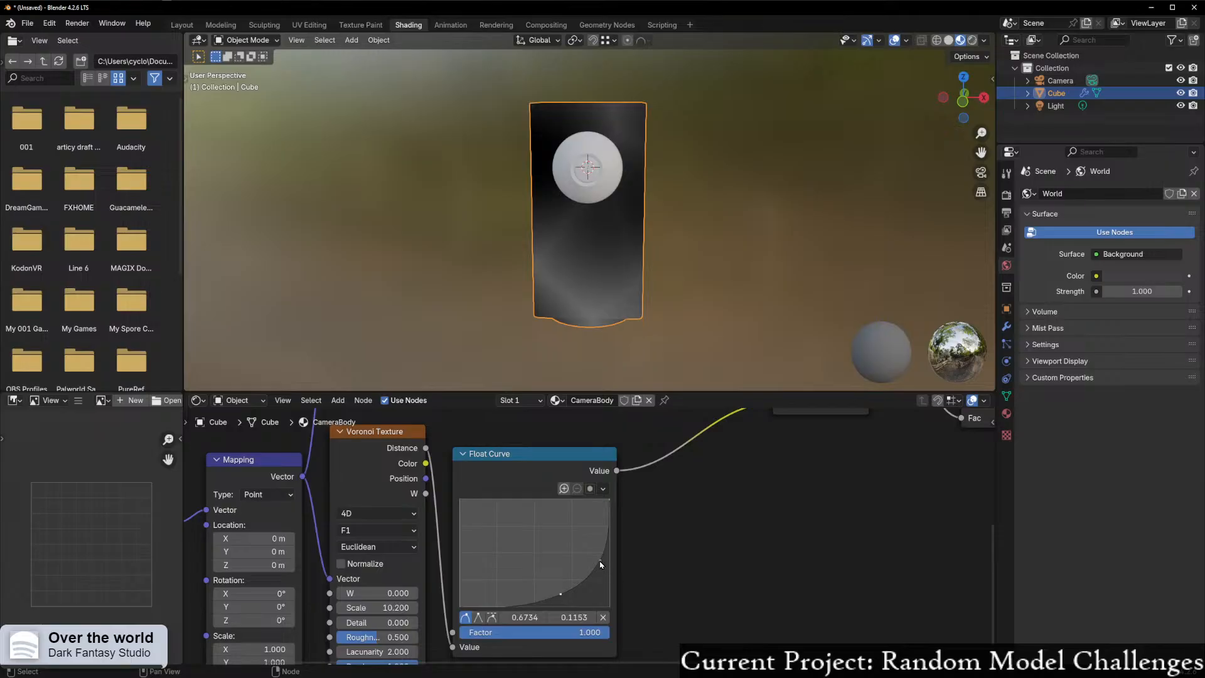
mouse_move(596, 561)
mouse_down()
mouse_move(607, 567)
mouse_move(590, 597)
mouse_move(522, 607)
mouse_up()
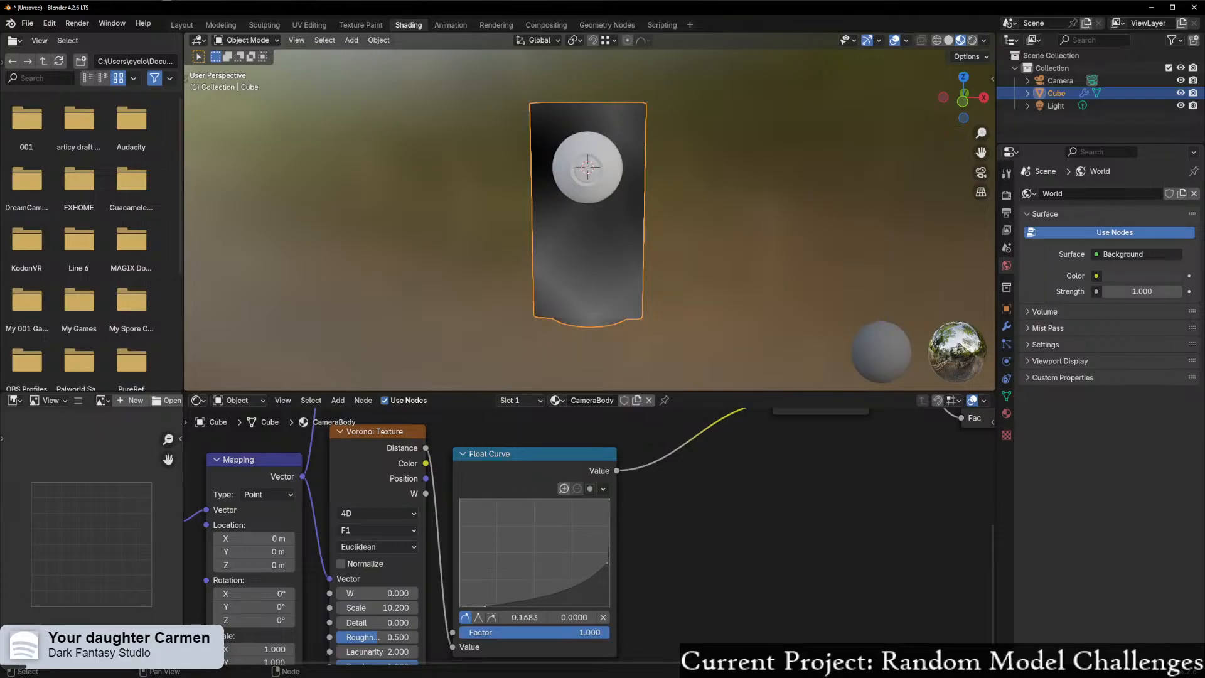
drag(601, 570, 517, 606)
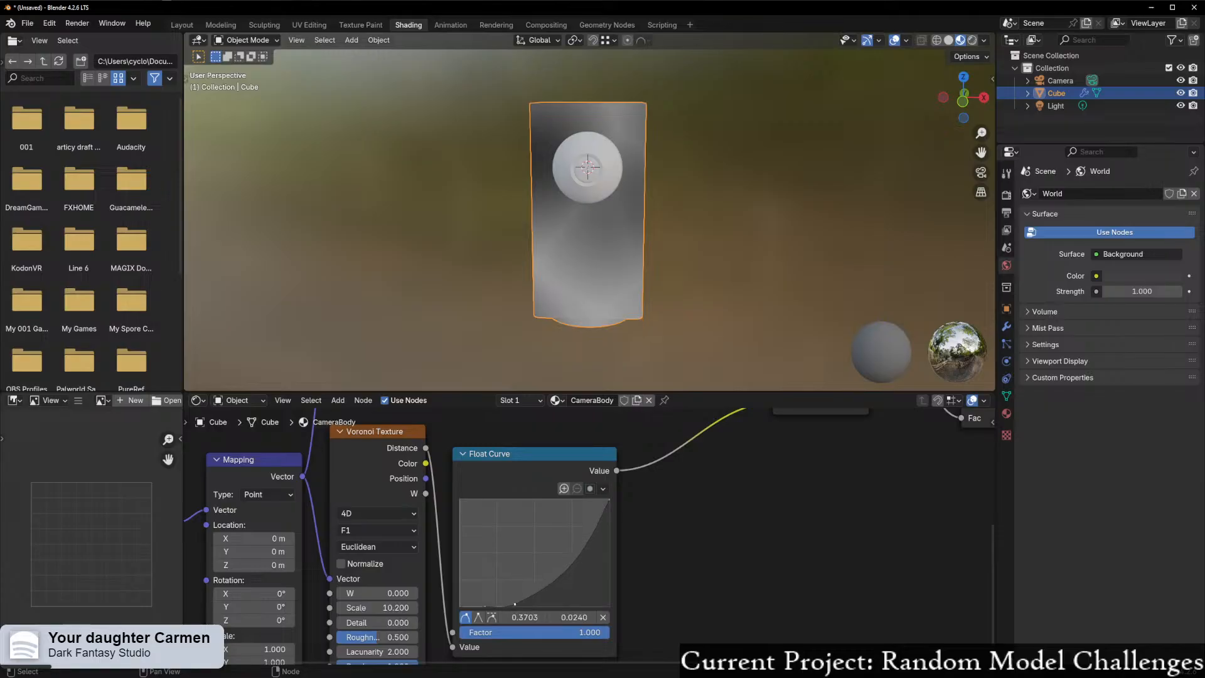
middle_drag(769, 326, 812, 291)
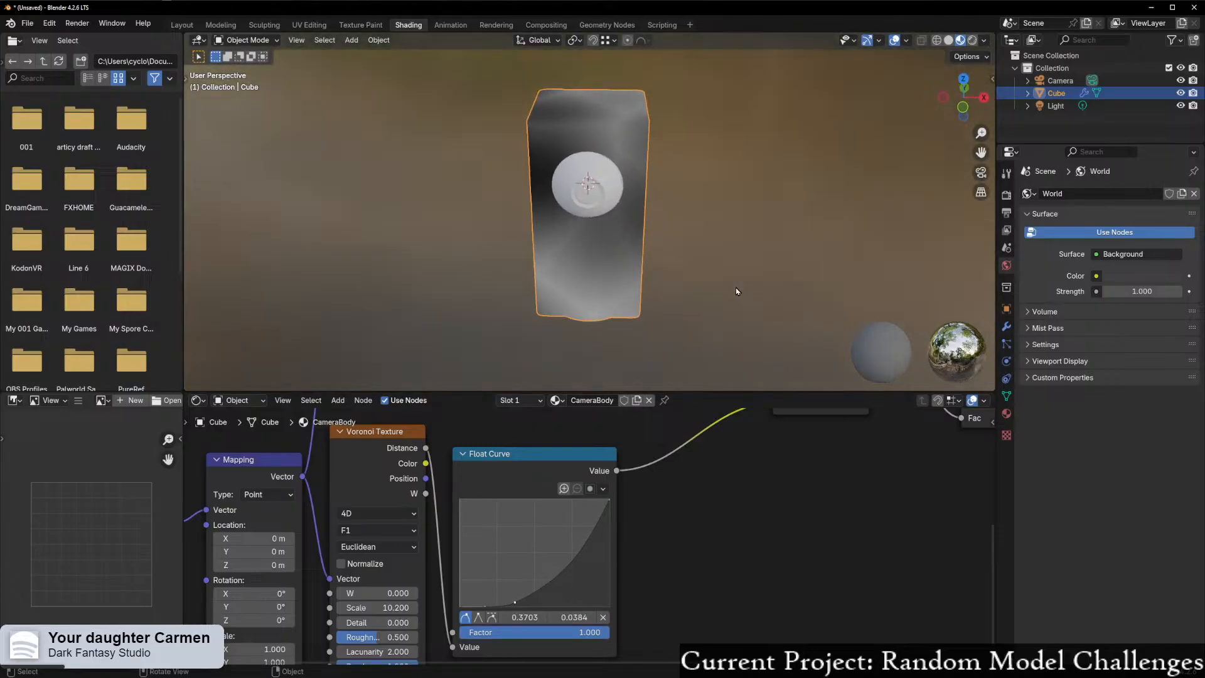
- Preview the Color Ramp's output on the model and view the body from another side
scroll(811, 294, down, 3)
scroll(737, 543, down, 2)
middle_drag(979, 482, 730, 667)
ctrl+shift+click(716, 542)
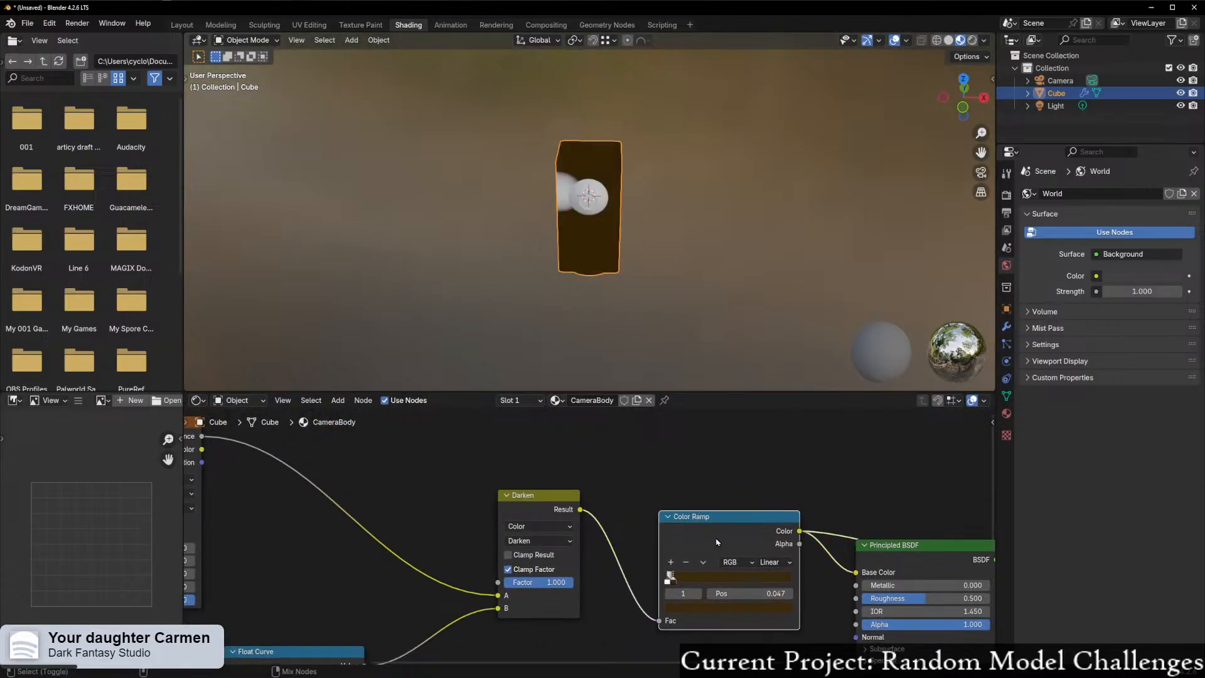
middle_drag(657, 345, 726, 329)
scroll(726, 328, up, 2)
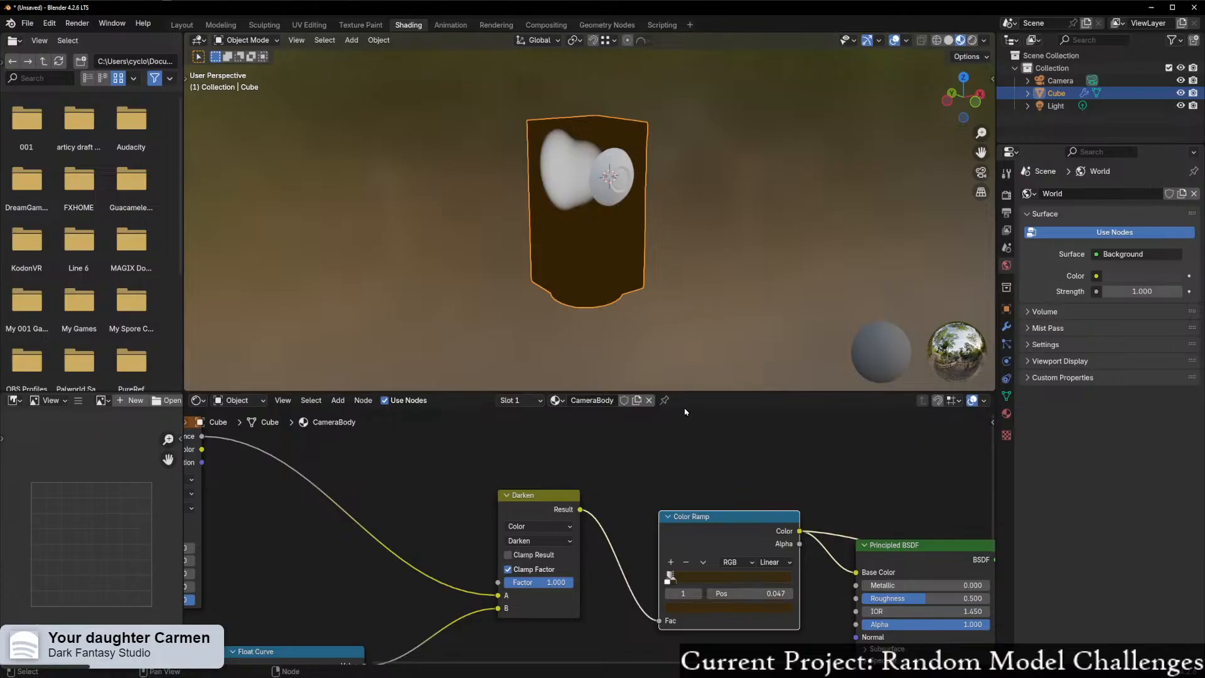
- Move the Color Ramp's brown stop to position 0.323 and set its colour to Hue 0.079, Saturation 0.918, Value 0.065
drag(674, 581, 708, 591)
click(722, 608)
mouse_move(776, 481)
mouse_down()
mouse_move(781, 467)
mouse_move(782, 499)
mouse_up()
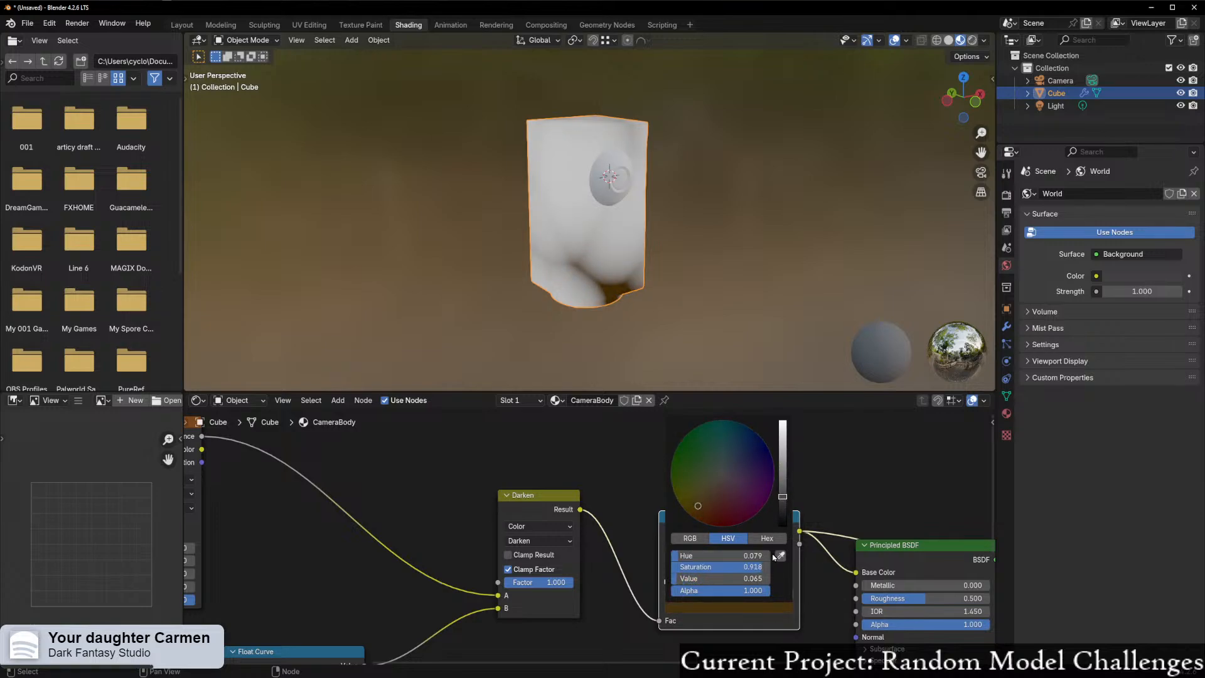
middle_drag(775, 295, 616, 325)
middle_drag(657, 363, 686, 328)
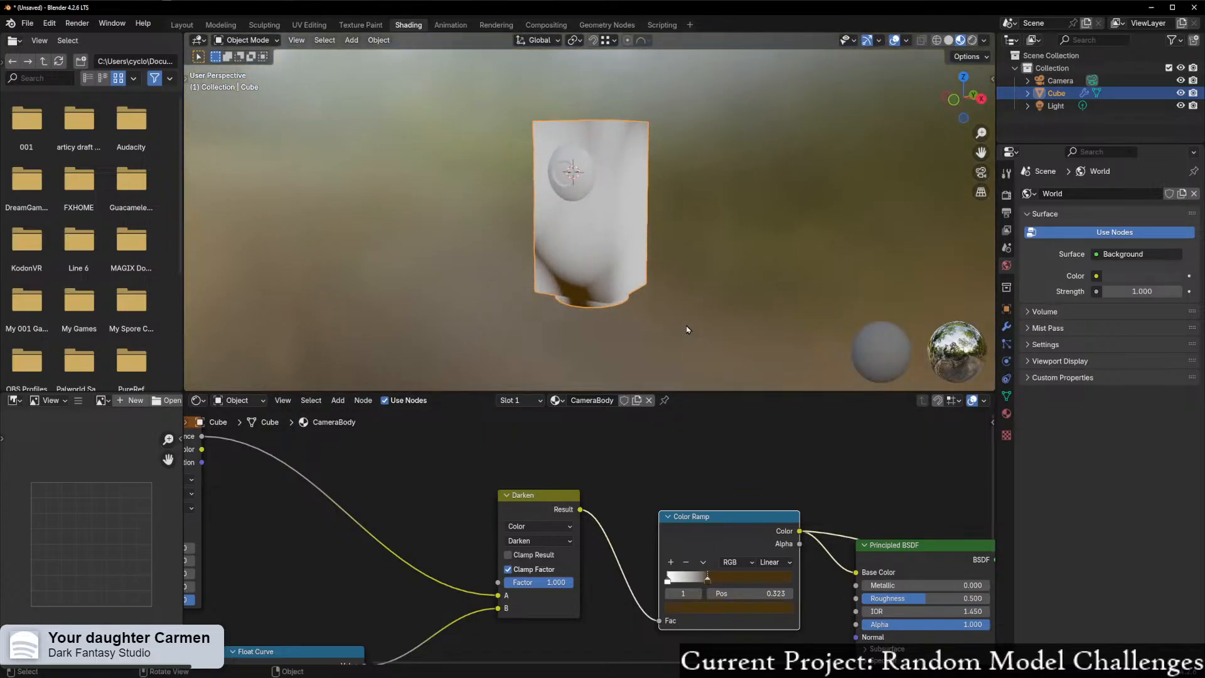
scroll(686, 329, up, 1)
- Insert a Math node on the link between the Float Curve and the Darken node's B input
scroll(473, 637, down, 3)
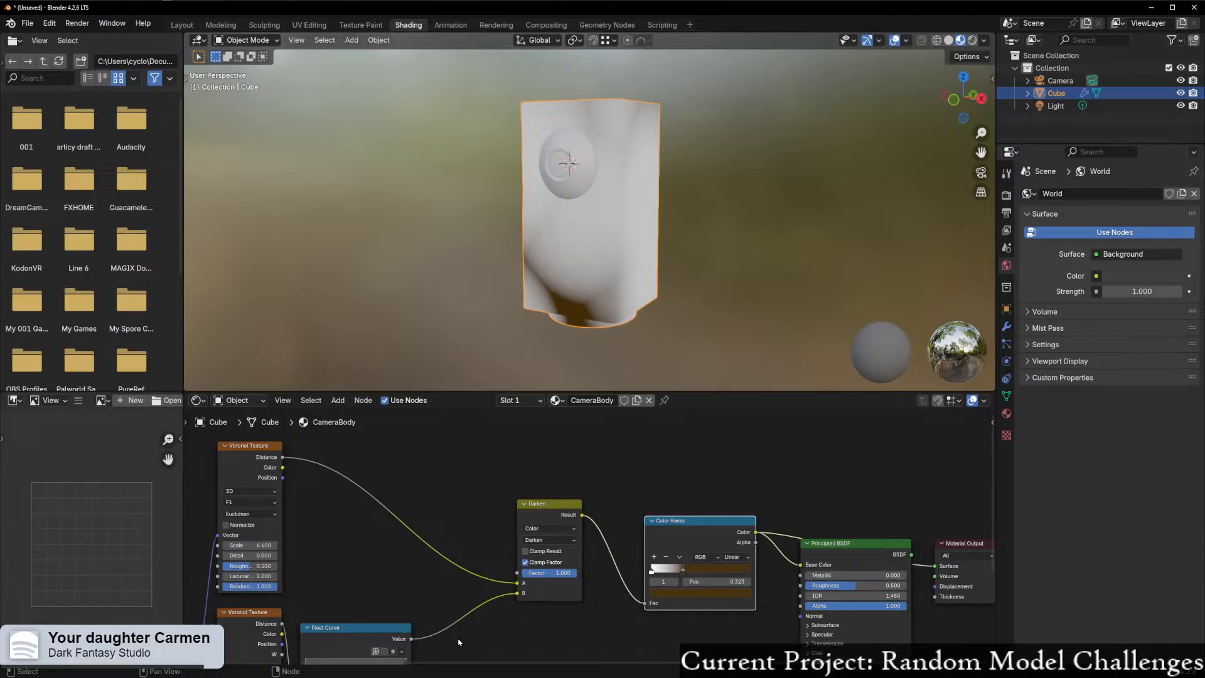
middle_drag(458, 642, 490, 608)
key(shift+a)
click(478, 520)
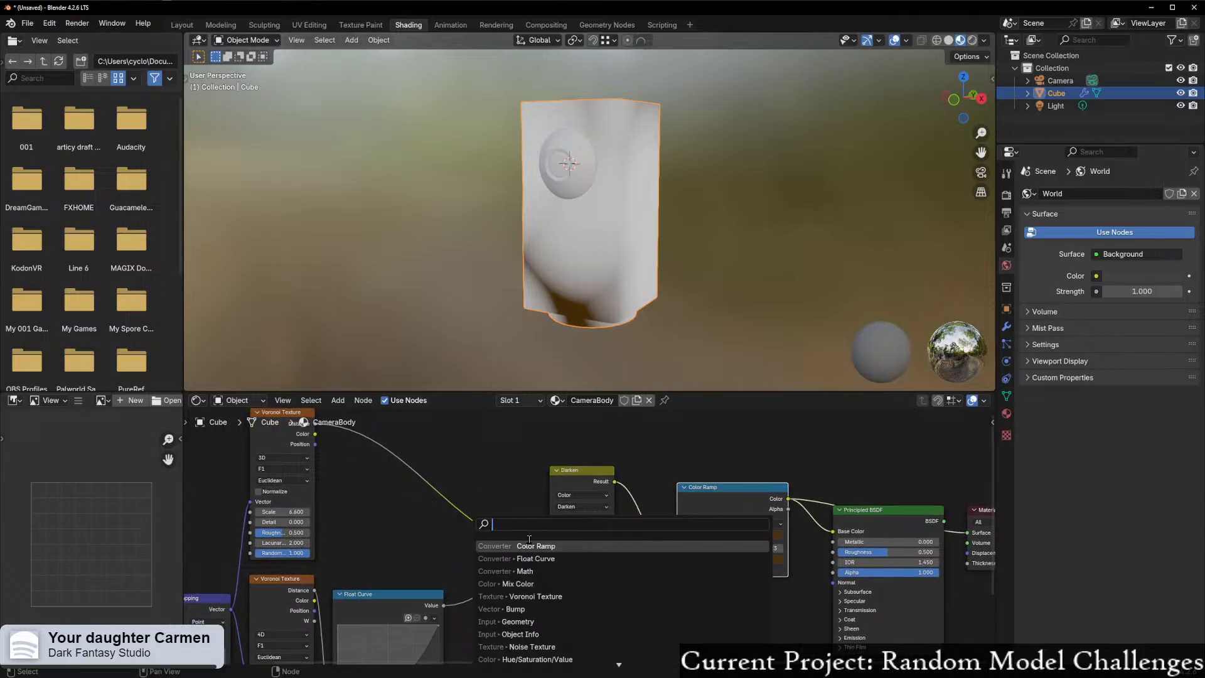
text(math)
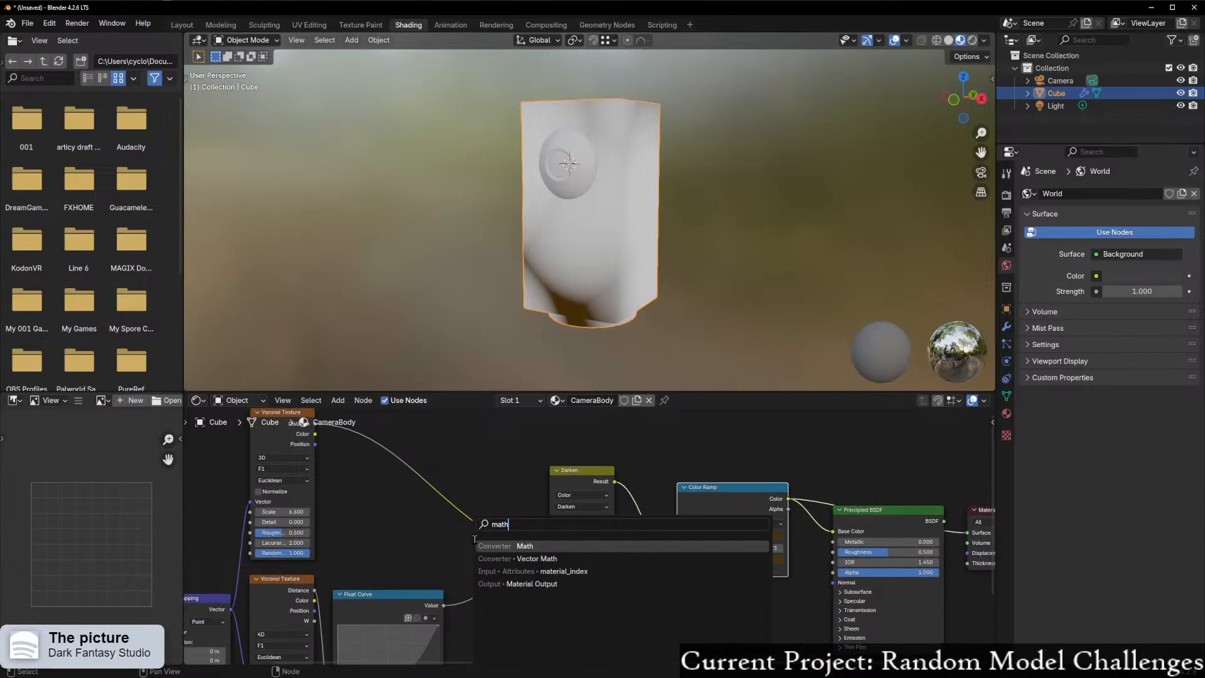
click(538, 545)
click(488, 569)
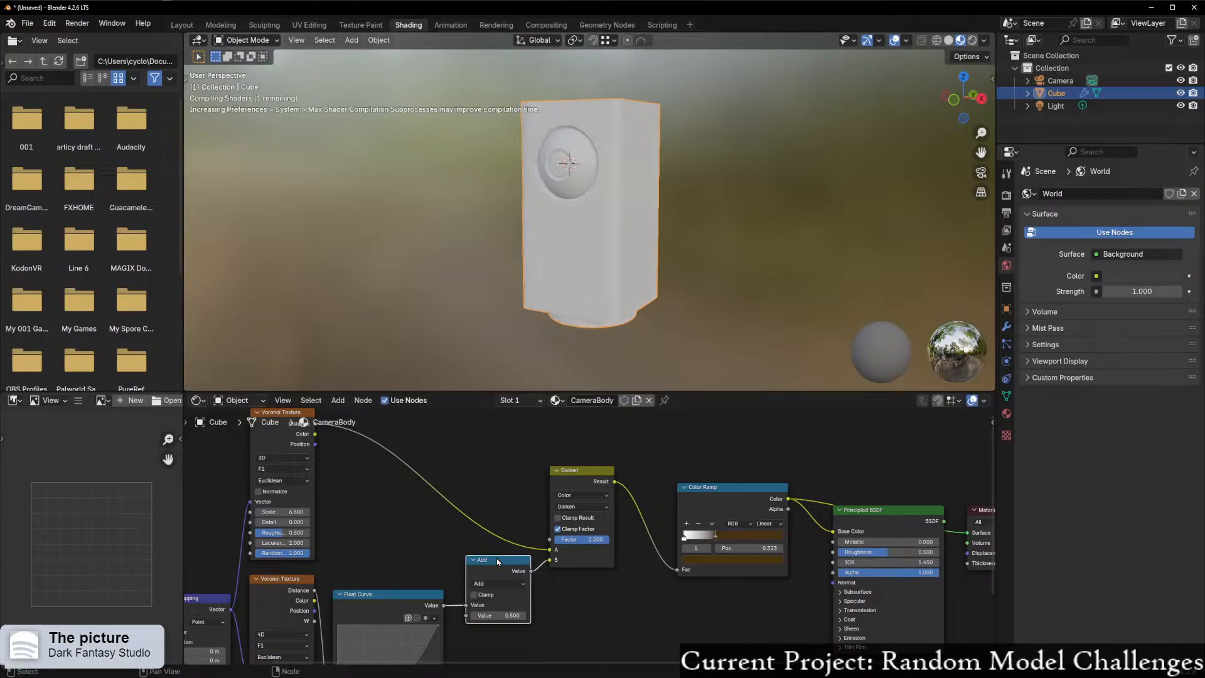
- Set the new Math node's operation to Multiply with a value of 0.780
click(496, 584)
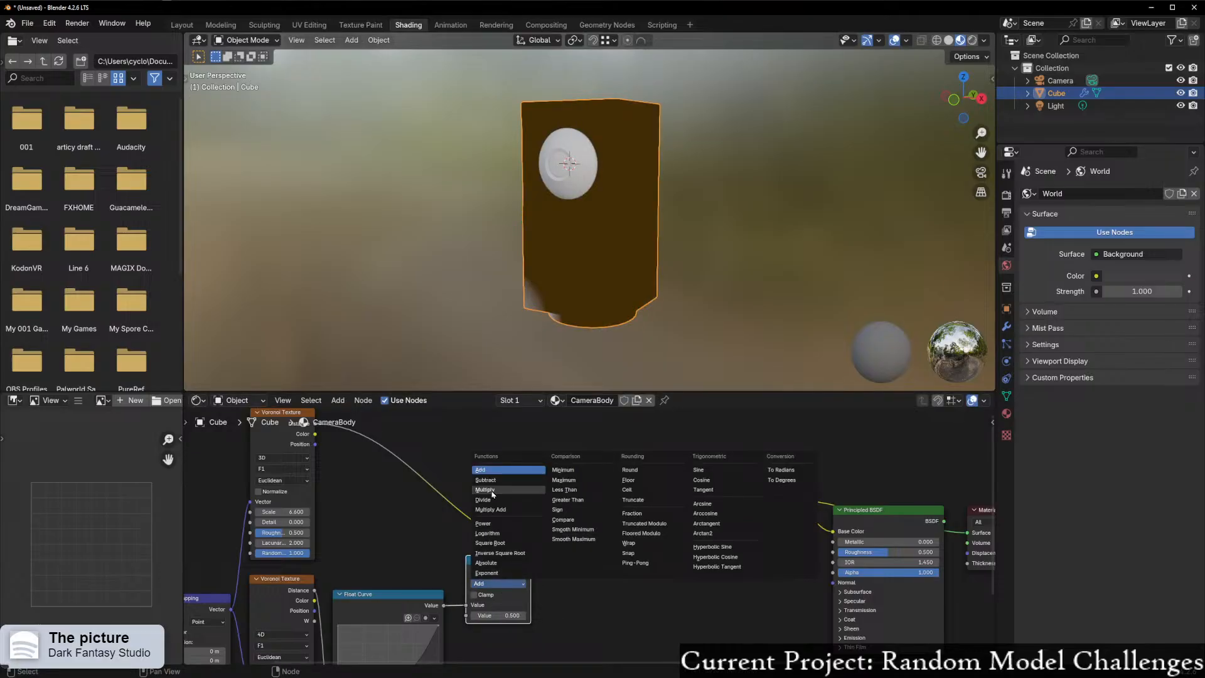
click(505, 497)
scroll(528, 611, up, 2)
scroll(528, 610, up, 2)
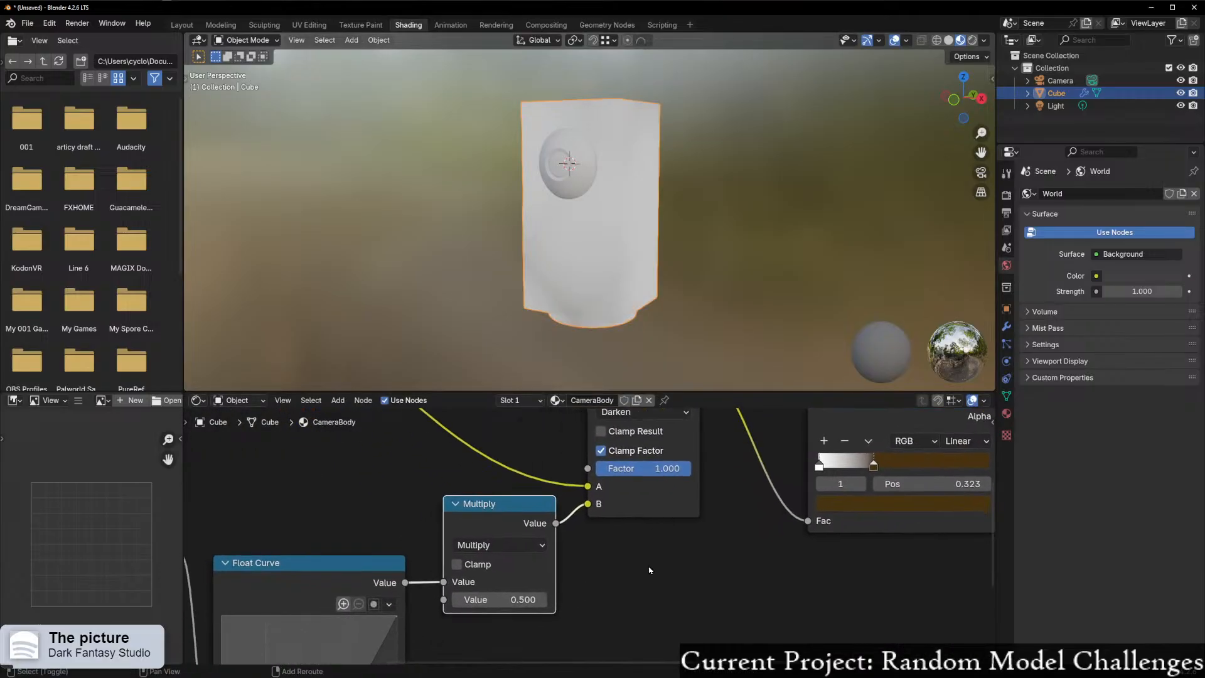
drag(499, 599, 527, 599)
- Inspect the body's pattern from another side and check the 4D Voronoi Texture and Float Curve settings
mouse_move(613, 220)
middle_down()
mouse_move(663, 202)
mouse_move(753, 207)
mouse_move(621, 273)
mouse_move(495, 296)
middle_up()
scroll(672, 240, down, 2)
scroll(598, 280, down, 2)
scroll(548, 288, up, 3)
middle_drag(378, 520, 675, 484)
scroll(574, 524, down, 4)
shift+middle_drag(567, 460, 593, 621)
scroll(543, 619, up, 5)
scroll(508, 549, down, 3)
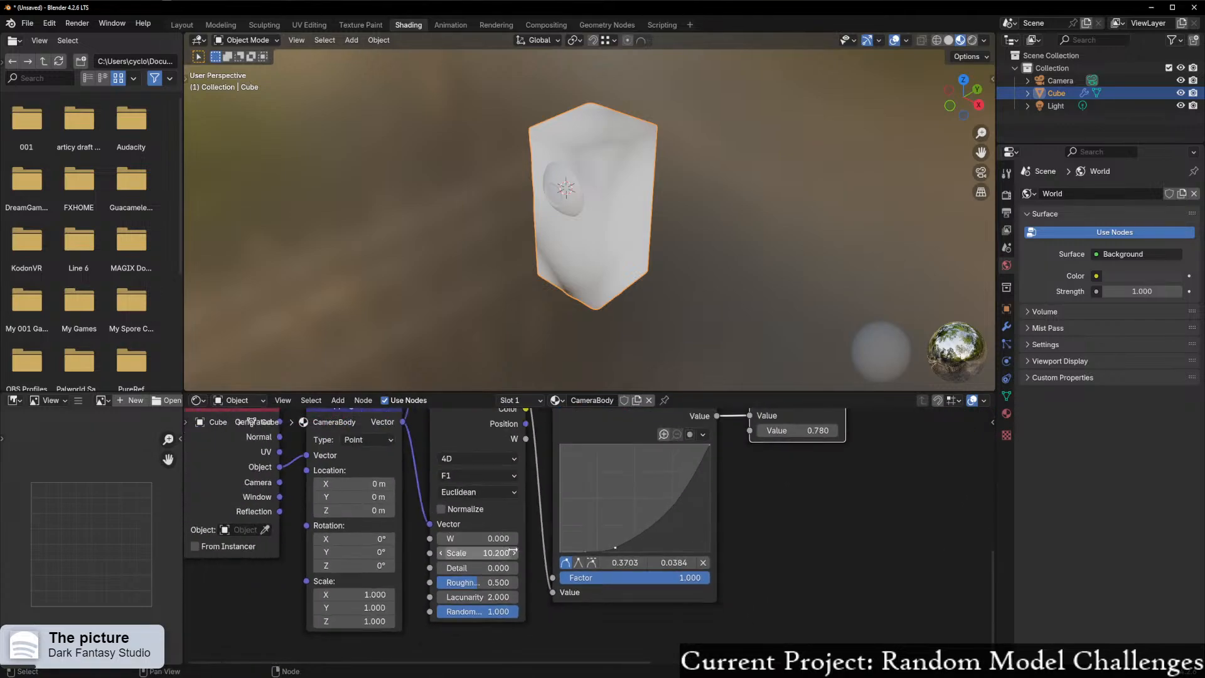
scroll(507, 549, down, 5)
shift+middle_drag(750, 532, 751, 574)
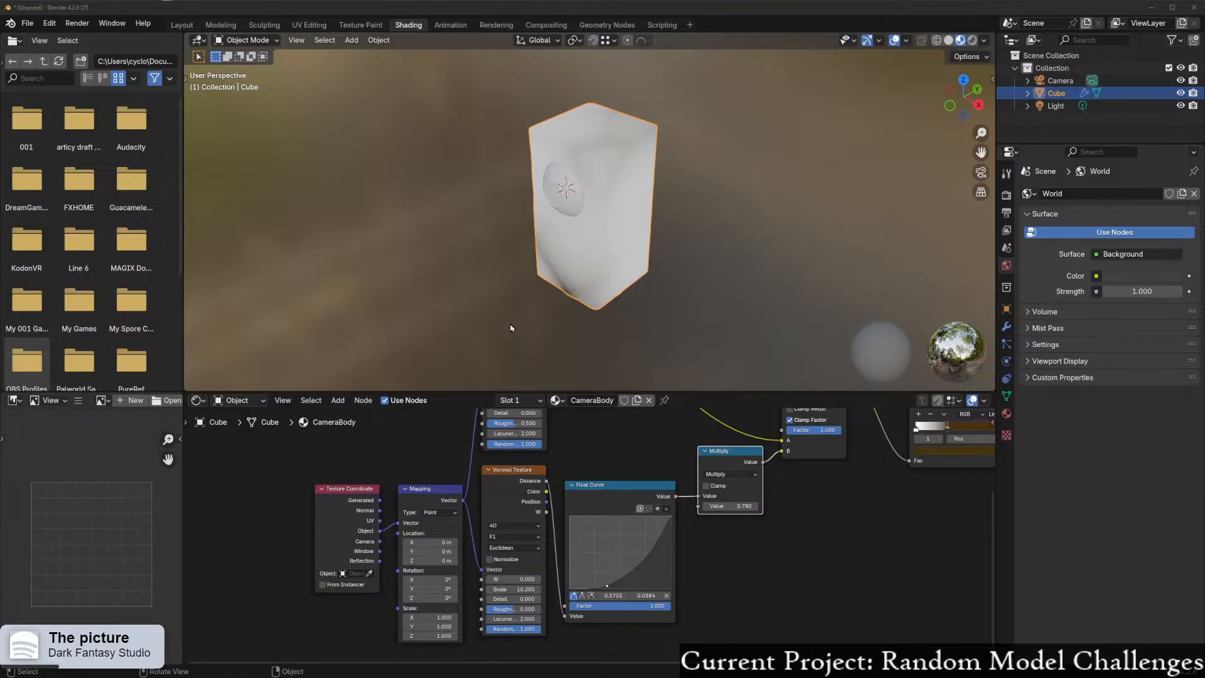
- Set the 3D Voronoi Texture's feature output to Smooth F1 and view the body from the front
scroll(648, 632, up, 2)
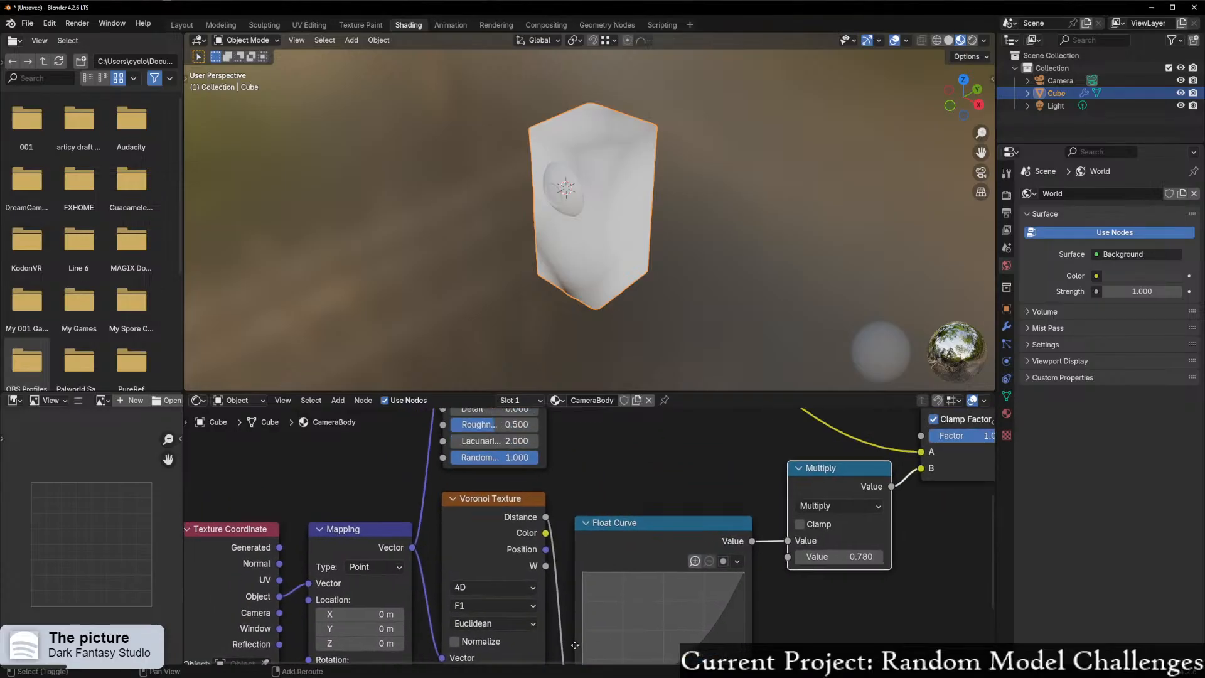
scroll(500, 490, up, 2)
click(501, 480)
click(502, 496)
click(502, 497)
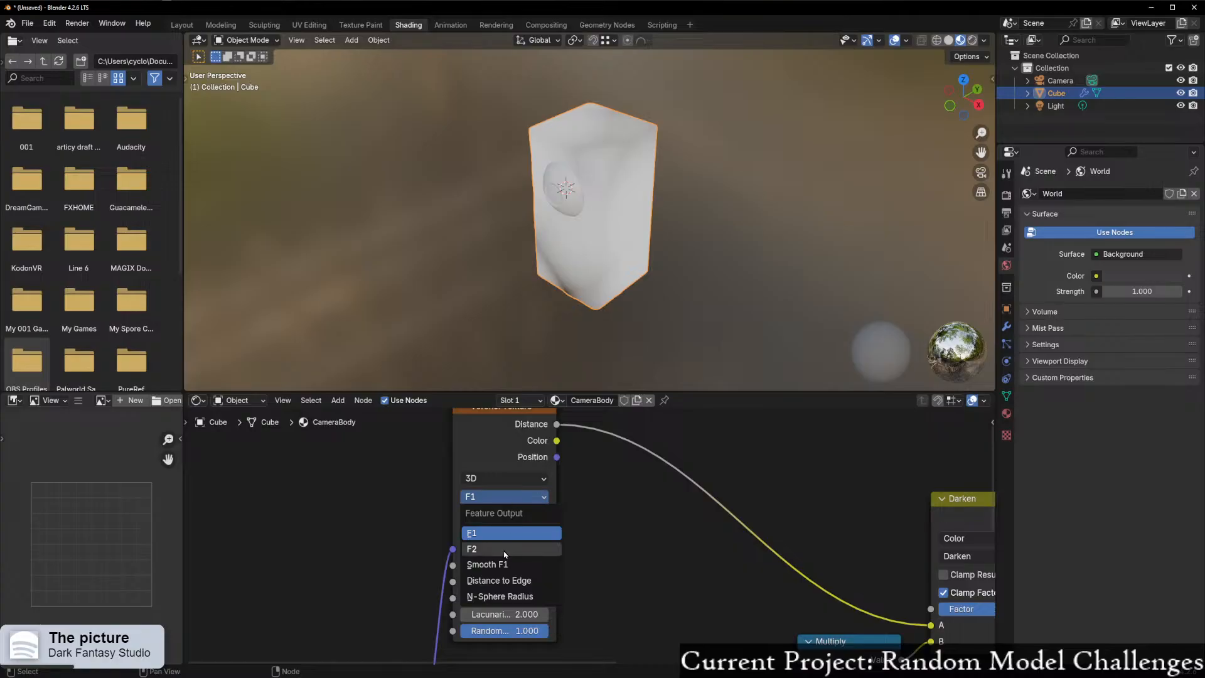
click(489, 564)
middle_drag(634, 363, 729, 307)
- Set the 4D Voronoi Texture's feature output to Smooth F1, keeping the Euclidean distance metric
shift+middle_drag(575, 578, 609, 350)
click(538, 569)
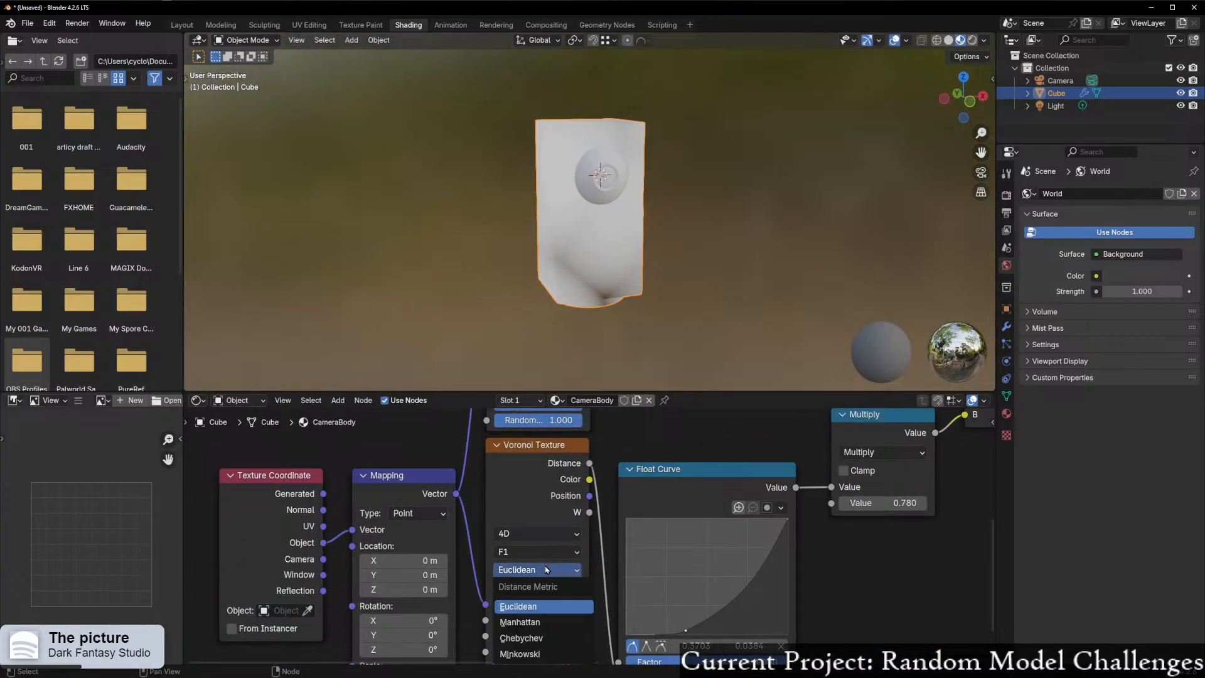
click(539, 552)
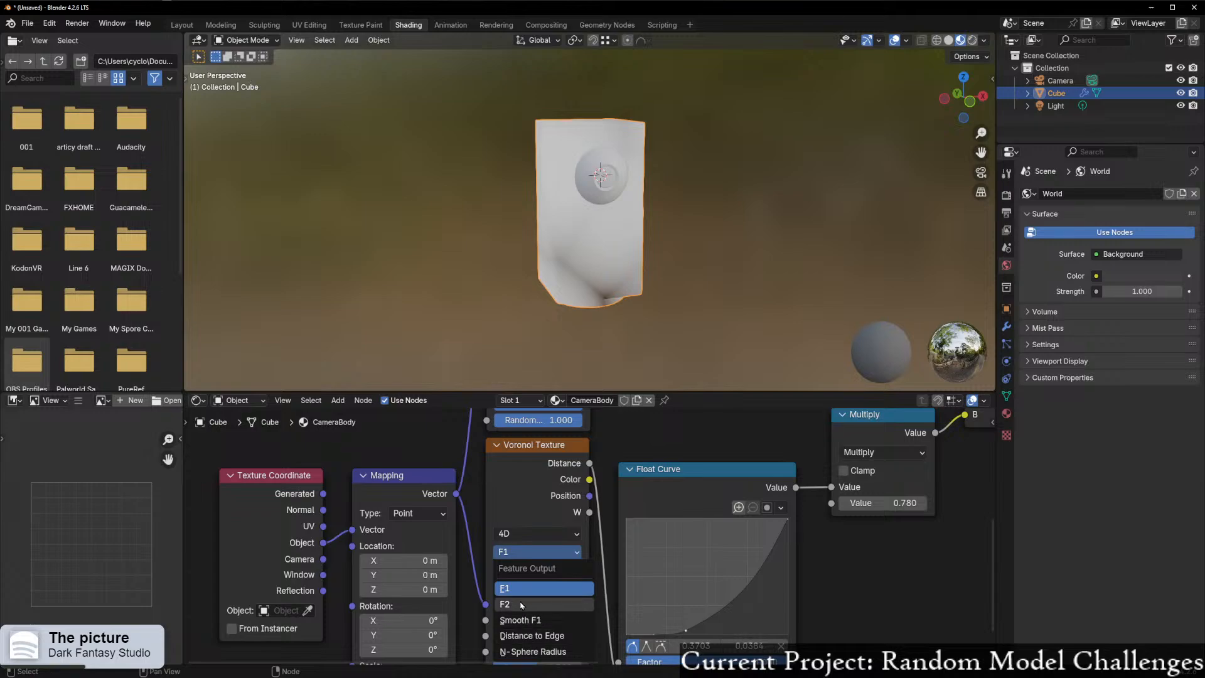
click(526, 623)
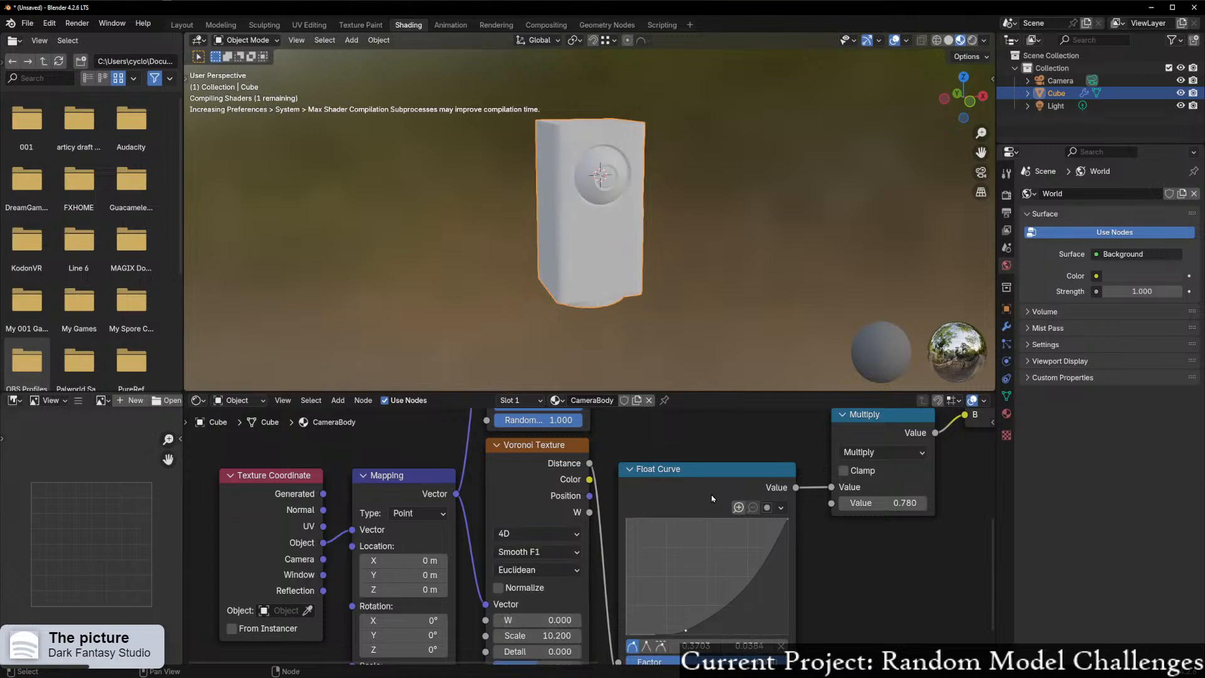
scroll(618, 356, up, 3)
scroll(618, 356, down, 3)
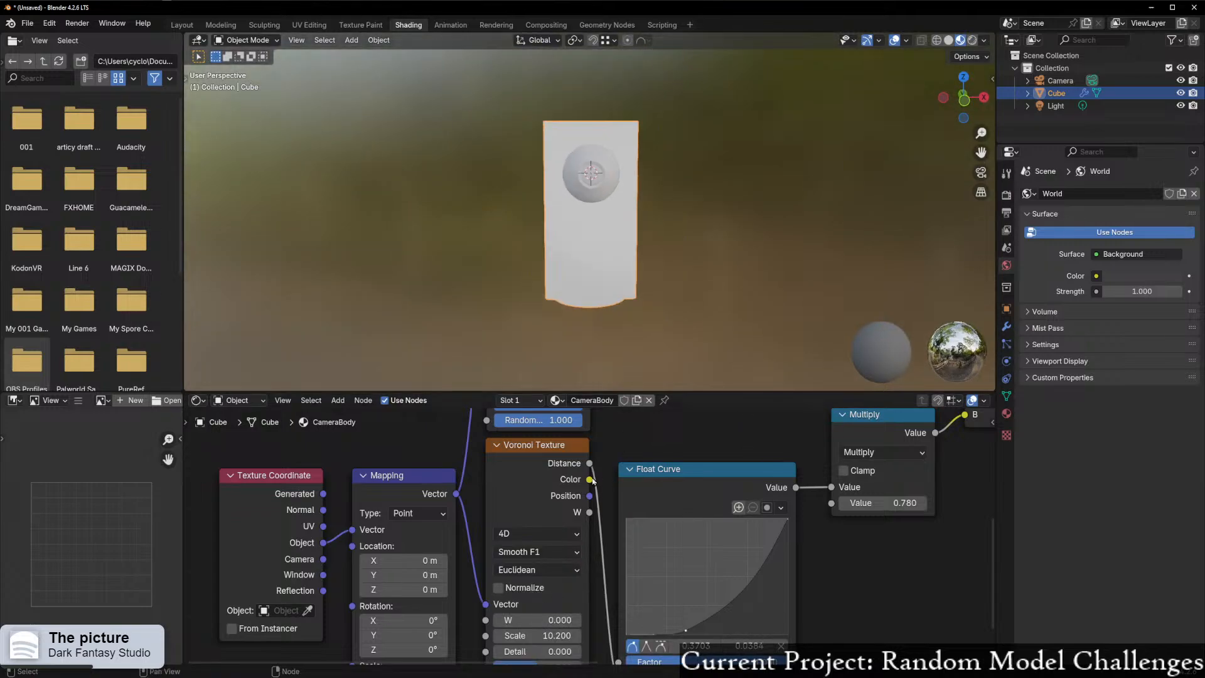
- Preview the Float Curve's output on the model and raise the 4D Voronoi Texture's Scale to 164.5
ctrl+shift+click(664, 479)
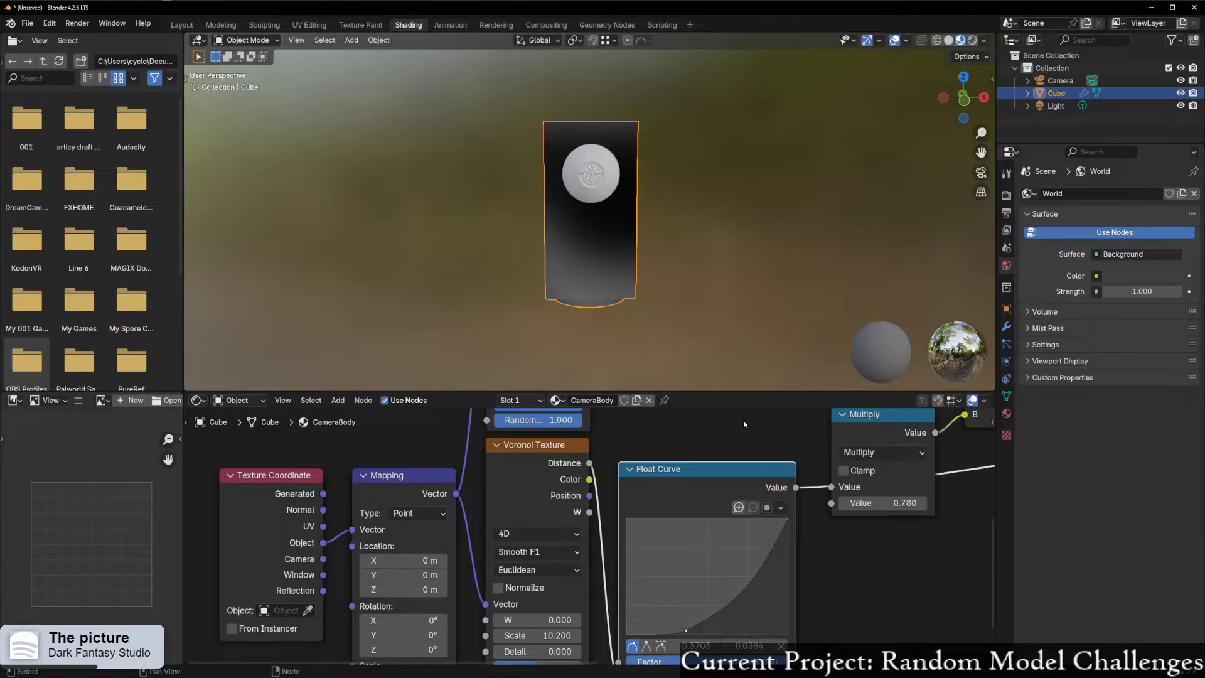
middle_drag(583, 449, 543, 600)
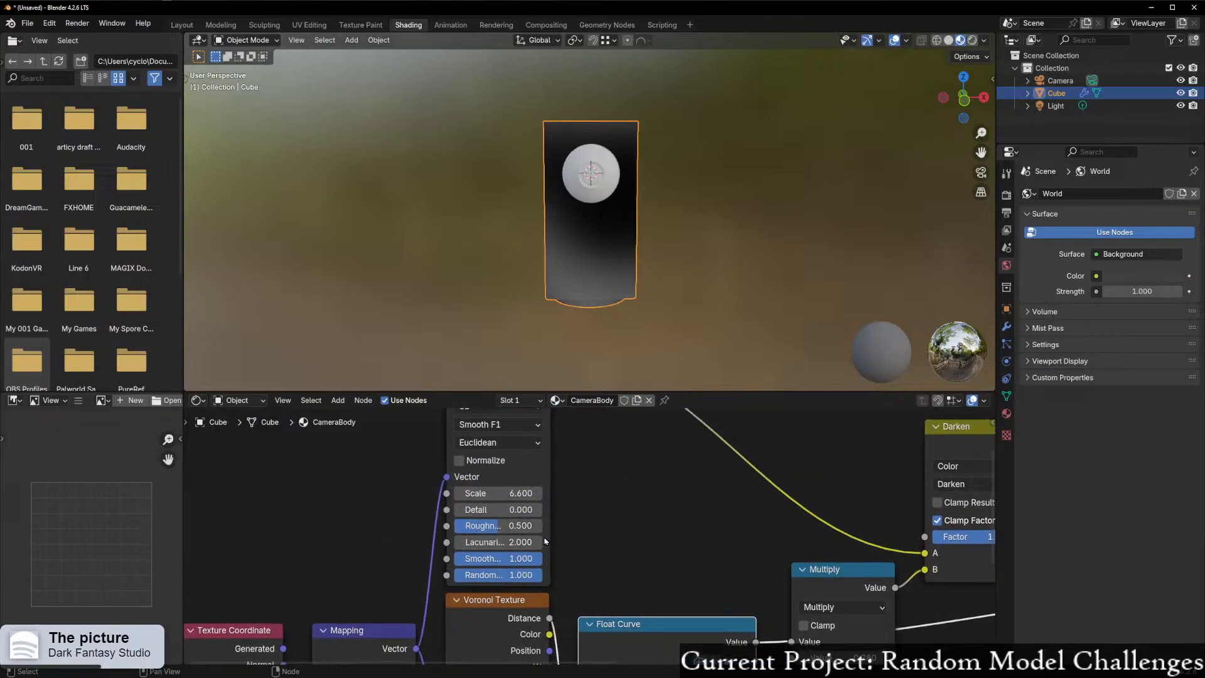
scroll(591, 549, down, 7)
middle_drag(596, 571, 602, 493)
scroll(582, 522, up, 2)
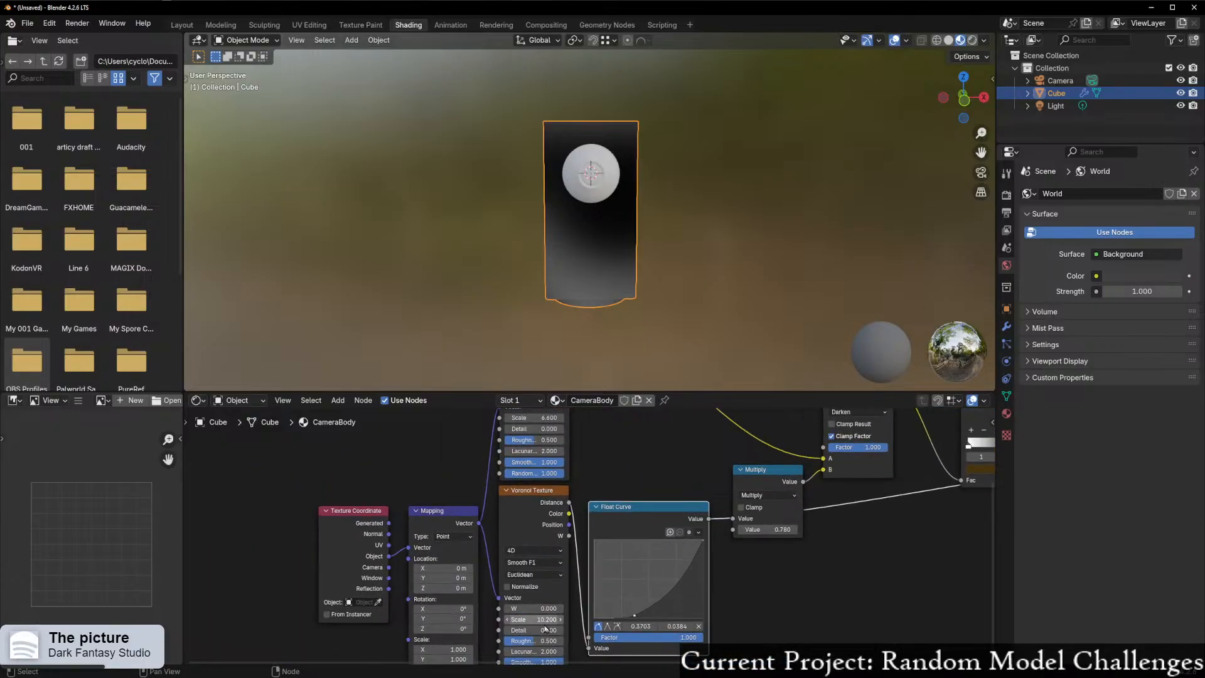
drag(530, 619, 726, 619)
middle_drag(753, 439, 656, 510)
- Preview the Darken result and the Color Ramp's output on the model, examining the spots from several sides
click(750, 462)
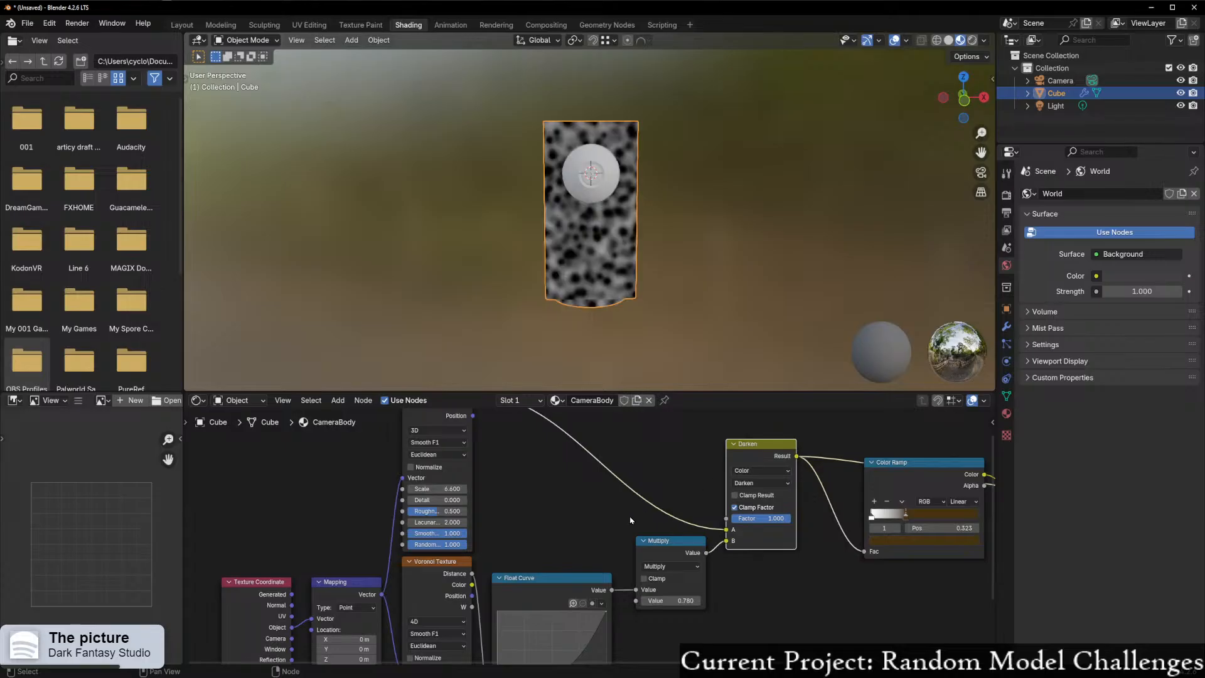
click(901, 470)
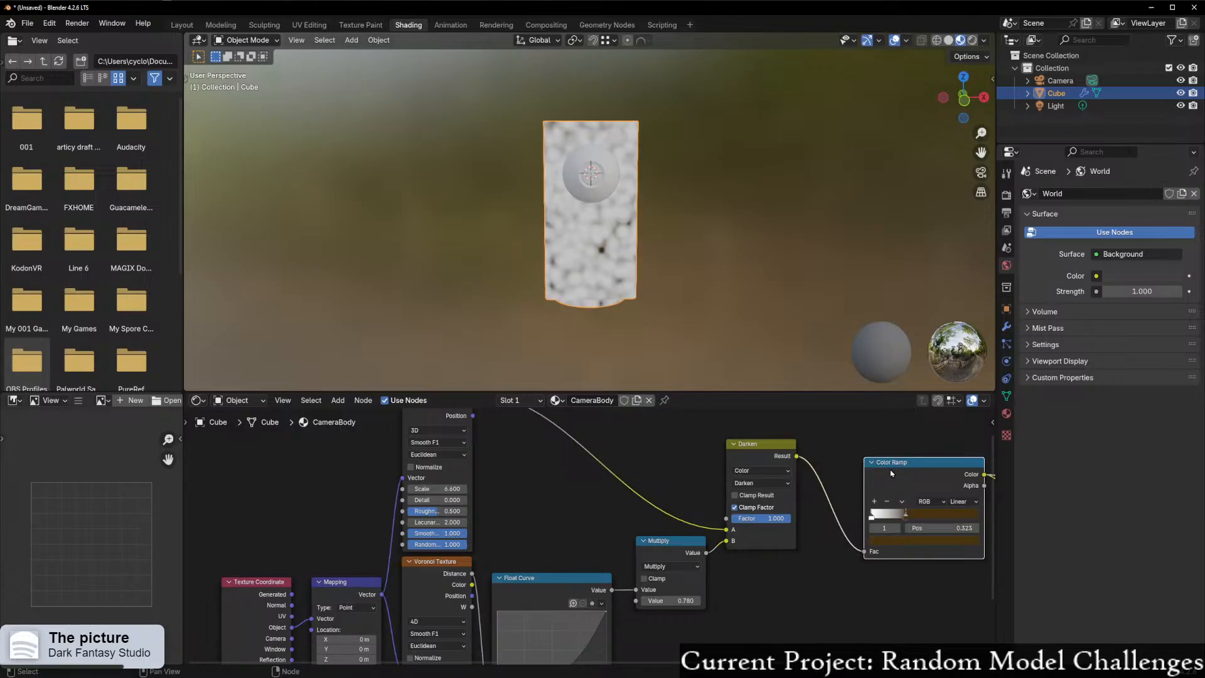
middle_drag(611, 340, 493, 332)
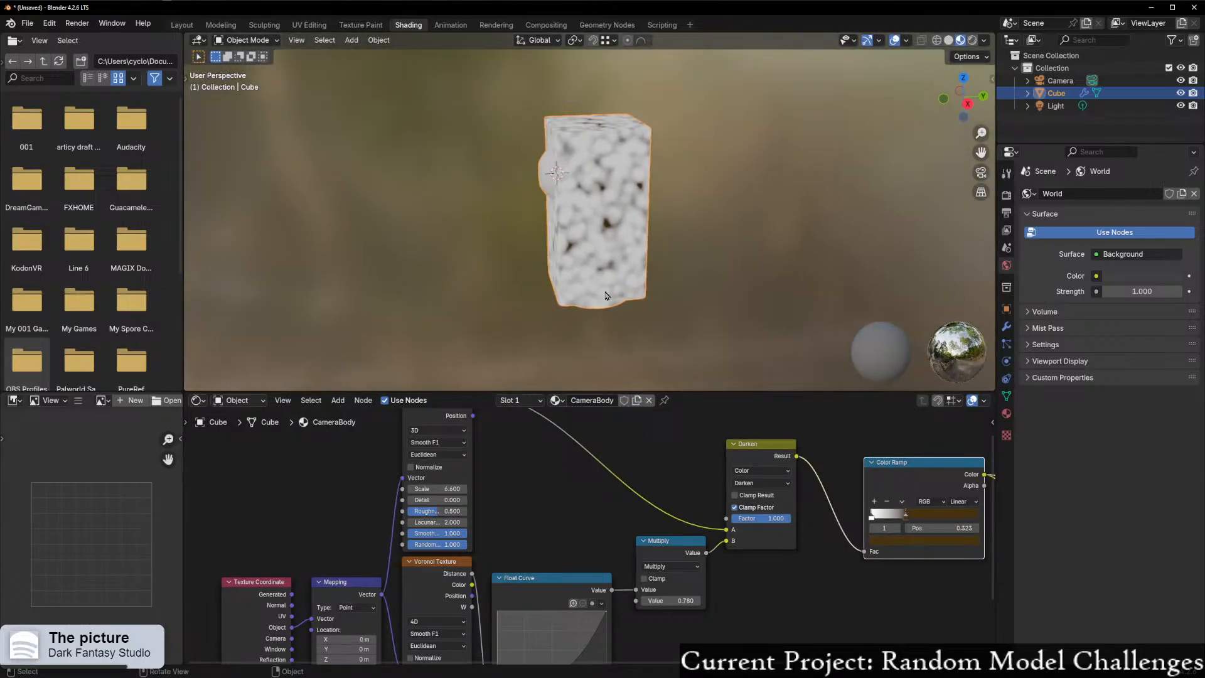
scroll(596, 303, up, 5)
middle_drag(597, 303, 642, 346)
scroll(641, 346, down, 3)
- Set the 4D Voronoi Texture's Scale to 31.5
middle_drag(519, 556, 592, 425)
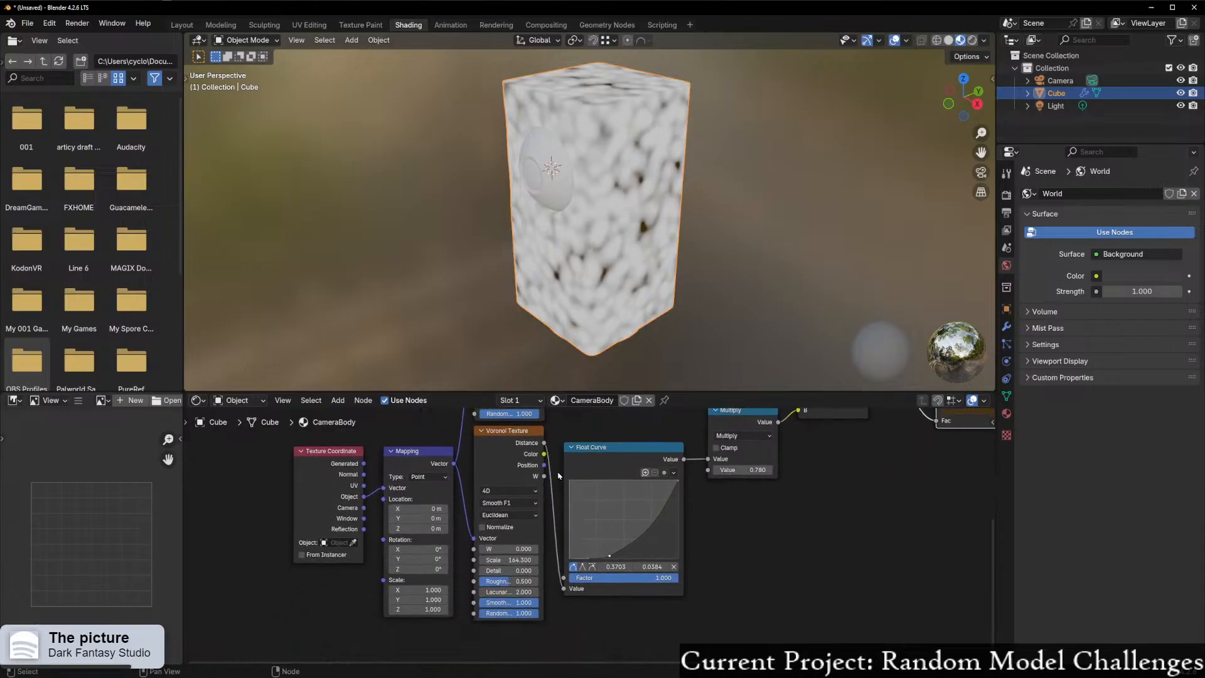
scroll(590, 433, up, 3)
drag(495, 559, 411, 559)
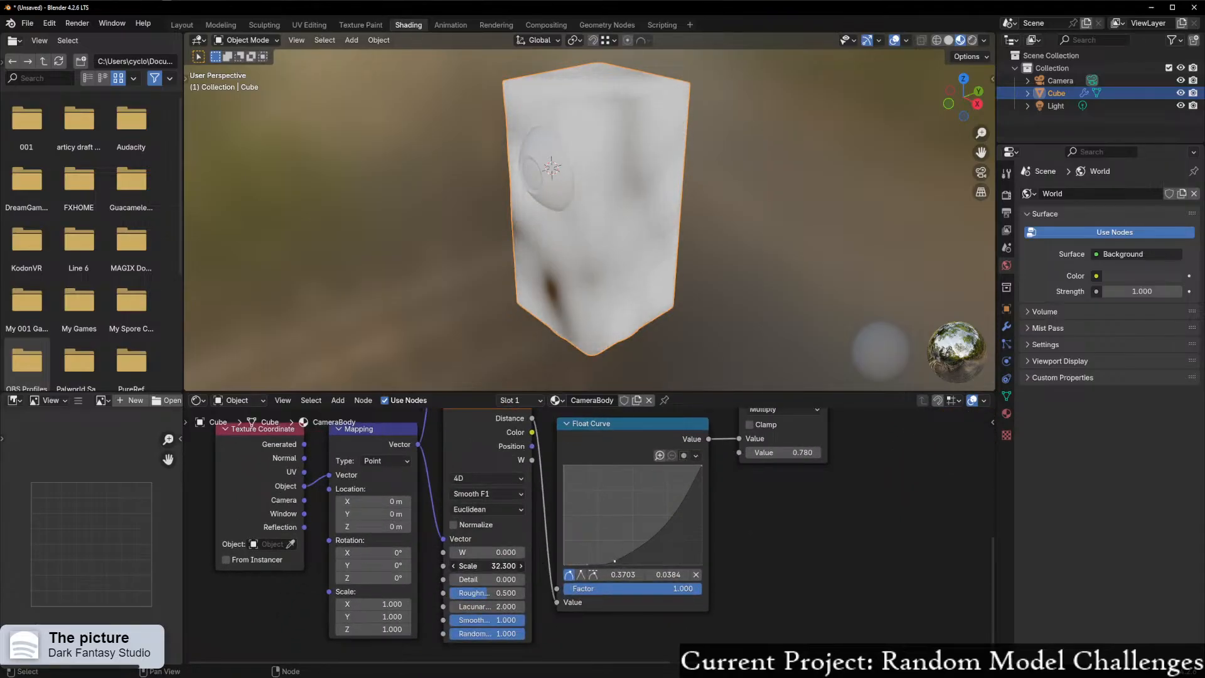
scroll(600, 531, down, 3)
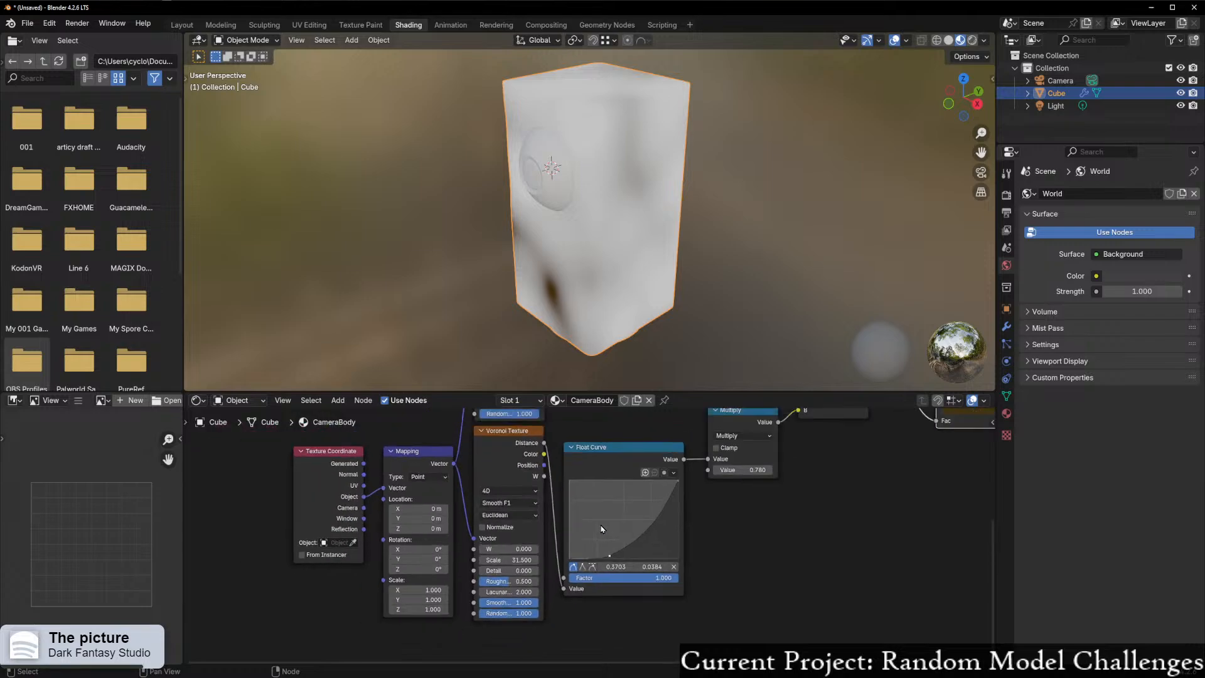
middle_drag(820, 571, 861, 594)
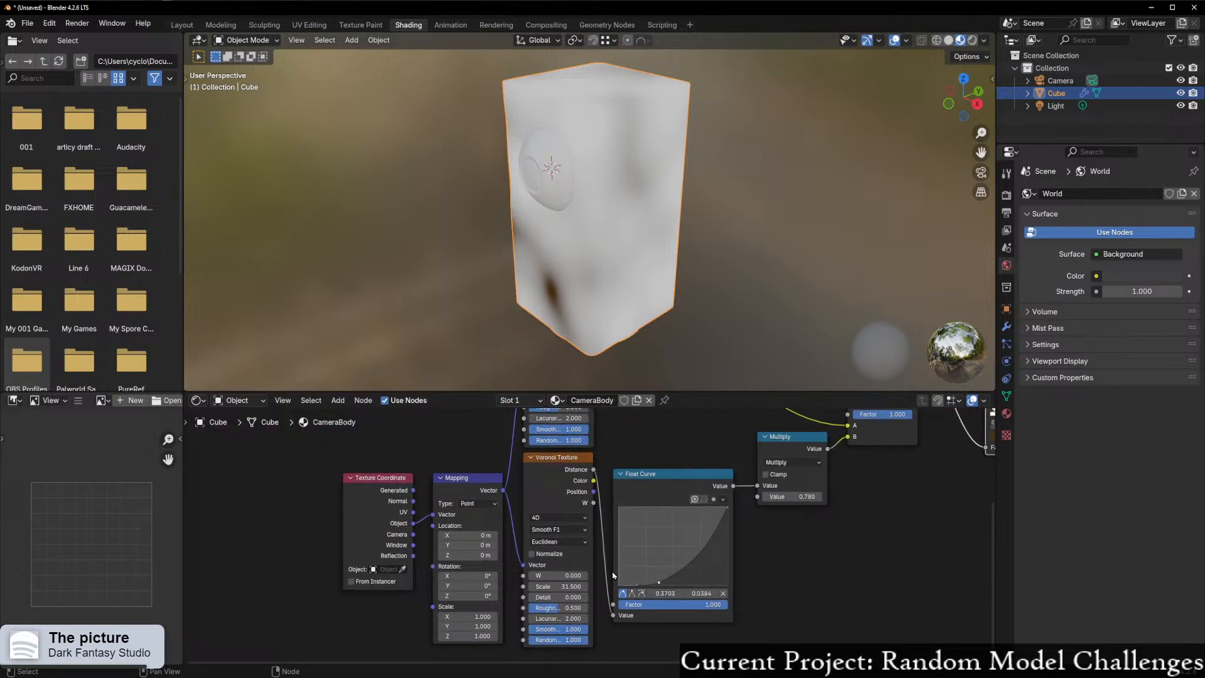
- Set the 4D Voronoi Texture's Detail to 1.000 and its Roughness to 1.000
scroll(610, 580, up, 2)
drag(557, 608, 582, 608)
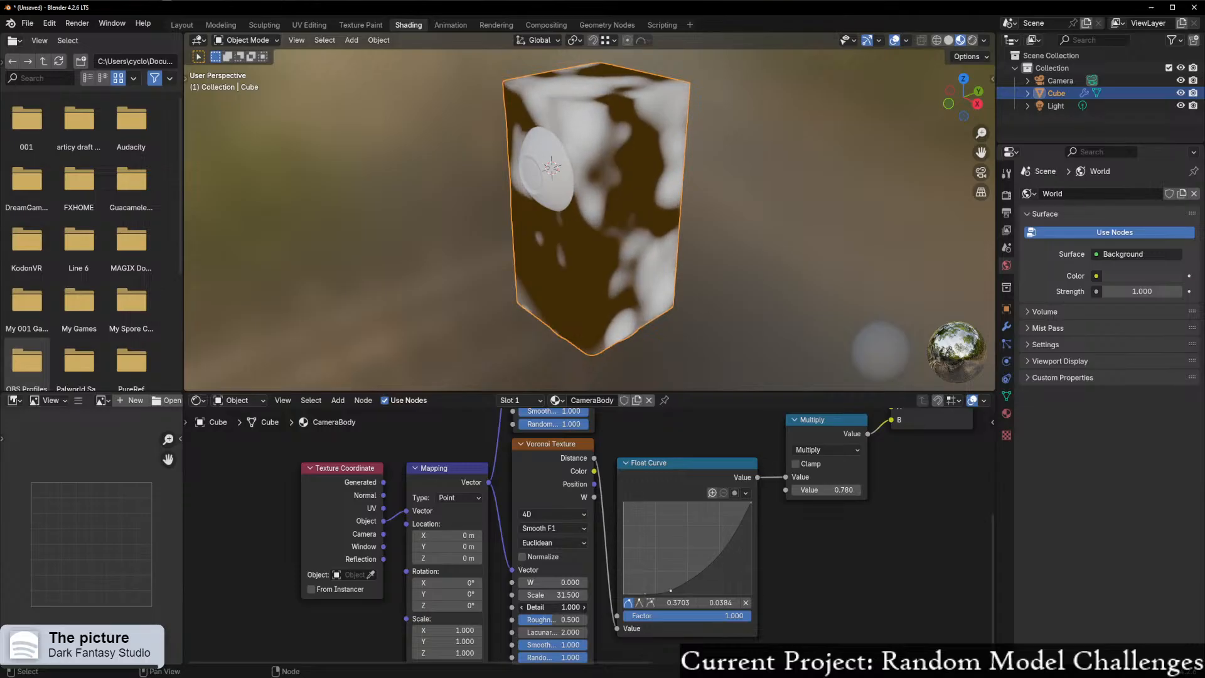
drag(554, 620, 590, 619)
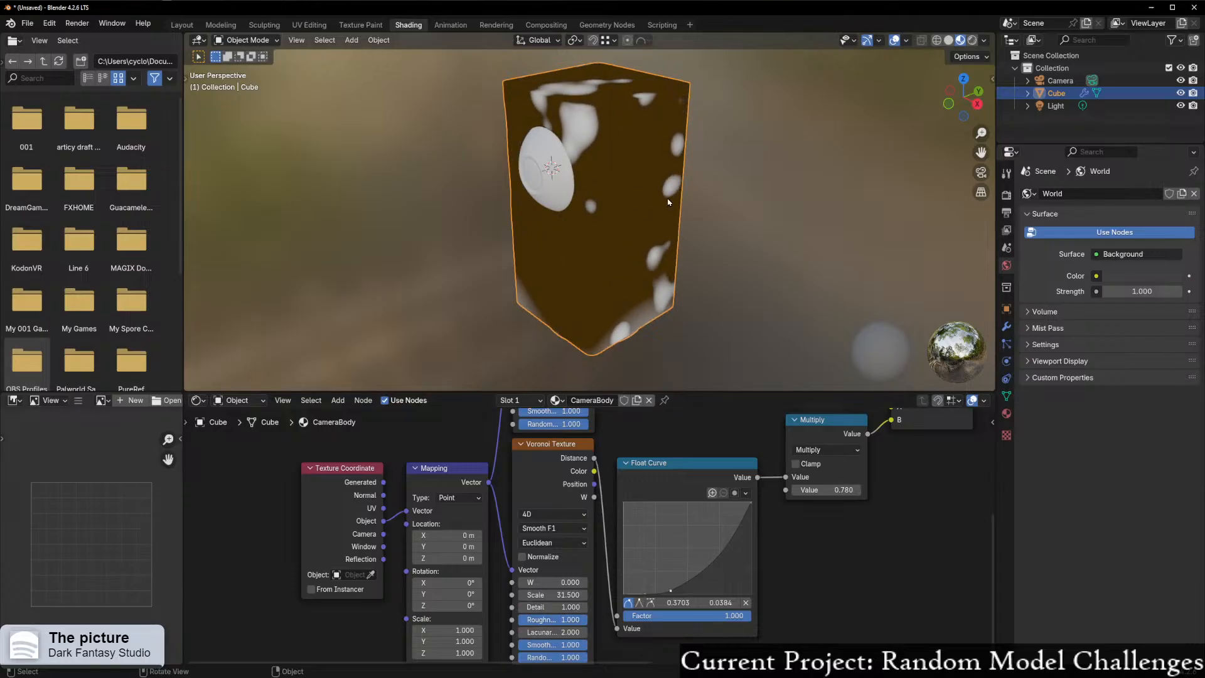
- Preview the Multiply node's output on the model up close, and return the preview to the Color Ramp
scroll(655, 489, down, 1)
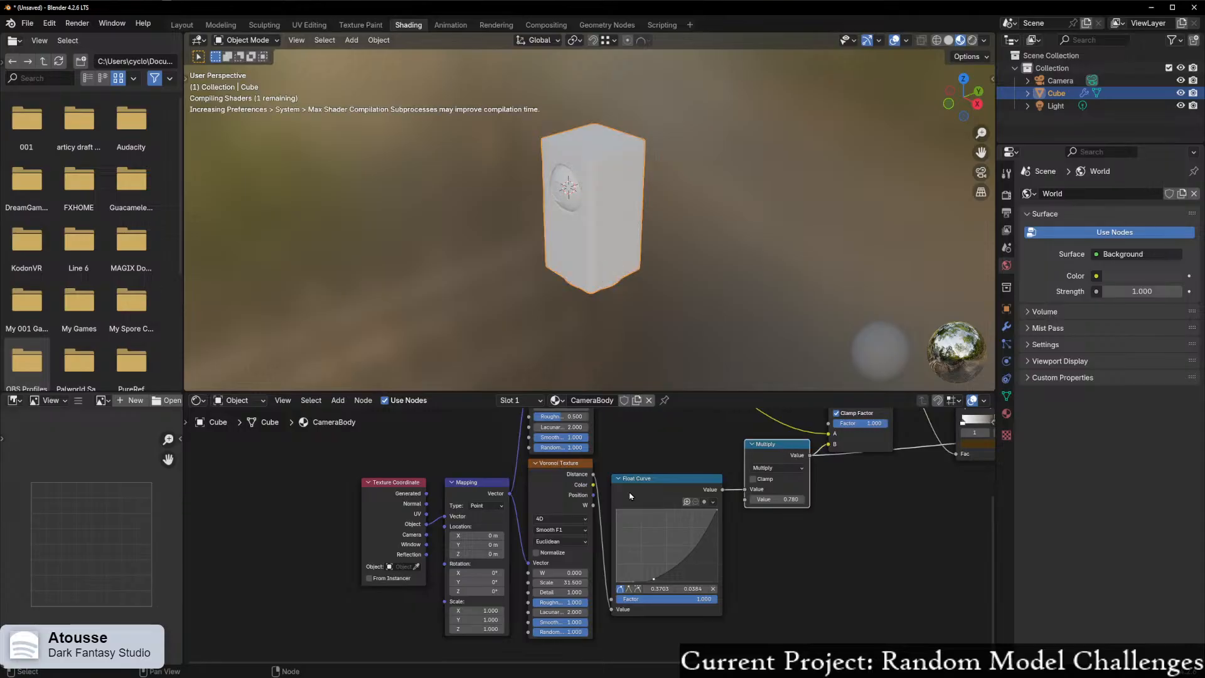
scroll(643, 352, up, 6)
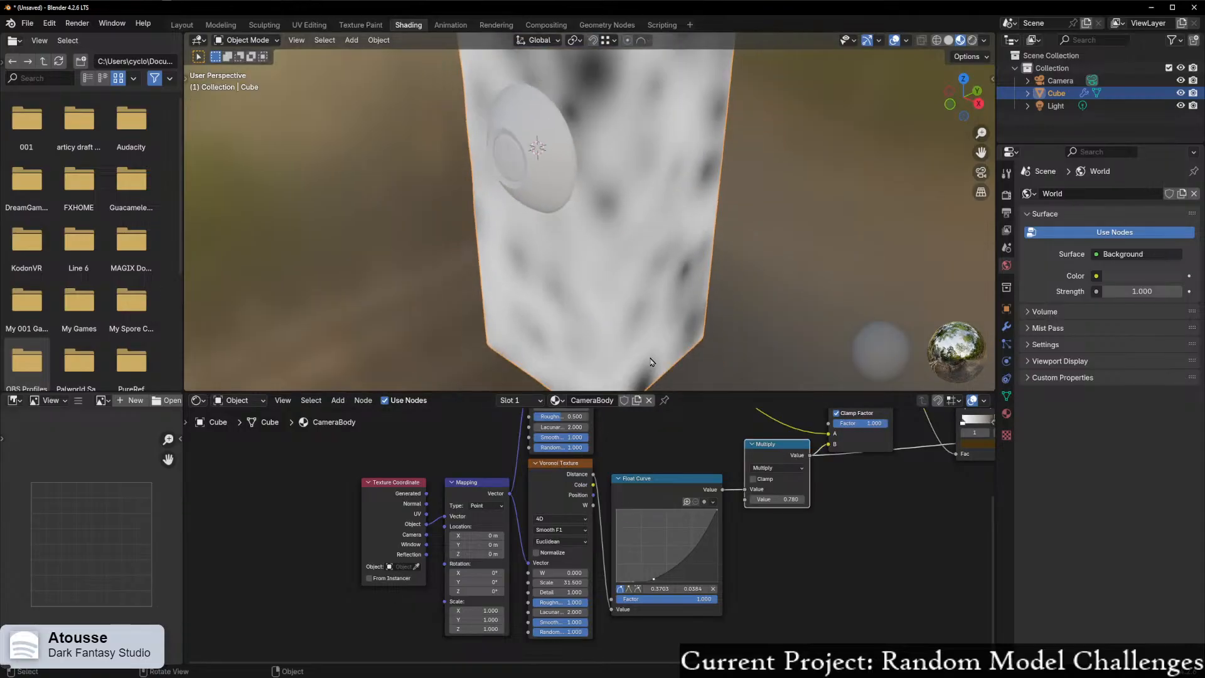
scroll(651, 361, down, 5)
middle_drag(983, 409, 849, 467)
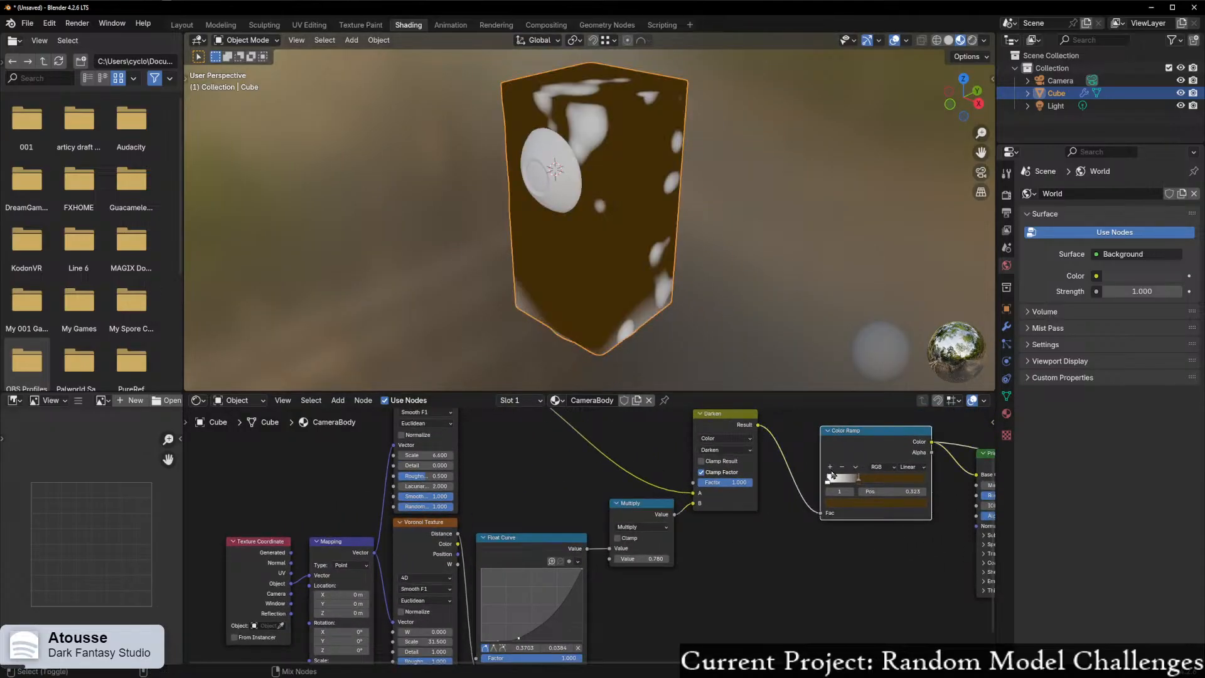
middle_drag(632, 640, 682, 570)
drag(475, 571, 549, 571)
key(Escape)
- Lower the 4D Voronoi Texture's Roughness to shrink the brown patches on the body
scroll(478, 621, up, 2)
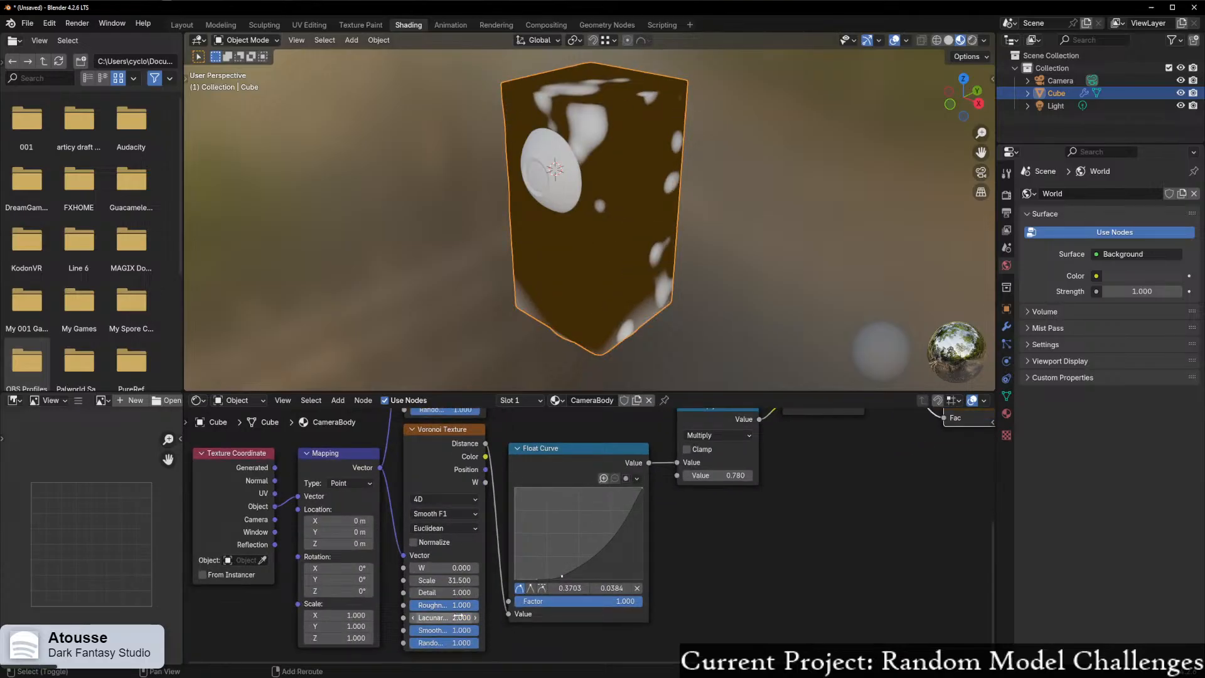
drag(458, 609, 436, 609)
drag(438, 605, 433, 604)
middle_drag(696, 597, 574, 658)
scroll(571, 463, down, 3)
scroll(571, 463, down, 2)
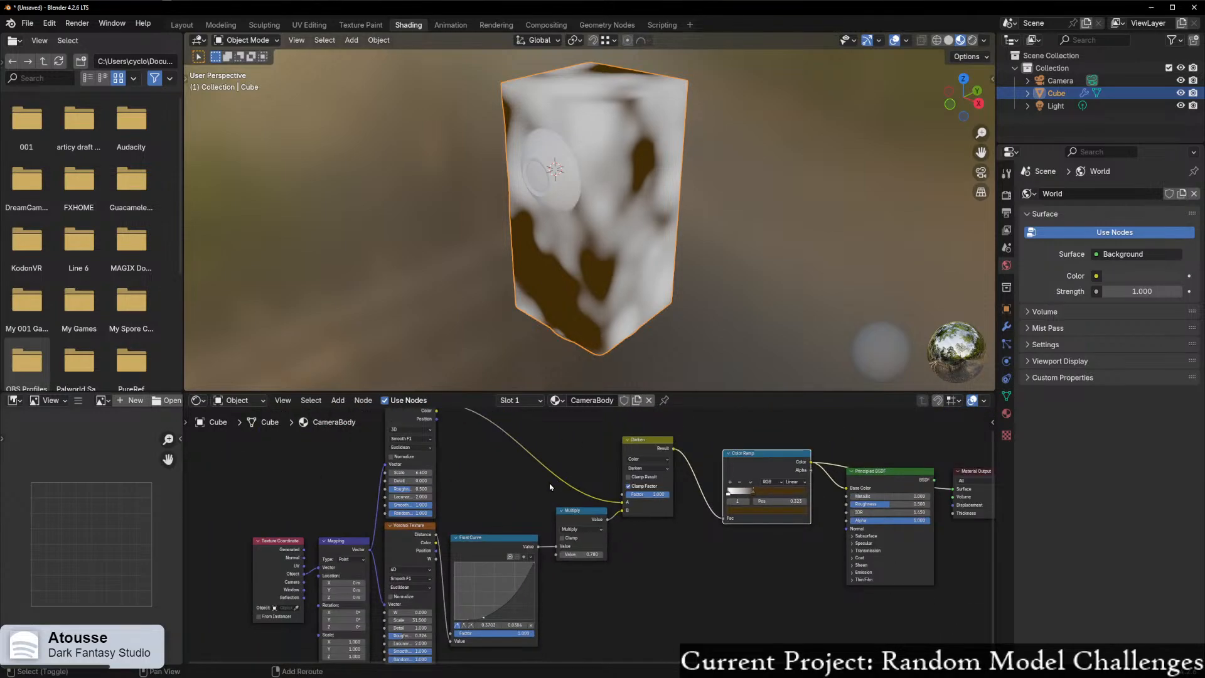
- Delete the Multiply node while keeping the Float Curve linked to Darken, and view the body's front
scroll(590, 529, up, 2)
click(575, 505)
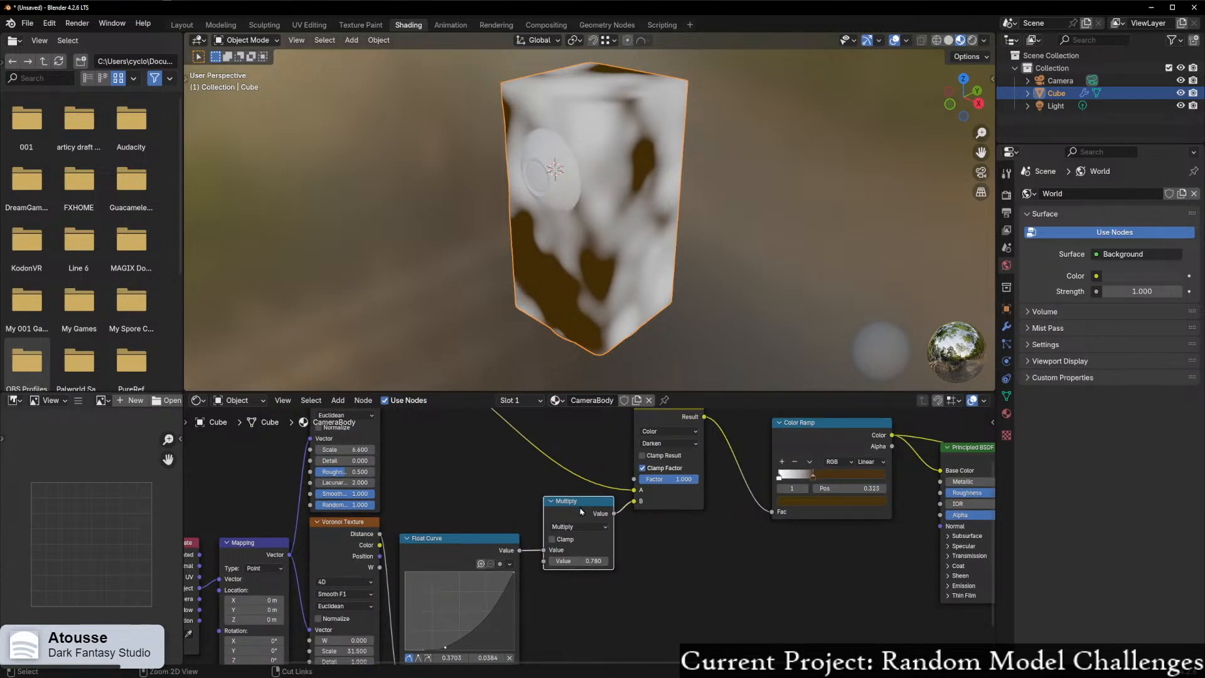
key(ctrl+x)
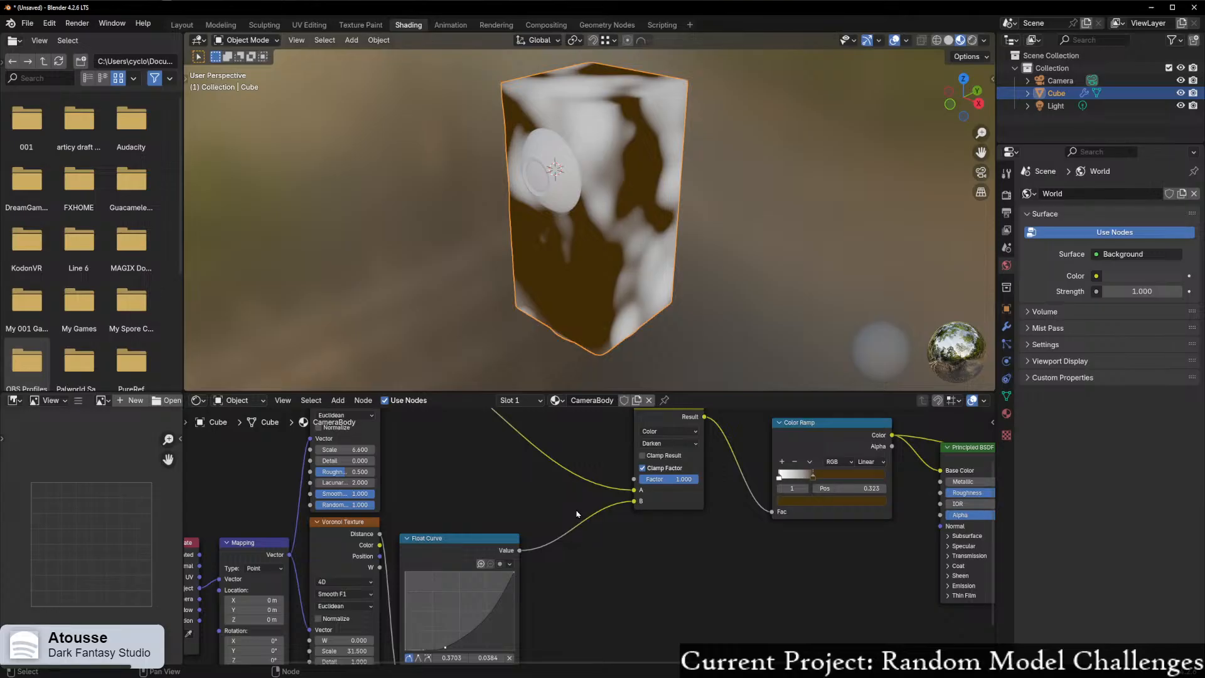
middle_drag(638, 227, 761, 202)
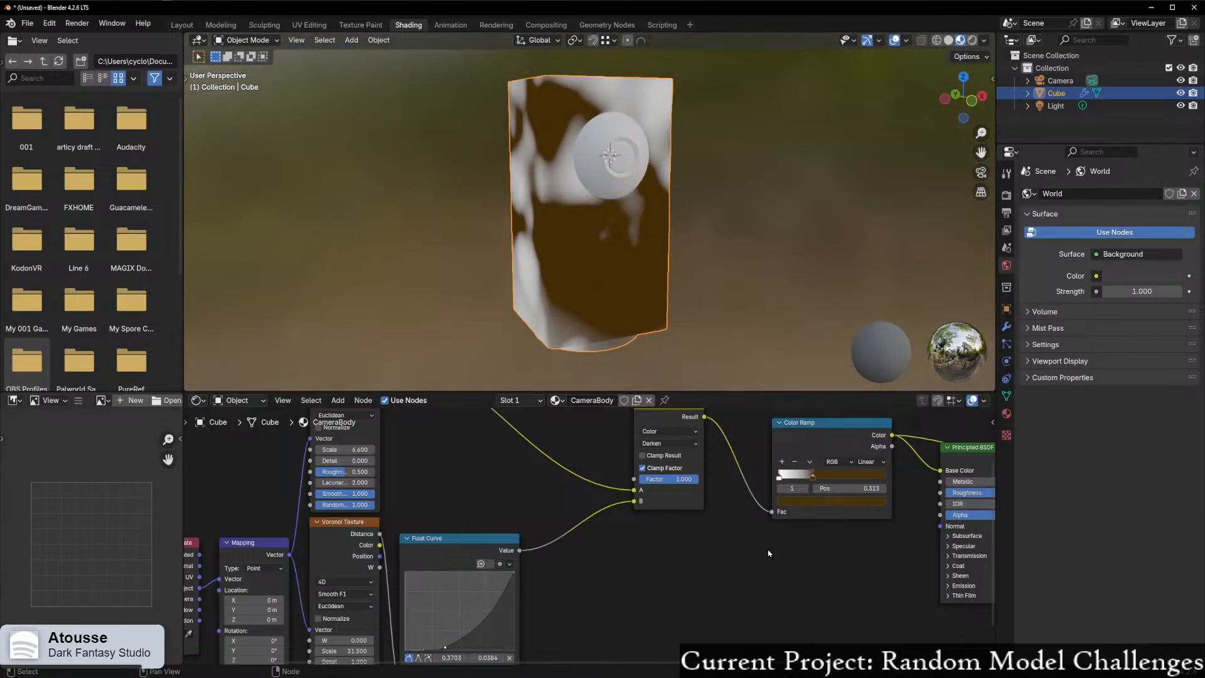
- Change the Color Ramp's brown stop to dark grey with Value 0.102 and Saturation 0
middle_drag(816, 543, 607, 566)
click(641, 529)
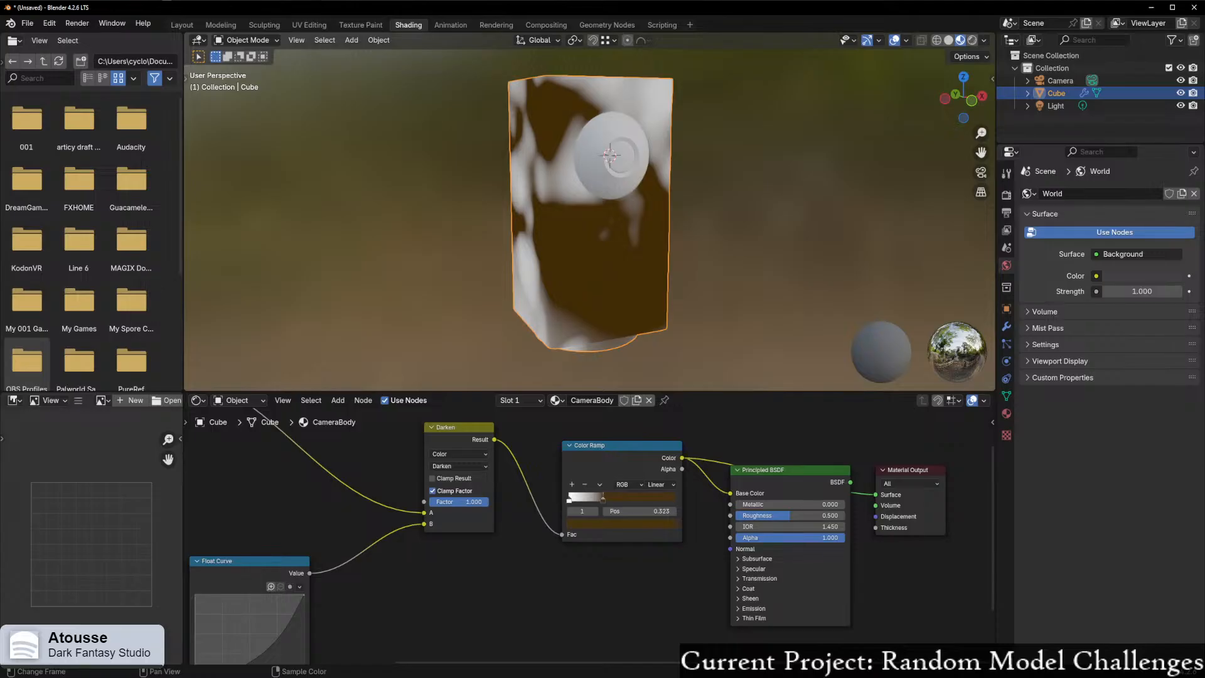
click(634, 524)
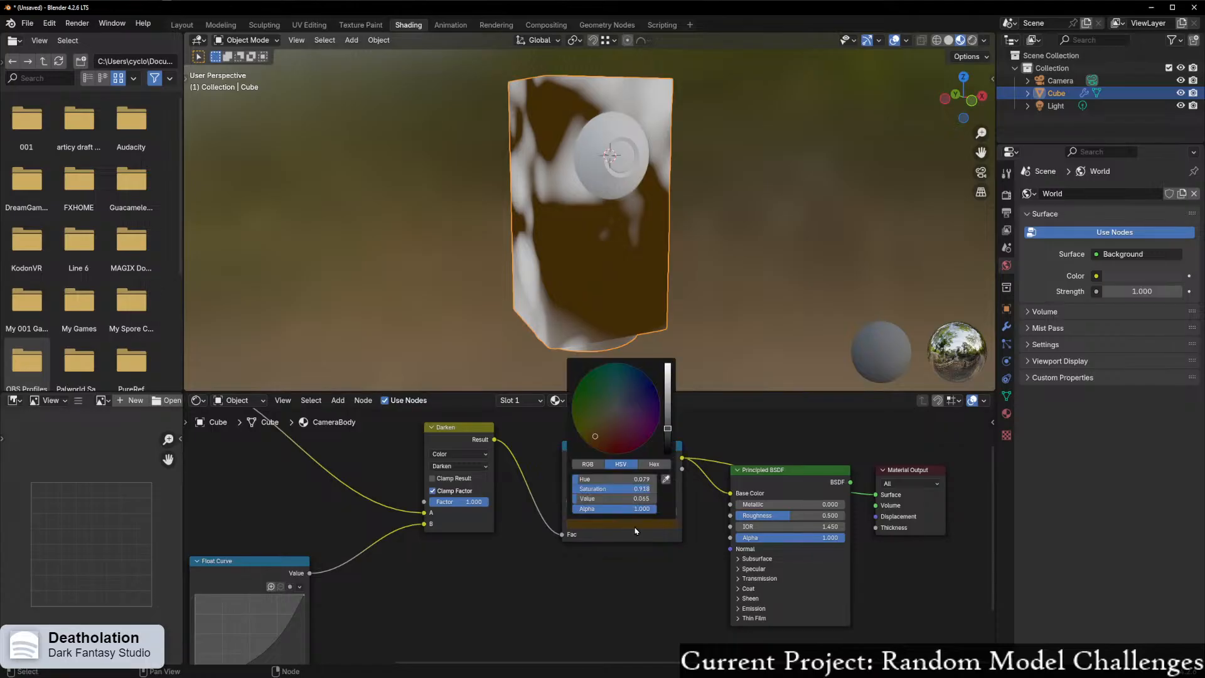
drag(669, 420, 667, 418)
click(603, 478)
click(623, 481)
click(625, 489)
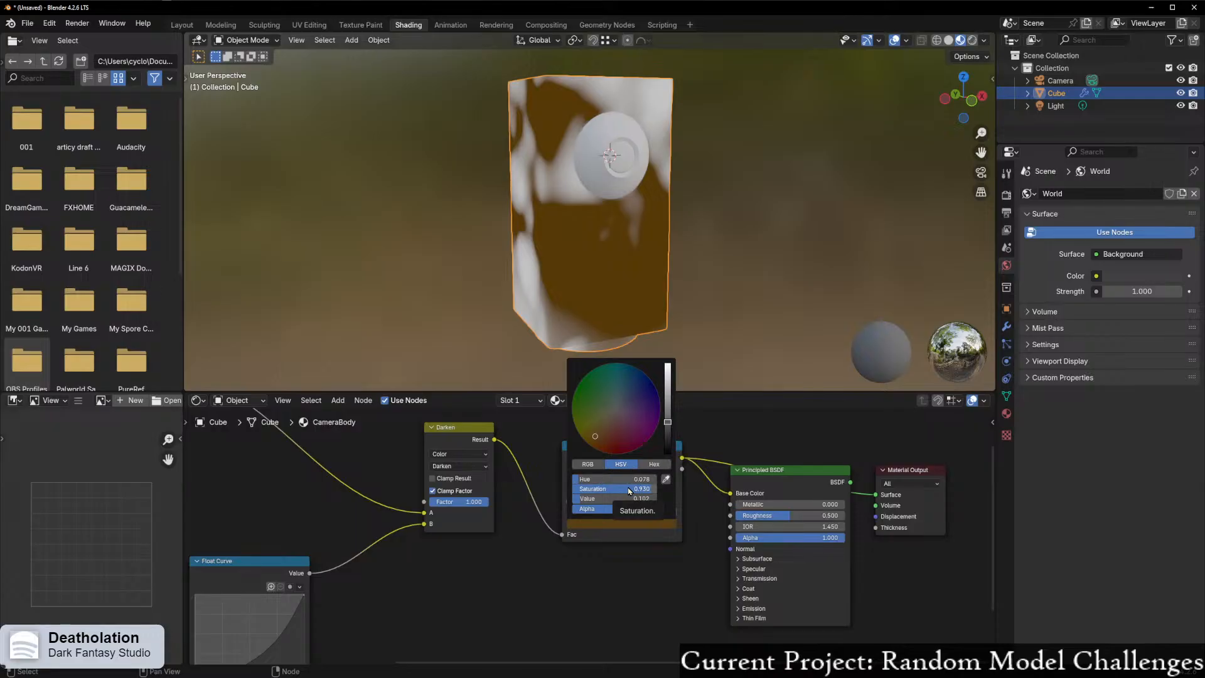
click(628, 489)
text(0)
key(Return)
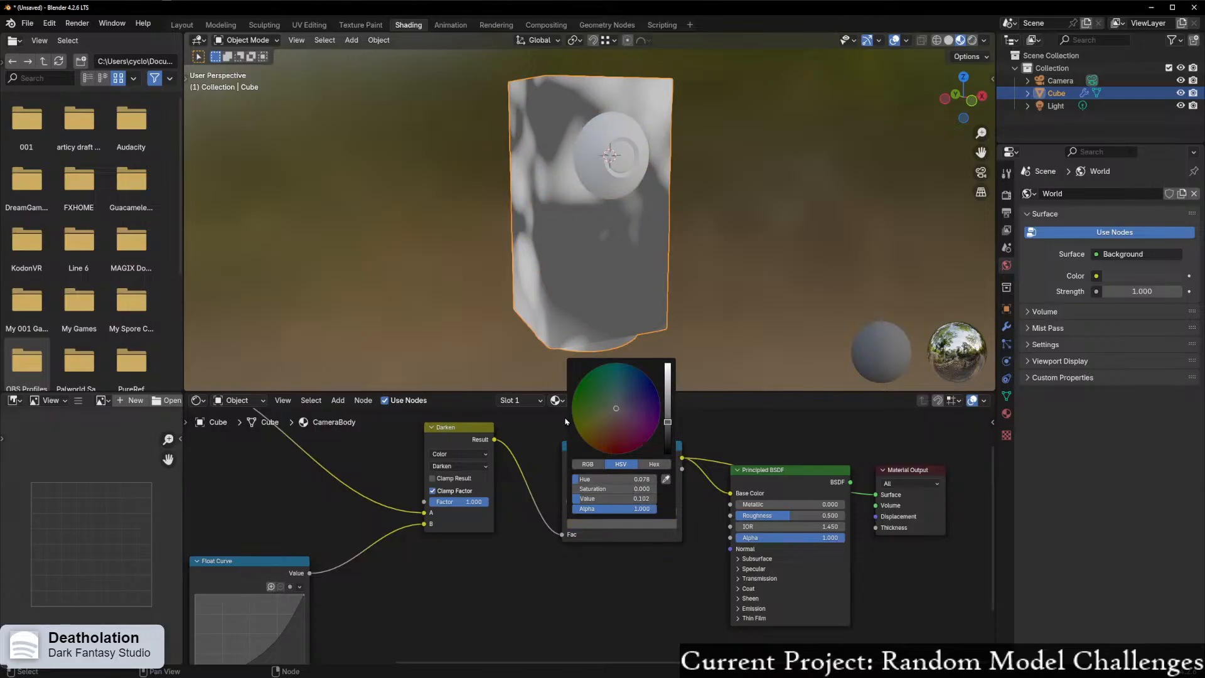
- Set the 4D Voronoi Texture's Scale to 107.300 for much smaller patches on the body
middle_drag(533, 557, 947, 576)
mouse_move(548, 491)
mouse_down()
mouse_move(843, 492)
mouse_move(530, 492)
mouse_up()
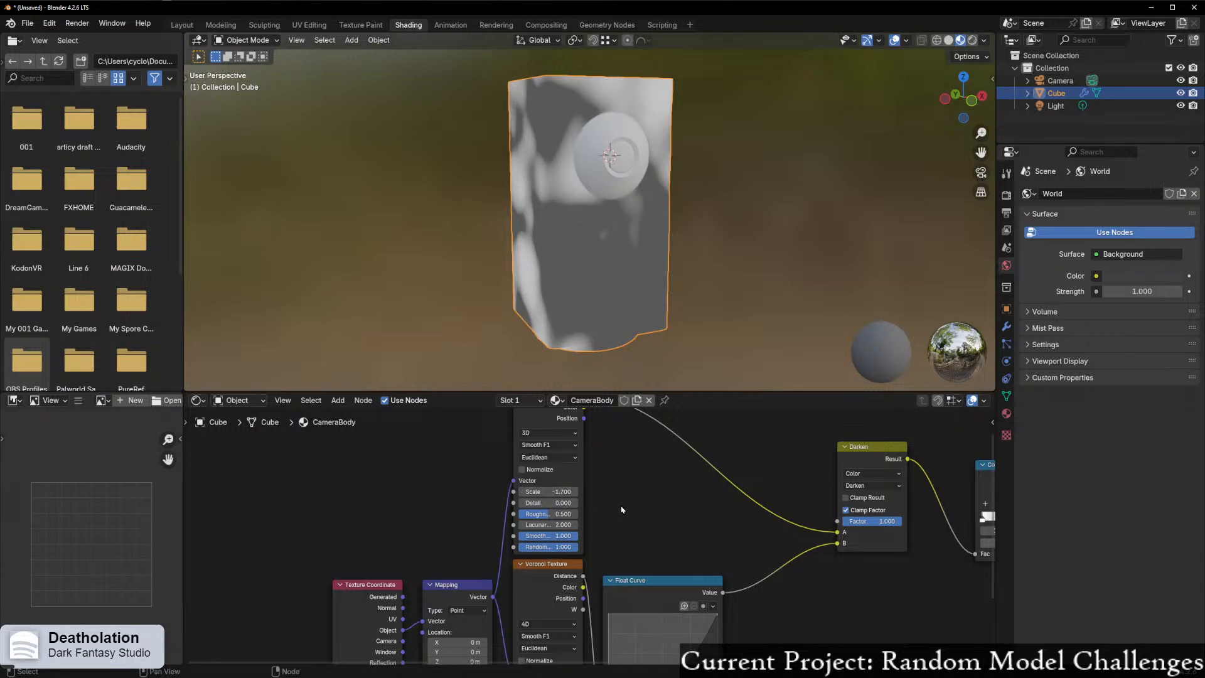
ctrl+scroll(609, 508, down, 5)
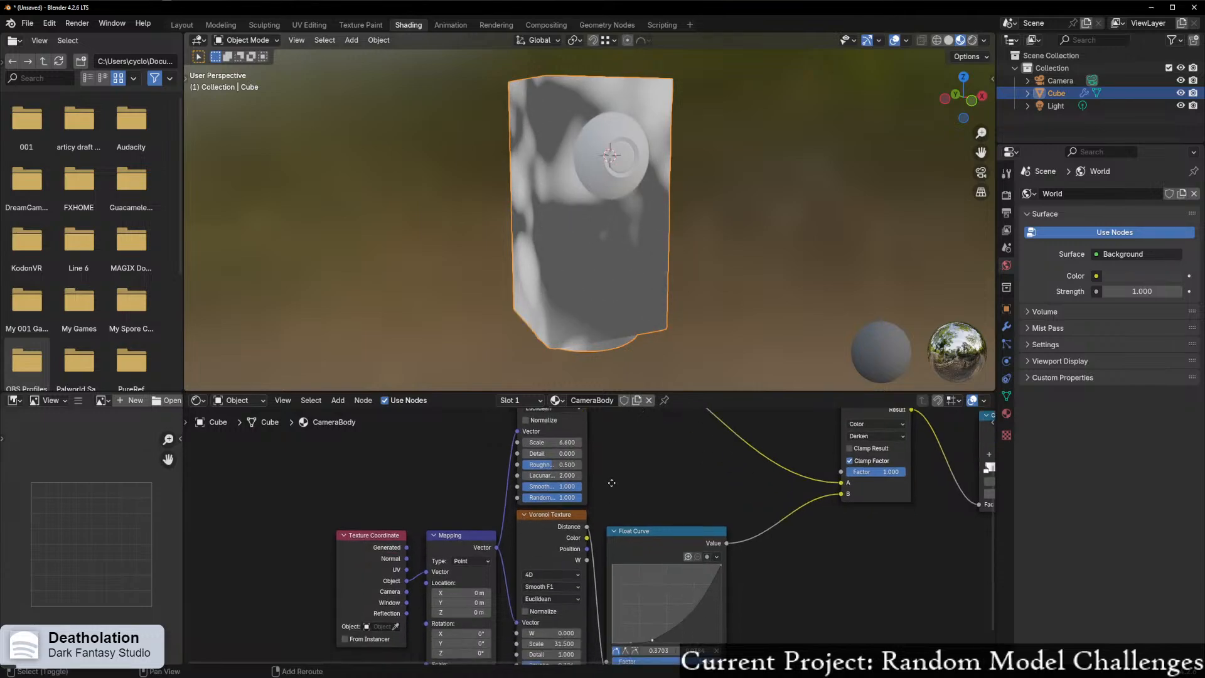
drag(554, 560, 847, 560)
scroll(761, 508, down, 3)
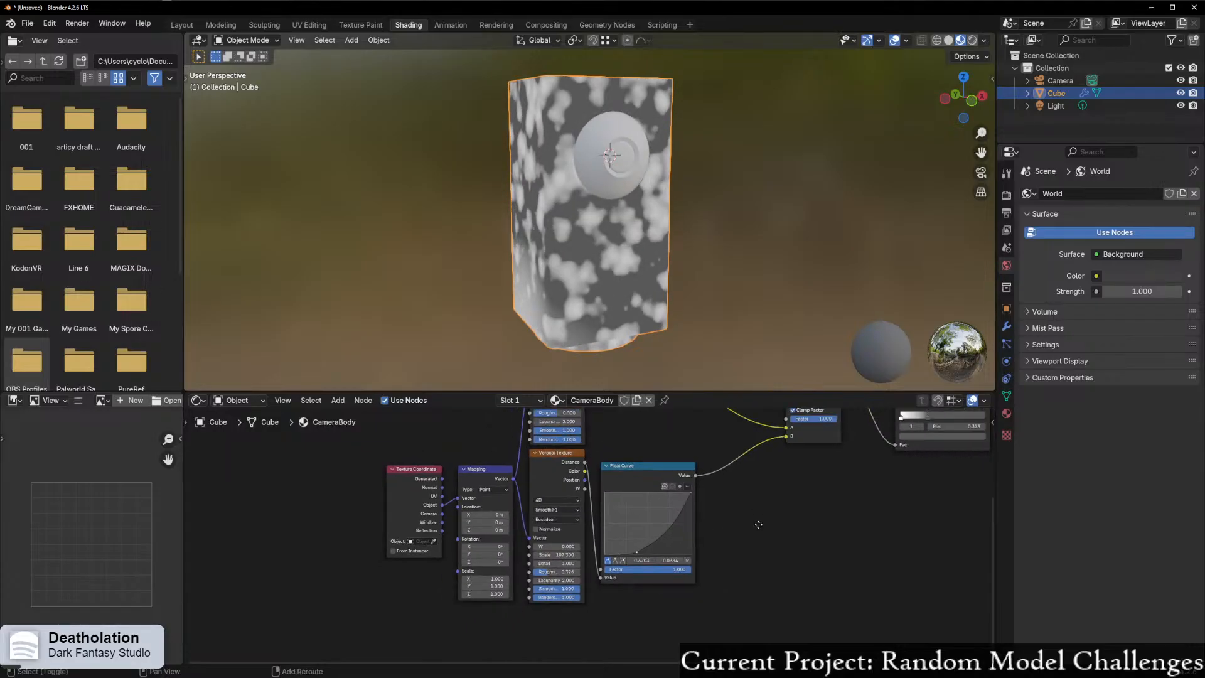
- Switch the 3D Voronoi Texture feeding Darken's A input to 4D and set its W to 0.030
middle_drag(761, 511, 707, 644)
scroll(539, 522, up, 2)
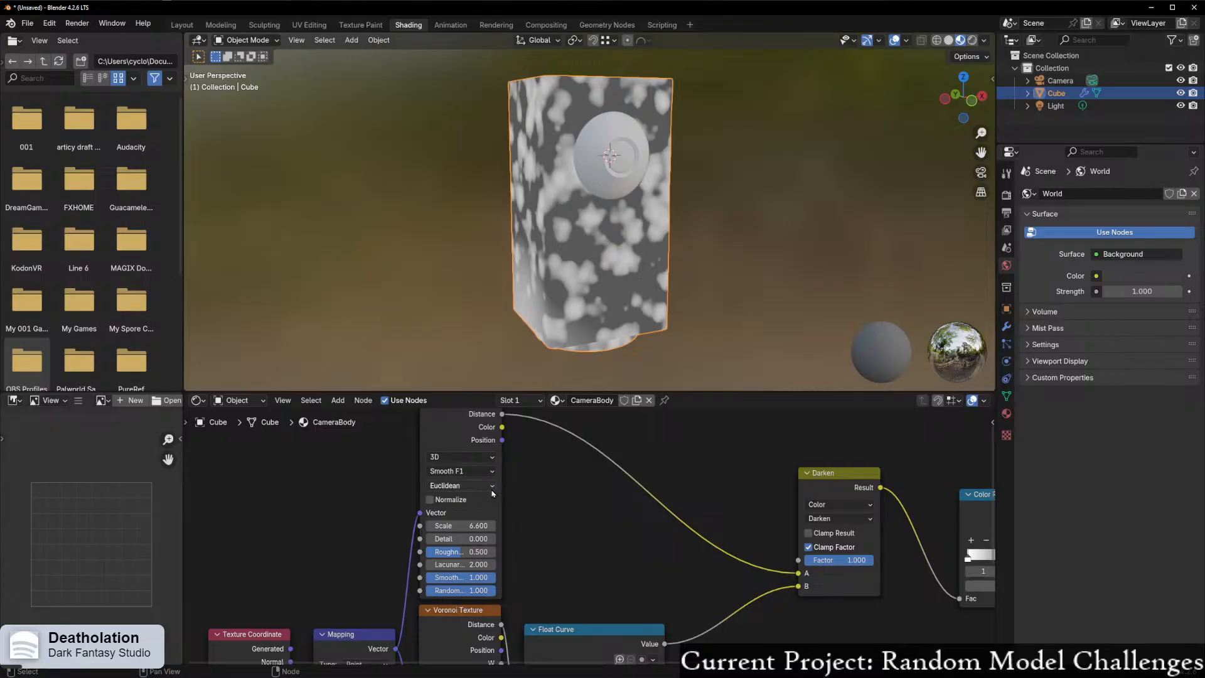
click(461, 457)
click(464, 524)
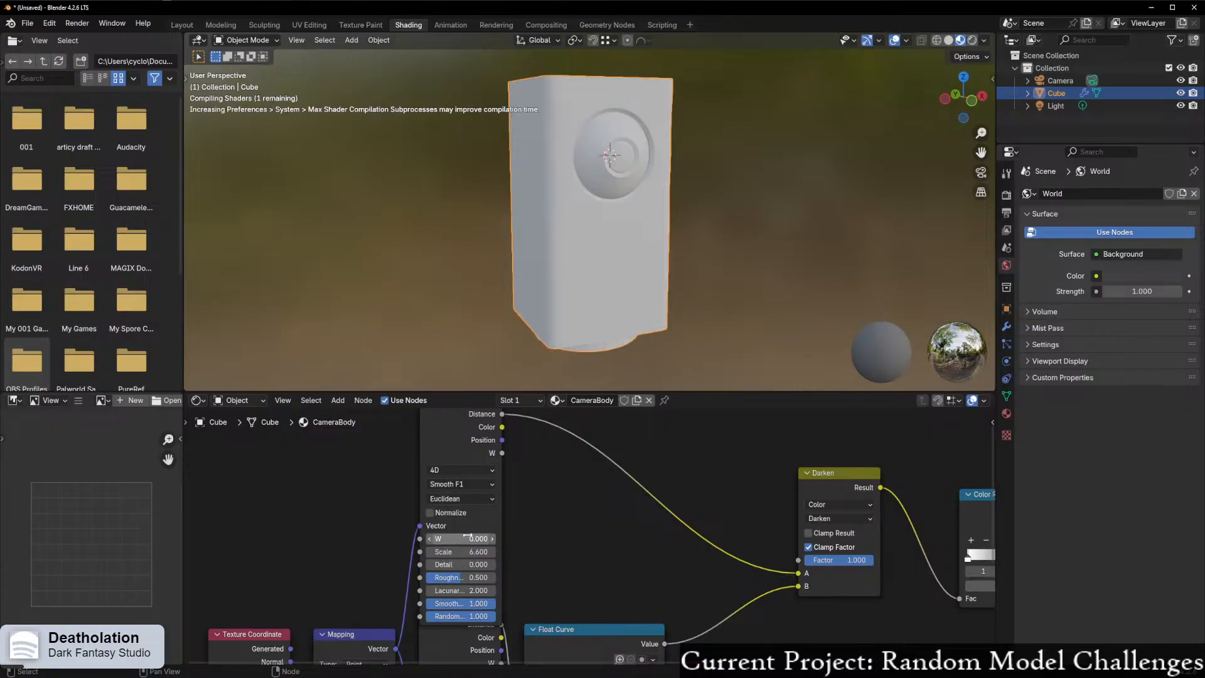
mouse_move(467, 535)
mouse_down()
mouse_move(480, 535)
mouse_move(448, 538)
mouse_up()
scroll(593, 525, down, 2)
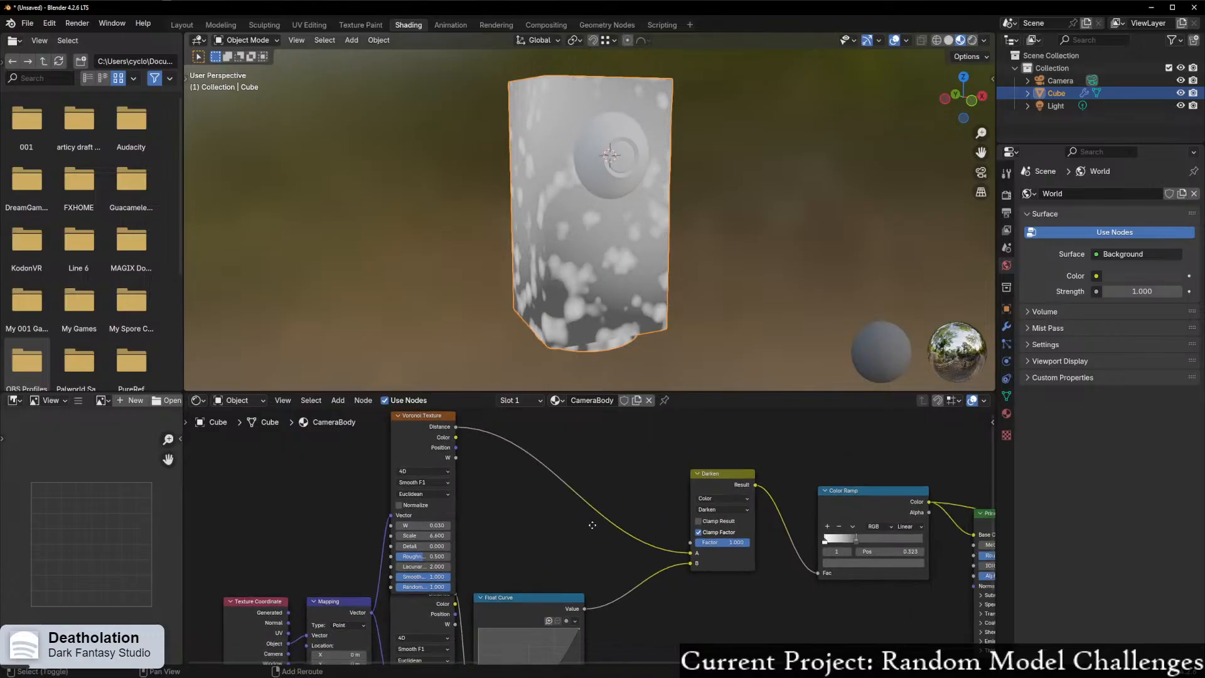
middle_drag(593, 526, 579, 523)
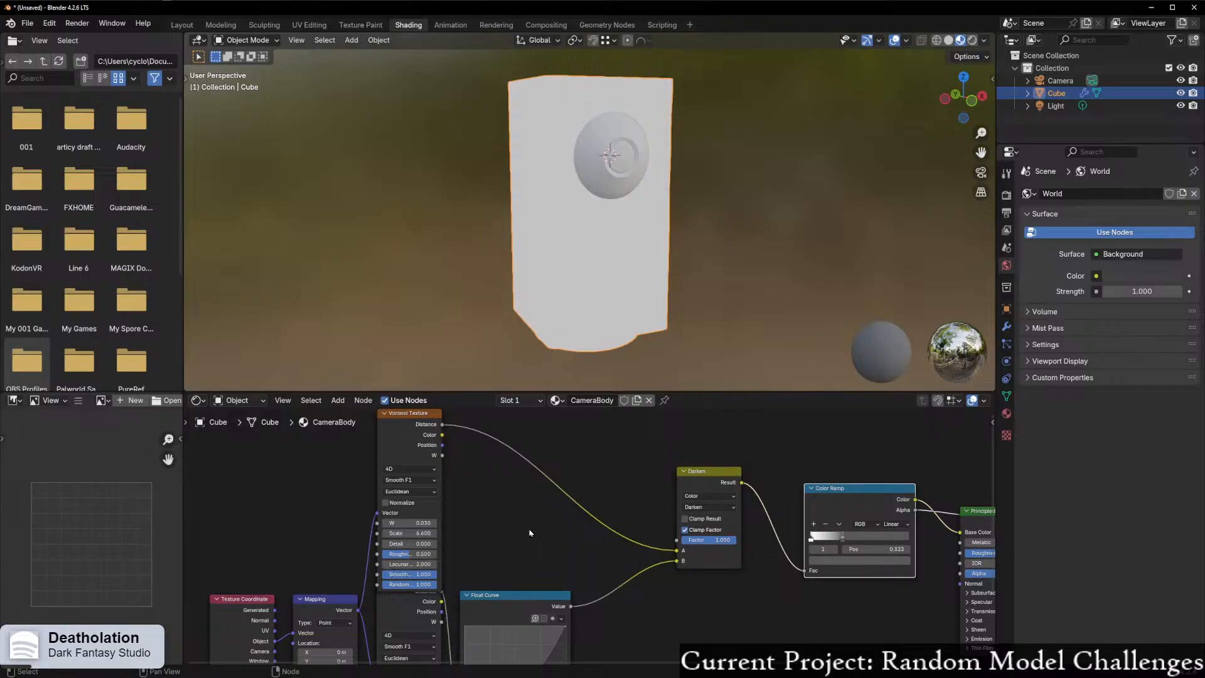
- Change the Color Ramp's dark grey stop to a bright red with Hue 0.999 and Saturation 0.939
middle_drag(653, 352, 618, 334)
click(865, 562)
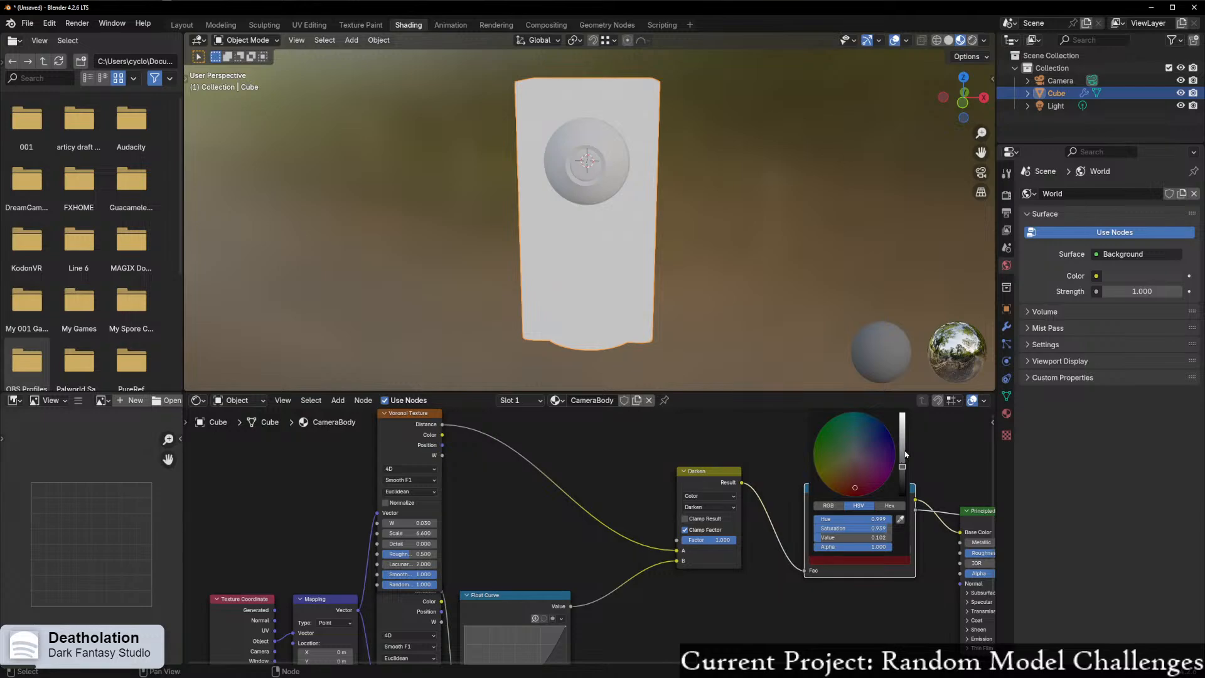
drag(905, 452, 904, 430)
click(738, 630)
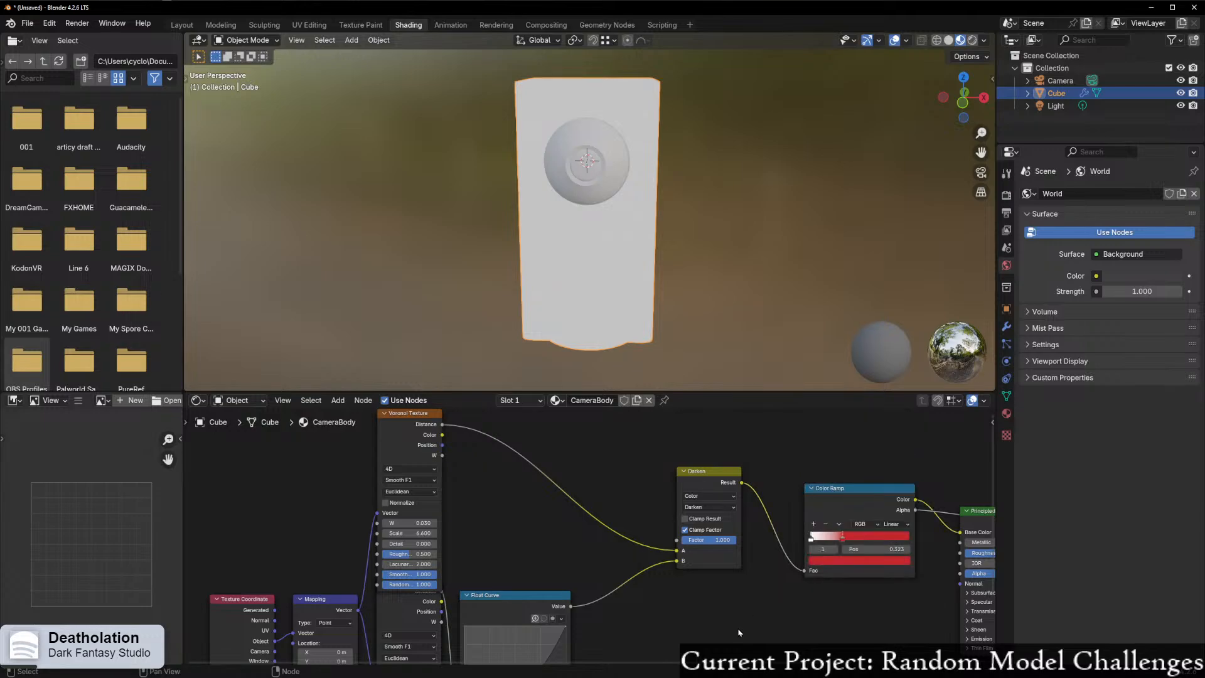
scroll(649, 603, up, 1)
scroll(640, 579, up, 1)
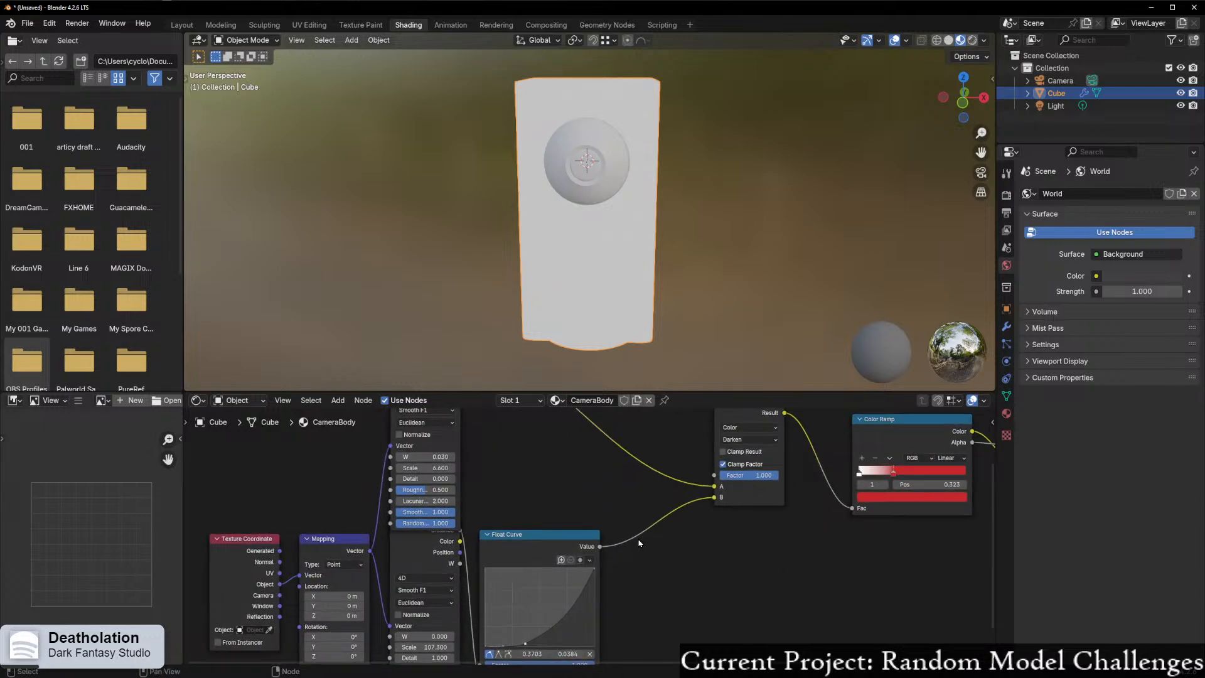
key(shift+a)
click(598, 523)
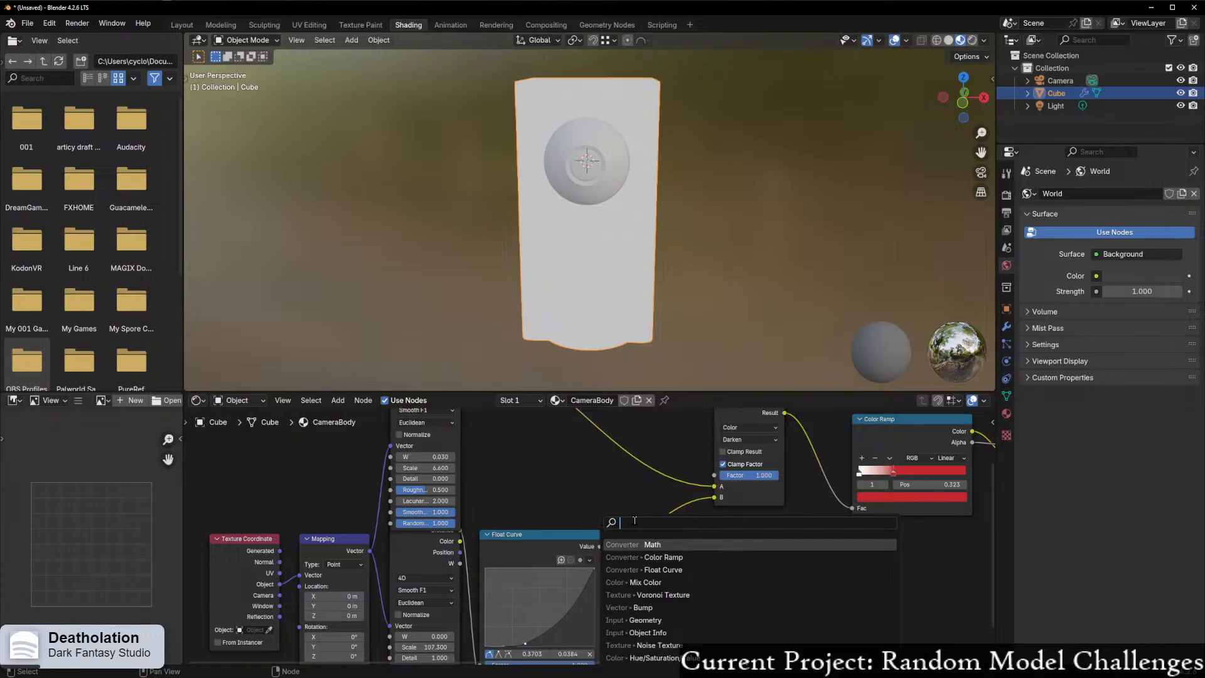
key(Escape)
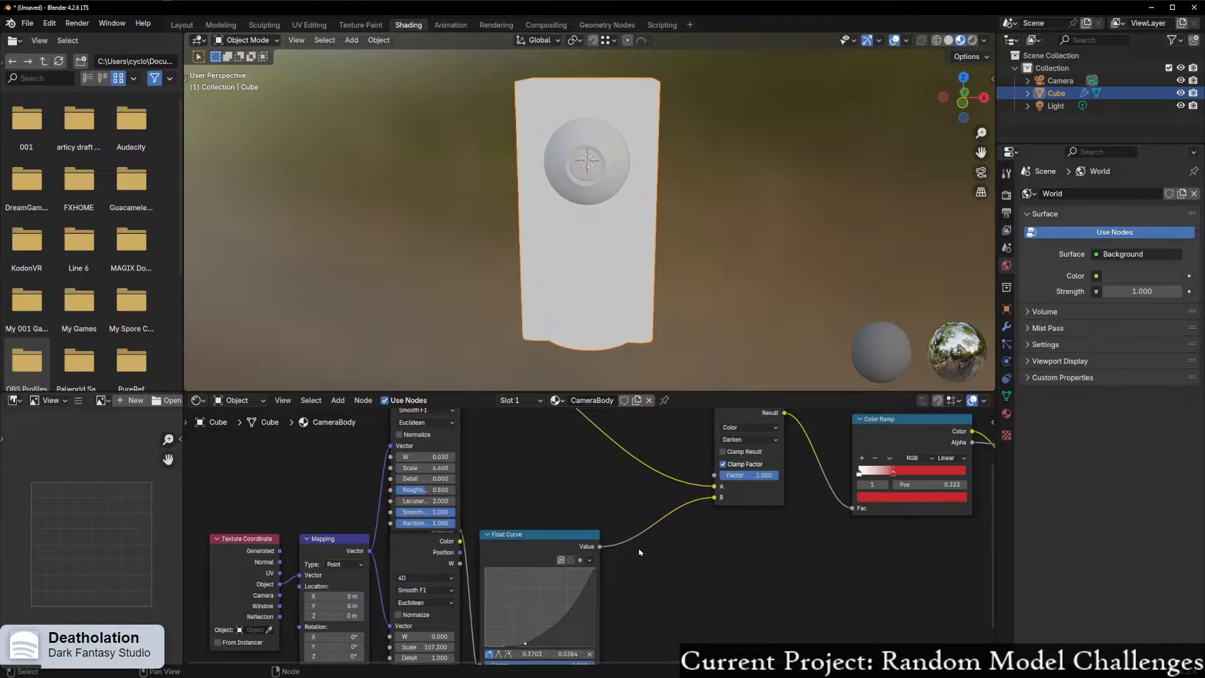
- Insert a Math node between the Float Curve and the Darken node, set to Multiply with a value of 0.780
key(shift+a)
click(646, 520)
click(650, 543)
click(631, 512)
click(659, 537)
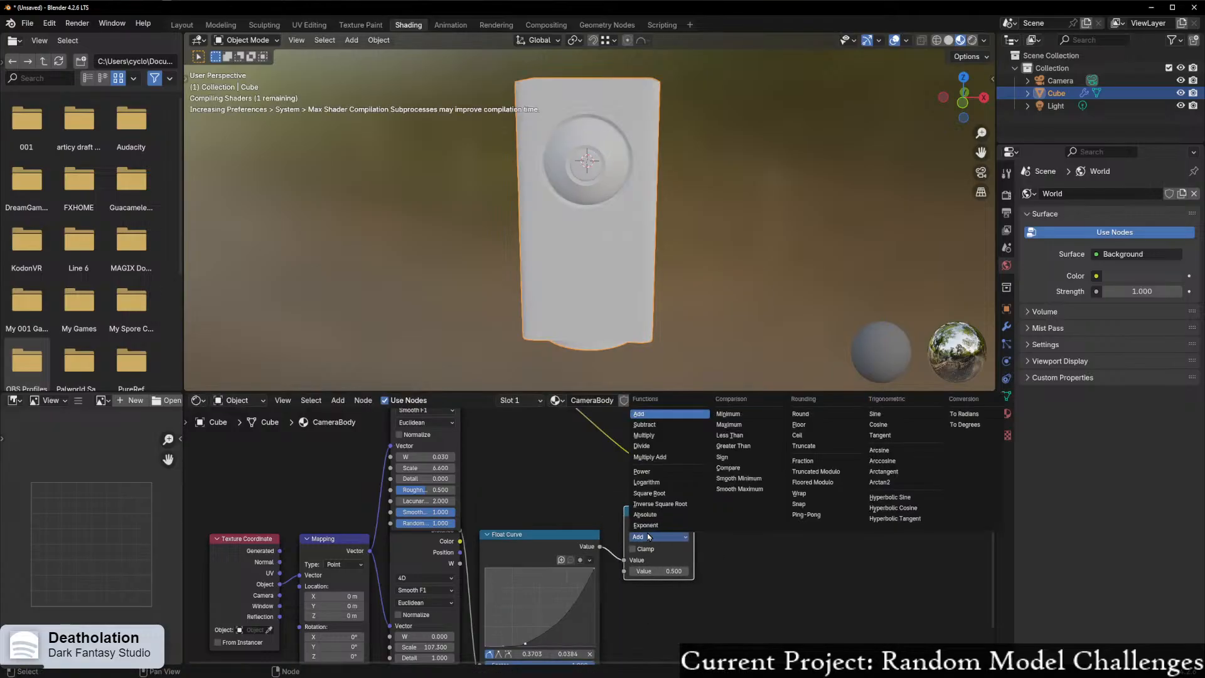
click(643, 436)
click(655, 569)
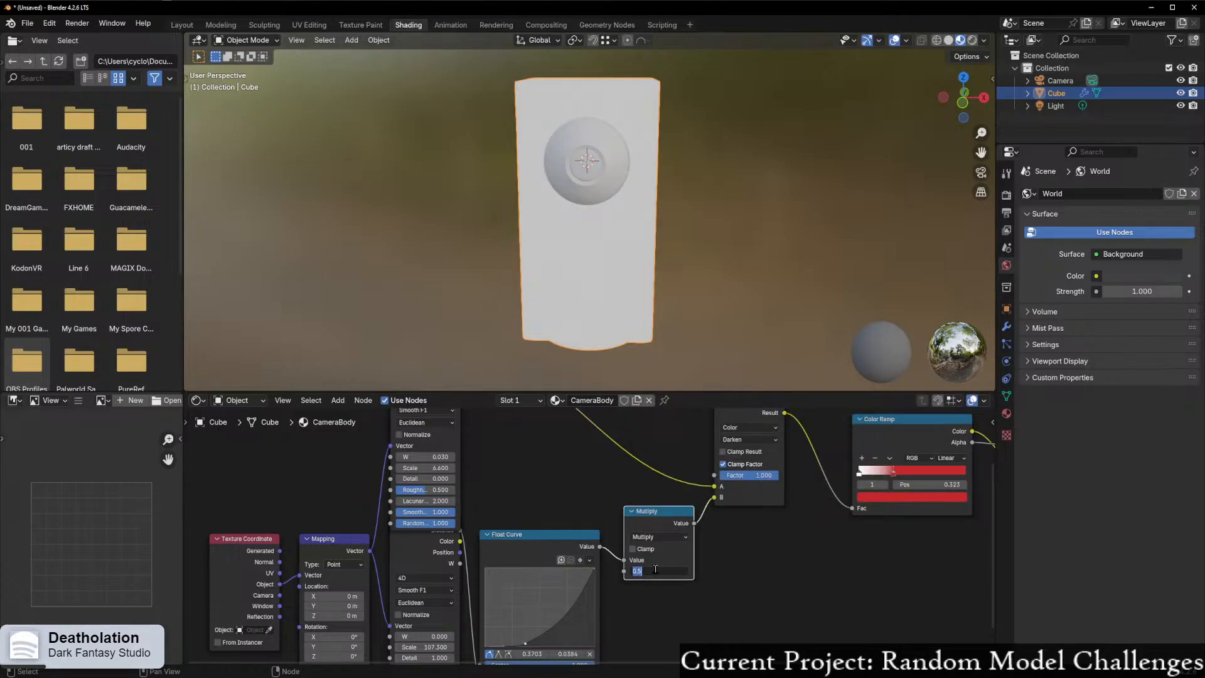
key(Return)
click(610, 519)
- Change the upper Voronoi Texture's dimensions to 3D
middle_drag(608, 520, 635, 543)
click(457, 425)
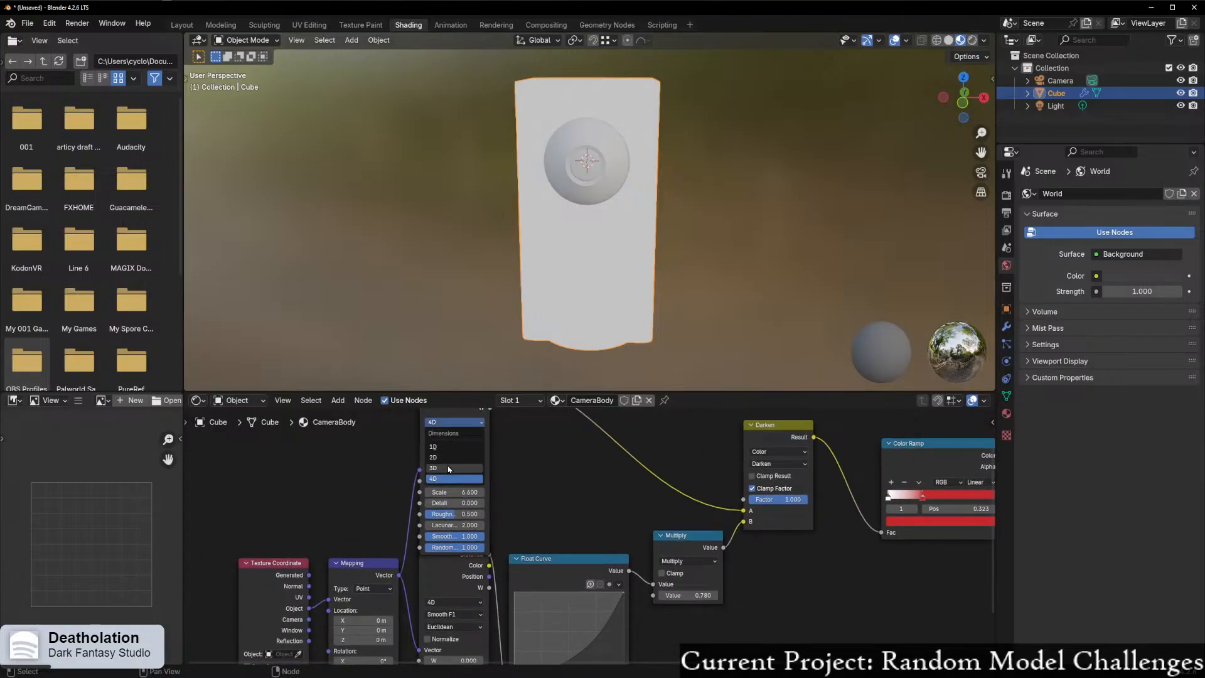
click(448, 468)
scroll(529, 477, down, 1)
middle_drag(571, 300, 660, 288)
- Preview the Darken result and set the lower Voronoi Texture to W -10.1, scale 62, detail 0 and roughness 0
middle_drag(552, 496, 478, 559)
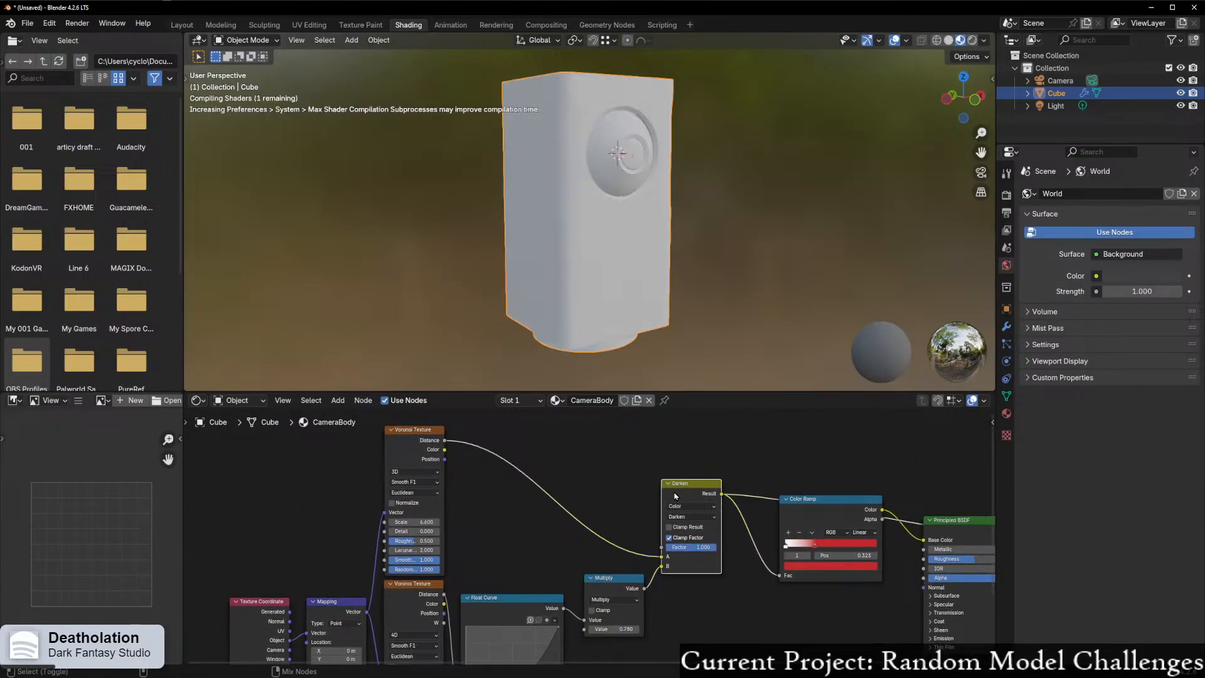
middle_drag(550, 553, 593, 473)
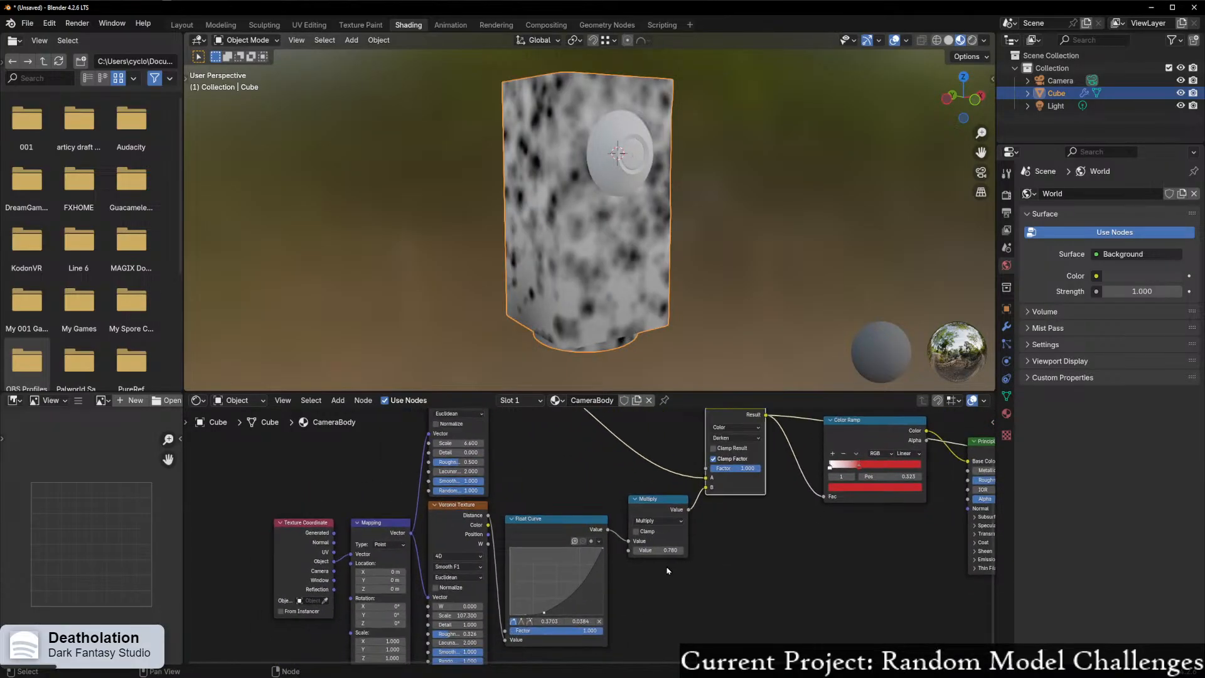
scroll(628, 610, up, 3)
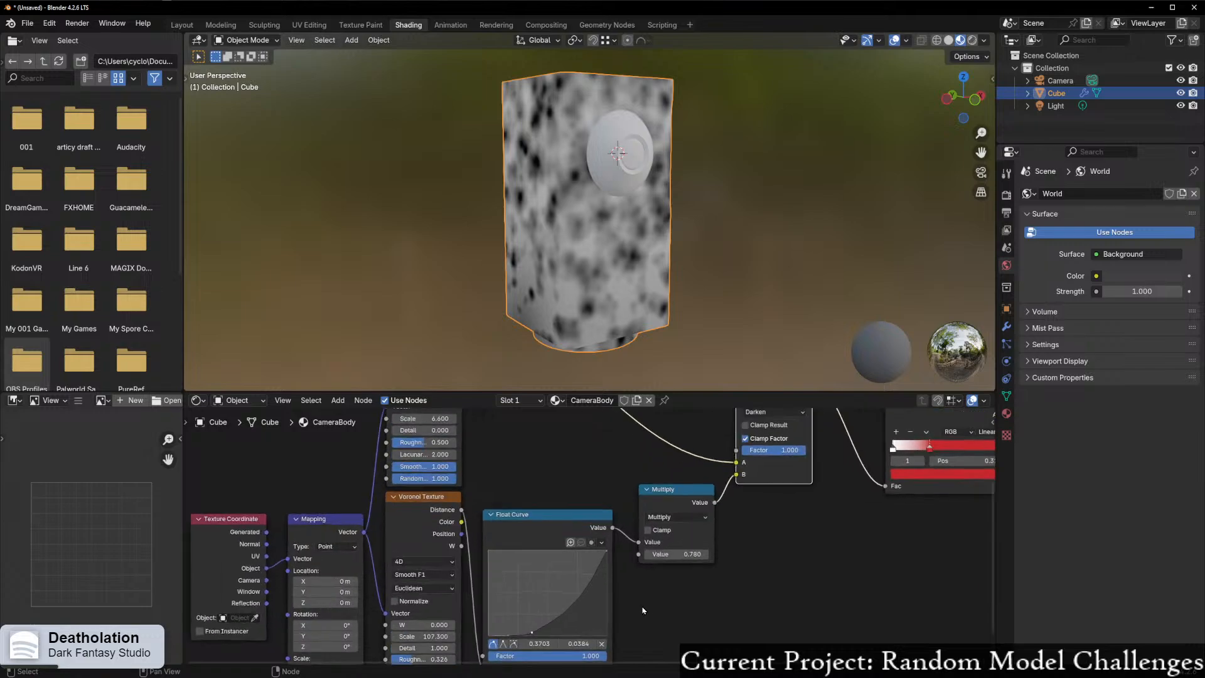
middle_drag(681, 597, 702, 548)
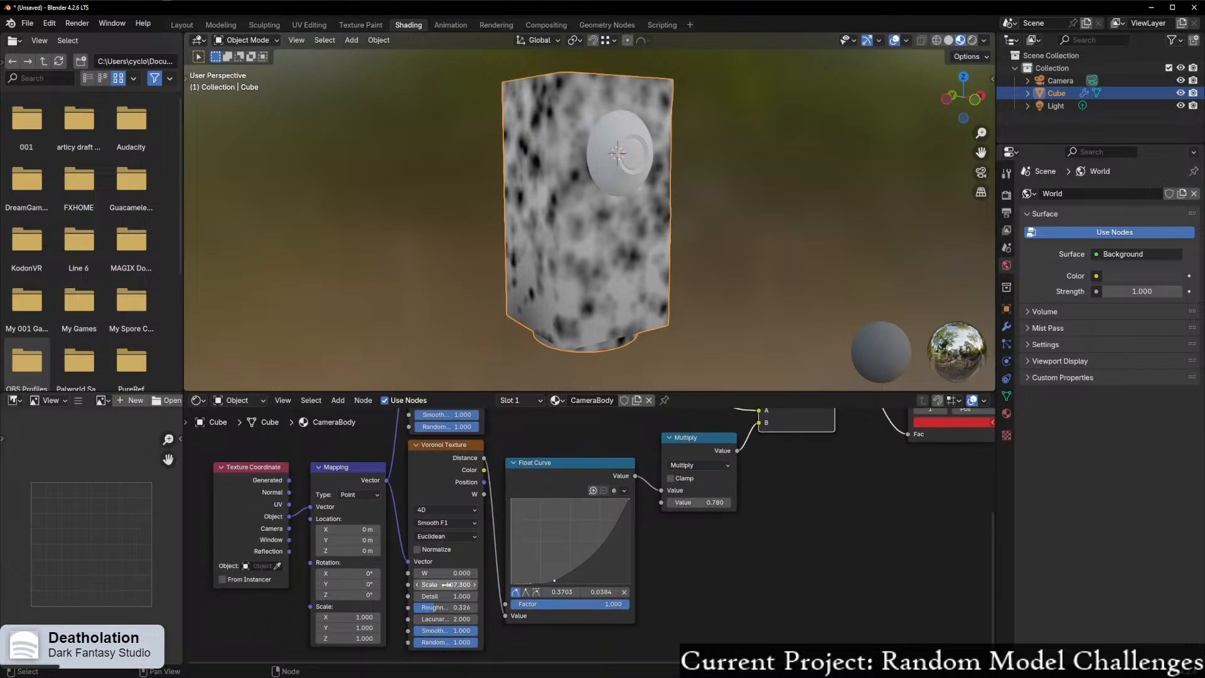
drag(453, 573, 340, 584)
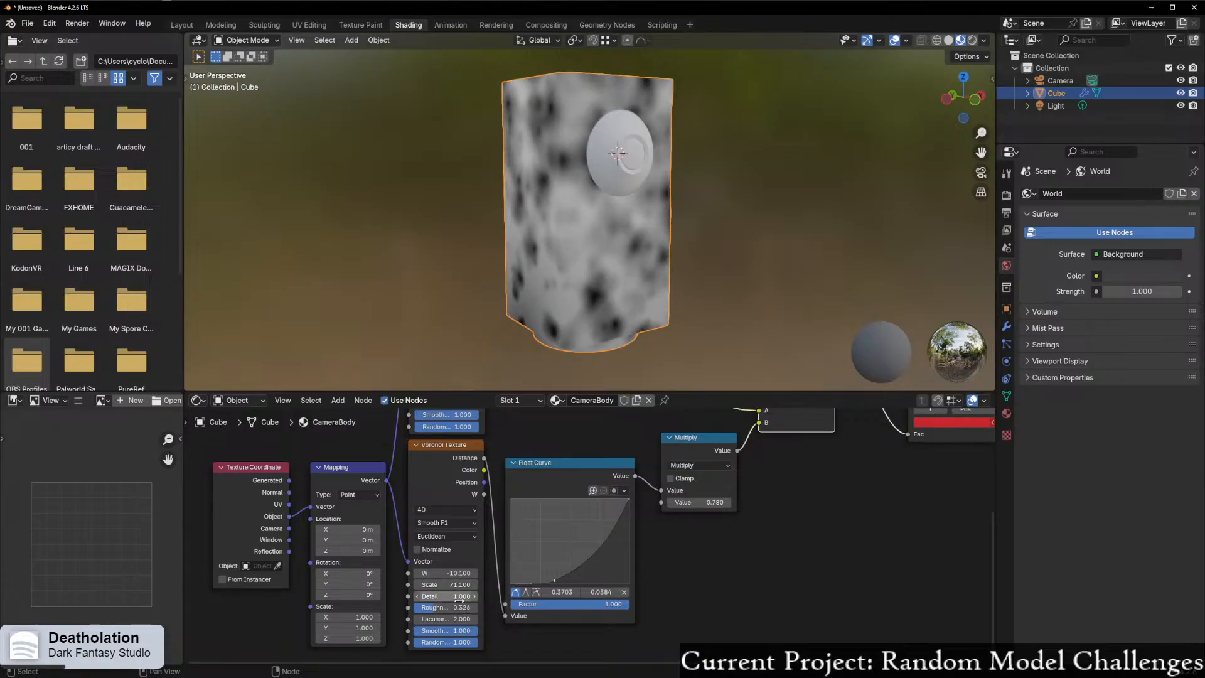
drag(452, 584, 415, 608)
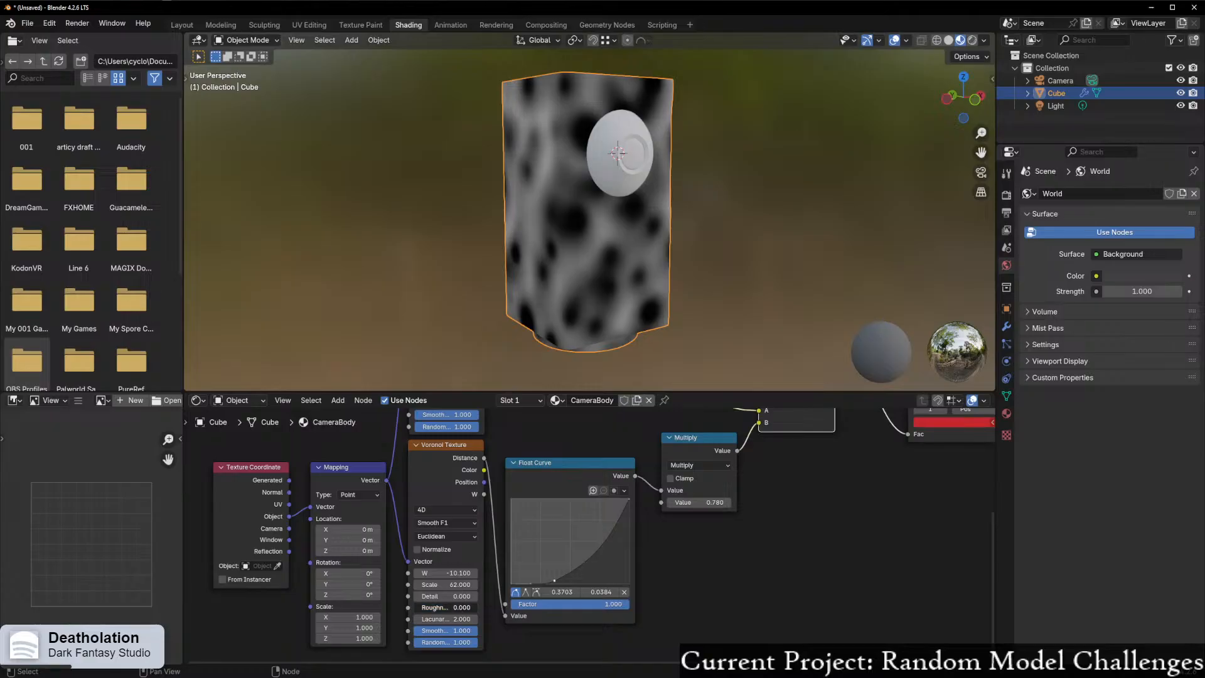
- Preview the Color Ramp output on the camera body and inspect the pattern from several sides
scroll(588, 538, down, 4)
middle_drag(734, 432, 701, 490)
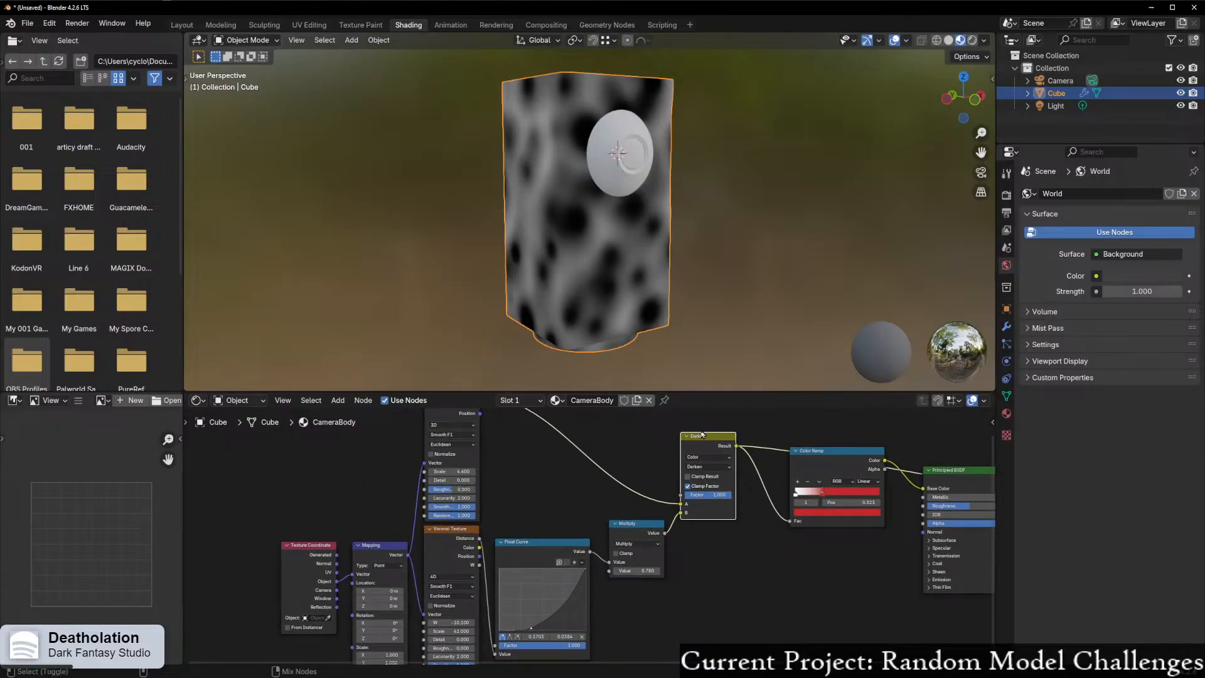
ctrl+shift+click(799, 468)
middle_drag(642, 367, 564, 70)
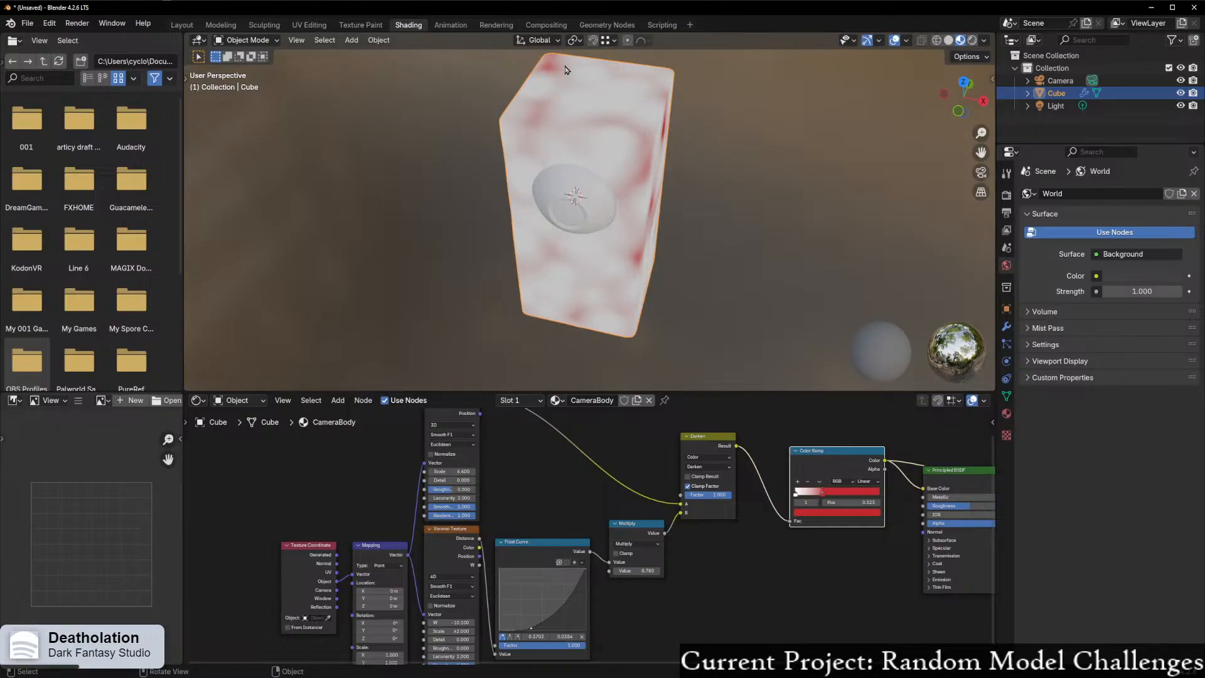
middle_drag(682, 236, 620, 244)
scroll(564, 201, up, 3)
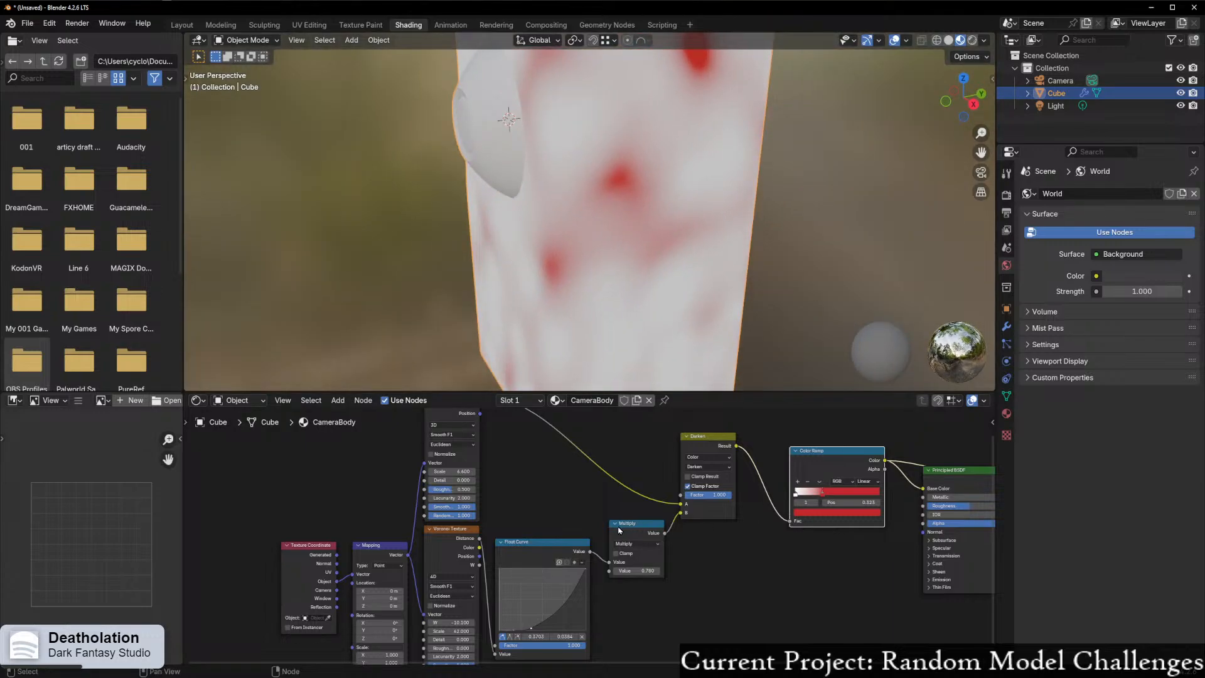
- Preview the Float Curve output and move its middle control point to about 0.697, 0.226
shift+middle_drag(679, 552, 662, 580)
scroll(606, 575, up, 3)
shift+middle_drag(509, 572, 606, 646)
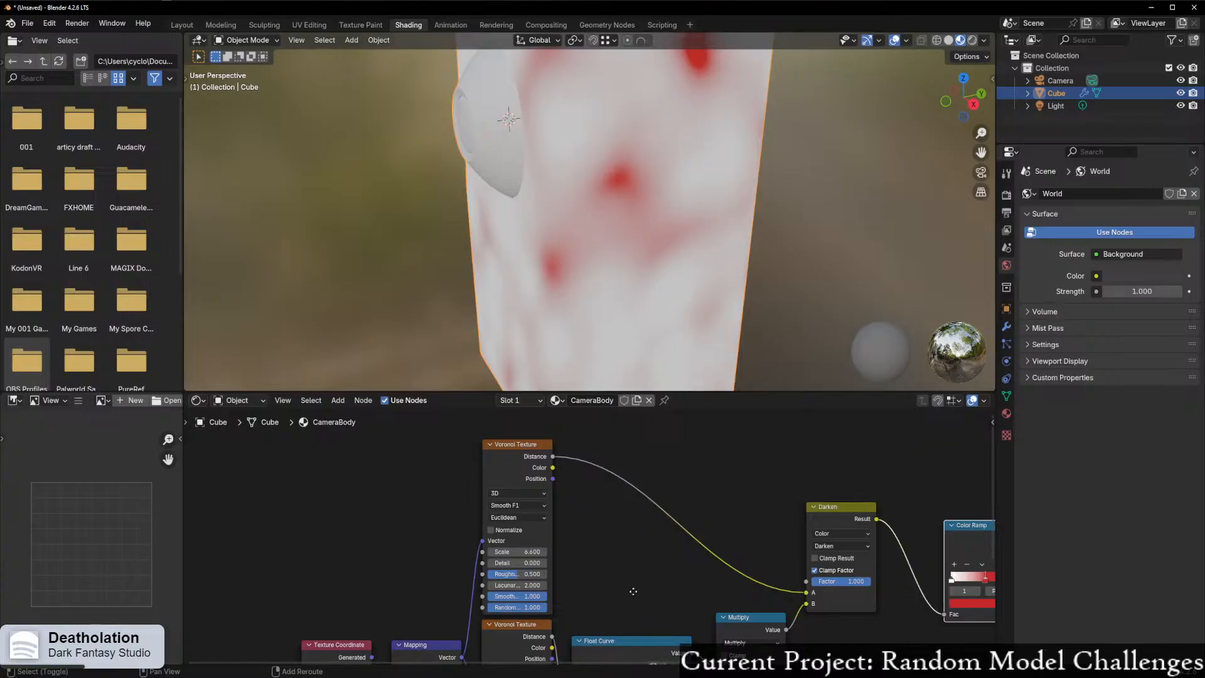
shift+middle_drag(634, 597, 571, 441)
ctrl+shift+click(563, 498)
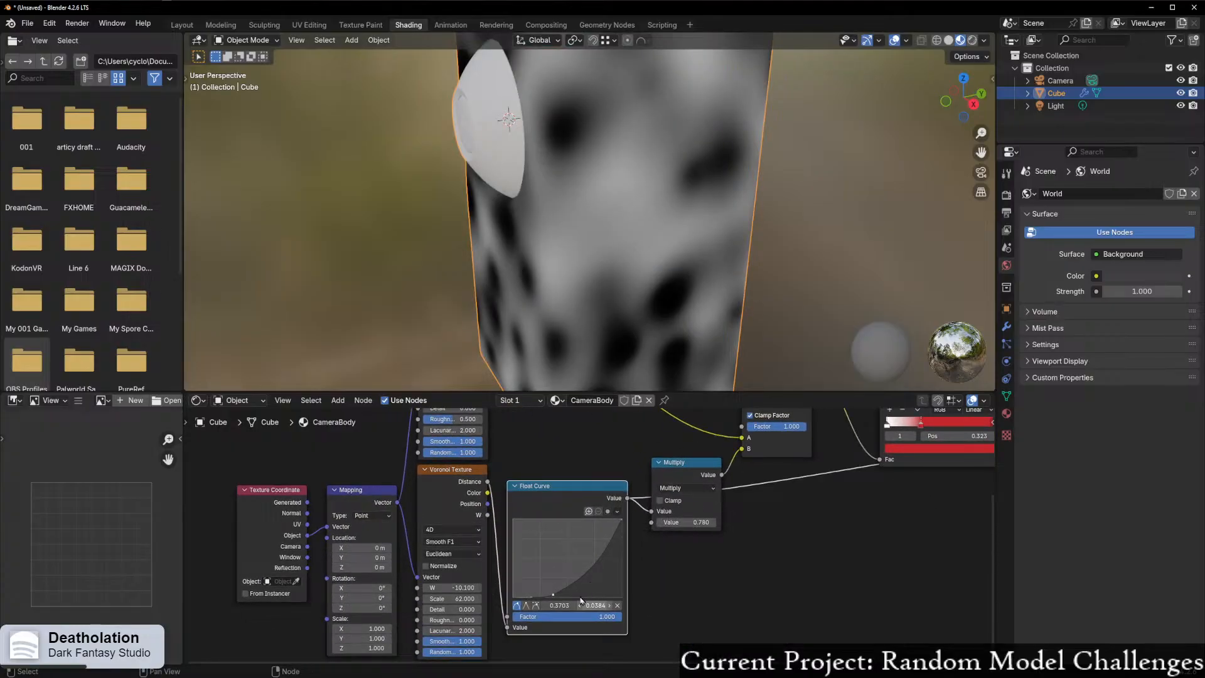
drag(551, 593, 589, 579)
scroll(860, 508, down, 3)
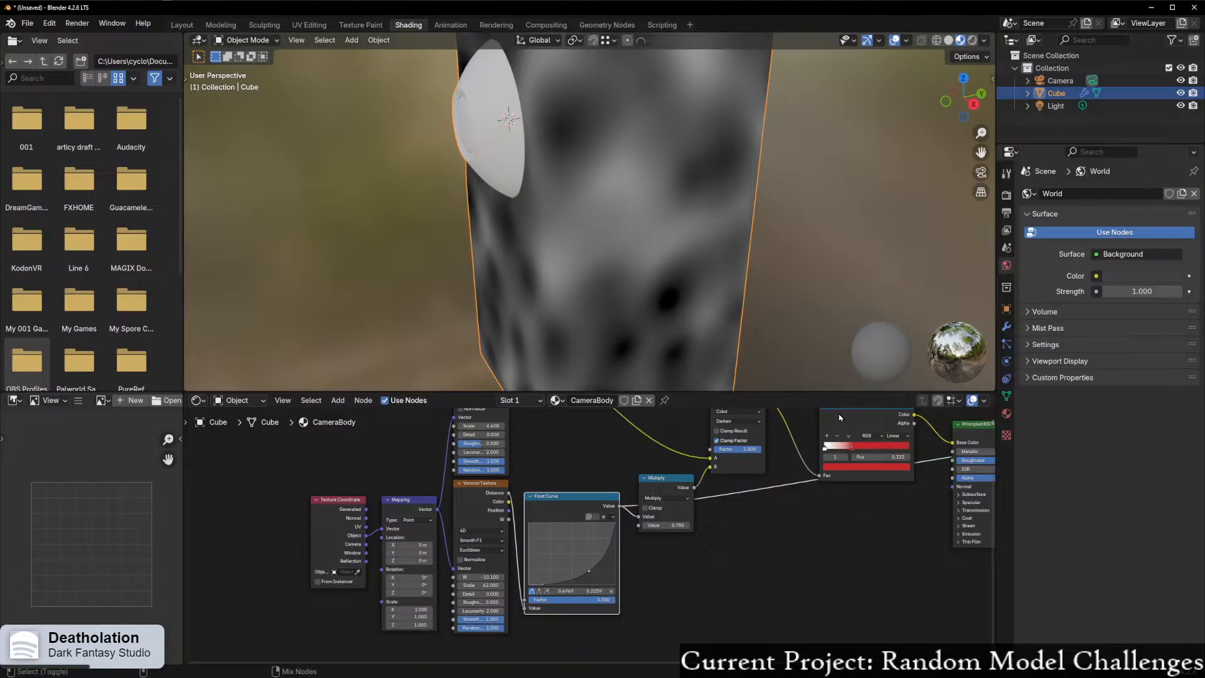
- Switch the preview back to the Color Ramp output and view the whole camera body
ctrl+shift+click(840, 417)
scroll(684, 380, down, 3)
mouse_move(683, 380)
middle_down()
mouse_move(929, 276)
mouse_move(681, 335)
mouse_move(719, 321)
mouse_move(734, 344)
mouse_move(691, 357)
middle_up()
scroll(471, 565, up, 1)
- Try the F2 and F1 feature outputs on the lower Voronoi Texture and restore Smooth F1
click(474, 540)
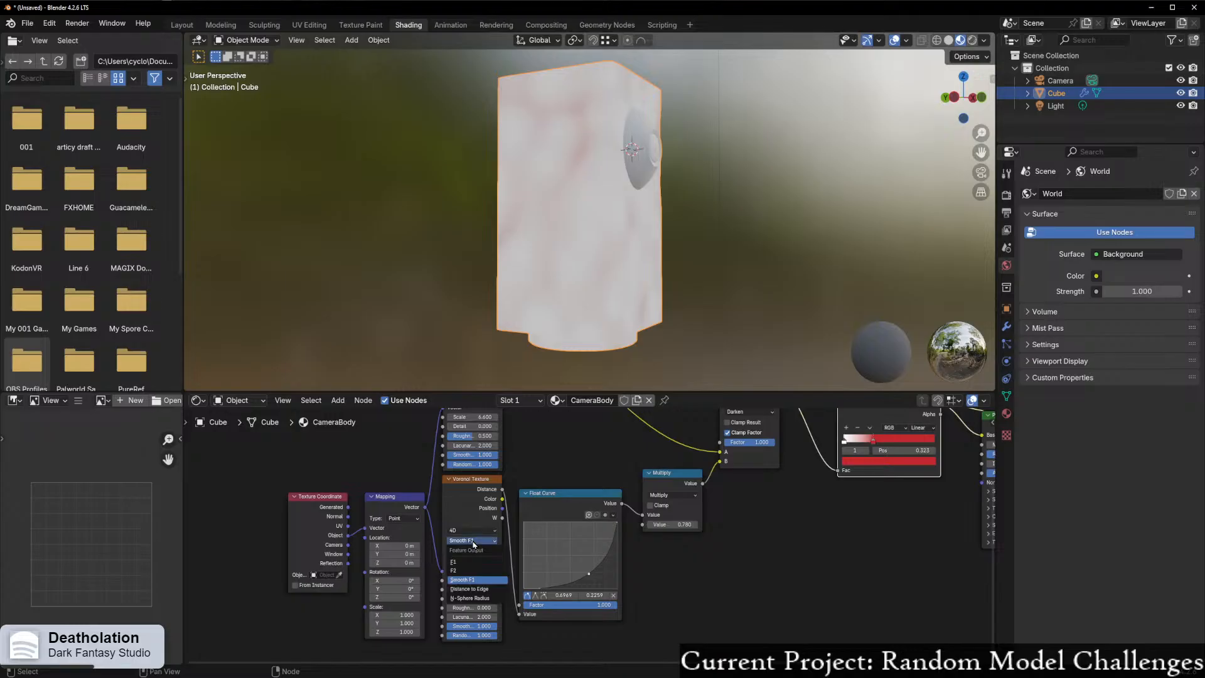
click(467, 570)
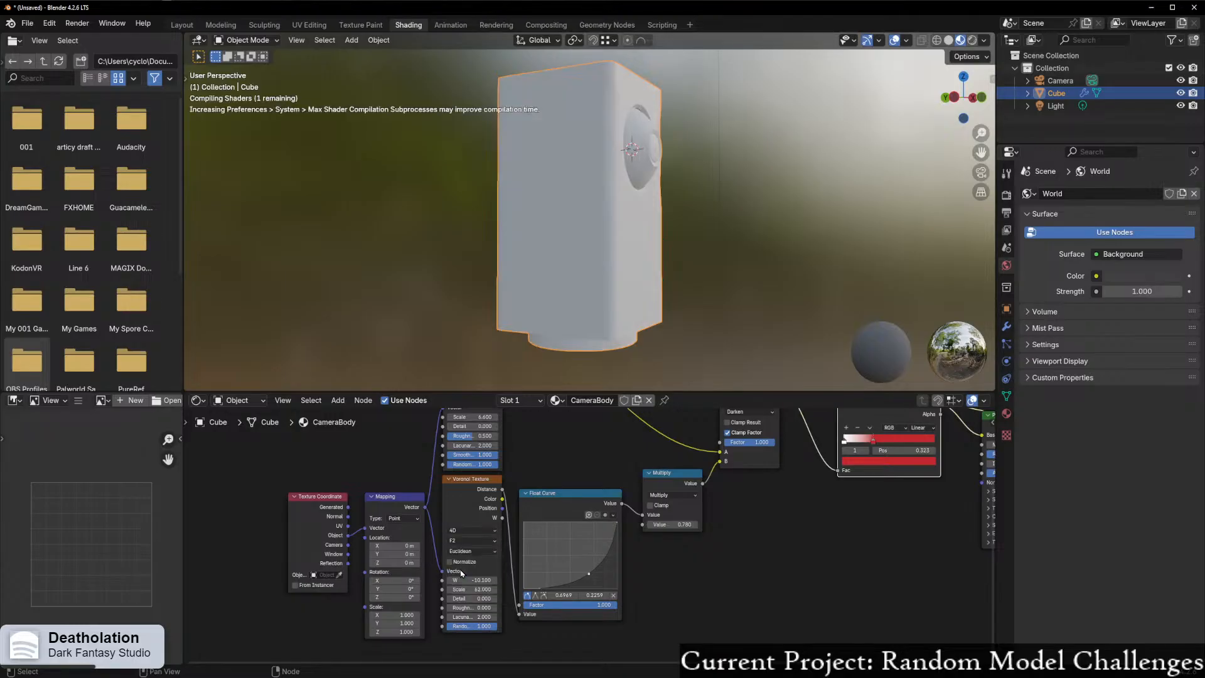
middle_drag(665, 364, 968, 389)
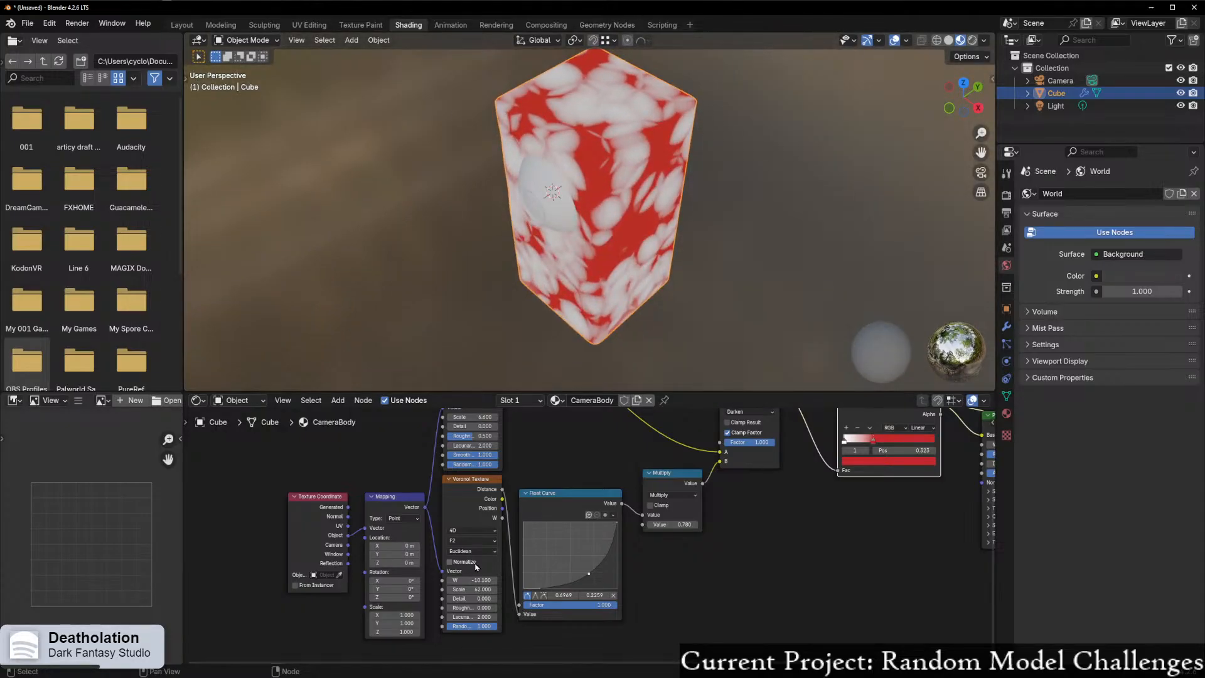
click(471, 541)
click(470, 562)
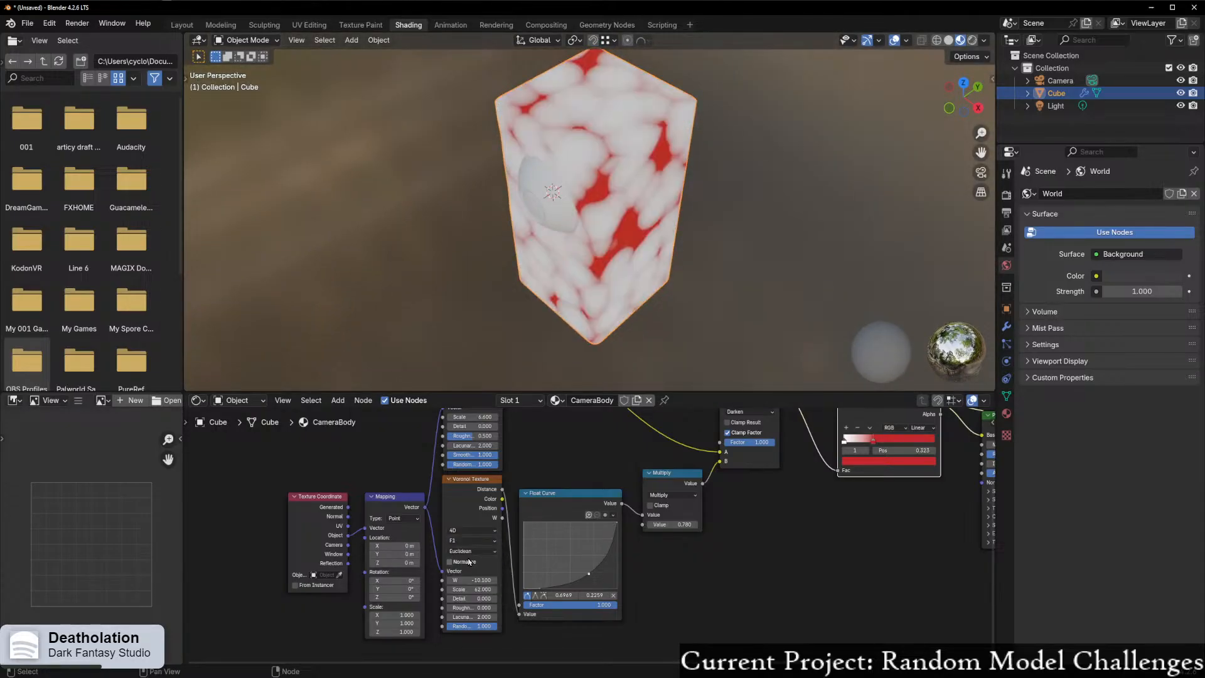
middle_drag(614, 177, 582, 200)
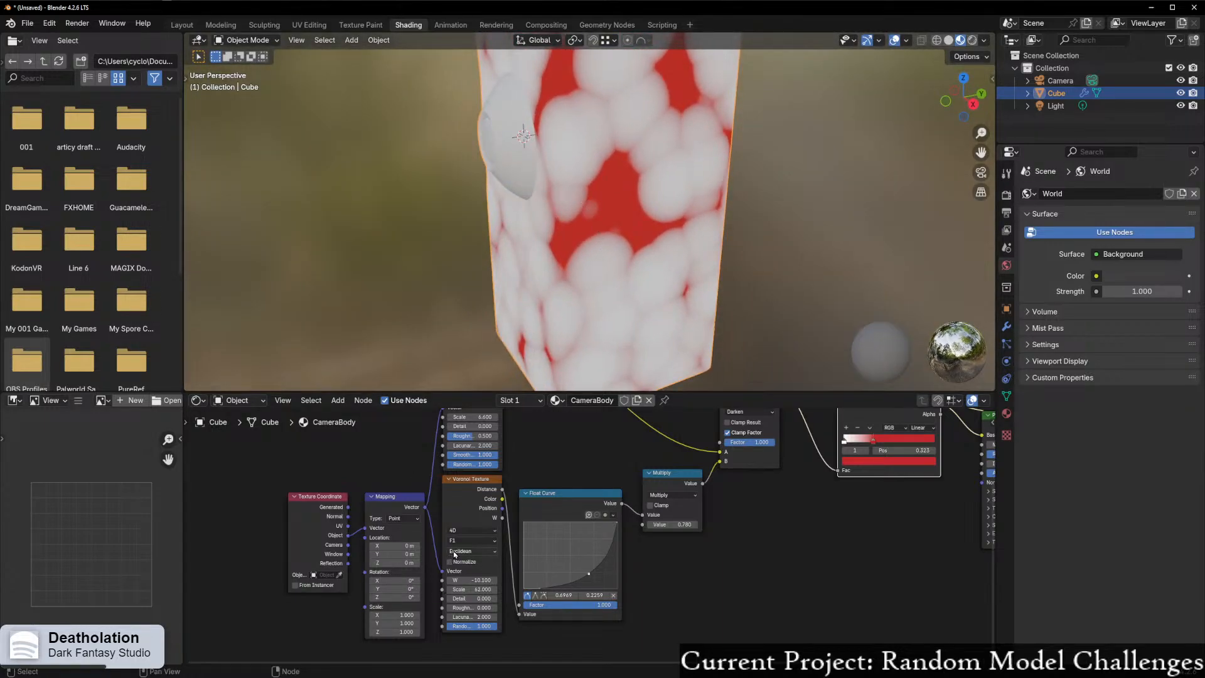
click(463, 541)
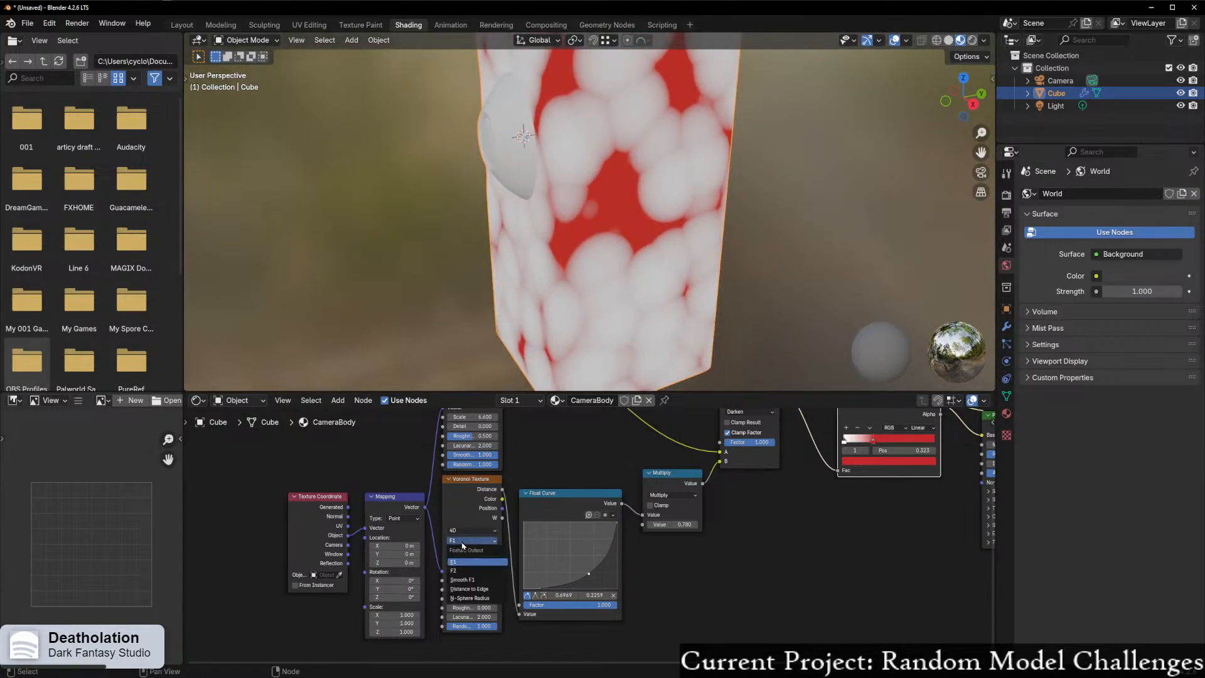
click(472, 580)
- Recolor the Color Ramp's red stop to a dark grey with value 0.039 and saturation 0
middle_drag(552, 440, 571, 574)
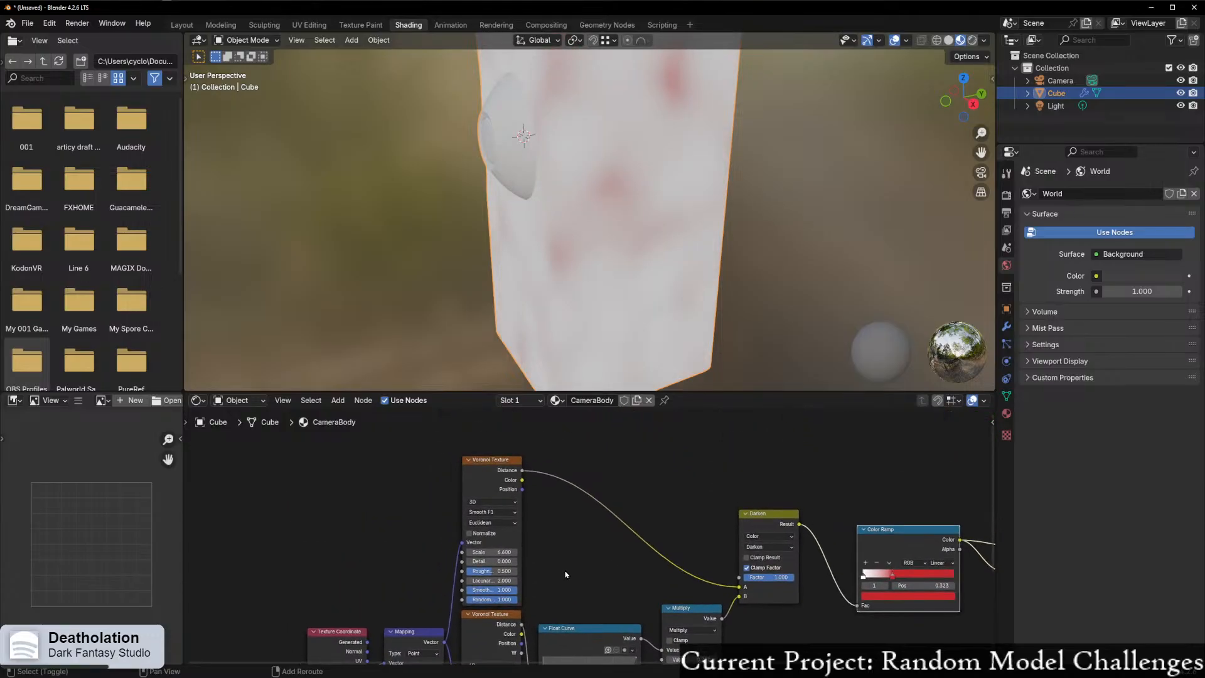
middle_drag(752, 276, 664, 191)
click(902, 599)
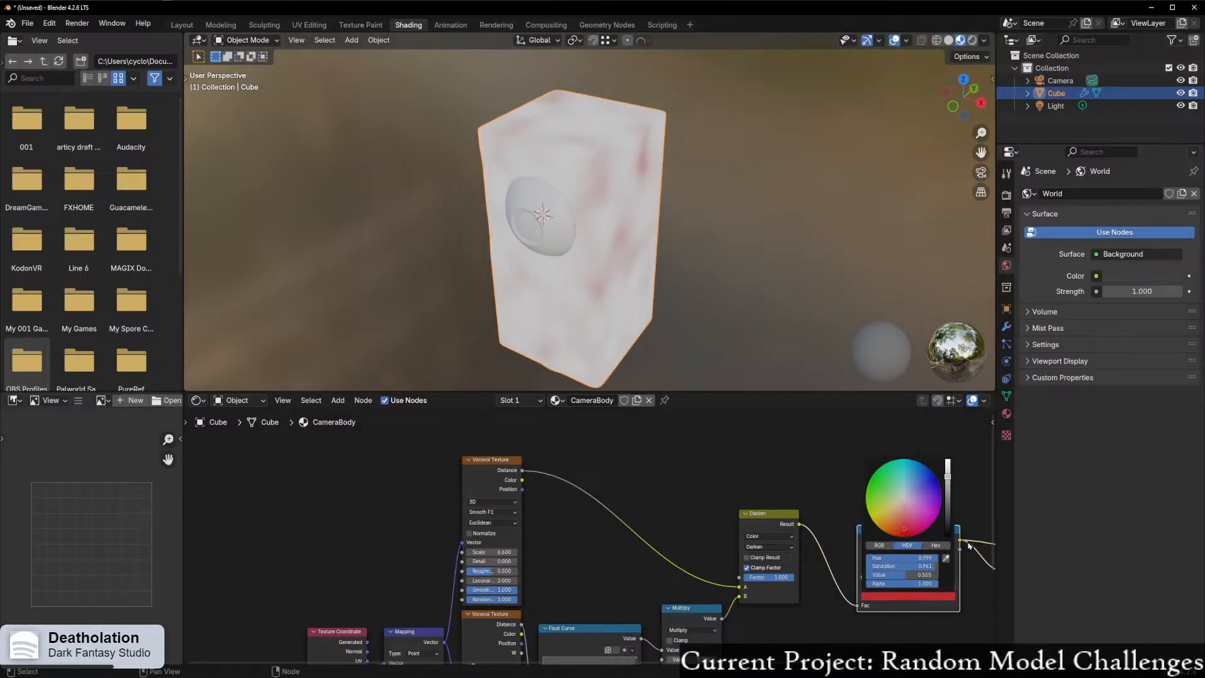
drag(947, 527, 947, 522)
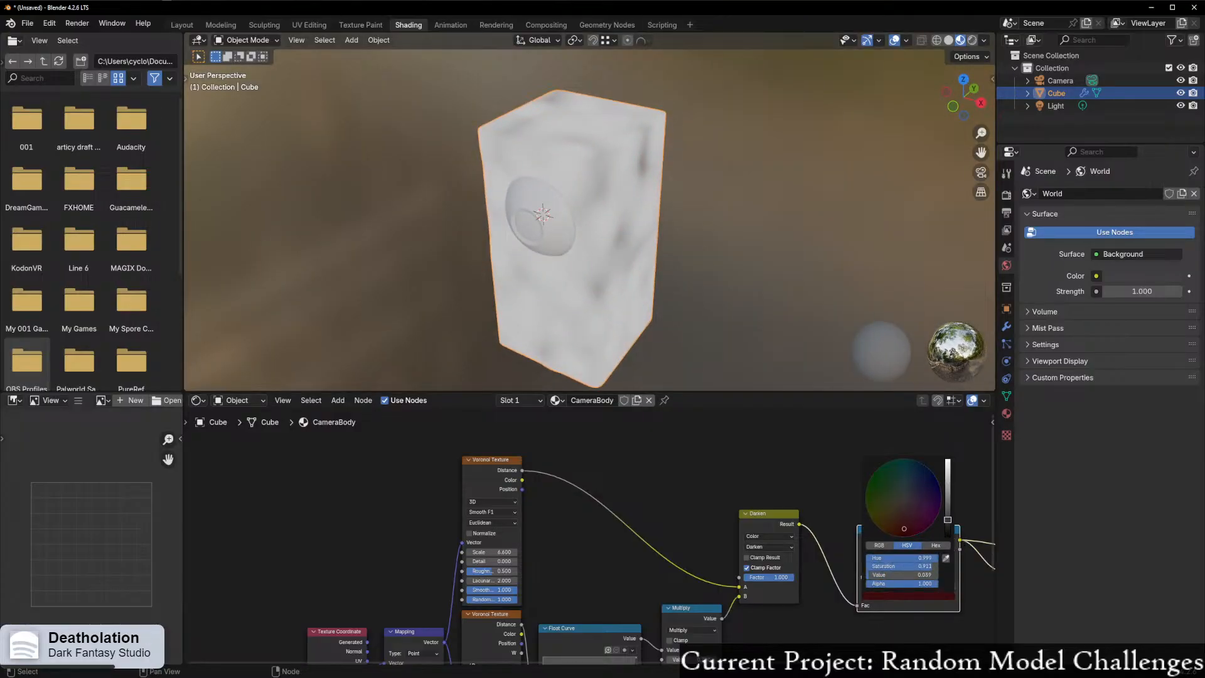
middle_drag(564, 277, 640, 252)
click(915, 599)
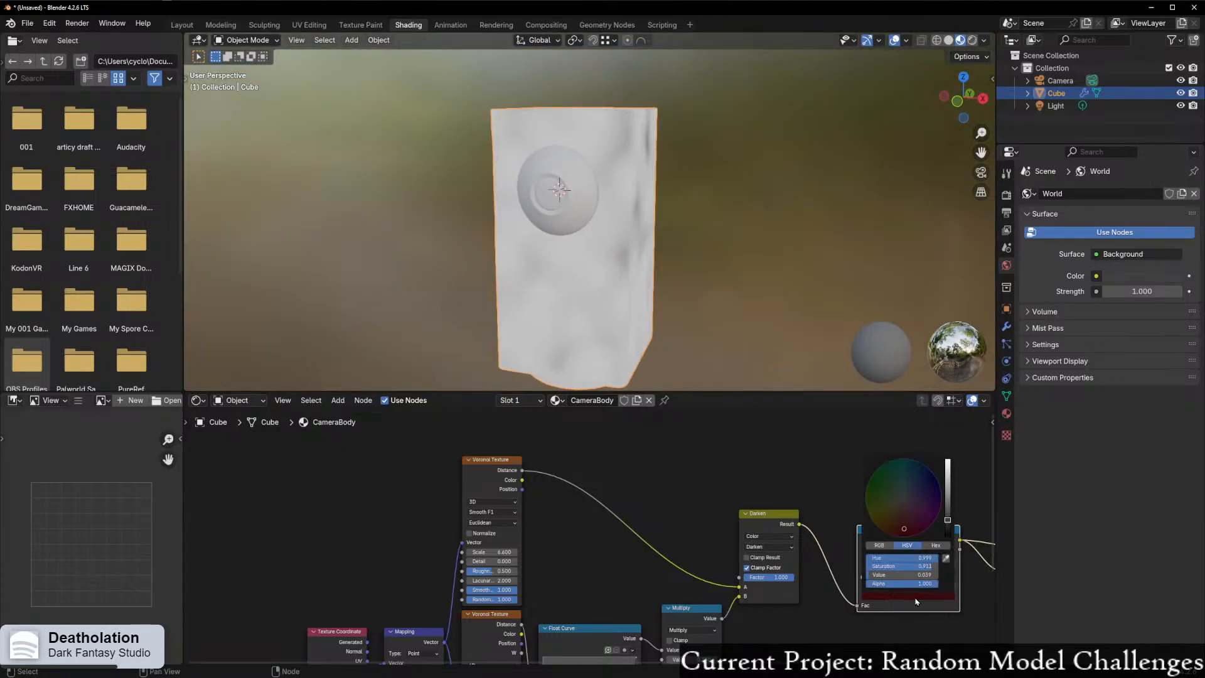
click(897, 567)
key(Return)
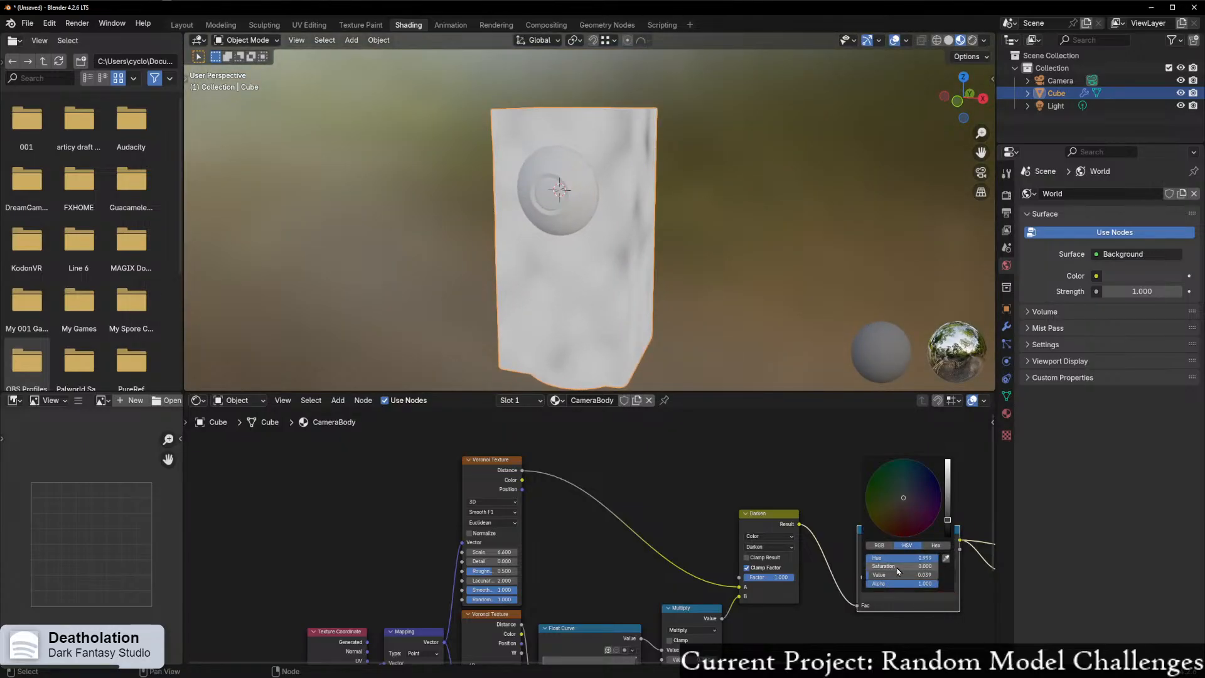
- Set the roughness of the CameraBody material's Principled BSDF to 0.8
middle_drag(731, 317, 787, 330)
scroll(839, 604, down, 1)
scroll(840, 605, down, 2)
middle_drag(861, 510, 568, 466)
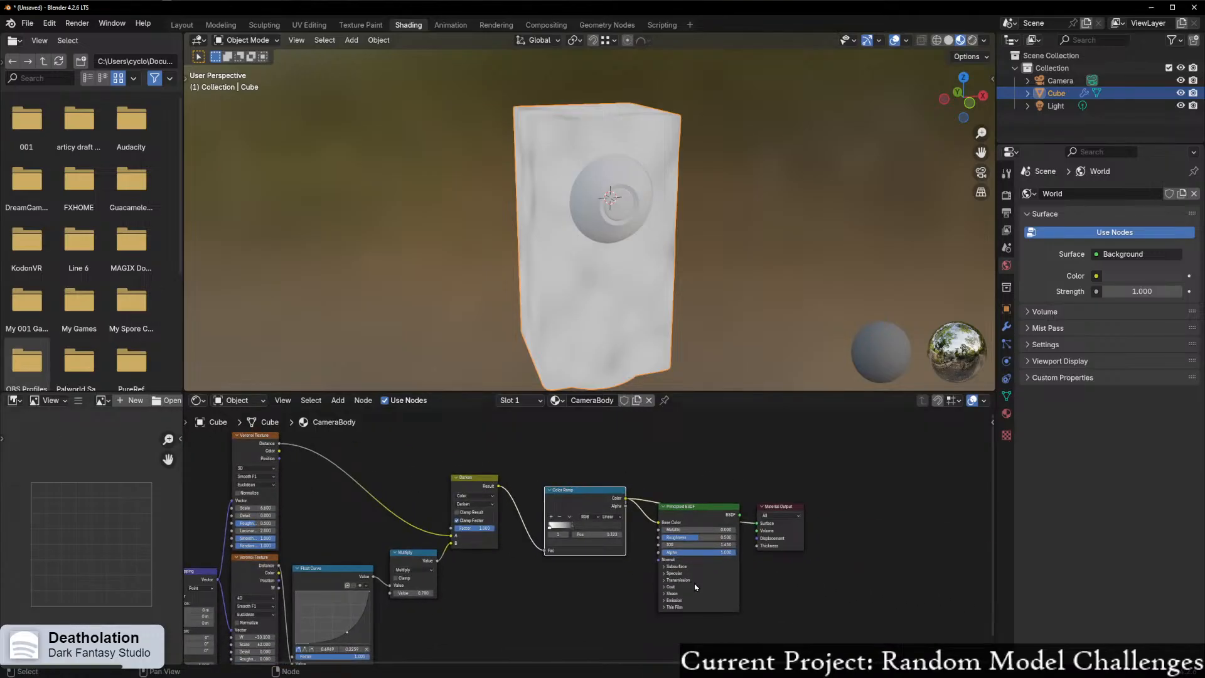
scroll(693, 587, up, 2)
click(790, 538)
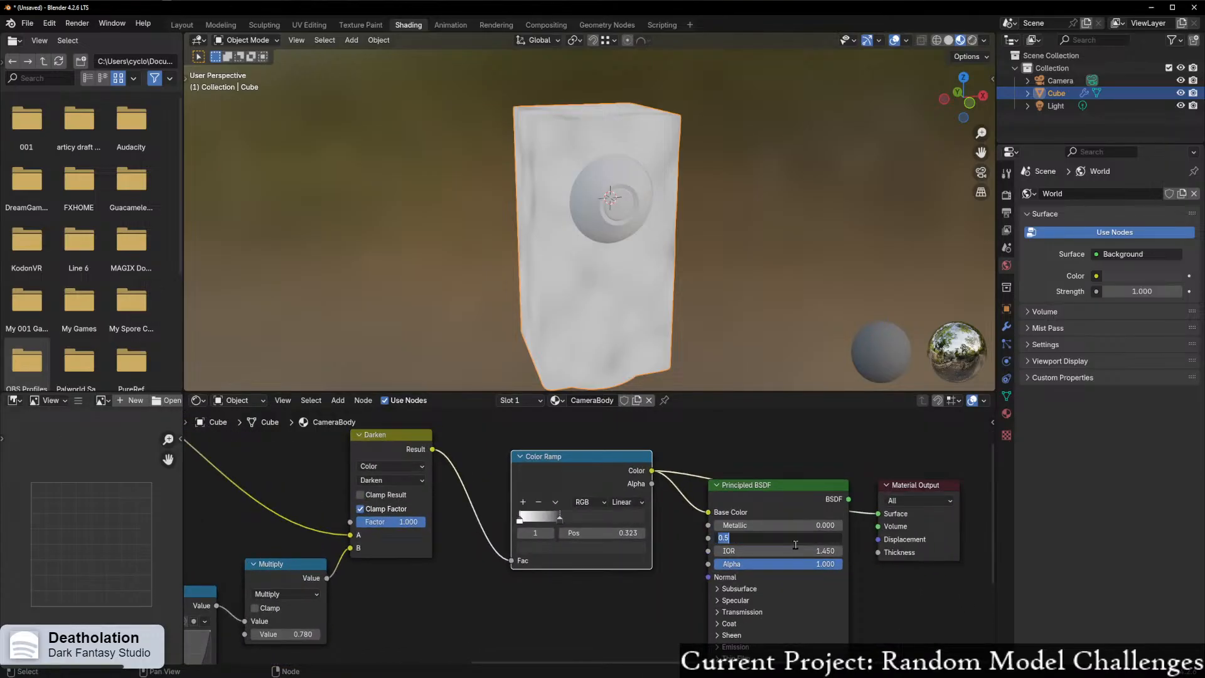
key(Return)
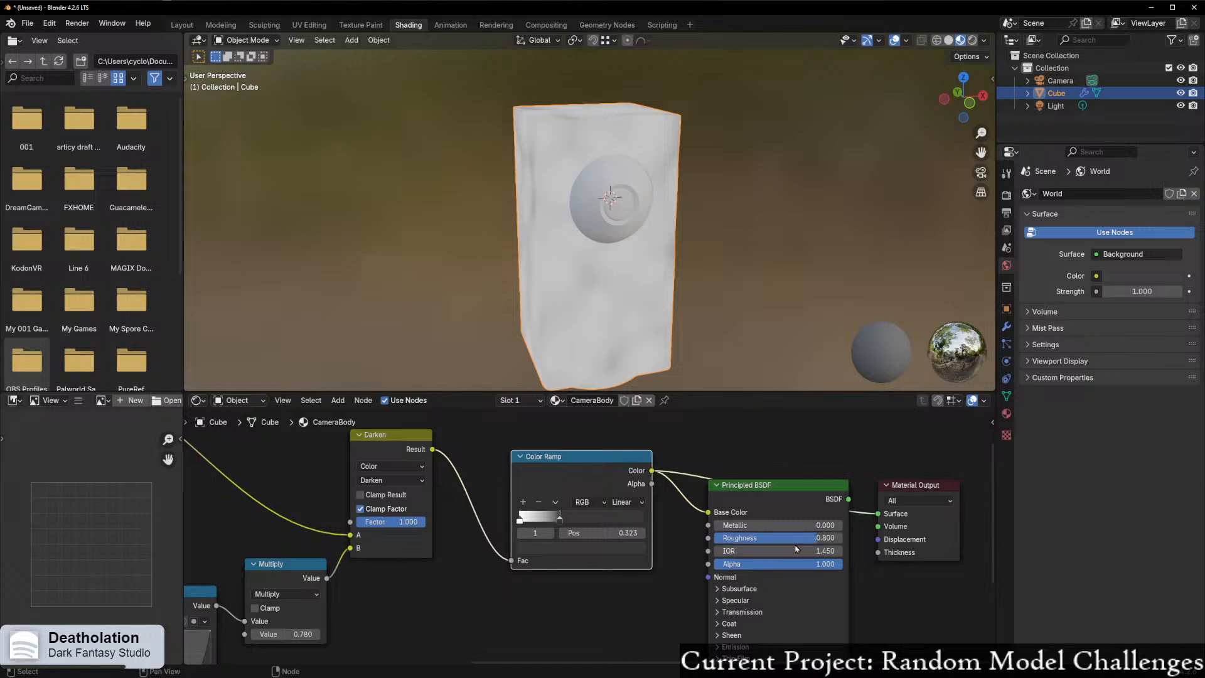
- Create a new material in the cube's second material slot and name it BlackCamera
middle_drag(683, 167, 573, 272)
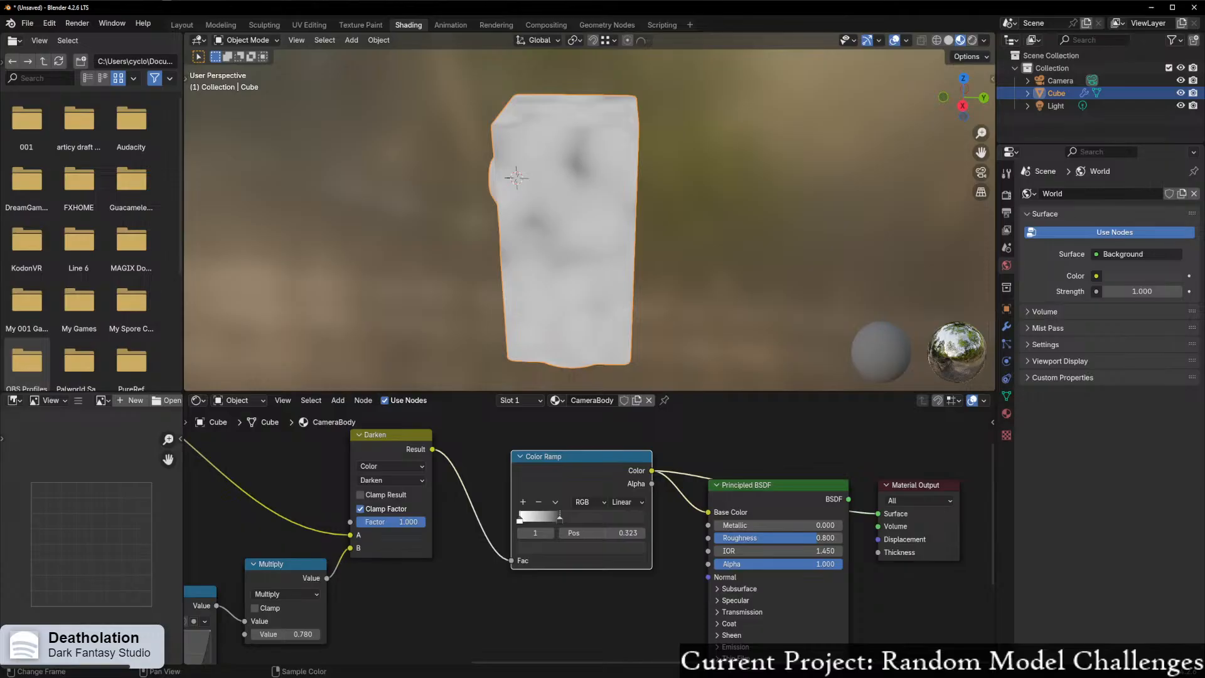
middle_drag(472, 192, 560, 181)
scroll(430, 597, down, 1)
shift+middle_drag(424, 595, 447, 536)
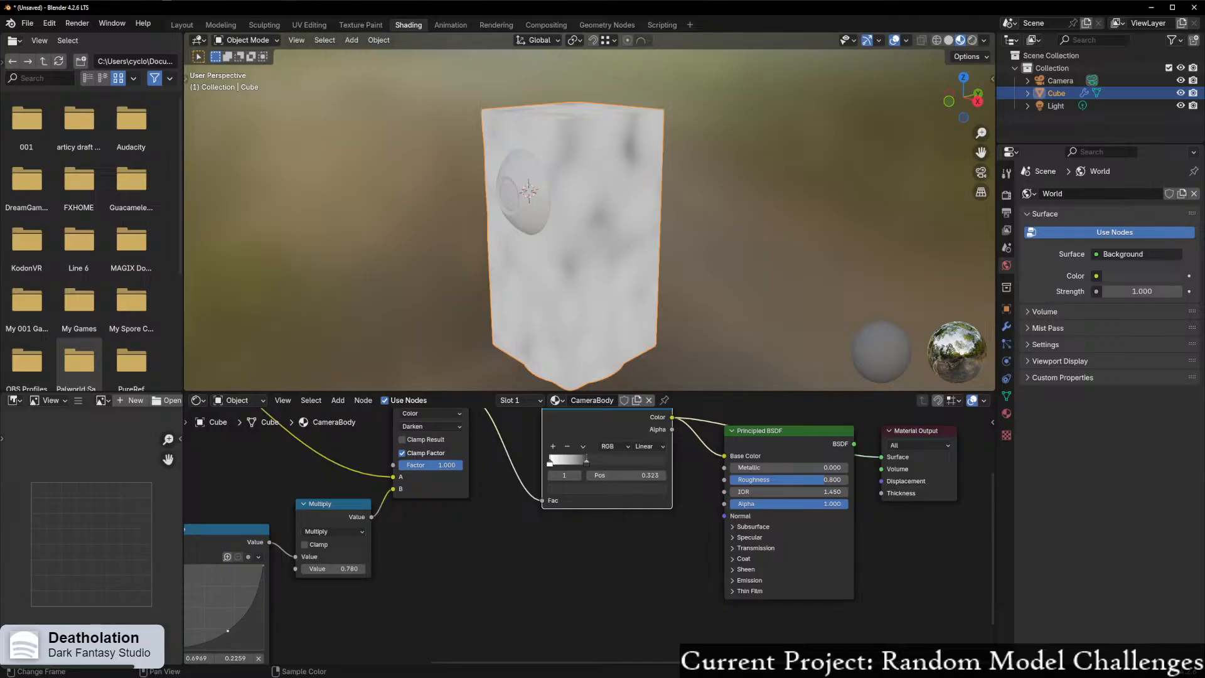
middle_drag(572, 293, 642, 245)
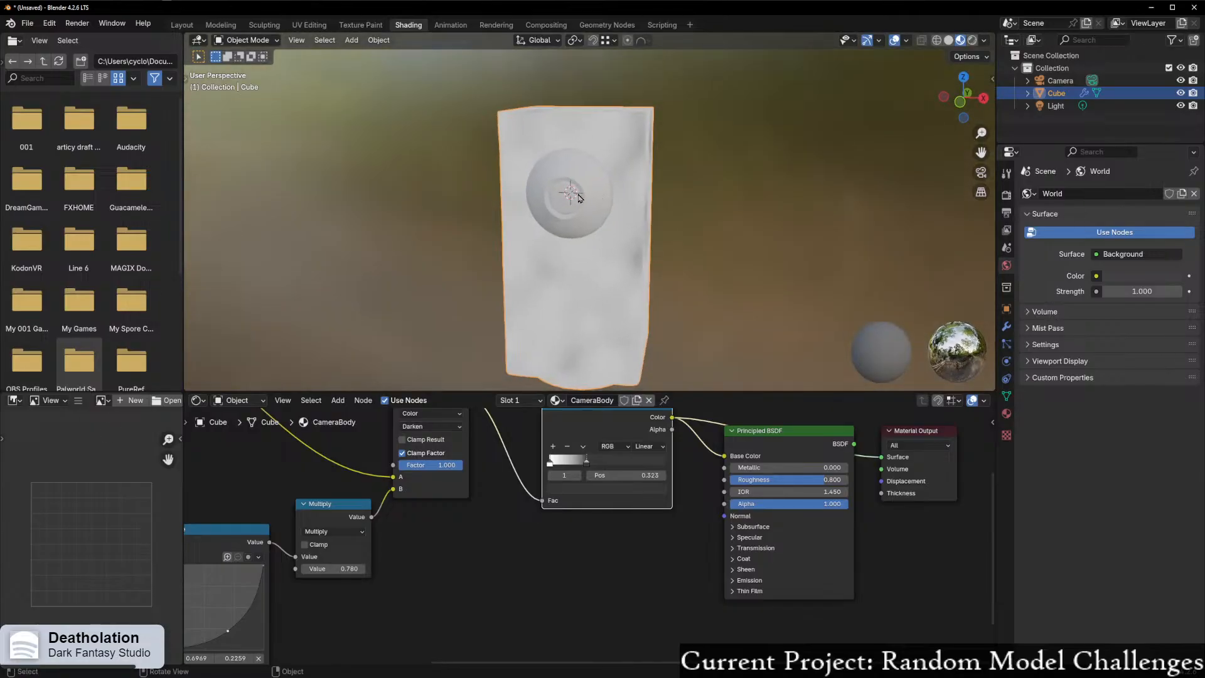
click(511, 441)
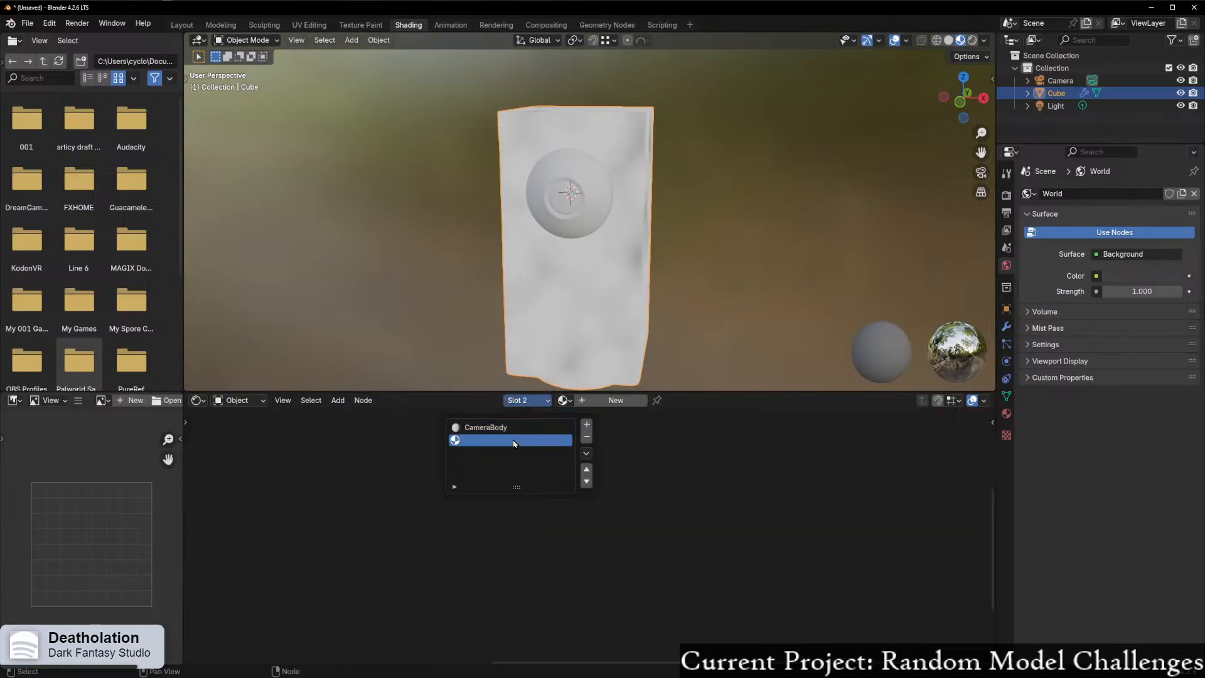
click(605, 400)
double_click(596, 399)
text(B)
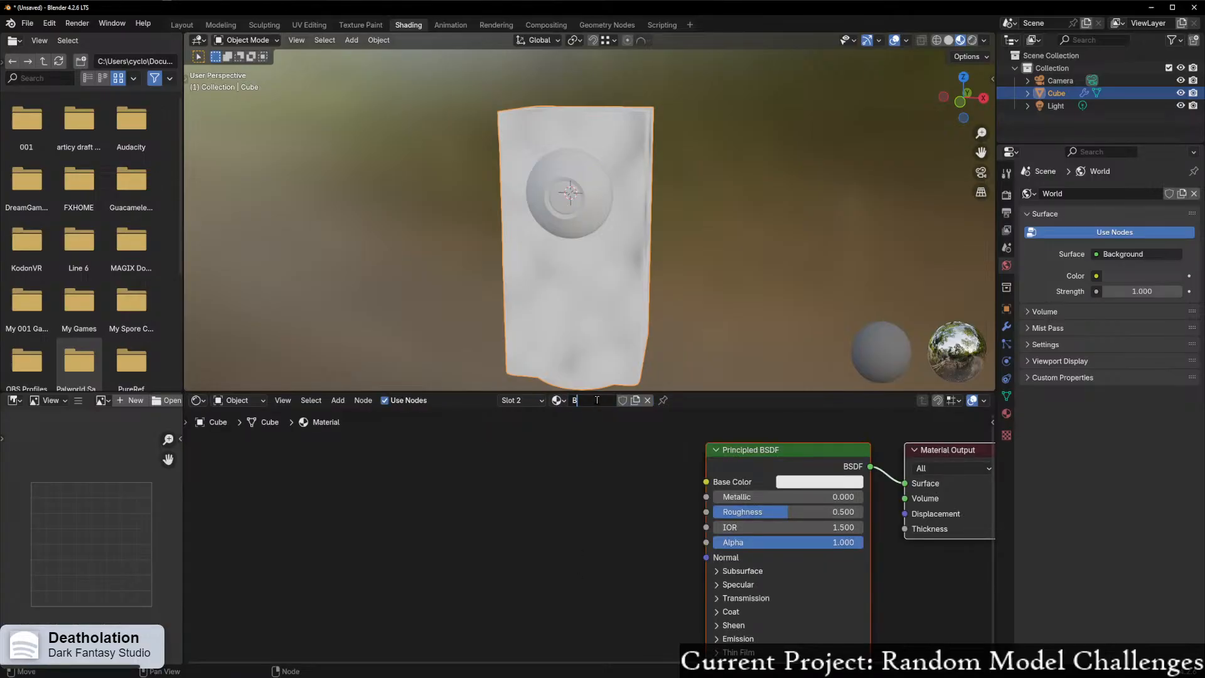
text(lackGrimera)
key(Return)
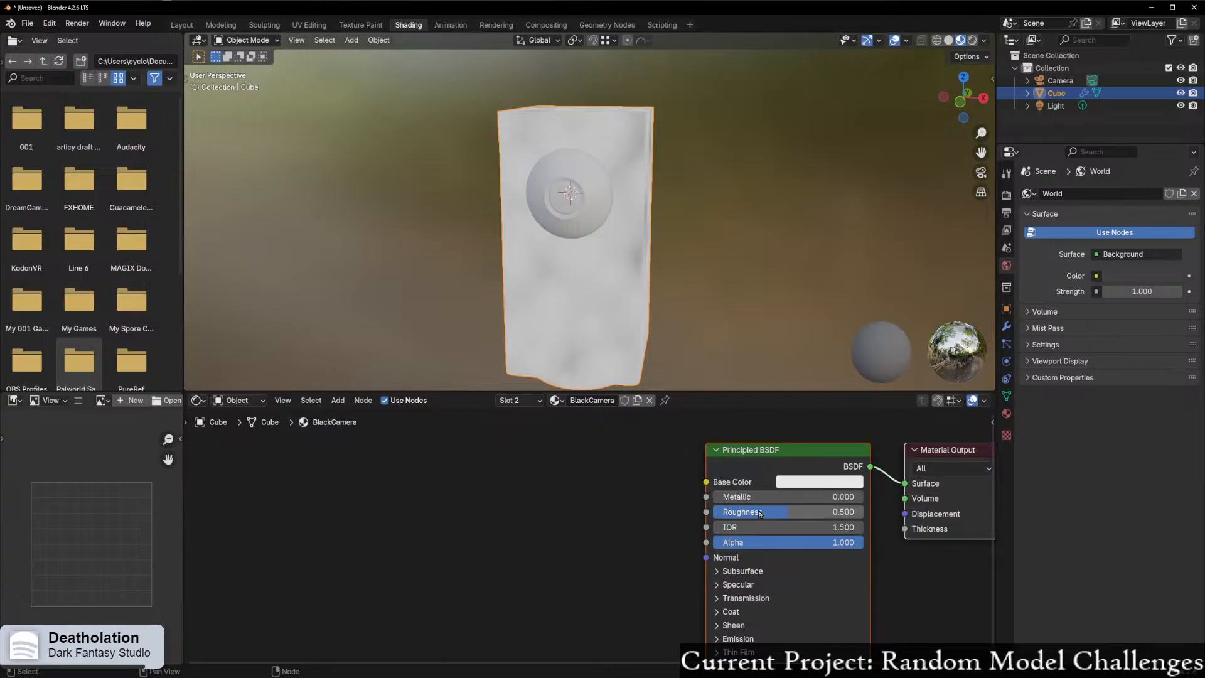
- Set the roughness of BlackCamera's Principled BSDF to 0.15
drag(775, 511, 729, 512)
middle_drag(709, 245, 665, 269)
scroll(665, 269, up, 3)
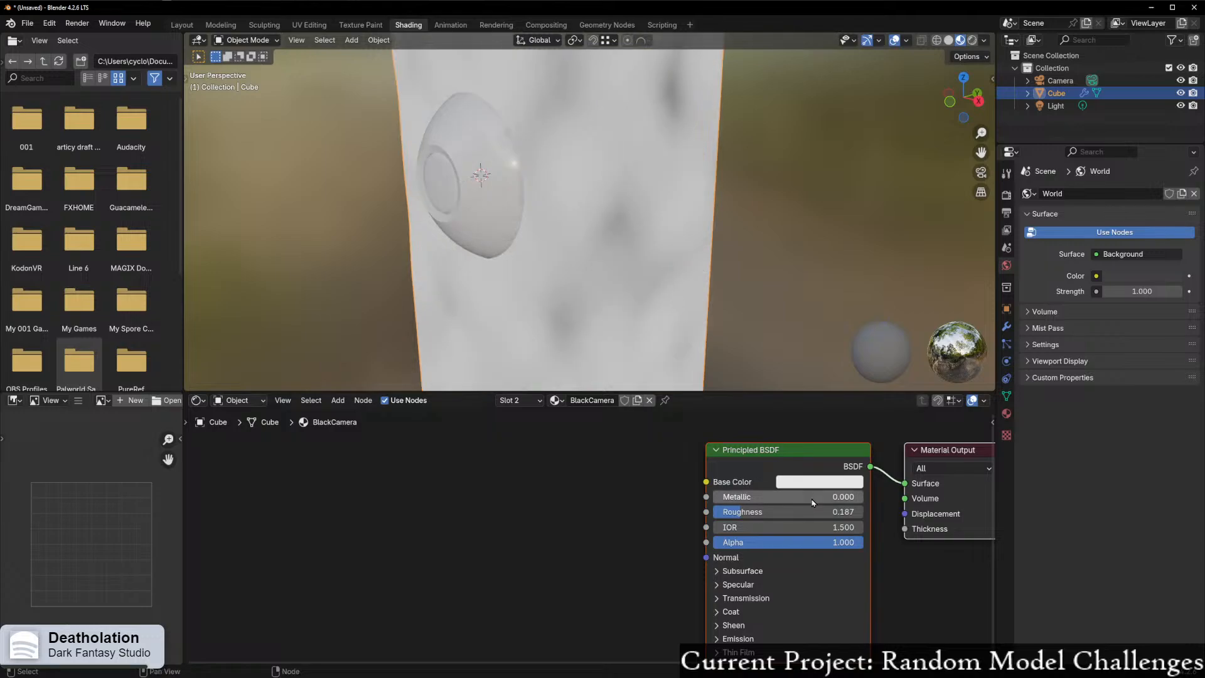
click(791, 517)
text(.15)
key(Return)
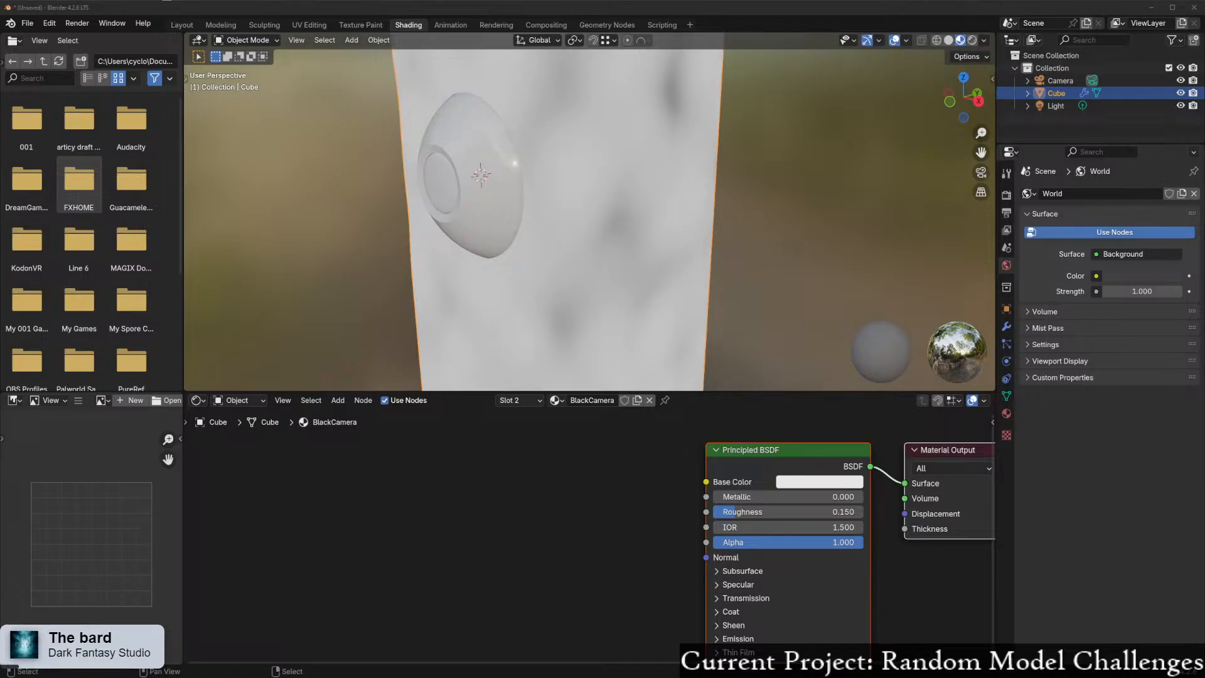
- Darken BlackCamera's base color to near black with an HSV value of 0.012
middle_drag(357, 245, 251, 281)
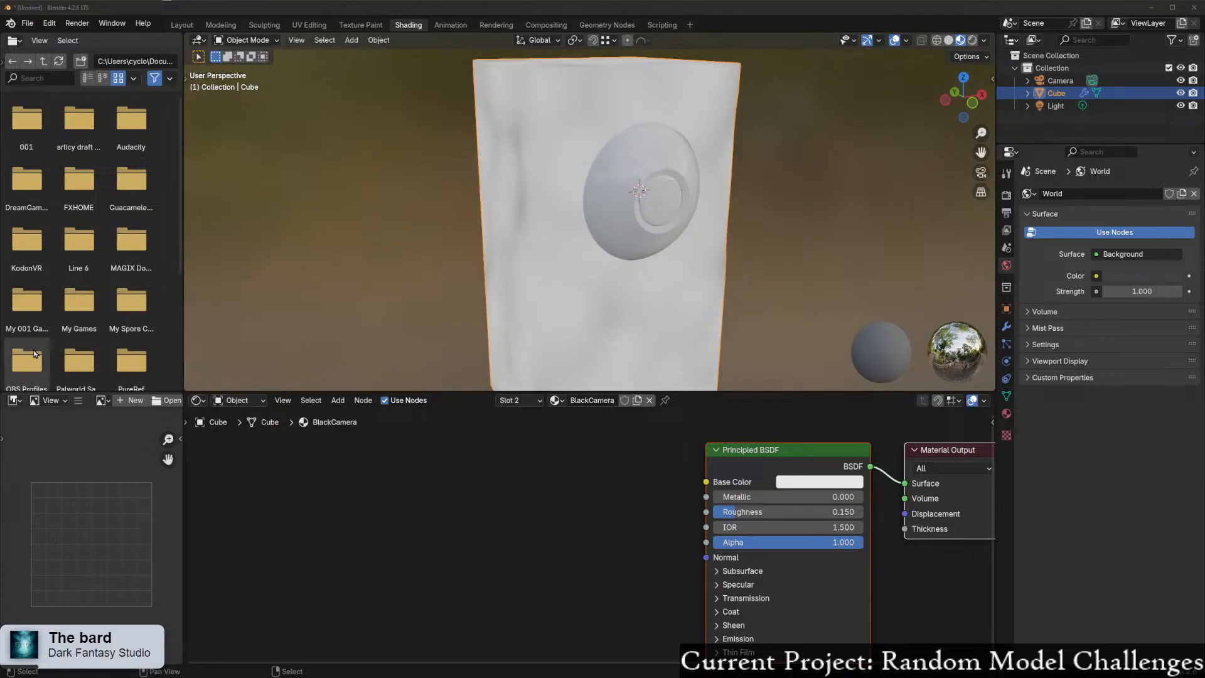
click(858, 480)
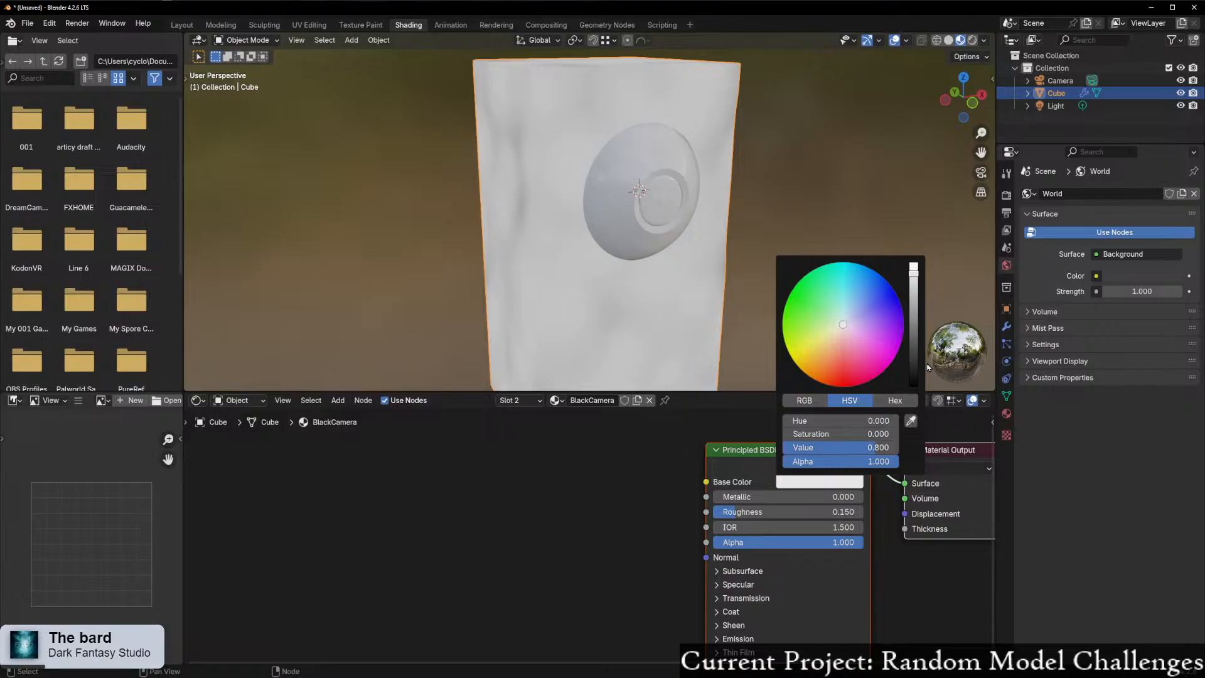
click(913, 374)
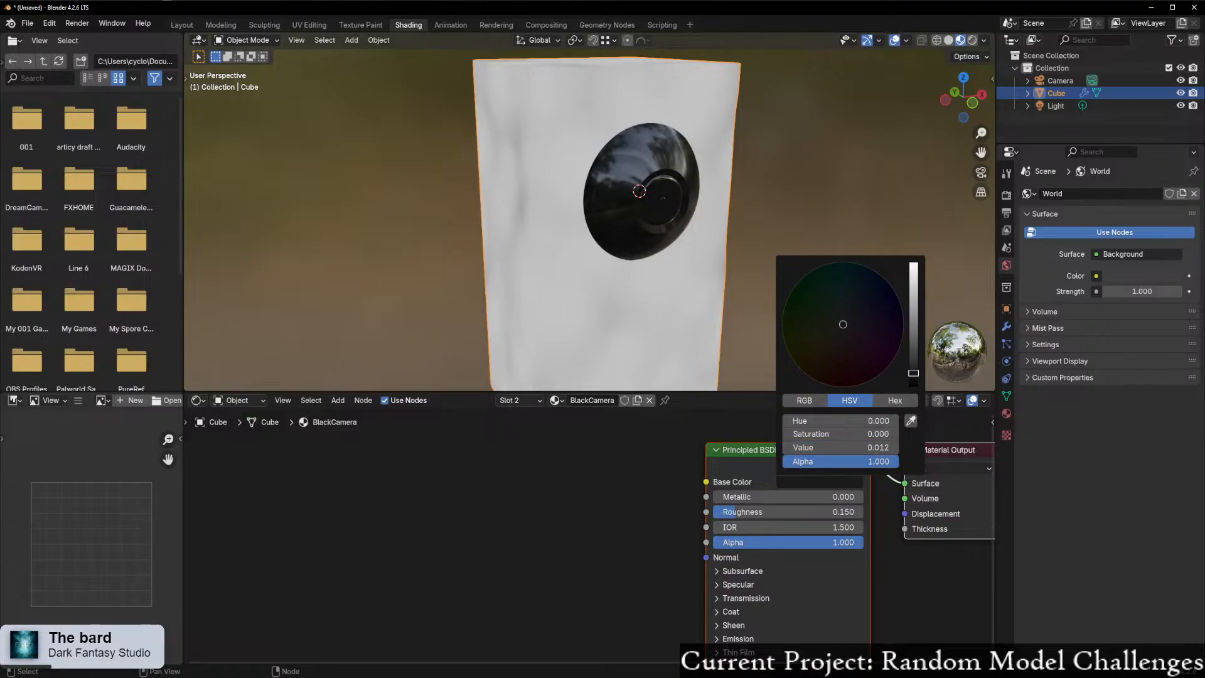
middle_drag(613, 317, 539, 307)
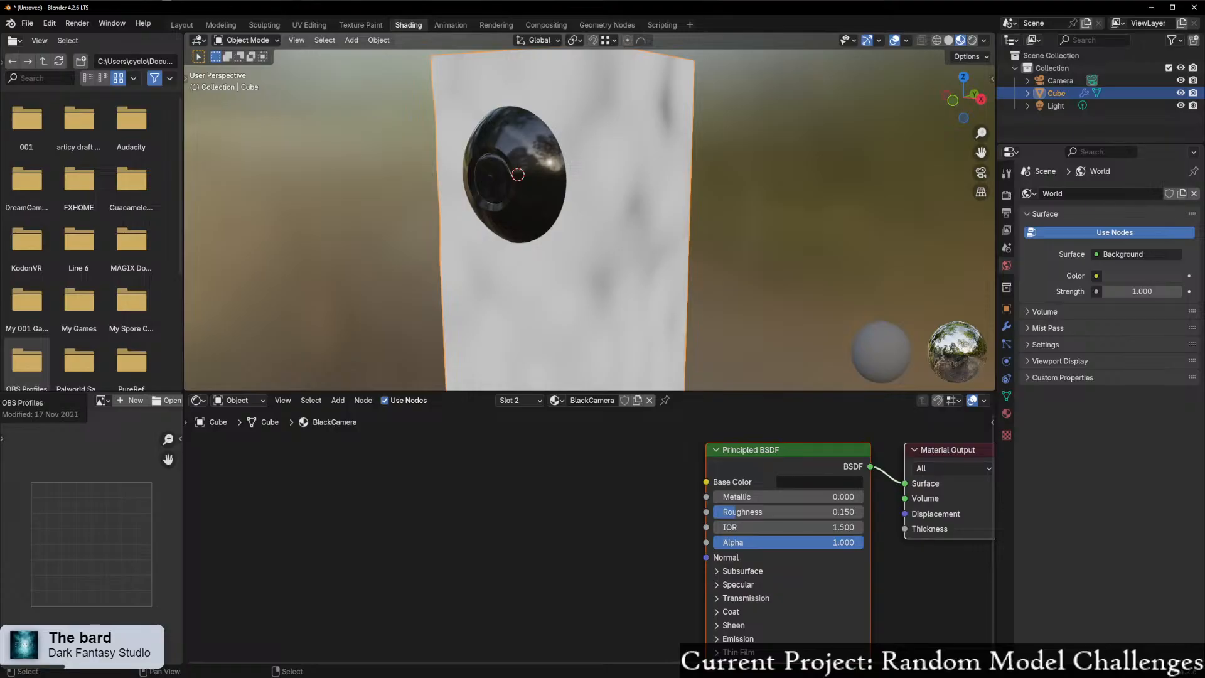
- Set the roughness of the BlackCamera material to 0.1
click(844, 509)
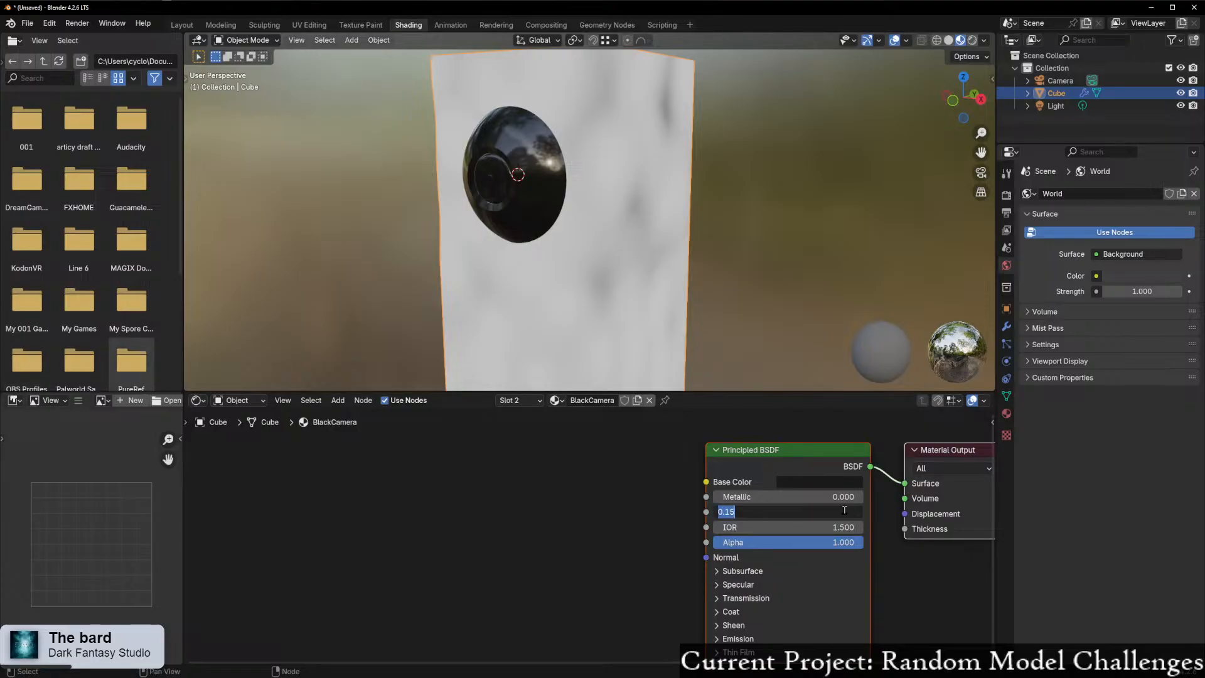
text(0.1)
key(Return)
mouse_move(665, 125)
middle_down()
mouse_move(706, 135)
mouse_move(680, 119)
middle_up()
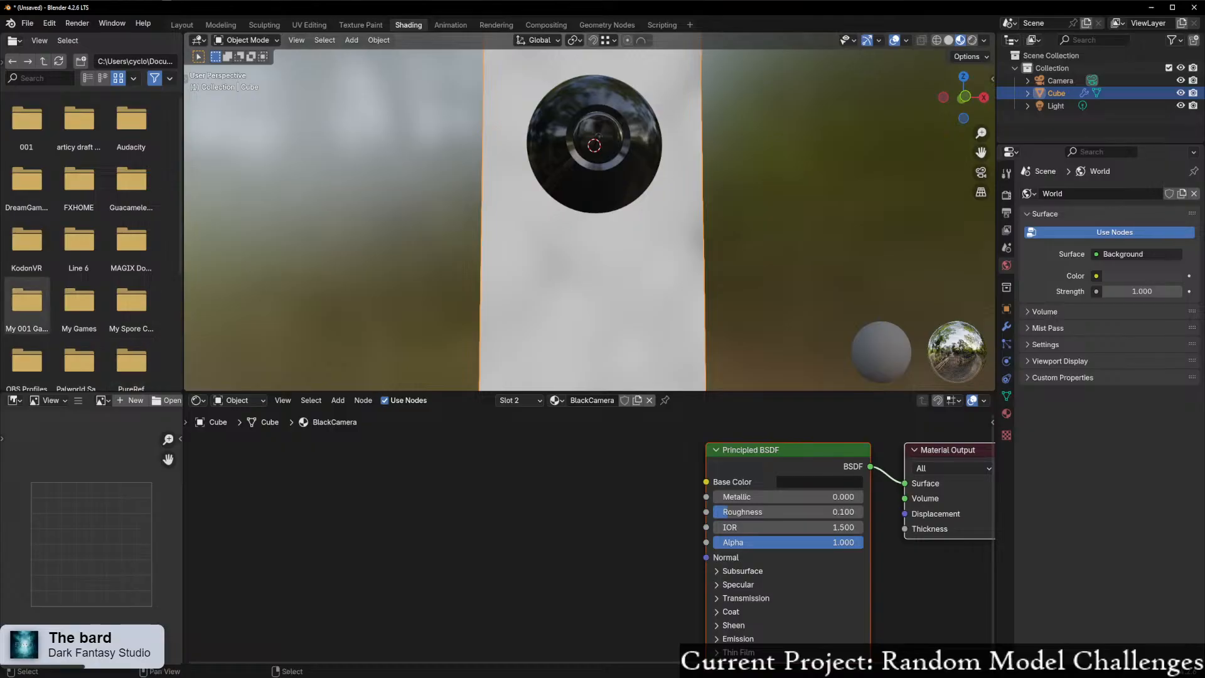
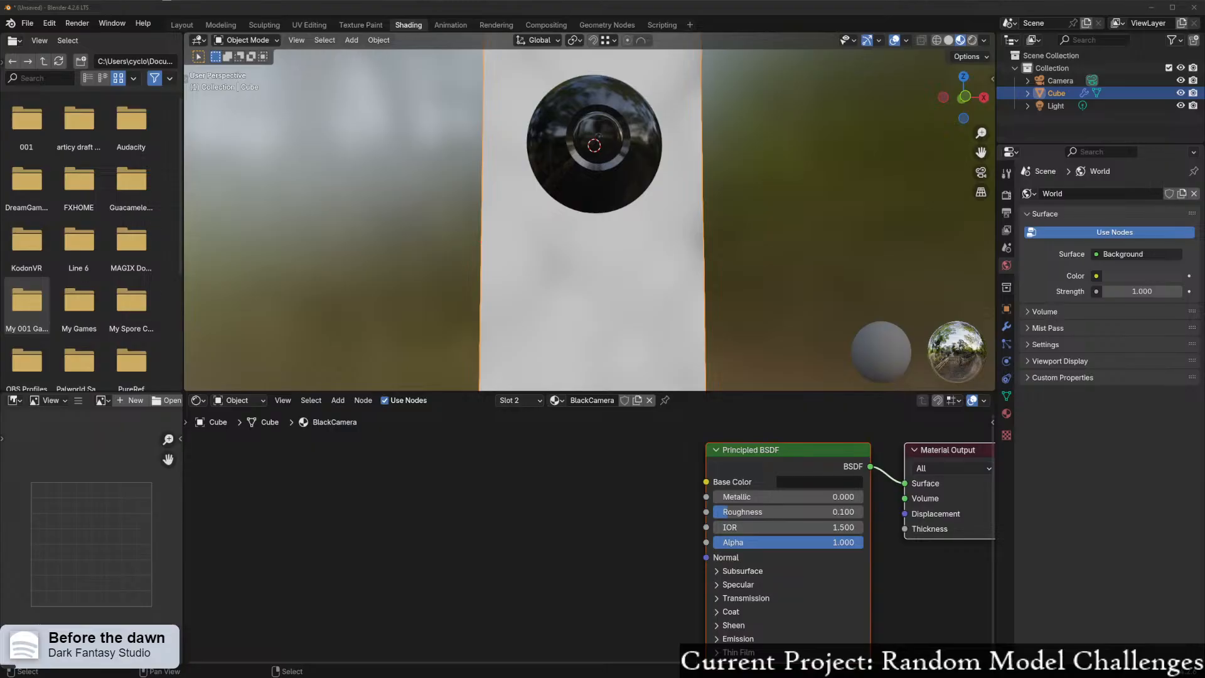
- Enter Edit Mode on the cube and select the loop of faces surrounding the lens's small inner dome
middle_drag(593, 196, 621, 261)
scroll(559, 186, up, 3)
scroll(570, 218, up, 2)
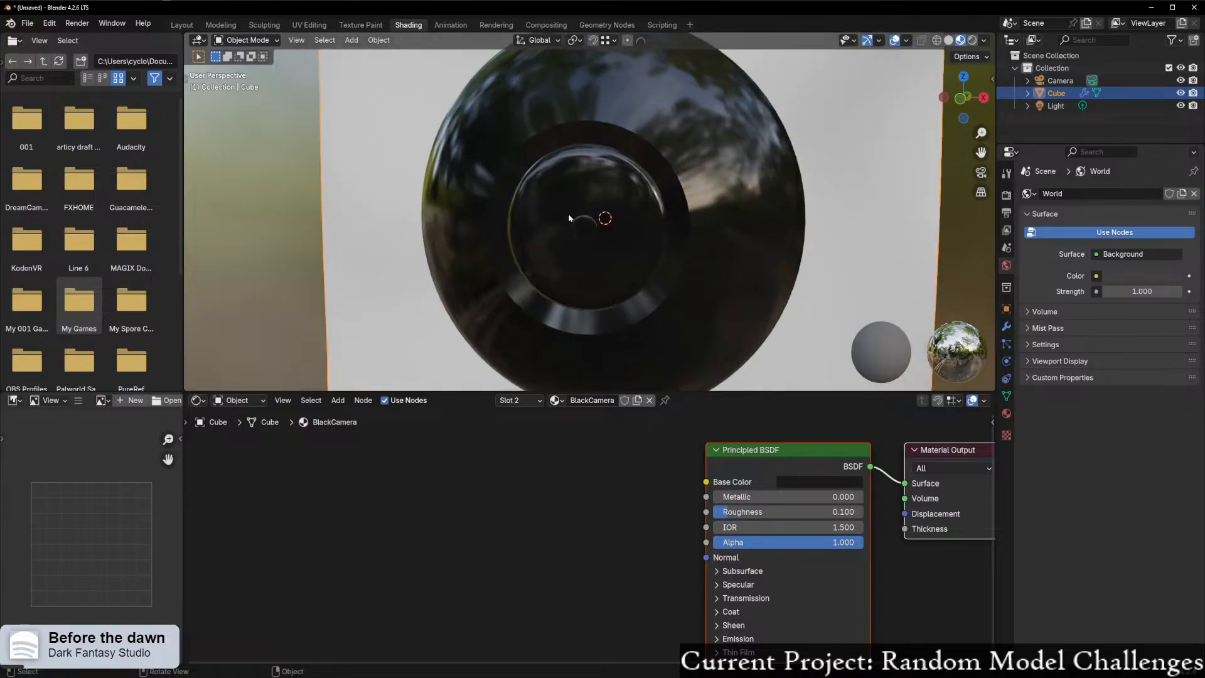
key(ctrl+Tab)
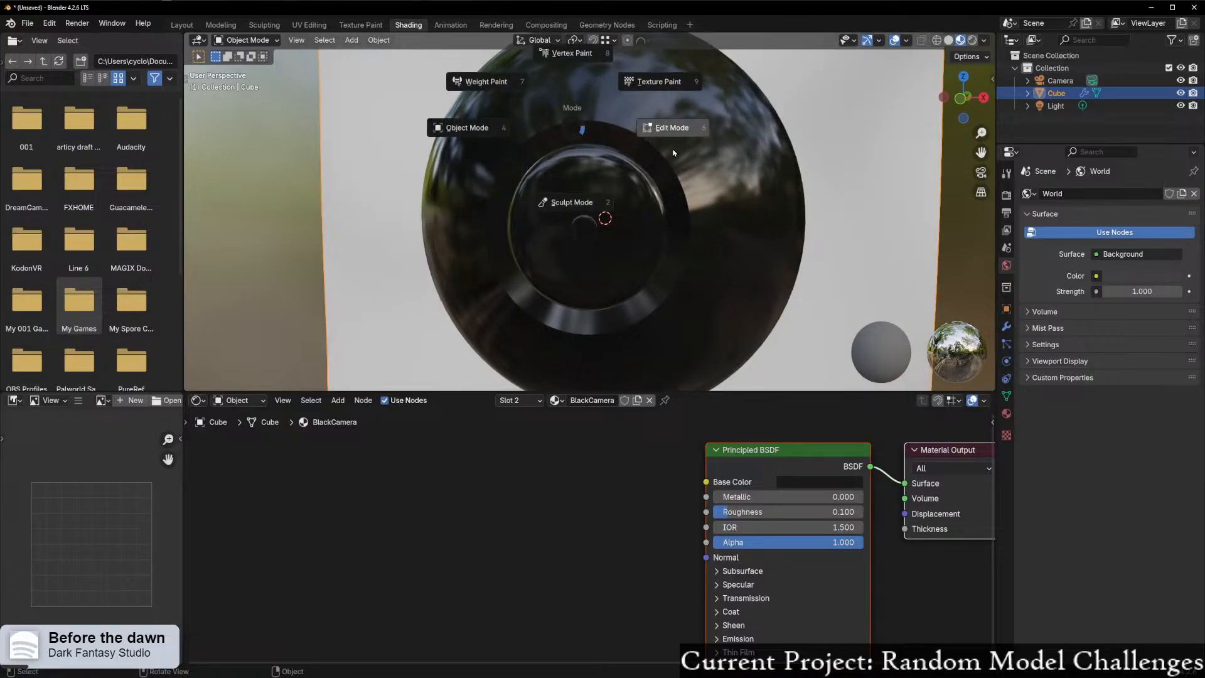
click(671, 152)
alt+click(562, 135)
middle_drag(599, 190, 585, 194)
scroll(585, 194, up, 3)
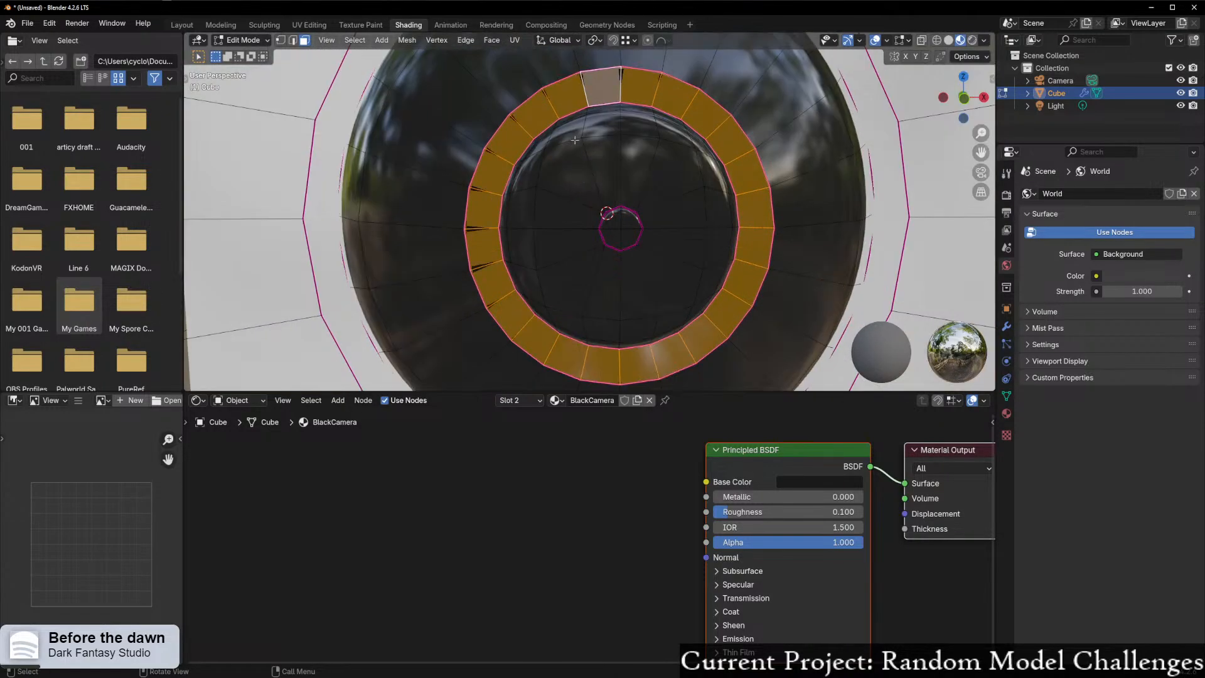
alt+shift+click(561, 150)
key(ctrl+z)
alt+shift+click(538, 150)
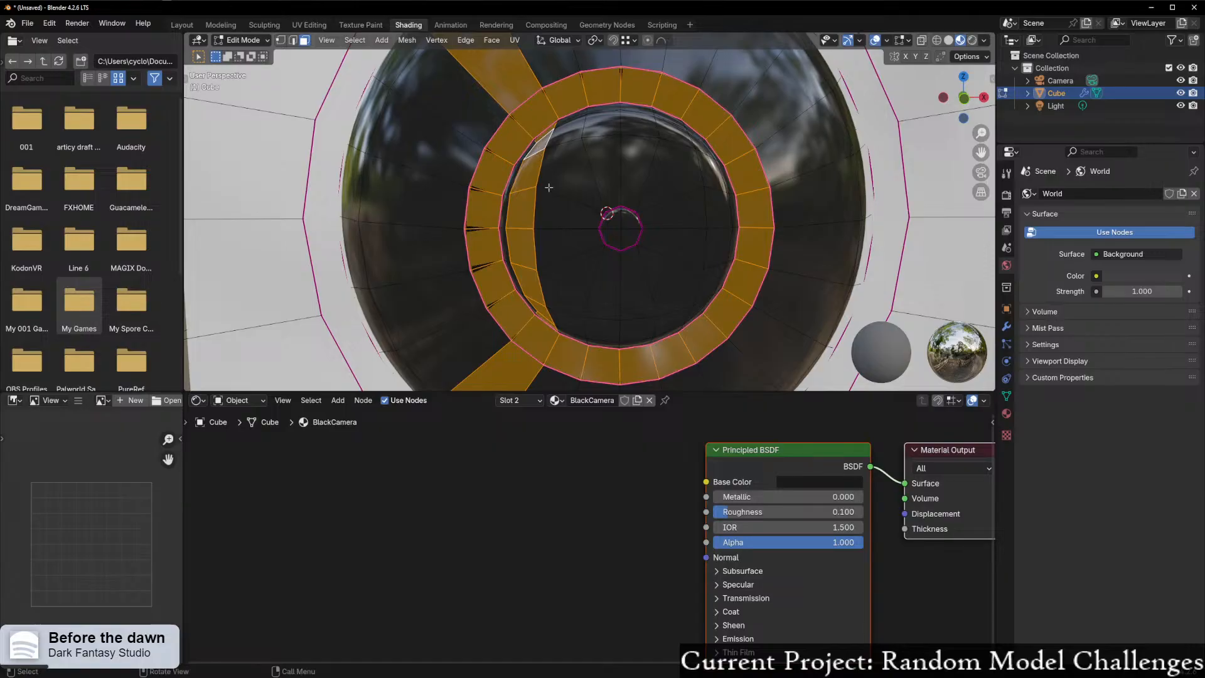
key(ctrl+z)
- Add a third material slot and assign it to the selected face ring around the inner dome
middle_drag(613, 188, 630, 181)
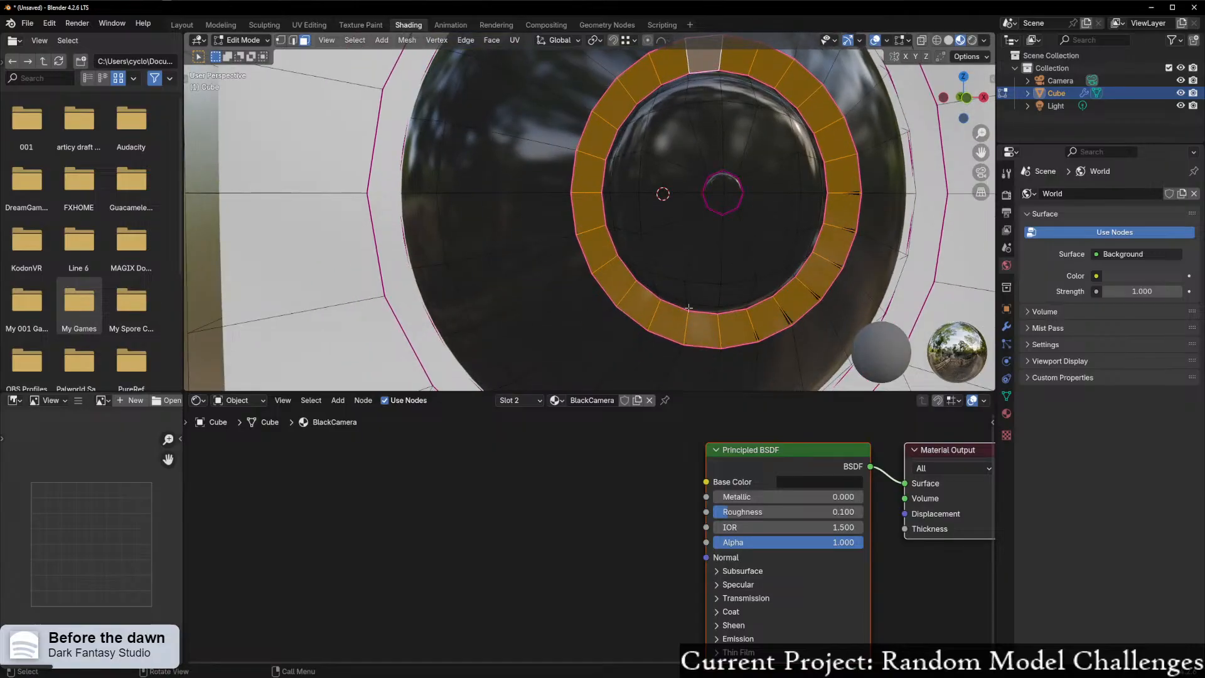
click(539, 401)
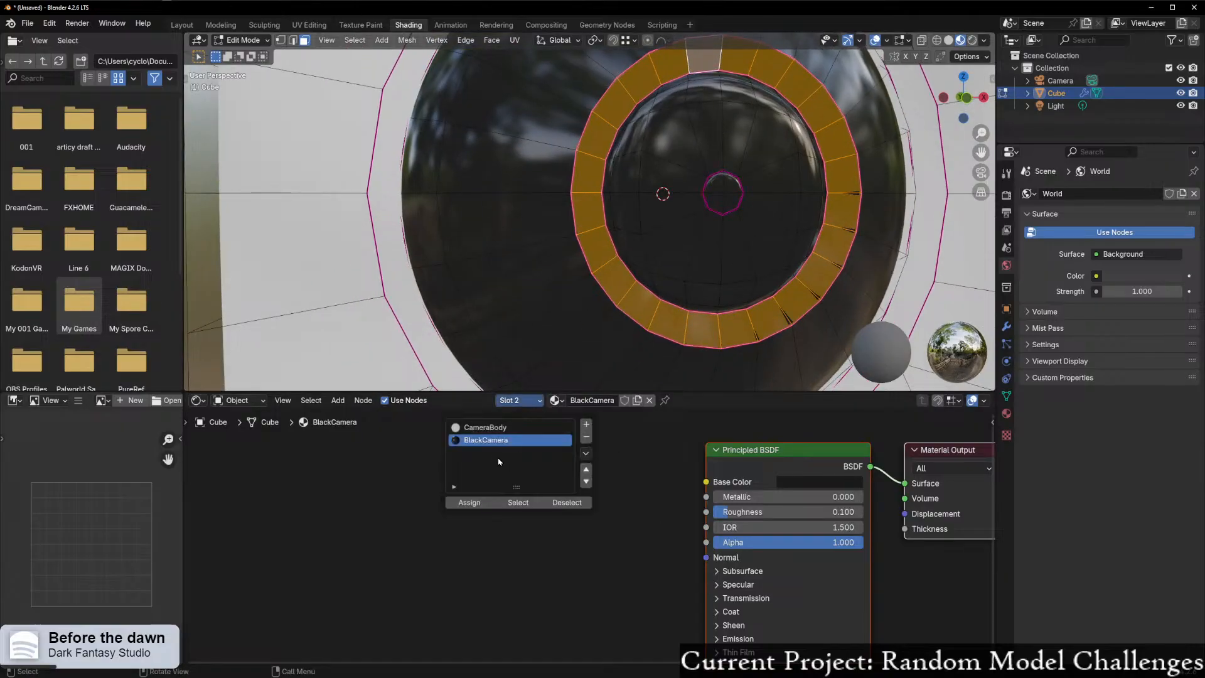
click(586, 425)
click(471, 502)
- Select the faces along the inner dome's upper rim, from upper right to upper left, and switch the viewport to solid shading
mouse_move(540, 246)
middle_down()
mouse_move(514, 261)
mouse_move(544, 249)
middle_up()
click(515, 261)
click(573, 159)
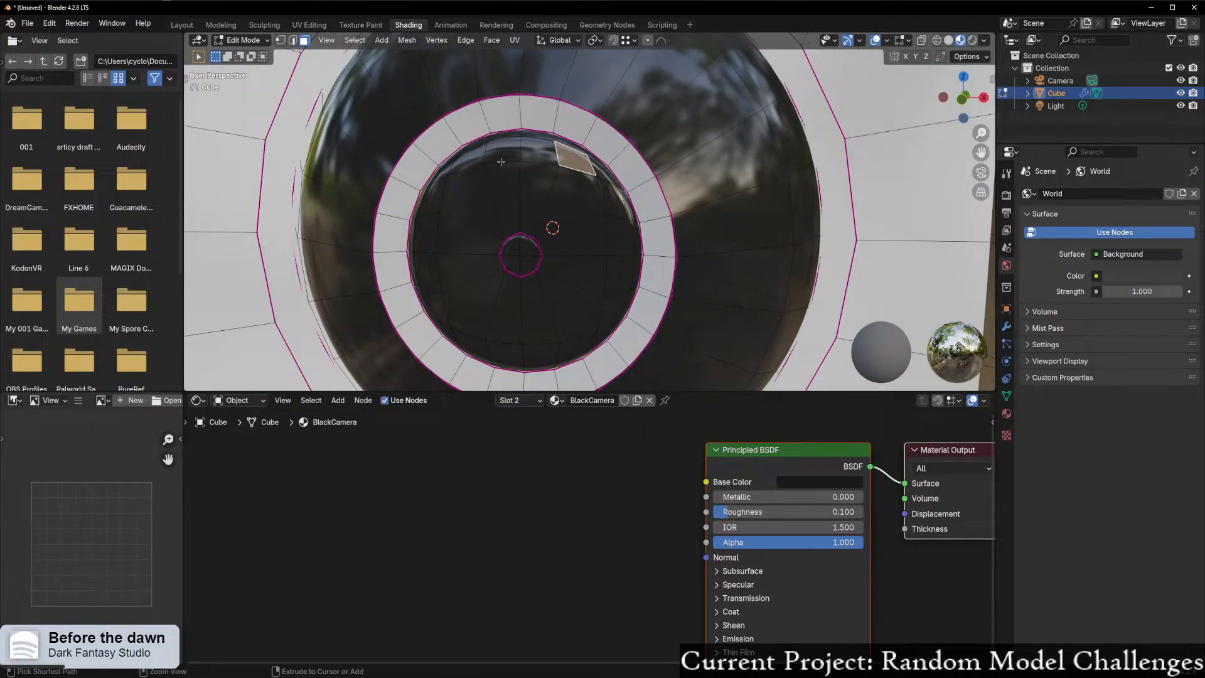
ctrl+click(469, 167)
ctrl+click(431, 198)
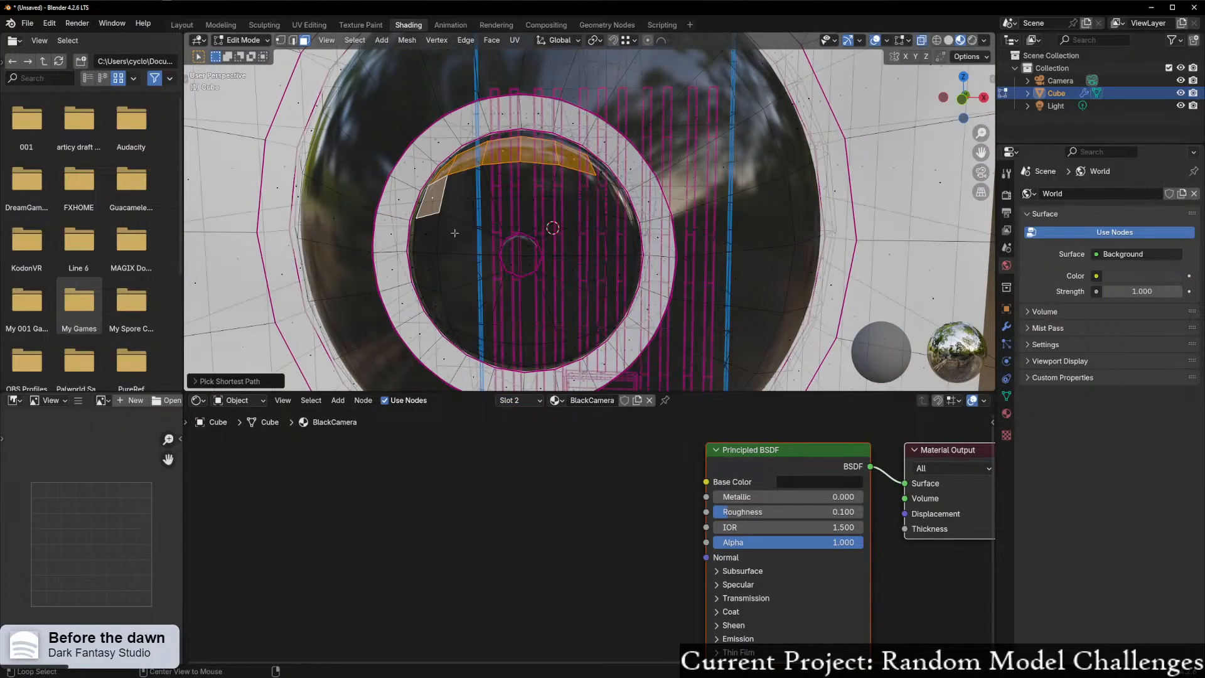
click(948, 40)
middle_drag(453, 239, 472, 236)
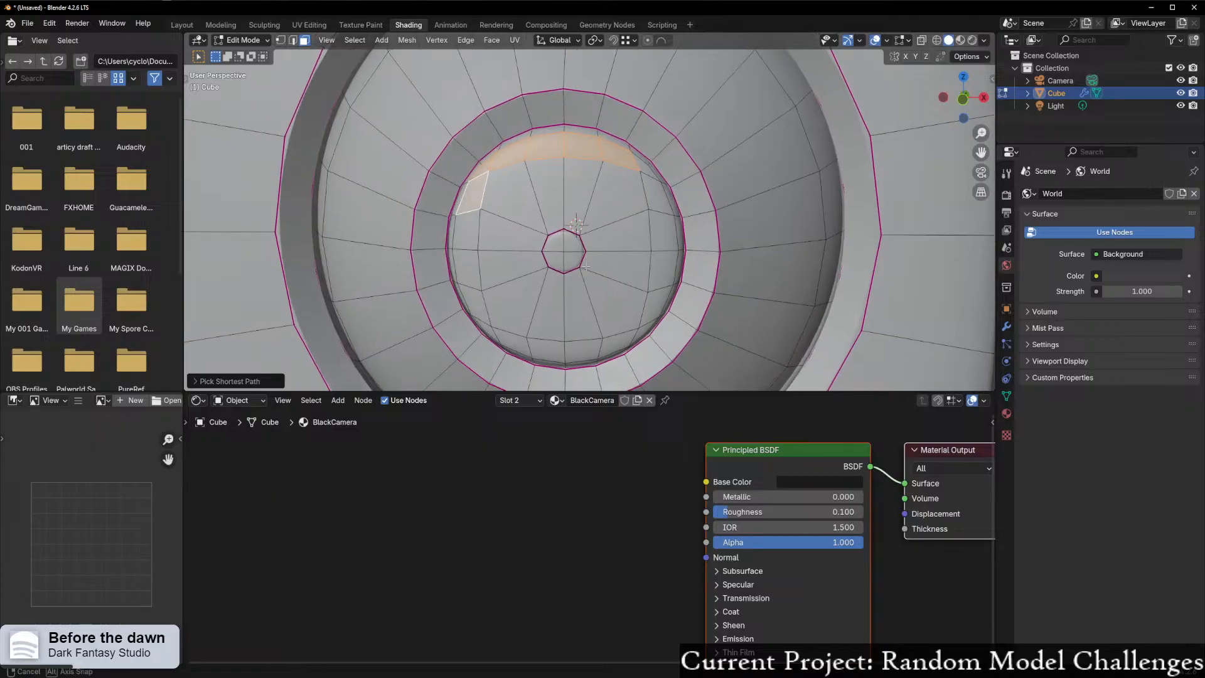
- Extend the face selection around the inner dome's remaining rim until it forms a closed ring
ctrl+click(468, 236)
ctrl+click(472, 284)
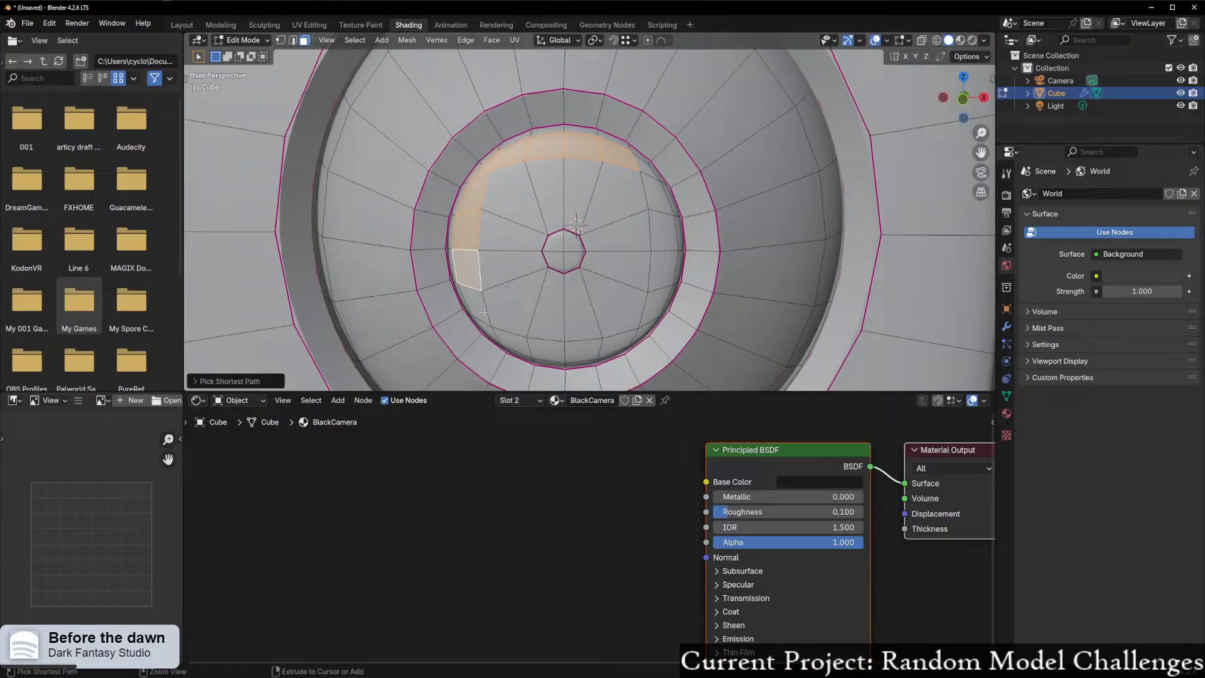
ctrl+click(491, 327)
ctrl+click(521, 339)
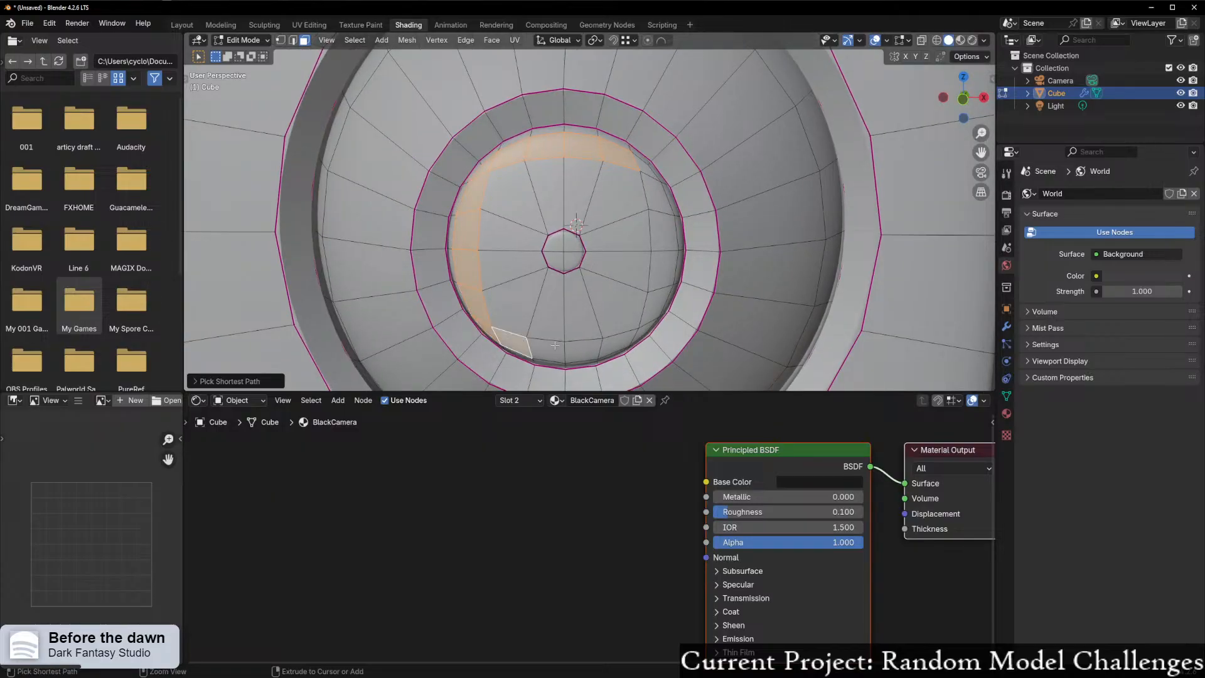
ctrl+click(653, 314)
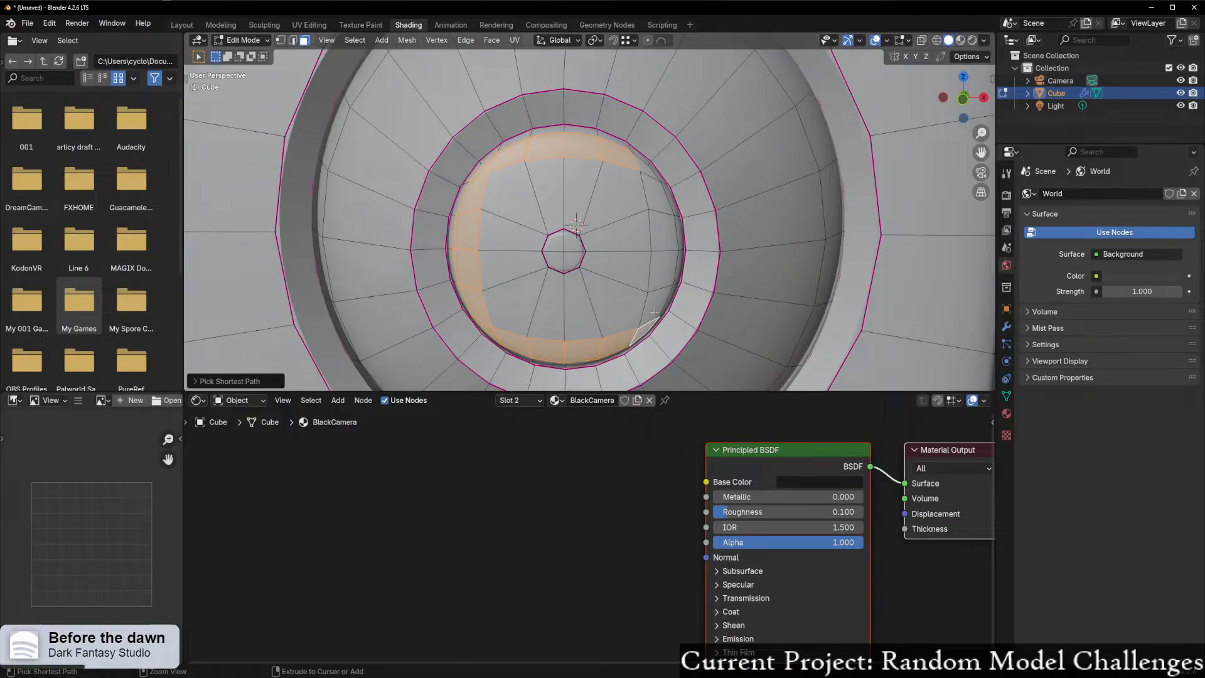
ctrl+click(646, 170)
middle_drag(646, 171, 701, 284)
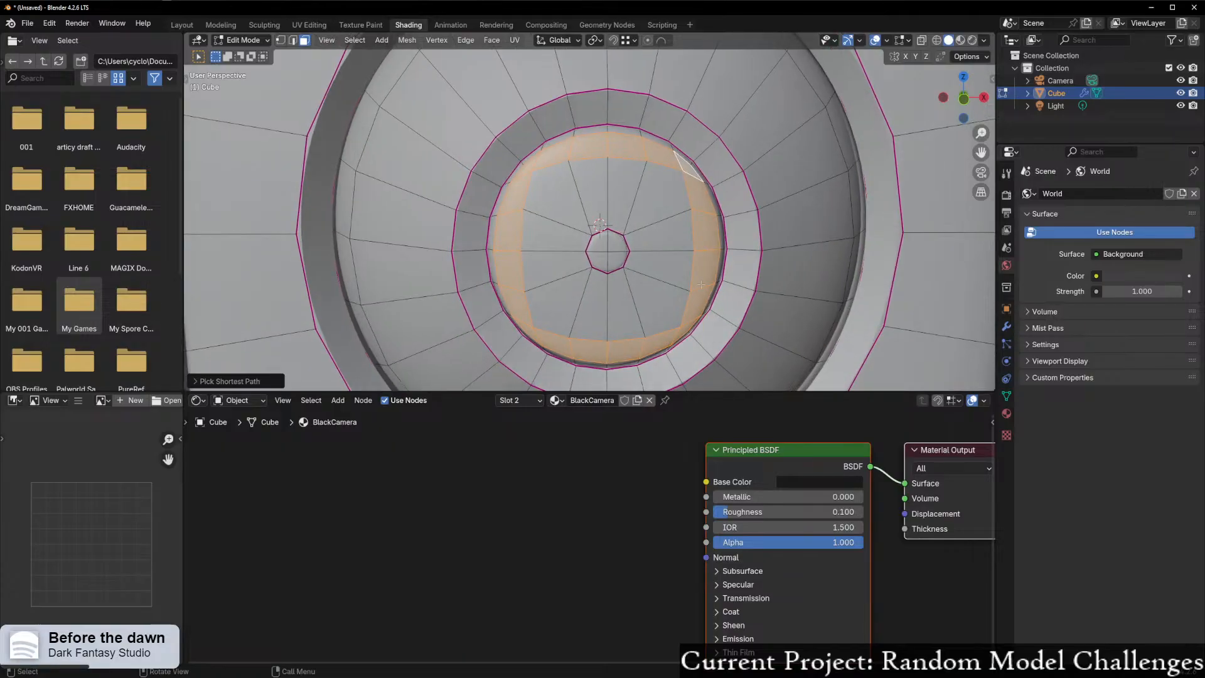
- Round the selected ring of dome faces with the LoopTools Circle operation
right_click(640, 188)
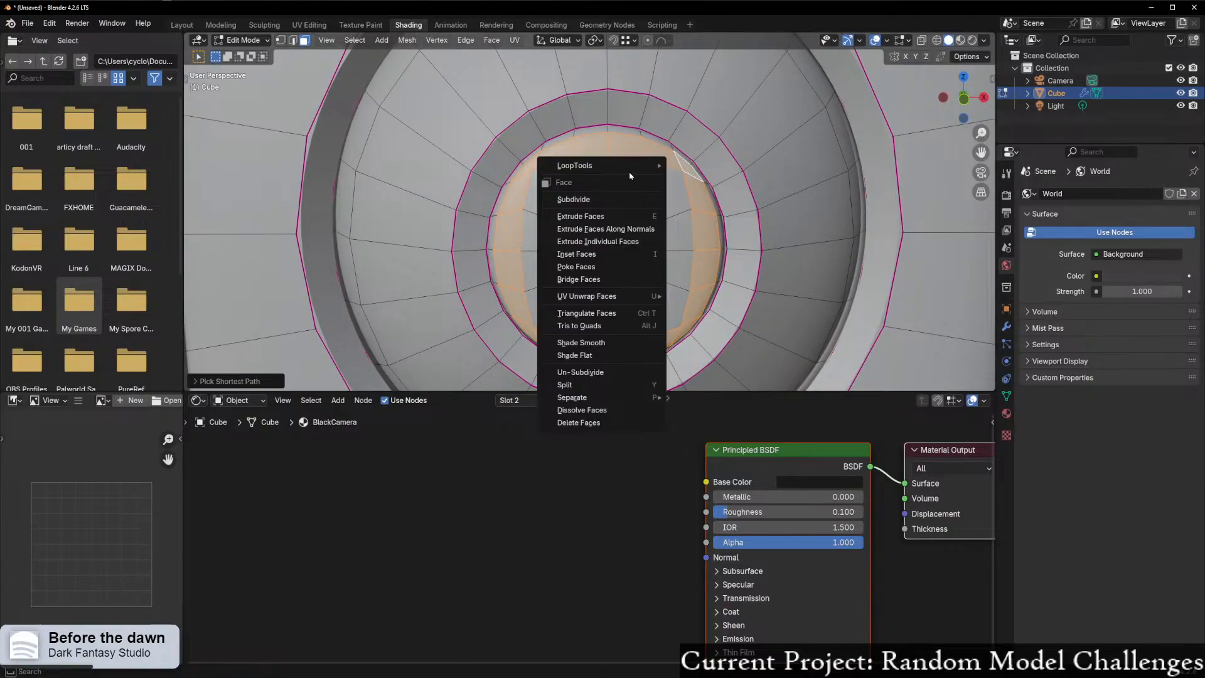
mouse_move(646, 165)
click(697, 178)
mouse_move(723, 278)
middle_down()
mouse_move(698, 271)
mouse_move(715, 278)
middle_up()
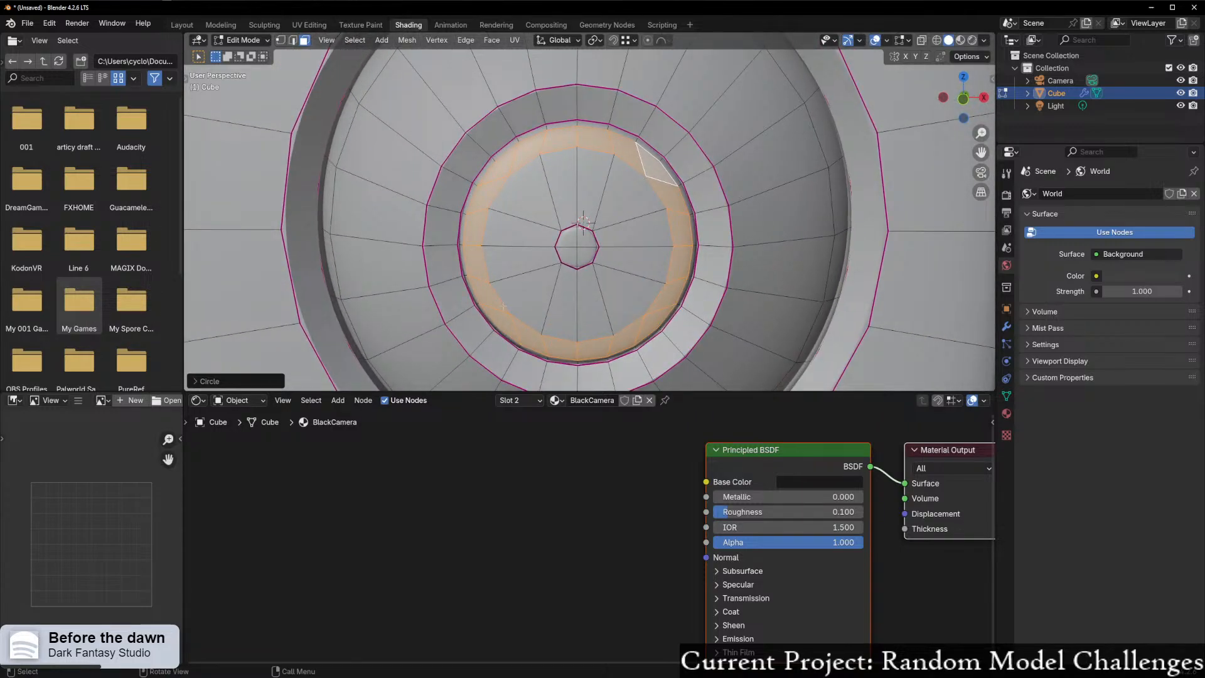
- Try the empty third material slot on the dome's selected rim faces in Material Preview, and undo that assignment
click(517, 400)
click(586, 424)
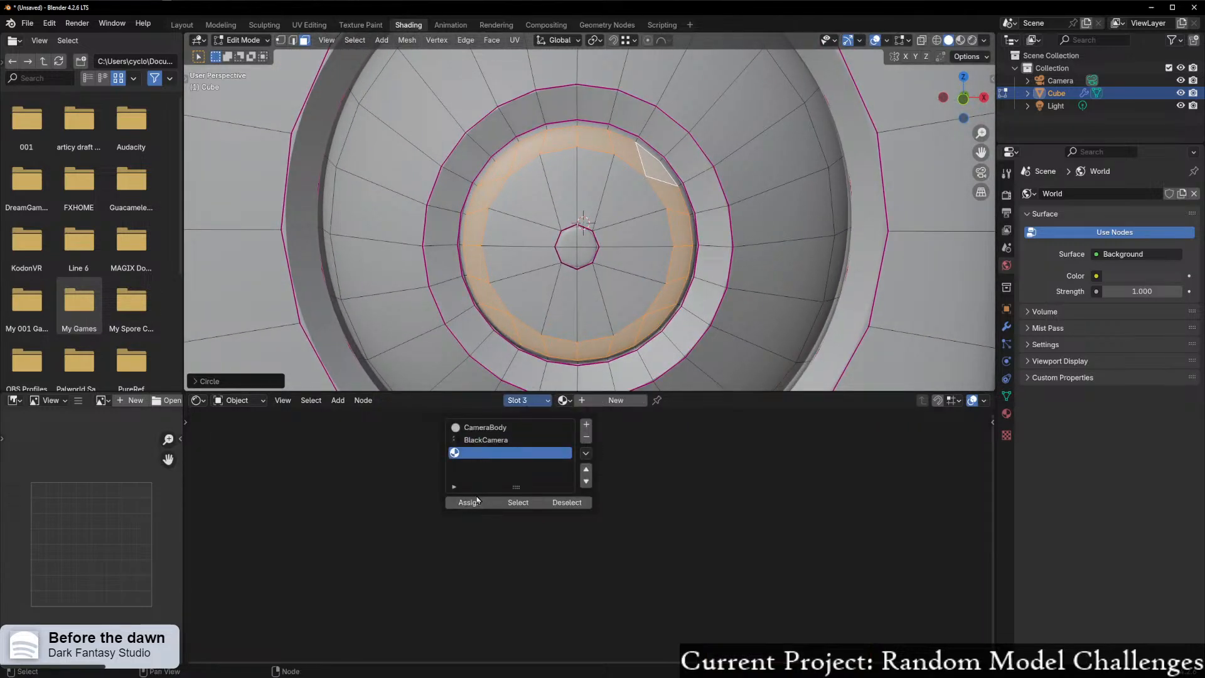
click(477, 502)
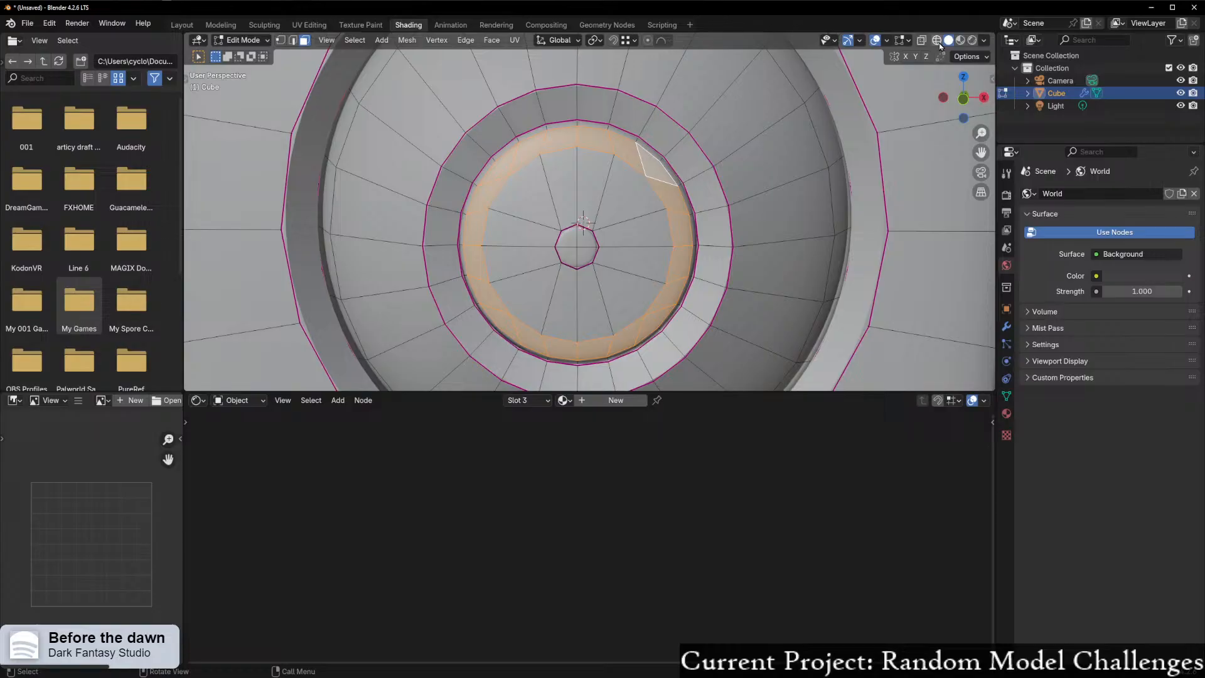
click(960, 40)
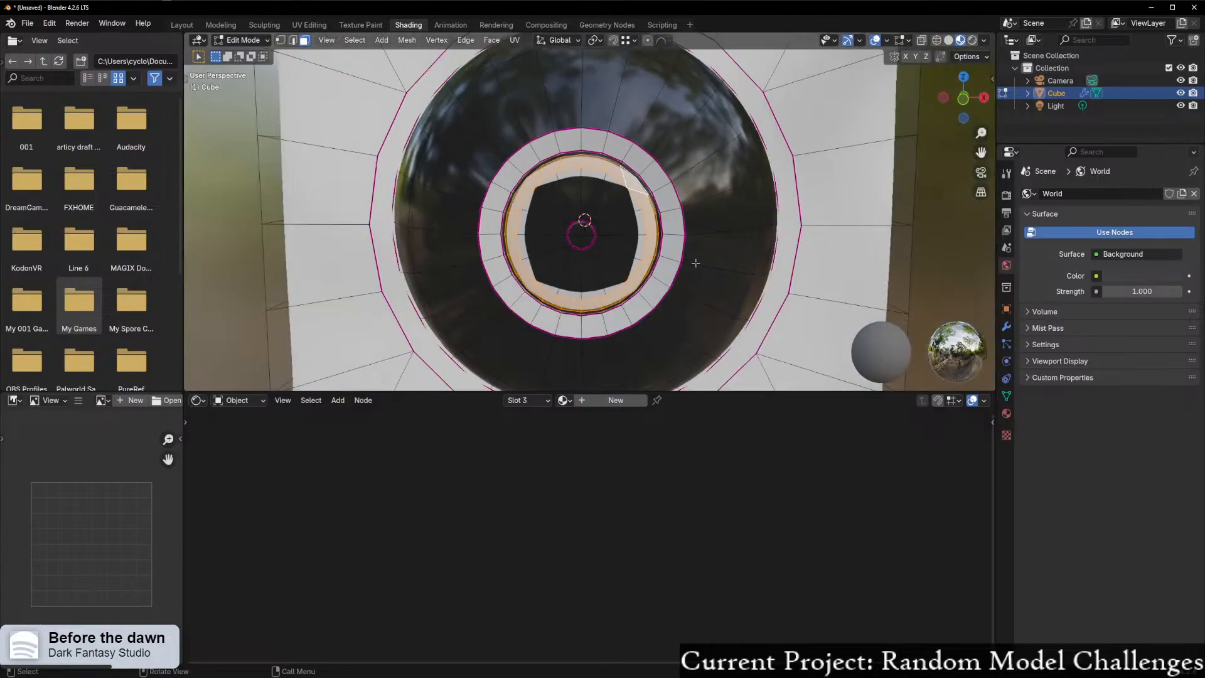
click(736, 263)
scroll(590, 247, up, 5)
middle_drag(590, 246, 547, 283)
key(ctrl+l)
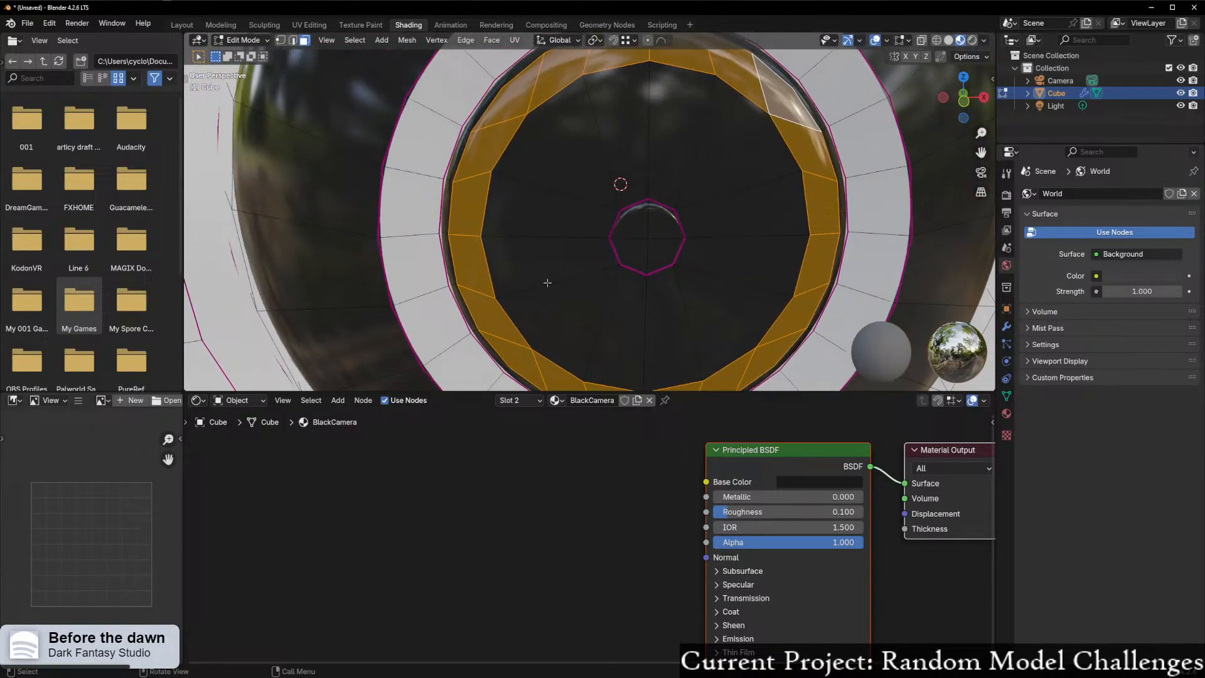
scroll(517, 285, down, 3)
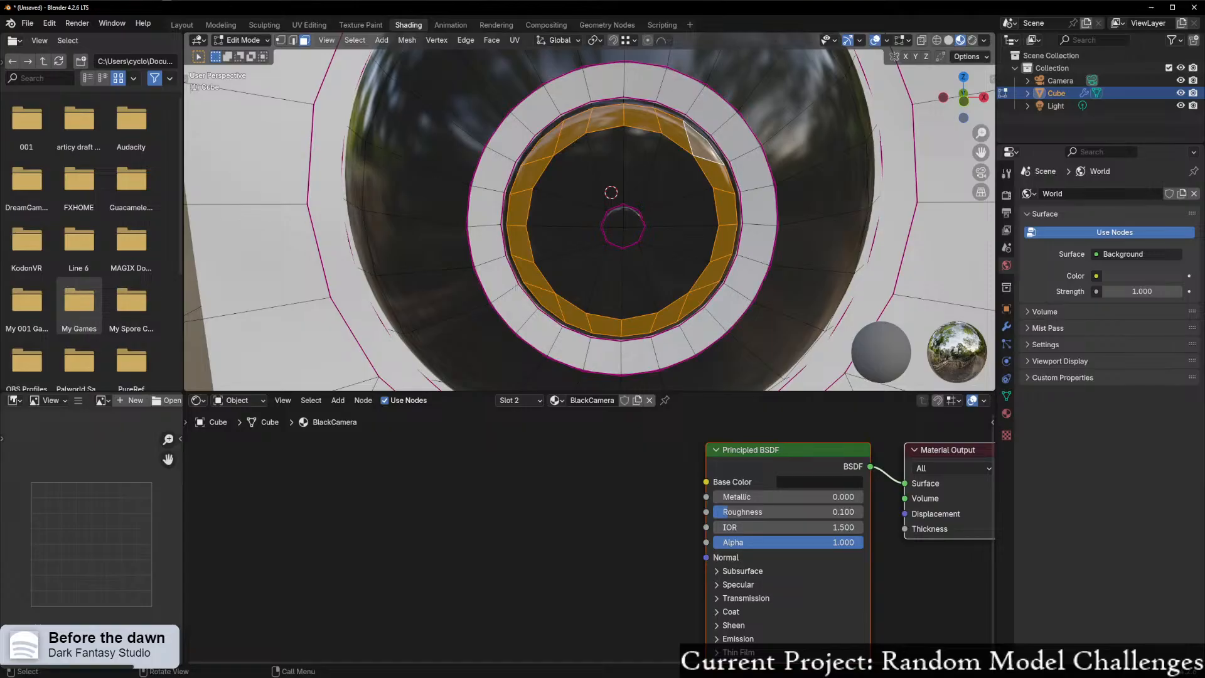
- Select the face ring around the inner dome and give its third slot an independent copy of the BlackCamera material
scroll(615, 288, down, 2)
click(702, 230)
alt+click(702, 219)
click(563, 399)
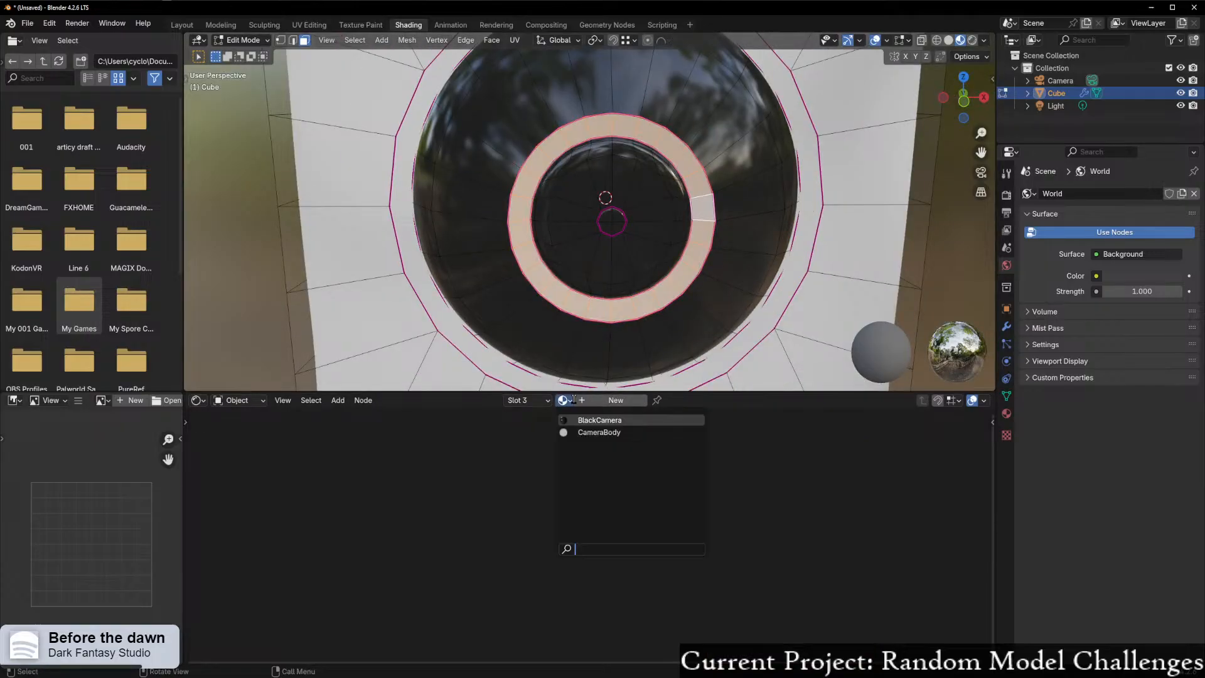
click(599, 419)
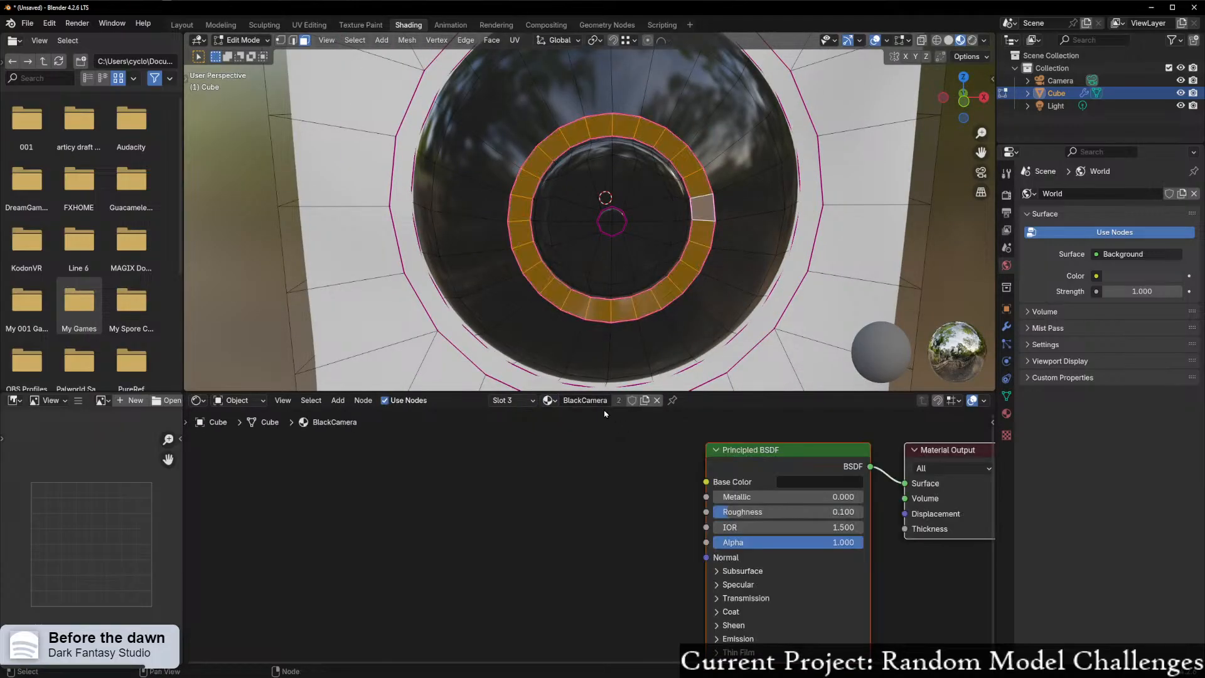
click(645, 399)
- Rename the copied material in the third slot BlackMatteCamera
double_click(597, 401)
drag(604, 400, 651, 401)
key(BackSpace)
key(ctrl+Left)
text(Matte)
key(Return)
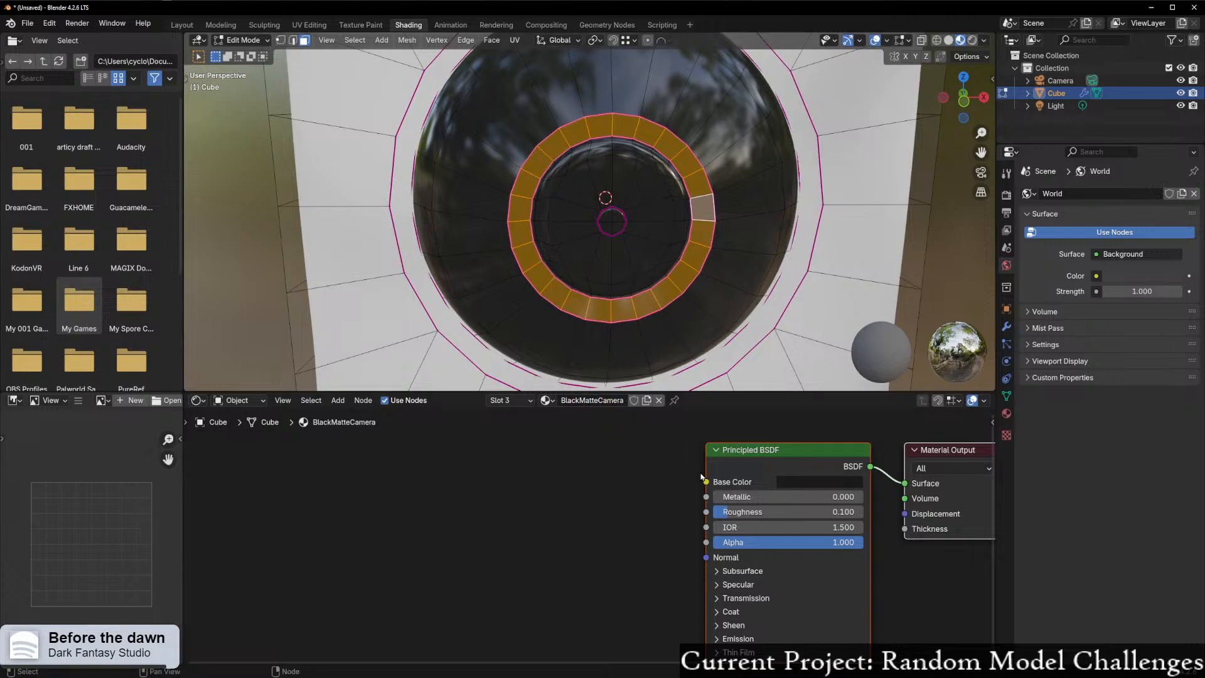
- Set BlackMatteCamera's roughness to 0.75 and return to Object Mode
drag(791, 511, 890, 511)
mouse_move(577, 286)
middle_down()
mouse_move(543, 276)
mouse_move(564, 301)
middle_up()
key(Tab)
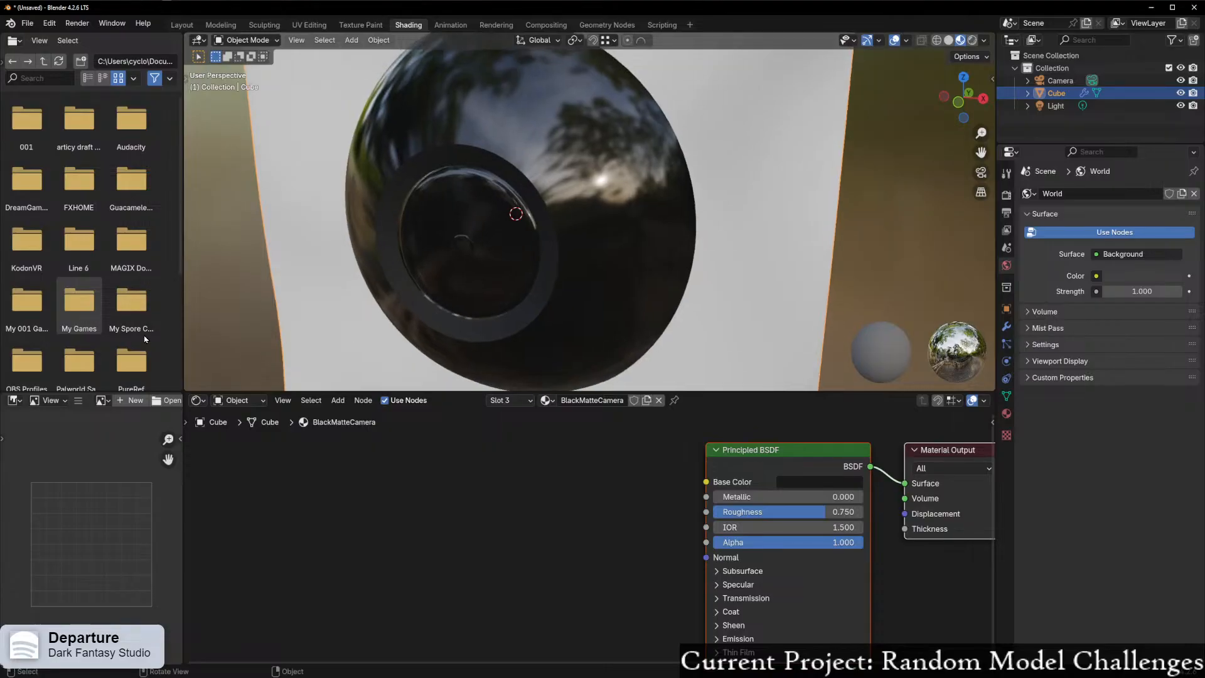
- Examine the matte ring against the glossy dome from several angles and check BlackMatteCamera's base color
middle_drag(404, 297, 419, 296)
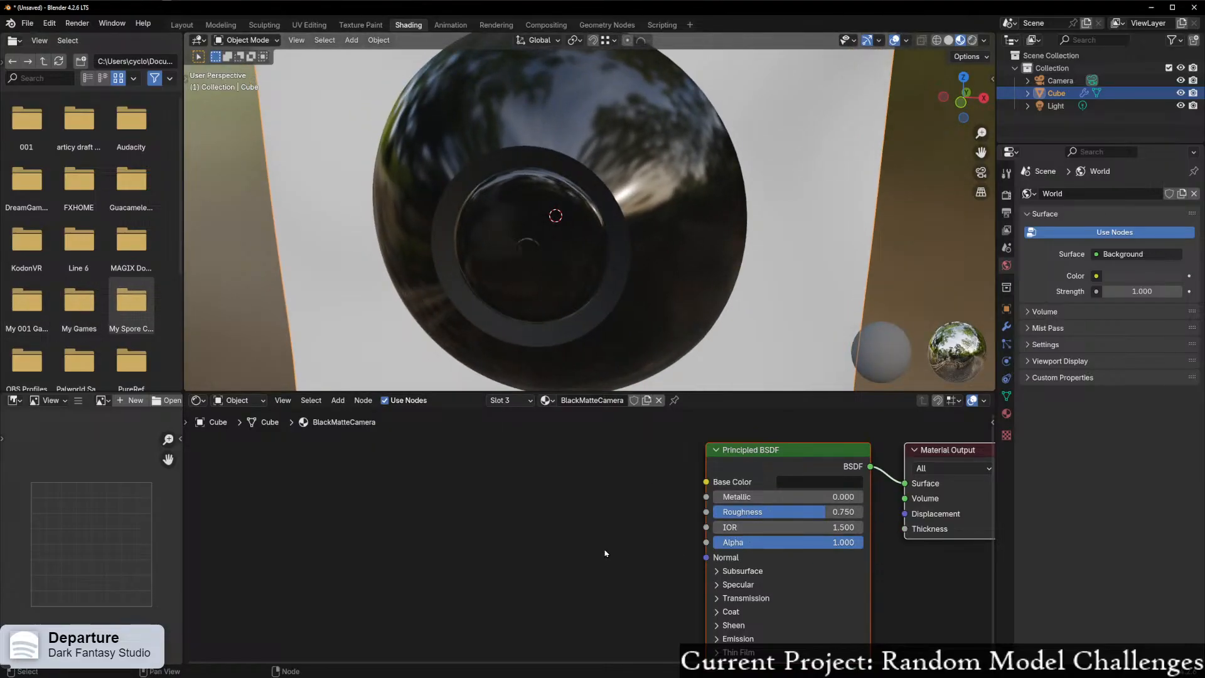
click(820, 481)
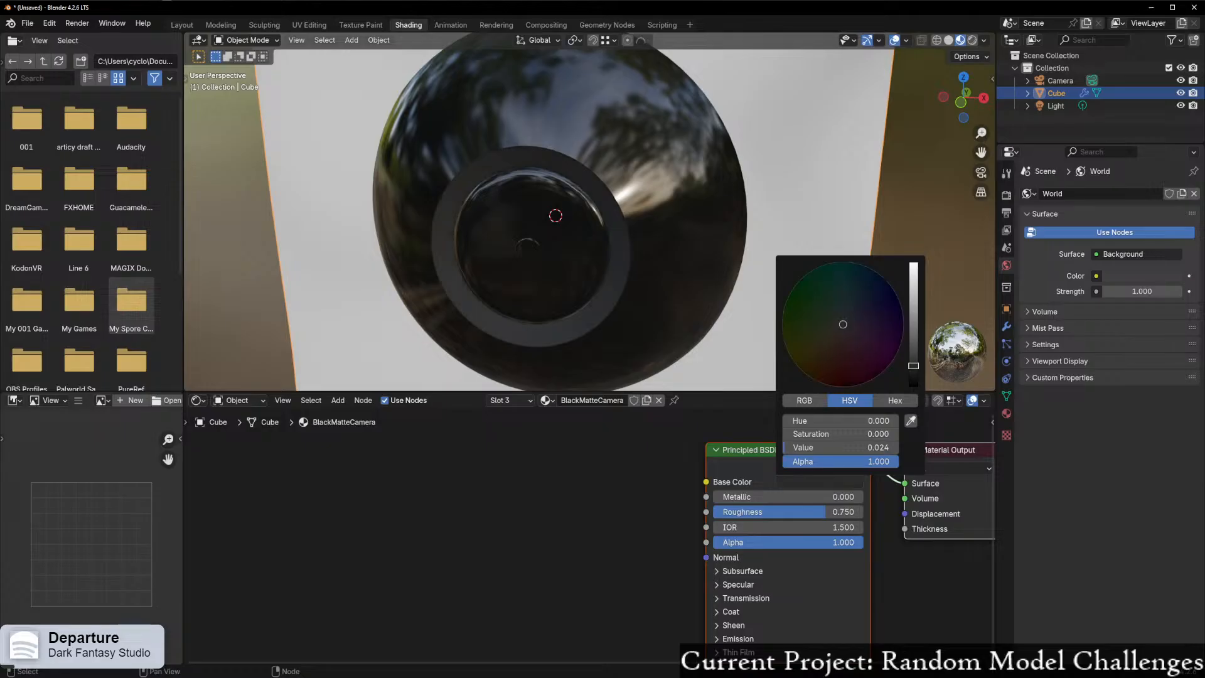
middle_drag(428, 260, 478, 261)
middle_drag(607, 291, 511, 287)
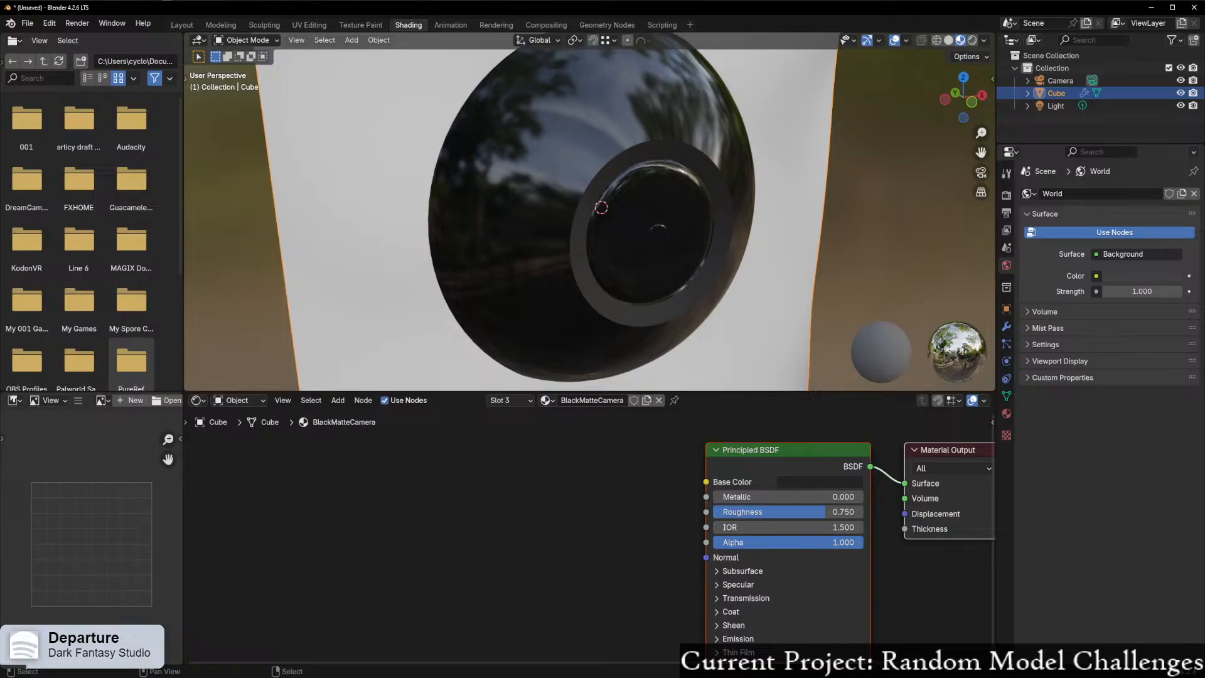
middle_drag(653, 253, 590, 250)
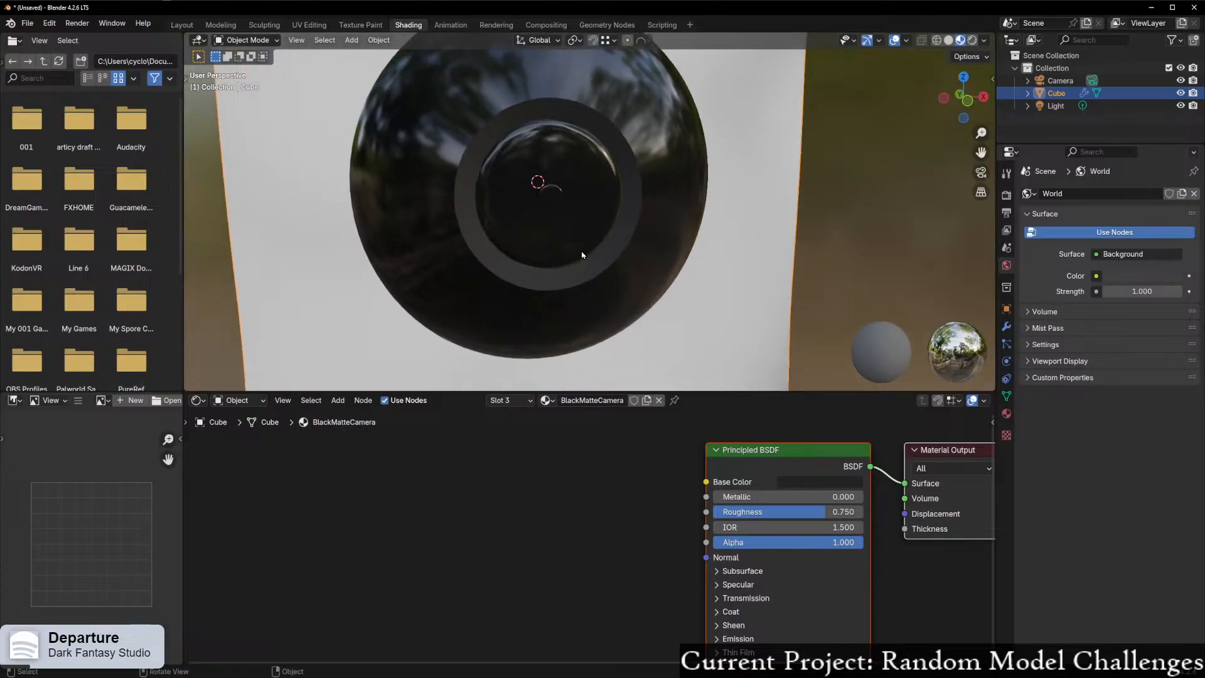
scroll(552, 252, up, 2)
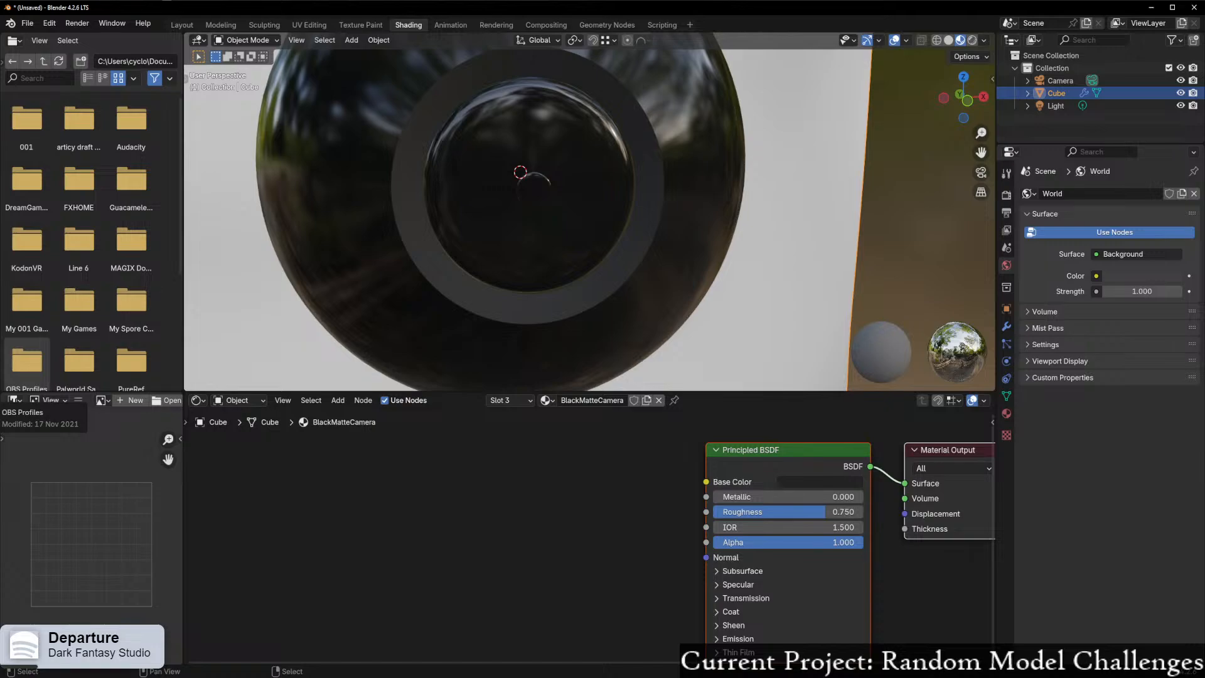
middle_drag(565, 205, 558, 172)
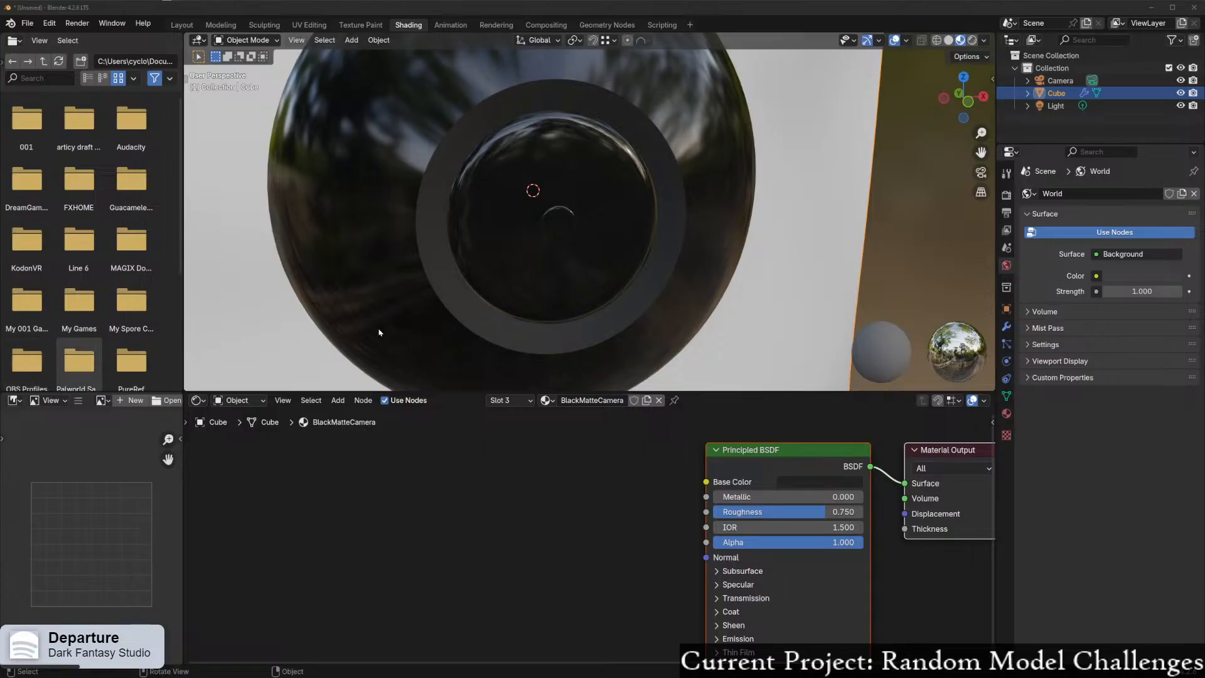
middle_drag(393, 307, 618, 357)
scroll(584, 348, up, 1)
mouse_move(558, 343)
middle_down()
mouse_move(582, 337)
mouse_move(561, 329)
middle_up()
- Try a face loop selection across the inner dome in Edit Mode, and reduce it to a single upper face
key(Tab)
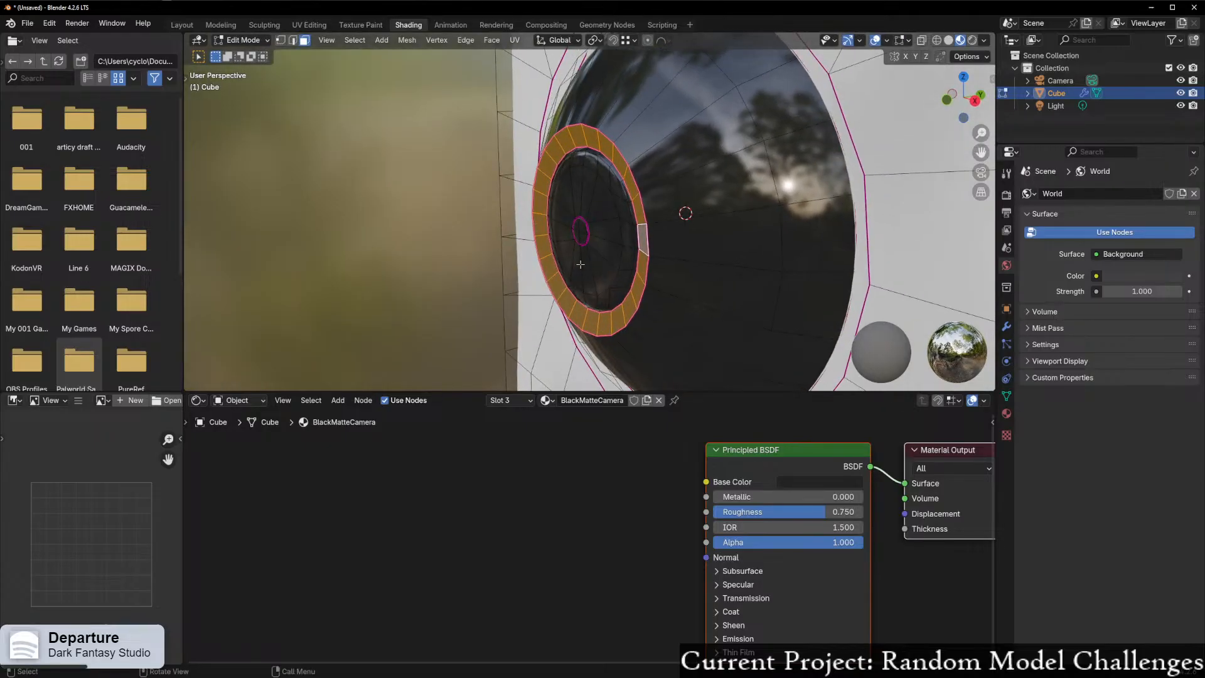
click(561, 206)
middle_drag(562, 205, 683, 230)
alt+shift+click(637, 186)
scroll(683, 230, up, 1)
key(alt+z)
key(alt+z)
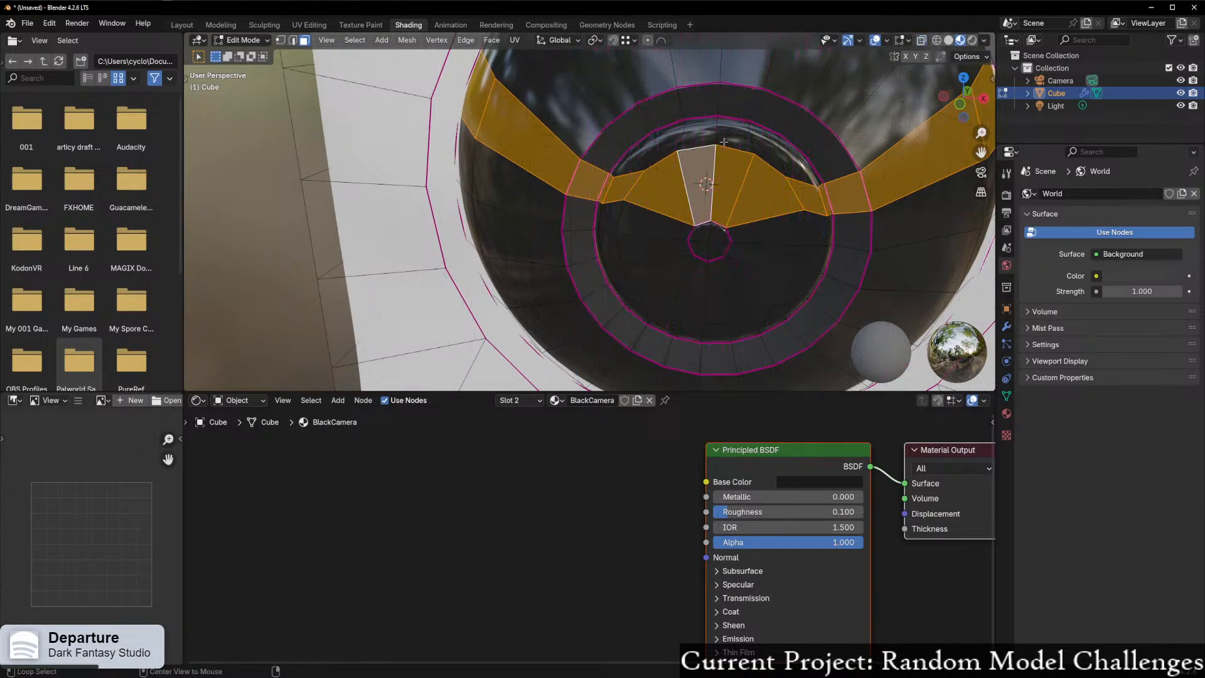
middle_drag(716, 148, 708, 149)
click(692, 156)
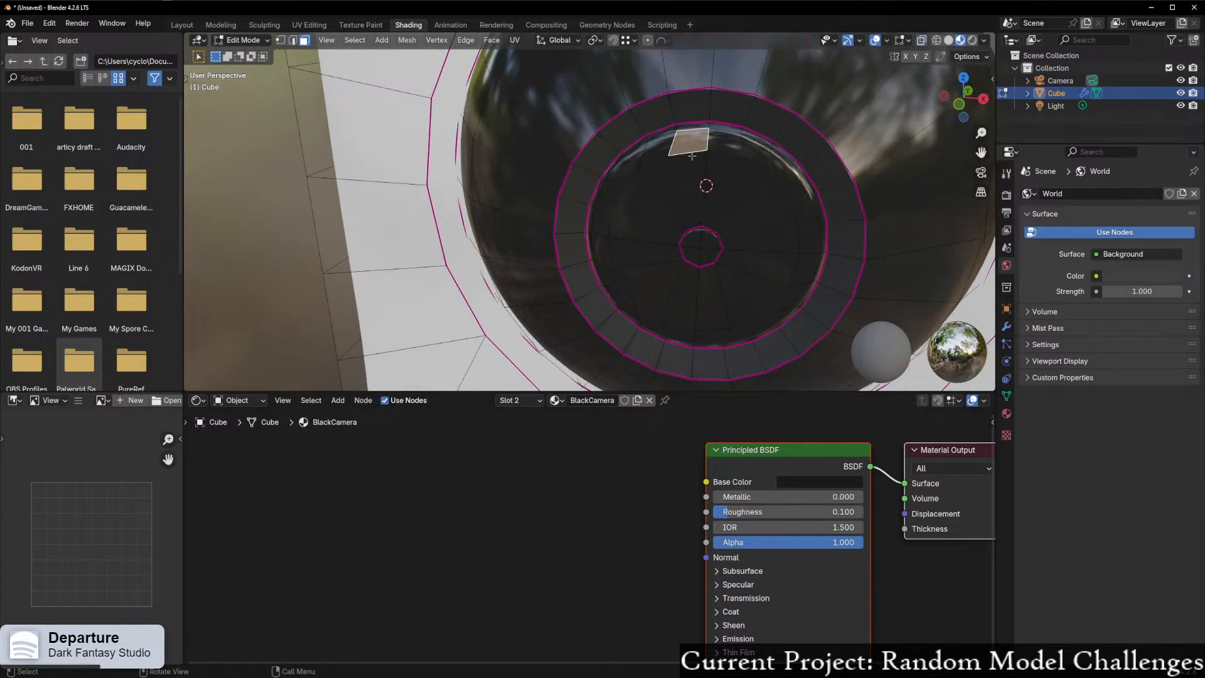
- Inspect the lens mesh in Solid shading, leave Edit Mode, and examine the whole camera in Material Preview
click(948, 40)
middle_drag(667, 164, 666, 151)
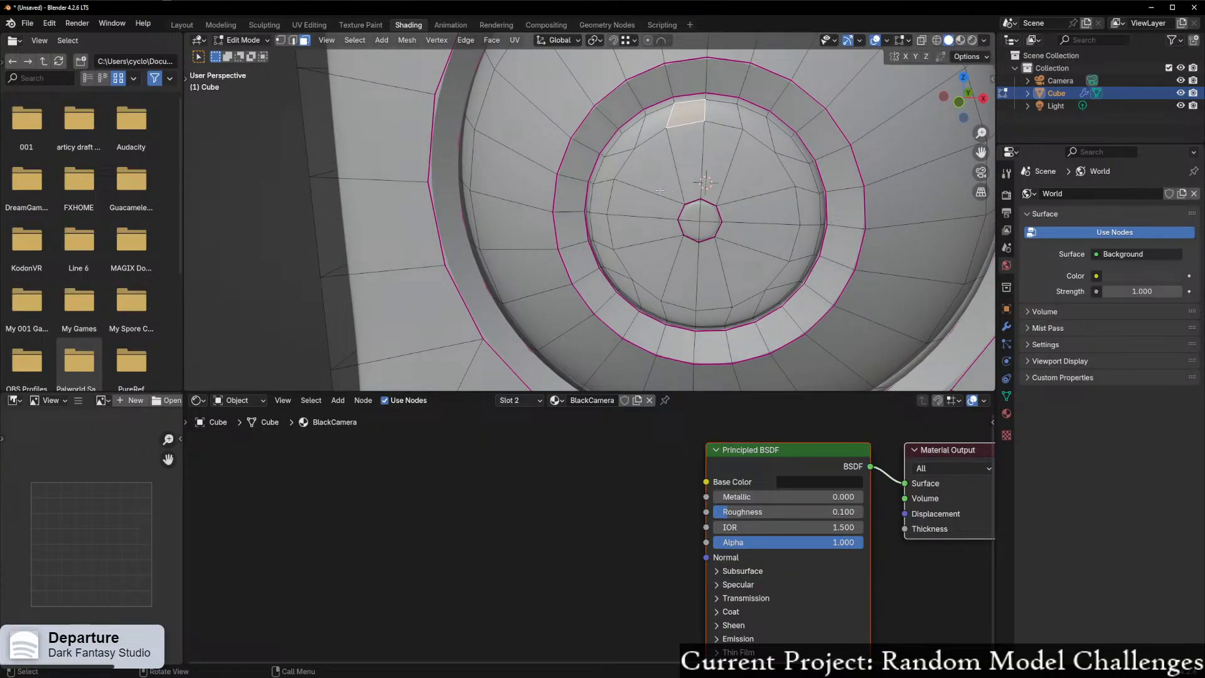
scroll(669, 202, down, 4)
middle_drag(677, 246, 641, 239)
key(Tab)
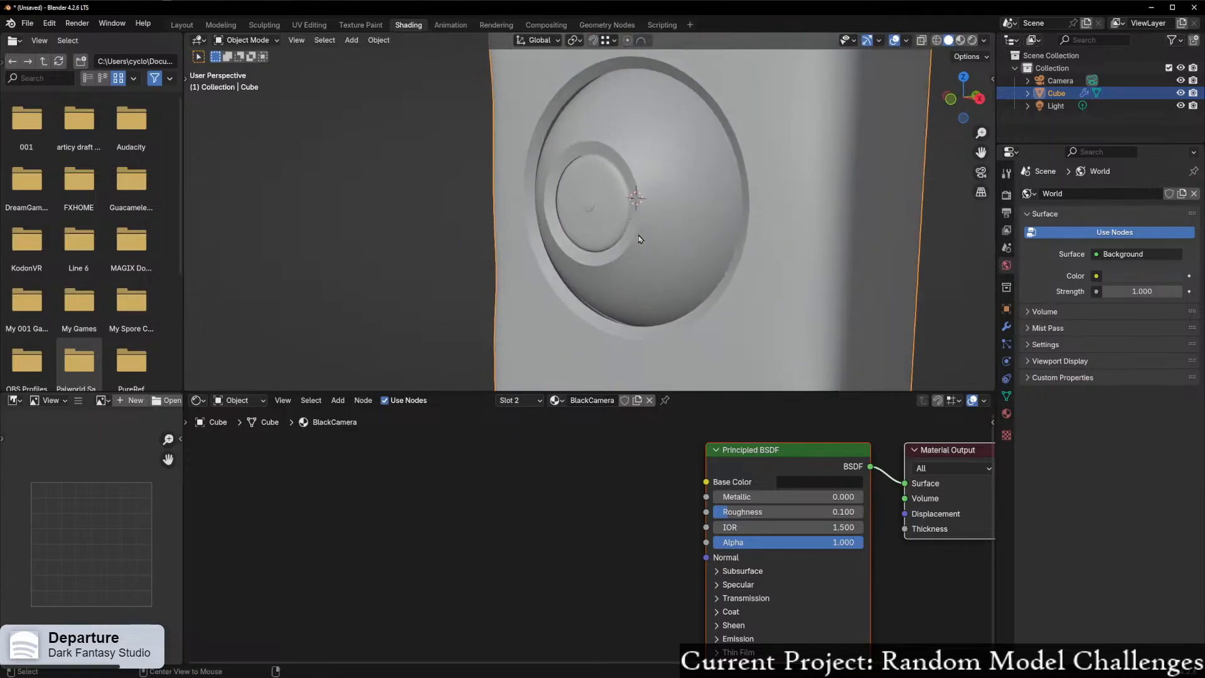
click(961, 40)
mouse_move(853, 233)
middle_down()
mouse_move(688, 248)
mouse_move(650, 263)
mouse_move(740, 255)
mouse_move(722, 260)
middle_up()
scroll(694, 267, up, 3)
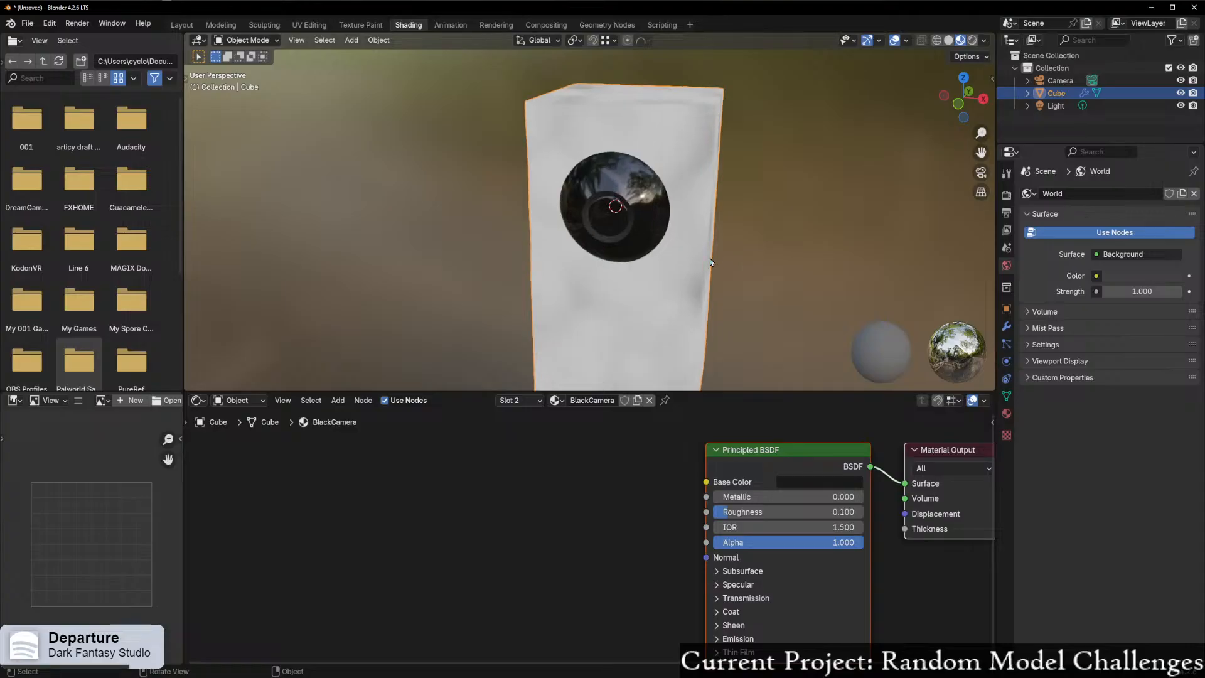
middle_drag(508, 304, 508, 256)
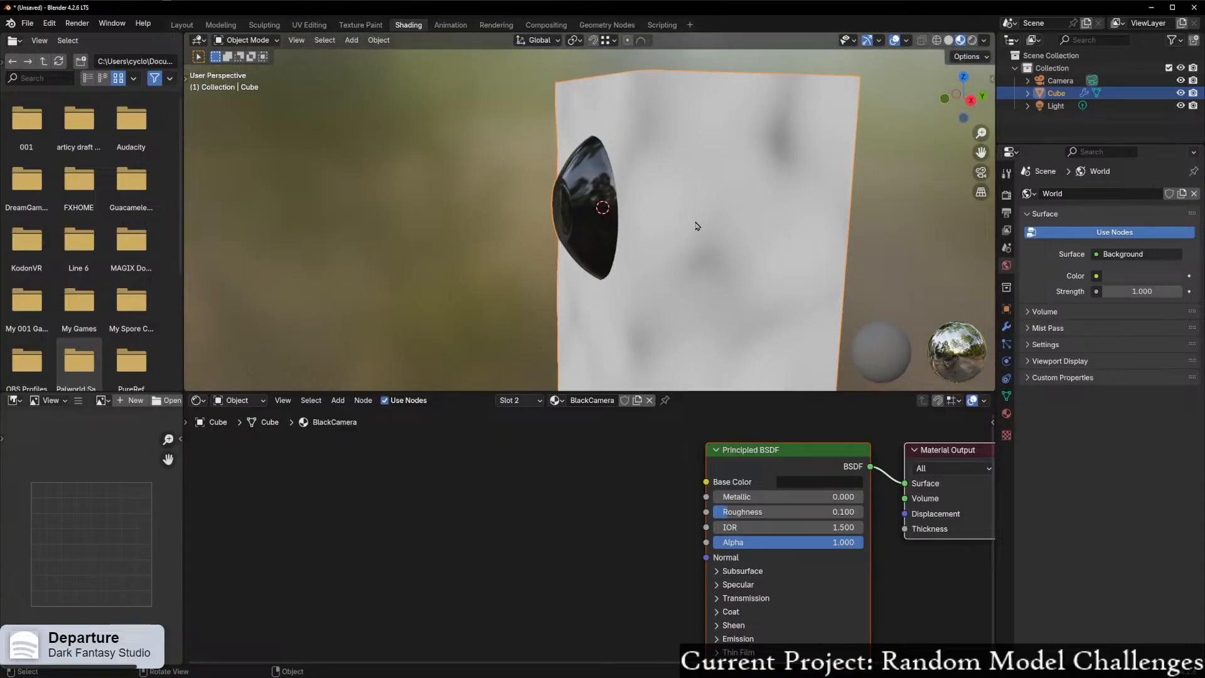
middle_drag(716, 219, 746, 243)
scroll(702, 316, down, 3)
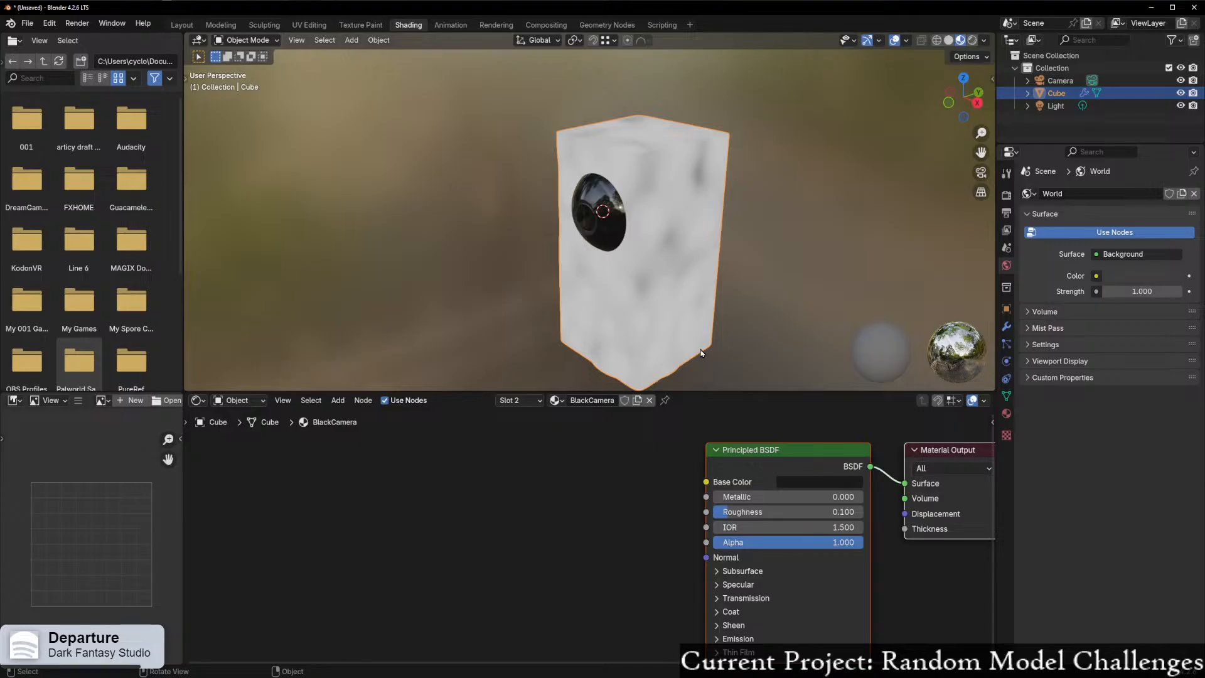
scroll(676, 519, down, 1)
- Open the CameraBody material and set the first Color Ramp stop to a light gray with value 0.680
click(518, 399)
click(519, 427)
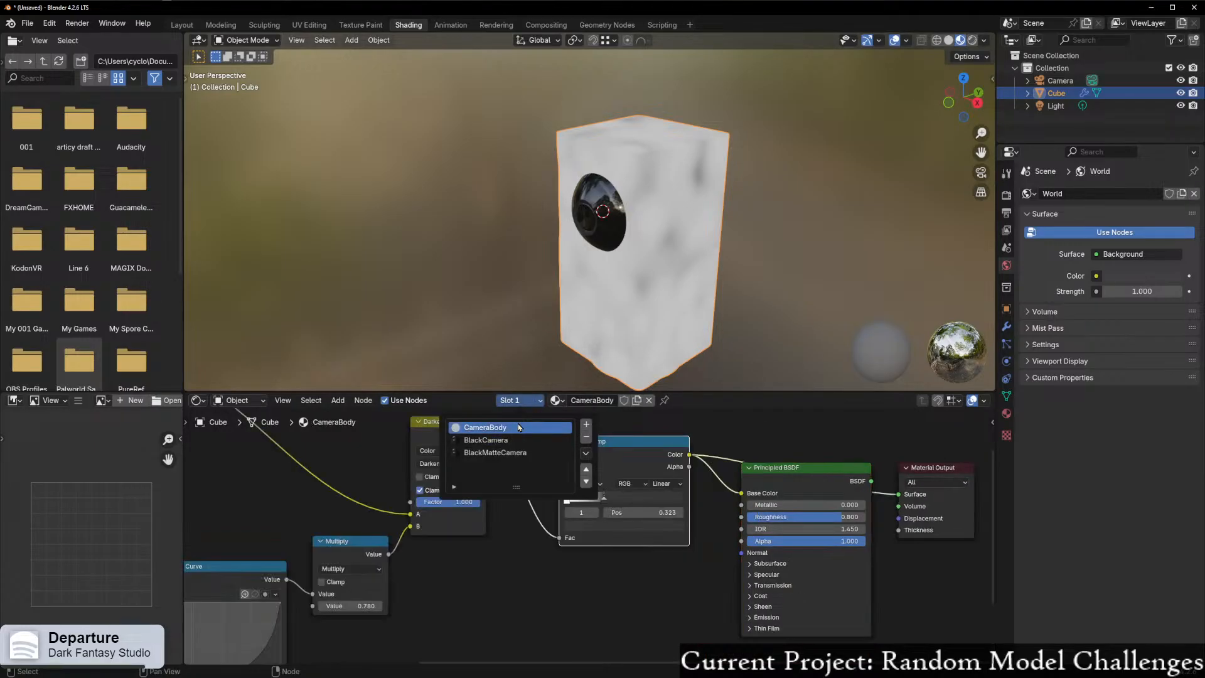
click(567, 500)
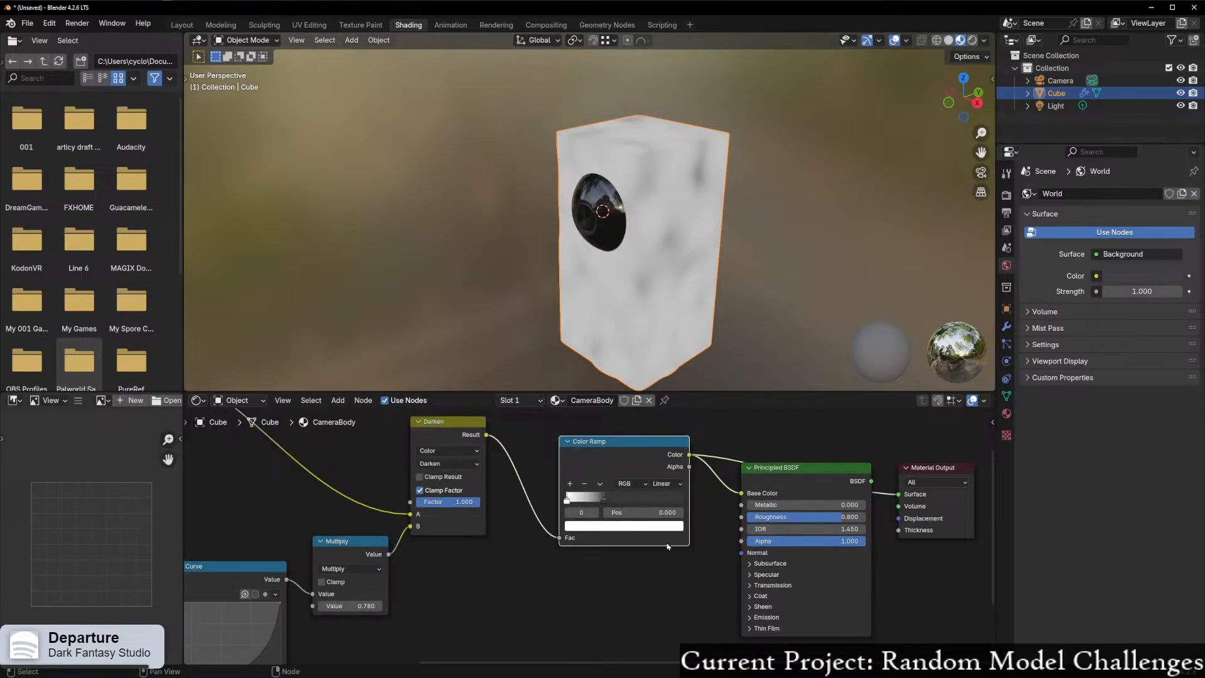
scroll(658, 545, up, 1)
click(675, 527)
click(684, 364)
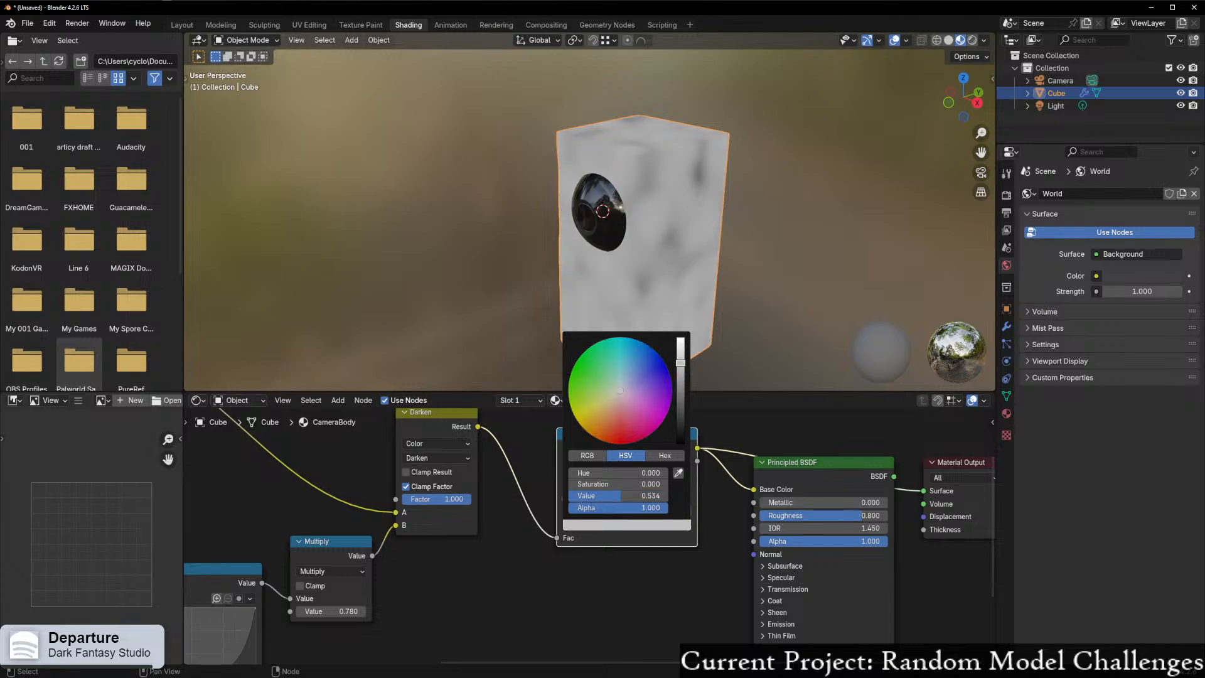
drag(680, 362, 680, 354)
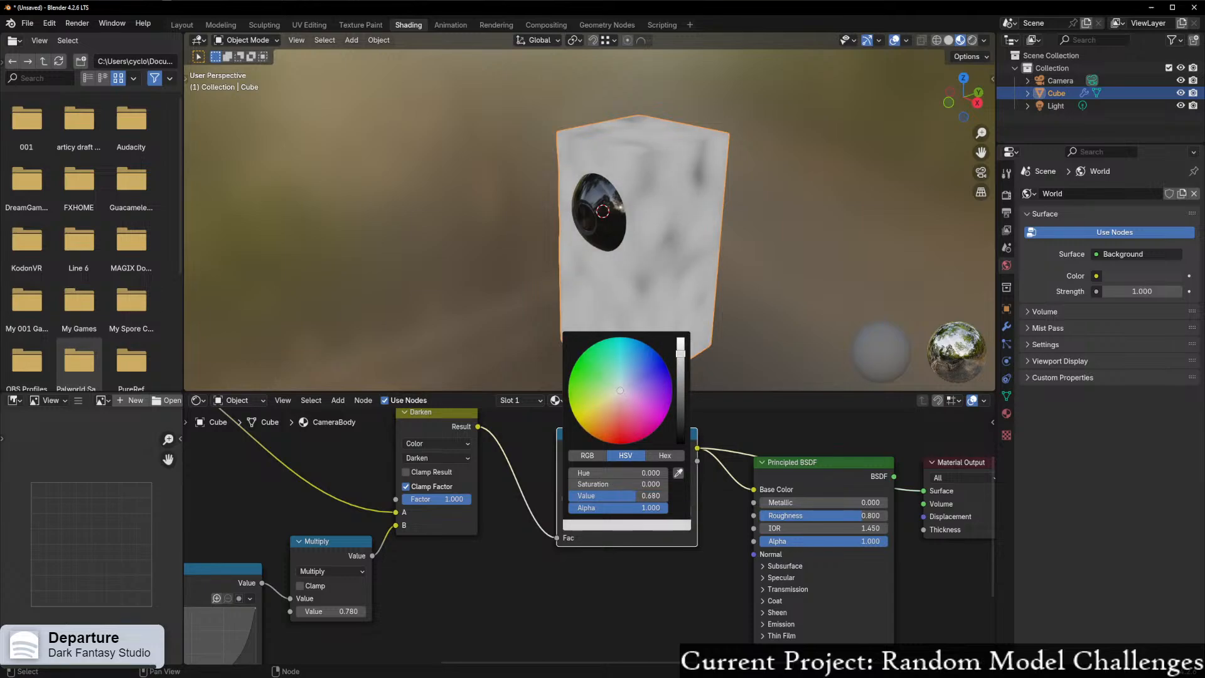
- Examine the body and lens materials up close, and compare them in Rendered shading from near and far
mouse_move(727, 318)
middle_down()
mouse_move(770, 305)
mouse_move(834, 309)
mouse_move(835, 259)
mouse_move(704, 280)
mouse_move(751, 242)
mouse_move(723, 310)
middle_up()
scroll(778, 304, up, 4)
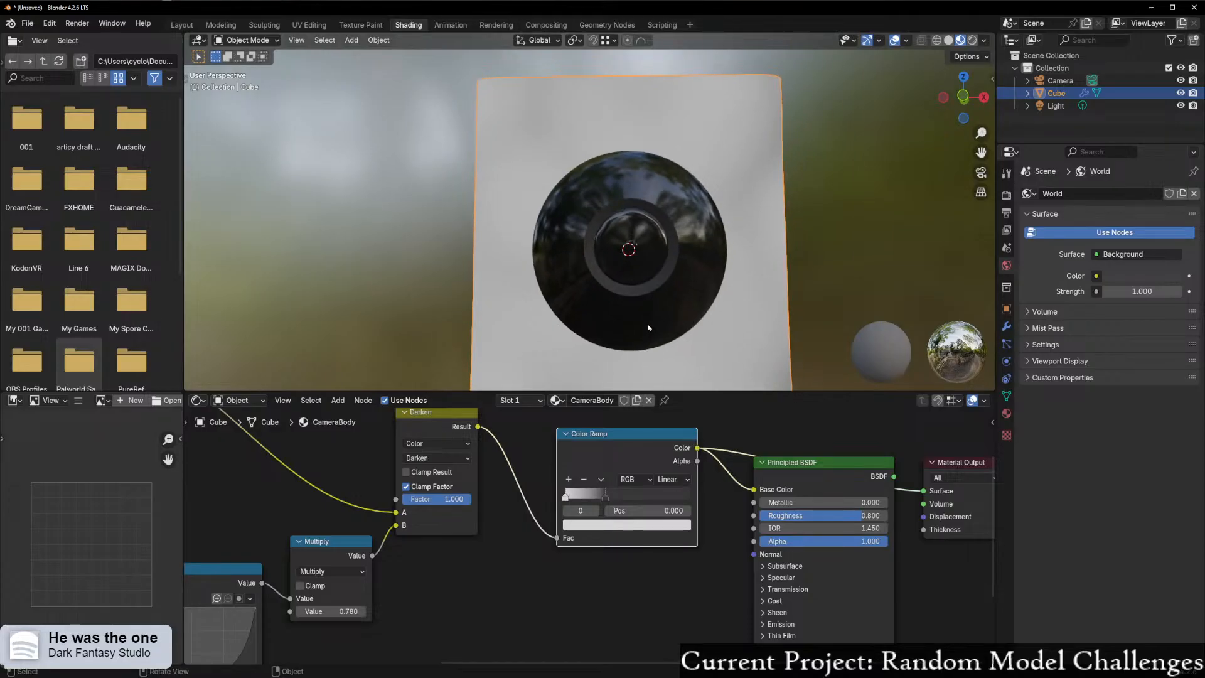
middle_drag(618, 339, 888, 62)
click(972, 39)
mouse_move(810, 132)
middle_down()
mouse_move(653, 144)
mouse_move(680, 145)
middle_up()
scroll(680, 145, down, 10)
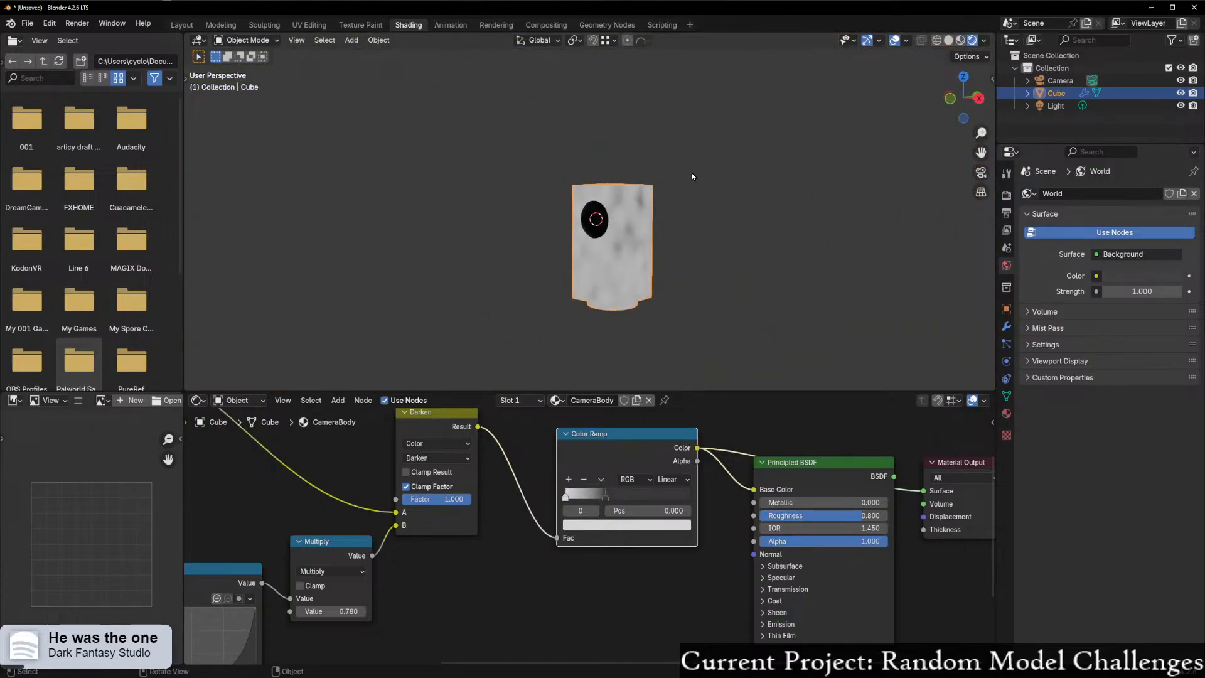
scroll(676, 186, up, 12)
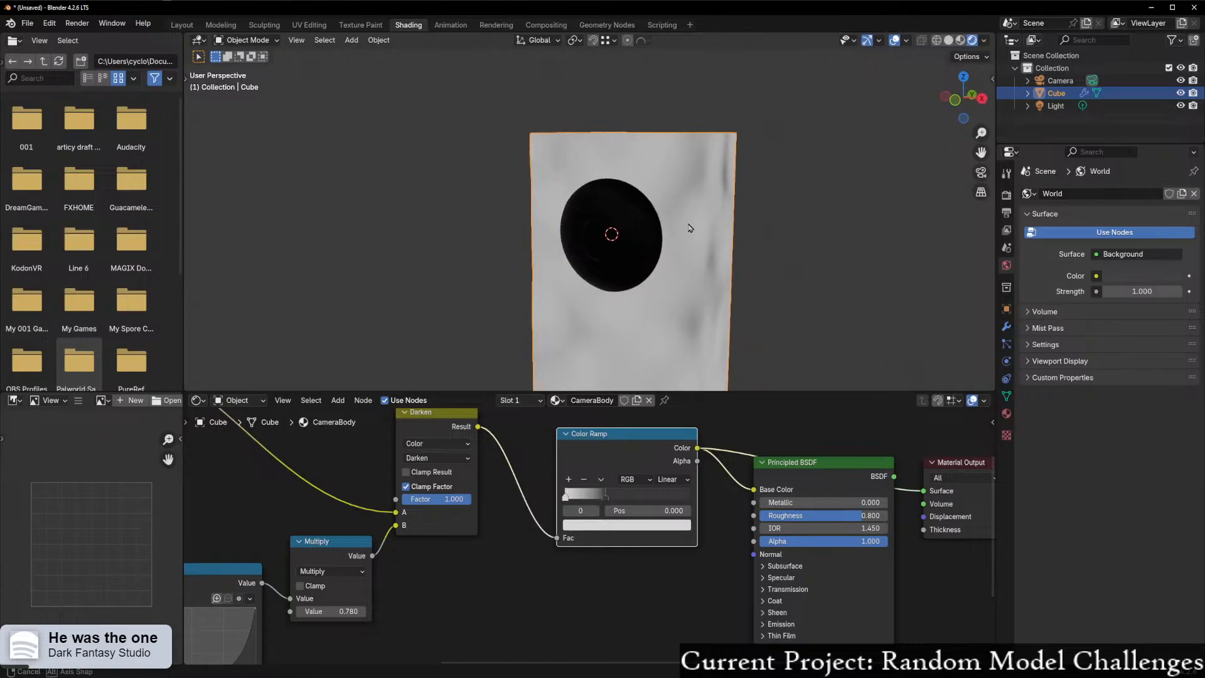
scroll(670, 230, down, 3)
middle_drag(670, 231, 710, 243)
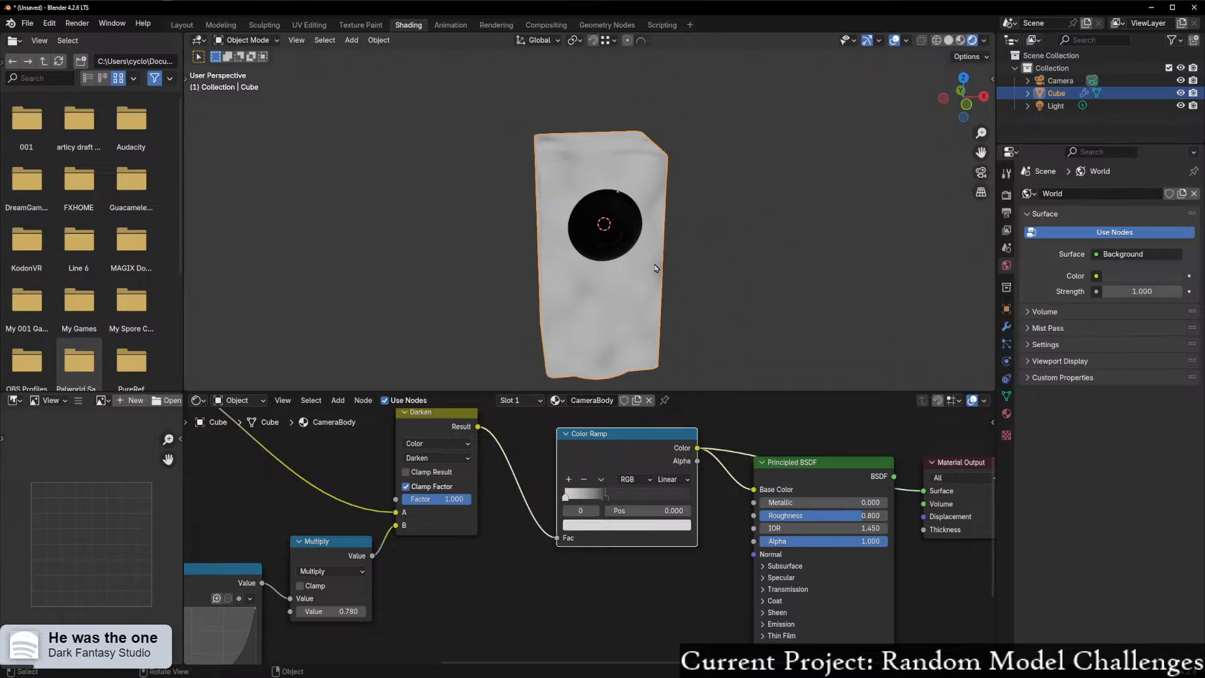
scroll(654, 268, up, 3)
scroll(802, 213, down, 7)
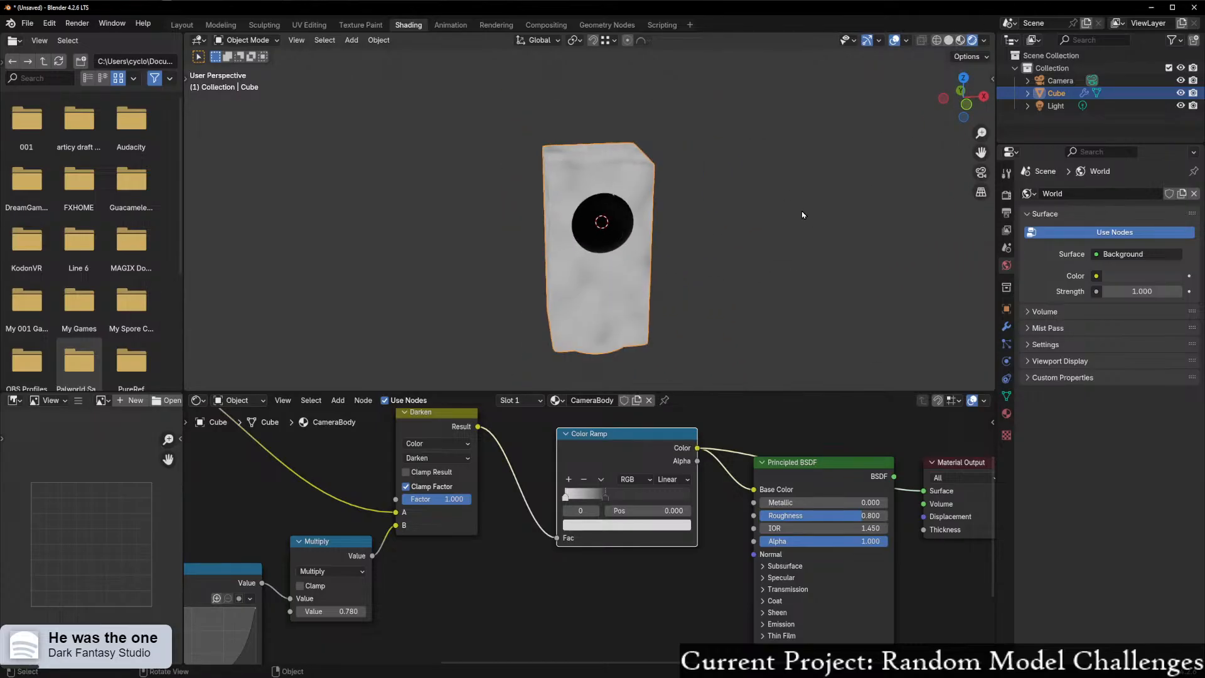
- Hide the Light briefly and show it again to compare its effect on the rendered camera
click(1179, 106)
scroll(825, 206, up, 2)
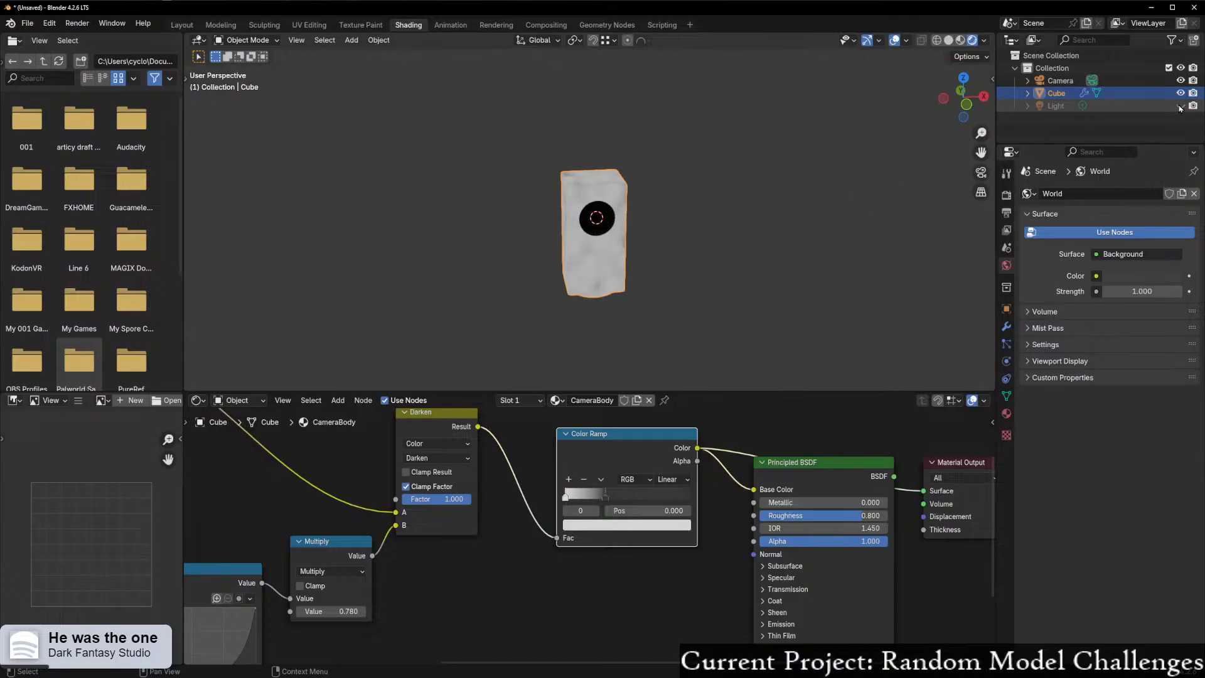
click(1180, 105)
scroll(667, 280, up, 4)
- Try raising the World background strength to about 13.3 in the shader nodes, and undo the change
click(258, 400)
click(247, 449)
mouse_move(747, 500)
mouse_down()
mouse_move(702, 503)
mouse_move(763, 504)
mouse_up()
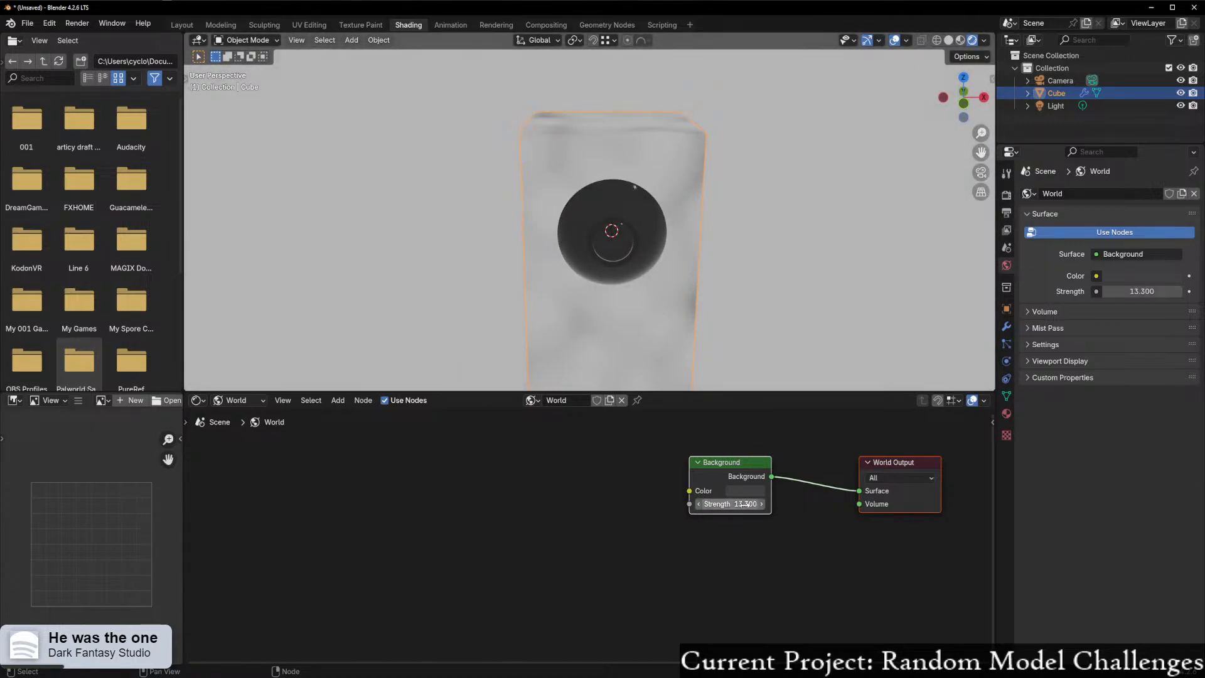
key(ctrl+z)
middle_drag(762, 220, 719, 255)
scroll(628, 221, down, 8)
scroll(718, 255, up, 5)
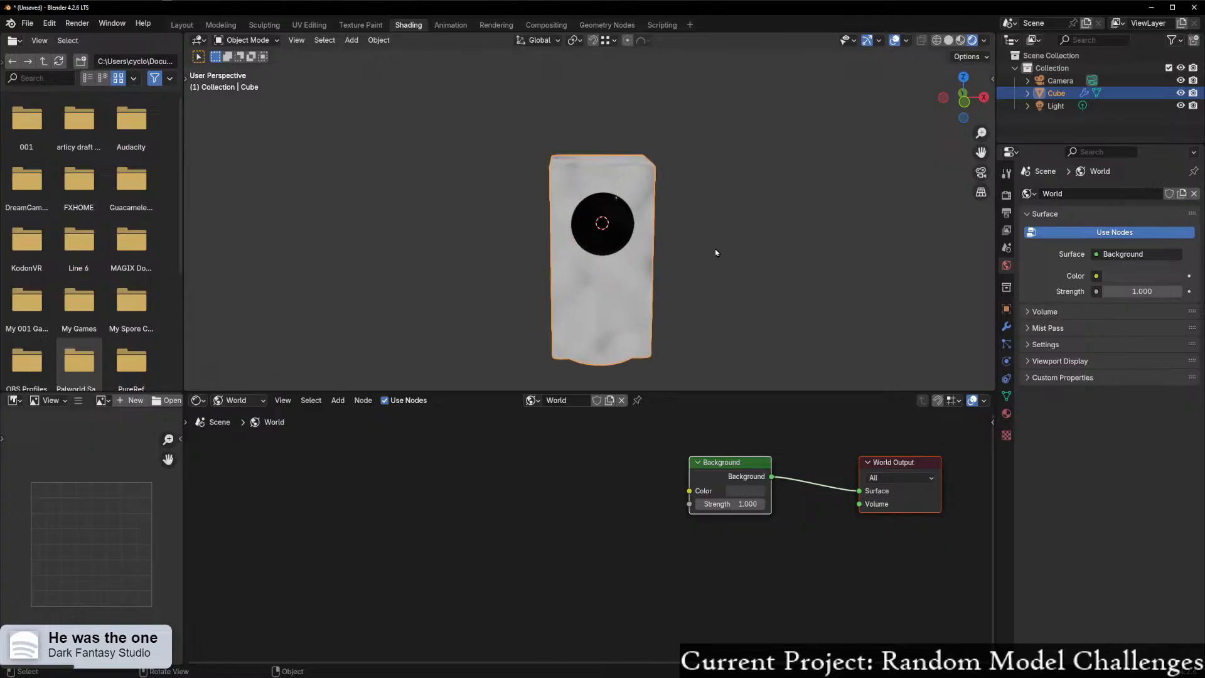
- Hide the Light and compare the rendered view with Scene Lights and Scene World disabled, restoring both options
click(1180, 105)
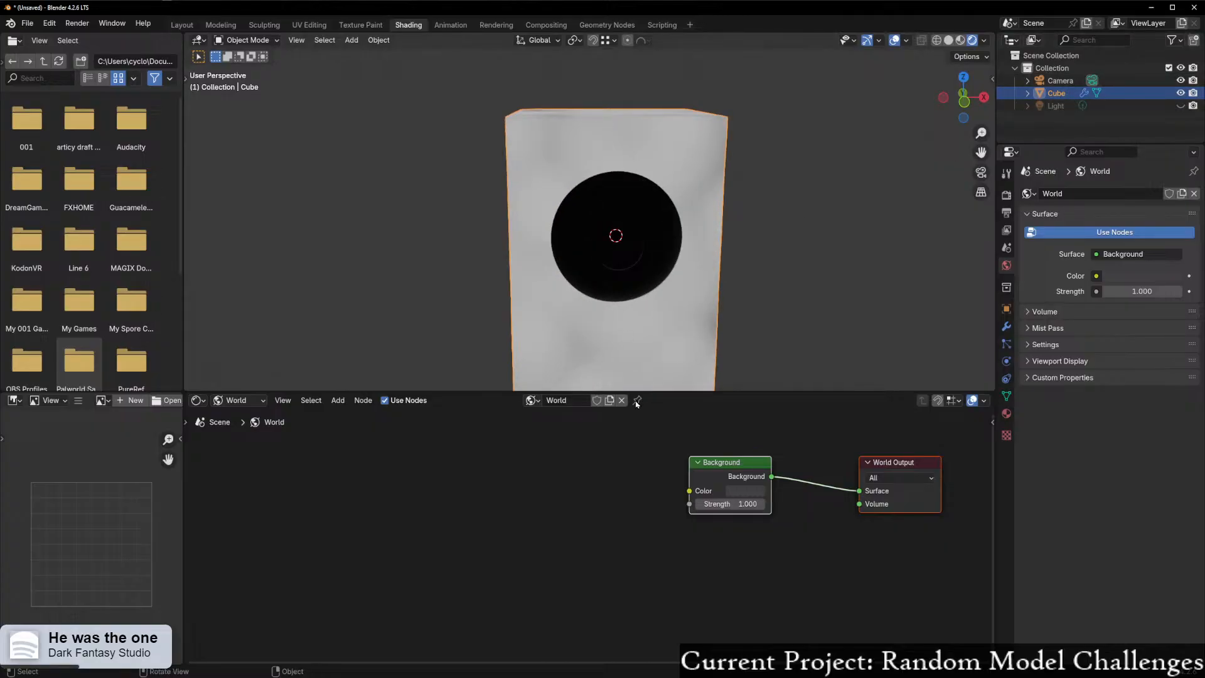
mouse_move(764, 355)
middle_down()
mouse_move(645, 320)
mouse_move(678, 317)
middle_up()
click(983, 40)
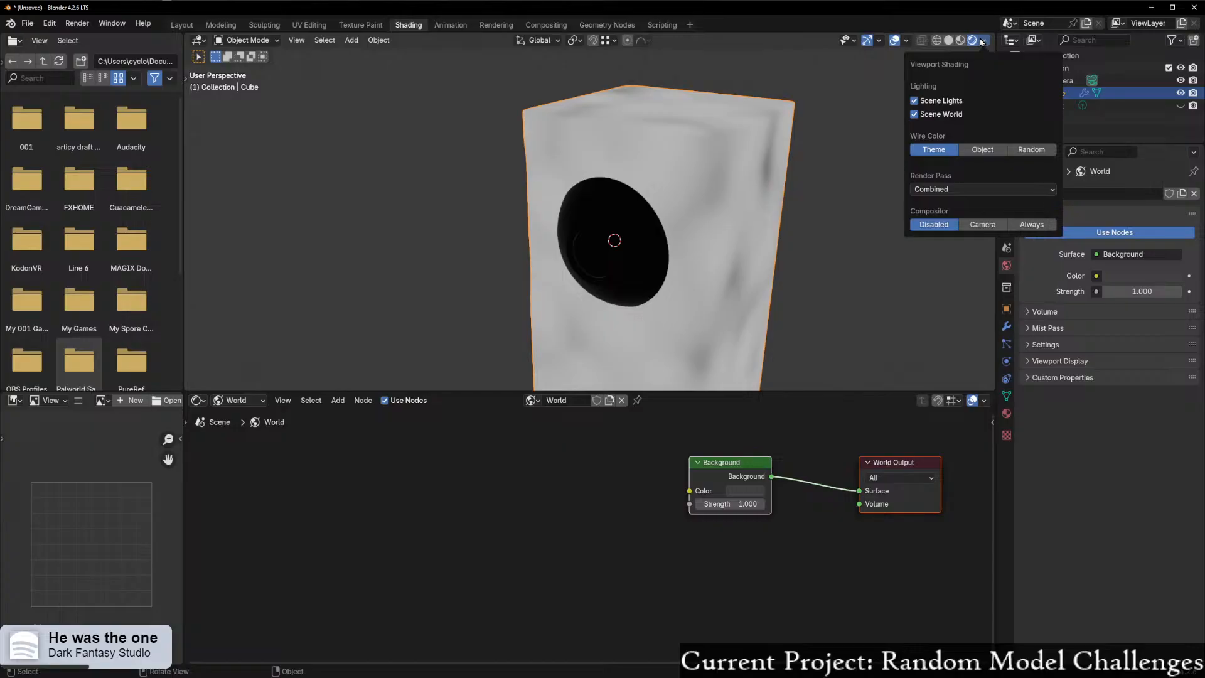
click(914, 100)
click(914, 114)
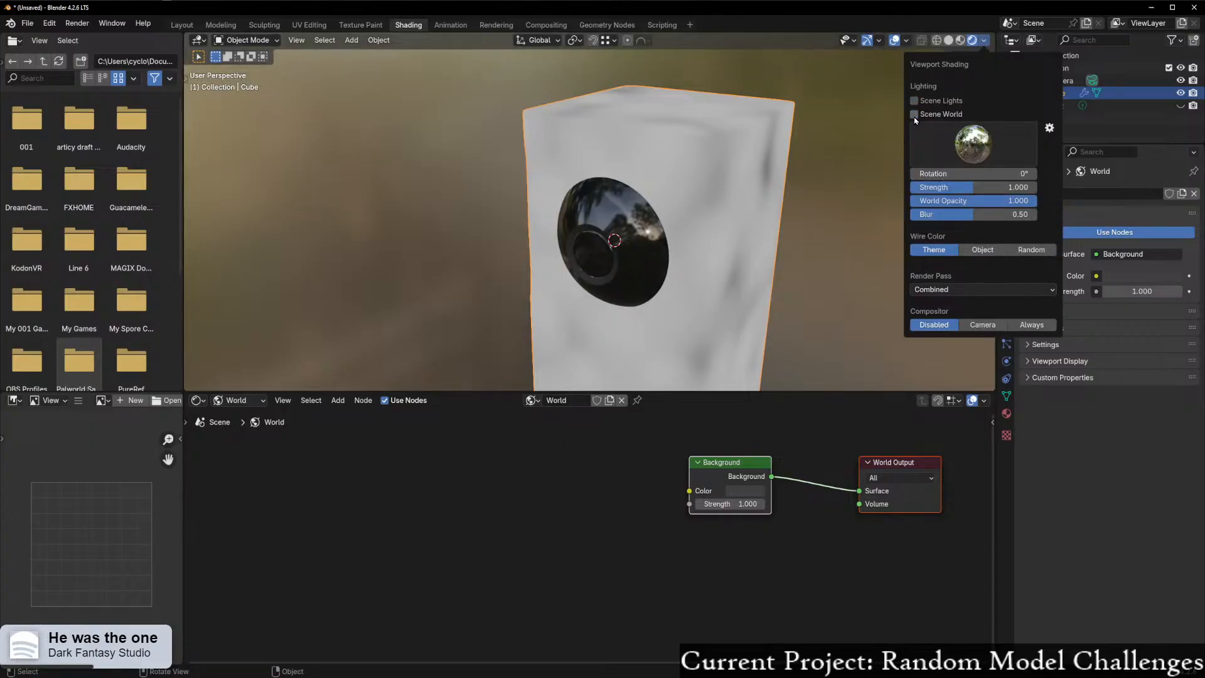
click(914, 114)
click(914, 100)
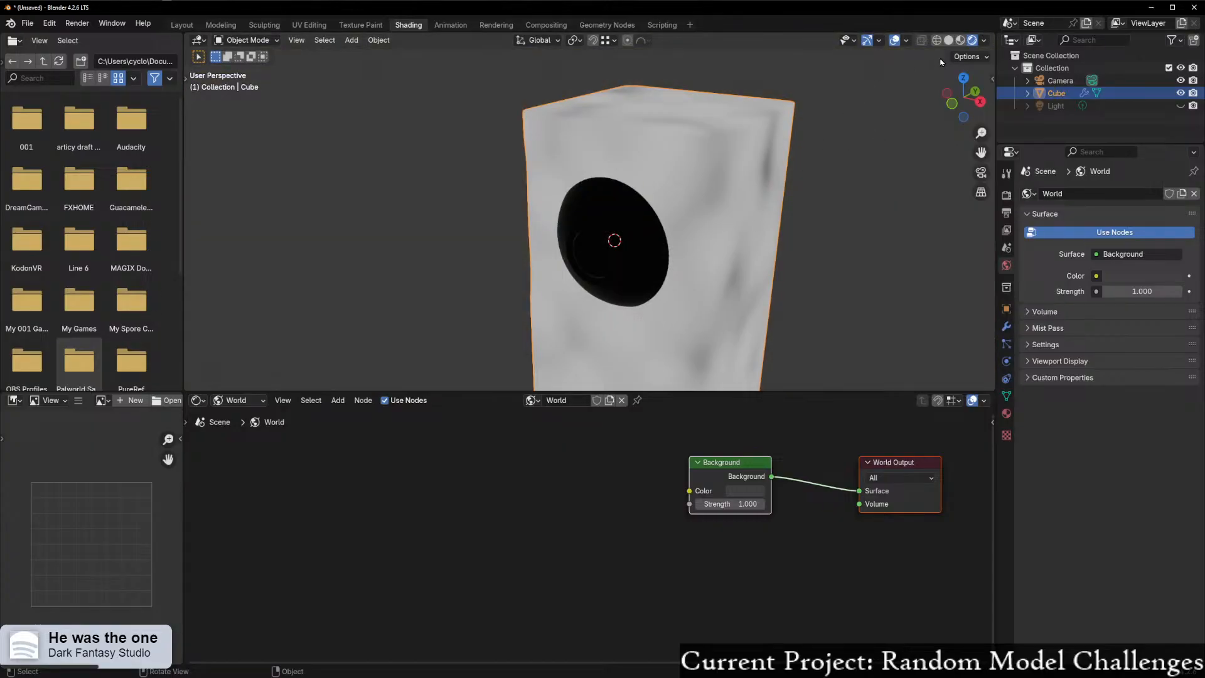
- Compare Studio and MatCap lighting in Solid shading, and return to Rendered shading
click(948, 39)
click(983, 40)
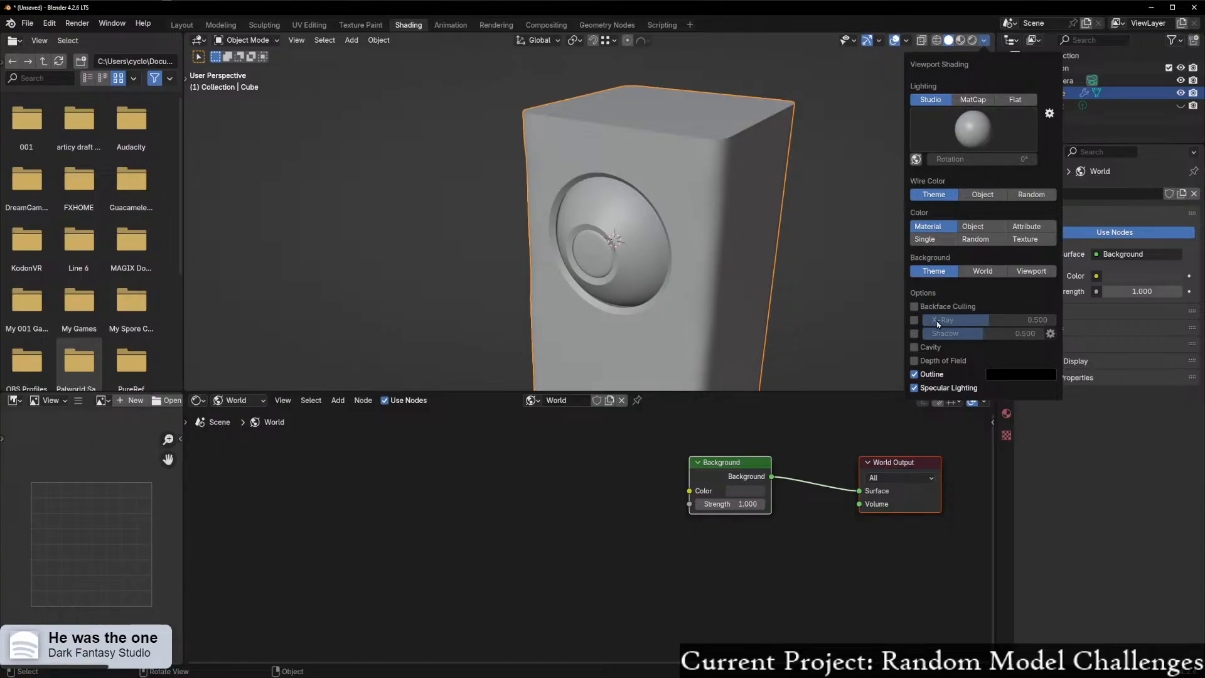
click(958, 99)
click(941, 100)
click(973, 100)
click(937, 100)
click(971, 42)
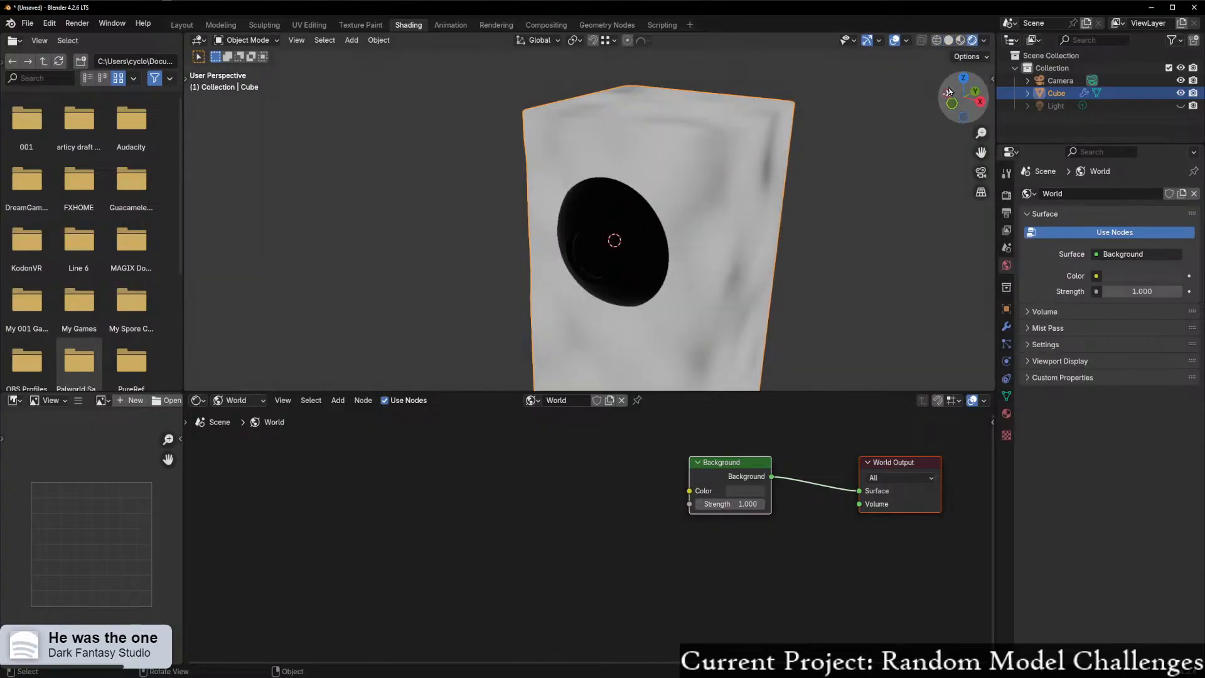
- Return the viewport to Material Preview and the shader nodes to the object's CameraBody material
click(960, 41)
scroll(690, 349, down, 3)
middle_drag(659, 349, 634, 296)
drag(247, 392, 247, 399)
click(235, 405)
click(237, 427)
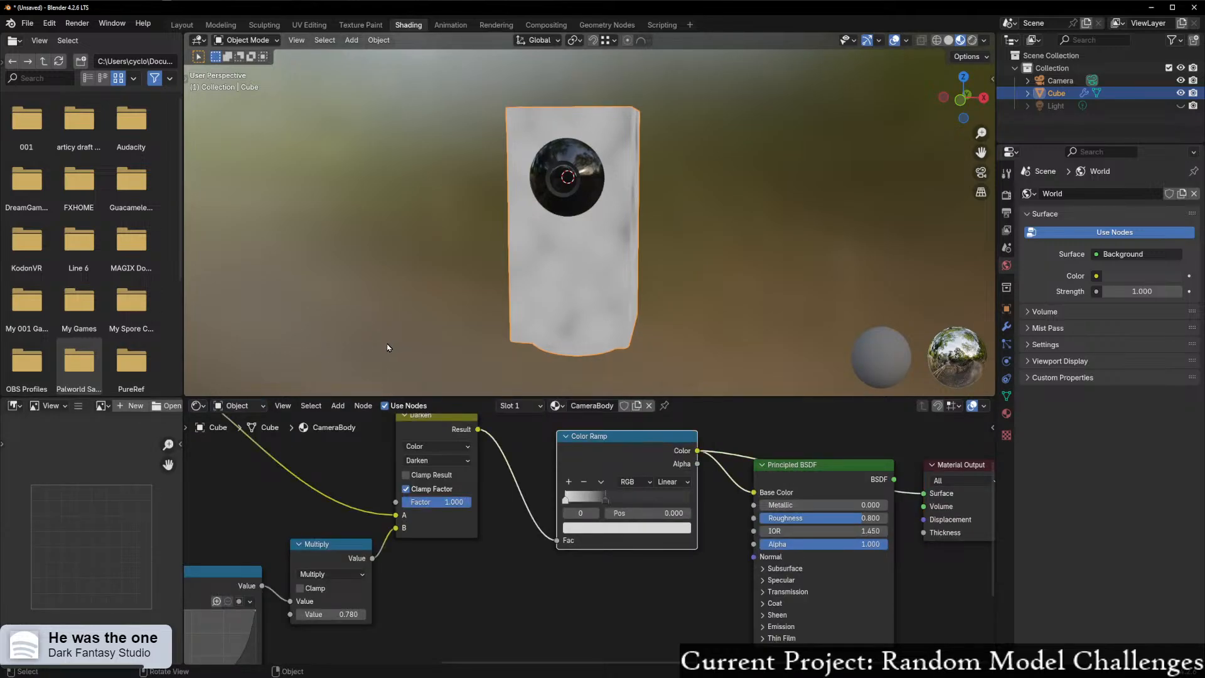
- Enter Edit Mode and select the faces of the round base's underside inside its rim
mouse_move(449, 347)
middle_down()
mouse_move(395, 310)
mouse_move(451, 323)
middle_up()
middle_drag(529, 345, 590, 293)
key(Tab)
scroll(590, 292, up, 3)
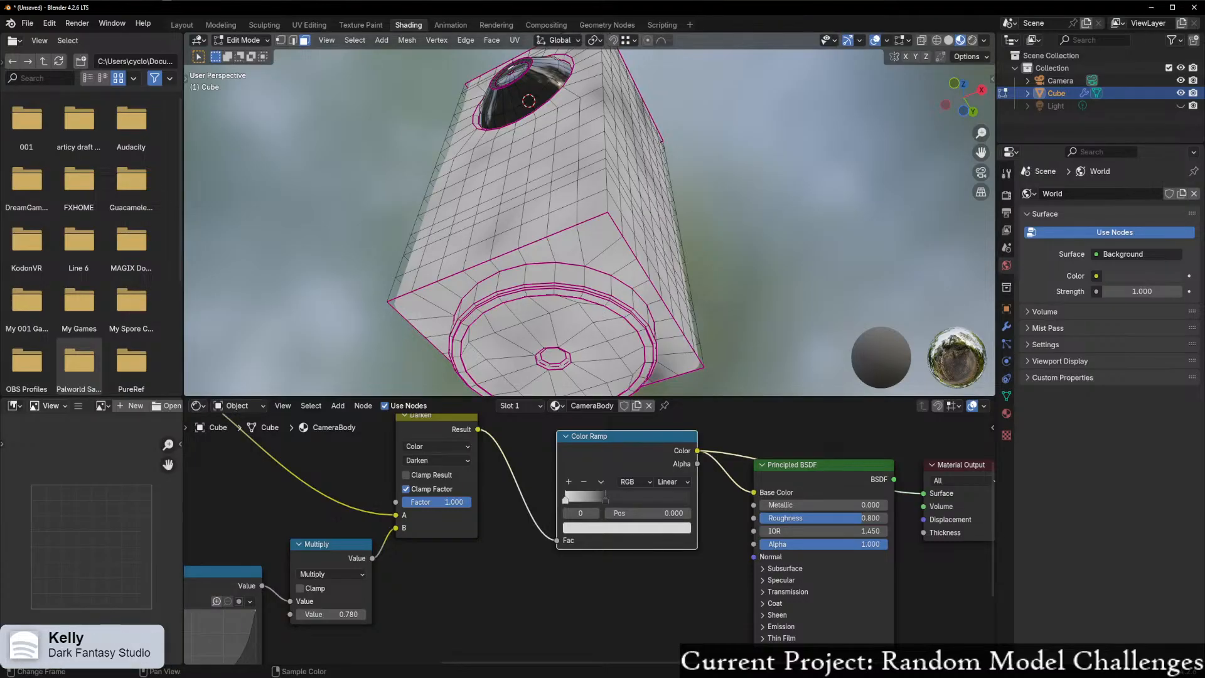
middle_drag(496, 312, 469, 137)
click(487, 135)
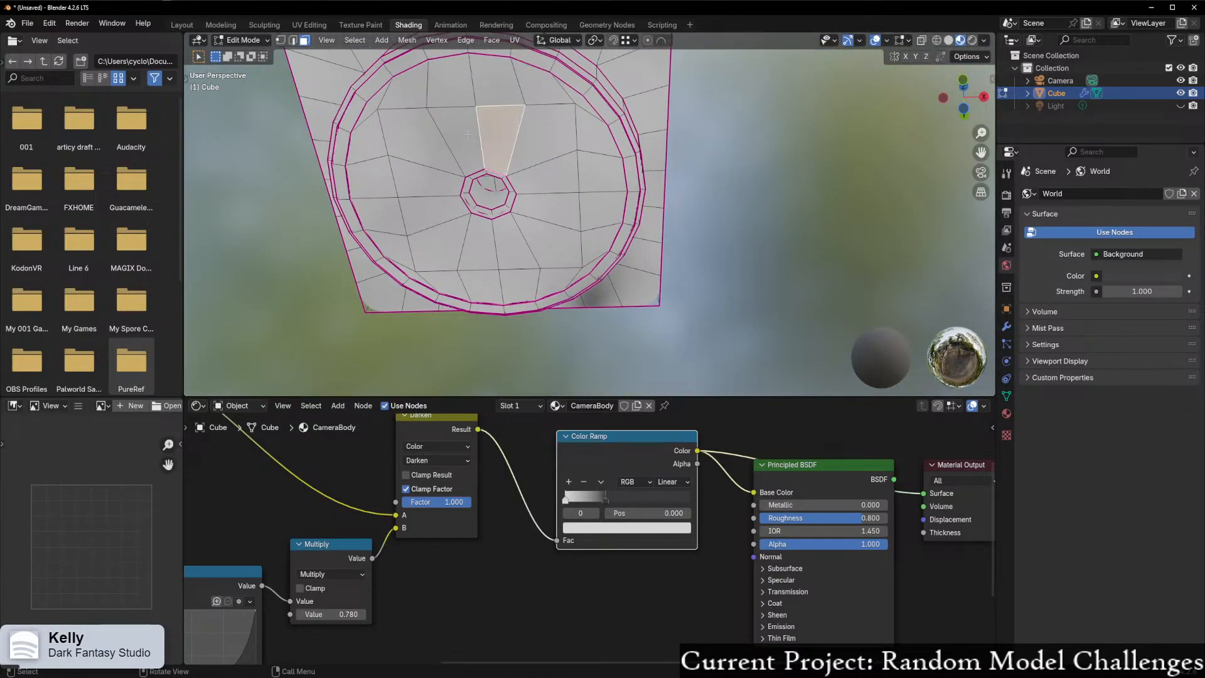
drag(416, 137, 546, 248)
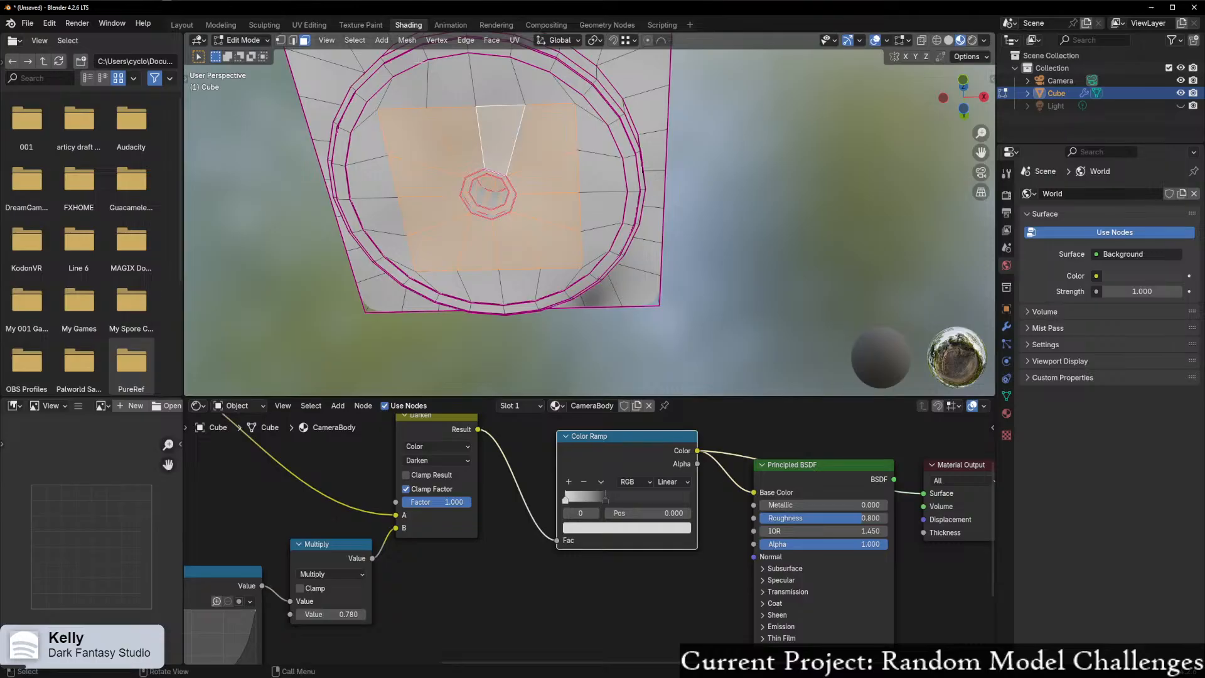
click(474, 158)
middle_drag(475, 156, 510, 151)
click(522, 149)
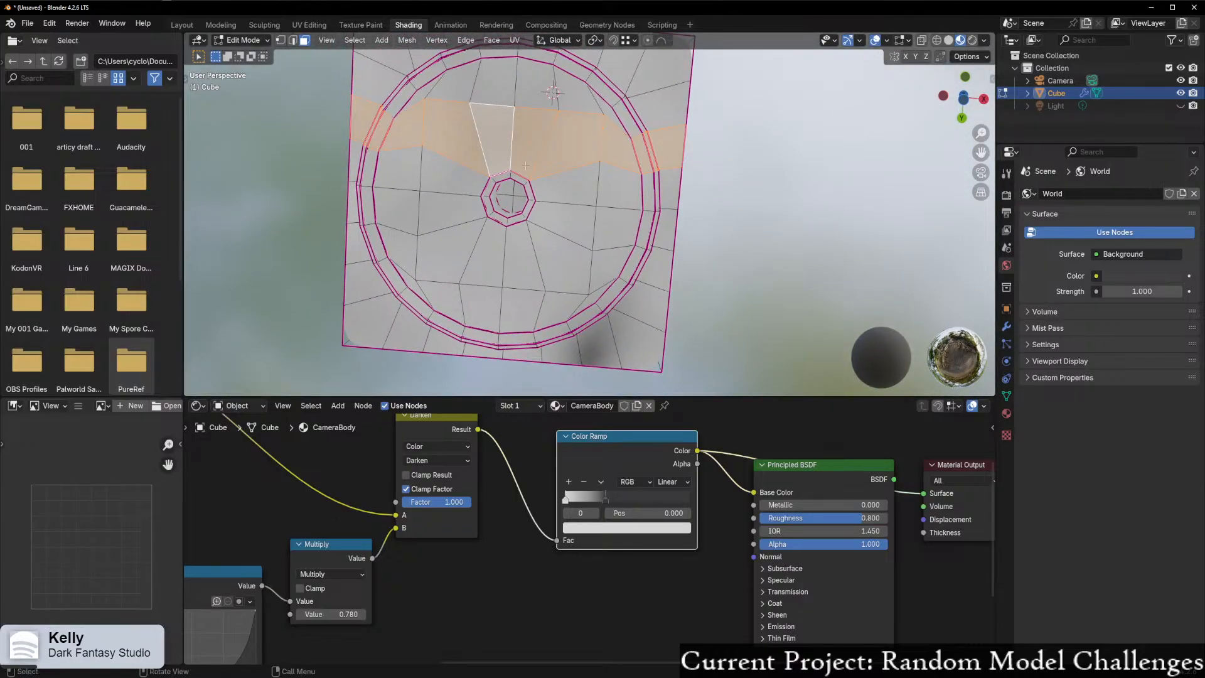
drag(417, 99, 593, 302)
middle_drag(600, 194, 604, 173)
drag(595, 121, 607, 254)
middle_drag(607, 254, 562, 275)
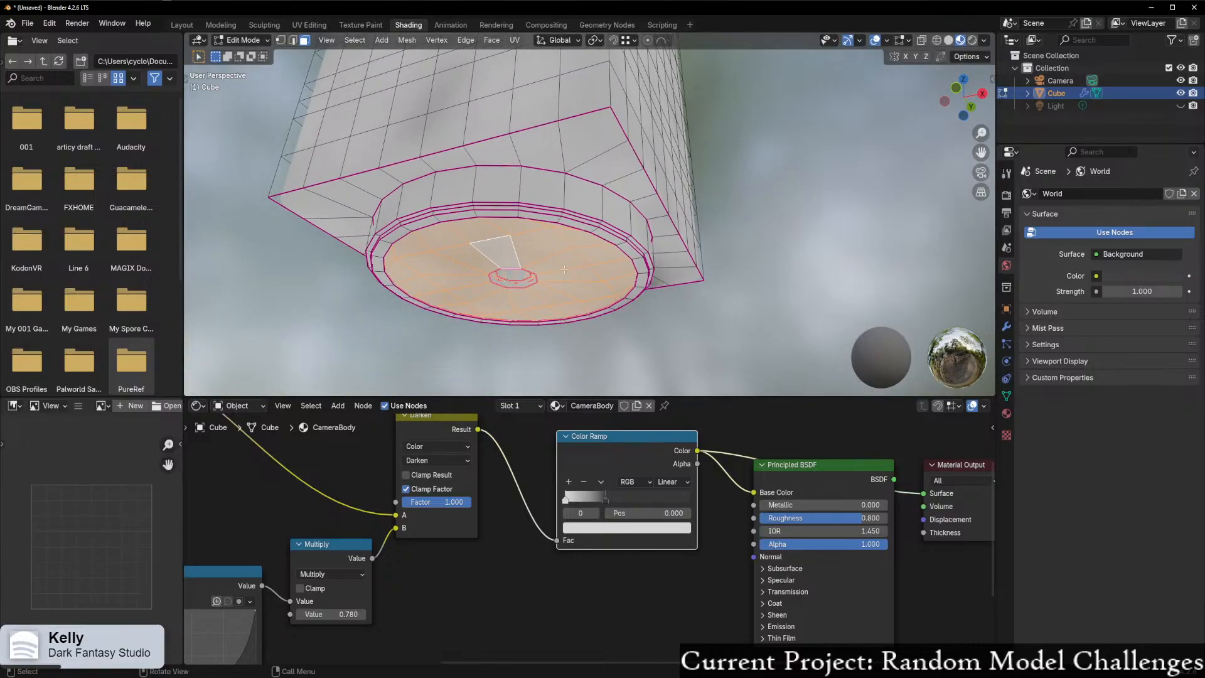
- Grow the underside face selection outward by three steps to include the rim faces
key(ctrl+KP_Add)
key(ctrl+KP_Add)
key(ctrl+KP_Add)
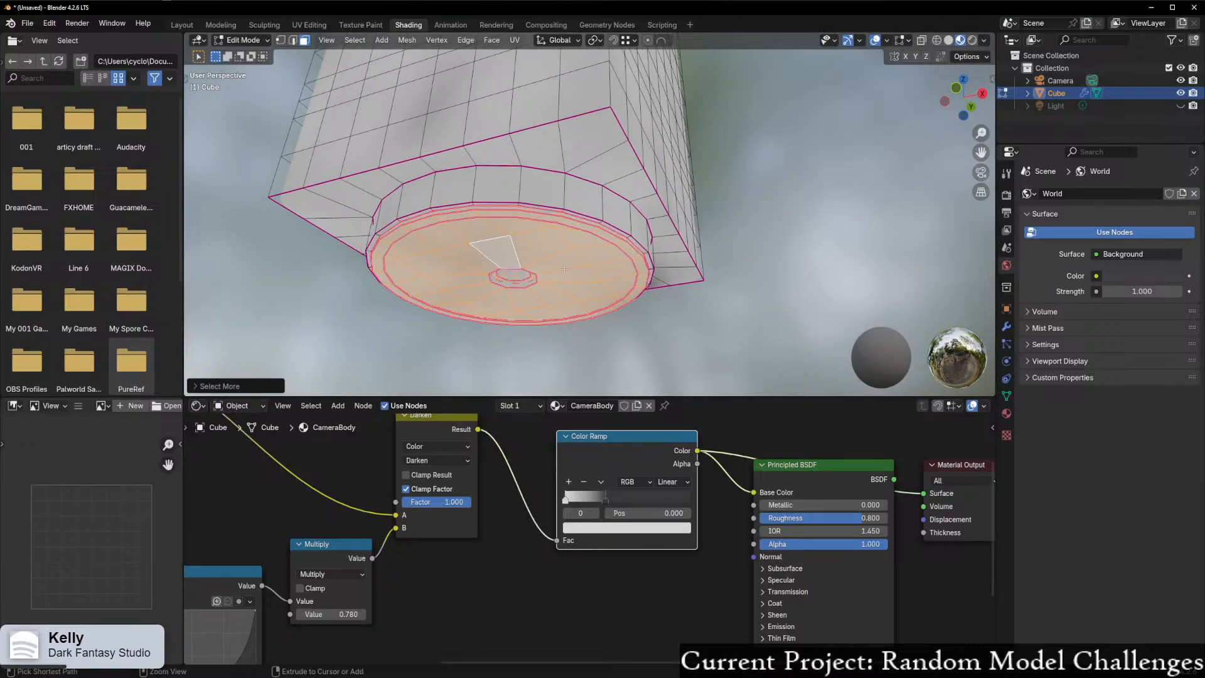
middle_drag(579, 202, 606, 135)
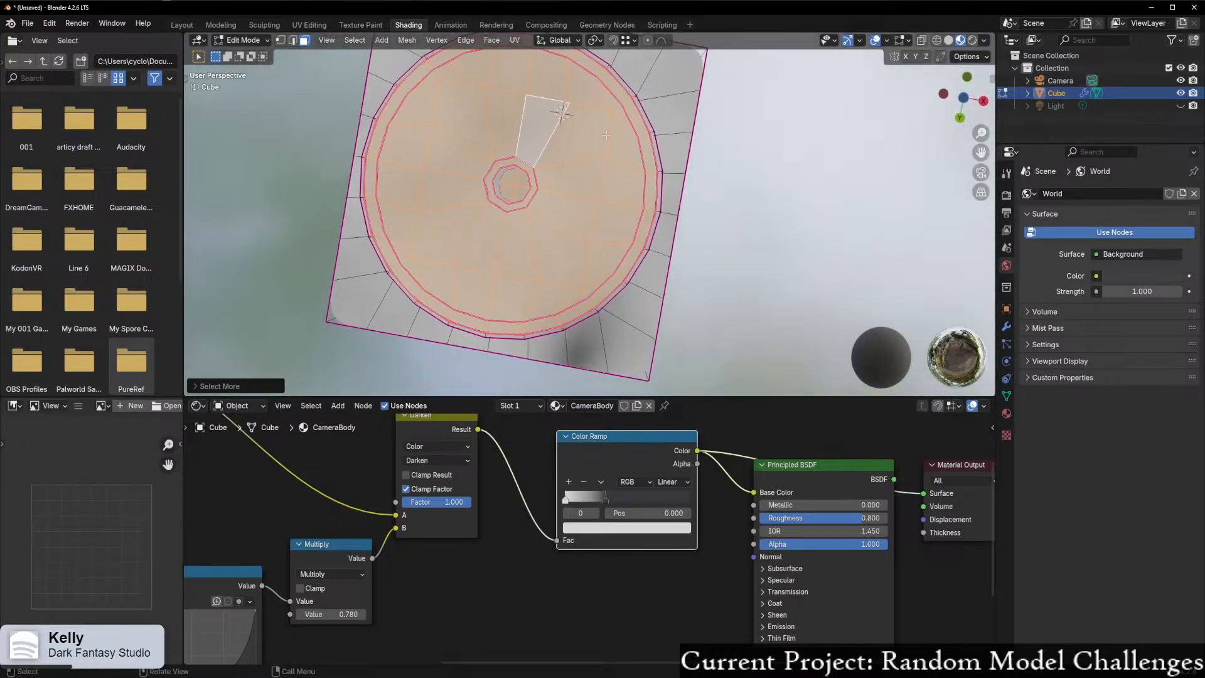
- Assign the selected base faces to a fourth material slot and create a new material named GreyRubber in it
click(519, 405)
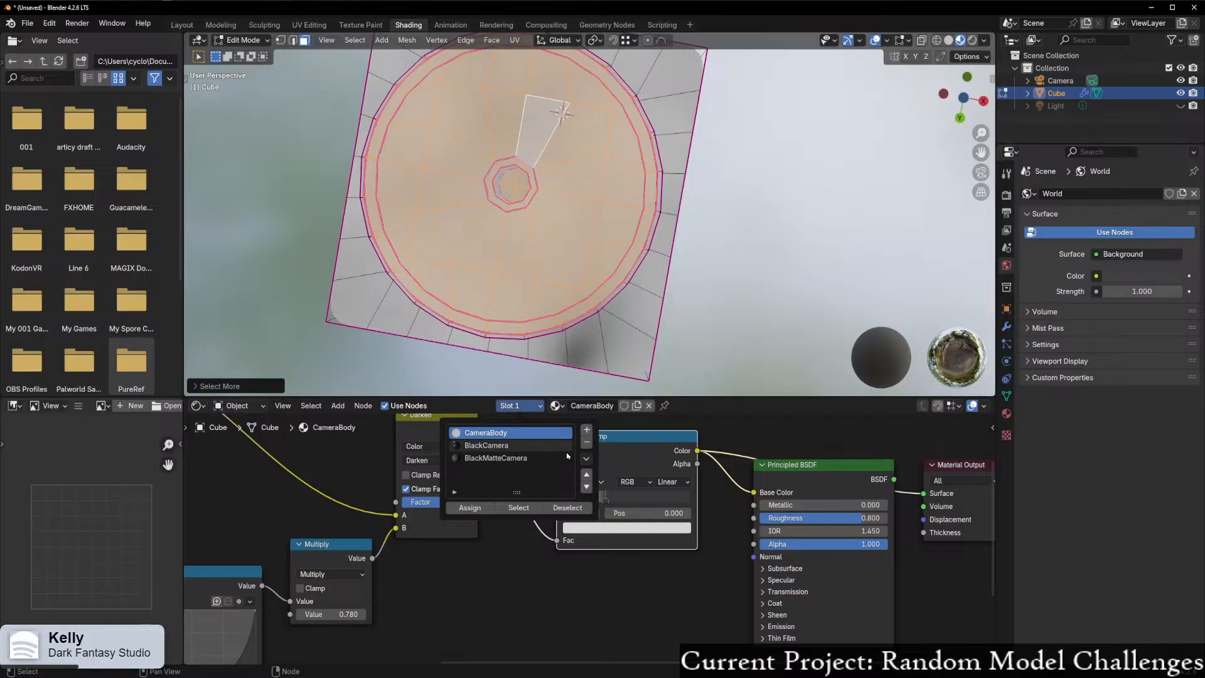
click(586, 430)
click(469, 507)
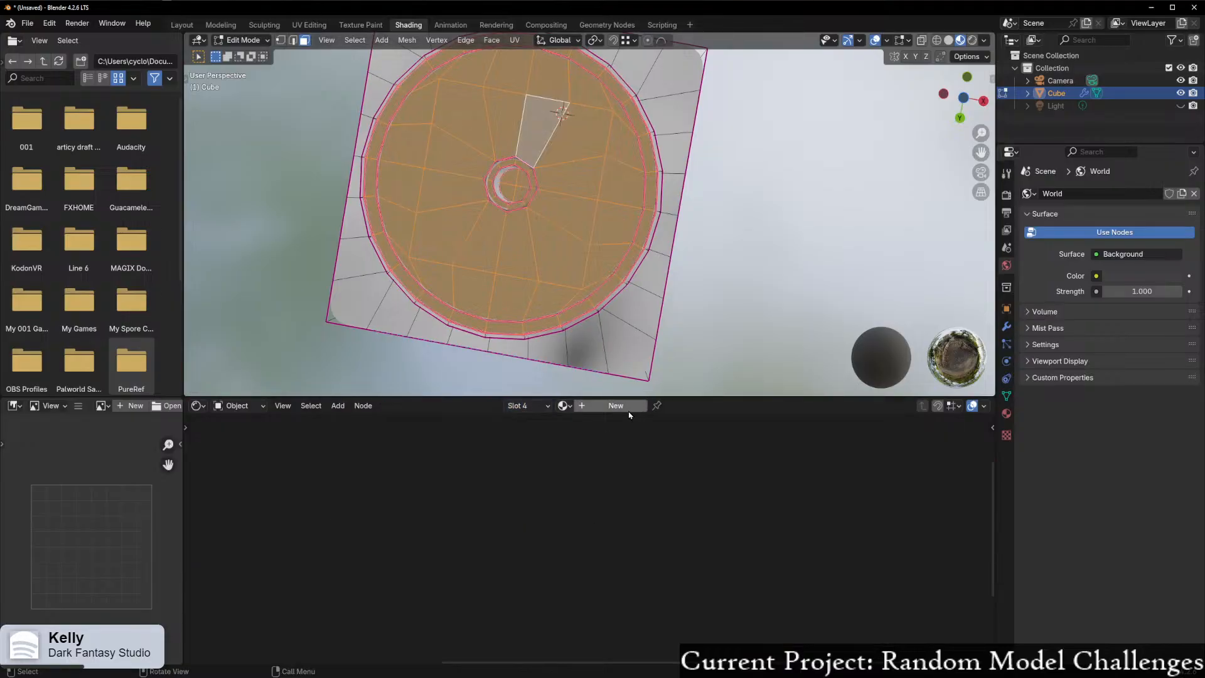
click(612, 405)
double_click(586, 405)
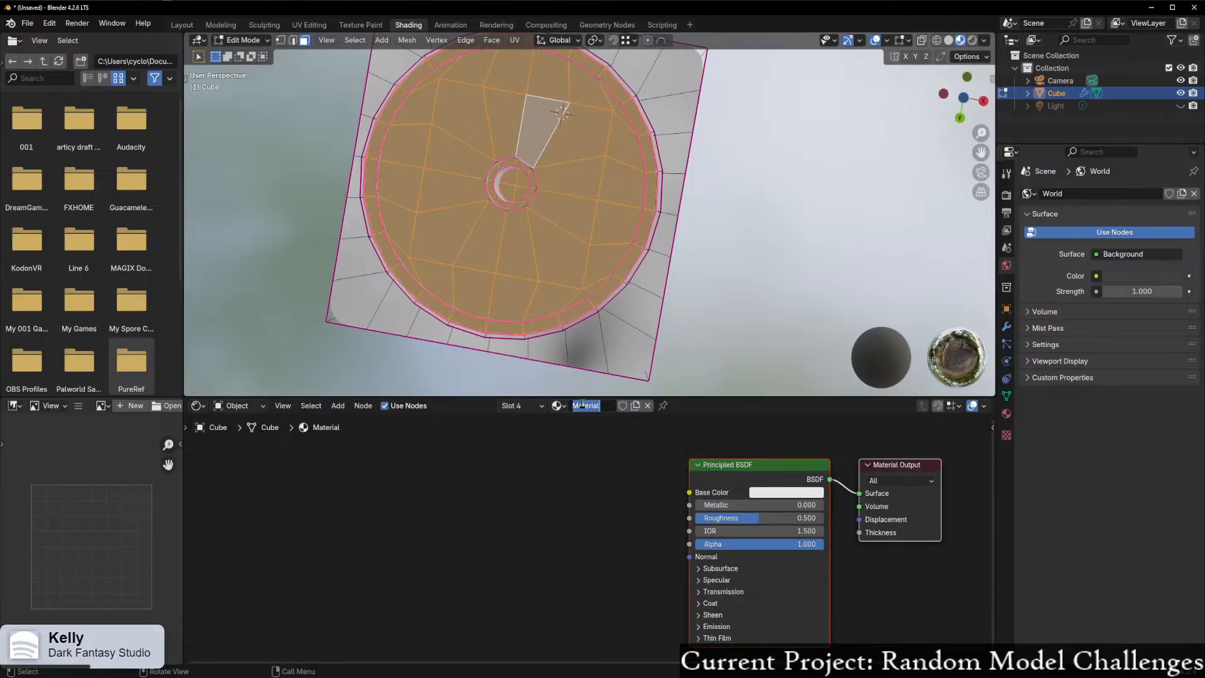
text(GreyRubber)
key(Return)
- Try darkening GreyRubber's base color to grey and sampling a replacement color, and check the base in Object Mode
click(786, 491)
drag(867, 369, 867, 385)
middle_drag(526, 236, 433, 310)
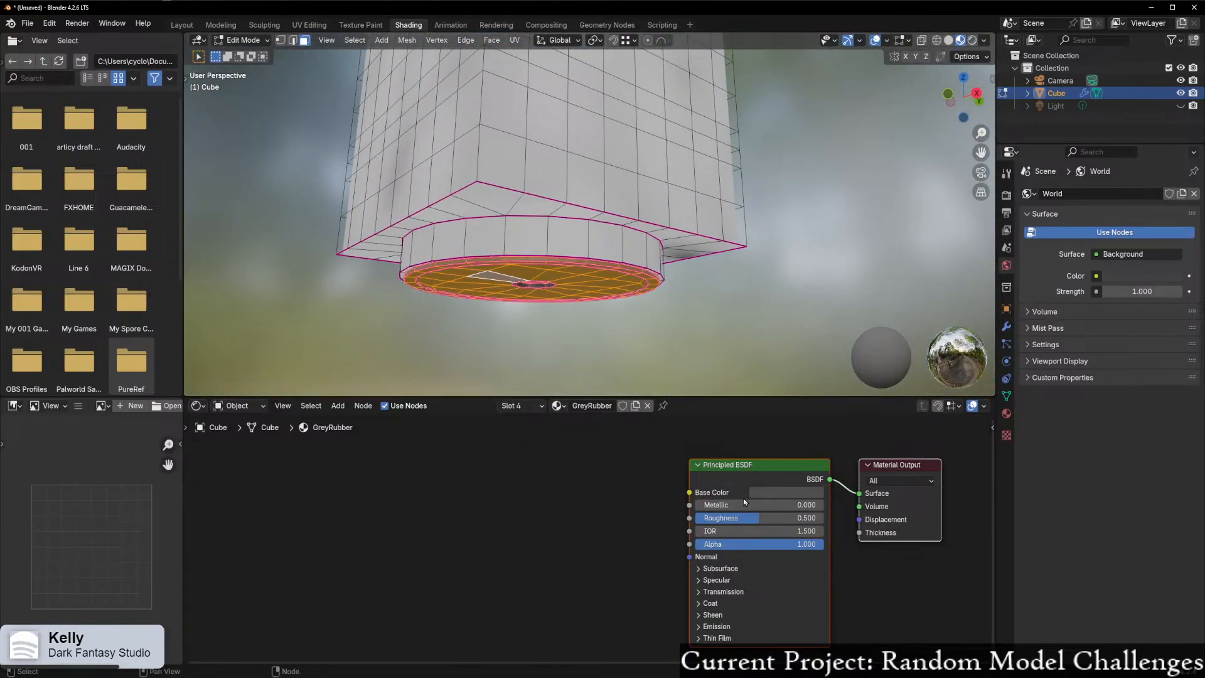
click(773, 491)
click(865, 441)
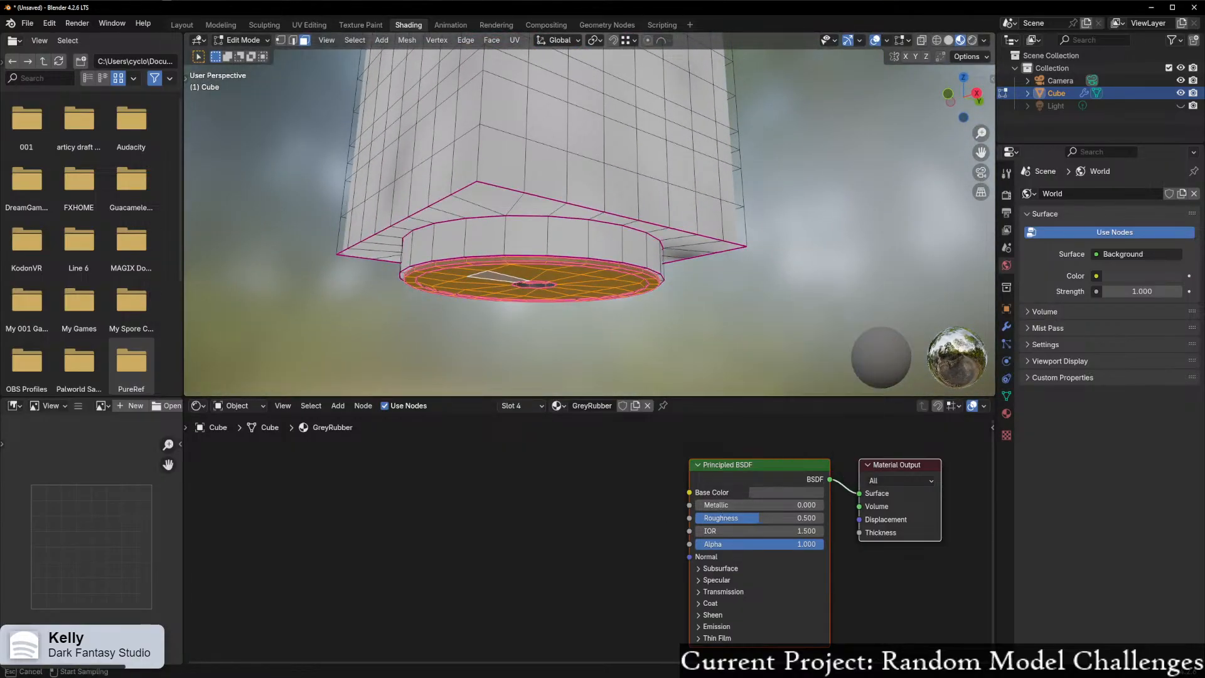
middle_drag(476, 342, 527, 344)
middle_drag(735, 296, 639, 312)
key(Tab)
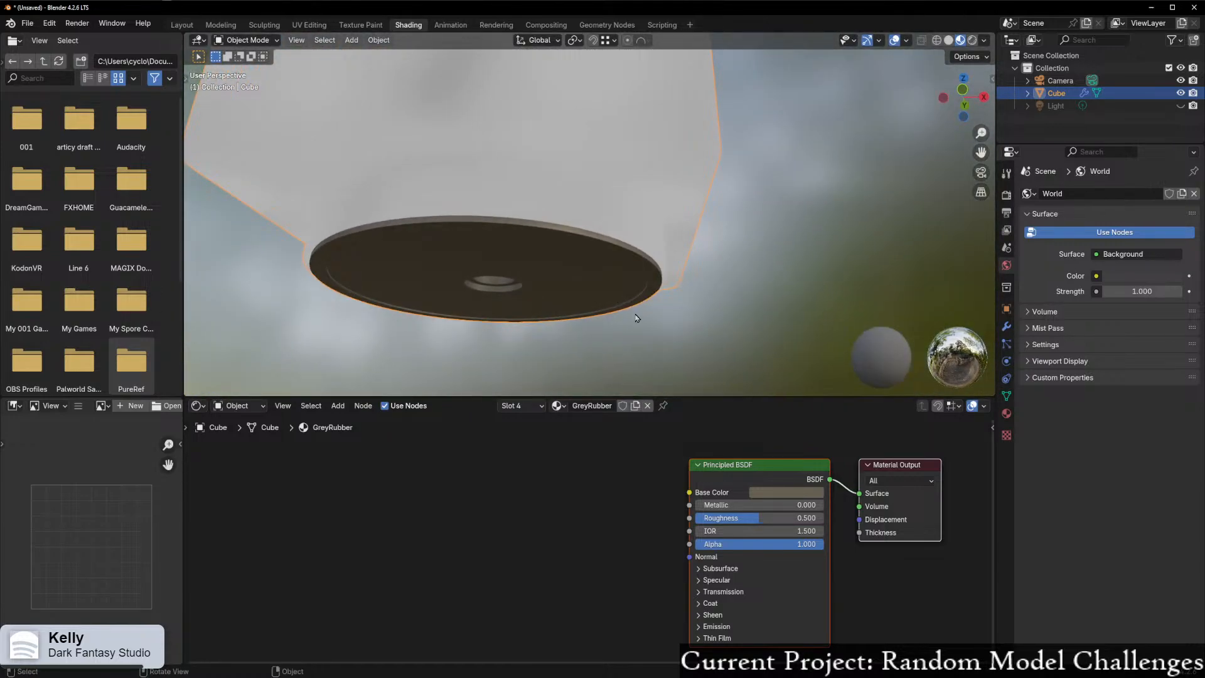
- Set GreyRubber's base color by sampling the pale camera body, and deselect the object
click(812, 493)
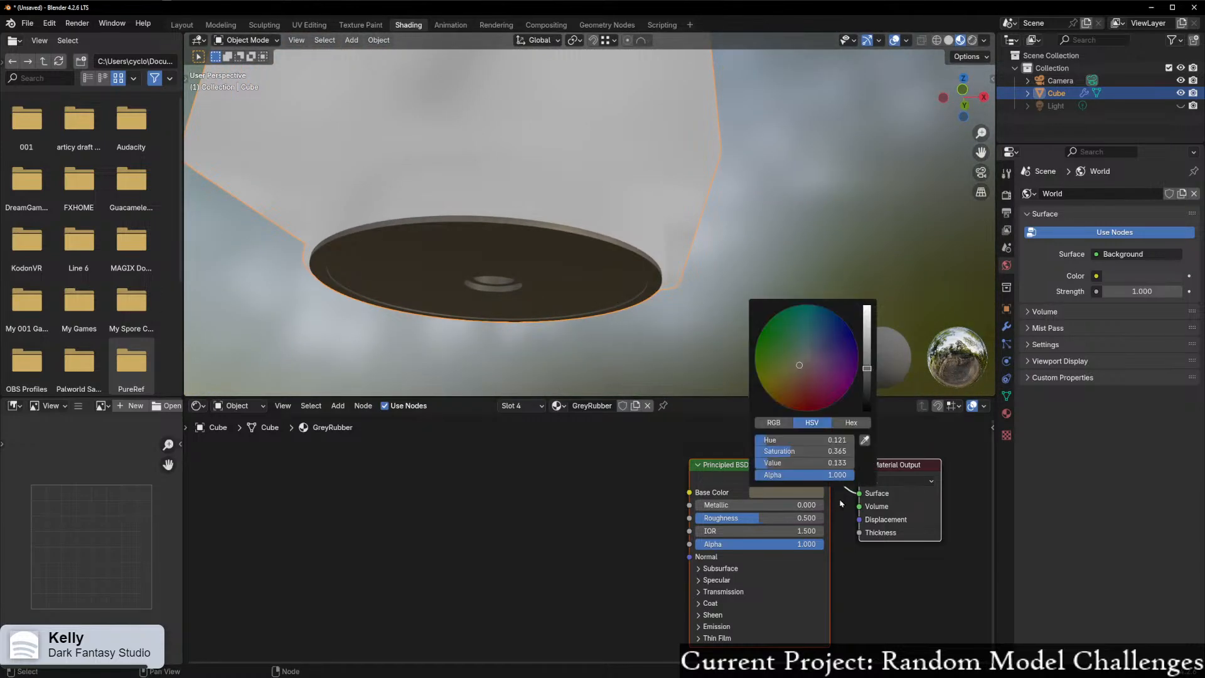
click(864, 440)
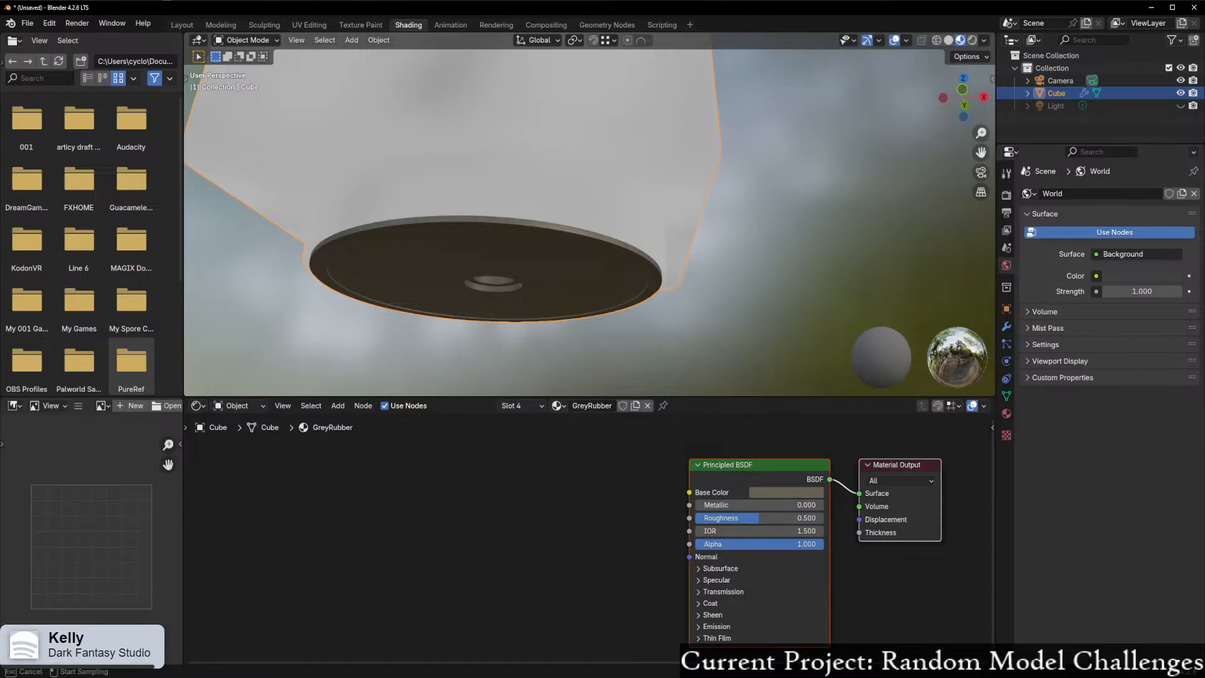
click(440, 188)
middle_drag(425, 322, 508, 349)
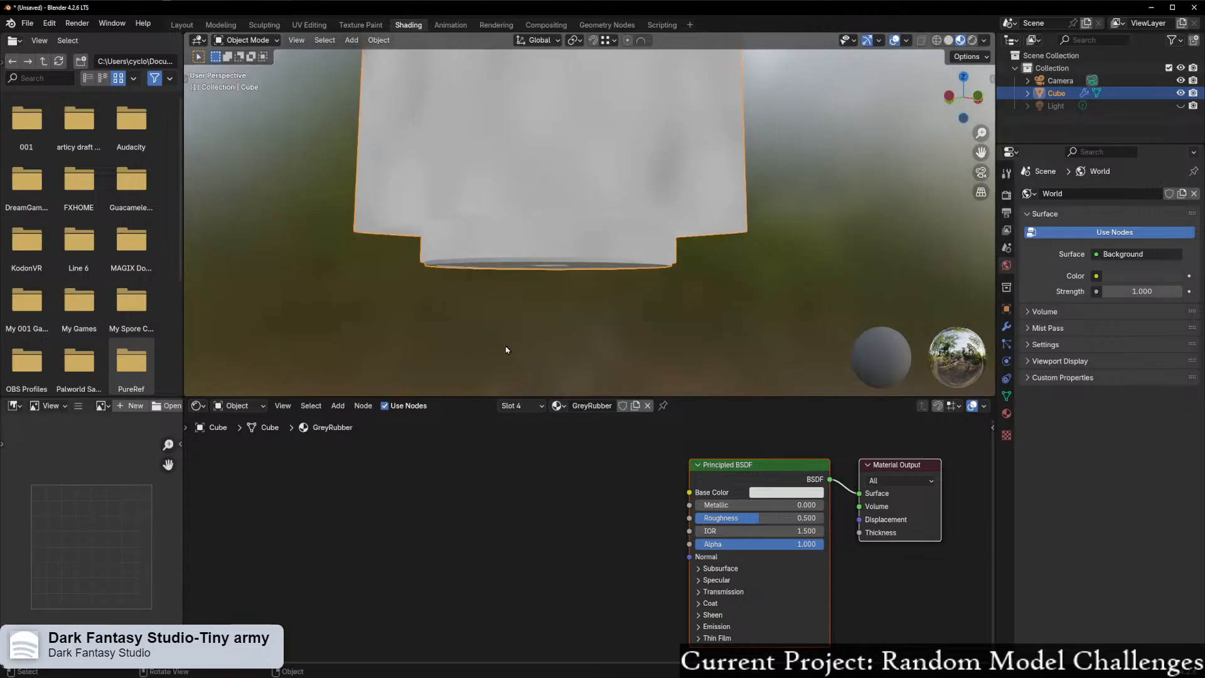
click(602, 304)
middle_drag(602, 303, 579, 305)
middle_drag(408, 313, 568, 204)
mouse_move(534, 243)
middle_down()
mouse_move(560, 239)
mouse_move(559, 266)
mouse_move(554, 245)
mouse_move(533, 256)
middle_up()
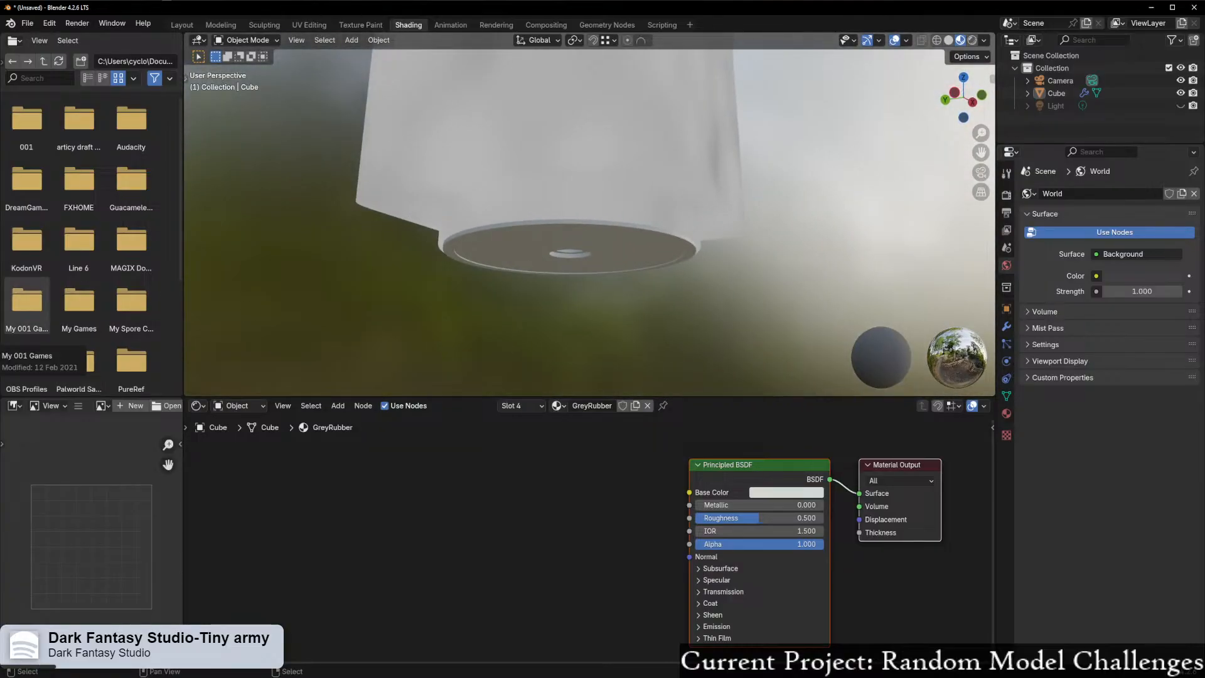
middle_drag(393, 281, 362, 277)
- Return to Edit Mode and add one loop cut around the round base's side, close to the camera body
key(ctrl+Tab)
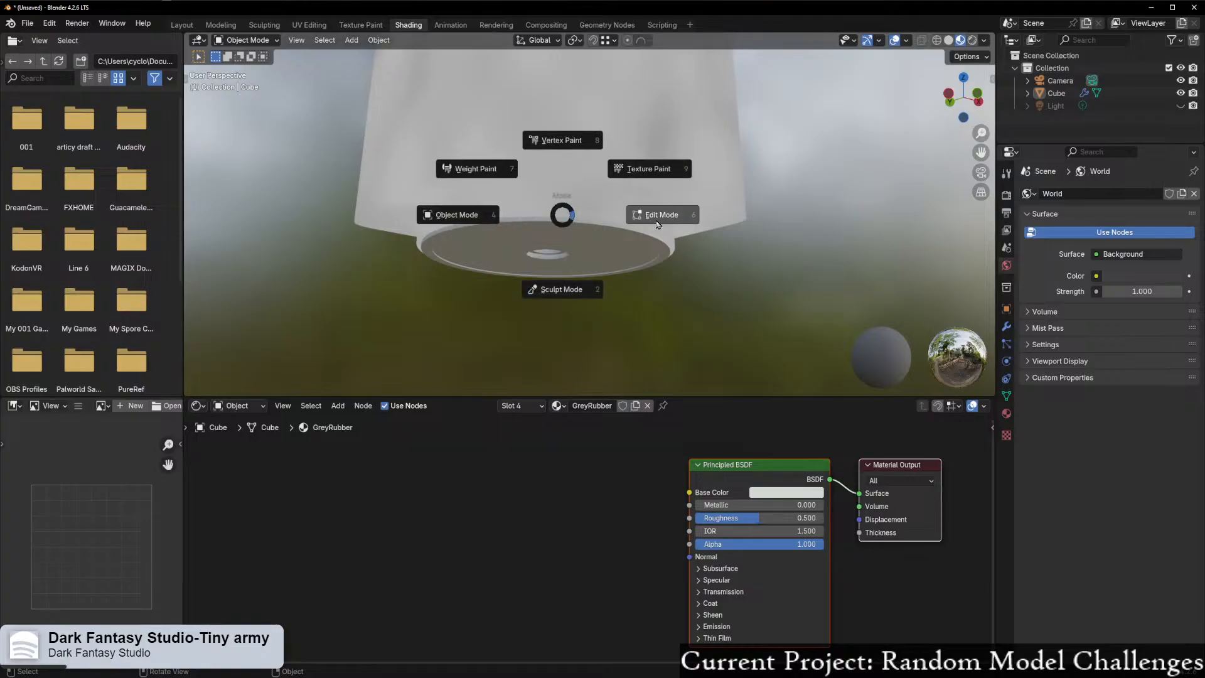
click(657, 222)
middle_drag(582, 236, 594, 233)
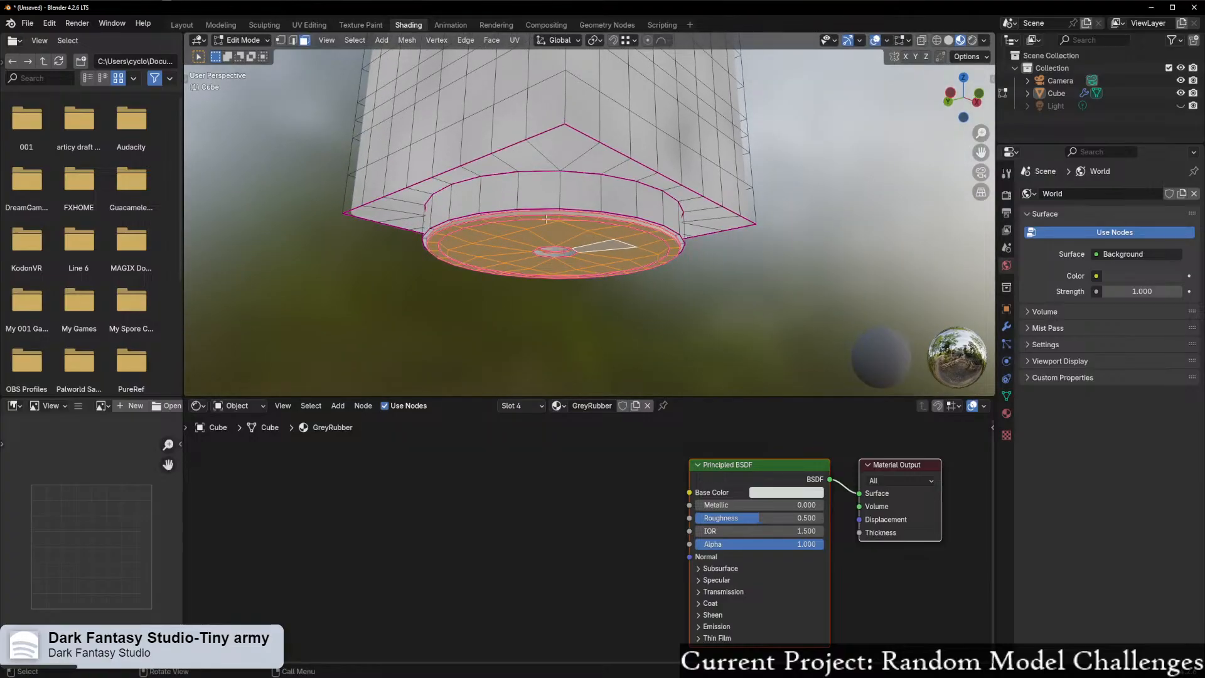
middle_drag(528, 214, 558, 206)
scroll(559, 216, up, 2)
key(ctrl+r)
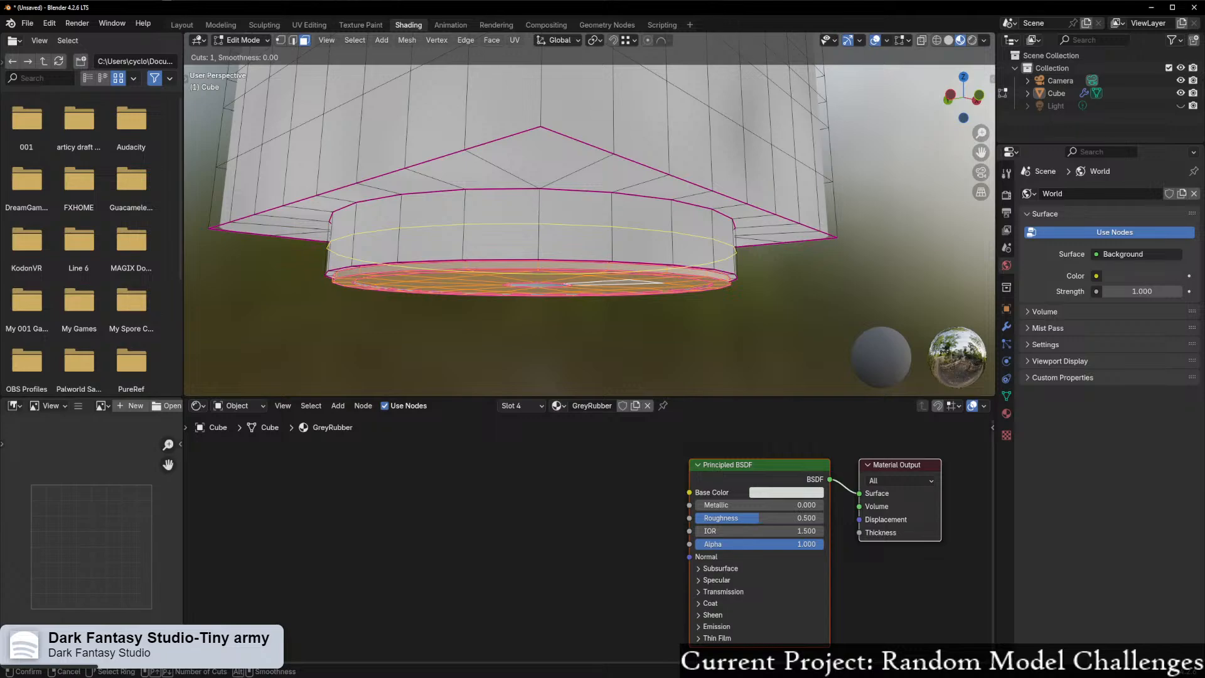
click(538, 209)
click(536, 191)
middle_drag(536, 191, 584, 255)
- Extrude the face loop between the new cut and the body, and scale it inward to about 0.79 as a narrow neck
key(3)
alt+click(551, 222)
key(alt+e)
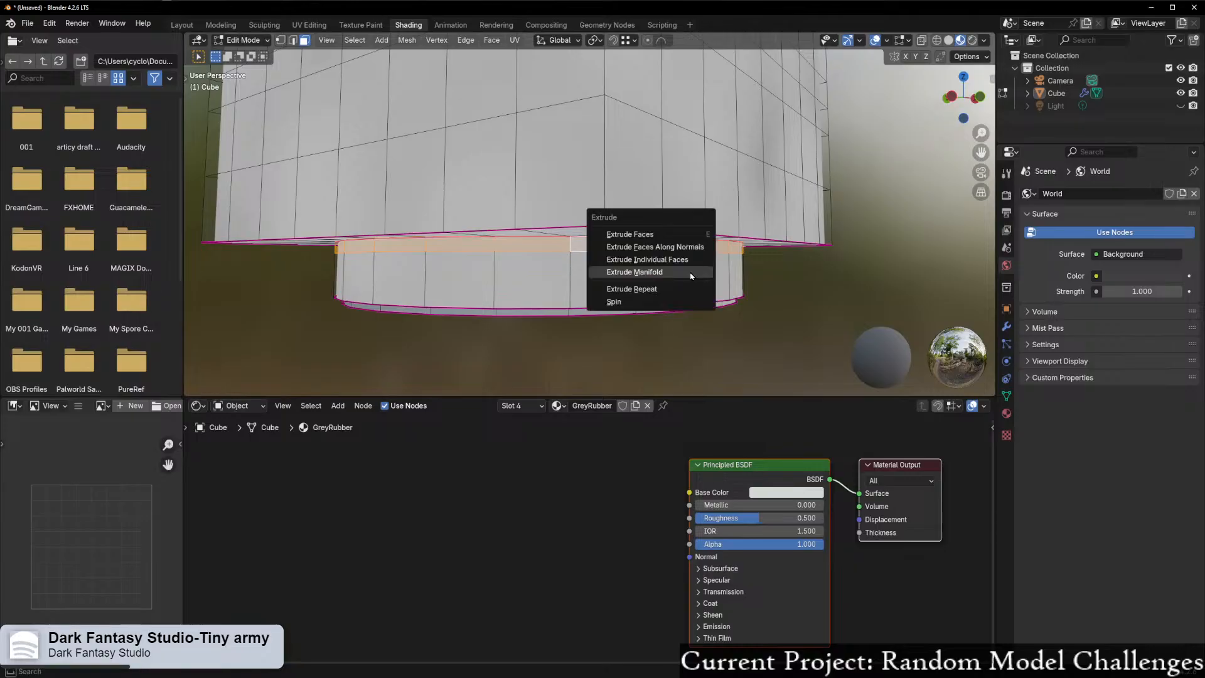
click(690, 234)
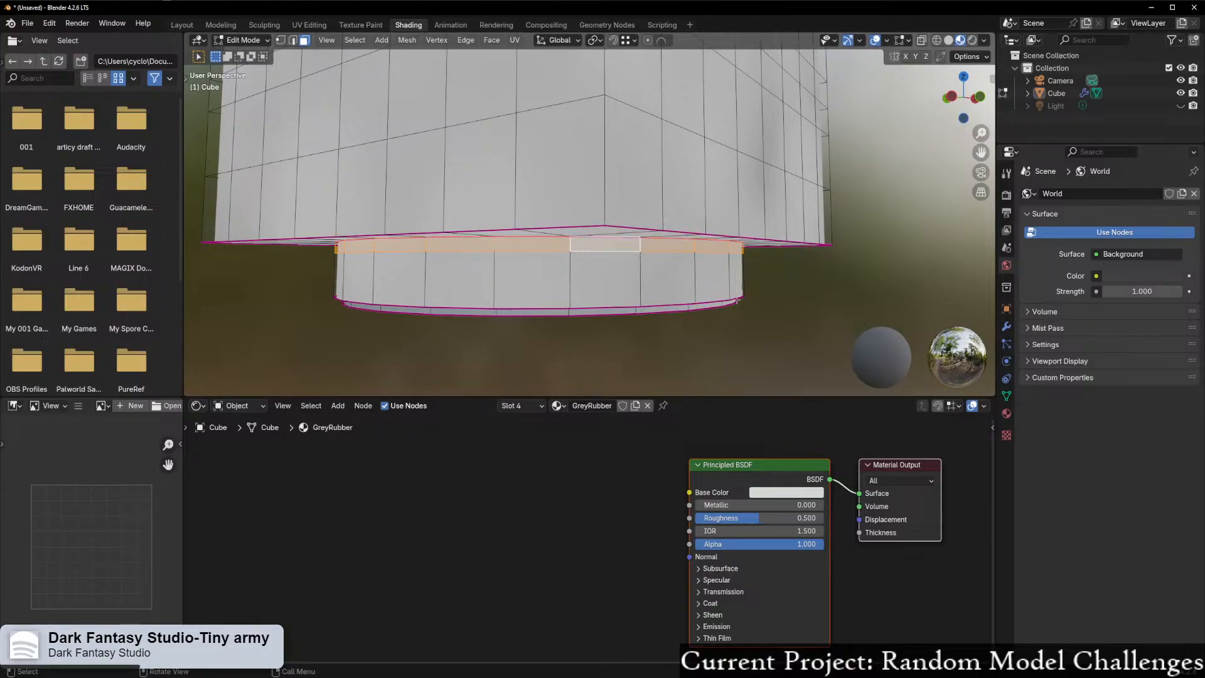
key(s)
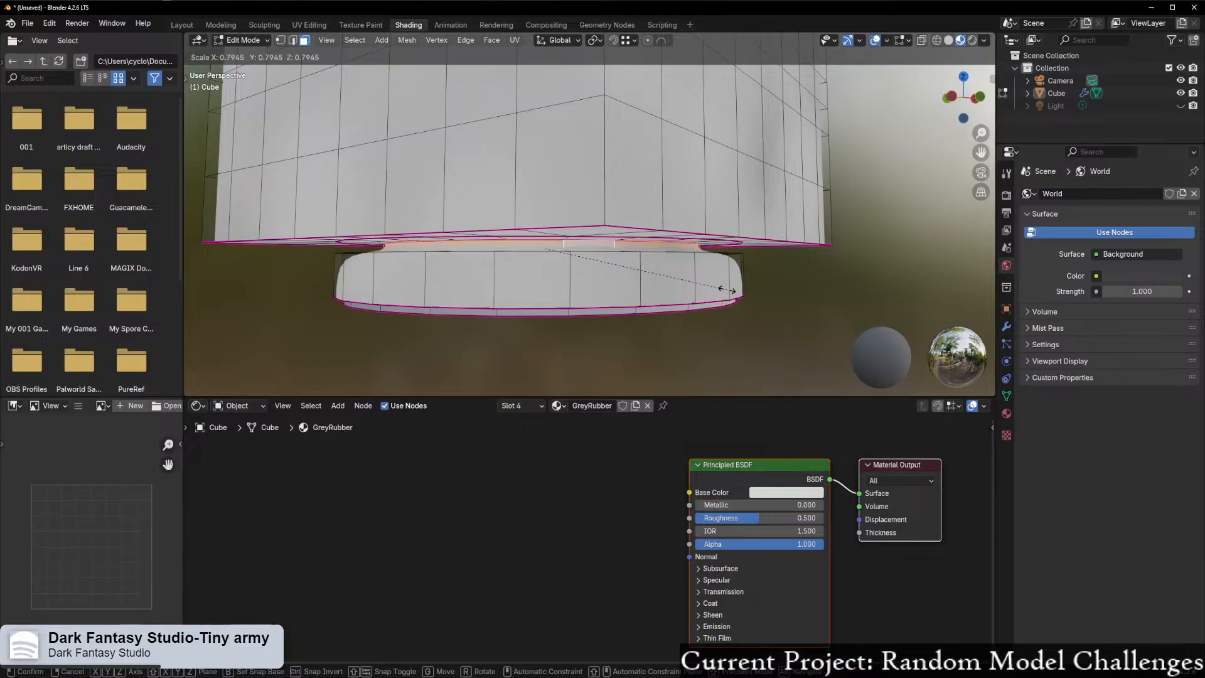
click(721, 289)
- Raise the edge crease around the top of the round base, and set the neck edge loop's Mean Crease to 0
middle_drag(721, 289, 622, 286)
key(n)
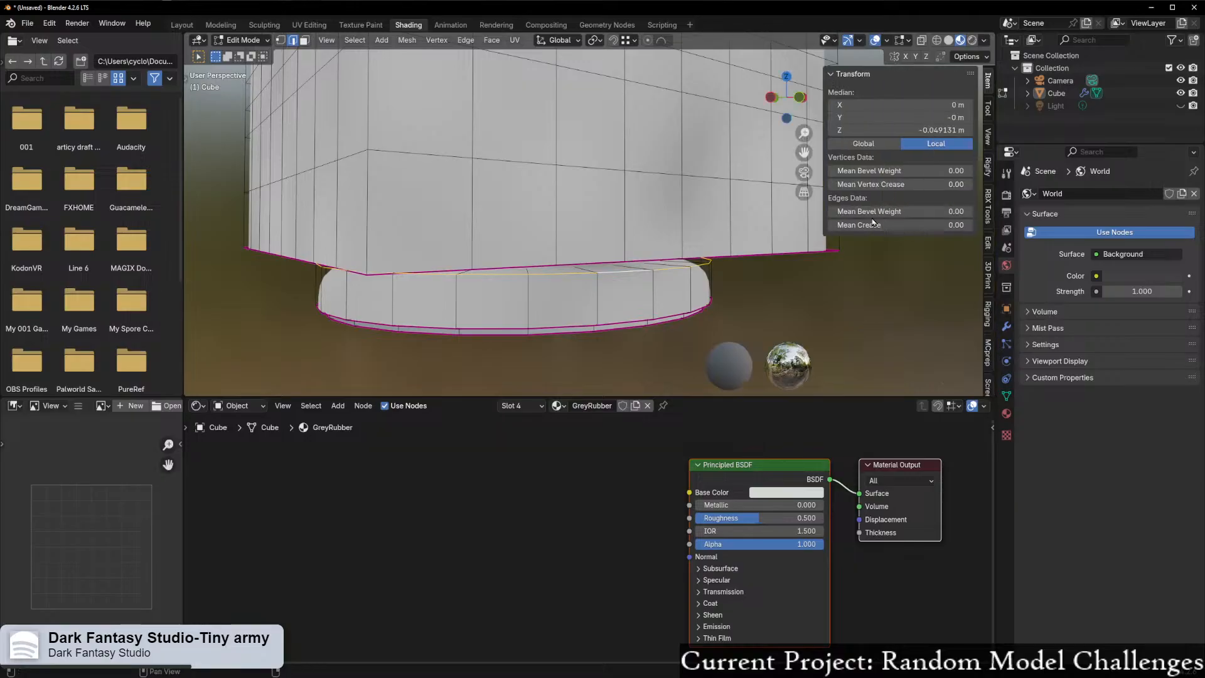
drag(904, 225, 960, 225)
middle_drag(665, 290, 740, 235)
click(903, 225)
text(0)
key(Return)
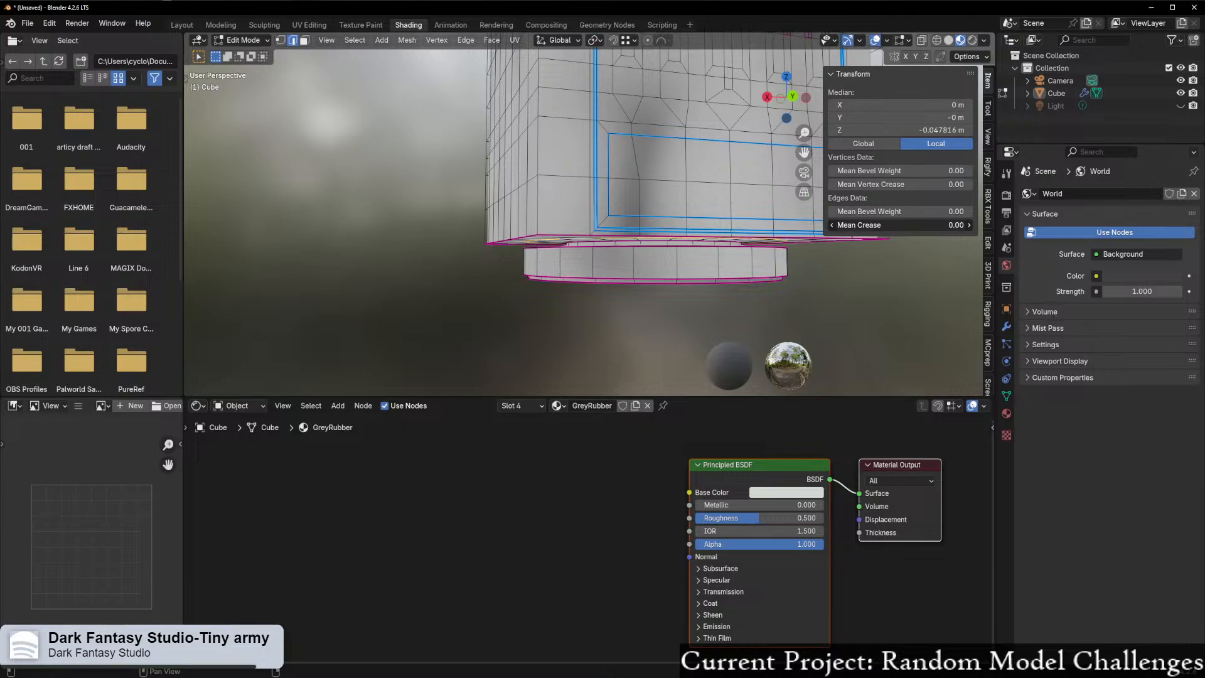
- Compare the round base with the Wyze camera reference photo in the browser, and return to the model in Object Mode
click(752, 375)
middle_drag(753, 375, 627, 301)
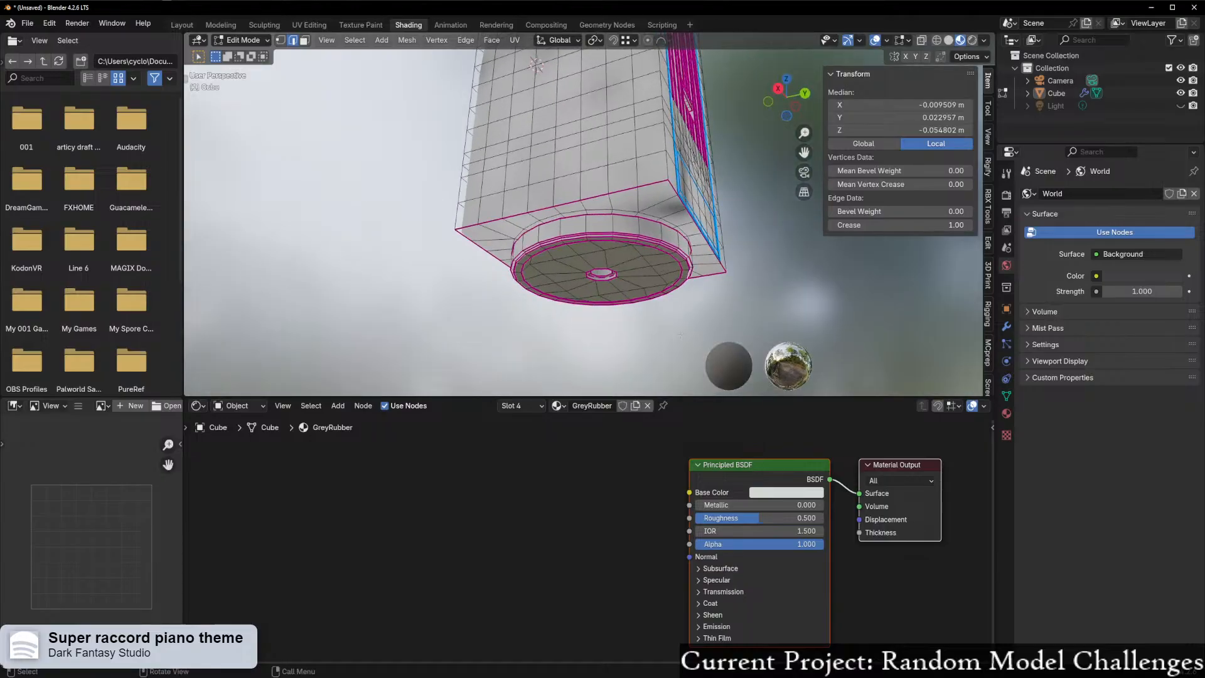
key(alt+Tab)
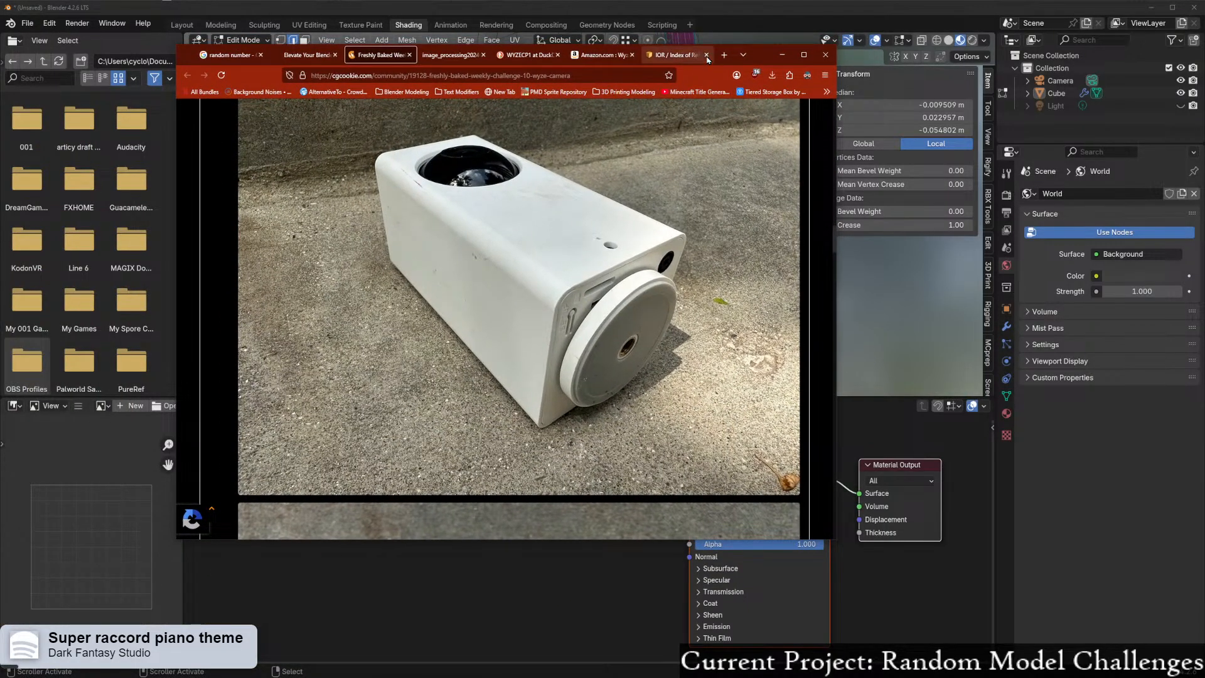
click(781, 54)
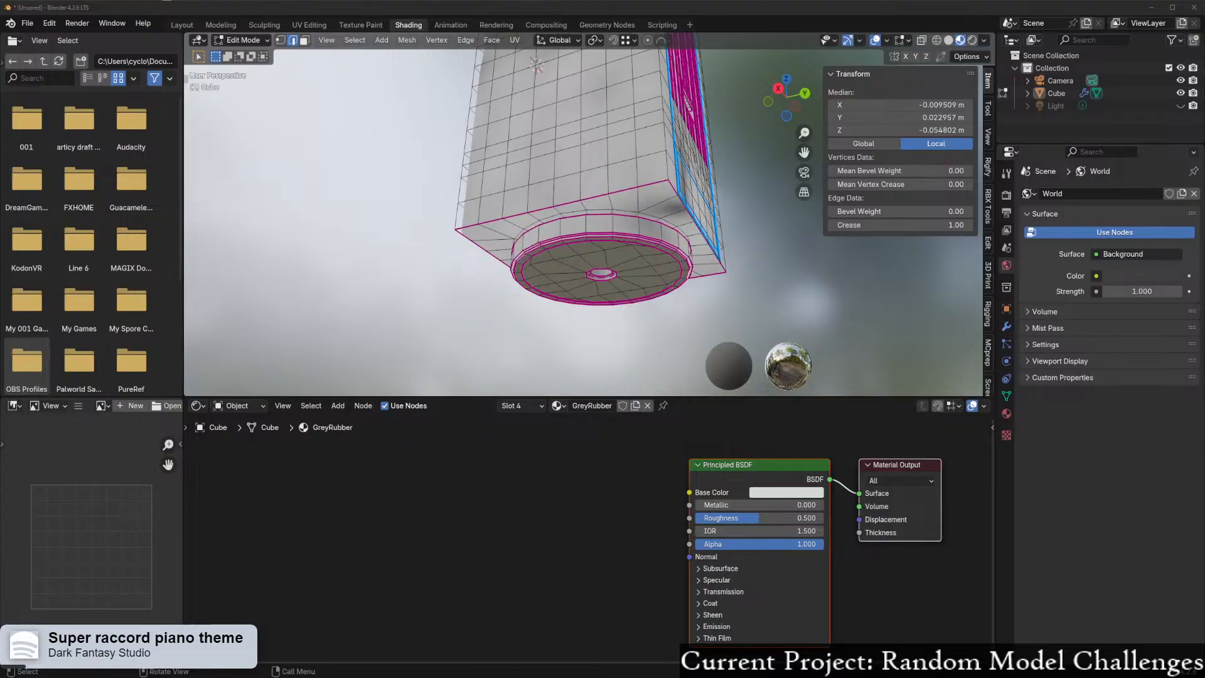
middle_drag(568, 220, 533, 288)
key(Tab)
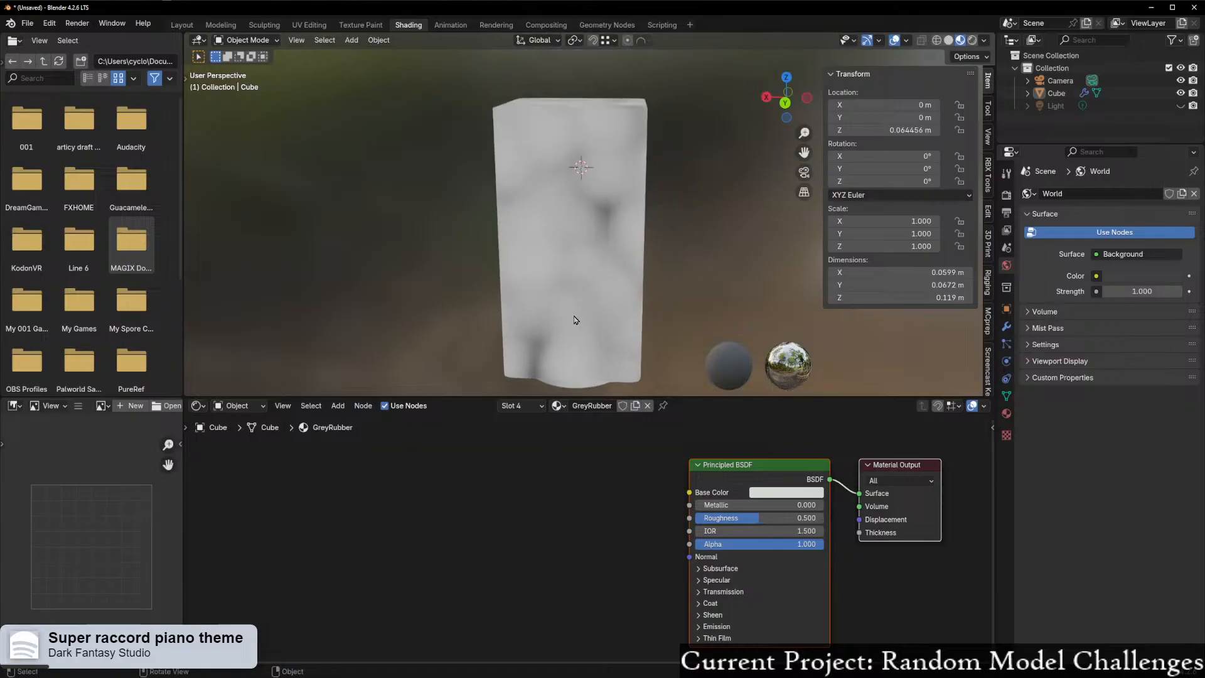
- In Edit Mode, clear the selection and select the top face of the leftmost vertical groove on the camera's back
scroll(611, 308, up, 4)
key(Tab)
middle_drag(611, 307, 615, 255)
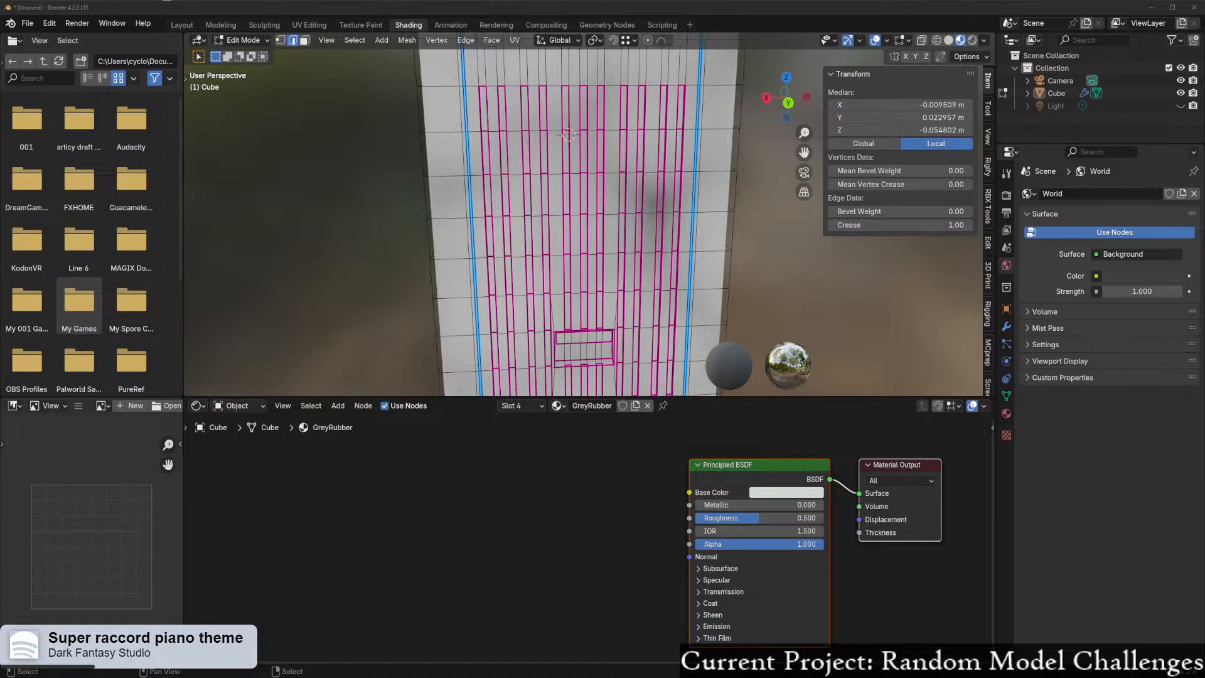
mouse_move(458, 130)
middle_down()
mouse_move(484, 133)
mouse_move(471, 133)
middle_up()
key(alt+a)
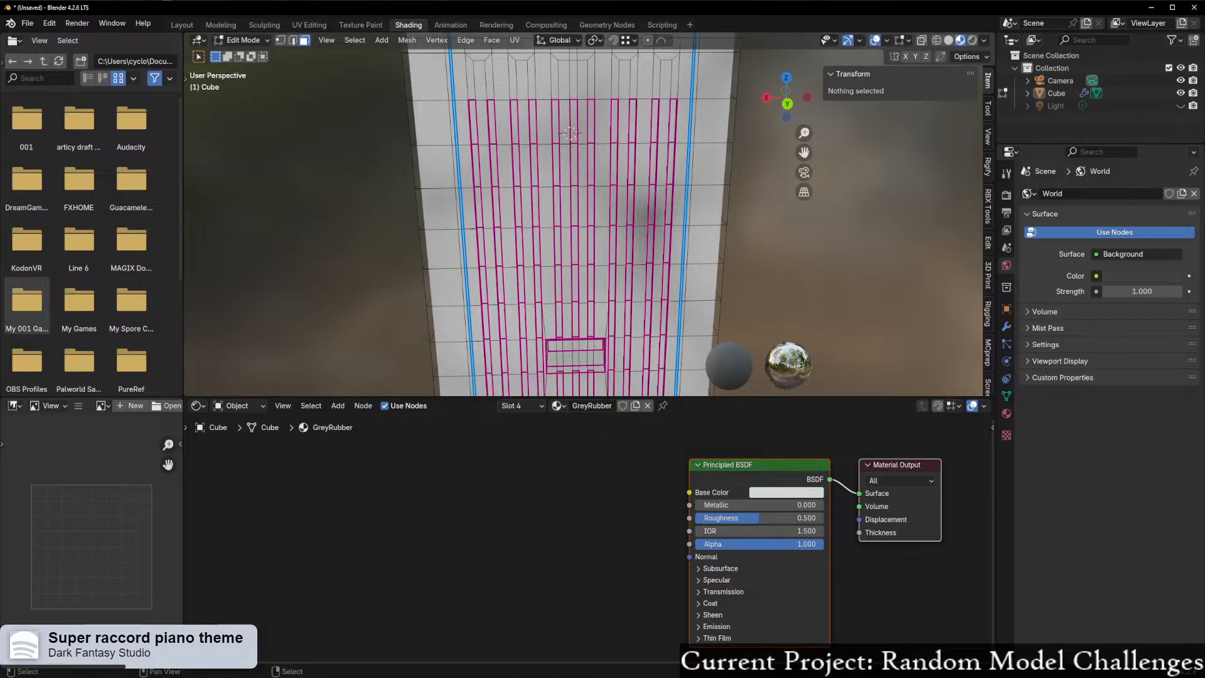
middle_drag(496, 175, 483, 219)
click(477, 115)
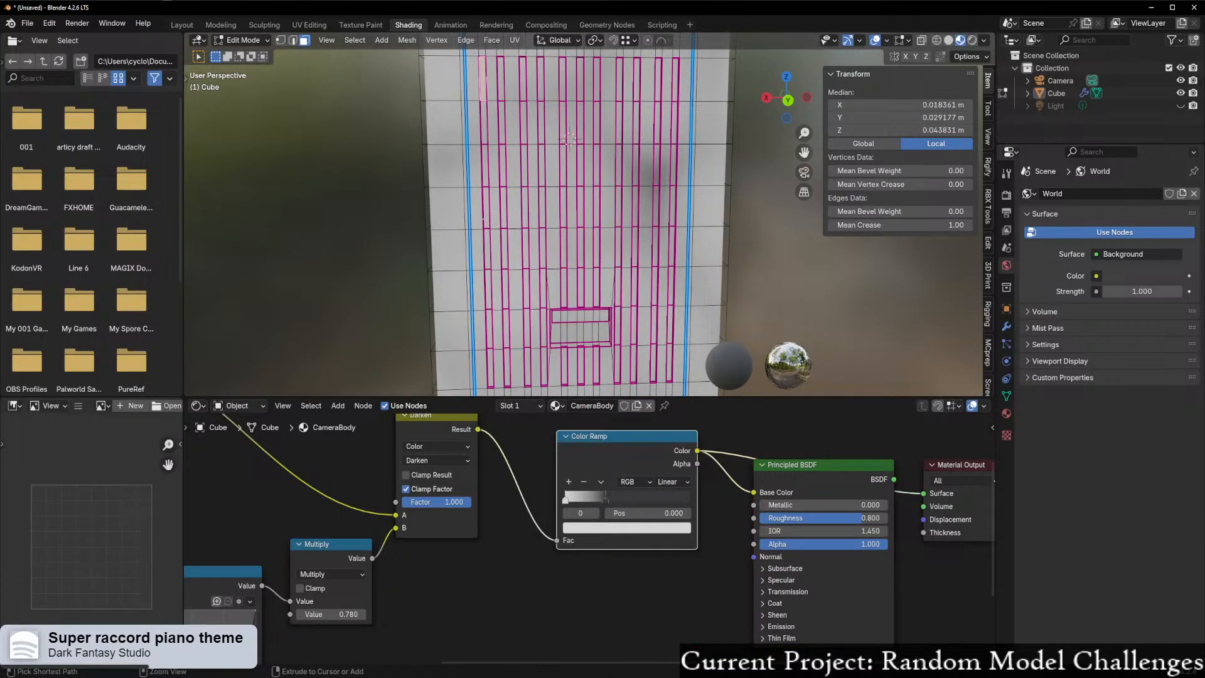
- From the back view, extend the selection down the upper faces of the four leftmost vertical grooves
click(787, 101)
scroll(550, 197, up, 2)
shift+middle_drag(550, 196, 544, 290)
scroll(545, 290, down, 1)
ctrl+click(461, 209)
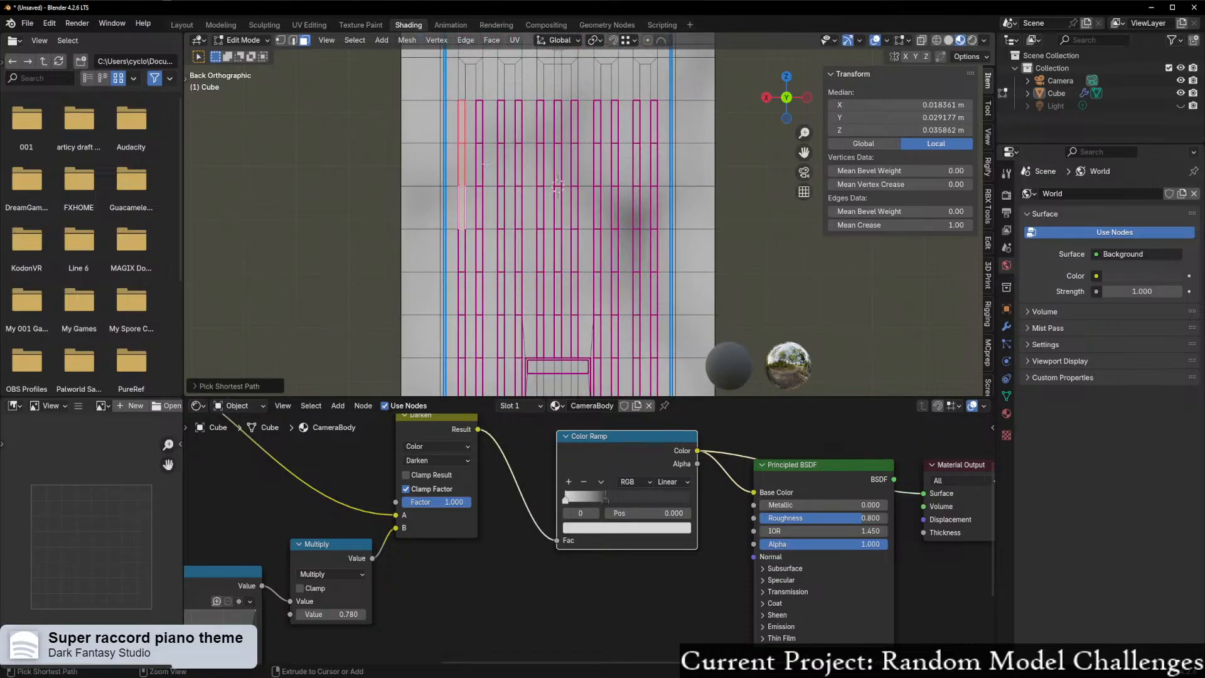
ctrl+click(464, 256)
shift+click(479, 123)
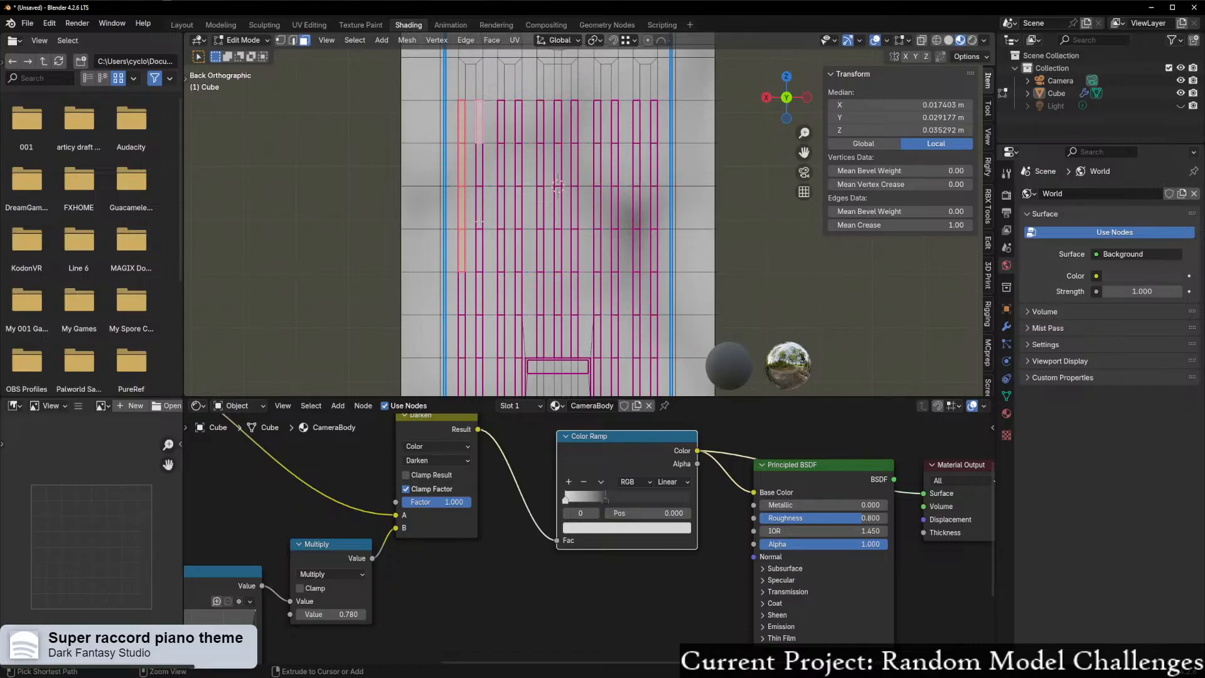
ctrl+click(479, 221)
shift+click(500, 122)
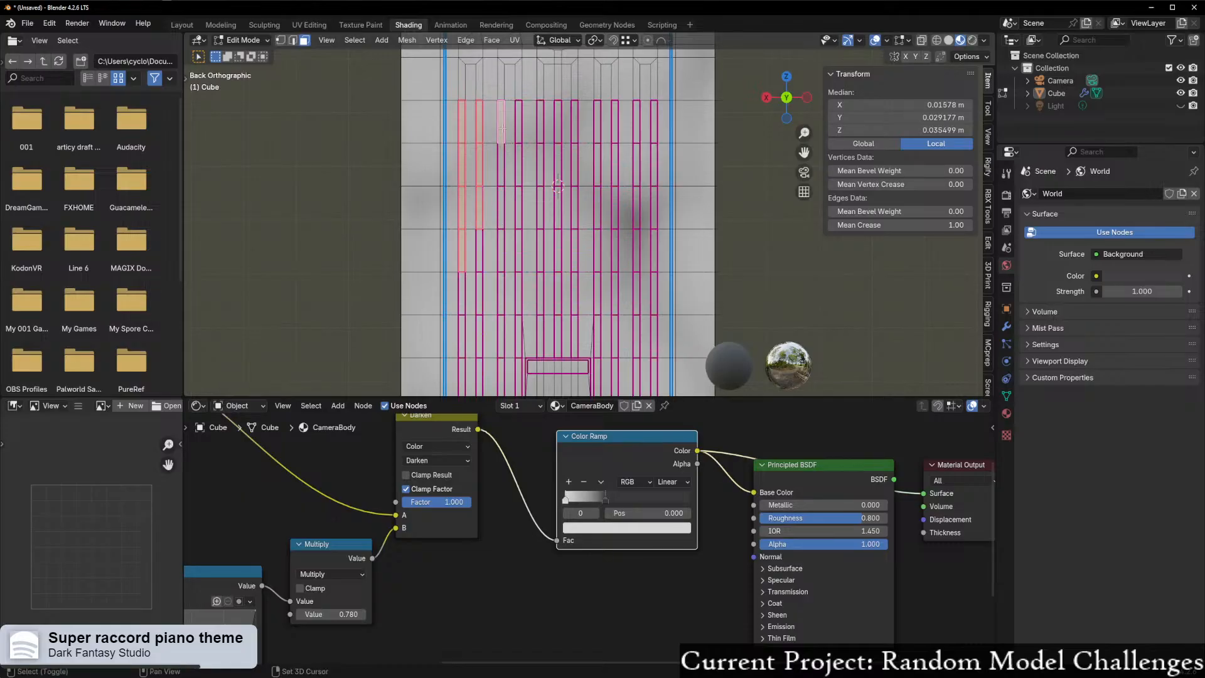
ctrl+click(502, 248)
shift+click(519, 122)
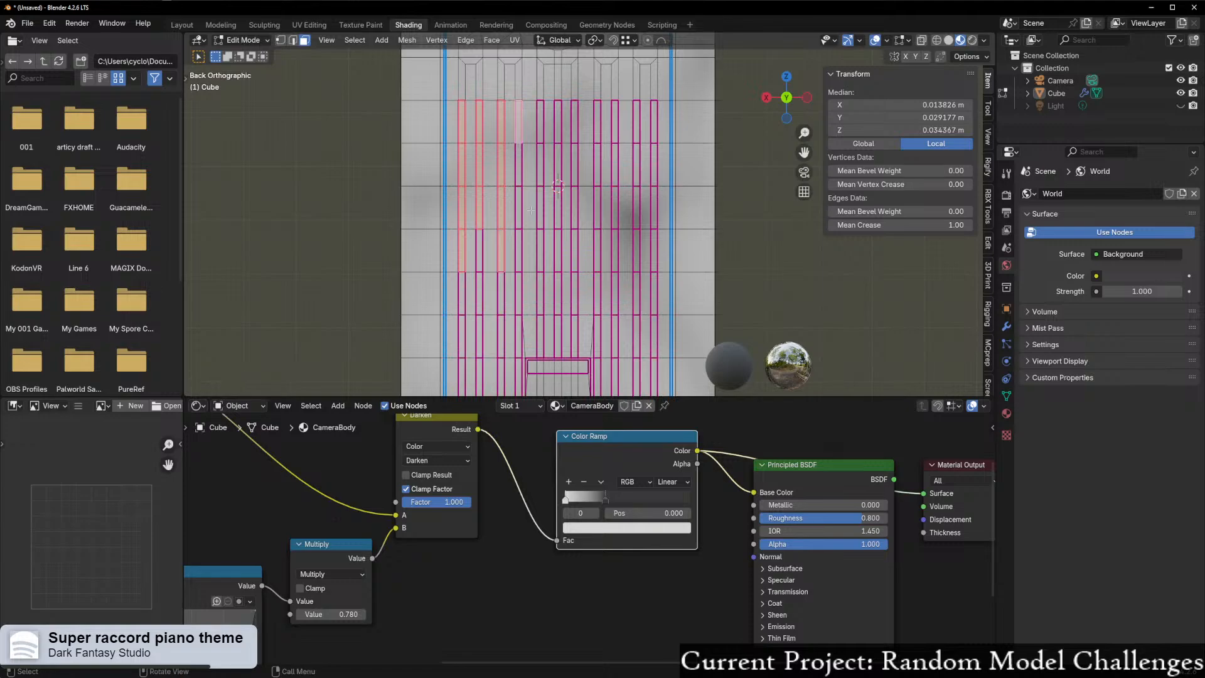
ctrl+click(524, 215)
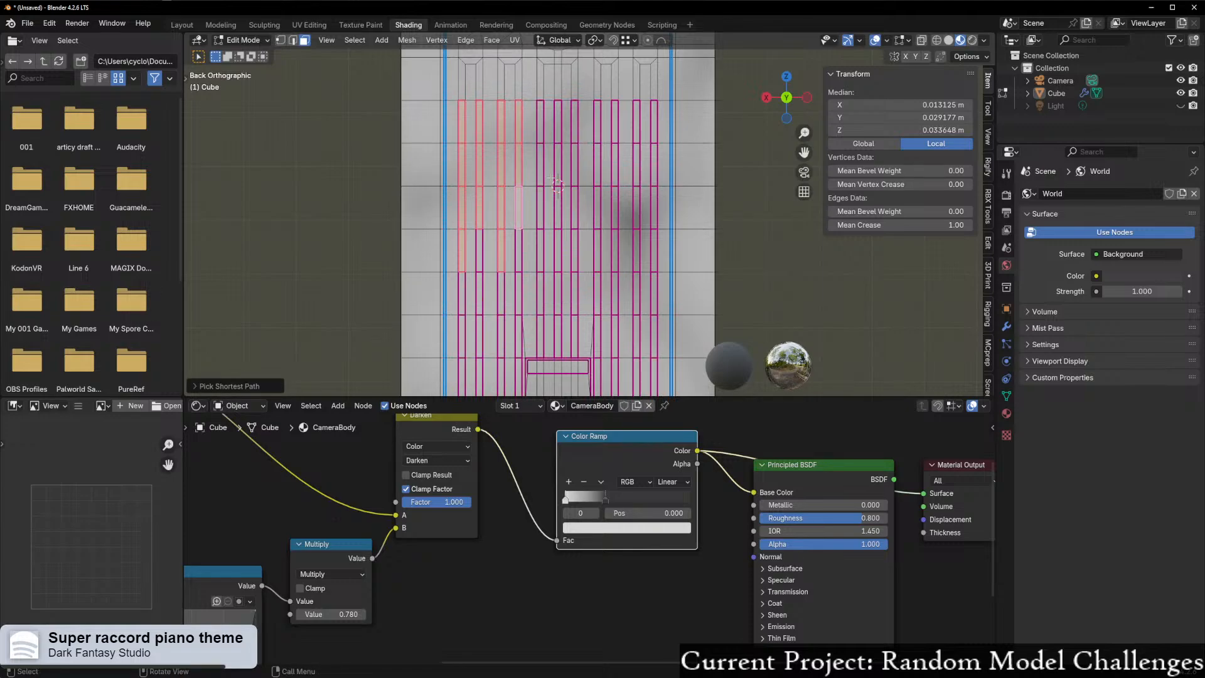
- Add the upper faces of the three middle vertical grooves to the selection, alternating longer and shorter runs
shift+click(541, 122)
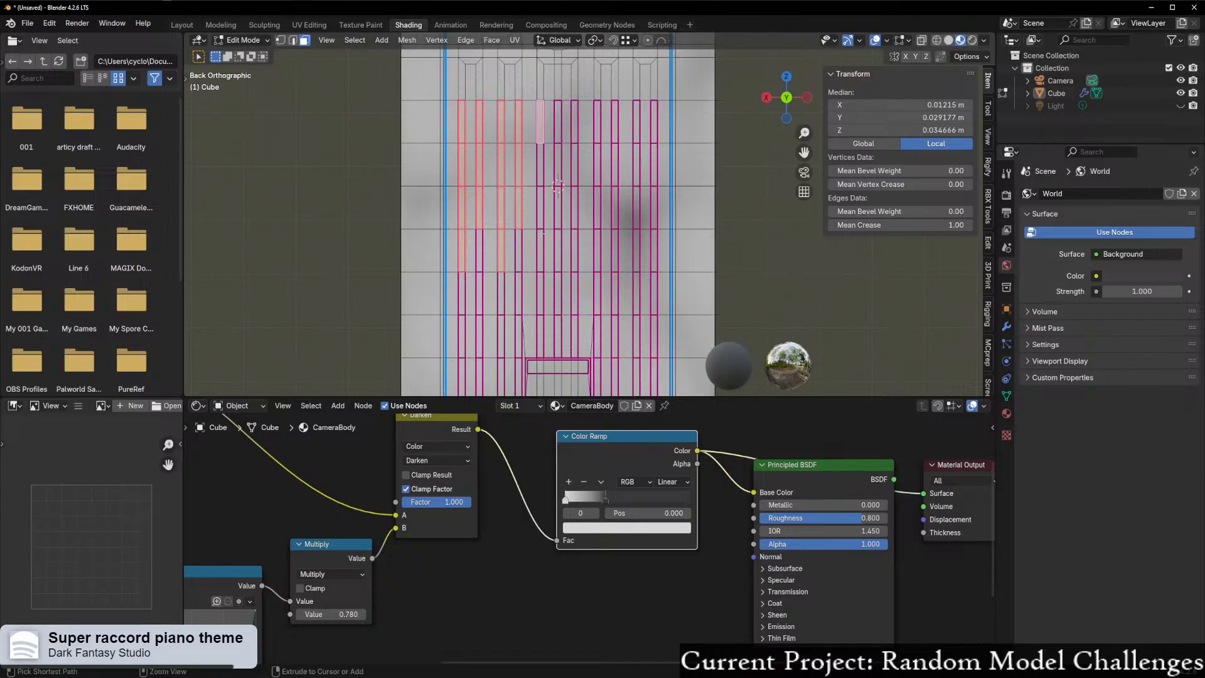
ctrl+click(542, 233)
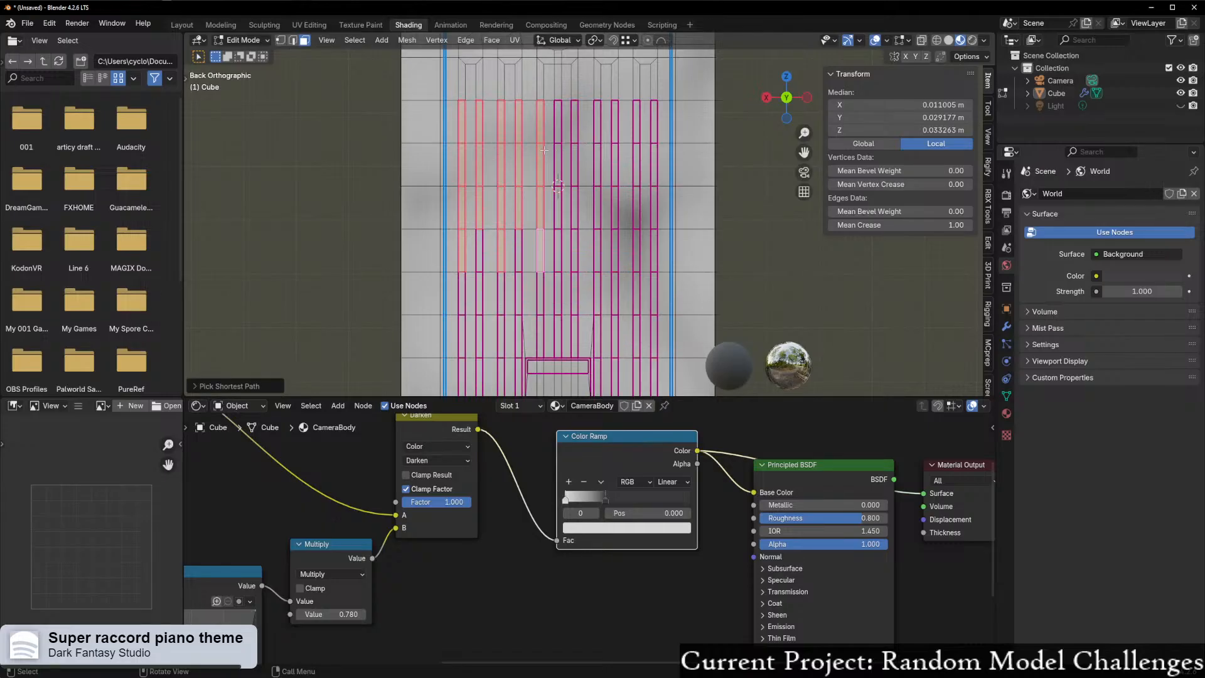
shift+click(558, 122)
ctrl+click(558, 211)
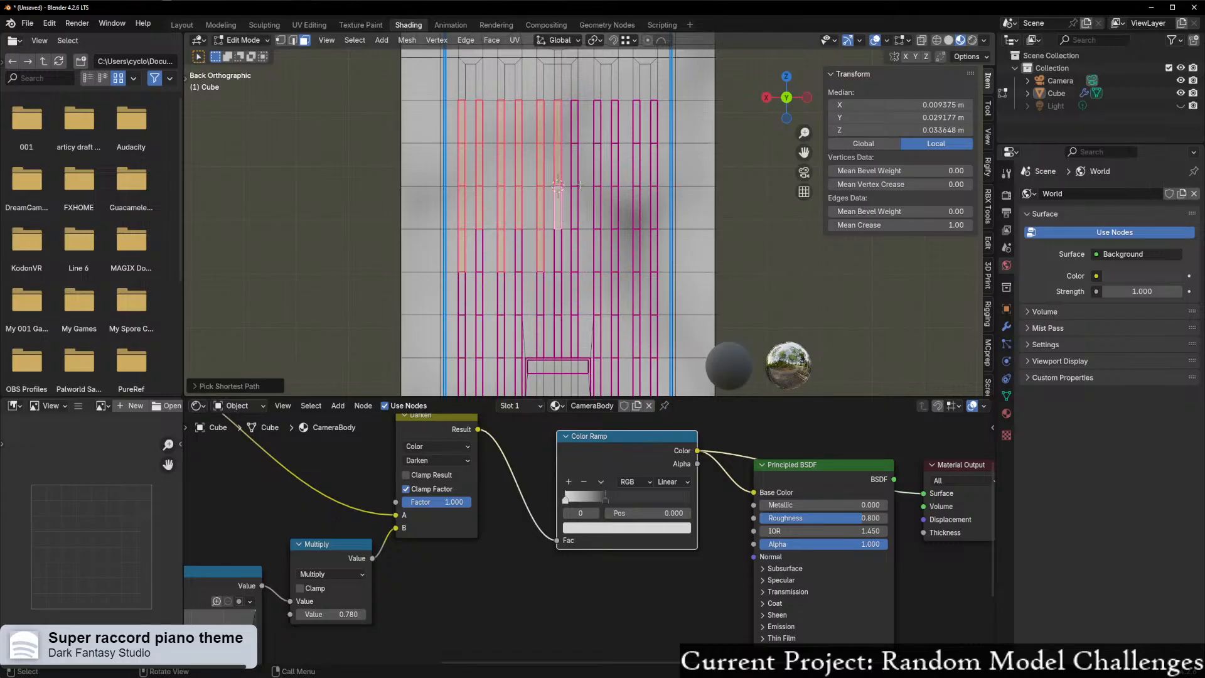
shift+click(575, 129)
ctrl+click(575, 220)
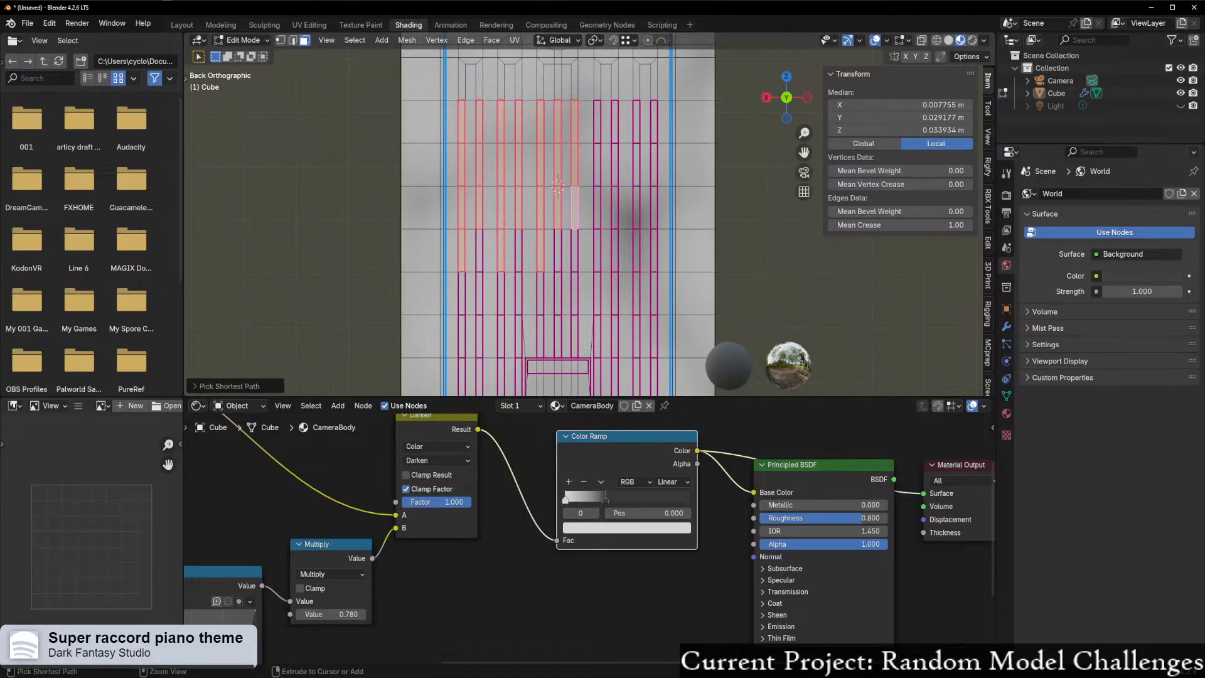
ctrl+click(576, 241)
- Add the upper faces of the four rightmost vertical grooves to the selection in the same staggered pattern
shift+click(597, 122)
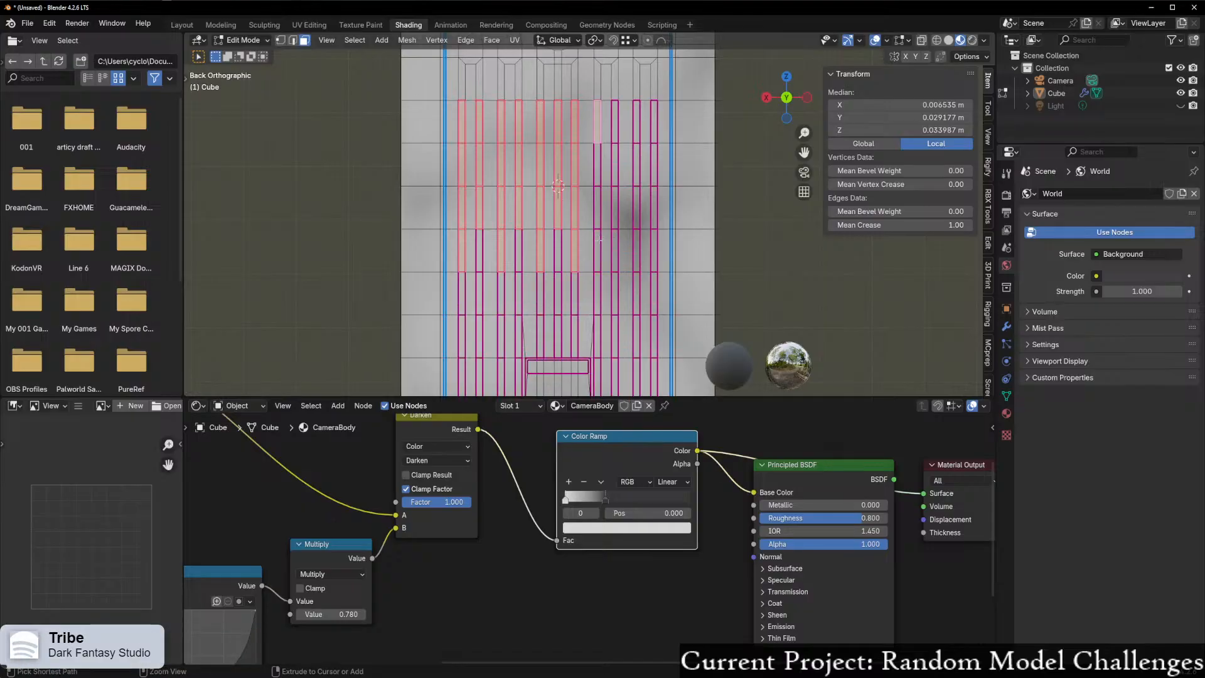
ctrl+click(599, 238)
shift+click(615, 122)
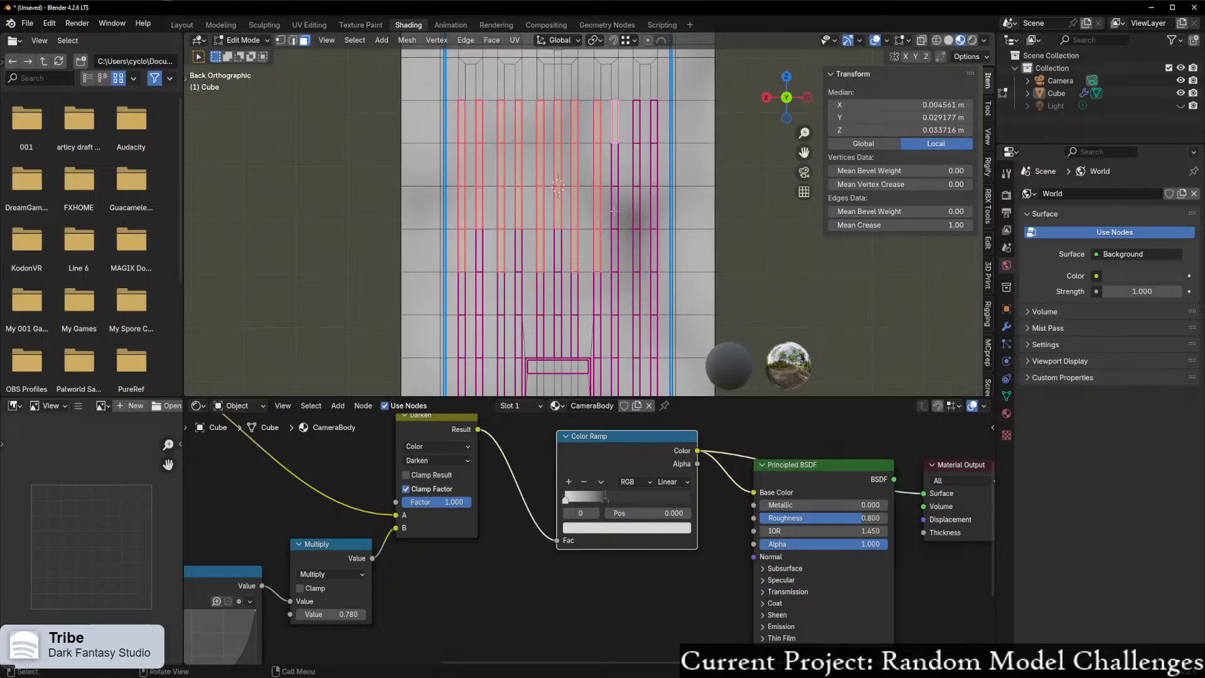
ctrl+click(615, 248)
shift+click(637, 122)
ctrl+click(637, 245)
shift+click(654, 123)
ctrl+click(653, 213)
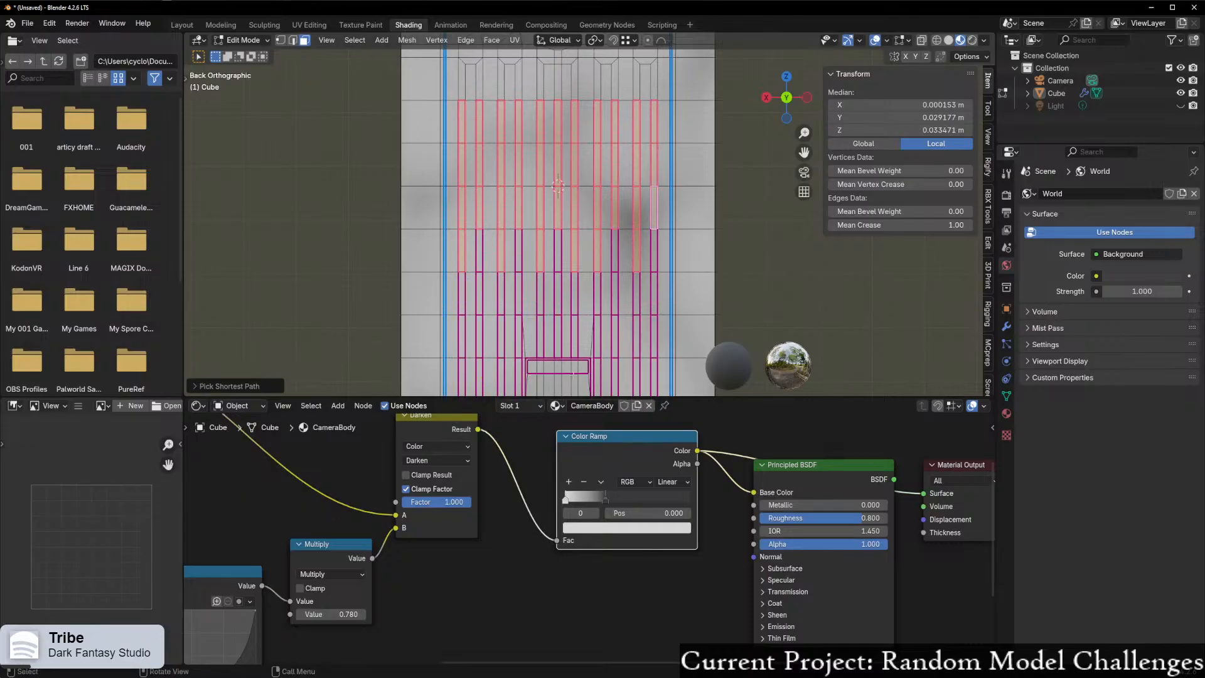
- Add a fifth material slot with a new material named BlackVoid
click(519, 405)
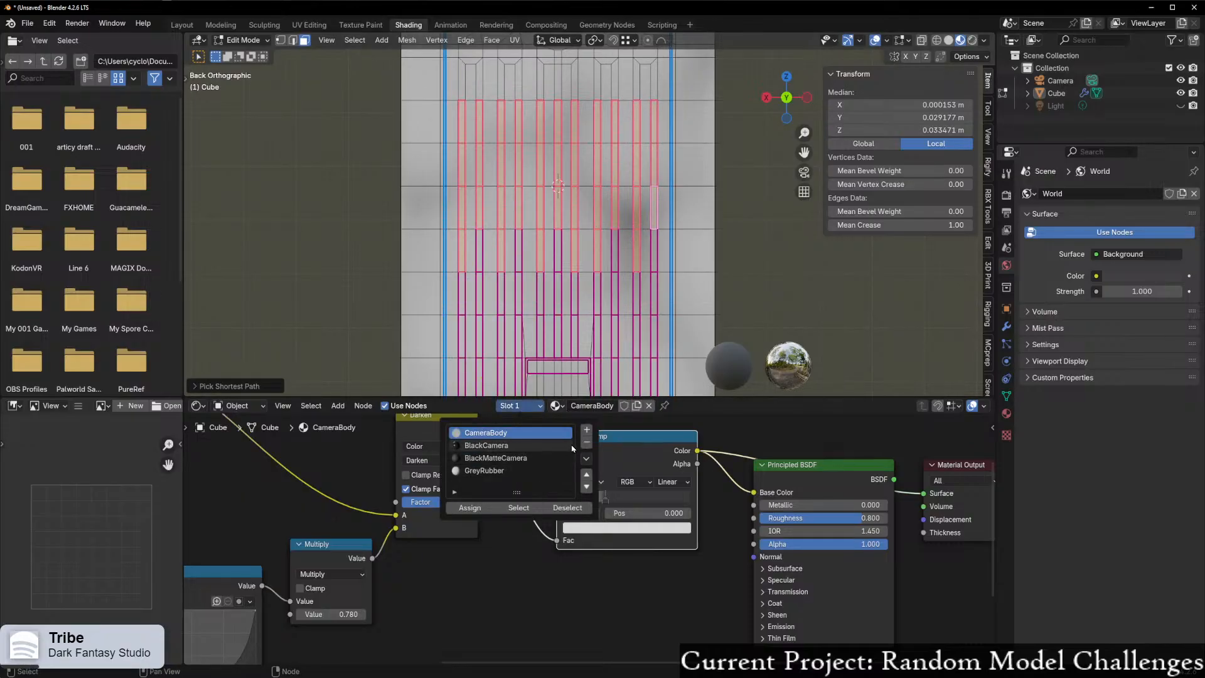
click(586, 429)
click(609, 405)
click(604, 405)
text(BlackVoid)
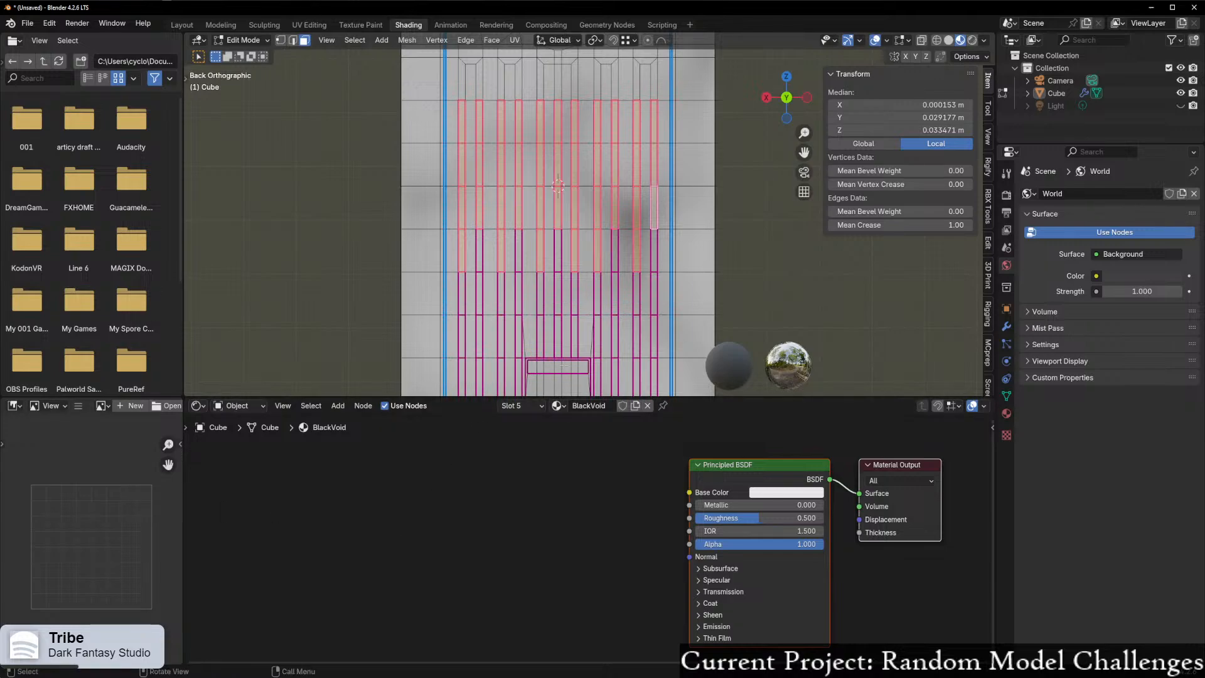
scroll(573, 308, up, 2)
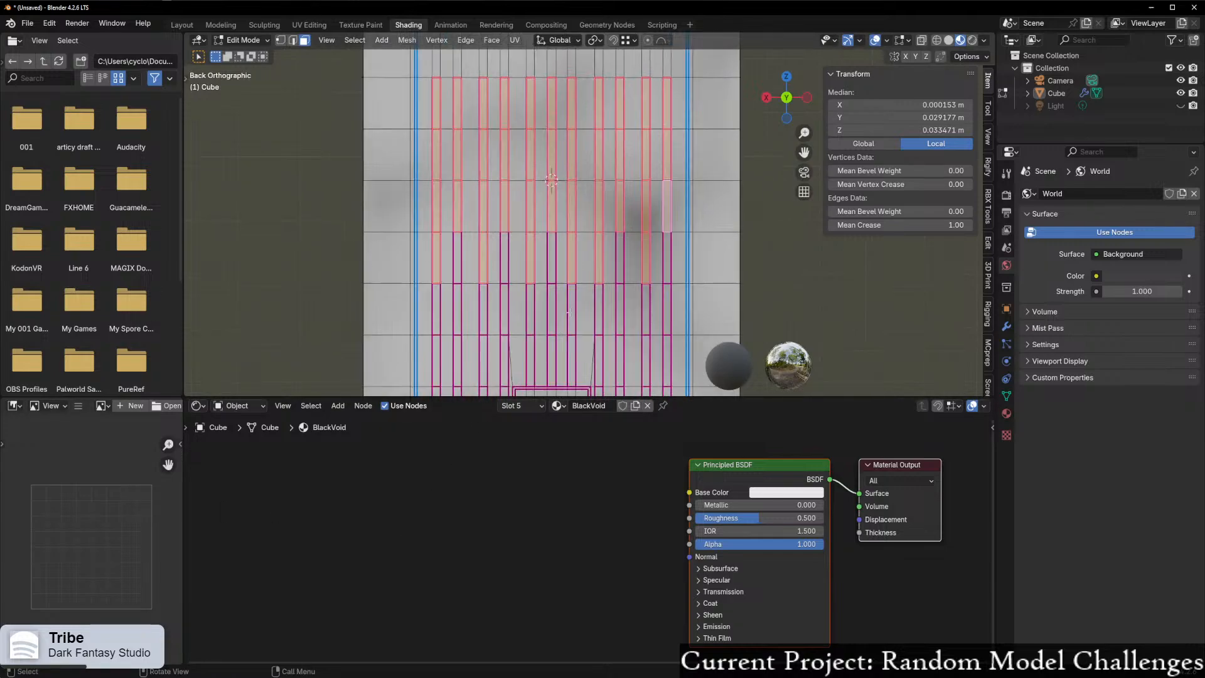
scroll(433, 340, down, 3)
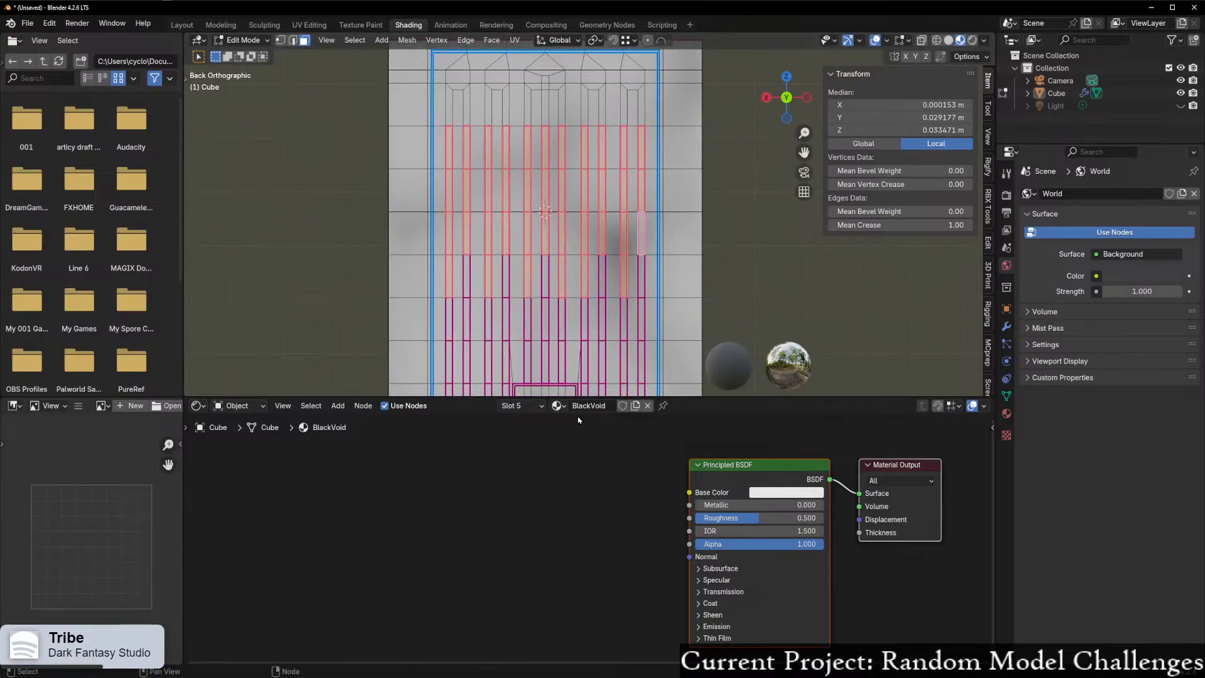
- Set BlackVoid's Base Color to pure black and assign the material to the selected groove faces
click(786, 492)
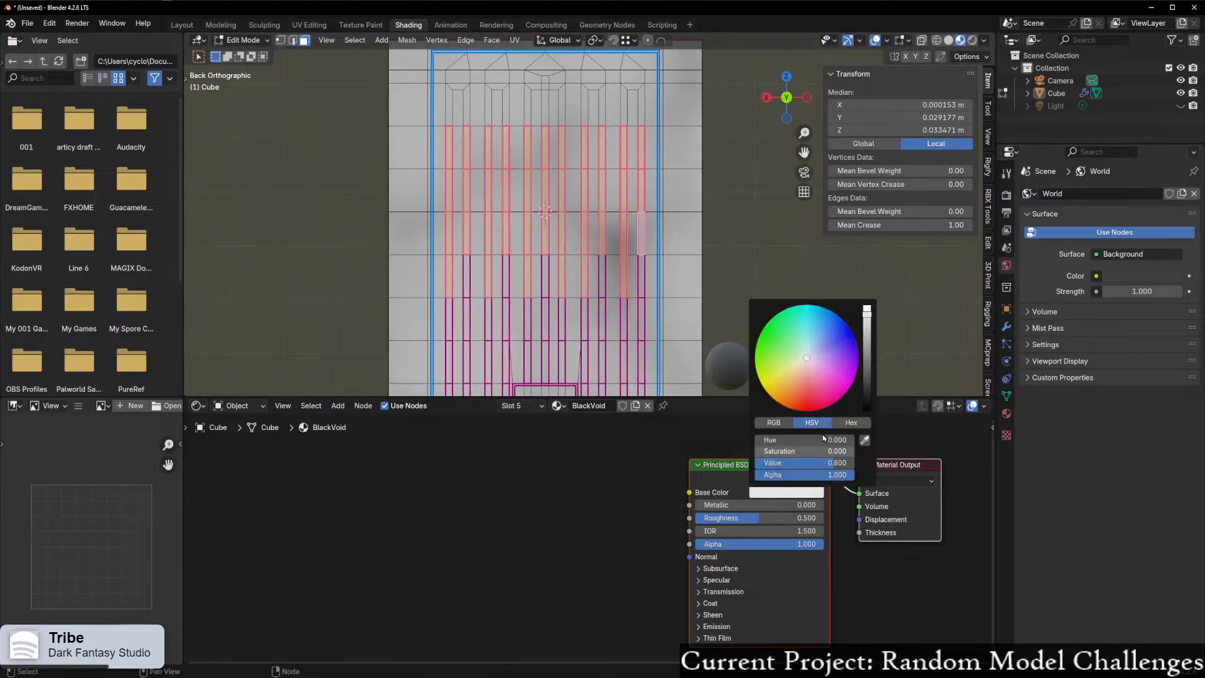
click(868, 406)
middle_drag(515, 295, 437, 317)
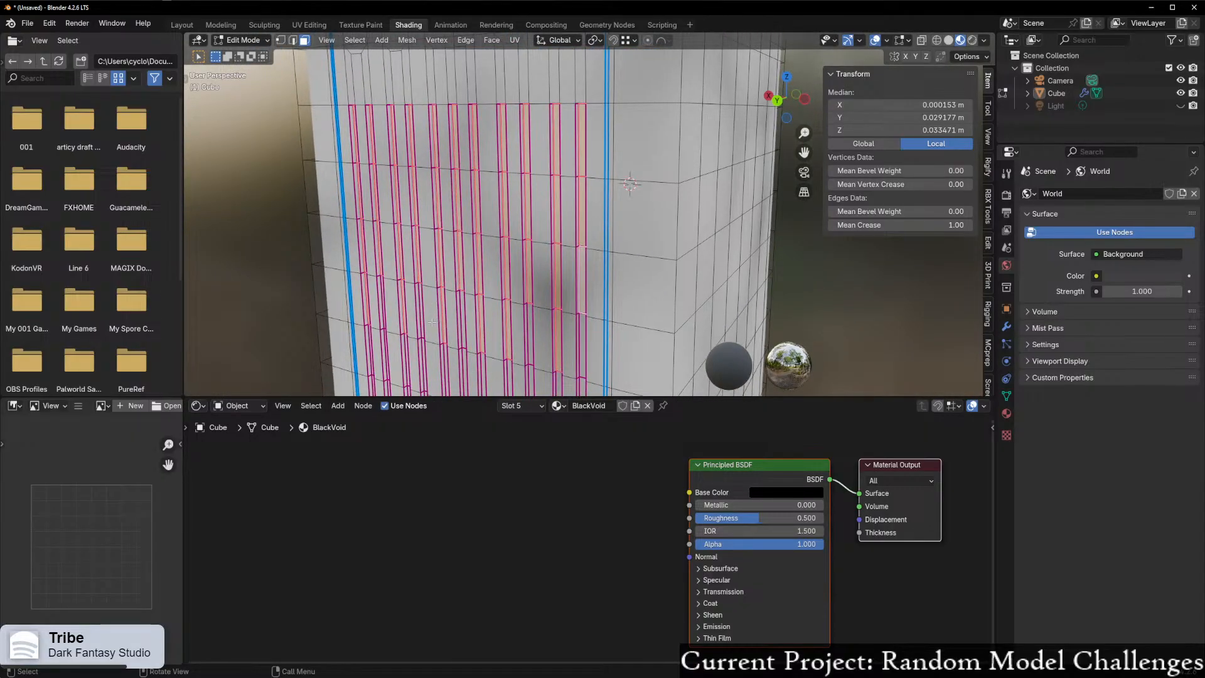
click(519, 404)
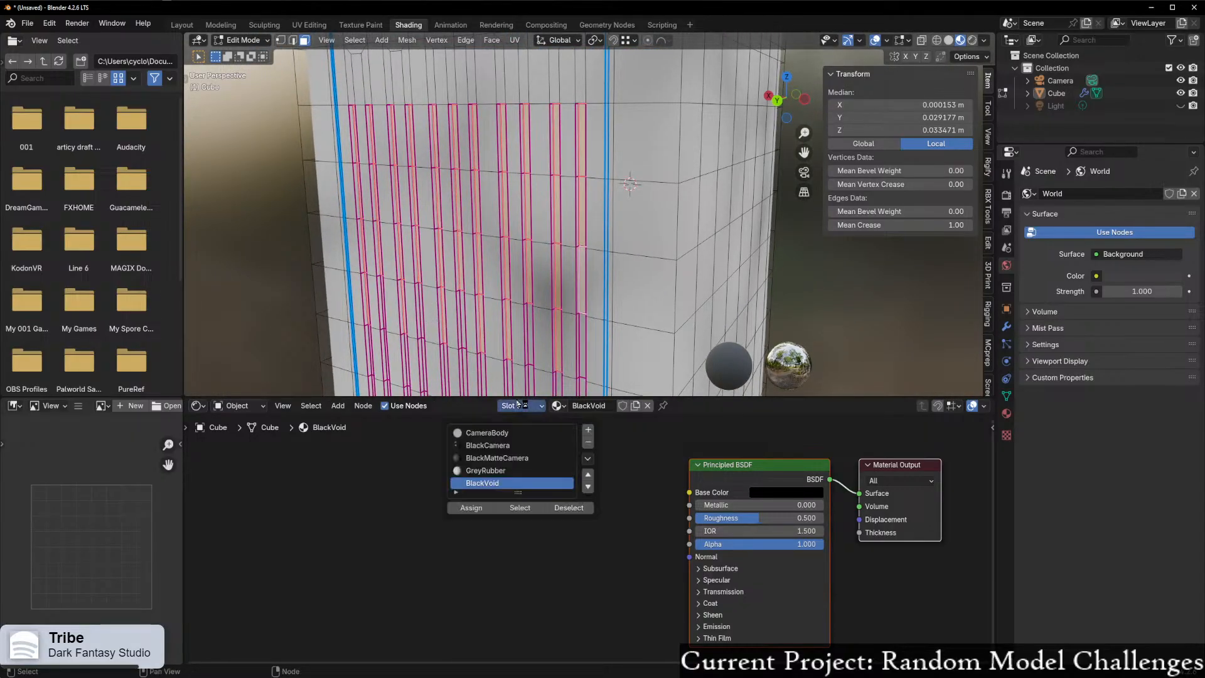
click(474, 507)
- Set BlackVoid's Roughness to 1.000 and return to Object Mode to view the black grooves
middle_drag(565, 282, 651, 296)
drag(803, 518, 858, 518)
mouse_move(593, 375)
middle_down()
mouse_move(564, 380)
mouse_move(583, 368)
middle_up()
key(Tab)
scroll(584, 369, up, 1)
scroll(584, 369, up, 2)
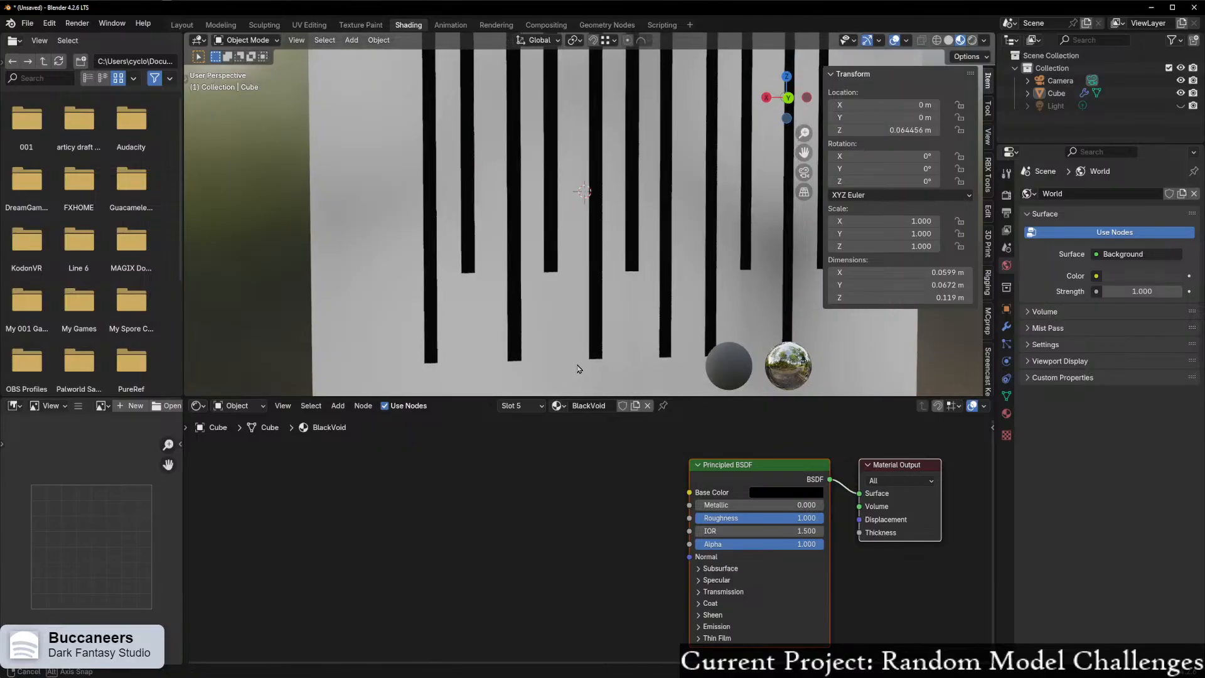
- Lighten BlackVoid's Base Color to a dark grey and check the grooves from the back and side
click(792, 495)
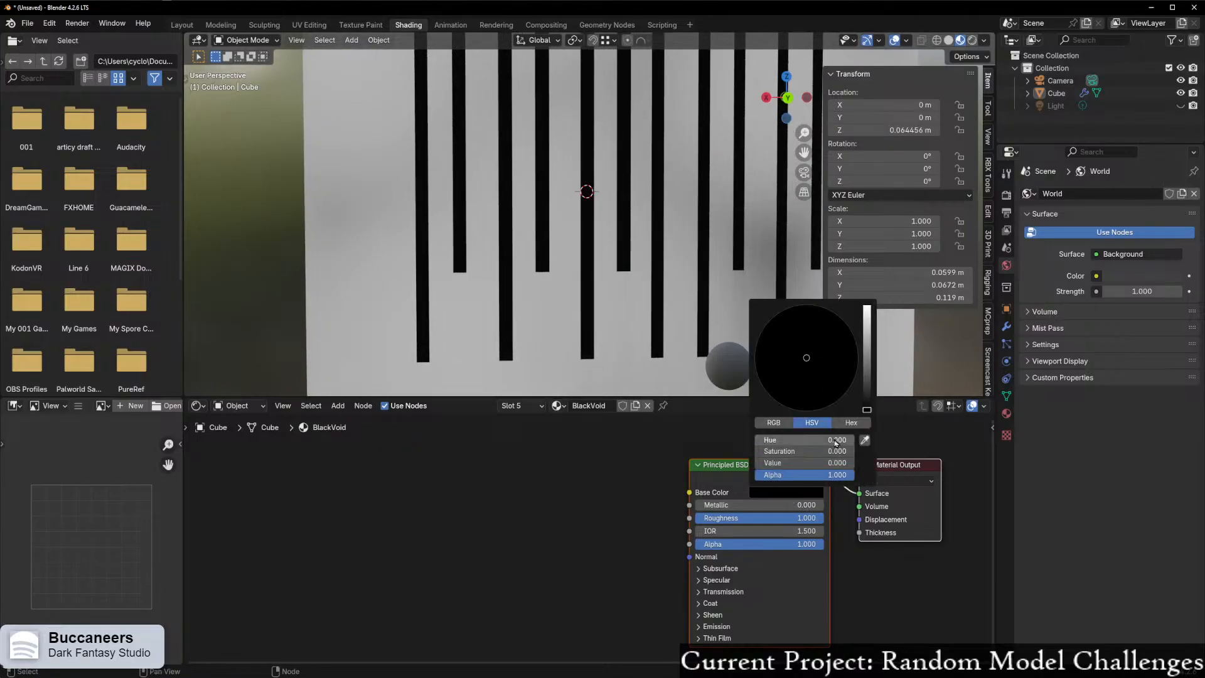
mouse_move(866, 397)
mouse_down()
mouse_move(867, 362)
mouse_move(867, 375)
mouse_up()
scroll(589, 344, down, 5)
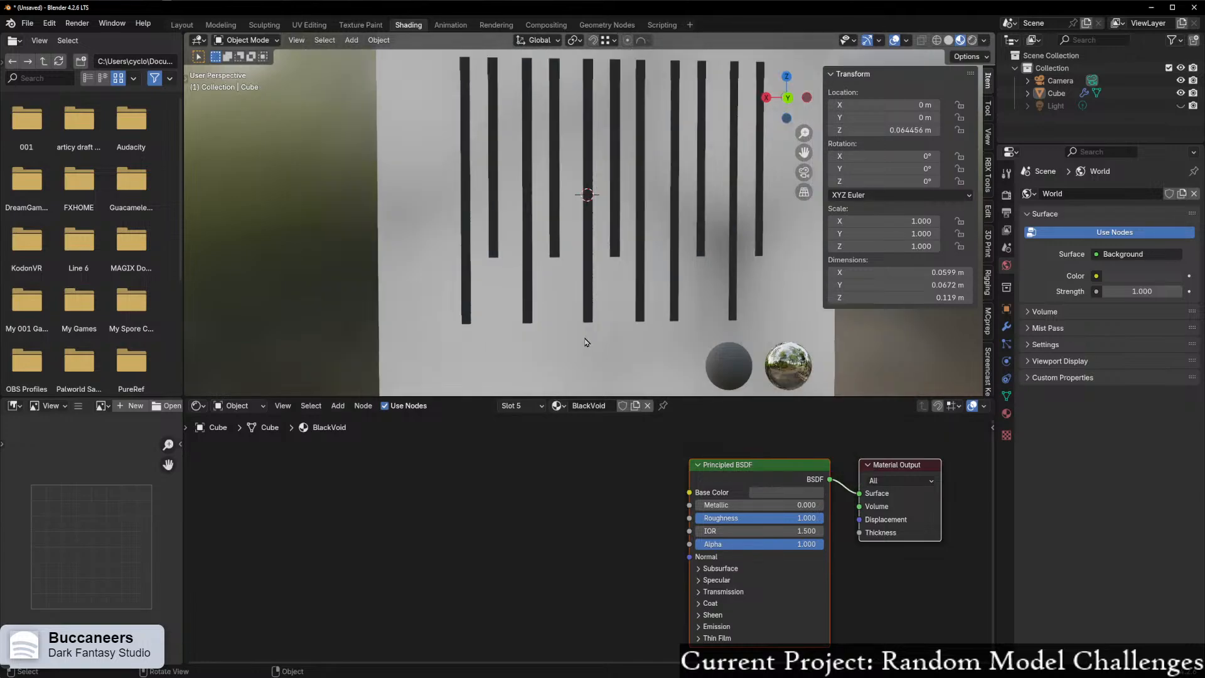
middle_drag(613, 347, 560, 351)
scroll(559, 352, down, 4)
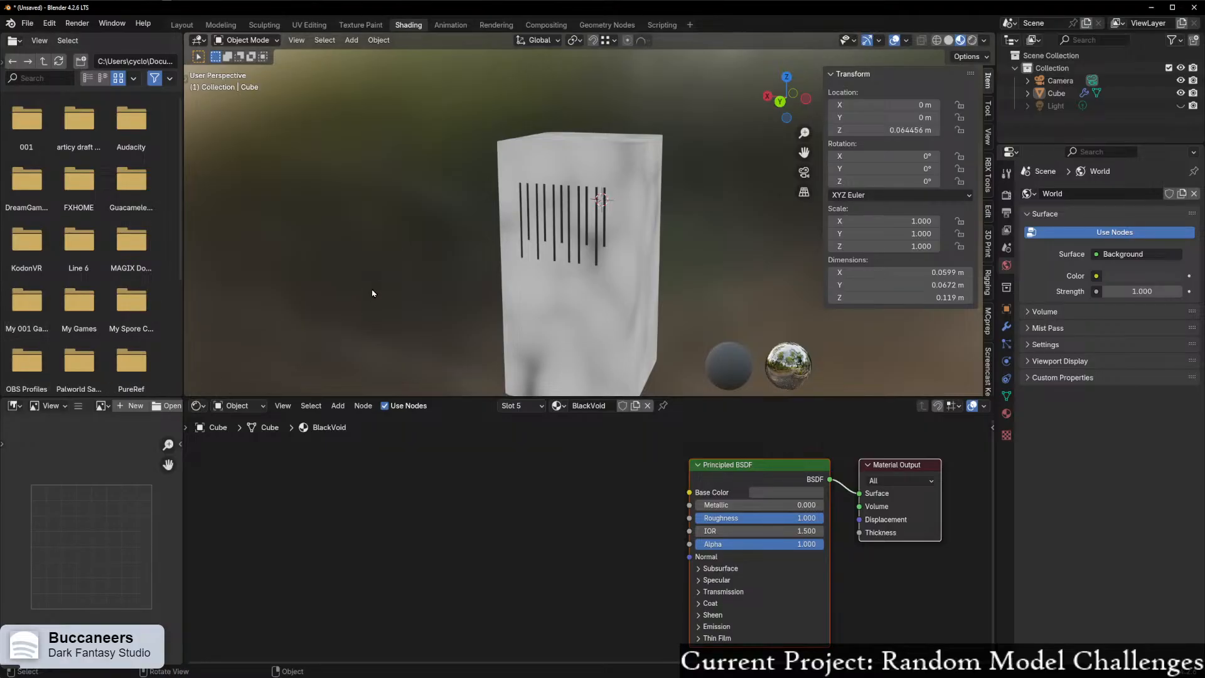
middle_drag(372, 293, 466, 278)
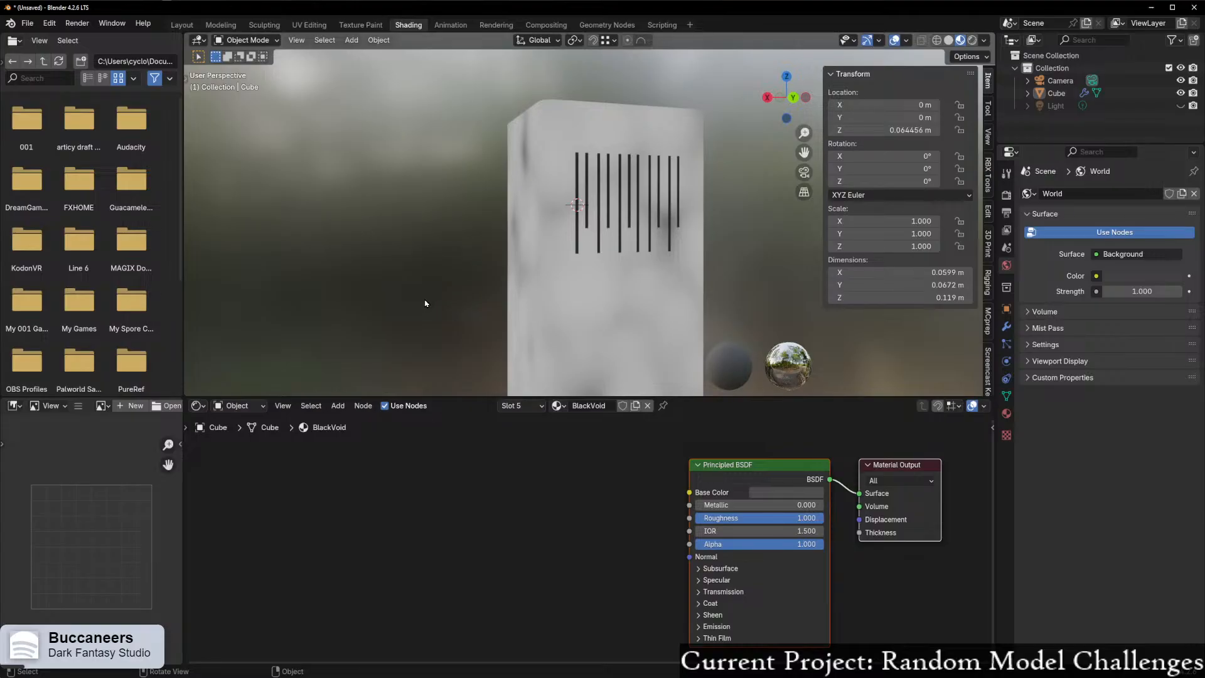
- In Edit Mode, try to loop-select the leftmost grooves in edge select and face select modes
scroll(479, 300, up, 2)
middle_drag(483, 309, 434, 154)
key(ctrl+Tab)
click(552, 259)
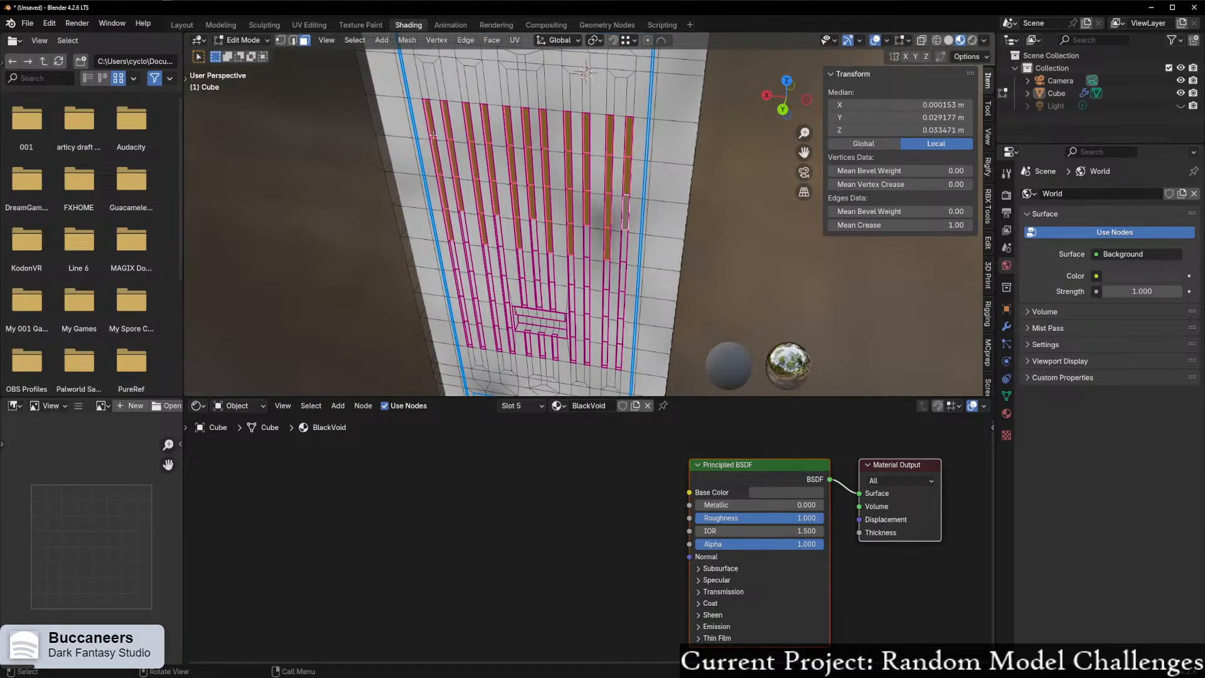
alt+click(433, 135)
key(2)
alt+click(433, 135)
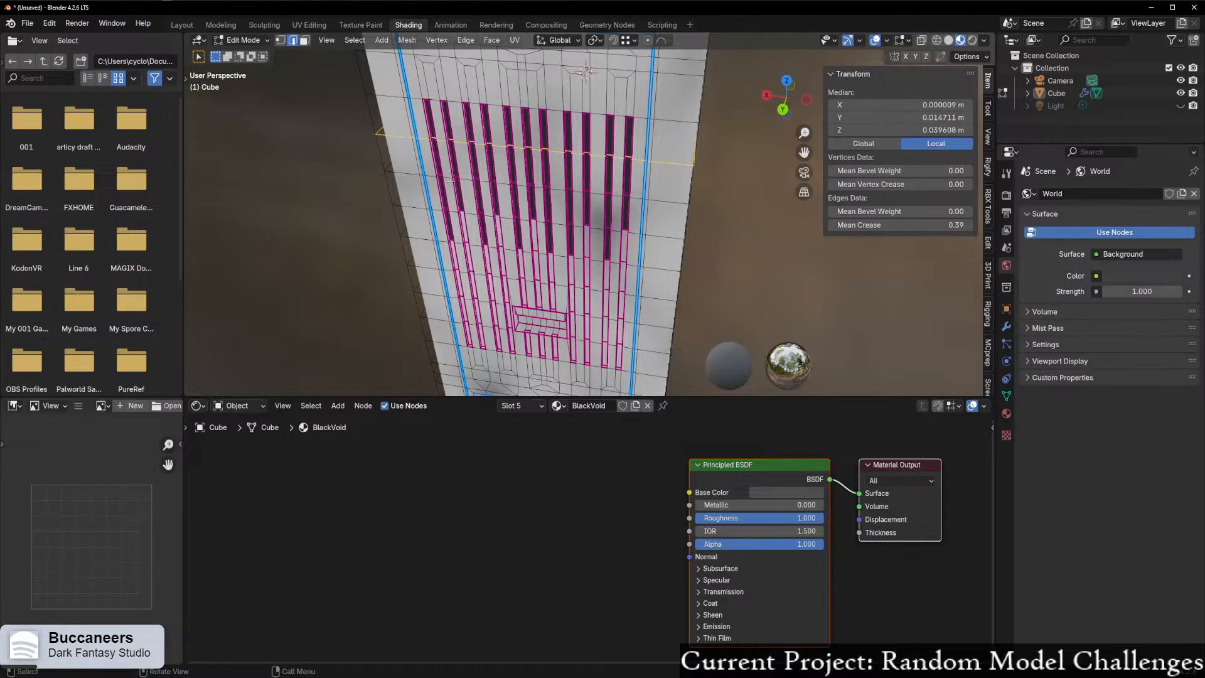
middle_drag(451, 183, 480, 176)
key(3)
alt+click(484, 174)
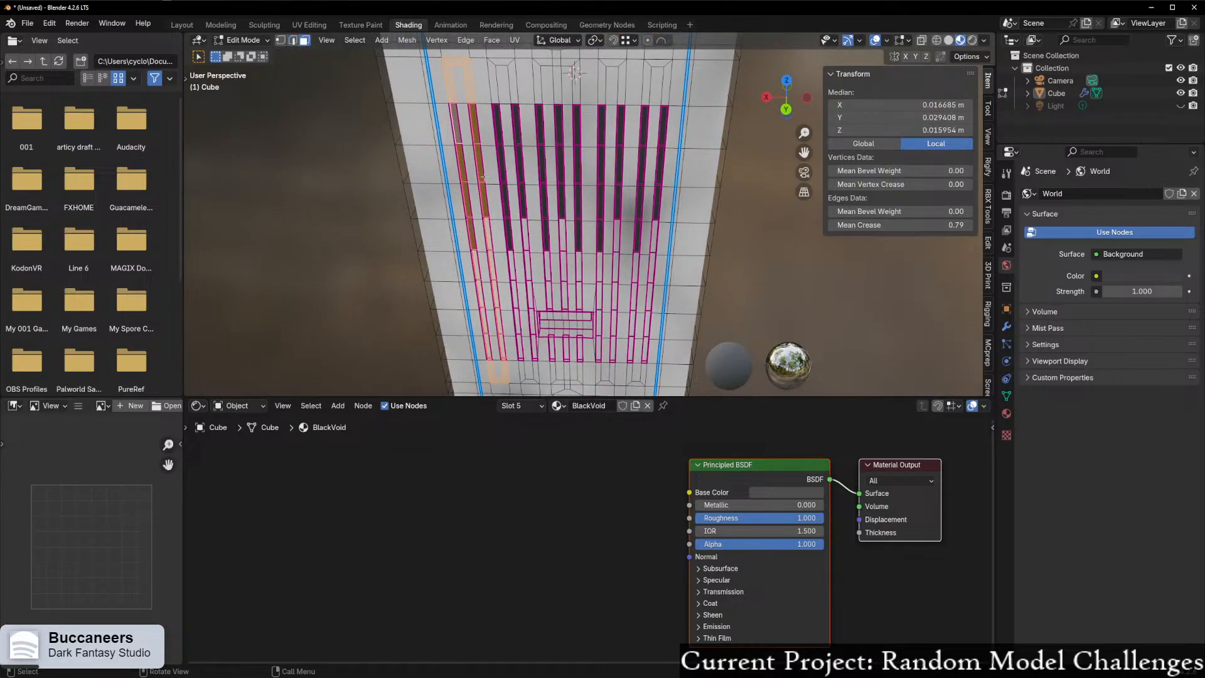
- From the back view, box-select all faces across the full height and width of the vertical grooves
scroll(484, 177, up, 2)
middle_drag(381, 129, 399, 140)
click(387, 168)
middle_drag(620, 264, 611, 297)
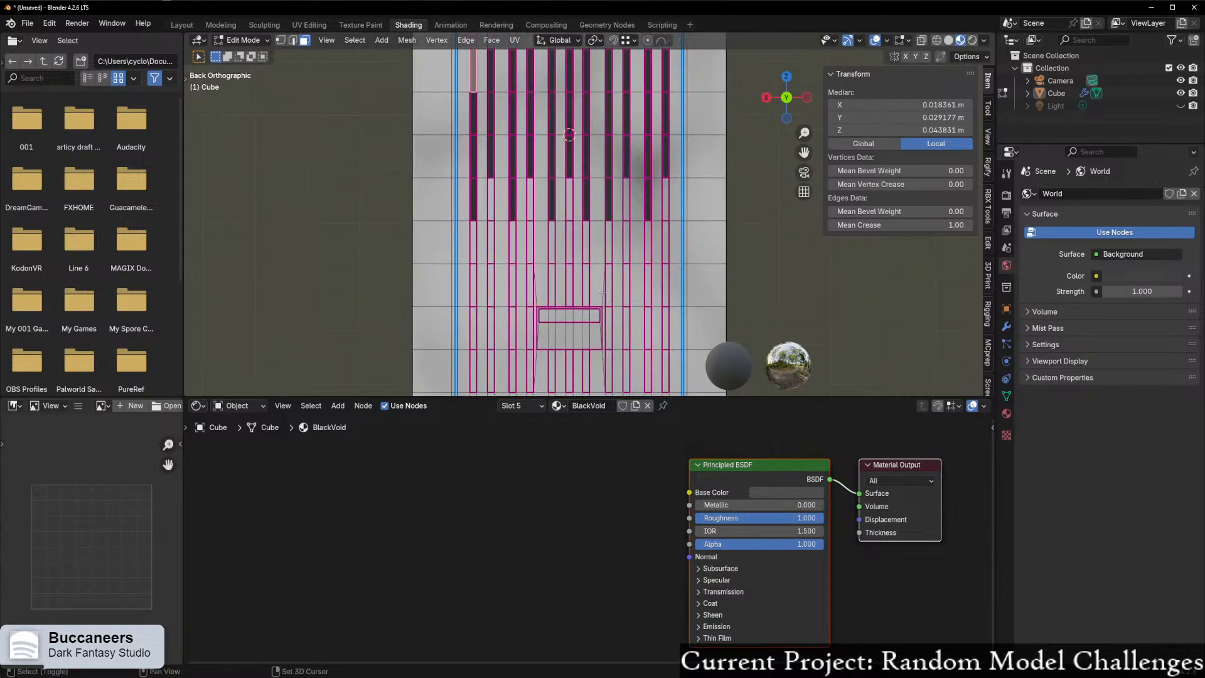
scroll(599, 276, down, 2)
scroll(508, 119, up, 2)
shift+middle_drag(509, 119, 475, 77)
click(789, 101)
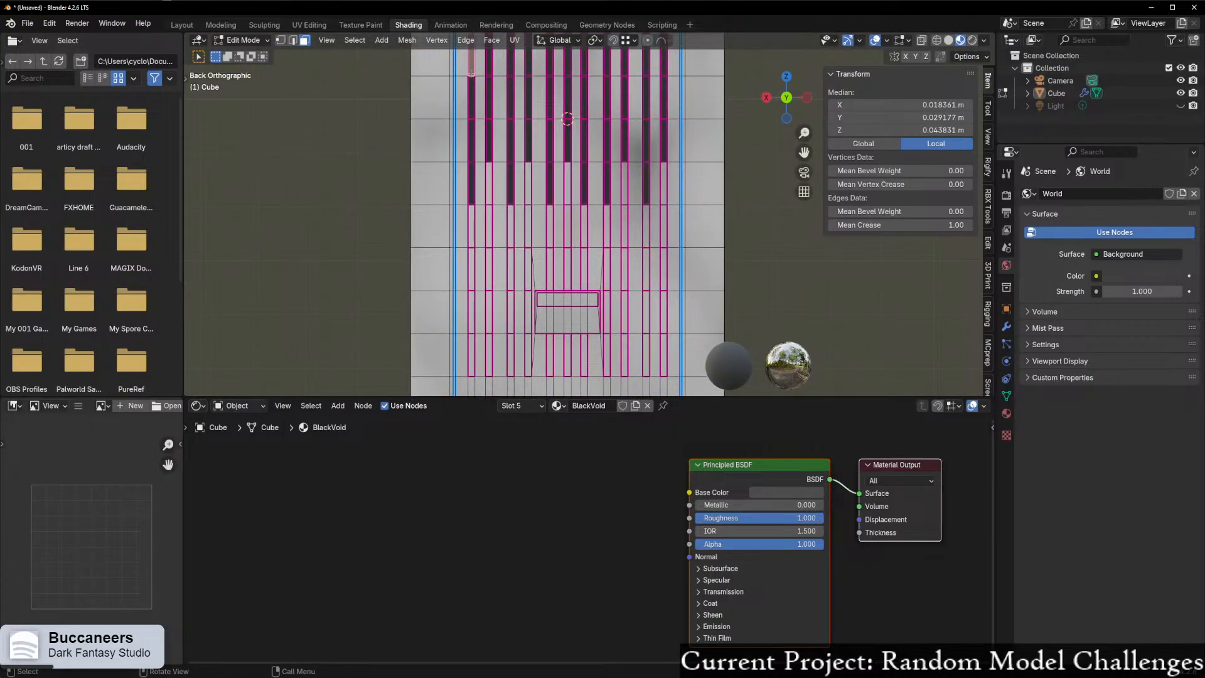
scroll(495, 103, down, 1)
drag(474, 74, 660, 351)
click(490, 81)
drag(481, 77, 660, 353)
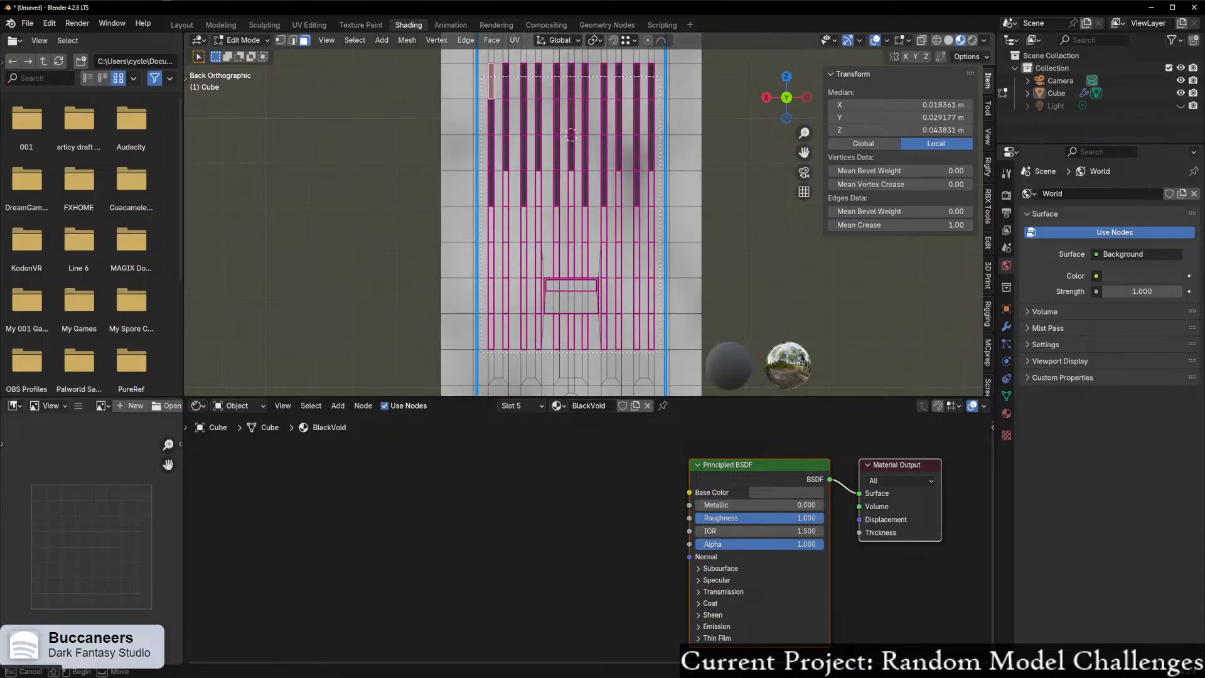
- Turn on X-ray and, from the right side view, remove the outer back-wall faces from the selection
click(770, 98)
key(alt+z)
shift+middle_drag(773, 183, 632, 249)
scroll(676, 192, up, 2)
scroll(633, 243, down, 3)
scroll(646, 119, up, 1)
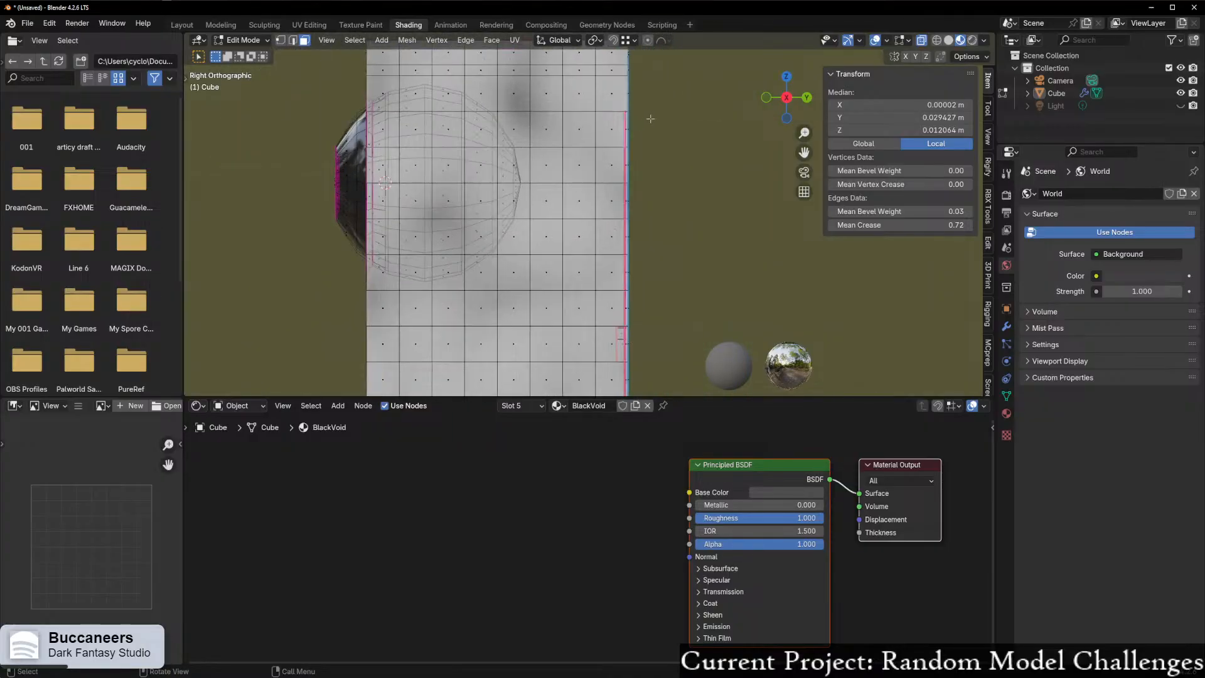
drag(627, 103, 679, 587)
middle_drag(668, 106, 558, 145)
shift+middle_drag(722, 242, 773, 109)
click(772, 102)
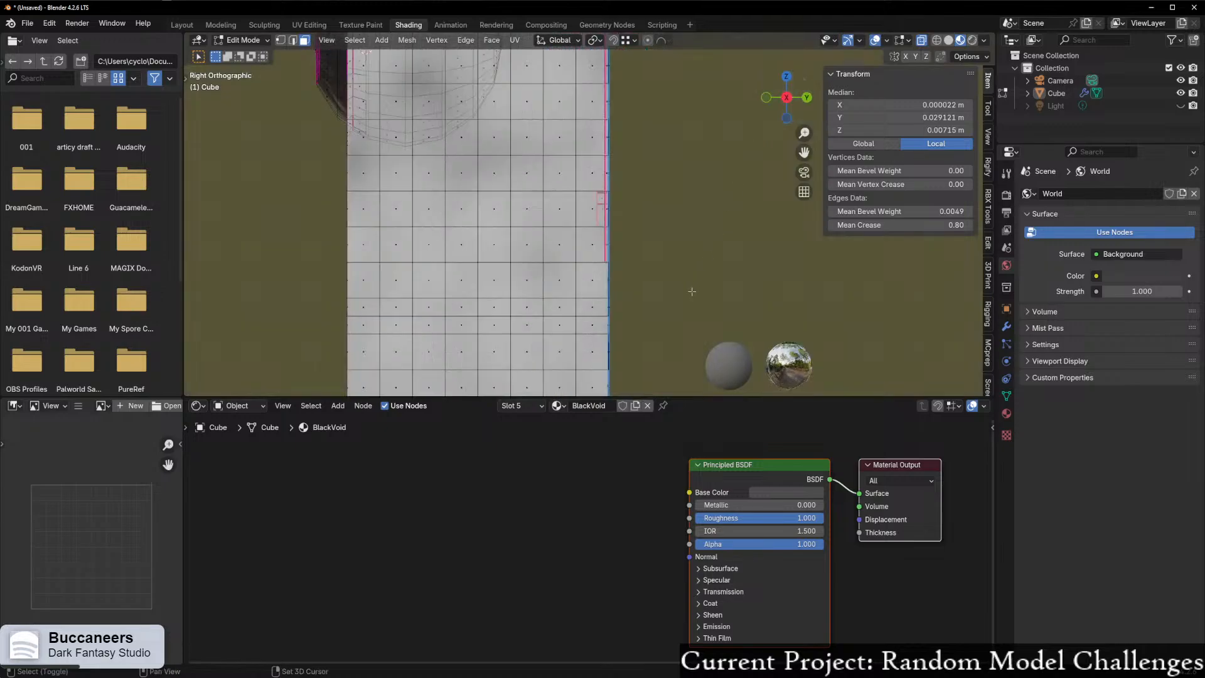
- Remove the faces of the recessed rectangular port from the selection, keeping the groove floor faces selected
scroll(595, 225, up, 4)
middle_drag(595, 225, 810, 79)
click(786, 98)
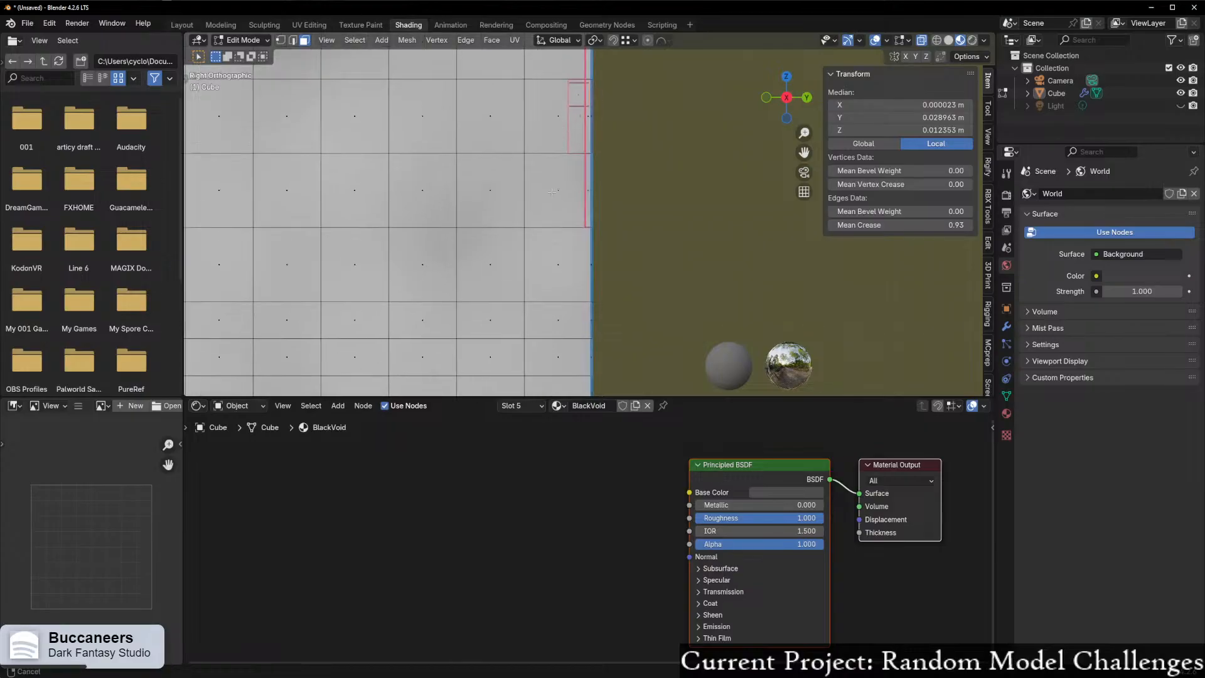
drag(517, 161, 560, 311)
middle_drag(560, 310, 546, 244)
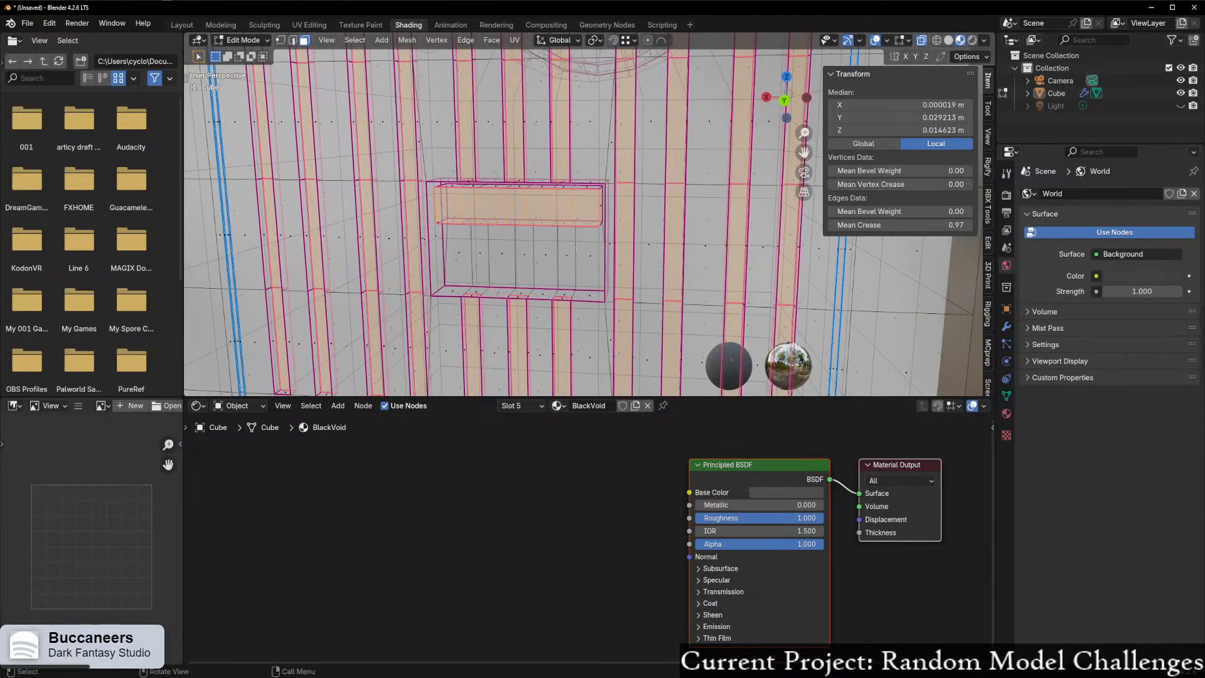
drag(444, 196, 482, 205)
drag(584, 234, 583, 233)
middle_drag(584, 234, 633, 196)
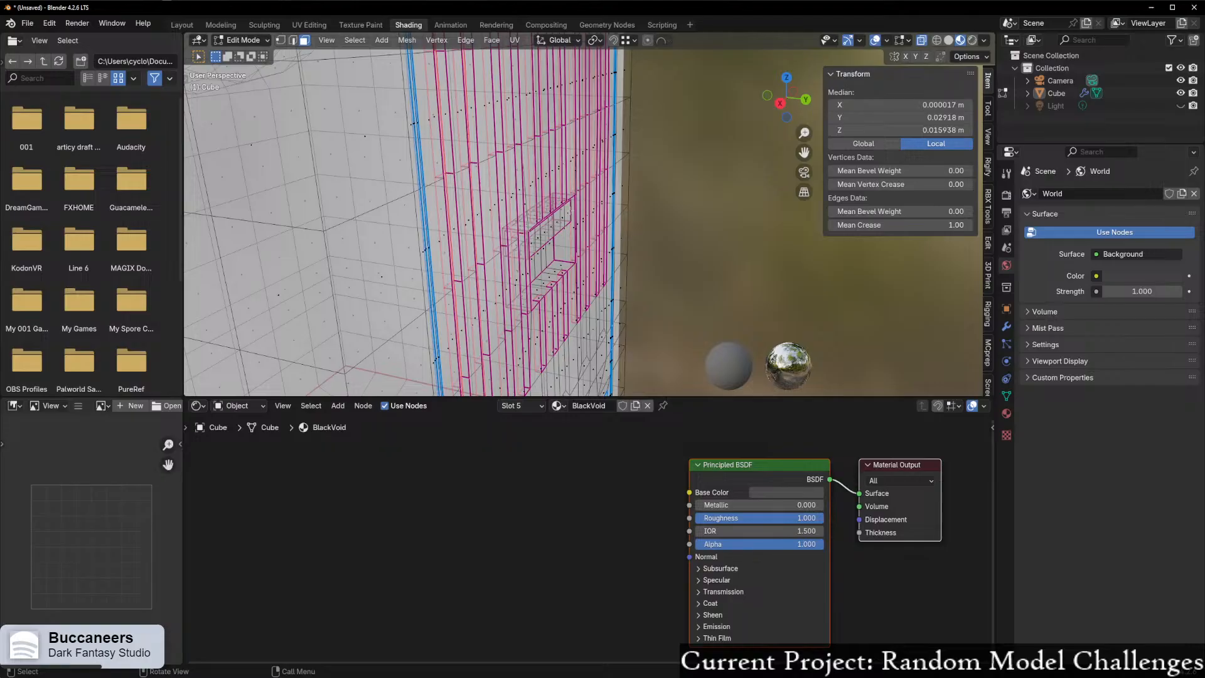
- From the right side view, try to move the selected groove floor faces along the Y axis
click(780, 104)
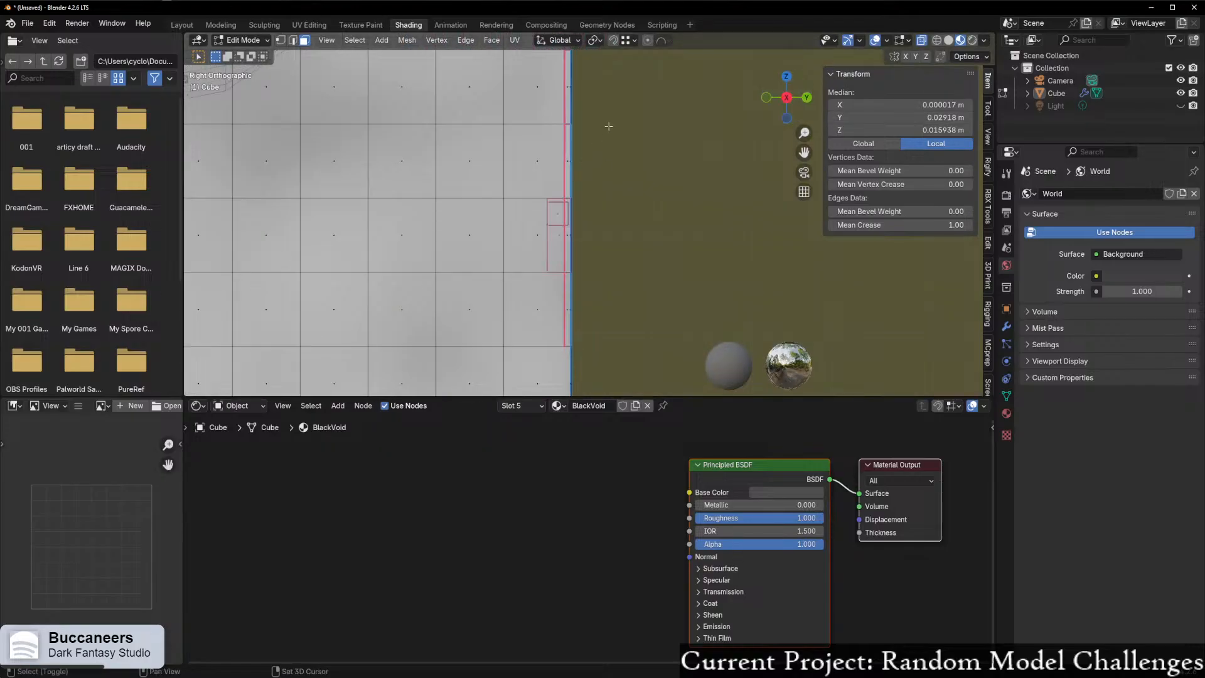
shift+middle_drag(632, 367, 613, 265)
key(g)
key(y)
click(600, 266)
middle_drag(600, 266, 621, 296)
scroll(505, 273, up, 2)
key(ctrl+z)
- Move the groove floor faces inward along Y to a median of about 0.0283 m and return to Object Mode
scroll(622, 297, up, 1)
key(g)
key(y)
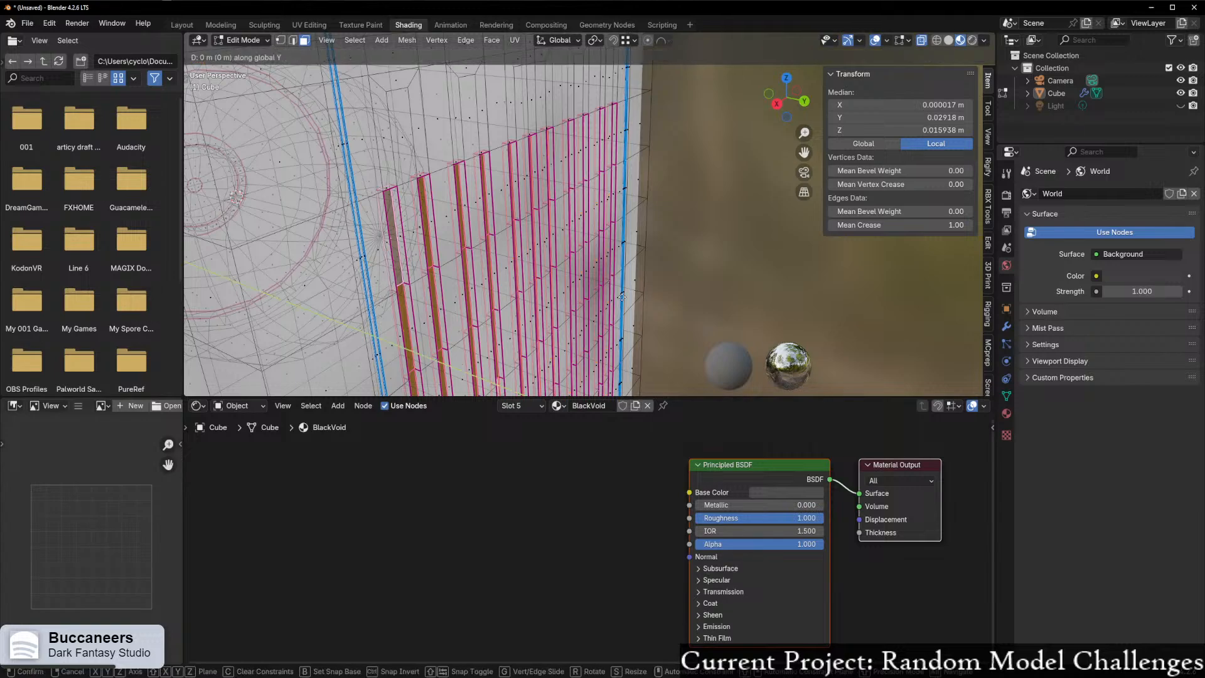
click(617, 293)
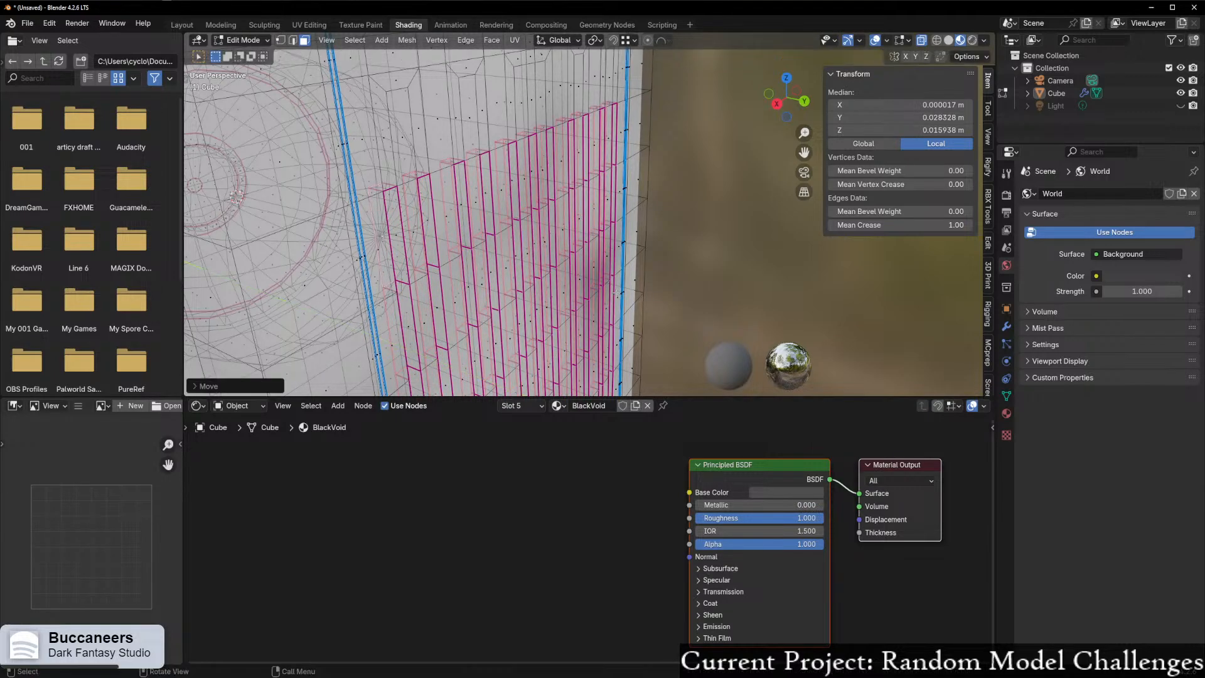
scroll(628, 290, down, 3)
key(ctrl+Tab)
click(601, 282)
middle_drag(618, 287, 533, 258)
scroll(627, 278, down, 1)
scroll(559, 286, up, 4)
key(ctrl+Tab)
middle_drag(432, 283, 478, 299)
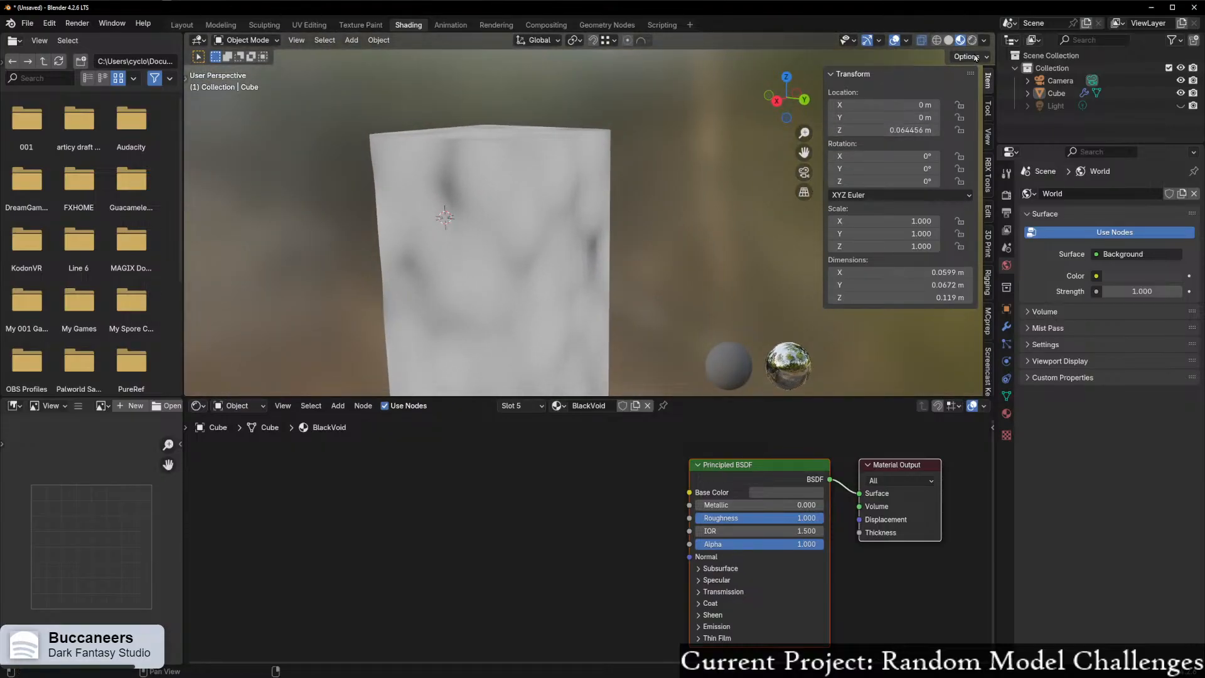
- Select the camera body and inspect it from several sides in the Layout workspace with rendered shading
scroll(527, 224, down, 2)
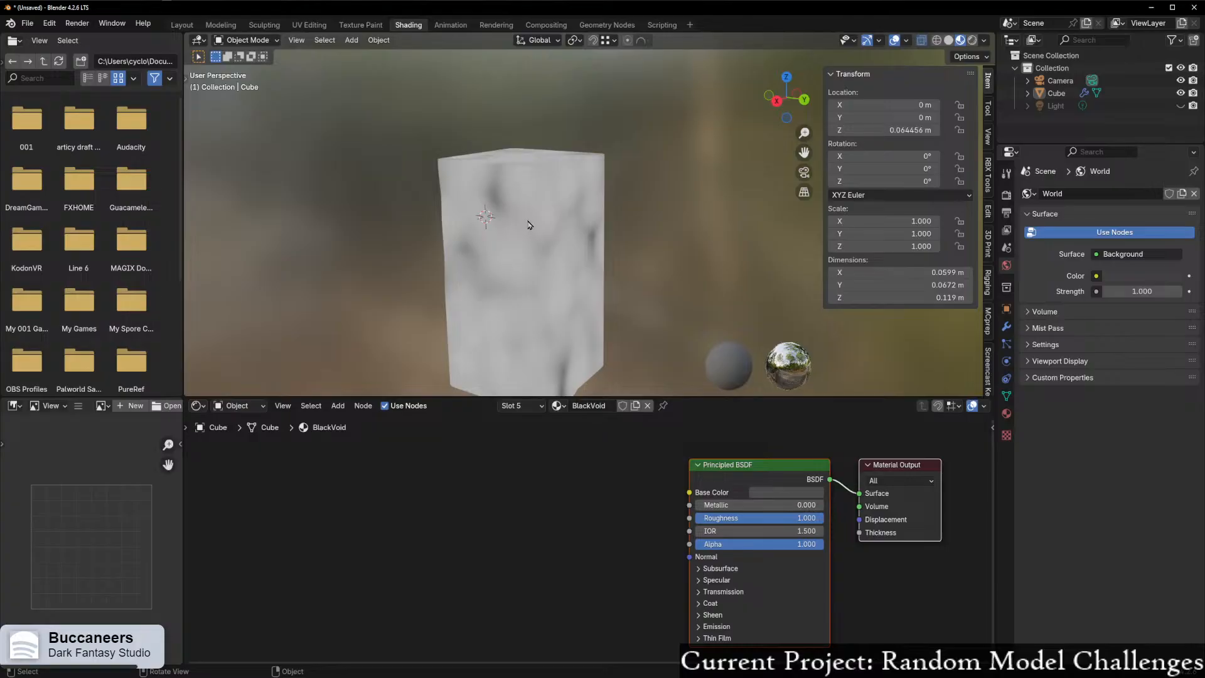
click(547, 249)
mouse_move(548, 249)
middle_down()
mouse_move(653, 246)
mouse_move(675, 227)
mouse_move(611, 248)
mouse_move(653, 254)
middle_up()
click(182, 25)
scroll(619, 253, up, 5)
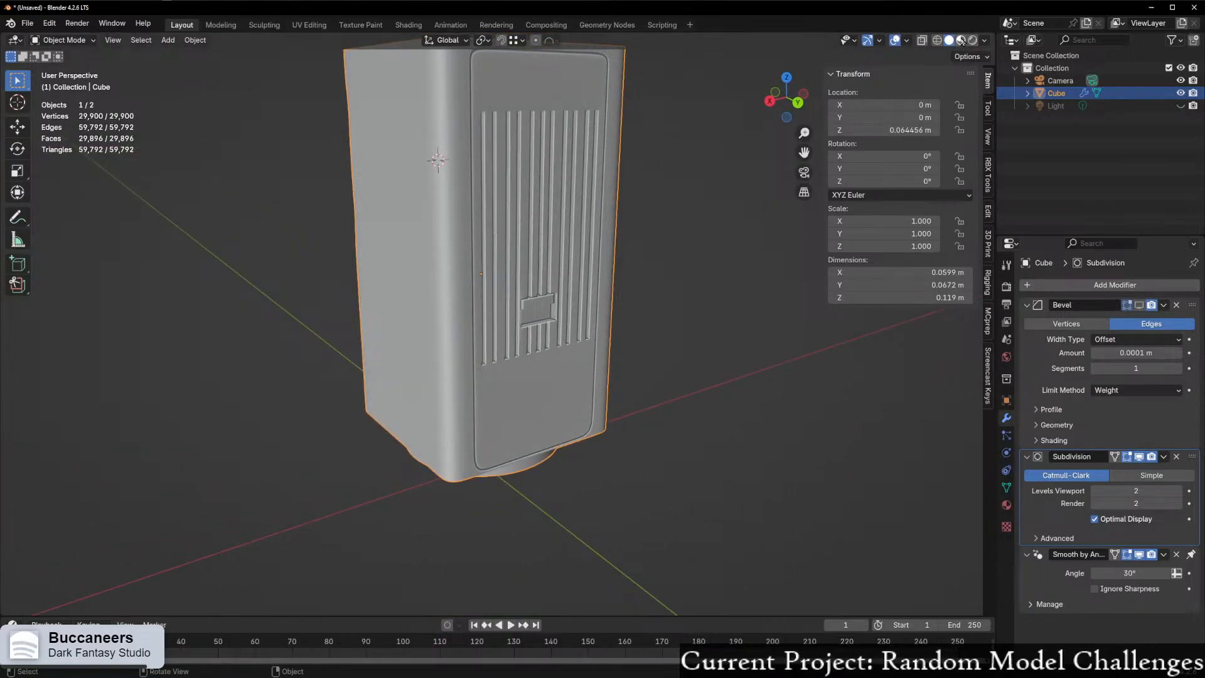
click(973, 40)
middle_drag(568, 202, 658, 218)
scroll(593, 201, up, 1)
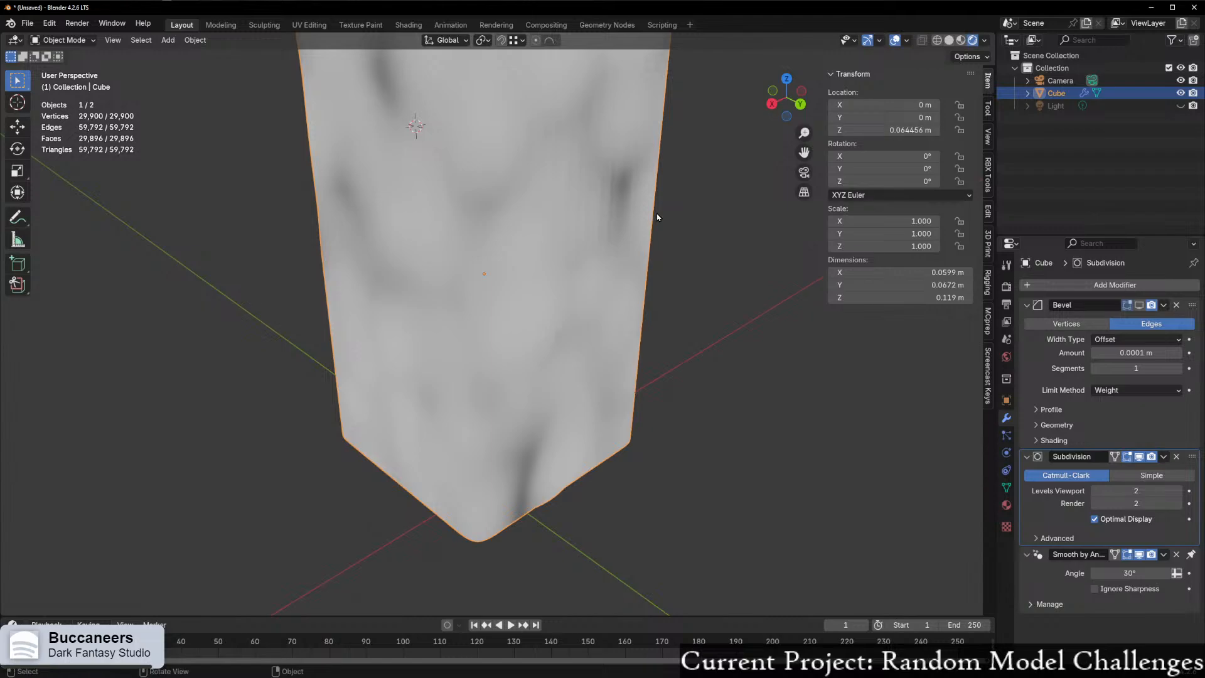
scroll(657, 217, down, 8)
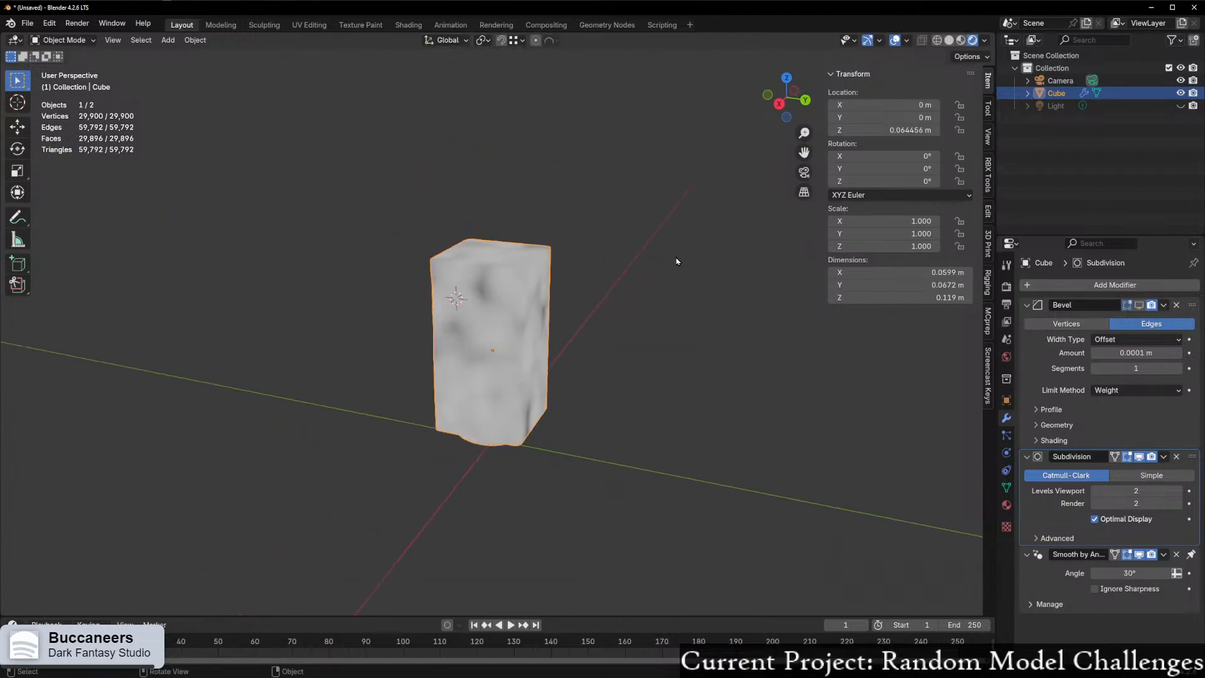
scroll(623, 278, up, 4)
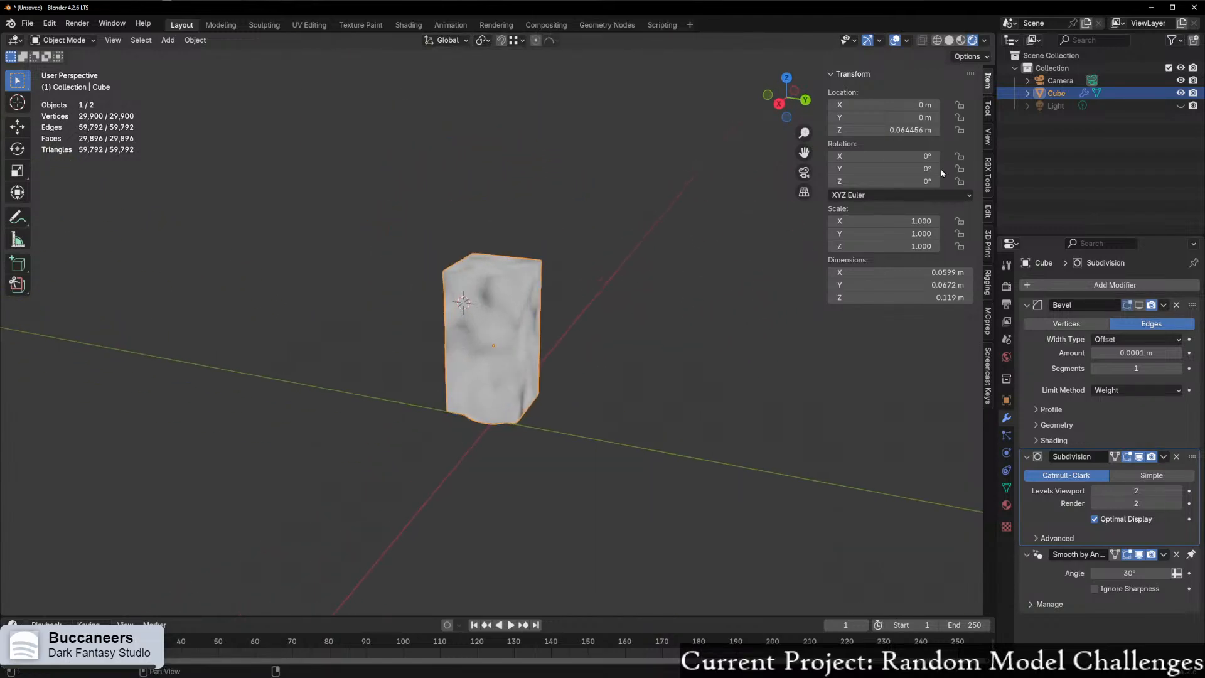
- Unhide the Light object and examine the front of the camera under it
click(1180, 106)
middle_drag(634, 236, 675, 245)
scroll(621, 244, up, 8)
mouse_move(558, 193)
middle_down()
mouse_move(615, 199)
mouse_move(545, 198)
mouse_move(565, 198)
middle_up()
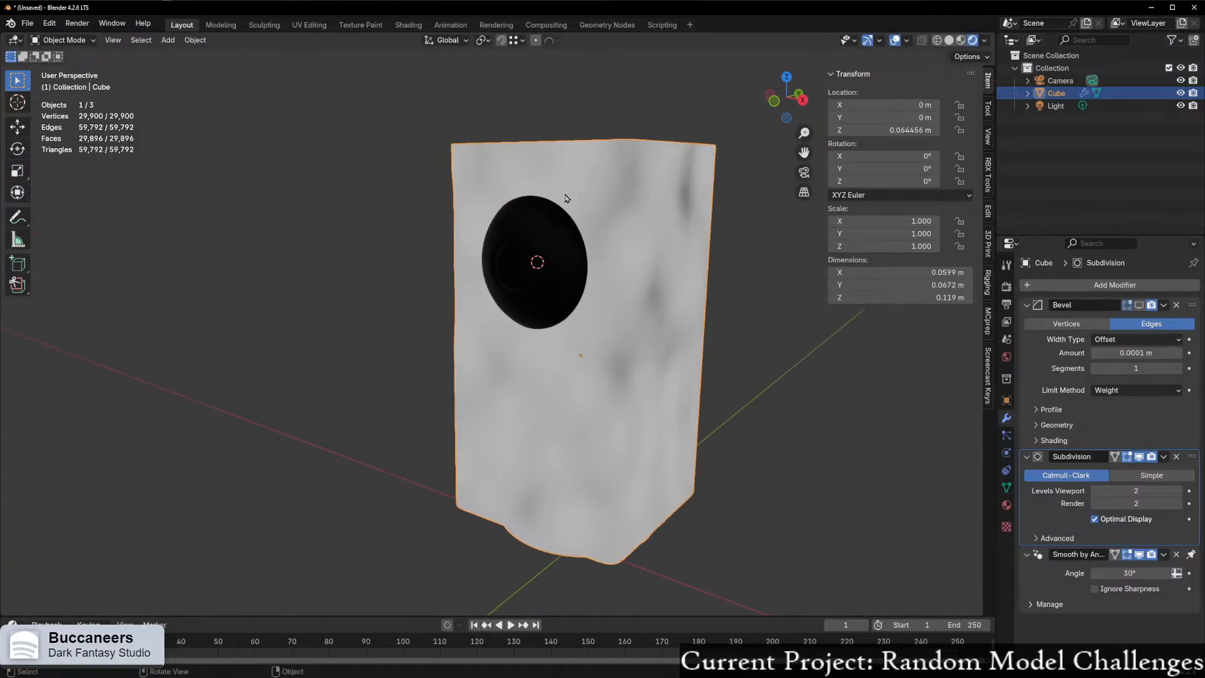
- In the Shading workspace, show the World shader nodes and set the Background strength to 0
click(407, 25)
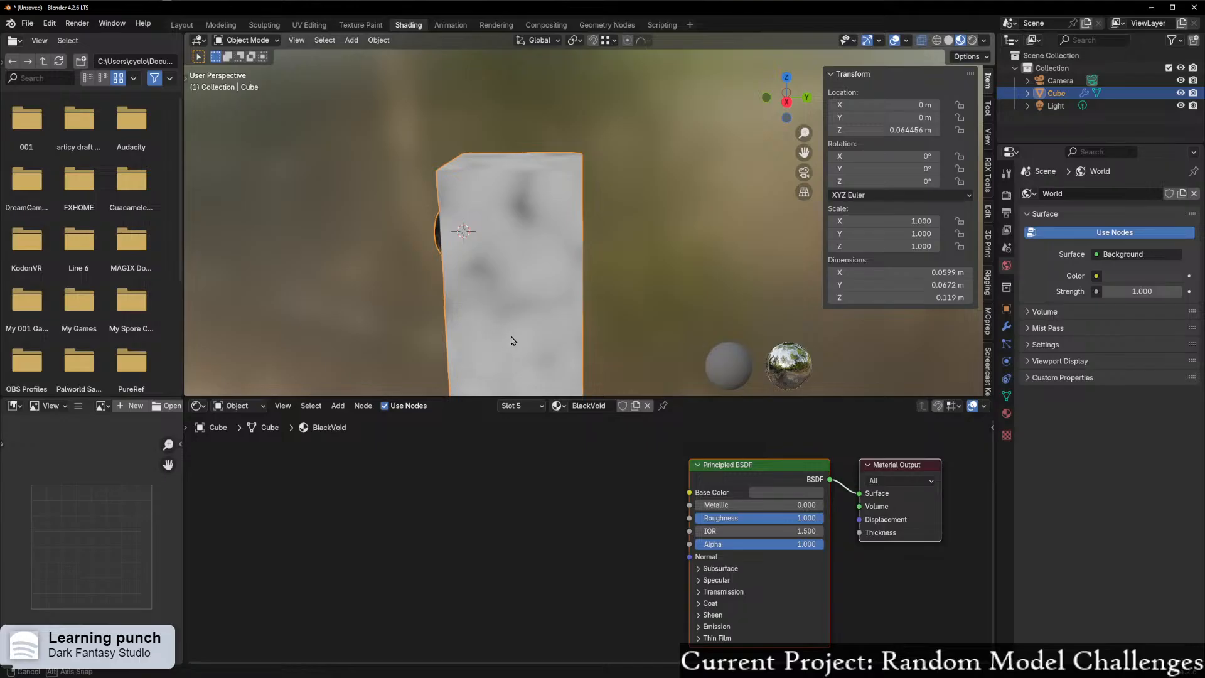
middle_drag(508, 341, 772, 261)
click(972, 39)
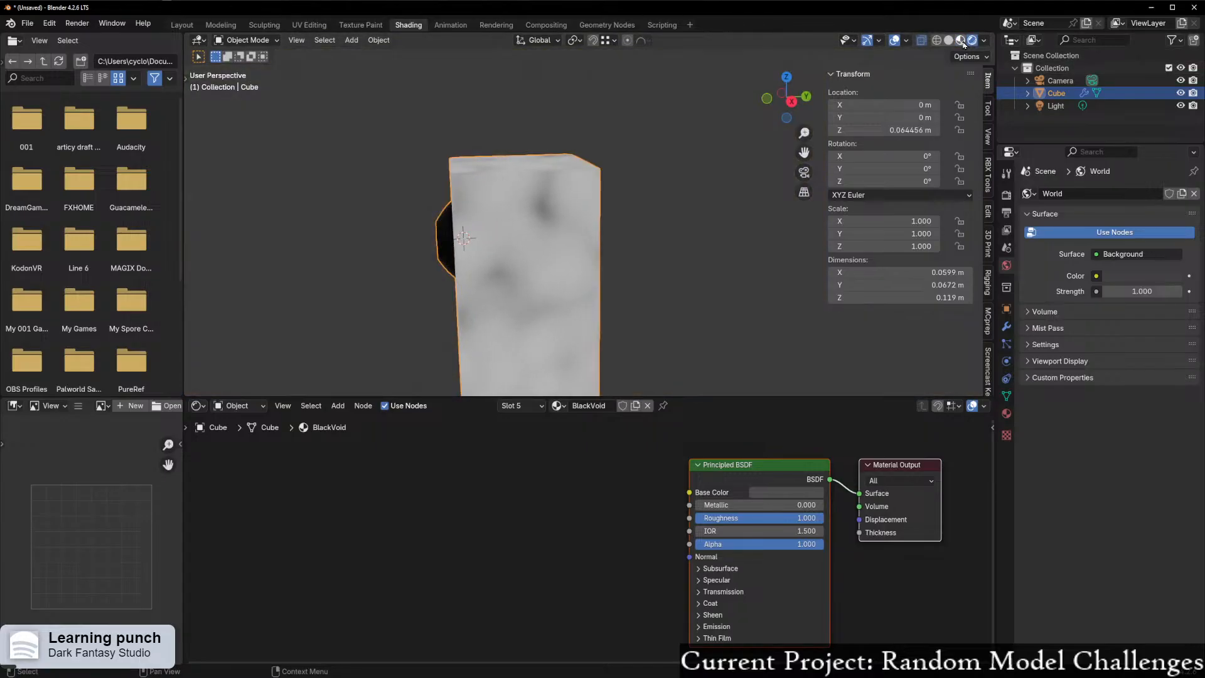
click(963, 41)
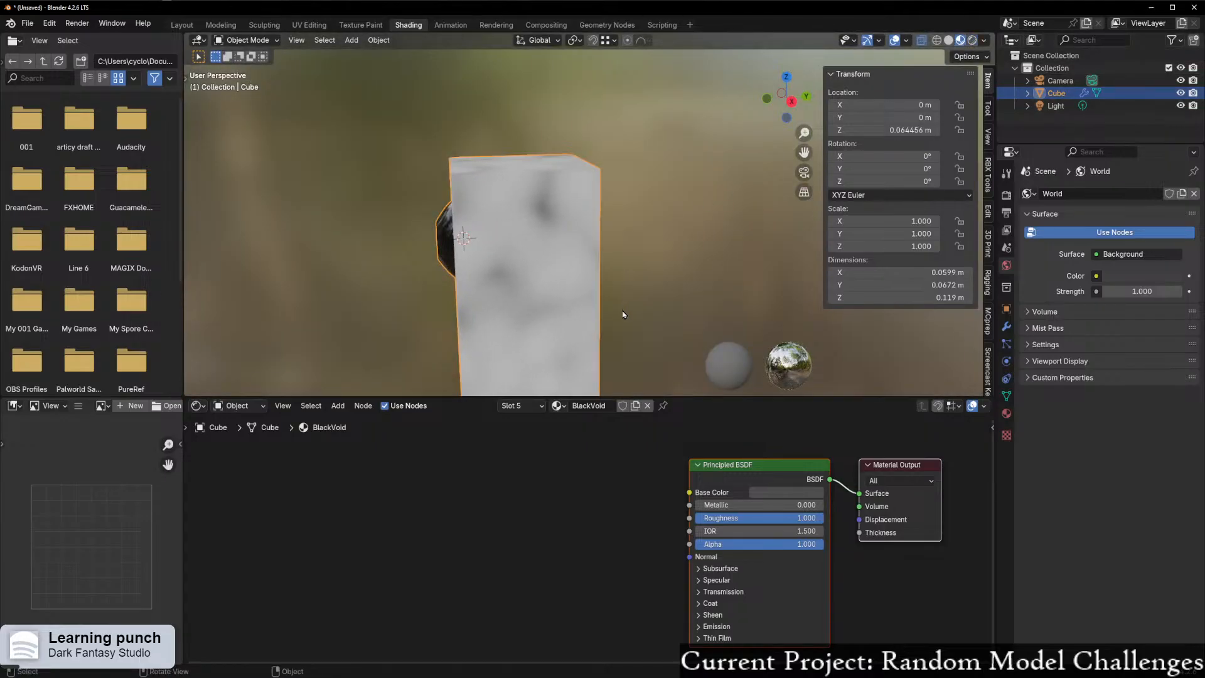
click(237, 405)
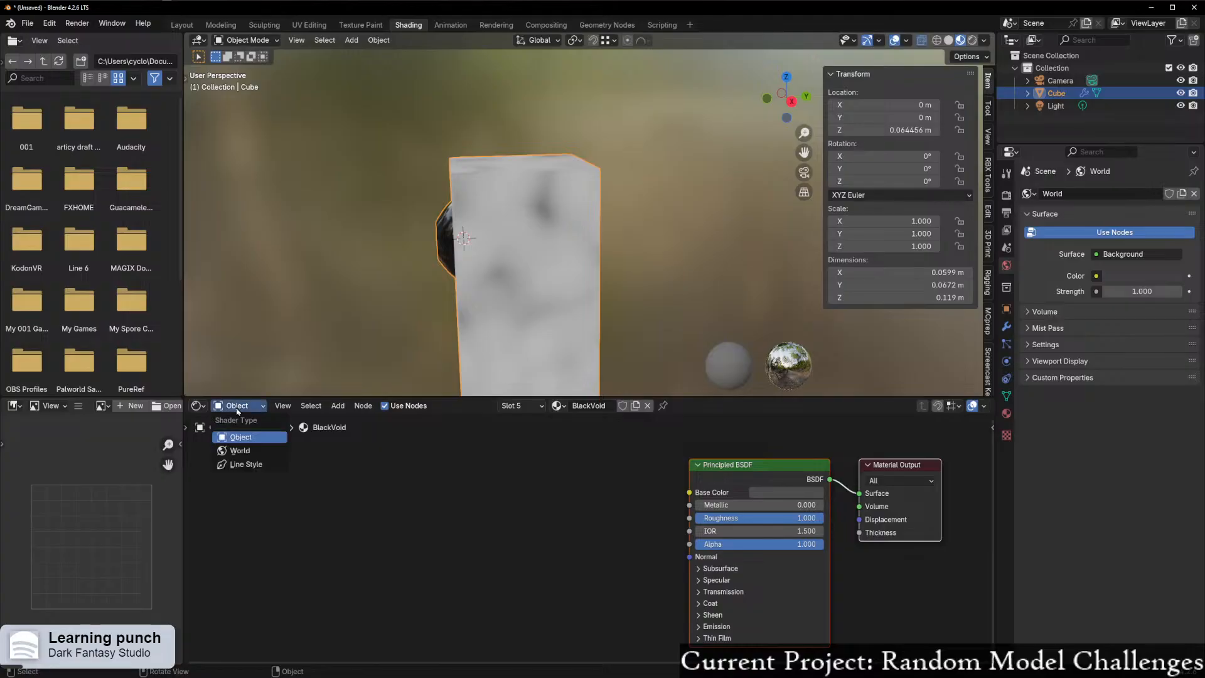
click(240, 453)
click(747, 505)
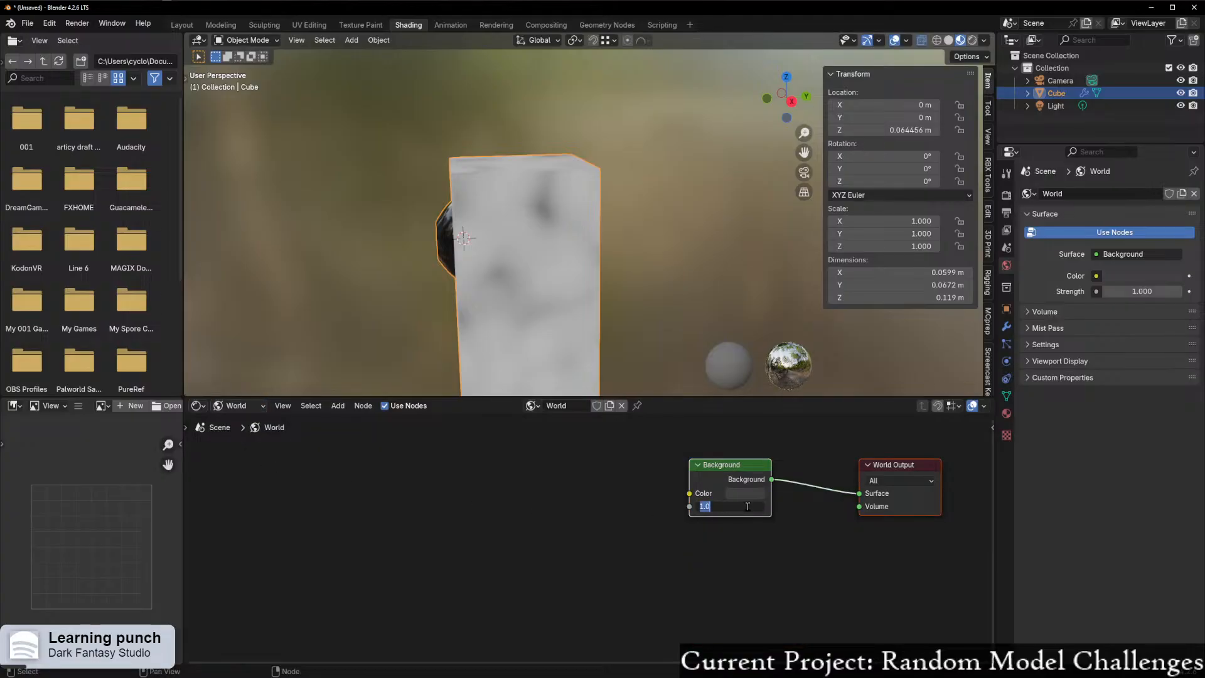
text(0)
key(Return)
- Return to the Layout workspace and hide the Light object in the viewport
click(142, 23)
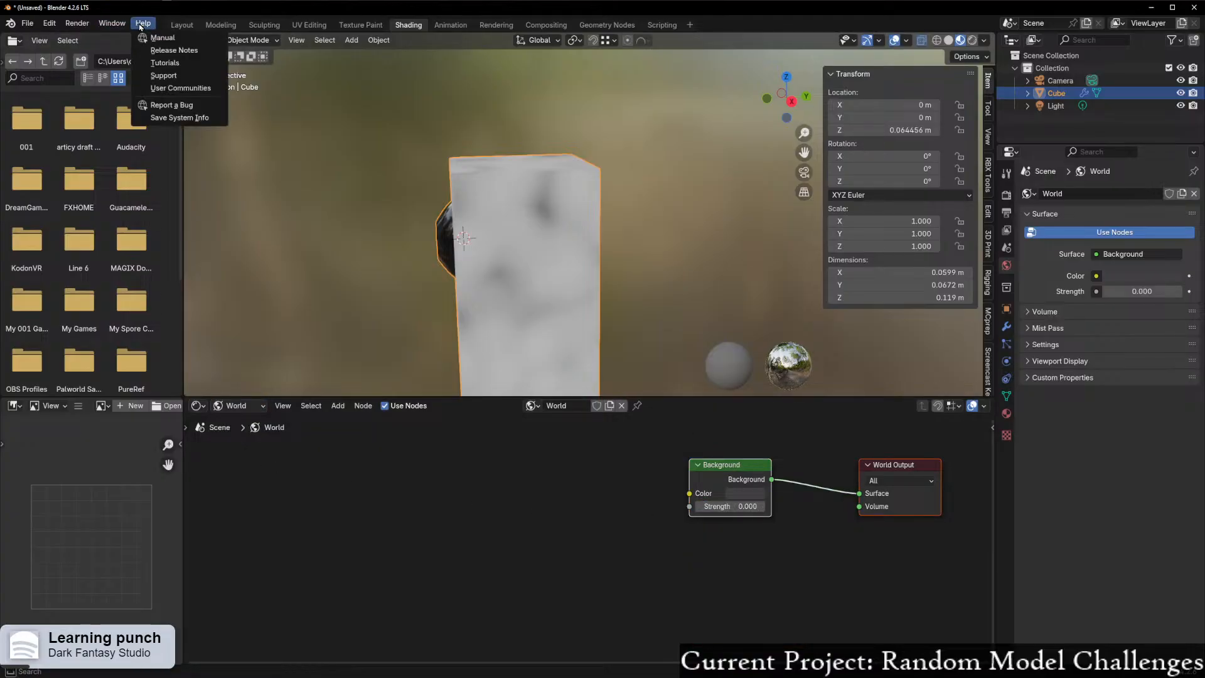
click(182, 25)
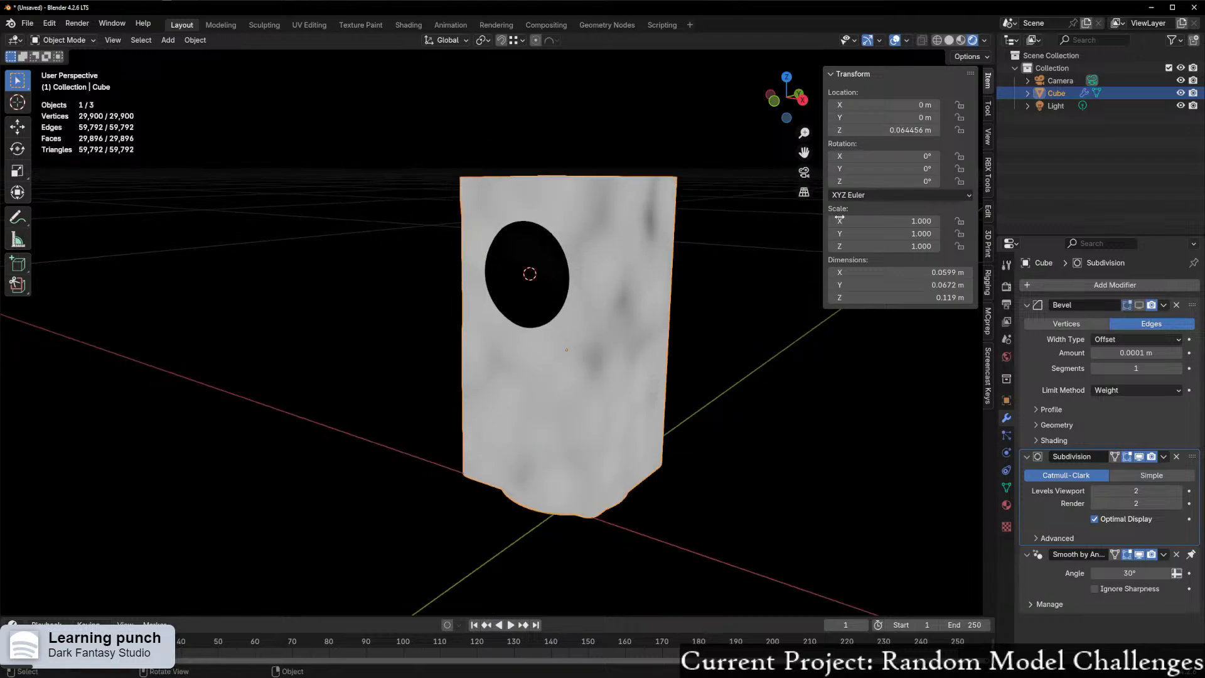
click(1180, 105)
middle_drag(551, 318, 413, 338)
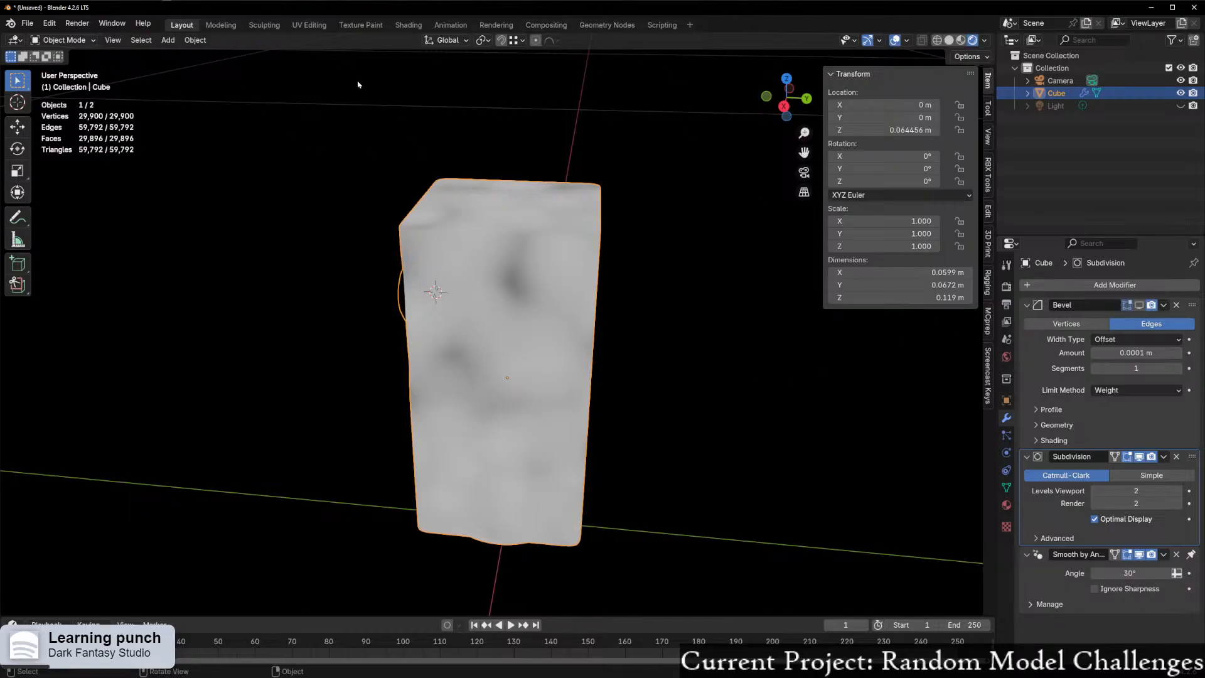
- Enable the Bevel modifier's viewport display and check the back grooves in rendered shading
click(1140, 306)
middle_drag(713, 328, 683, 289)
scroll(571, 314, up, 4)
scroll(599, 321, up, 6)
scroll(578, 327, down, 7)
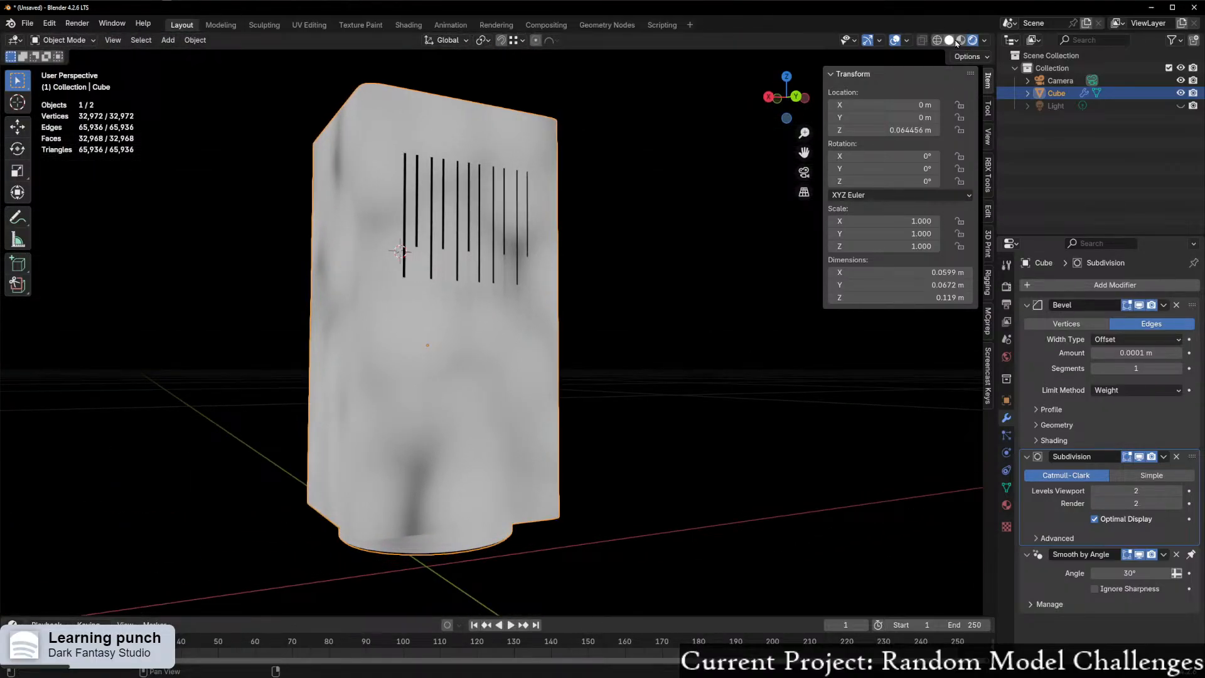
- Examine the back grooves, port, top and front lens of the camera in solid shading
click(949, 40)
scroll(555, 401, up, 5)
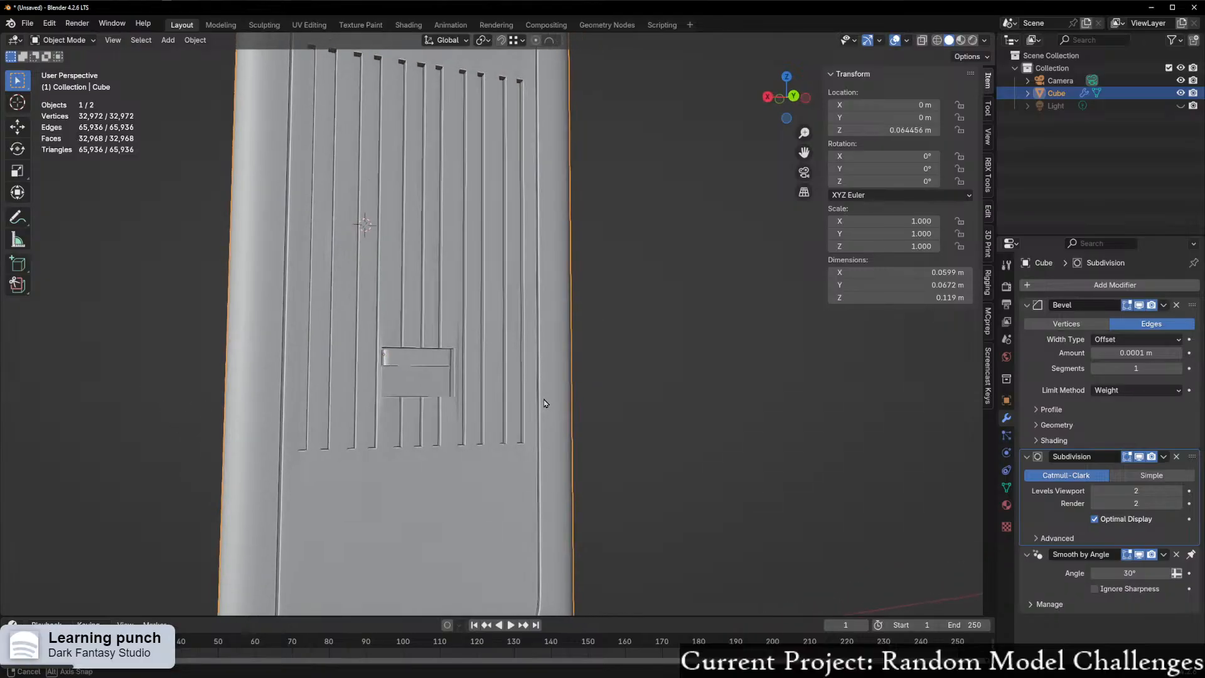
scroll(554, 396, up, 3)
scroll(548, 398, down, 6)
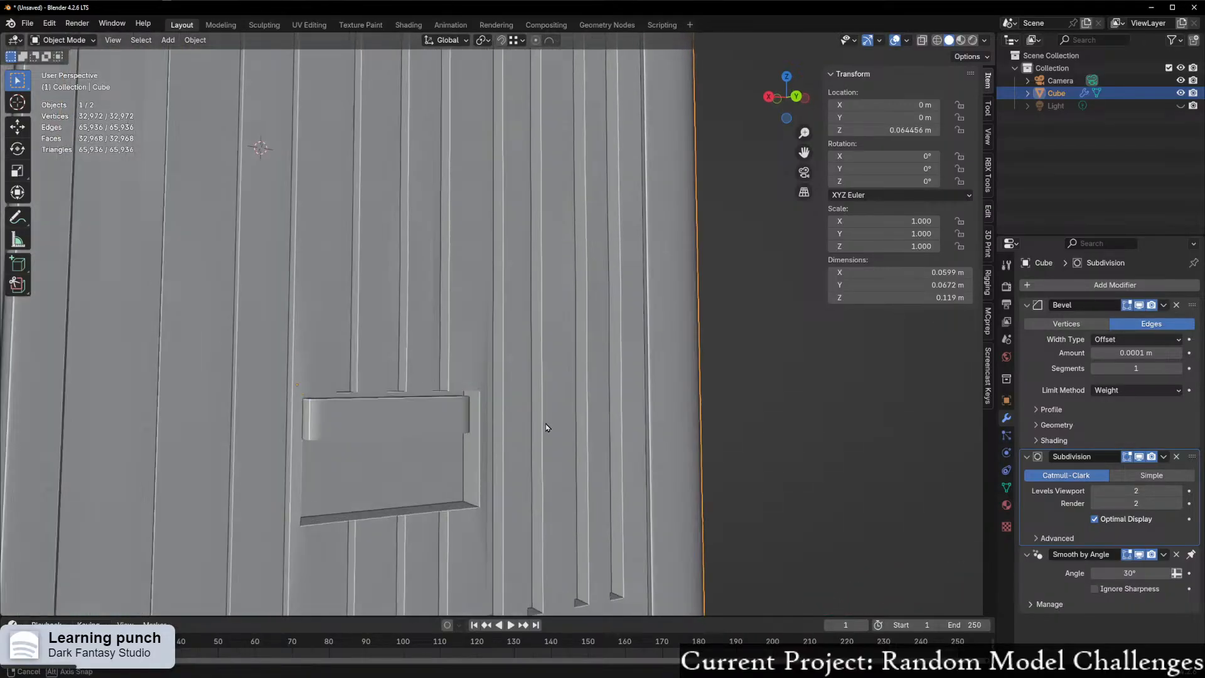
middle_drag(566, 448, 587, 508)
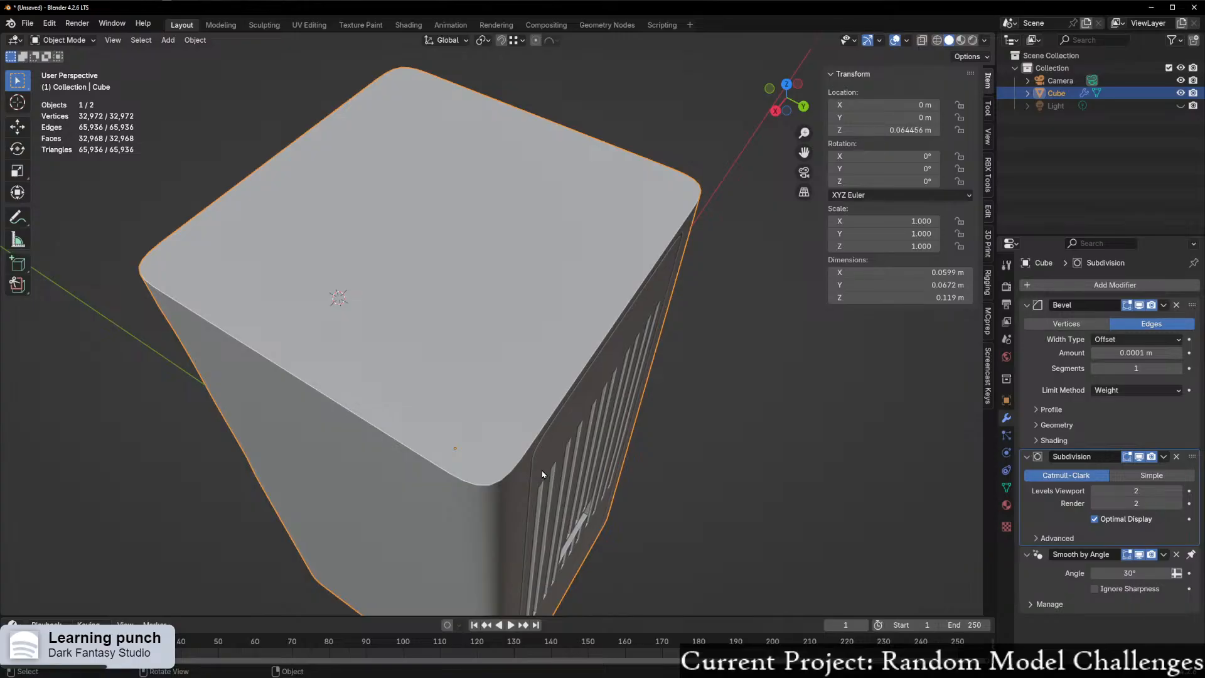
scroll(542, 475, down, 4)
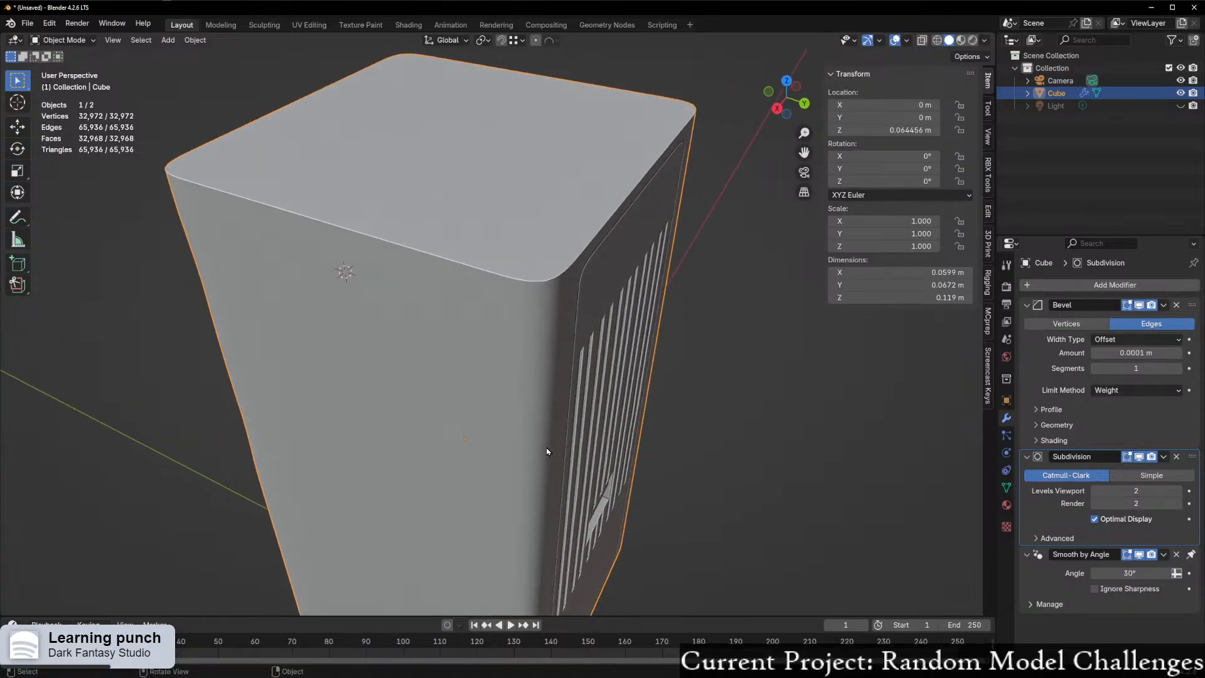
middle_drag(547, 443, 664, 411)
scroll(663, 411, up, 4)
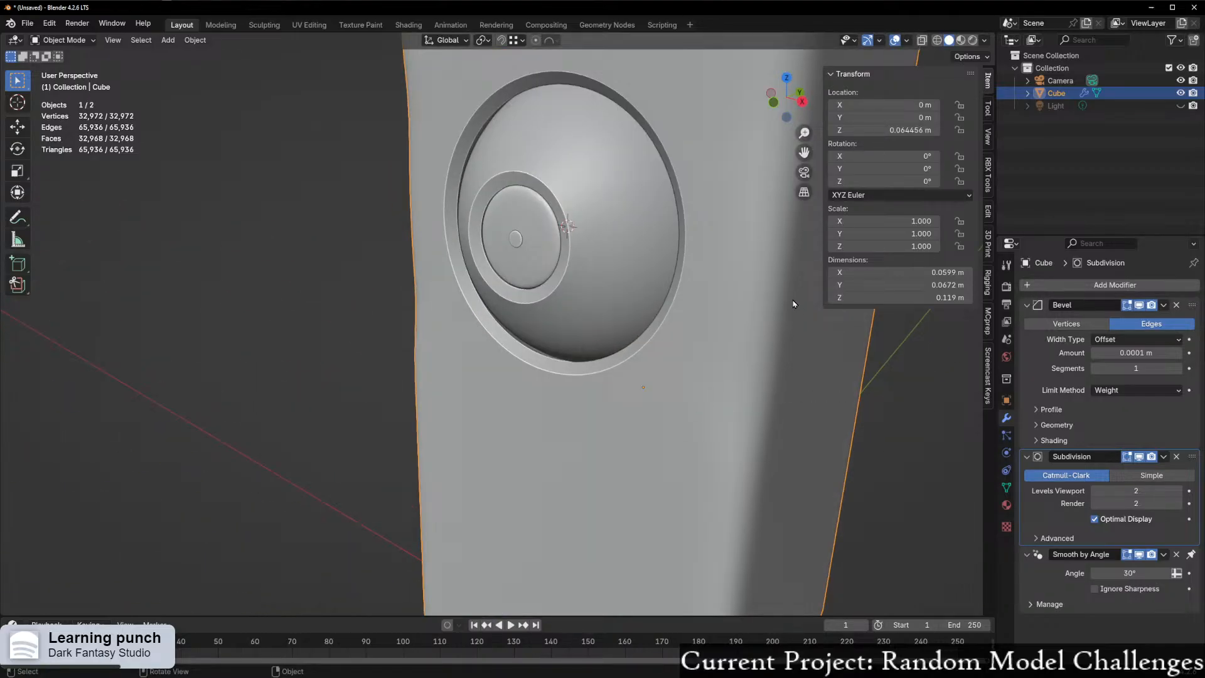
mouse_move(774, 310)
middle_down()
mouse_move(682, 393)
mouse_move(653, 385)
middle_up()
scroll(653, 385, down, 5)
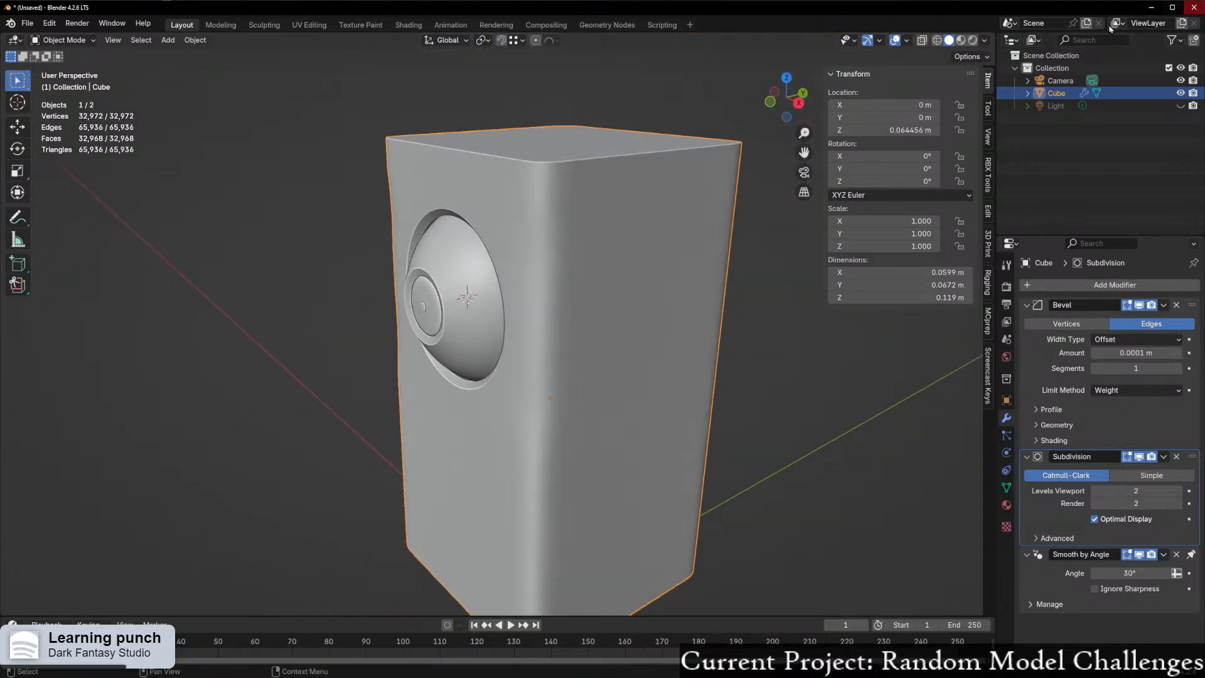
- In rendered shading, compare the camera with the Subdivision modifier's viewport display off and on
click(972, 40)
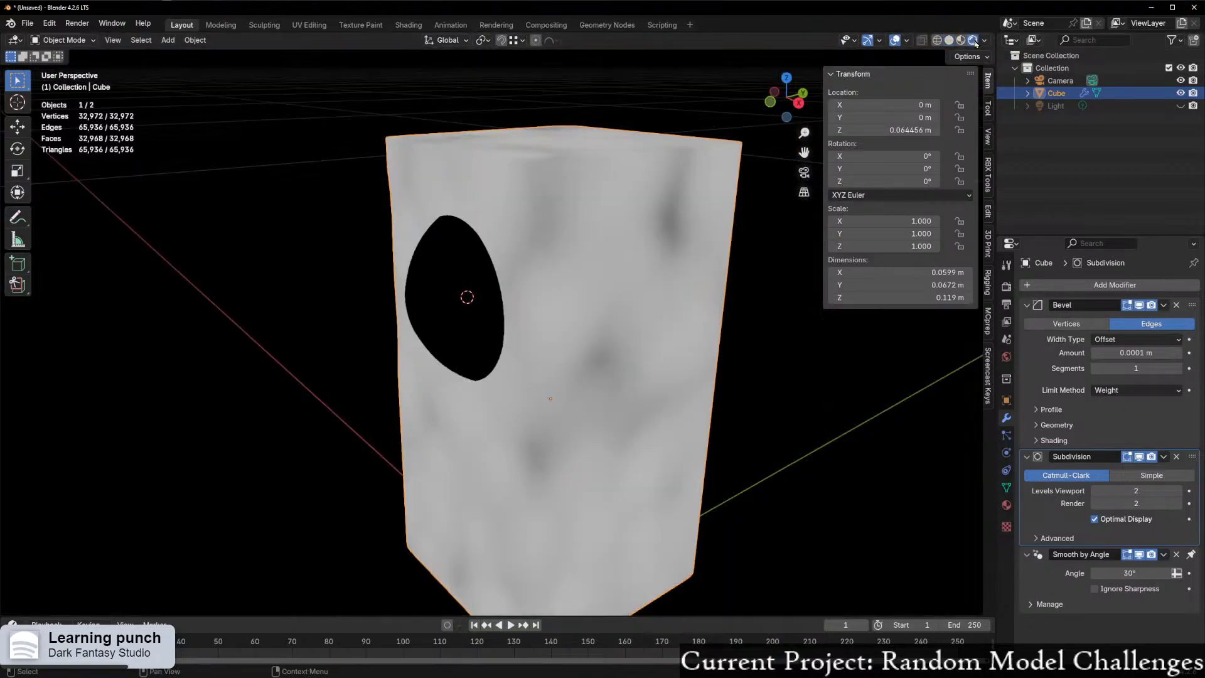
click(1138, 457)
click(1137, 457)
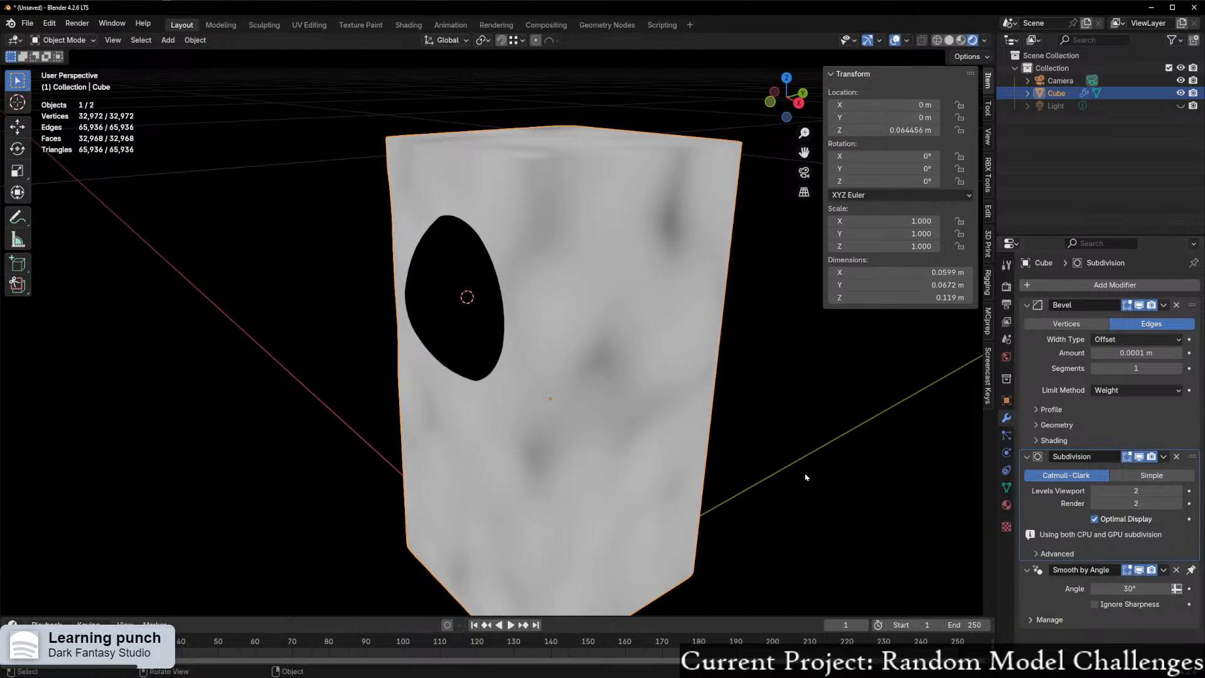
middle_drag(599, 435, 662, 370)
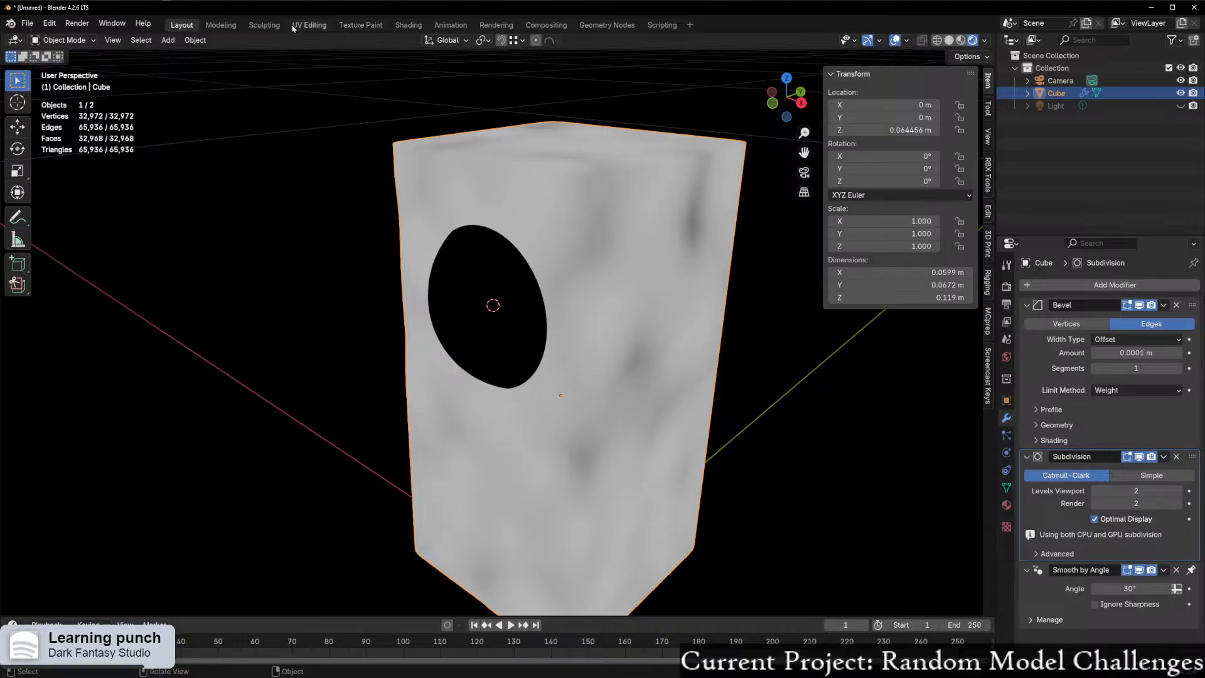
- In the Shading workspace, show the object shader nodes for the CameraBody material in Slot 1
click(406, 26)
middle_drag(481, 243, 530, 249)
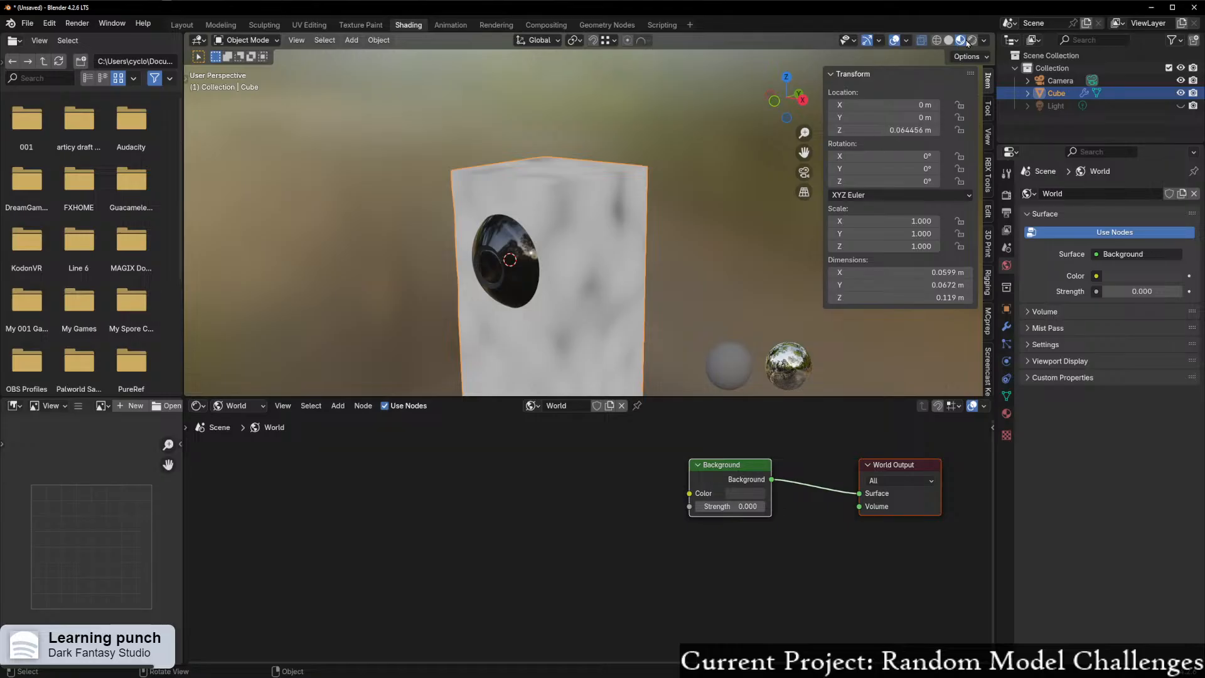
click(972, 40)
click(959, 41)
click(236, 405)
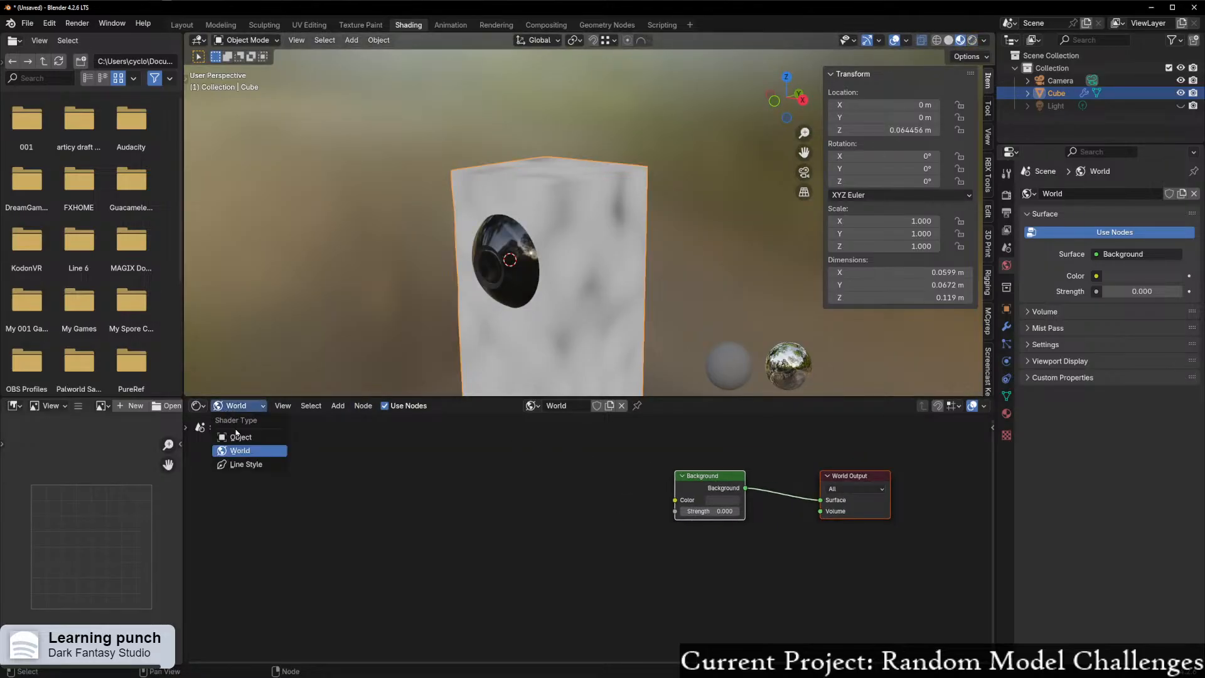
click(239, 444)
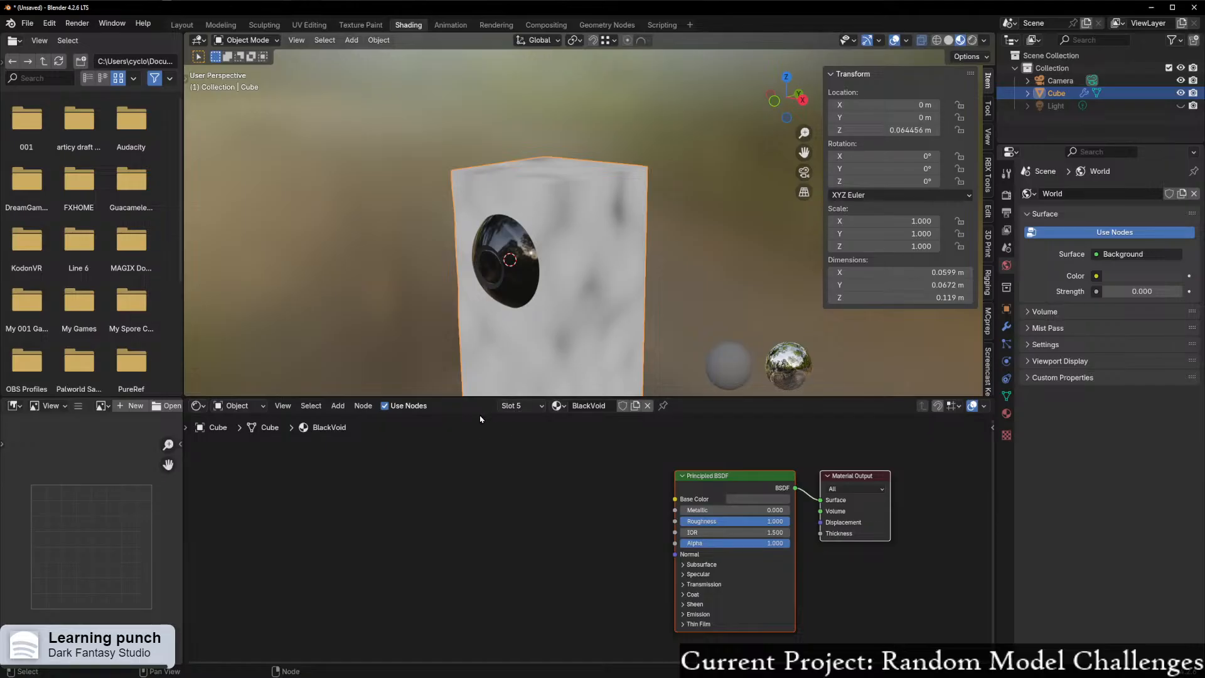
click(512, 412)
click(515, 435)
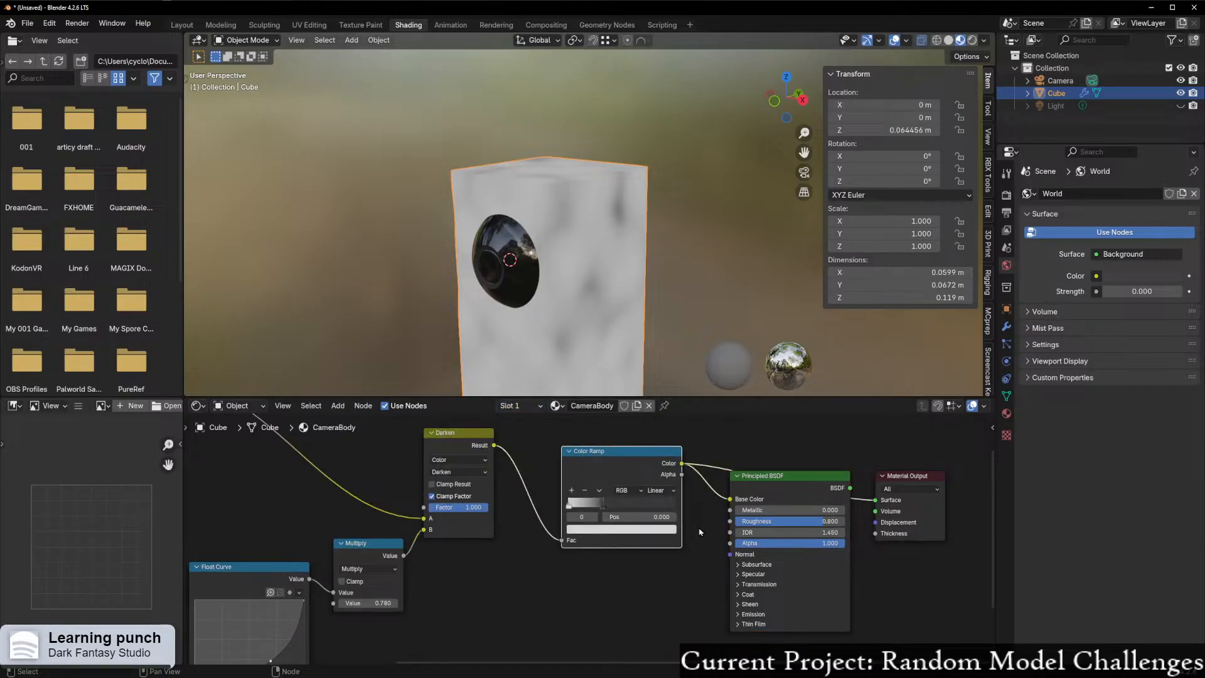
- Connect CameraBody's Principled BSDF to the Material Output surface and check the result around the model
ctrl+shift+click(762, 480)
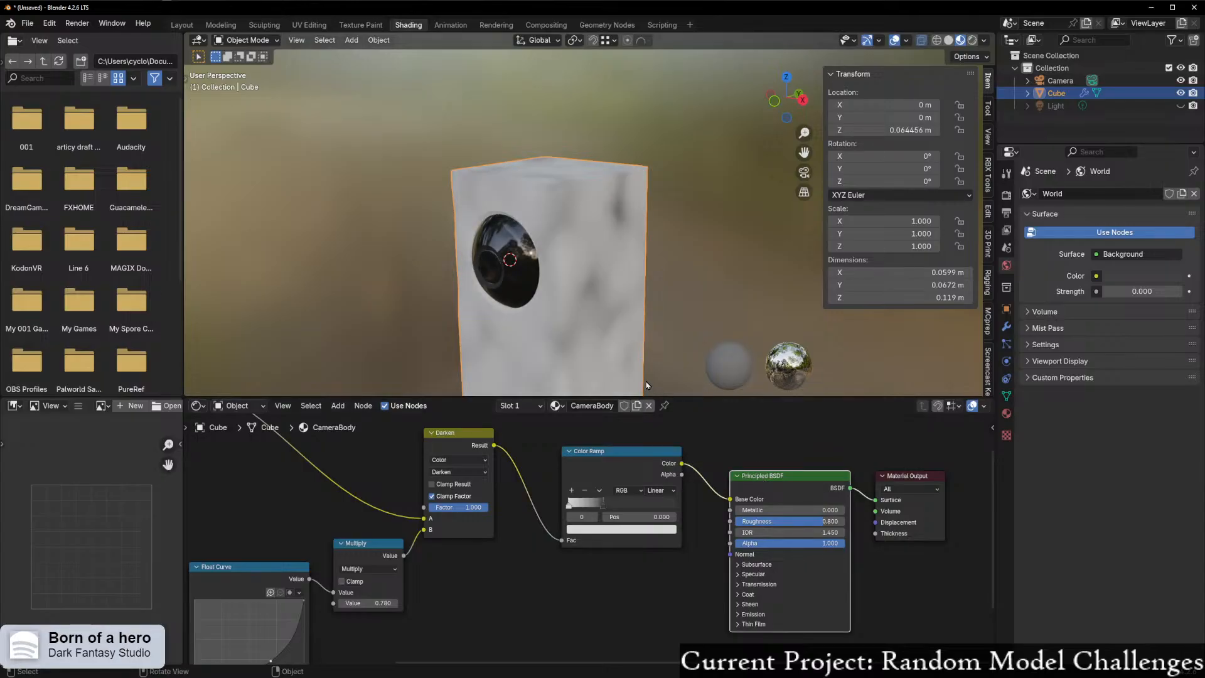
middle_drag(612, 342, 584, 342)
click(973, 41)
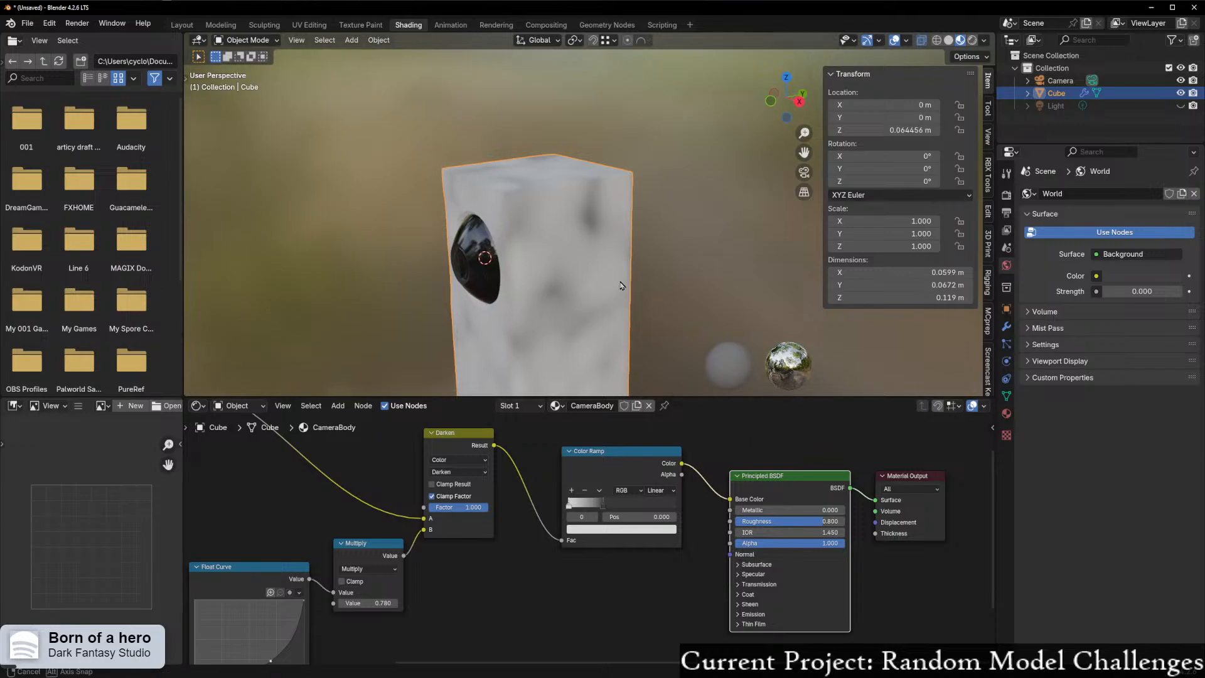
middle_drag(608, 281, 668, 296)
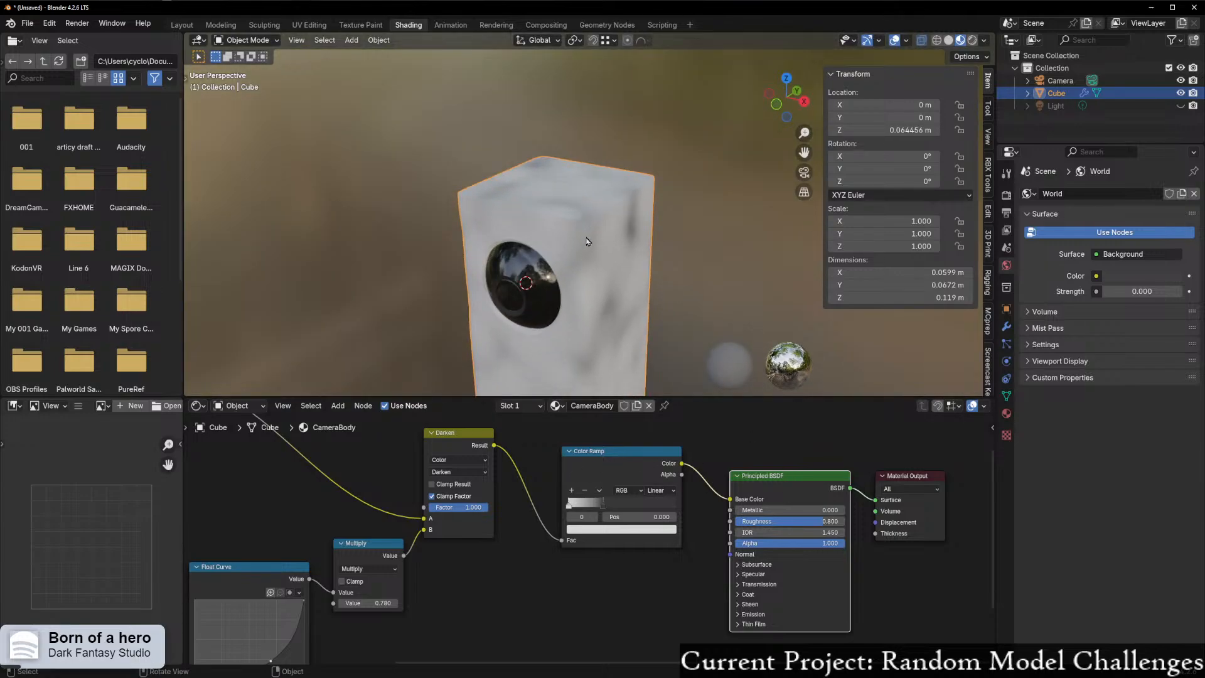
- Set the Shading viewport to solid display, and unhide the Light in the Layout workspace
click(948, 39)
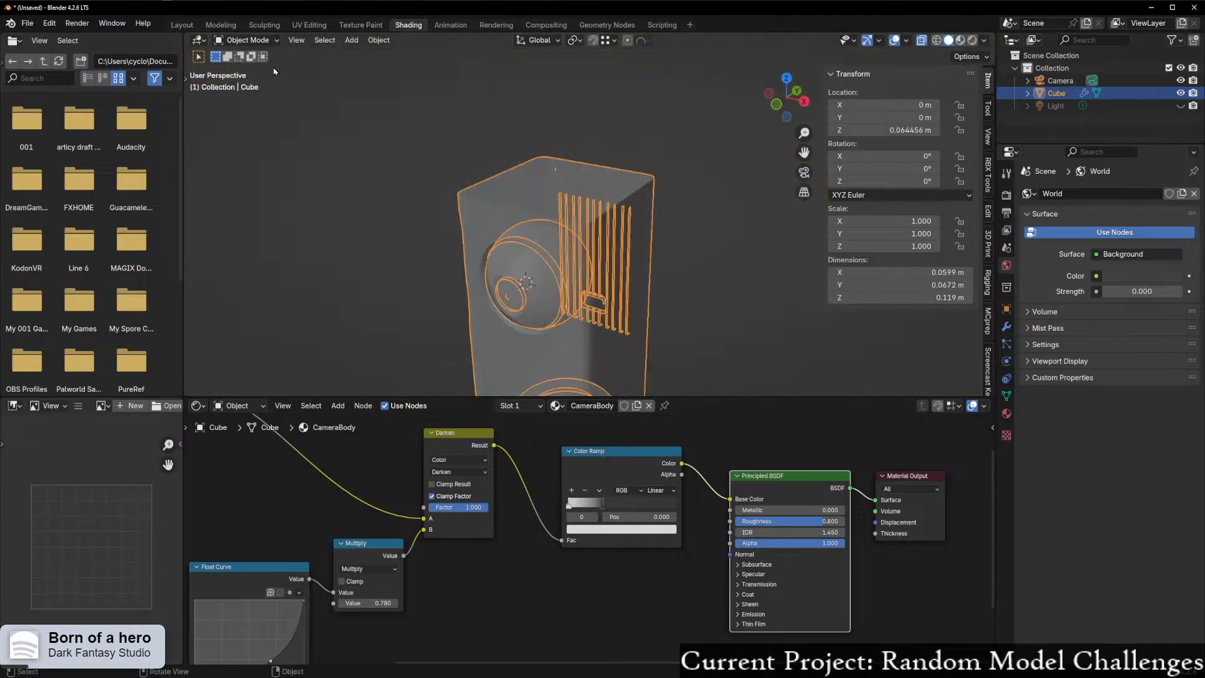
click(182, 24)
scroll(565, 226, down, 5)
click(1179, 105)
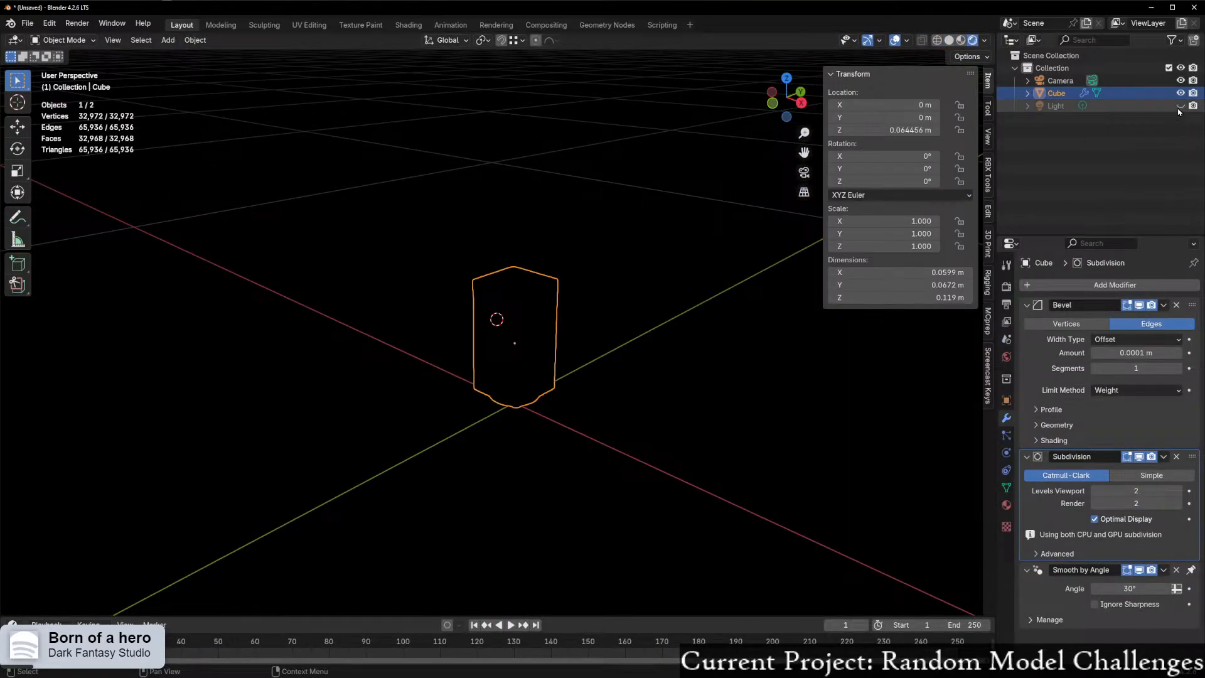
- Select the light and lower it about 5.08 m along the global Z axis
scroll(657, 220, down, 3)
mouse_move(656, 220)
middle_down()
mouse_move(699, 173)
mouse_move(648, 195)
mouse_move(571, 314)
mouse_move(559, 218)
mouse_move(564, 236)
mouse_move(500, 228)
mouse_move(554, 162)
mouse_move(537, 182)
middle_up()
scroll(653, 190, down, 4)
click(584, 224)
key(g)
key(z)
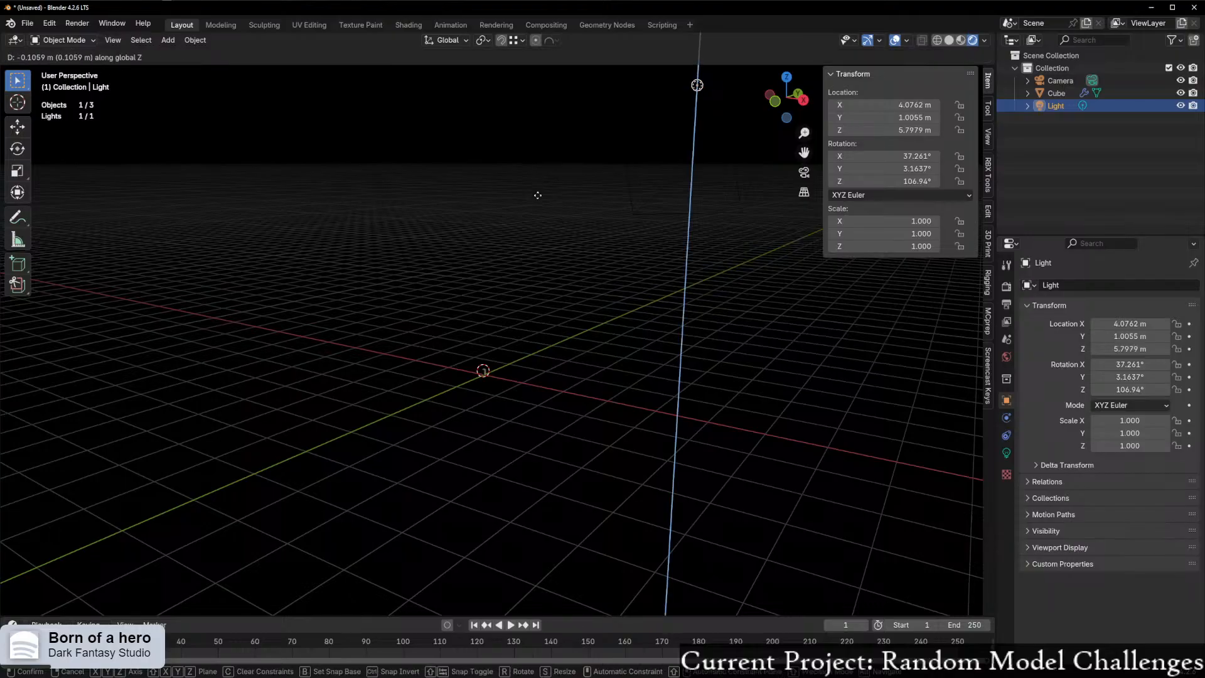
click(559, 403)
- Move the light horizontally toward the camera model, about -3.2 m in X and -1.66 m in Y
middle_drag(559, 404, 669, 362)
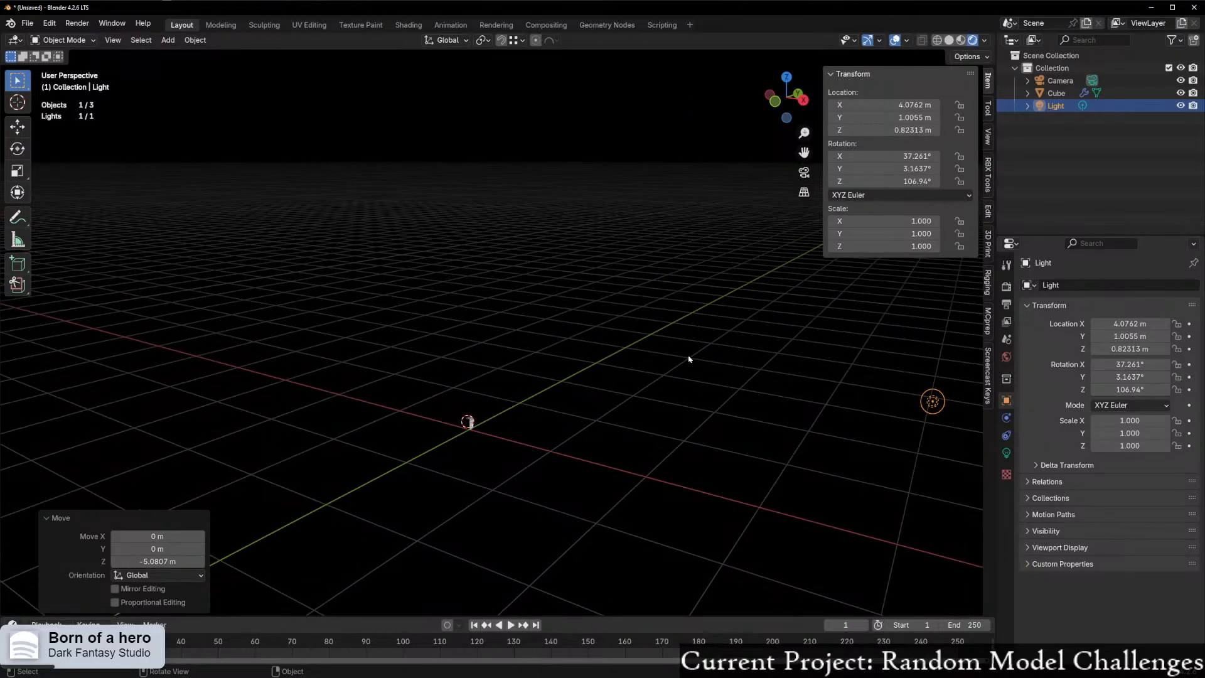
key(g)
key(shift+z)
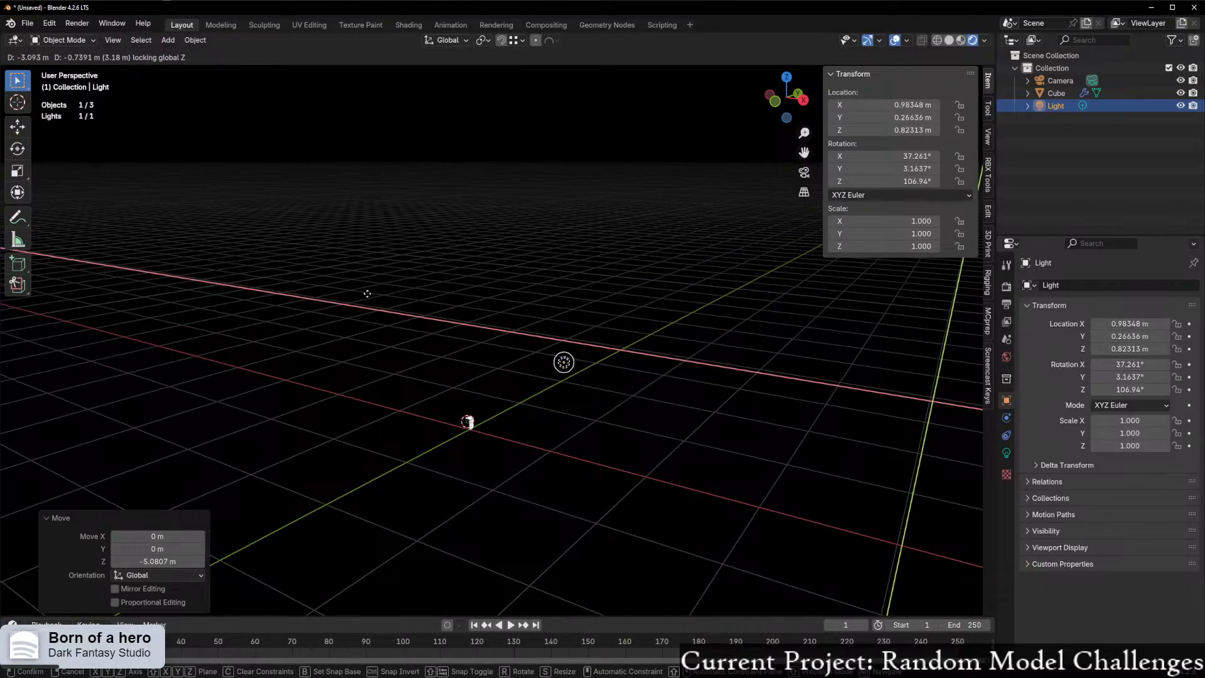
click(311, 317)
middle_drag(307, 320, 465, 358)
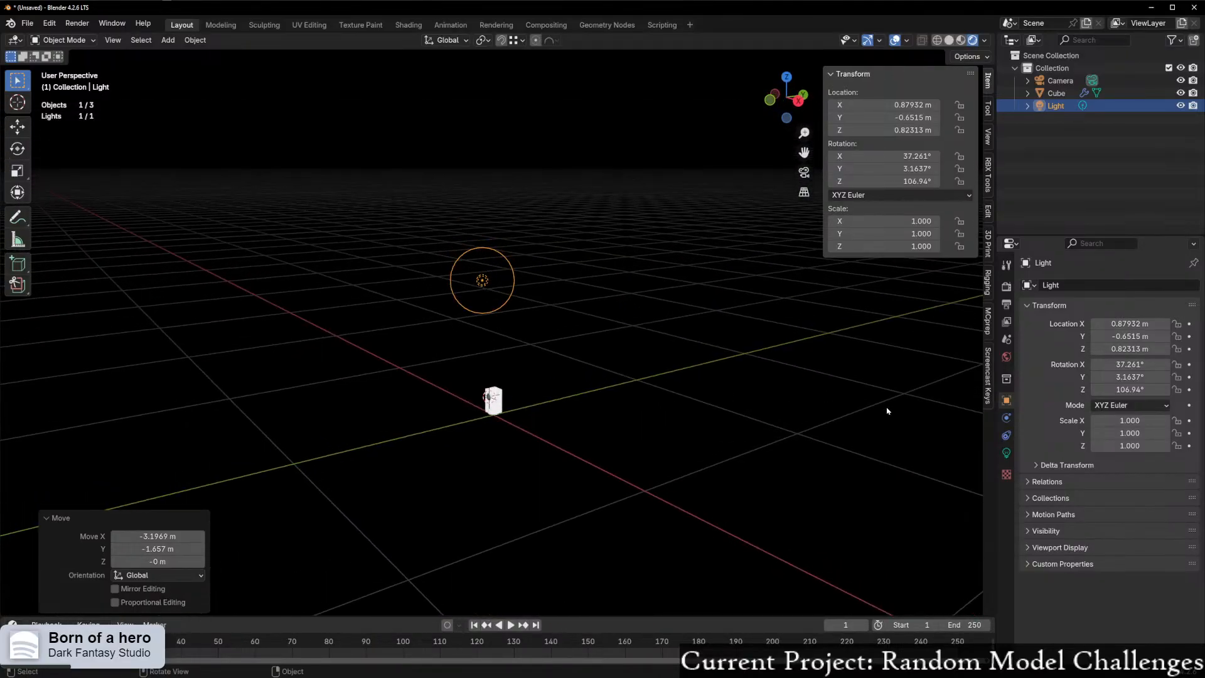
- Set the point light's power to 3 W, and raise it to 5 W after checking the model
click(1006, 452)
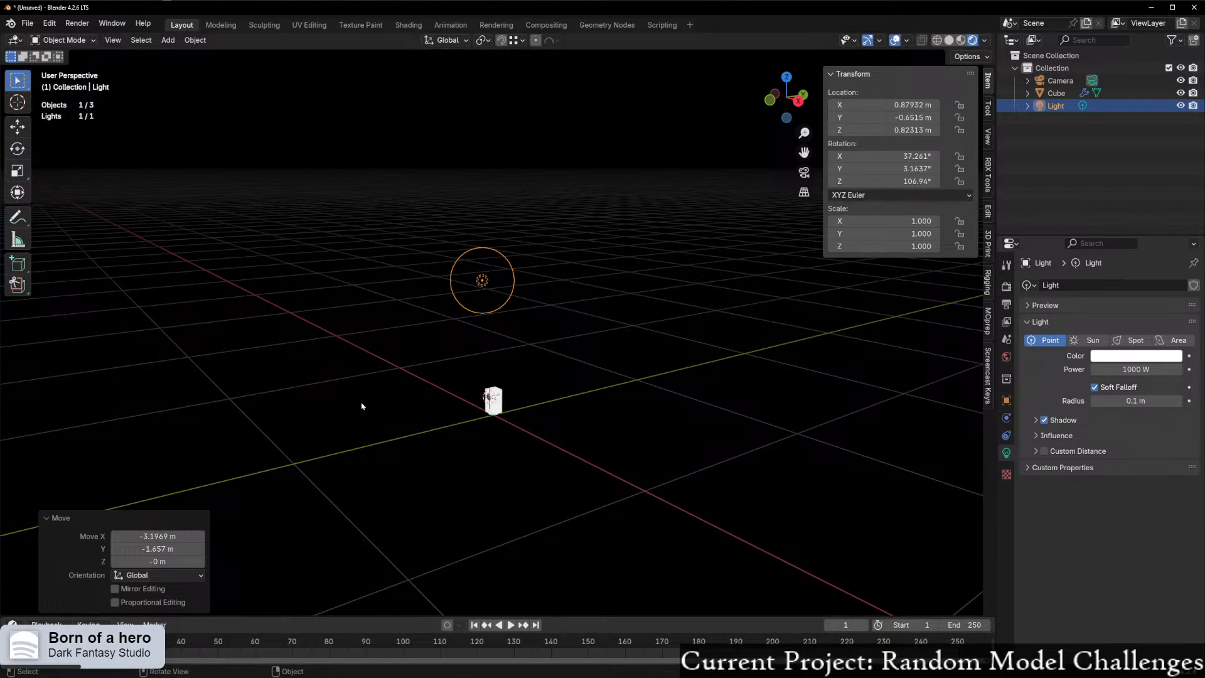
middle_drag(370, 408, 513, 328)
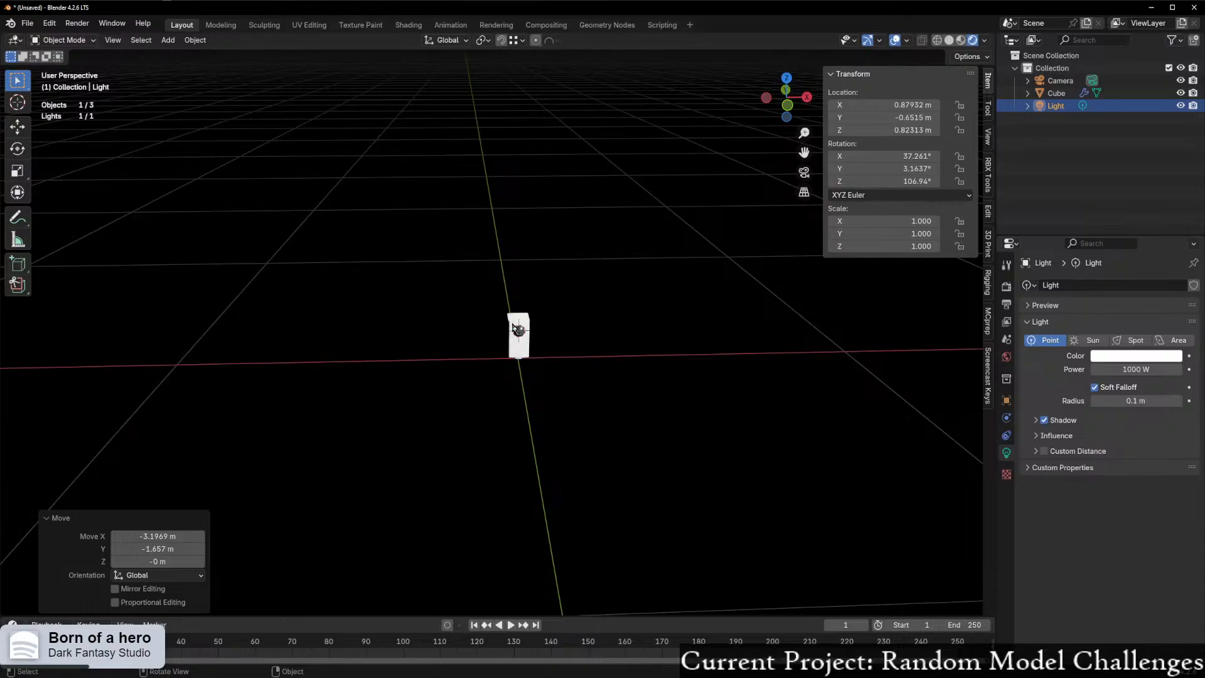
click(1141, 368)
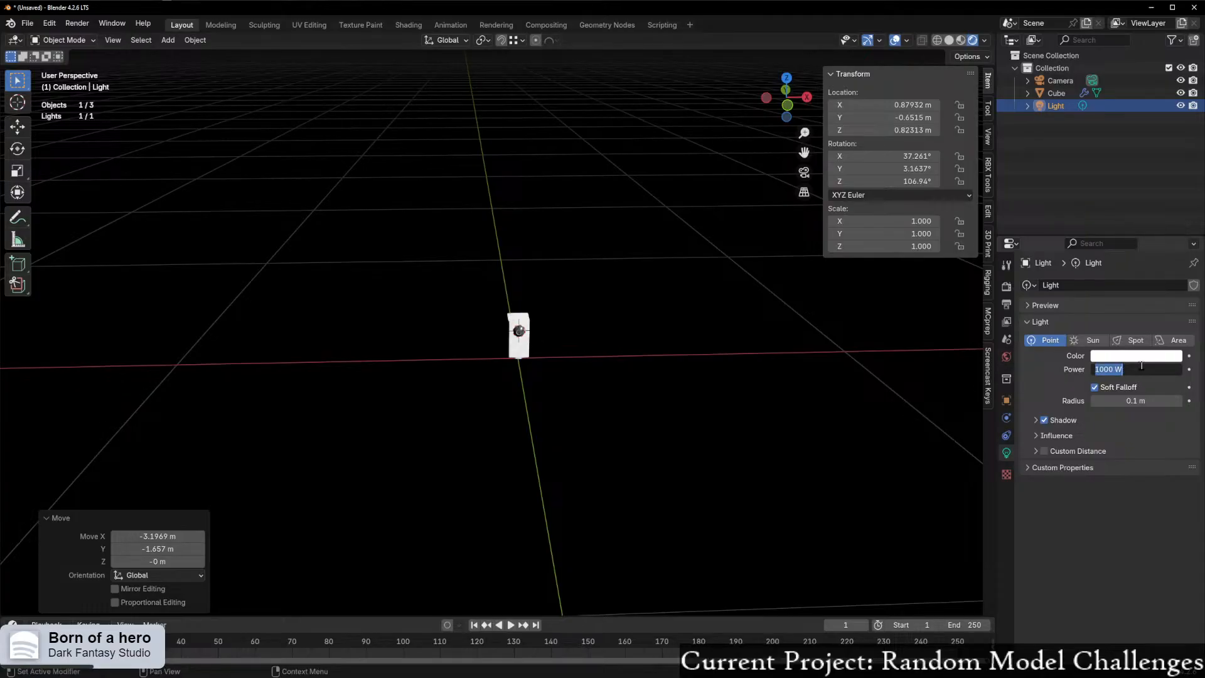
text(3)
key(Return)
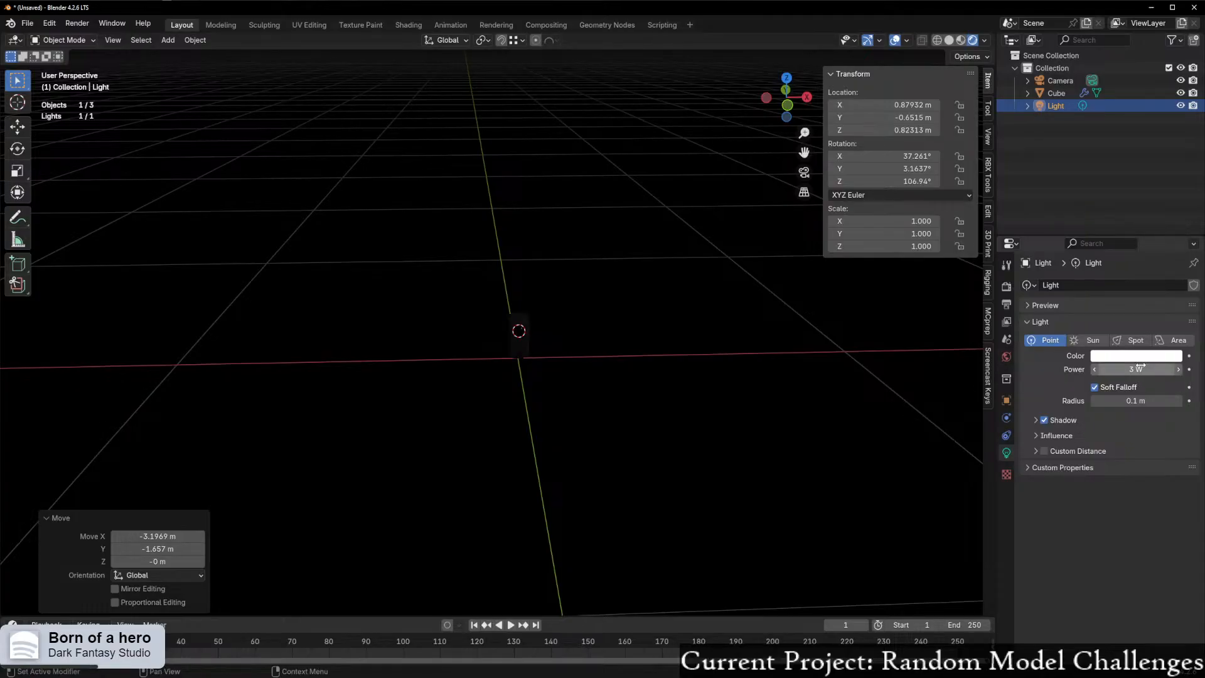
middle_drag(716, 387, 641, 384)
mouse_move(1107, 368)
mouse_down()
mouse_move(1123, 369)
mouse_move(1107, 367)
mouse_up()
- Change the light type to Spot and aim its beam at the camera model near the origin
middle_drag(712, 259, 714, 302)
click(1147, 341)
middle_drag(552, 439, 560, 453)
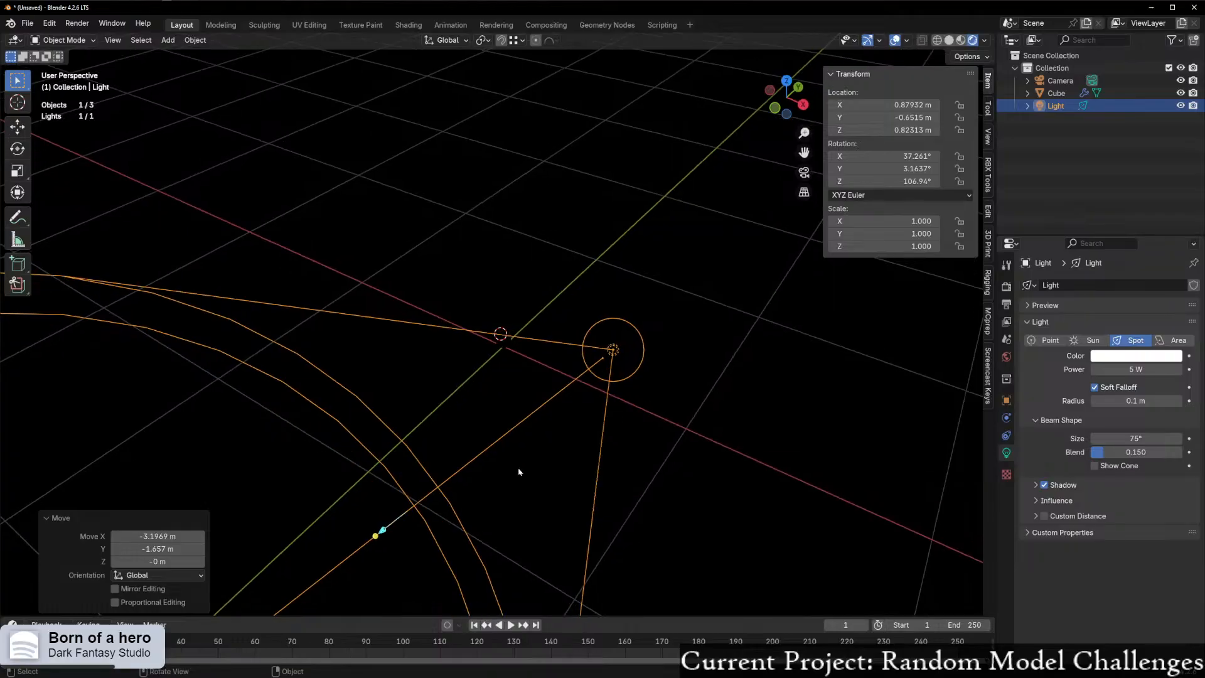
drag(374, 535, 513, 334)
scroll(497, 392, up, 5)
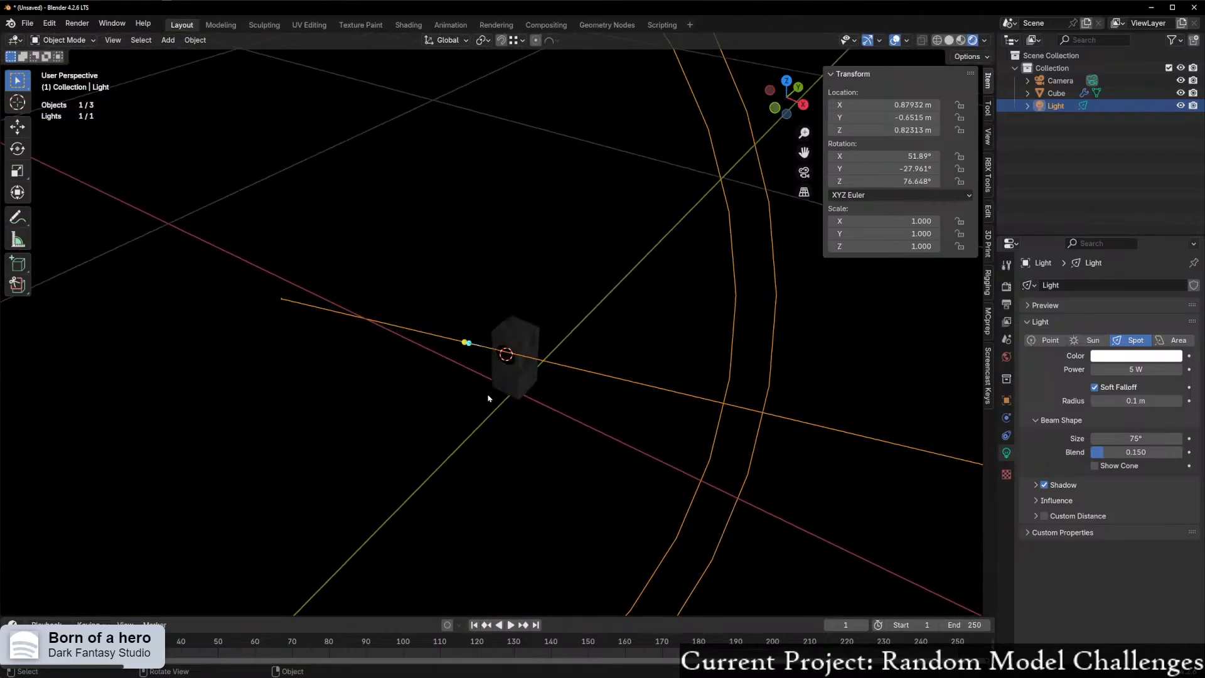
middle_drag(487, 404, 490, 349)
scroll(488, 370, up, 2)
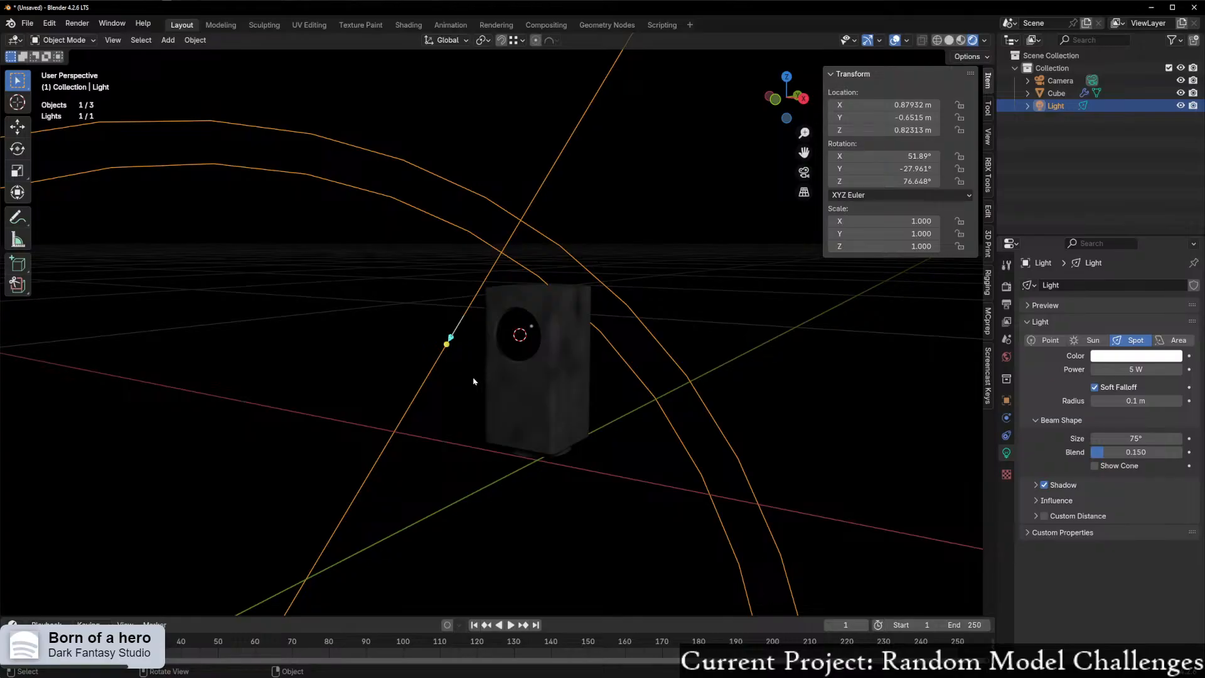
- Align the scene camera to the current view, lock the camera to the view, and frame the model closer
scroll(458, 385, down, 3)
shift+middle_drag(535, 411, 535, 379)
key(ctrl+alt+KP_0)
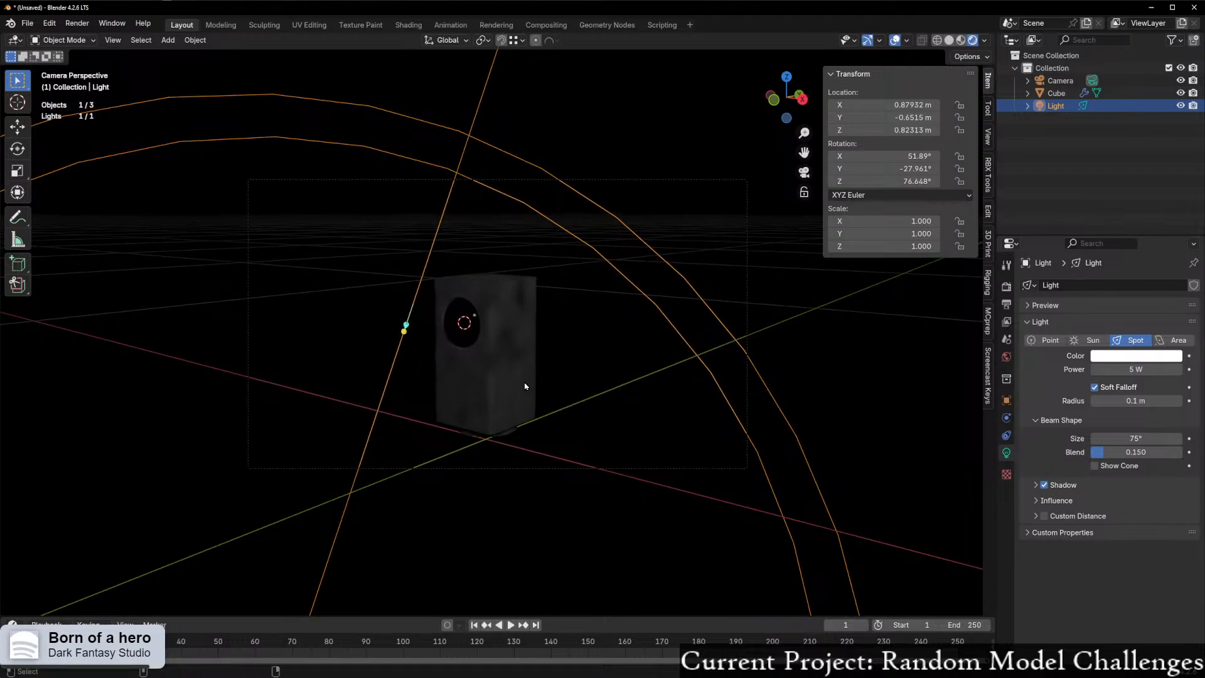
shift+middle_drag(544, 387, 550, 380)
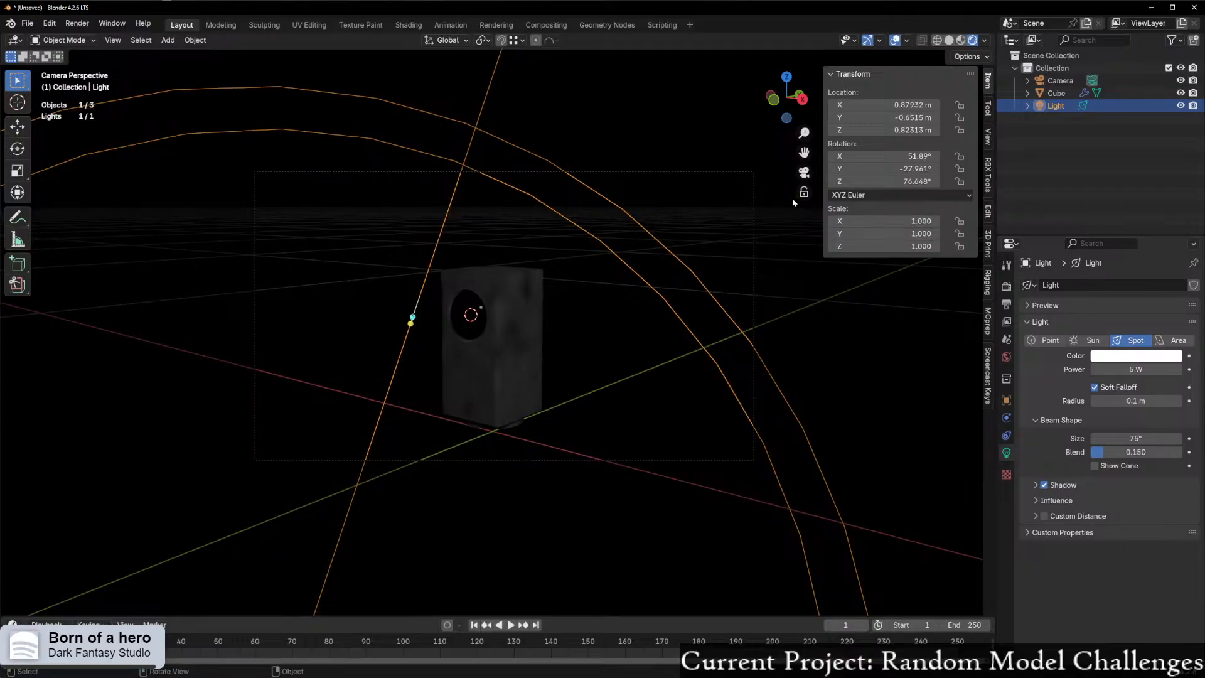
click(803, 192)
shift+middle_drag(670, 277, 675, 269)
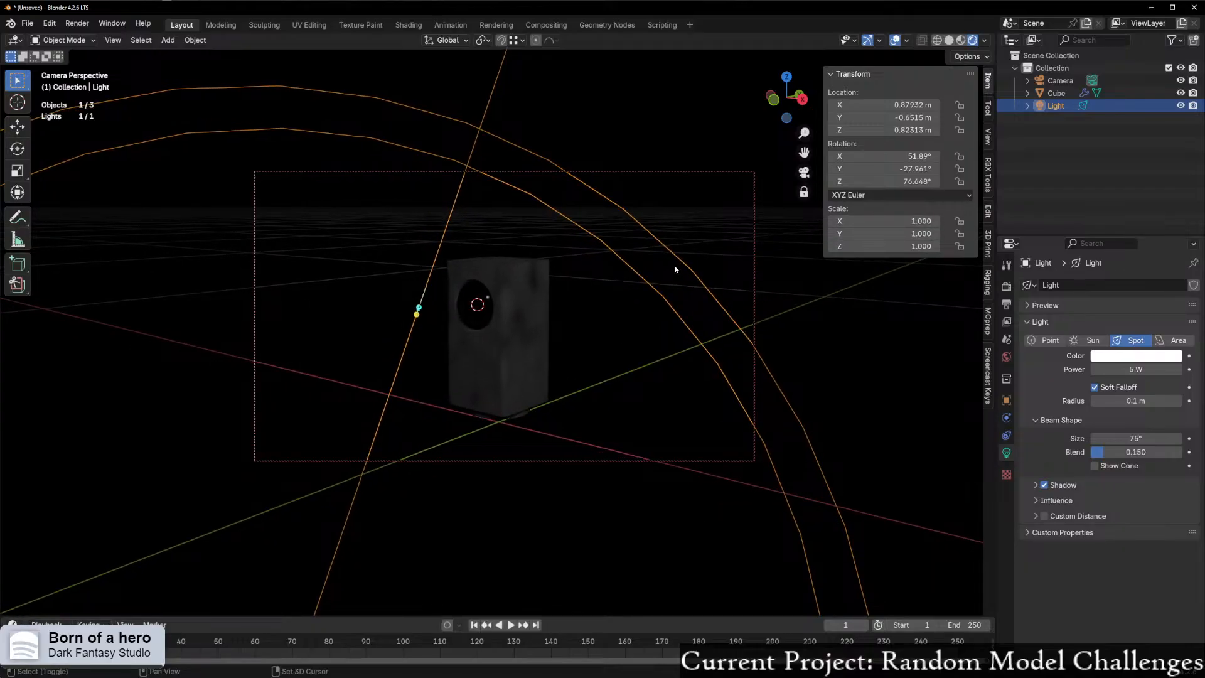
ctrl+middle_drag(590, 339, 589, 316)
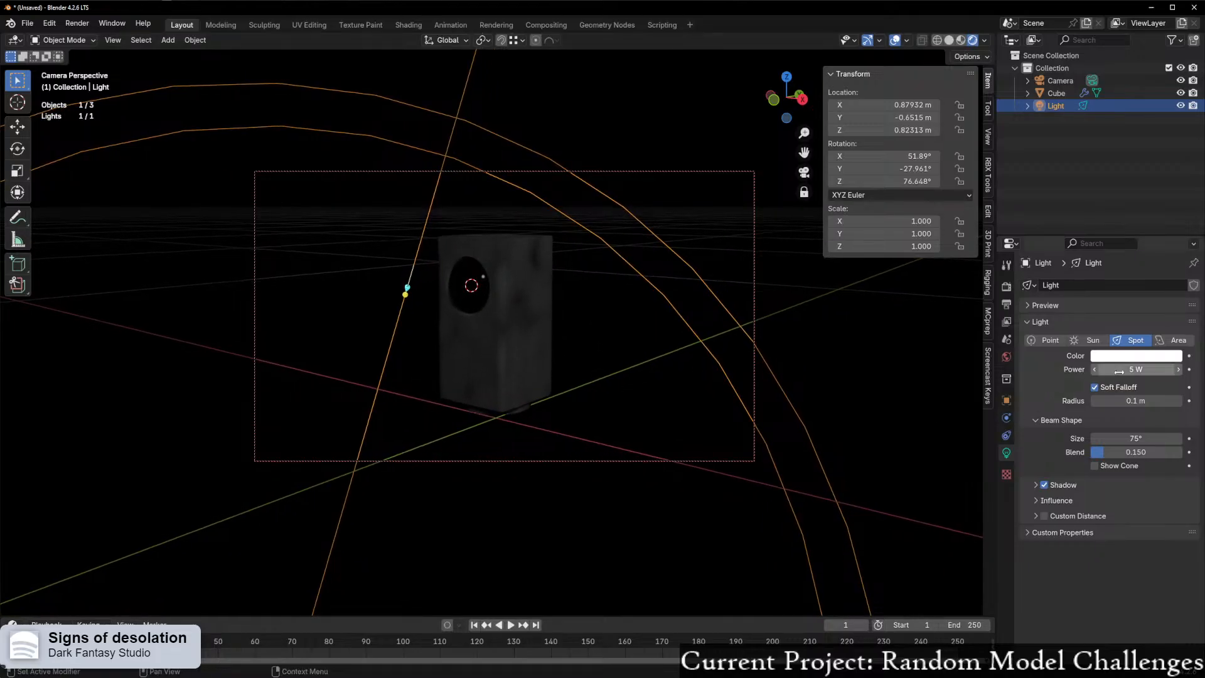
- Set the spot light's power to 10 W
click(1118, 372)
text(10)
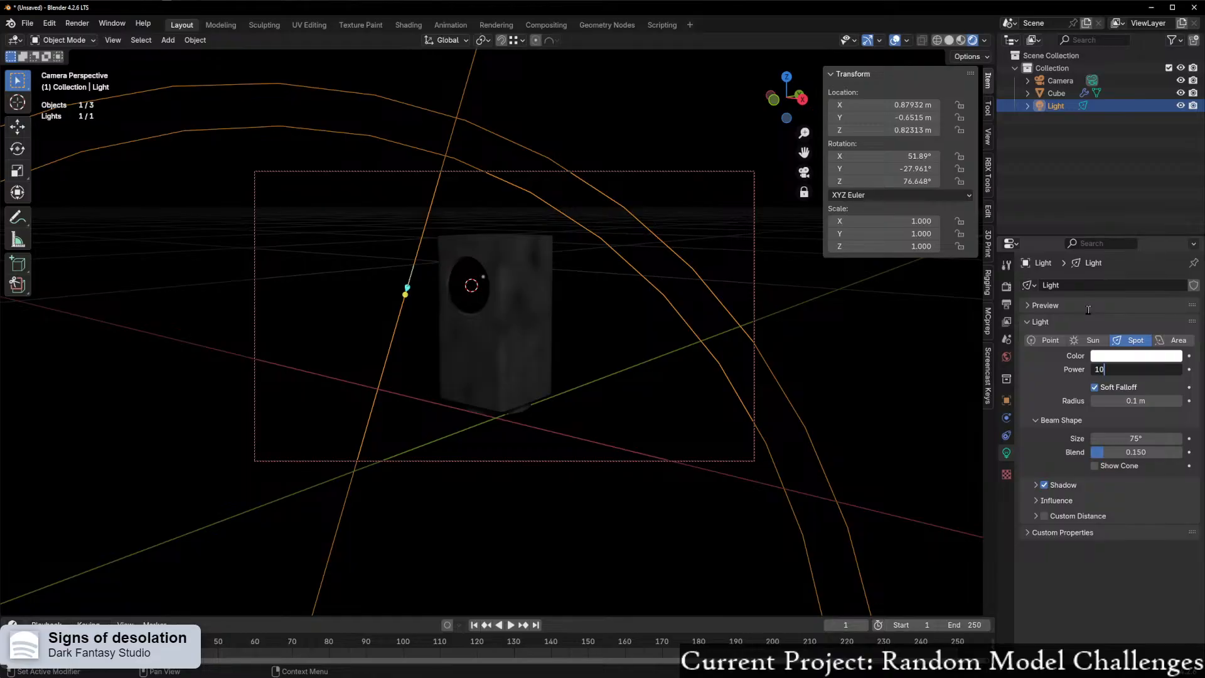
key(Return)
- Set the render engine to Cycles with GPU Compute as the device
click(1006, 286)
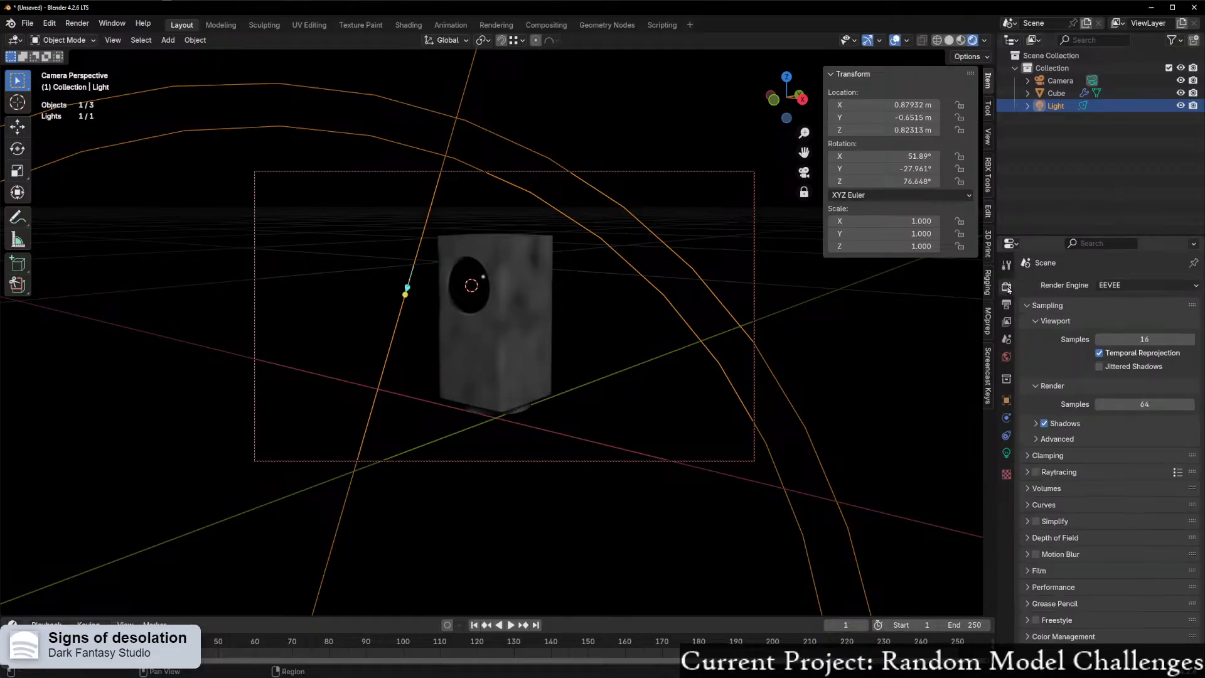
click(1146, 284)
click(1129, 326)
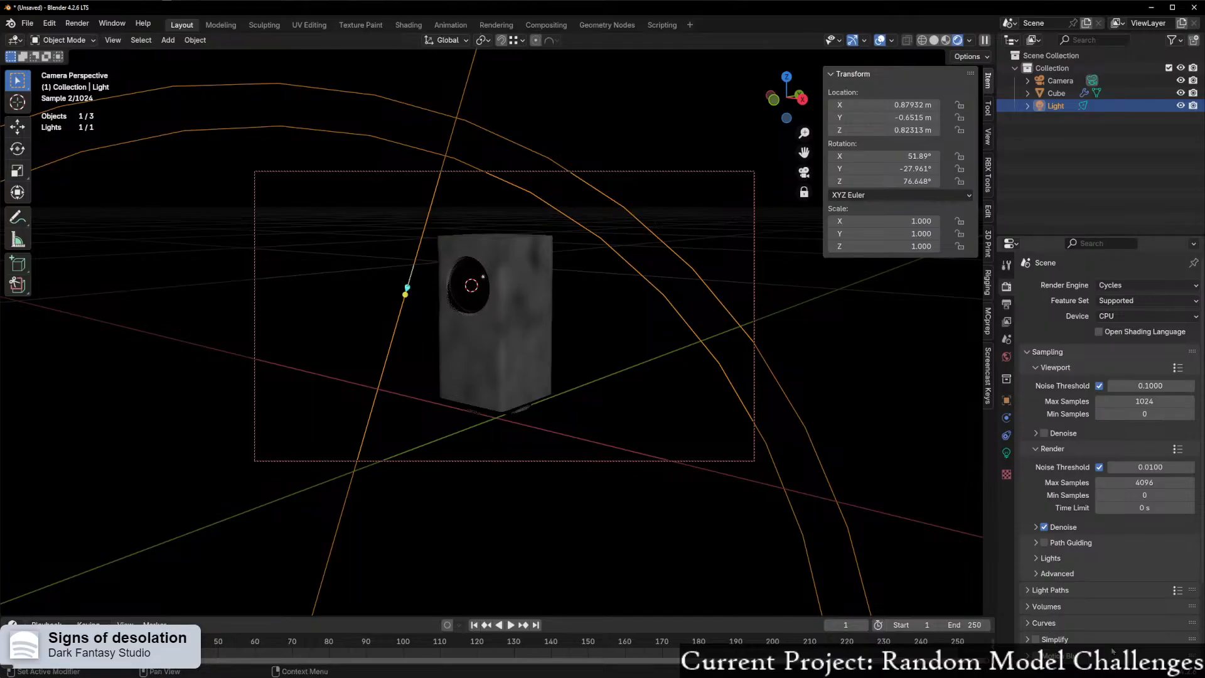
scroll(1104, 439, down, 1)
scroll(1110, 377, up, 1)
click(1123, 315)
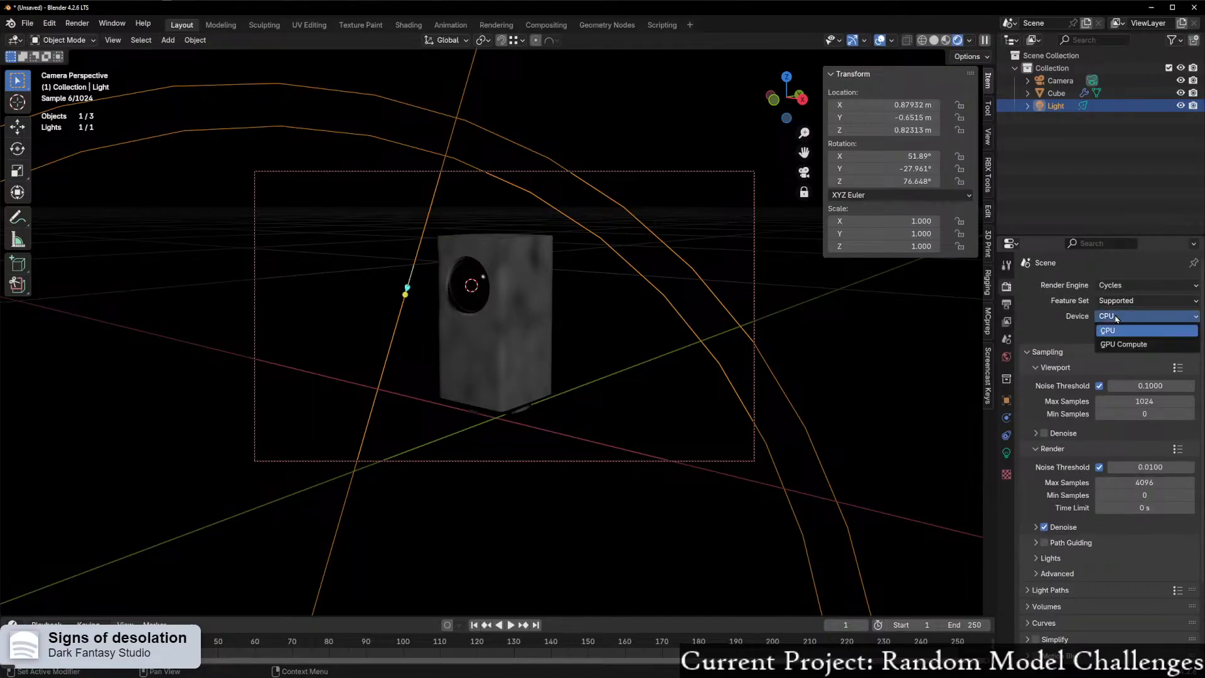
click(1122, 344)
- Set the Color Management exposure to 2.5
scroll(1023, 630, down, 3)
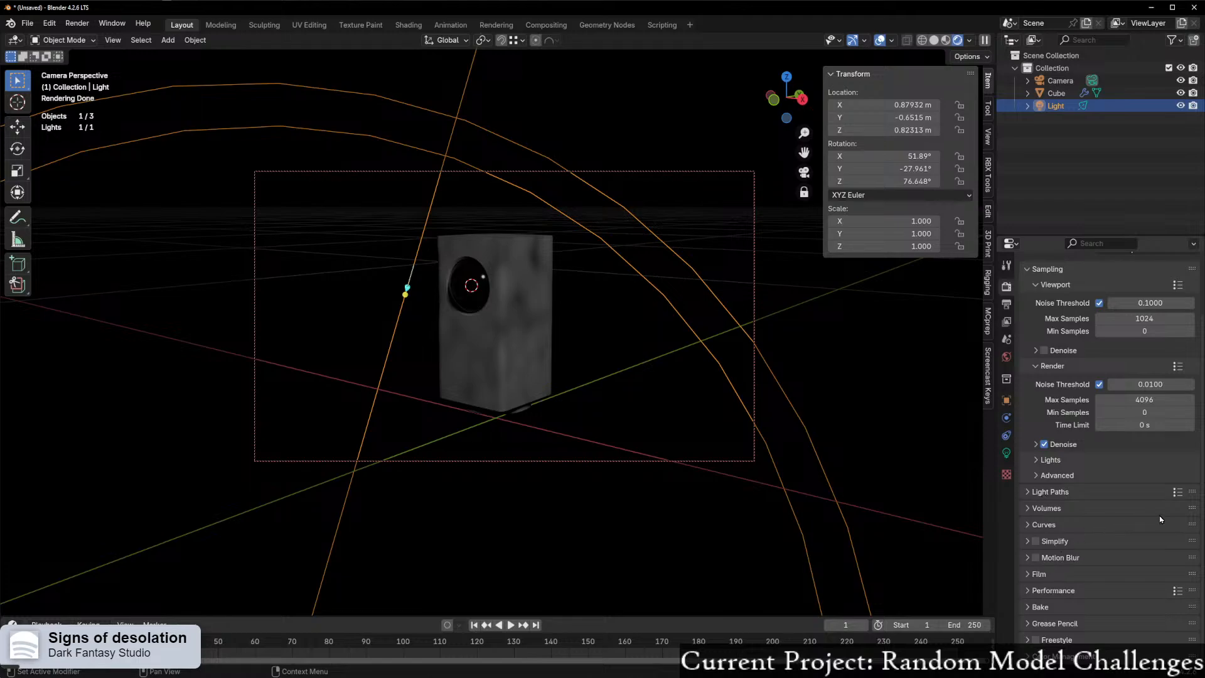
click(1066, 656)
scroll(1070, 652, down, 4)
drag(1143, 594, 1177, 593)
click(1143, 592)
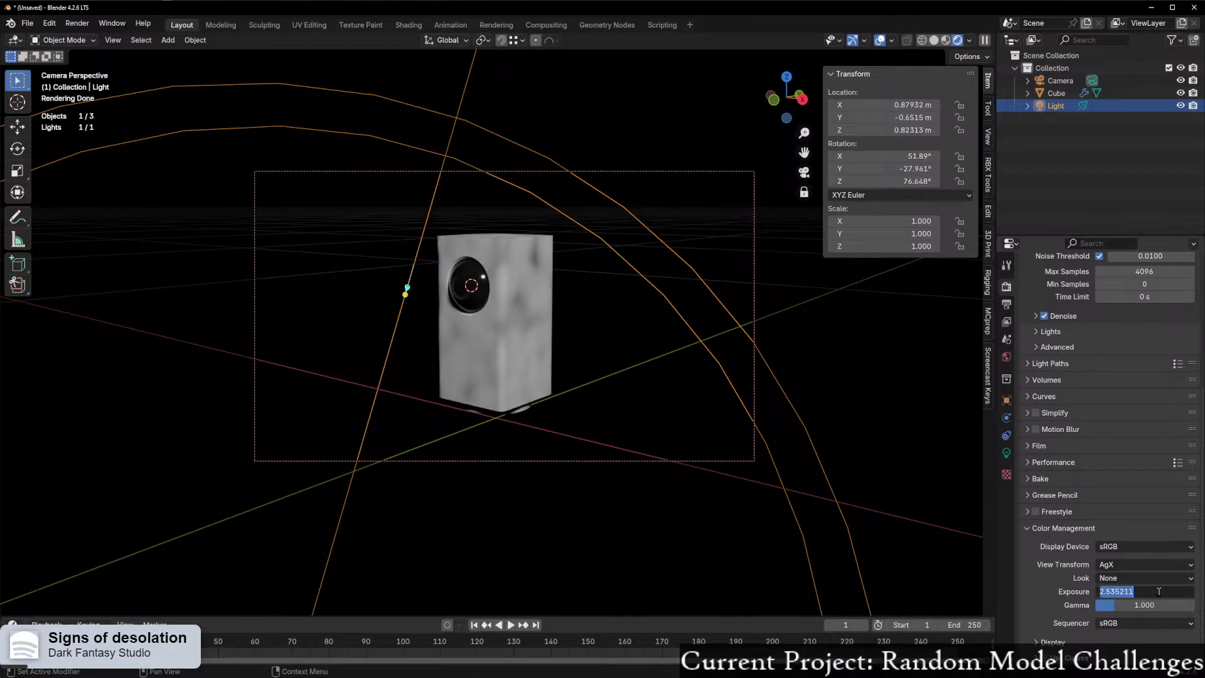
text(2.5)
key(Return)
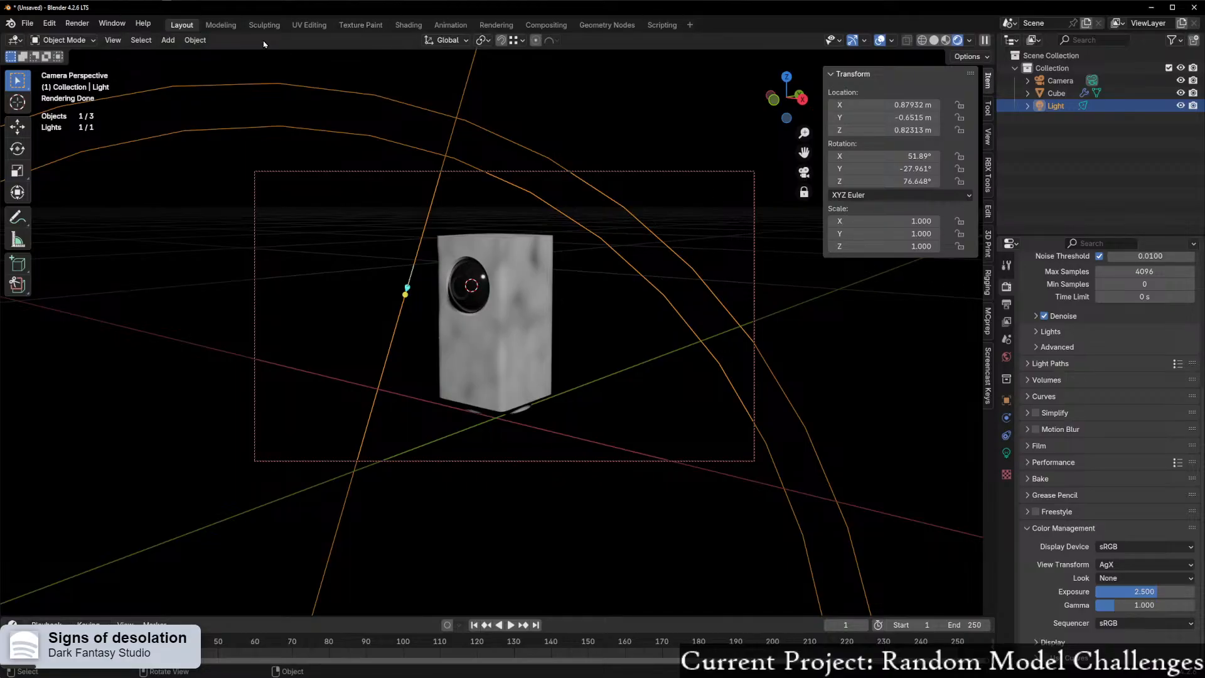
- Return to the Shading workspace and turn off X-ray display in its viewport
click(408, 26)
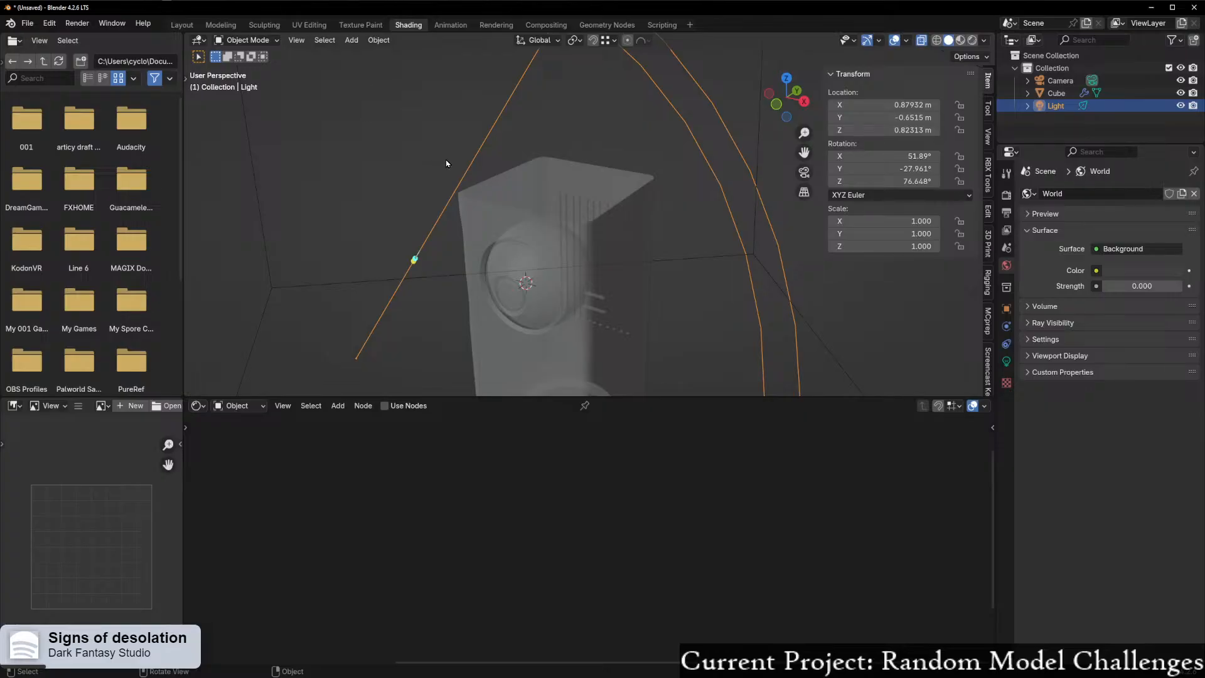
scroll(446, 167, down, 3)
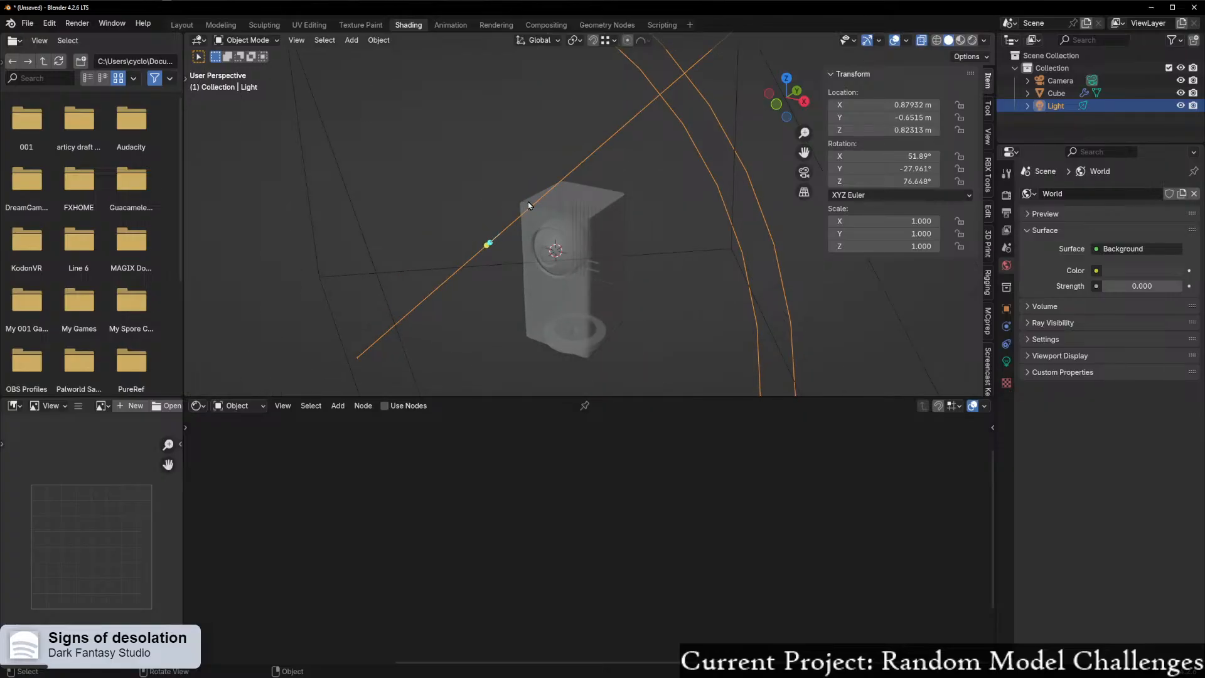
middle_drag(512, 201, 498, 180)
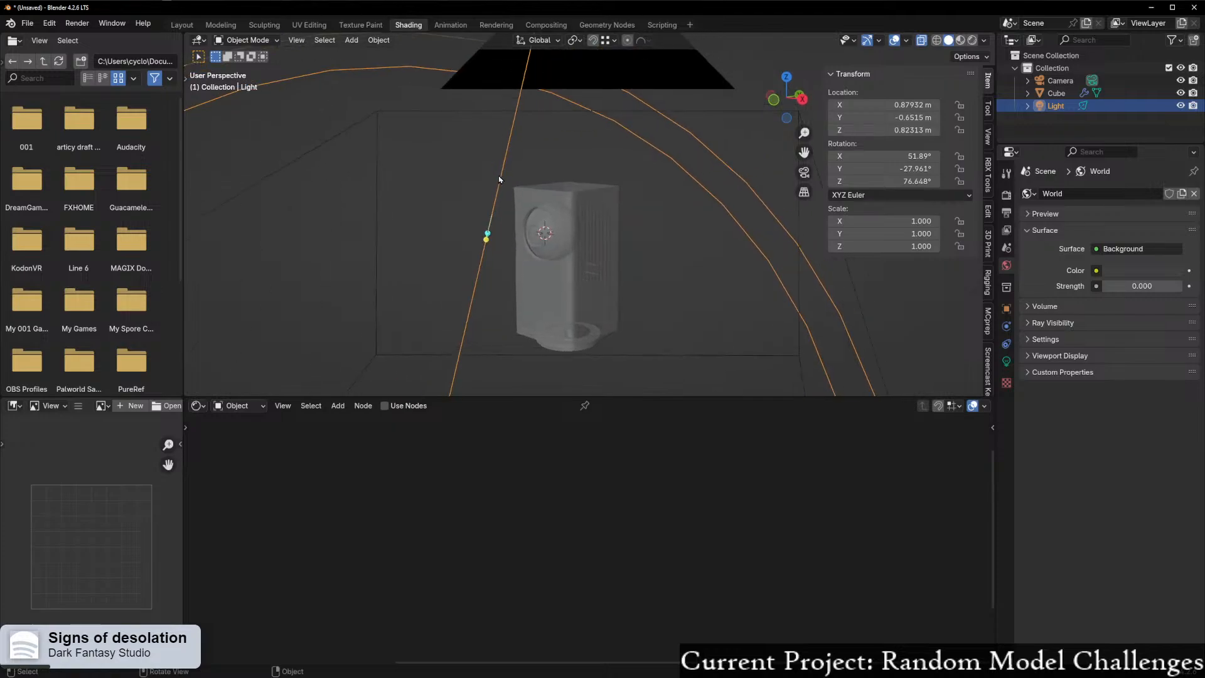
middle_drag(618, 217, 621, 248)
key(alt+z)
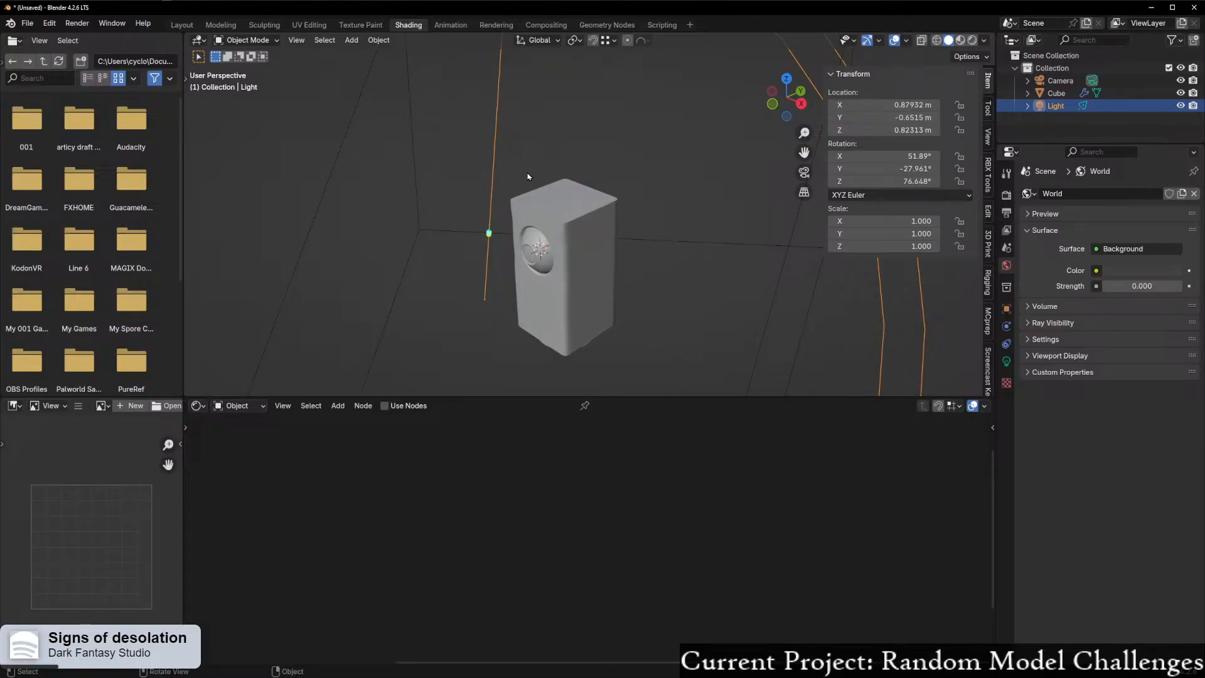
- Examine the camera model's front and sides in solid shading from near and far
middle_drag(564, 283, 590, 264)
scroll(578, 265, up, 3)
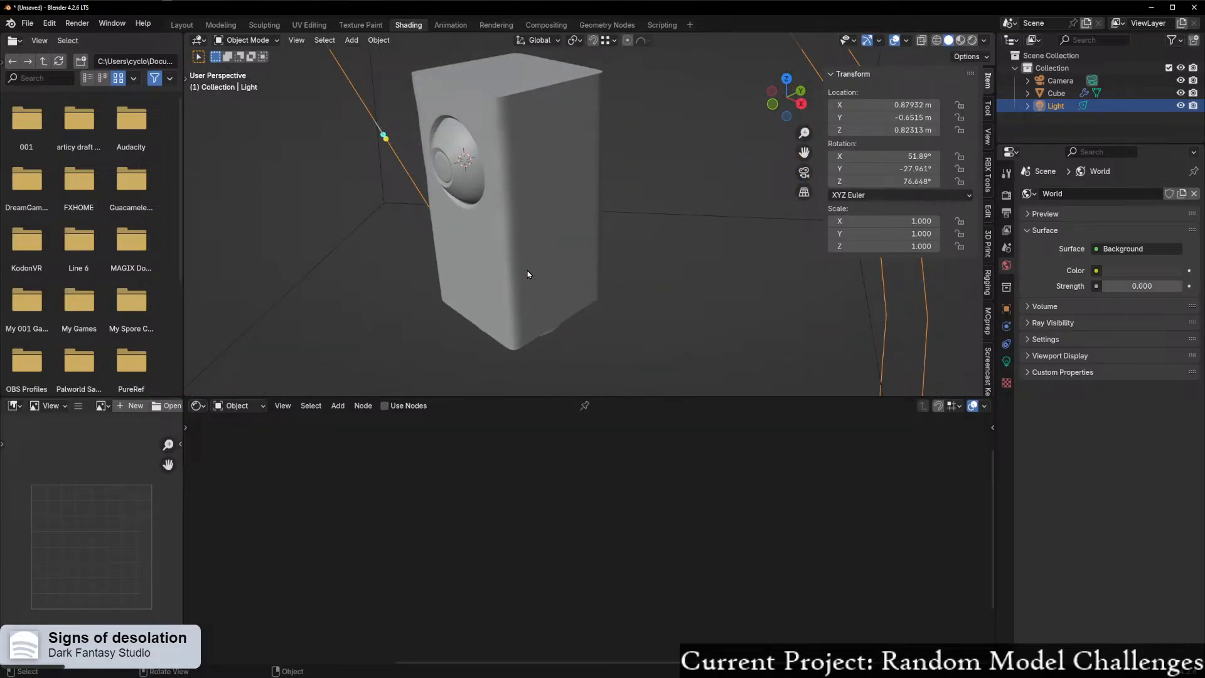
middle_drag(518, 276, 621, 276)
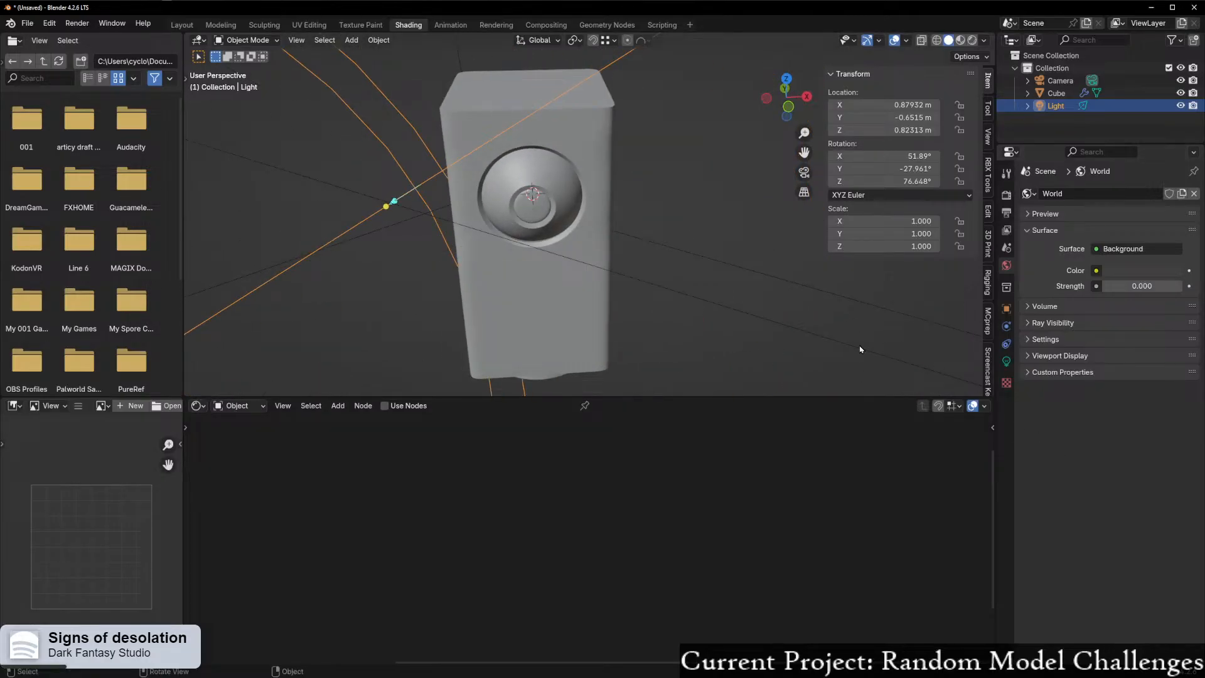
middle_drag(816, 350, 759, 333)
scroll(756, 276, down, 4)
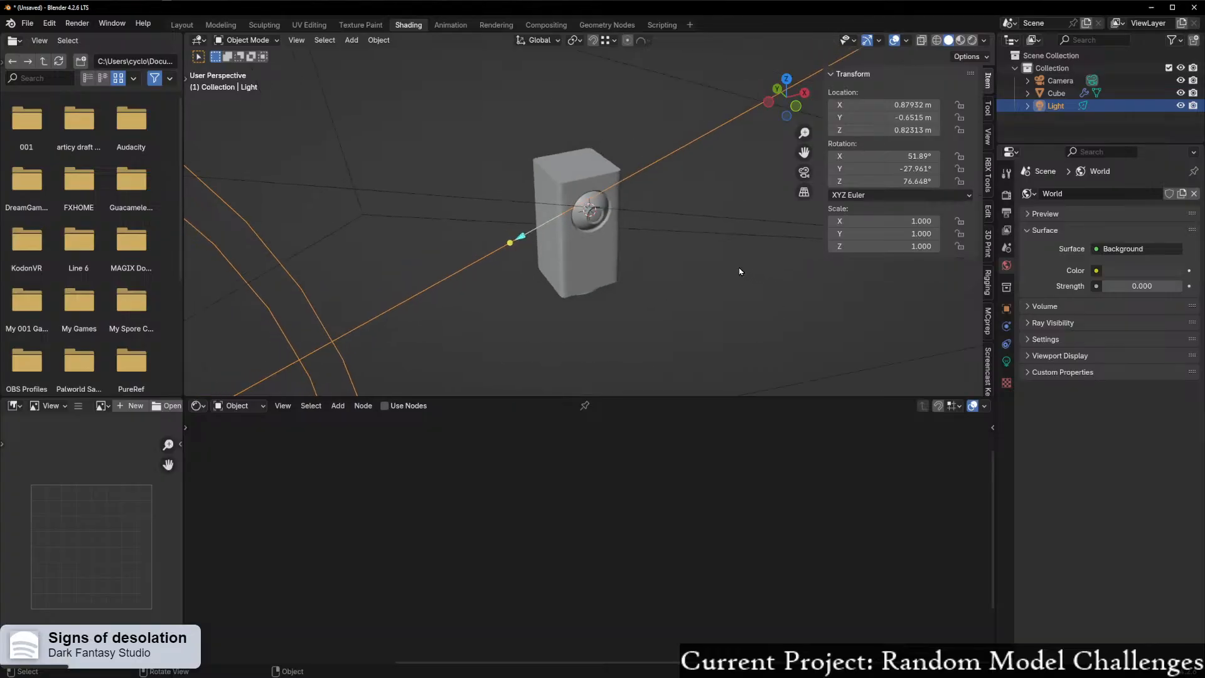
middle_drag(639, 263, 564, 282)
scroll(612, 288, up, 2)
scroll(616, 286, up, 2)
scroll(530, 288, down, 3)
scroll(604, 267, down, 5)
middle_drag(672, 252, 604, 273)
scroll(604, 272, down, 4)
scroll(604, 271, up, 6)
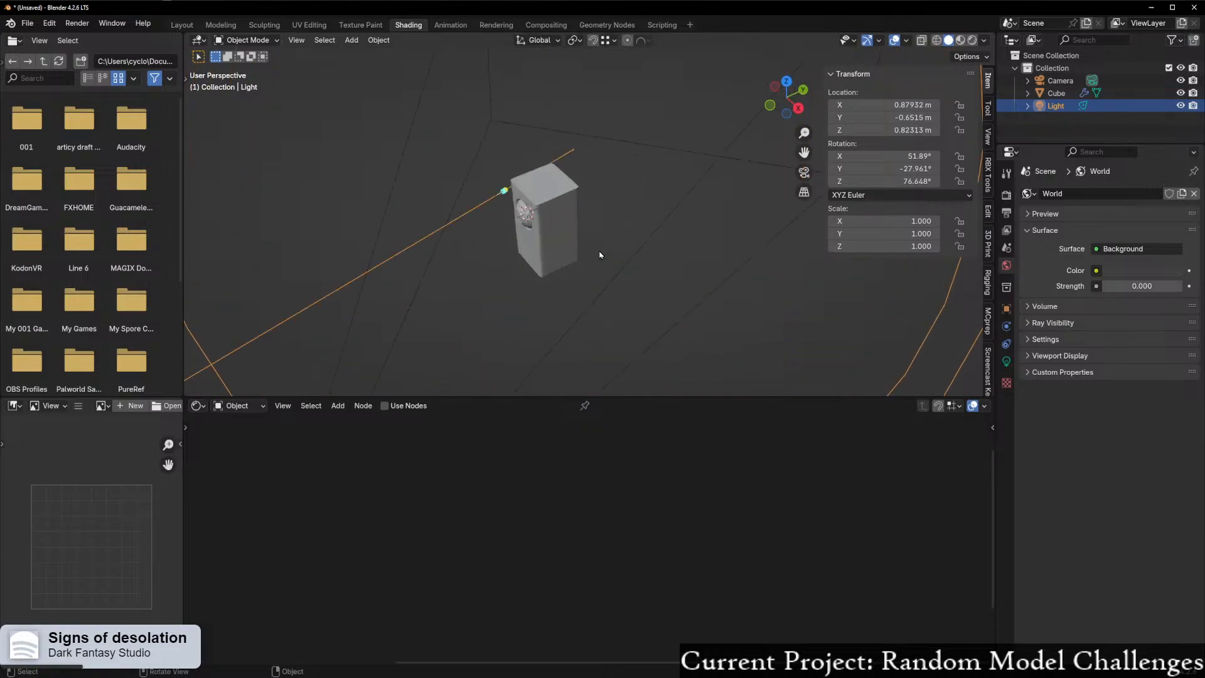
- Switch to Material Preview, select the camera model to show its CameraBody nodes, and inspect the body's surface
click(959, 40)
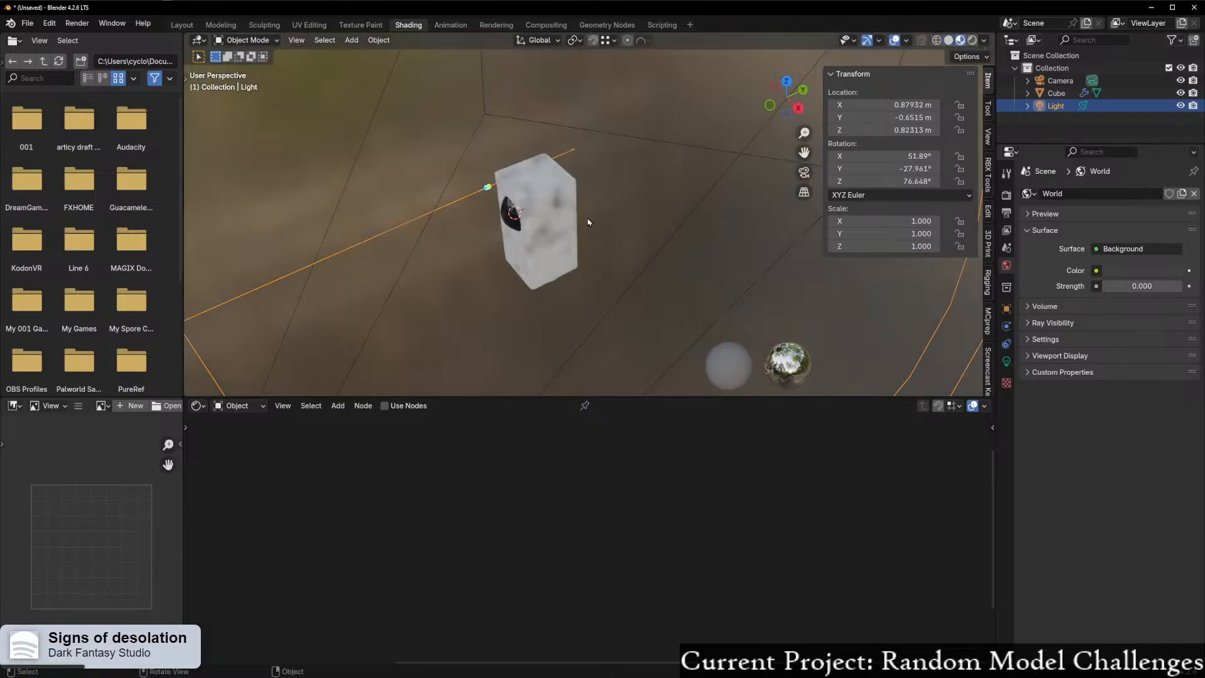
click(563, 215)
scroll(585, 342, up, 3)
scroll(585, 342, up, 3)
scroll(603, 266, down, 3)
middle_drag(557, 328, 689, 255)
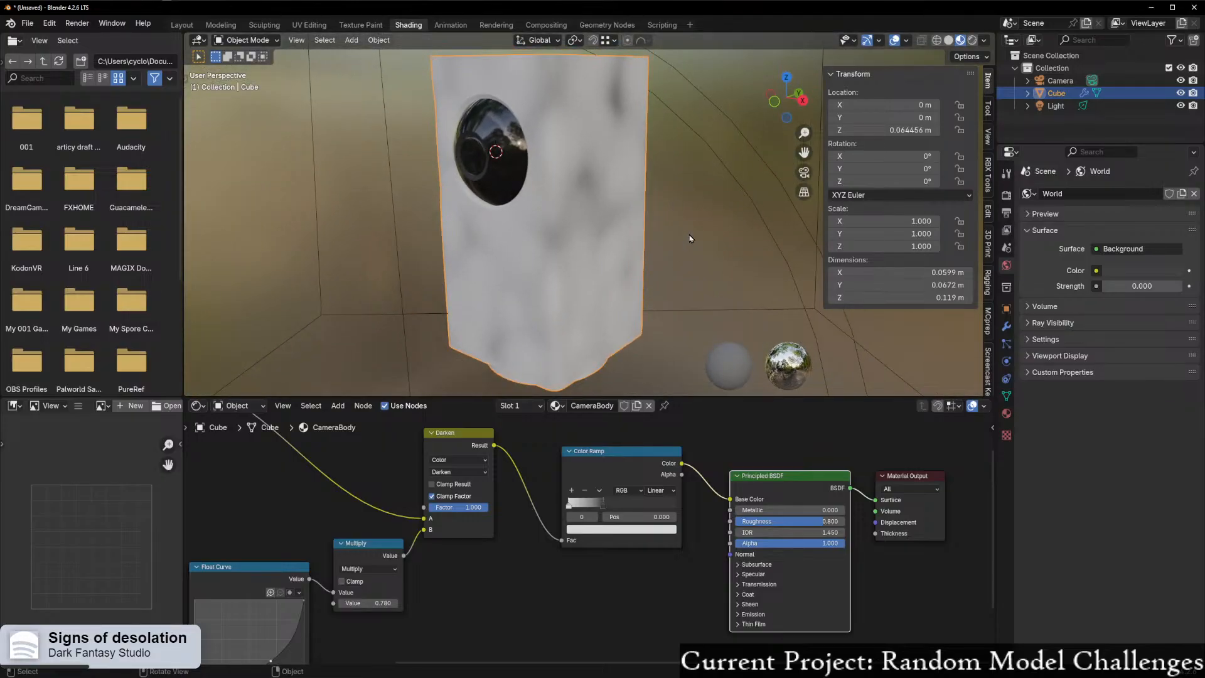
scroll(707, 209, down, 3)
middle_drag(707, 209, 673, 239)
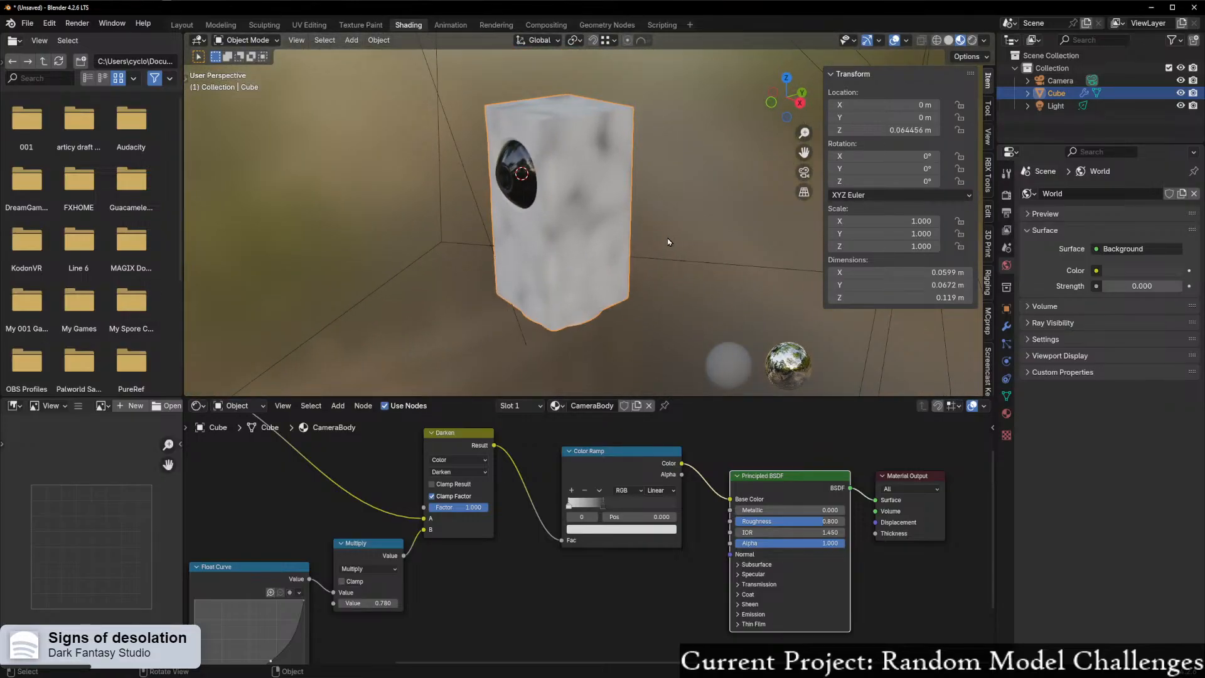
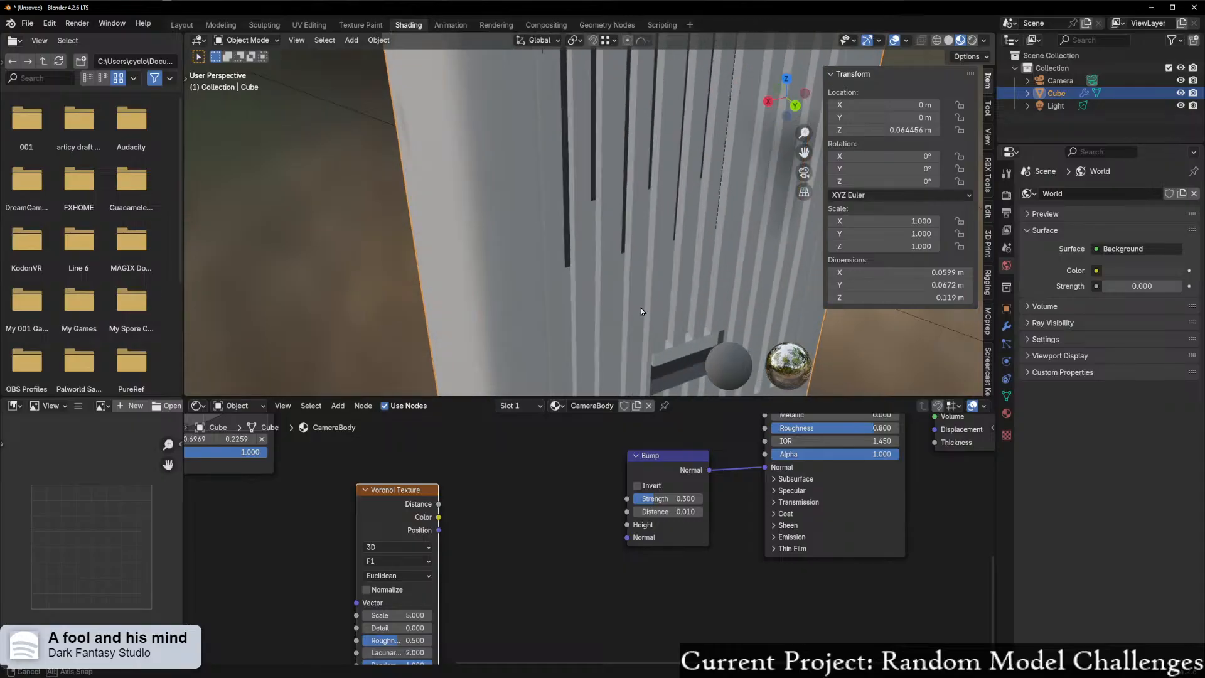
- Connect the new Voronoi Texture's Distance output to the Bump node's Height and move the texture node closer to Bump
drag(438, 504, 626, 524)
drag(411, 490, 493, 480)
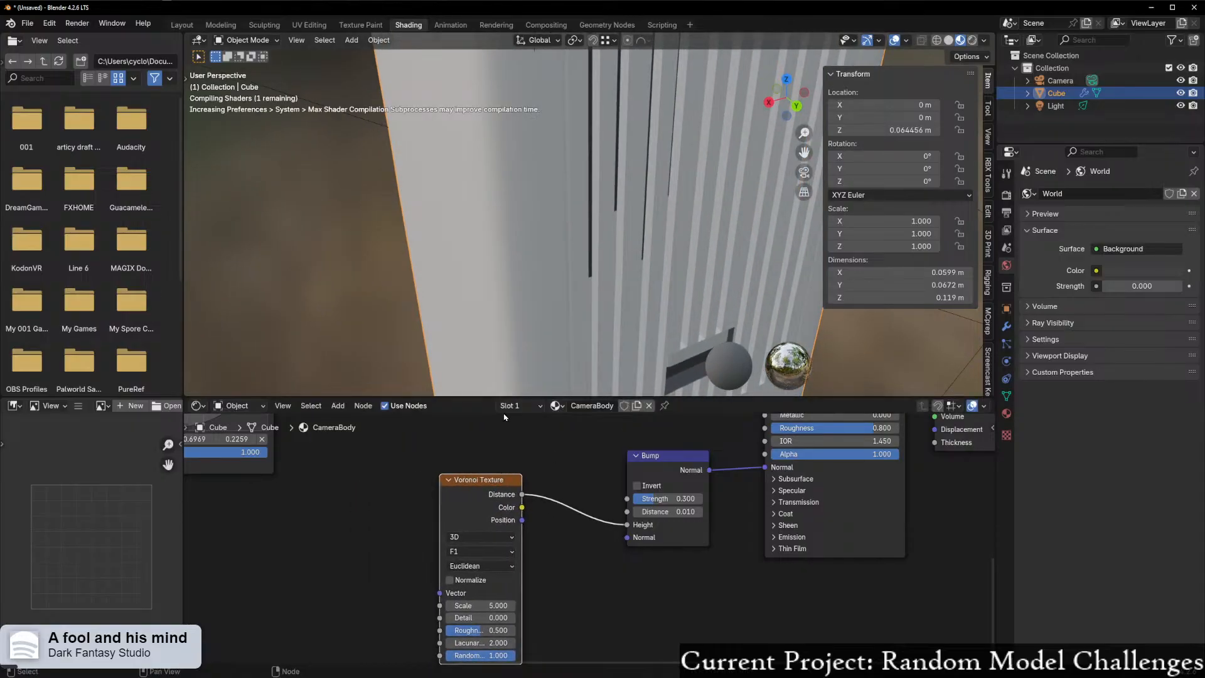
scroll(550, 328, up, 1)
scroll(540, 333, down, 2)
scroll(423, 479, down, 3)
scroll(422, 479, down, 3)
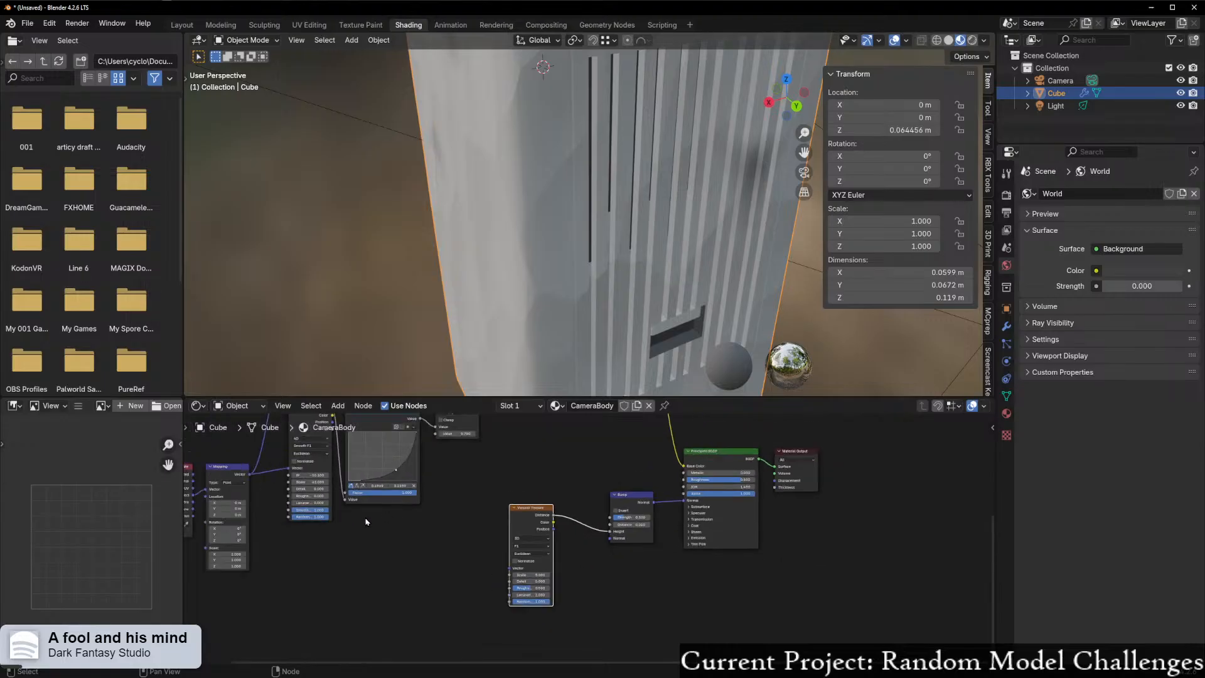
- Link the Mapping node's Vector output to the Vector input of the Voronoi Texture that feeds Bump
middle_drag(366, 517, 484, 558)
drag(358, 512, 610, 609)
scroll(589, 540, up, 3)
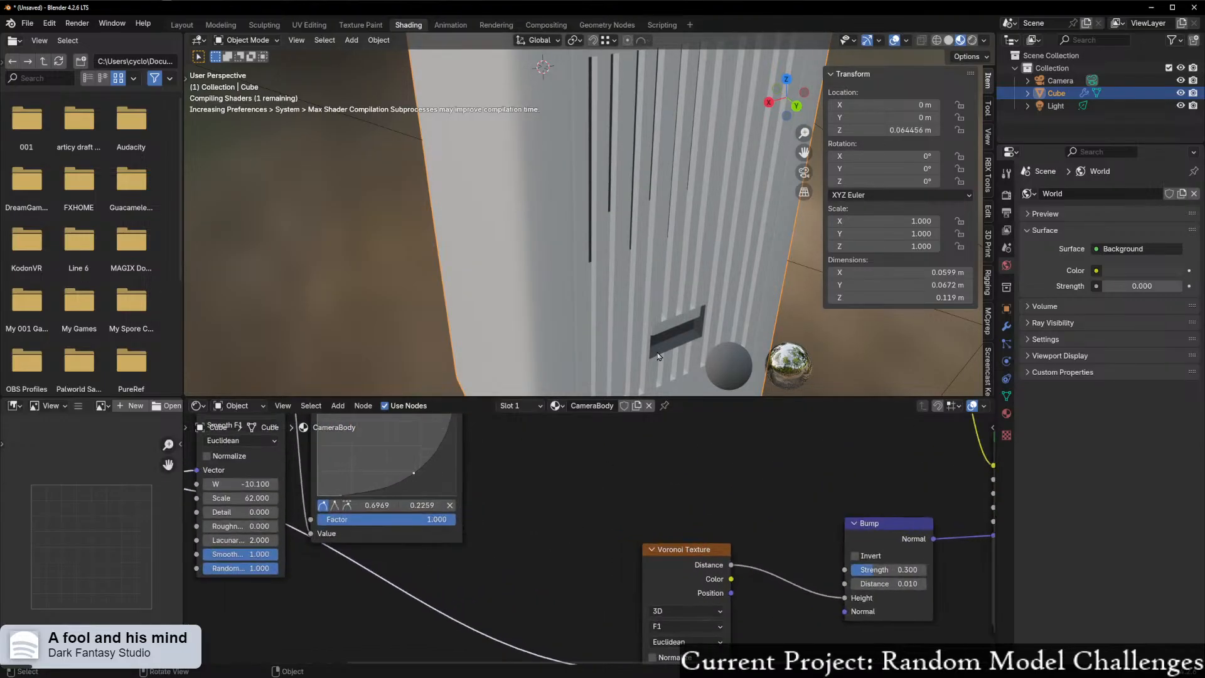
scroll(659, 355, up, 1)
middle_drag(643, 343, 663, 370)
scroll(664, 369, down, 2)
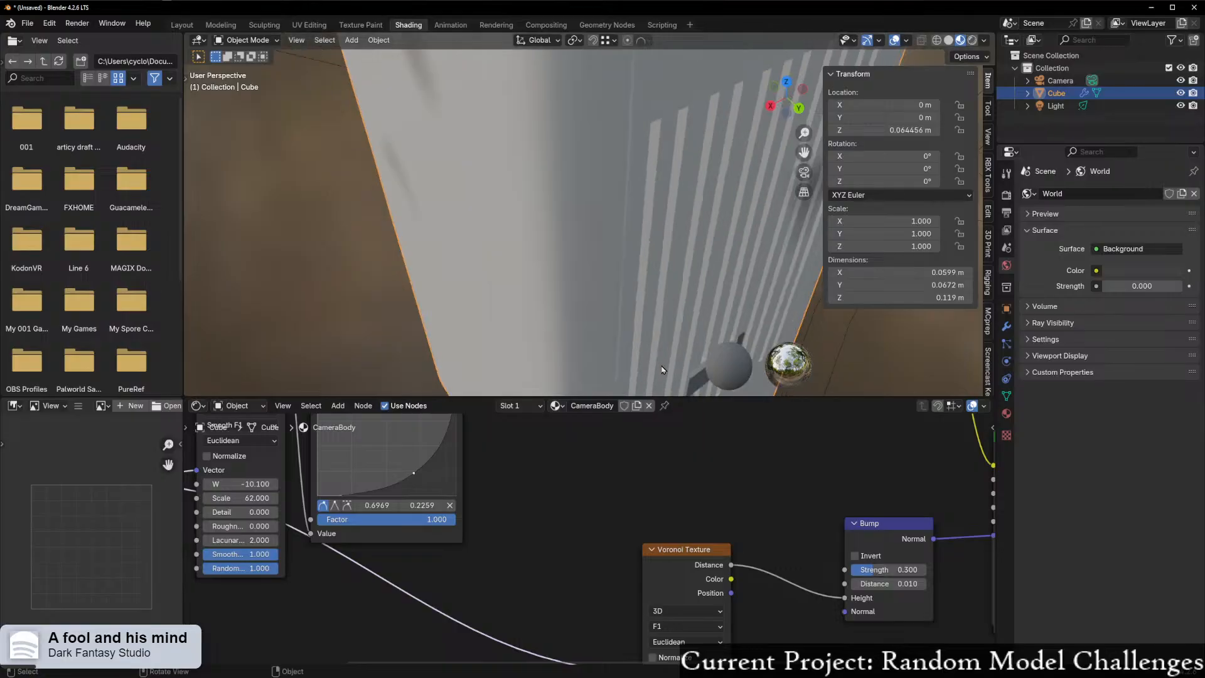
- Preview the Bump node's output on the model and set the connected Voronoi Texture's scale to 1000
ctrl+shift+click(684, 563)
ctrl+shift+click(928, 529)
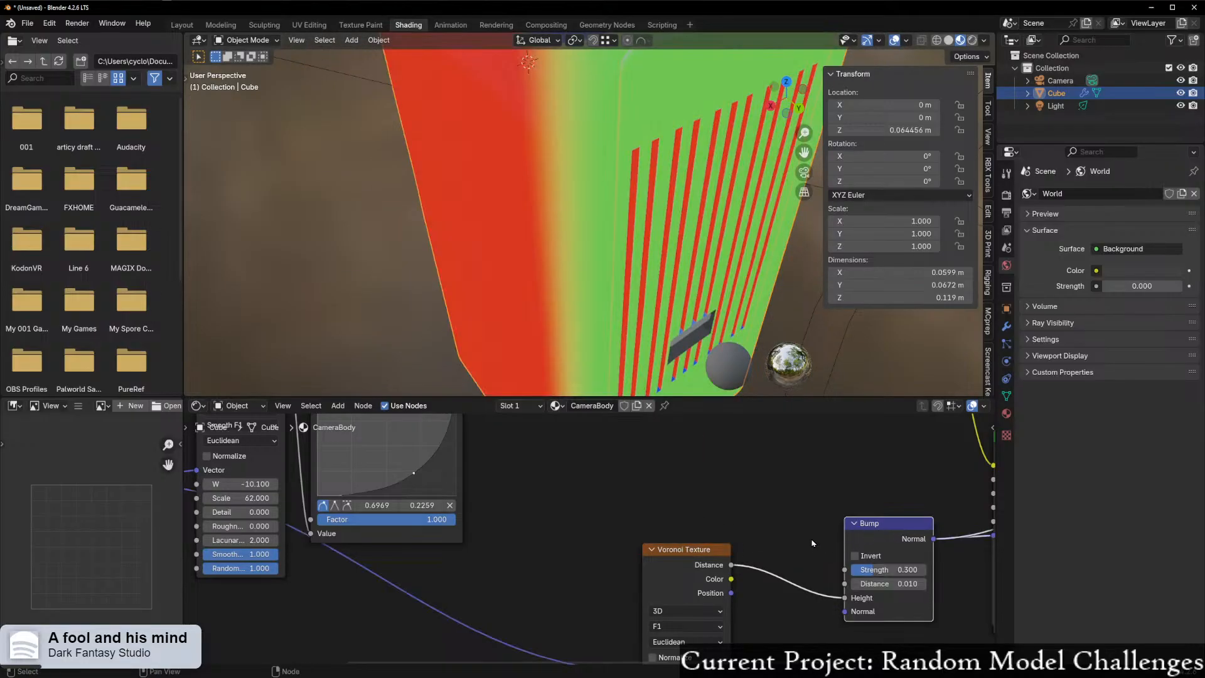
middle_drag(752, 627, 713, 488)
drag(634, 545, 1201, 546)
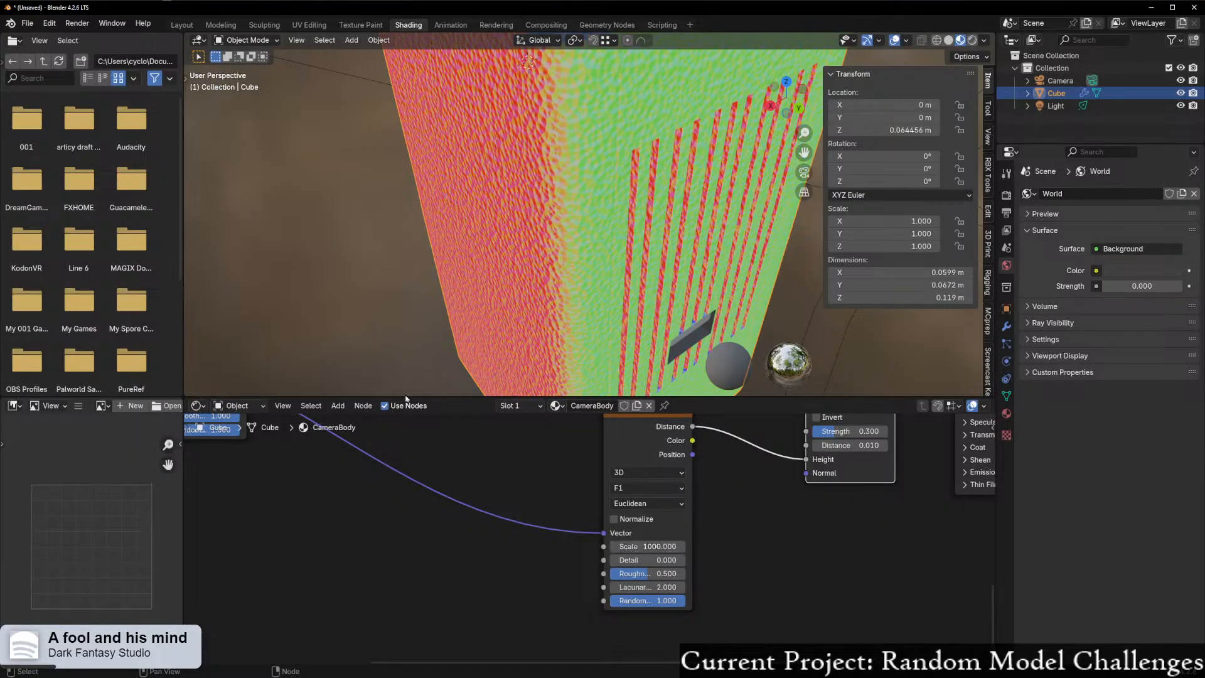
middle_drag(326, 225, 408, 185)
scroll(408, 186, up, 2)
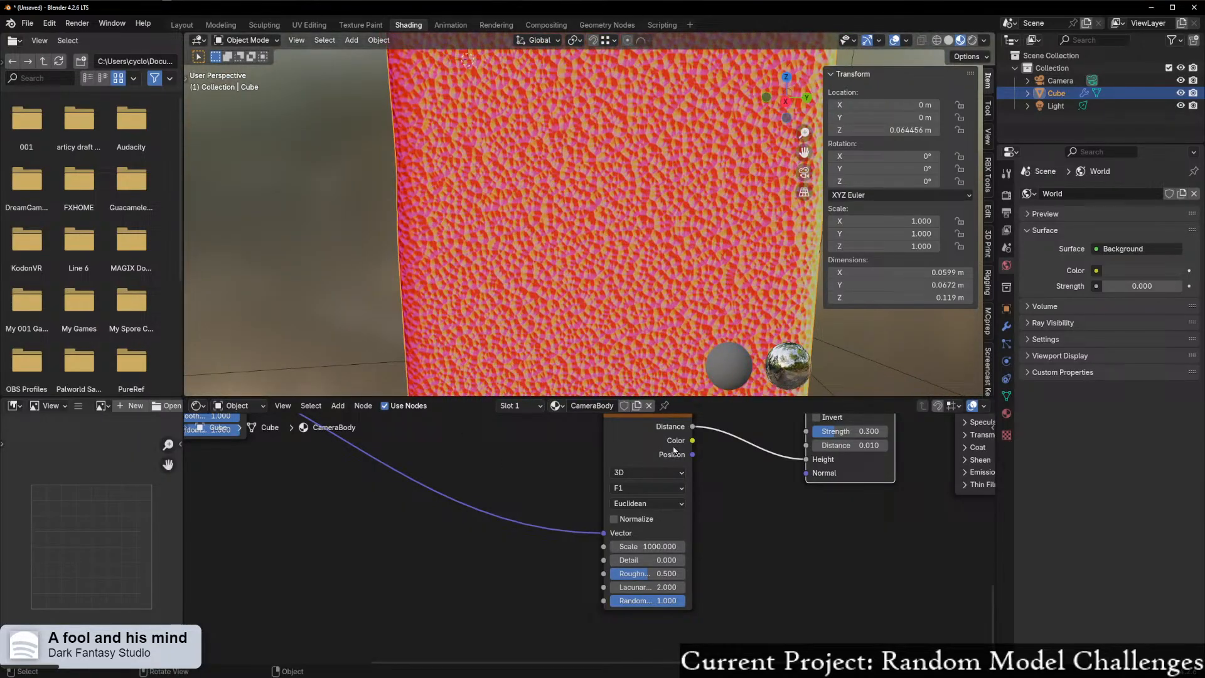
- Set the bump Voronoi Texture's scale to 2000 and check the pattern around the body's upper corner
click(636, 546)
text(200)
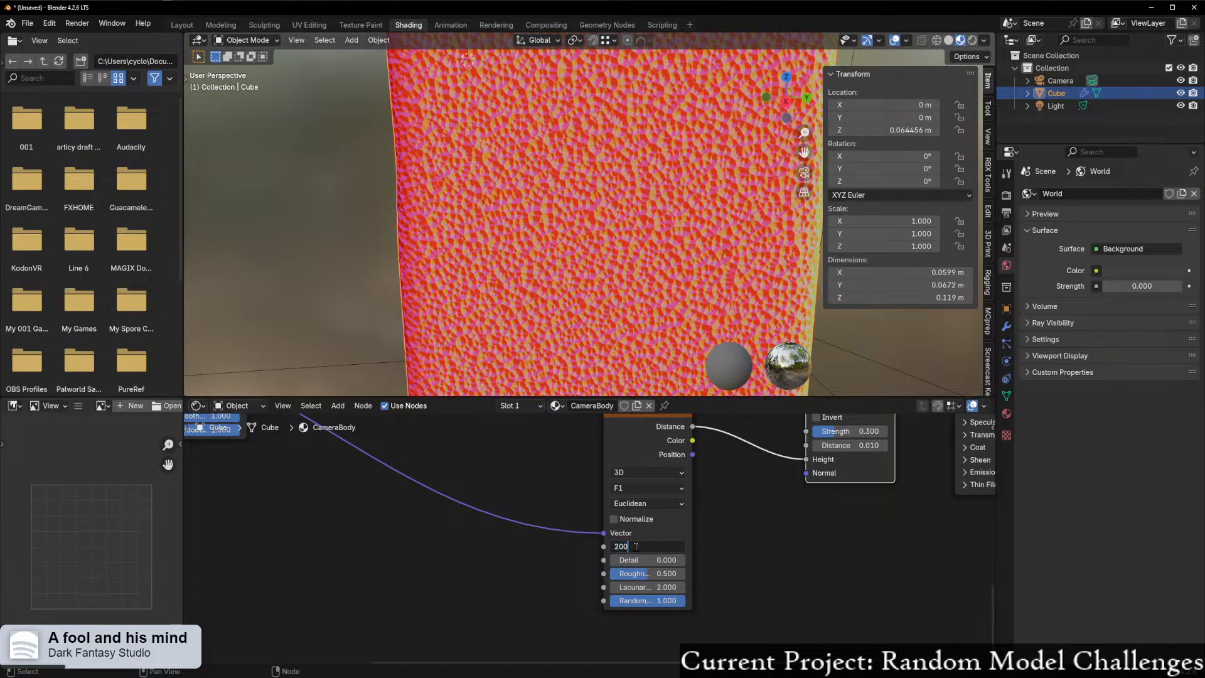
text(0)
key(Return)
middle_drag(537, 182, 492, 271)
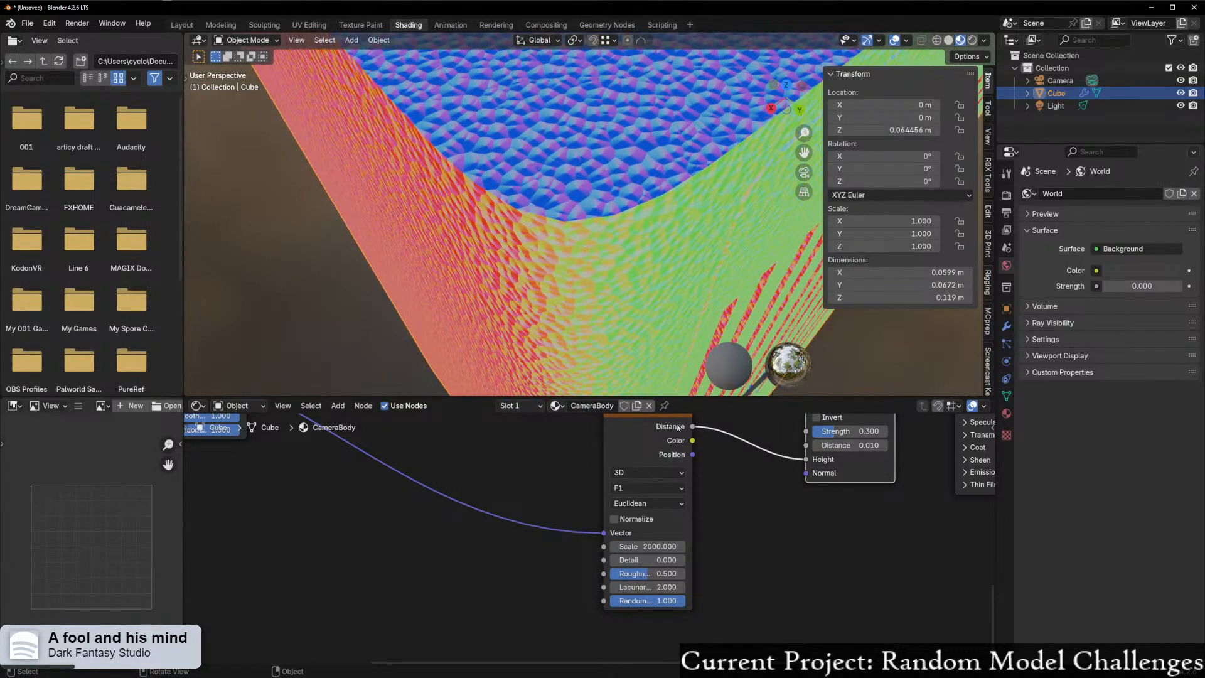
- Enable Invert on the Bump node and inspect the pattern on the body's top face
middle_drag(822, 516, 756, 561)
click(751, 464)
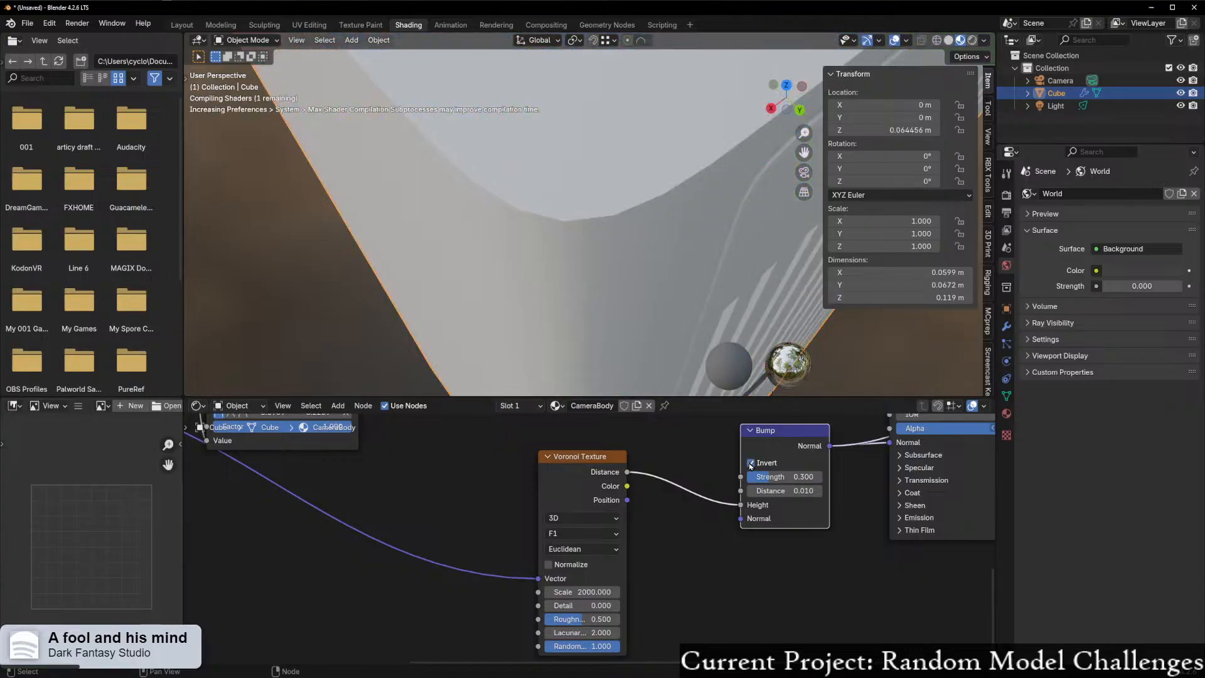
middle_drag(614, 276, 603, 311)
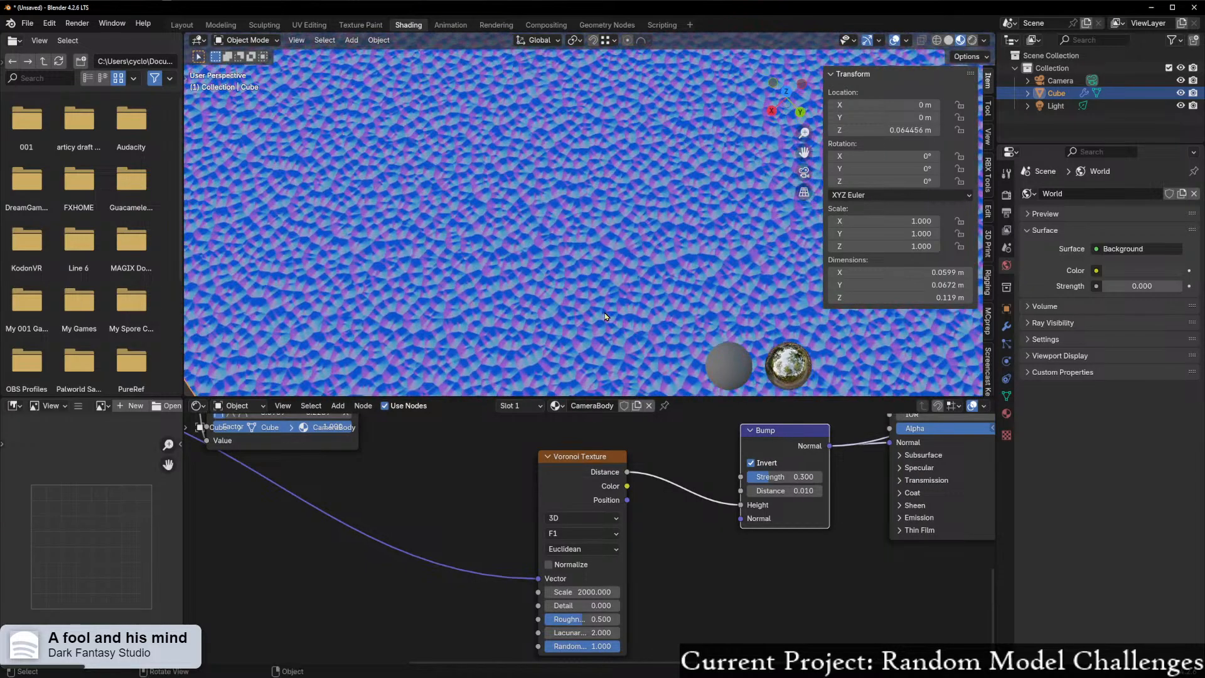
scroll(603, 311, down, 3)
scroll(662, 346, up, 2)
middle_drag(663, 348, 604, 327)
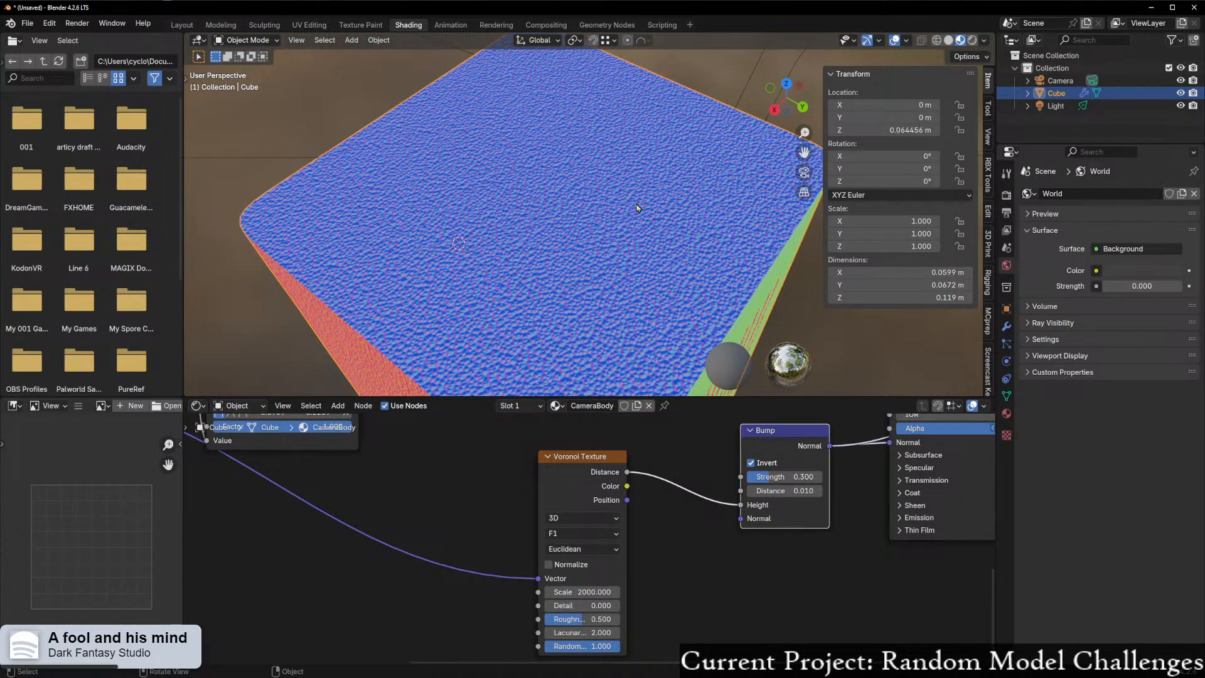
- Switch the viewport preview from the Bump node back to the Principled BSDF and inspect the body's surface
scroll(947, 50, down, 5)
click(905, 41)
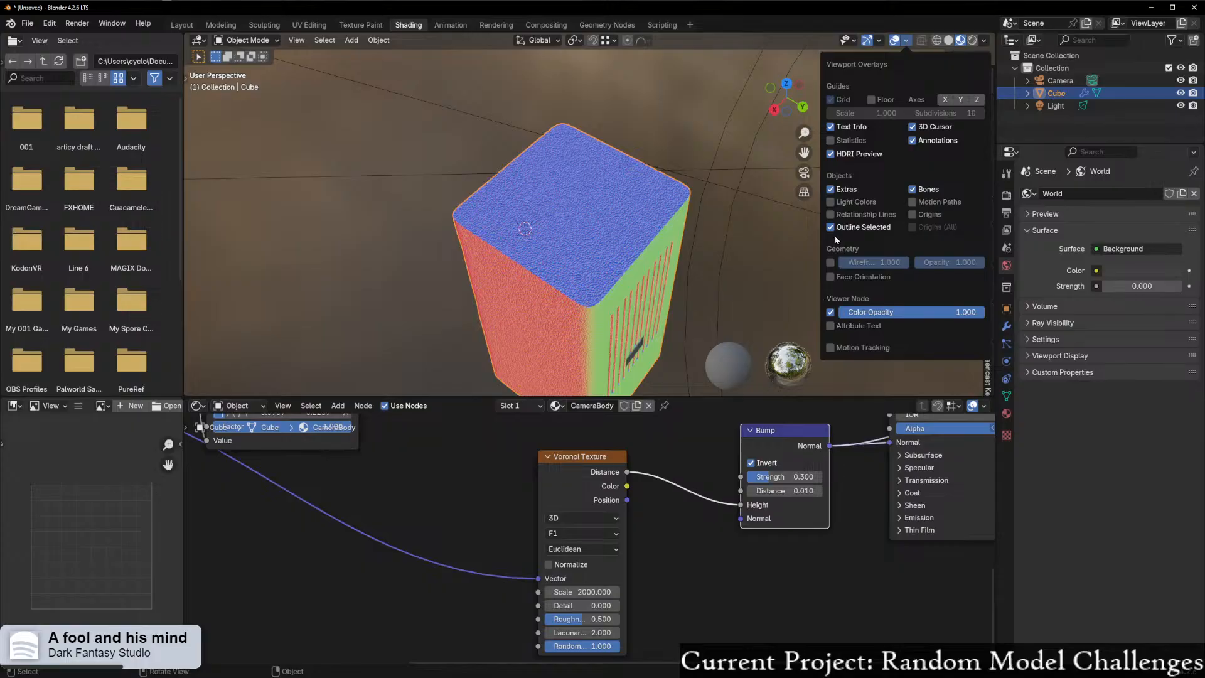
key(n)
middle_drag(615, 251, 592, 201)
scroll(709, 513, down, 3)
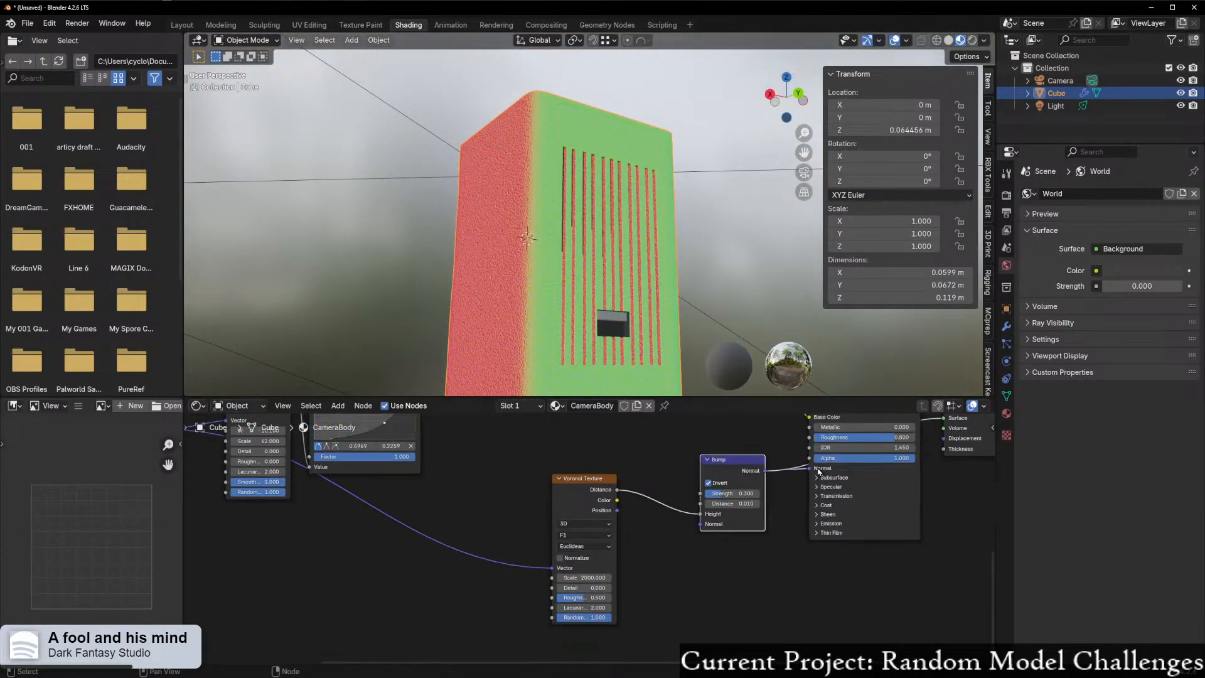
ctrl+shift+click(776, 457)
middle_drag(546, 251, 613, 306)
scroll(772, 323, up, 4)
scroll(613, 306, down, 2)
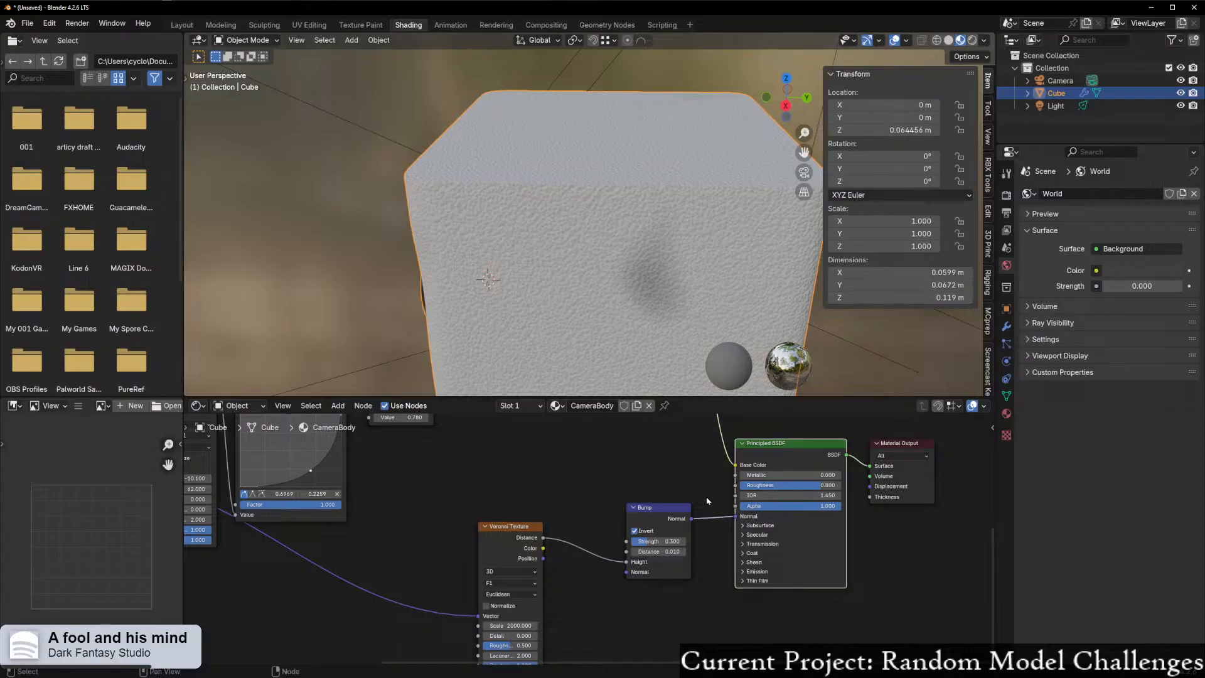
- Set the bump Voronoi Texture's scale to 3000 and zoom in on the surface grain
click(504, 625)
key(Return)
scroll(665, 191, up, 2)
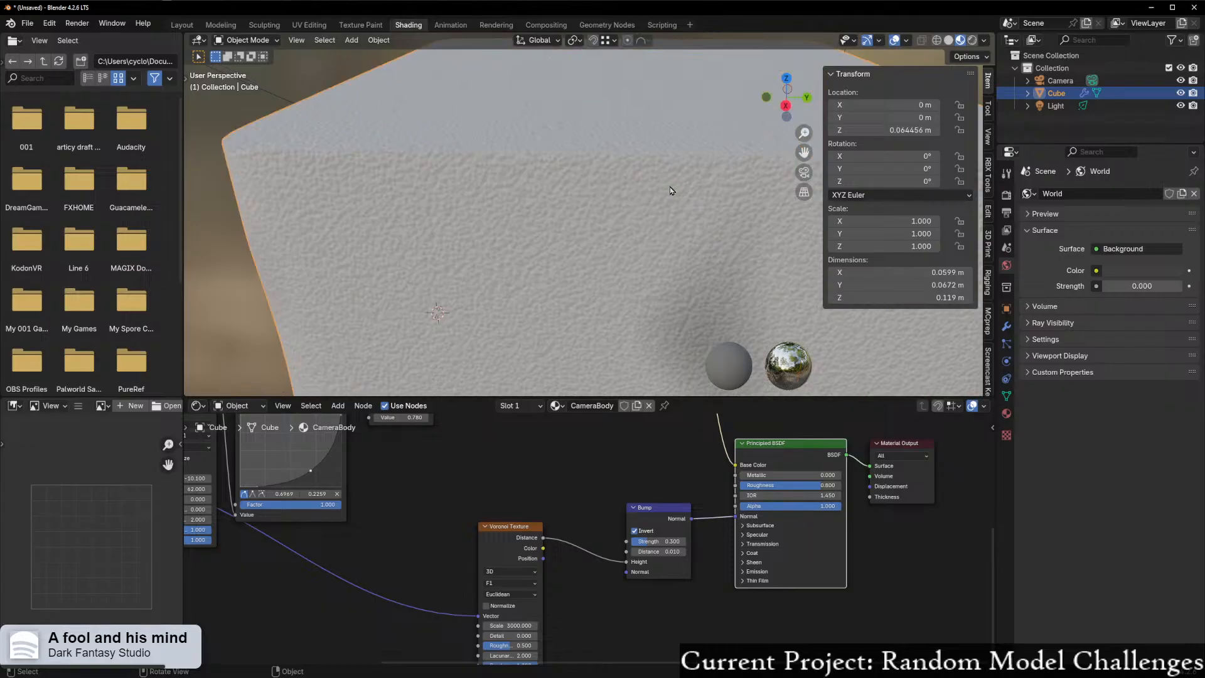
- Set the bump Voronoi Texture's scale to 10000
click(510, 625)
key(Return)
click(519, 625)
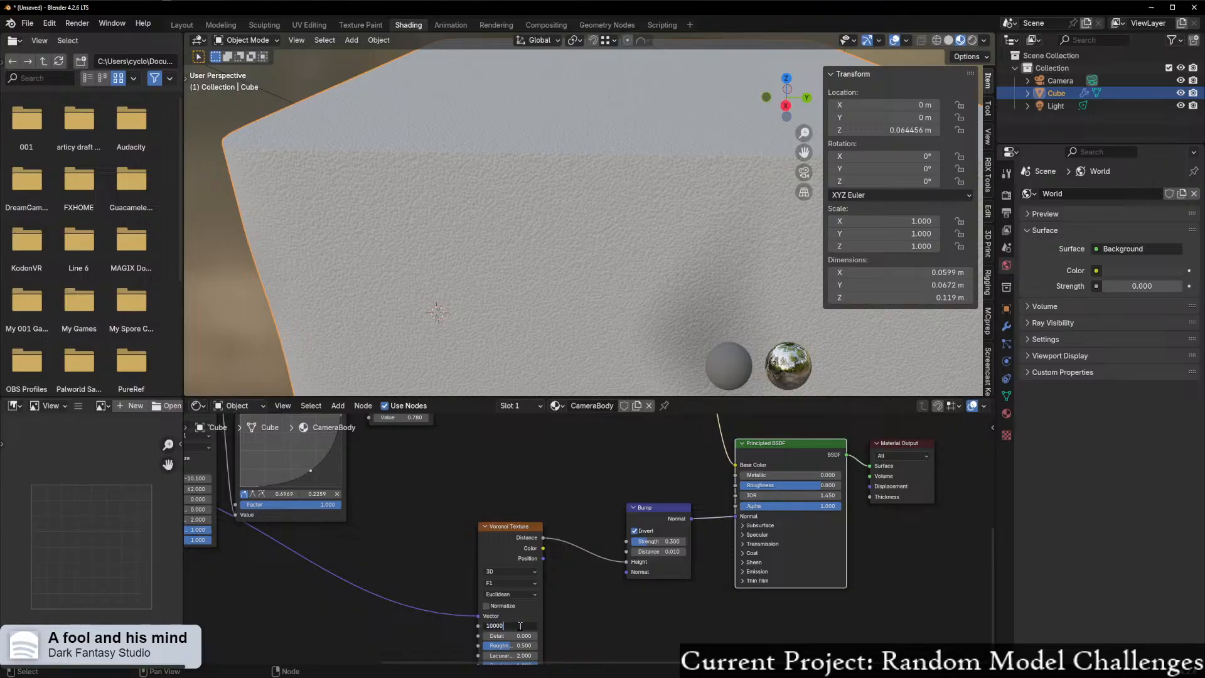
key(Return)
- Examine the finer surface grain on the camera body from several angles, along with the Bump node setup
middle_drag(476, 282, 611, 247)
scroll(585, 264, down, 6)
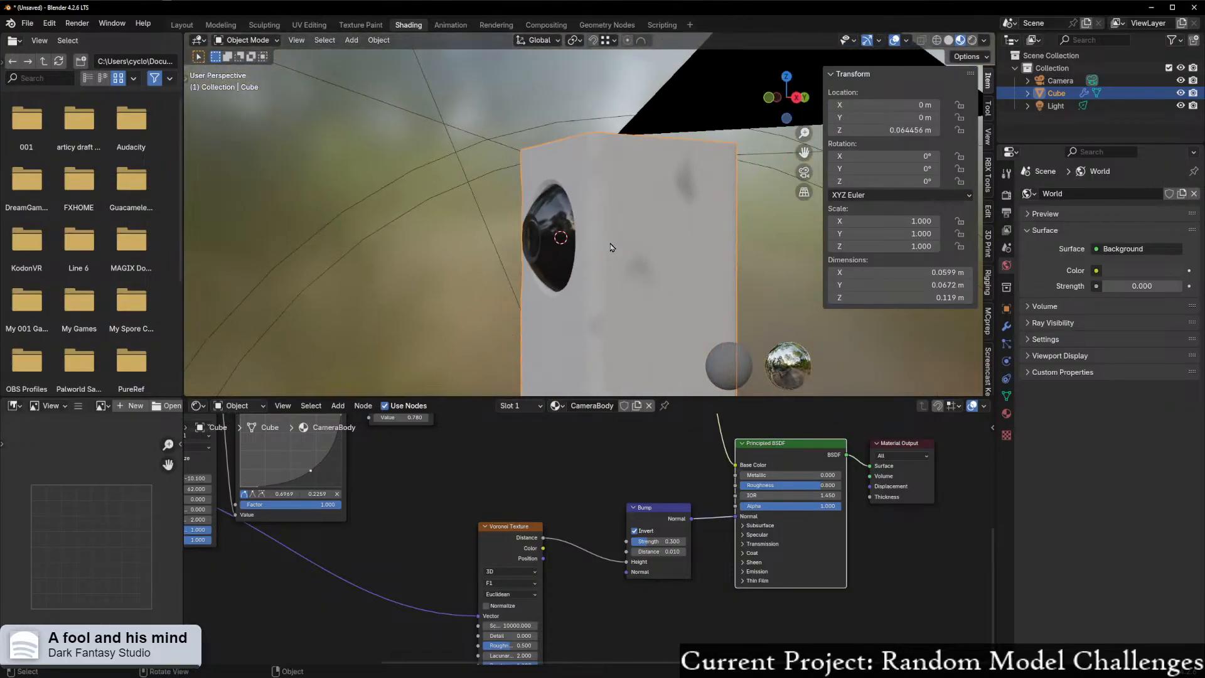
scroll(612, 247, up, 5)
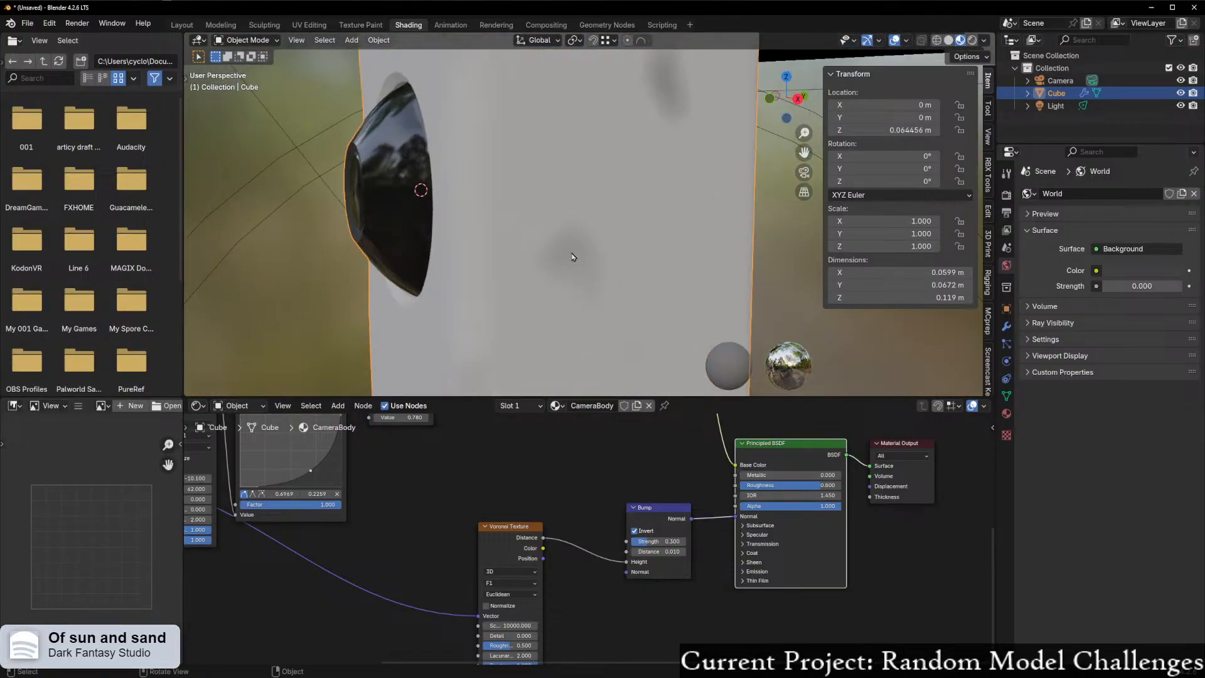
scroll(574, 263, up, 3)
scroll(589, 470, down, 2)
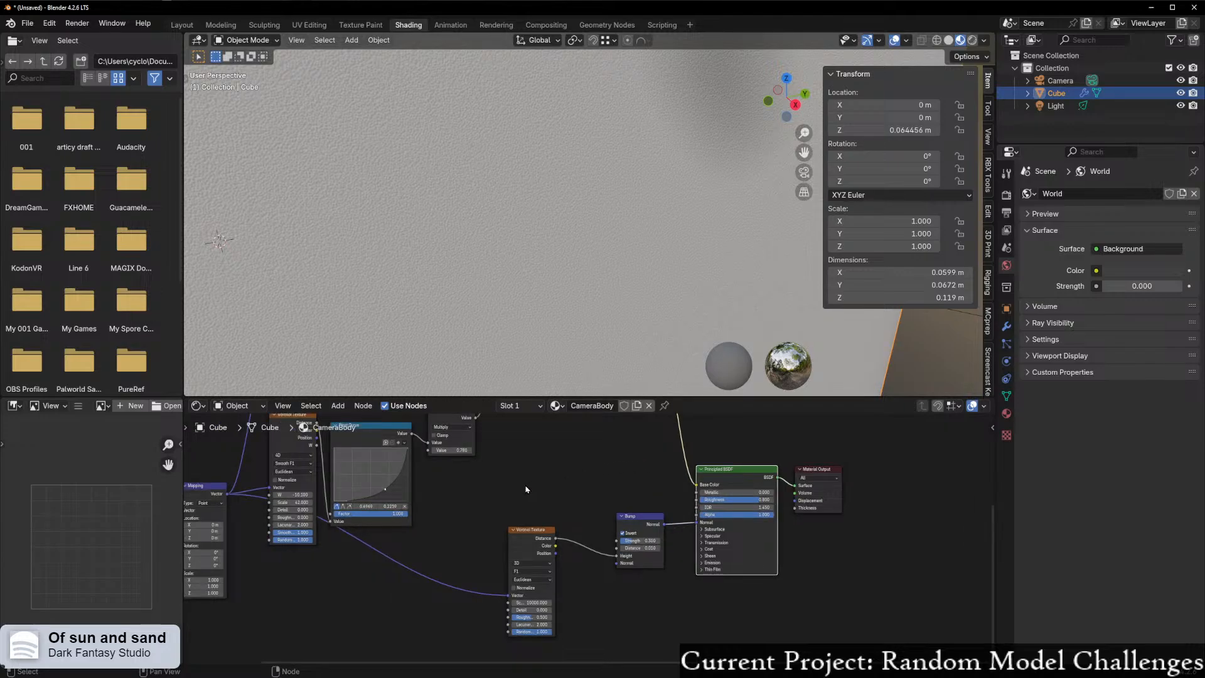
middle_drag(519, 493, 525, 558)
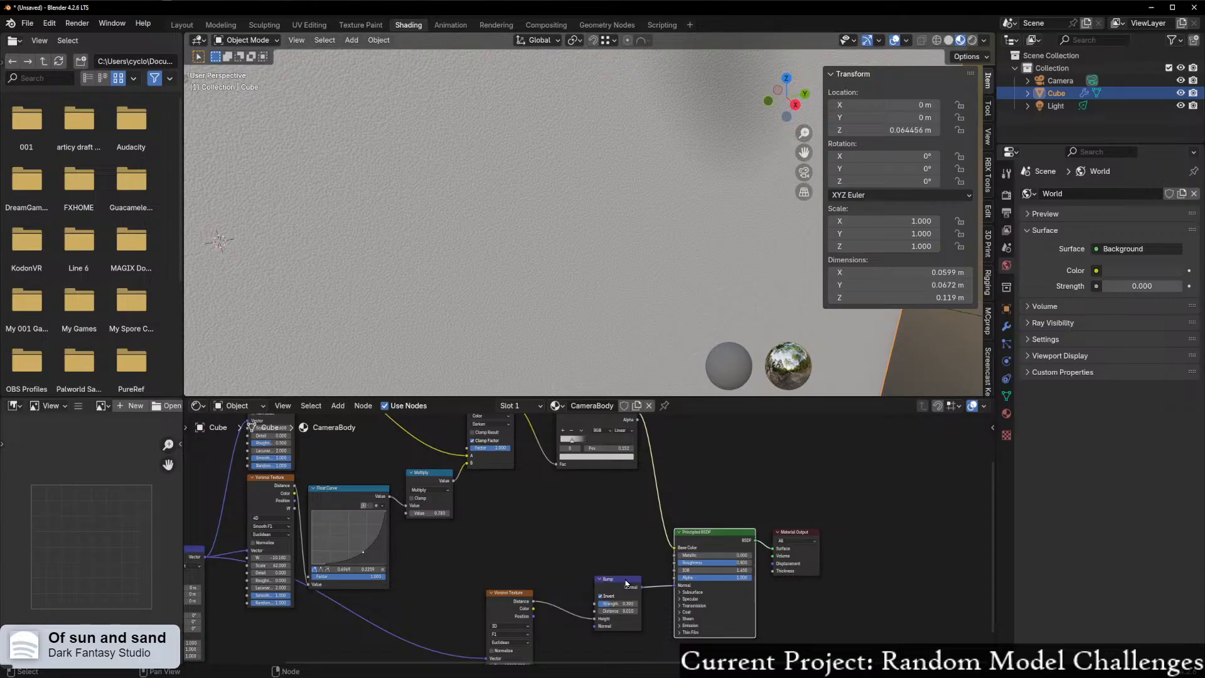
scroll(628, 580, up, 4)
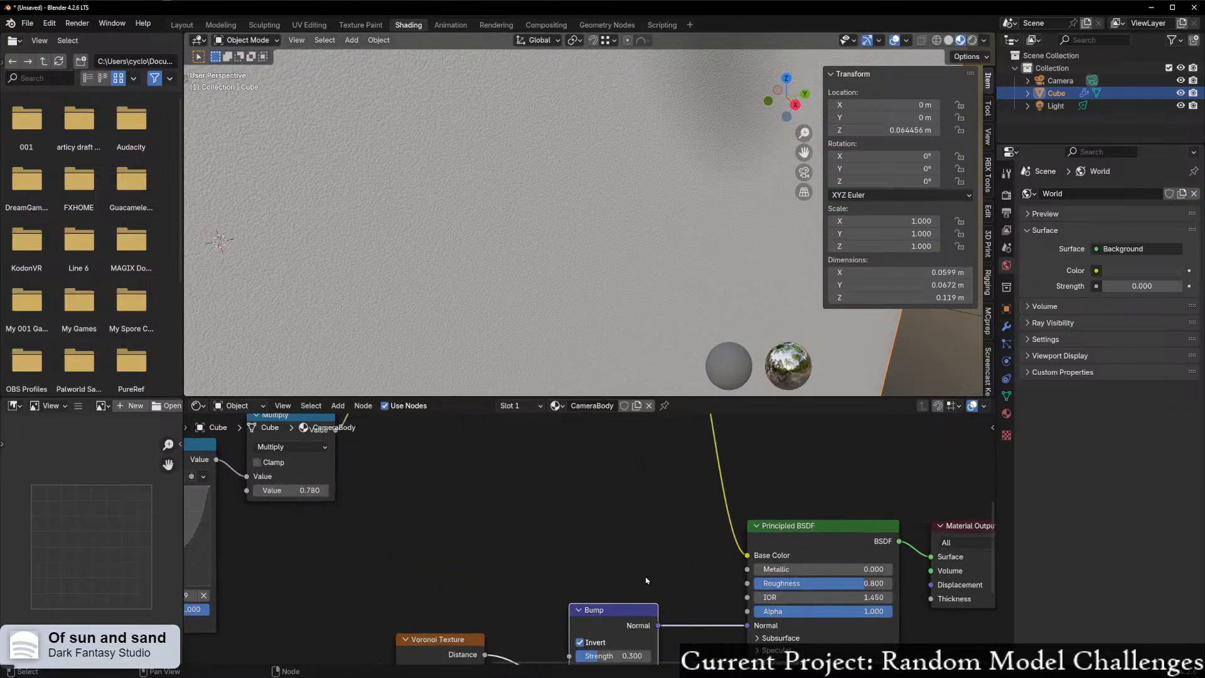
middle_drag(652, 271, 673, 308)
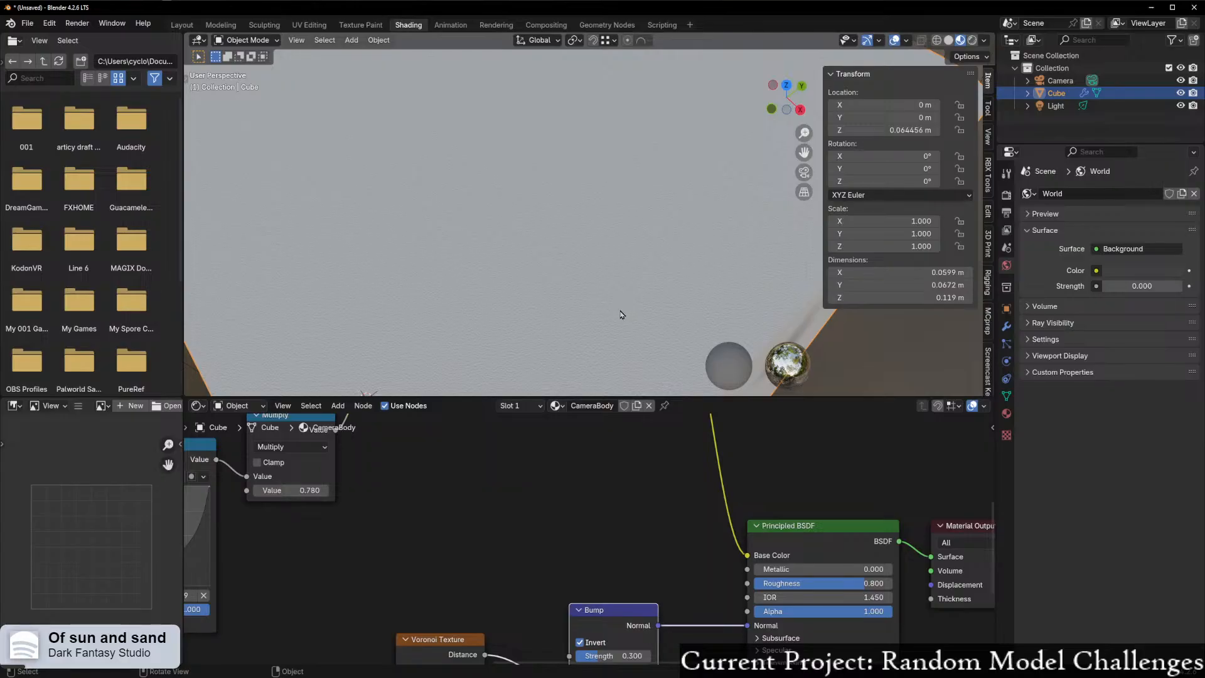
scroll(632, 553, down, 3)
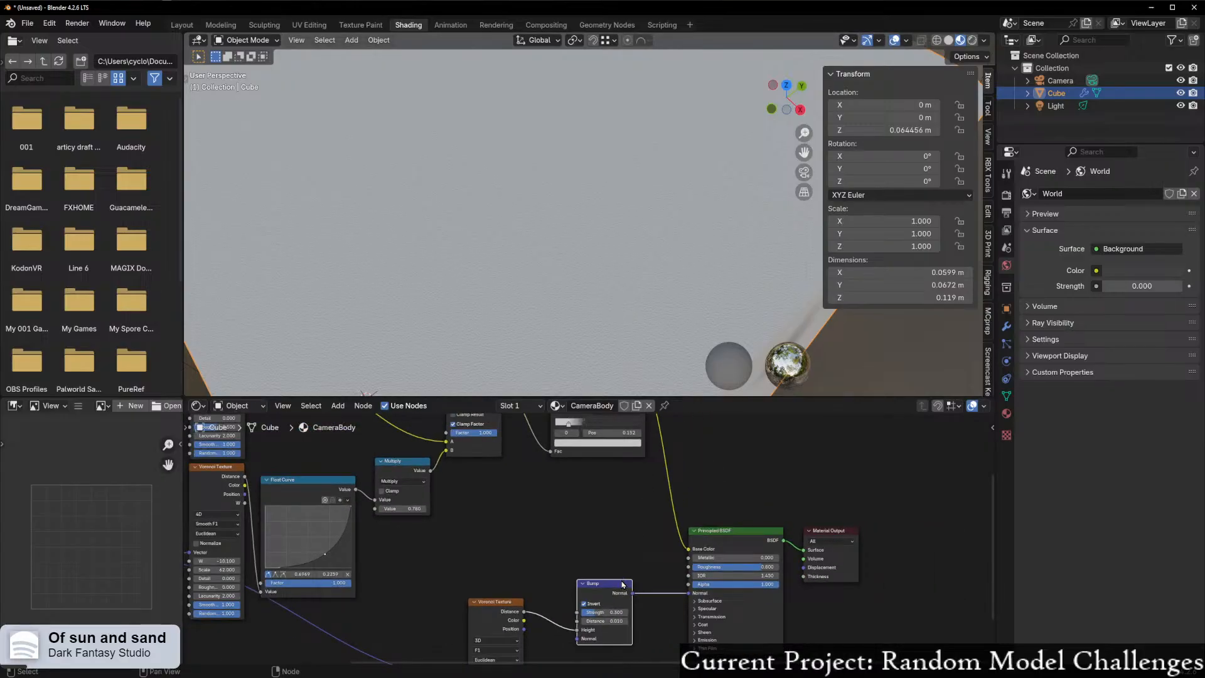
middle_drag(622, 583, 618, 501)
middle_drag(643, 326, 591, 297)
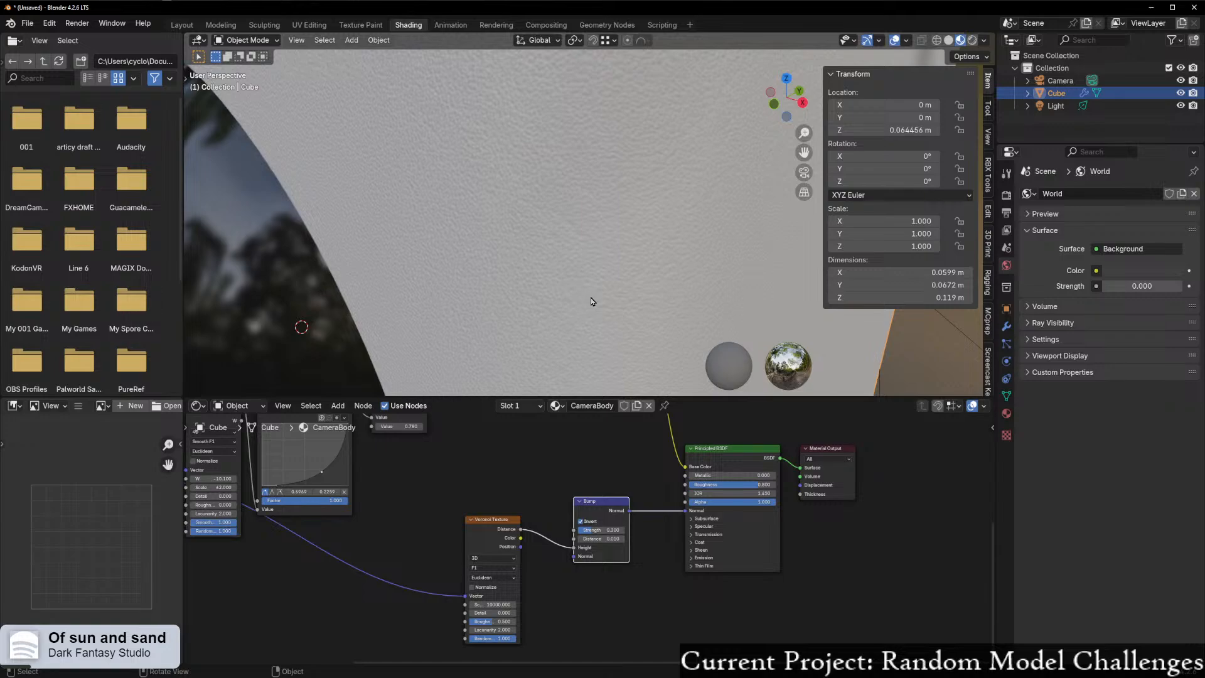
scroll(766, 495, up, 2)
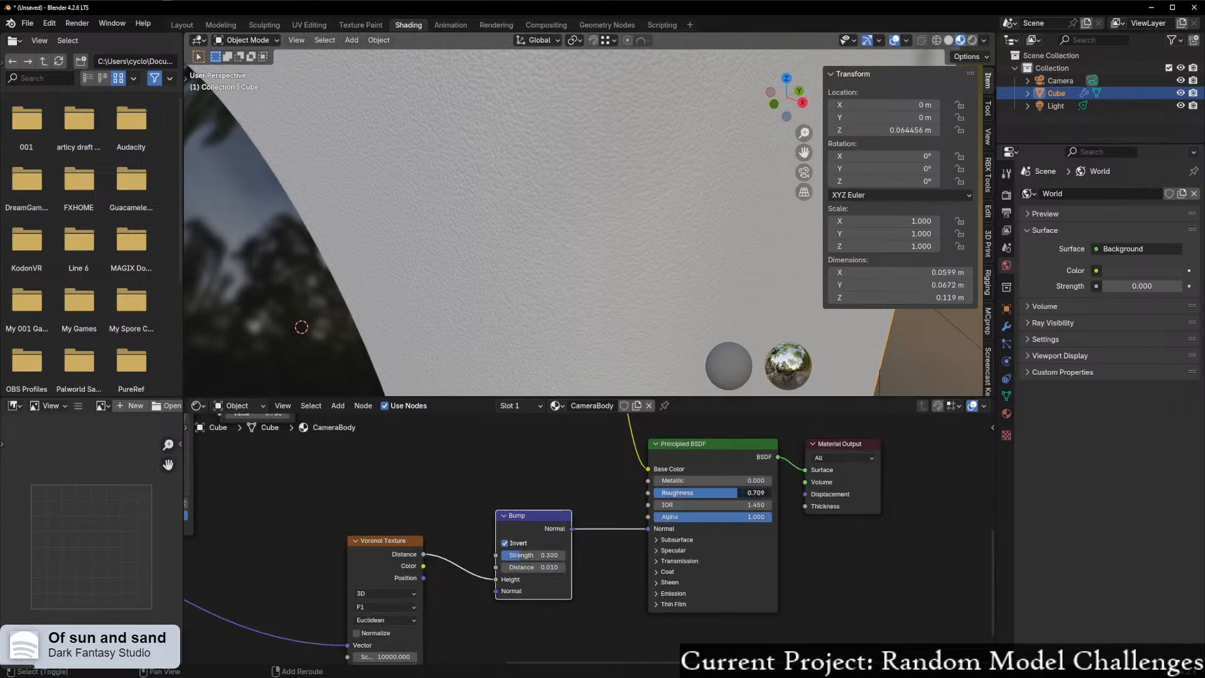
- Set the Principled BSDF roughness to 0.6 and check the camera body from near and far
click(732, 494)
text(.6)
key(Return)
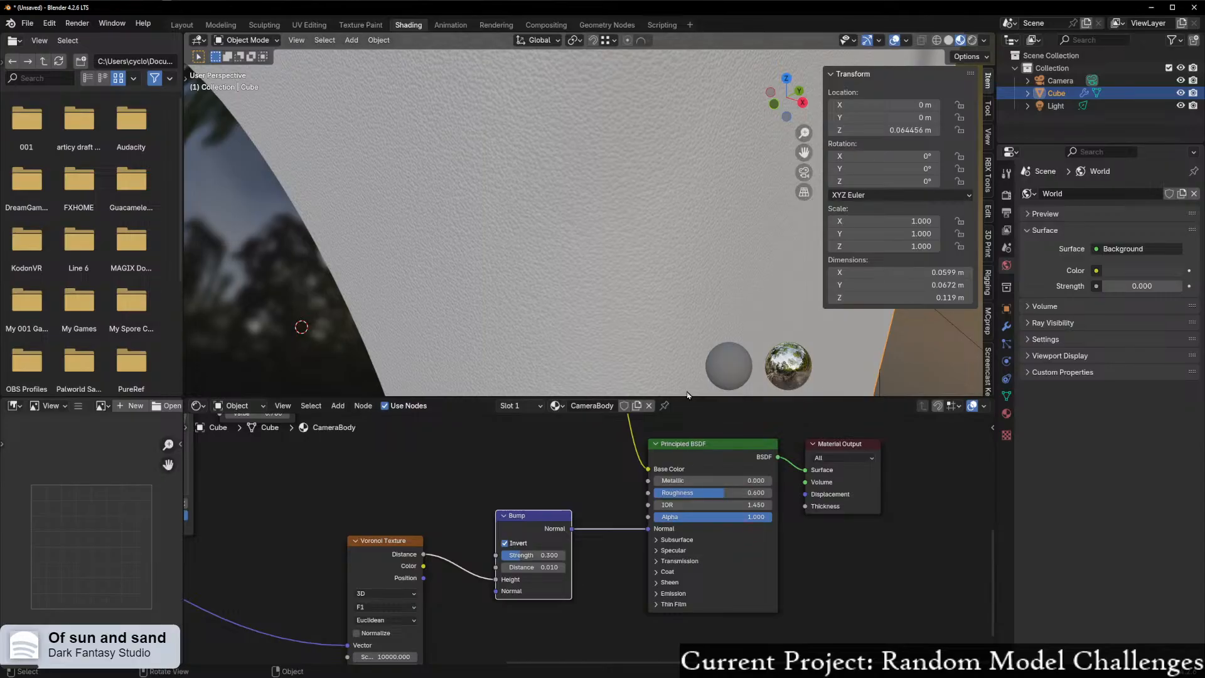
middle_drag(687, 395, 618, 277)
scroll(654, 236, down, 3)
scroll(618, 278, down, 1)
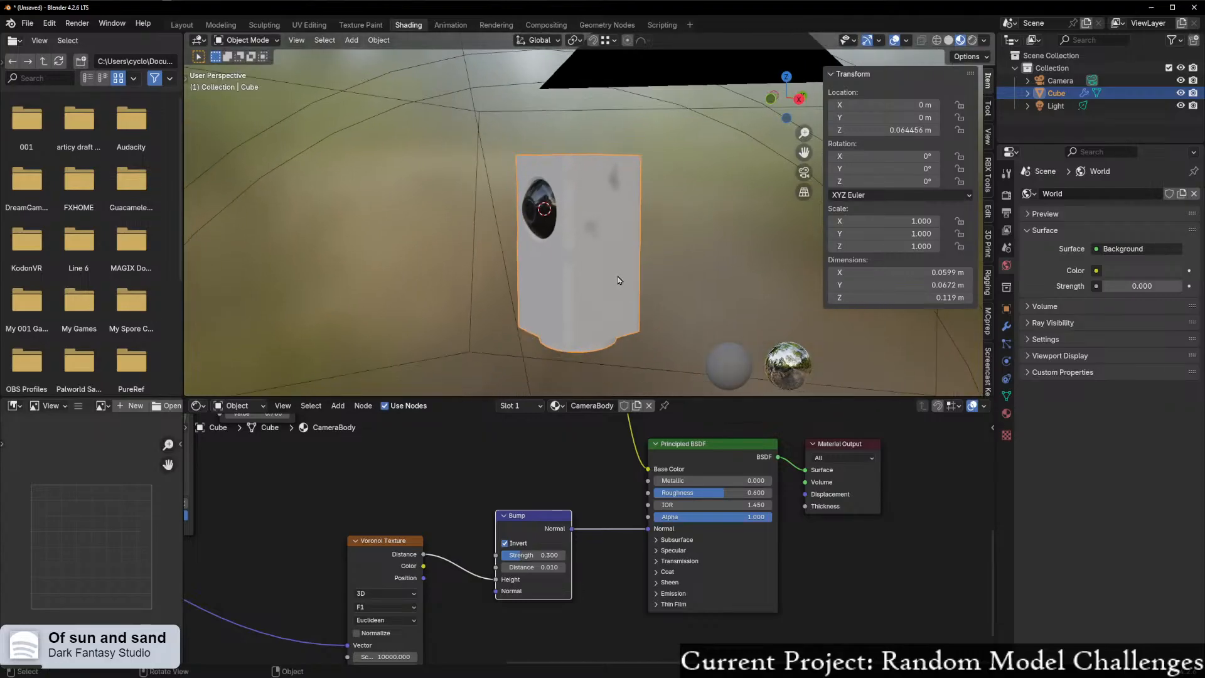
scroll(618, 280, up, 4)
scroll(537, 589, down, 4)
- Move the Color Ramp closer to the Darken node and place a duplicate of the ramp beneath it
shift+middle_drag(539, 491, 598, 602)
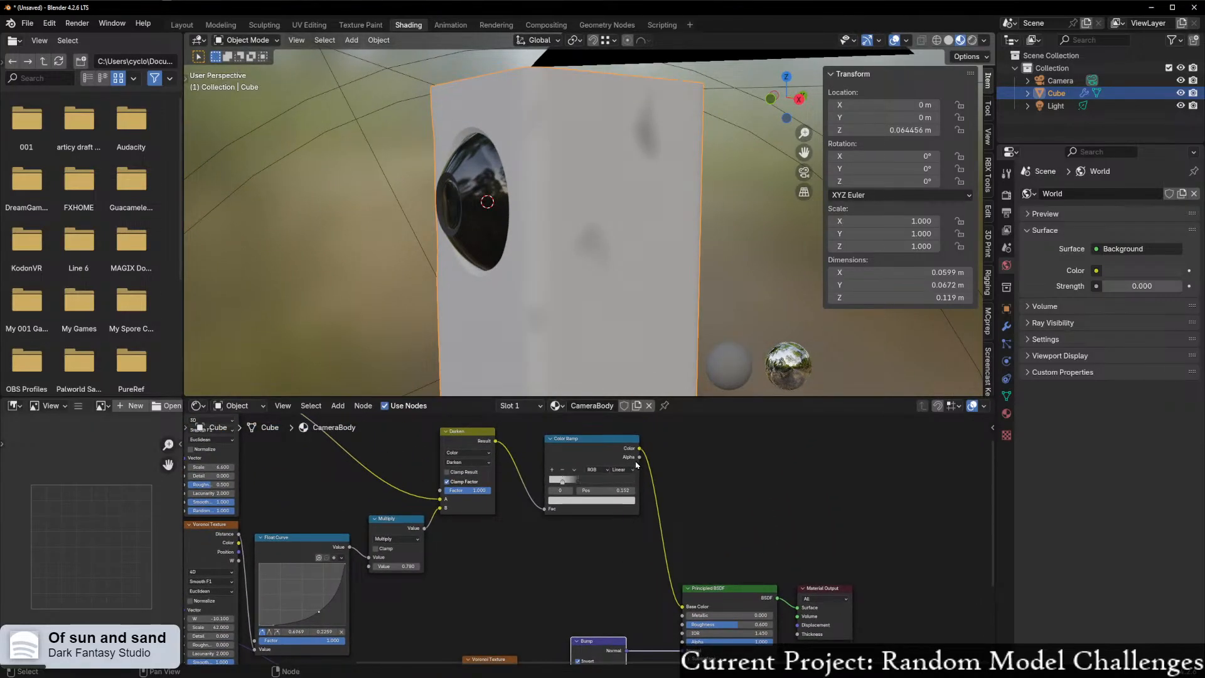
drag(568, 439, 554, 447)
click(469, 443)
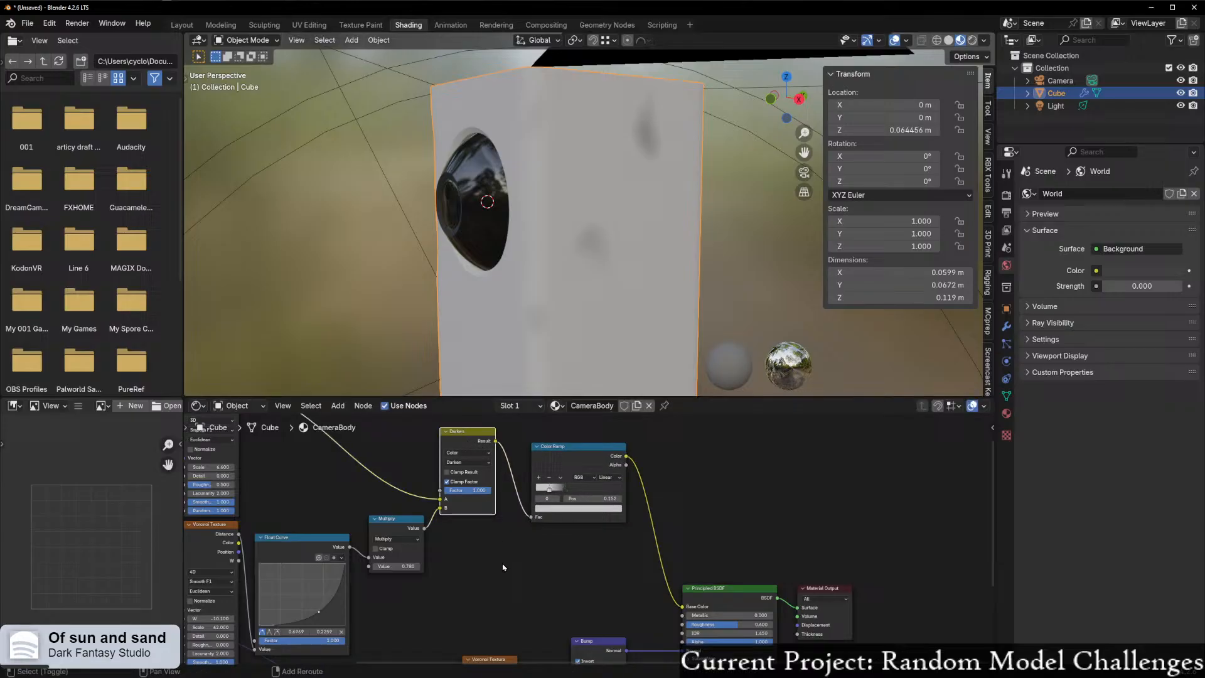
click(571, 466)
key(shift+d)
click(564, 570)
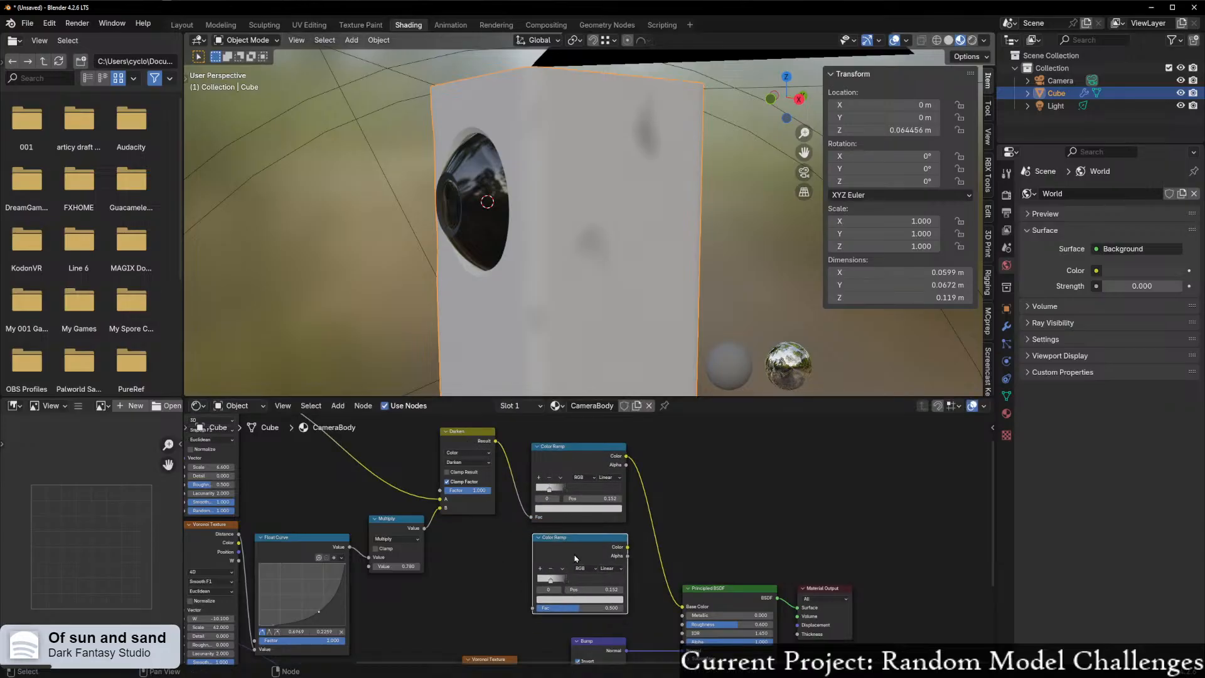
- Feed the Darken result into the duplicated Color Ramp and connect the duplicate's Color output to the Principled BSDF Roughness
scroll(565, 521, up, 1)
drag(470, 415, 517, 626)
middle_drag(664, 575, 618, 489)
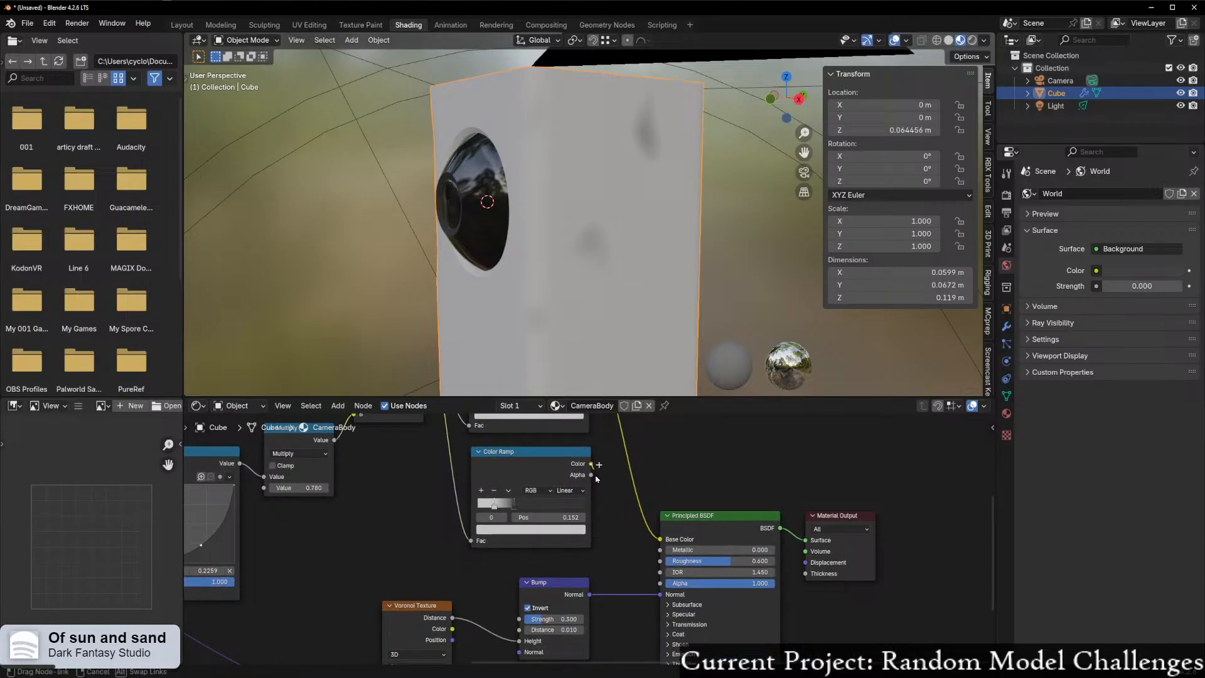
drag(590, 463, 661, 561)
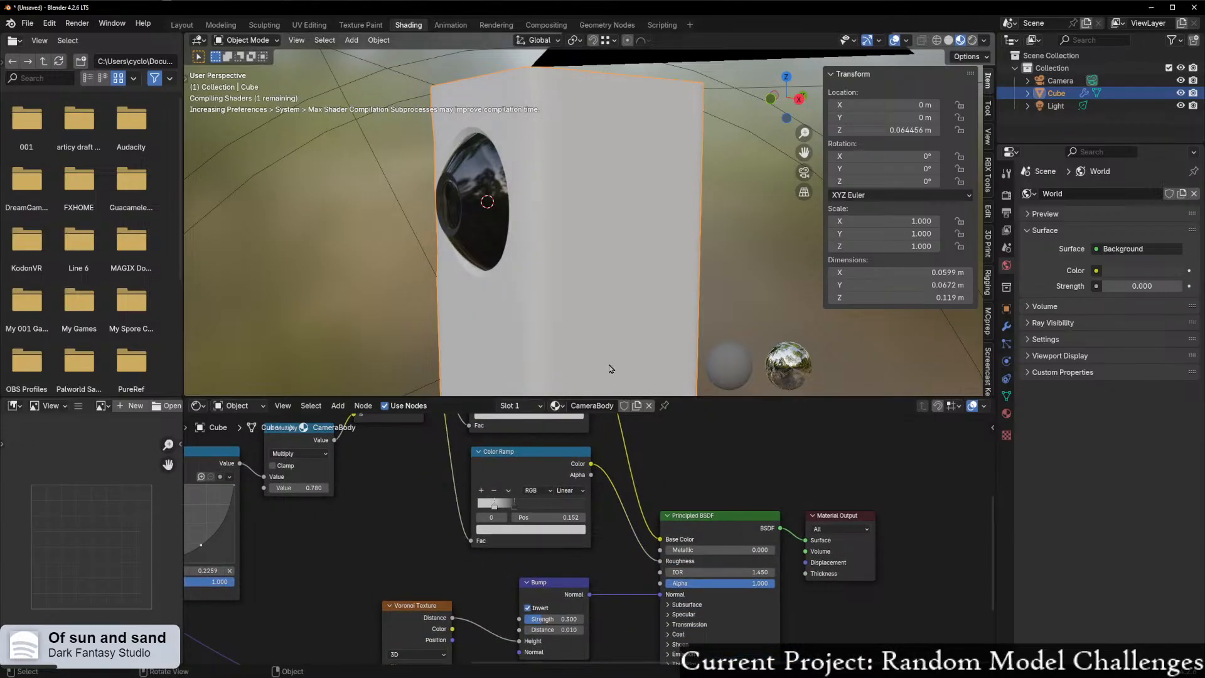
scroll(612, 369, up, 5)
middle_drag(609, 361, 540, 352)
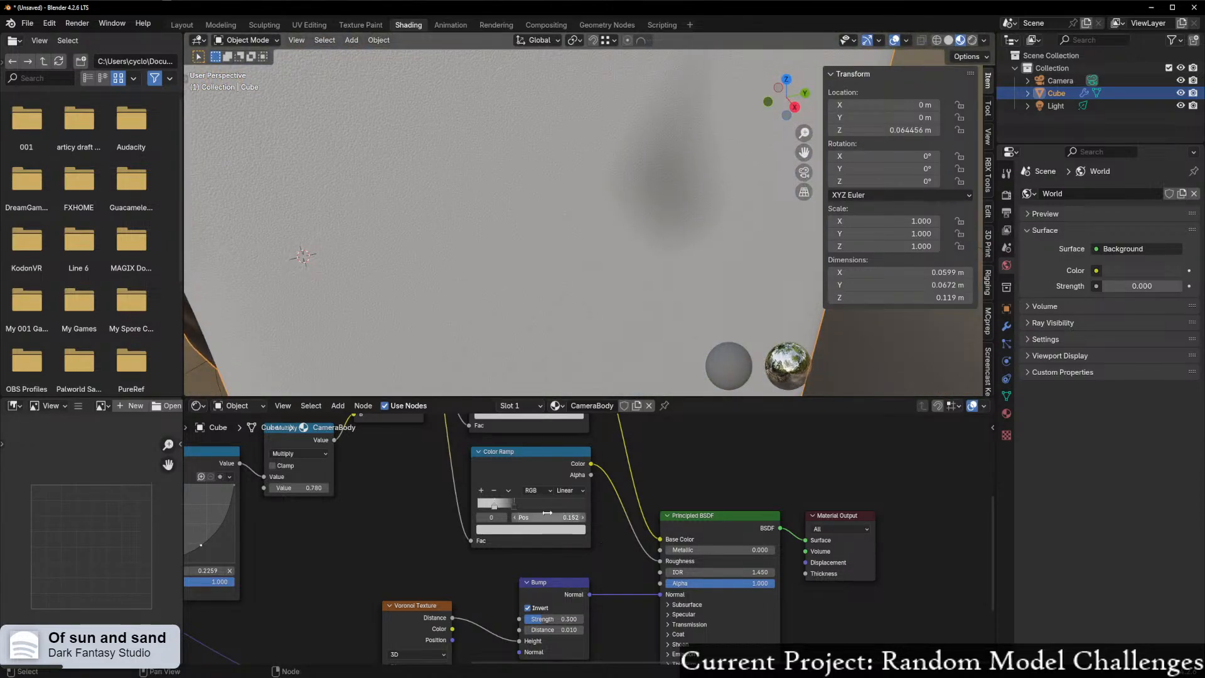
- Set the roughness Color Ramp's 0.340 stop to black and its 0.152 stop to white, checking the camera body's surface
click(514, 503)
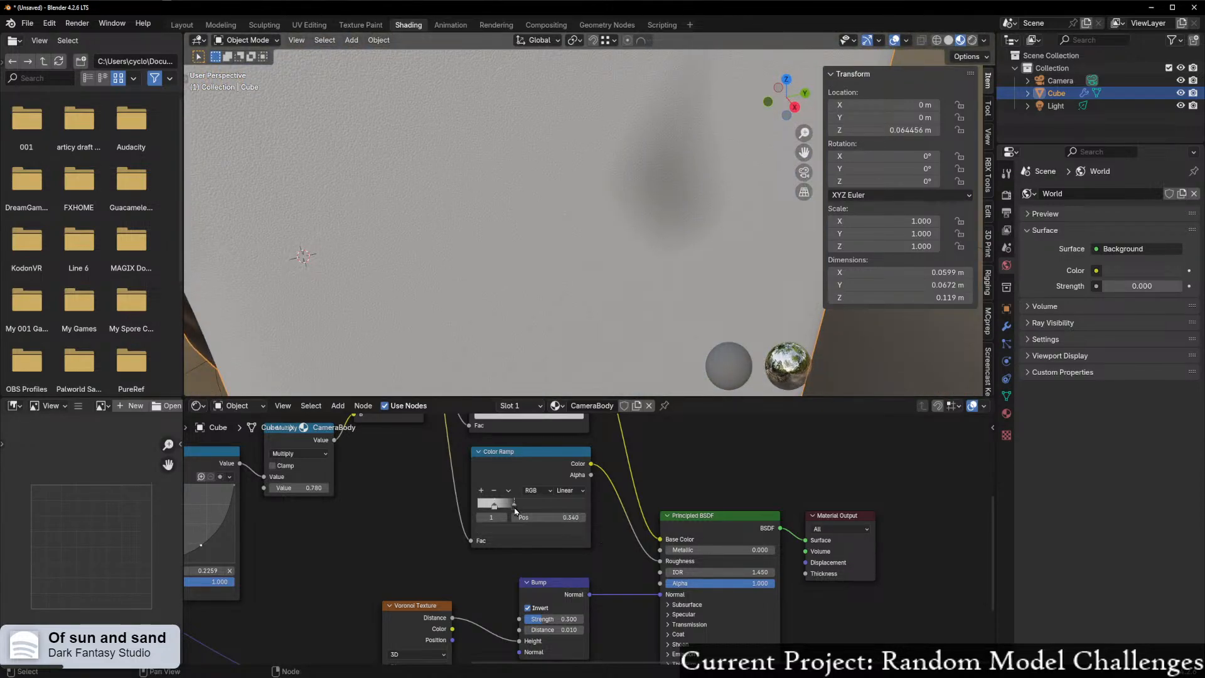
click(549, 532)
drag(579, 455, 584, 463)
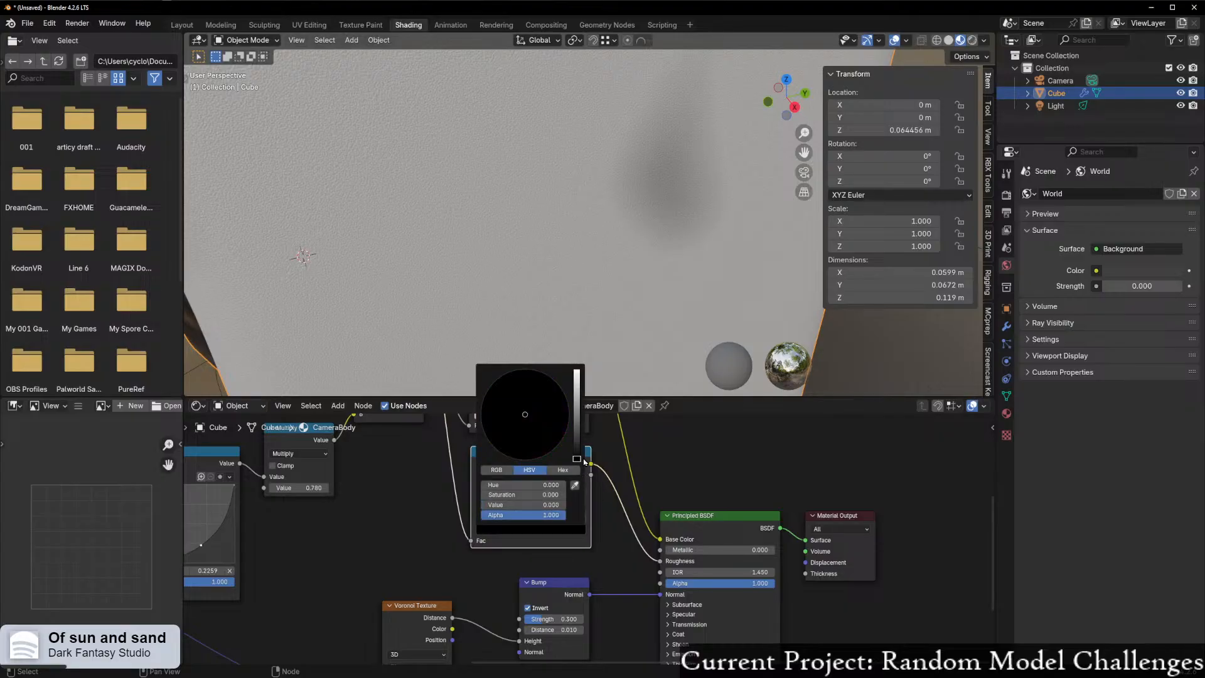
middle_drag(738, 287, 753, 282)
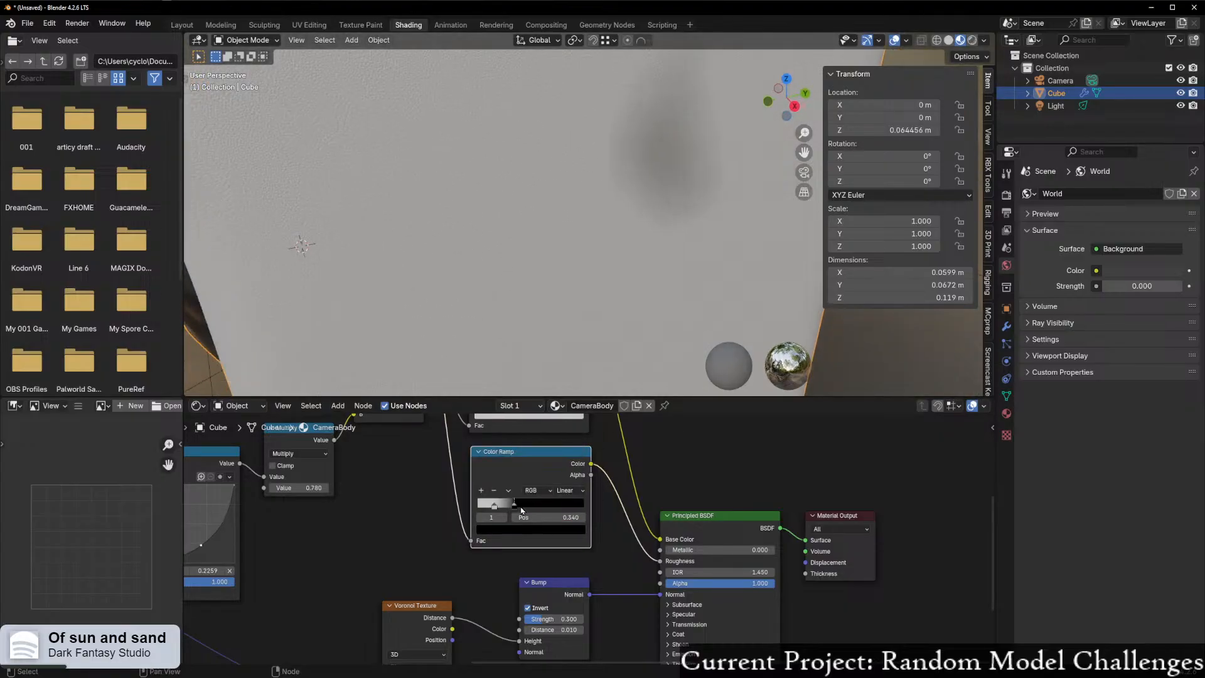
click(493, 506)
click(518, 533)
drag(577, 386, 576, 370)
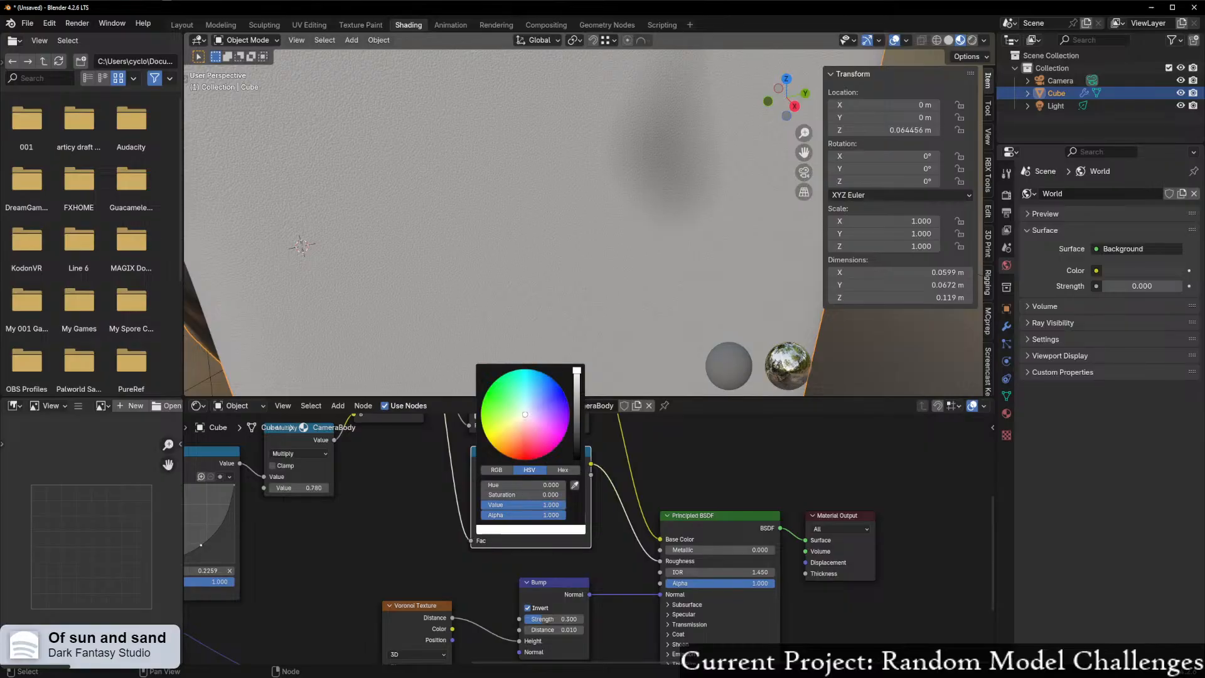
mouse_move(595, 342)
middle_down()
mouse_move(675, 288)
mouse_move(653, 202)
mouse_move(586, 282)
mouse_move(605, 359)
middle_up()
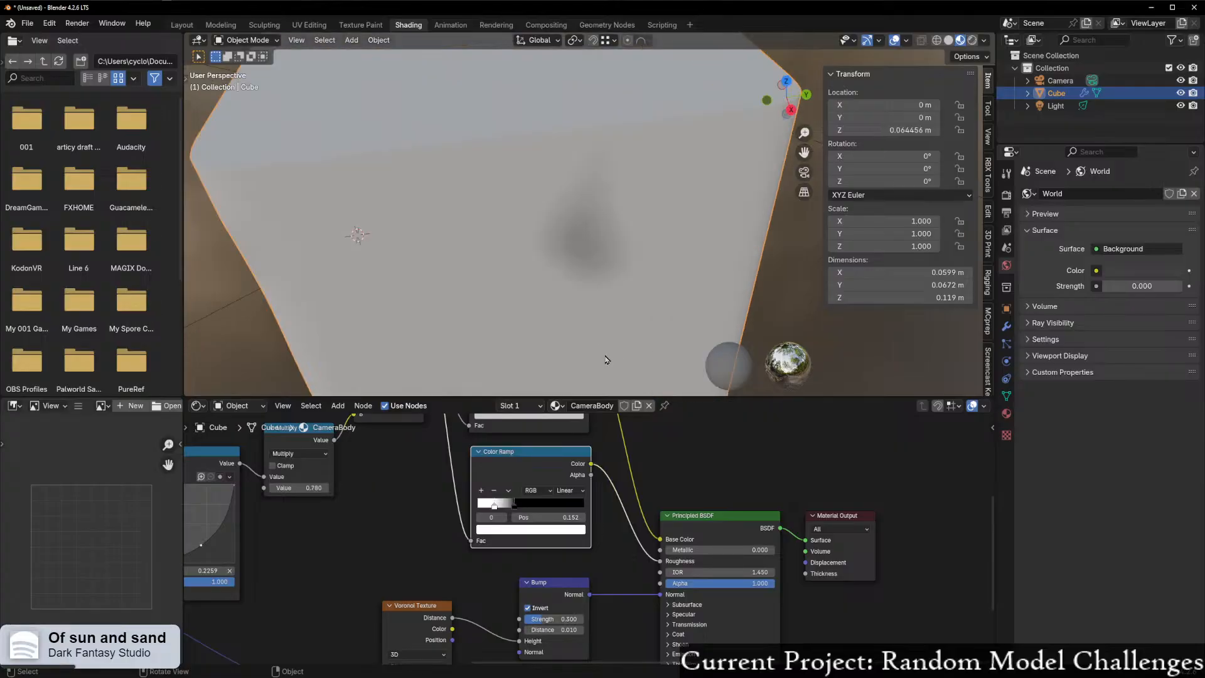
- Undo the black and white color changes on the roughness Color Ramp's stops
key(ctrl+z)
key(ctrl+z)
key(ctrl+z)
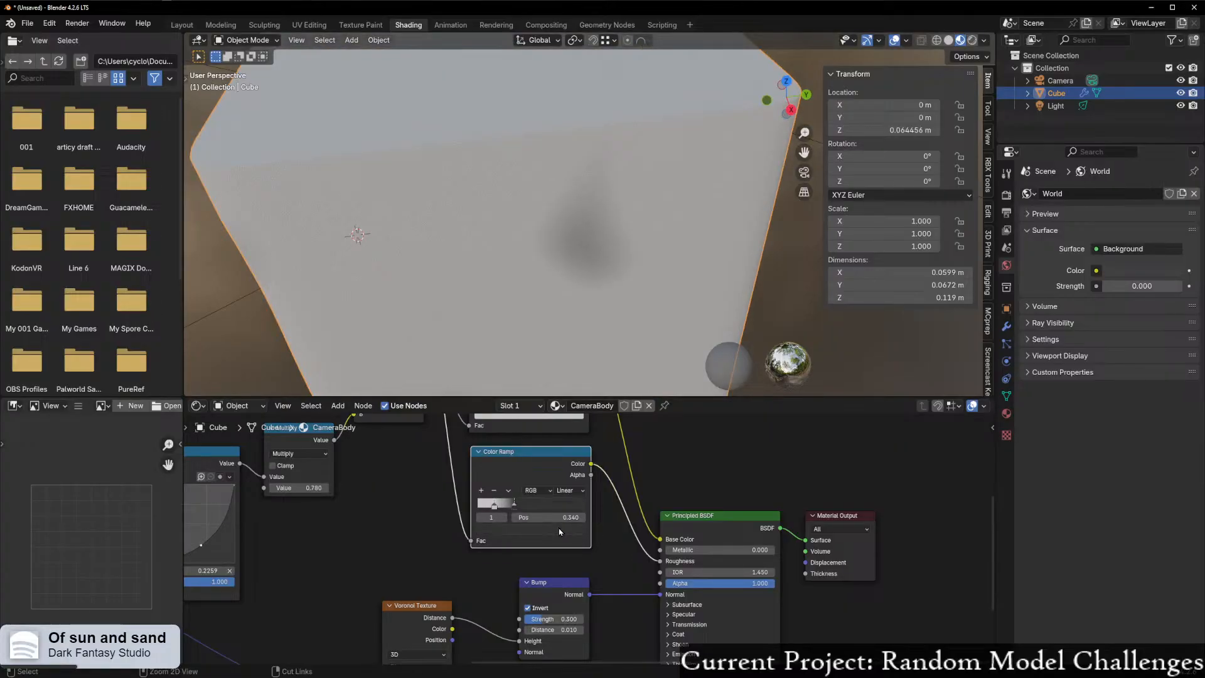
- Spread the roughness Color Ramp's stops across the full 0 to 1 range and make the end stop black
key(g)
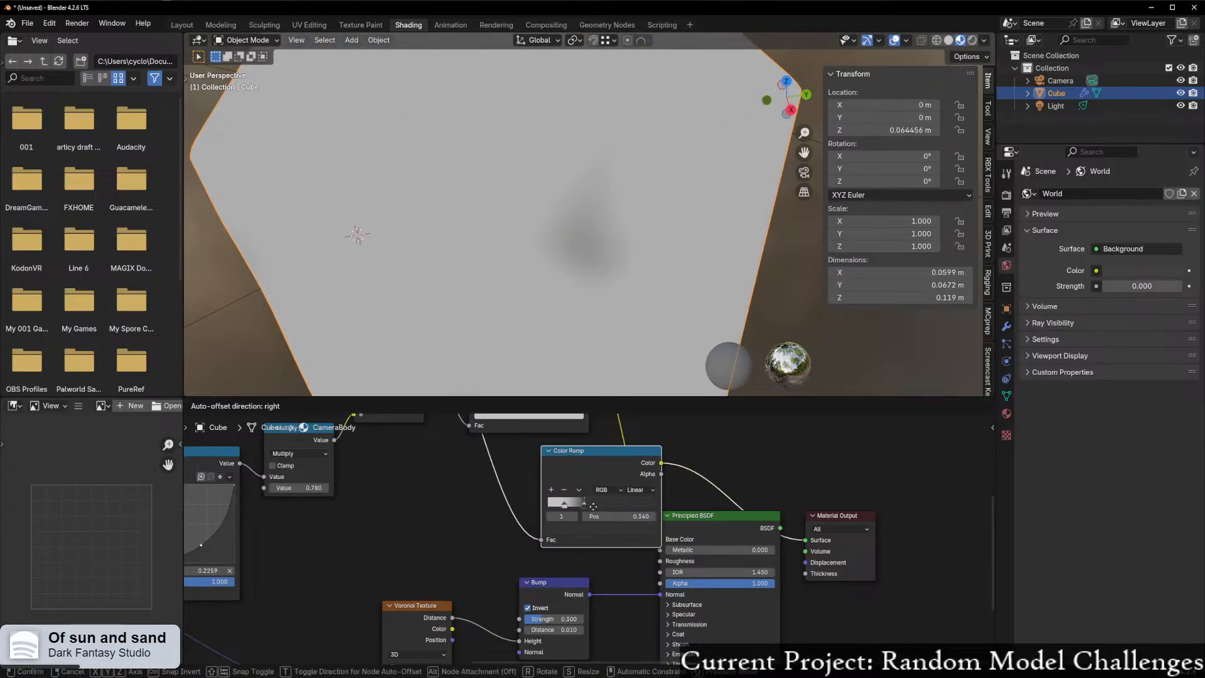
drag(515, 512, 571, 530)
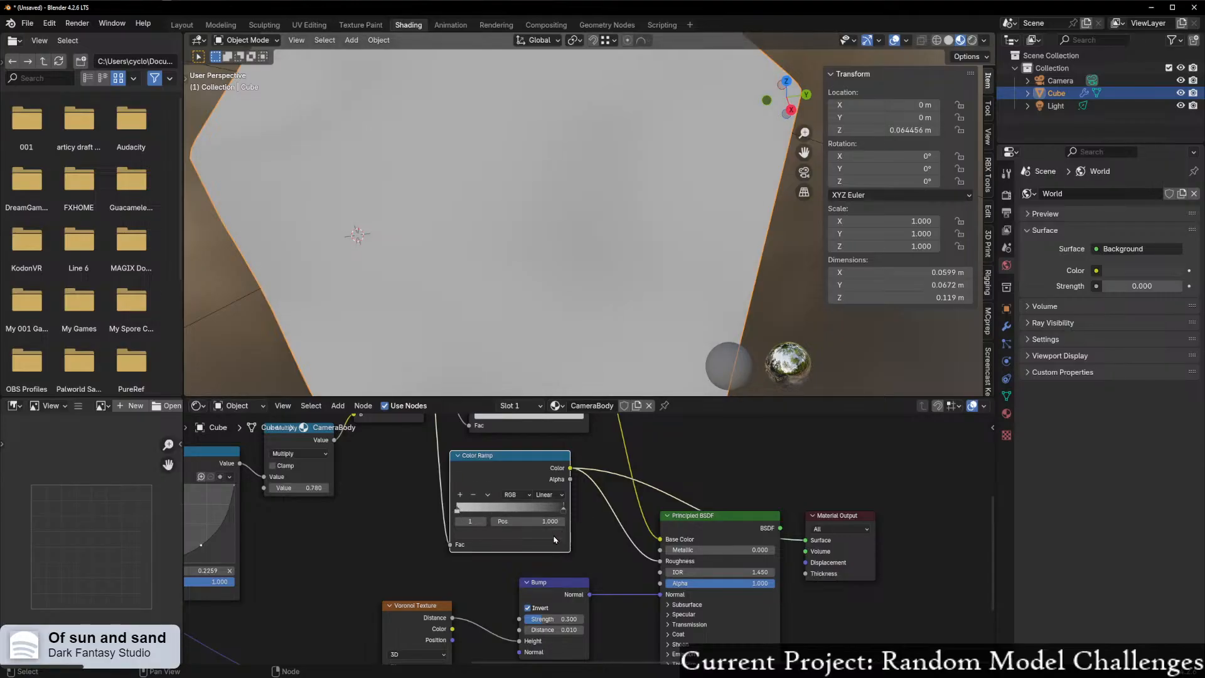
click(554, 536)
drag(557, 444, 557, 464)
click(433, 512)
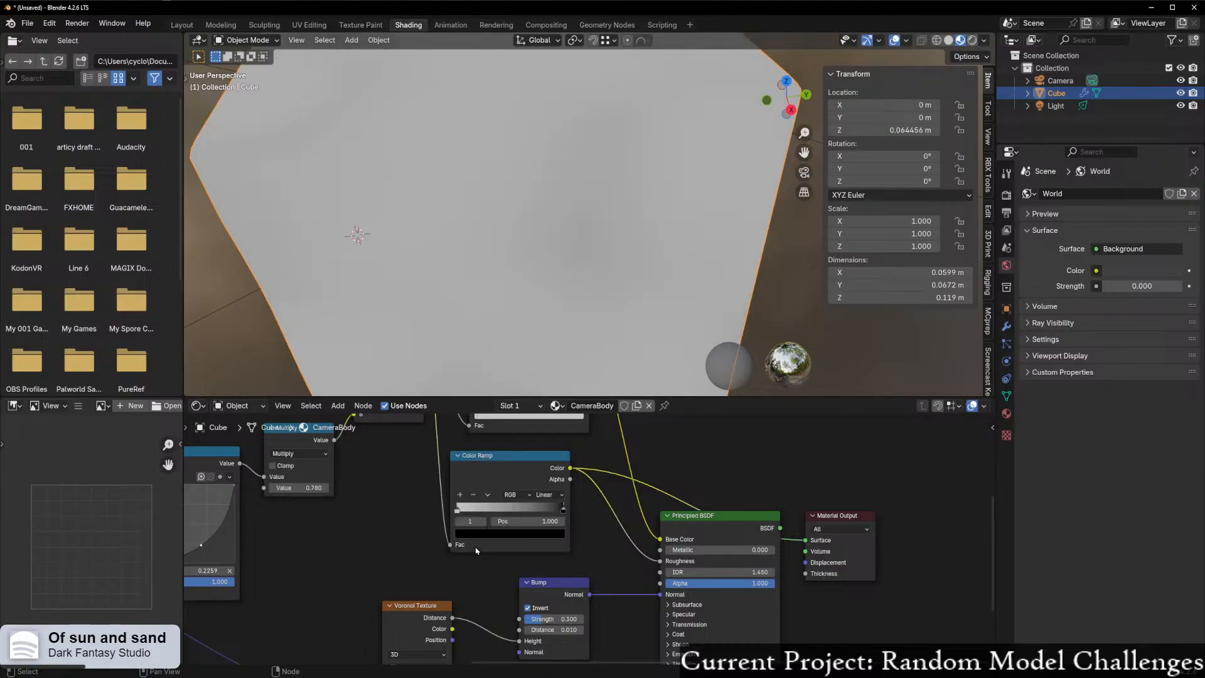
- Make the roughness Color Ramp's first stop white and move its black stop to about position 0.152
click(457, 509)
click(519, 535)
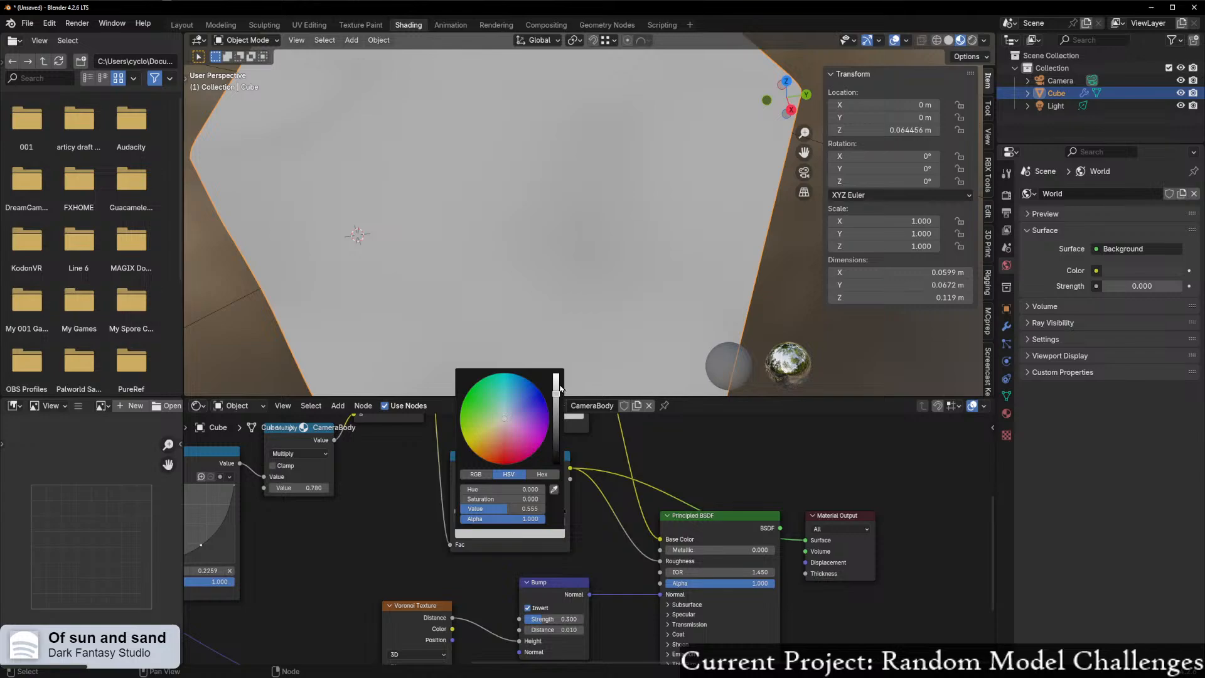
drag(560, 389, 557, 374)
drag(561, 516, 473, 518)
- Preview the Principled BSDF, examine the camera body's sheen from near and far, and compare it with the roughness Color Ramp's output
scroll(624, 467, down, 2)
ctrl+shift+click(663, 531)
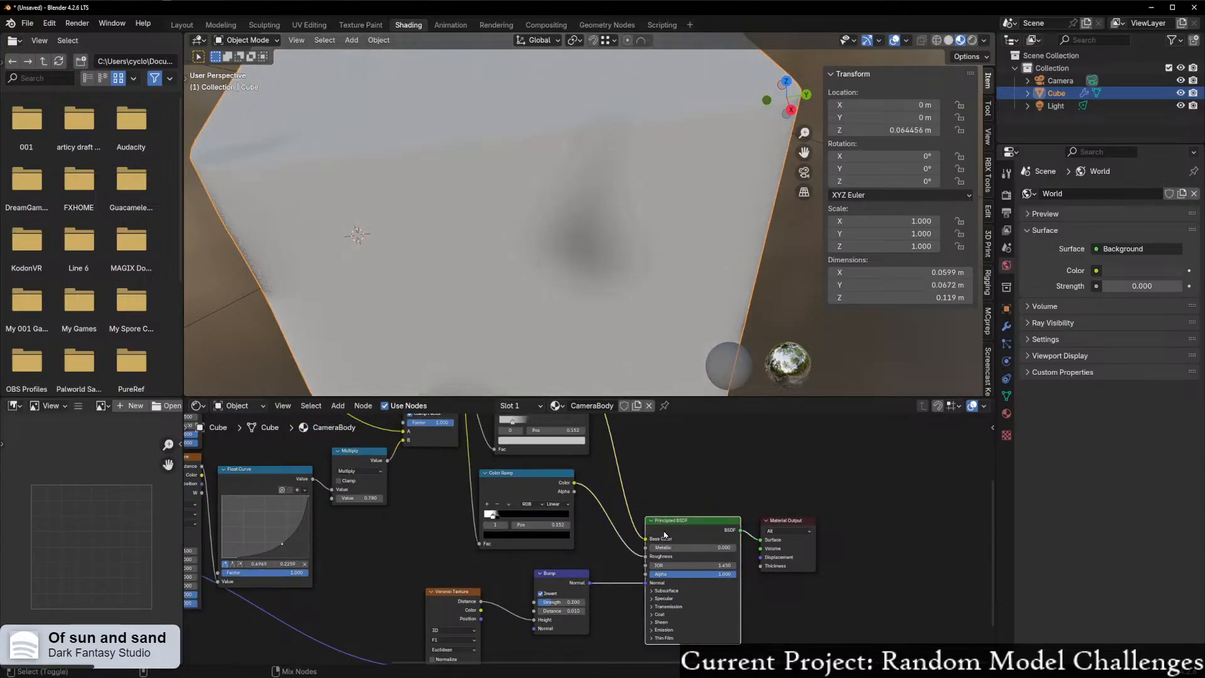
middle_drag(546, 370, 630, 364)
scroll(631, 363, up, 2)
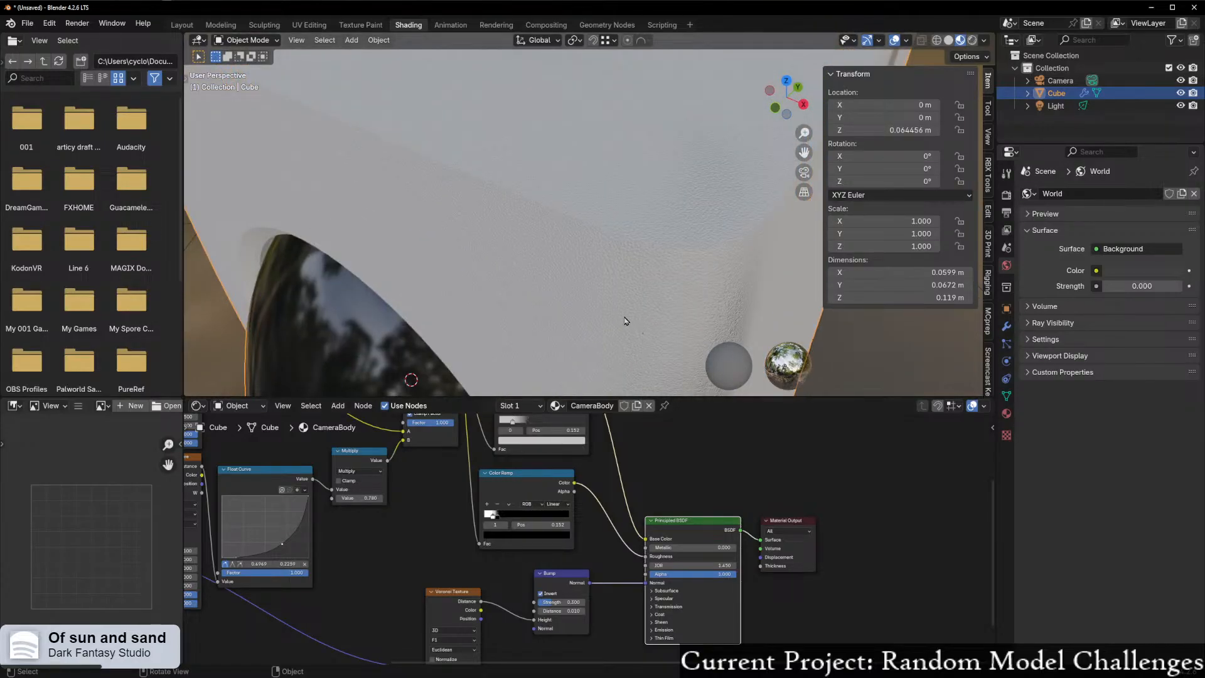
scroll(624, 321, down, 5)
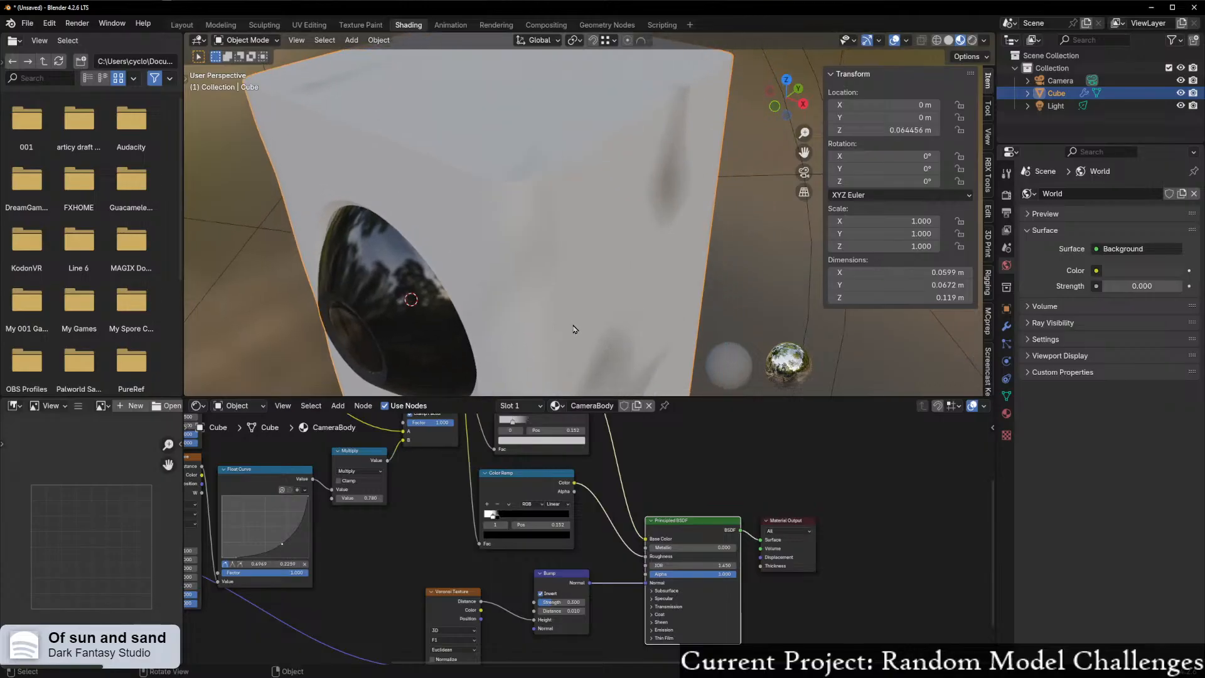
scroll(572, 329, up, 3)
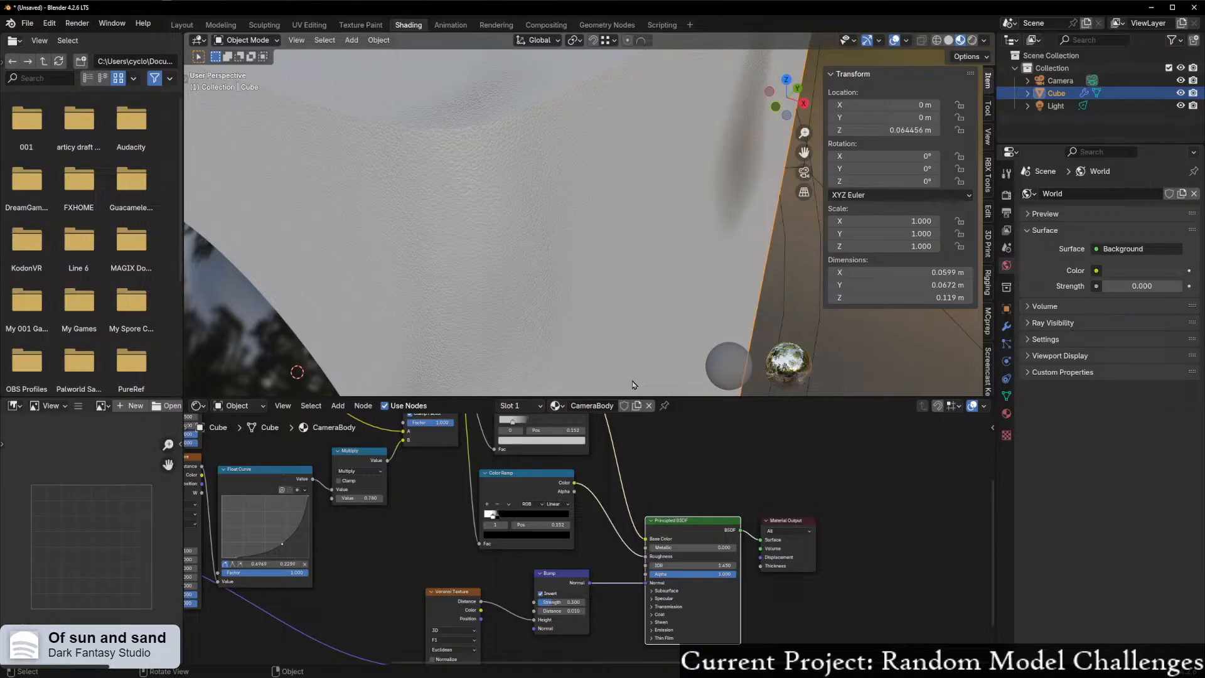
middle_drag(572, 357, 591, 343)
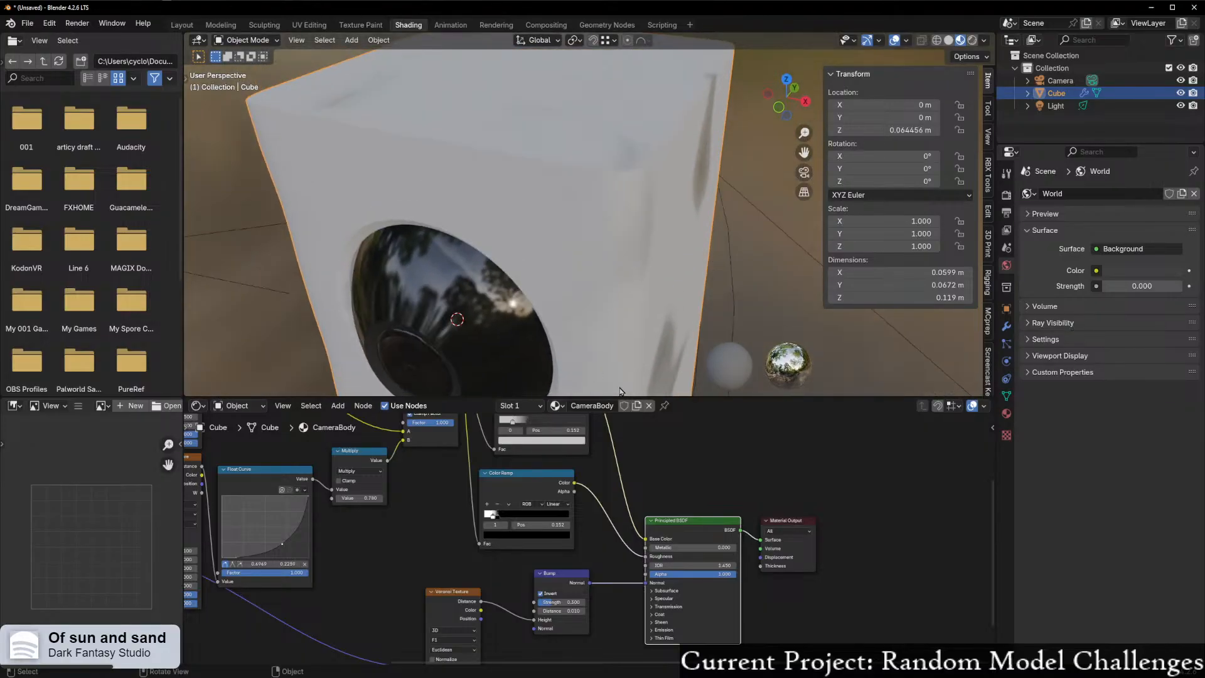
scroll(591, 343, up, 2)
ctrl+shift+click(544, 484)
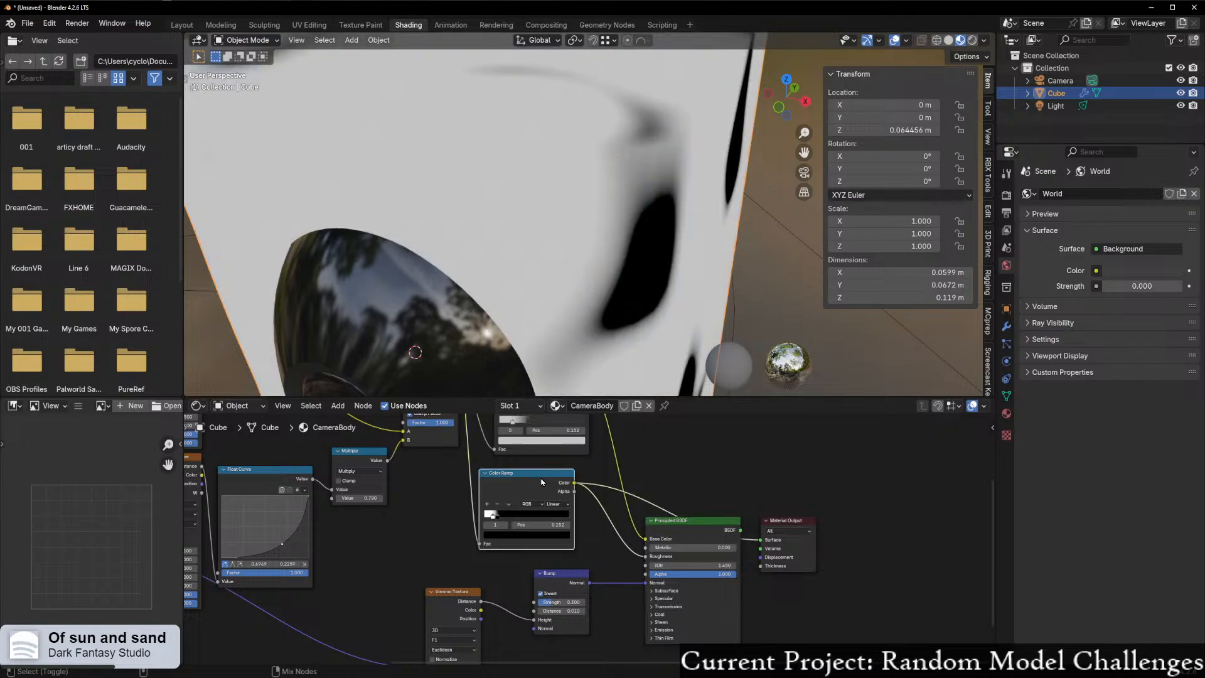
ctrl+shift+click(673, 532)
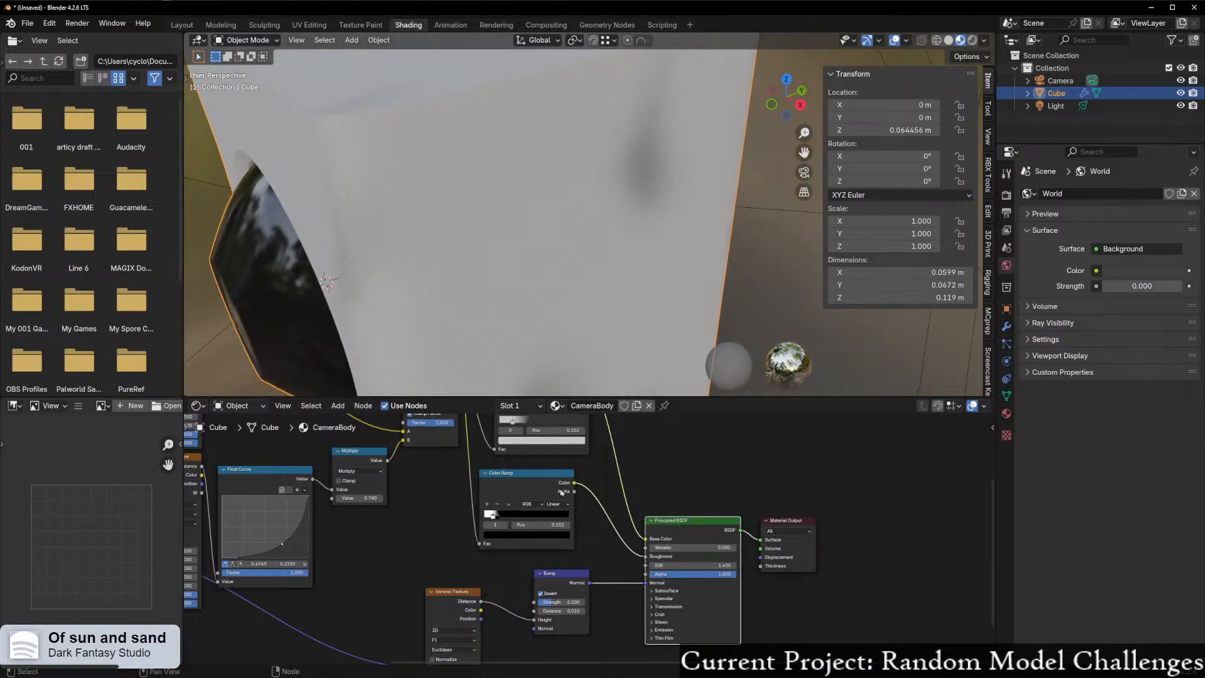
- Undo the recoloring and repositioning of the roughness Color Ramp's stops, returning them to gray shades at 0.152 and 0.340
click(540, 486)
key(ctrl+z)
key(ctrl+z)
key(ctrl+z)
key(ctrl+z)
key(ctrl+z)
key(ctrl+z)
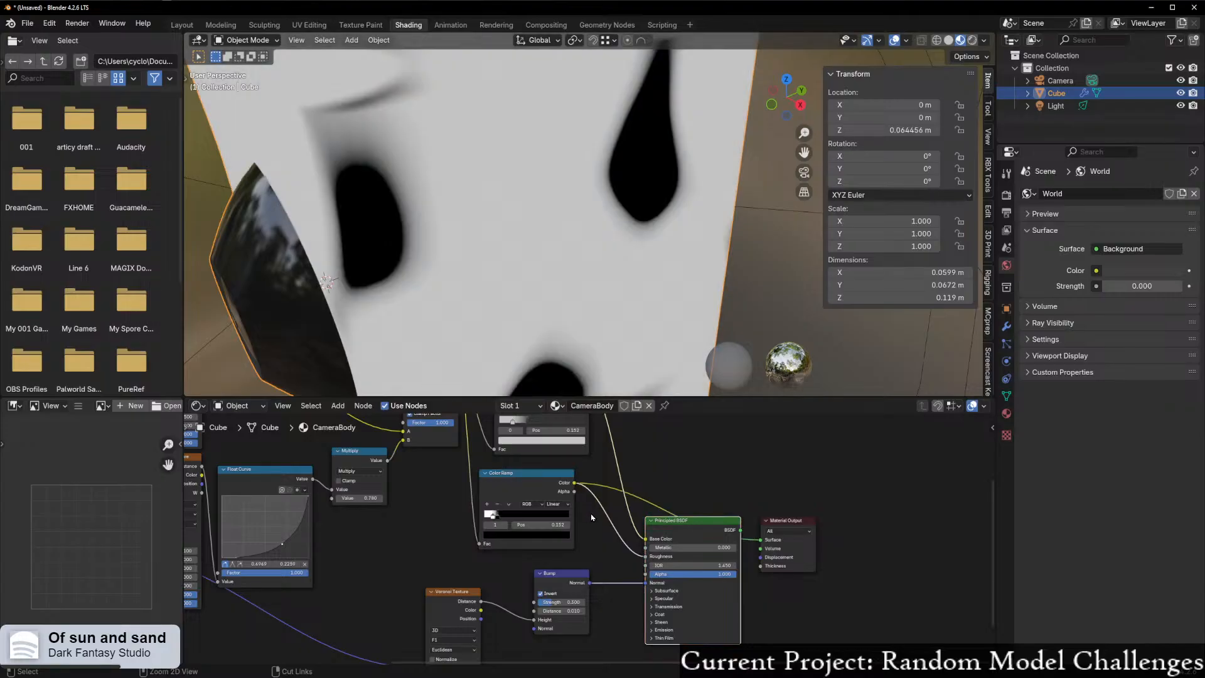
key(ctrl+z)
key(ctrl+z)
key(ctrl+z)
key(ctrl+z)
key(ctrl+z)
key(ctrl+z)
key(ctrl+z)
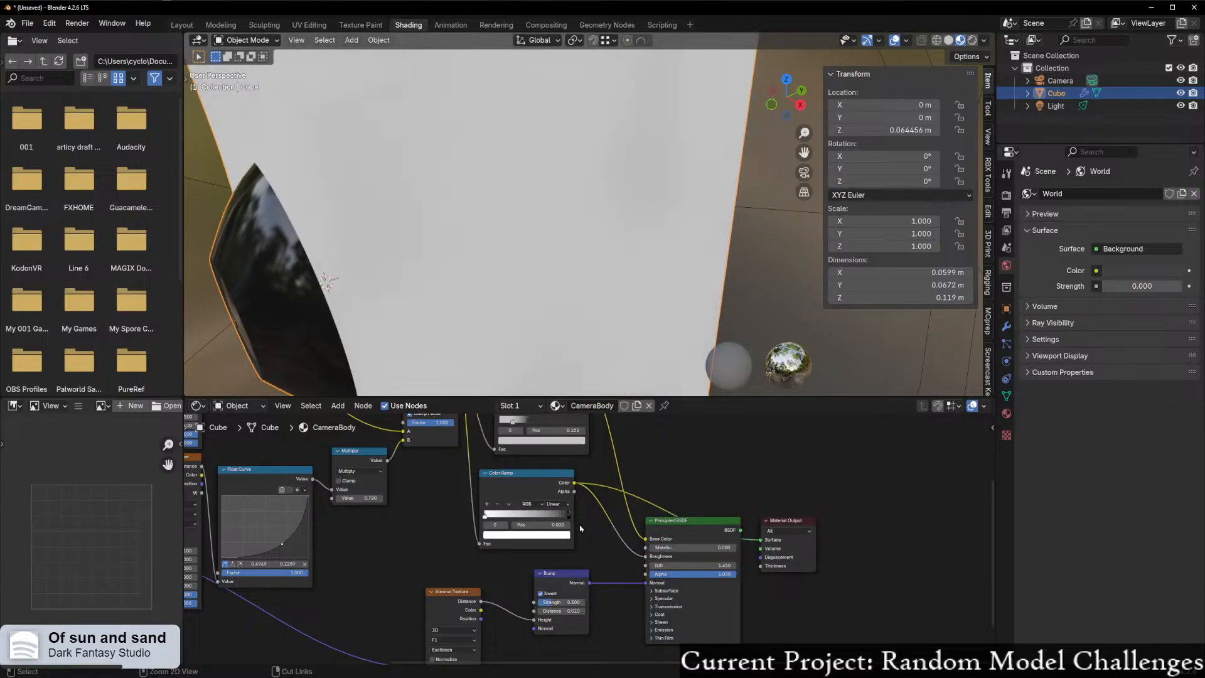
key(ctrl+z)
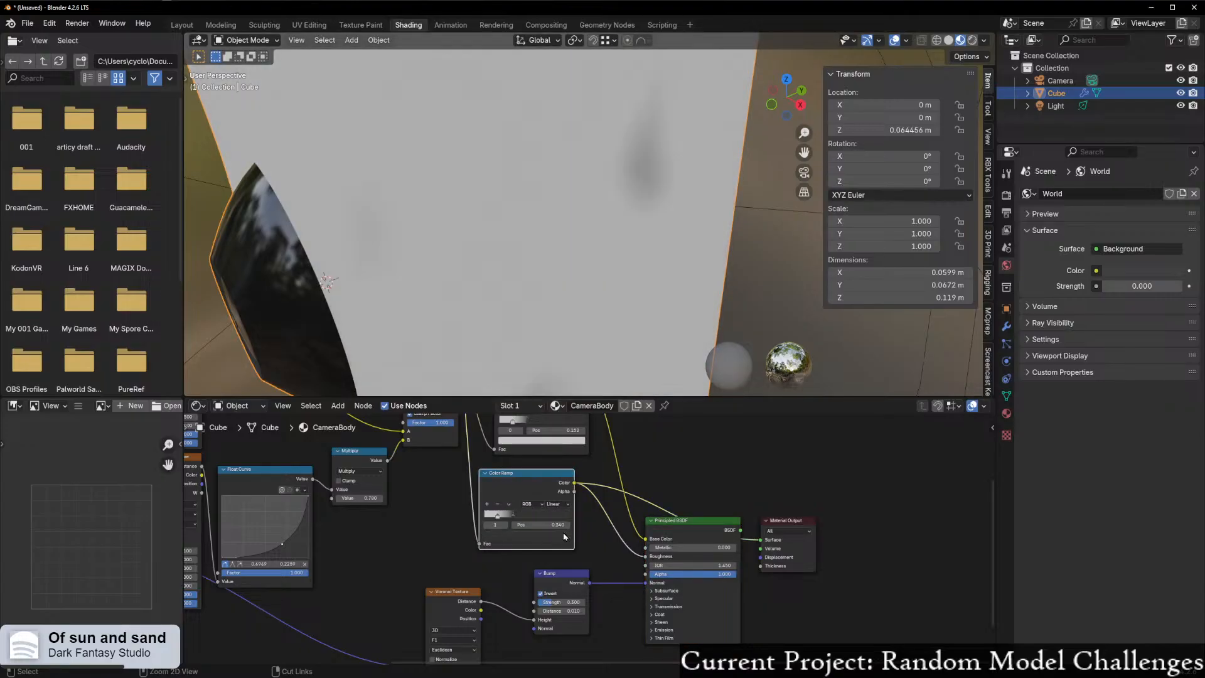
- Move the roughness Color Ramp's light gray stop to position 0.34
scroll(561, 537, up, 4)
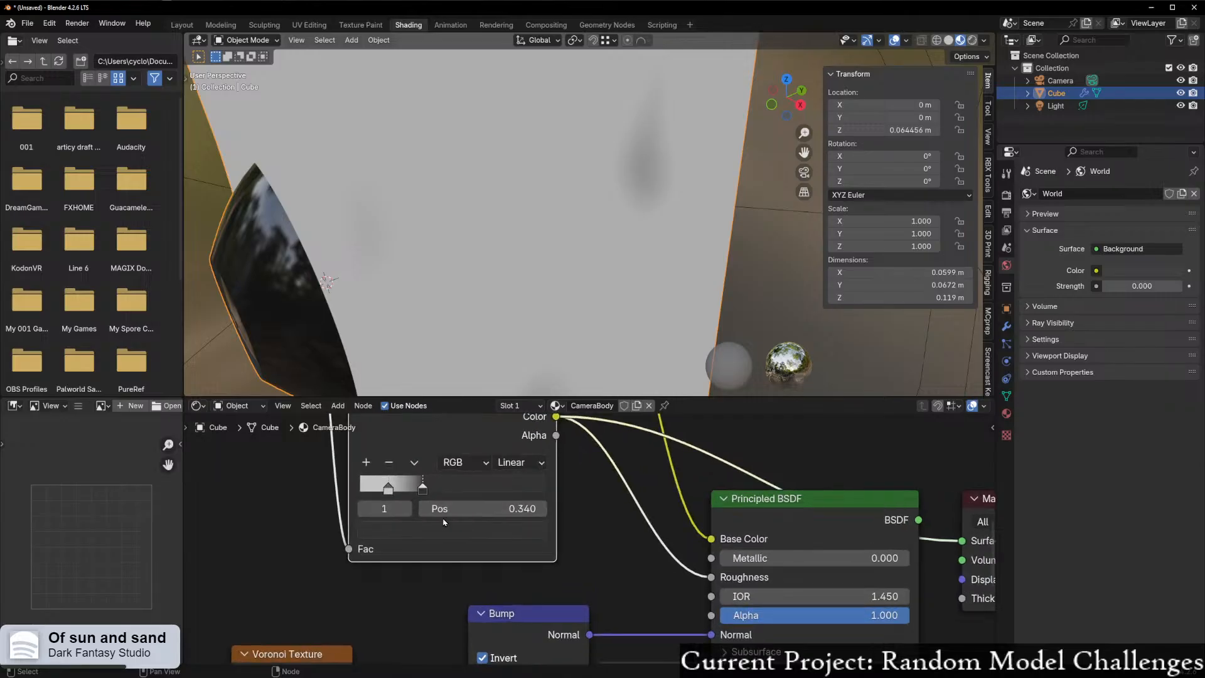
middle_drag(429, 535, 495, 549)
scroll(492, 547, up, 1)
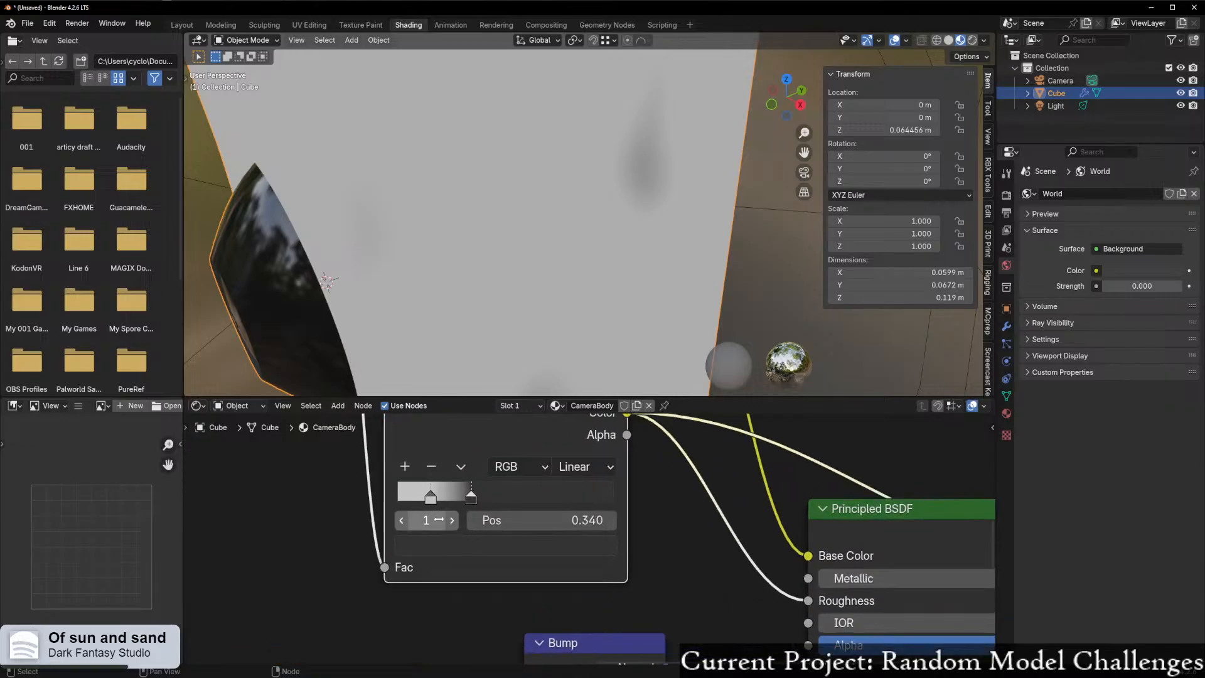
click(460, 467)
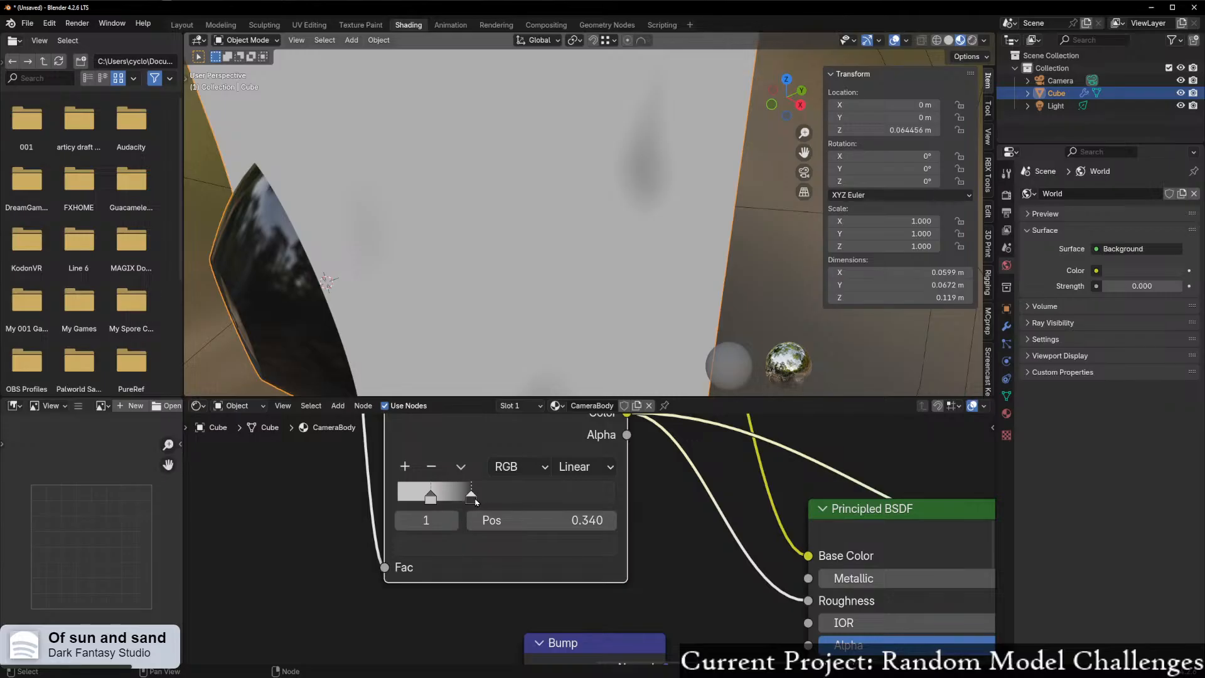
click(461, 468)
click(431, 497)
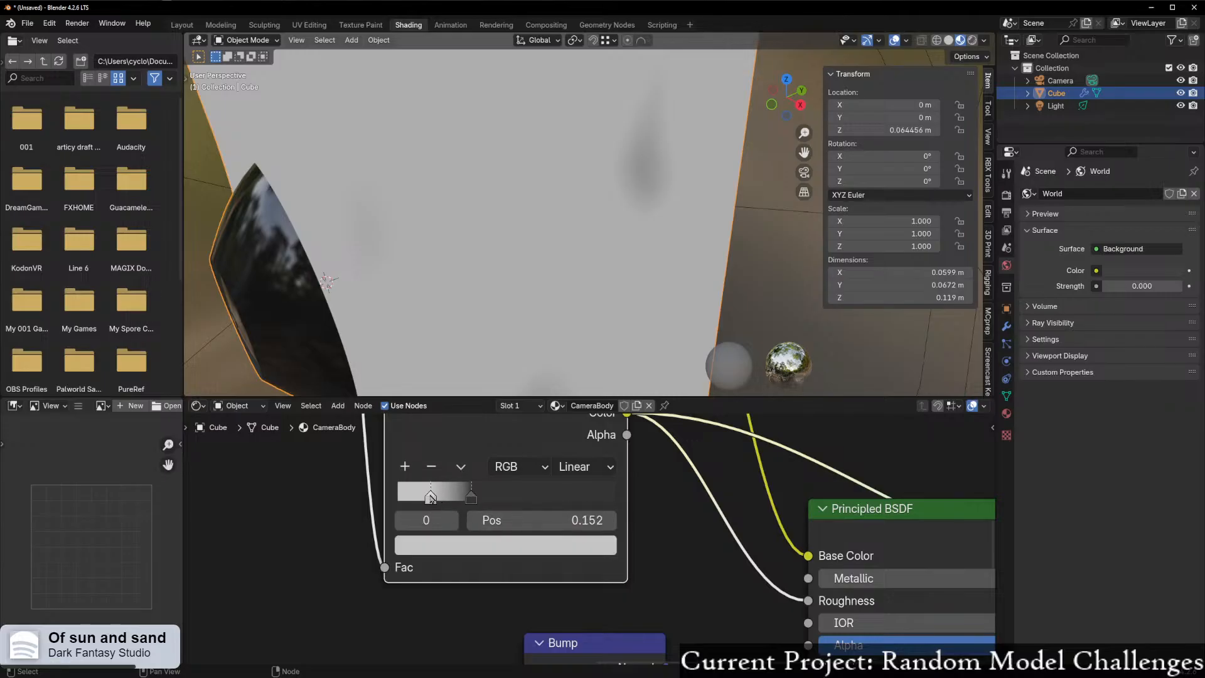
click(568, 522)
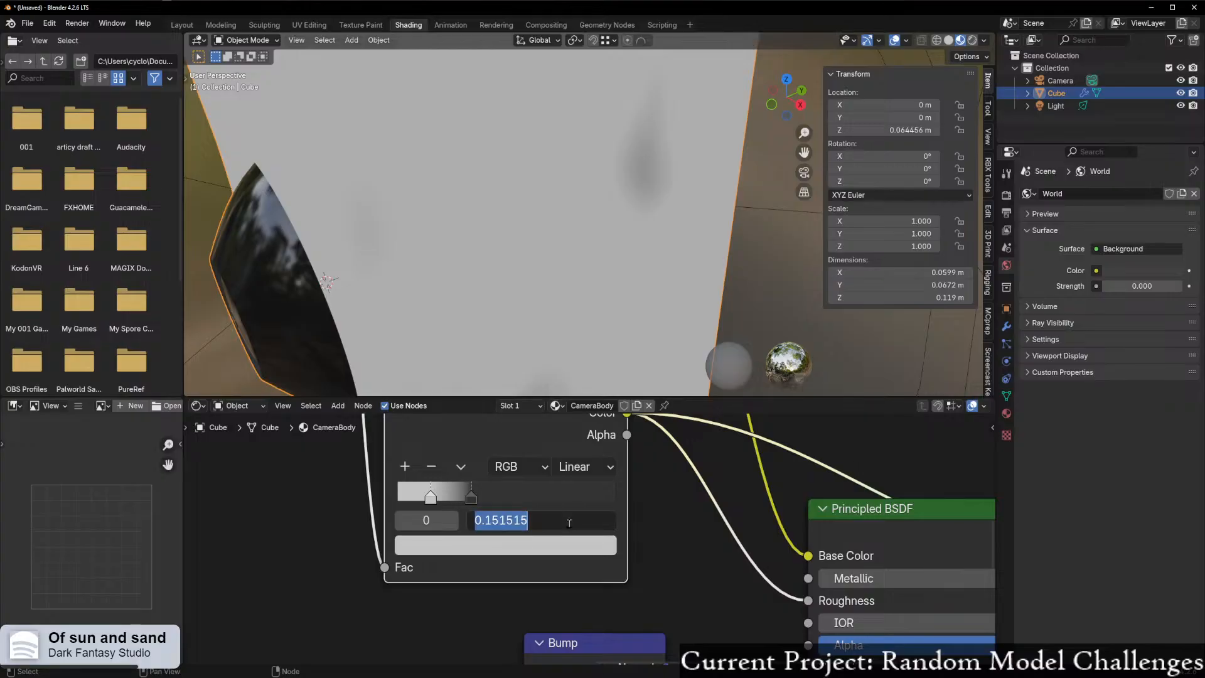
click(471, 496)
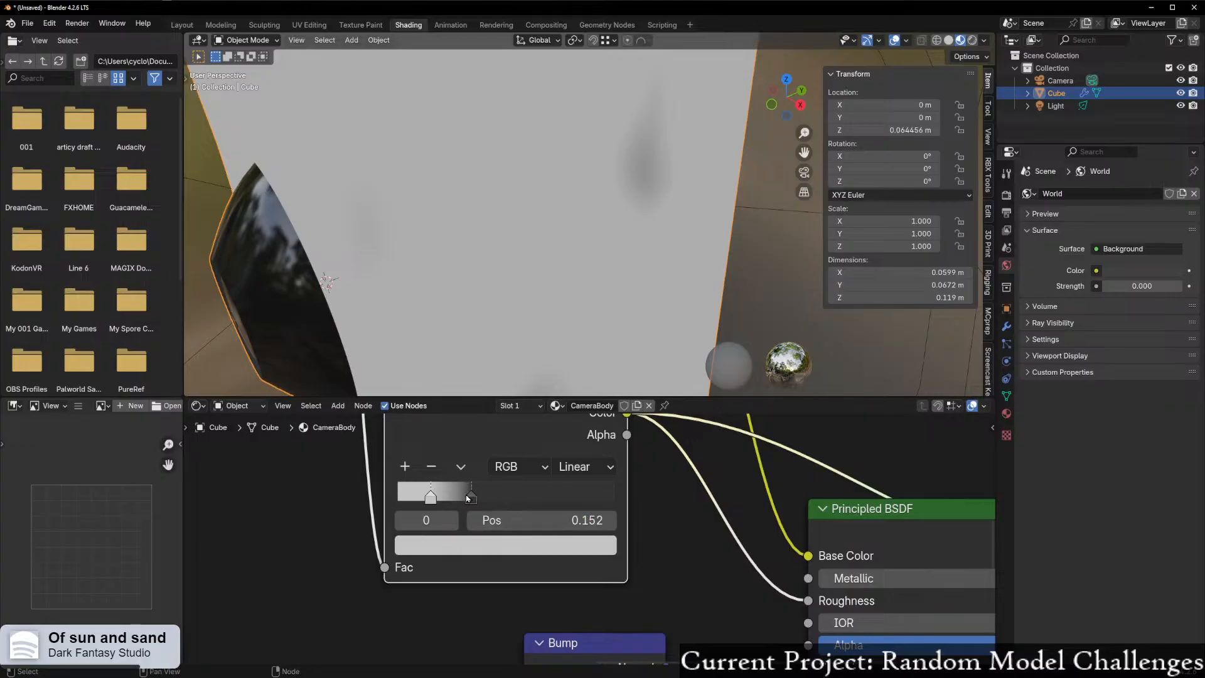
click(543, 527)
text(.)
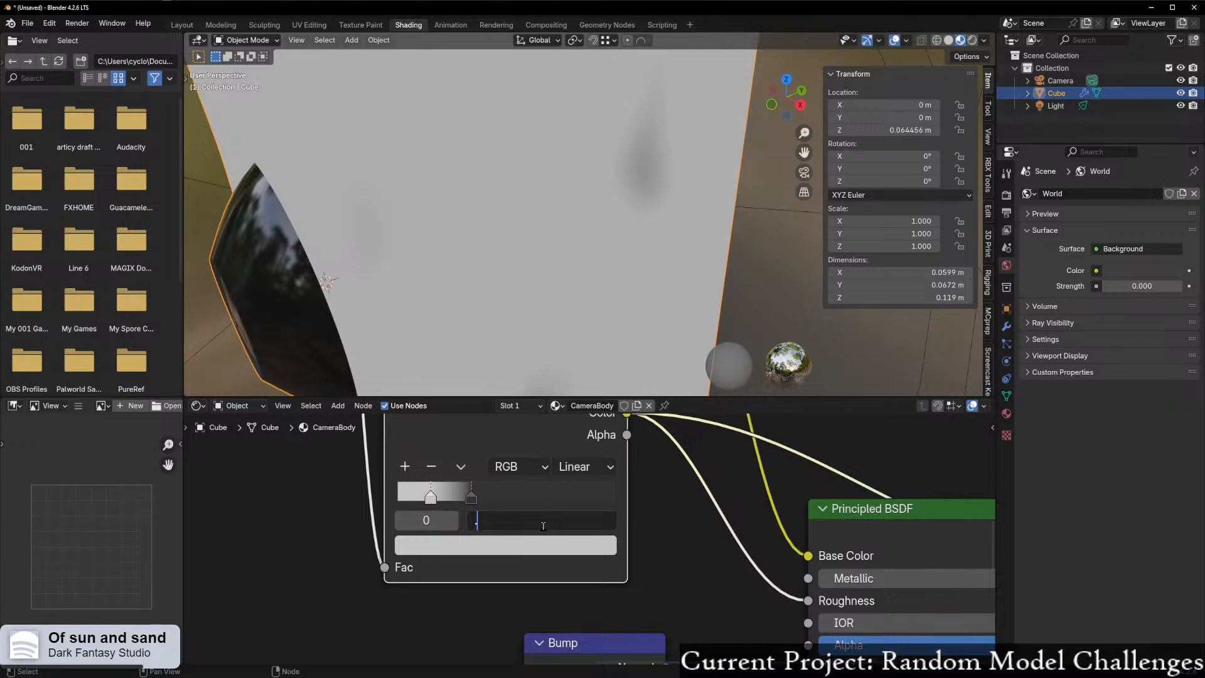
text(34)
key(Return)
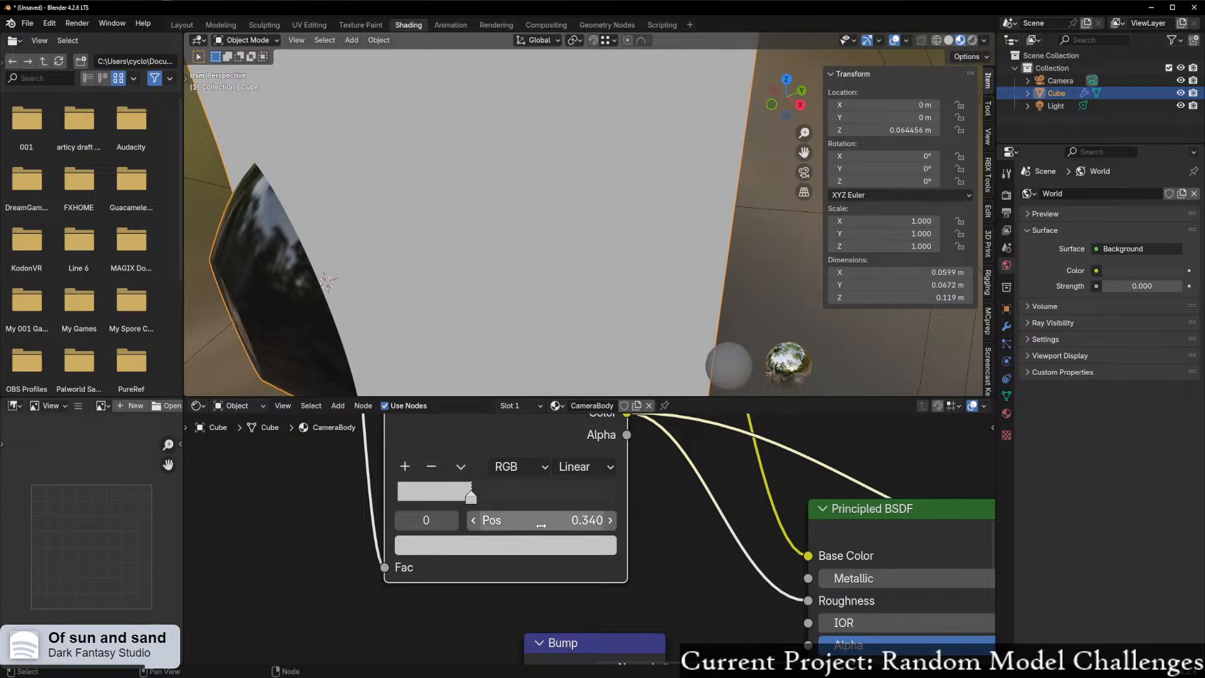
- Select stop 1 of the roughness Color Ramp and move this dark stop to position 0.152
click(437, 523)
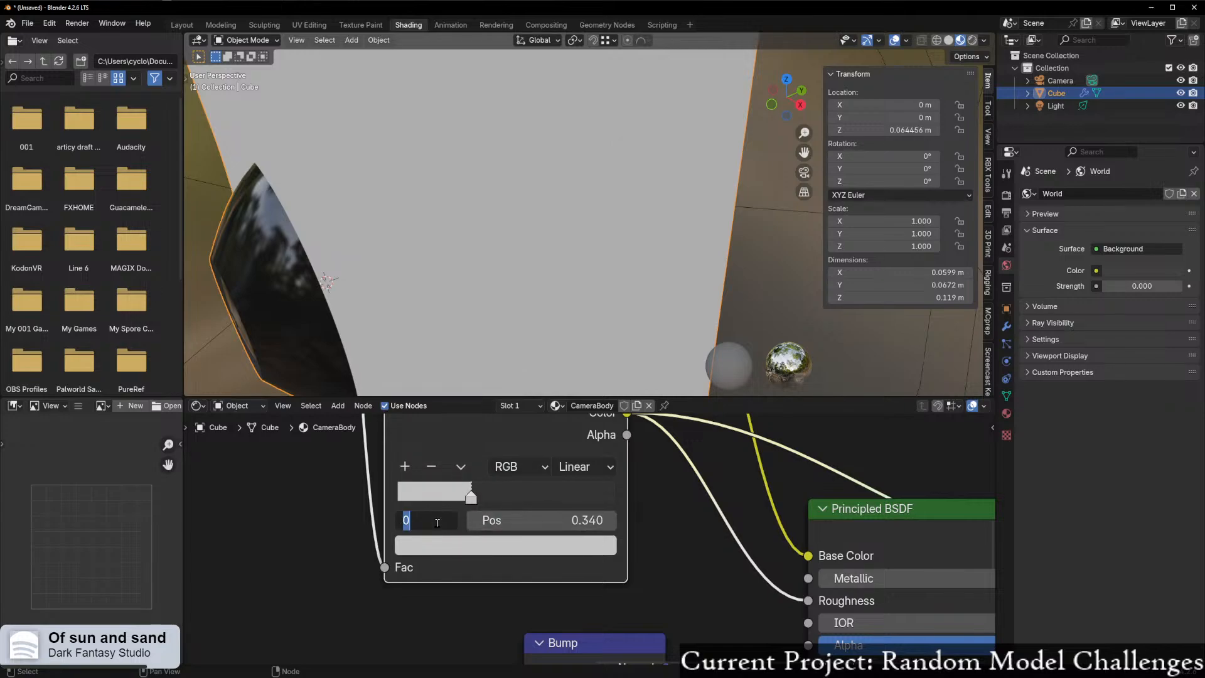
text(1)
key(Return)
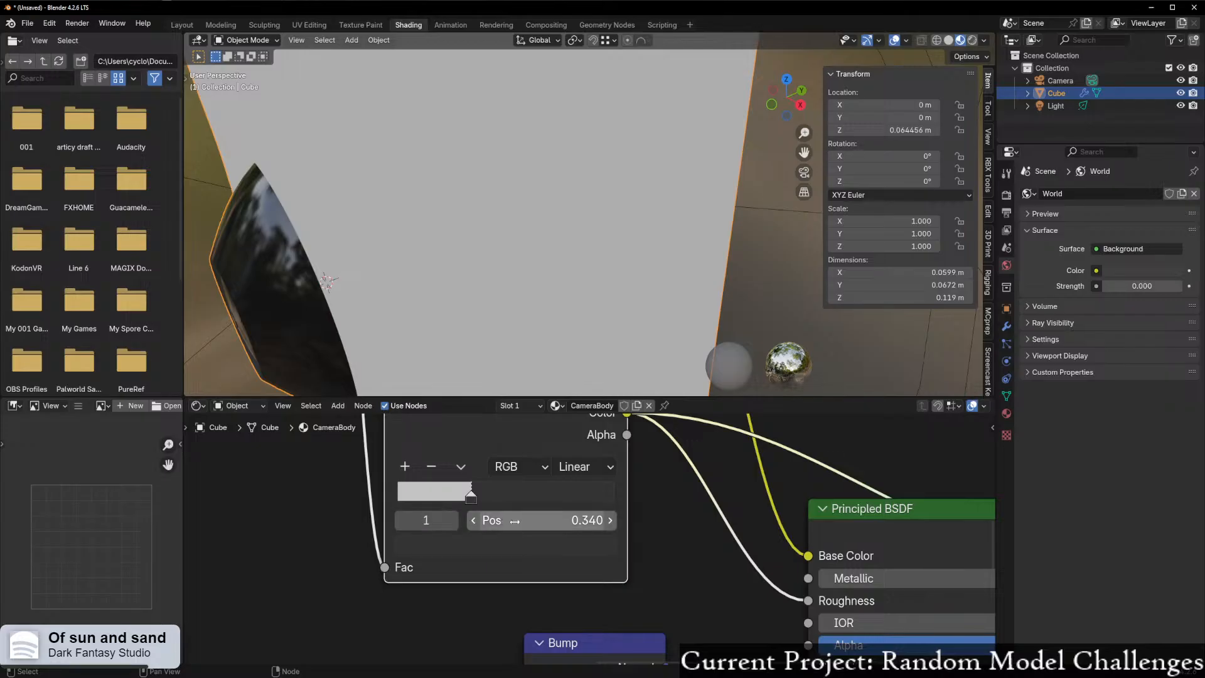
click(516, 521)
key(Return)
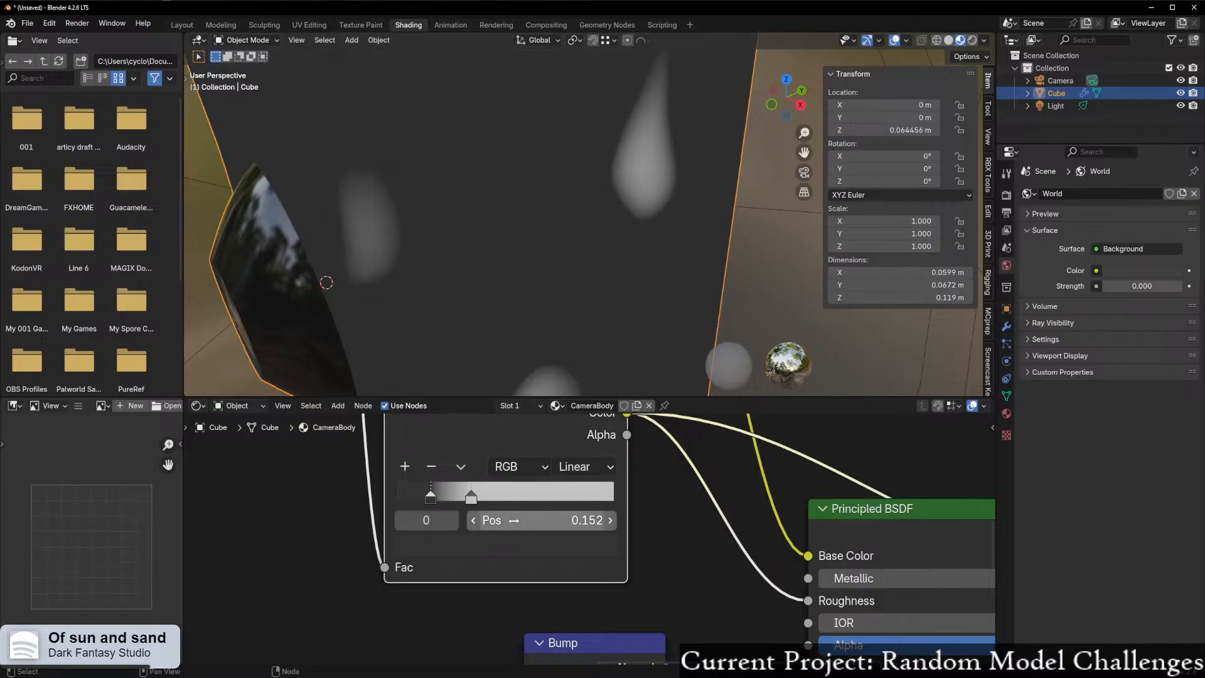
- Restore the Color Ramp's original stop order and examine the camera body with the full Principled BSDF shading
scroll(628, 543, down, 4)
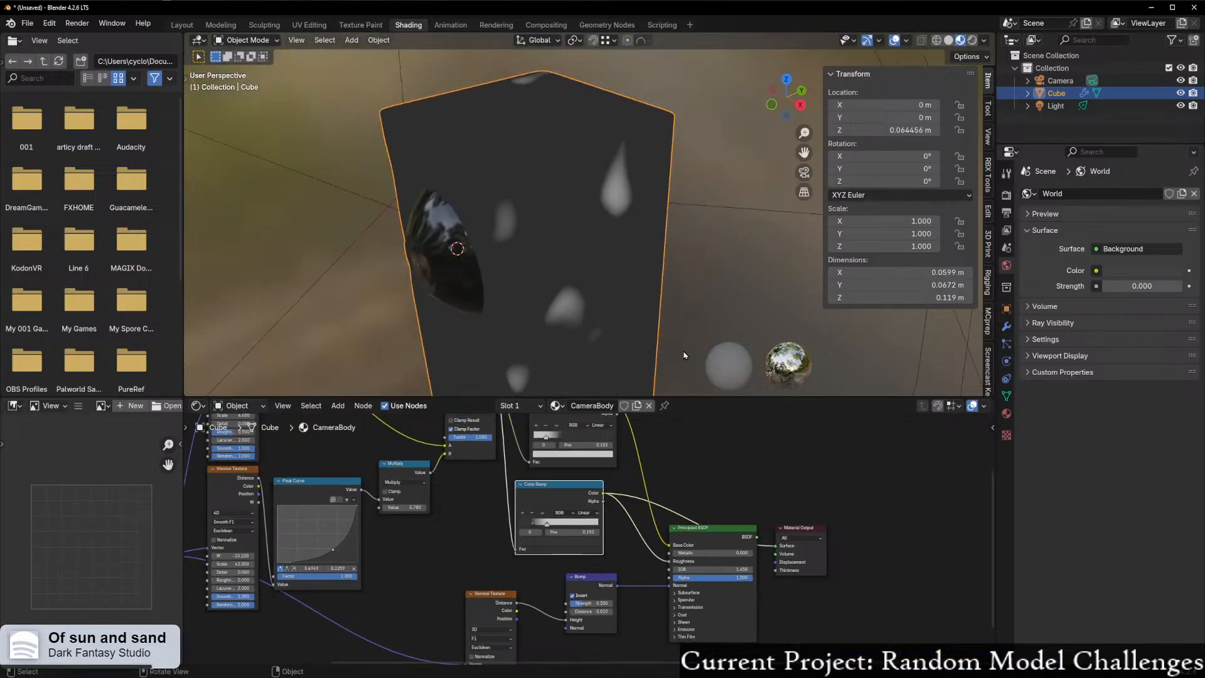
scroll(702, 513, up, 4)
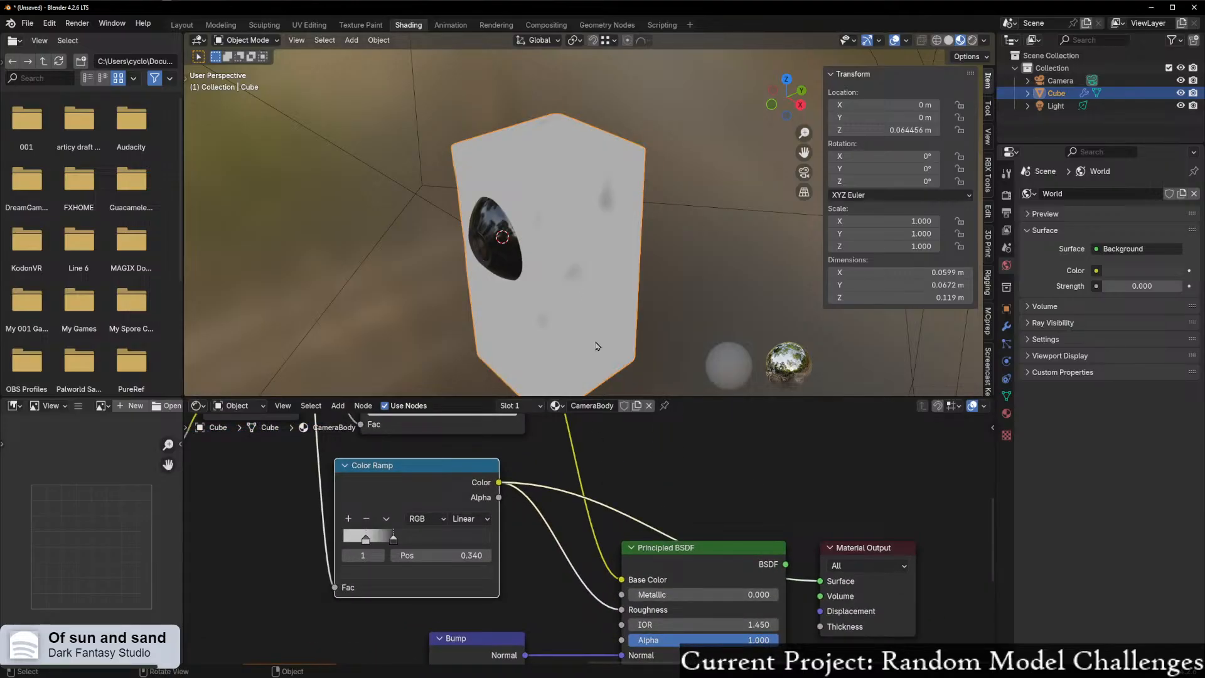
middle_drag(581, 341, 672, 345)
middle_drag(621, 257, 650, 289)
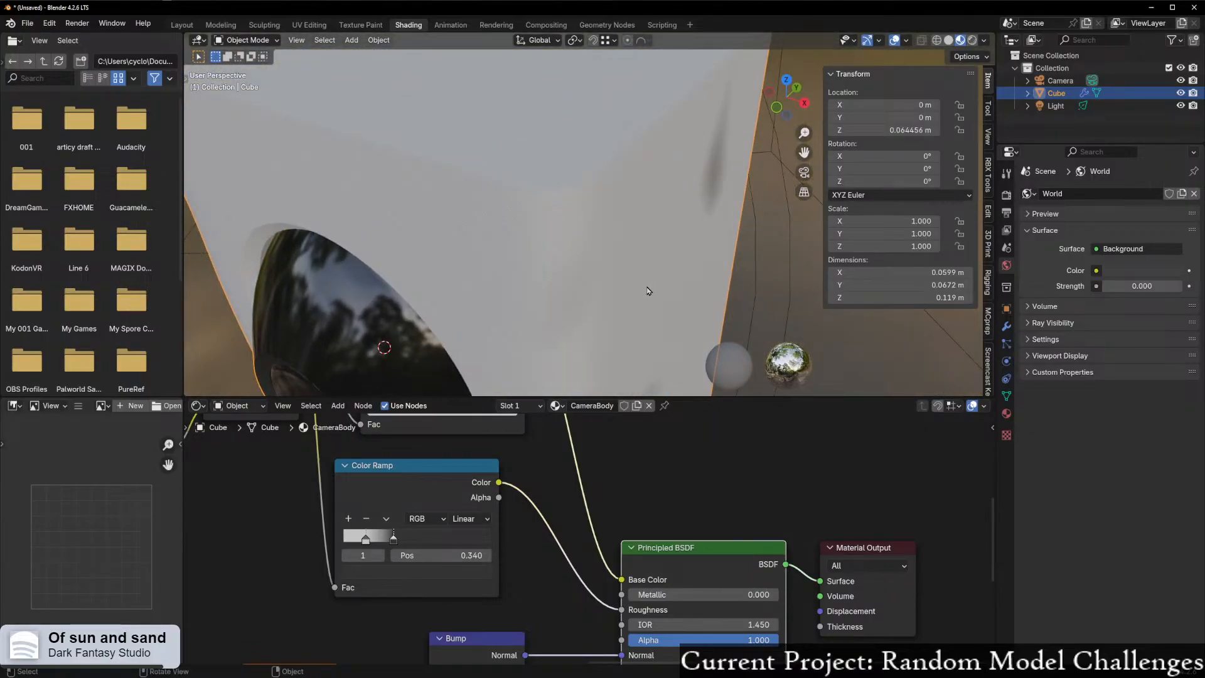
scroll(647, 290, down, 6)
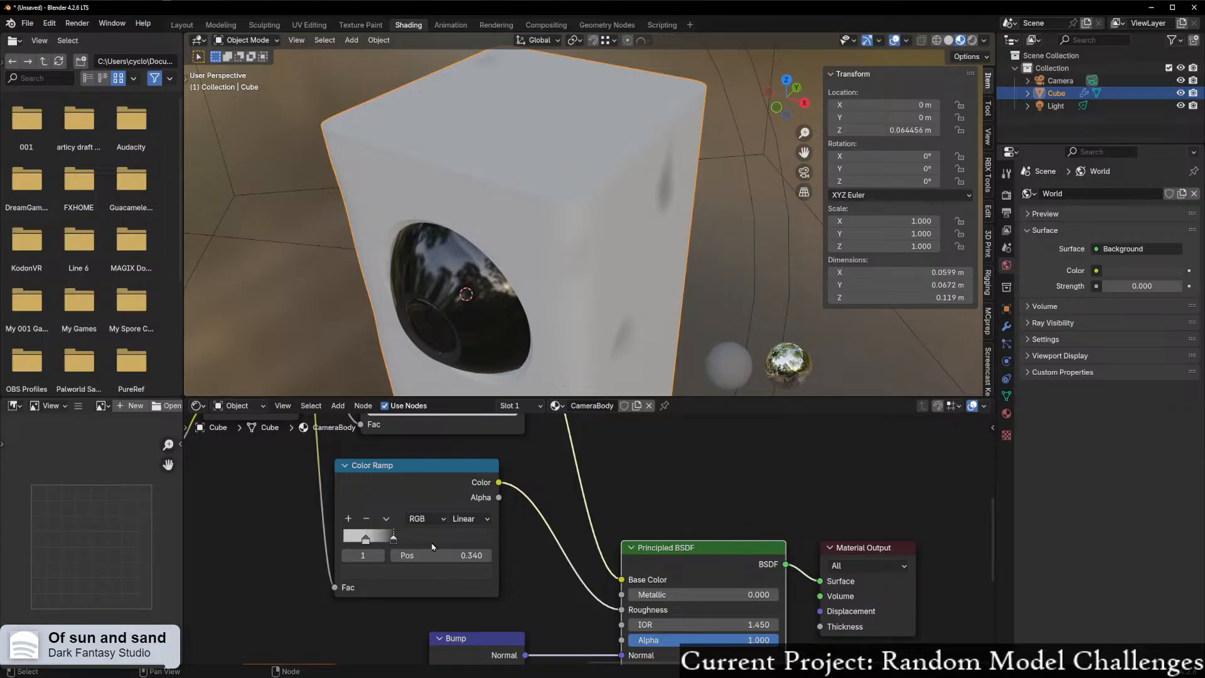
- Swap the roughness Color Ramp's stop positions, placing light gray stop 0 at 0.34 and dark stop 1 at 0.151515
scroll(432, 547, up, 1)
click(328, 539)
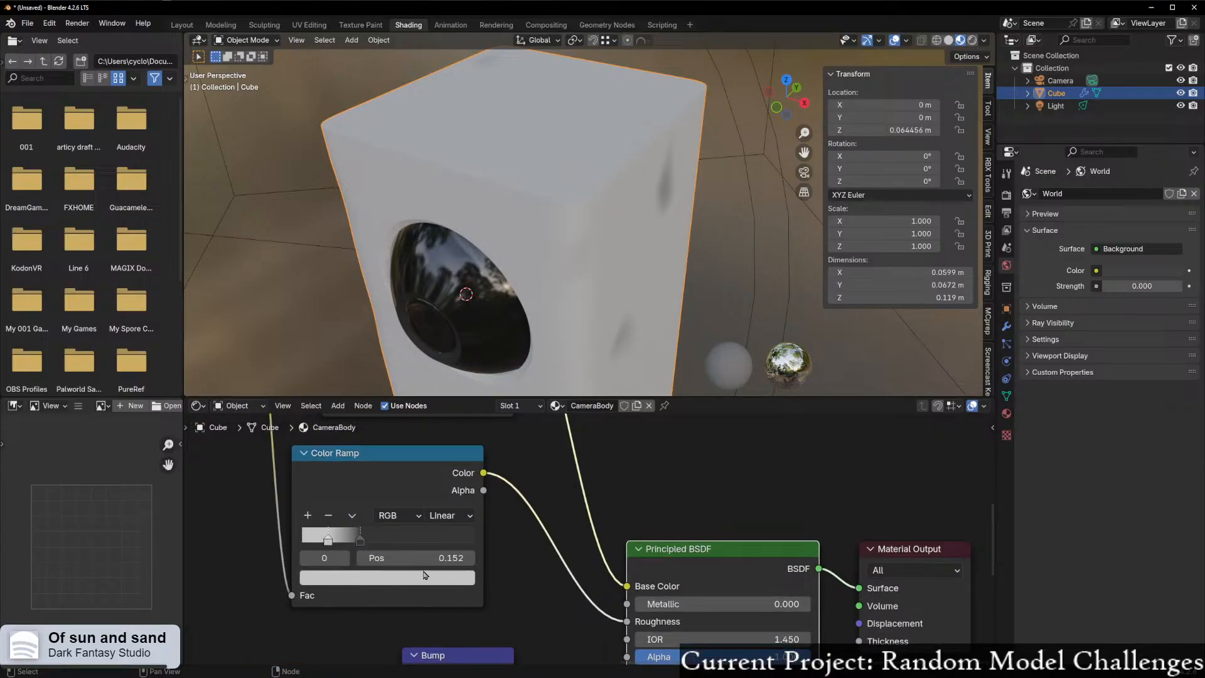
click(433, 558)
key(ctrl+c)
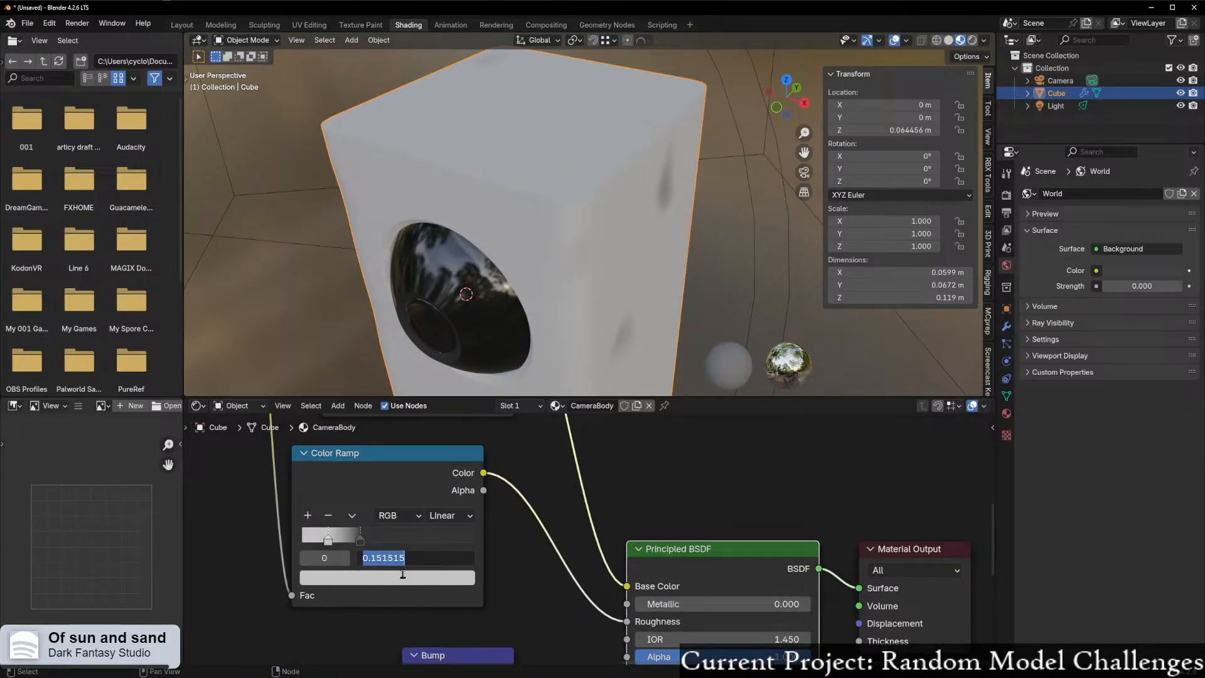
text(0.34)
key(Return)
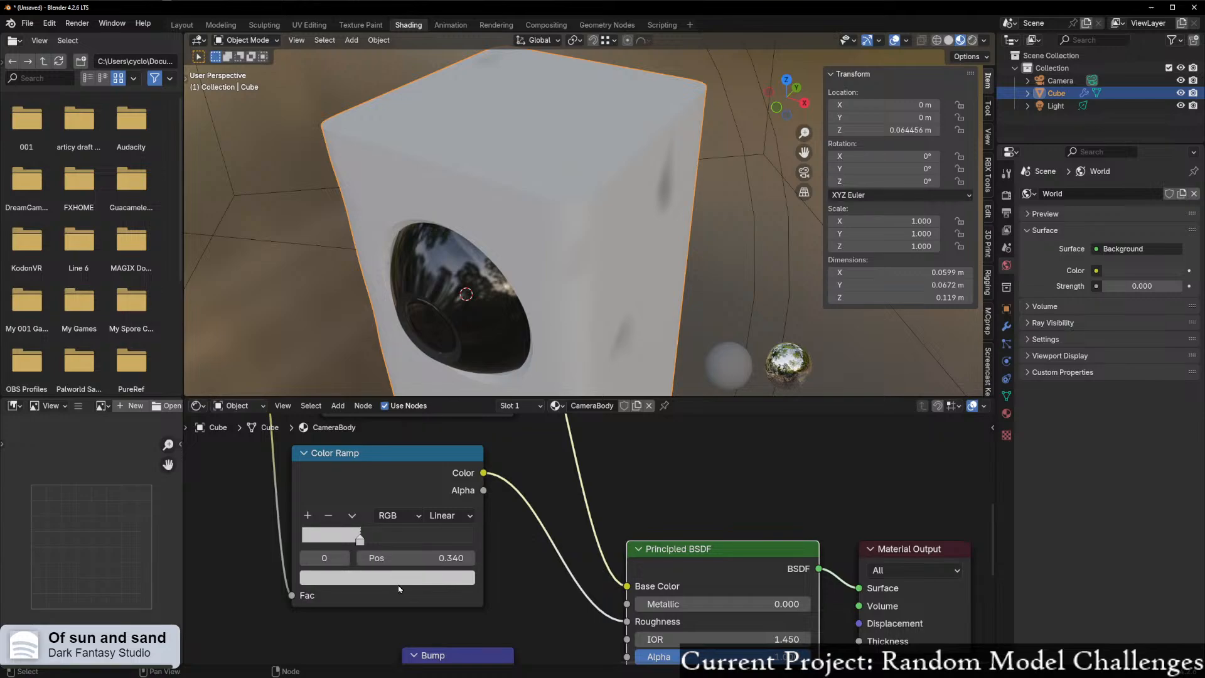
click(345, 559)
double_click(396, 558)
key(ctrl+v)
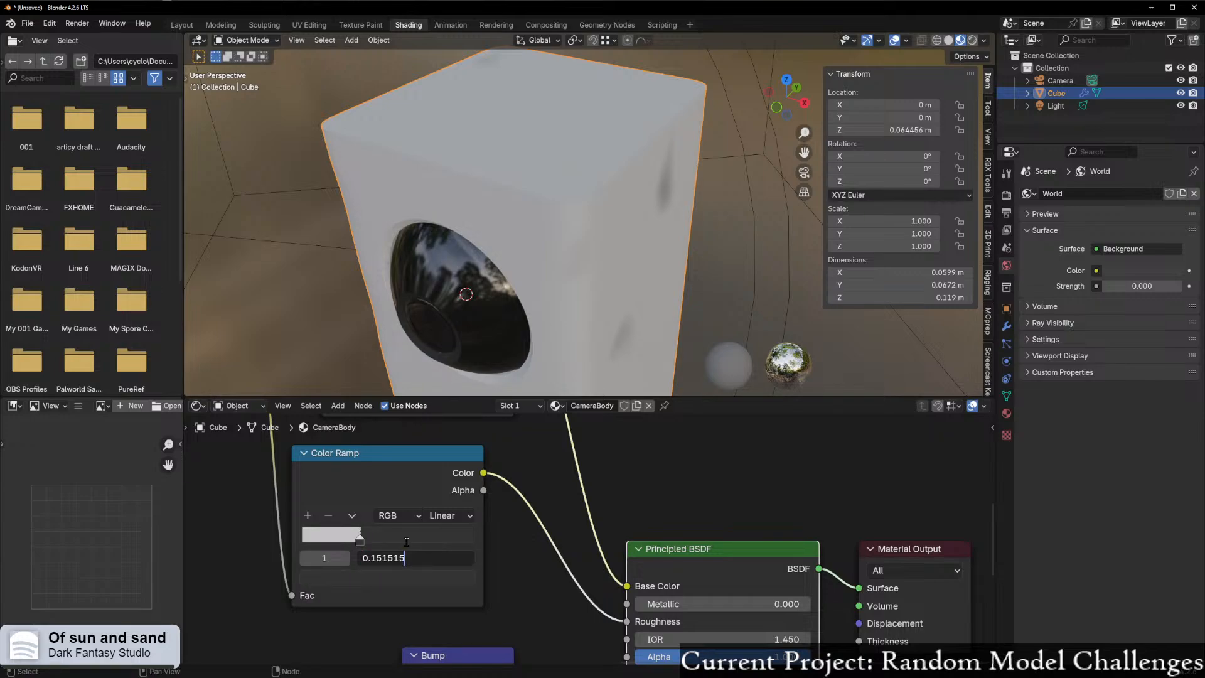
key(Return)
- Examine the roughness variation on the camera body's front, side and underside from several angles and distances
middle_drag(566, 384, 590, 281)
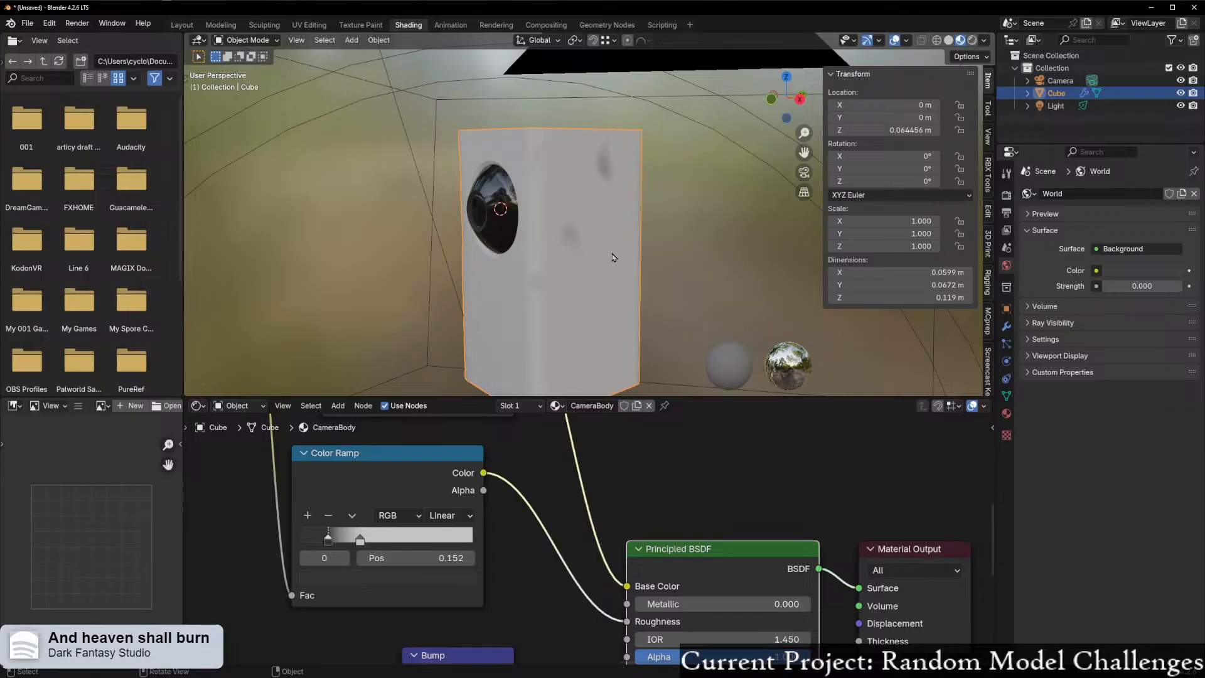
middle_drag(607, 310, 646, 281)
scroll(604, 310, up, 3)
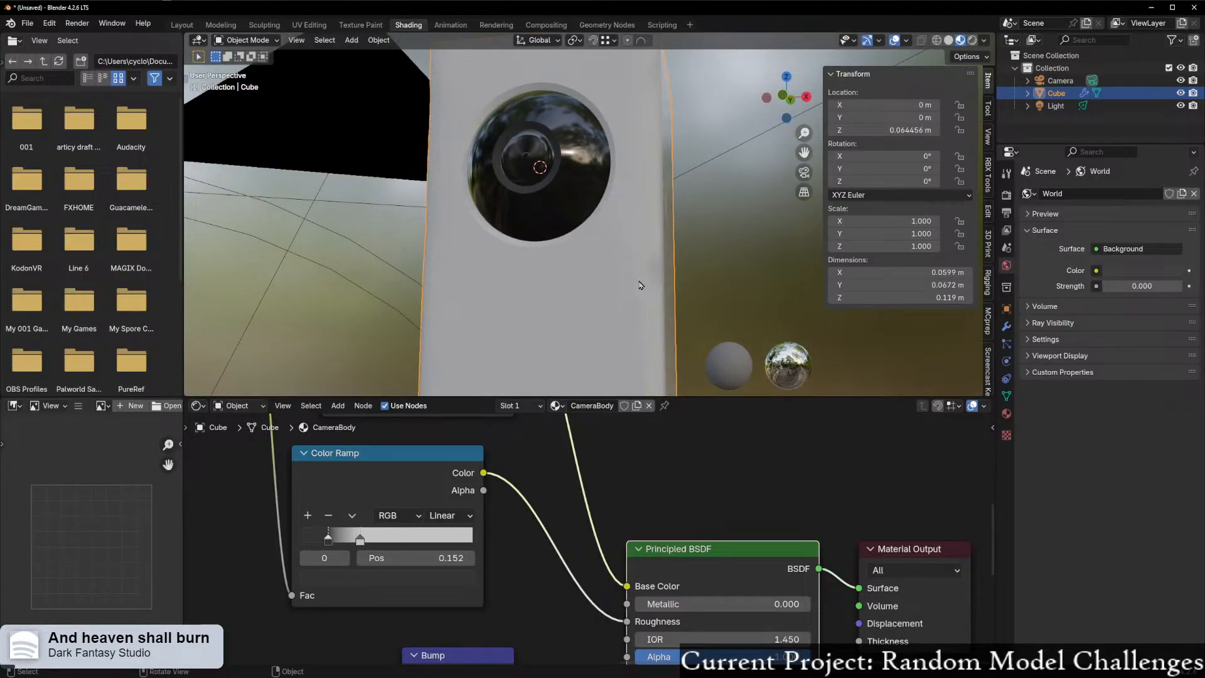
scroll(639, 284, down, 3)
scroll(637, 285, up, 4)
middle_drag(615, 301, 570, 319)
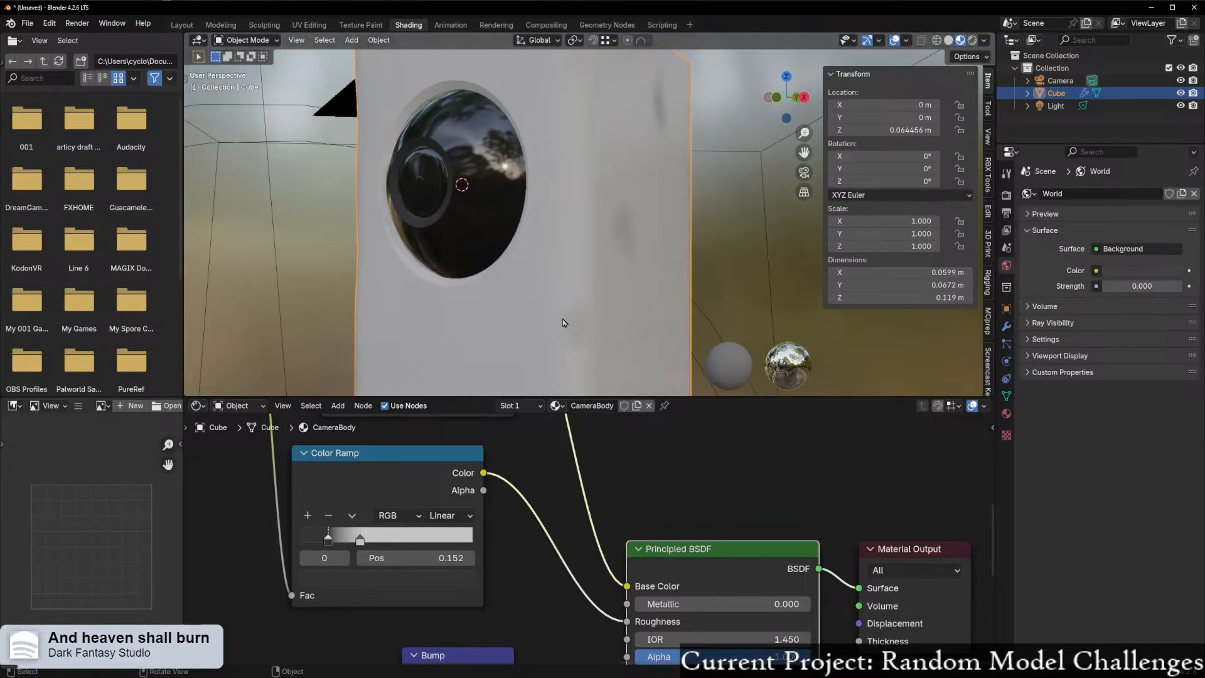
scroll(560, 323, down, 2)
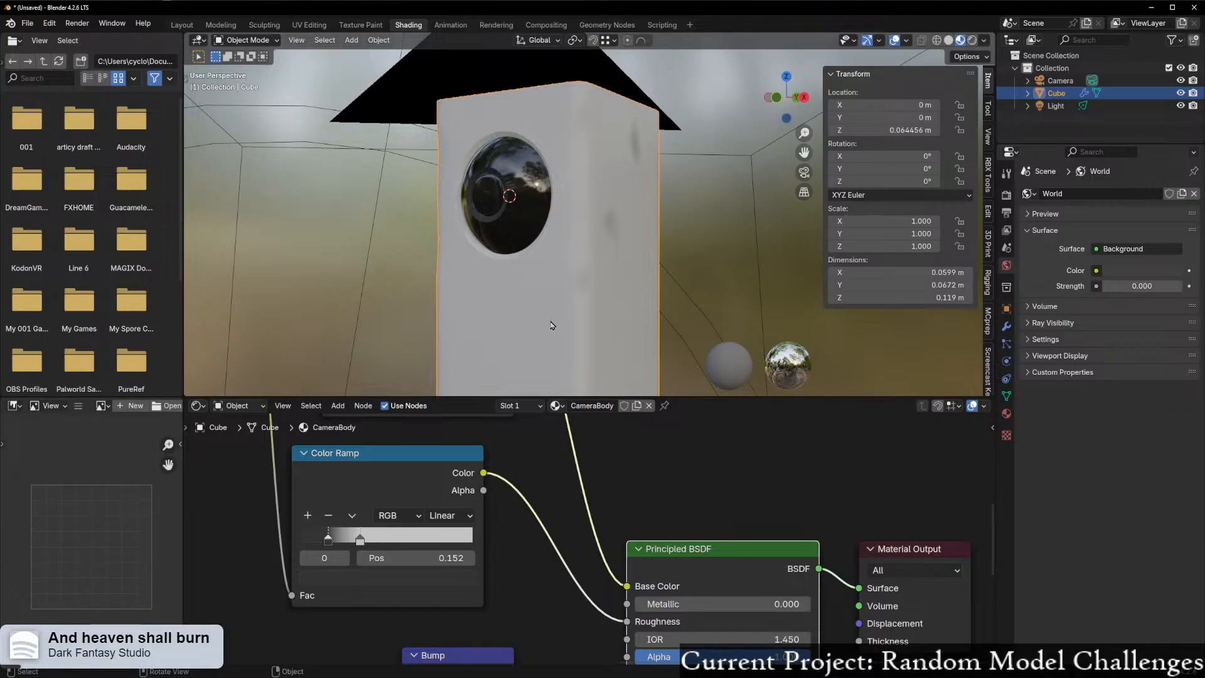
scroll(741, 285, down, 3)
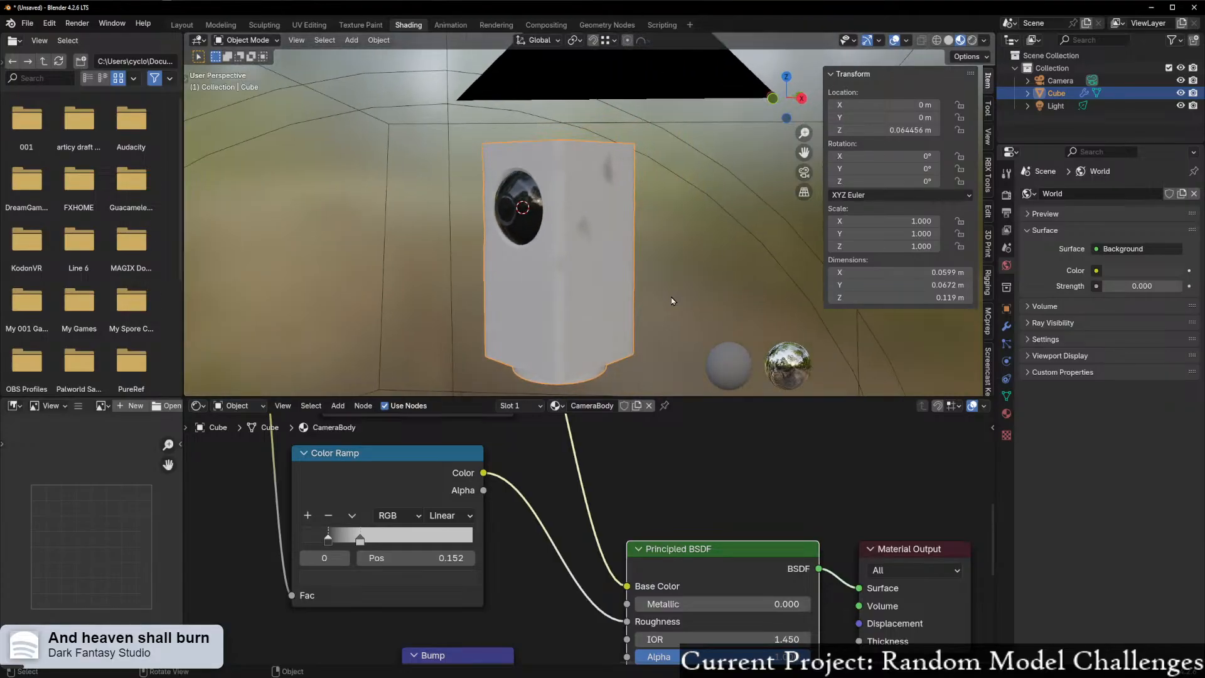
middle_drag(634, 320, 625, 192)
scroll(600, 268, up, 3)
scroll(615, 229, down, 4)
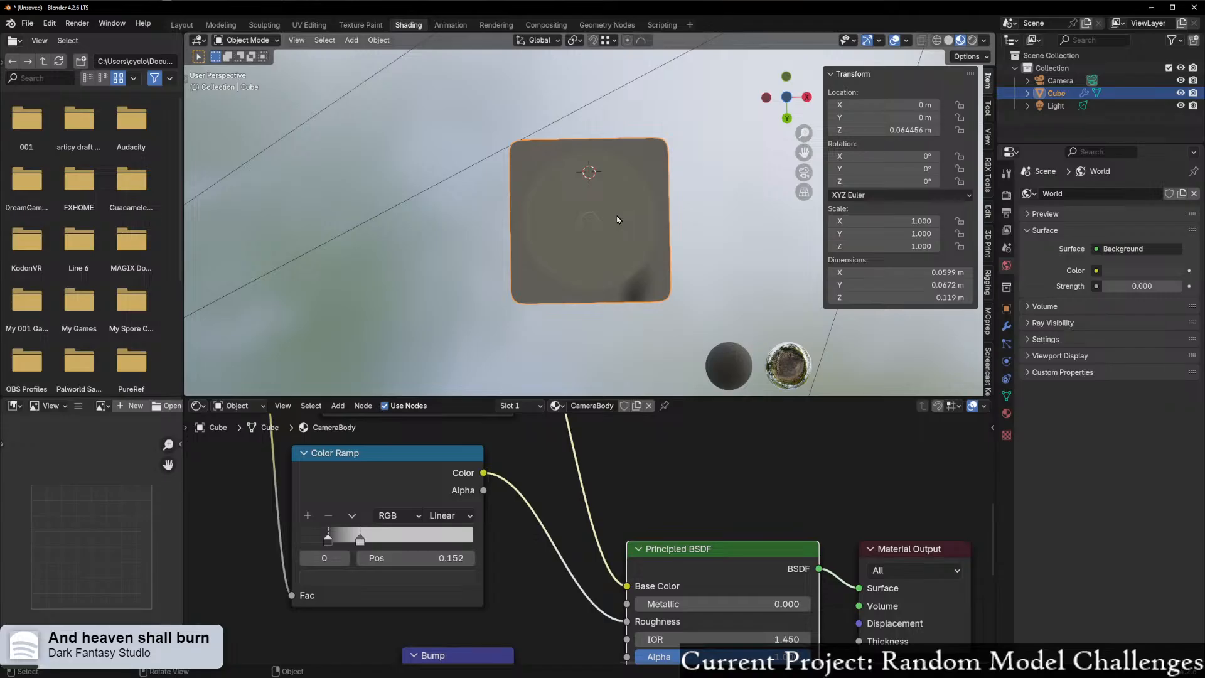
scroll(612, 216, up, 3)
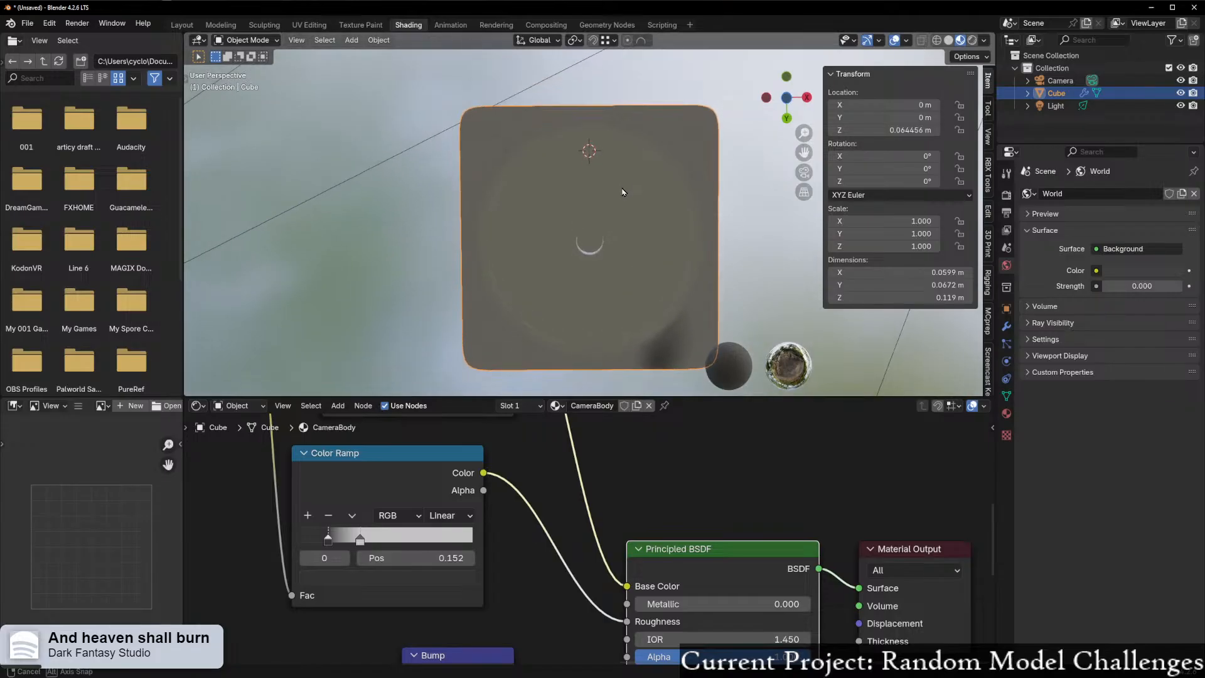
- In Edit Mode, select the face loops forming the recessed ring and inner wall of the underside's mounting hole
key(ctrl+Tab)
click(717, 167)
middle_drag(717, 168, 629, 212)
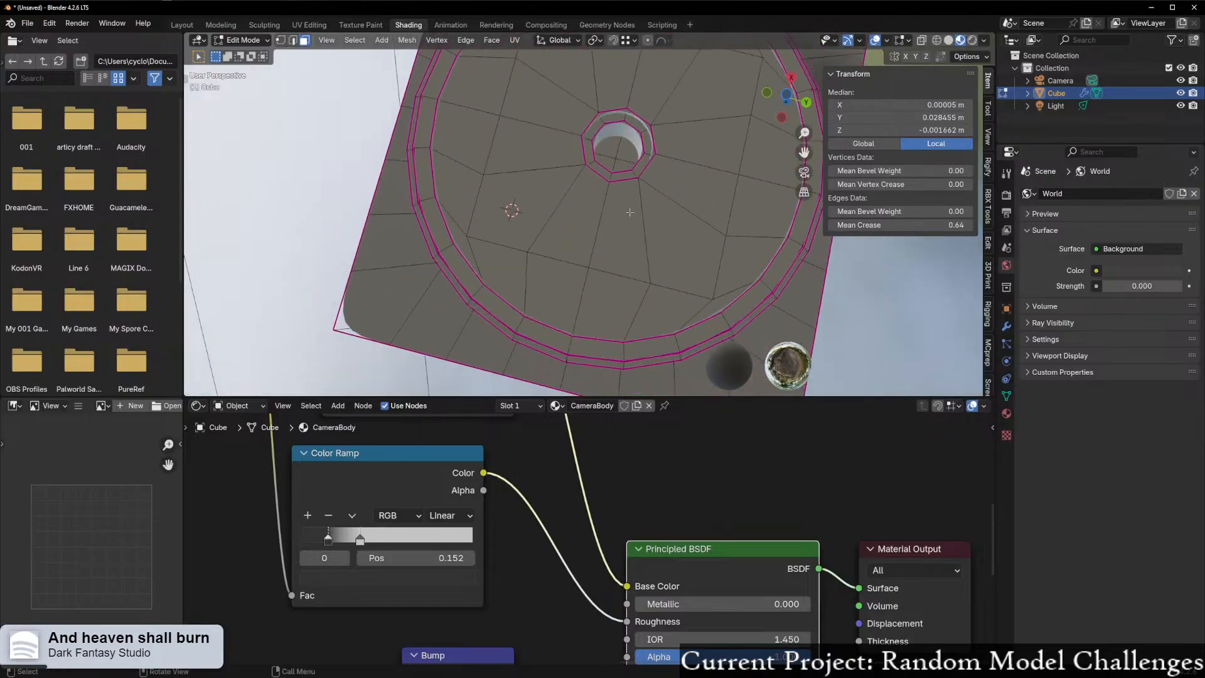
key(2)
middle_drag(605, 128, 561, 301)
key(3)
alt+click(613, 129)
alt+shift+click(607, 211)
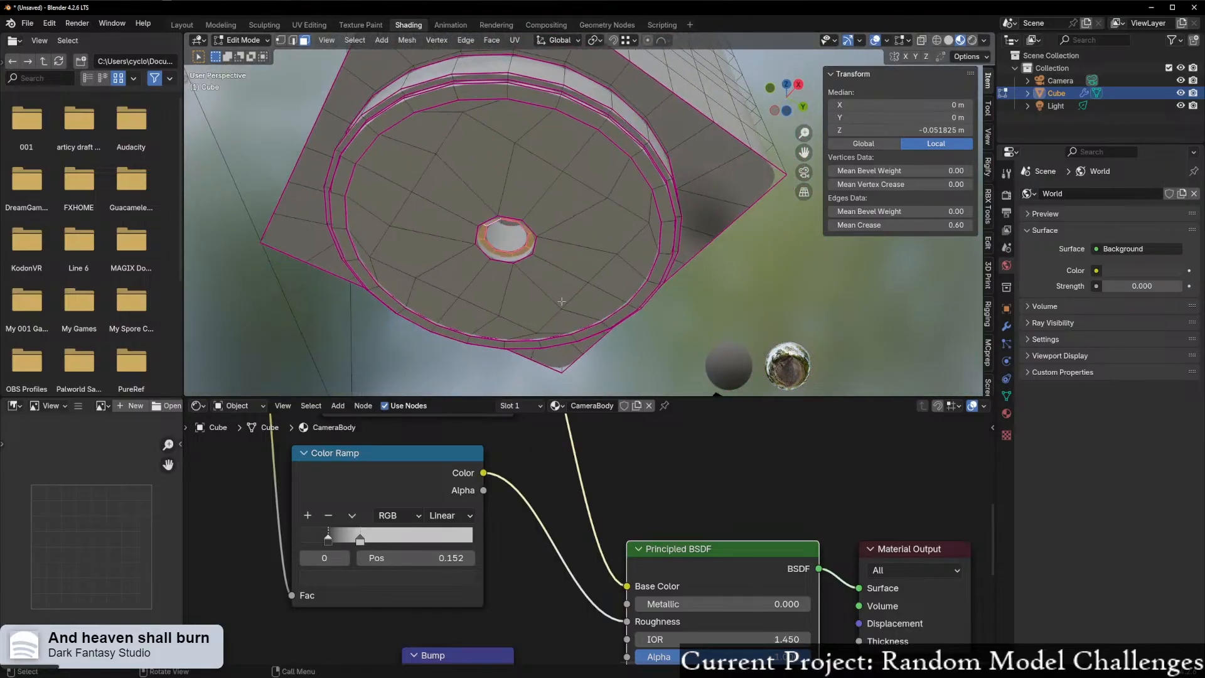
scroll(524, 311, up, 4)
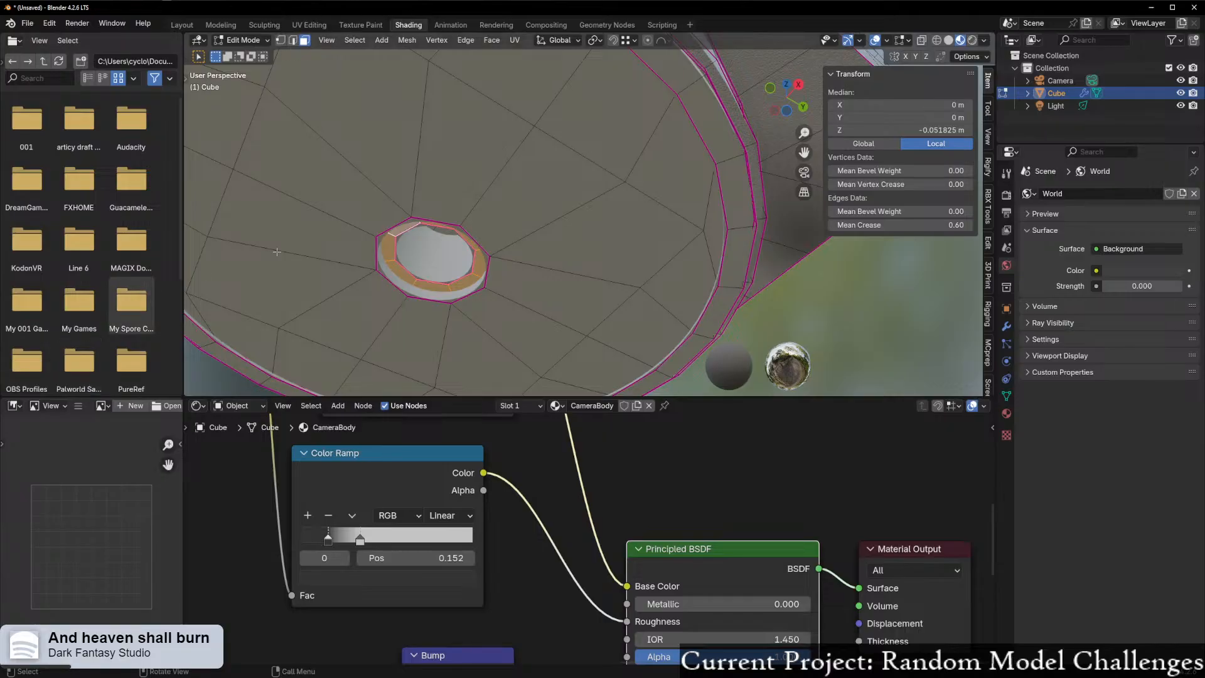
middle_drag(463, 232, 418, 201)
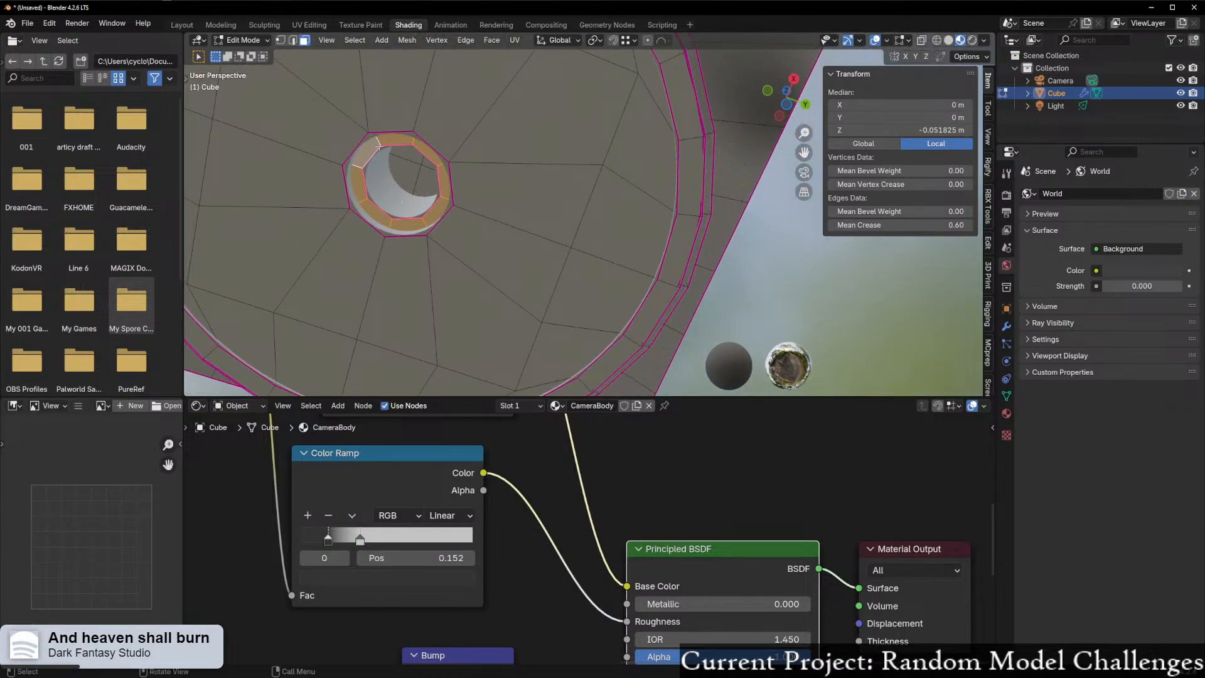
mouse_move(386, 150)
middle_down()
mouse_move(363, 148)
mouse_move(378, 139)
middle_up()
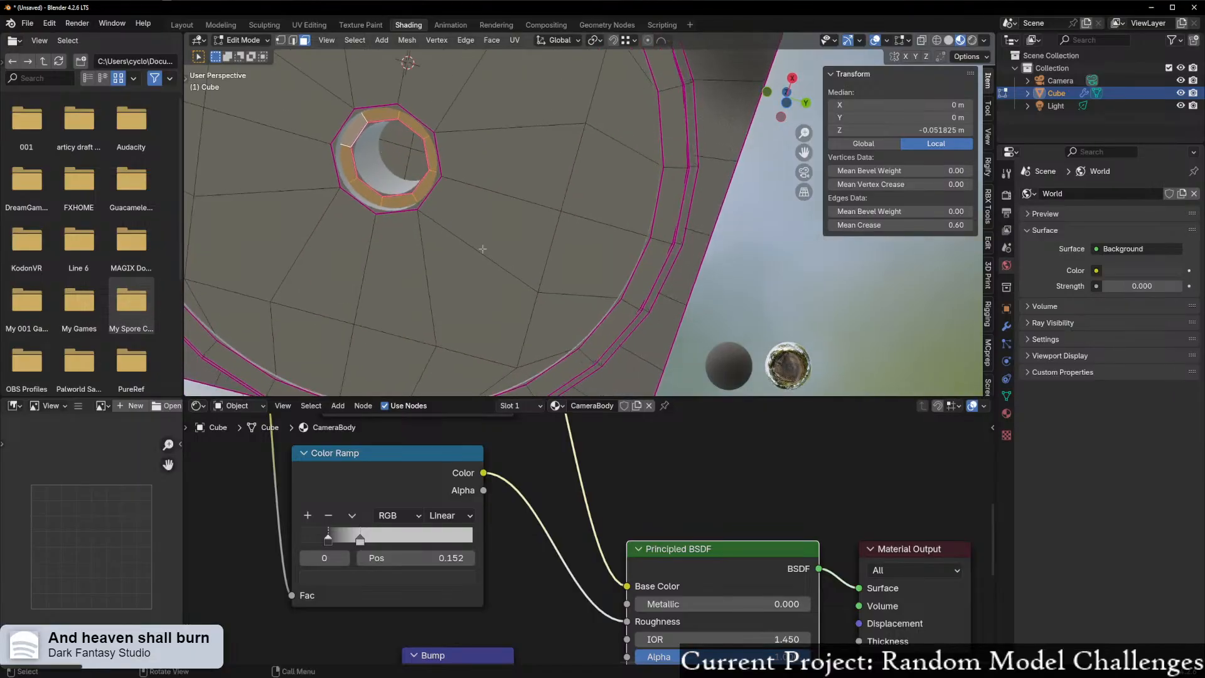
- Add a material slot to the camera body with a new material named GoldMountingScrew
click(532, 406)
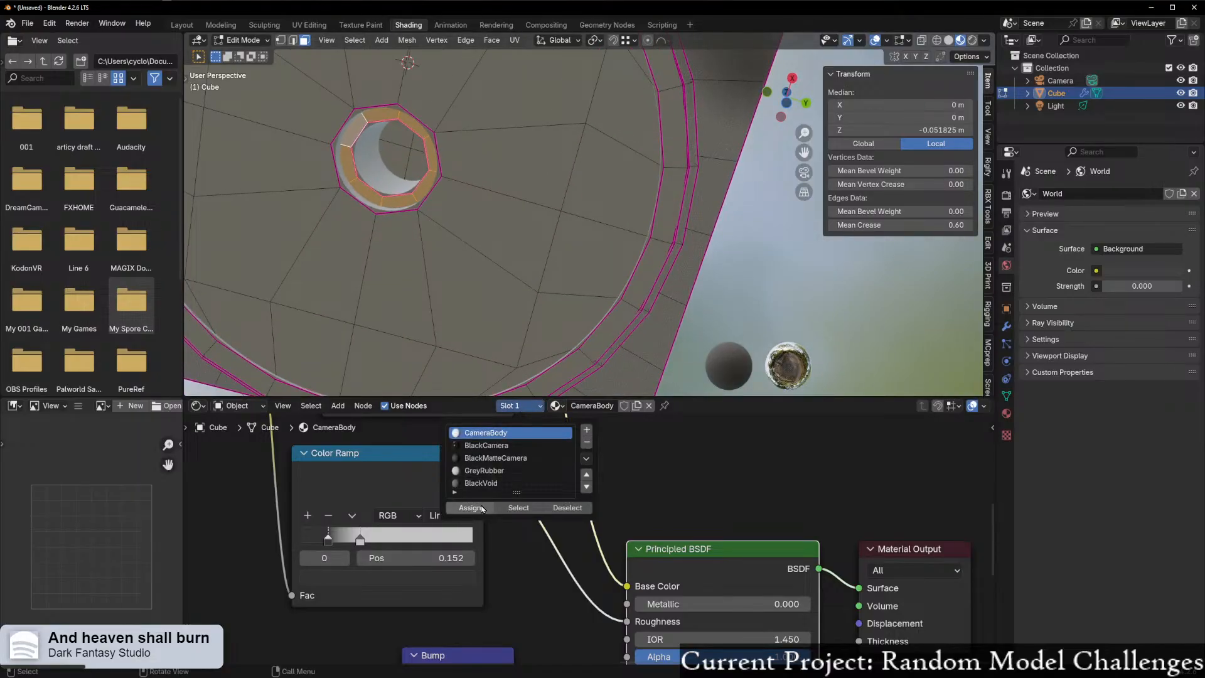
click(586, 429)
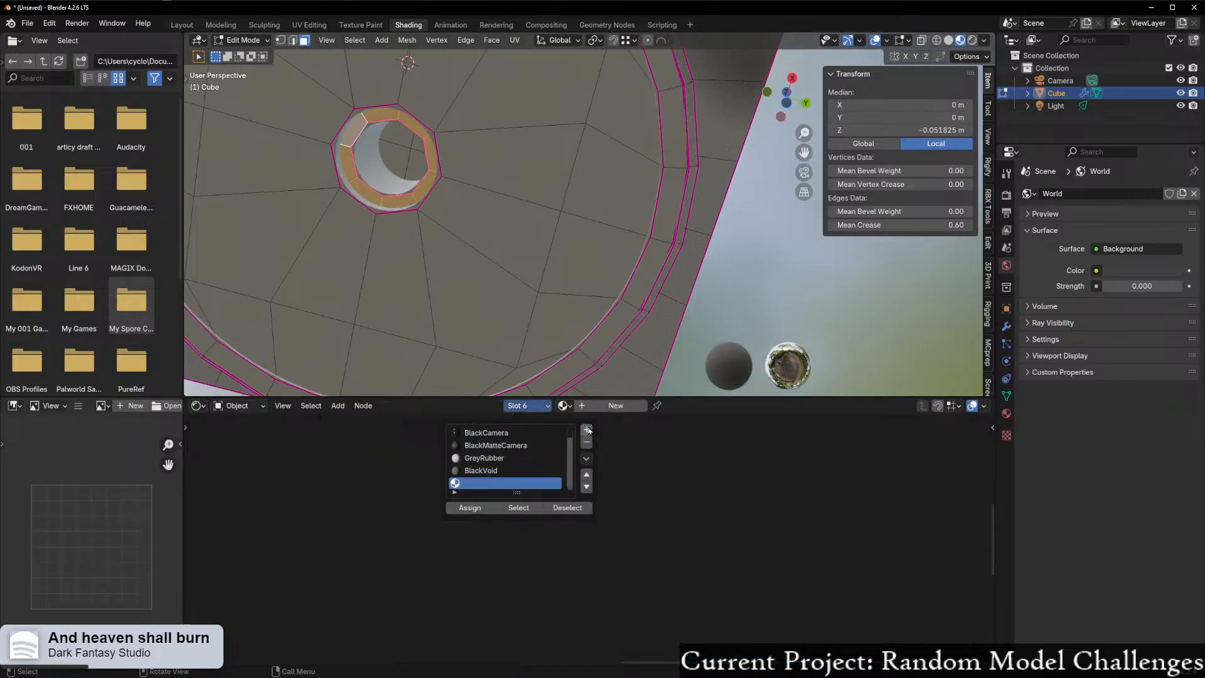
click(596, 407)
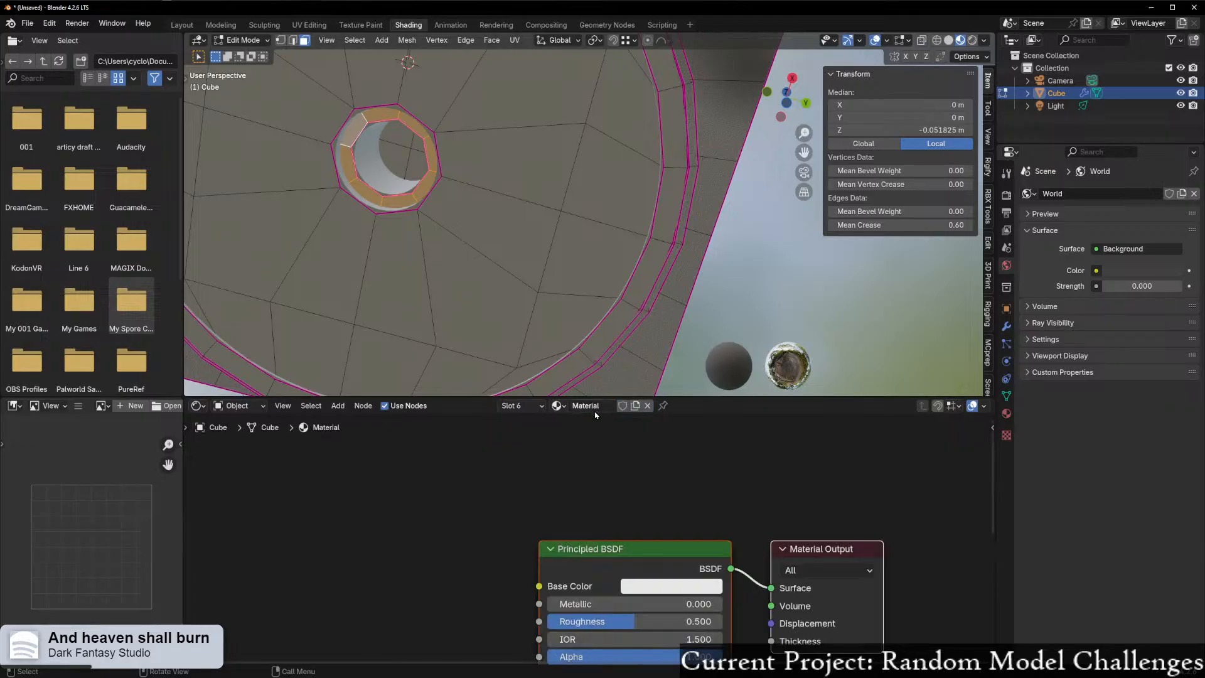
double_click(586, 406)
text(G)
text(oldMountingScrew)
key(Return)
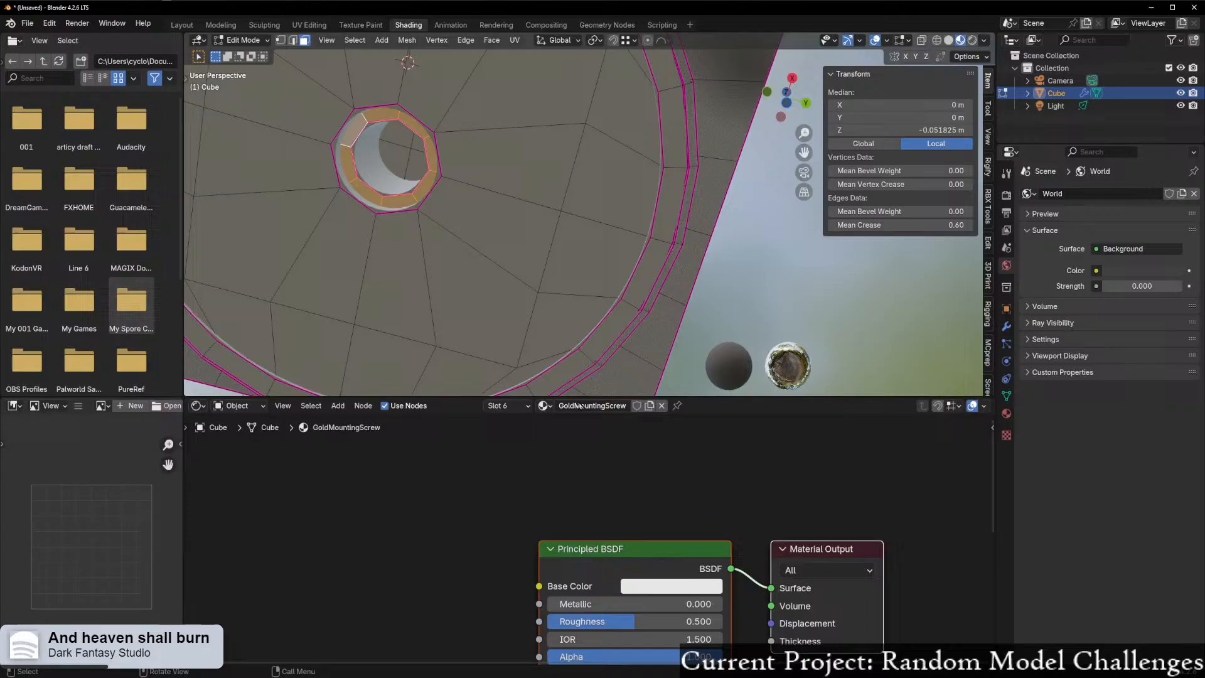
- Give GoldMountingScrew an orange base color and assign it to the selected mounting hole faces
click(708, 586)
drag(682, 434, 673, 444)
middle_drag(575, 342, 556, 372)
click(521, 409)
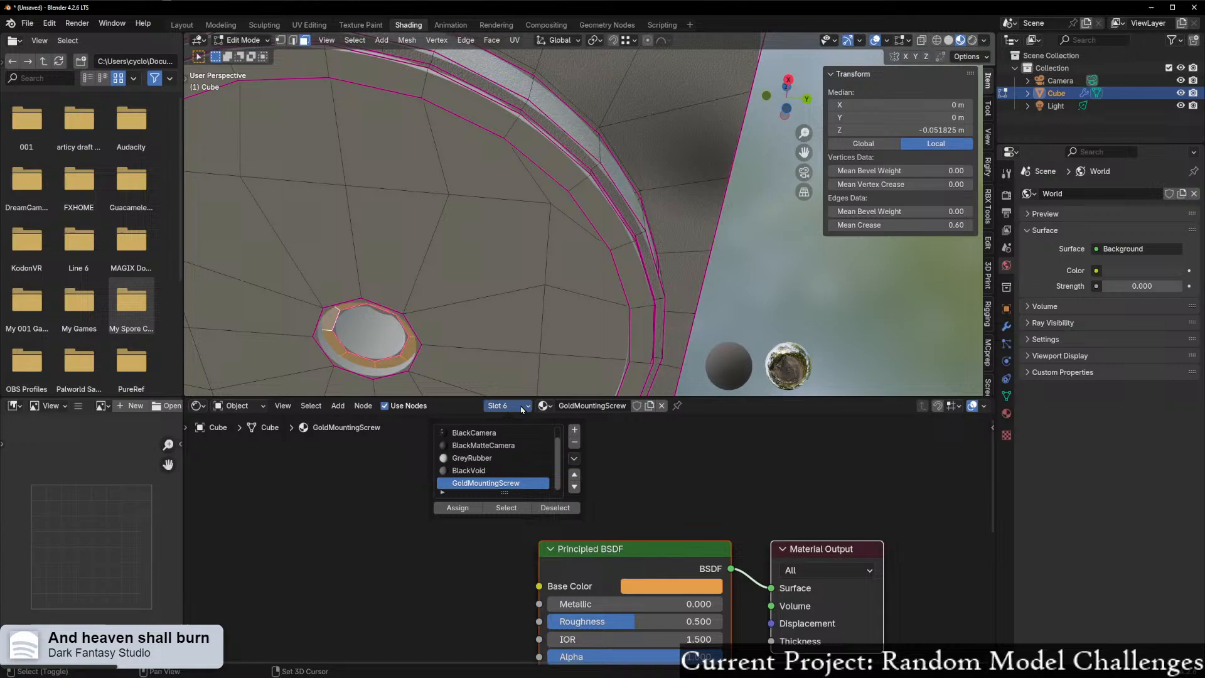
click(457, 507)
middle_drag(439, 326, 752, 262)
click(753, 262)
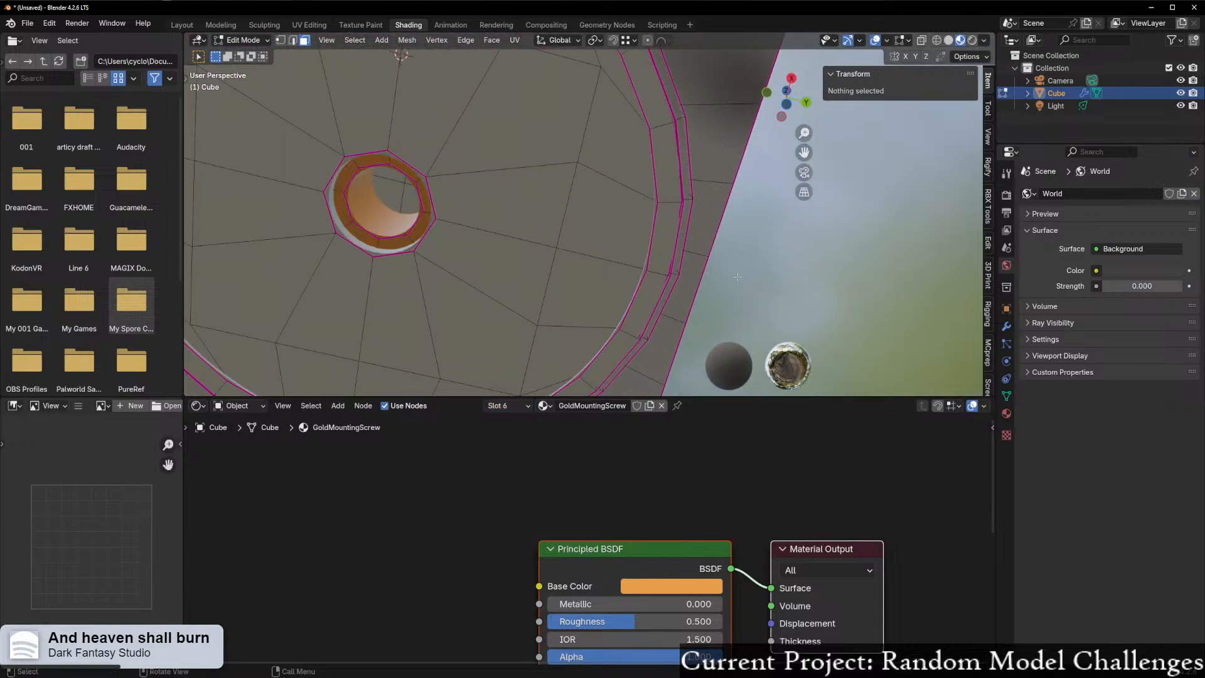
- Sample a muted brownish gold from the reference as GoldMountingScrew's base color and set Metallic to 1.000
mouse_move(596, 314)
middle_down()
mouse_move(567, 355)
mouse_move(590, 321)
middle_up()
click(691, 582)
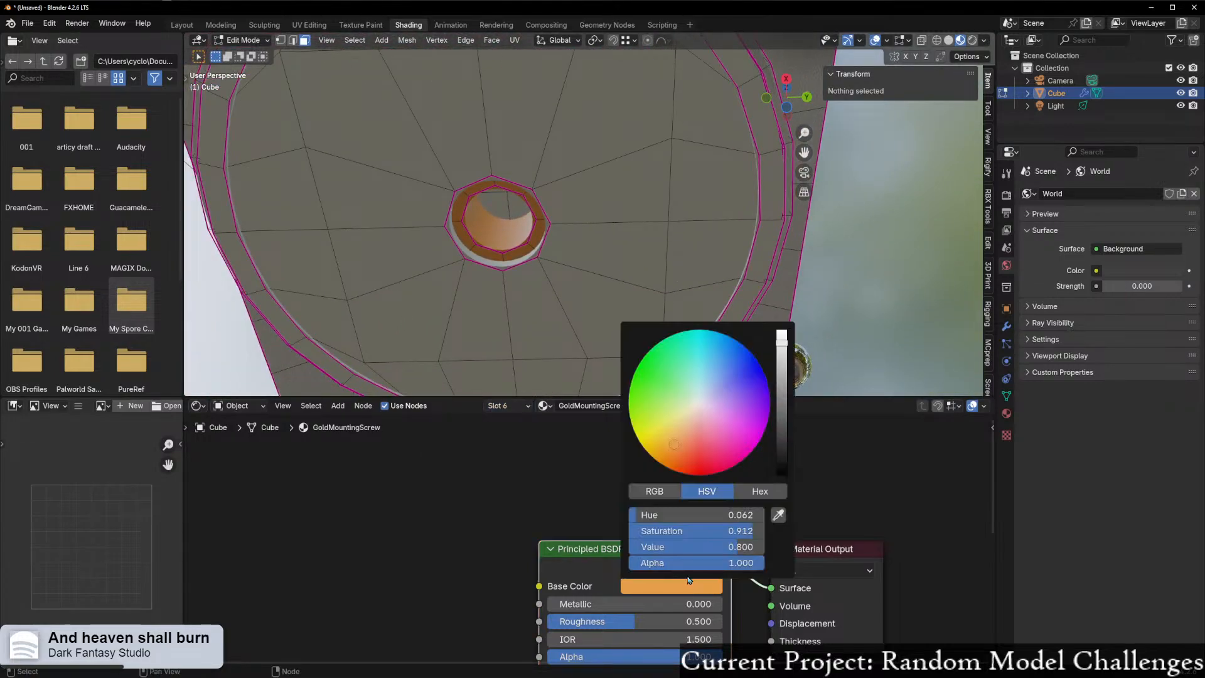
click(776, 514)
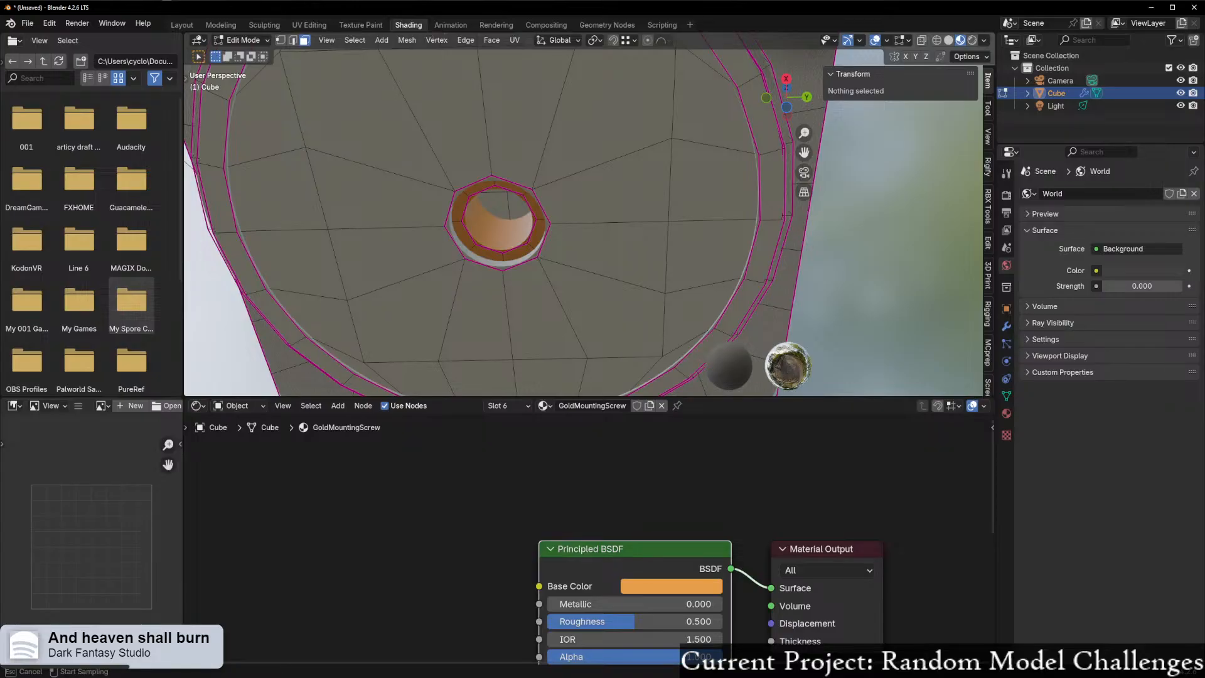
click(1, 458)
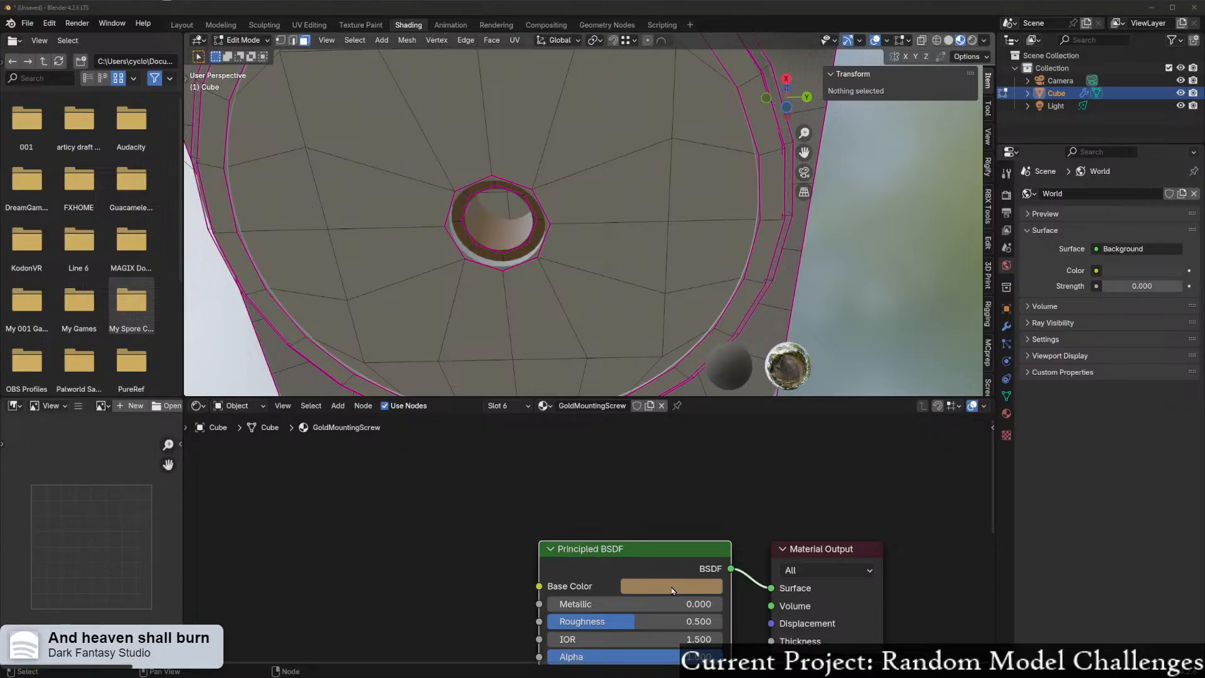
drag(616, 605, 715, 604)
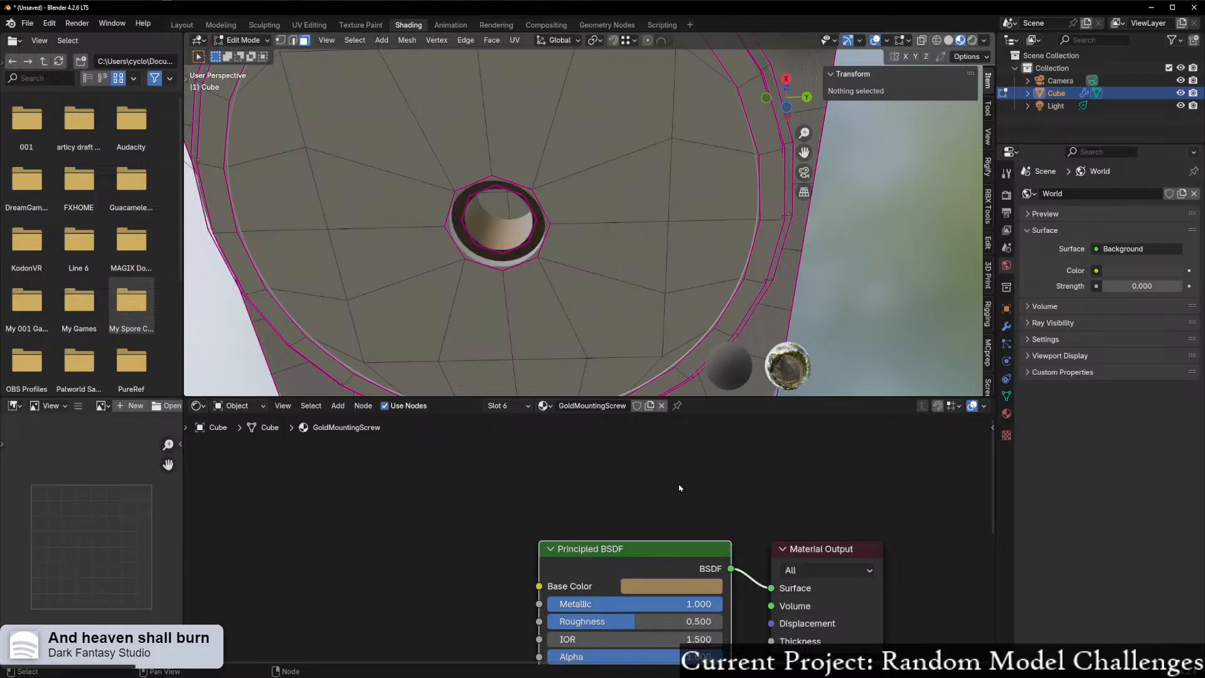
- Set the GoldMountingScrew material's roughness to 0.3
middle_drag(578, 342, 585, 325)
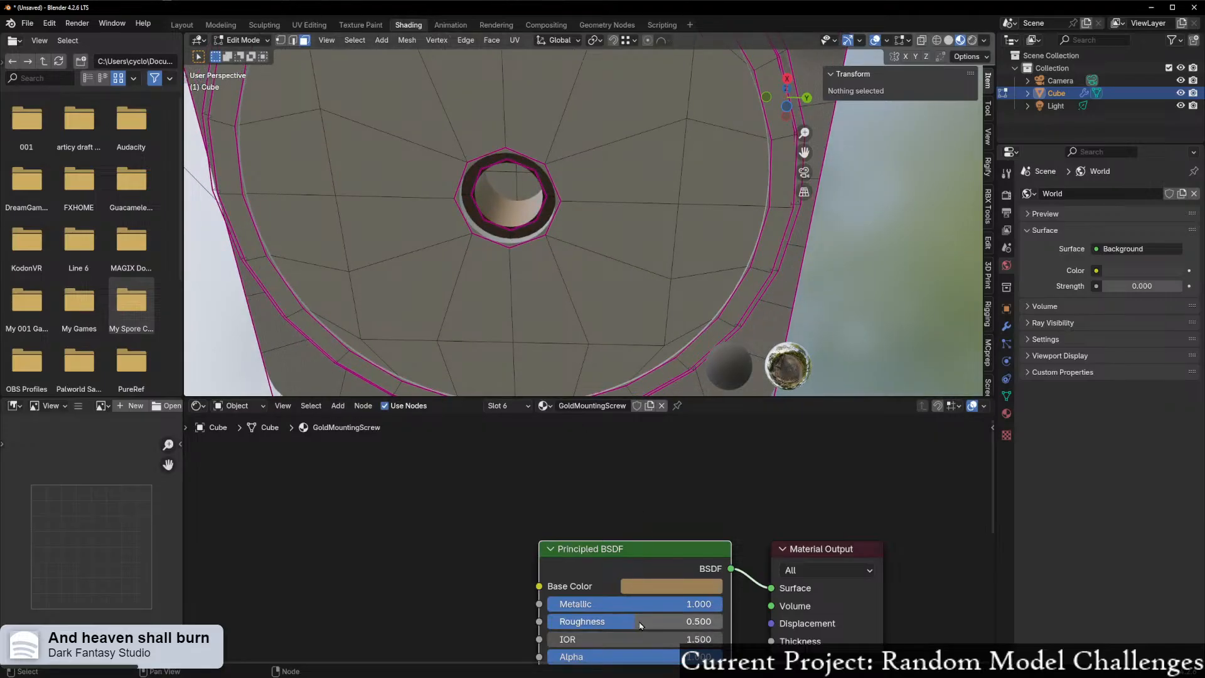
scroll(640, 624, up, 1)
drag(635, 633, 613, 632)
double_click(613, 632)
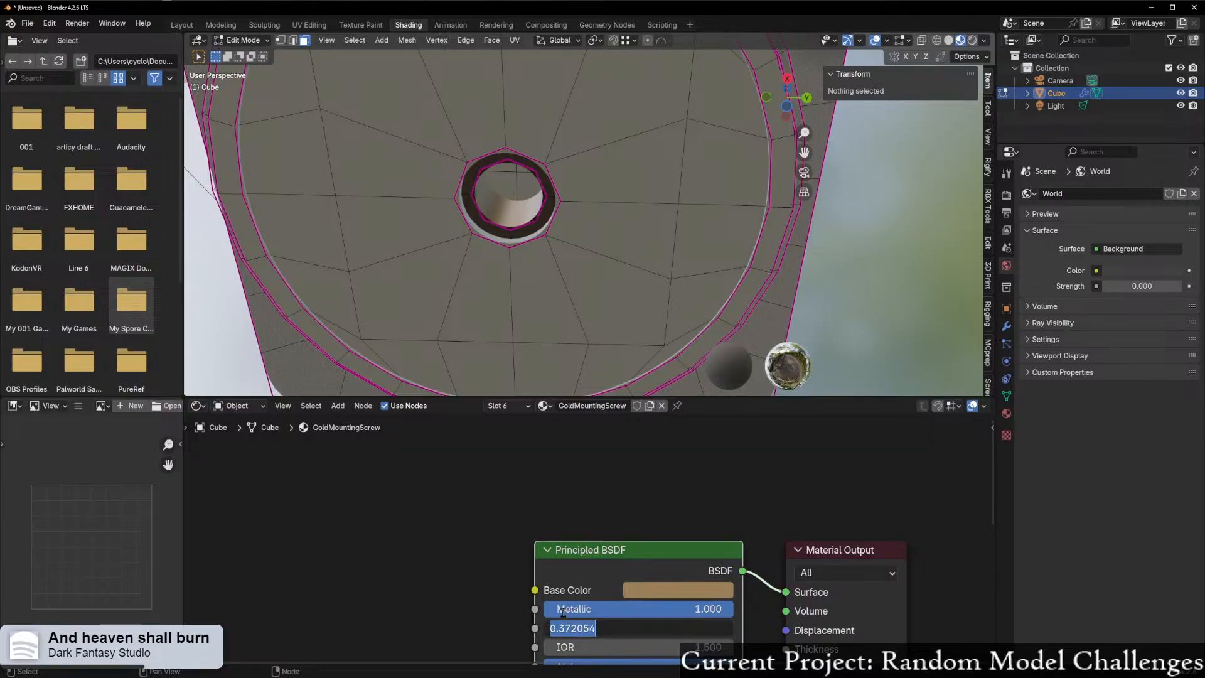
text(.3)
key(Return)
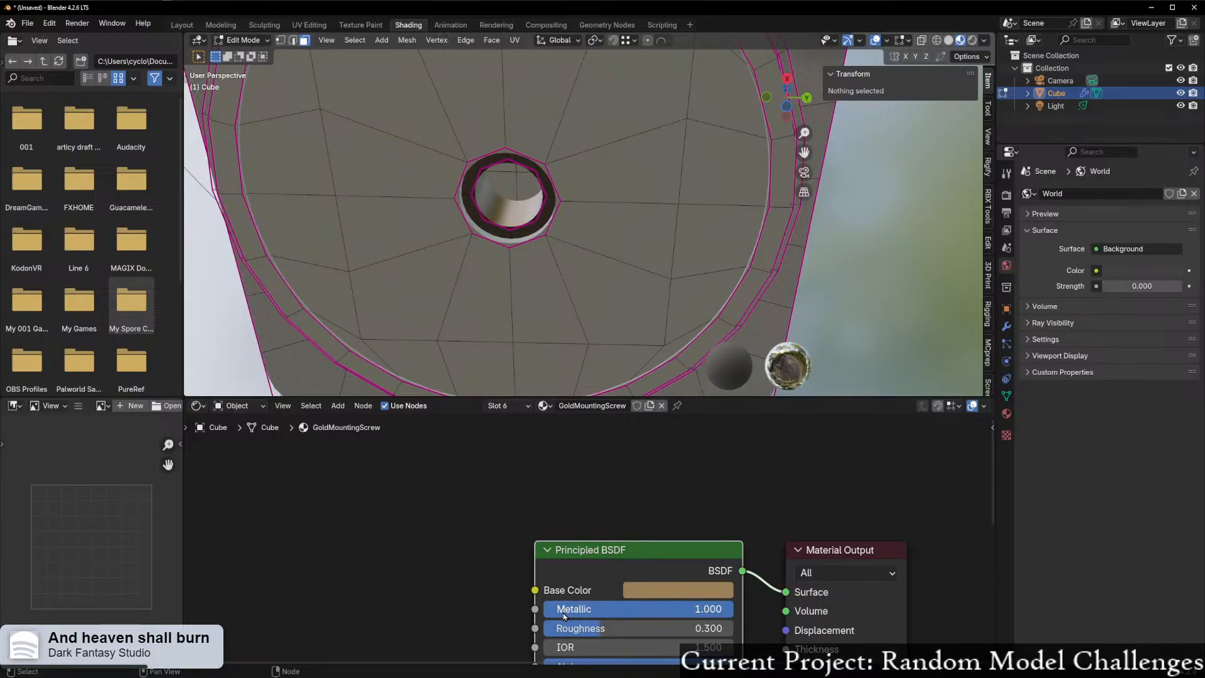
- Inspect the gold mounting hole's rim and inner wall up close in both Object Mode and Edit Mode
click(622, 269)
click(787, 261)
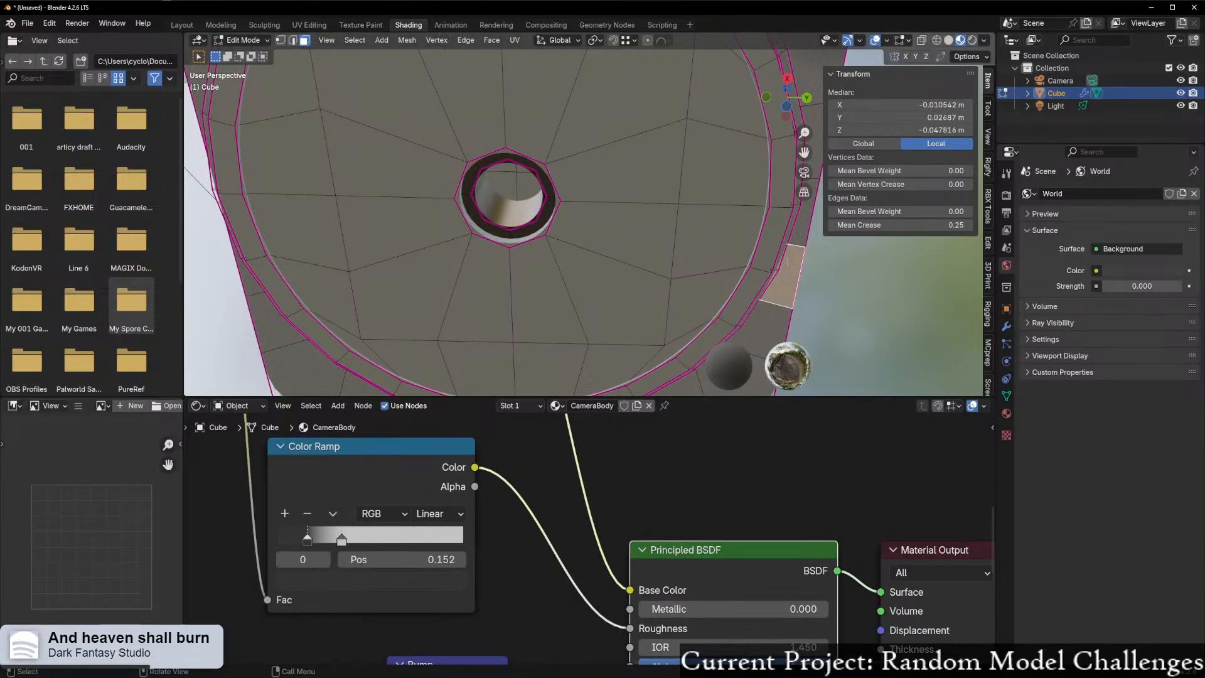
mouse_move(533, 270)
middle_down()
mouse_move(524, 336)
mouse_move(516, 285)
middle_up()
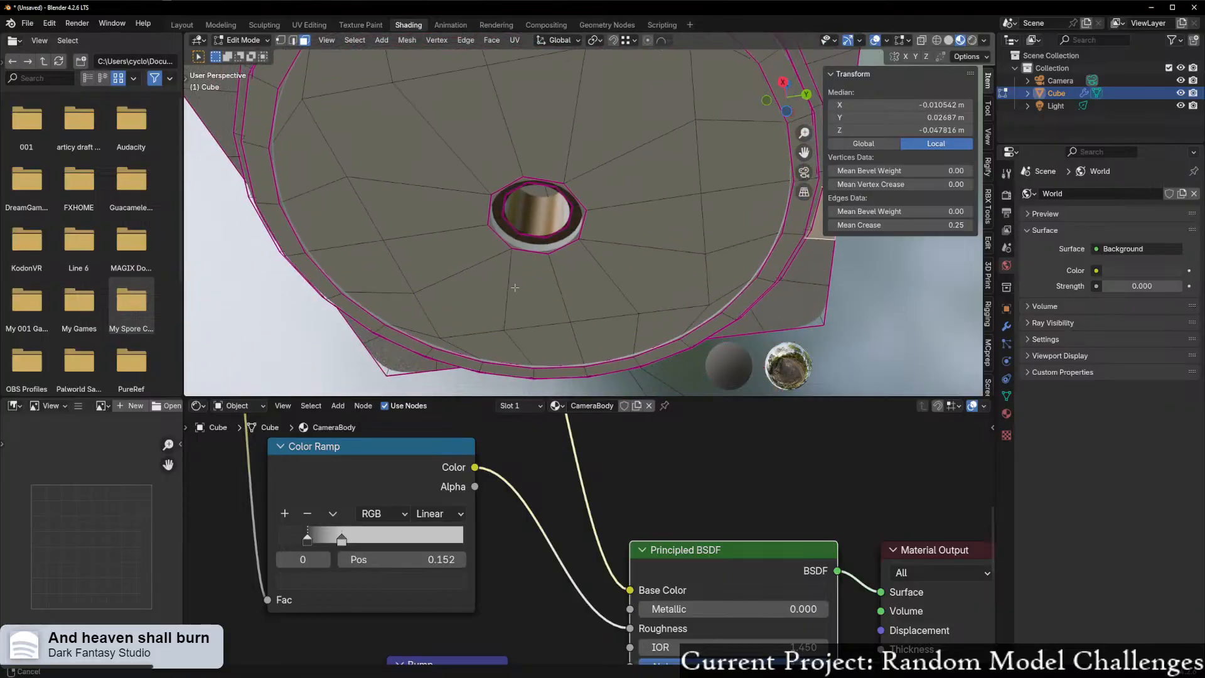
scroll(466, 249, up, 7)
mouse_move(387, 216)
middle_down()
mouse_move(364, 227)
mouse_move(377, 276)
mouse_move(395, 257)
middle_up()
mouse_move(455, 284)
middle_down()
mouse_move(453, 256)
mouse_move(601, 233)
mouse_move(509, 246)
middle_up()
key(ctrl+Tab)
click(464, 251)
key(ctrl+Tab)
click(523, 258)
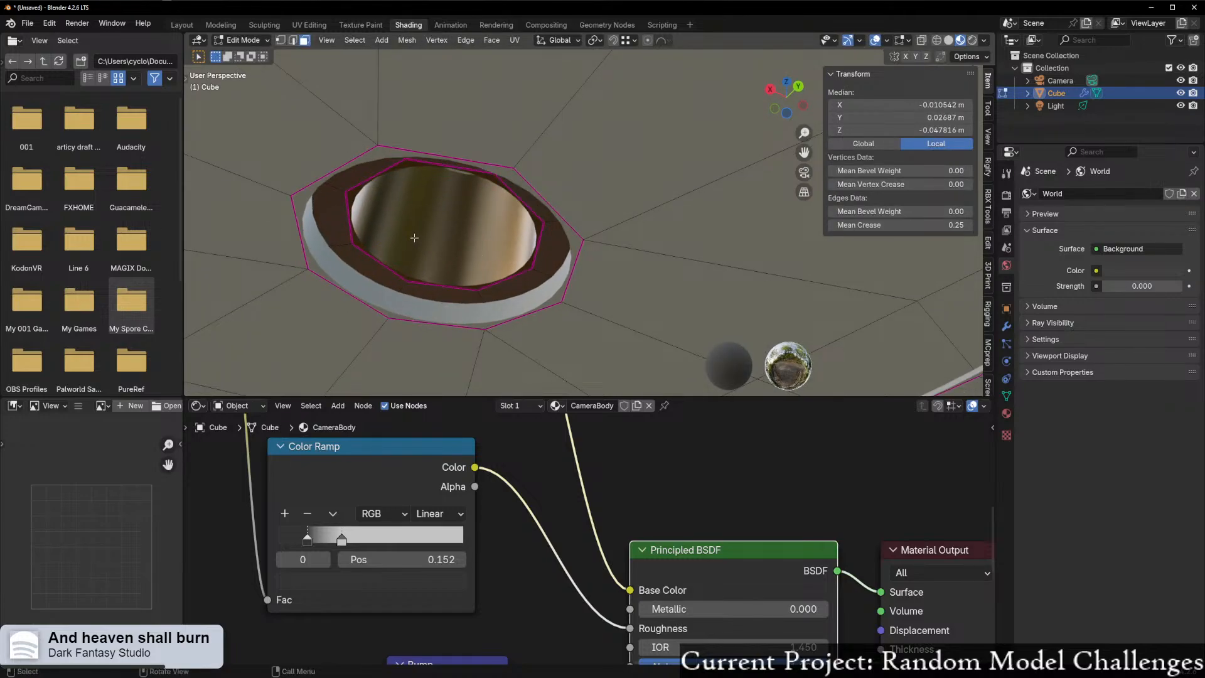
middle_drag(414, 234, 376, 179)
key(ctrl+r)
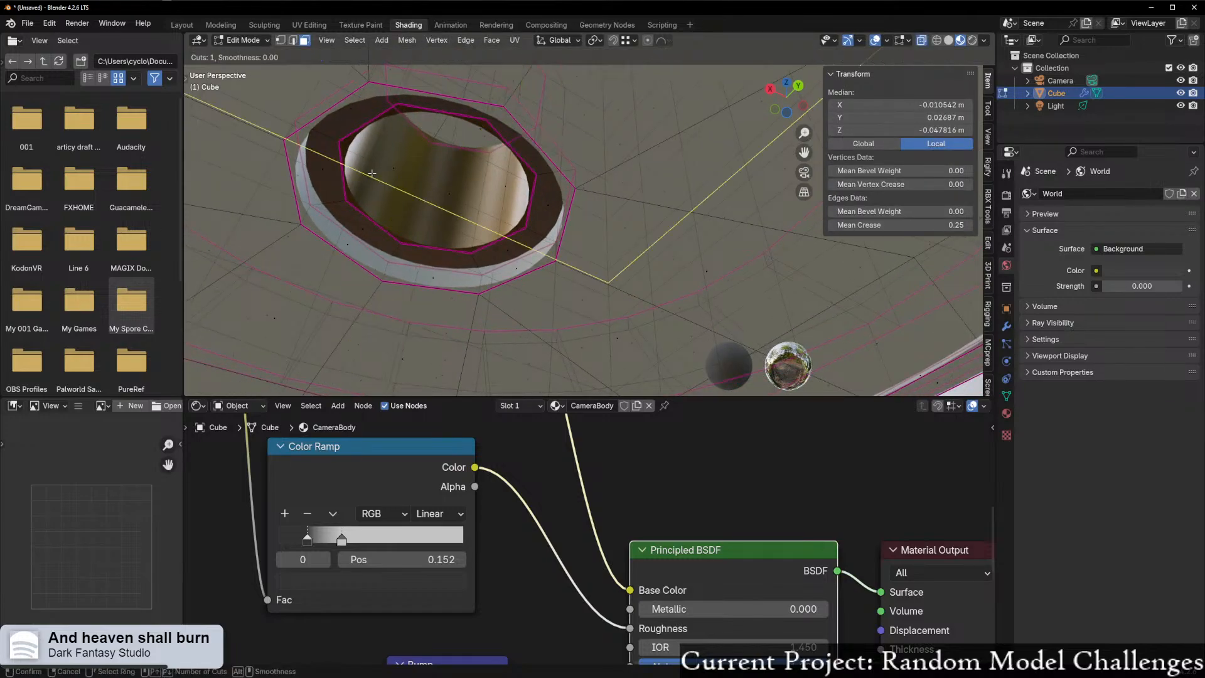
right_click(406, 188)
- Cut three evenly spaced edge loops around the gold mounting hole's inner wall and bevel them by about 0.0002 m into narrow bands
shift+middle_drag(443, 207, 551, 259)
scroll(461, 206, down, 2)
scroll(587, 254, up, 3)
key(ctrl+r)
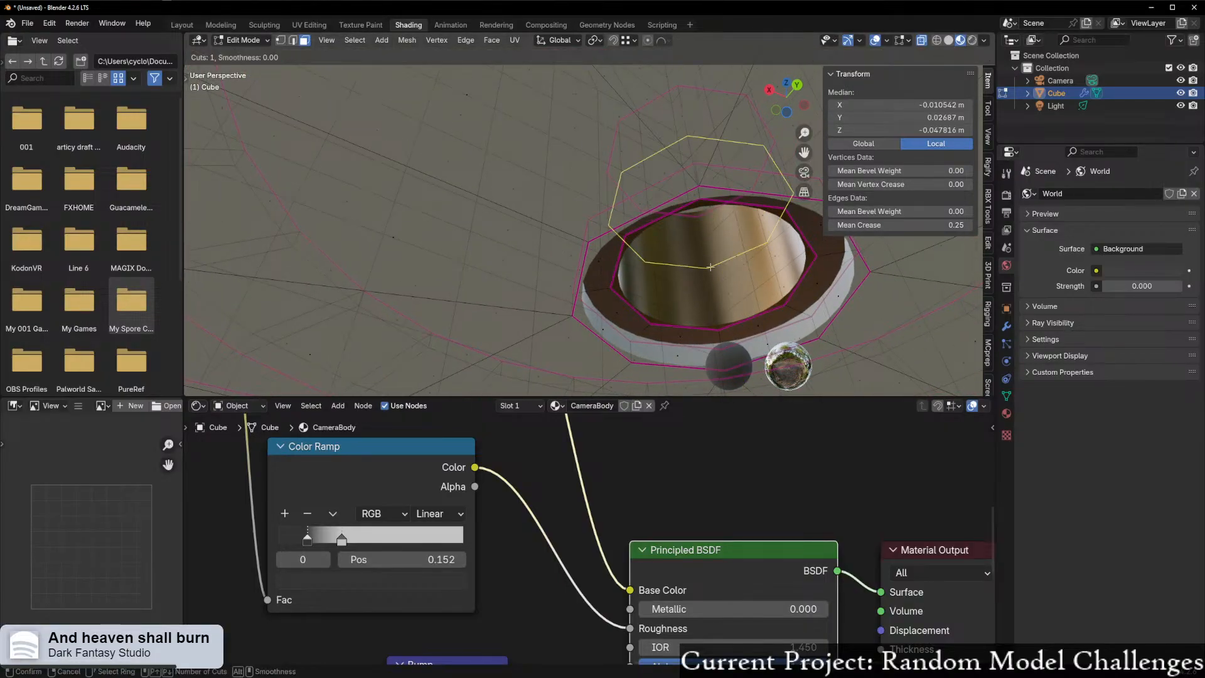
scroll(709, 268, up, 2)
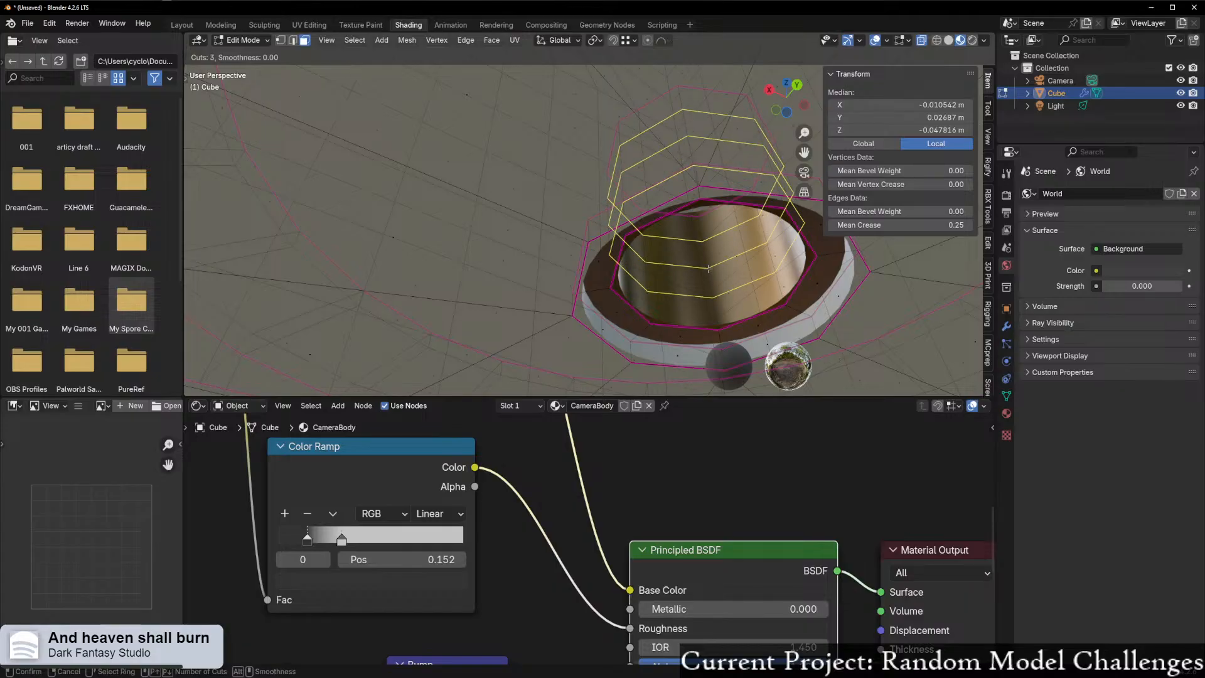
click(709, 269)
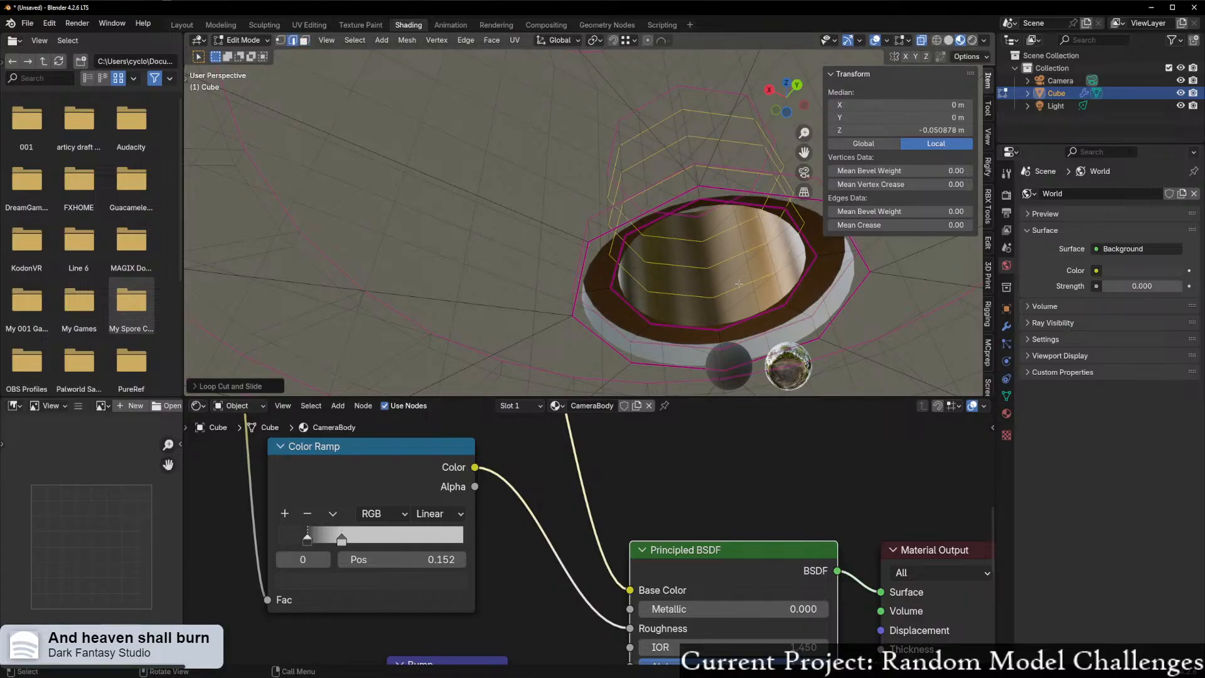
key(ctrl+b)
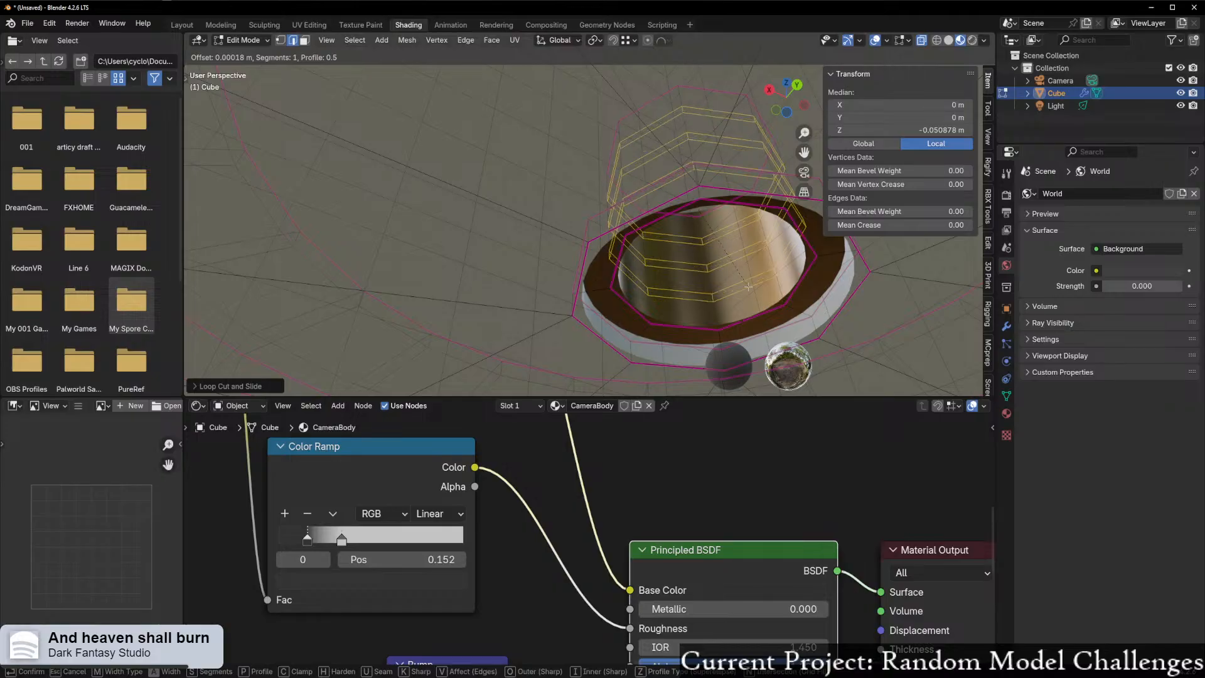
click(744, 283)
- Turn off X-ray and the Subdivision modifier's viewport display, and select the three narrow face bands around the hole's inner wall
key(3)
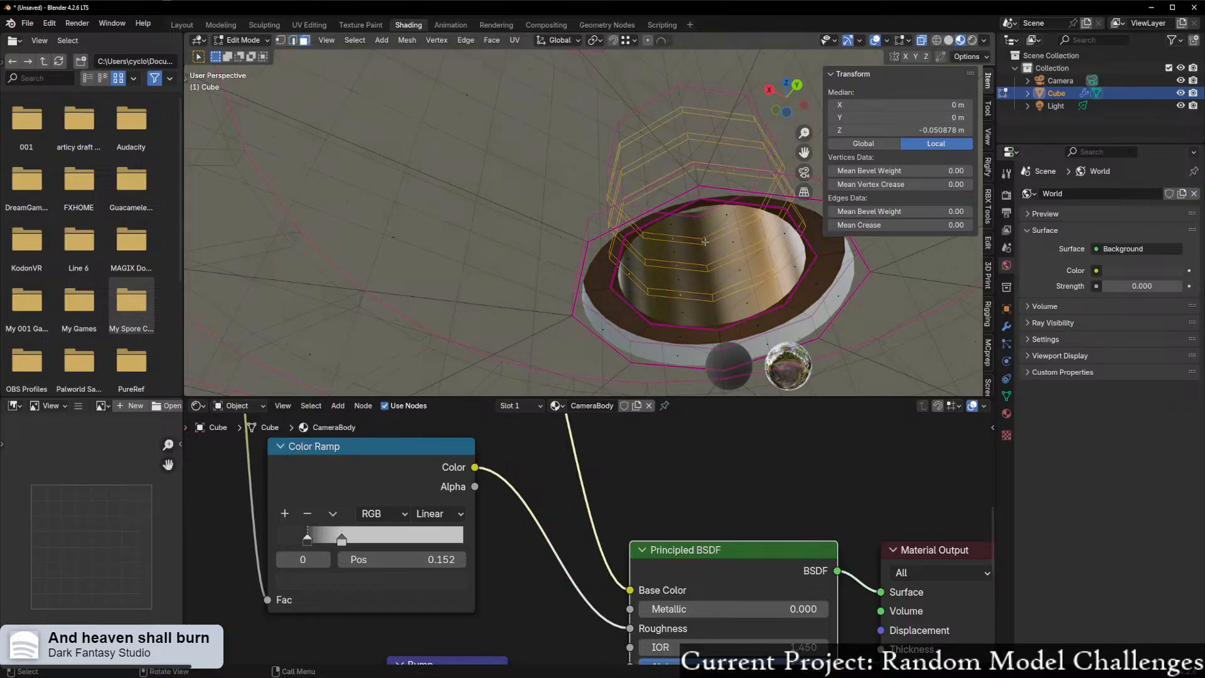
click(716, 266)
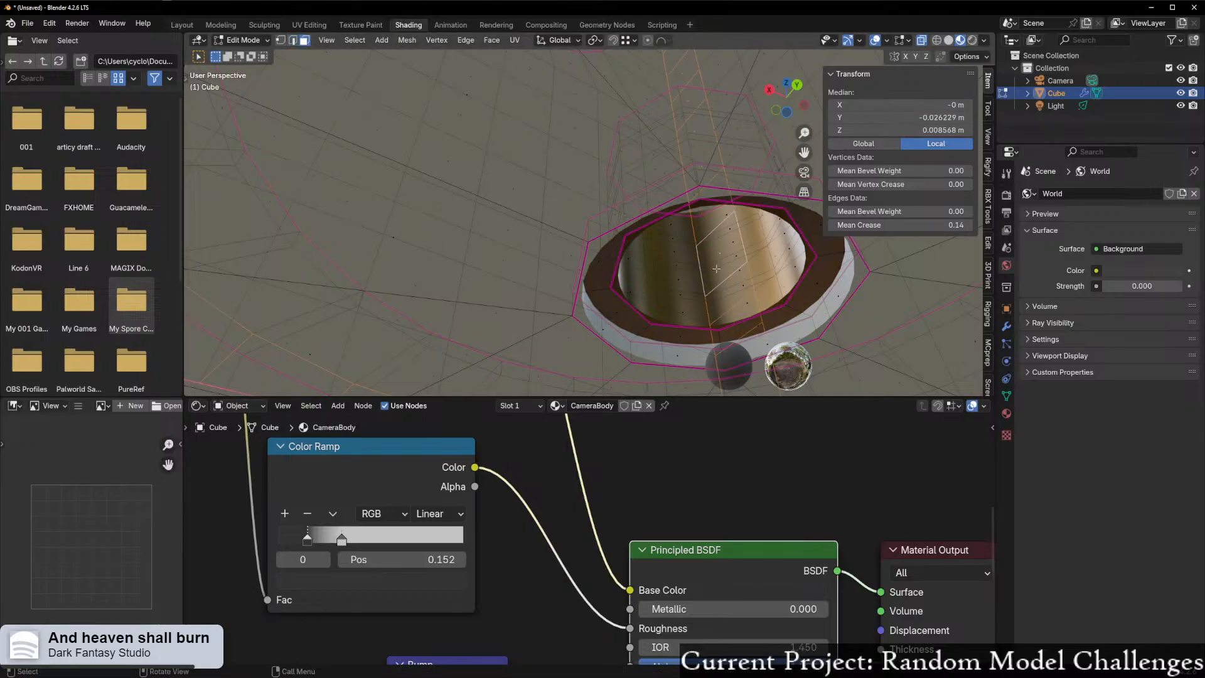
key(alt+z)
click(1006, 327)
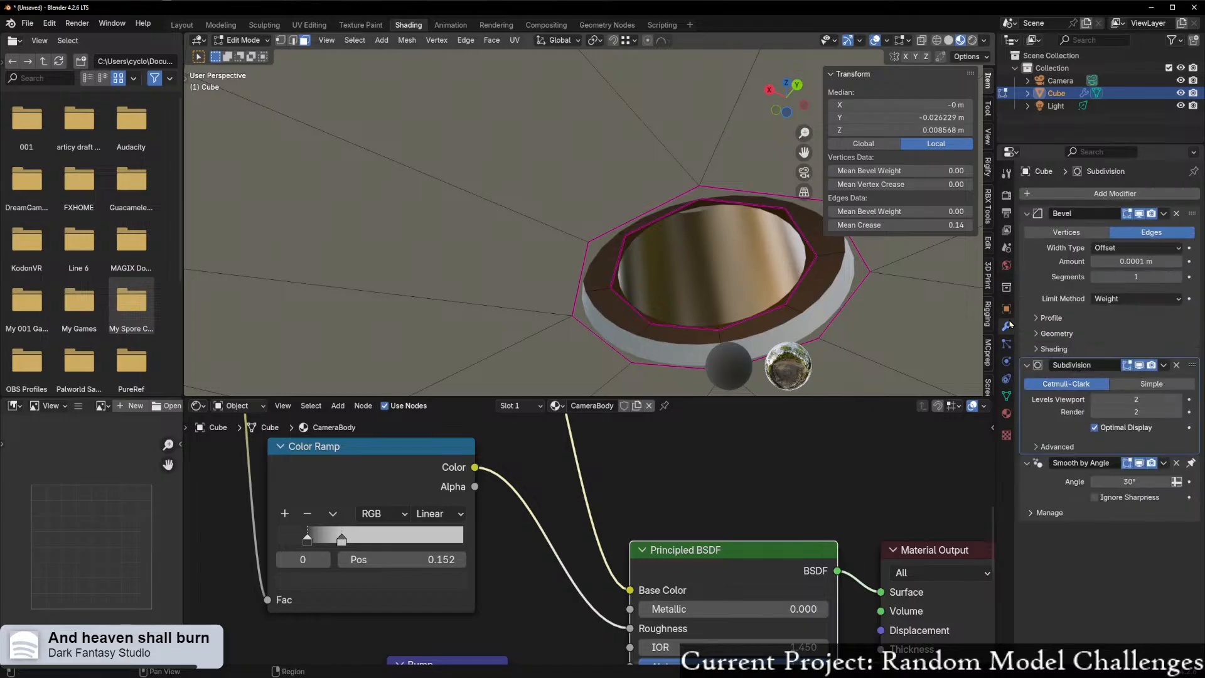
click(1142, 366)
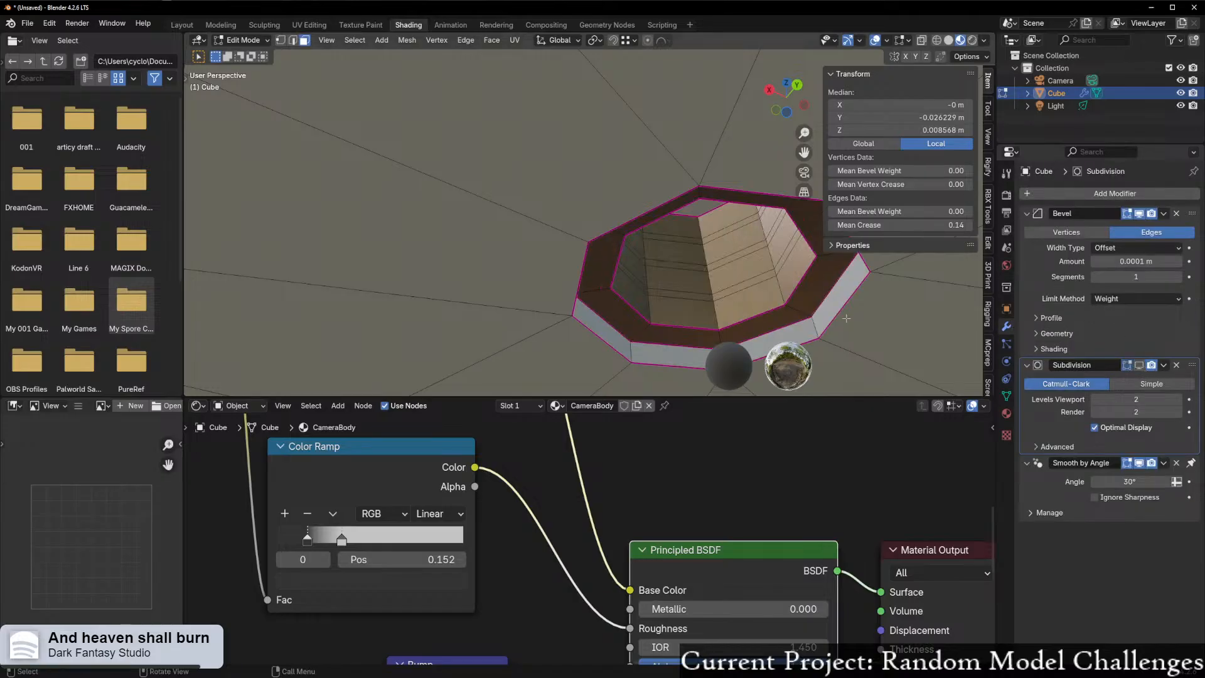
alt+click(704, 240)
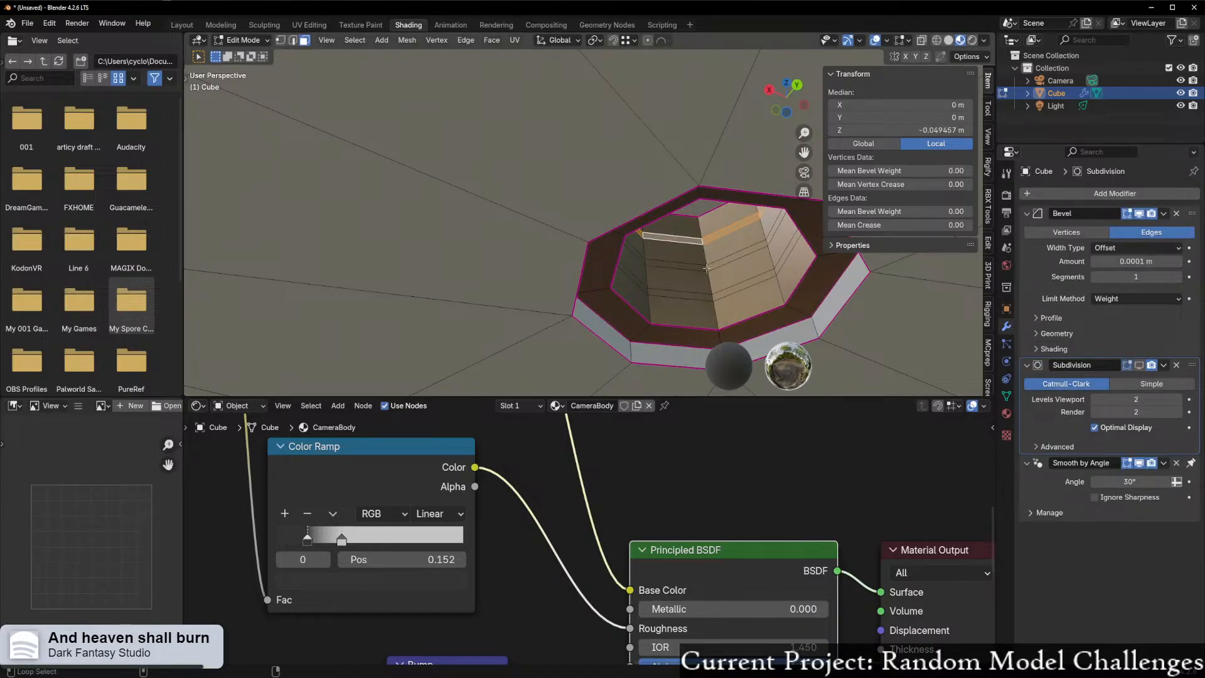
alt+shift+click(708, 268)
alt+shift+click(714, 297)
key(s)
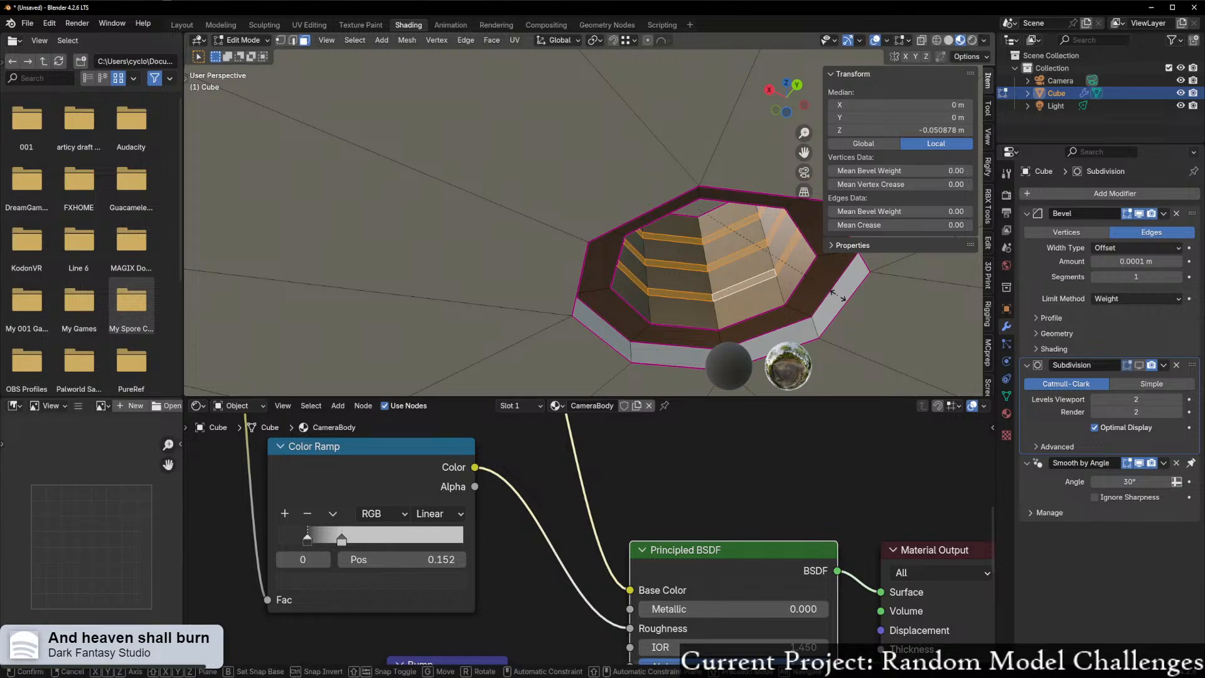
key(shift+z)
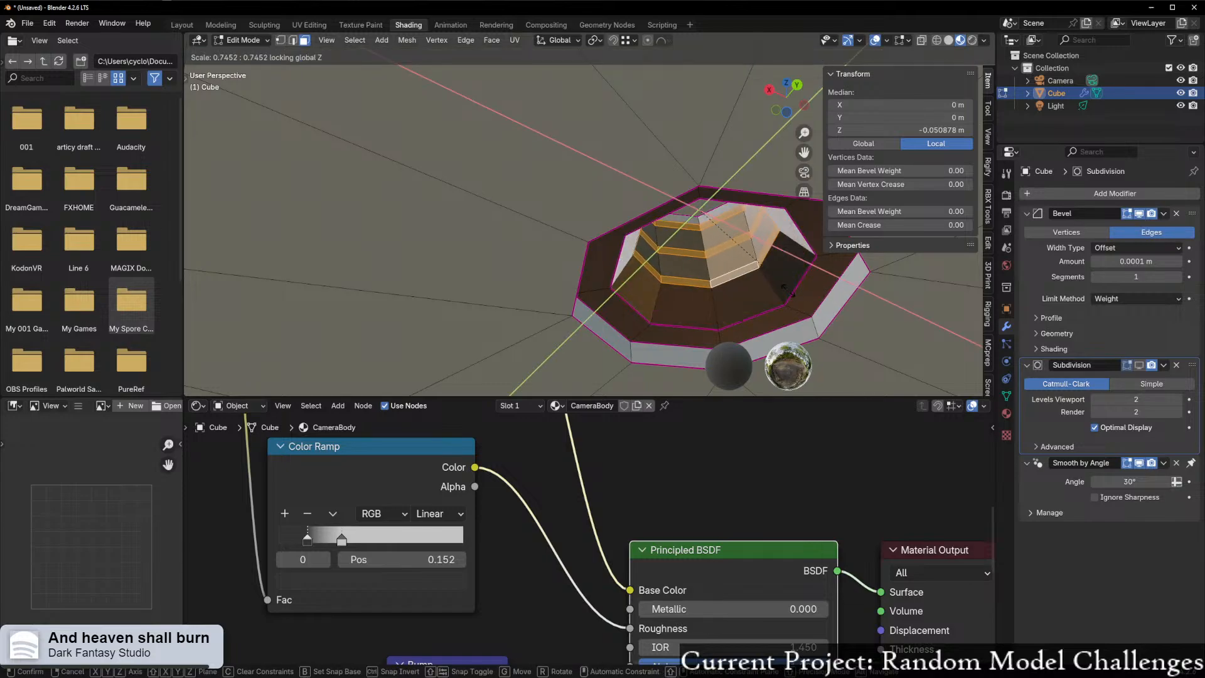
right_click(812, 294)
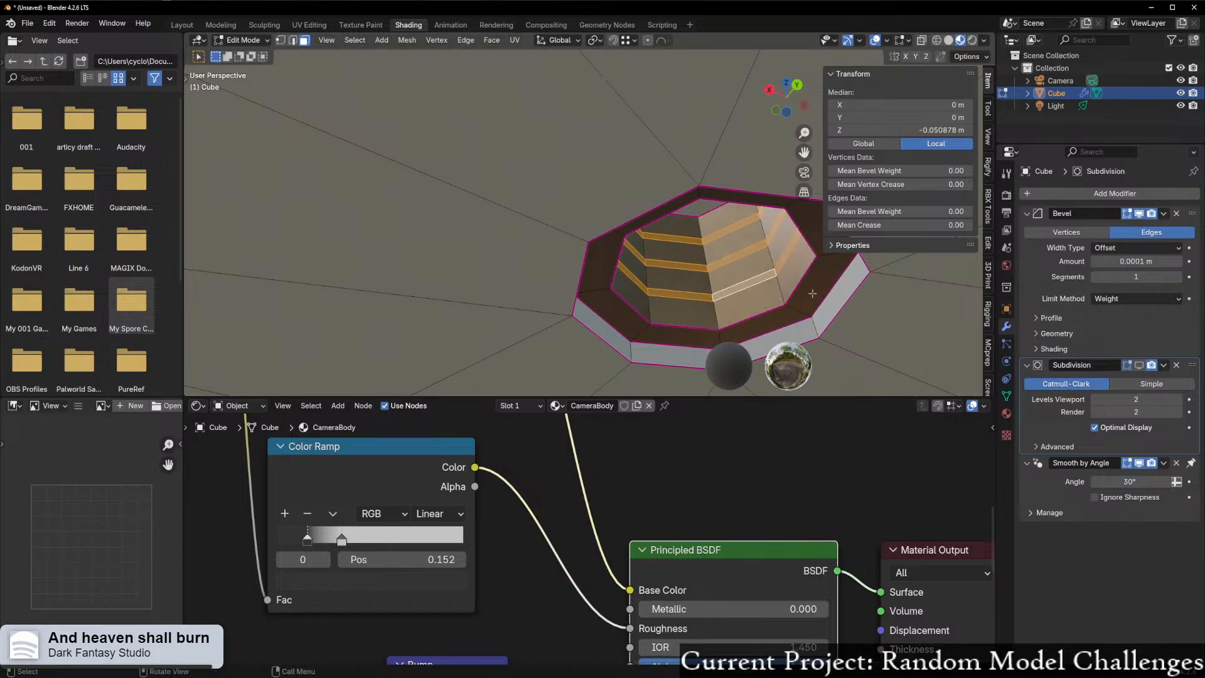
- Extrude the three bands inward as thread ridges, scaling to about 0.9 with Z locked, and restore the Subdivision display in the viewport
key(e)
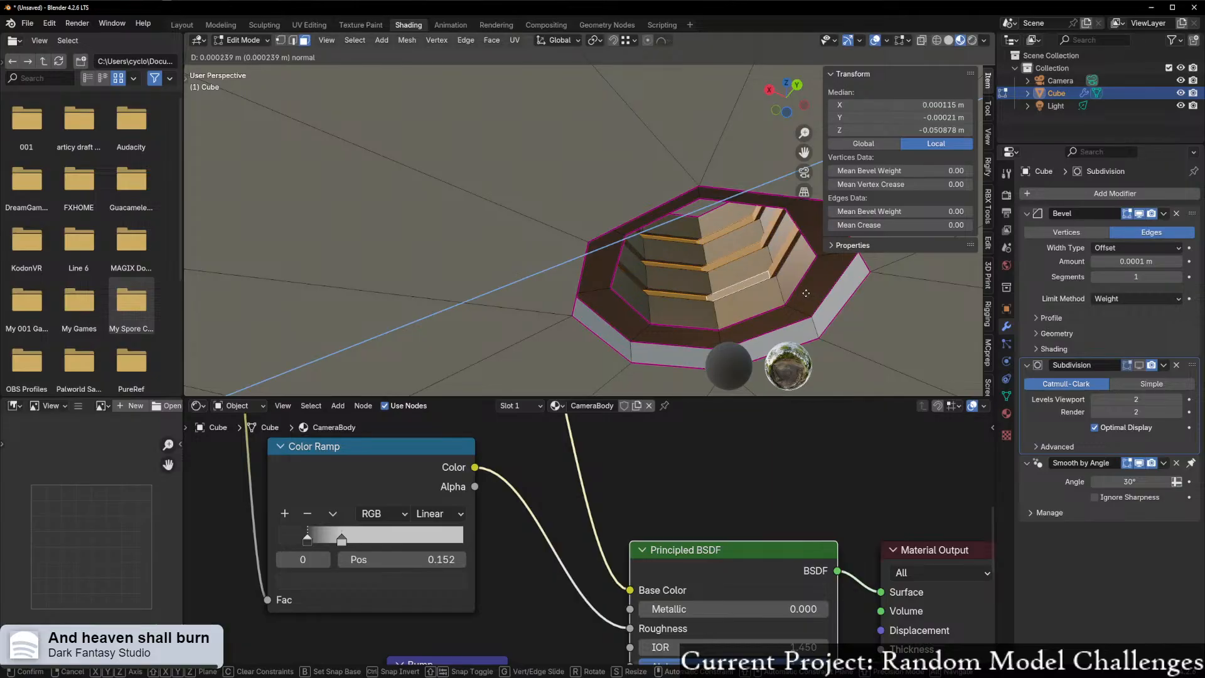
key(shift+z)
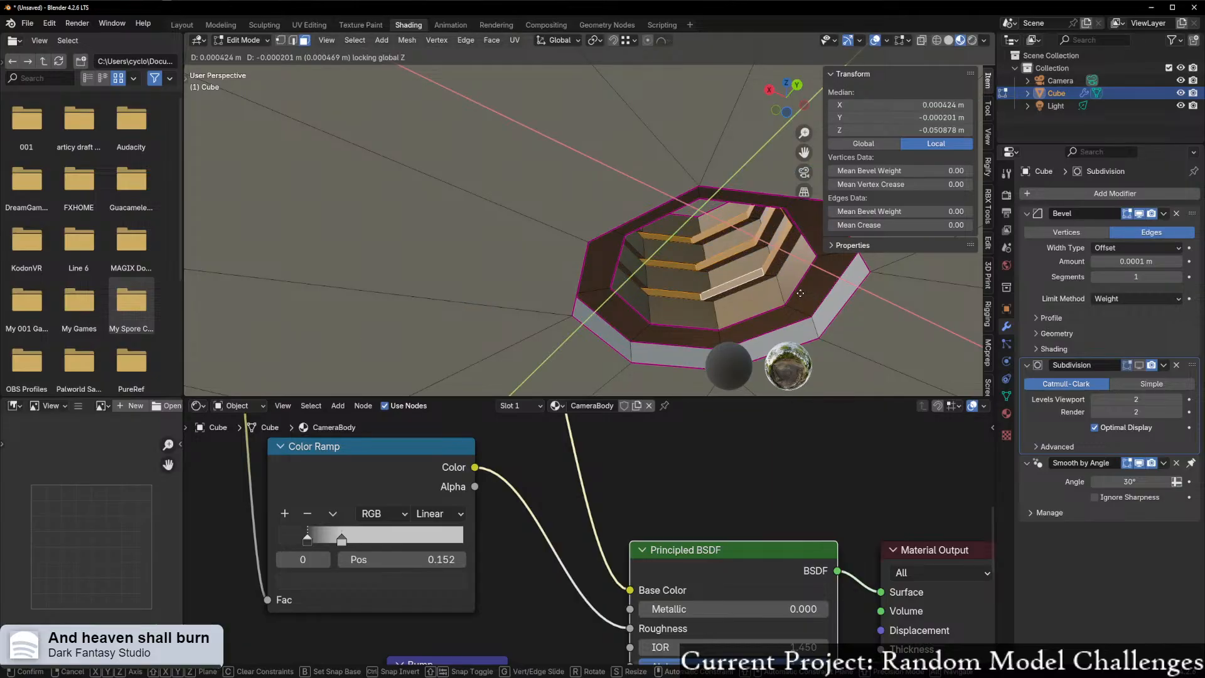
key(s)
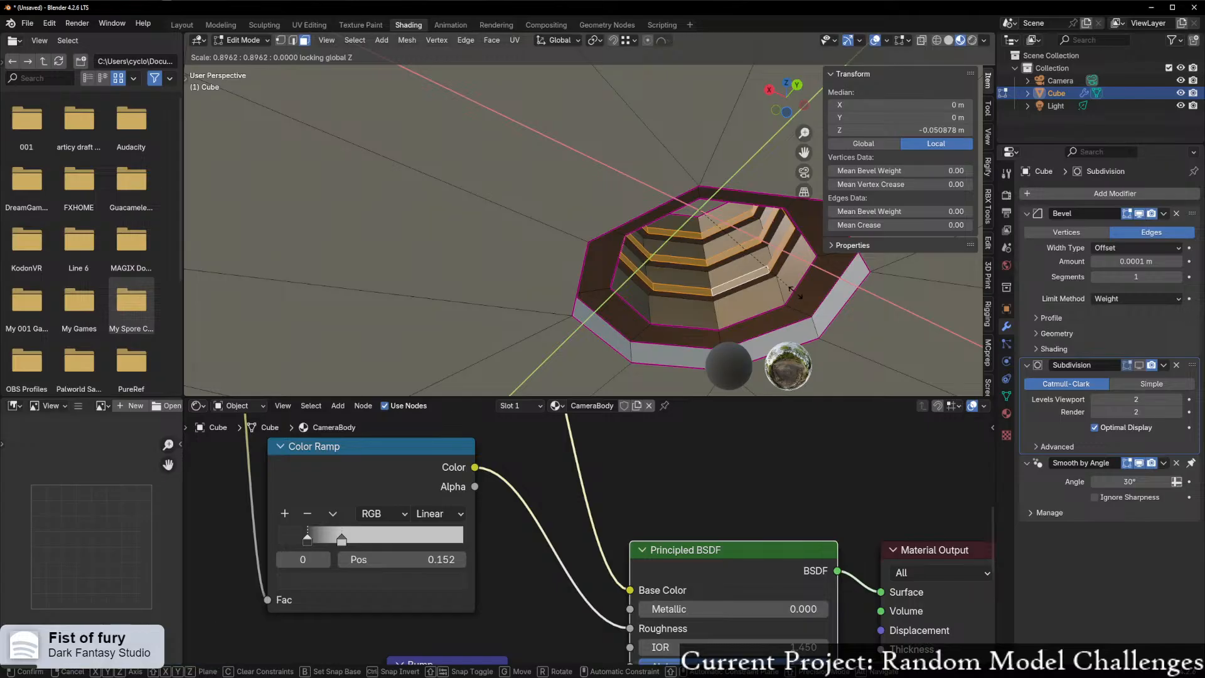
click(796, 292)
click(1140, 367)
click(1128, 367)
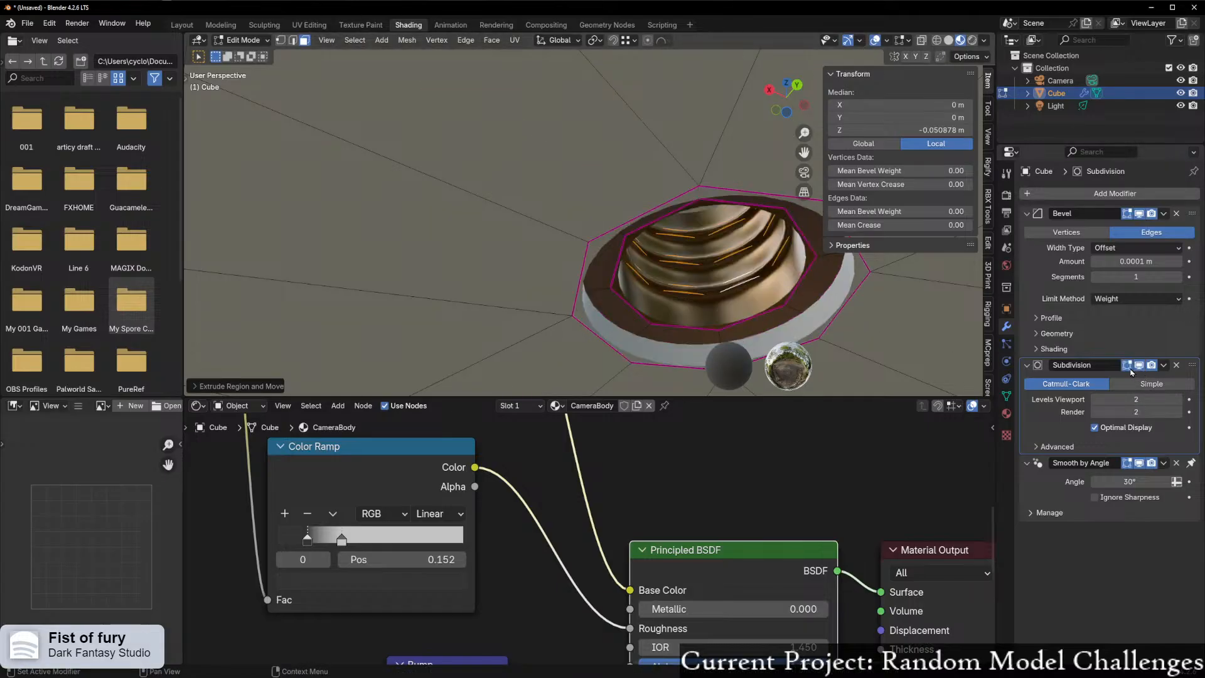
- Return to Object Mode and examine the threaded mounting hole and the whole camera from the underside, side and front
middle_drag(835, 322, 807, 299)
scroll(833, 303, down, 2)
scroll(833, 302, down, 3)
key(ctrl+Tab)
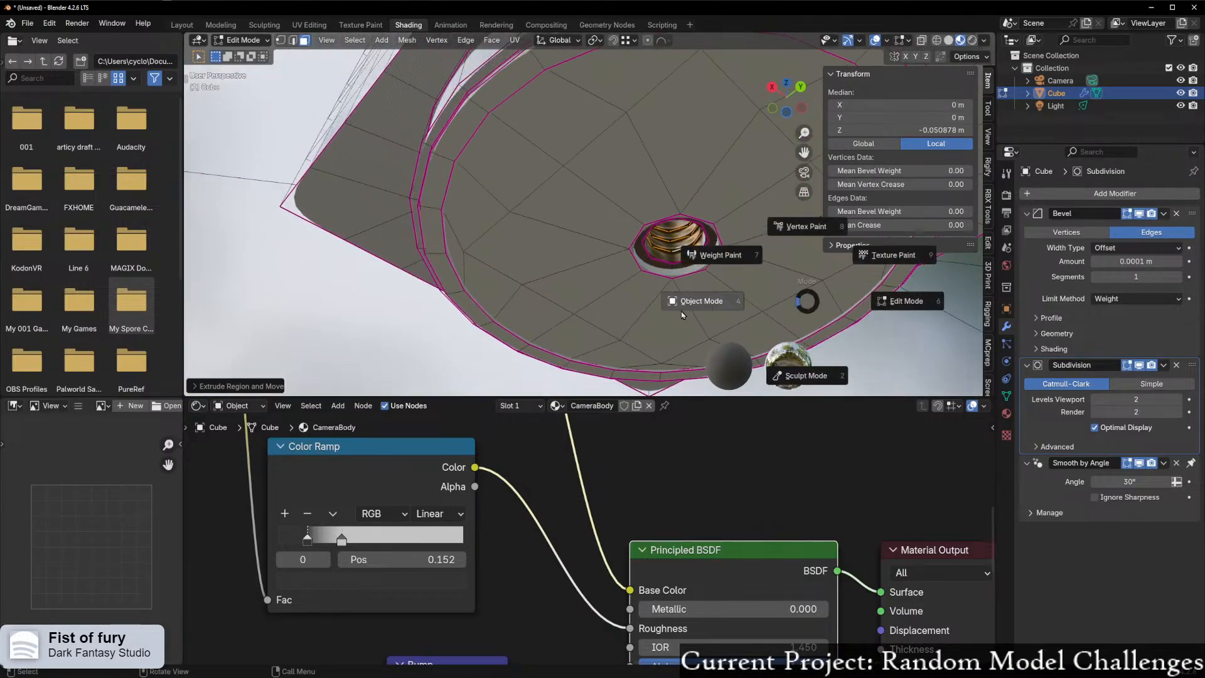
click(714, 299)
middle_drag(714, 299, 731, 384)
scroll(669, 267, down, 6)
middle_drag(669, 267, 742, 295)
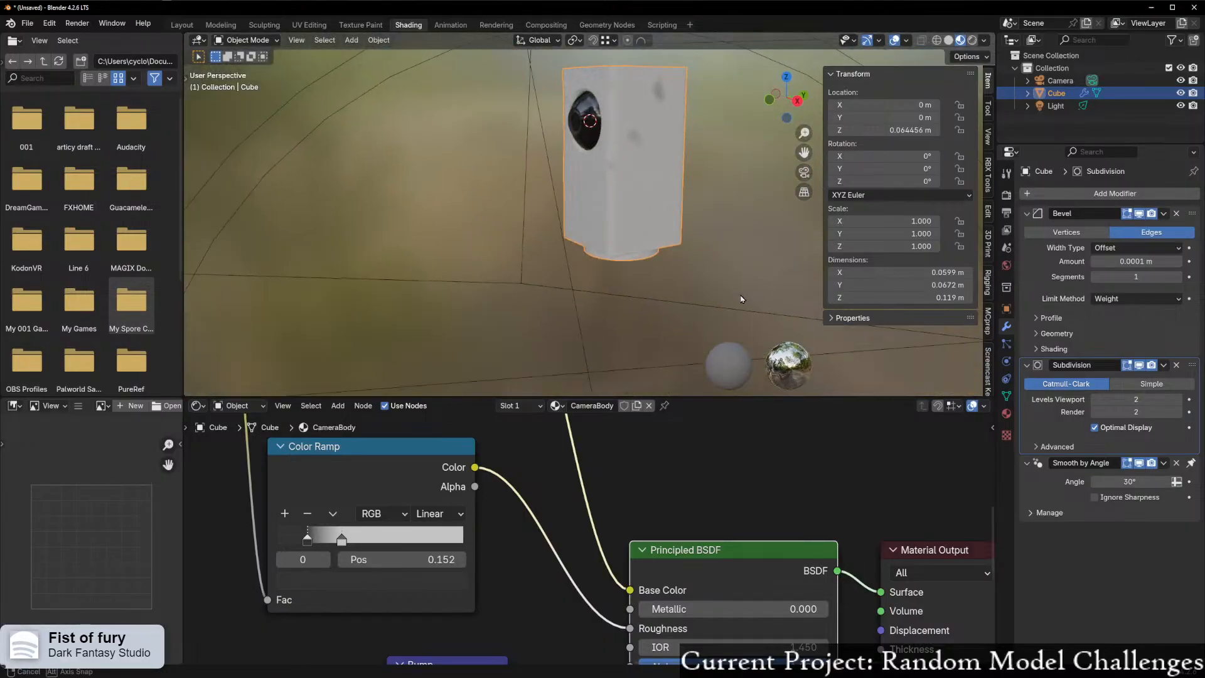
scroll(743, 295, down, 1)
shift+middle_drag(633, 251, 628, 319)
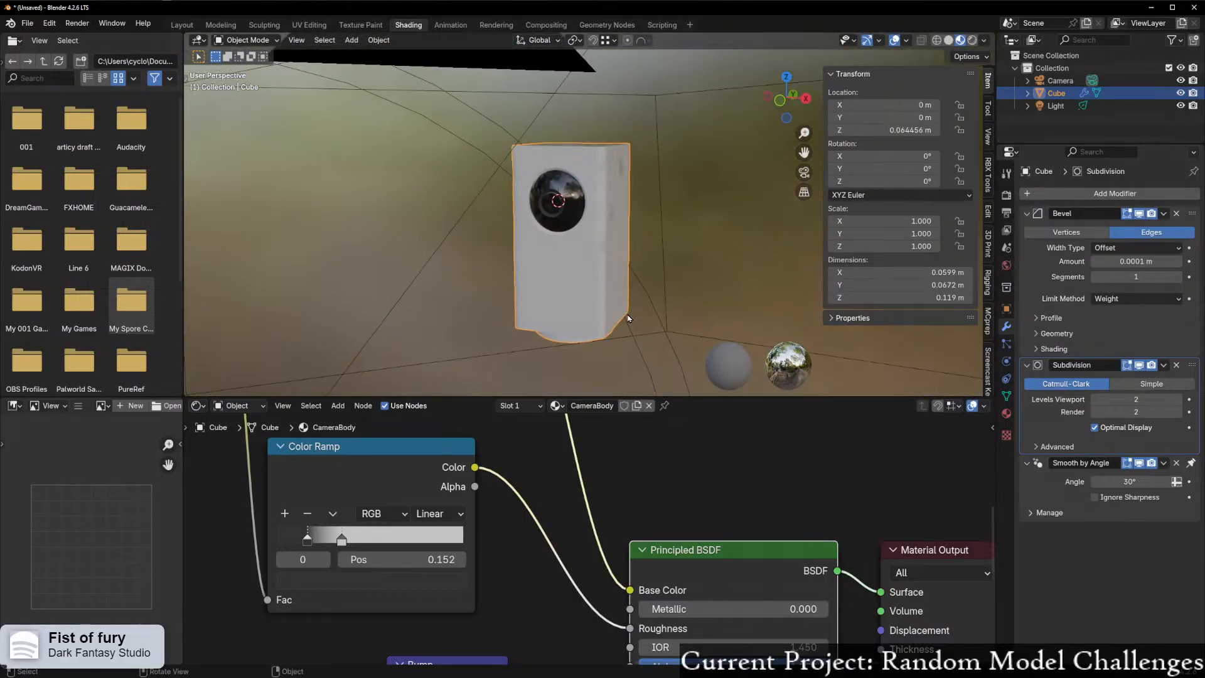